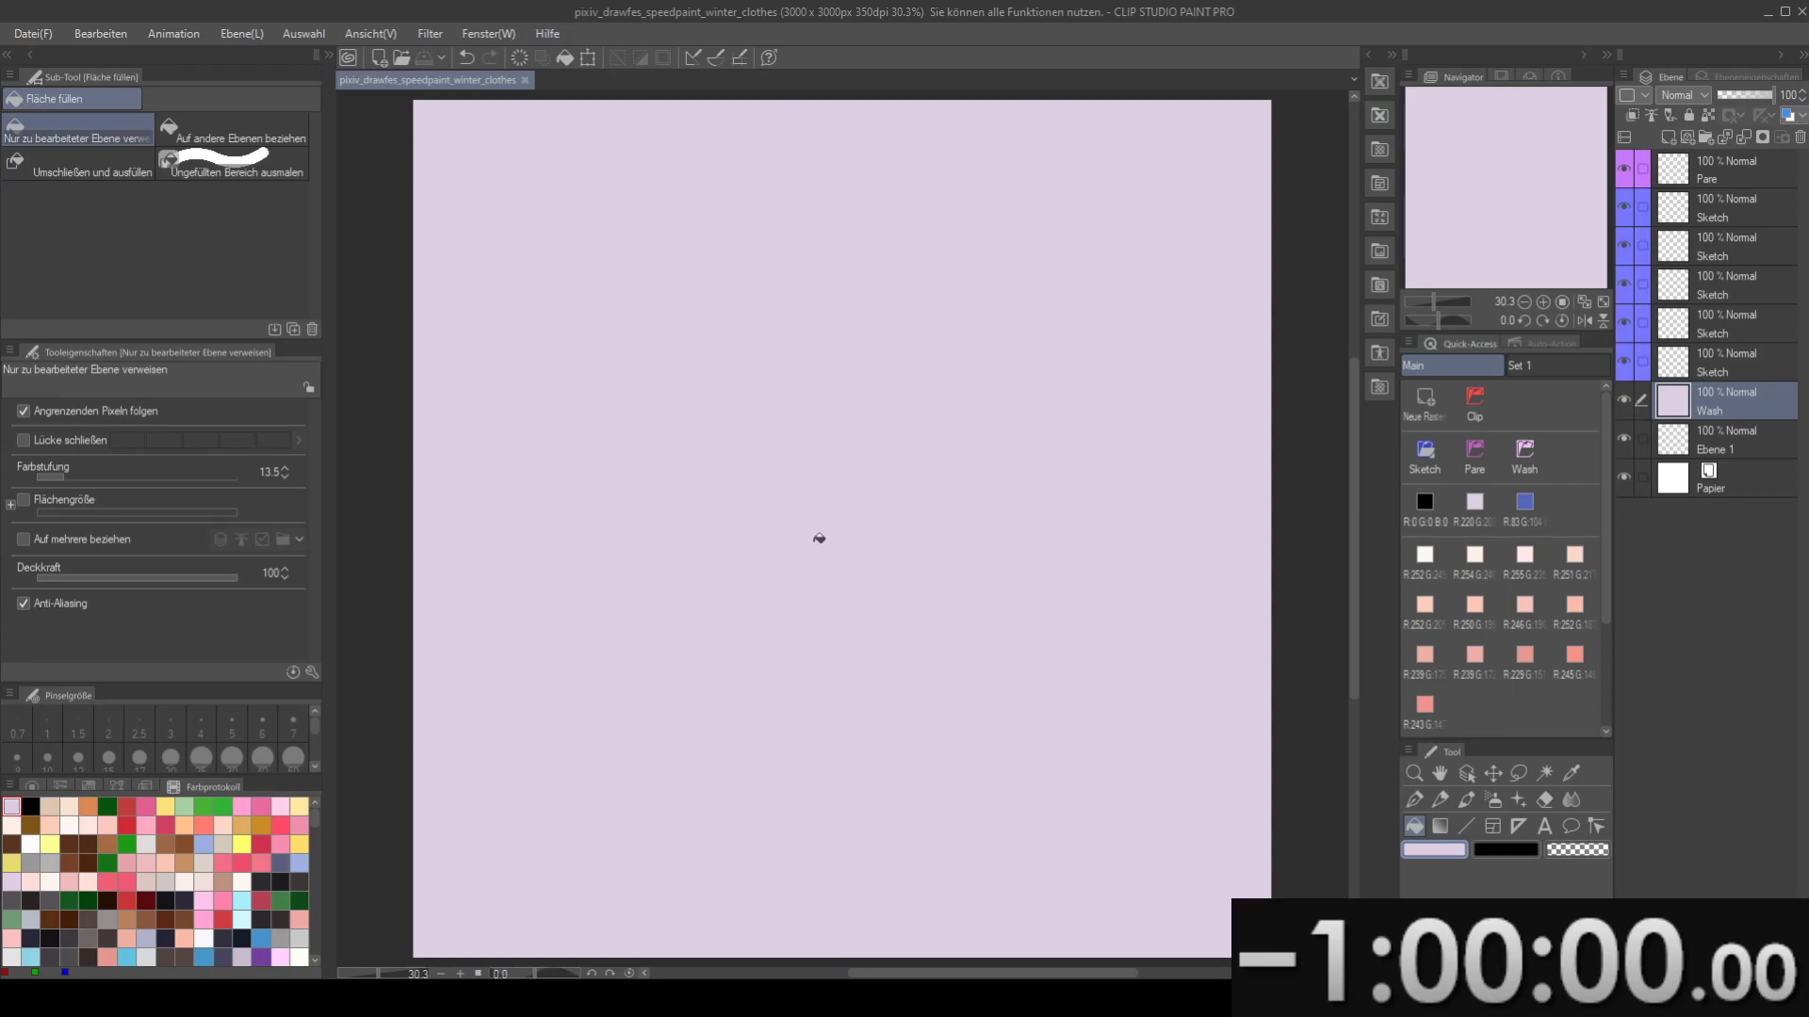
- On the lowest Sketch layer, draw a black bracket with a vertical line and short horizontal ticks, using brush size 40
left_click(1562, 978)
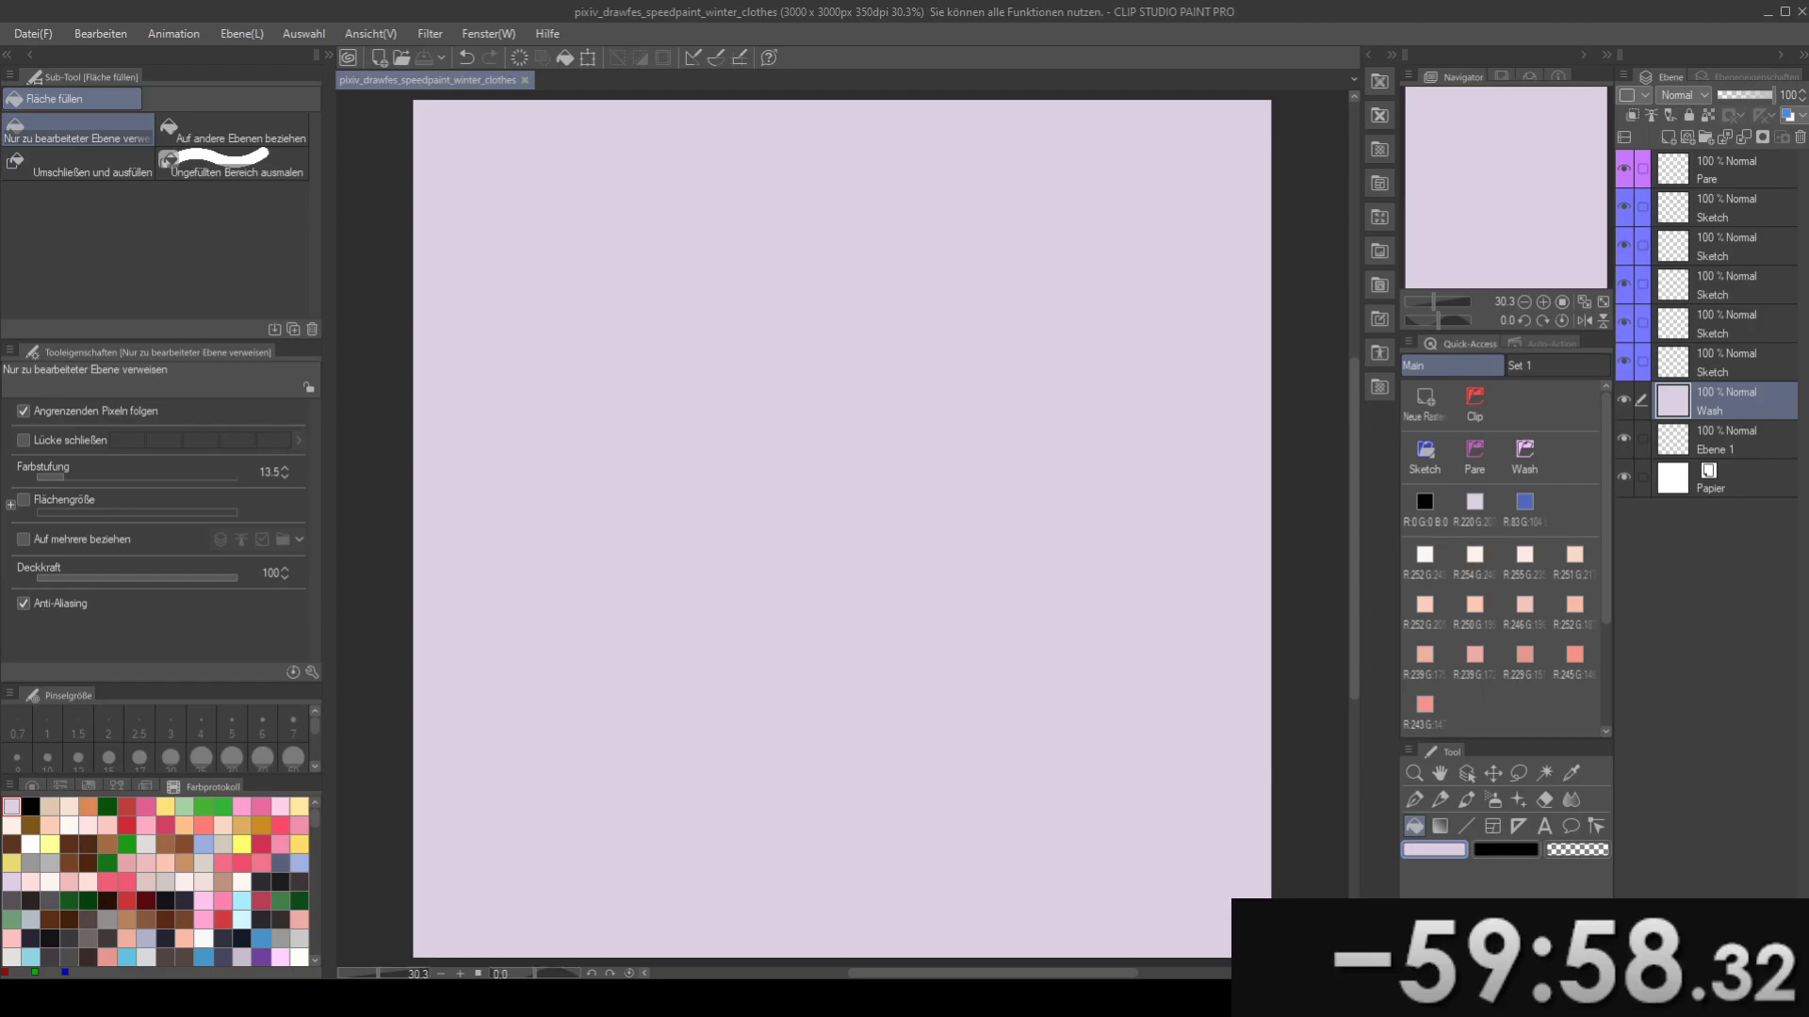
left_click(1721, 370)
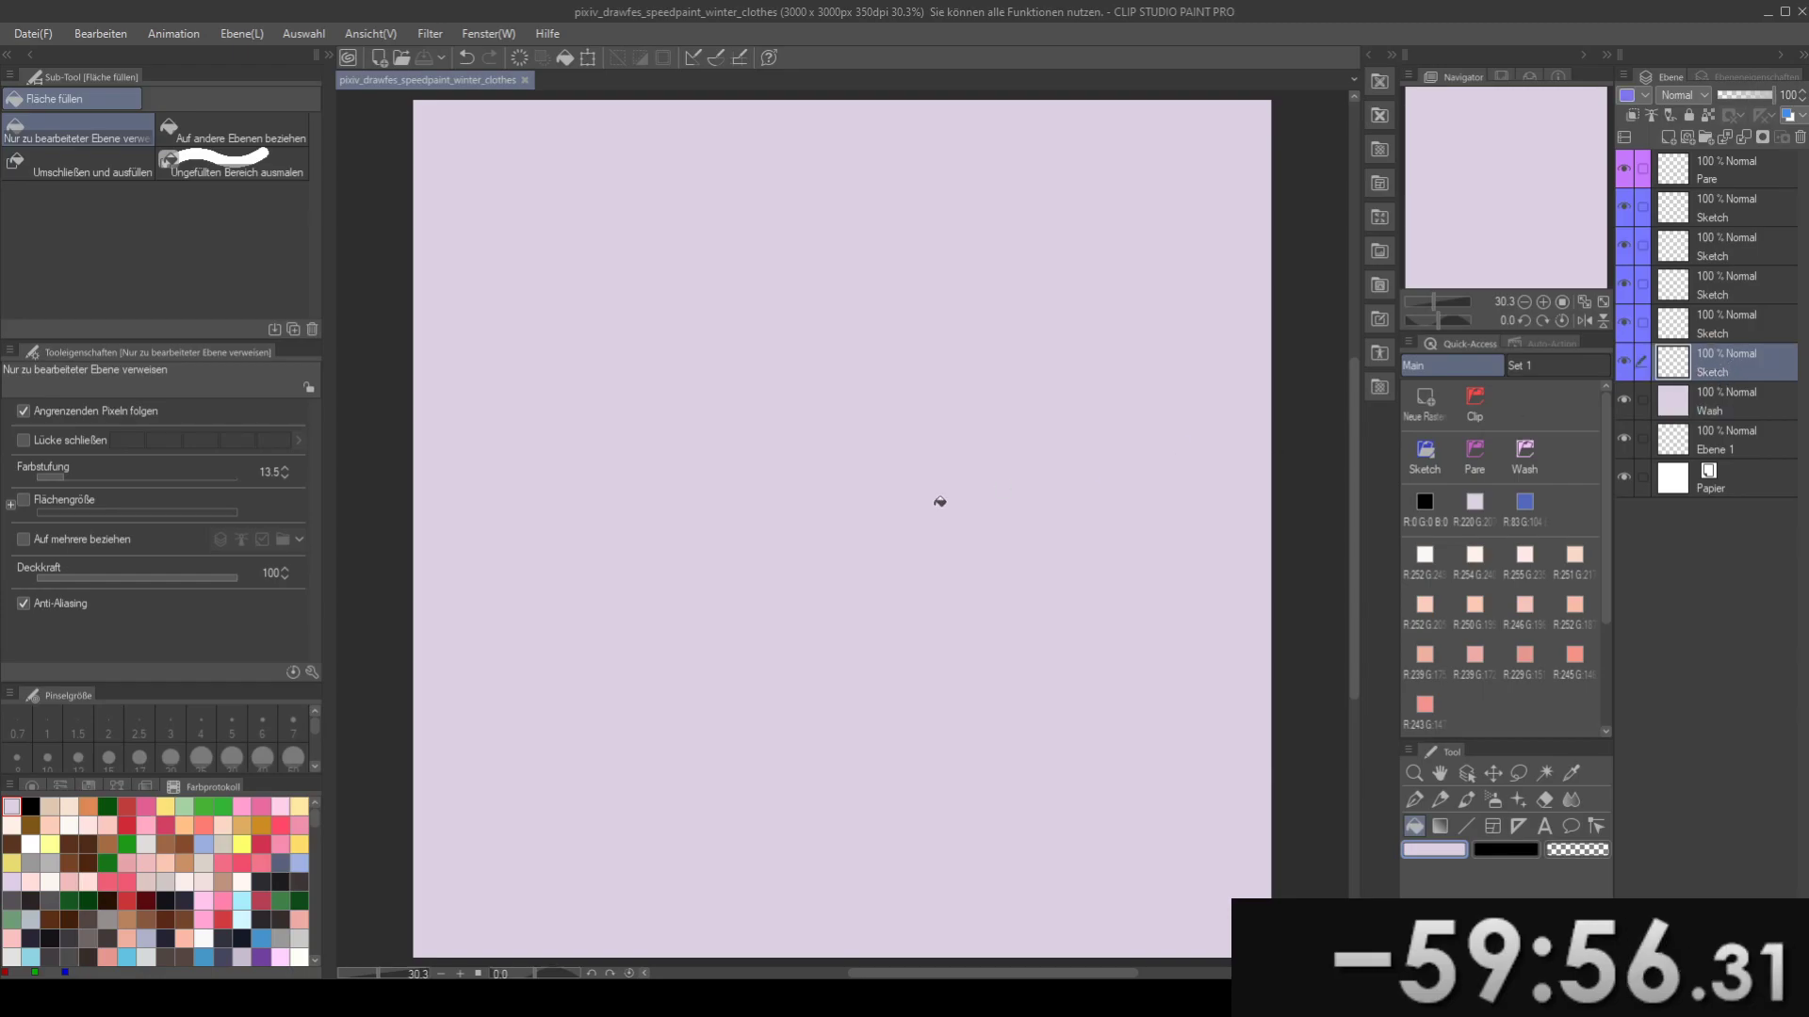
key("b")
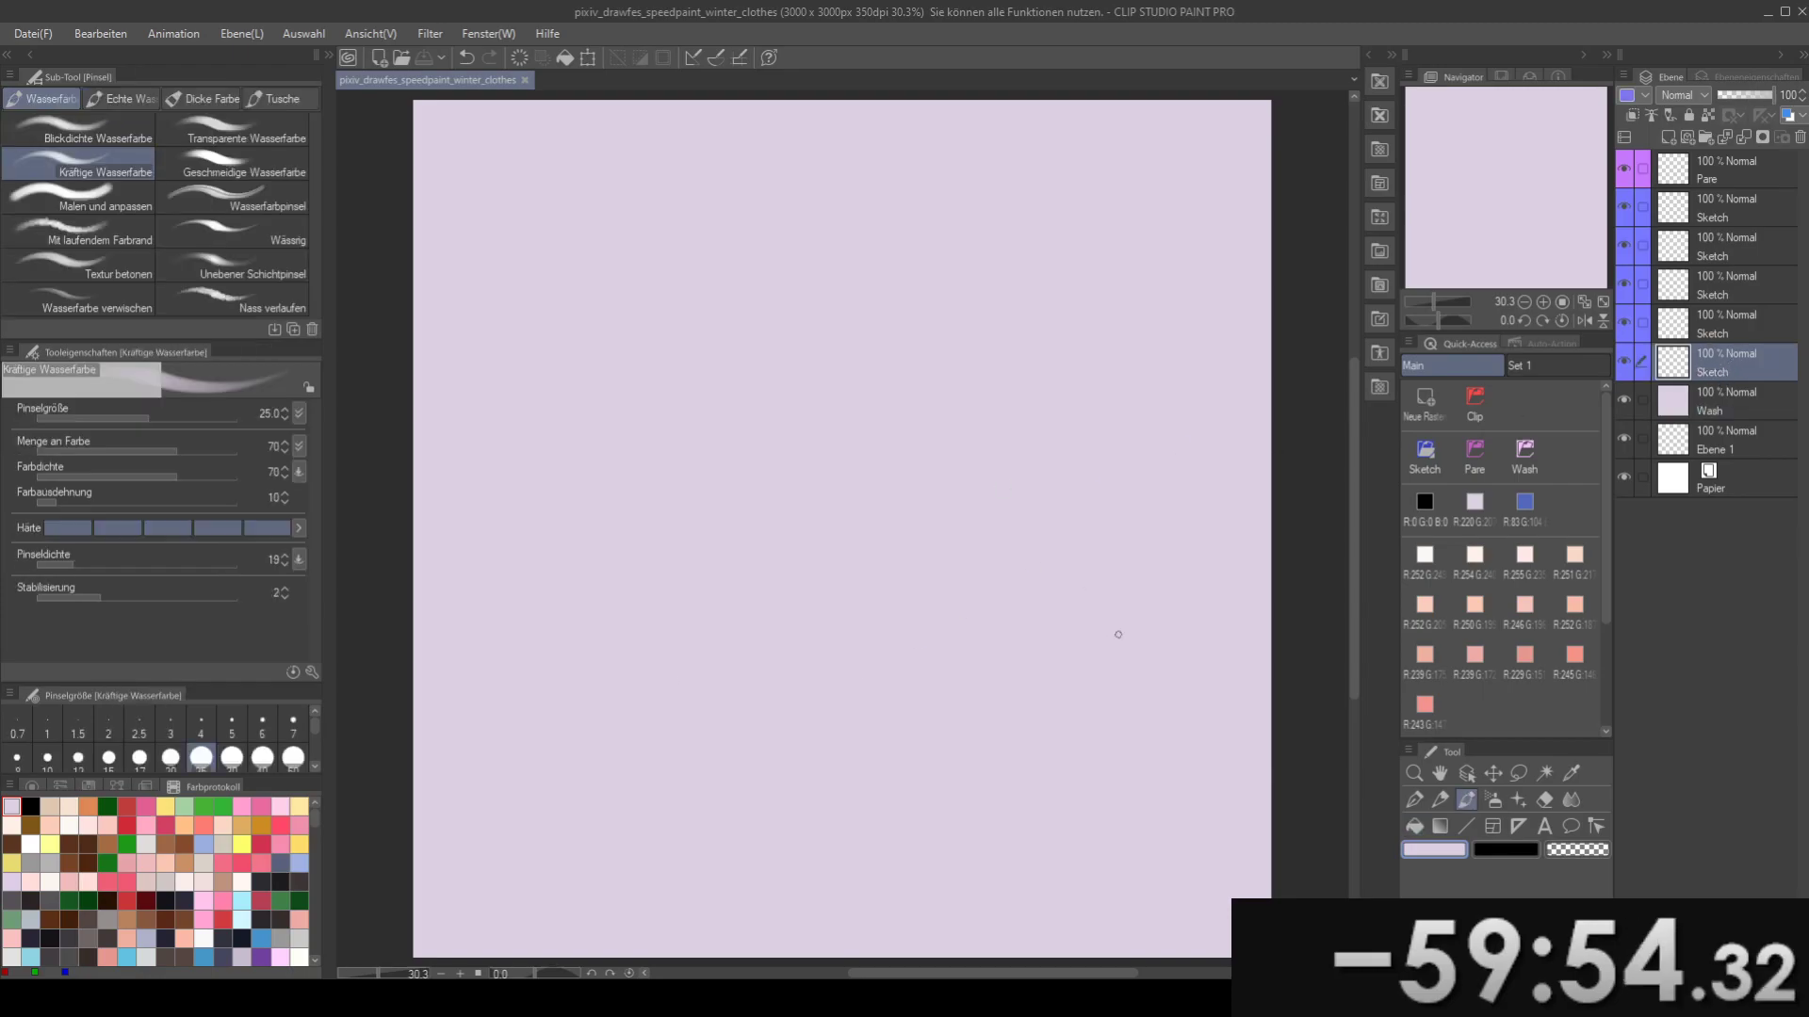
left_click(1425, 502)
mouse_move(661, 401)
left_mouse_down()
mouse_move(648, 381)
mouse_move(675, 436)
mouse_move(659, 438)
mouse_move(687, 449)
mouse_move(707, 399)
mouse_move(710, 489)
mouse_move(741, 511)
mouse_move(701, 564)
mouse_move(691, 519)
mouse_move(772, 422)
left_mouse_up()
key("bracketright")
key("bracketright")
left_click_drag(551, 247, 565, 574)
key("ctrl+z")
mouse_move(561, 218)
left_mouse_down()
mouse_move(561, 403)
mouse_move(565, 248)
mouse_move(686, 224)
left_mouse_up()
mouse_move(602, 343)
left_mouse_down()
mouse_move(622, 265)
mouse_move(690, 335)
left_mouse_up()
mouse_move(643, 372)
left_mouse_down()
mouse_move(662, 392)
mouse_move(598, 546)
left_mouse_up()
key("ctrl+z")
- Duplicate the bracket twice and stack the copies end to end into a three-section vertical scale
key("ctrl+c")
key("ctrl+v")
key("k")
left_click_drag(629, 241, 623, 442)
key("ctrl+v")
left_click_drag(652, 374, 625, 712)
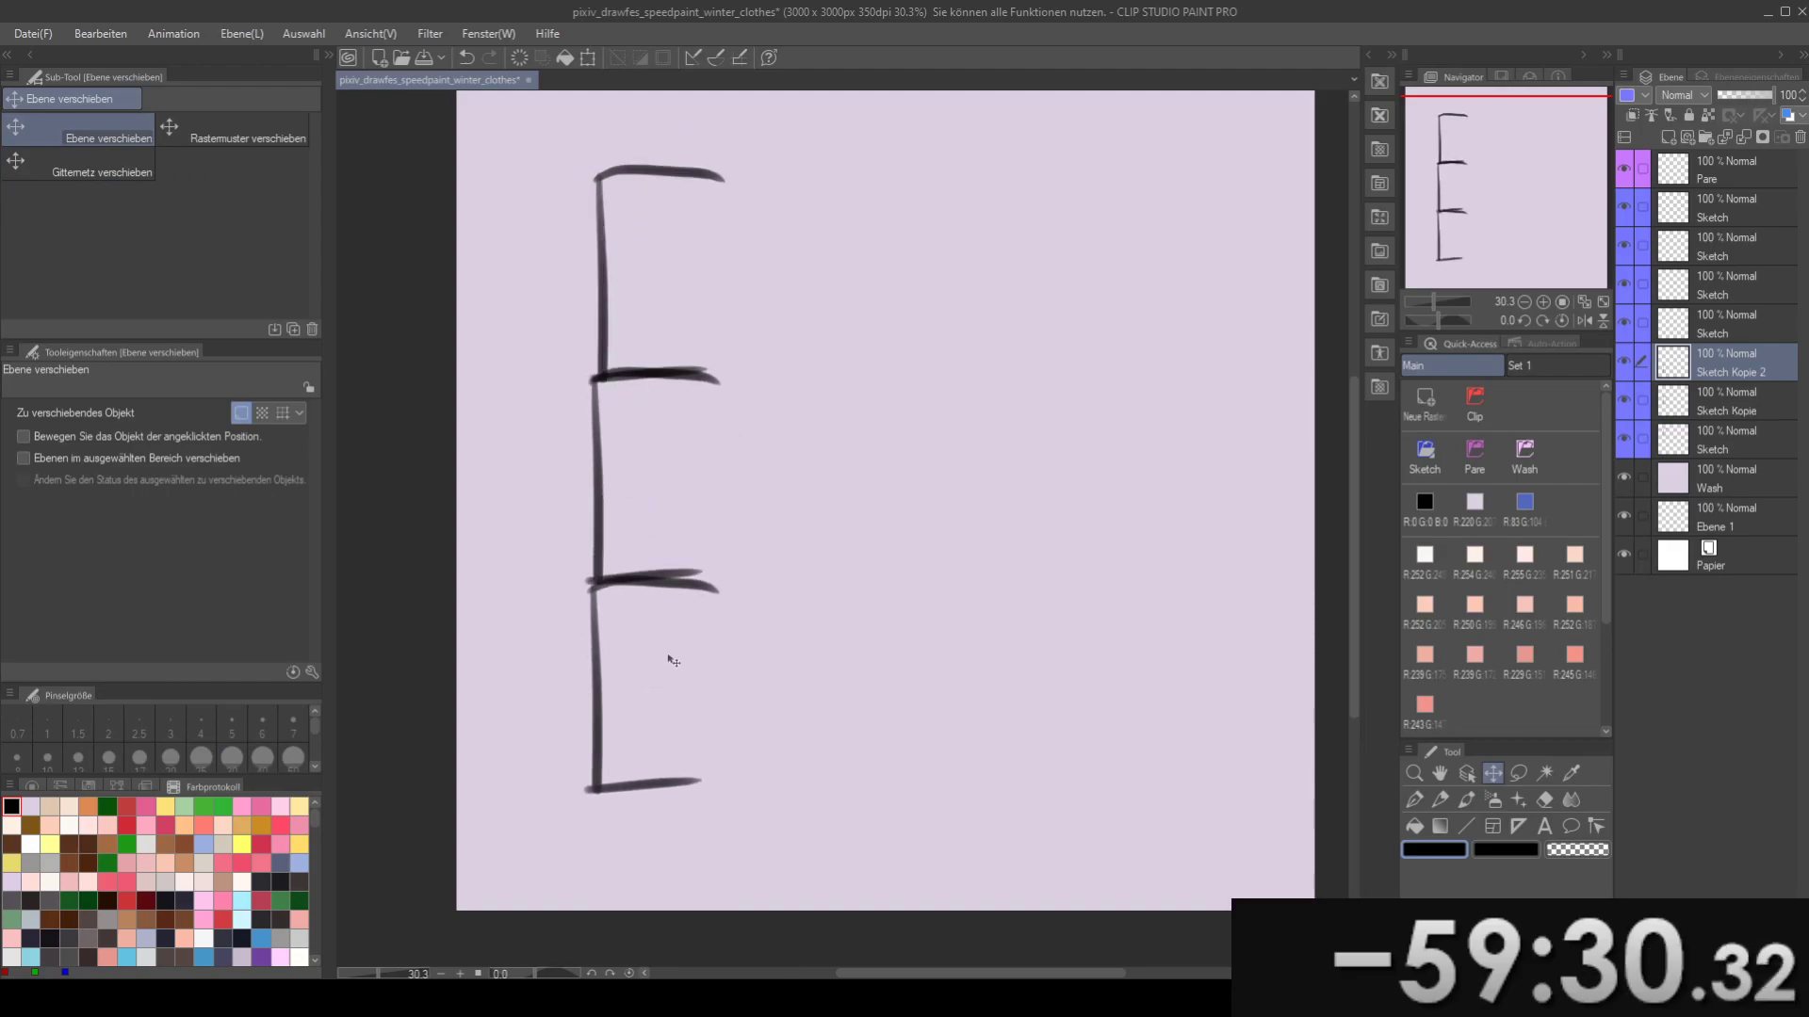
- Merge the bracket copies into the Sketch layer and lower its opacity to 42%
key("ctrl+e")
key("ctrl+e")
mouse_move(732, 434)
left_mouse_down()
mouse_move(695, 444)
mouse_move(739, 378)
left_mouse_up()
left_click_drag(616, 444, 548, 459)
left_click_drag(1726, 98, 1741, 93)
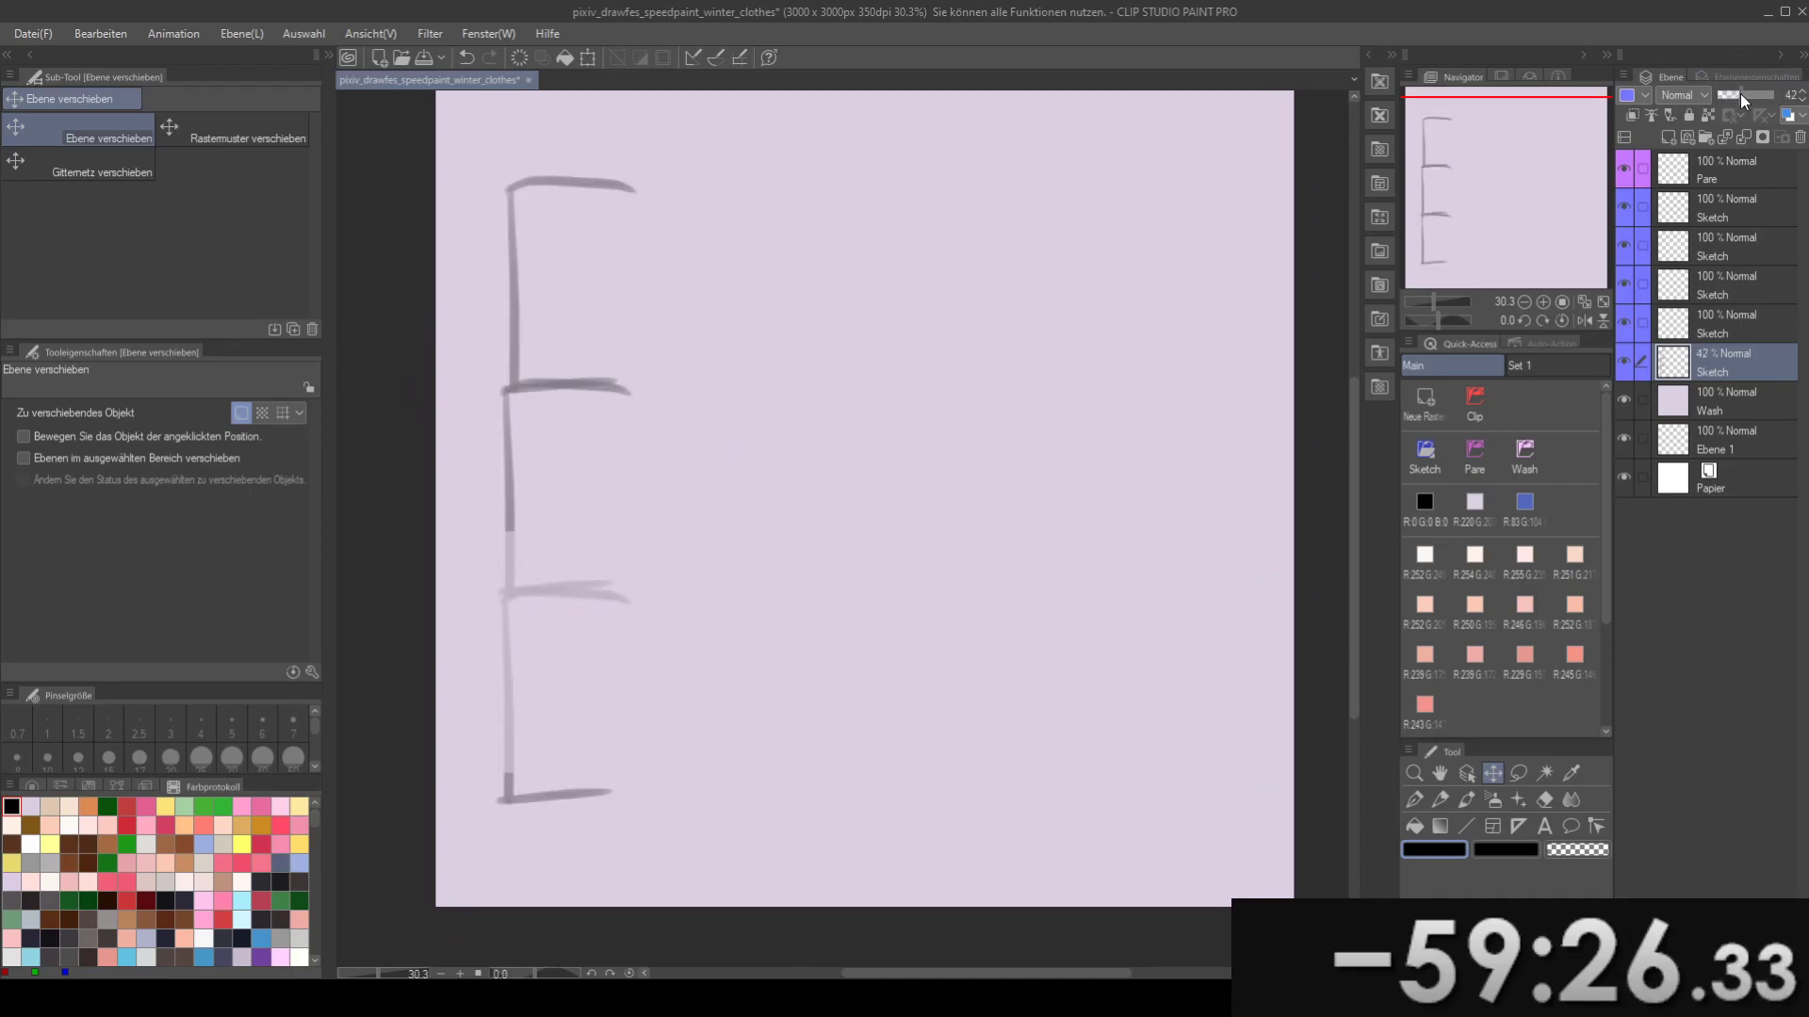
- Make the Sketch layer above the faded scale active and set the brush size to 60
left_click(1713, 328)
key("b")
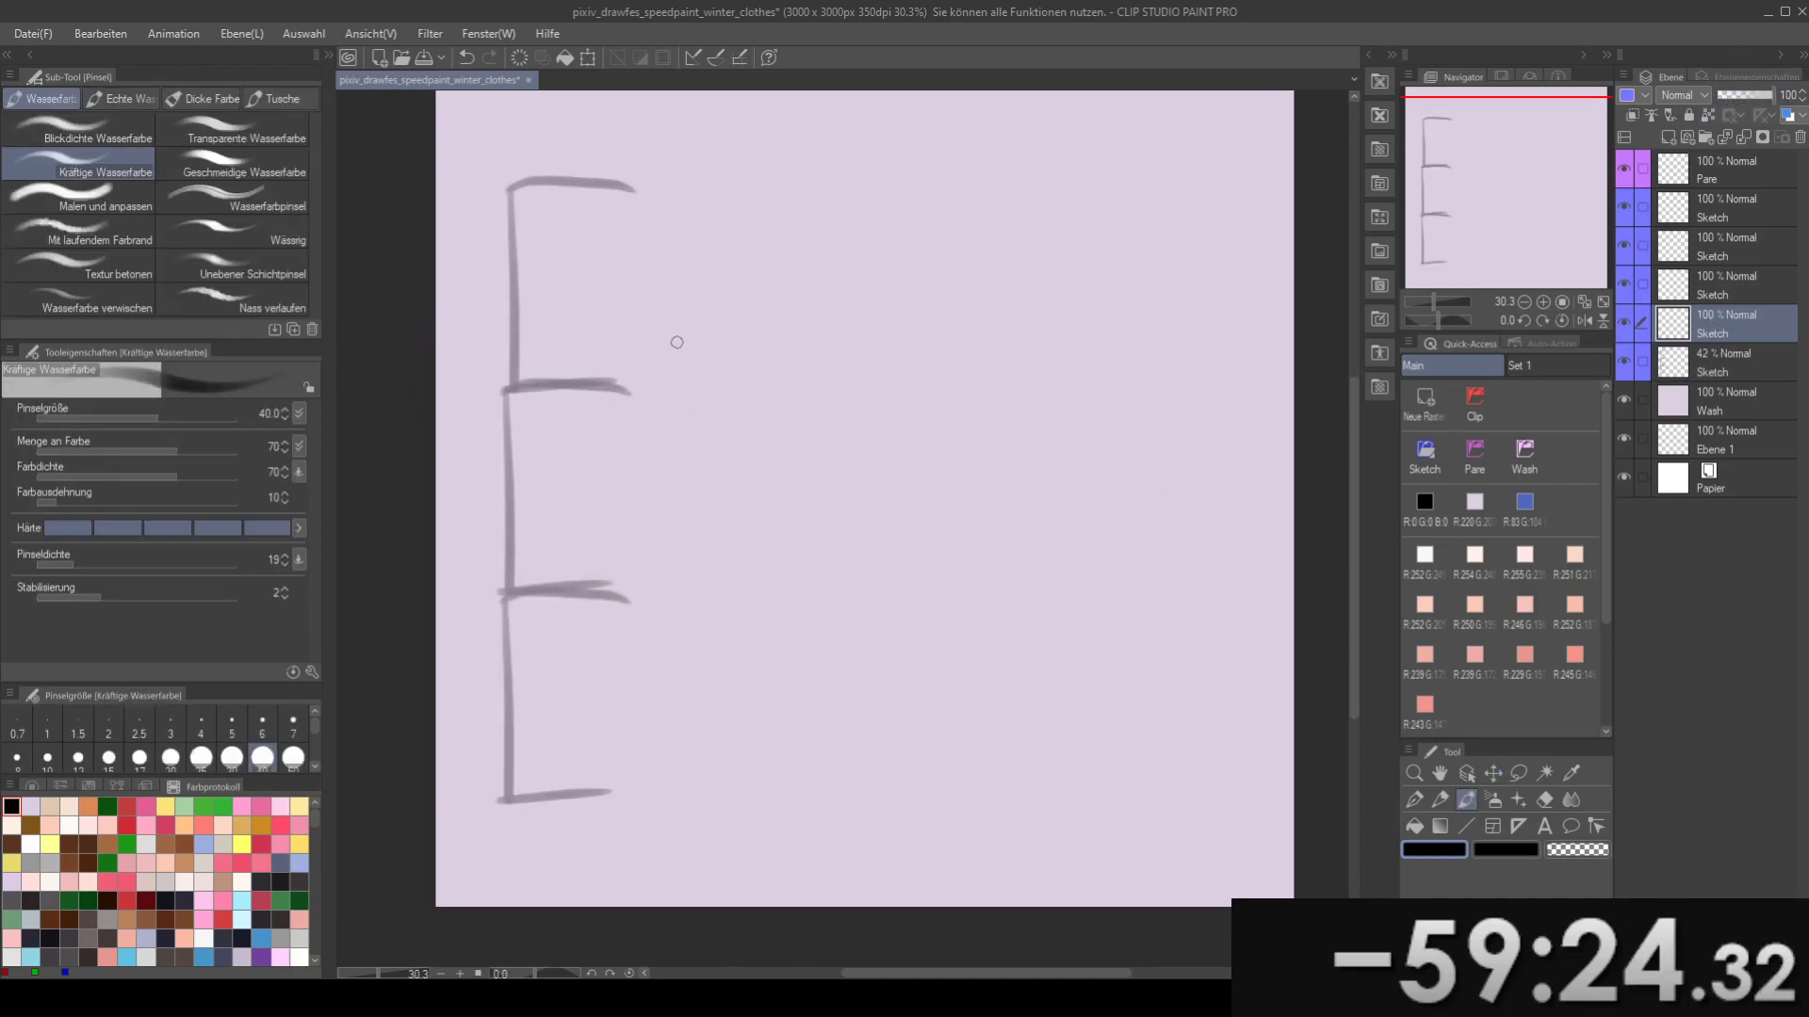
left_click_drag(723, 302, 676, 300)
left_click_drag(786, 352, 791, 392)
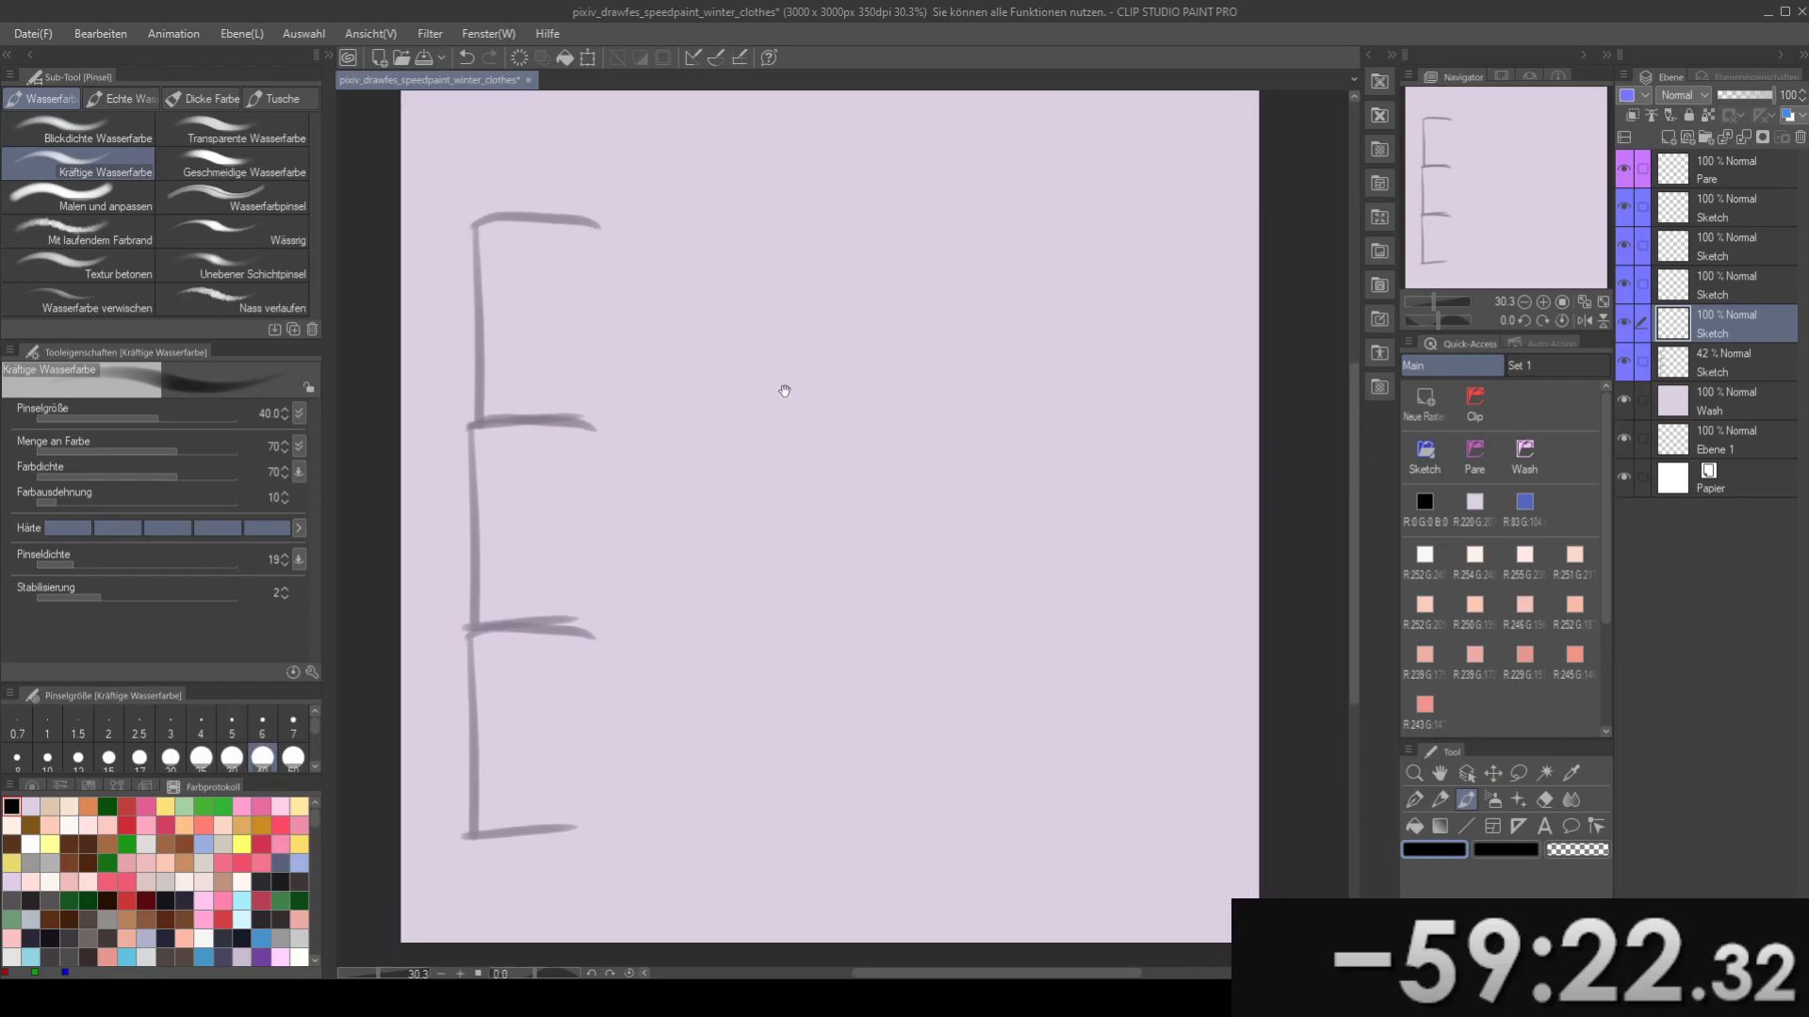
mouse_move(760, 325)
left_mouse_down()
mouse_move(785, 322)
mouse_move(767, 280)
mouse_move(743, 355)
left_mouse_up()
left_click_drag(747, 596, 807, 440)
left_click_drag(1348, 260, 1324, 287)
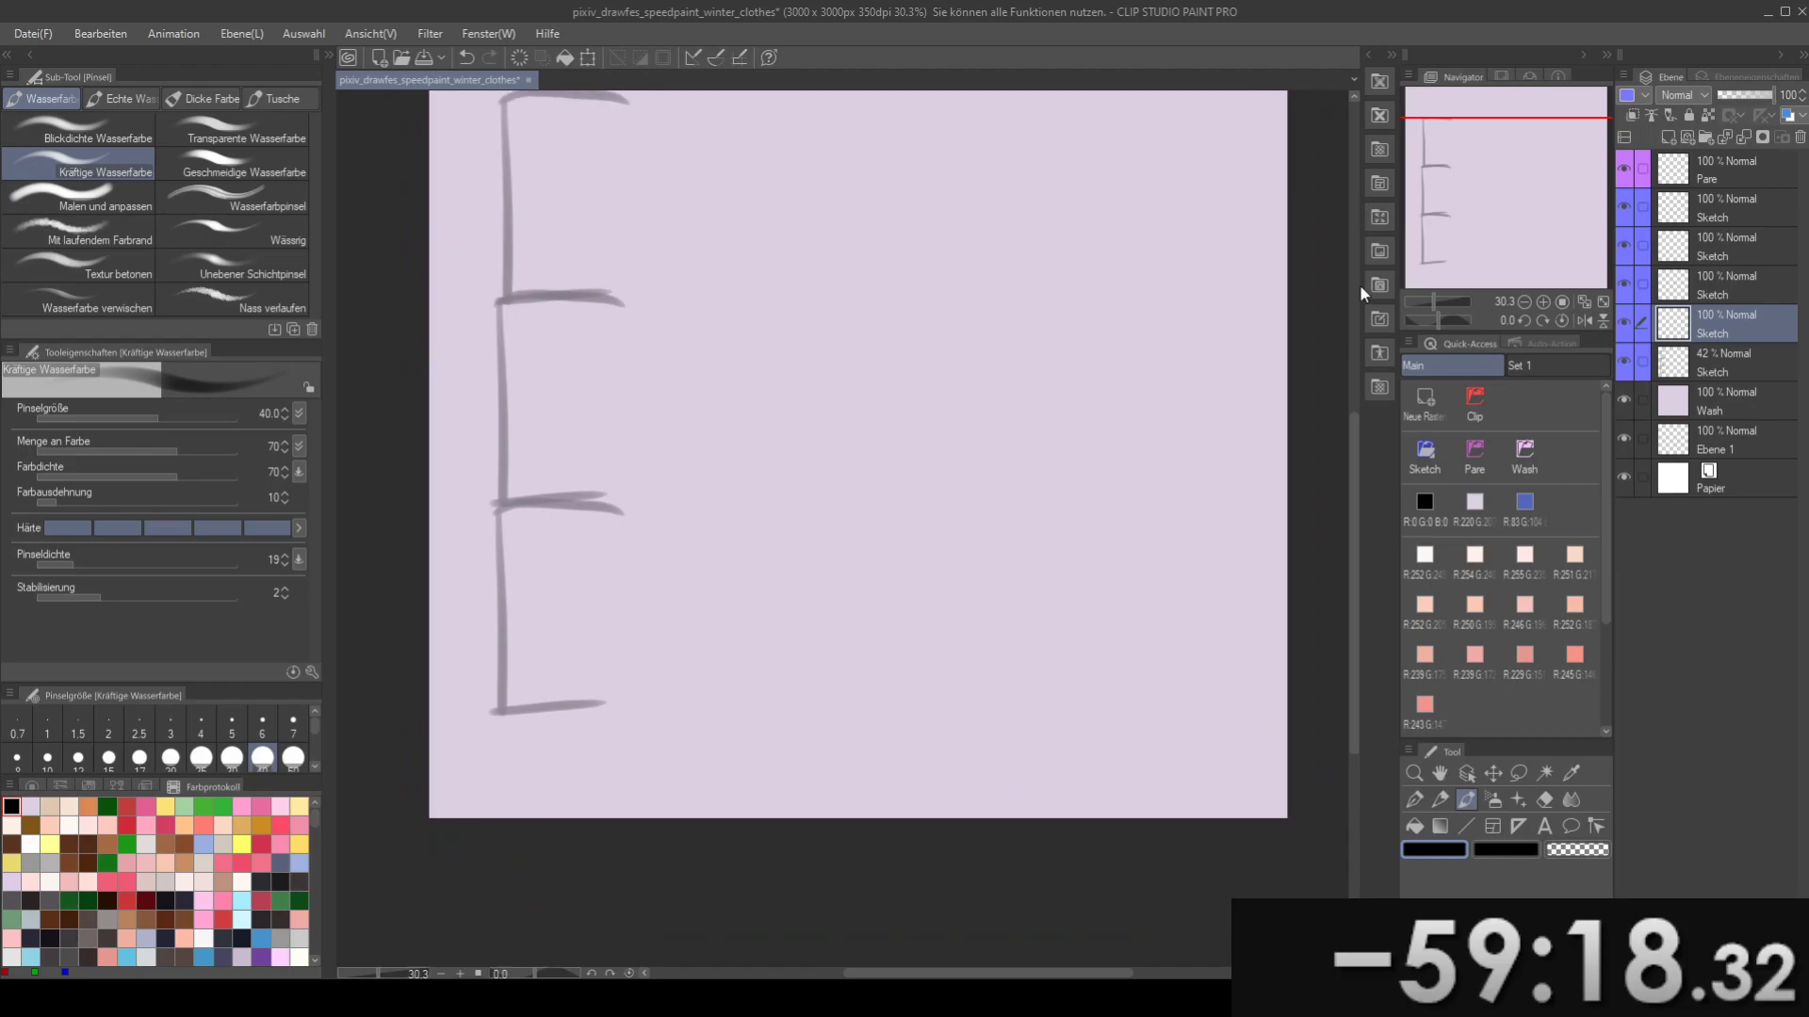
left_click_drag(708, 688, 723, 679)
left_click_drag(585, 670, 612, 707)
key("bracketright")
key("bracketright")
mouse_move(450, 709)
left_mouse_down()
mouse_move(583, 675)
mouse_move(828, 720)
left_mouse_up()
key("ctrl+z")
left_click_drag(505, 678, 829, 669)
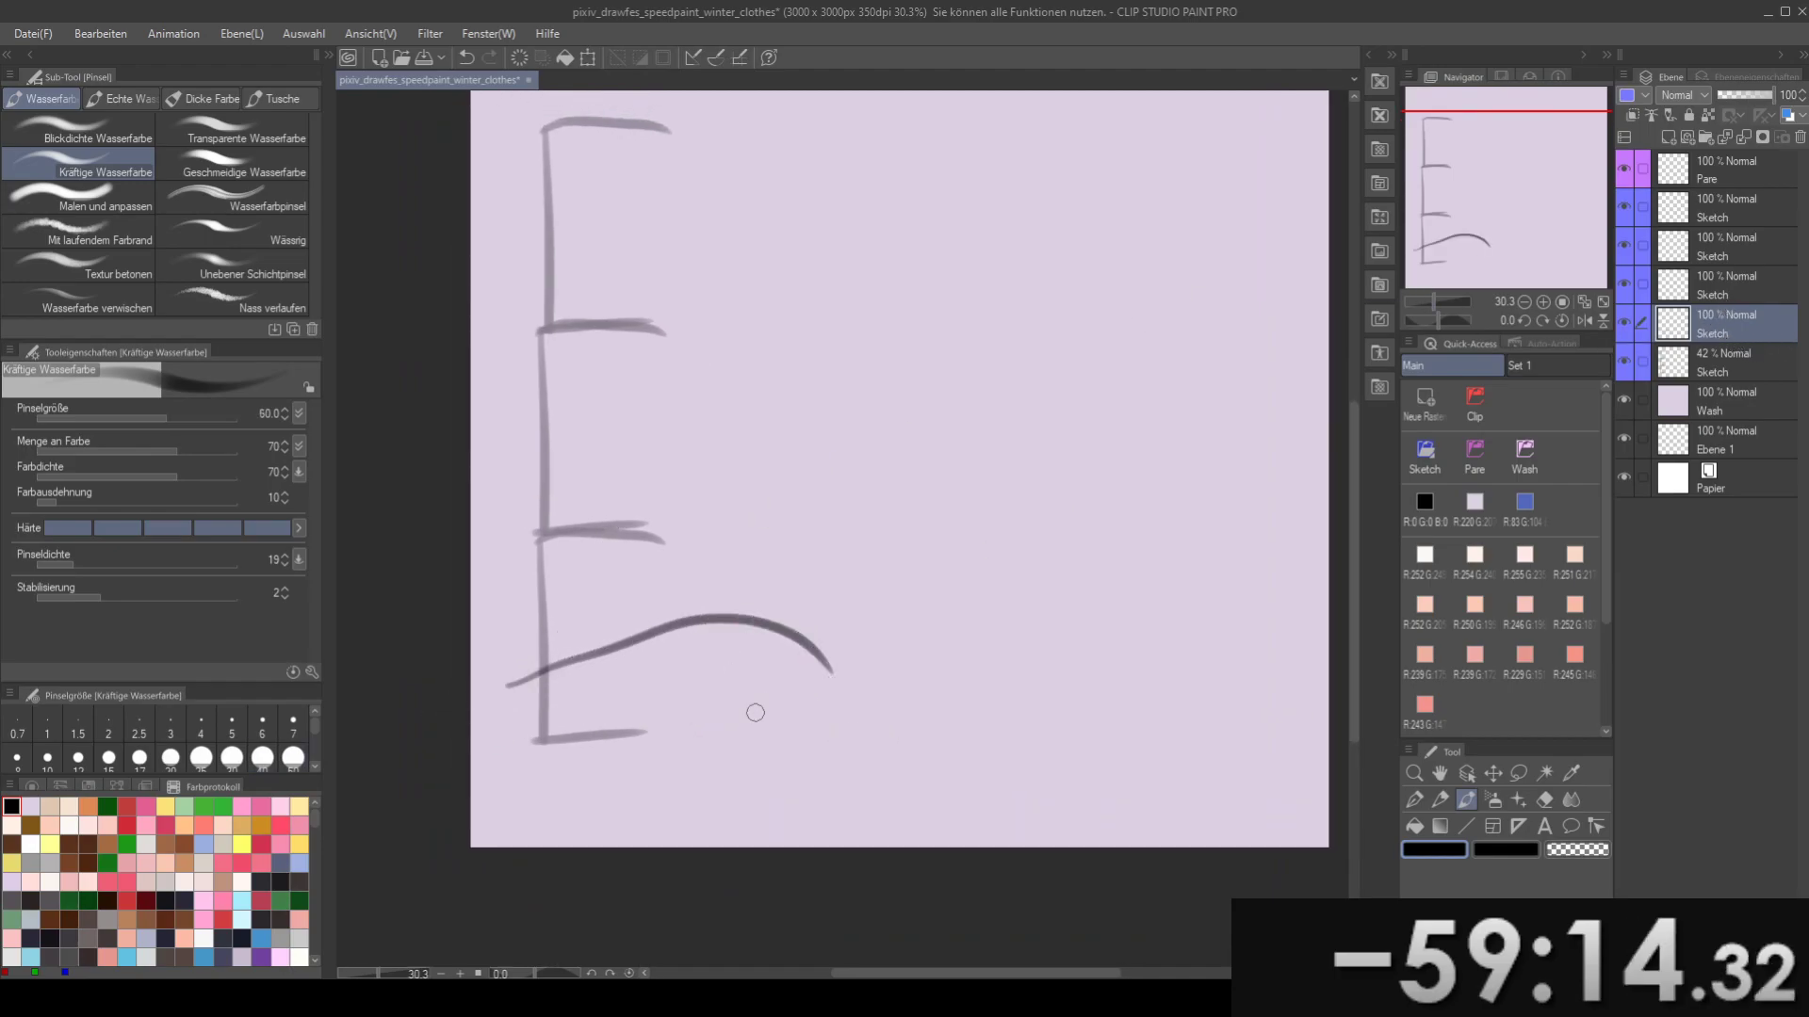
key("ctrl+z")
mouse_move(499, 749)
left_mouse_down()
mouse_move(760, 641)
mouse_move(937, 767)
left_mouse_up()
key("ctrl+z")
- Sketch a hill-shaped arc across the scale's lowest section and shift it to the canvas's left edge
mouse_move(509, 744)
left_mouse_down()
mouse_move(687, 658)
mouse_move(888, 734)
mouse_move(748, 745)
mouse_move(794, 793)
left_mouse_up()
key("k")
left_click_drag(745, 717, 688, 721)
- Make the Sketch layer above the hill arc active for brush drawing
left_click(1692, 292)
left_click_drag(613, 512, 637, 525)
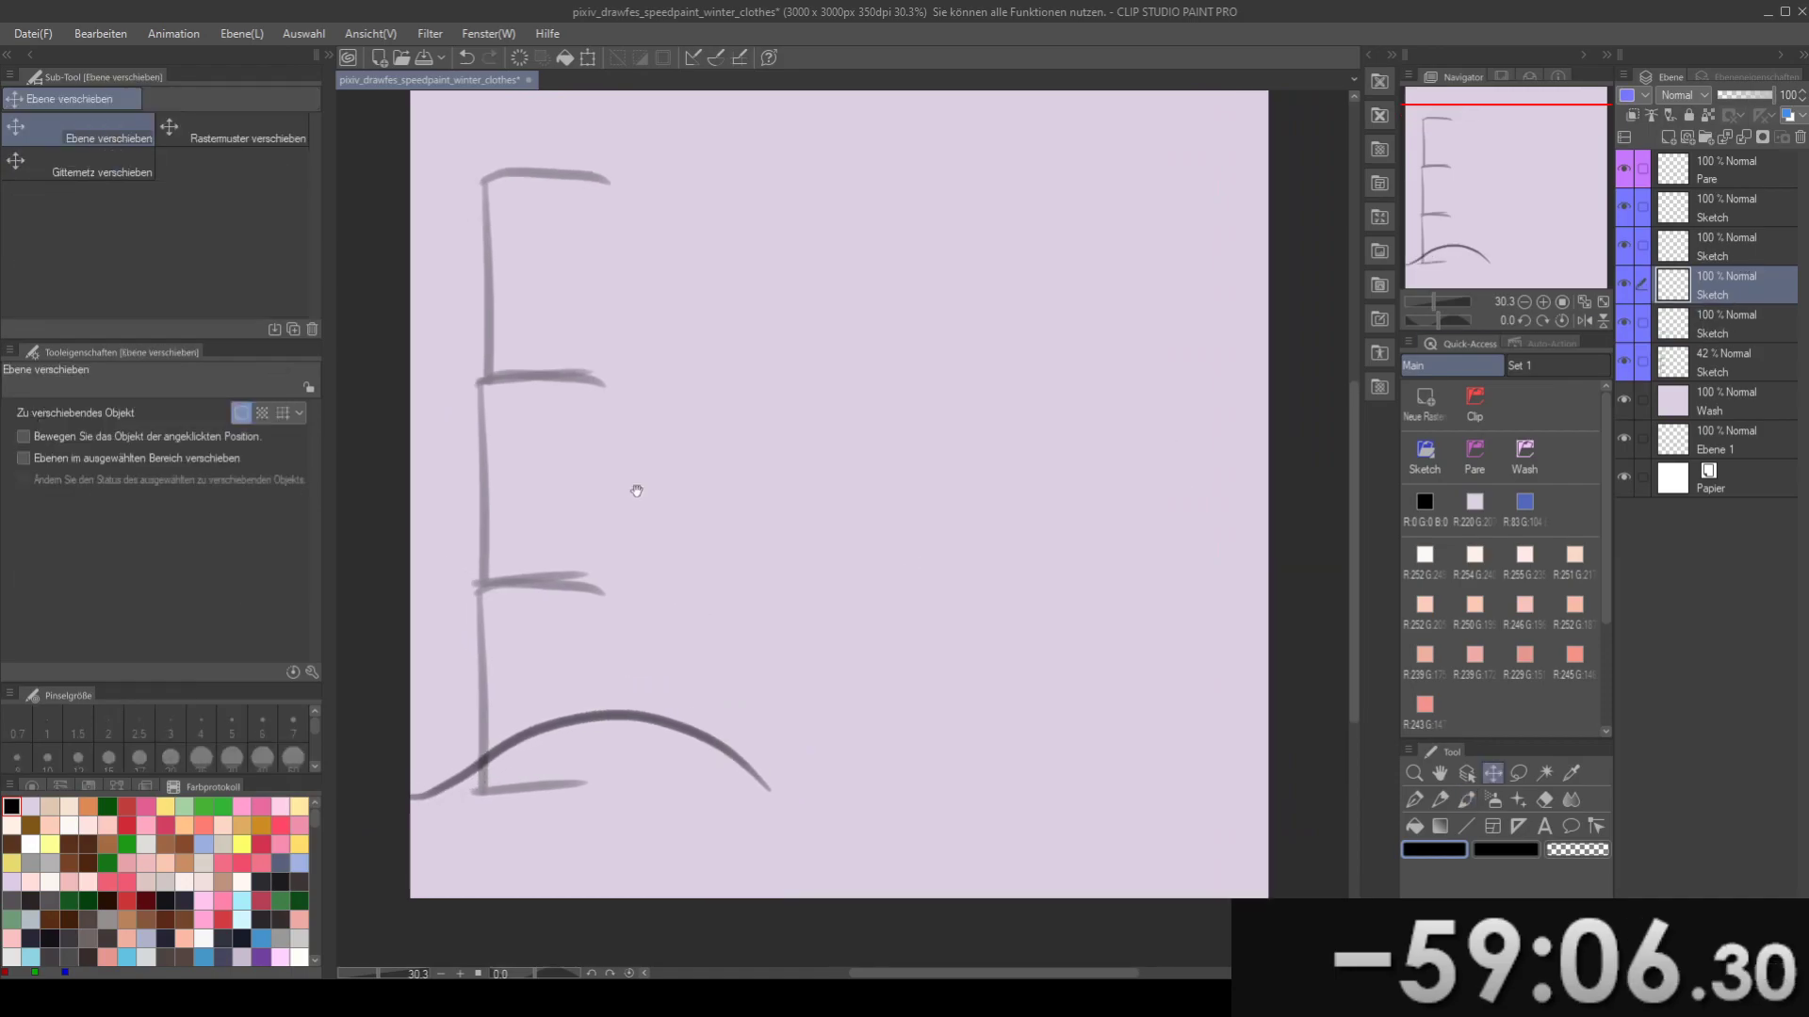
left_click_drag(781, 455, 840, 499)
left_click_drag(758, 398, 759, 371)
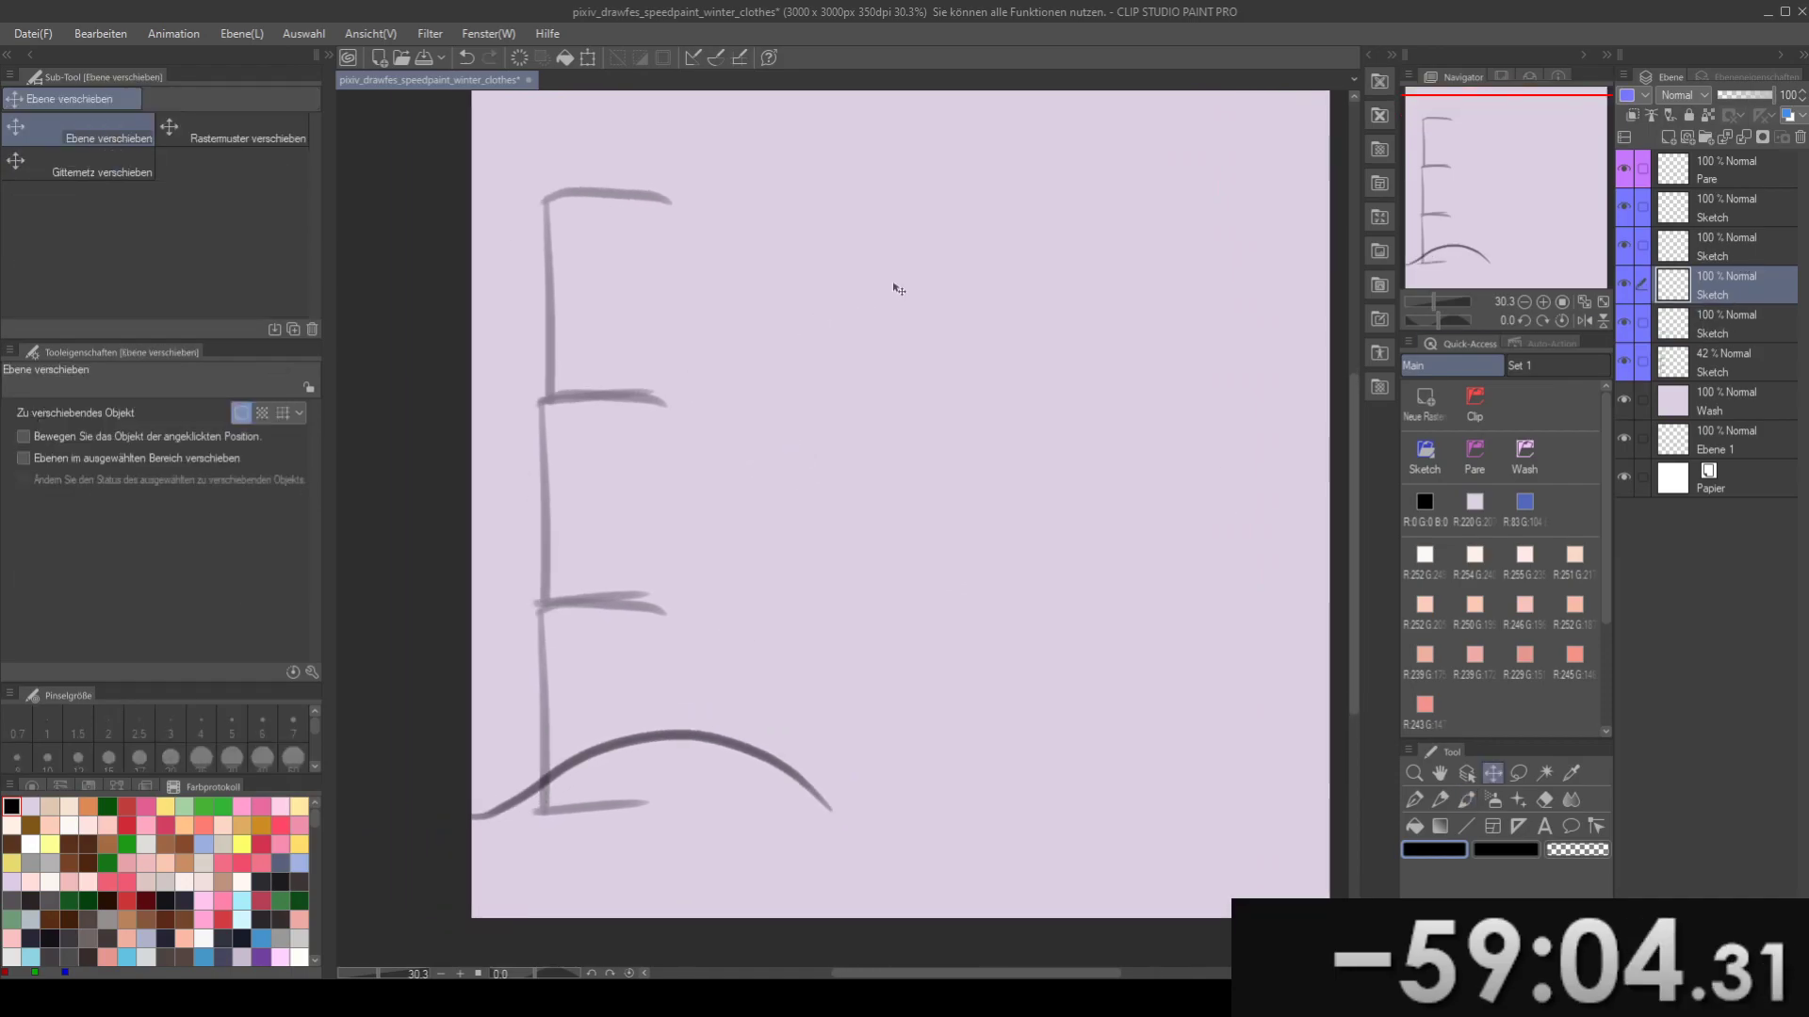
key("b")
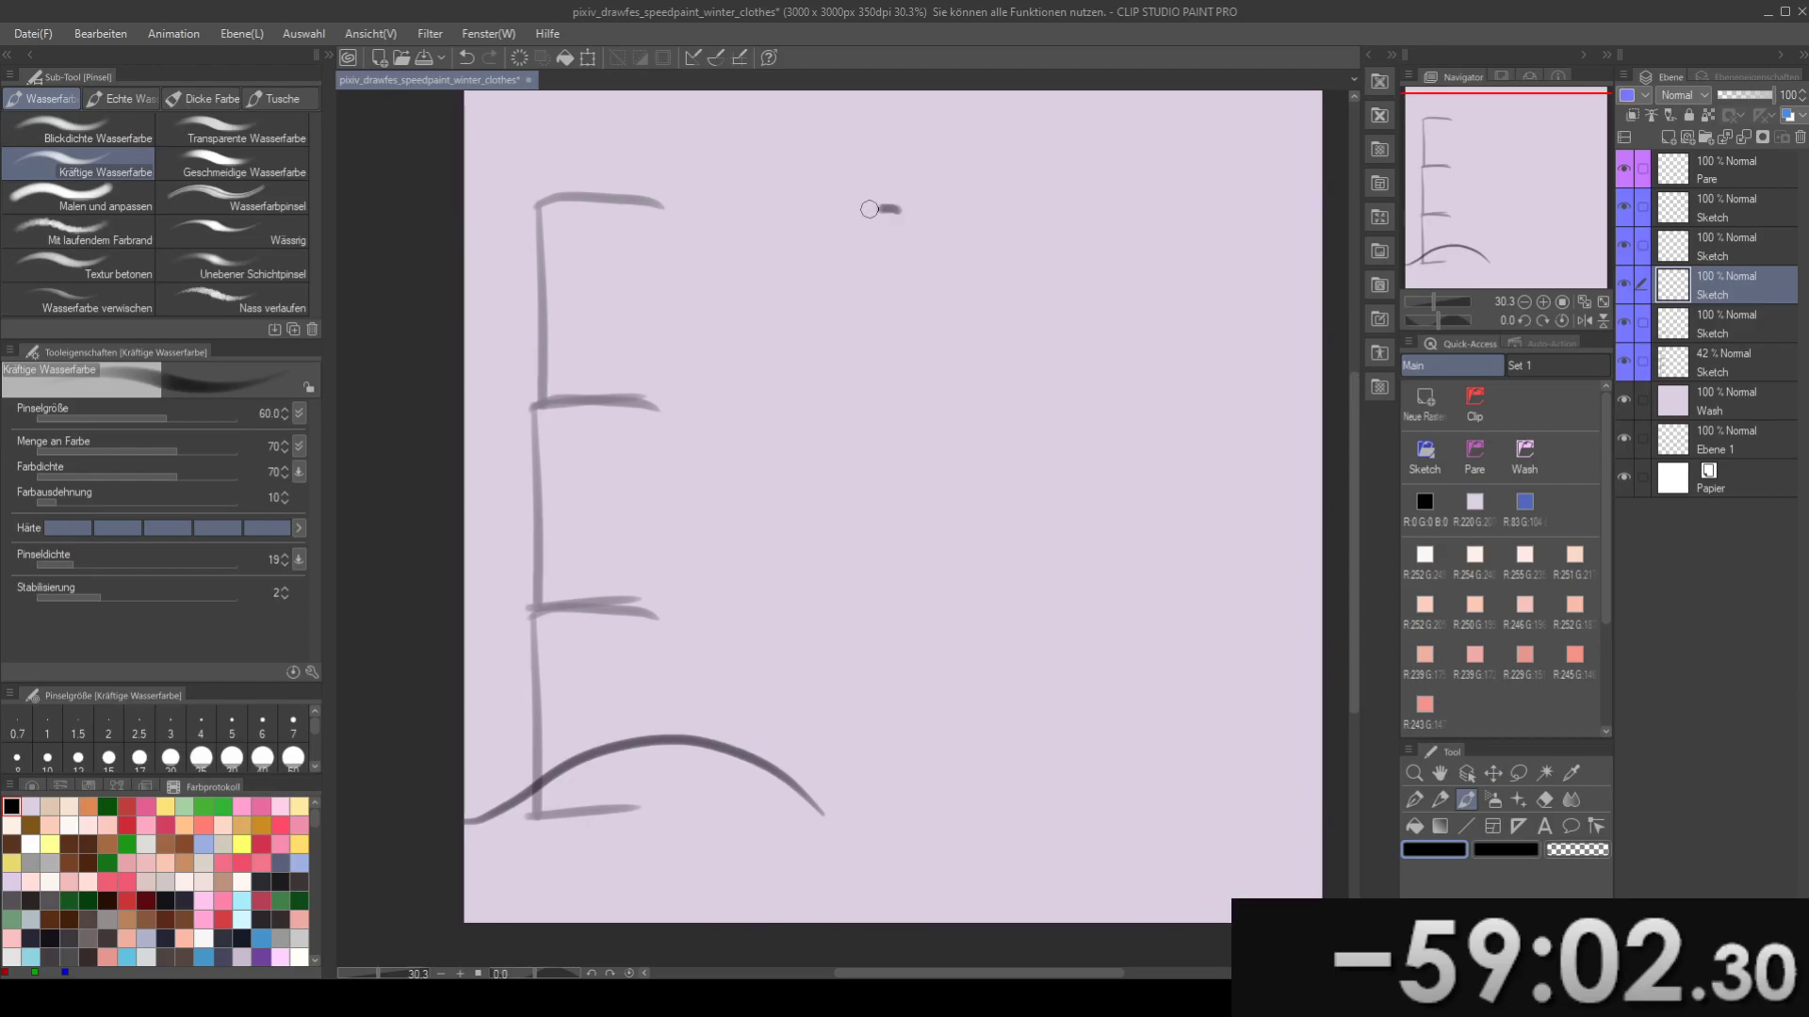
left_click_drag(899, 209, 998, 340)
key("ctrl+z")
mouse_move(884, 206)
left_mouse_down()
mouse_move(981, 424)
mouse_move(811, 212)
left_mouse_up()
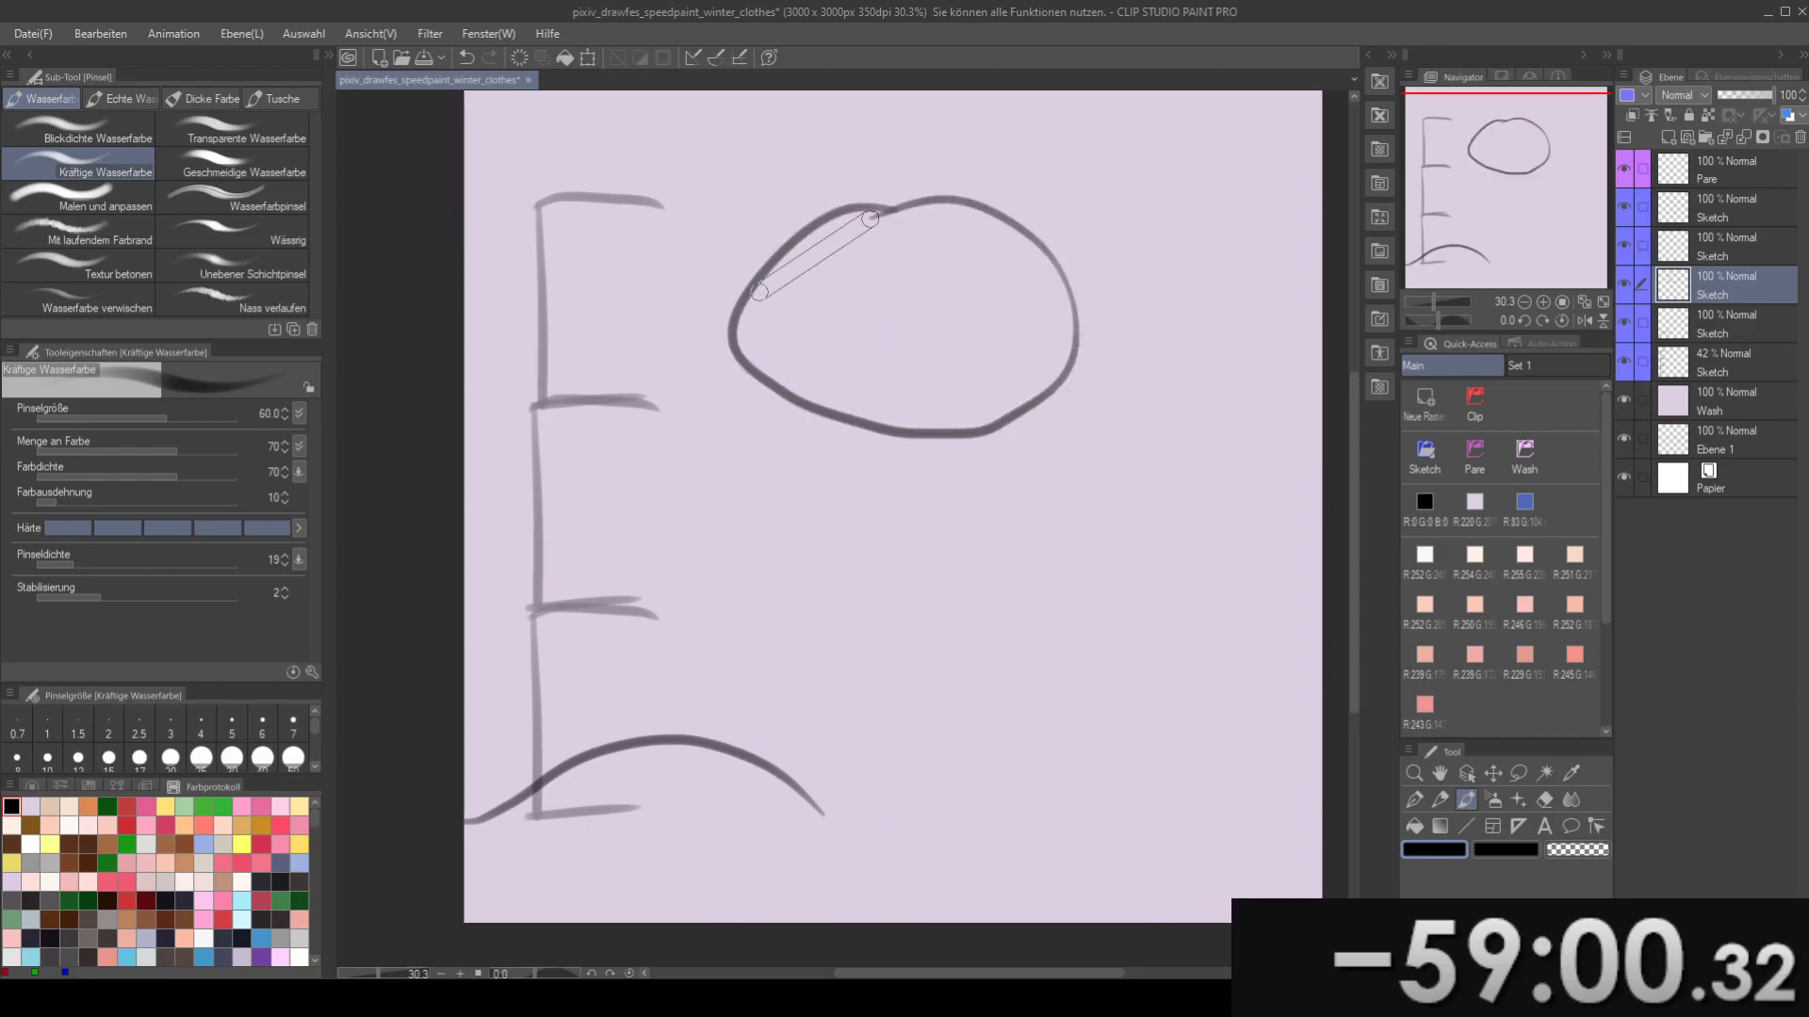
key("ctrl+z")
- Sketch a rounded head outline beside the scale's top section and erase part of it
mouse_move(933, 228)
left_mouse_down()
mouse_move(780, 307)
mouse_move(1001, 412)
mouse_move(900, 219)
left_mouse_up()
mouse_move(852, 314)
left_mouse_down()
mouse_move(888, 296)
mouse_move(843, 356)
left_mouse_up()
key("e")
mouse_move(824, 295)
left_mouse_down()
mouse_move(752, 366)
mouse_move(807, 330)
mouse_move(836, 275)
mouse_move(919, 259)
mouse_move(804, 281)
left_mouse_up()
key("b")
key("ctrl+z")
mouse_move(922, 265)
left_mouse_down()
mouse_move(769, 294)
mouse_move(754, 315)
mouse_move(875, 294)
left_mouse_up()
key("ctrl+z")
left_click_drag(807, 396, 807, 393)
left_click_drag(828, 327, 900, 302)
key("ctrl+z")
mouse_move(795, 368)
left_mouse_down()
mouse_move(796, 422)
mouse_move(831, 349)
mouse_move(843, 405)
mouse_move(890, 441)
mouse_move(935, 408)
left_mouse_up()
key("ctrl+z")
key("e")
key("b")
key("ctrl+z")
key("ctrl+z")
key("ctrl+z")
- Try to redraw the lower edge and front of the head outline
left_click_drag(797, 391, 928, 411)
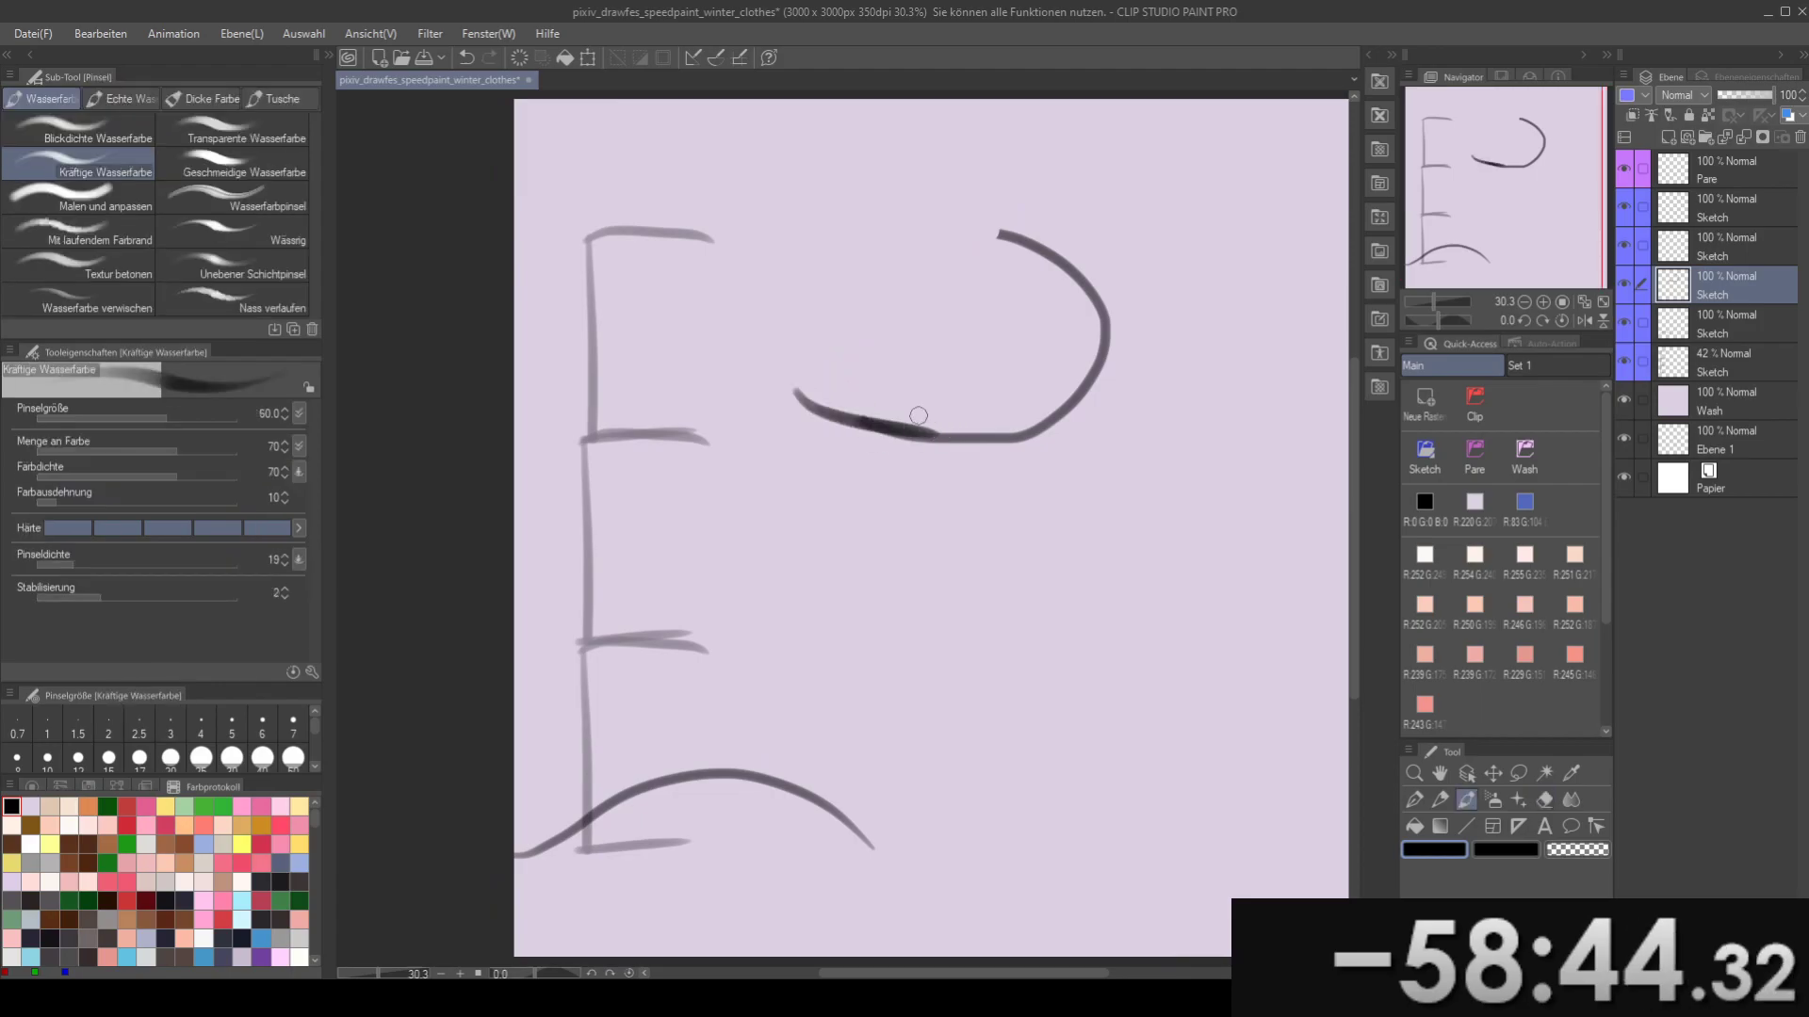
key("ctrl+z")
mouse_move(802, 394)
left_mouse_down()
mouse_move(936, 424)
mouse_move(996, 482)
left_mouse_up()
key("e")
key("b")
key("ctrl+z")
mouse_move(891, 441)
left_mouse_down()
mouse_move(1004, 452)
mouse_move(901, 539)
mouse_move(940, 543)
left_mouse_up()
key("ctrl+z")
mouse_move(823, 508)
left_mouse_down()
mouse_move(830, 463)
mouse_move(850, 498)
left_mouse_up()
key("ctrl+z")
mouse_move(865, 510)
left_mouse_down()
mouse_move(862, 450)
mouse_move(846, 471)
mouse_move(876, 506)
mouse_move(836, 392)
left_mouse_up()
key("ctrl+z")
key("ctrl+z")
key("ctrl+z")
- Lasso the partial head outline, nudge it and scale it narrower
key("m")
mouse_move(902, 248)
left_mouse_down()
mouse_move(1103, 199)
mouse_move(1027, 217)
left_mouse_up()
left_click_drag(1053, 322, 1064, 340, "ctrl")
key("ctrl+t")
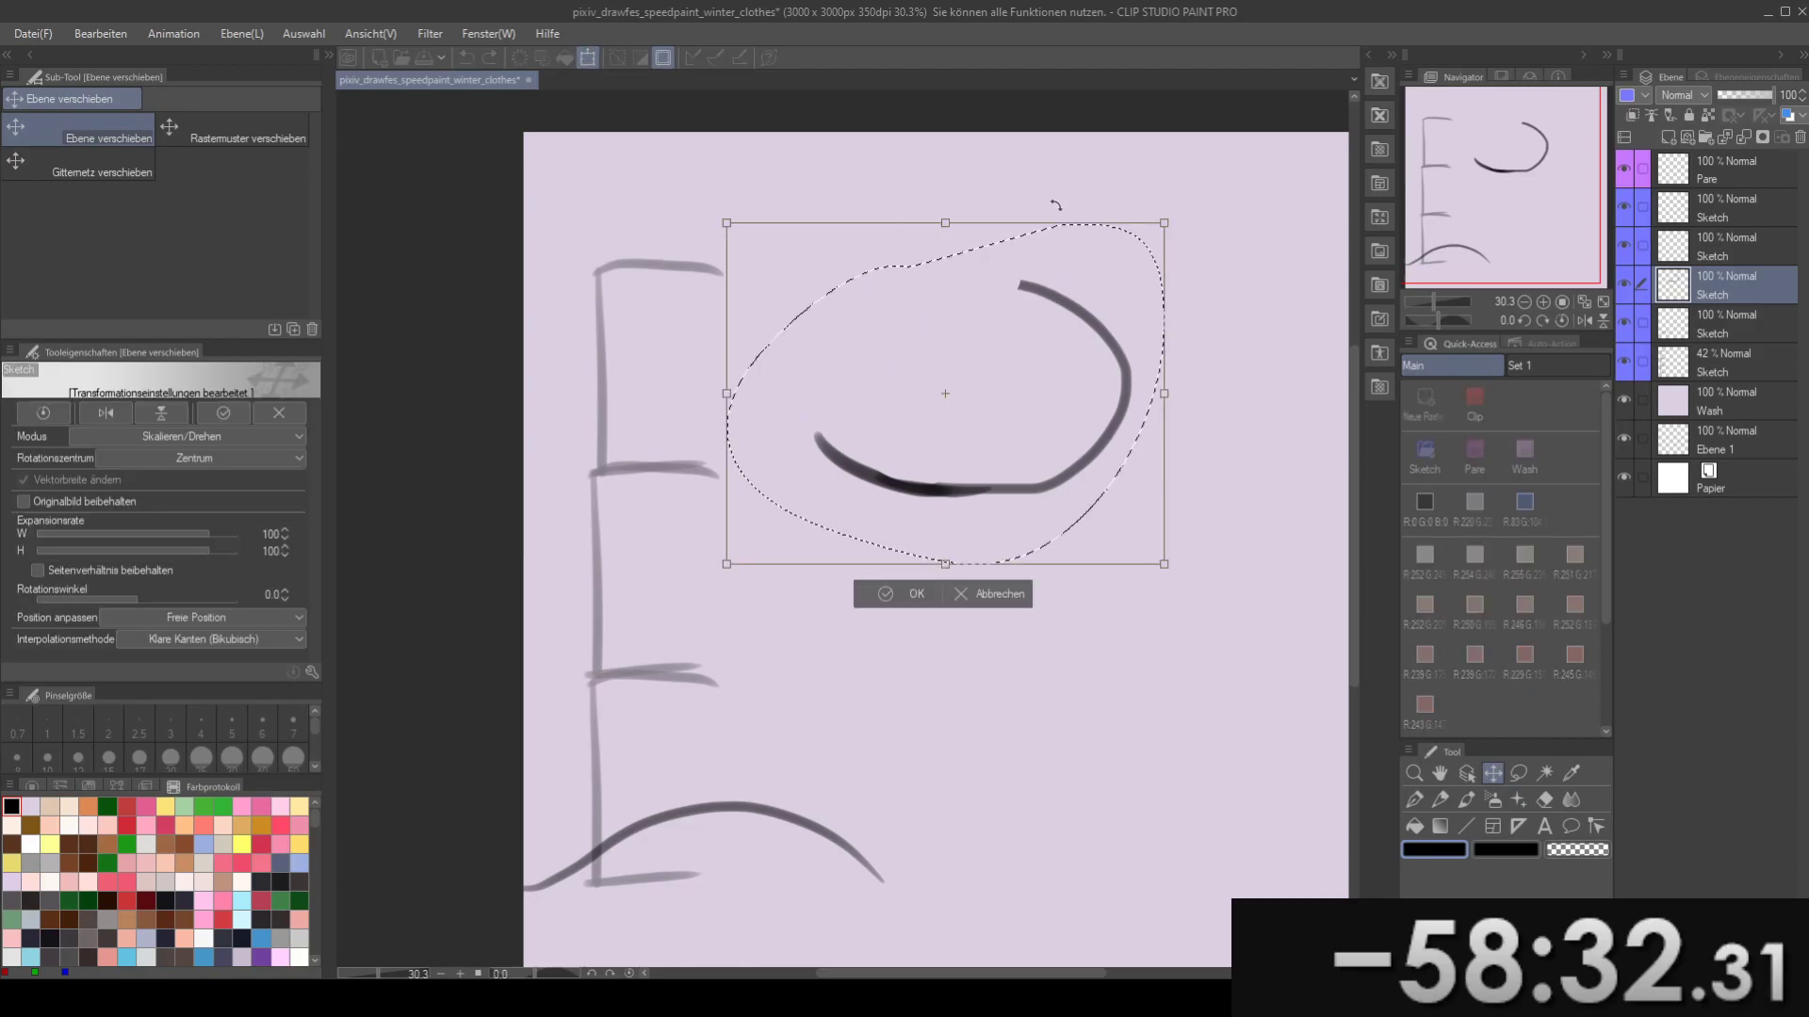
left_click_drag(1165, 224, 1146, 243)
mouse_move(727, 564)
left_mouse_down()
mouse_move(766, 540)
mouse_move(825, 542)
mouse_move(830, 565)
left_mouse_up()
left_click(889, 583)
key("b")
mouse_move(846, 482)
left_mouse_down()
mouse_move(870, 419)
mouse_move(886, 473)
mouse_move(898, 385)
left_mouse_up()
key("ctrl+z")
key("ctrl+z")
key("ctrl+z")
key("ctrl+z")
- Sketch the head's domed top line and the small bulging muzzle at its front
mouse_move(875, 466)
left_mouse_down()
mouse_move(936, 362)
mouse_move(867, 452)
mouse_move(1038, 353)
mouse_move(1070, 374)
mouse_move(1040, 337)
mouse_move(1142, 332)
left_mouse_up()
key("ctrl+z")
key("e")
key("b")
key("ctrl+z")
mouse_move(962, 323)
left_mouse_down()
mouse_move(1130, 352)
mouse_move(995, 320)
mouse_move(1020, 390)
mouse_move(1000, 440)
left_mouse_up()
- Erase the underside of the head outline behind the muzzle
key("e")
left_click_drag(853, 447, 981, 452)
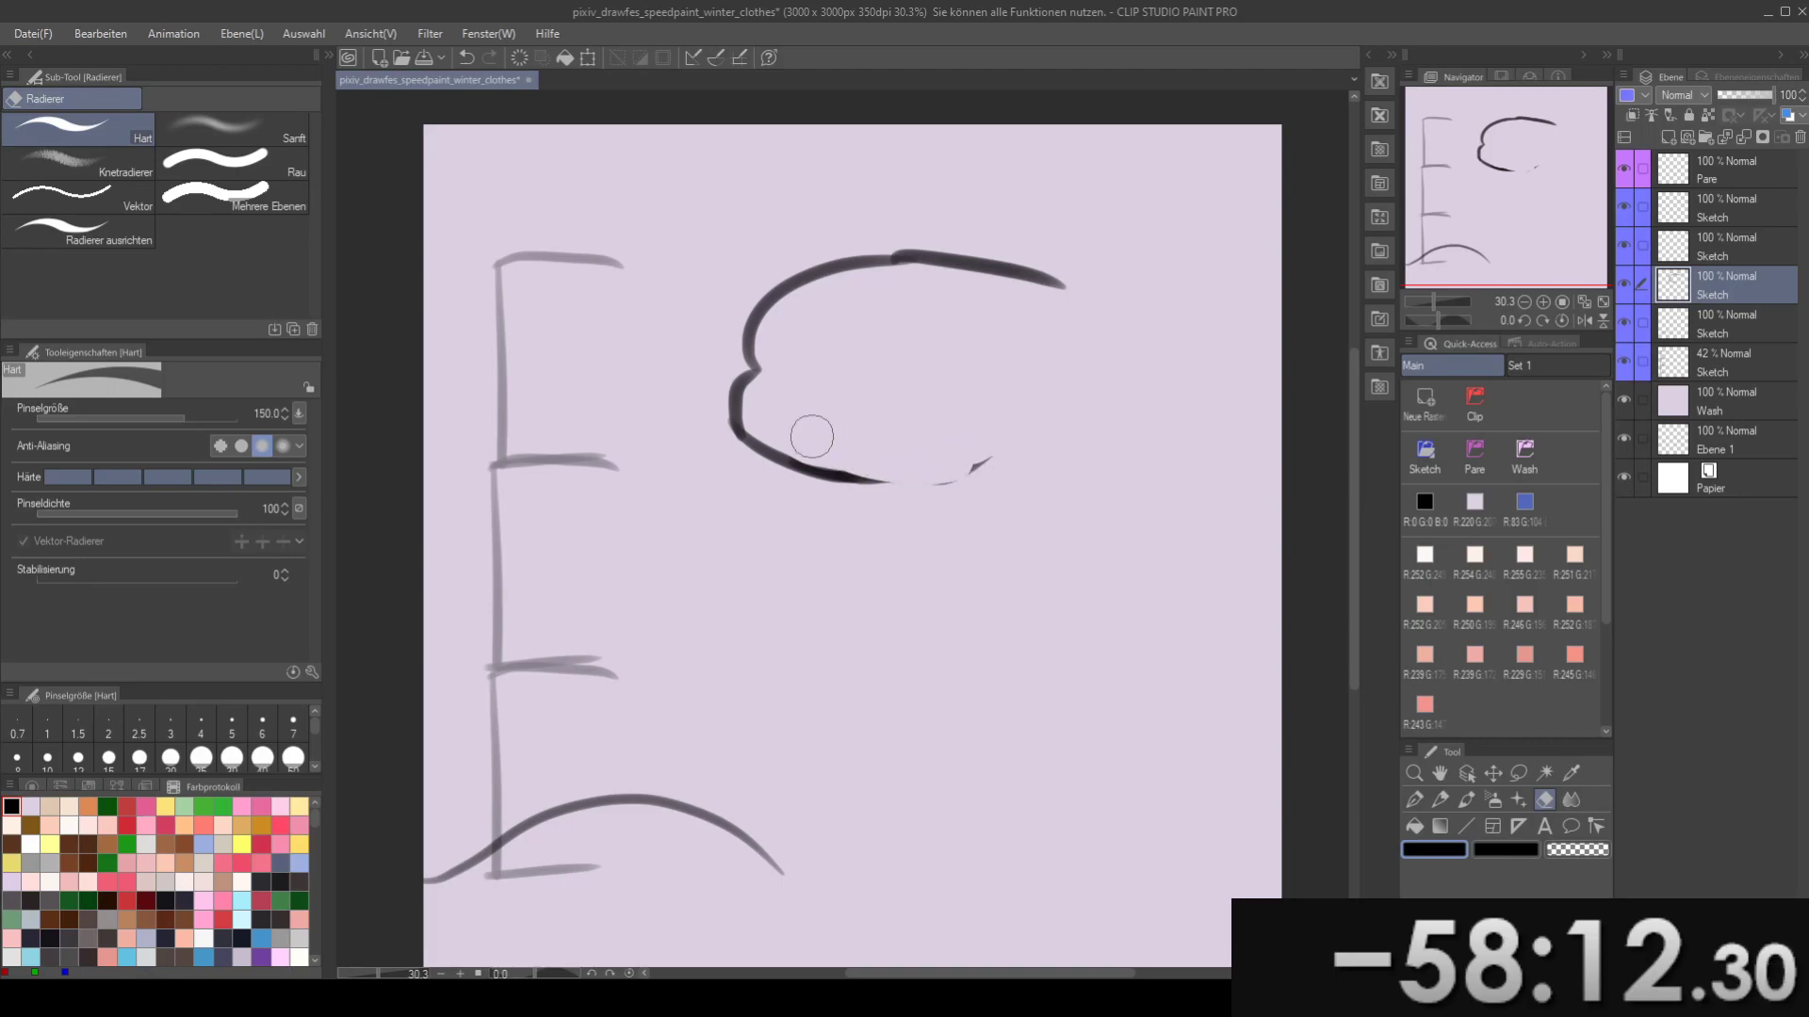
left_click_drag(778, 436, 936, 445)
key("ctrl+z")
key("ctrl+z")
key("ctrl+y")
left_click_drag(785, 428, 820, 466)
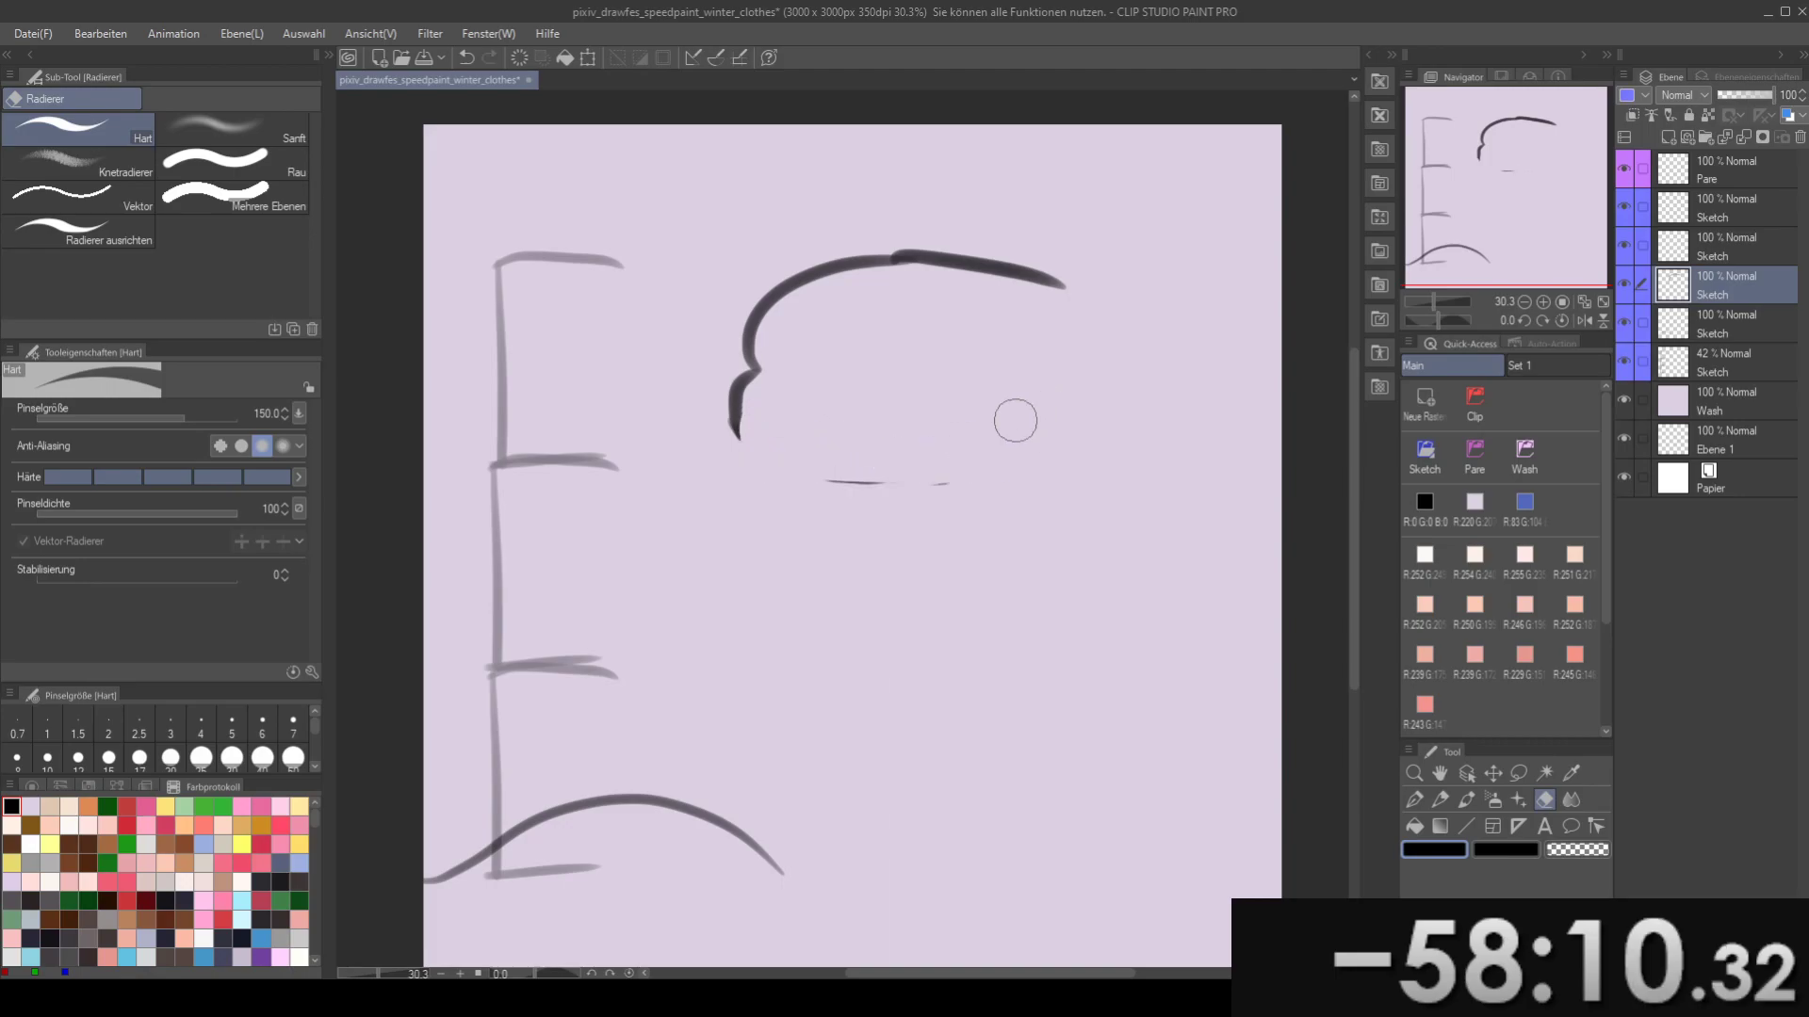
- Redraw the muzzle curve and extend it into a smooth line along the head's underside
key("b")
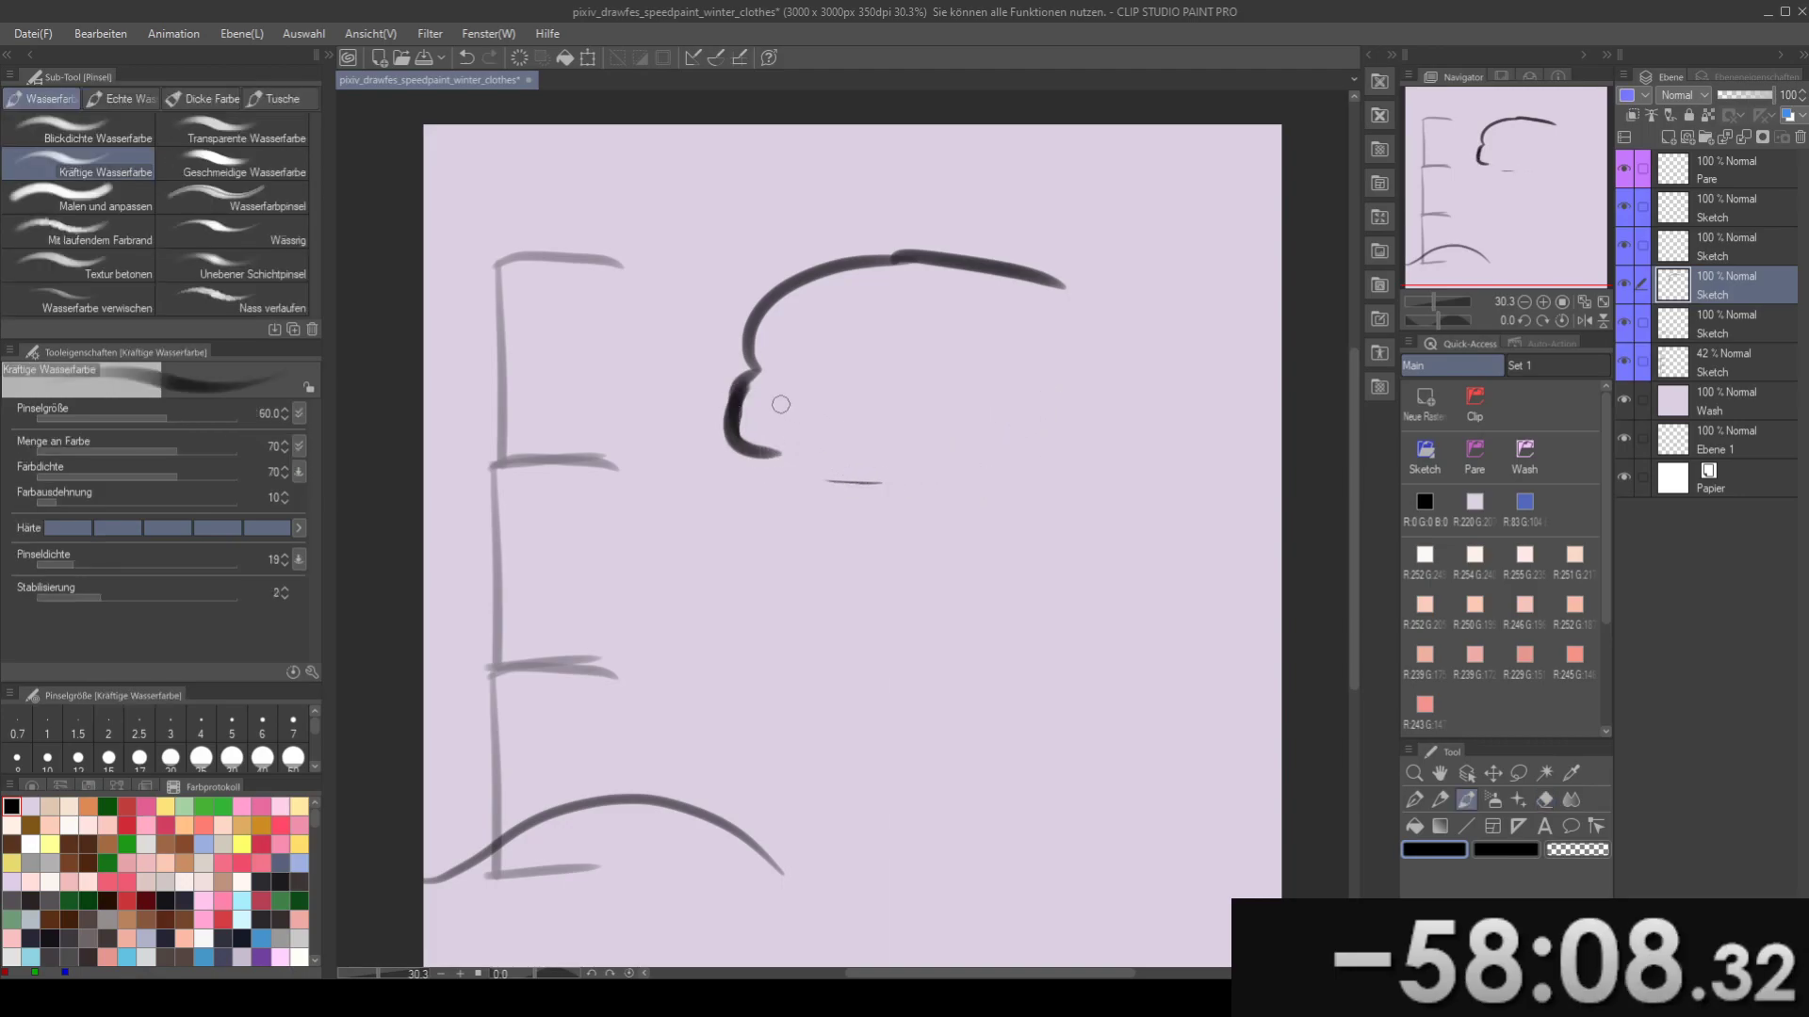
mouse_move(755, 373)
left_mouse_down()
mouse_move(736, 433)
mouse_move(797, 446)
mouse_move(757, 468)
mouse_move(947, 485)
left_mouse_up()
key("ctrl+z")
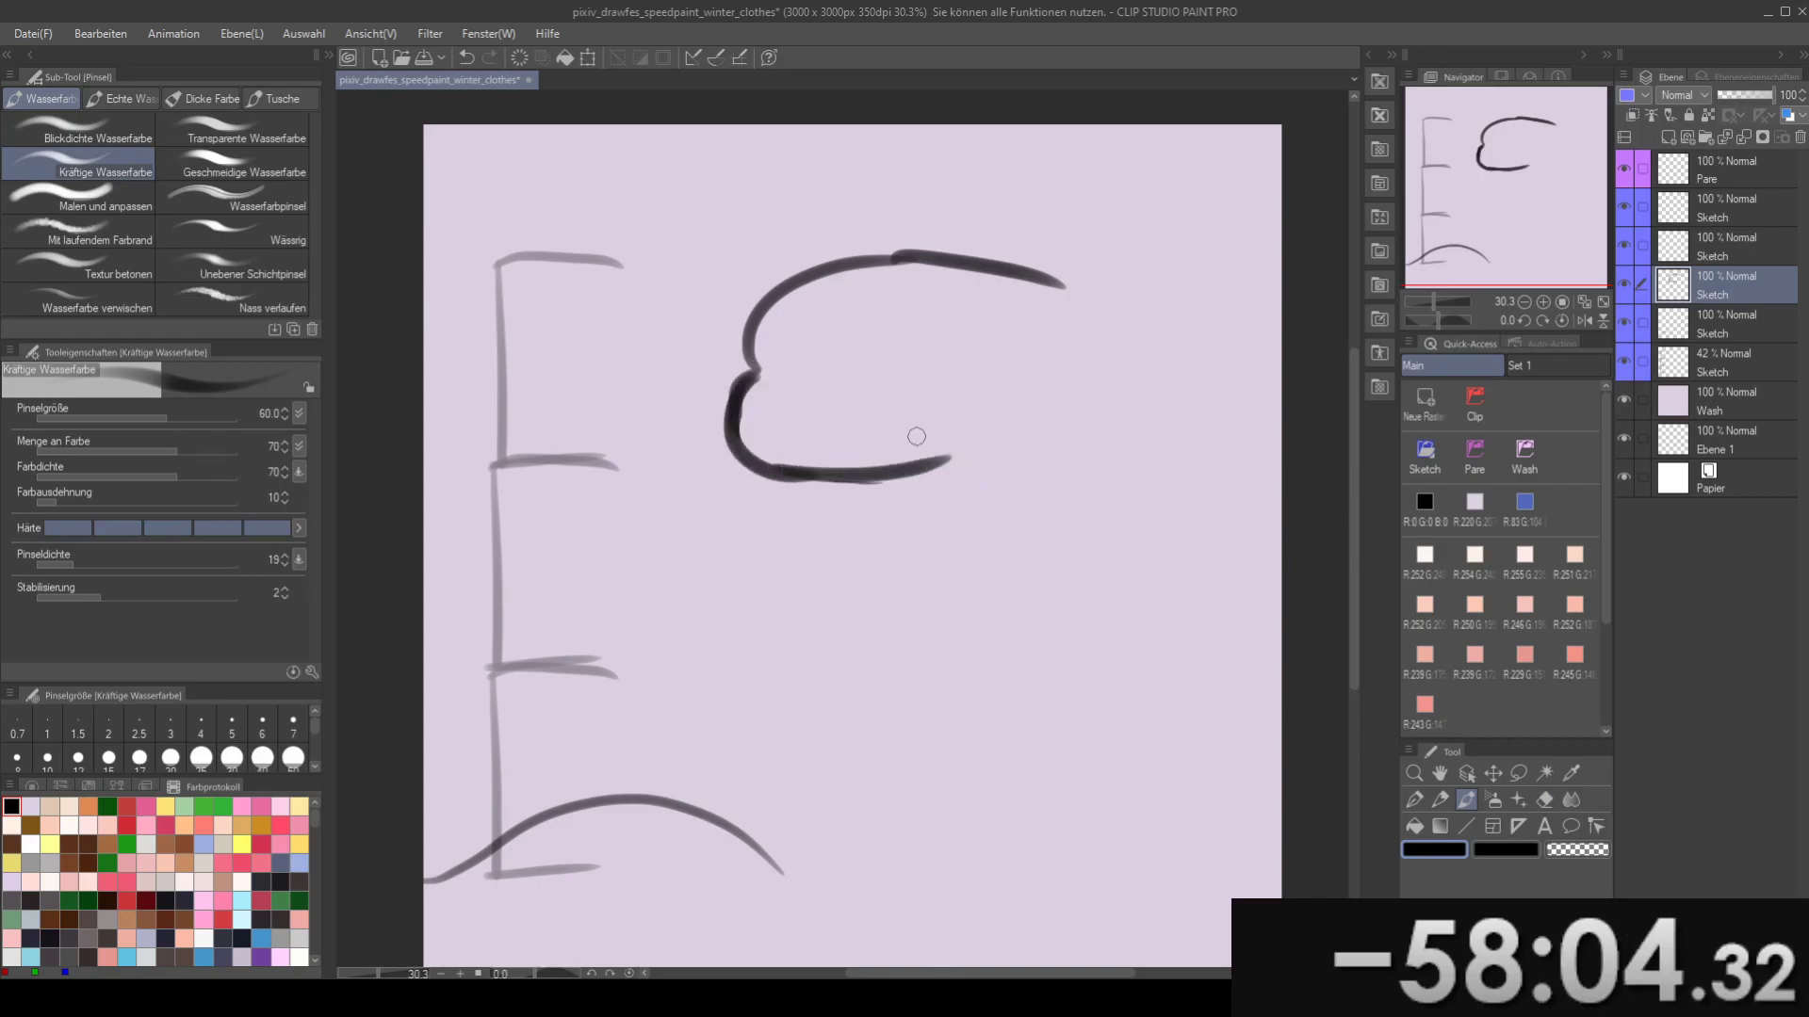
key("ctrl+z")
mouse_move(768, 467)
left_mouse_down()
mouse_move(928, 495)
mouse_move(868, 495)
left_mouse_up()
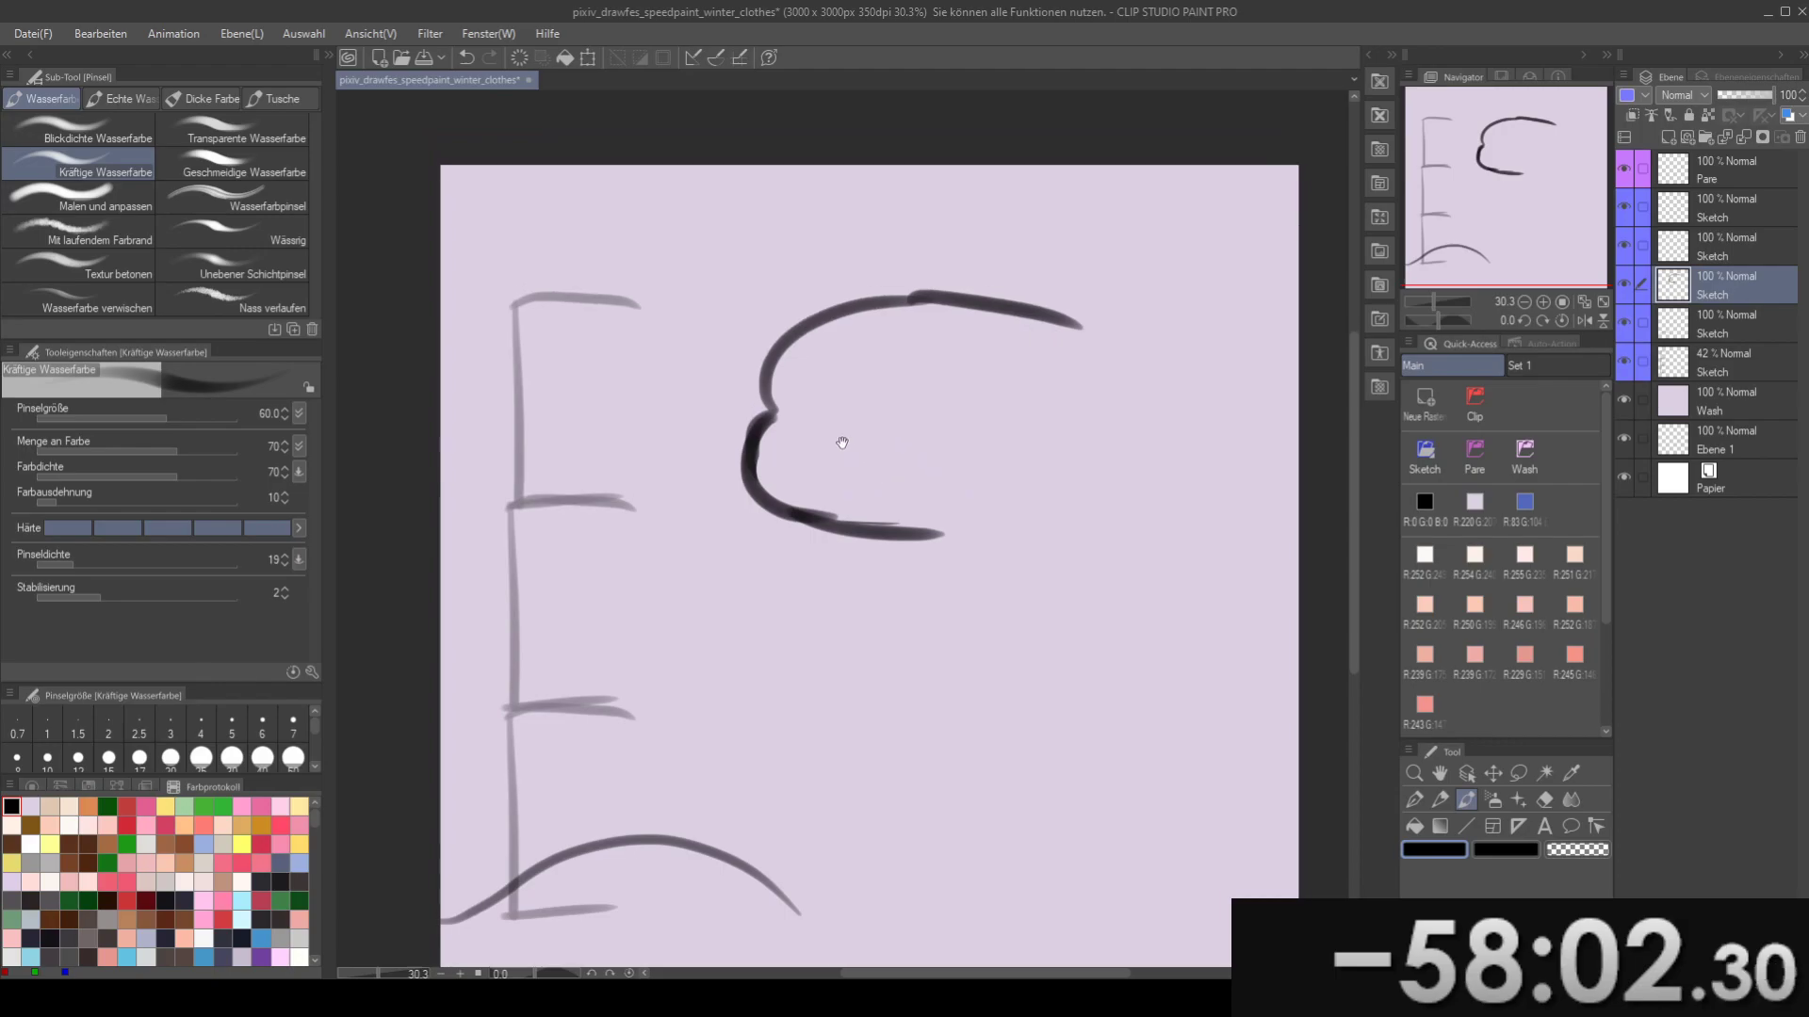
left_click_drag(876, 404, 933, 367)
- Close the head outline by sketching the rounded back from the underside up to the top line
left_click_drag(910, 489, 1108, 435)
key("ctrl+z")
key("ctrl+z")
mouse_move(947, 497)
left_mouse_down()
mouse_move(1114, 453)
mouse_move(1093, 287)
left_mouse_up()
left_click_drag(997, 335, 937, 373)
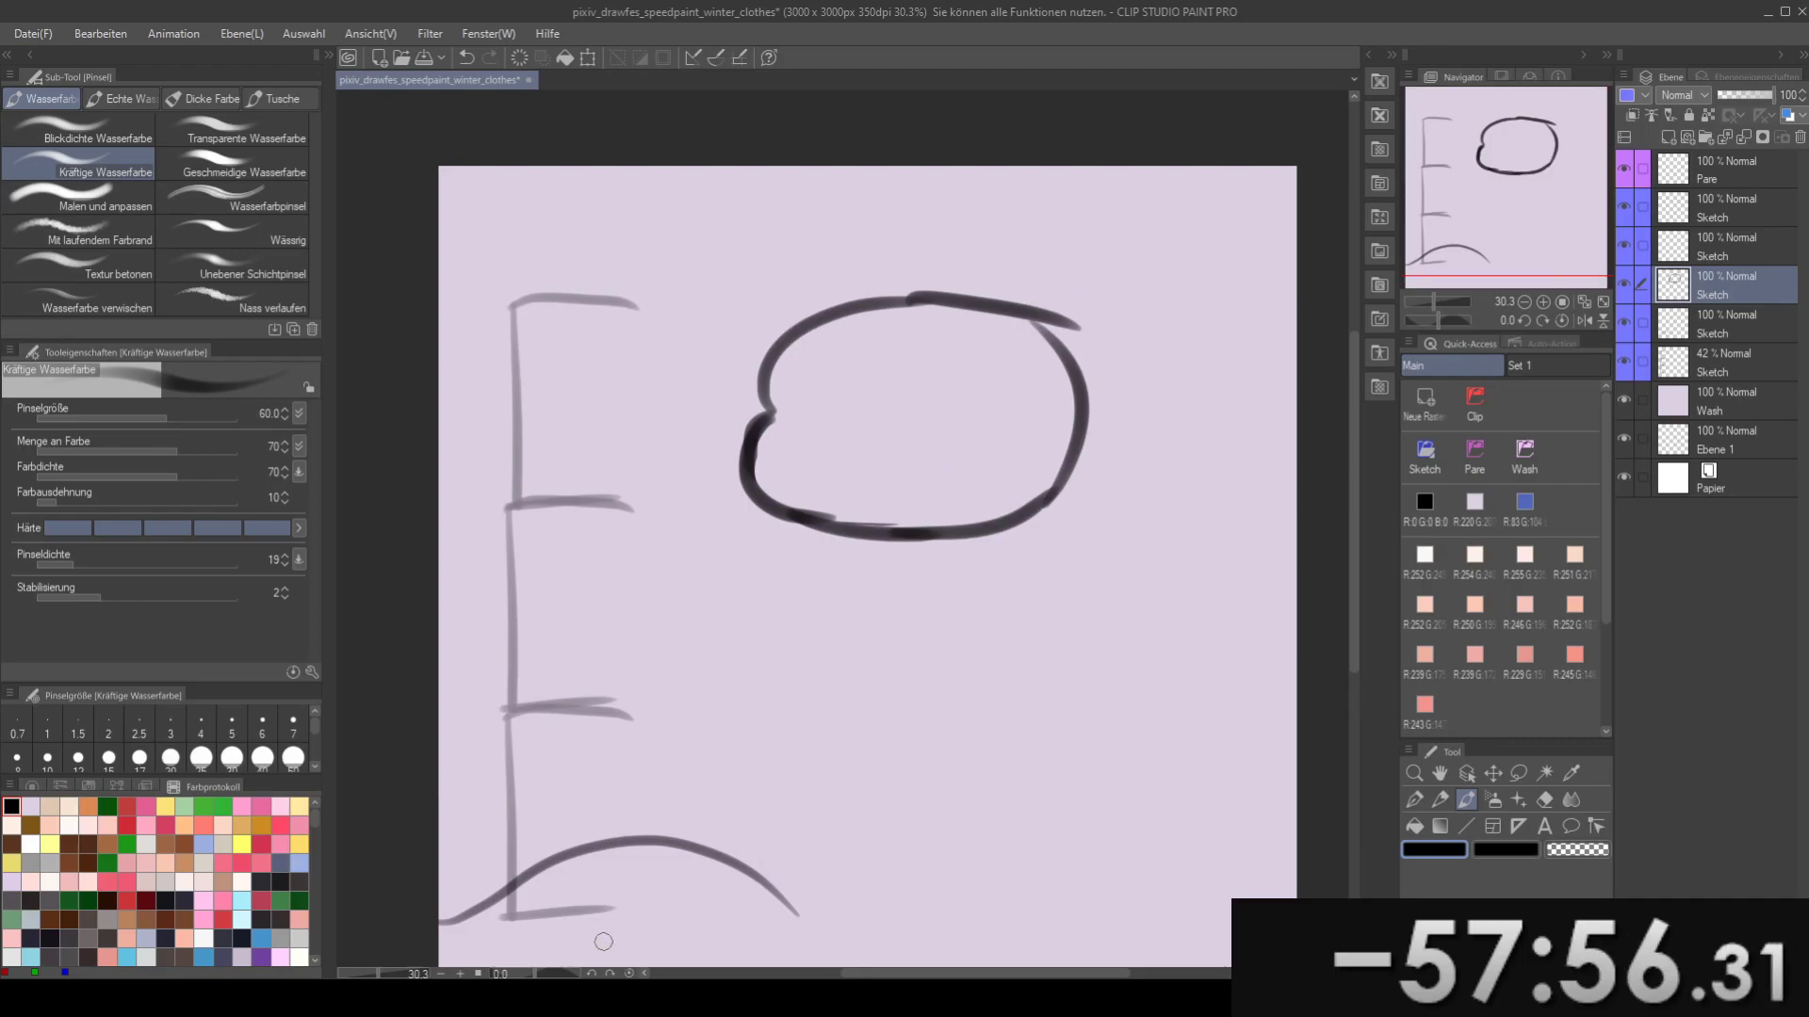
- Reinforce the forehead line just above the muzzle at the front of the head
mouse_move(822, 420)
left_mouse_down()
mouse_move(888, 441)
mouse_move(828, 373)
mouse_move(845, 456)
left_mouse_up()
key("e")
key("b")
key("ctrl+z")
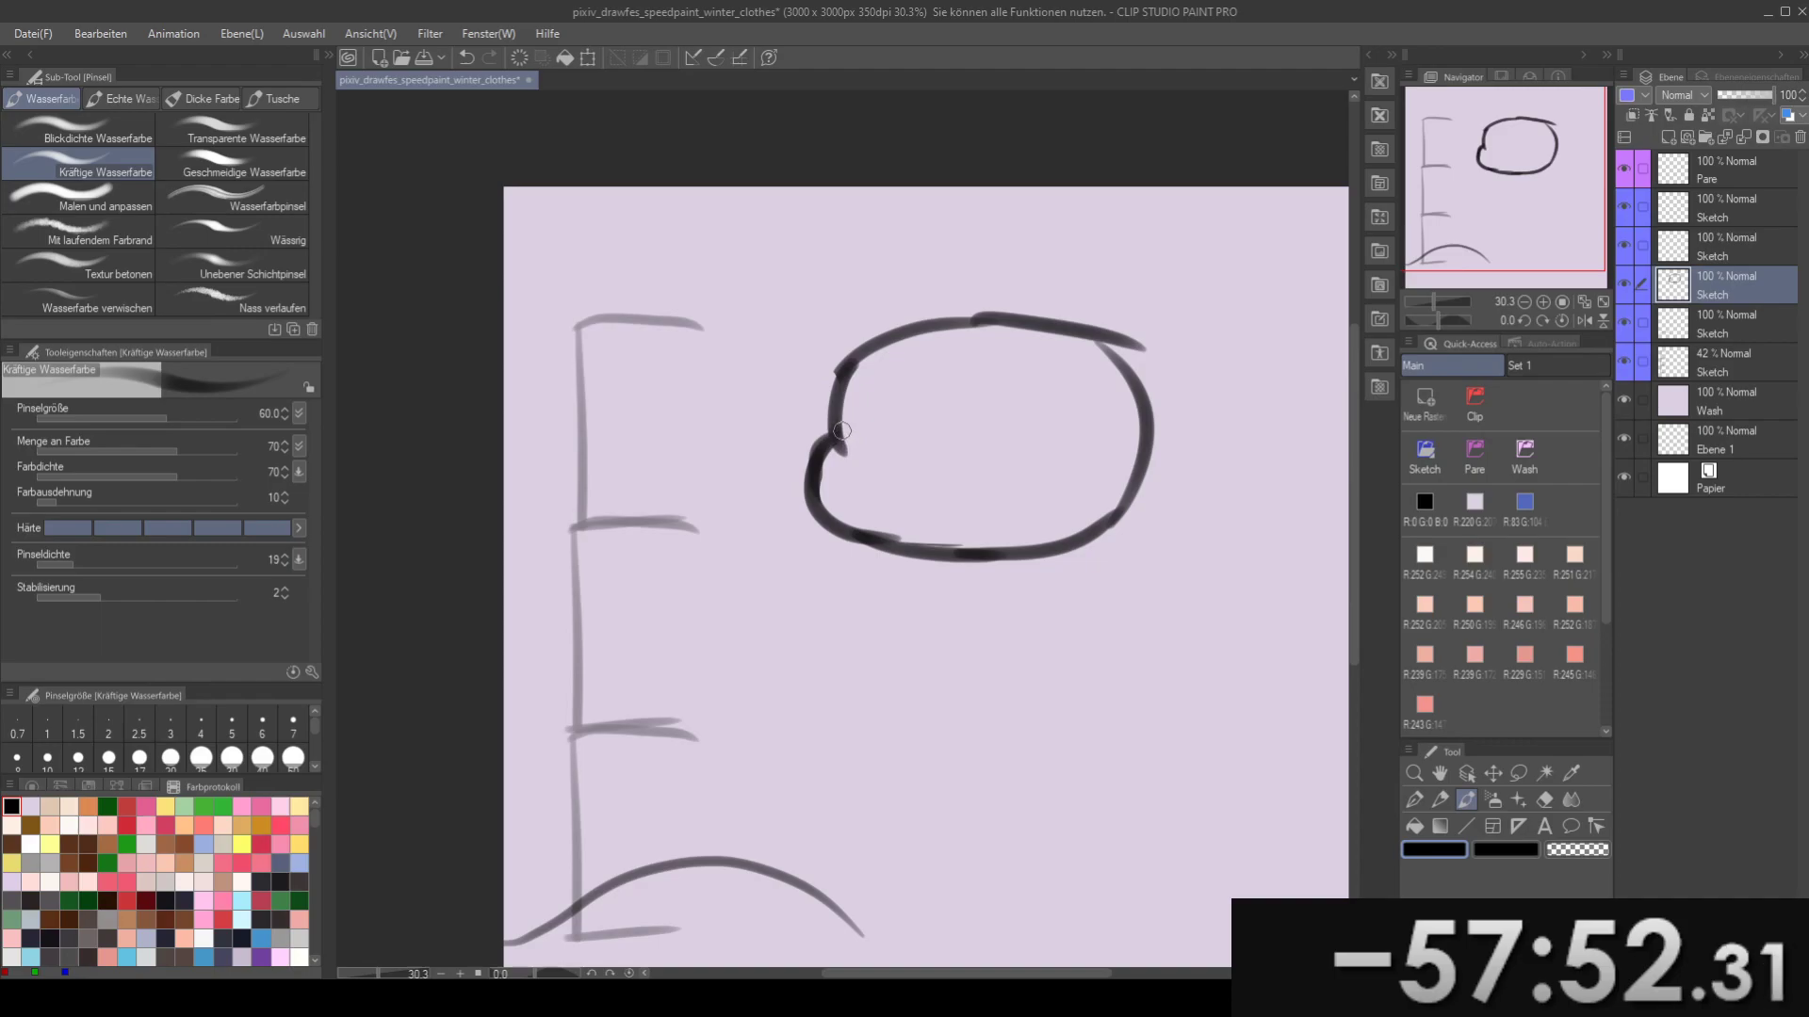
key("ctrl+z")
left_click_drag(843, 373, 847, 445)
key("ctrl+z")
mouse_move(844, 371)
left_mouse_down()
mouse_move(840, 443)
mouse_move(758, 463)
mouse_move(848, 380)
mouse_move(808, 383)
mouse_move(797, 411)
mouse_move(840, 363)
mouse_move(818, 399)
mouse_move(848, 403)
left_mouse_up()
- Sketch an arched upper eyelid and a small oval iris near the front of the head with brush size 40
key("e")
key("b")
key("bracketleft")
key("ctrl+z")
key("ctrl+z")
key("bracketleft")
key("ctrl+z")
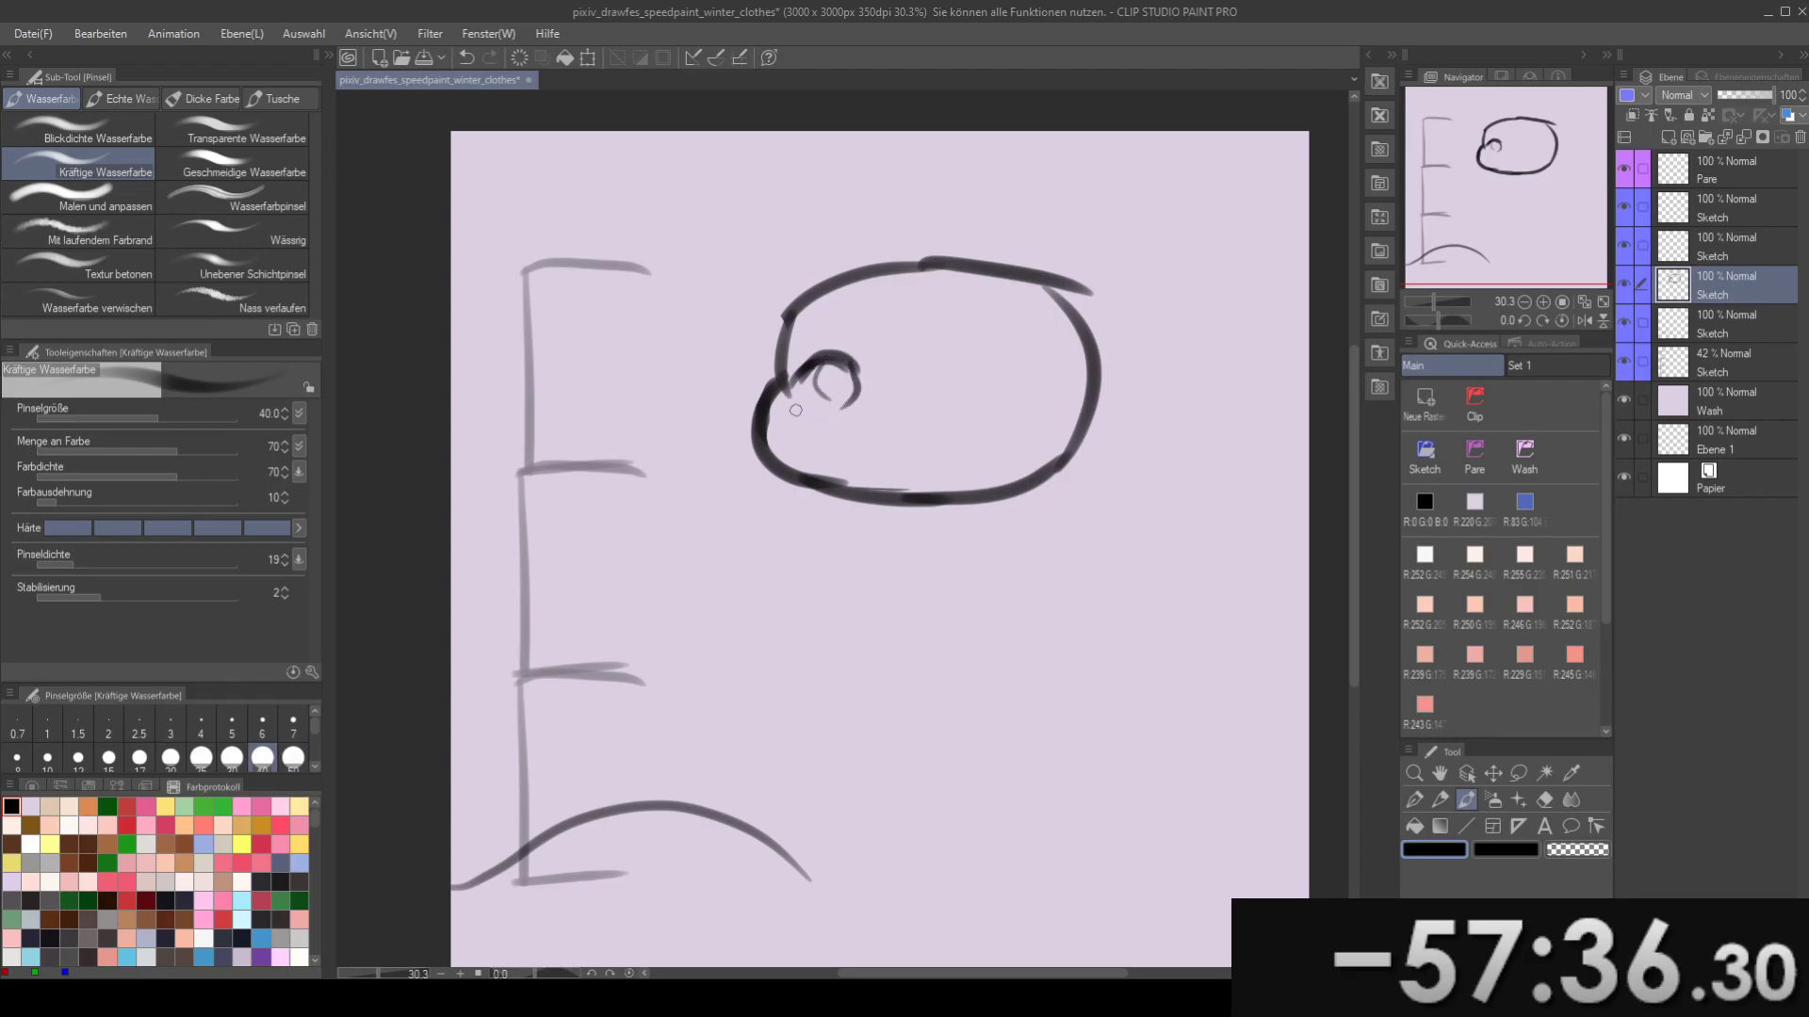
mouse_move(863, 341)
left_mouse_down()
mouse_move(899, 379)
mouse_move(872, 414)
mouse_move(901, 385)
mouse_move(878, 384)
mouse_move(907, 373)
mouse_move(889, 378)
mouse_move(944, 419)
left_mouse_up()
key("ctrl+z")
key("ctrl+z")
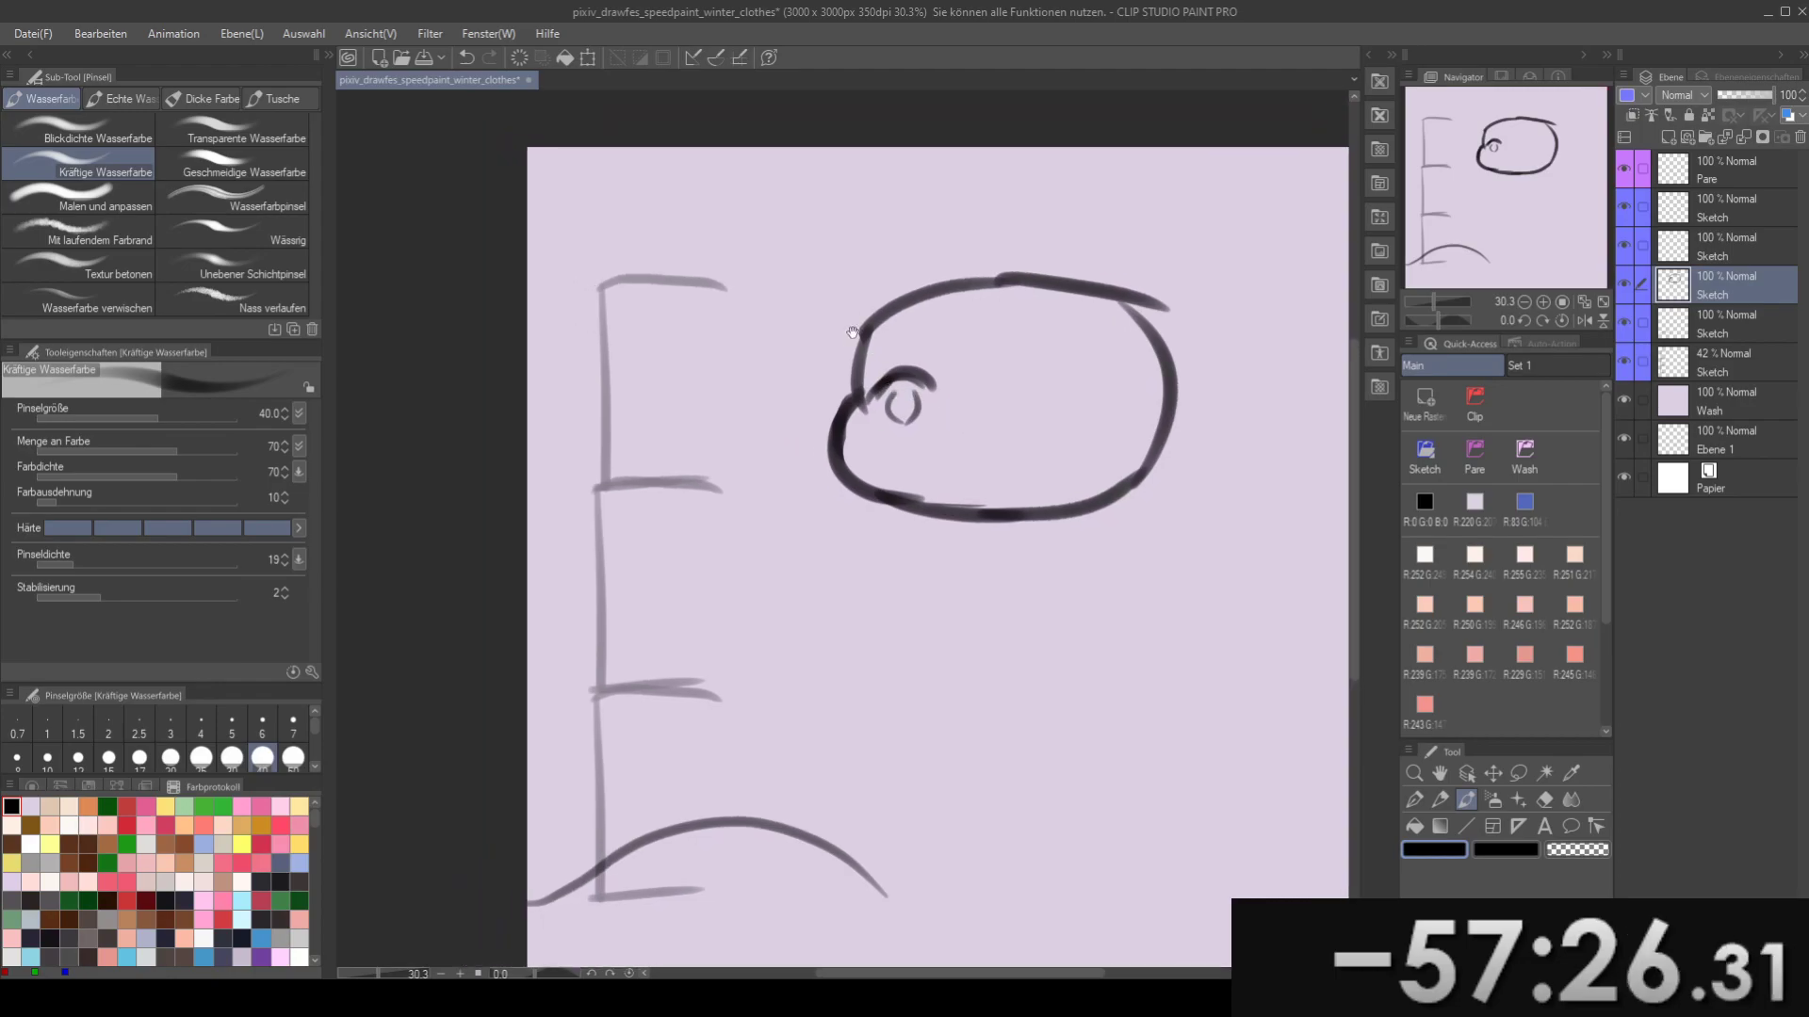
- Paint two short thick marks above the front of the head with brush size 70
key("bracketright")
key("bracketright")
mouse_move(721, 212)
left_mouse_down()
mouse_move(782, 289)
mouse_move(771, 250)
mouse_move(822, 224)
mouse_move(808, 286)
mouse_move(773, 242)
mouse_move(835, 244)
mouse_move(812, 223)
mouse_move(824, 241)
left_mouse_up()
key("ctrl+z")
key("bracketright")
key("ctrl+z")
key("ctrl+z")
key("ctrl+z")
mouse_move(955, 423)
left_mouse_down()
mouse_move(943, 375)
mouse_move(880, 311)
mouse_move(925, 323)
left_mouse_up()
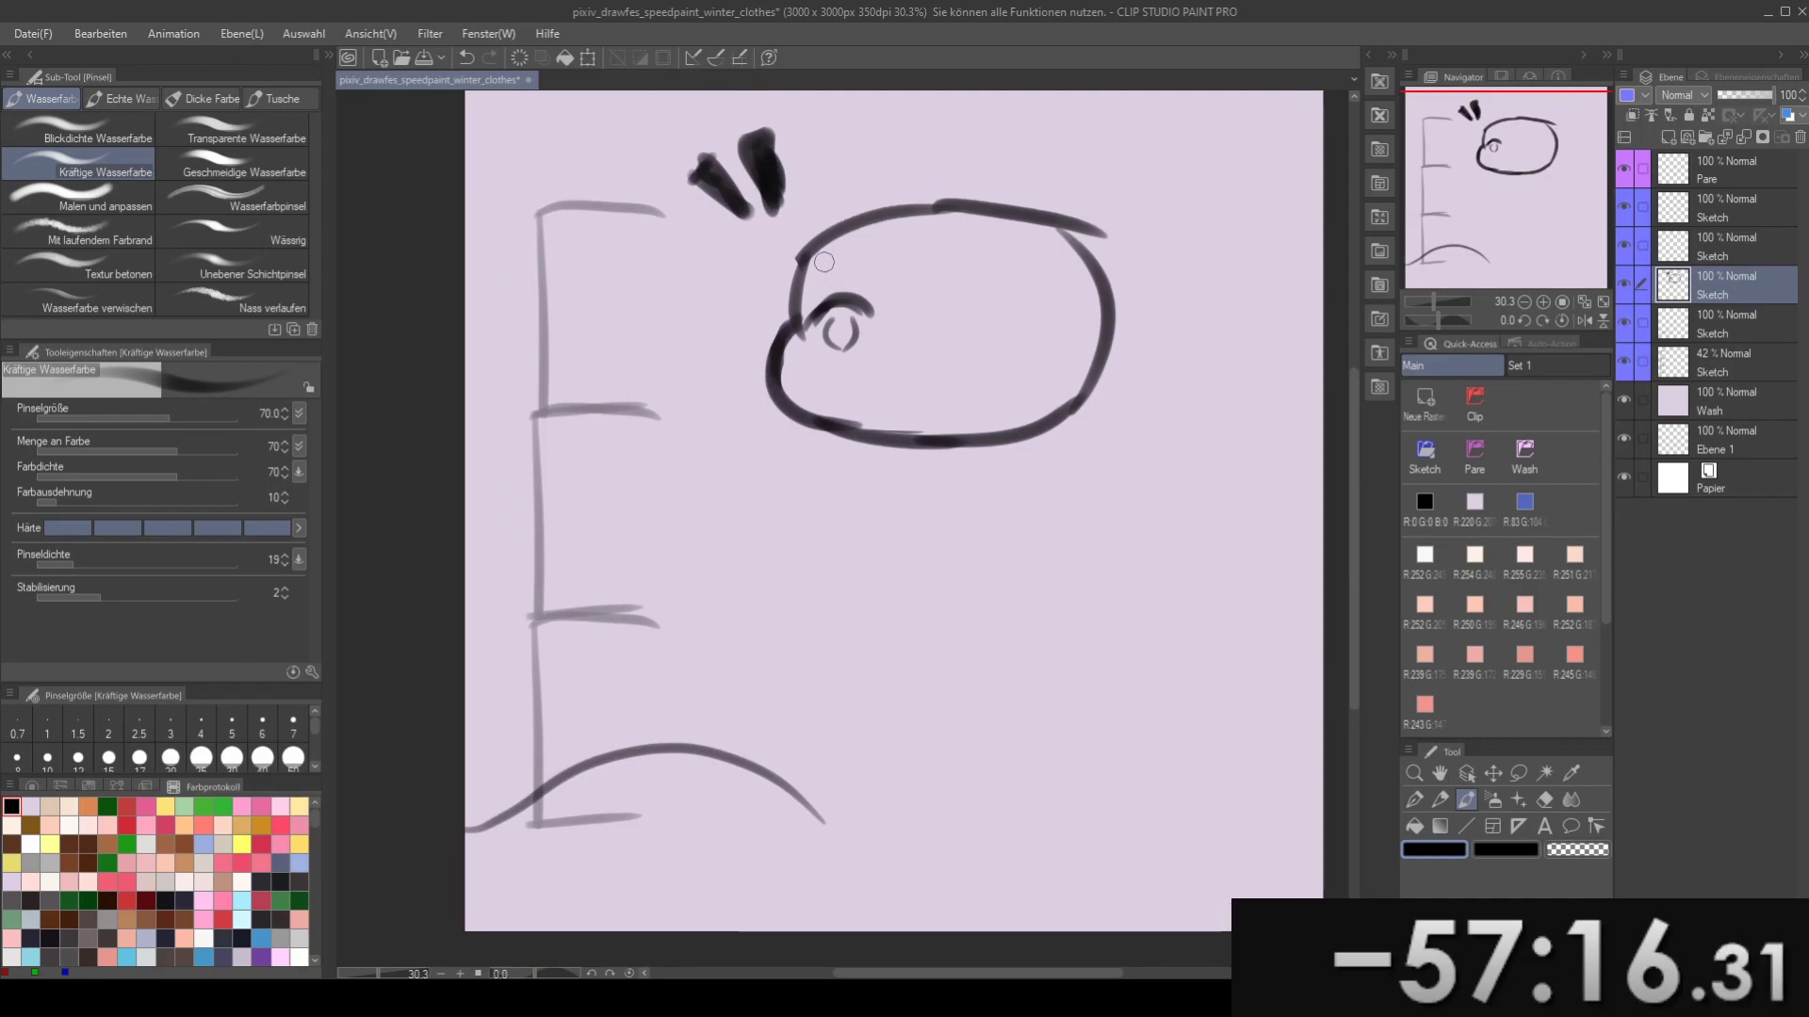
- Sketch a curved brow line above the eye with brush size 50
left_click_drag(820, 267, 915, 305)
key("ctrl+z")
key("bracketleft")
key("bracketleft")
mouse_move(824, 269)
left_mouse_down()
mouse_move(896, 281)
mouse_move(812, 310)
mouse_move(757, 283)
left_mouse_up()
key("ctrl+z")
key("ctrl+z")
key("ctrl+z")
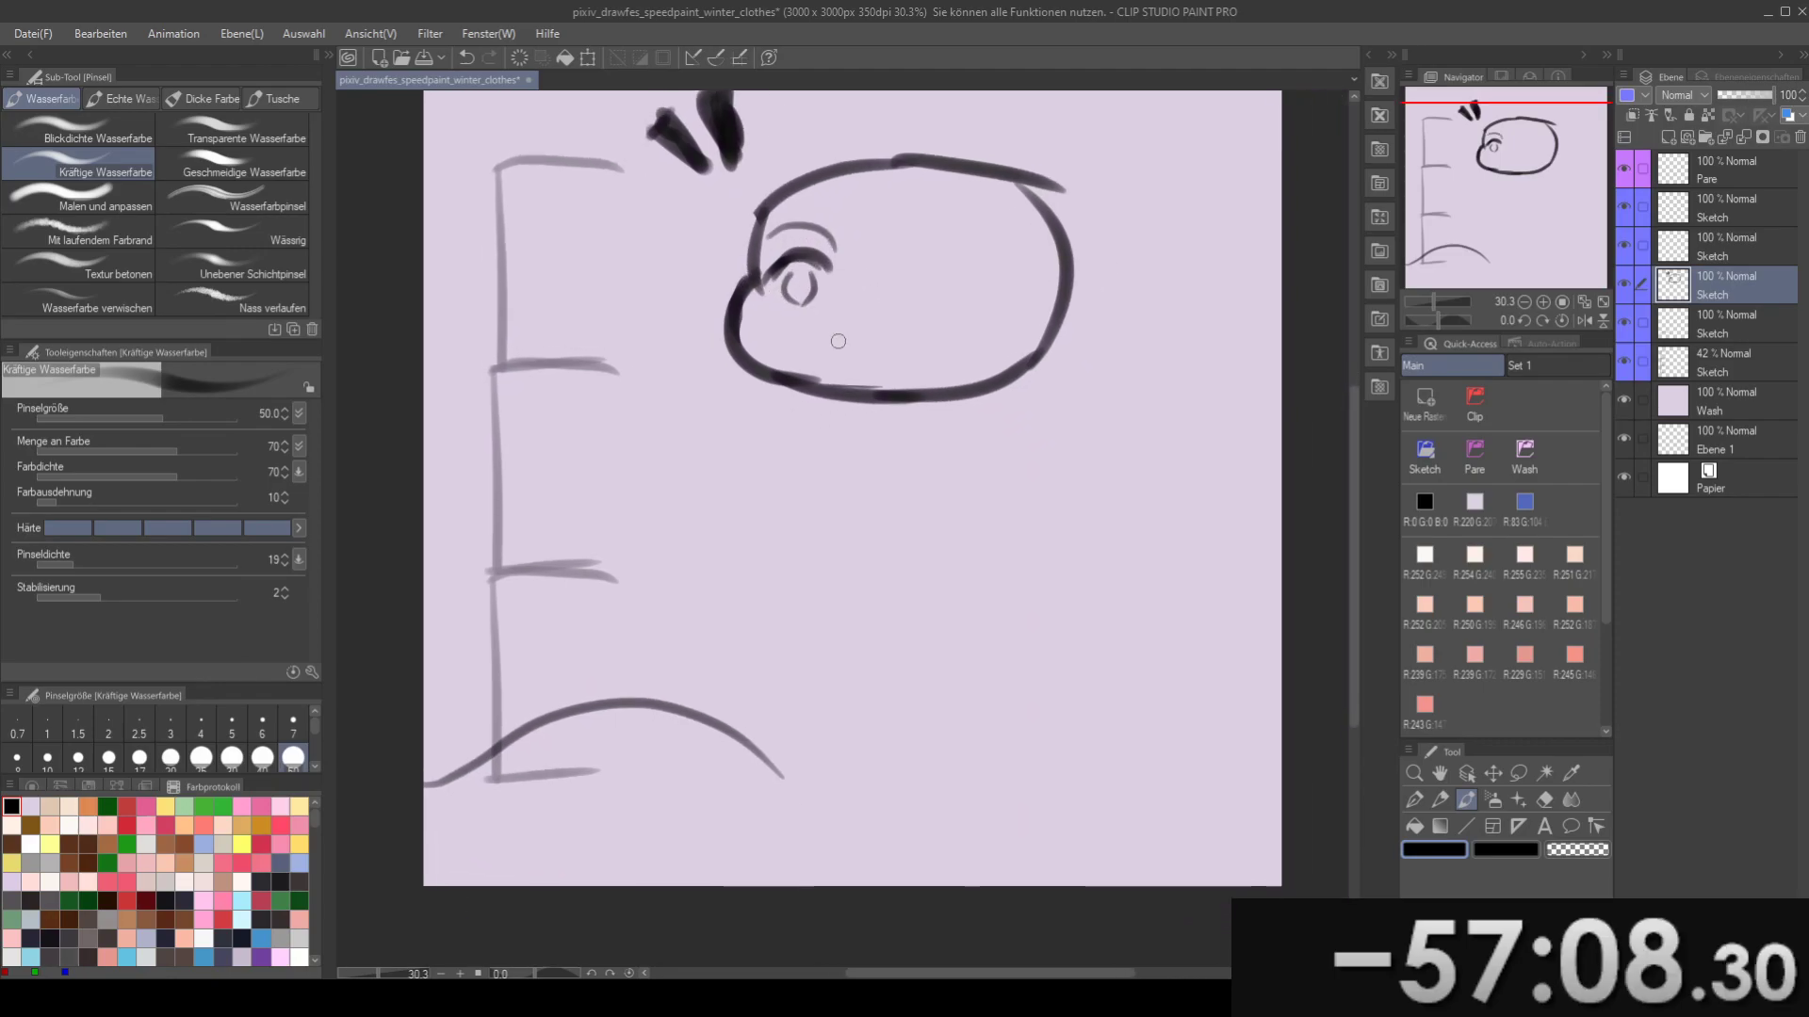
- Sketch a short slanted nose mark and a small curved mouth below and behind the front eye
mouse_move(843, 352)
left_mouse_down()
mouse_move(878, 374)
mouse_move(873, 335)
mouse_move(849, 333)
mouse_move(885, 323)
mouse_move(832, 360)
mouse_move(820, 325)
mouse_move(837, 359)
left_mouse_up()
key("bracketleft")
key("bracketleft")
key("bracketleft")
key("bracketright")
key("bracketright")
key("bracketright")
- Thin the head's lower outline from the inside with the hard eraser at size 100
key("e")
key("m")
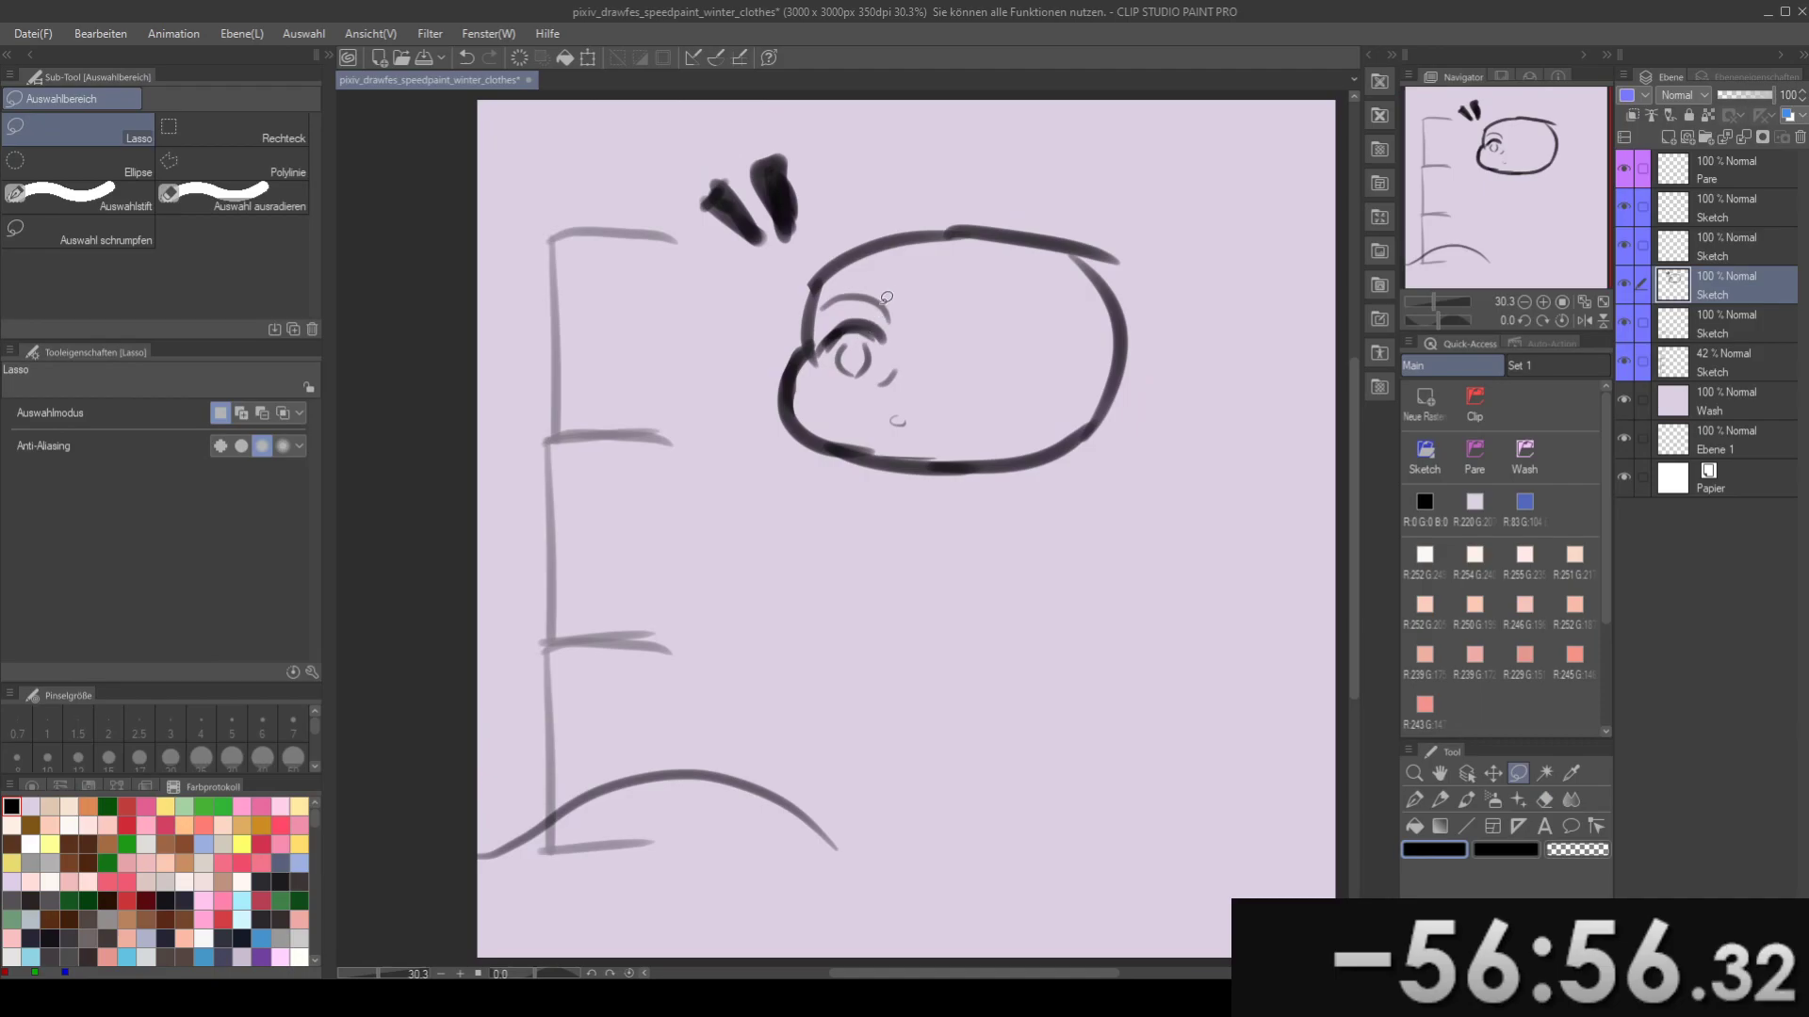
mouse_move(905, 281)
left_mouse_down()
mouse_move(868, 265)
mouse_move(807, 284)
mouse_move(868, 328)
mouse_move(841, 413)
mouse_move(869, 396)
mouse_move(872, 429)
mouse_move(965, 405)
mouse_move(933, 418)
mouse_move(1042, 420)
mouse_move(1083, 413)
mouse_move(1090, 388)
left_mouse_up()
key("e")
key("ctrl+z")
key("ctrl+z")
key("ctrl+z")
left_click_drag(970, 436, 1100, 384)
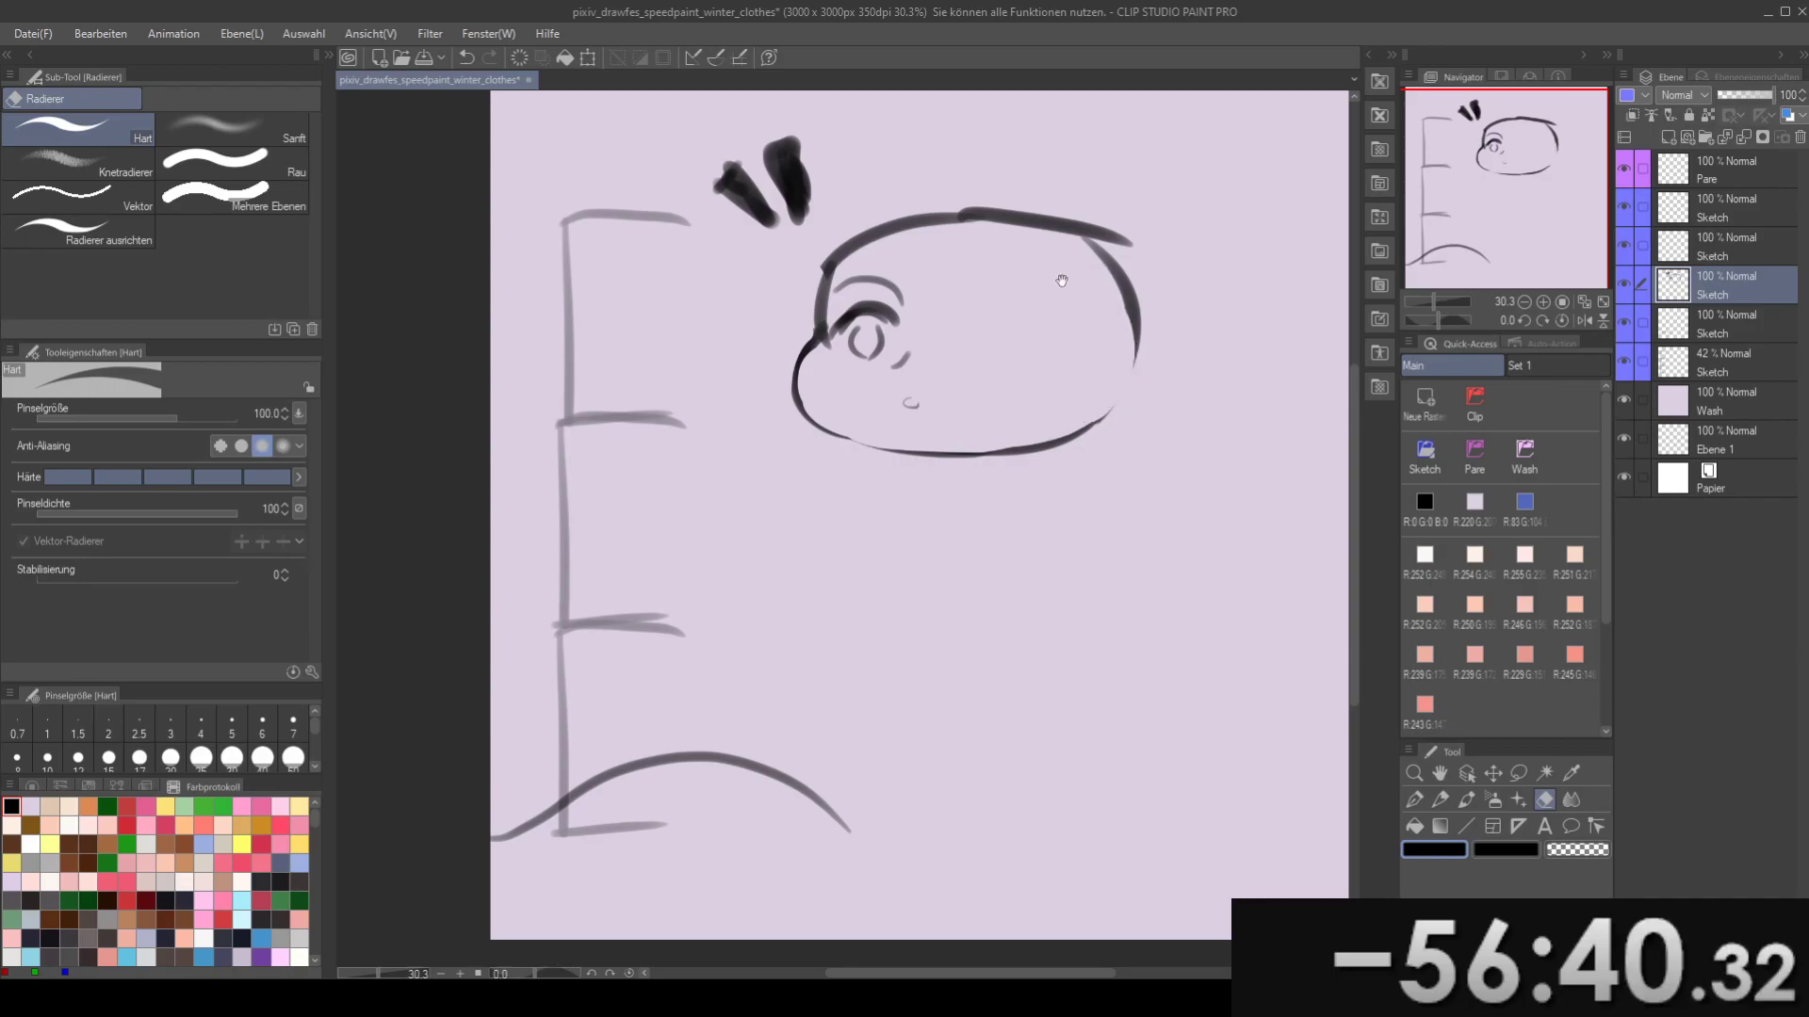
- Erase the inner edge of the head's rear outline with the hard eraser at size 100
left_click_drag(1049, 270, 1091, 292)
left_click_drag(1126, 430, 1123, 280)
key("ctrl+z")
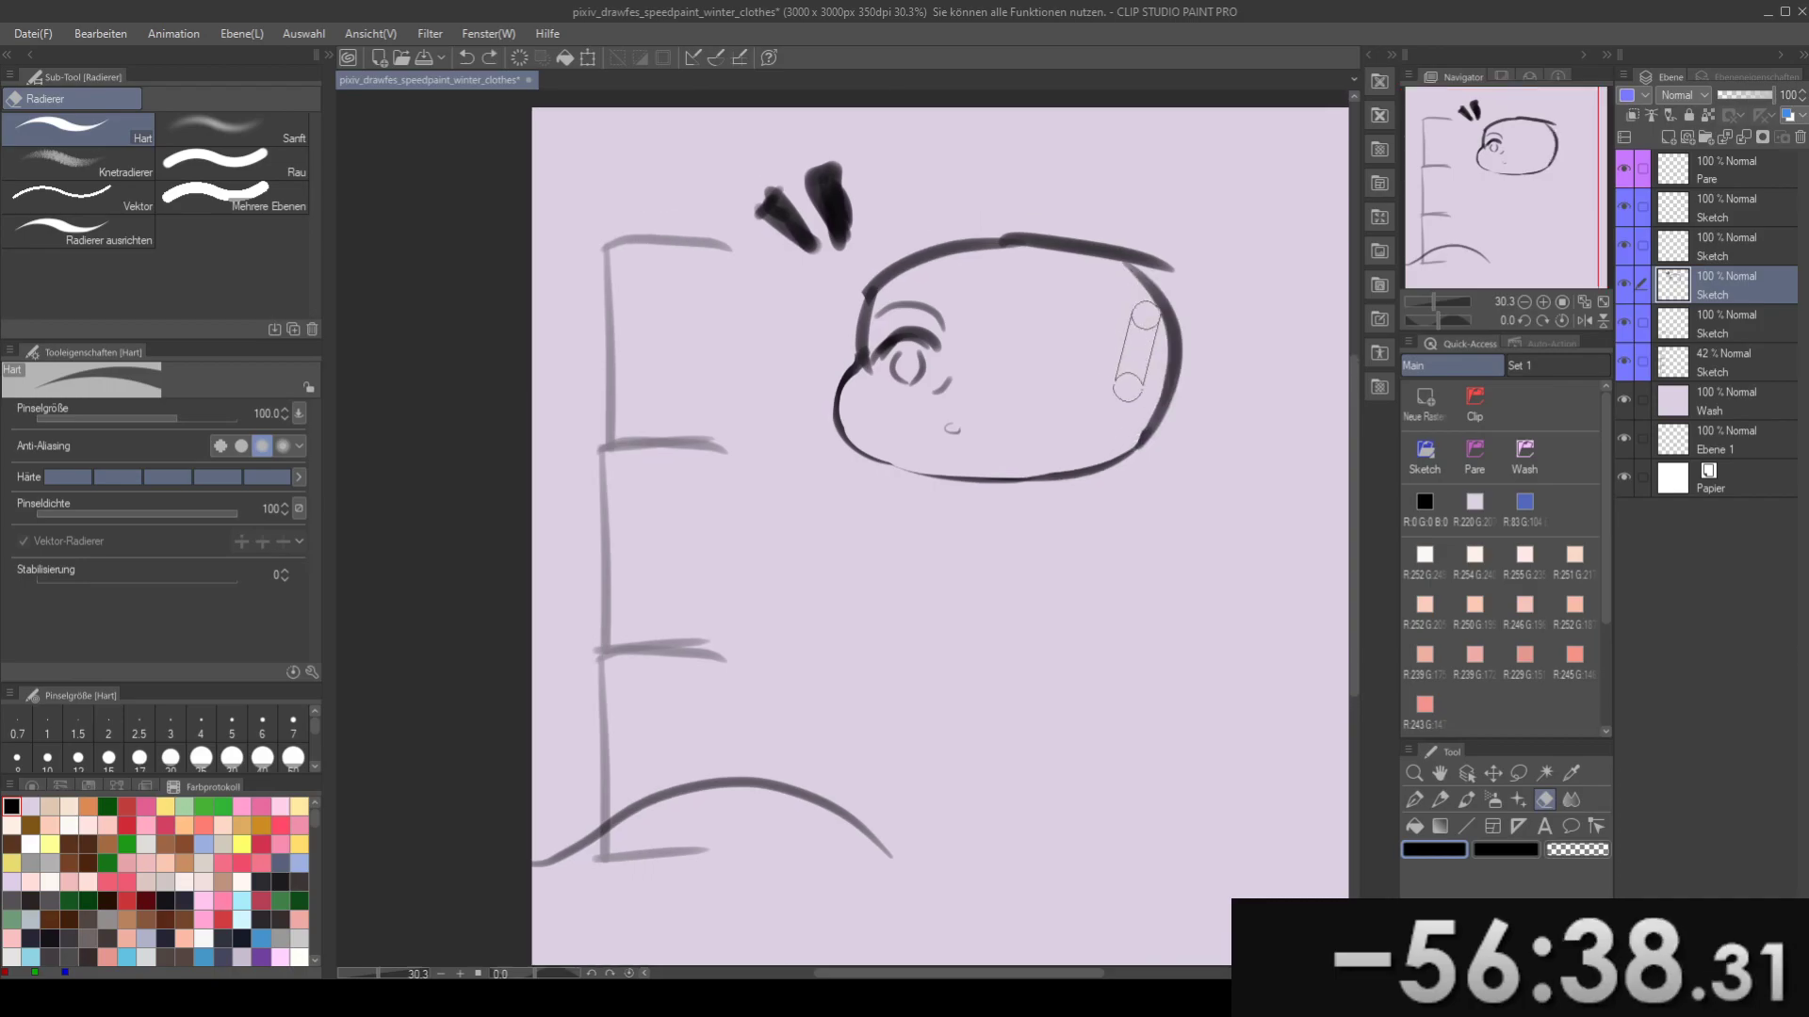
left_click_drag(1121, 430, 1136, 289)
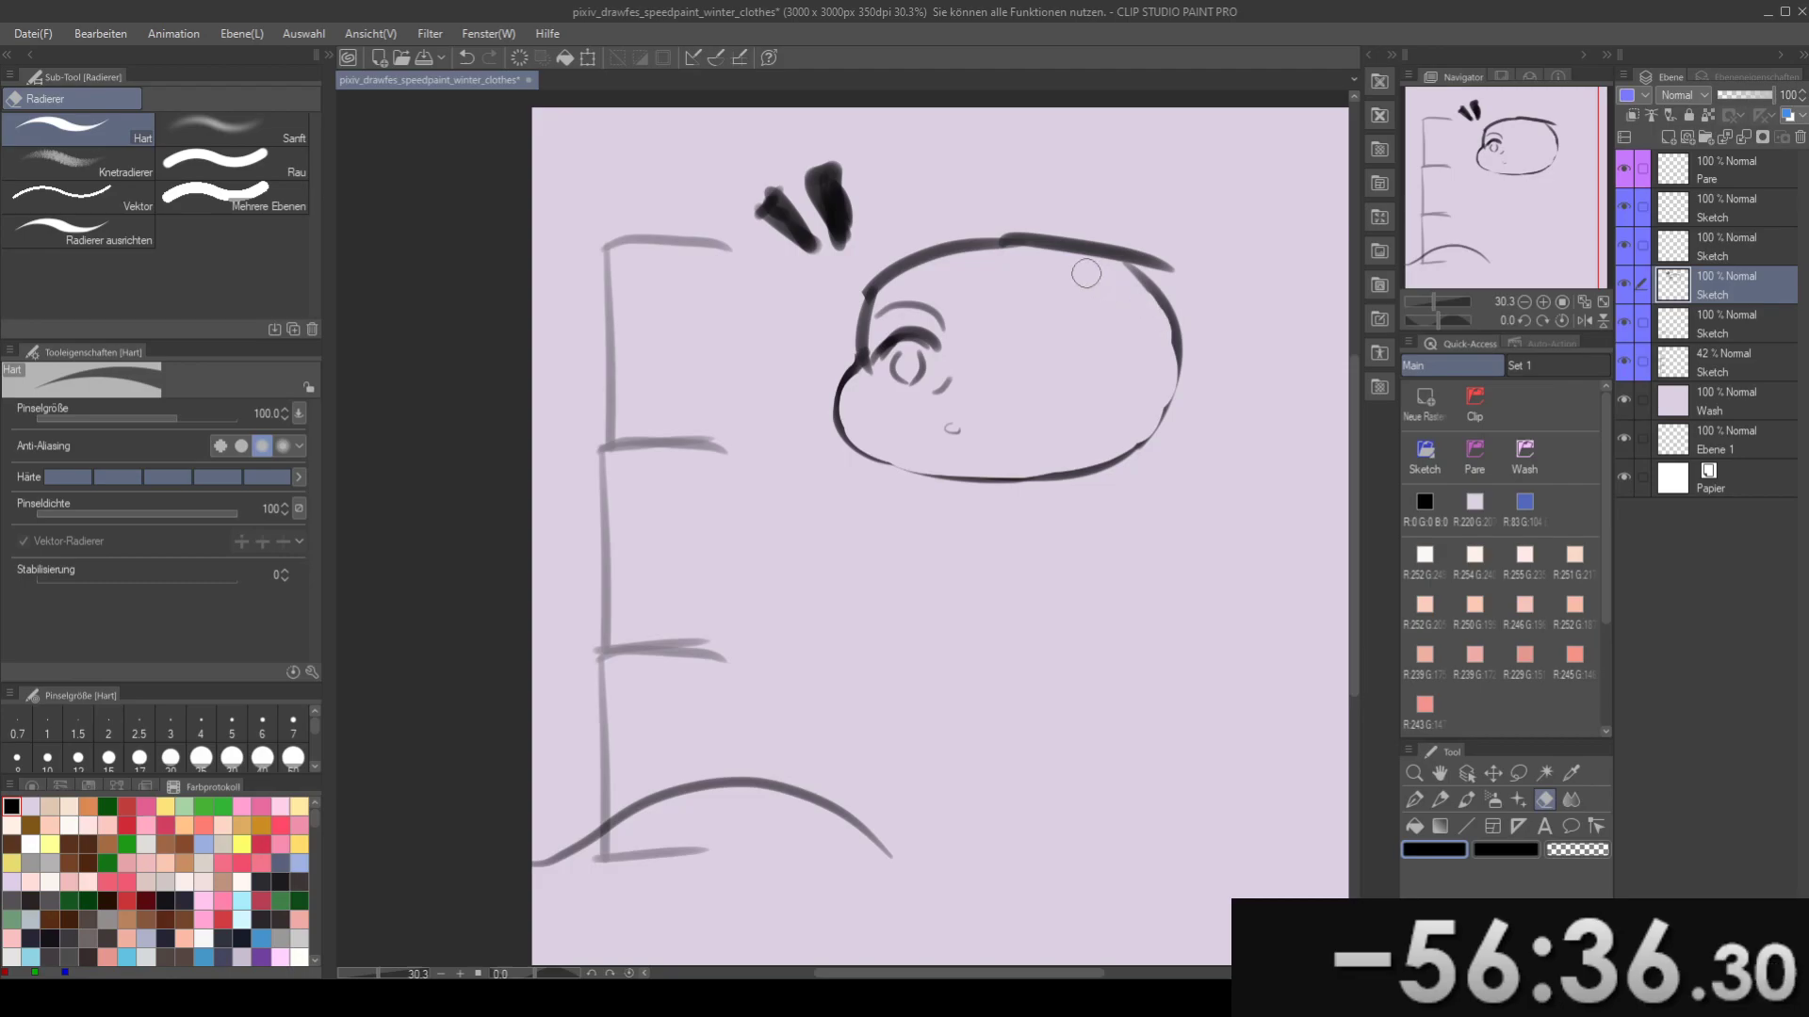
- Redraw the upper rear curve of the head so the crown flows smoothly into the back outline
key("b")
left_click_drag(1121, 264, 1172, 322)
key("ctrl+z")
key("bracketright")
key("bracketright")
key("bracketright")
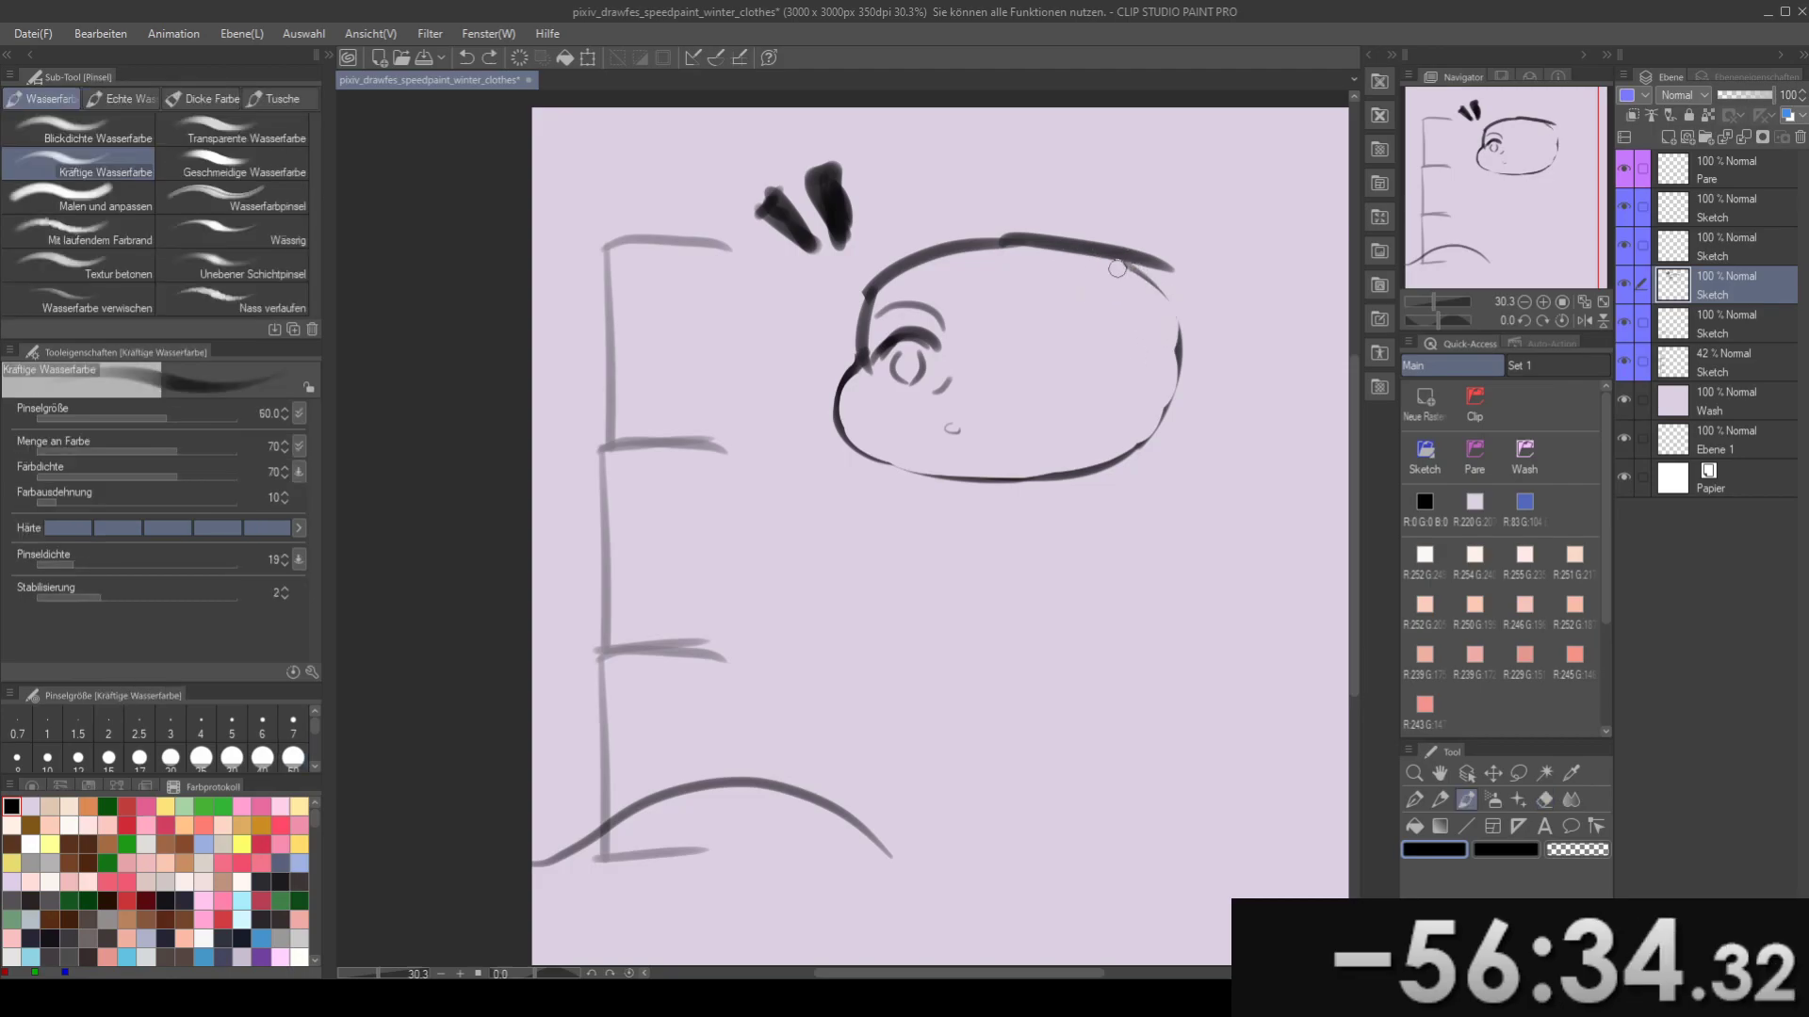
left_click_drag(1103, 258, 1183, 349)
key("ctrl+z")
key("ctrl+z")
mouse_move(1102, 255)
left_mouse_down()
mouse_move(1192, 318)
mouse_move(1172, 357)
mouse_move(1148, 281)
mouse_move(1179, 361)
left_mouse_up()
key("bracketleft")
key("ctrl+z")
- Erase the overshooting line end at the upper rear corner of the head
key("e")
mouse_move(1181, 271)
left_mouse_down()
mouse_move(1051, 251)
mouse_move(1137, 238)
left_mouse_up()
key("ctrl+z")
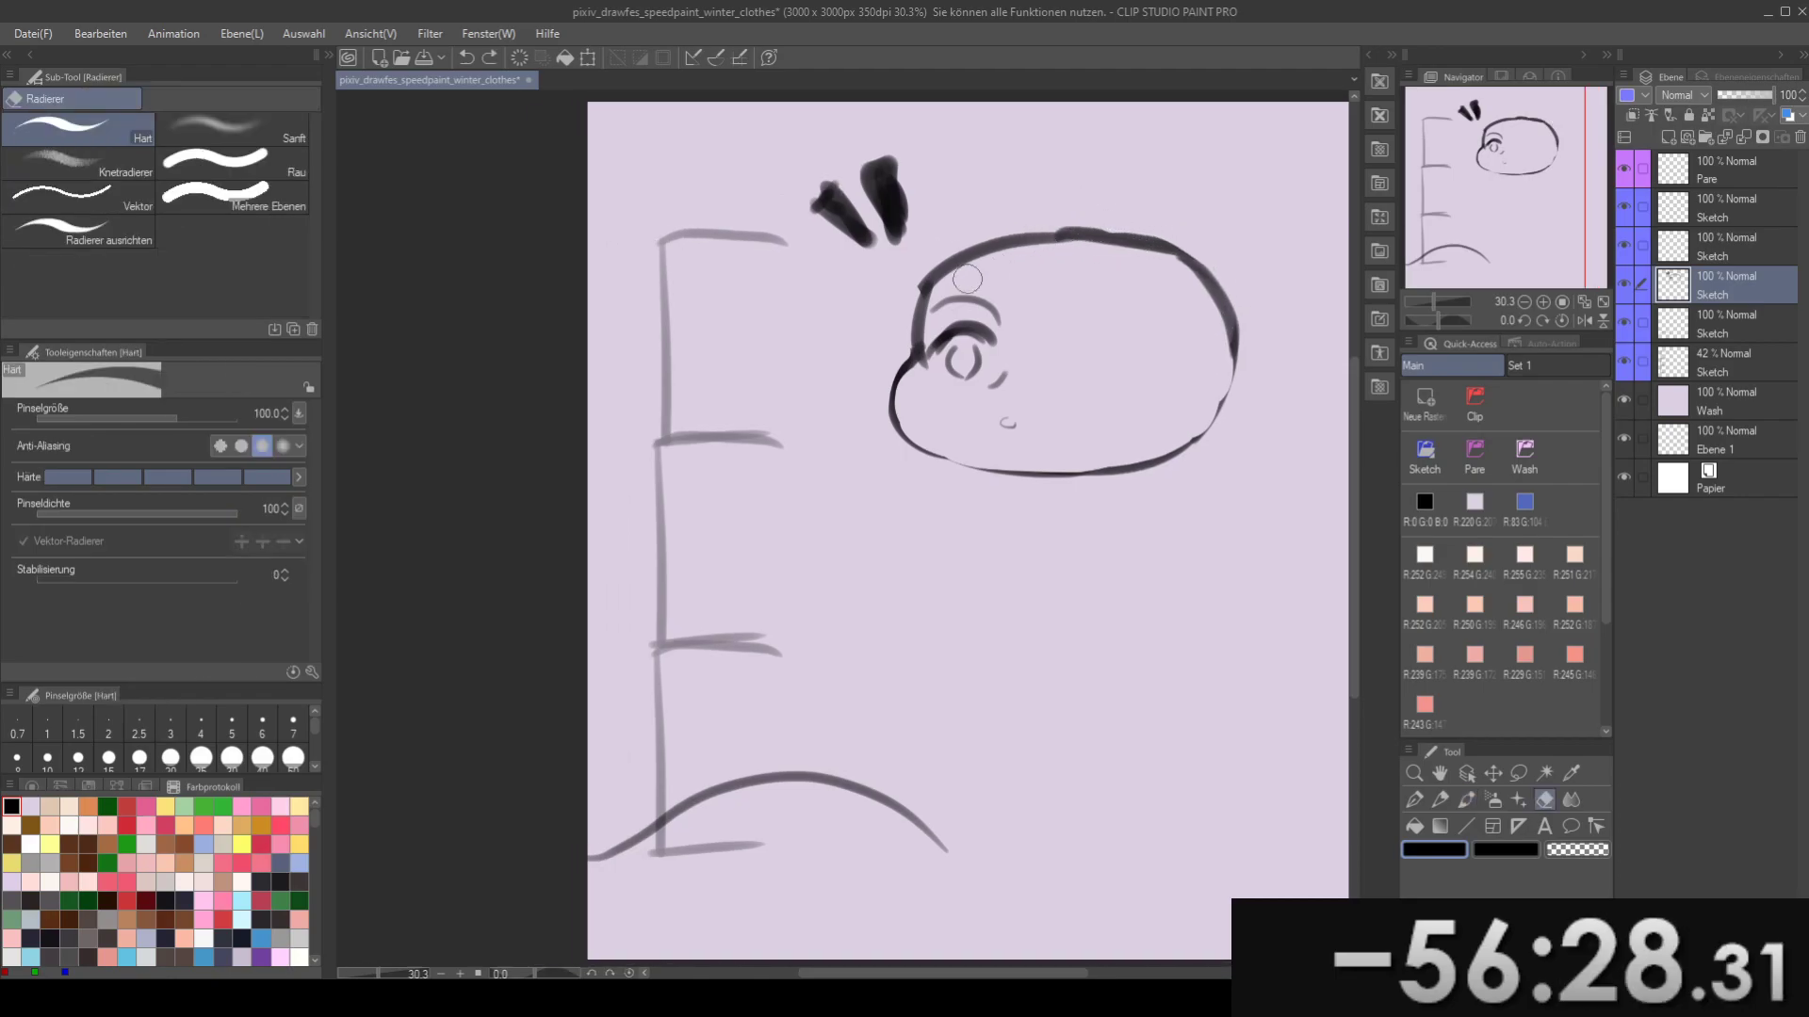
key("b")
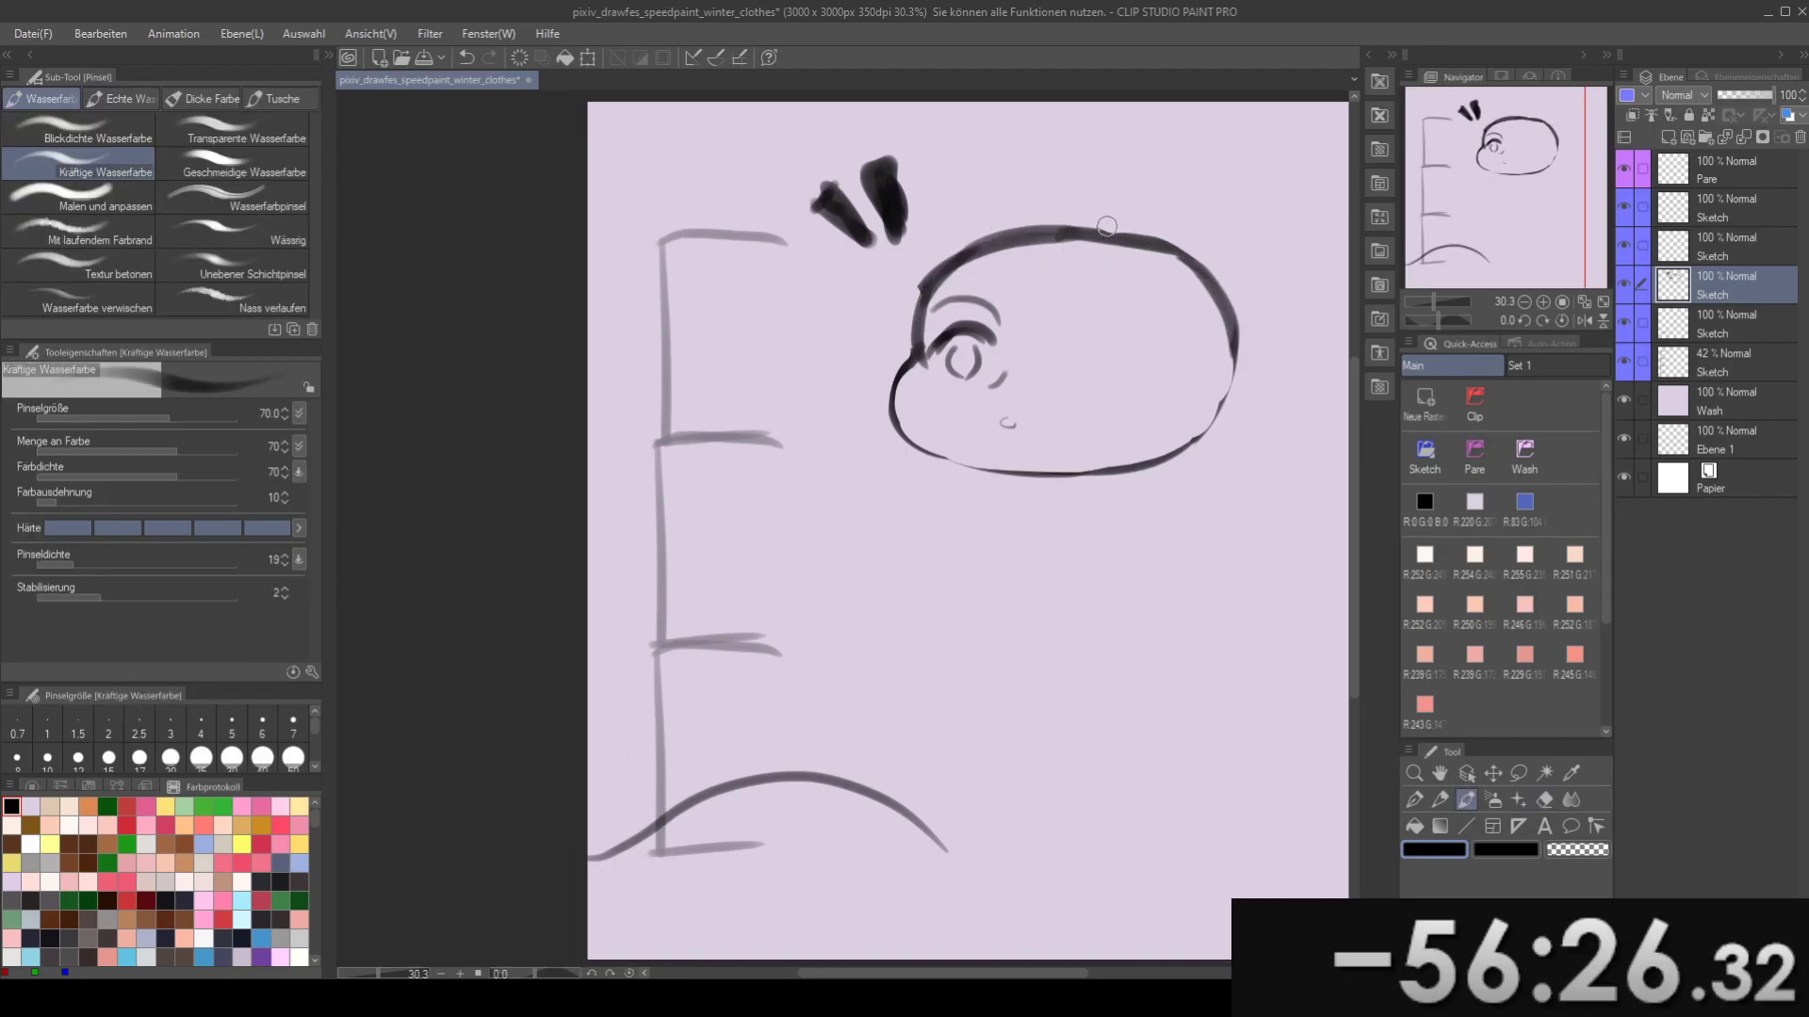
left_click_drag(977, 250, 991, 203)
mouse_move(1044, 295)
left_mouse_down()
mouse_move(1009, 295)
mouse_move(1083, 321)
mouse_move(1062, 295)
mouse_move(1088, 335)
mouse_move(1077, 299)
mouse_move(994, 318)
left_mouse_up()
key("bracketleft")
key("bracketleft")
key("ctrl+z")
key("ctrl+z")
key("ctrl+z")
key("ctrl+z")
- Erase the sketched iris from beneath the front eye's upper eyelid
left_click_drag(891, 276, 912, 303)
scroll(866, 360, "up", 1)
scroll(862, 358, "up", 16)
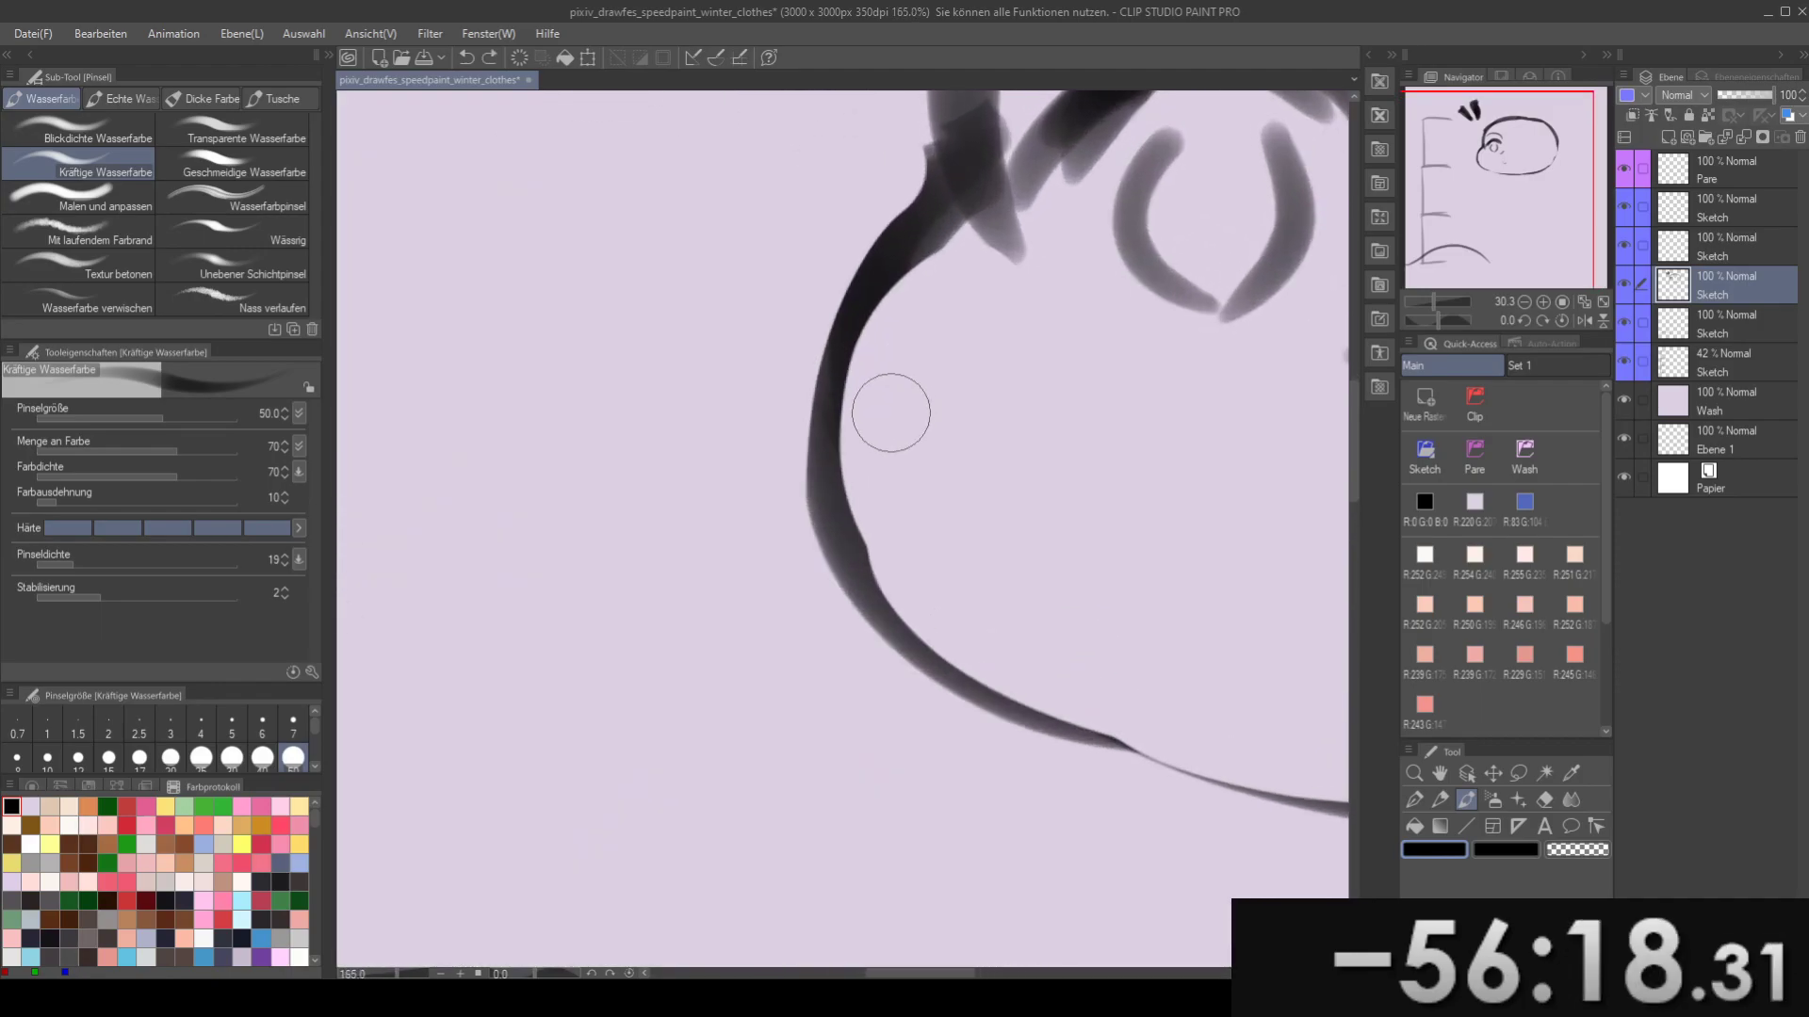
scroll(890, 412, "down", 10)
scroll(884, 416, "up", 1)
left_click_drag(841, 402, 630, 488)
key("e")
mouse_move(800, 402)
left_mouse_down()
mouse_move(808, 440)
mouse_move(820, 408)
mouse_move(799, 428)
mouse_move(777, 400)
mouse_move(783, 430)
mouse_move(776, 368)
mouse_move(854, 378)
mouse_move(703, 368)
left_mouse_up()
- Redraw the front eye's upper eyelid as a thick dark arch with brush size 50
key("b")
key("ctrl+z")
key("bracketleft")
key("bracketright")
key("bracketright")
key("ctrl+z")
mouse_move(826, 351)
left_mouse_down()
mouse_move(805, 323)
mouse_move(718, 377)
left_mouse_up()
key("ctrl+z")
left_click_drag(787, 327, 713, 391)
key("ctrl+z")
mouse_move(794, 328)
left_mouse_down()
mouse_move(723, 389)
mouse_move(745, 393)
left_mouse_up()
key("ctrl+z")
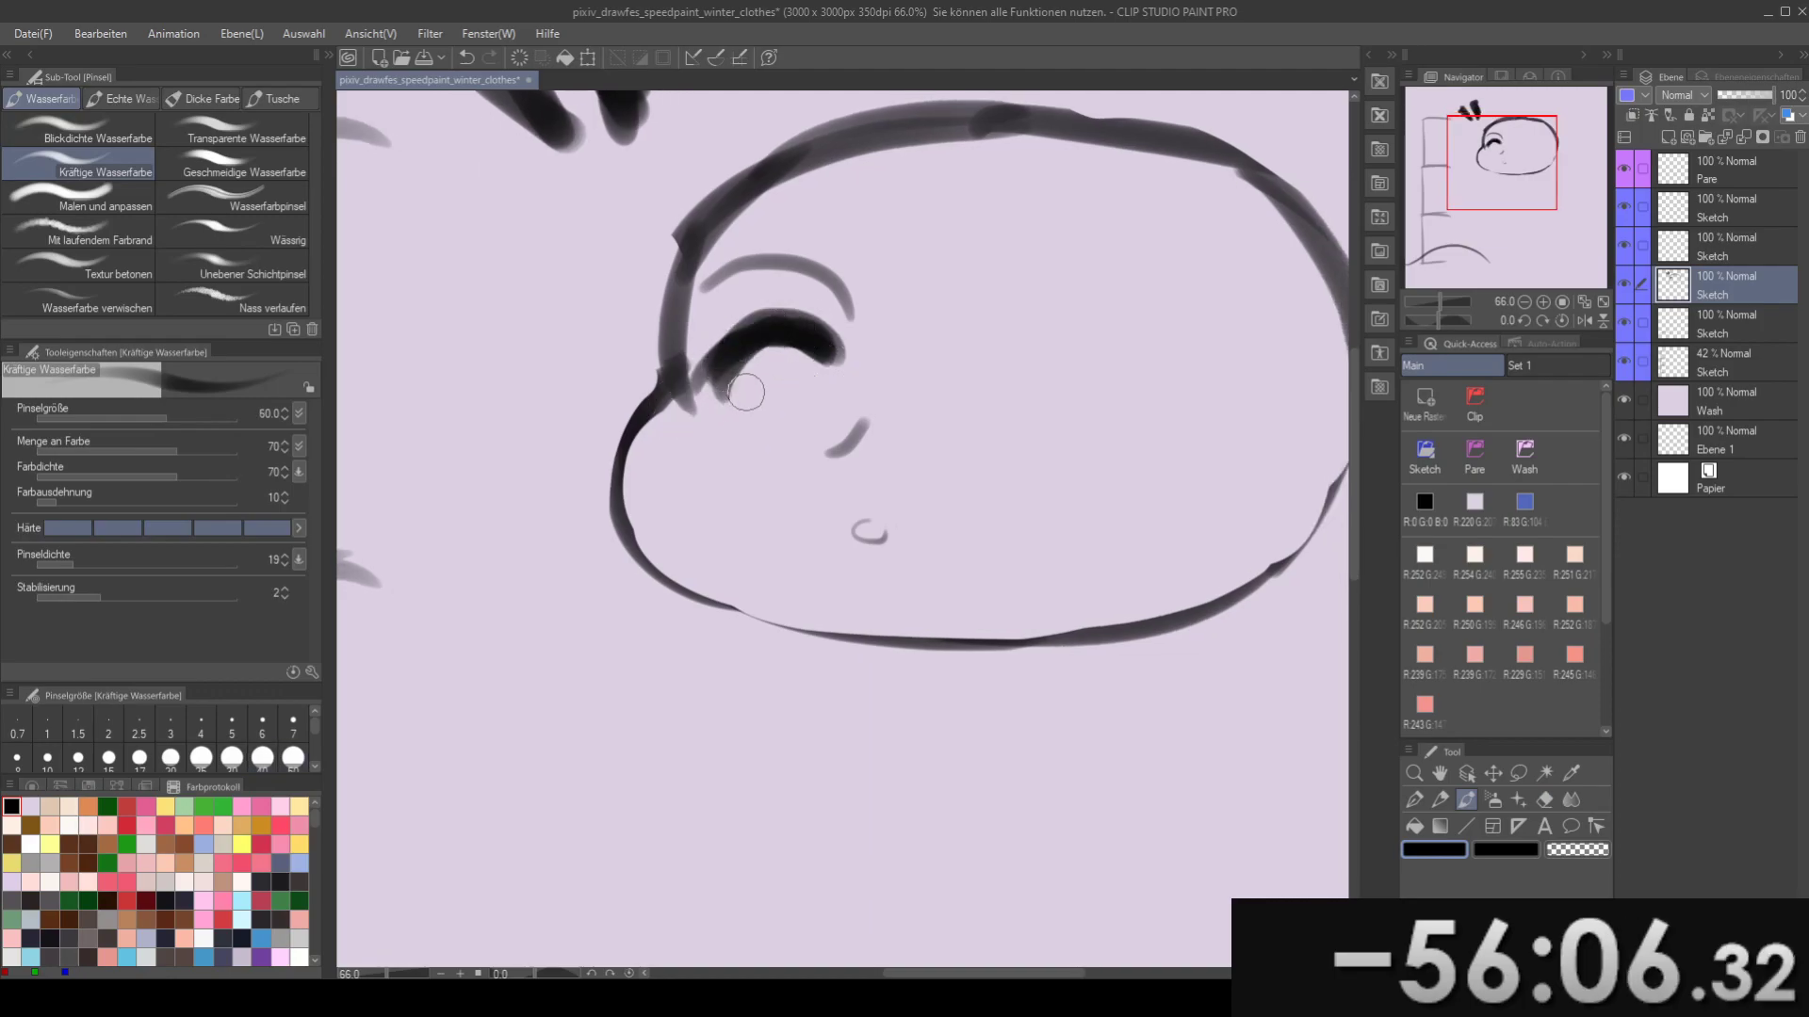
key("ctrl+z")
mouse_move(757, 330)
left_mouse_down()
mouse_move(716, 388)
mouse_move(764, 333)
mouse_move(743, 408)
mouse_move(733, 306)
mouse_move(710, 354)
mouse_move(831, 345)
mouse_move(813, 350)
left_mouse_up()
key("ctrl+z")
- Redraw the front eye's iris as a small rounded outline beneath the thick eyelid with brush size 25
key("bracketleft")
key("bracketleft")
key("ctrl+z")
key("bracketleft")
key("bracketleft")
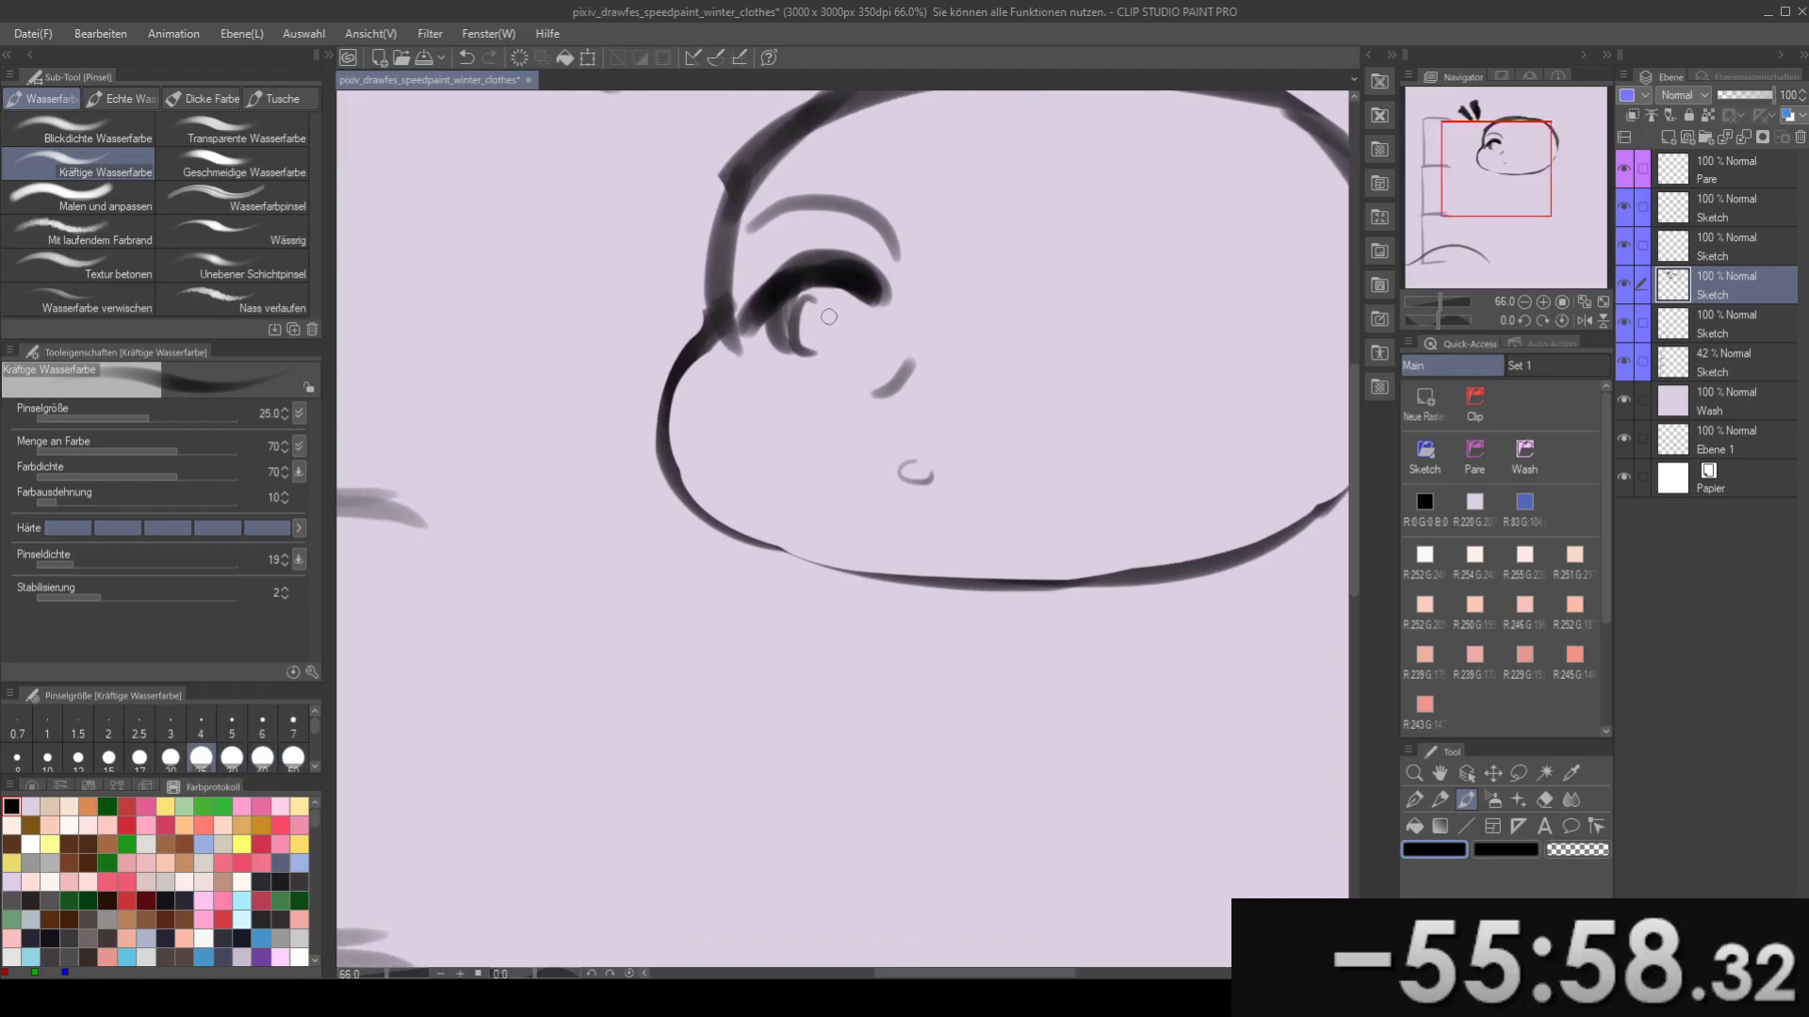
key("ctrl+z")
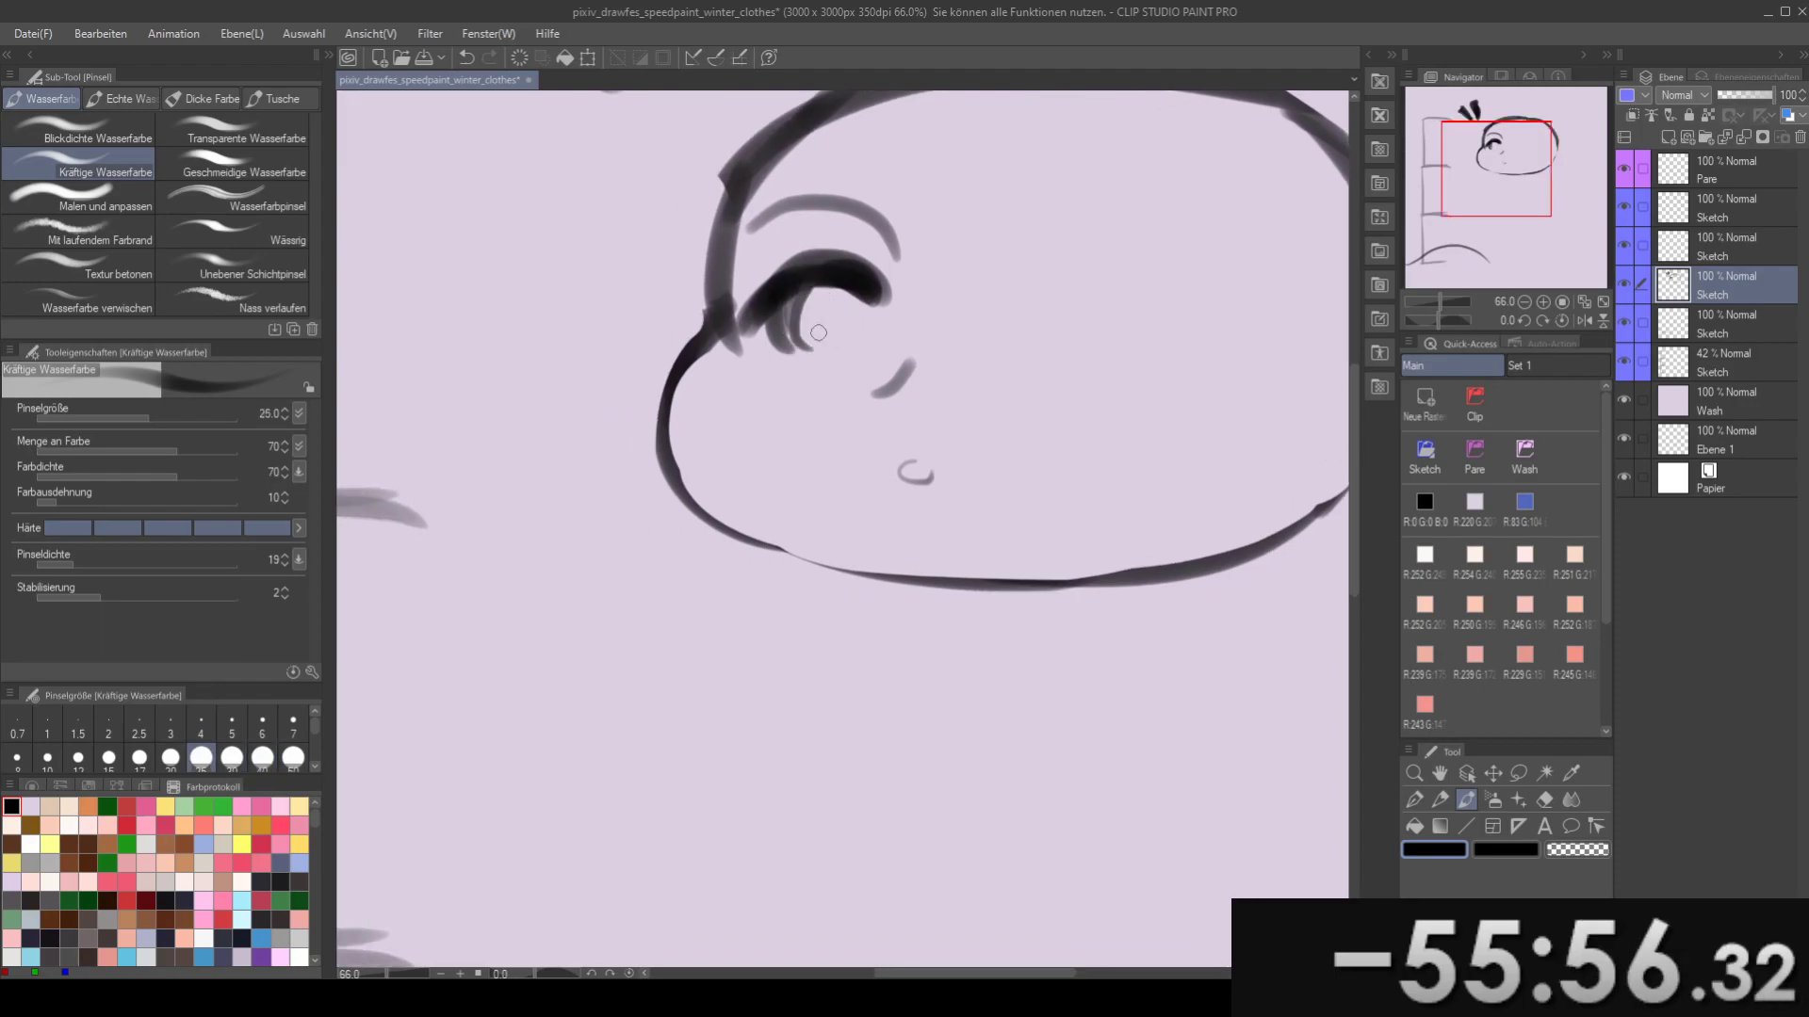
key("ctrl+z")
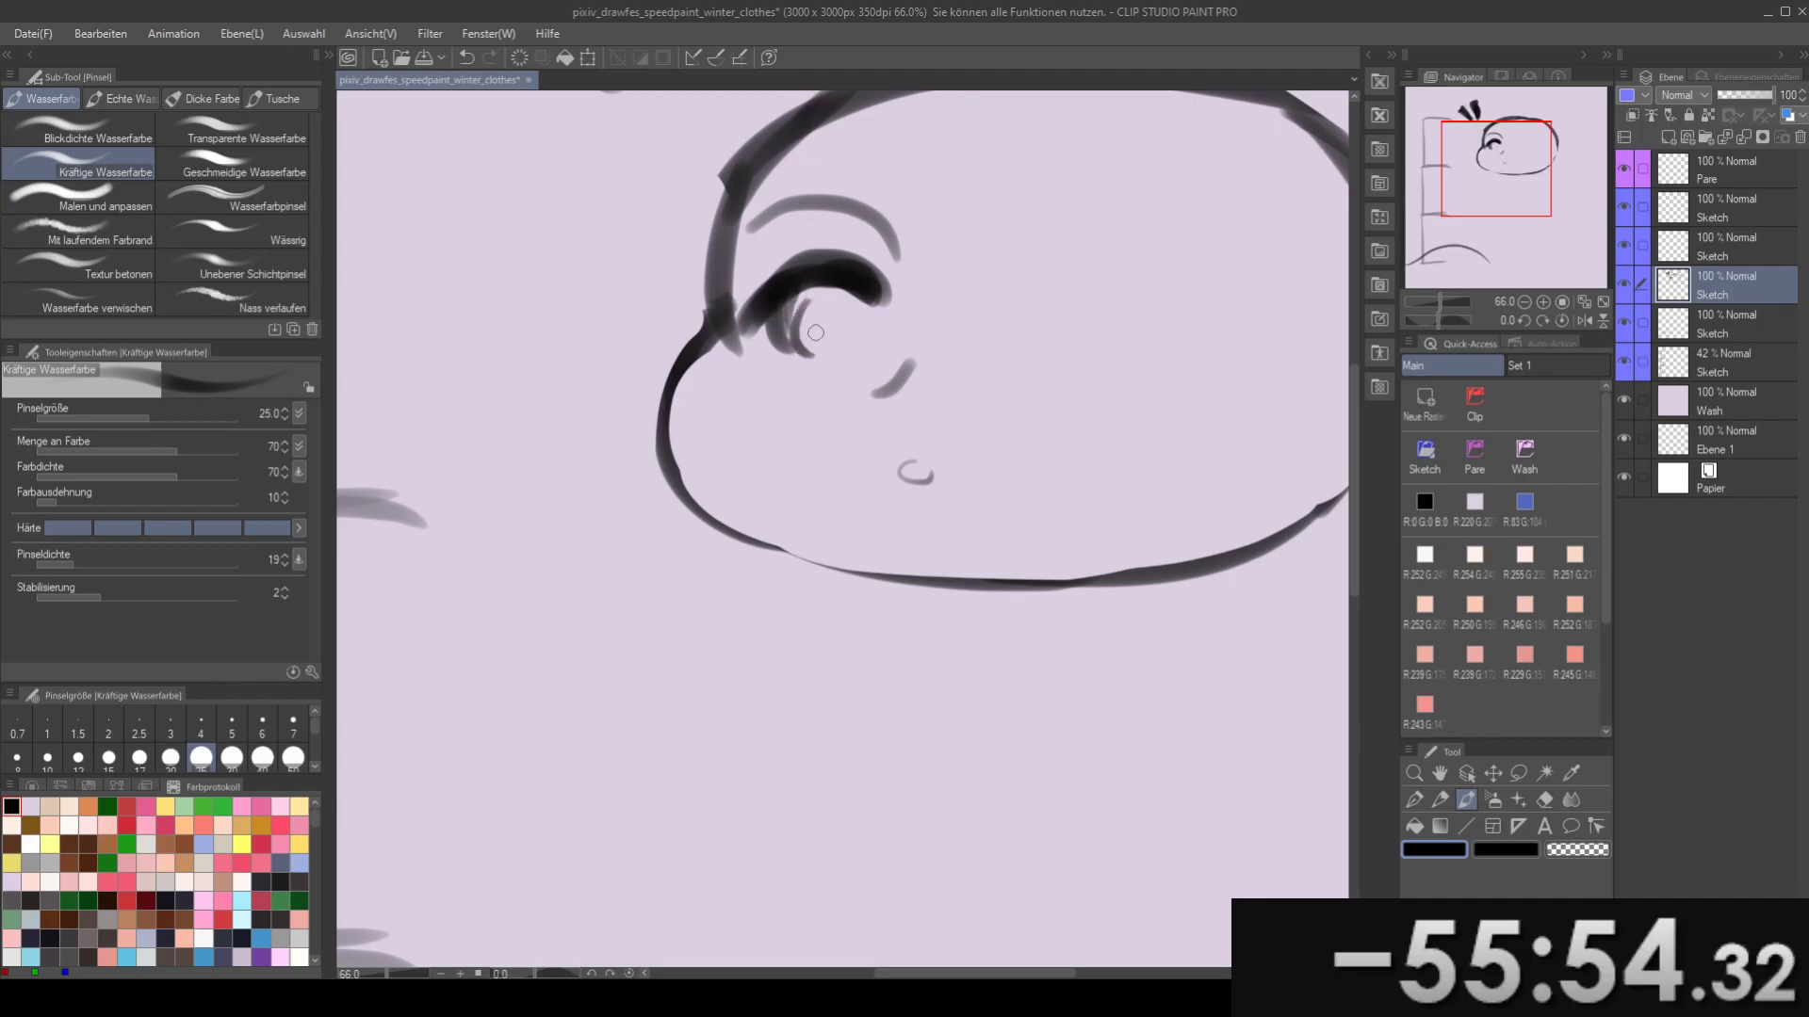
mouse_move(812, 350)
left_mouse_down()
mouse_move(844, 337)
mouse_move(815, 351)
mouse_move(814, 237)
left_mouse_up()
key("ctrl+z")
key("ctrl+z")
key("ctrl+z")
scroll(817, 242, "down", 5)
left_click_drag(848, 417, 901, 474)
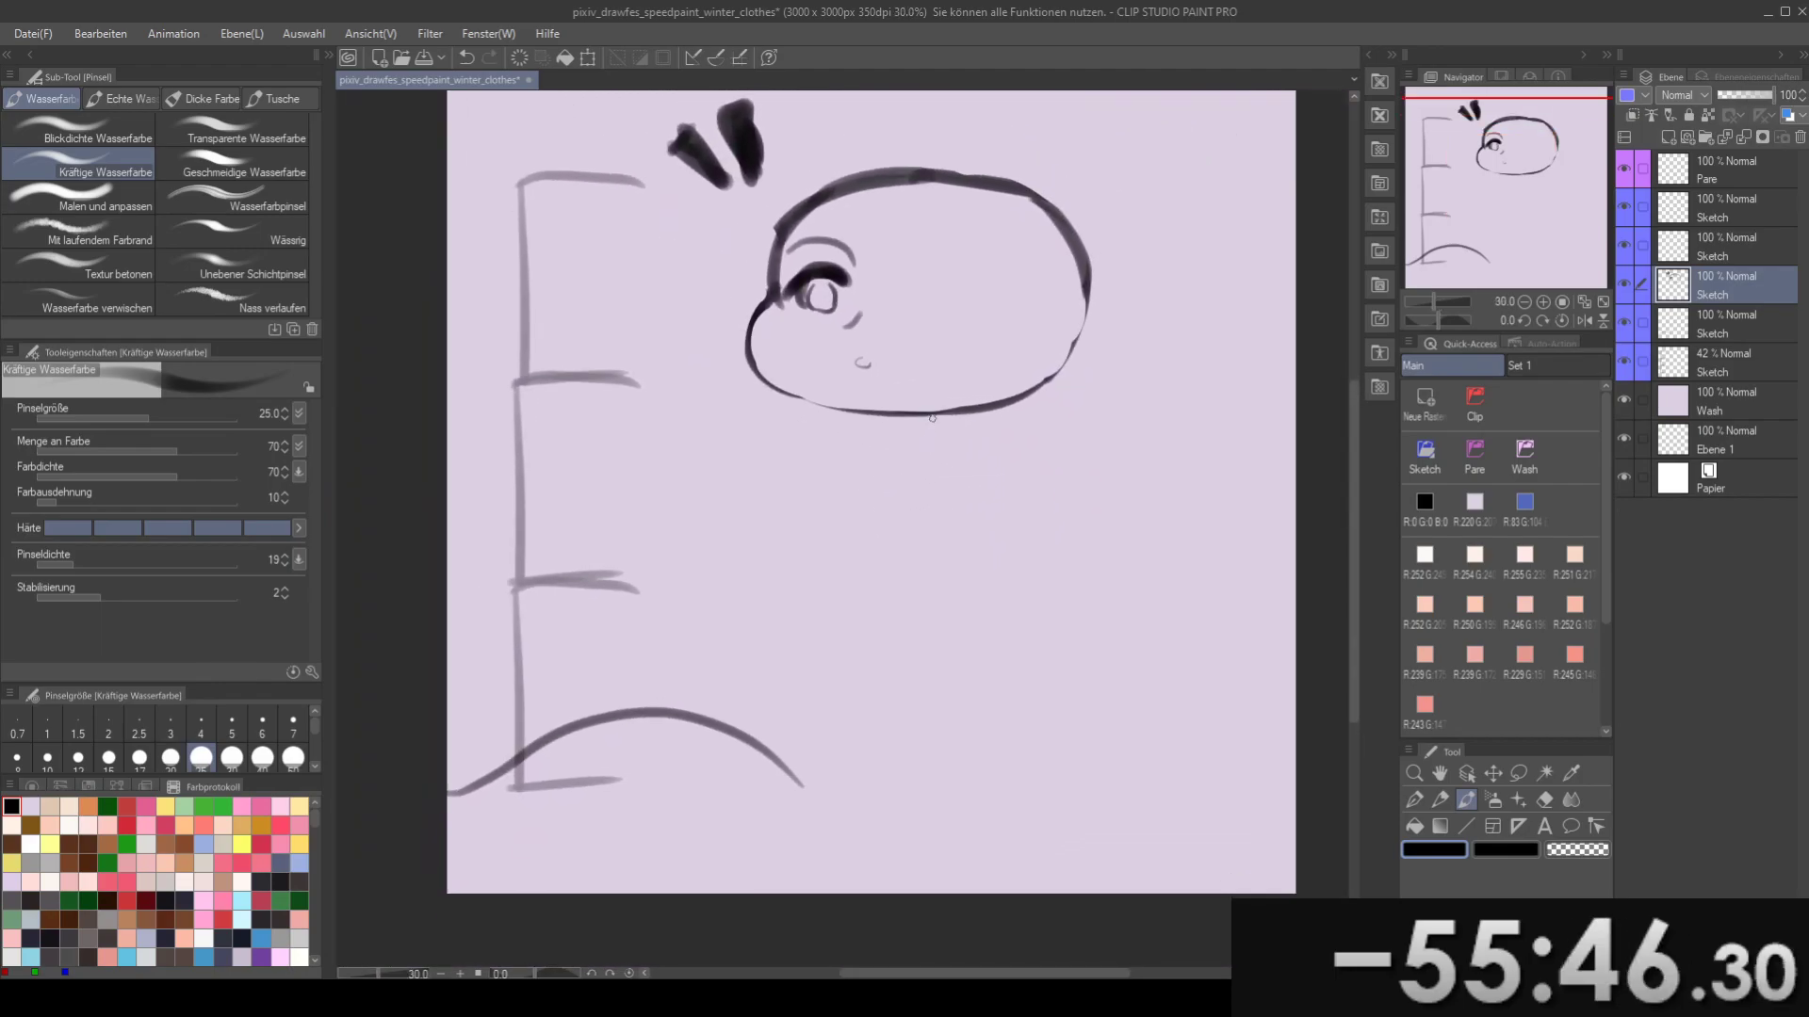
- Trim the bump from the outer edge of the forehead outline with the hard eraser at size 70
scroll(933, 429, "up", 3)
left_click_drag(804, 342, 848, 454)
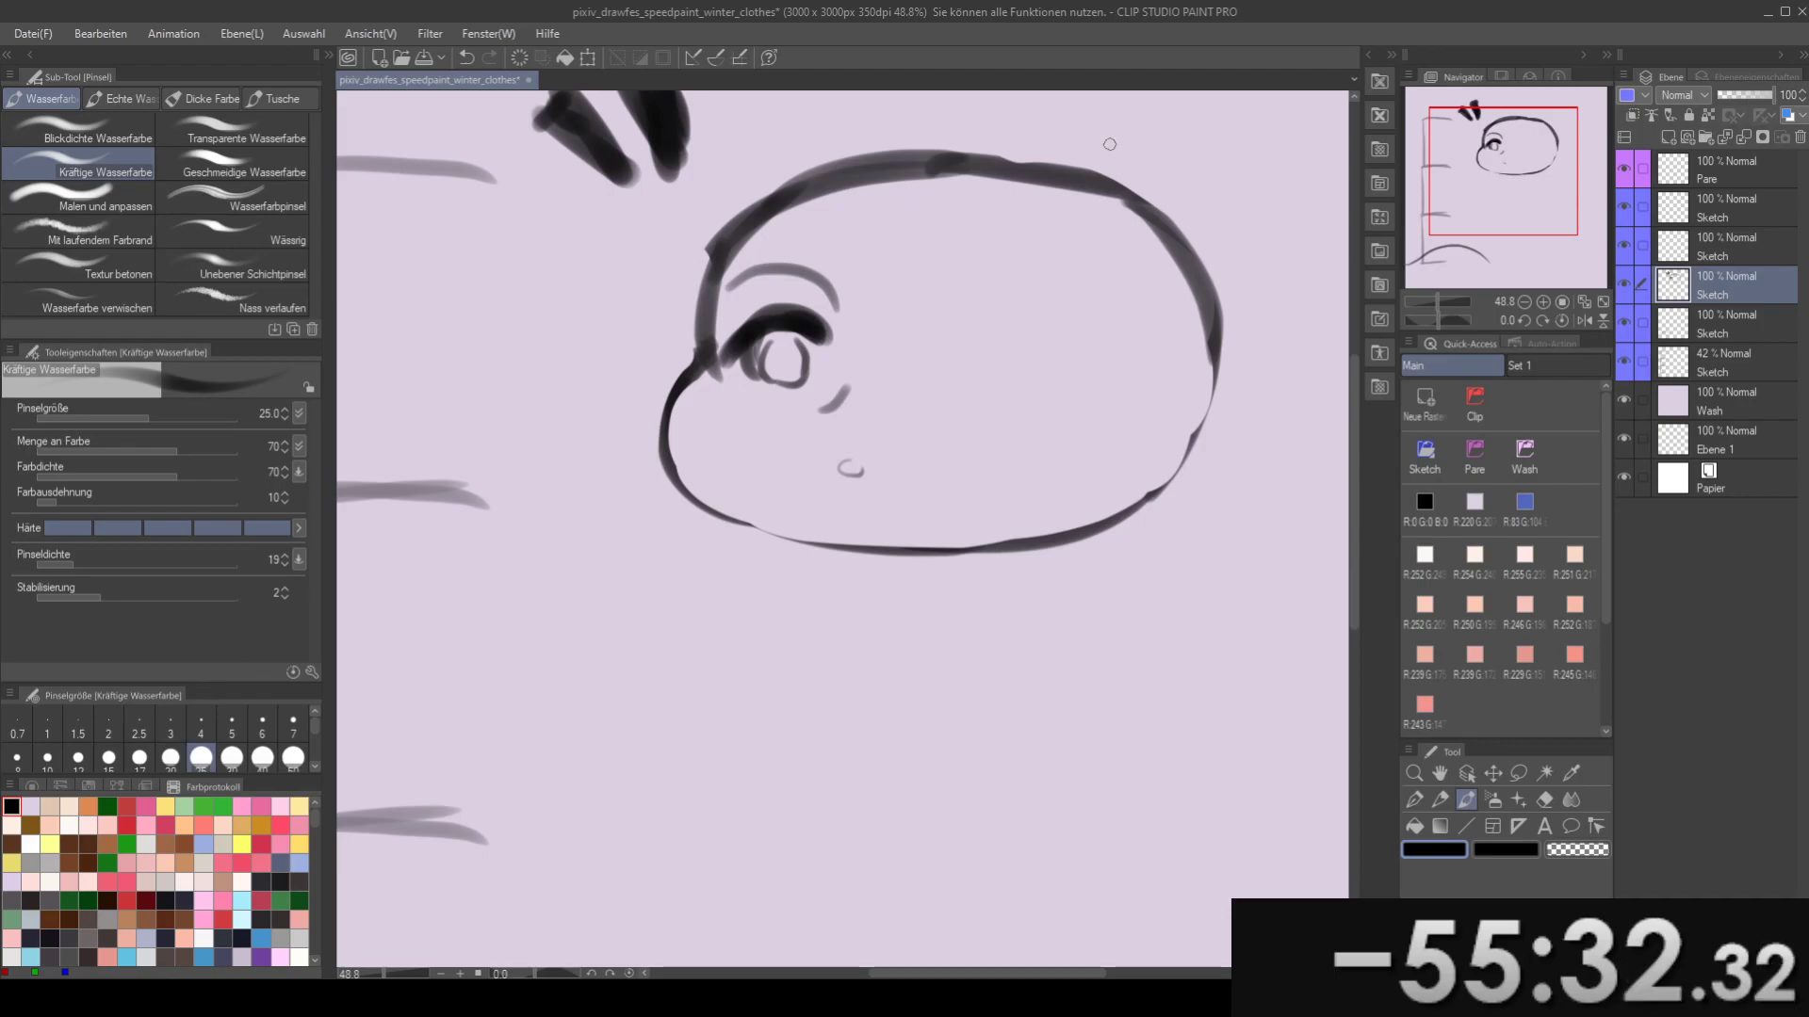
left_click_drag(674, 484, 772, 525)
key("e")
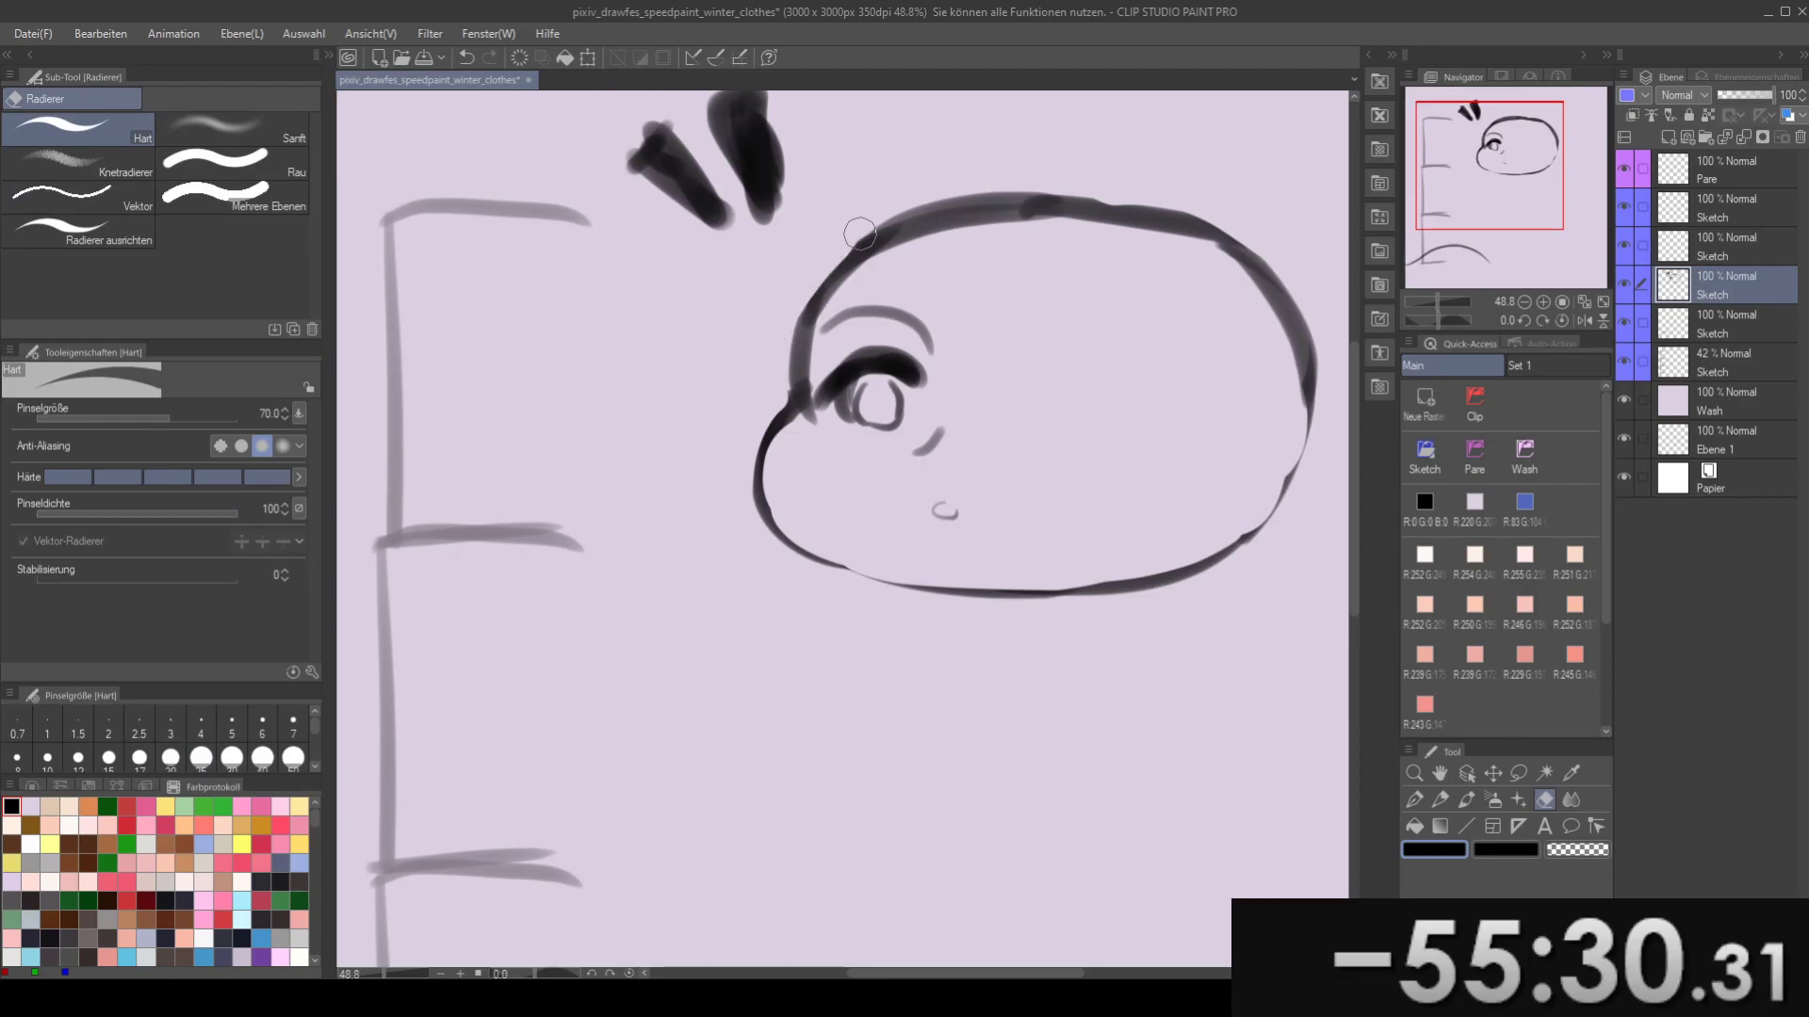
left_click_drag(794, 309, 912, 186)
key("ctrl+z")
left_click_drag(757, 342, 914, 170)
key("ctrl+z")
mouse_move(779, 321)
left_mouse_down()
mouse_move(953, 173)
mouse_move(776, 324)
left_mouse_up()
key("ctrl+z")
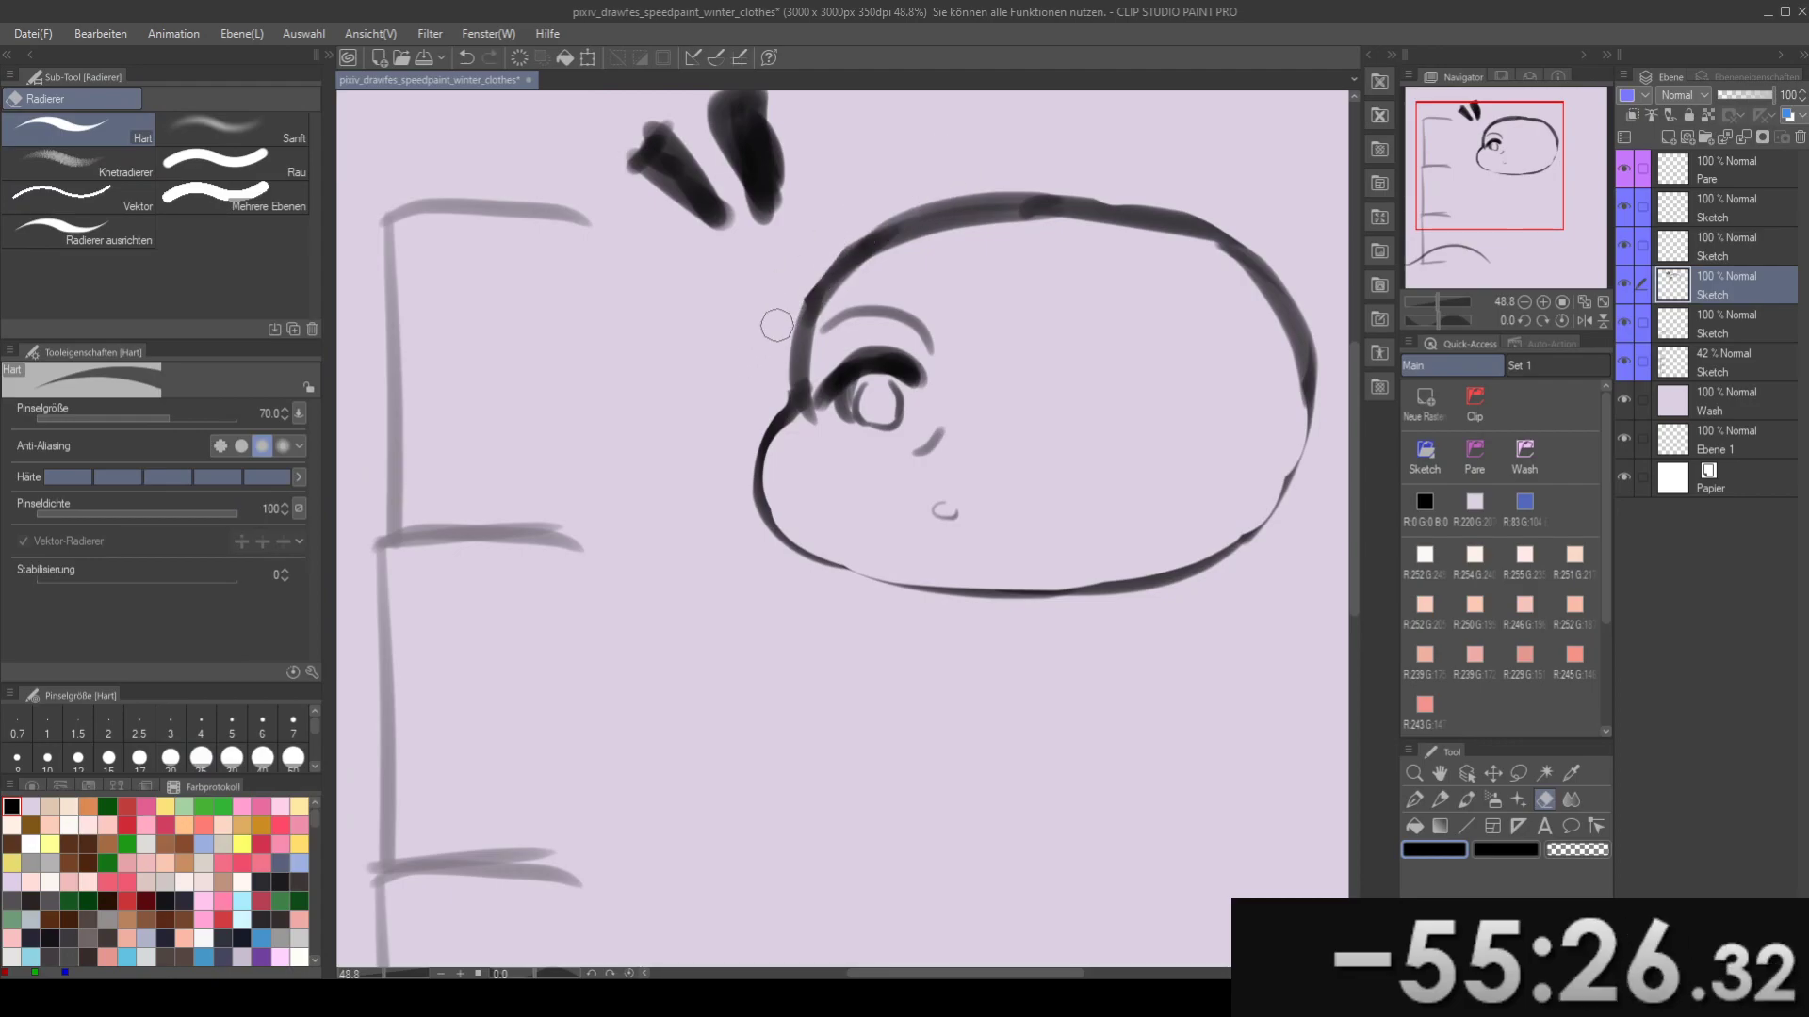
- Sketch a thick arched upper eyelid for the second eye, behind the nose mark
left_click_drag(779, 259, 612, 195)
scroll(611, 195, "down", 4)
scroll(630, 231, "up", 3)
mouse_move(611, 382)
left_mouse_down()
mouse_move(591, 350)
mouse_move(646, 382)
mouse_move(724, 391)
left_mouse_up()
key("b")
mouse_move(831, 344)
left_mouse_down()
mouse_move(749, 343)
mouse_move(908, 310)
mouse_move(923, 345)
mouse_move(893, 291)
mouse_move(927, 331)
mouse_move(891, 316)
mouse_move(899, 297)
mouse_move(936, 317)
left_mouse_up()
key("ctrl+z")
key("ctrl+z")
key("]")
key("]")
key("ctrl+z")
key("ctrl+z")
key("ctrl+z")
key("ctrl+z")
key("ctrl+z")
- Try a short curved stroke for the front side of the second eye's iris
mouse_move(888, 262)
left_mouse_down()
mouse_move(947, 296)
mouse_move(962, 285)
mouse_move(892, 284)
left_mouse_up()
key("ctrl+z")
key("bracketleft")
key("bracketleft")
mouse_move(884, 274)
left_mouse_down()
mouse_move(891, 316)
mouse_move(889, 299)
left_mouse_up()
key("bracketleft")
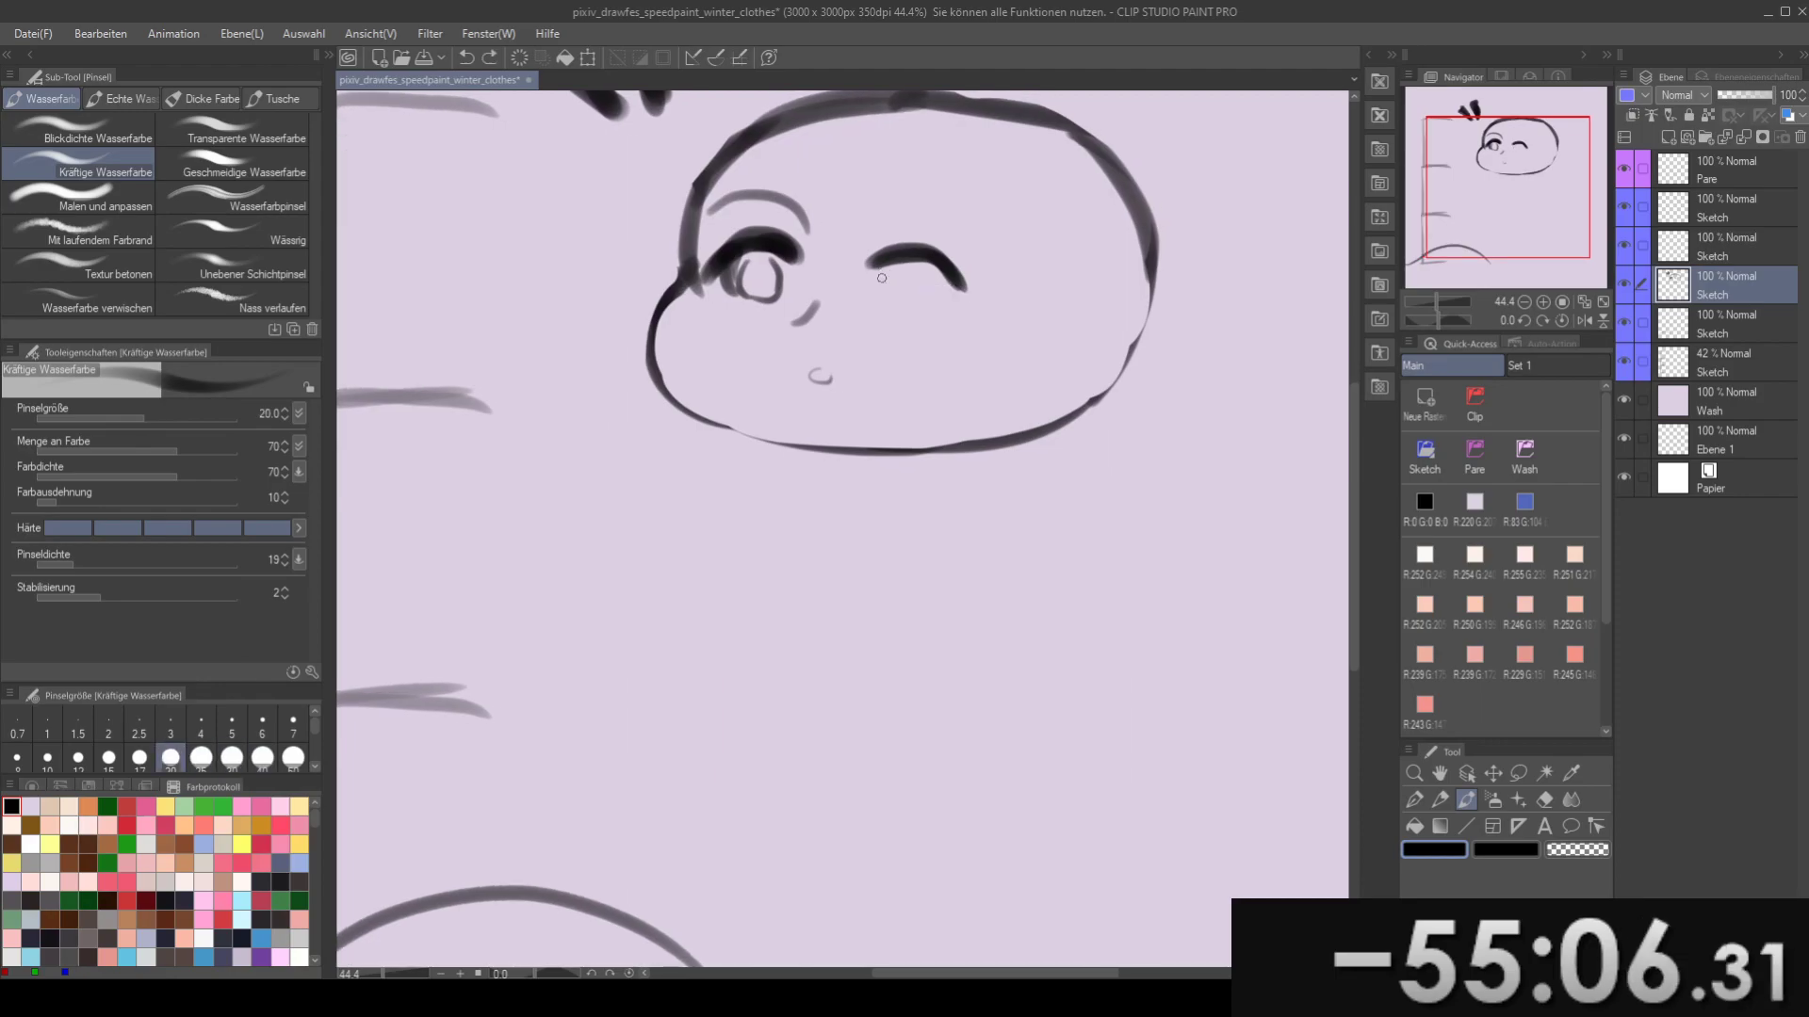
key("bracketright")
key("bracketright")
left_click_drag(874, 266, 955, 277)
key("ctrl+z")
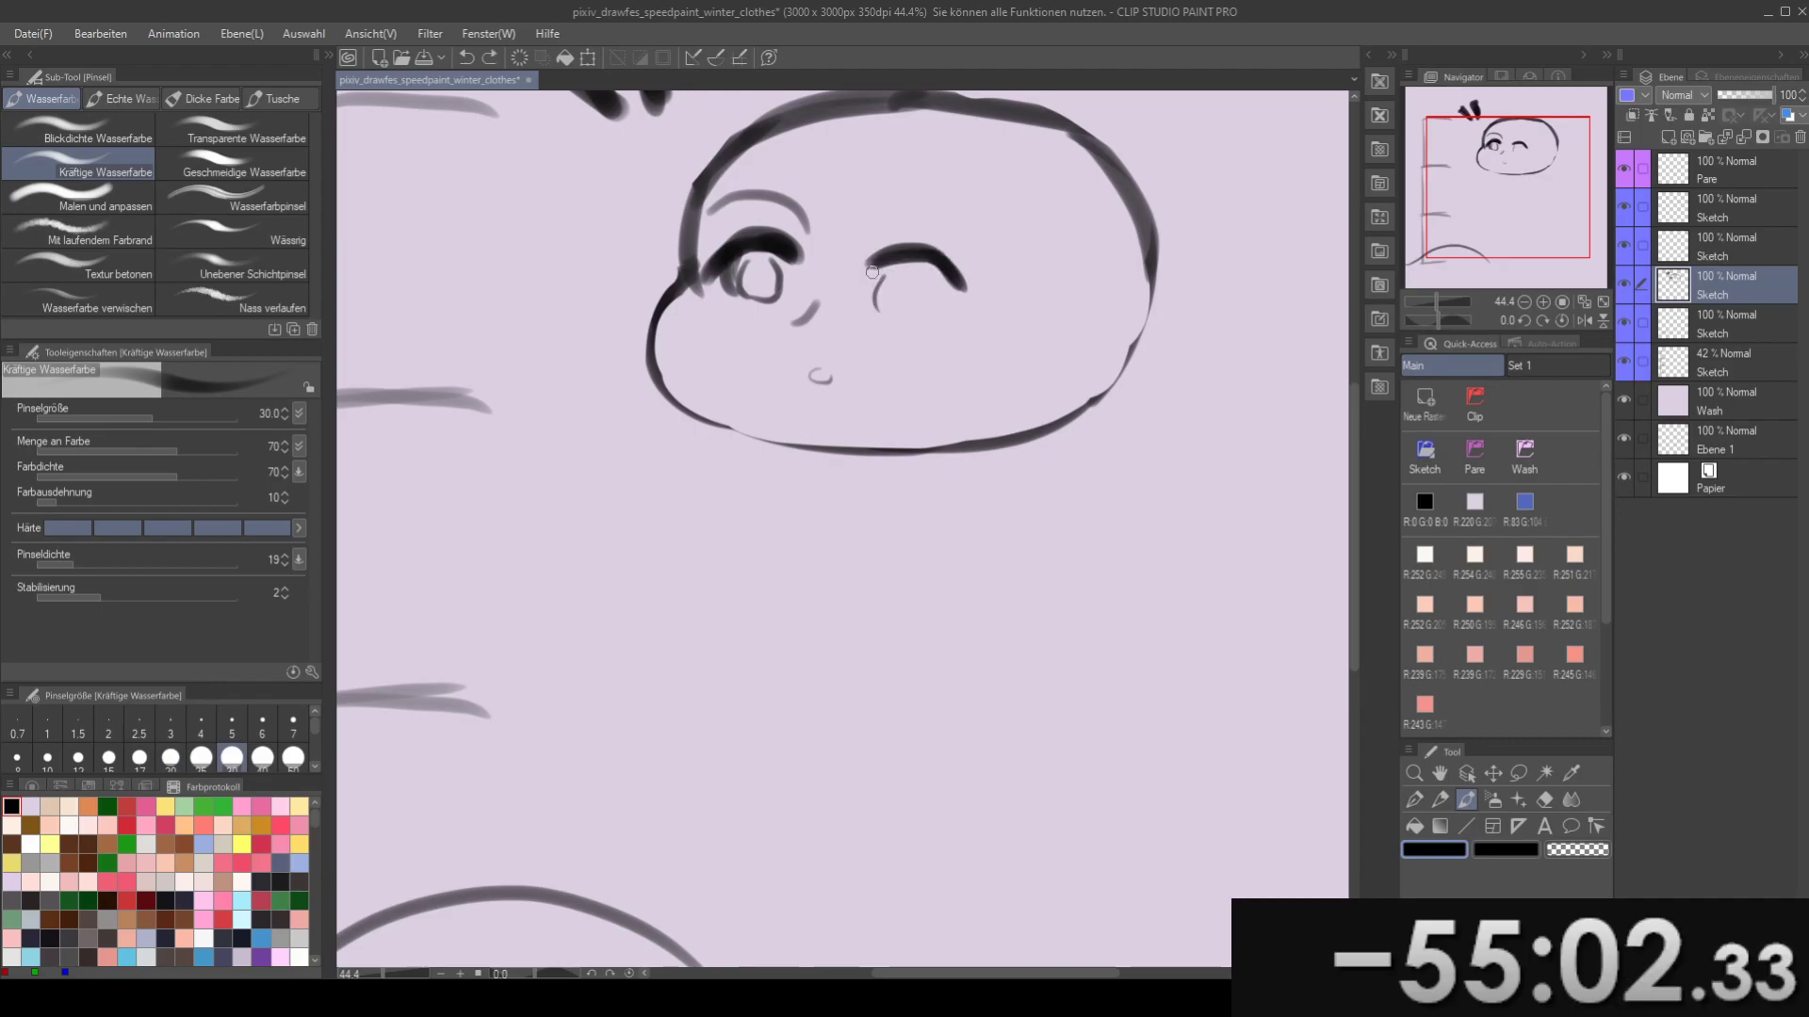
- Thicken the second eye's upper eyelid, extend its outer lash downwards, and erase the stray stroke beneath it
key("bracketright")
mouse_move(880, 266)
left_mouse_down()
mouse_move(945, 270)
mouse_move(894, 236)
left_mouse_up()
mouse_move(905, 243)
left_mouse_down()
mouse_move(937, 277)
mouse_move(911, 309)
mouse_move(882, 291)
left_mouse_up()
key("ctrl+z")
key("bracketright")
key("bracketleft")
key("bracketleft")
key("bracketleft")
key("e")
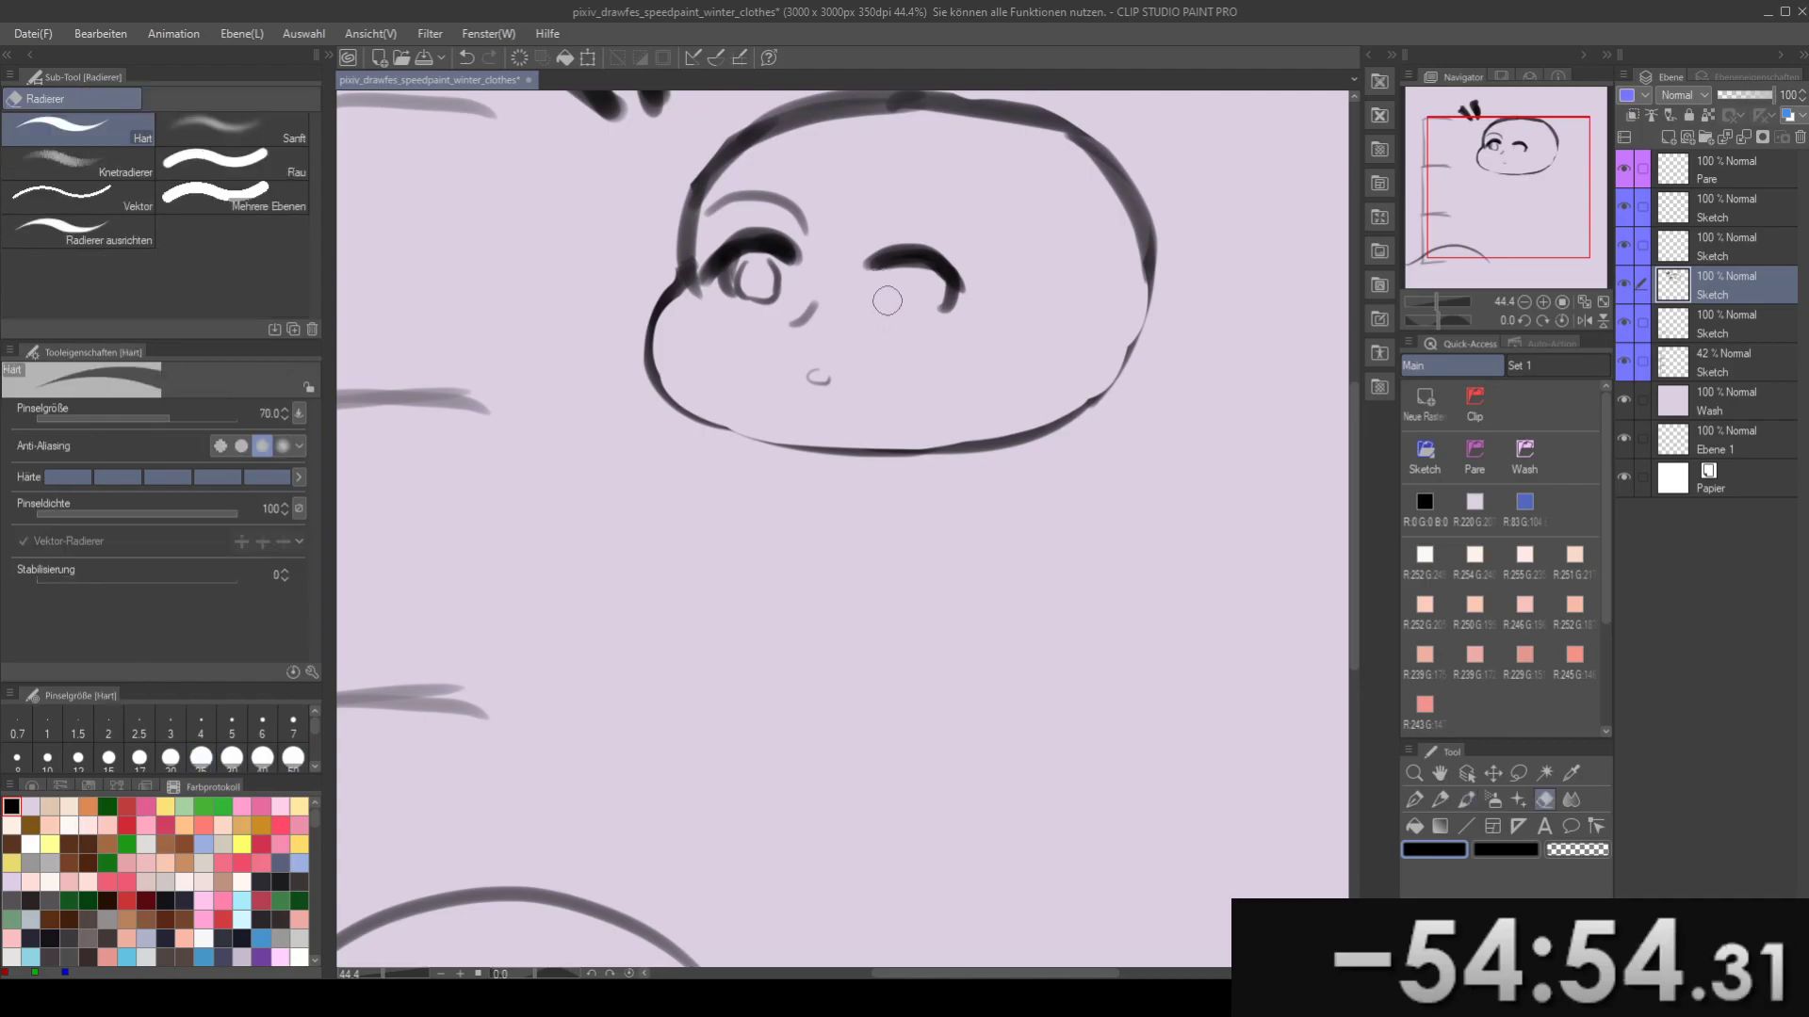
- Outline a small oval iris beneath the second eye's eyelid with brush size 25
key("p")
key("b")
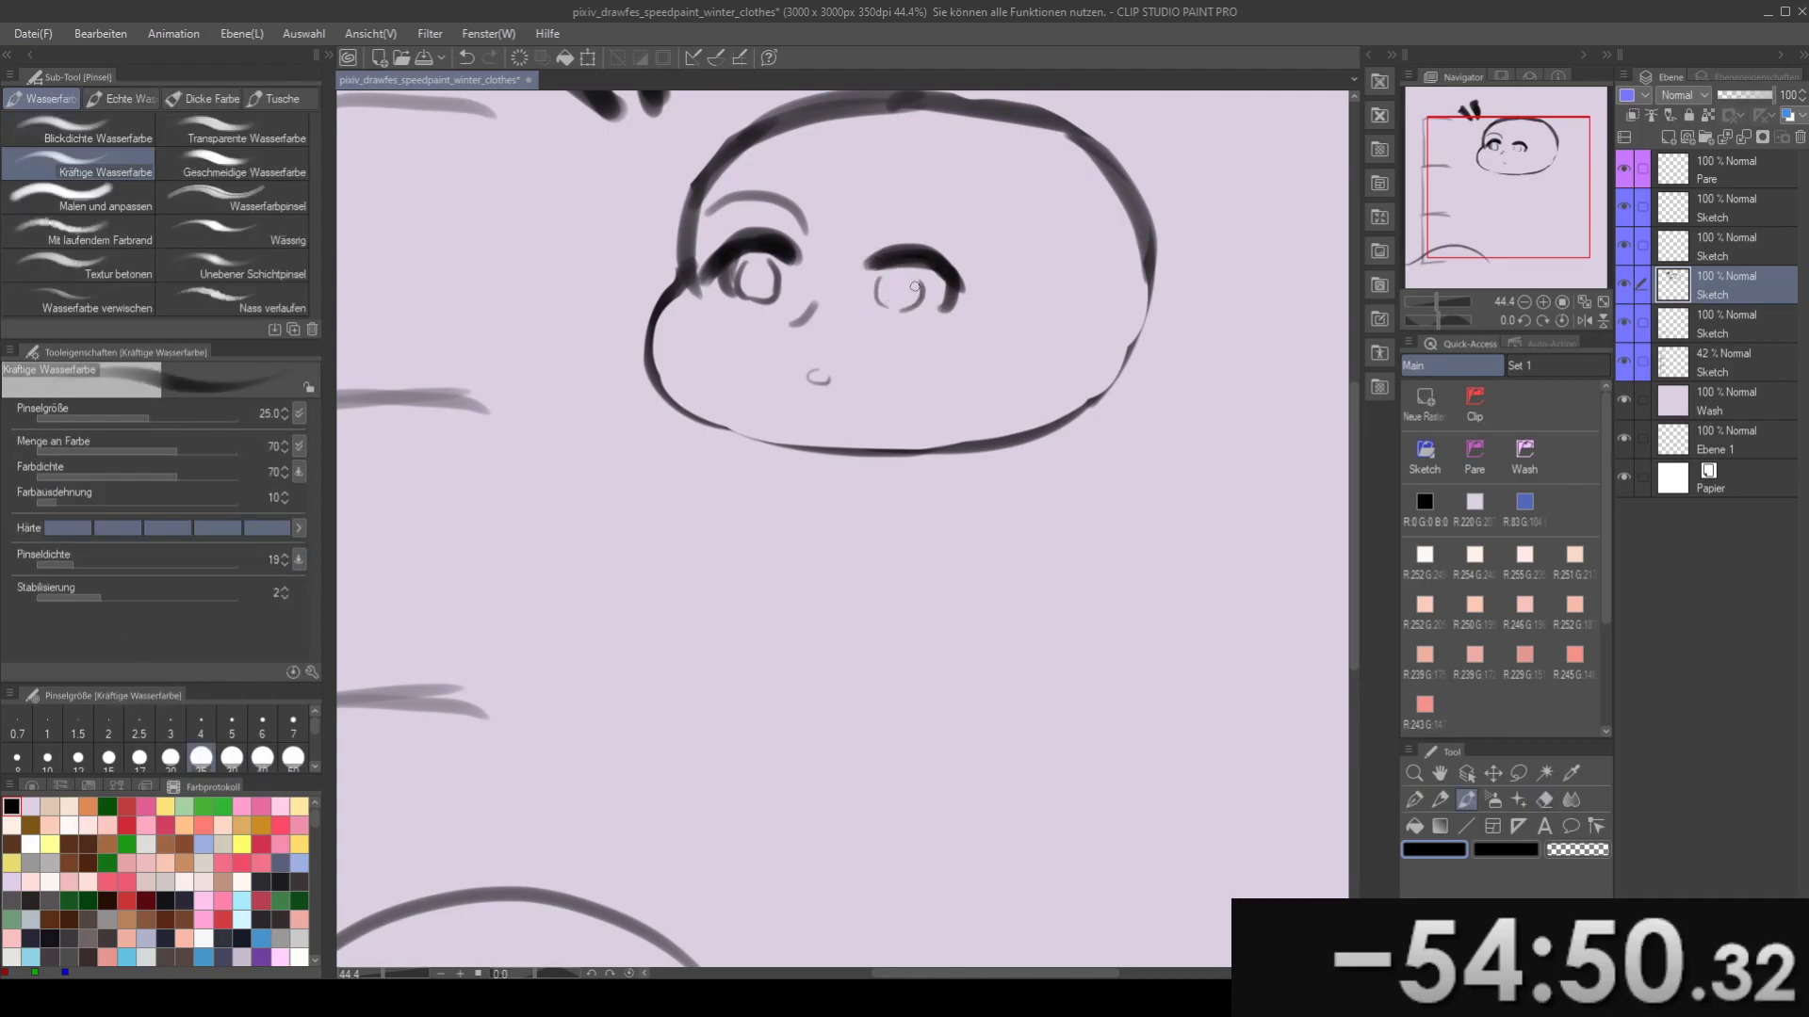
left_click_drag(927, 267, 943, 302)
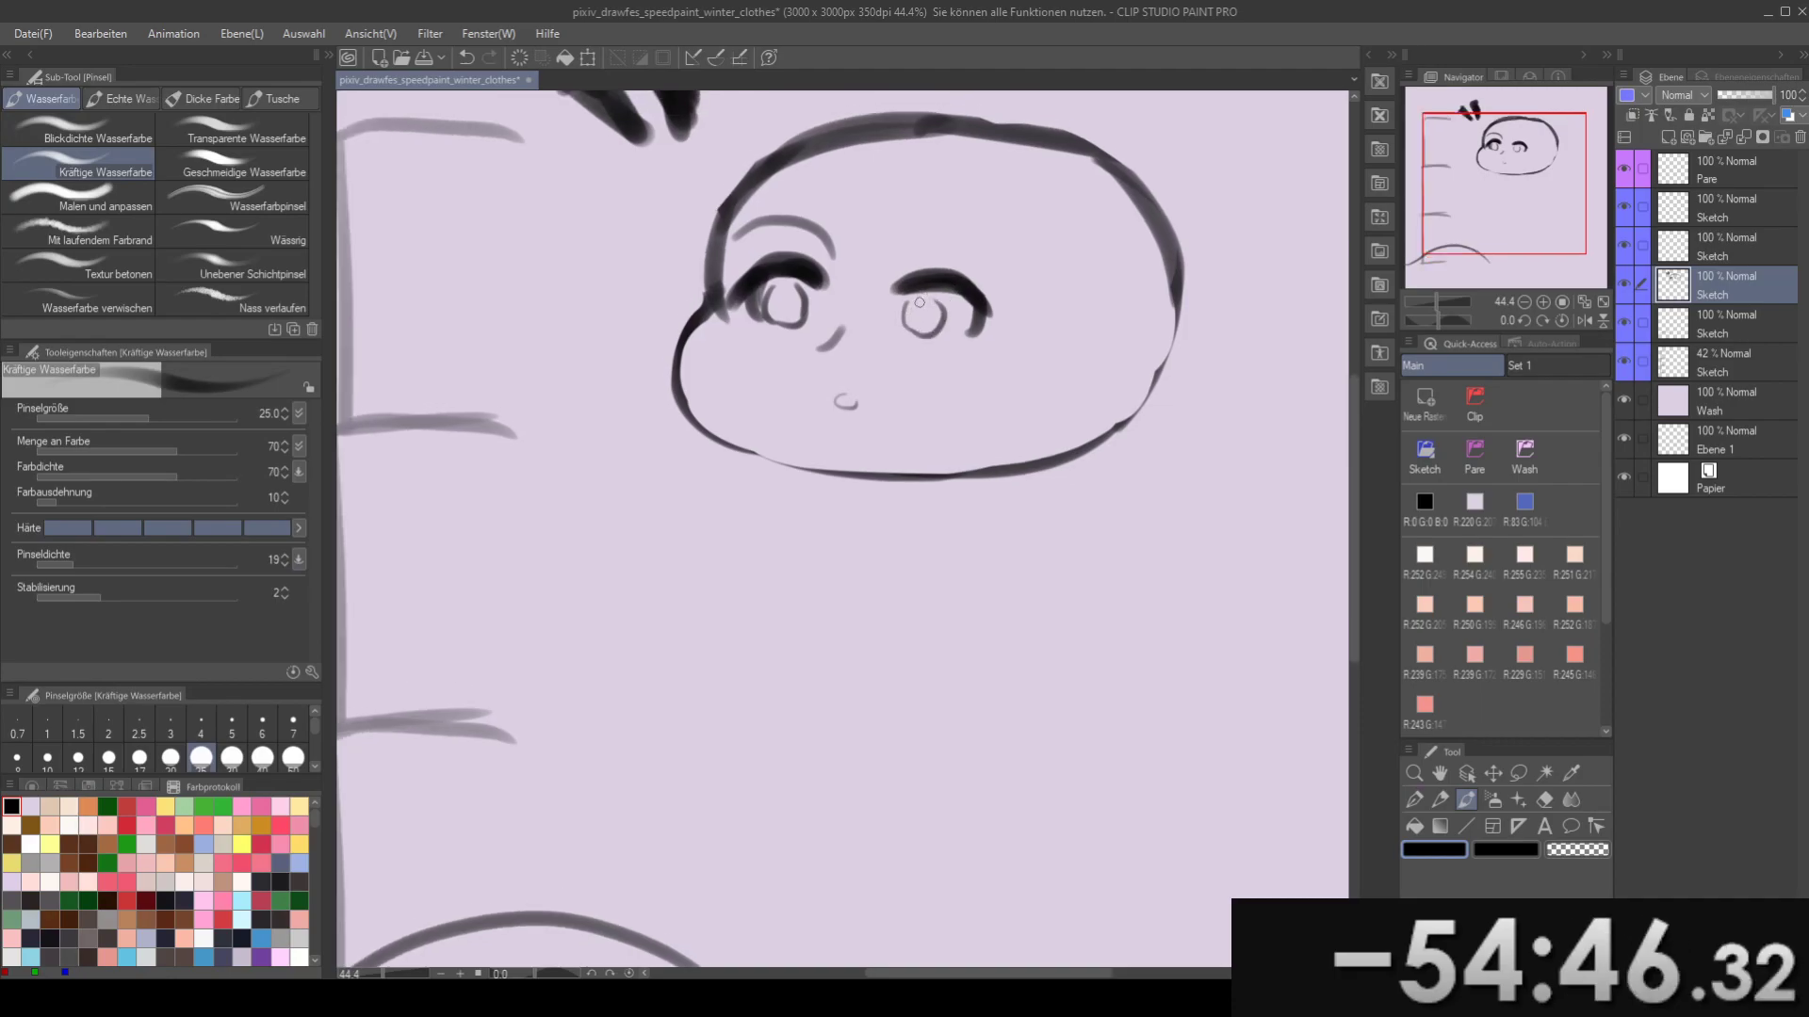
left_click_drag(935, 311, 942, 301)
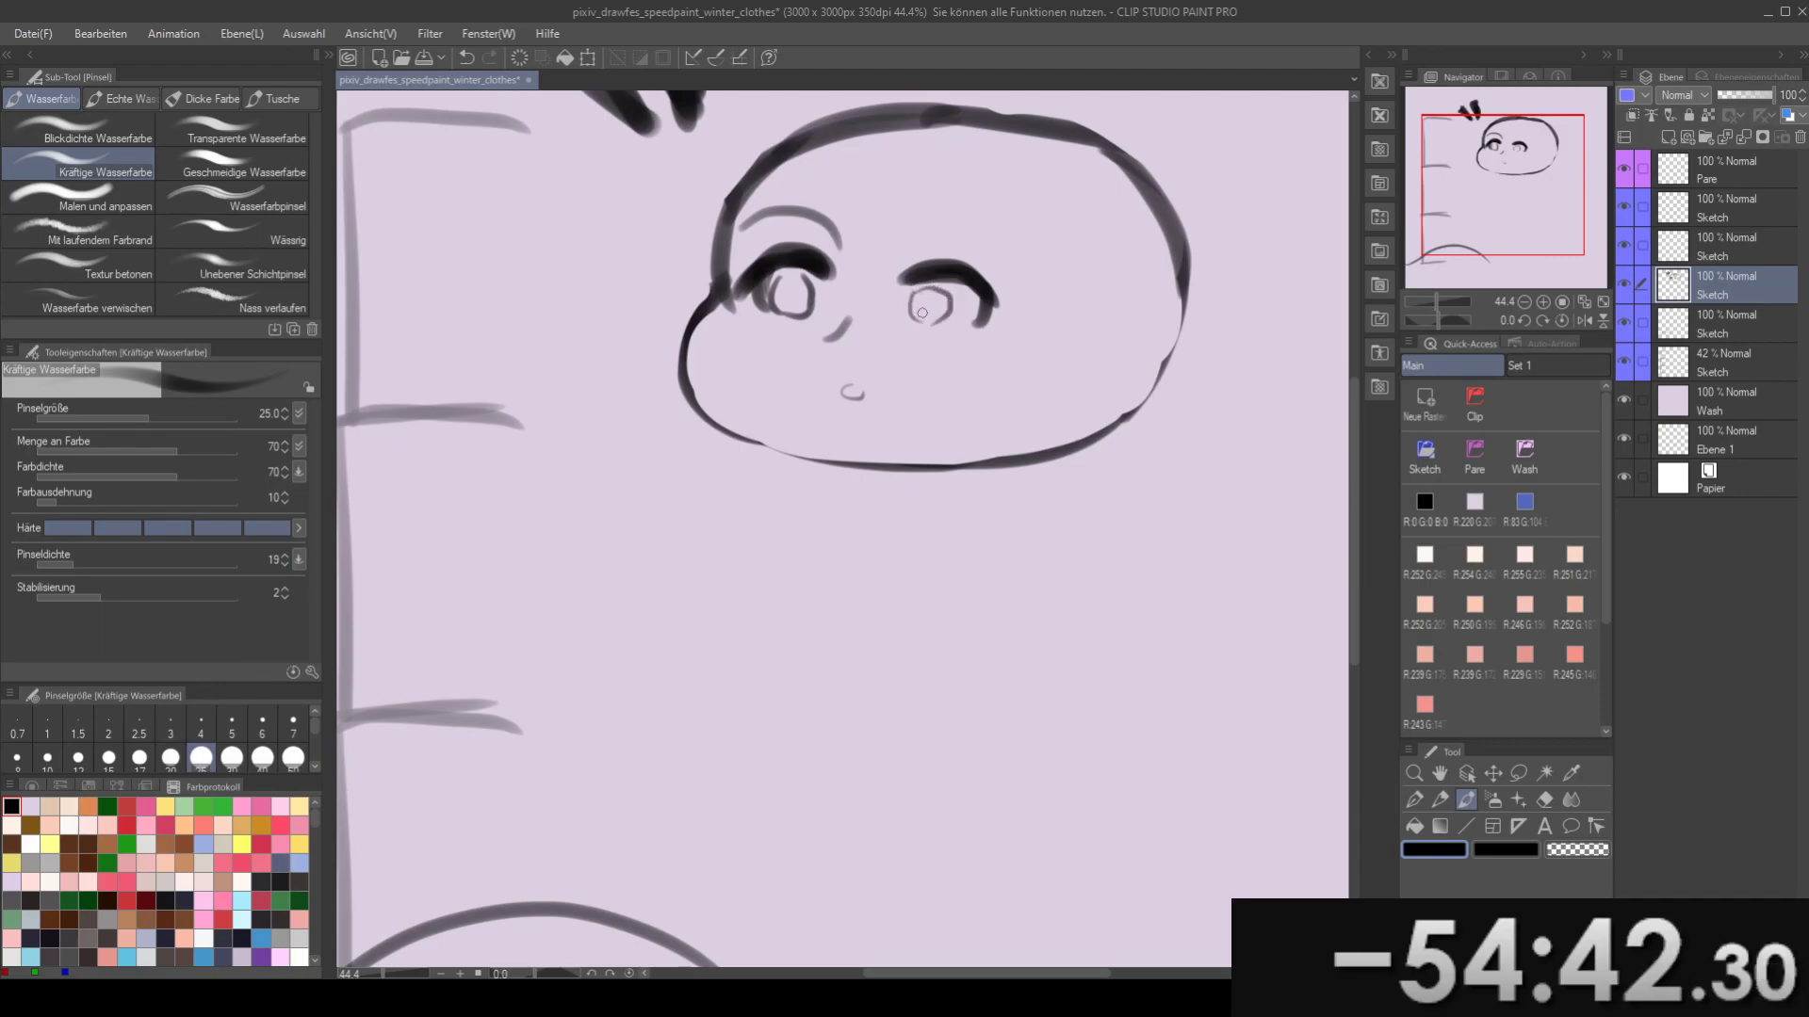
left_click_drag(938, 301, 884, 285)
left_click_drag(858, 414, 831, 299)
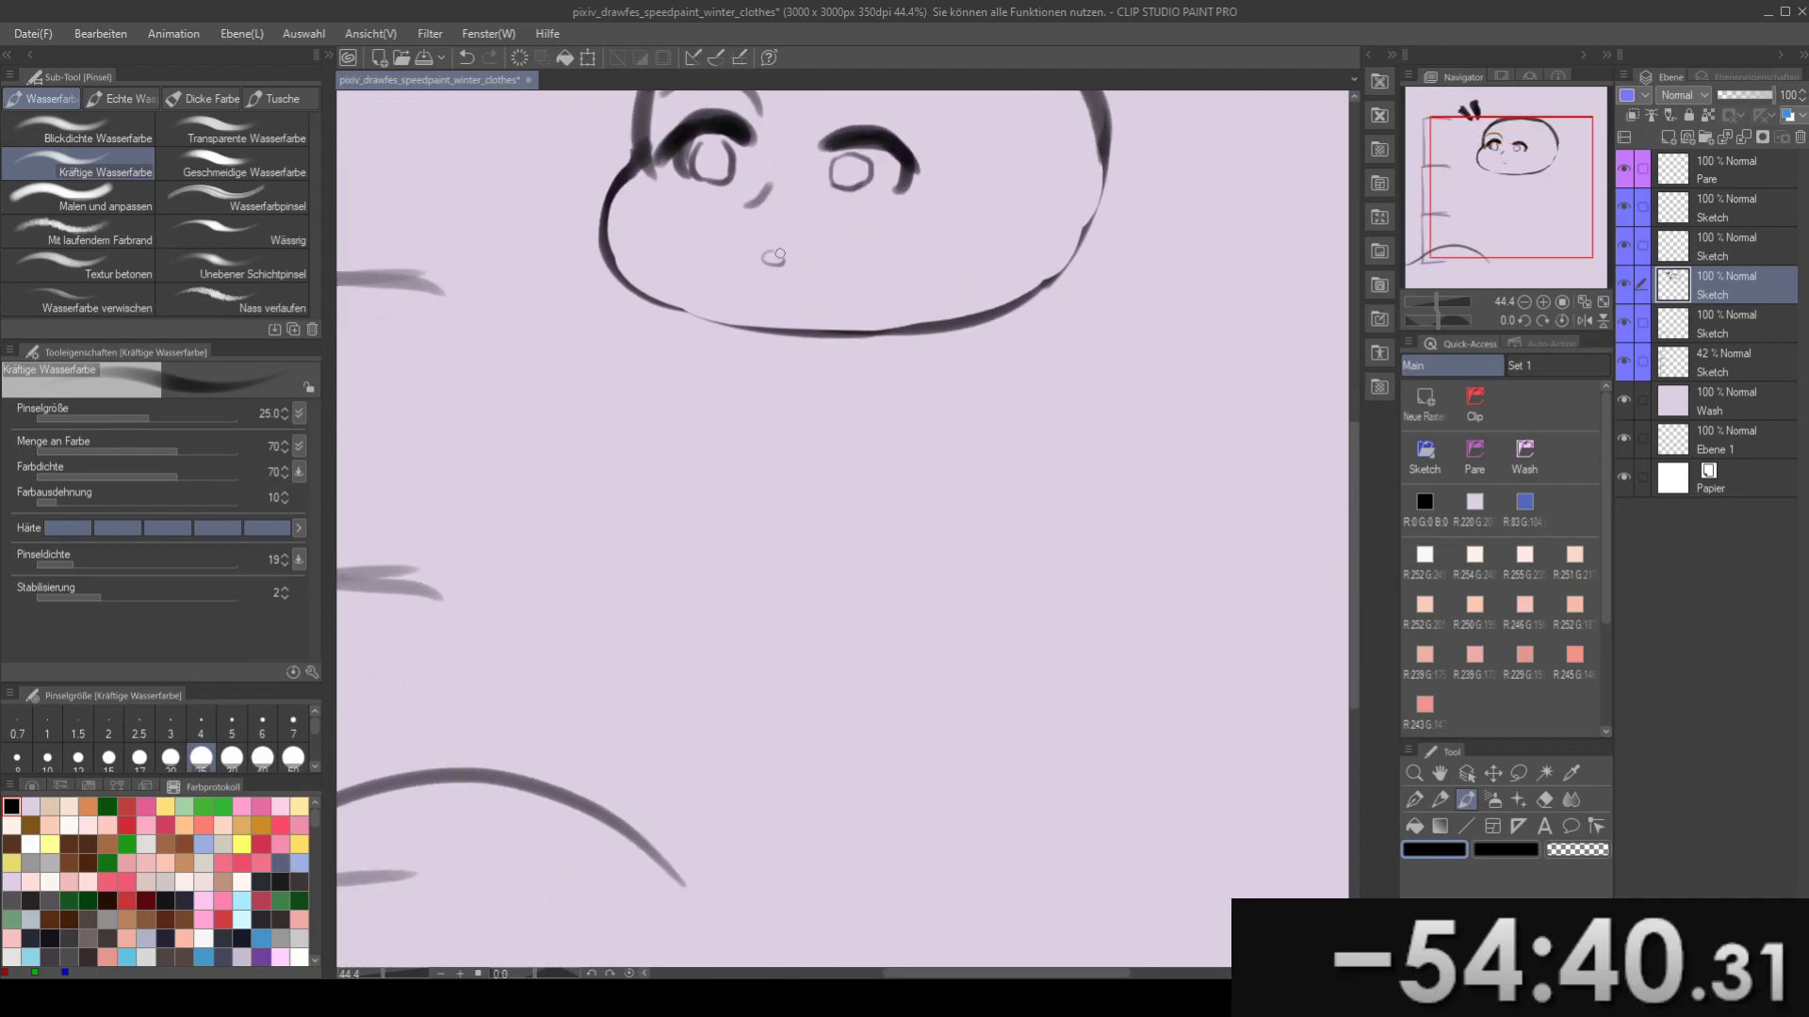
- Erase parts of the second eye's iris outline and redraw its sides with brush size 25
scroll(780, 254, "down", 9)
scroll(779, 254, "up", 5)
scroll(776, 254, "up", 3)
key("e")
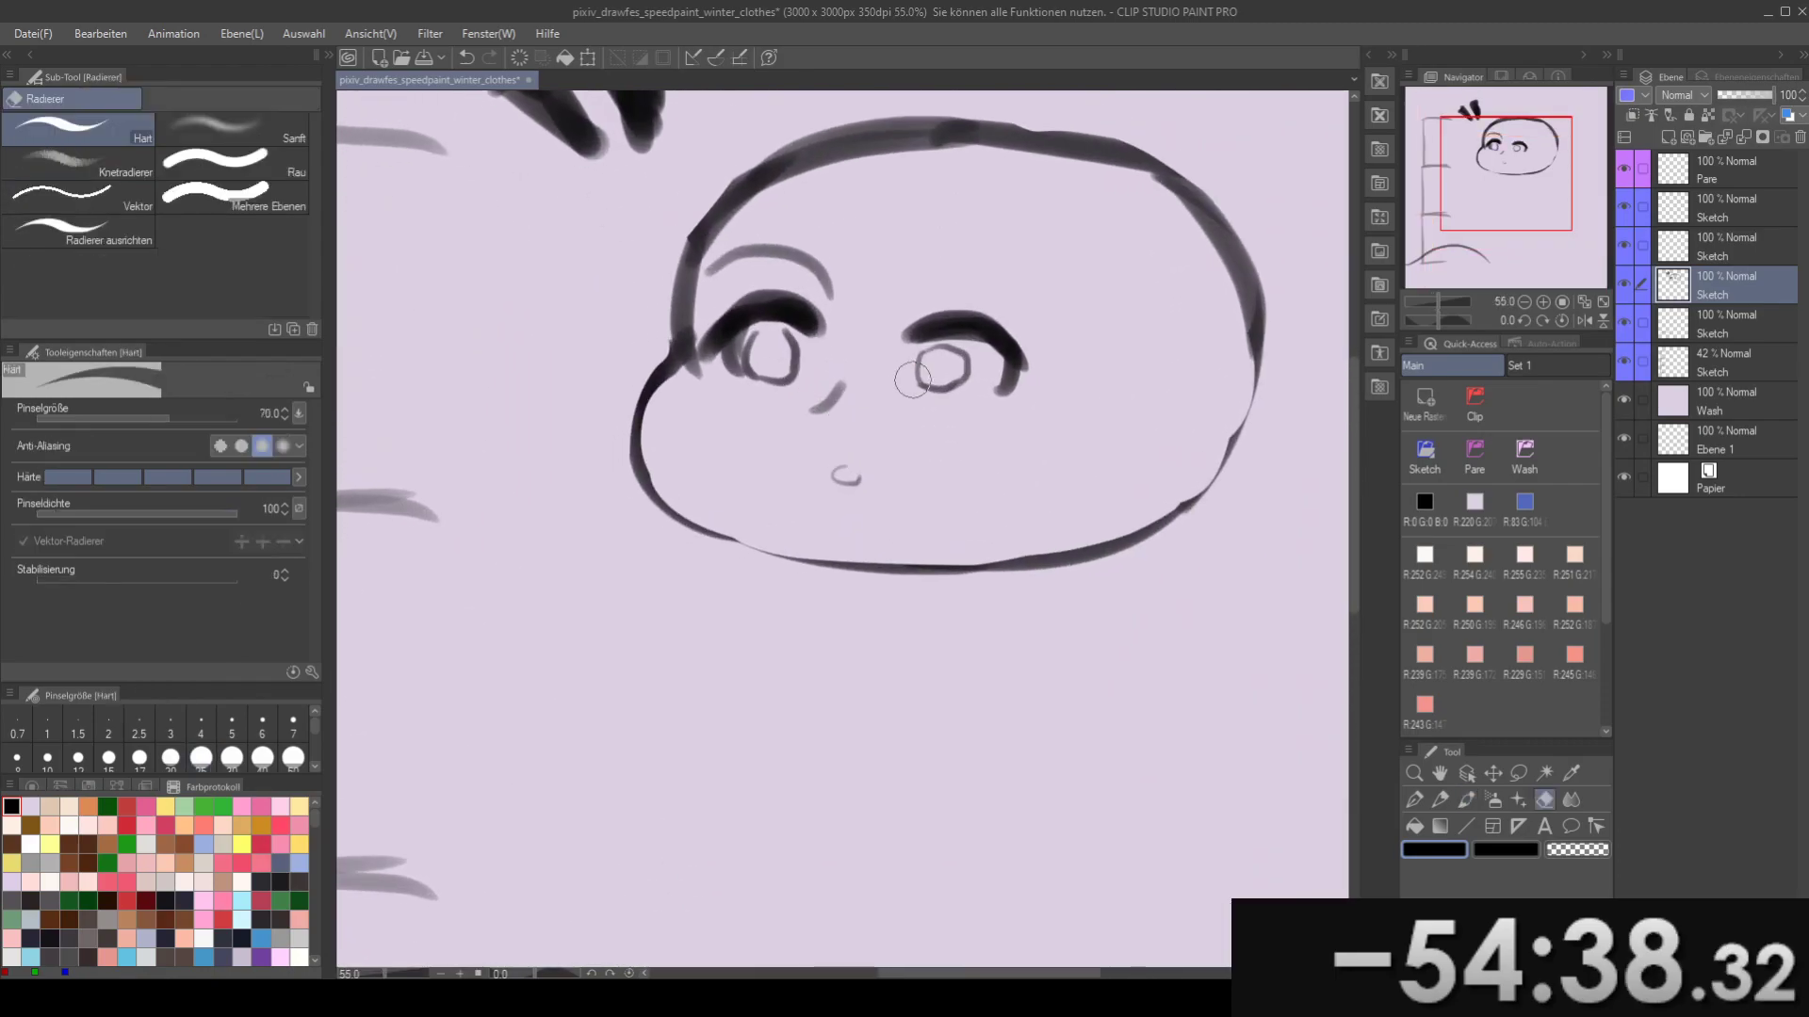
key("b")
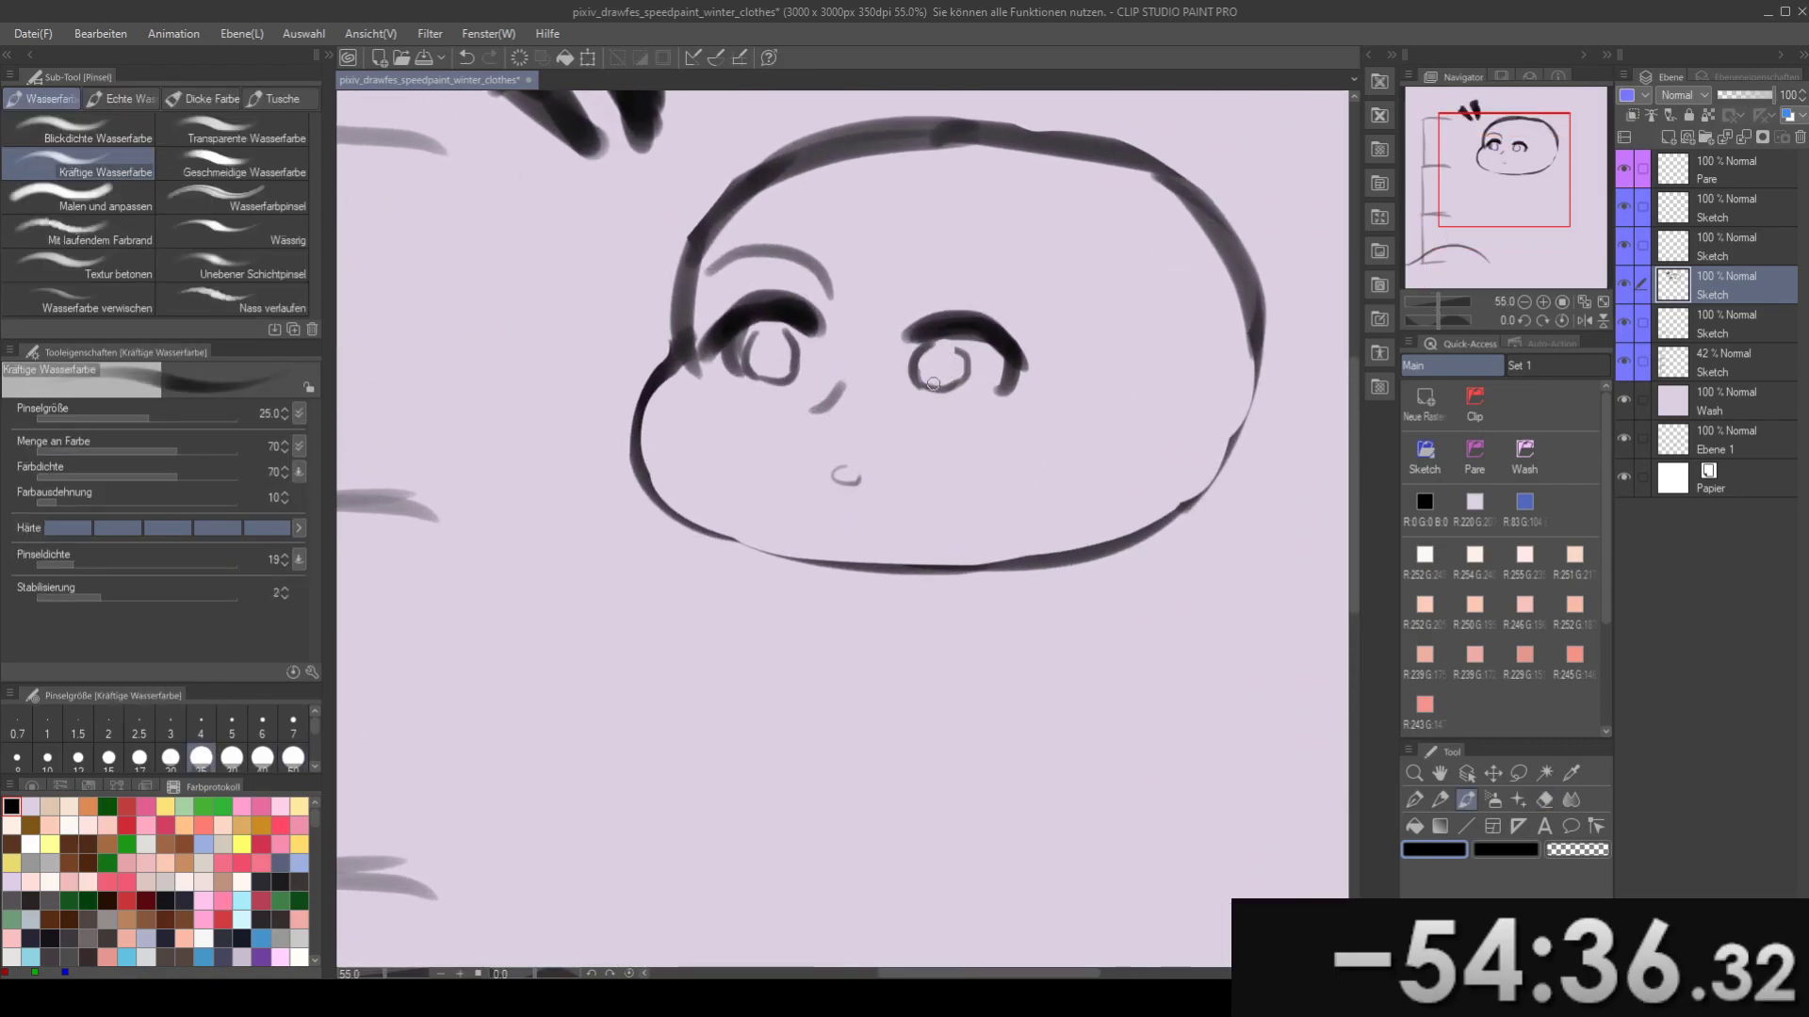
key("e")
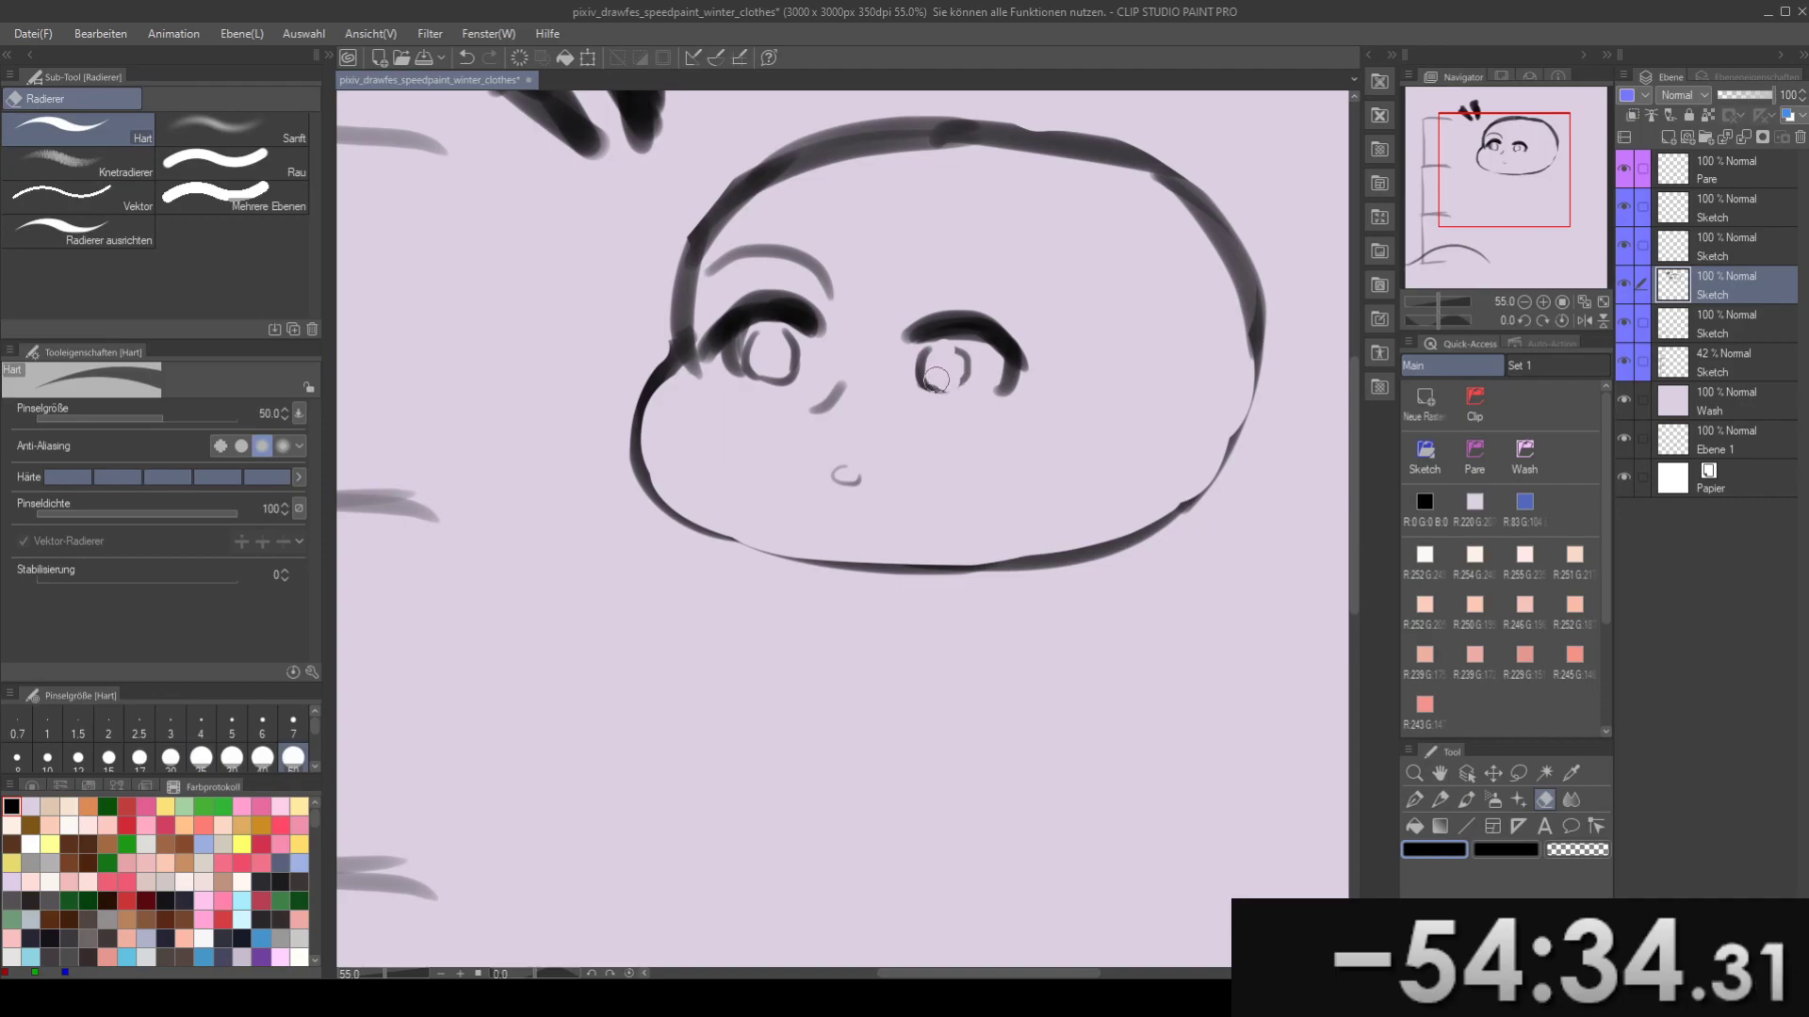
key("b")
key("ctrl+z")
- Darken the bottom and sides of the second eye's iris with brush size 25
key("e")
key("b")
left_click_drag(919, 380, 971, 385)
key("e")
key("b")
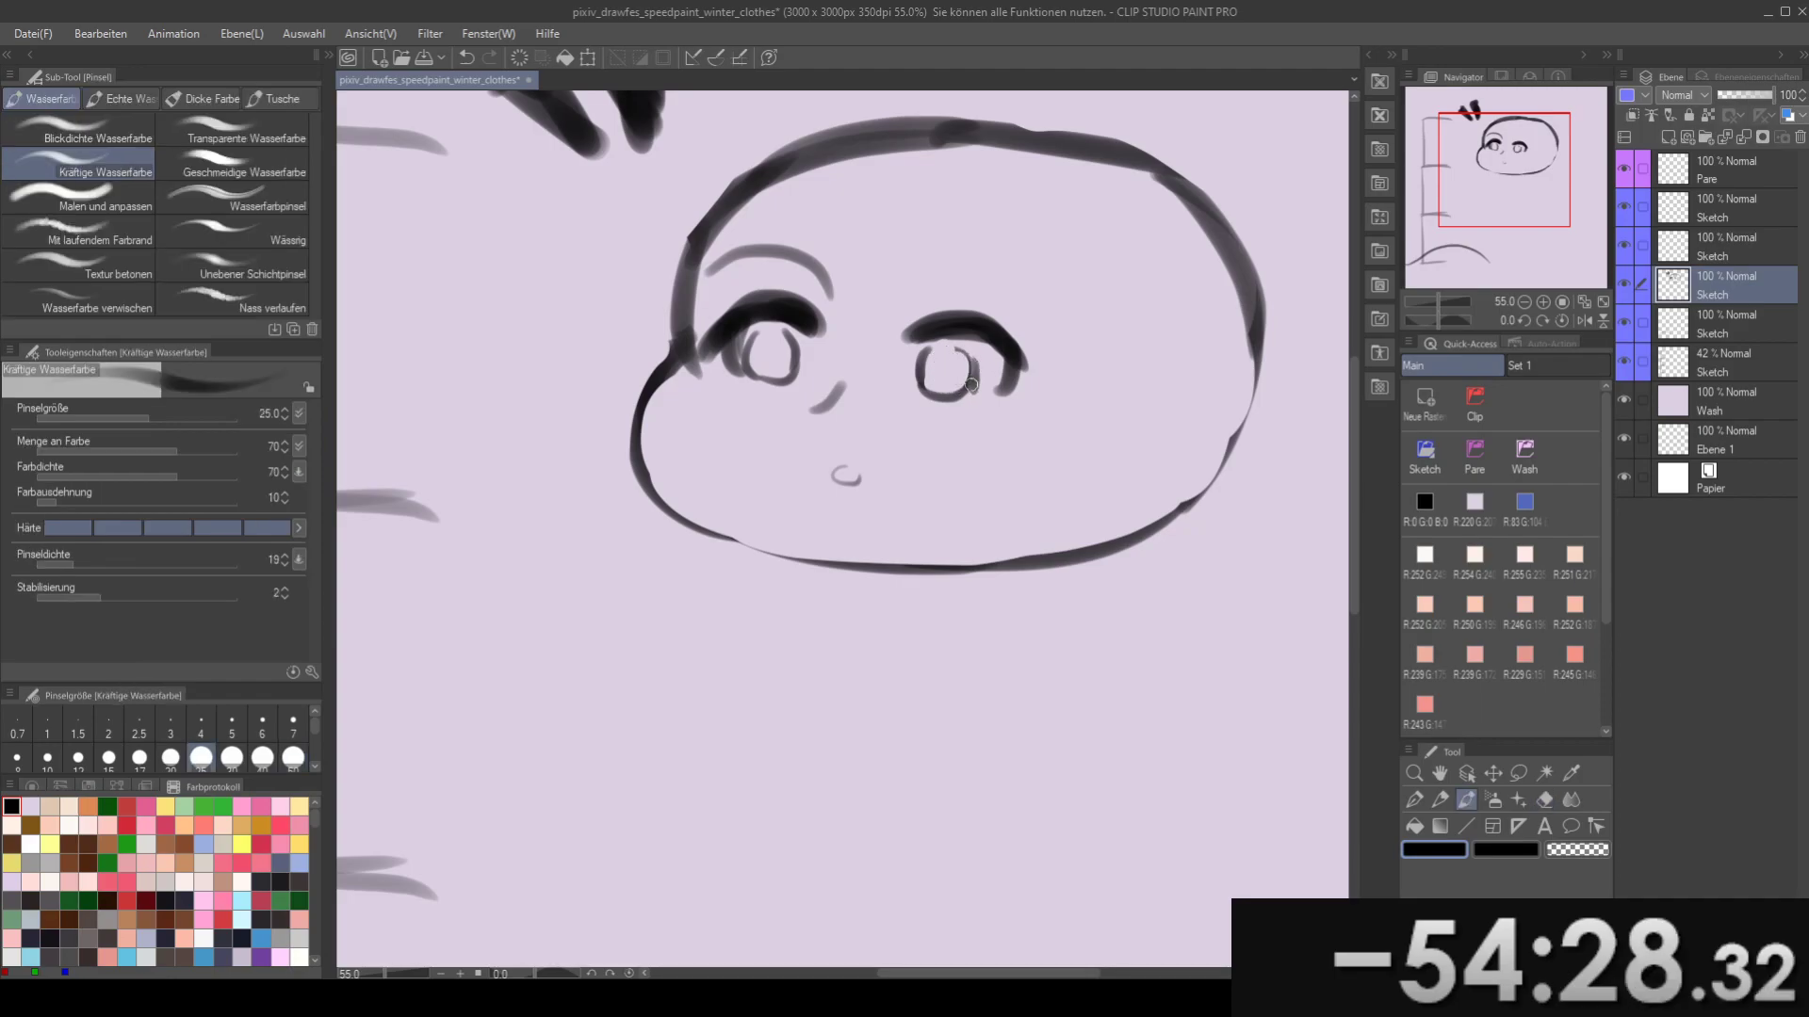
- Clean up the second eye's iris with the eraser at size 50 and refine its outline with brush size 20
key("e")
key("b")
key("e")
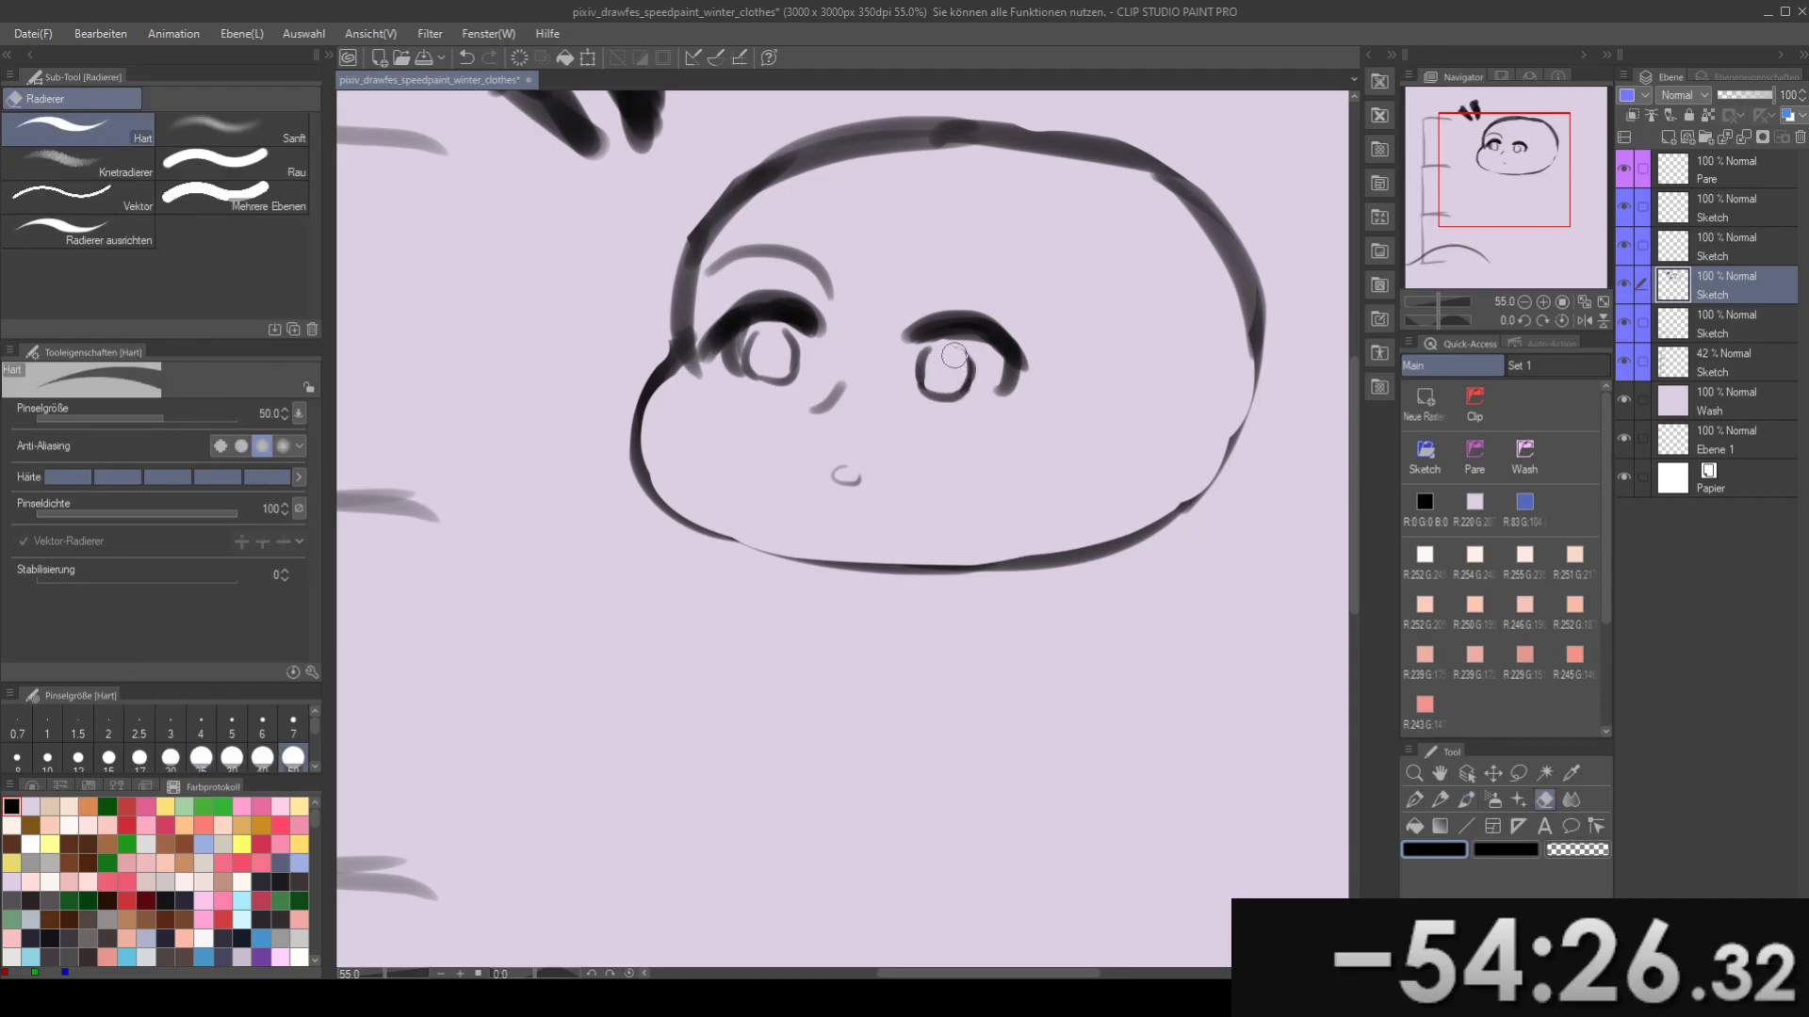
key("b")
key("bracketleft")
mouse_move(959, 356)
left_mouse_down()
mouse_move(969, 374)
mouse_move(974, 344)
mouse_move(942, 353)
mouse_move(923, 297)
mouse_move(1017, 351)
left_mouse_up()
- Refine the front eye's iris into a darker ring with brush size 20, trimming its edges with the eraser at size 40
key("e")
key("b")
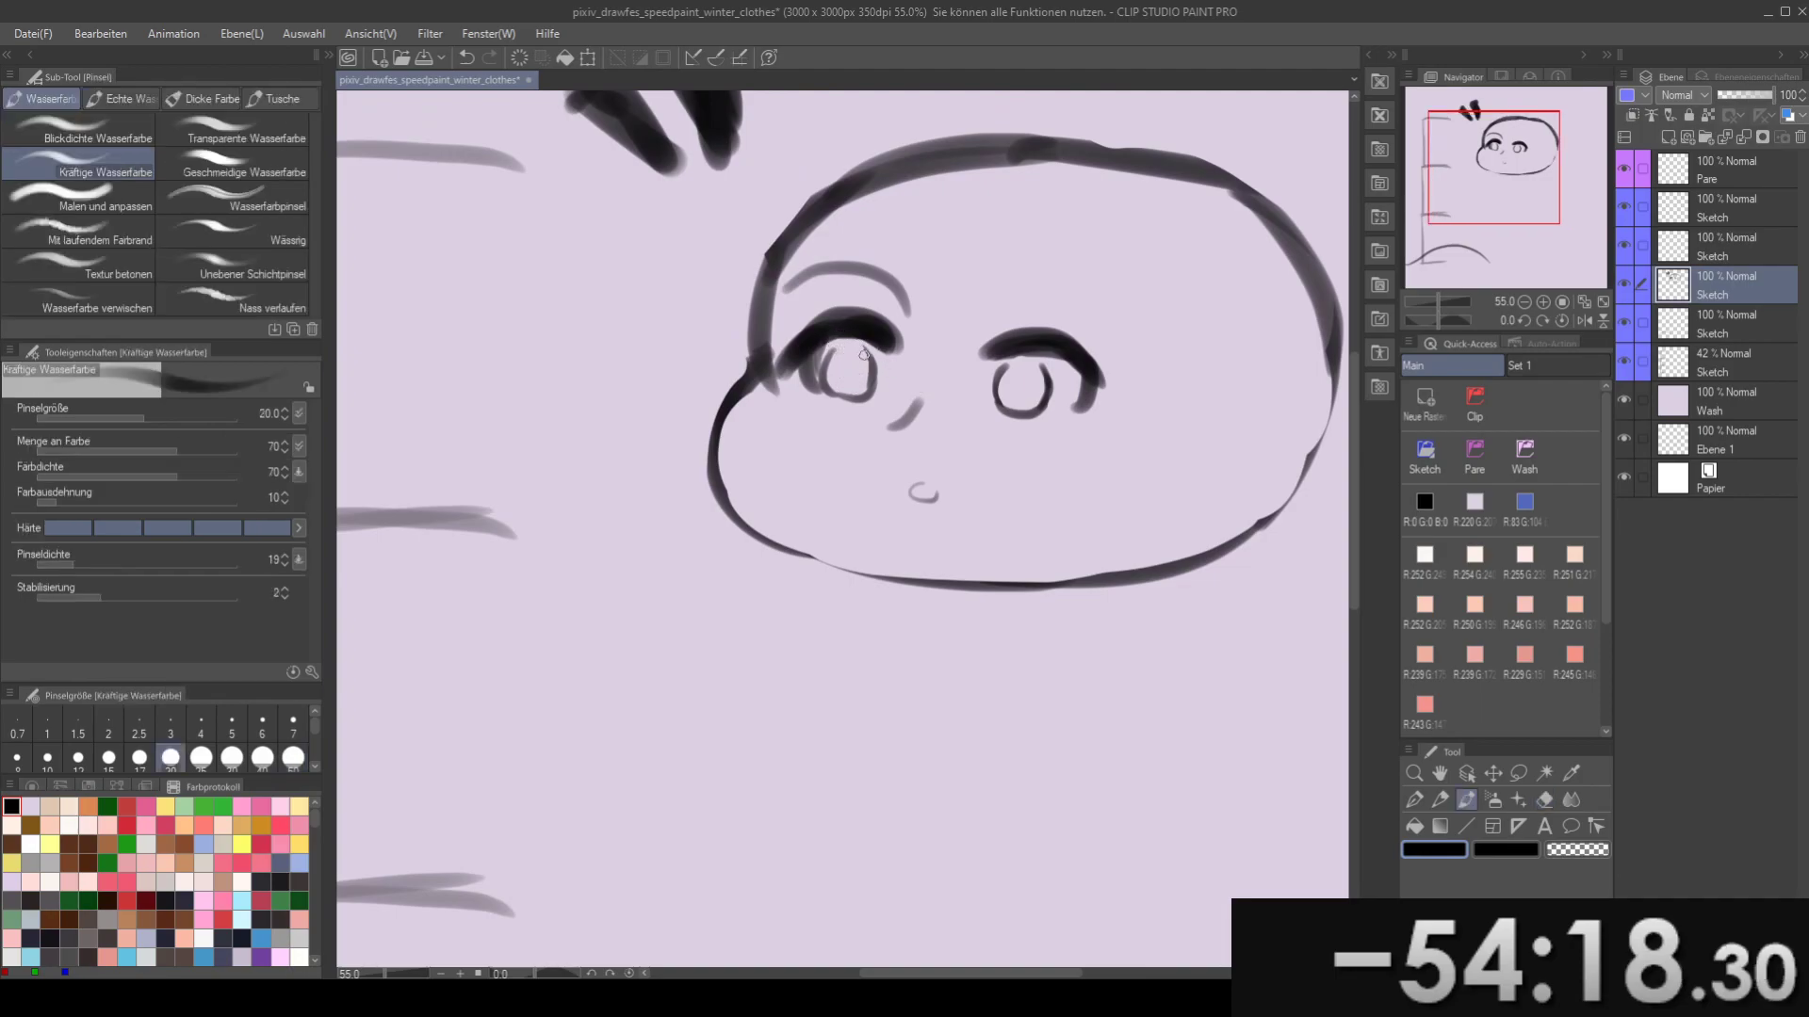
key("e")
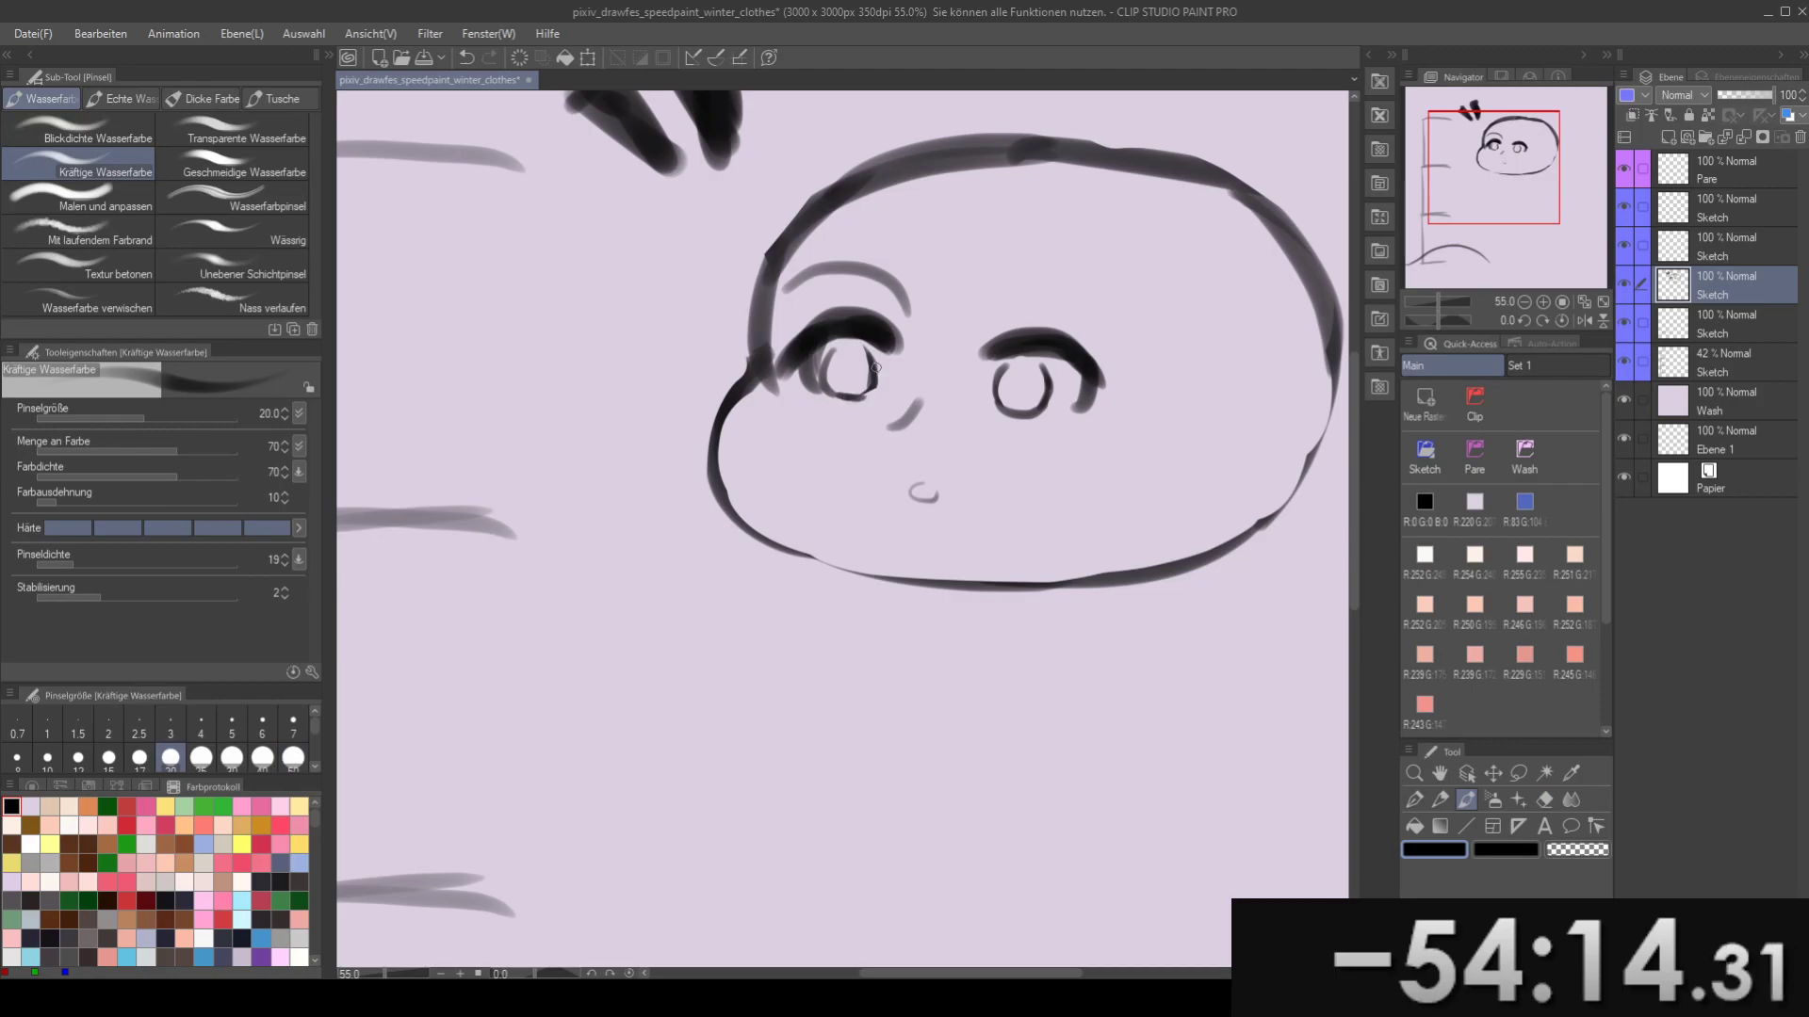
mouse_move(989, 365)
left_mouse_down()
mouse_move(985, 341)
mouse_move(900, 310)
mouse_move(826, 349)
mouse_move(768, 339)
mouse_move(825, 341)
left_mouse_up()
left_click_drag(816, 343, 950, 364)
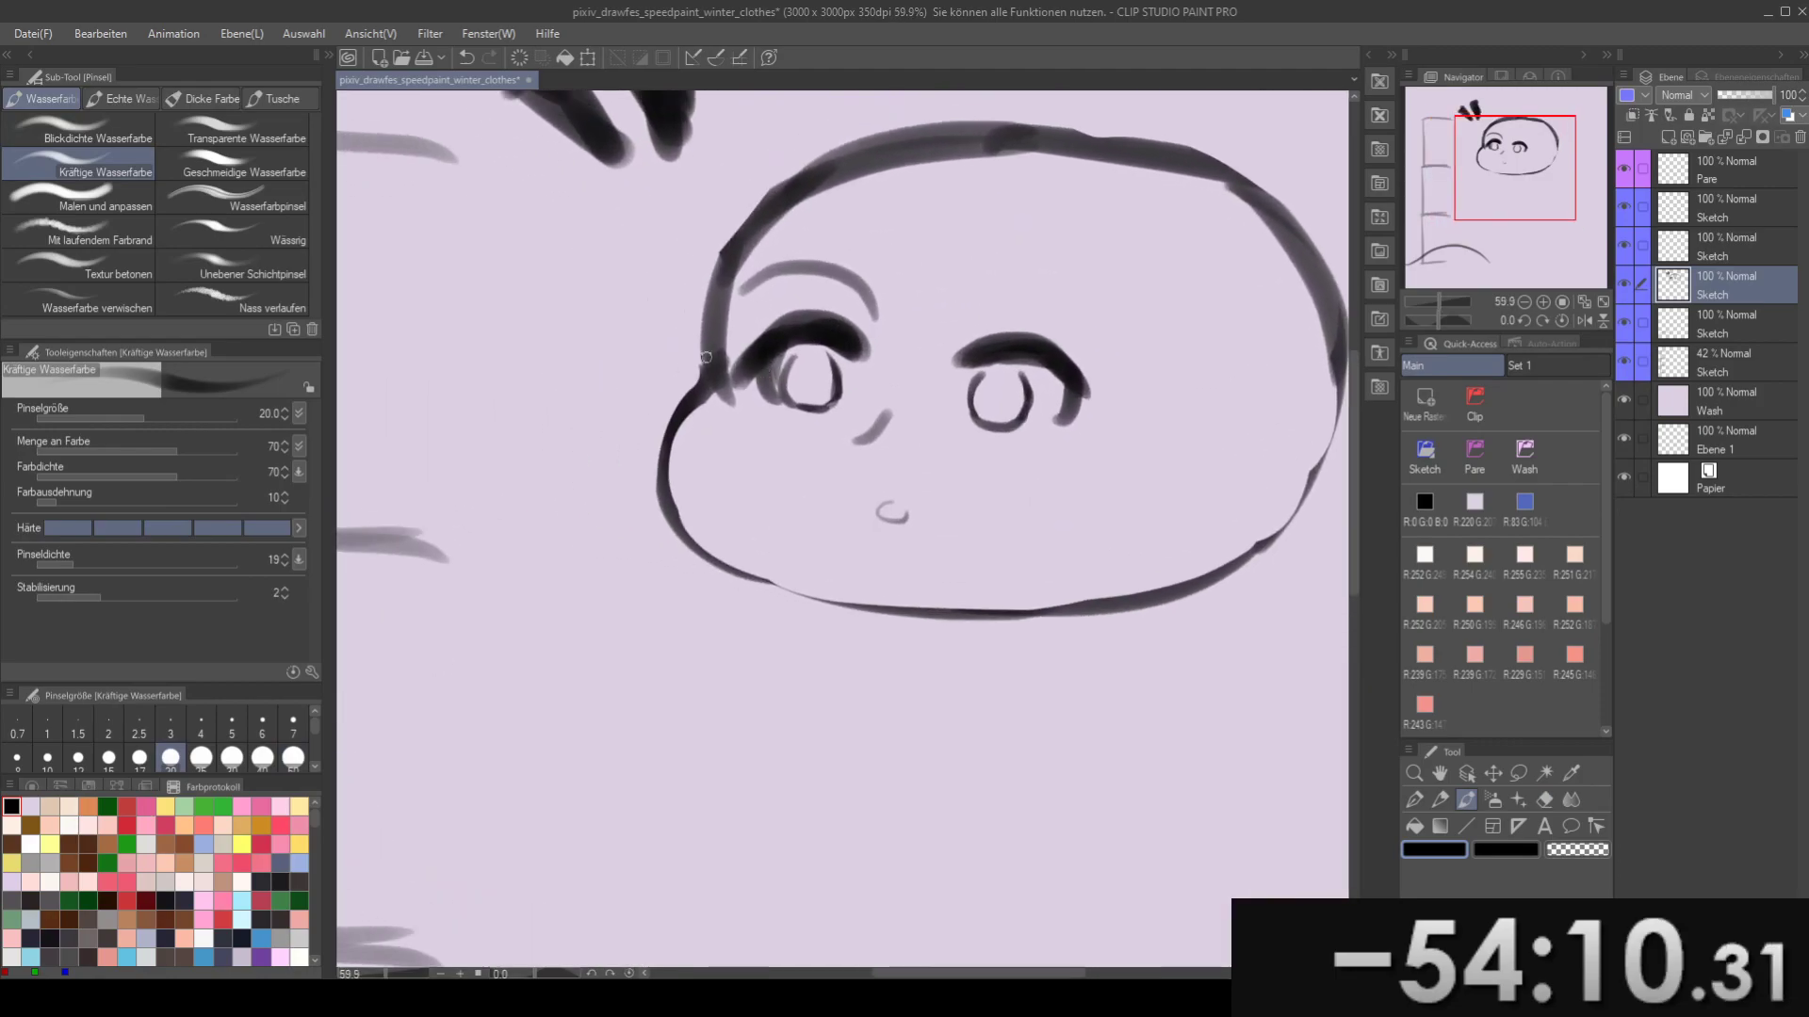
key("e")
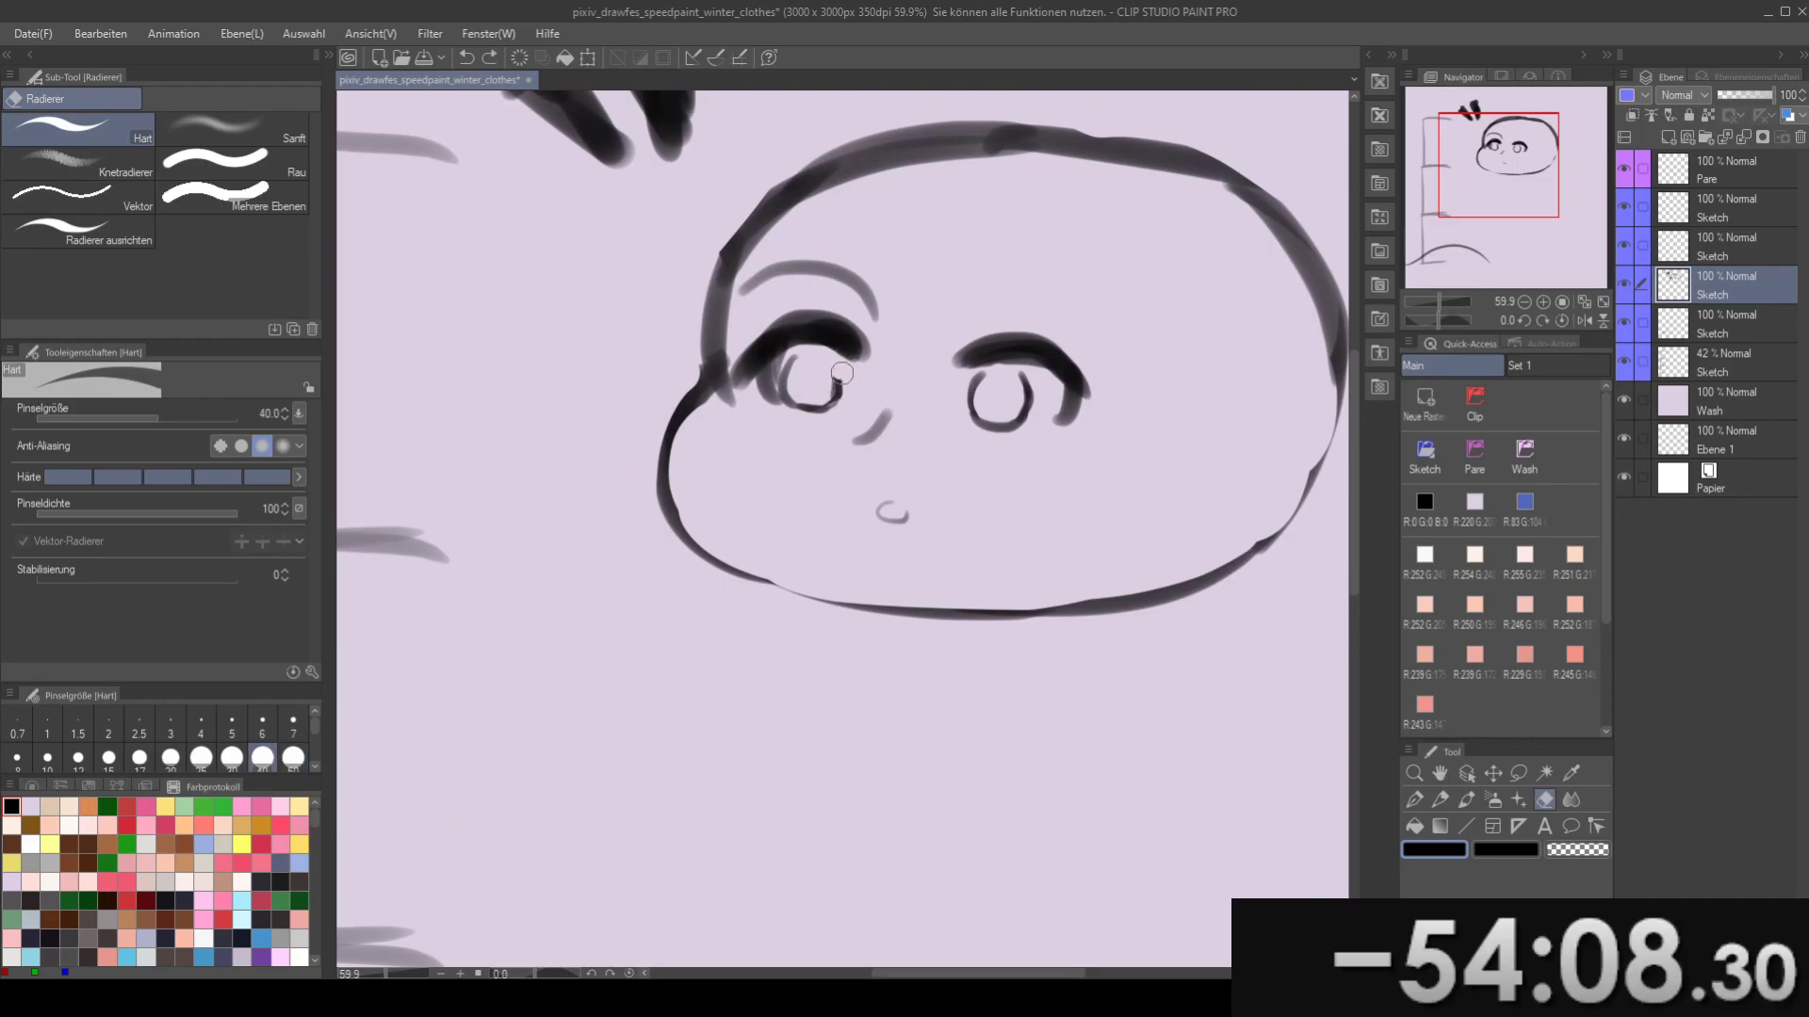
key("b")
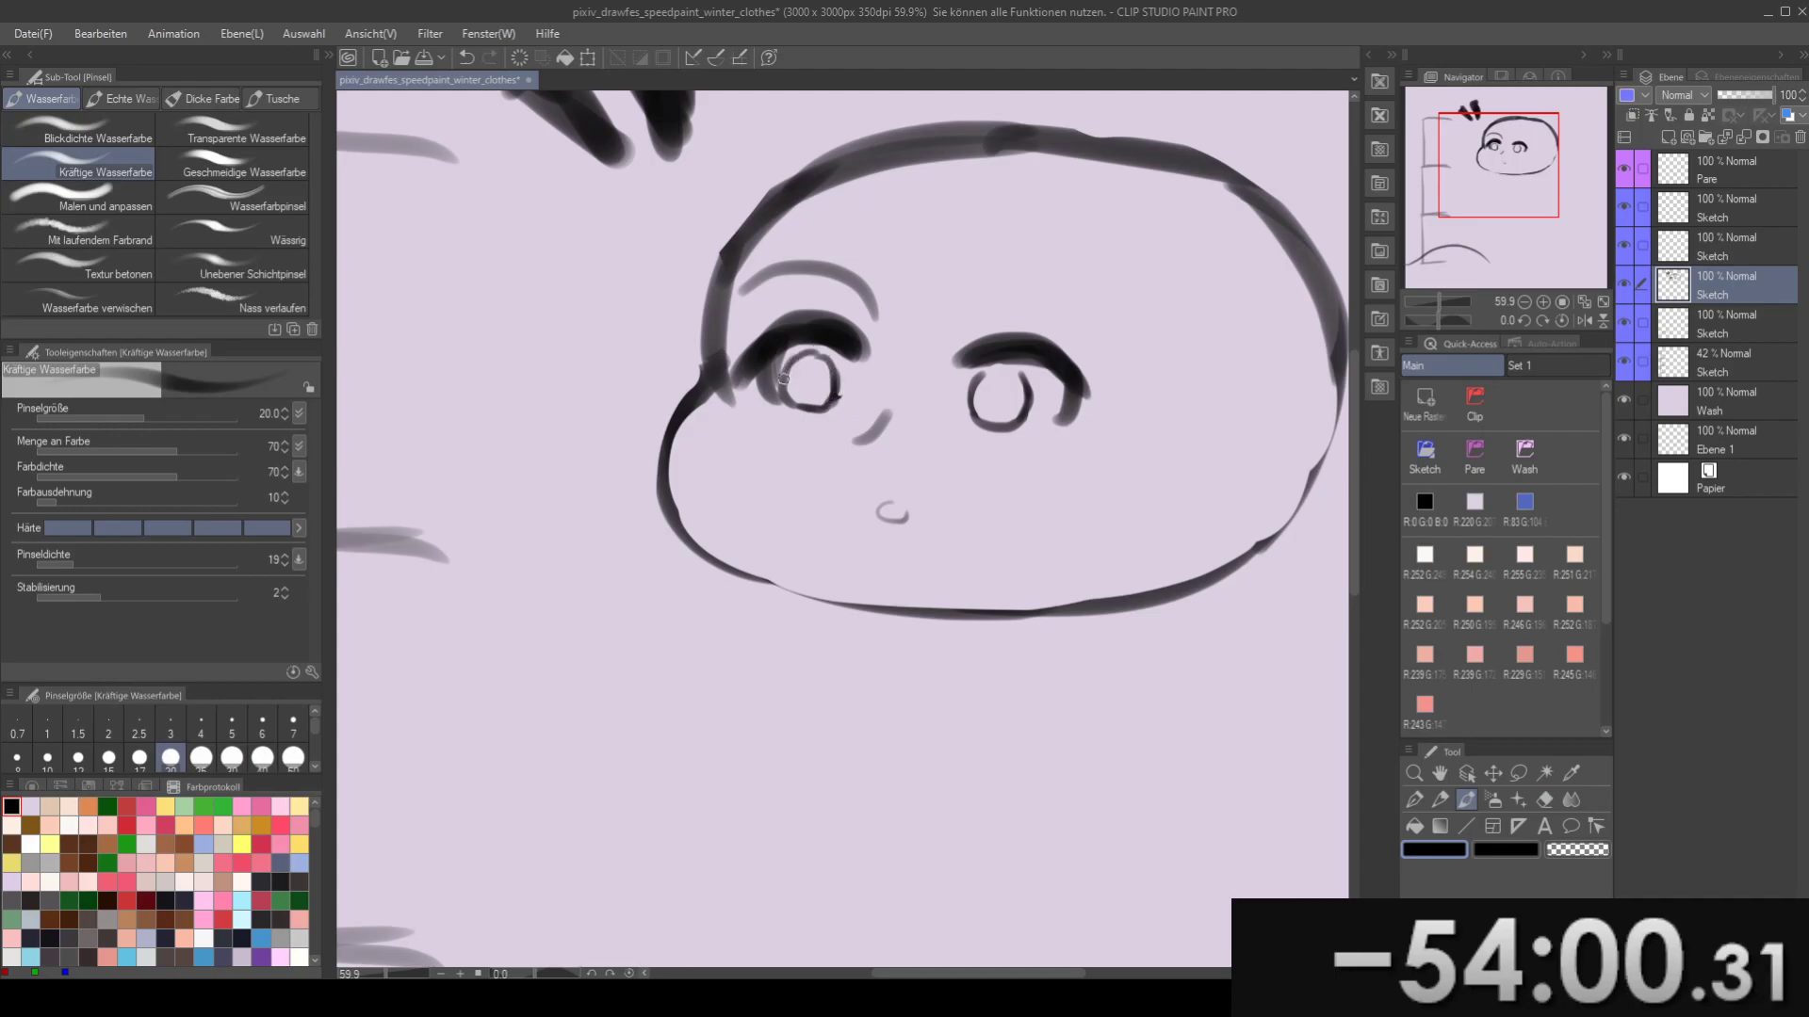
- Touch up the front eye's iris outline with brush size 20 and save the drawing
left_click_drag(821, 357, 797, 377)
mouse_move(948, 397)
left_mouse_down()
mouse_move(857, 360)
mouse_move(939, 345)
mouse_move(812, 294)
left_mouse_up()
key("e")
key("b")
key("ctrl+s")
- Draw the ear behind the second eye as a curved stroke with brush size 40
key("]")
key("]")
mouse_move(920, 325)
left_mouse_down()
mouse_move(949, 381)
mouse_move(896, 322)
mouse_move(896, 378)
mouse_move(841, 337)
left_mouse_up()
key("ctrl+z")
key("]")
key("ctrl+z")
mouse_move(951, 381)
left_mouse_down()
mouse_move(933, 319)
mouse_move(901, 378)
mouse_move(967, 385)
mouse_move(998, 513)
mouse_move(969, 494)
mouse_move(982, 475)
mouse_move(988, 518)
mouse_move(1052, 493)
left_mouse_up()
key("ctrl+z")
key("ctrl+z")
key("ctrl+z")
- Erase the lower back section of the head outline between the chin and the ear
scroll(975, 440, "down", 3)
key("e")
key("ctrl+z")
key("ctrl+z")
left_click_drag(958, 577, 1116, 452)
left_click_drag(1006, 537, 1079, 485)
mouse_move(906, 582)
left_mouse_down()
mouse_move(958, 528)
mouse_move(948, 400)
mouse_move(807, 435)
mouse_move(832, 416)
mouse_move(832, 483)
left_mouse_up()
key("b")
key("ctrl+z")
key("ctrl+z")
left_click_drag(868, 368, 818, 512)
key("ctrl+z")
left_click_drag(826, 438, 803, 420)
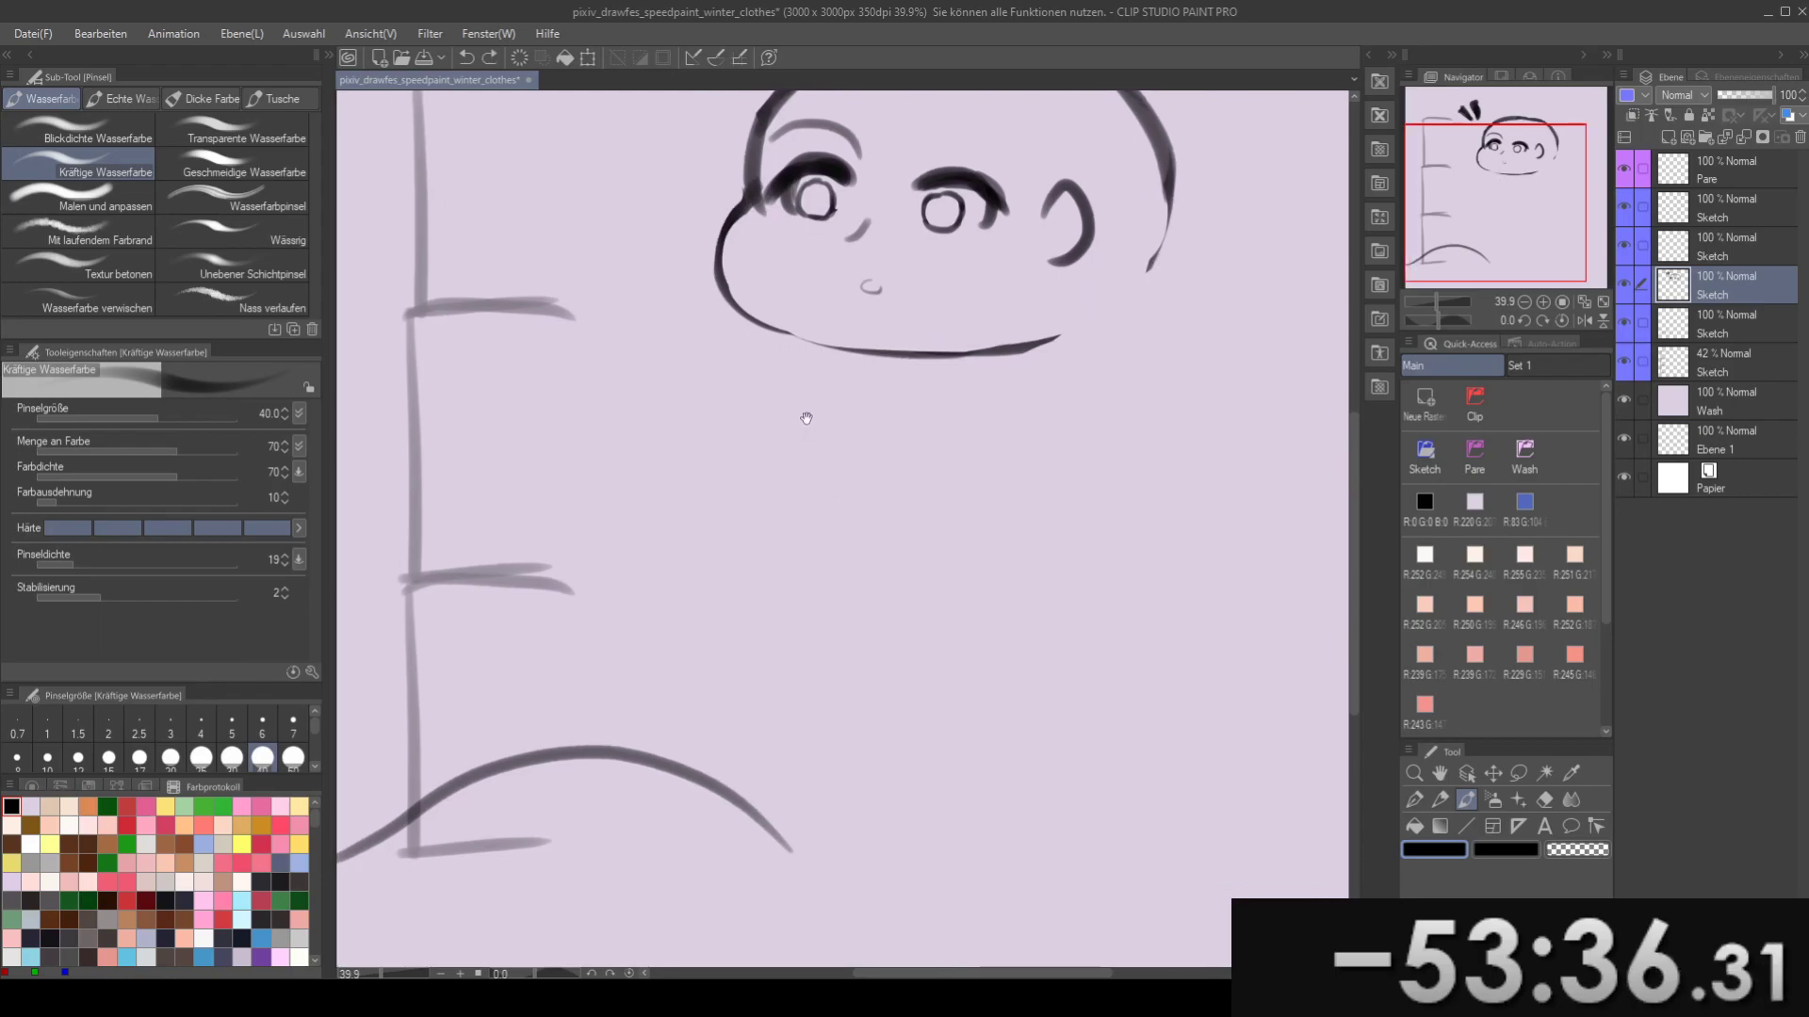
left_click_drag(835, 351, 738, 496)
key("ctrl+z")
mouse_move(891, 361)
left_mouse_down()
mouse_move(817, 403)
mouse_move(835, 409)
mouse_move(811, 428)
mouse_move(858, 470)
left_mouse_up()
key("ctrl+z")
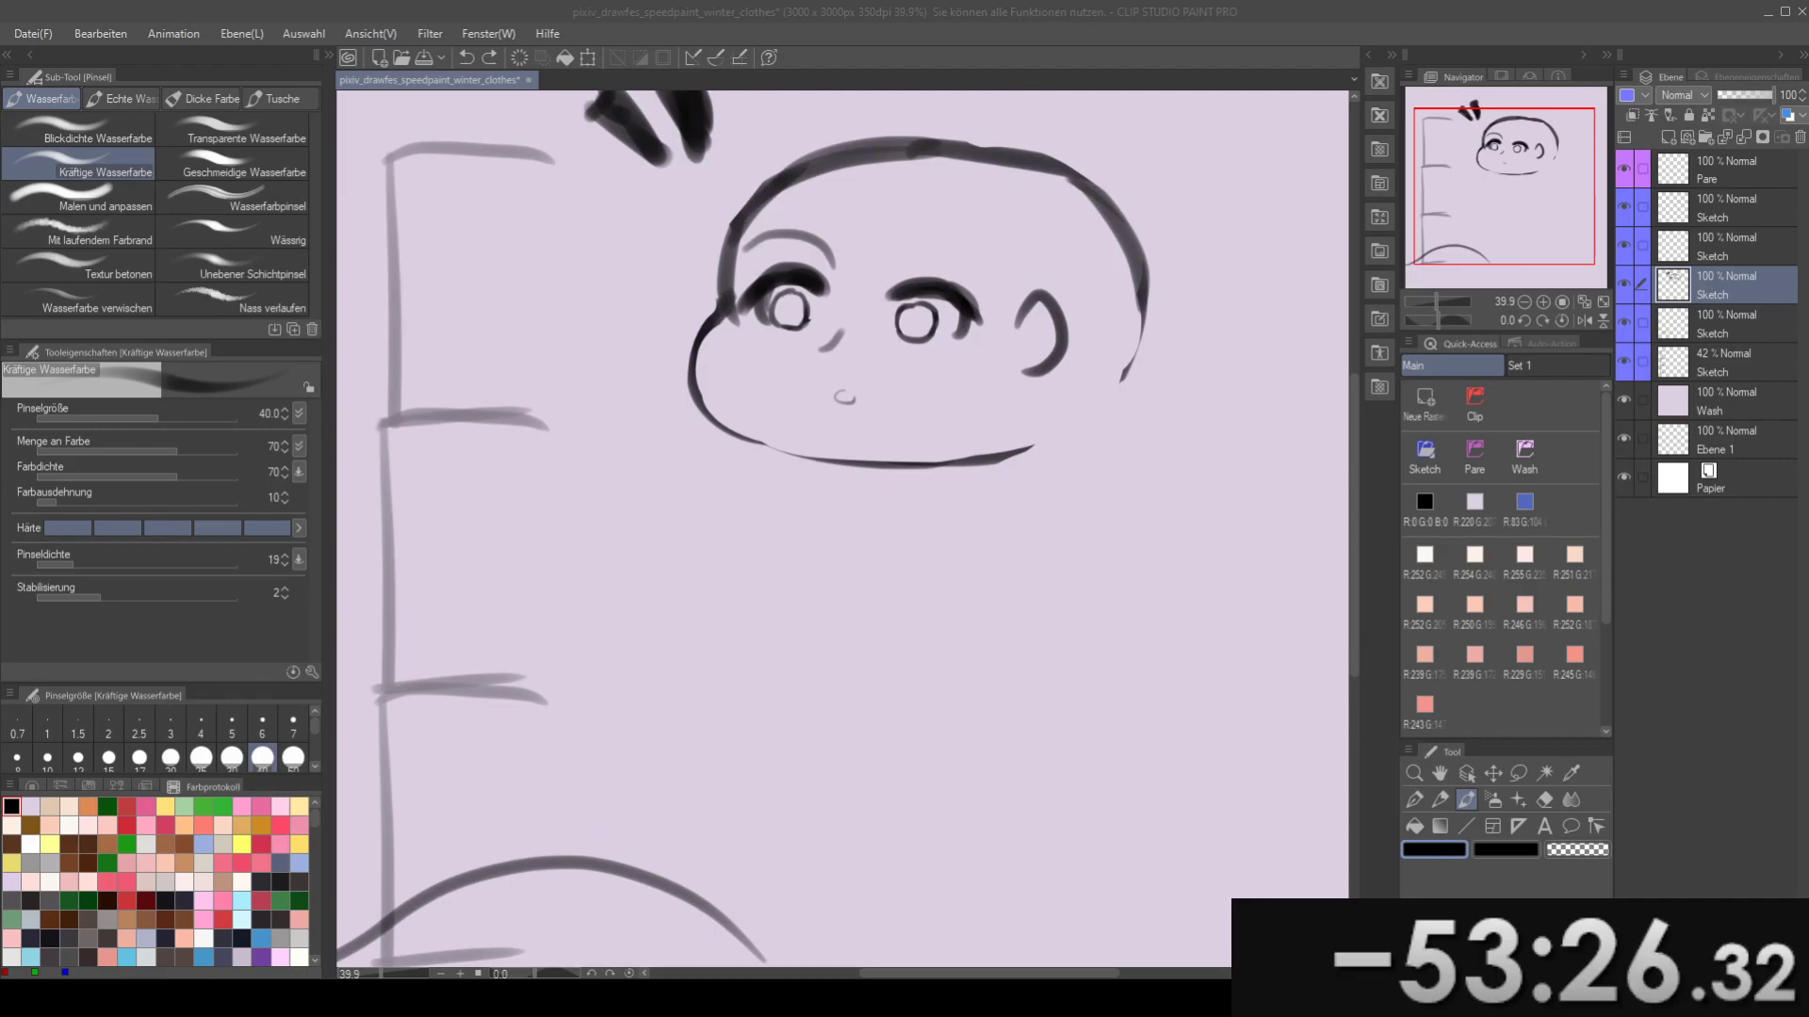
mouse_move(874, 500)
left_mouse_down()
mouse_move(838, 462)
mouse_move(760, 458)
mouse_move(786, 469)
left_mouse_up()
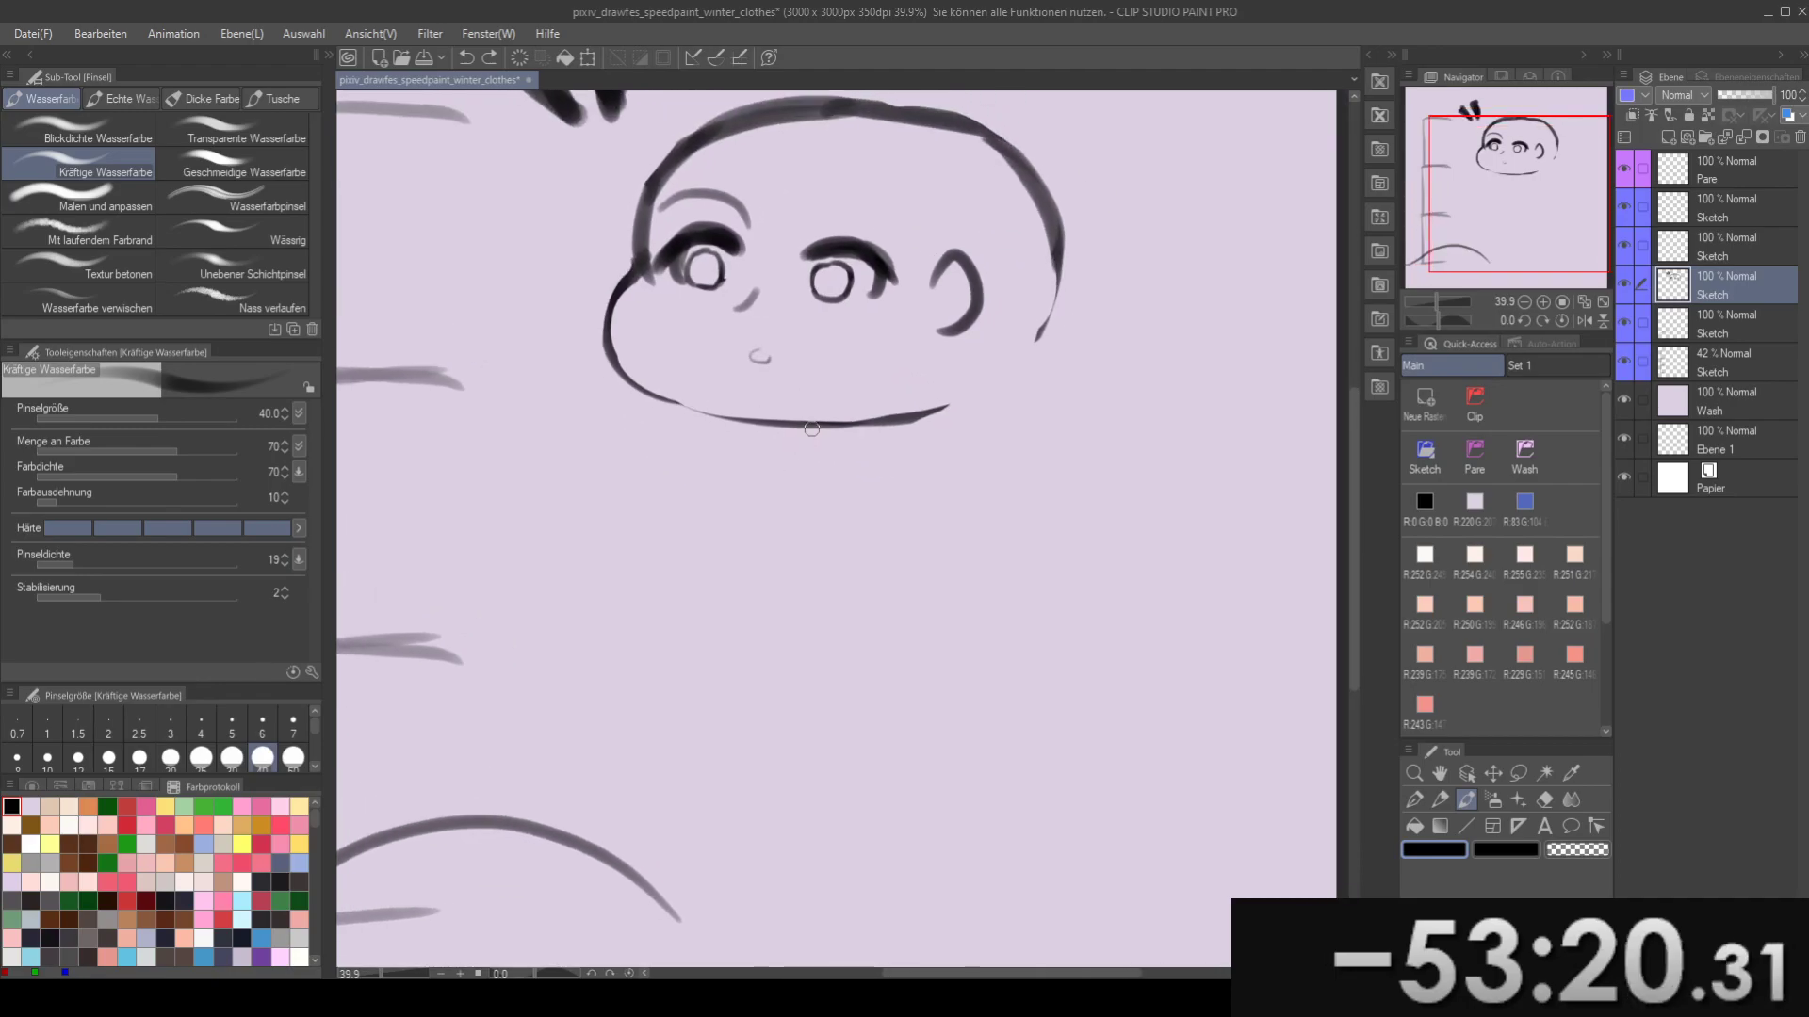
- Lasso the nose mark and shift it slightly toward the front of the face, clearing the selection
mouse_move(765, 331)
left_mouse_down()
mouse_move(855, 515)
mouse_move(883, 527)
left_mouse_up()
scroll(854, 514, "up", 2)
key("m")
left_click_drag(893, 438, 914, 446)
key("k")
left_click_drag(868, 479, 852, 487)
key("ctrl+d")
- Lasso the front cheek outline and move it inward toward the eye, clearing the selection
mouse_move(720, 491)
left_mouse_down()
mouse_move(779, 484)
mouse_move(816, 444)
left_mouse_up()
key("e")
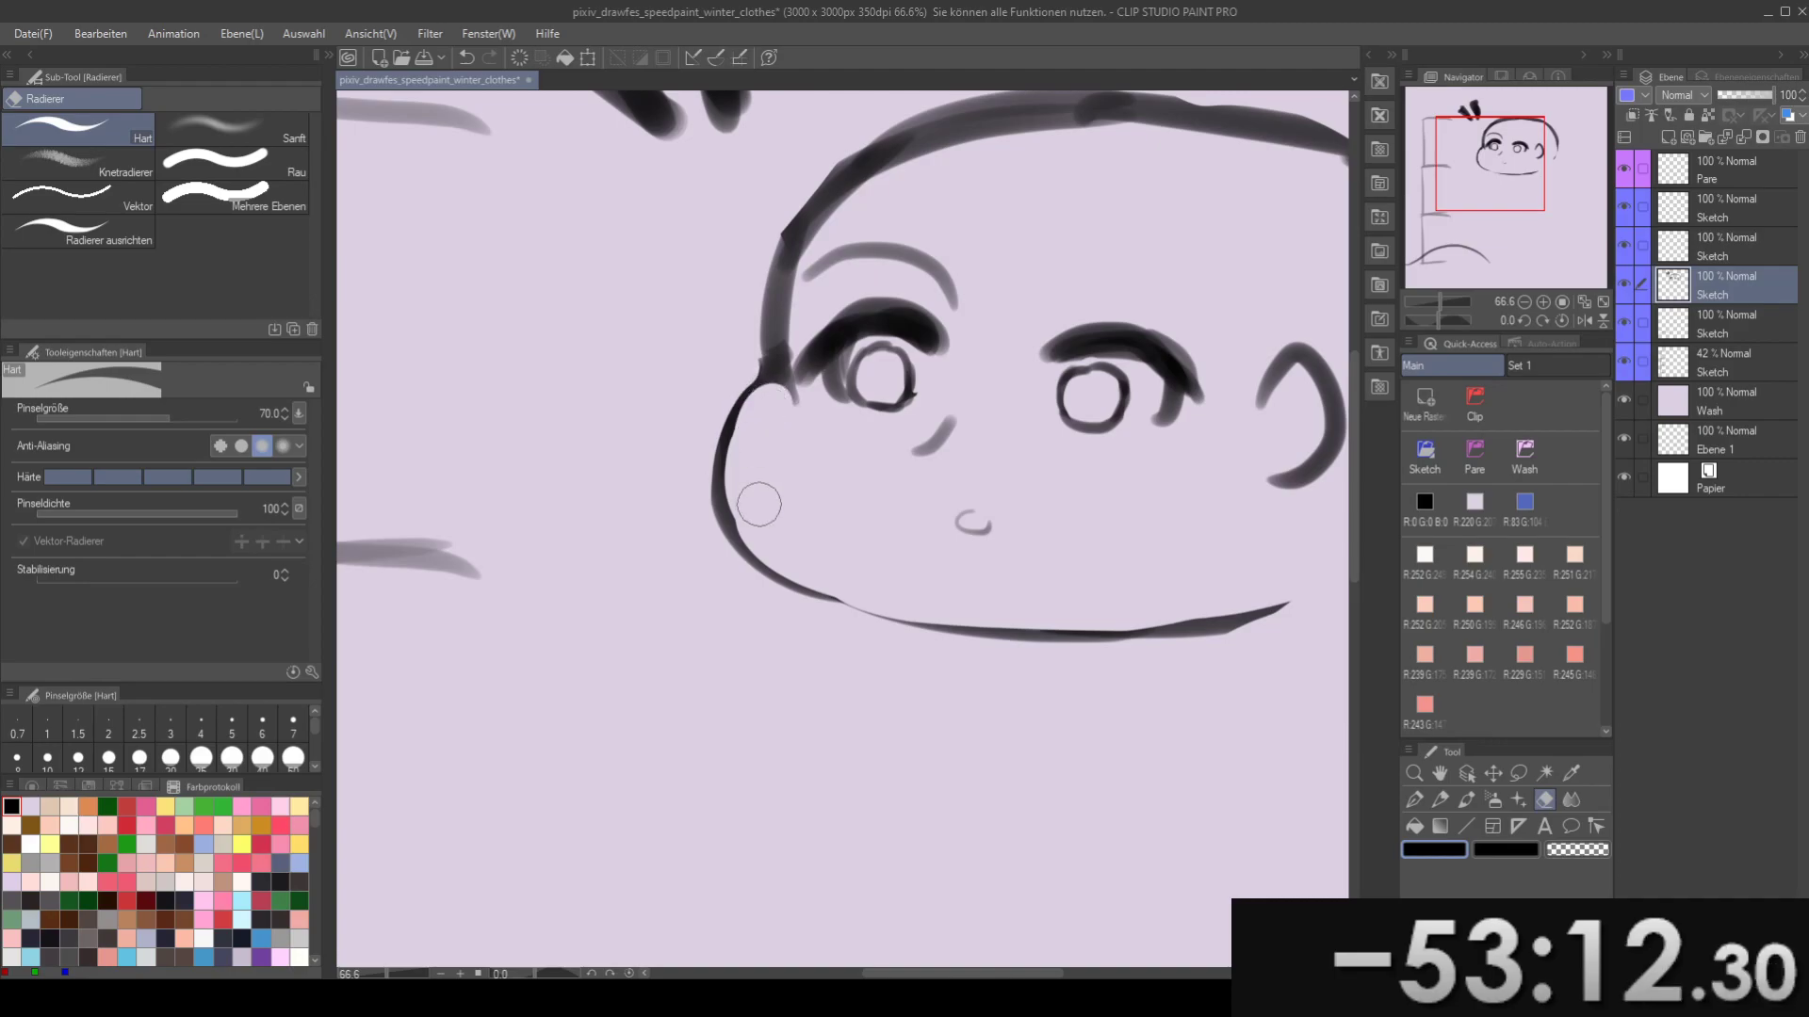
key("m")
left_click_drag(745, 366, 685, 502)
mouse_move(810, 625)
left_mouse_down()
mouse_move(829, 481)
mouse_move(753, 372)
left_mouse_up()
key("k")
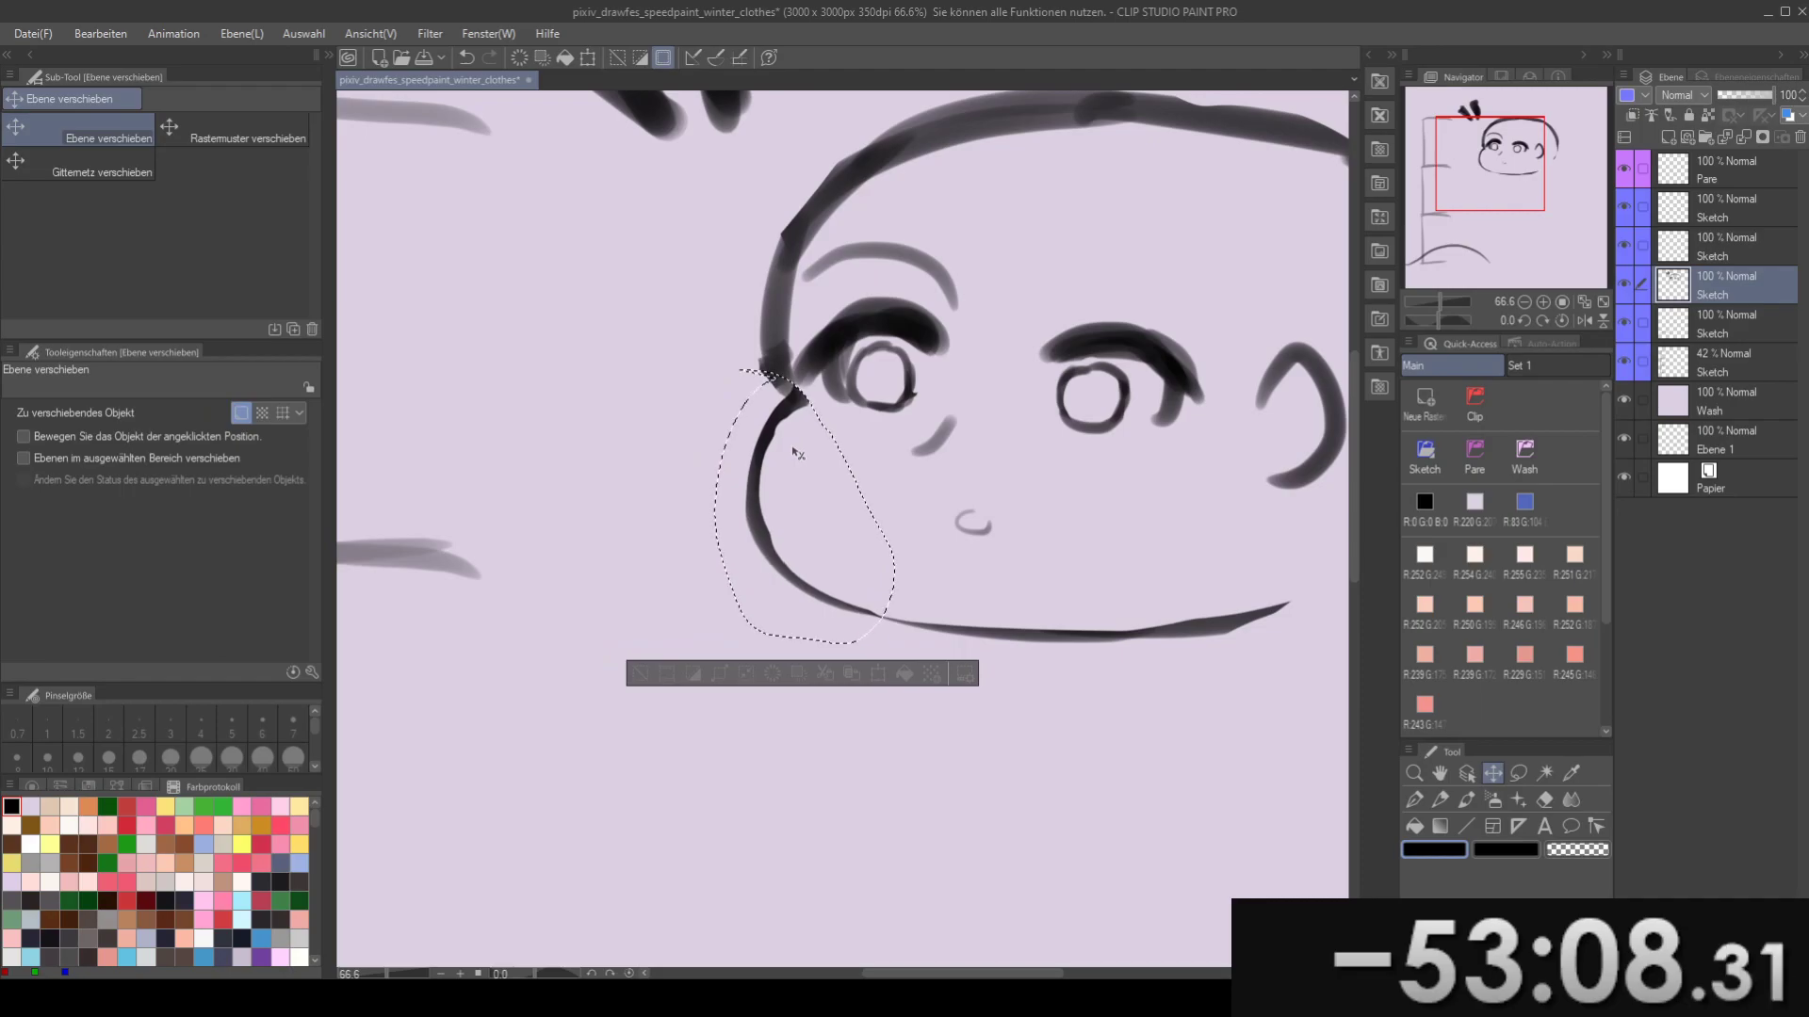
key("ctrl+d")
- Thin the forehead outline in front of the eye with the eraser at size 70, adjusting it with brush size 40
scroll(796, 453, "up", 2)
key("e")
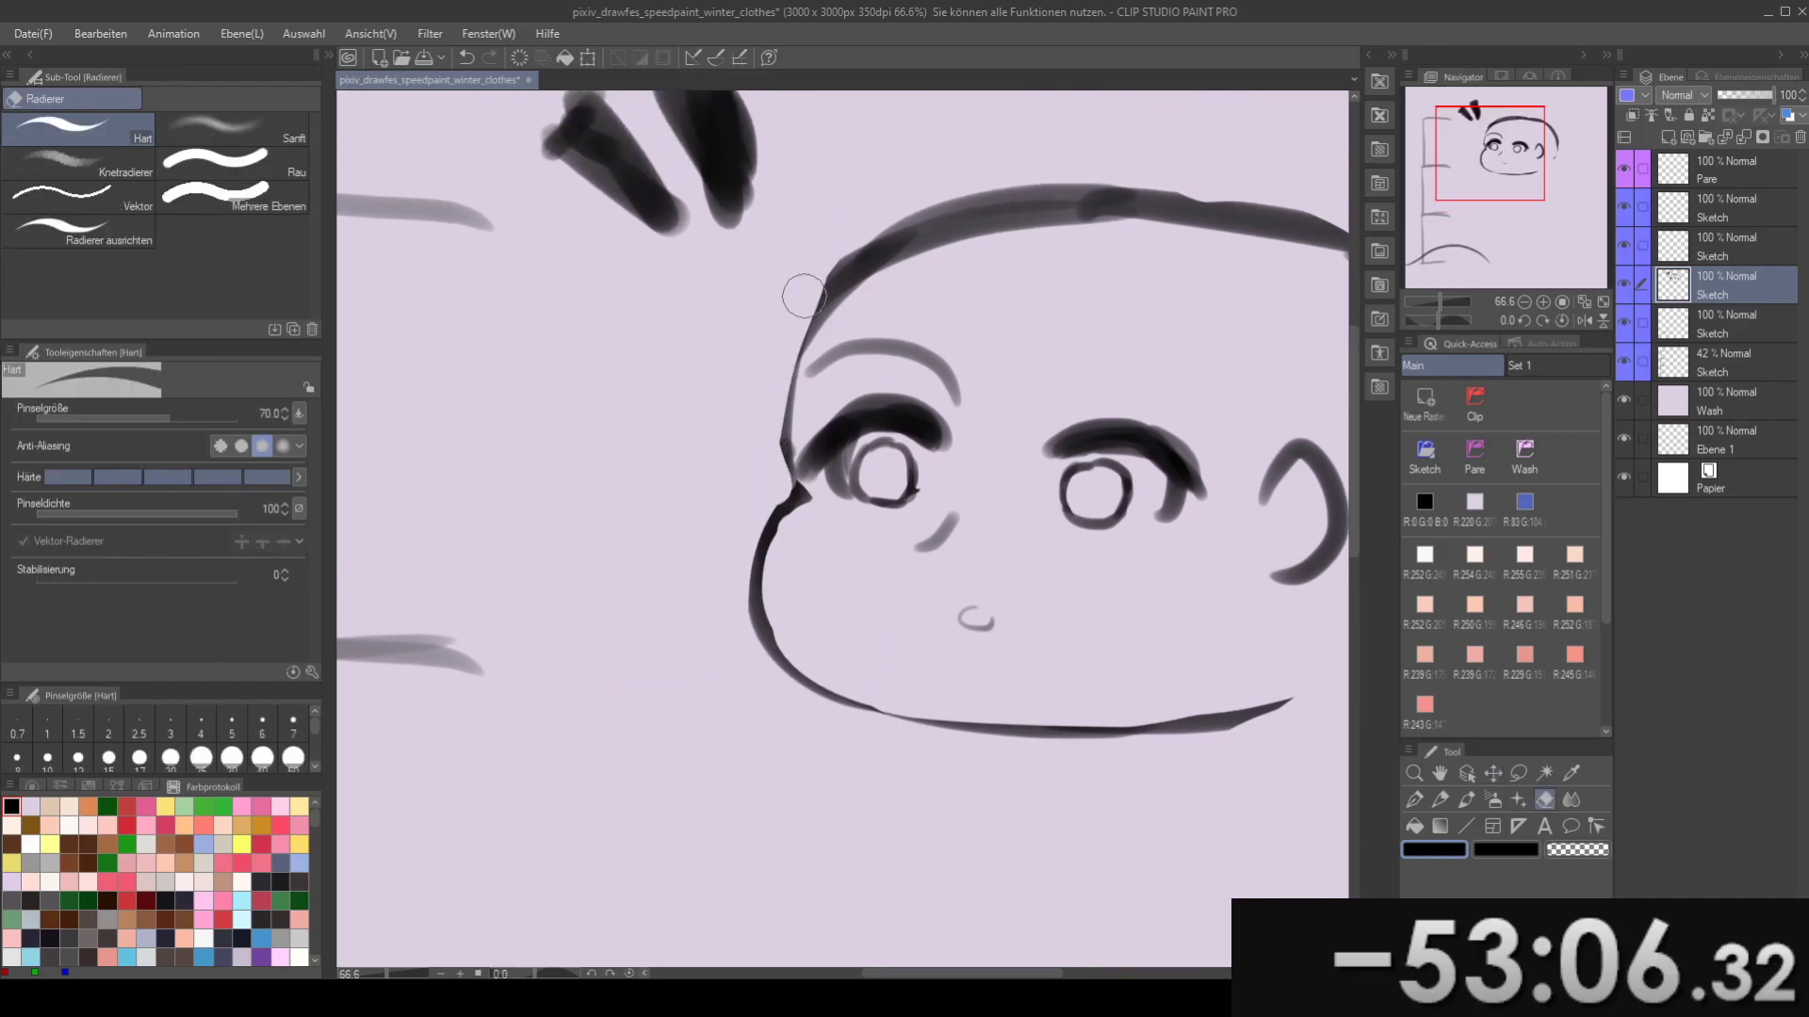
key("b")
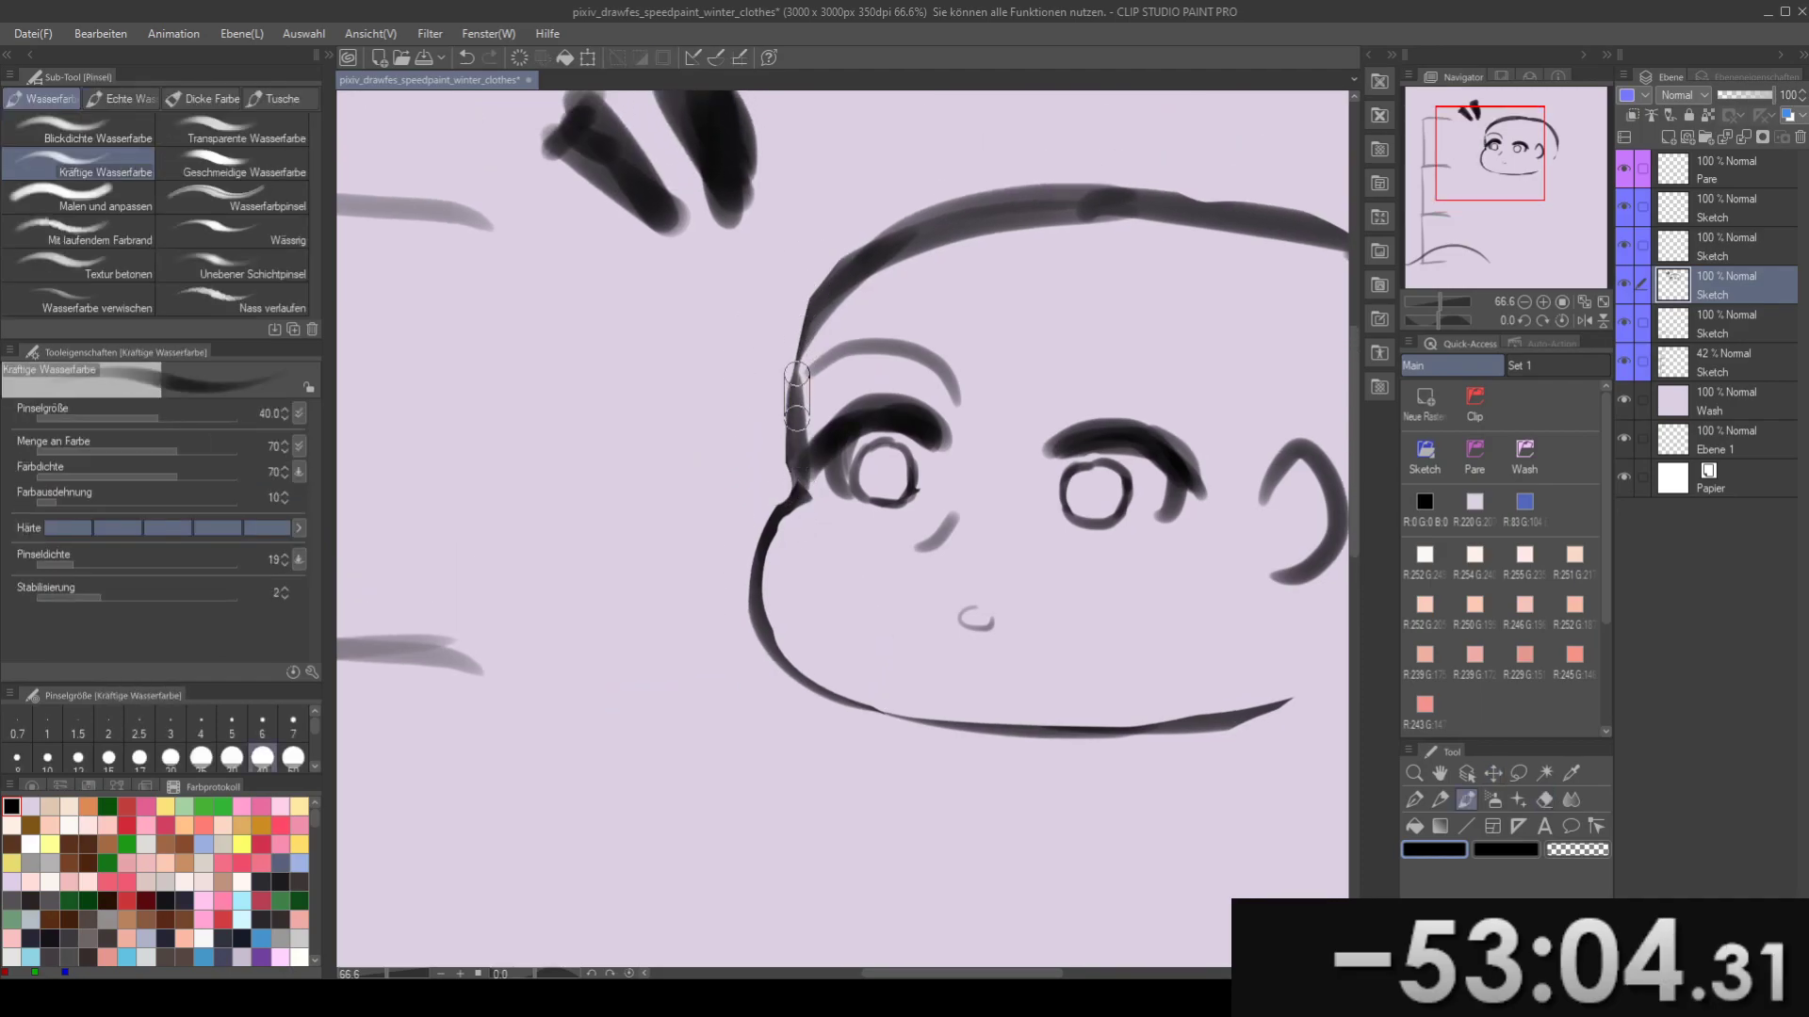
key("e")
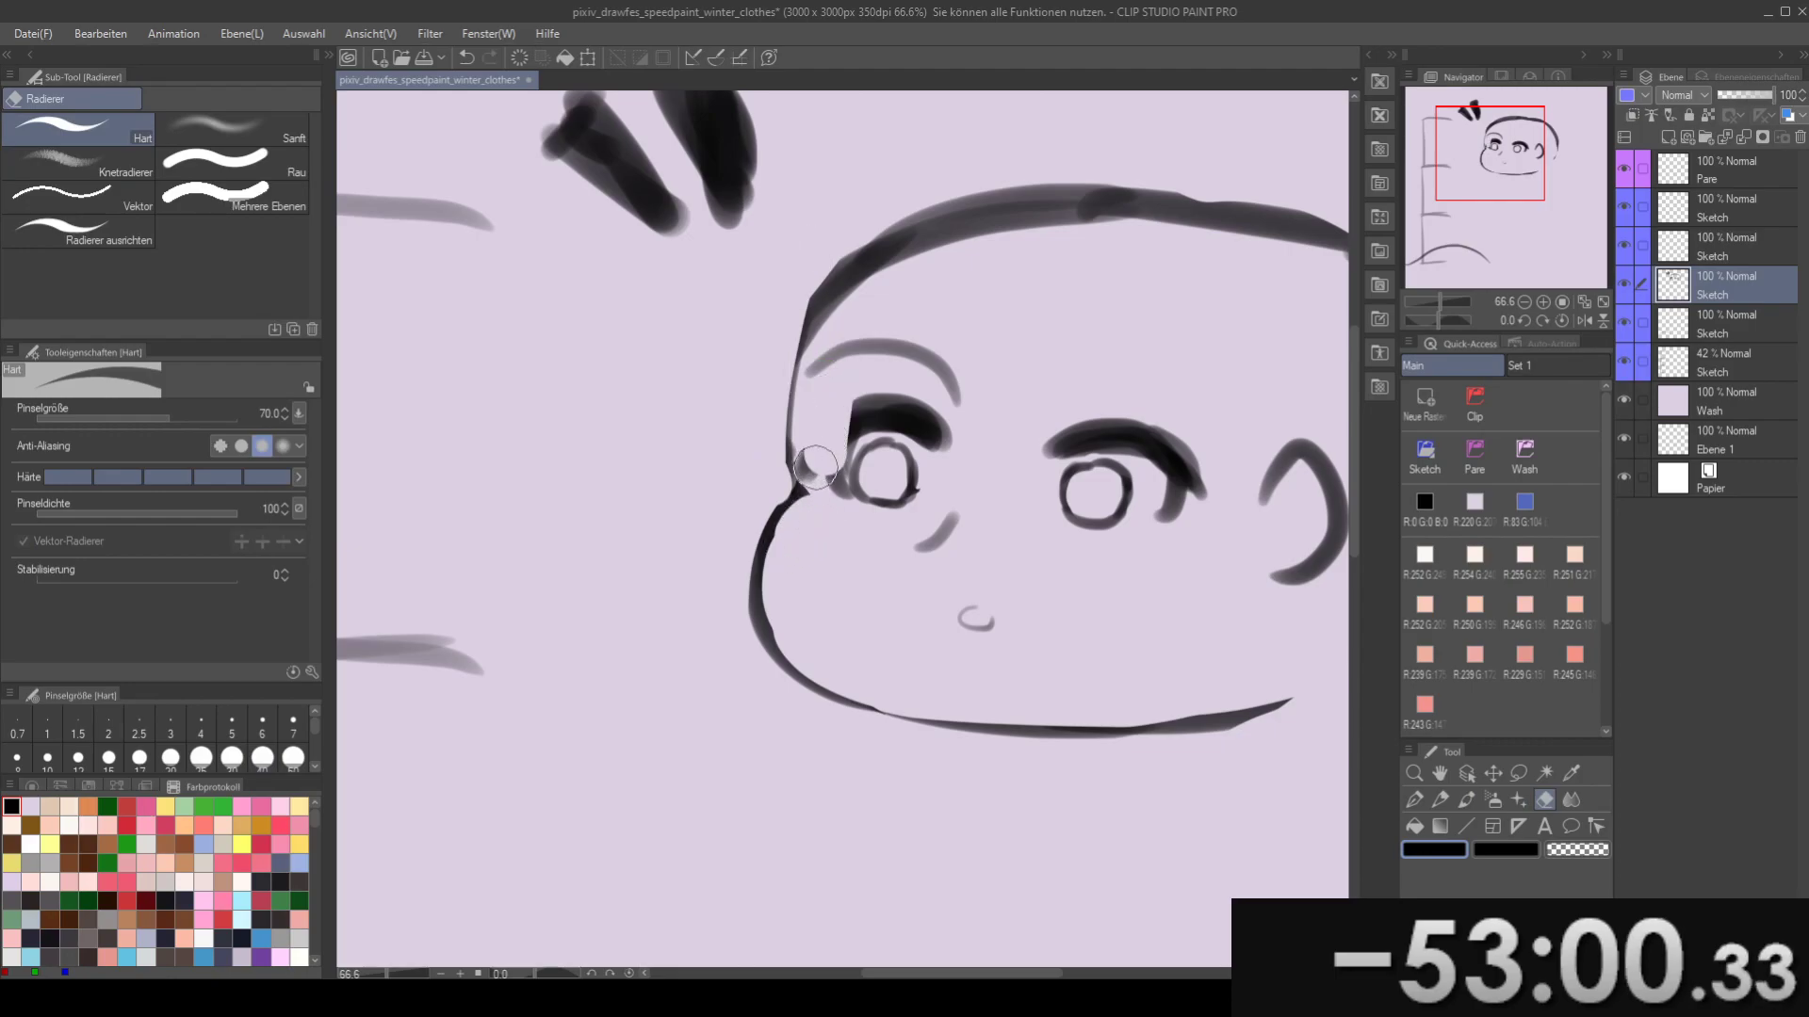
mouse_move(830, 429)
left_mouse_down()
mouse_move(789, 445)
mouse_move(796, 483)
left_mouse_up()
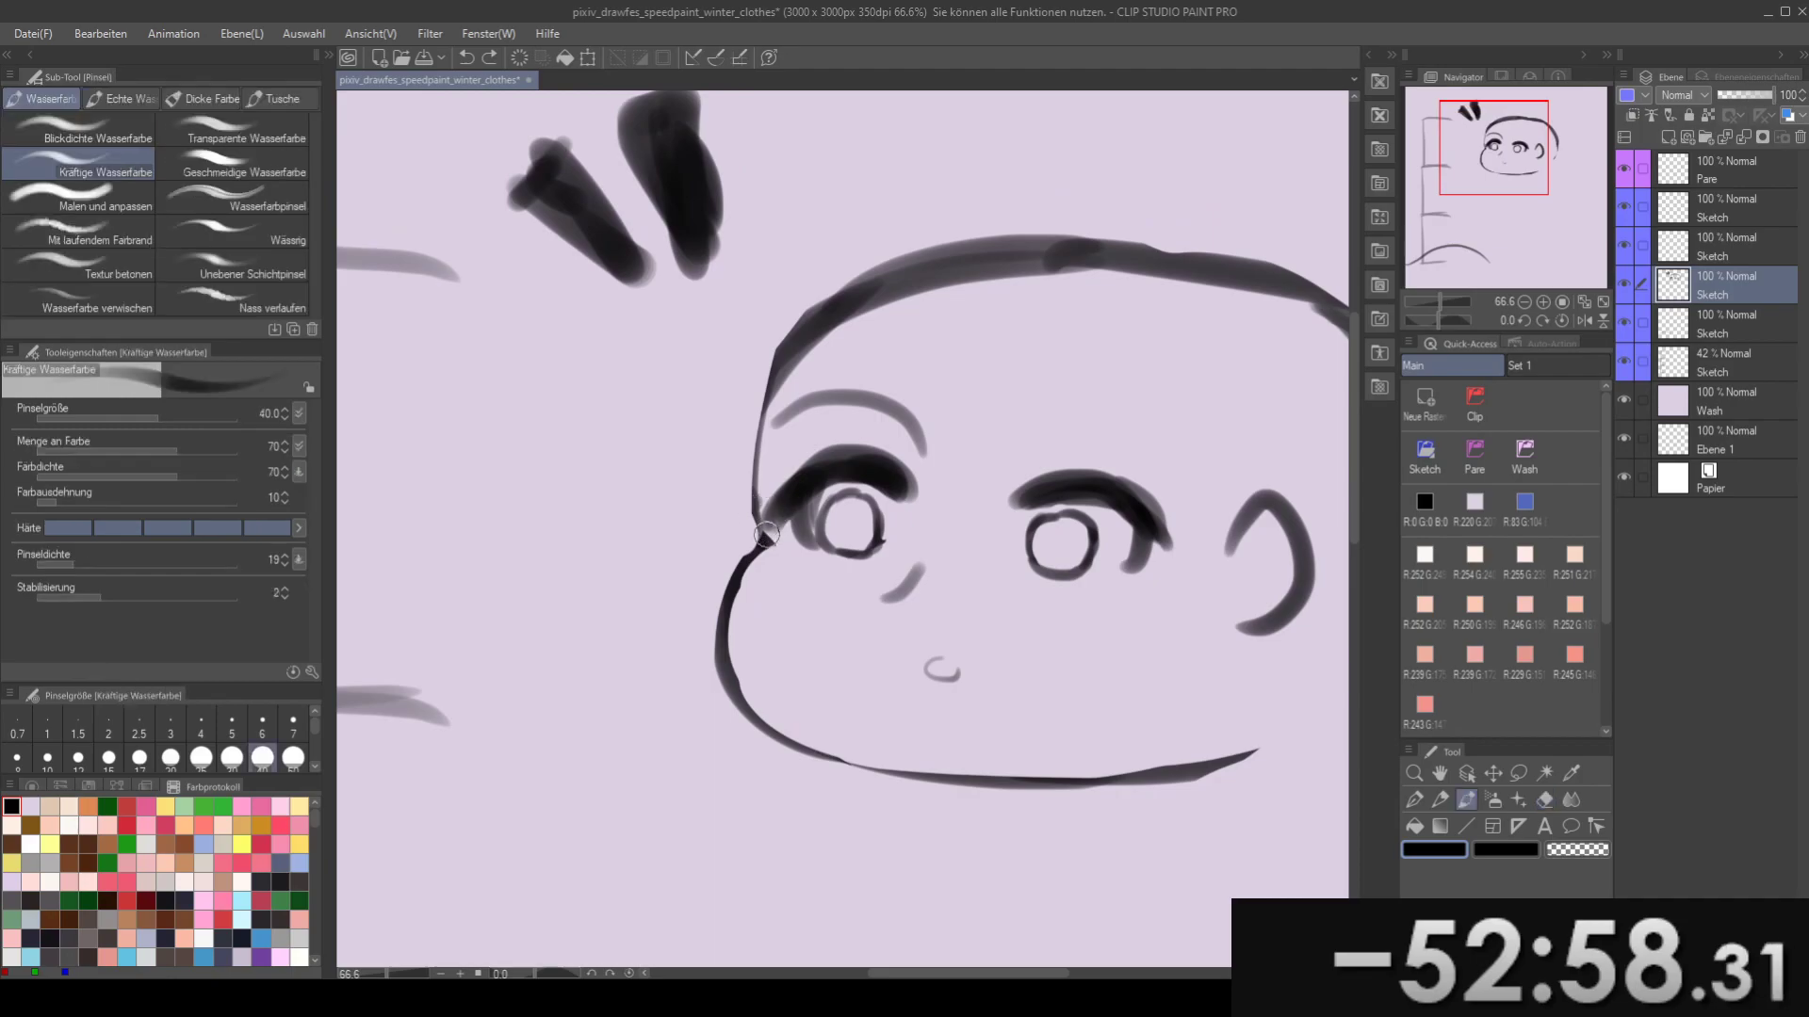
- Thin the upper end of the front cheek line and redraw its join to the forehead with brush size 30
mouse_move(788, 547)
left_mouse_down()
mouse_move(739, 602)
mouse_move(761, 564)
mouse_move(748, 553)
mouse_move(735, 607)
mouse_move(763, 548)
mouse_move(721, 624)
left_mouse_up()
key("b")
key("ctrl+z")
key("bracketleft")
key("ctrl+z")
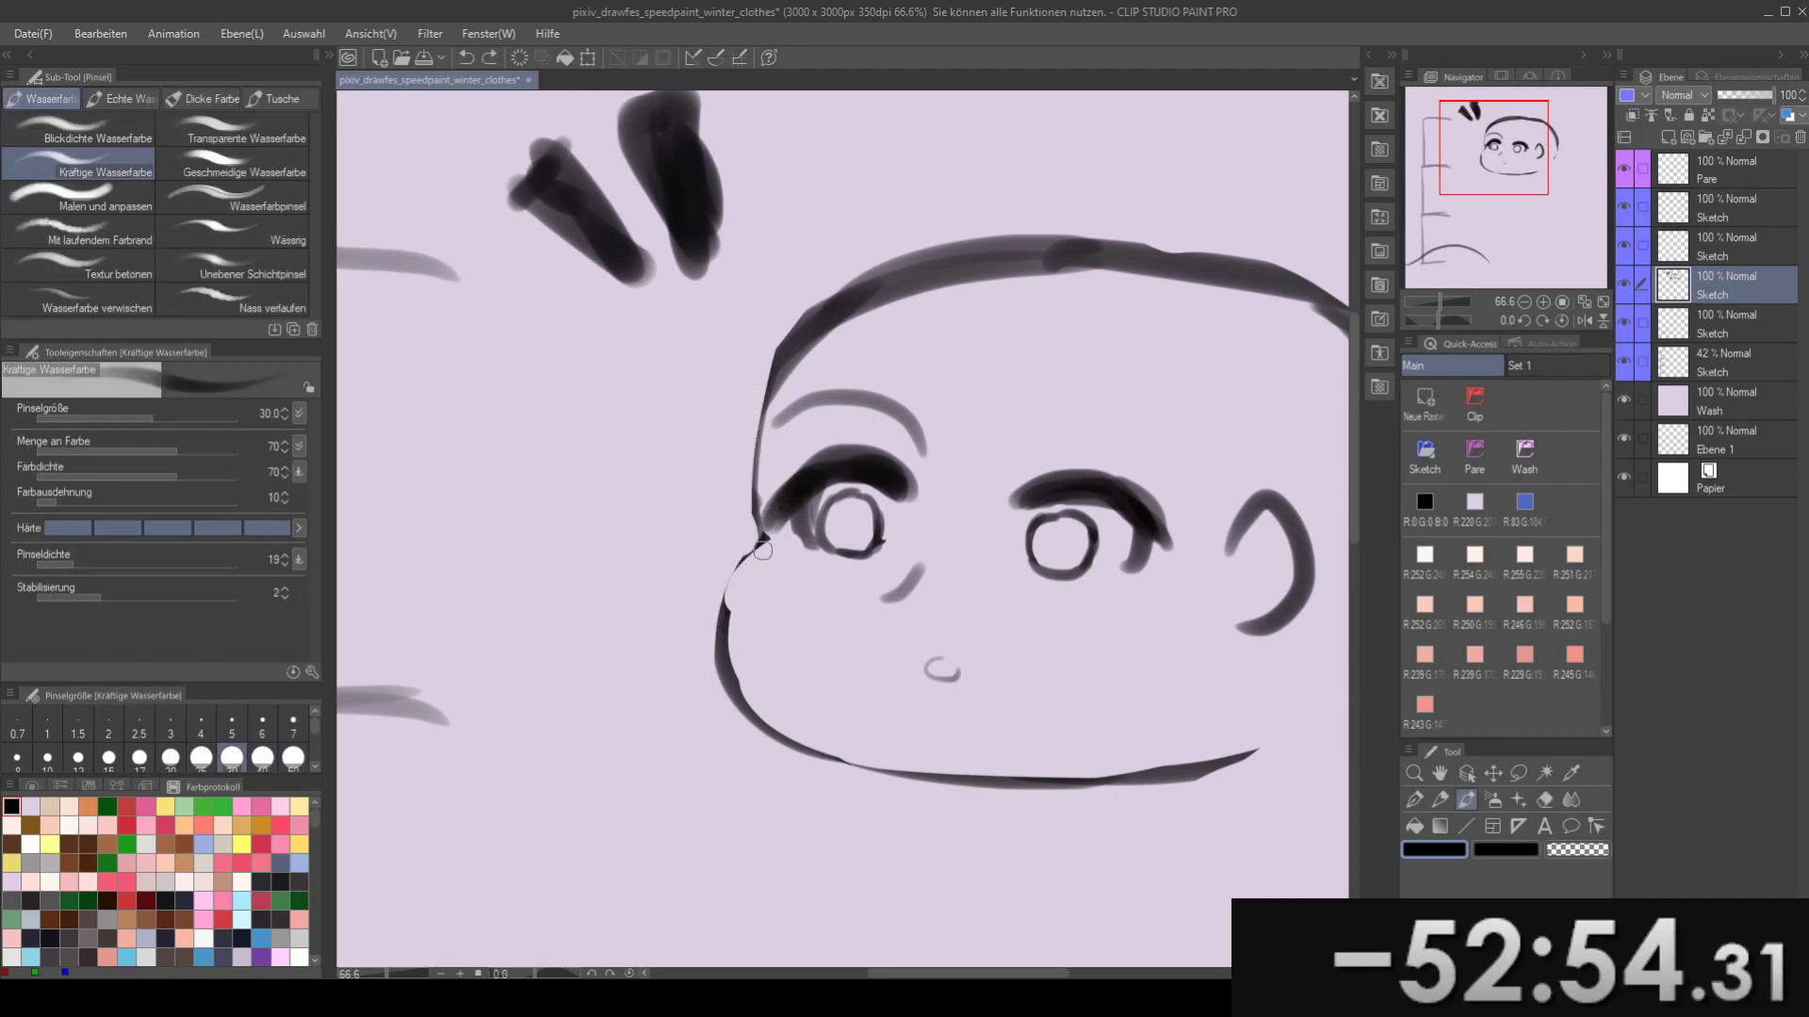
left_click_drag(763, 546, 727, 607)
- Erase the forehead outline beside the front eye's lashes and redraw it with brush size 30
left_click_drag(763, 541, 764, 603)
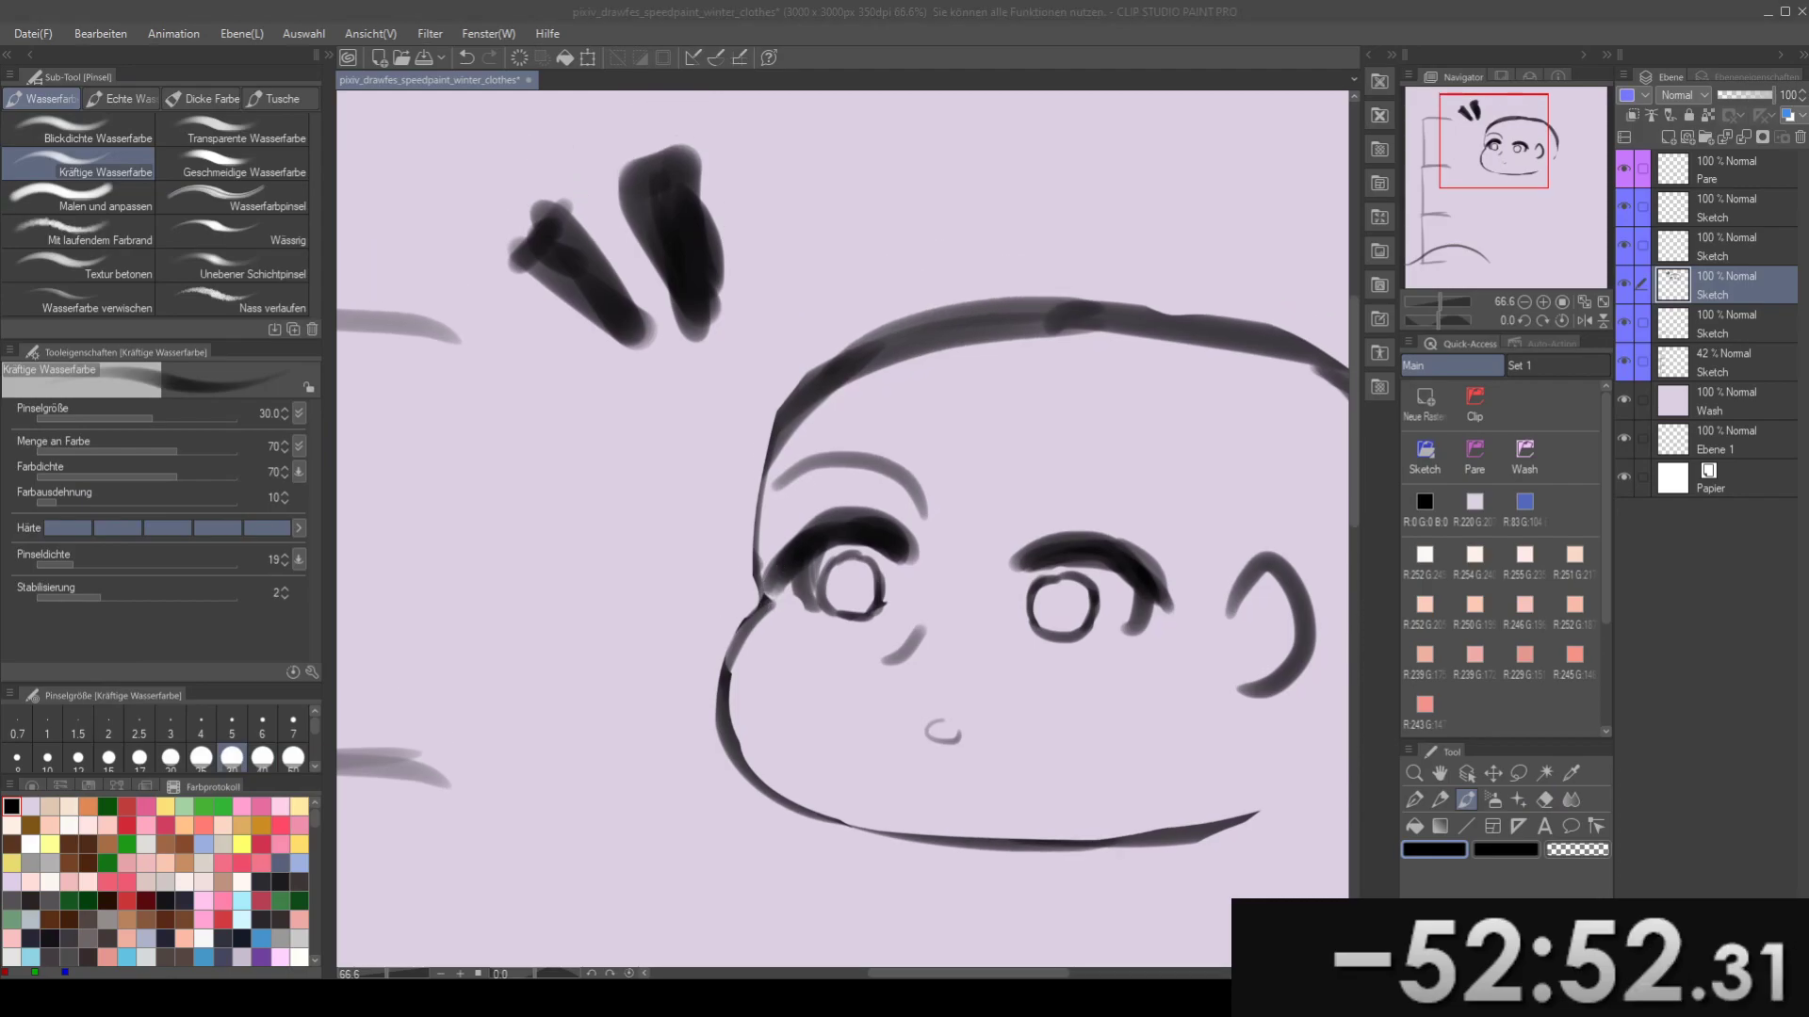
mouse_move(782, 504)
left_mouse_down()
mouse_move(801, 538)
mouse_move(766, 486)
left_mouse_up()
key("ctrl+z")
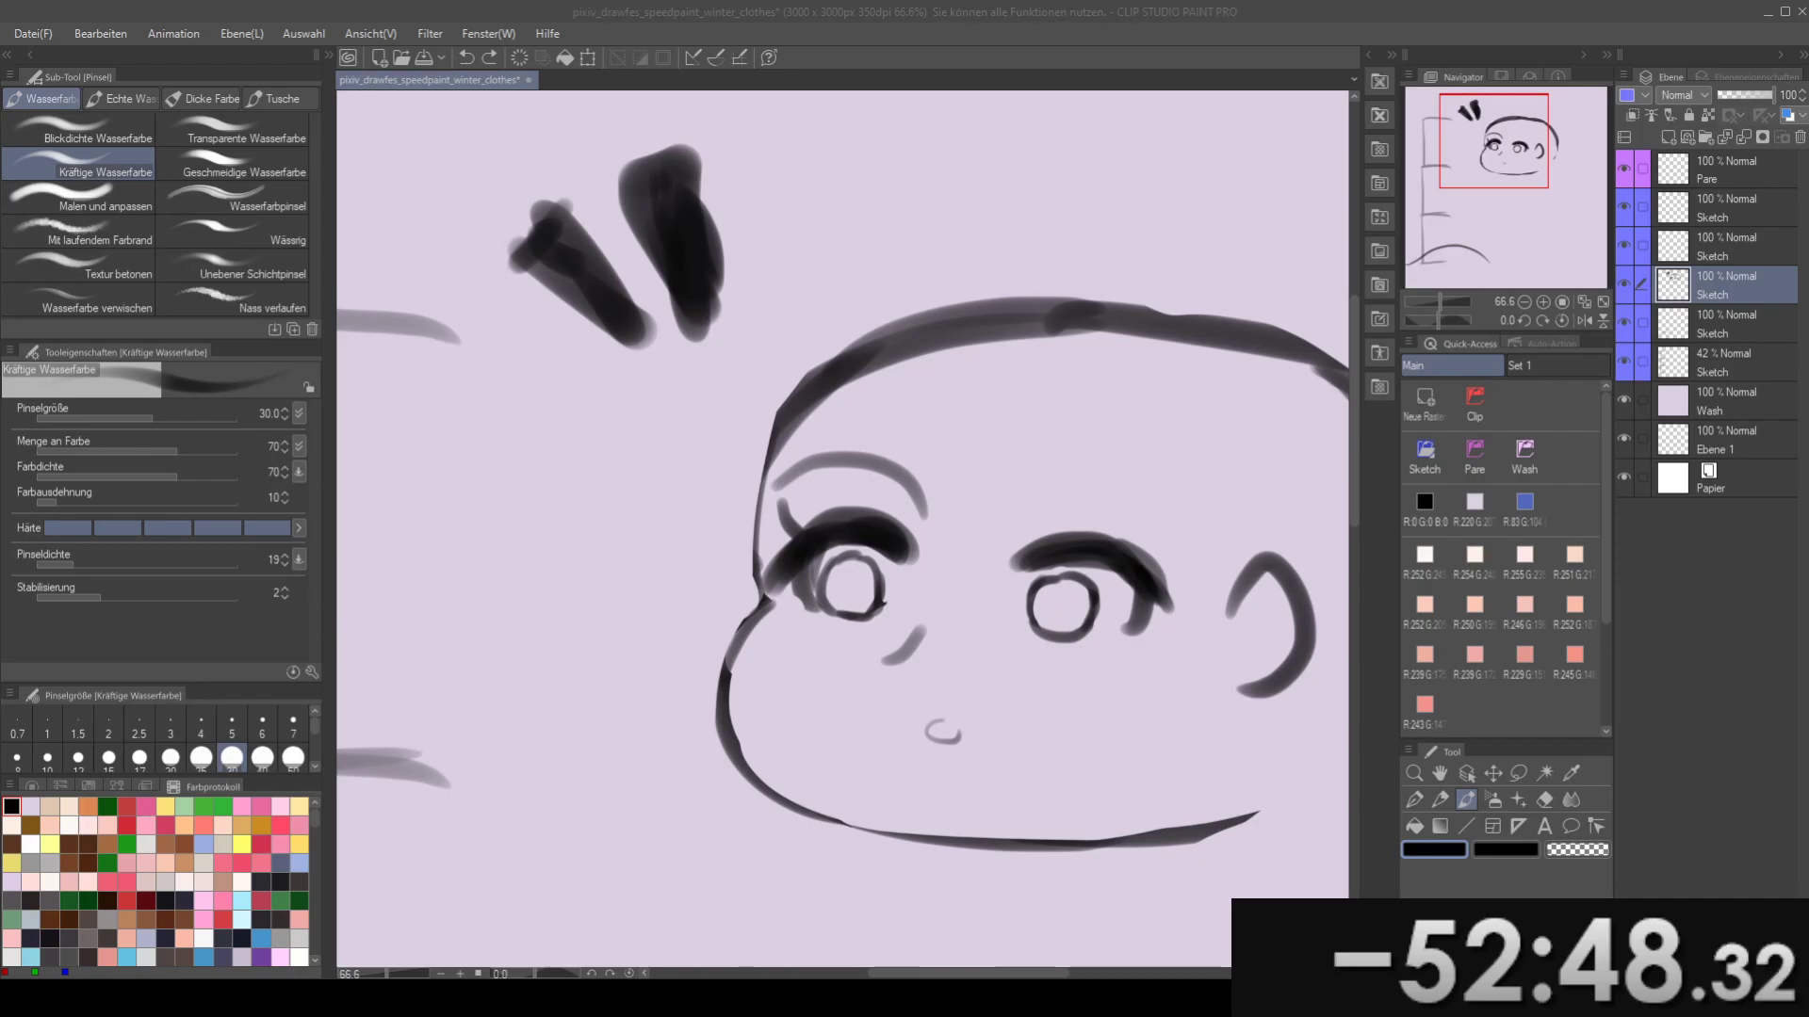
key("e")
mouse_move(781, 504)
left_mouse_down()
mouse_move(796, 529)
mouse_move(739, 485)
left_mouse_up()
key("b")
left_click_drag(770, 586, 742, 510)
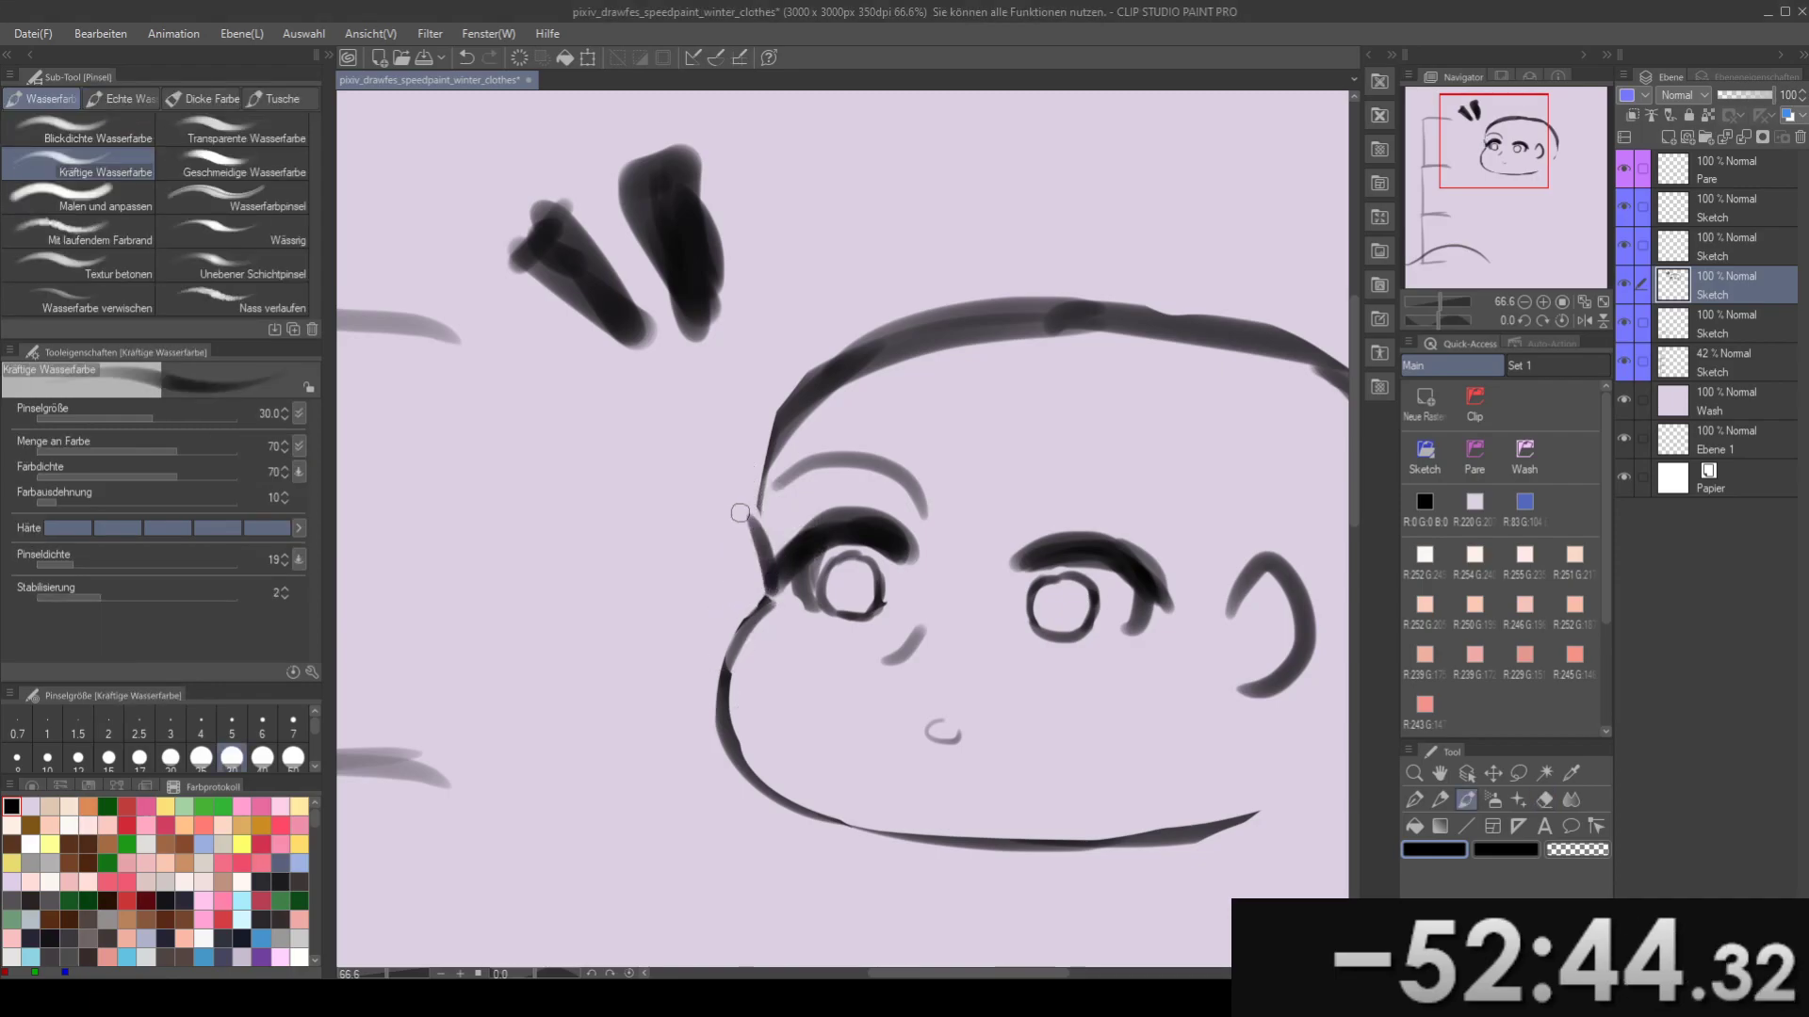
key("ctrl+z")
mouse_move(771, 588)
left_mouse_down()
mouse_move(760, 486)
mouse_move(766, 534)
mouse_move(803, 385)
left_mouse_up()
key("ctrl+z")
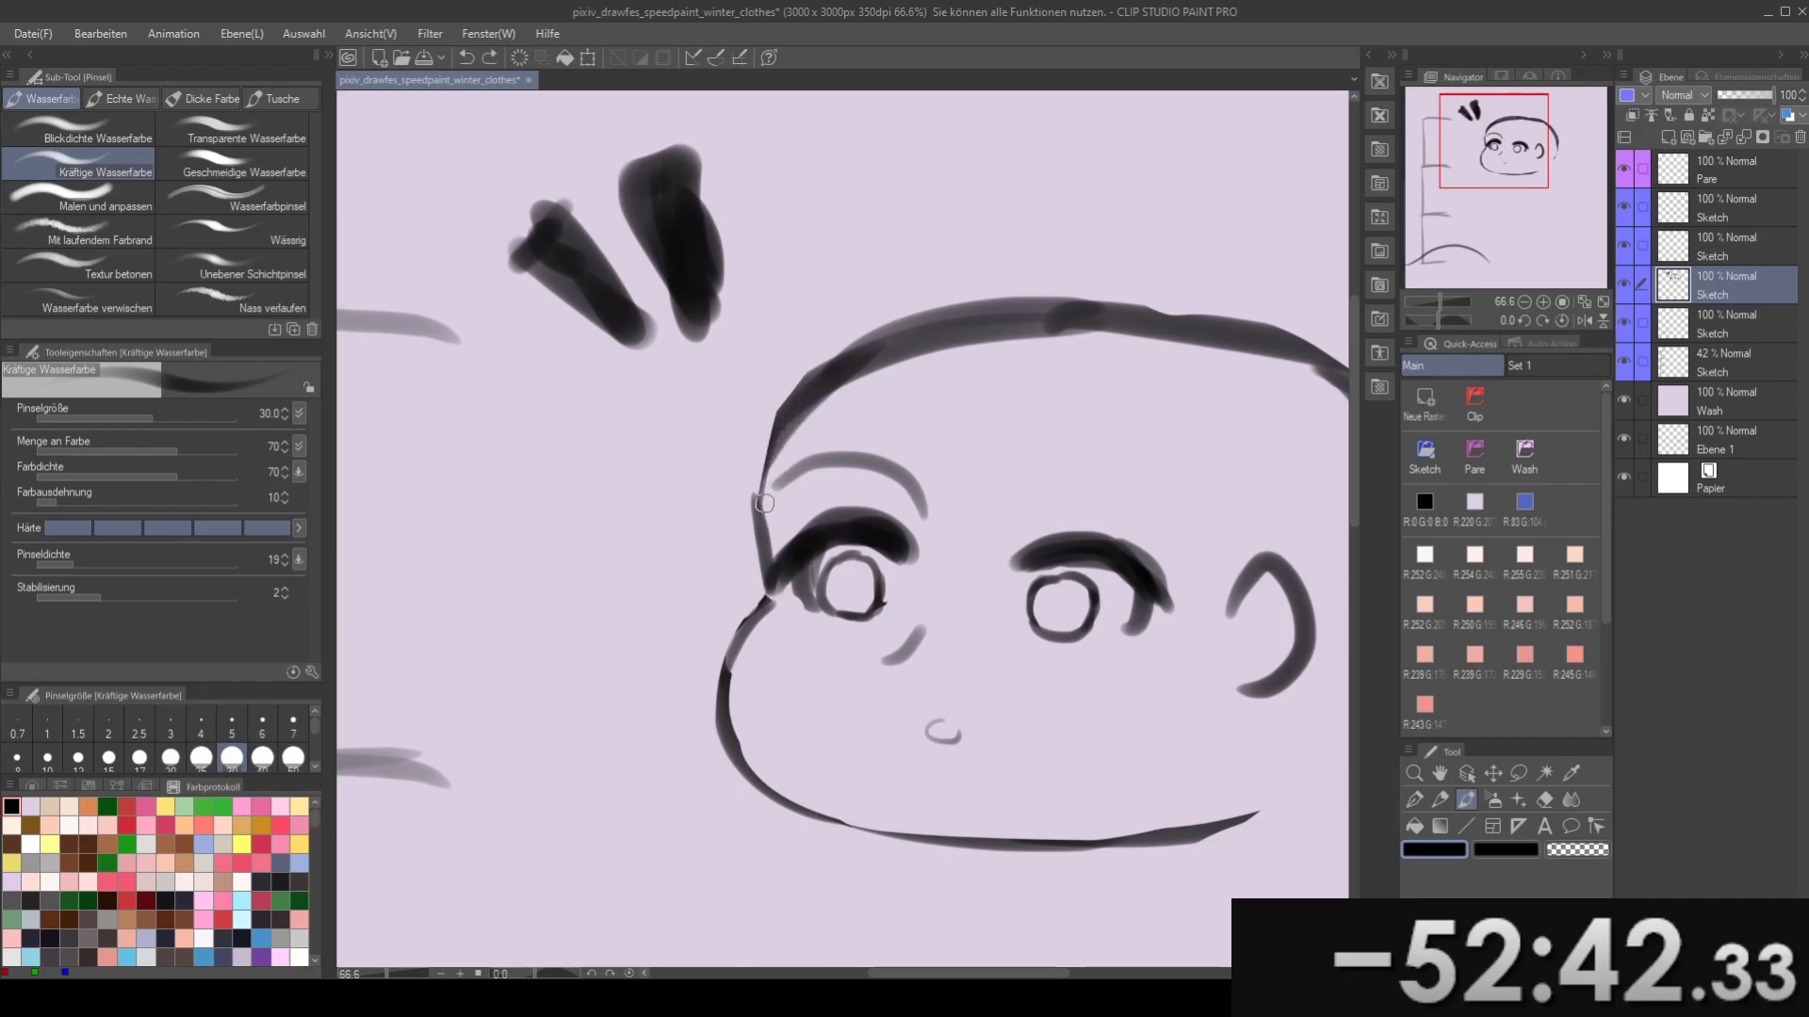
left_click_drag(763, 507, 810, 377)
mouse_move(860, 477)
left_mouse_down()
mouse_move(735, 311)
mouse_move(633, 349)
mouse_move(722, 280)
mouse_move(844, 410)
left_mouse_up()
- Rework the forehead outline next to the front eyebrow, retrying the curve with brush size 30
scroll(634, 349, "down", 1)
key("ctrl+z")
key("ctrl+z")
mouse_move(774, 498)
left_mouse_down()
mouse_move(766, 392)
mouse_move(776, 482)
mouse_move(784, 363)
left_mouse_up()
key("ctrl+z")
key("ctrl+z")
mouse_move(776, 495)
left_mouse_down()
mouse_move(778, 379)
mouse_move(764, 503)
left_mouse_up()
key("ctrl+z")
key("ctrl+z")
left_click_drag(777, 364, 780, 490)
left_click_drag(774, 379, 779, 505)
key("ctrl+z")
key("ctrl+z")
key("ctrl+z")
mouse_move(801, 385)
left_mouse_down()
mouse_move(717, 233)
mouse_move(820, 432)
left_mouse_up()
- Thin the outline along the top of the head with the eraser at size 70
key("e")
left_click_drag(992, 367, 1192, 381)
key("ctrl+z")
key("ctrl+z")
left_click_drag(868, 388, 1104, 359)
left_click_drag(954, 423, 927, 349)
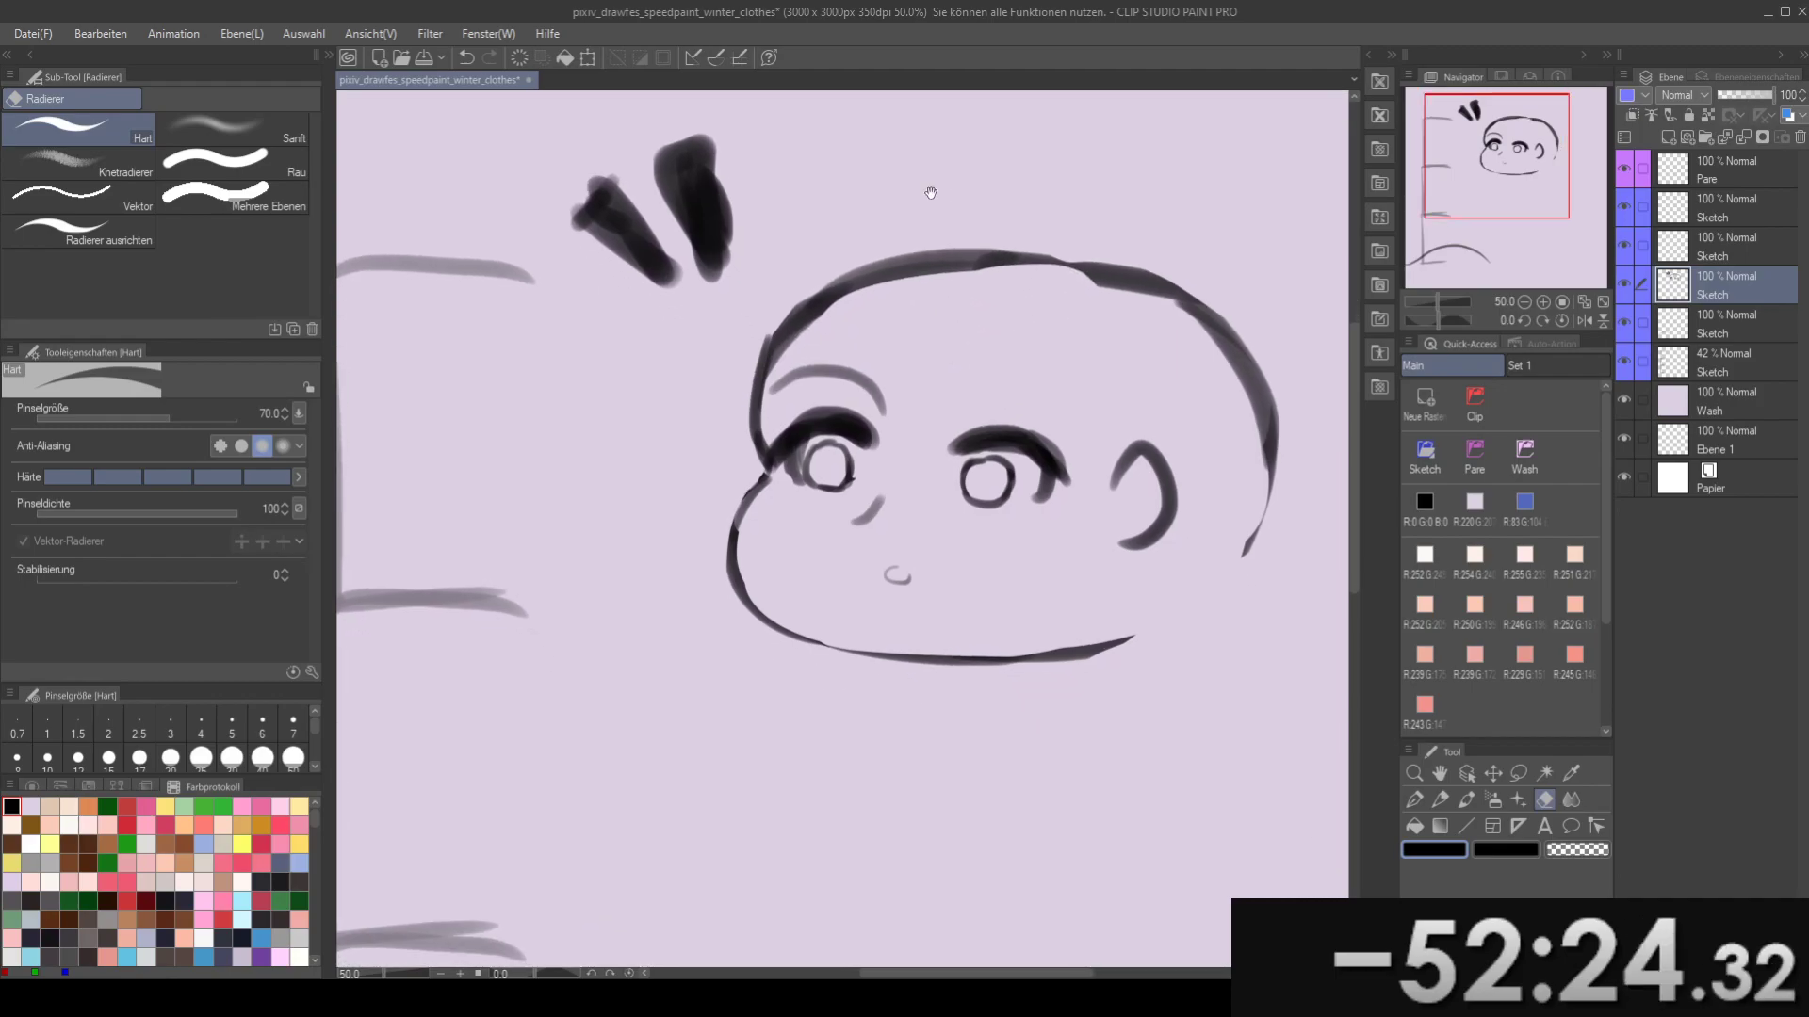
- Erase the thick front eyebrow and redraw it as a thin arc with brush size 30
left_click_drag(883, 589, 815, 506)
left_click_drag(783, 343, 881, 431)
mouse_move(920, 411)
left_mouse_down()
mouse_move(872, 366)
mouse_move(831, 382)
mouse_move(916, 373)
mouse_move(822, 375)
mouse_move(1024, 372)
left_mouse_up()
key("b")
key("ctrl+z")
key("ctrl+z")
key("ctrl+z")
- Draw a thin arched eyebrow above the second eye with brush size 30
left_click_drag(895, 372, 1027, 388)
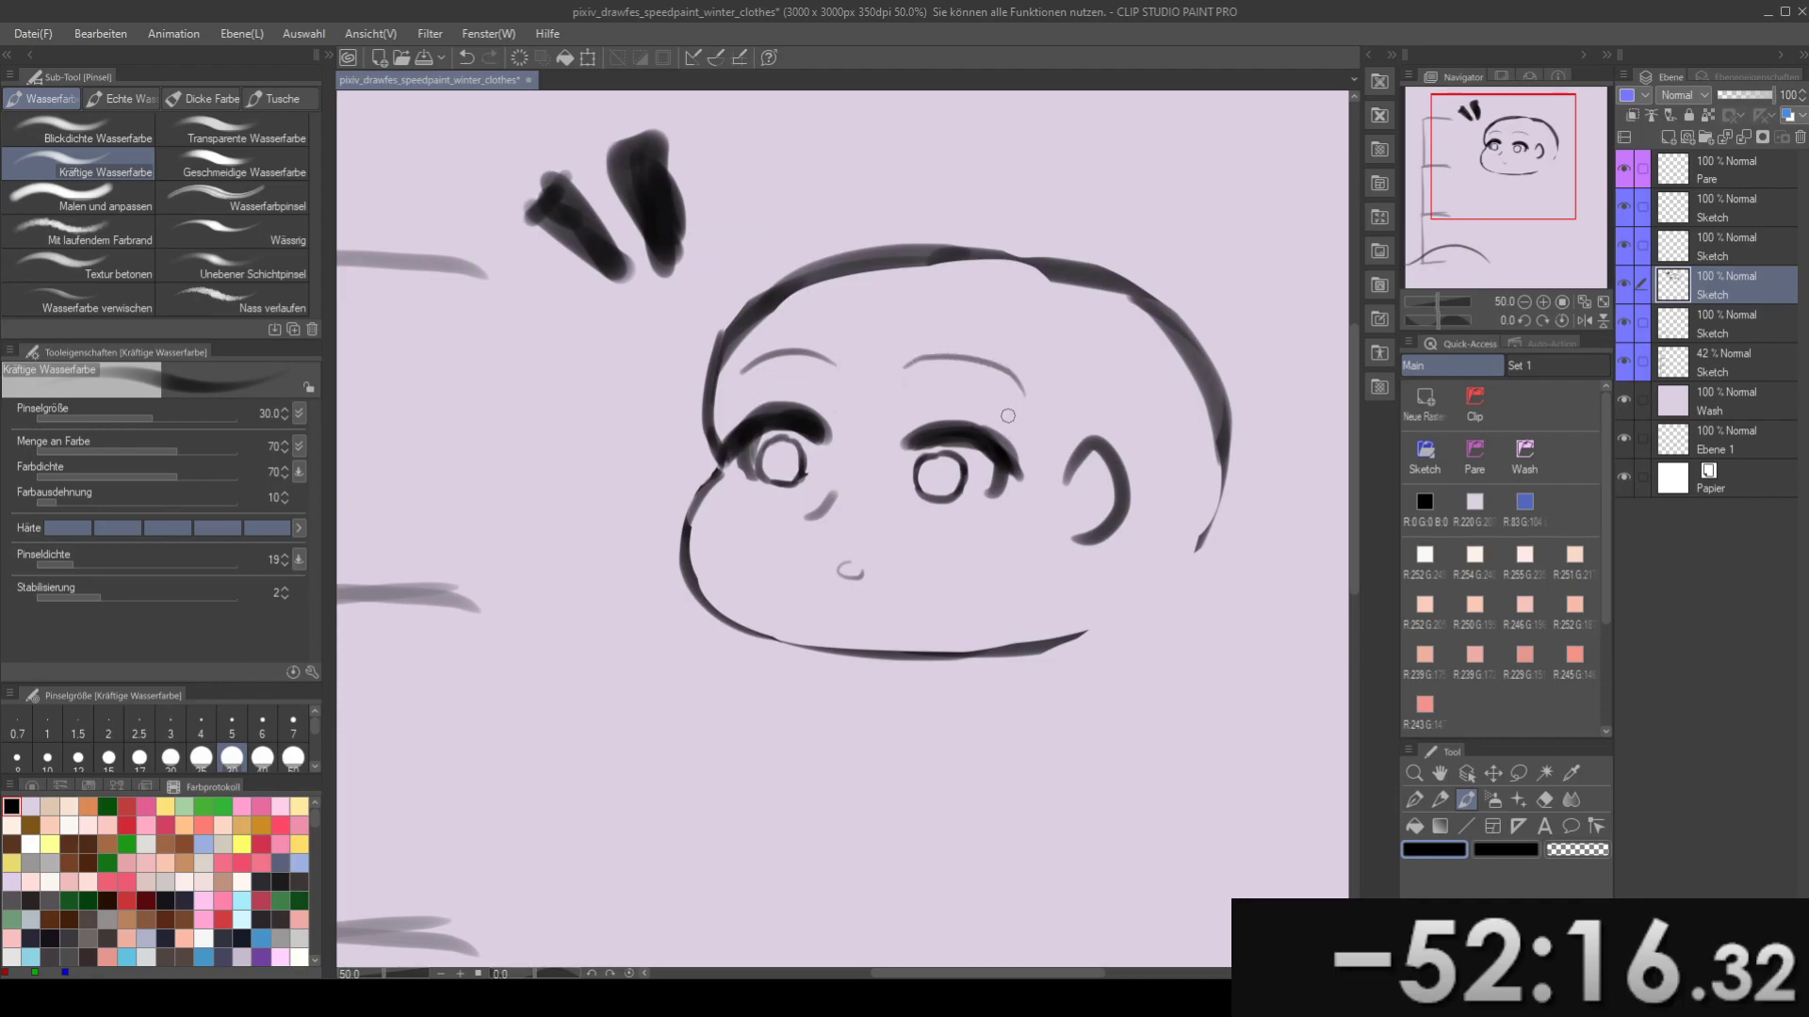
key("ctrl+z")
mouse_move(895, 368)
left_mouse_down()
mouse_move(949, 342)
mouse_move(1025, 381)
left_mouse_up()
key("ctrl+z")
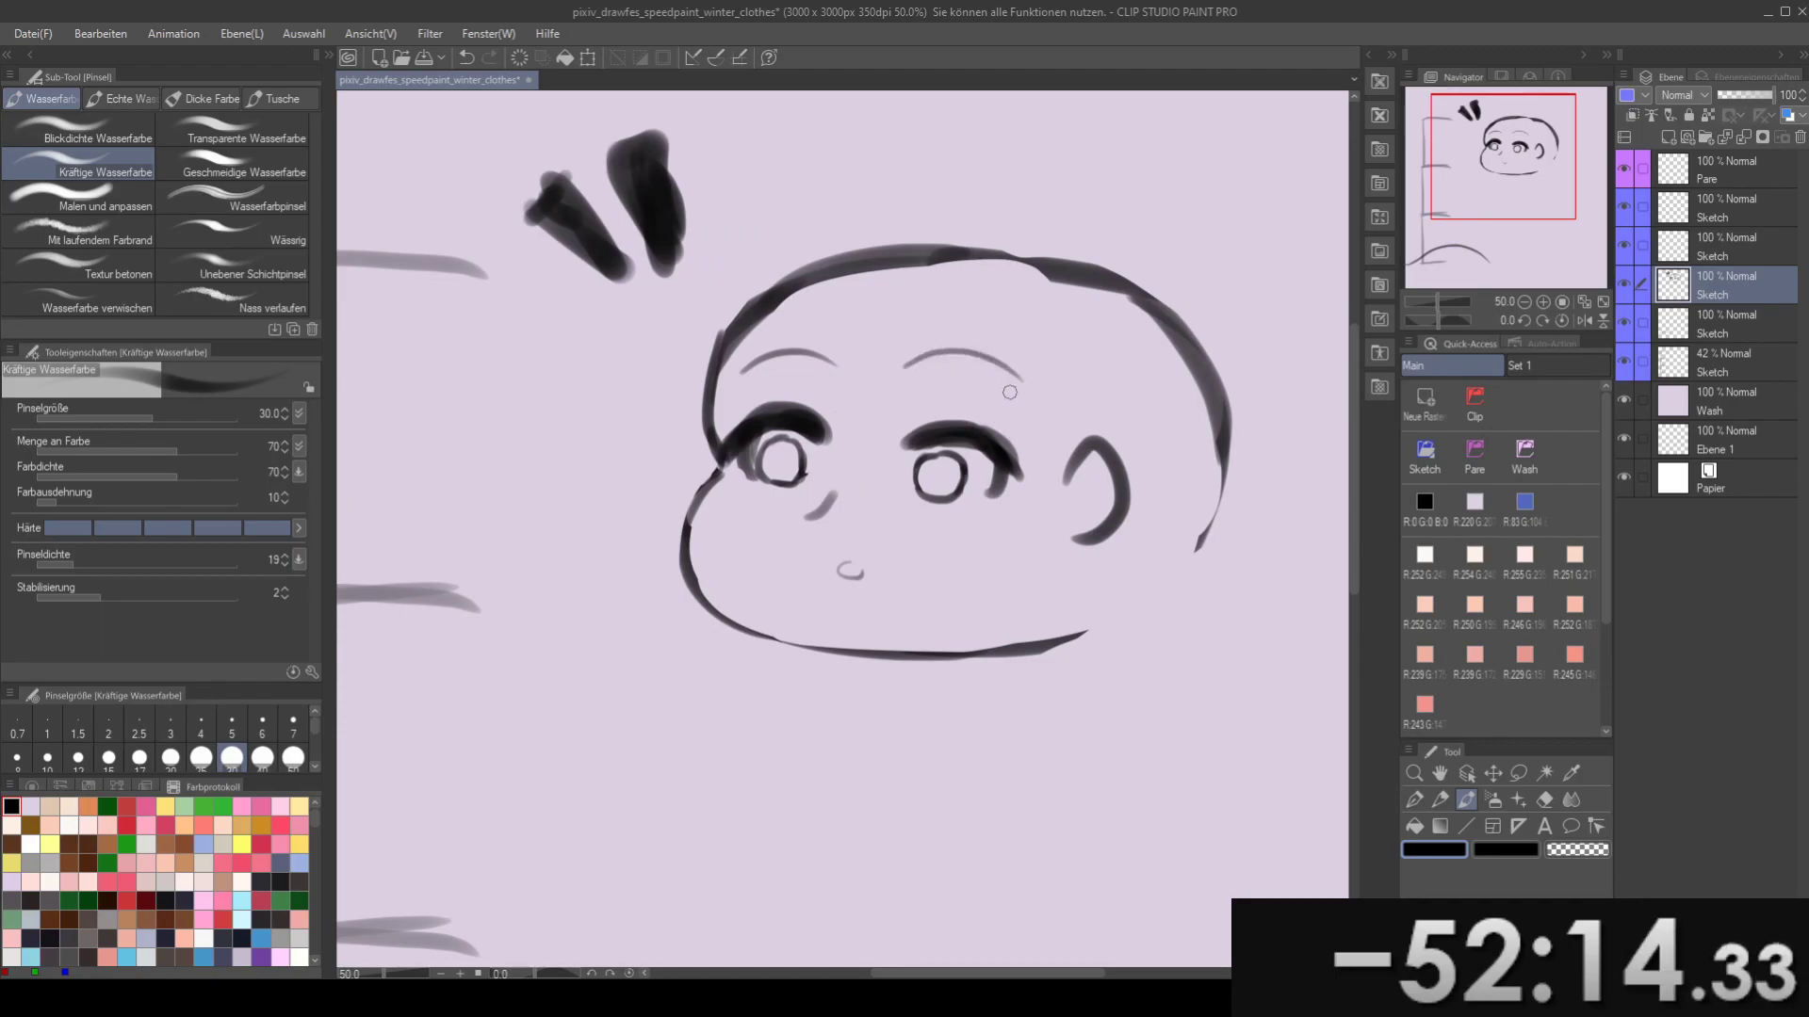
left_click_drag(848, 369, 821, 407)
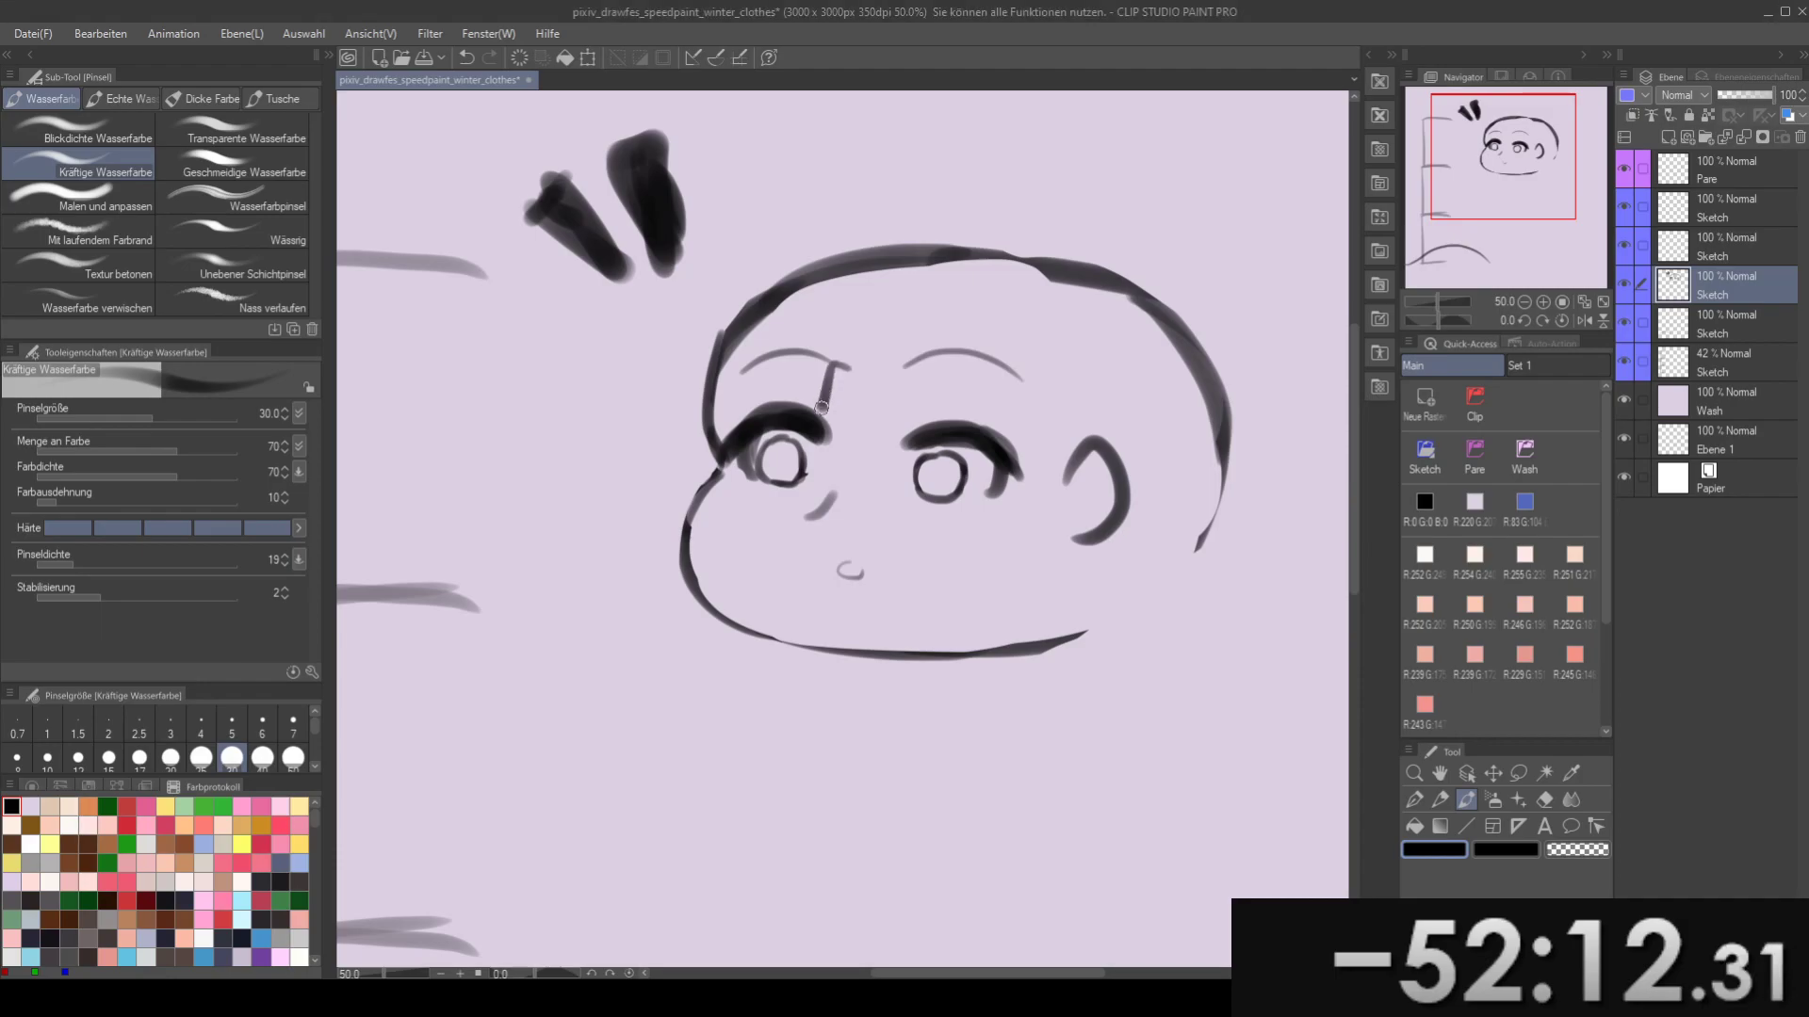
key("ctrl+z")
- Rename the upper two sketch layers Hair and Cloth, and add a sketch layer named Arms directly below them
left_click(1733, 216)
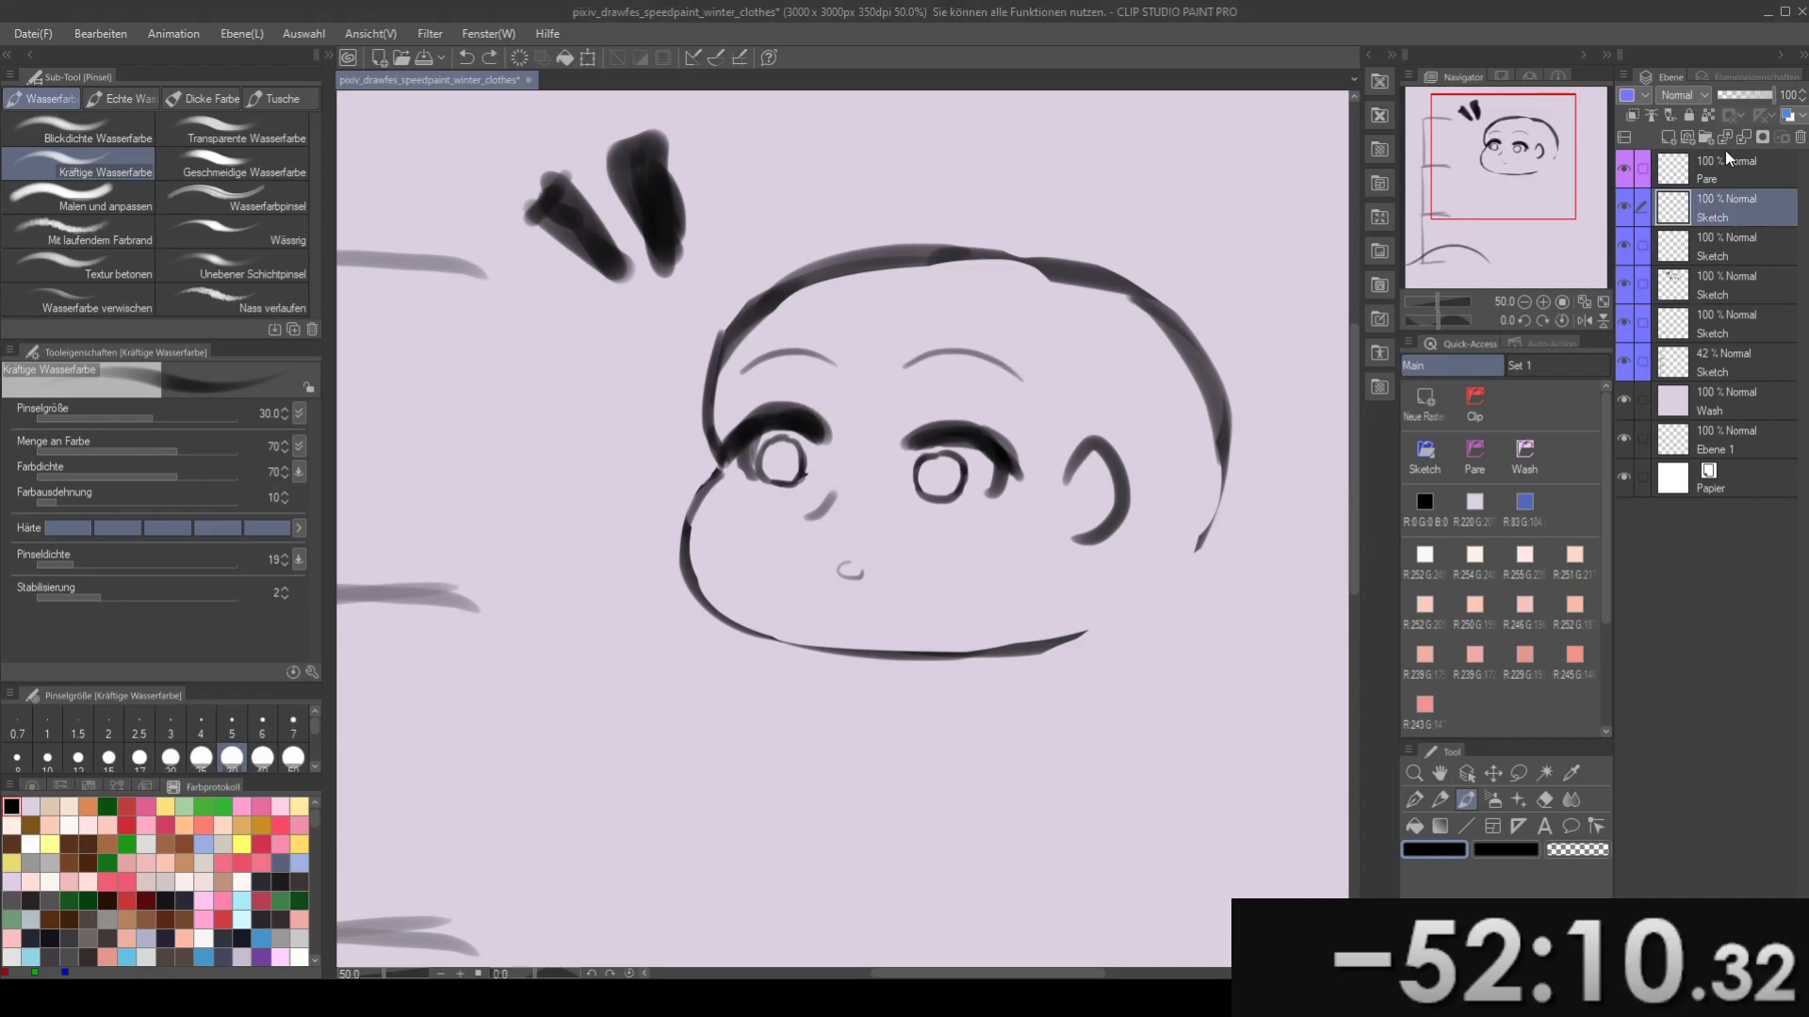
left_click(1718, 262)
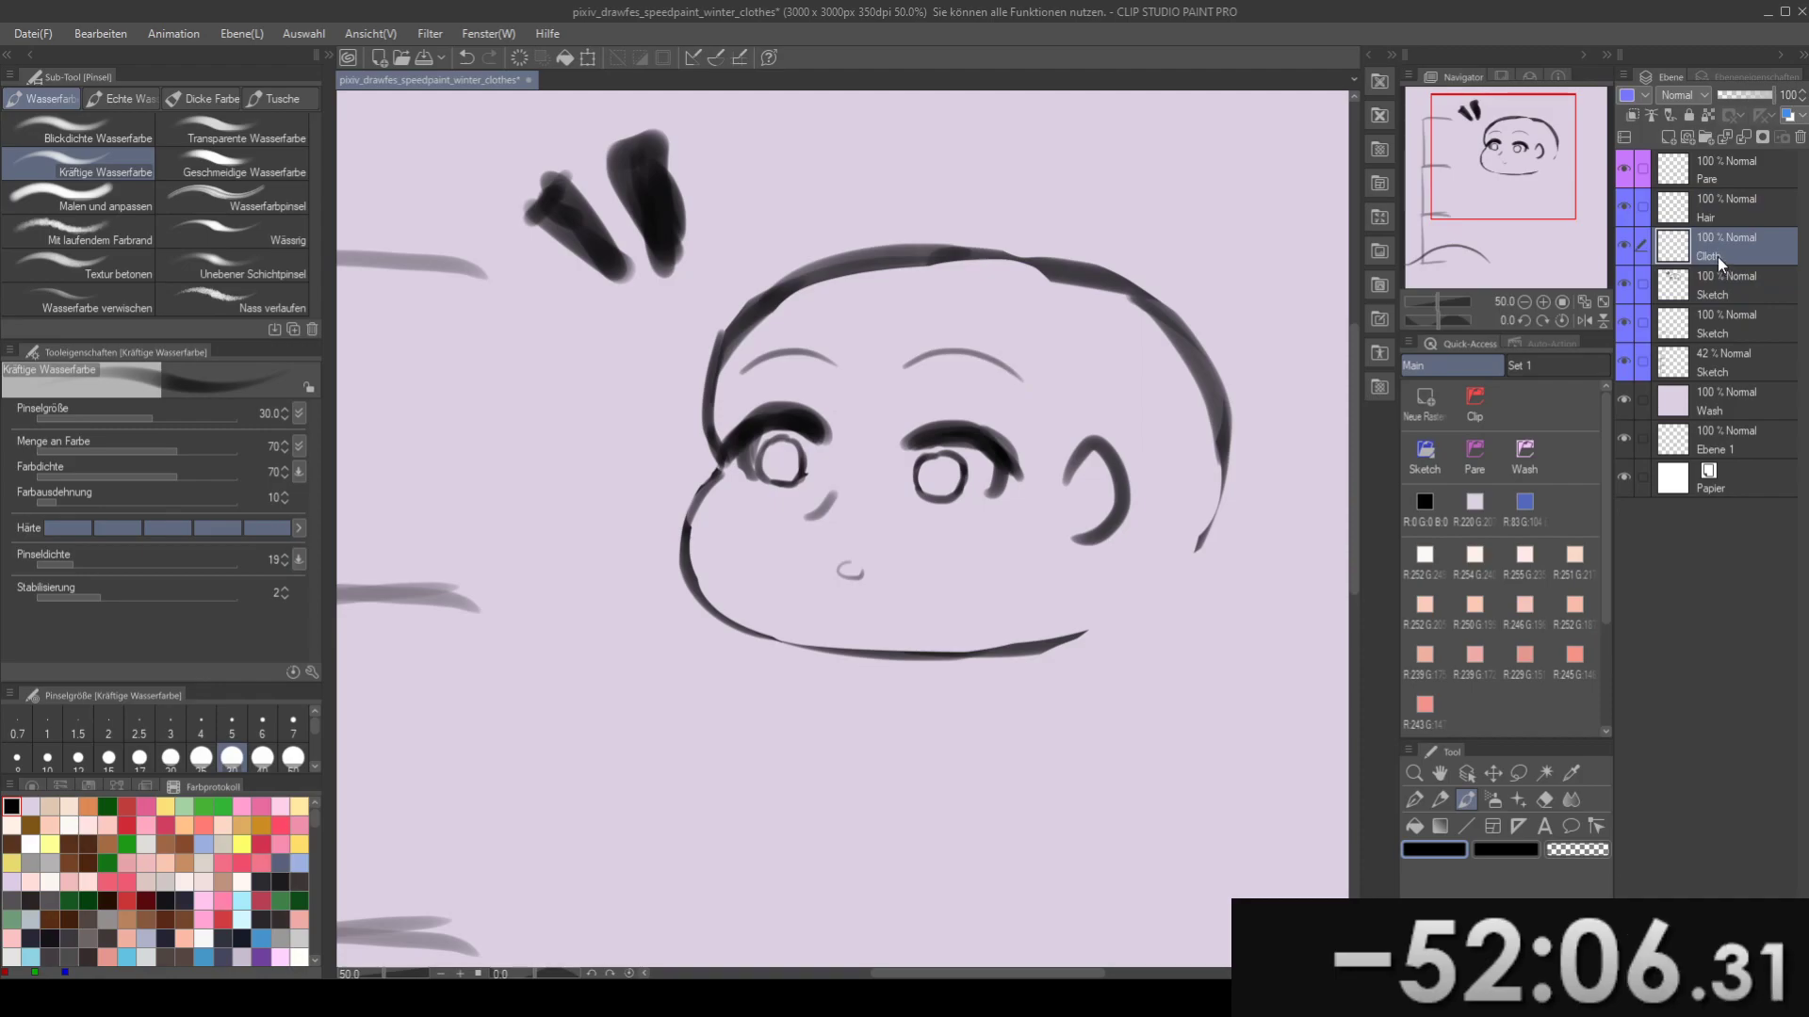
left_click(1427, 452)
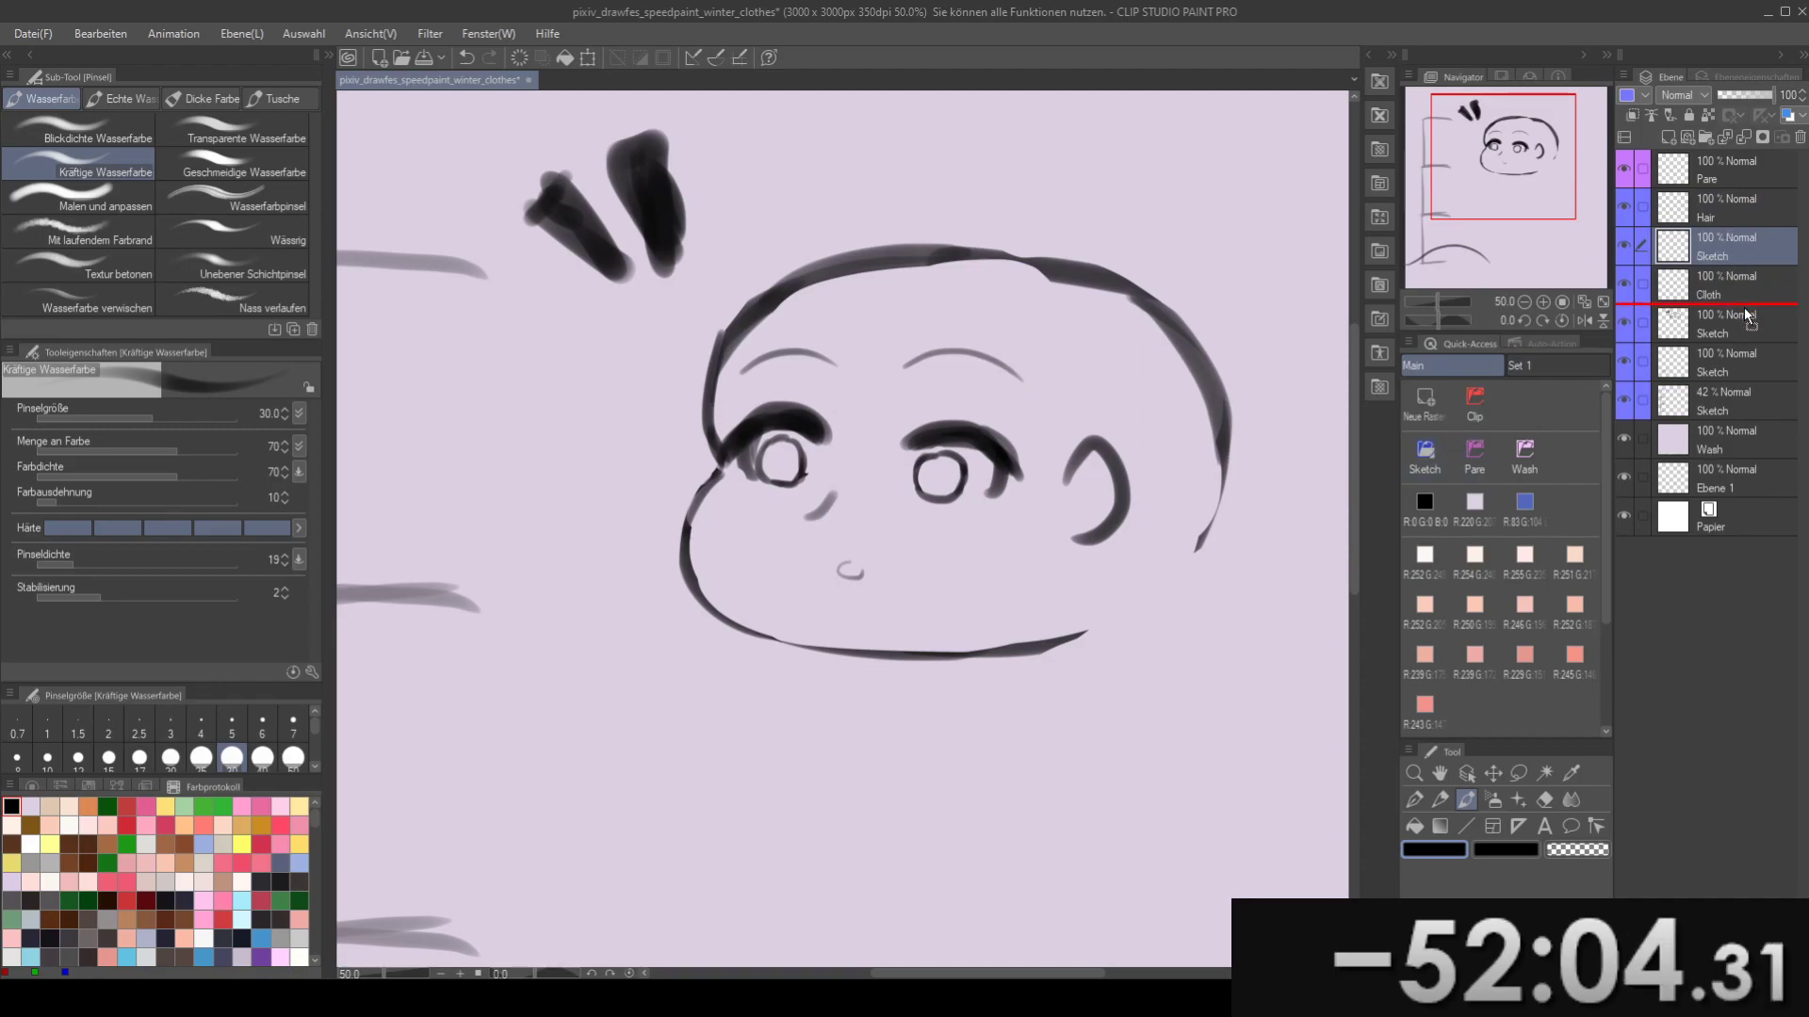
left_click_drag(1746, 316, 1730, 297)
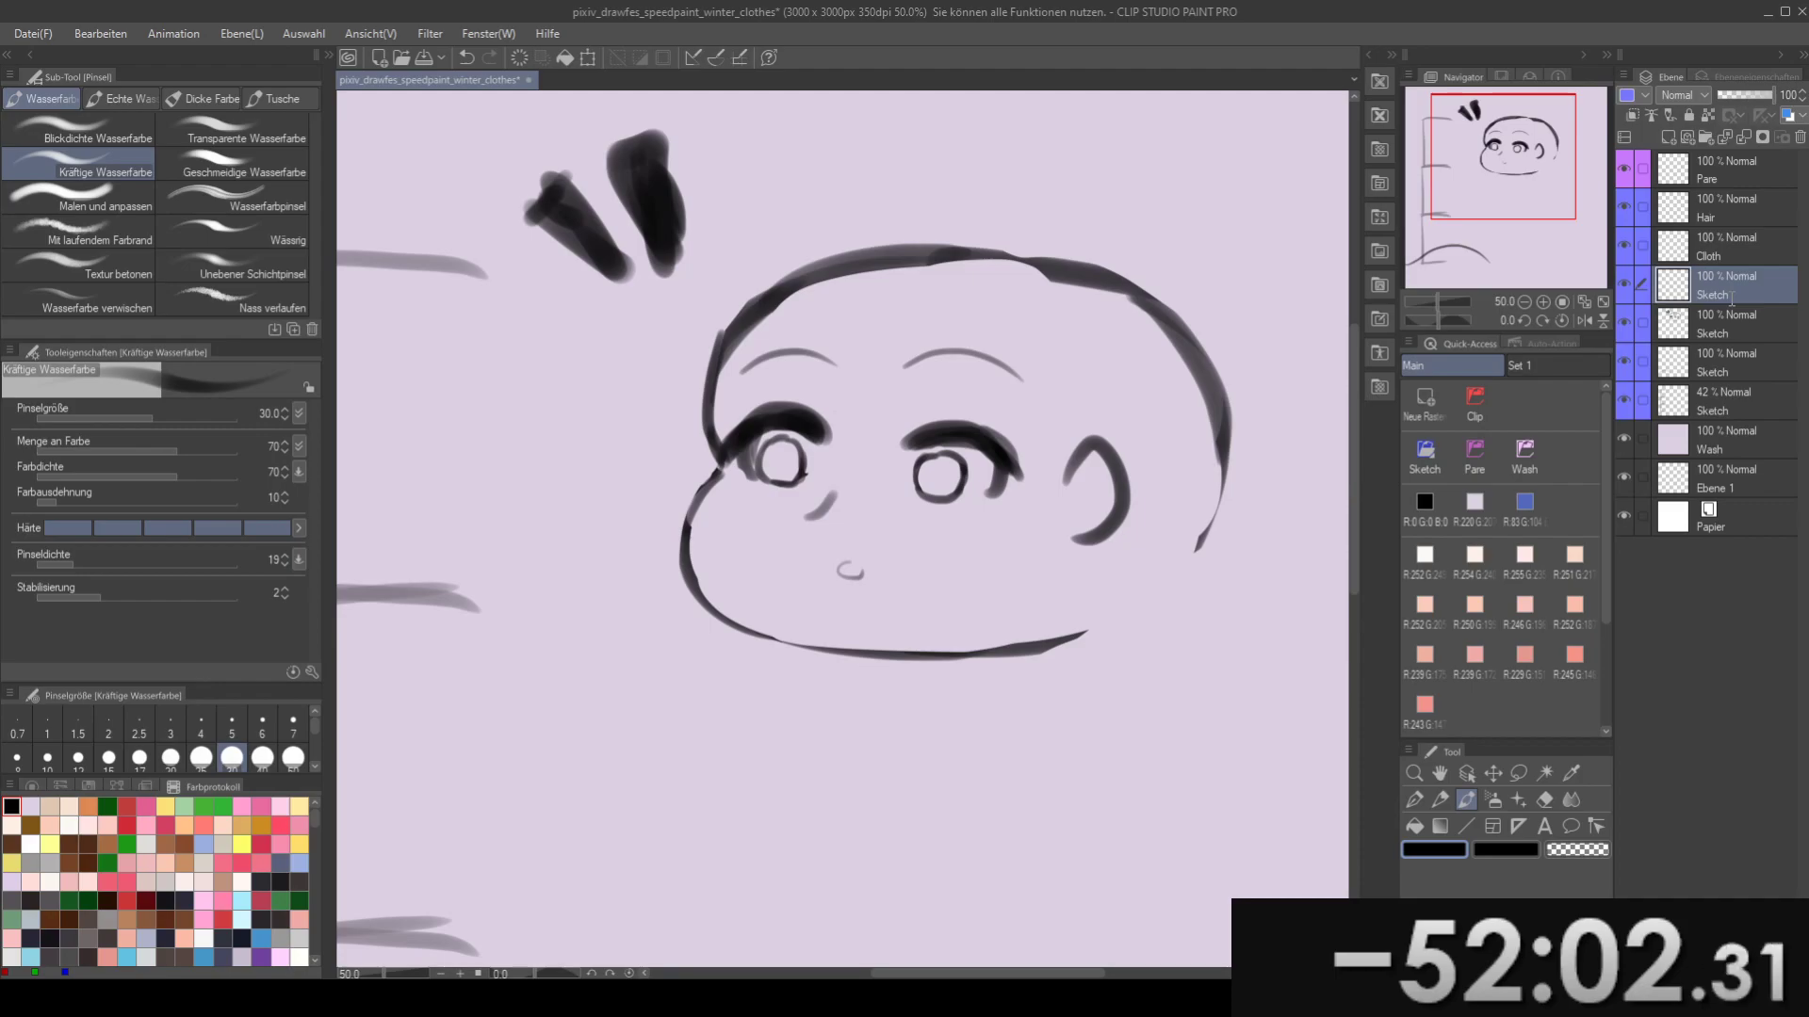
type("Arms")
key("Return")
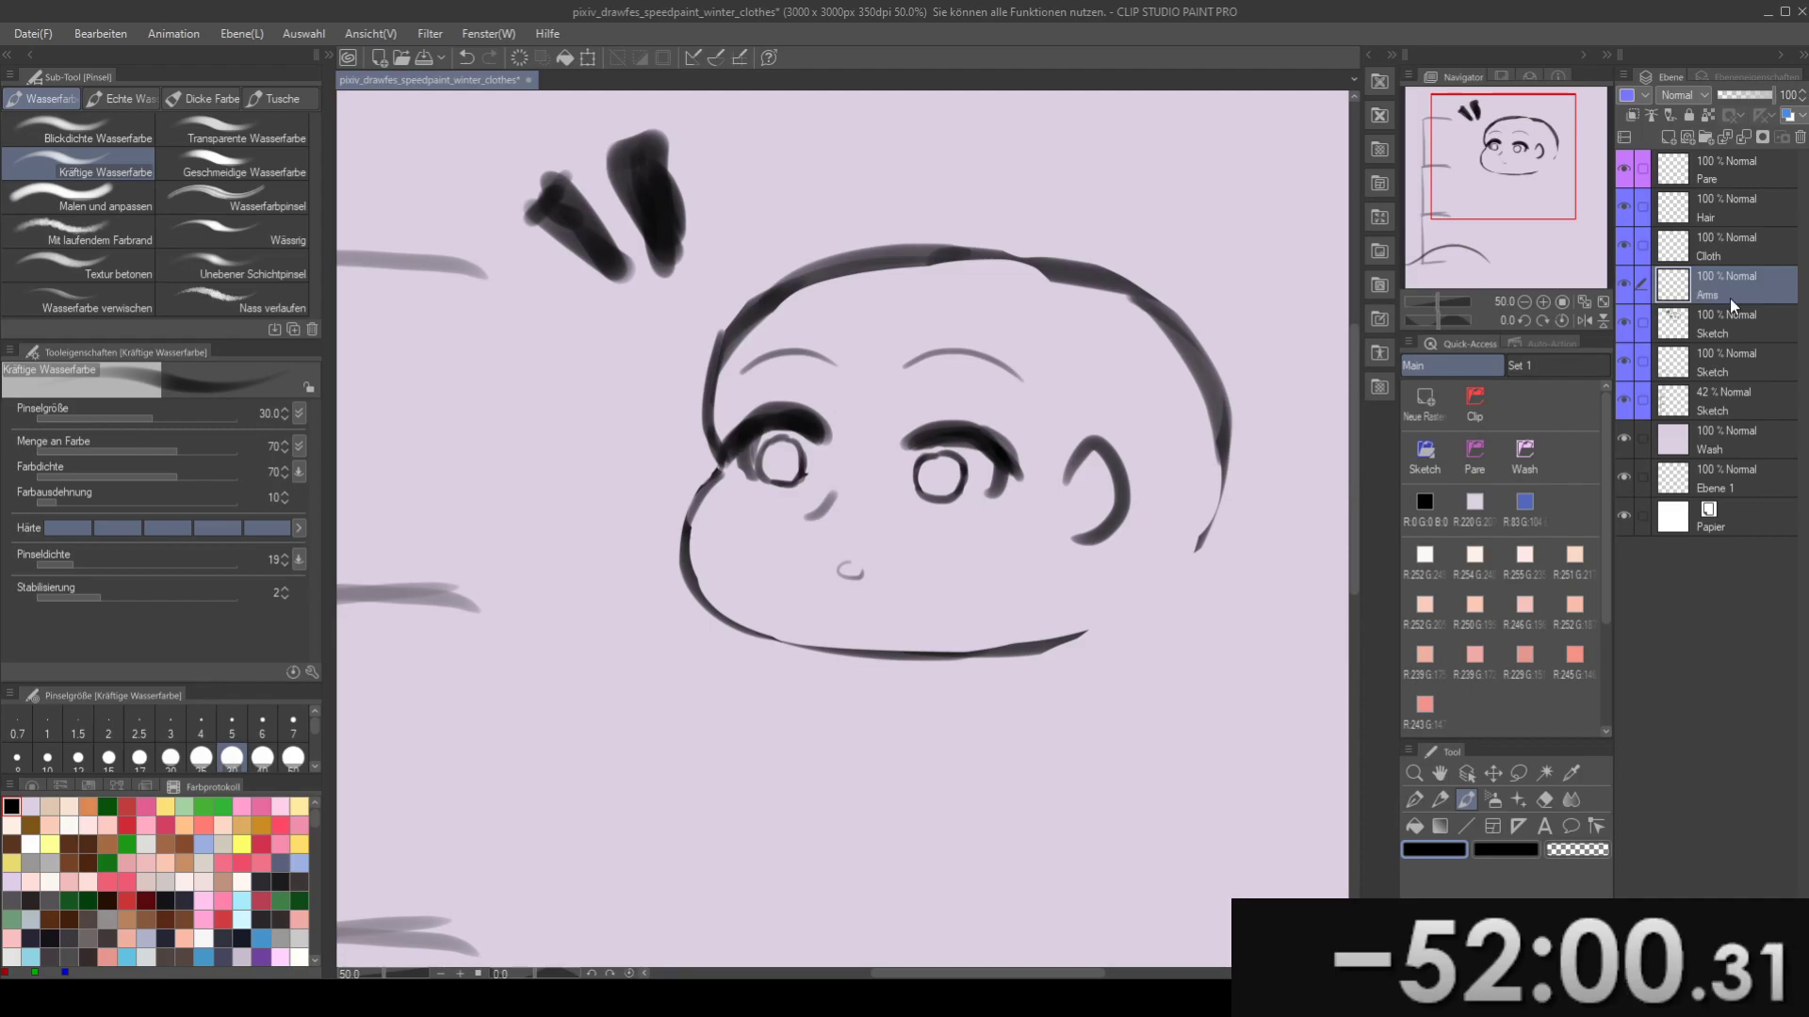
- On the face's sketch layer, erase the nose mark and redraw it as a short thin line with brush size 30
key("ctrl+minus")
left_click_drag(1191, 459, 1094, 370)
left_click(1743, 321)
scroll(914, 375, "down", 1)
mouse_move(914, 377)
left_mouse_down()
mouse_move(953, 411)
mouse_move(886, 368)
mouse_move(918, 289)
left_mouse_up()
scroll(834, 334, "up", 1)
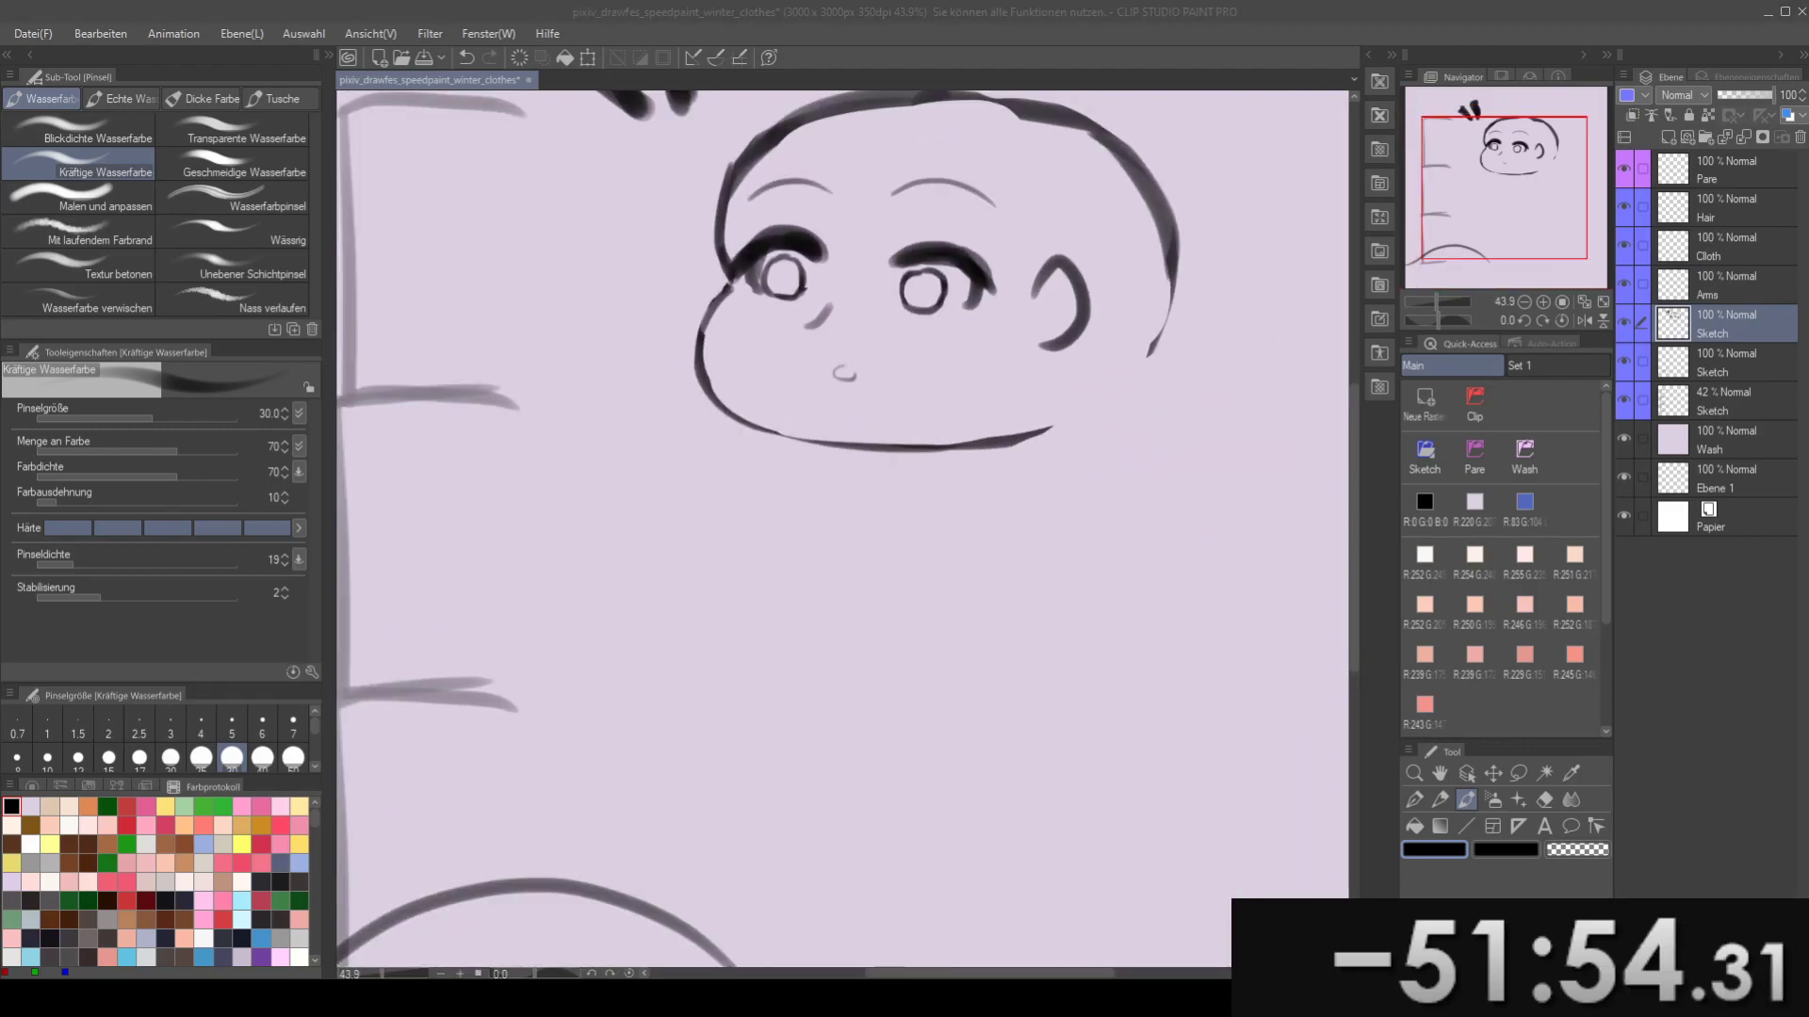
key("e")
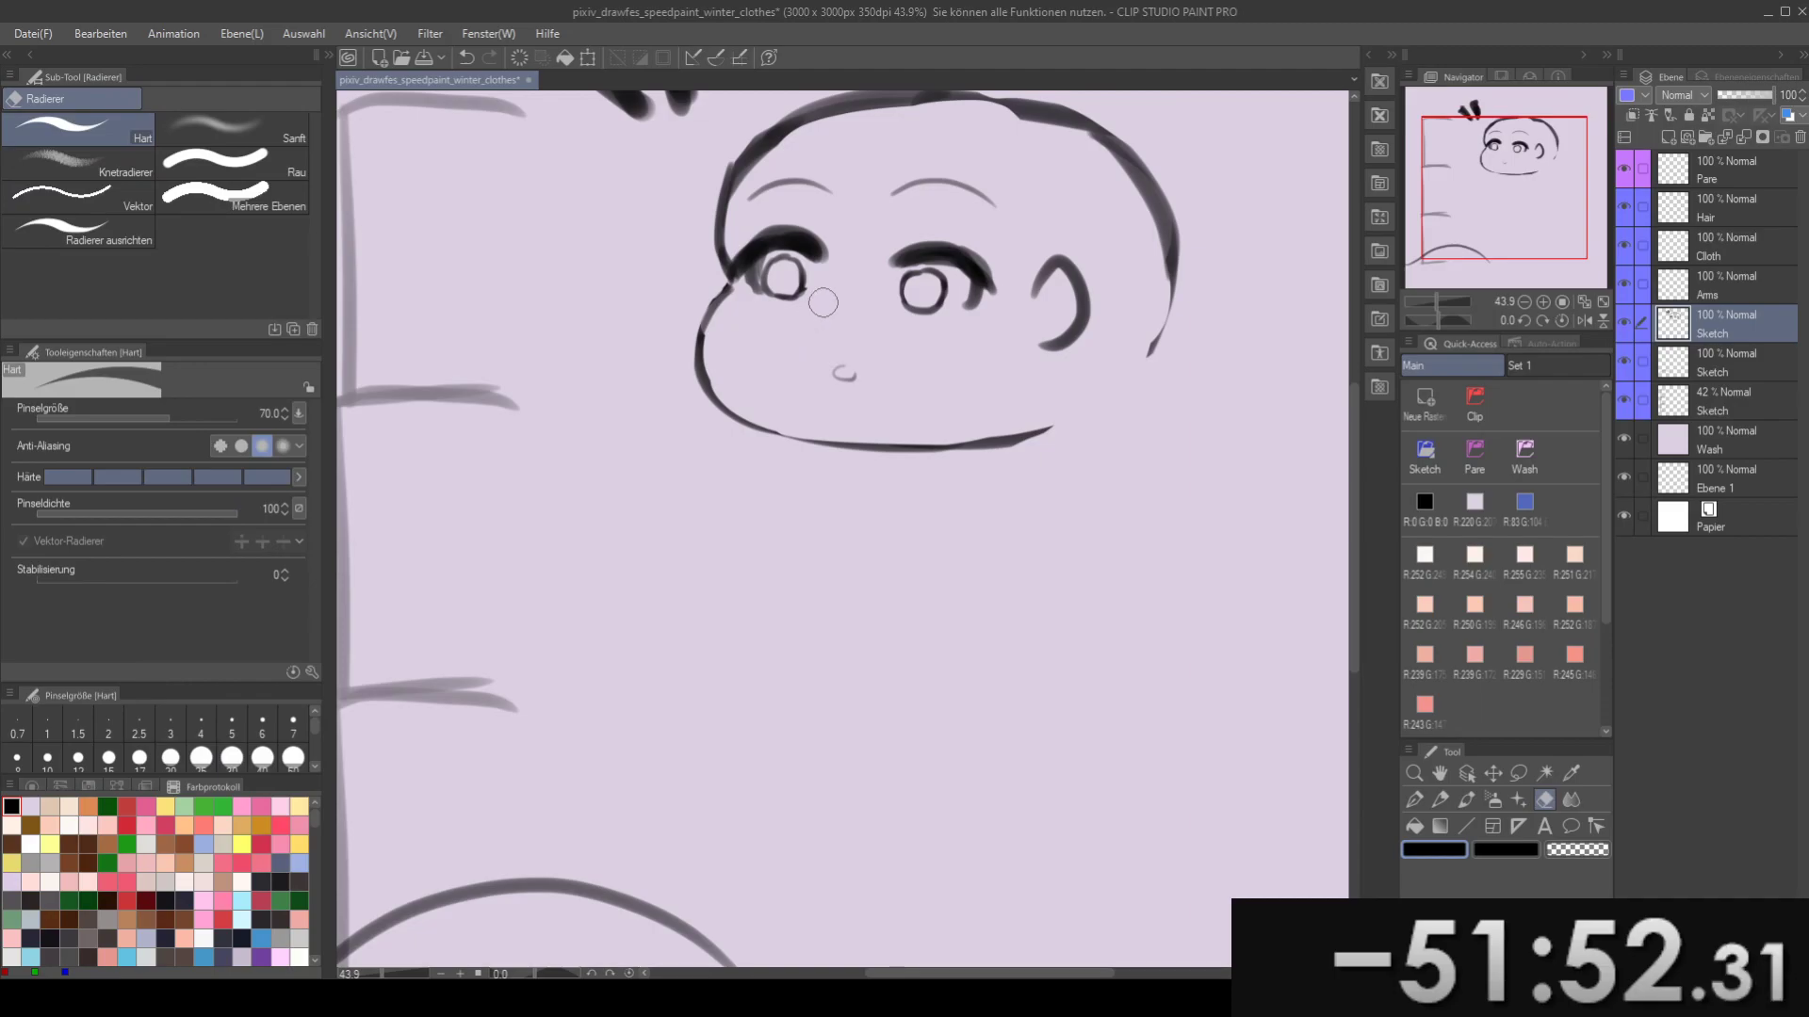
key("b")
mouse_move(835, 327)
left_mouse_down()
mouse_move(866, 317)
mouse_move(876, 340)
left_mouse_up()
- Lasso the new nose line and nudge it upward, clearing the selection
key("m")
mouse_move(891, 331)
left_mouse_down()
mouse_move(845, 334)
mouse_move(893, 334)
mouse_move(883, 364)
mouse_move(941, 354)
mouse_move(948, 418)
mouse_move(922, 405)
mouse_move(893, 300)
left_mouse_up()
key("k")
key("ctrl+d")
- Redraw the jaw from the chin up behind the ear and the back of the head with brush size 30
mouse_move(1014, 345)
left_mouse_down()
mouse_move(938, 459)
mouse_move(1038, 350)
left_mouse_up()
key("b")
key("ctrl+z")
mouse_move(952, 474)
left_mouse_down()
mouse_move(1038, 346)
mouse_move(1051, 355)
mouse_move(1091, 269)
mouse_move(1035, 170)
left_mouse_up()
key("ctrl+z")
key("e")
mouse_move(1076, 226)
left_mouse_down()
mouse_move(1036, 358)
mouse_move(1057, 247)
left_mouse_up()
key("b")
key("ctrl+z")
mouse_move(1042, 384)
left_mouse_down()
mouse_move(1061, 219)
mouse_move(1043, 365)
left_mouse_up()
key("ctrl+z")
key("ctrl+z")
mouse_move(1027, 185)
left_mouse_down()
mouse_move(1066, 316)
mouse_move(1044, 382)
left_mouse_up()
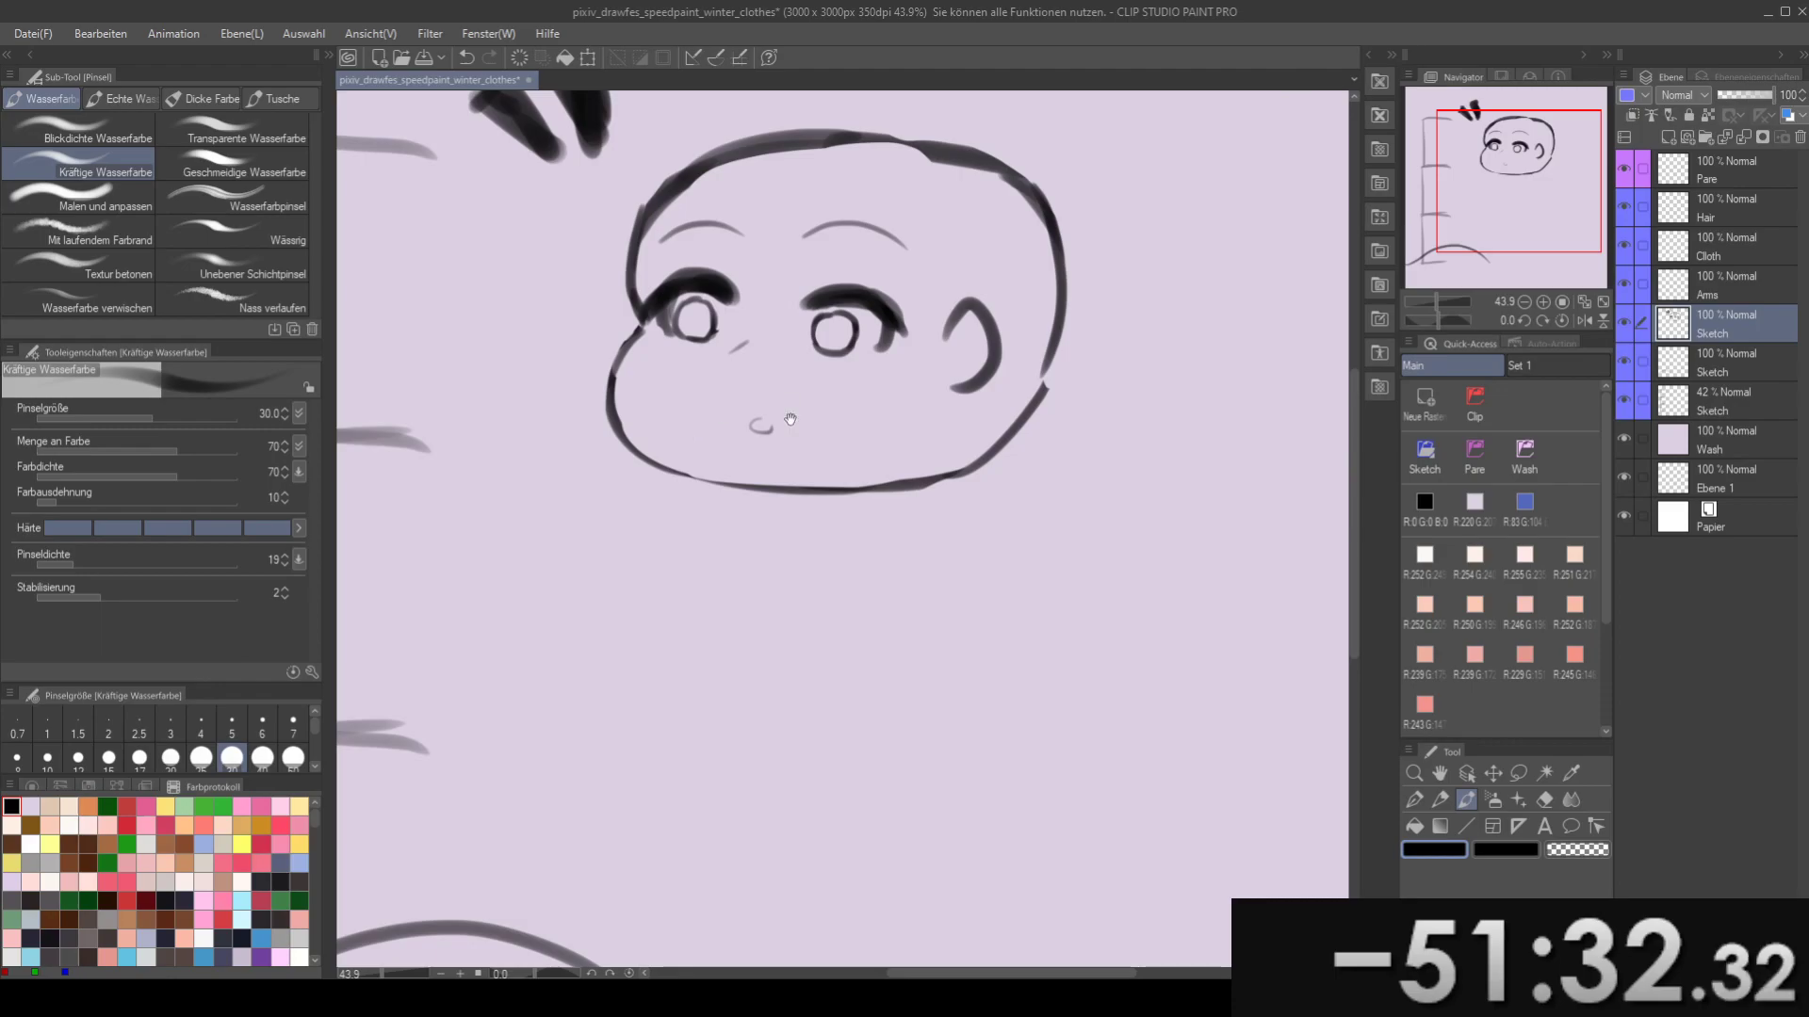
- Erase the head outline behind the ear and redraw it farther in with brush size 30
left_click_drag(783, 402, 814, 468)
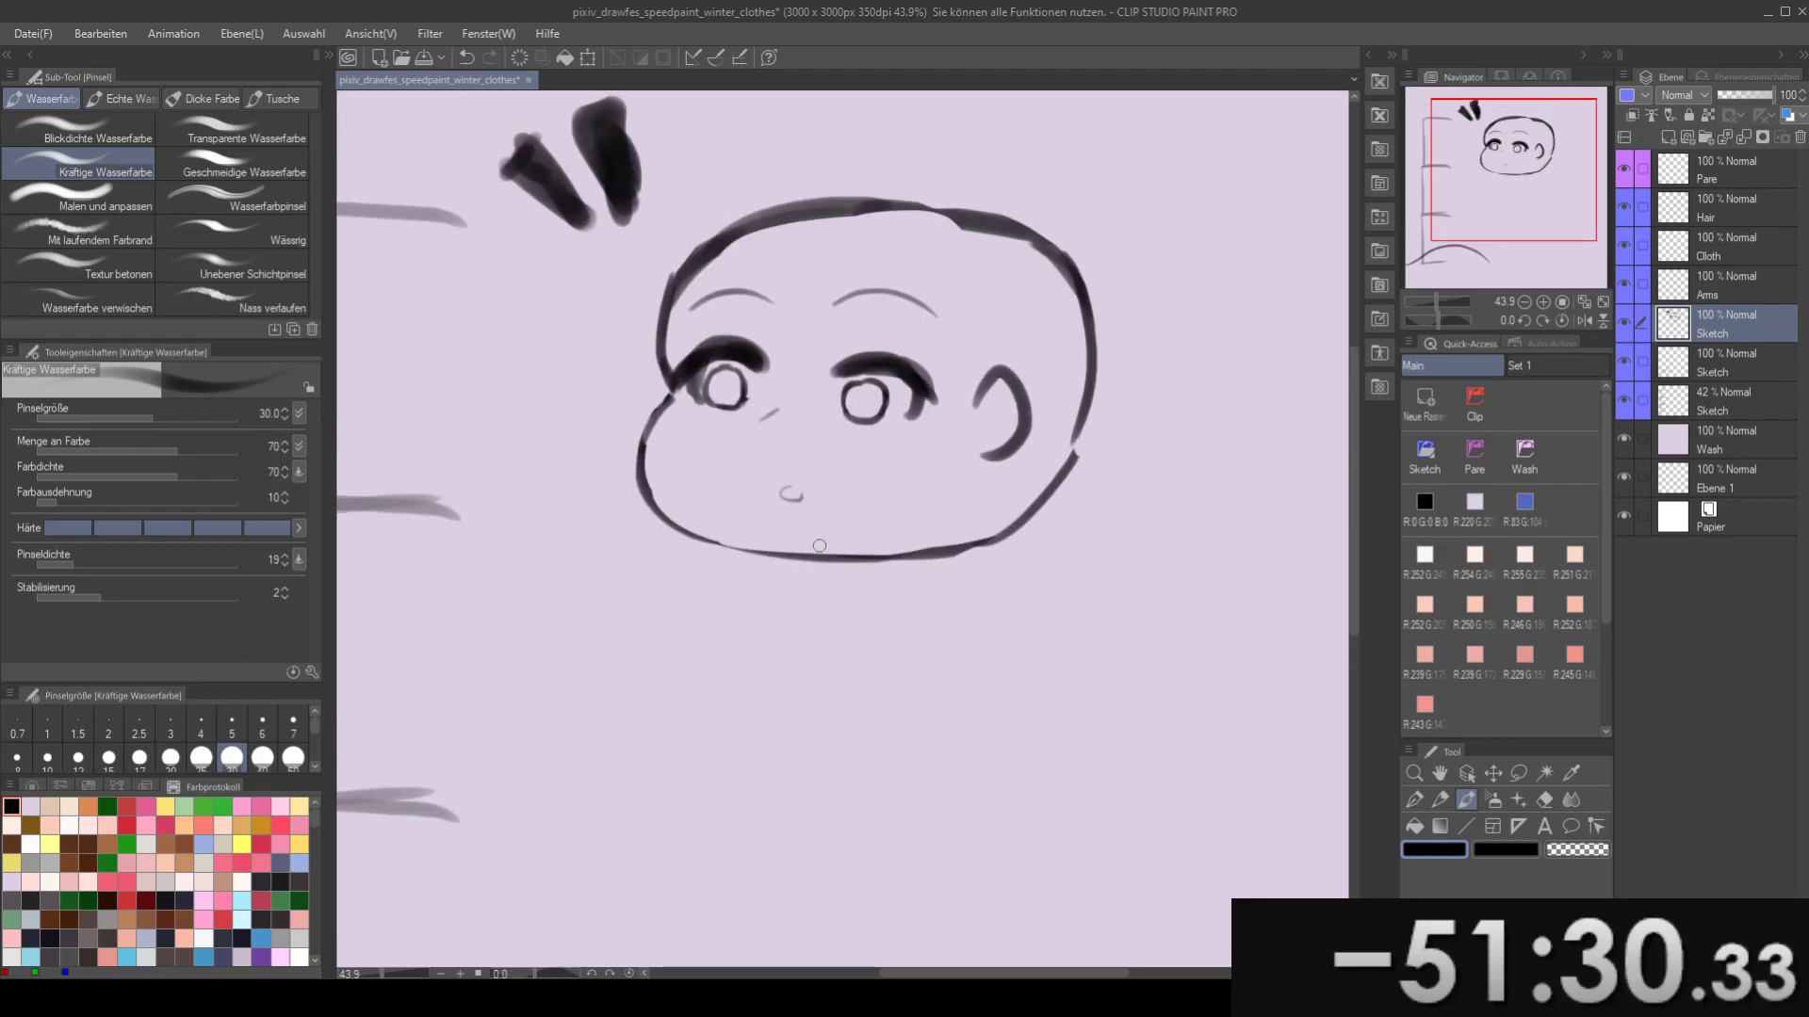
left_click_drag(820, 546, 803, 467)
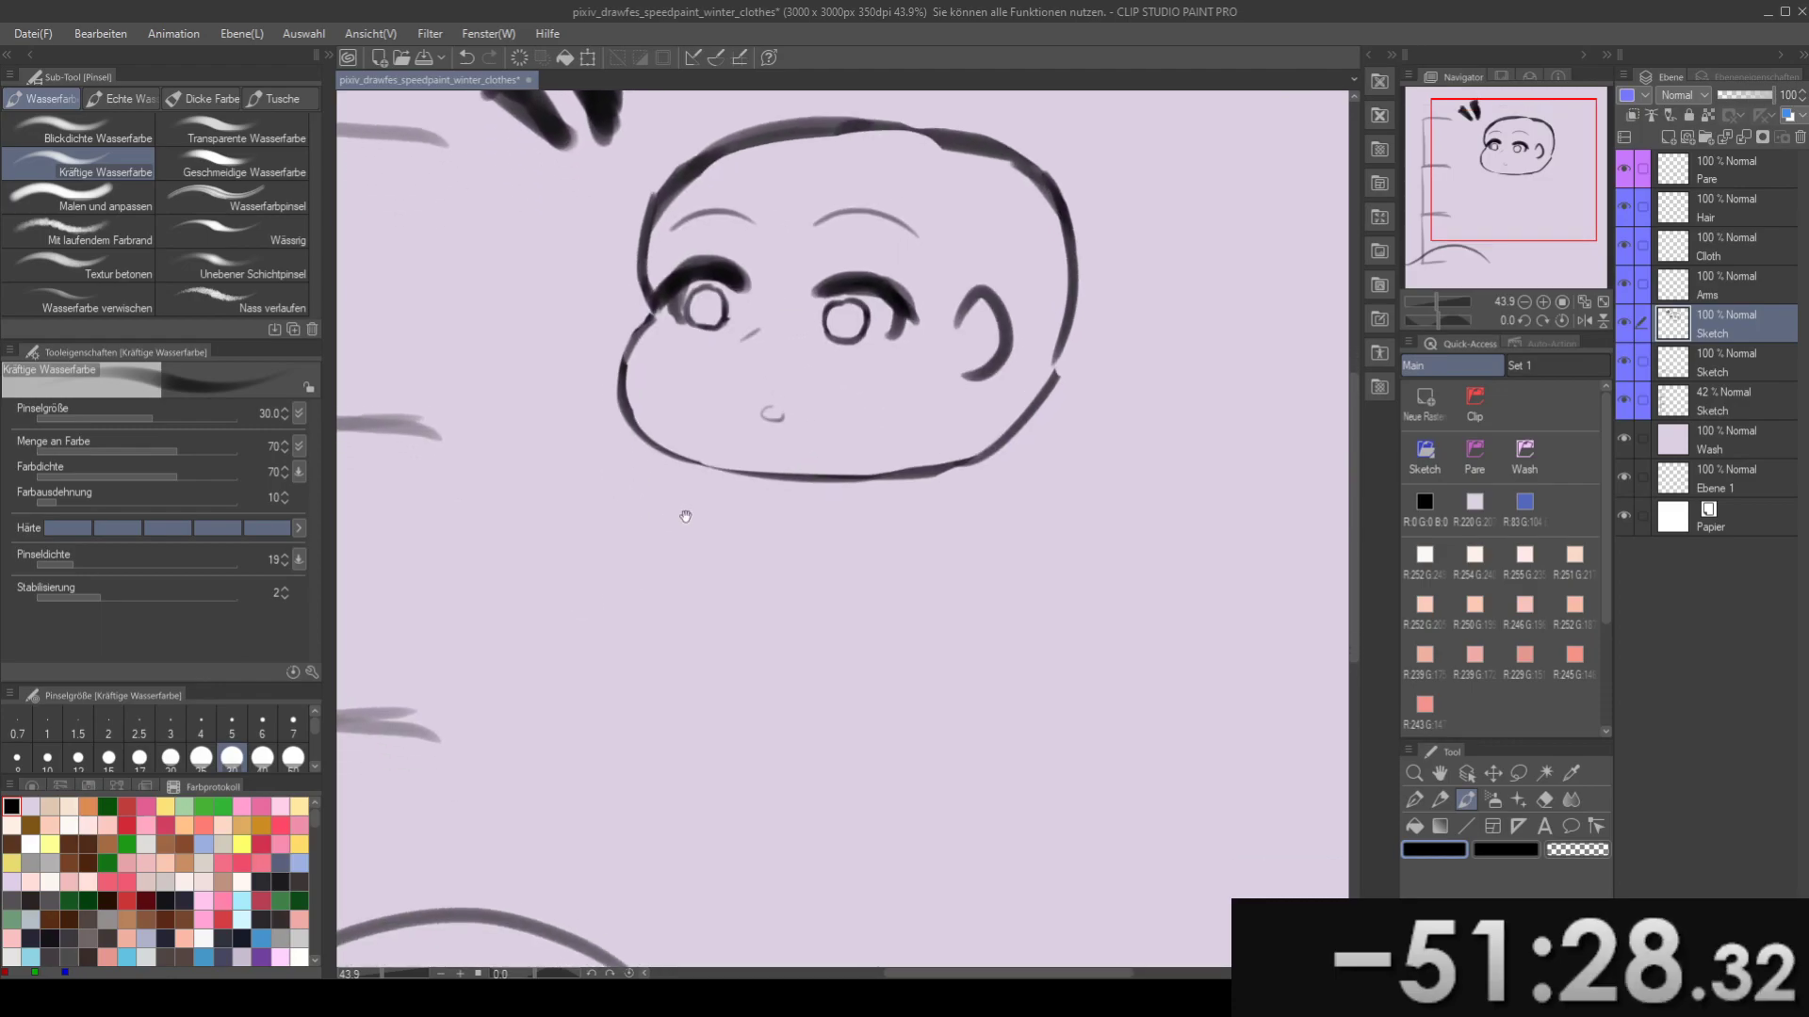
key("e")
mouse_move(1058, 393)
left_mouse_down()
mouse_move(990, 476)
mouse_move(1040, 309)
left_mouse_up()
key("b")
key("e")
mouse_move(1055, 400)
left_mouse_down()
mouse_move(1038, 231)
mouse_move(1037, 247)
mouse_move(1021, 236)
left_mouse_up()
key("b")
mouse_move(1042, 335)
left_mouse_down()
mouse_move(989, 206)
mouse_move(1022, 303)
left_mouse_up()
key("ctrl+z")
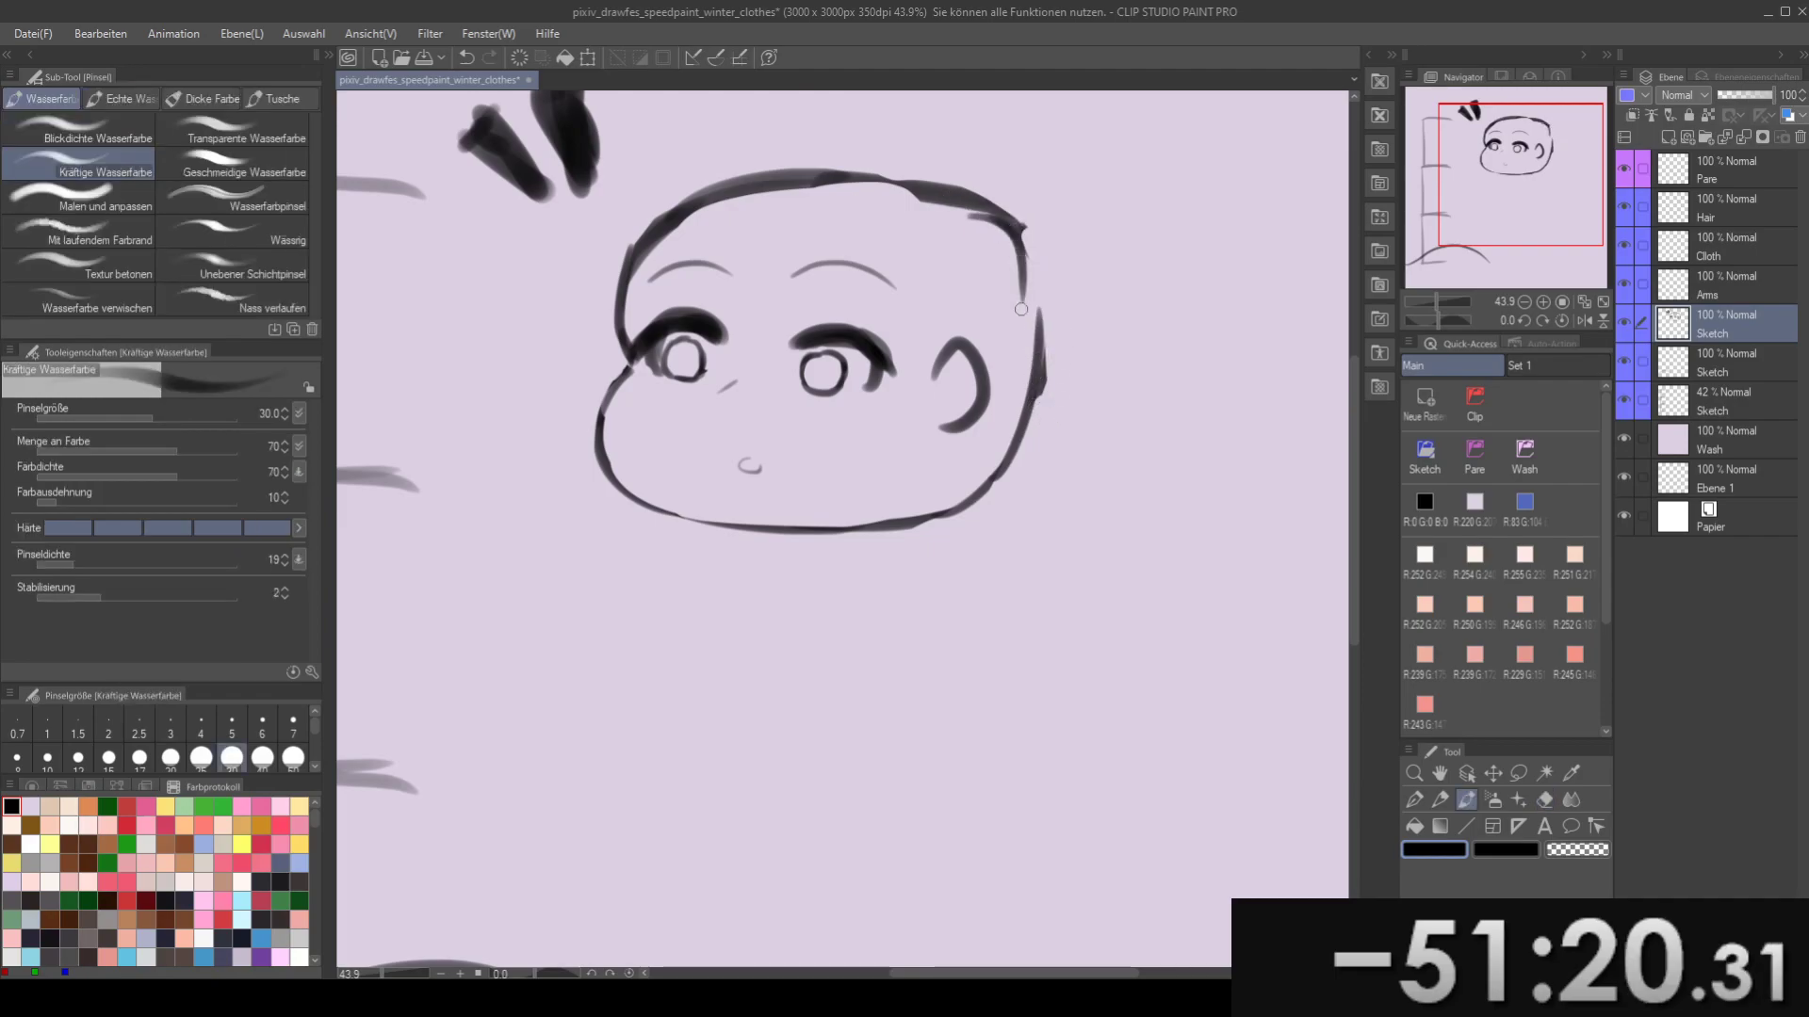
- Redraw the upper back corner of the head outline with brush size 30 and erase its overshoot with the hard eraser at size 70
key("ctrl+z")
left_click_drag(972, 206, 1039, 302)
key("ctrl+z")
key("ctrl+z")
mouse_move(974, 220)
left_mouse_down()
mouse_move(1036, 315)
mouse_move(1040, 282)
left_mouse_up()
mouse_move(737, 521)
left_mouse_down()
mouse_move(947, 335)
mouse_move(797, 514)
mouse_move(809, 575)
left_mouse_up()
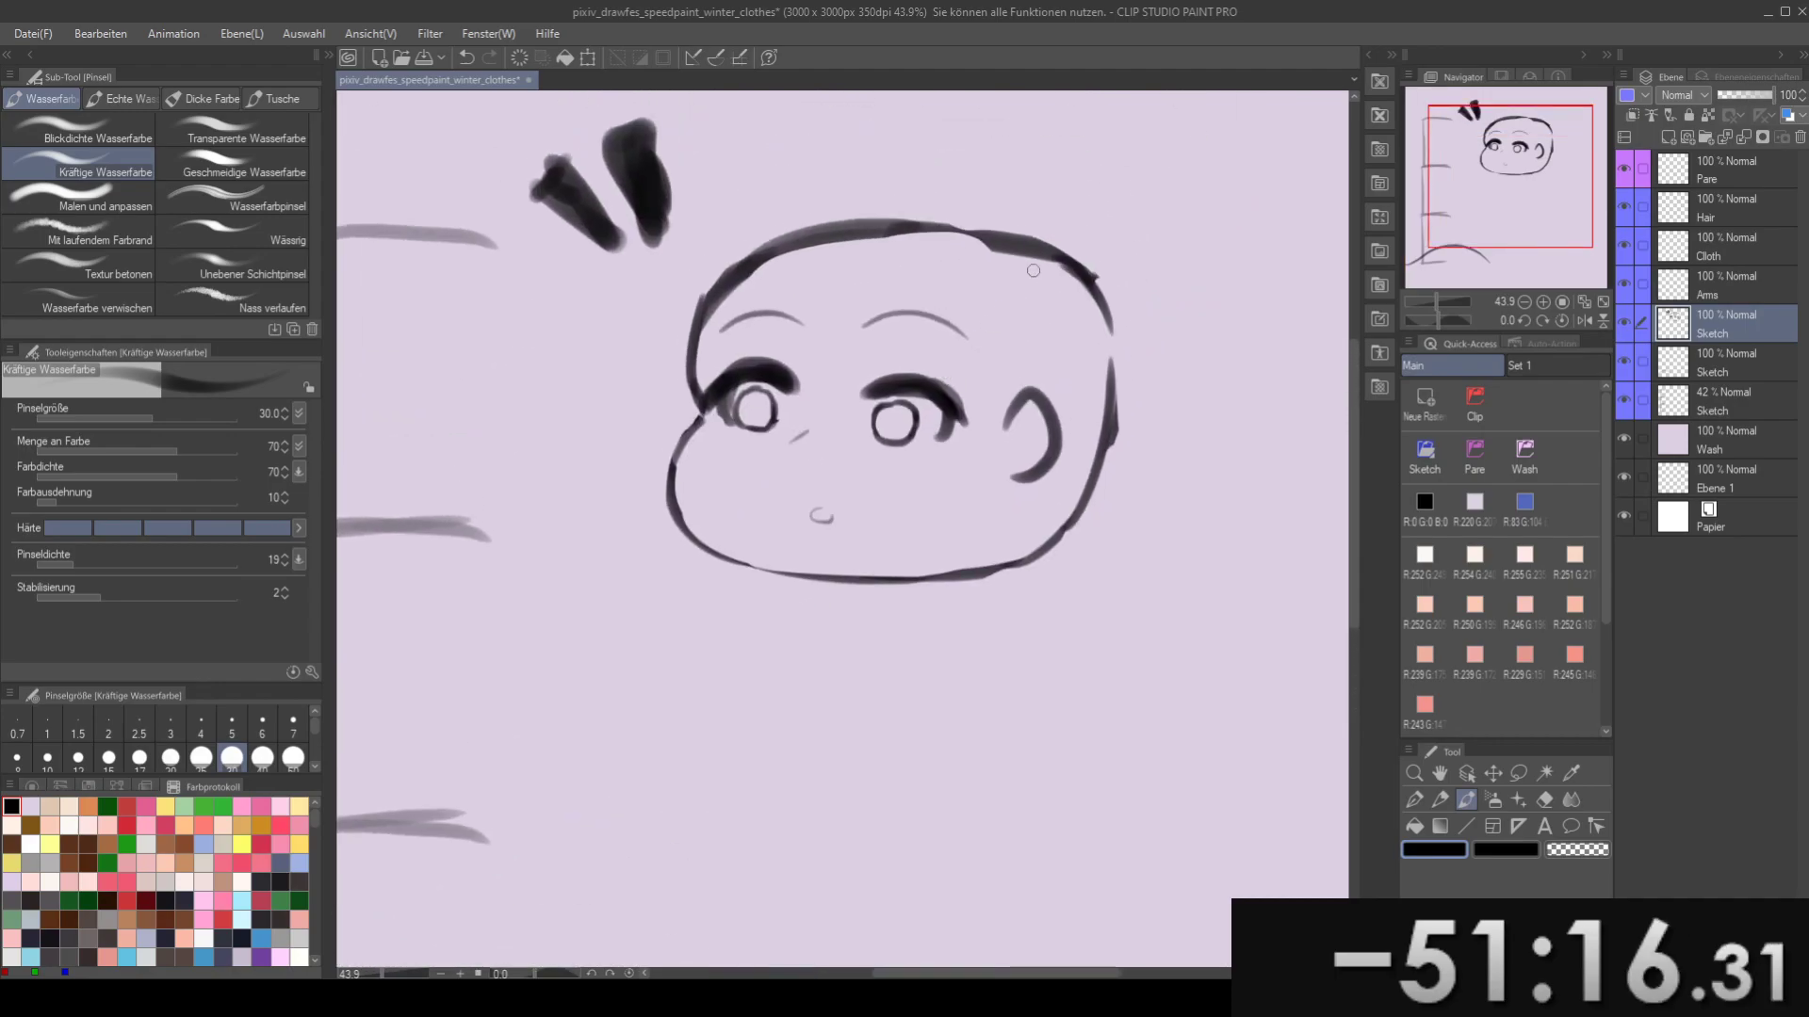
key("e")
left_click_drag(1103, 295, 1116, 329)
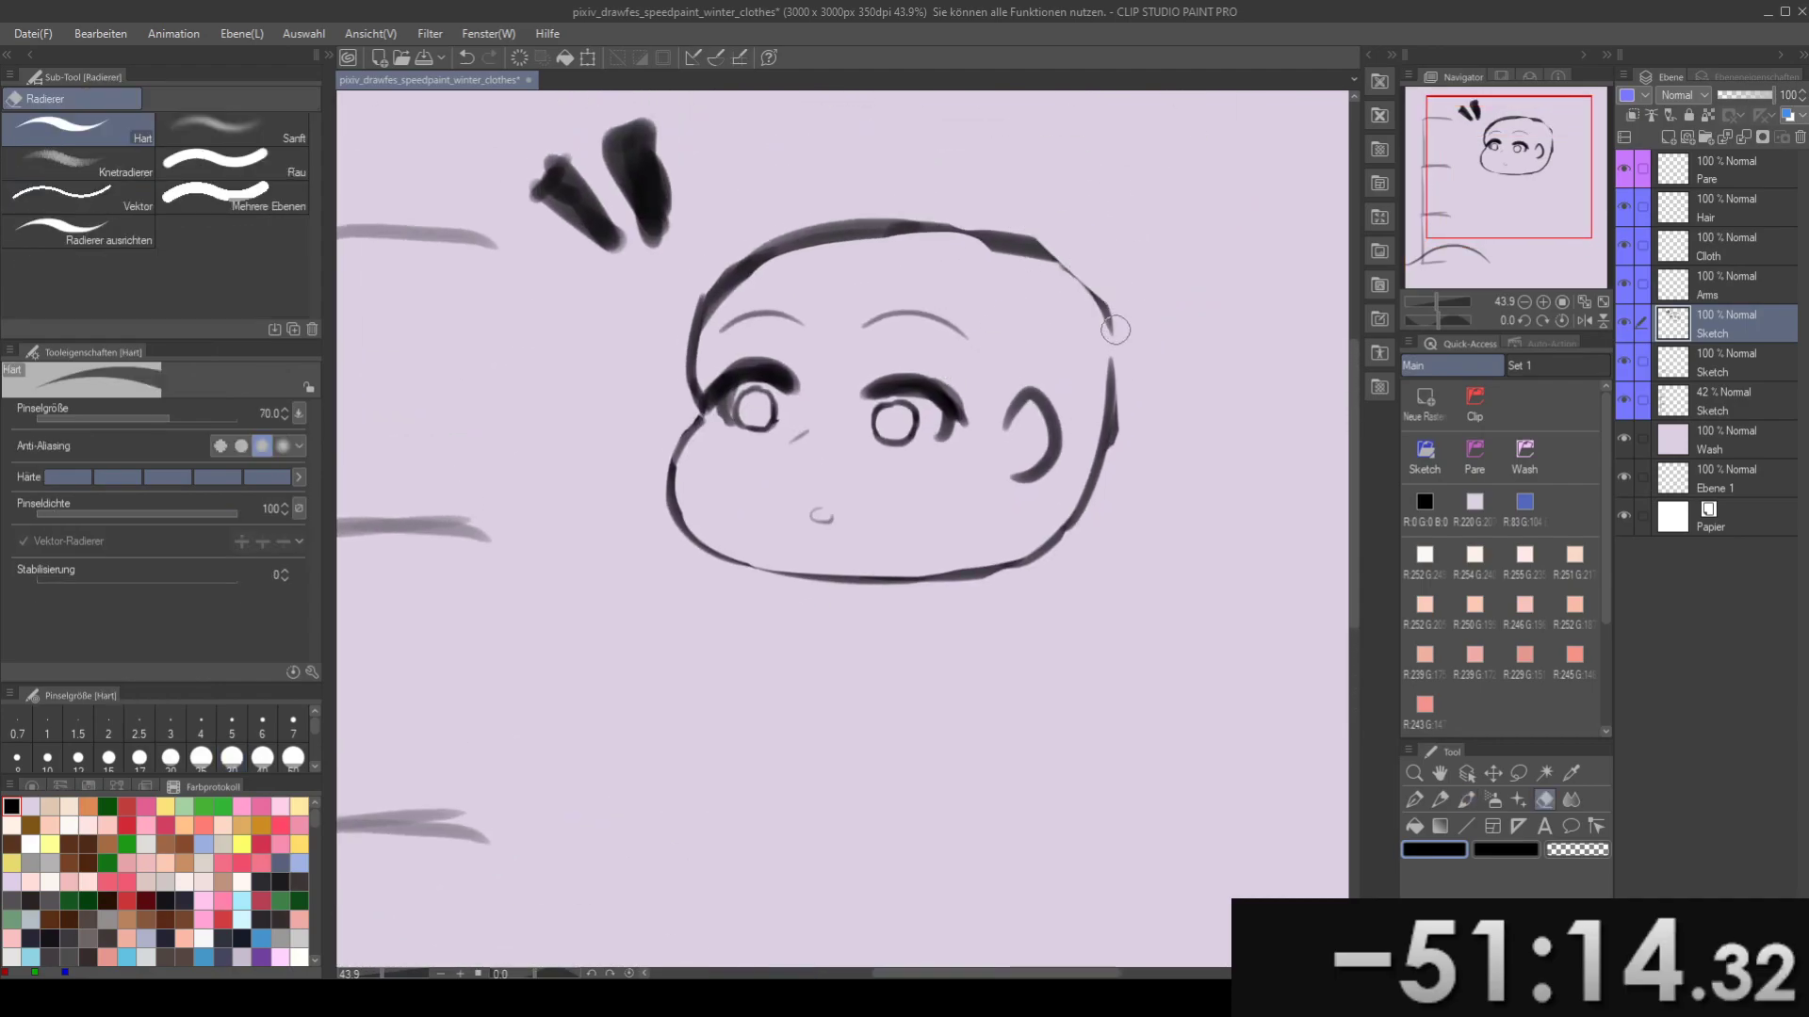
- Redraw the back of the head as a rounded curve from the crown down behind the ear with brush size 30
key("b")
key("ctrl+z")
mouse_move(961, 228)
left_mouse_down()
mouse_move(1078, 318)
mouse_move(1067, 343)
mouse_move(1022, 248)
mouse_move(1102, 318)
left_mouse_up()
key("ctrl+z")
key("ctrl+z")
left_click_drag(1035, 265, 1087, 363)
key("ctrl+z")
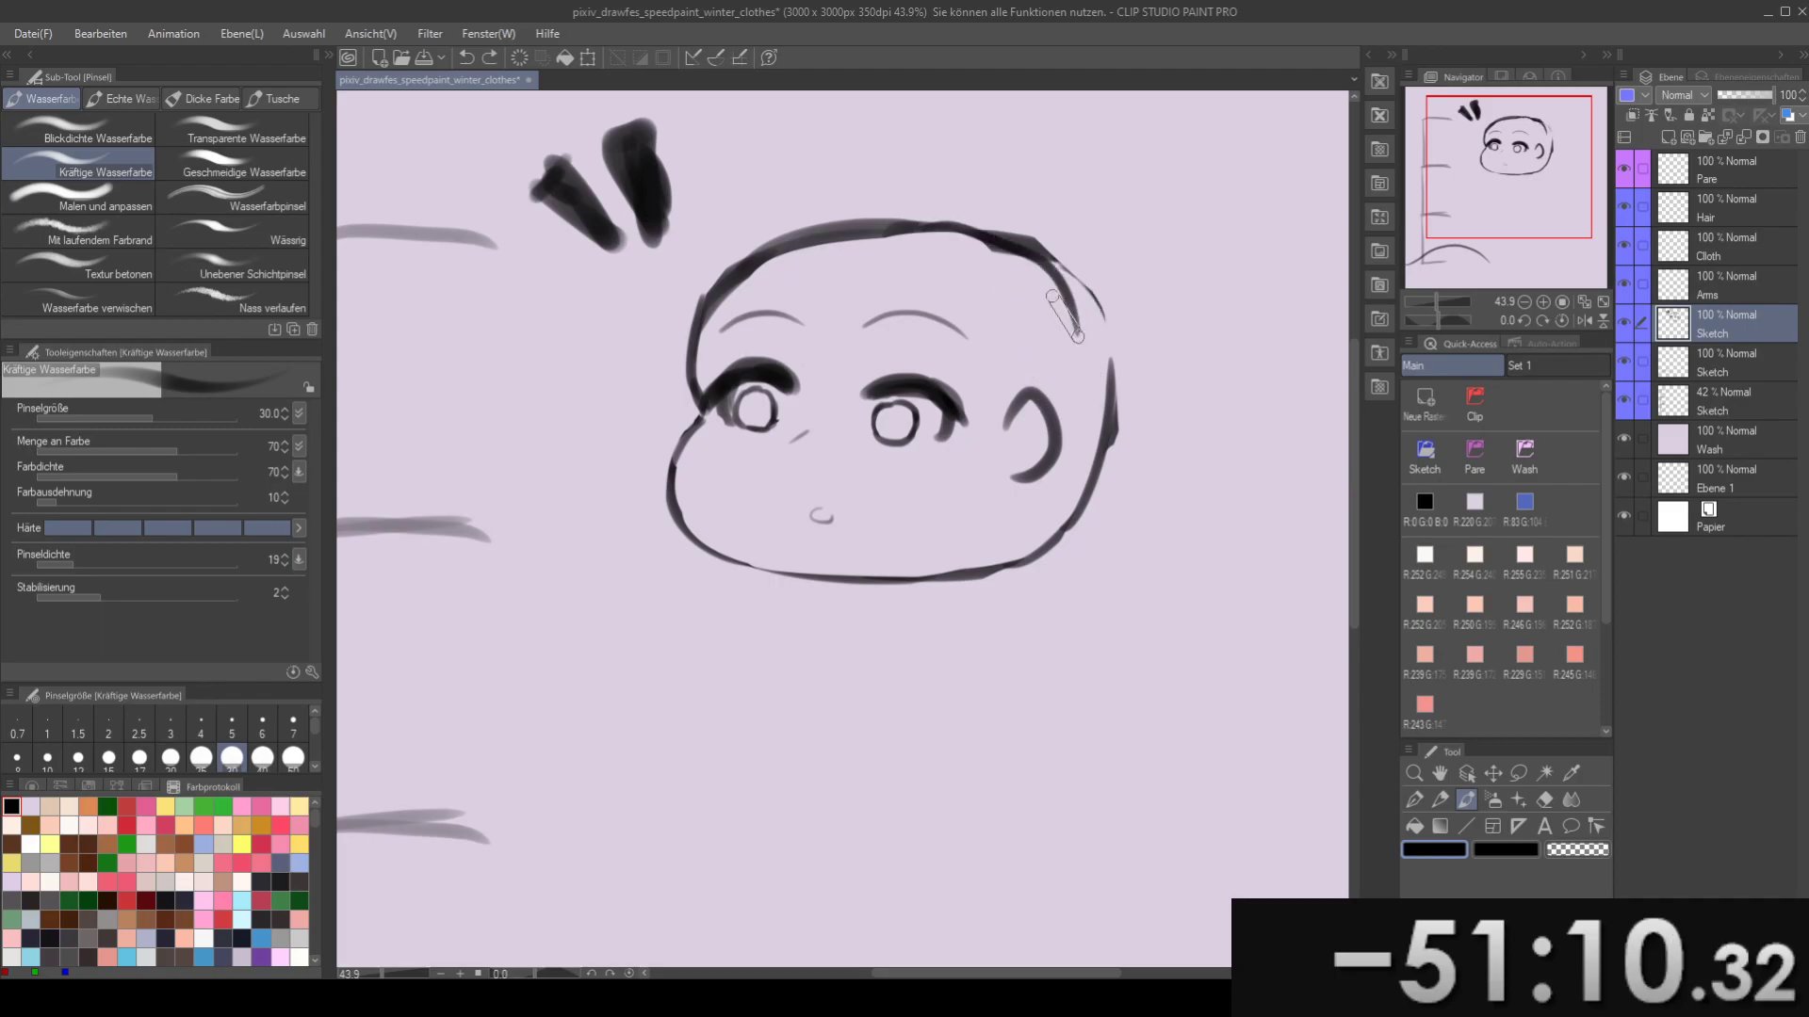
key("ctrl+z")
key("ctrl+z")
mouse_move(935, 228)
left_mouse_down()
mouse_move(1076, 326)
mouse_move(1093, 382)
left_mouse_up()
key("ctrl+z")
left_click_drag(1048, 260, 1110, 400)
key("ctrl+z")
left_click_drag(1061, 267, 1115, 435)
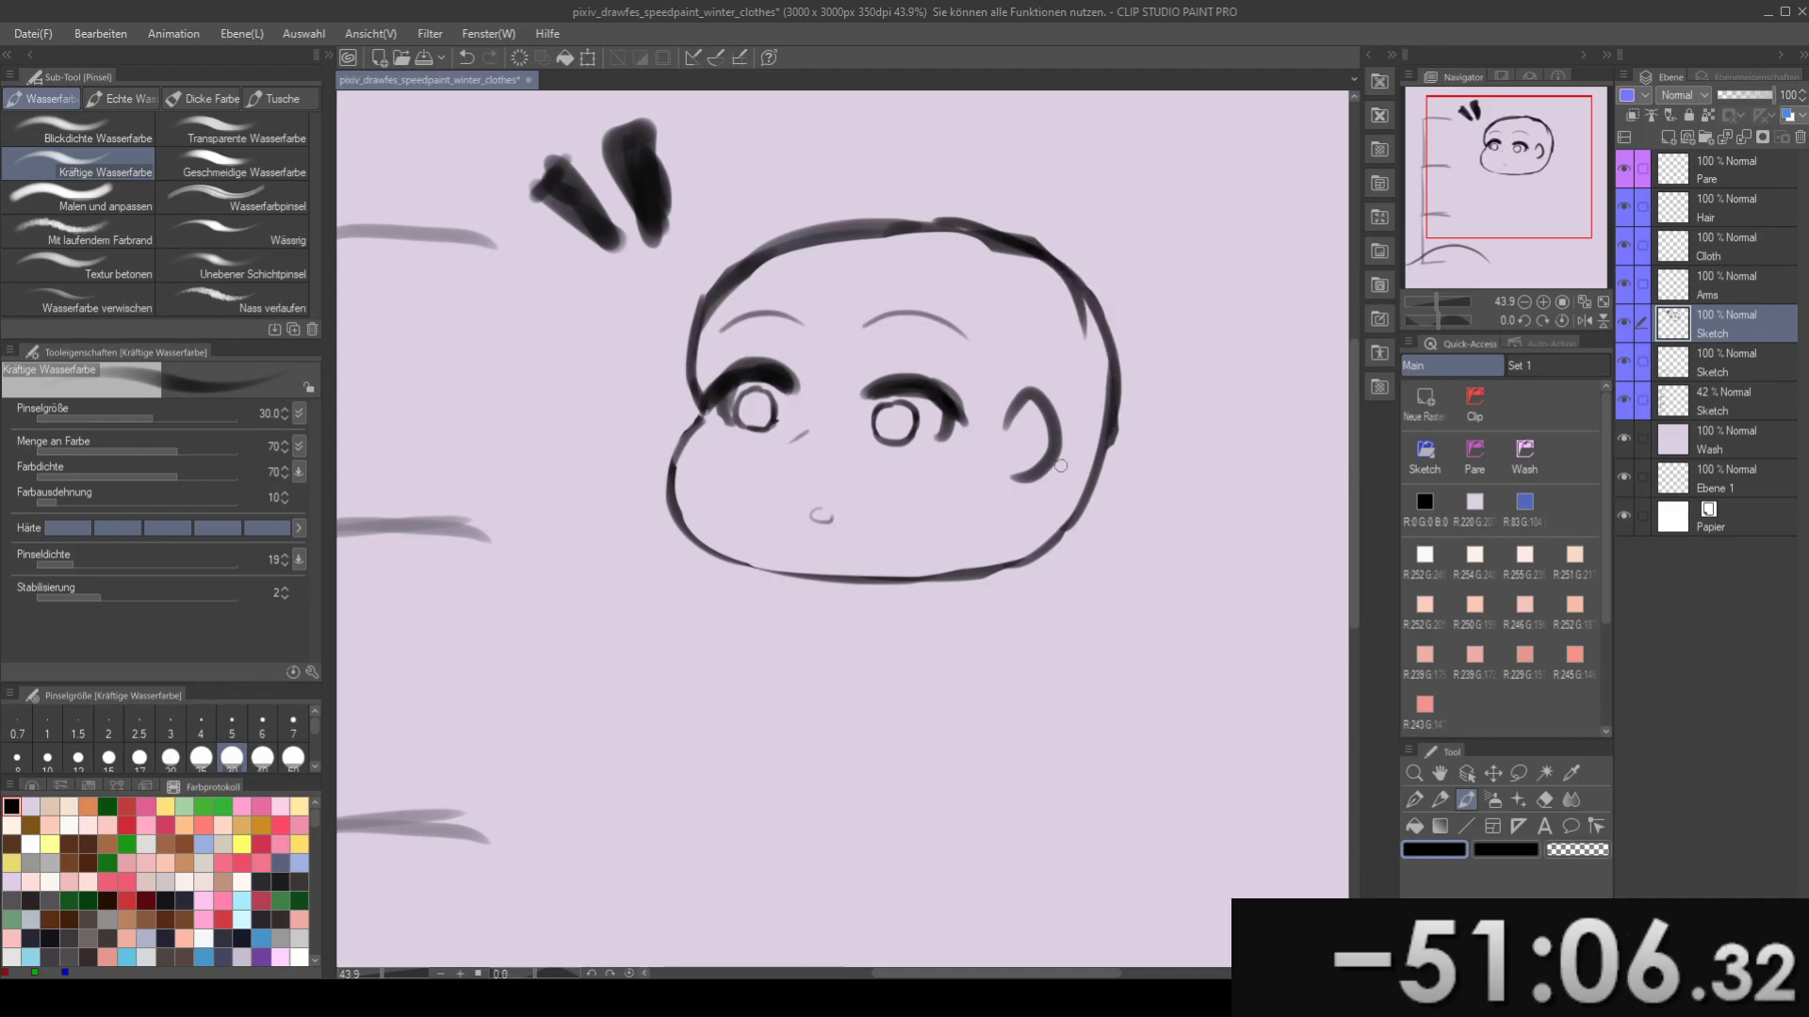
key("ctrl+z")
mouse_move(1060, 267)
left_mouse_down()
mouse_move(1114, 441)
mouse_move(1080, 281)
mouse_move(1115, 407)
left_mouse_up()
key("ctrl+z")
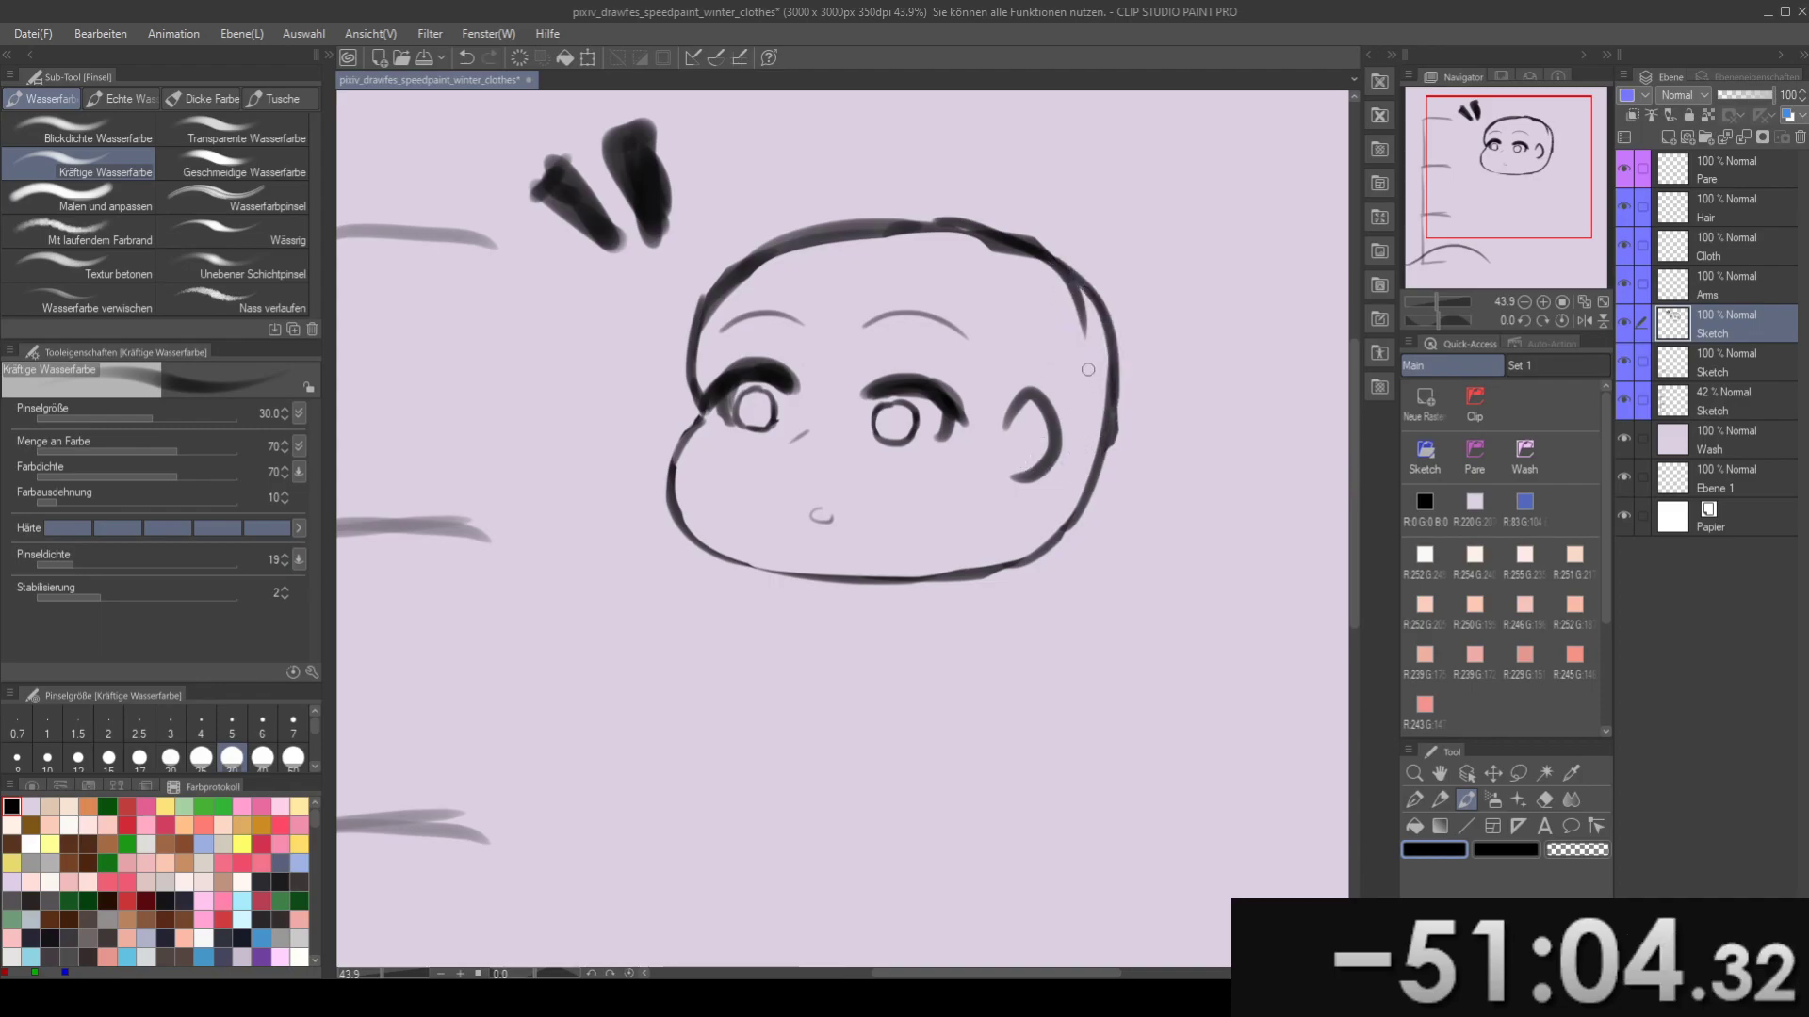
- Erase the stray line inside the upper back of the head outline
key("e")
mouse_move(799, 400)
left_mouse_down()
mouse_move(813, 296)
mouse_move(906, 403)
left_mouse_up()
key("m")
left_click_drag(863, 325, 872, 306)
key("b")
mouse_move(976, 351)
left_mouse_down()
mouse_move(933, 346)
mouse_move(1006, 358)
left_mouse_up()
key("ctrl+z")
key("ctrl+z")
key("ctrl+z")
left_click_drag(881, 359, 875, 280)
left_click_drag(856, 276, 826, 366)
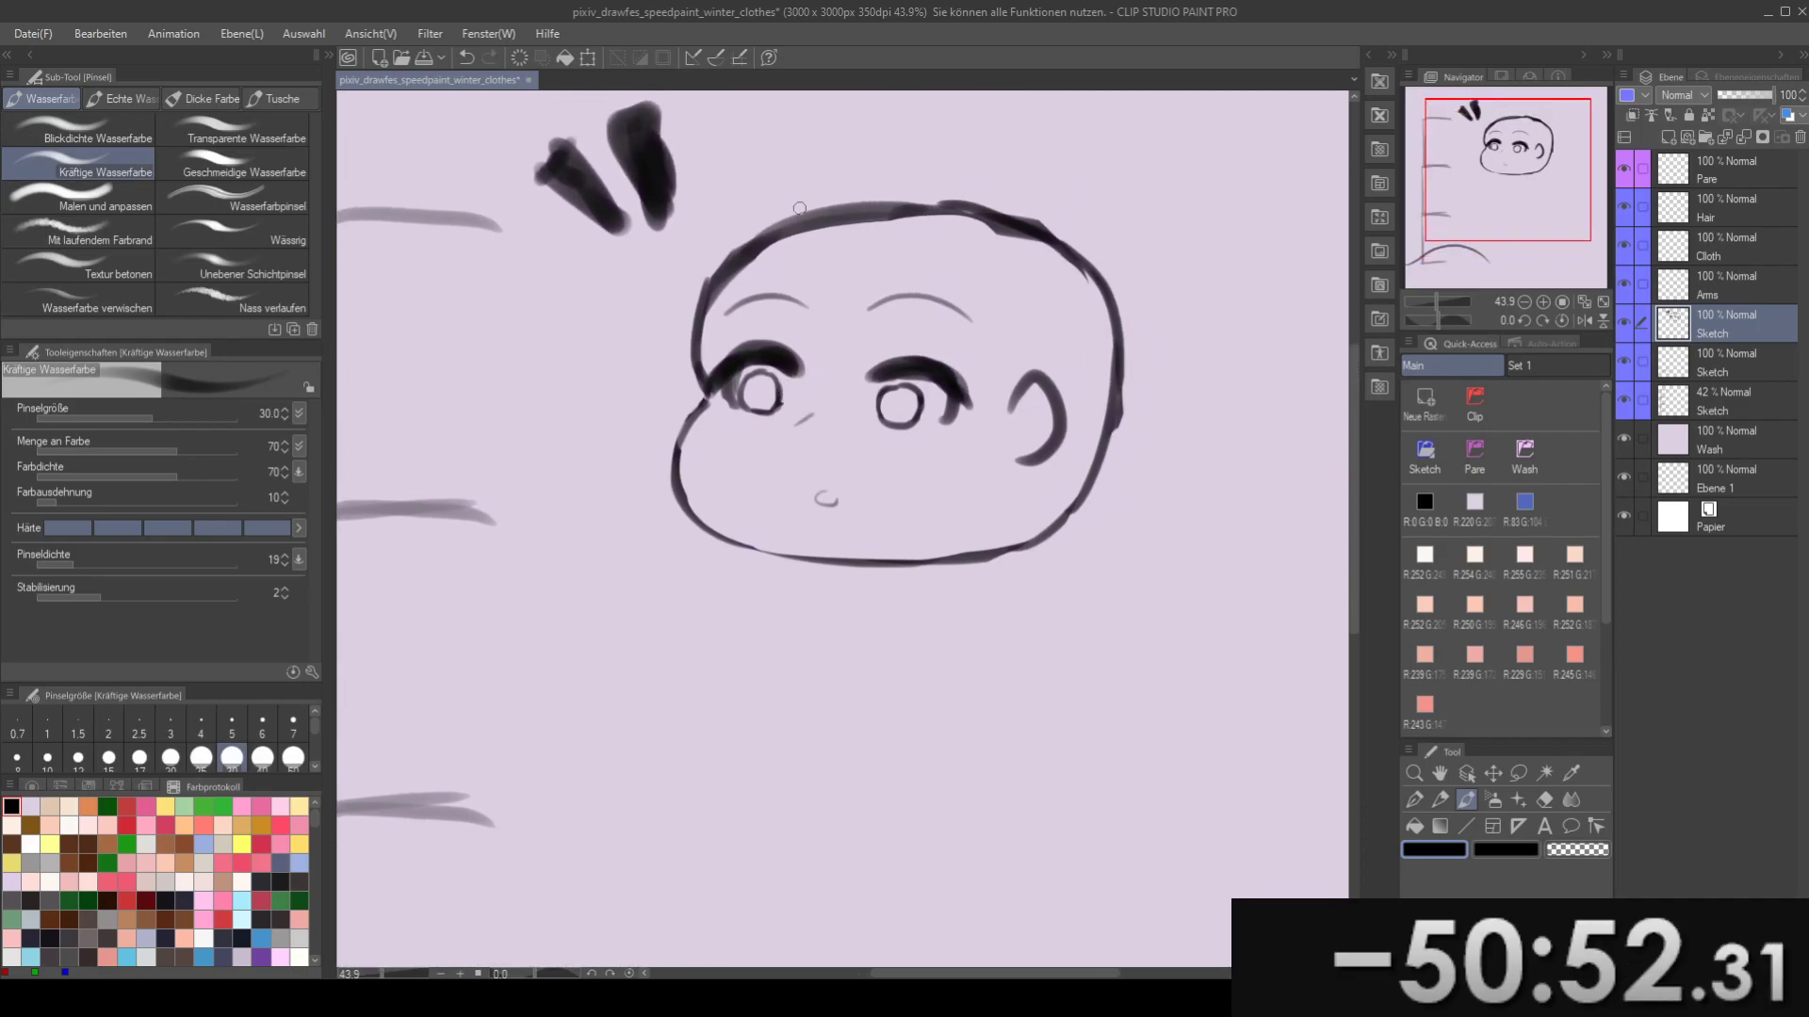
- Lasso the left eye with its lashes and slightly adjust its position, clearing the selection
scroll(887, 362, "up", 4)
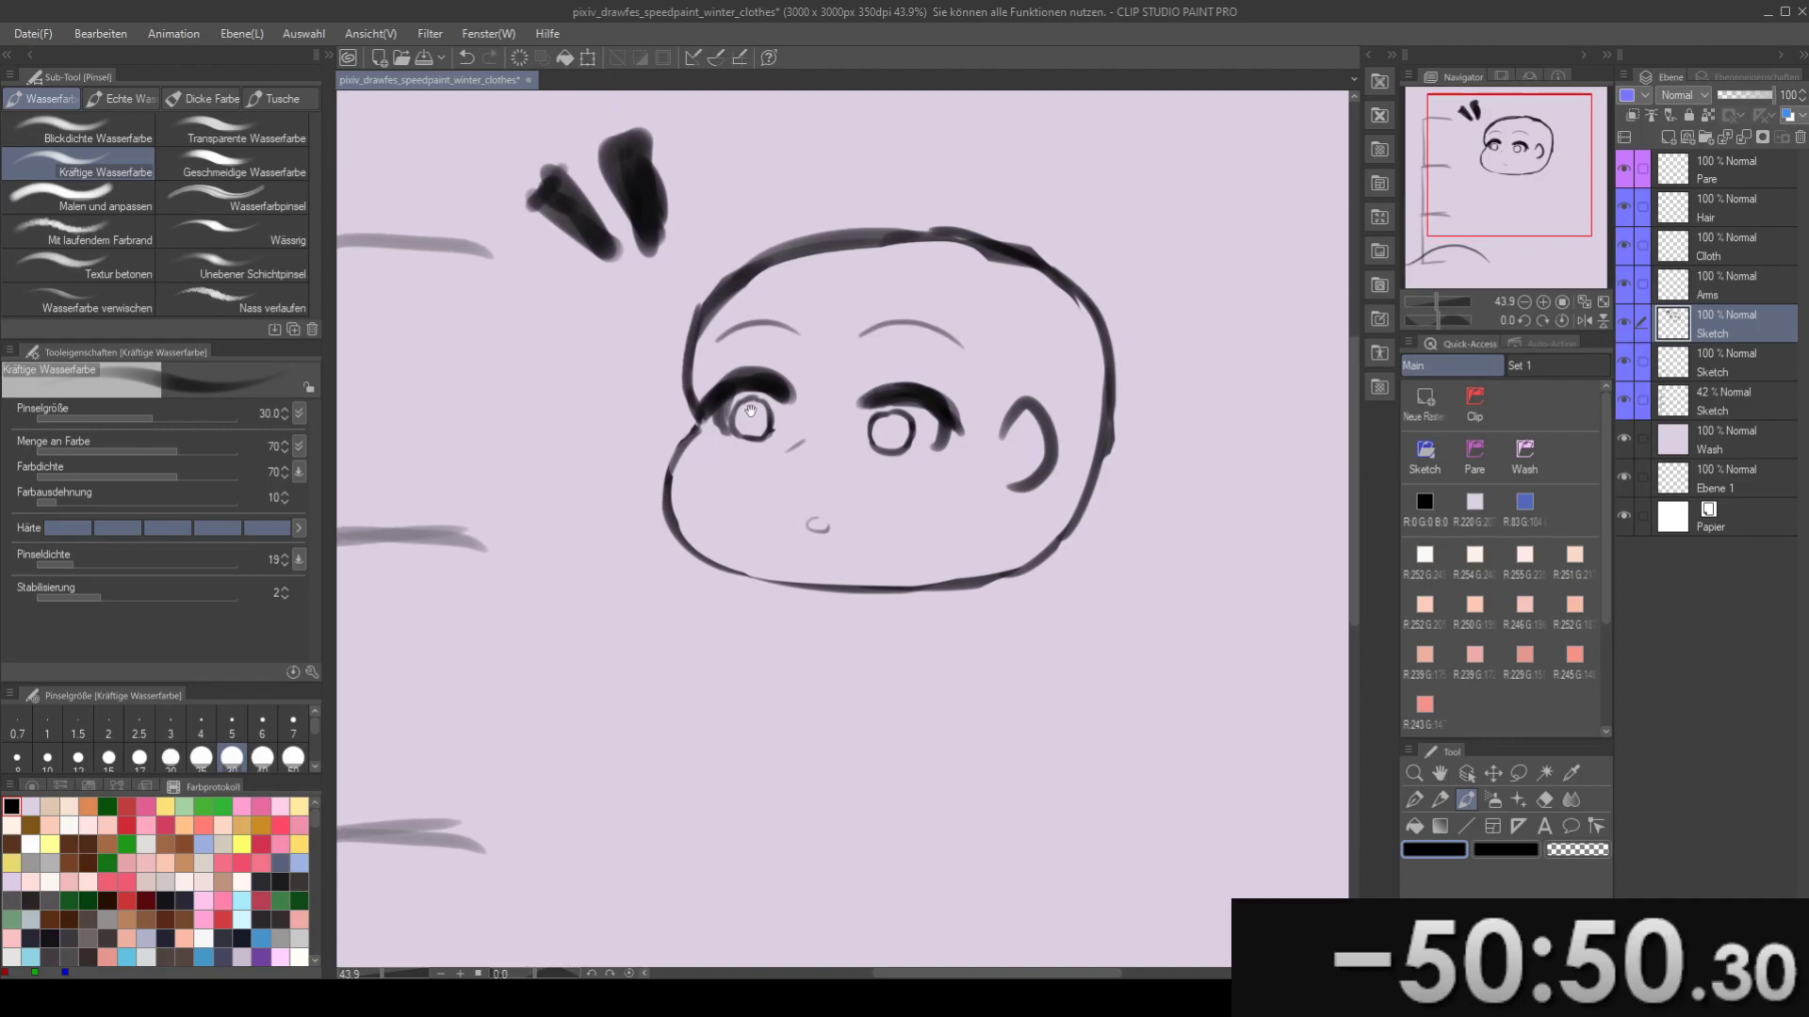
key("m")
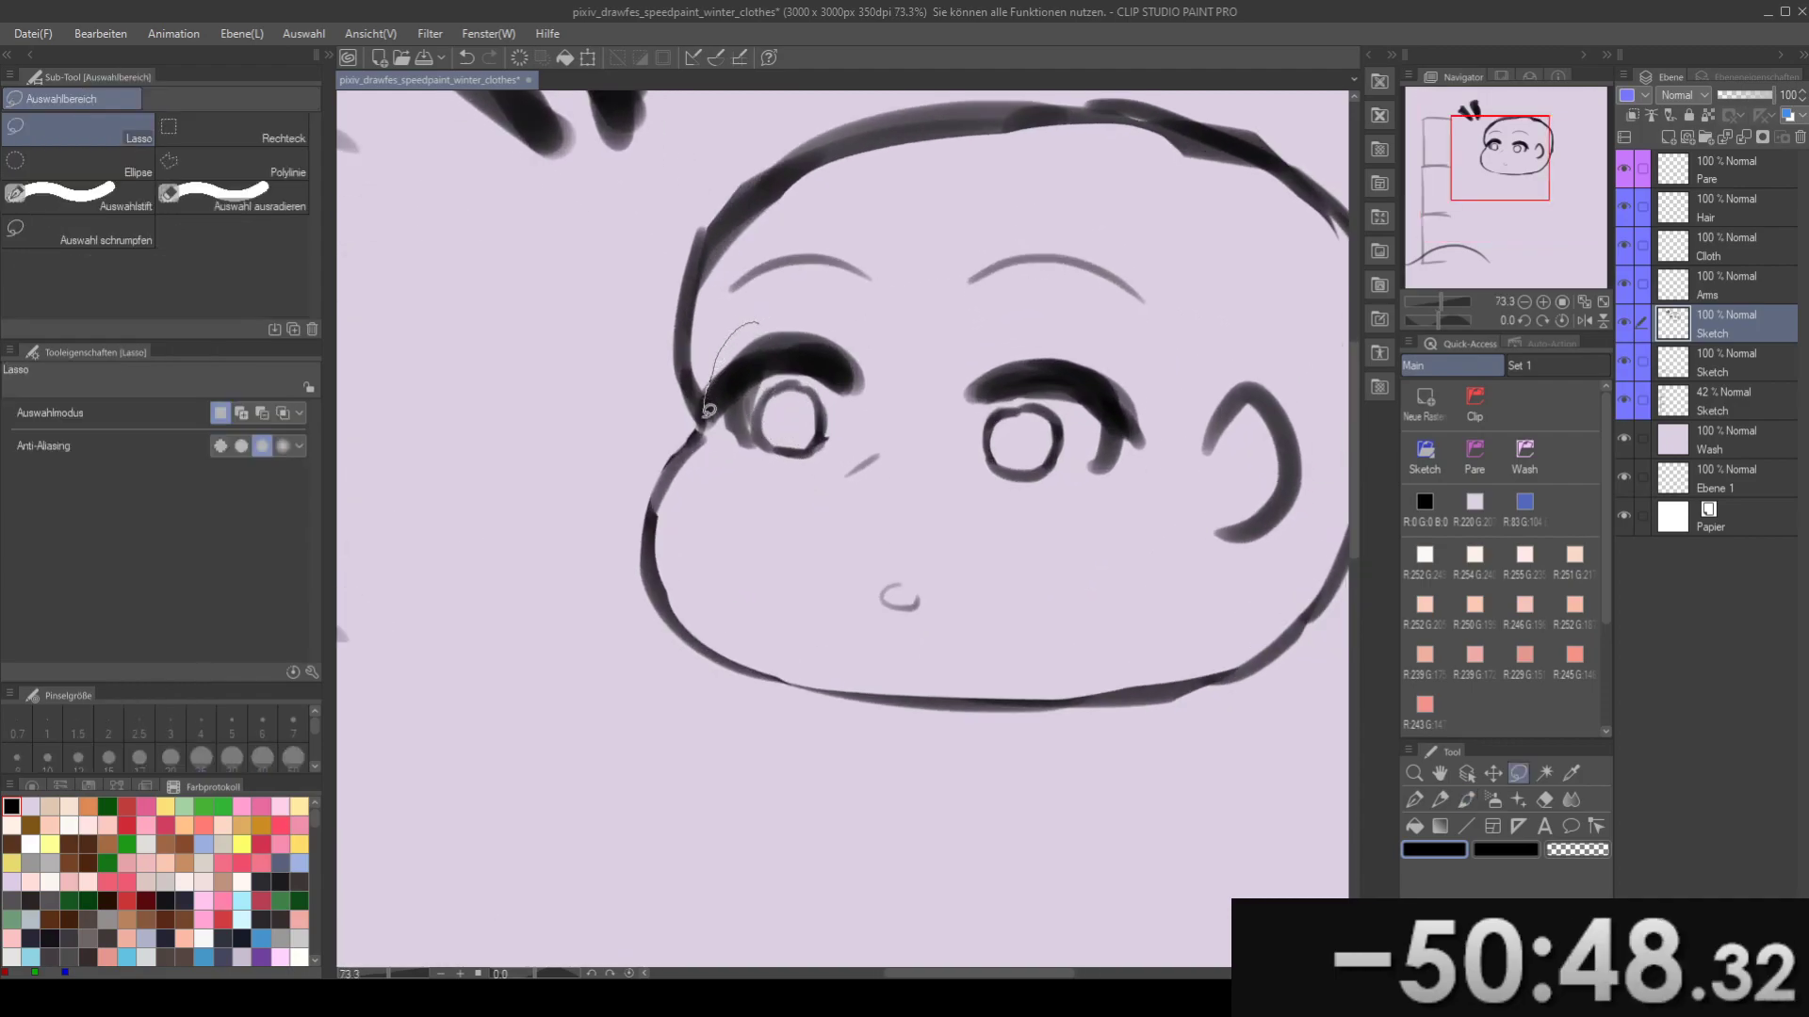
left_click_drag(802, 461, 841, 323)
key("k")
left_click_drag(808, 403, 776, 390)
key("ctrl+d")
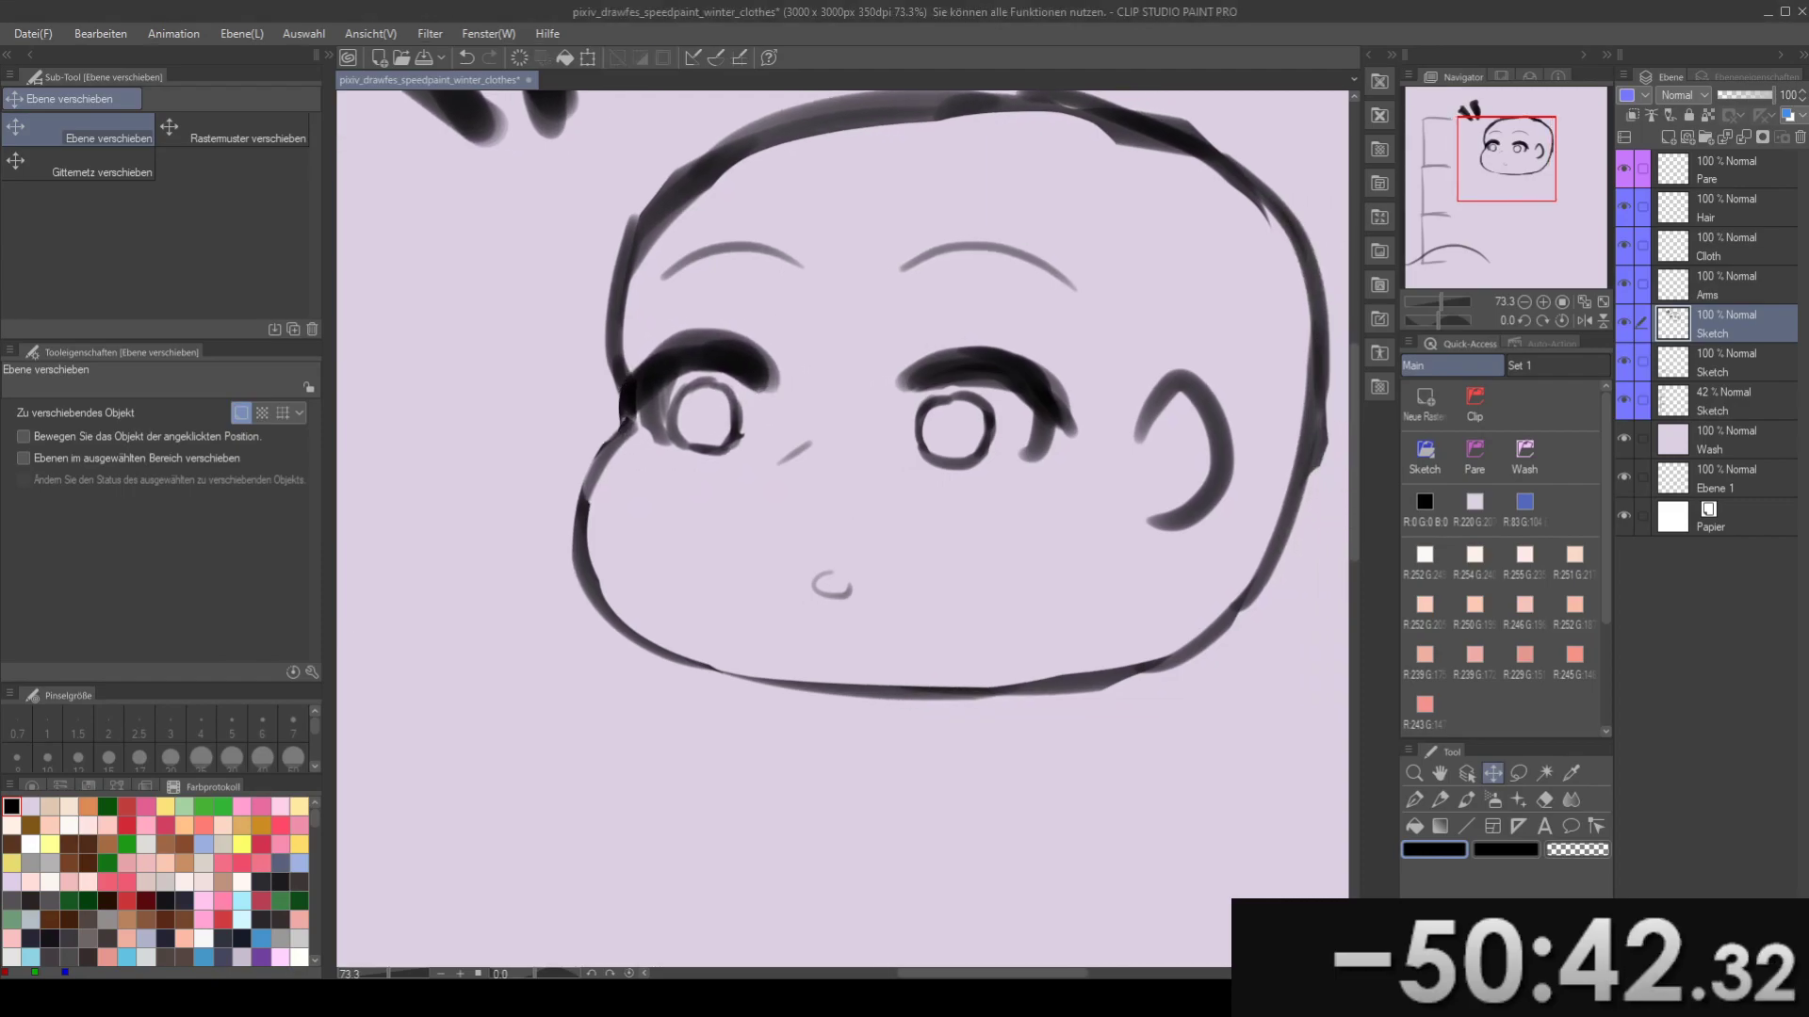
key("ctrl+z")
left_click_drag(865, 398, 882, 389)
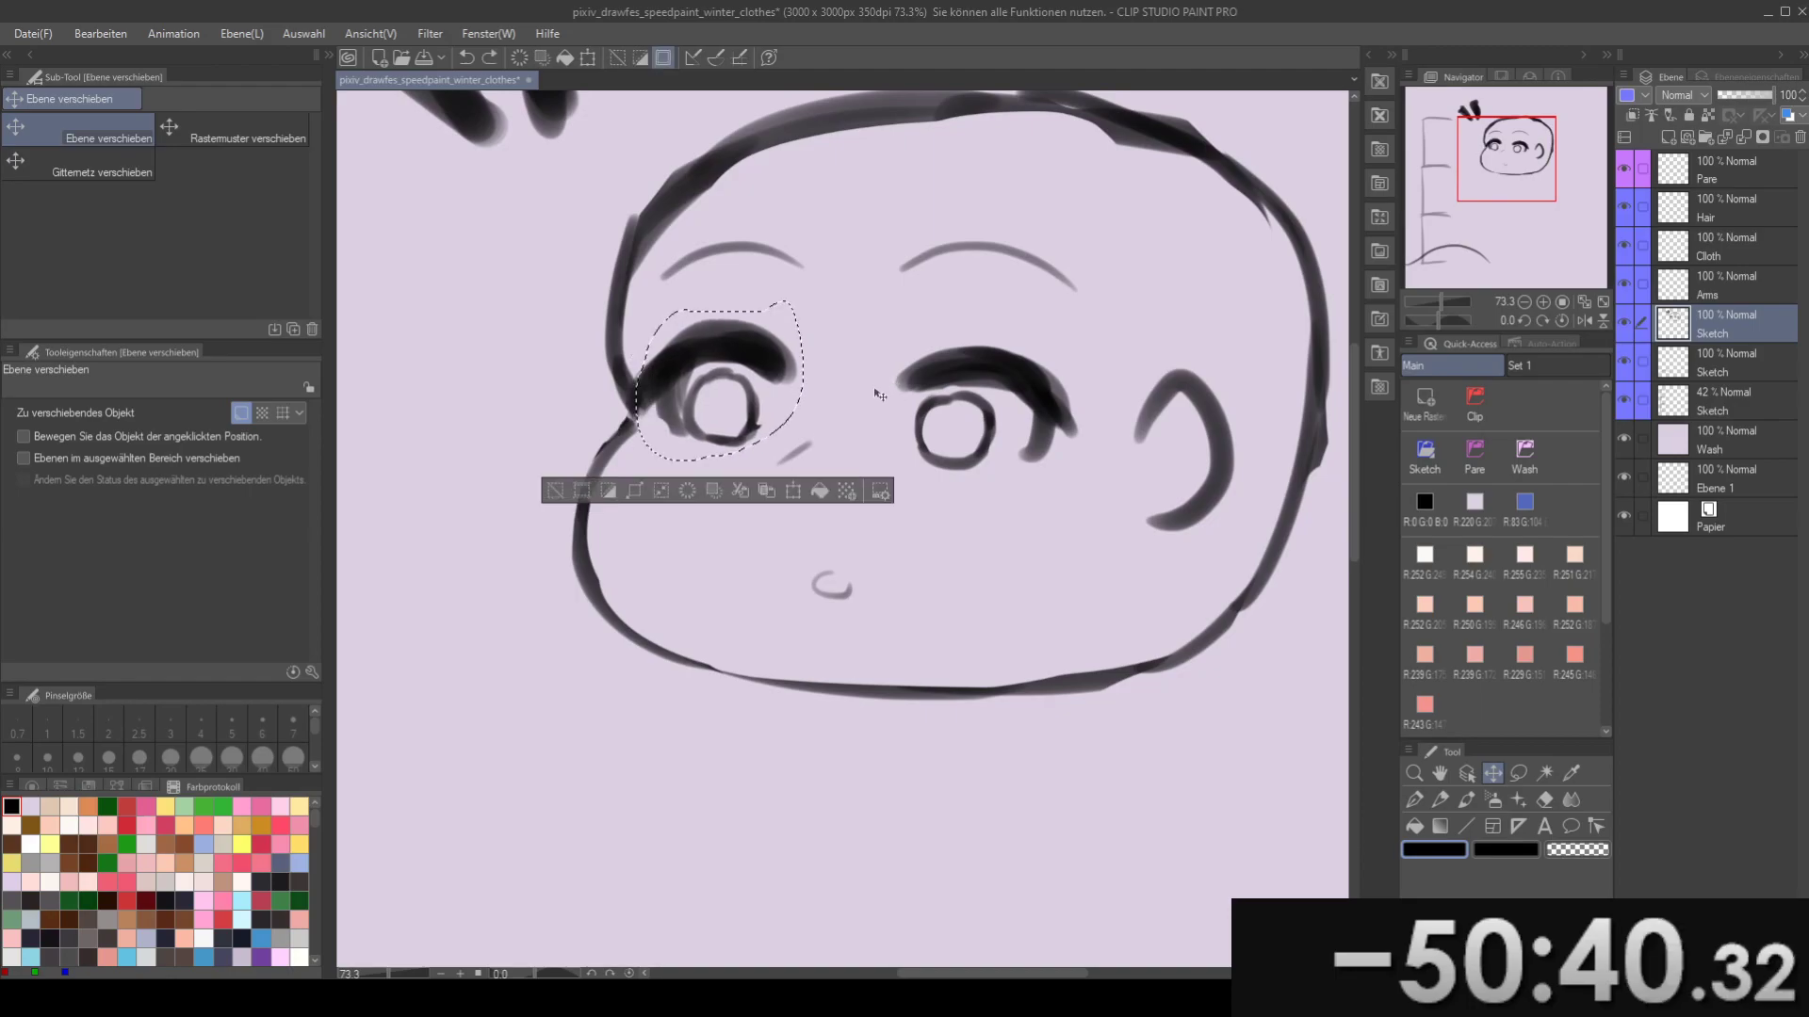
key("ctrl+d")
- Lasso the right eye with its lashes and nudge it closer to the nose and slightly up, clearing the selection
key("m")
mouse_move(904, 324)
left_mouse_down()
mouse_move(987, 518)
mouse_move(1095, 444)
left_mouse_up()
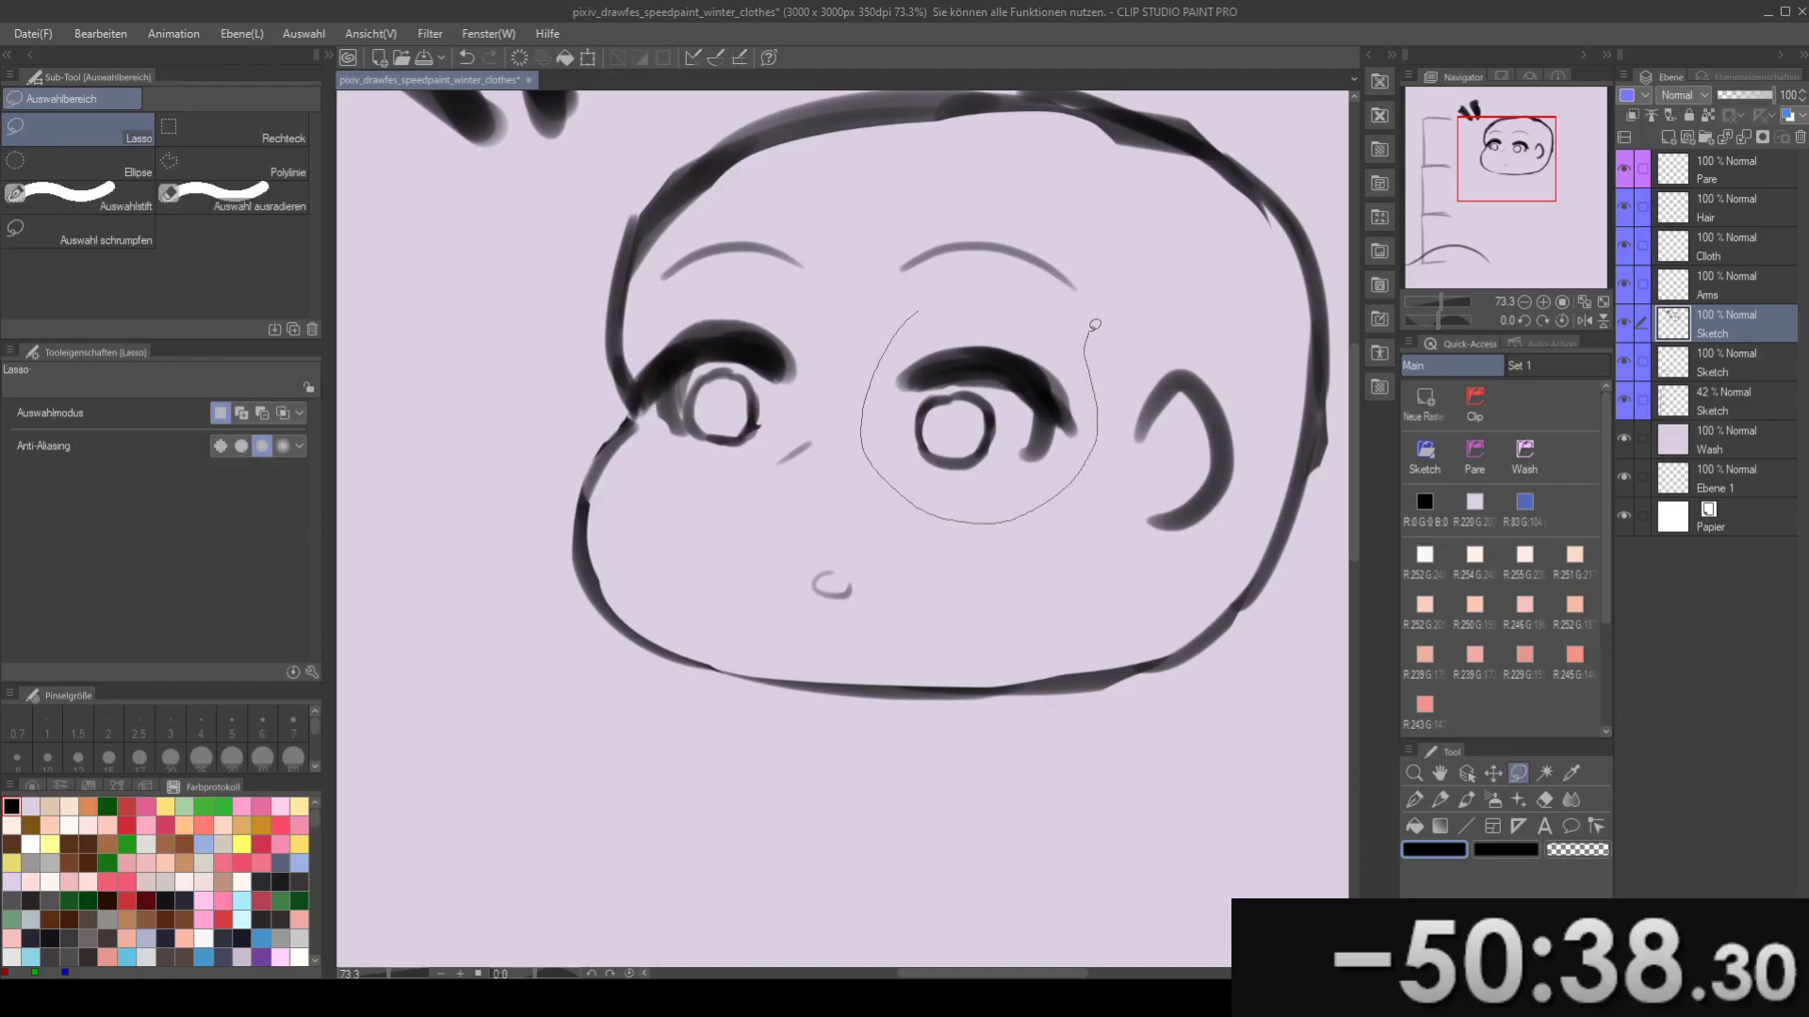
left_click_drag(1062, 313, 1036, 314)
key("k")
mouse_move(1026, 383)
left_mouse_down()
mouse_move(1007, 364)
mouse_move(1008, 391)
left_mouse_up()
key("ctrl+d")
- Erase part of the thin nose line to shorten it
mouse_move(862, 462)
left_mouse_down()
mouse_move(938, 410)
mouse_move(925, 327)
left_mouse_up()
key("e")
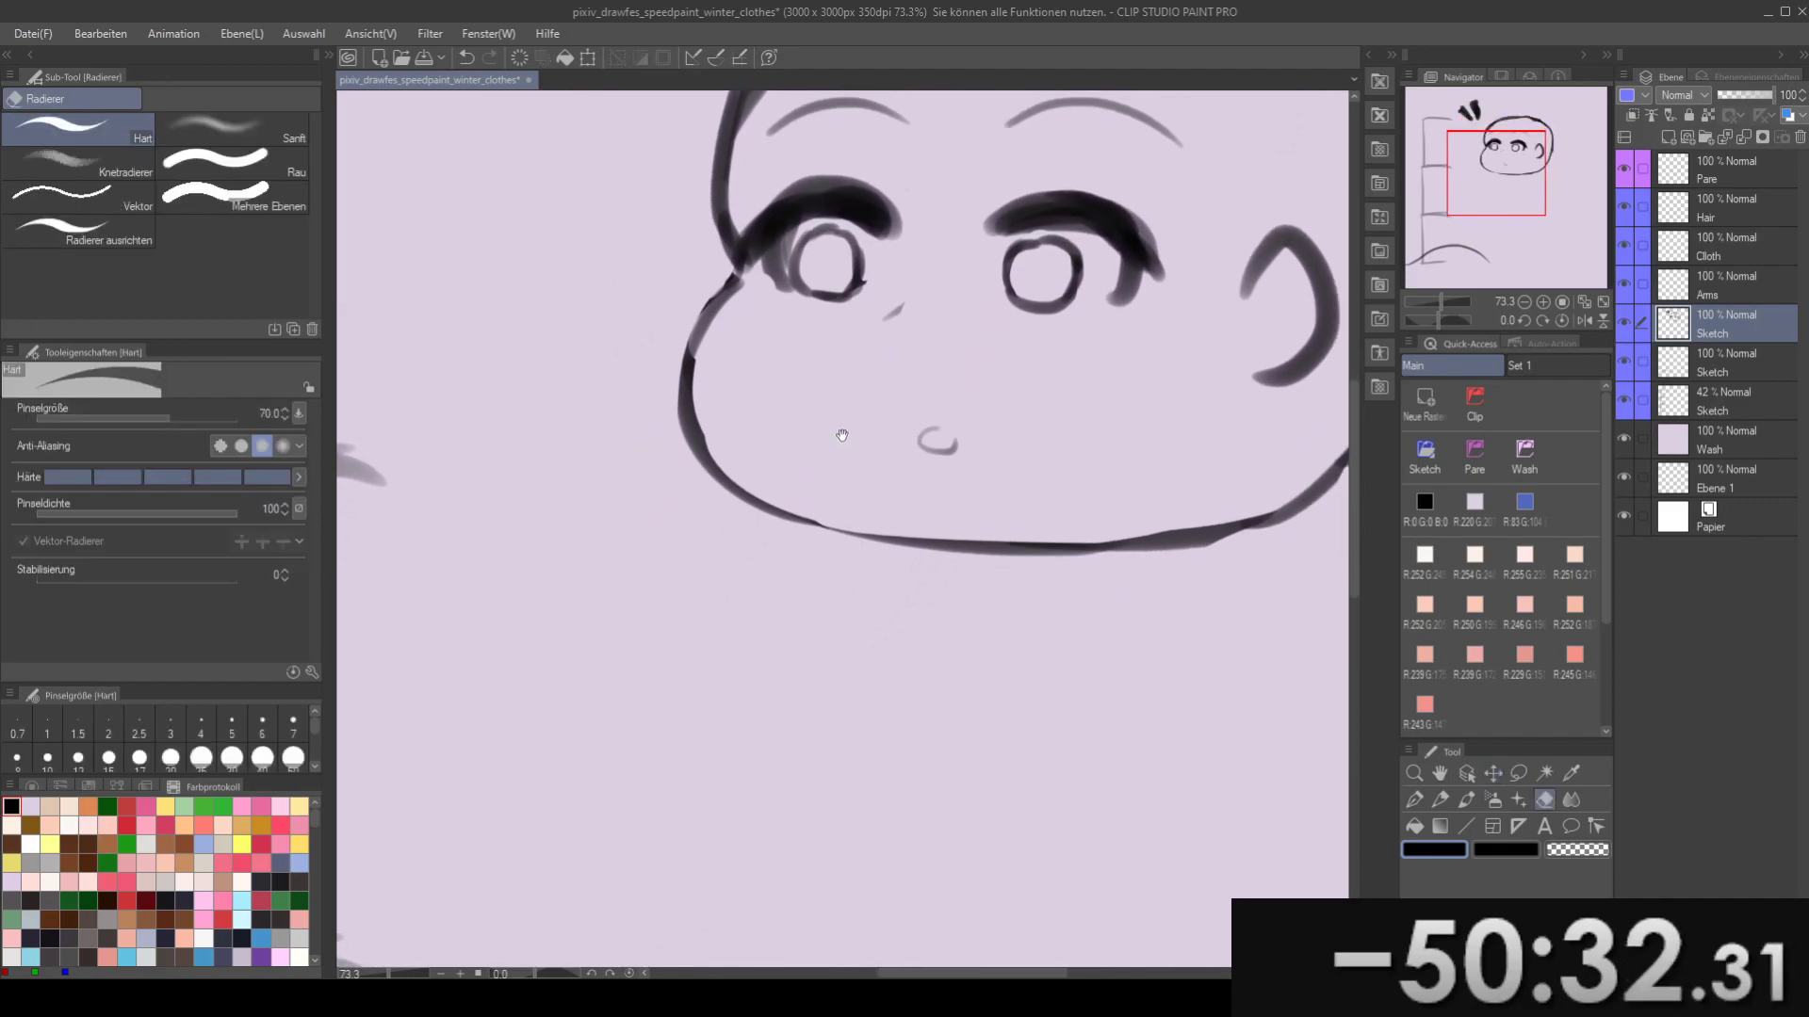
left_click_drag(843, 440, 735, 437)
left_click_drag(786, 525, 757, 530)
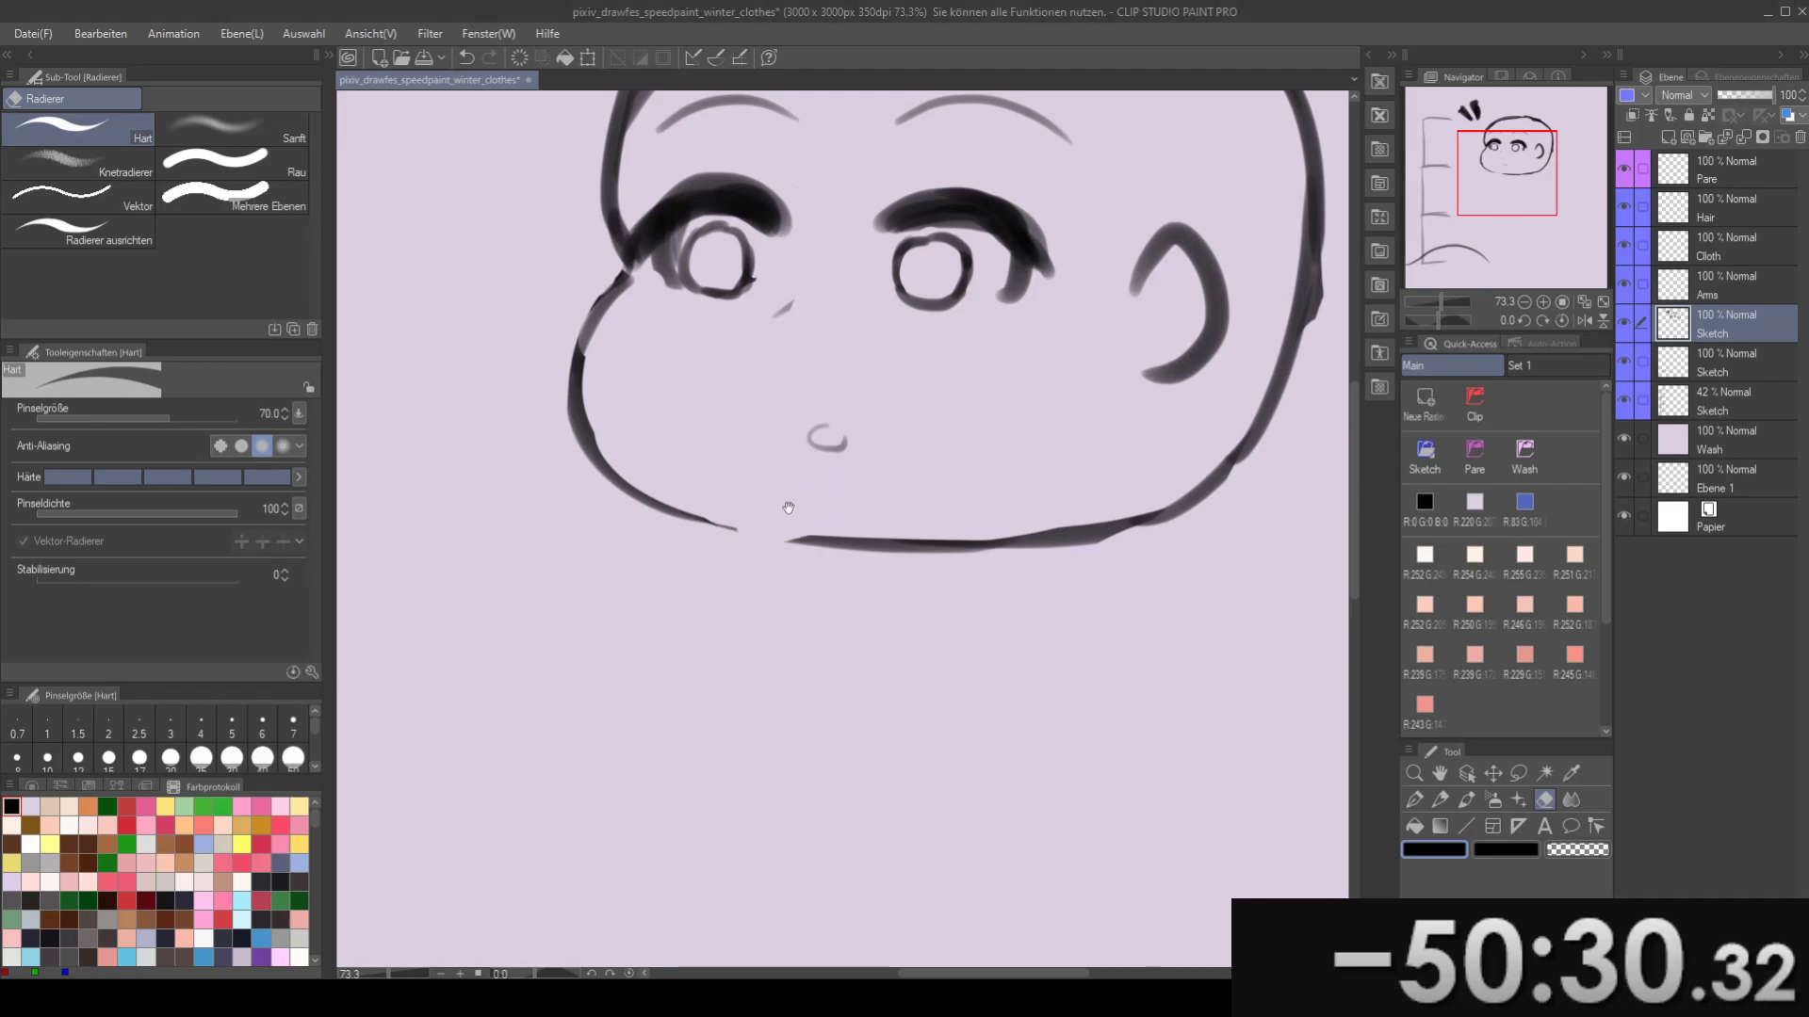
left_click_drag(885, 474, 822, 472)
key("ctrl+z")
mouse_move(797, 534)
left_mouse_down()
mouse_move(818, 567)
mouse_move(767, 549)
mouse_move(839, 436)
mouse_move(798, 438)
left_mouse_up()
key("ctrl+z")
- Sketch the left shoulder as a curve sloping down from under the chin with brush size 40
key("b")
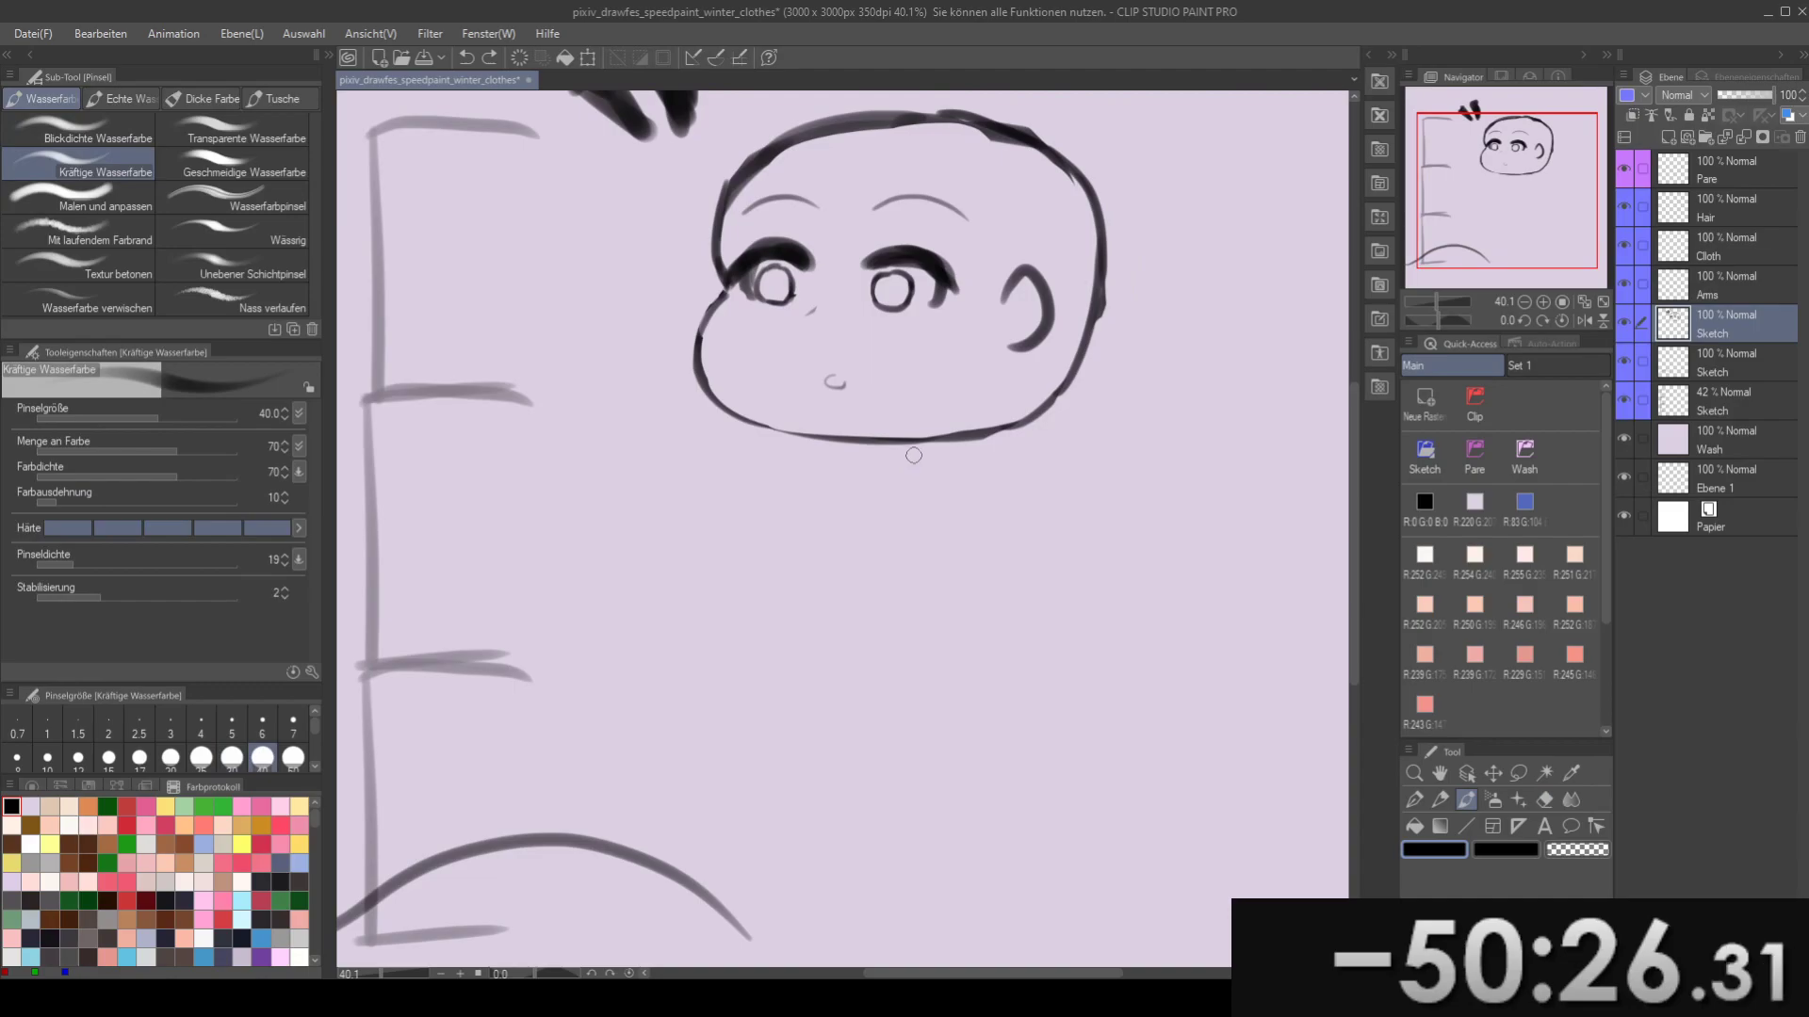
key("e")
key("ctrl+z")
mouse_move(928, 456)
left_mouse_down()
mouse_move(997, 426)
mouse_move(938, 432)
mouse_move(1002, 403)
mouse_move(931, 439)
mouse_move(950, 424)
mouse_move(869, 440)
mouse_move(1048, 409)
left_mouse_up()
key("b")
key("ctrl+z")
key("ctrl+z")
mouse_move(916, 463)
left_mouse_down()
mouse_move(980, 356)
mouse_move(796, 390)
mouse_move(877, 461)
mouse_move(862, 453)
left_mouse_up()
key("e")
key("b")
left_click_drag(855, 430, 778, 511)
key("ctrl+z")
key("ctrl+z")
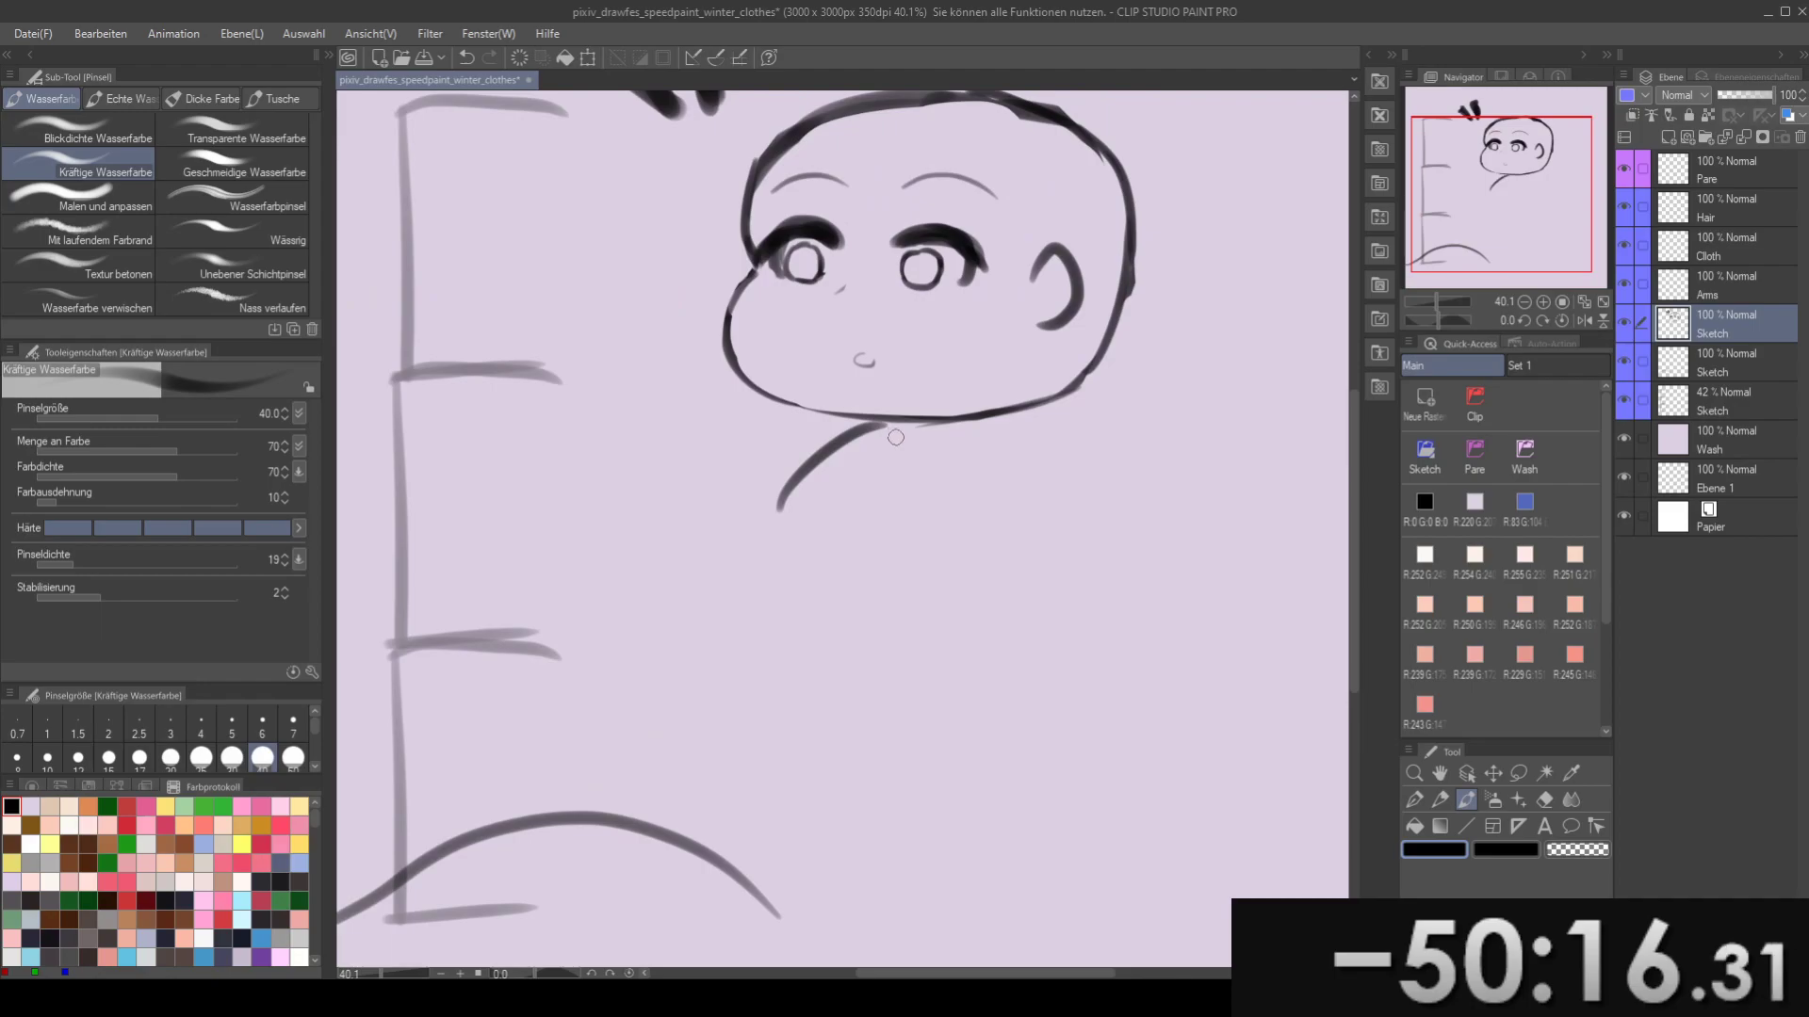
- Sketch the right shoulder line outward from under the jaw and bend it upward as the top edge of a raised arm
mouse_move(923, 407)
left_mouse_down()
mouse_move(825, 360)
mouse_move(970, 411)
left_mouse_up()
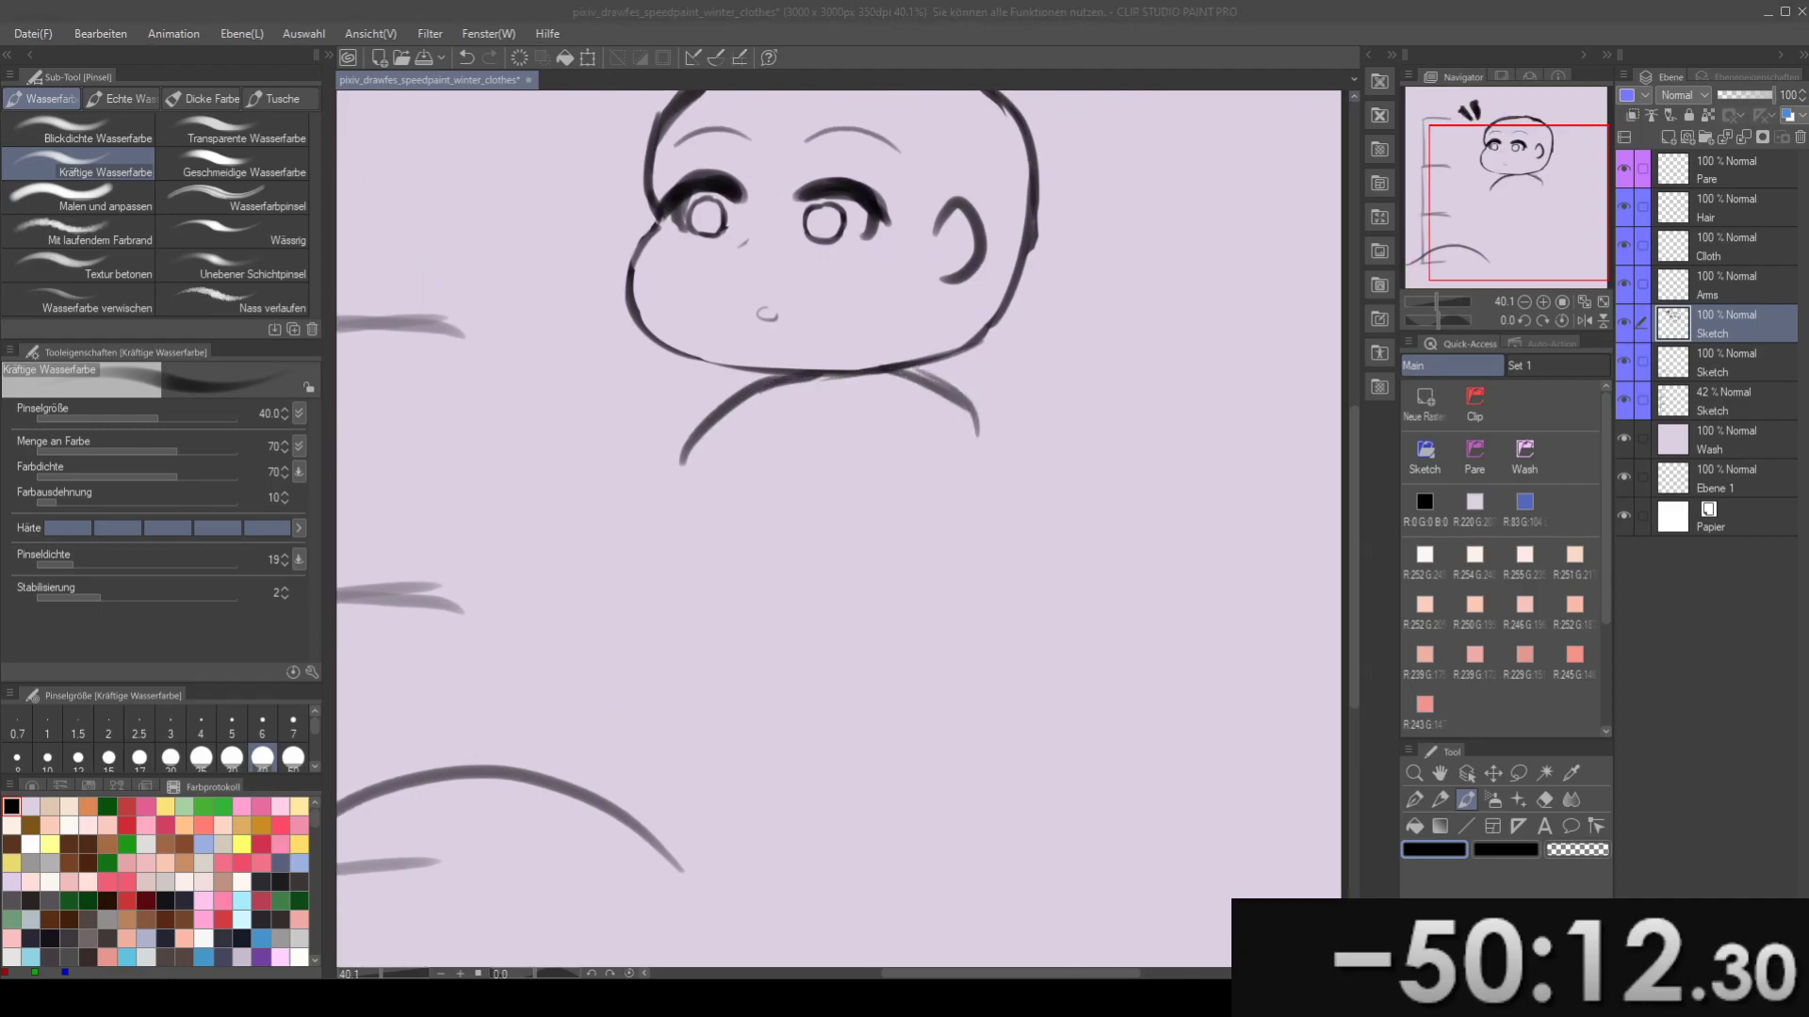
mouse_move(903, 426)
left_mouse_down()
mouse_move(911, 515)
mouse_move(904, 465)
mouse_move(964, 460)
left_mouse_up()
key("e")
key("b")
mouse_move(877, 414)
left_mouse_down()
mouse_move(957, 434)
mouse_move(1077, 426)
mouse_move(929, 377)
mouse_move(1008, 378)
mouse_move(1042, 310)
mouse_move(1014, 426)
mouse_move(1057, 328)
mouse_move(894, 388)
mouse_move(934, 379)
mouse_move(999, 454)
mouse_move(980, 489)
left_mouse_up()
key("ctrl+z")
key("ctrl+z")
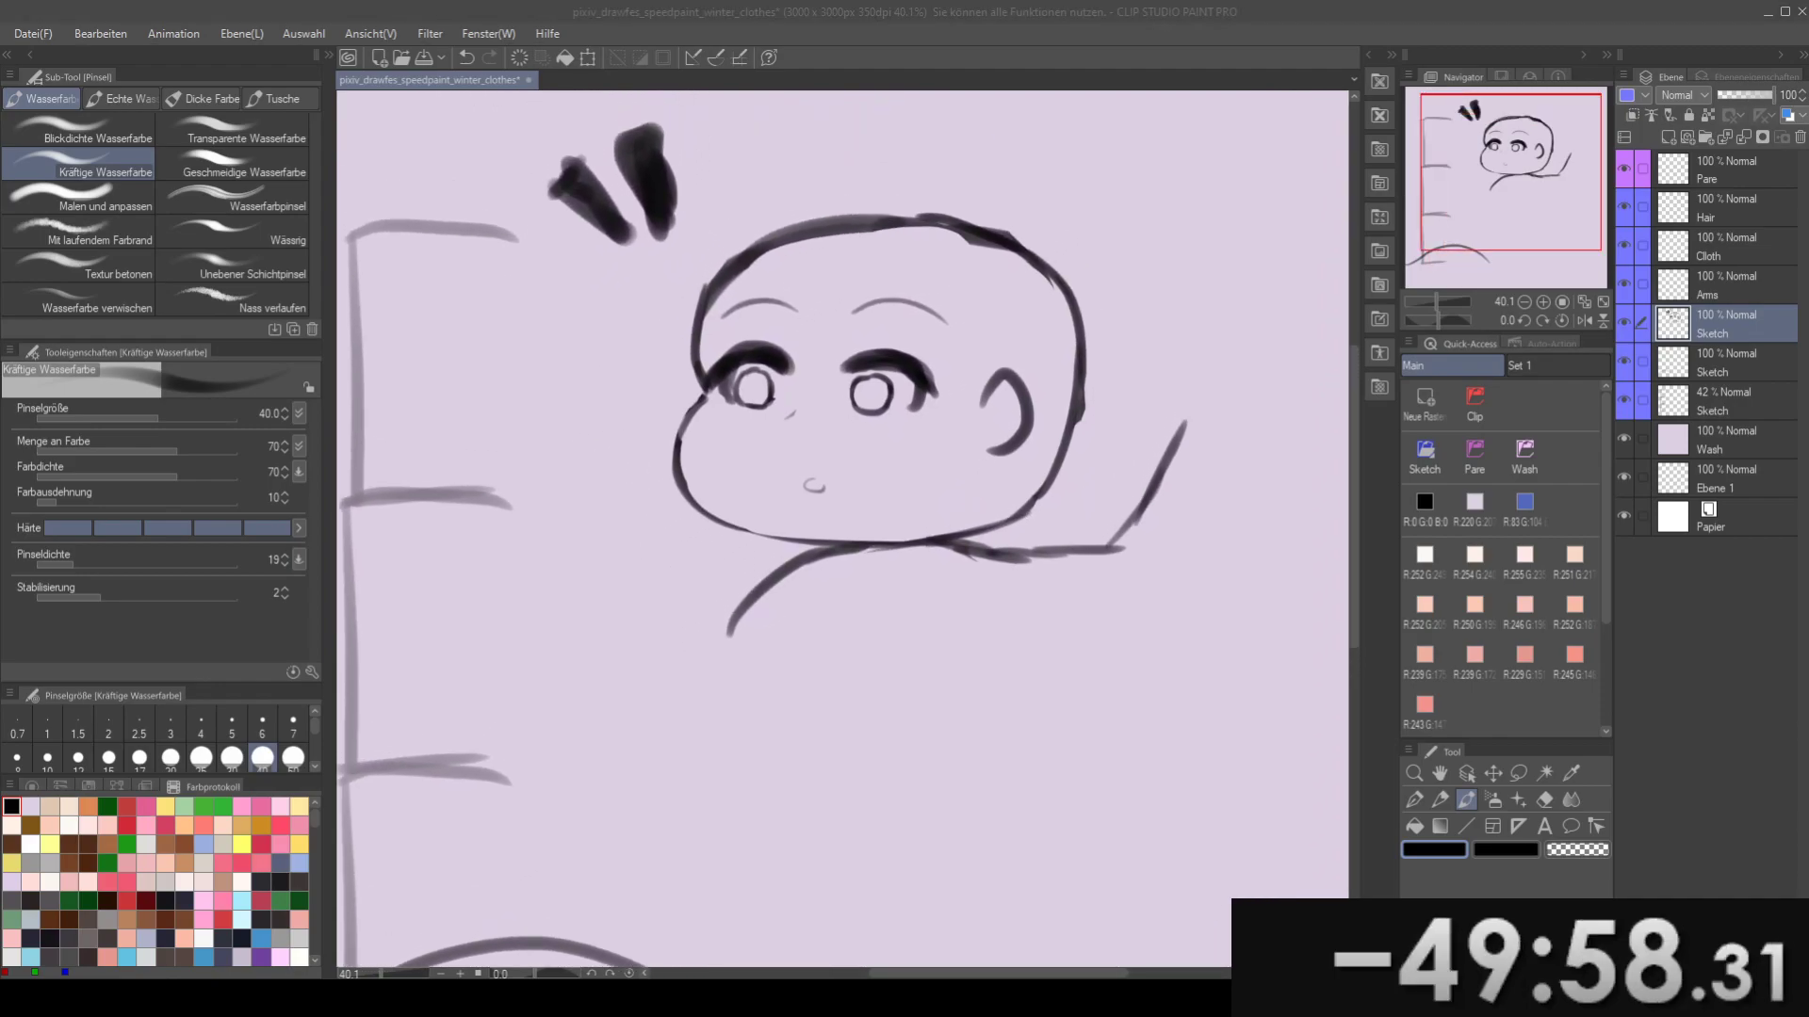
- Erase the jaw corner below the ear and redraw it as a smoother curve with brush size 40
left_click_drag(1029, 404, 1035, 431)
key("e")
left_click_drag(1017, 540, 1057, 524)
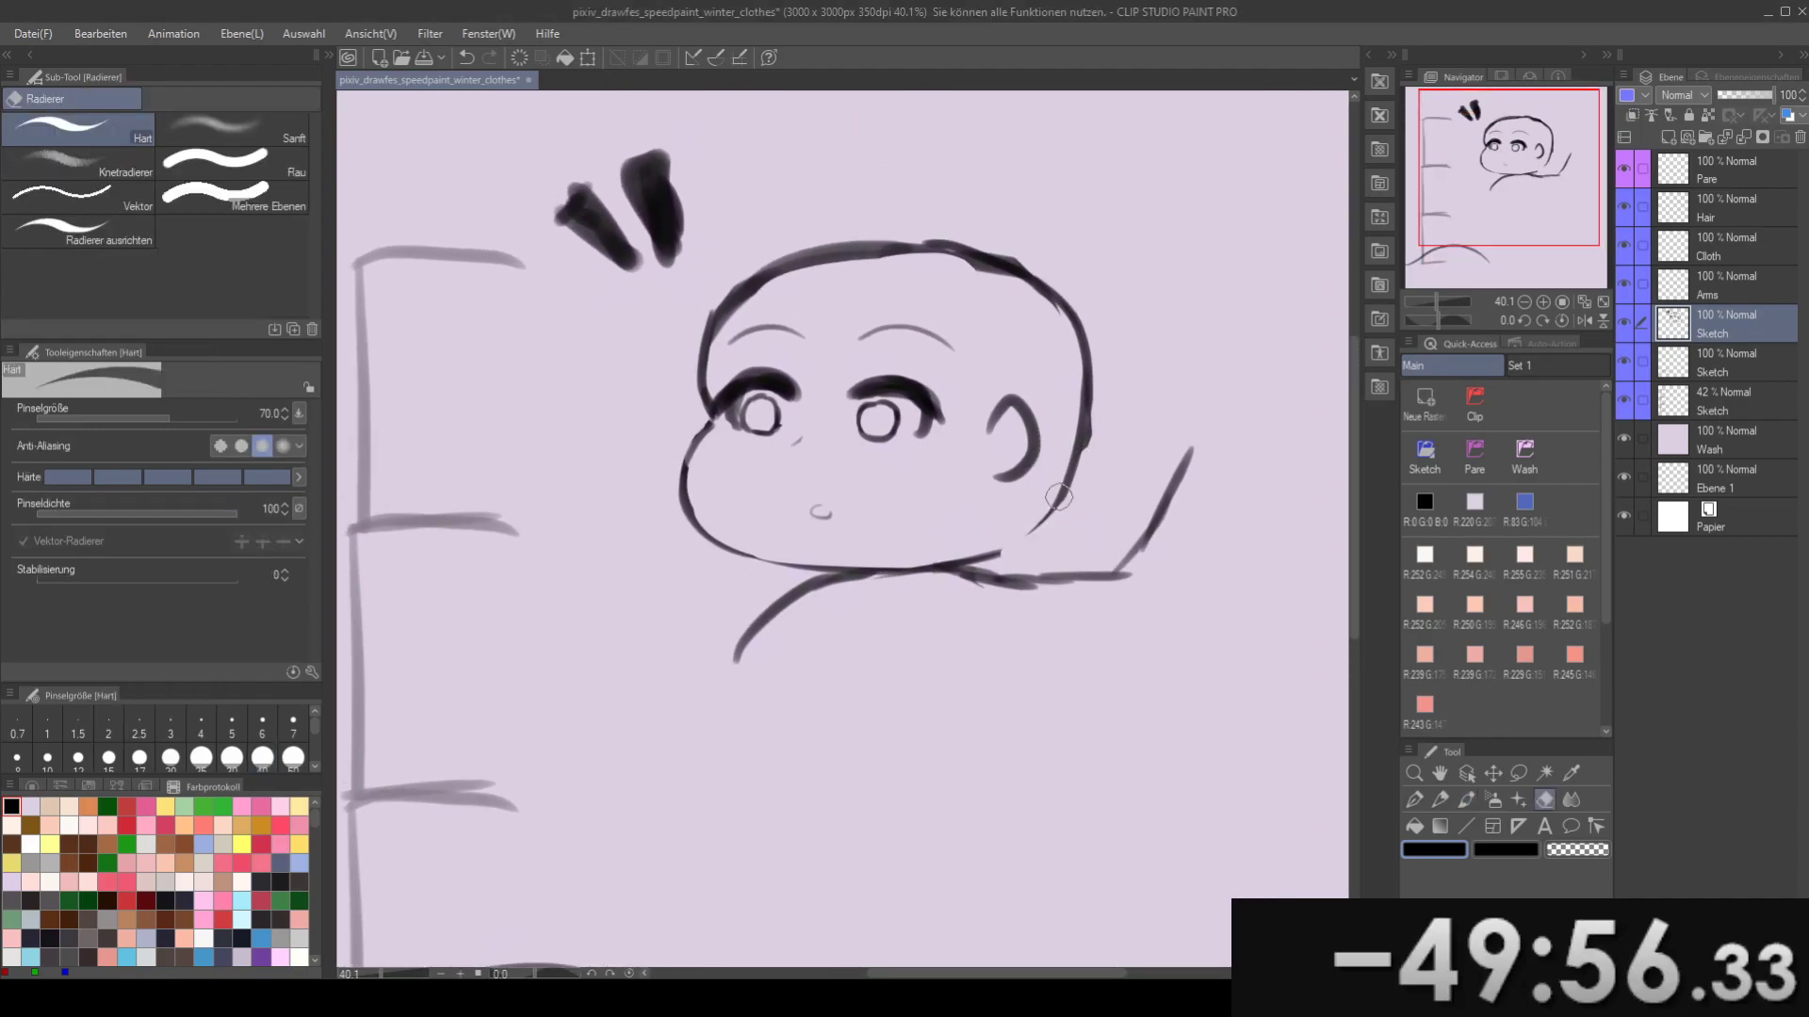
key("b")
left_click_drag(971, 562, 1076, 479)
key("ctrl+z")
key("ctrl+z")
mouse_move(940, 568)
left_mouse_down()
mouse_move(1077, 462)
mouse_move(1108, 465)
left_mouse_up()
- Erase the upper back of the head outline and redraw it as a smooth curve over the crown with brush size 40
key("e")
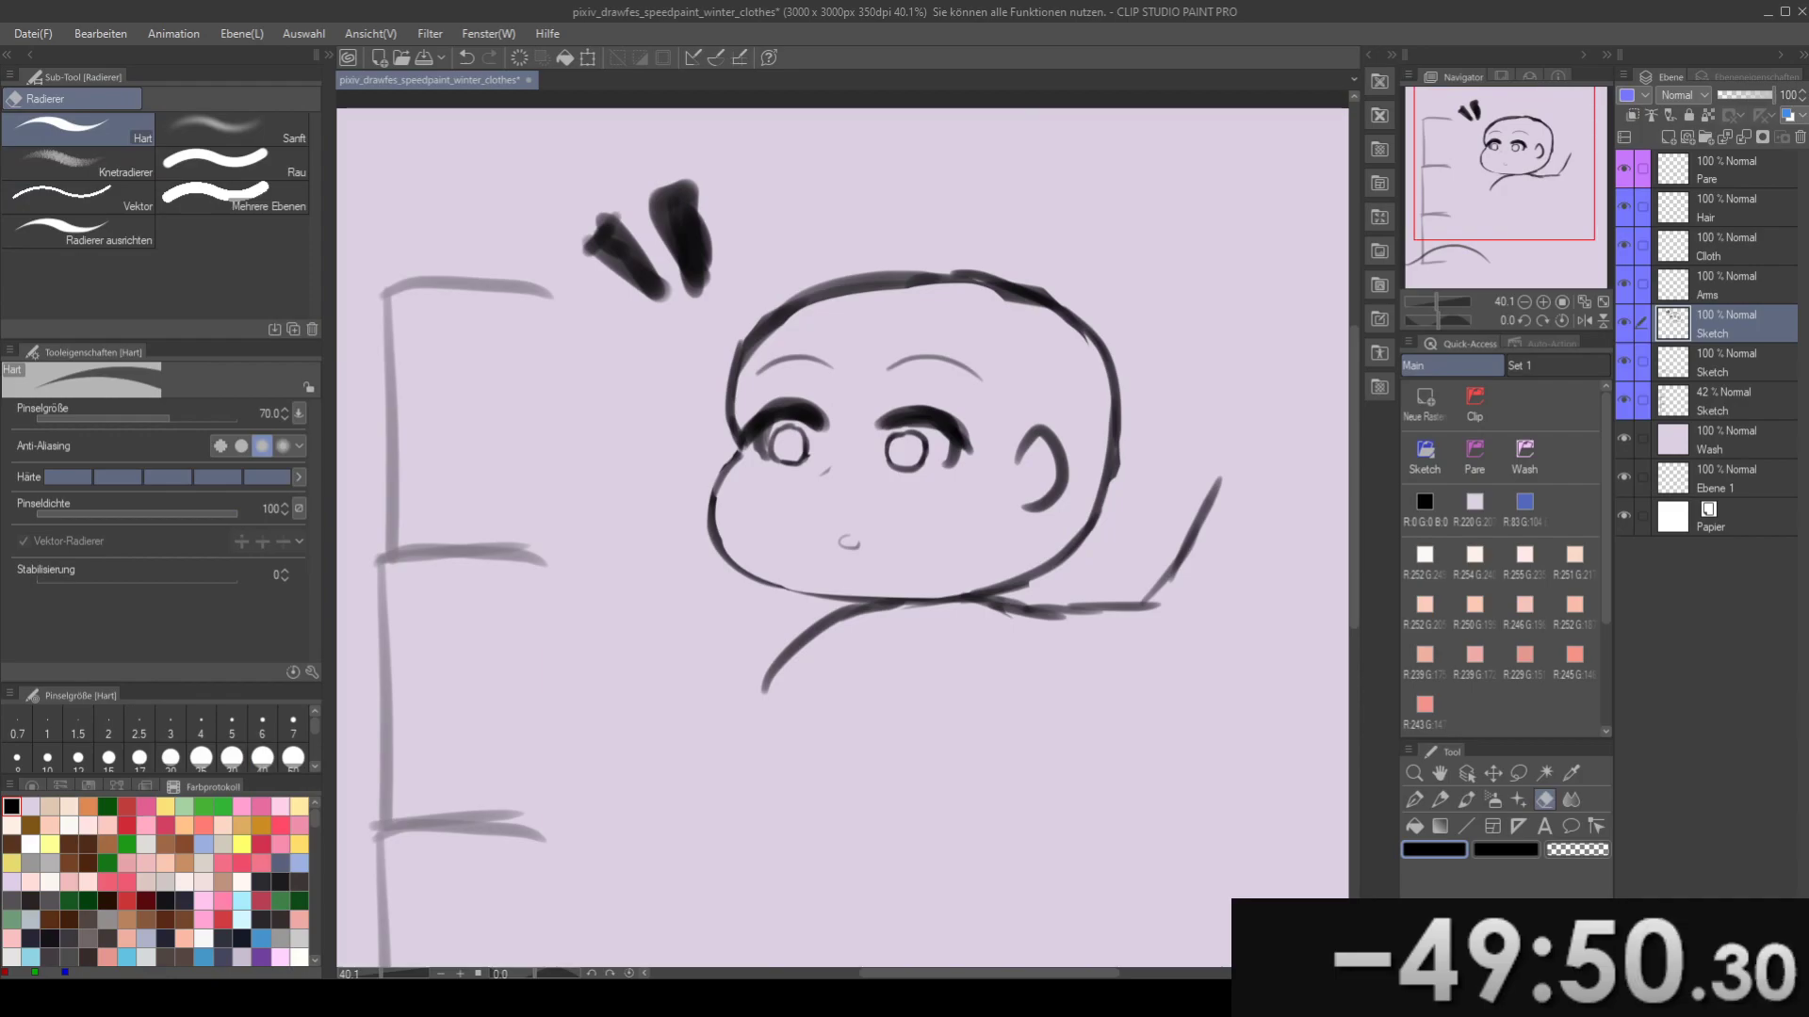
left_click_drag(1060, 352, 1011, 327)
key("b")
key("ctrl+z")
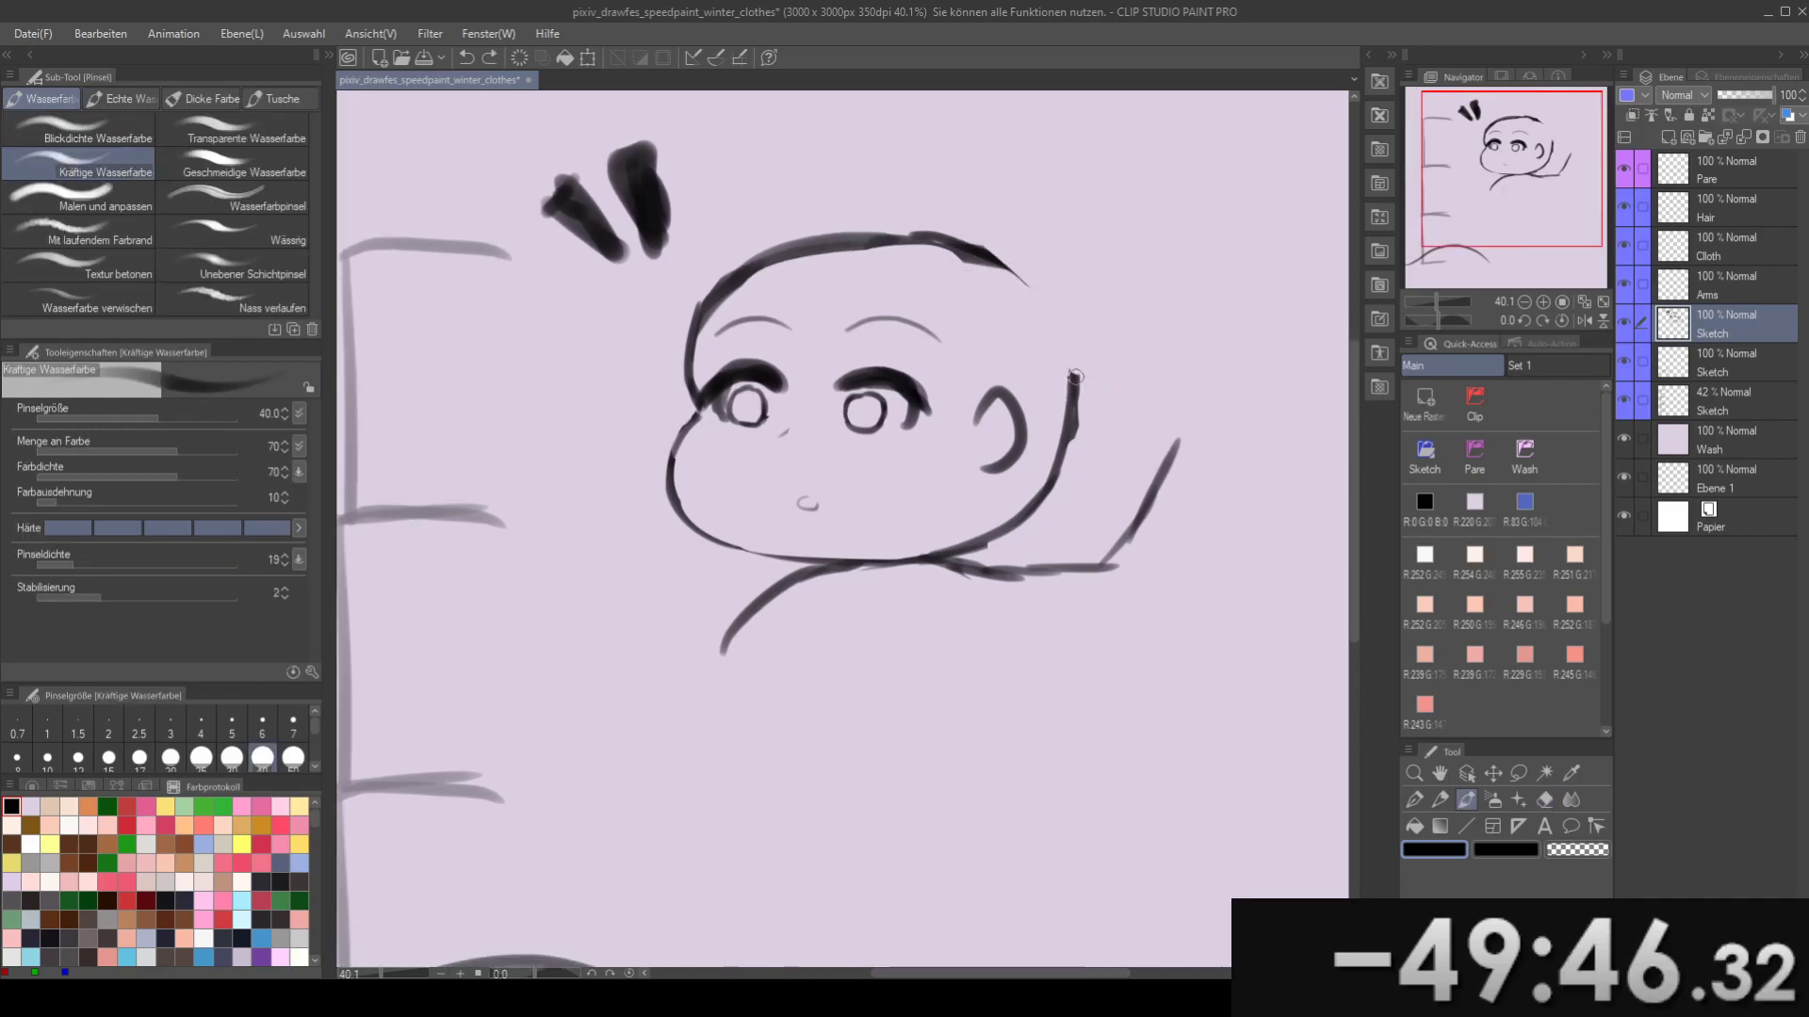
left_click_drag(1072, 381, 953, 275)
key("ctrl+z")
mouse_move(1070, 389)
left_mouse_down()
mouse_move(940, 280)
mouse_move(1079, 403)
left_mouse_up()
key("ctrl+z")
mouse_move(932, 251)
left_mouse_down()
mouse_move(1029, 302)
mouse_move(906, 226)
left_mouse_up()
key("e")
key("b")
left_click_drag(999, 268, 833, 241)
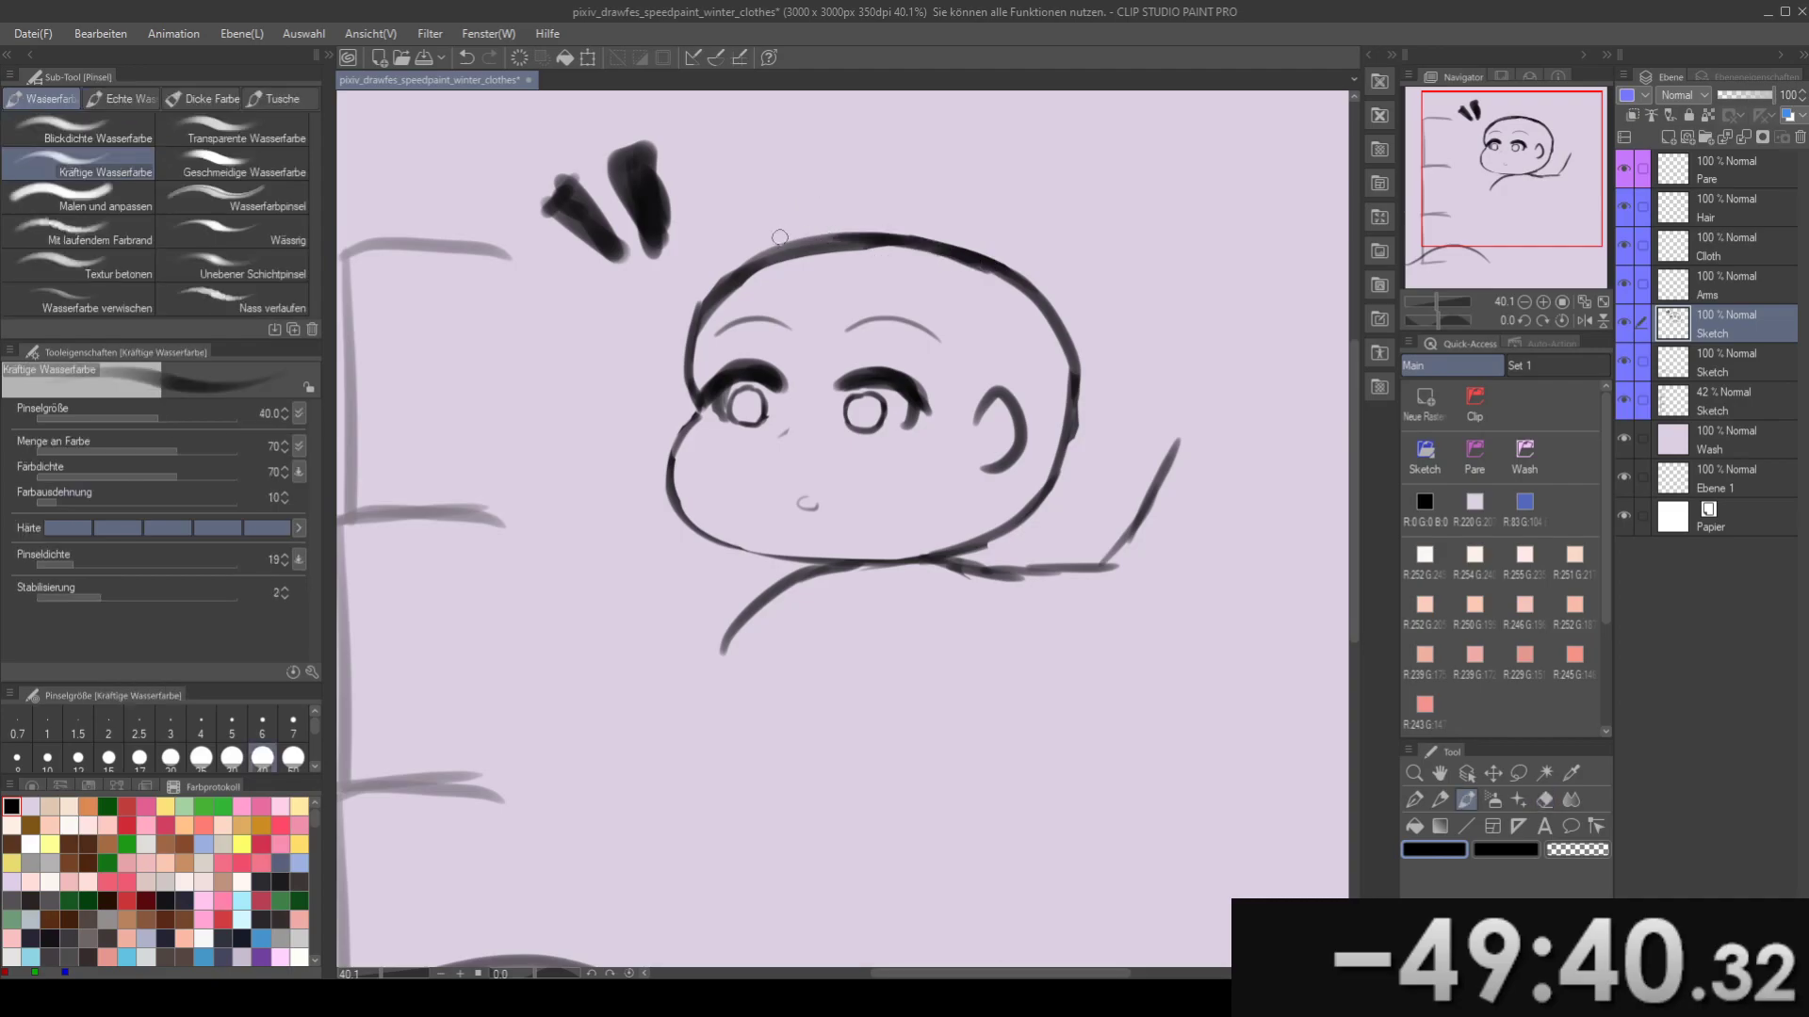
- Sketch the lowered left arm from the shoulder down to a rounded end, including its inner edge, with brush size 40
mouse_move(802, 614)
left_mouse_down()
mouse_move(856, 346)
mouse_move(811, 335)
mouse_move(666, 519)
left_mouse_up()
key("b")
key("b")
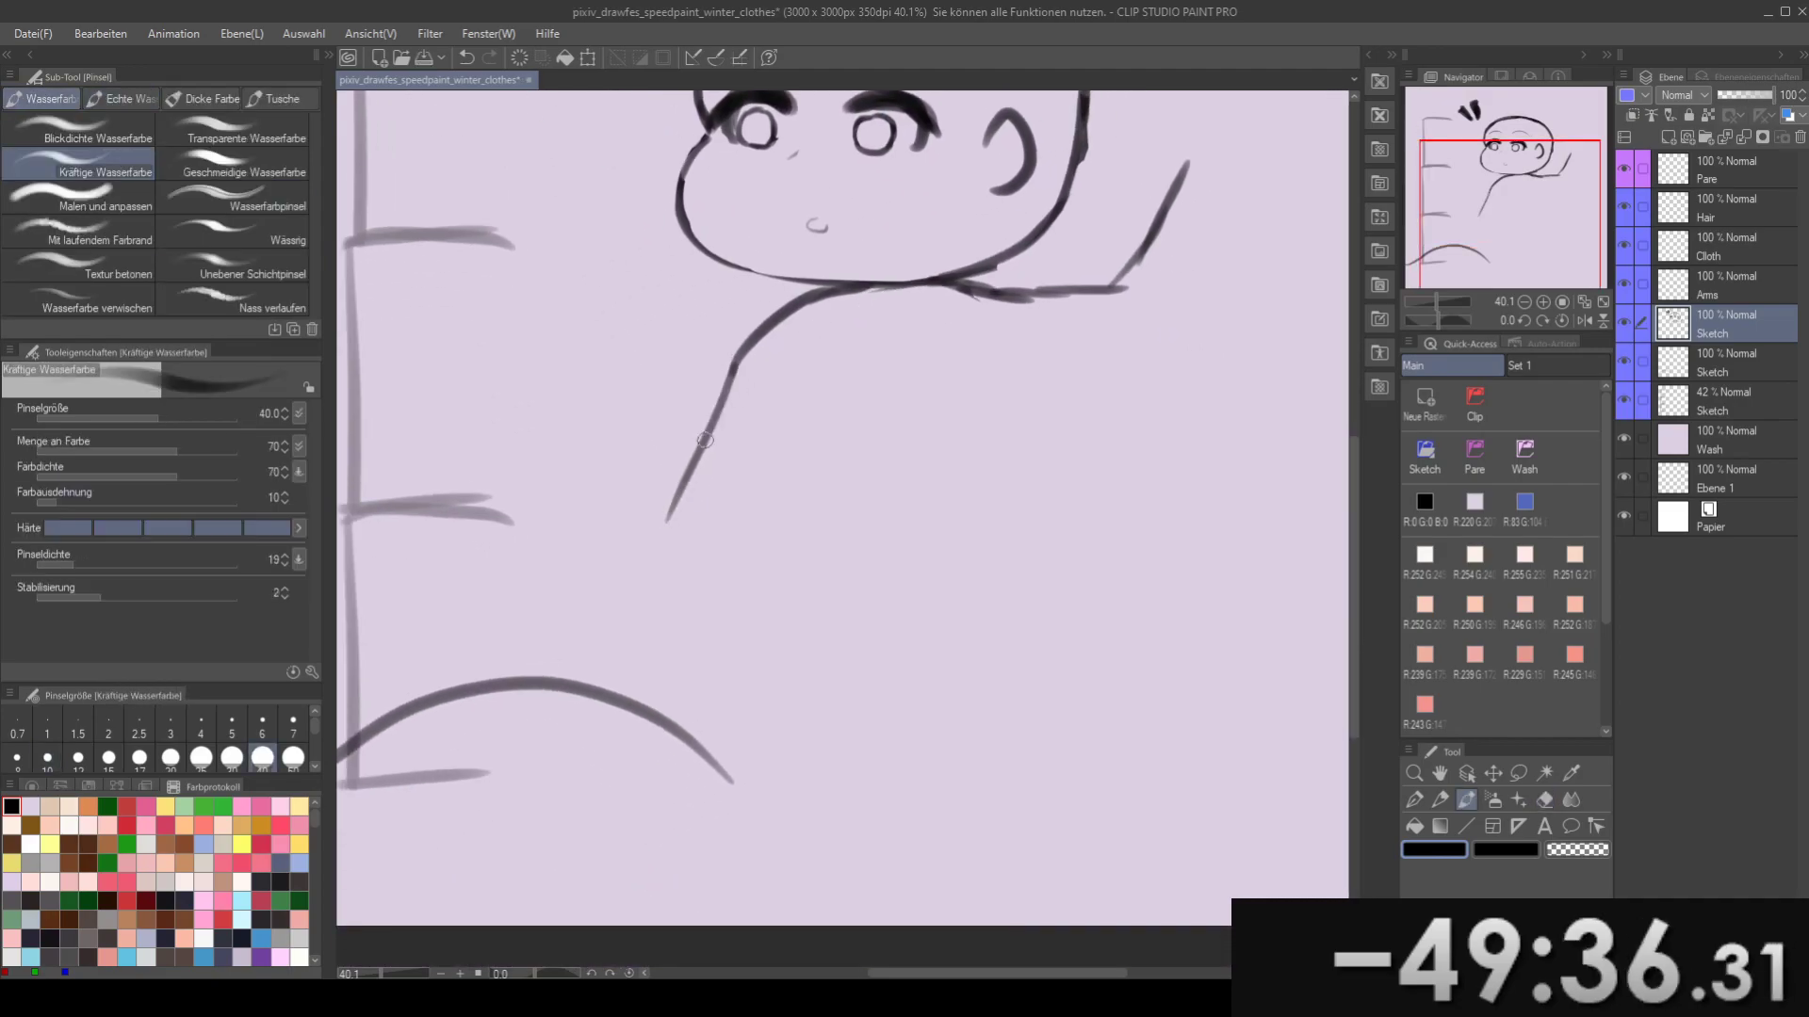
key("ctrl+z")
mouse_move(738, 362)
left_mouse_down()
mouse_move(641, 497)
mouse_move(721, 529)
mouse_move(818, 514)
mouse_move(772, 581)
mouse_move(770, 532)
left_mouse_up()
mouse_move(756, 551)
left_mouse_down()
mouse_move(807, 566)
mouse_move(761, 562)
mouse_move(789, 574)
mouse_move(791, 608)
mouse_move(818, 564)
mouse_move(789, 597)
left_mouse_up()
key("ctrl+z")
left_click_drag(798, 599, 890, 462)
left_click_drag(947, 417, 781, 437)
mouse_move(747, 432)
left_mouse_down()
mouse_move(699, 513)
mouse_move(731, 537)
mouse_move(742, 523)
mouse_move(782, 413)
mouse_move(779, 567)
left_mouse_up()
key("ctrl+z")
key("ctrl+z")
key("ctrl+z")
key("ctrl+z")
key("ctrl+z")
- Sketch the torso's sides and a slightly curved bottom edge below the shoulders with brush size 40
left_click_drag(768, 438, 730, 608)
key("ctrl+z")
mouse_move(763, 476)
left_mouse_down()
mouse_move(745, 618)
mouse_move(788, 527)
mouse_move(909, 539)
mouse_move(852, 606)
mouse_move(972, 595)
left_mouse_up()
key("ctrl+z")
mouse_move(793, 661)
left_mouse_down()
mouse_move(945, 633)
mouse_move(922, 514)
mouse_move(925, 636)
left_mouse_up()
key("ctrl+z")
key("e")
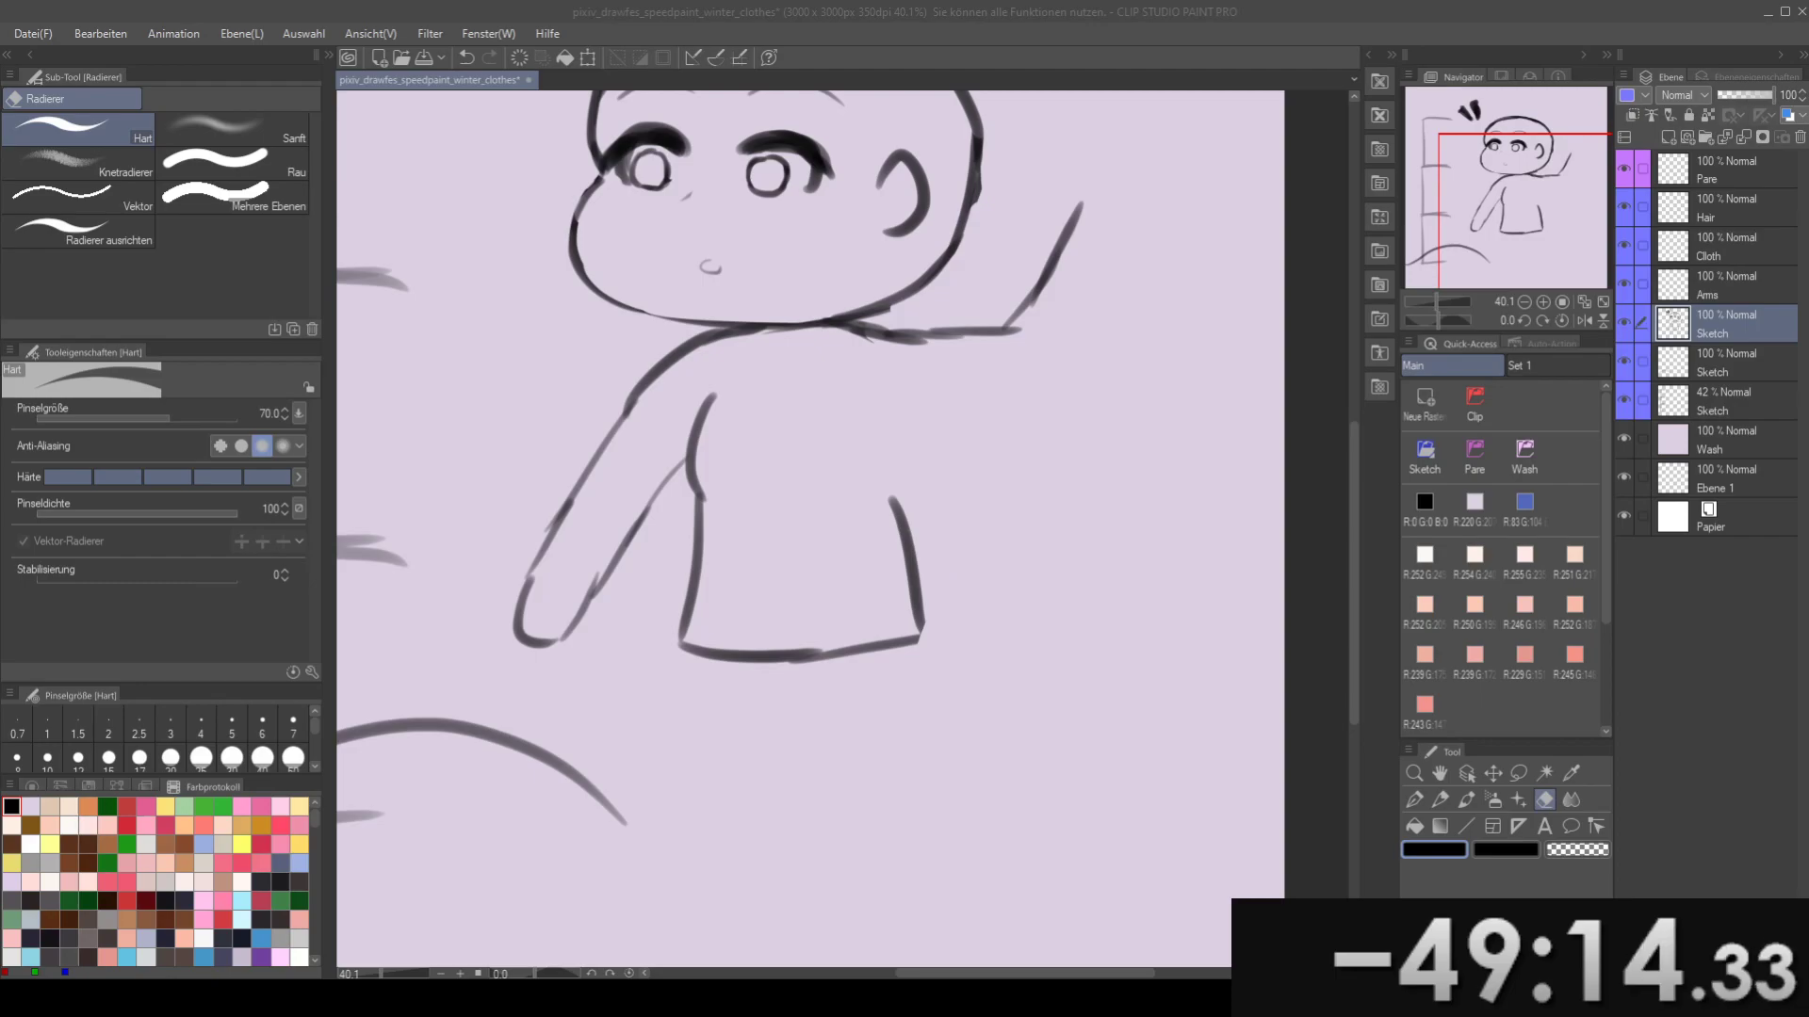
left_click(945, 489)
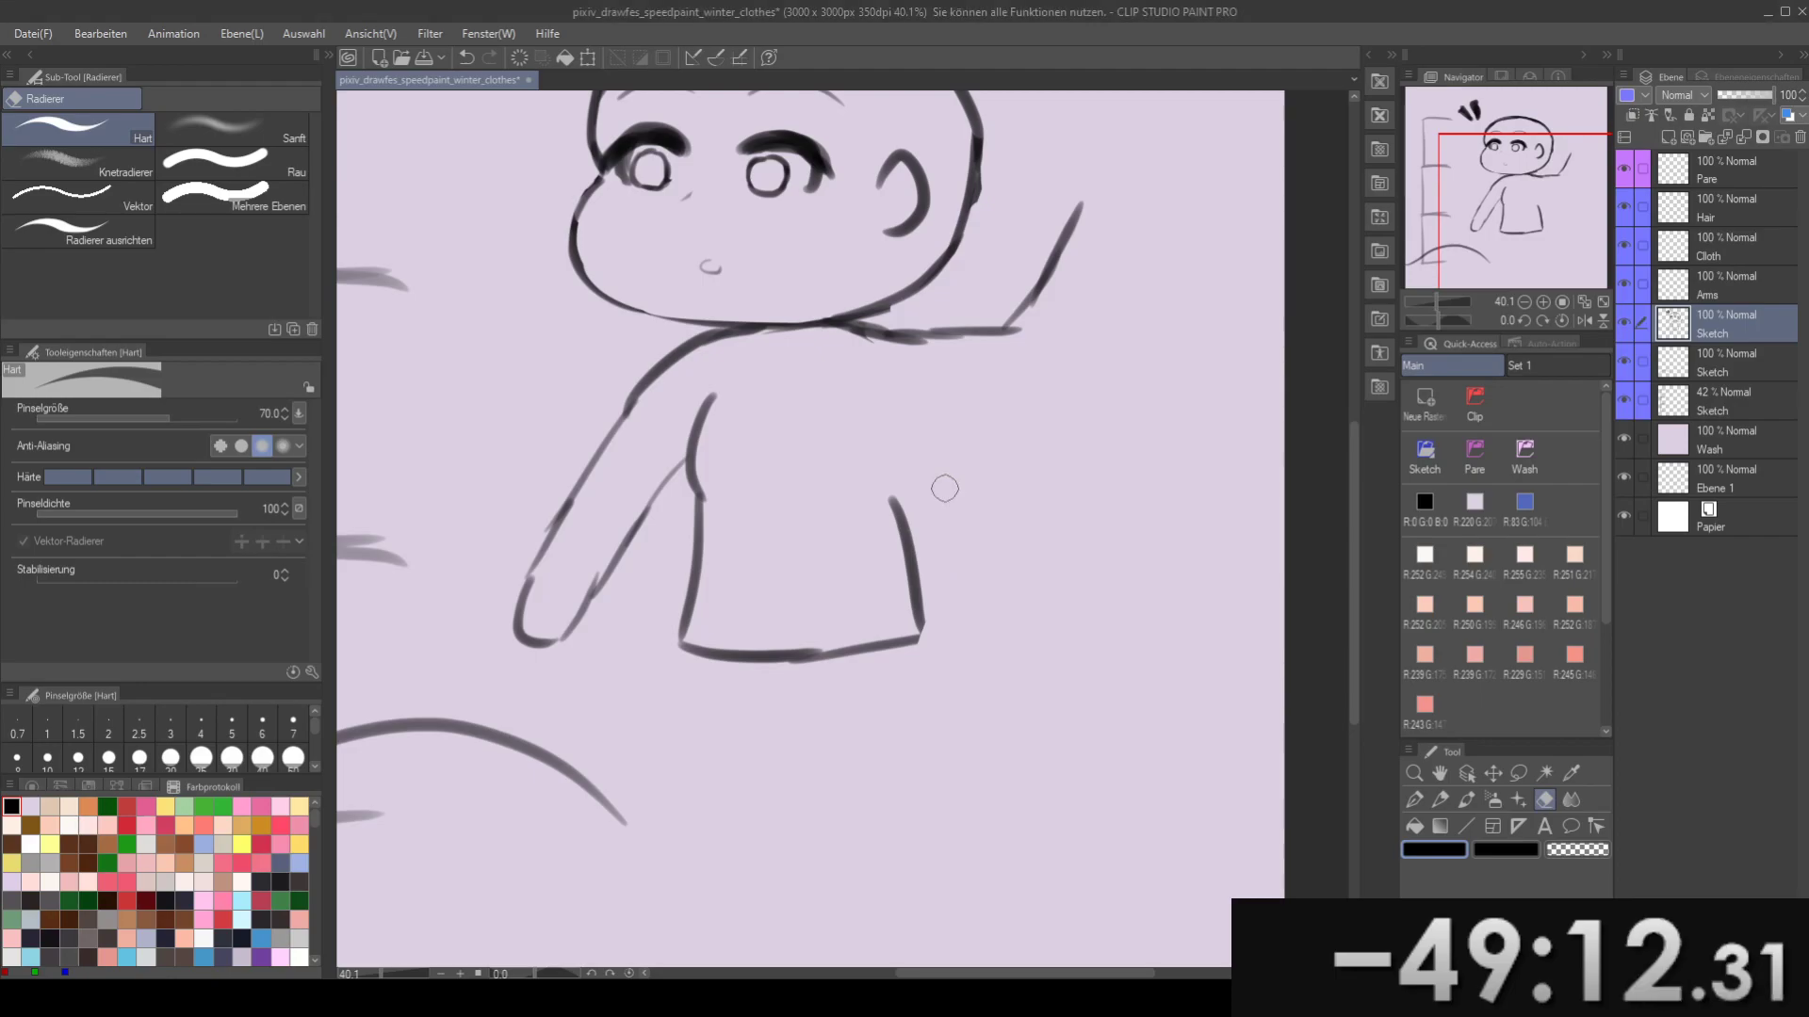
scroll(944, 488, "down", 2)
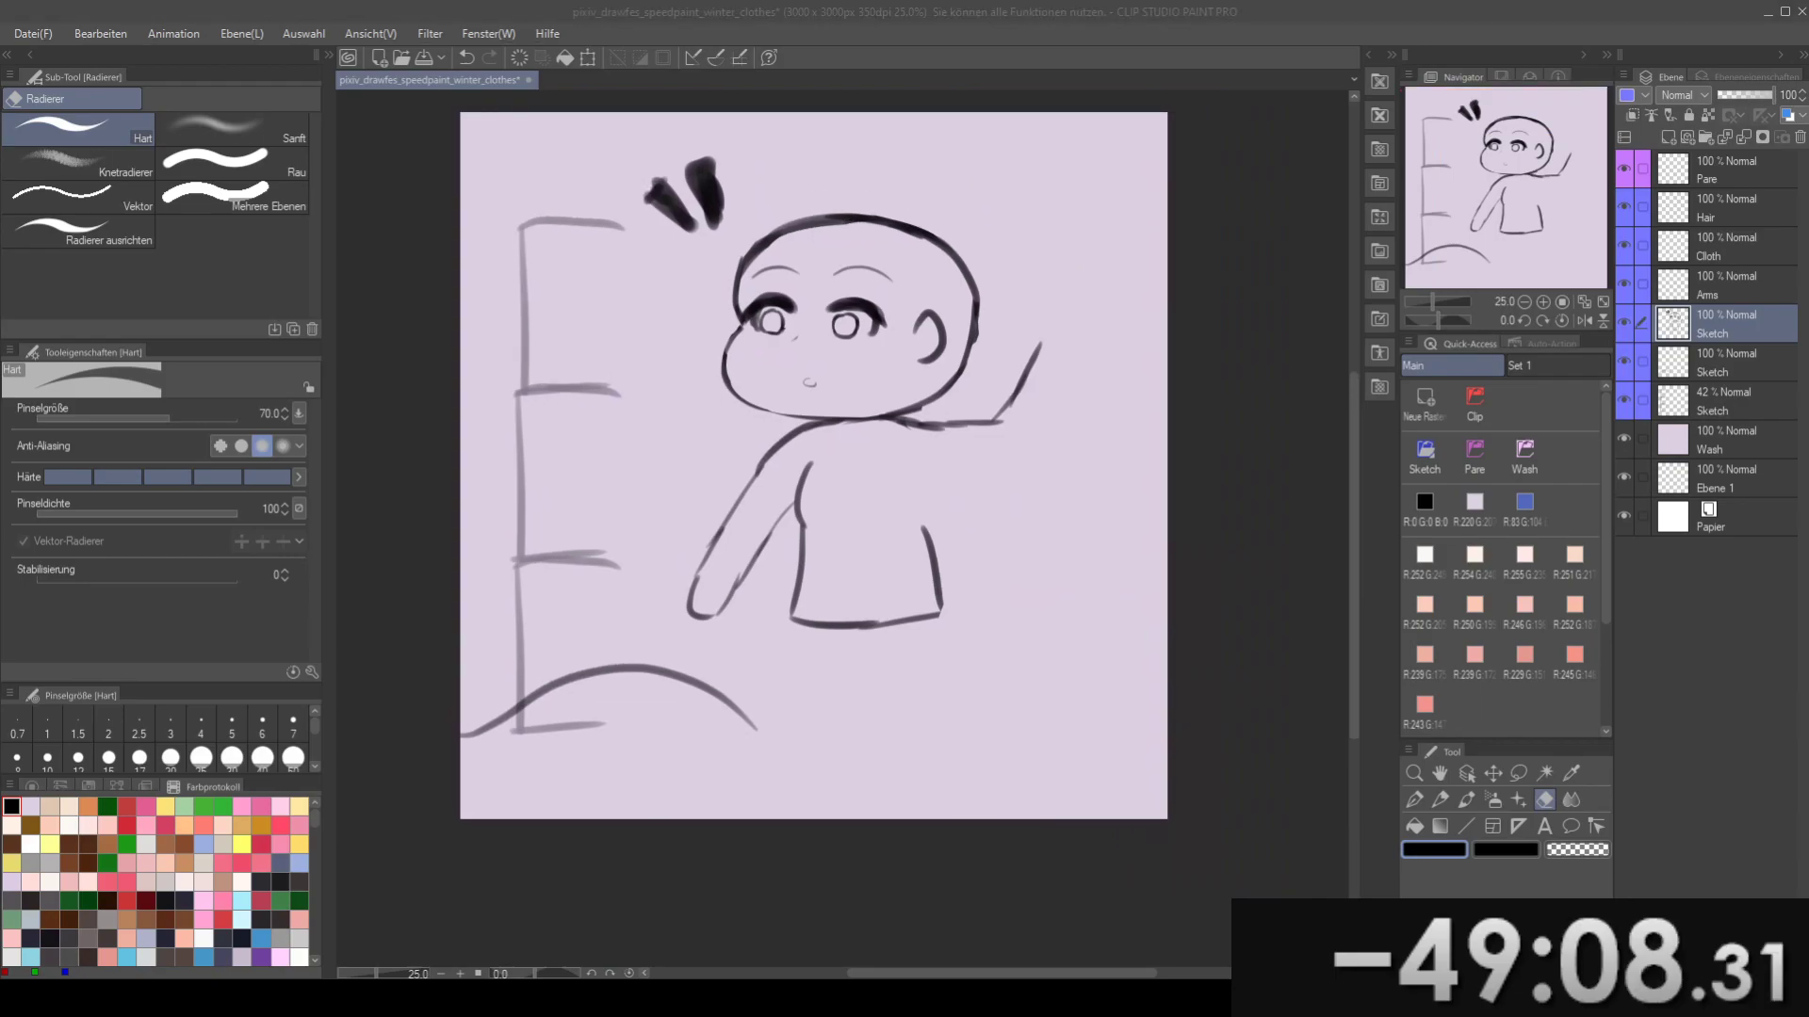
left_click(956, 520)
left_click_drag(973, 492, 964, 541)
scroll(933, 533, "up", 4)
left_click_drag(713, 332, 966, 590)
key("b")
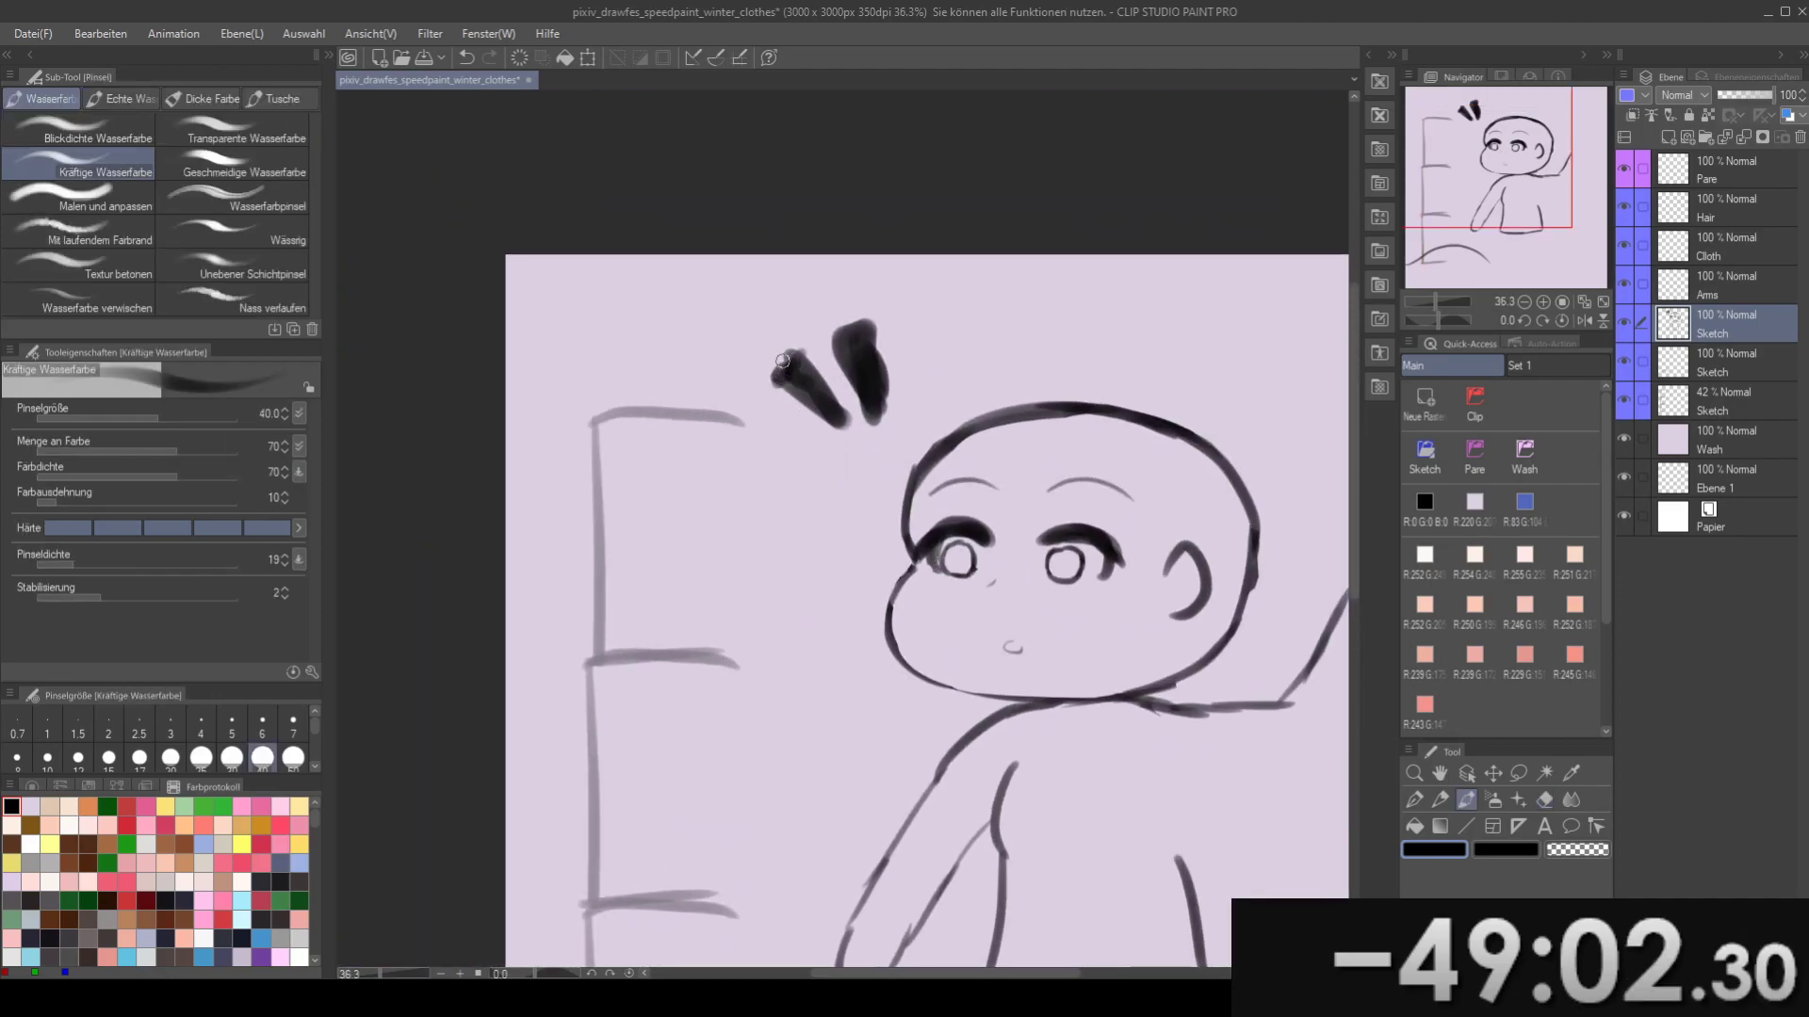
left_click_drag(890, 357, 851, 279)
key("e")
left_click_drag(831, 438, 858, 402)
left_click(901, 440)
left_click_drag(1005, 744, 840, 538)
left_click_drag(889, 415, 857, 683)
left_click_drag(876, 605, 872, 384)
left_click_drag(1008, 461, 963, 543)
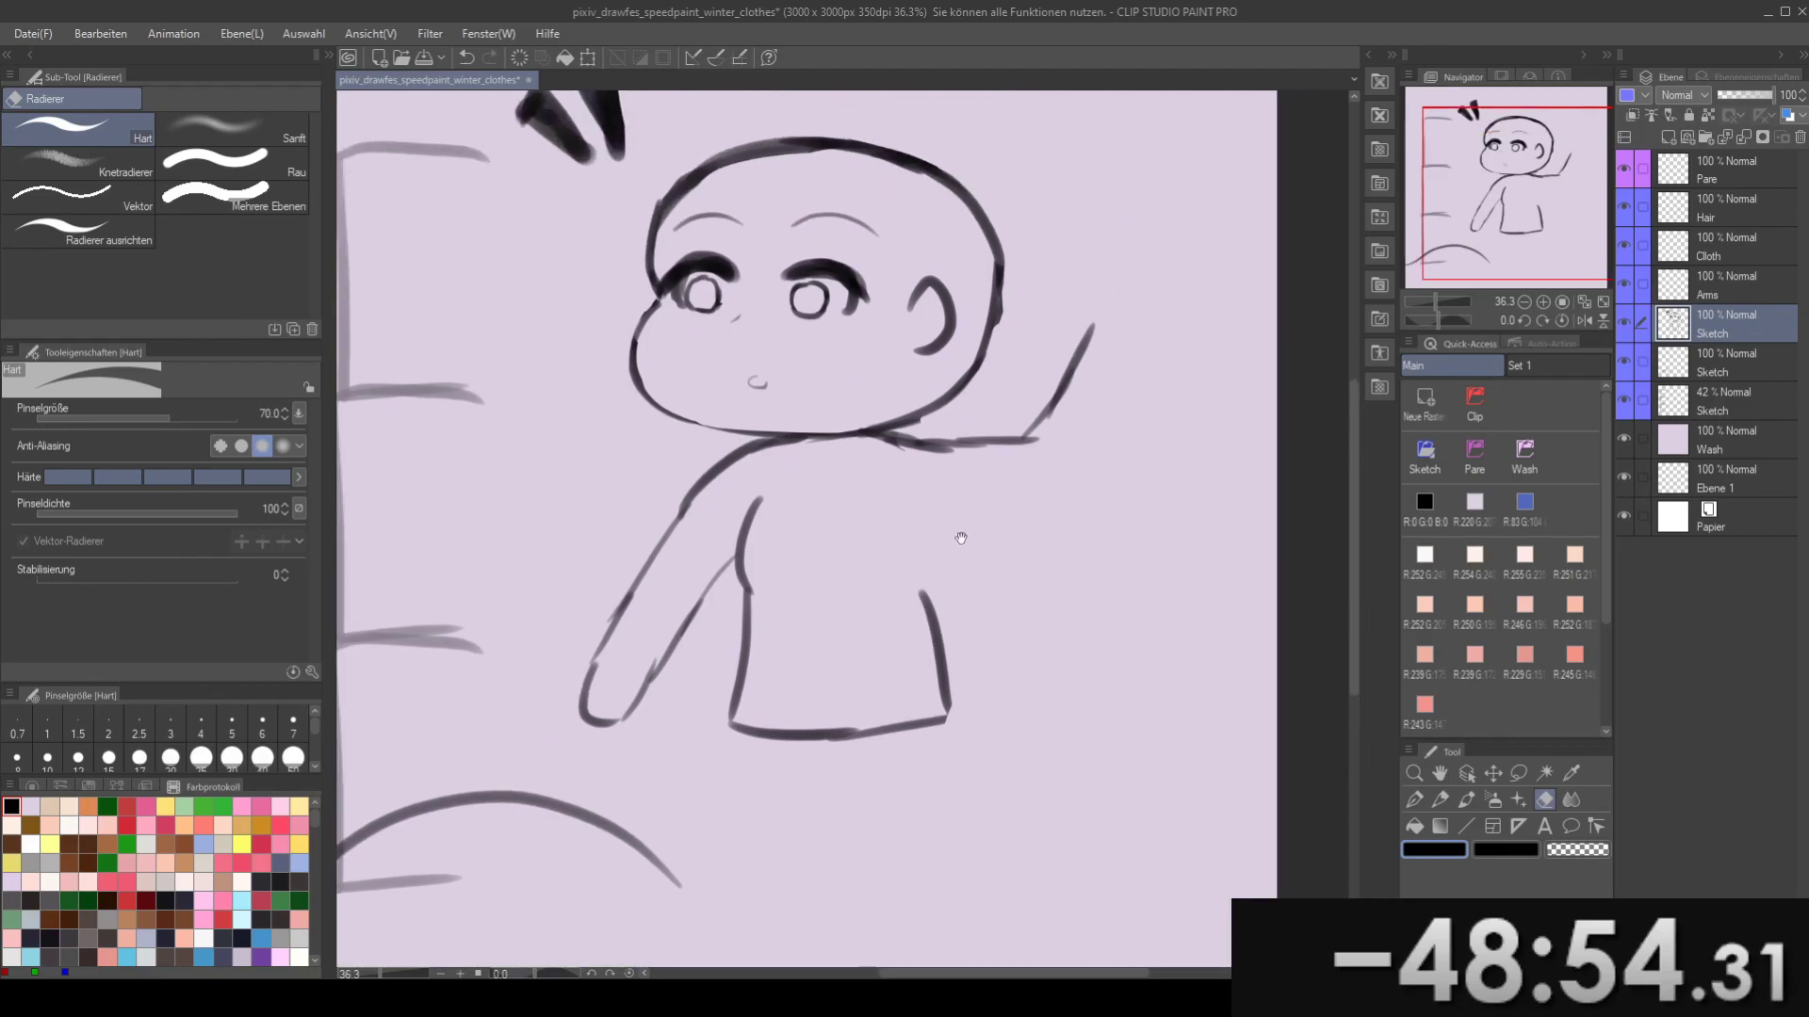
key("alt+Tab")
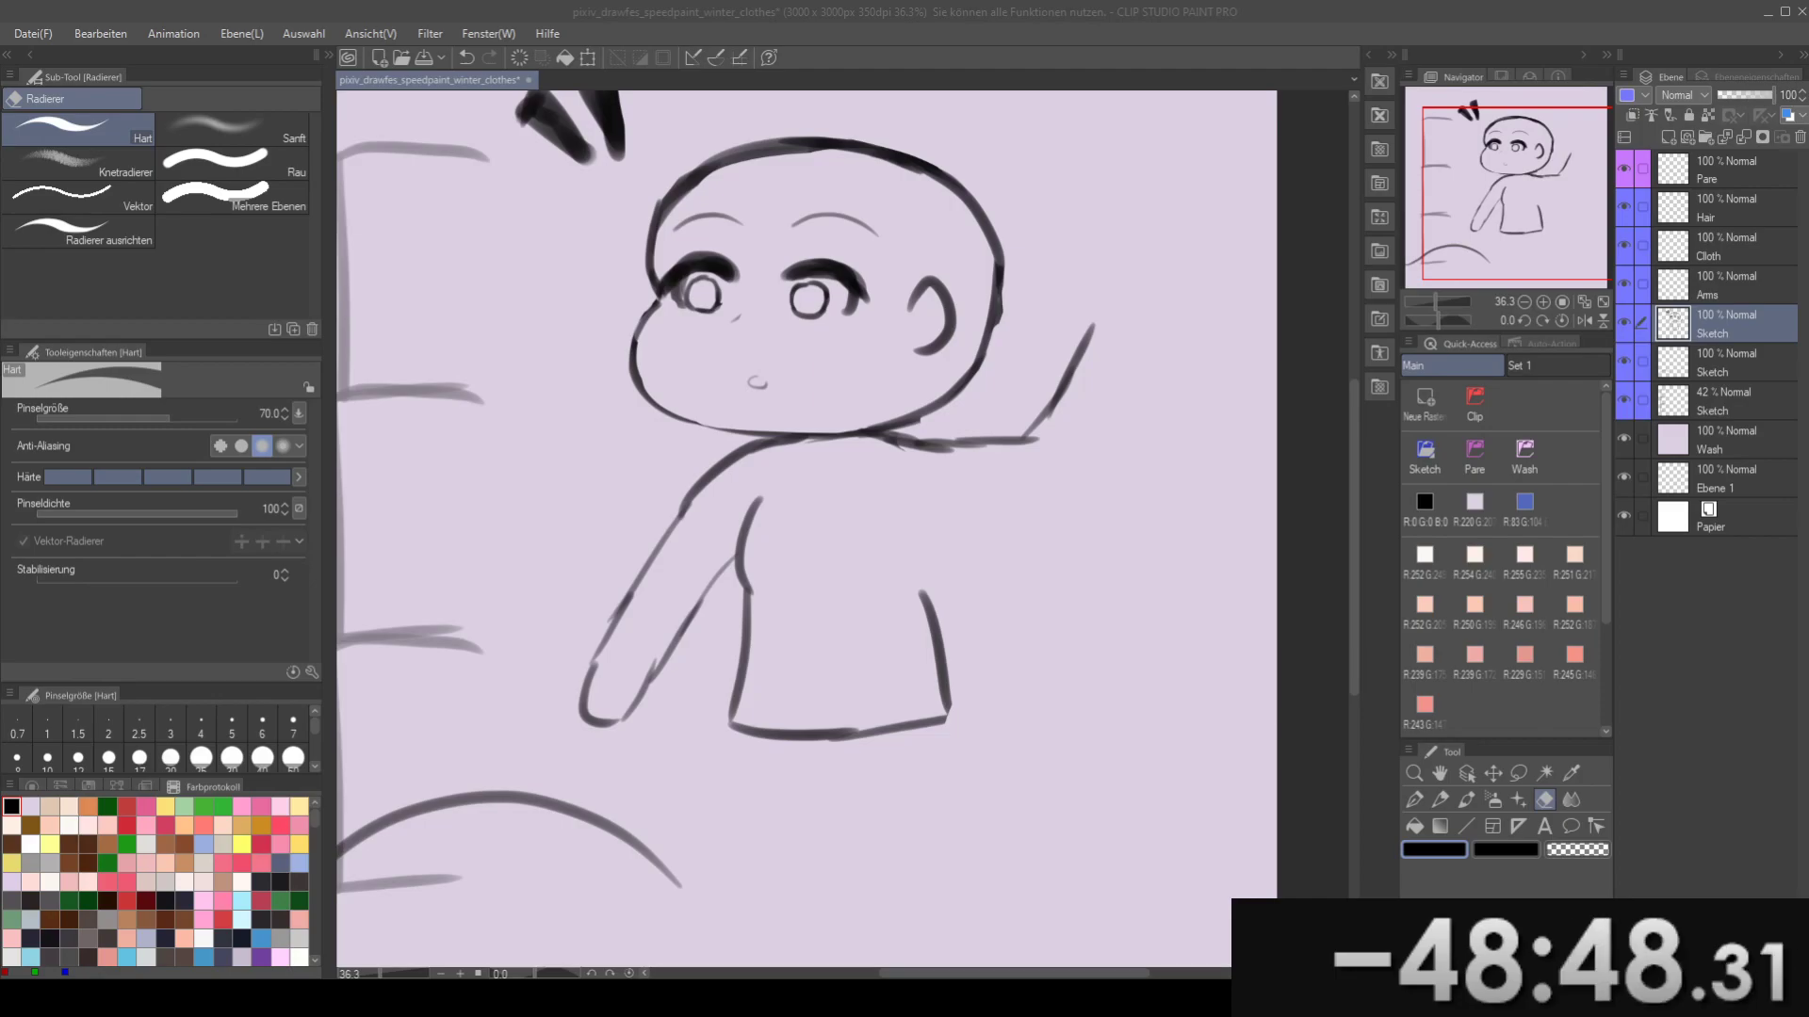
left_click(923, 419)
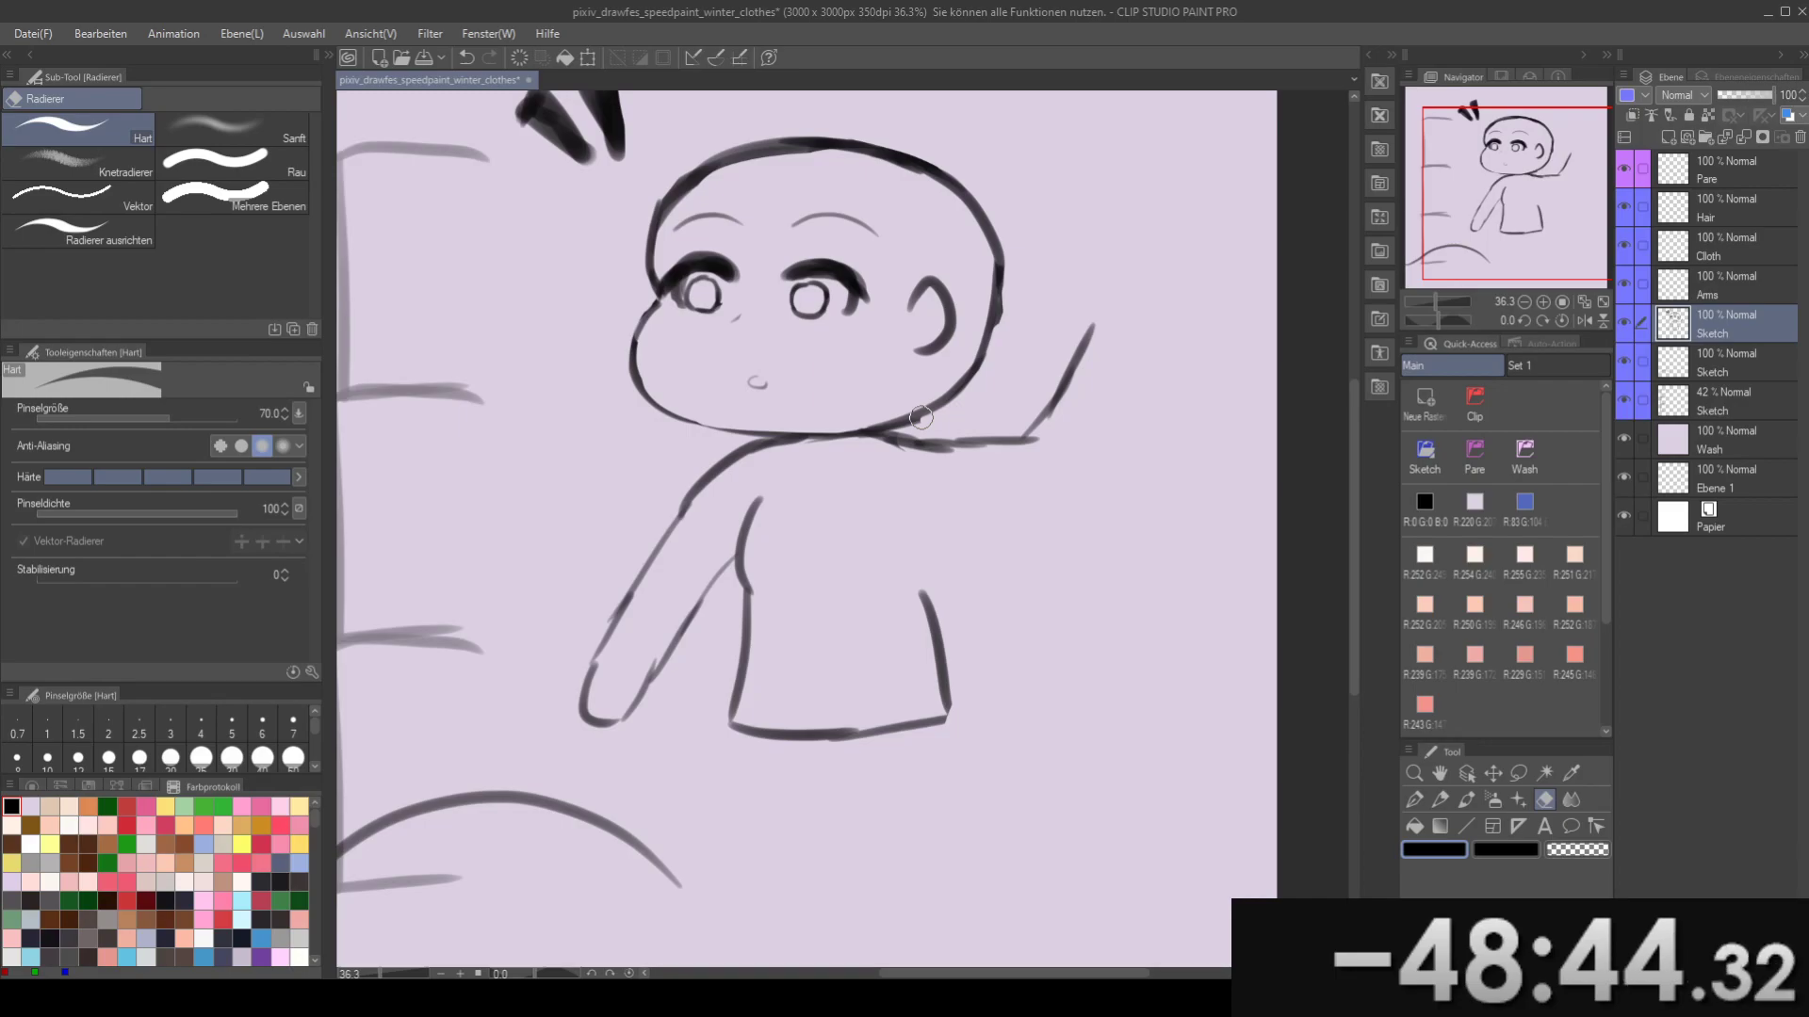
- Extend the torso's right side up to the armpit and draw the raised arm's underside and rounded end with brush size 50
left_click_drag(912, 436, 888, 492)
mouse_move(993, 525)
left_mouse_down()
mouse_move(1009, 469)
mouse_move(940, 627)
mouse_move(917, 493)
left_mouse_up()
key("b")
key("ctrl+z")
key("ctrl+z")
left_click_drag(911, 554, 946, 488)
key("ctrl+z")
mouse_move(911, 554)
left_mouse_down()
mouse_move(913, 509)
mouse_move(1013, 480)
left_mouse_up()
key("ctrl+z")
key("ctrl+z")
key("ctrl+z")
key("[")
key("ctrl+z")
key("ctrl+z")
mouse_move(912, 516)
left_mouse_down()
mouse_move(1004, 500)
mouse_move(973, 521)
left_mouse_up()
mouse_move(941, 518)
left_mouse_down()
mouse_move(1069, 490)
mouse_move(1128, 369)
mouse_move(1117, 417)
mouse_move(1120, 383)
mouse_move(1084, 397)
mouse_move(1118, 415)
mouse_move(1096, 409)
mouse_move(1111, 429)
mouse_move(1064, 344)
left_mouse_up()
key("ctrl+z")
key("ctrl+z")
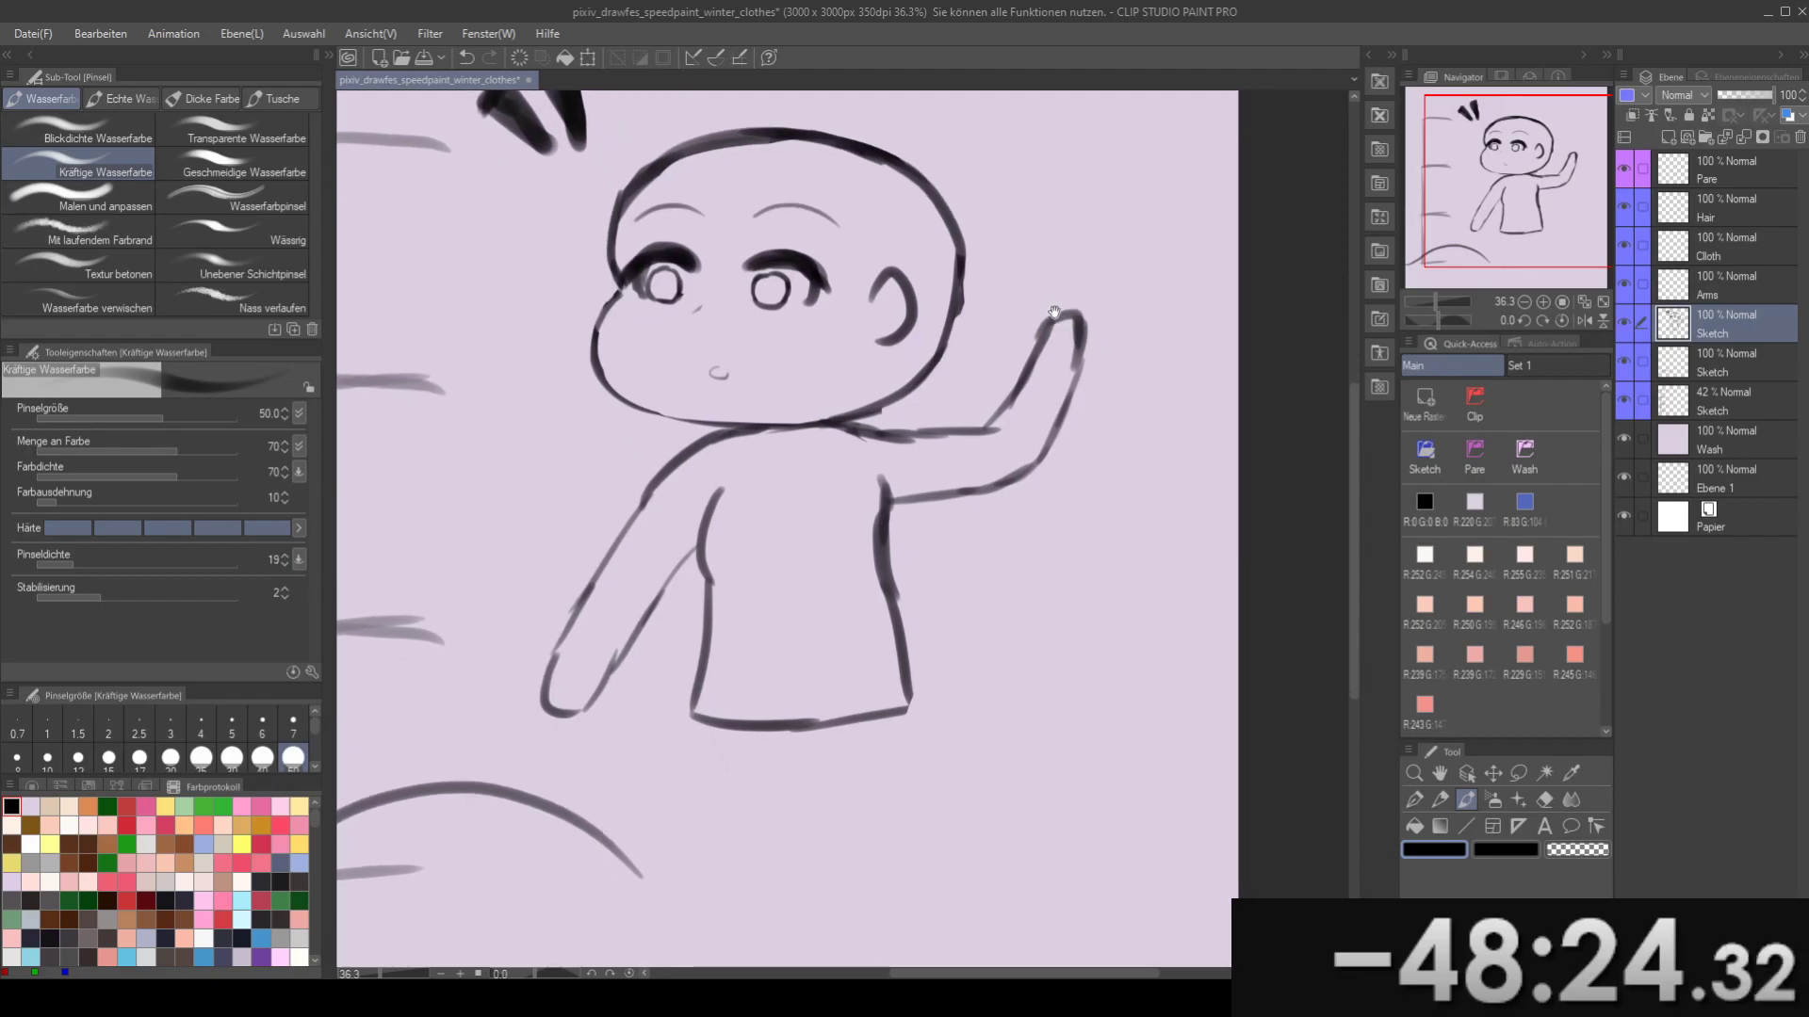
- Erase the outline at the lowered arm's rounded end and redraw it bolder with brush size 50
mouse_move(1070, 254)
left_mouse_down()
mouse_move(958, 349)
mouse_move(944, 302)
mouse_move(1074, 337)
mouse_move(1118, 260)
mouse_move(1110, 321)
mouse_move(1069, 367)
left_mouse_up()
key("e")
left_click_drag(925, 483, 994, 383)
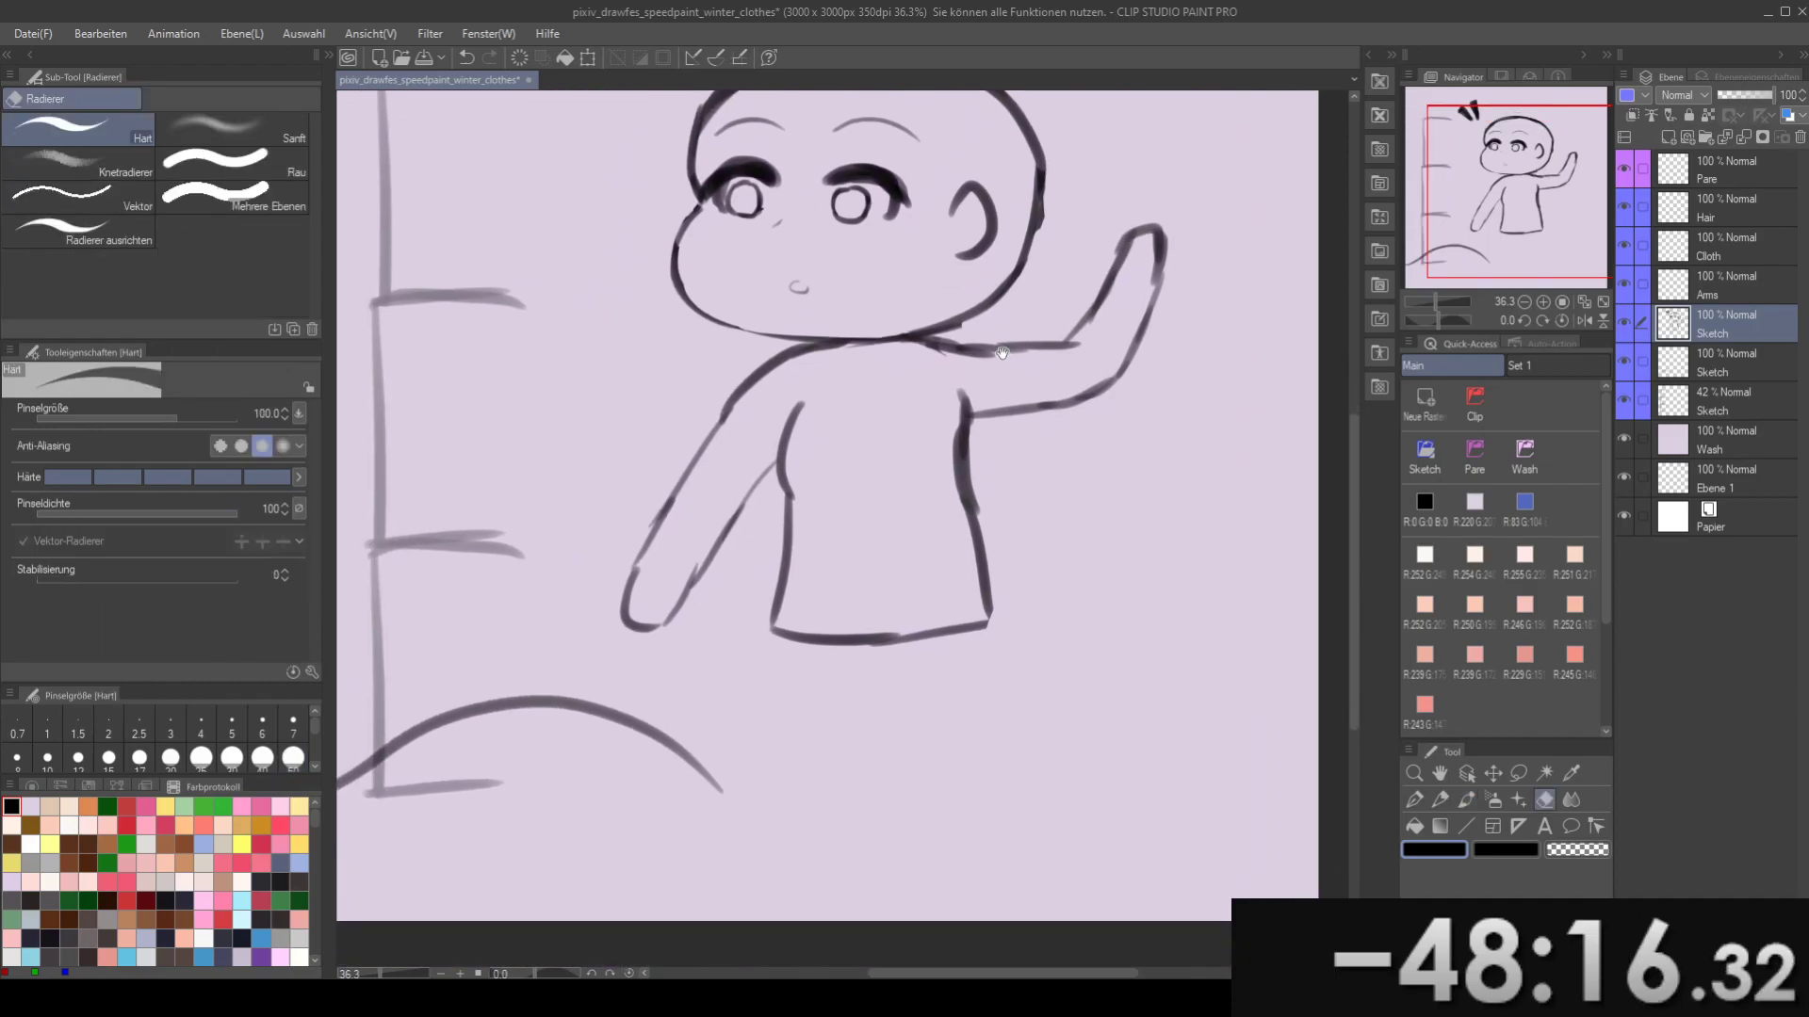
left_click_drag(730, 516, 845, 500)
left_click_drag(744, 562, 803, 590)
key("b")
left_click_drag(784, 529, 924, 434)
mouse_move(868, 497)
left_mouse_down()
mouse_move(799, 578)
mouse_move(810, 497)
mouse_move(841, 552)
left_mouse_up()
key("ctrl+z")
key("ctrl+z")
left_click_drag(819, 474, 780, 532)
mouse_move(890, 404)
left_mouse_down()
mouse_move(824, 486)
mouse_move(833, 529)
mouse_move(763, 454)
mouse_move(765, 409)
left_mouse_up()
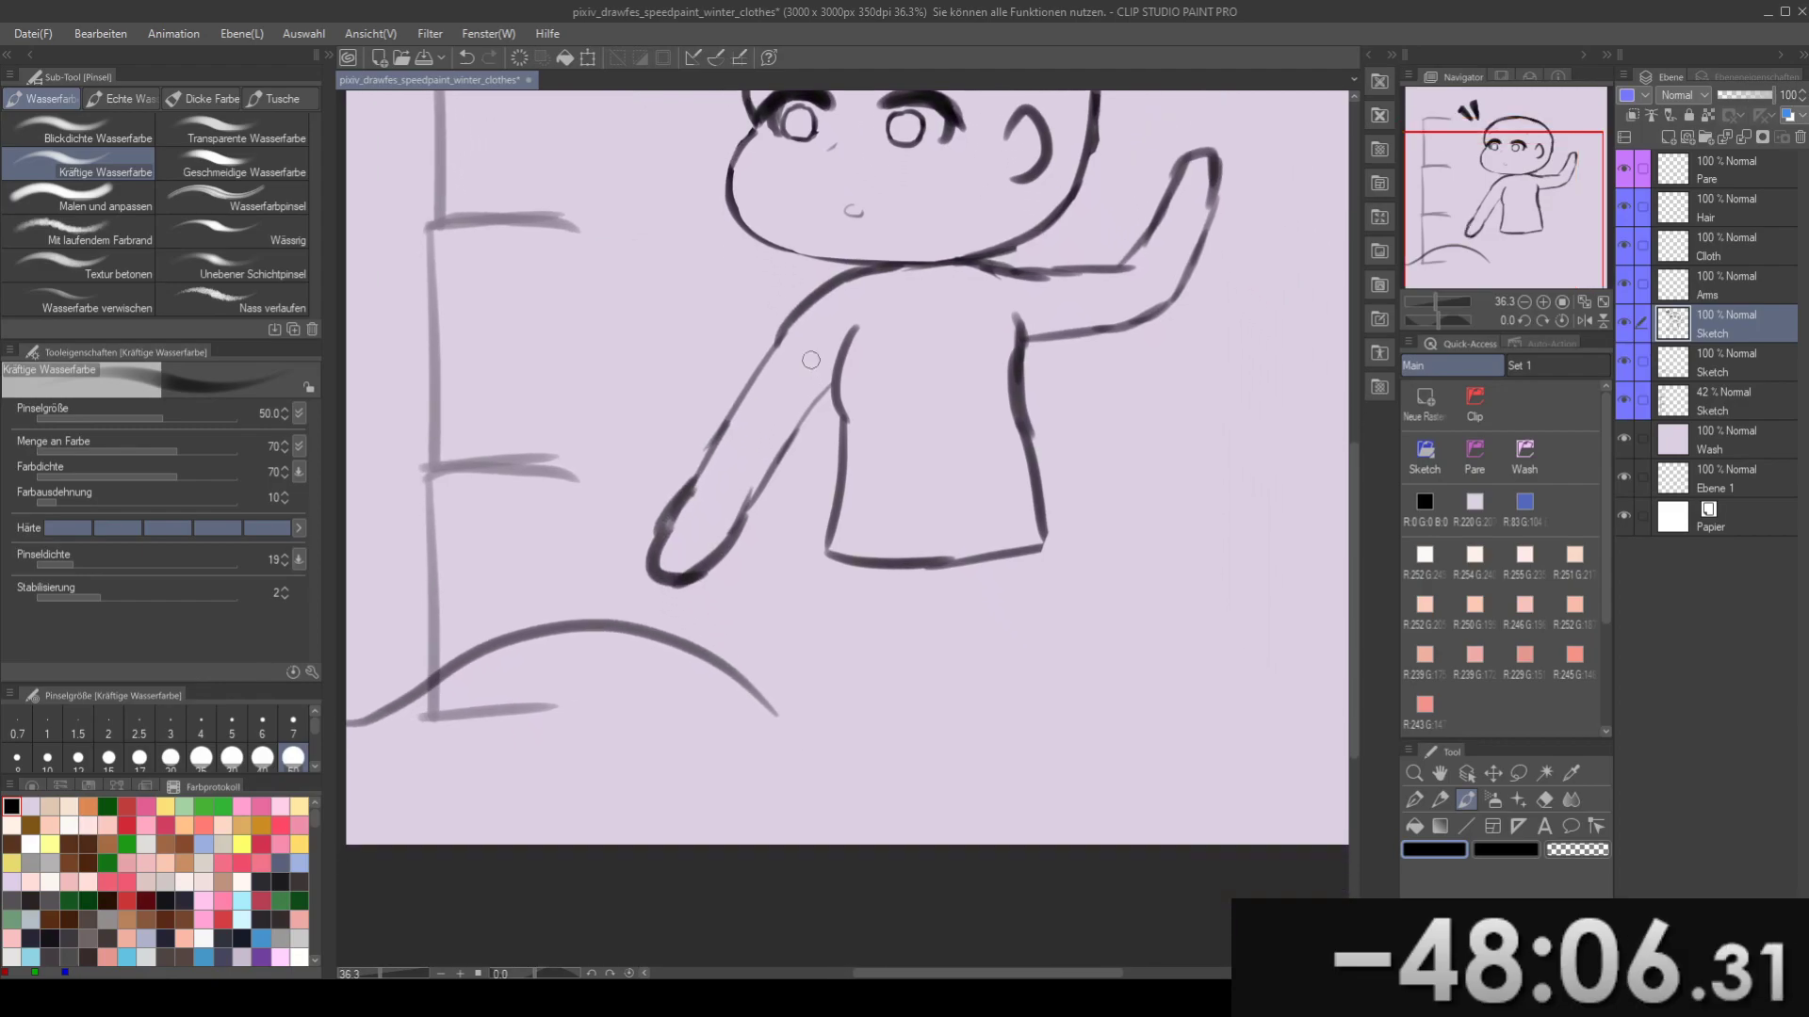
- Sketch the leg's outer line curving down from the torso's lower-left corner with brush size 50
left_click_drag(852, 650, 862, 625)
key("ctrl+z")
mouse_move(861, 535)
left_mouse_down()
mouse_move(875, 638)
mouse_move(852, 646)
left_mouse_up()
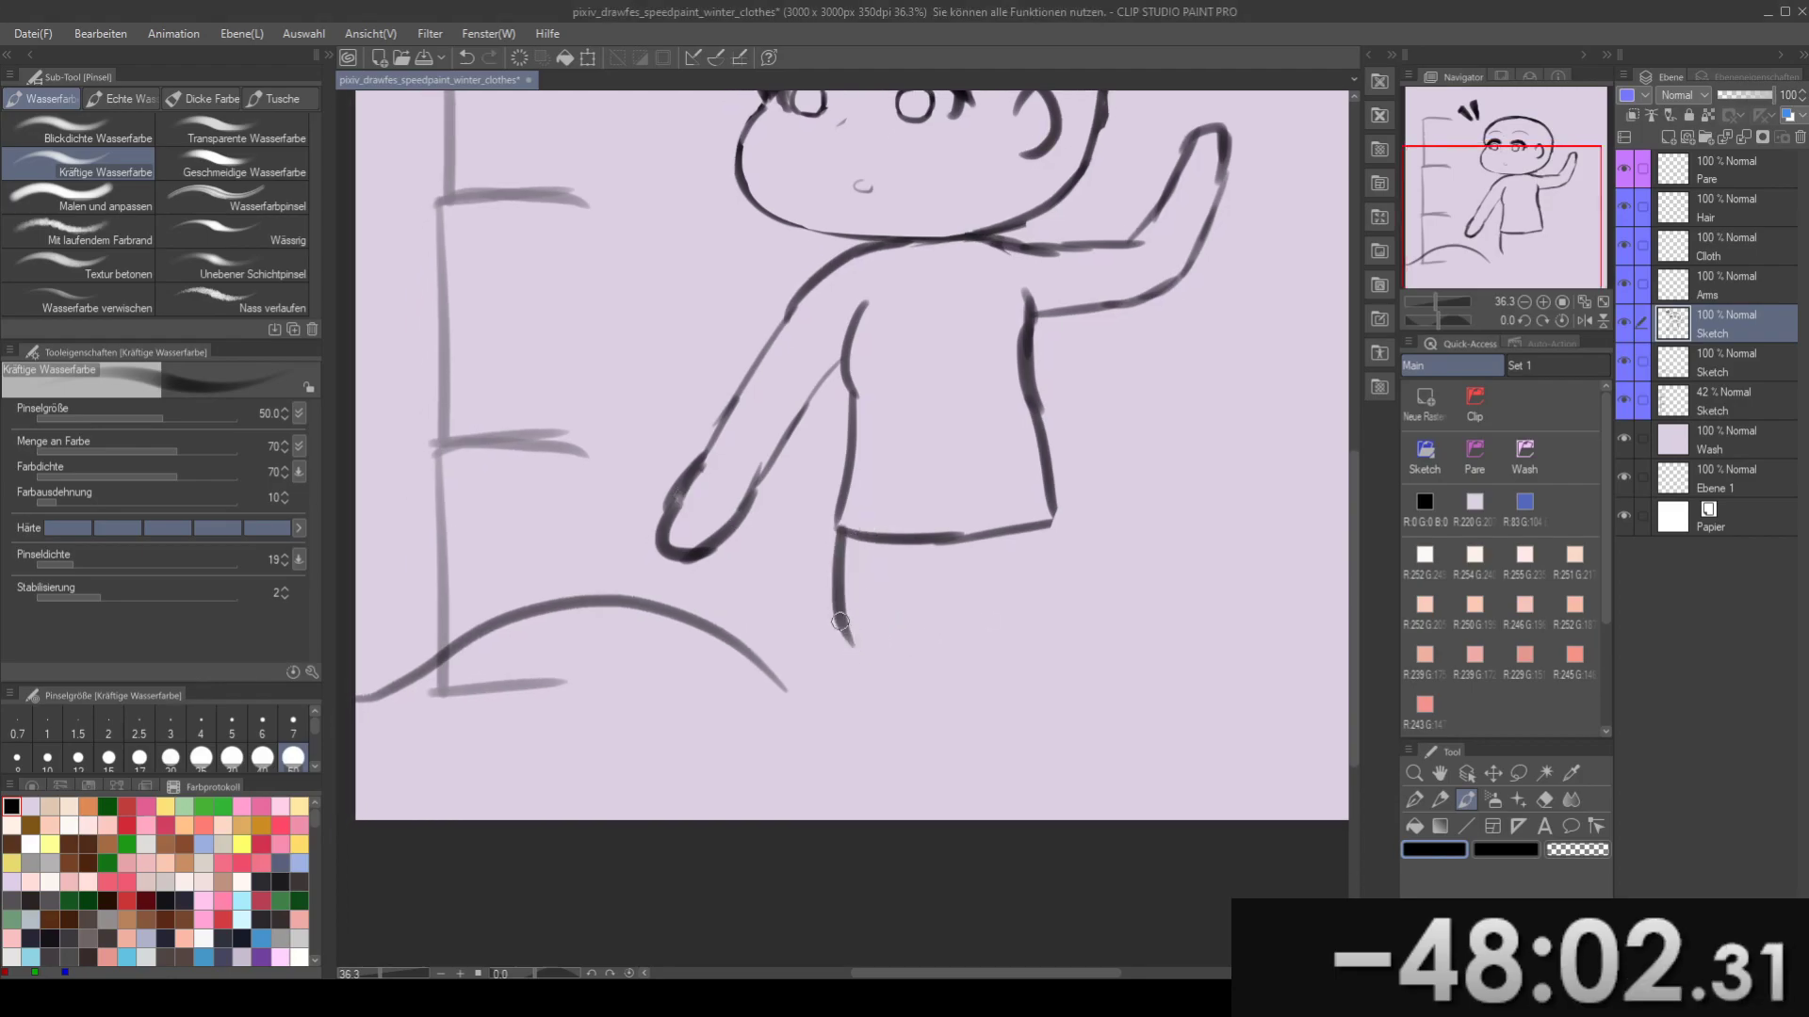
key("ctrl+z")
mouse_move(836, 530)
left_mouse_down()
mouse_move(867, 645)
mouse_move(854, 732)
left_mouse_up()
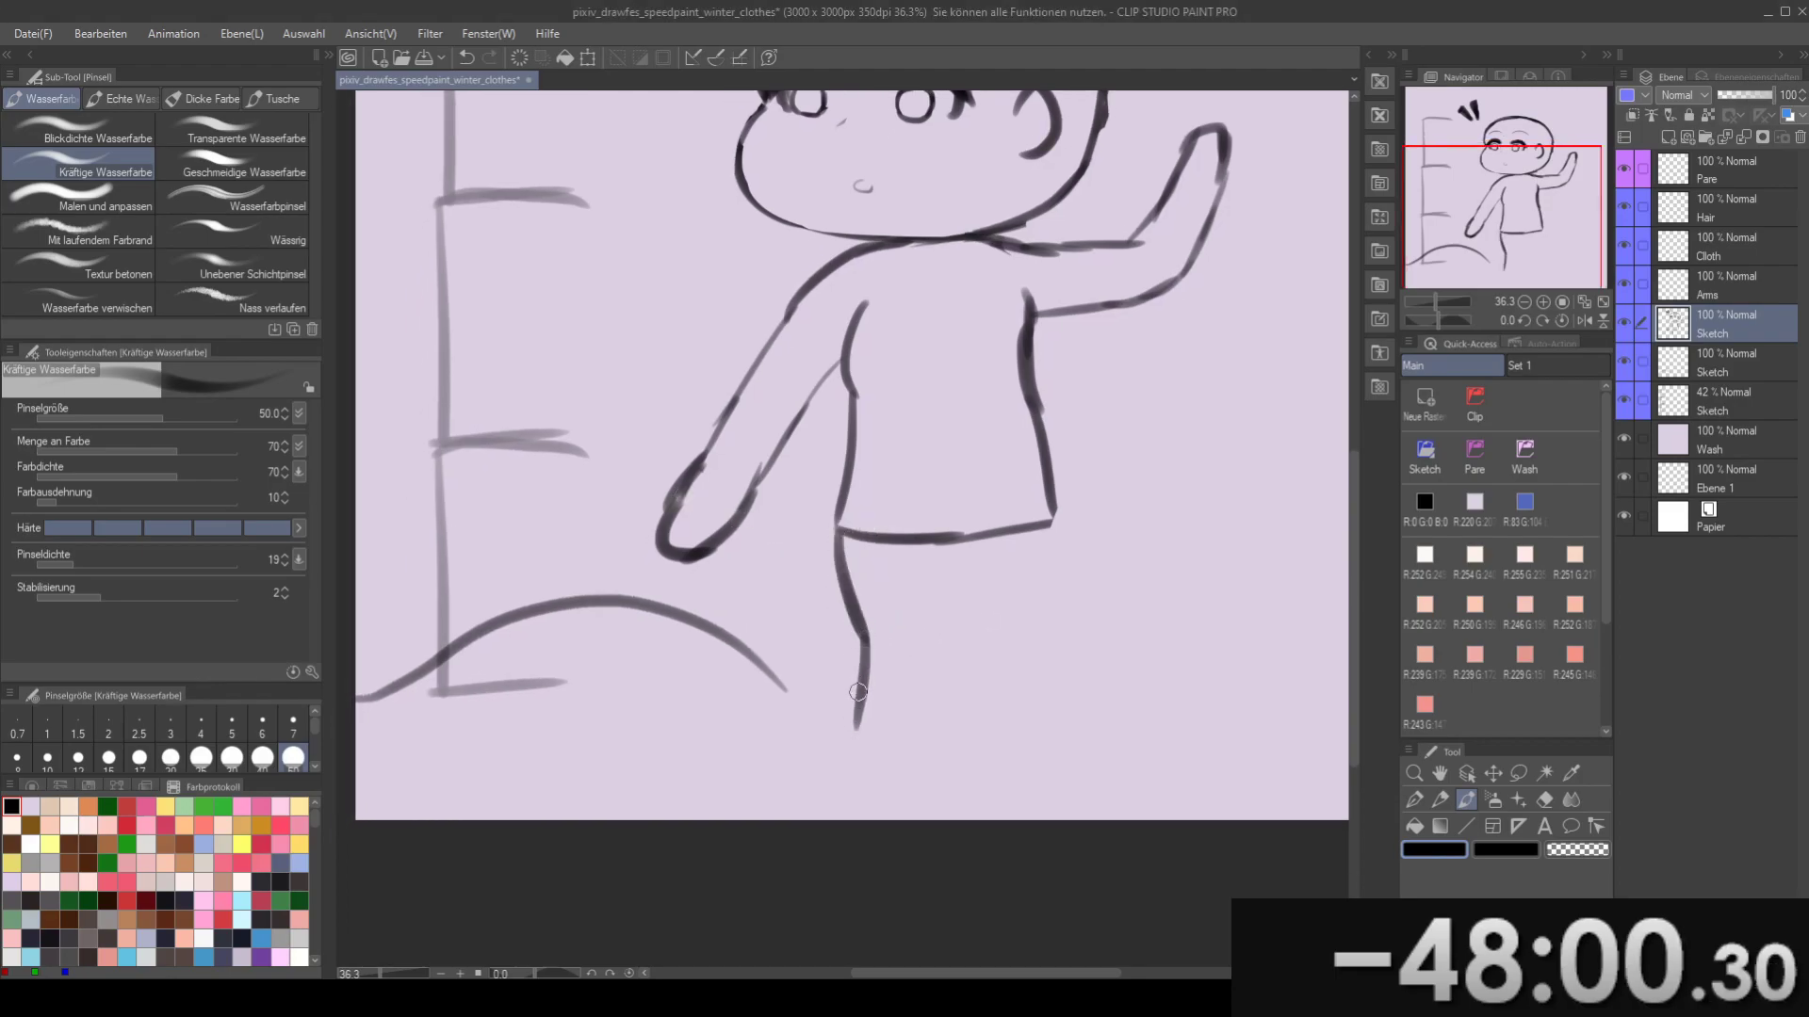
mouse_move(905, 587)
left_mouse_down()
mouse_move(876, 577)
mouse_move(930, 623)
mouse_move(955, 587)
left_mouse_up()
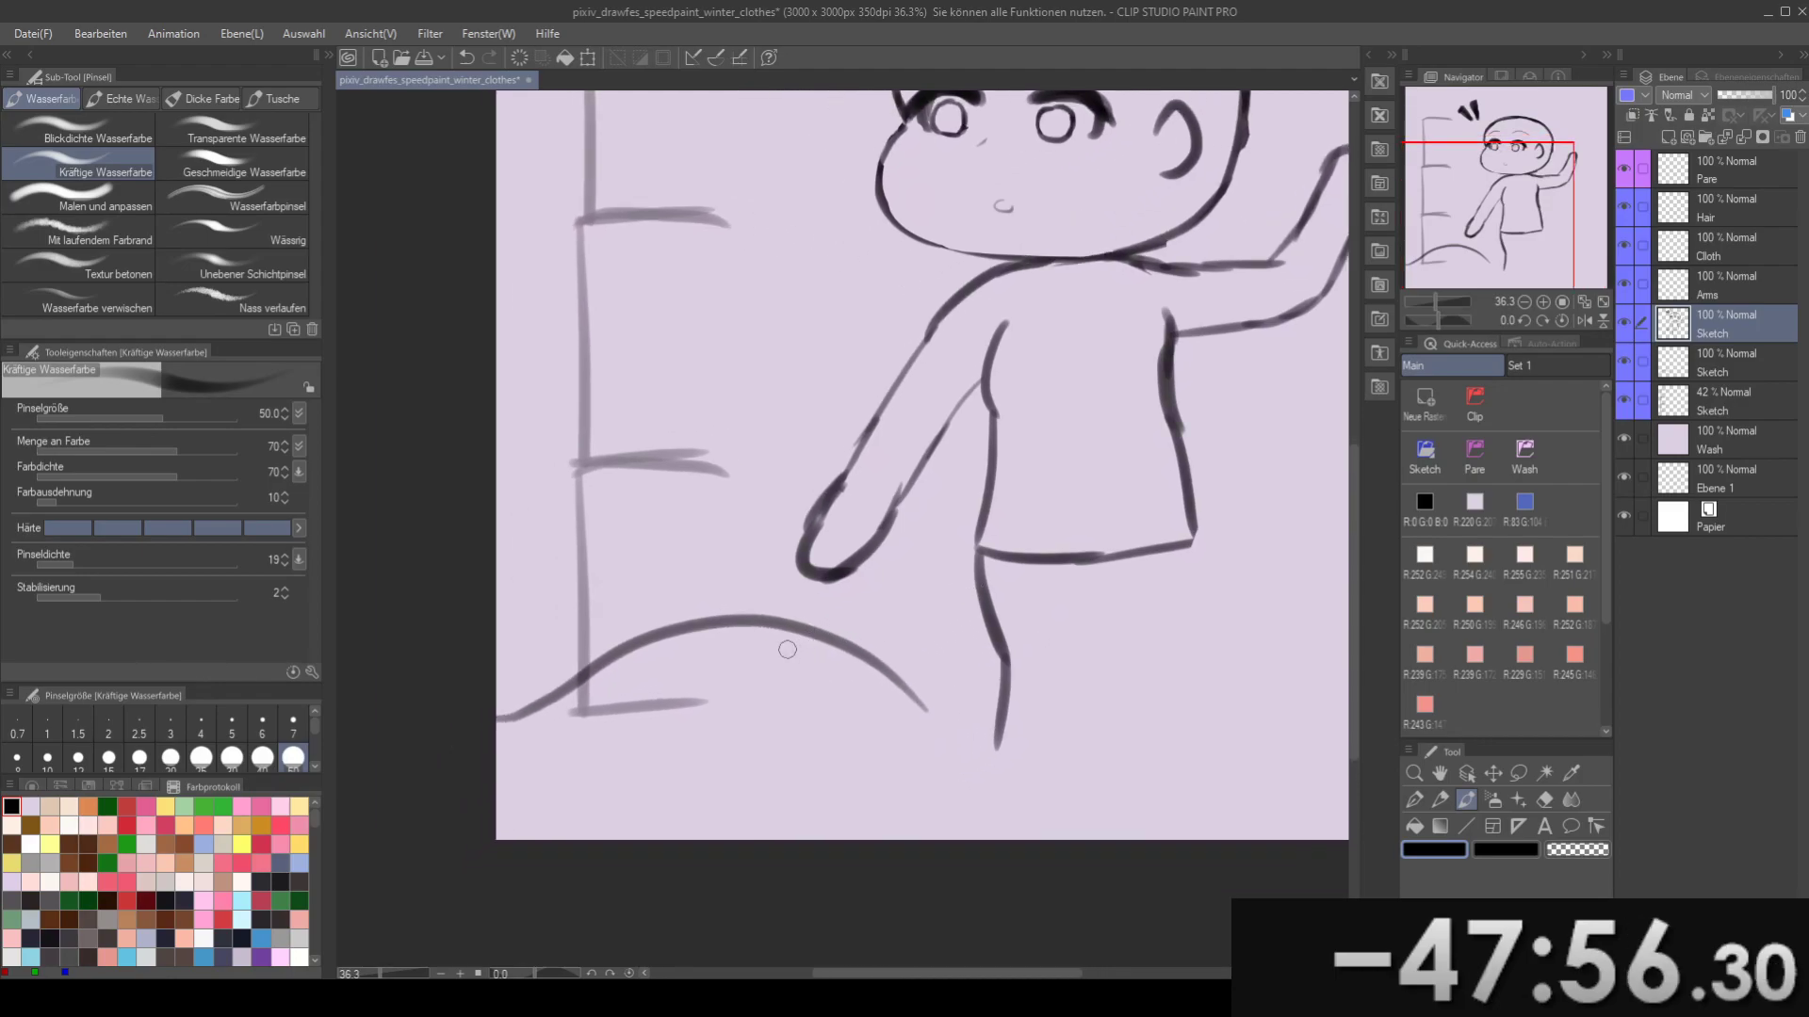
- Select the Sketch layer with the curved mound and move the mound slightly down below the character
key("m")
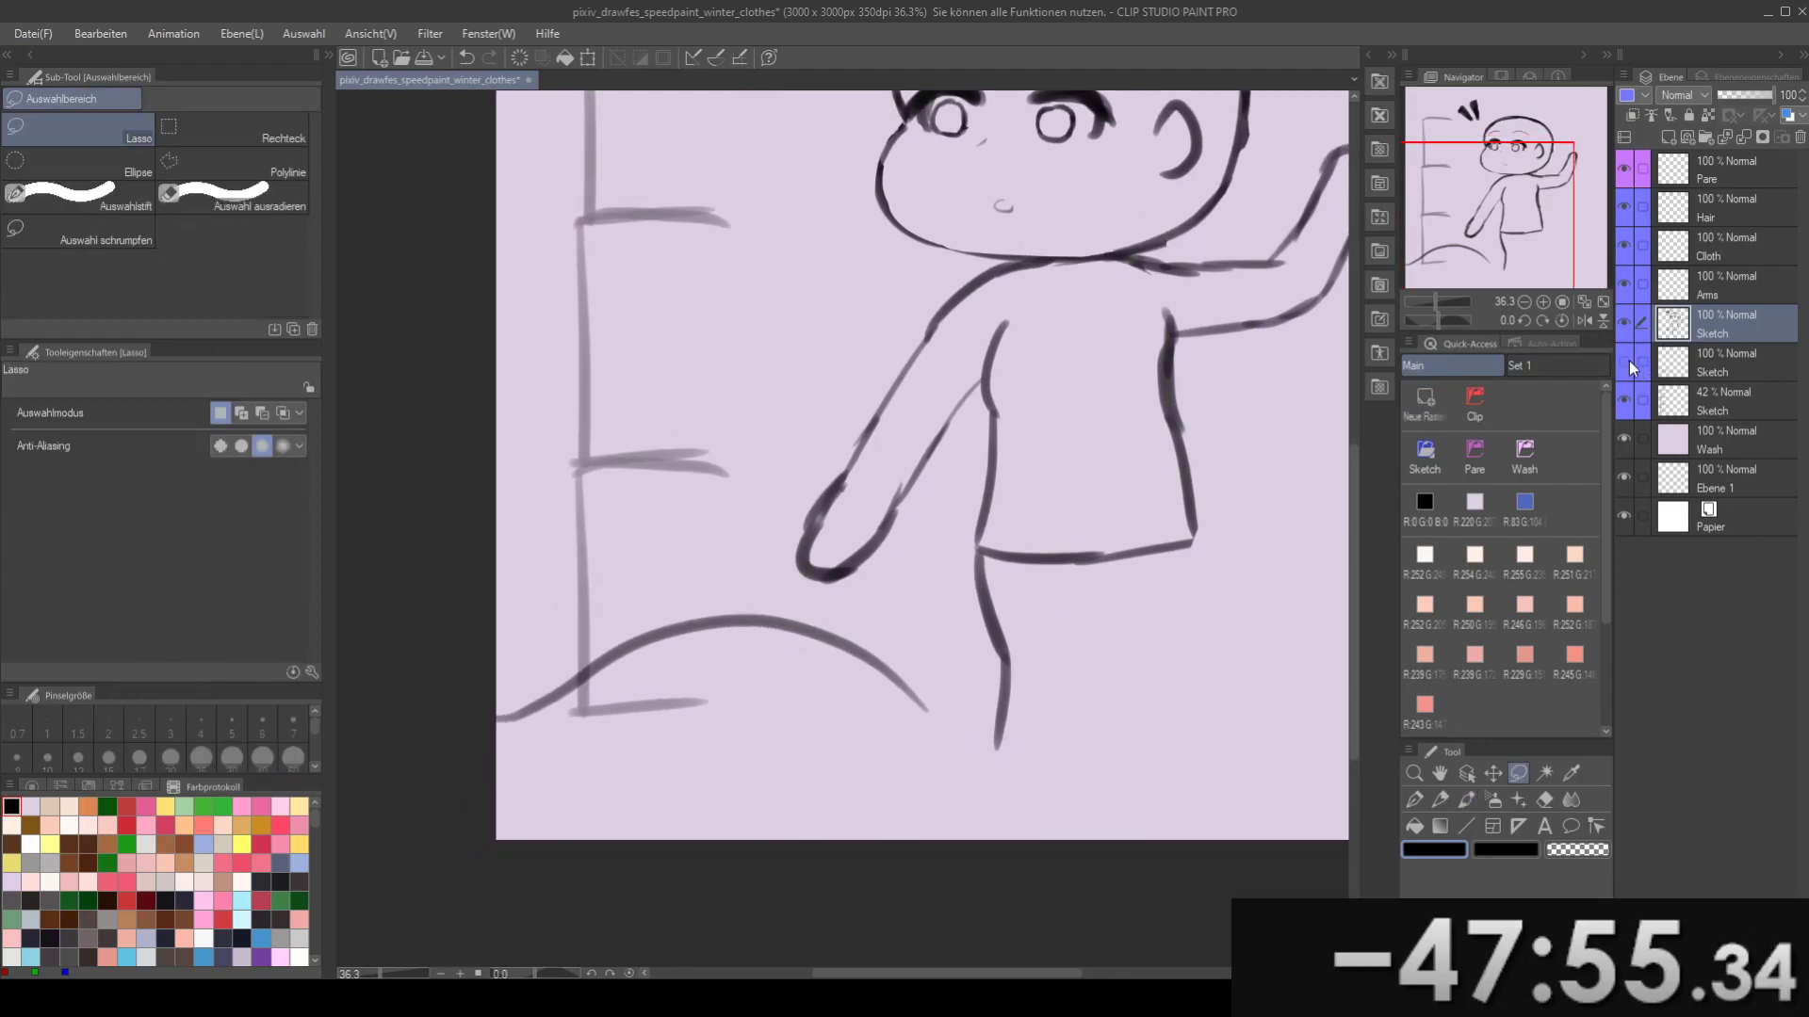
left_click(1734, 358)
key("k")
left_click_drag(863, 652, 848, 718)
left_click_drag(904, 624, 847, 743)
left_click_drag(790, 659, 773, 835)
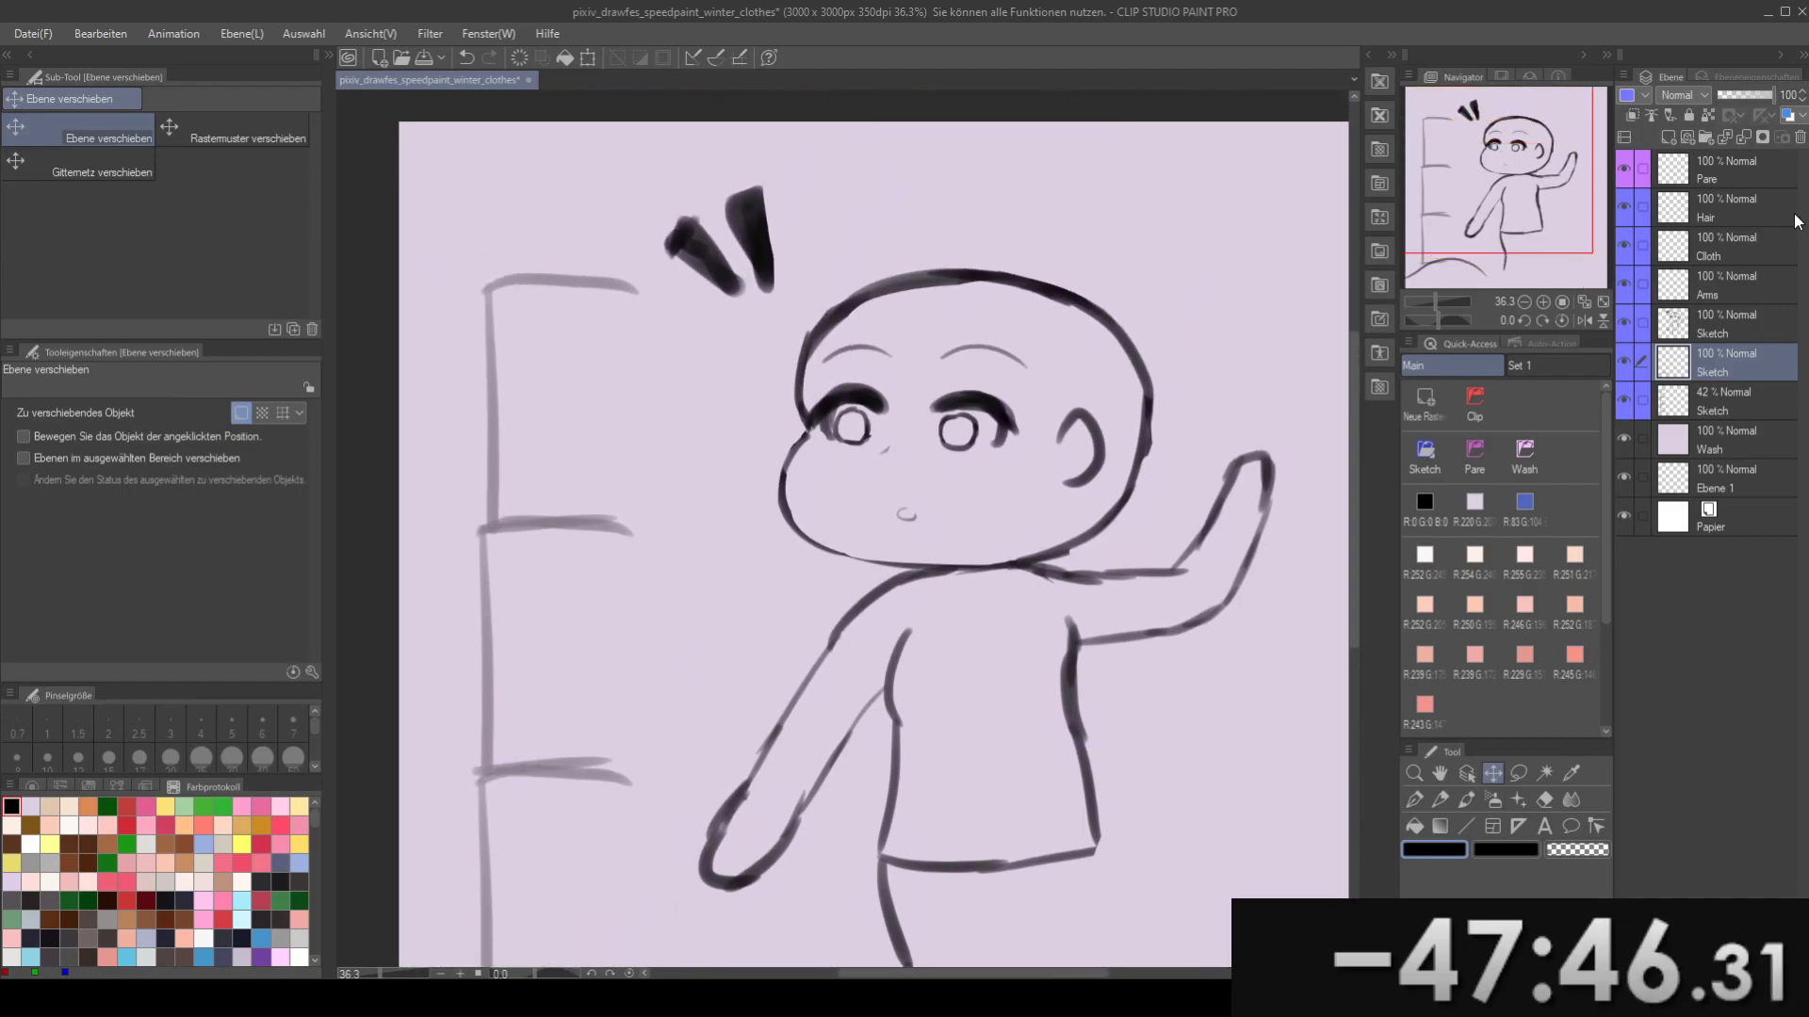
- On the Hair layer, sketch the pointed bangs across the forehead above the left eye with brush size 40
left_click(1790, 216)
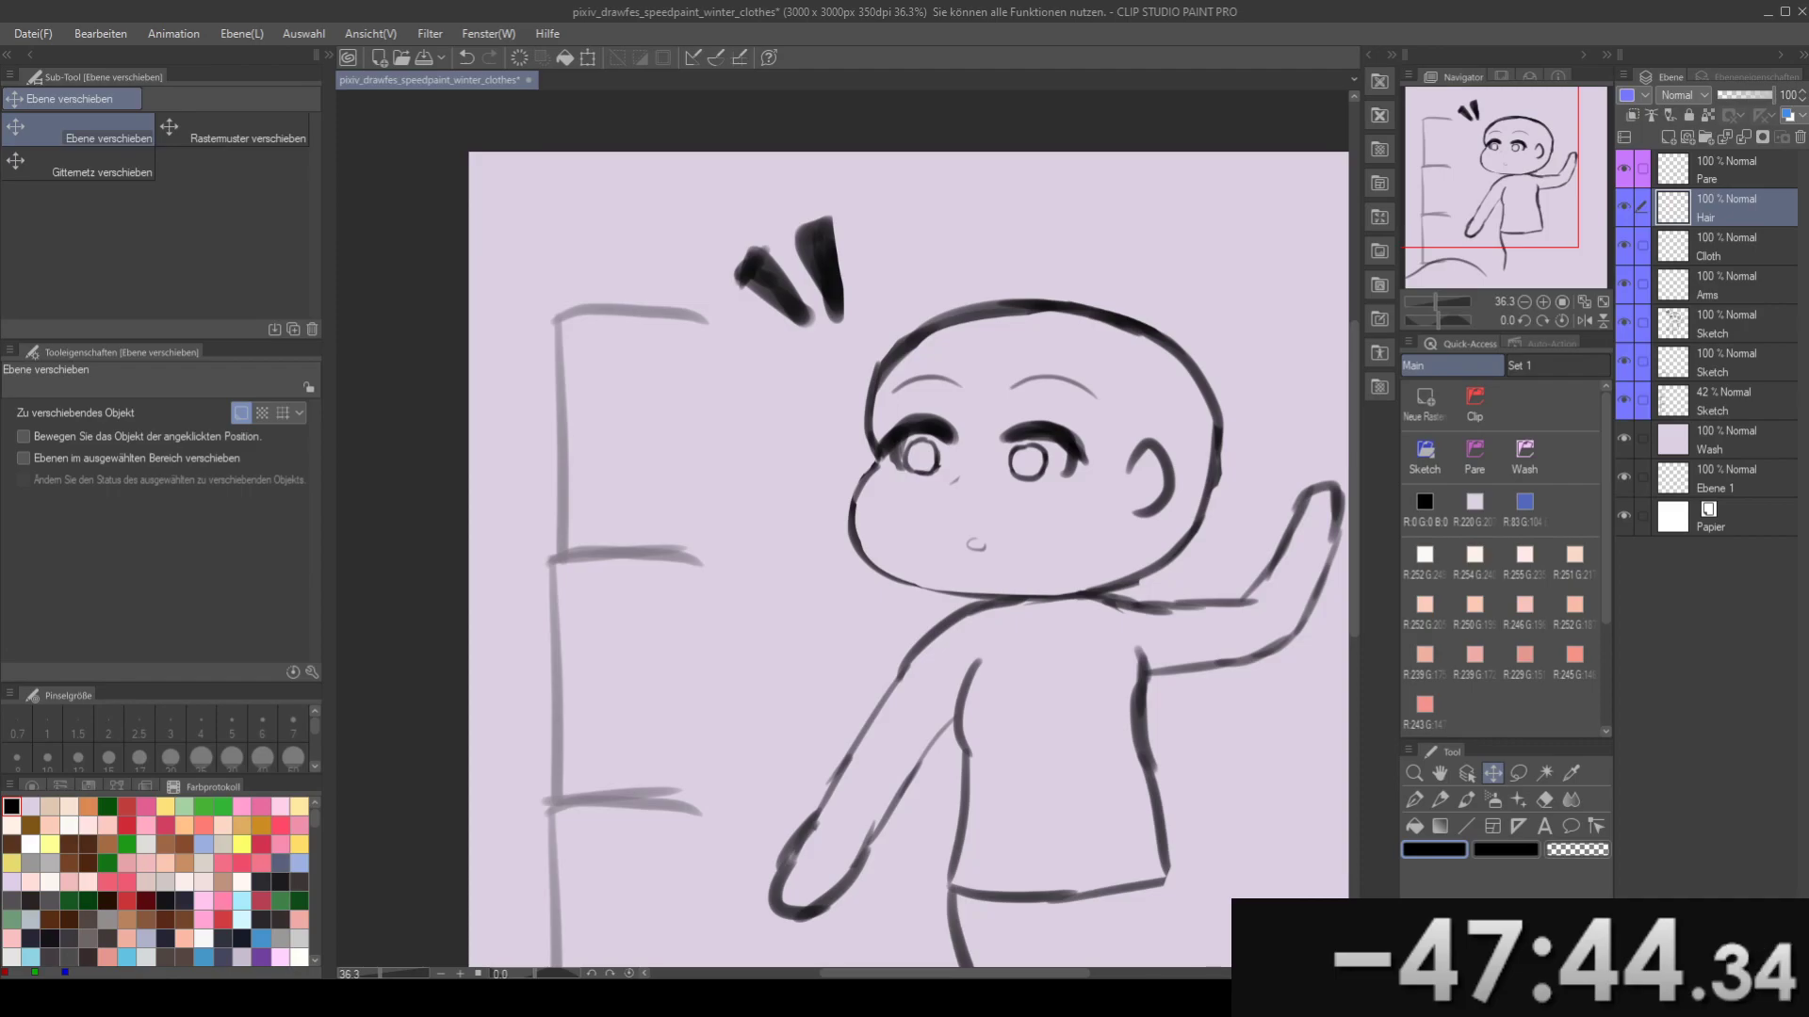
key("b")
left_click_drag(871, 462, 833, 491)
left_click_drag(809, 476, 912, 394)
key("ctrl+z")
key("bracketleft")
mouse_move(810, 476)
left_mouse_down()
mouse_move(912, 402)
mouse_move(951, 481)
left_mouse_up()
key("ctrl+z")
mouse_move(901, 400)
left_mouse_down()
mouse_move(912, 453)
mouse_move(950, 484)
left_mouse_up()
key("ctrl+z")
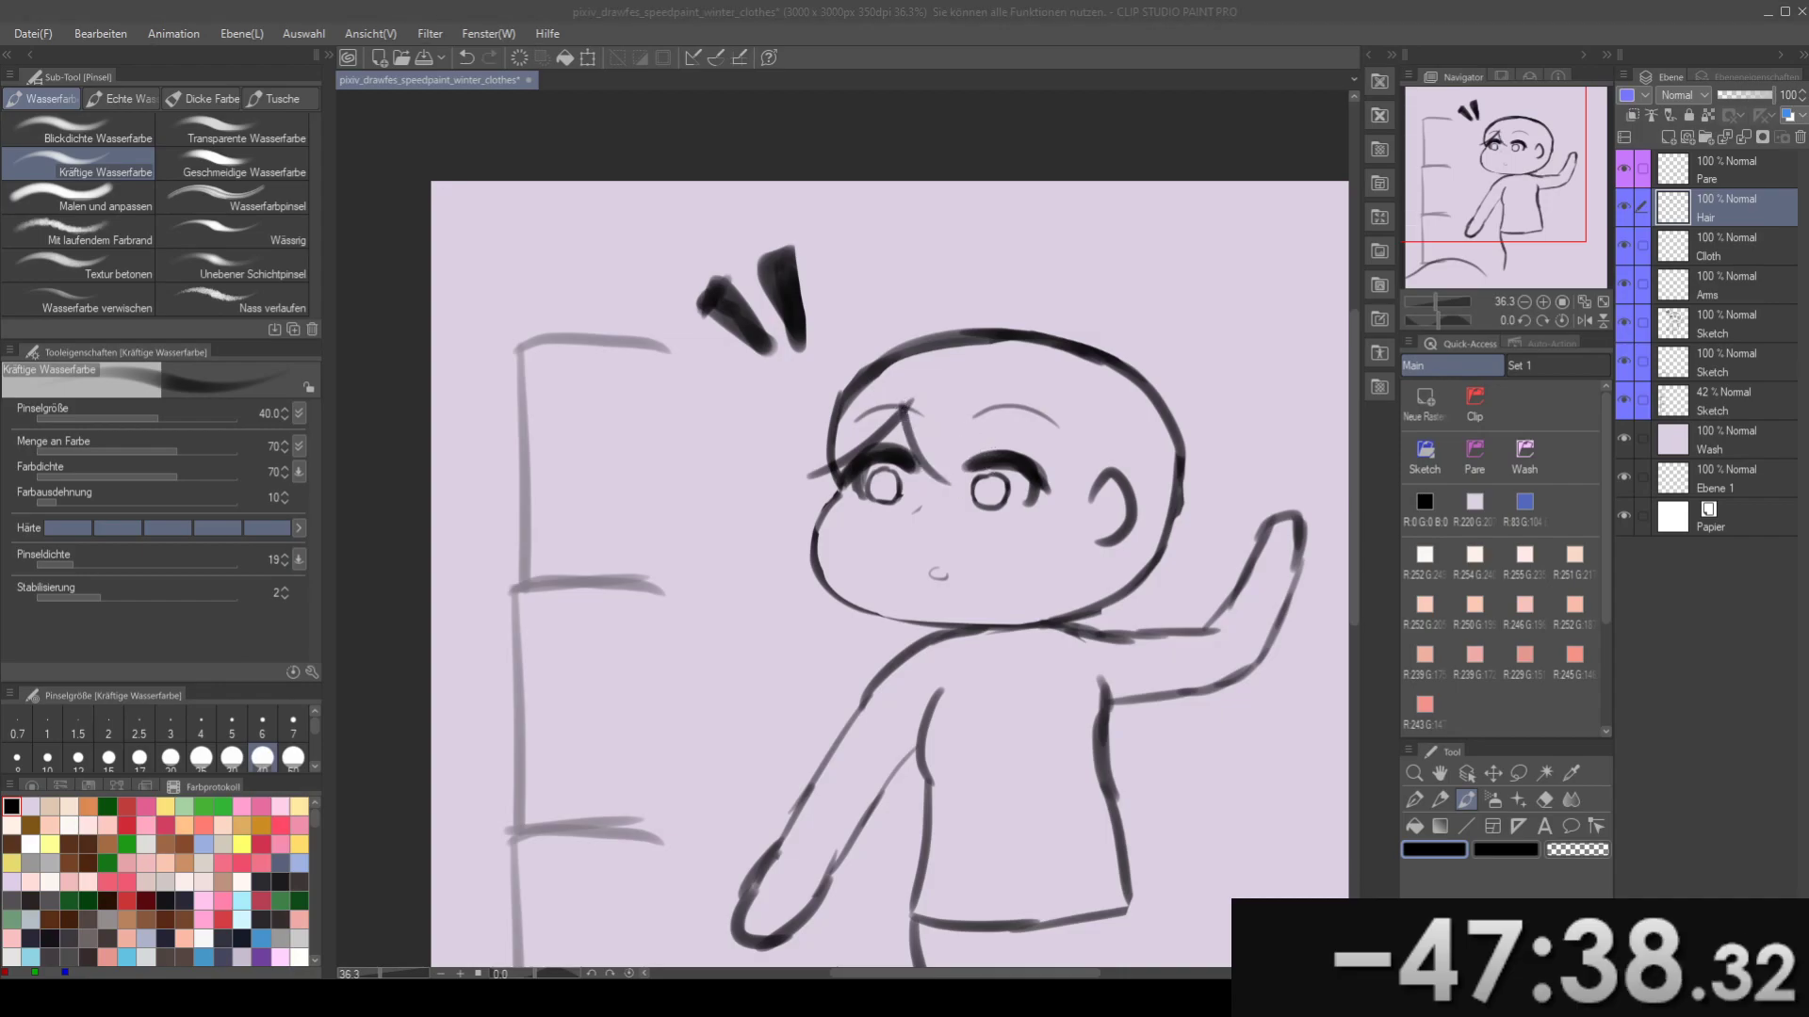
key("ctrl+z")
left_click_drag(900, 413, 952, 482)
key("ctrl+z")
key("ctrl+z")
- Add the next pointed bang above the right eye, with a strand curving towards the ear
left_click_drag(980, 467, 1002, 378)
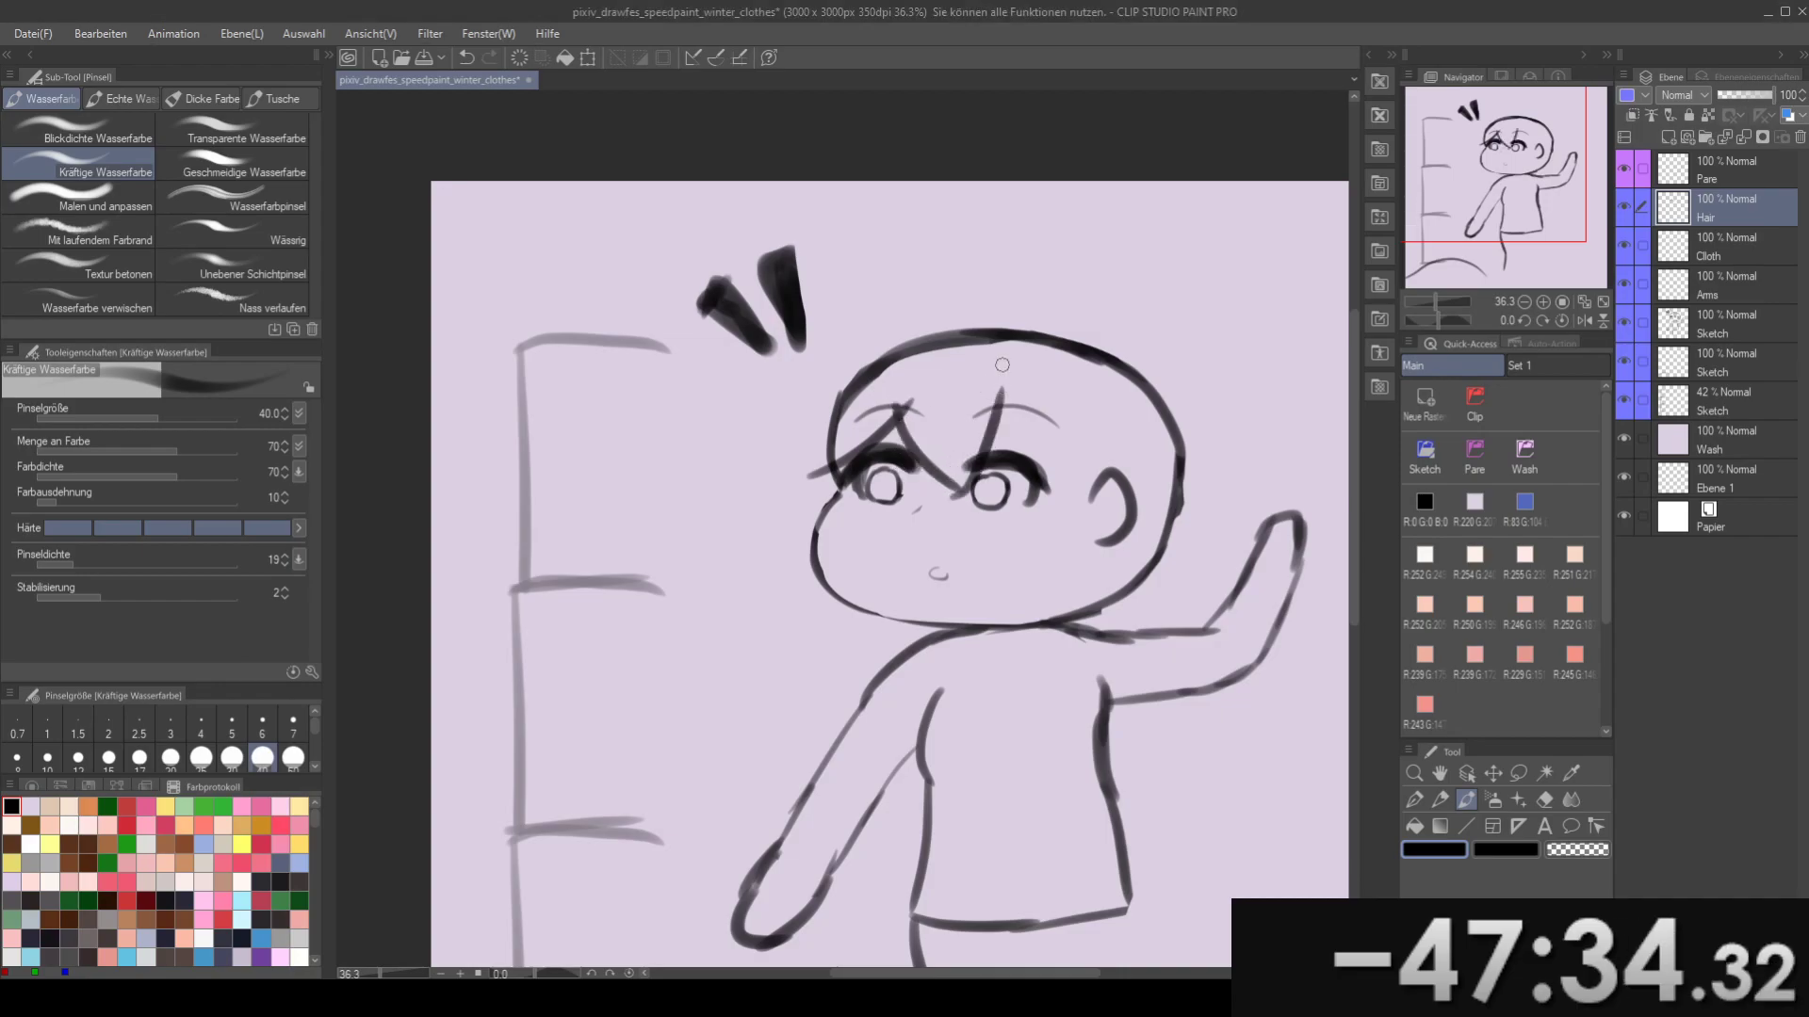
key("ctrl+z")
left_click_drag(969, 471, 1023, 411)
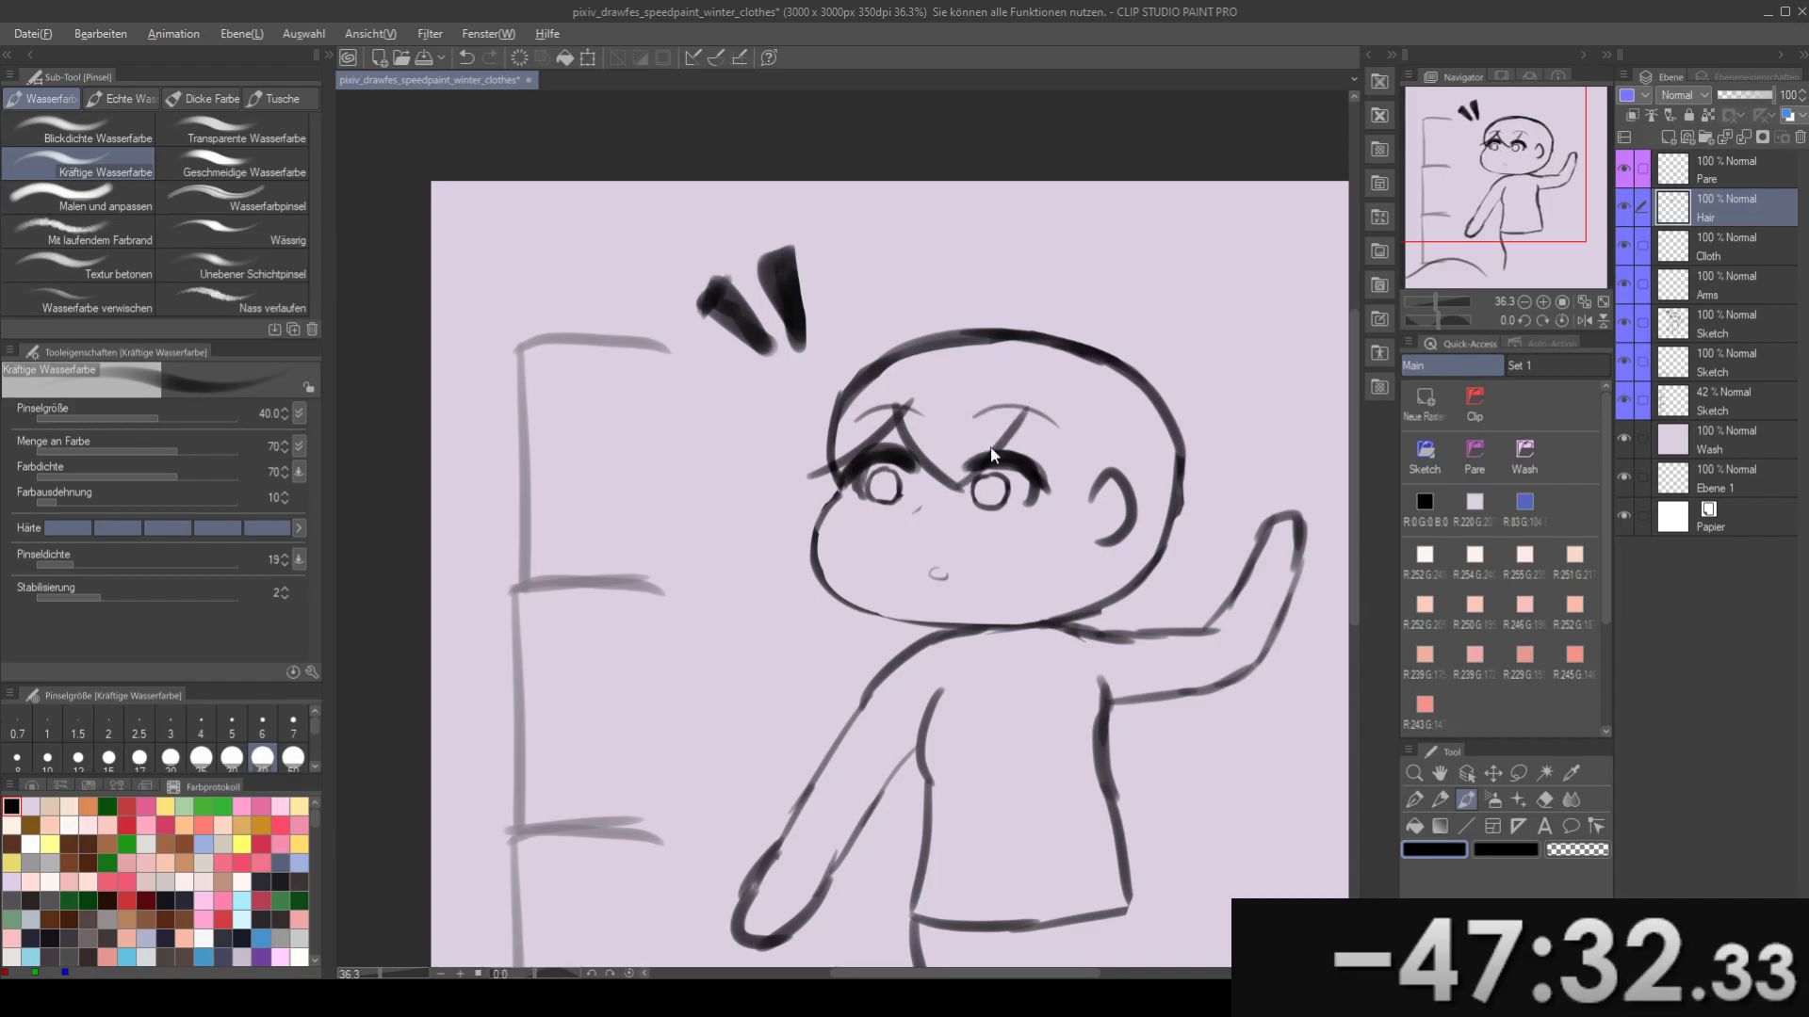
key("ctrl+z")
mouse_move(962, 432)
left_mouse_down()
mouse_move(965, 471)
mouse_move(1001, 455)
mouse_move(1004, 422)
left_mouse_up()
key("ctrl+z")
key("ctrl+z")
key("ctrl+z")
mouse_move(967, 524)
left_mouse_down()
mouse_move(1033, 454)
mouse_move(985, 413)
mouse_move(1085, 513)
left_mouse_up()
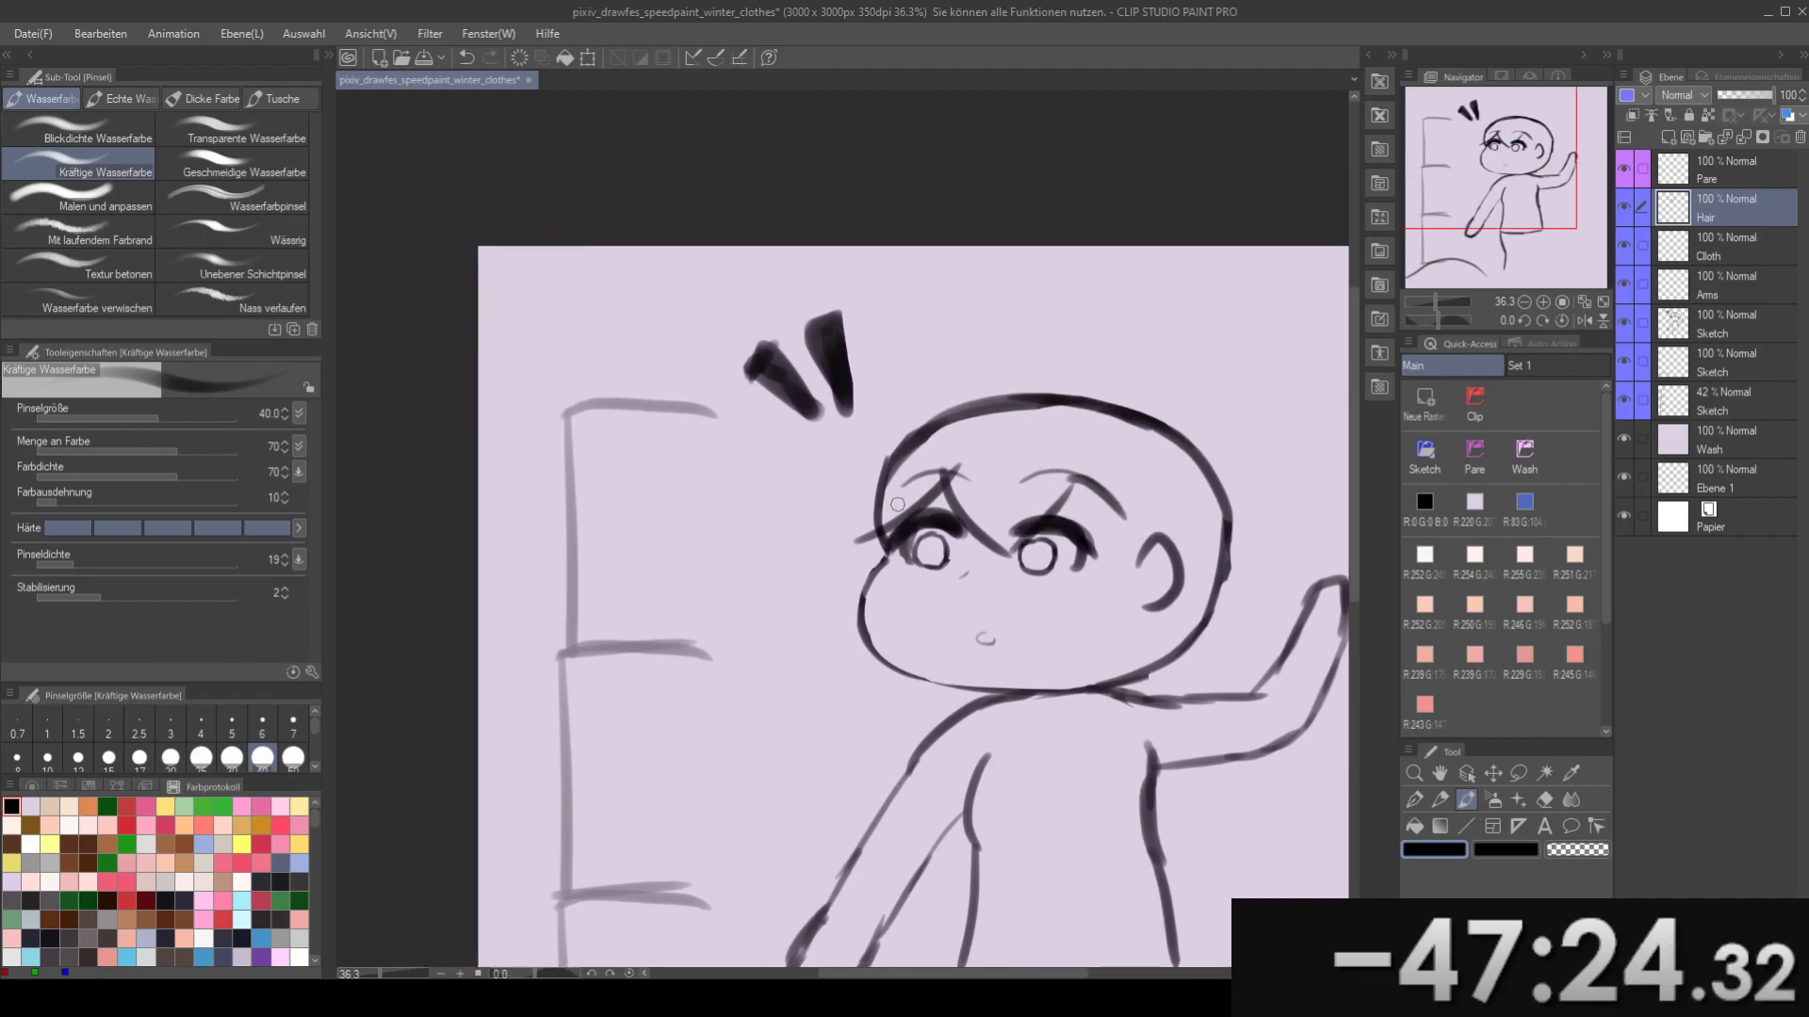
- Sketch the hair's outer contour from the left temple up over the crown, outside the head outline
mouse_move(841, 527)
left_mouse_down()
mouse_move(894, 409)
mouse_move(881, 439)
mouse_move(981, 378)
left_mouse_up()
key("ctrl+z")
key("ctrl+z")
mouse_move(848, 544)
left_mouse_down()
mouse_move(873, 436)
mouse_move(1019, 373)
left_mouse_up()
left_click_drag(957, 447, 990, 385)
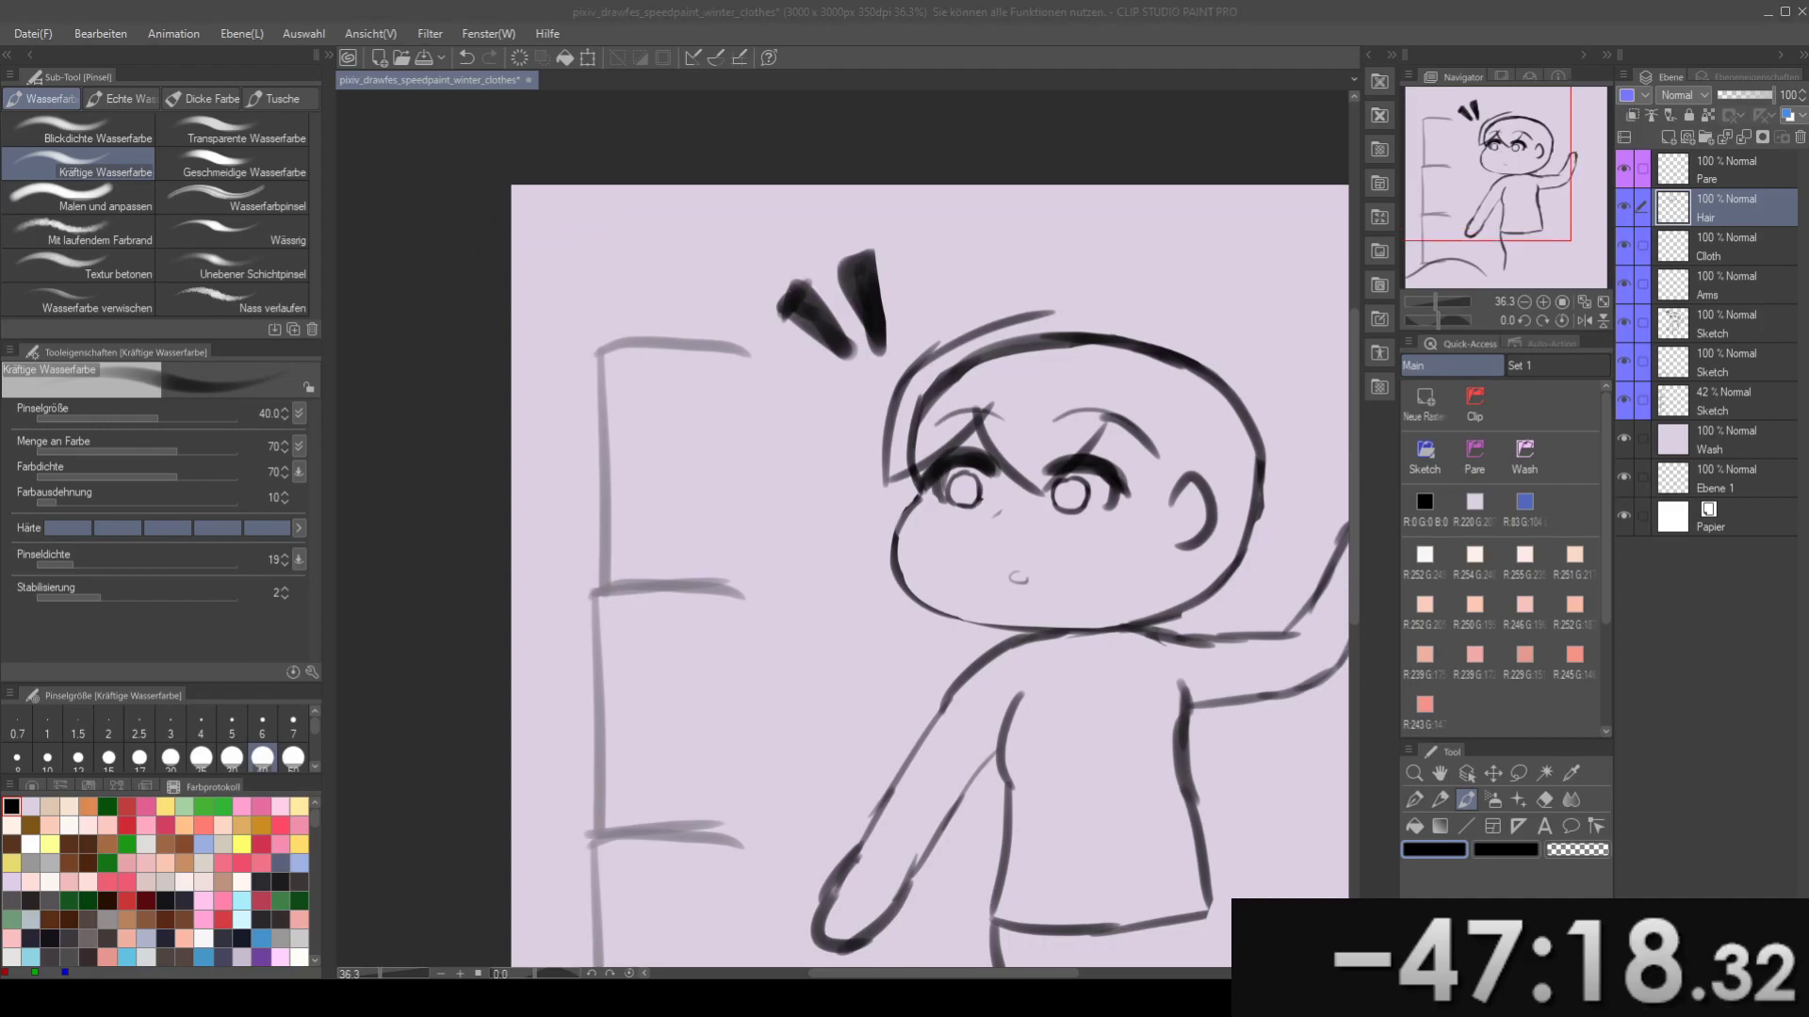
left_click_drag(899, 536, 906, 443)
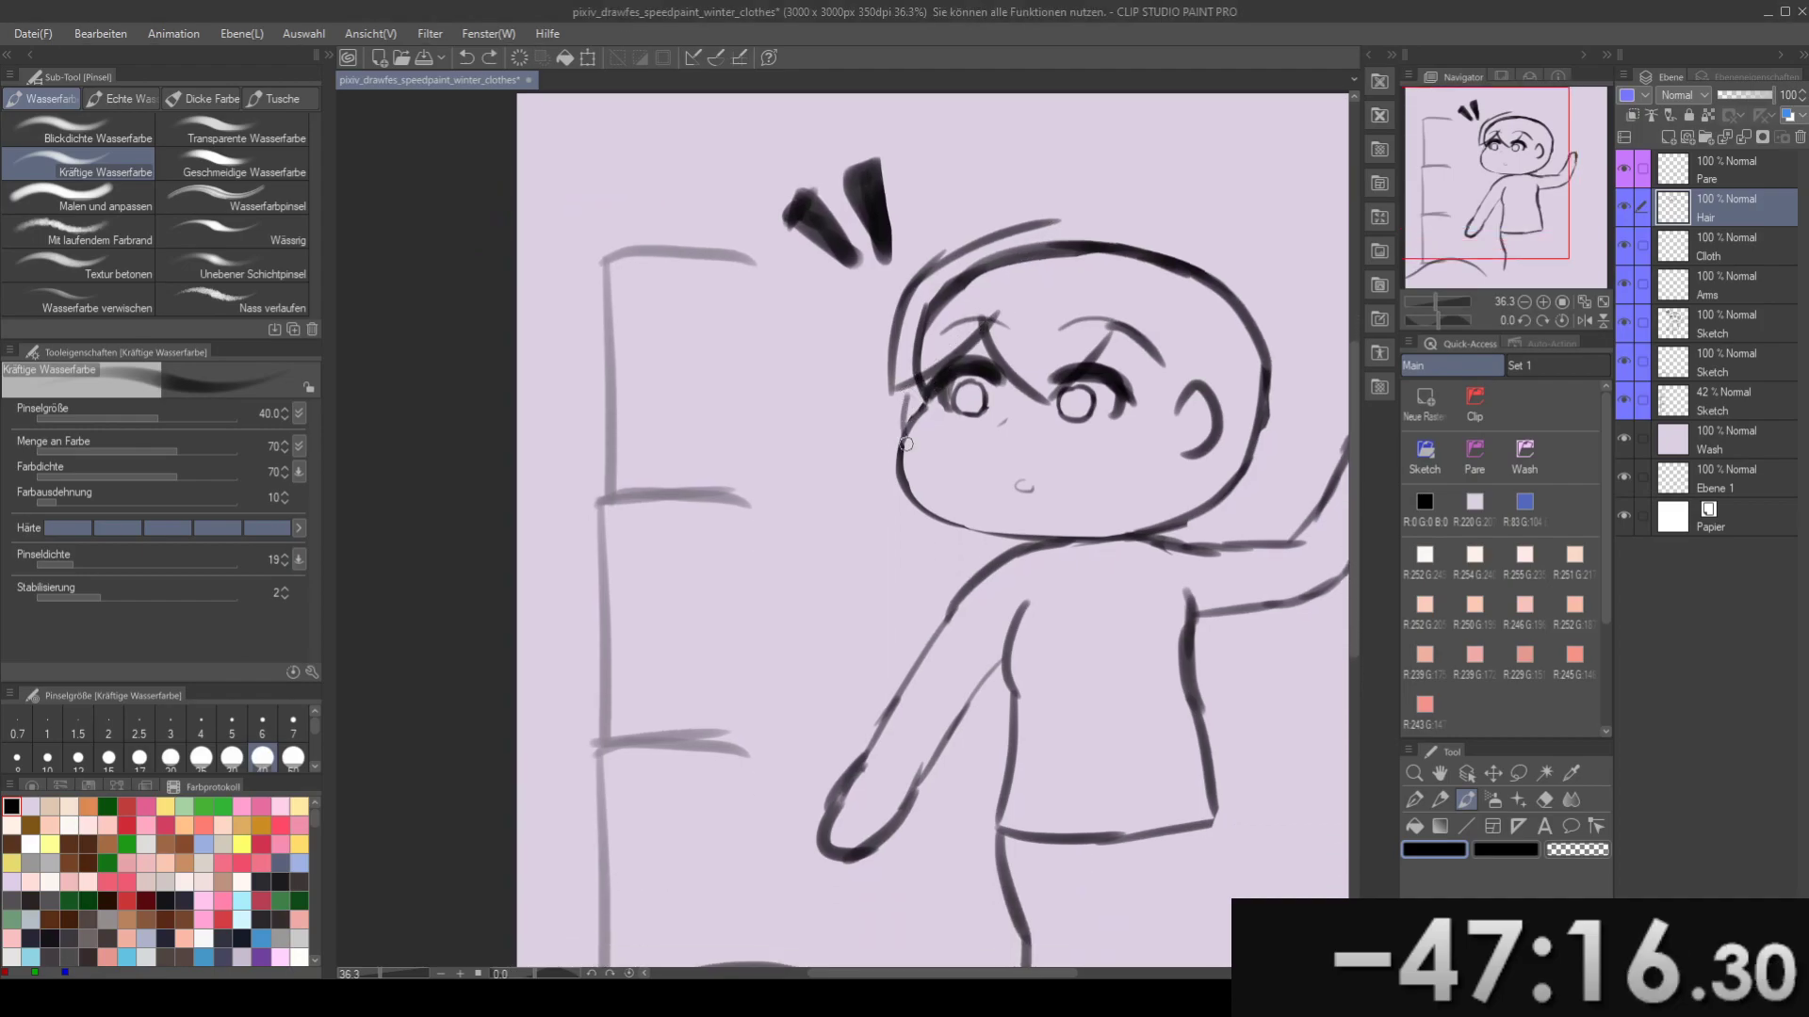
key("ctrl+z")
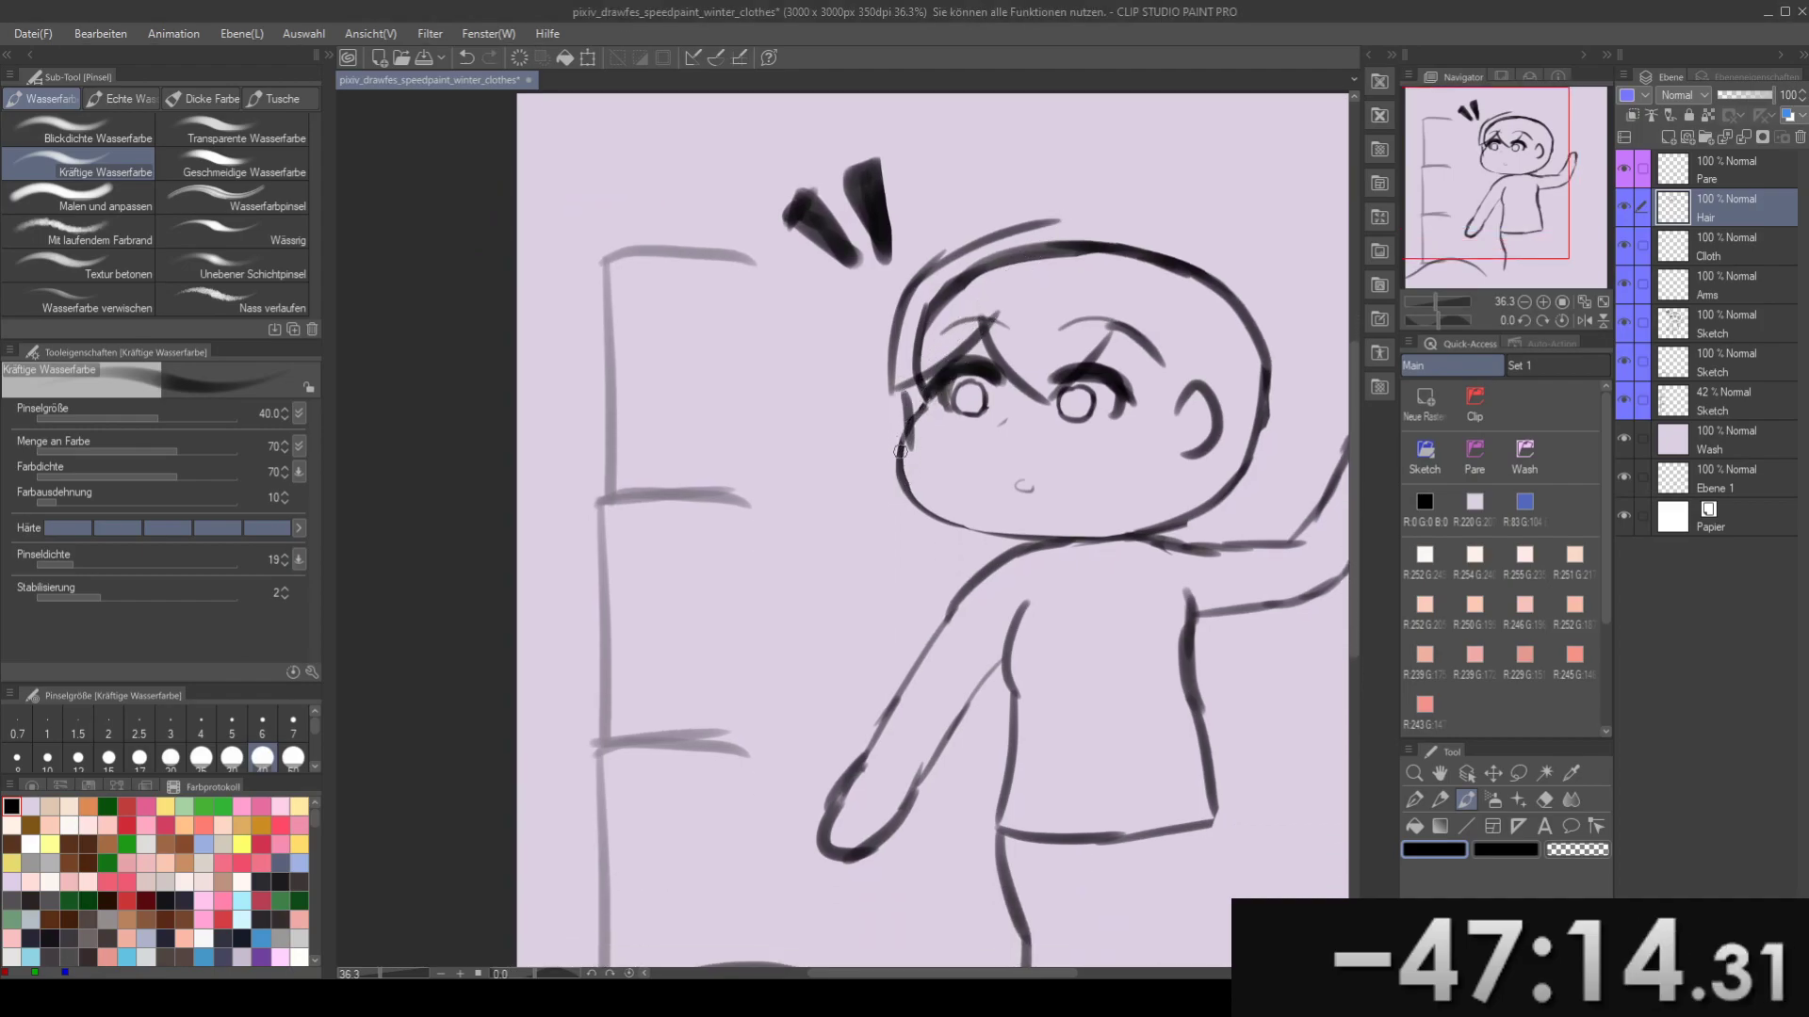
- Sketch a long pointed side lock hanging from below the left cheek over the shoulder
mouse_move(902, 451)
left_mouse_down()
mouse_move(911, 491)
mouse_move(906, 426)
mouse_move(864, 562)
mouse_move(923, 435)
mouse_move(889, 416)
mouse_move(899, 501)
mouse_move(838, 538)
left_mouse_up()
key("ctrl+z")
mouse_move(856, 413)
left_mouse_down()
mouse_move(853, 552)
mouse_move(858, 454)
mouse_move(799, 580)
left_mouse_up()
key("ctrl+z")
key("ctrl+z")
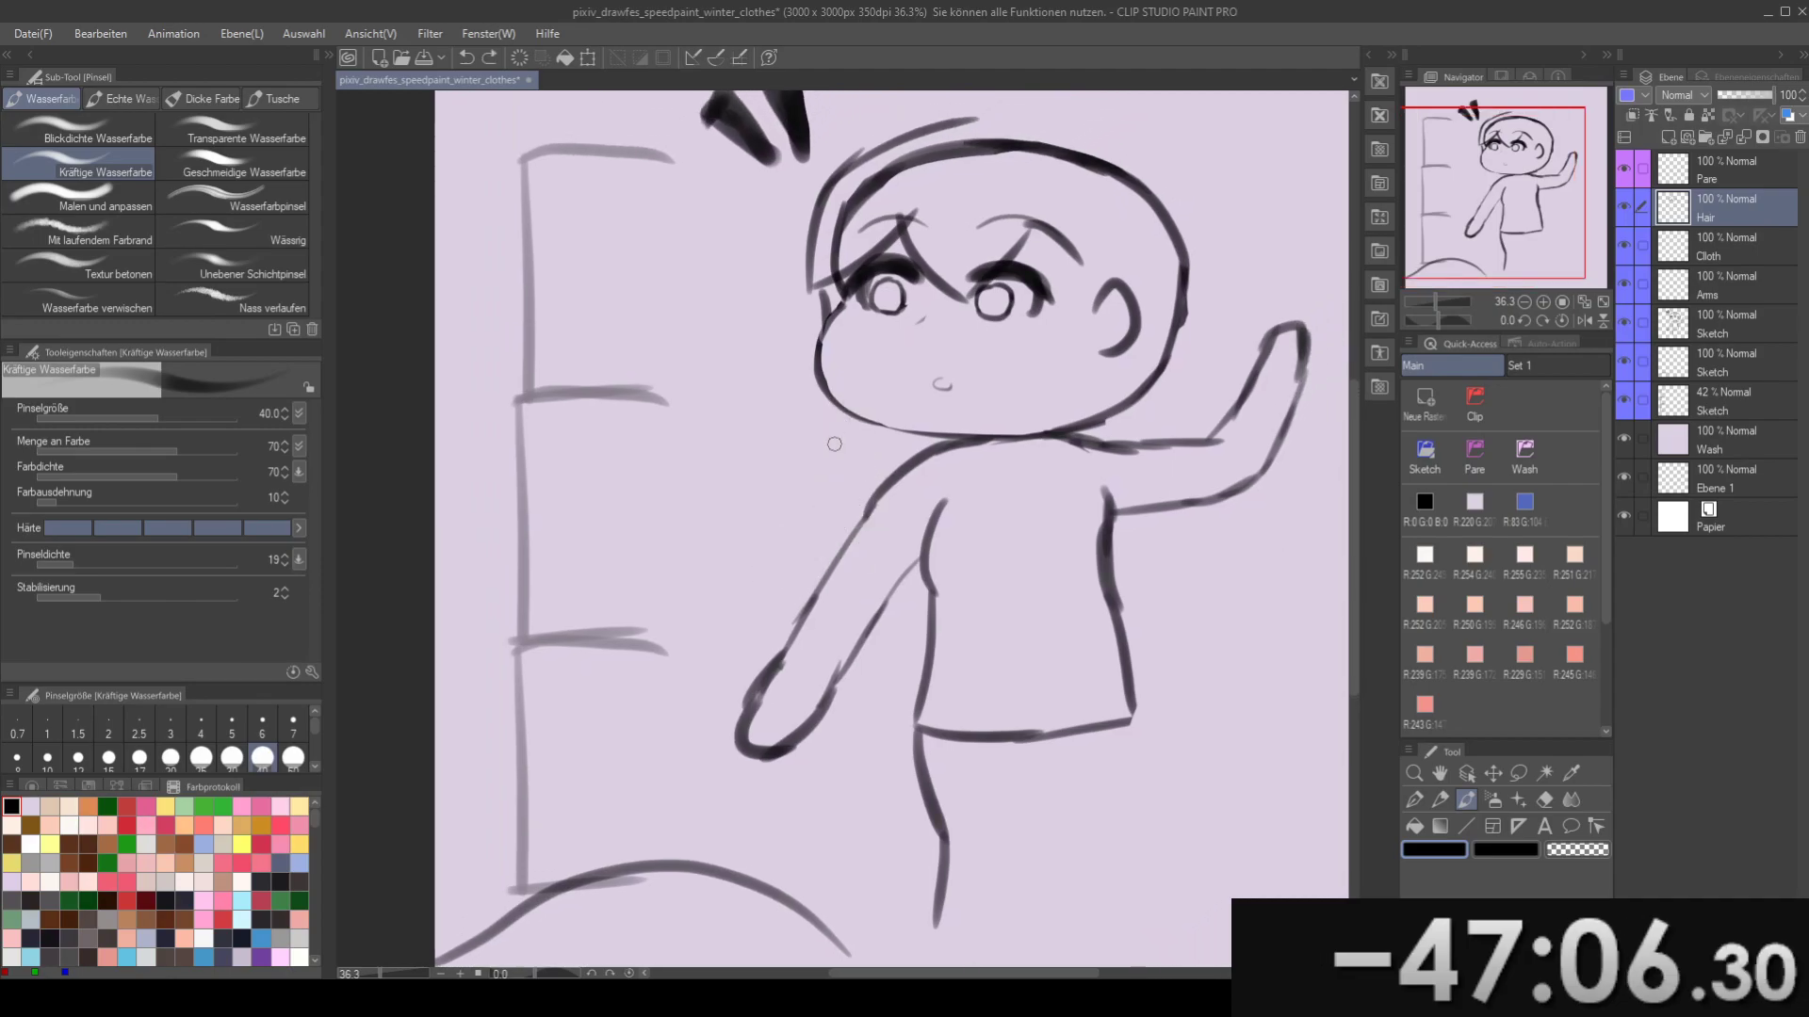
left_click_drag(839, 413, 851, 507)
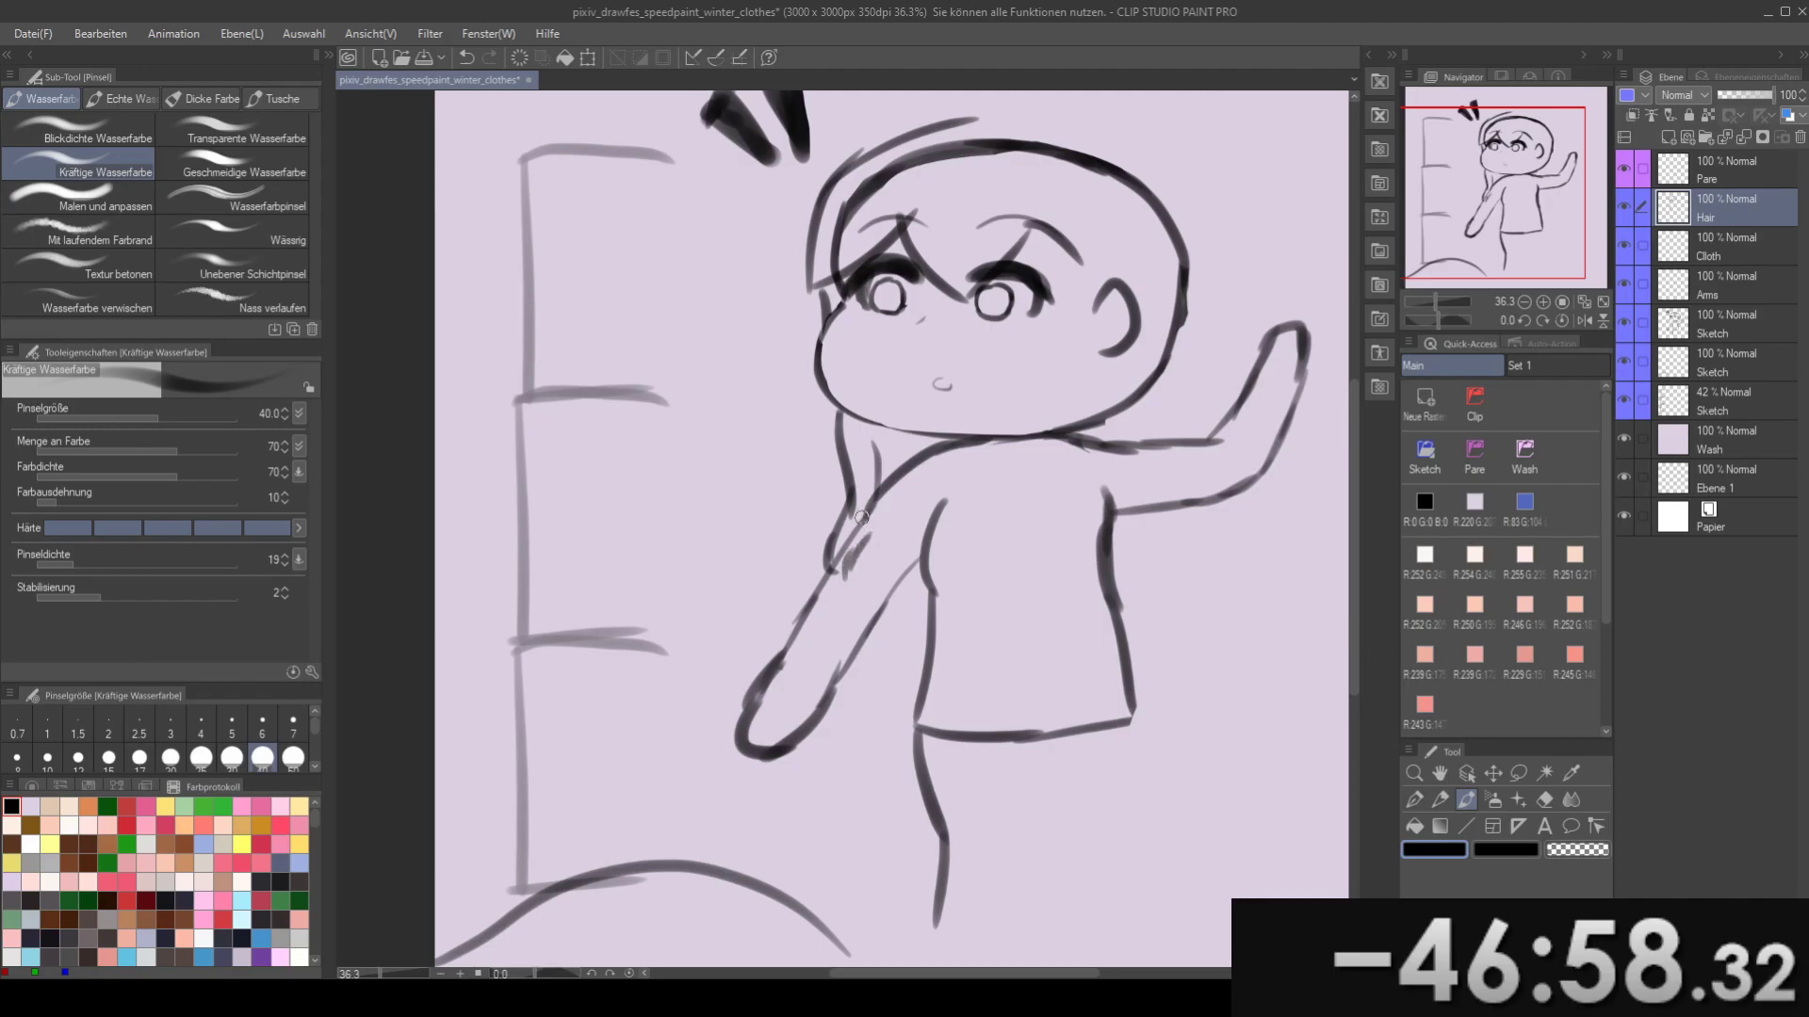
key("e")
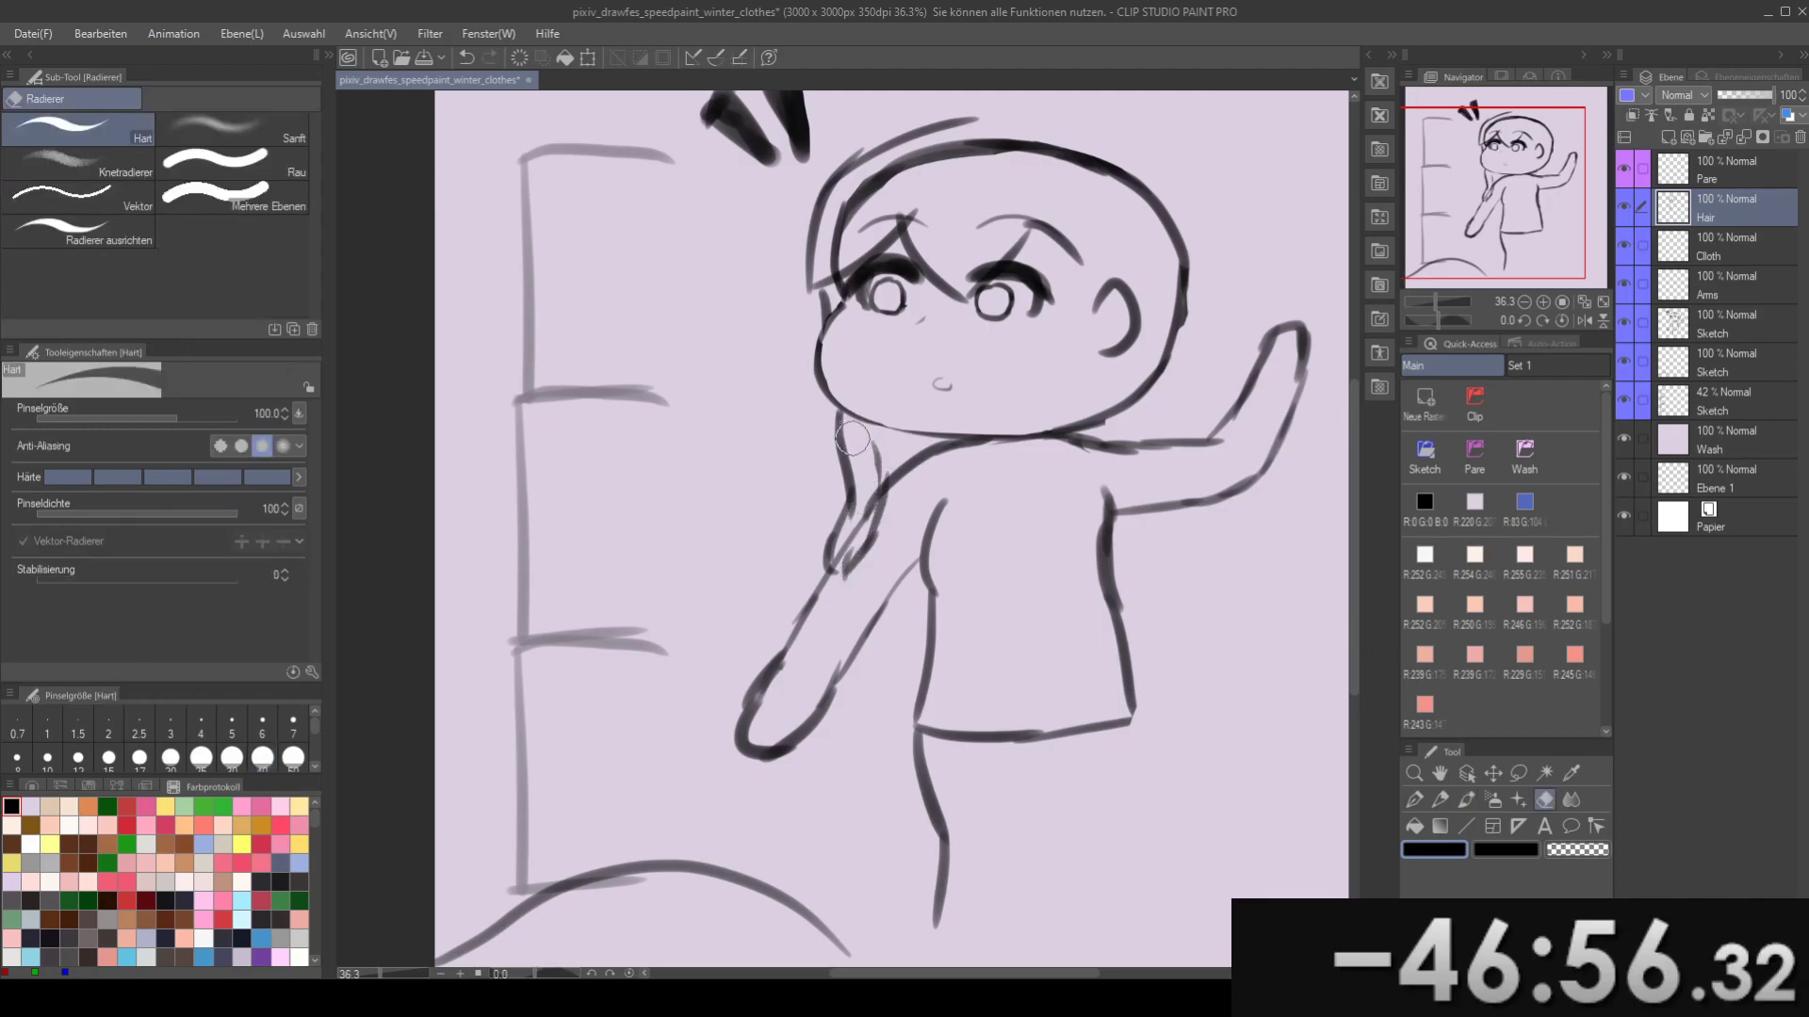
key("b")
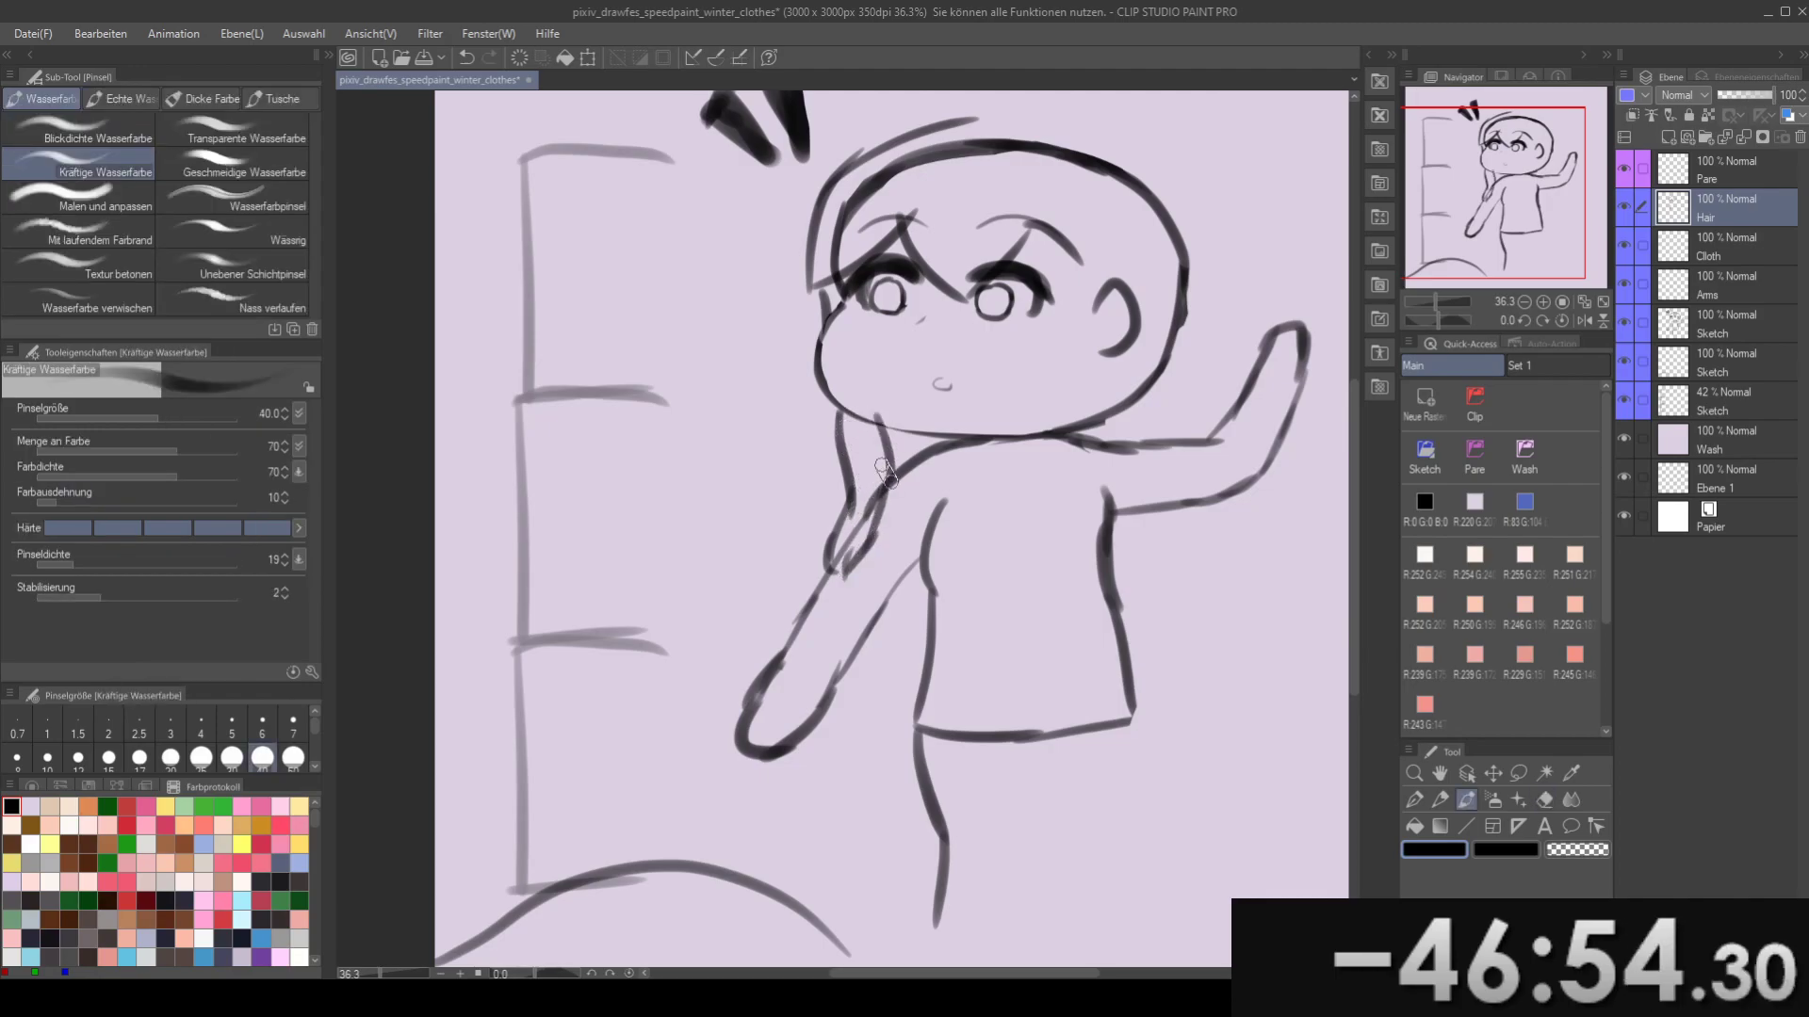
mouse_move(898, 490)
left_mouse_down()
mouse_move(929, 492)
mouse_move(904, 534)
mouse_move(929, 577)
left_mouse_up()
key("bracketleft")
key("bracketleft")
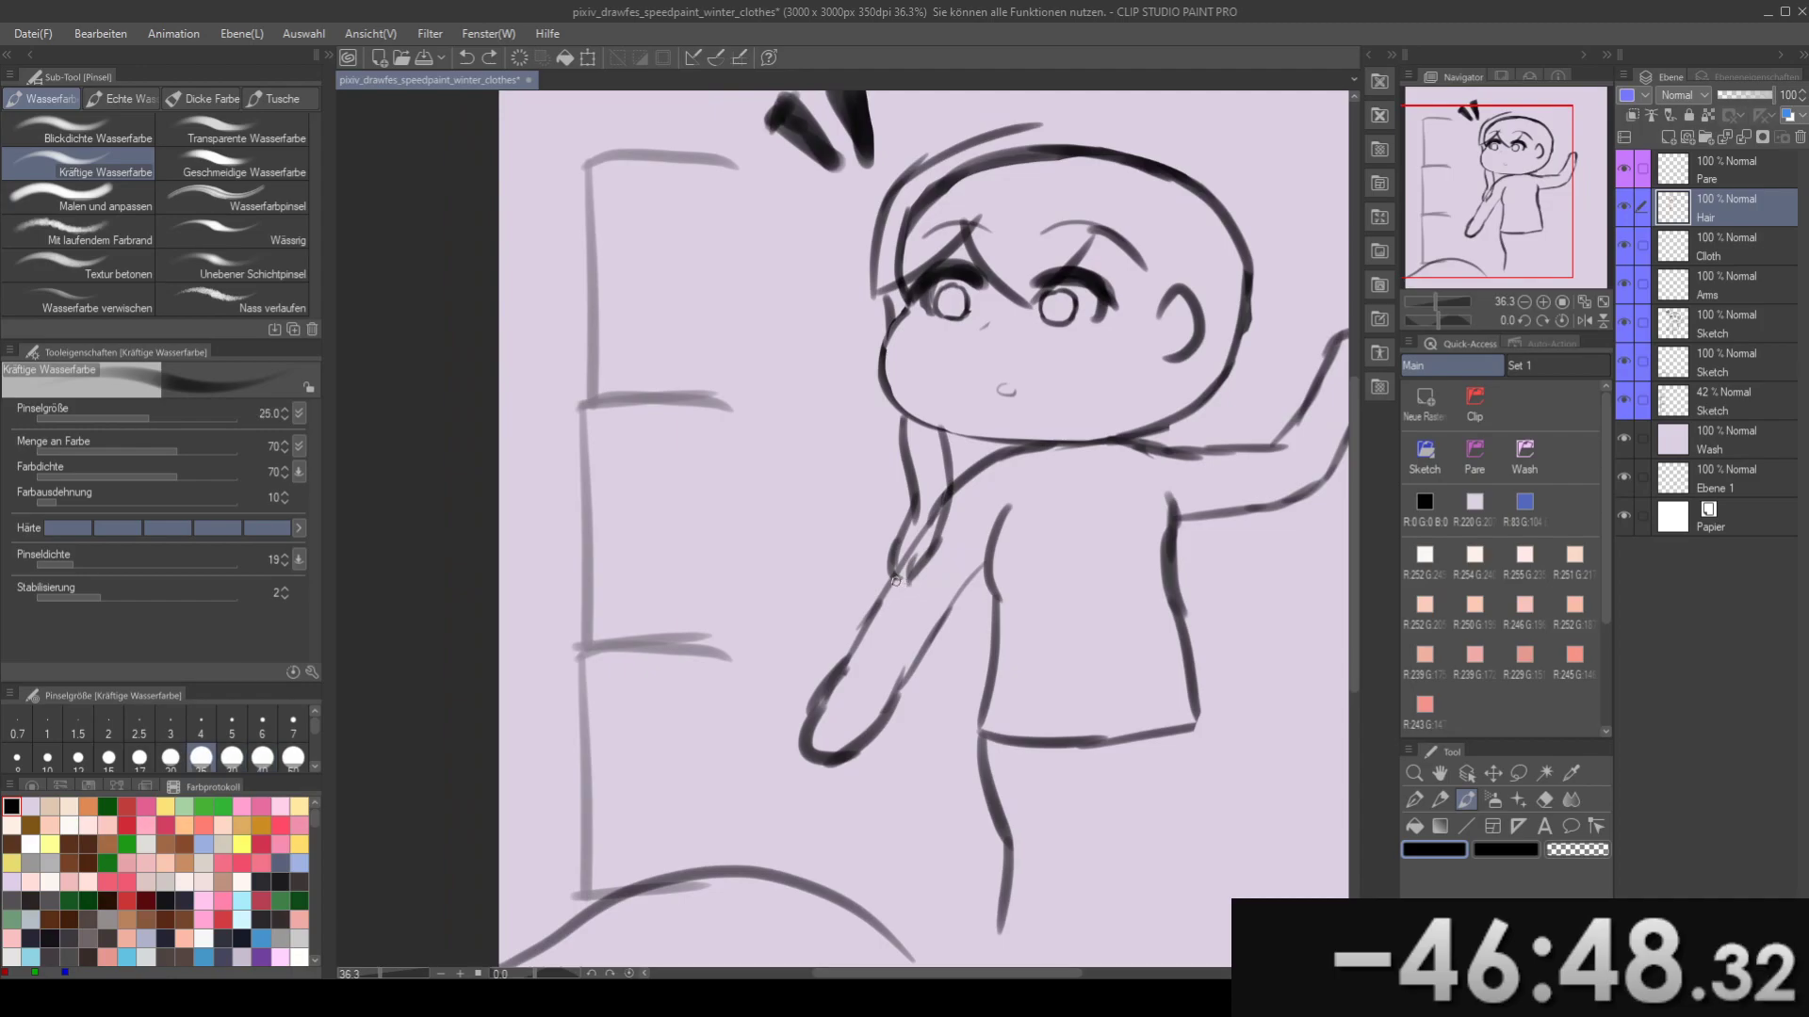
left_click_drag(902, 580, 662, 640)
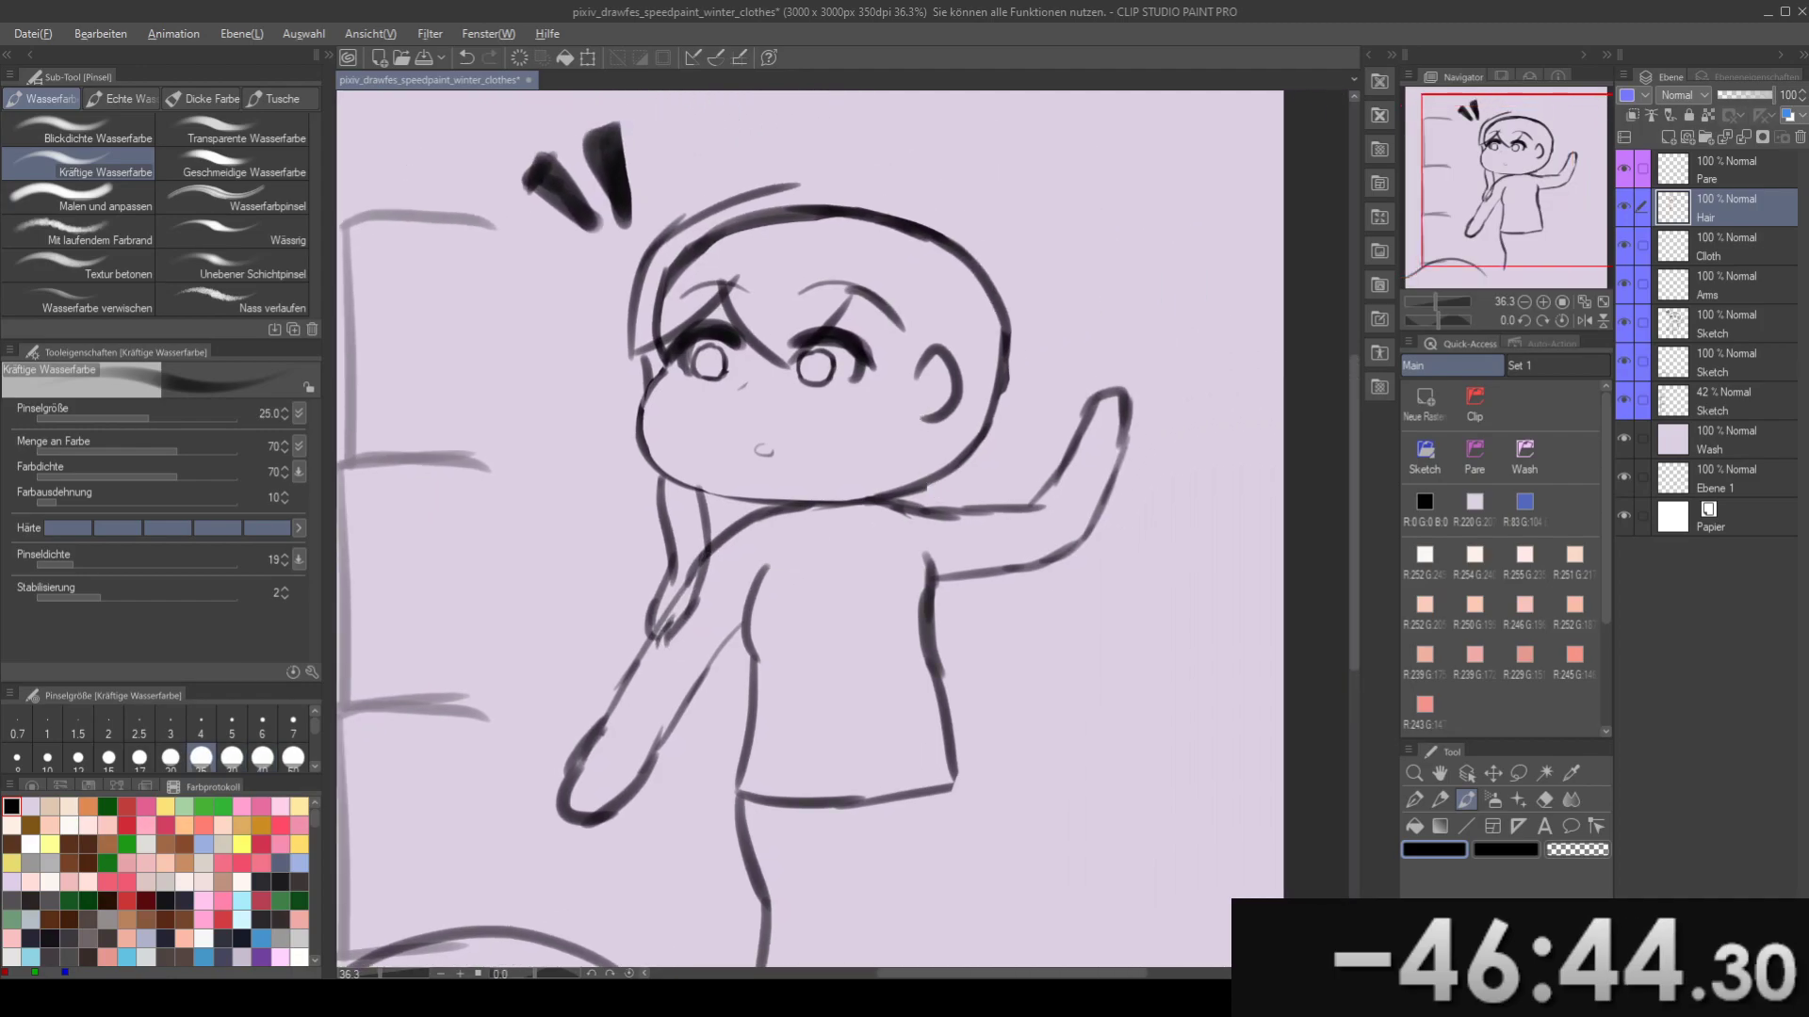
- Sketch the inner edge of the long lock from the right bangs down past the chin towards the armpit with brush size 50
left_click_drag(941, 363, 893, 401)
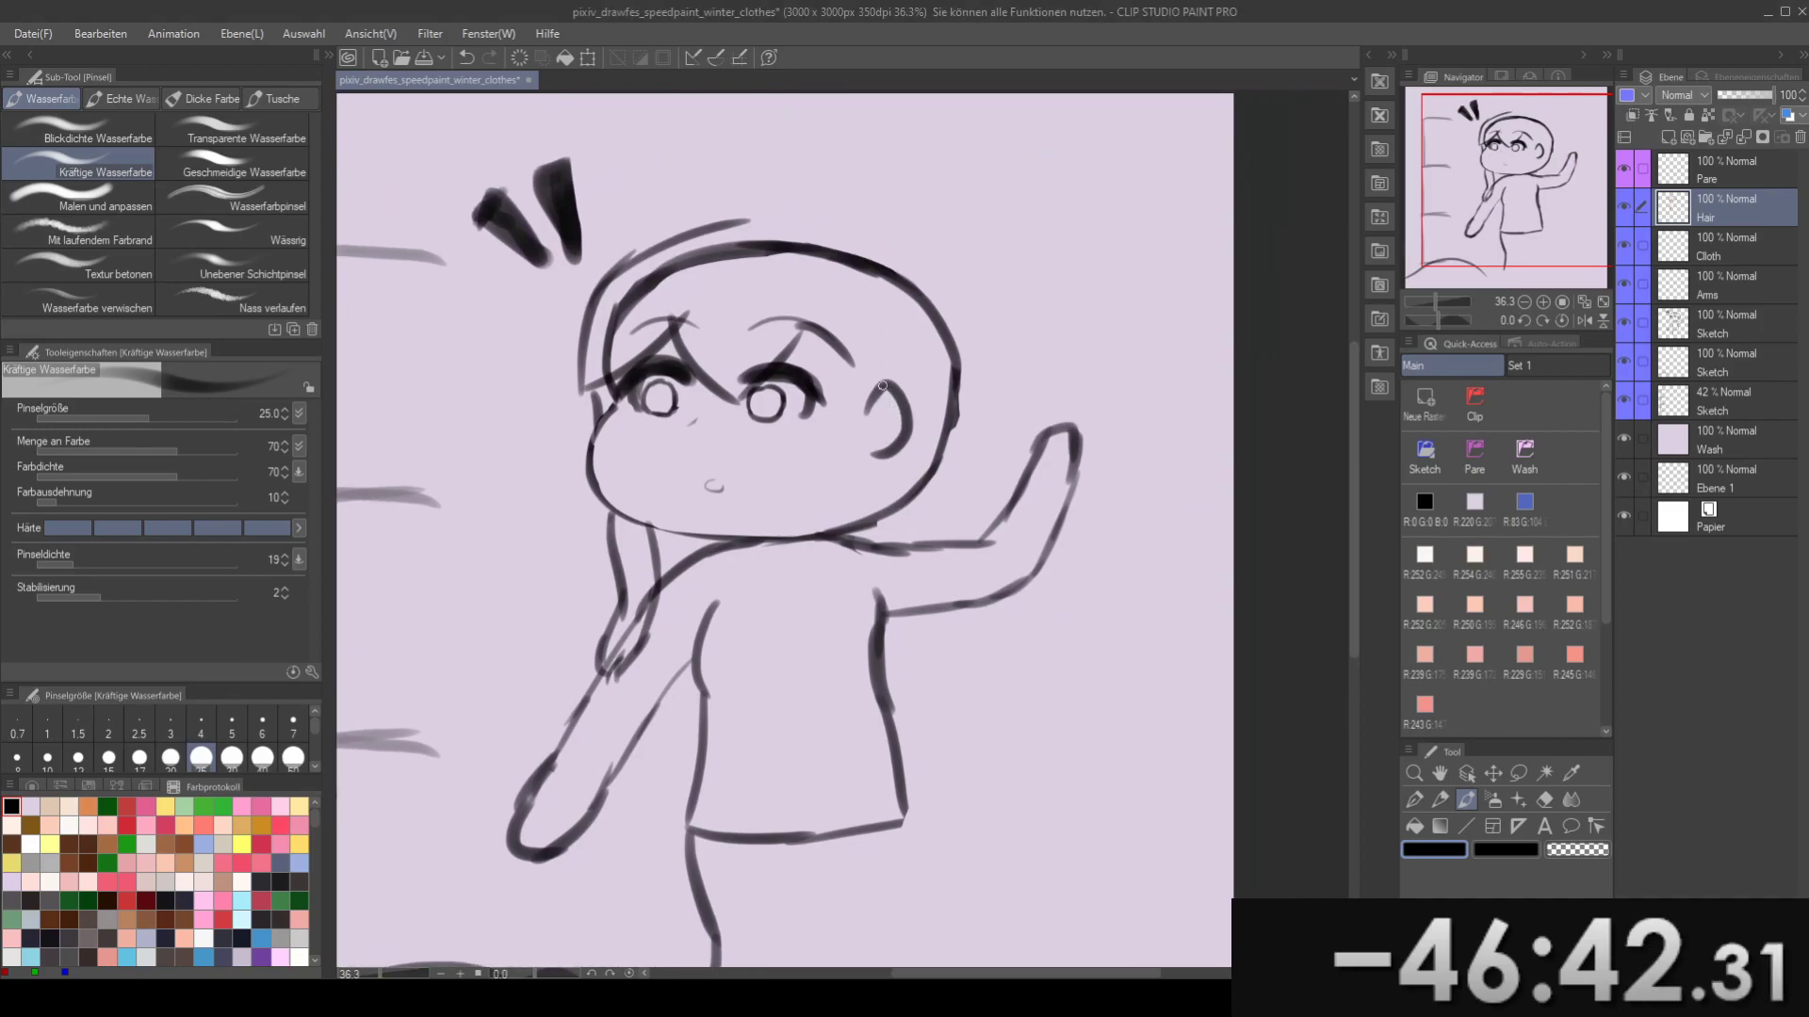
key("bracketright")
key("bracketright")
key("bracketright")
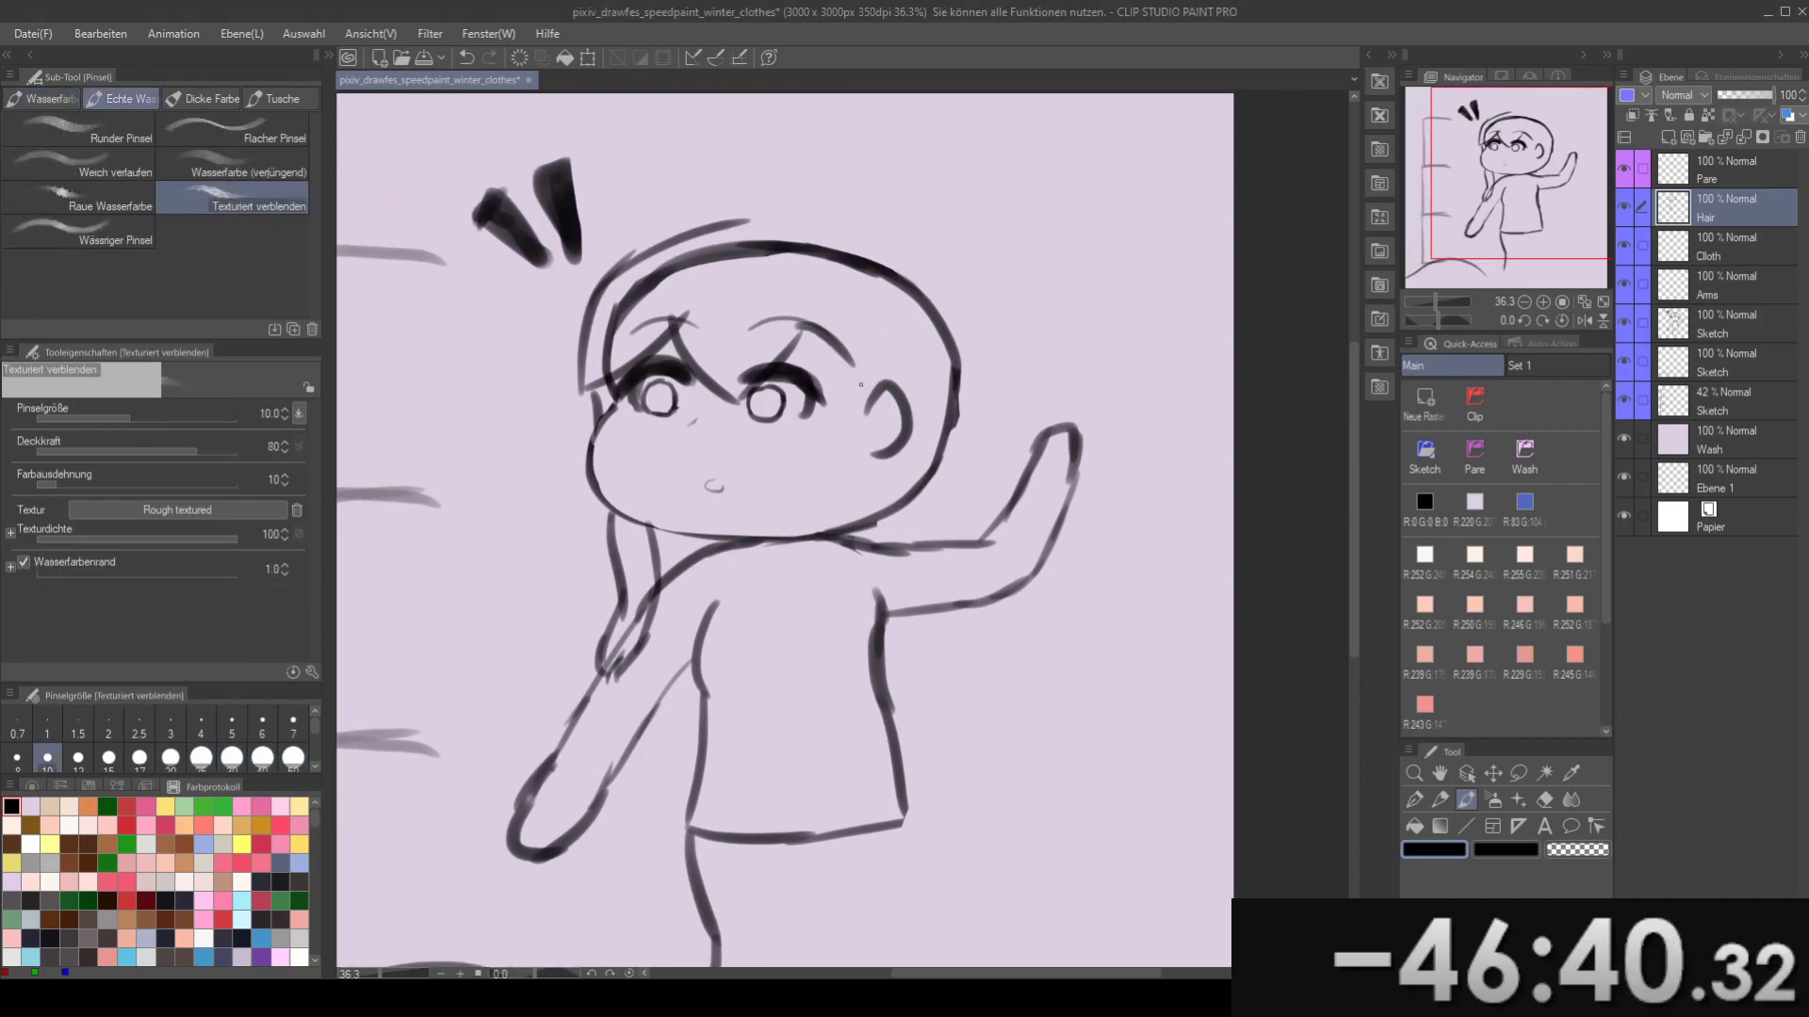
mouse_move(800, 321)
left_mouse_down()
mouse_move(856, 377)
mouse_move(837, 369)
mouse_move(838, 506)
mouse_move(793, 336)
mouse_move(849, 377)
mouse_move(818, 307)
mouse_move(845, 424)
left_mouse_up()
key("e")
key("b")
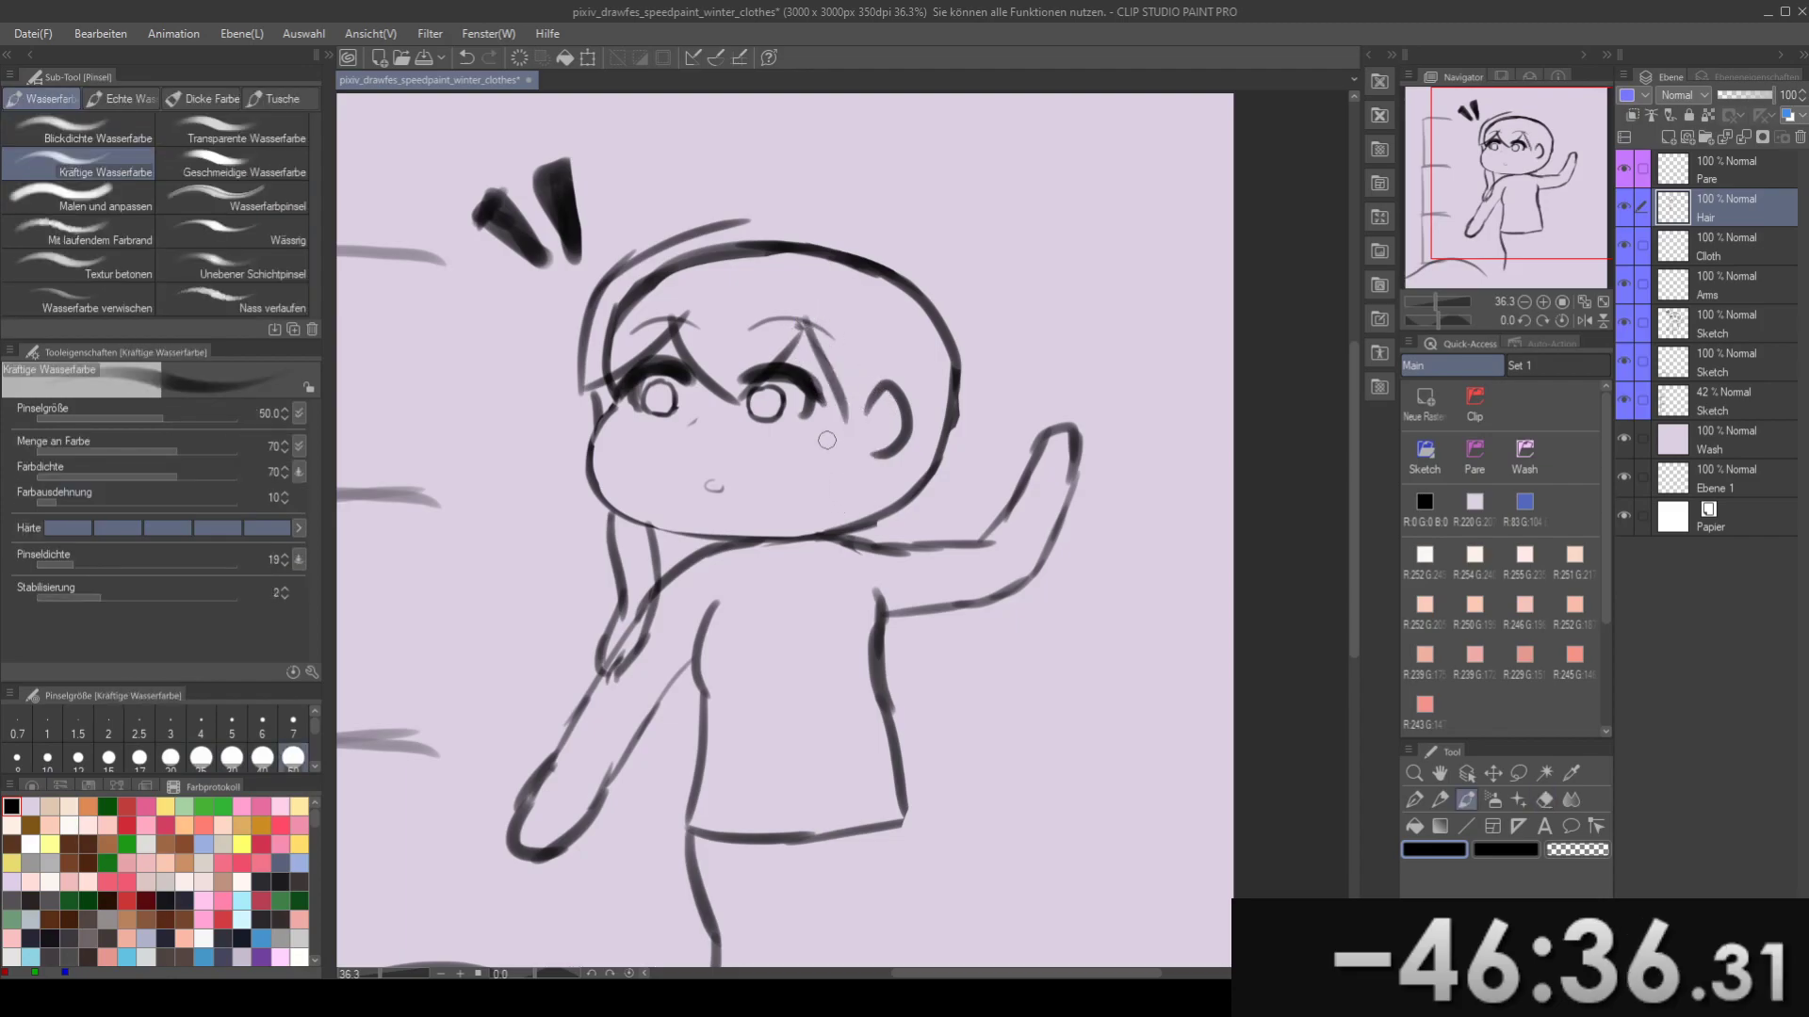
key("ctrl+z")
mouse_move(804, 326)
left_mouse_down()
mouse_move(833, 547)
mouse_move(810, 629)
left_mouse_up()
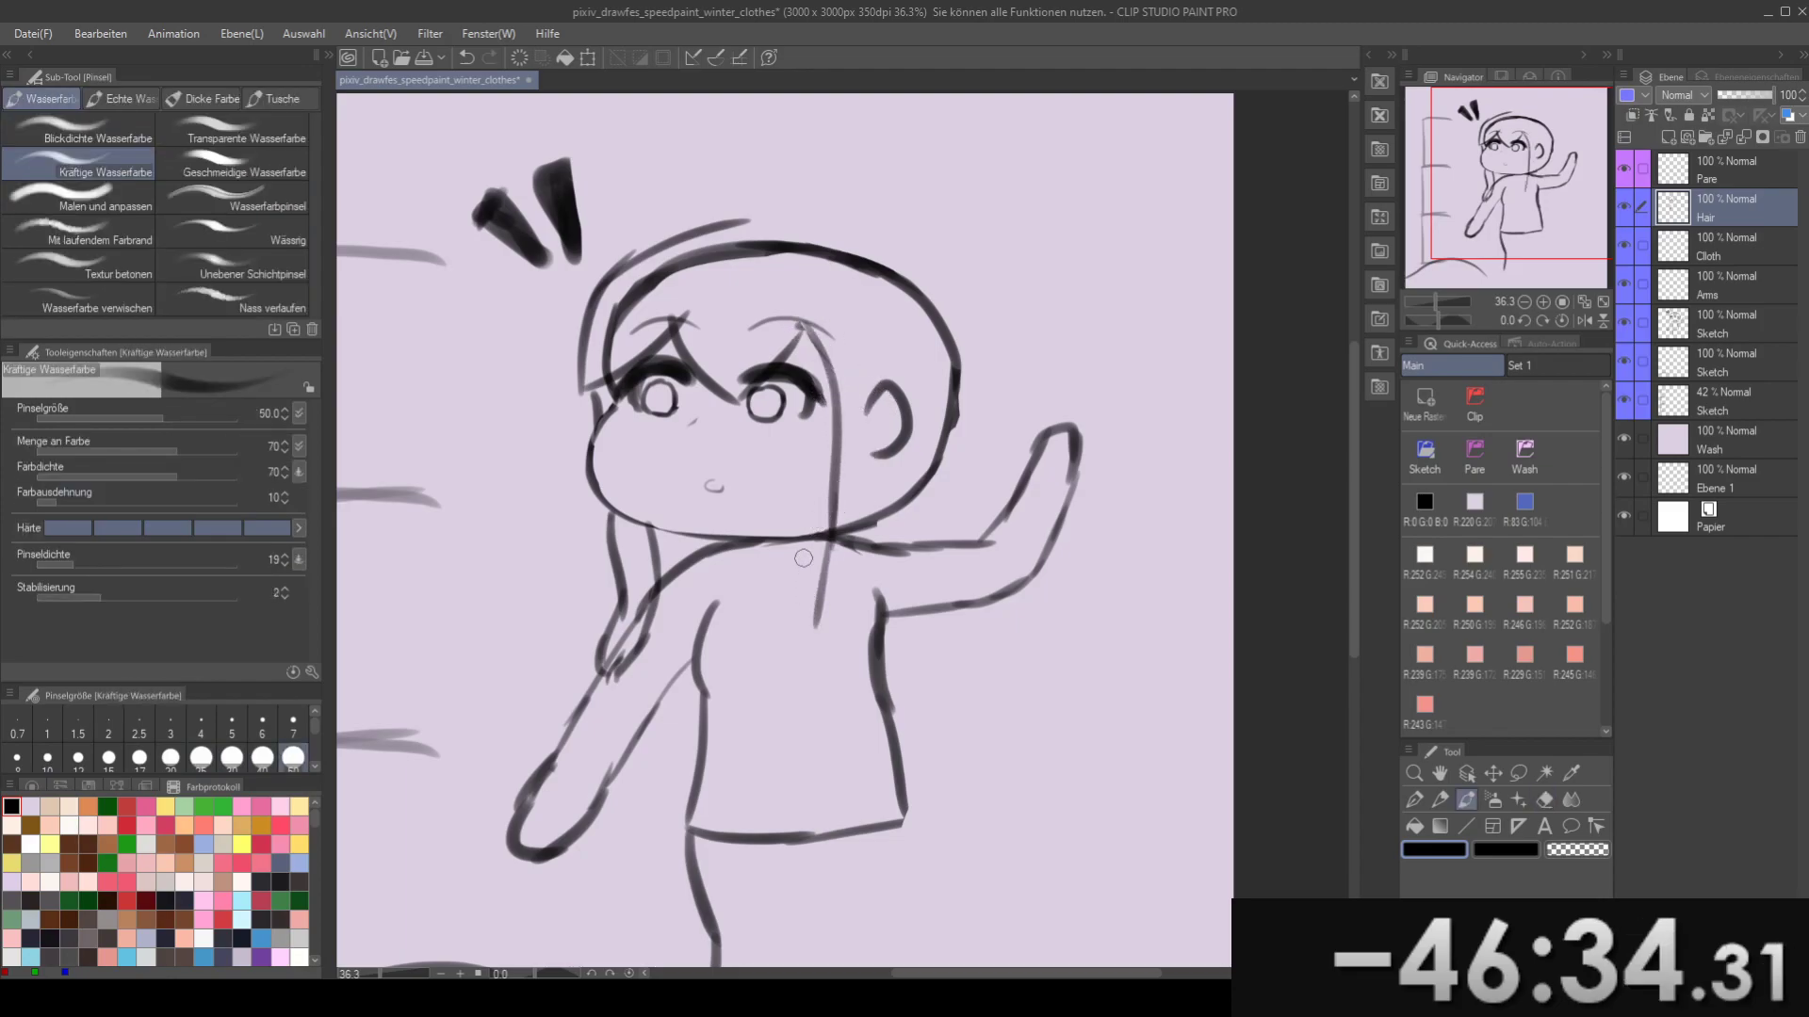
key("ctrl+z")
left_click_drag(835, 530, 852, 637)
key("ctrl+z")
mouse_move(833, 534)
left_mouse_down()
mouse_move(860, 633)
mouse_move(807, 552)
mouse_move(829, 631)
mouse_move(863, 613)
left_mouse_up()
key("ctrl+z")
- Refine the right lock's pointed tip near the armpit and draw its outer edge up past the ear
key("bracketleft")
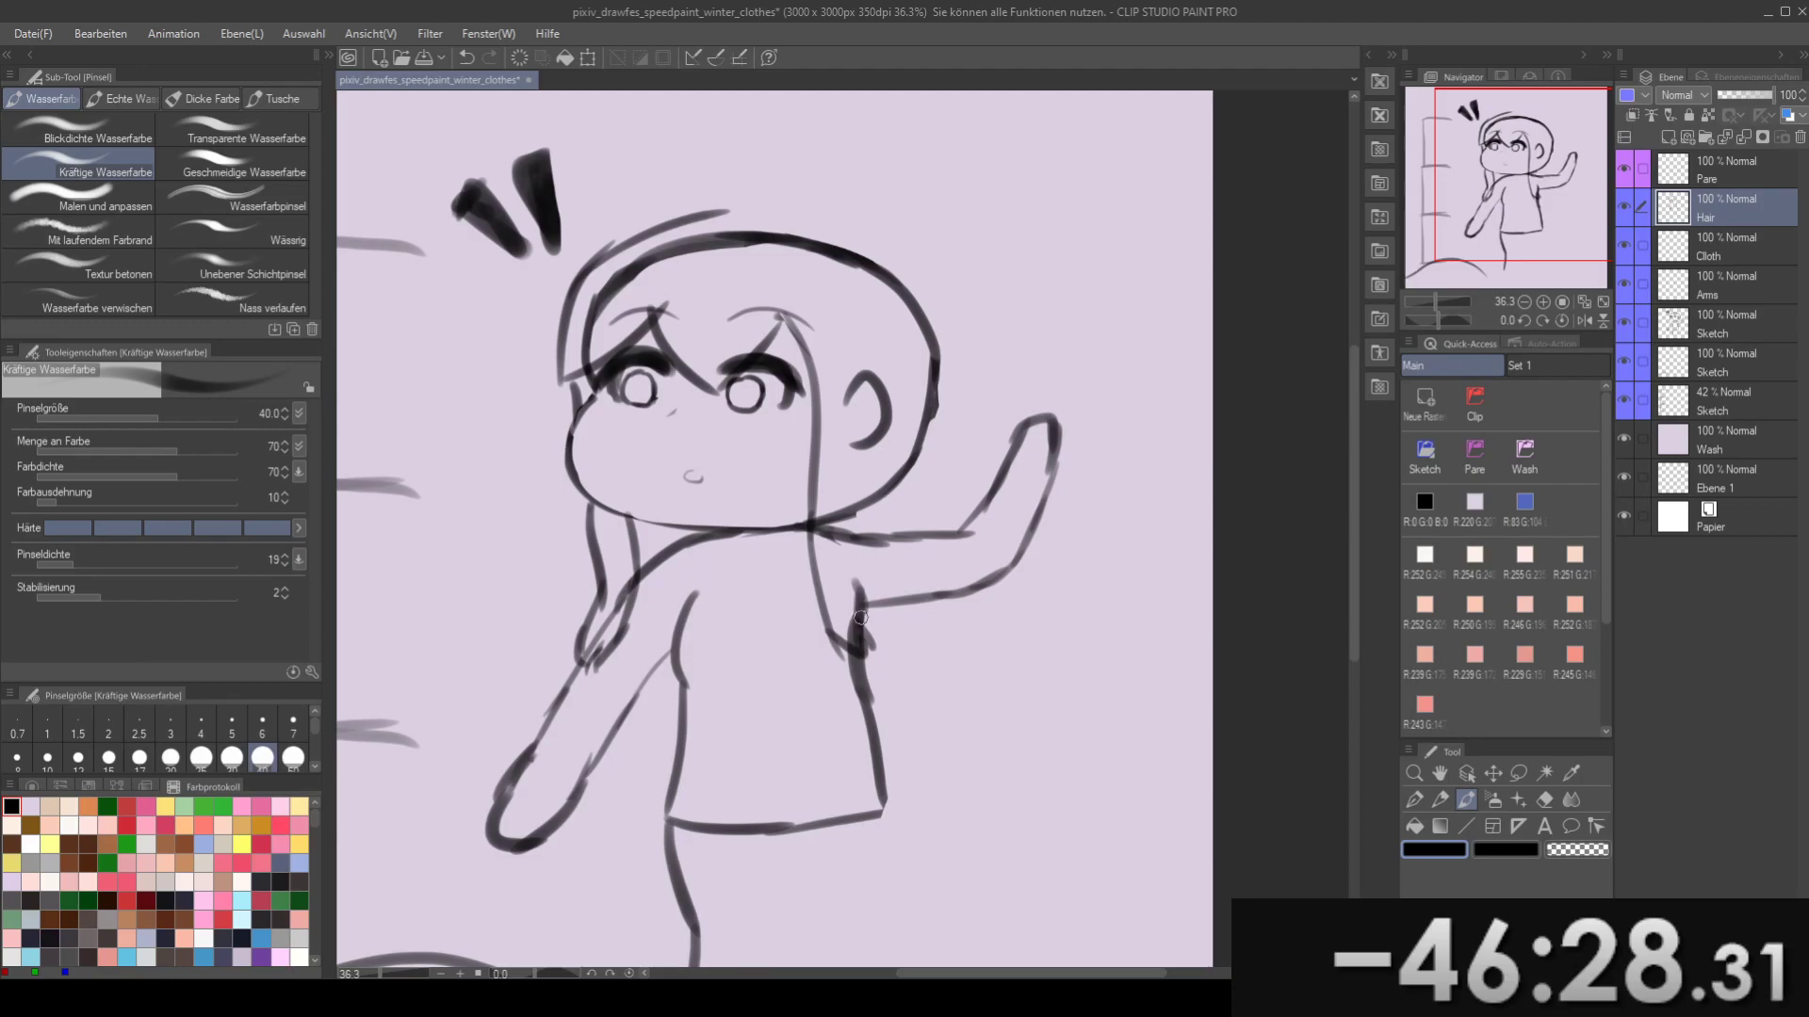
left_click_drag(833, 520, 874, 637)
key("ctrl+z")
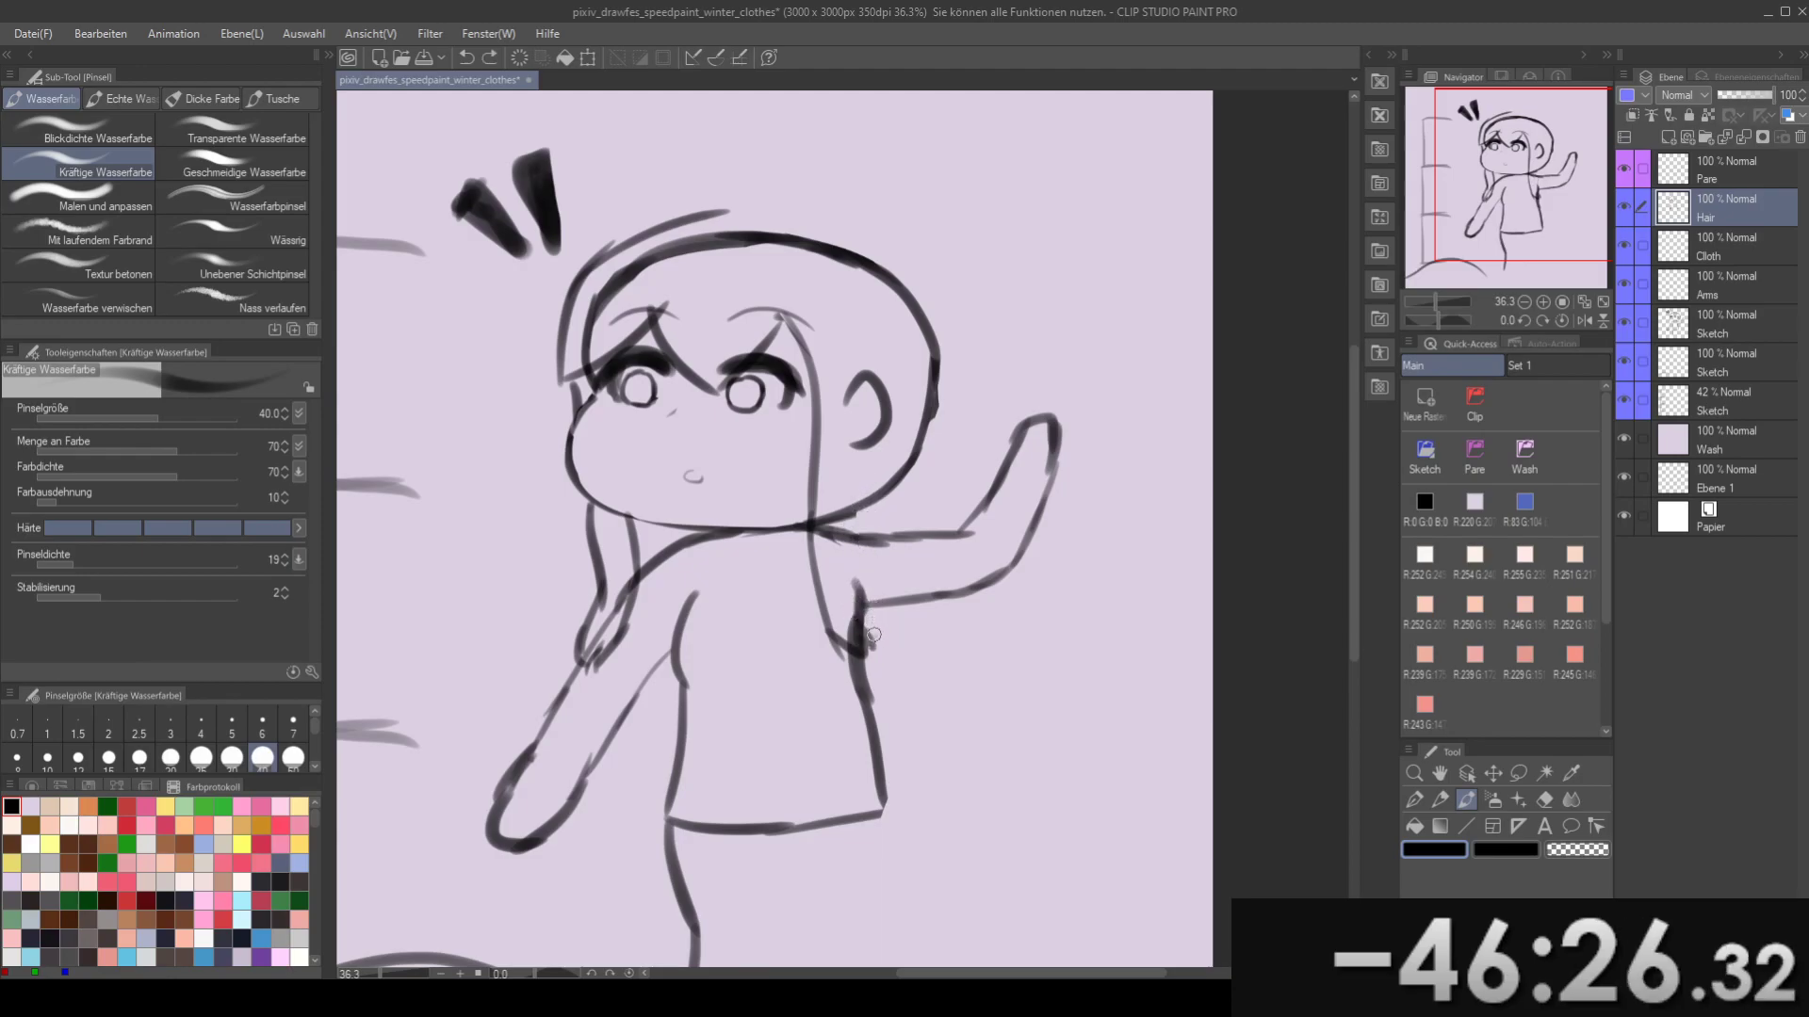
key("ctrl+y")
left_click_drag(847, 474, 858, 528)
key("ctrl+z")
key("ctrl+z")
mouse_move(889, 677)
left_mouse_down()
mouse_move(860, 533)
mouse_move(874, 602)
left_mouse_up()
mouse_move(876, 629)
left_mouse_down()
mouse_move(867, 469)
mouse_move(834, 461)
mouse_move(821, 421)
mouse_move(864, 521)
left_mouse_up()
key("bracketright")
key("bracketright")
key("ctrl+z")
mouse_move(833, 378)
left_mouse_down()
mouse_move(855, 415)
mouse_move(859, 528)
left_mouse_up()
left_click_drag(822, 430, 893, 529)
key("bracketright")
left_click_drag(849, 434, 859, 350)
key("e")
mouse_move(805, 247)
left_mouse_down()
mouse_move(661, 297)
mouse_move(793, 267)
left_mouse_up()
key("b")
key("ctrl+z")
left_click_drag(680, 288, 882, 266)
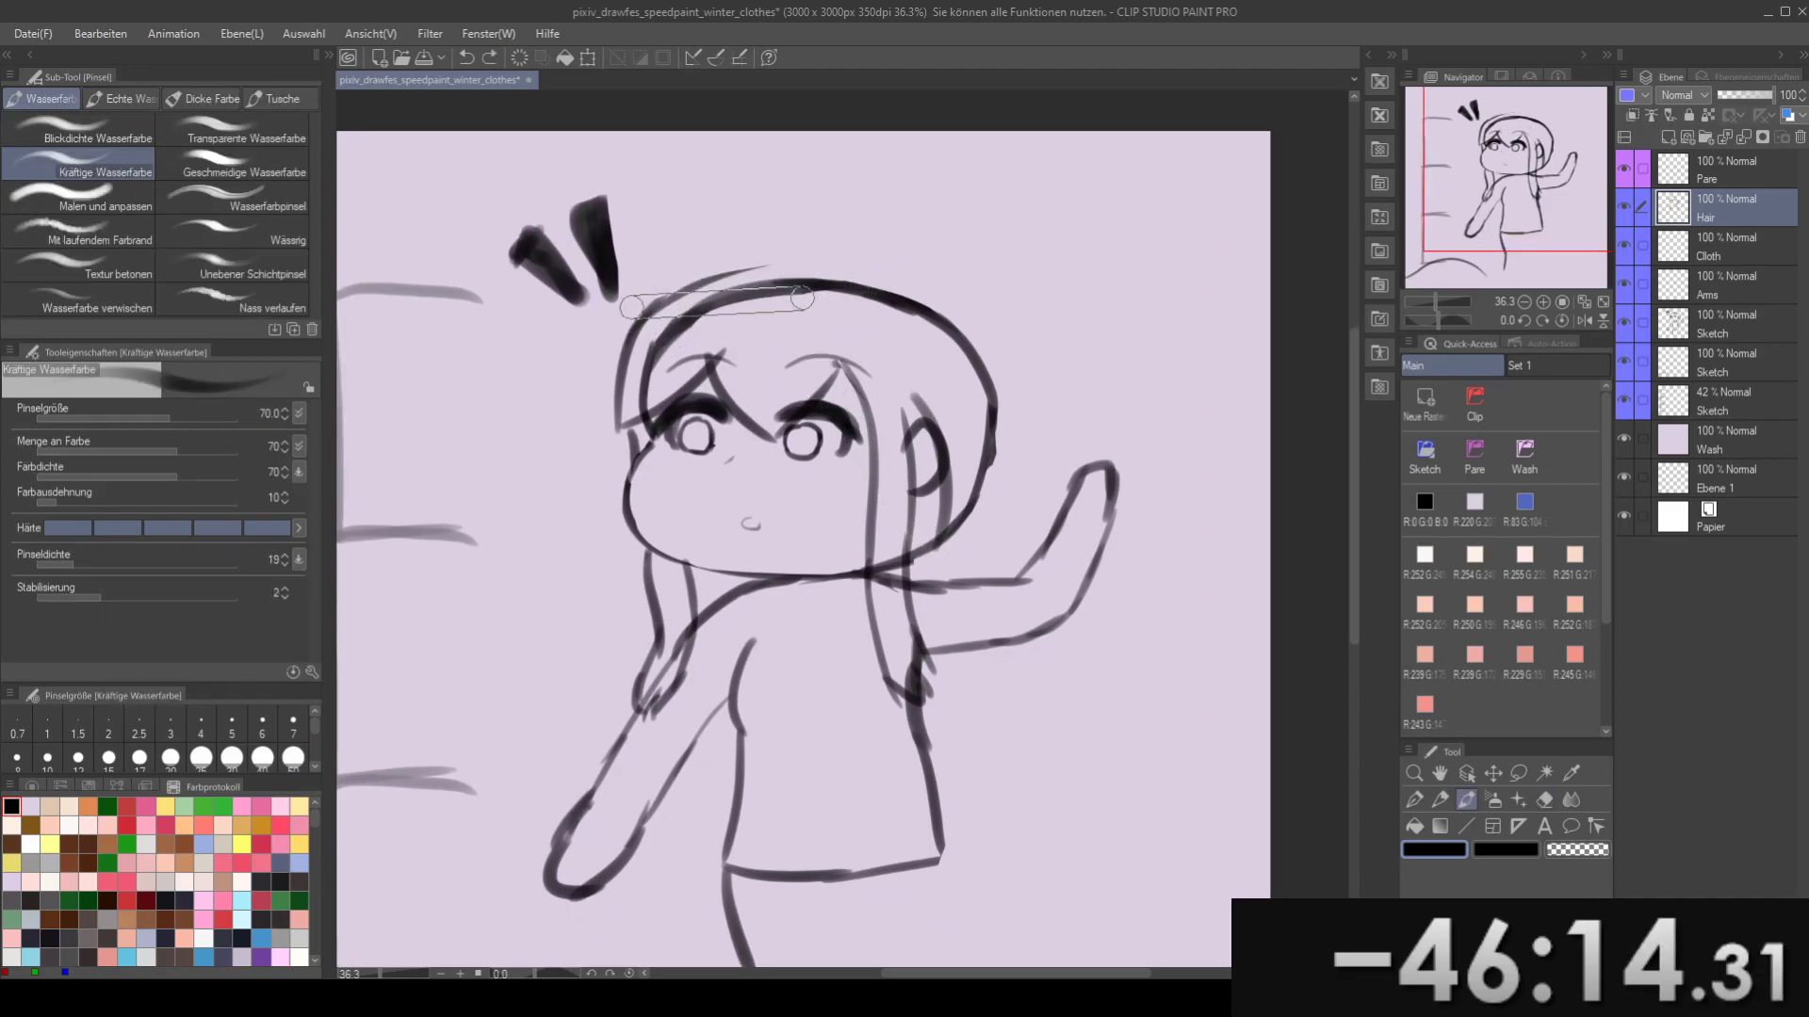
key("ctrl+z")
left_click_drag(731, 266, 884, 271)
key("ctrl+z")
key("bracketleft")
left_click_drag(730, 261, 916, 266)
key("ctrl+z")
key("ctrl+z")
key("ctrl+z")
left_click_drag(693, 282, 917, 263)
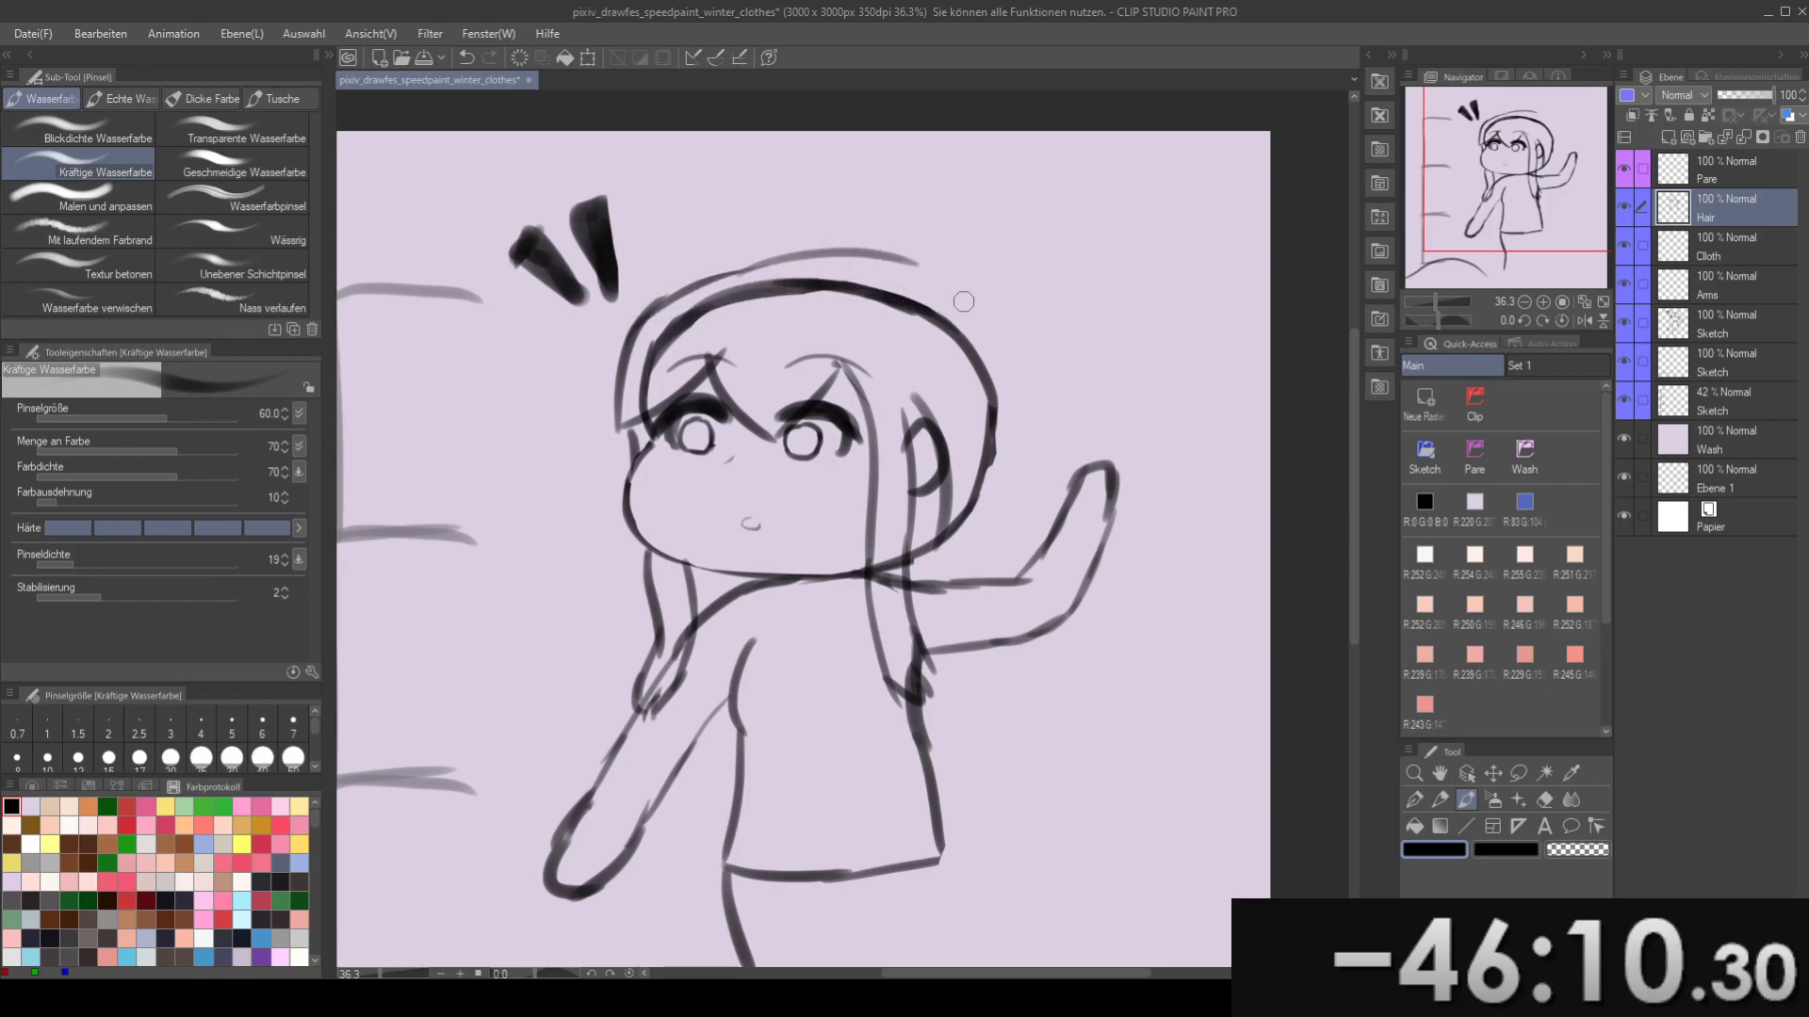
key("ctrl+z")
- On the Cloth layer, sketch the hood's front edge arching over the forehead from the left temple with brush size 60
left_click(1707, 247)
left_click_drag(794, 451, 923, 484)
left_click_drag(801, 399, 753, 393)
mouse_move(684, 378)
left_mouse_down()
mouse_move(876, 336)
mouse_move(929, 384)
left_mouse_up()
key("ctrl+z")
mouse_move(756, 388)
left_mouse_down()
mouse_move(678, 377)
mouse_move(759, 358)
mouse_move(772, 380)
mouse_move(933, 375)
left_mouse_up()
key("ctrl+z")
mouse_move(684, 400)
left_mouse_down()
mouse_move(1027, 377)
mouse_move(917, 325)
left_mouse_up()
key("ctrl+z")
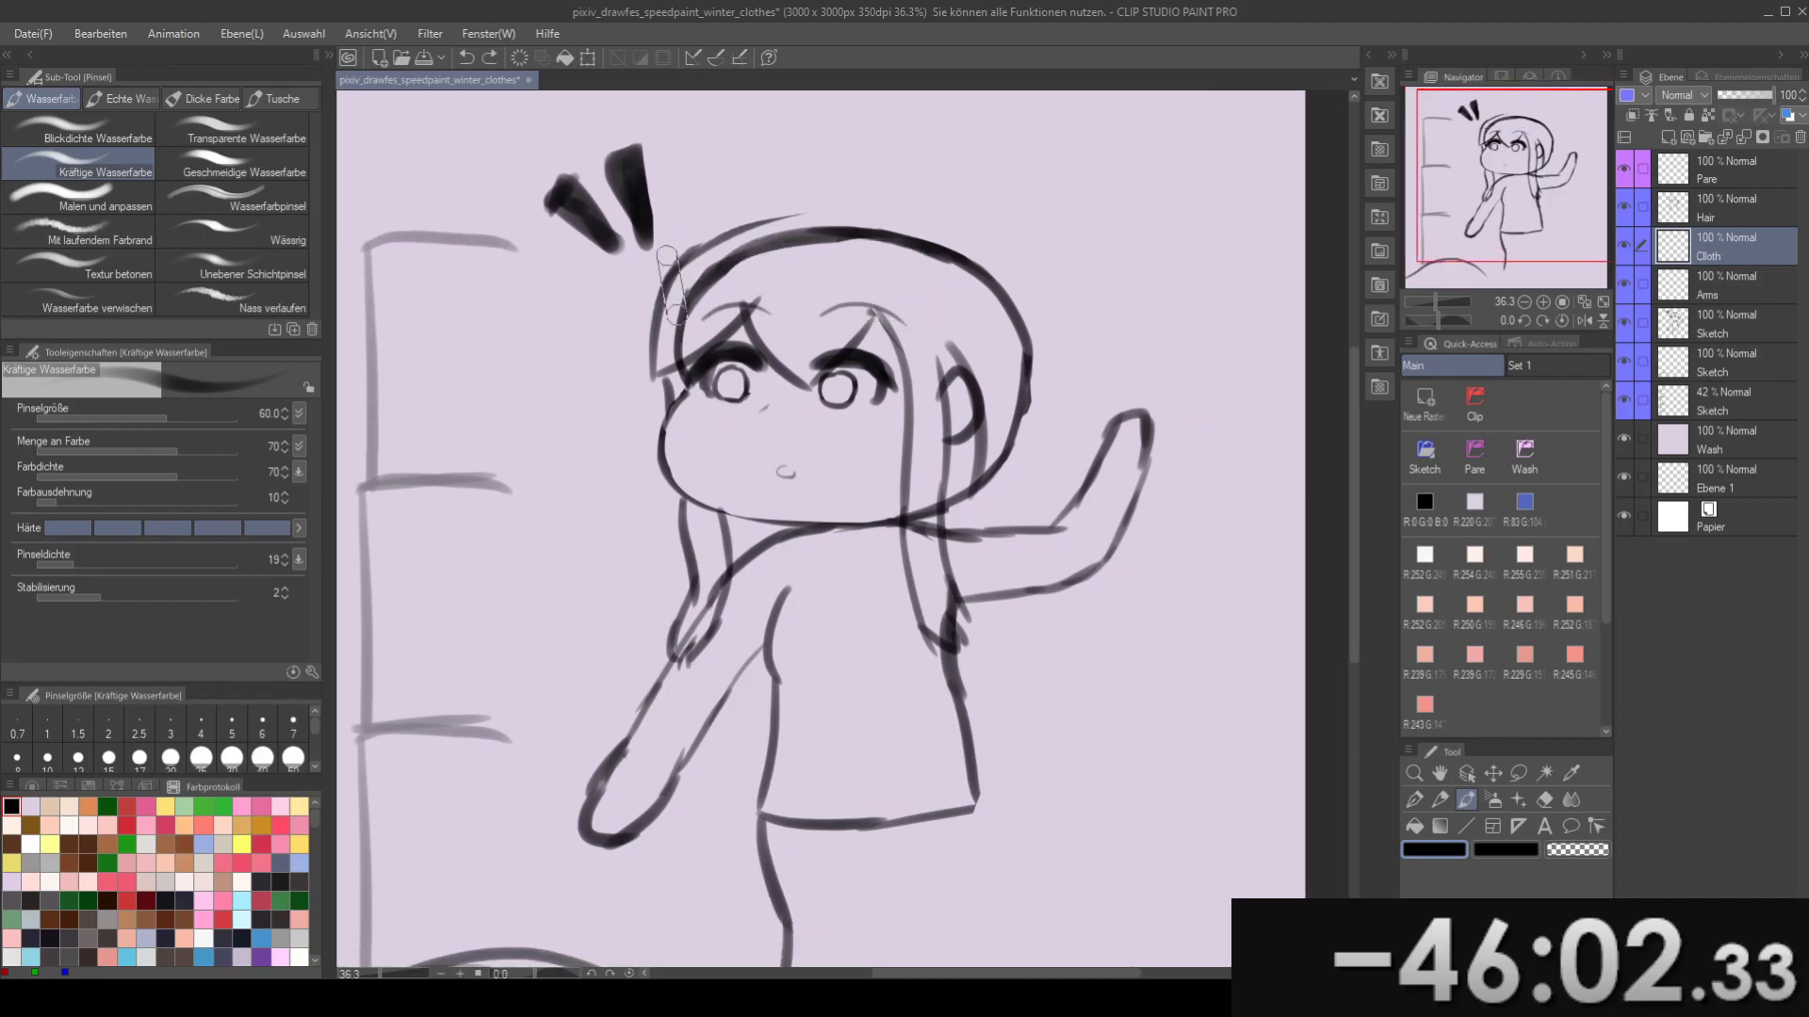
mouse_move(662, 309)
left_mouse_down()
mouse_move(908, 309)
mouse_move(930, 407)
left_mouse_up()
key("ctrl+z")
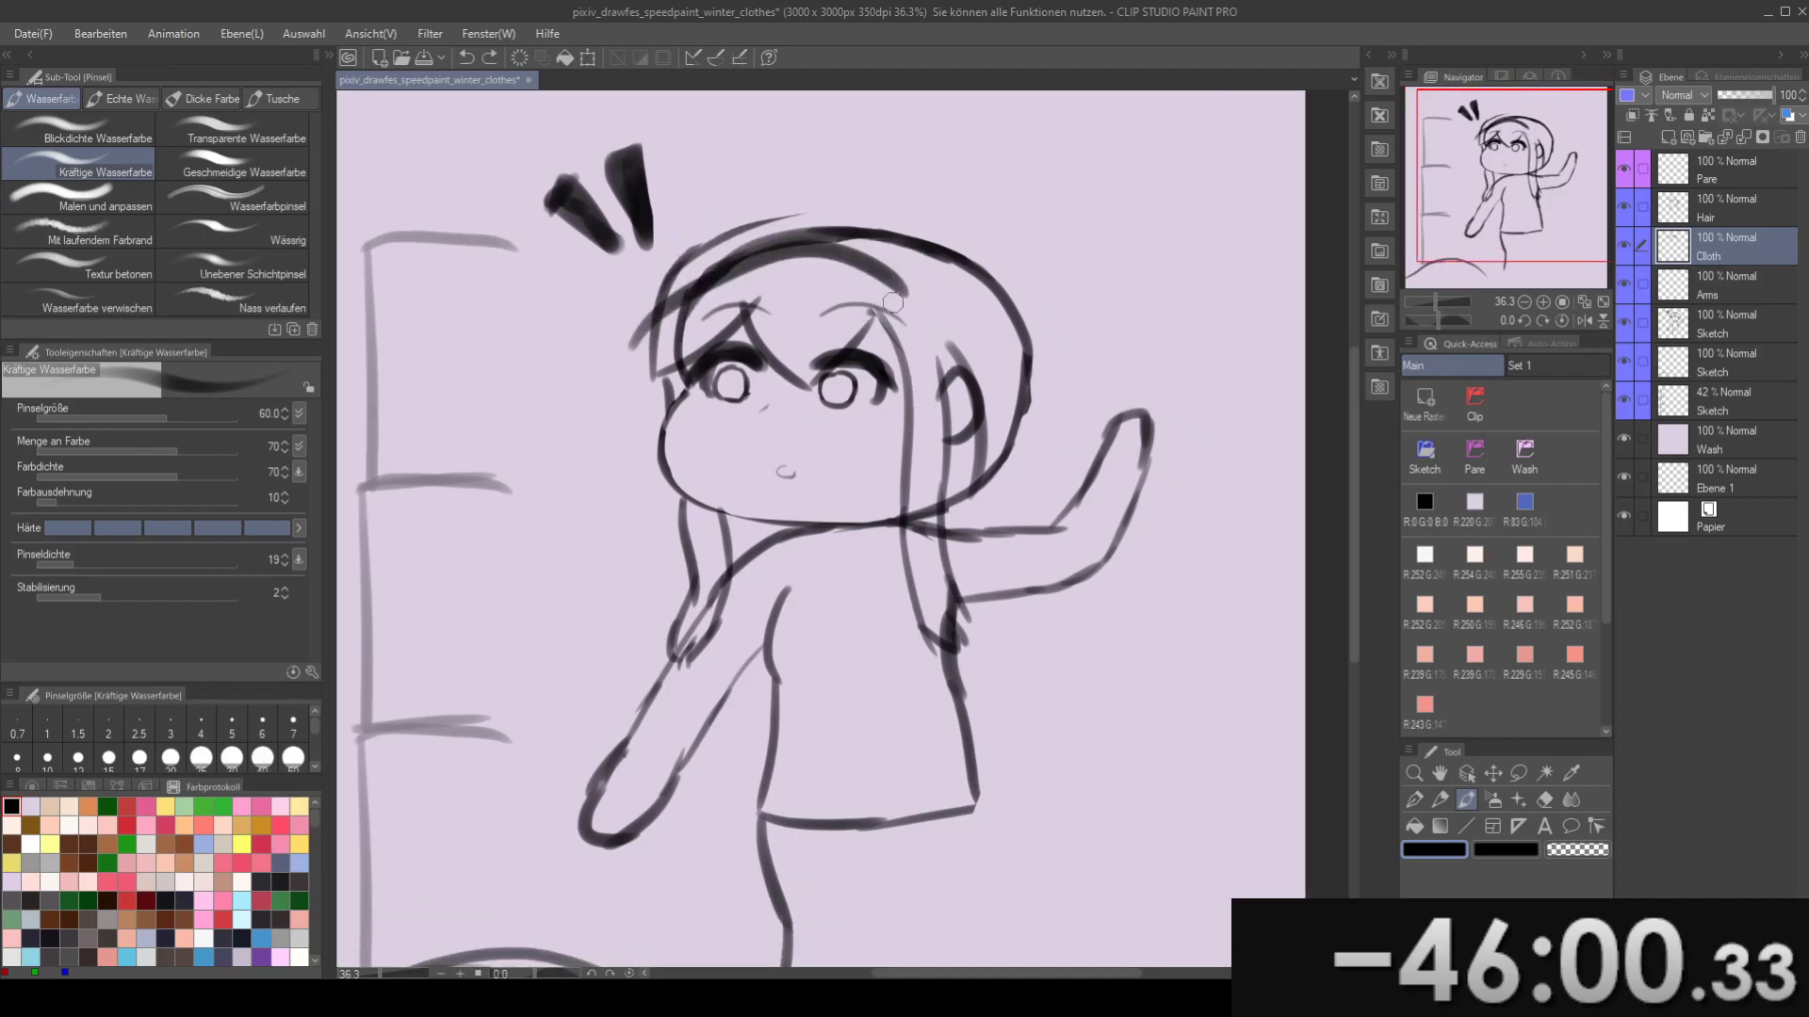
- Continue the hood's front edge down over the ear to the neck and thicken its lower part
left_click_drag(885, 276, 950, 476)
mouse_move(958, 403)
left_mouse_down()
mouse_move(938, 501)
mouse_move(1000, 502)
mouse_move(926, 449)
left_mouse_up()
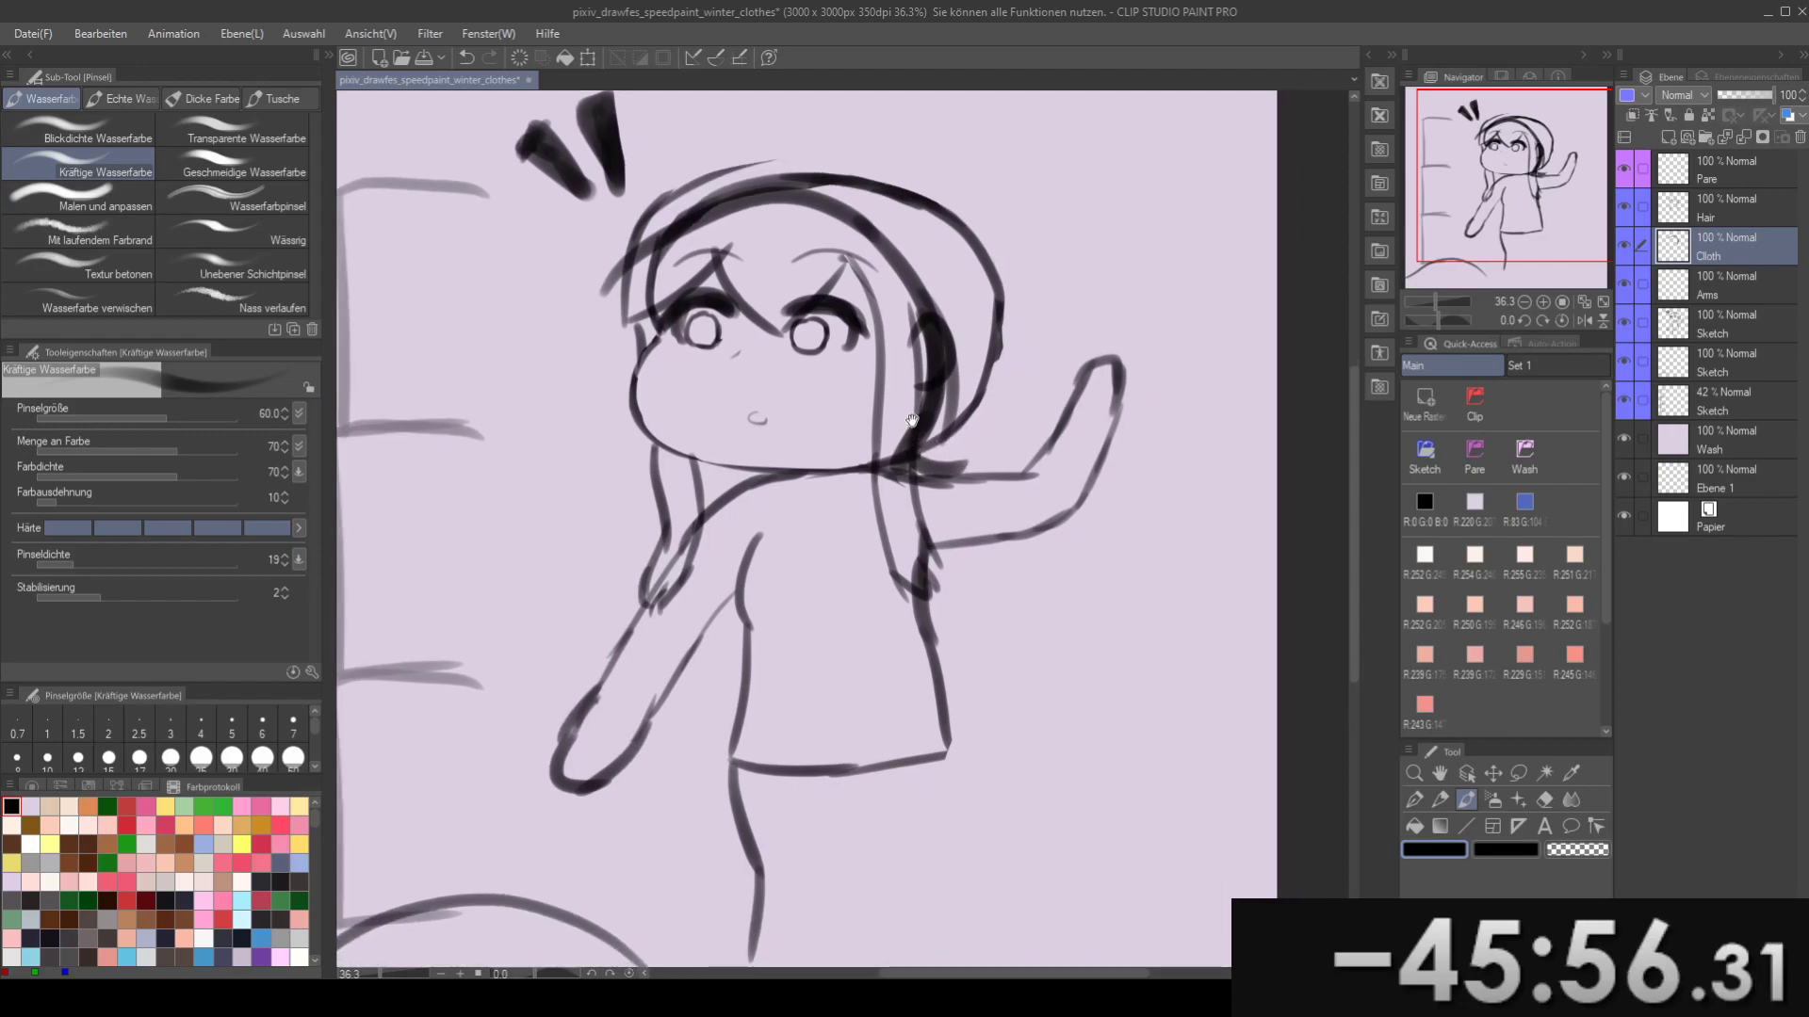
mouse_move(678, 282)
left_mouse_down()
mouse_move(817, 351)
mouse_move(748, 364)
left_mouse_up()
- Draw the hood's front edge down the left side of the face and erase the excess strokes over the cheek
key("e")
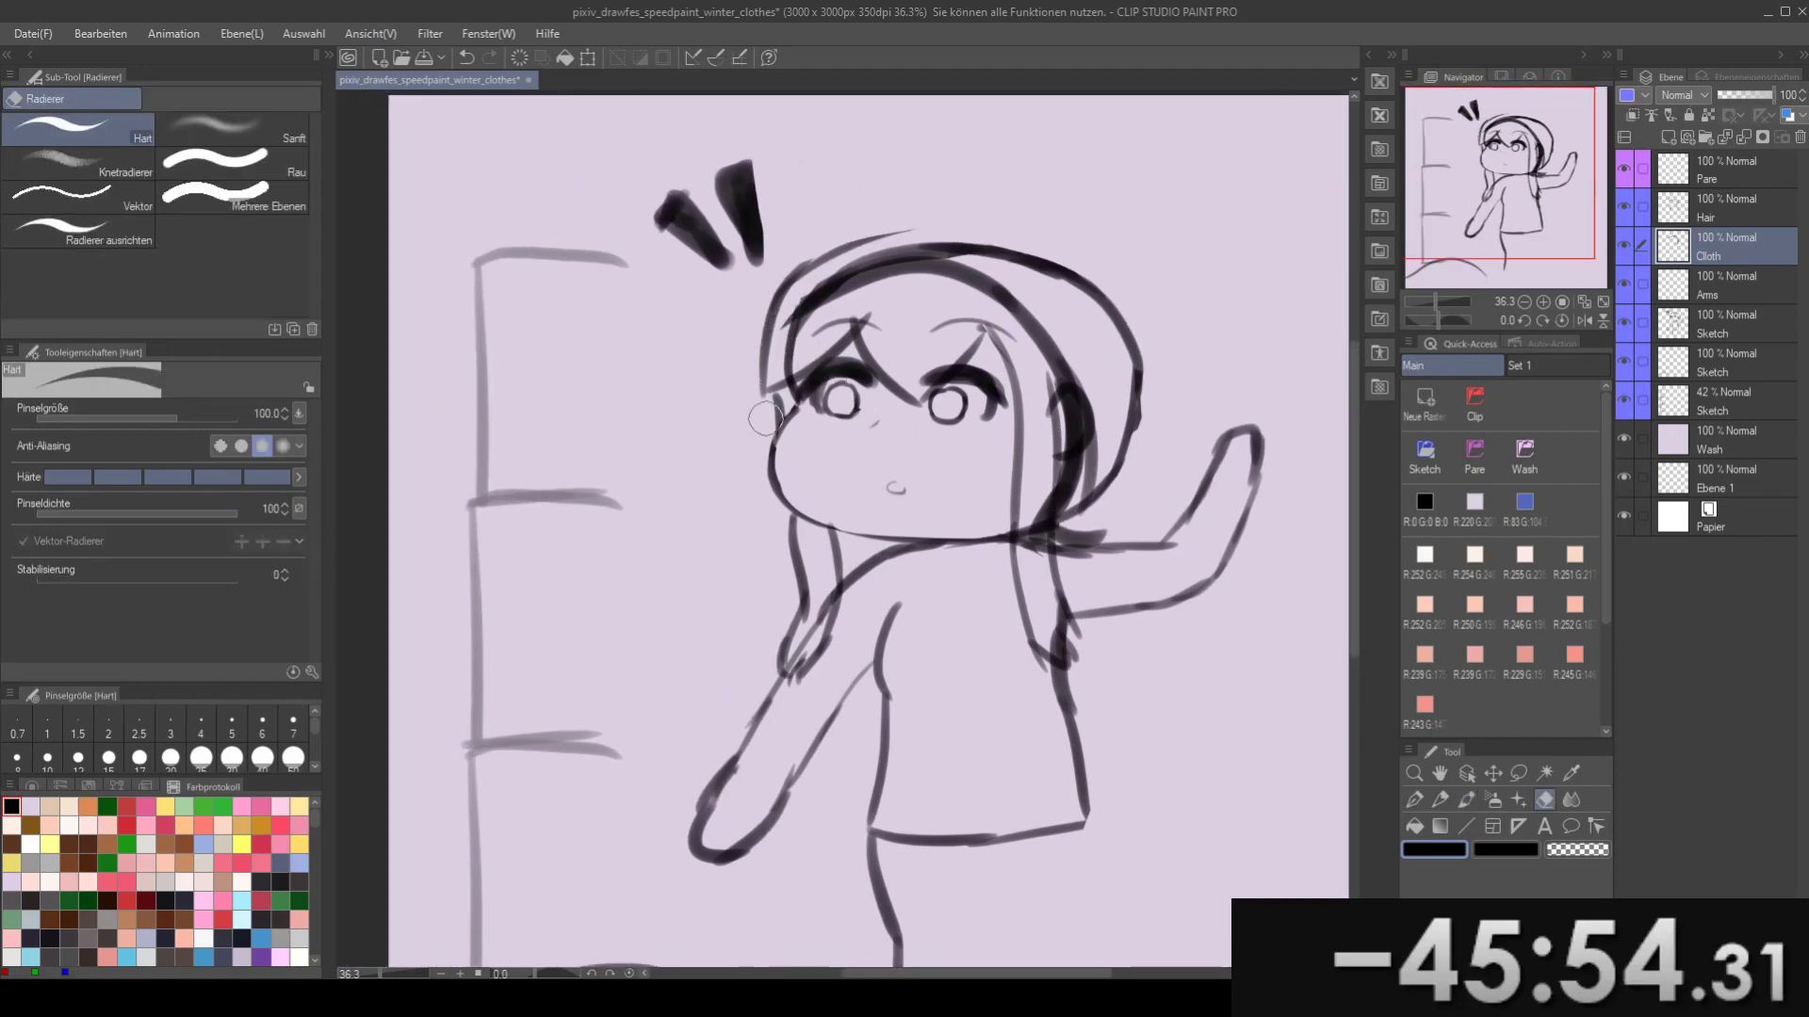
key("b")
left_click_drag(799, 301, 759, 458)
key("ctrl+z")
mouse_move(799, 303)
left_mouse_down()
mouse_move(752, 521)
mouse_move(751, 415)
mouse_move(771, 528)
mouse_move(794, 478)
left_mouse_up()
key("ctrl+z")
key("ctrl+z")
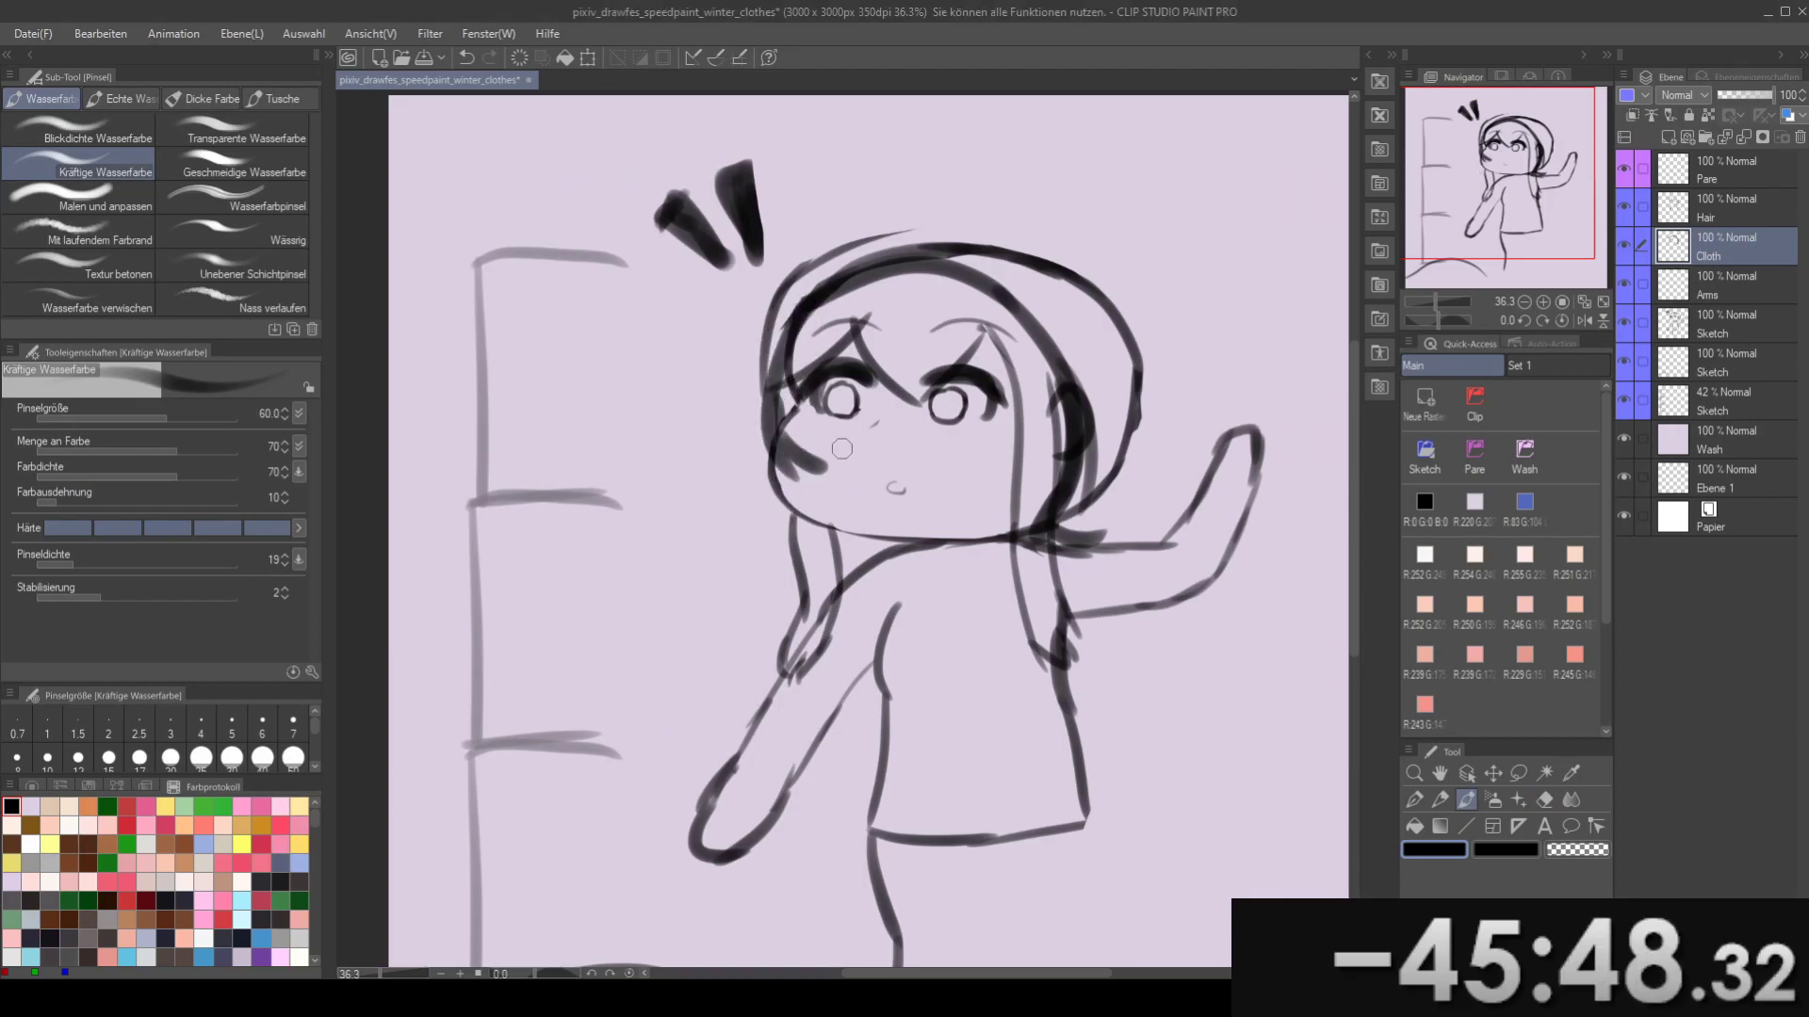
key("e")
left_click_drag(816, 405, 688, 487)
key("b")
left_click_drag(788, 364, 778, 402)
- Undo the last hood-edge strokes beside the left cheek
mouse_move(659, 400)
left_mouse_down()
mouse_move(837, 347)
mouse_move(721, 371)
mouse_move(934, 373)
left_mouse_up()
key("ctrl+z")
key("ctrl+z")
key("ctrl+z")
- Try to sketch the hood's outer edge along the left side of the head
left_click_drag(647, 426, 763, 349)
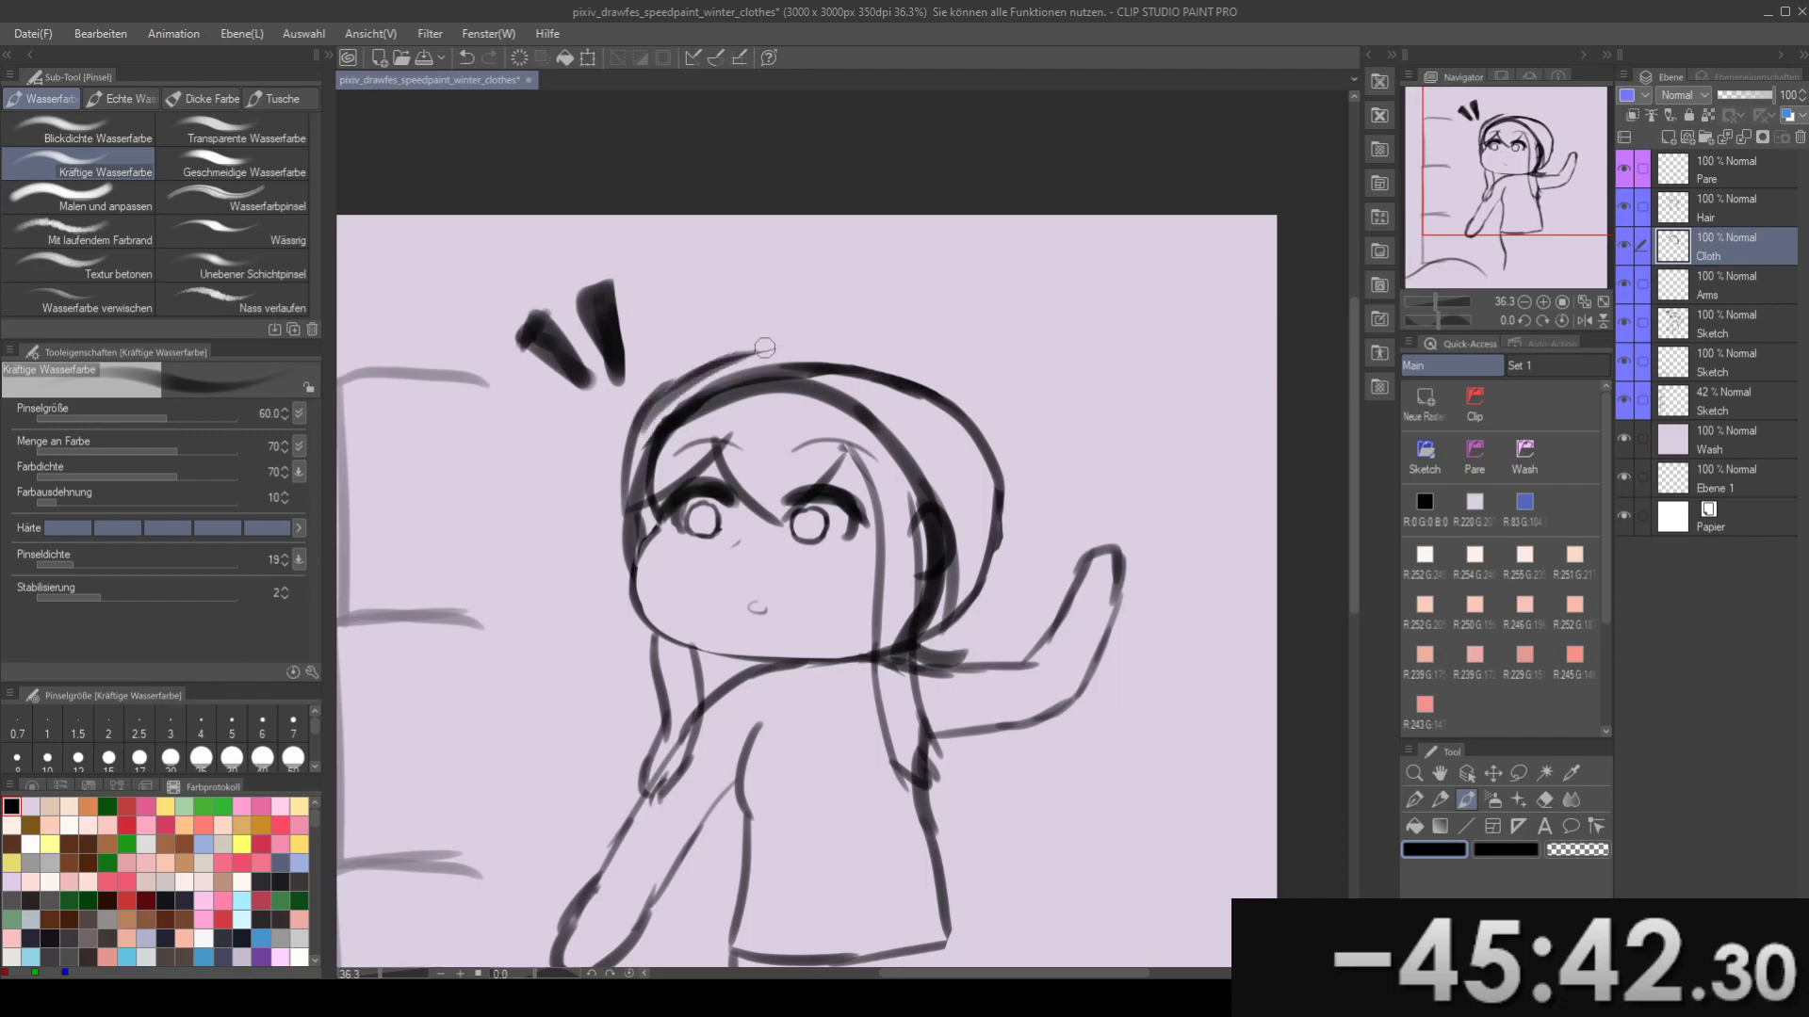
key("ctrl+z")
left_click_drag(642, 485, 708, 354)
key("ctrl+z")
mouse_move(627, 551)
left_mouse_down()
mouse_move(619, 456)
mouse_move(656, 389)
left_mouse_up()
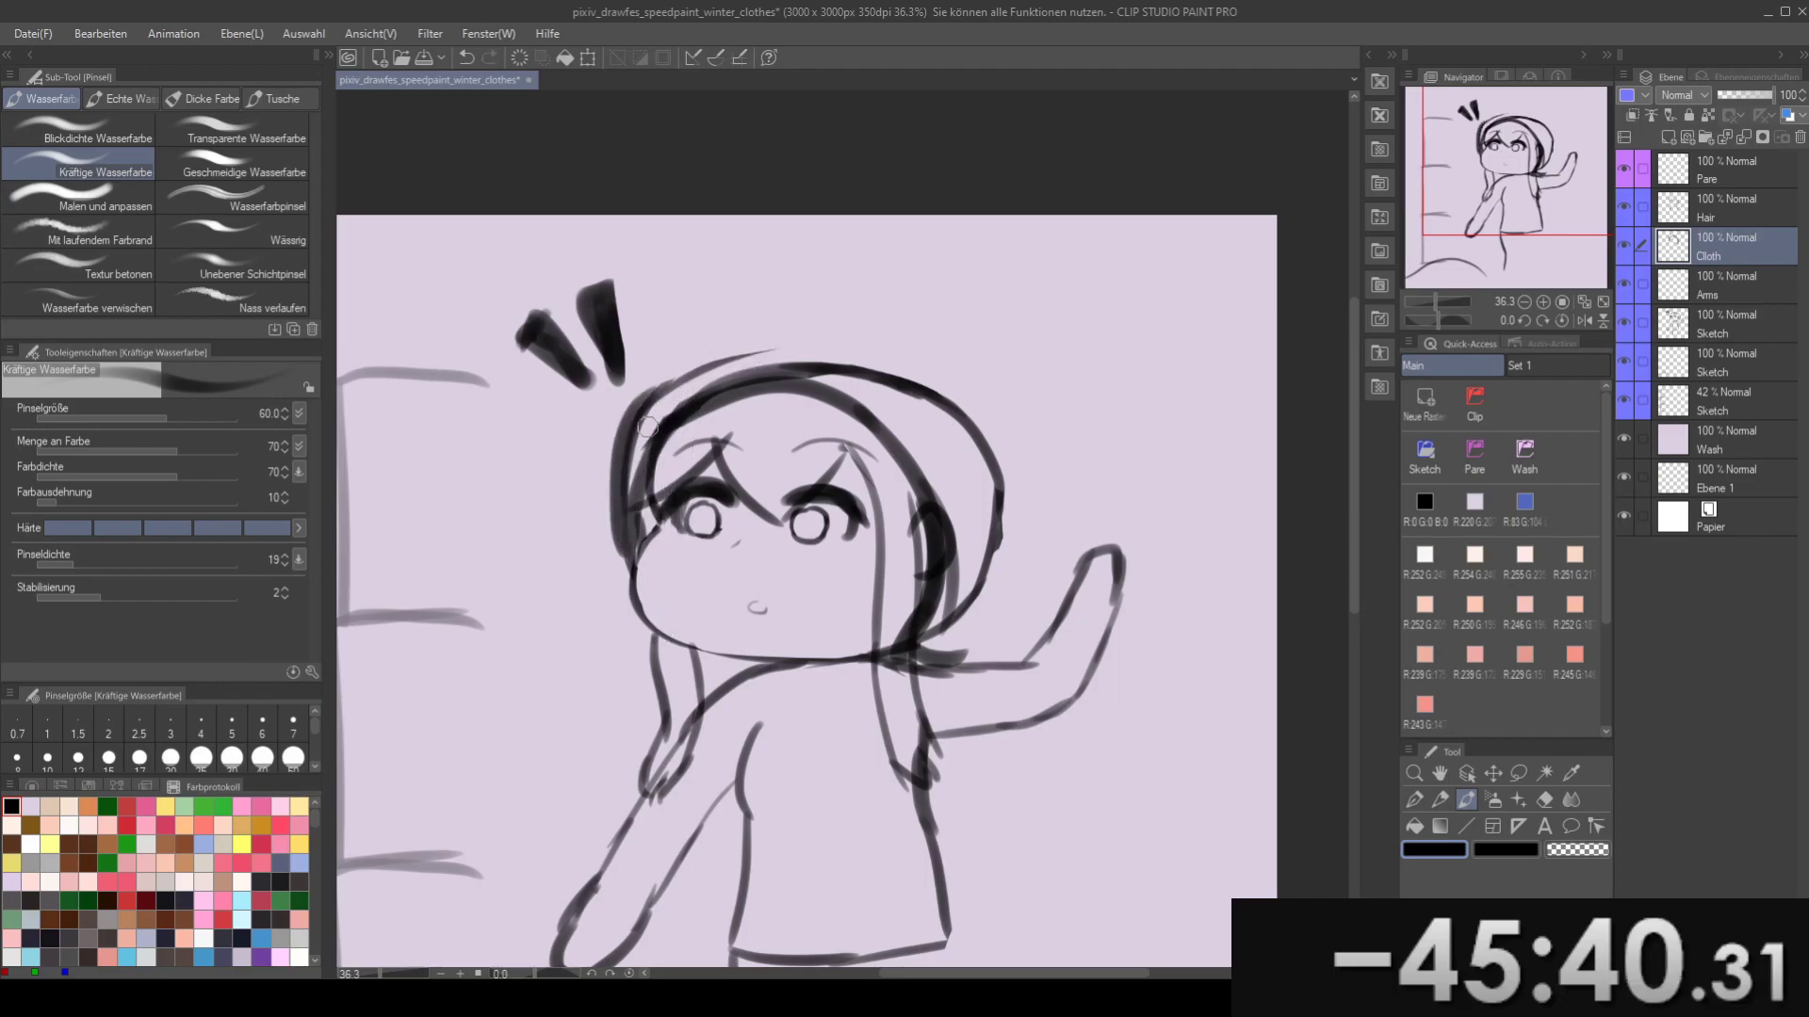
key("ctrl+z")
left_click_drag(617, 553, 747, 350)
key("ctrl+z")
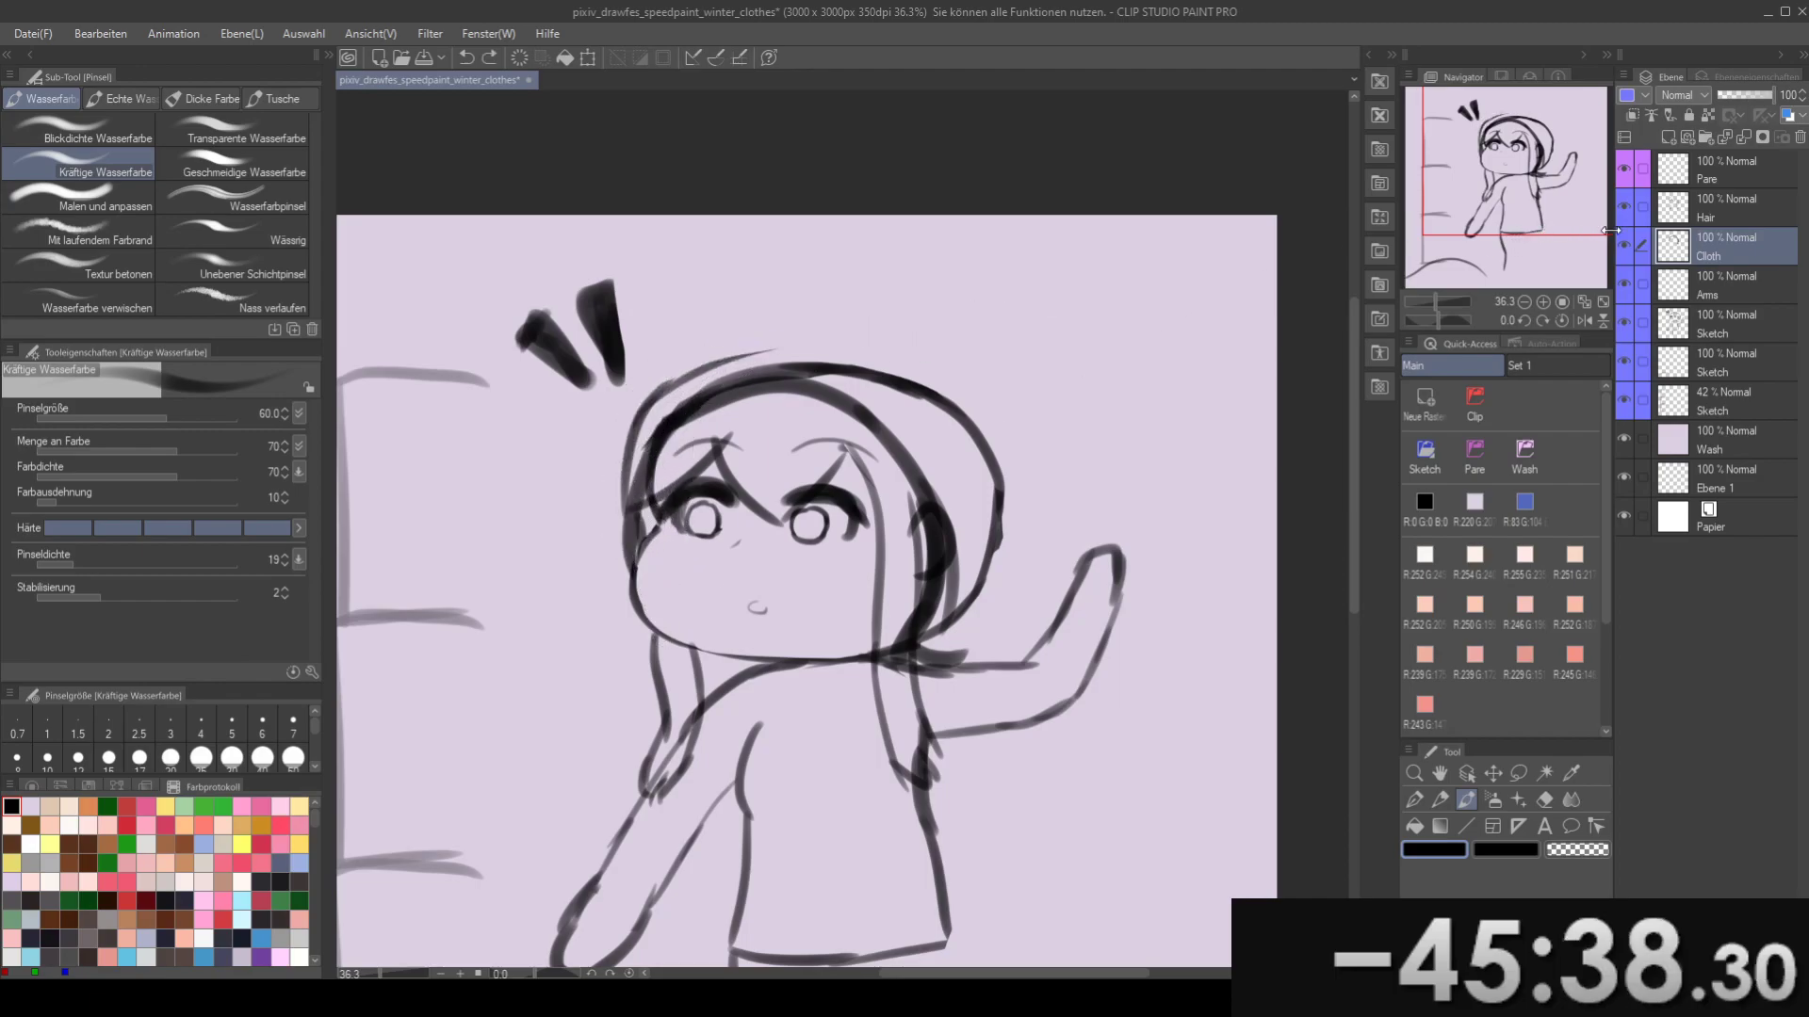
- On the Hair layer, erase the thin hair outline that sticks out beyond the hood's upper left edge
left_click(1708, 215)
left_click(1492, 151)
key("e")
left_click_drag(961, 339, 750, 421)
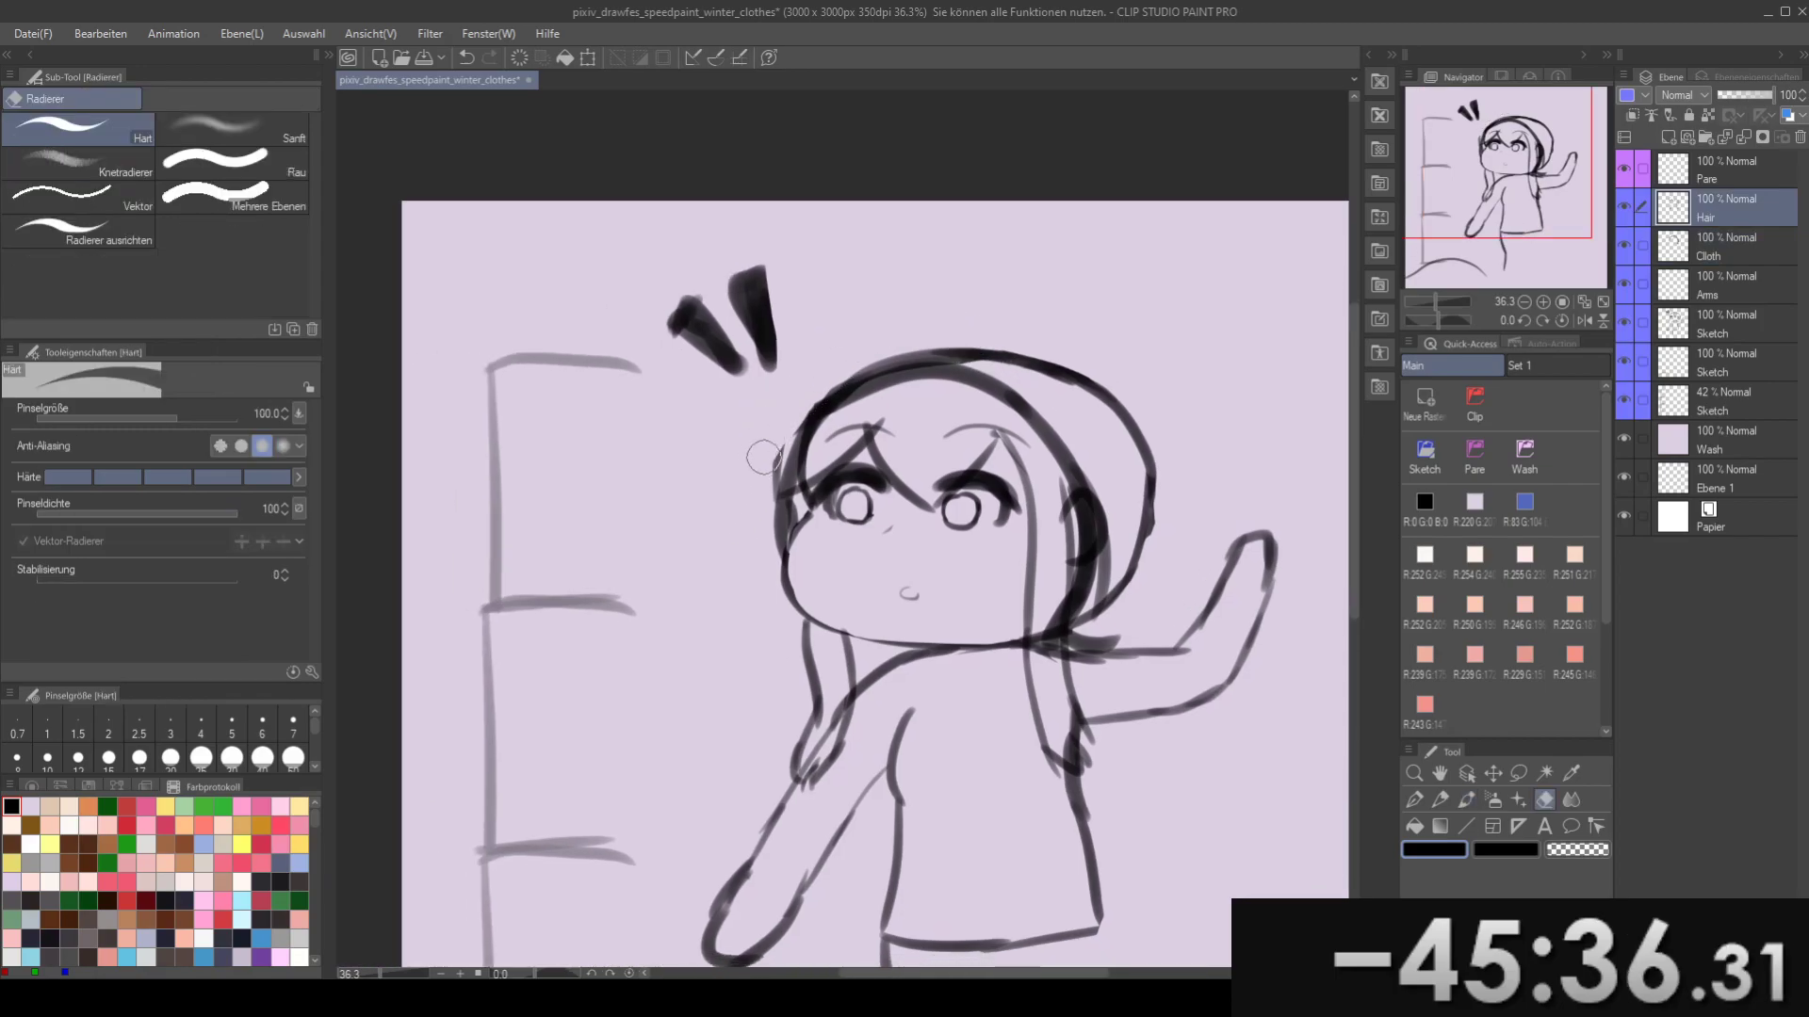
left_click_drag(814, 497, 678, 501)
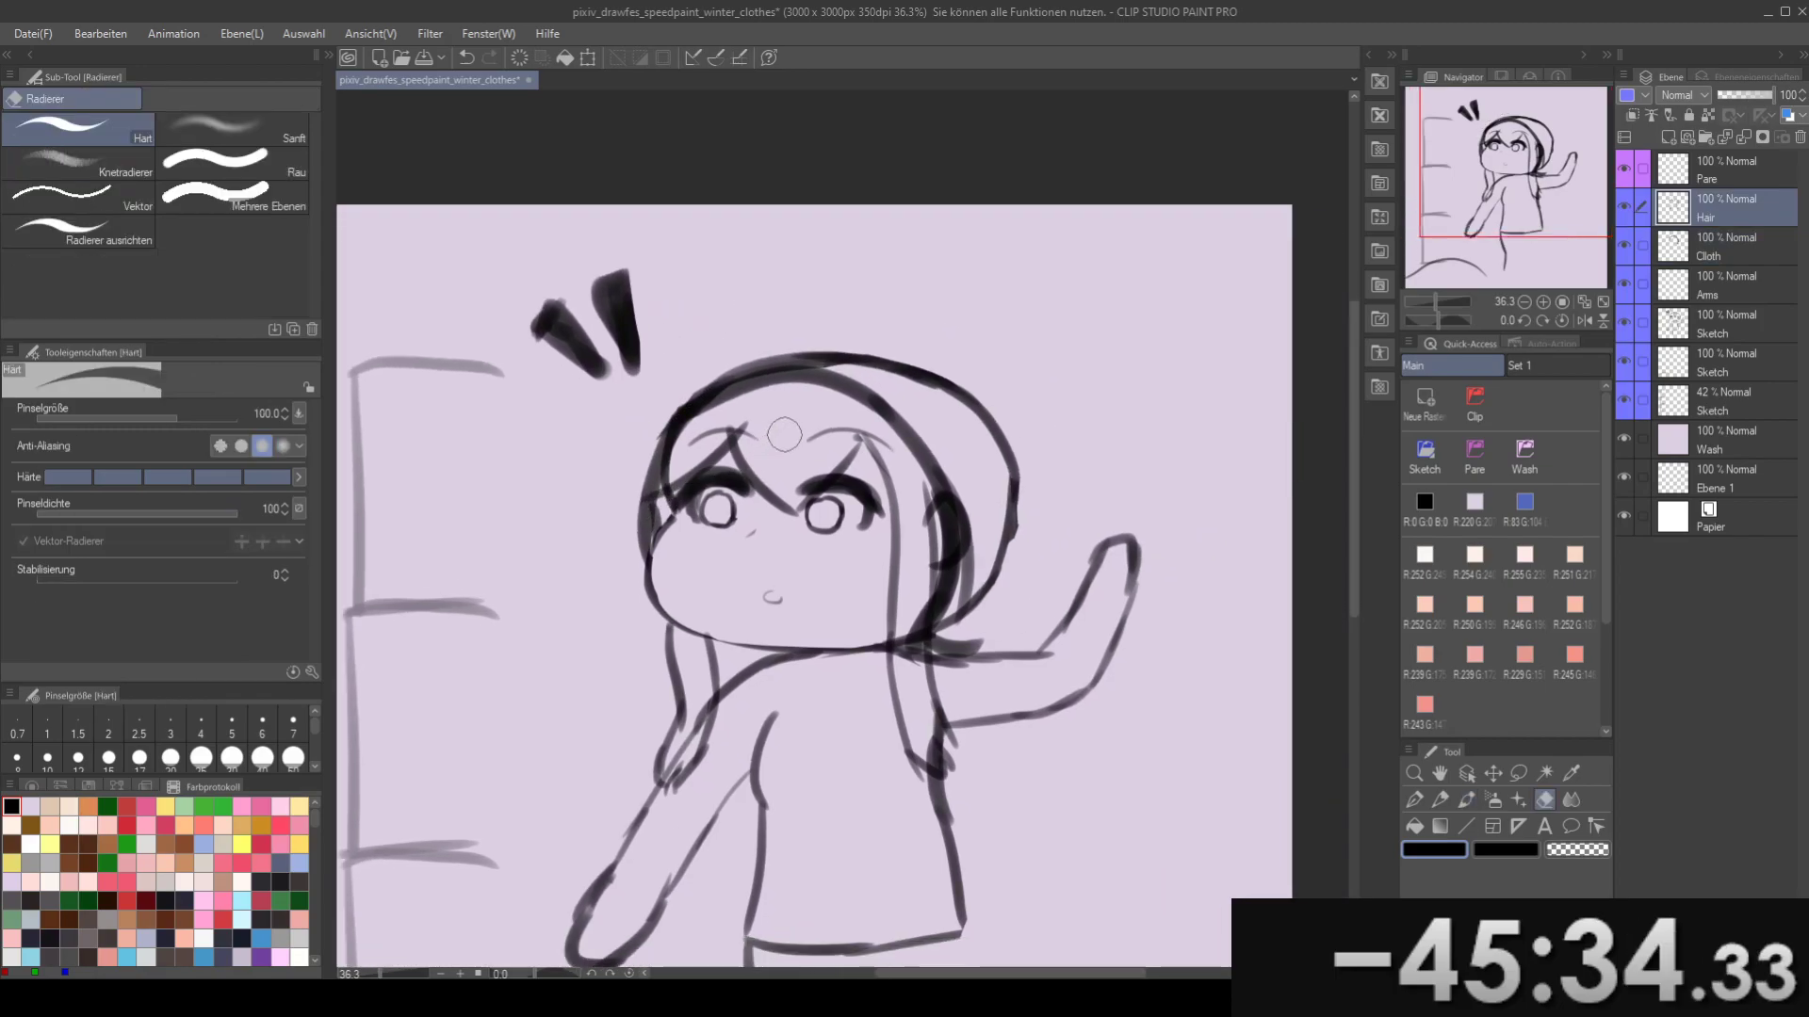
- Erase the right lock's pointed tip near the armpit and redraw it with brush size 50
left_click_drag(835, 449, 760, 300)
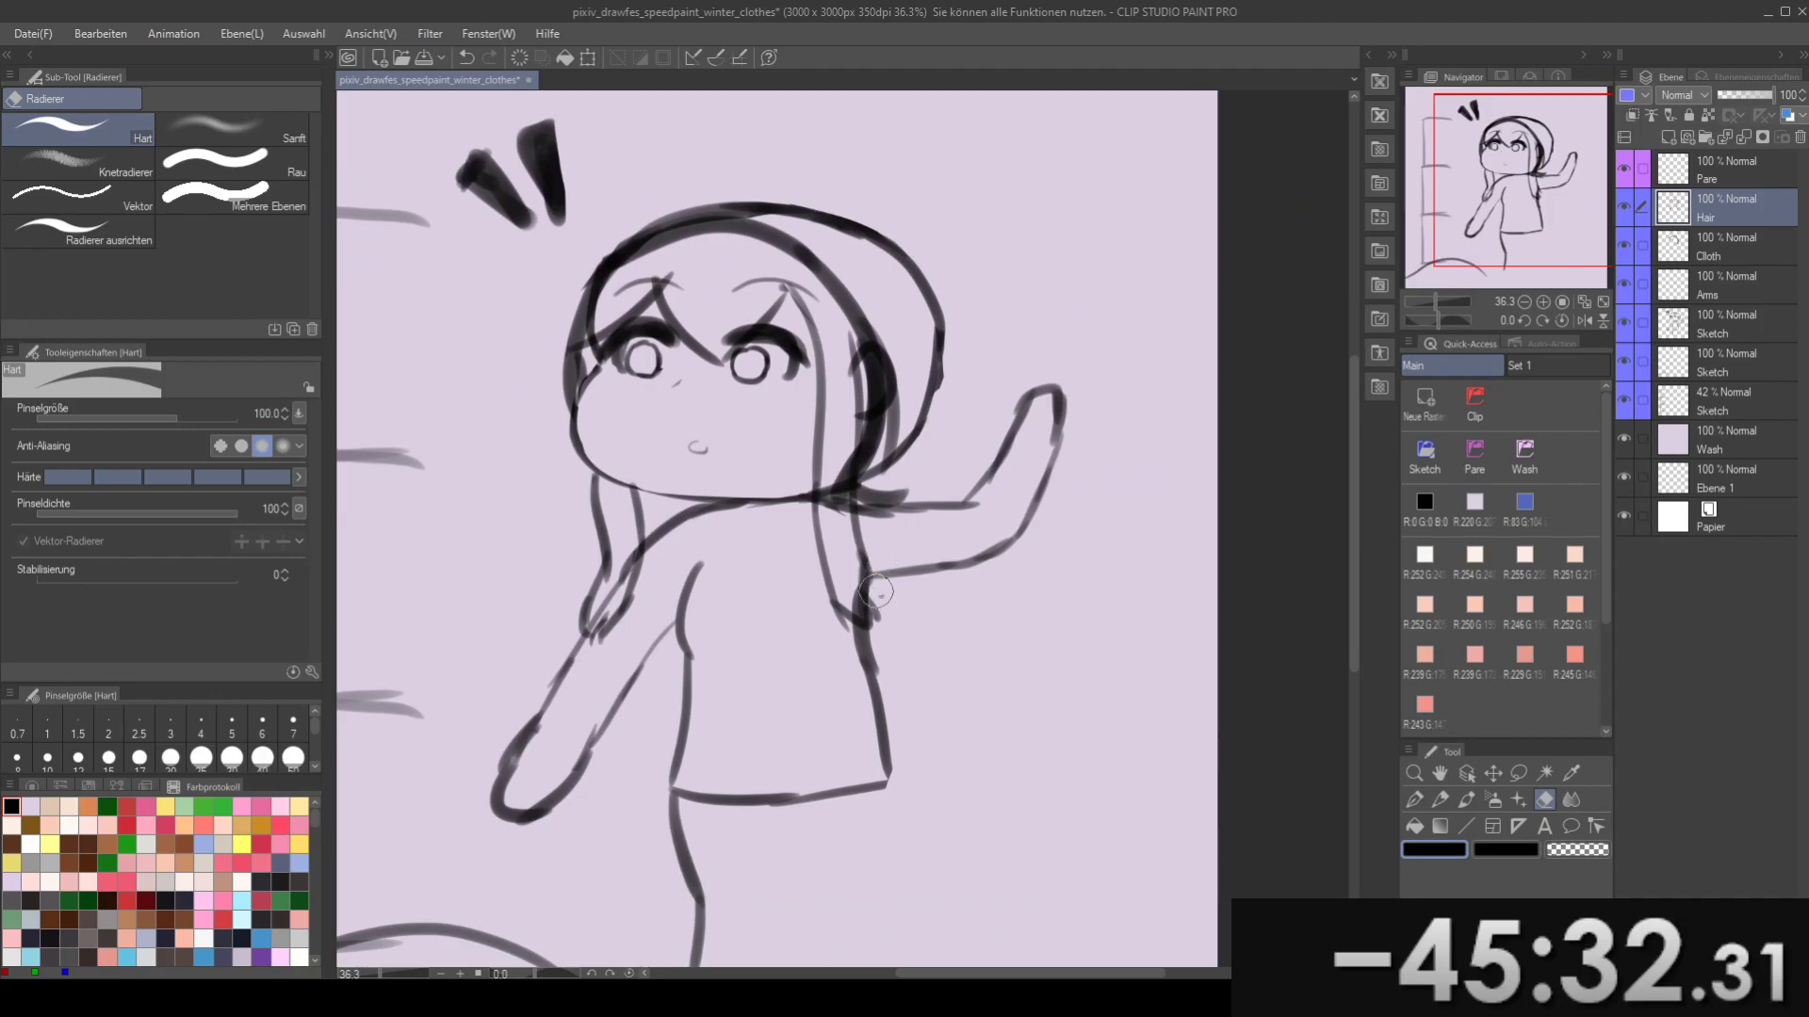
key("b")
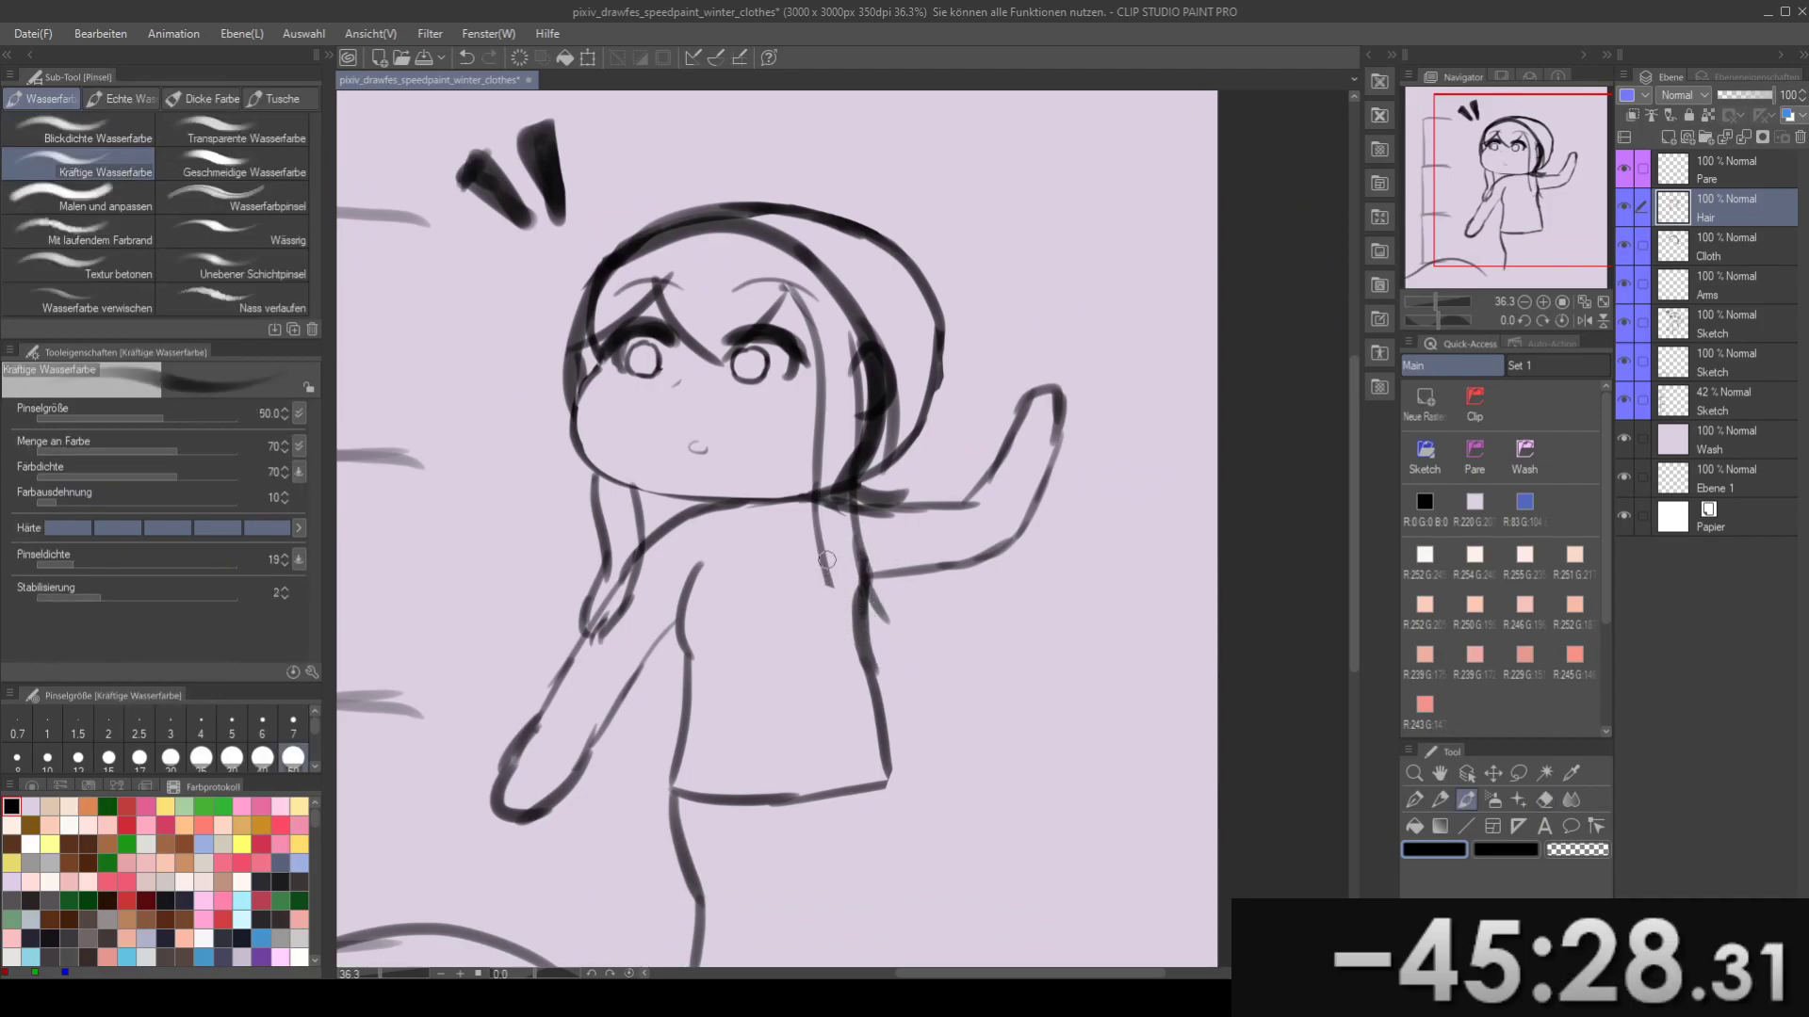
key("ctrl+z")
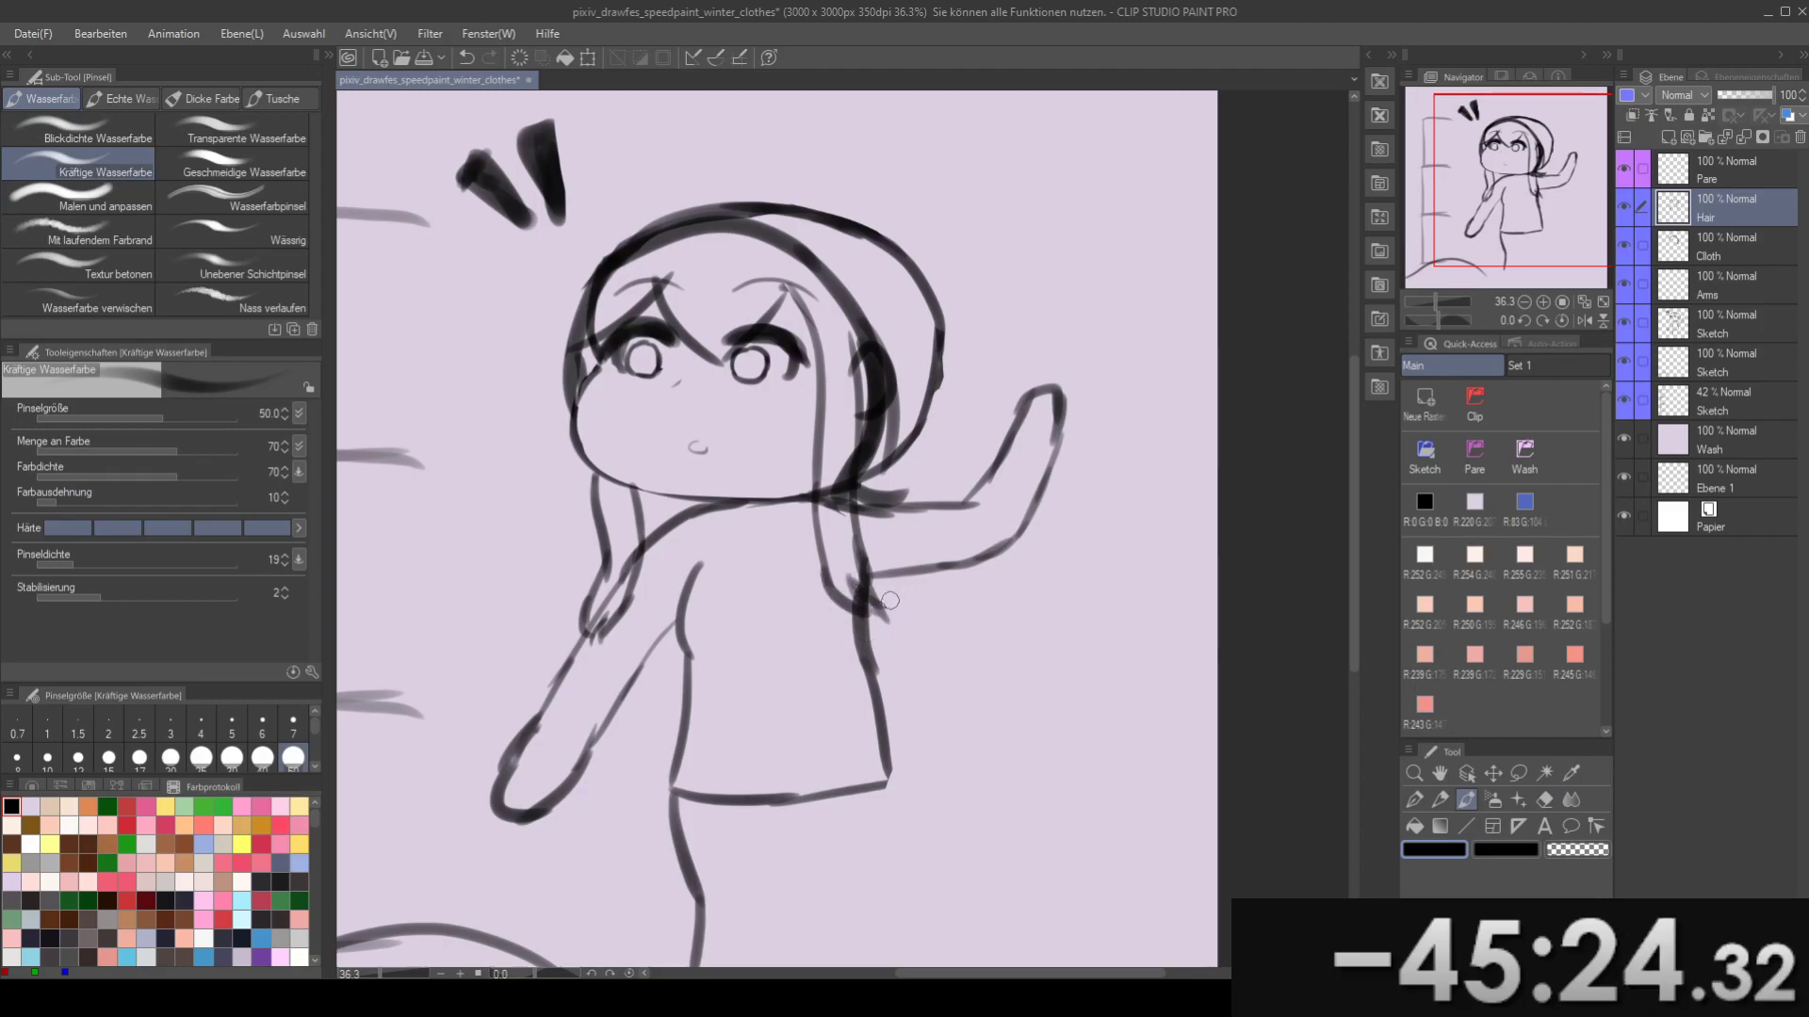
key("e")
mouse_move(906, 595)
left_mouse_down()
mouse_move(952, 615)
mouse_move(1031, 530)
left_mouse_up()
key("b")
left_click_drag(985, 566, 1121, 424)
key("ctrl+z")
- On the Cloth layer, draw a wider outer hood contour over the top and back of the head down to the neck
left_click(1772, 251)
left_click_drag(995, 553, 892, 613)
mouse_move(880, 505)
left_mouse_down()
mouse_move(914, 550)
mouse_move(1017, 459)
left_mouse_up()
key("ctrl+z")
key("ctrl+z")
left_click_drag(927, 563, 1006, 499)
mouse_move(1000, 426)
left_mouse_down()
mouse_move(1017, 482)
mouse_move(1016, 398)
mouse_move(966, 357)
mouse_move(1013, 407)
mouse_move(778, 369)
mouse_move(859, 413)
left_mouse_up()
key("ctrl+z")
mouse_move(888, 350)
left_mouse_down()
mouse_move(1057, 362)
mouse_move(1159, 398)
left_mouse_up()
mouse_move(998, 345)
left_mouse_down()
mouse_move(864, 378)
mouse_move(819, 503)
left_mouse_up()
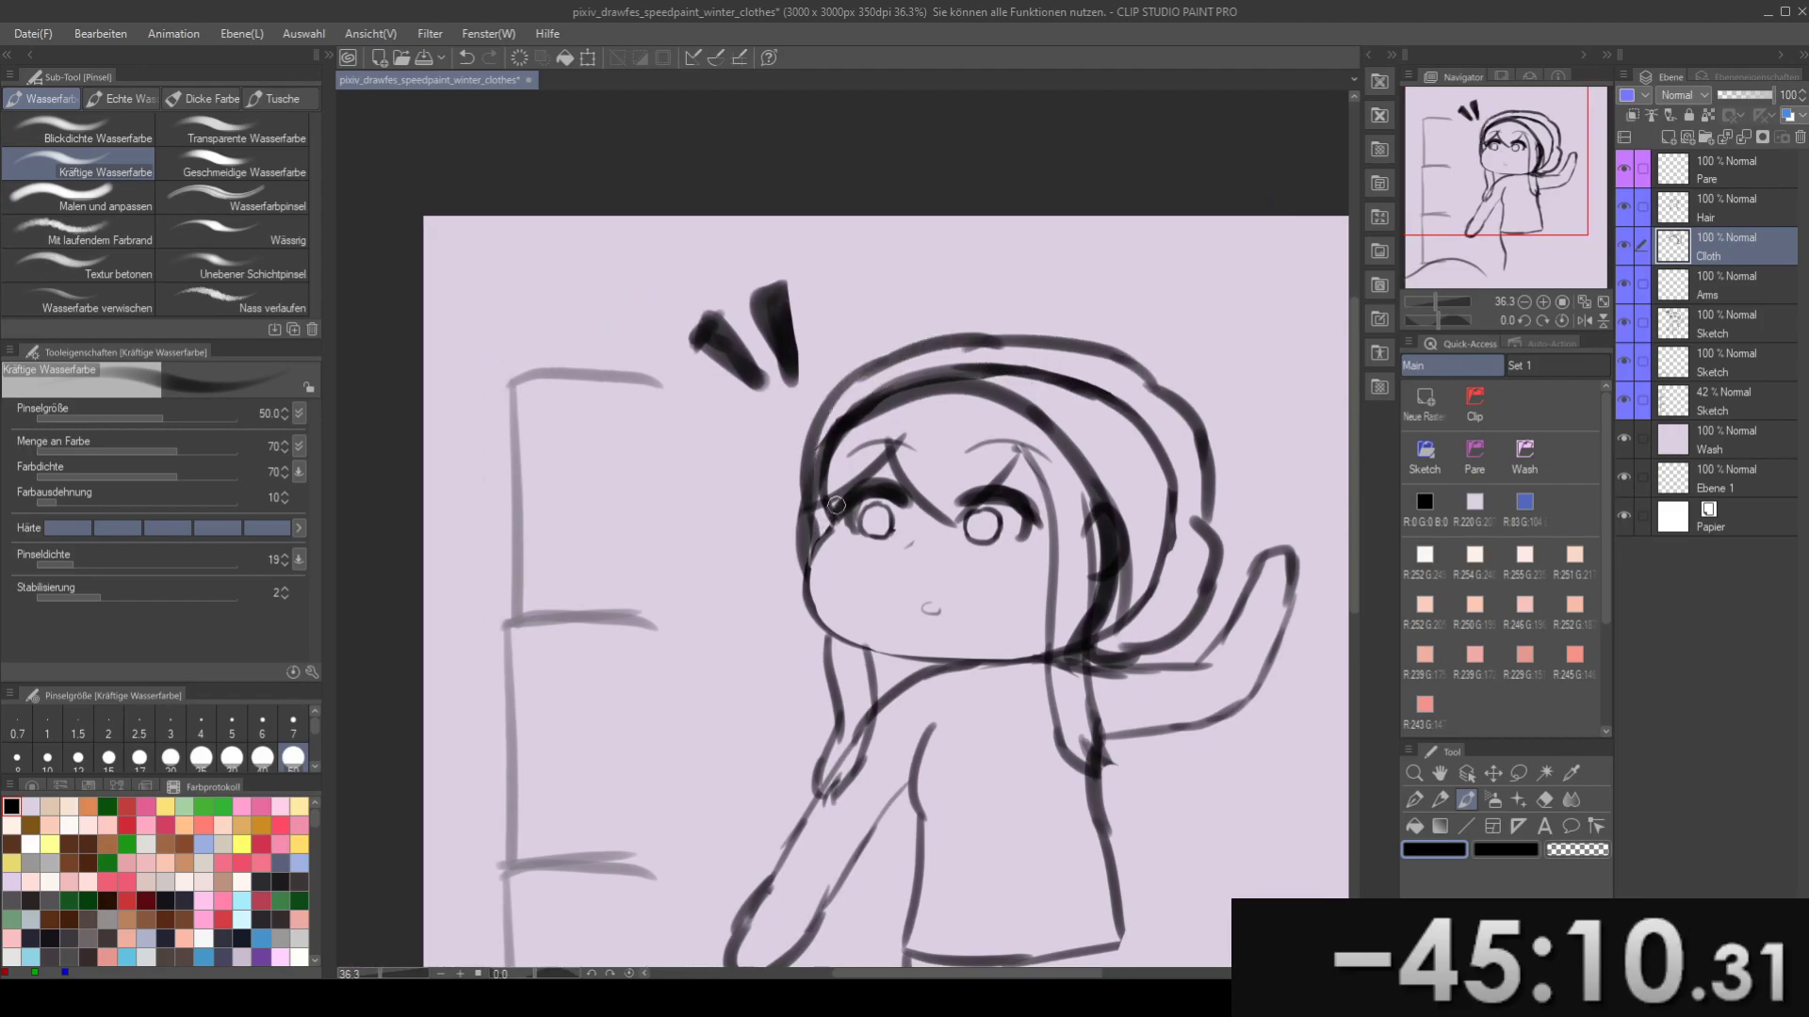
- Redraw the outer hood contour's left end so it curves down beside the temple
key("ctrl+z")
left_click_drag(862, 373, 784, 556)
key("ctrl+z")
mouse_move(876, 368)
left_mouse_down()
mouse_move(835, 392)
mouse_move(789, 569)
mouse_move(833, 508)
left_mouse_up()
key("ctrl+z")
left_click_drag(882, 311, 803, 509)
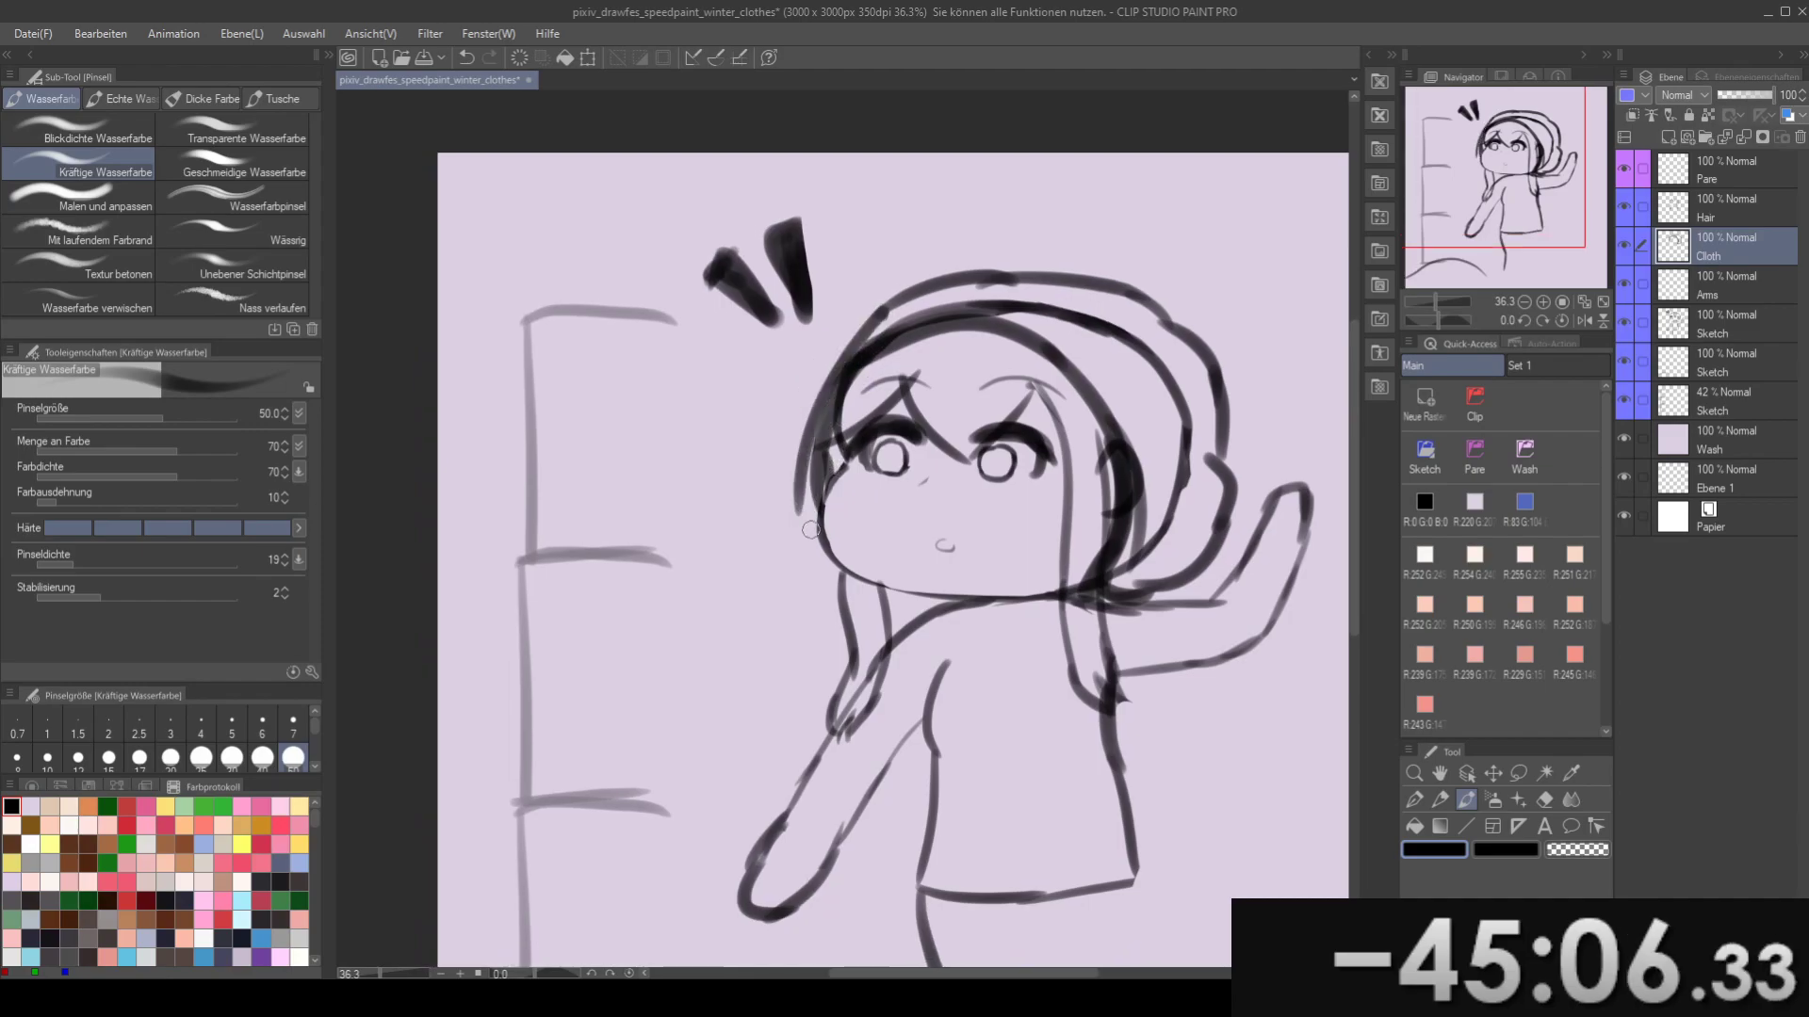
key("ctrl+z")
left_click_drag(882, 314, 819, 454)
- Draw two rounded animal ears on top of the hood
mouse_move(893, 381)
left_mouse_down()
mouse_move(752, 385)
mouse_move(824, 493)
mouse_move(798, 420)
left_mouse_up()
mouse_move(950, 382)
left_mouse_down()
mouse_move(860, 380)
mouse_move(1022, 424)
mouse_move(934, 315)
left_mouse_up()
mouse_move(810, 383)
left_mouse_down()
mouse_move(906, 318)
mouse_move(890, 264)
left_mouse_up()
mouse_move(849, 598)
left_mouse_down()
mouse_move(835, 513)
mouse_move(798, 453)
mouse_move(818, 400)
mouse_move(838, 403)
left_mouse_up()
- On the uppermost Sketch layer, erase the lower part of the left leg line
left_click(1729, 323)
left_click_drag(748, 638, 780, 554)
mouse_move(894, 650)
left_mouse_down()
mouse_move(873, 603)
mouse_move(836, 675)
mouse_move(823, 626)
mouse_move(816, 749)
left_mouse_up()
key("e")
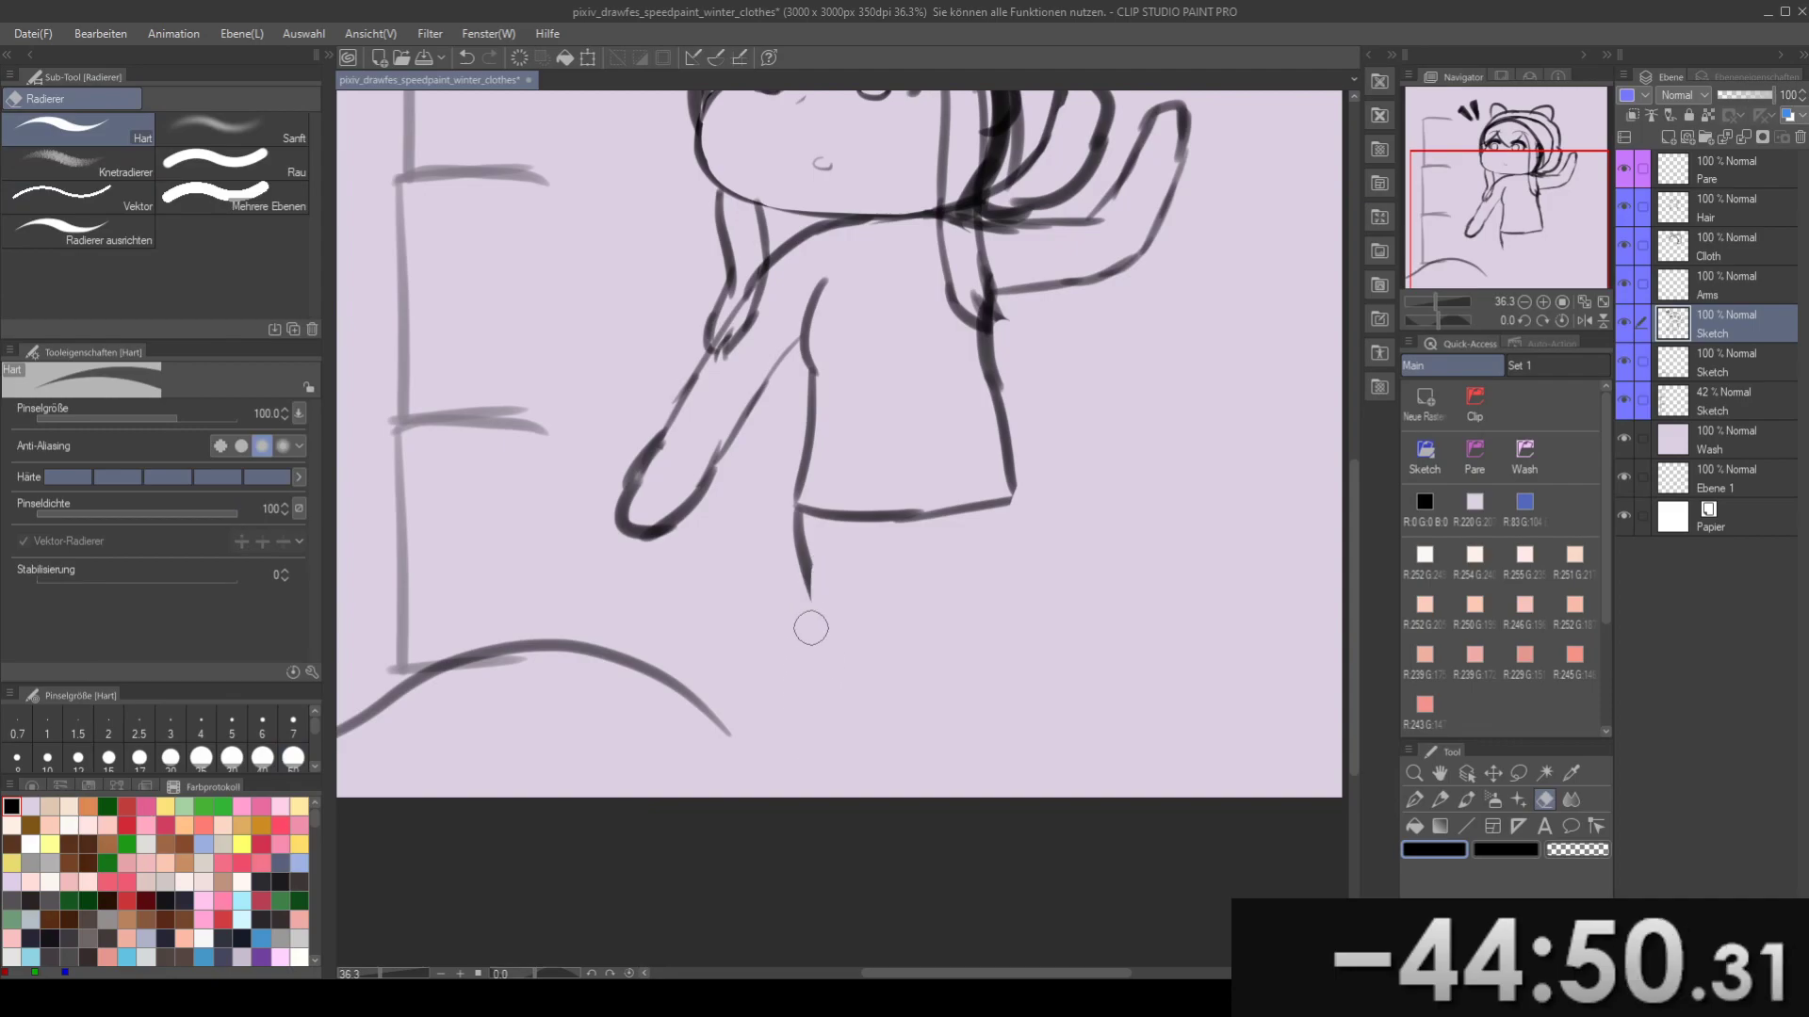
- Try the left leg line bending outward and erase it back to a short stub below the hem
key("b")
left_click_drag(811, 629, 821, 647)
mouse_move(819, 561)
left_mouse_down()
mouse_move(810, 680)
mouse_move(791, 676)
left_mouse_up()
key("ctrl+z")
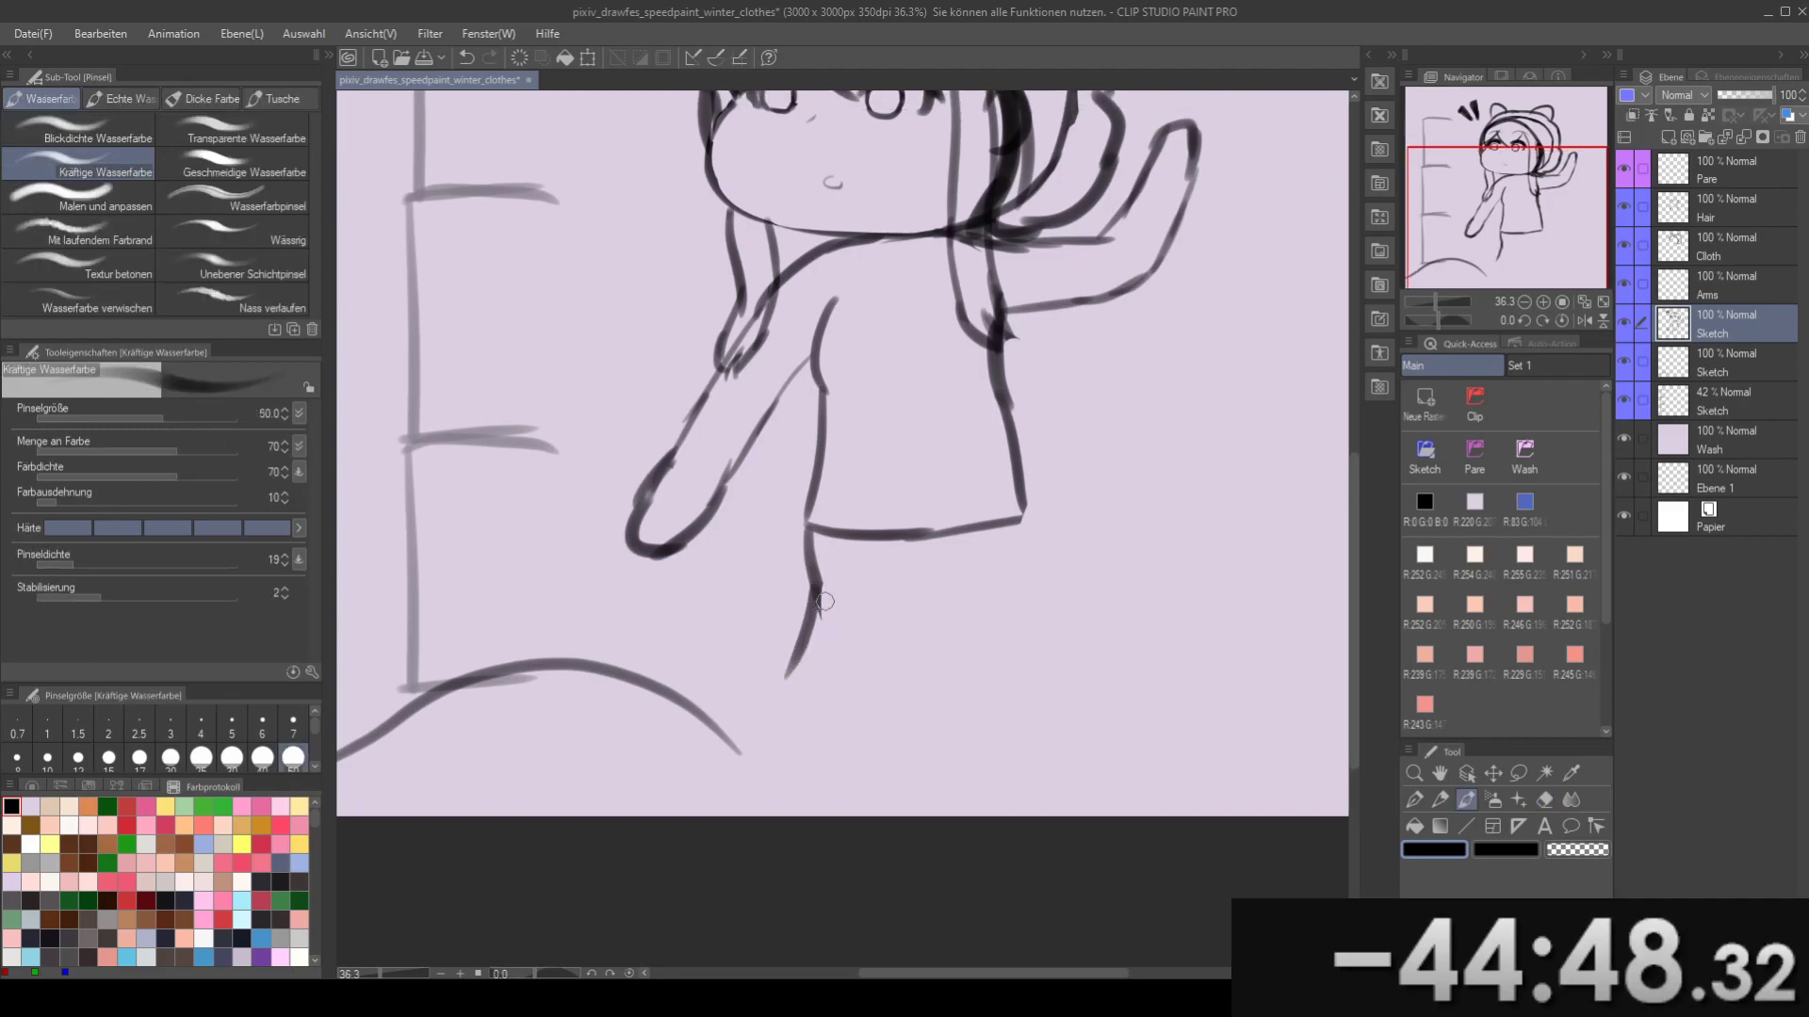
key("e")
left_click_drag(824, 601, 790, 714)
left_click_drag(818, 579, 799, 634)
- Draw a slanted inner line for the right leg below the hem
mouse_move(854, 603)
left_mouse_down()
mouse_move(827, 585)
mouse_move(853, 562)
mouse_move(881, 661)
left_mouse_up()
key("b")
key("ctrl+z")
left_click_drag(874, 587, 900, 723)
key("ctrl+z")
key("ctrl+z")
left_click_drag(881, 584, 931, 705)
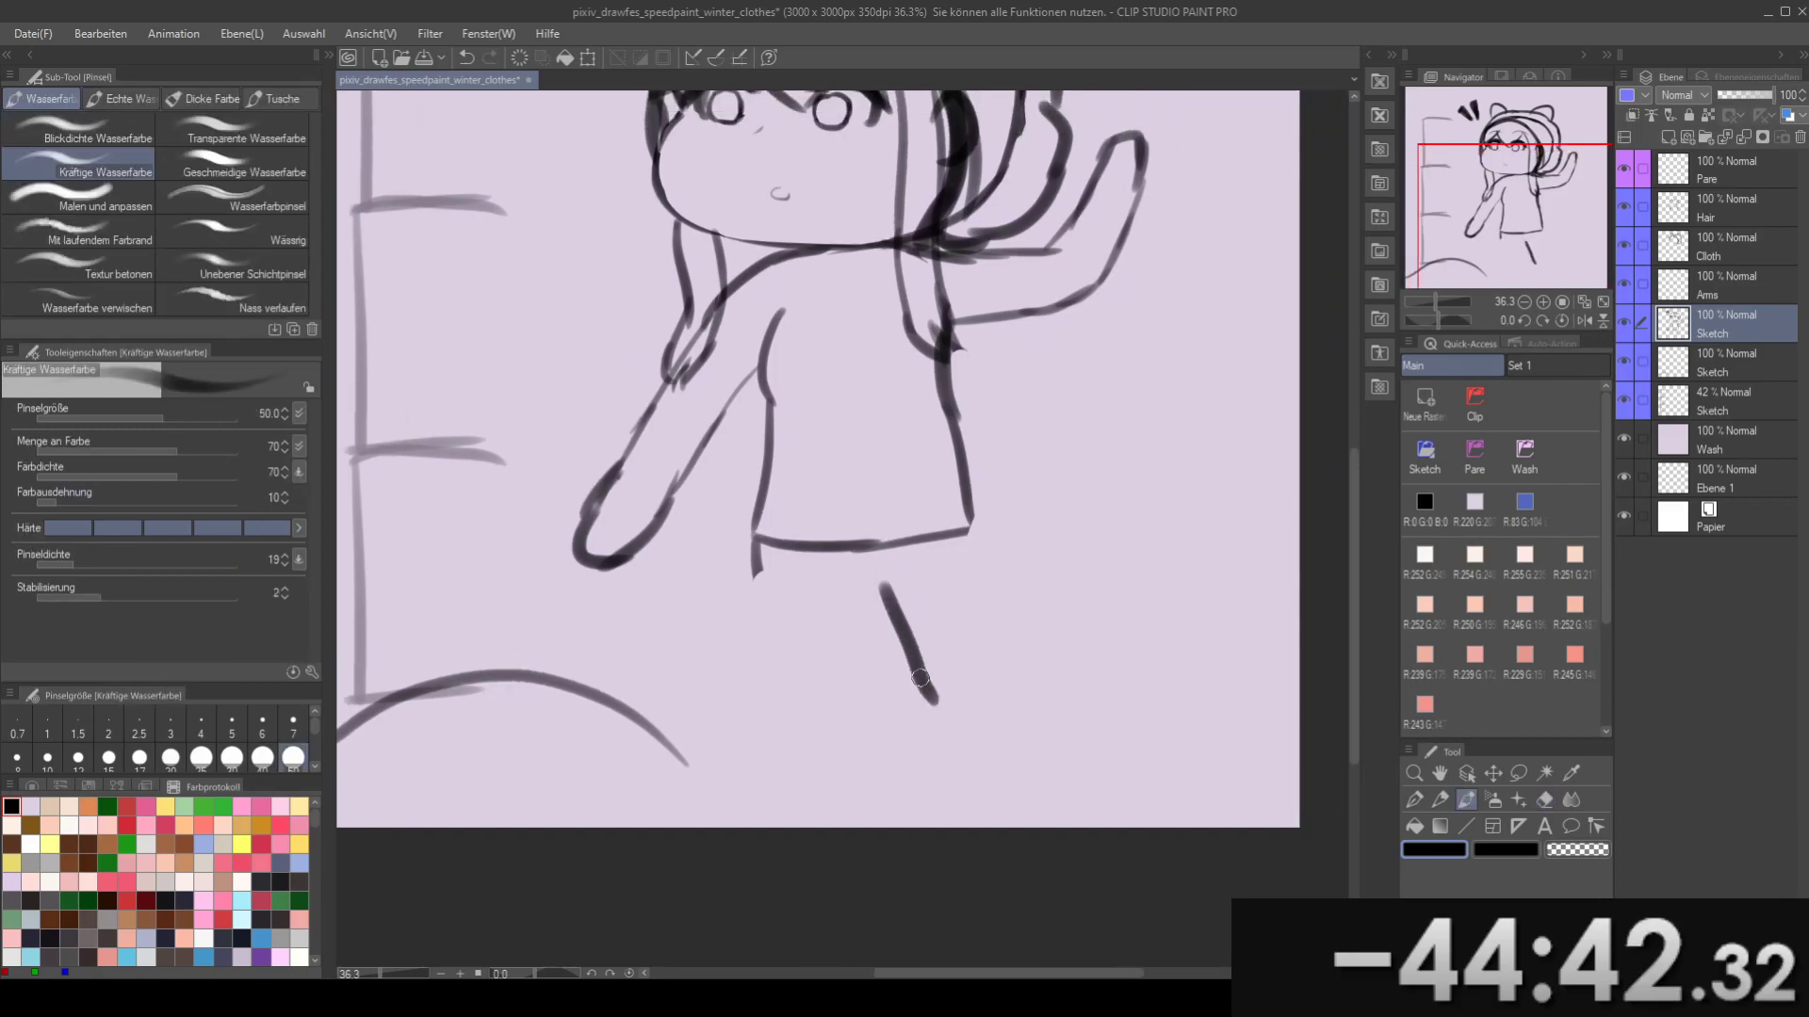
key("ctrl+z")
mouse_move(855, 628)
left_mouse_down()
mouse_move(938, 644)
mouse_move(945, 723)
mouse_move(904, 794)
mouse_move(879, 764)
left_mouse_up()
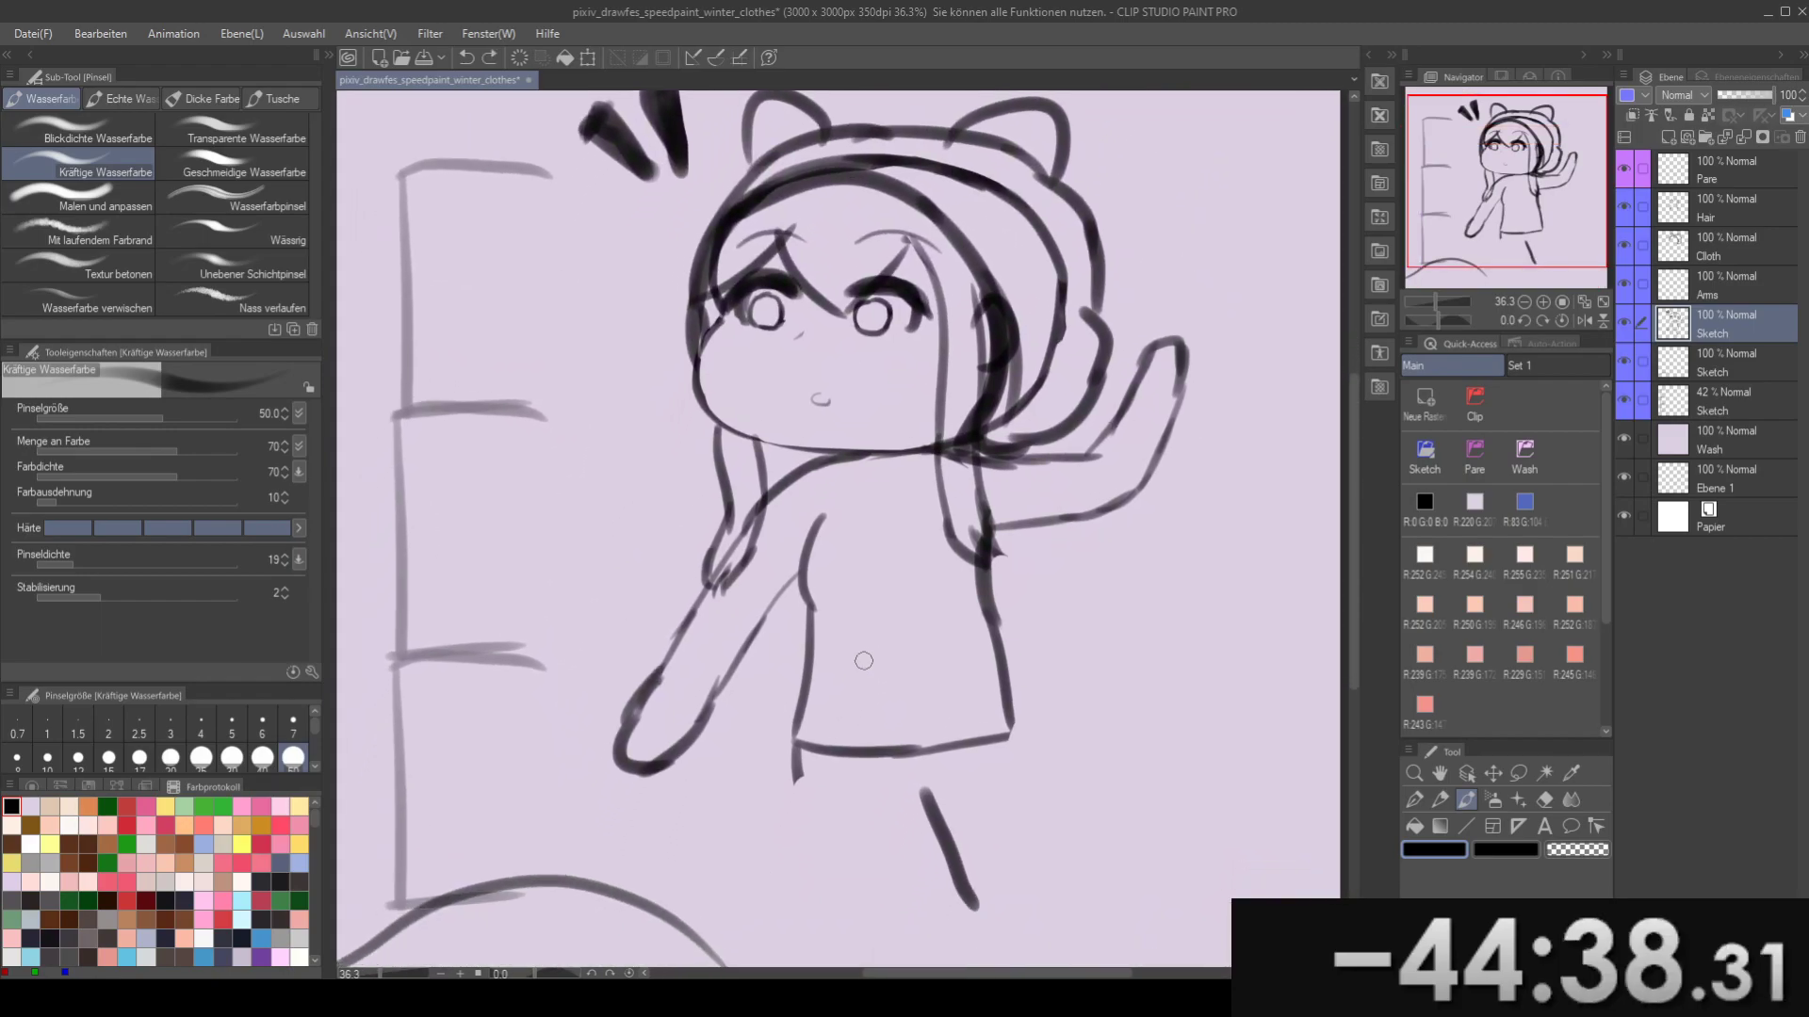
- Erase a gap in both torso sides above the hem
key("e")
left_click_drag(772, 678, 1159, 625)
left_click_drag(786, 621, 829, 664)
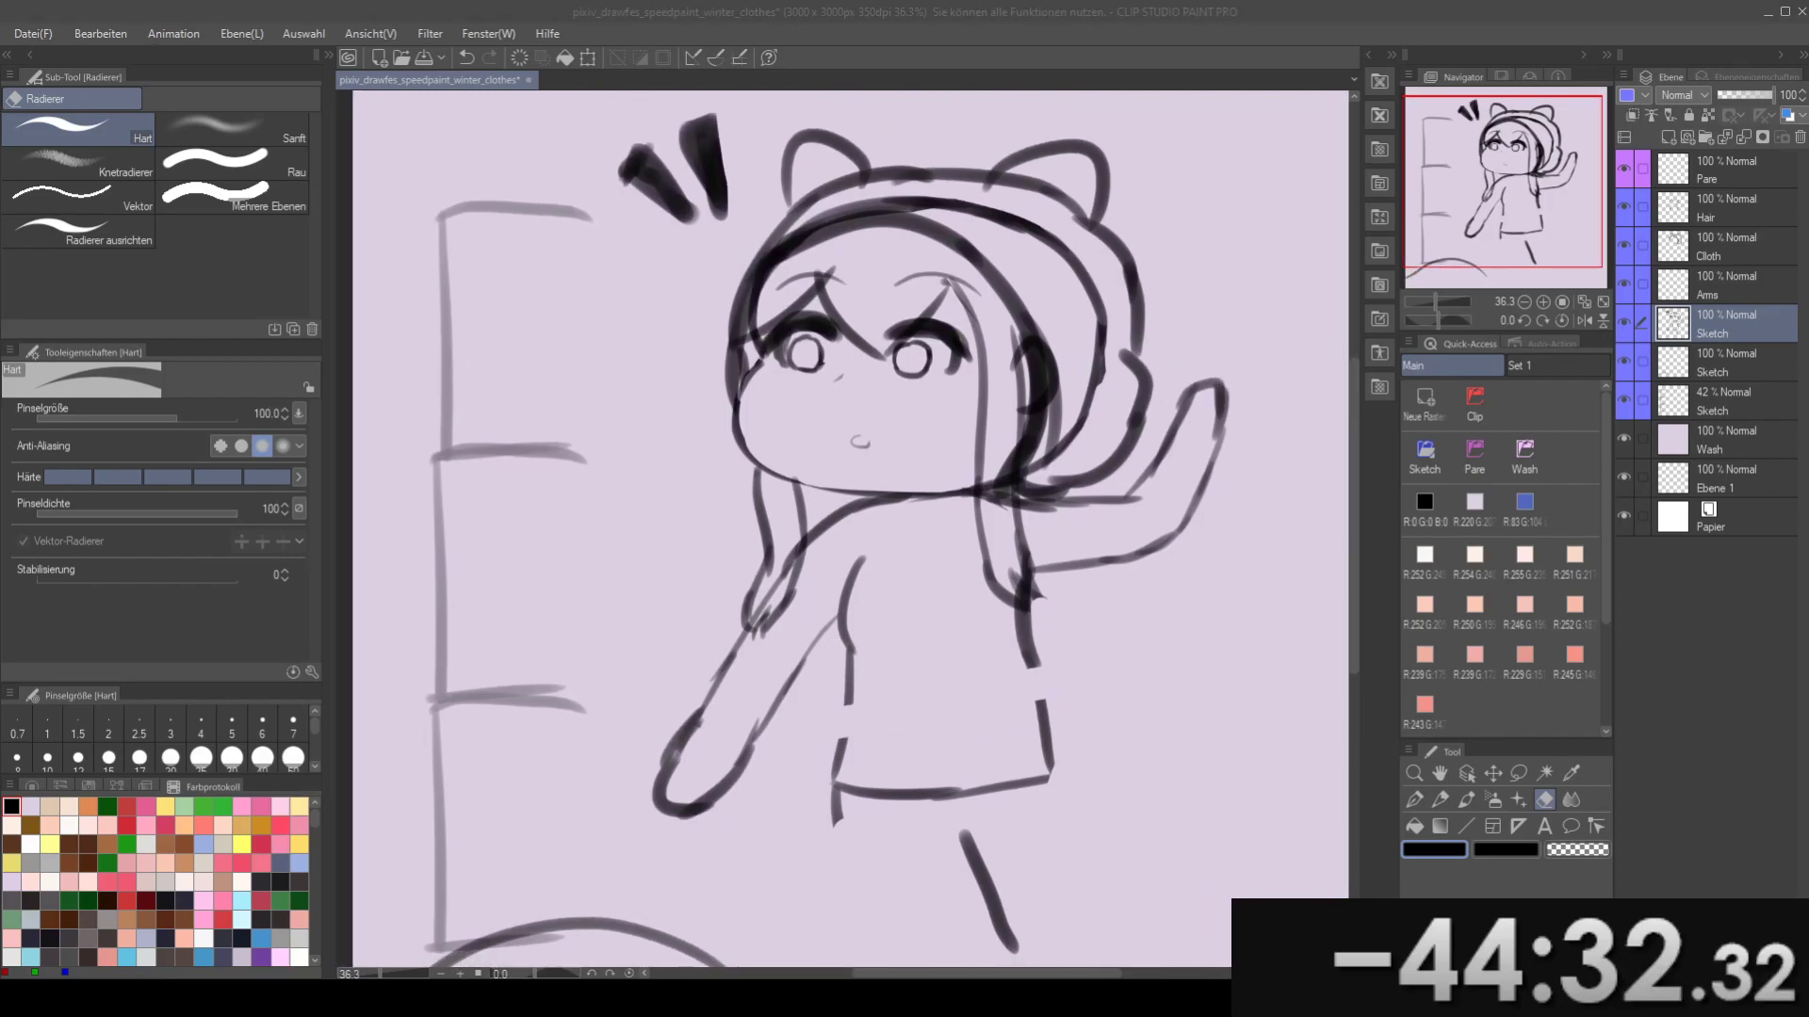
left_click_drag(846, 652, 835, 560)
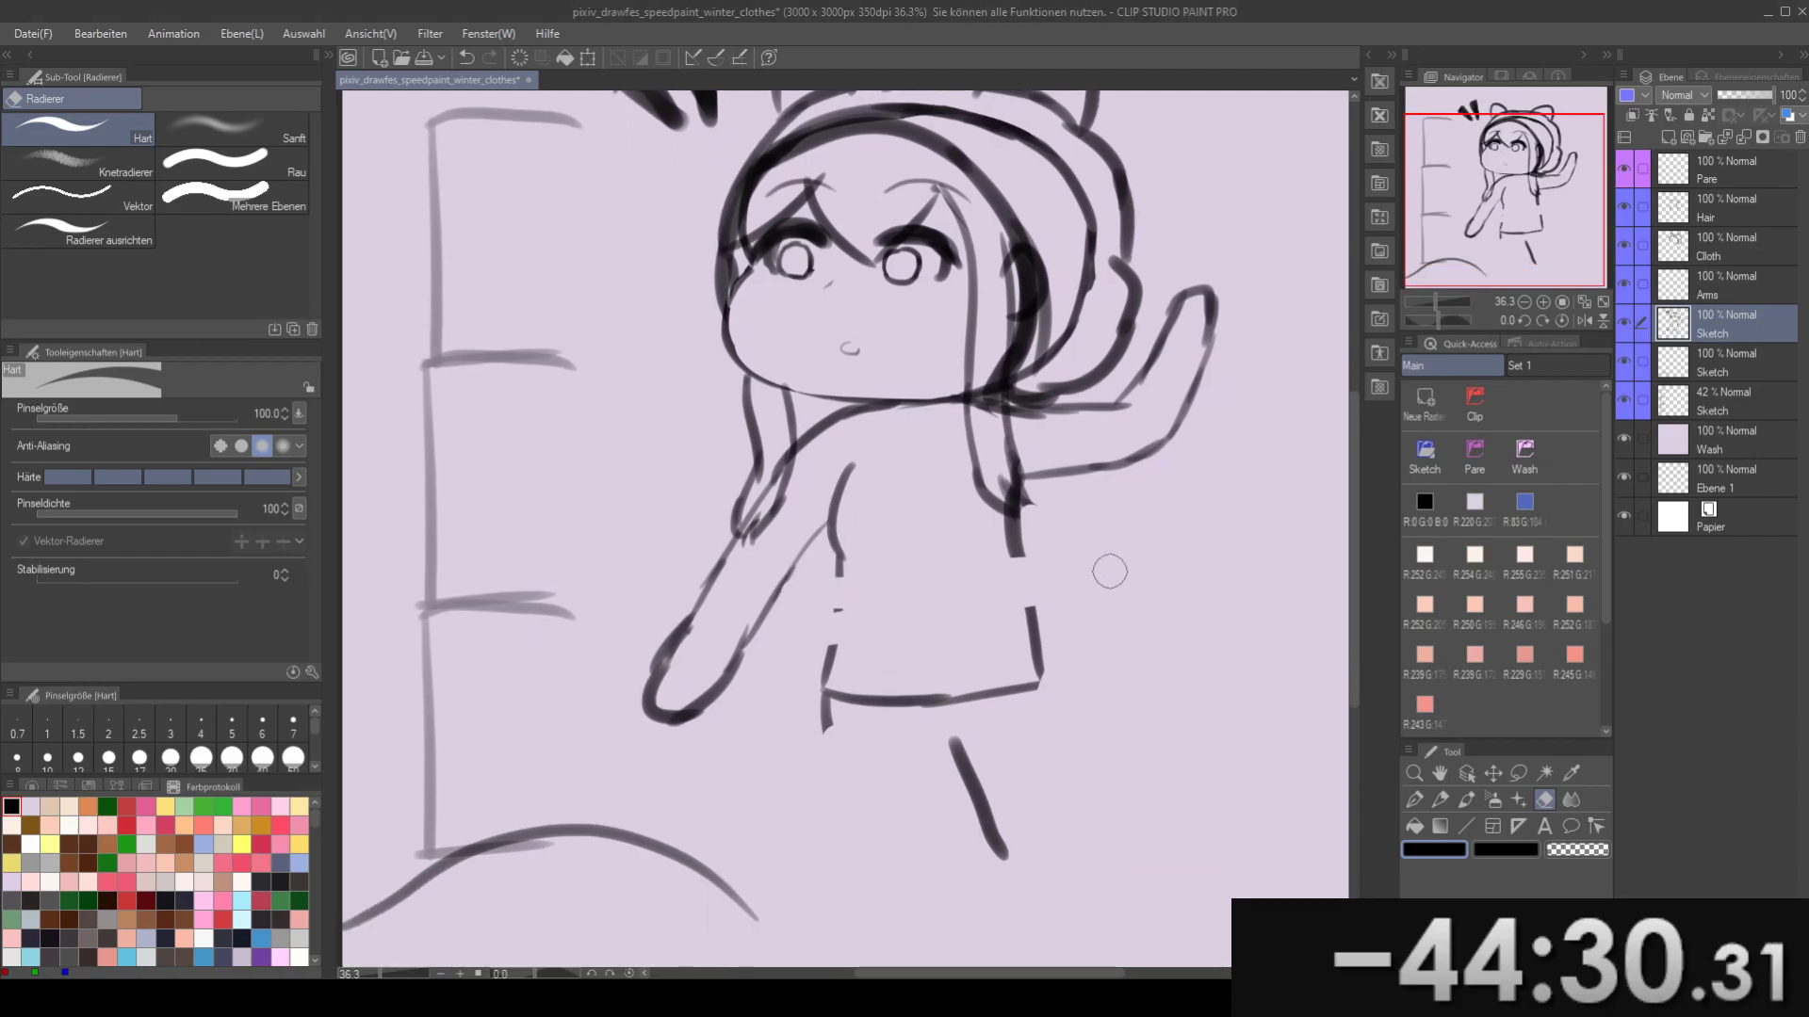
- Lasso the hem together with the leg lines, move it up to shorten the torso and deselect
key("m")
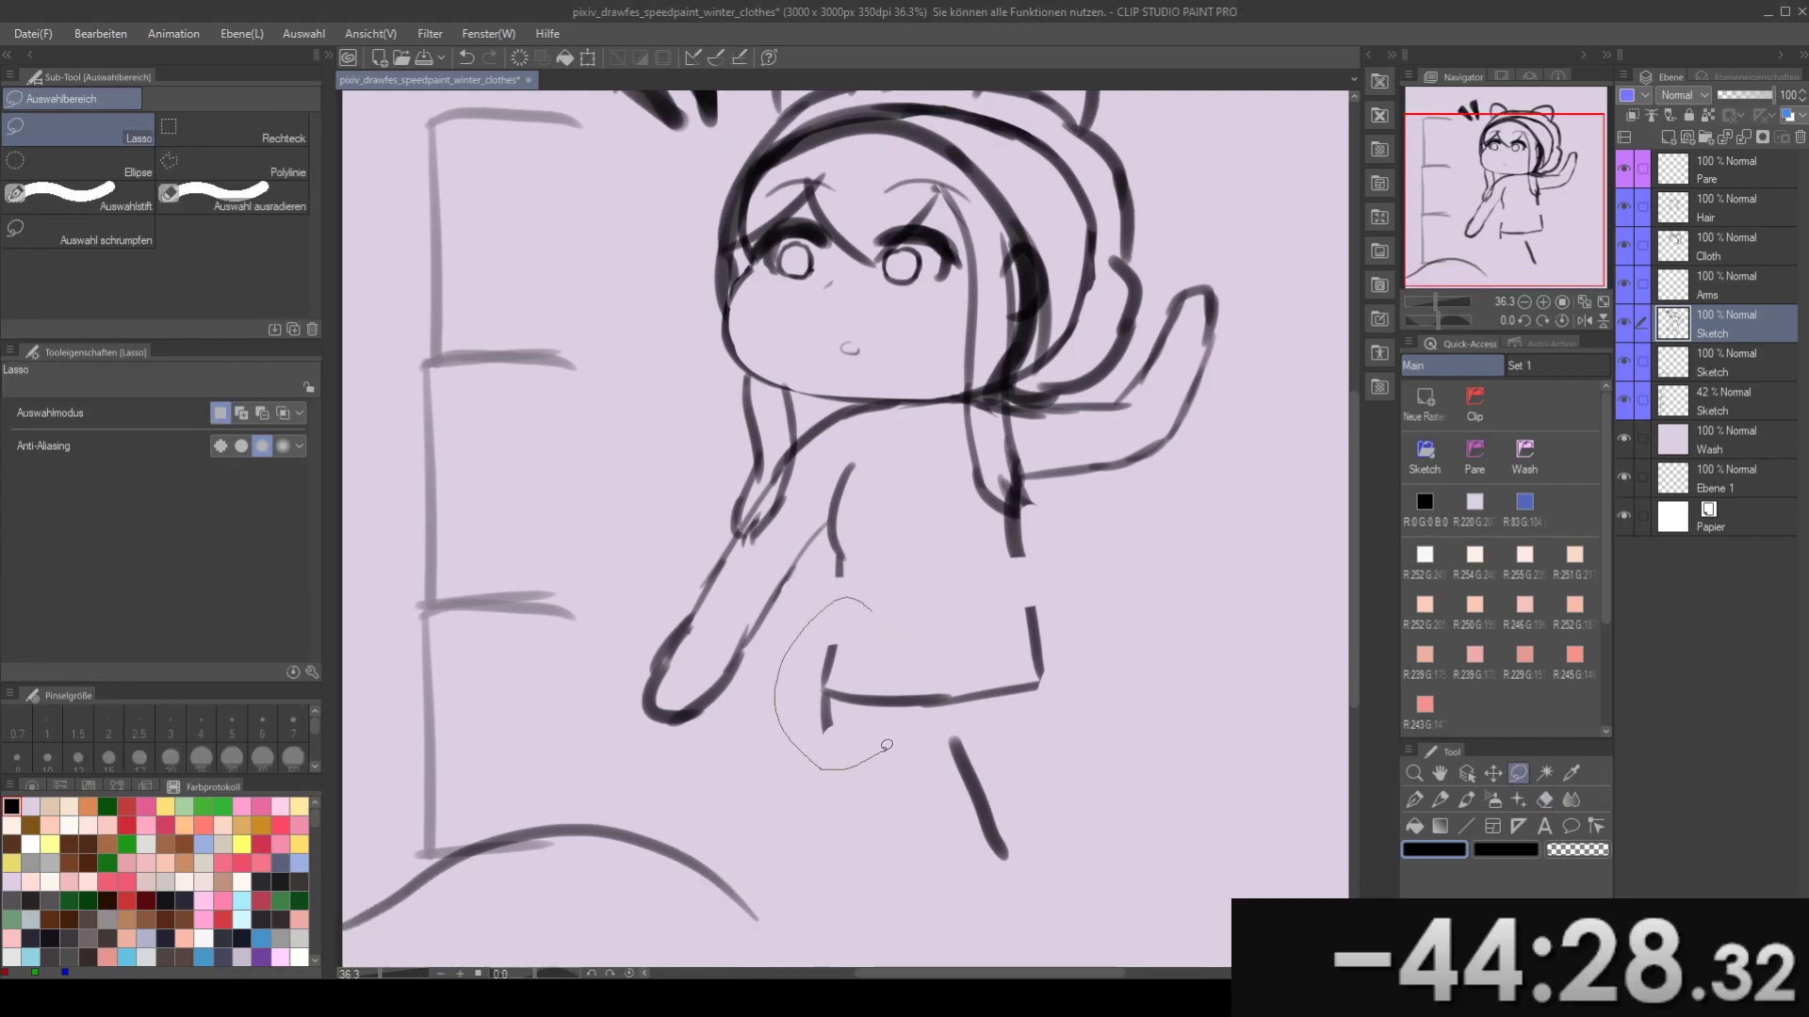
mouse_move(1068, 881)
left_mouse_down()
mouse_move(985, 584)
mouse_move(1037, 567)
mouse_move(1023, 624)
mouse_move(1043, 620)
left_mouse_up()
key("k")
key("ctrl+d")
- Redraw the torso's right side so it joins the raised hem
key("e")
key("b")
left_click_drag(881, 484, 956, 505)
left_click_drag(812, 623, 801, 583)
left_click_drag(716, 462, 742, 502)
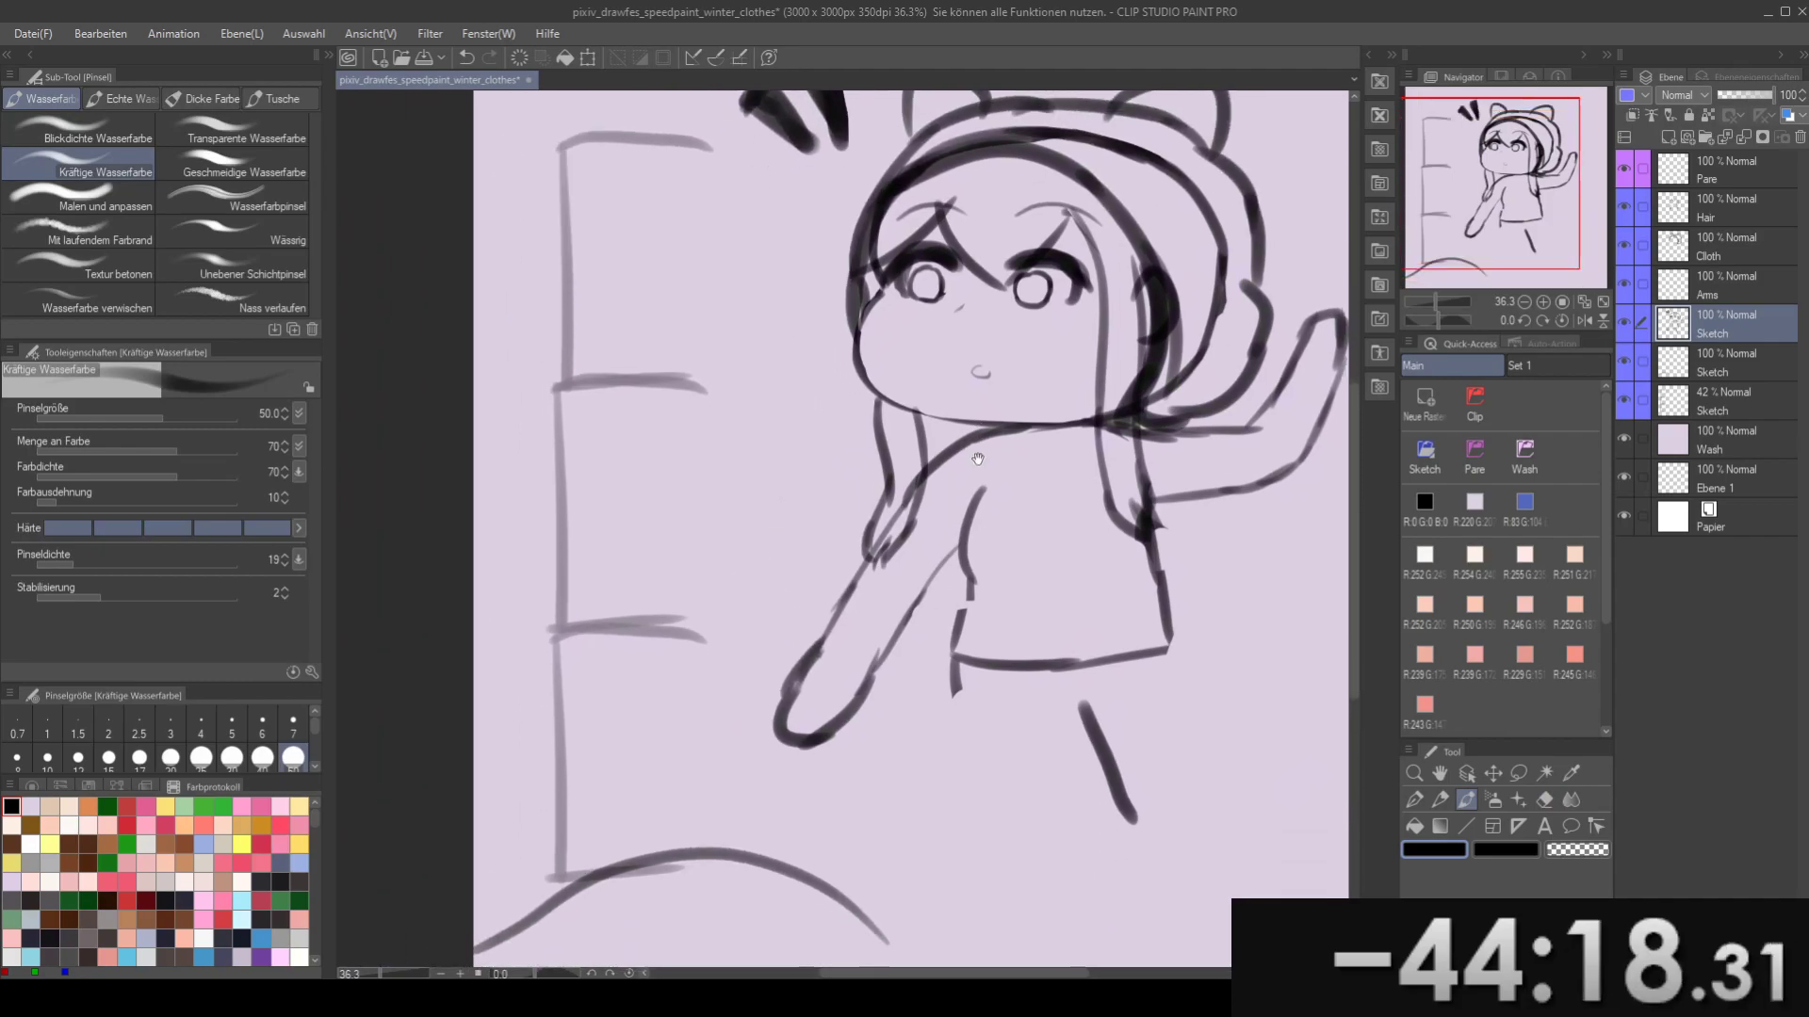
- On the 42% opacity Sketch layer, move the faint background lines left of the character slightly down
left_click(1728, 403)
key("k")
mouse_move(620, 560)
left_mouse_down()
mouse_move(618, 625)
mouse_move(628, 590)
mouse_move(657, 661)
left_mouse_up()
mouse_move(950, 584)
left_mouse_down()
mouse_move(922, 429)
mouse_move(870, 467)
left_mouse_up()
- On the uppermost Sketch layer, trim the upper end of the right leg's inner line
left_click(1730, 330)
mouse_move(1095, 421)
left_mouse_down()
mouse_move(1047, 413)
mouse_move(1057, 440)
mouse_move(1134, 400)
mouse_move(1214, 303)
left_mouse_up()
key("e")
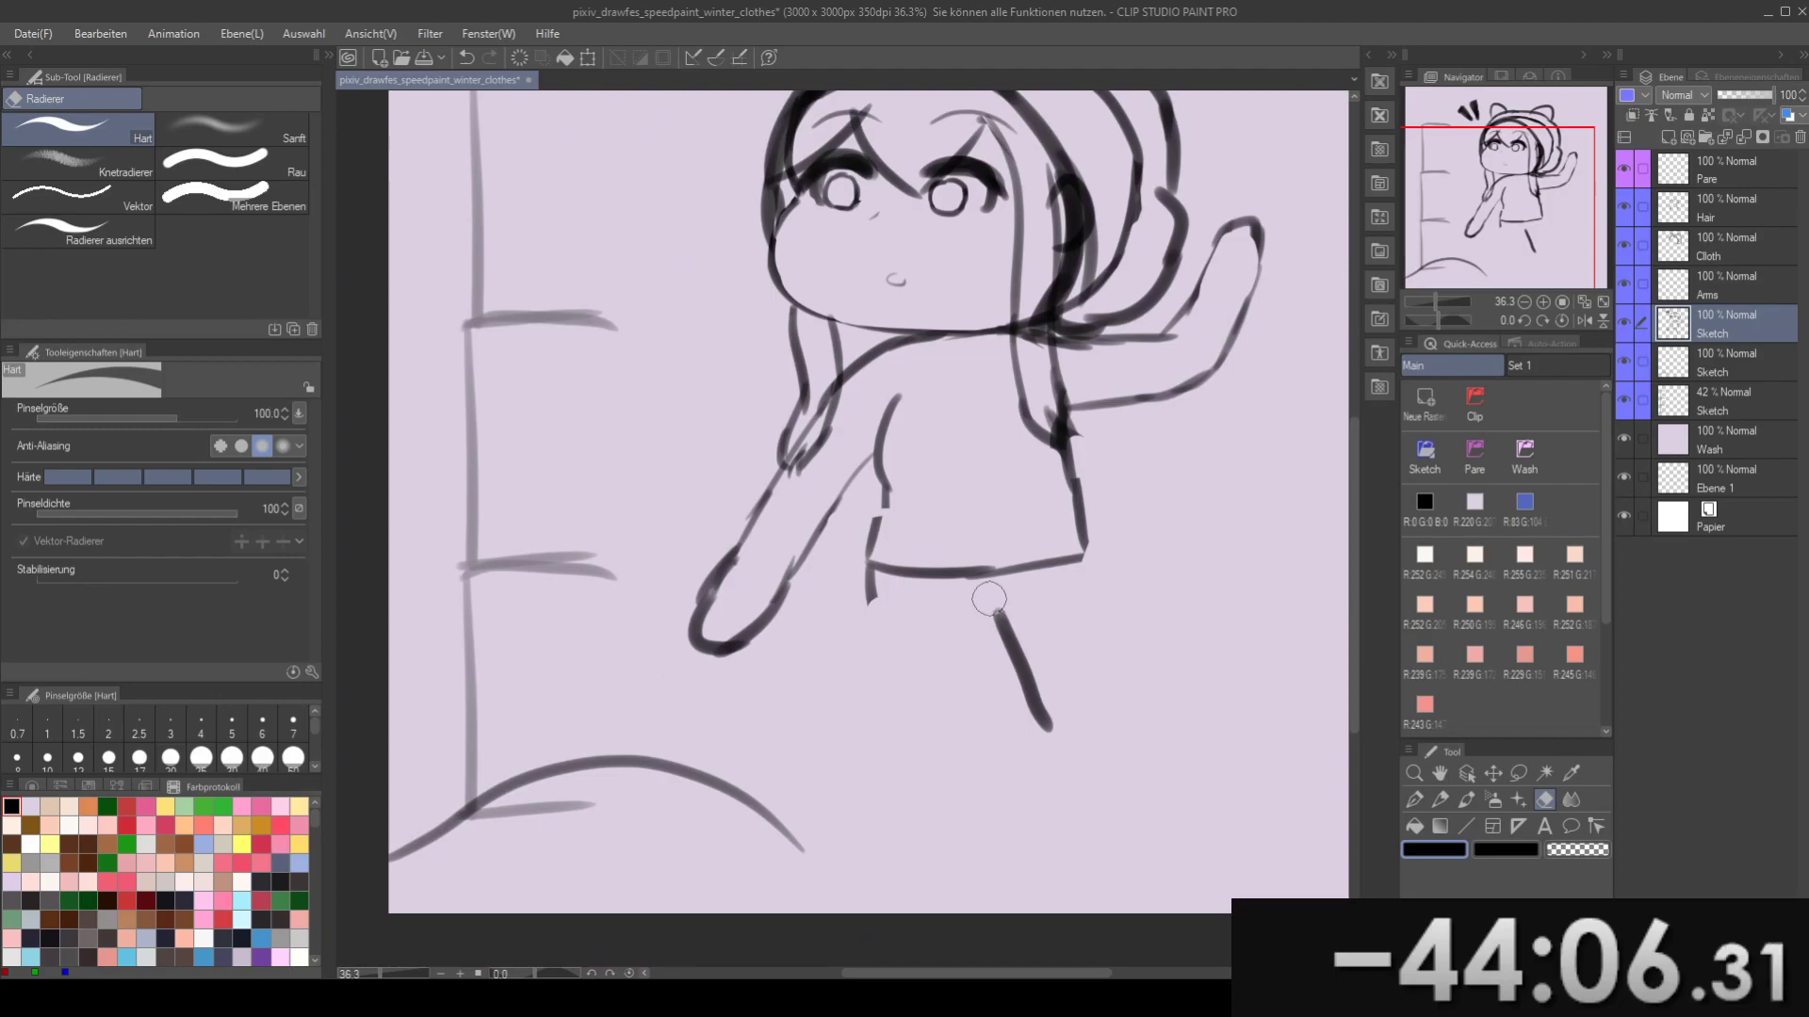
left_click(988, 599)
scroll(998, 621, "down", 2)
- Try to draw a curved foot at the lower end of the right leg's inner line
key("b")
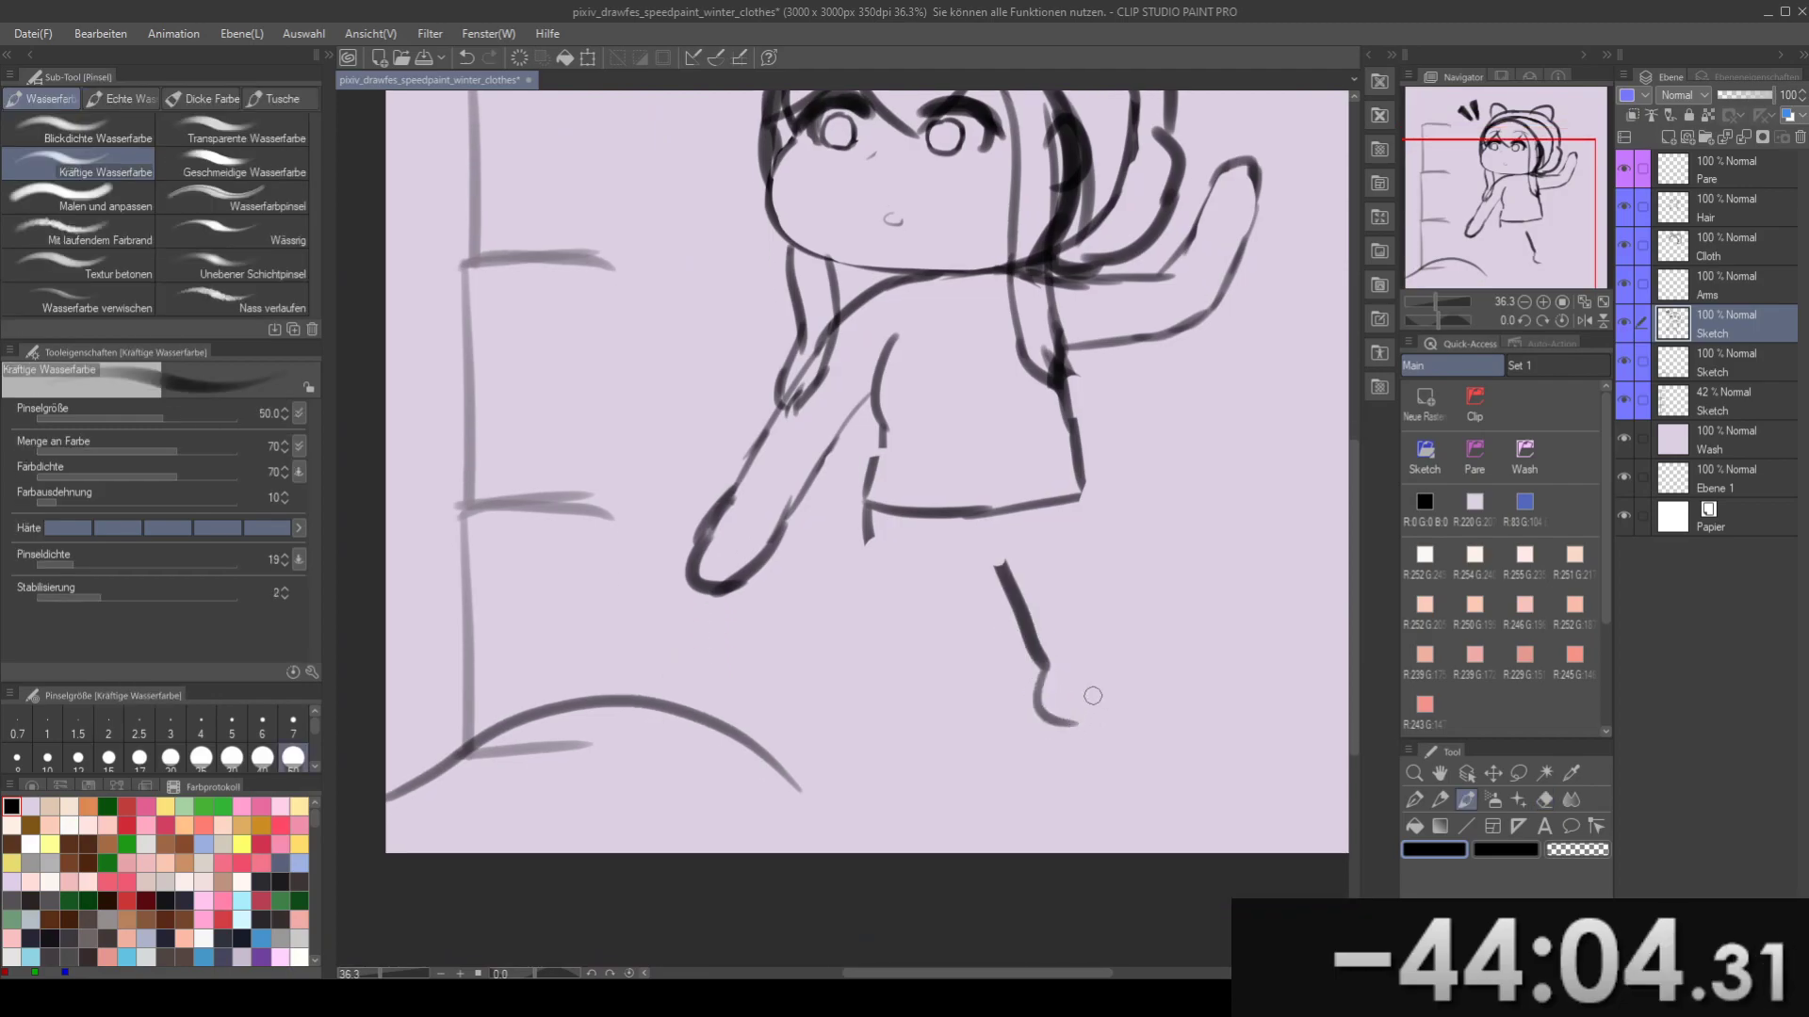
key("ctrl+z")
left_click_drag(1046, 664, 1075, 724)
key("ctrl+z")
left_click_drag(1010, 588, 1058, 703)
key("ctrl+z")
- Shorten the right leg's inner line with the eraser and redraw it as a tapered thigh edge
key("e")
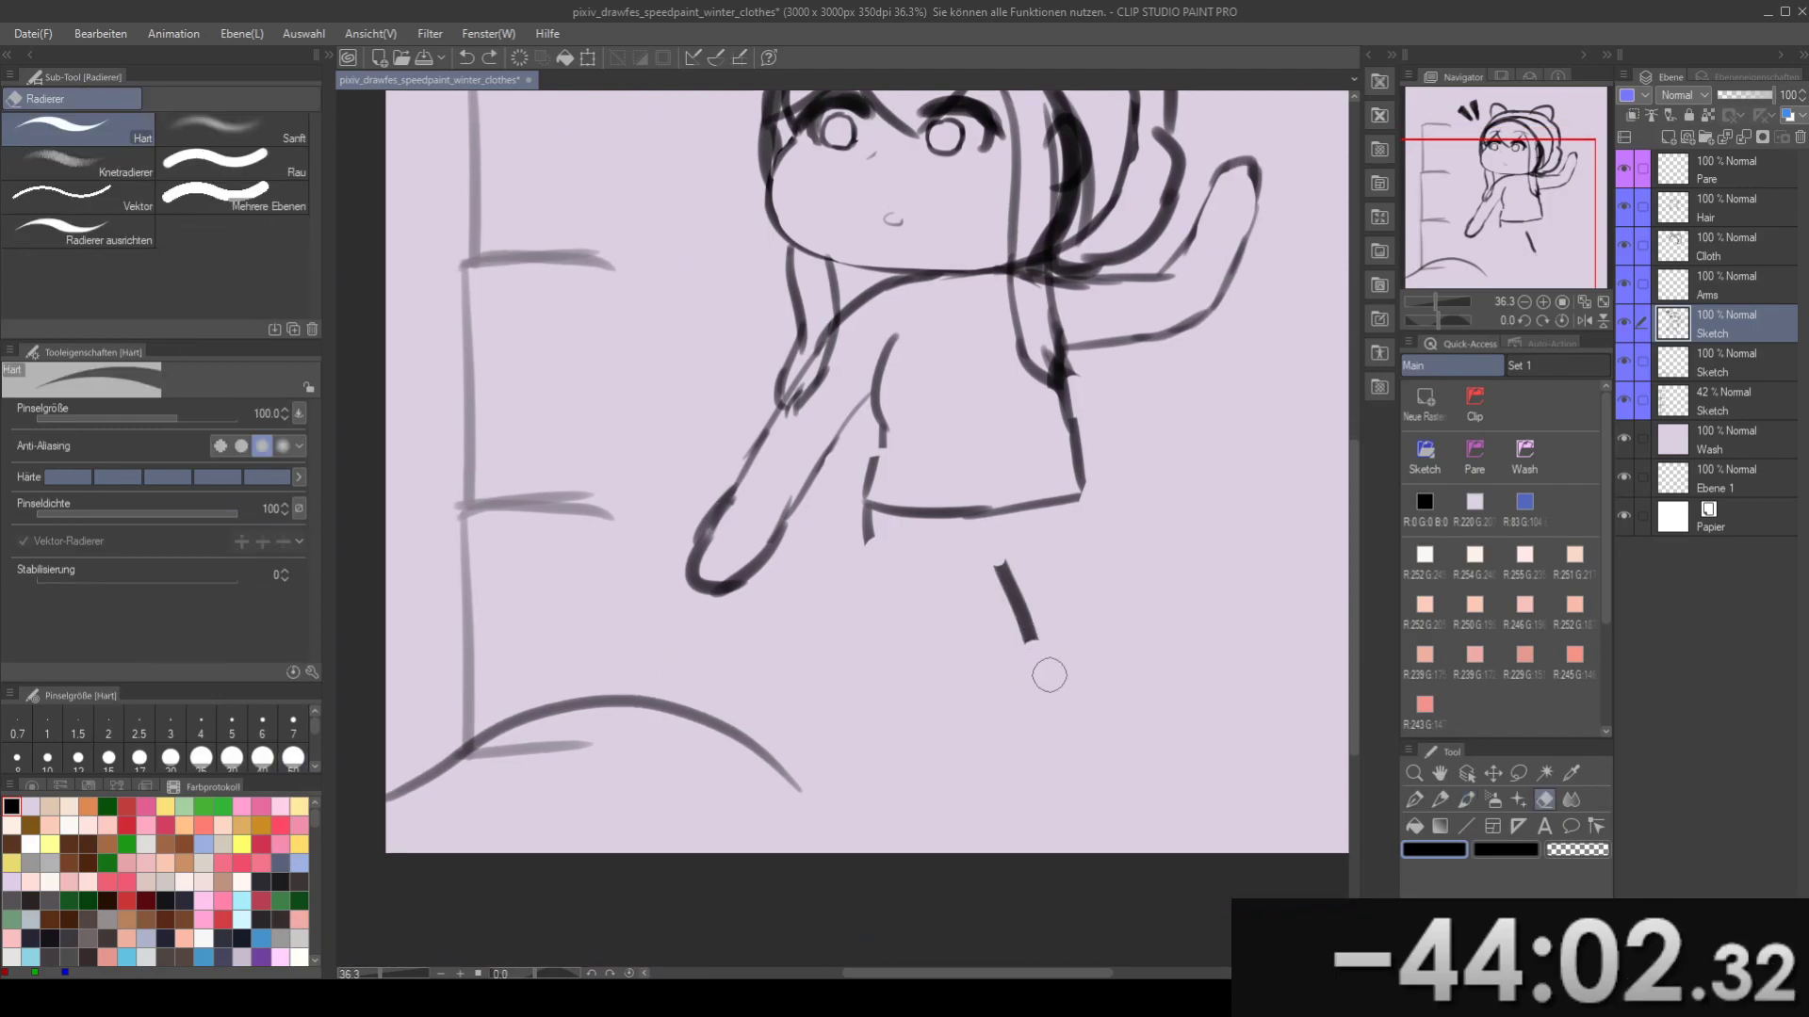
mouse_move(985, 585)
left_mouse_down()
mouse_move(1044, 663)
mouse_move(1040, 631)
left_mouse_up()
key("b")
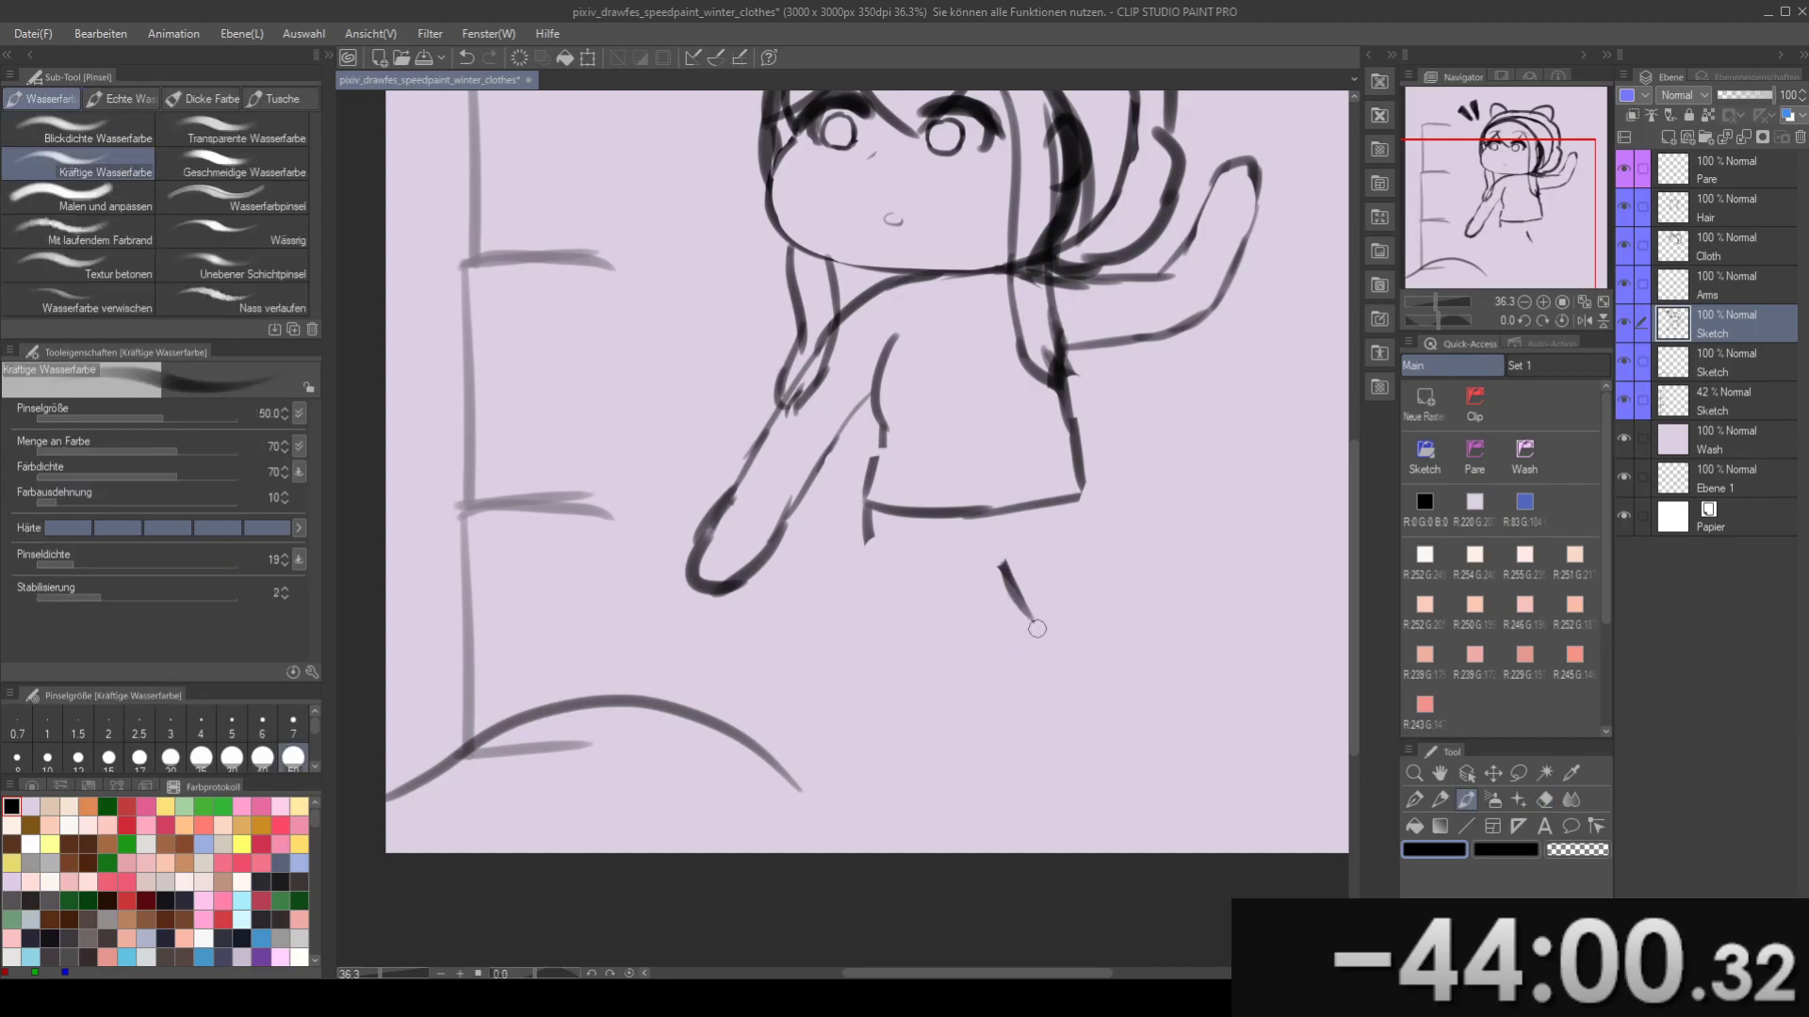
key("ctrl+z")
mouse_move(1003, 566)
left_mouse_down()
mouse_move(1049, 646)
mouse_move(1032, 632)
left_mouse_up()
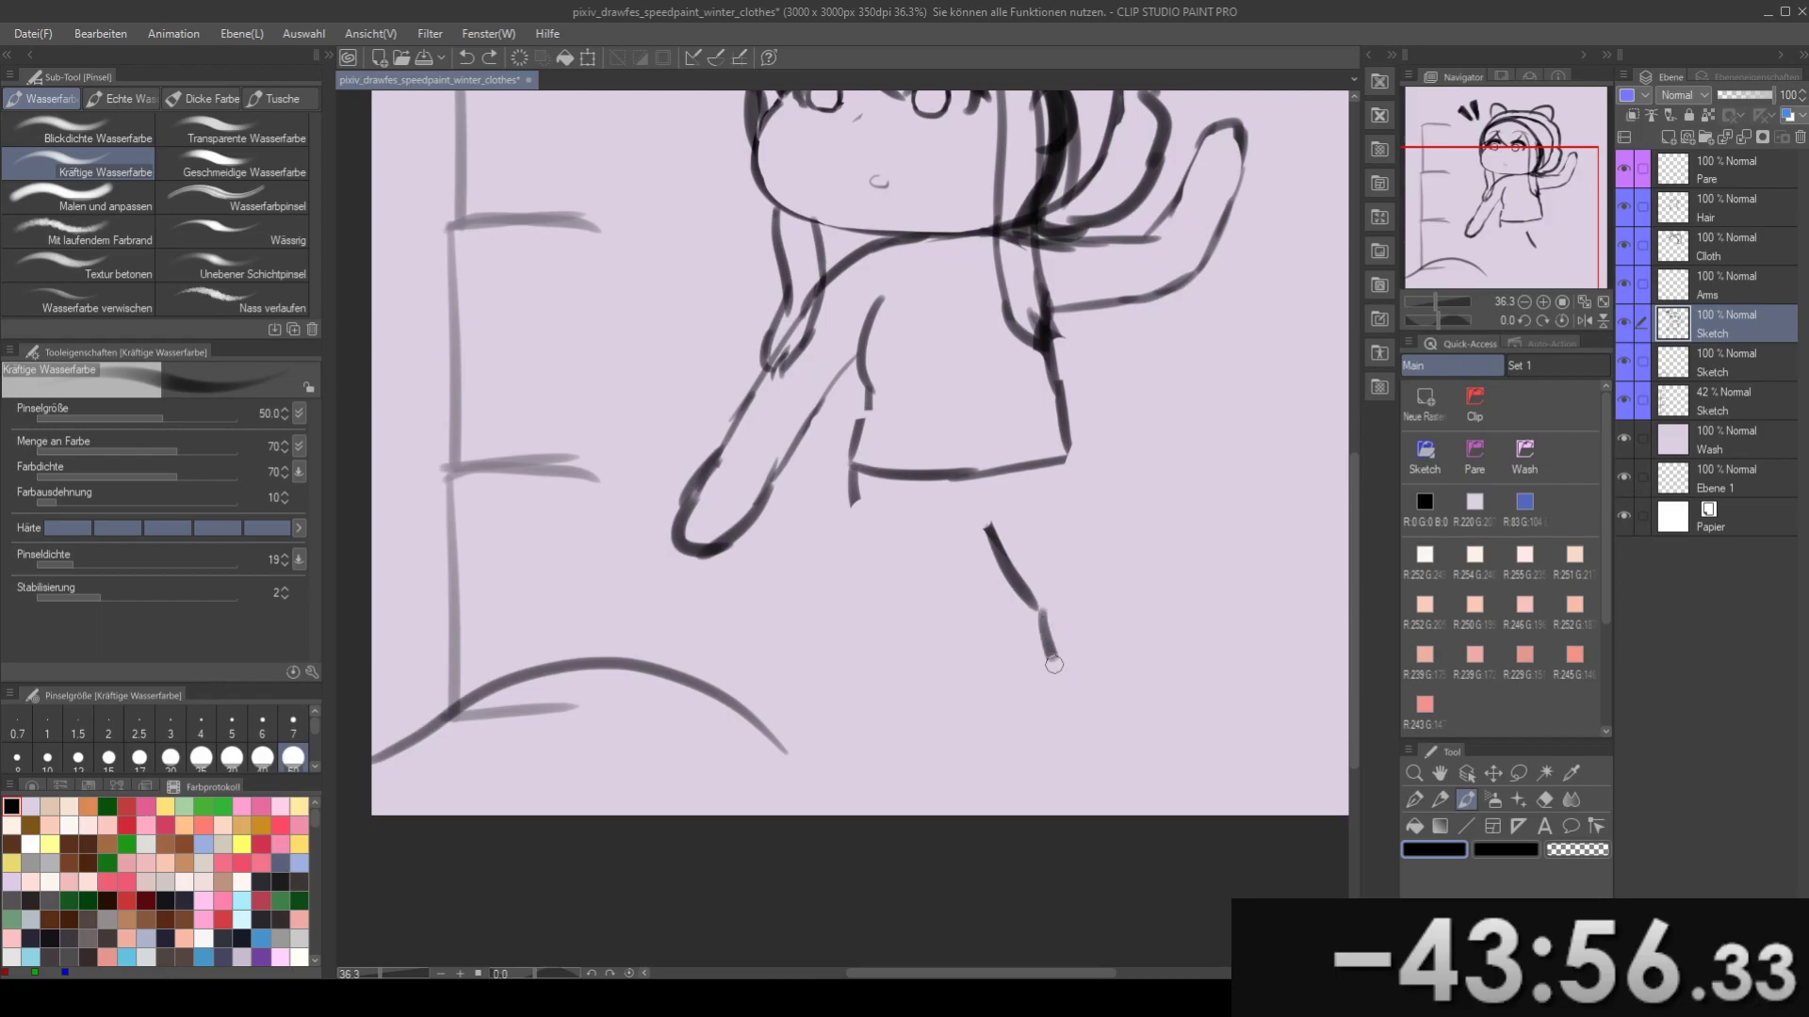
- Draw the right leg's inner shin edge, rounded foot and outer edge up to the hem
key("ctrl+z")
left_click_drag(1082, 661, 1037, 688)
left_click_drag(1019, 708, 1084, 722)
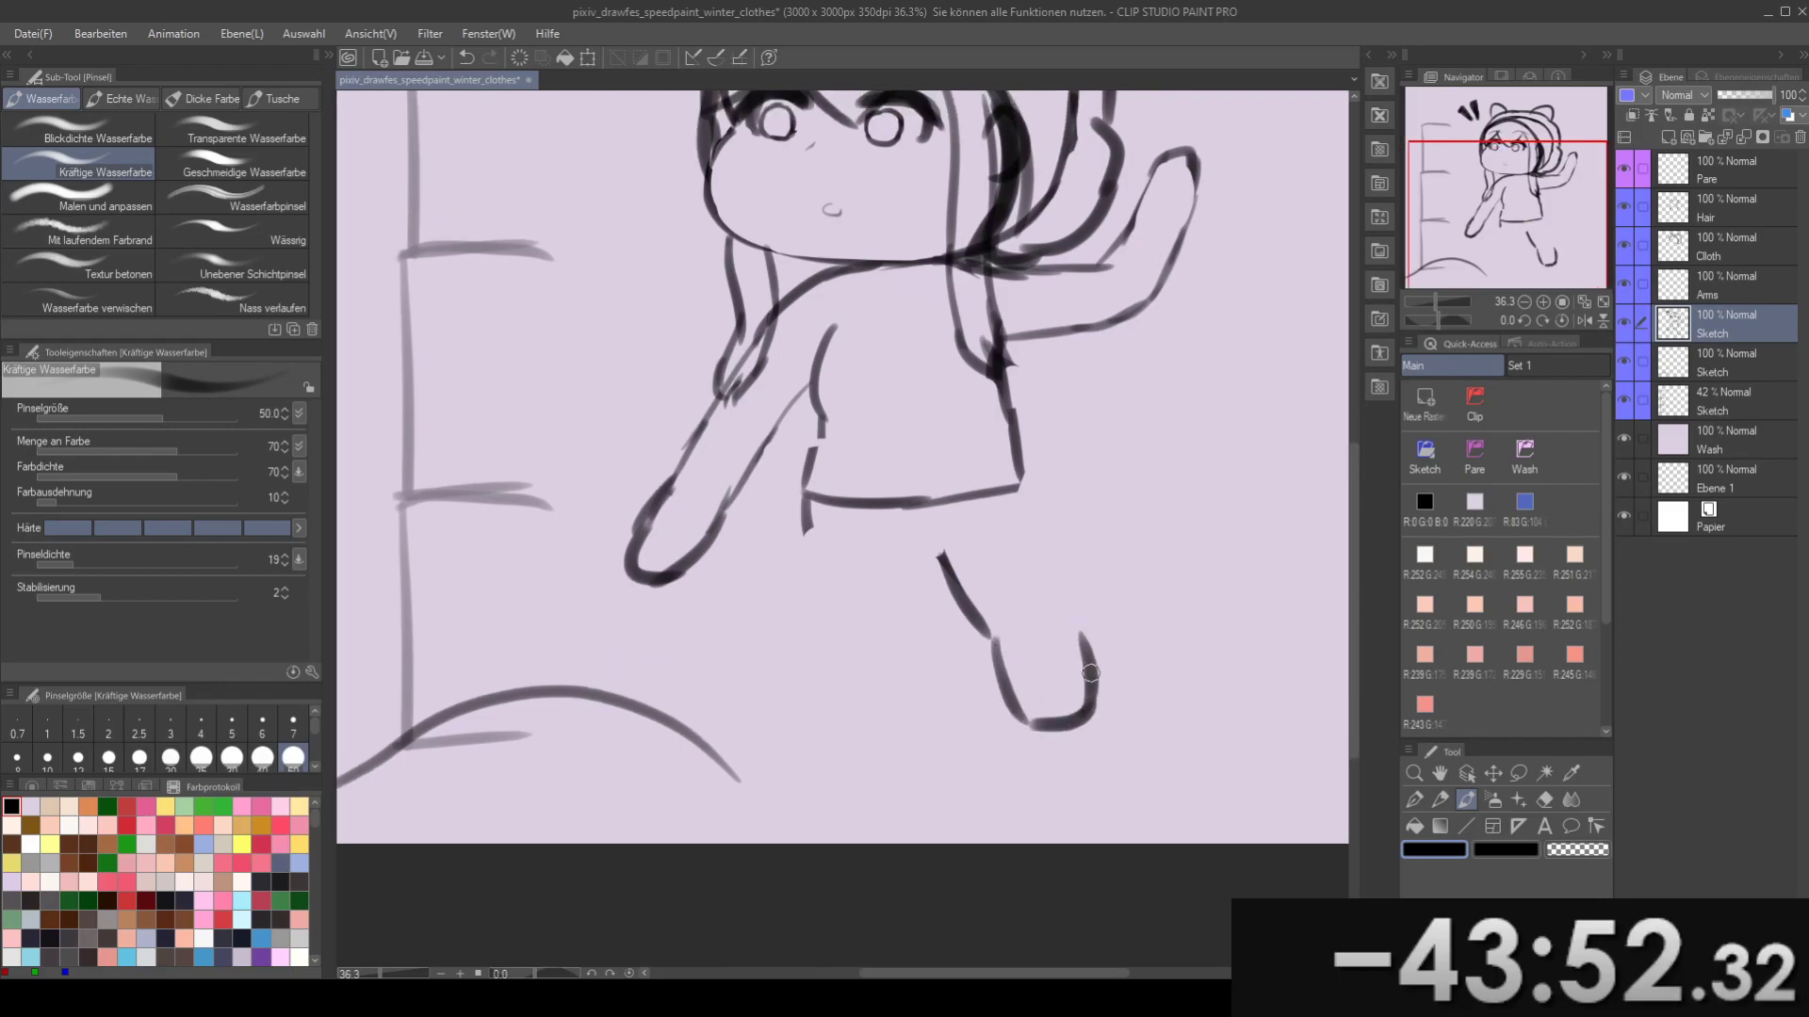
mouse_move(1072, 529)
left_mouse_down()
mouse_move(1099, 604)
mouse_move(1051, 541)
mouse_move(1091, 635)
left_mouse_up()
key("ctrl+z")
key("ctrl+z")
left_click_drag(1048, 563, 1087, 638)
key("ctrl+z")
- Draw the left leg's outer line curving down and outward from the hem's left corner
left_click_drag(939, 612, 1005, 570)
mouse_move(899, 529)
left_mouse_down()
mouse_move(900, 657)
mouse_move(871, 673)
left_mouse_up()
key("ctrl+z")
key("ctrl+z")
key("ctrl+z")
key("ctrl+z")
key("ctrl+z")
left_click_drag(900, 550, 878, 653)
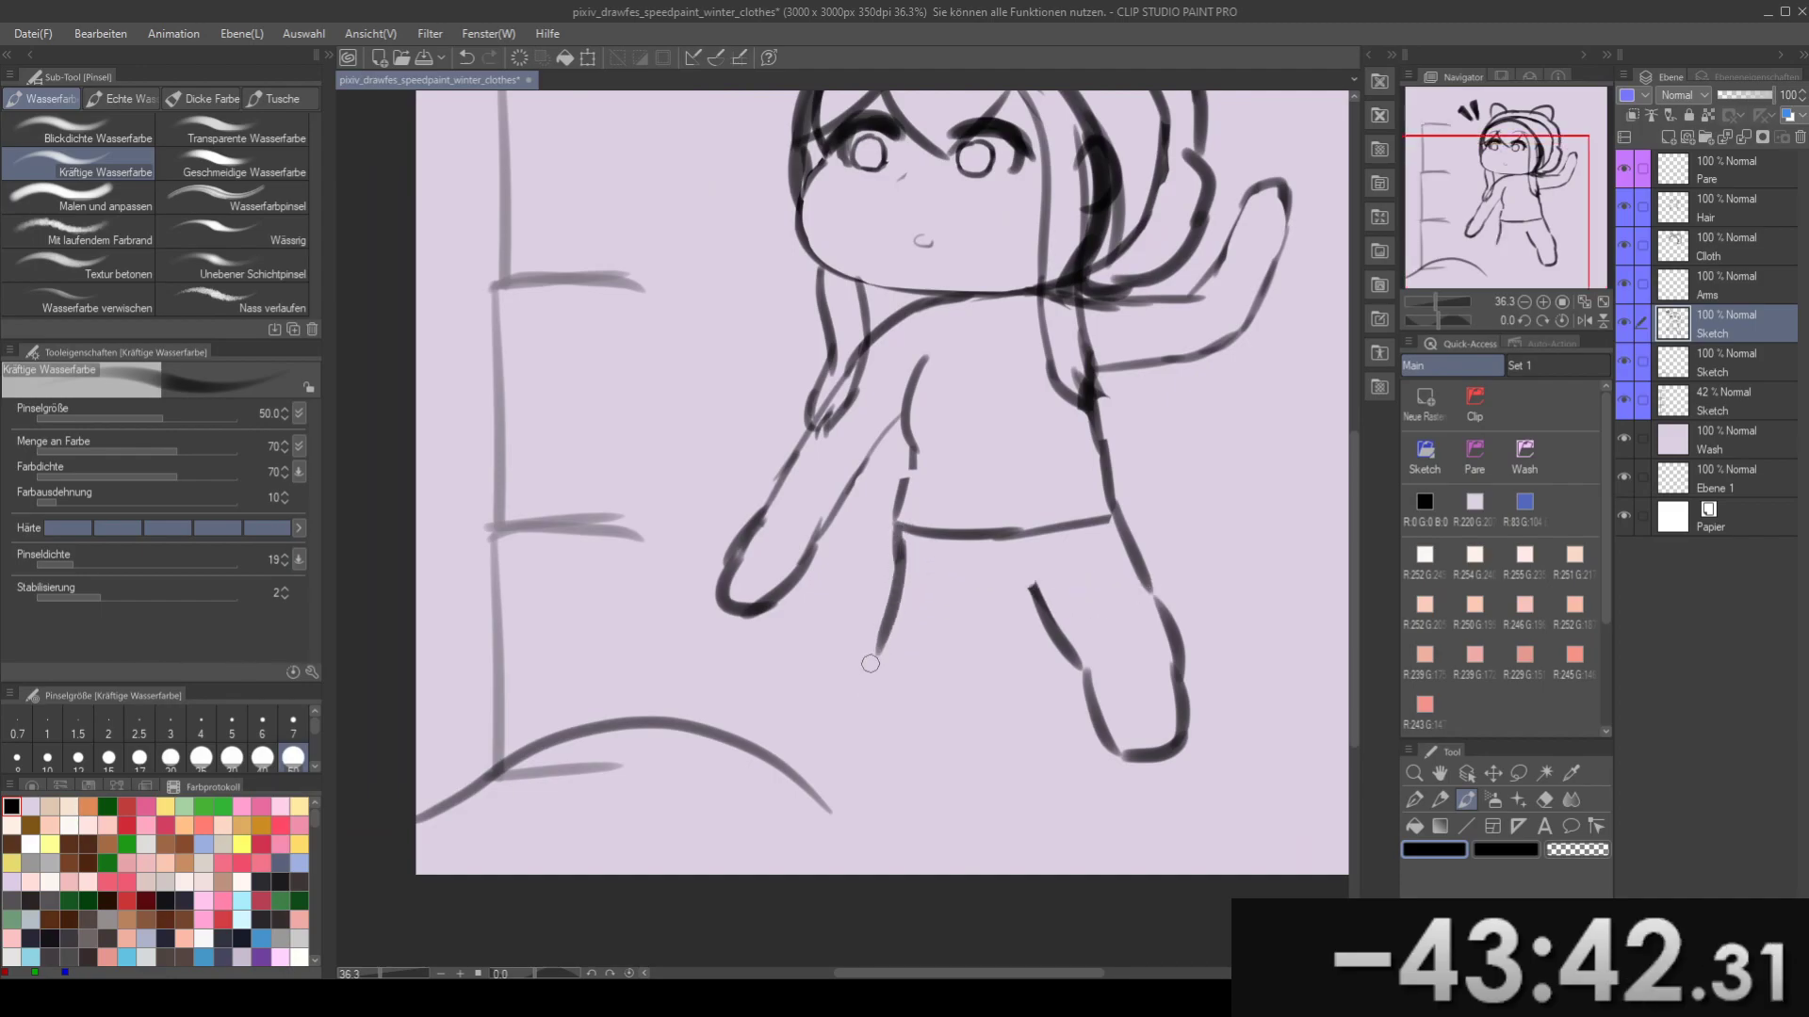
key("ctrl+z")
key("ctrl+z")
mouse_move(902, 539)
left_mouse_down()
mouse_move(874, 676)
mouse_move(836, 711)
mouse_move(841, 688)
left_mouse_up()
mouse_move(919, 613)
left_mouse_down()
mouse_move(820, 619)
mouse_move(800, 581)
left_mouse_up()
key("e")
left_click_drag(950, 580, 977, 671)
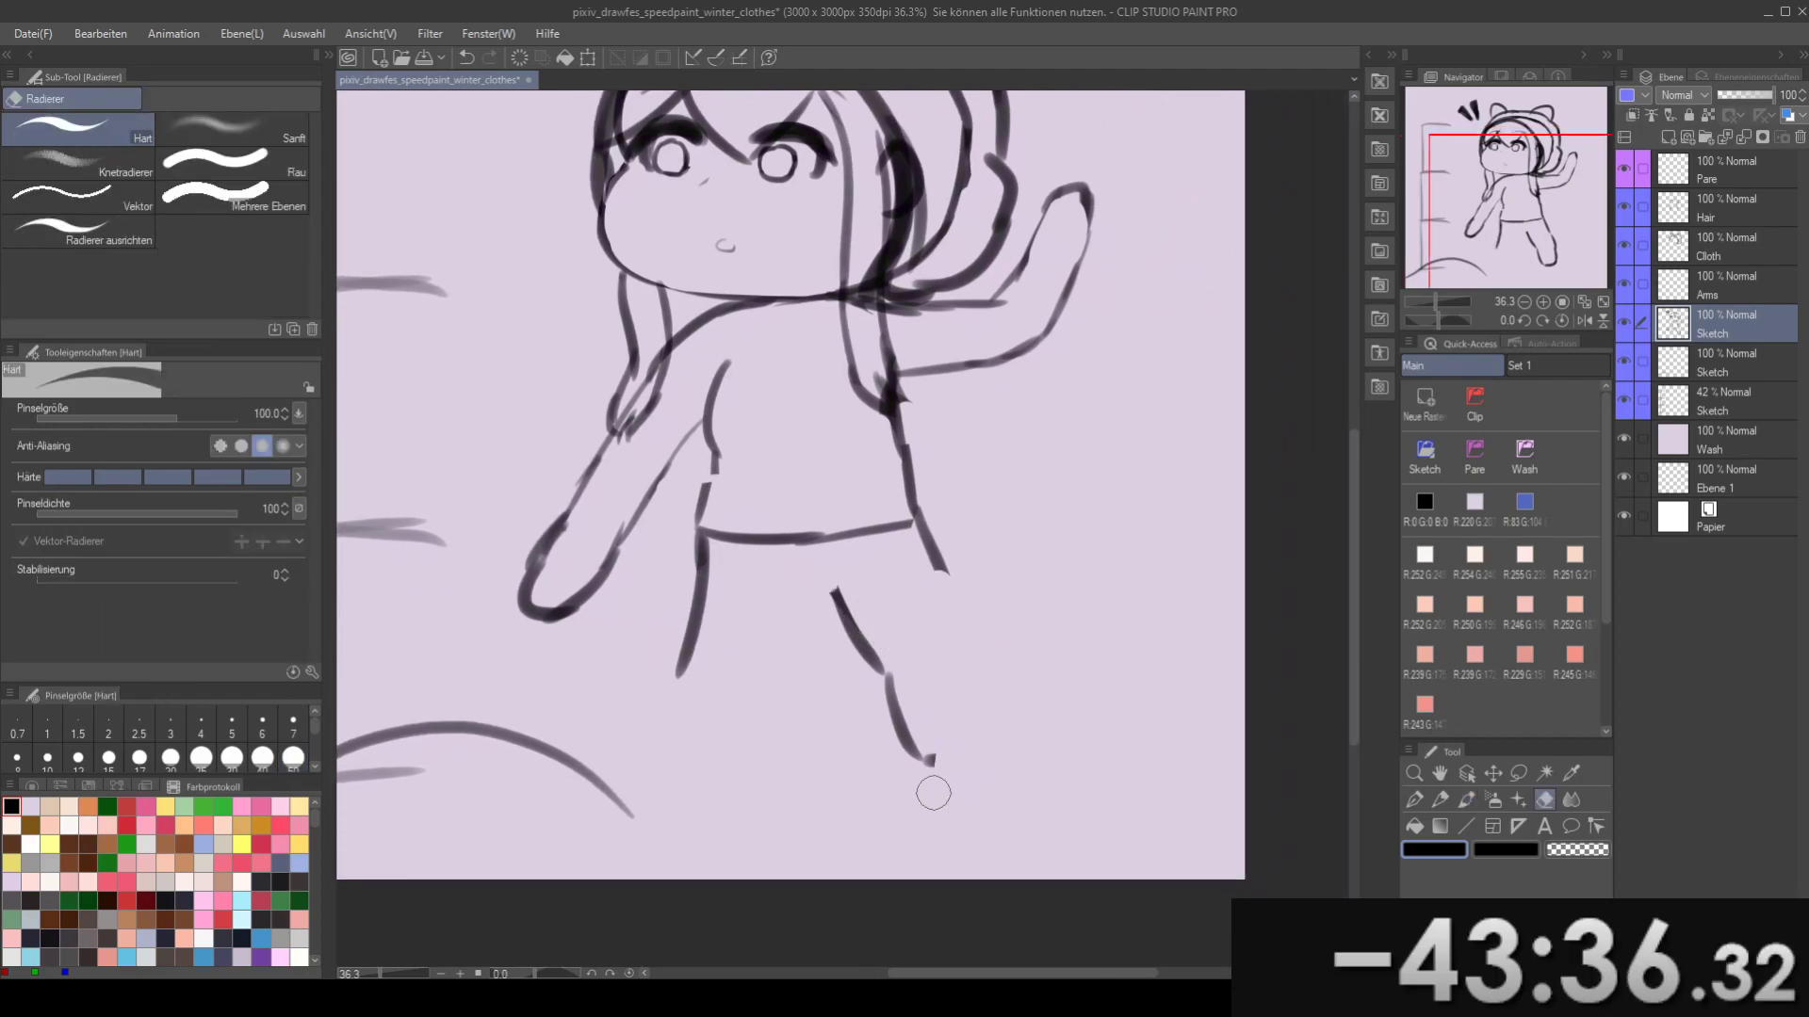
key("ctrl+z")
- Lasso the lower right leg, rotate it 11.1° clockwise and shift it inward under the torso
key("m")
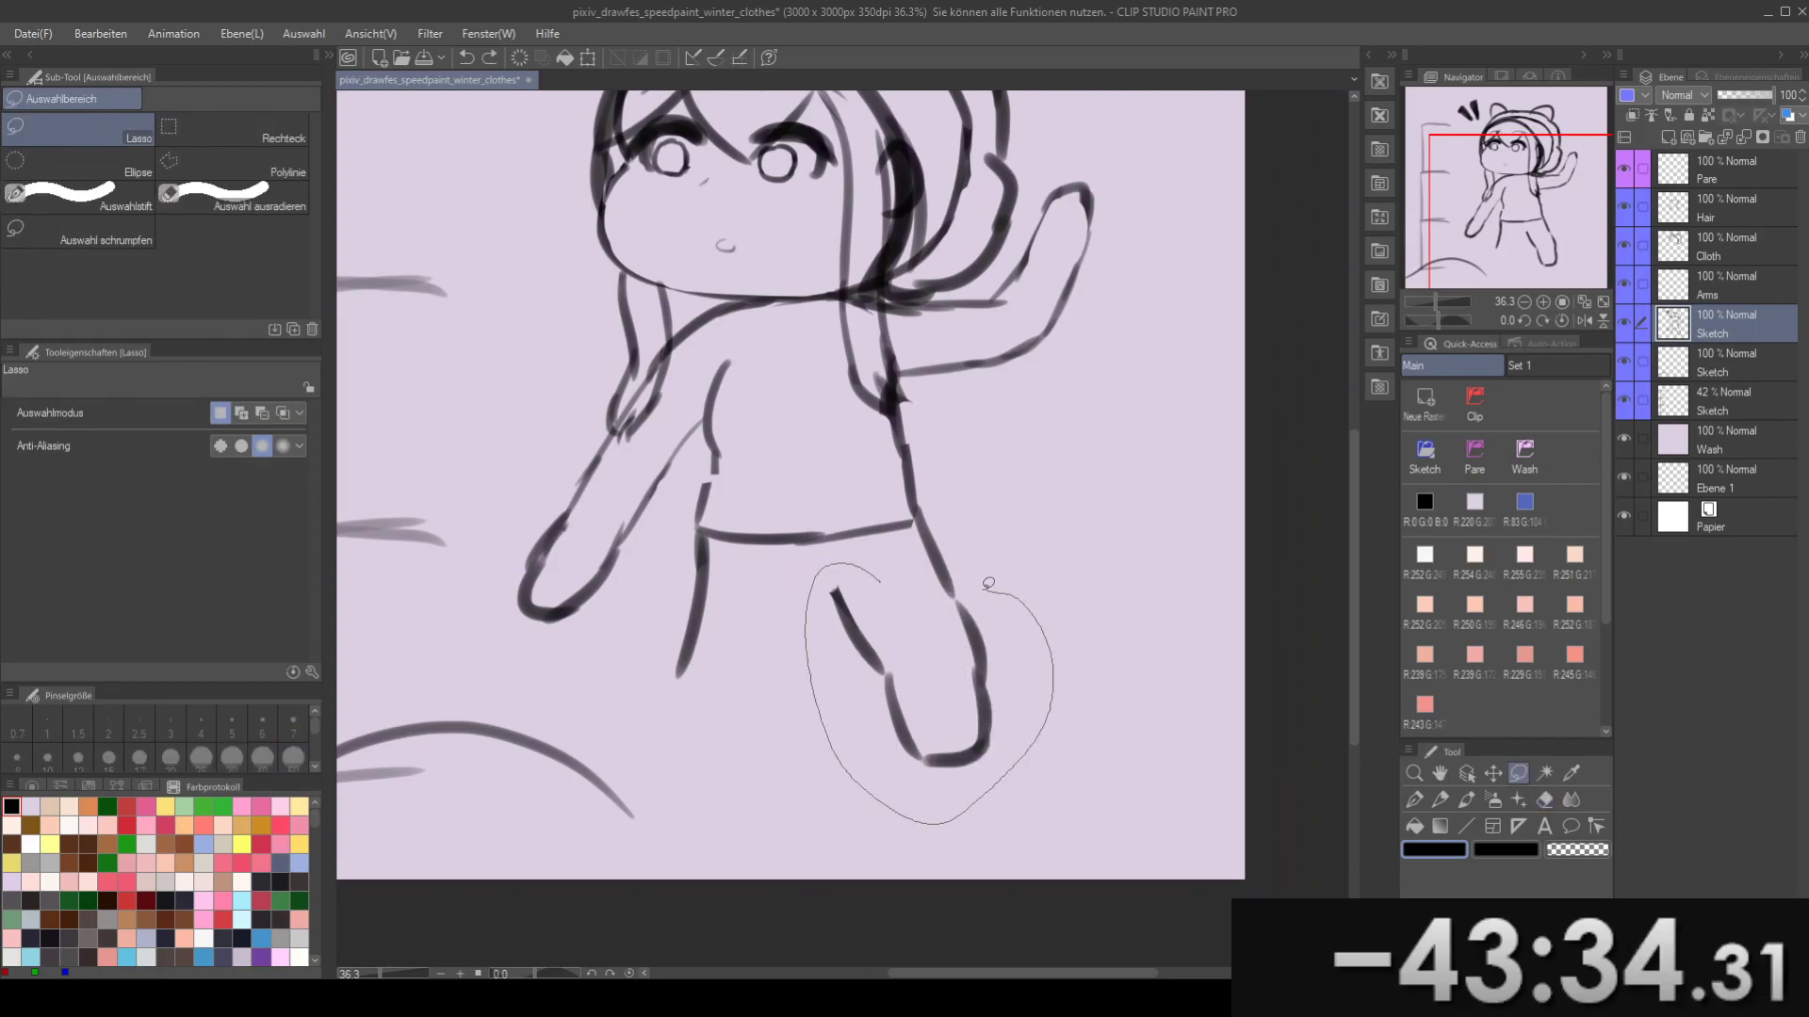
mouse_move(901, 556)
left_mouse_down()
mouse_move(878, 531)
mouse_move(907, 508)
left_mouse_up()
key("ctrl+t")
left_click_drag(937, 652, 912, 659)
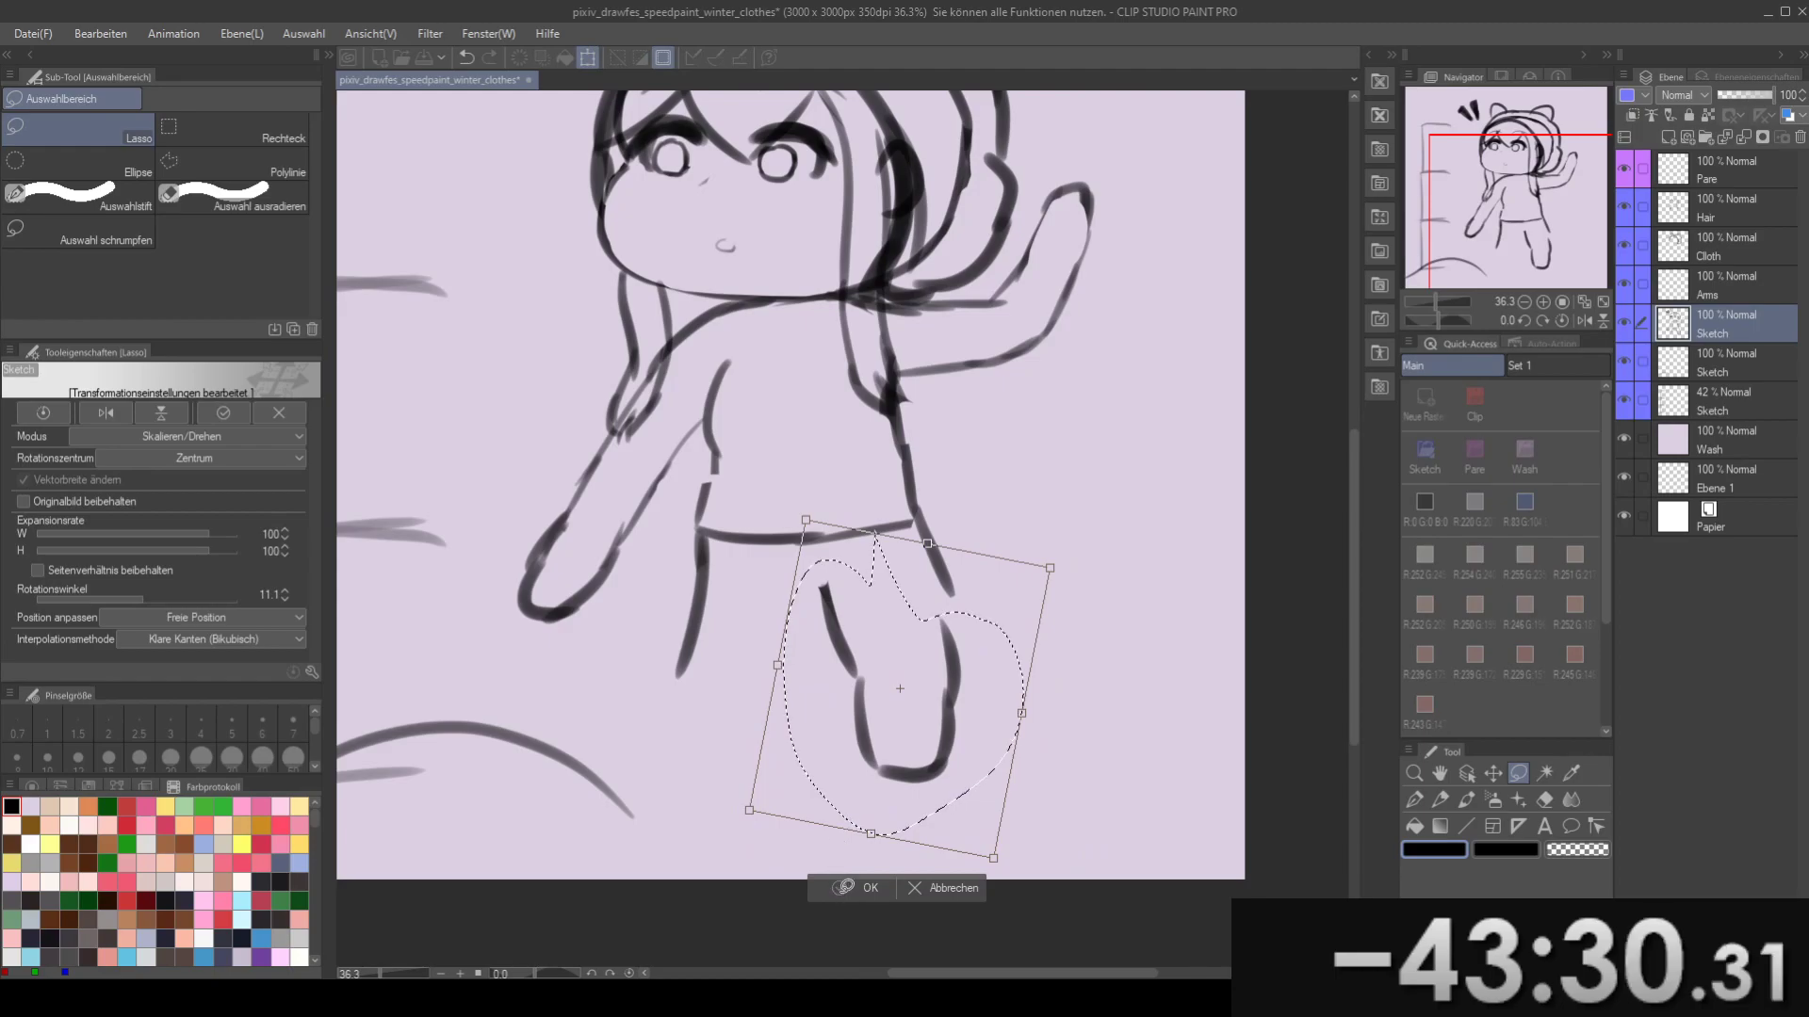
left_click(856, 888)
- Erase the leftover upper piece of the right leg's outer edge and redraw it from the hem to the shin
left_click_drag(967, 588, 983, 712)
key("e")
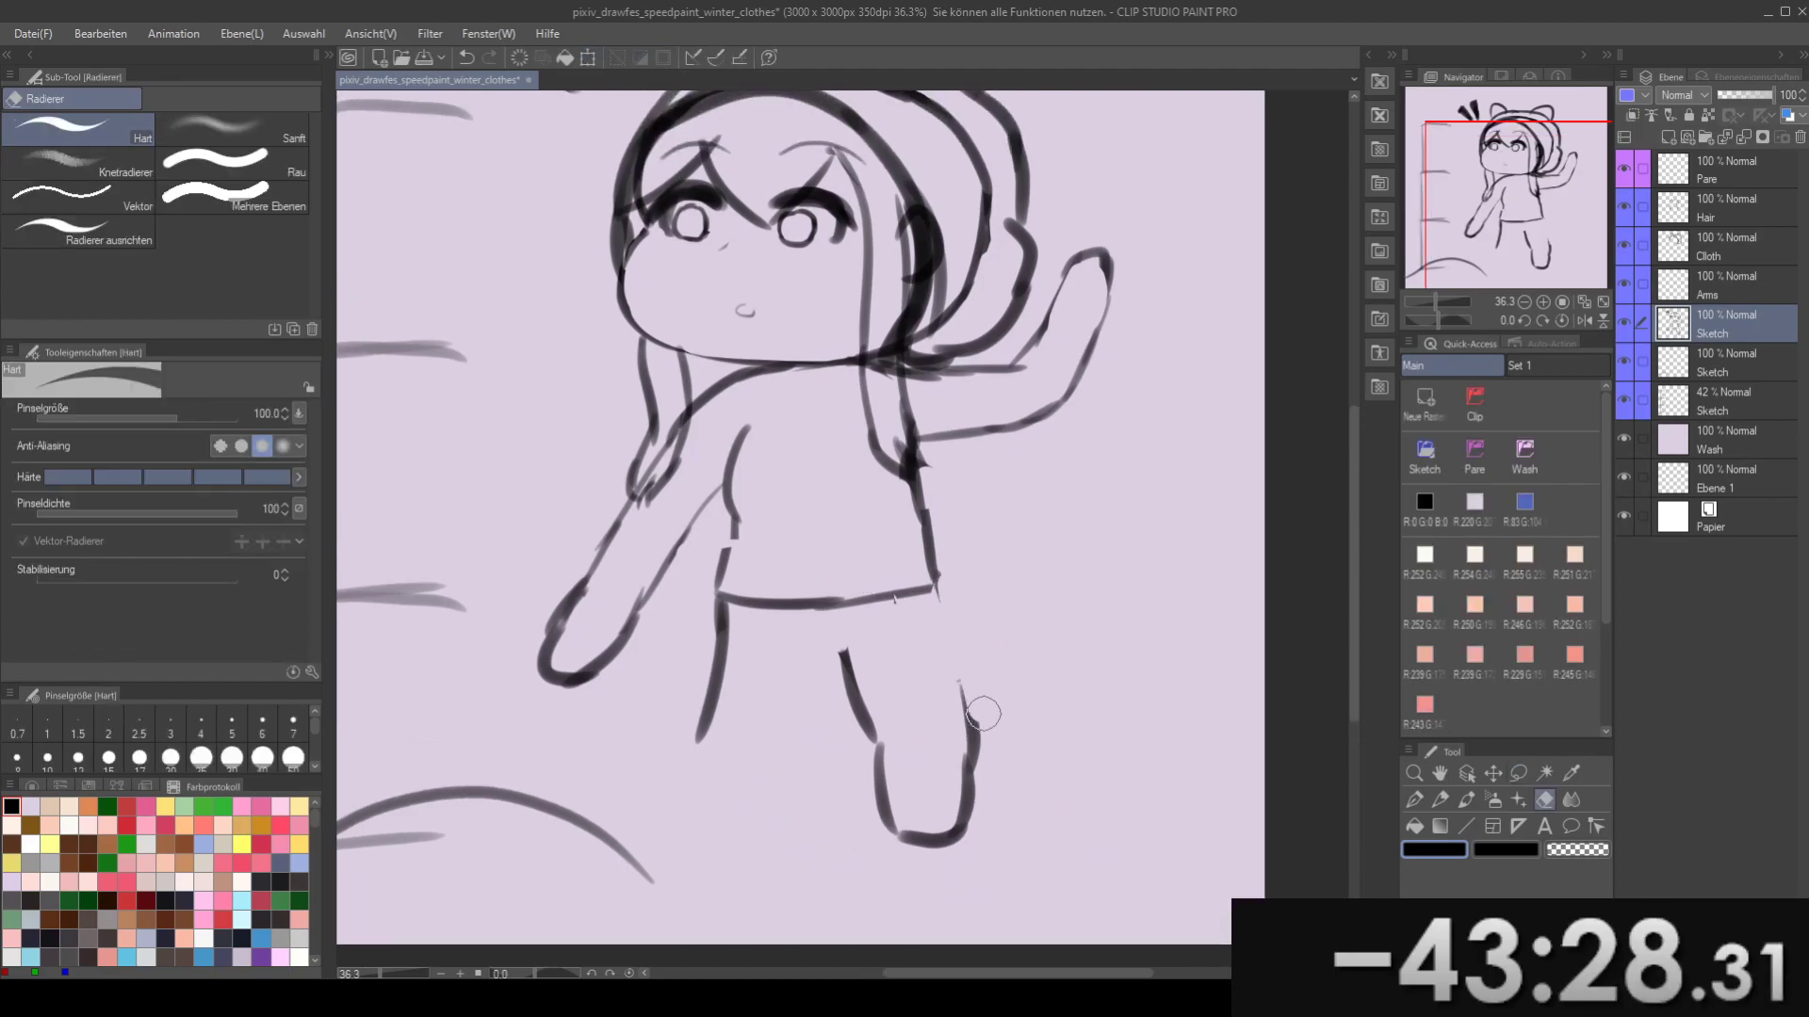
key("b")
key("ctrl+z")
mouse_move(935, 604)
left_mouse_down()
mouse_move(953, 708)
mouse_move(1015, 619)
left_mouse_up()
key("ctrl+z")
mouse_move(899, 584)
left_mouse_down()
mouse_move(883, 686)
mouse_move(881, 669)
left_mouse_up()
key("ctrl+z")
key("ctrl+z")
key("ctrl+z")
- Erase the left leg's curved outer line and redraw it straight down from the hem
key("e")
left_click_drag(795, 564, 770, 667)
key("b")
mouse_move(792, 529)
left_mouse_down()
mouse_move(802, 672)
mouse_move(835, 613)
mouse_move(774, 664)
left_mouse_up()
key("ctrl+z")
key("ctrl+z")
mouse_move(770, 514)
left_mouse_down()
mouse_move(776, 643)
mouse_move(749, 712)
left_mouse_up()
- Redraw the left leg's outer line straight down from the hem and round it into the foot
key("ctrl+z")
left_click_drag(782, 632, 751, 744)
key("ctrl+z")
left_click_drag(778, 642, 775, 727)
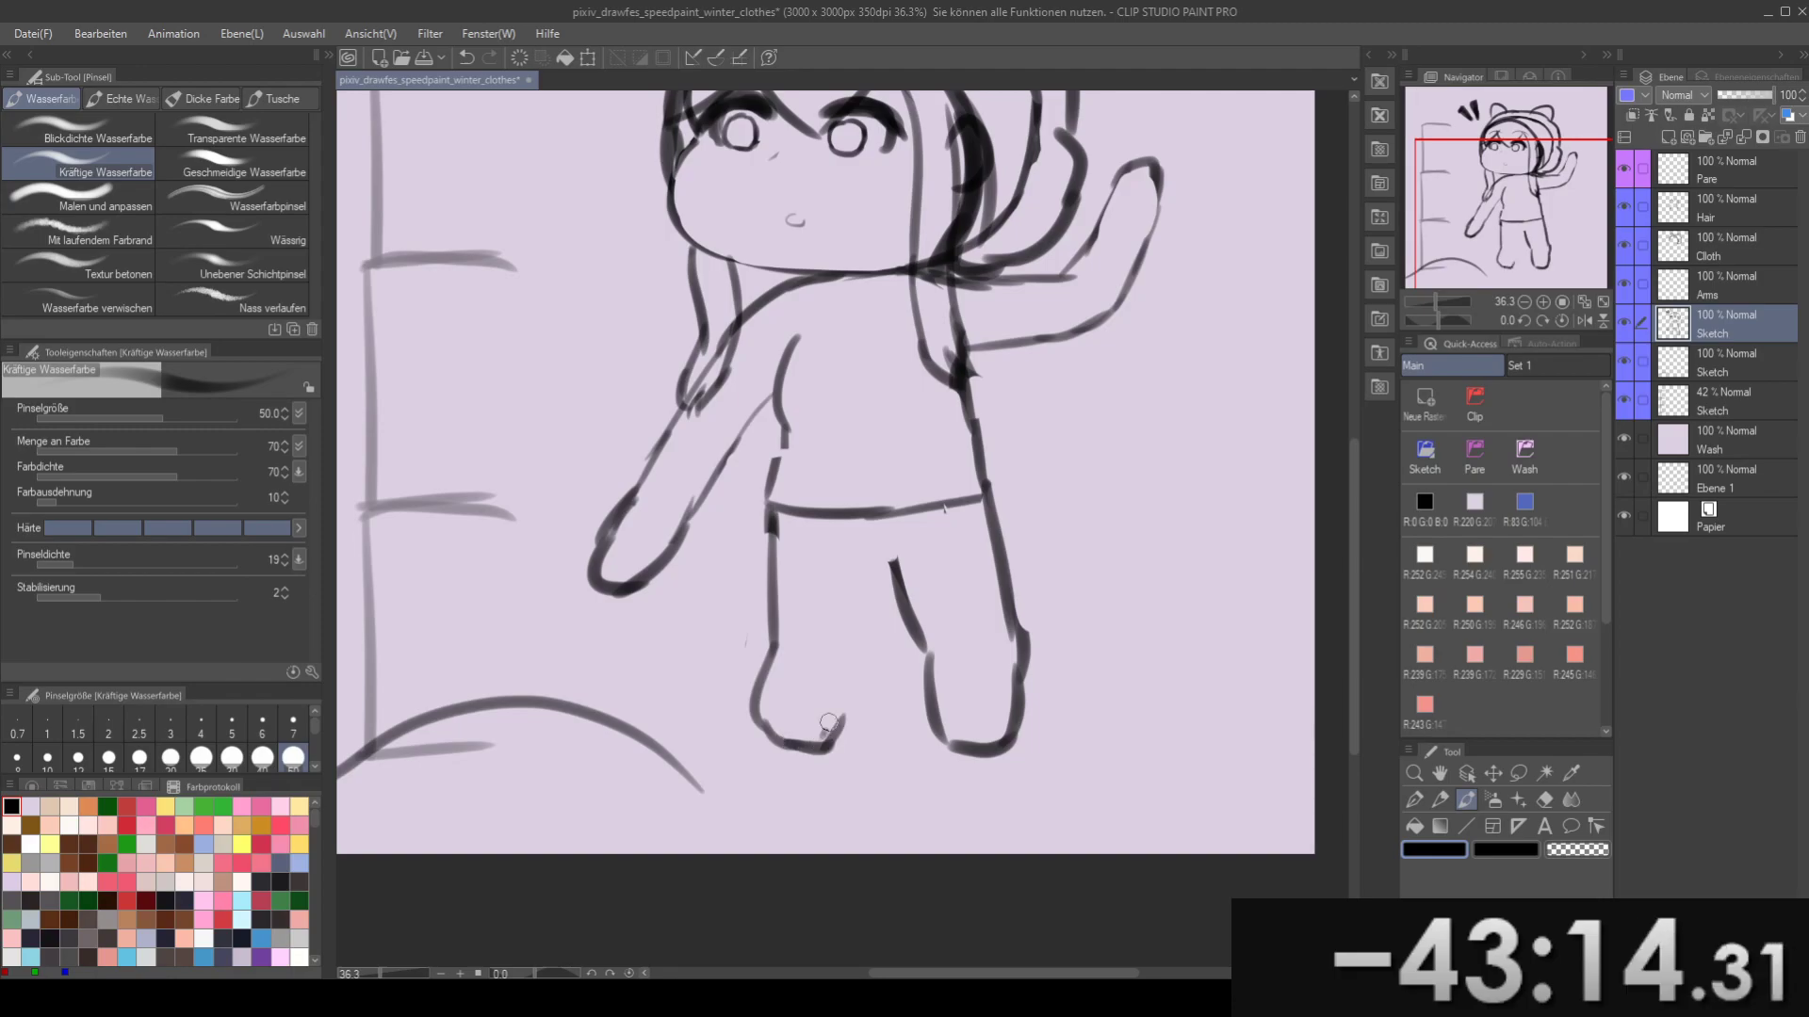
- Reshape the left foot with the eraser and draw the leg's inner edge from the crotch down to the foot
key("e")
left_click_drag(845, 740, 828, 767)
mouse_move(870, 697)
left_mouse_down()
mouse_move(858, 755)
mouse_move(865, 688)
left_mouse_up()
key("b")
mouse_move(880, 618)
left_mouse_down()
mouse_move(859, 695)
mouse_move(875, 616)
left_mouse_up()
key("e")
key("b")
mouse_move(801, 719)
left_mouse_down()
mouse_move(855, 665)
mouse_move(836, 746)
mouse_move(822, 708)
mouse_move(776, 776)
left_mouse_up()
key("e")
key("ctrl+z")
key("b")
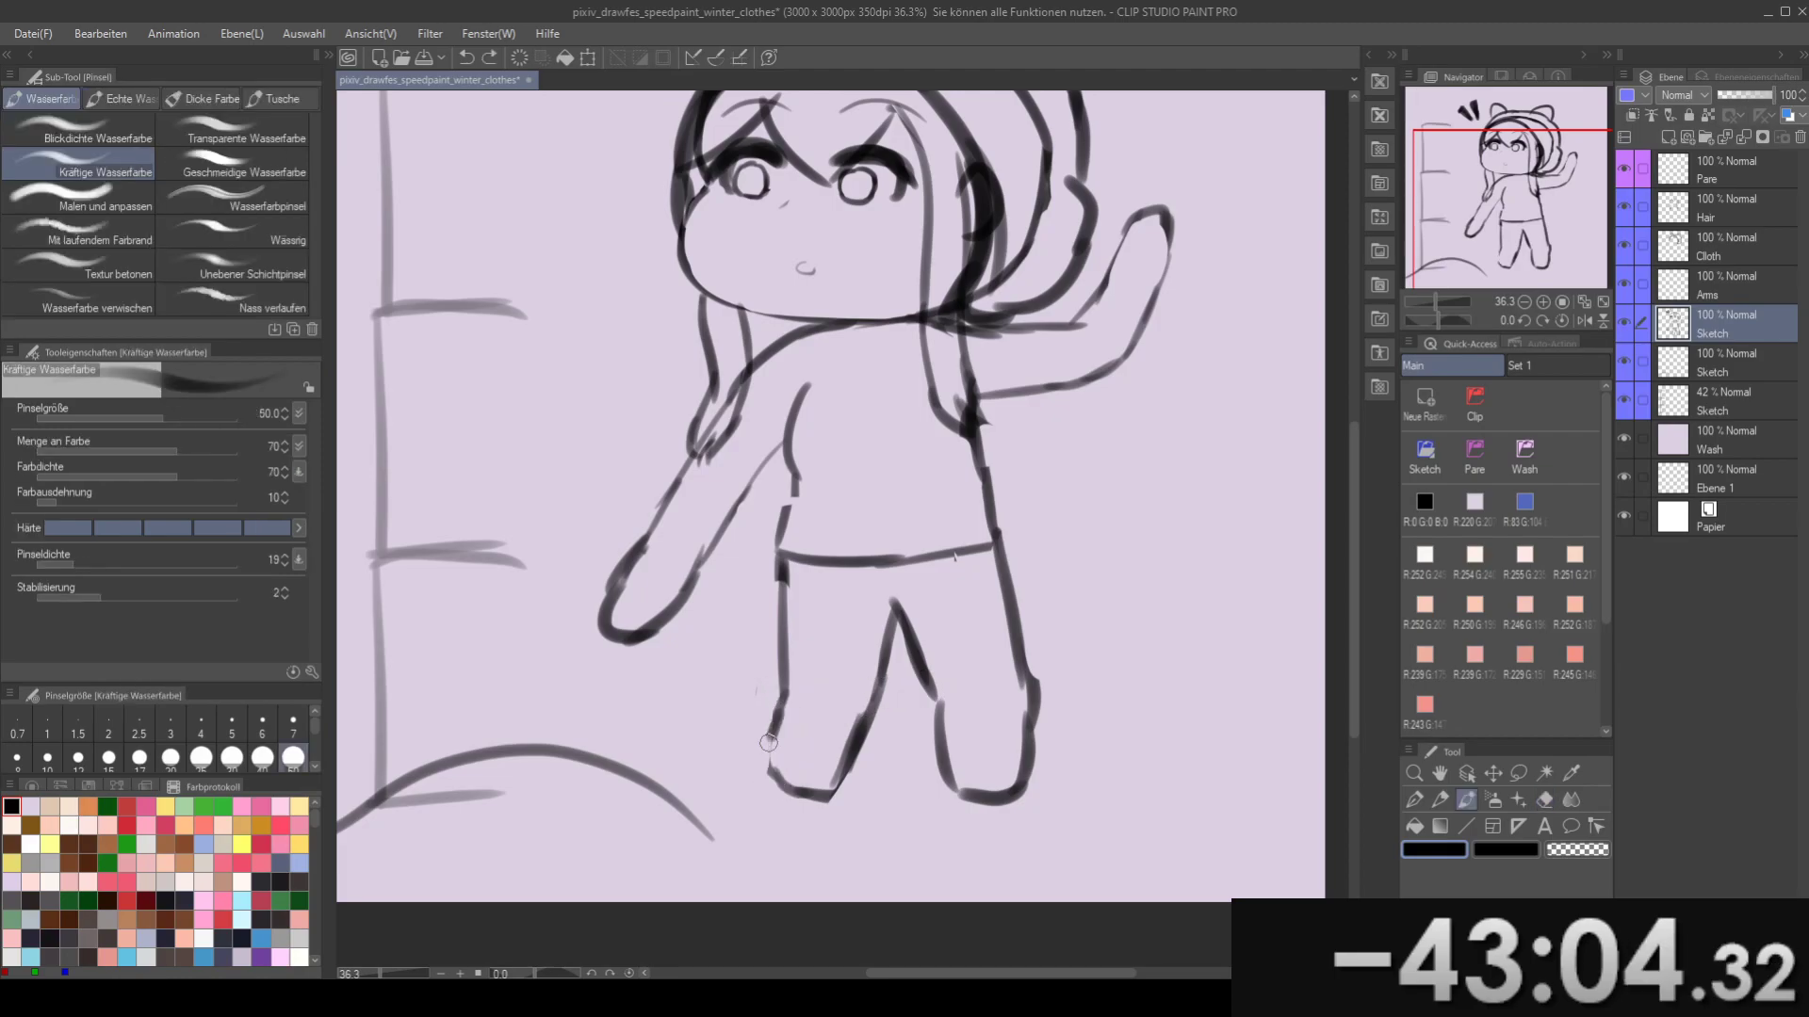
- Close the left leg's outer shin line down to the foot
left_click_drag(780, 701, 727, 684)
left_click_drag(722, 466, 756, 594)
mouse_move(746, 658)
left_mouse_down()
mouse_move(796, 695)
mouse_move(816, 574)
left_mouse_up()
mouse_move(850, 442)
left_mouse_down()
mouse_move(793, 409)
mouse_move(869, 556)
left_mouse_up()
scroll(792, 407, "down", 2)
key("e")
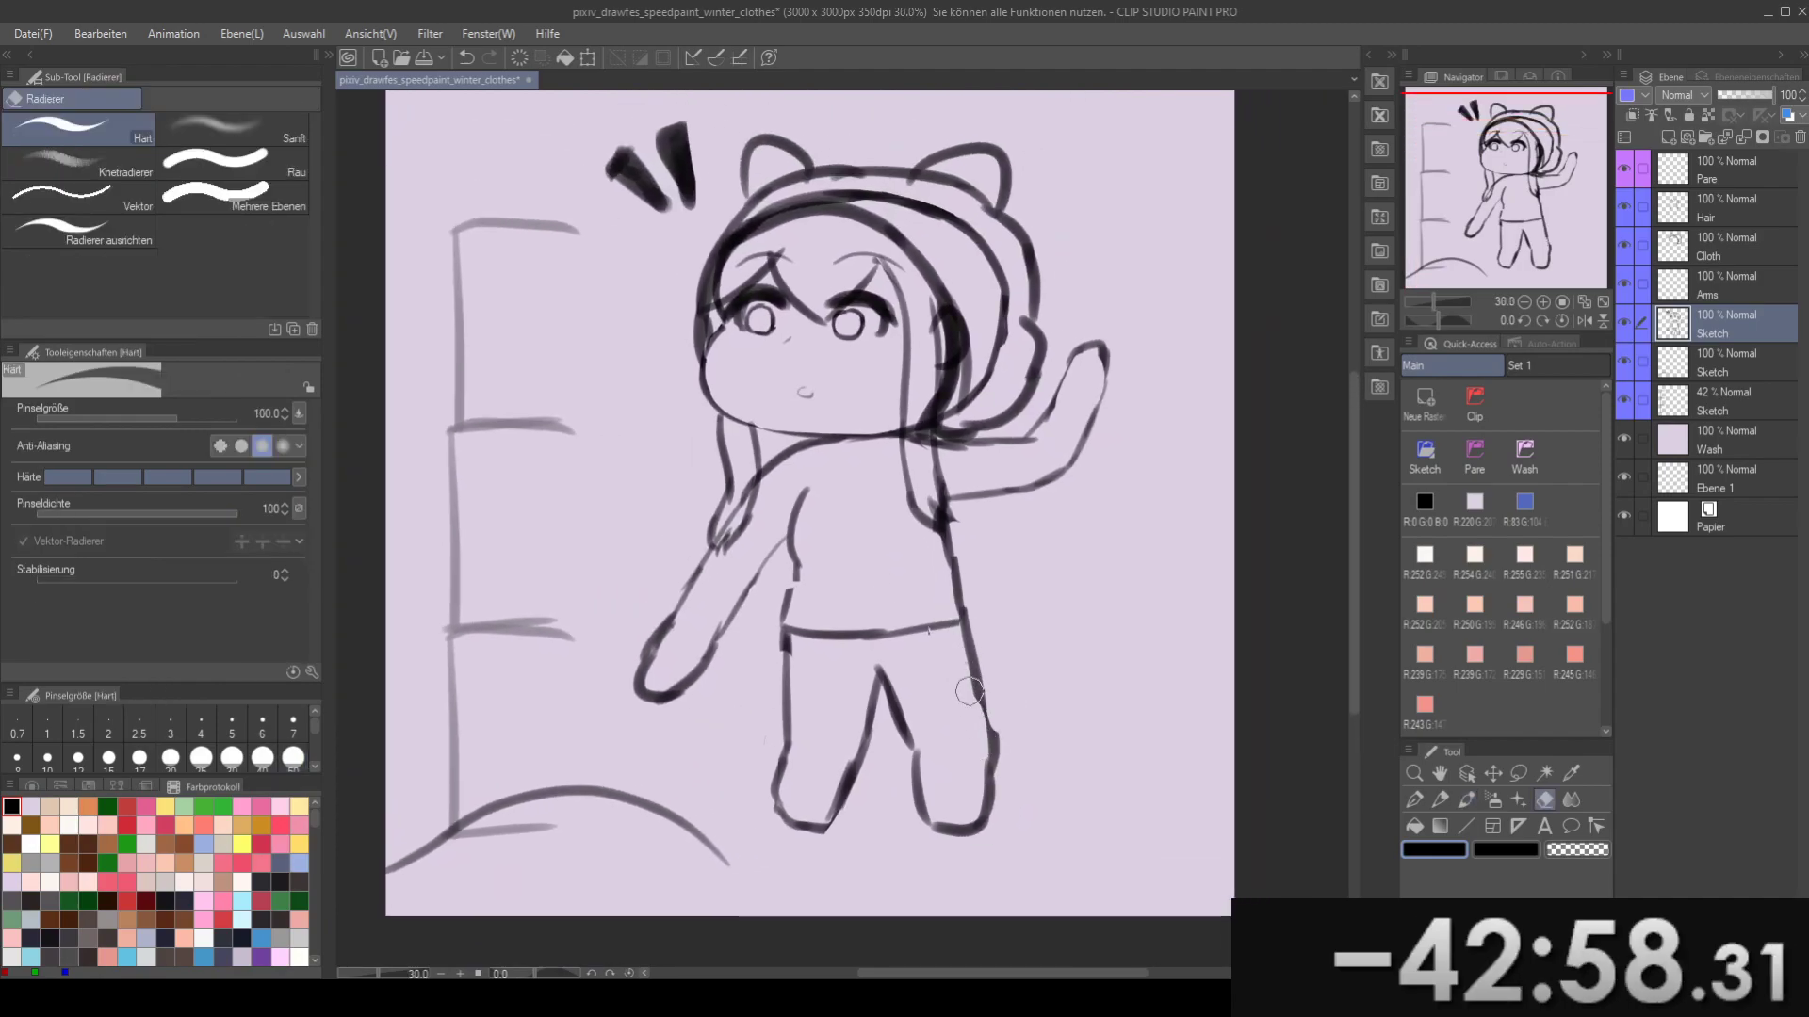
- On the Cloth layer, sketch a rounded scarf around the neck beneath the chin
key("b")
mouse_move(895, 545)
left_mouse_down()
mouse_move(972, 569)
mouse_move(863, 566)
mouse_move(868, 622)
mouse_move(840, 655)
mouse_move(819, 656)
mouse_move(819, 586)
left_mouse_up()
left_click(1738, 249)
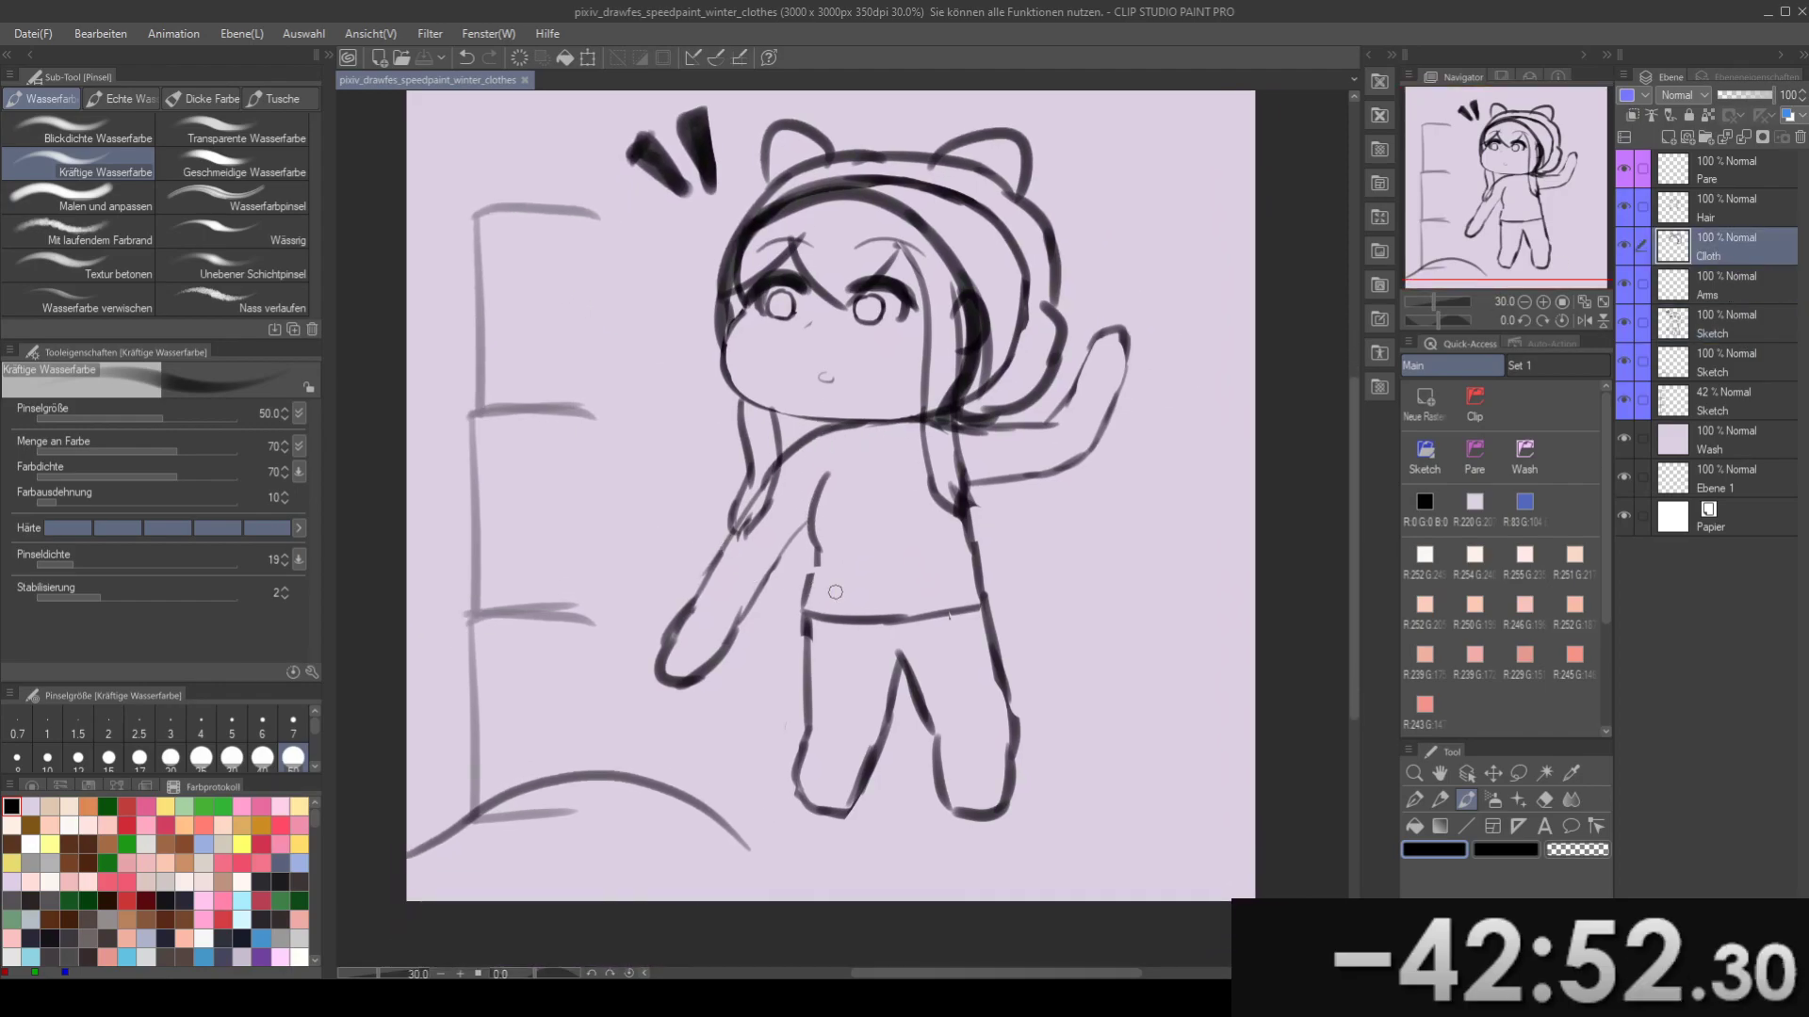
mouse_move(880, 492)
left_mouse_down()
mouse_move(873, 573)
mouse_move(893, 605)
mouse_move(865, 559)
mouse_move(877, 474)
mouse_move(859, 476)
mouse_move(851, 434)
mouse_move(1037, 683)
mouse_move(933, 442)
left_mouse_up()
key("b")
key("b")
key("ctrl+z")
key("ctrl+z")
mouse_move(839, 382)
left_mouse_down()
mouse_move(840, 430)
mouse_move(826, 389)
mouse_move(864, 434)
mouse_move(837, 424)
mouse_move(919, 456)
mouse_move(977, 428)
mouse_move(995, 376)
mouse_move(1005, 396)
mouse_move(963, 374)
mouse_move(966, 430)
mouse_move(904, 441)
mouse_move(892, 421)
mouse_move(873, 481)
mouse_move(866, 385)
mouse_move(747, 451)
mouse_move(773, 385)
mouse_move(876, 401)
left_mouse_up()
left_click_drag(799, 471, 813, 490)
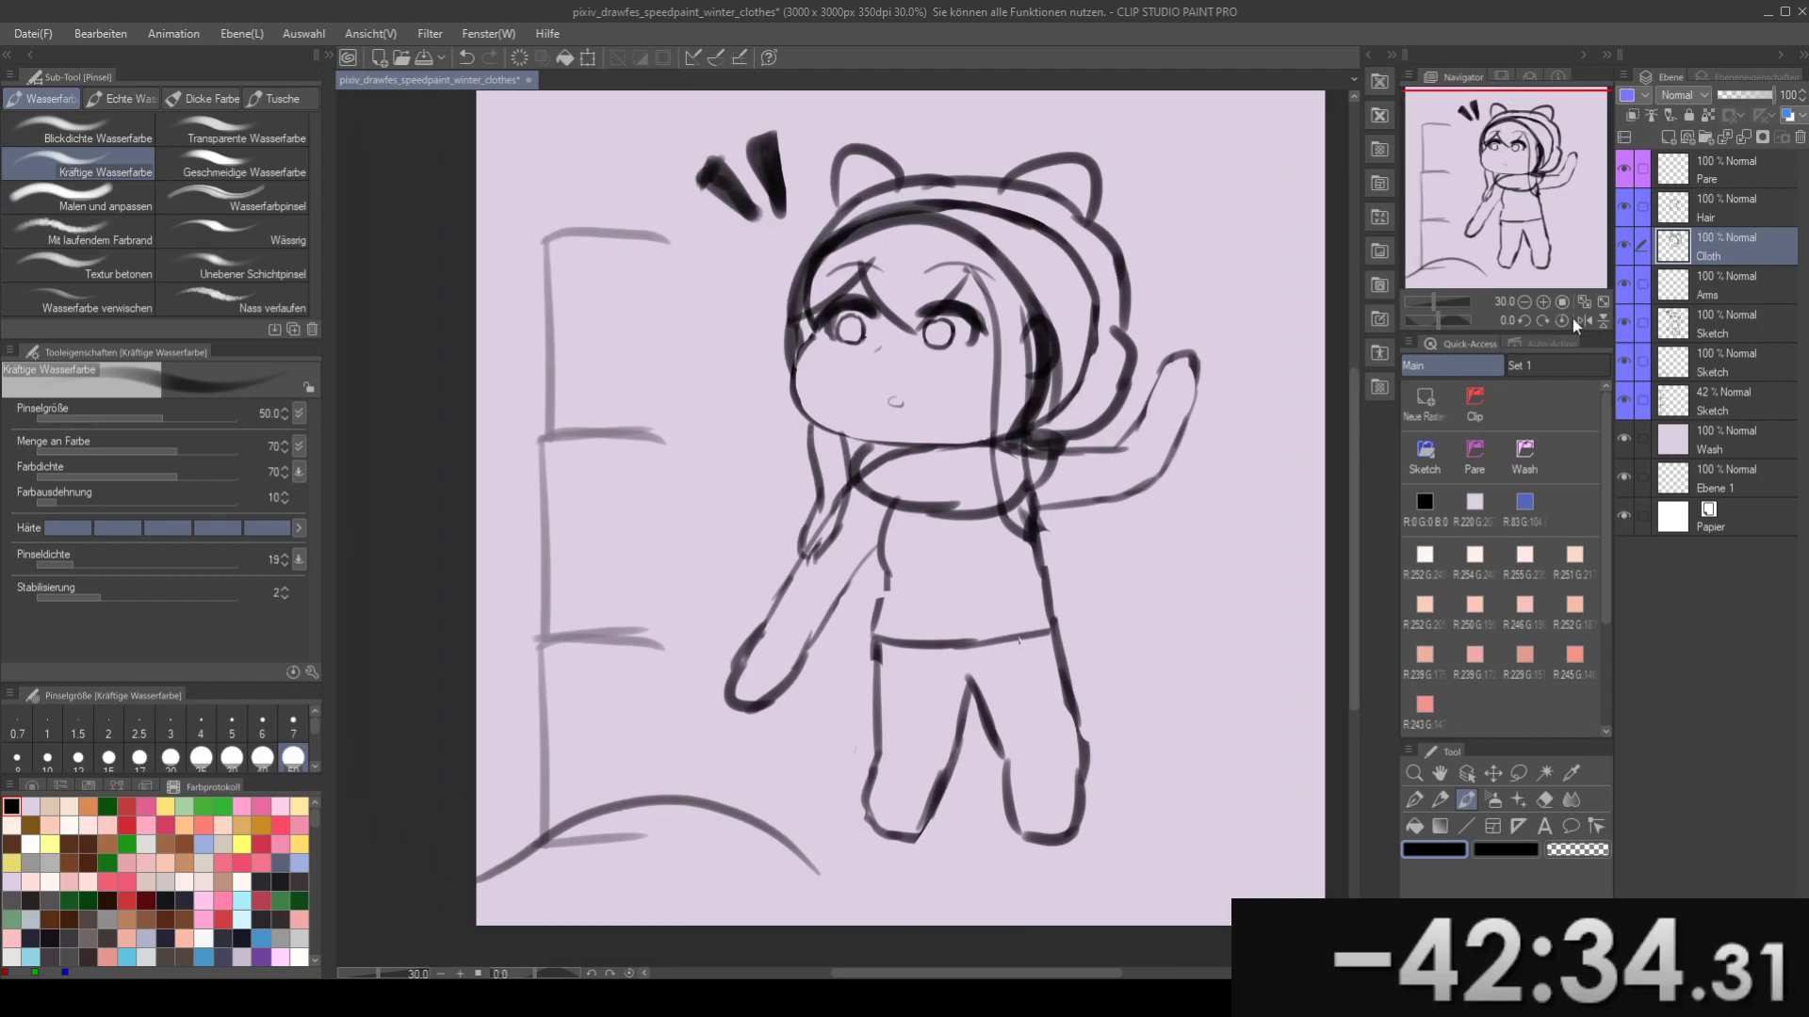
- Try to reposition the lassoed left eye on the Sketch layer, undoing the move and clearing the selection
left_click(1721, 331)
scroll(848, 339, "up", 3)
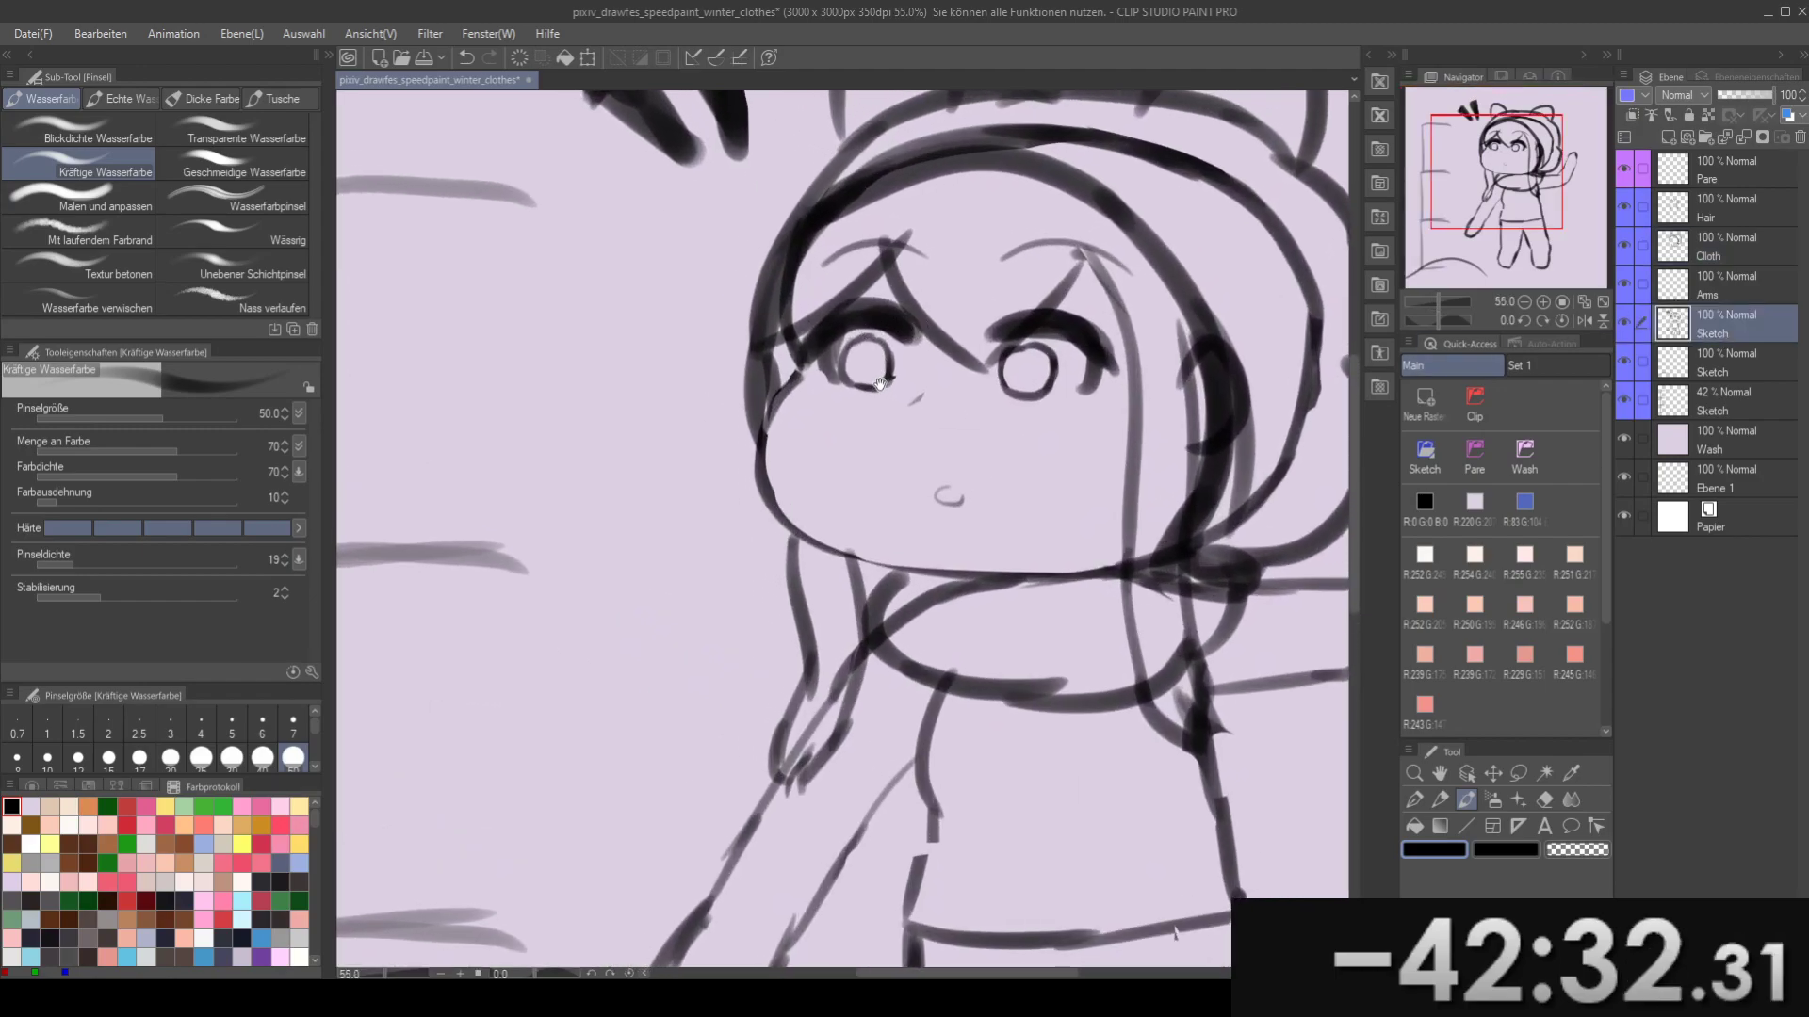
key("e")
key("m")
mouse_move(875, 322)
left_mouse_down()
mouse_move(838, 353)
mouse_move(859, 411)
mouse_move(906, 379)
left_mouse_up()
key("k")
mouse_move(903, 378)
left_mouse_down()
mouse_move(830, 349)
mouse_move(1071, 287)
left_mouse_up()
key("ctrl+z")
key("ctrl+d")
mouse_move(985, 332)
left_mouse_down()
mouse_move(859, 291)
mouse_move(794, 425)
left_mouse_up()
scroll(795, 425, "down", 4)
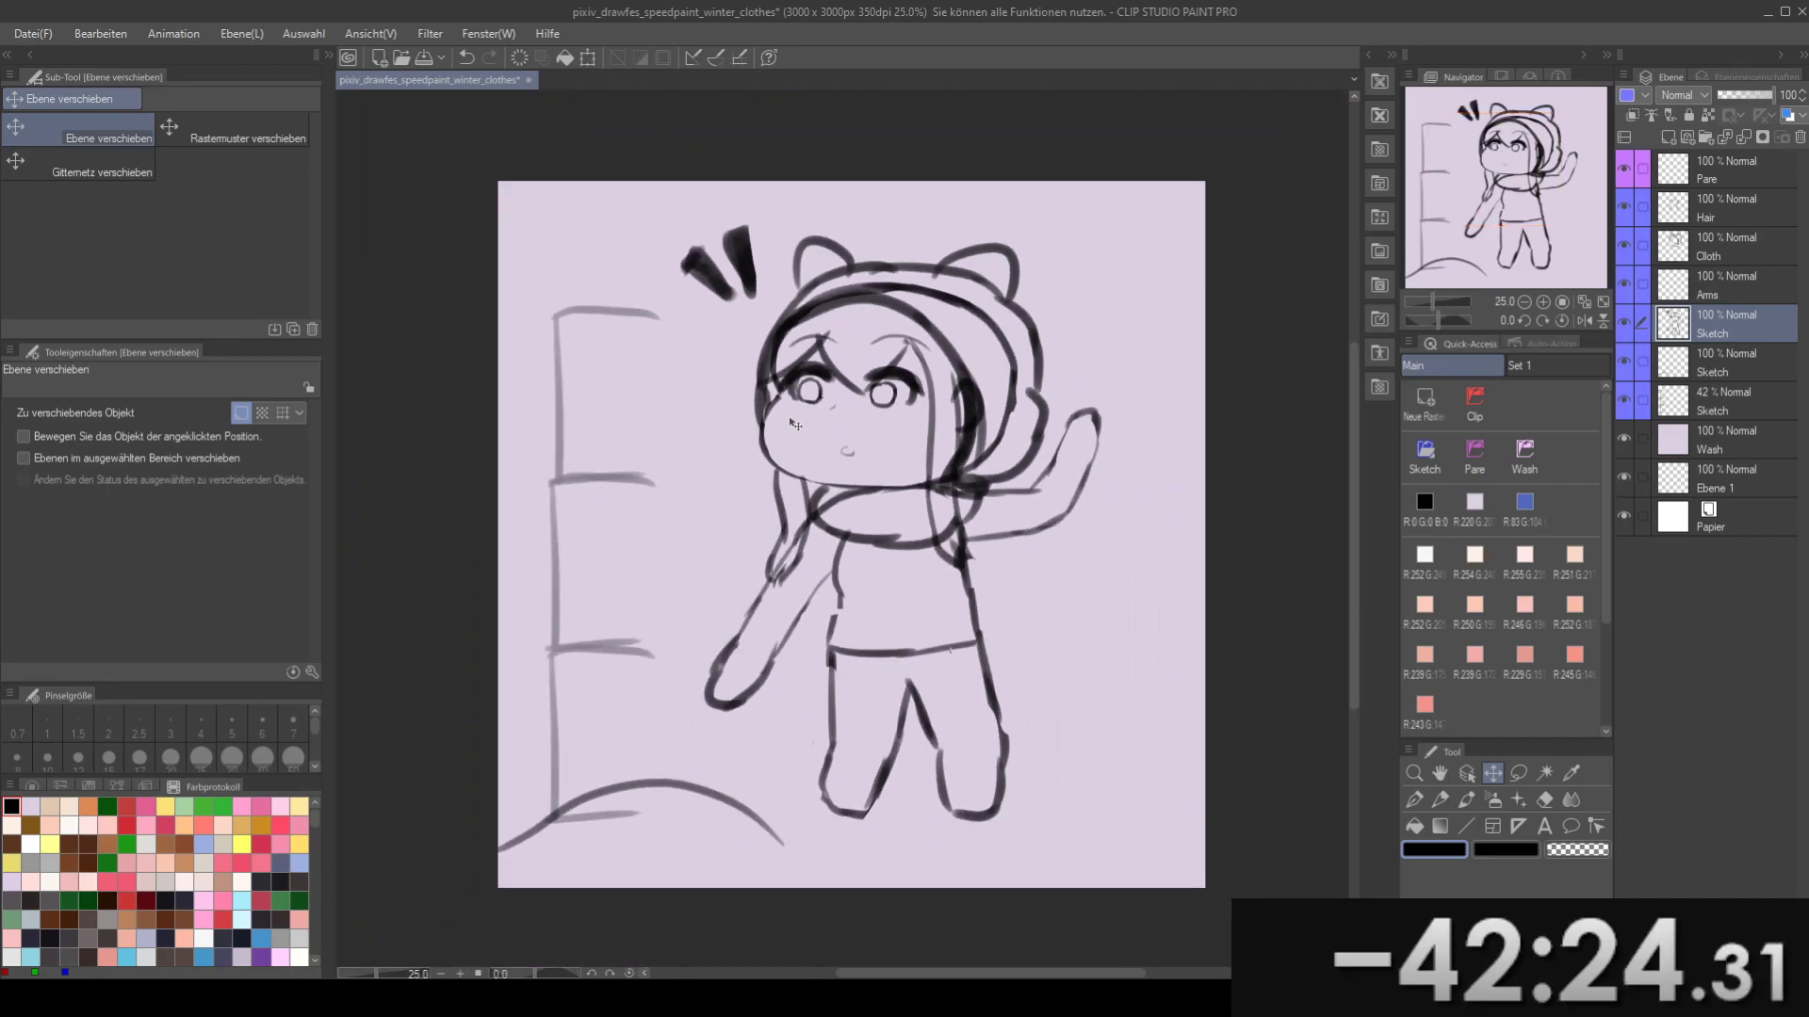
scroll(795, 424, "up", 1)
key("ctrl+t")
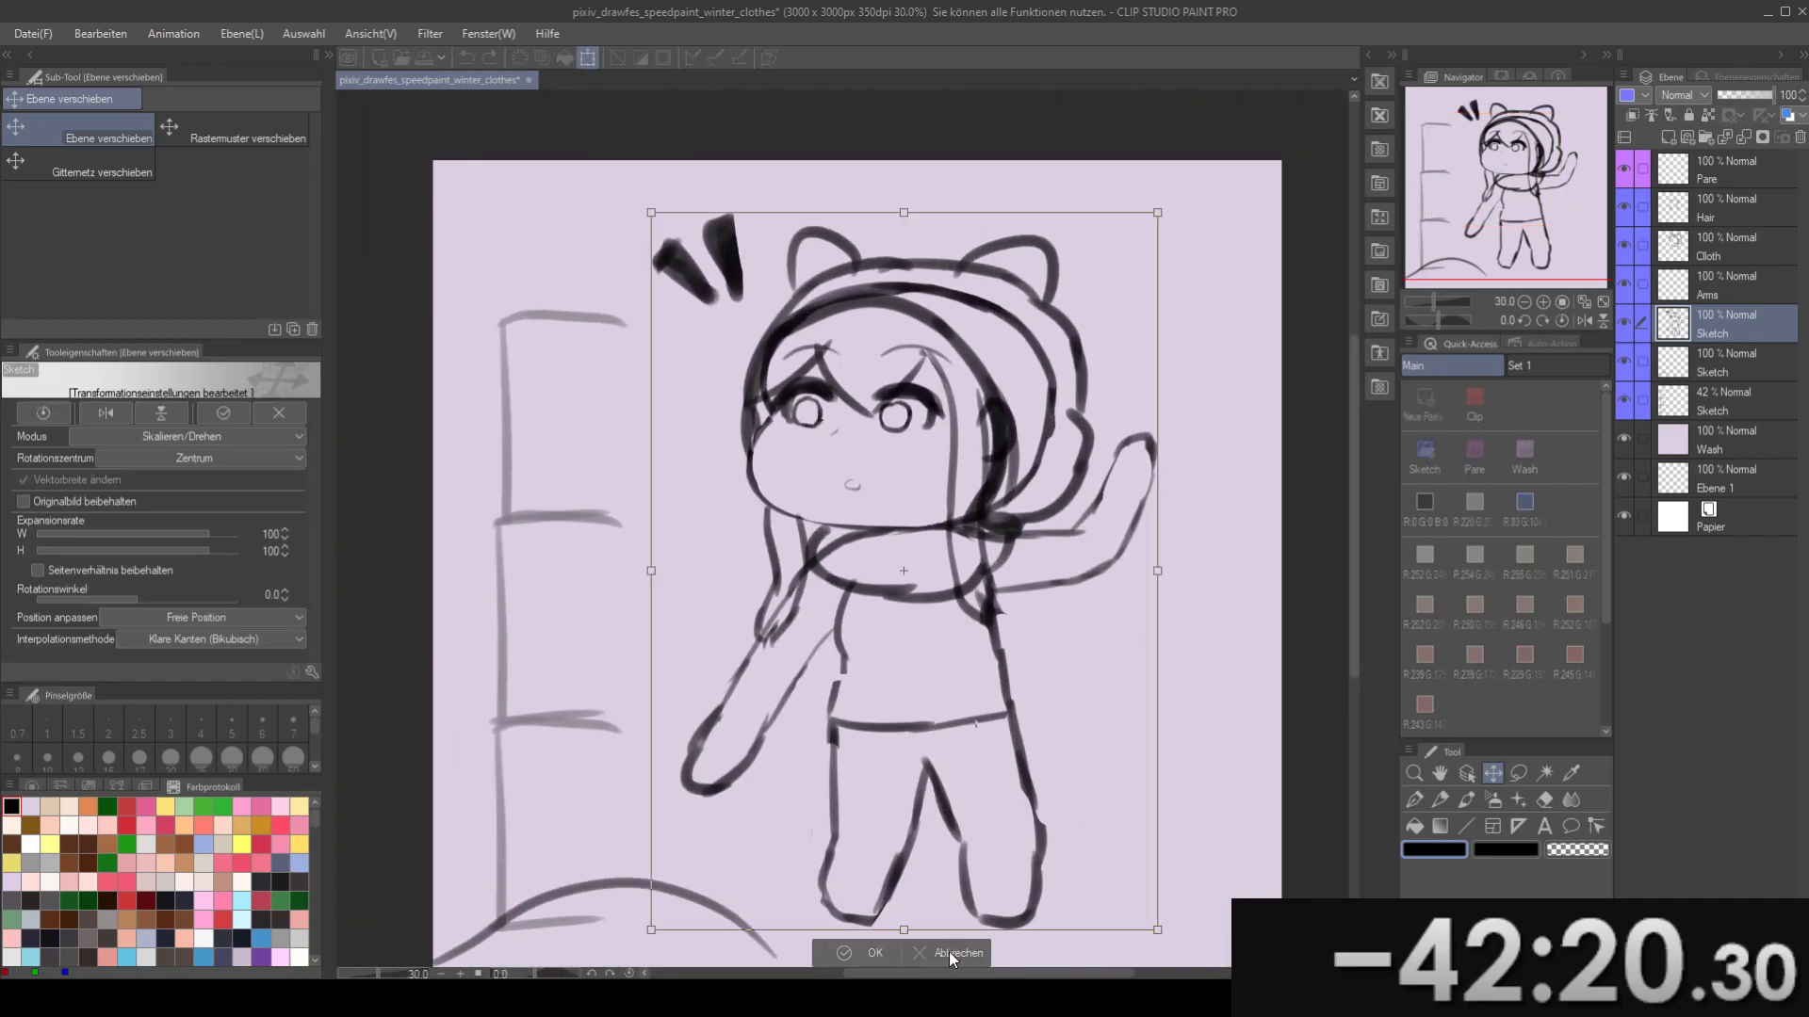
left_click(951, 953)
- Lasso the head on the Sketch layer and try to transform it
key("m")
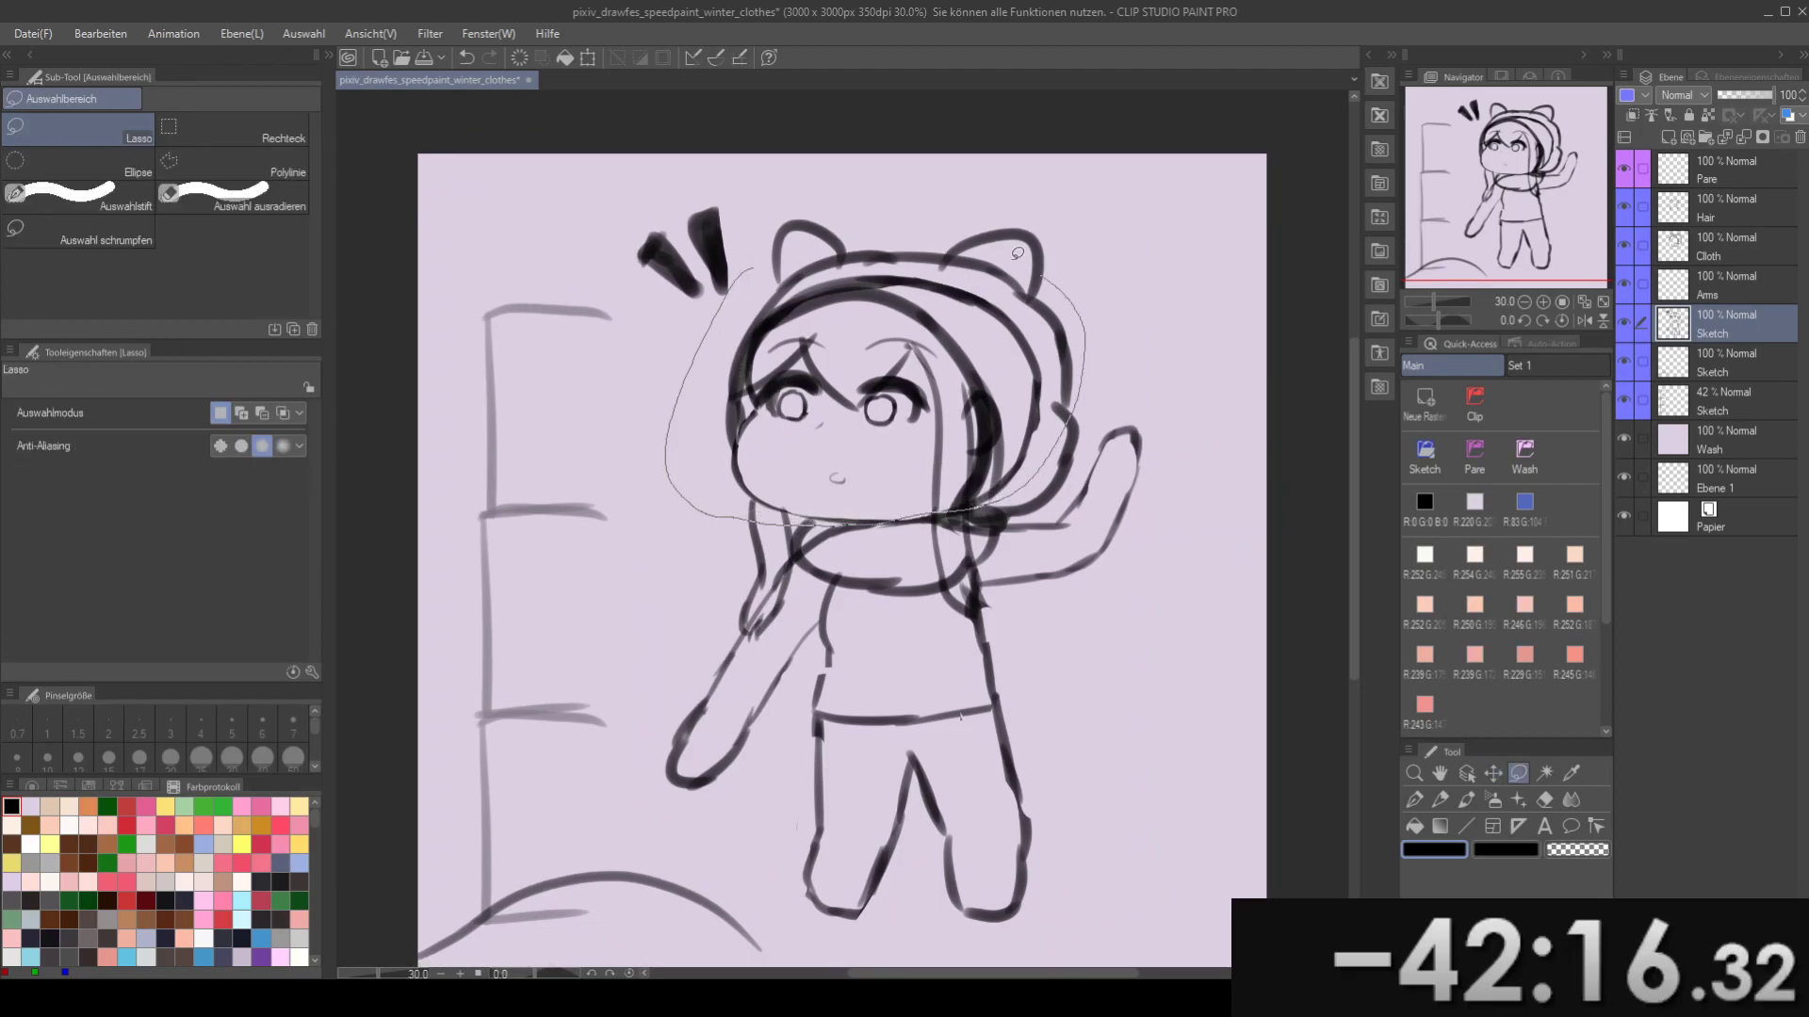
left_click_drag(1035, 262, 834, 233)
mouse_move(934, 504)
left_mouse_down()
mouse_move(923, 447)
mouse_move(859, 462)
left_mouse_up()
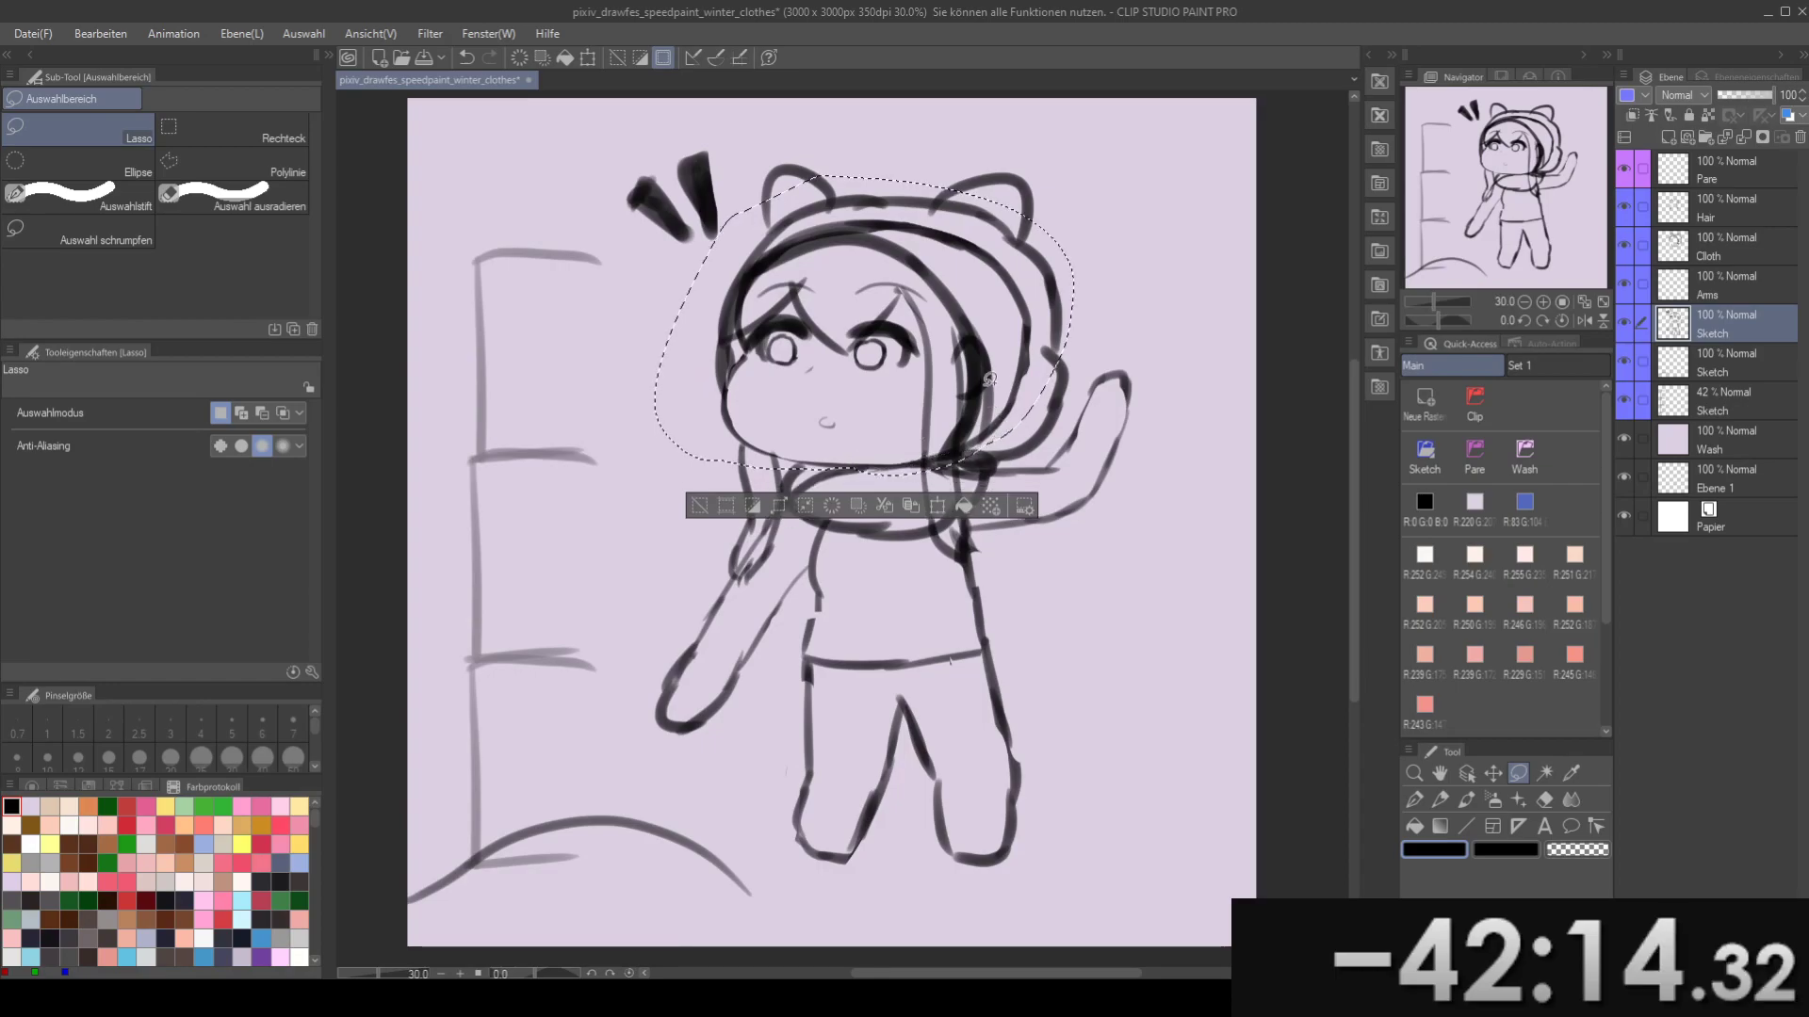
left_click_drag(990, 387, 1000, 377)
key("ctrl+t")
mouse_move(1008, 167)
left_mouse_down()
mouse_move(961, 175)
mouse_move(948, 224)
mouse_move(970, 219)
left_mouse_up()
key("Return")
key("ctrl+z")
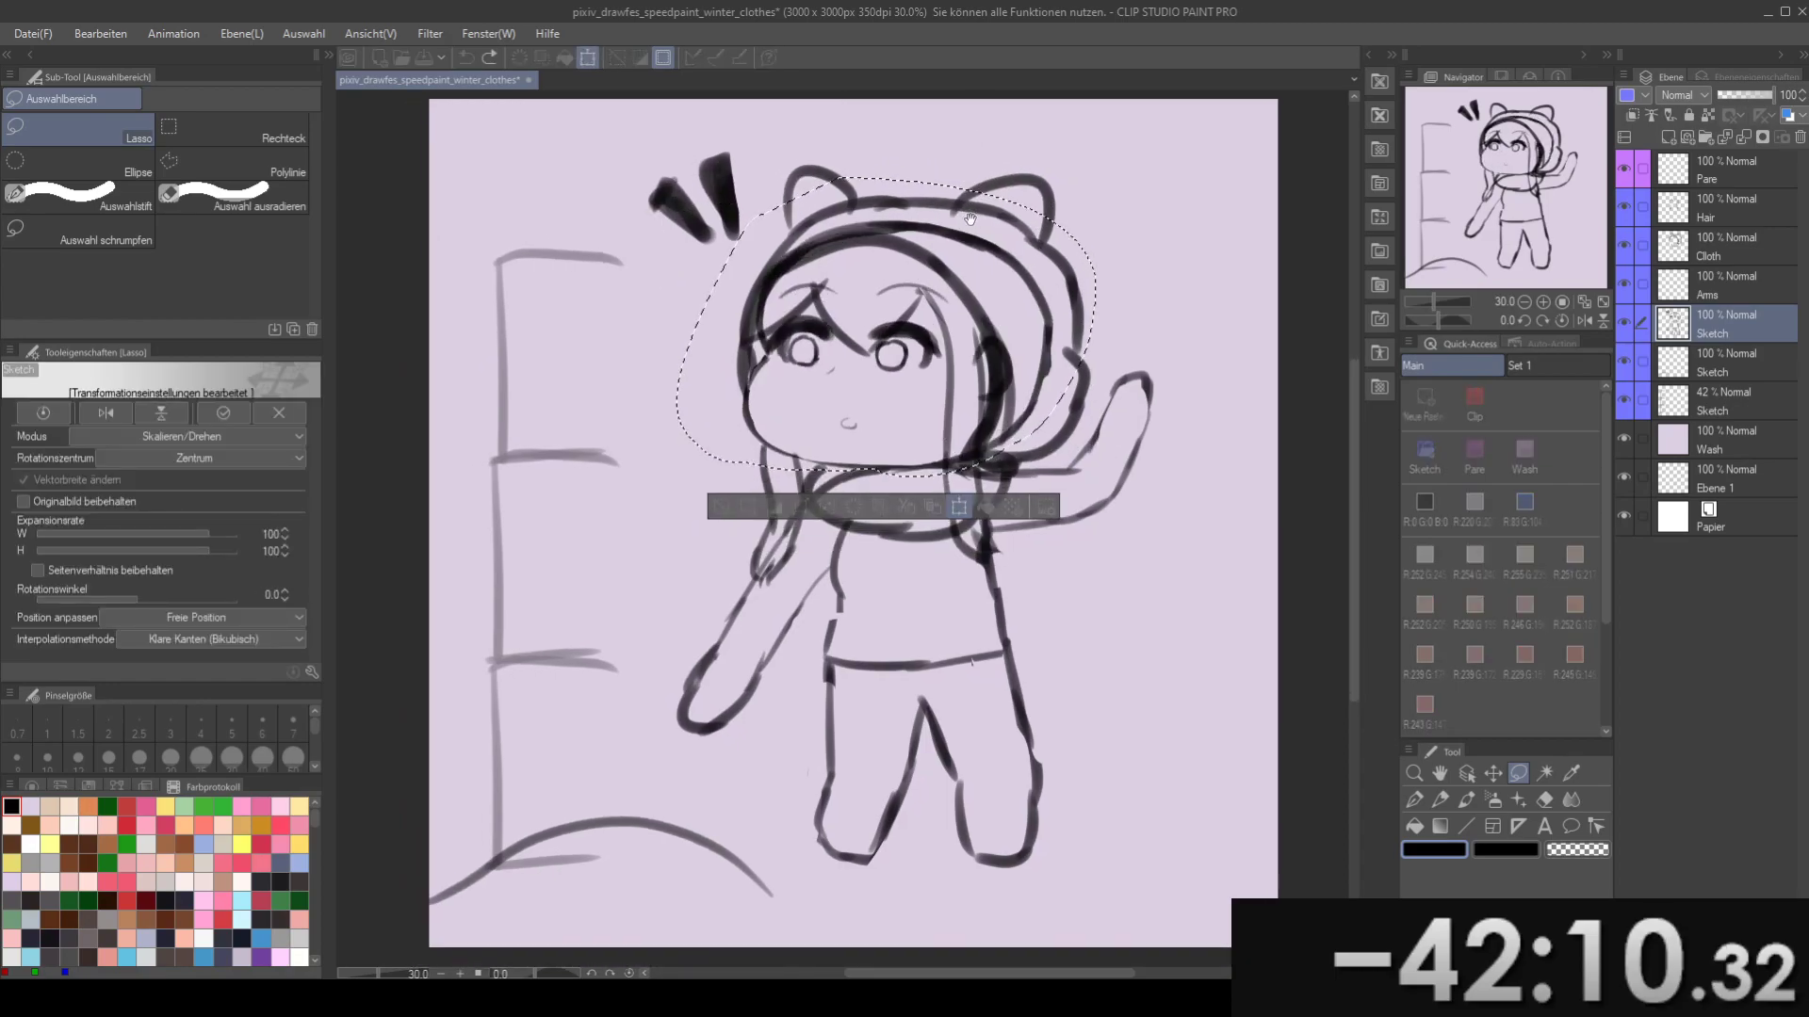
key("ctrl+t")
left_click_drag(867, 300, 890, 305)
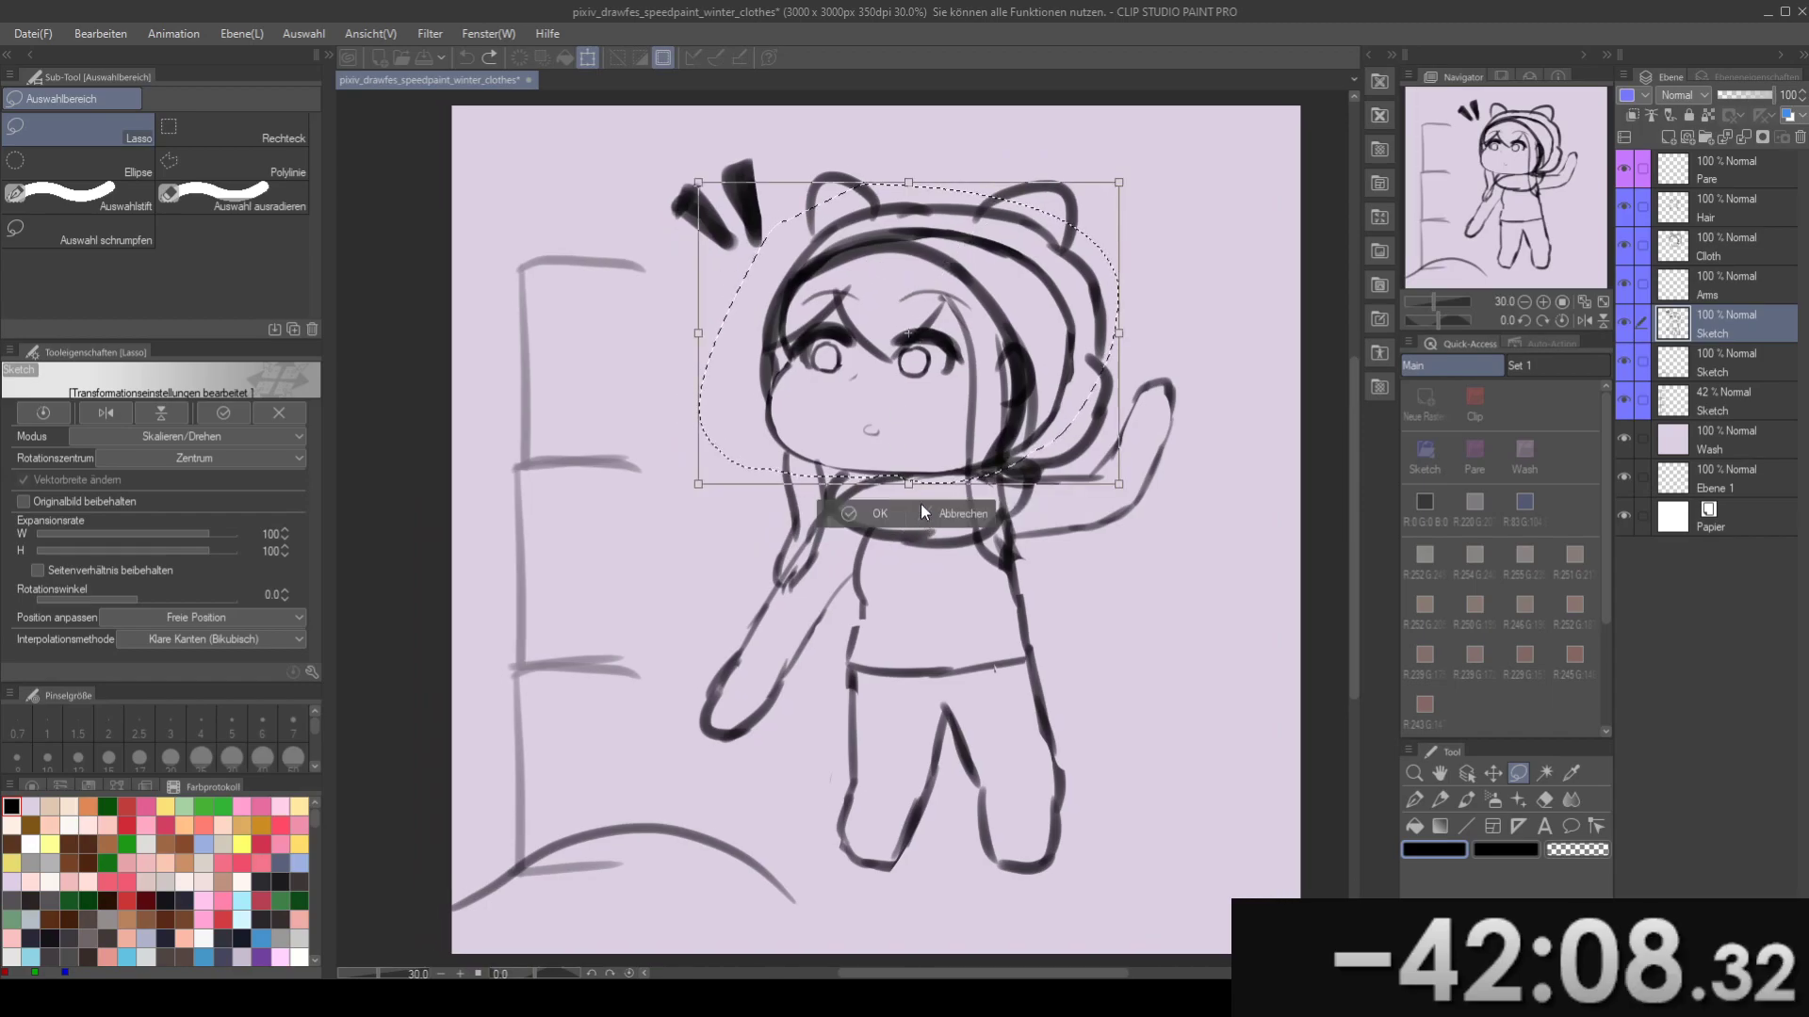
left_click(936, 522)
- Lasso both eyes with their eyebrows and move them slightly lower on the face, clearing the selection
scroll(822, 414, "up", 3)
mouse_move(761, 456)
left_mouse_down()
mouse_move(823, 415)
mouse_move(768, 439)
mouse_move(768, 384)
mouse_move(784, 434)
left_mouse_up()
key("e")
key("m")
left_click_drag(795, 300, 788, 306)
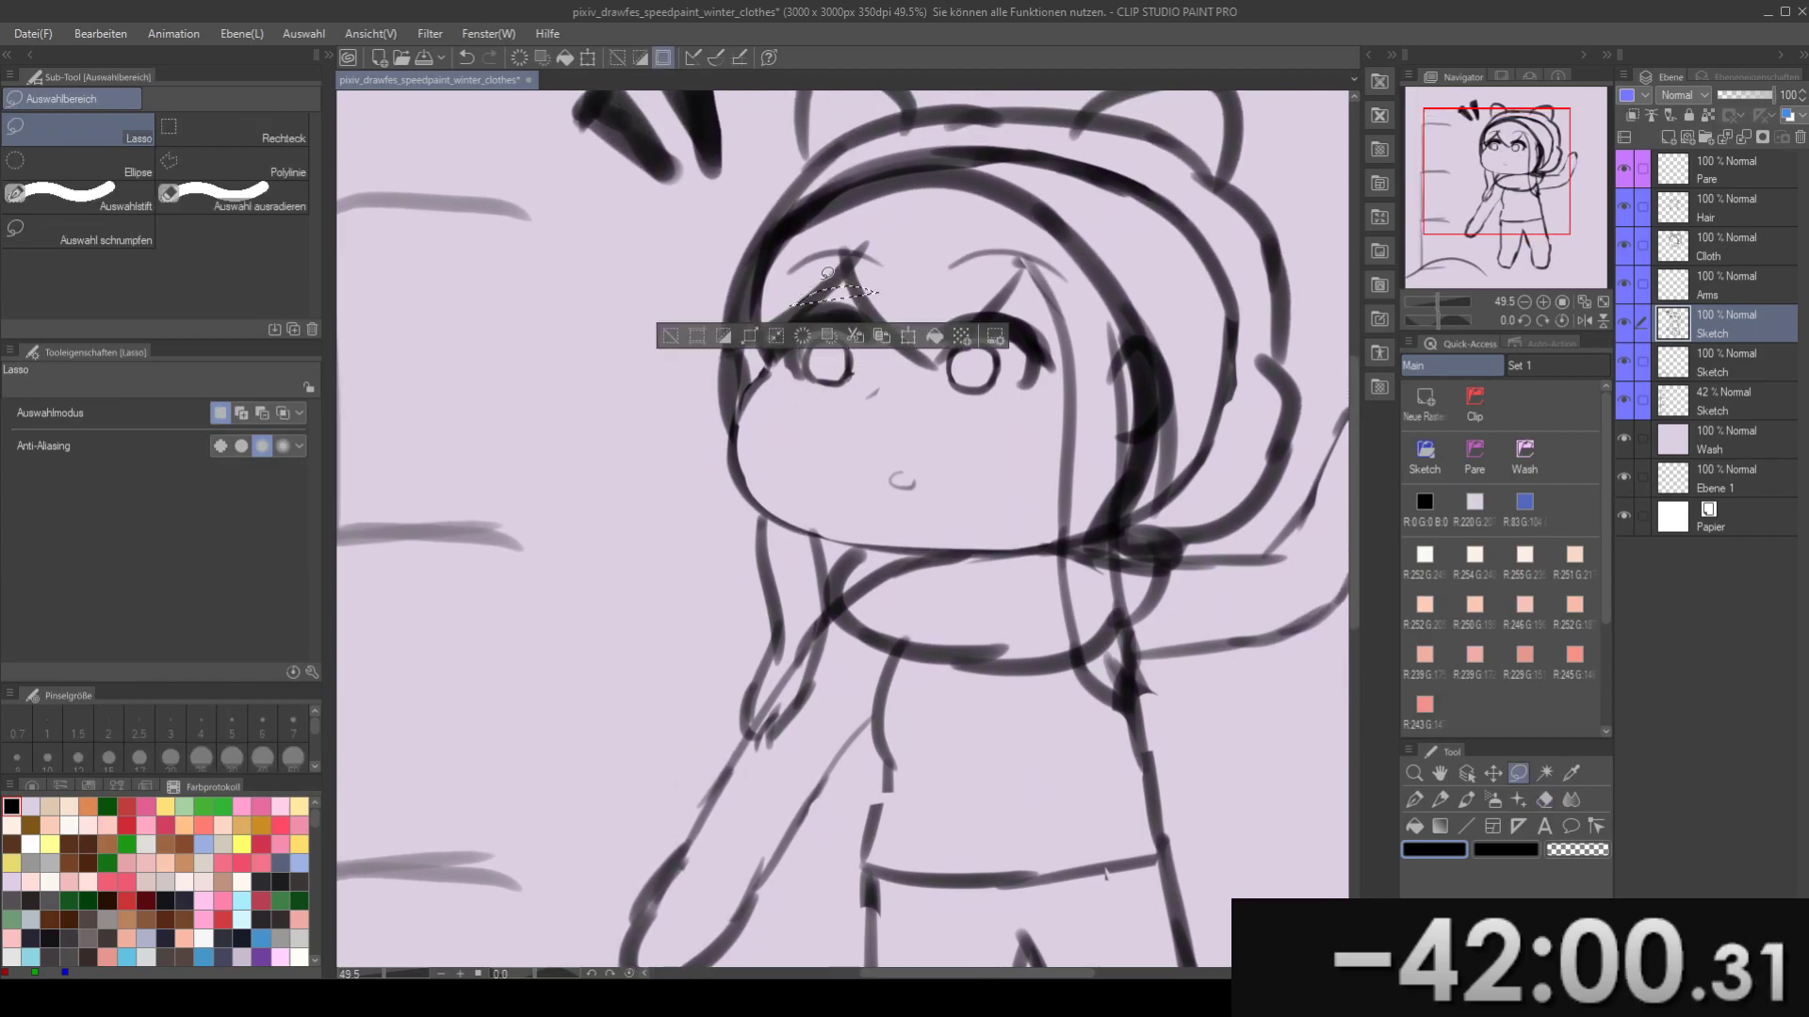
key("ctrl+d")
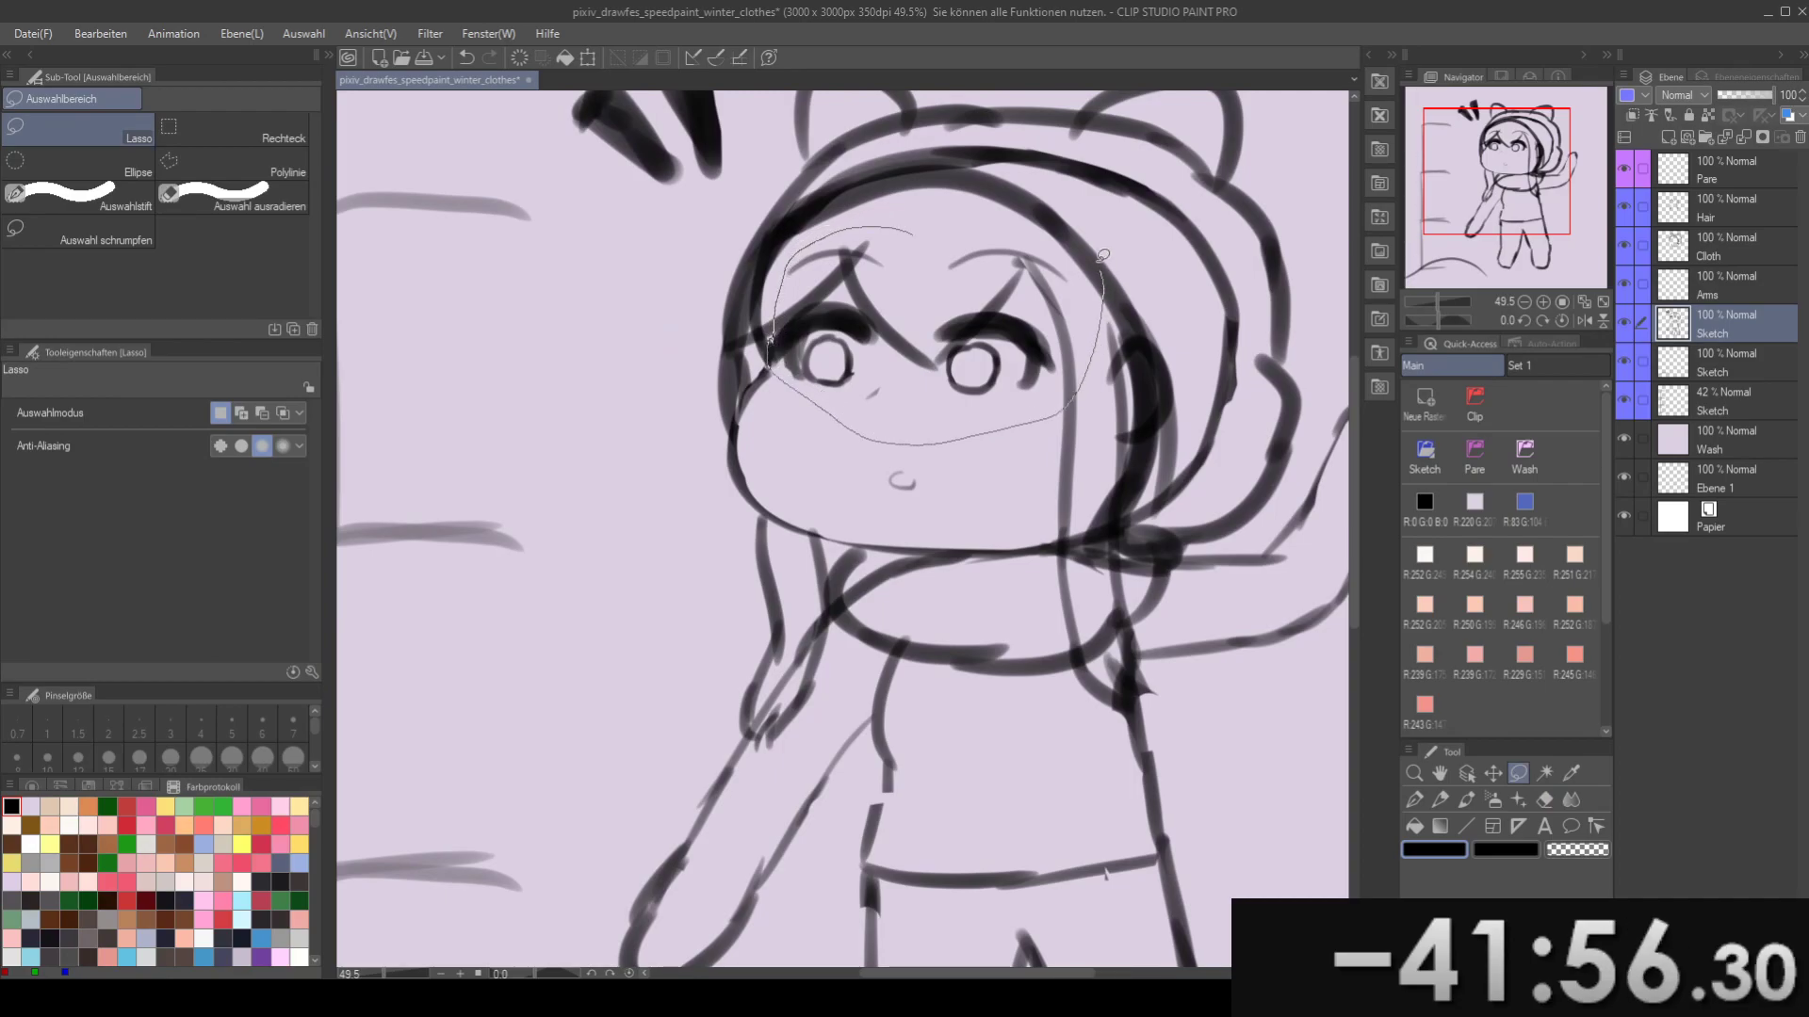
left_click_drag(1104, 258, 1029, 222)
key("k")
mouse_move(966, 313)
left_mouse_down()
mouse_move(959, 347)
mouse_move(981, 358)
left_mouse_up()
key("ctrl+d")
mouse_move(970, 288)
left_mouse_down()
mouse_move(903, 304)
mouse_move(1013, 319)
left_mouse_up()
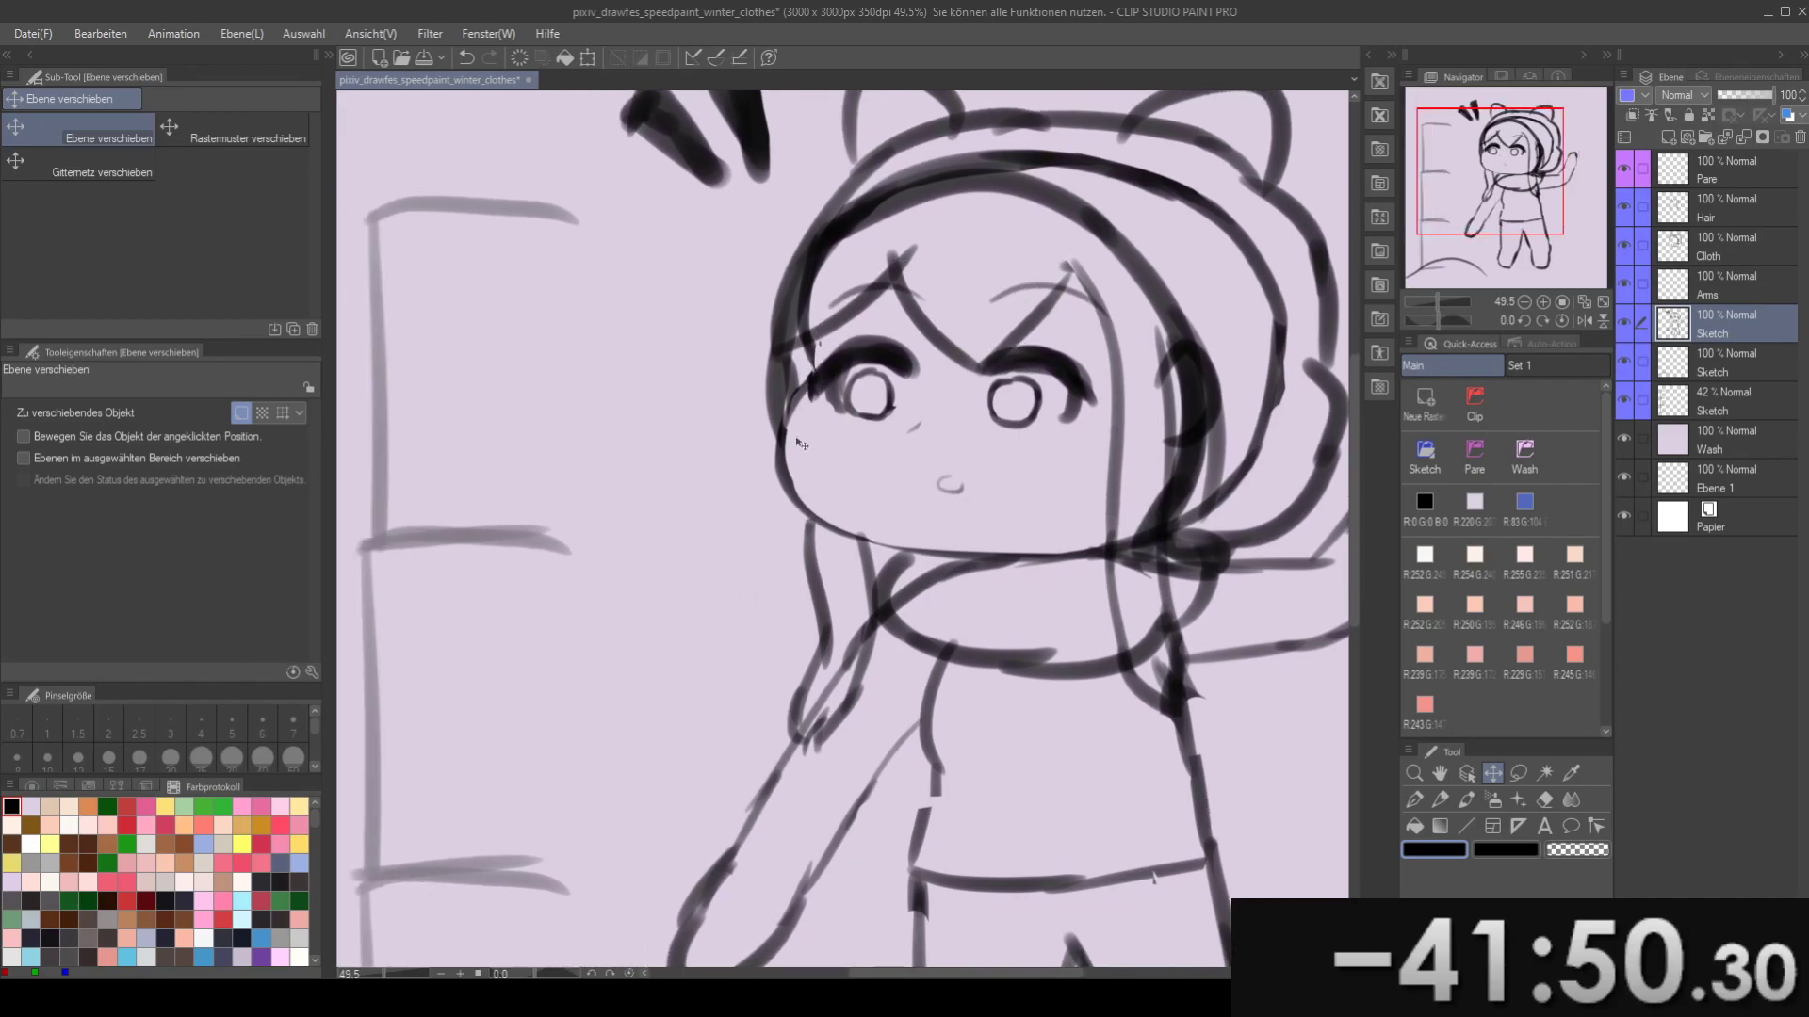
- Redraw the left cheek's contour from beside the eye down to the jaw with a size 40 brush
key("e")
key("b")
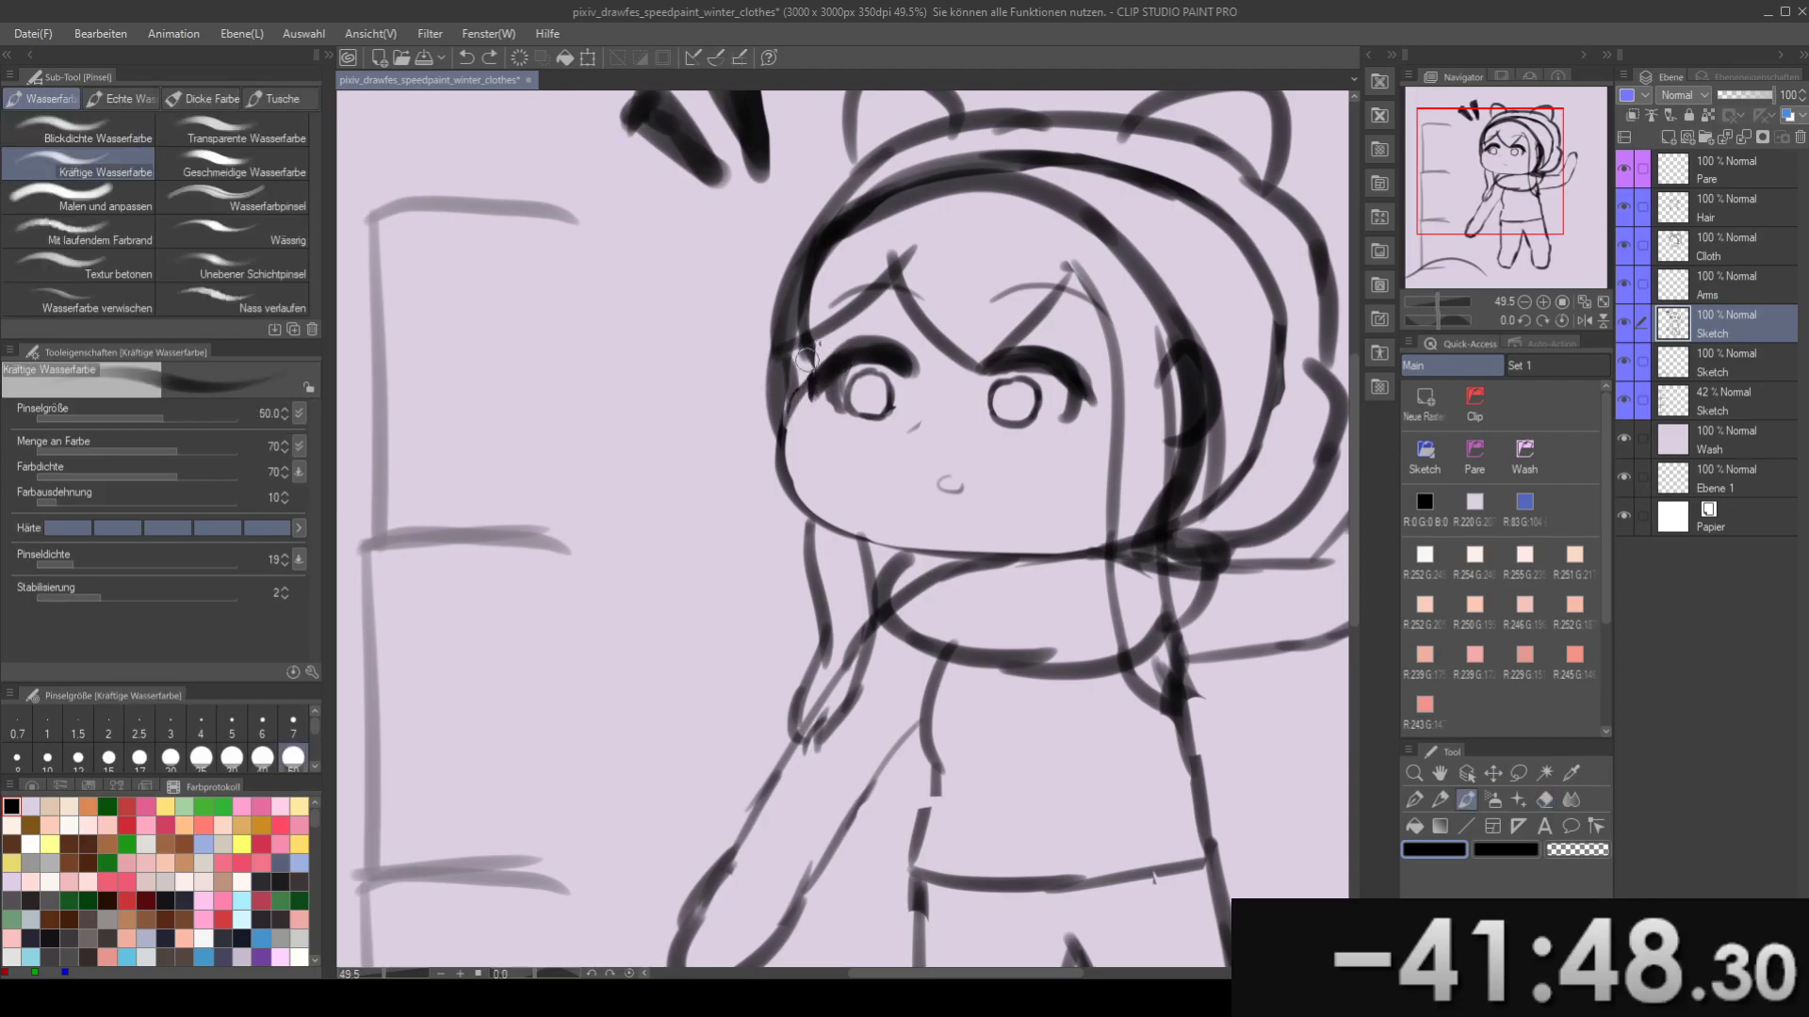
key("ctrl+z")
key("bracketleft")
left_click_drag(808, 420, 801, 508)
key("ctrl+z")
left_click_drag(816, 417, 822, 510)
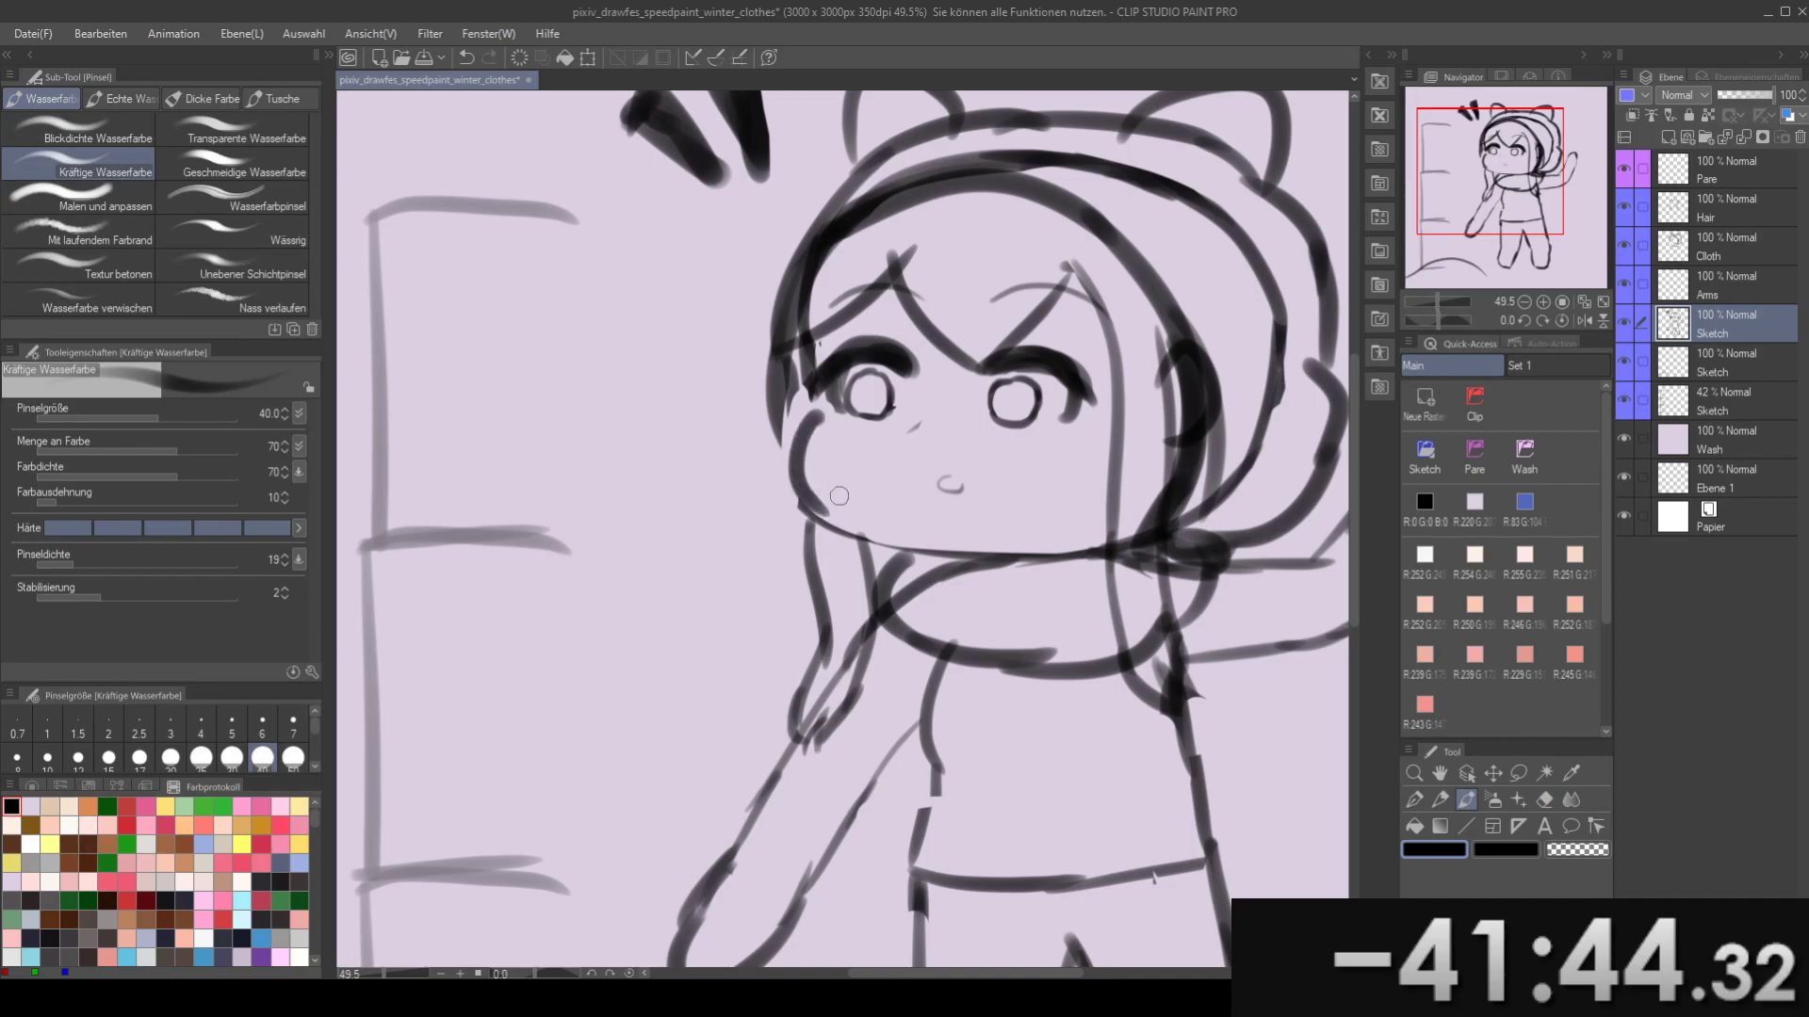
key("ctrl+z")
mouse_move(808, 416)
left_mouse_down()
mouse_move(820, 512)
mouse_move(800, 461)
mouse_move(845, 566)
left_mouse_up()
key("ctrl+z")
key("ctrl+z")
key("ctrl+z")
mouse_move(829, 494)
left_mouse_down()
mouse_move(851, 578)
mouse_move(857, 471)
mouse_move(862, 510)
left_mouse_up()
key("ctrl+z")
key("ctrl+z")
left_click_drag(831, 414, 885, 521)
key("ctrl+z")
left_click_drag(868, 441, 886, 500)
mouse_move(863, 473)
left_mouse_down()
mouse_move(893, 588)
mouse_move(876, 570)
left_mouse_up()
key("ctrl+z")
key("ctrl+z")
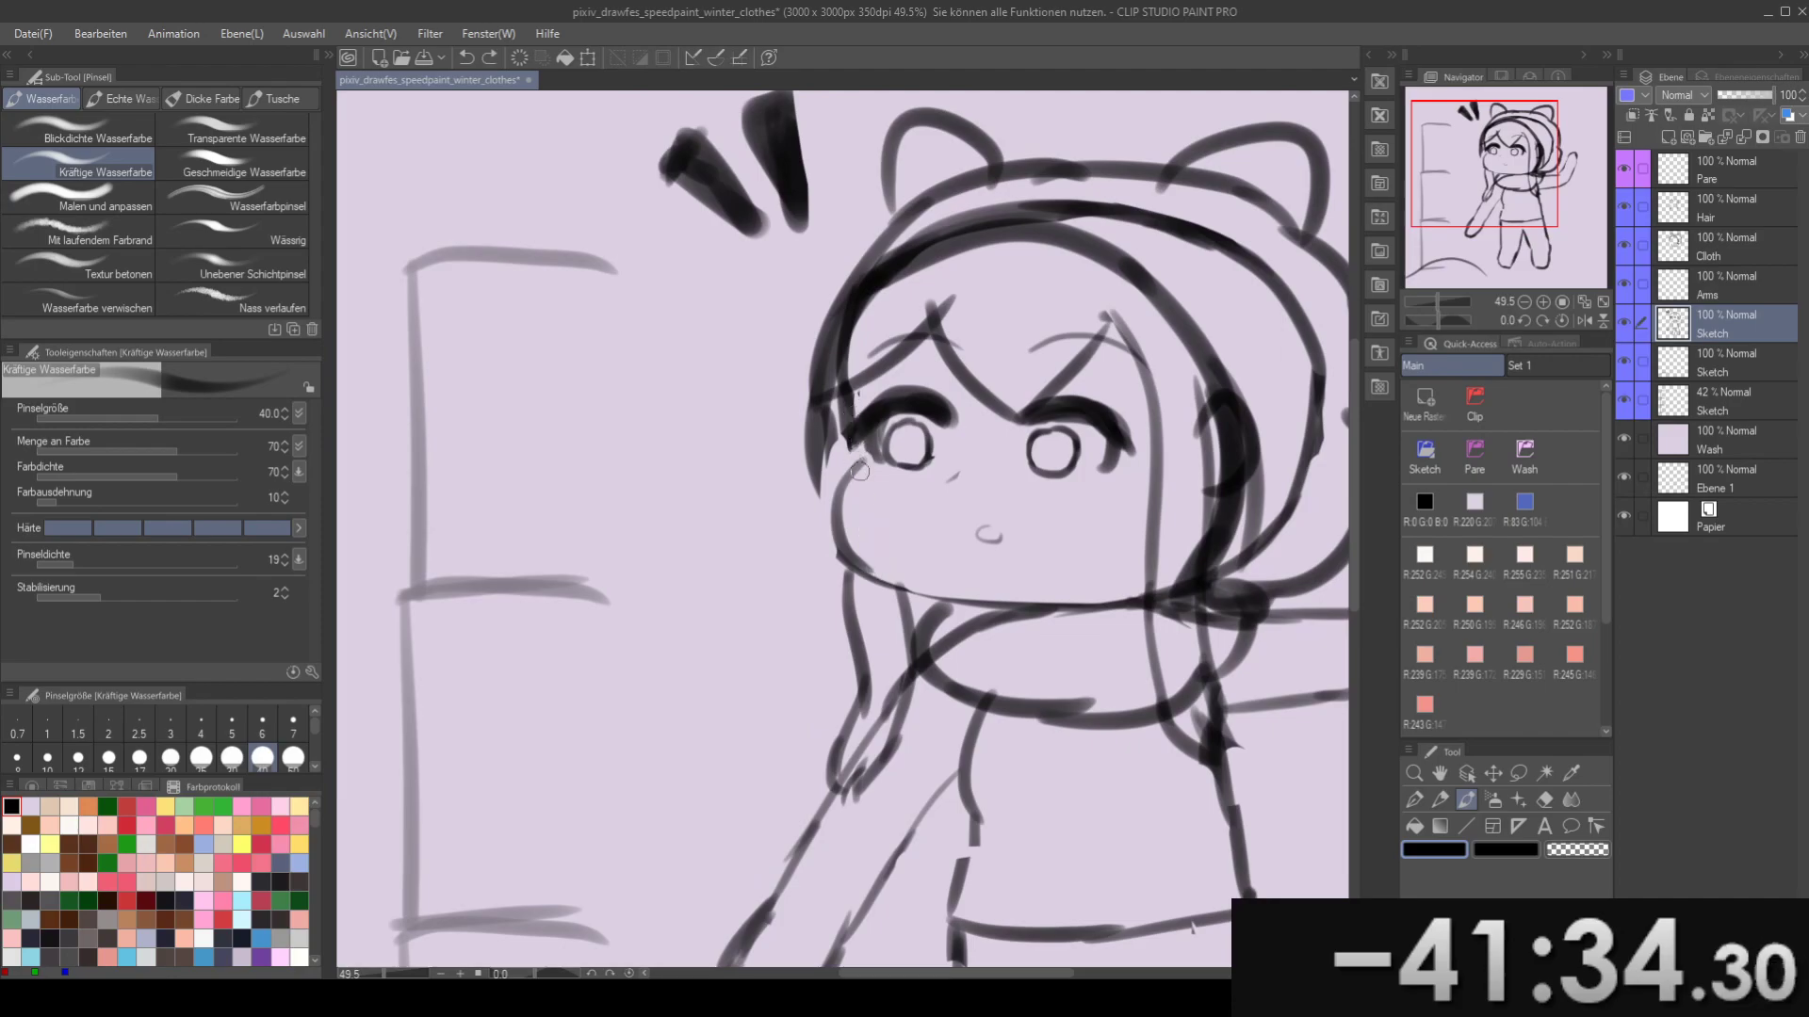
- Clean up the edge of the left cheek and jaw line with the eraser
key("e")
left_click_drag(849, 407, 650, 386)
mouse_move(736, 448)
left_mouse_down()
mouse_move(770, 388)
mouse_move(808, 419)
mouse_move(827, 489)
mouse_move(797, 567)
left_mouse_up()
key("ctrl+z")
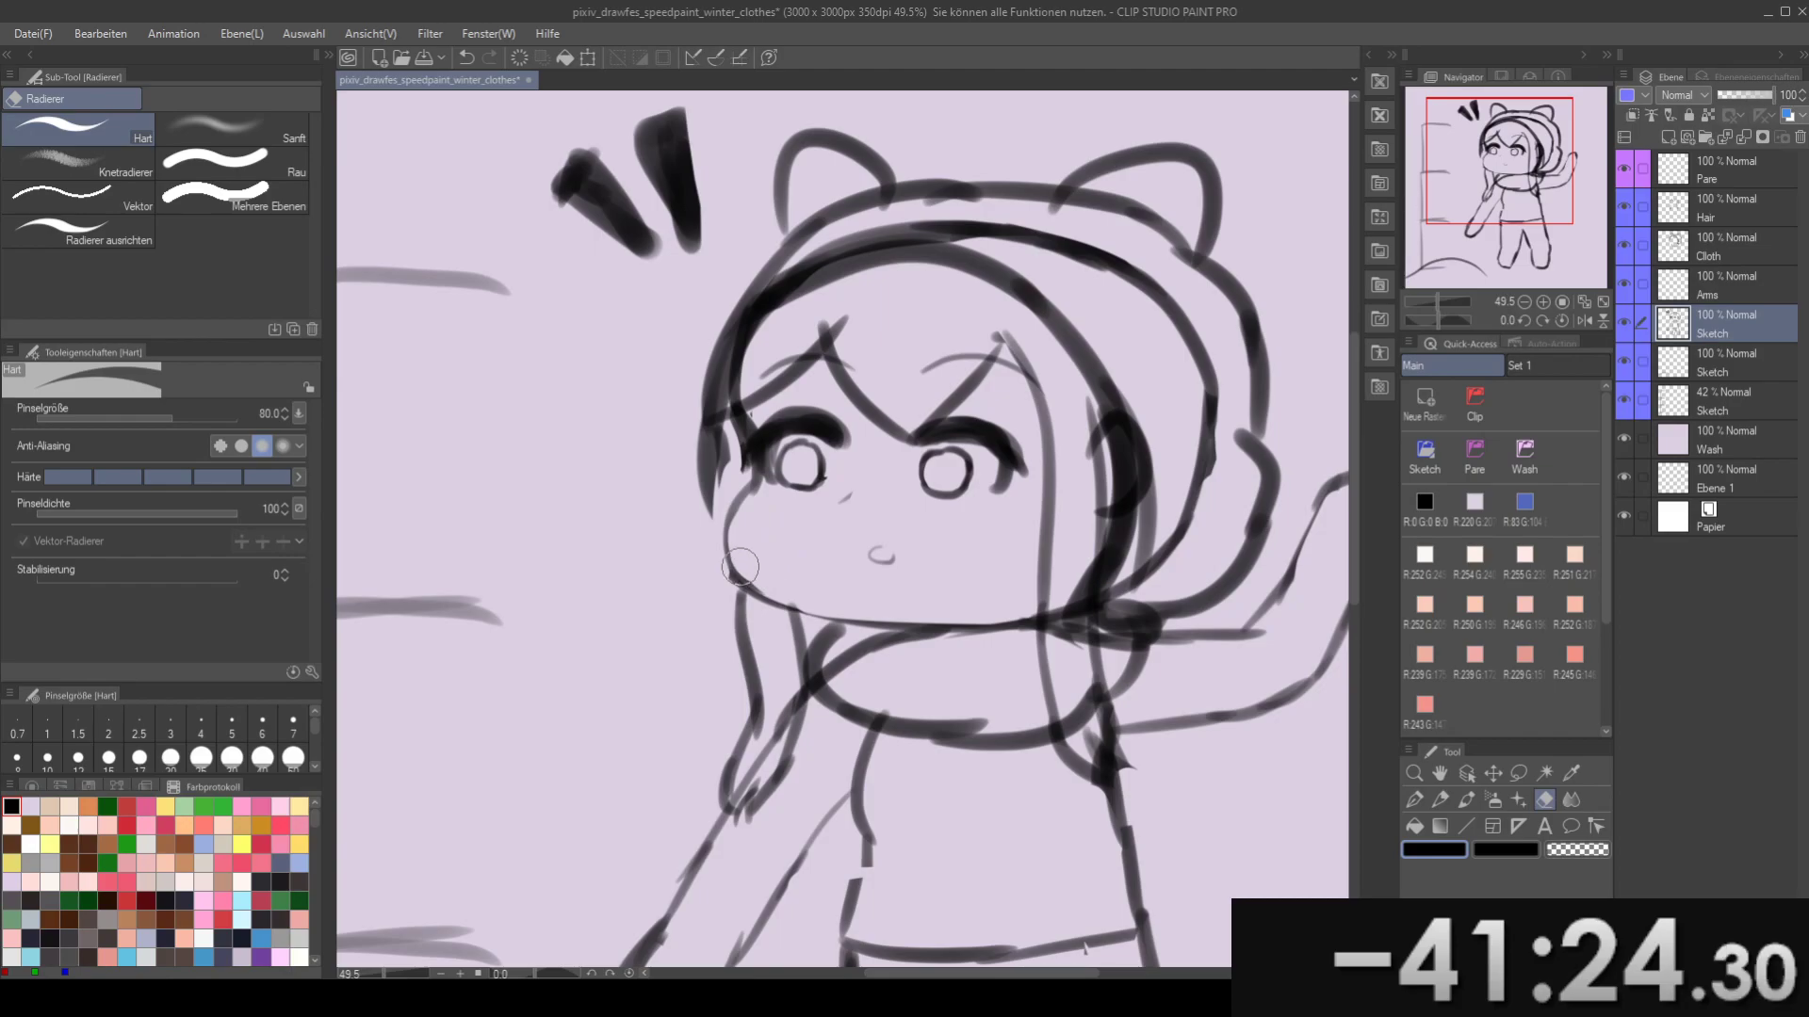
left_click_drag(761, 569, 707, 506)
mouse_move(794, 469)
left_mouse_down()
mouse_move(791, 488)
mouse_move(798, 446)
mouse_move(784, 479)
mouse_move(848, 536)
mouse_move(825, 489)
left_mouse_up()
- Lasso the nose and the mouth in turn and move them slightly lower on the face
key("m")
key("k")
key("ctrl+d")
key("m")
key("k")
left_click_drag(828, 515, 823, 528)
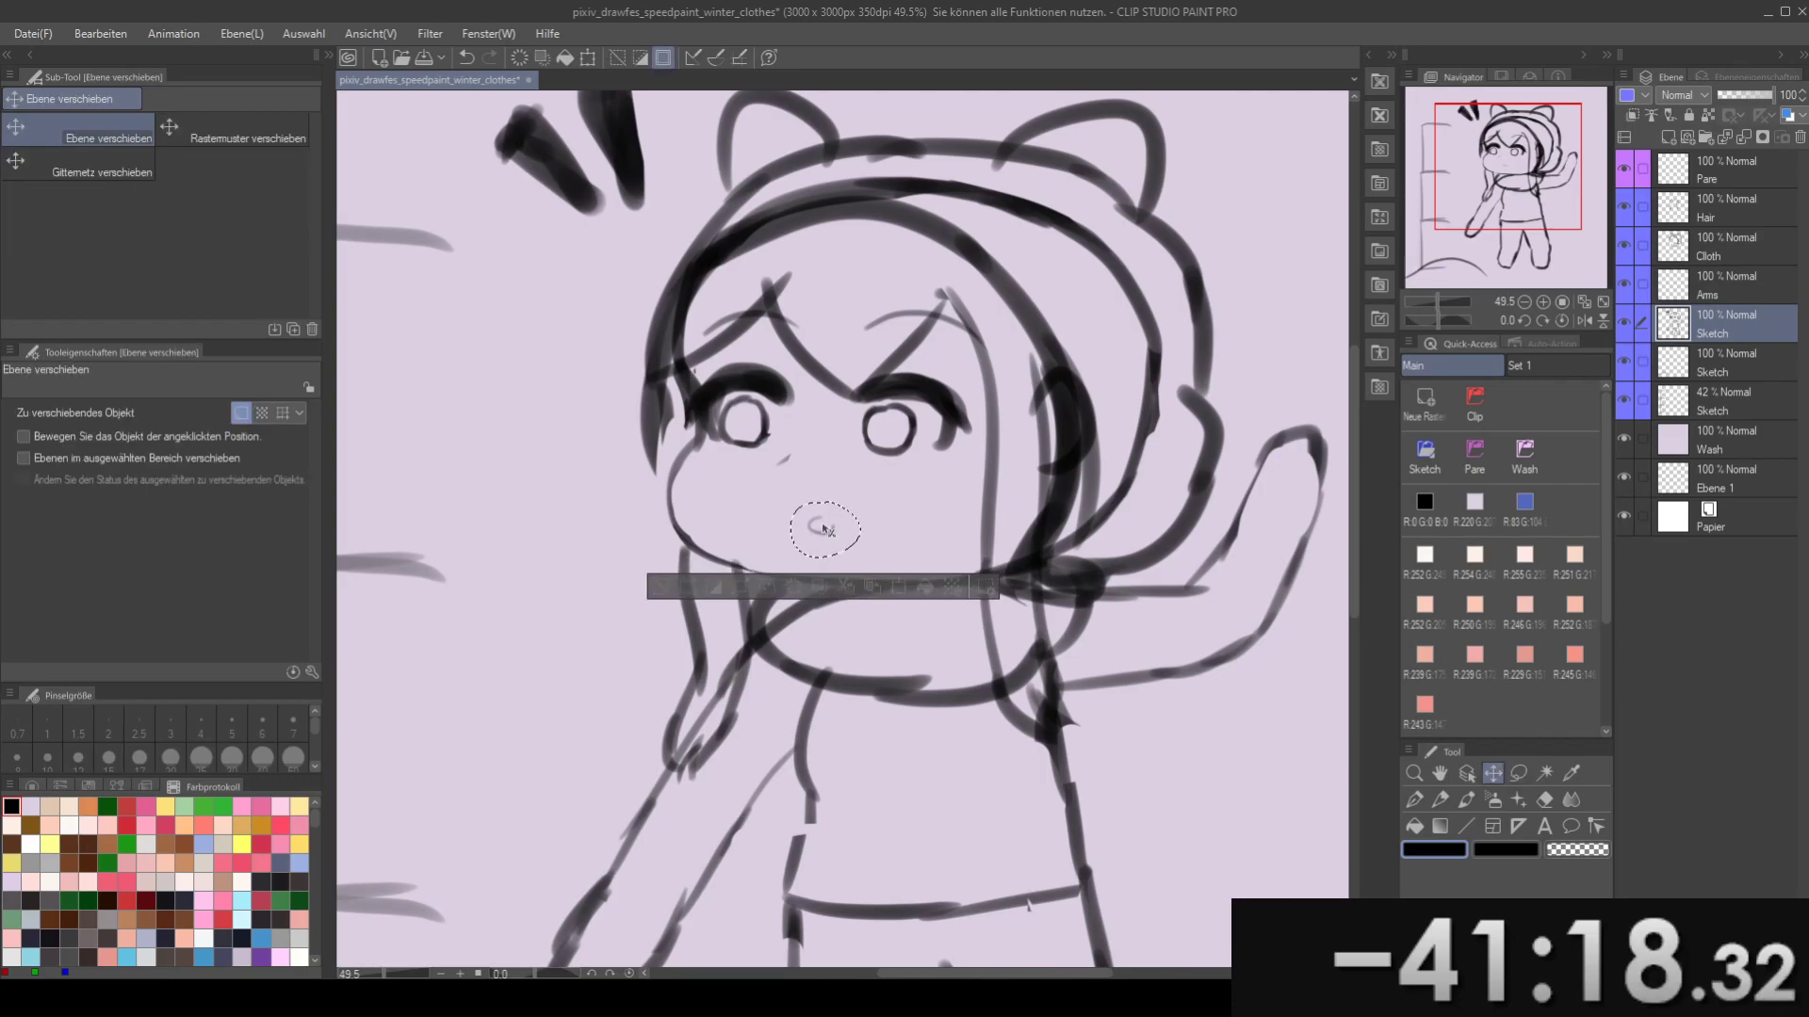
key("ctrl+d")
mouse_move(838, 370)
left_mouse_down()
mouse_move(764, 345)
mouse_move(849, 363)
left_mouse_up()
- On the Cloth layer, erase the lower end of the hood's left edge and redraw it curving in to the cheek
scroll(850, 363, "down", 3)
scroll(852, 365, "up", 3)
left_click(1758, 241)
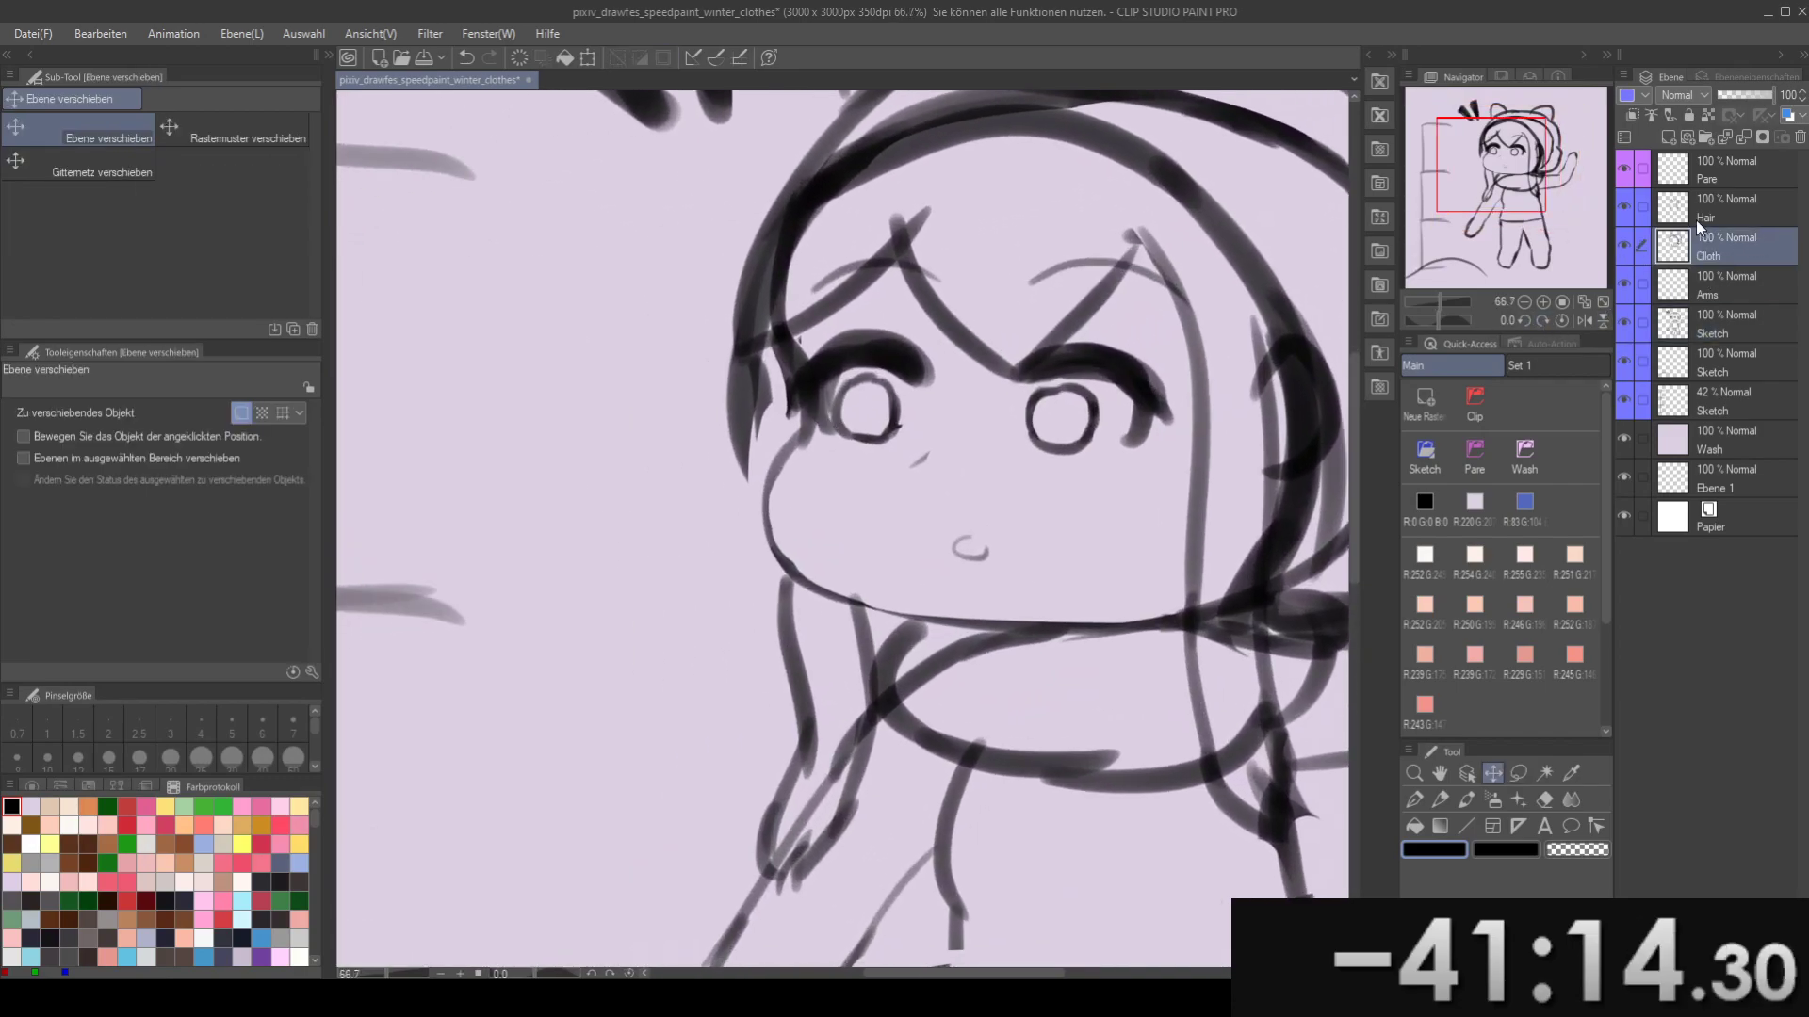
left_click_drag(880, 444, 959, 473)
key("b")
key("e")
left_click_drag(834, 368, 807, 523)
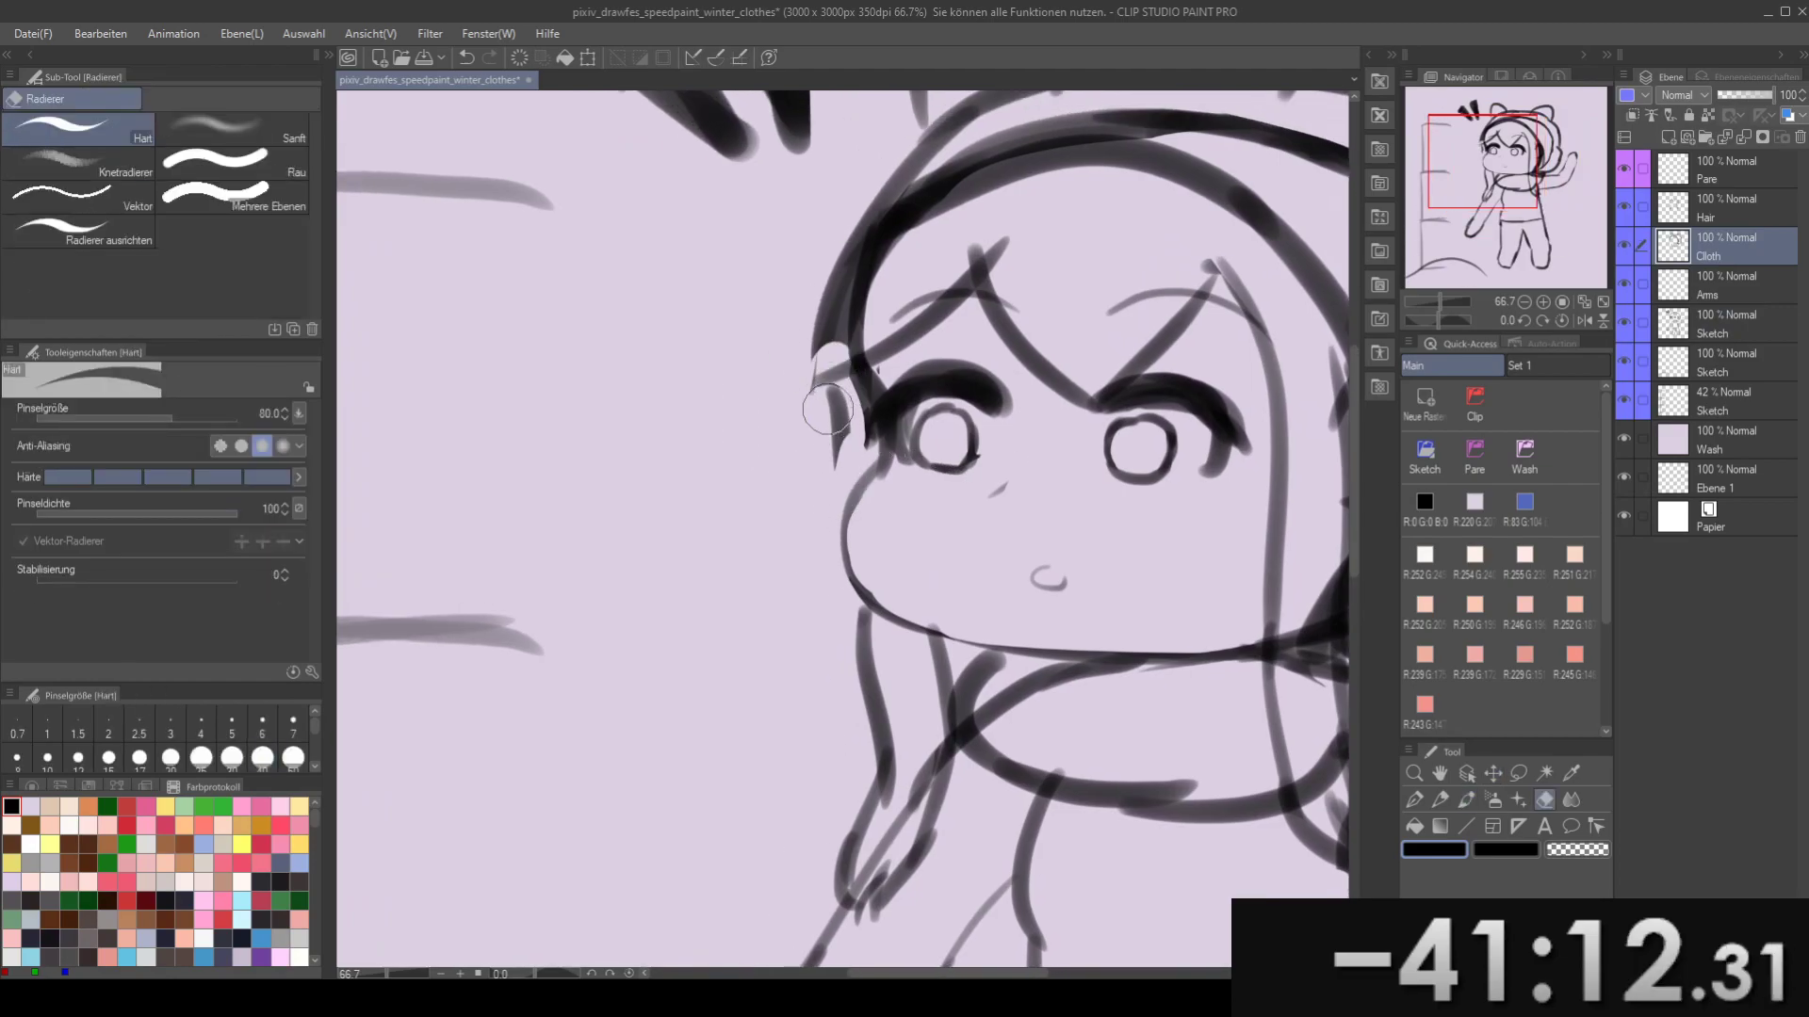
key("b")
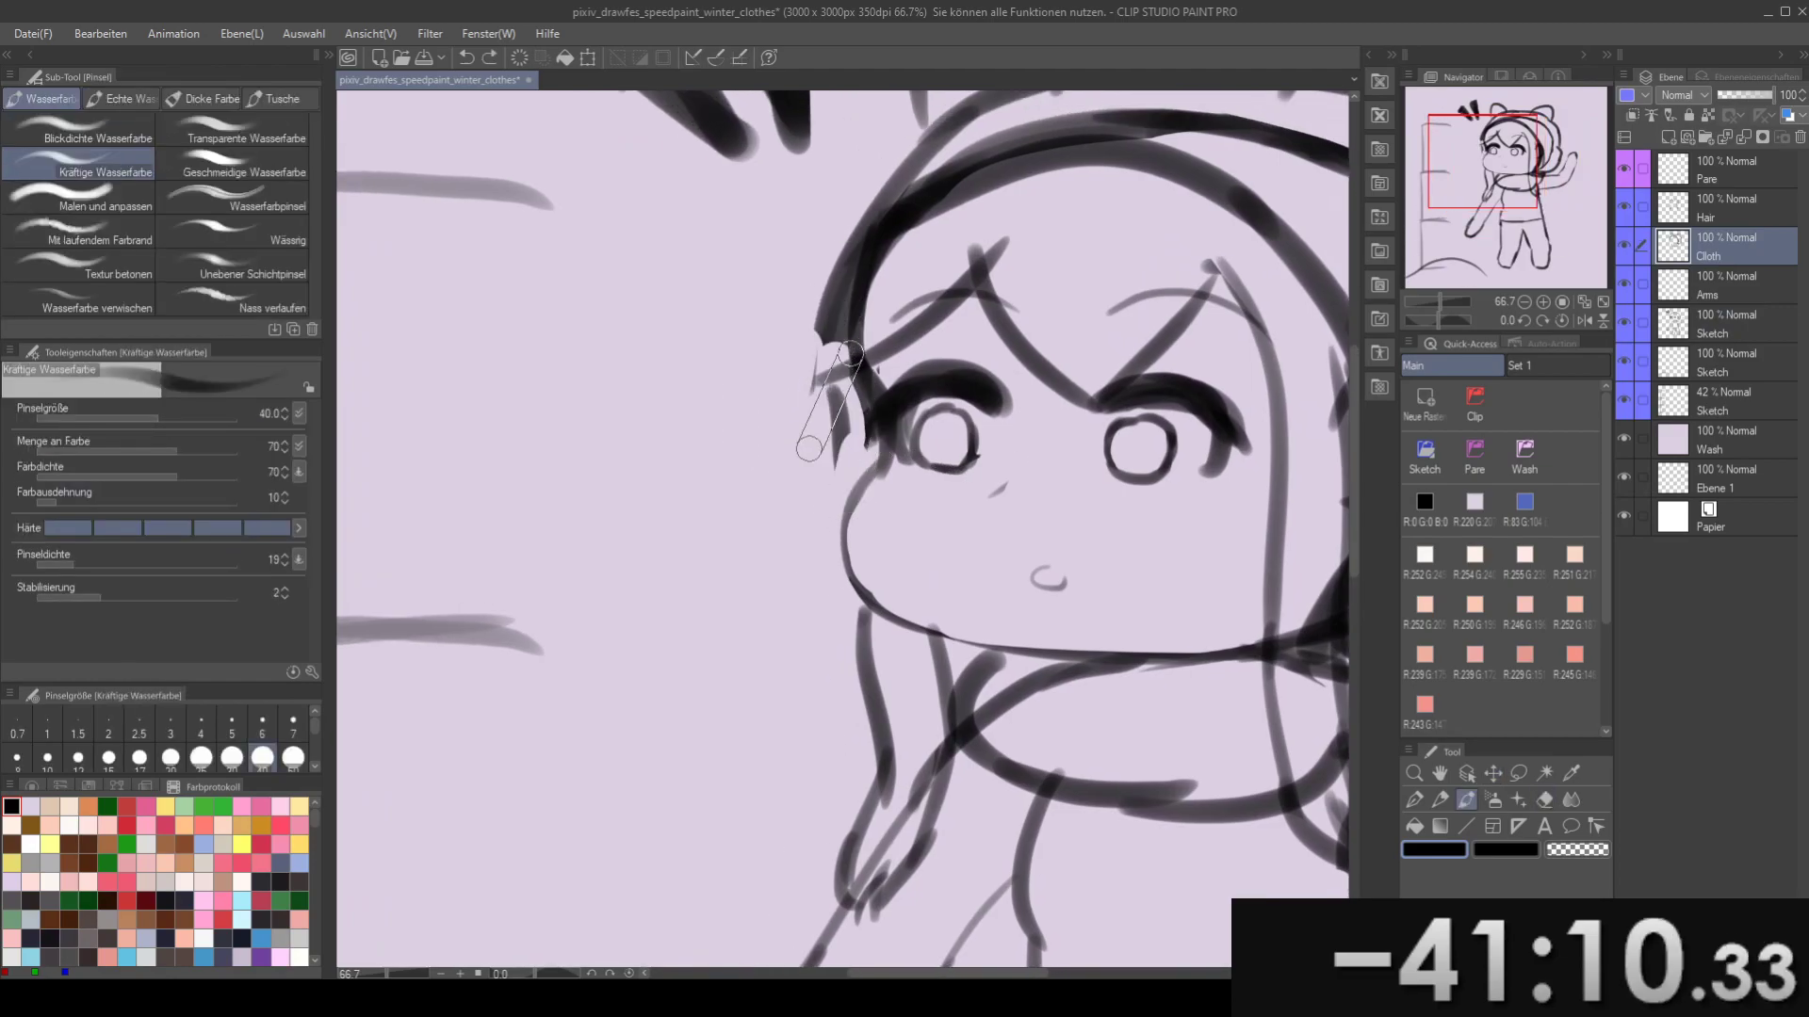
key("ctrl+z")
mouse_move(827, 318)
left_mouse_down()
mouse_move(821, 516)
mouse_move(852, 495)
left_mouse_up()
mouse_move(930, 327)
left_mouse_down()
mouse_move(884, 310)
mouse_move(624, 397)
mouse_move(910, 221)
mouse_move(881, 433)
left_mouse_up()
scroll(624, 397, "down", 3)
scroll(623, 397, "up", 1)
- Lasso the eyebrows on the Sketch layer and move them slightly closer to the eyes
left_click(1687, 319)
scroll(858, 327, "up", 2)
scroll(859, 327, "down", 1)
key("m")
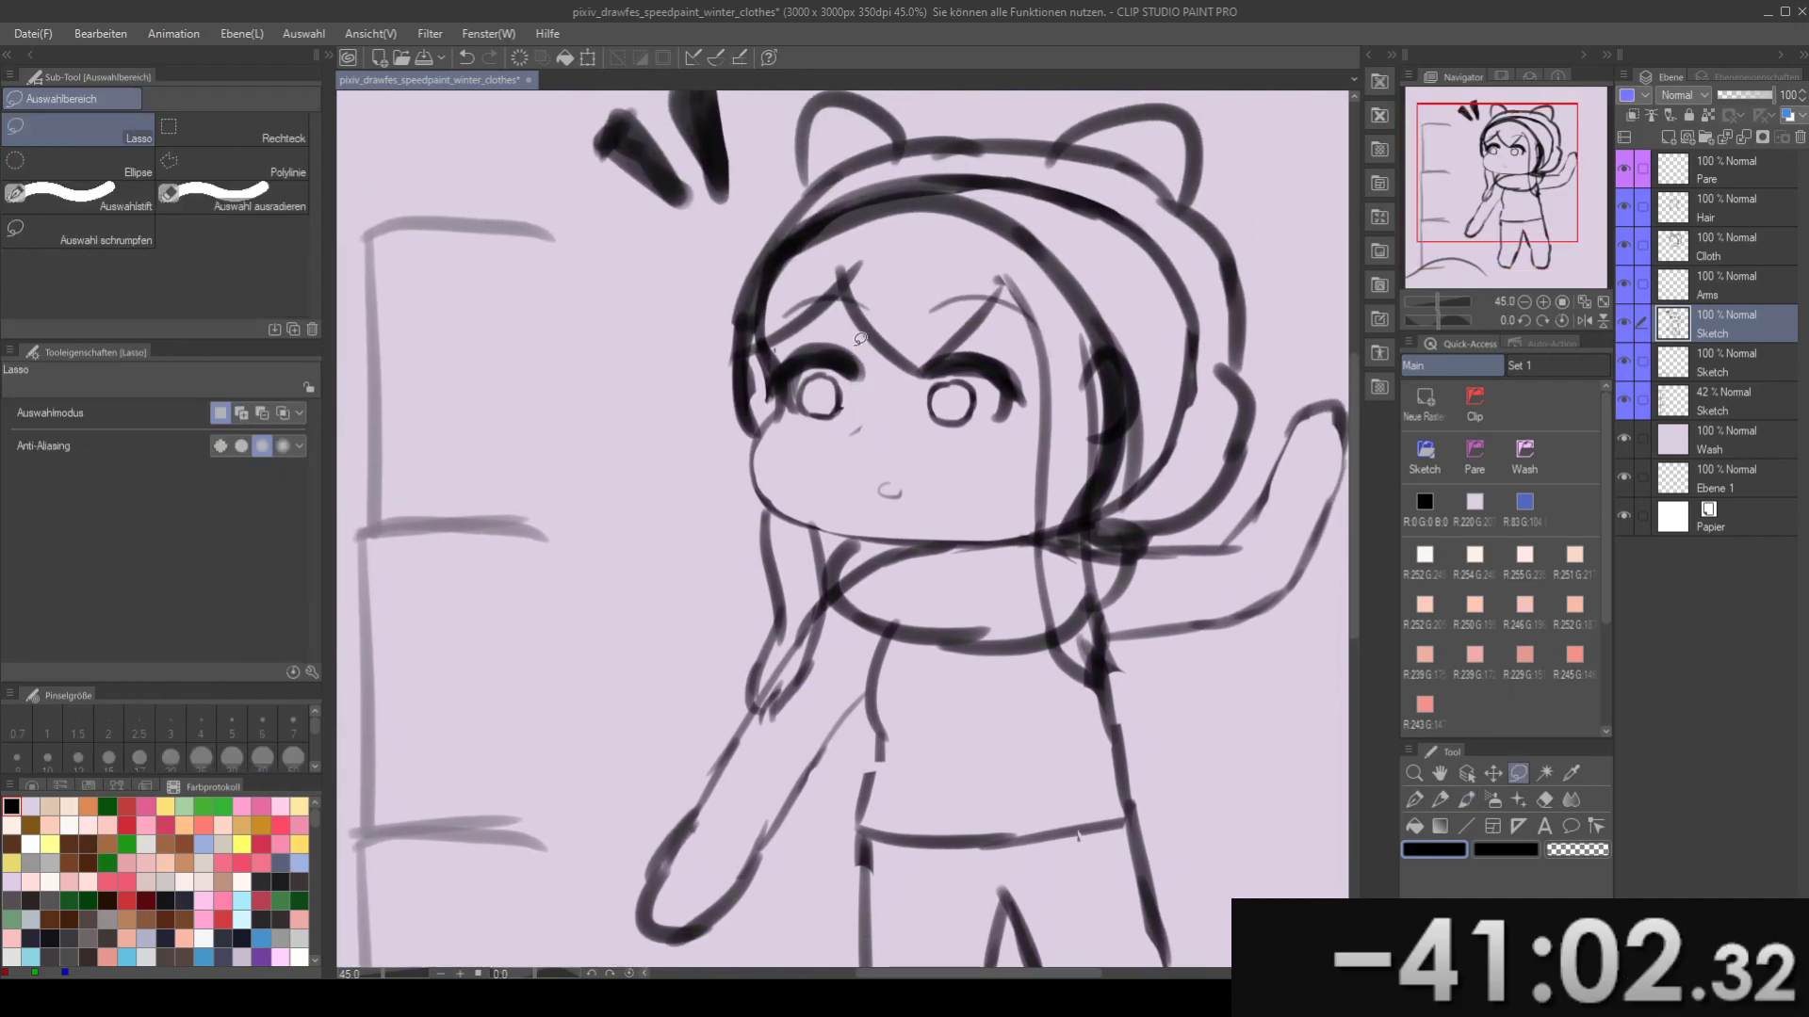
mouse_move(837, 331)
left_mouse_down()
mouse_move(856, 272)
mouse_move(821, 315)
mouse_move(1063, 282)
mouse_move(919, 325)
mouse_move(980, 322)
left_mouse_up()
key("k")
key("ctrl+d")
key("m")
key("k")
key("ctrl+d")
left_click_drag(939, 394, 984, 339)
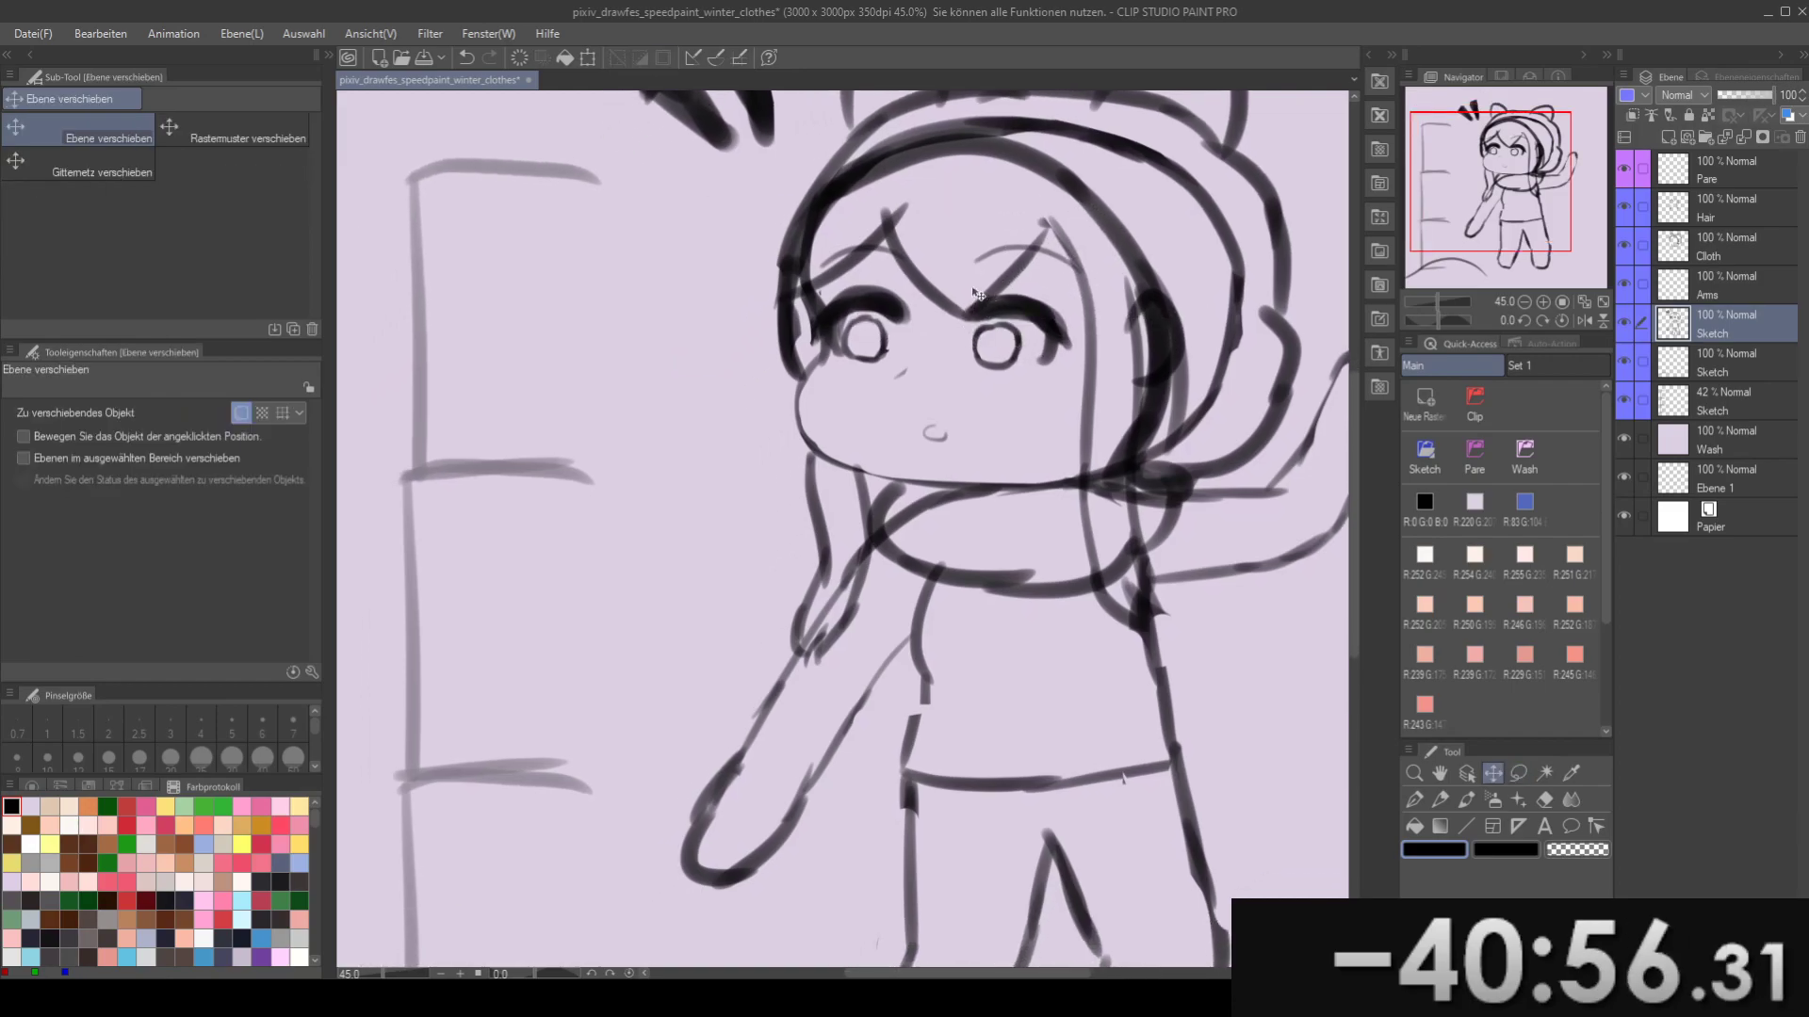
- Draw a thin eyelid crease above each eye
key("b")
mouse_move(913, 302)
left_mouse_down()
mouse_move(847, 275)
mouse_move(865, 355)
mouse_move(907, 392)
mouse_move(919, 374)
mouse_move(836, 322)
mouse_move(876, 354)
mouse_move(863, 453)
left_mouse_up()
scroll(879, 389, "up", 2)
key("bracketright")
key("bracketright")
key("bracketright")
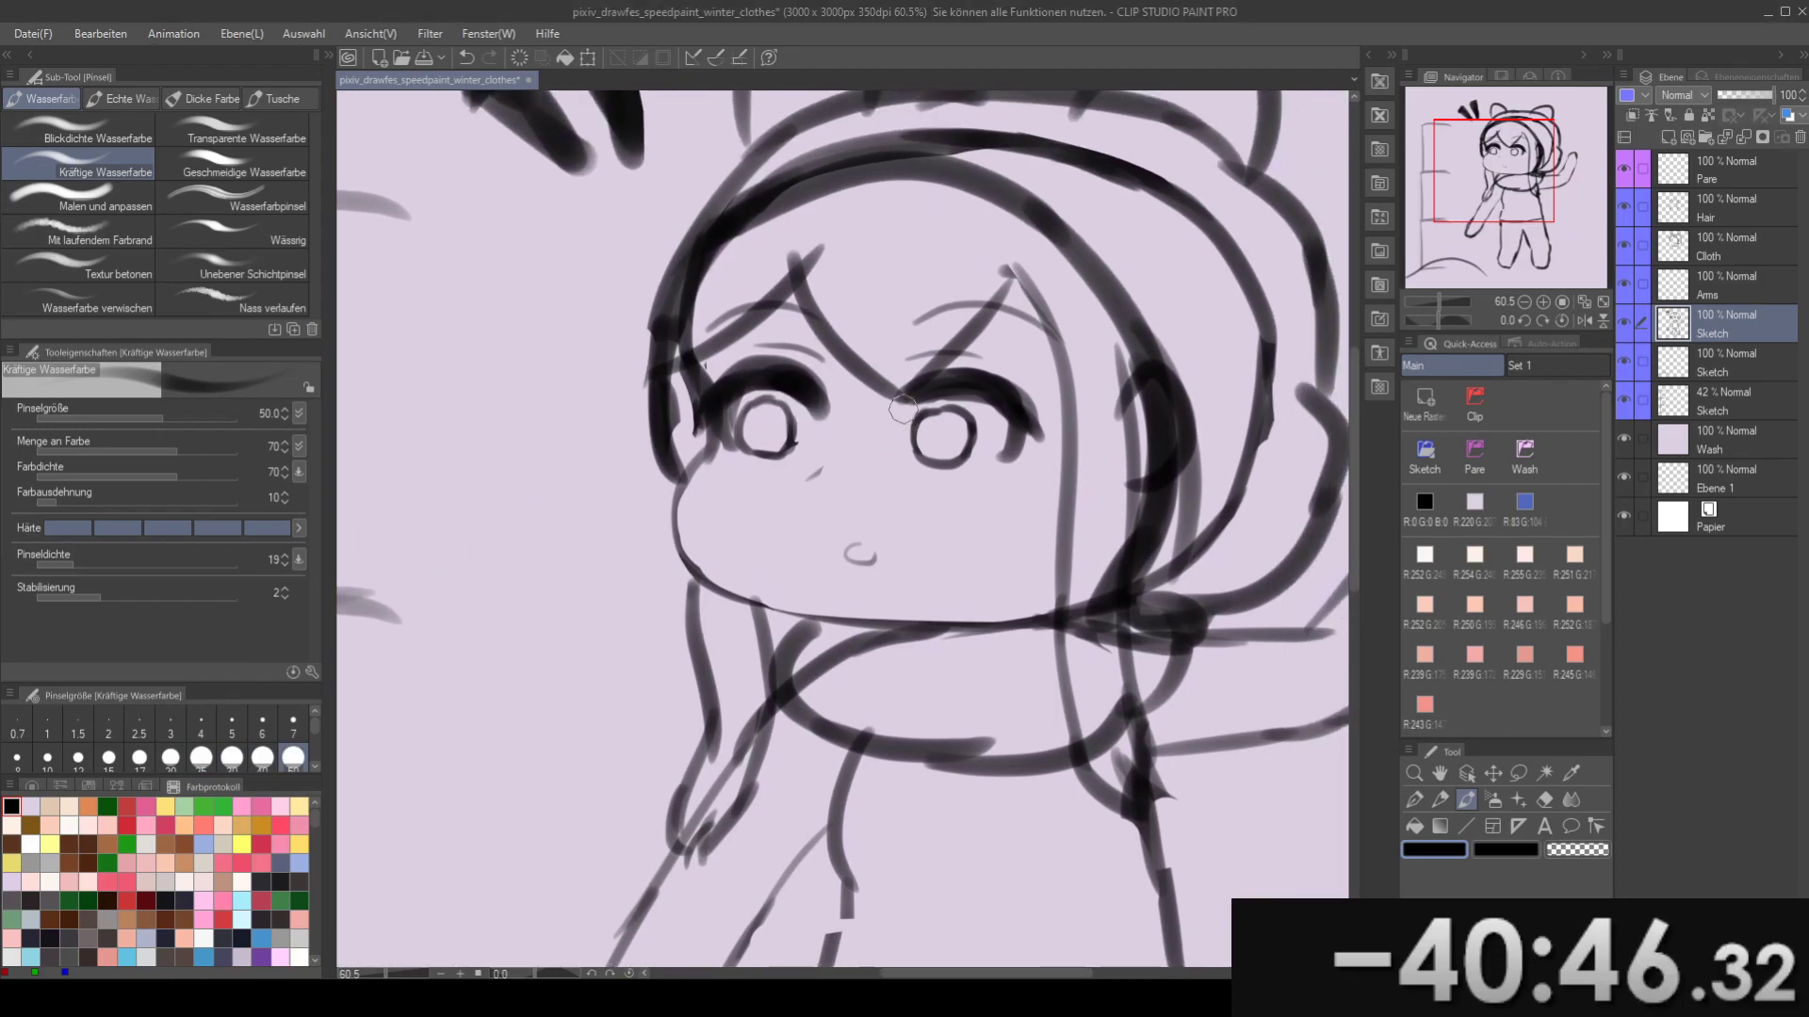
- On the Sketch layer, thin the right eye's upper lash line with the eraser and redraw its outer curve at brush size 30
key("bracketleft")
key("bracketleft")
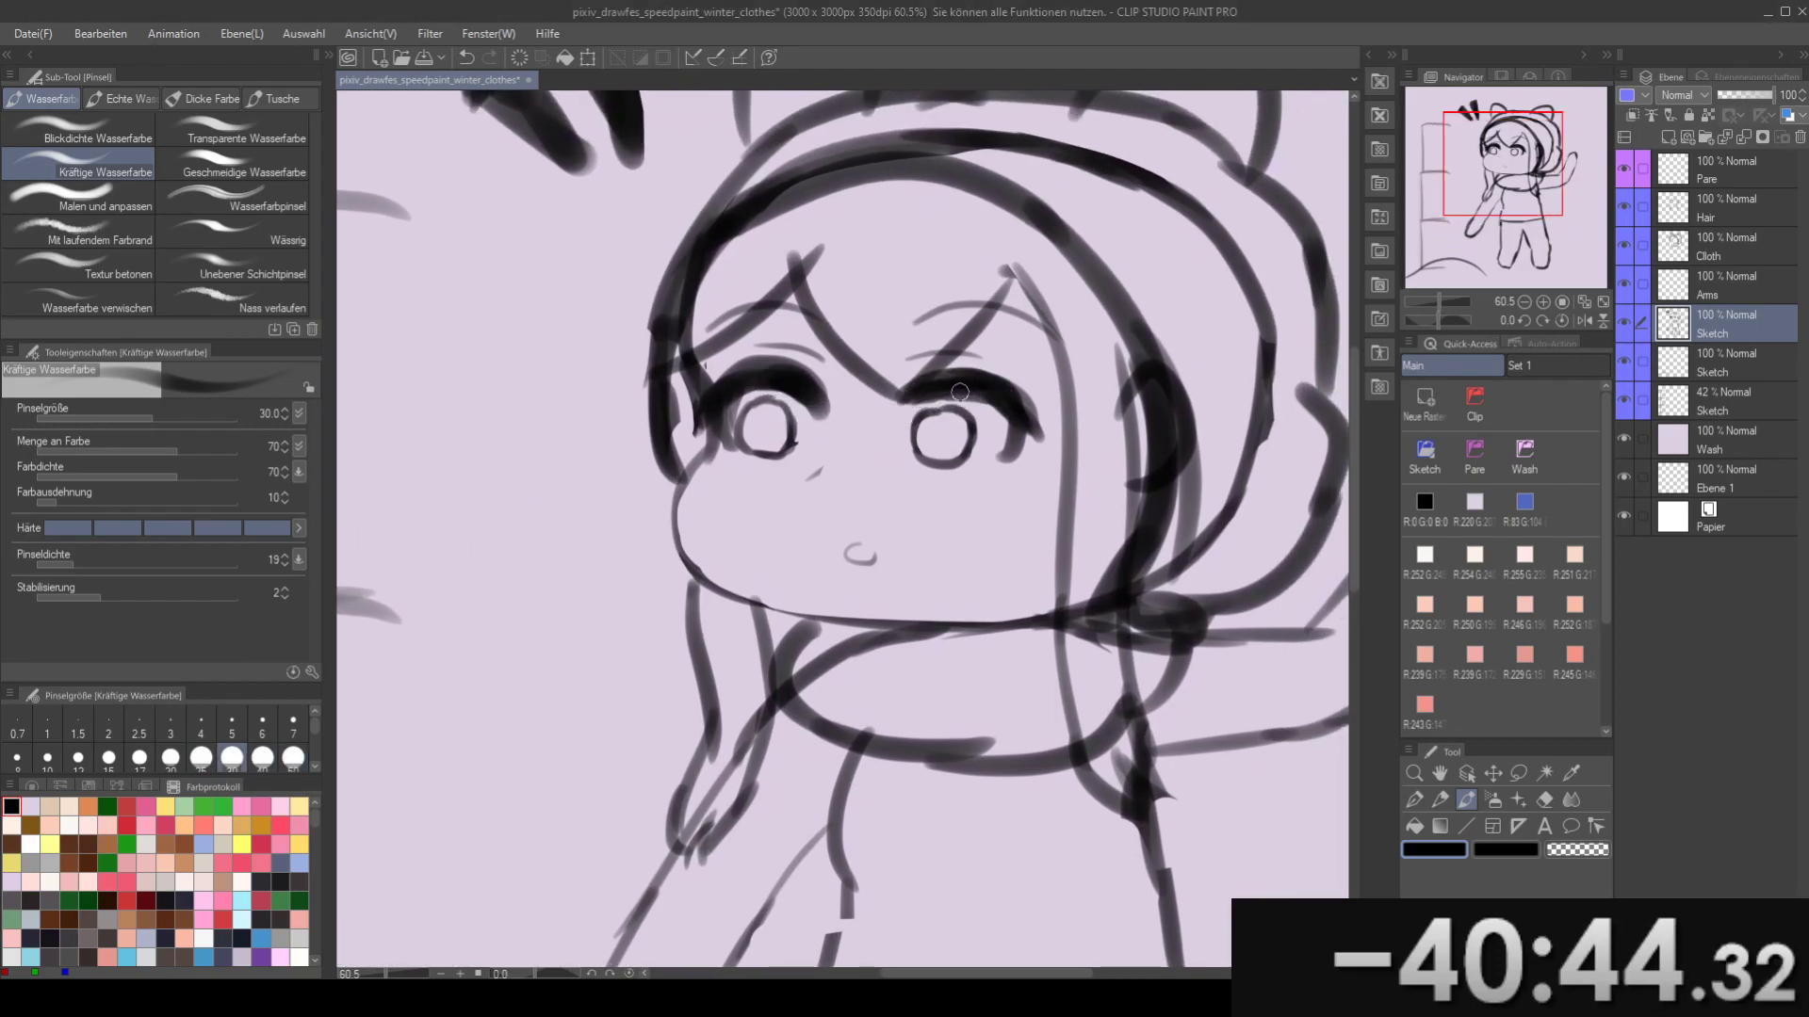
key("e")
mouse_move(883, 395)
left_mouse_down()
mouse_move(1025, 371)
mouse_move(885, 389)
mouse_move(1013, 379)
mouse_move(956, 381)
mouse_move(1041, 383)
mouse_move(1003, 379)
mouse_move(1048, 401)
left_mouse_up()
key("ctrl+z")
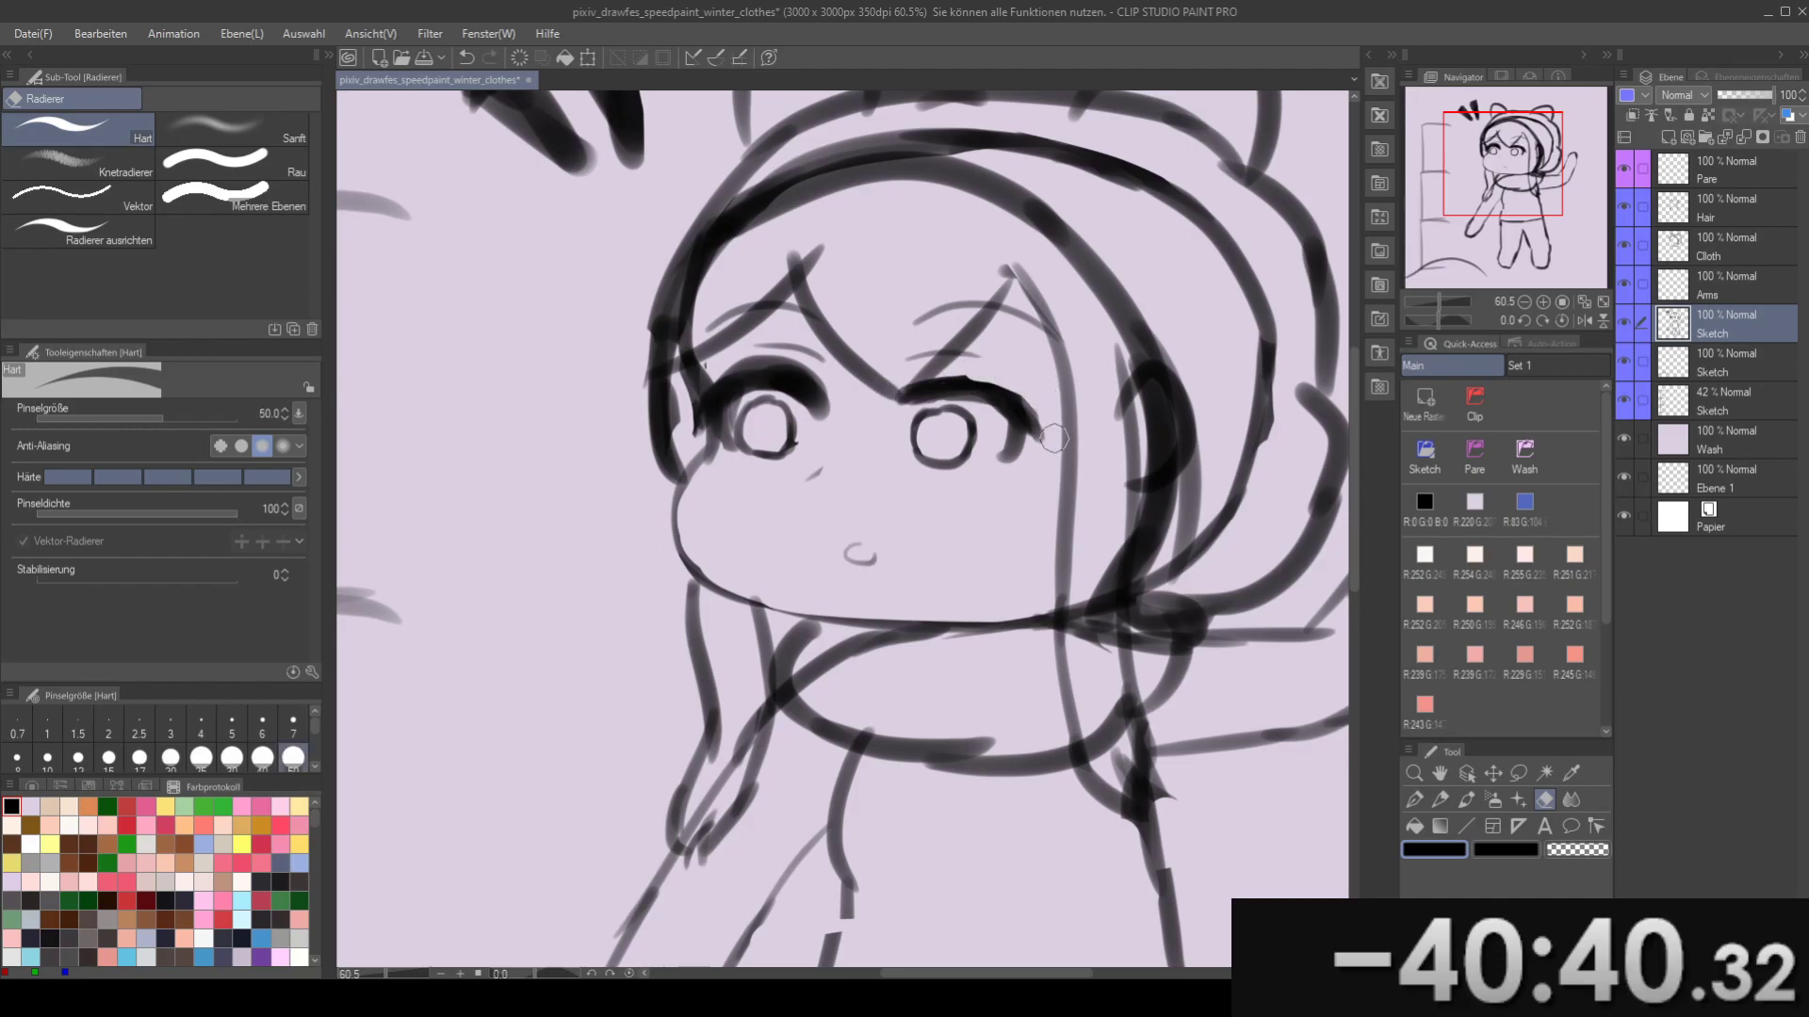
key("b")
mouse_move(909, 401)
left_mouse_down()
mouse_move(989, 396)
mouse_move(901, 397)
mouse_move(1035, 415)
left_mouse_up()
key("ctrl+z")
mouse_move(808, 374)
left_mouse_down()
mouse_move(1169, 459)
mouse_move(1086, 463)
mouse_move(1118, 488)
mouse_move(1077, 407)
left_mouse_up()
key("ctrl+z")
key("e")
key("b")
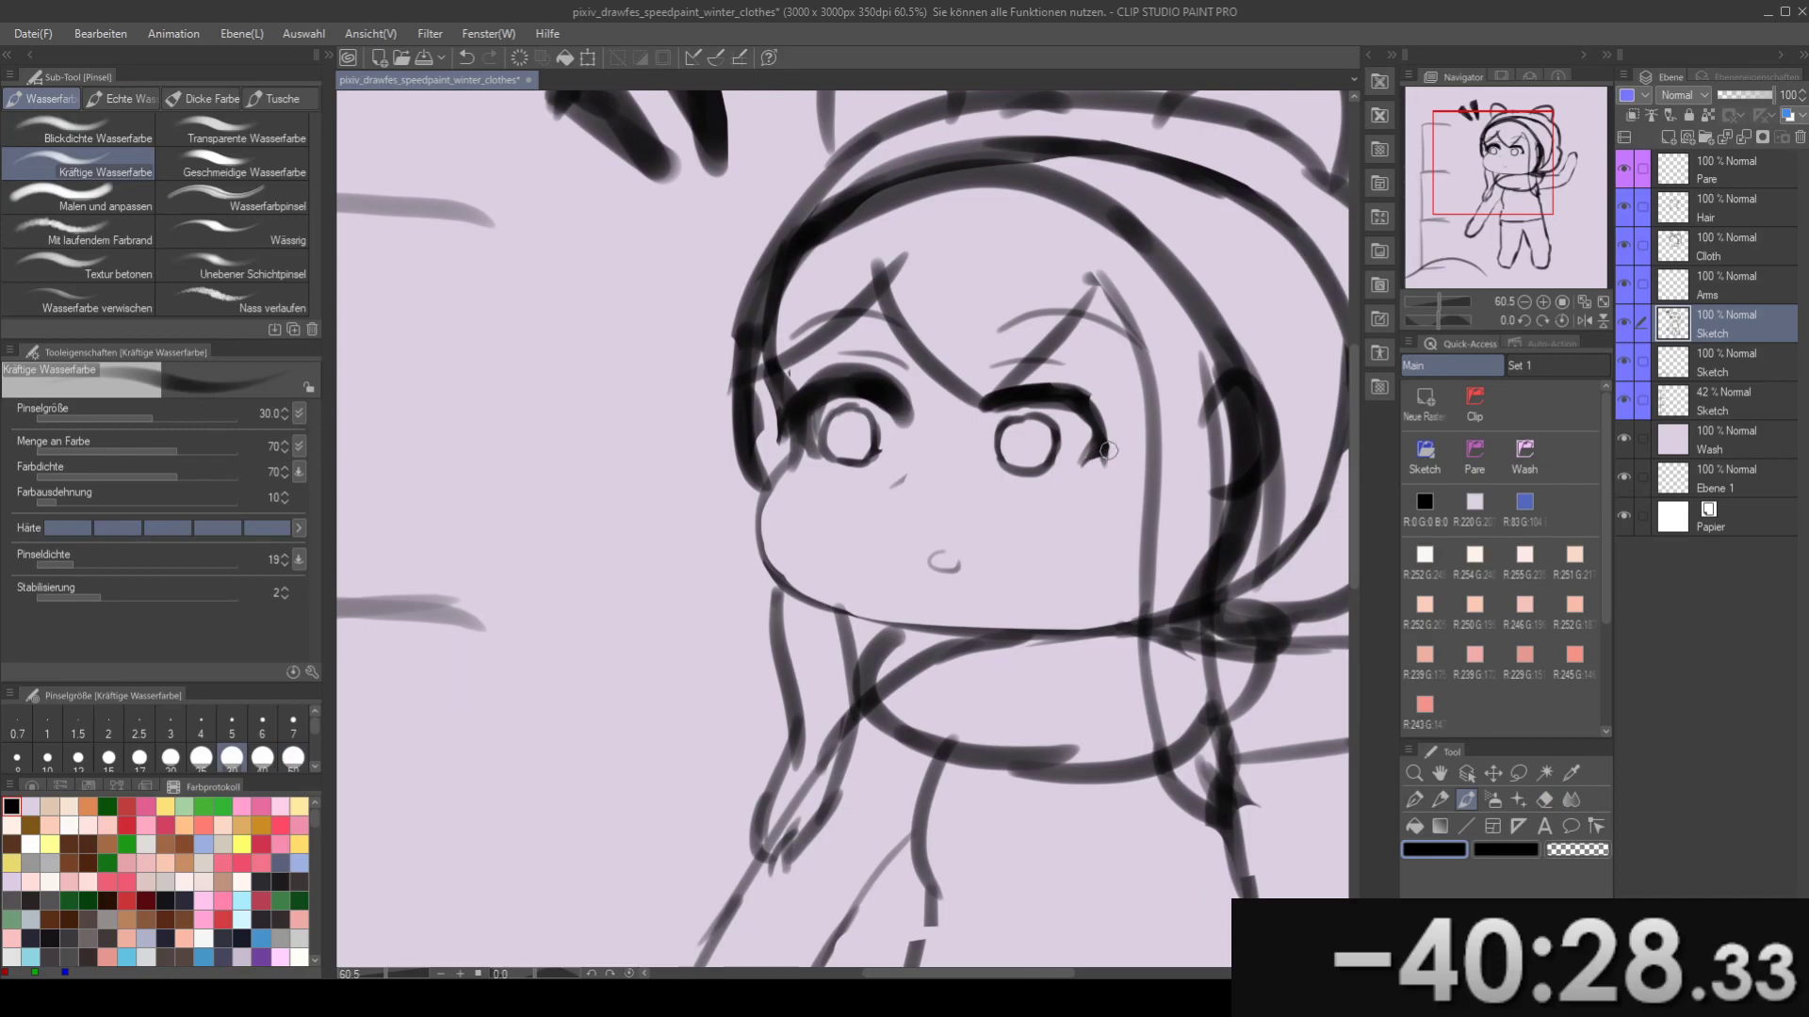
- Erase the outer end of the right eye's lash and redraw it as a thick curve around the outer corner
key("ctrl+z")
mouse_move(1080, 403)
left_mouse_down()
mouse_move(1104, 456)
mouse_move(1059, 408)
mouse_move(1071, 432)
left_mouse_up()
key("e")
key("b")
key("e")
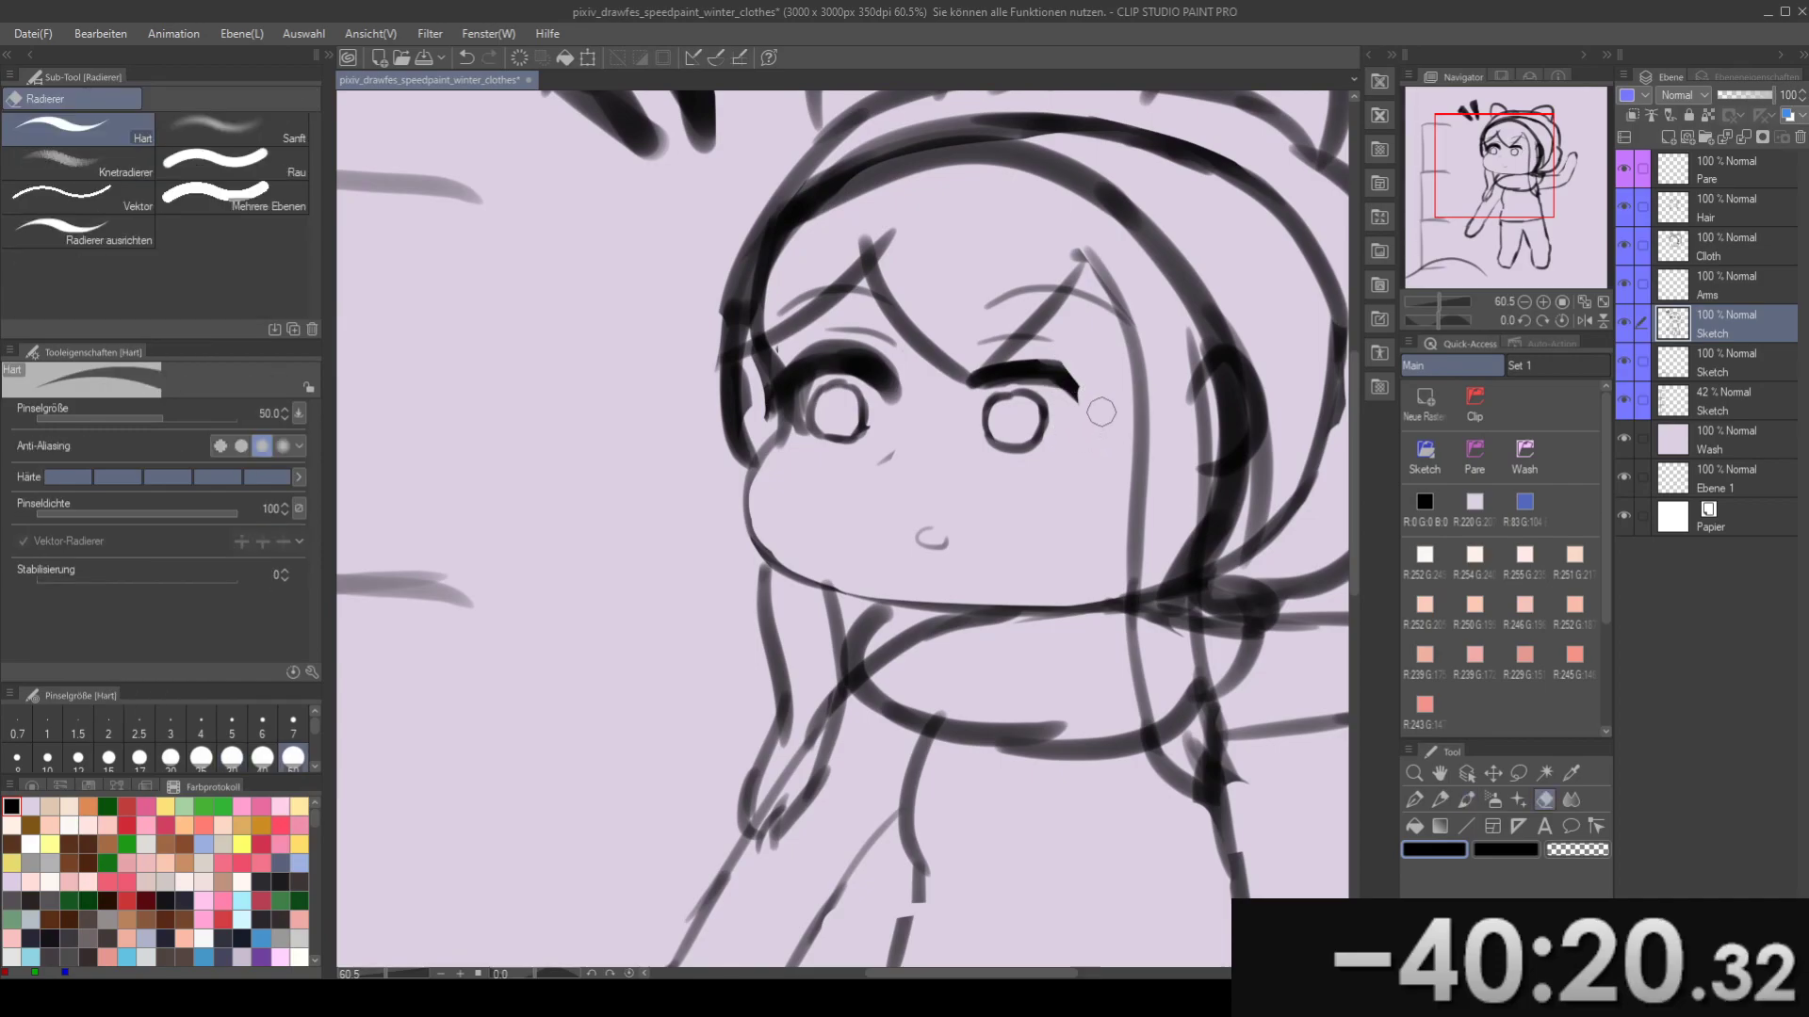
key("b")
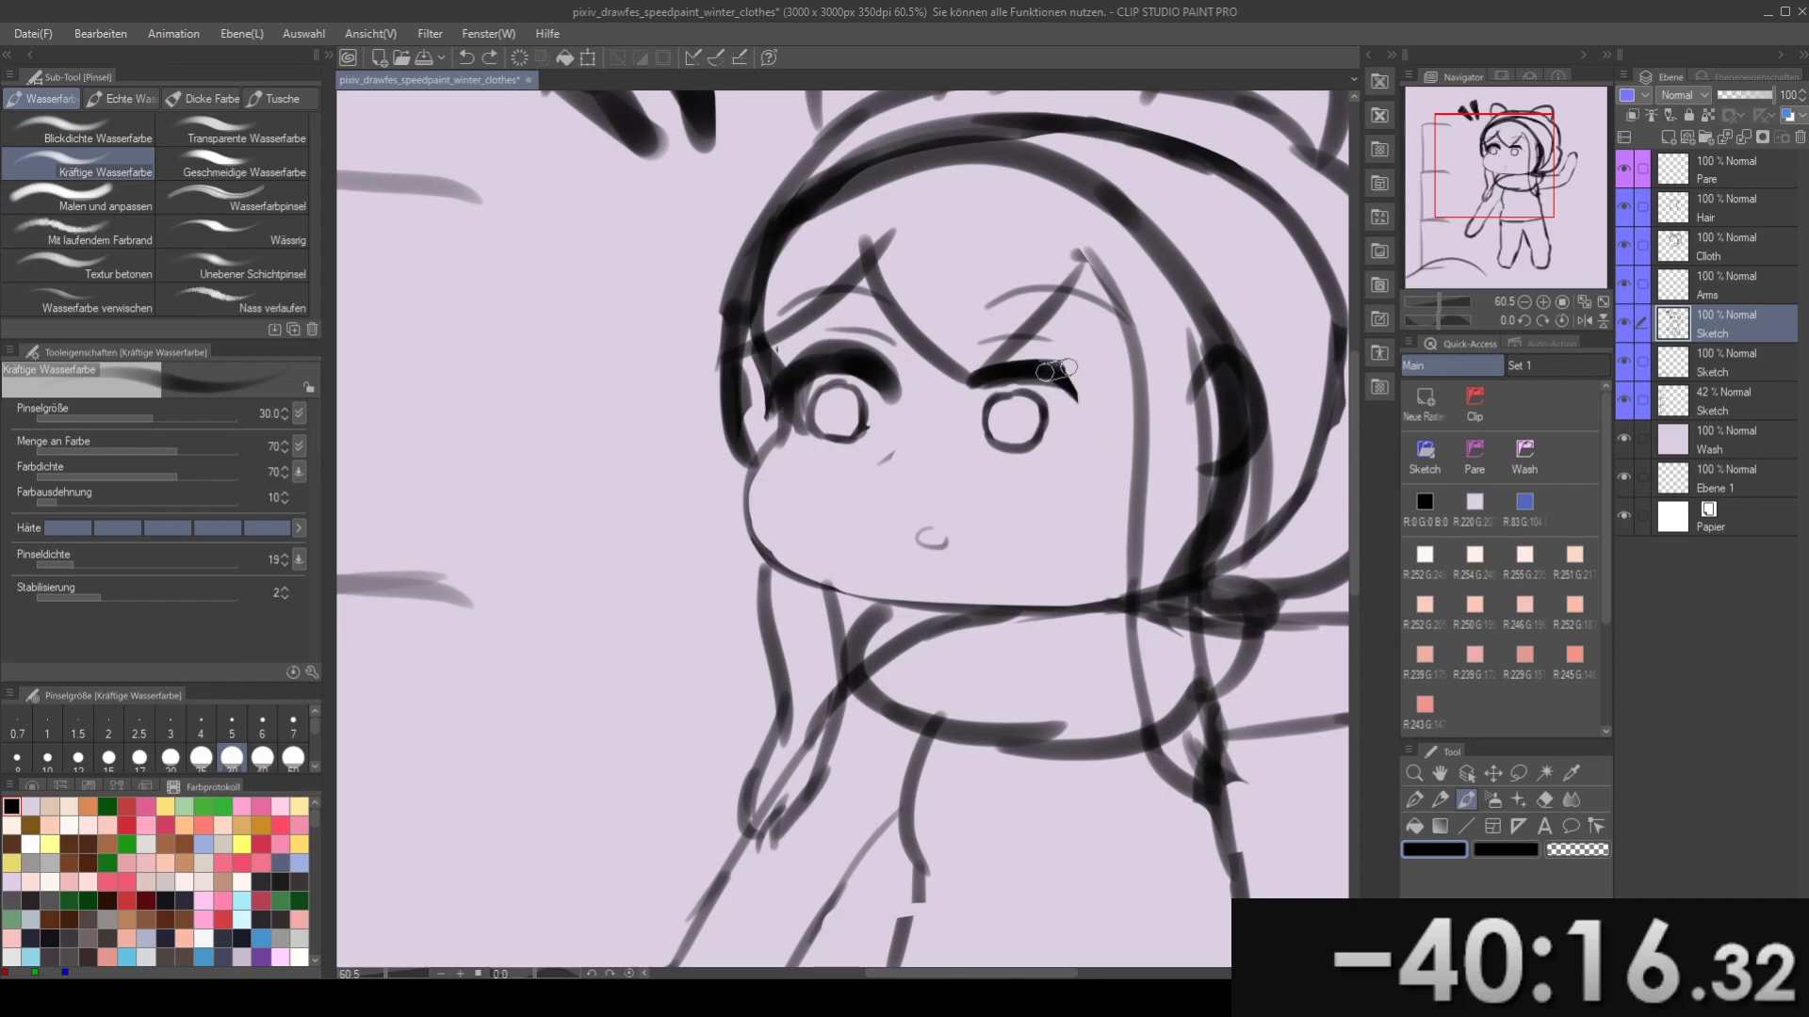
key("e")
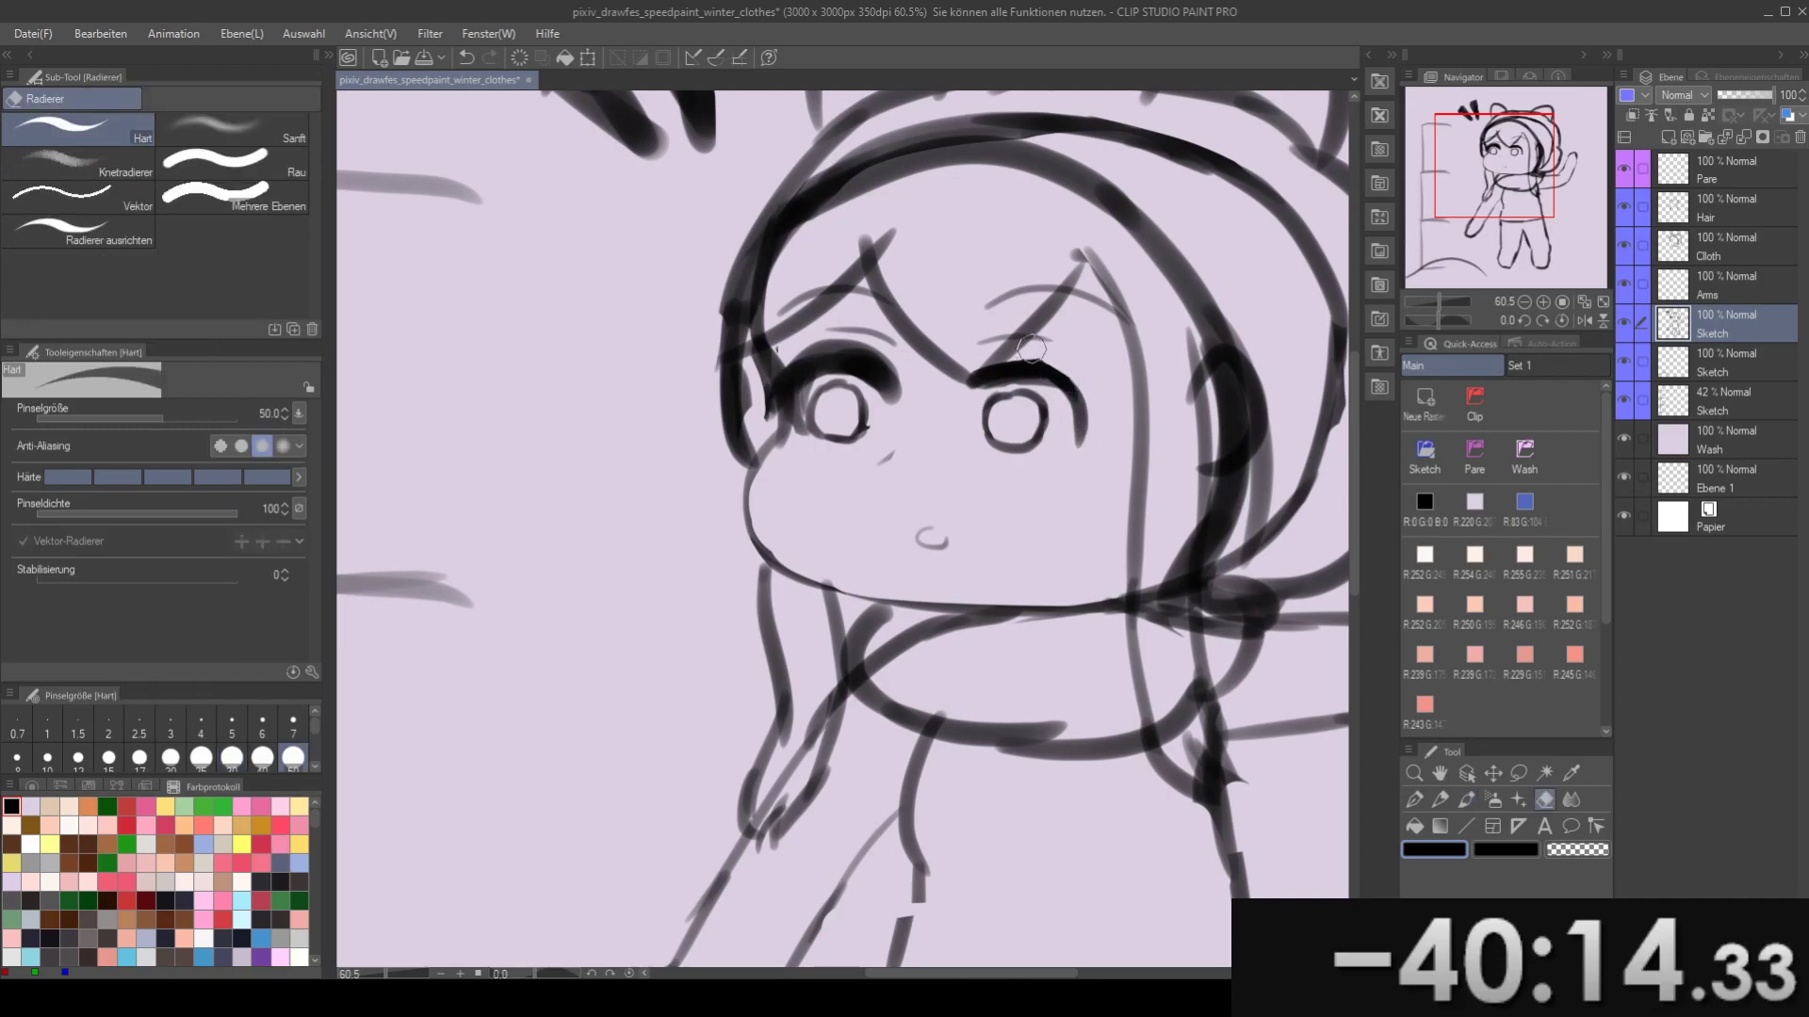
key("b")
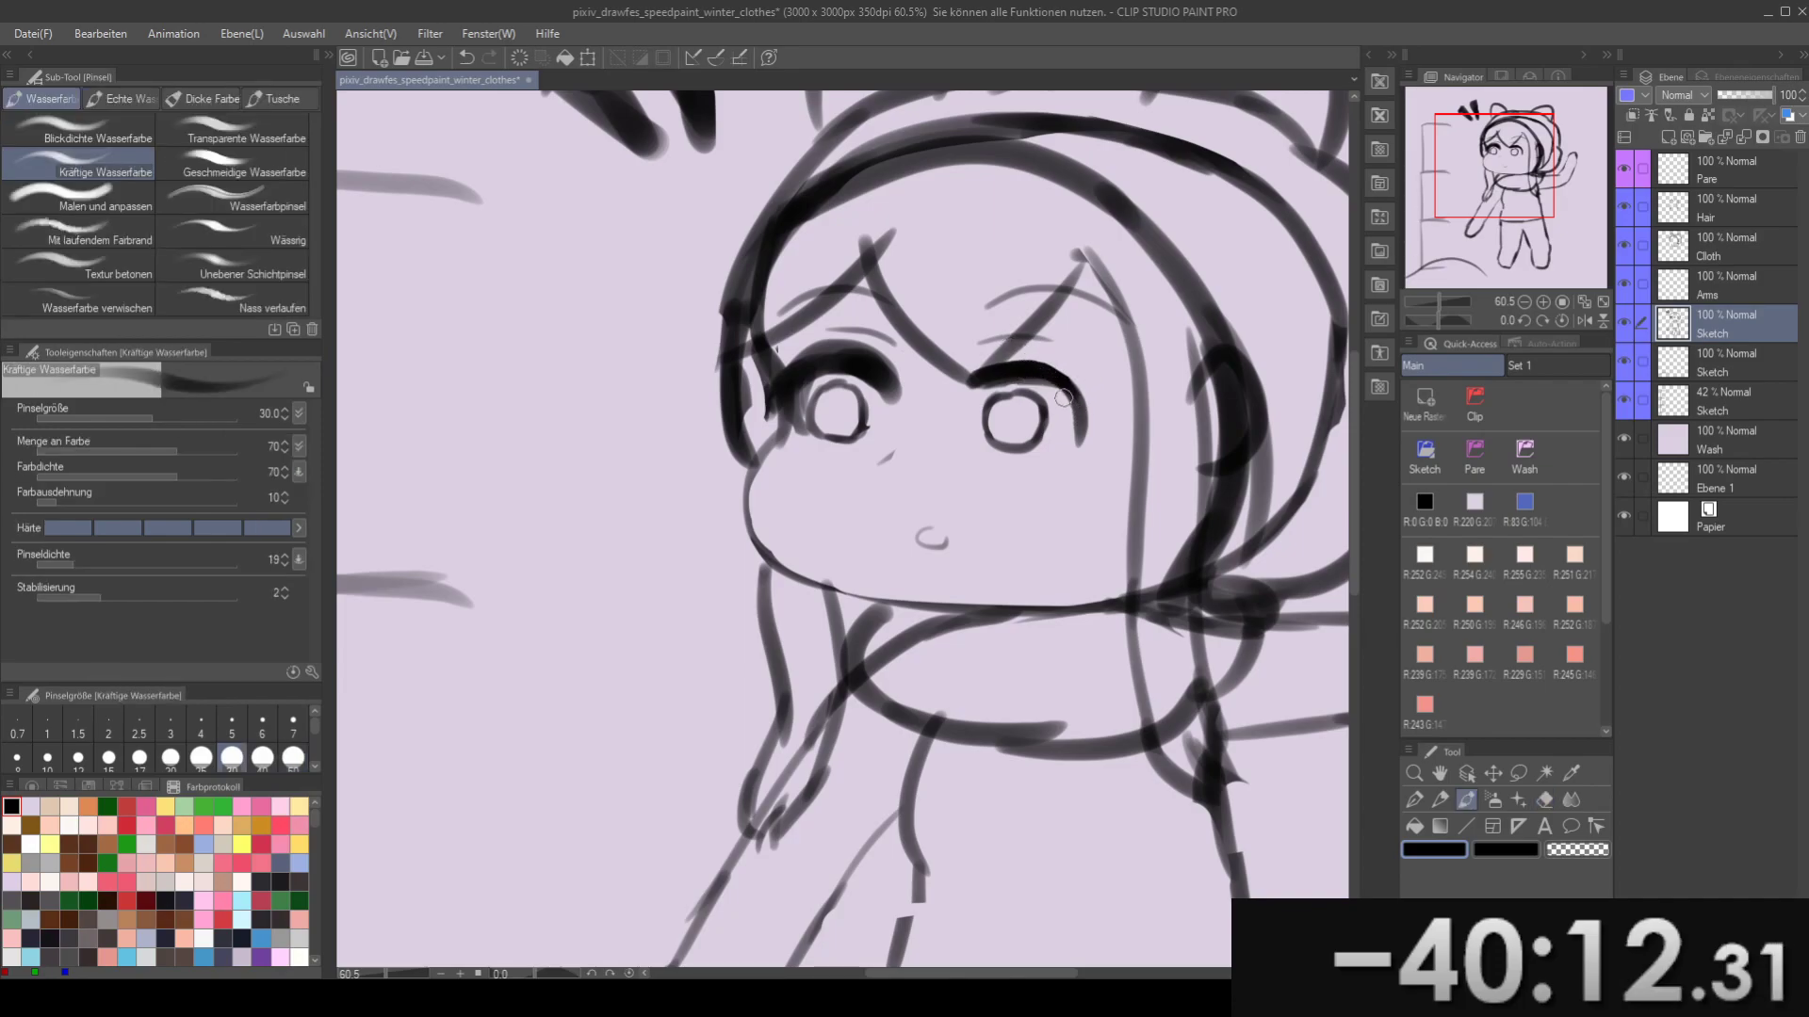
left_click_drag(1057, 433, 1037, 401)
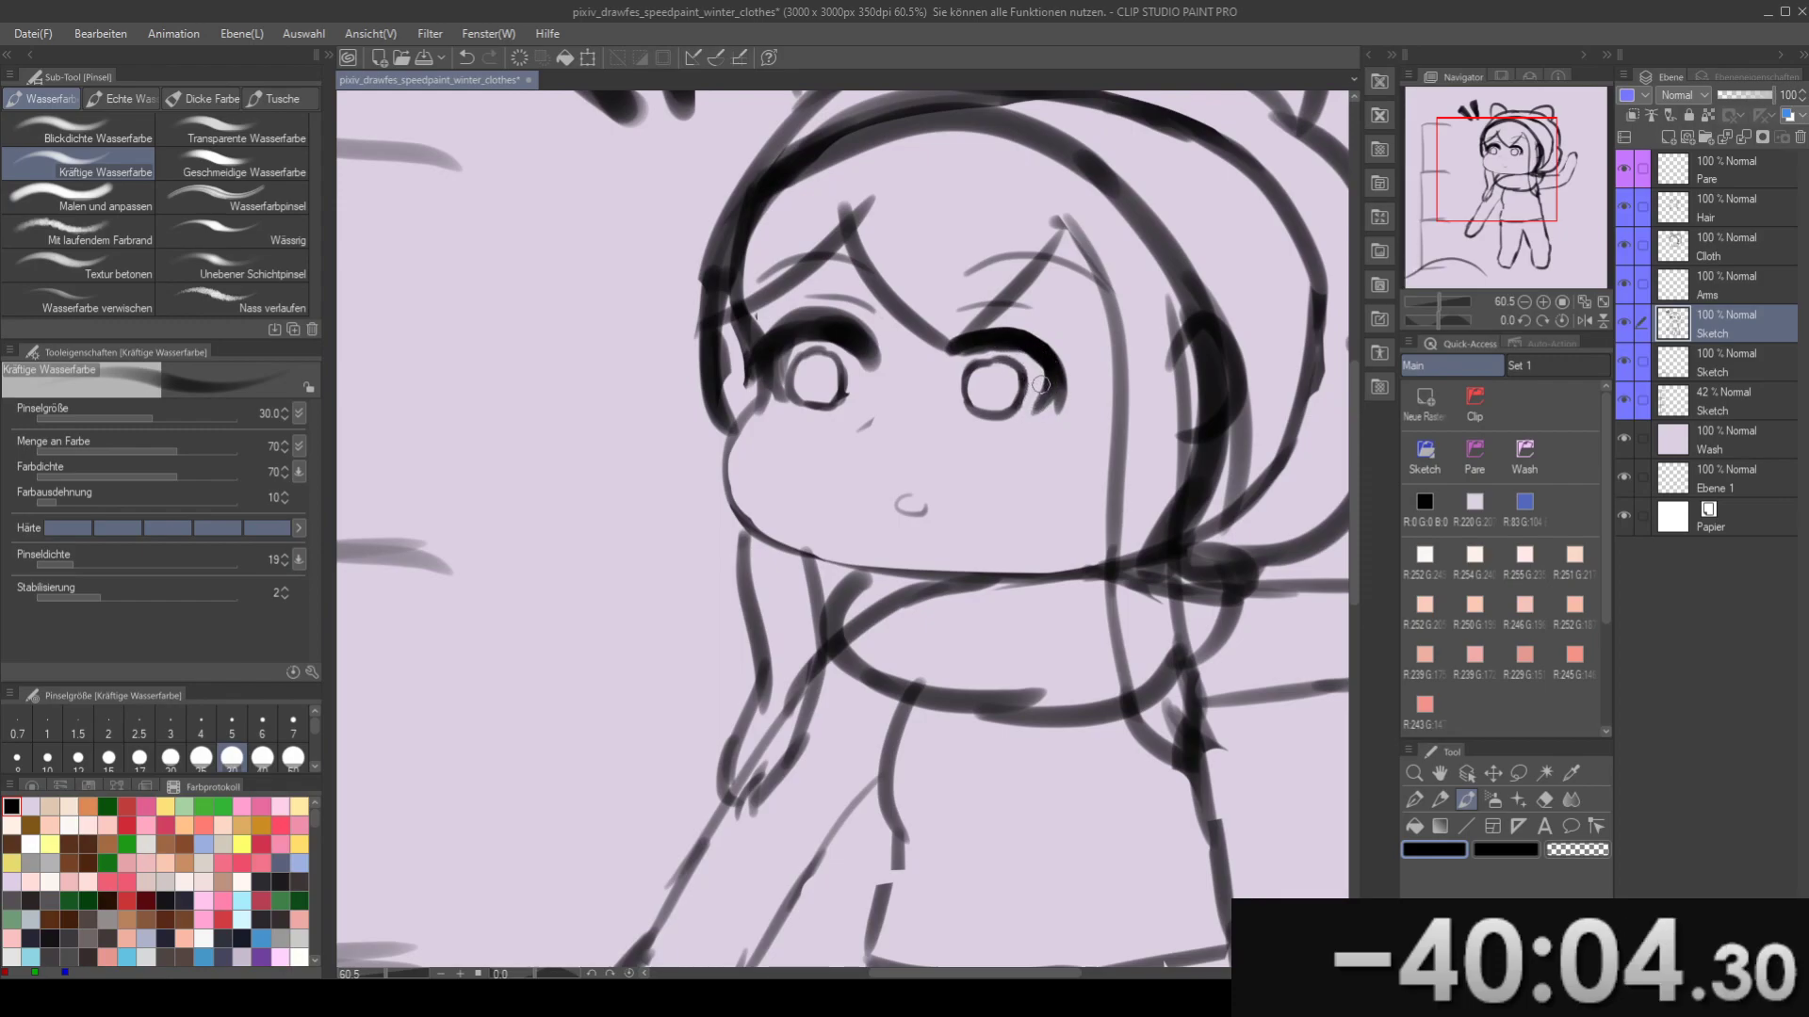
- Trim the outer lash tips of the right eye with a smaller hard eraser
key("e")
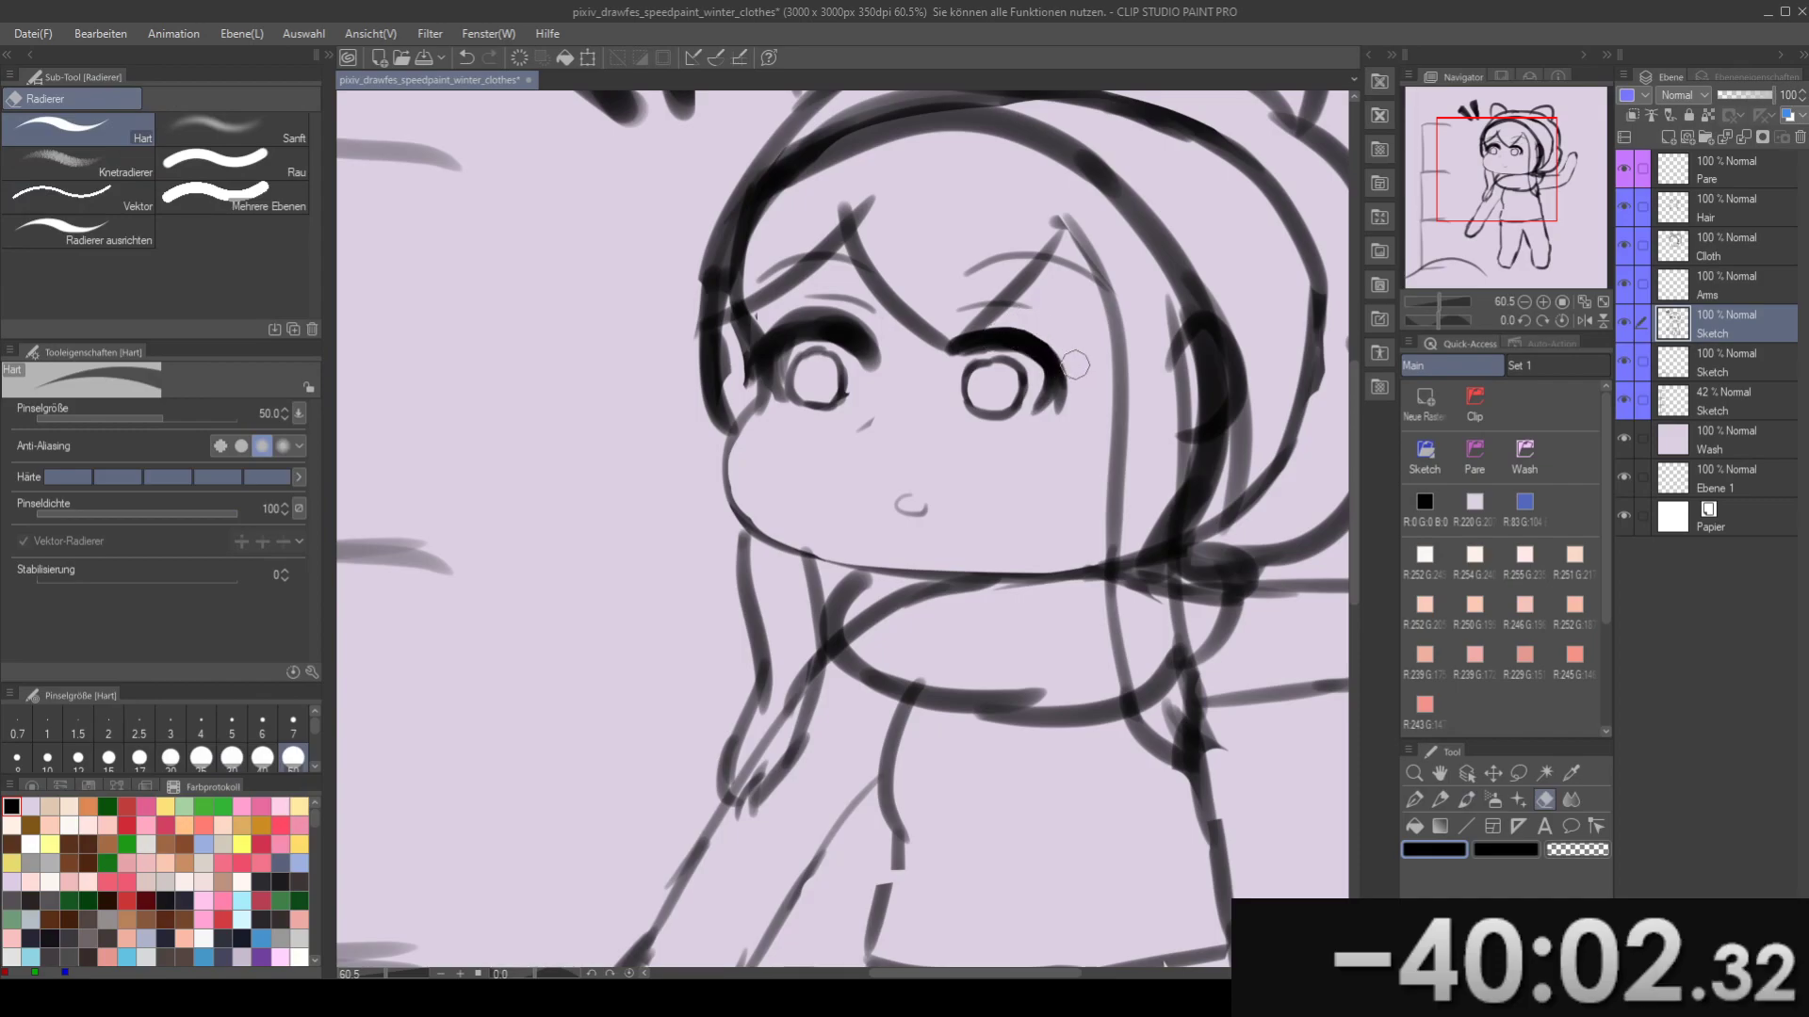
key("b")
key("e")
mouse_move(998, 375)
left_mouse_down()
mouse_move(1072, 386)
mouse_move(1070, 341)
mouse_move(1022, 363)
mouse_move(1096, 363)
left_mouse_up()
key("[")
key("ctrl+z")
key("b")
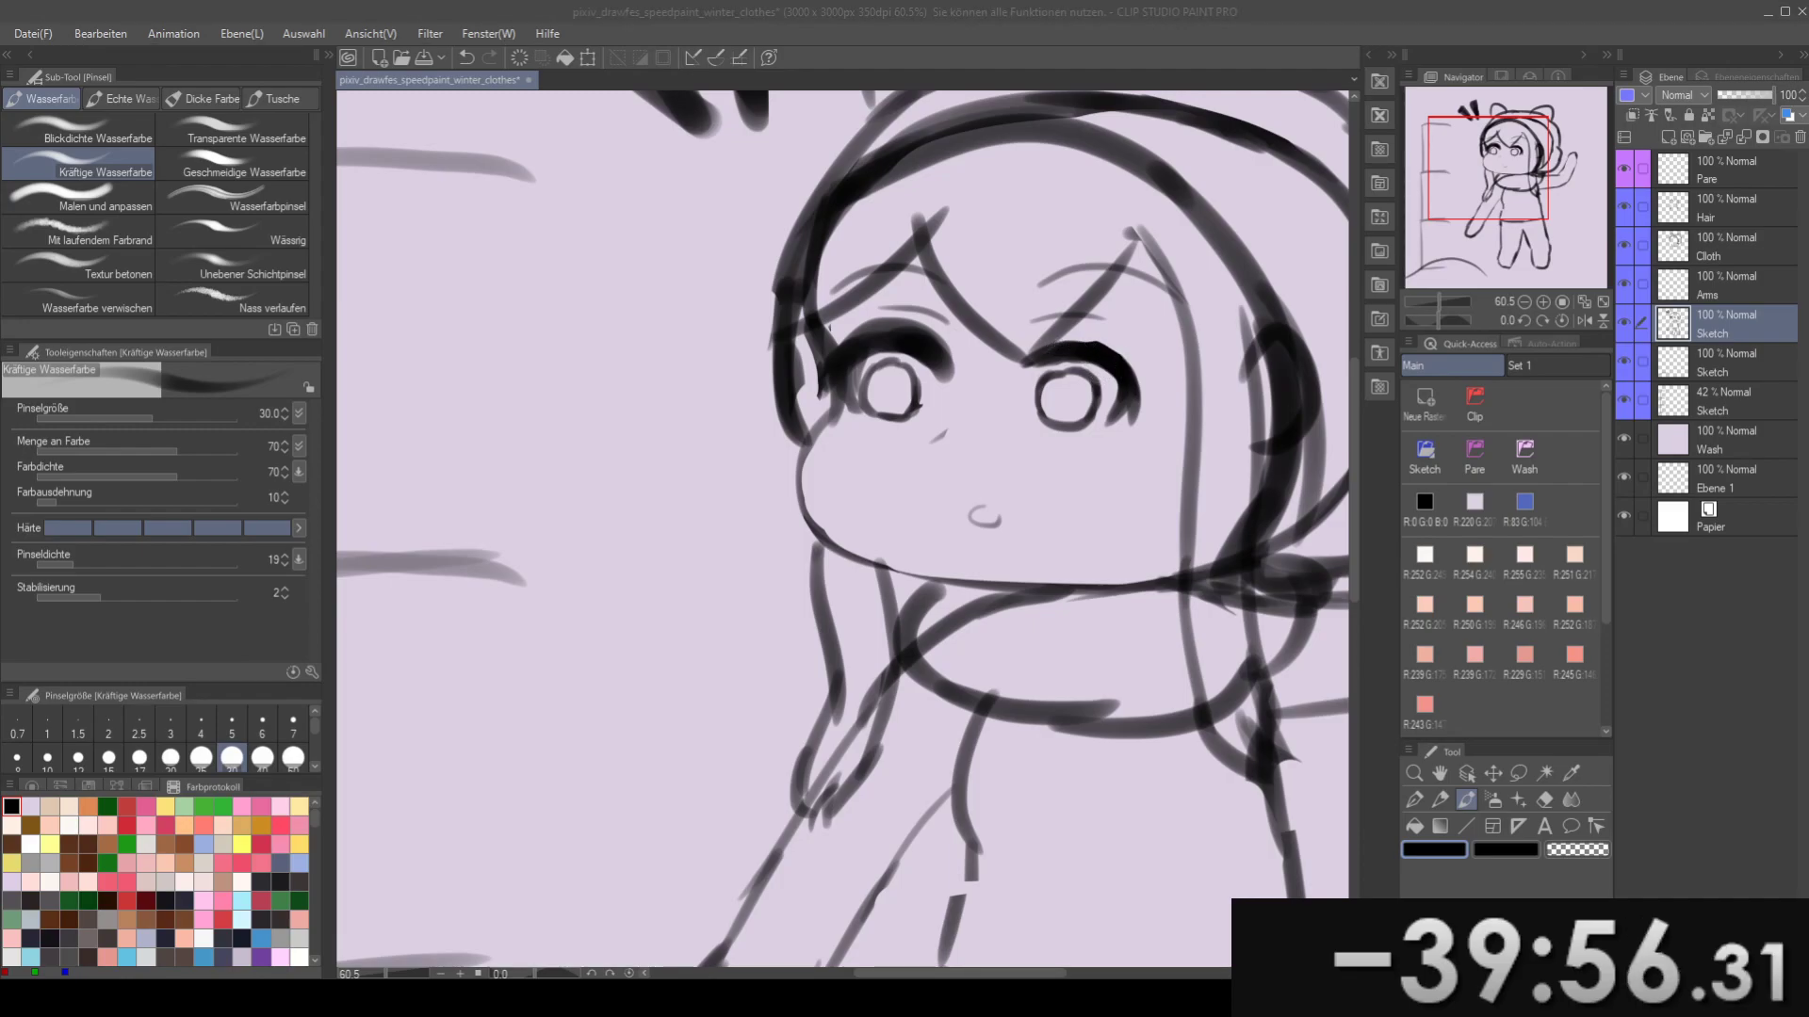
- Try to draw a short lower lash line beneath the right eye at brush size 20
mouse_move(952, 403)
left_mouse_down()
mouse_move(1011, 399)
mouse_move(1067, 417)
mouse_move(1011, 432)
mouse_move(1065, 423)
mouse_move(999, 433)
mouse_move(1075, 426)
mouse_move(1053, 453)
mouse_move(1012, 421)
mouse_move(1051, 413)
mouse_move(1025, 421)
mouse_move(1031, 402)
mouse_move(965, 363)
mouse_move(922, 380)
mouse_move(969, 412)
left_mouse_up()
key("bracketleft")
key("bracketleft")
key("ctrl+z")
key("ctrl+z")
key("ctrl+z")
key("ctrl+z")
key("ctrl+z")
key("ctrl+z")
key("ctrl+z")
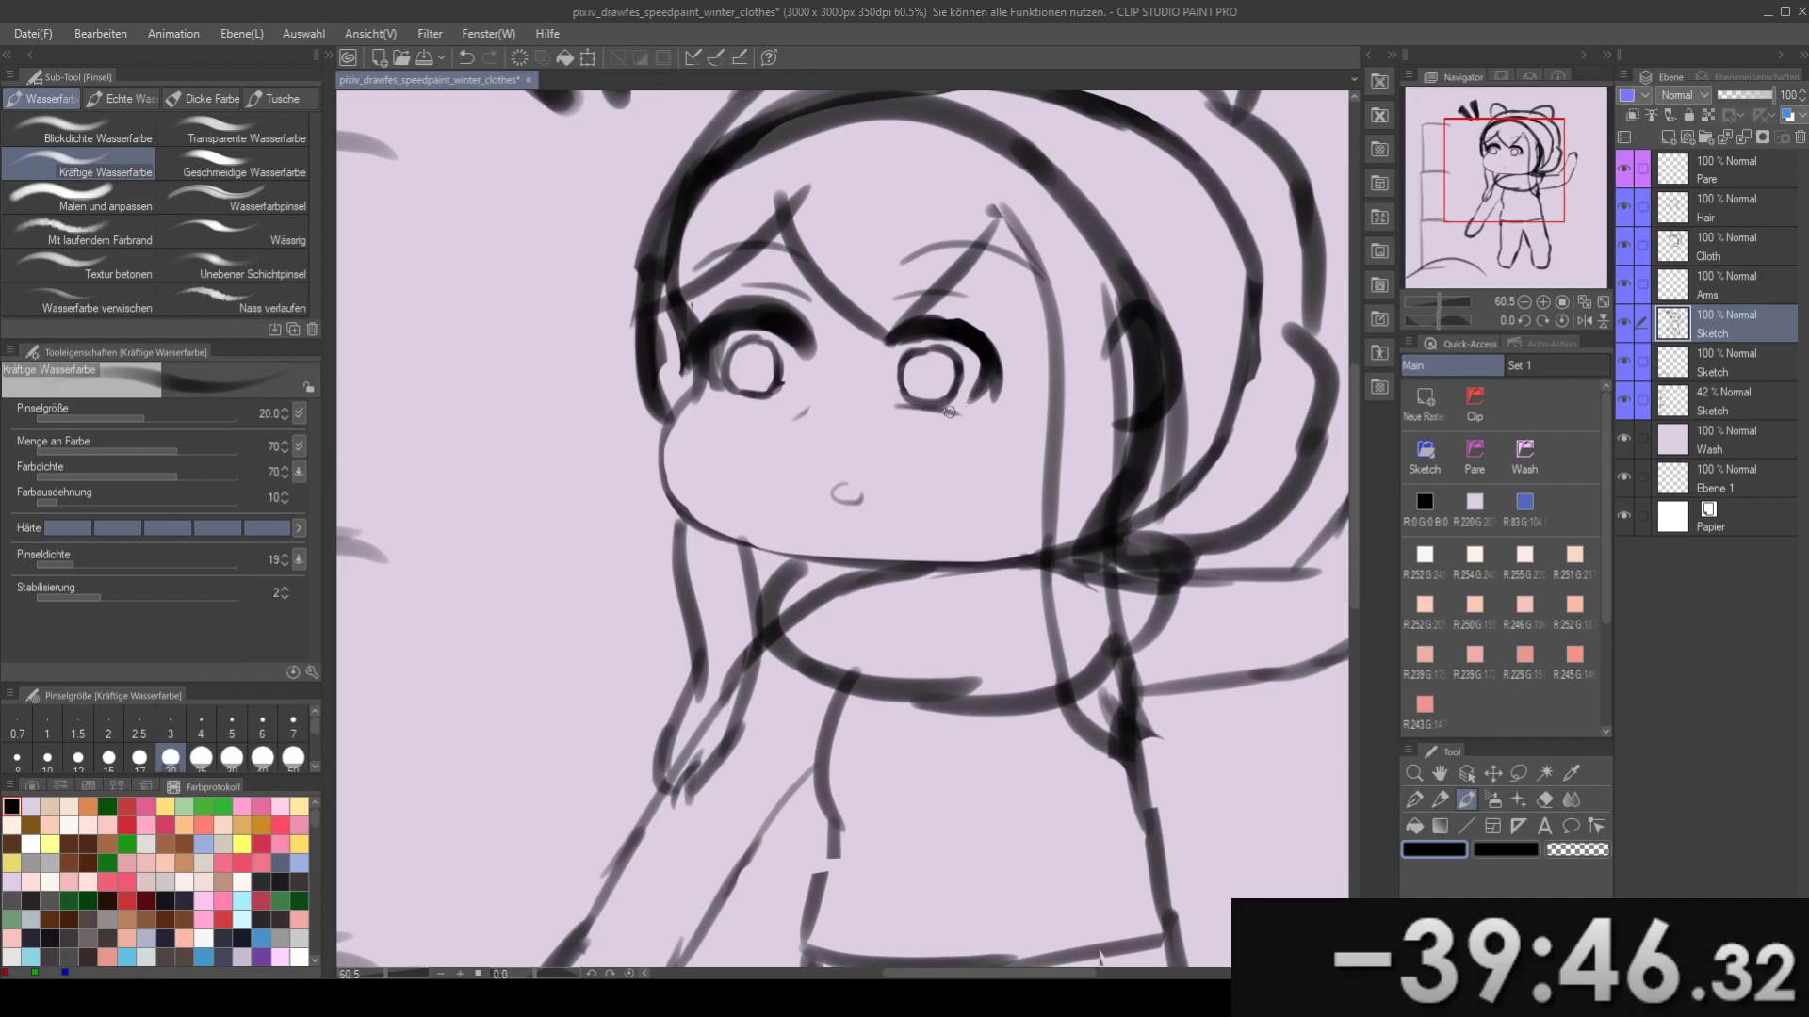
key("ctrl+z")
key("e")
key("b")
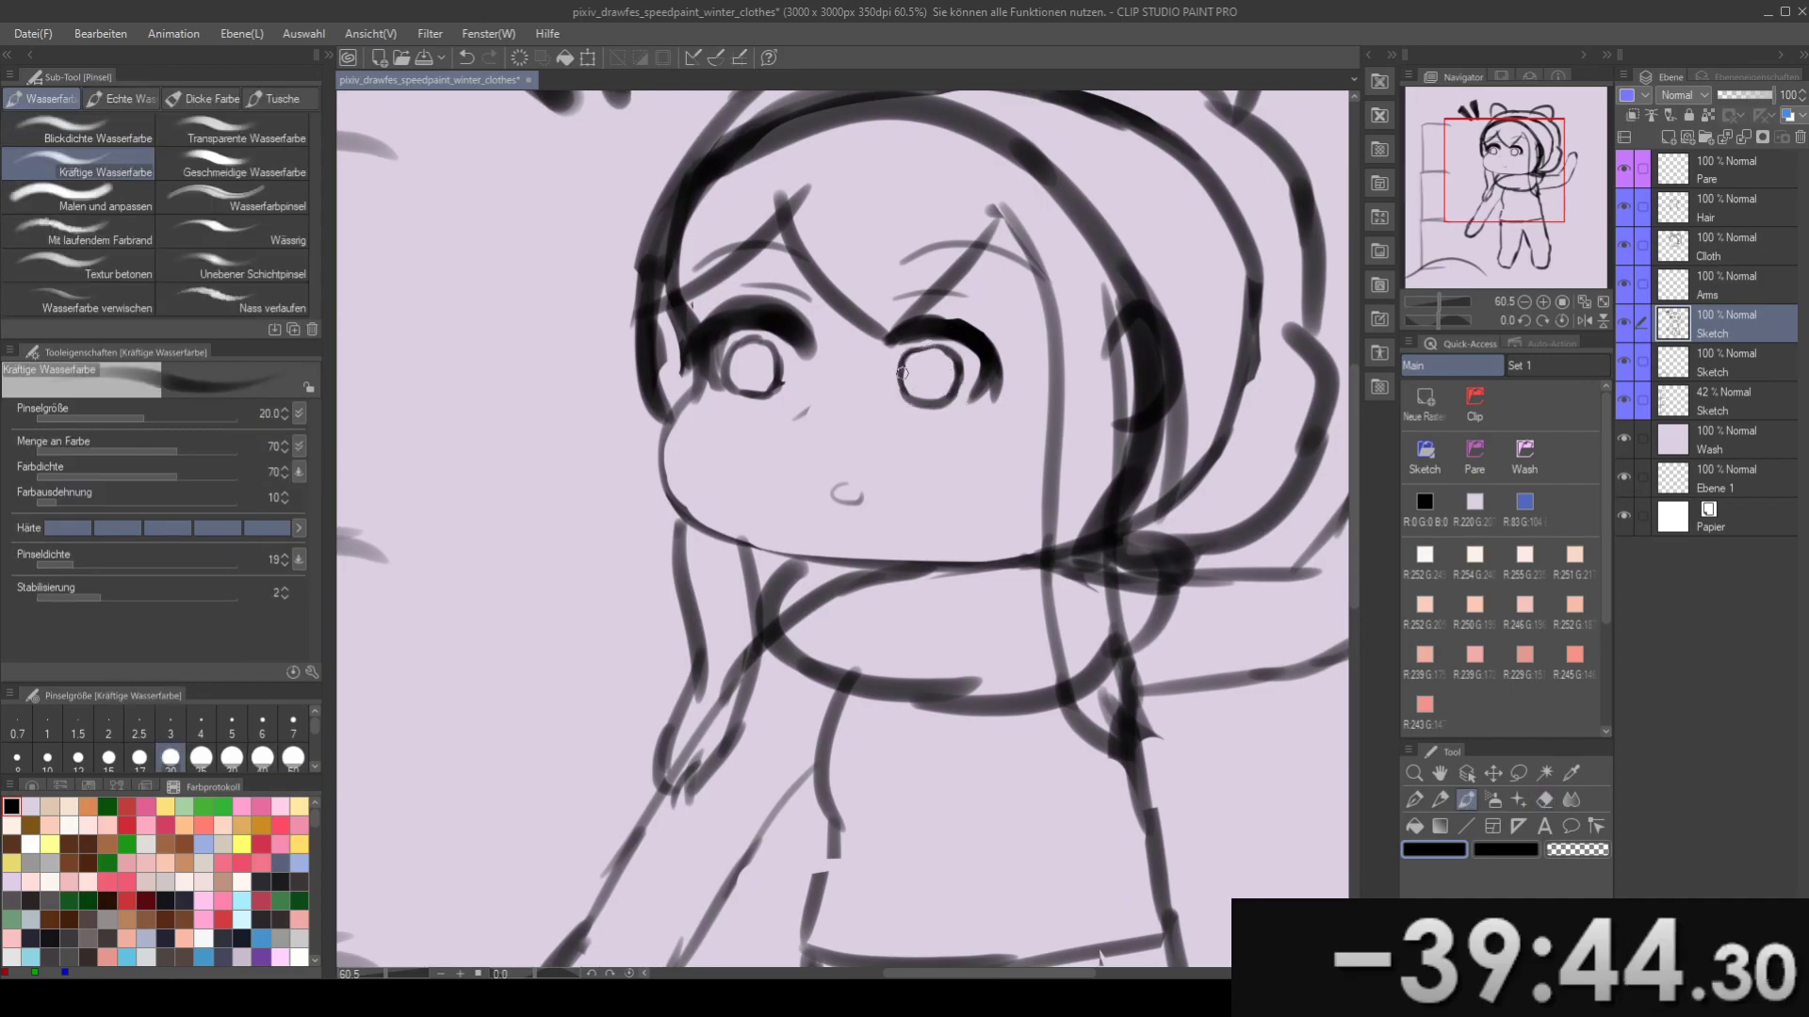
mouse_move(877, 331)
left_mouse_down()
mouse_move(976, 383)
mouse_move(976, 363)
left_mouse_up()
mouse_move(822, 431)
left_mouse_down()
mouse_move(907, 428)
mouse_move(879, 441)
mouse_move(926, 415)
left_mouse_up()
key("ctrl+z")
key("ctrl+z")
- Erase the outer part of the left eye's upper lash and redraw its outer corner at brush size 25
key("e")
left_click_drag(934, 351, 849, 352)
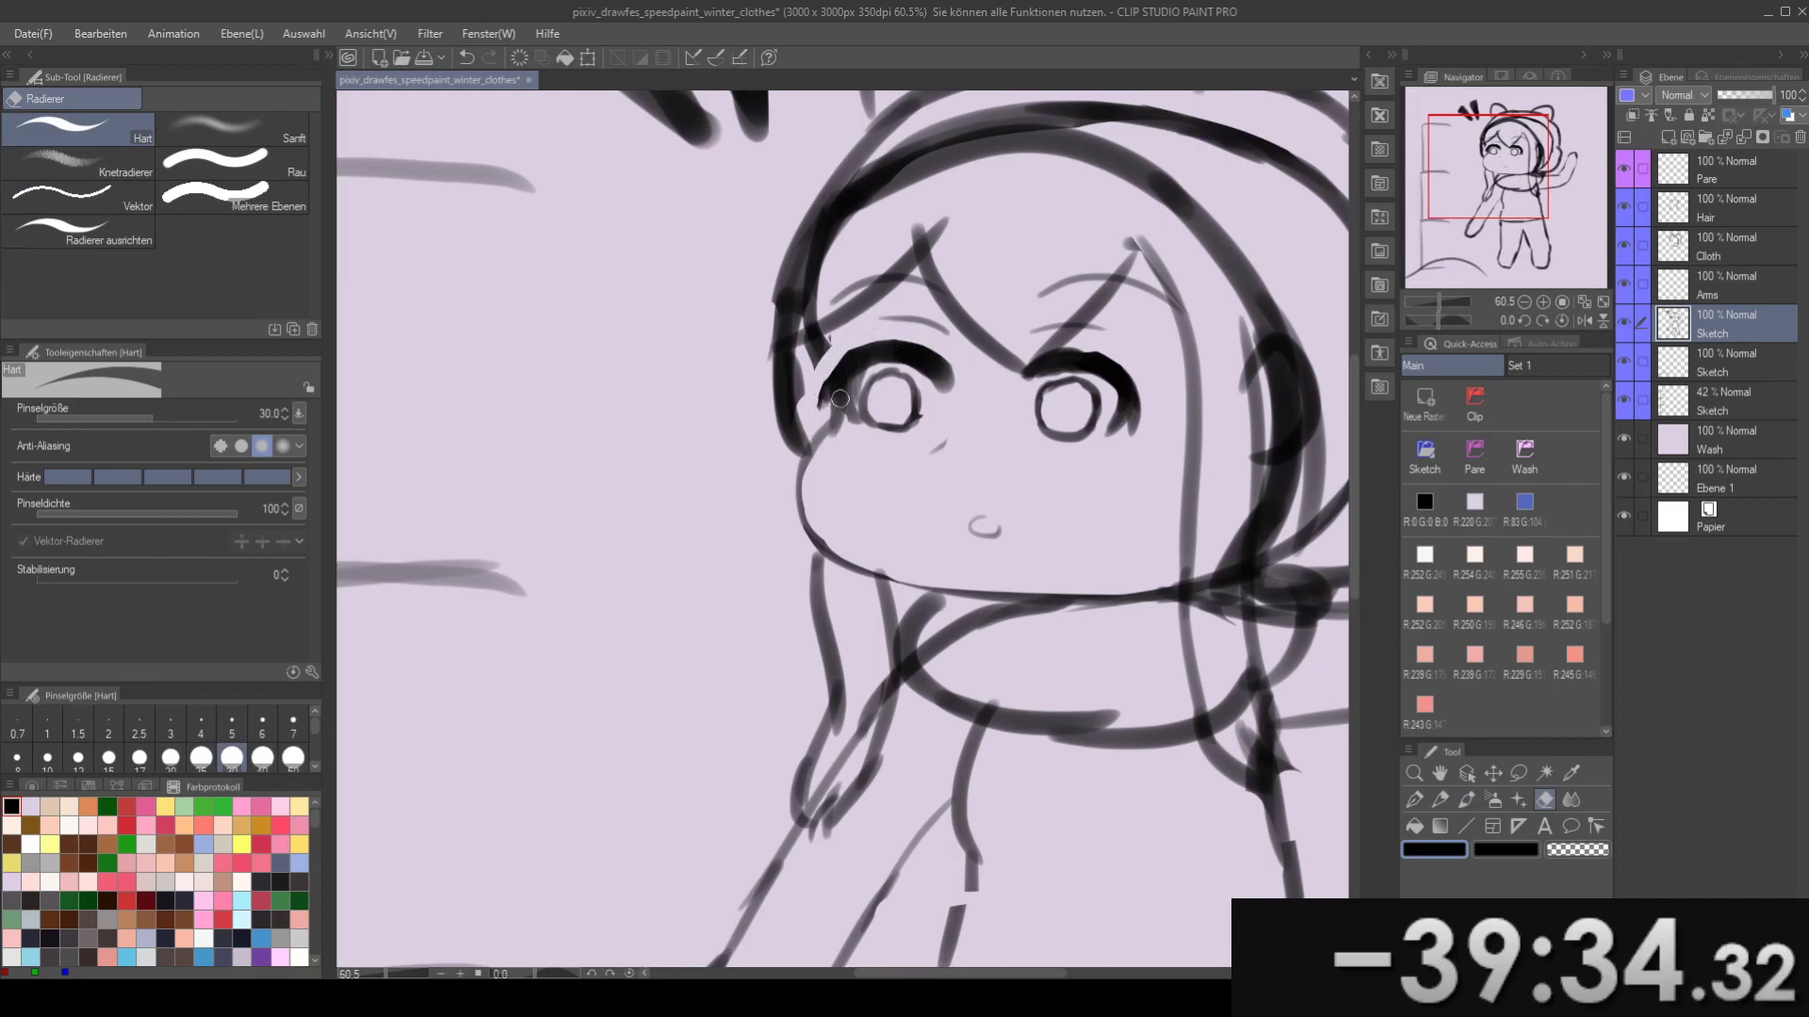
key("b")
mouse_move(848, 379)
left_mouse_down()
mouse_move(852, 415)
mouse_move(829, 408)
mouse_move(878, 357)
mouse_move(838, 438)
left_mouse_up()
key("ctrl+z")
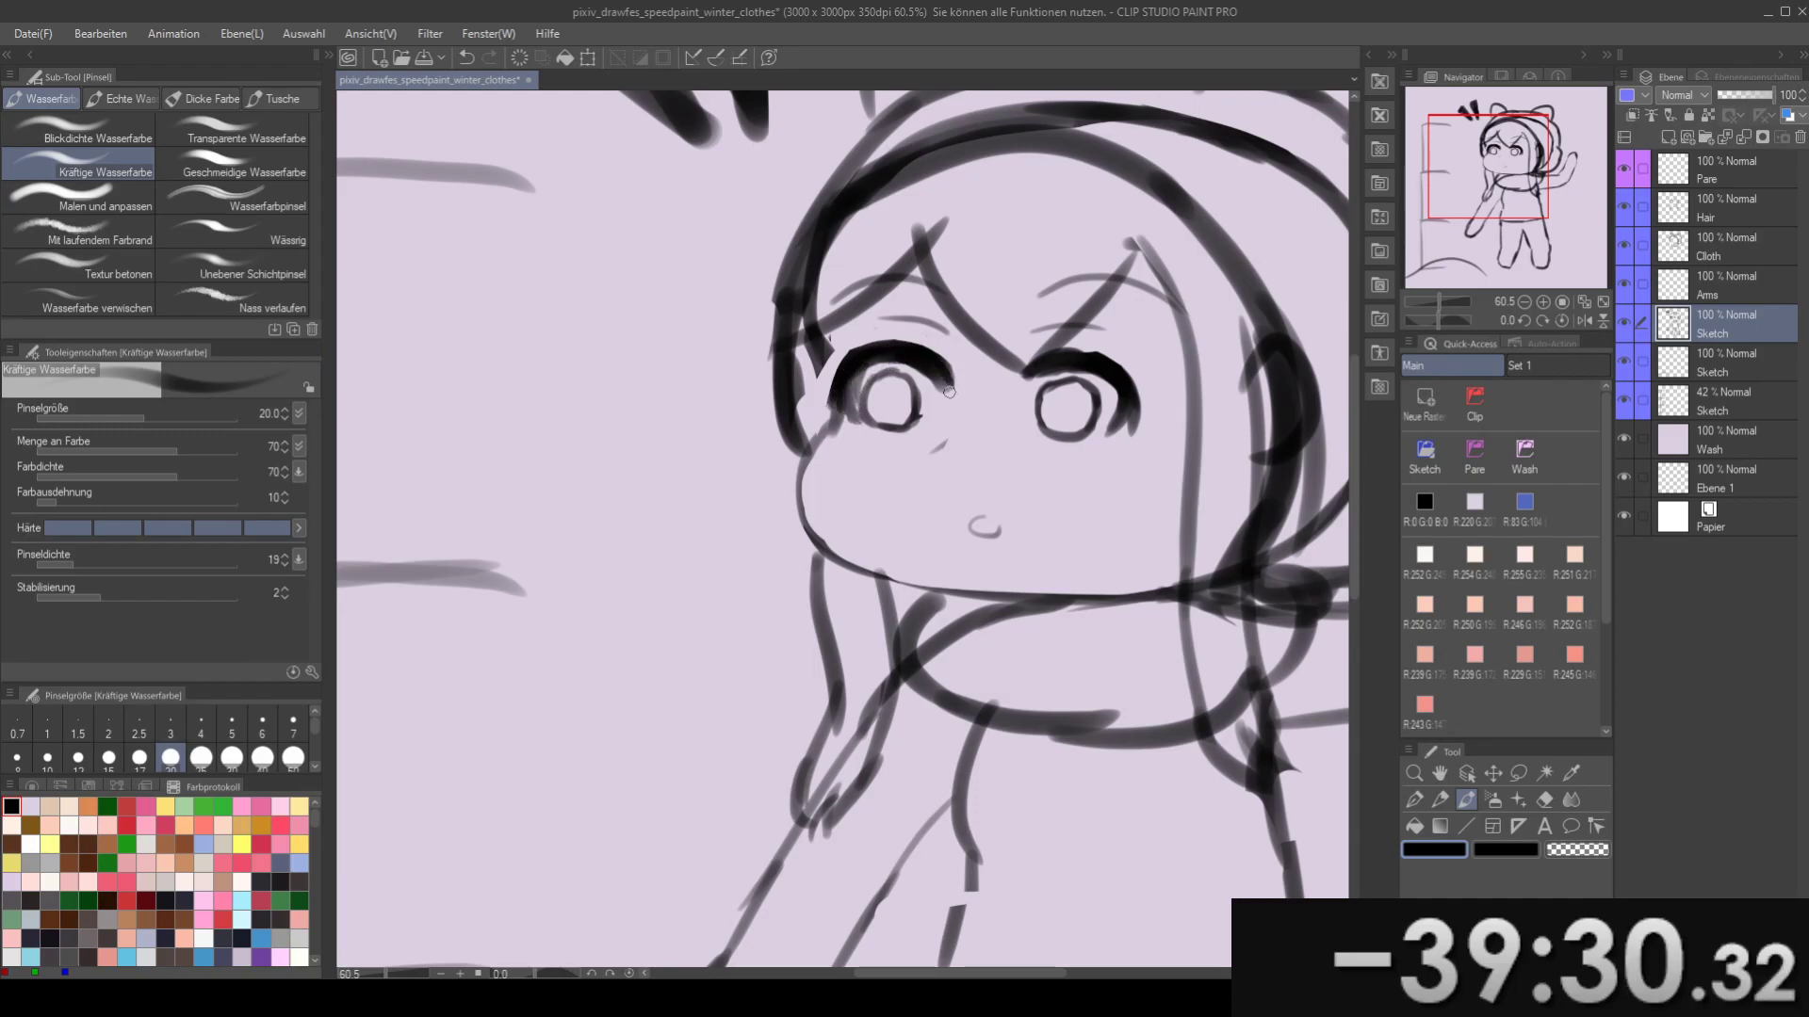
key("e")
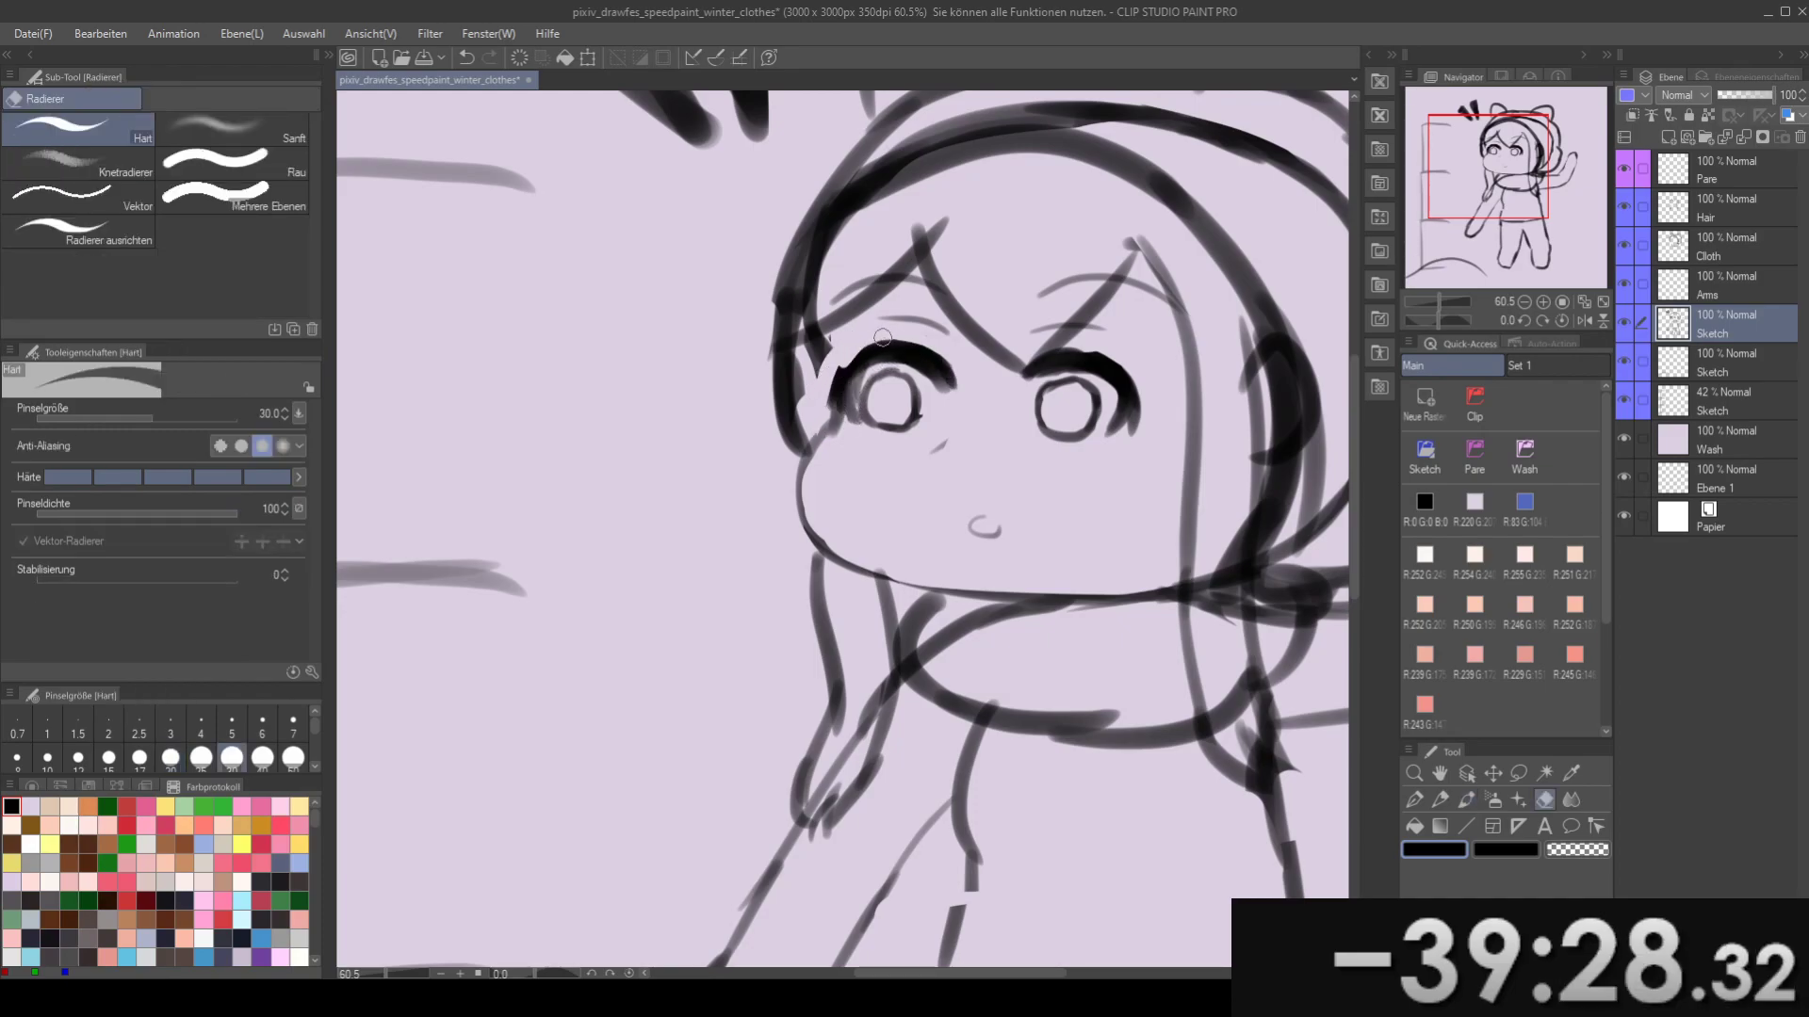
key("b")
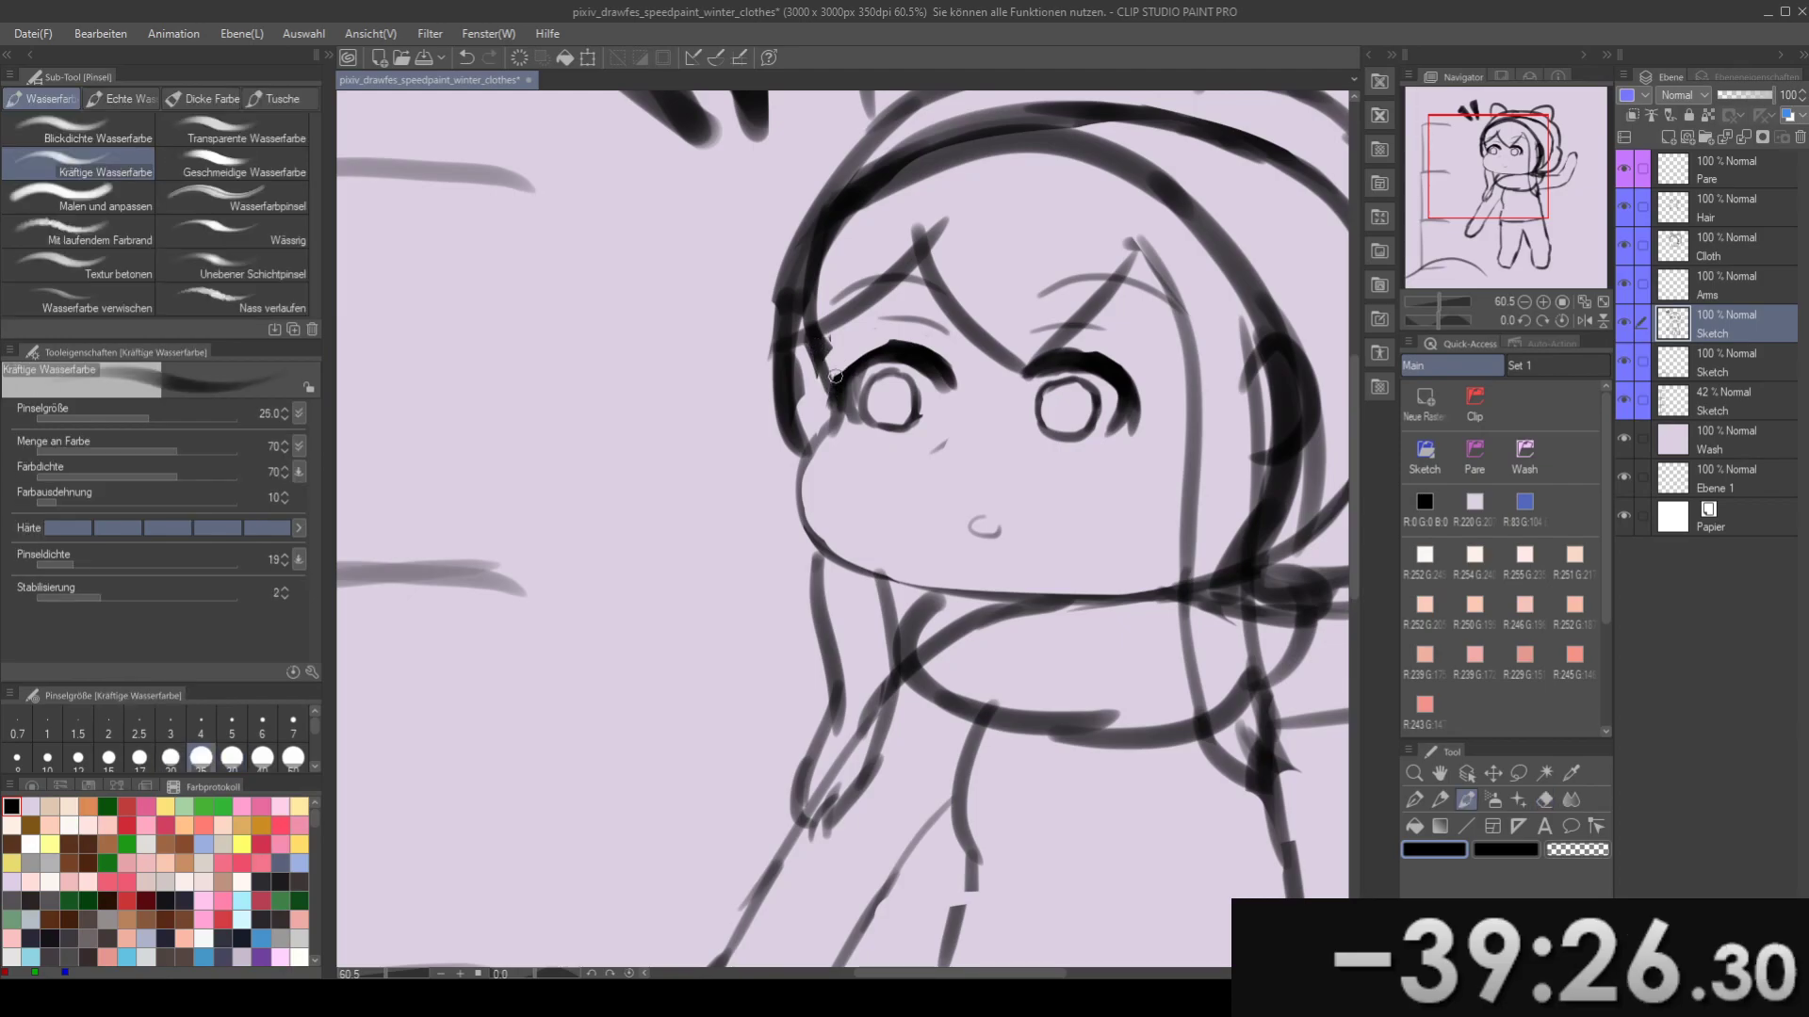
left_click_drag(844, 377, 843, 361)
mouse_move(863, 370)
left_mouse_down()
mouse_move(836, 355)
mouse_move(817, 370)
left_mouse_up()
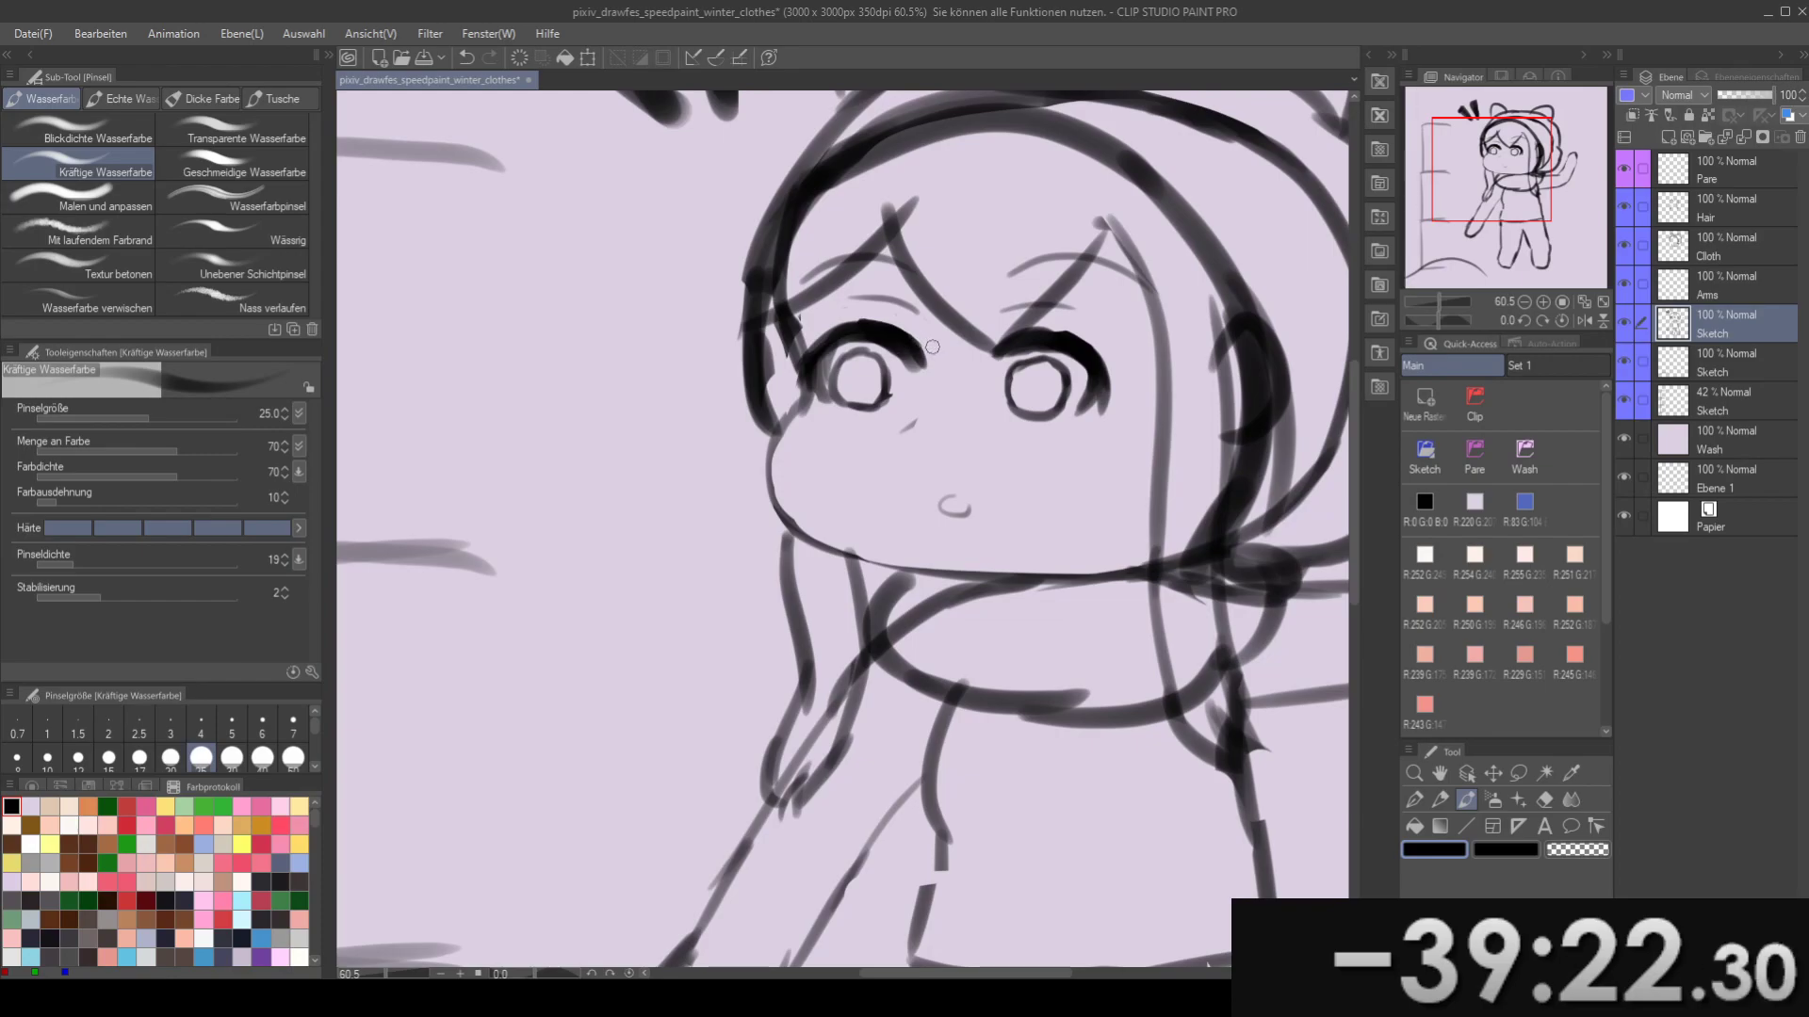
key("e")
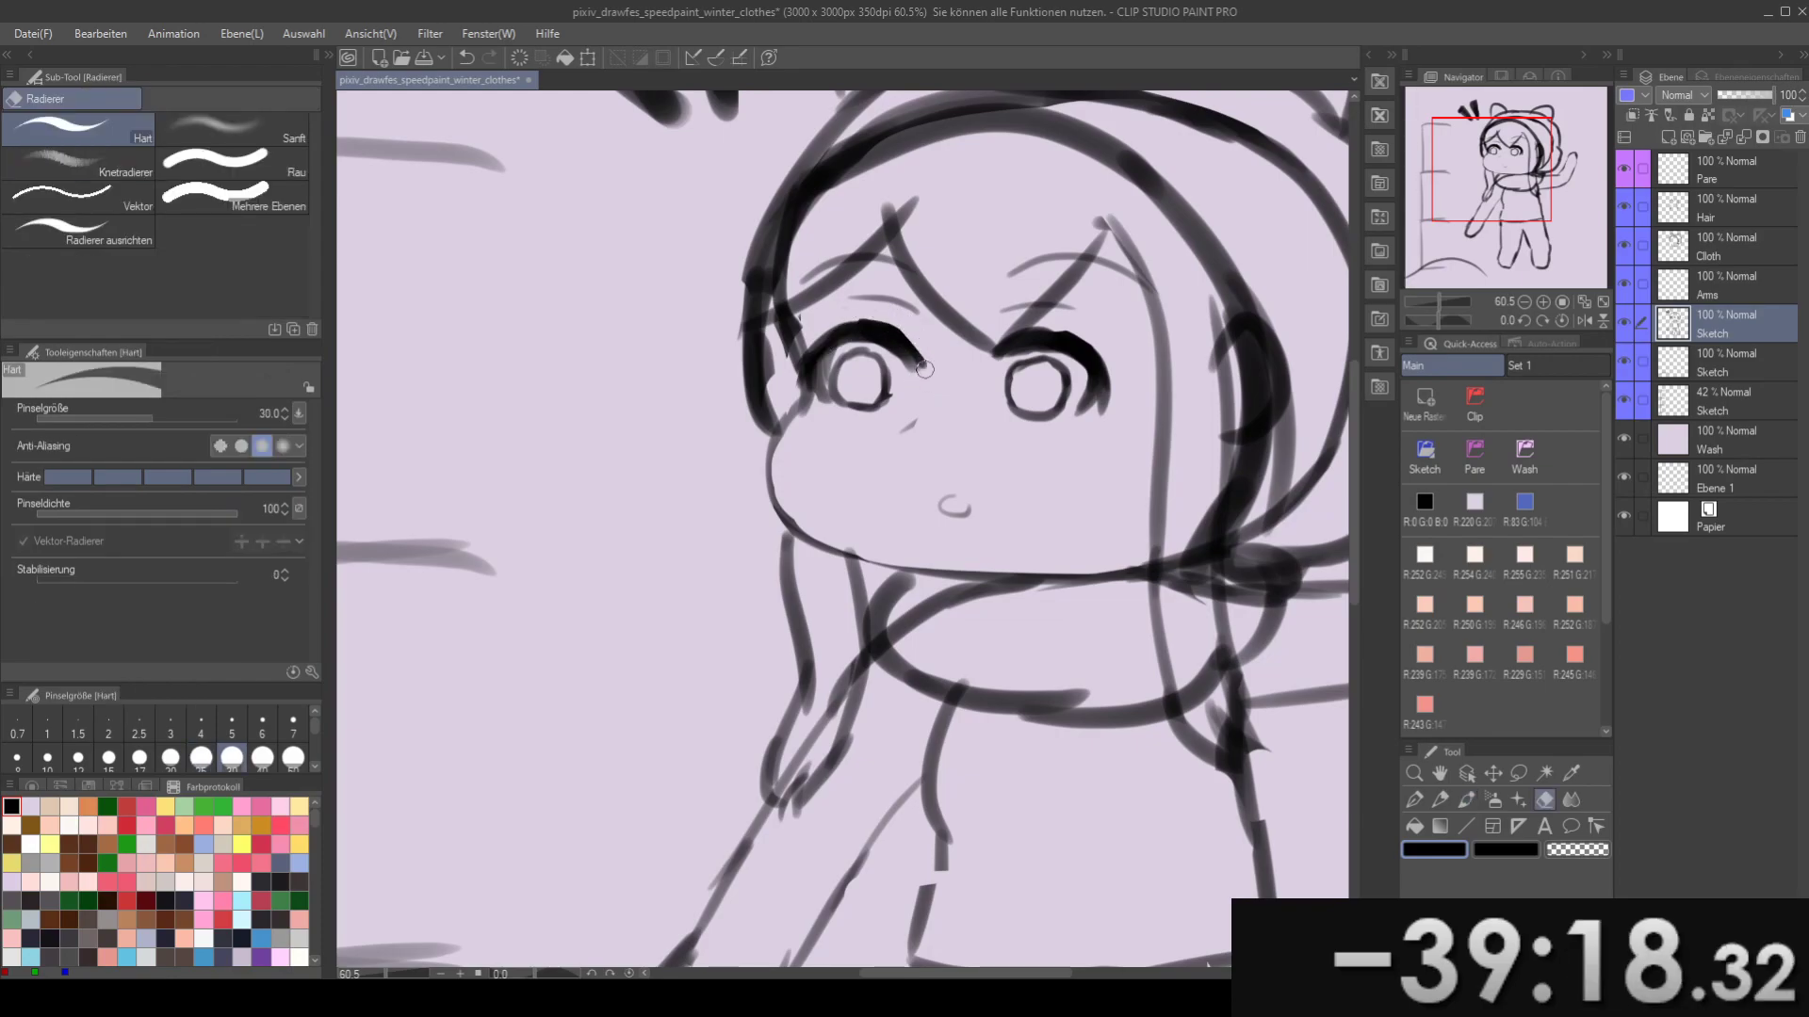
key("b")
- Lasso the right eye together with its eyebrow and move them slightly lower on the face
scroll(925, 369, "down", 3)
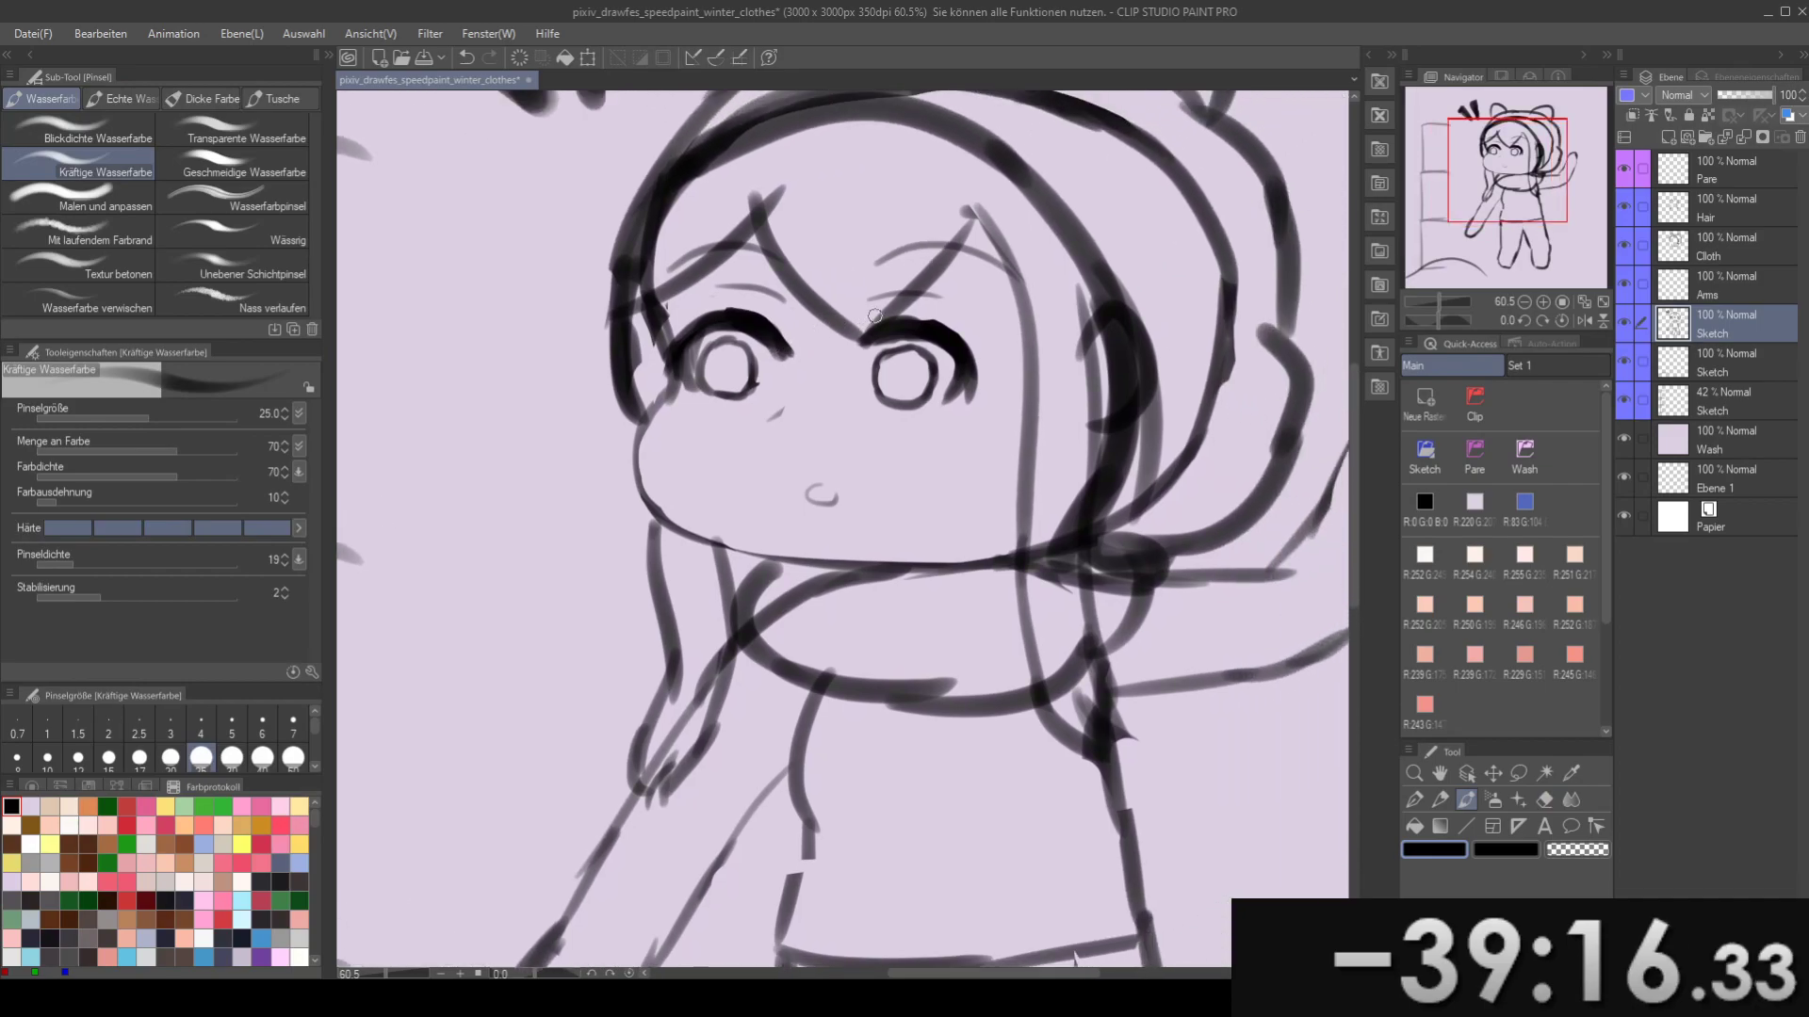
key("m")
left_click_drag(884, 216, 853, 448)
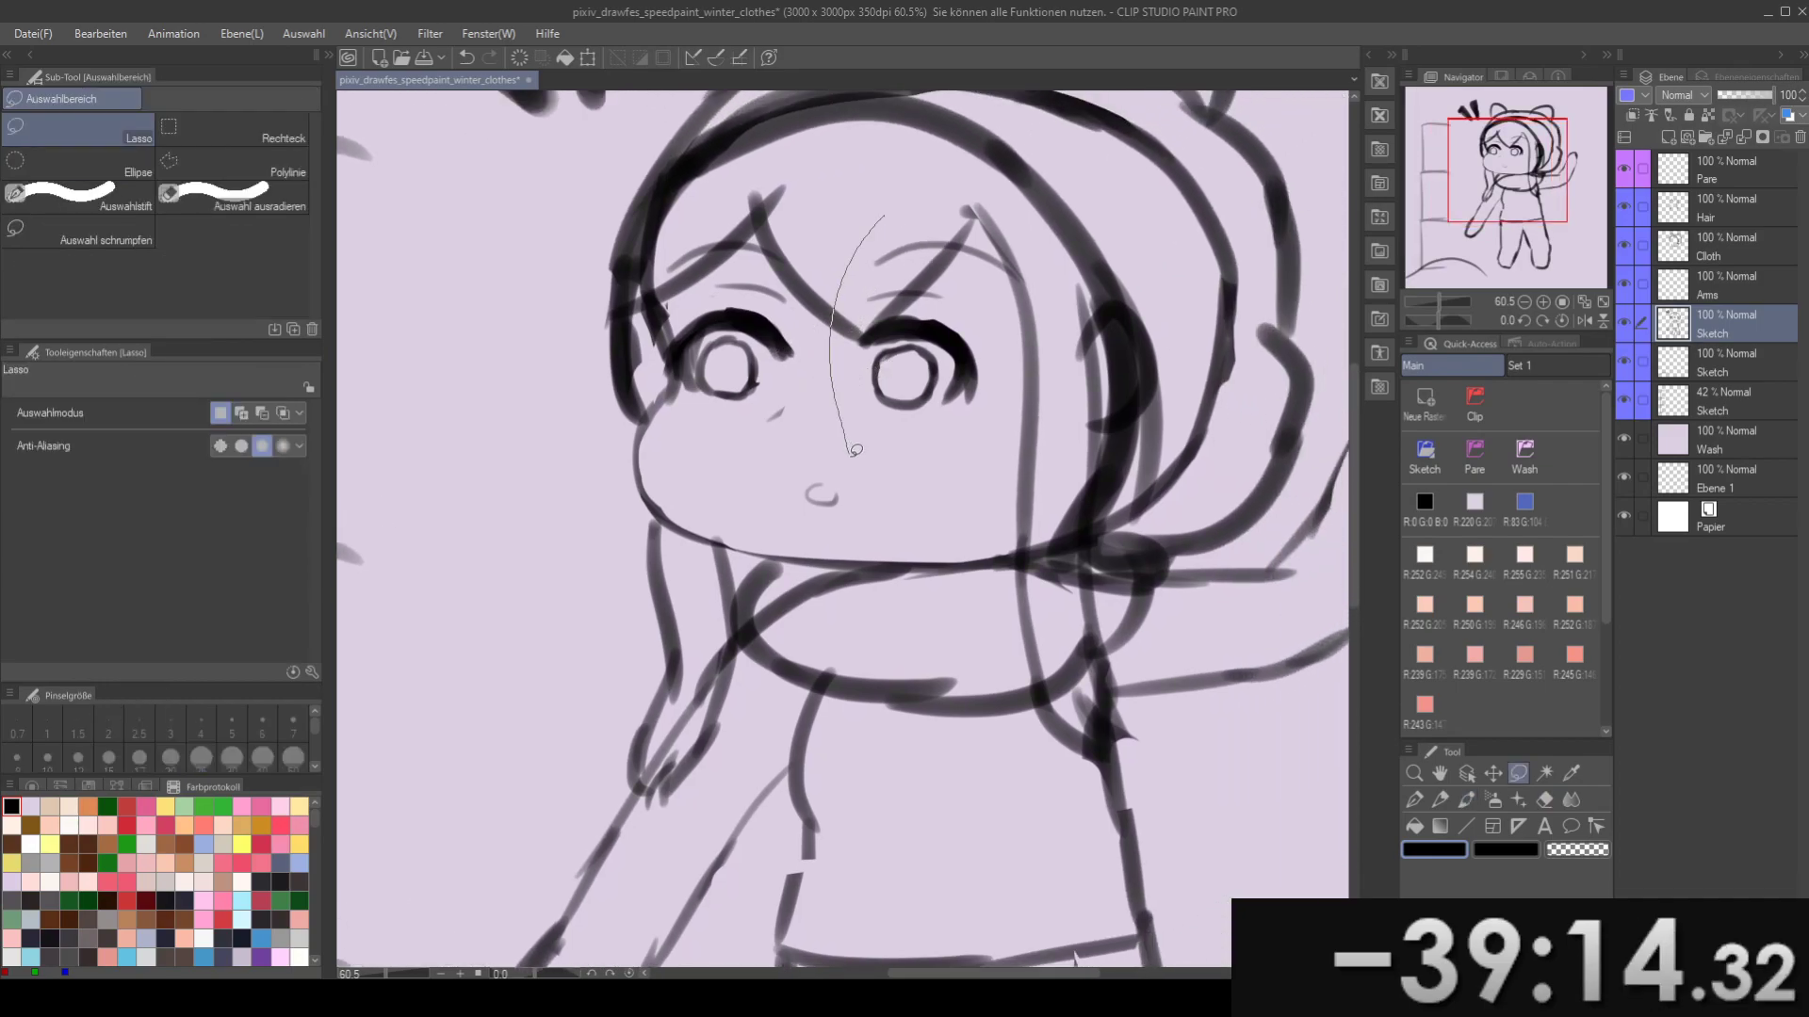
left_click_drag(1052, 308, 929, 230)
key("k")
mouse_move(968, 293)
left_mouse_down()
mouse_move(886, 336)
mouse_move(977, 316)
mouse_move(946, 287)
mouse_move(890, 301)
mouse_move(891, 322)
mouse_move(942, 320)
mouse_move(953, 291)
mouse_move(879, 328)
left_mouse_up()
key("ctrl+d")
- Lasso only the right eyebrow, shift it slightly inward toward the nose, and deselect
key("m")
key("ctrl+d")
key("k")
key("ctrl+d")
key("m")
left_click_drag(857, 280, 823, 302)
mouse_move(966, 332)
left_mouse_down()
mouse_move(967, 277)
mouse_move(947, 305)
left_mouse_up()
key("k")
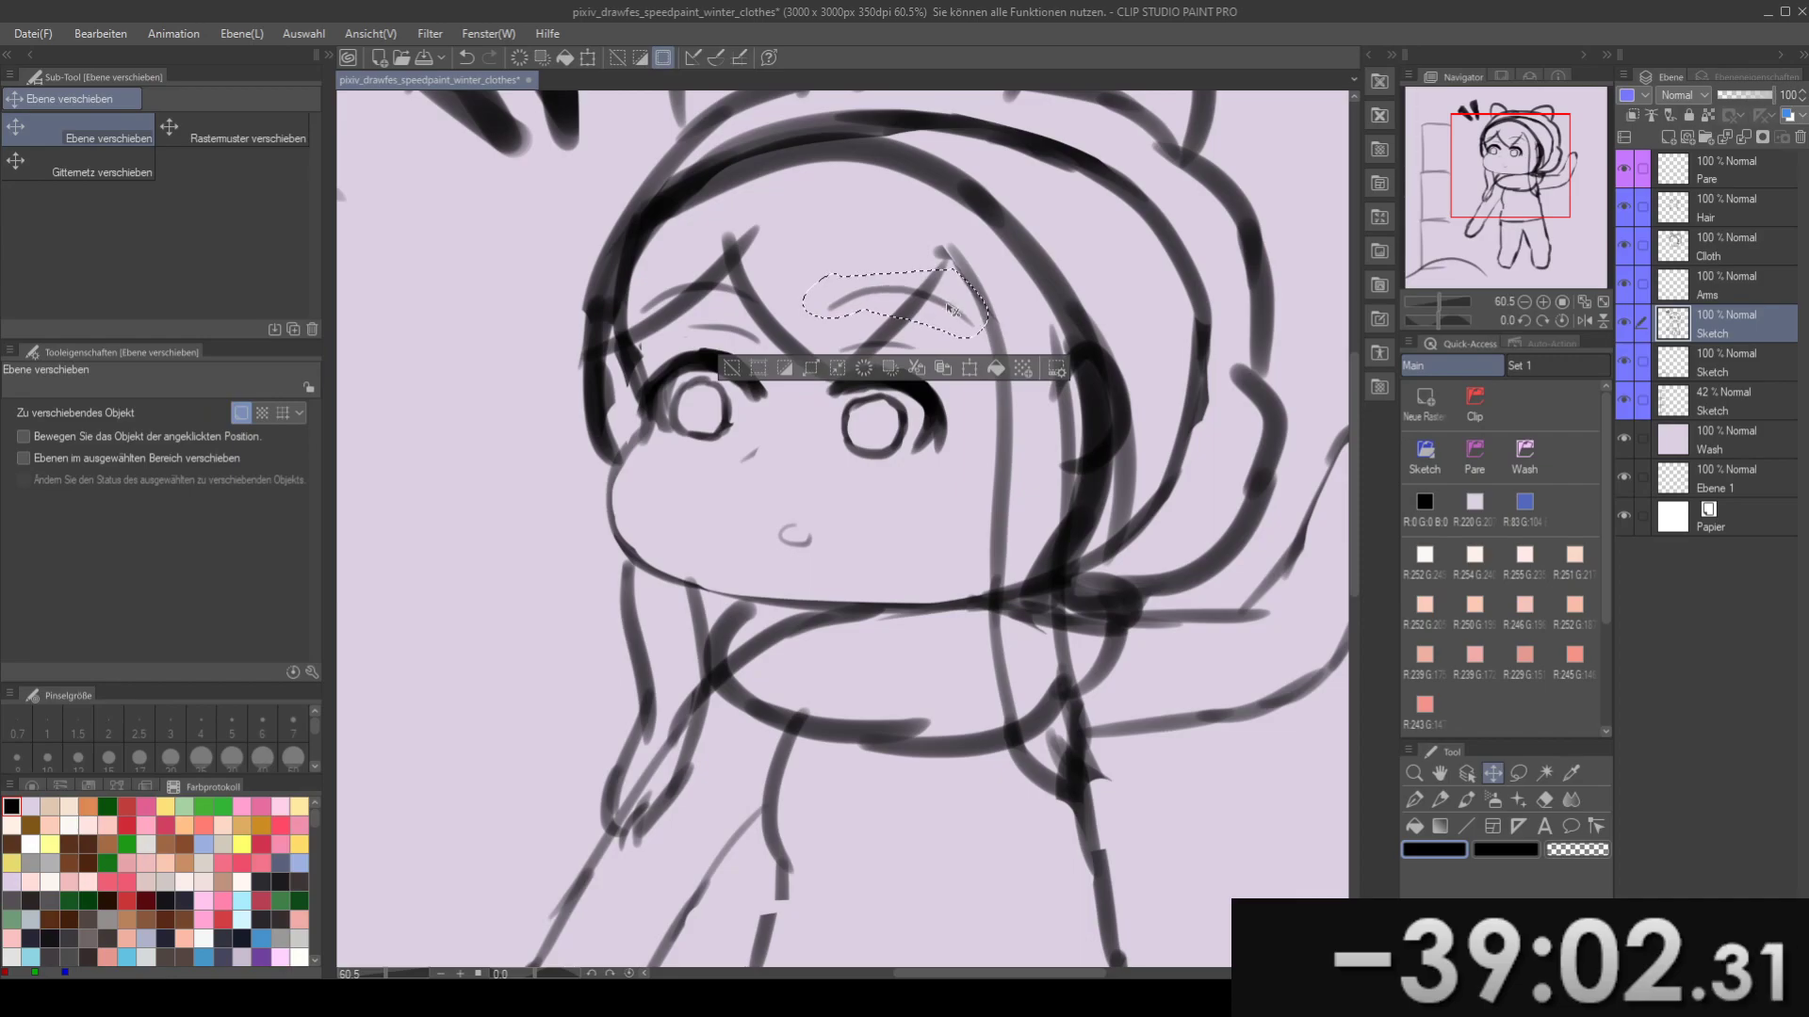
key("ctrl+d")
- Erase and redraw the upper outline of the right eye's iris at brush size 25, and save the drawing
left_click_drag(867, 424, 934, 421)
key("e")
scroll(929, 400, "up", 1)
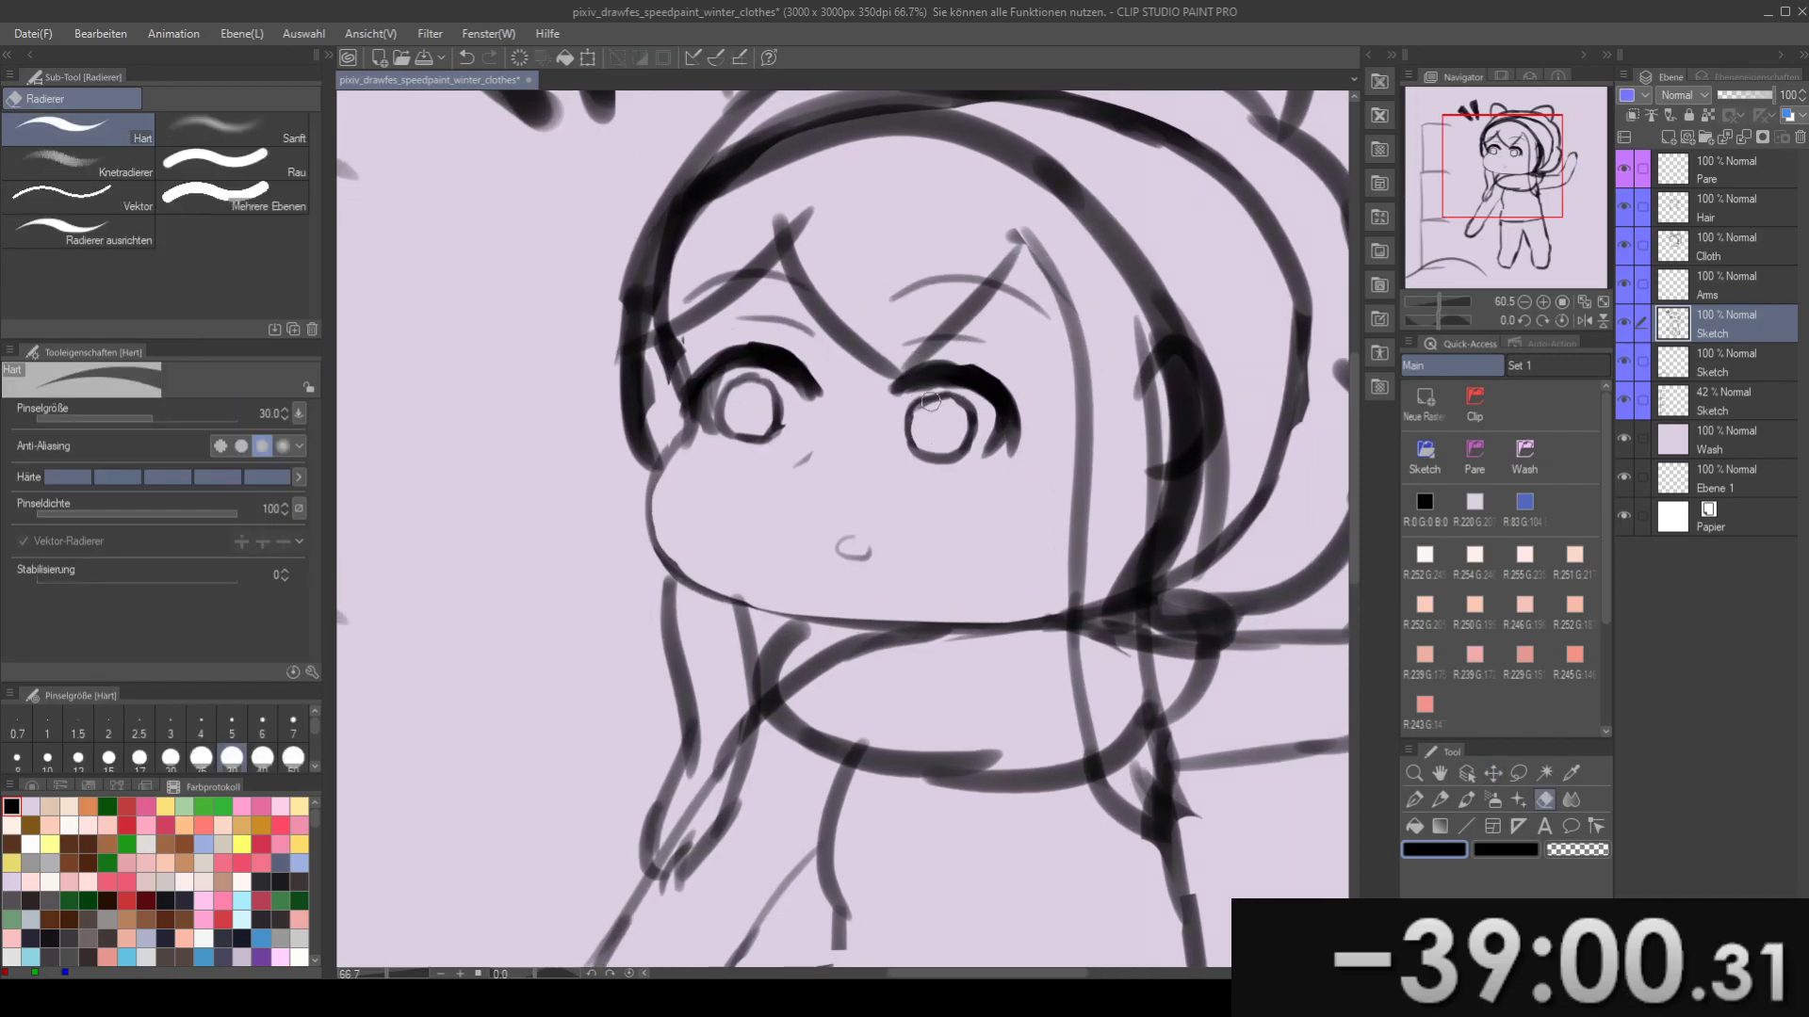
key("bracketright")
key("b")
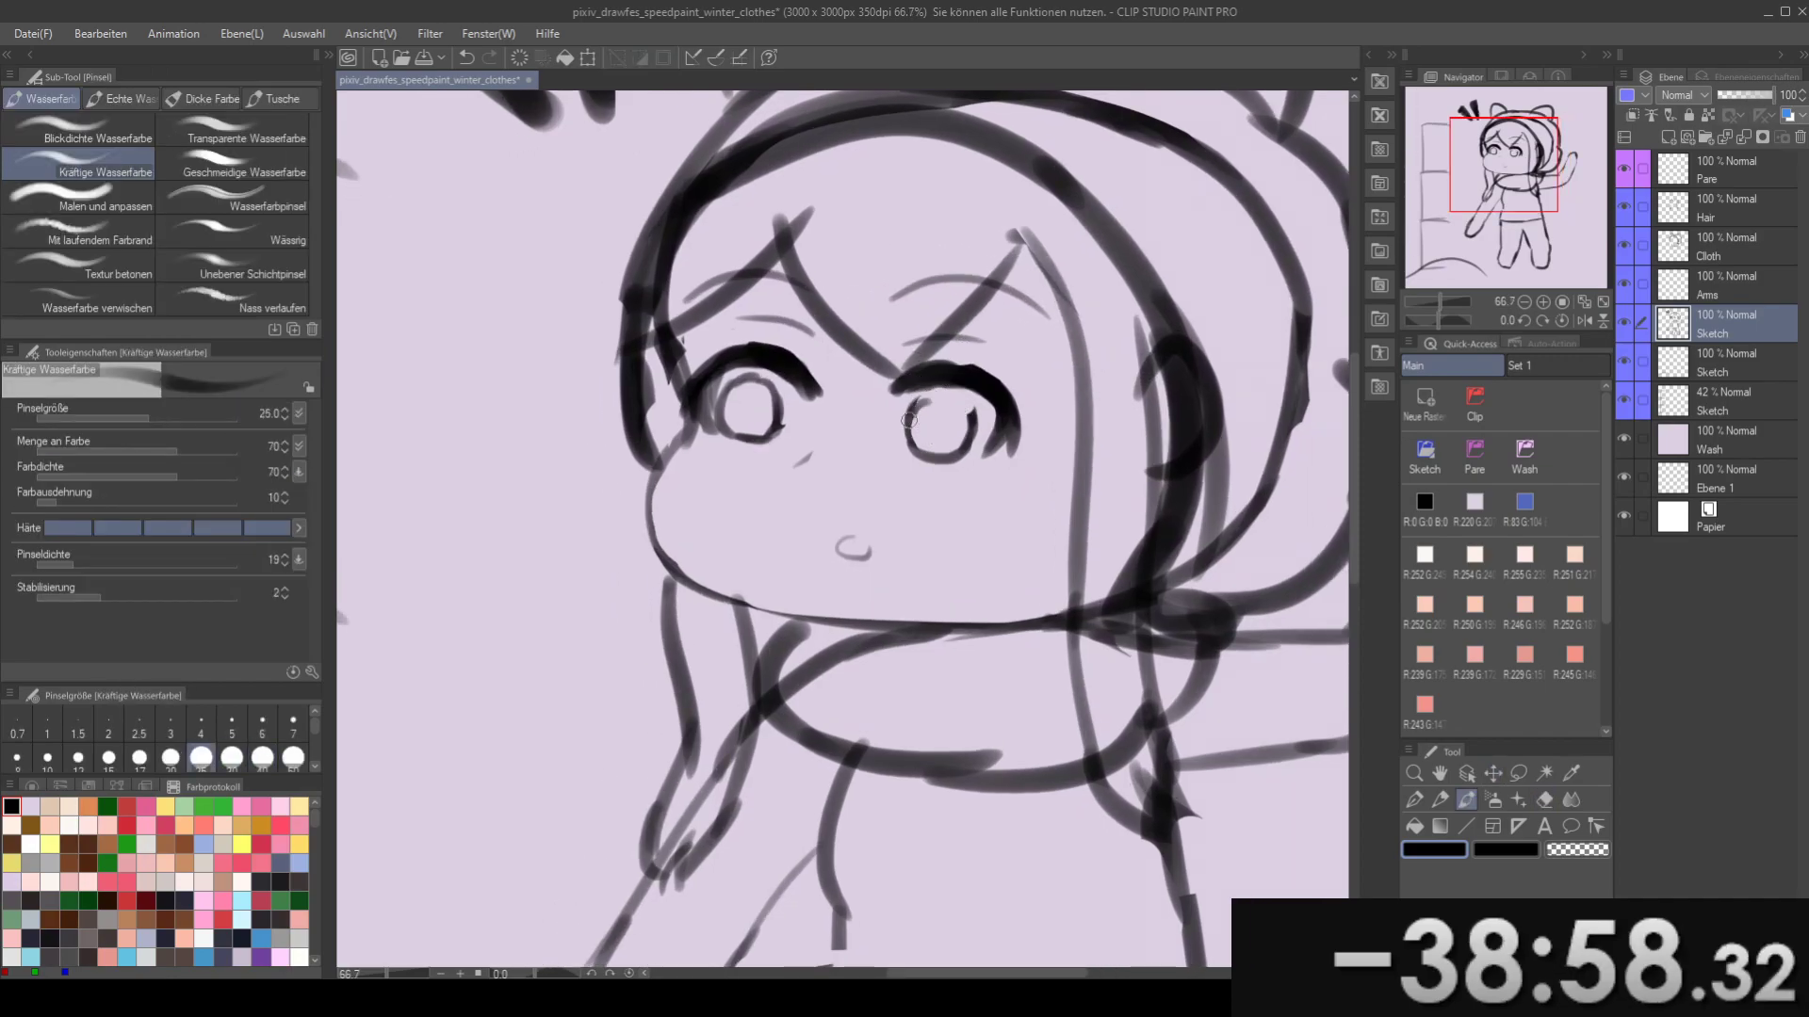
key("ctrl+z")
left_click_drag(916, 414, 967, 420)
key("ctrl+z")
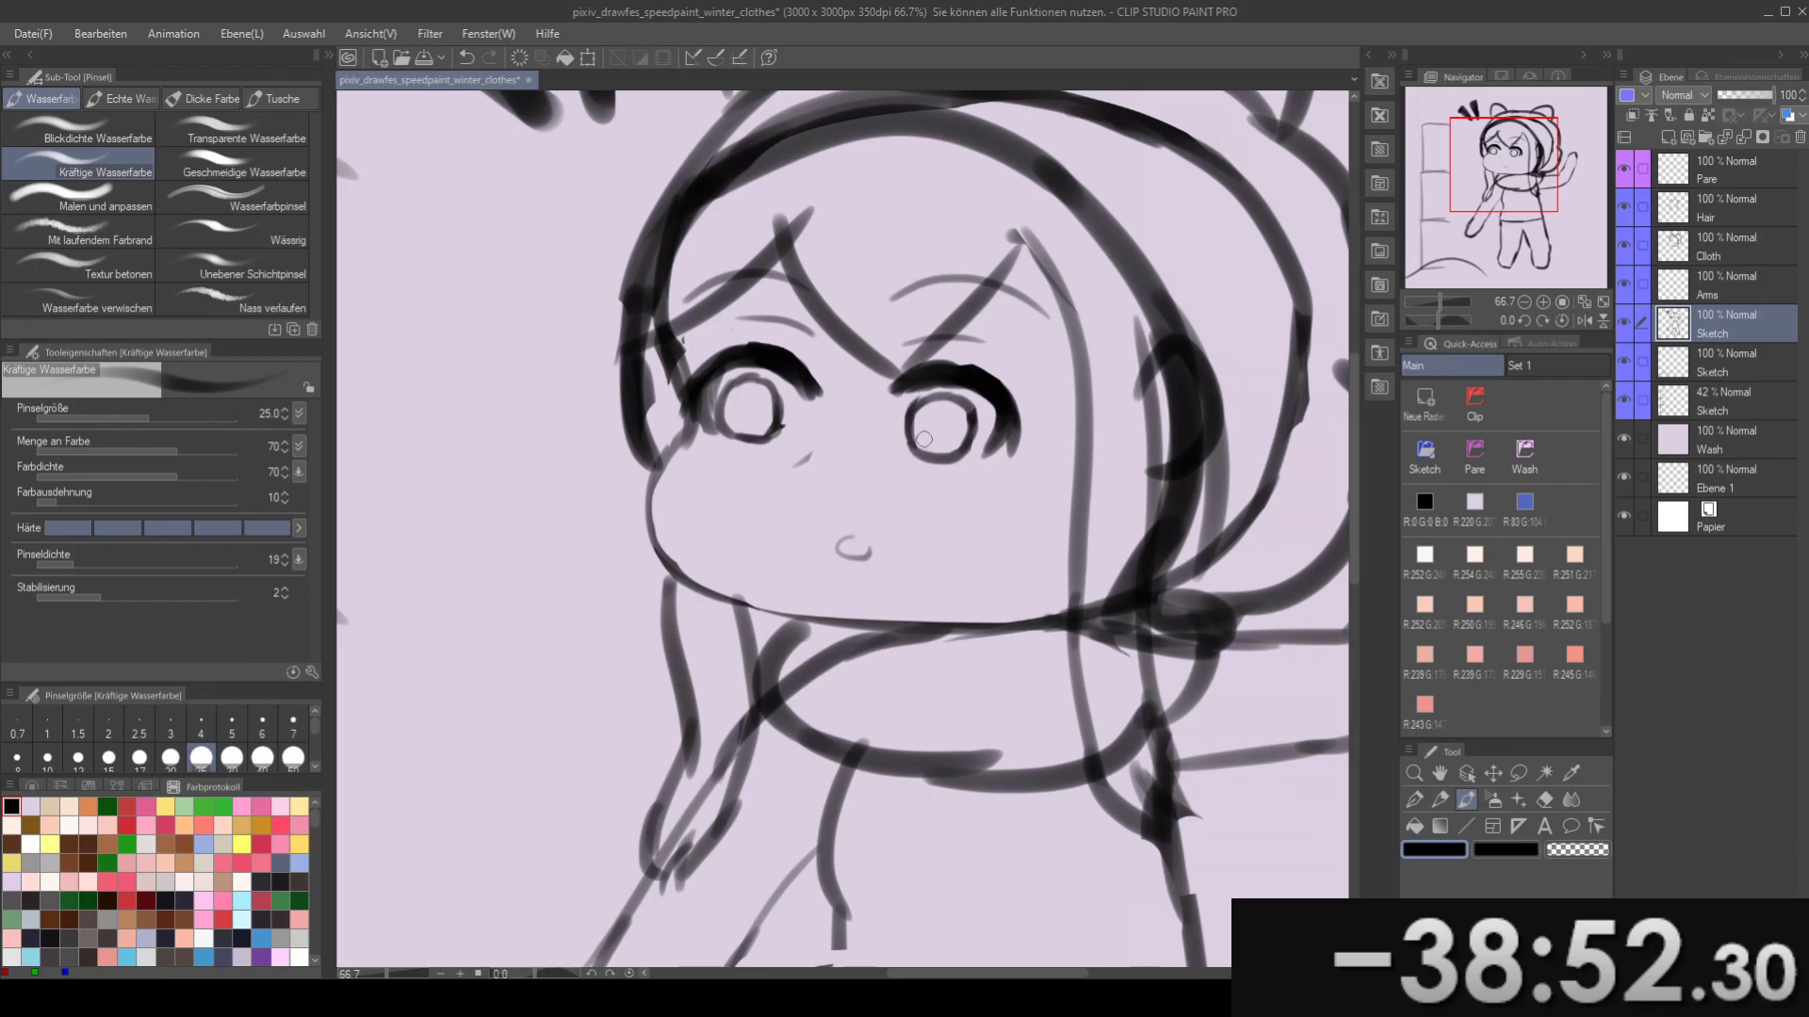
left_click_drag(922, 443, 930, 380)
left_click_drag(875, 251, 835, 280)
scroll(835, 281, "down", 4)
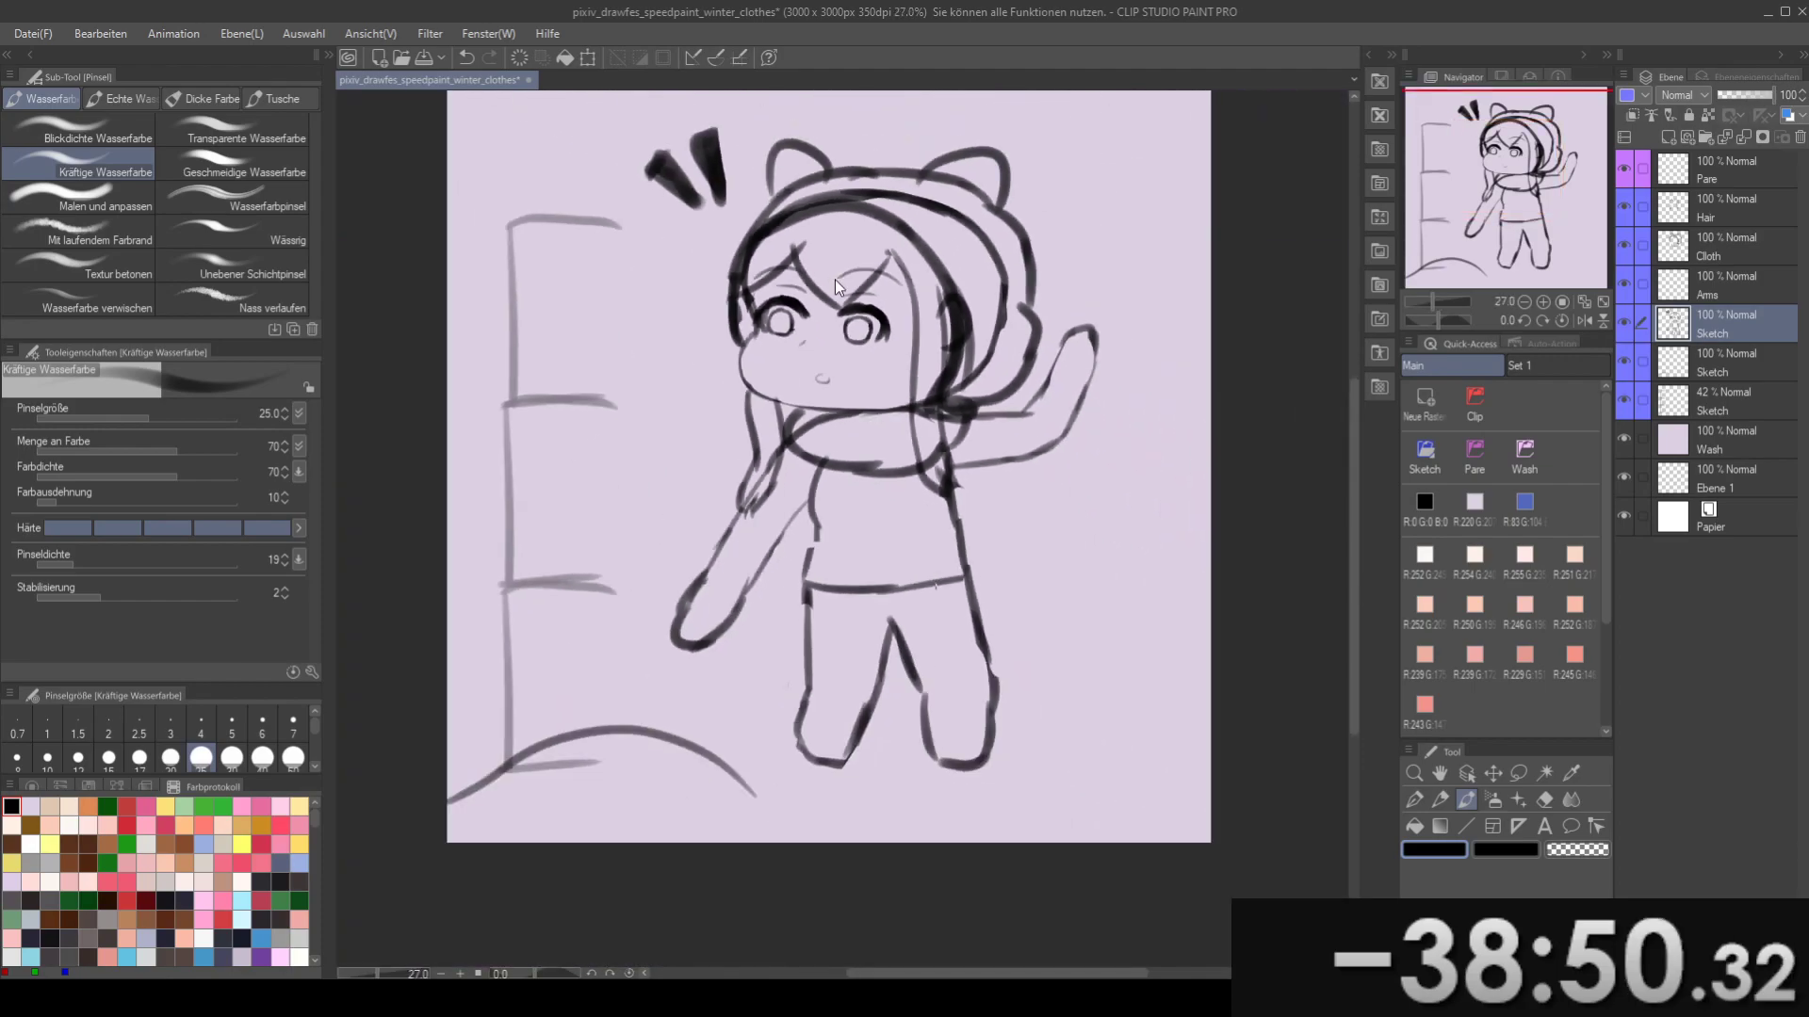
key("ctrl+s")
- On the Hair layer, lasso the bangs and move them slightly lower and to the left on the forehead
mouse_move(971, 364)
left_mouse_down()
mouse_move(991, 452)
mouse_move(1050, 396)
left_mouse_up()
left_click(1759, 212)
left_click_drag(933, 362, 962, 362)
key("m")
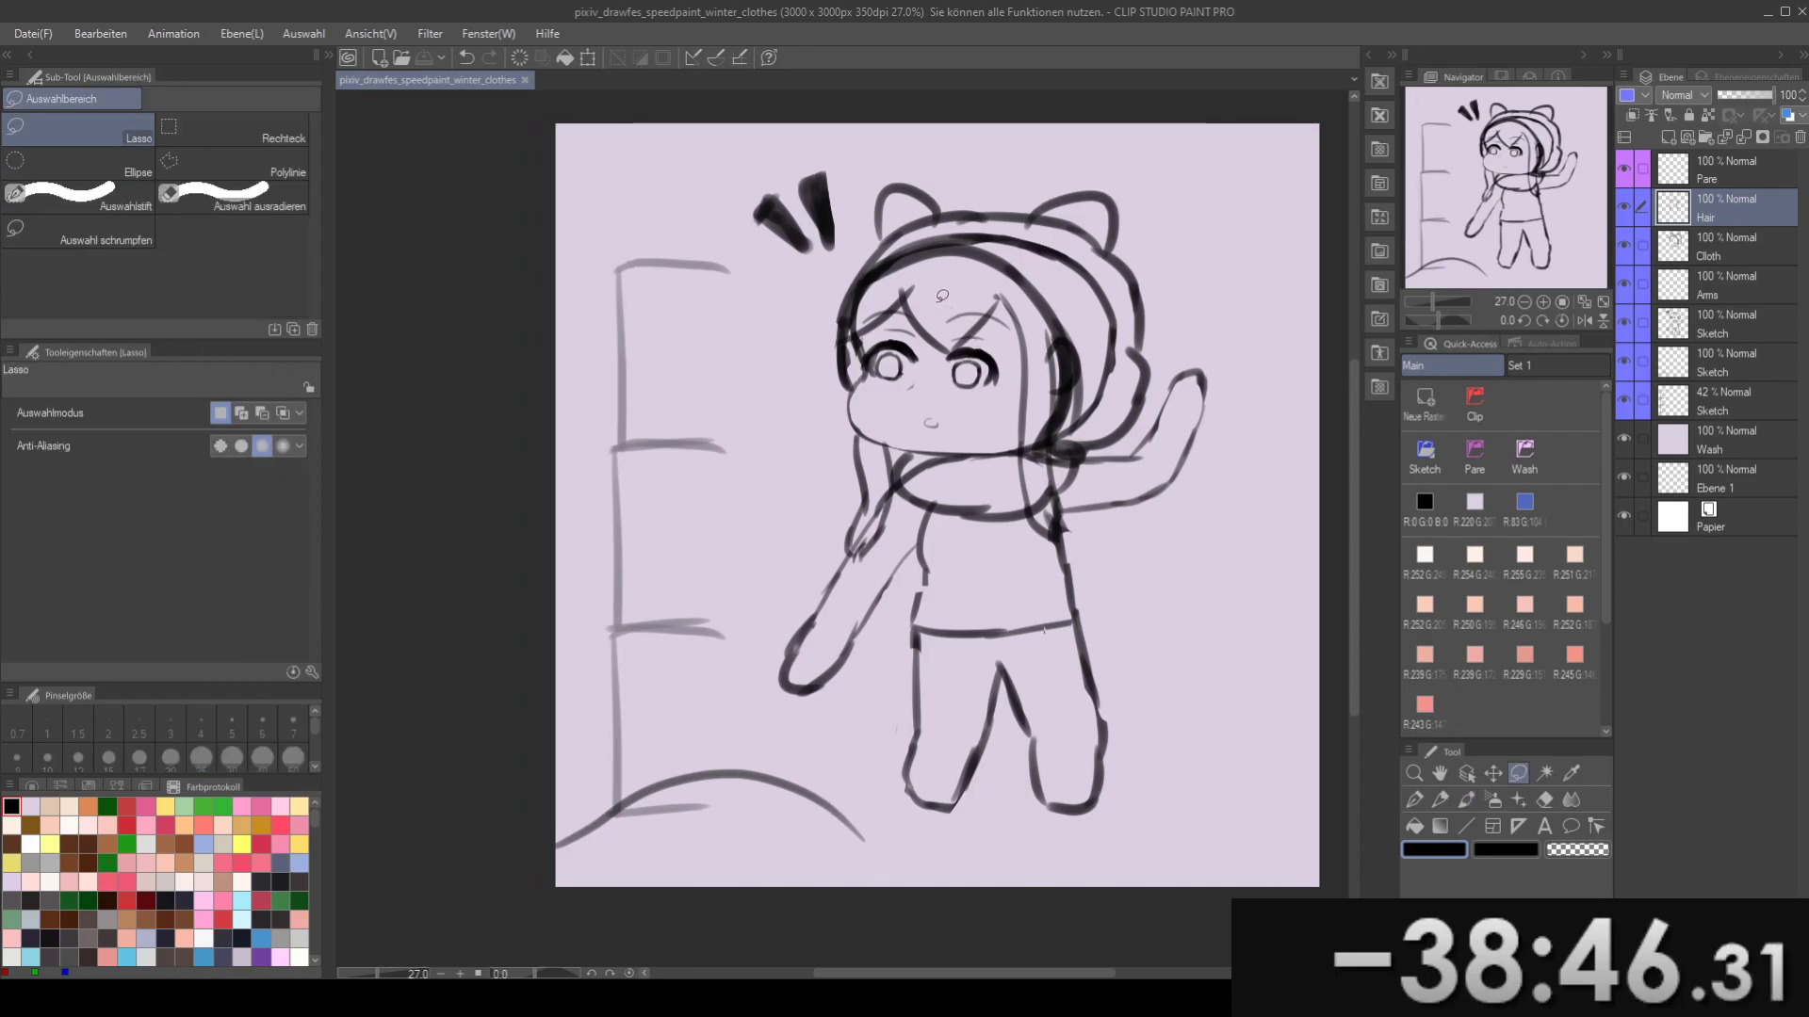
scroll(945, 295, "up", 2)
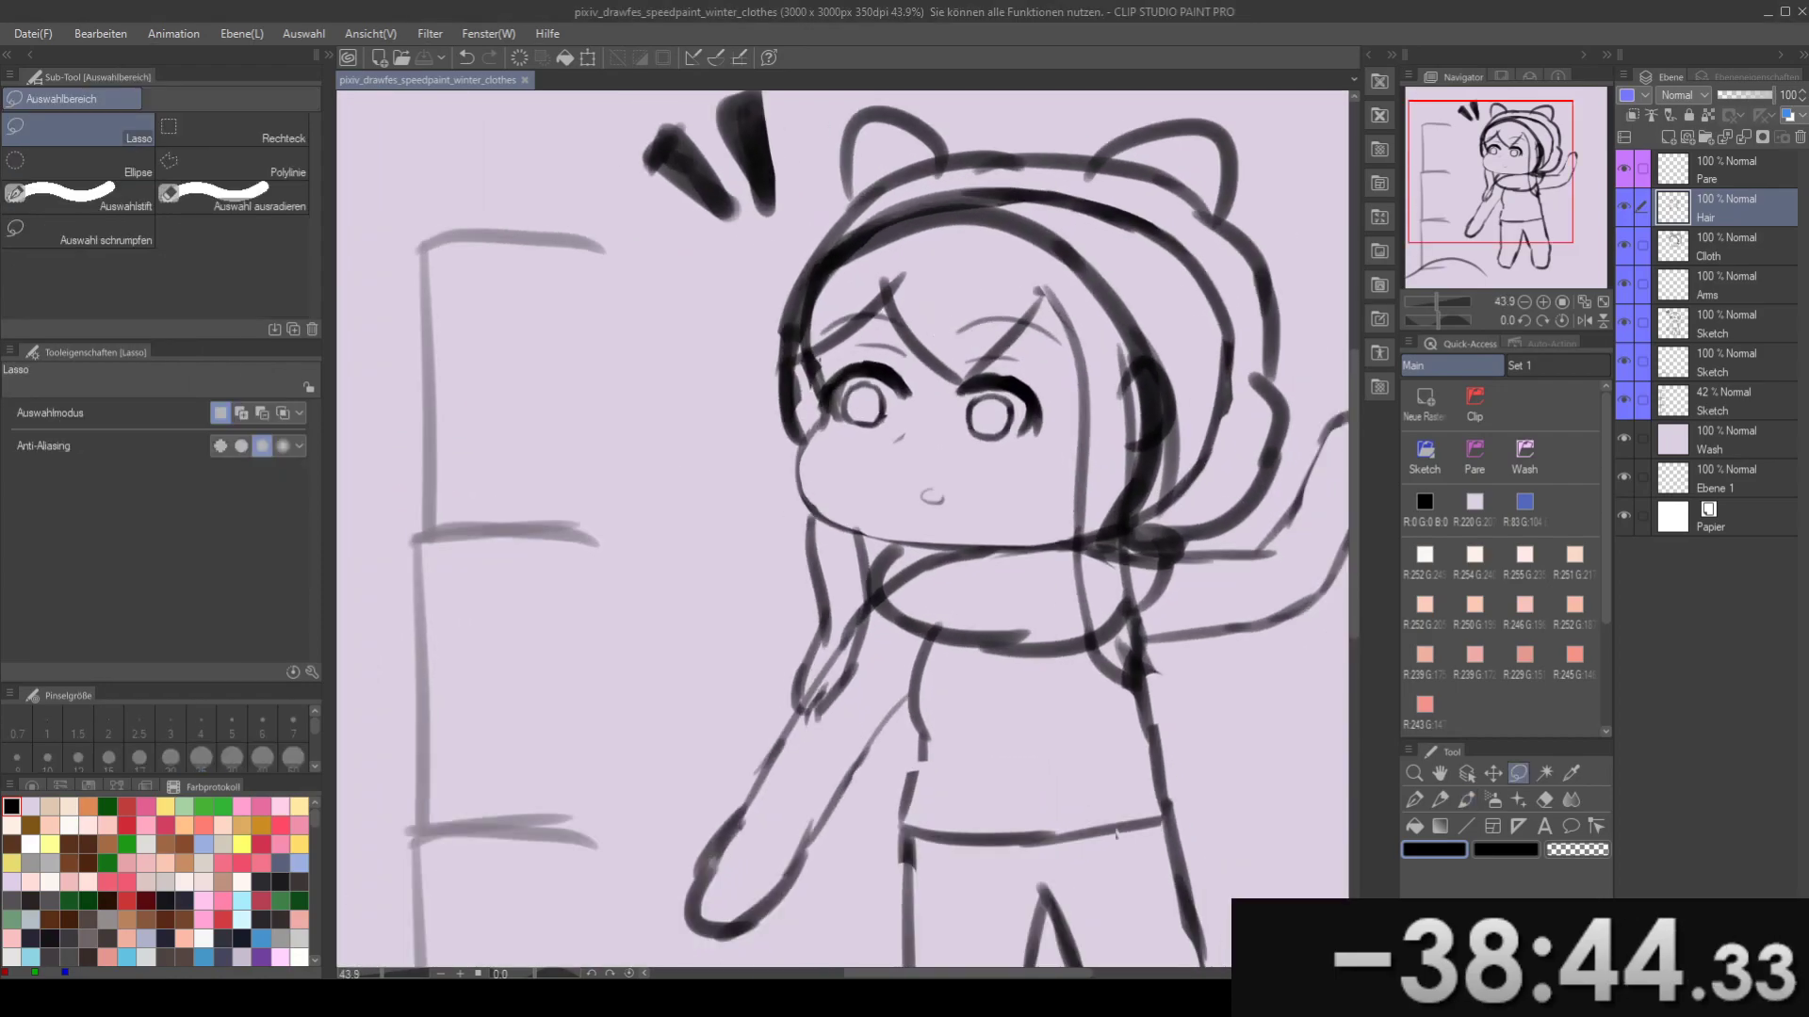
left_click_drag(961, 375, 903, 394)
scroll(903, 393, "up", 2)
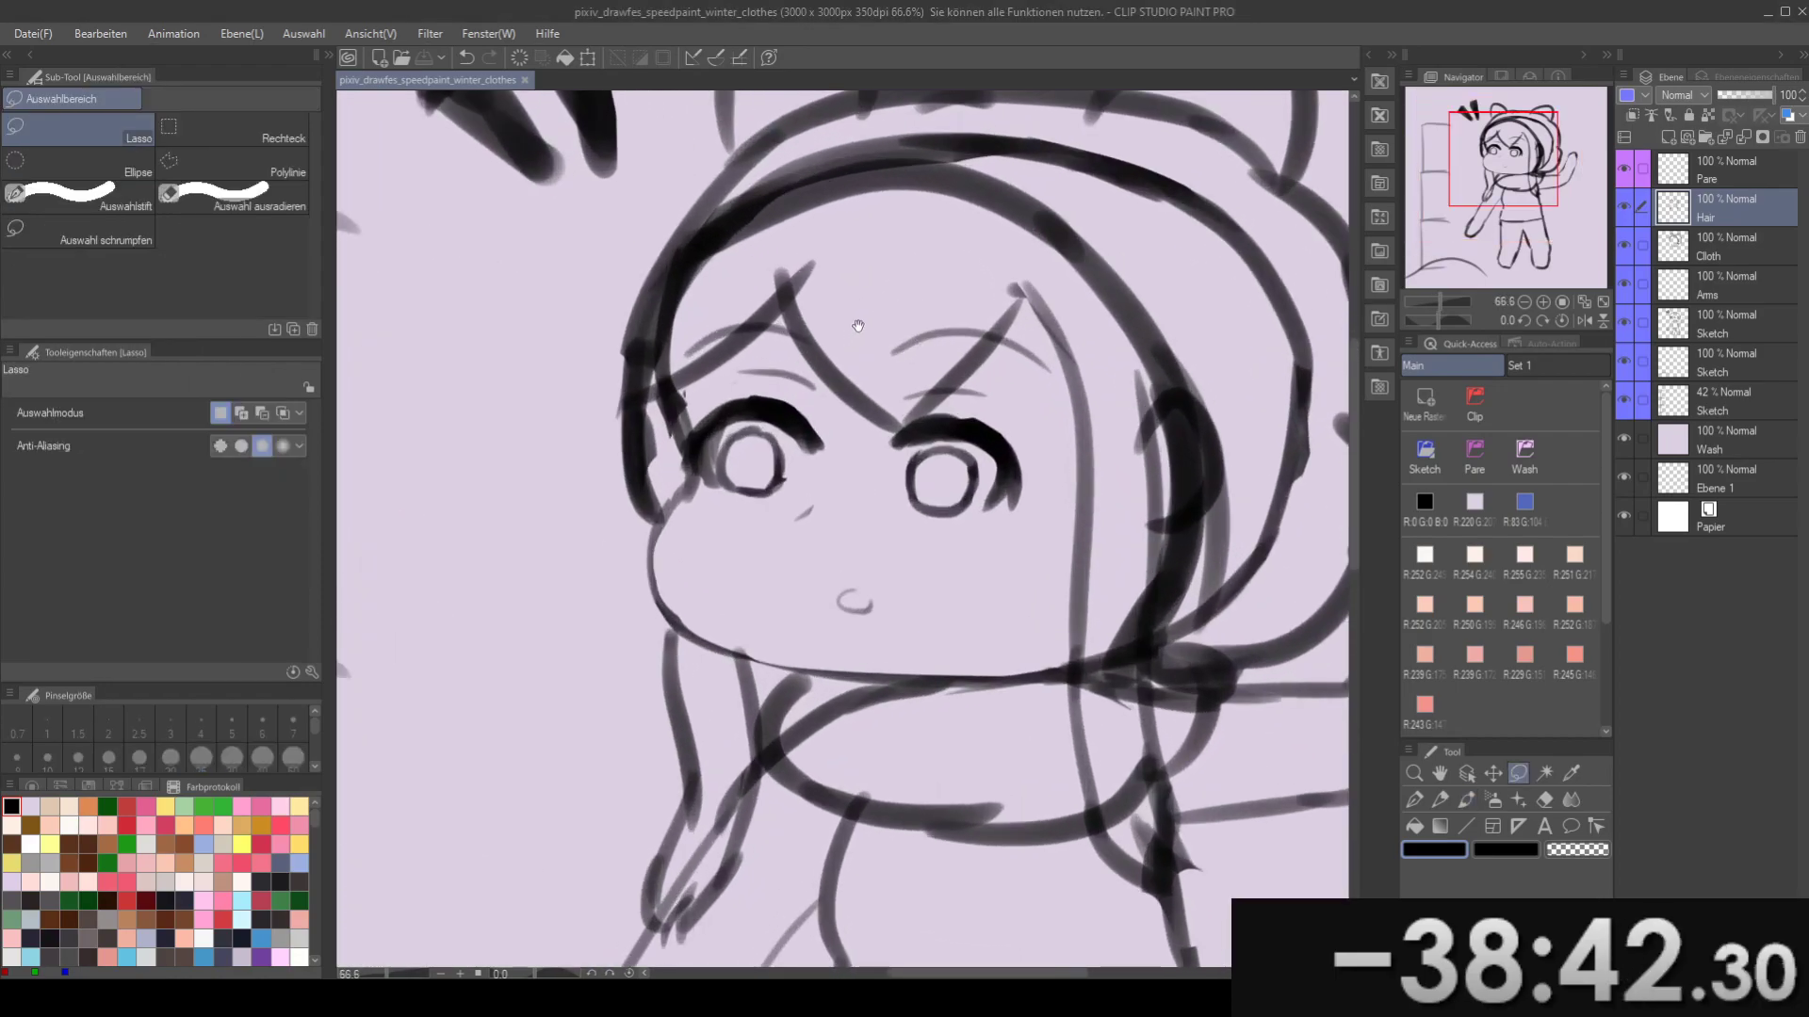
left_click_drag(797, 277, 835, 314)
key("e")
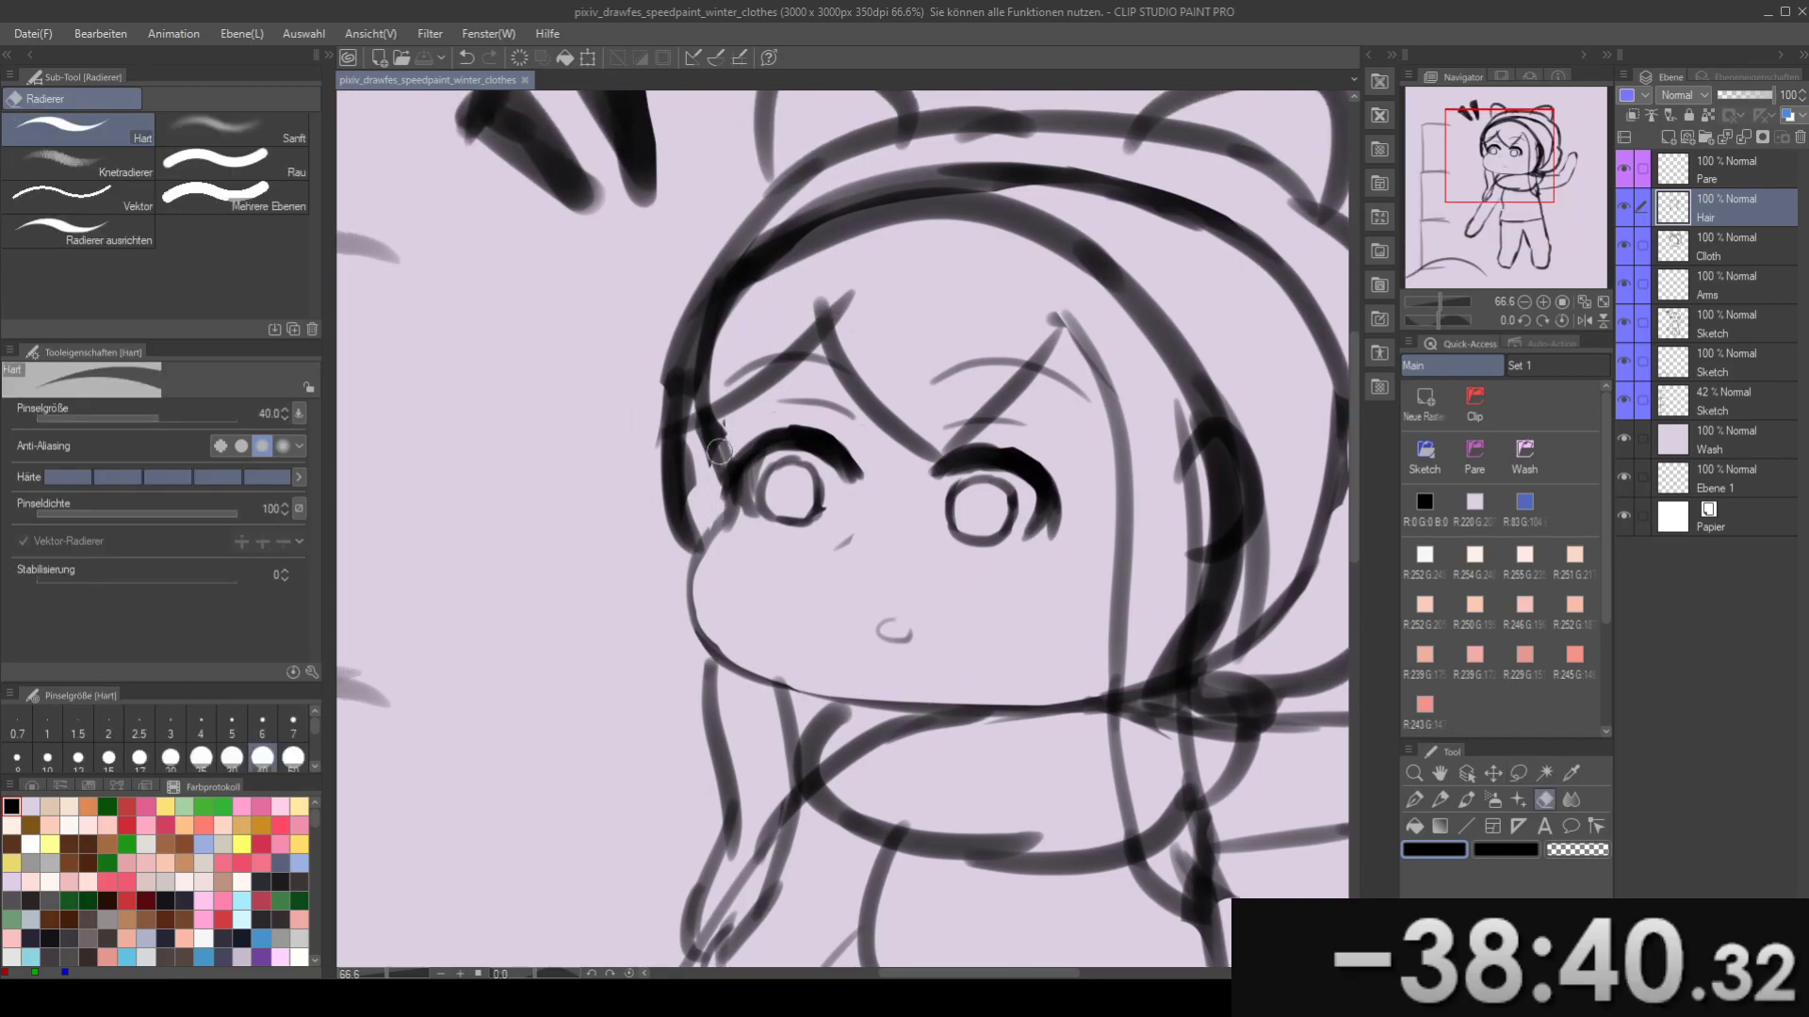
mouse_move(678, 481)
left_mouse_down()
mouse_move(752, 471)
mouse_move(680, 496)
left_mouse_up()
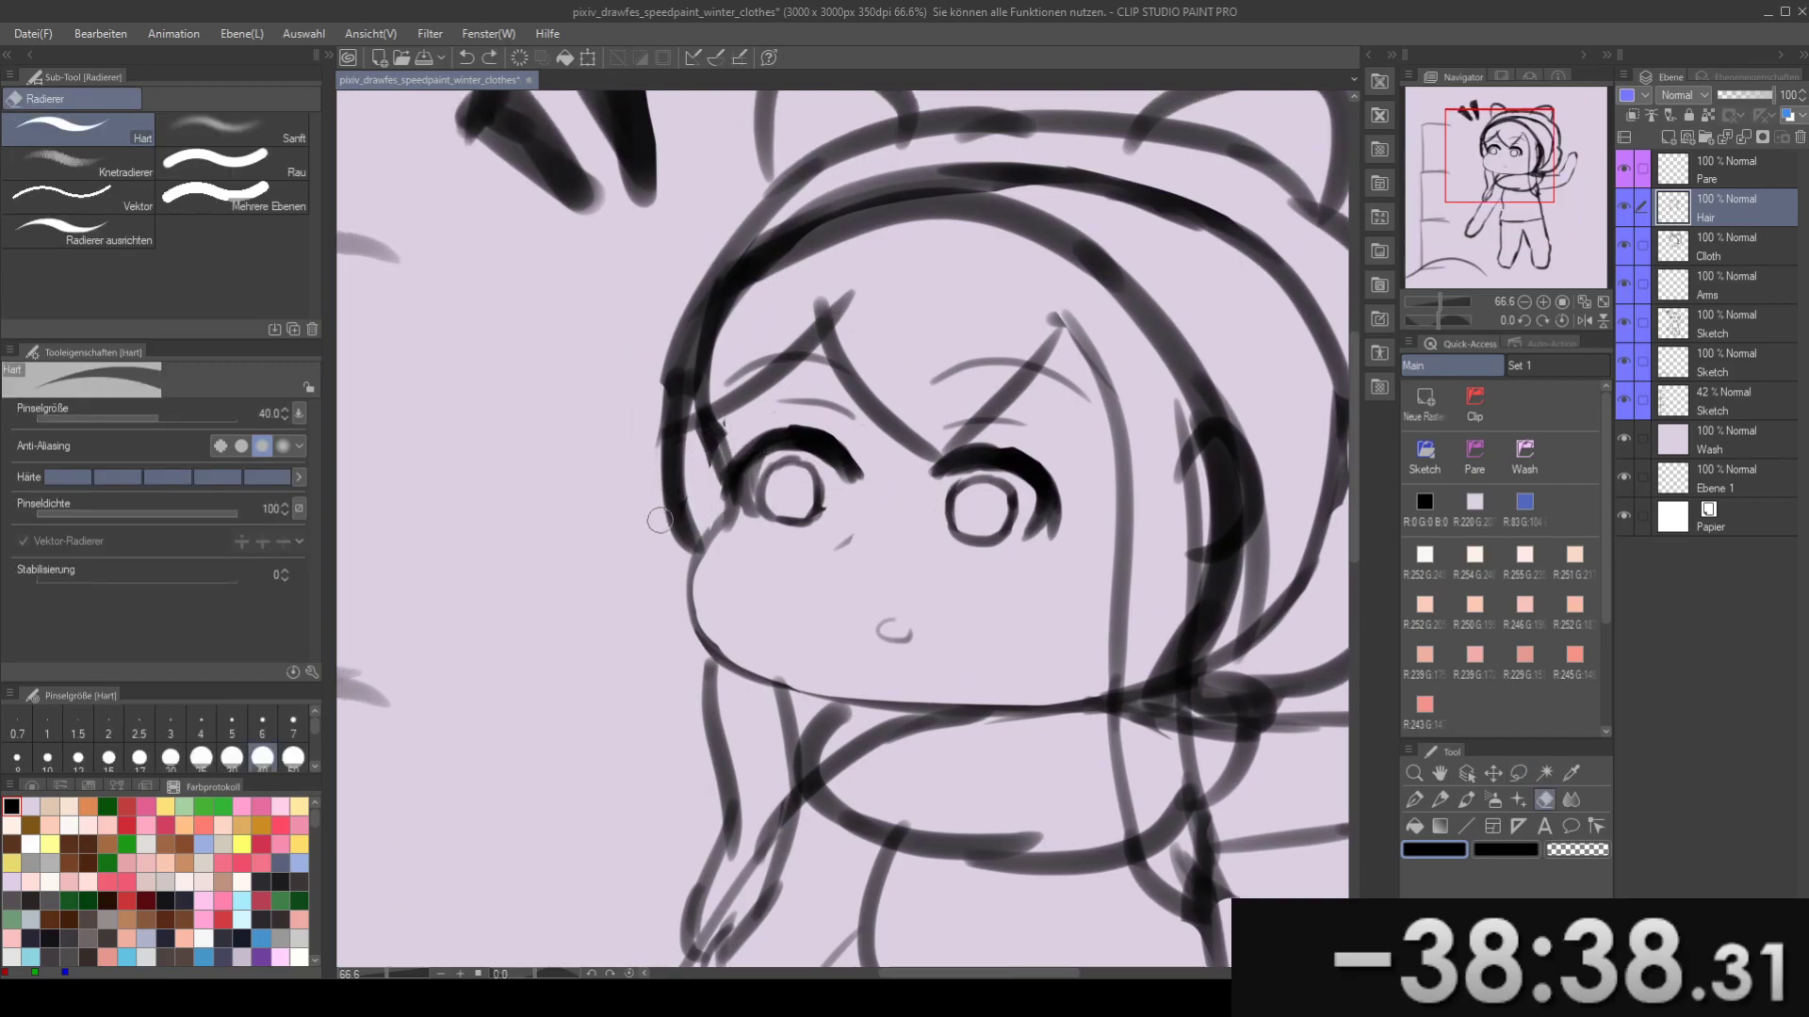
key("m")
mouse_move(680, 350)
left_mouse_down()
mouse_move(805, 413)
mouse_move(832, 452)
mouse_move(979, 473)
mouse_move(1153, 396)
mouse_move(994, 217)
left_mouse_up()
key("k")
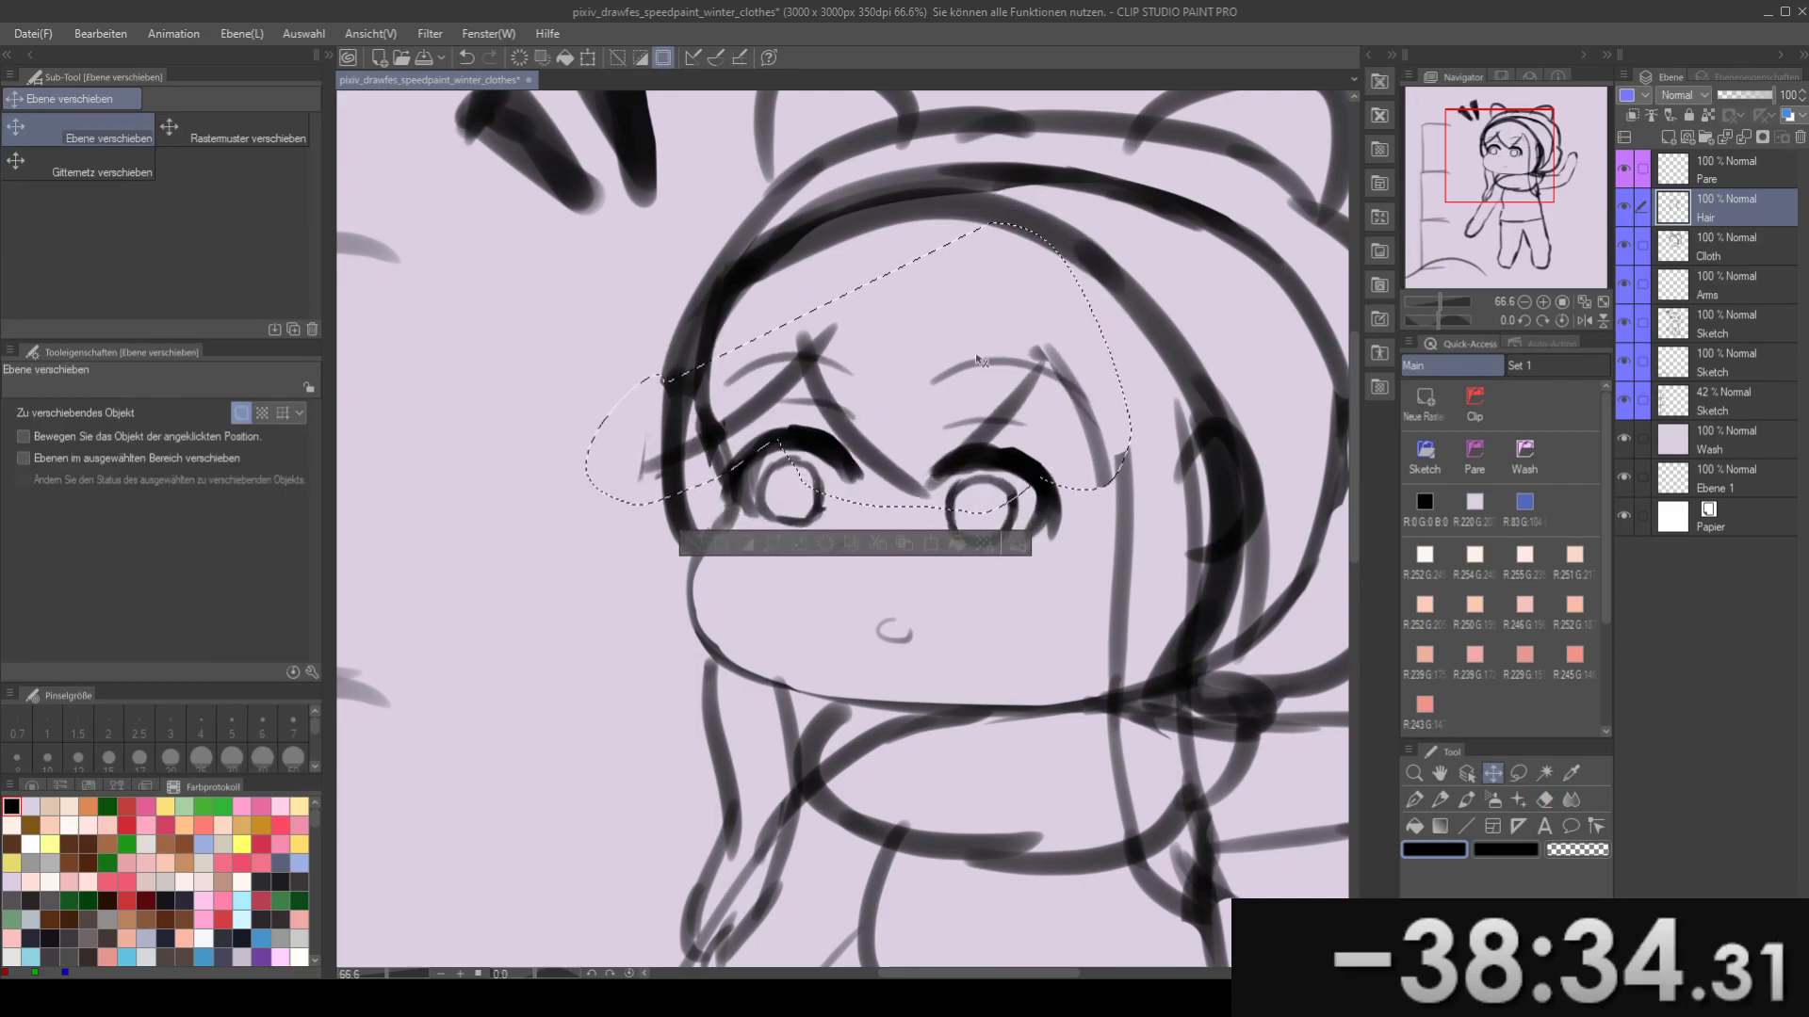
left_click_drag(980, 361, 972, 362)
key("ctrl+d")
- Redraw the left lock of the bangs inside the hood edge and extend its tip upward on the forehead
mouse_move(735, 424)
left_mouse_down()
mouse_move(836, 436)
mouse_move(693, 512)
mouse_move(644, 467)
mouse_move(752, 467)
mouse_move(748, 501)
left_mouse_up()
key("e")
key("b")
key("e")
key("b")
key("ctrl+z")
mouse_move(743, 389)
left_mouse_down()
mouse_move(742, 486)
mouse_move(623, 439)
left_mouse_up()
- Erase the broken overlap of the right bang's outer line and redraw it flowing into the long side strand
key("e")
mouse_move(841, 433)
left_mouse_down()
mouse_move(820, 362)
mouse_move(851, 358)
mouse_move(852, 332)
left_mouse_up()
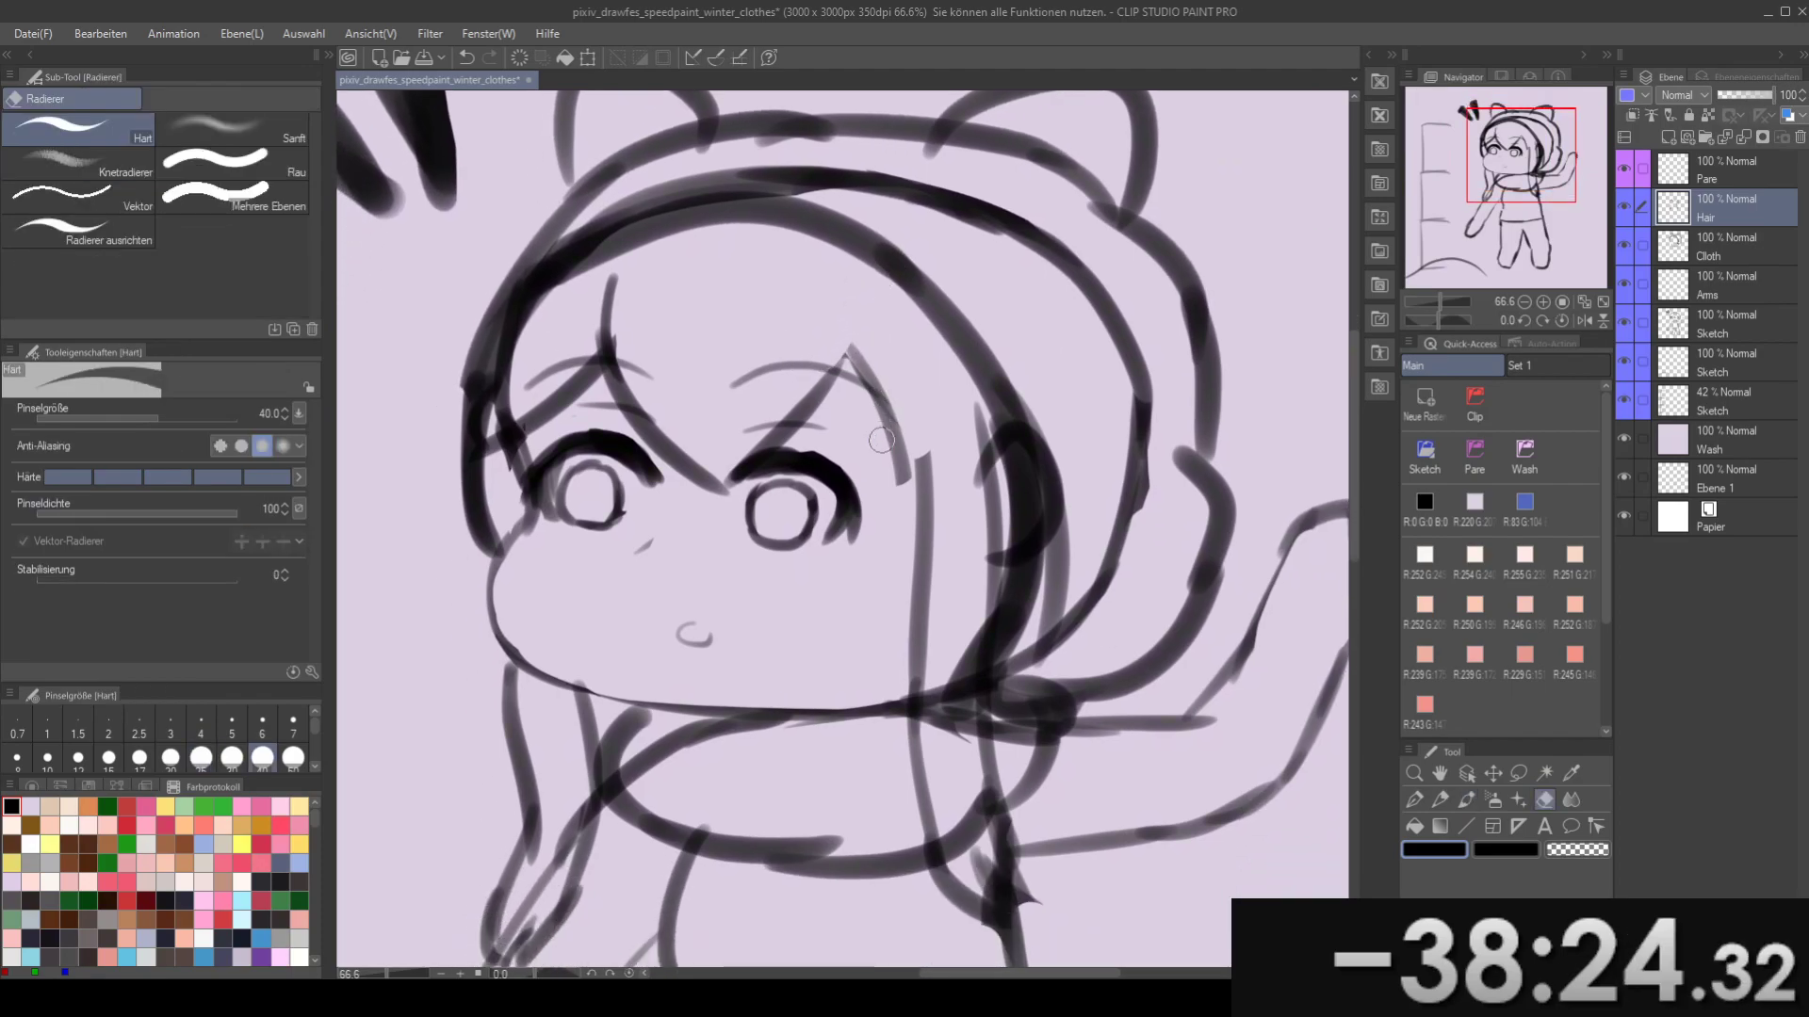
left_click_drag(884, 428, 908, 478)
key("b")
left_click_drag(859, 356, 918, 532)
key("ctrl+z")
key("e")
mouse_move(925, 455)
left_mouse_down()
mouse_move(932, 590)
mouse_move(912, 448)
left_mouse_up()
mouse_move(903, 339)
left_mouse_down()
mouse_move(902, 289)
mouse_move(940, 417)
mouse_move(985, 396)
mouse_move(1008, 477)
mouse_move(1011, 412)
mouse_move(981, 430)
left_mouse_up()
- Draw thin curved hair strands on the forehead between the bangs and beside the hood edge
key("b")
mouse_move(907, 346)
left_mouse_down()
mouse_move(1022, 384)
mouse_move(854, 484)
left_mouse_up()
key("ctrl+z")
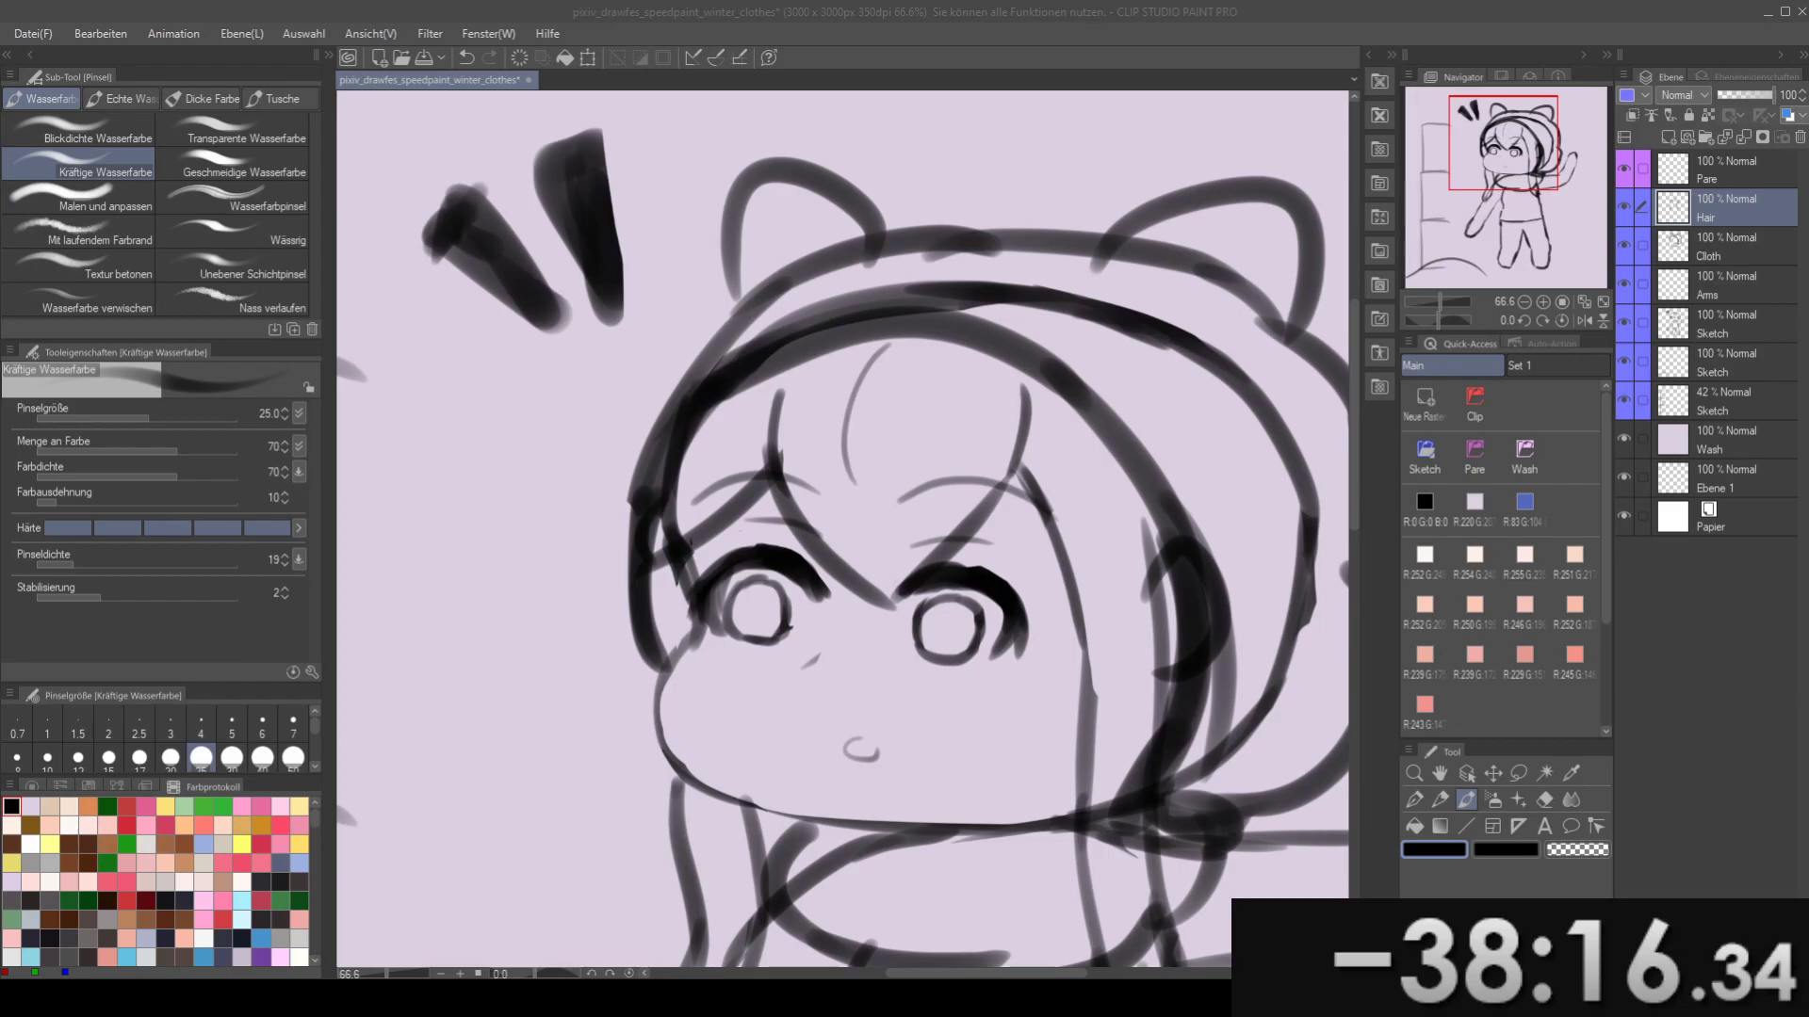
mouse_move(741, 383)
left_mouse_down()
mouse_move(790, 371)
mouse_move(671, 399)
mouse_move(499, 298)
left_mouse_up()
mouse_move(846, 281)
left_mouse_down()
mouse_move(880, 418)
mouse_move(854, 406)
mouse_move(873, 494)
left_mouse_up()
key("ctrl+z")
- On the uppermost Sketch layer, erase the rough back-of-head arc that runs inside the hood
left_click(1623, 246)
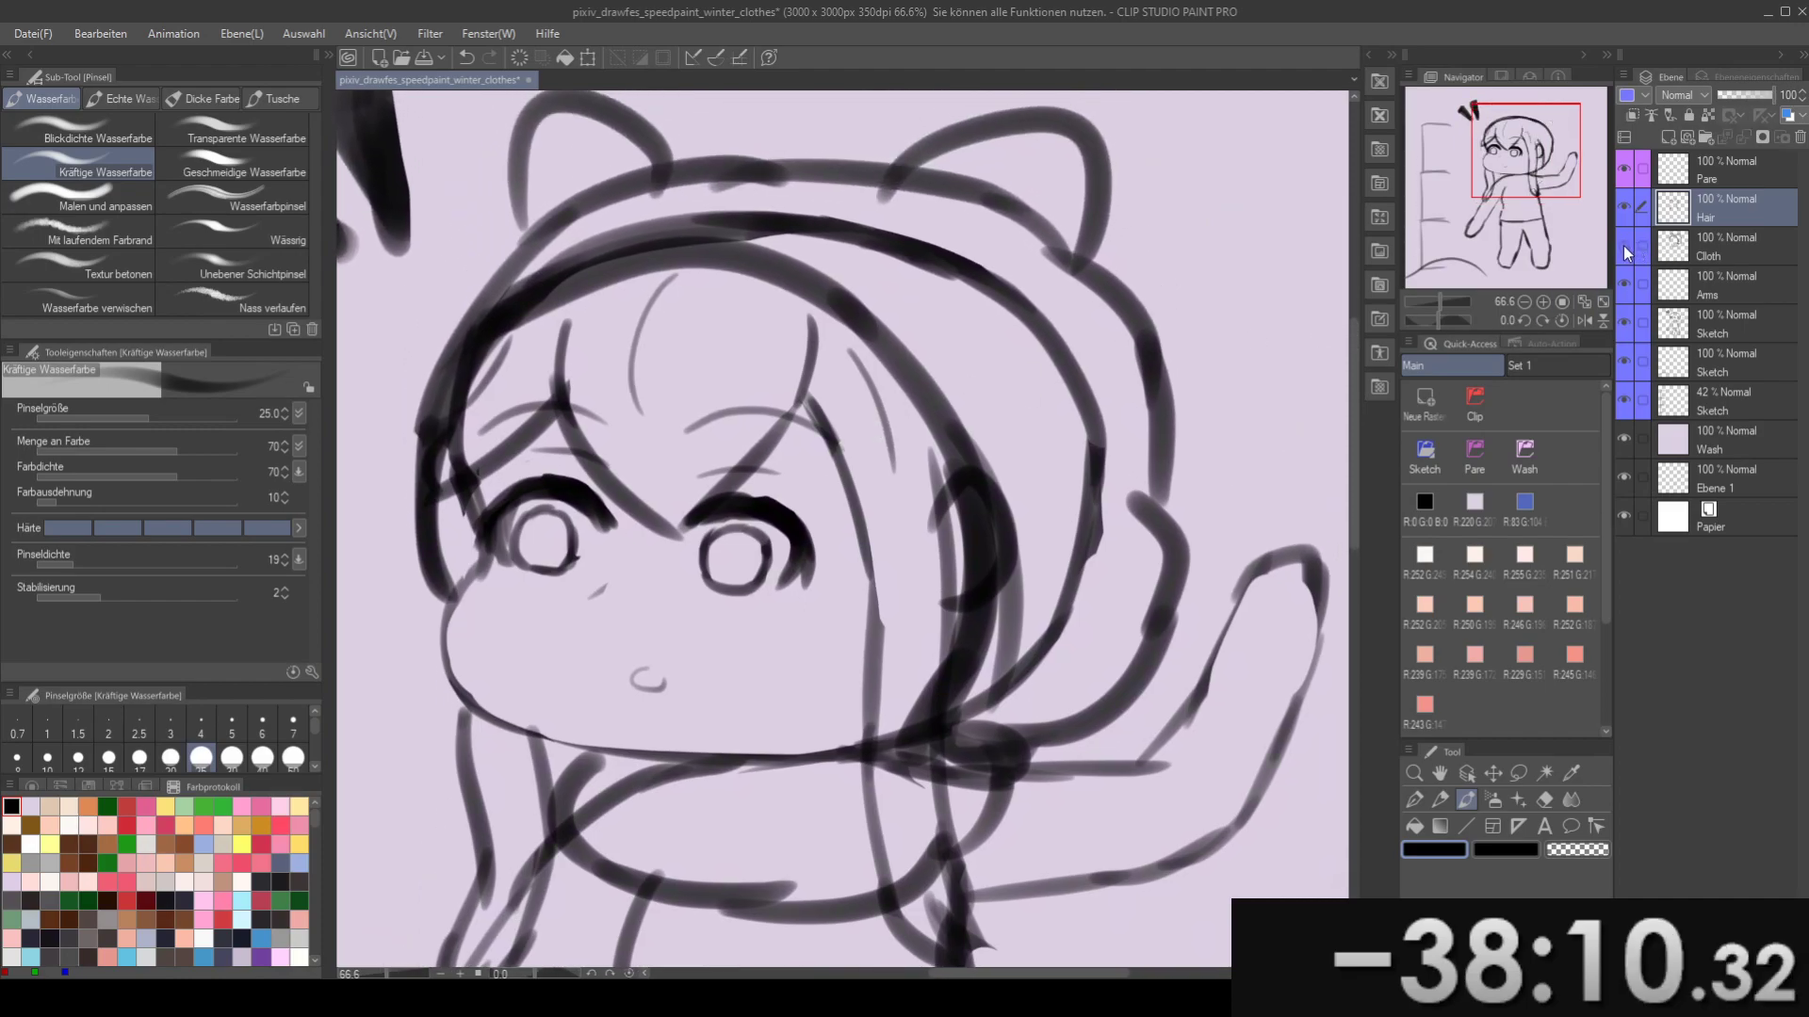
left_click(1623, 246)
left_click(1743, 322)
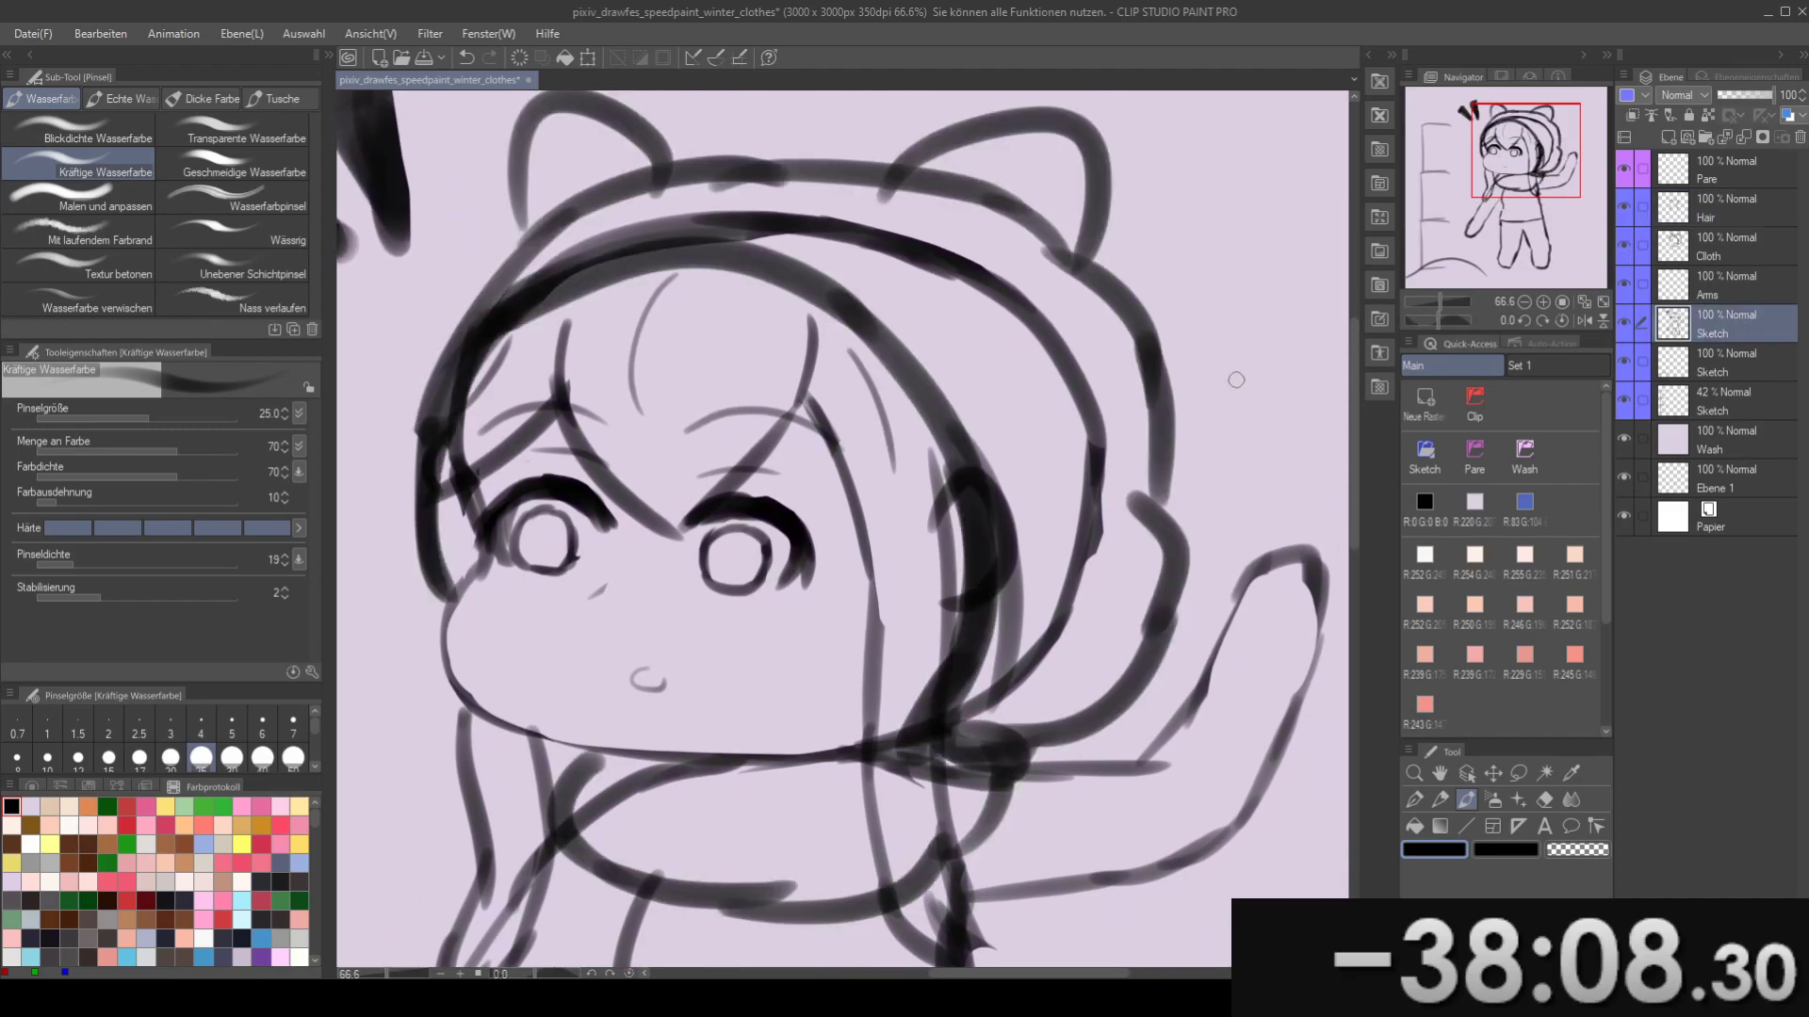
key("e")
mouse_move(1093, 403)
left_mouse_down()
mouse_move(1019, 666)
mouse_move(979, 702)
mouse_move(1055, 370)
left_mouse_up()
left_click_drag(1081, 457, 976, 270)
left_click_drag(980, 282, 1042, 311)
key("]")
mouse_move(999, 278)
left_mouse_down()
mouse_move(626, 313)
mouse_move(506, 403)
mouse_move(667, 405)
mouse_move(663, 473)
mouse_move(682, 492)
mouse_move(665, 499)
mouse_move(699, 524)
left_mouse_up()
key("b")
key("e")
key("b")
key("e")
key("b")
left_click_drag(768, 453, 832, 380)
scroll(832, 379, "down", 3)
left_click_drag(785, 492, 765, 440)
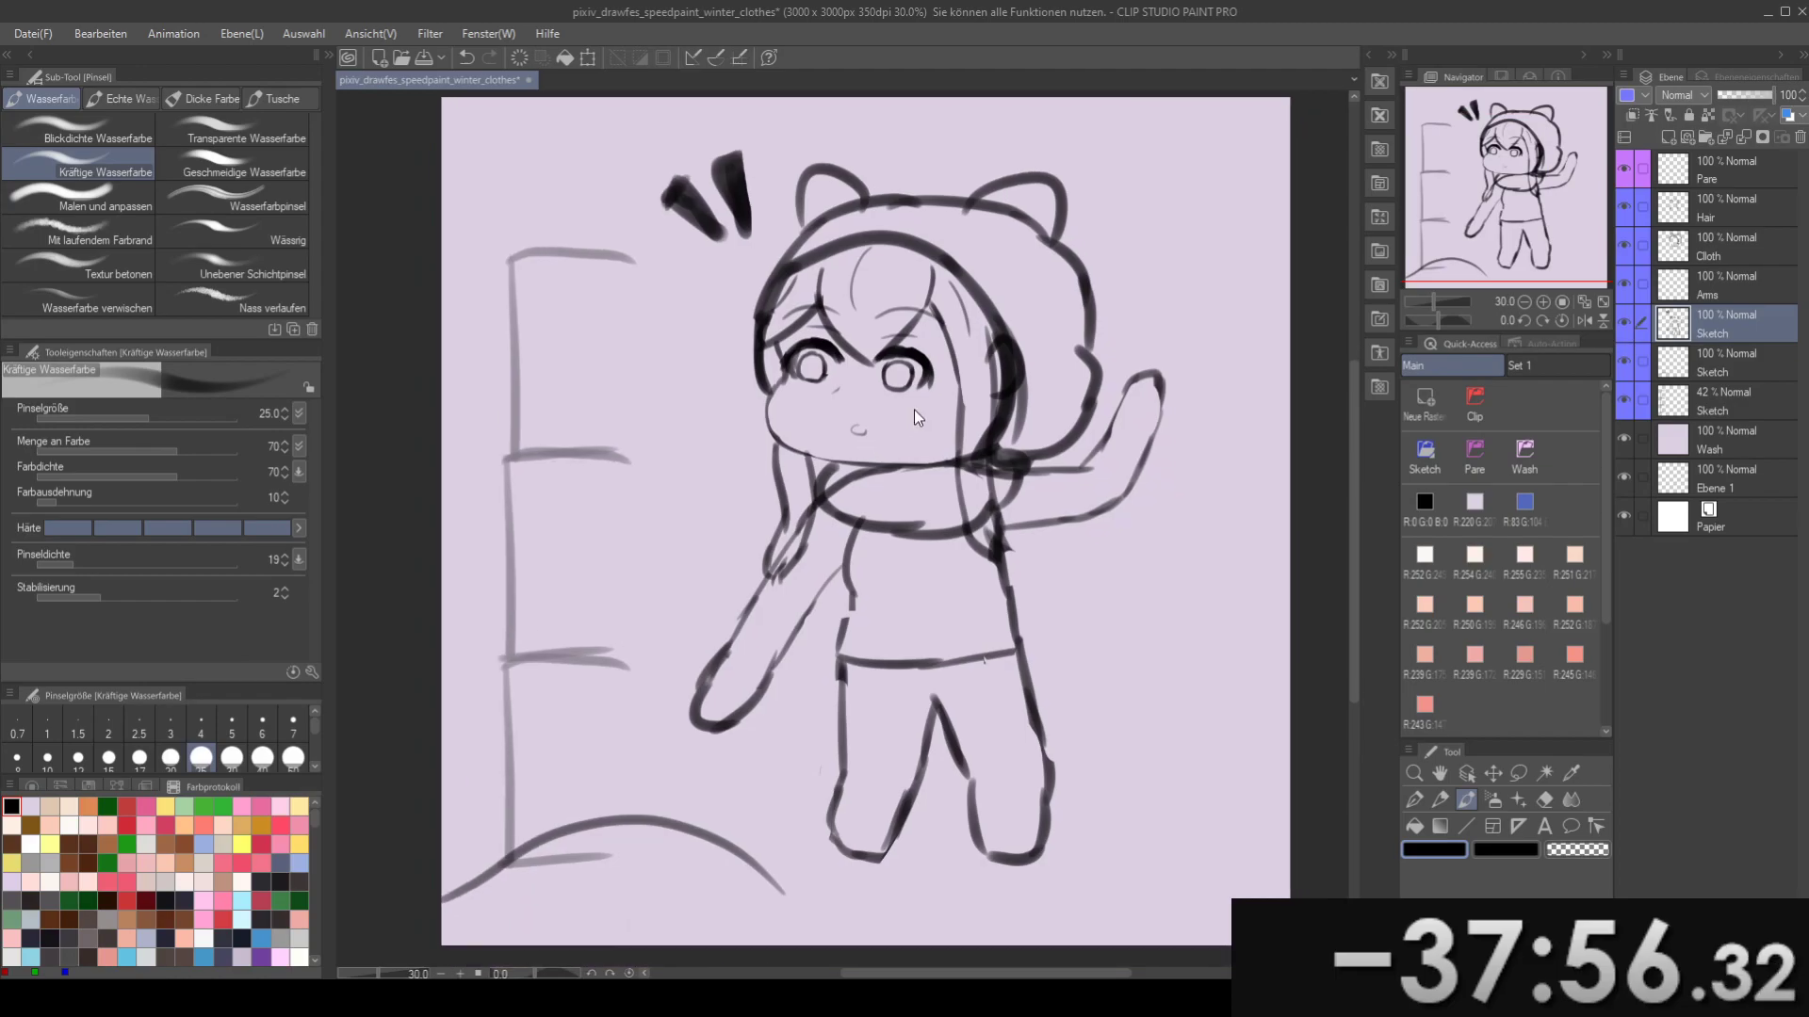
- On the Cloth layer, draw the coat's curved hem across the upper thighs and its flared side line below the raised arm
left_click(1724, 241)
mouse_move(802, 673)
left_mouse_down()
mouse_move(816, 605)
mouse_move(841, 608)
mouse_move(816, 635)
mouse_move(766, 526)
mouse_move(741, 566)
mouse_move(789, 574)
mouse_move(788, 627)
mouse_move(905, 624)
mouse_move(807, 647)
mouse_move(916, 630)
left_mouse_up()
key("ctrl+z")
key("ctrl+z")
key("ctrl+z")
mouse_move(910, 485)
left_mouse_down()
mouse_move(922, 644)
mouse_move(926, 619)
mouse_move(972, 628)
left_mouse_up()
key("ctrl+z")
key("ctrl+z")
key("ctrl+z")
key("ctrl+z")
left_click_drag(982, 524, 1014, 627)
key("ctrl+z")
left_click_drag(991, 560, 1014, 619)
left_click_drag(1022, 621, 1018, 619)
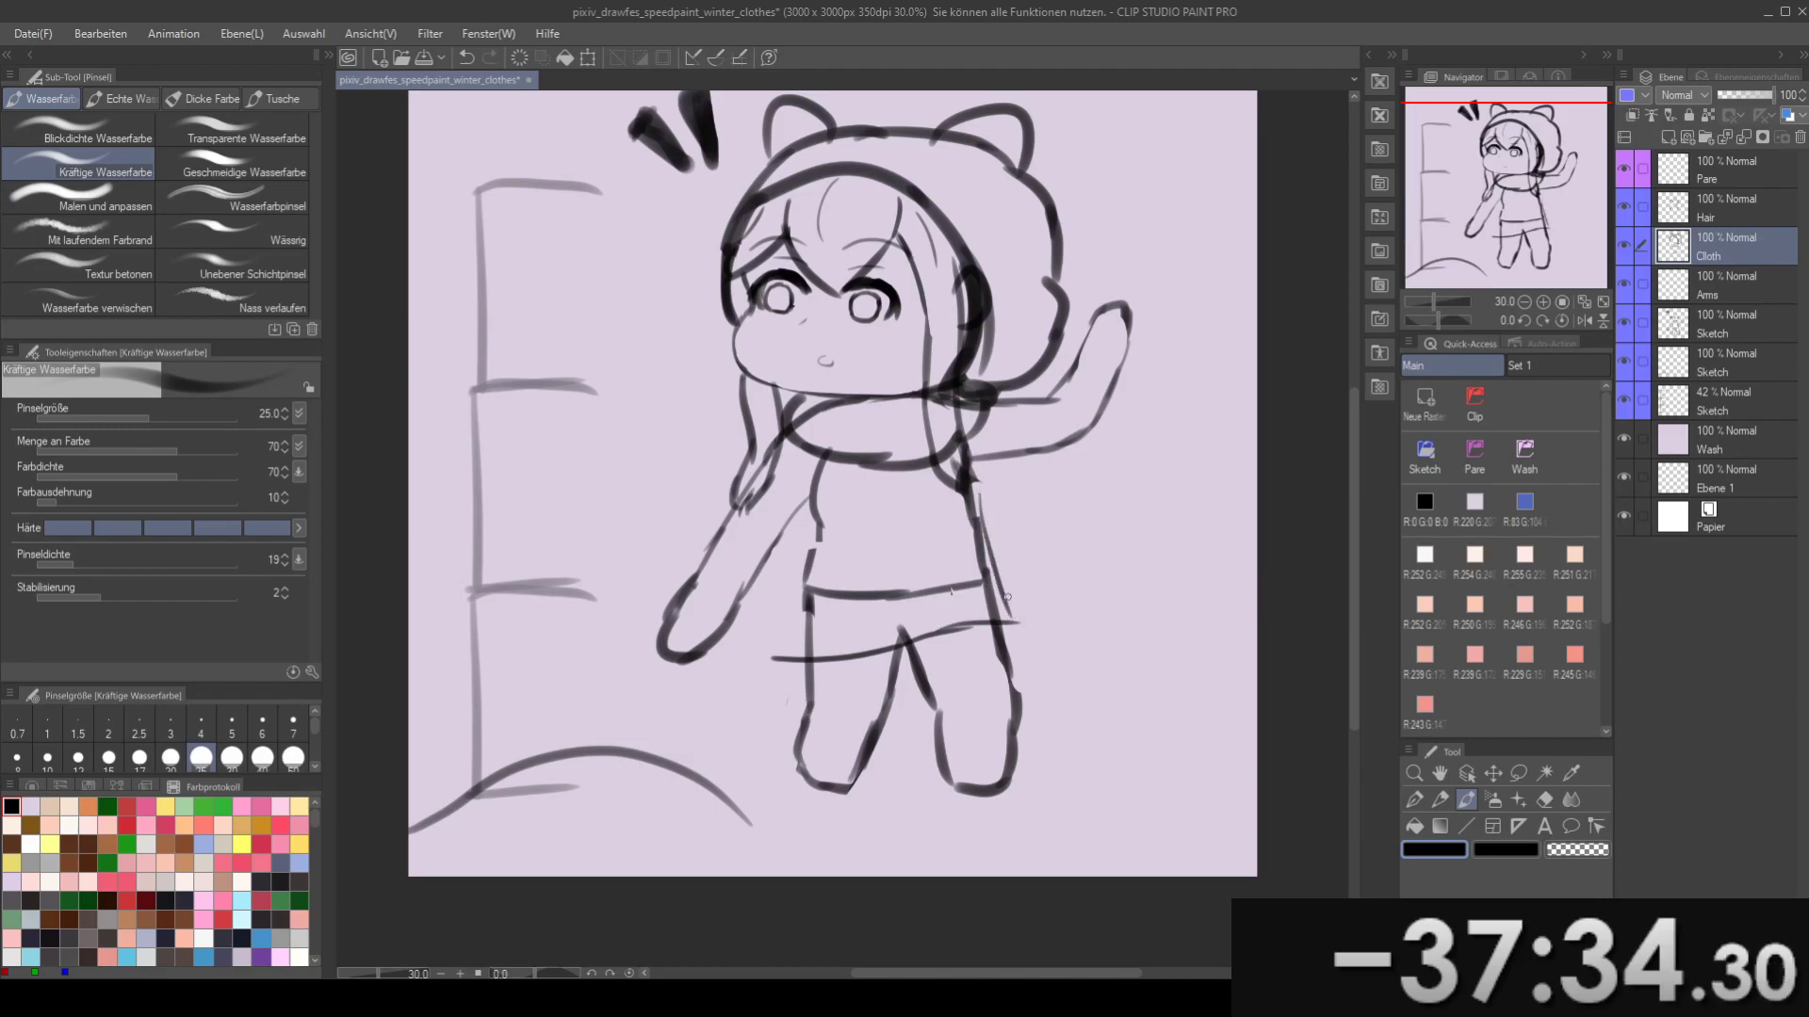
- Trim the hem's overhanging left end and draw the coat's left side line from the waist down to it
left_click_drag(954, 512, 1029, 521)
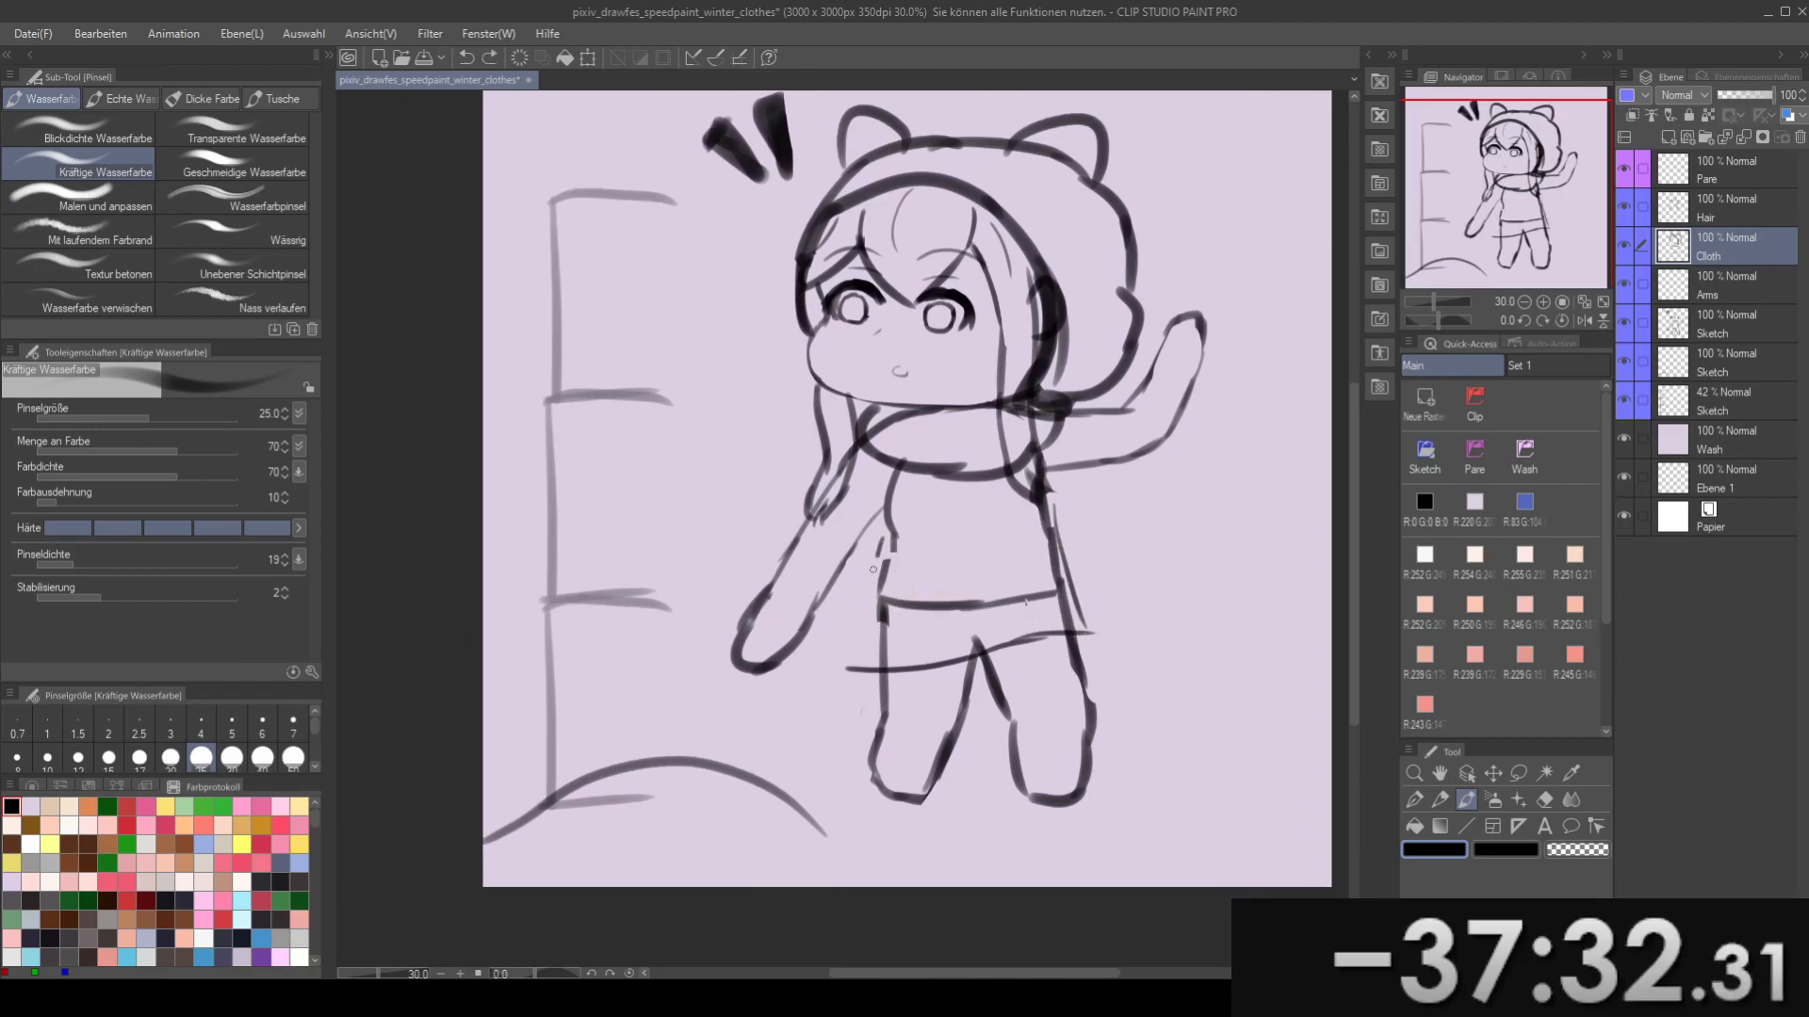
left_click_drag(866, 659, 864, 671)
key("ctrl+z")
key("e")
mouse_move(849, 670)
left_mouse_down()
mouse_move(886, 546)
mouse_move(860, 673)
left_mouse_up()
key("b")
key("ctrl+z")
left_click_drag(876, 542, 849, 692)
key("ctrl+z")
key("ctrl+z")
key("ctrl+z")
key("ctrl+z")
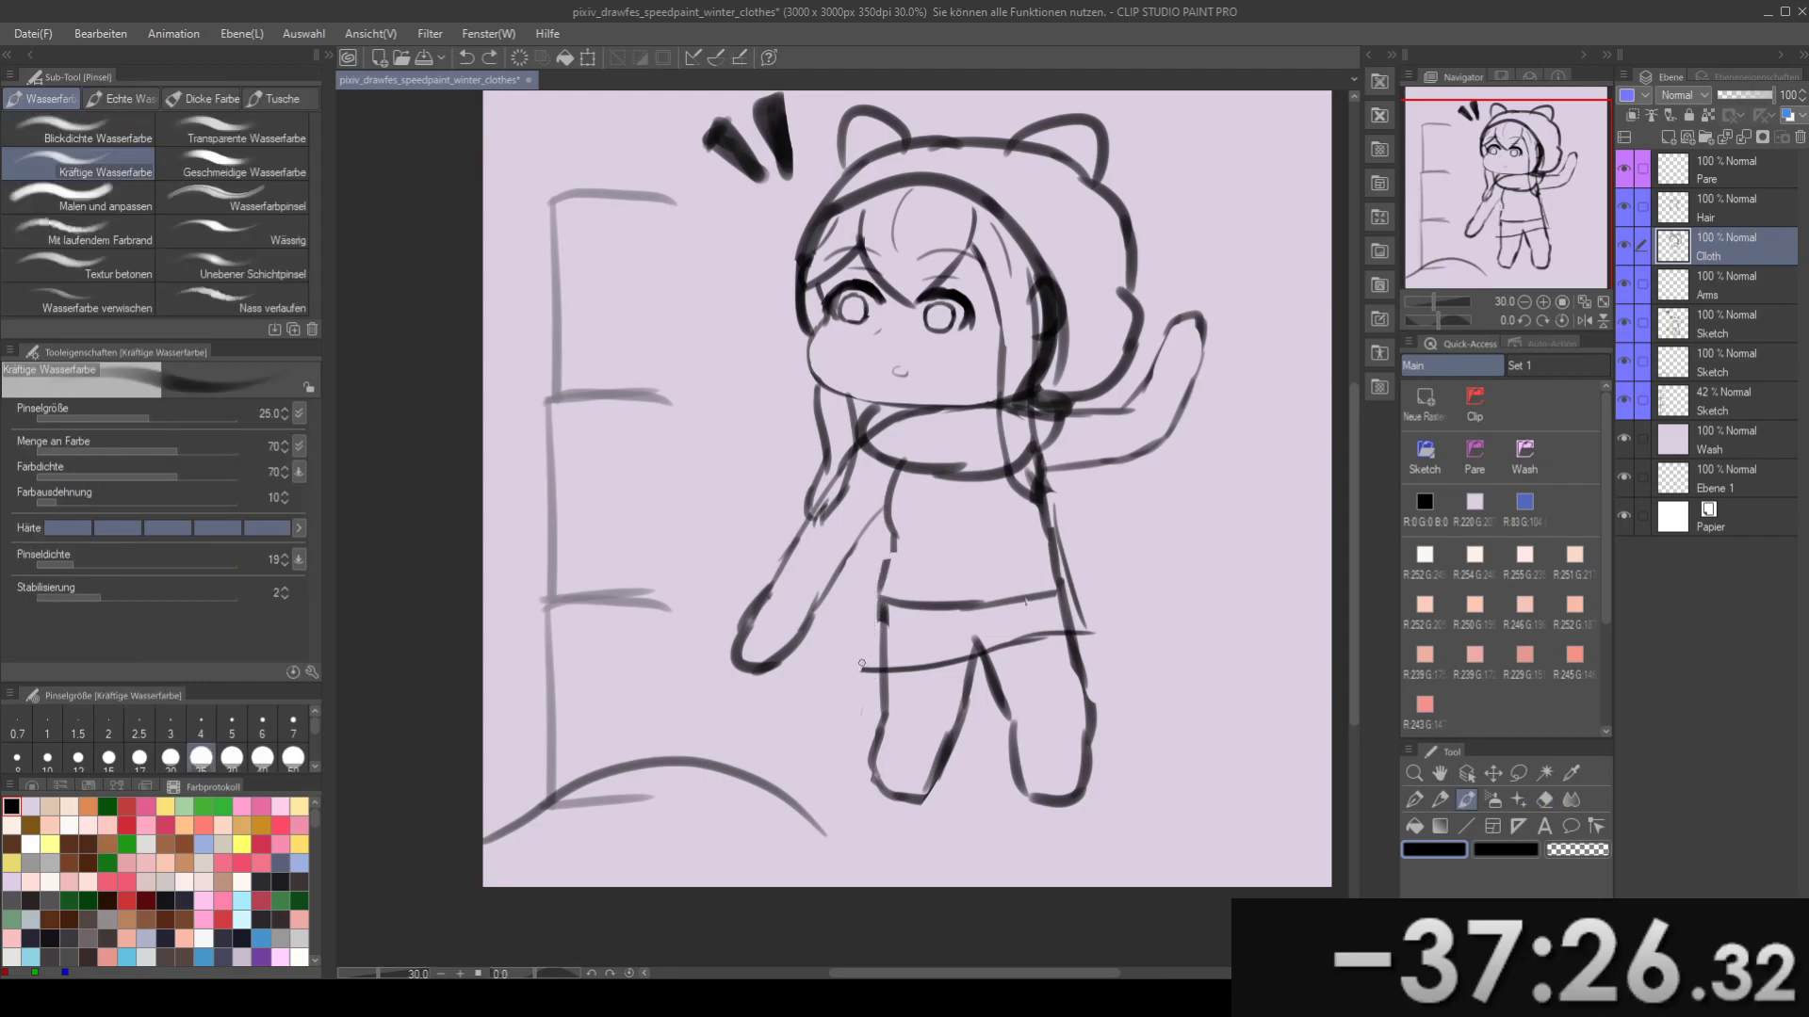
key("ctrl+z")
left_click_drag(882, 544, 863, 671)
mouse_move(1014, 415)
left_mouse_down()
mouse_move(935, 534)
mouse_move(943, 487)
mouse_move(977, 481)
left_mouse_up()
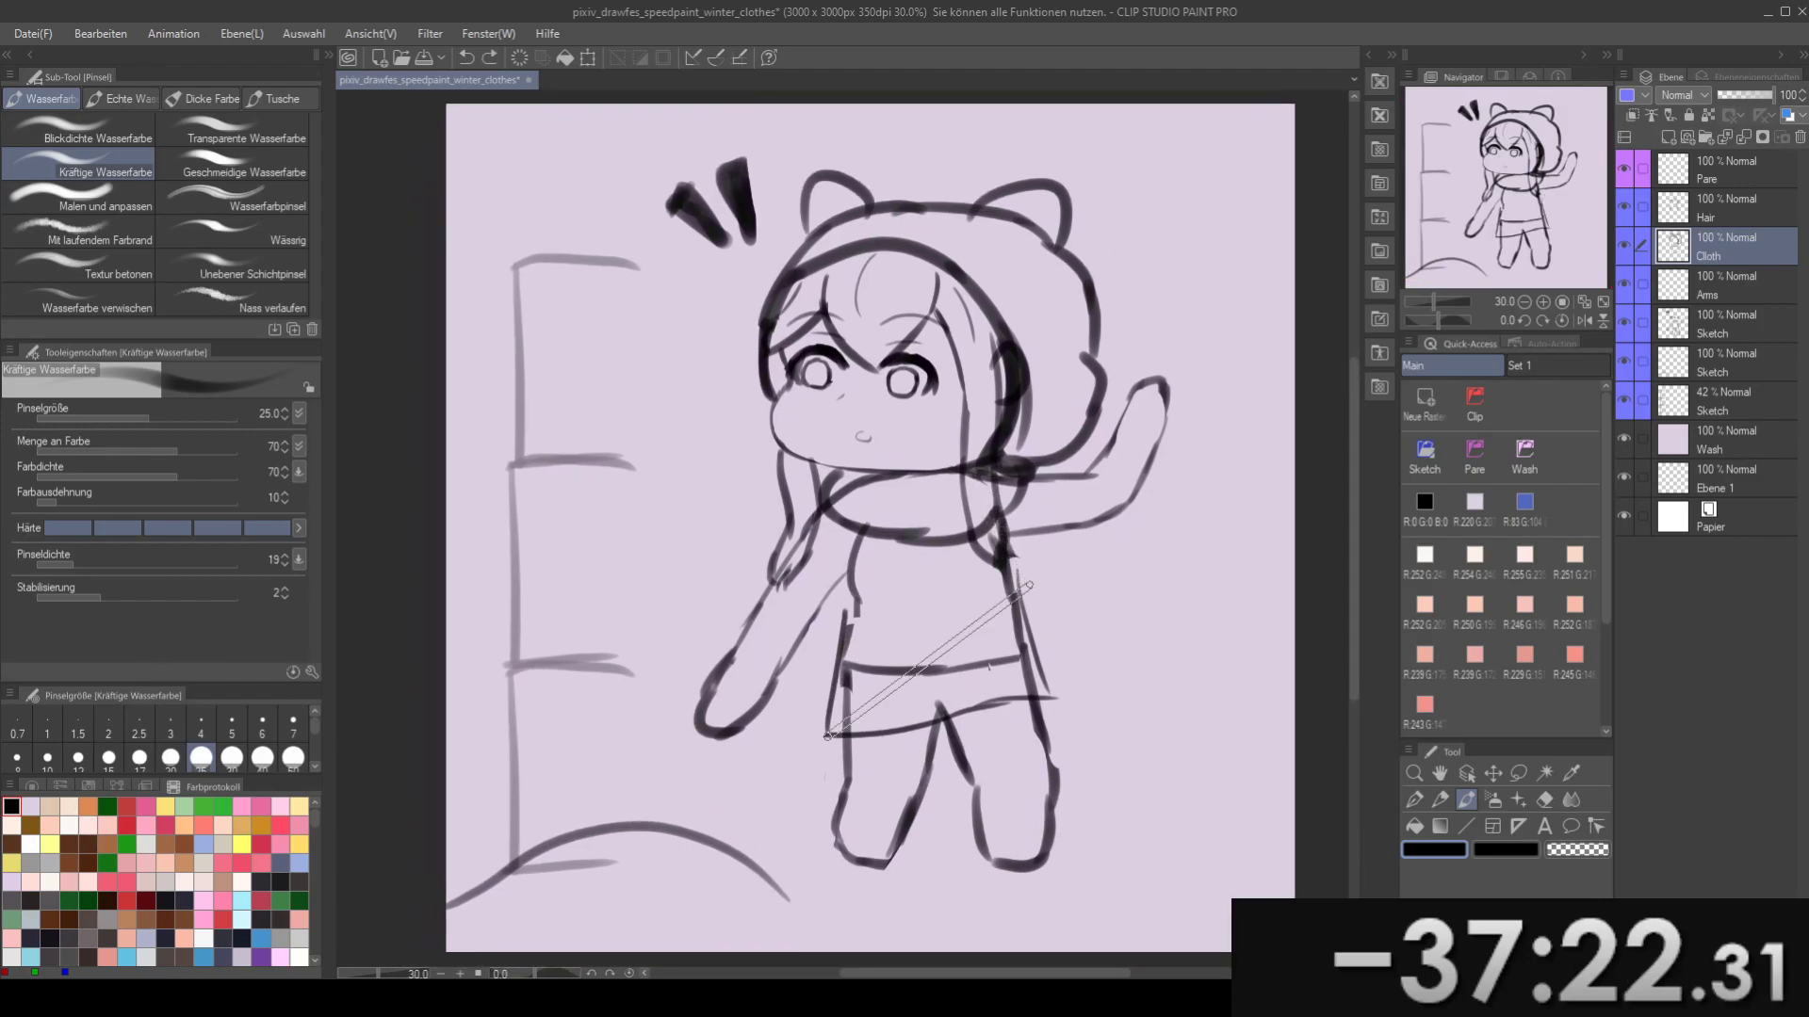
- Sketch the sleeve of the lowered arm with a curved cuff line across the wrist and wider outer and inner edges
left_click_drag(1000, 582, 1090, 570)
mouse_move(933, 614)
left_mouse_down()
mouse_move(919, 560)
mouse_move(934, 613)
mouse_move(927, 583)
mouse_move(838, 634)
left_mouse_up()
key("ctrl+z")
key("ctrl+z")
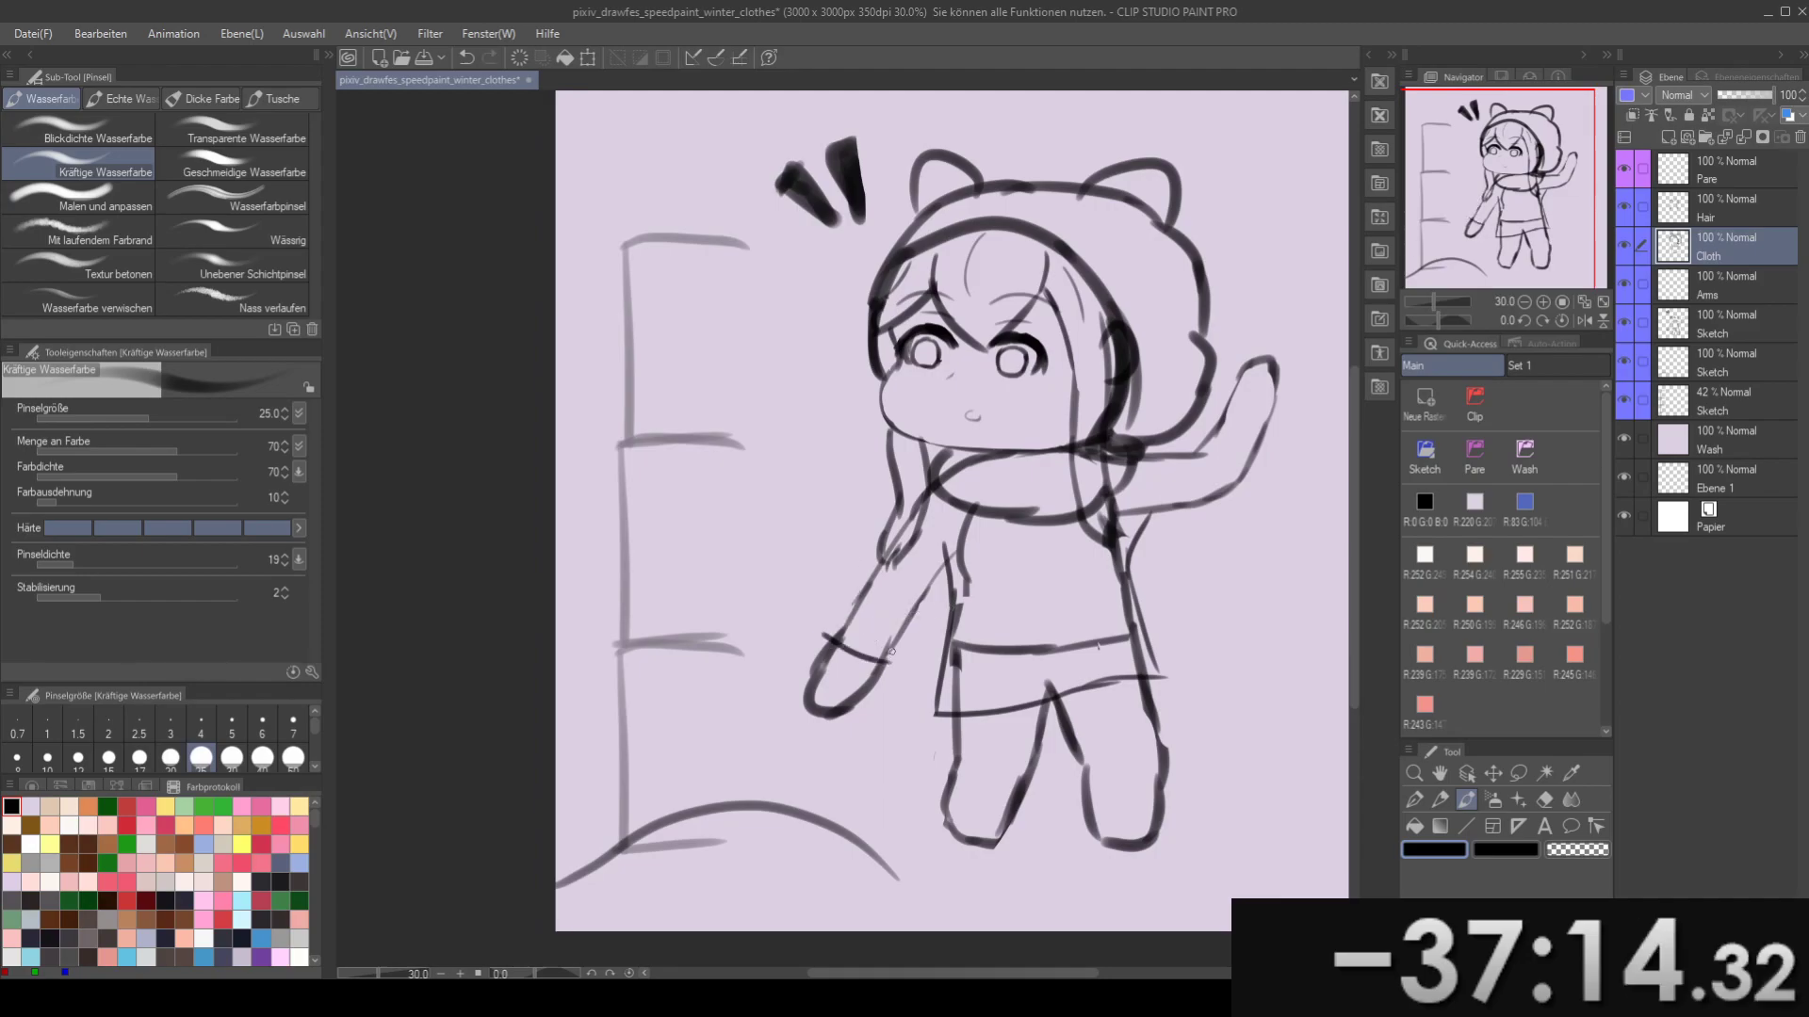
key("ctrl+z")
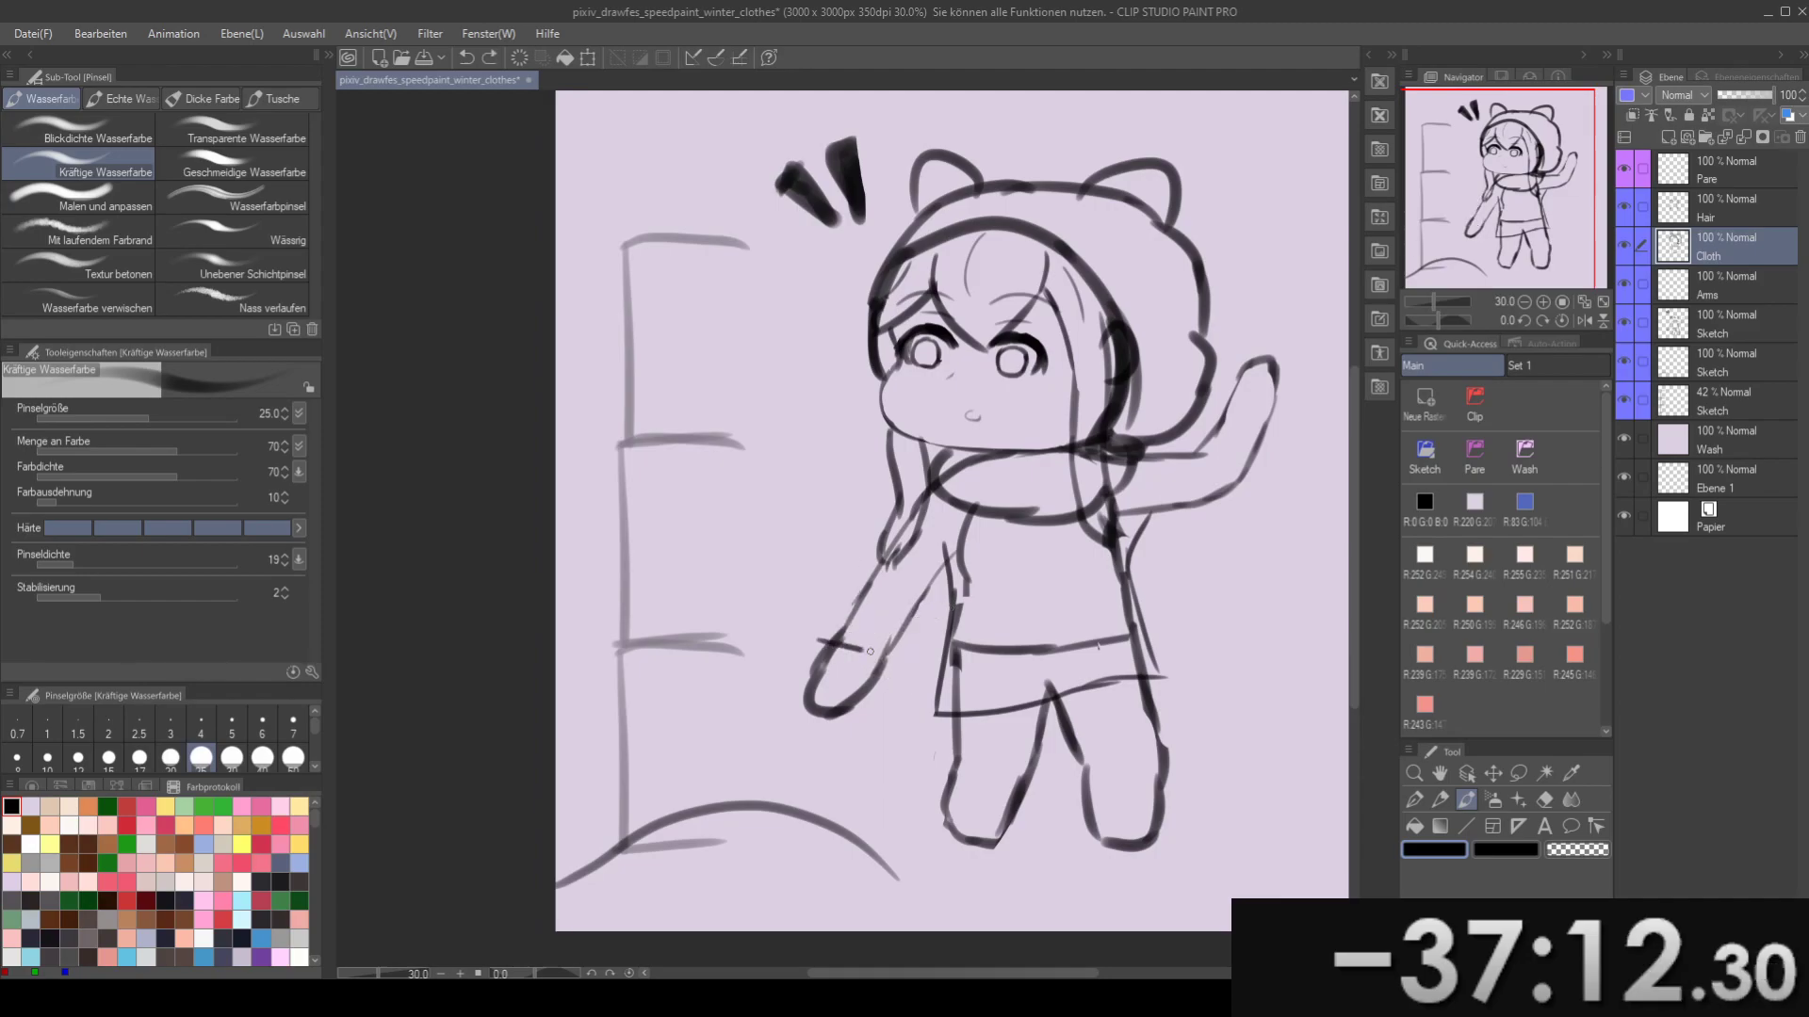
key("ctrl+z")
mouse_move(823, 647)
left_mouse_down()
mouse_move(918, 622)
mouse_move(902, 653)
mouse_move(933, 521)
mouse_move(912, 632)
mouse_move(934, 543)
left_mouse_up()
key("ctrl+z")
key("ctrl+z")
key("ctrl+z")
key("ctrl+z")
mouse_move(905, 643)
left_mouse_down()
mouse_move(919, 573)
mouse_move(940, 576)
mouse_move(911, 567)
left_mouse_up()
key("ctrl+z")
key("ctrl+z")
left_click_drag(861, 649, 907, 582)
key("ctrl+z")
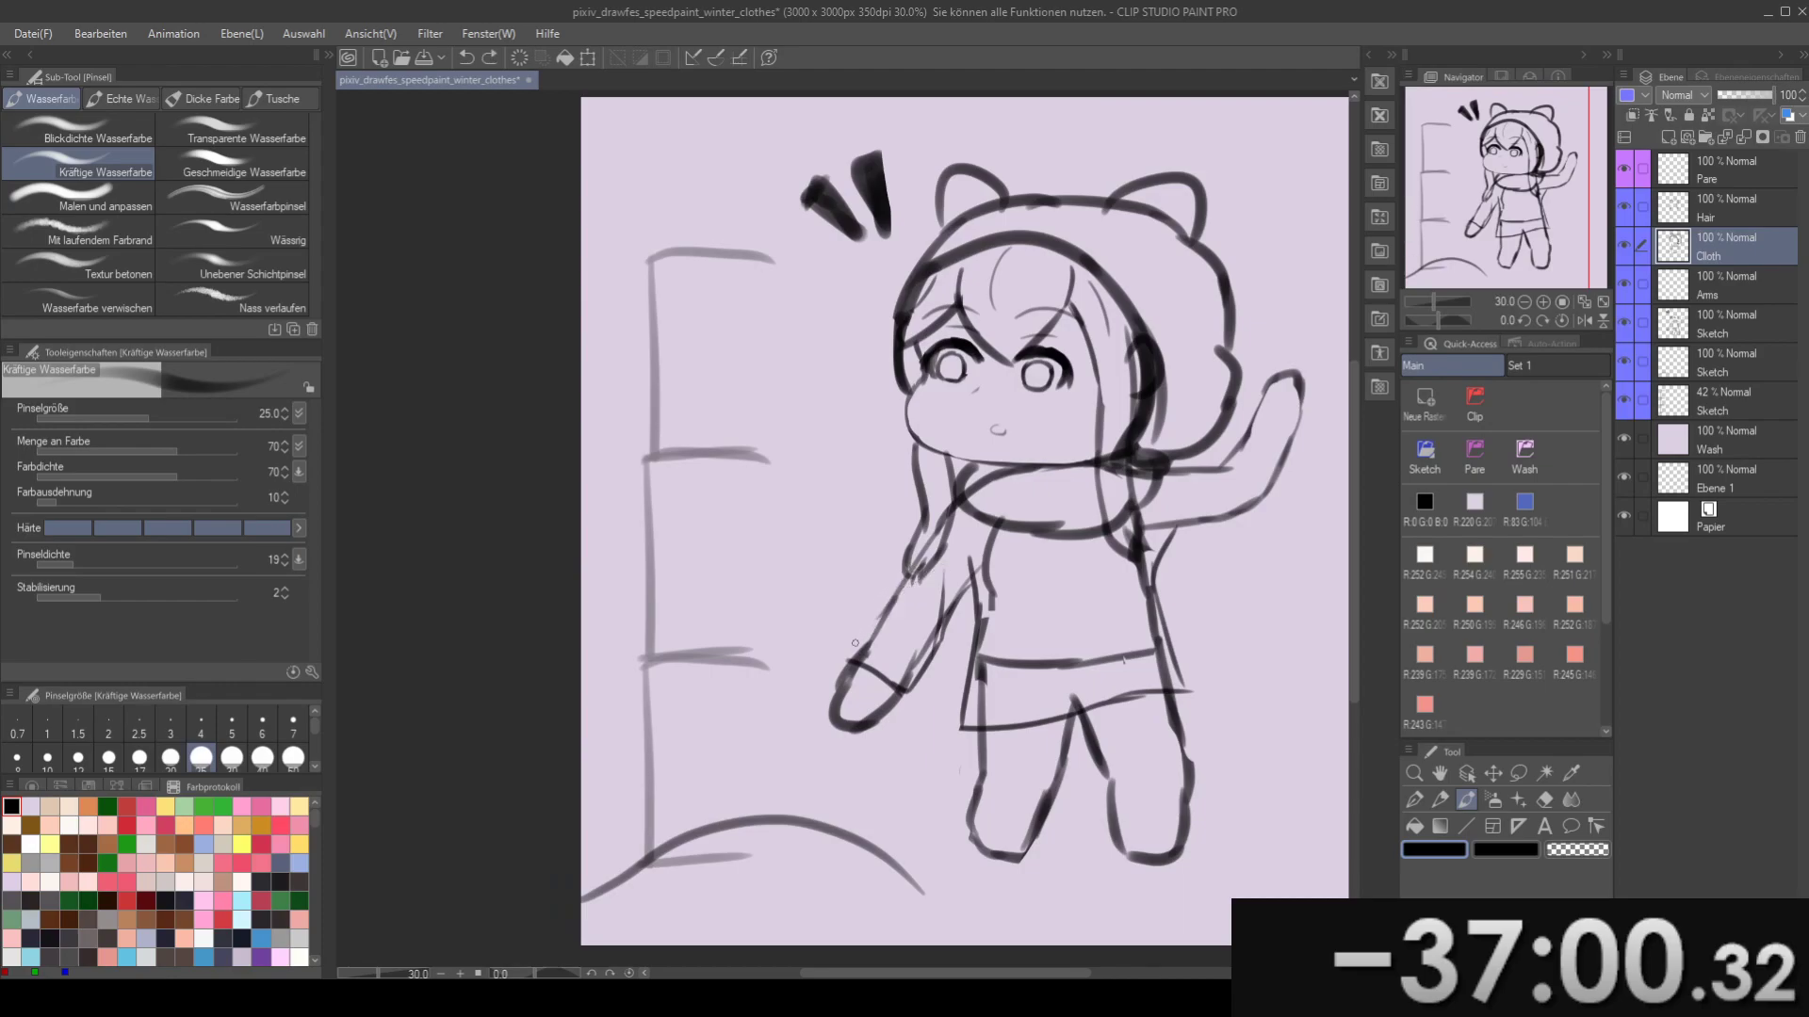
left_click_drag(861, 650, 914, 563)
- Rework the scarf's lower outline into a thicker wavy curve around the neck with a brush size of 50
mouse_move(944, 440)
left_mouse_down()
mouse_move(894, 484)
mouse_move(932, 465)
mouse_move(891, 456)
mouse_move(880, 508)
mouse_move(864, 501)
mouse_move(1053, 513)
mouse_move(1036, 488)
mouse_move(907, 483)
left_mouse_up()
key("e")
key("ctrl+z")
key("b")
key("ctrl+z")
key("e")
key("b")
key("ctrl+z")
key("ctrl+z")
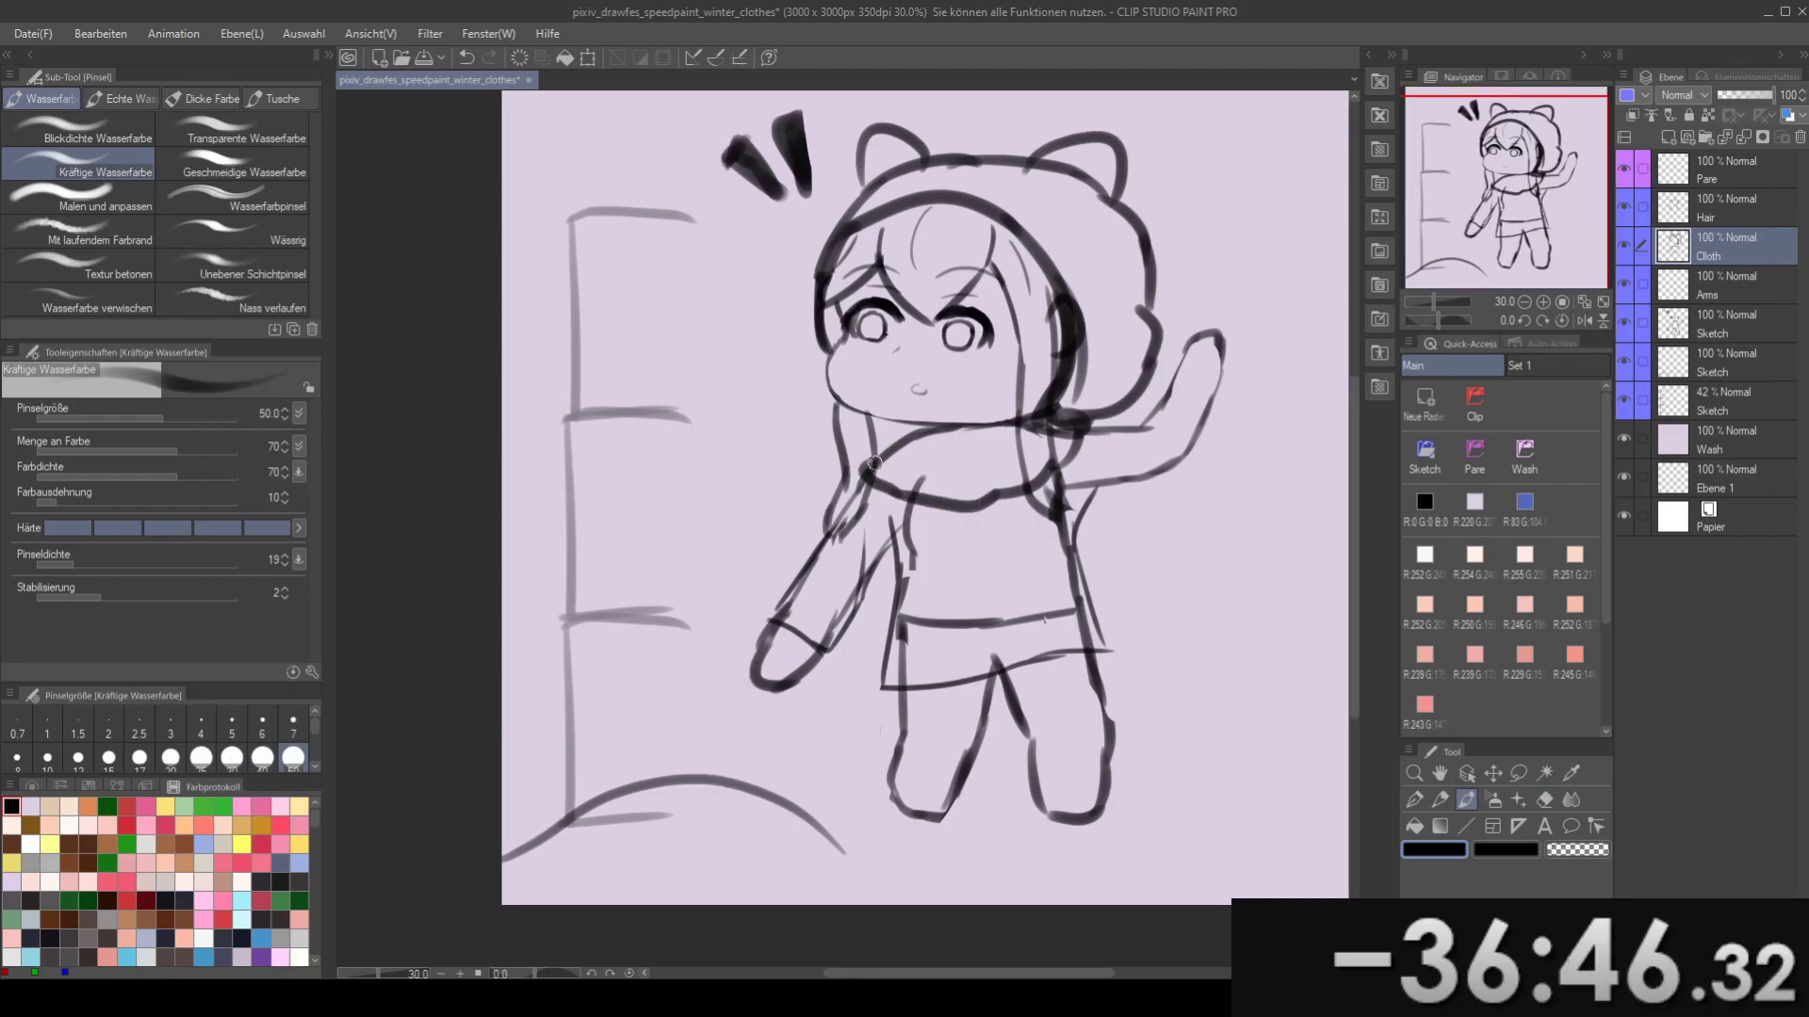
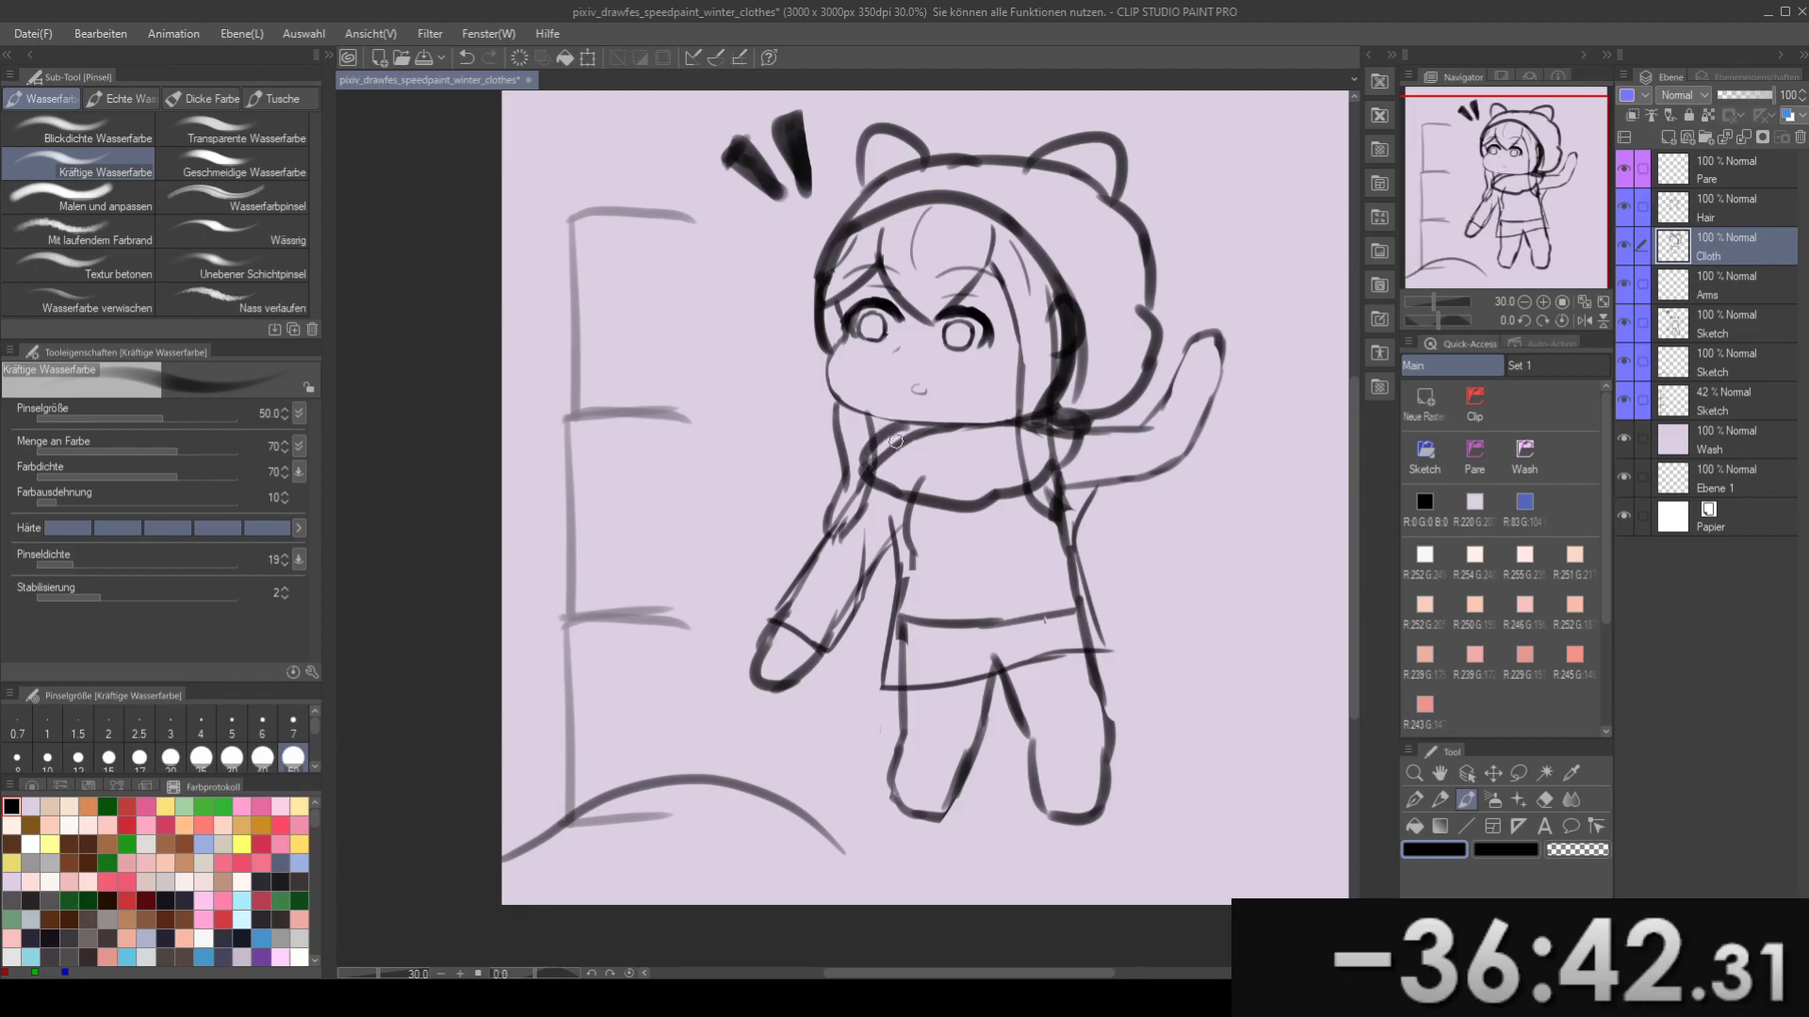
- Draw the scarf's upper edge and first fold line beneath the chin
key("e")
key("b")
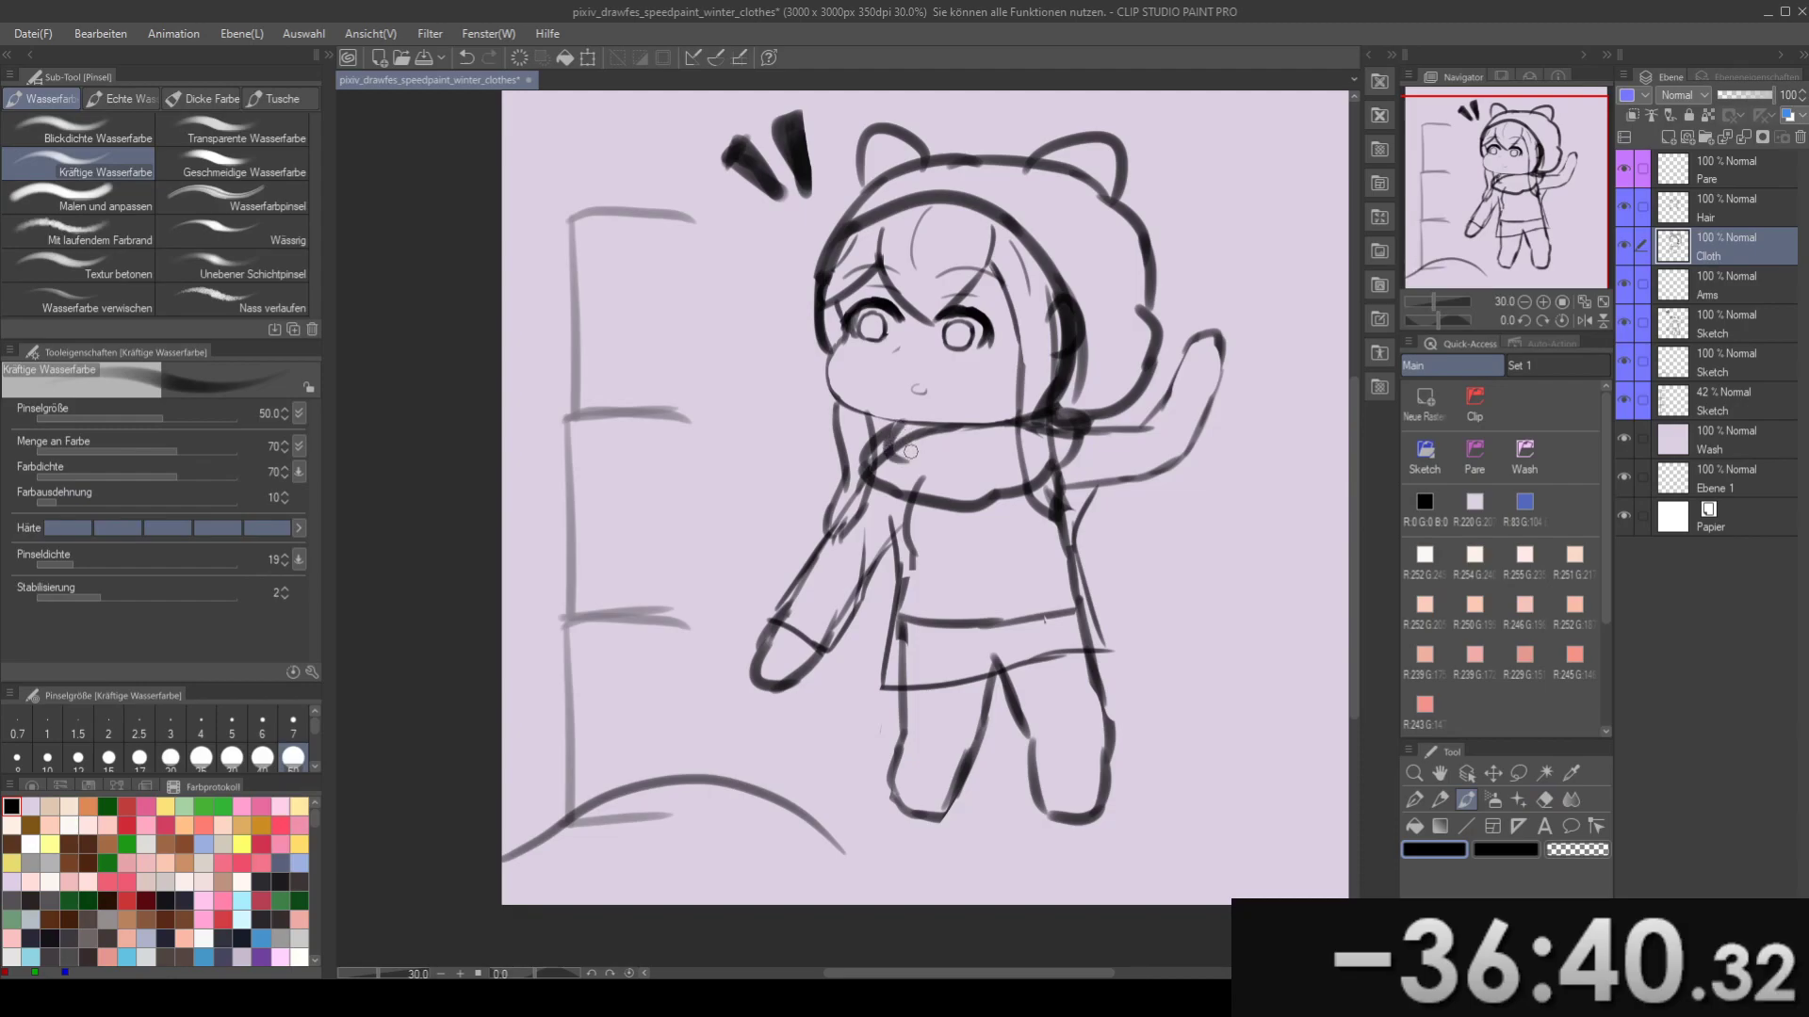
mouse_move(891, 435)
left_mouse_down()
mouse_move(947, 439)
mouse_move(890, 420)
left_mouse_up()
key("ctrl+z")
mouse_move(900, 400)
left_mouse_down()
mouse_move(969, 429)
mouse_move(1025, 409)
left_mouse_up()
key("ctrl+z")
mouse_move(895, 395)
left_mouse_down()
mouse_move(936, 427)
mouse_move(989, 425)
mouse_move(1046, 379)
left_mouse_up()
key("ctrl+z")
mouse_move(895, 398)
left_mouse_down()
mouse_move(978, 414)
mouse_move(895, 386)
mouse_move(924, 400)
mouse_move(907, 402)
left_mouse_up()
key("ctrl+z")
key("e")
key("b")
mouse_move(905, 404)
left_mouse_down()
mouse_move(1009, 408)
mouse_move(902, 393)
mouse_move(985, 403)
mouse_move(1023, 384)
mouse_move(1032, 402)
left_mouse_up()
key("ctrl+z")
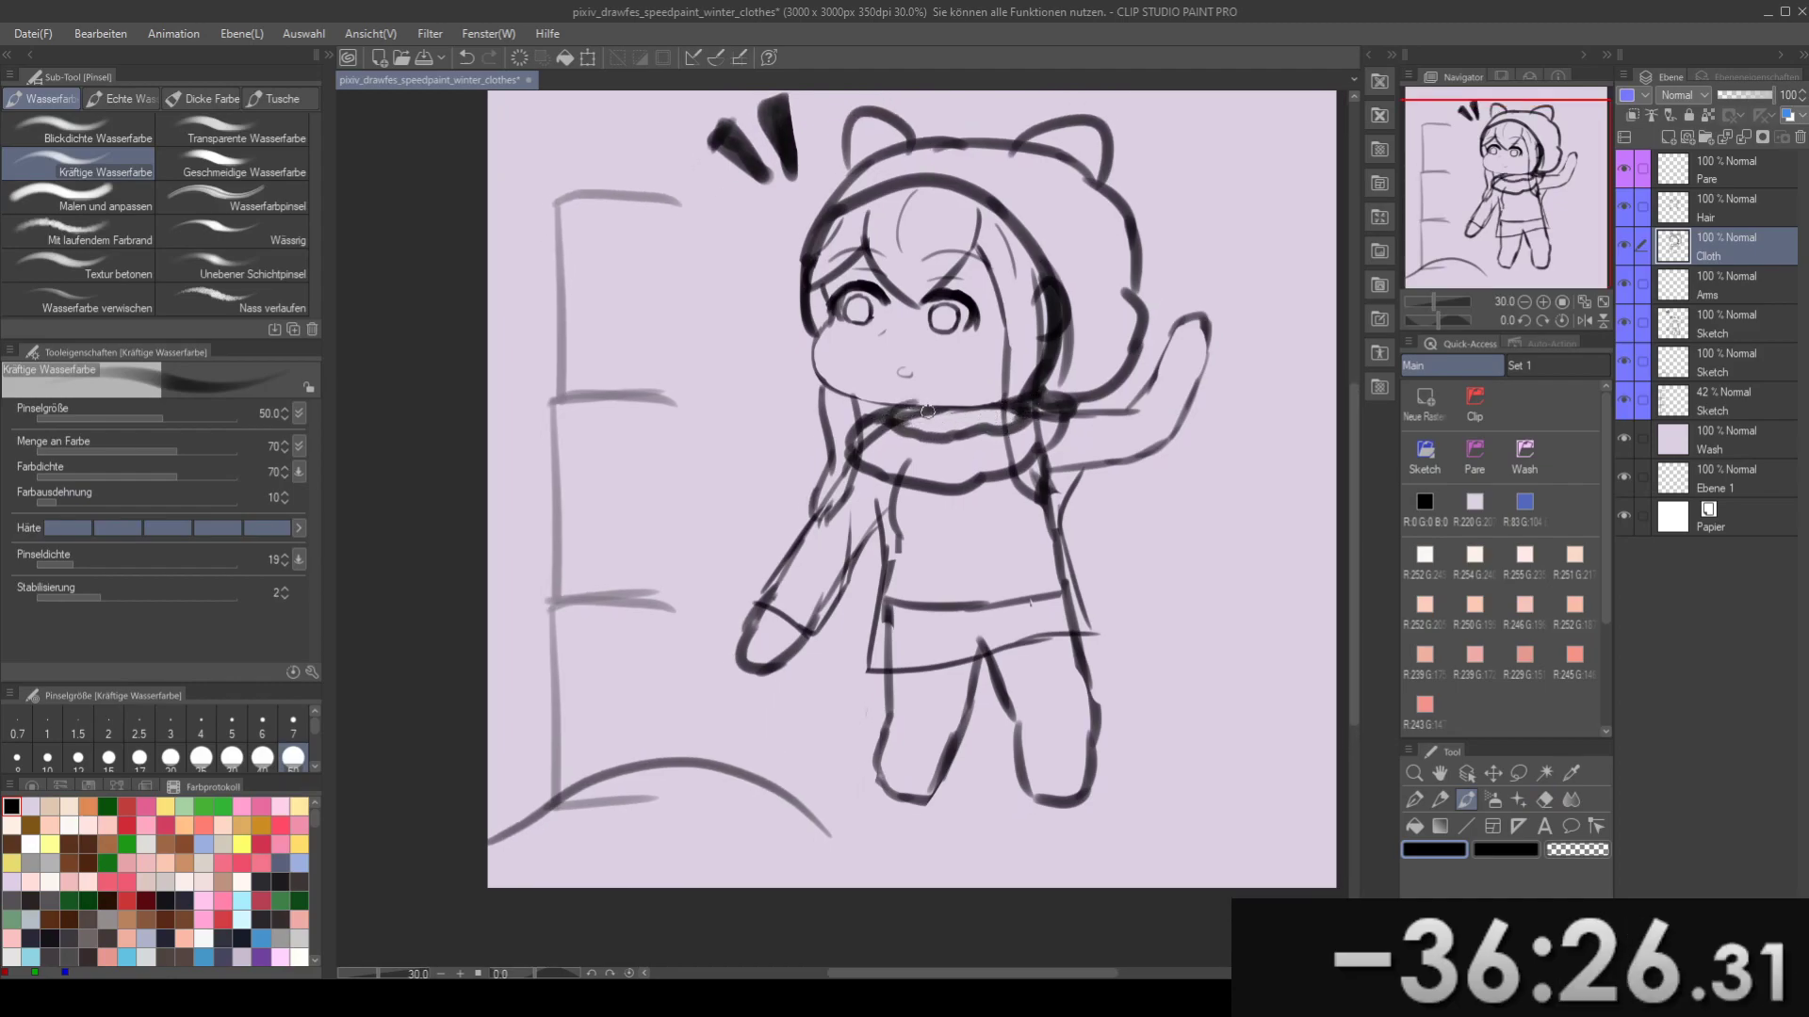
- Redraw the scarf's upper wrap with a thick rounded left end and a contour running to the knot
left_click_drag(891, 410, 877, 441)
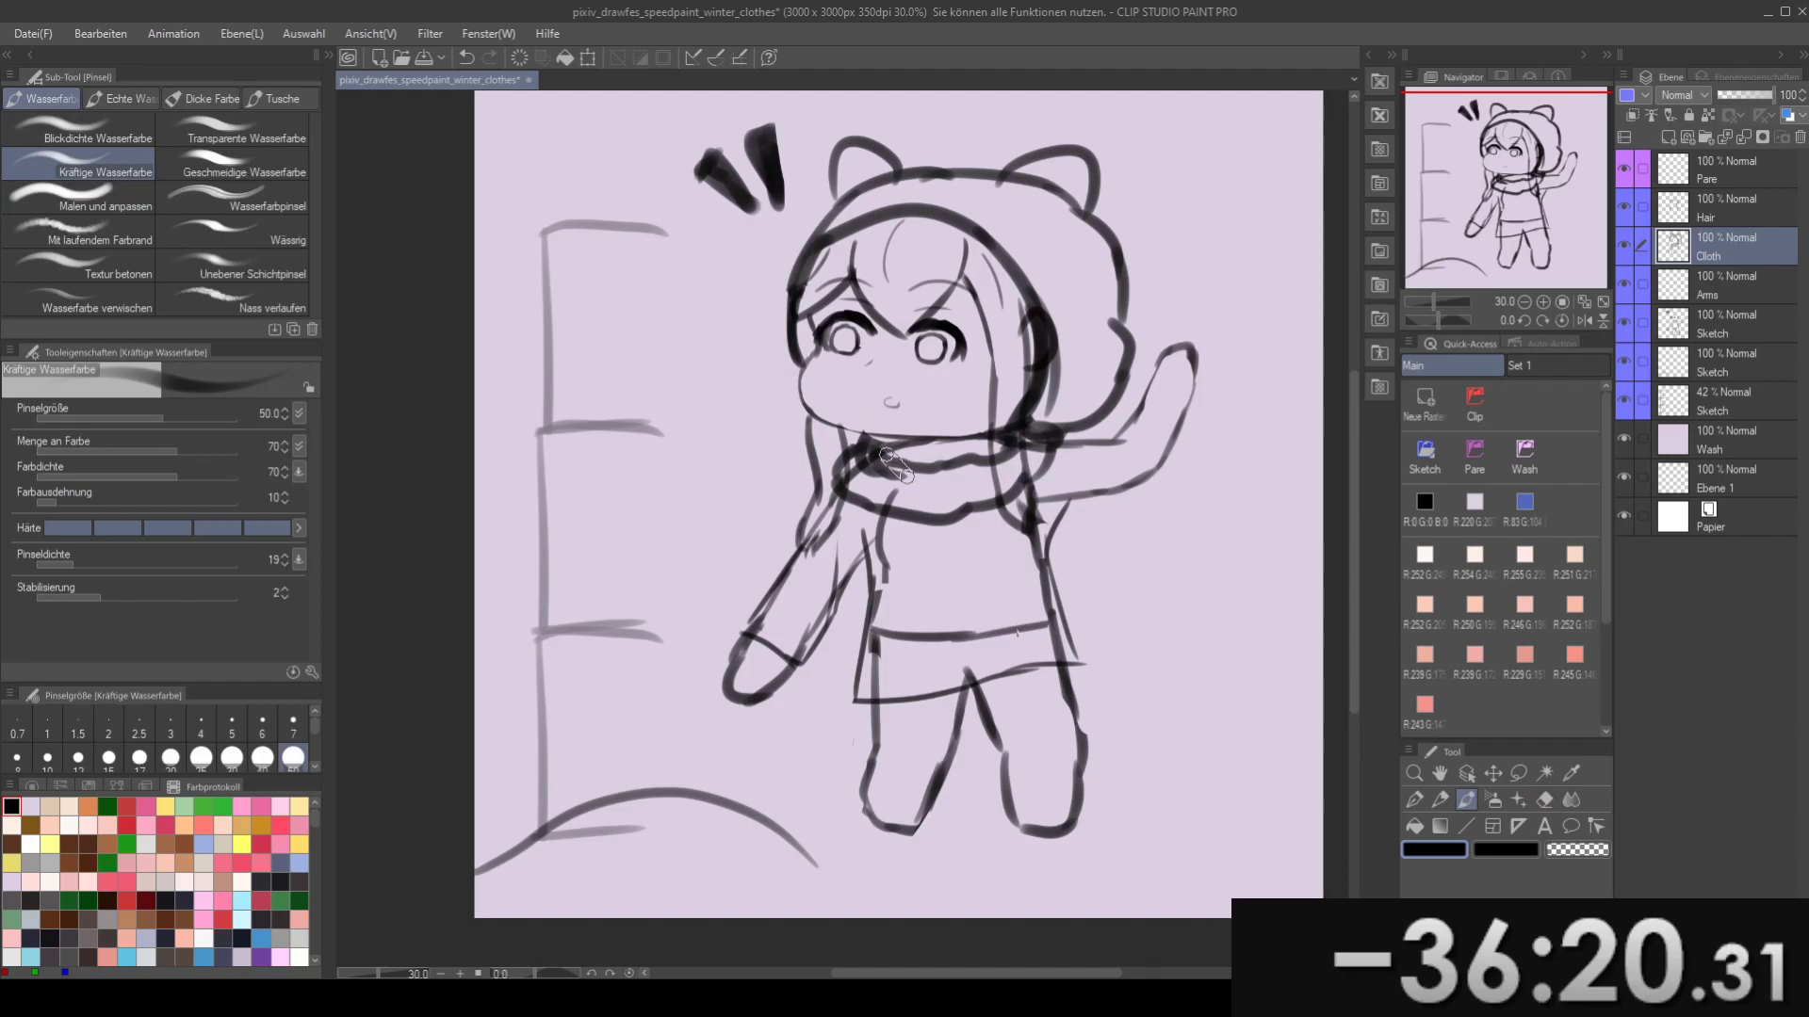
key("e")
key("b")
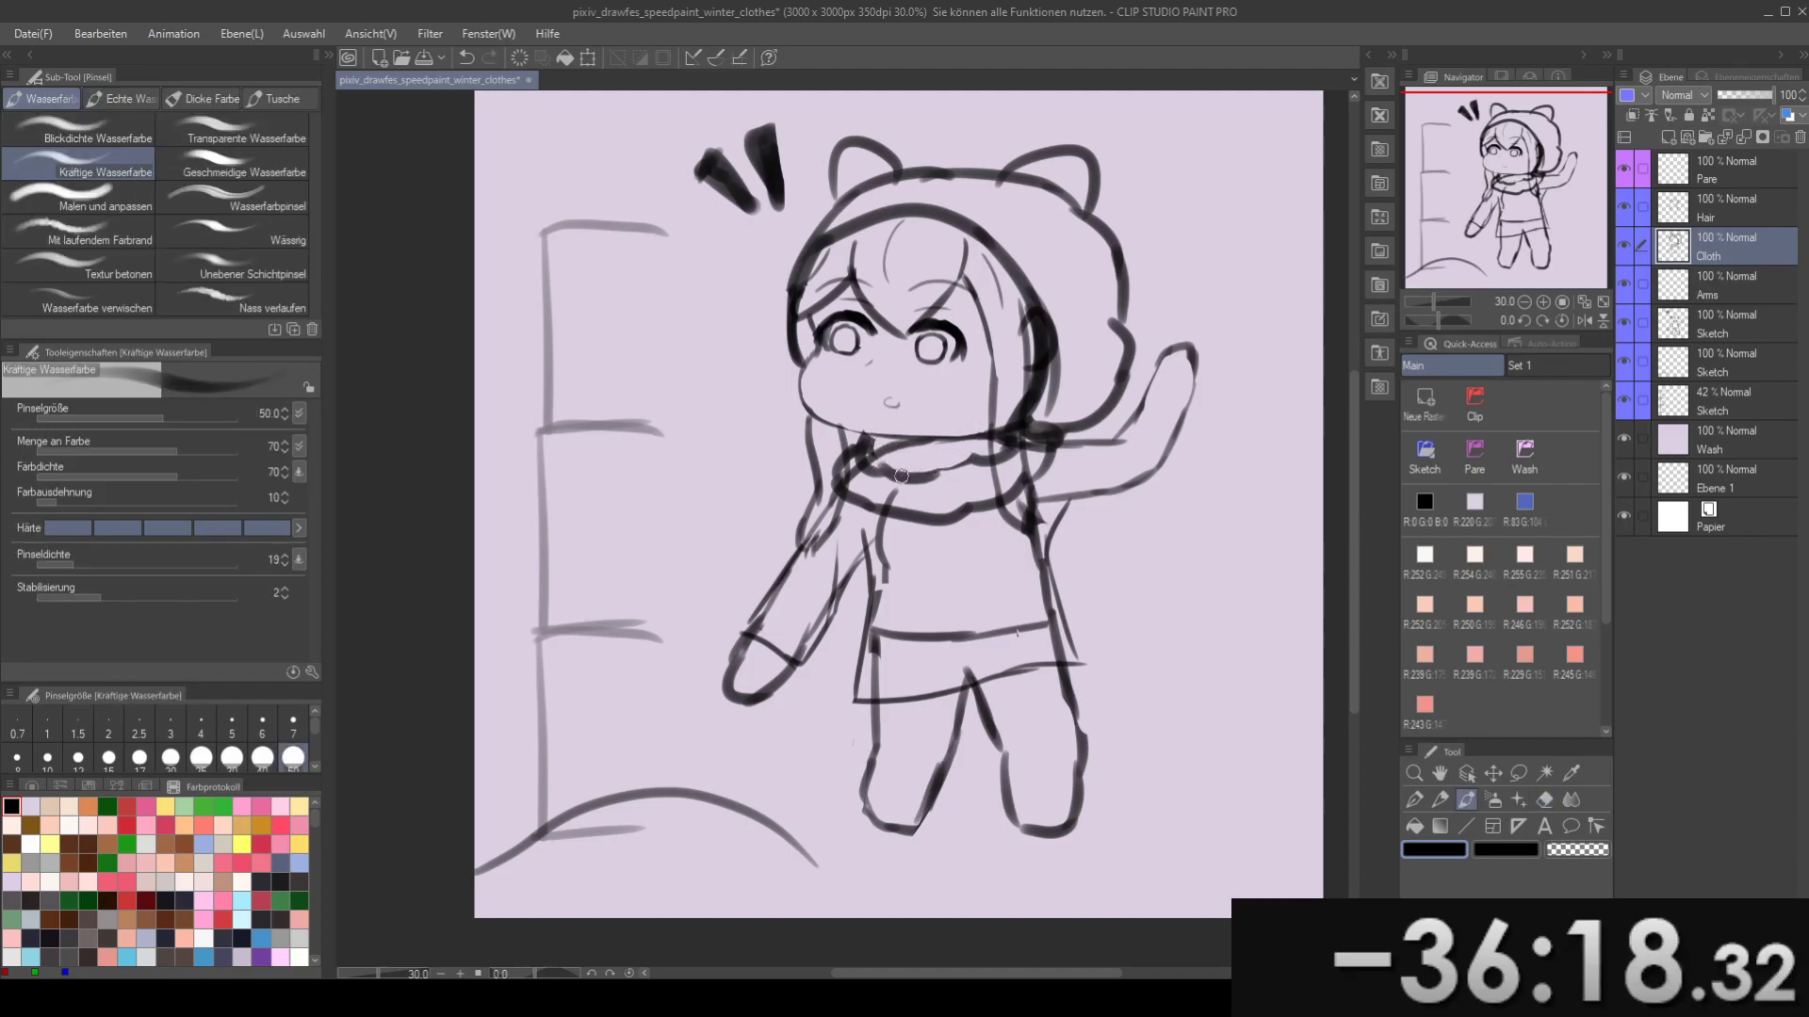
left_click_drag(902, 475, 1007, 457)
key("ctrl+z")
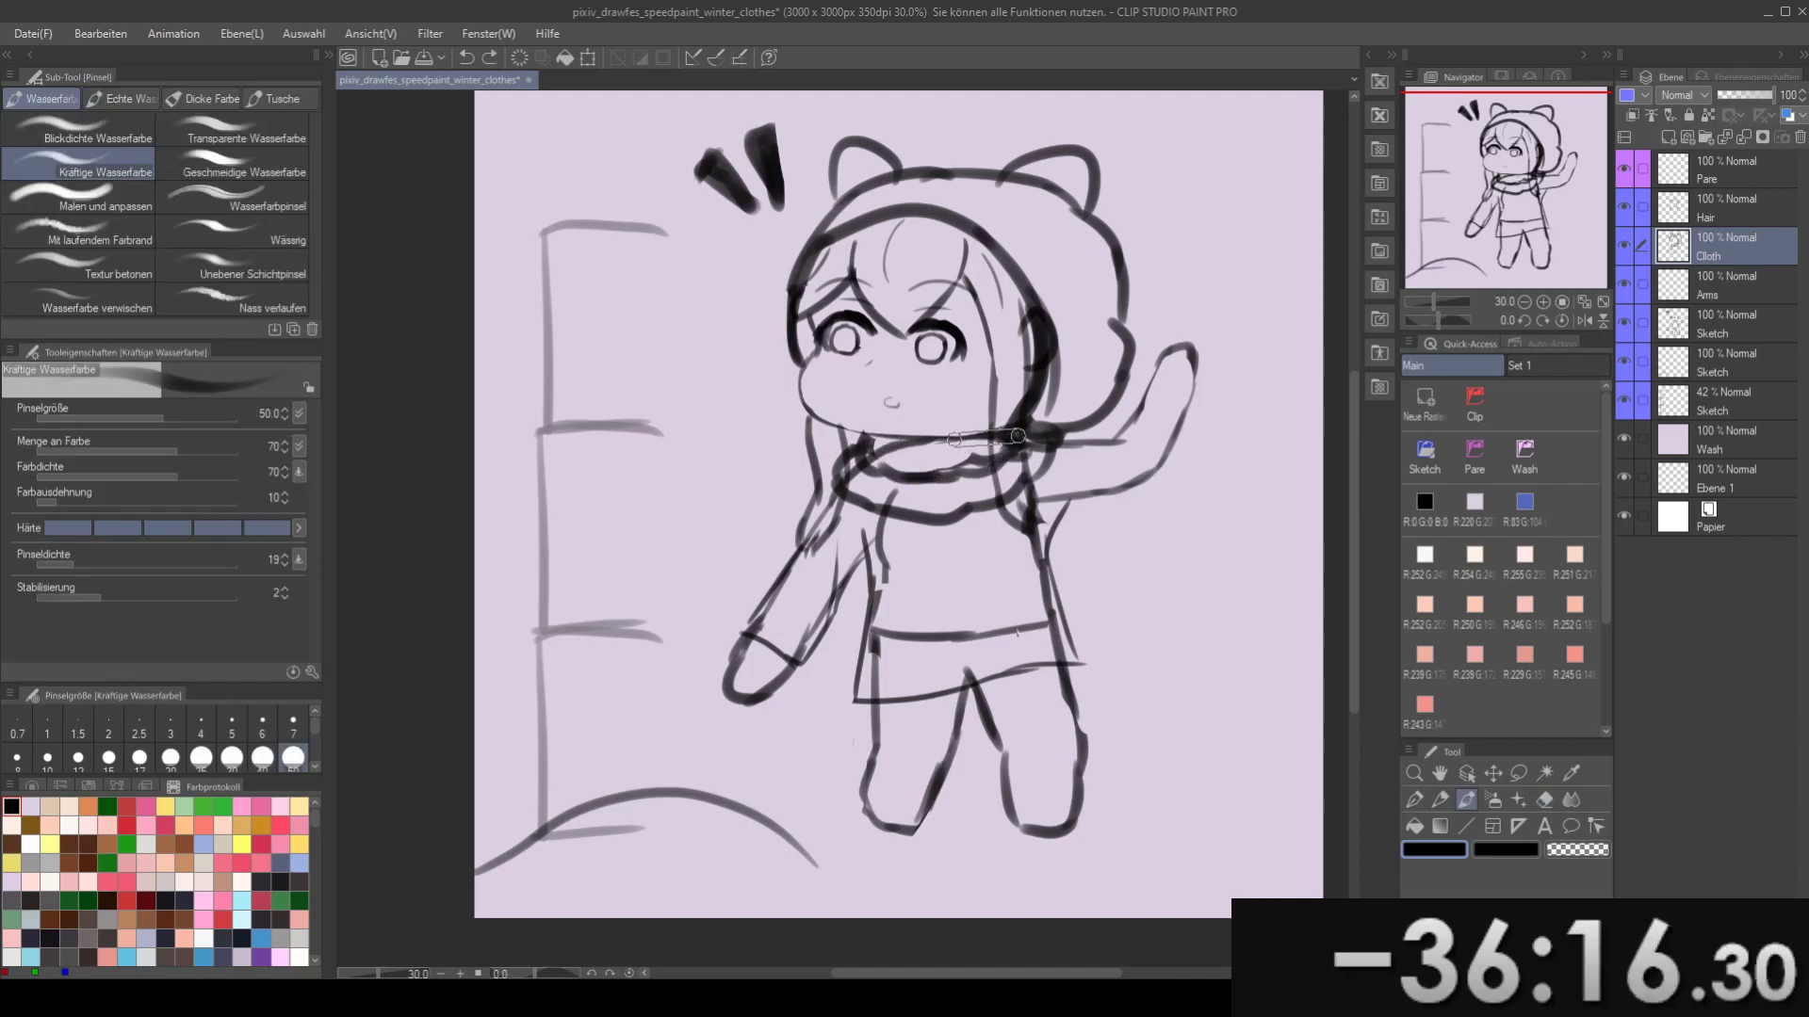
mouse_move(863, 417)
left_mouse_down()
mouse_move(824, 429)
mouse_move(873, 435)
mouse_move(897, 464)
left_mouse_up()
key("e")
key("b")
mouse_move(876, 479)
left_mouse_down()
mouse_move(962, 456)
mouse_move(920, 454)
mouse_move(927, 478)
mouse_move(882, 489)
mouse_move(1043, 471)
mouse_move(1045, 498)
left_mouse_up()
key("e")
key("b")
left_click_drag(874, 484, 926, 494)
mouse_move(929, 499)
left_mouse_down()
mouse_move(917, 516)
mouse_move(947, 535)
left_mouse_up()
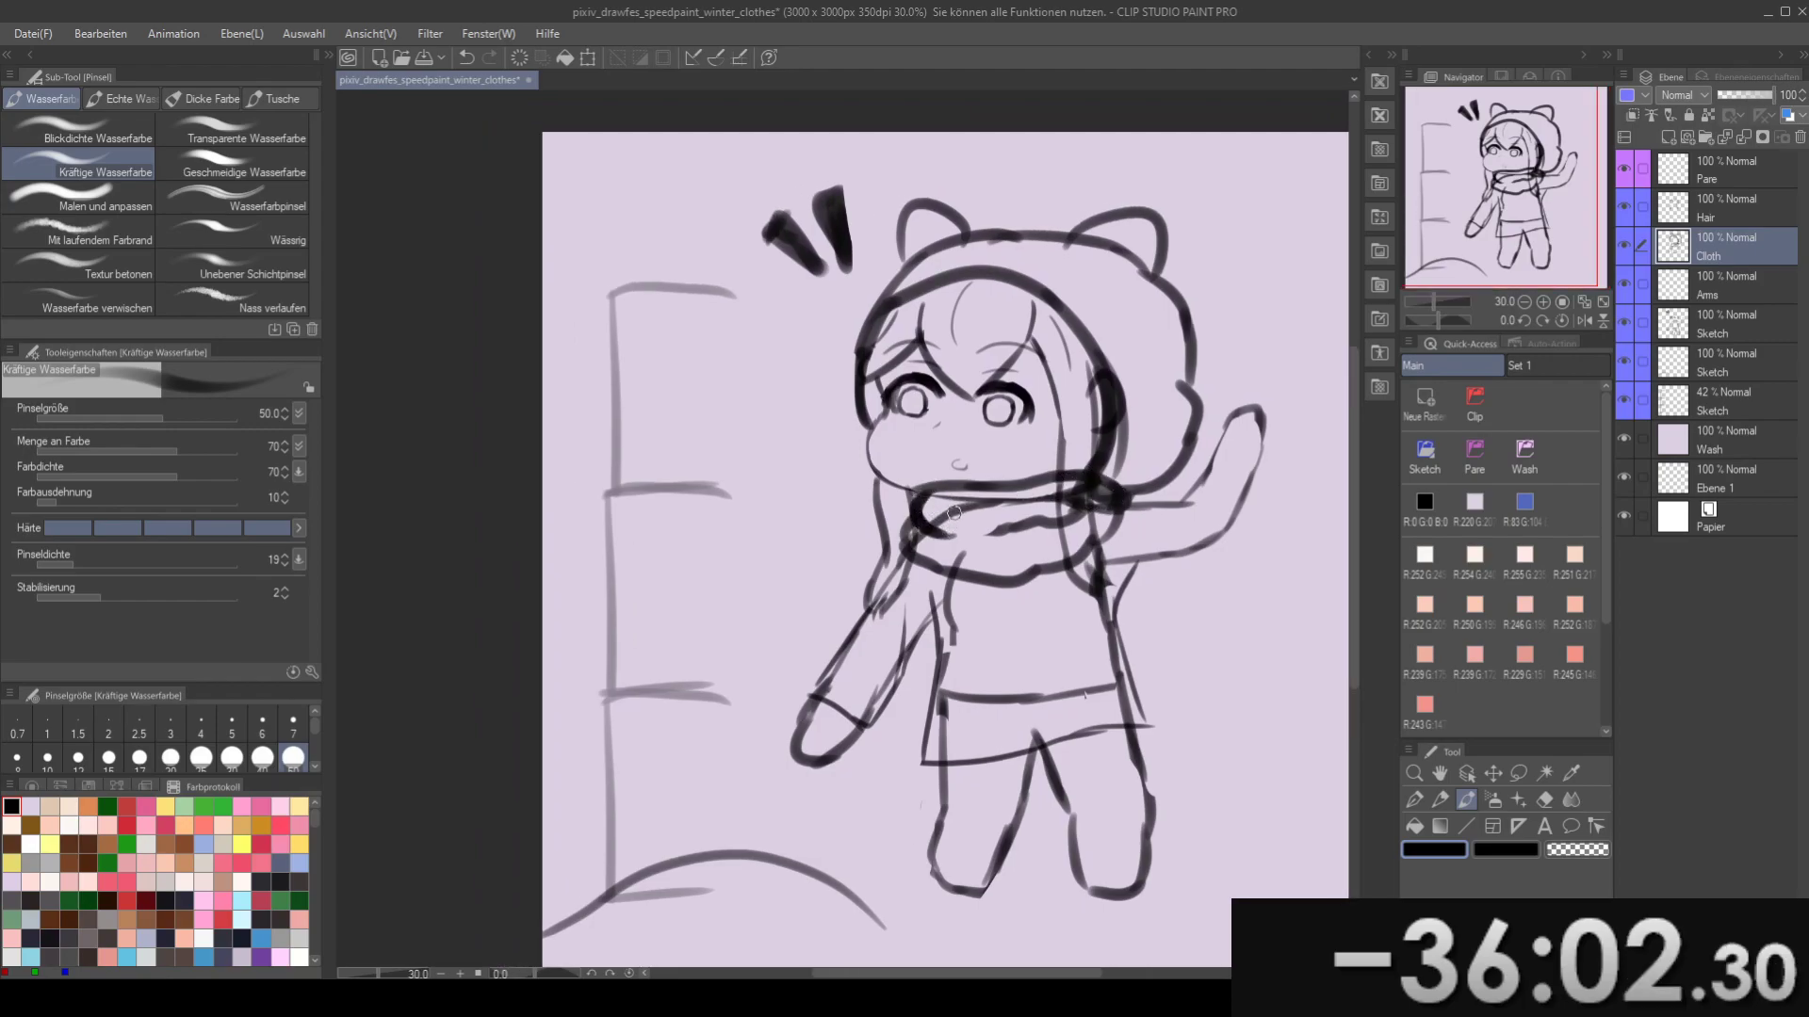
mouse_move(1004, 456)
left_mouse_down()
mouse_move(927, 419)
mouse_move(962, 439)
mouse_move(892, 431)
left_mouse_up()
- Clean up the scarf's inner fold line and redraw it to close the upper wrap below the chin
key("e")
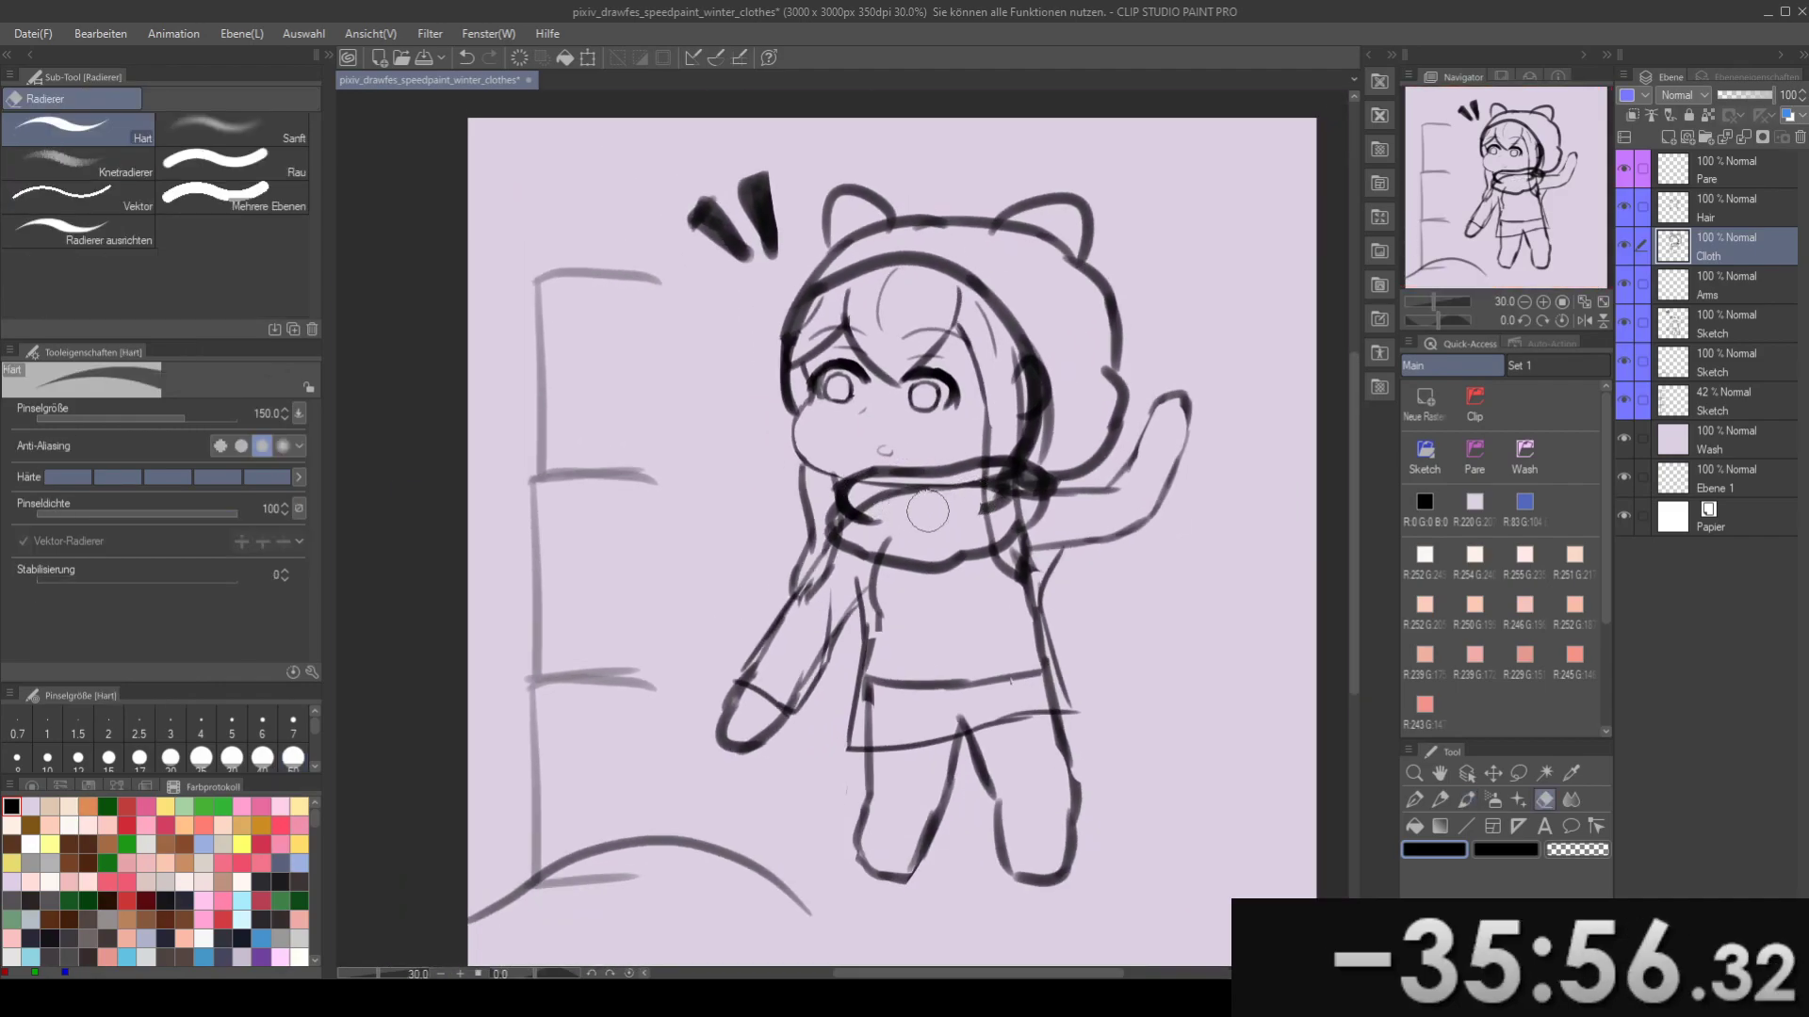
key("b")
key("e")
key("b")
mouse_move(936, 512)
left_mouse_down()
mouse_move(997, 513)
mouse_move(1023, 478)
mouse_move(998, 485)
mouse_move(1012, 503)
left_mouse_up()
key("ctrl+z")
key("ctrl+z")
key("e")
key("ctrl+z")
key("bracketleft")
key("bracketleft")
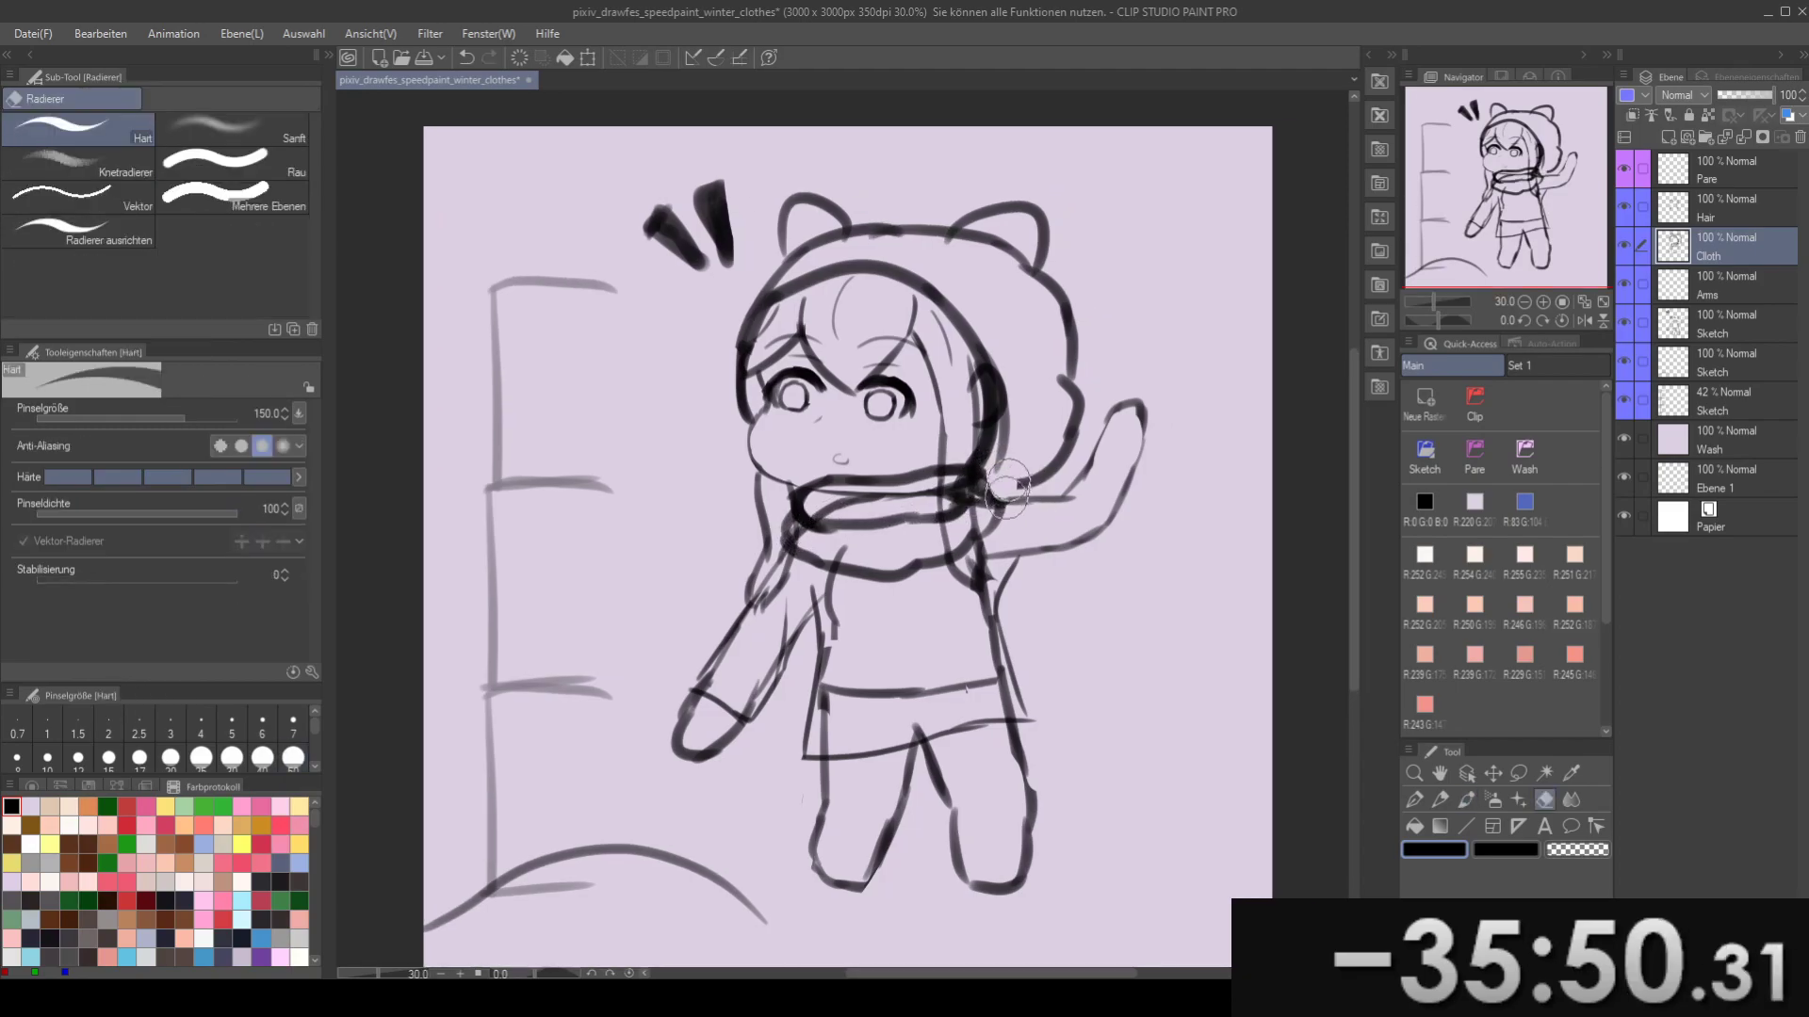
key("ctrl+z")
key("b")
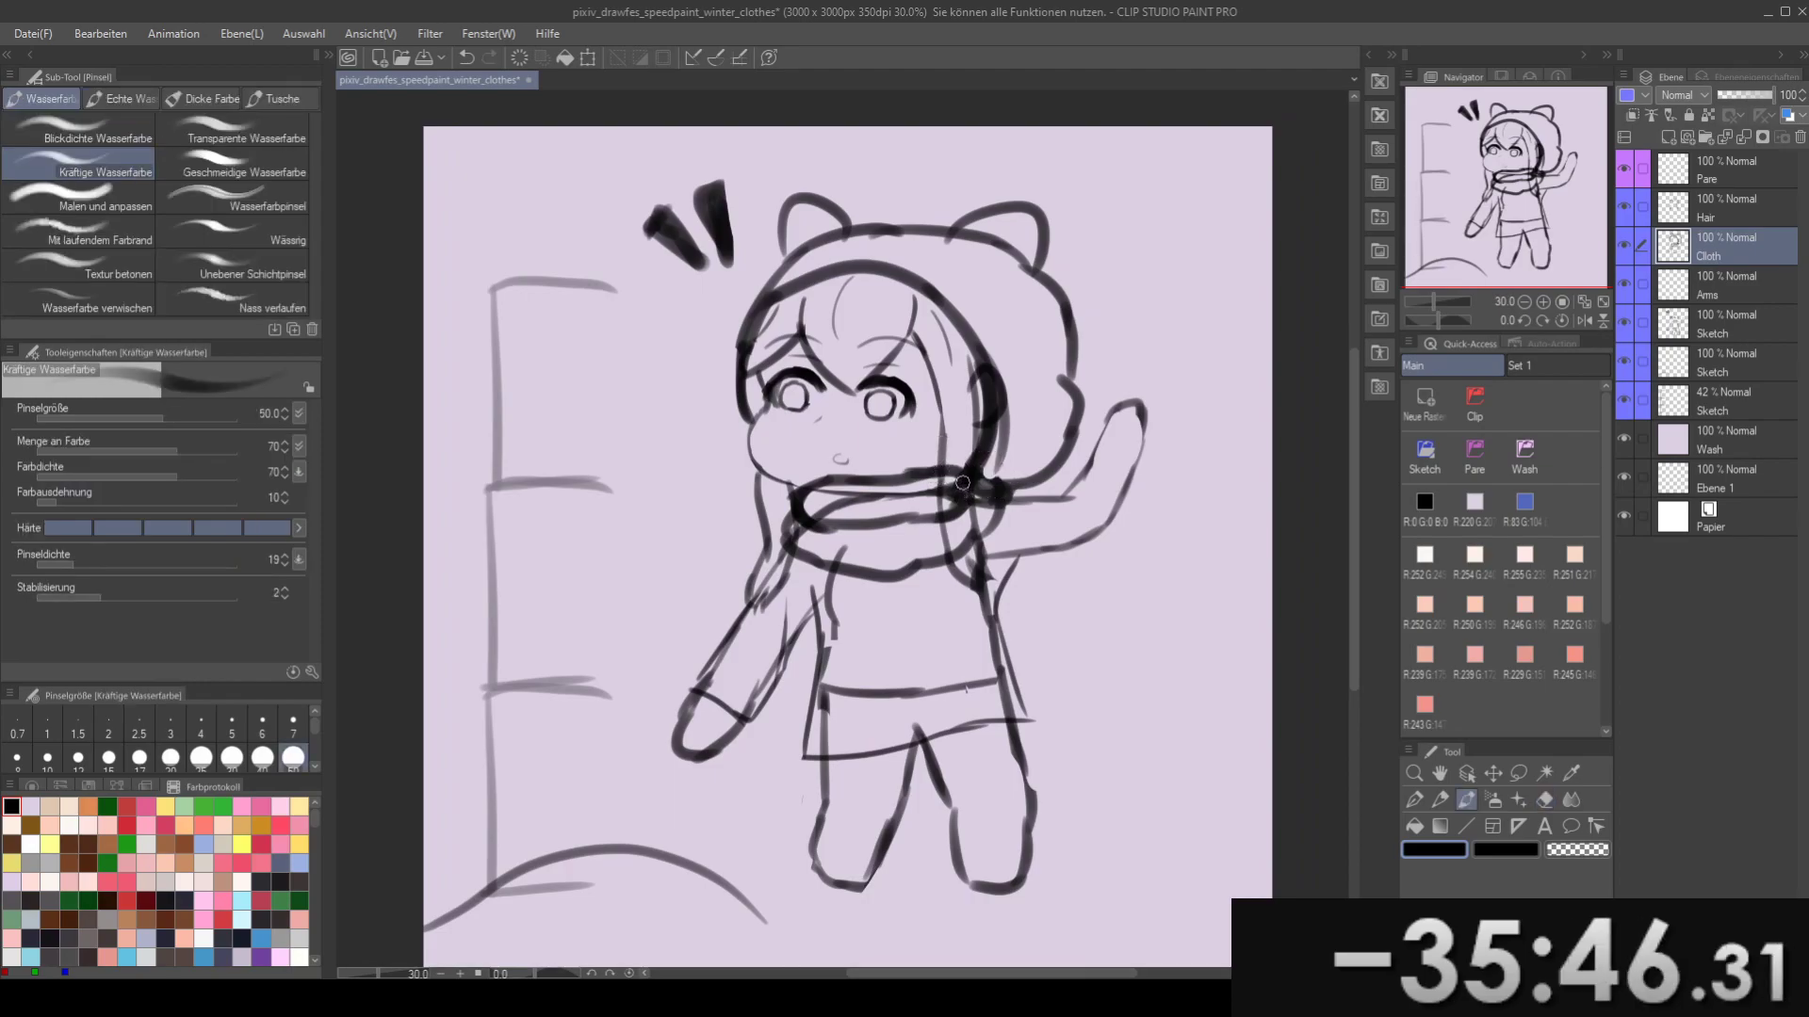
key("ctrl+z")
- Erase the hood's right ear and redraw it smaller and closer to the crown
mouse_move(960, 478)
left_mouse_down()
mouse_move(1002, 512)
mouse_move(1008, 466)
mouse_move(947, 534)
mouse_move(986, 609)
mouse_move(1046, 645)
left_mouse_up()
key("ctrl+z")
key("e")
mouse_move(987, 432)
left_mouse_down()
mouse_move(1036, 457)
mouse_move(1058, 436)
mouse_move(1018, 403)
mouse_move(1034, 390)
mouse_move(986, 403)
mouse_move(968, 424)
mouse_move(991, 434)
mouse_move(958, 408)
mouse_move(1003, 472)
left_mouse_up()
key("b")
key("ctrl+z")
key("ctrl+z")
key("ctrl+z")
key("ctrl+z")
mouse_move(1015, 455)
left_mouse_down()
mouse_move(988, 437)
mouse_move(1059, 516)
mouse_move(1051, 558)
left_mouse_up()
key("e")
key("b")
key("ctrl+z")
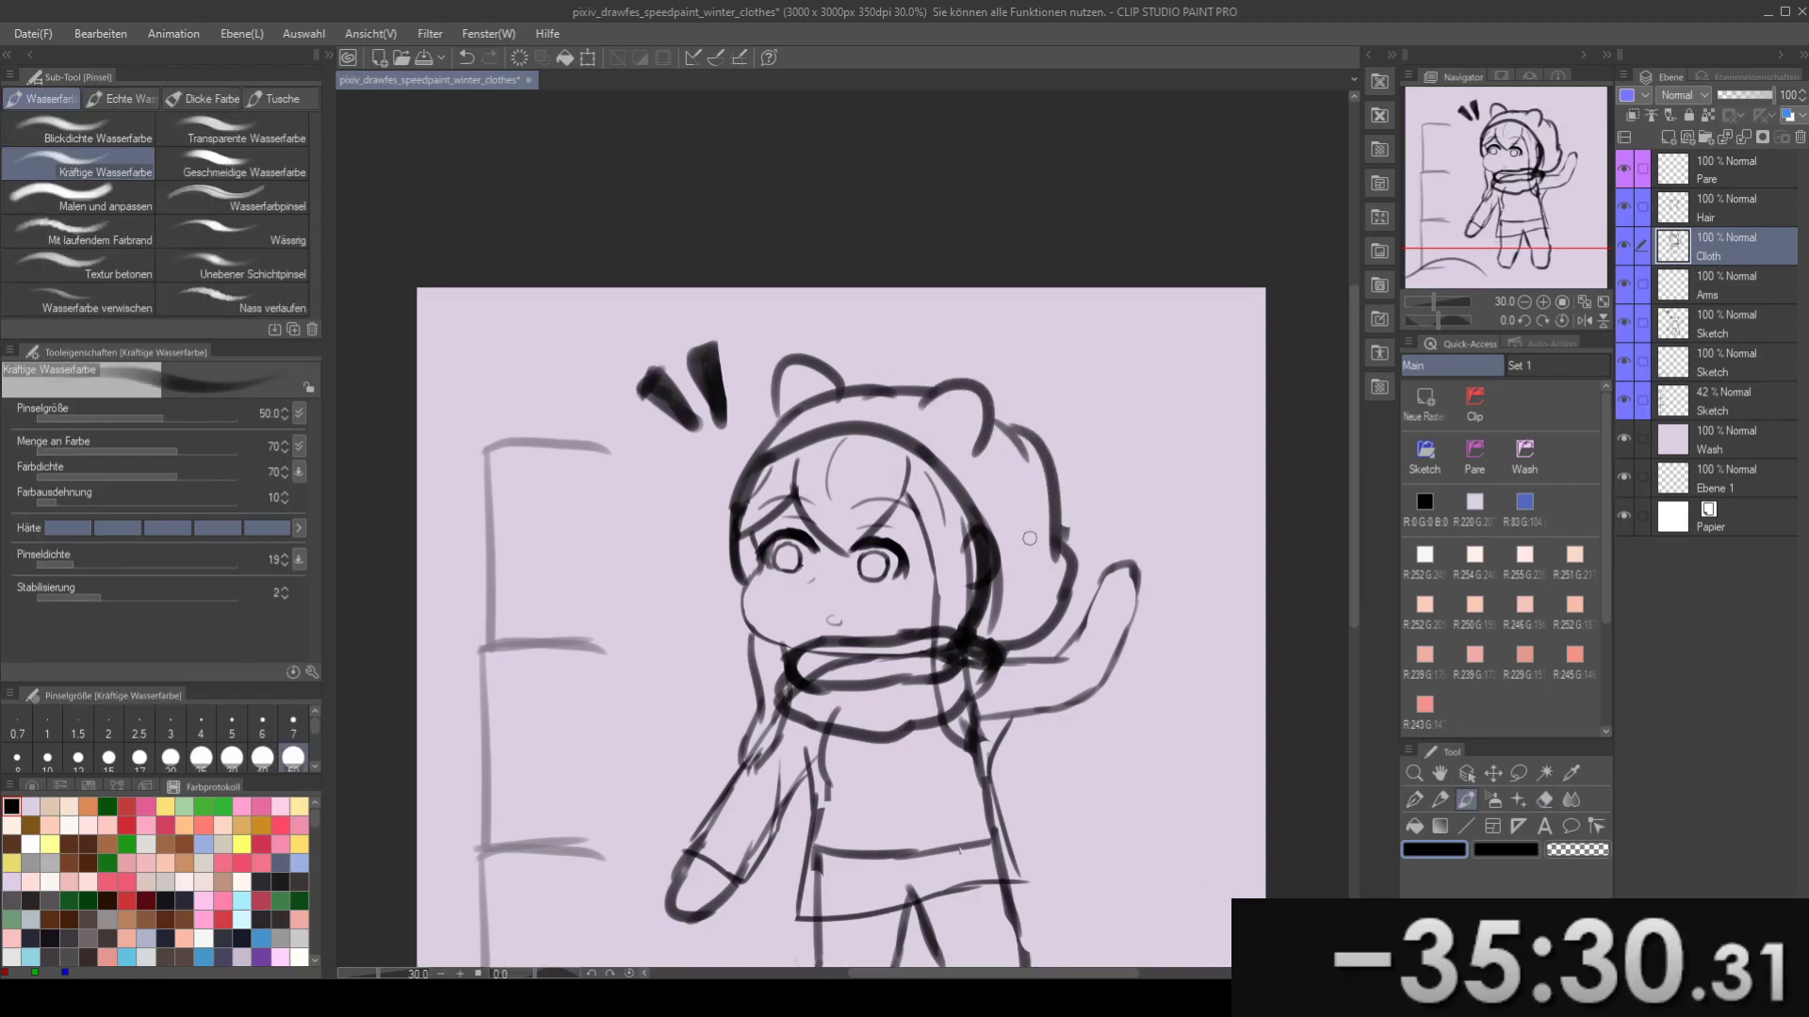
key("ctrl+z")
key("ctrl+z")
- Redraw the back contour of the hood as a smoother curve from behind the right ear down toward the scarf
mouse_move(1025, 441)
left_mouse_down()
mouse_move(1067, 612)
mouse_move(1048, 633)
left_mouse_up()
key("e")
key("b")
mouse_move(1056, 548)
left_mouse_down()
mouse_move(1053, 626)
mouse_move(1032, 640)
left_mouse_up()
key("ctrl+z")
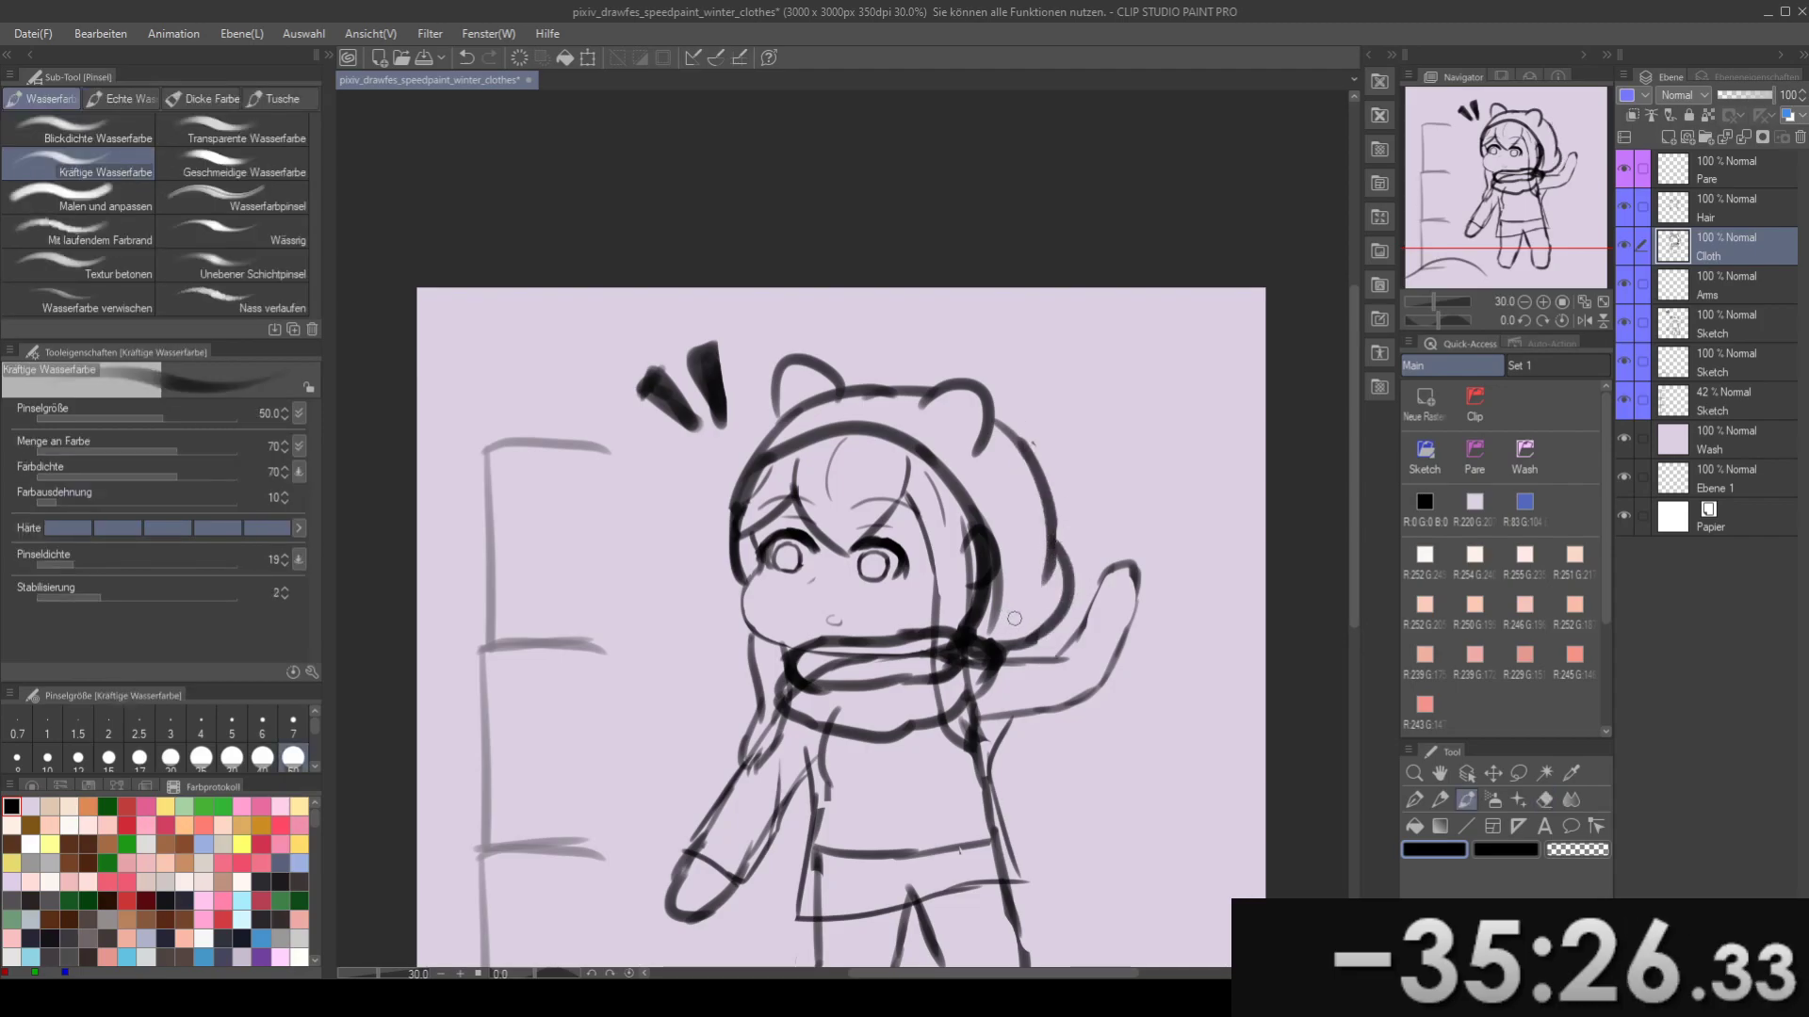
- Rework the hood's left ear, then lasso it and rotate it by -8.3 degrees into place beside the crown
left_click_drag(1072, 562, 1123, 626)
key("e")
left_click_drag(956, 486, 1059, 481)
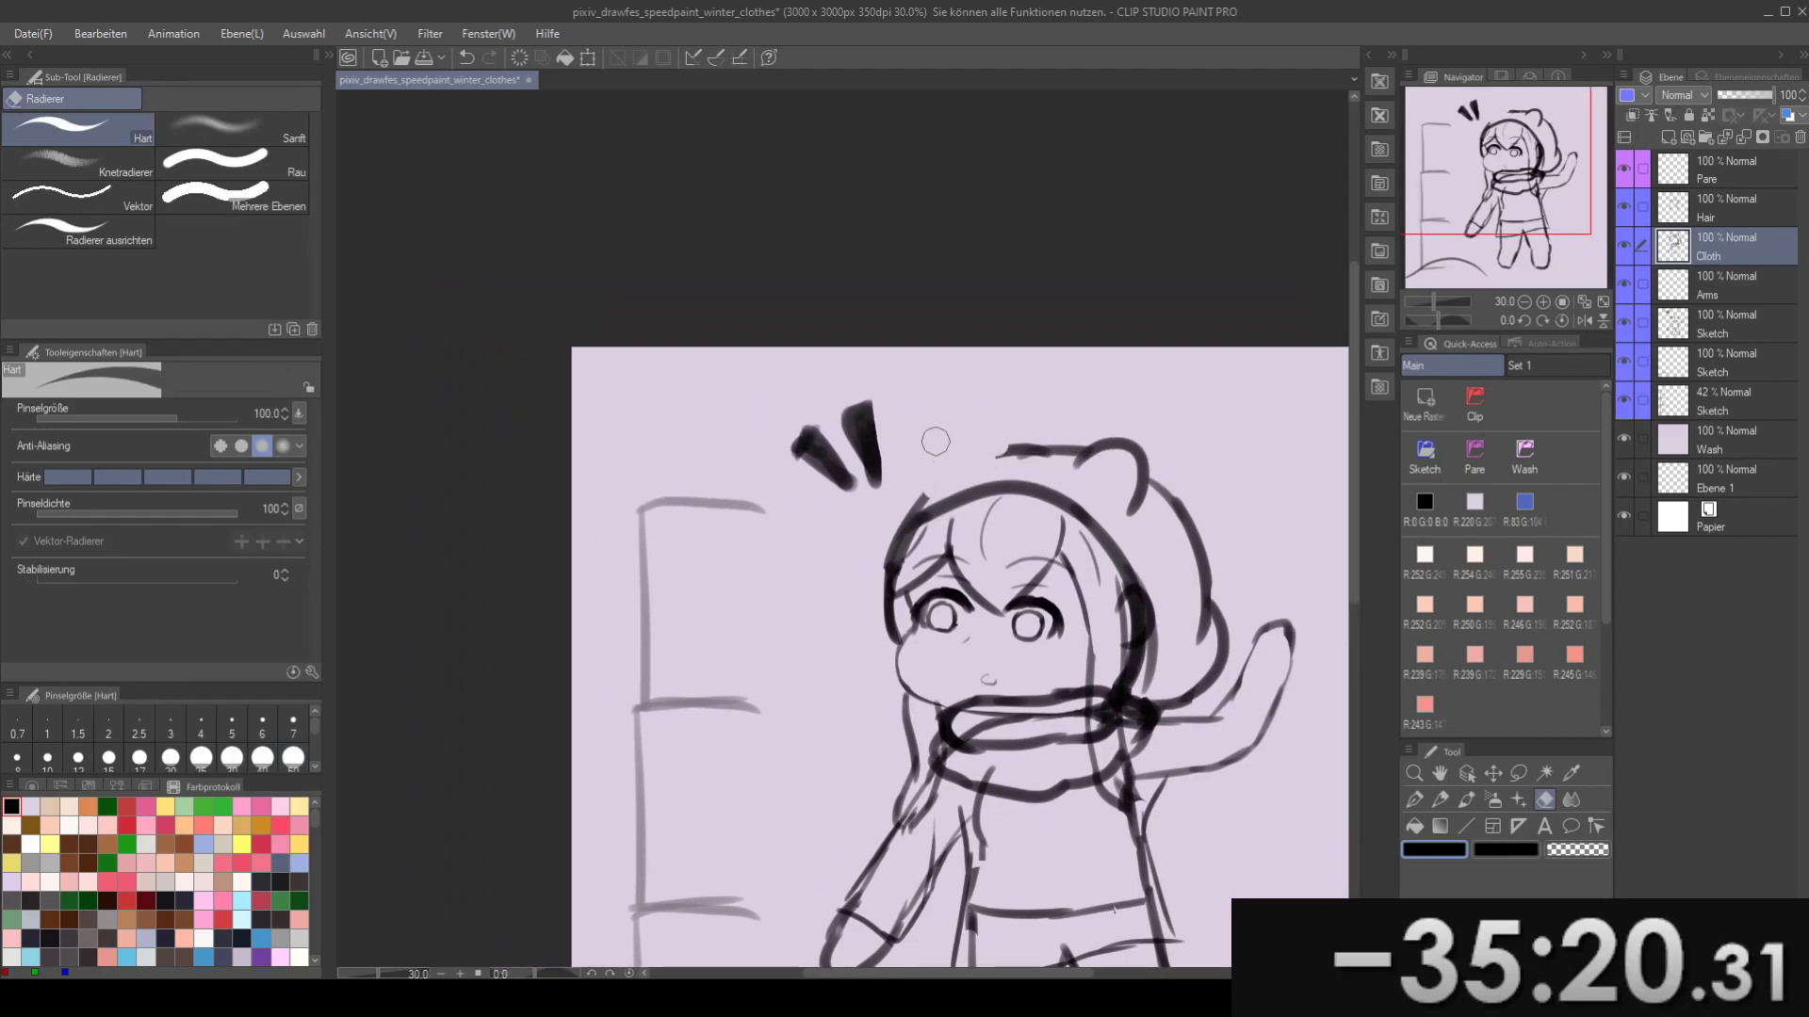
key("m")
left_click_drag(961, 389, 951, 474)
left_click_drag(1023, 412, 987, 389)
key("k")
mouse_move(992, 398)
left_mouse_down()
mouse_move(982, 413)
mouse_move(978, 384)
left_mouse_up()
key("ctrl+t")
left_click_drag(966, 463, 960, 460)
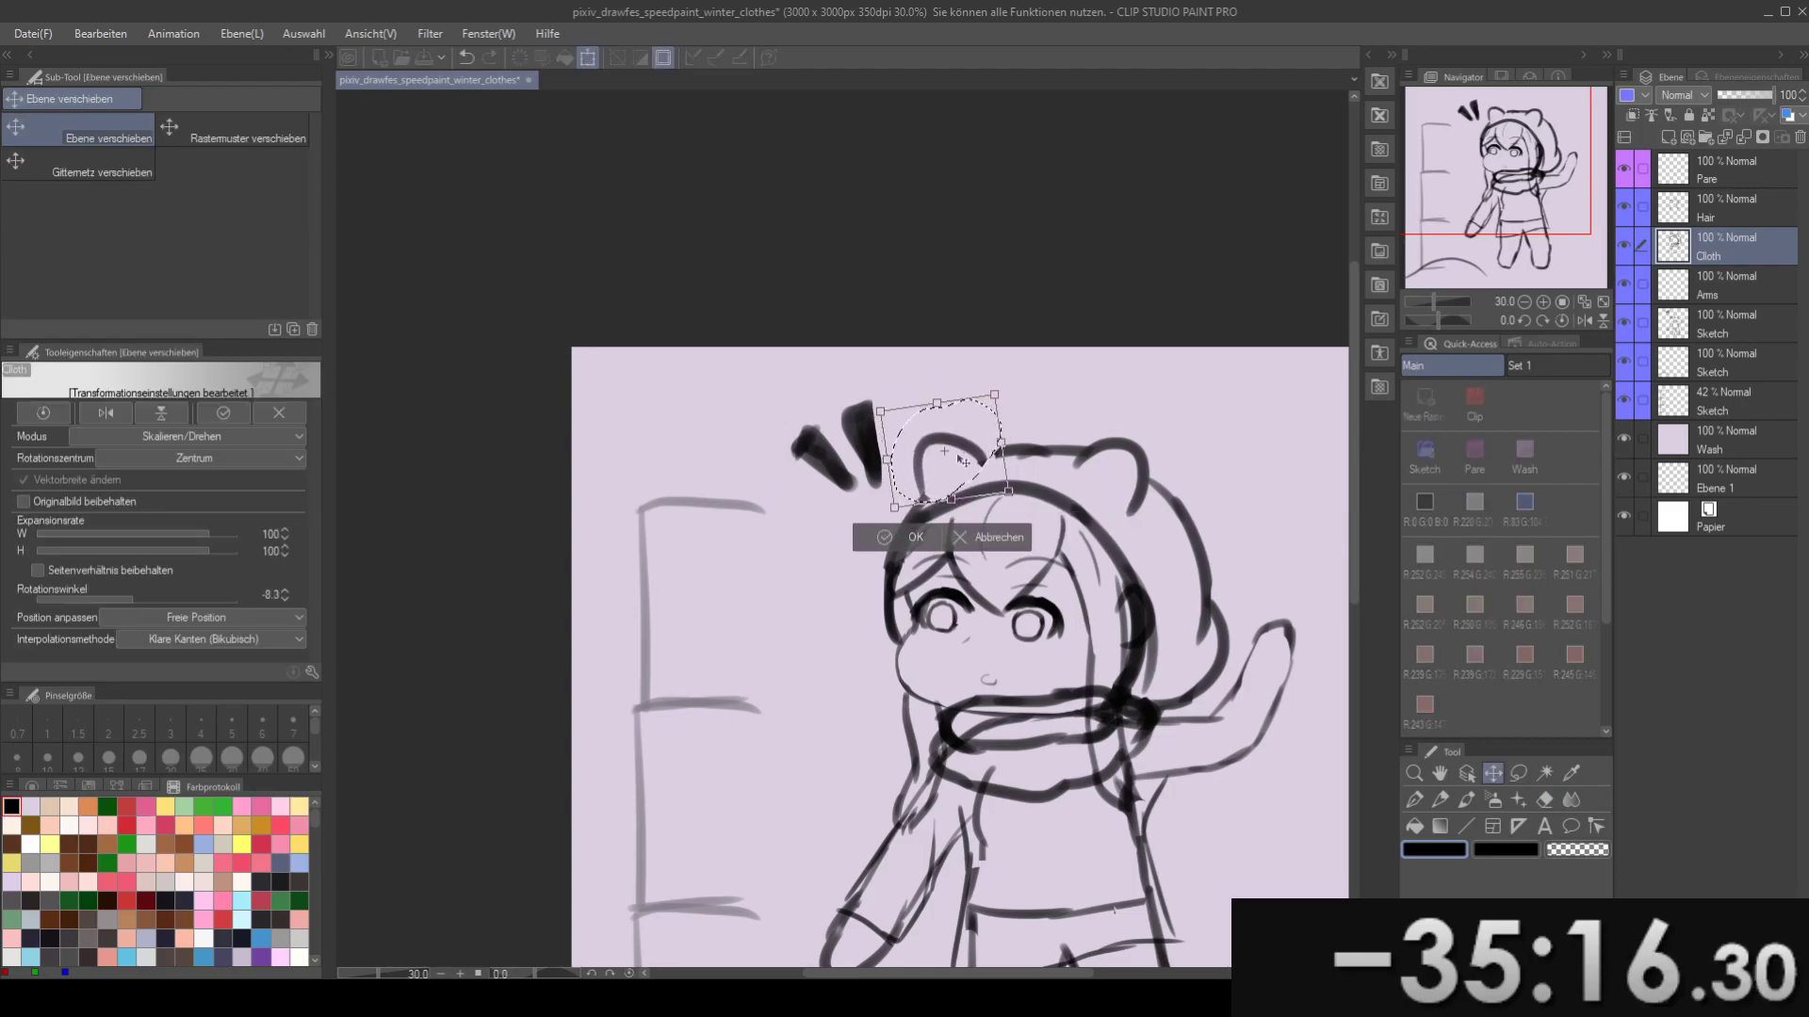
left_click(910, 539)
- Join the hood's left ear to the crown, clean up the hood's left edge with the eraser, and save the file
key("b")
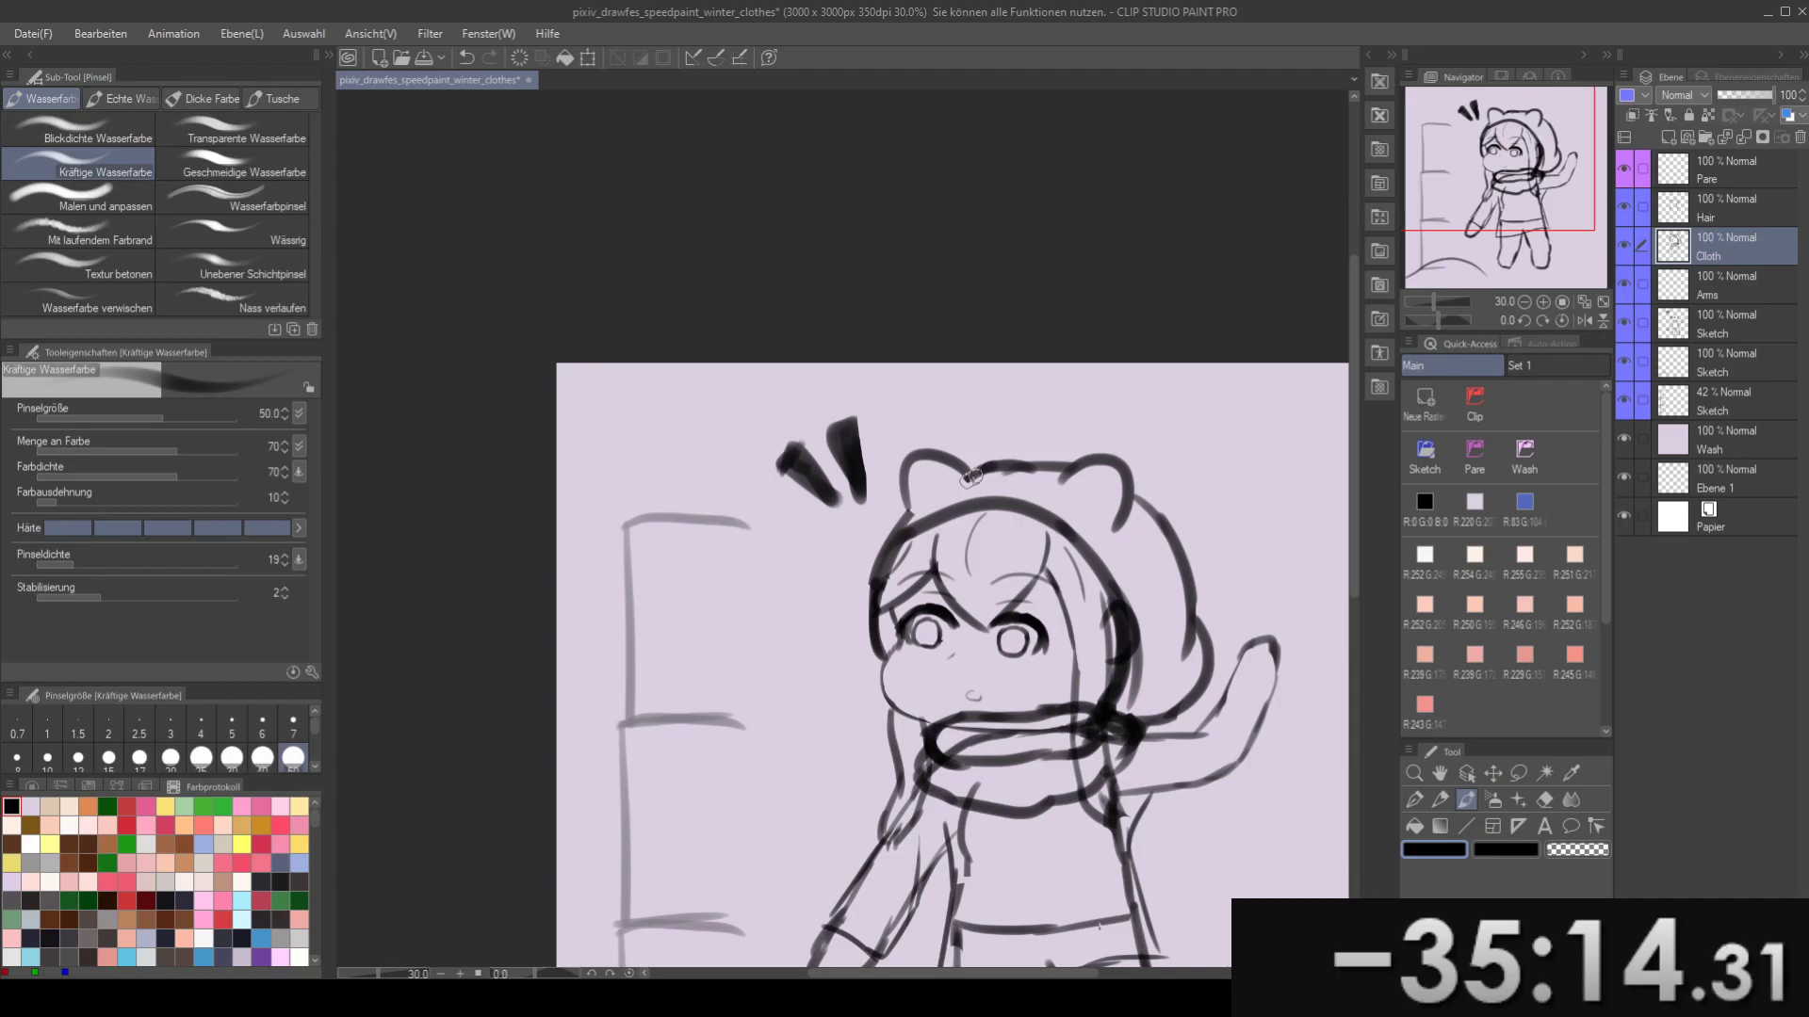
mouse_move(992, 468)
left_mouse_down()
mouse_move(1007, 408)
mouse_move(931, 480)
mouse_move(954, 416)
left_mouse_up()
key("bracketleft")
key("e")
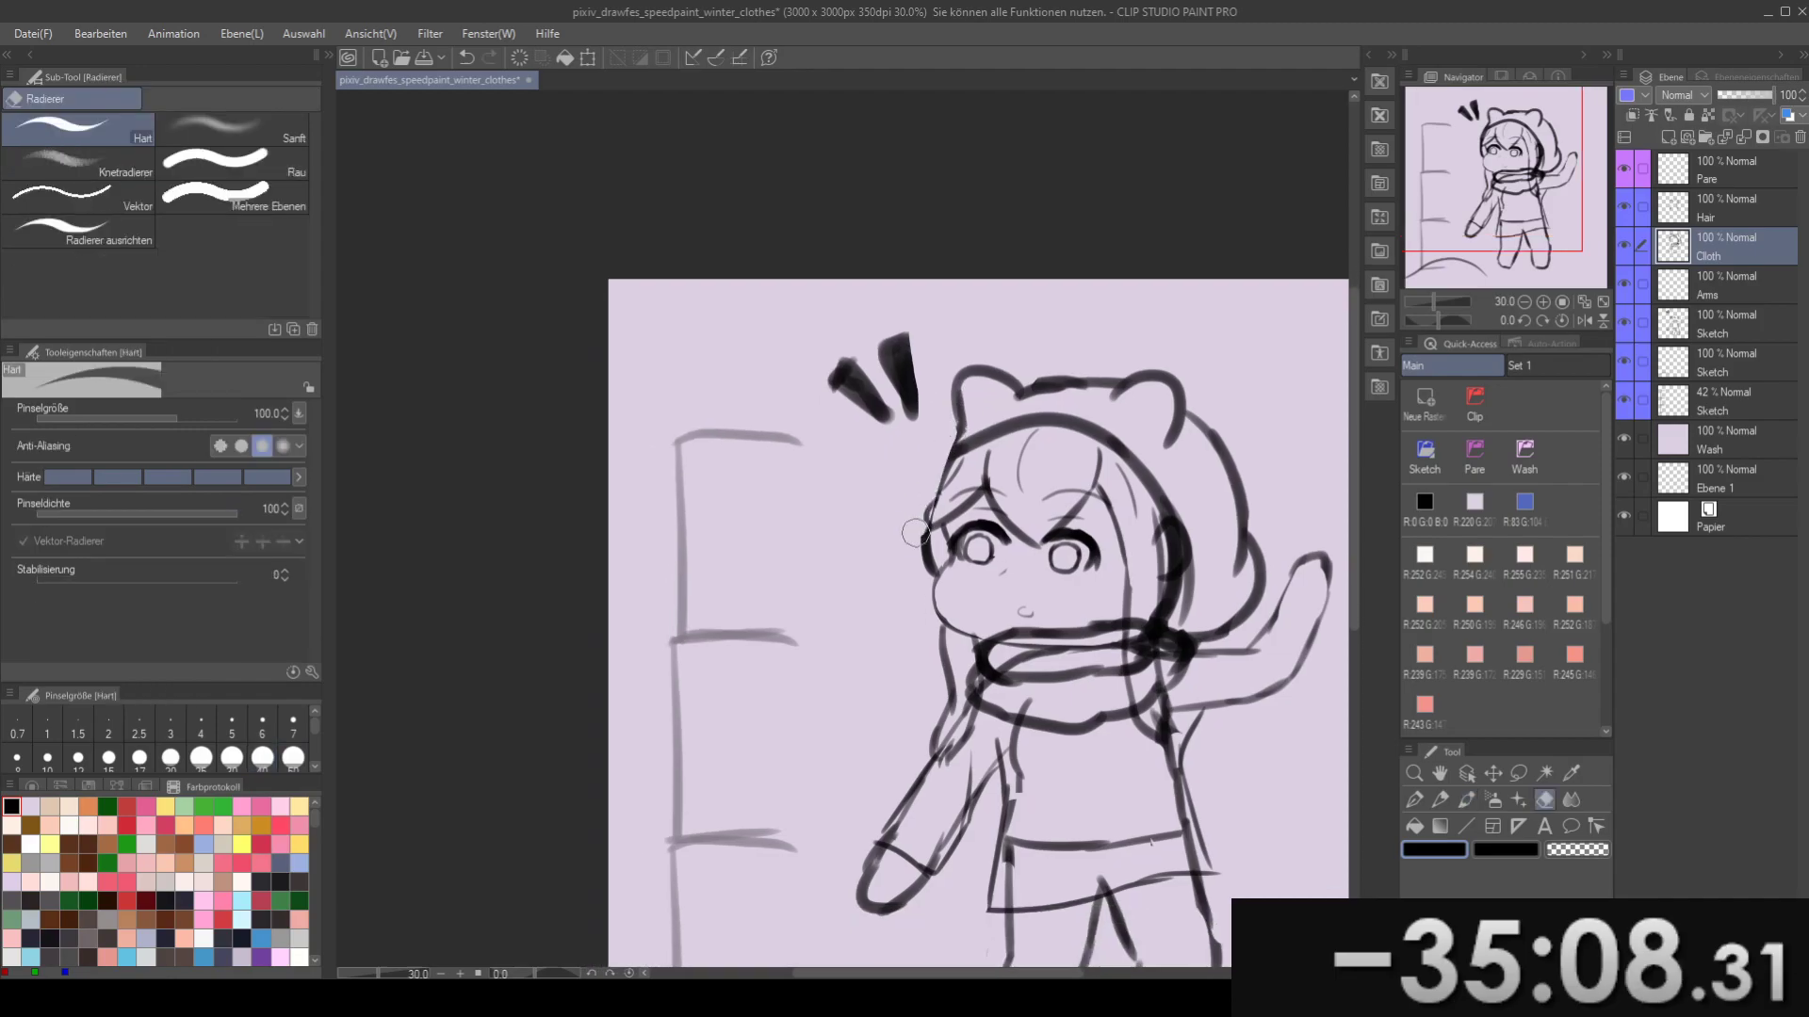
left_click_drag(902, 561, 895, 521)
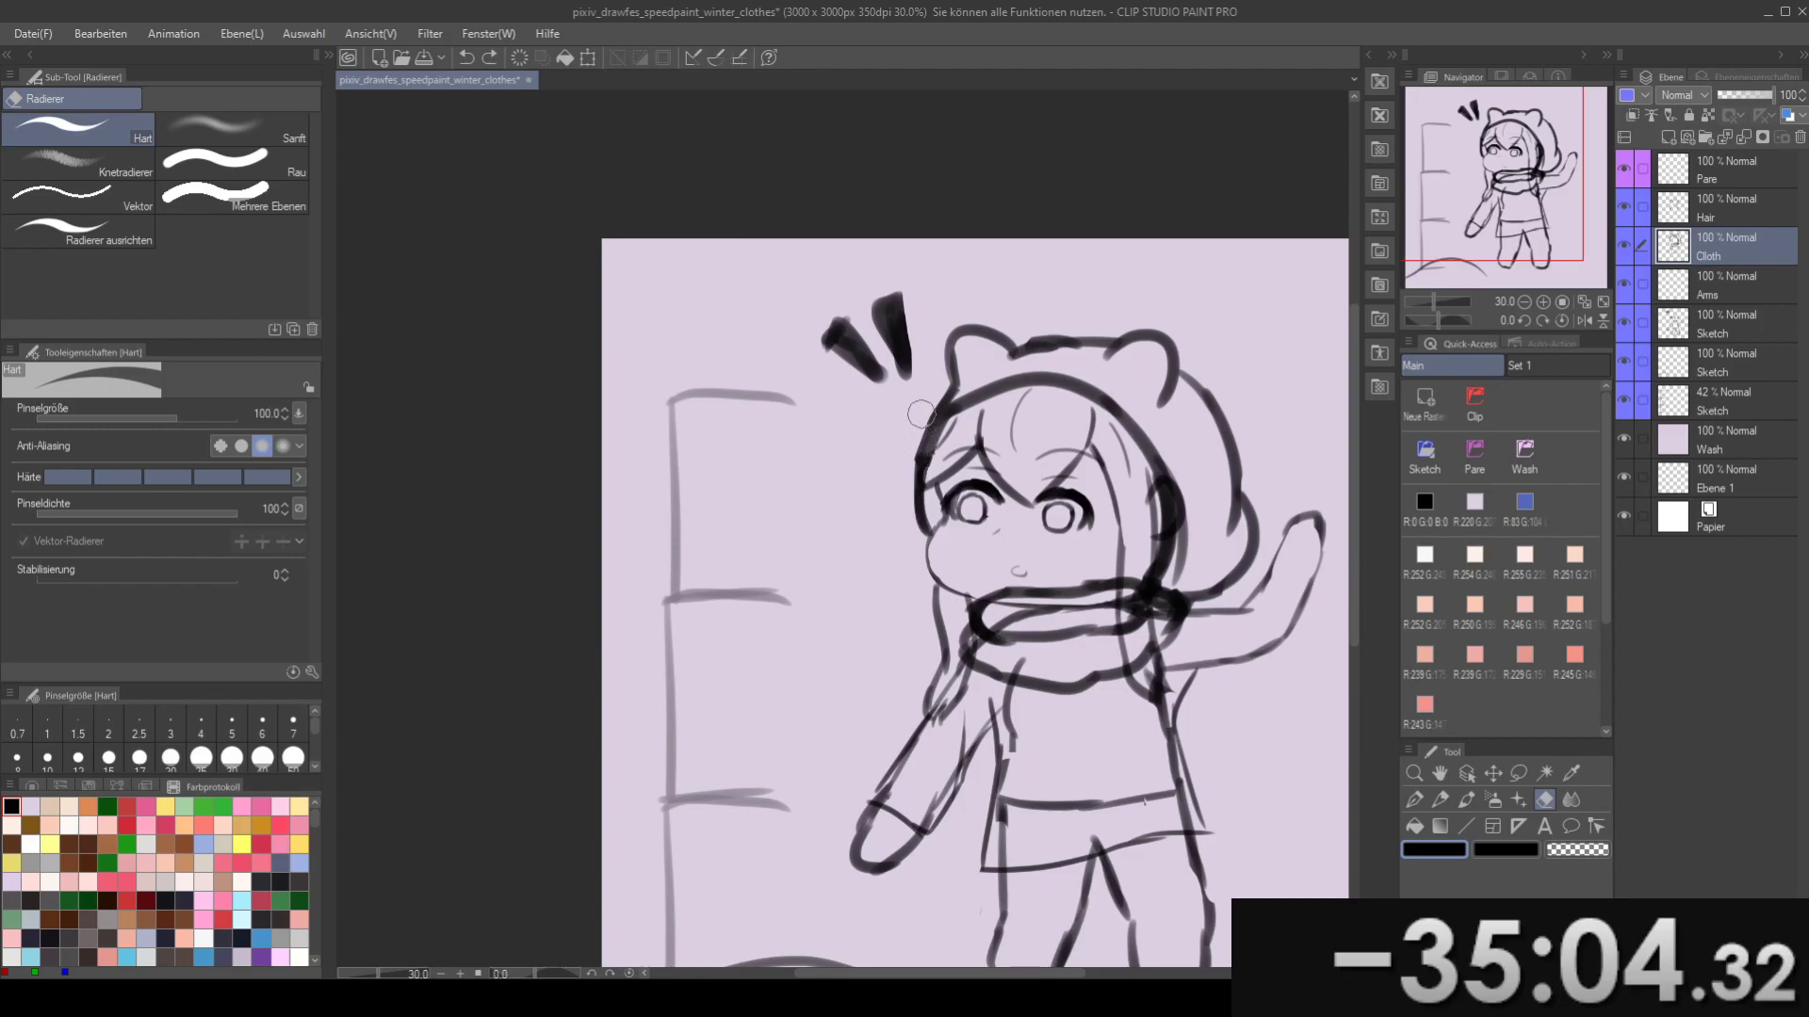
key("b")
key("e")
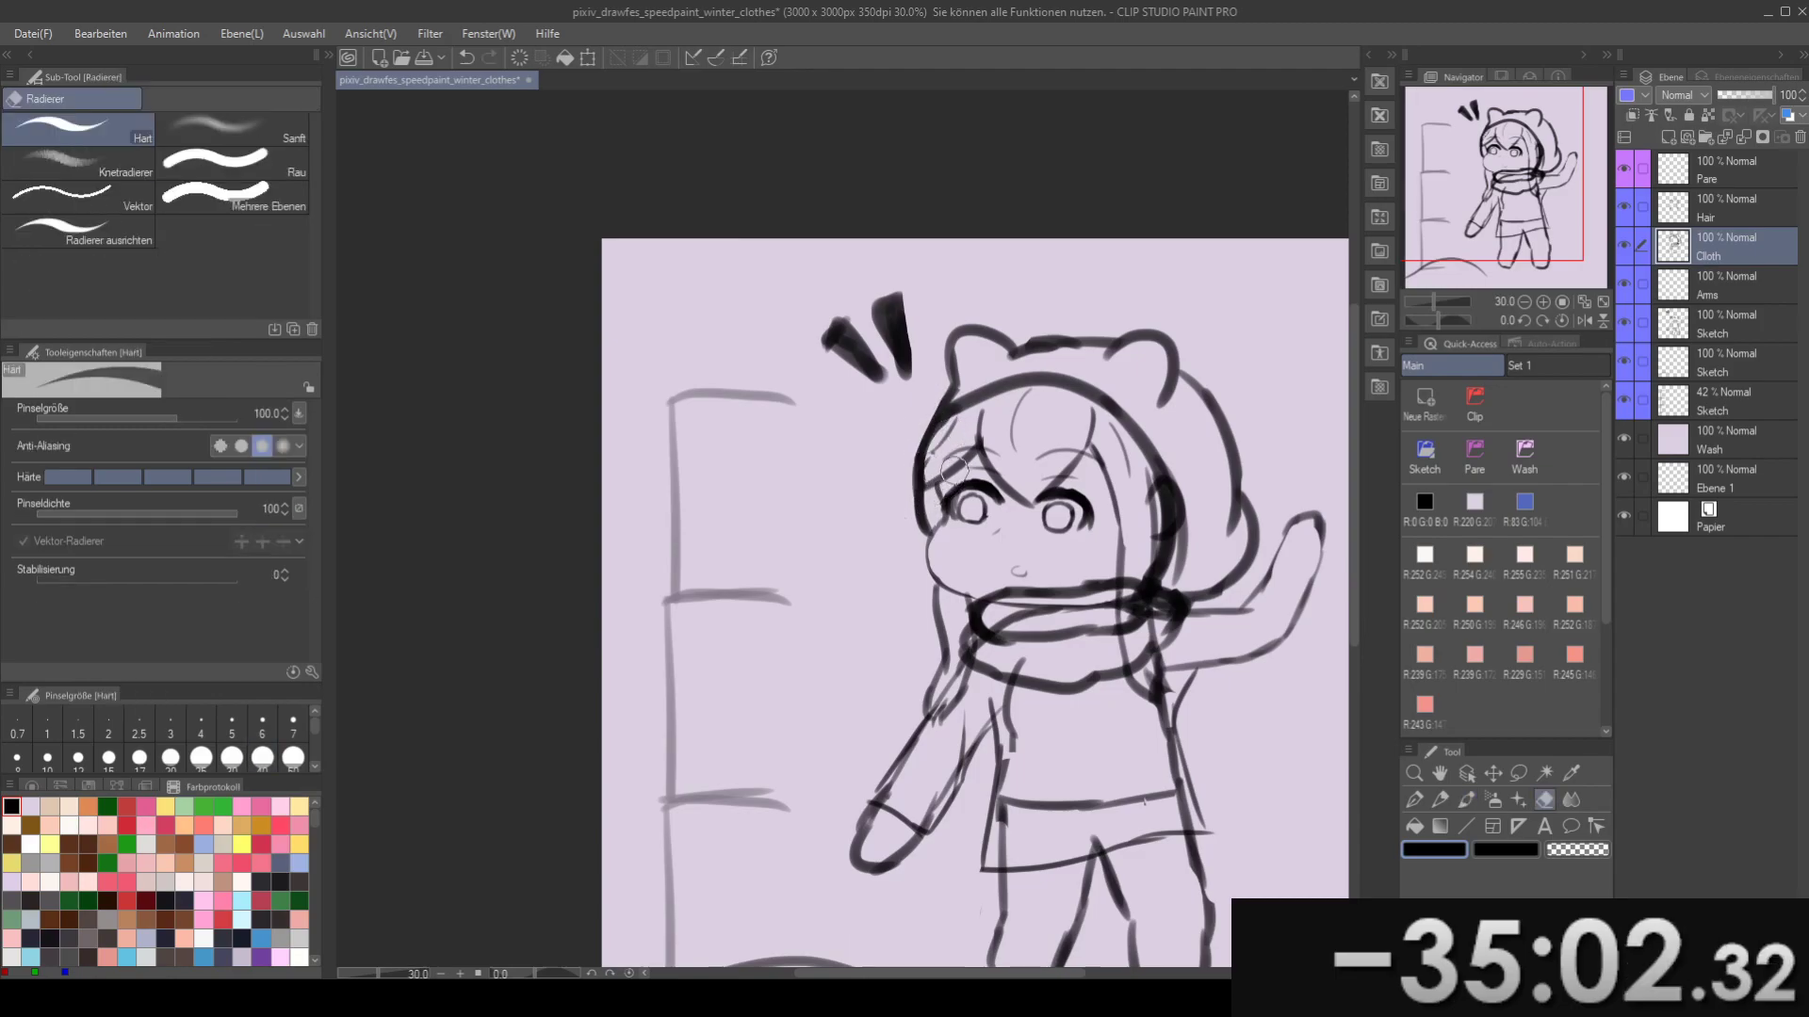
mouse_move(958, 447)
left_mouse_down()
mouse_move(970, 487)
mouse_move(854, 406)
left_mouse_up()
key("ctrl+s")
- Redraw the coat's front opening as a slanted line from below the scarf down toward the hem
mouse_move(961, 563)
left_mouse_down()
mouse_move(892, 504)
mouse_move(887, 429)
mouse_move(961, 646)
left_mouse_up()
key("b")
key("ctrl+z")
left_click_drag(919, 478, 962, 648)
key("ctrl+z")
left_click_drag(927, 504, 962, 665)
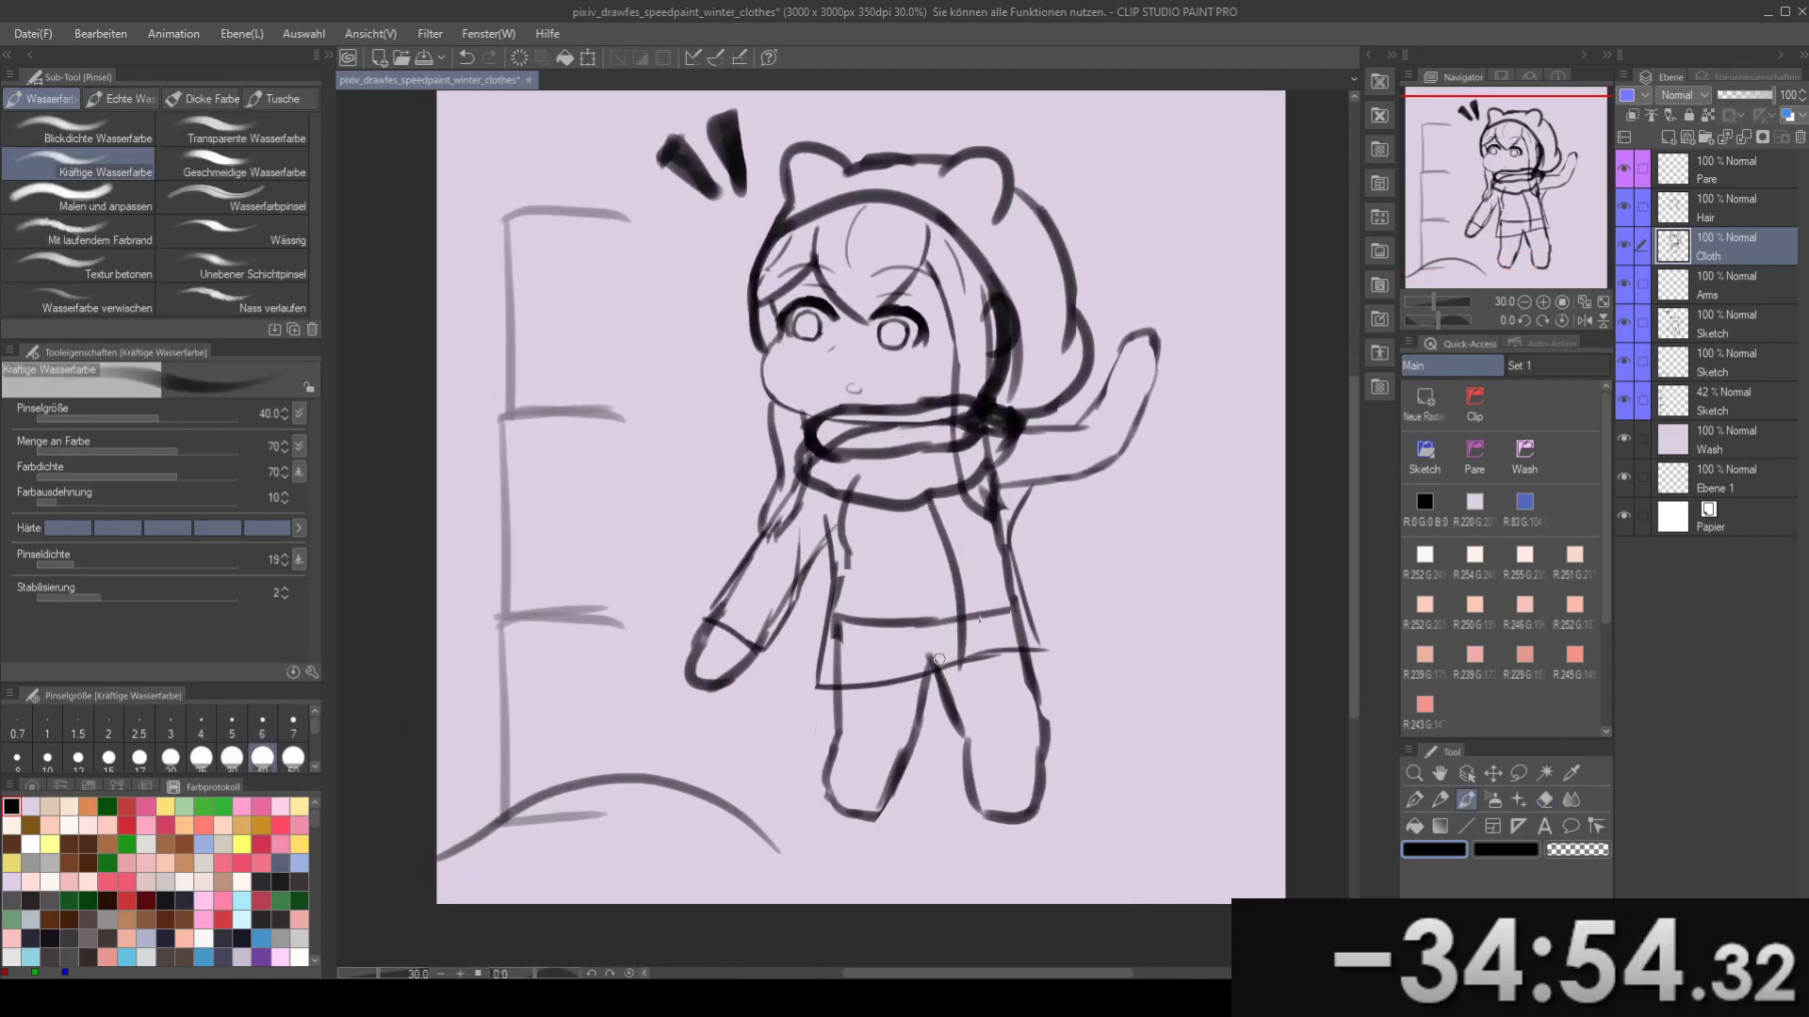
key("ctrl+z")
mouse_move(923, 507)
left_mouse_down()
mouse_move(987, 671)
mouse_move(974, 646)
left_mouse_up()
key("ctrl+z")
- Draw the left boot around the lower leg, with a cuff edge and a rounded foot
mouse_move(784, 708)
left_mouse_down()
mouse_move(795, 610)
mouse_move(864, 626)
mouse_move(906, 675)
mouse_move(877, 668)
mouse_move(942, 665)
mouse_move(871, 730)
left_mouse_up()
key("ctrl+z")
key("ctrl+z")
key("ctrl+z")
left_click_drag(853, 648, 831, 716)
key("e")
key("b")
key("ctrl+z")
mouse_move(853, 654)
left_mouse_down()
mouse_move(851, 701)
mouse_move(906, 752)
left_mouse_up()
key("ctrl+z")
mouse_move(941, 687)
left_mouse_down()
mouse_move(890, 689)
mouse_move(894, 738)
mouse_move(809, 765)
left_mouse_up()
key("ctrl+z")
key("ctrl+z")
key("ctrl+y")
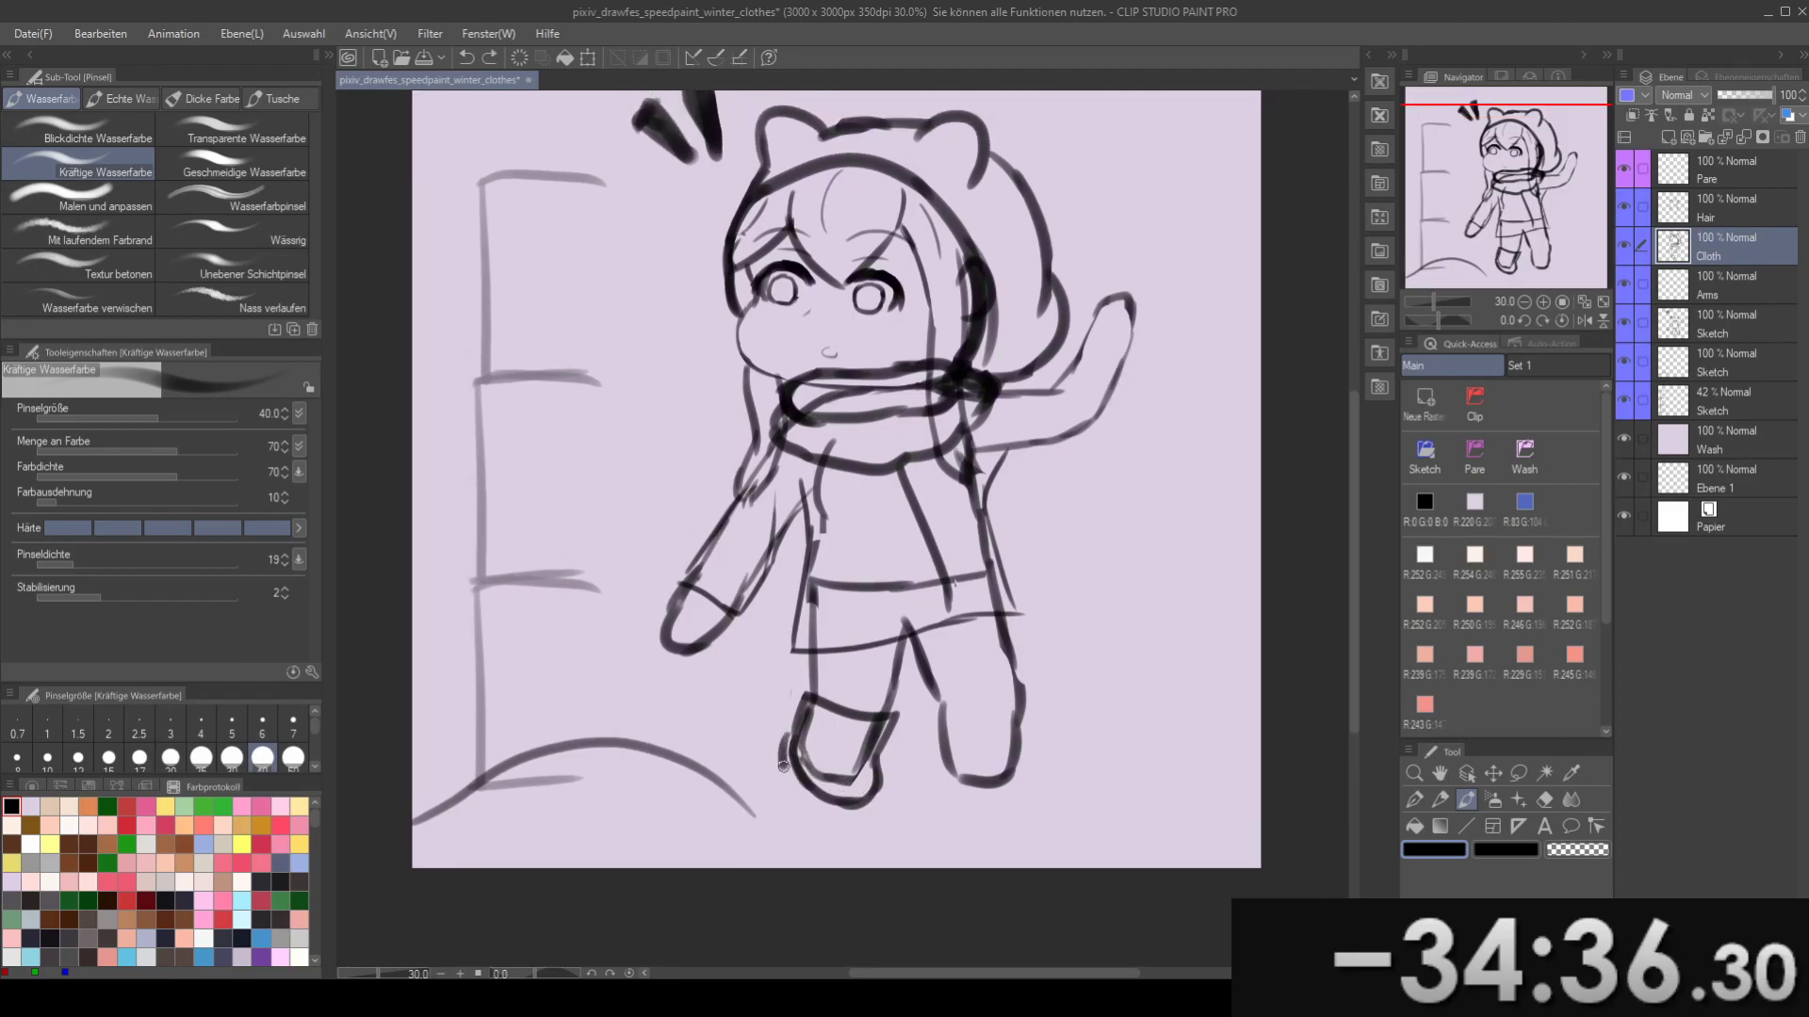
- Reinforce the left boot's heel and tidy its outline with the eraser
mouse_move(816, 740)
left_mouse_down()
mouse_move(843, 713)
mouse_move(774, 720)
mouse_move(789, 743)
left_mouse_up()
key("e")
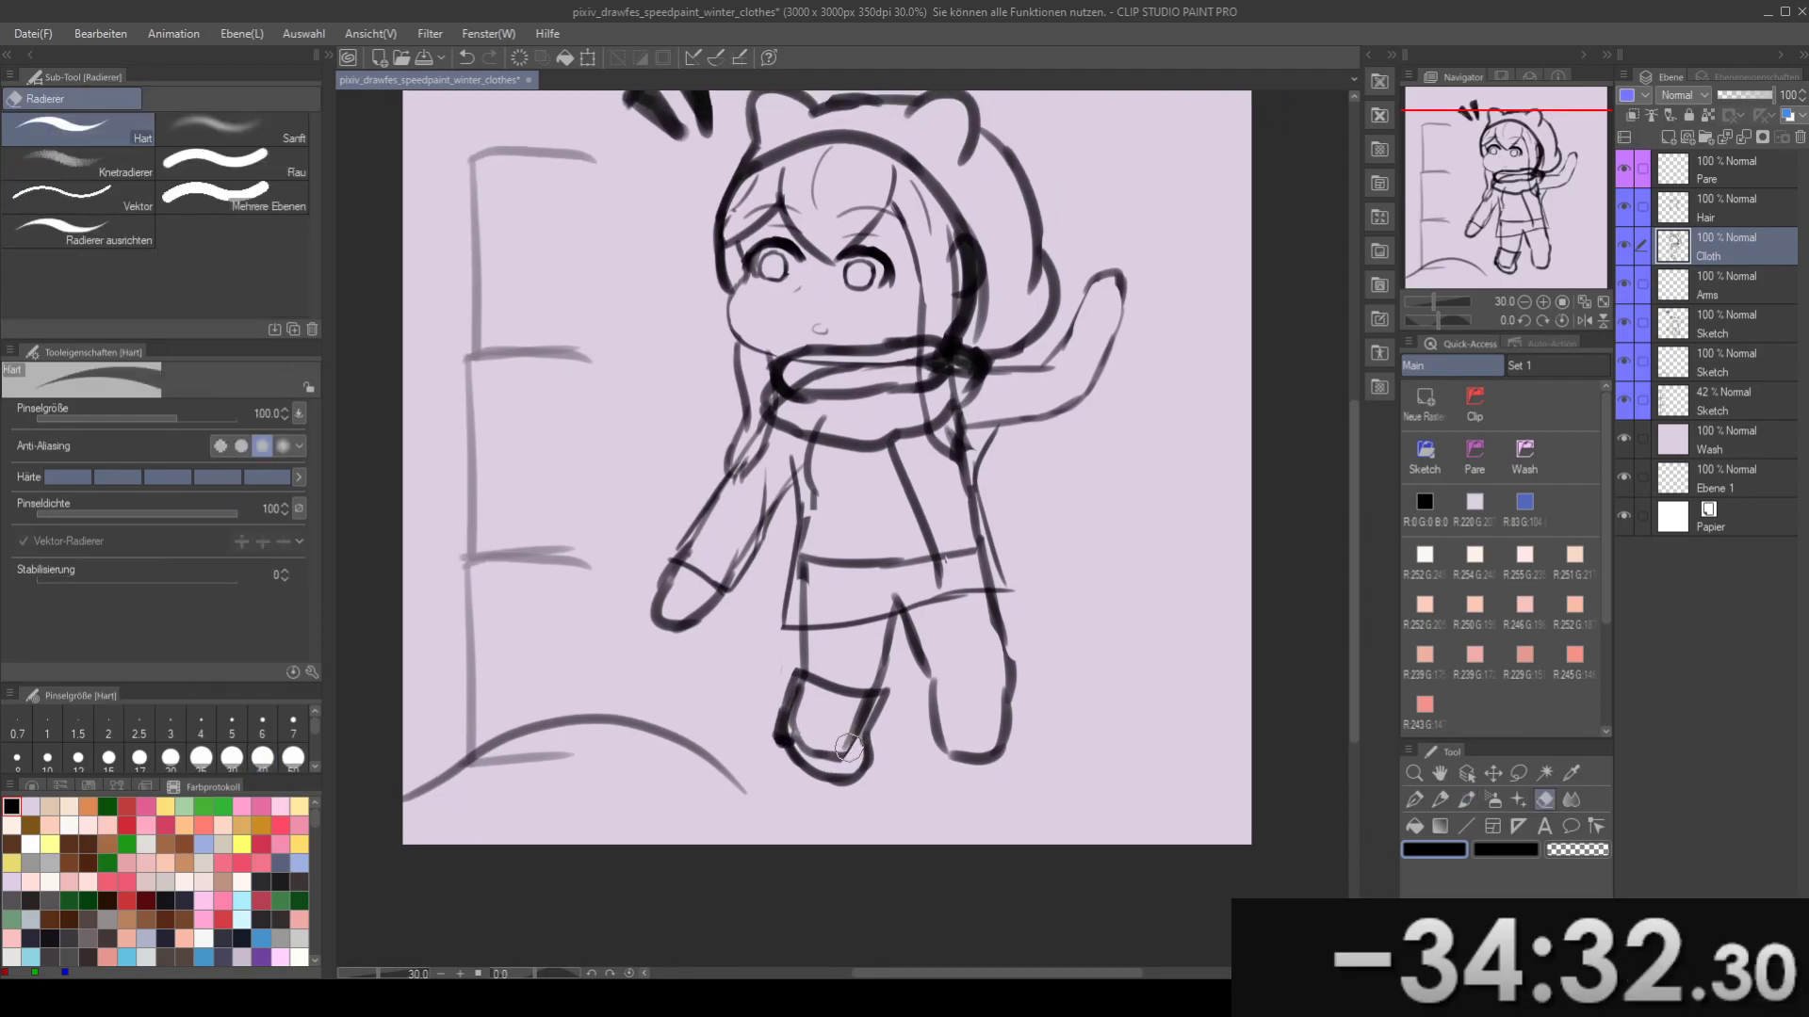
mouse_move(954, 721)
left_mouse_down()
mouse_move(934, 699)
mouse_move(892, 726)
mouse_move(892, 681)
mouse_move(870, 721)
mouse_move(924, 636)
mouse_move(868, 713)
left_mouse_up()
- Draw the matching right boot with a cuff edge and a rounded toe pointing outward
key("b")
key("ctrl+z")
key("ctrl+z")
key("ctrl+z")
mouse_move(855, 650)
left_mouse_down()
mouse_move(942, 624)
mouse_move(935, 740)
mouse_move(955, 736)
mouse_move(921, 743)
left_mouse_up()
key("ctrl+z")
left_click_drag(899, 743, 966, 737)
key("ctrl+z")
mouse_move(941, 638)
left_mouse_down()
mouse_move(998, 698)
mouse_move(982, 690)
left_mouse_up()
- Redraw the coat's hem and its corners on both sides above the legs
mouse_move(900, 528)
left_mouse_down()
mouse_move(933, 560)
mouse_move(930, 526)
mouse_move(893, 583)
mouse_move(933, 557)
mouse_move(865, 556)
left_mouse_up()
left_click_drag(957, 619, 1022, 623)
key("ctrl+z")
left_click_drag(1009, 627, 1019, 633)
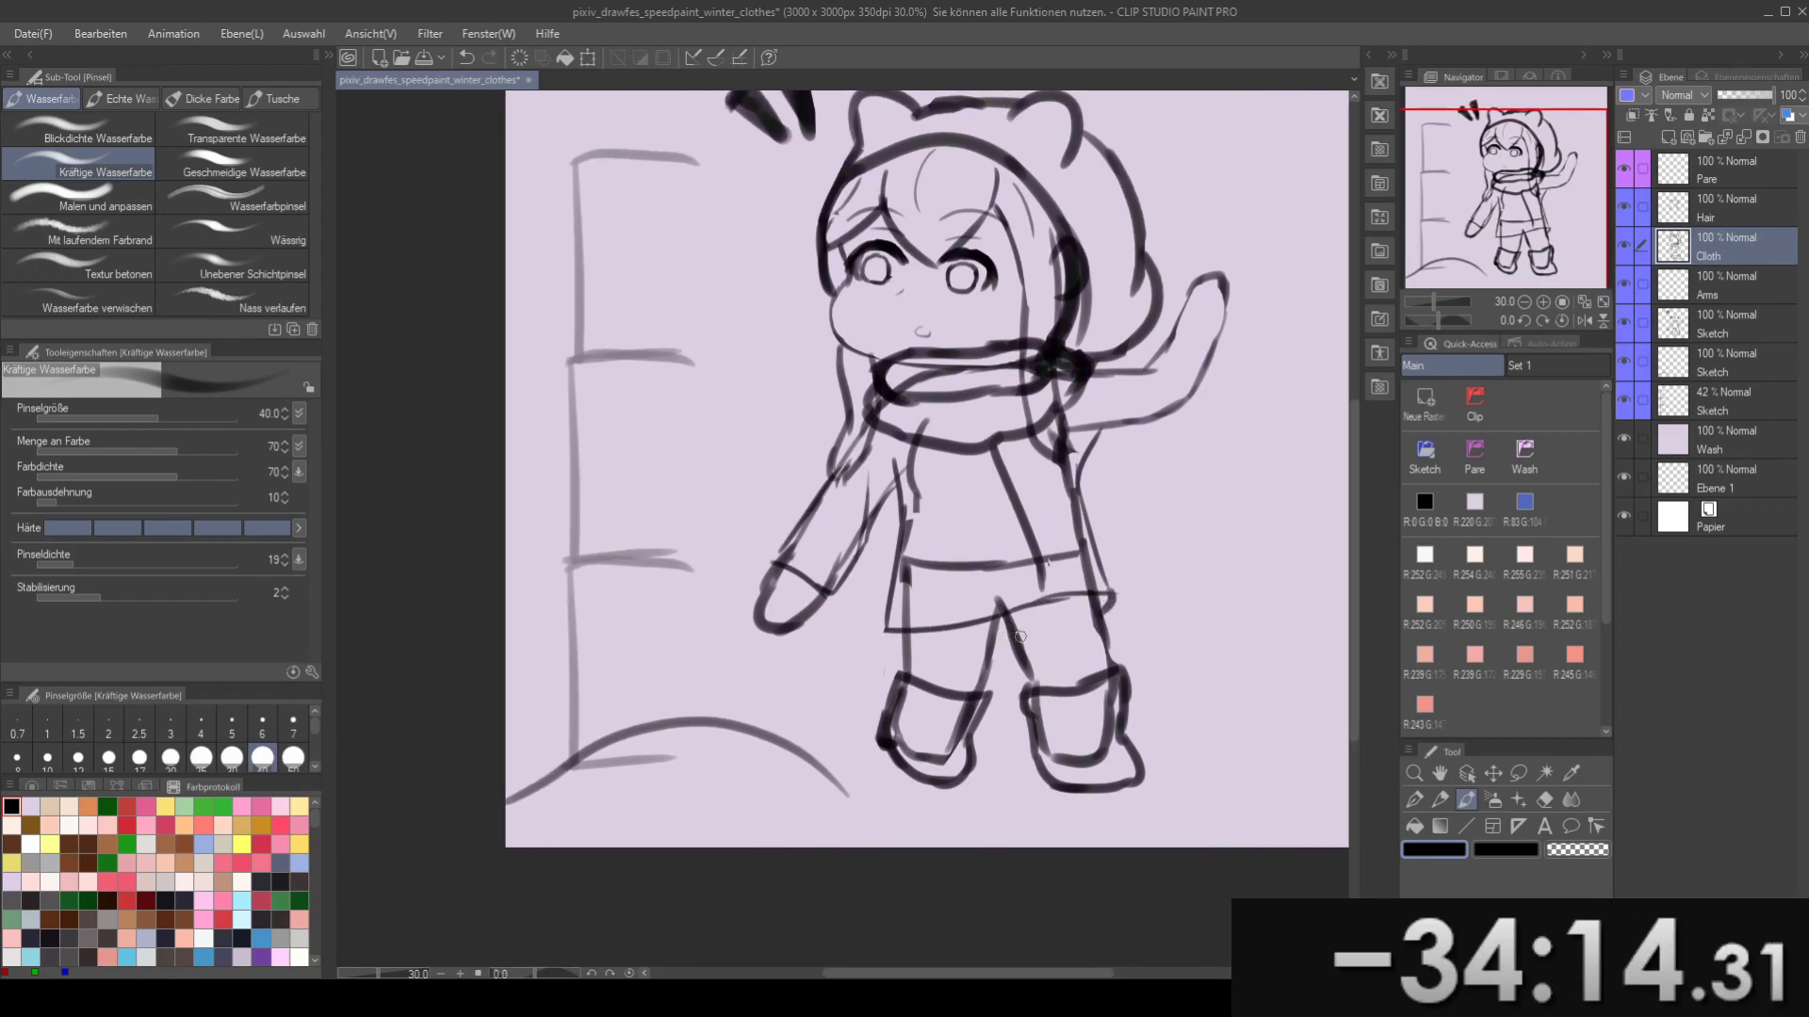
key("e")
key("b")
left_click_drag(879, 639, 923, 635)
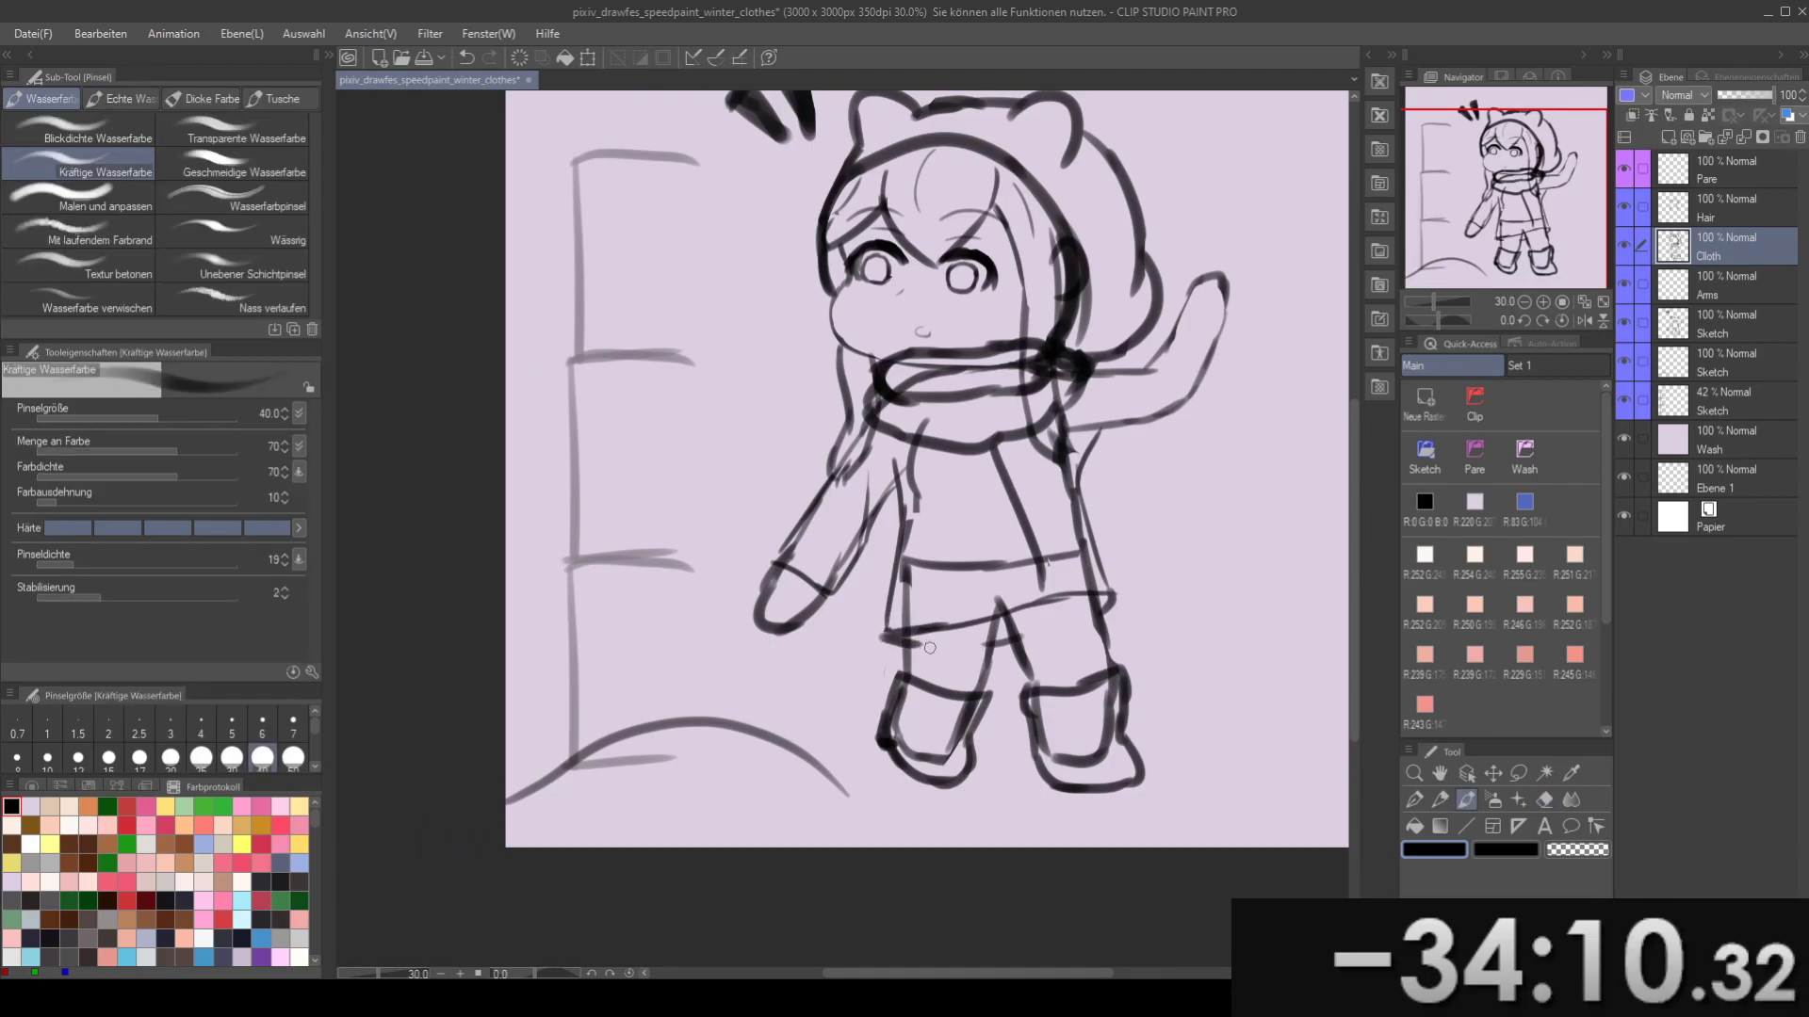
key("e")
mouse_move(1019, 537)
left_mouse_down()
mouse_move(909, 585)
mouse_move(900, 512)
mouse_move(897, 538)
mouse_move(958, 594)
mouse_move(845, 663)
left_mouse_up()
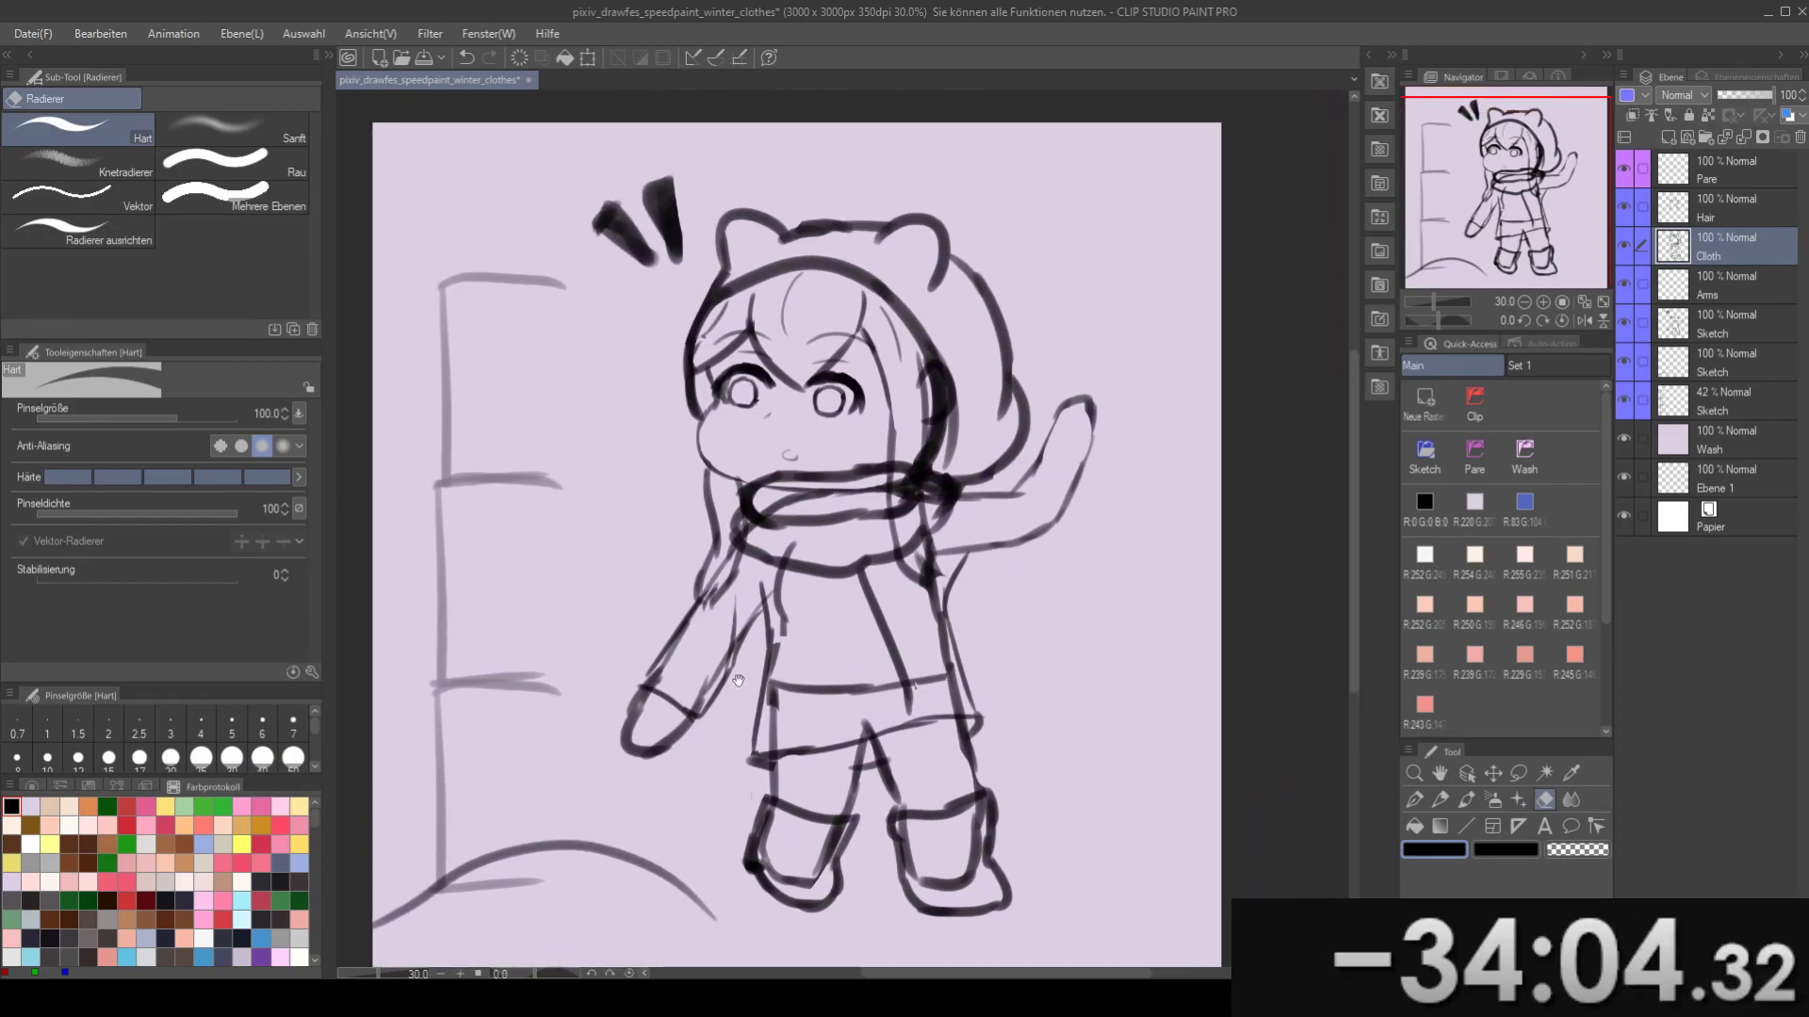
- Outline the raised arm's wide sleeve with a cuff below the hand and join it to the coat's side
key("b")
left_click_drag(962, 562, 906, 596)
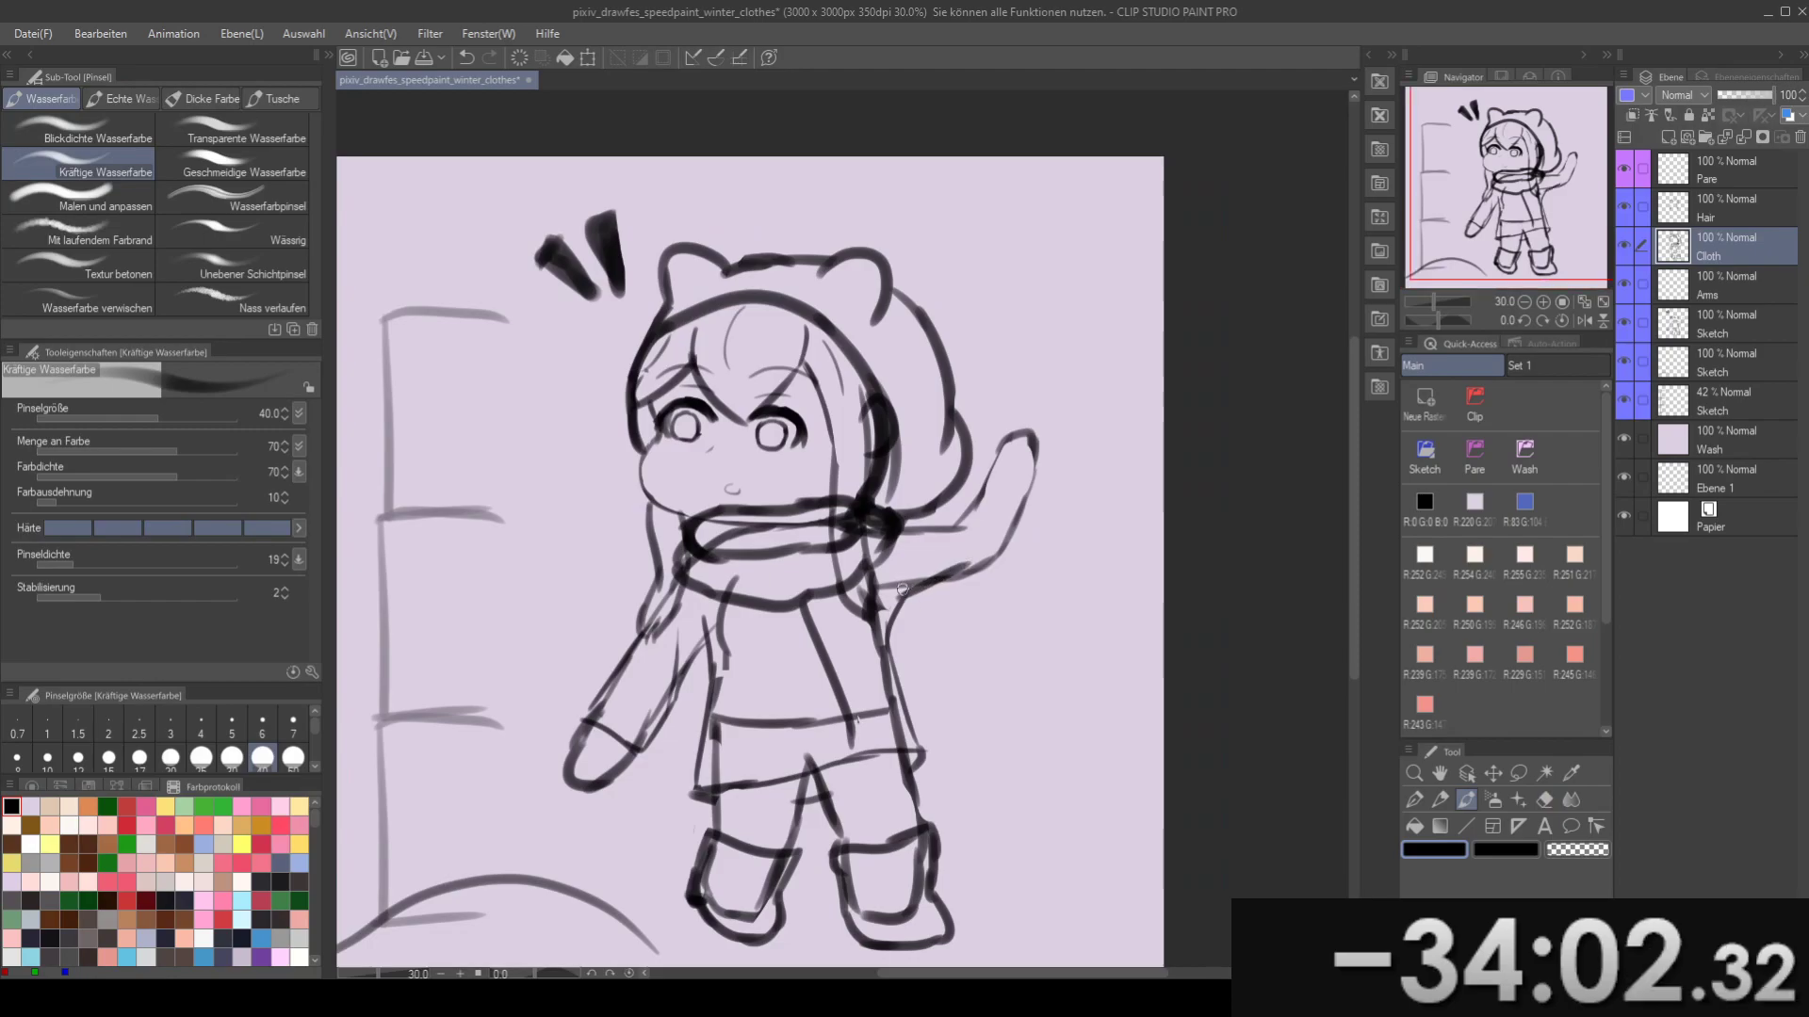
key("ctrl+z")
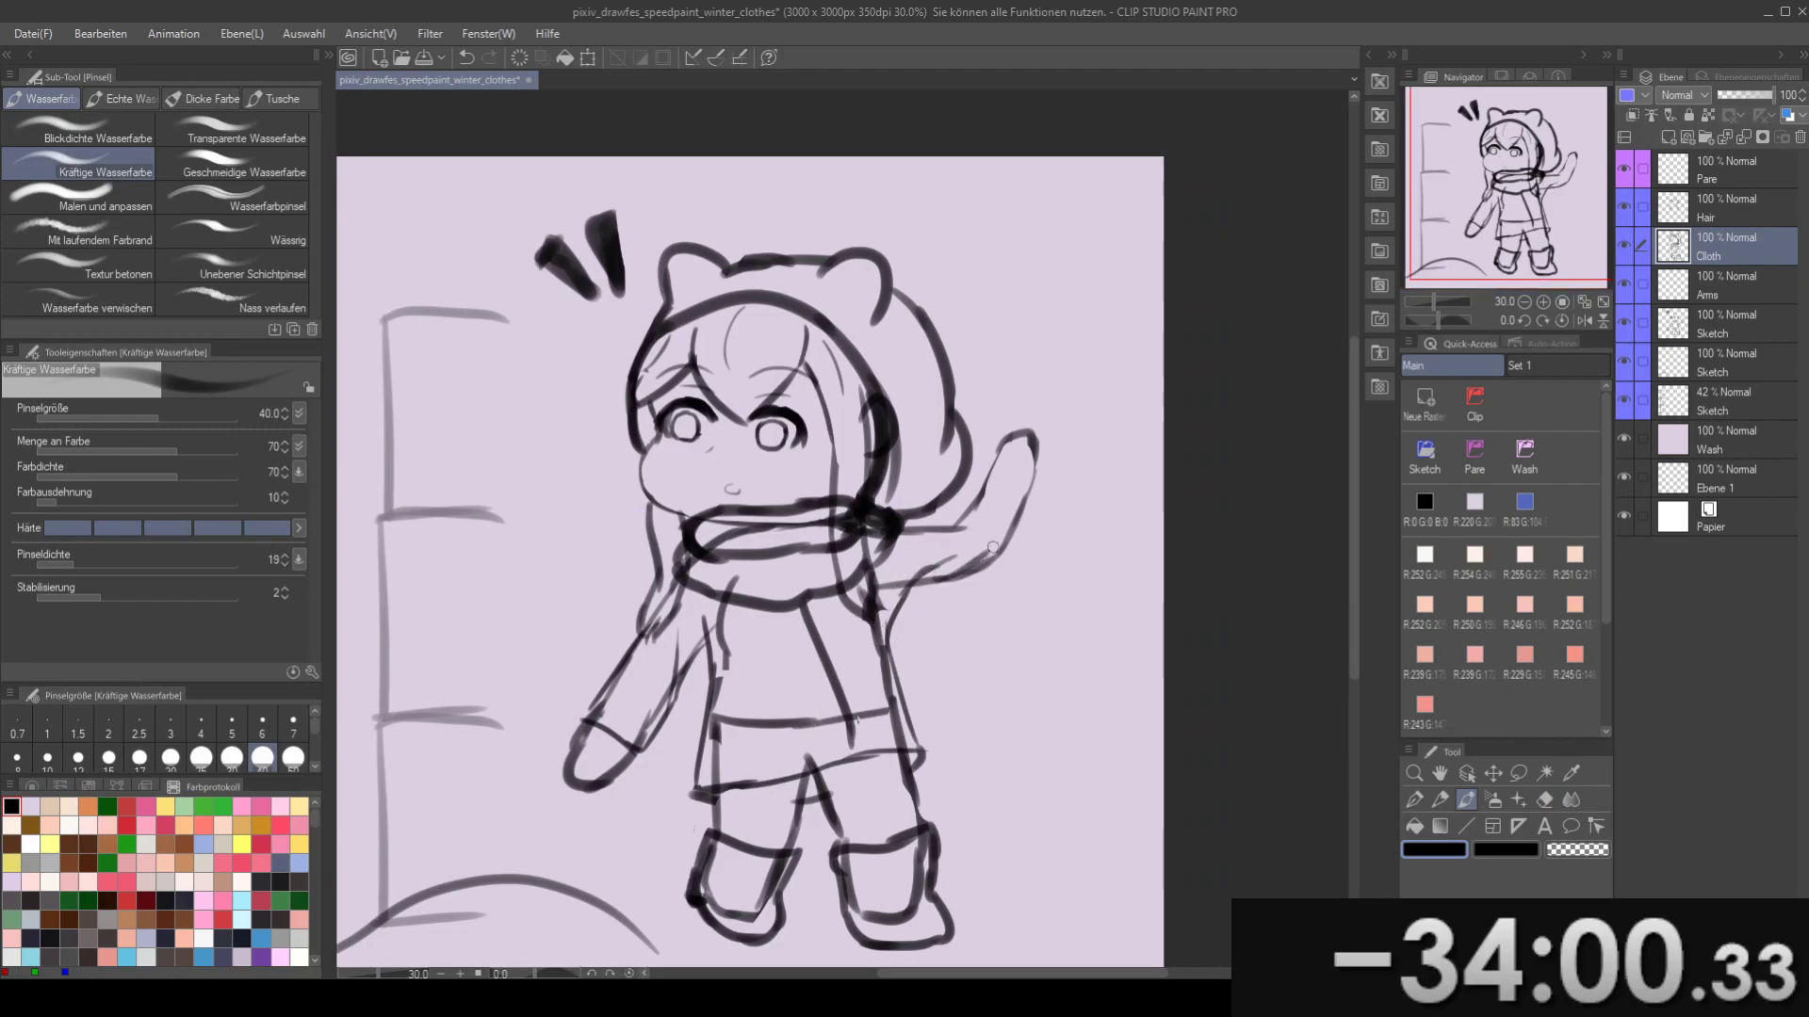
key("ctrl+z")
left_click_drag(946, 589, 1008, 542)
key("ctrl+z")
mouse_move(931, 593)
left_mouse_down()
mouse_move(979, 576)
mouse_move(1034, 501)
left_mouse_up()
key("ctrl+z")
mouse_move(997, 569)
left_mouse_down()
mouse_move(1038, 476)
mouse_move(1002, 578)
mouse_move(1020, 605)
mouse_move(1050, 515)
mouse_move(1038, 558)
left_mouse_up()
key("ctrl+z")
key("ctrl+z")
key("ctrl+z")
key("ctrl+z")
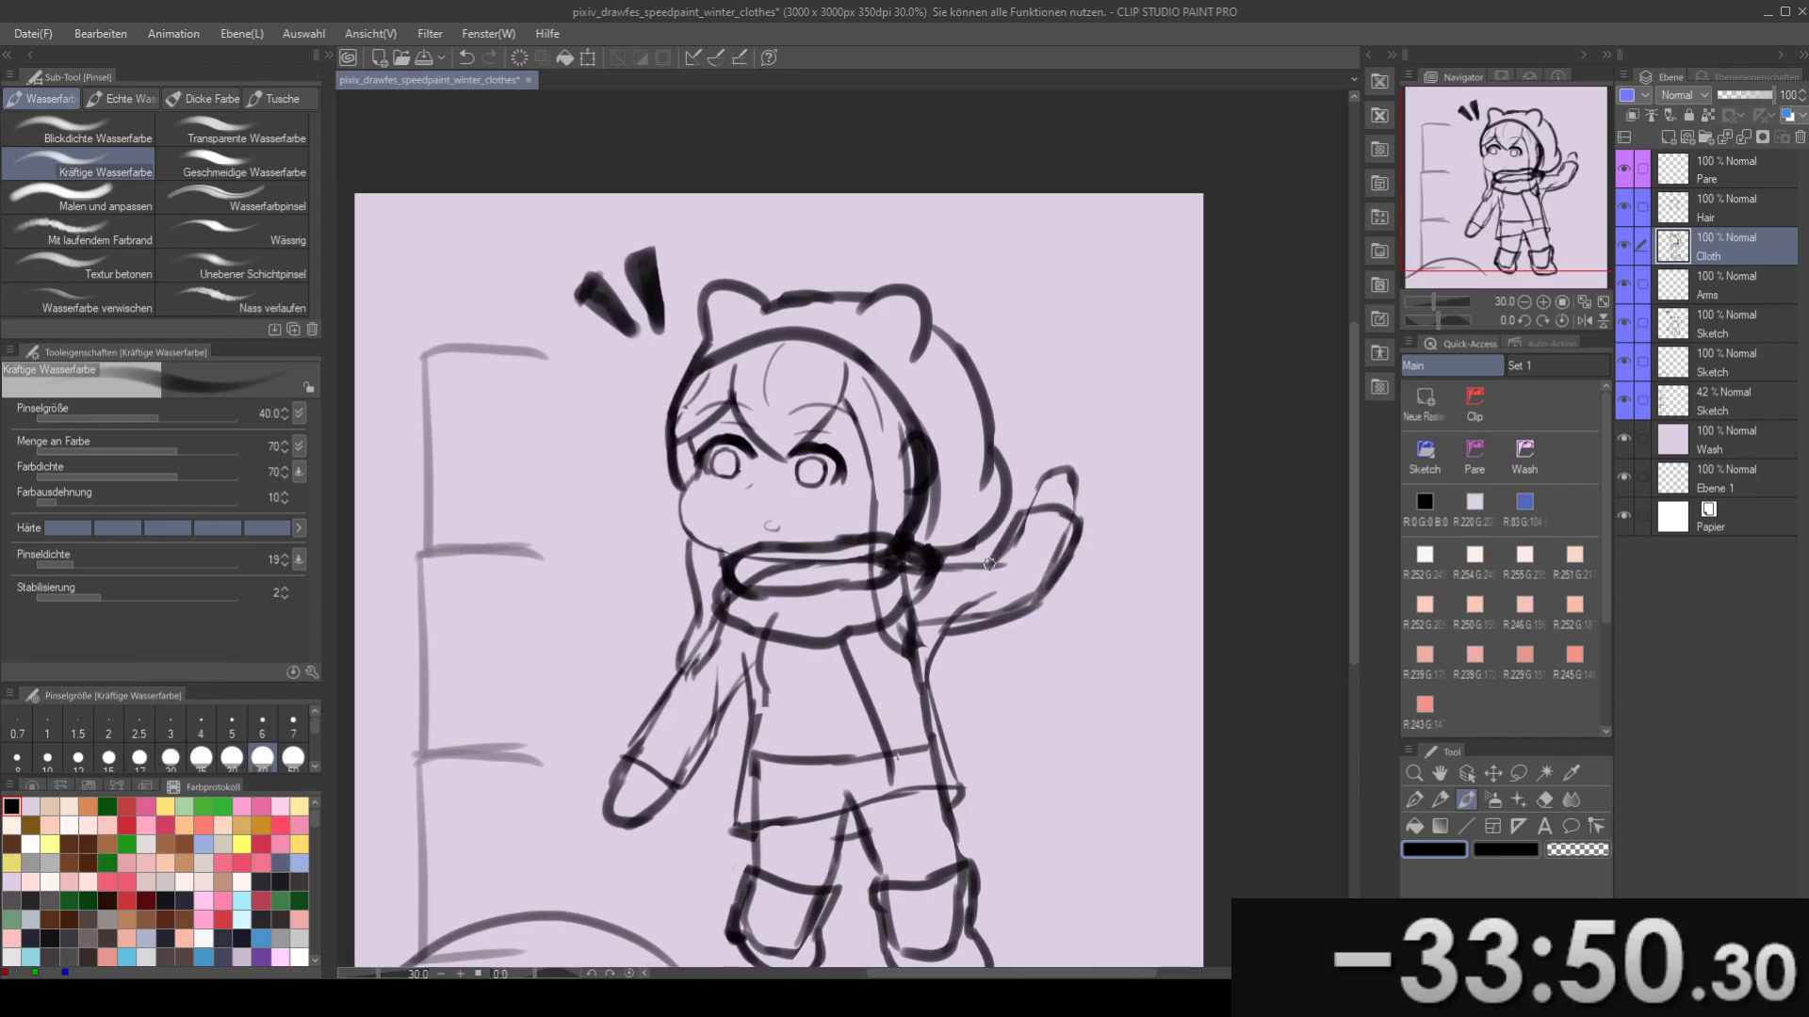
key("ctrl+z")
mouse_move(919, 575)
left_mouse_down()
mouse_move(995, 562)
mouse_move(964, 512)
mouse_move(988, 557)
mouse_move(1115, 499)
mouse_move(1087, 558)
mouse_move(980, 596)
mouse_move(1019, 542)
mouse_move(1017, 630)
mouse_move(1029, 612)
mouse_move(951, 686)
mouse_move(880, 686)
mouse_move(858, 721)
mouse_move(888, 659)
left_mouse_up()
- On the upper Sketch layer, erase the old body and leg lines inside the coat and boots with a size 120 eraser
left_click(1713, 325)
key("e")
key("]")
mouse_move(879, 749)
left_mouse_down()
mouse_move(909, 796)
mouse_move(935, 762)
mouse_move(895, 808)
mouse_move(941, 763)
mouse_move(971, 764)
mouse_move(869, 748)
mouse_move(924, 764)
mouse_move(936, 746)
mouse_move(942, 805)
mouse_move(957, 774)
mouse_move(984, 782)
mouse_move(957, 743)
left_mouse_up()
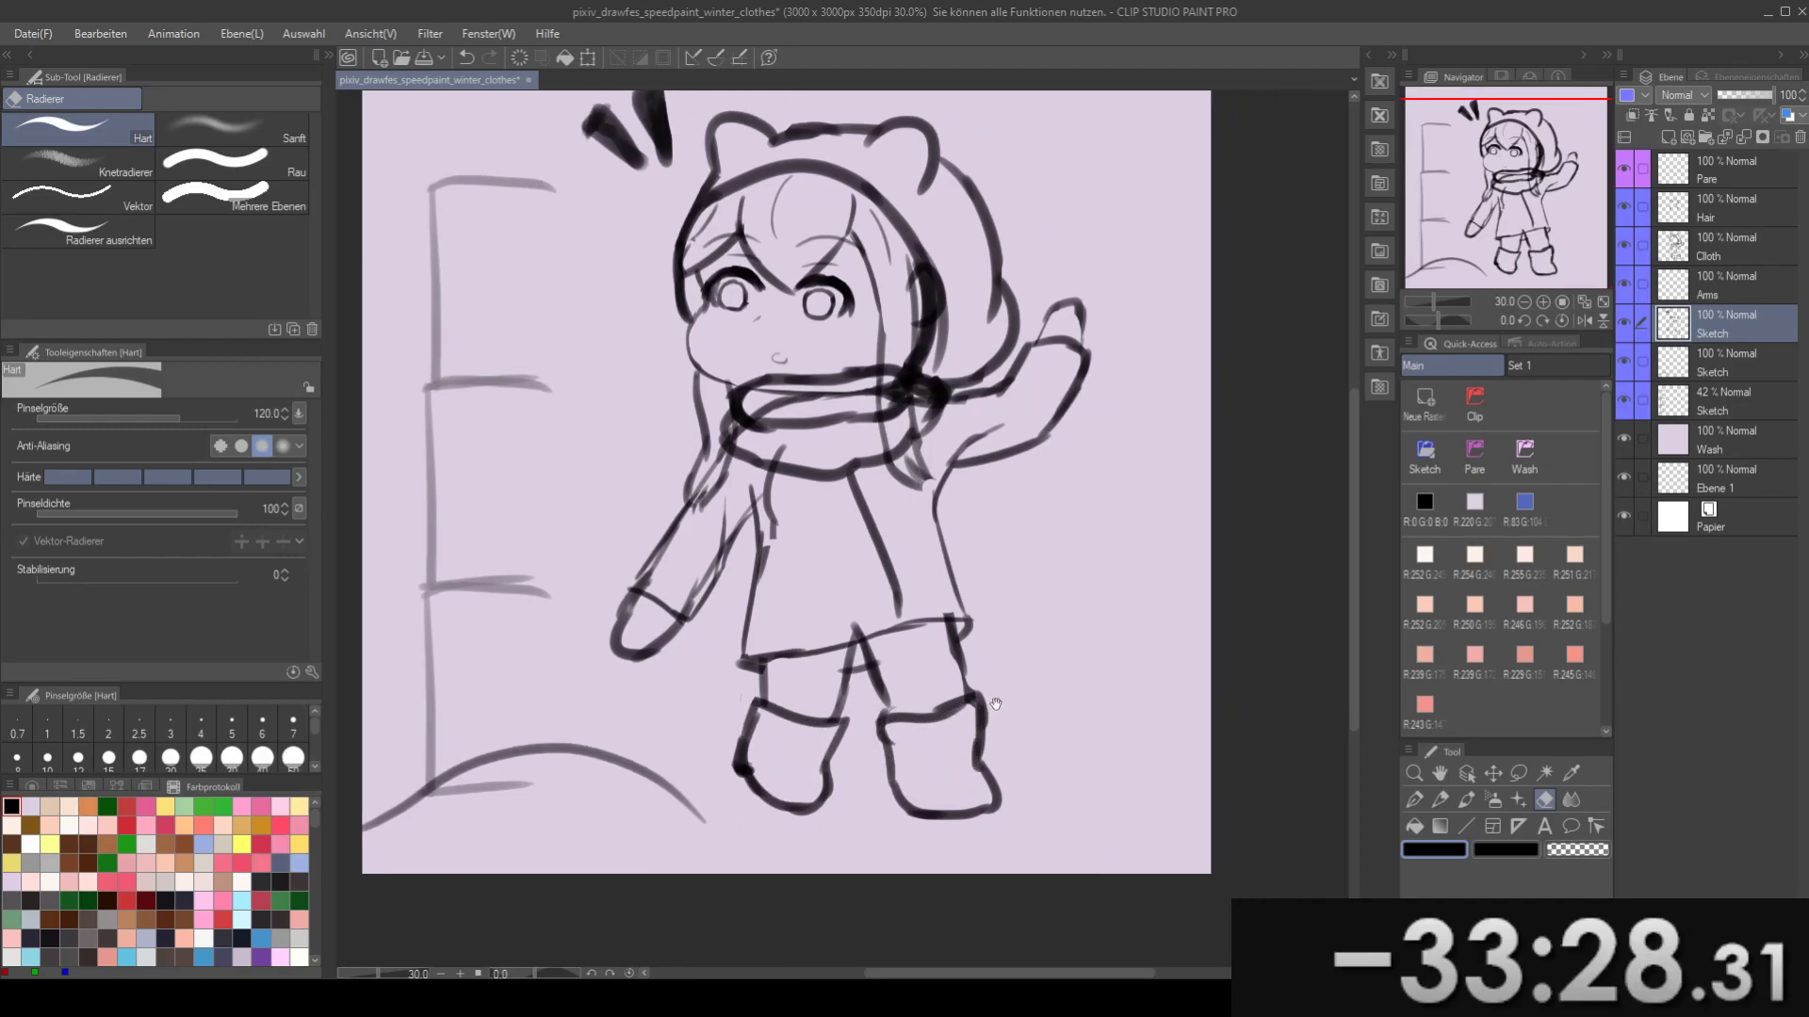
- Return to the Cloth layer and redraw the right boot's outer contour around the ankle and toe
left_click(1731, 294)
left_click(1743, 252)
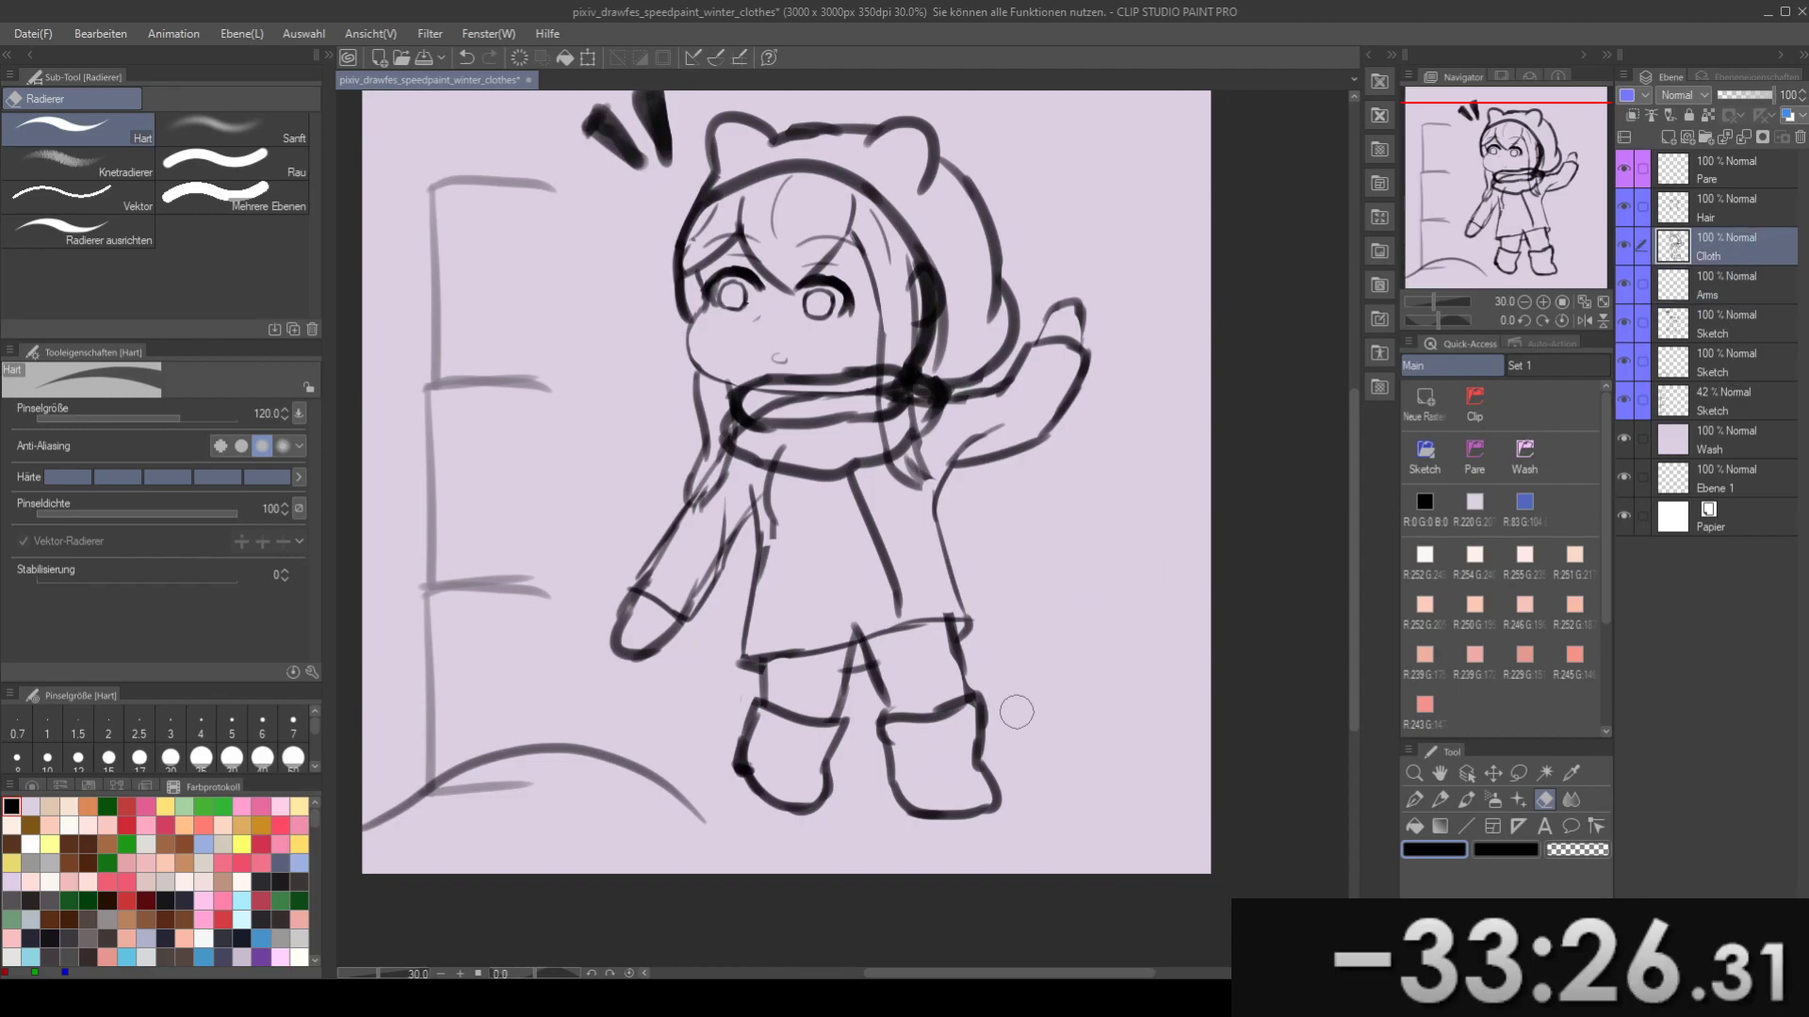
key("b")
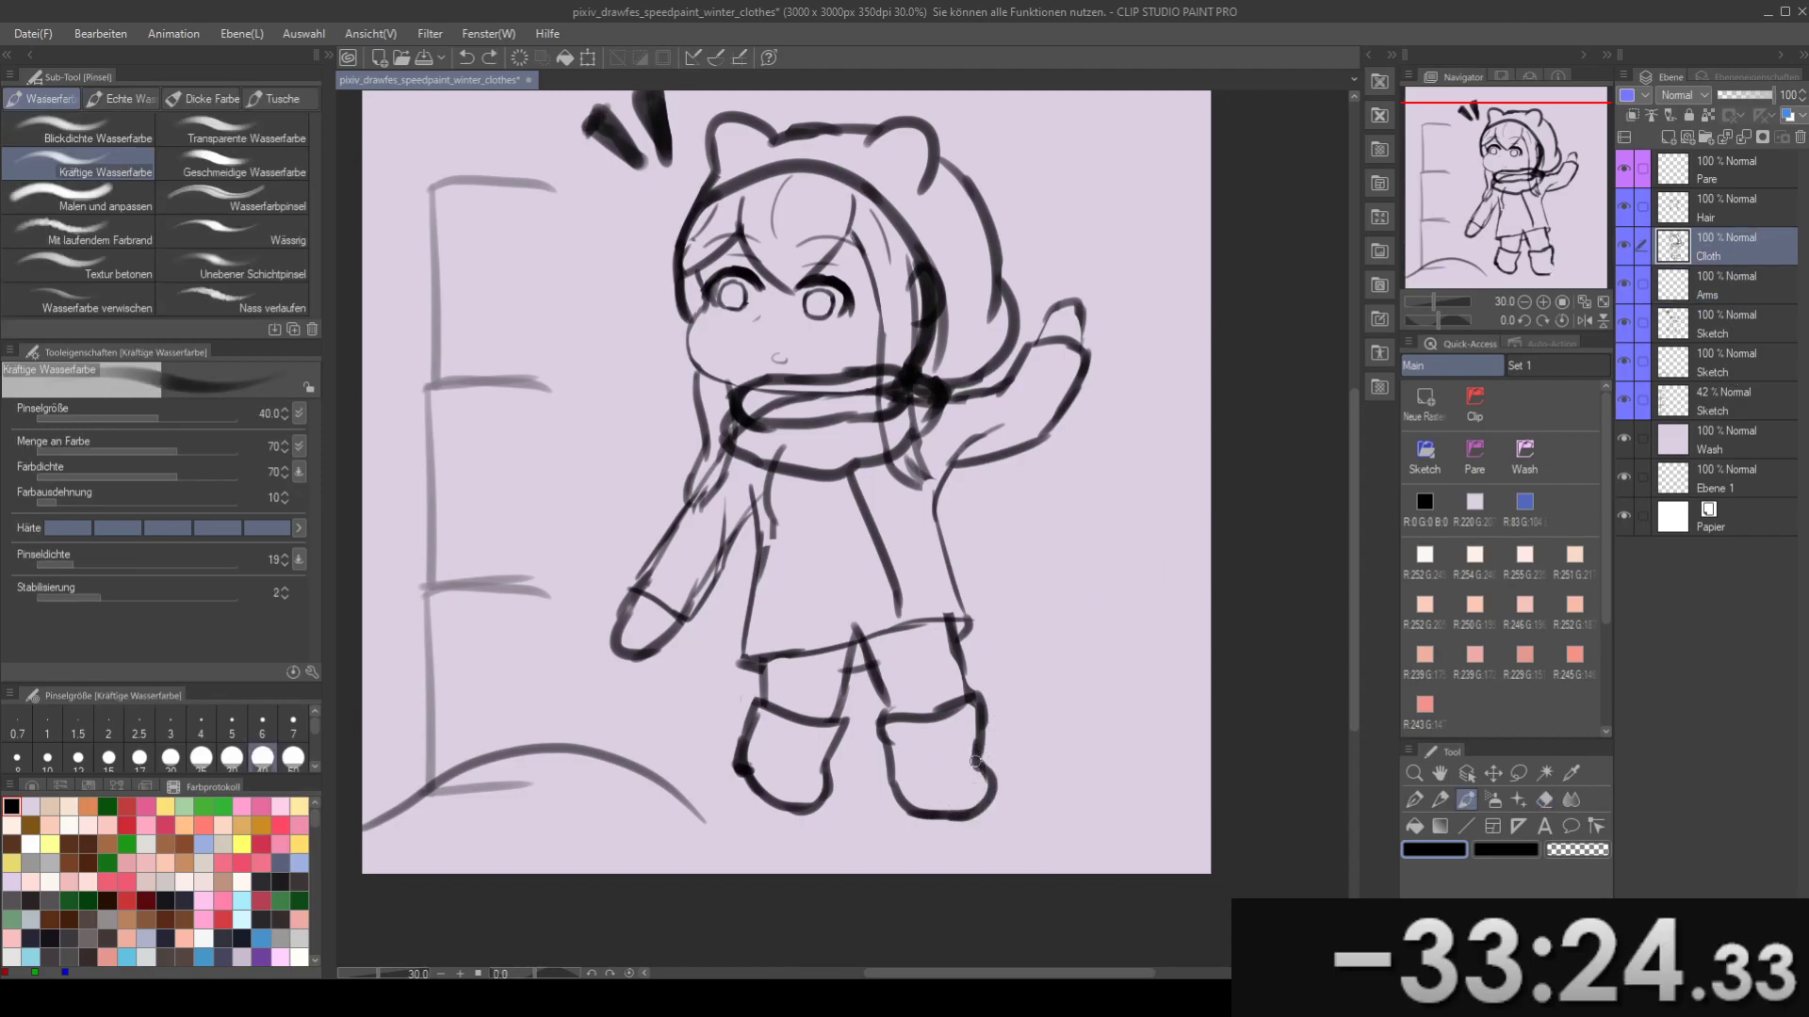
key("ctrl+z")
mouse_move(985, 779)
left_mouse_down()
mouse_move(1013, 775)
mouse_move(996, 728)
mouse_move(997, 769)
left_mouse_up()
key("e")
key("b")
key("e")
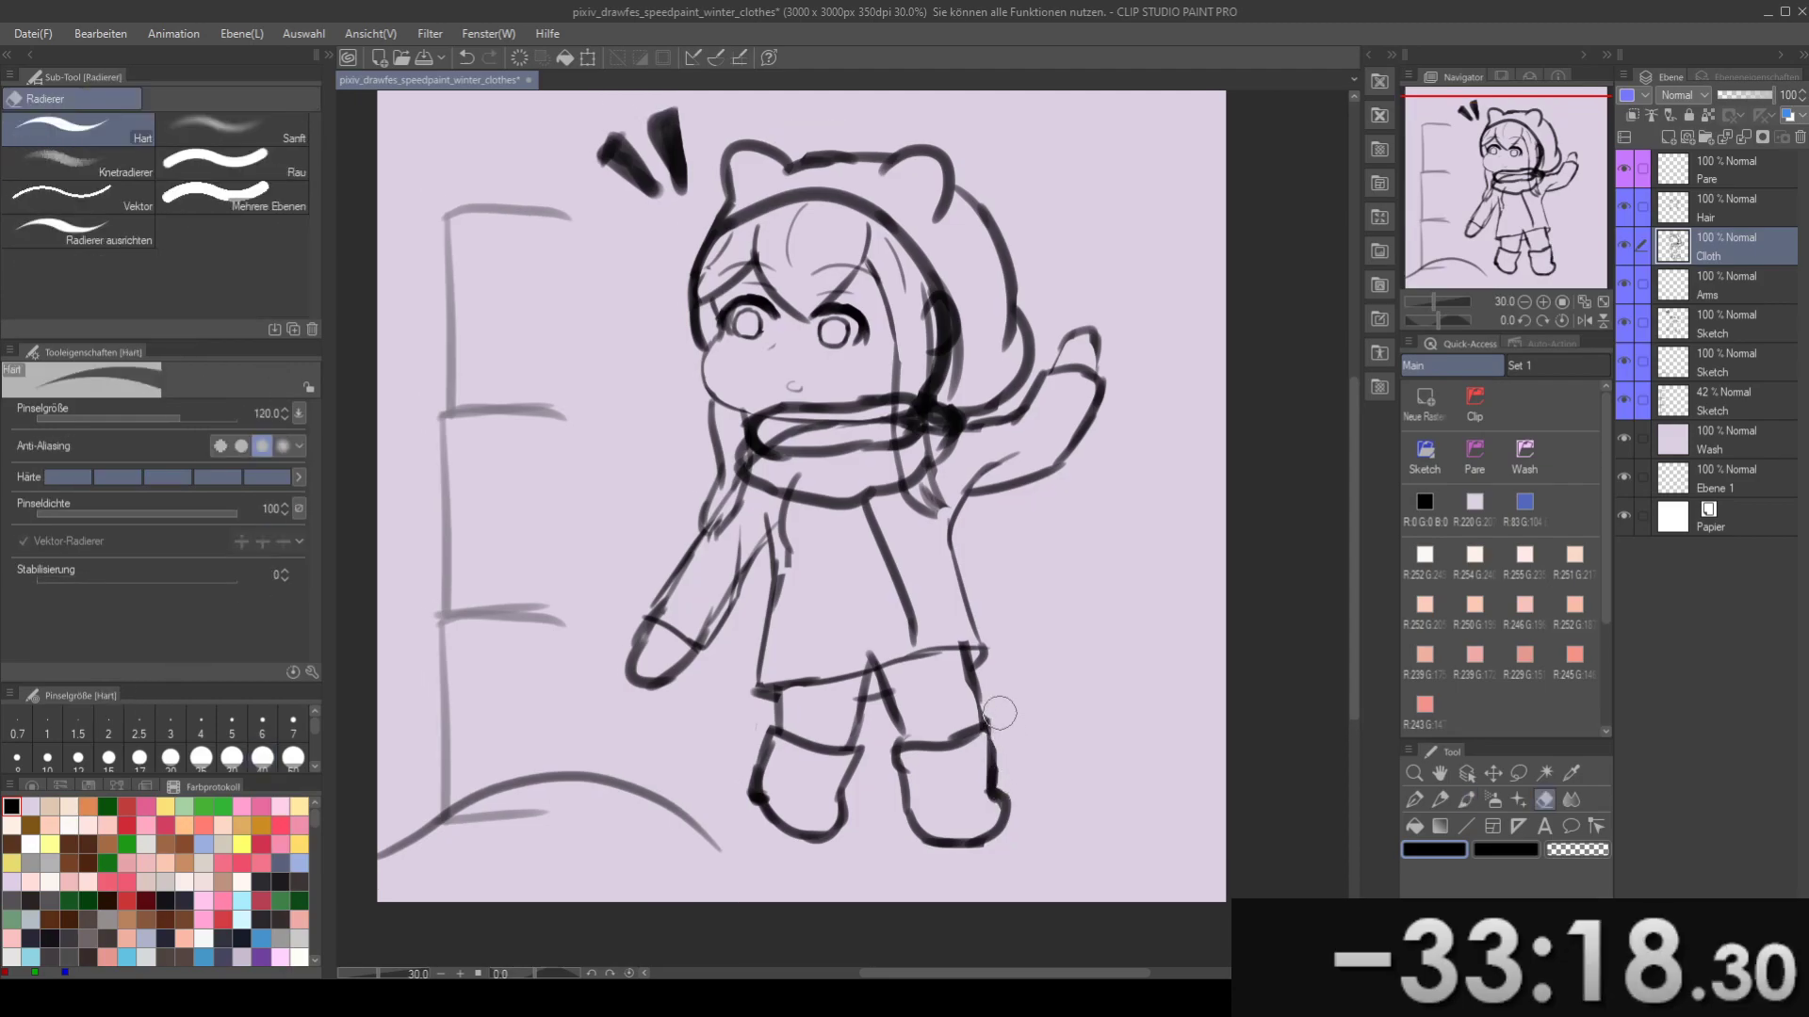
key("ctrl+z")
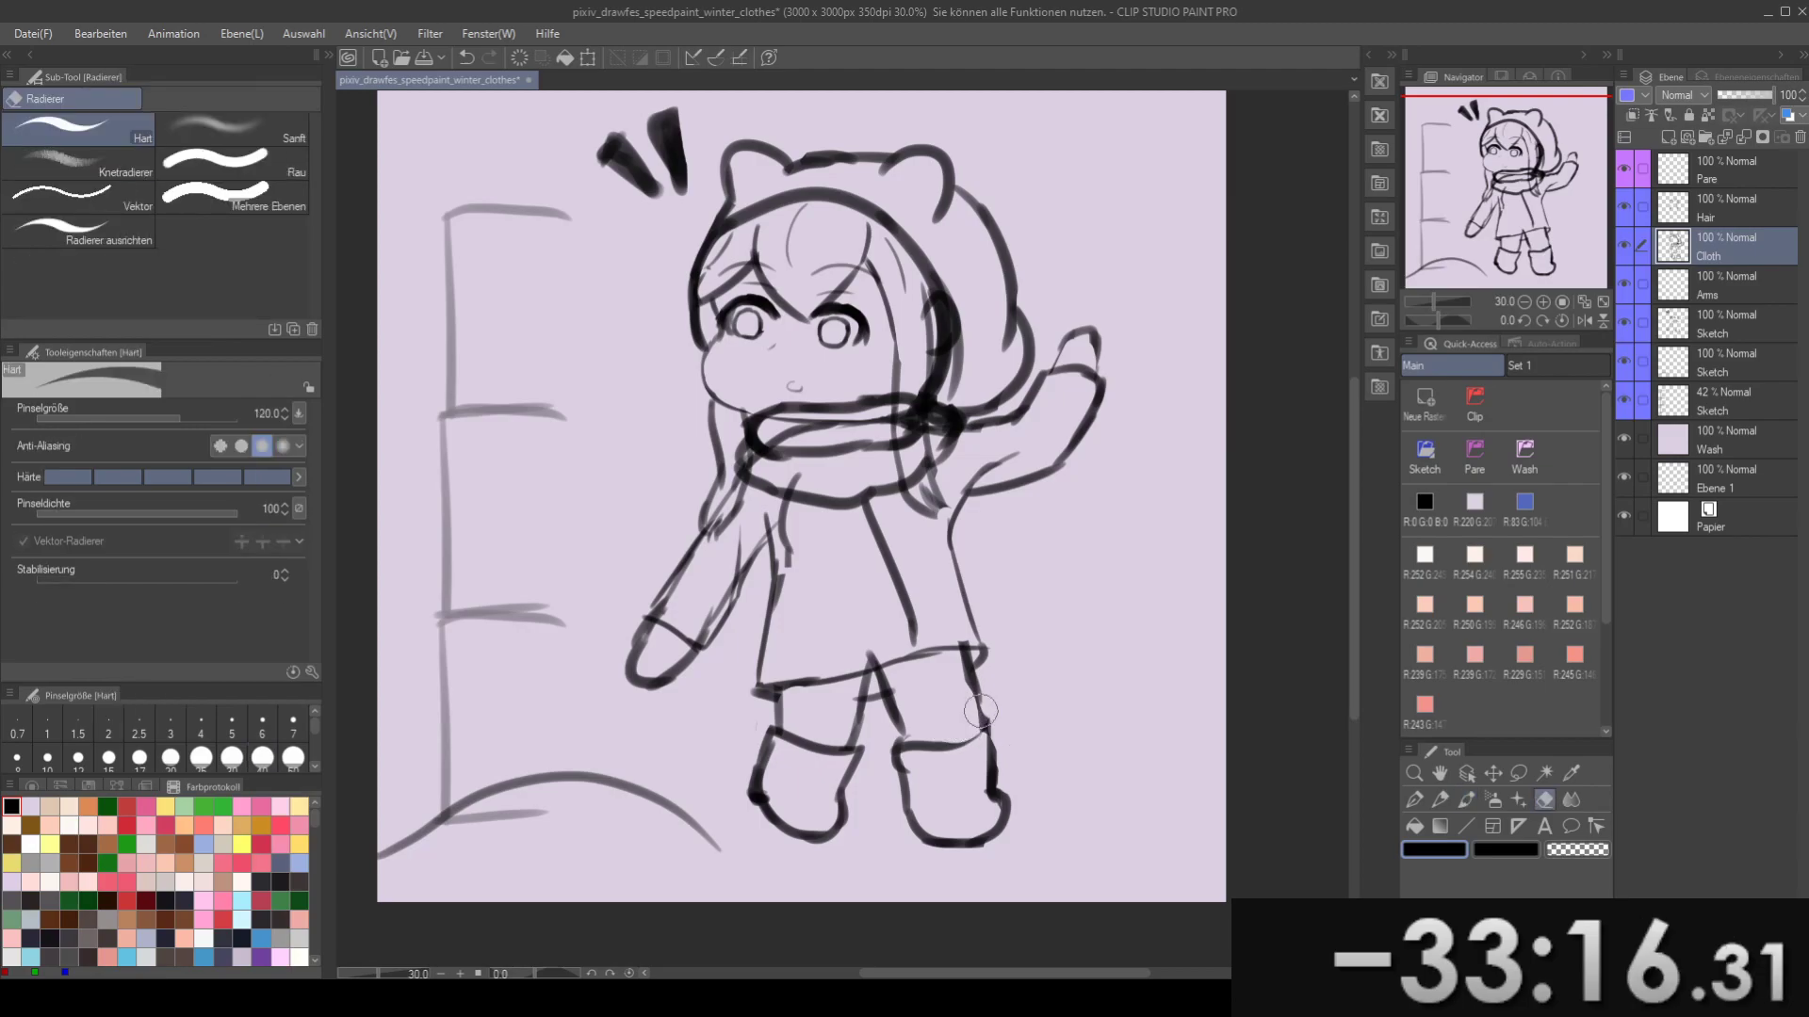
- Refine the right boot's outer side and rounded toe with alternating brush and eraser strokes
key("b")
key("ctrl+z")
mouse_move(948, 739)
left_mouse_down()
mouse_move(986, 735)
mouse_move(1004, 707)
mouse_move(1005, 745)
left_mouse_up()
key("e")
key("b")
key("ctrl+z")
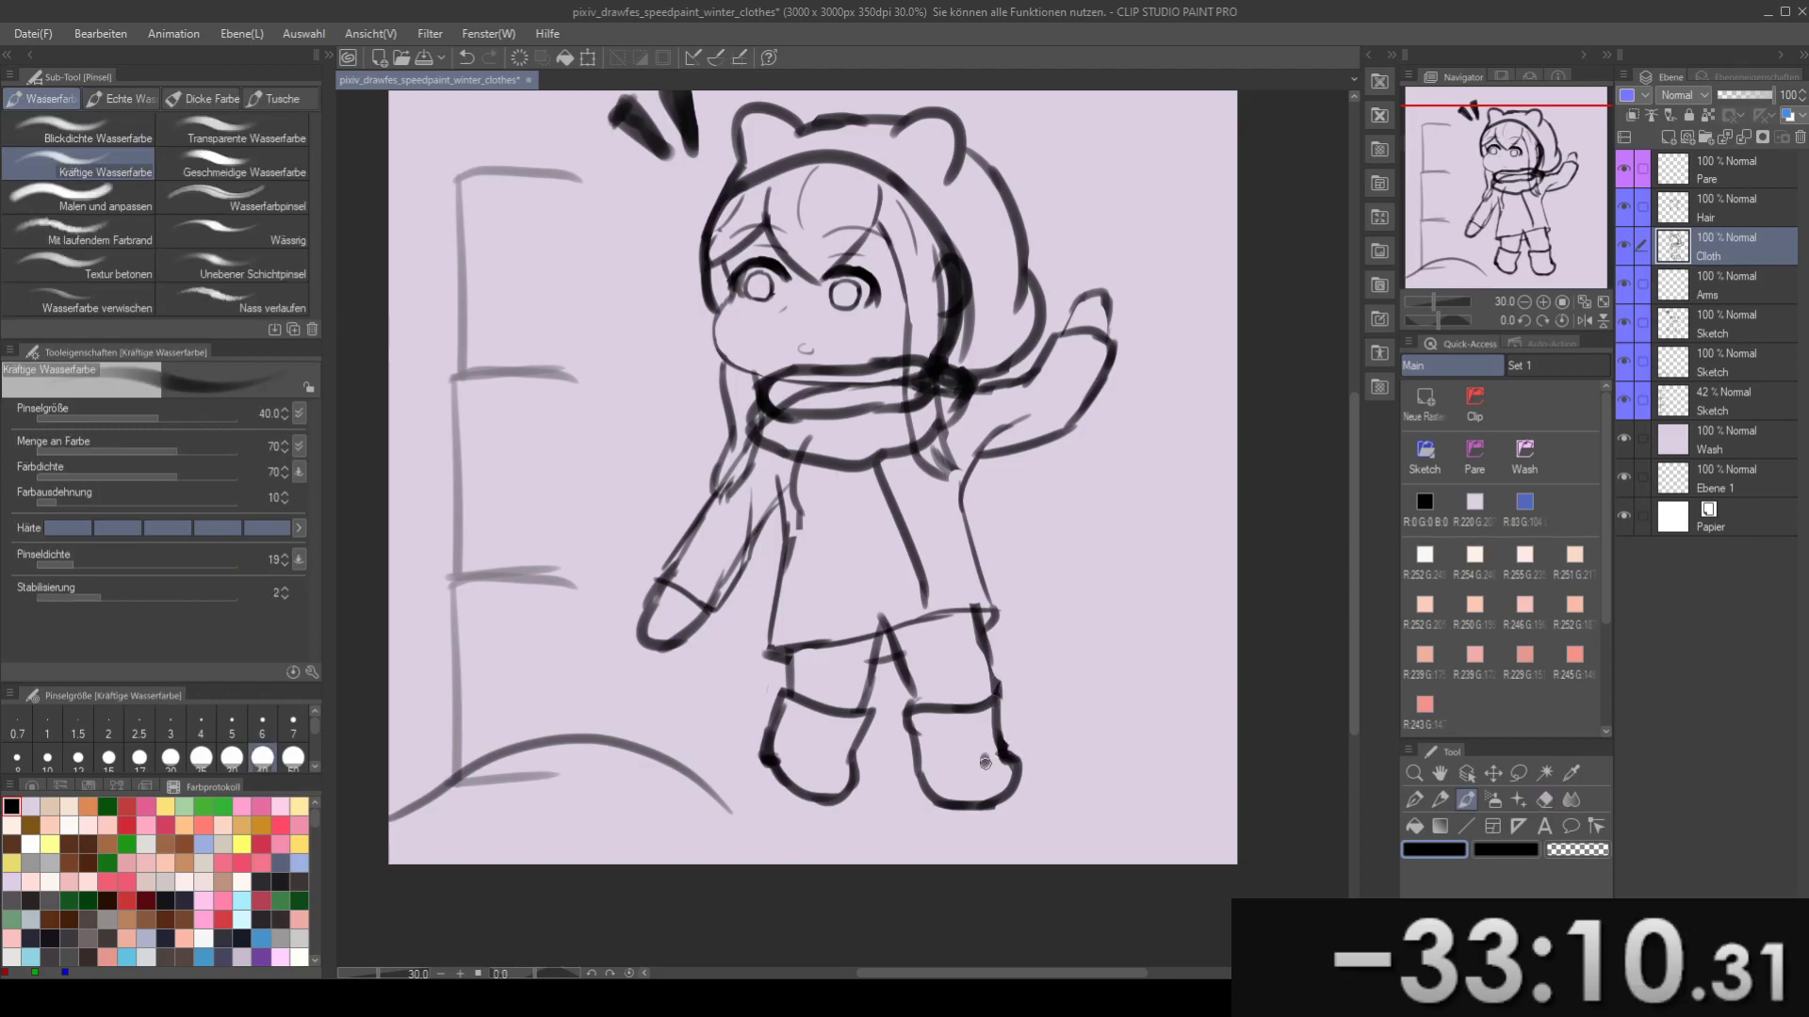
key("ctrl+z")
key("e")
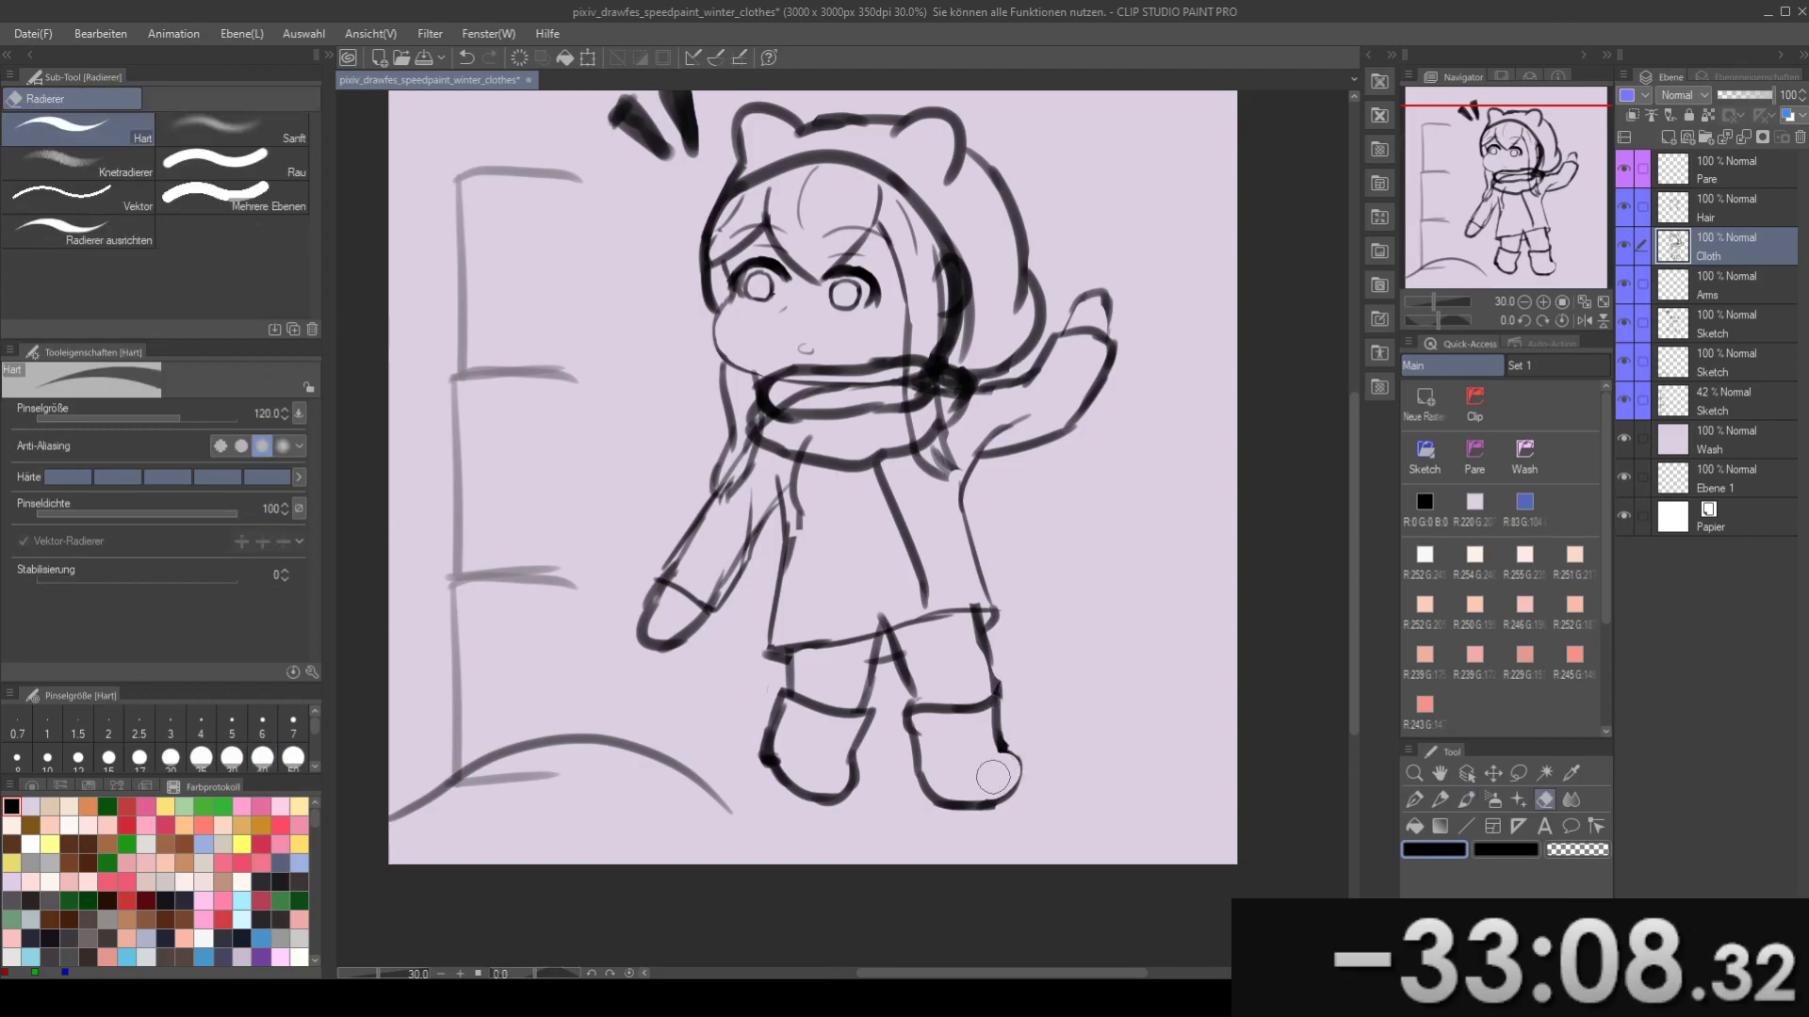
key("b")
key("ctrl+z")
mouse_move(1006, 749)
left_mouse_down()
mouse_move(1019, 780)
mouse_move(976, 801)
mouse_move(1017, 785)
mouse_move(1004, 753)
mouse_move(1011, 793)
mouse_move(1017, 775)
mouse_move(1122, 750)
left_mouse_up()
key("ctrl+z")
key("ctrl+z")
key("ctrl+z")
- Erase the stray strokes below the coat's hem between the legs on the Cloth layer
key("e")
left_click_drag(909, 656, 986, 649)
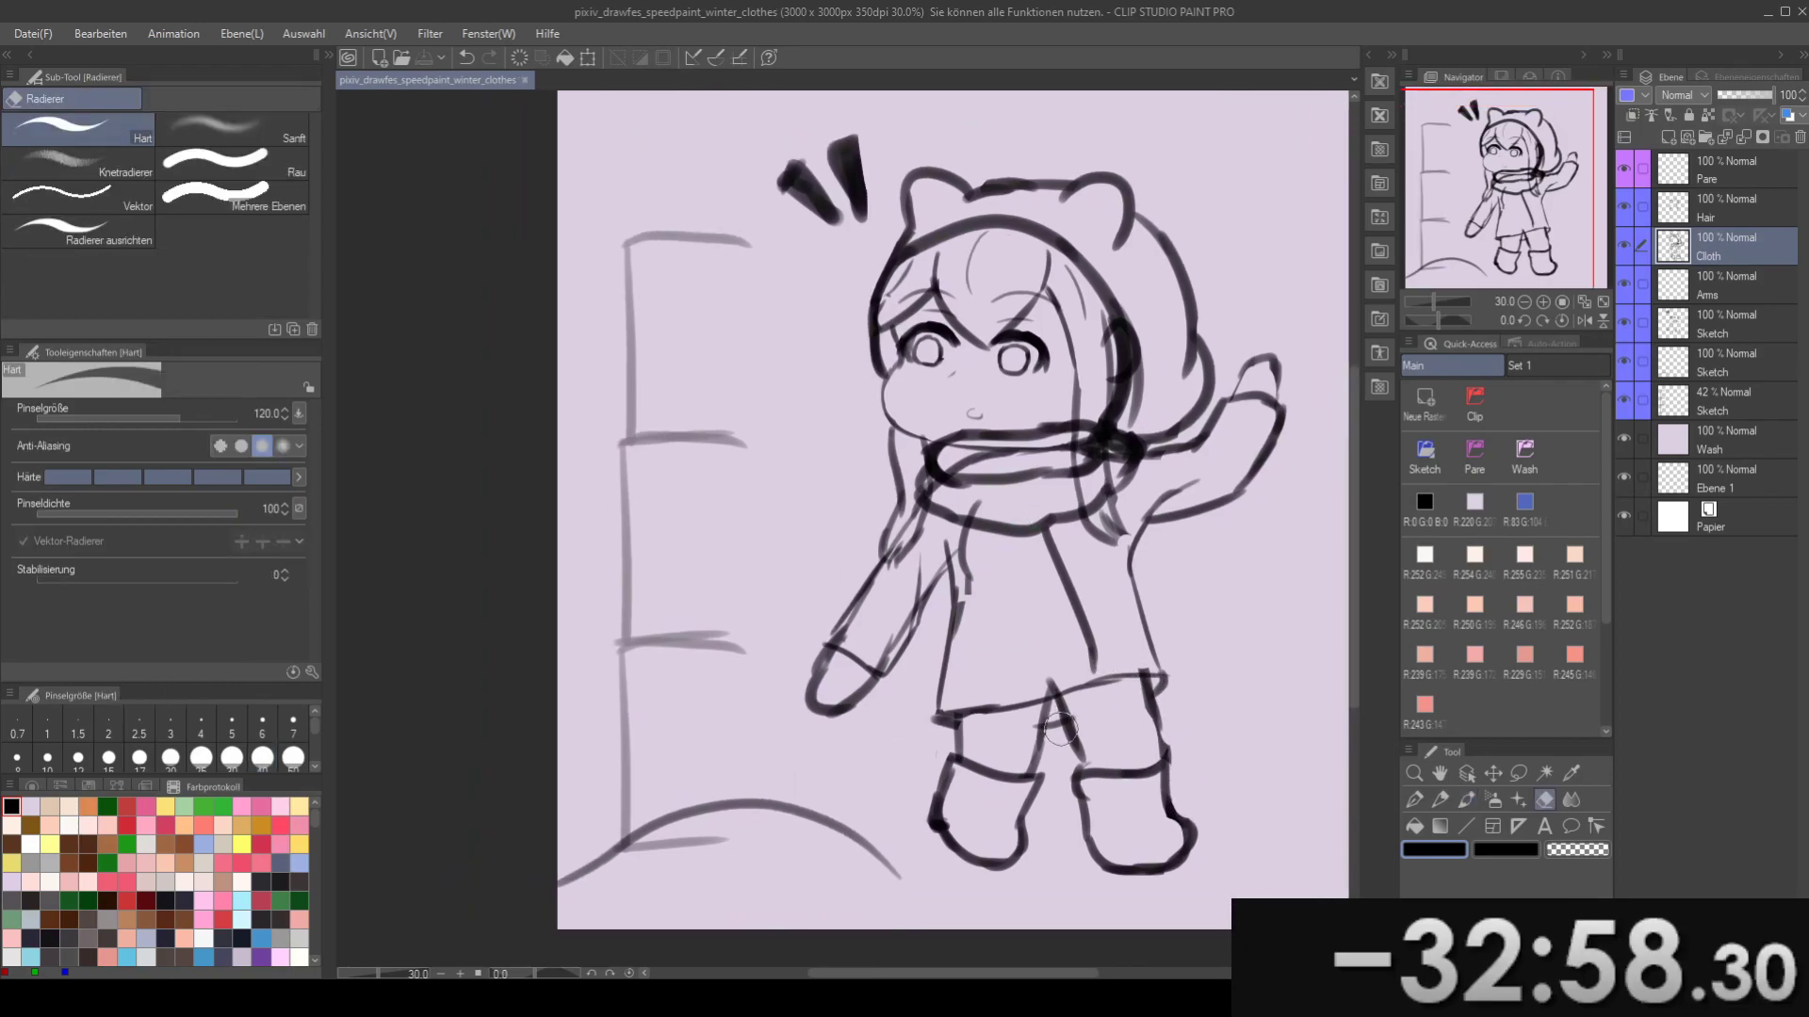
mouse_move(1024, 728)
left_mouse_down()
mouse_move(1178, 705)
mouse_move(1162, 747)
mouse_move(1216, 772)
left_mouse_up()
- On the upper Sketch layer, erase the old arm lines in the lowered sleeve and the line crossing the scarf's upper wrap
left_click(1710, 337)
mouse_move(927, 686)
left_mouse_down()
mouse_move(959, 705)
mouse_move(1026, 603)
left_mouse_up()
left_click_drag(947, 671, 961, 629)
left_click_drag(1008, 563, 1022, 539)
mouse_move(1023, 537)
left_mouse_down()
mouse_move(987, 585)
mouse_move(1138, 540)
left_mouse_up()
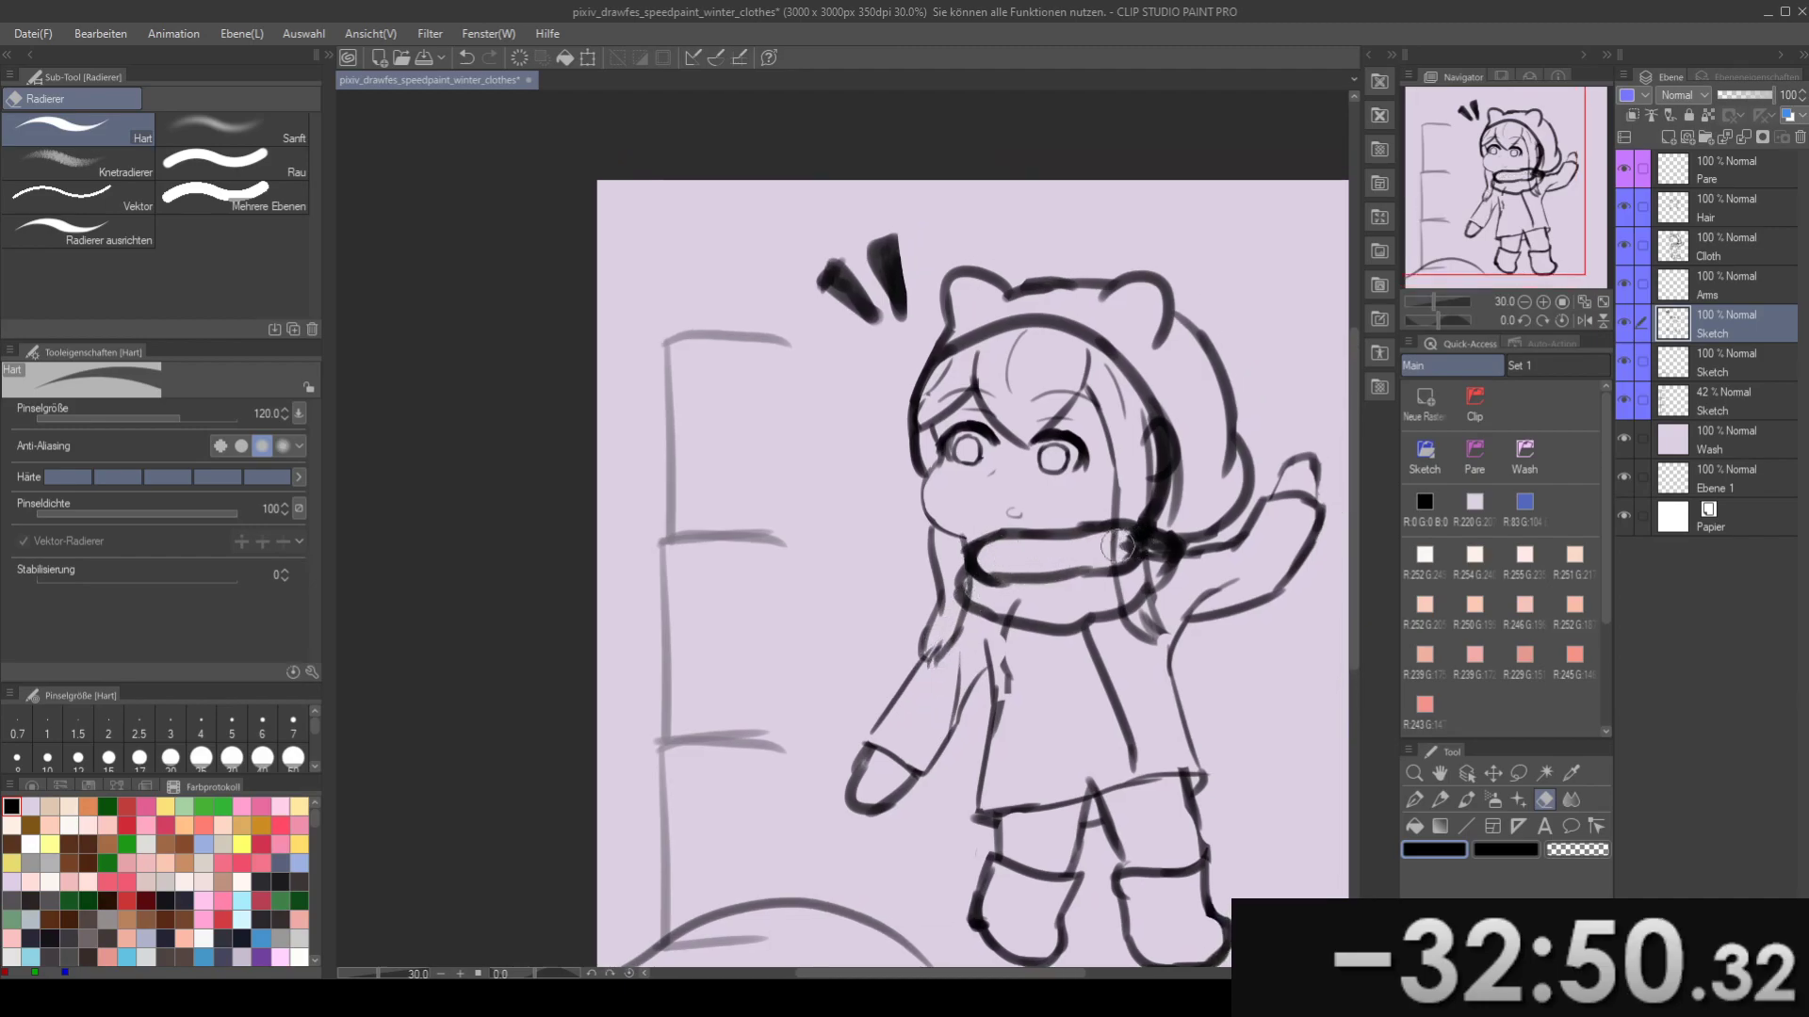
key("ctrl+z")
mouse_move(1001, 553)
left_mouse_down()
mouse_move(1099, 553)
mouse_move(1023, 576)
mouse_move(1110, 542)
mouse_move(1040, 562)
mouse_move(1029, 545)
mouse_move(1037, 574)
mouse_move(1082, 562)
left_mouse_up()
- On the Hair layer, erase the hair strands that overlap the scarf's lower wrap
left_click(1688, 219)
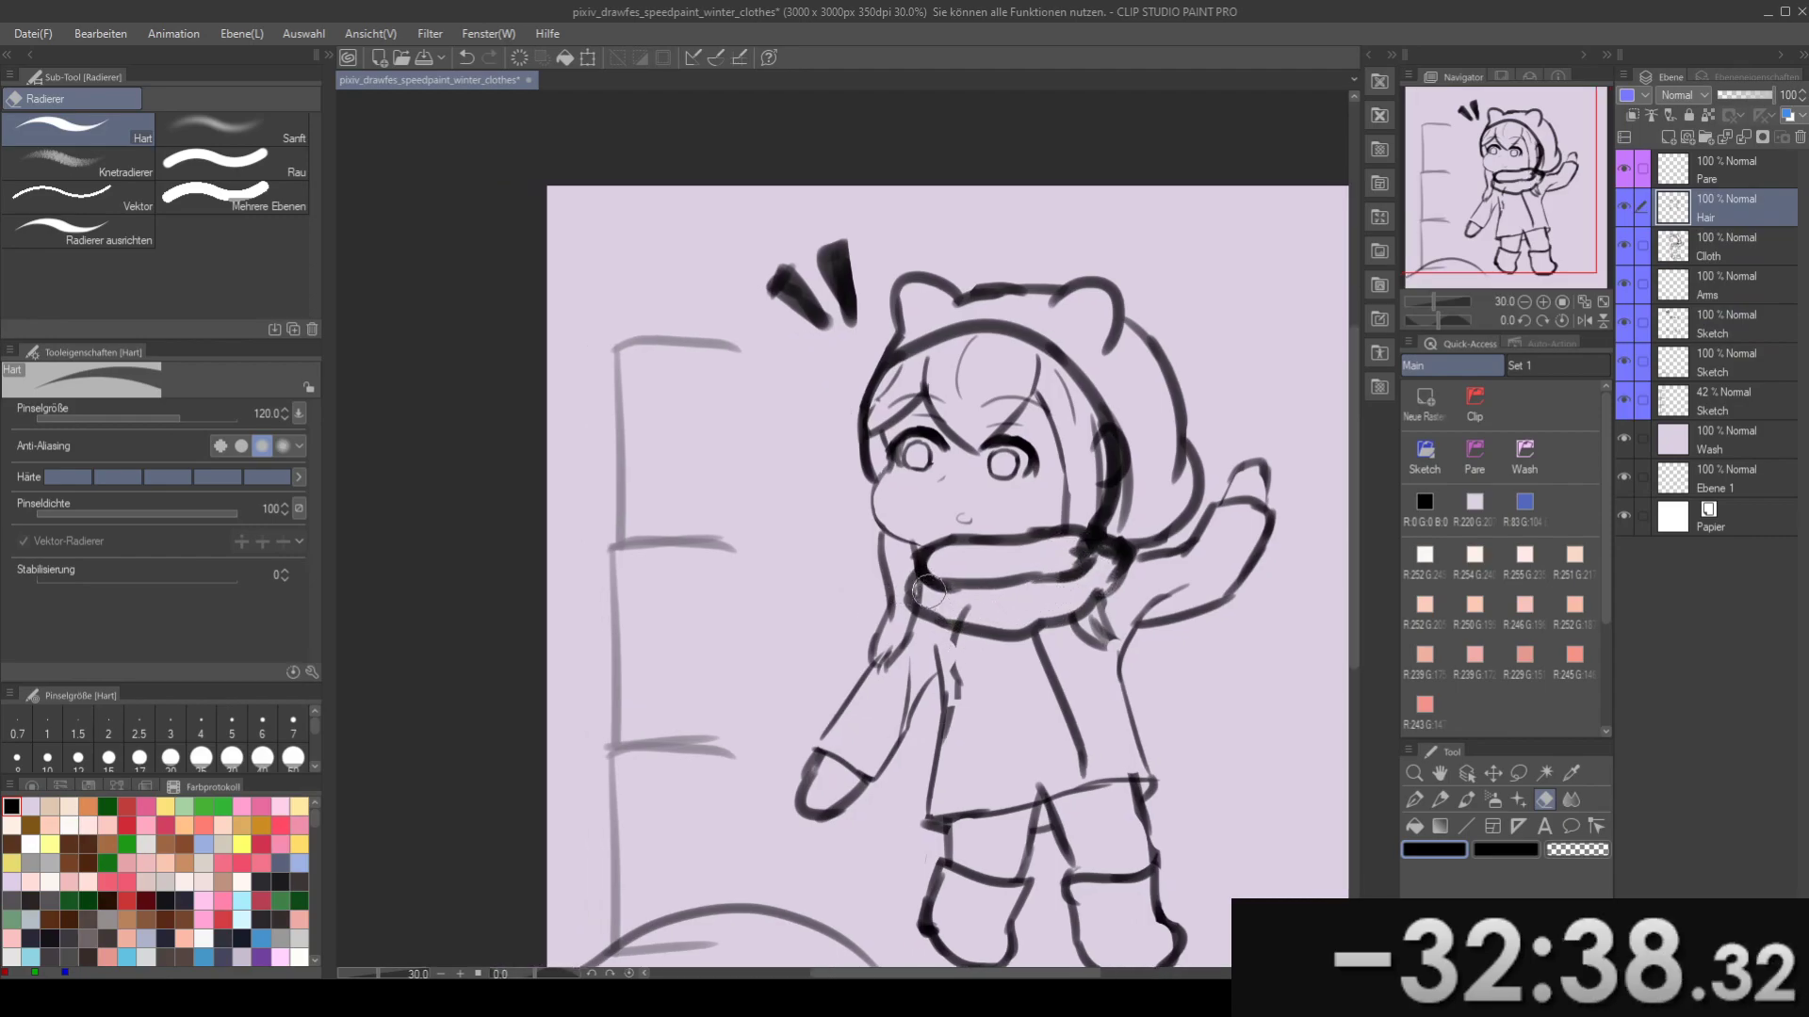
left_click_drag(953, 614, 1025, 642)
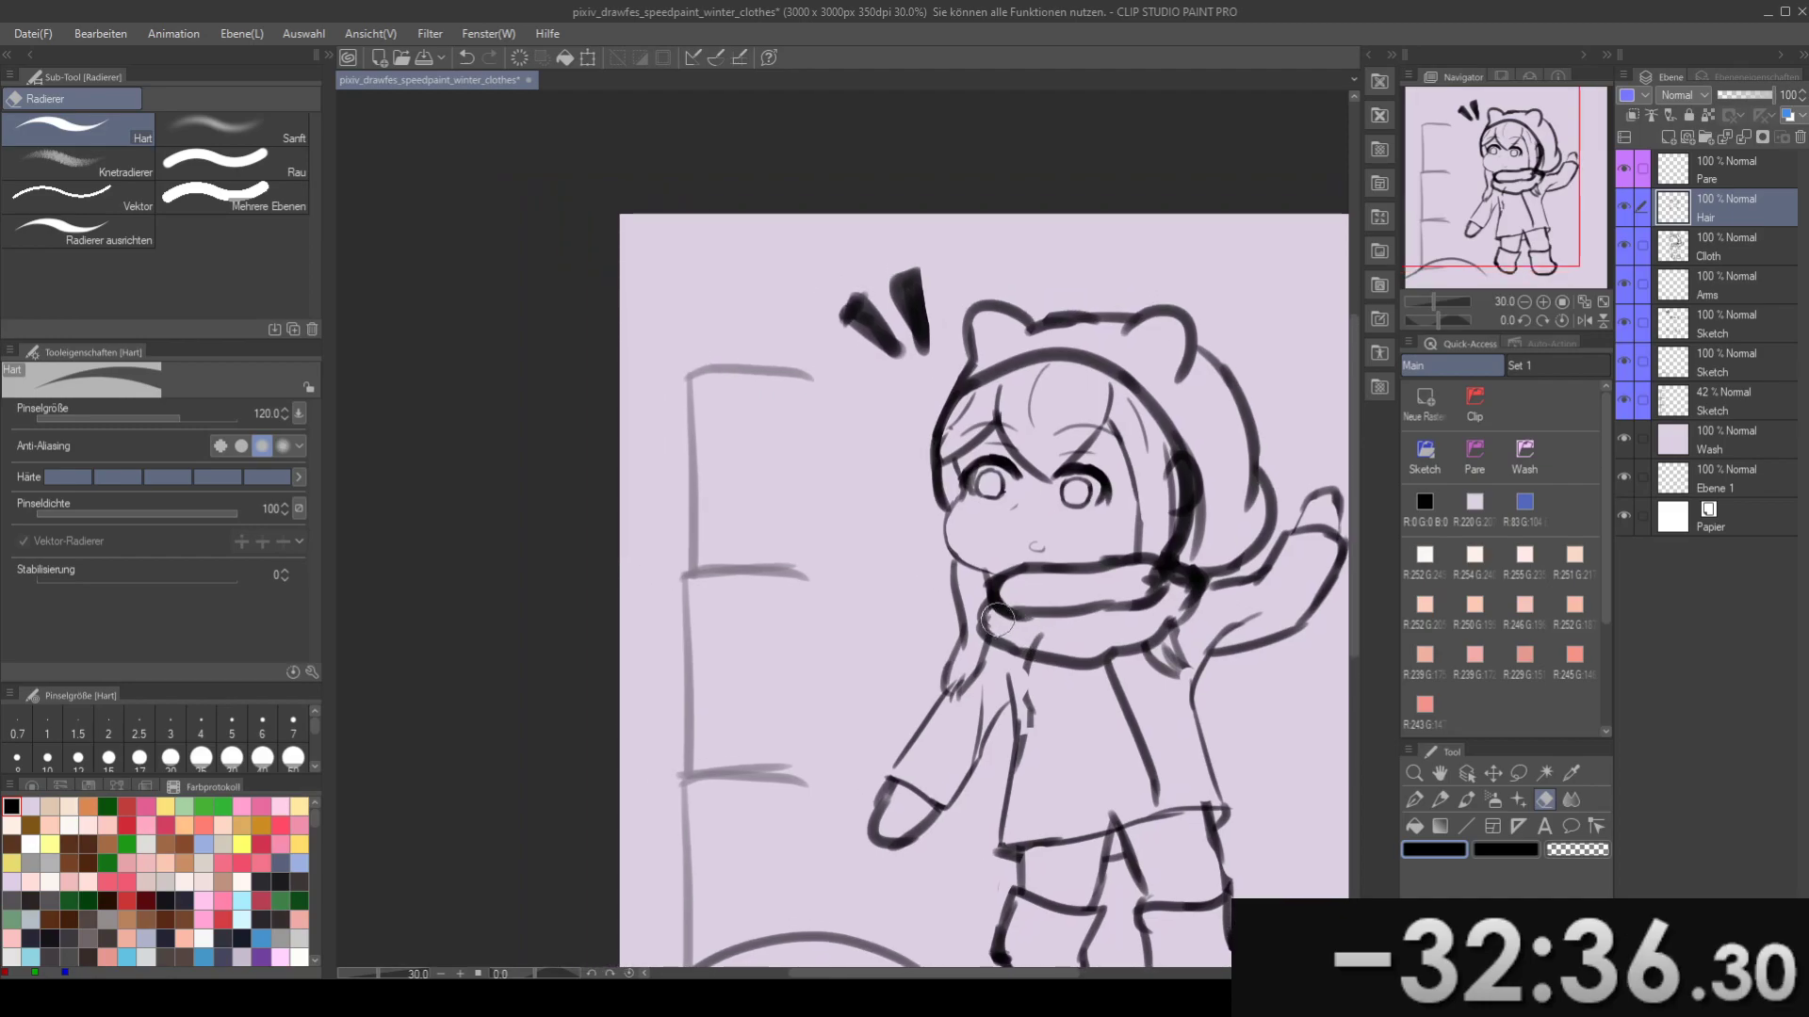
- Make the Cloth layer active and pick black as the drawing colour for reworking the hood
left_click_drag(1218, 460, 1069, 420)
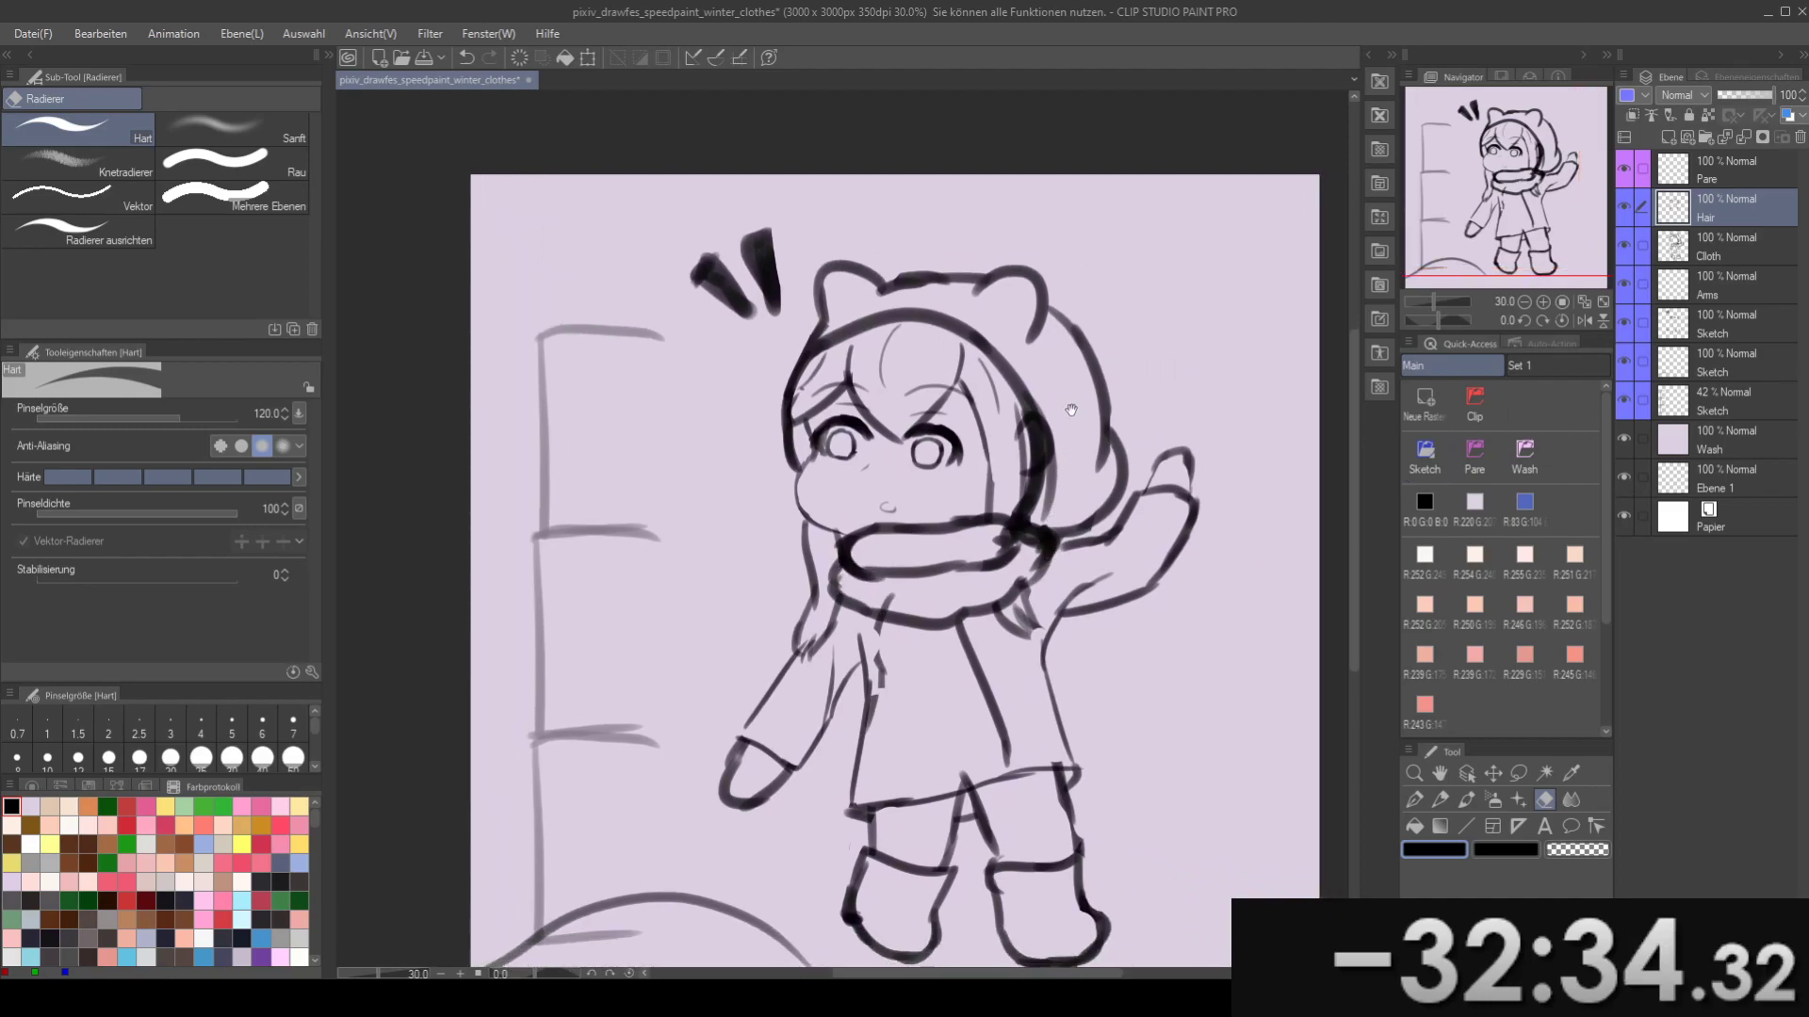
left_click(1732, 321)
left_click(1724, 249)
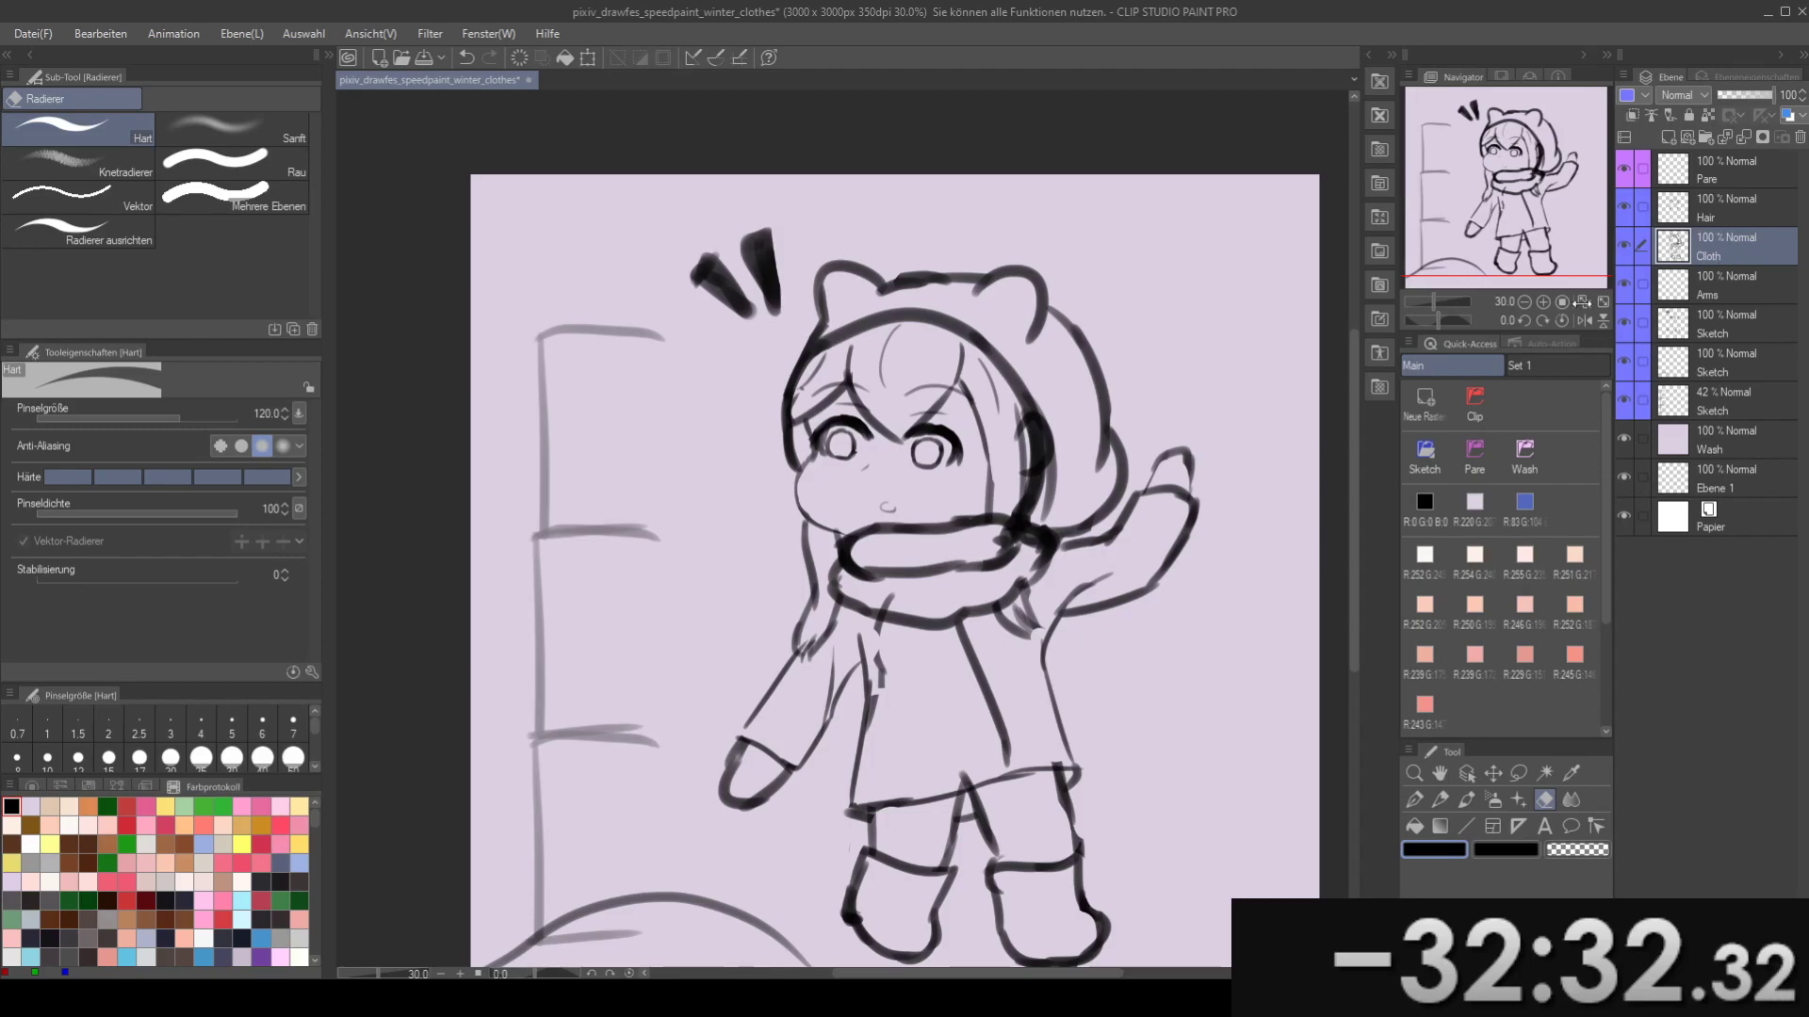
left_click_drag(1065, 554, 1049, 537)
right_click(1013, 455)
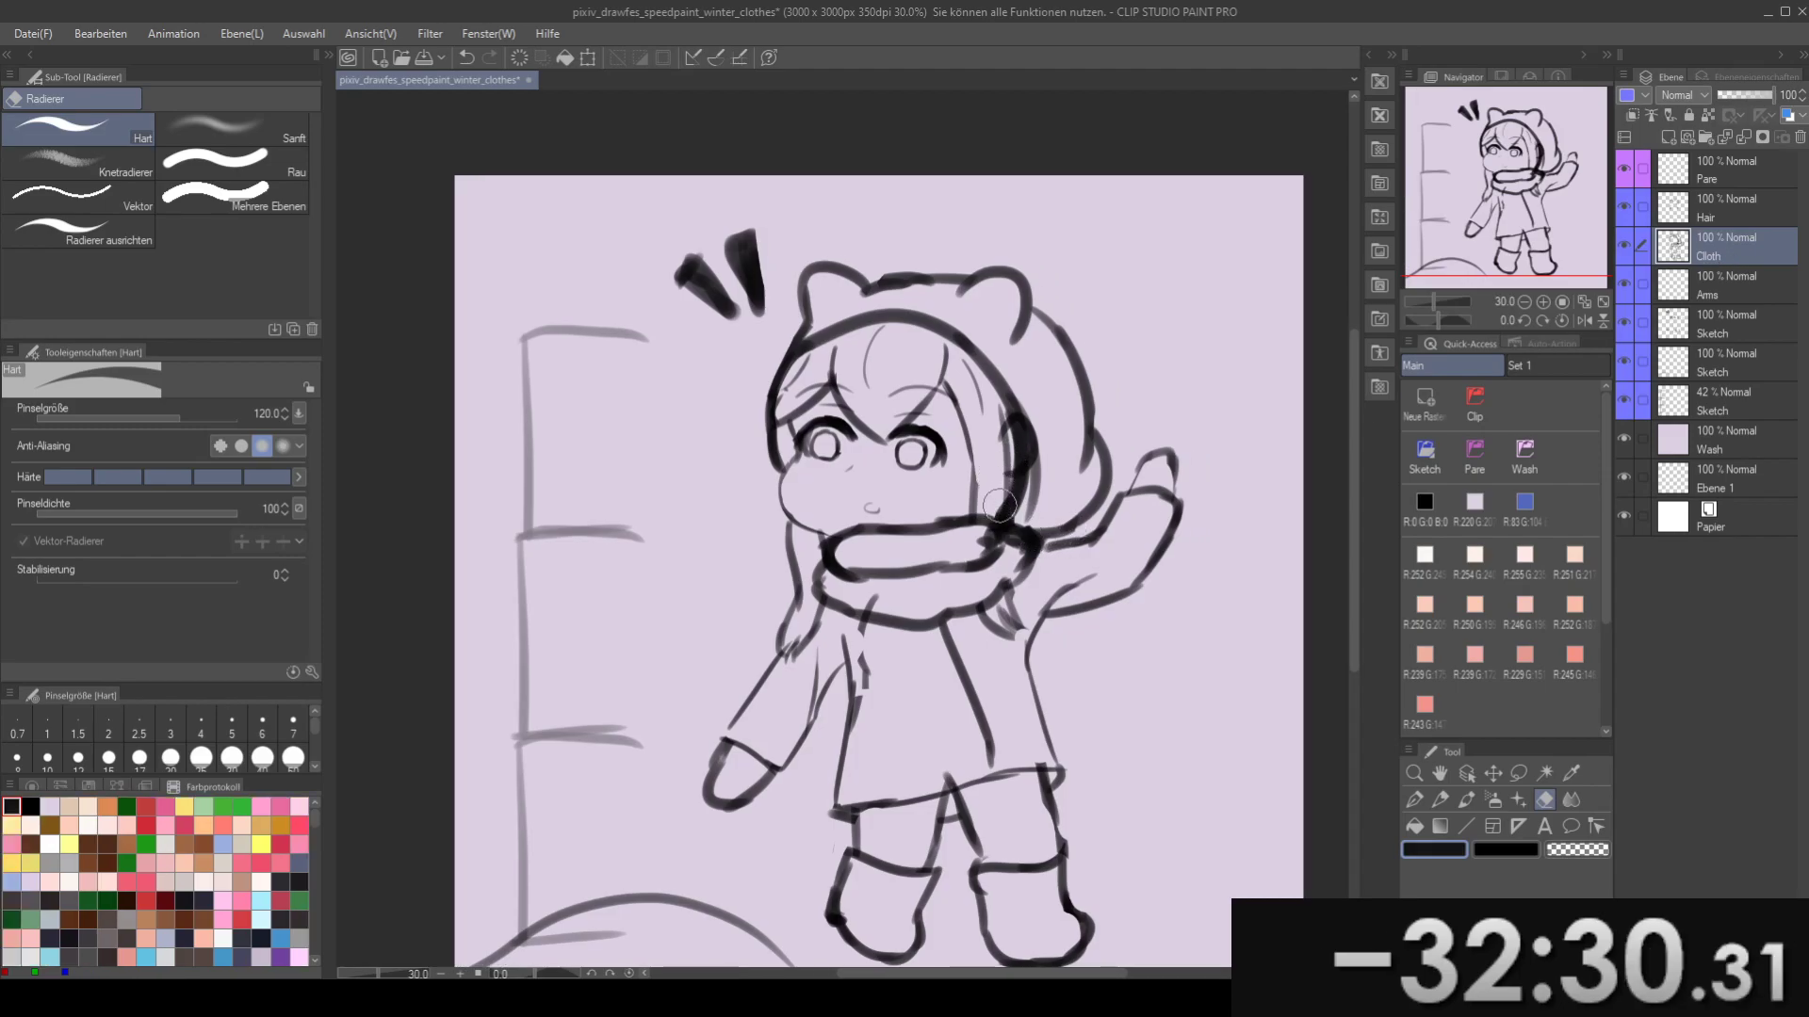
scroll(1000, 505, "up", 2)
left_click(1424, 503)
- Set the eraser size to 80 and erase the thick inner hood edge beside the face
mouse_move(1014, 553)
left_mouse_down()
mouse_move(920, 583)
mouse_move(956, 548)
left_mouse_up()
key("bracketleft")
key("bracketleft")
mouse_move(996, 516)
left_mouse_down()
mouse_move(980, 342)
mouse_move(946, 493)
left_mouse_up()
key("ctrl+z")
key("ctrl+z")
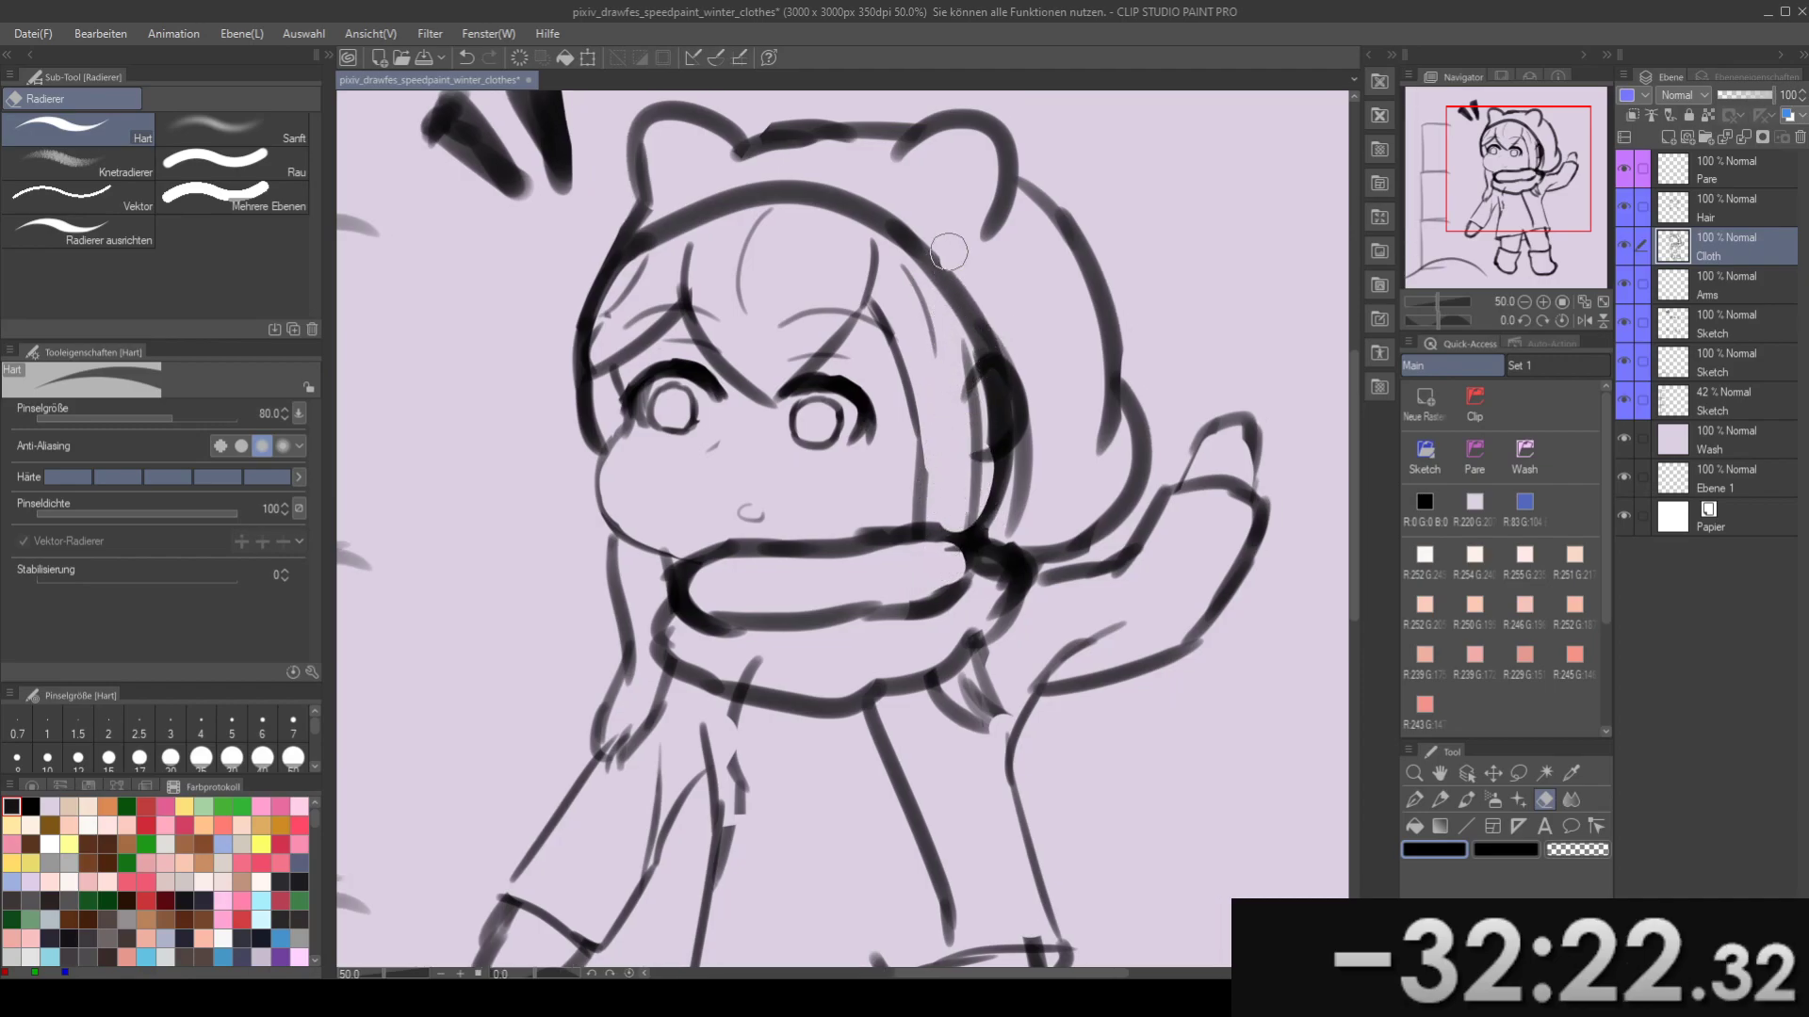
mouse_move(948, 264)
left_mouse_down()
mouse_move(999, 448)
mouse_move(961, 486)
left_mouse_up()
key("ctrl+z")
left_click_drag(902, 207, 1020, 442)
mouse_move(986, 299)
left_mouse_down()
mouse_move(1009, 494)
mouse_move(997, 316)
mouse_move(956, 520)
mouse_move(1017, 486)
mouse_move(991, 516)
mouse_move(994, 320)
left_mouse_up()
key("ctrl+z")
key("b")
left_click_drag(870, 229, 931, 317)
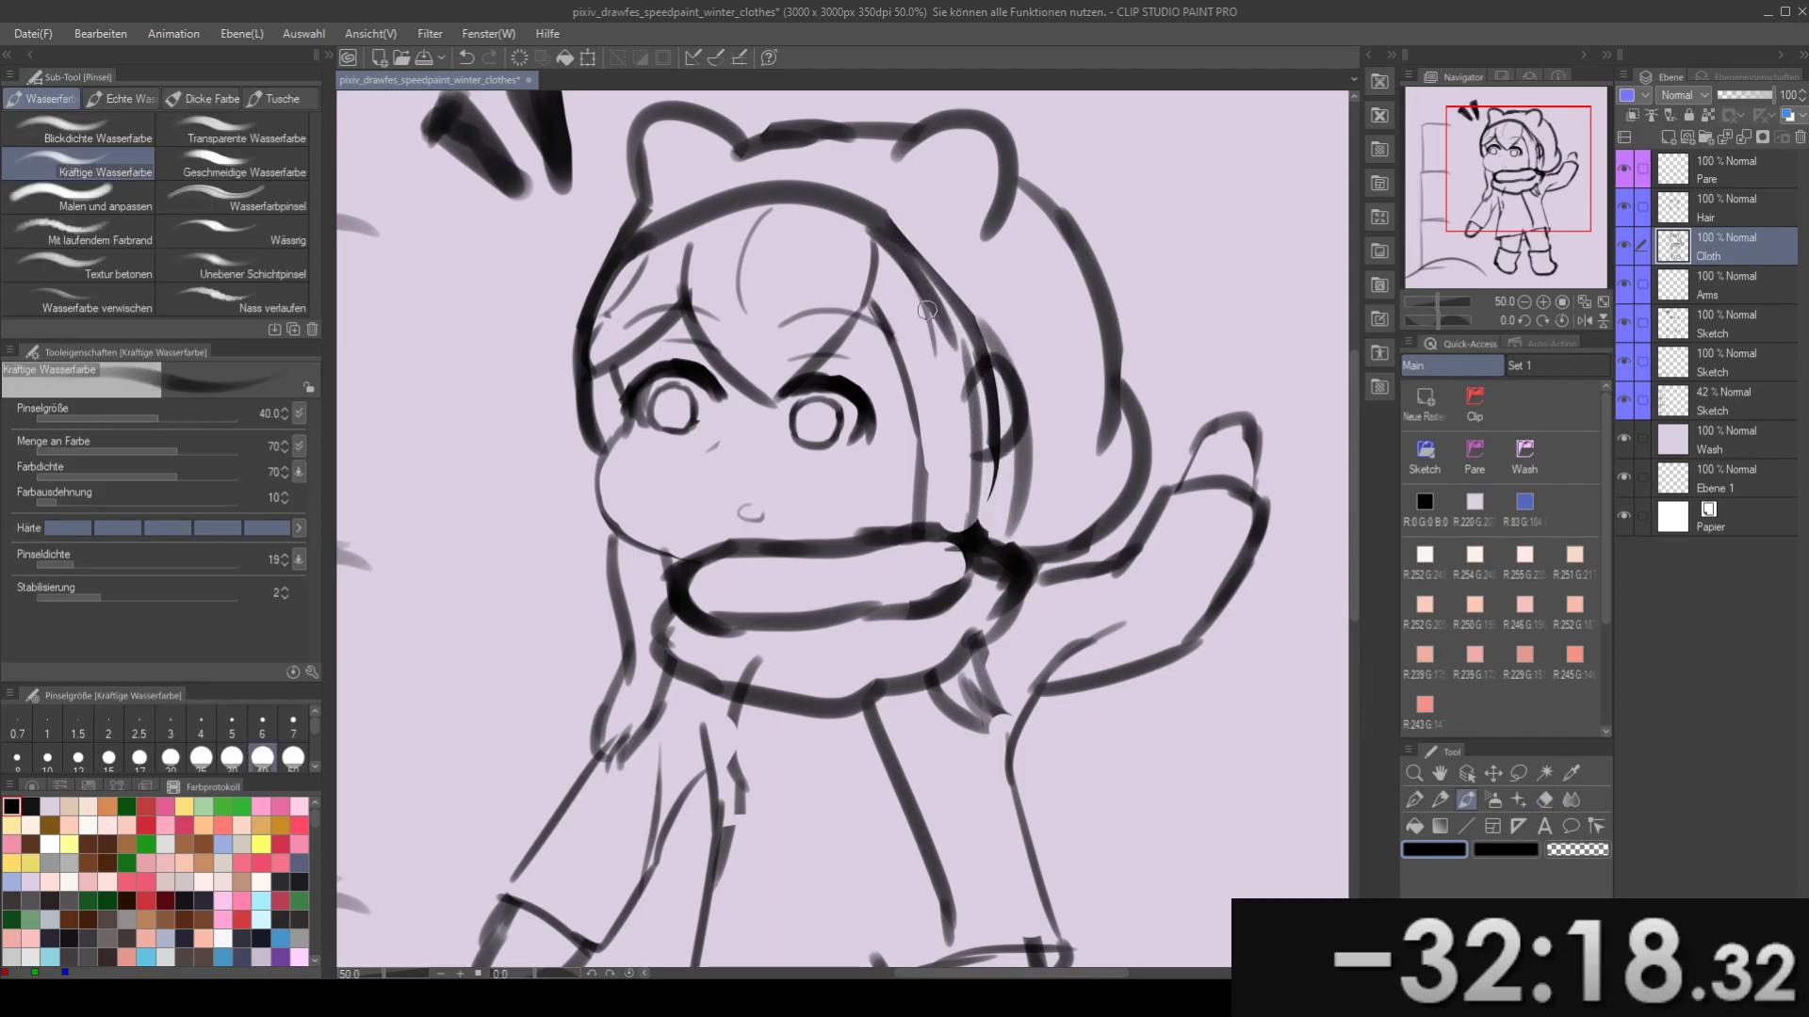
key("ctrl+z")
key("ctrl+z")
key("e")
mouse_move(899, 217)
left_mouse_down()
mouse_move(752, 160)
mouse_move(660, 212)
mouse_move(855, 188)
mouse_move(886, 223)
left_mouse_up()
key("ctrl+z")
- Trim the hood's inner edge with a size 60 eraser and redraw it down to the scarf with the size 40 watercolour brush
key("bracketleft")
mouse_move(765, 187)
left_mouse_down()
mouse_move(858, 176)
mouse_move(965, 245)
mouse_move(900, 232)
mouse_move(965, 420)
left_mouse_up()
key("b")
key("ctrl+z")
key("ctrl+z")
left_click_drag(933, 281, 939, 467)
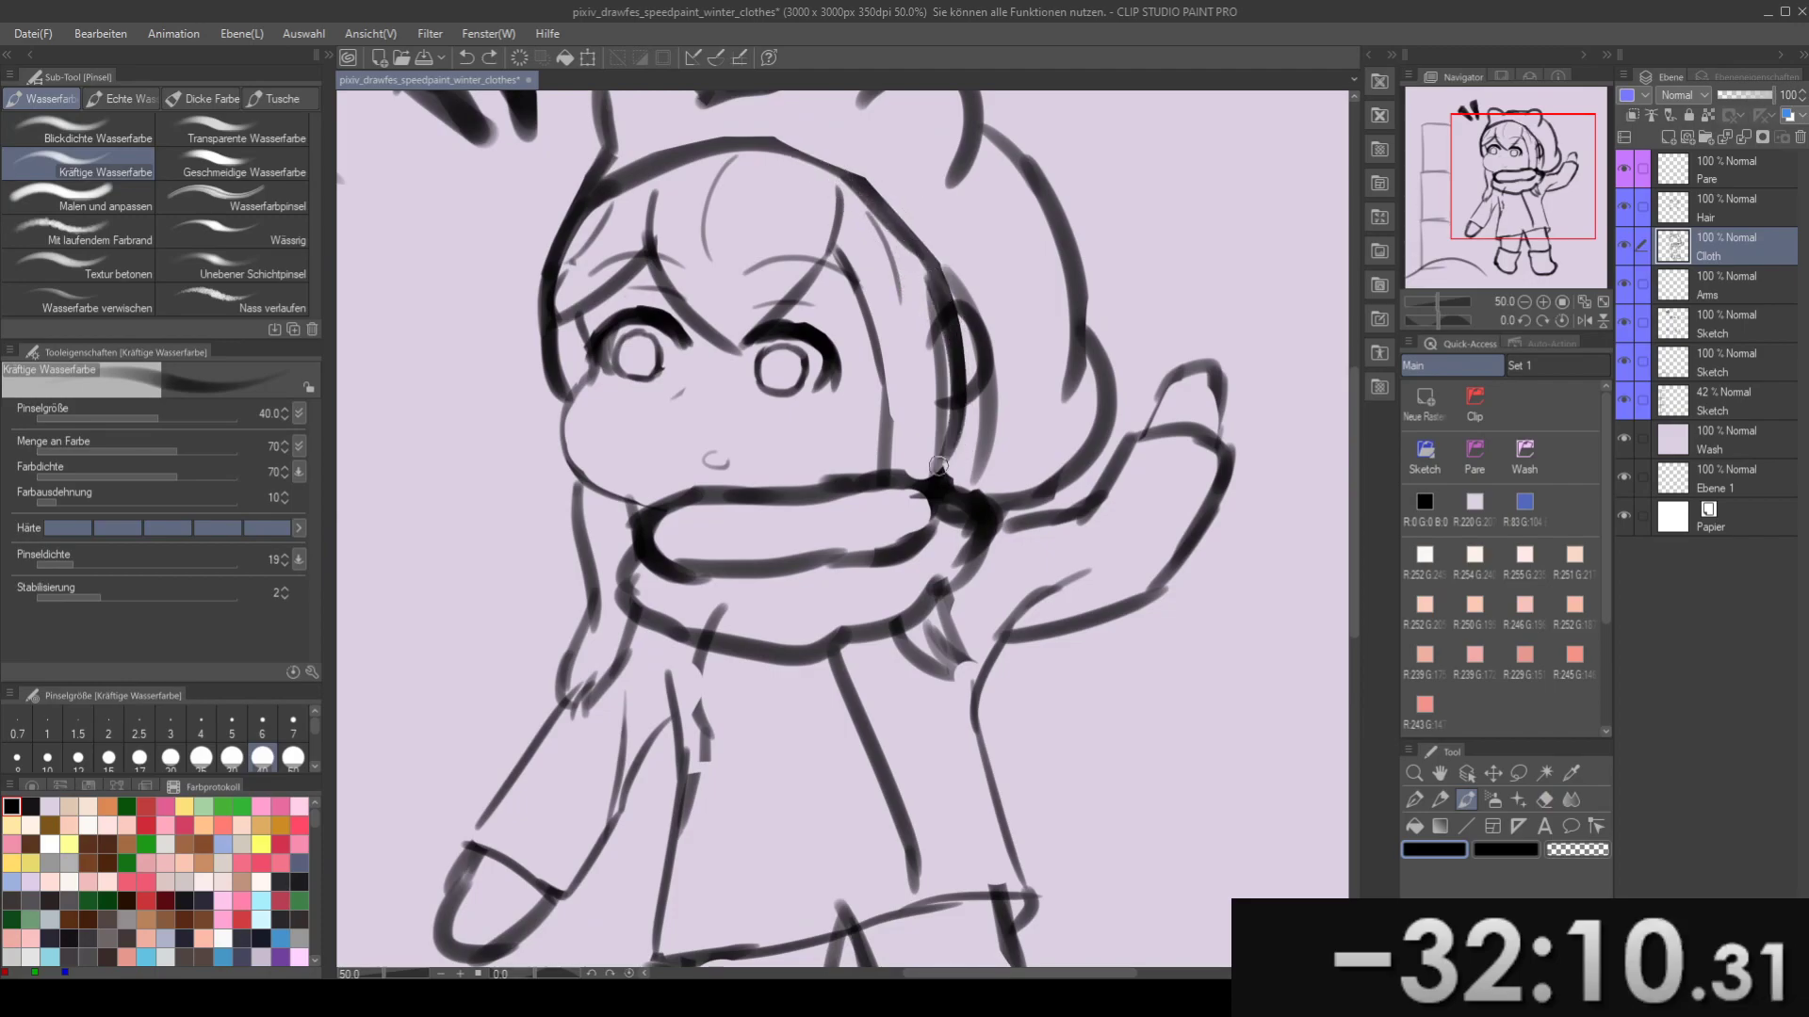
key("ctrl+z")
mouse_move(933, 275)
left_mouse_down()
mouse_move(936, 474)
mouse_move(964, 460)
mouse_move(930, 525)
left_mouse_up()
- Erase the overlapping lines where the scarf meets the hood and redraw the scarf's outer end with the watercolour brush
key("e")
key("ctrl+z")
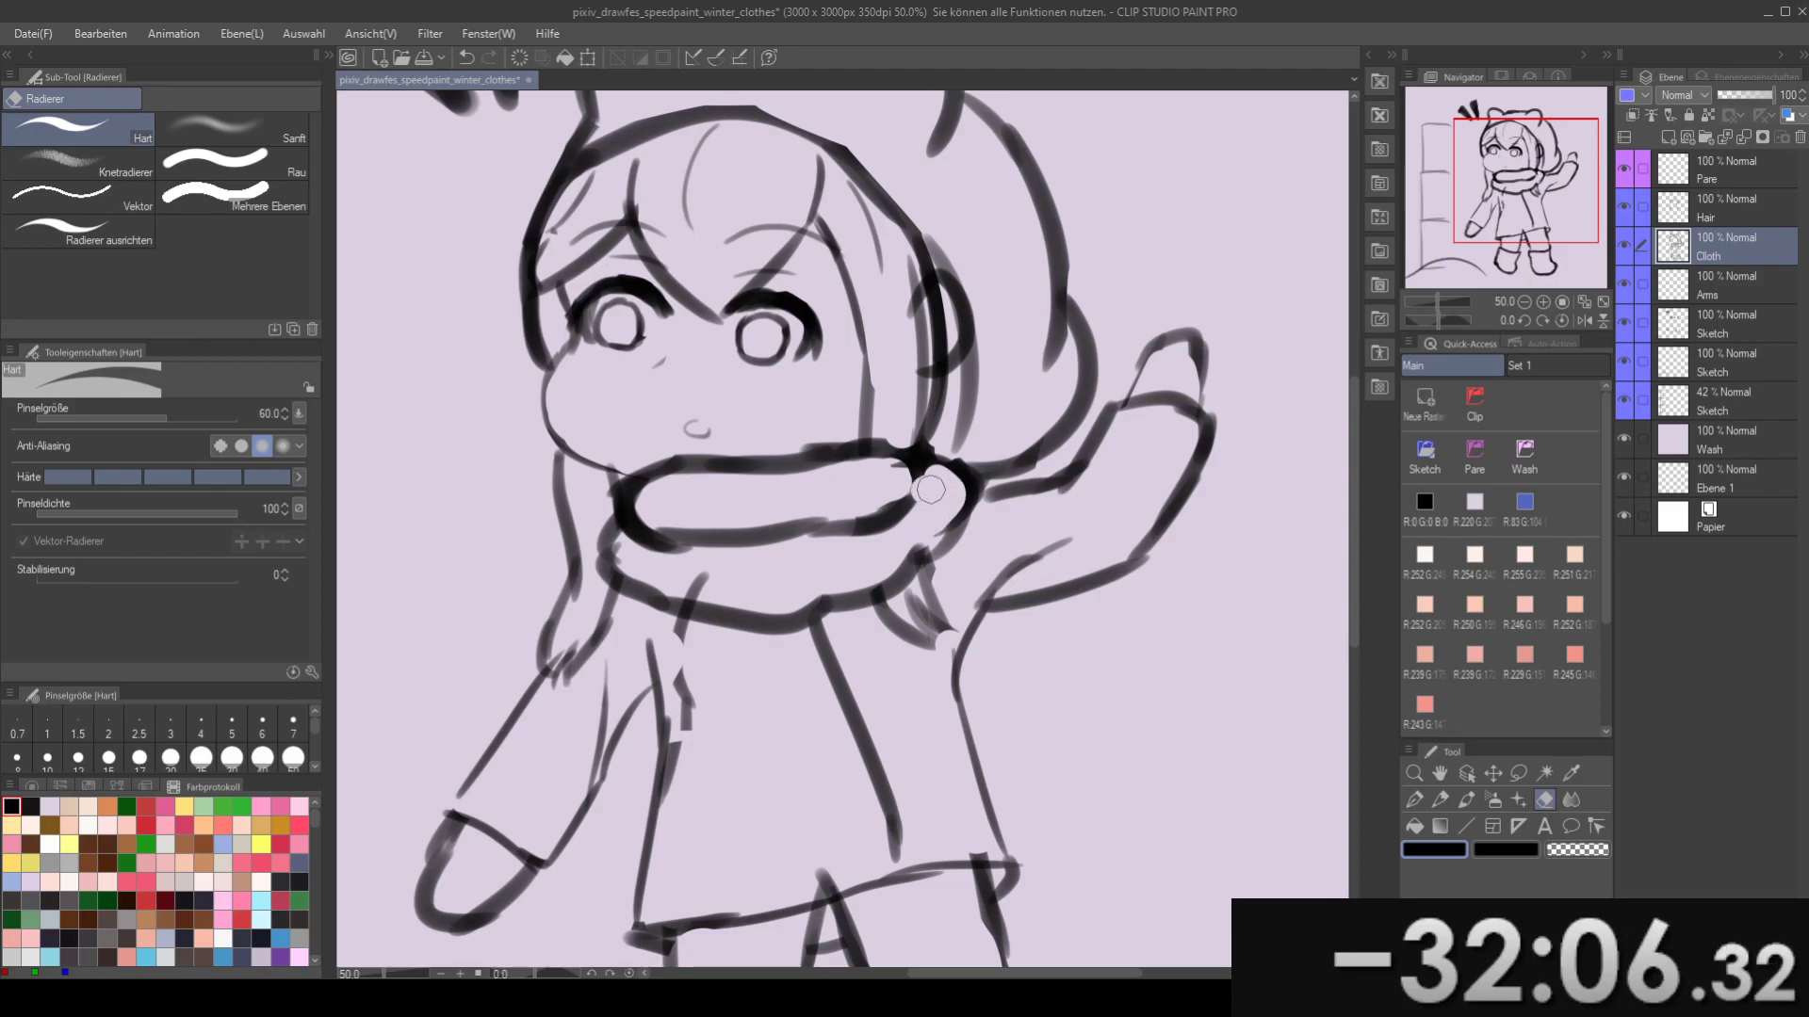
key("ctrl+z")
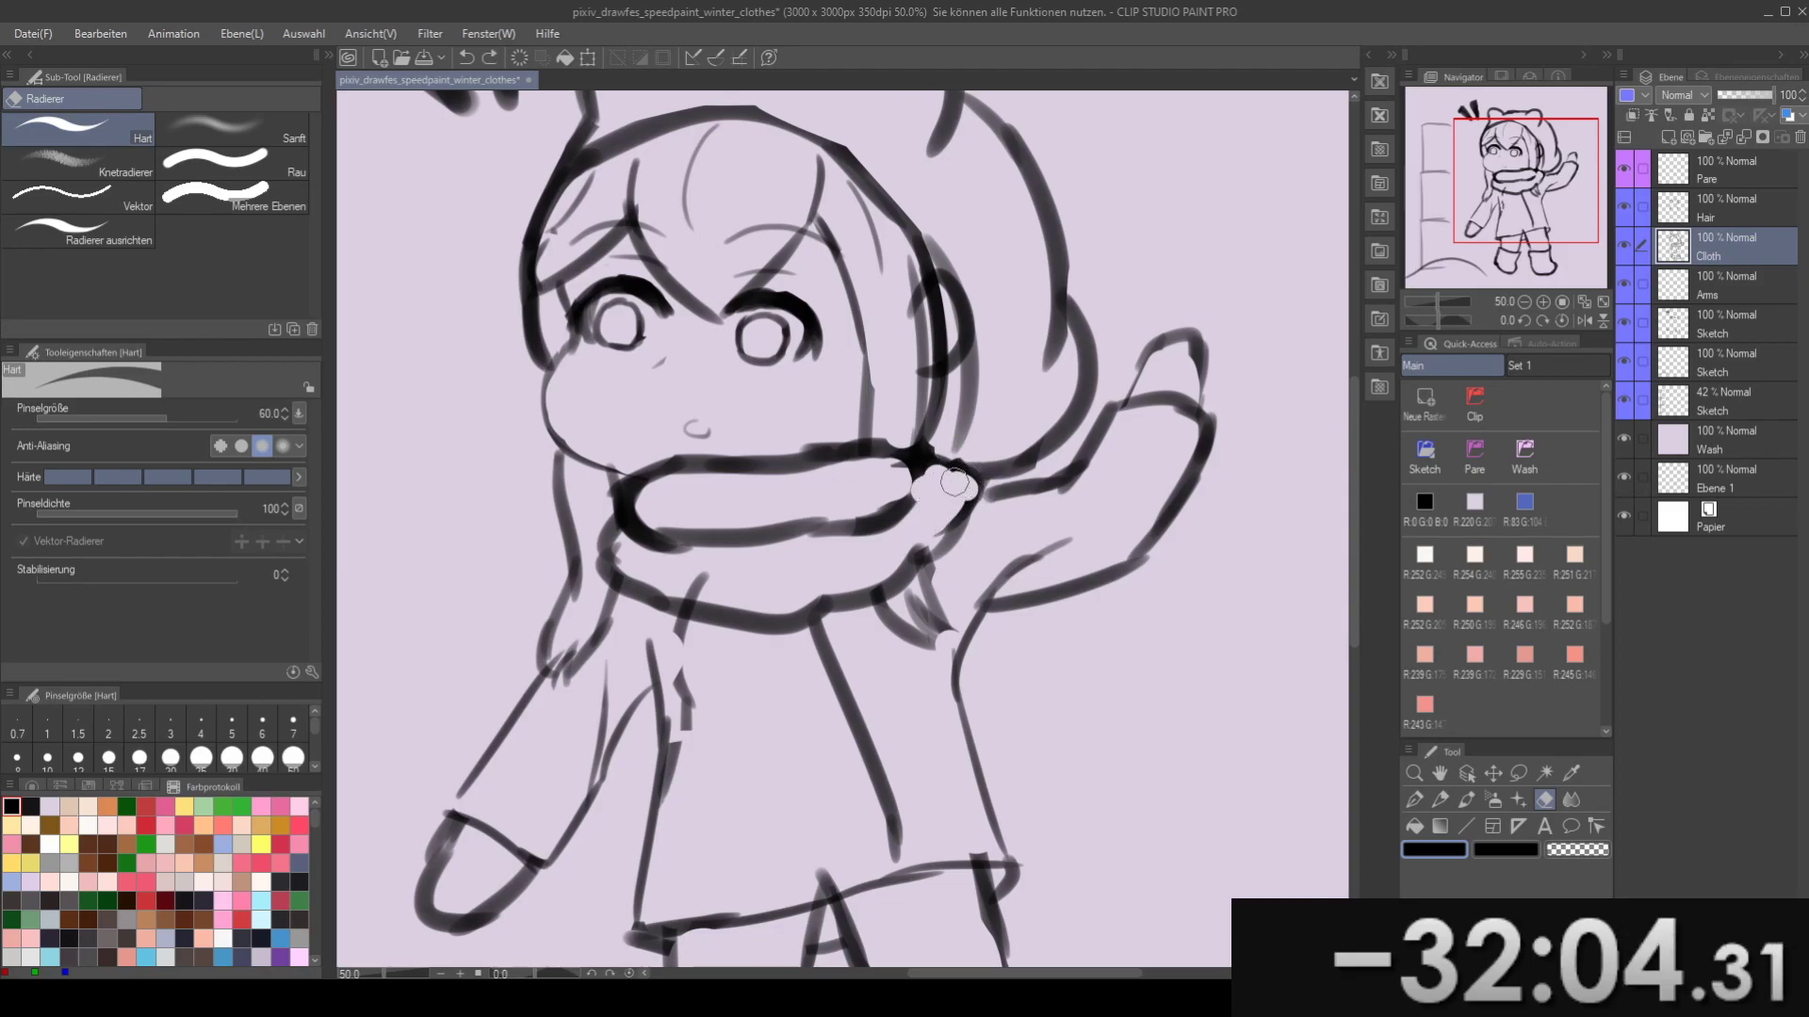
key("b")
key("e")
mouse_move(933, 530)
left_mouse_down()
mouse_move(922, 544)
mouse_move(957, 512)
left_mouse_up()
key("b")
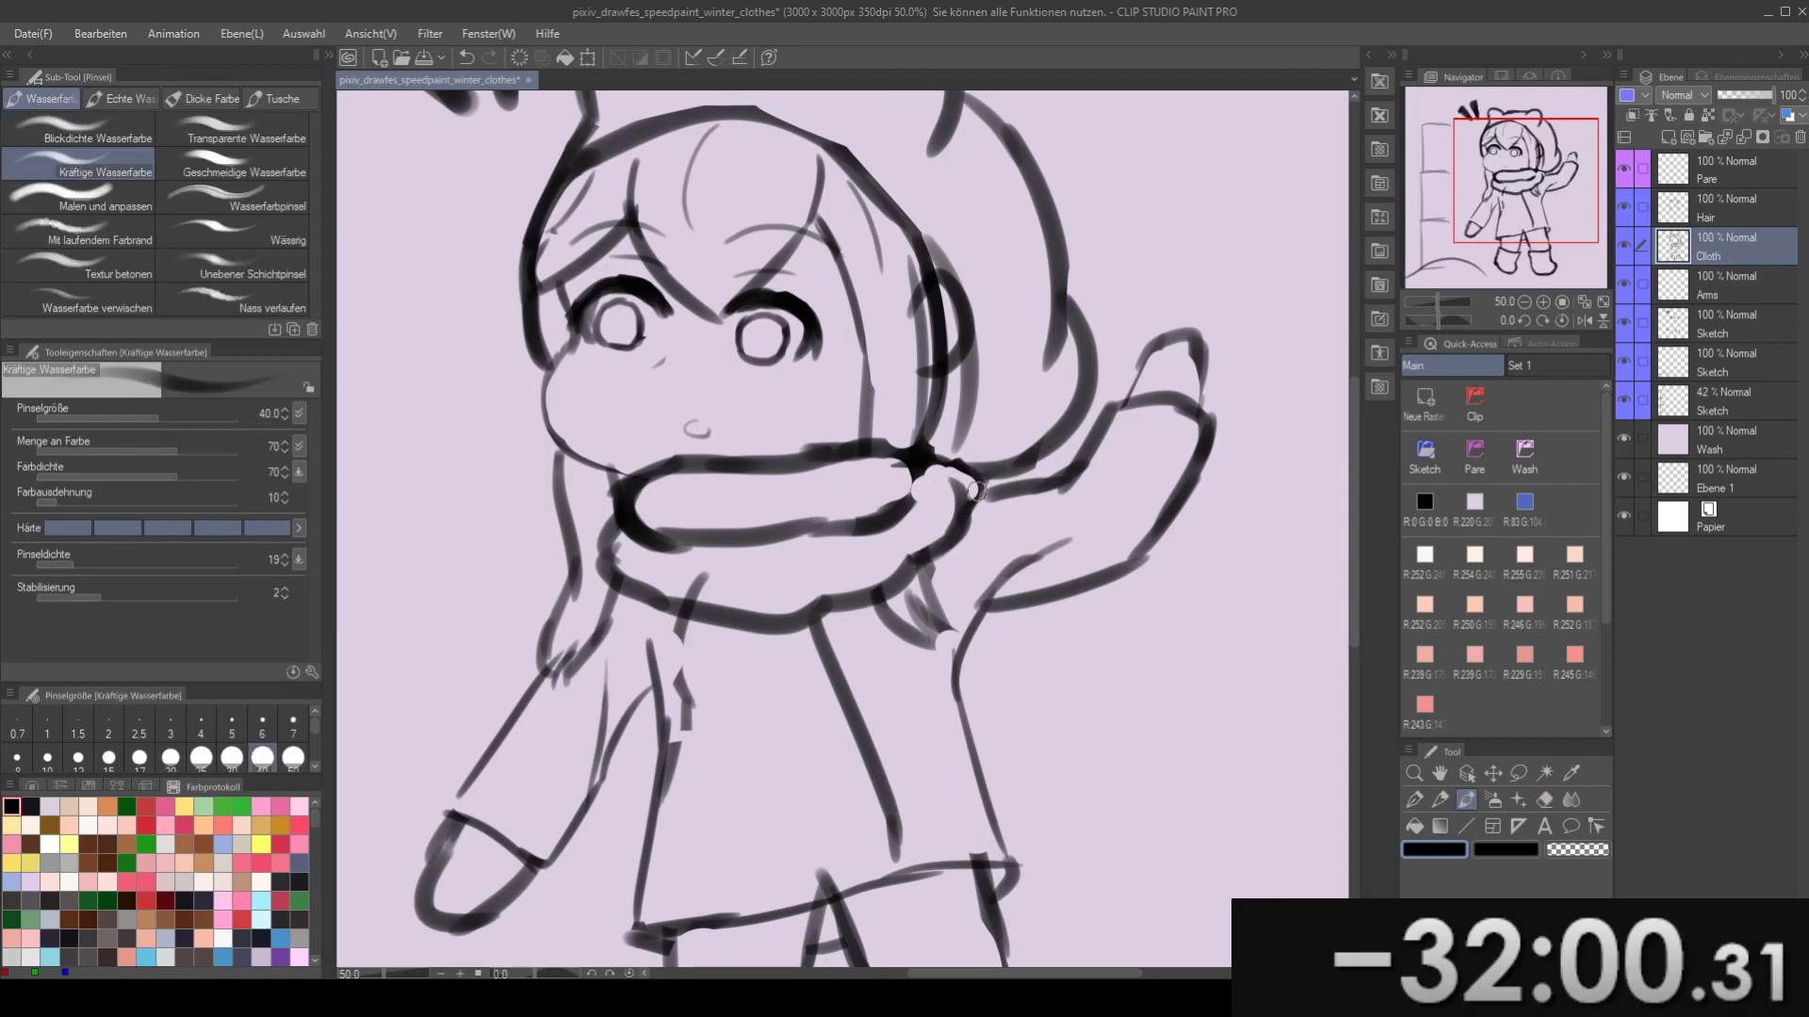
key("e")
key("b")
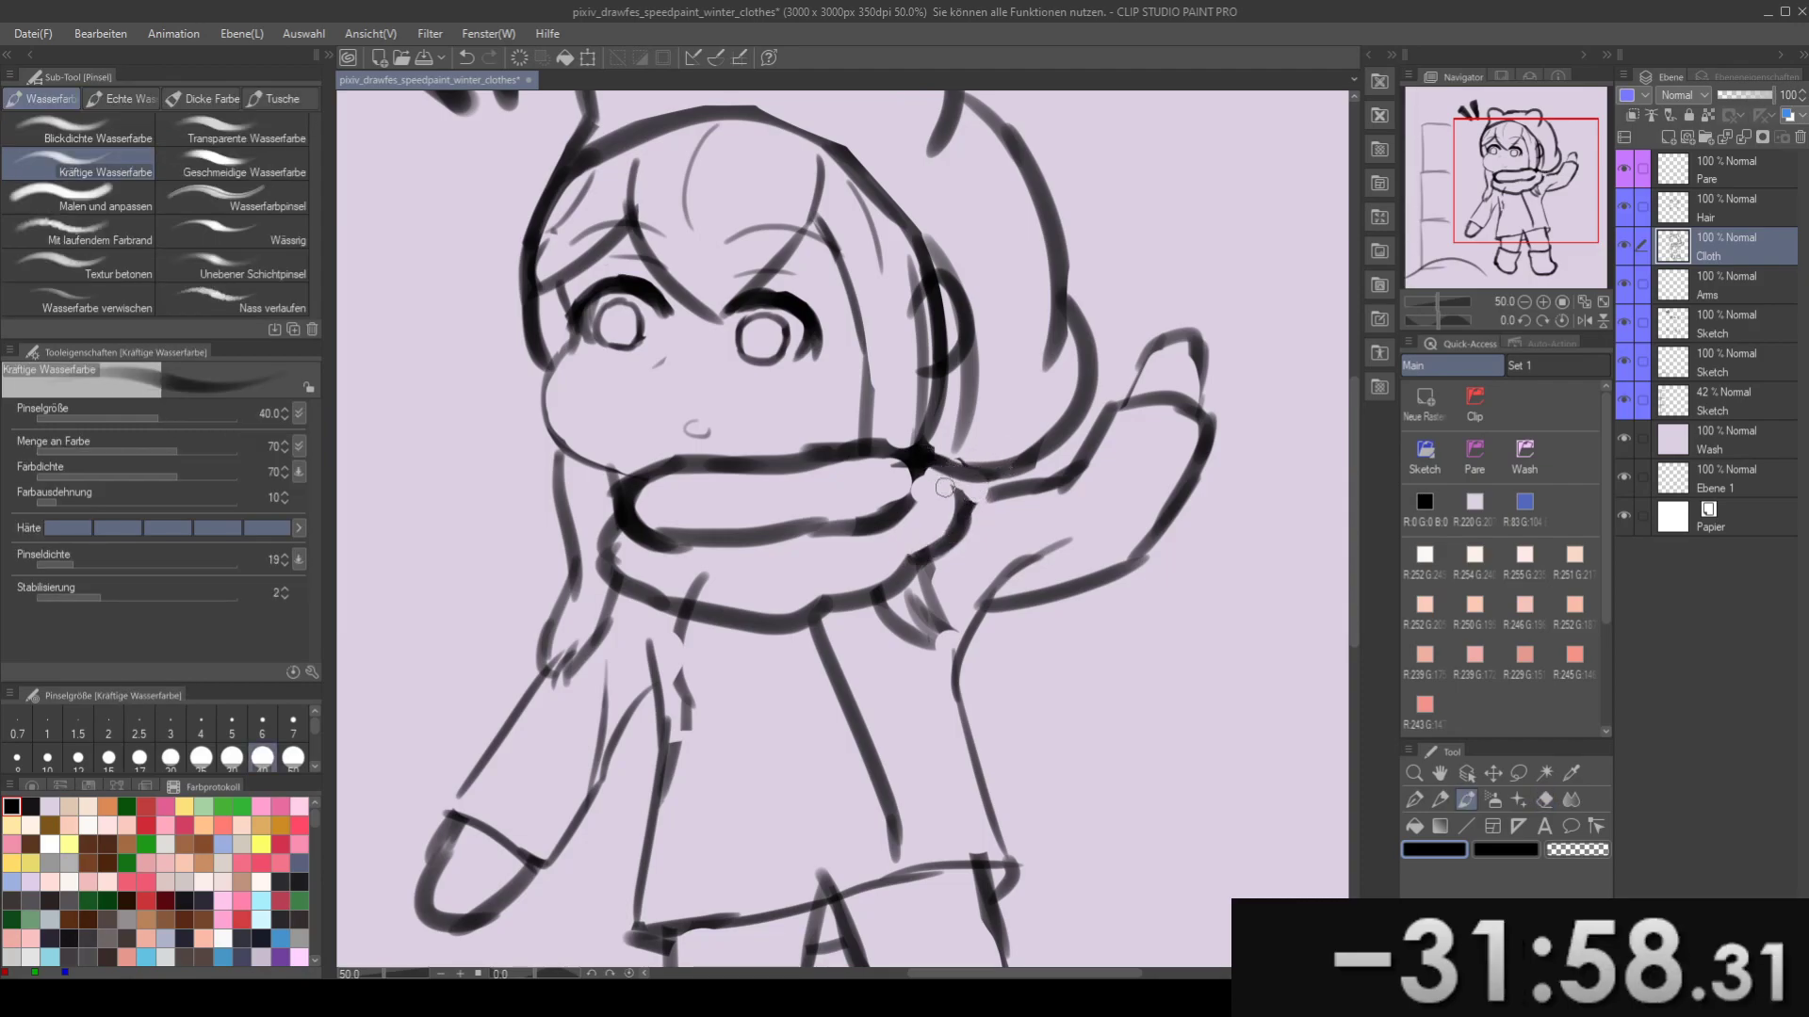
- On the topmost Sketch layer, erase the stray marks on the coat below the scarf
left_click_drag(992, 496, 751, 518)
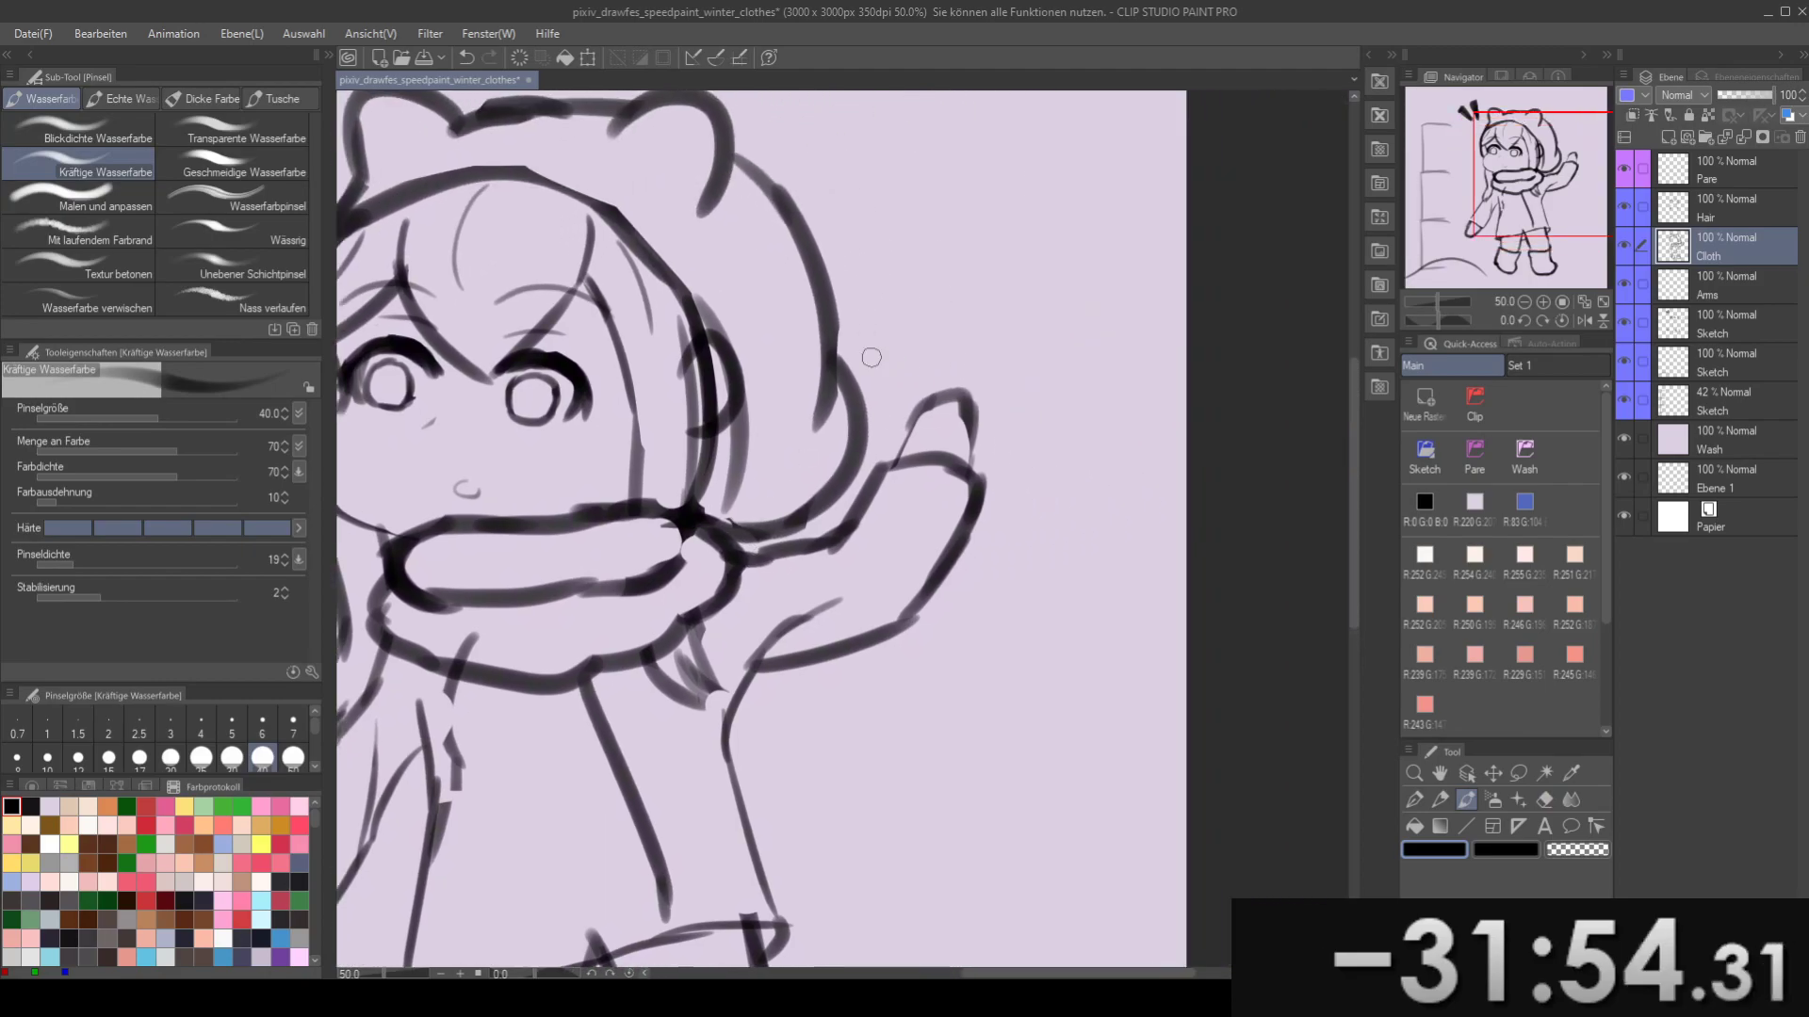
scroll(870, 359, "down", 3)
scroll(871, 359, "up", 1)
left_click_drag(953, 411, 1095, 316)
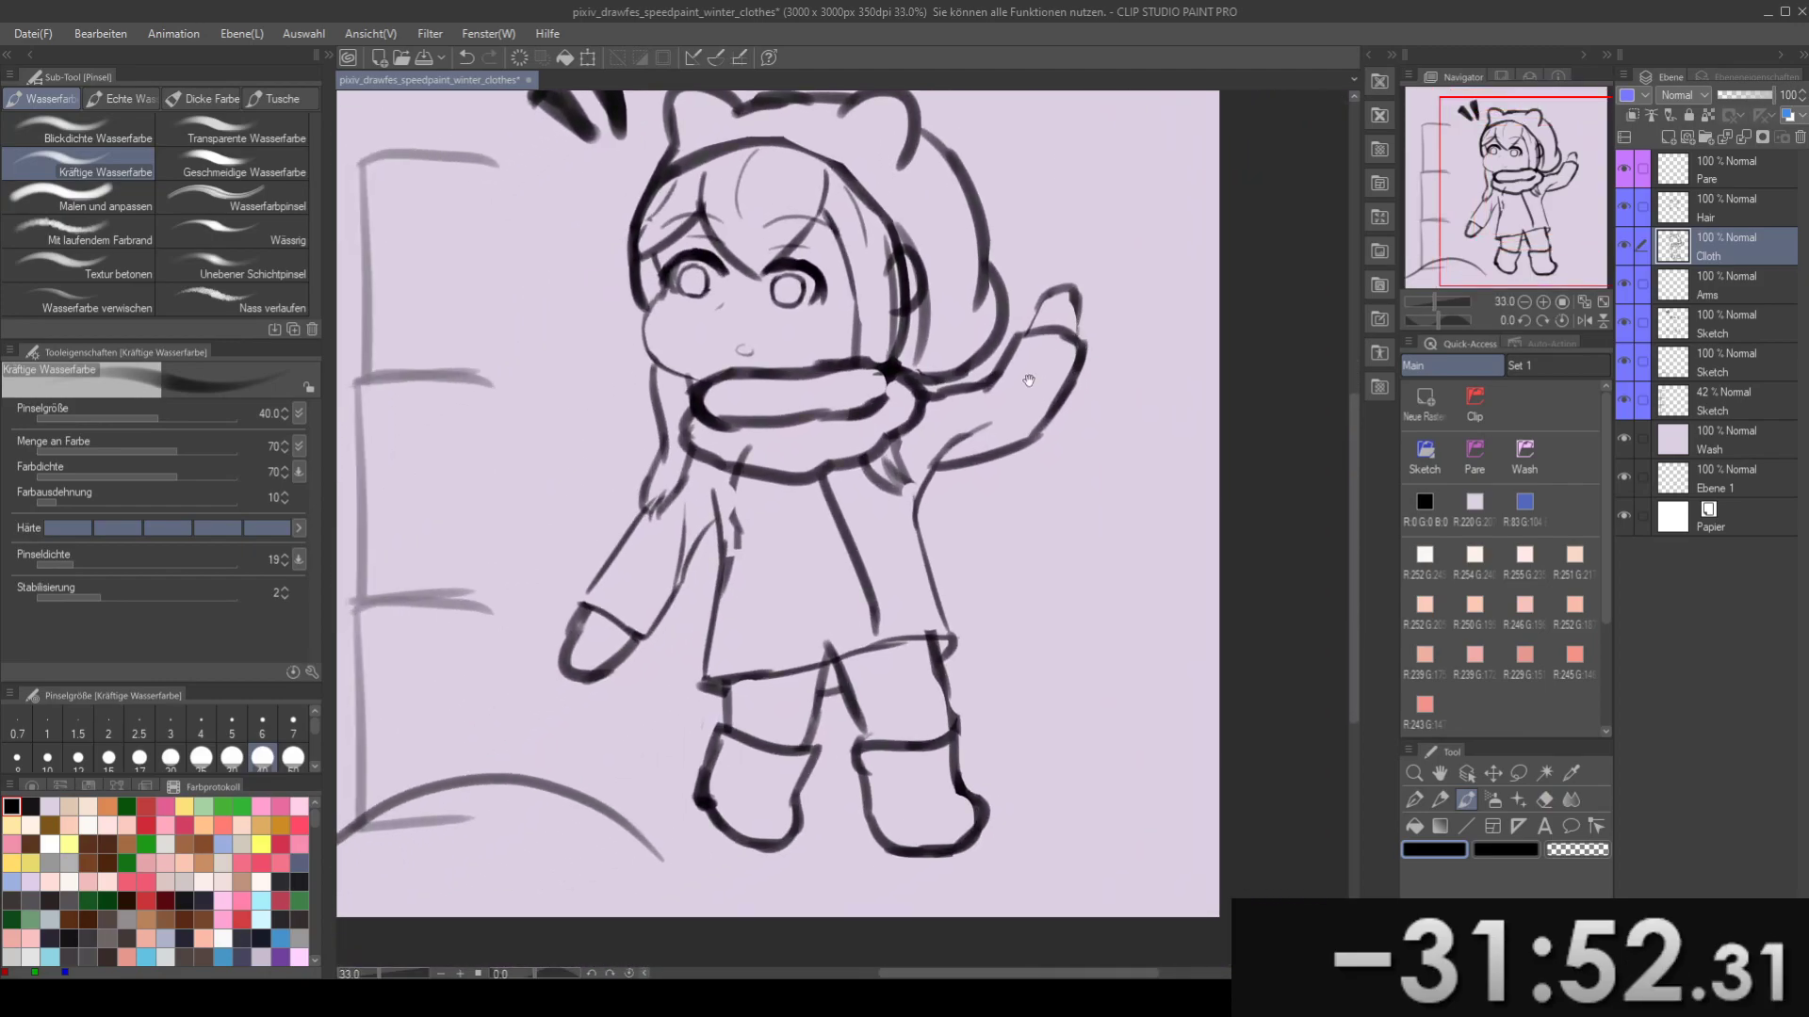
left_click_drag(1127, 390, 1054, 412)
left_click_drag(1175, 352, 1168, 319)
mouse_move(887, 571)
left_mouse_down()
mouse_move(989, 521)
mouse_move(992, 440)
mouse_move(932, 456)
mouse_move(1066, 567)
mouse_move(1091, 616)
left_mouse_up()
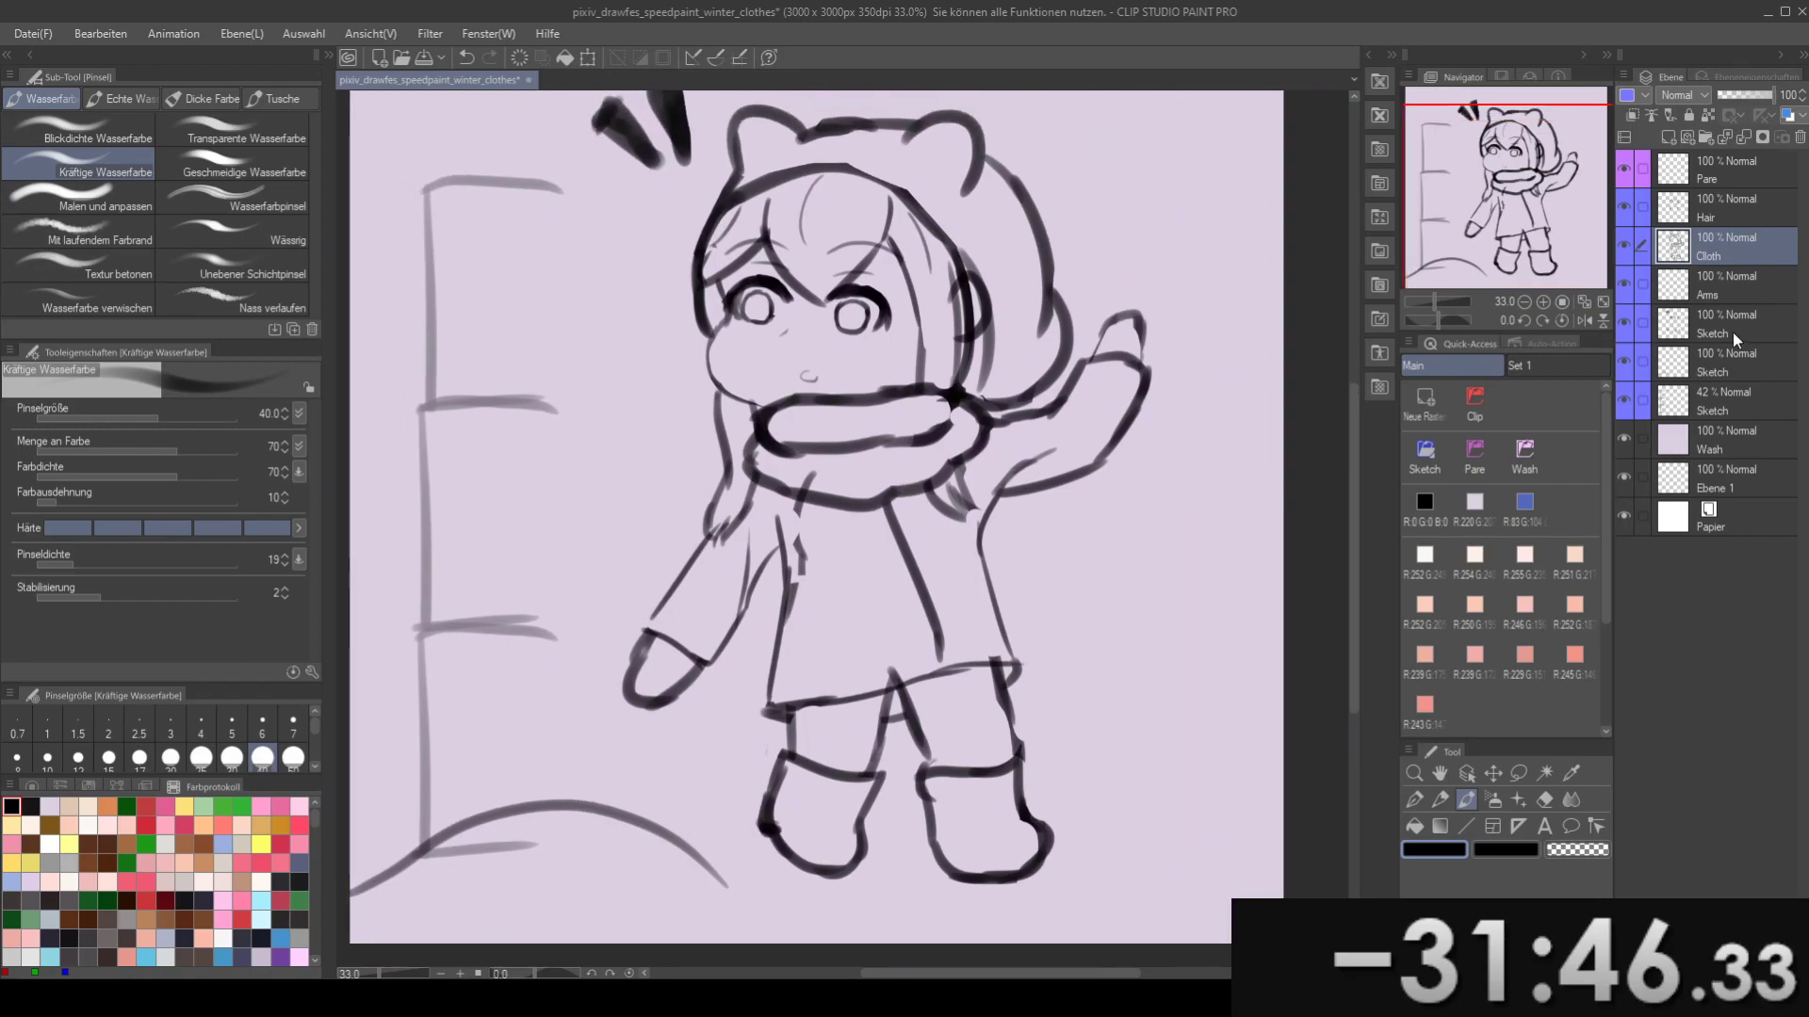
left_click(1727, 336)
key("e")
mouse_move(802, 482)
left_mouse_down()
mouse_move(803, 617)
mouse_move(811, 547)
left_mouse_up()
- Enlarge the eraser to 80 and erase the sketch lines that poke through the coat's hem
key("bracketright")
left_click_drag(804, 676, 805, 668)
key("ctrl+z")
key("ctrl+z")
key("ctrl+z")
key("ctrl+y")
mouse_move(900, 613)
left_mouse_down()
mouse_move(885, 619)
mouse_move(904, 644)
mouse_move(880, 664)
left_mouse_up()
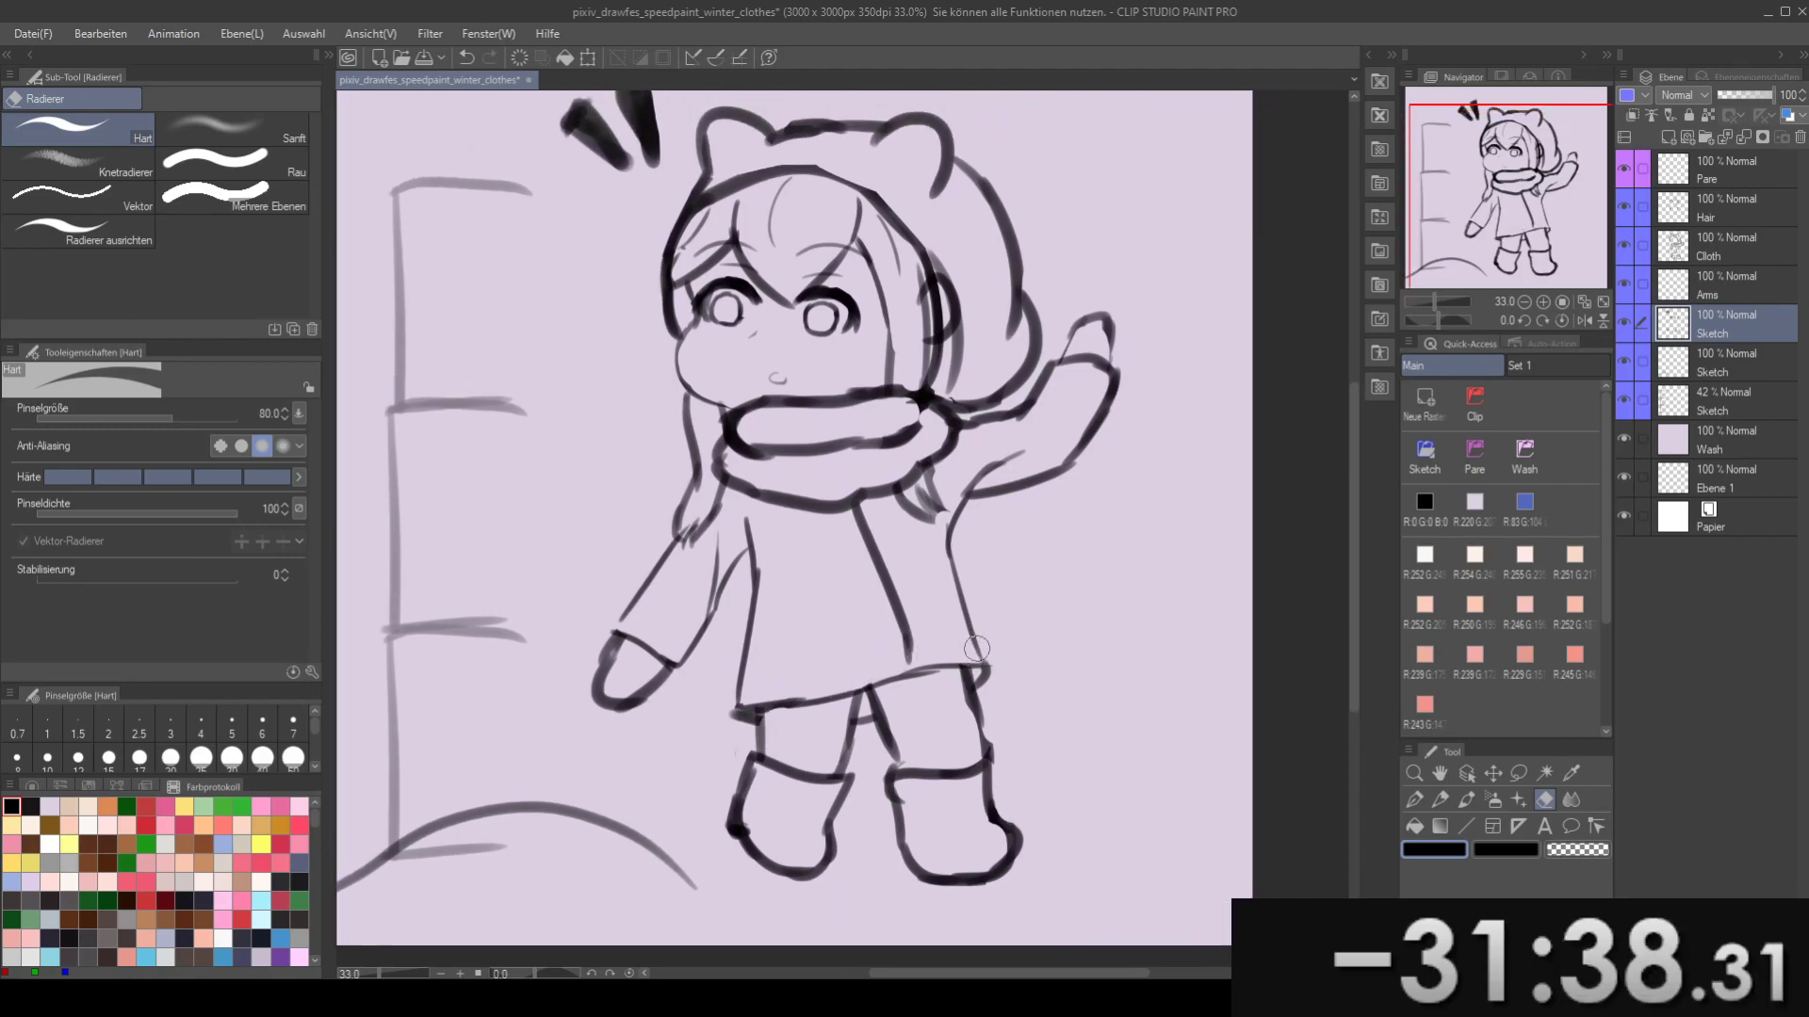
- Erase the inner line of the leg below the raised arm and redraw it from the coat hem to the boot
scroll(976, 647, "down", 1)
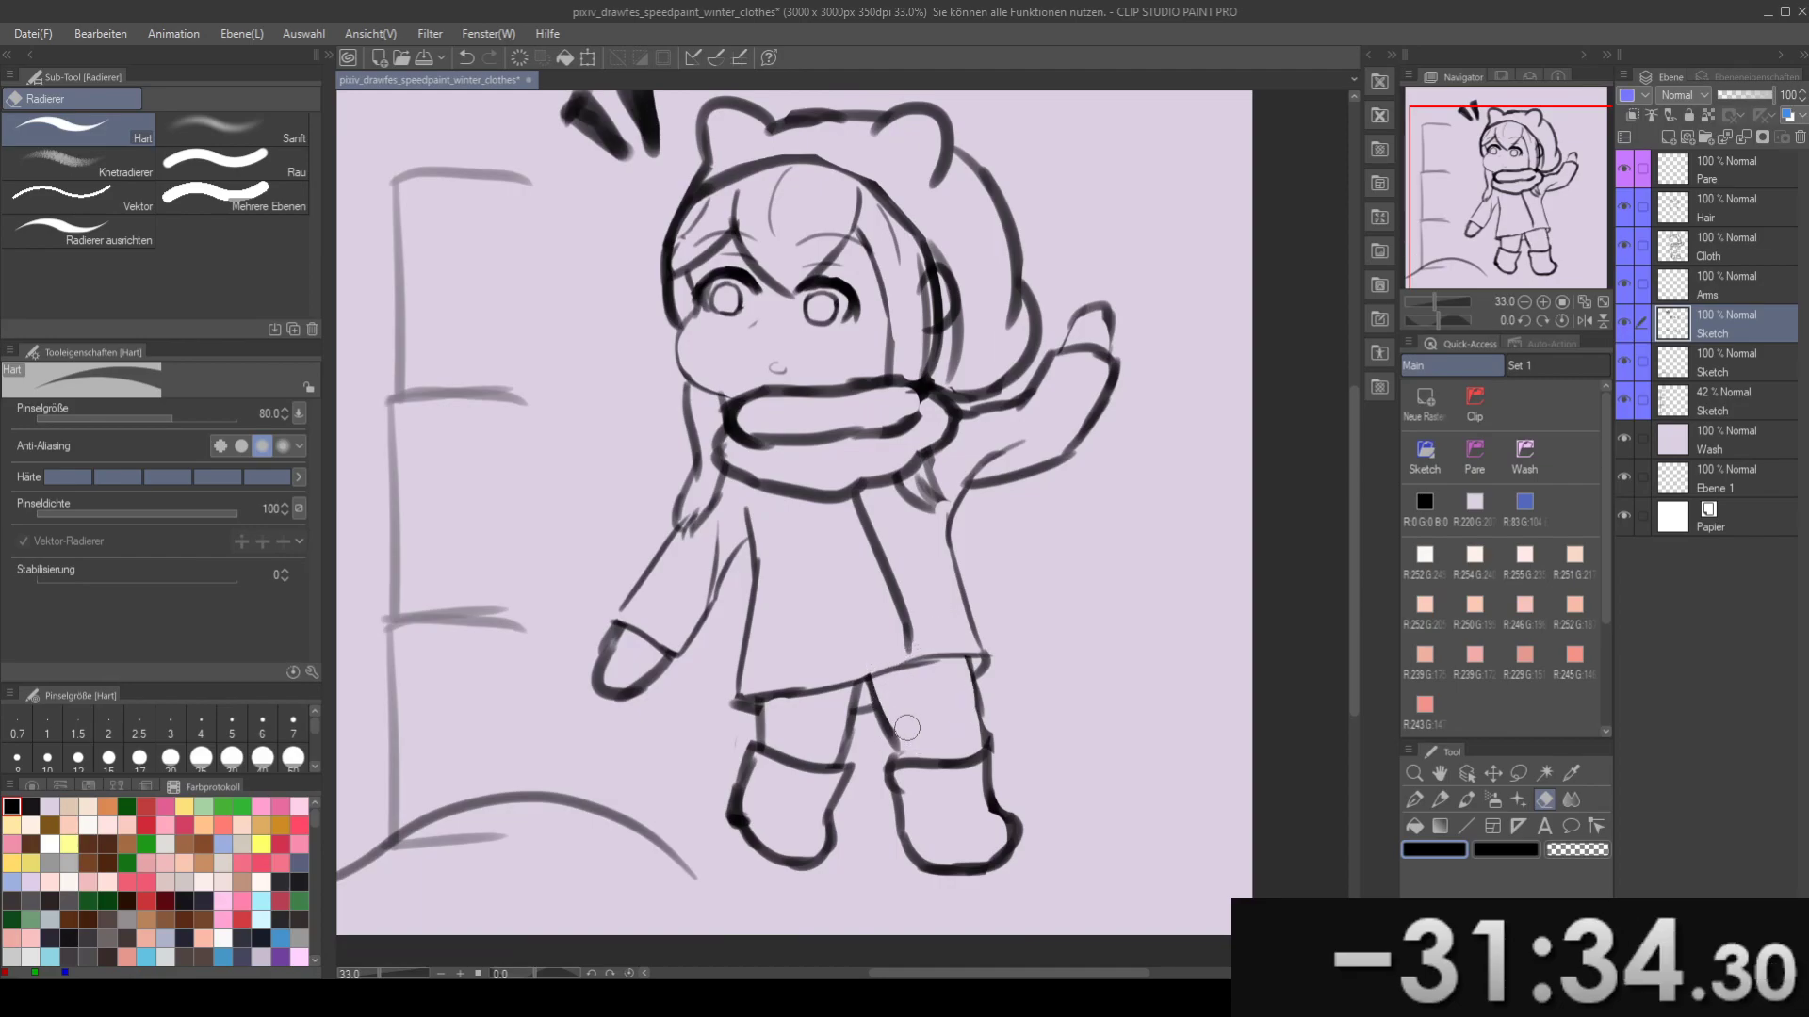
key("b")
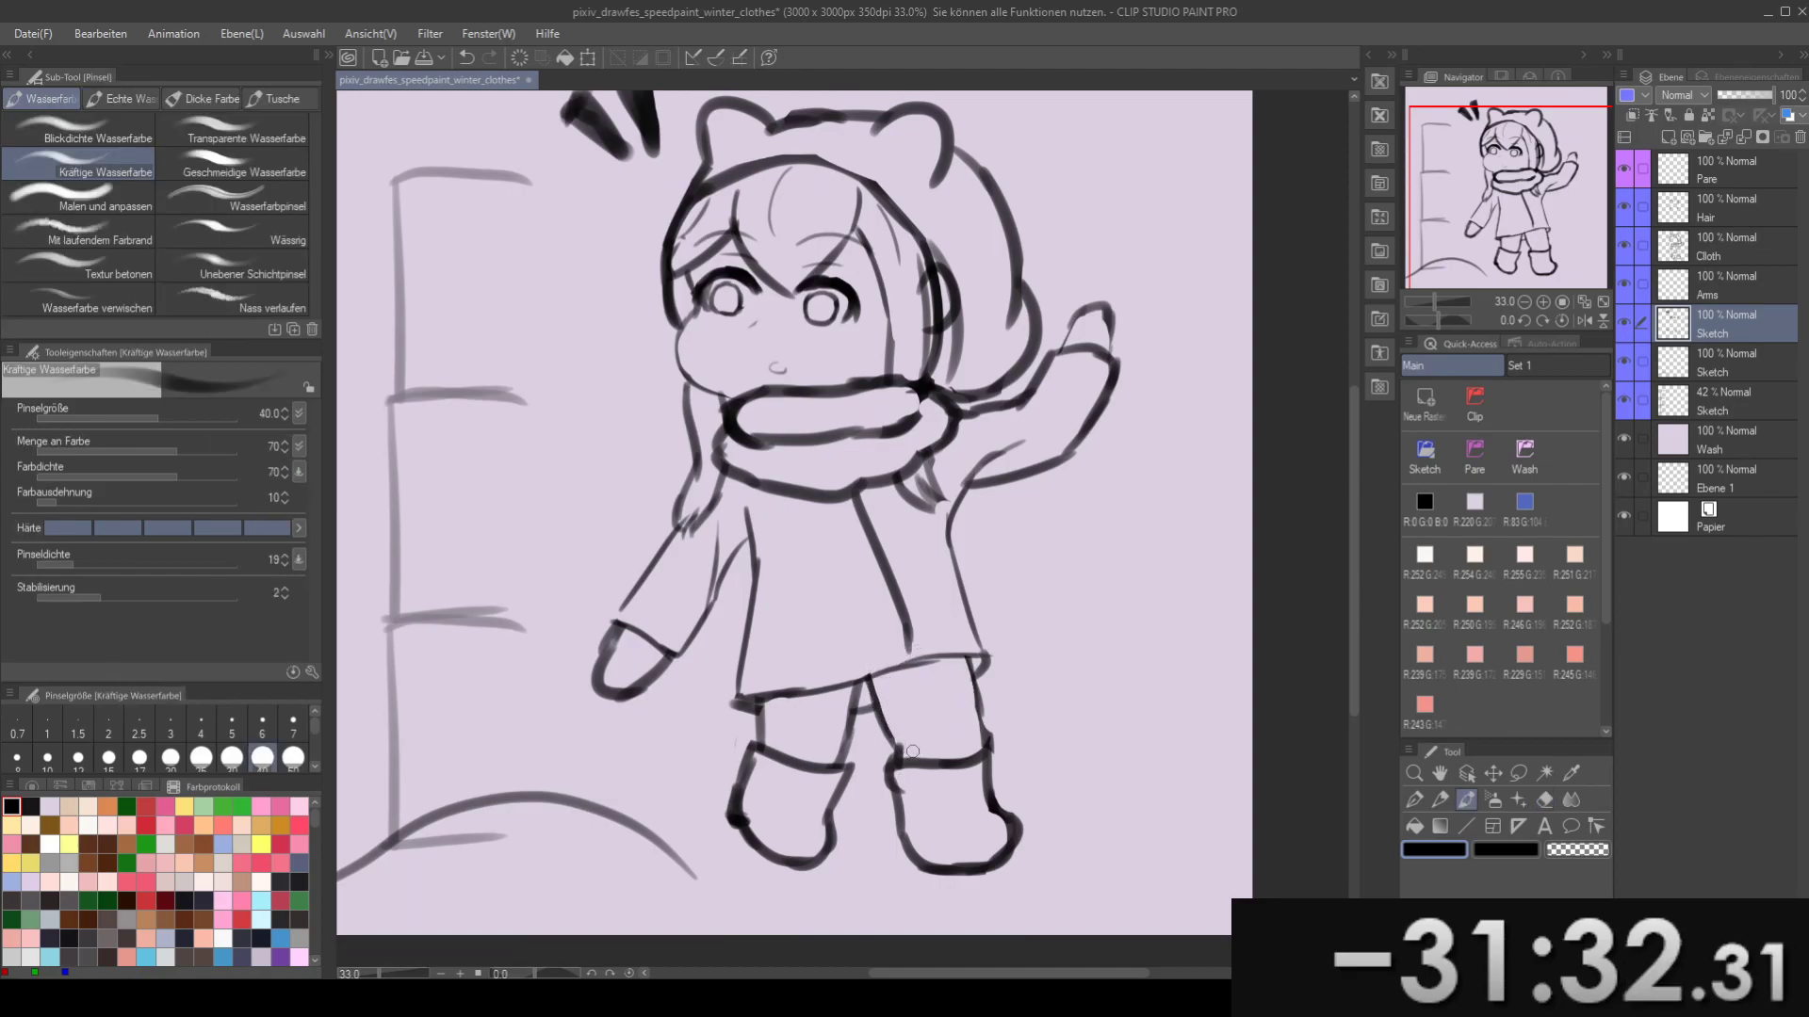
key("e")
mouse_move(917, 701)
left_mouse_down()
mouse_move(871, 698)
mouse_move(897, 706)
mouse_move(898, 690)
mouse_move(881, 729)
left_mouse_up()
key("ctrl+z")
mouse_move(859, 660)
left_mouse_down()
mouse_move(886, 749)
mouse_move(850, 669)
mouse_move(883, 729)
left_mouse_up()
key("b")
key("ctrl+z")
key("ctrl+z")
key("ctrl+z")
left_click_drag(860, 668, 906, 763)
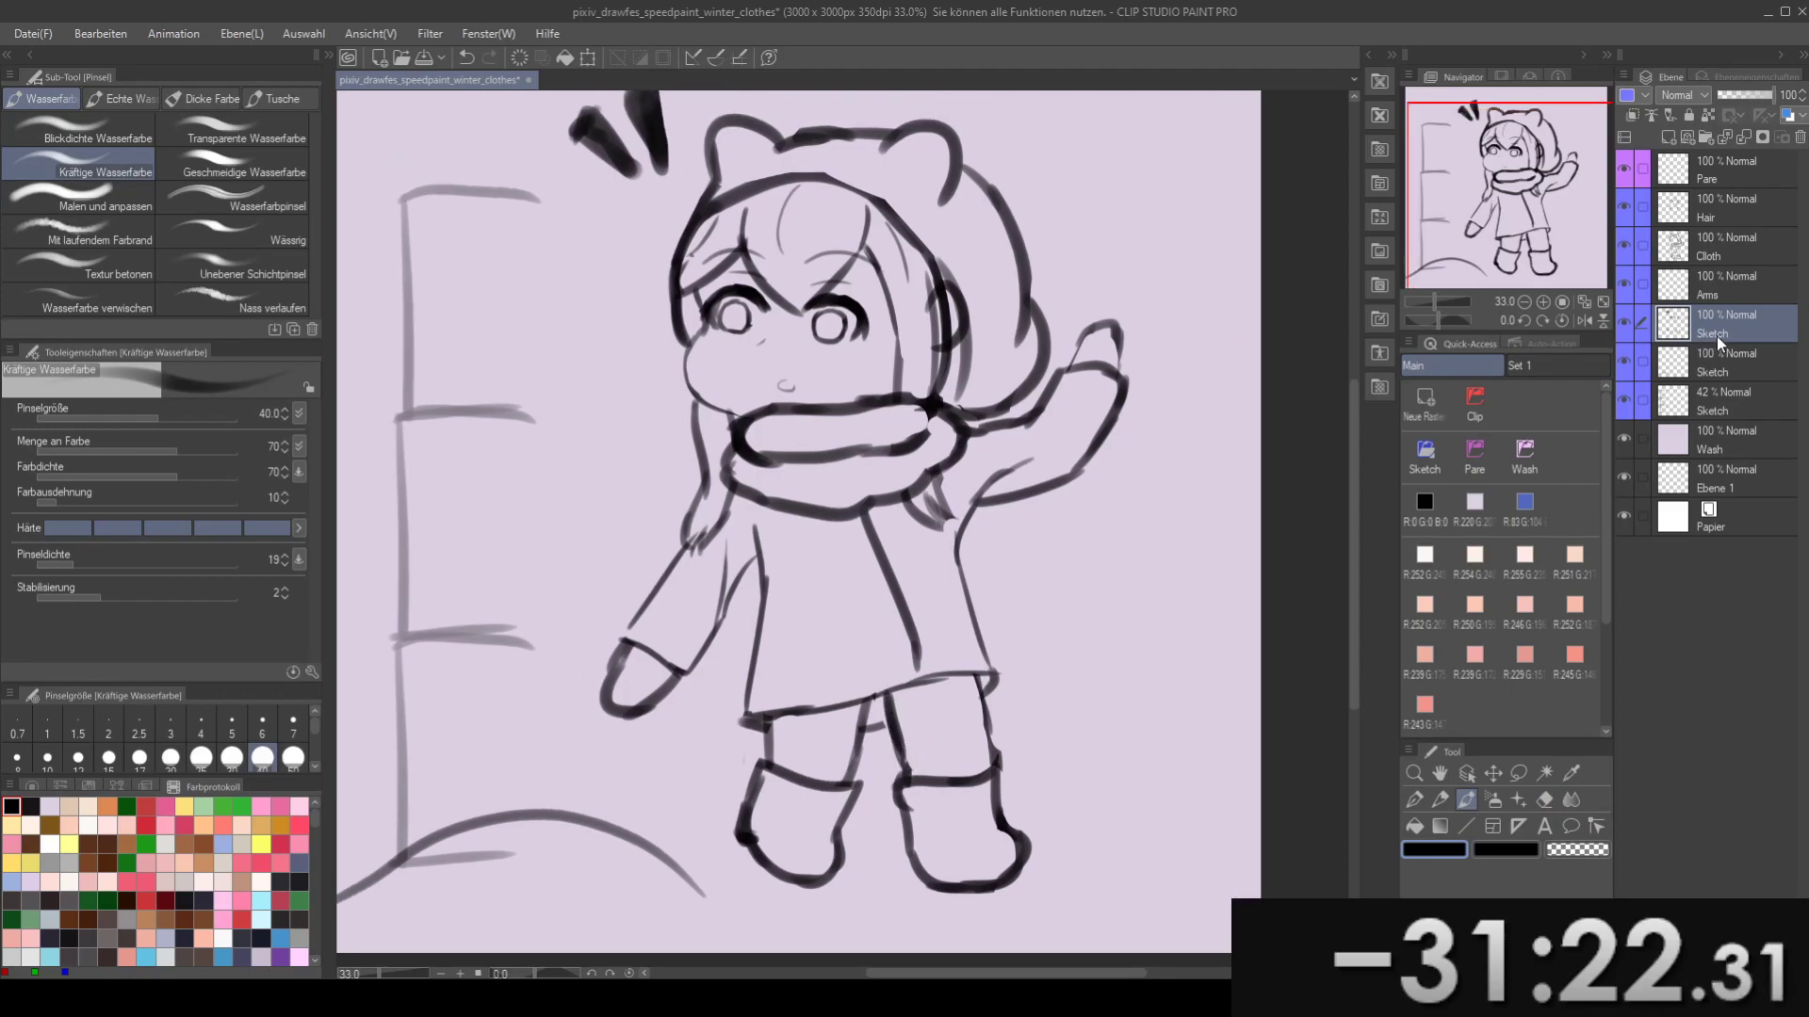
- Touch up the lines between the legs below the hem on the Cloth and topmost Sketch layers, and save the drawing
left_click(1729, 247)
key("e")
left_click_drag(884, 703, 885, 724)
key("b")
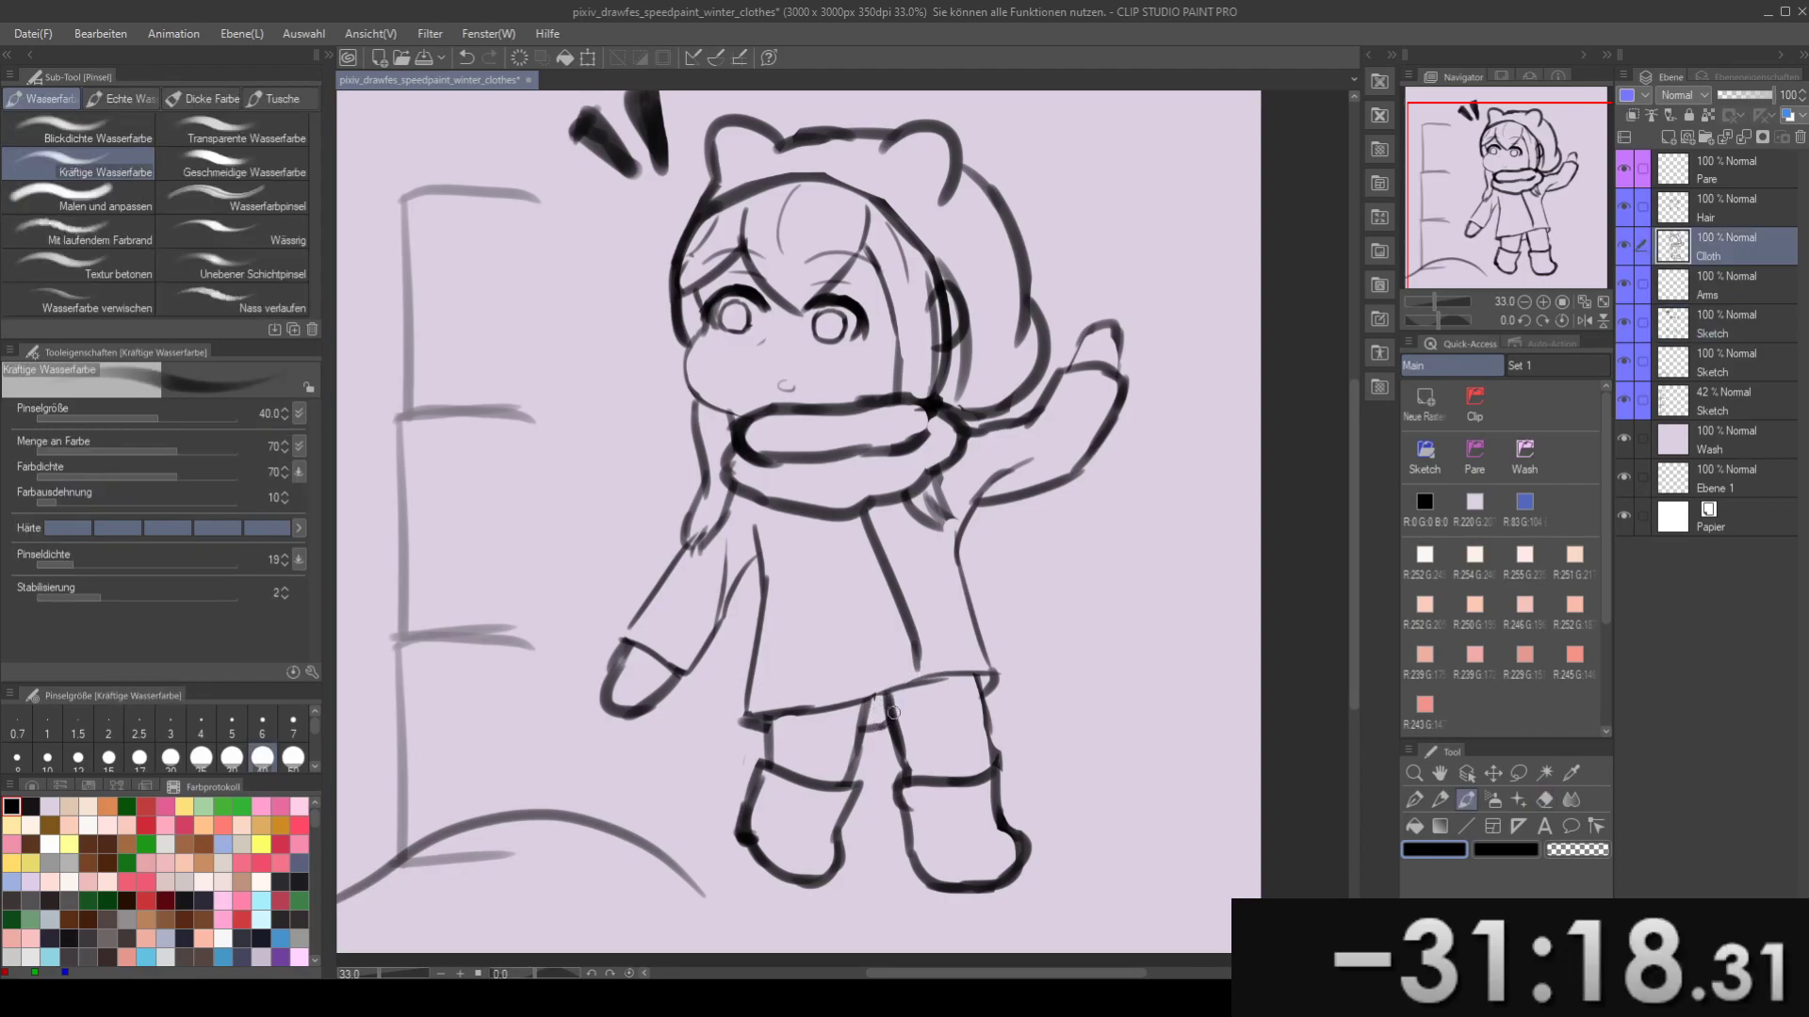
left_click(1729, 324)
key("e")
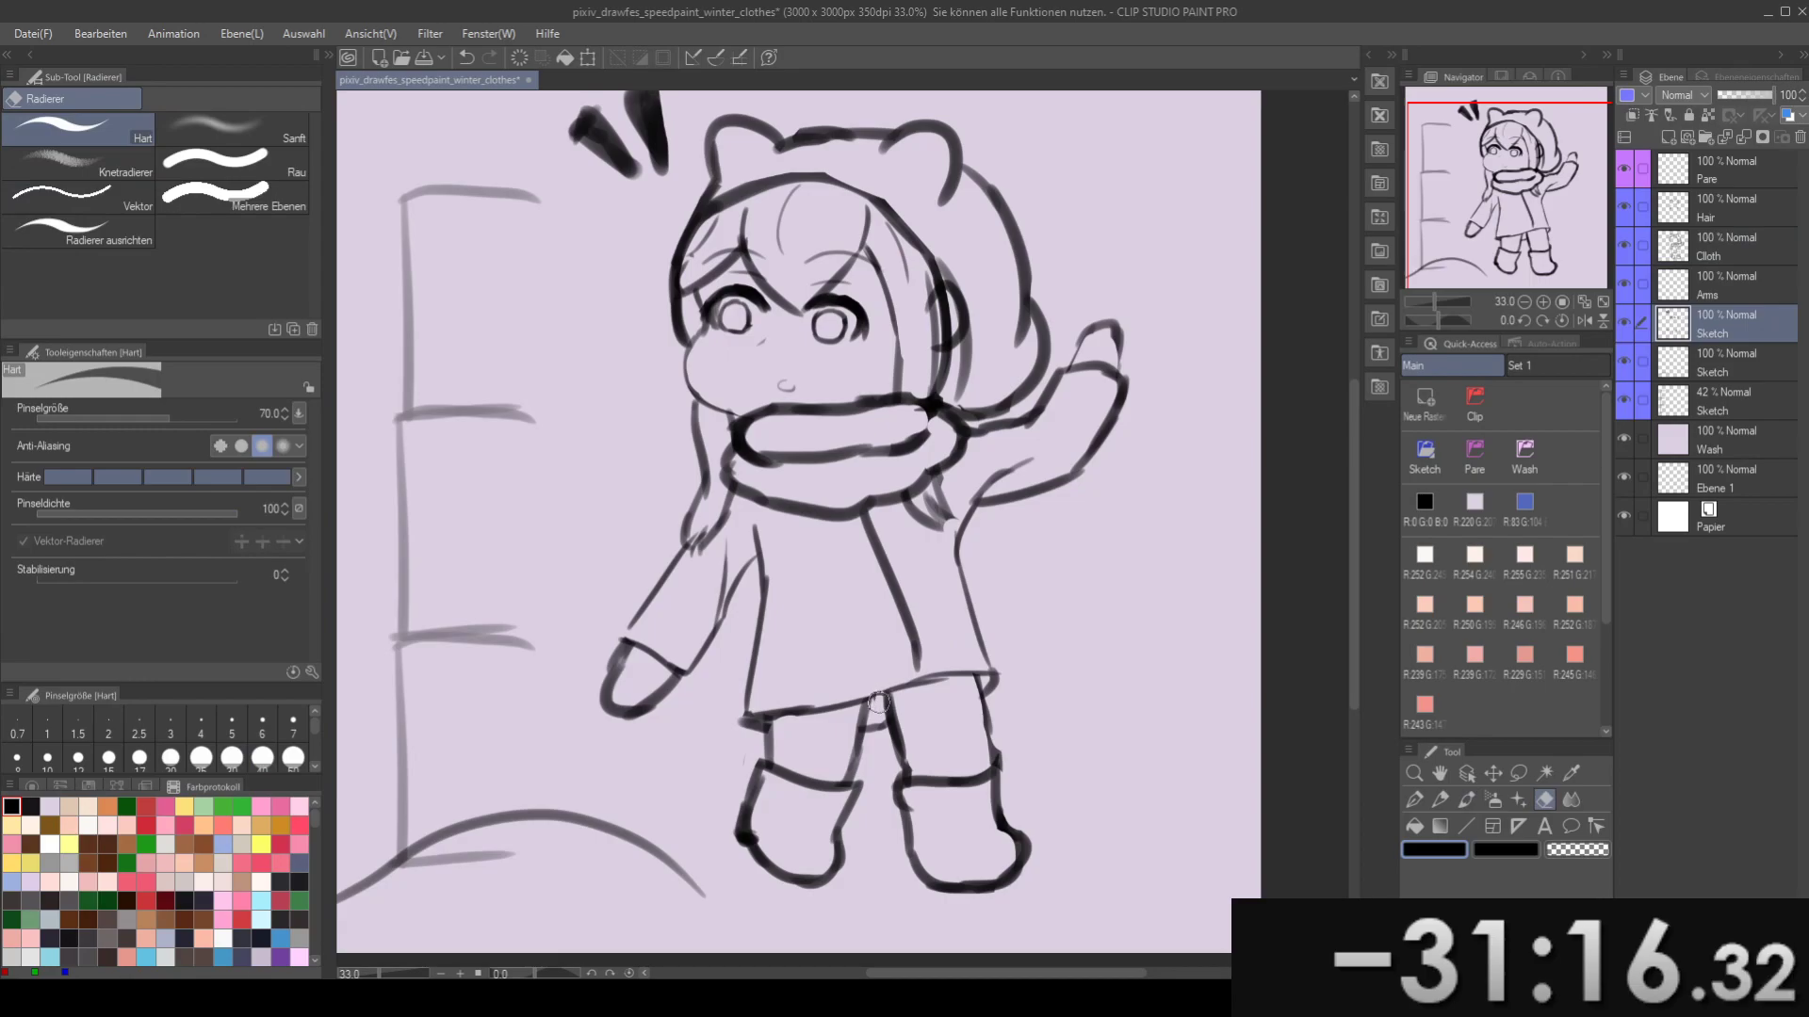
key("ctrl+z")
key("[")
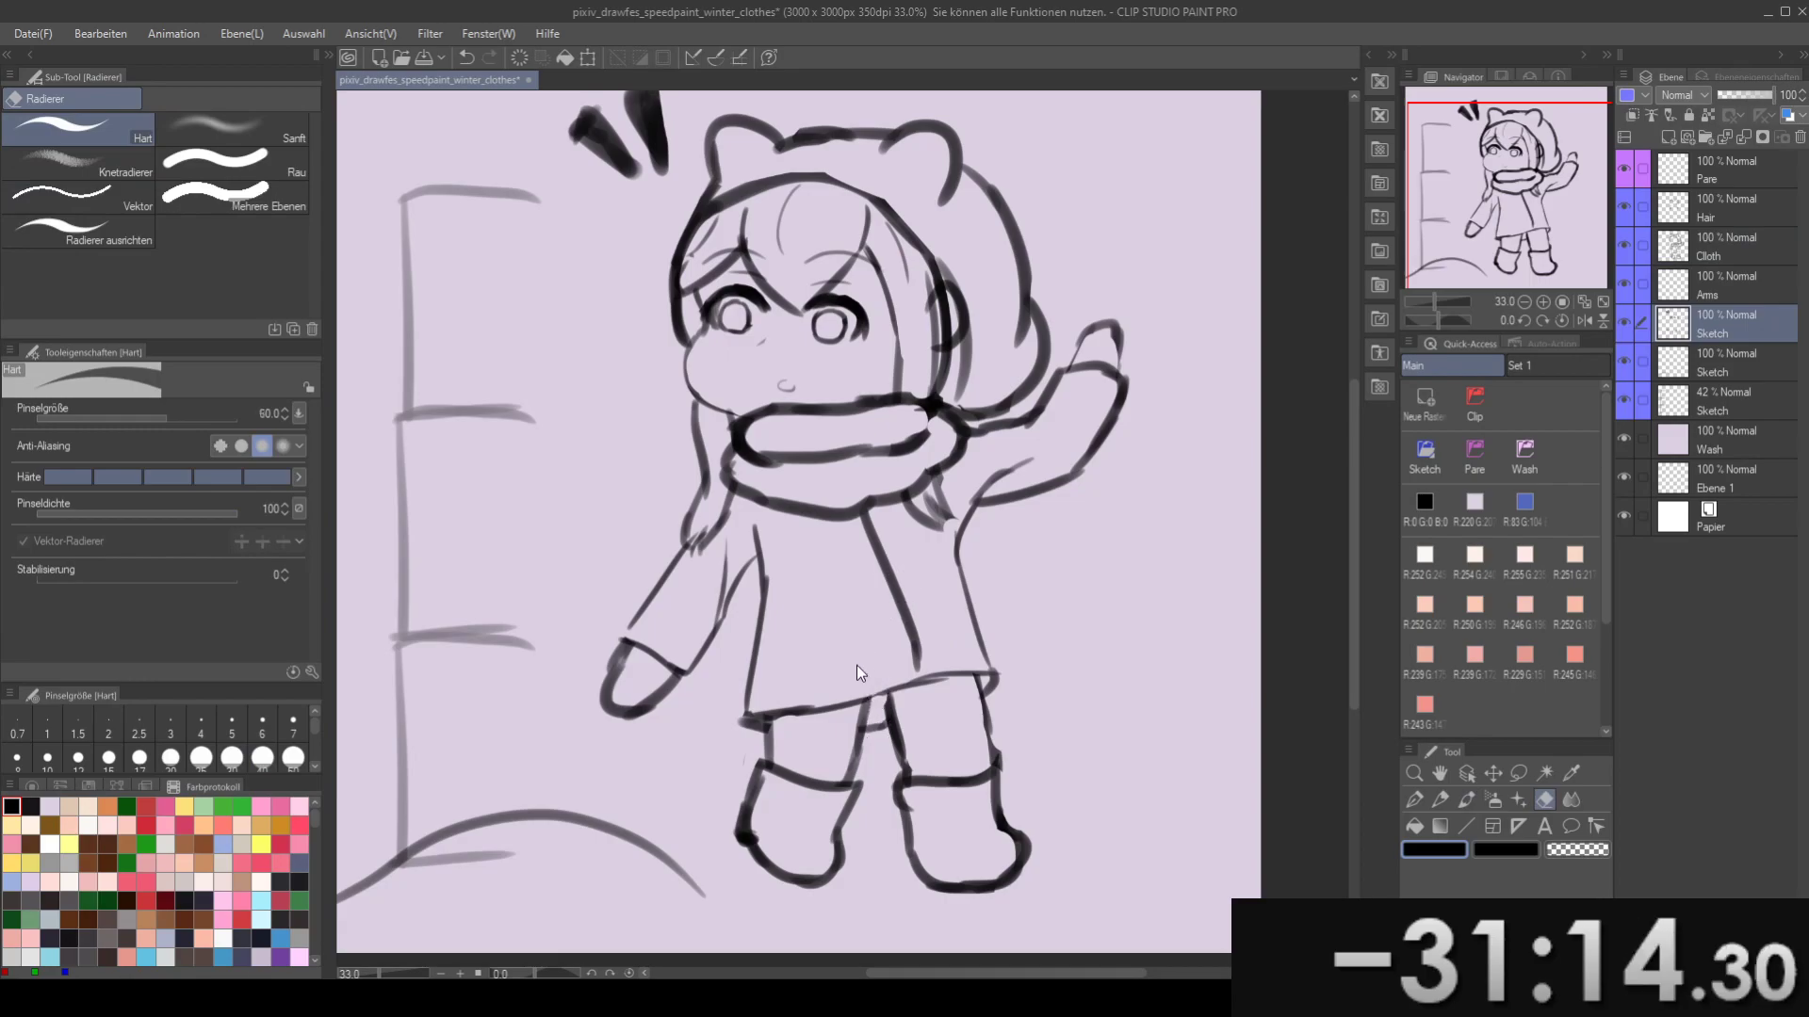
key("ctrl+s")
- On the Cloth layer, draw three round buttons down the front of the coat beside its opening
mouse_move(826, 624)
left_mouse_down()
mouse_move(886, 543)
mouse_move(796, 635)
mouse_move(853, 587)
mouse_move(919, 584)
mouse_move(903, 623)
mouse_move(890, 562)
mouse_move(877, 576)
left_mouse_up()
left_click(1737, 252)
key("b")
key("ctrl+z")
key("ctrl+z")
left_click_drag(937, 521, 811, 607)
key("ctrl+z")
key("ctrl+z")
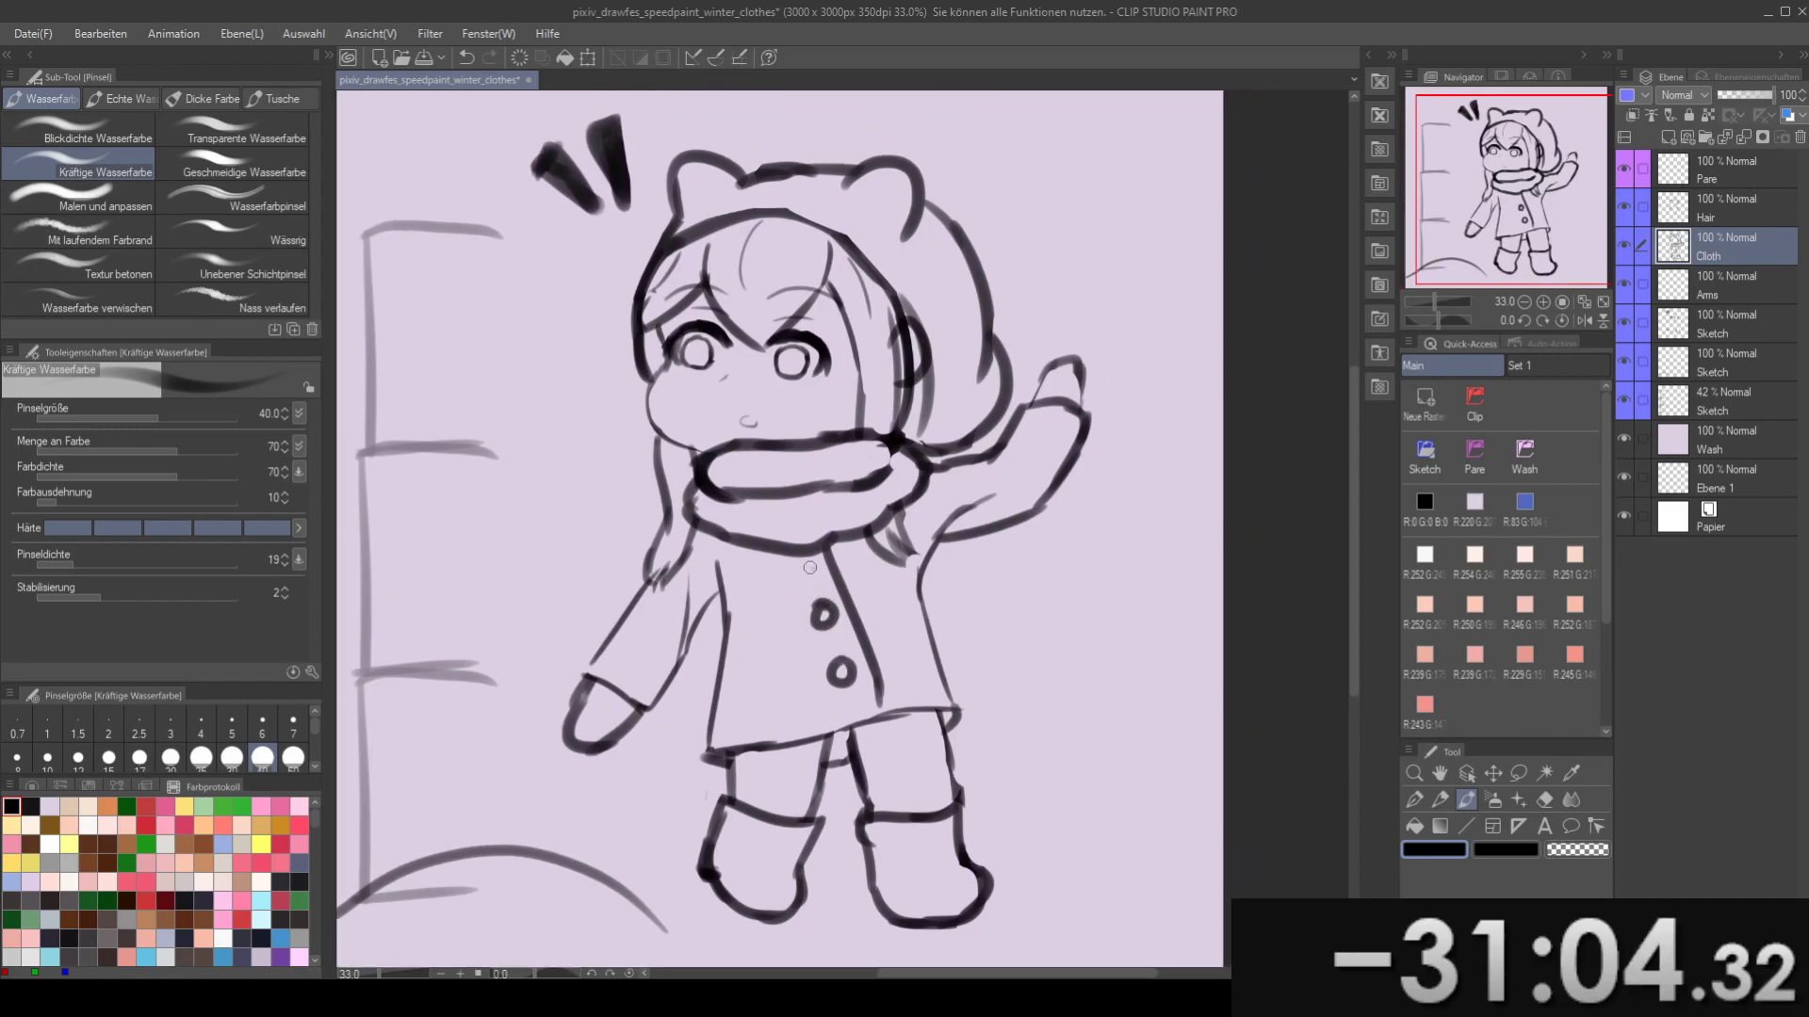
left_click_drag(856, 540, 813, 492)
- Touch up the sleeve outline and cuff corner of the lowered arm, and save the drawing
left_click_drag(598, 596, 791, 582)
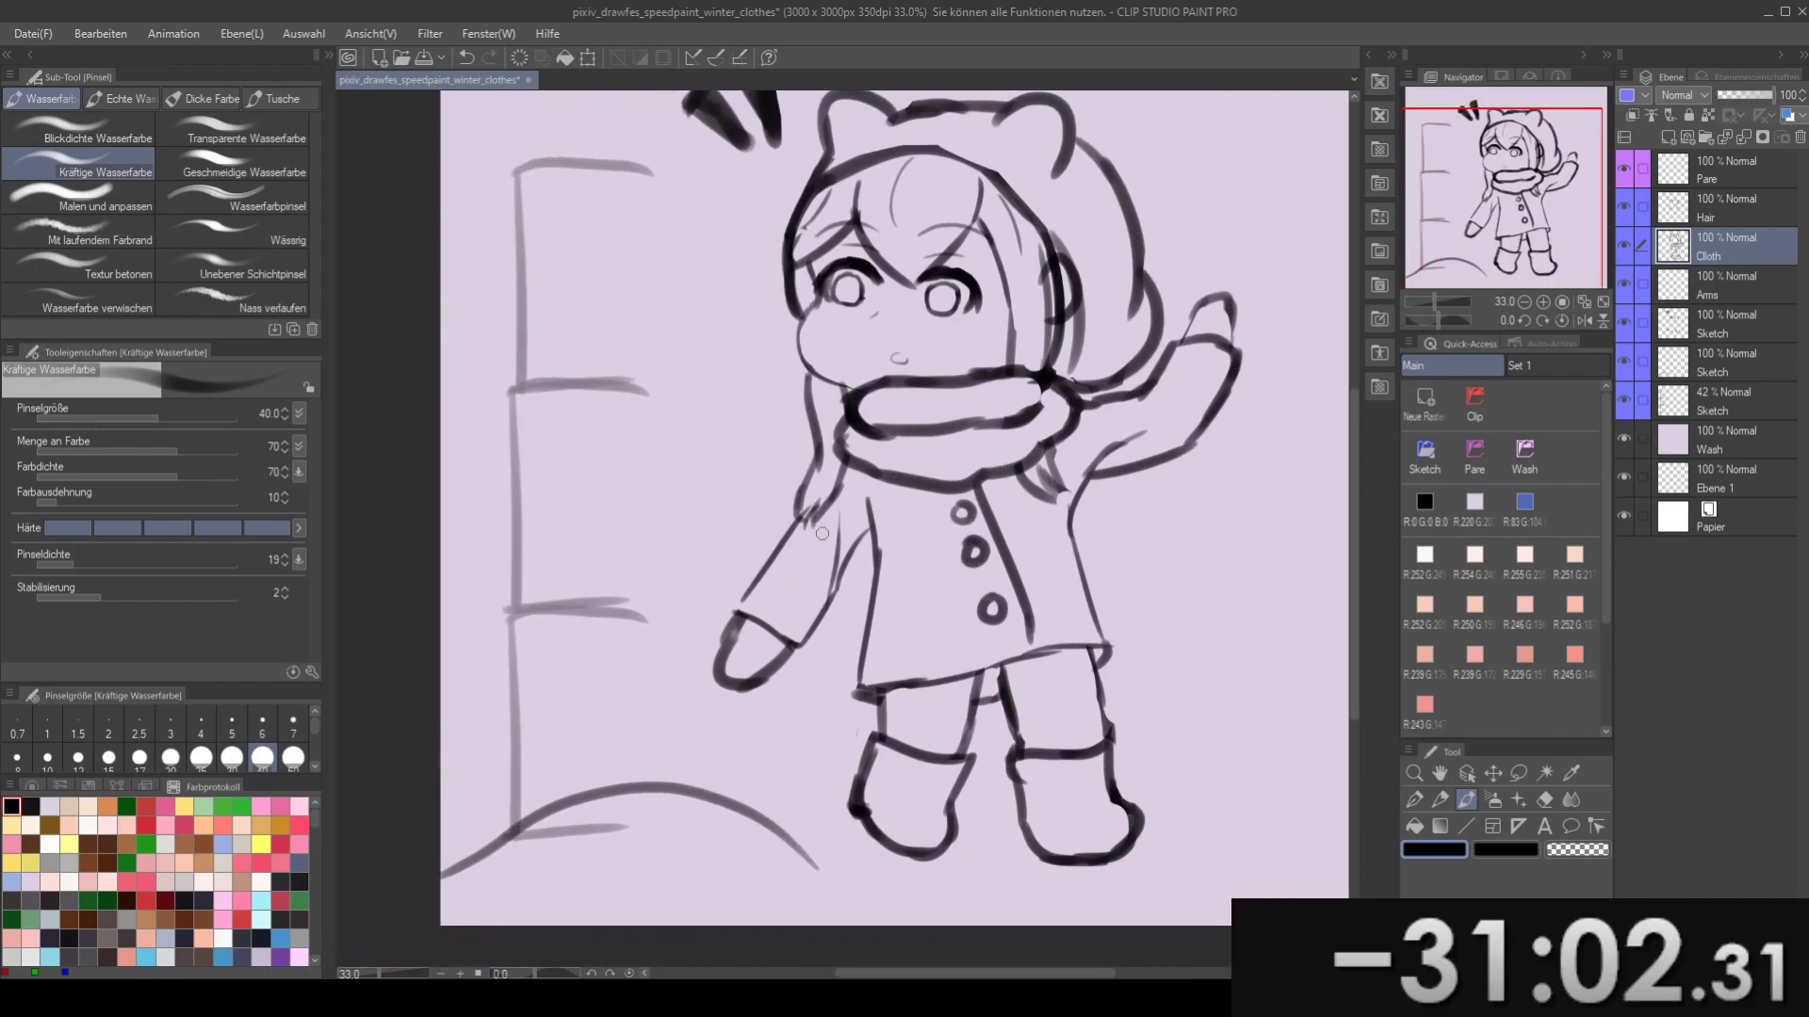
key("e")
key("b")
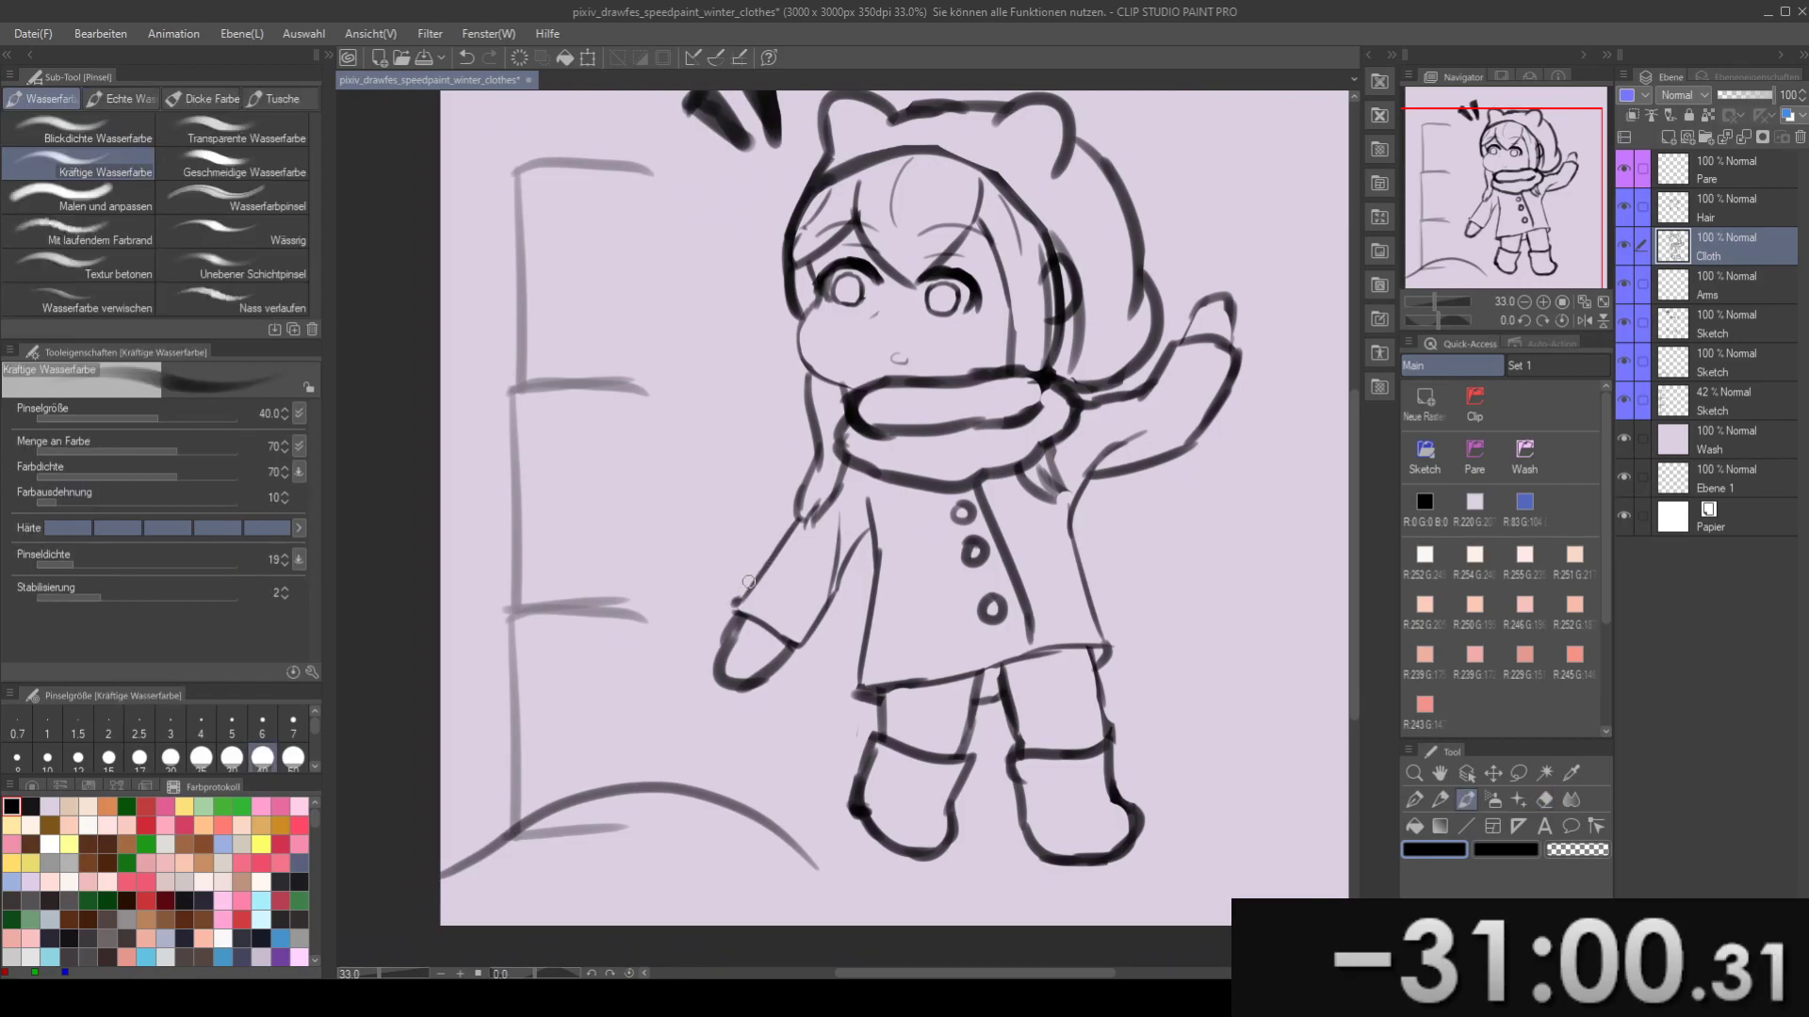
key("ctrl+z")
left_click_drag(738, 603, 730, 612)
left_click_drag(967, 429, 836, 581)
left_click_drag(841, 484, 966, 487)
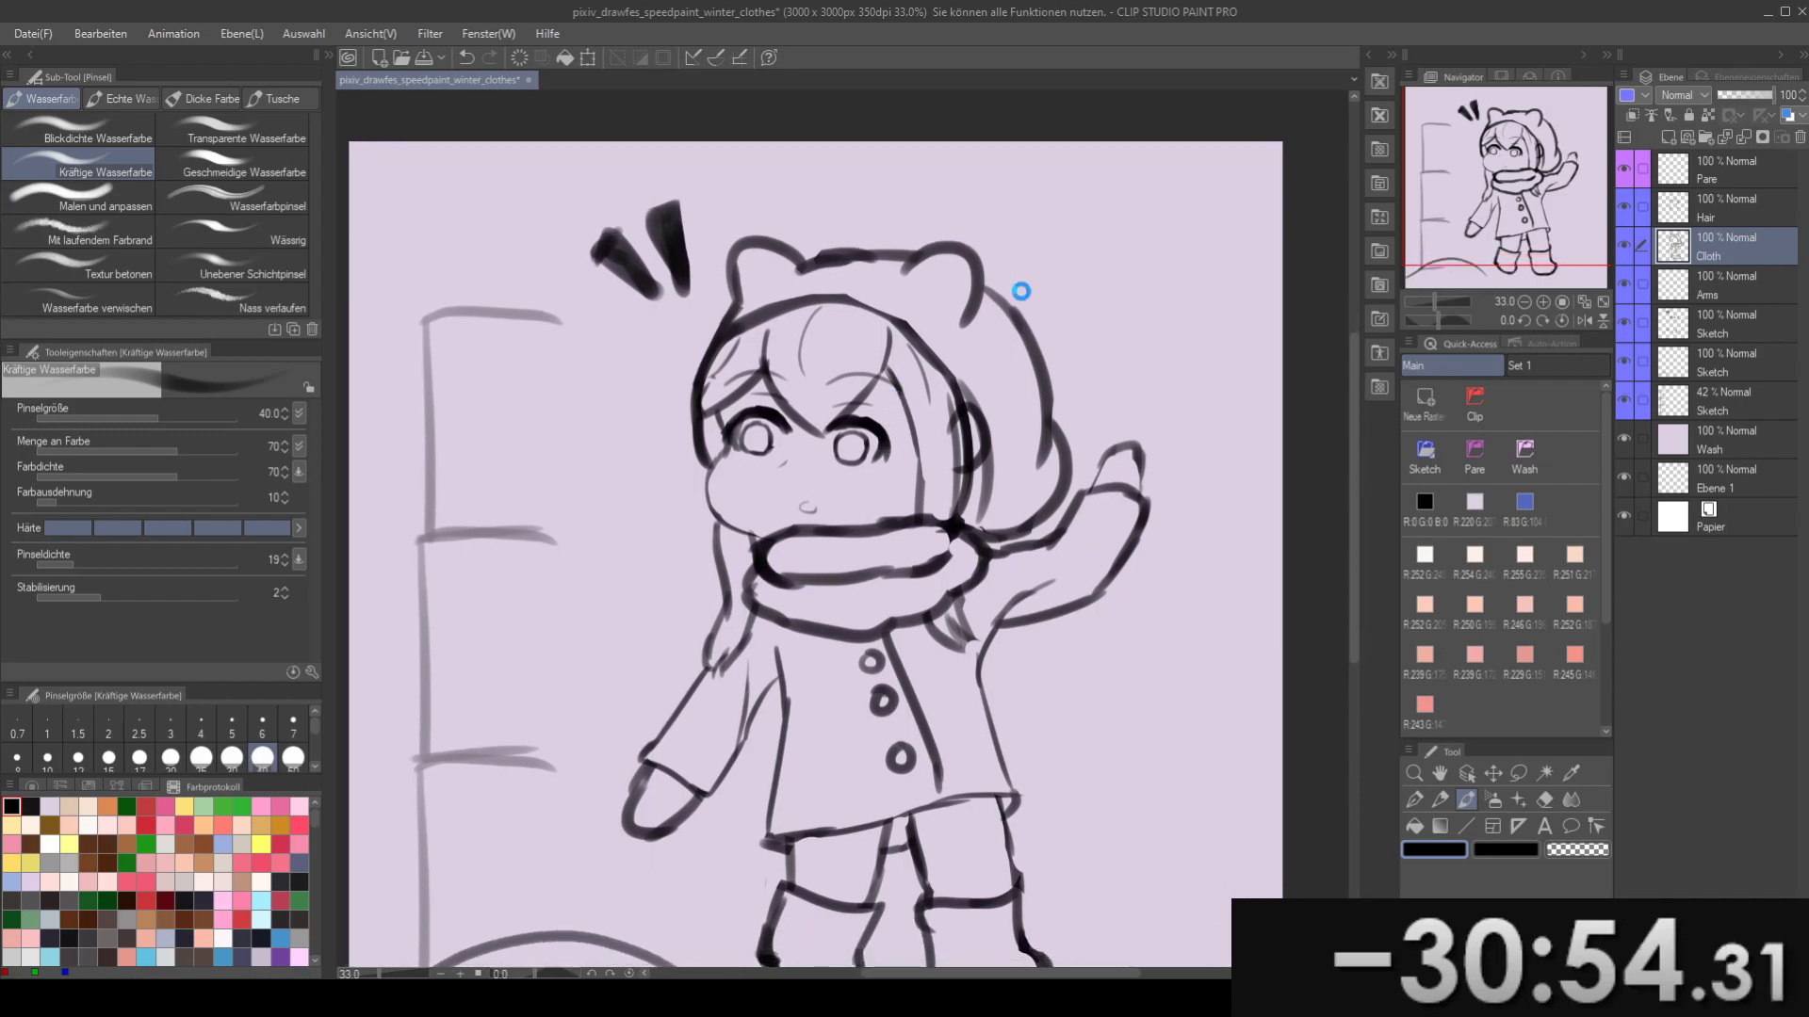
left_click_drag(1098, 367, 1040, 290)
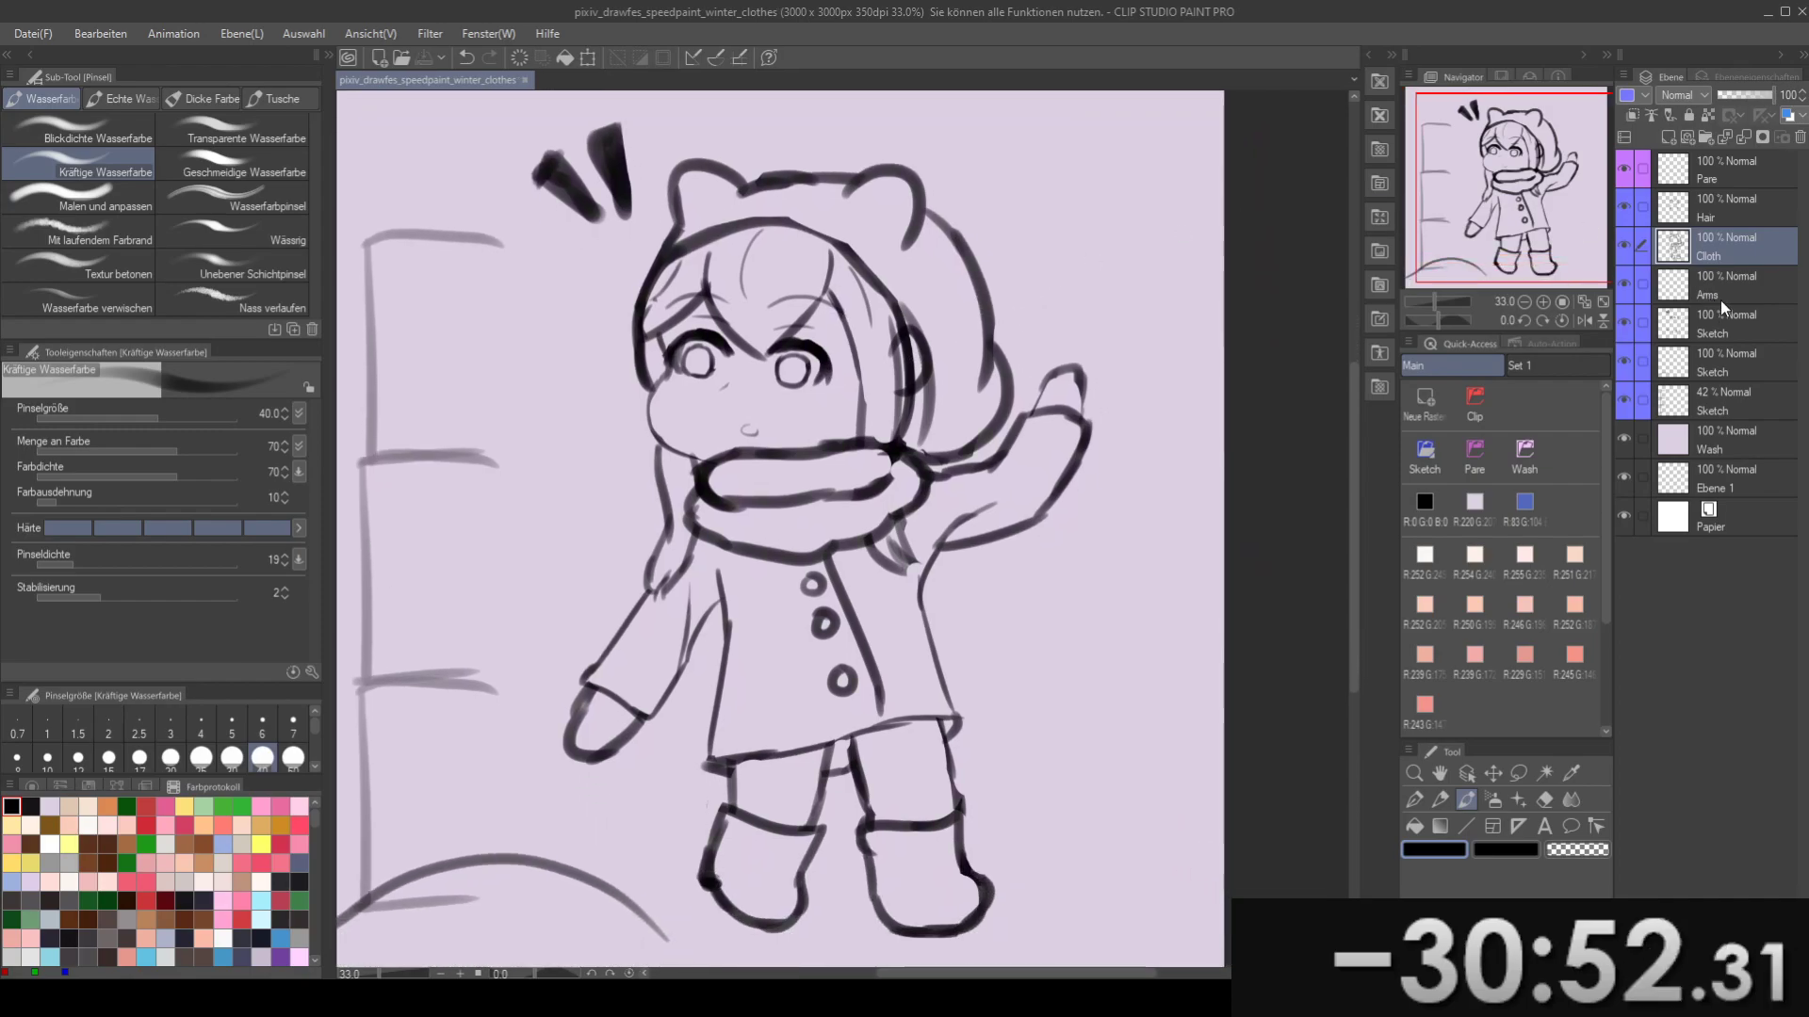
- Activate the middle Sketch layer and try a curved stroke rising from the raised hand
left_click(1728, 360)
left_click(1738, 394)
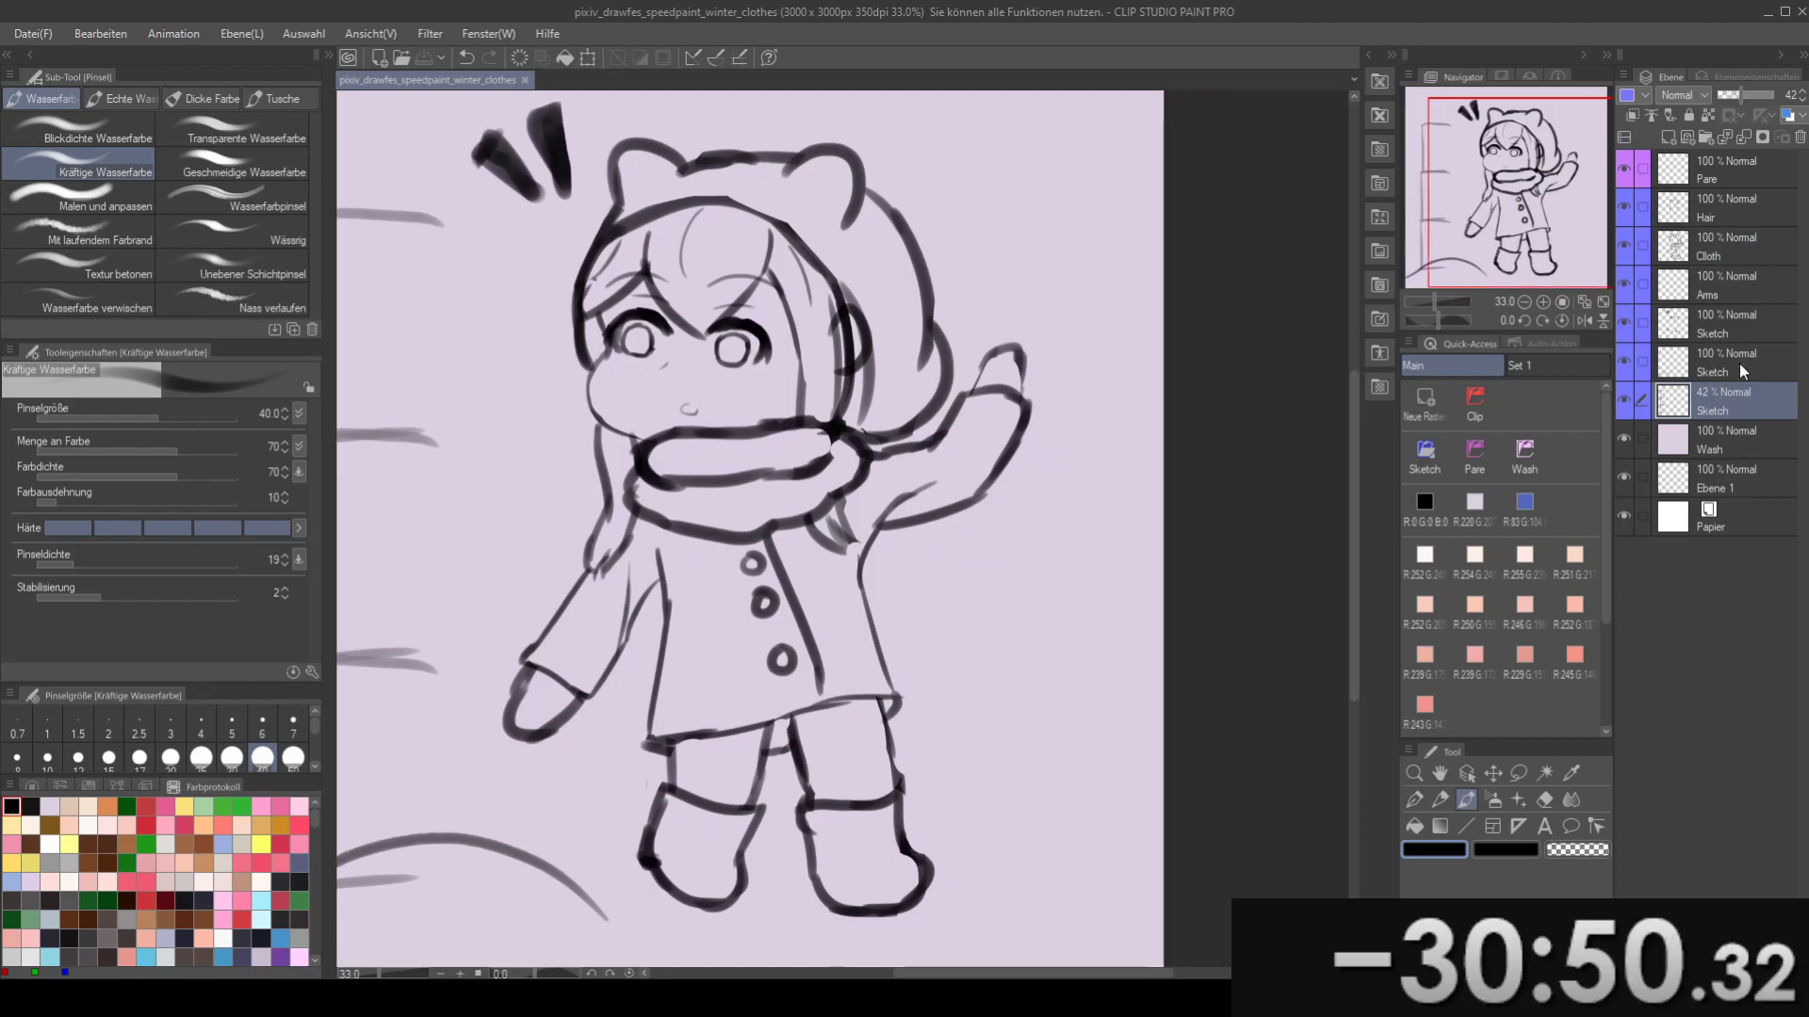
left_click(1734, 366)
mouse_move(1105, 361)
left_mouse_down()
mouse_move(997, 377)
mouse_move(985, 338)
mouse_move(1147, 310)
mouse_move(1053, 376)
mouse_move(1023, 423)
left_mouse_up()
key("ctrl+z")
key("ctrl+z")
mouse_move(931, 323)
left_mouse_down()
mouse_move(914, 312)
mouse_move(1077, 158)
left_mouse_up()
key("ctrl+z")
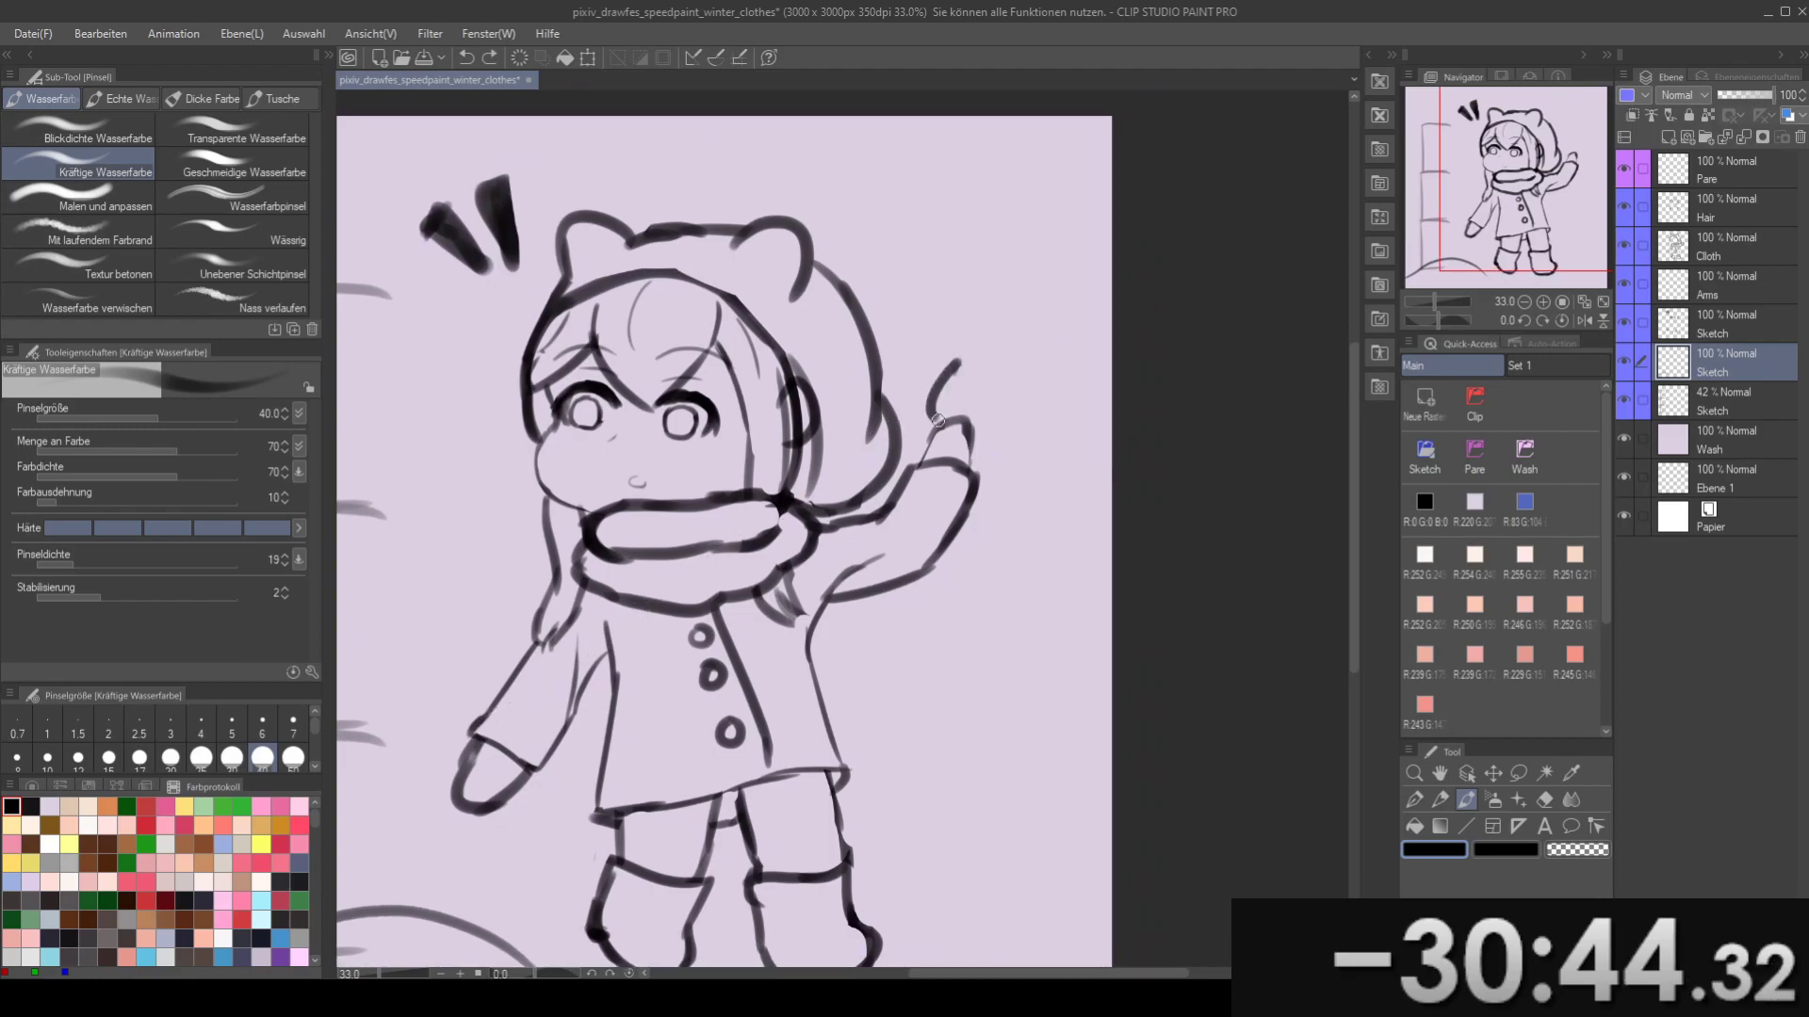
key("ctrl+z")
- Sketch a short stroke rising from the outer side of the raised hand
left_click_drag(977, 400, 975, 424)
key("ctrl+z")
mouse_move(965, 340)
left_mouse_down()
mouse_move(952, 420)
mouse_move(930, 421)
mouse_move(983, 414)
mouse_move(992, 437)
mouse_move(960, 380)
mouse_move(980, 441)
mouse_move(996, 395)
left_mouse_up()
key("ctrl+z")
key("e")
key("b")
key("ctrl+z")
- Draw a long line from the inner side of the raised hand up to the canvas's upper edge
mouse_move(972, 462)
left_mouse_down()
mouse_move(1004, 375)
mouse_move(926, 482)
mouse_move(1015, 301)
mouse_move(1030, 193)
left_mouse_up()
key("ctrl+z")
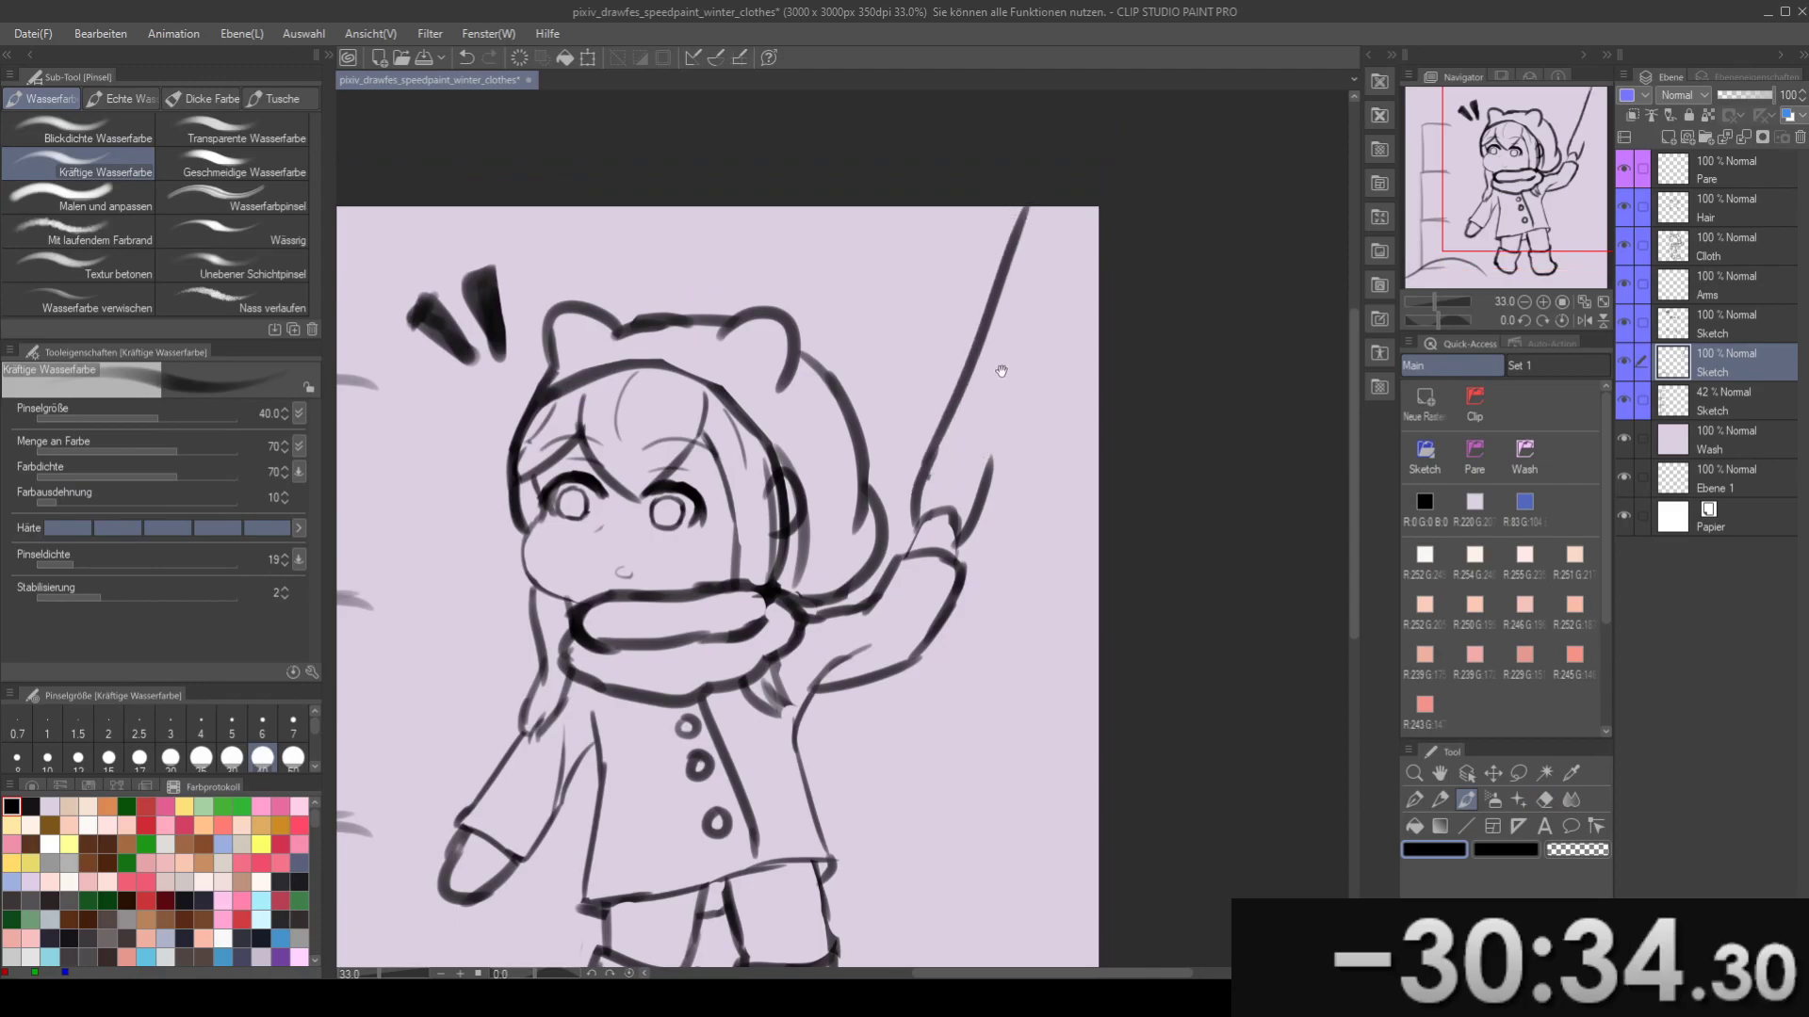
left_click_drag(1001, 368, 999, 335)
key("ctrl+z")
left_click_drag(921, 428, 1003, 165)
key("ctrl+z")
left_click_drag(926, 440, 1018, 163)
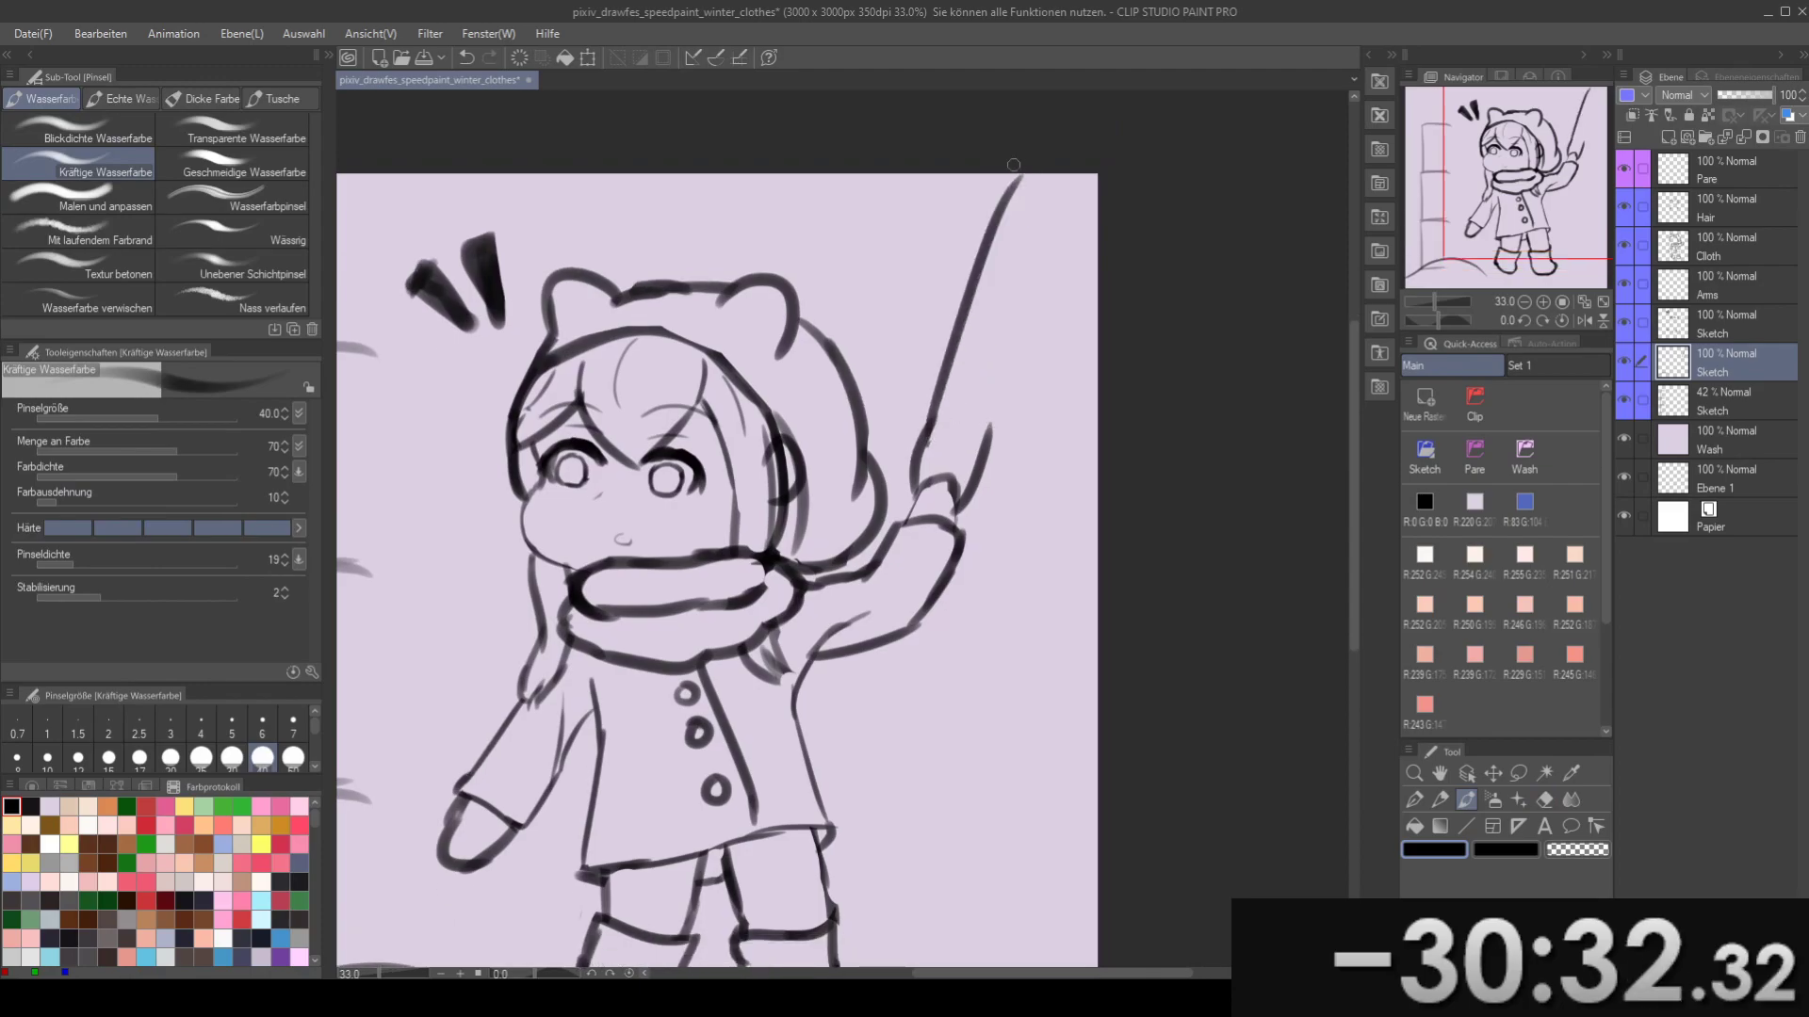
- Draw a second long line from the outer side of the raised hand upward, roughly alongside the first
left_click_drag(992, 267, 972, 239)
left_click_drag(959, 438, 1060, 235)
key("ctrl+z")
left_click_drag(957, 442, 1081, 188)
- Reactivate the topmost Sketch layer, switch to the Auto Select tool and save the drawing
mouse_move(783, 586)
left_mouse_down()
mouse_move(794, 314)
mouse_move(927, 506)
mouse_move(974, 322)
left_mouse_up()
left_click(1707, 294)
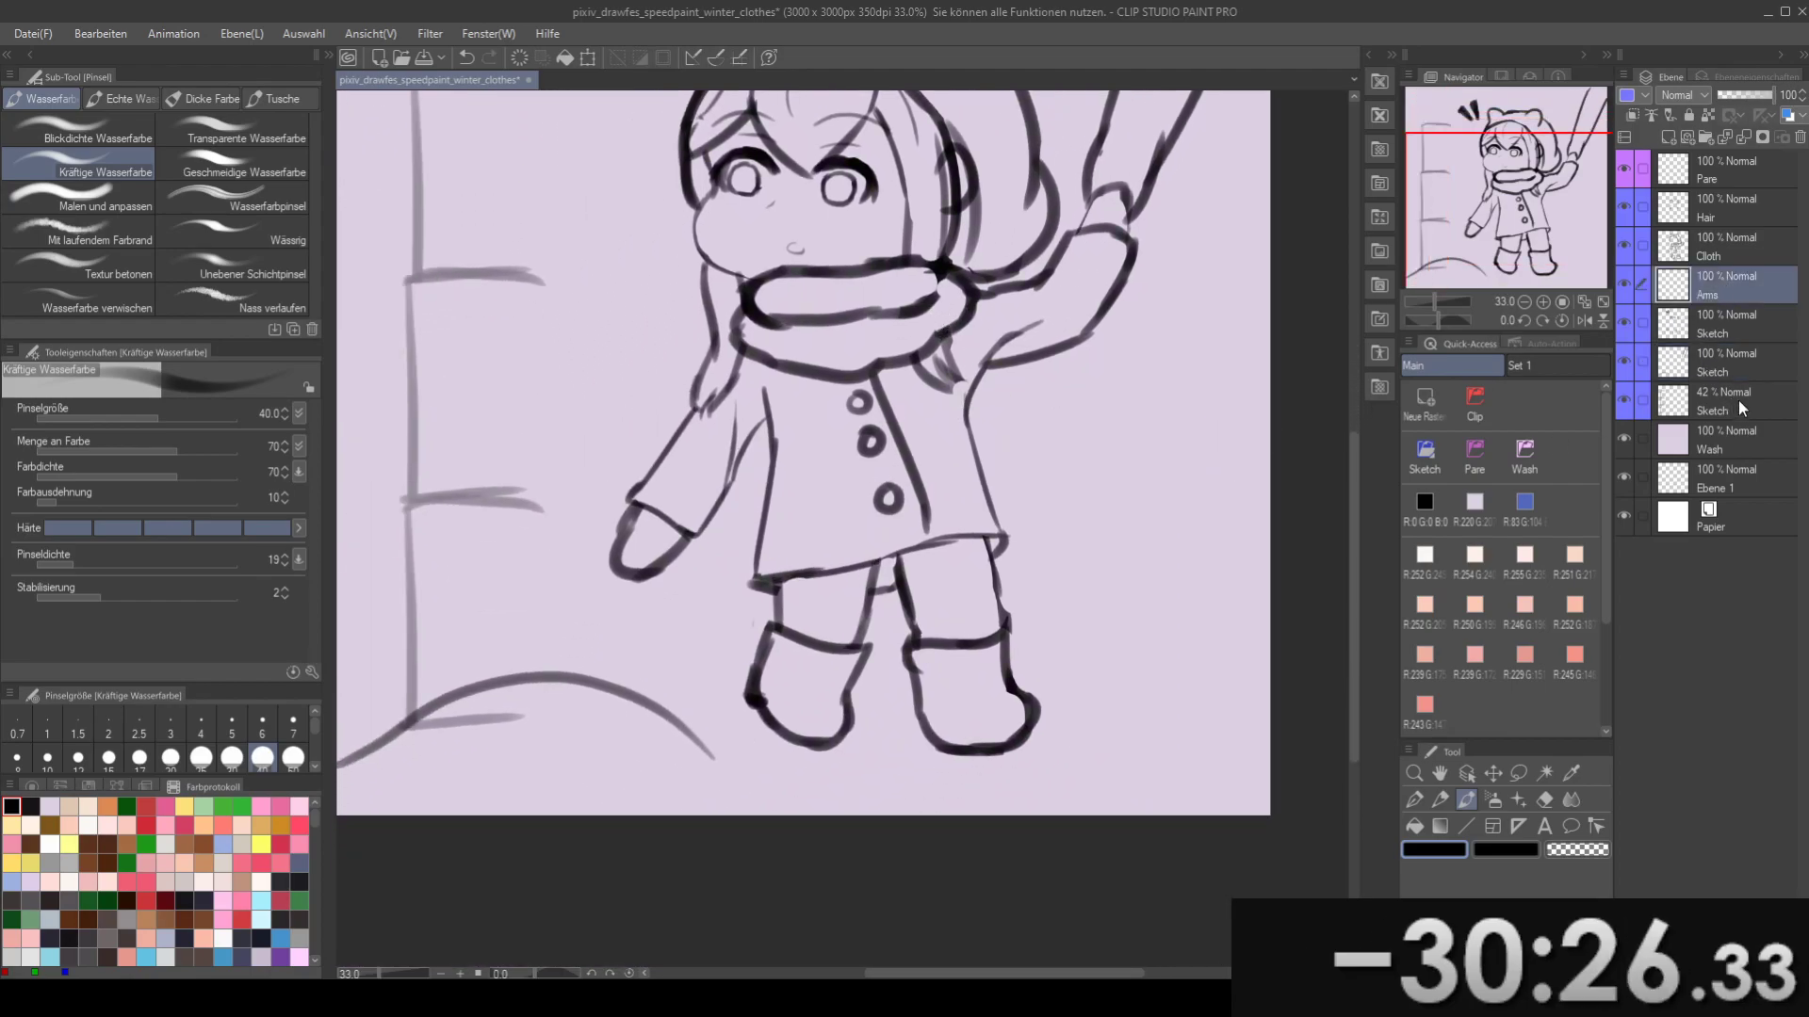
left_click(1738, 399)
left_click_drag(1041, 623, 1027, 734)
left_click(1699, 319)
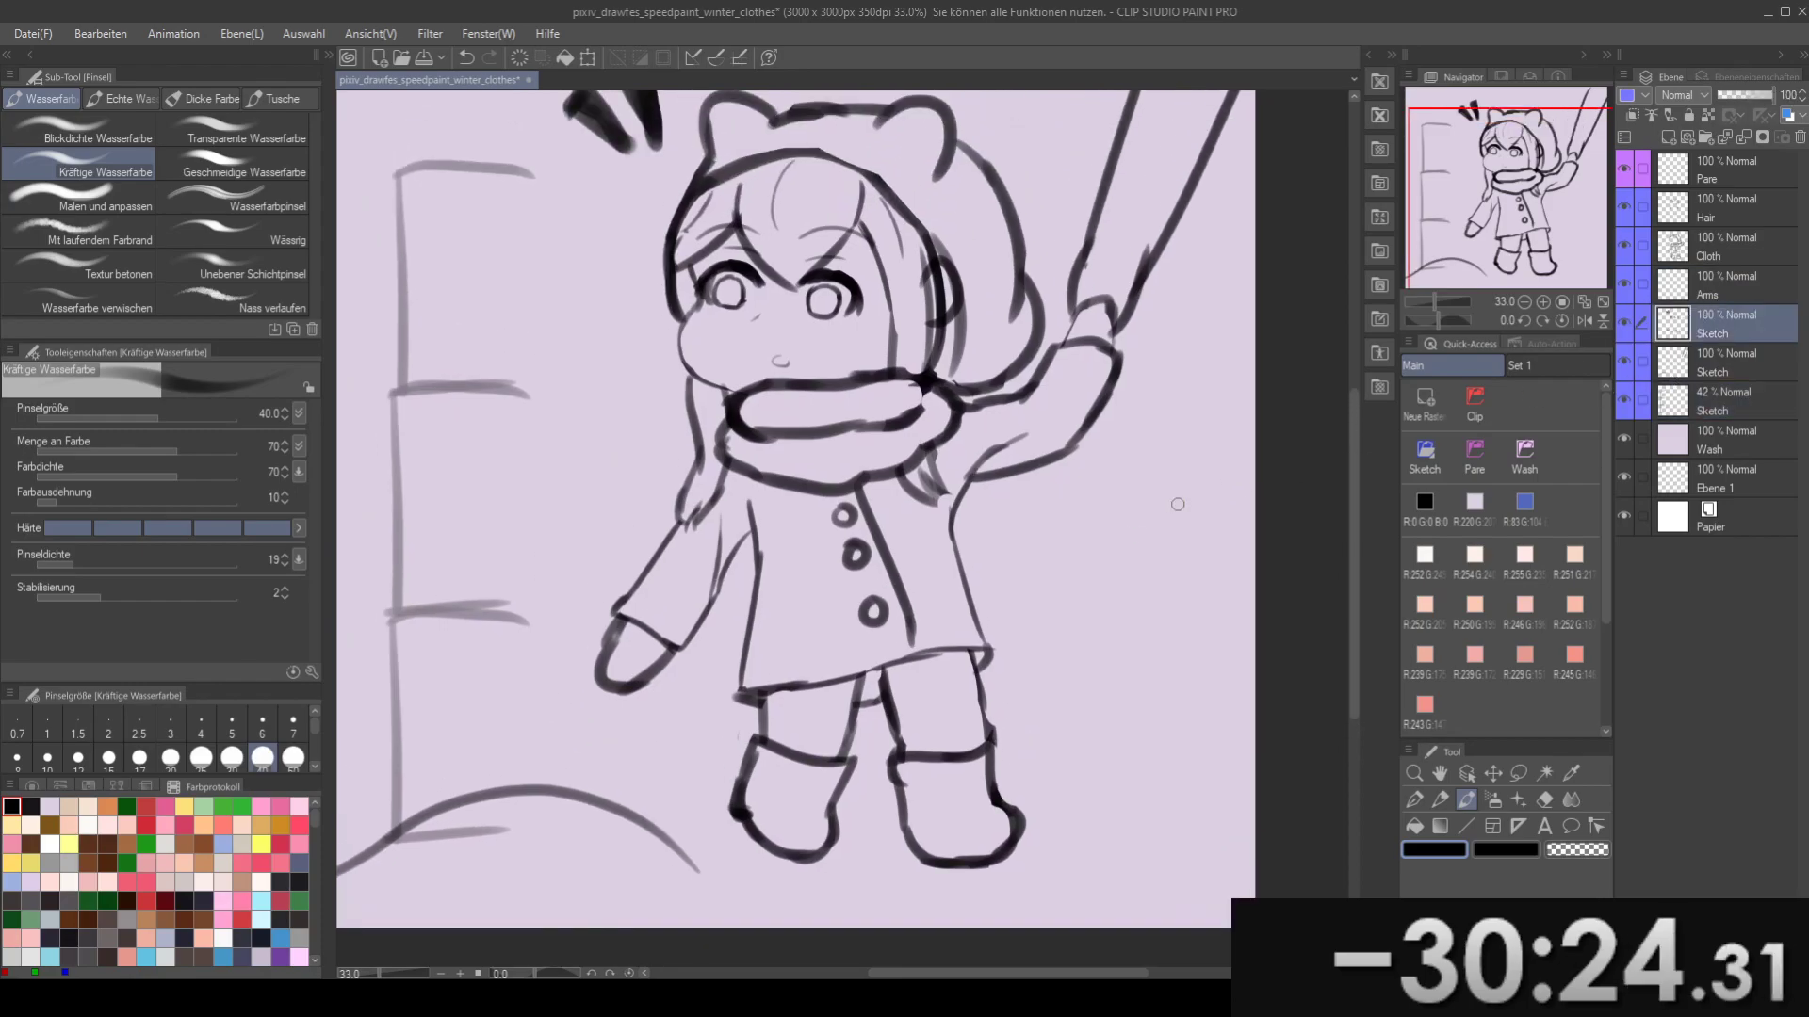
key("w")
left_click_drag(1093, 373, 1039, 439)
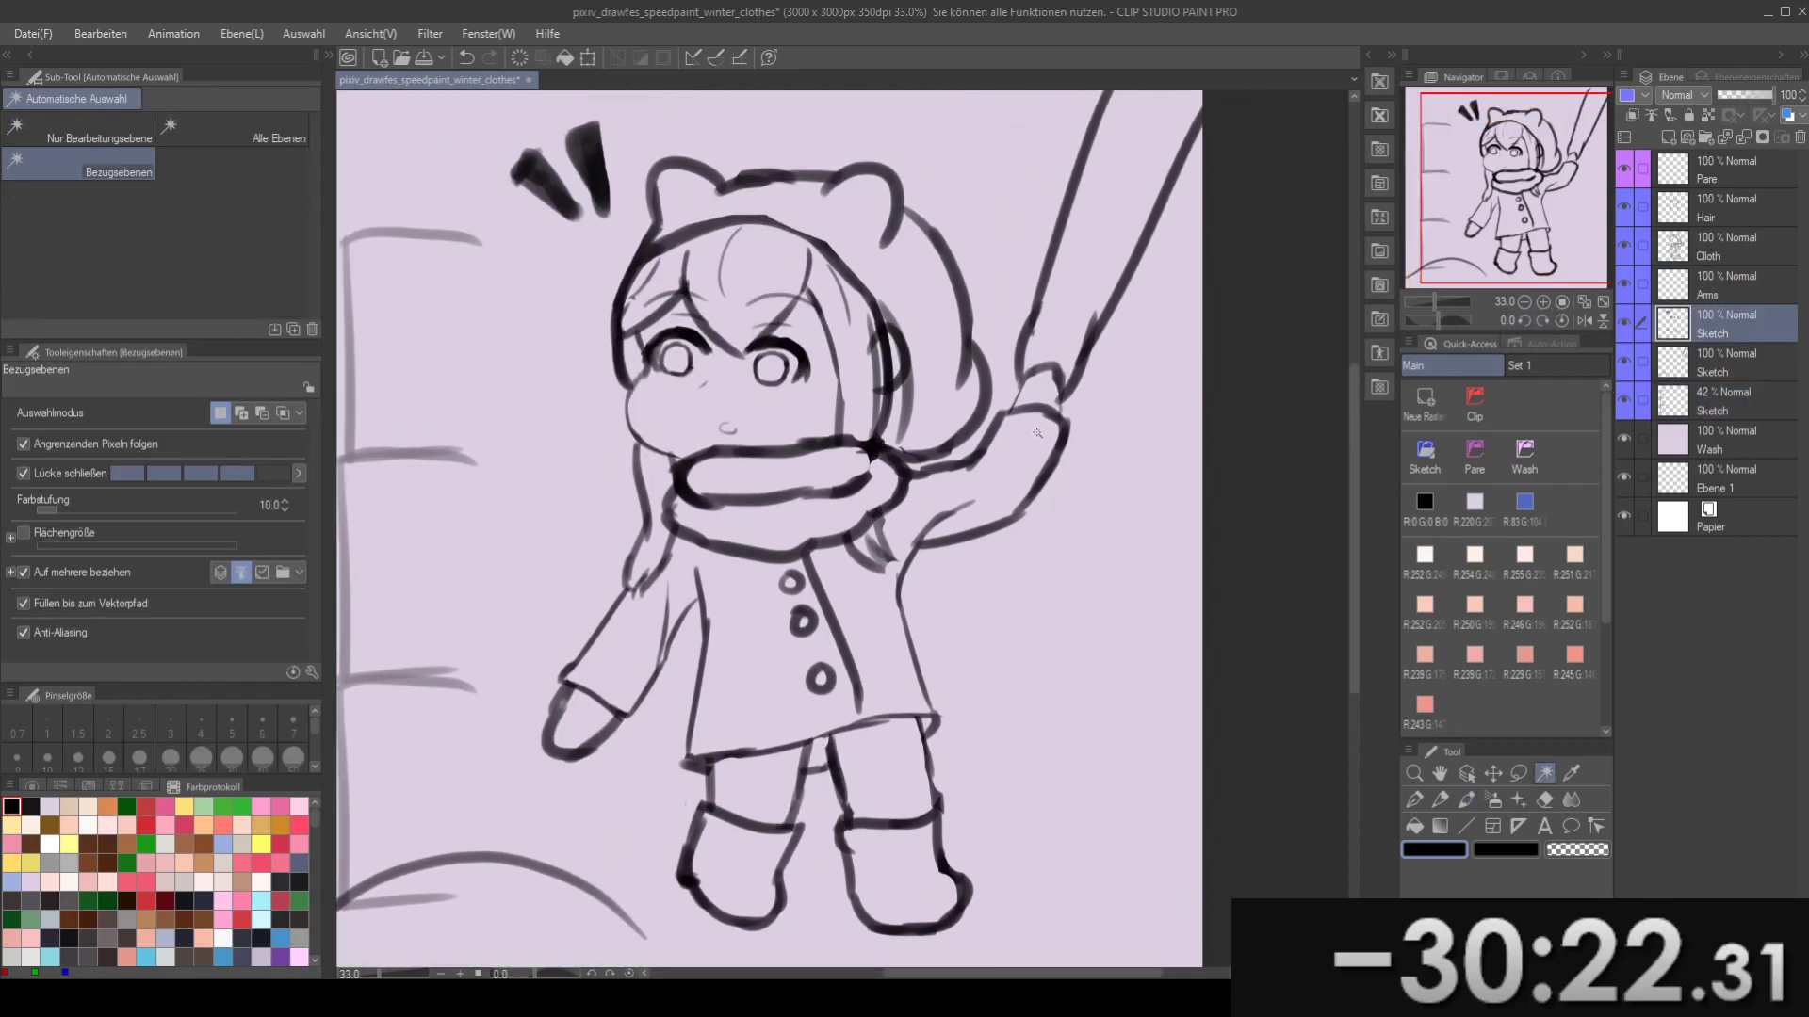
key("ctrl+s")
- On the topmost Sketch layer, erase the overlapping thick lines along the hood's inner edge with the eraser at size 80
left_click(1709, 289)
left_click(1709, 320)
key("e")
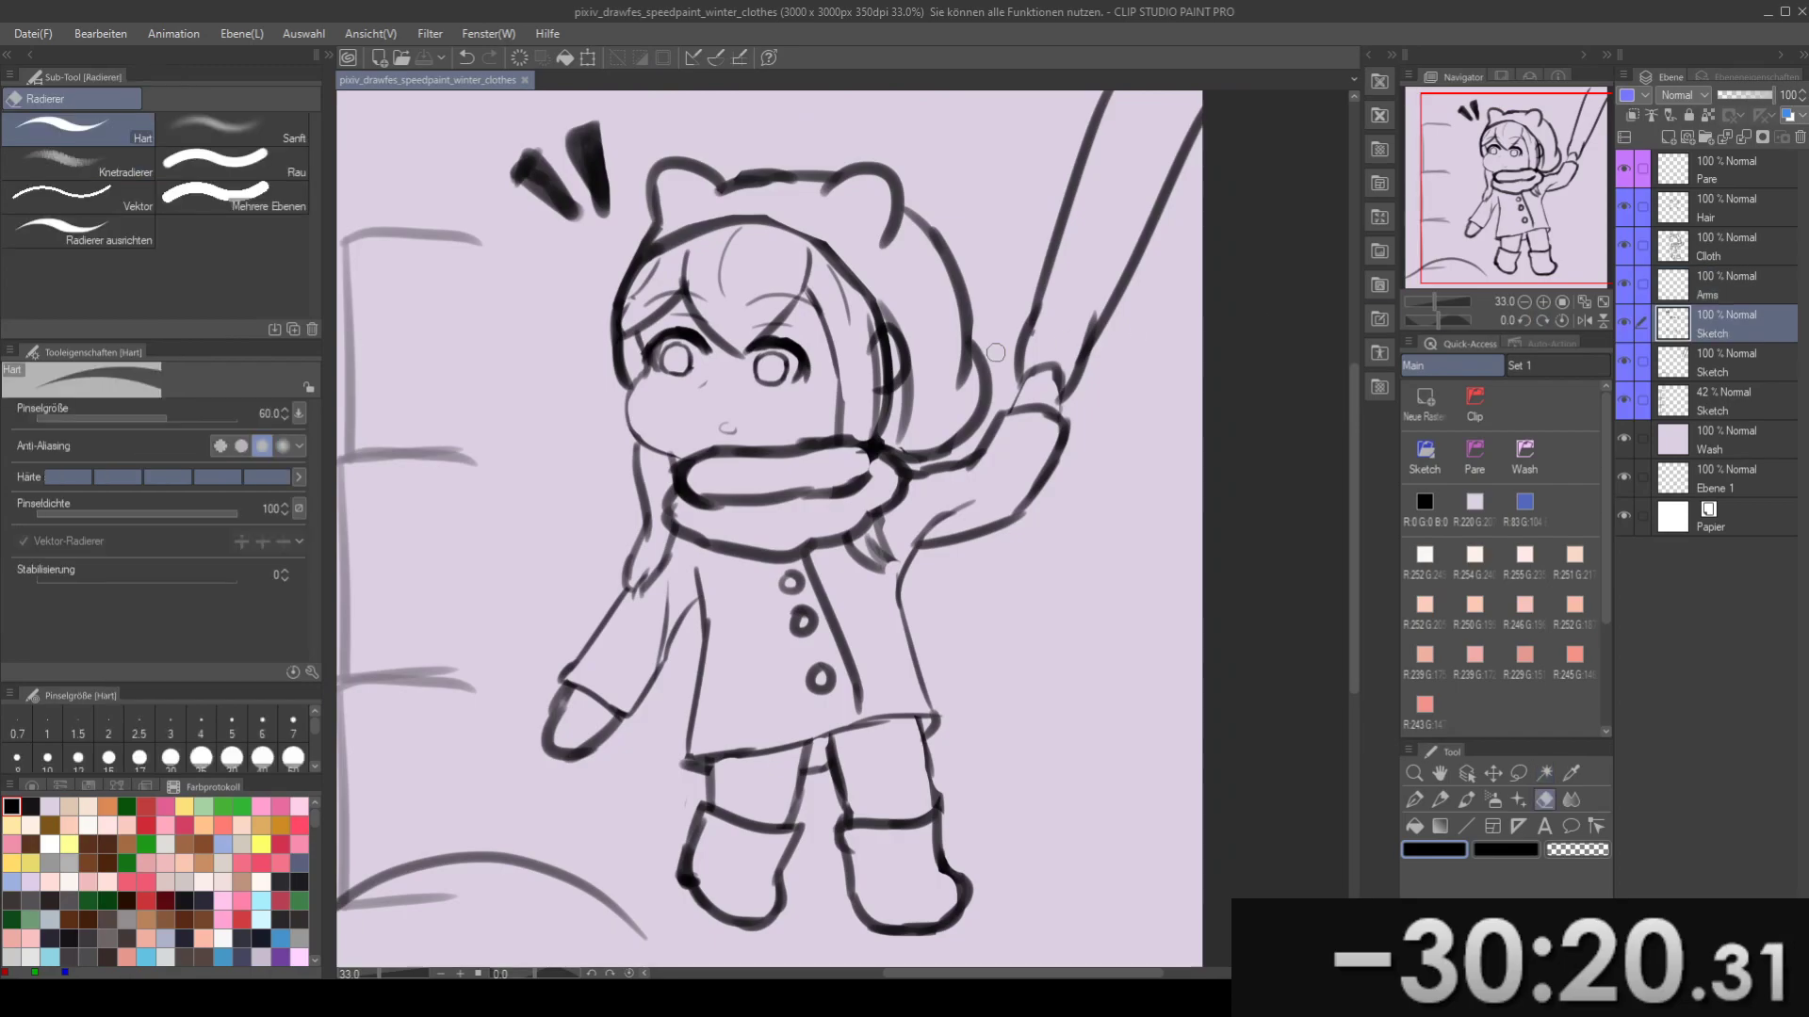
mouse_move(886, 337)
left_mouse_down()
mouse_move(874, 408)
mouse_move(899, 326)
mouse_move(998, 390)
mouse_move(1037, 463)
mouse_move(997, 464)
mouse_move(1055, 424)
left_mouse_up()
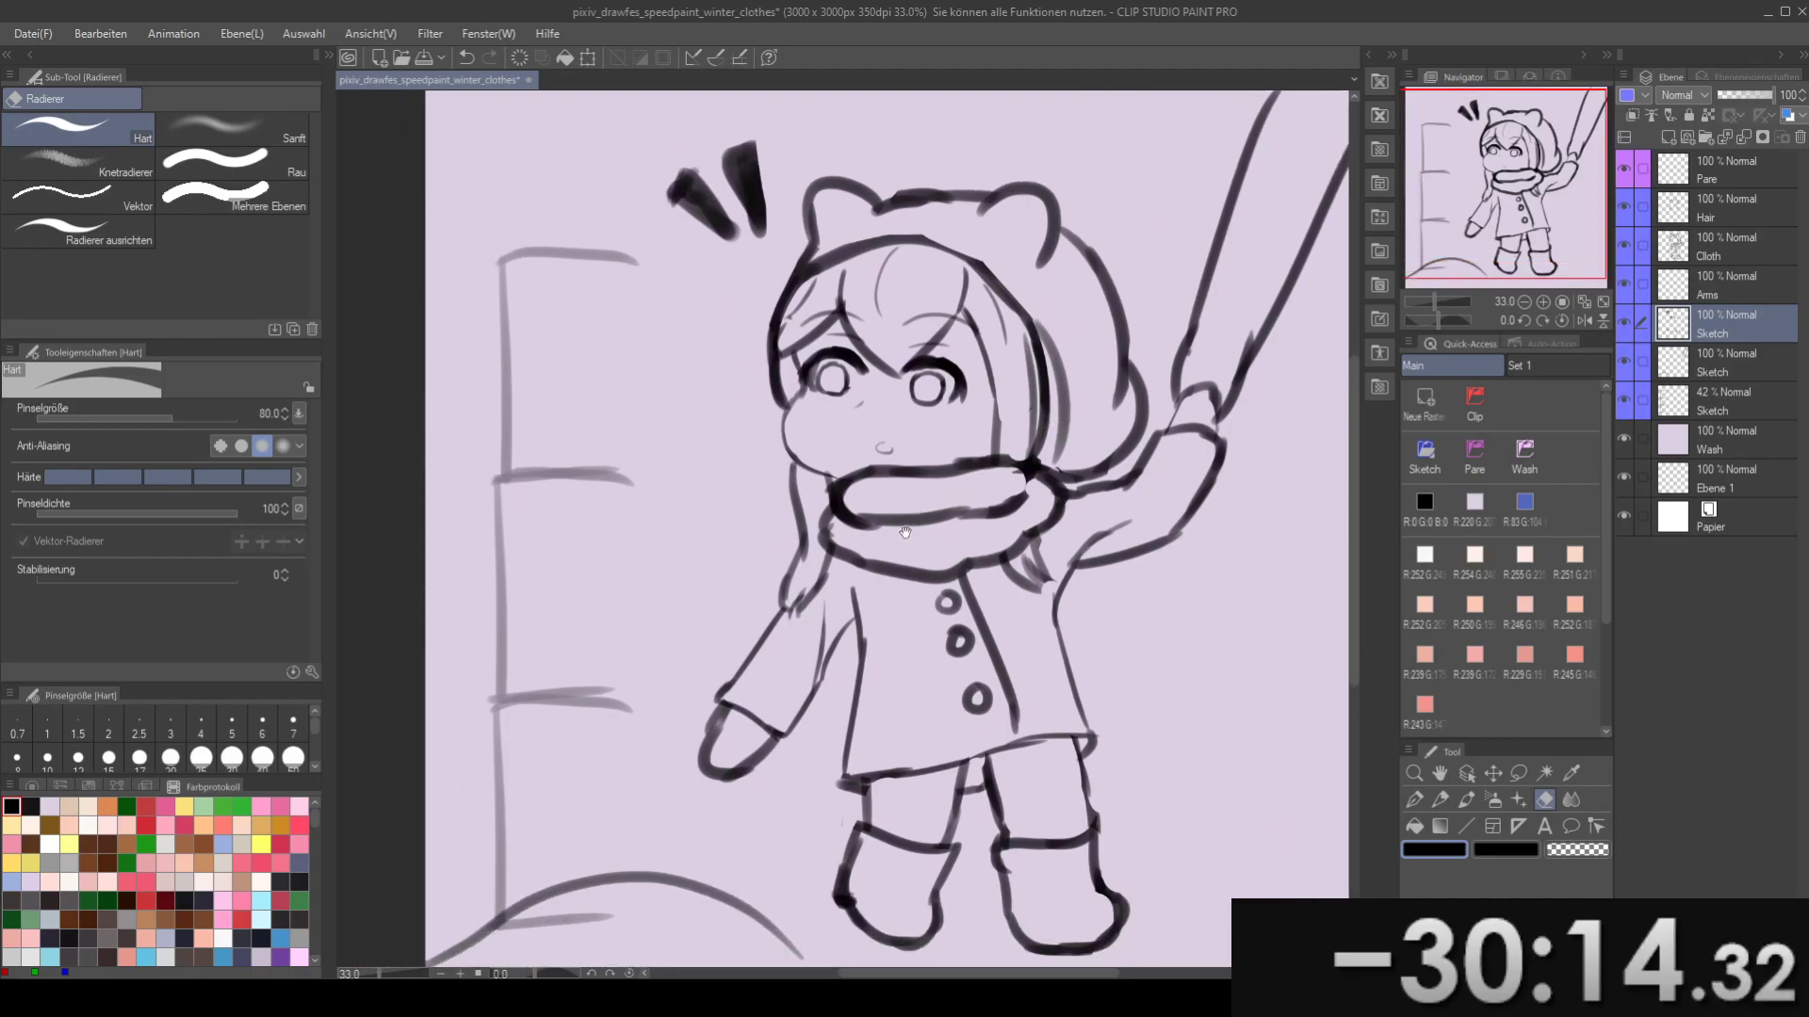
left_click_drag(956, 418, 917, 507)
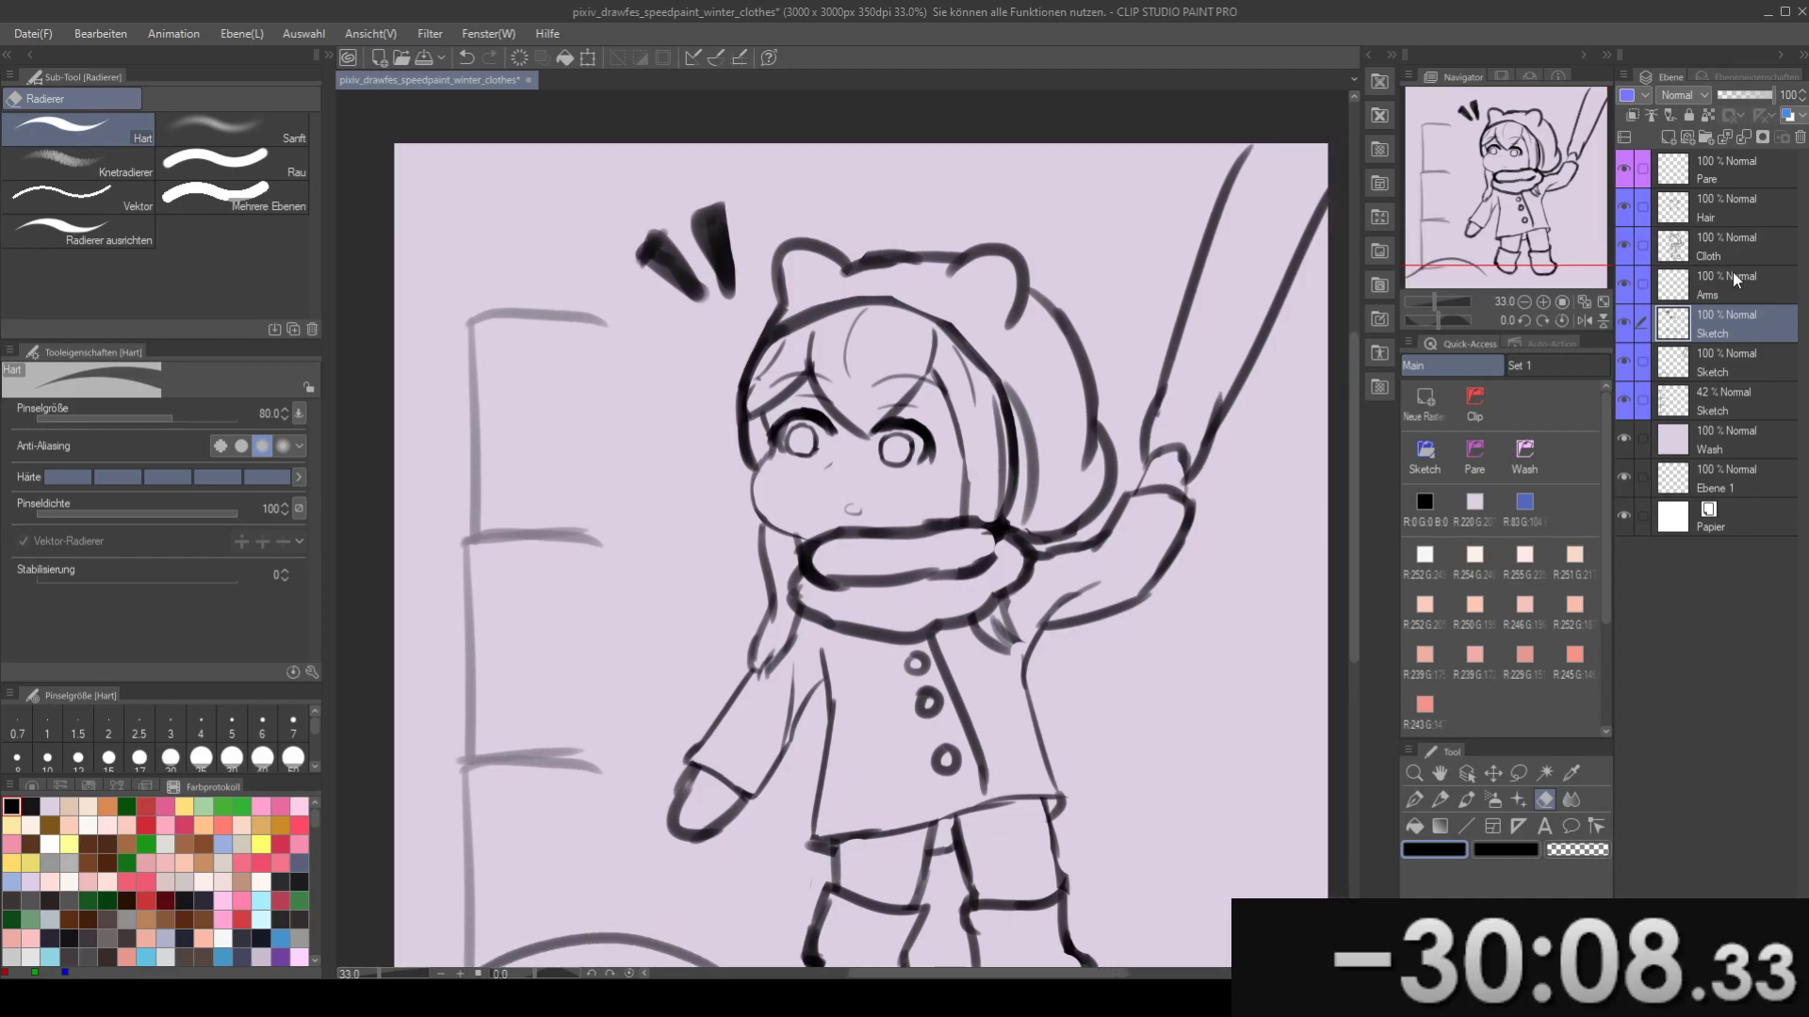
- On the Hair layer, erase the doubled strand inside the hood with the eraser at size 120 and try a new strand line over the scarf
left_click(1742, 222)
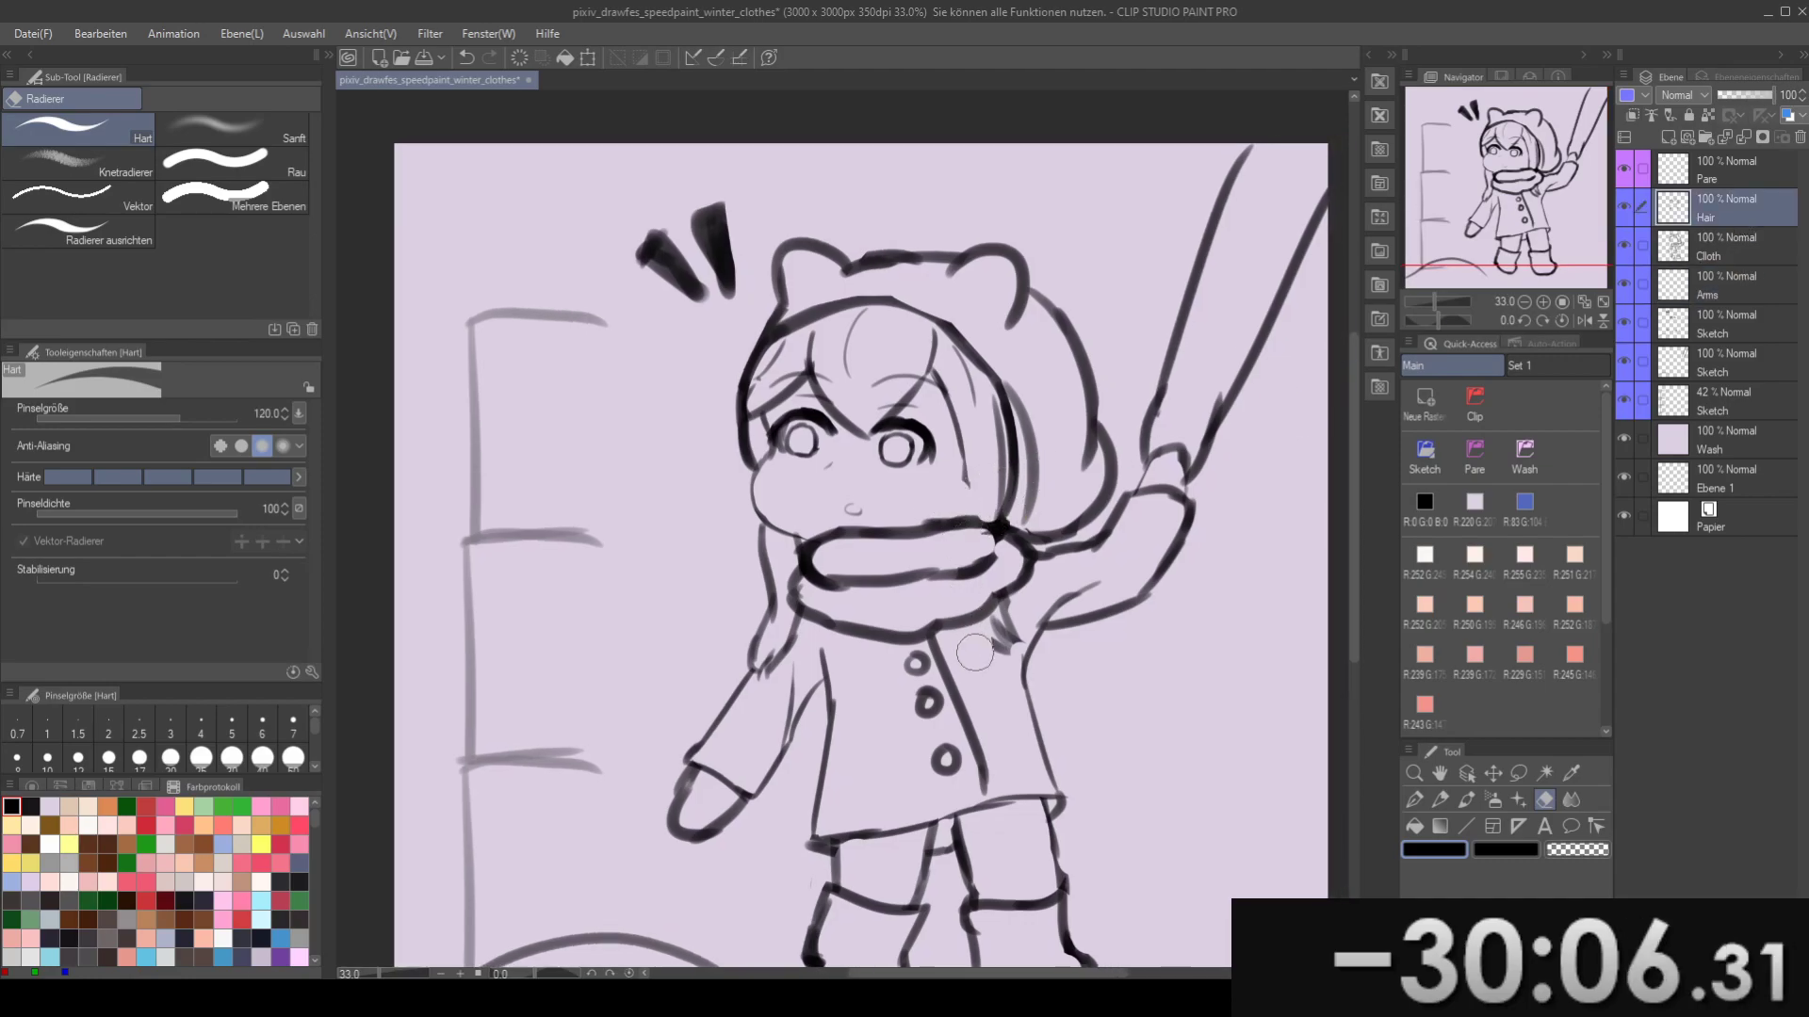
key("bracketright")
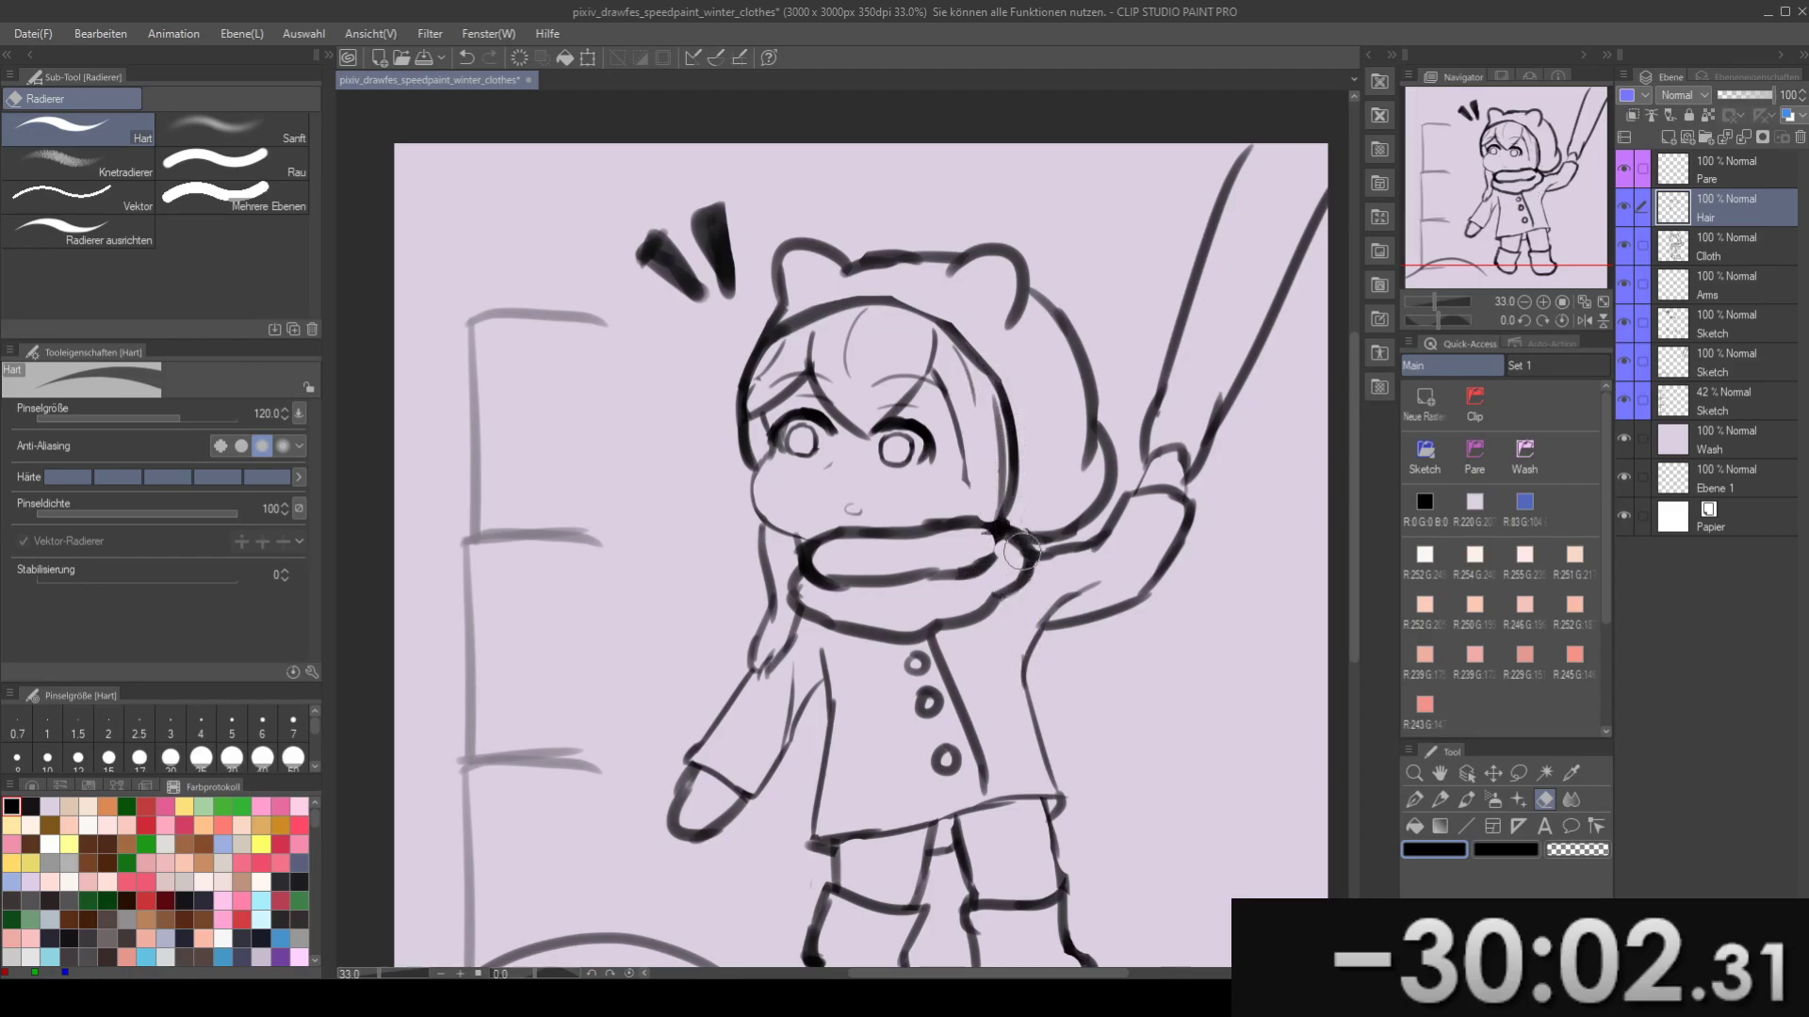
key("b")
key("ctrl+z")
left_click_drag(963, 440, 999, 593)
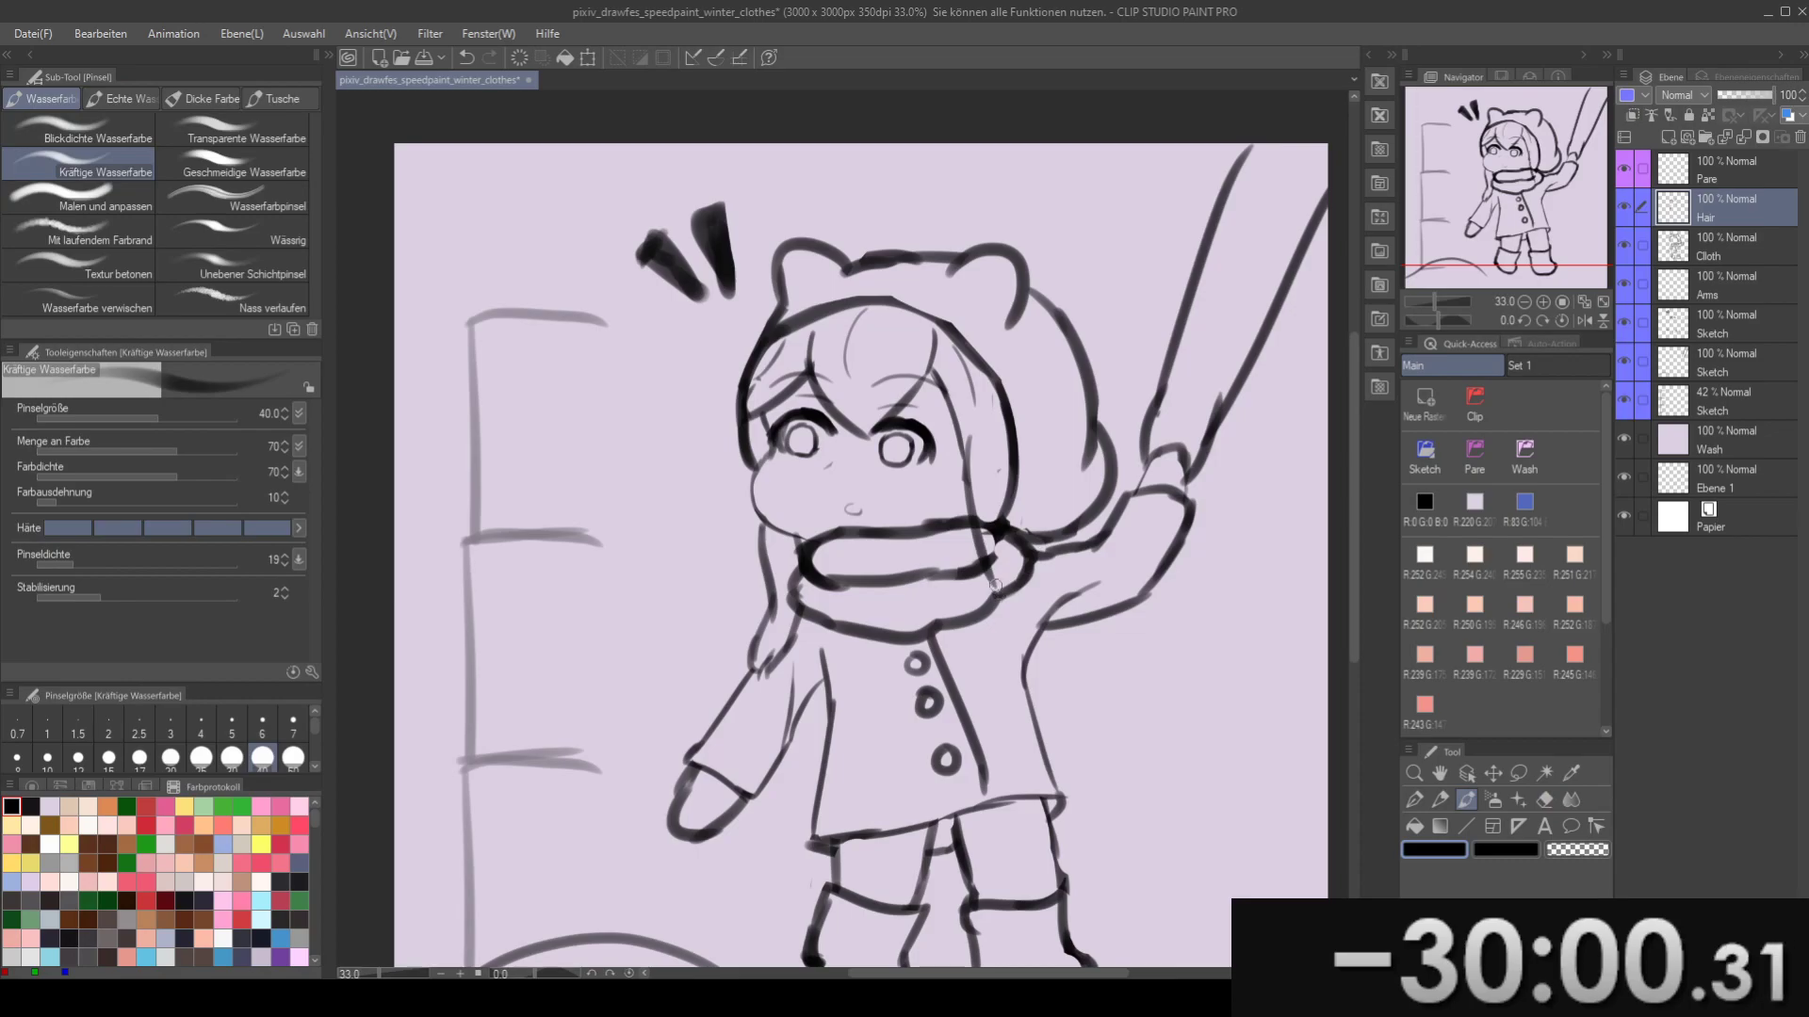
key("ctrl+z")
left_click_drag(957, 438, 980, 651)
key("ctrl+z")
- Draw both edges of the long side strand with the size 40 brush, running across the scarf to the hair tip on the coat
left_click_drag(995, 399, 1004, 516)
left_click_drag(1000, 601, 1014, 650)
key("e")
mouse_move(1032, 495)
left_mouse_down()
mouse_move(1015, 395)
mouse_move(1029, 486)
mouse_move(972, 604)
left_mouse_up()
key("b")
key("ctrl+z")
key("ctrl+z")
mouse_move(962, 495)
left_mouse_down()
mouse_move(972, 601)
mouse_move(971, 639)
left_mouse_up()
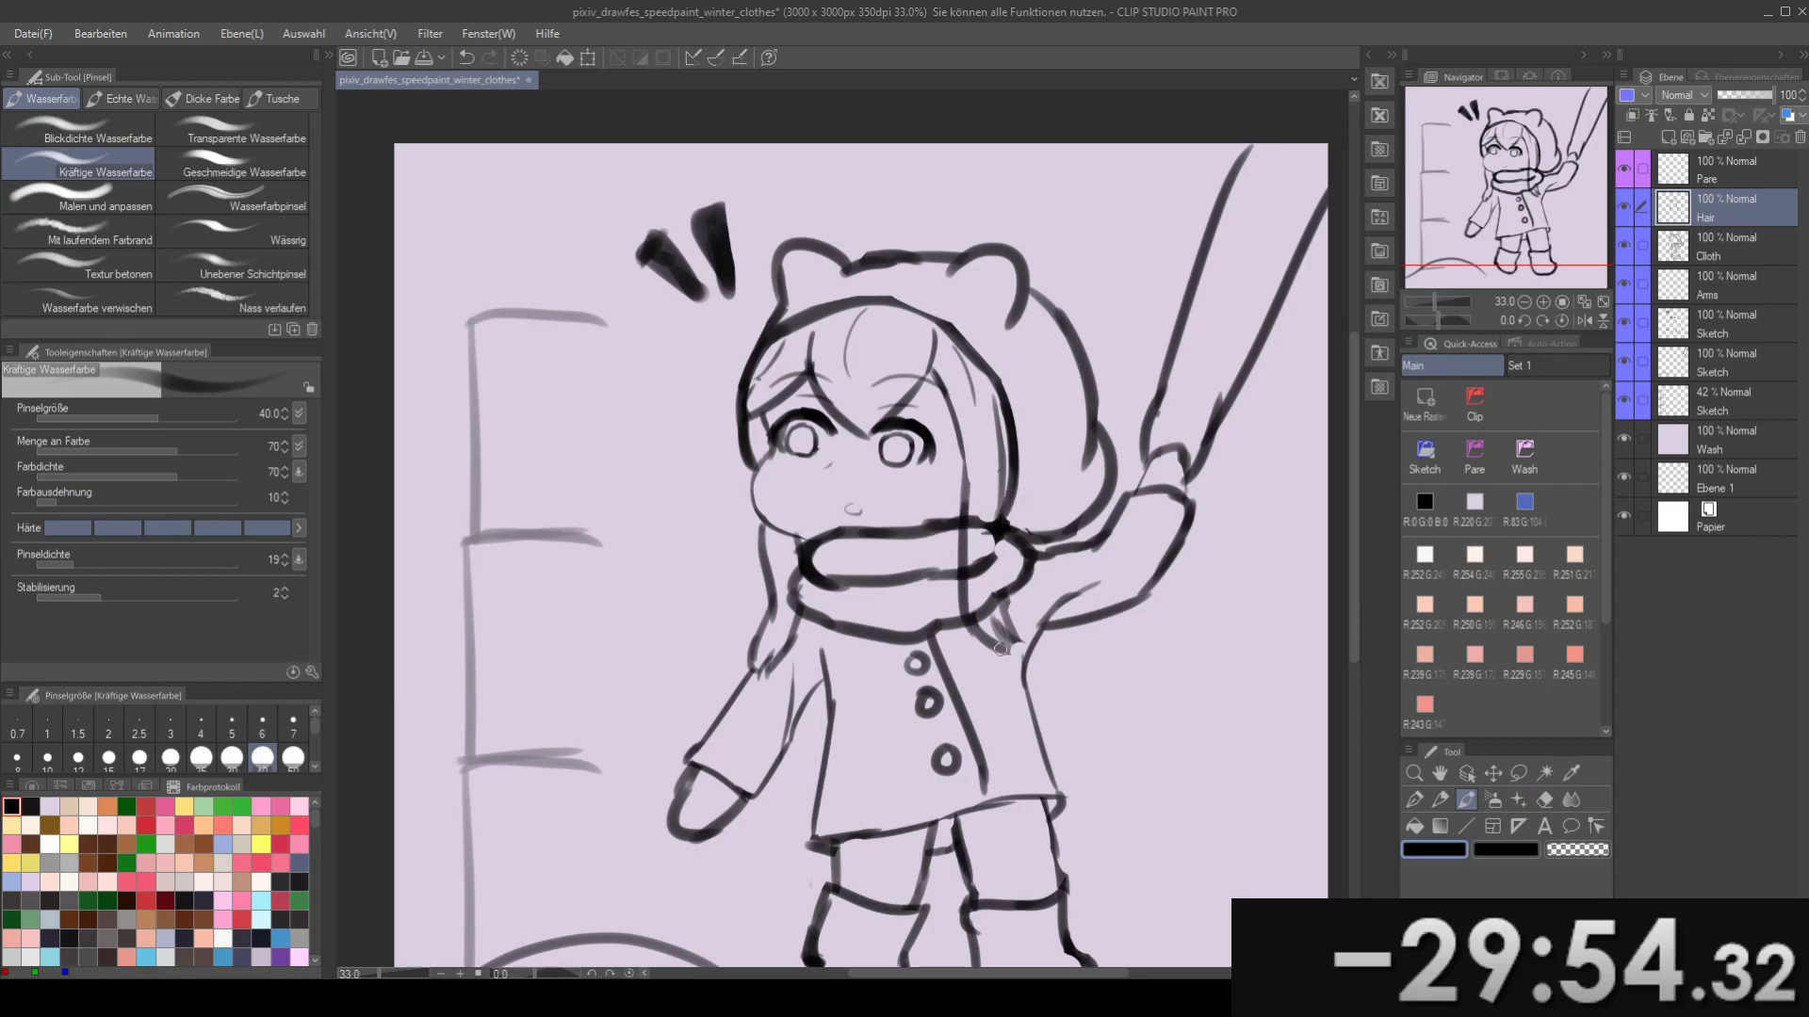
left_click_drag(1005, 520, 1000, 608)
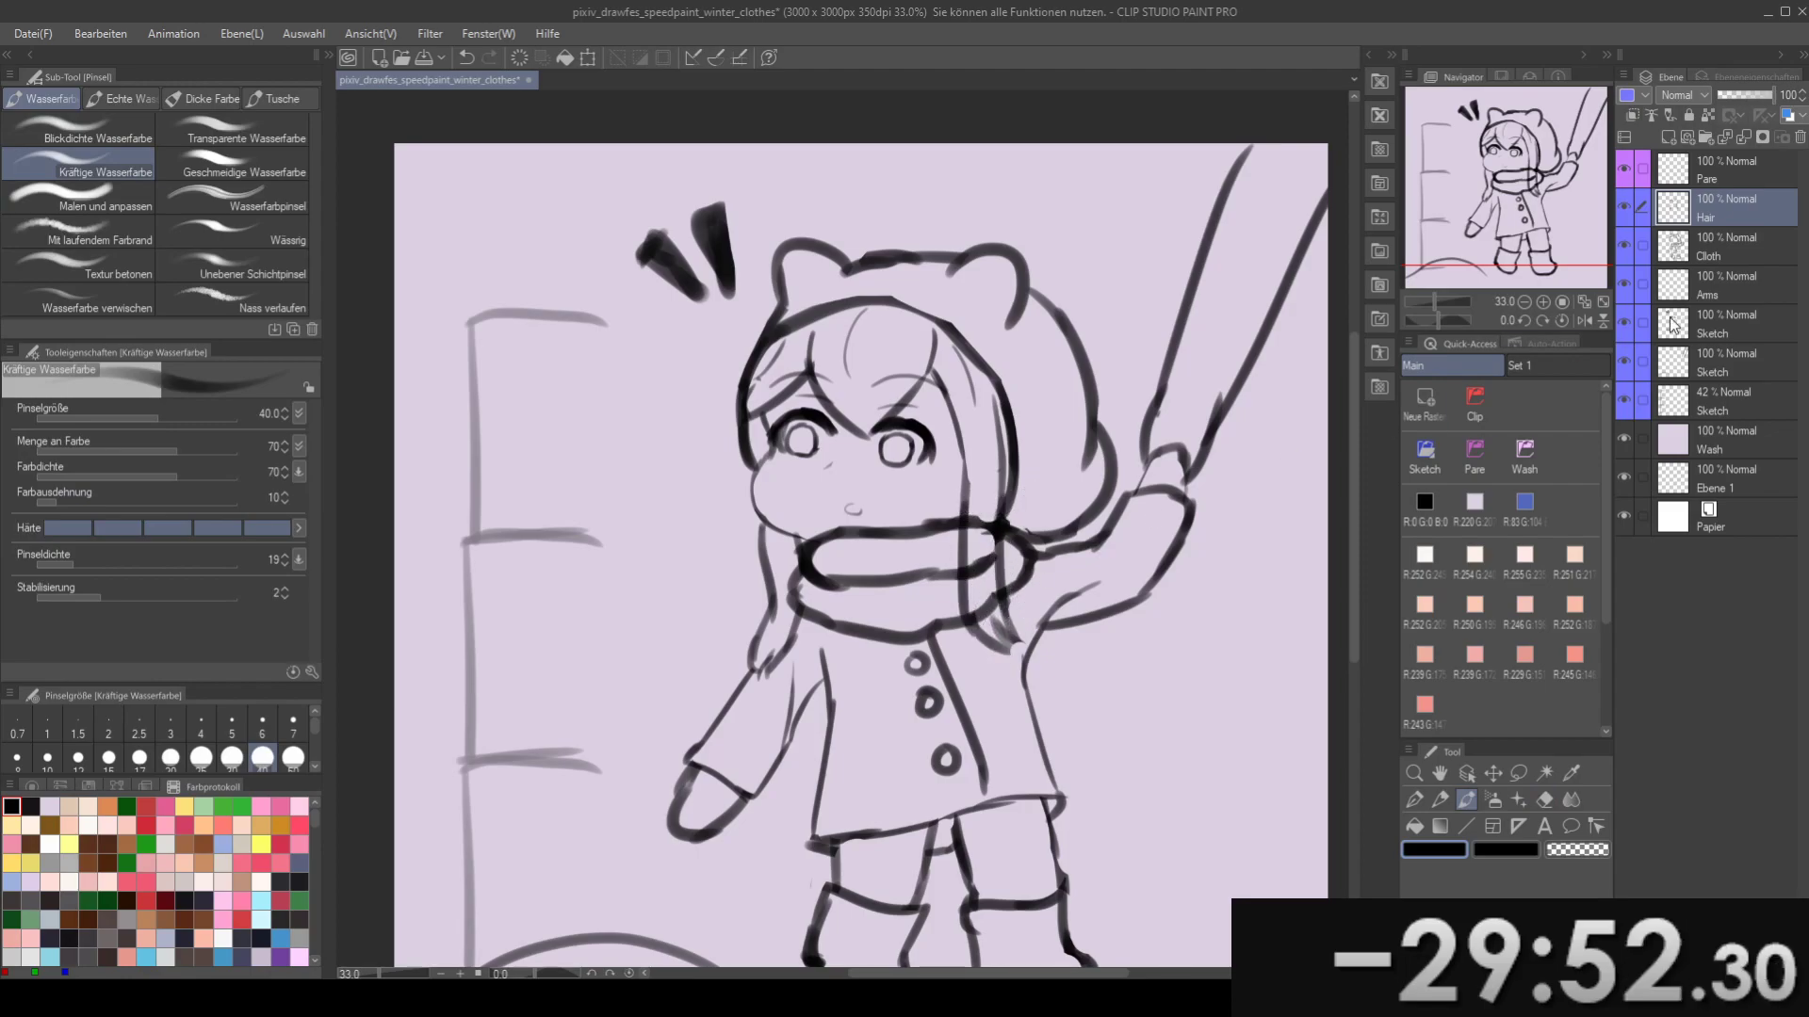
- On the Cloth layer, erase the scarf lines that cross the long hair strand with the eraser at size 80
left_click(1736, 320)
left_click(1728, 247)
key("e")
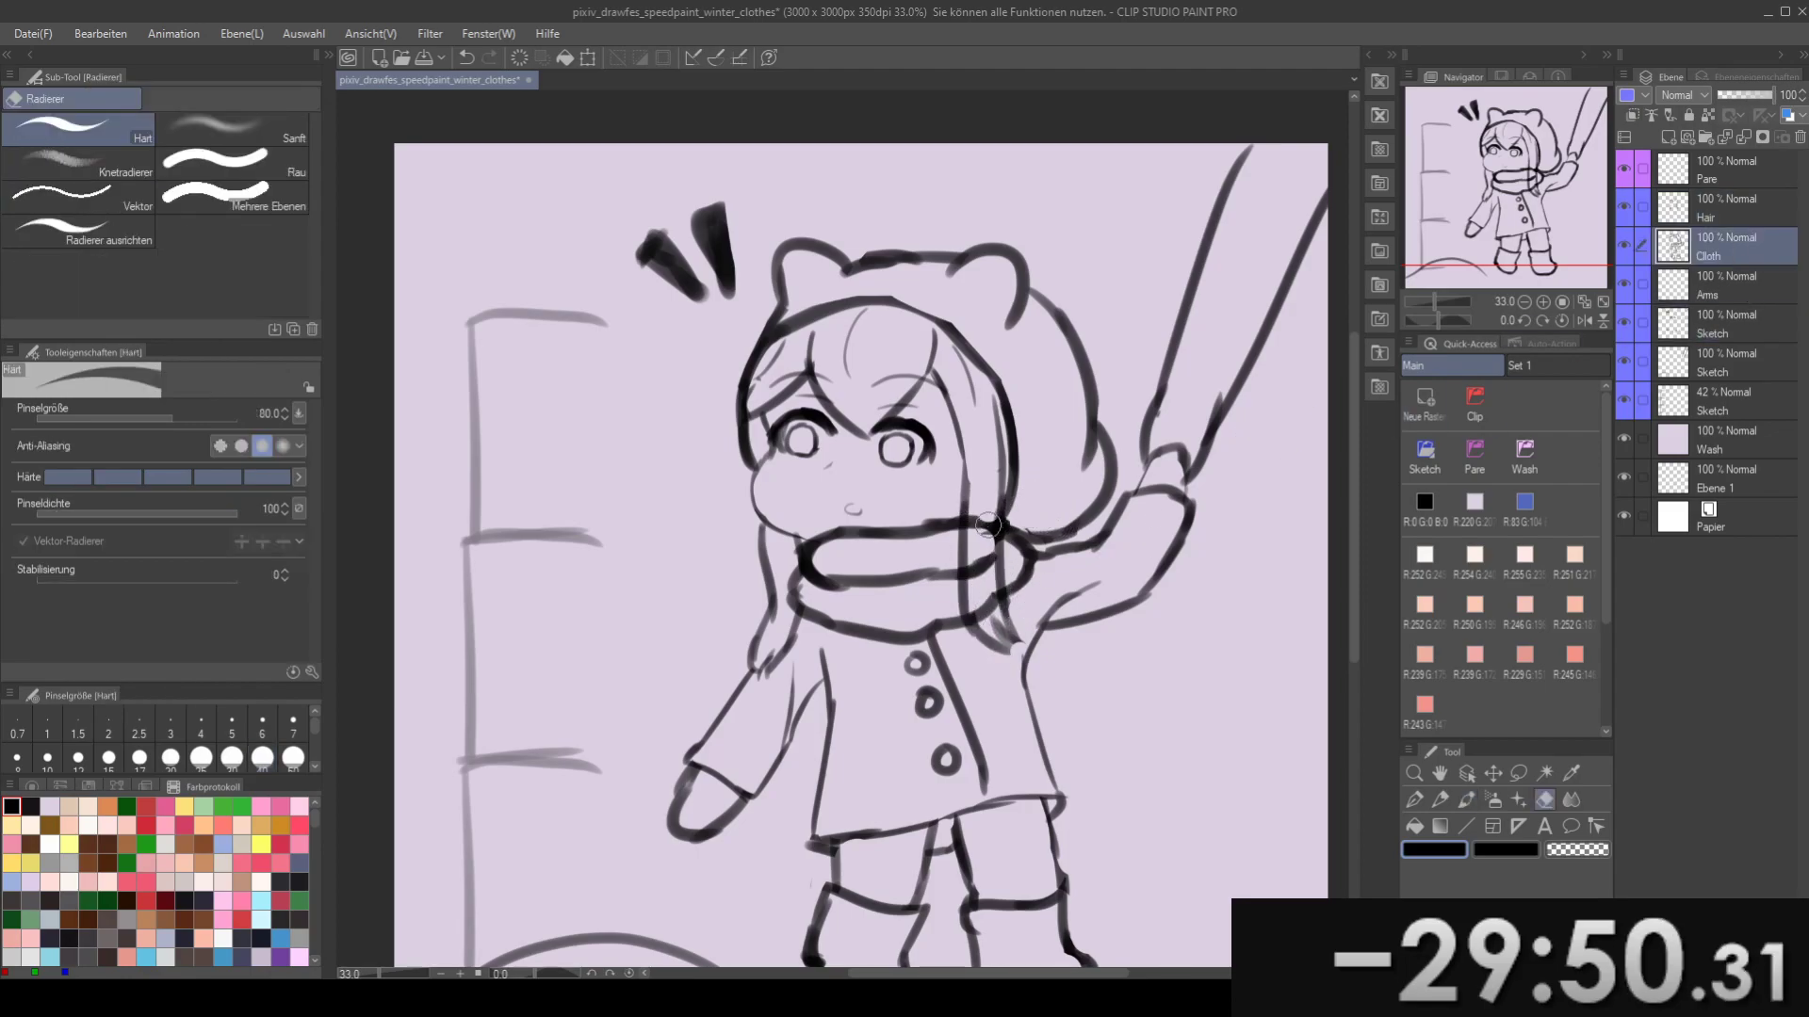
mouse_move(986, 525)
left_mouse_down()
mouse_move(980, 599)
mouse_move(987, 545)
left_mouse_up()
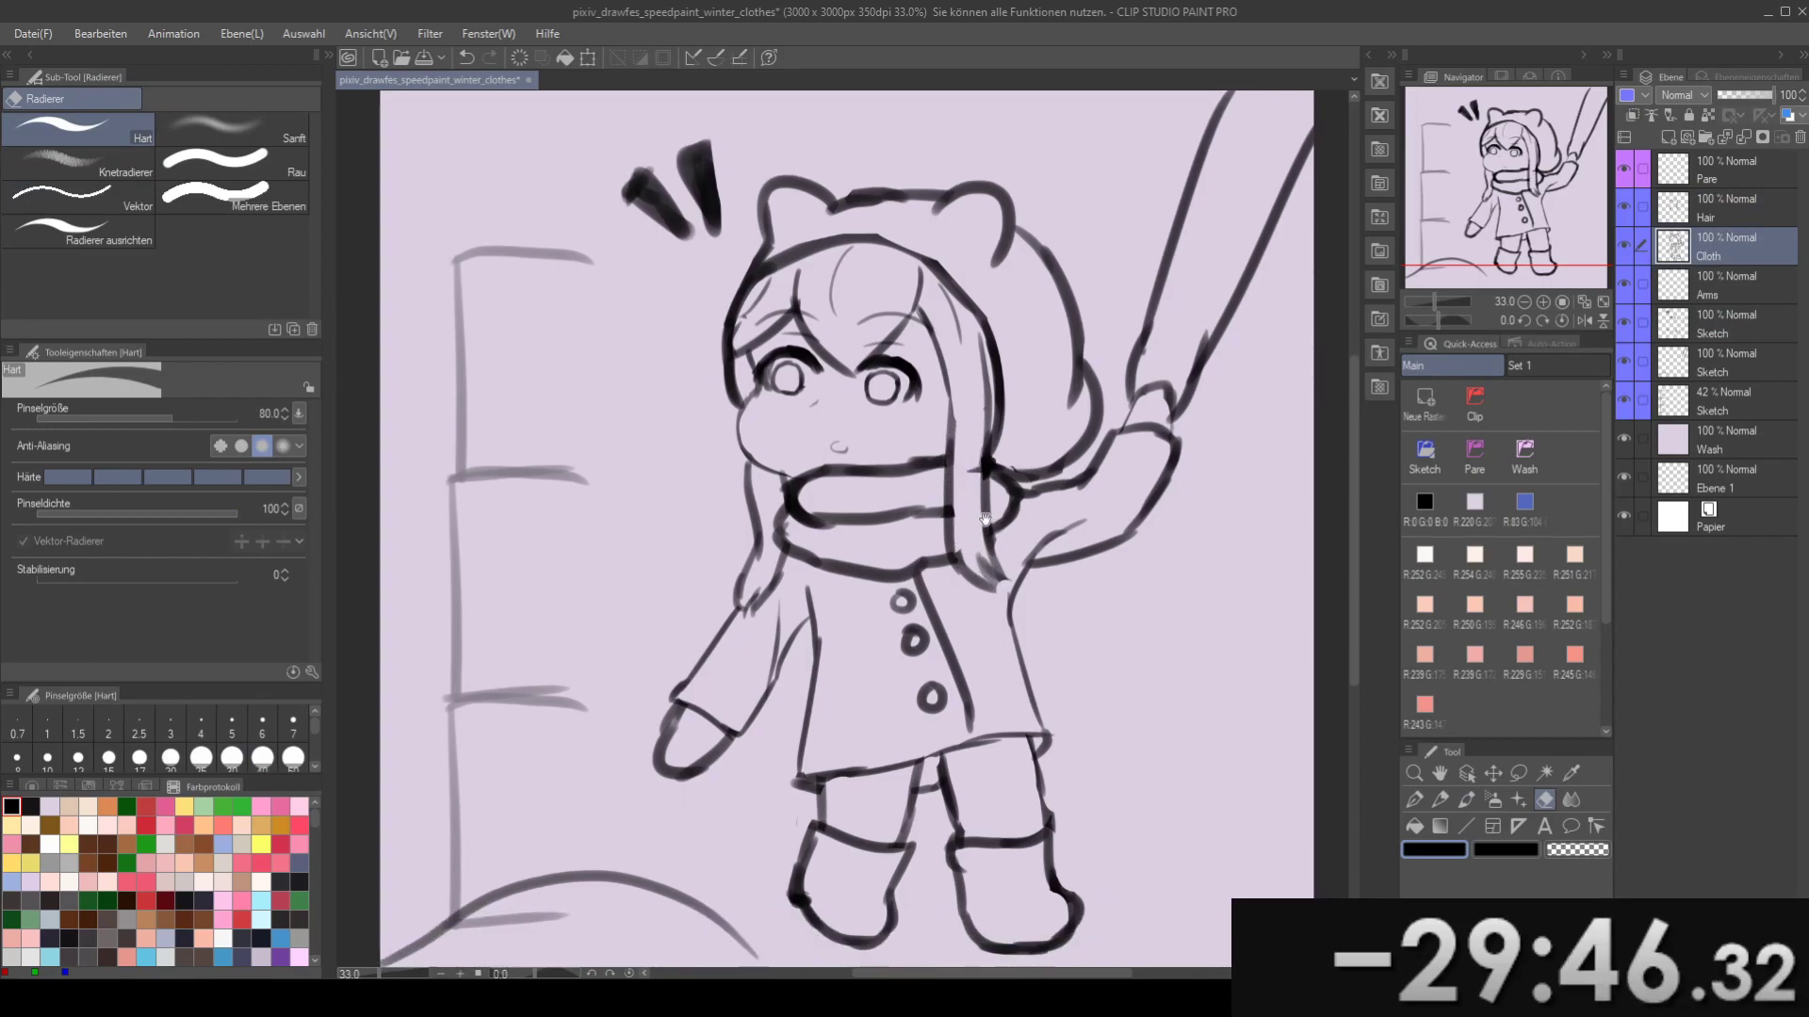
- Erase leftover overlaps around the long hair strand on the topmost Sketch layer and the Hair layer, saving the drawing
left_click(1726, 325)
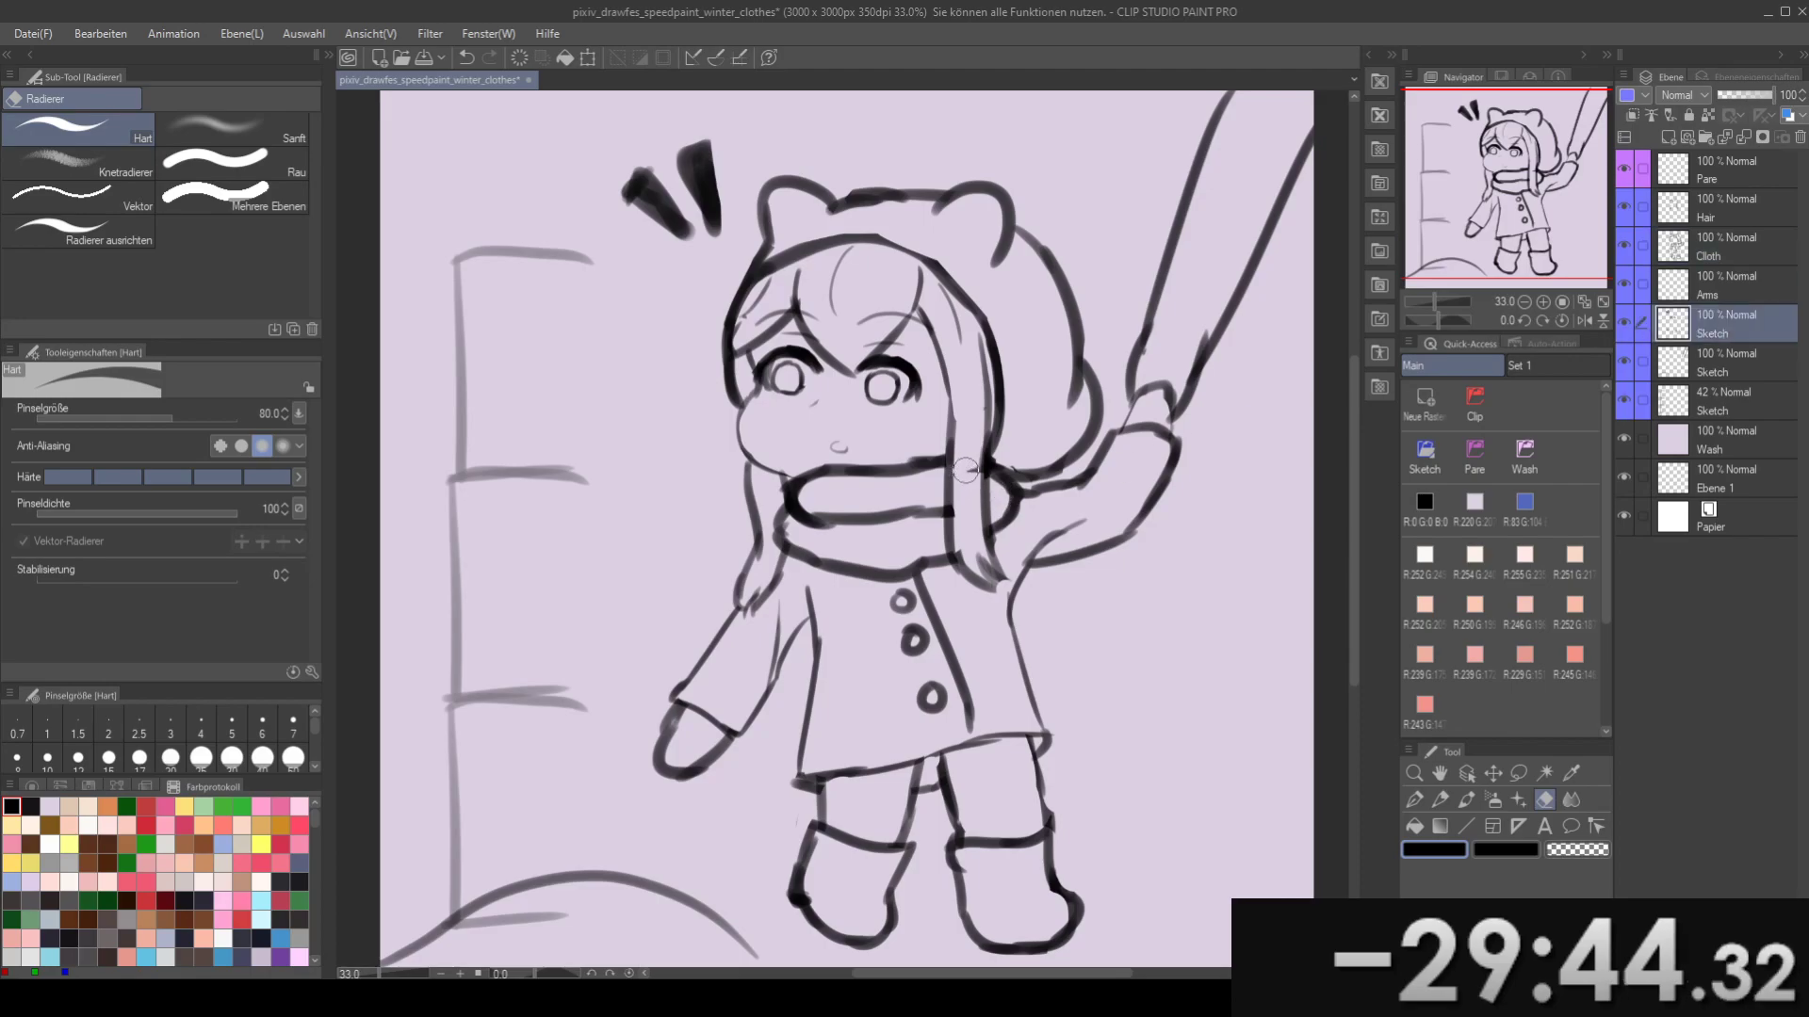
left_click_drag(1037, 454, 1041, 505)
key("ctrl+s")
left_click_drag(951, 424, 998, 363)
left_click(1752, 220)
mouse_move(1059, 488)
left_mouse_down()
mouse_move(1031, 454)
mouse_move(995, 524)
left_mouse_up()
- Merge the Hair, Cloth, Arms and topmost Sketch layers into one and set it as the reference layer
key("ctrl+e")
key("ctrl+e")
key("ctrl+e")
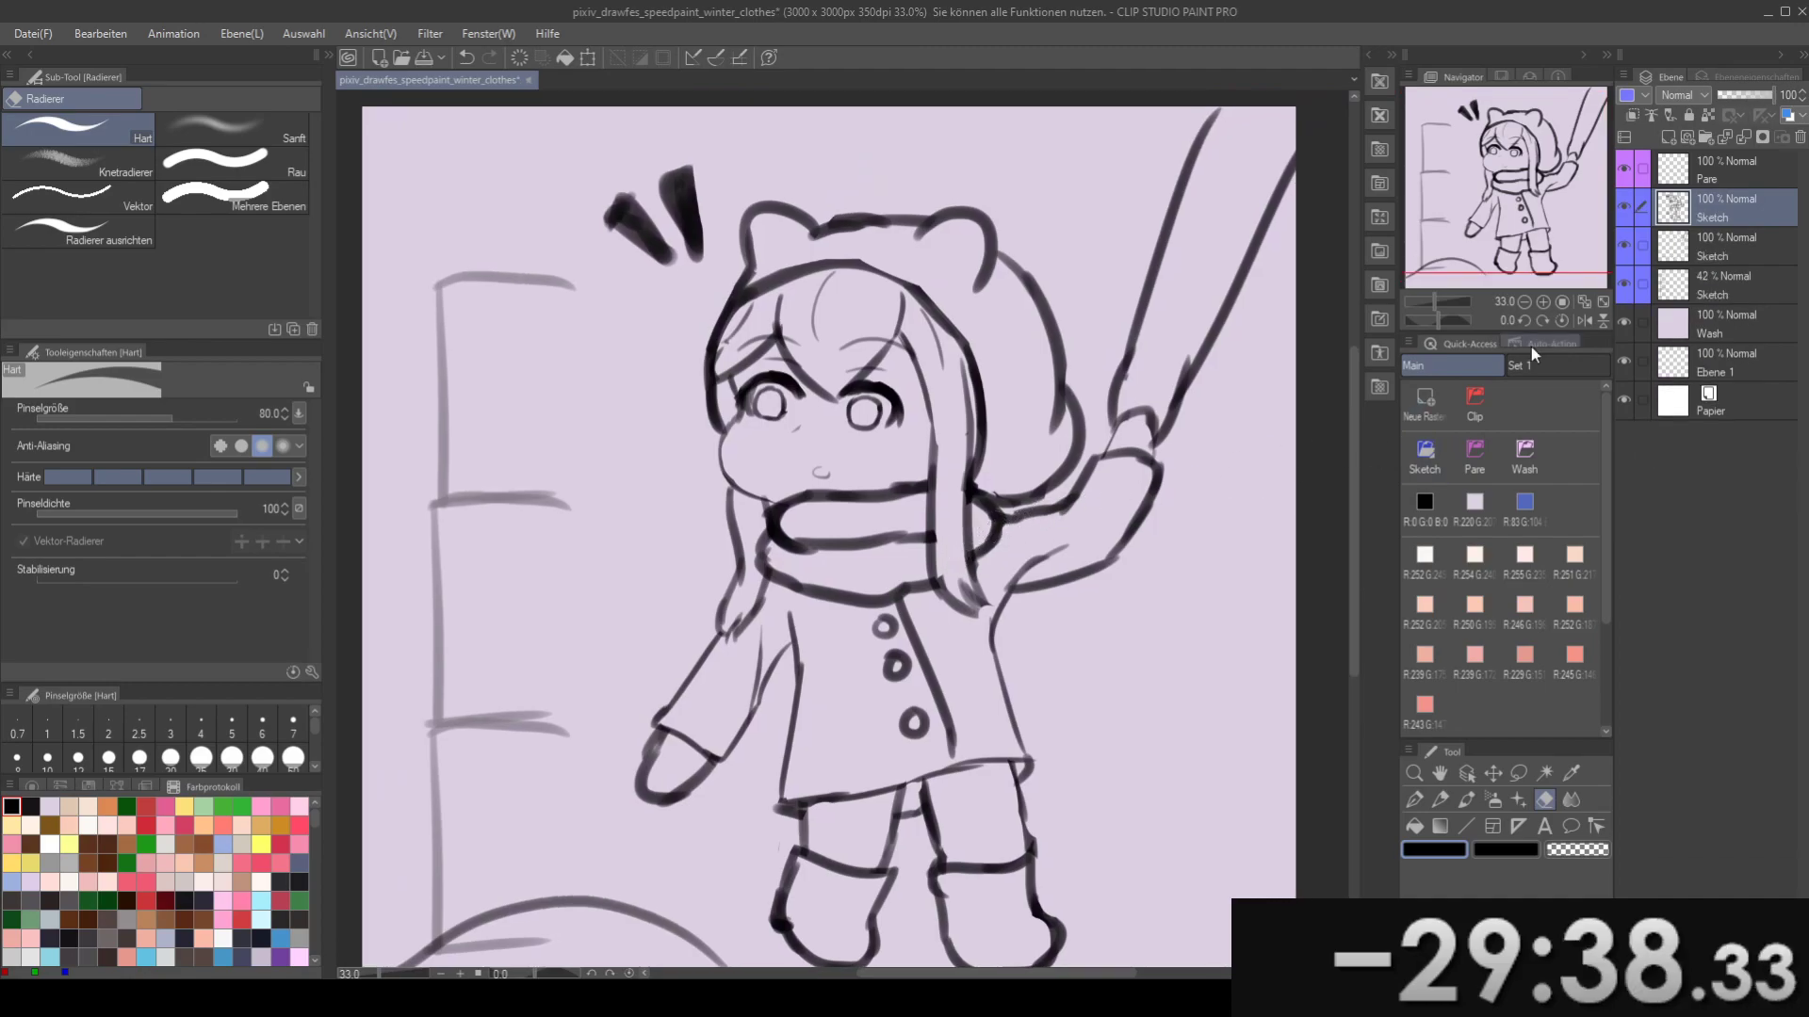
left_click(1650, 114)
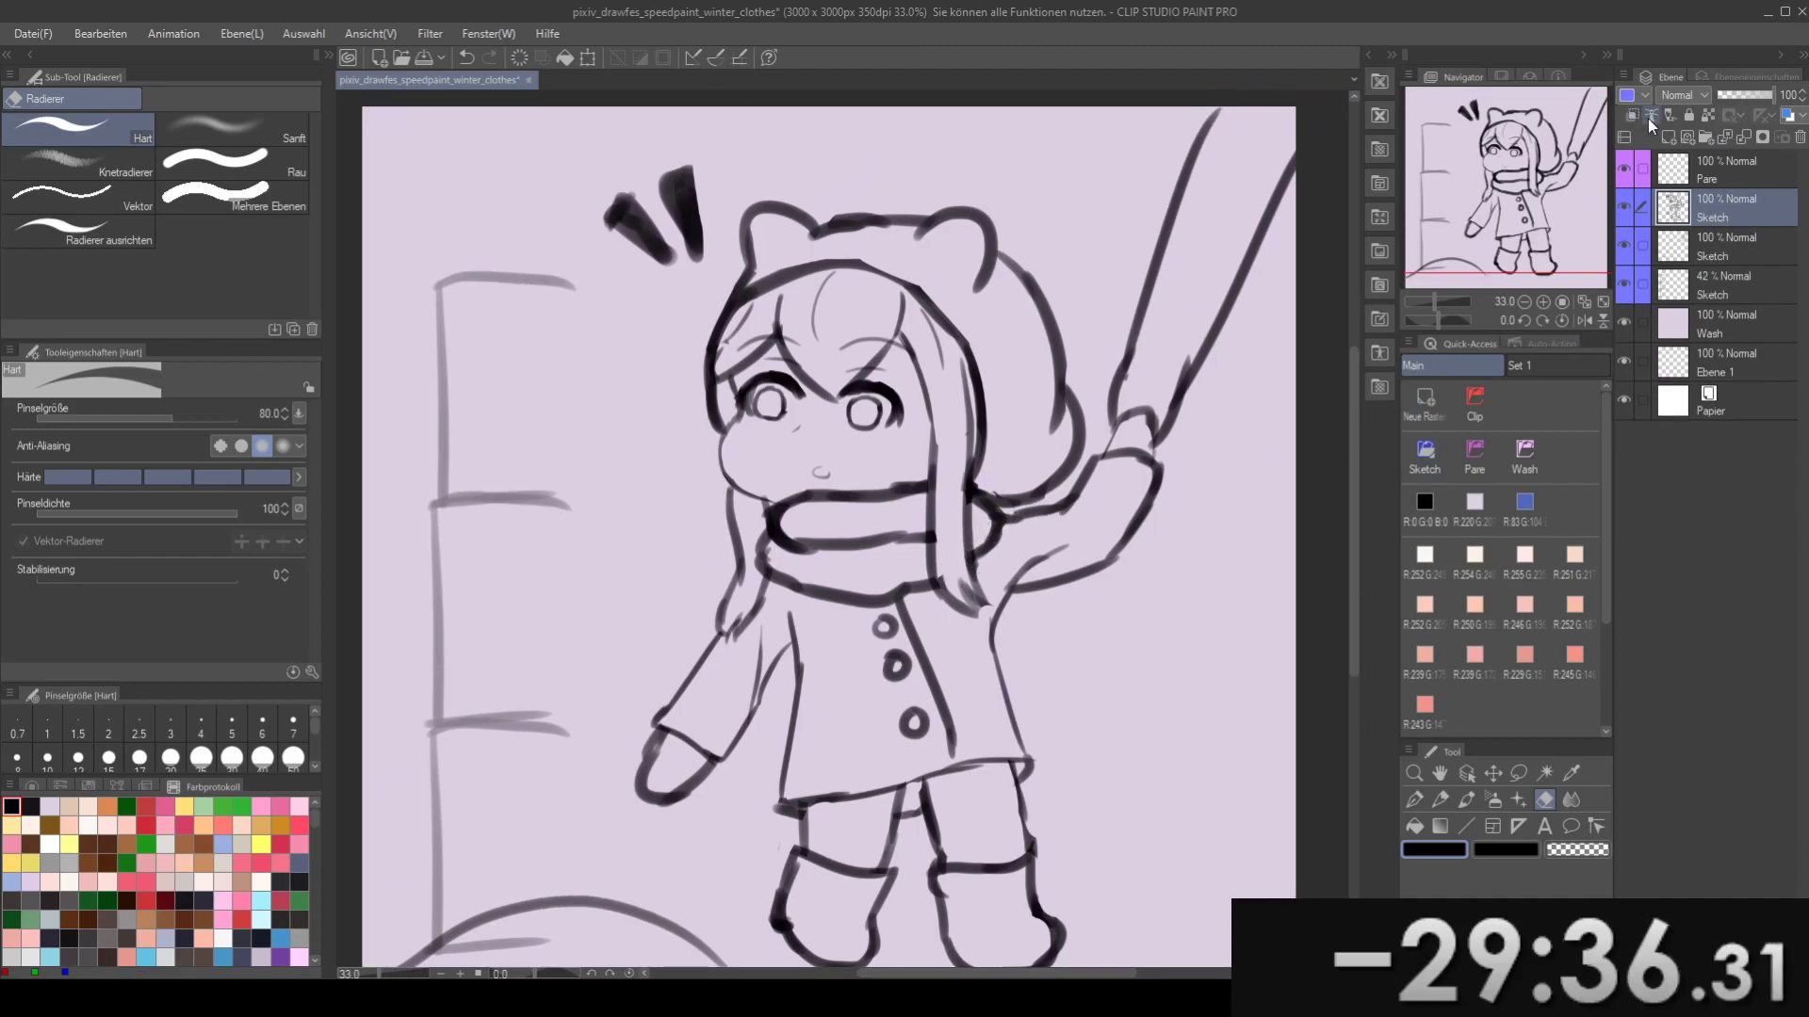
- Auto-select the background around the girl using the reference layer and invert the selection to her silhouette
key("w")
scroll(1185, 617, "down", 1)
left_click(1185, 617)
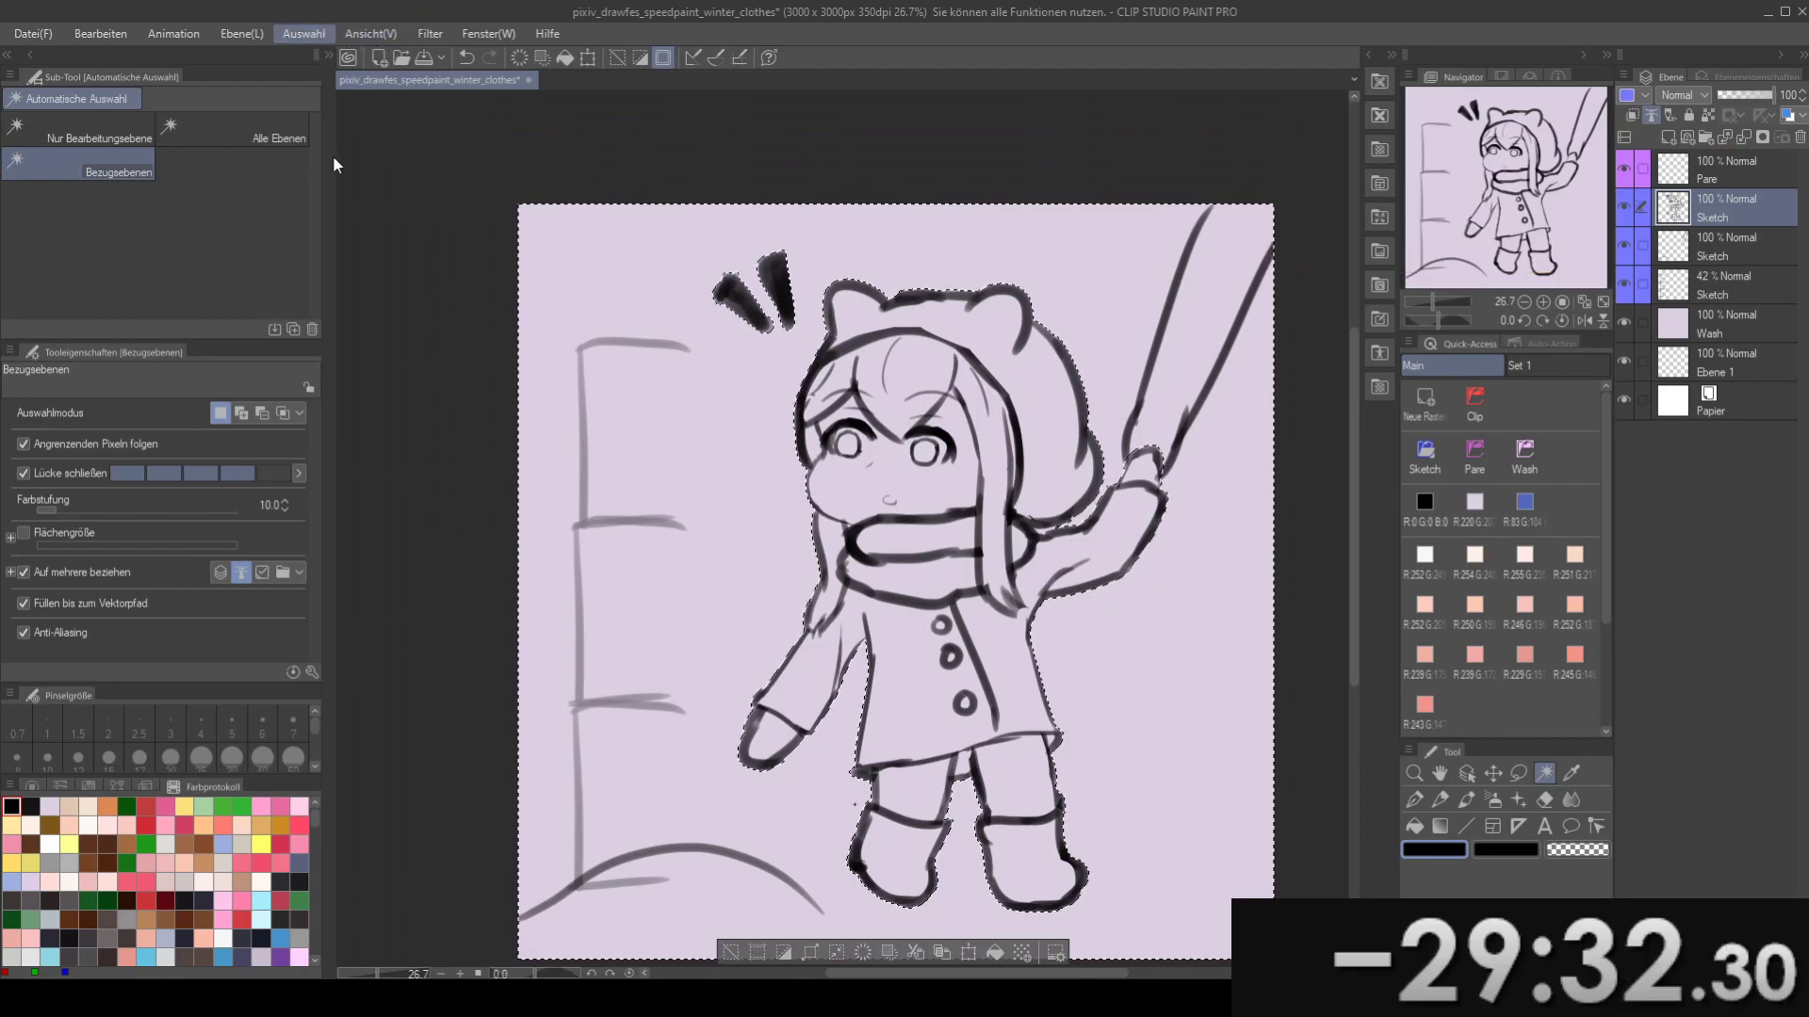
key("ctrl+shift+i")
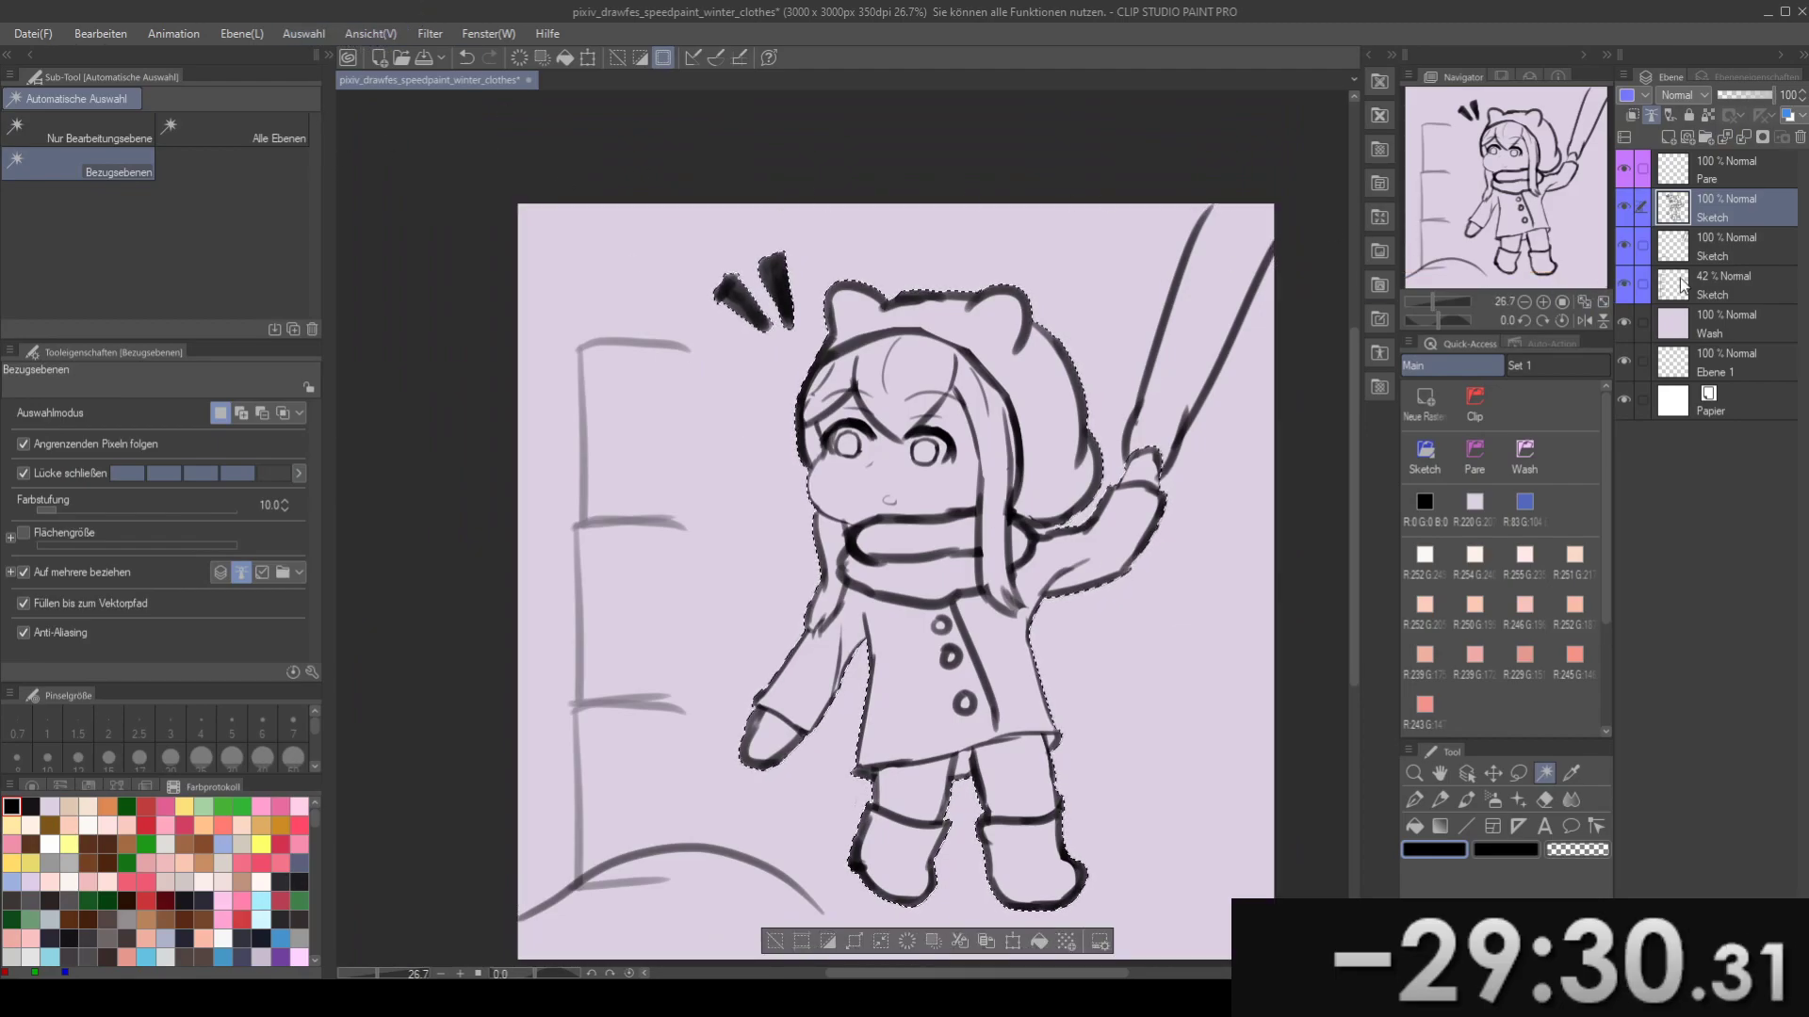
- Check the content of the Sketch layer below the reference layer and delete the 42 % Sketch layer
left_click(1730, 253)
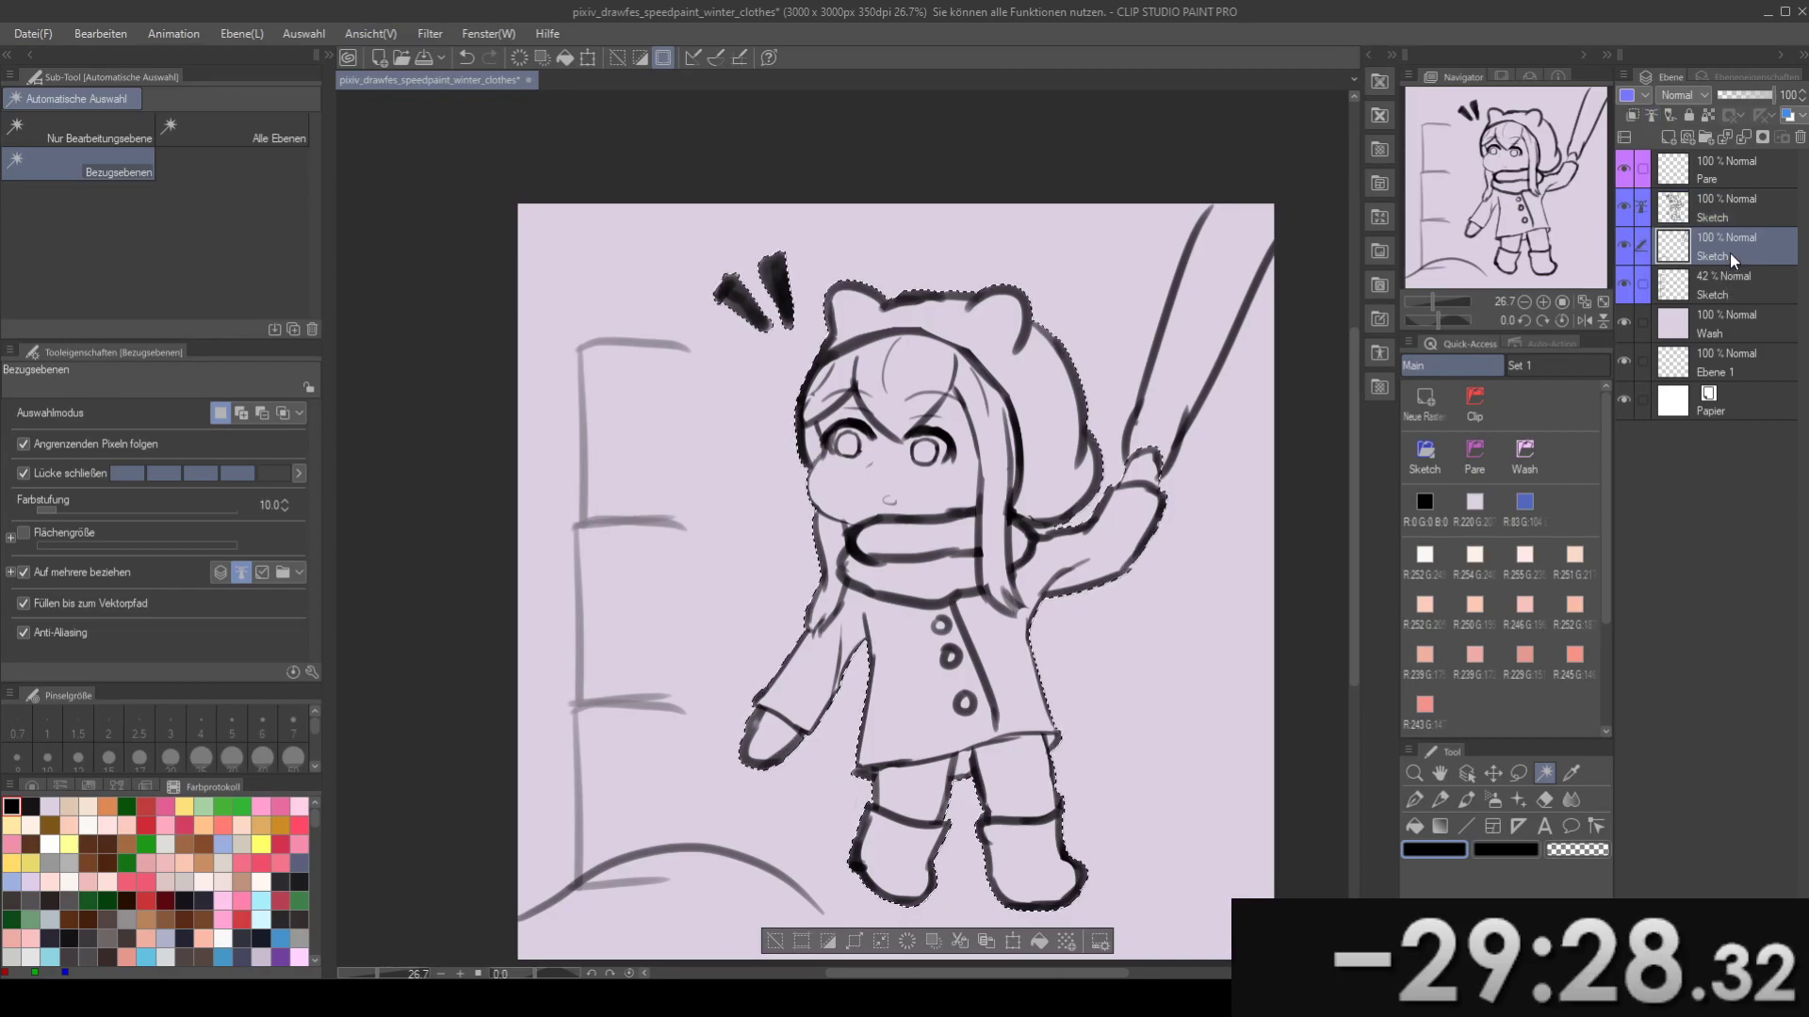
left_click(1626, 251)
left_click(1626, 250)
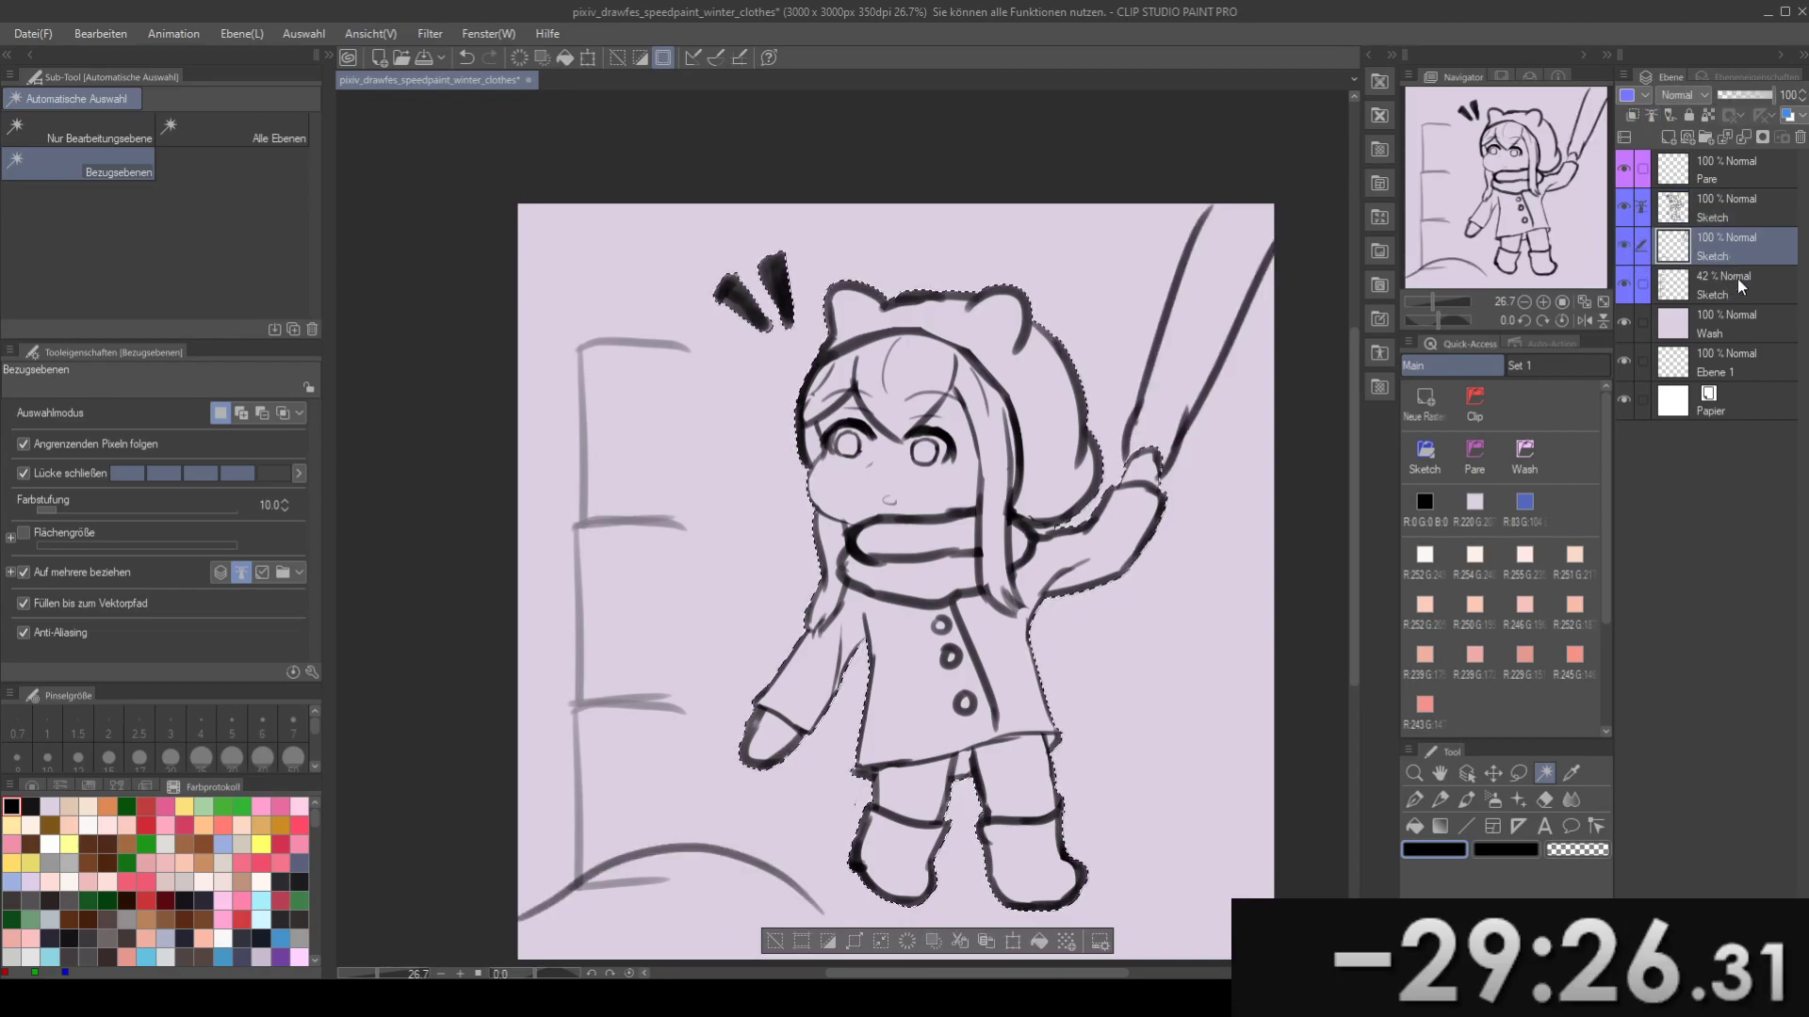
left_click(1723, 282)
key("Delete")
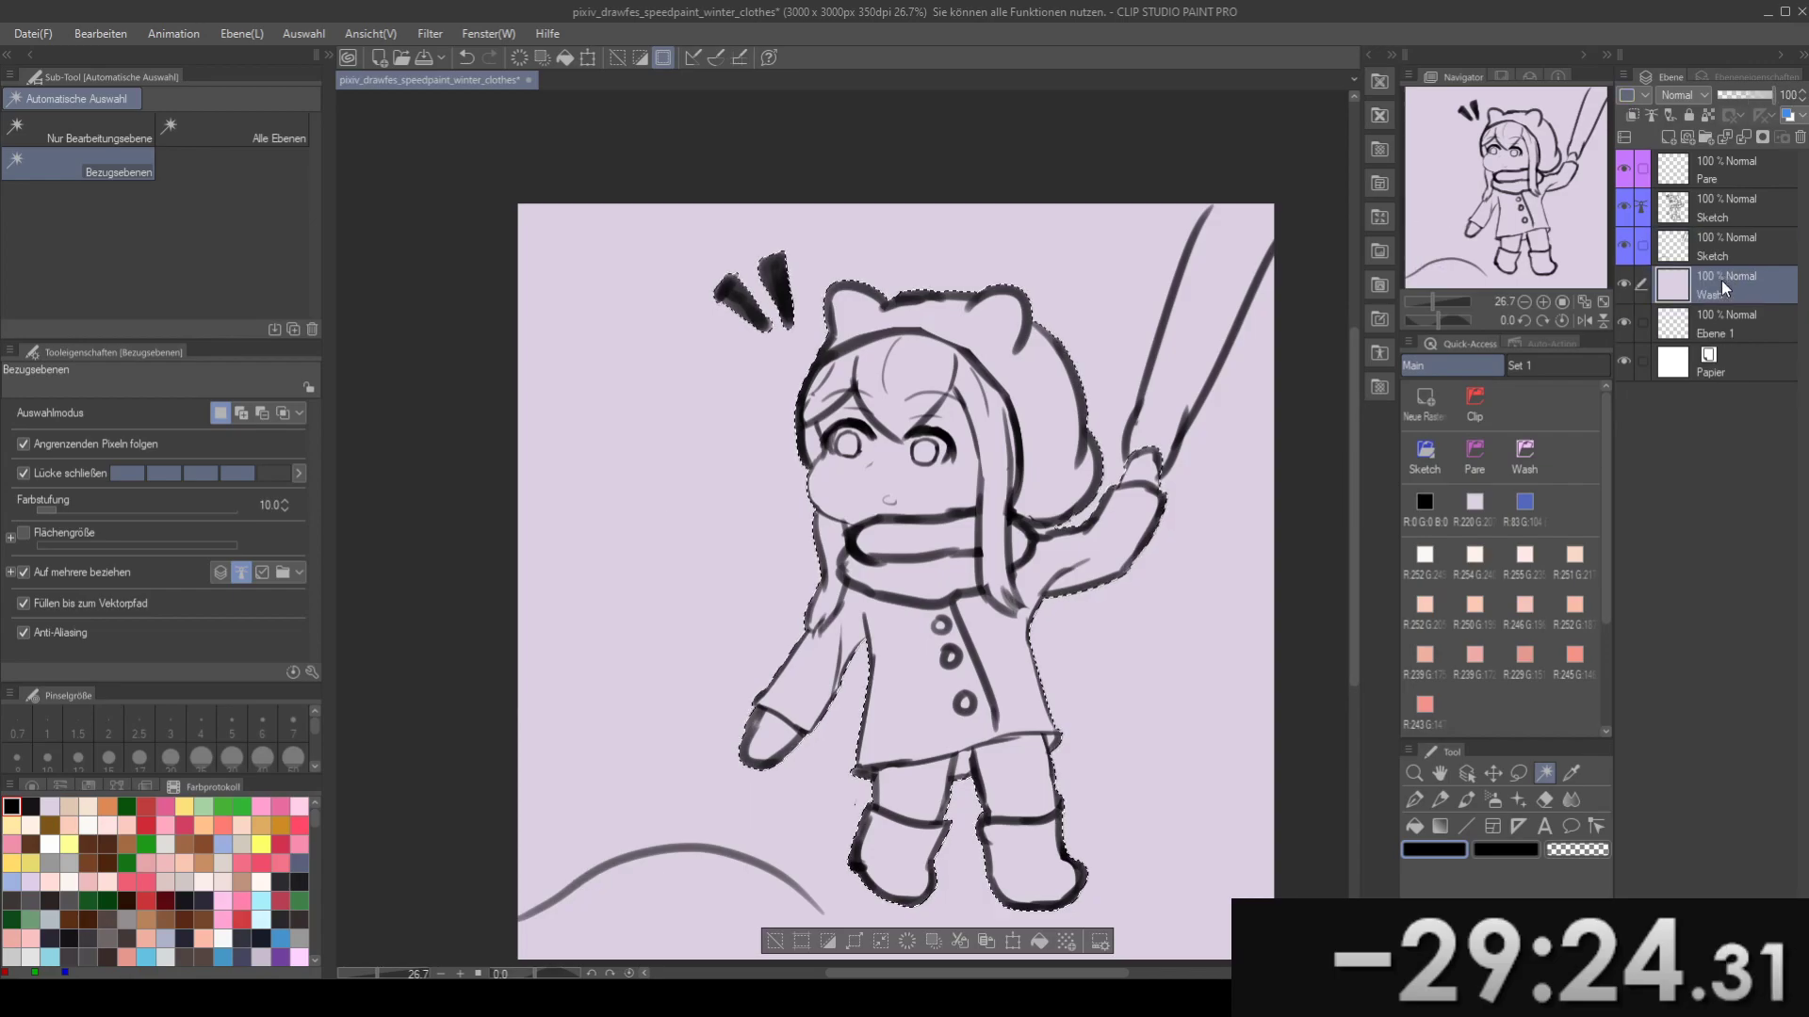
- Create a layer named Col directly beneath the merged line sketch and fill the selected silhouette with light peach
left_click(1728, 241)
left_click(1432, 403)
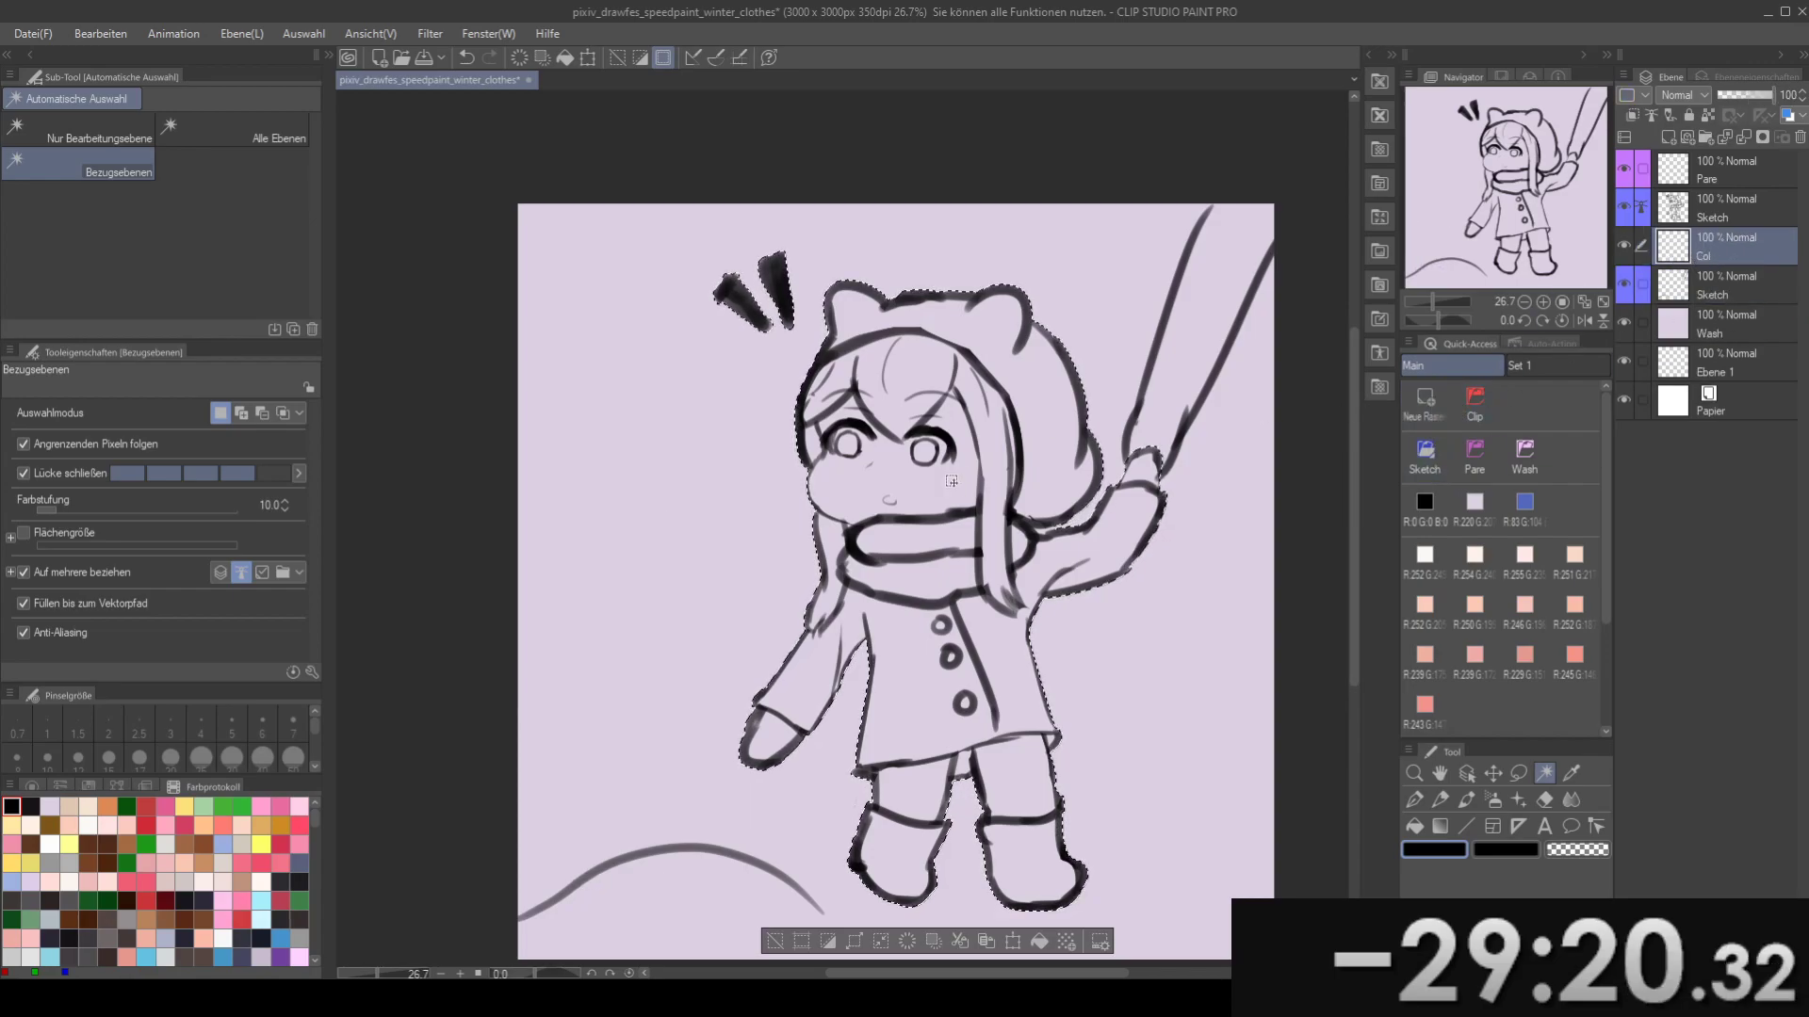
left_click(1574, 555)
key("g")
left_click(929, 432)
scroll(930, 434, "up", 1)
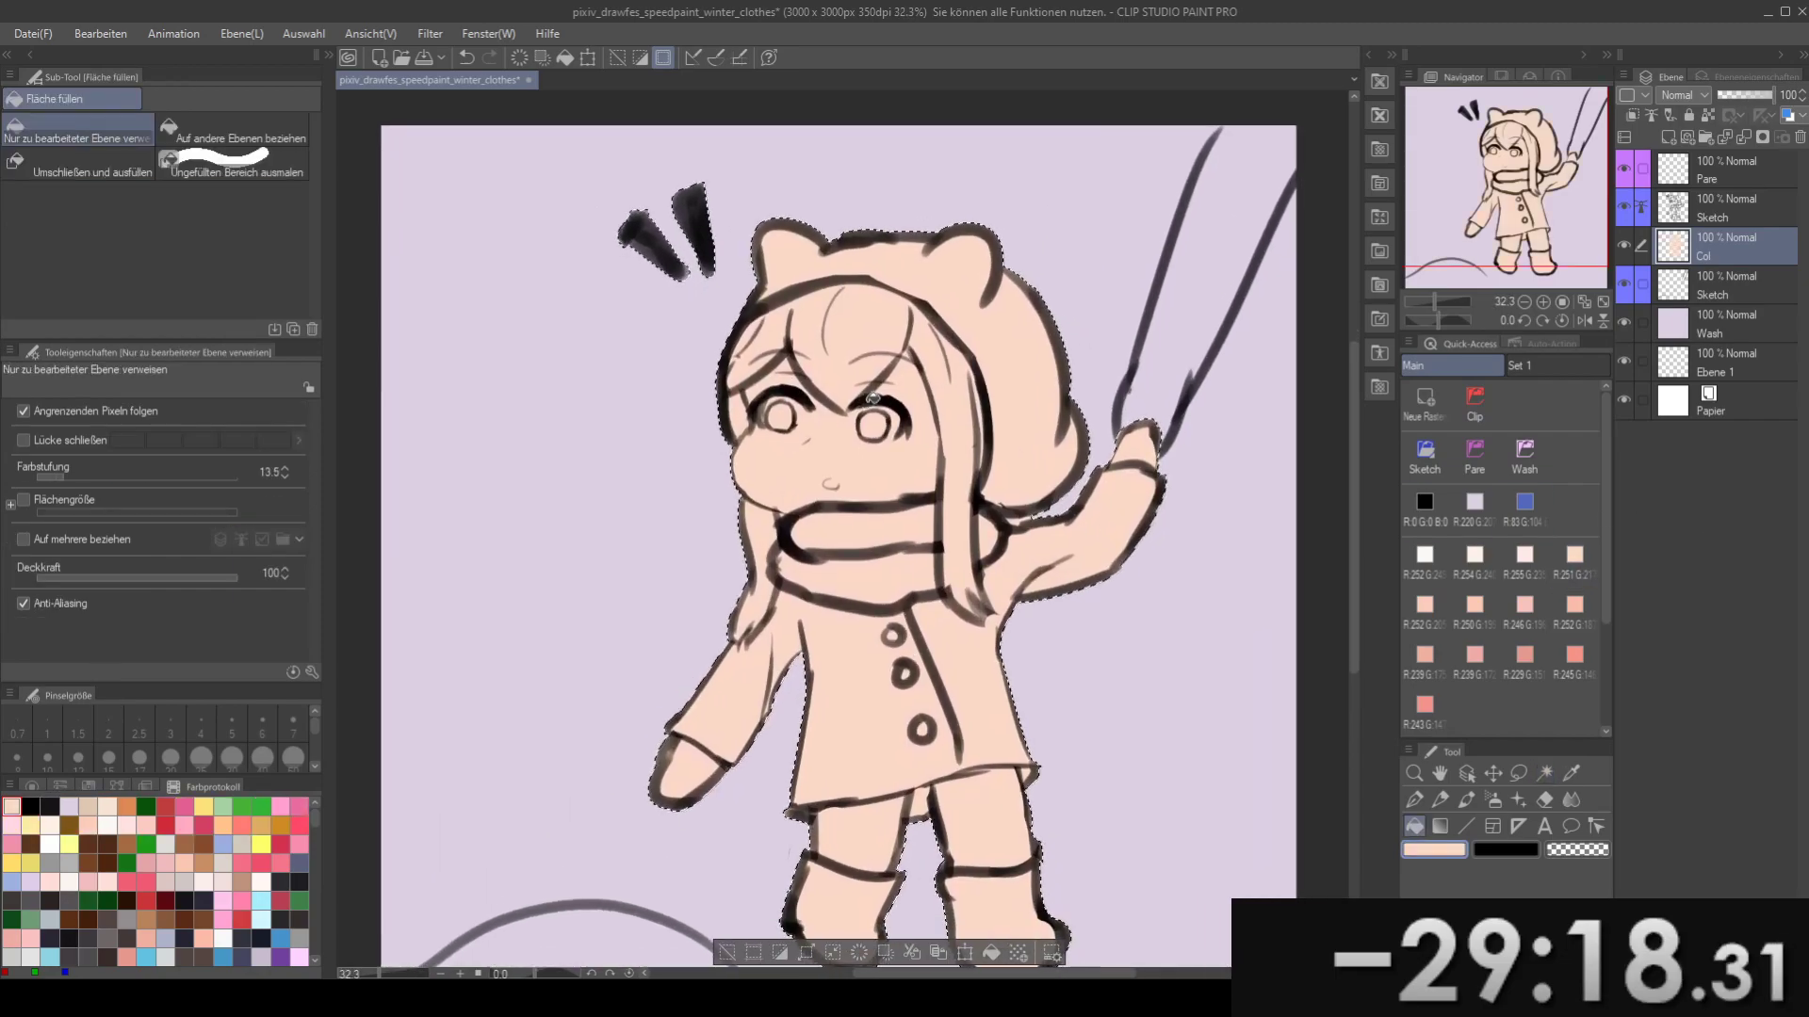
- Save the drawing and clear the silhouette selection
key("ctrl+s")
scroll(868, 403, "down", 2)
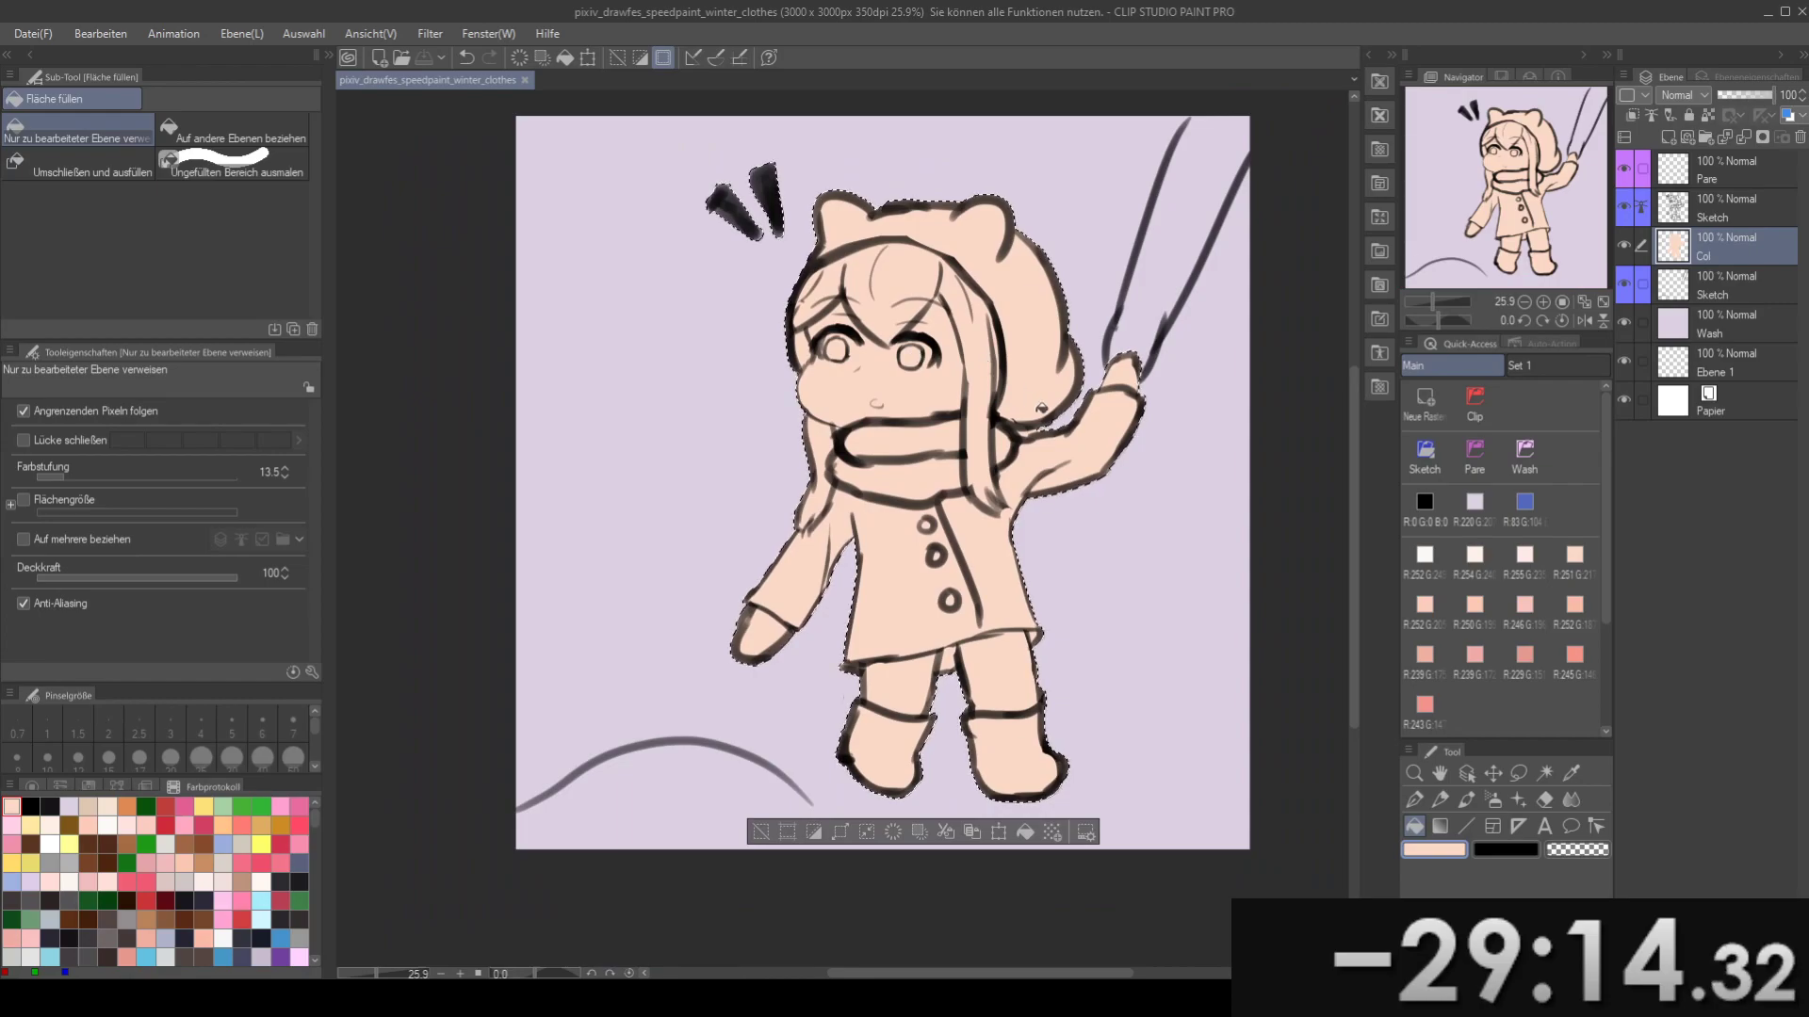
key("ctrl+d")
scroll(970, 564, "down", 1)
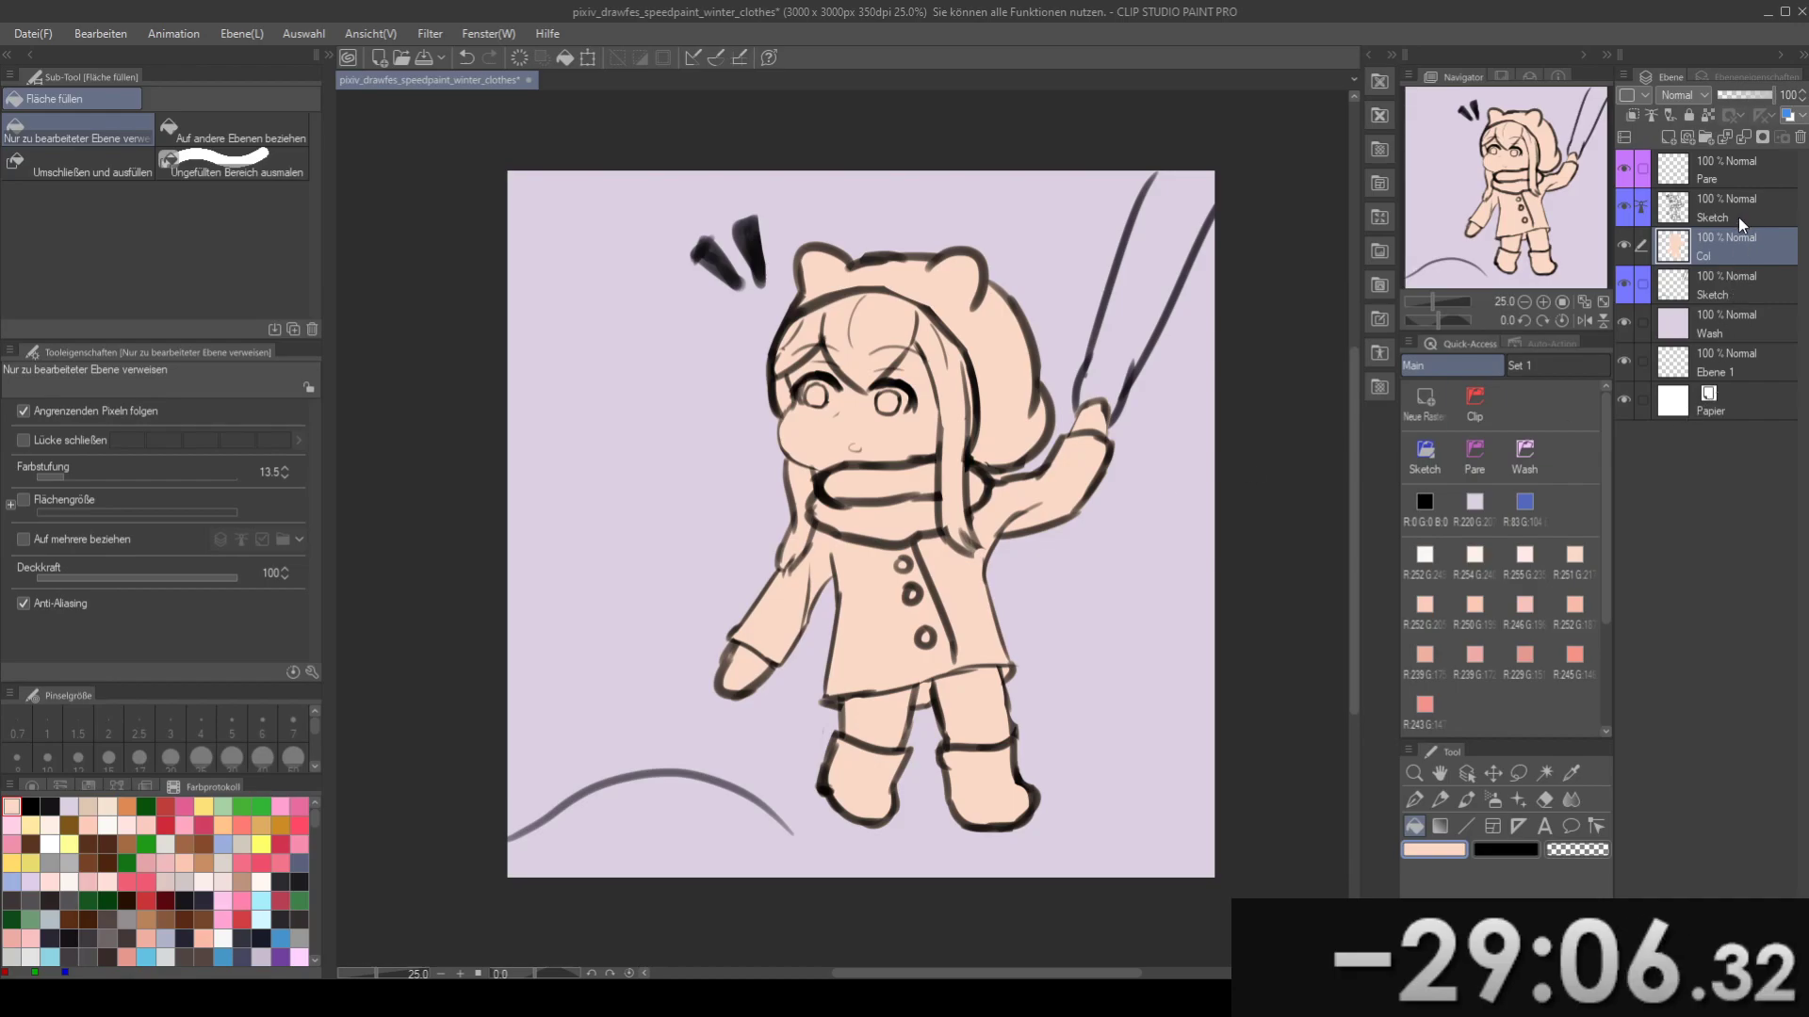
- Add six new layers clipped to the Col layer
scroll(995, 361, "up", 1)
left_click(1474, 402)
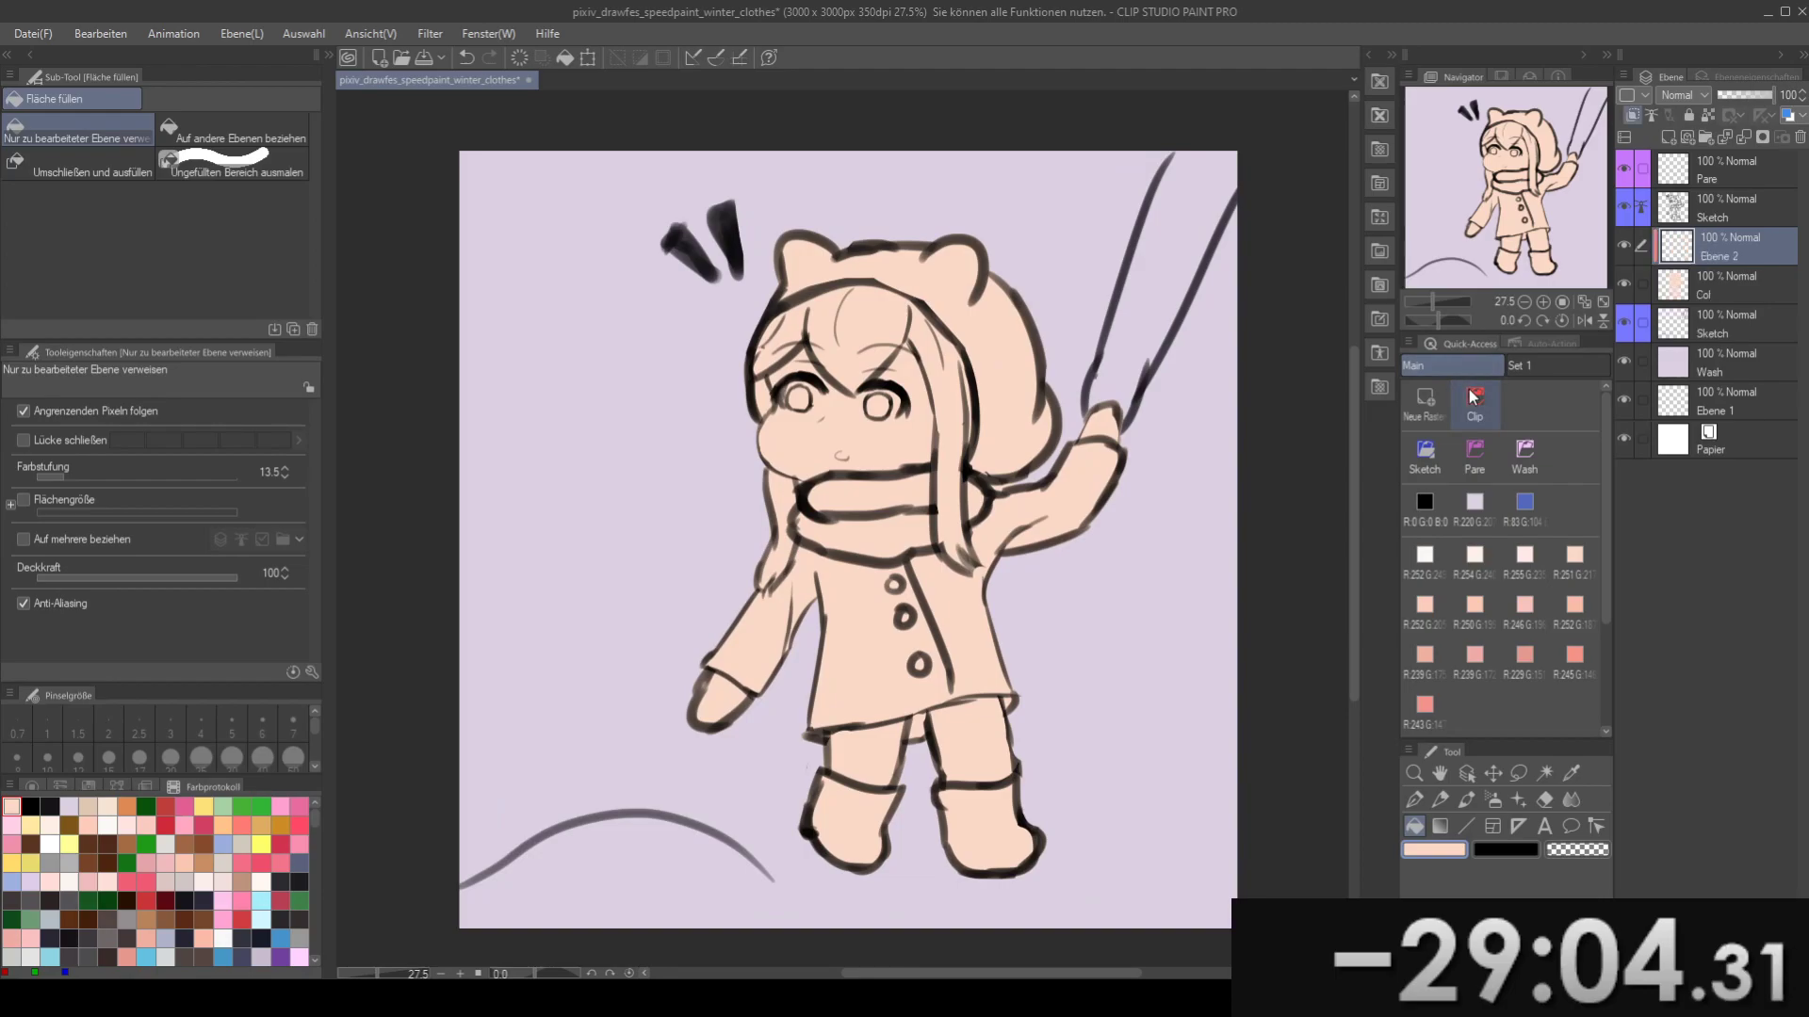
left_click(1475, 403)
left_click(1474, 402)
left_click(1475, 402)
left_click(1475, 402)
left_click(1475, 403)
- Name the lowest three clipped layers Skin, Coat and Boot, and move Boot beneath Coat
left_click(1753, 451)
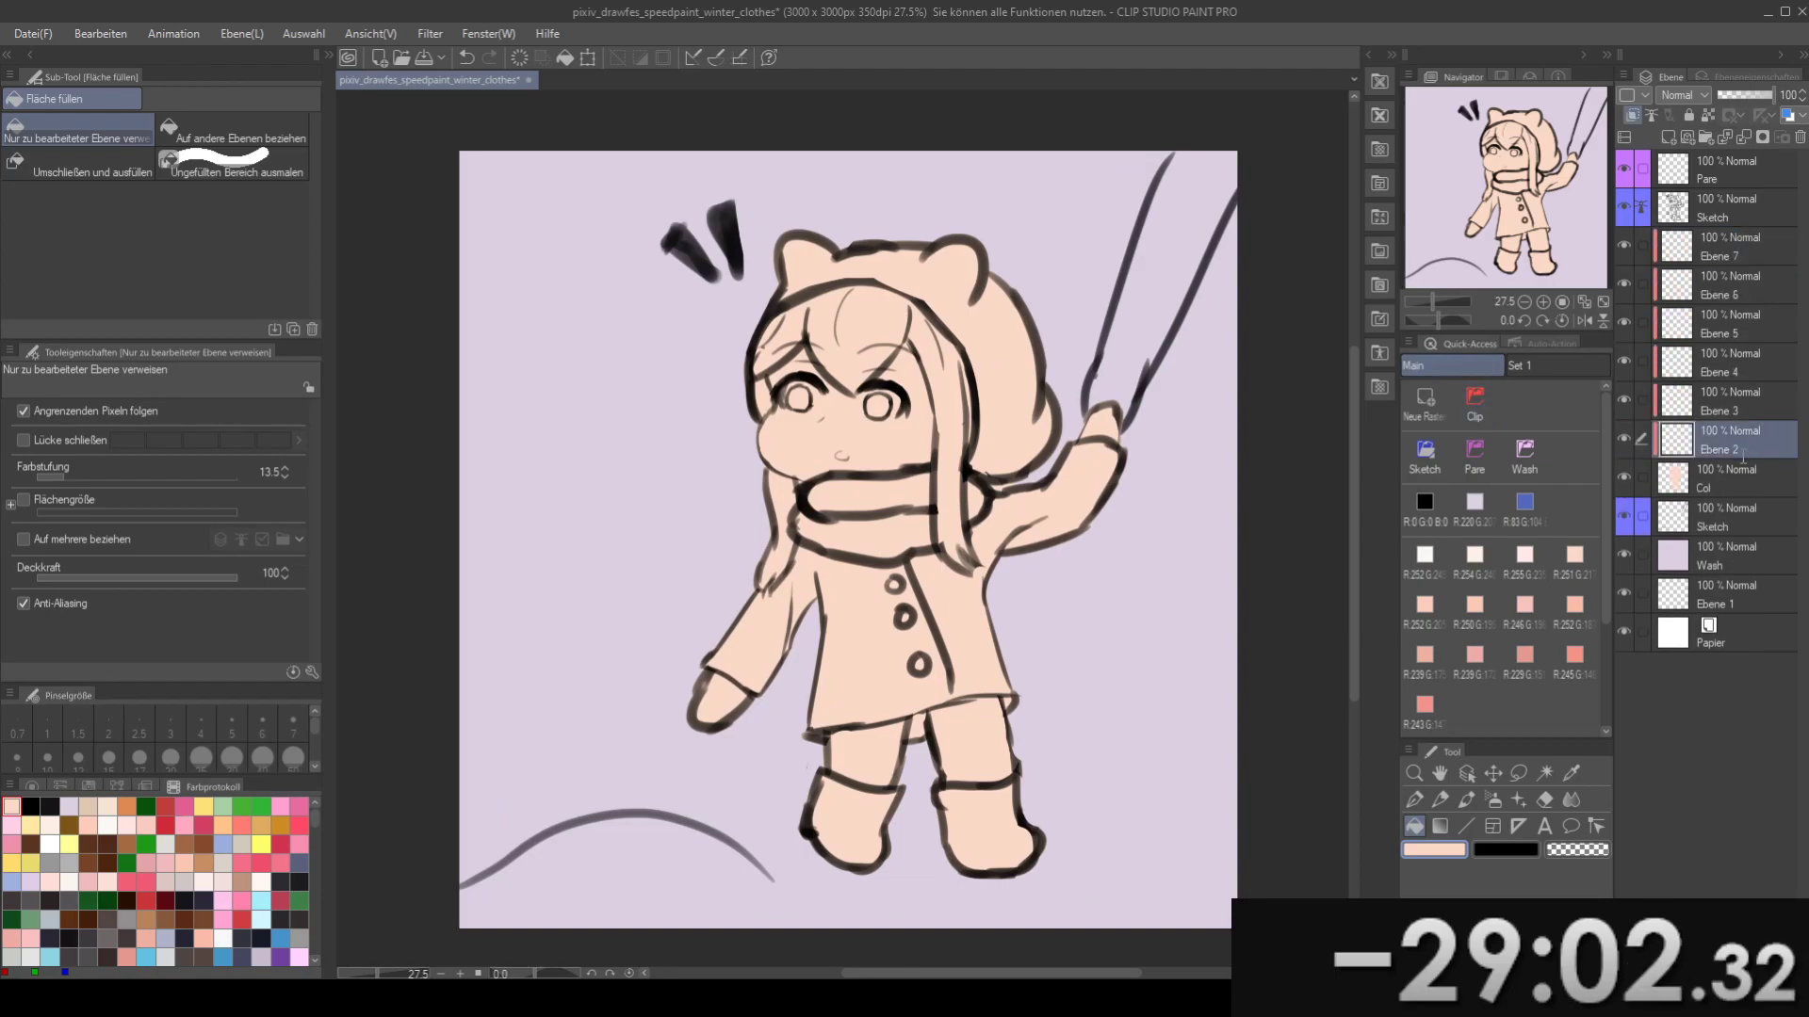
left_click(1740, 405)
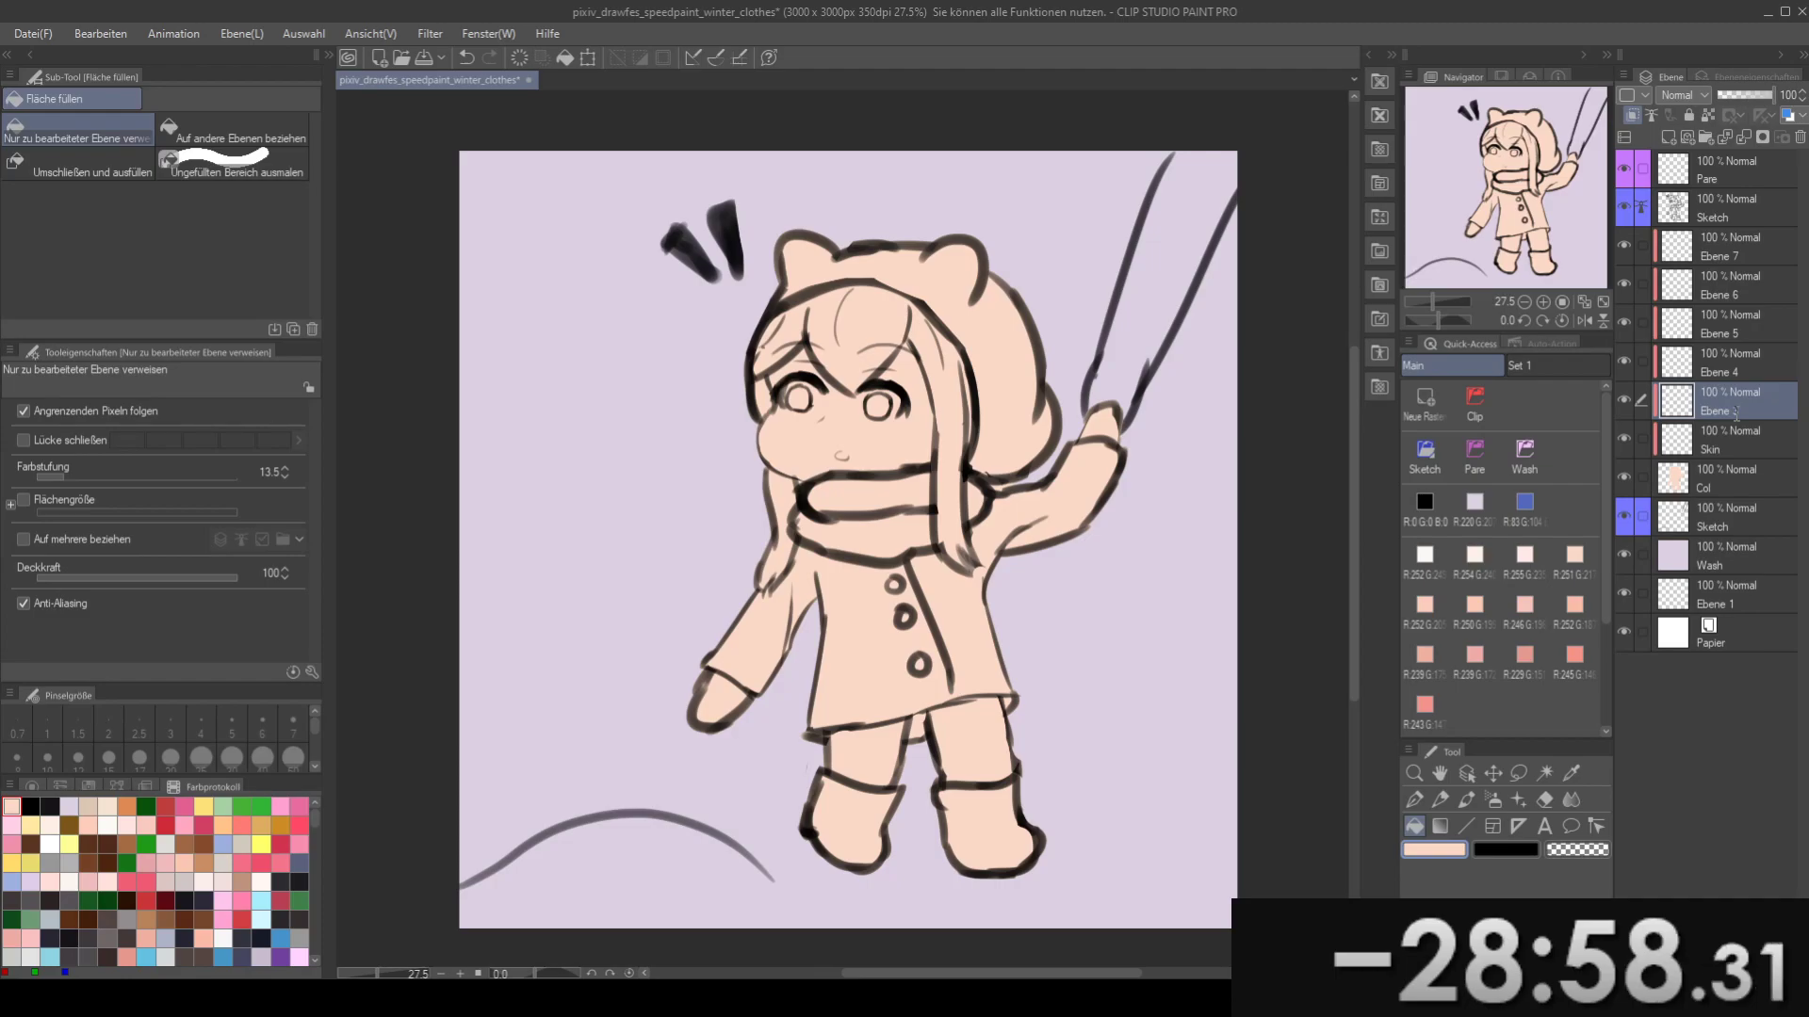
left_click(1731, 373)
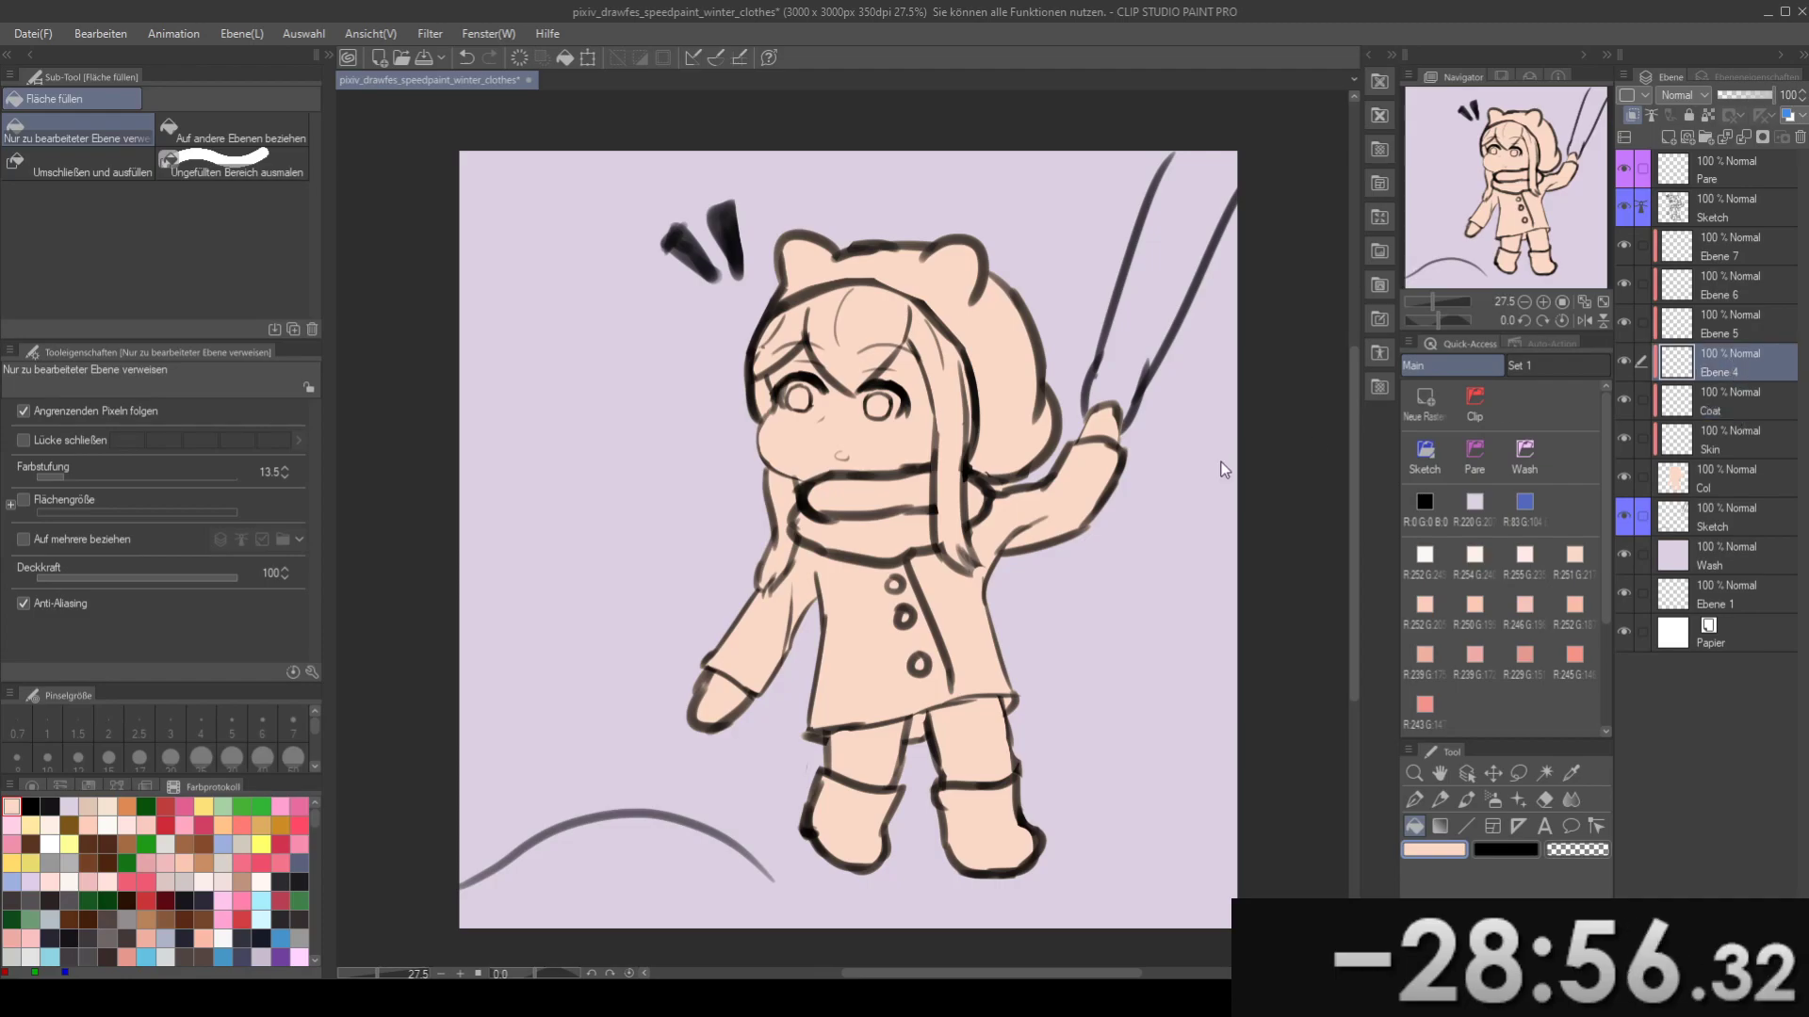
left_click_drag(1725, 365, 1733, 428)
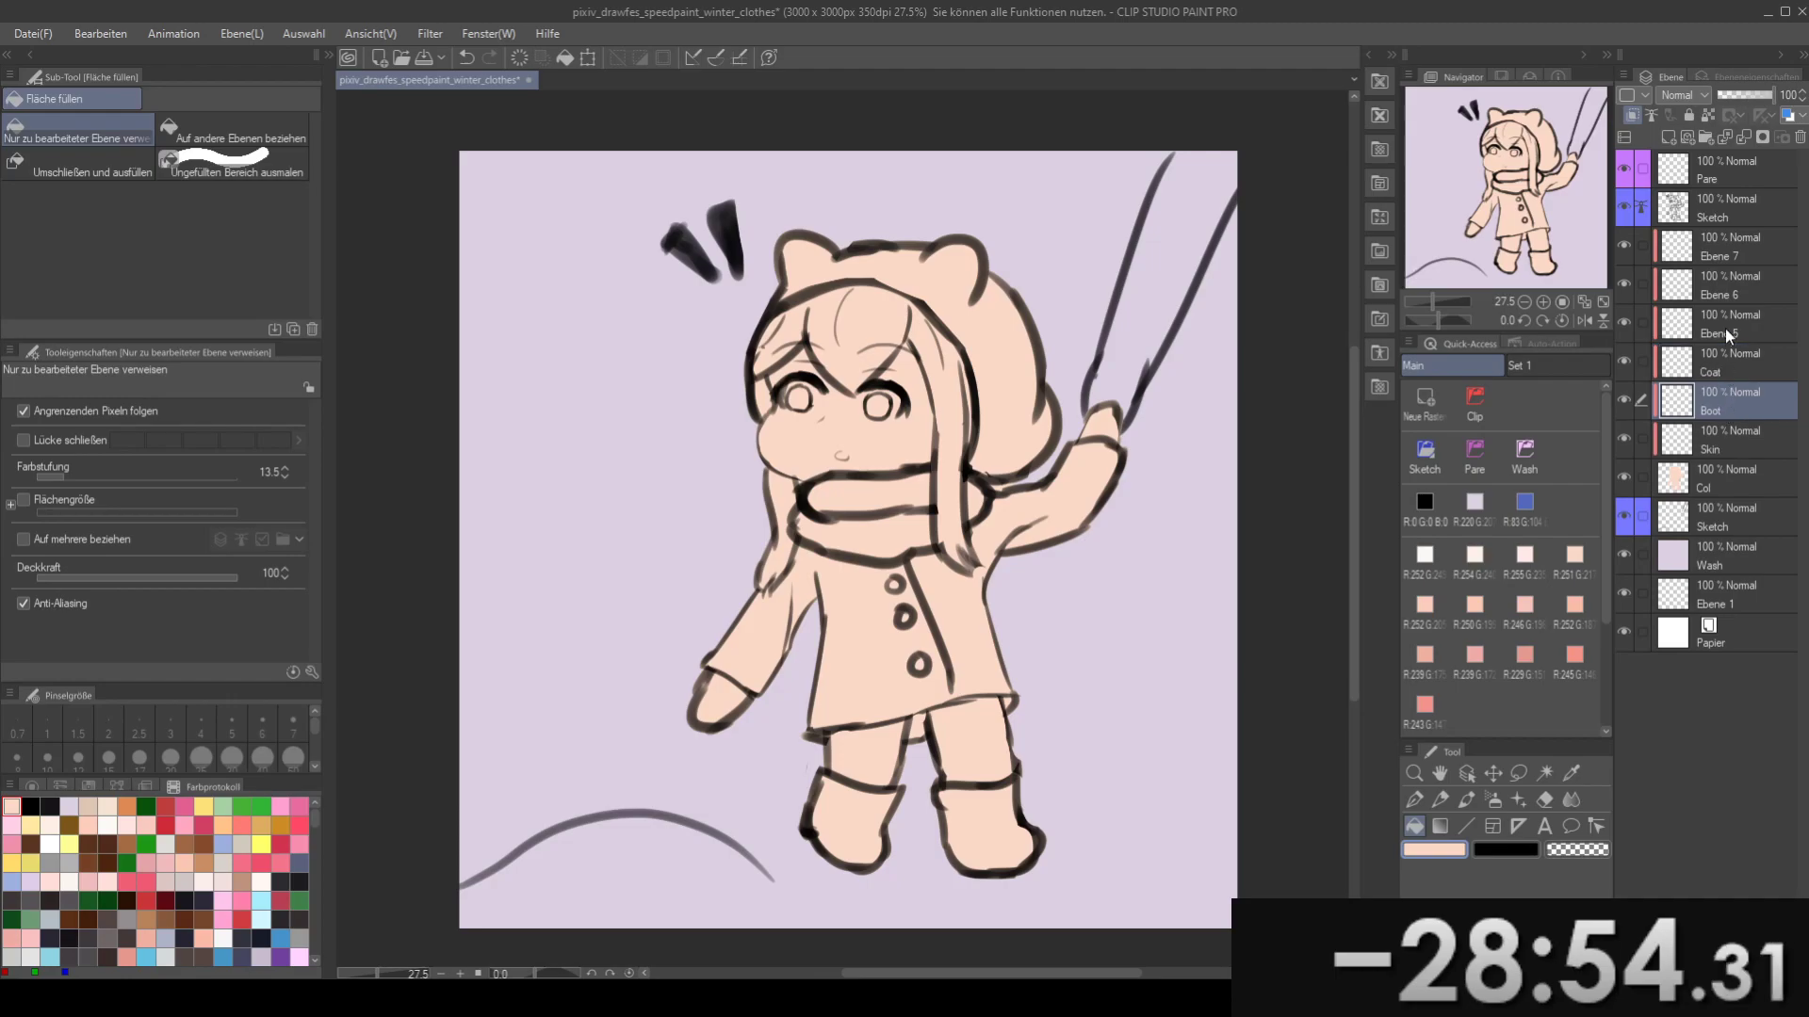
- Name the next two clipped layers Tights and Scarf, and move Tights between Coat and Boot
left_click(1727, 330)
left_click_drag(1740, 339, 1738, 393)
left_click(1730, 292)
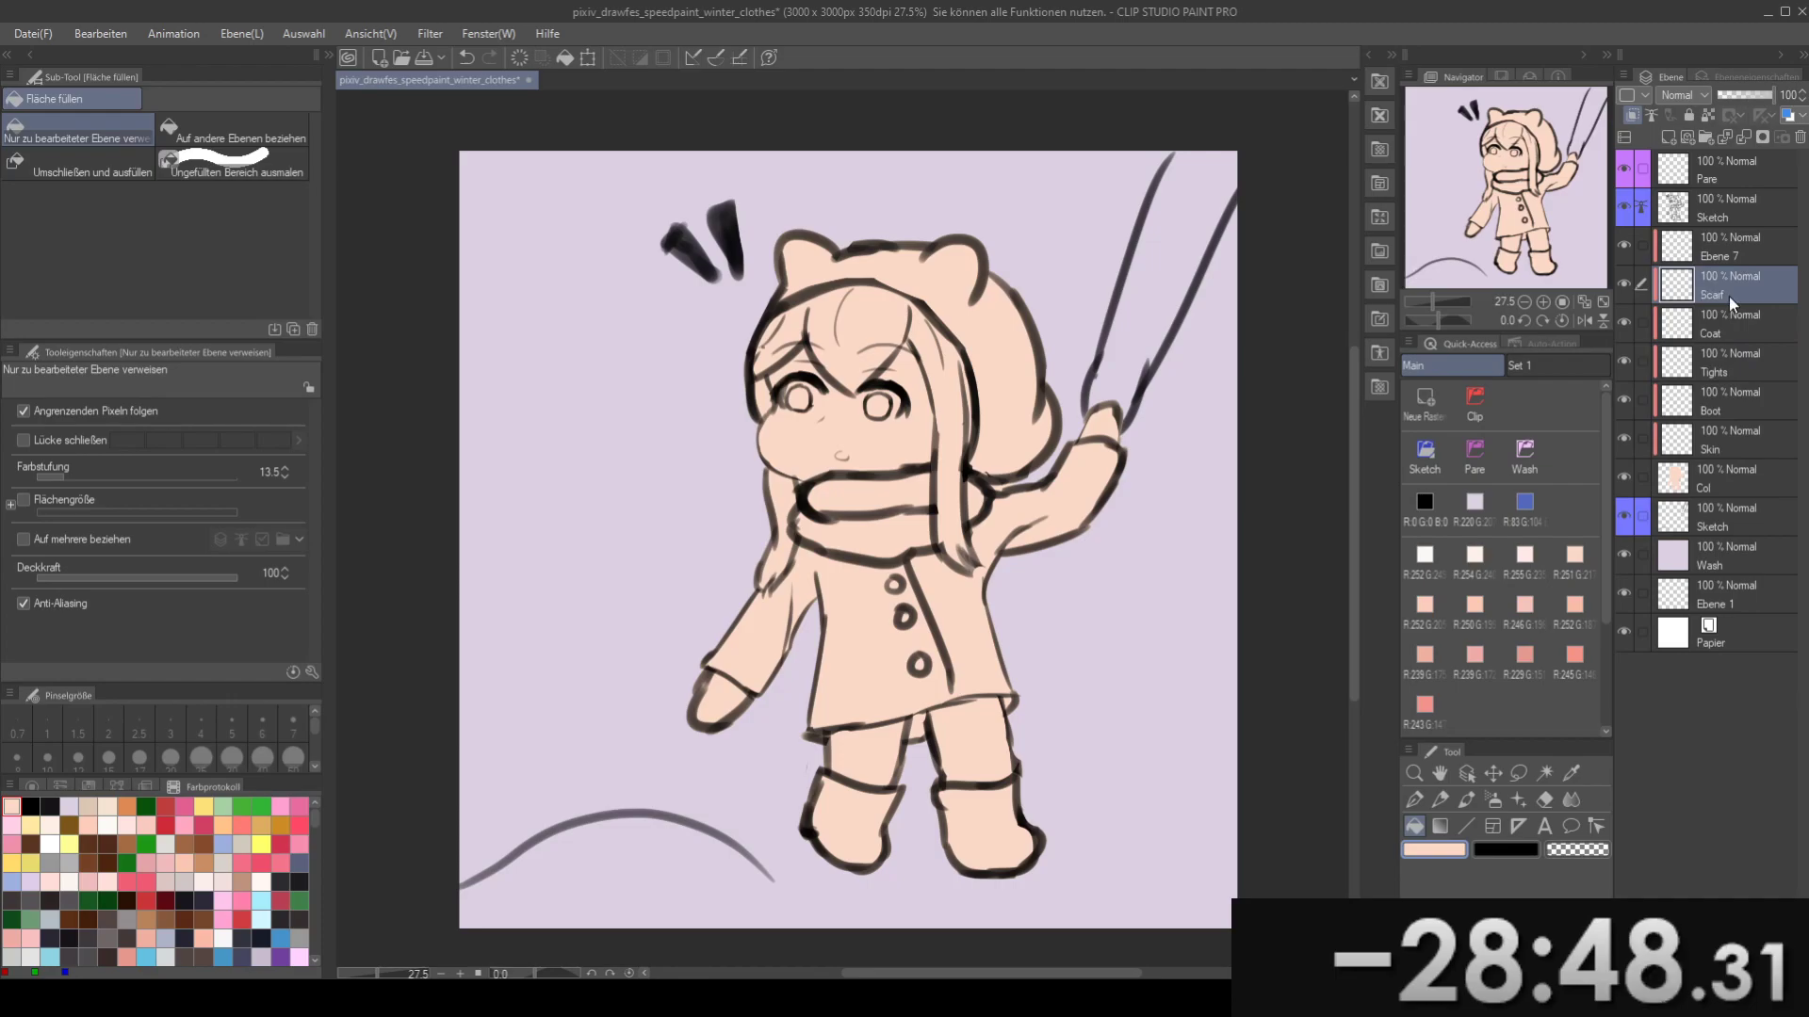
- Add three more clipped layers above Scarf and name the lowest of them Eyew
left_click(1474, 400)
left_click(1474, 400)
left_click(1474, 400)
left_click(1755, 377)
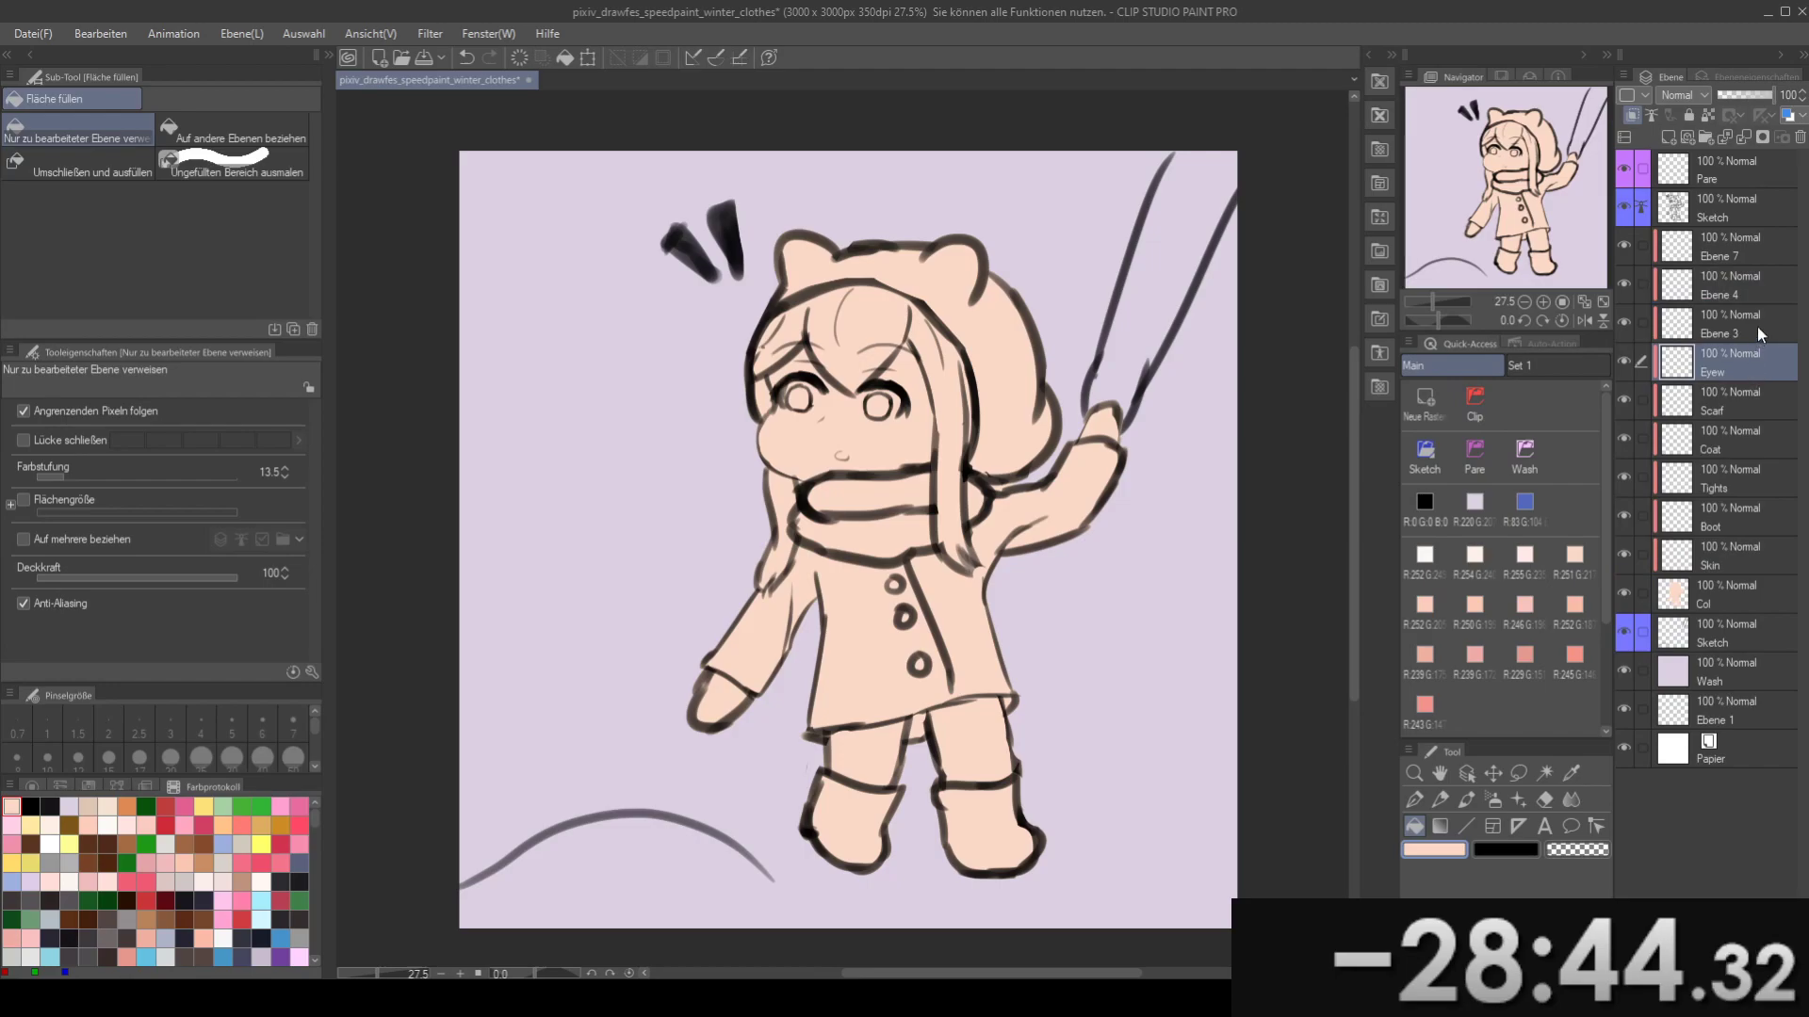
- Name the remaining clipped layers Iris, Pup and Hair, and add another clipped layer named Hat above them
left_click(1744, 340)
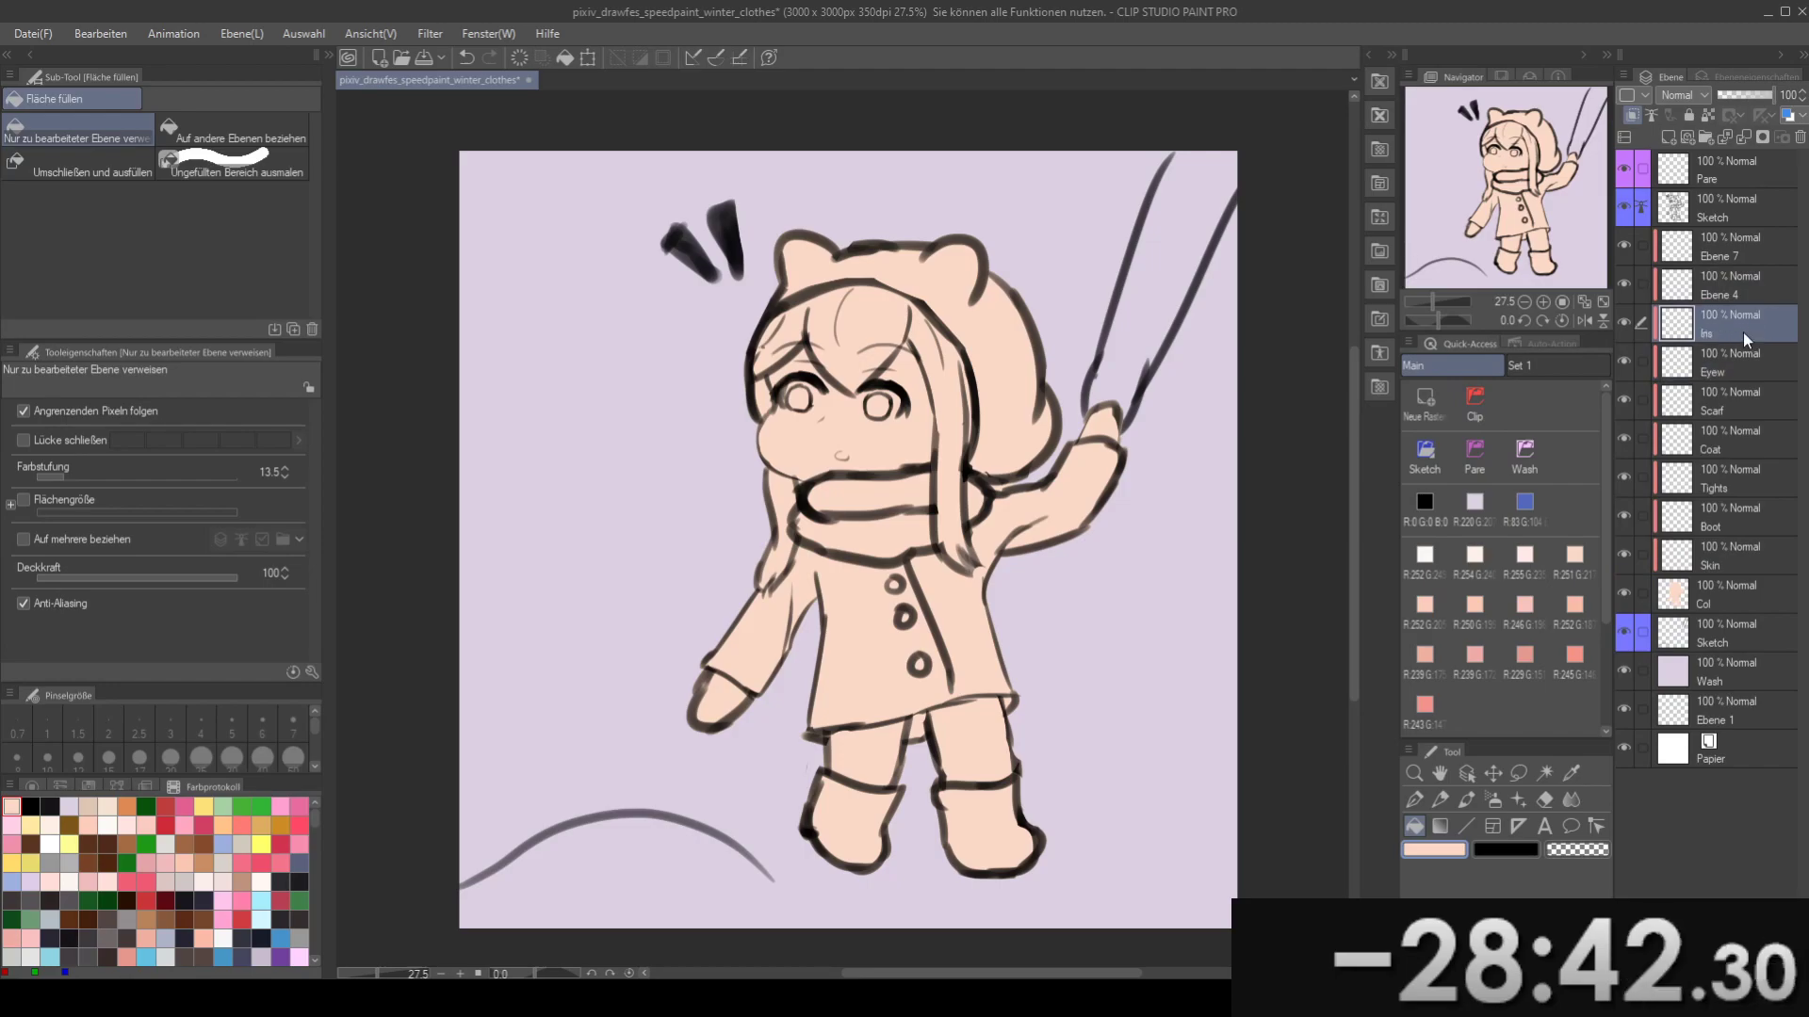
left_click(1753, 299)
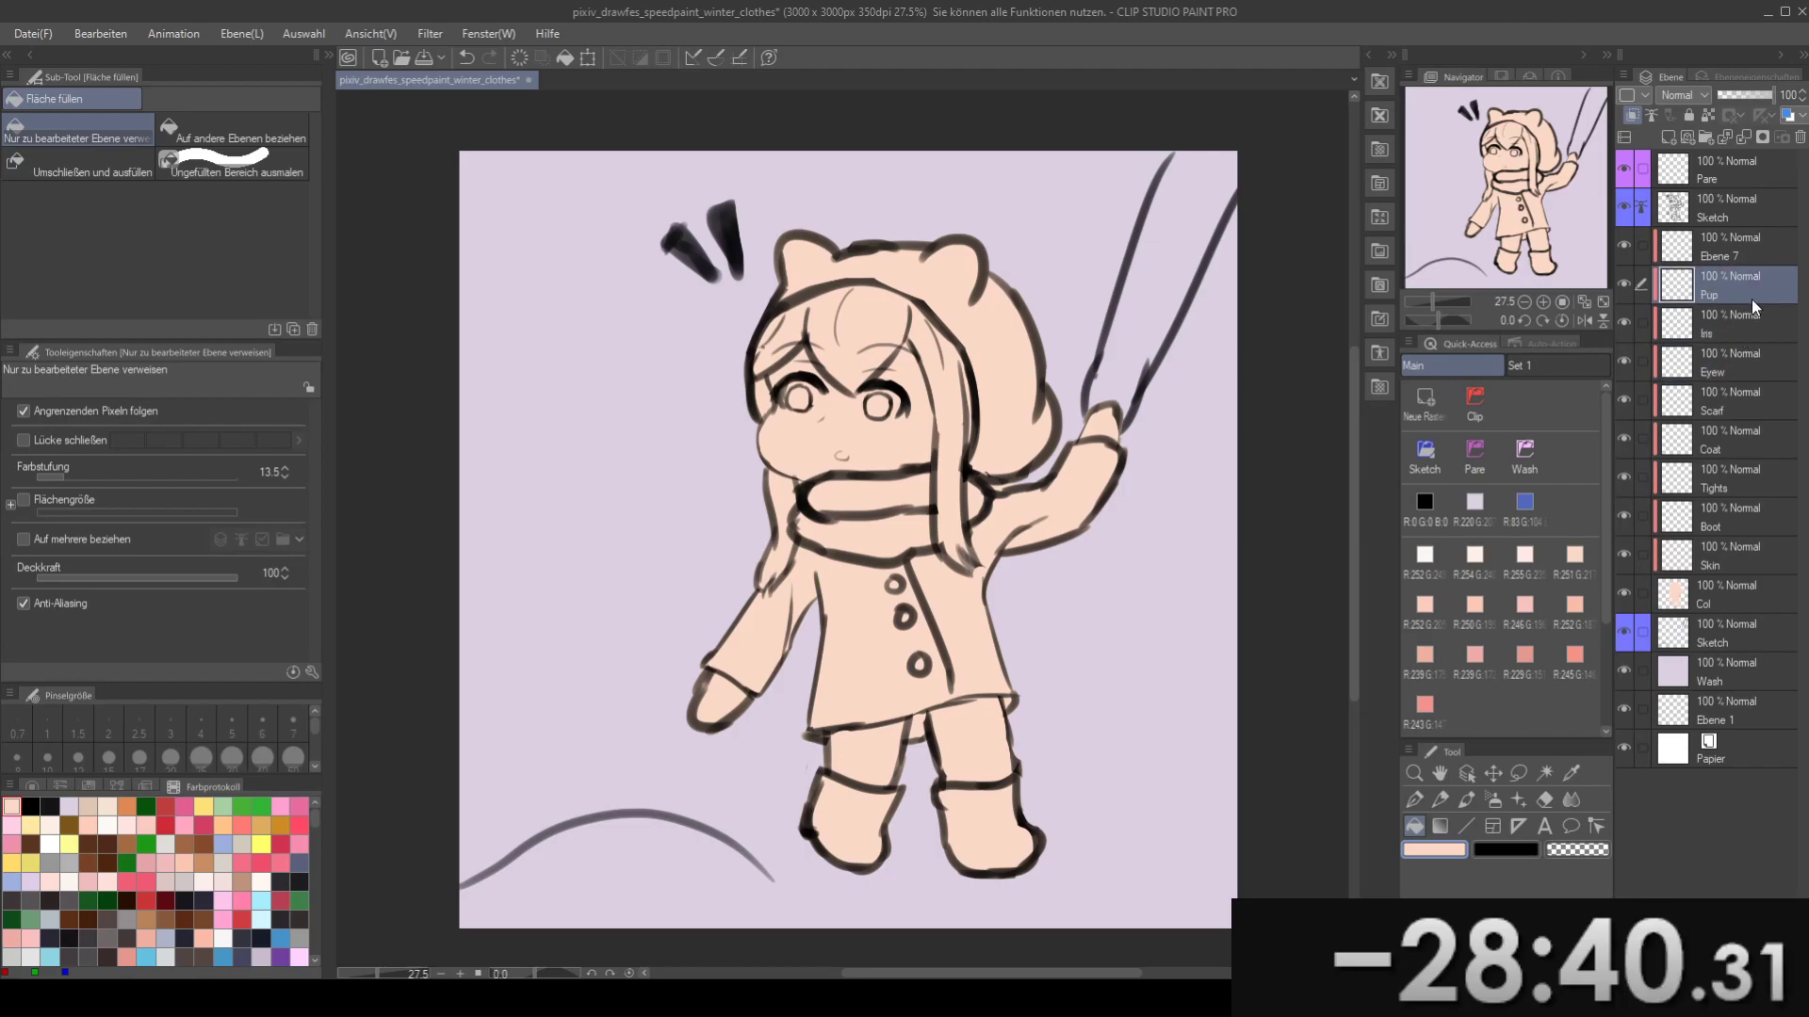
left_click(1736, 256)
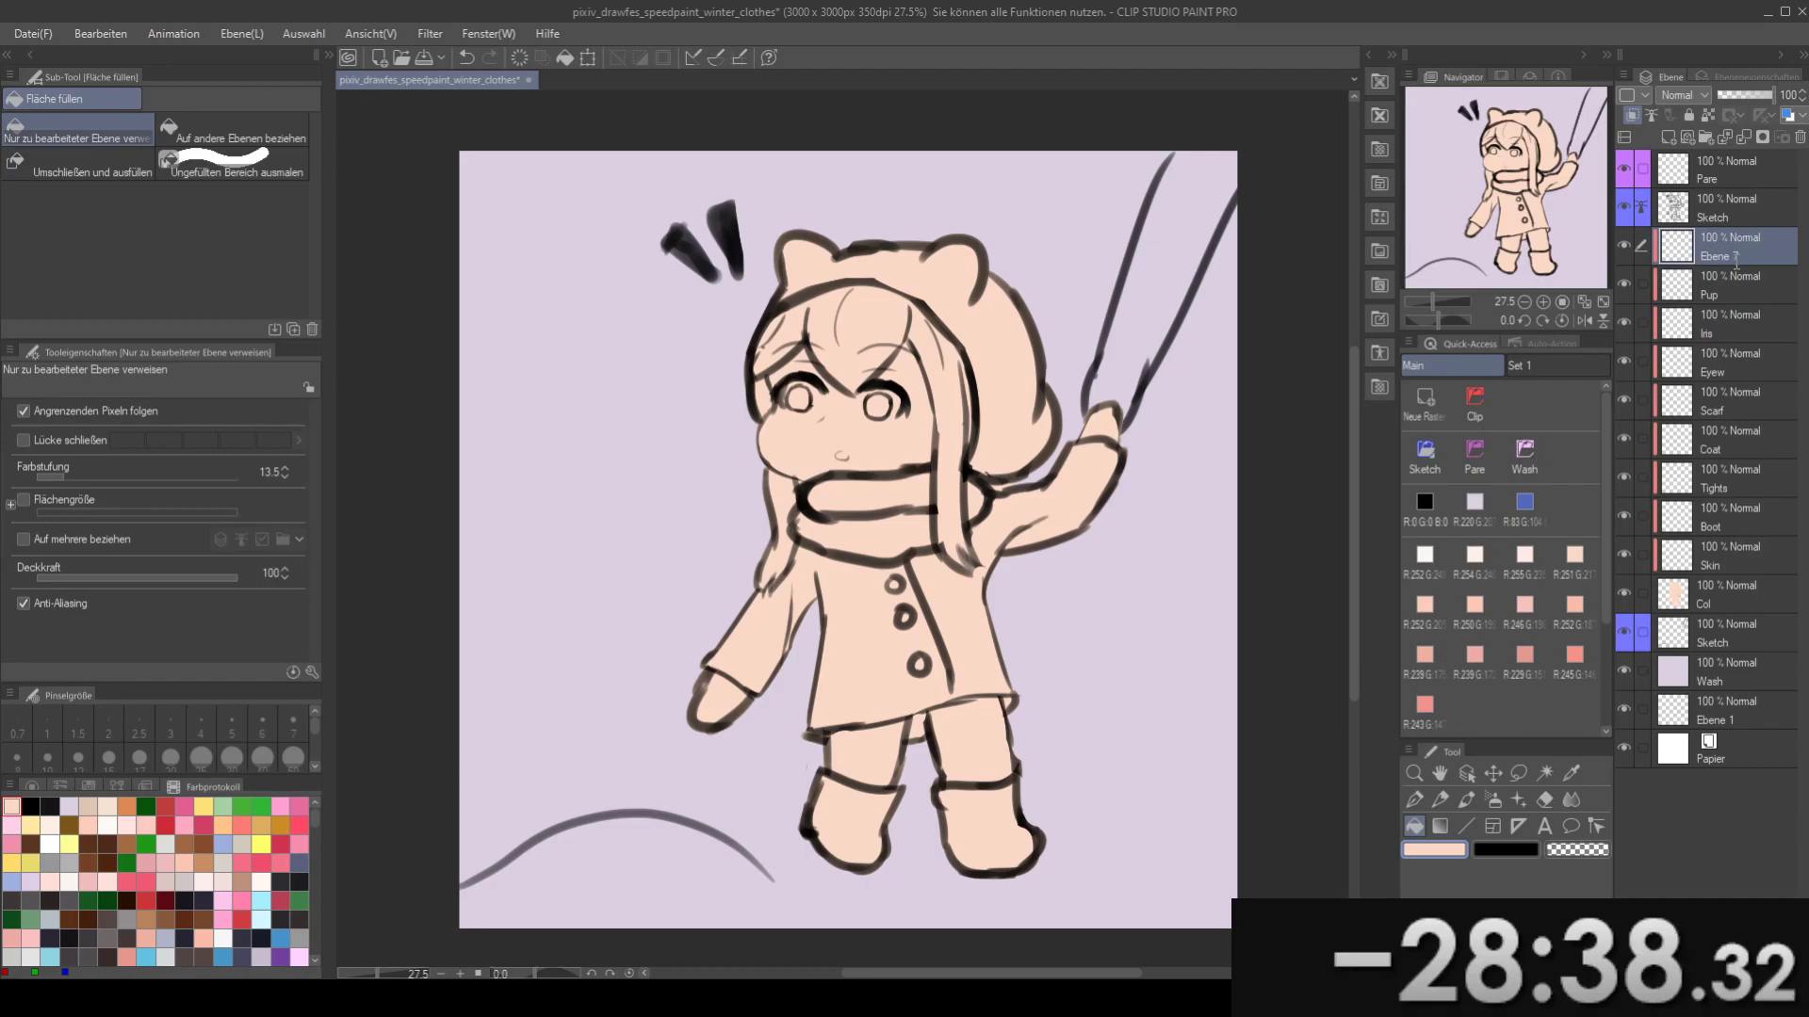
left_click(1425, 401)
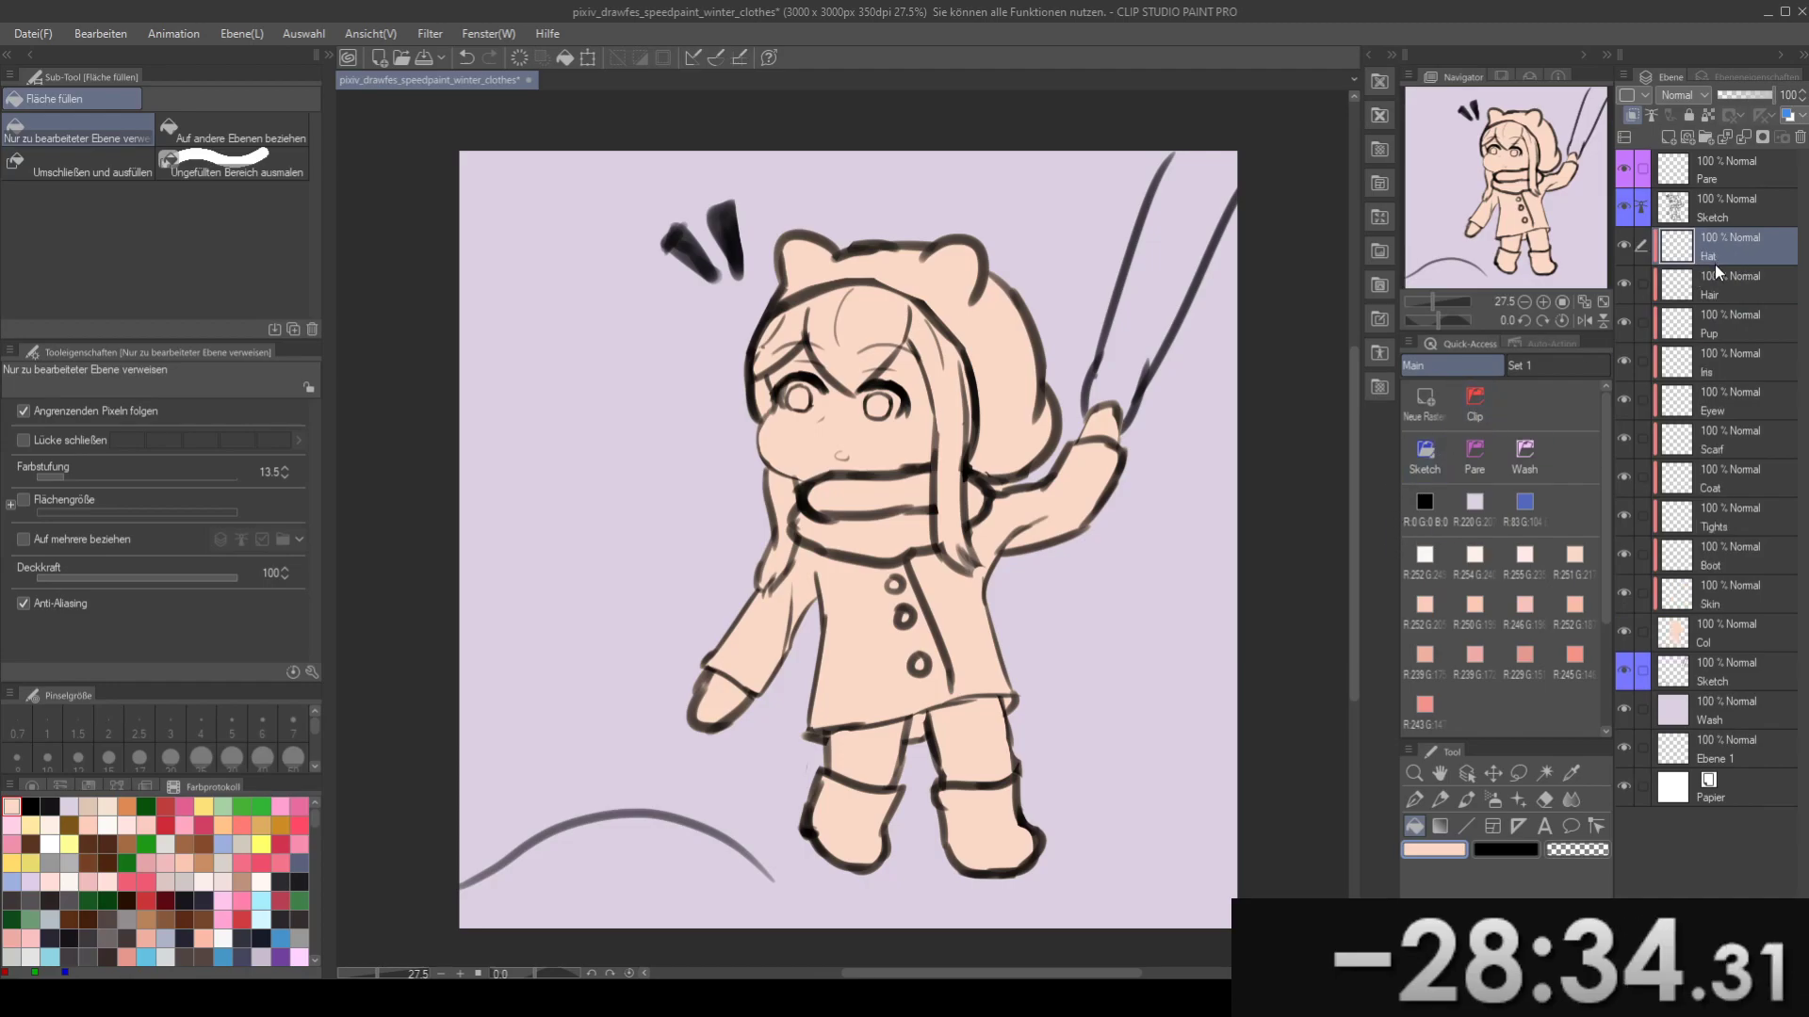
- Try isolating the small gap between the hat and the raised arm on the Col layer with Auto Select, and deselect it
left_click(1790, 570)
left_click(1767, 593)
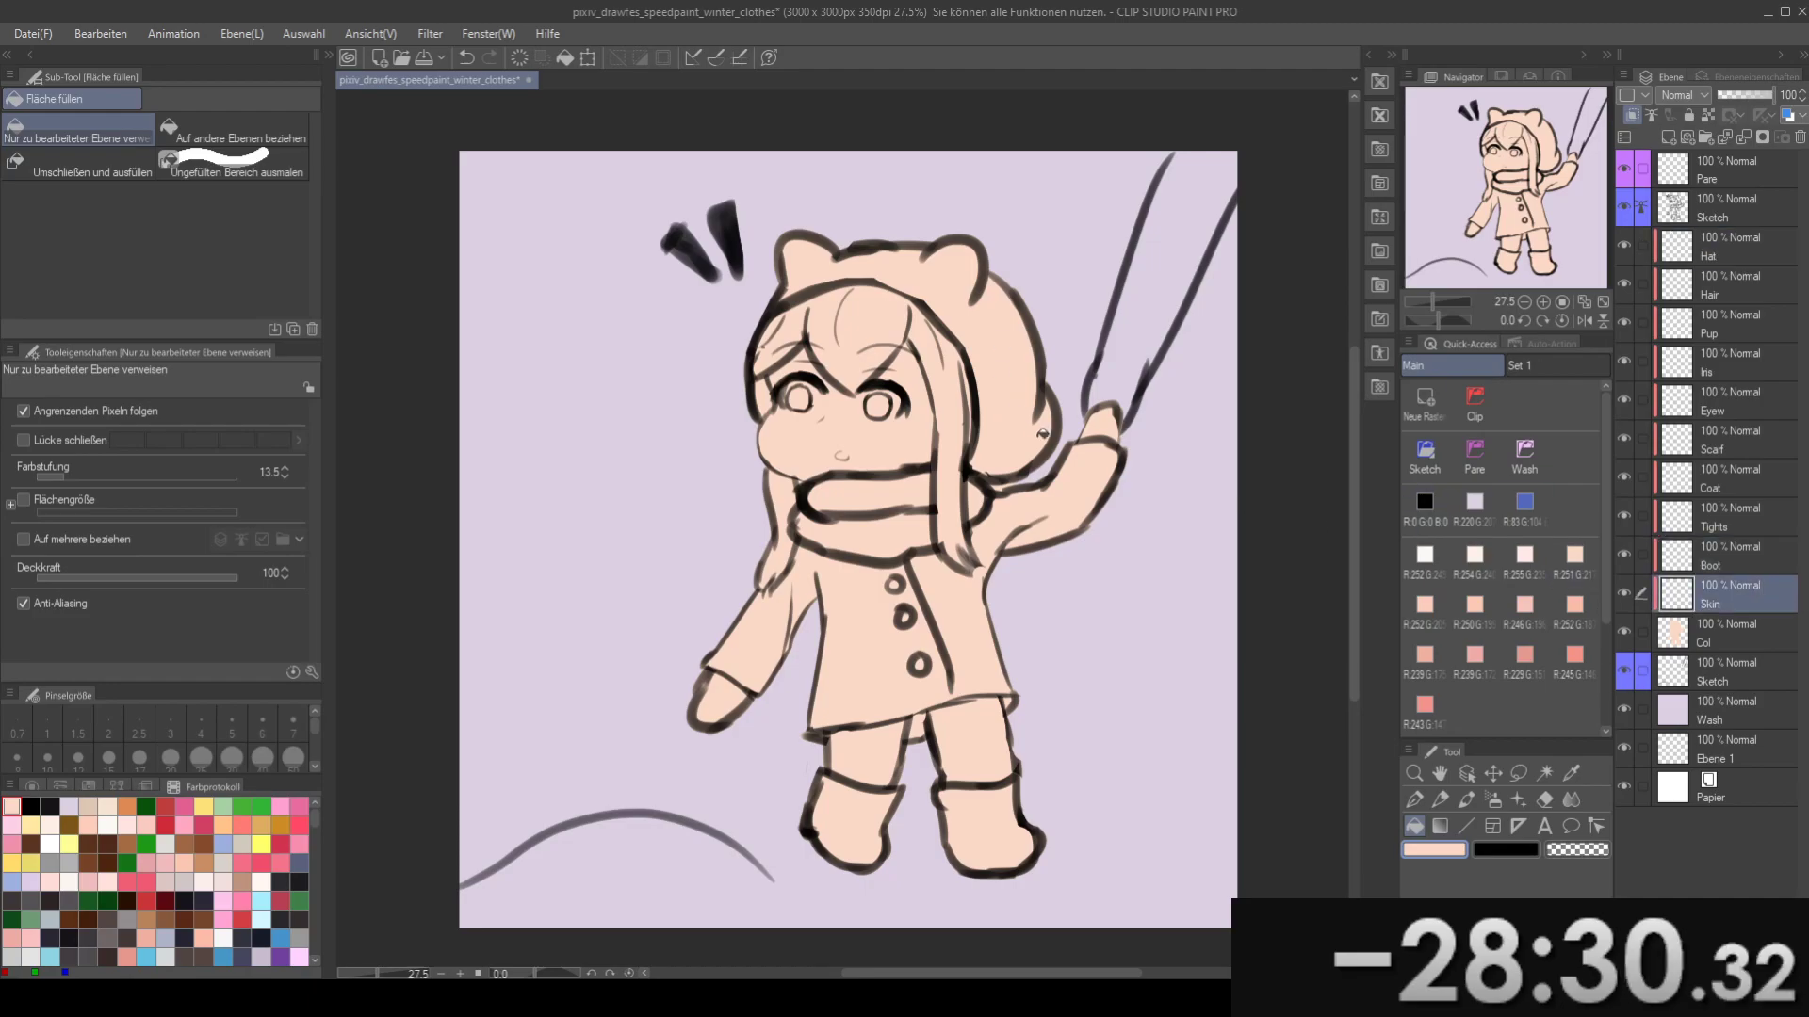
scroll(1035, 426, "up", 3)
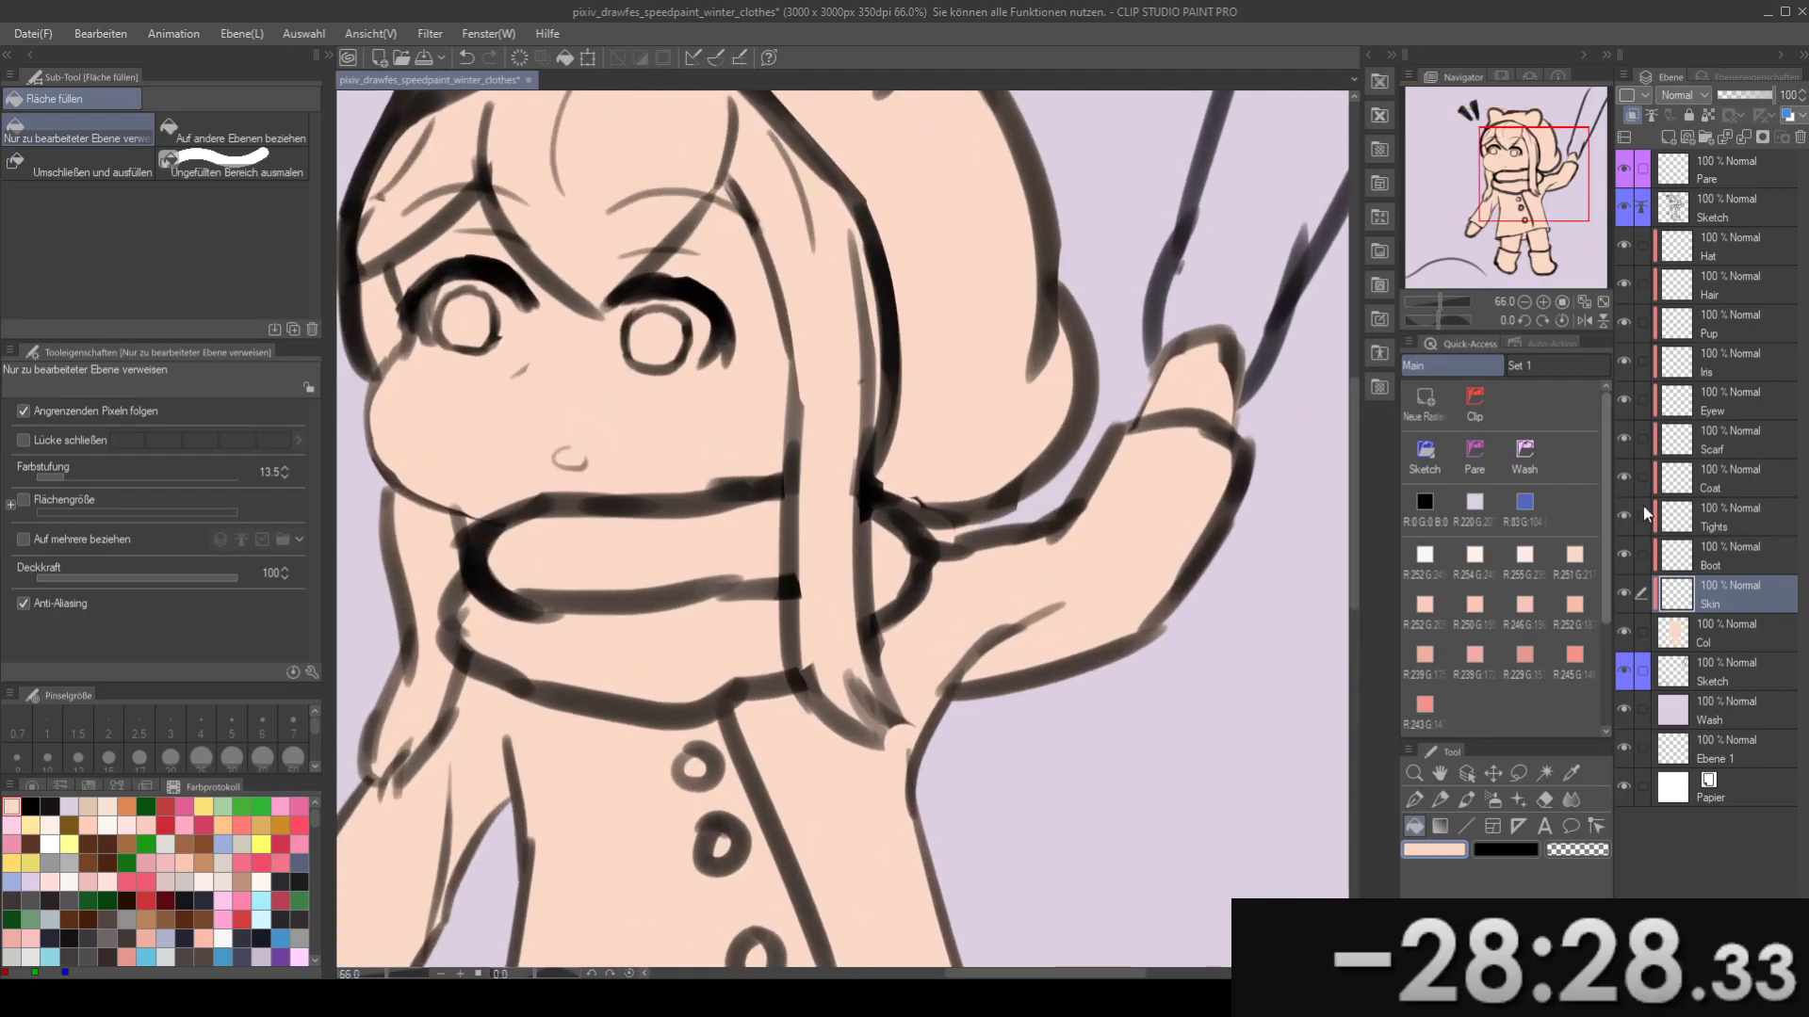
left_click(1719, 640)
key("e")
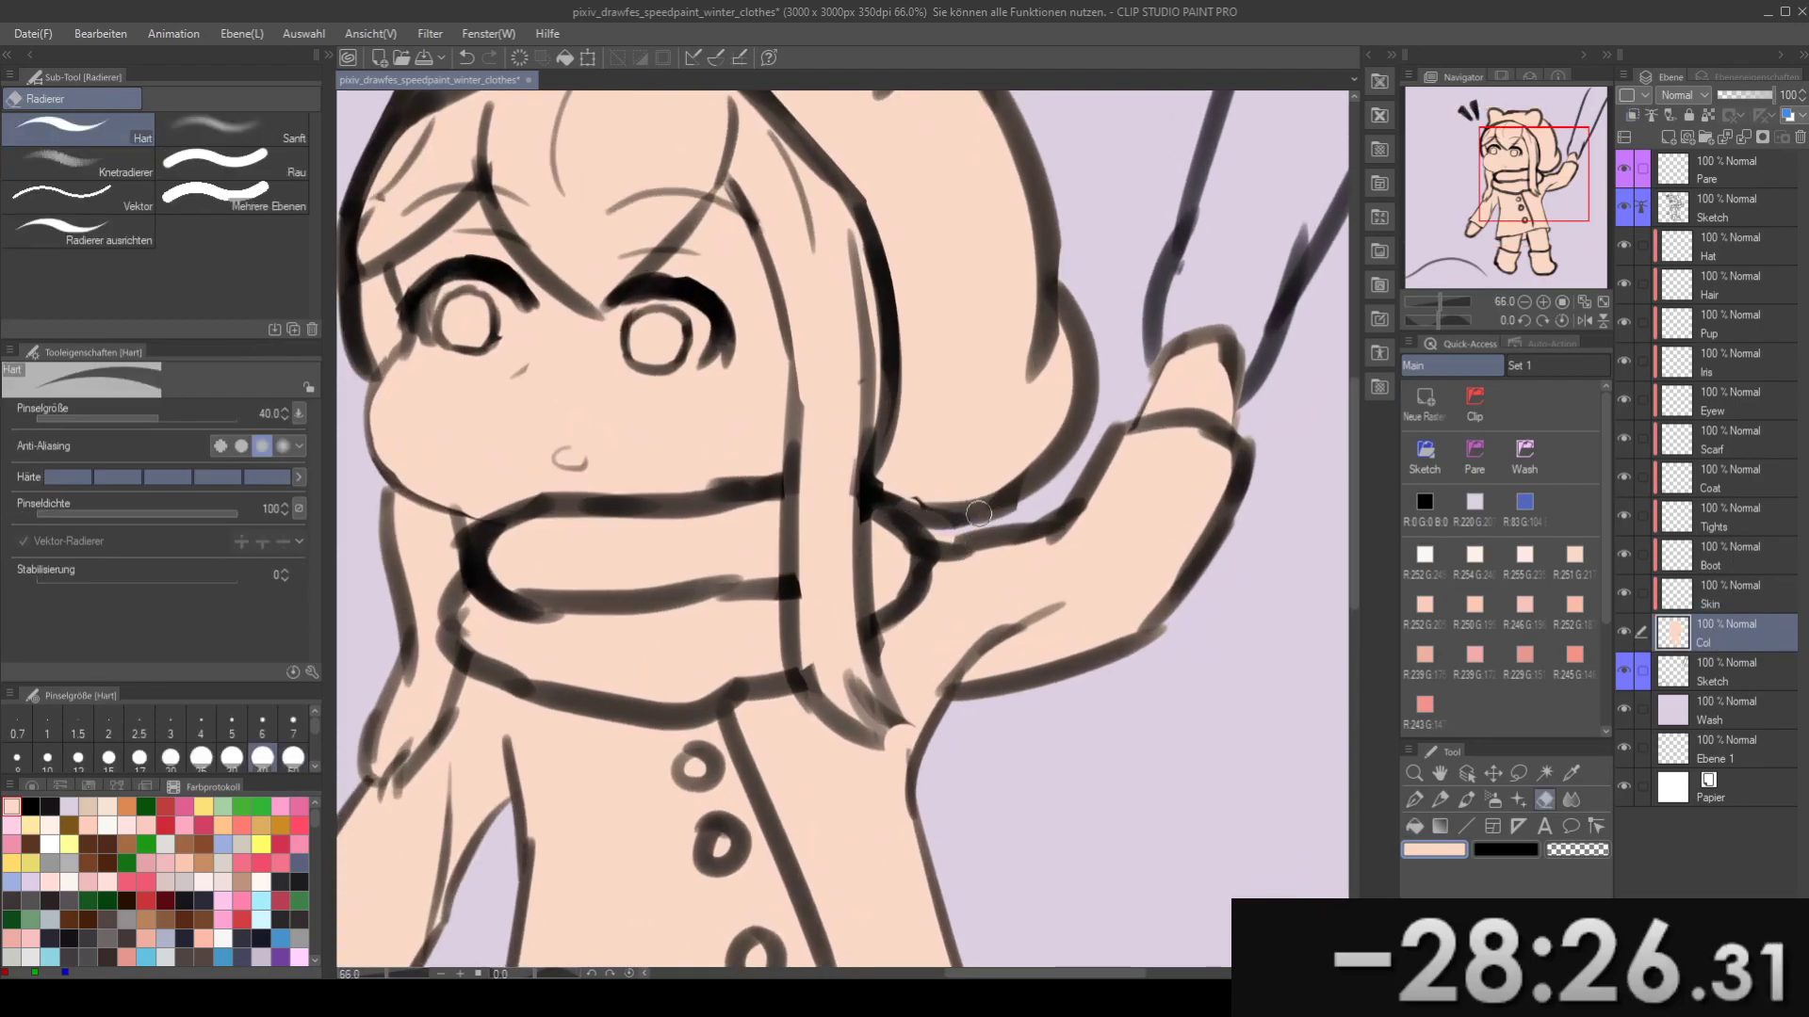
key("w")
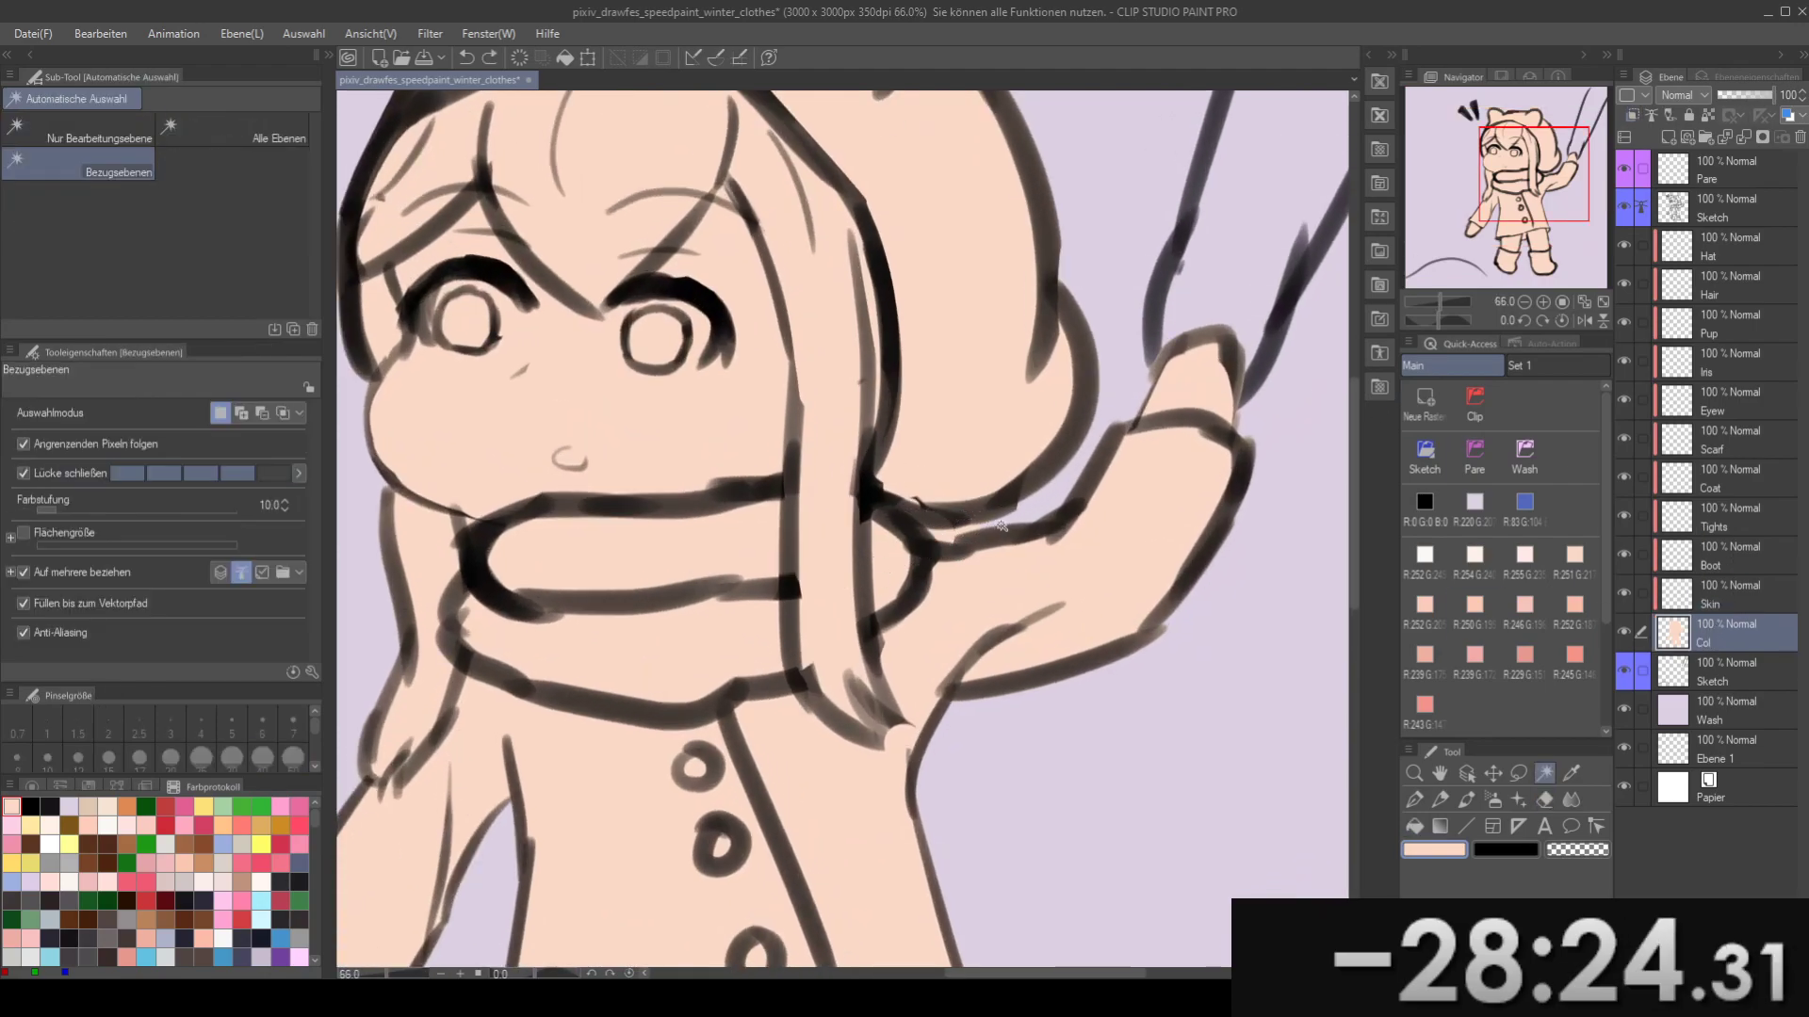
left_click(992, 526)
left_click(966, 534)
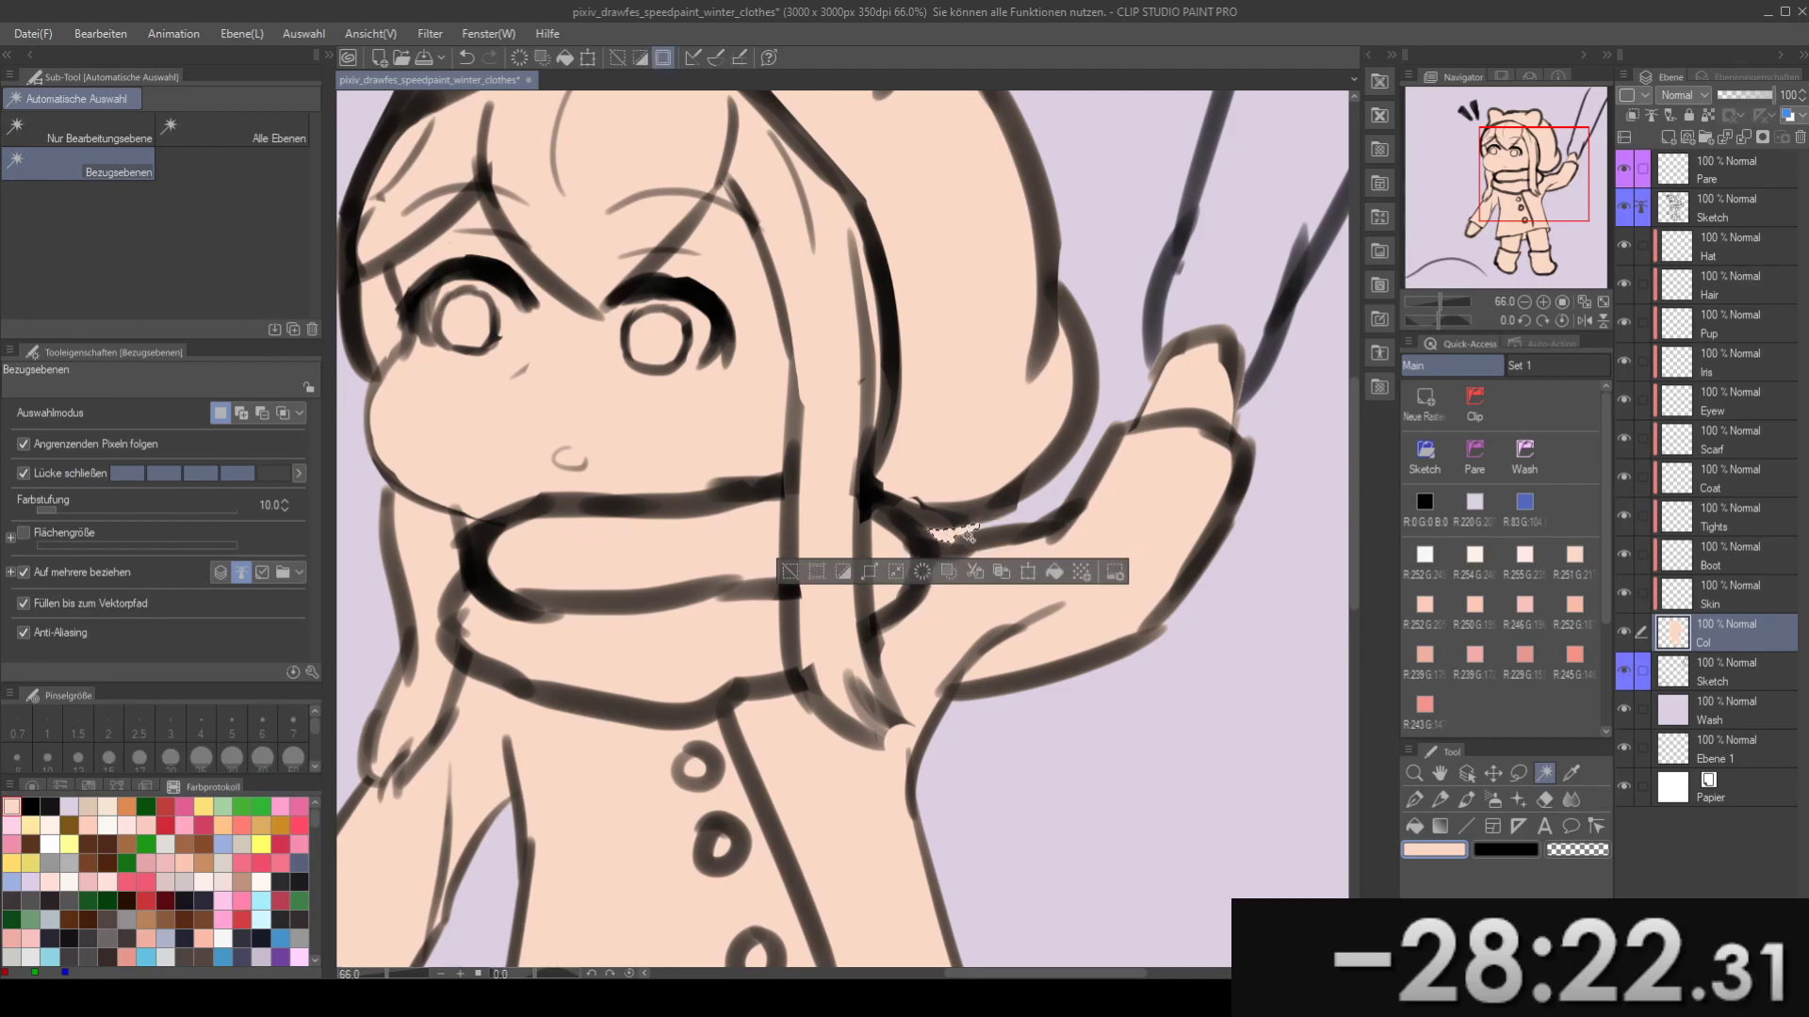
key("ctrl+d")
scroll(971, 369, "down", 2)
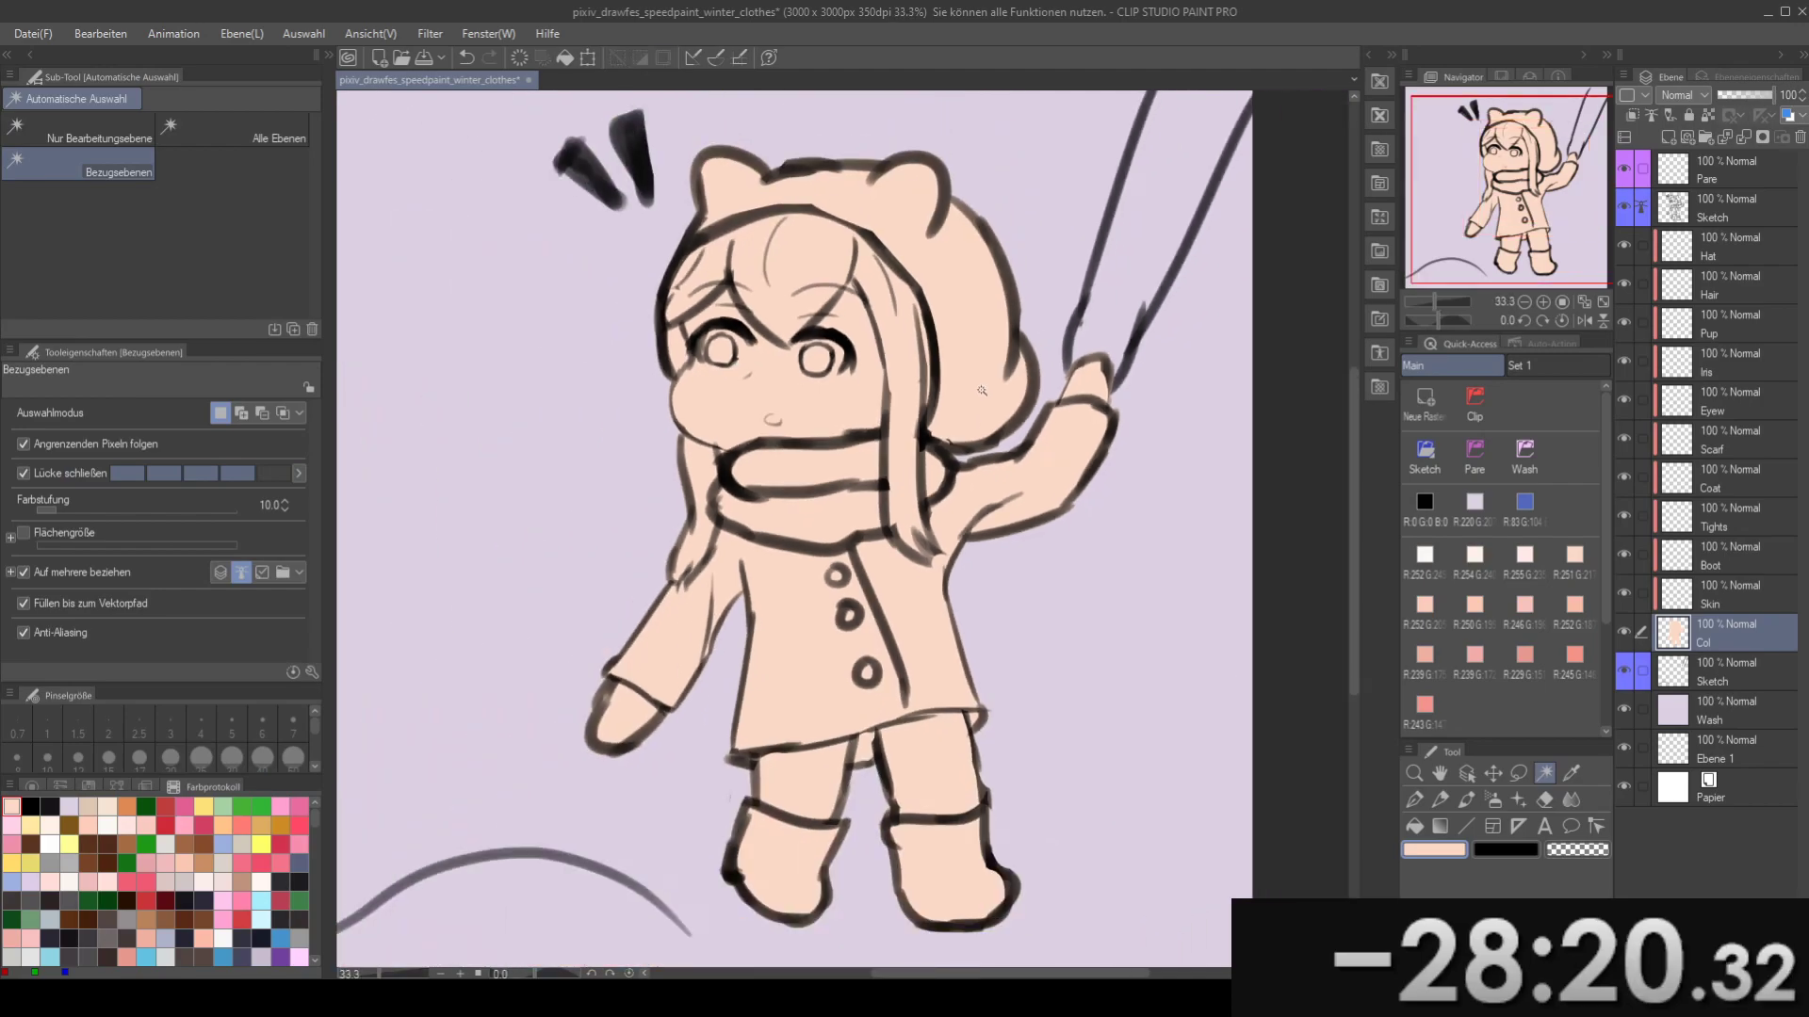
left_click_drag(578, 434, 641, 468)
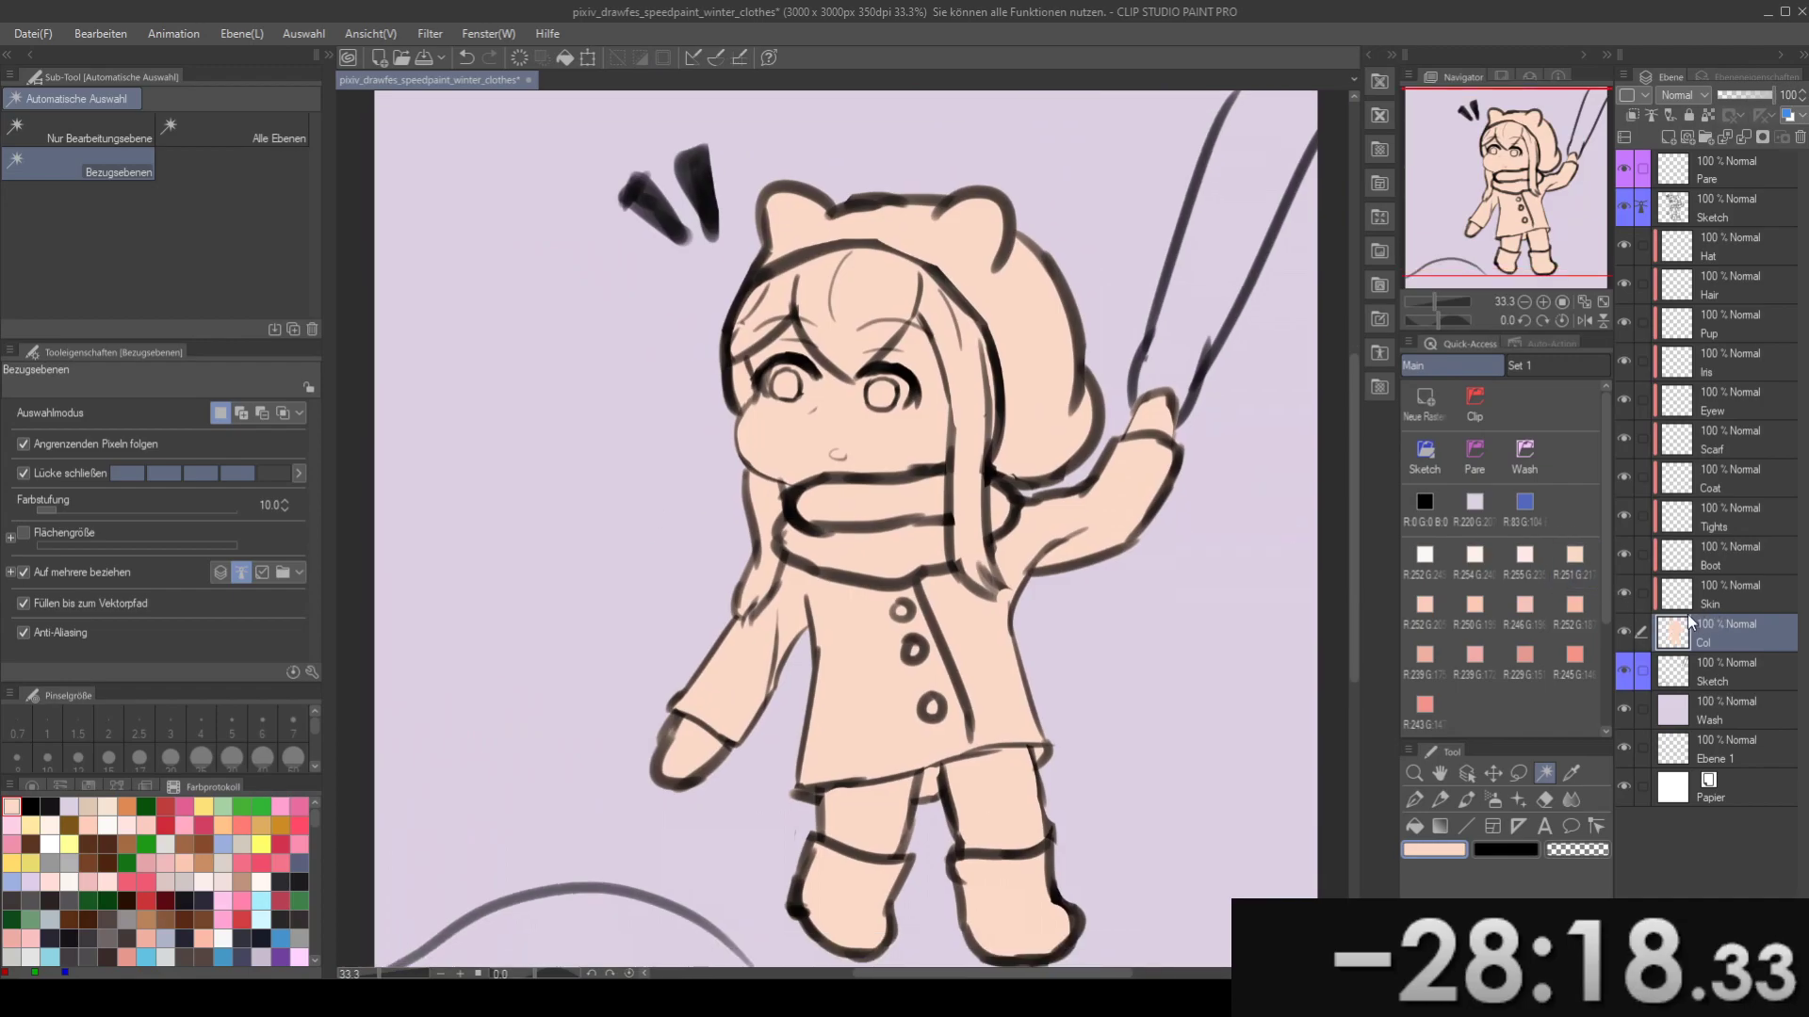
- Pick the pale skin colour for the Skin layer and set the Kräftige Wasserfarbe brush to size 100
left_click(1743, 592)
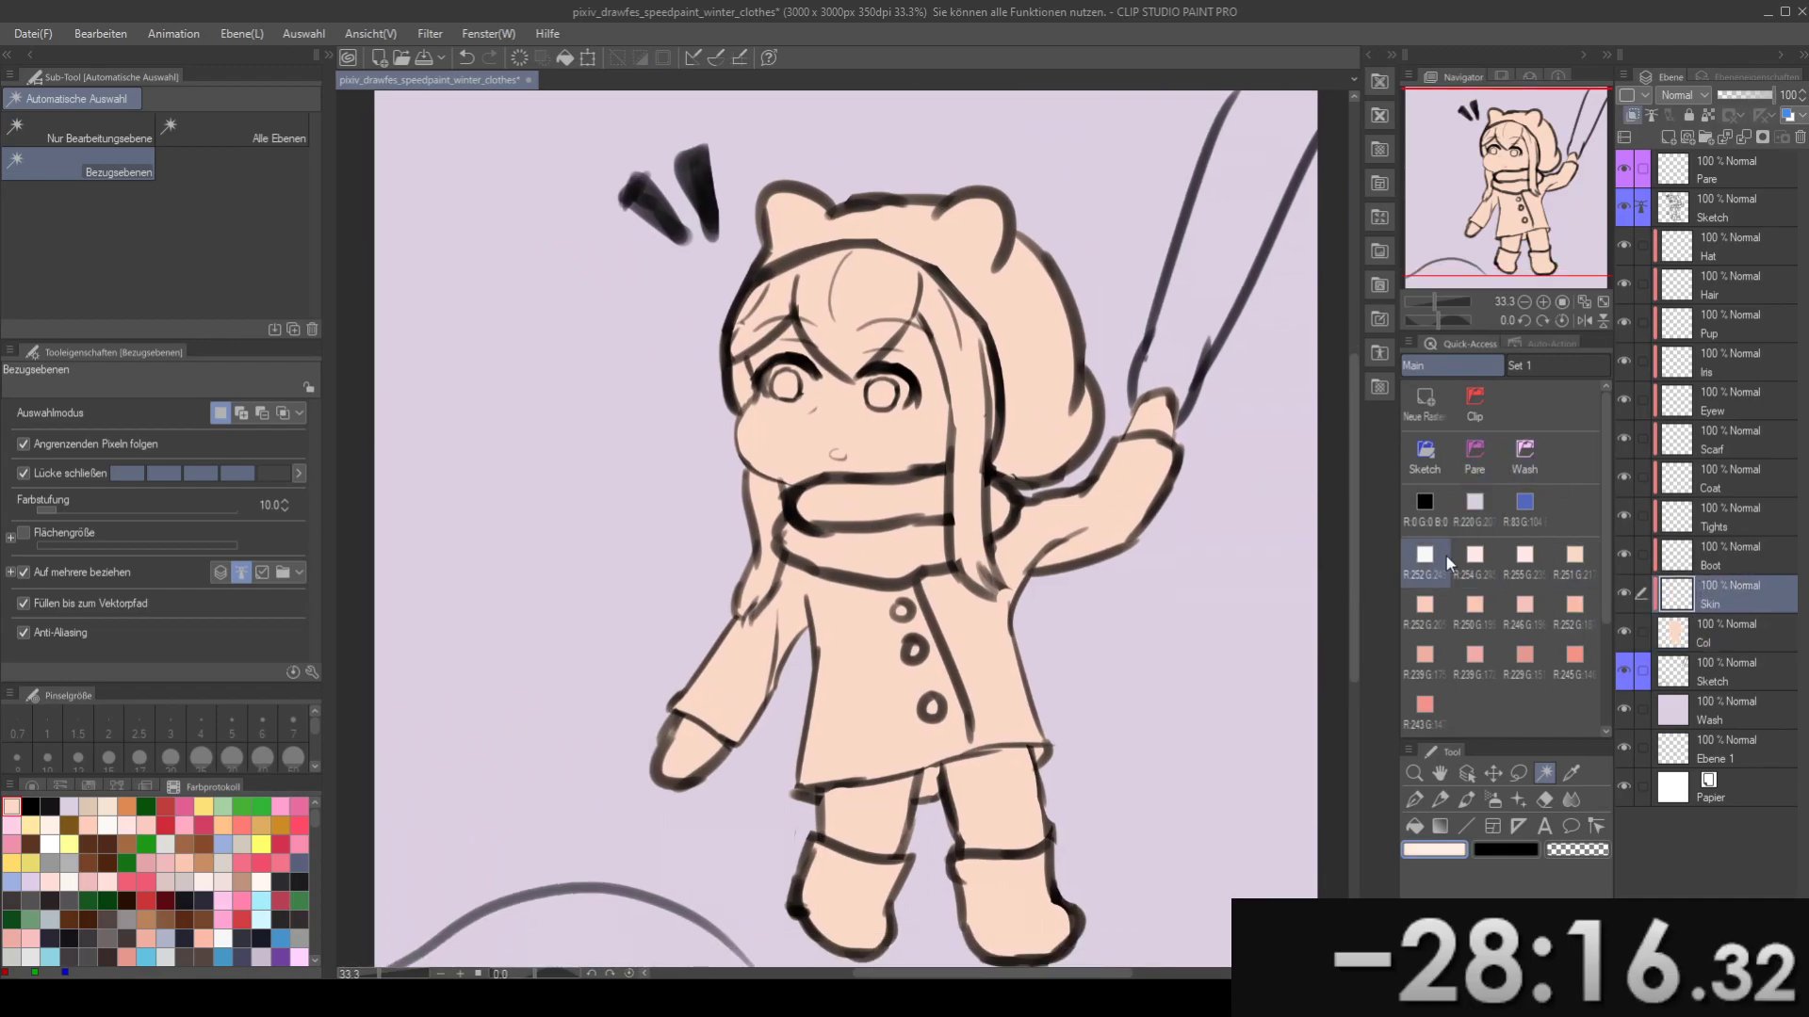
left_click_drag(801, 716, 790, 581)
key("b")
left_click_drag(671, 594, 697, 609)
key("bracketright")
key("bracketright")
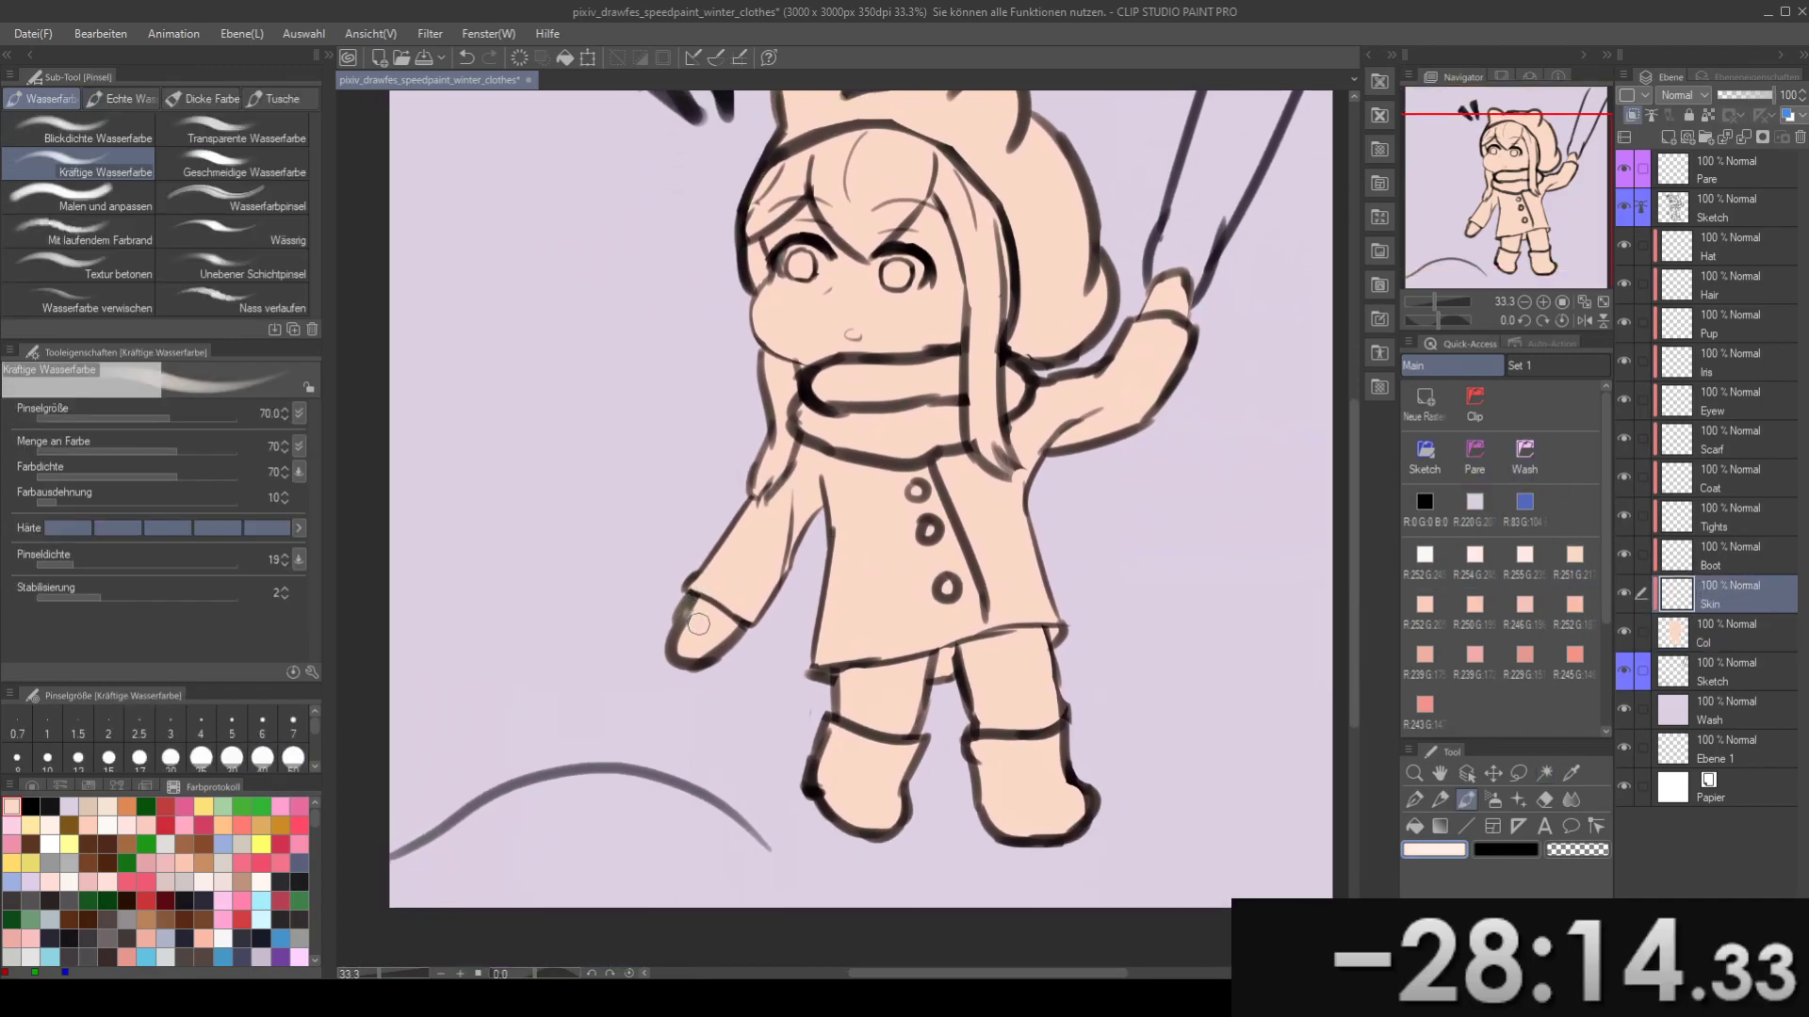
left_click_drag(808, 579, 799, 587)
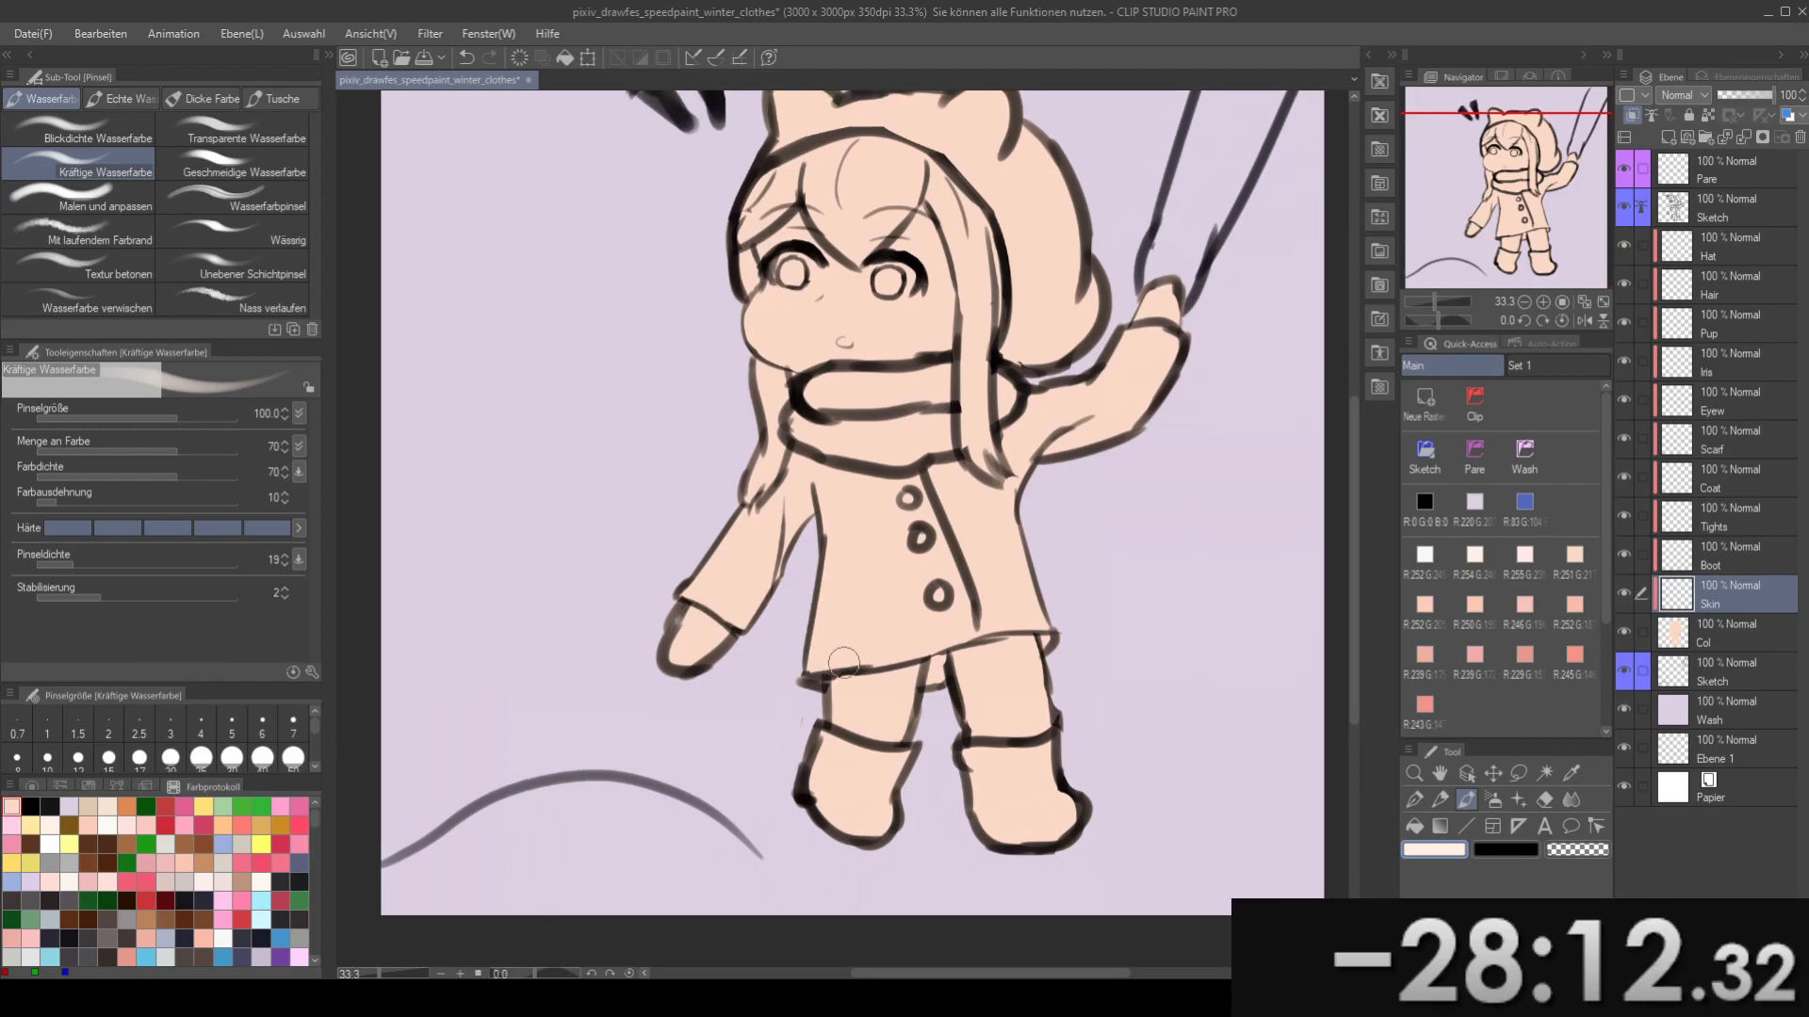
- Select the background around the figure on the Col layer with Auto Select, and deselect it
left_click(1729, 633)
key("w")
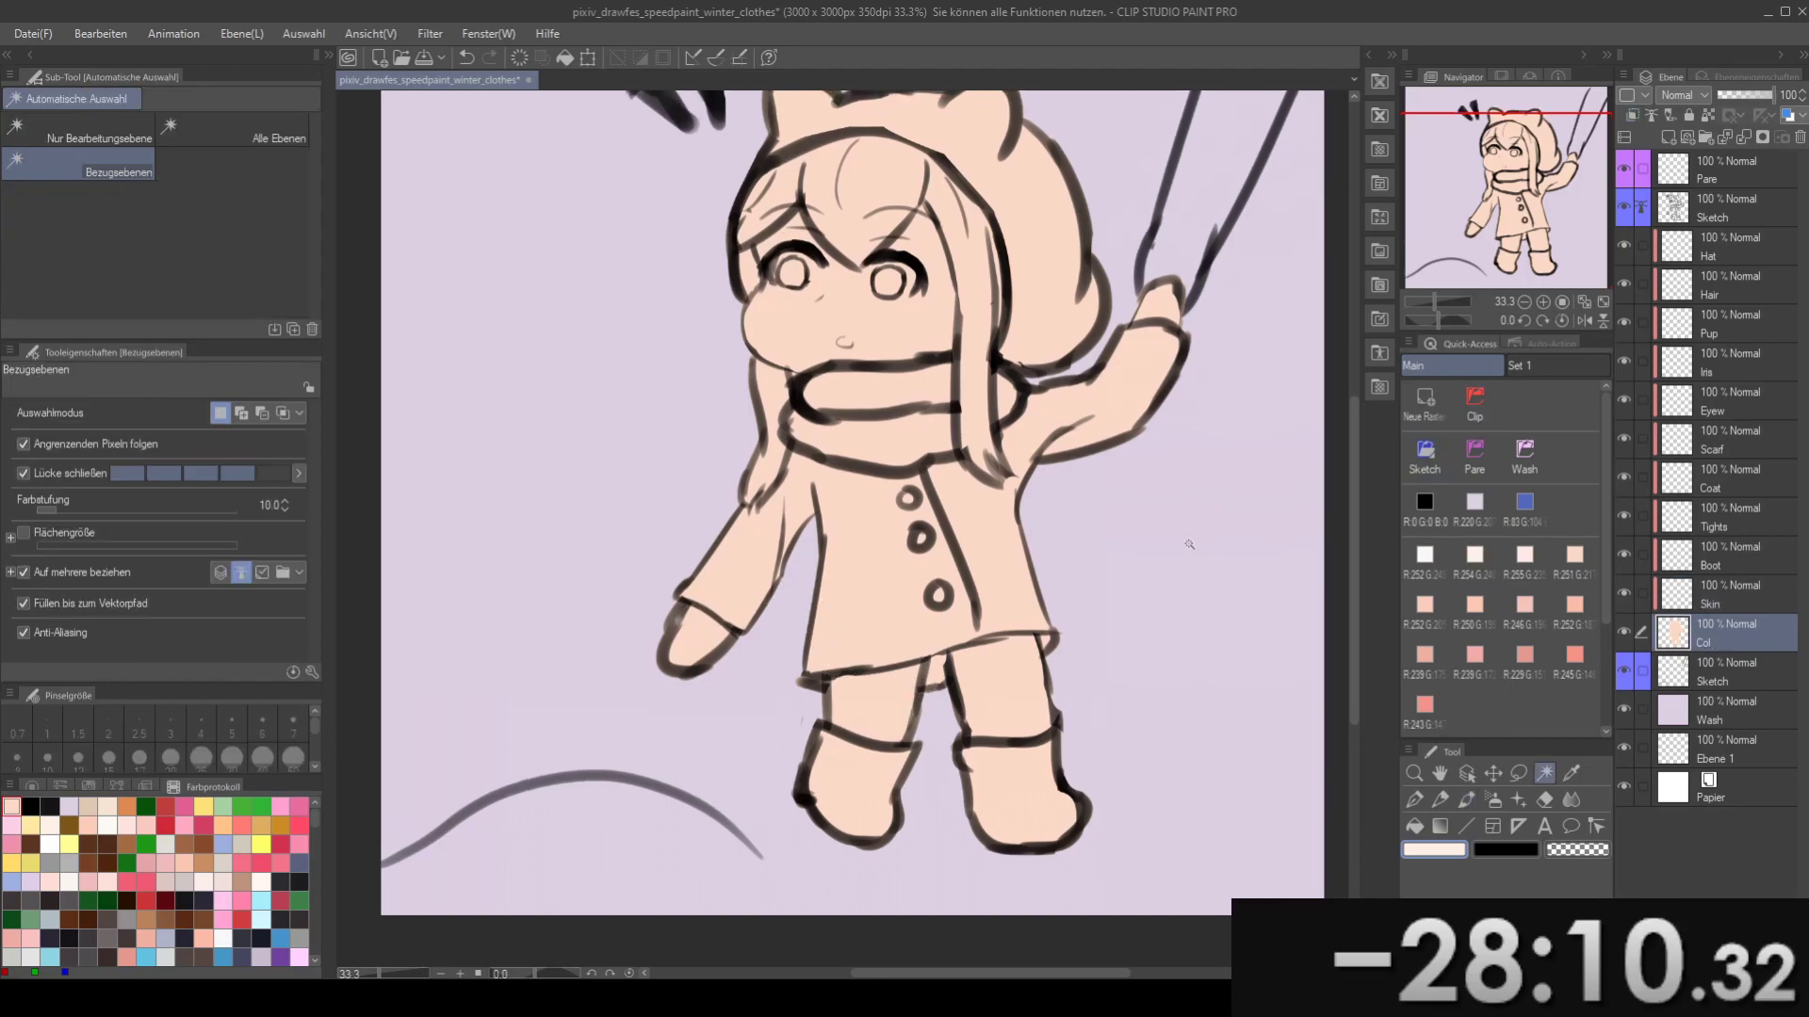
left_click(1049, 370)
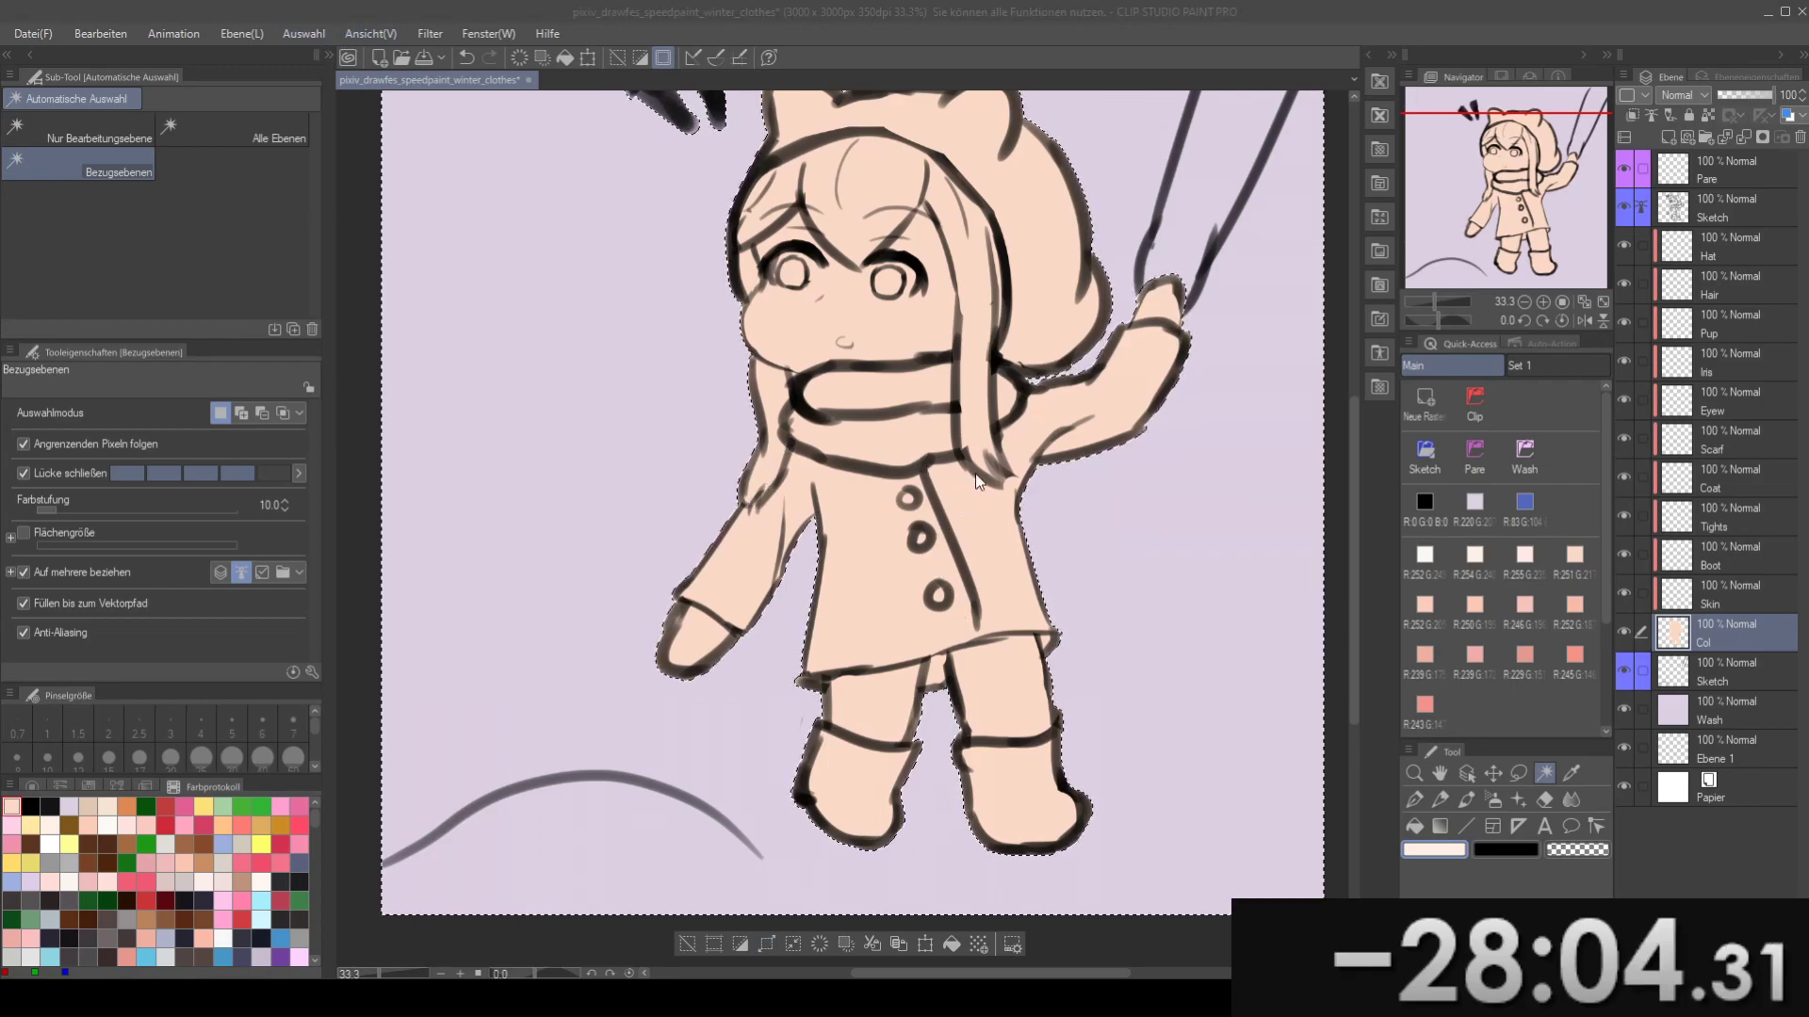
key("ctrl+d")
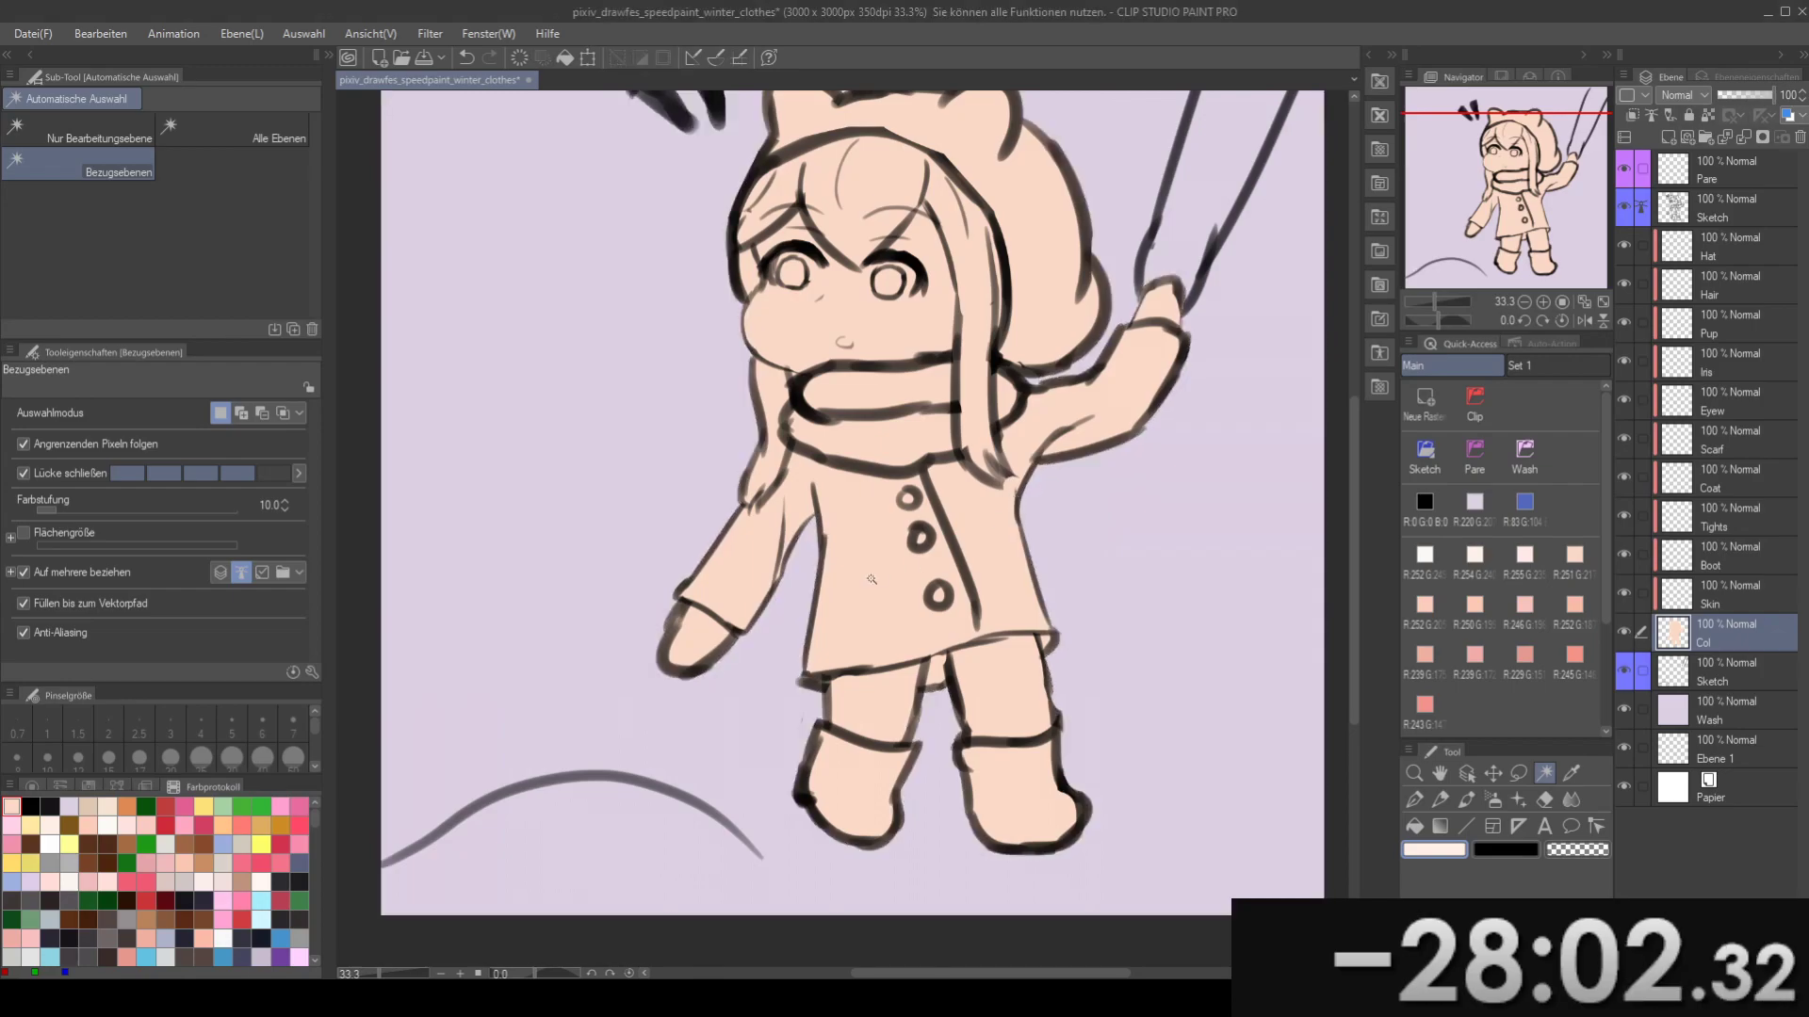
scroll(862, 566, "up", 2)
scroll(848, 585, "down", 2)
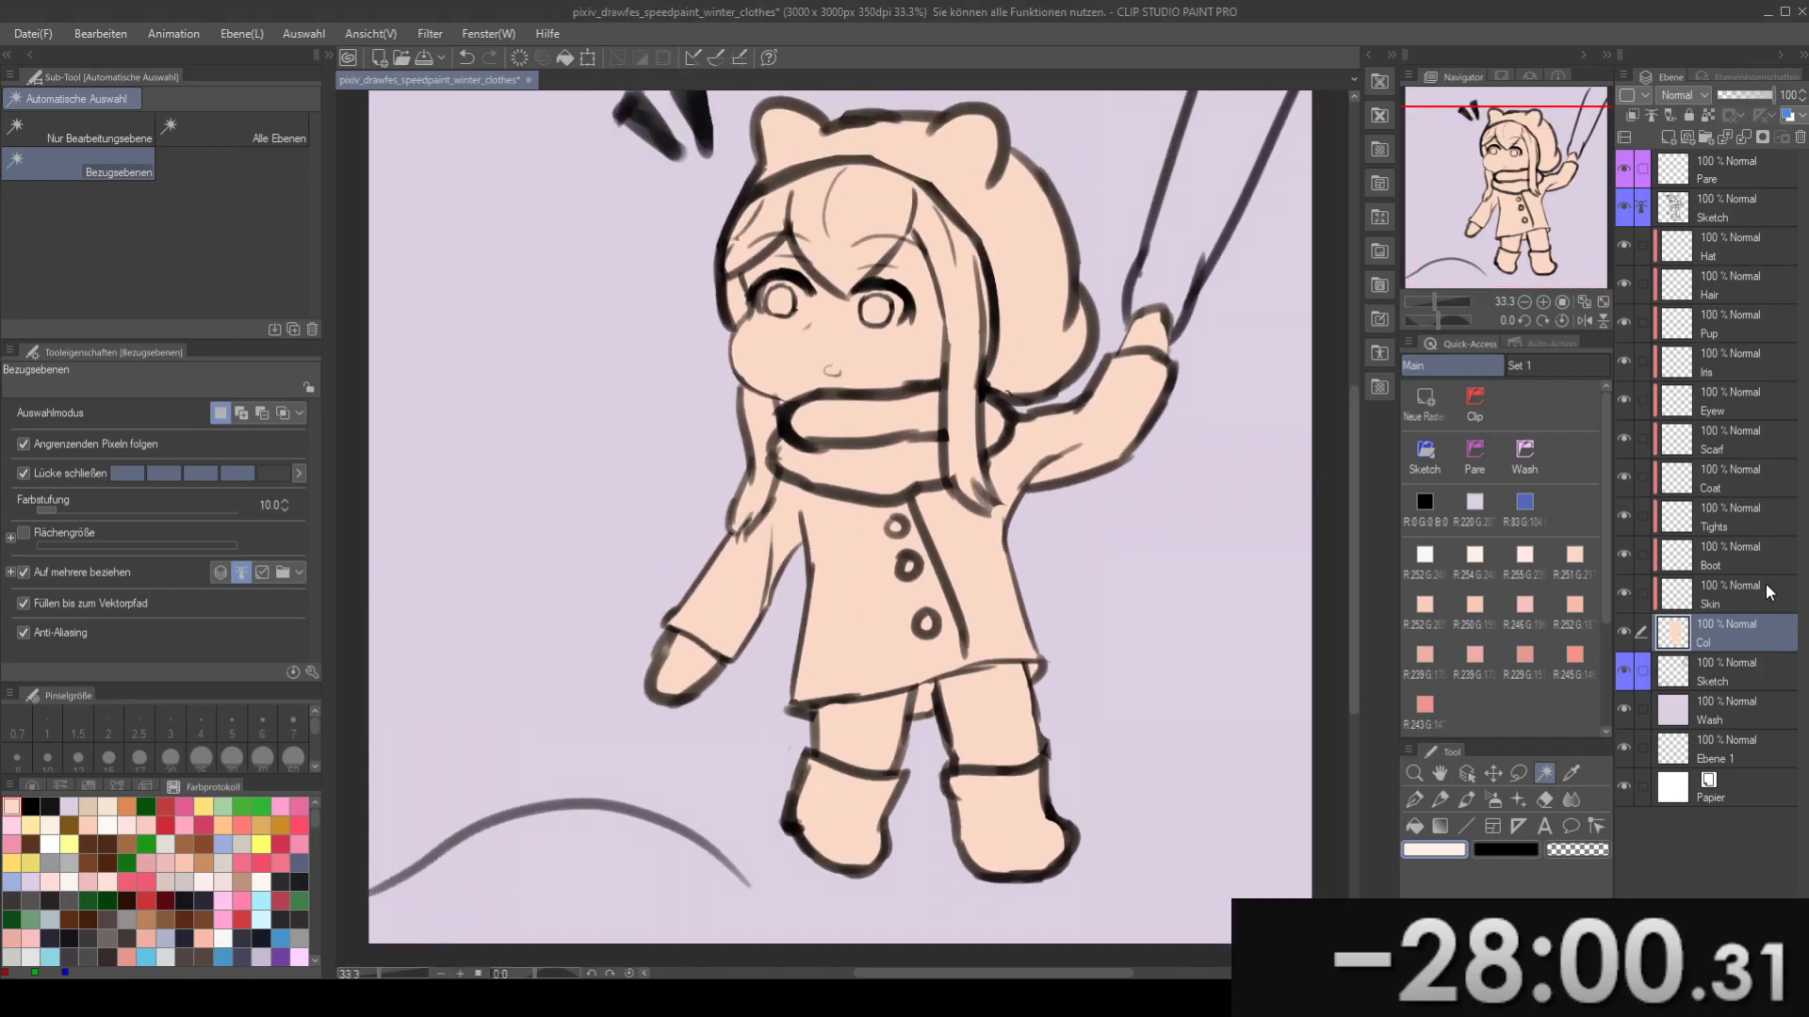
- Paint the lowered hand in the pale skin tone on the Skin layer with the brush at size 150, undoing the last stroke
left_click(1765, 584)
mouse_move(692, 701)
left_mouse_down()
mouse_move(680, 638)
mouse_move(736, 571)
mouse_move(719, 590)
mouse_move(737, 591)
left_mouse_up()
key("b")
key("bracketright")
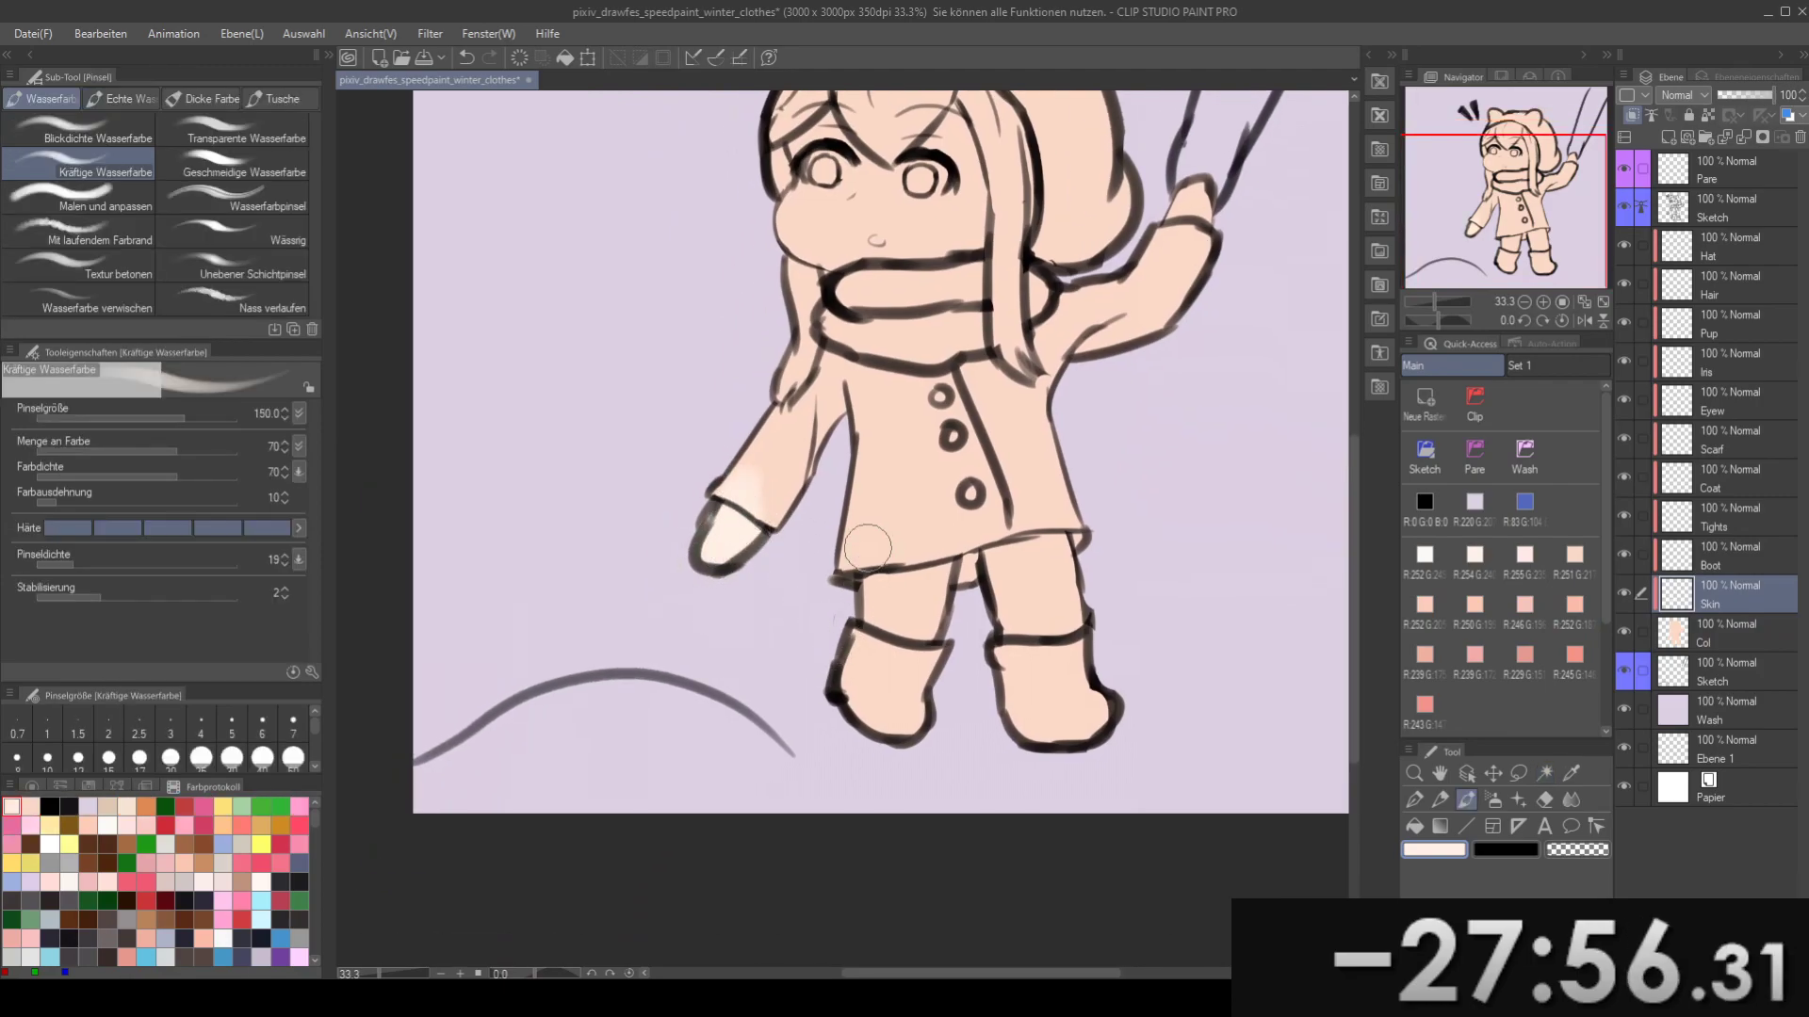
left_click_drag(868, 564, 875, 573)
key("ctrl+z")
- Enlarge the brush to size 200 and paint the face and the raised hand in the pale skin tone
key("bracketright")
key("bracketright")
mouse_move(815, 251)
left_mouse_down()
mouse_move(803, 510)
mouse_move(829, 458)
mouse_move(802, 512)
mouse_move(936, 407)
mouse_move(967, 411)
left_mouse_up()
mouse_move(857, 384)
left_mouse_down()
mouse_move(812, 391)
mouse_move(829, 333)
left_mouse_up()
left_click_drag(1140, 451, 1177, 413)
left_click_drag(1116, 332, 945, 387)
mouse_move(1193, 453)
left_mouse_down()
mouse_move(1291, 481)
mouse_move(1279, 419)
left_mouse_up()
left_click_drag(856, 538, 990, 566)
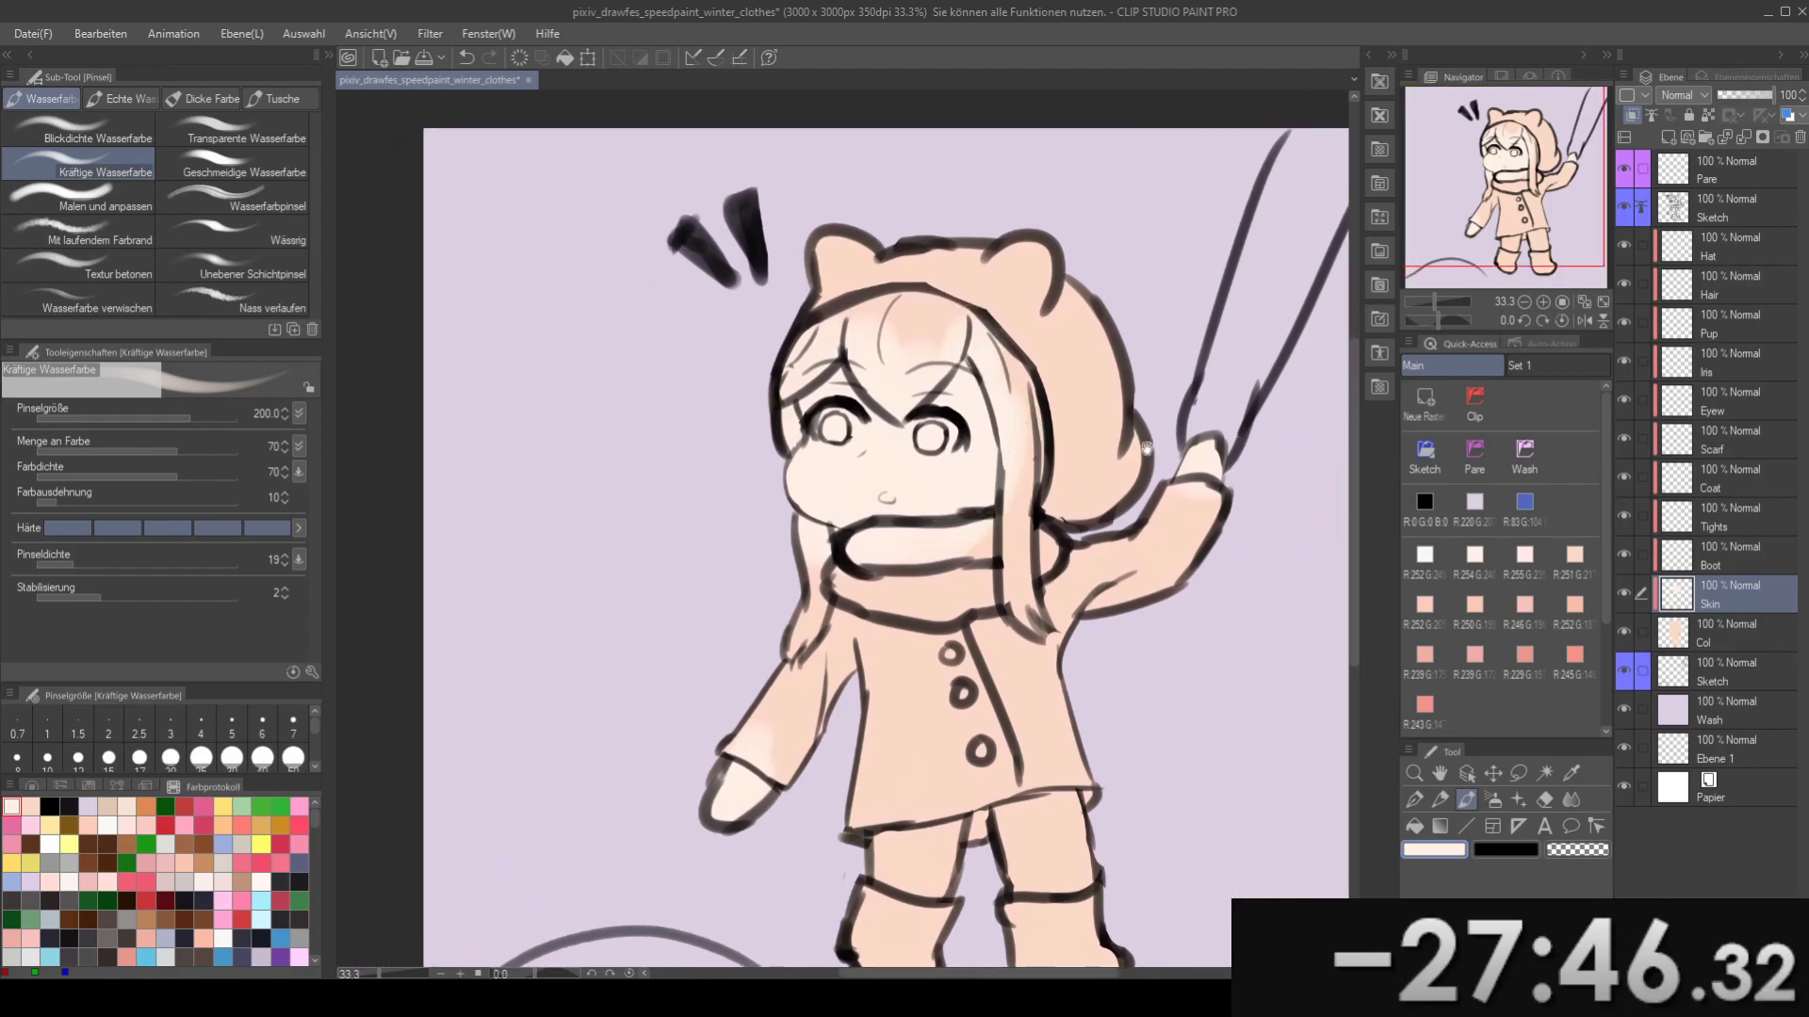
left_click_drag(1160, 448, 1154, 473)
- Mix an orange of RGB 255, 169, 107 and paint a swatch beside the girl on the Pare layer with the G-Pen
left_click(1716, 557)
left_click_drag(767, 942, 780, 719)
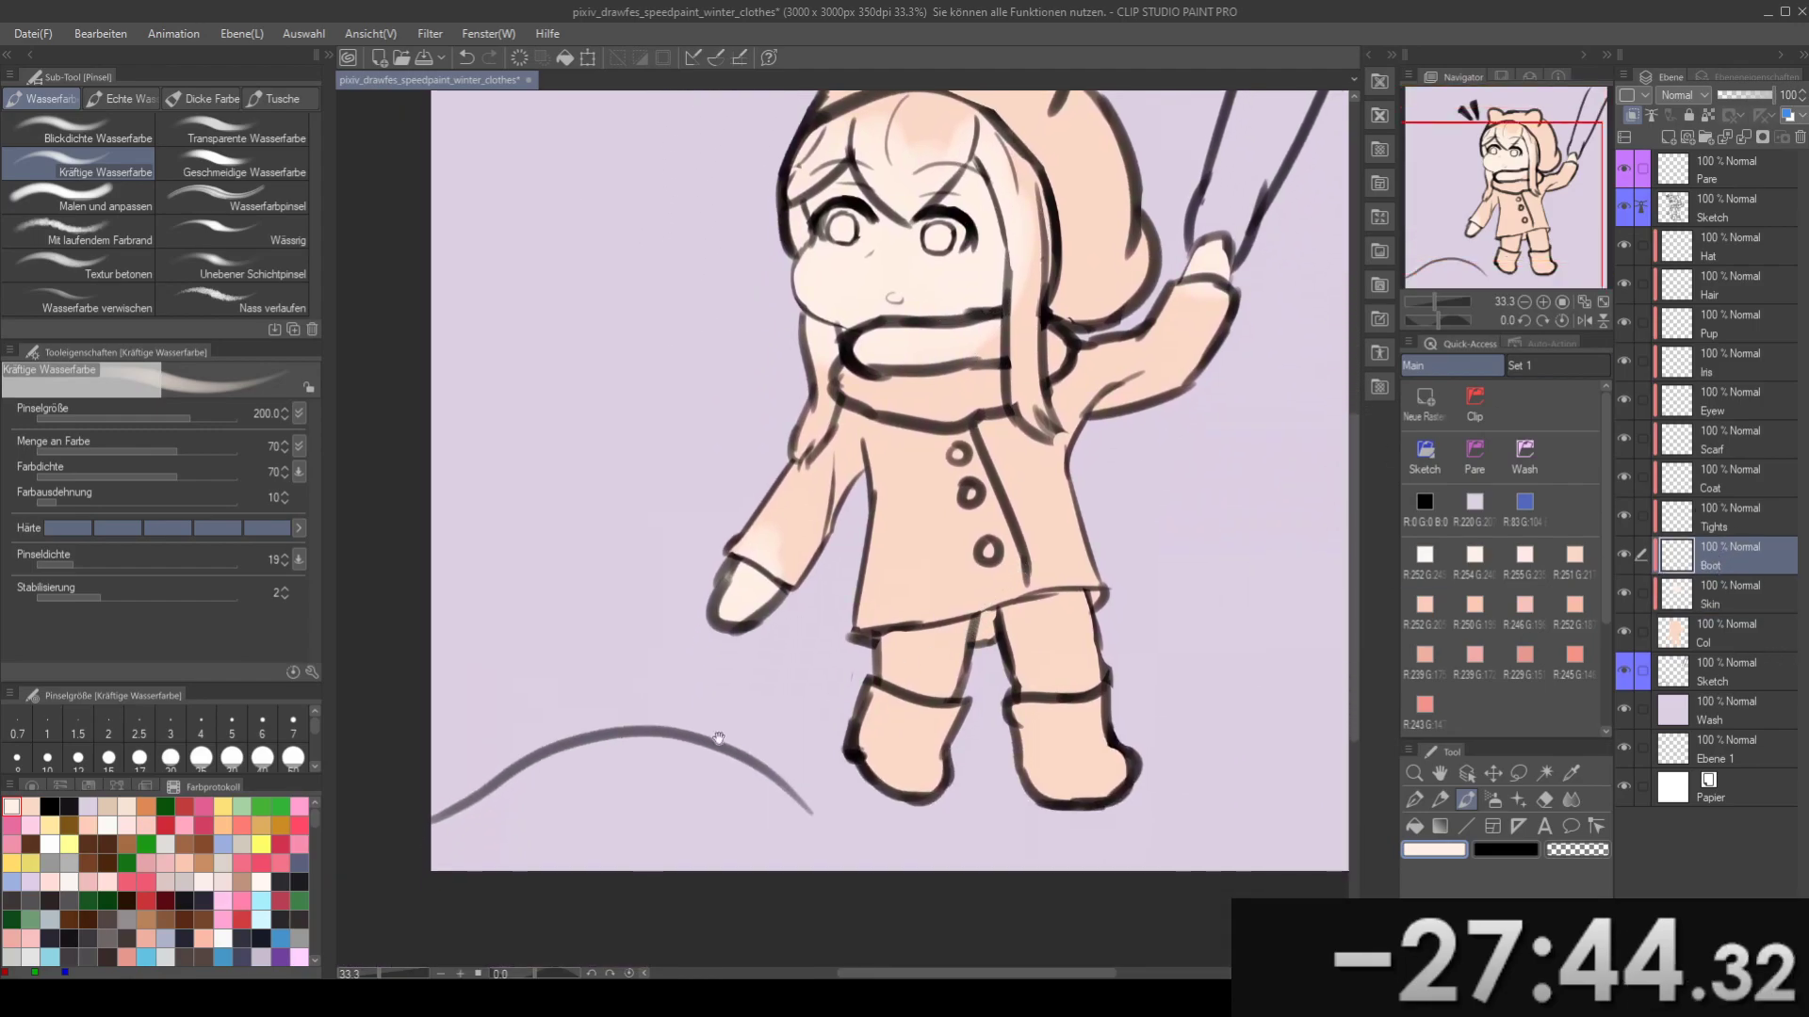
left_click(38, 784)
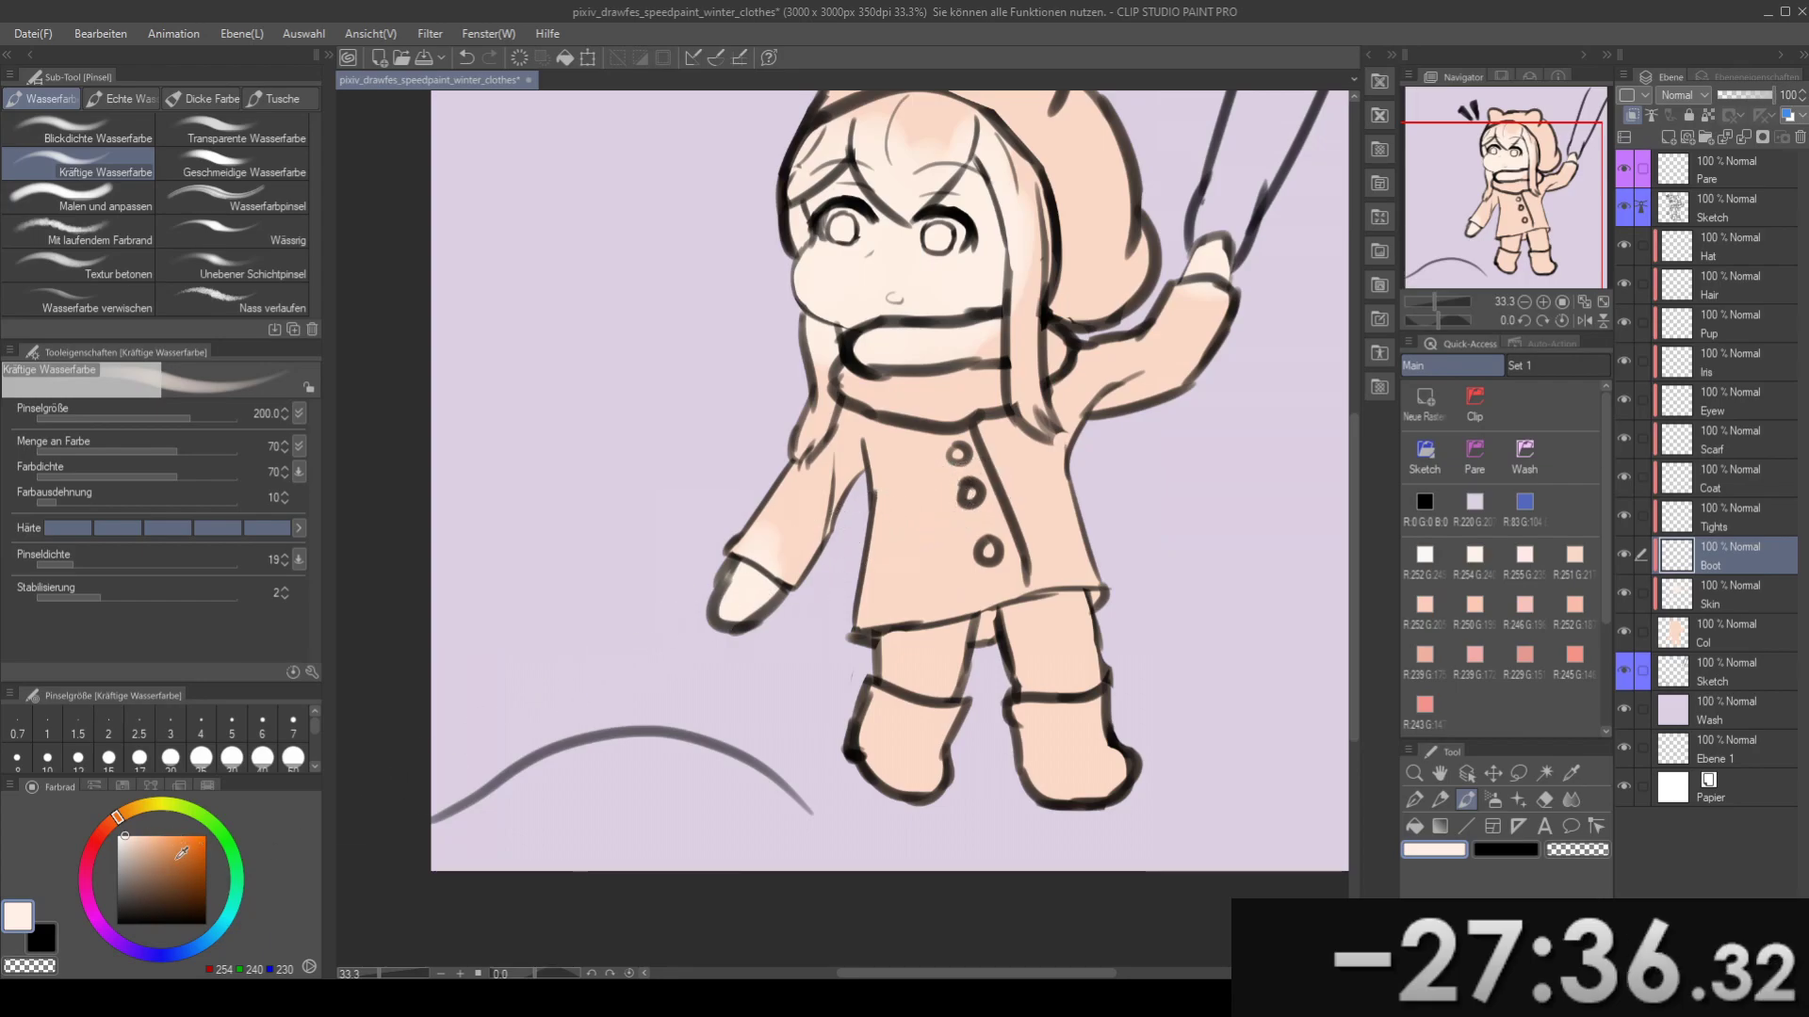
left_click_drag(155, 843, 171, 822)
left_click_drag(634, 573, 642, 648)
left_click(1744, 174)
left_click_drag(698, 489, 788, 533)
key("p")
left_click_drag(610, 464, 671, 377)
left_click_drag(366, 618, 428, 590)
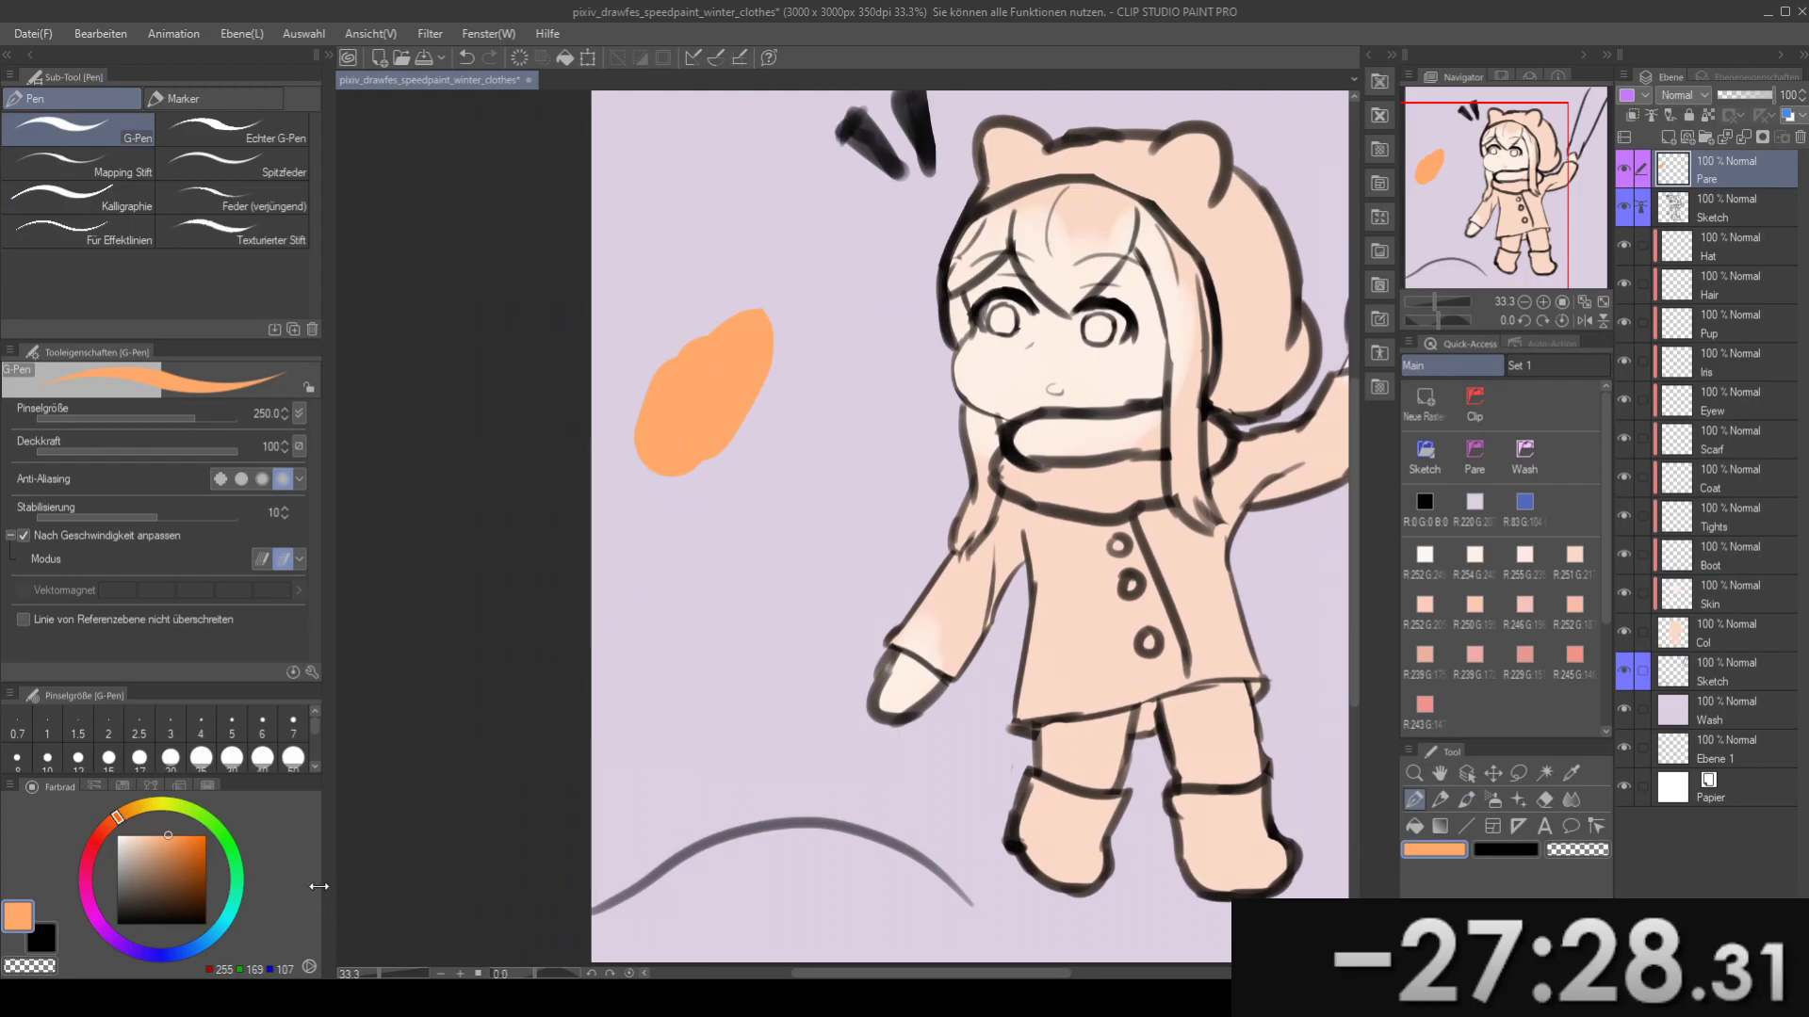
- Add a lighter orange and a darker brownish-orange swatch overlapping the first orange one, using colours from the colour history
left_click(195, 787)
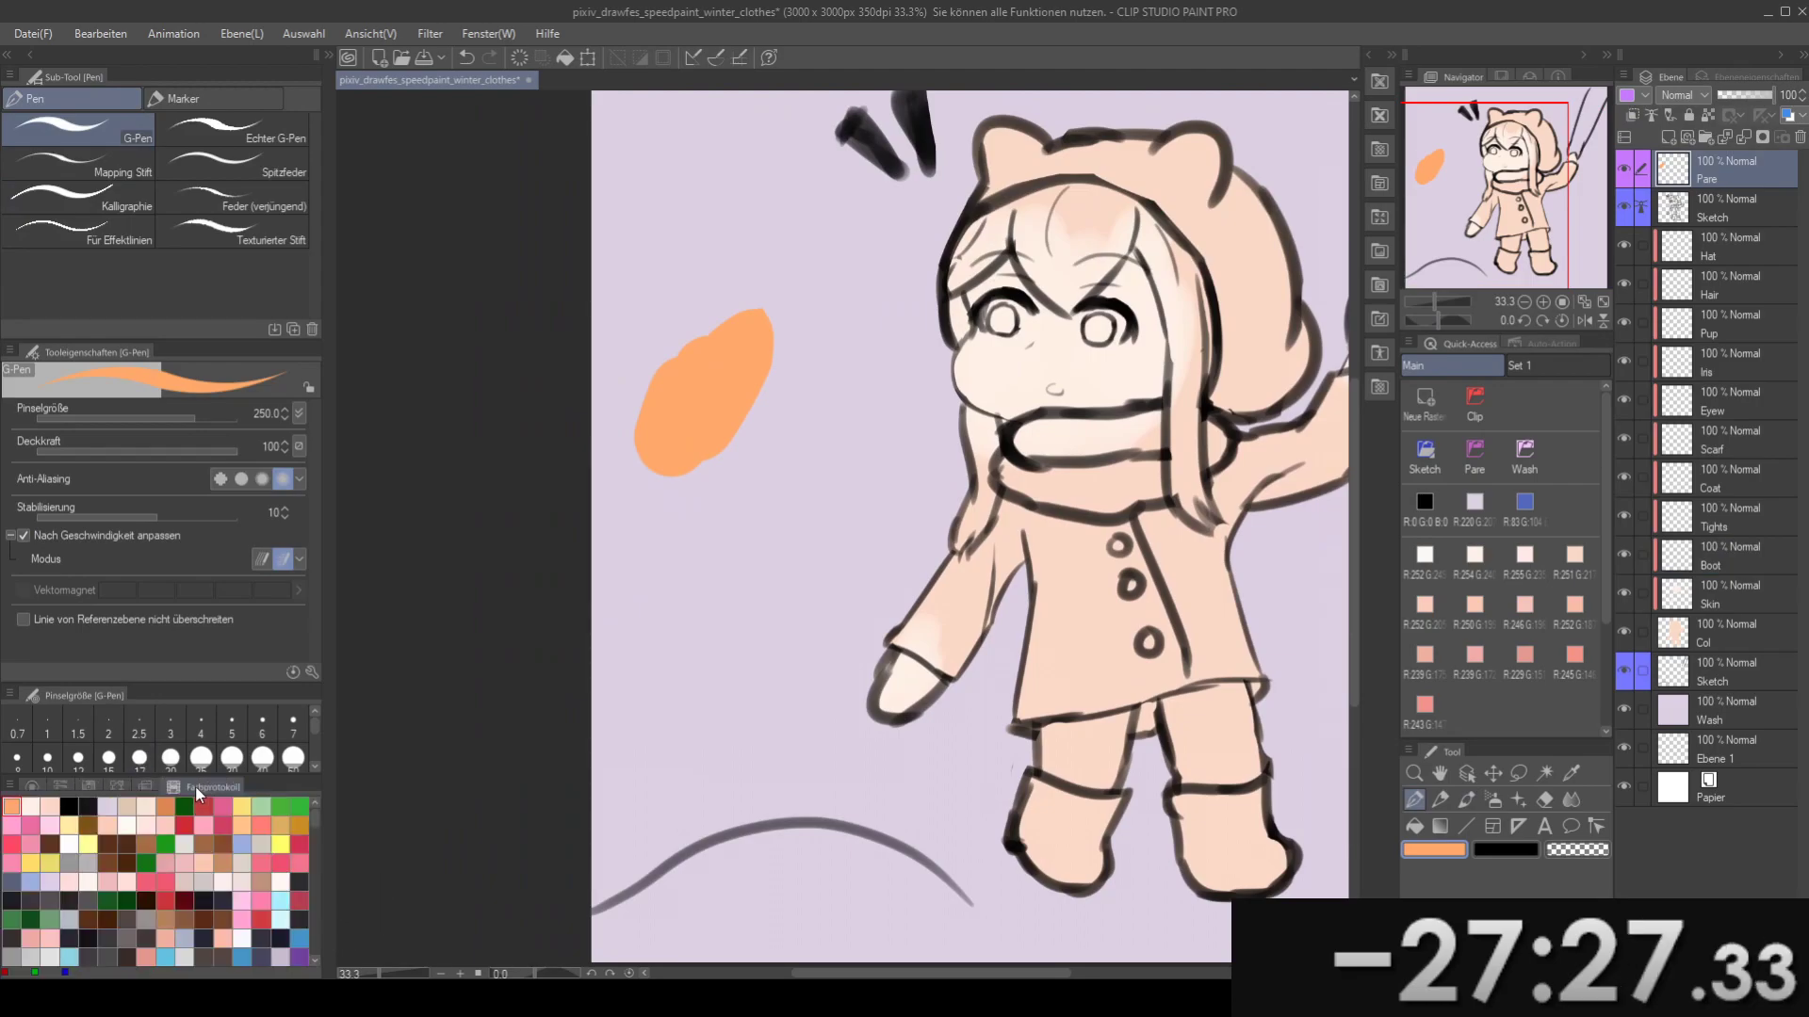
left_click(242, 826)
left_click_drag(697, 386, 650, 339)
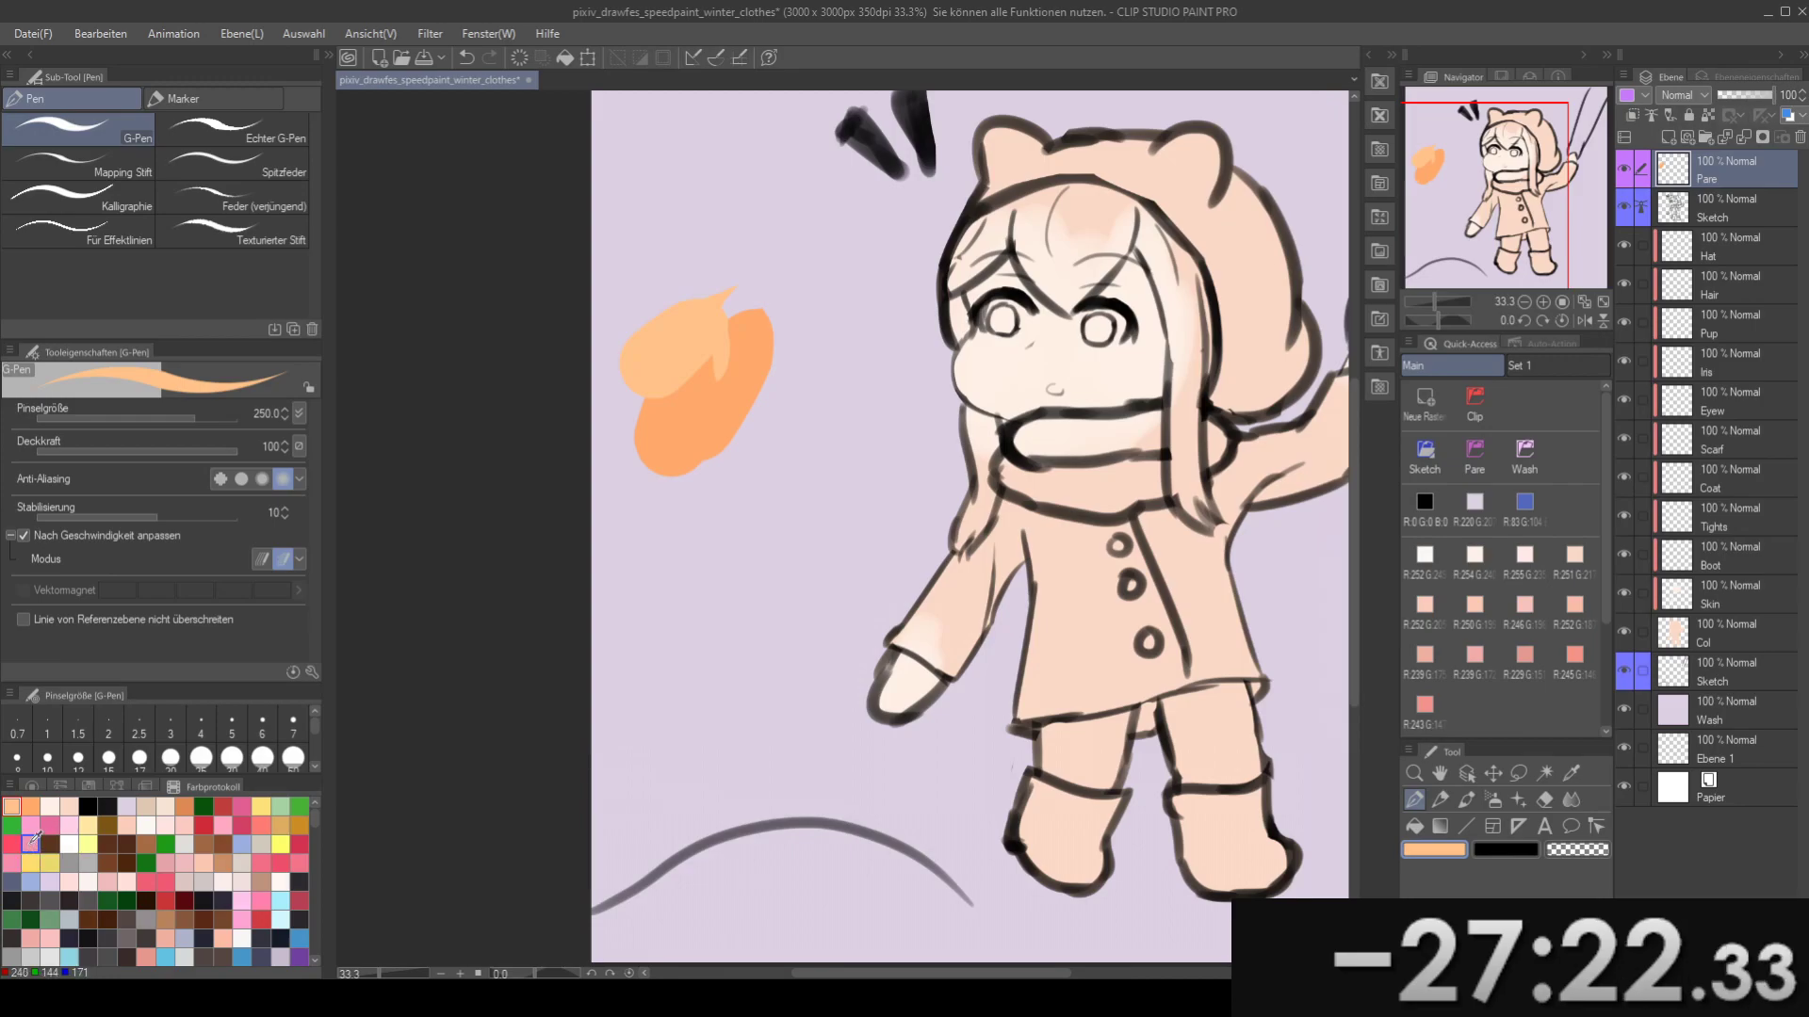
left_click(184, 806)
mouse_move(683, 485)
left_mouse_down()
mouse_move(754, 438)
mouse_move(555, 516)
left_mouse_up()
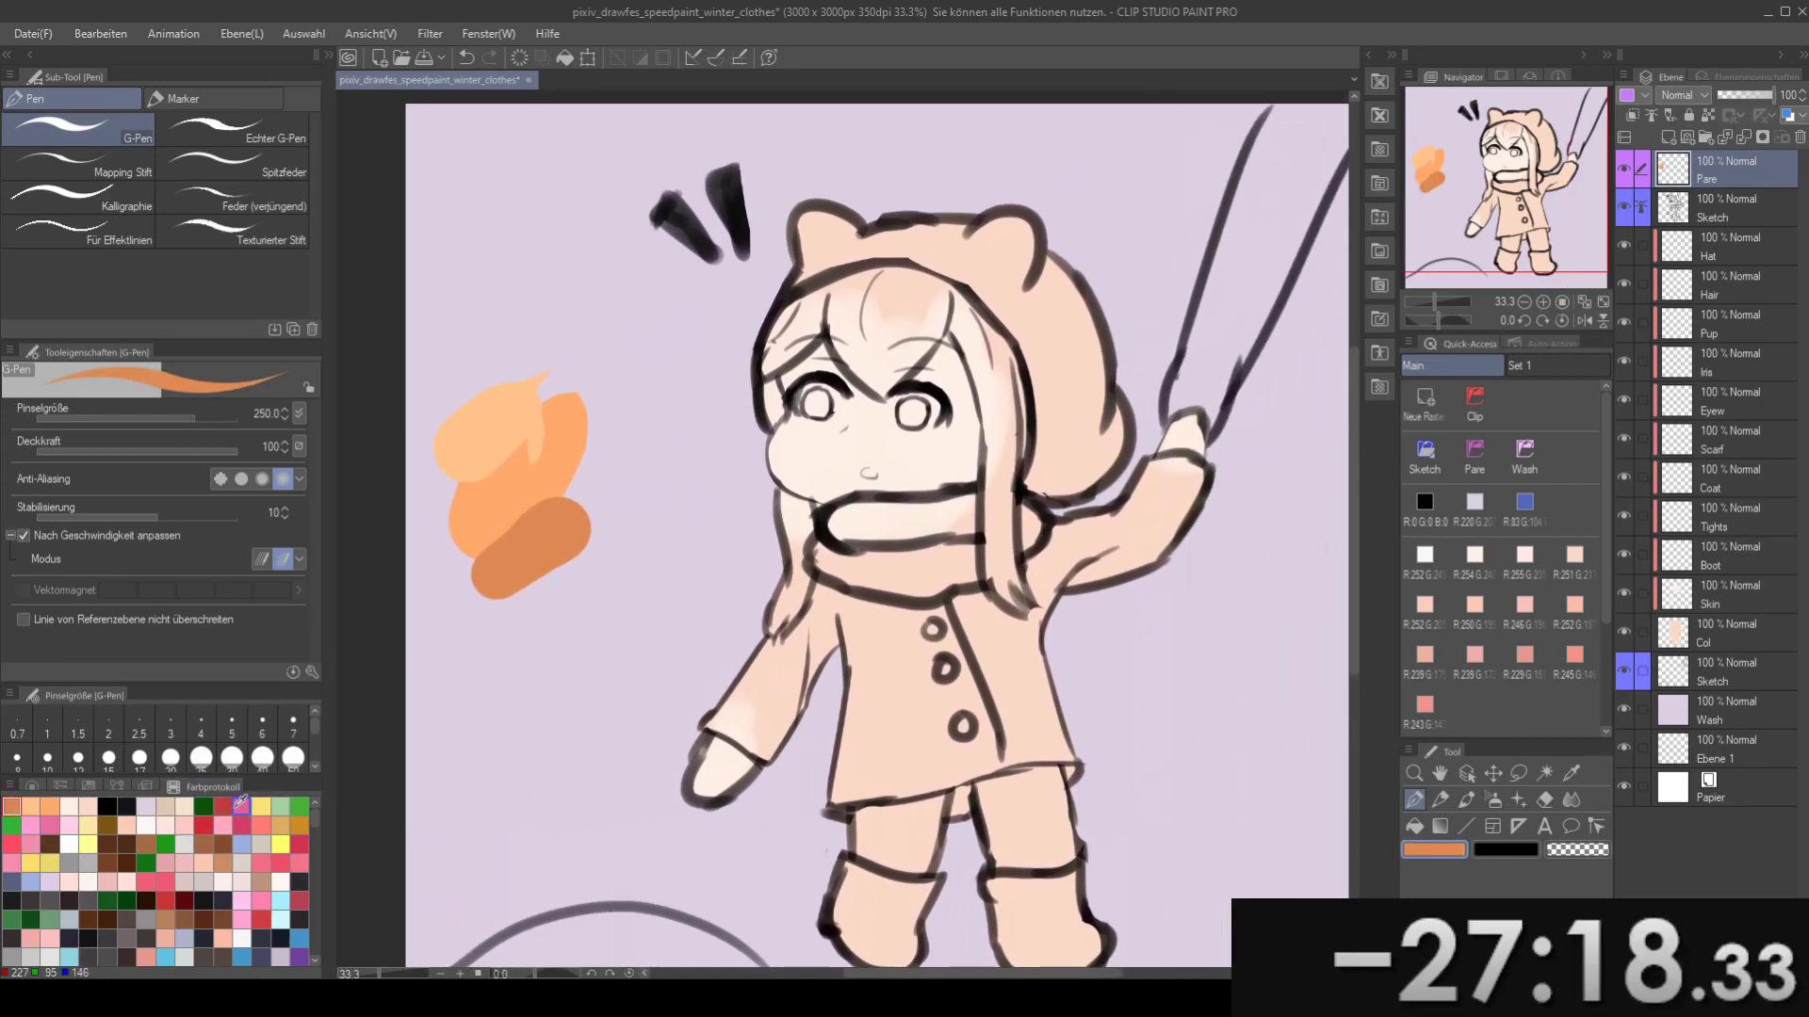
key("alt+Tab")
key("alt+Tab")
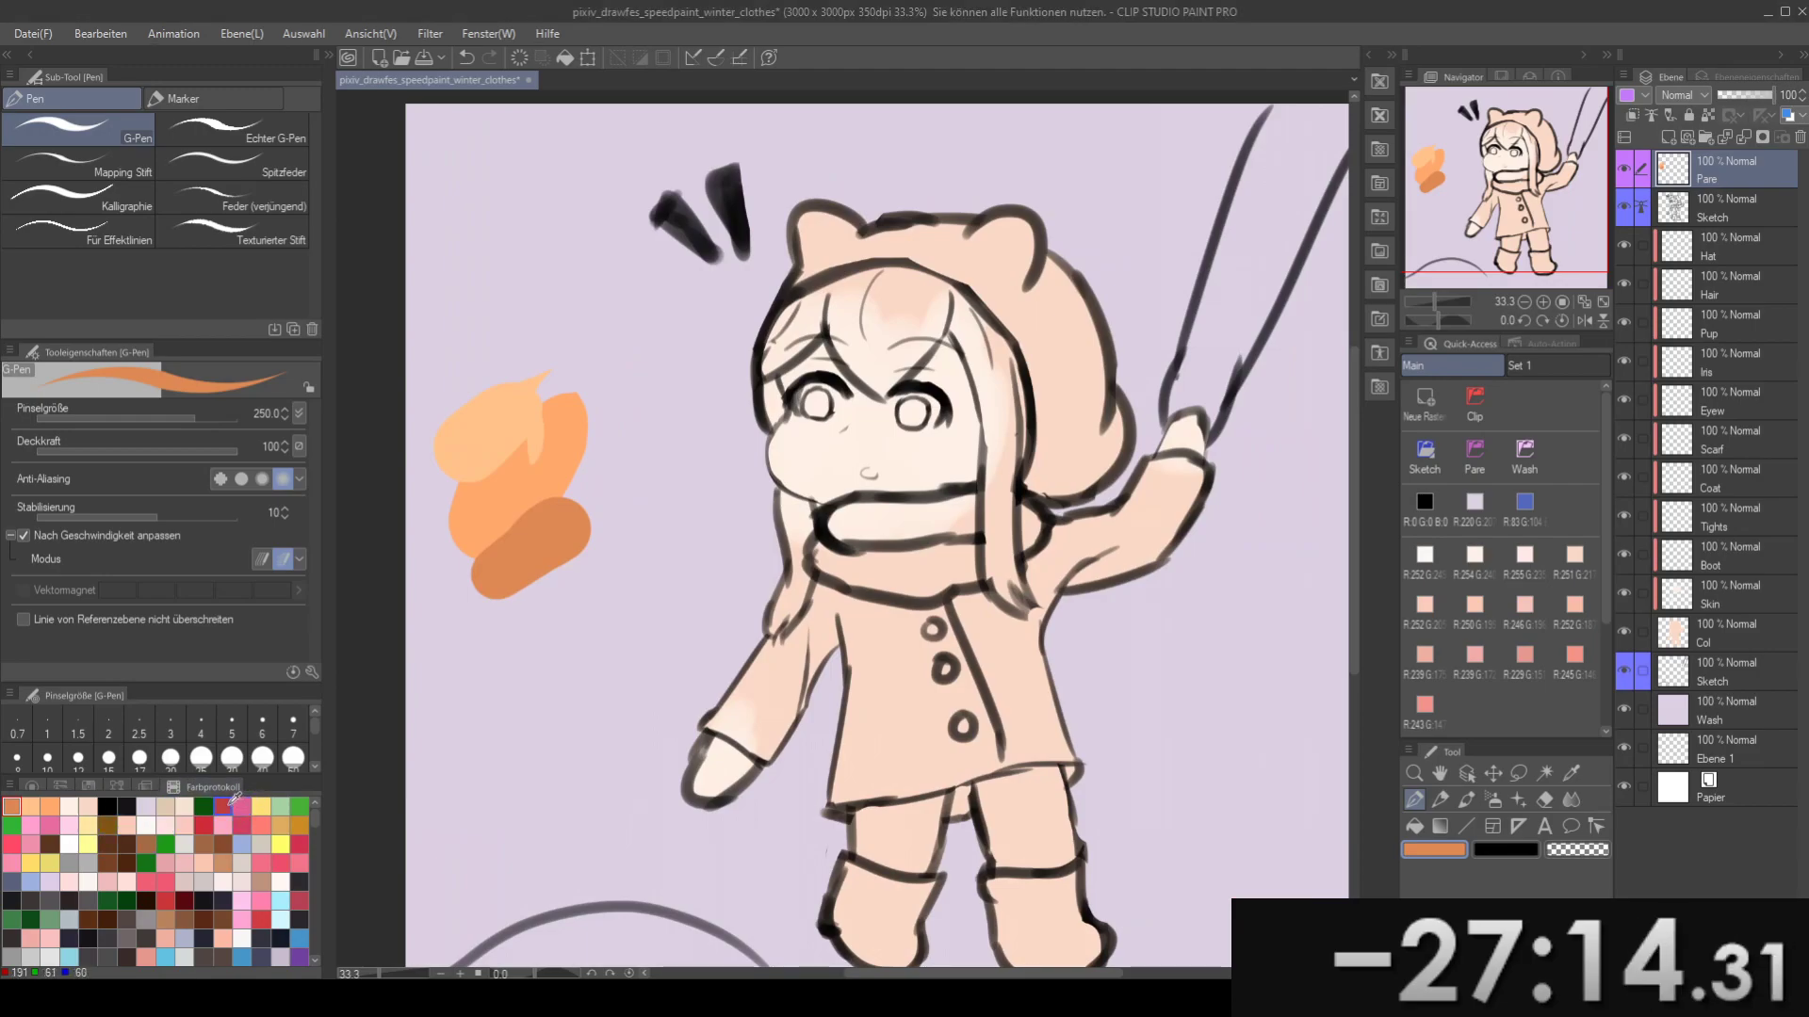
- Try a muted red swatch above the orange ones on the Pare layer, and undo it
left_click(227, 806)
left_click_drag(583, 504, 597, 594)
left_click_drag(578, 370, 563, 337)
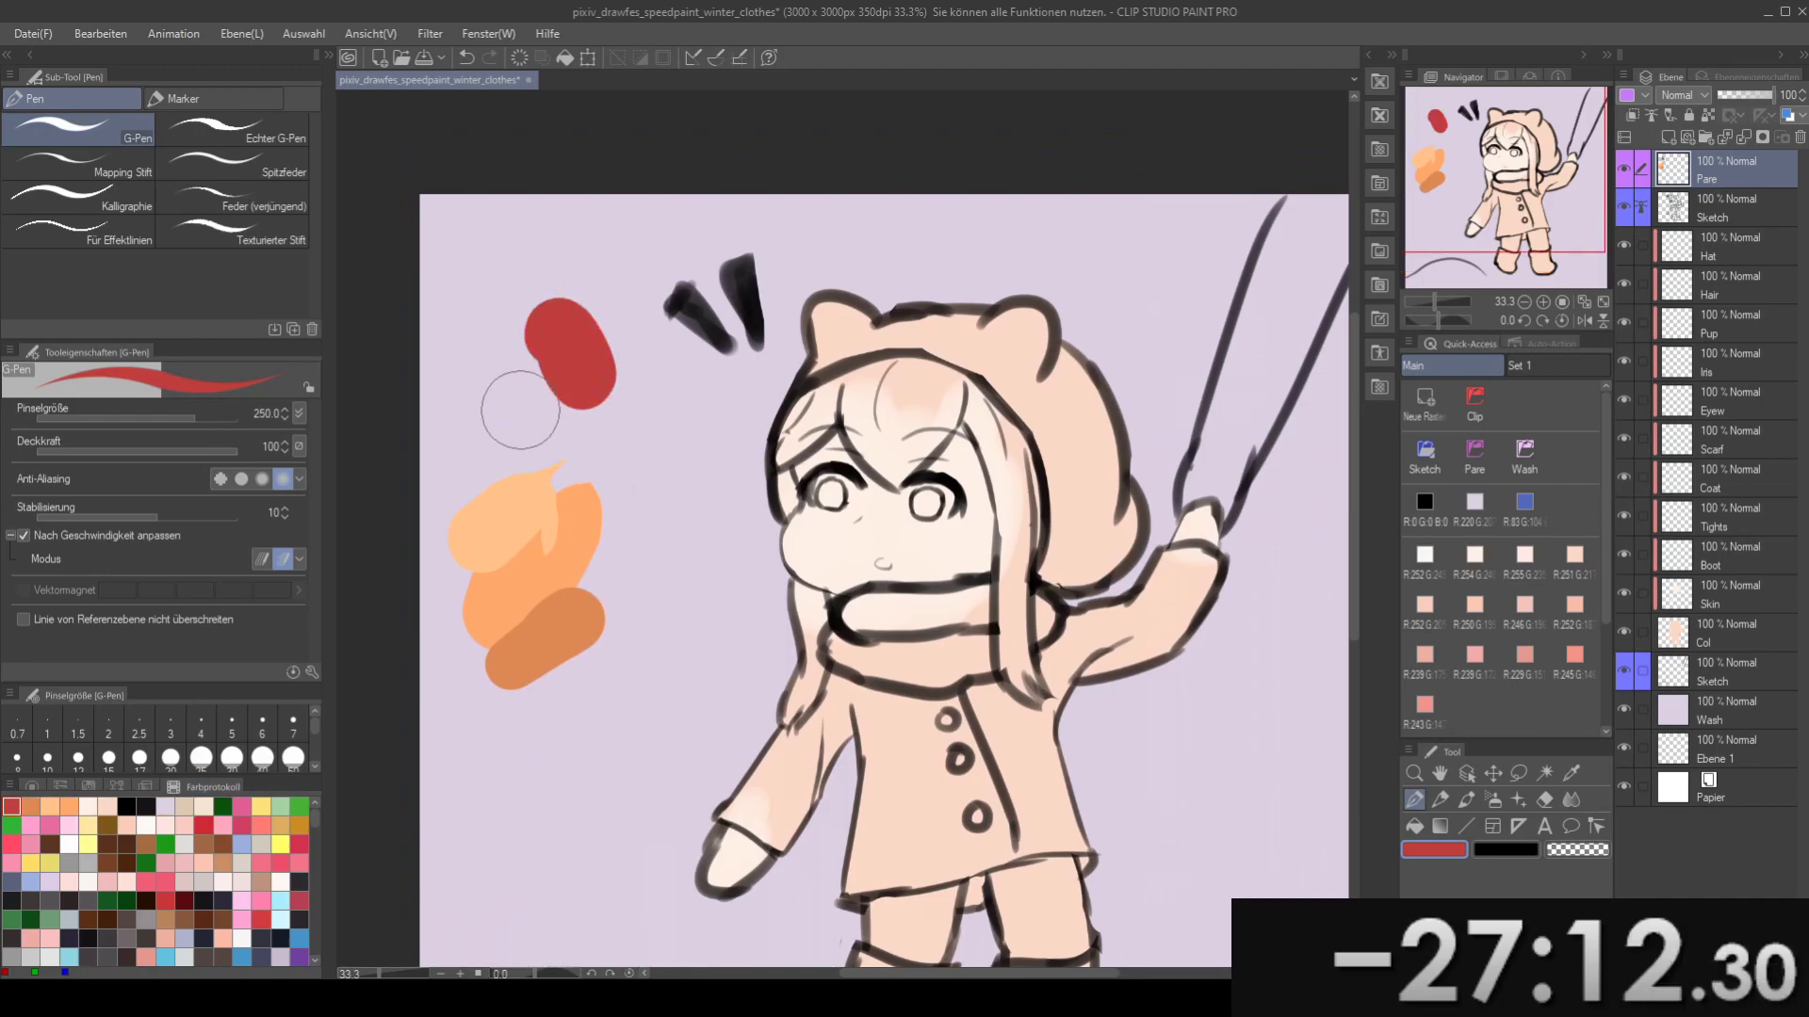
key("ctrl+z")
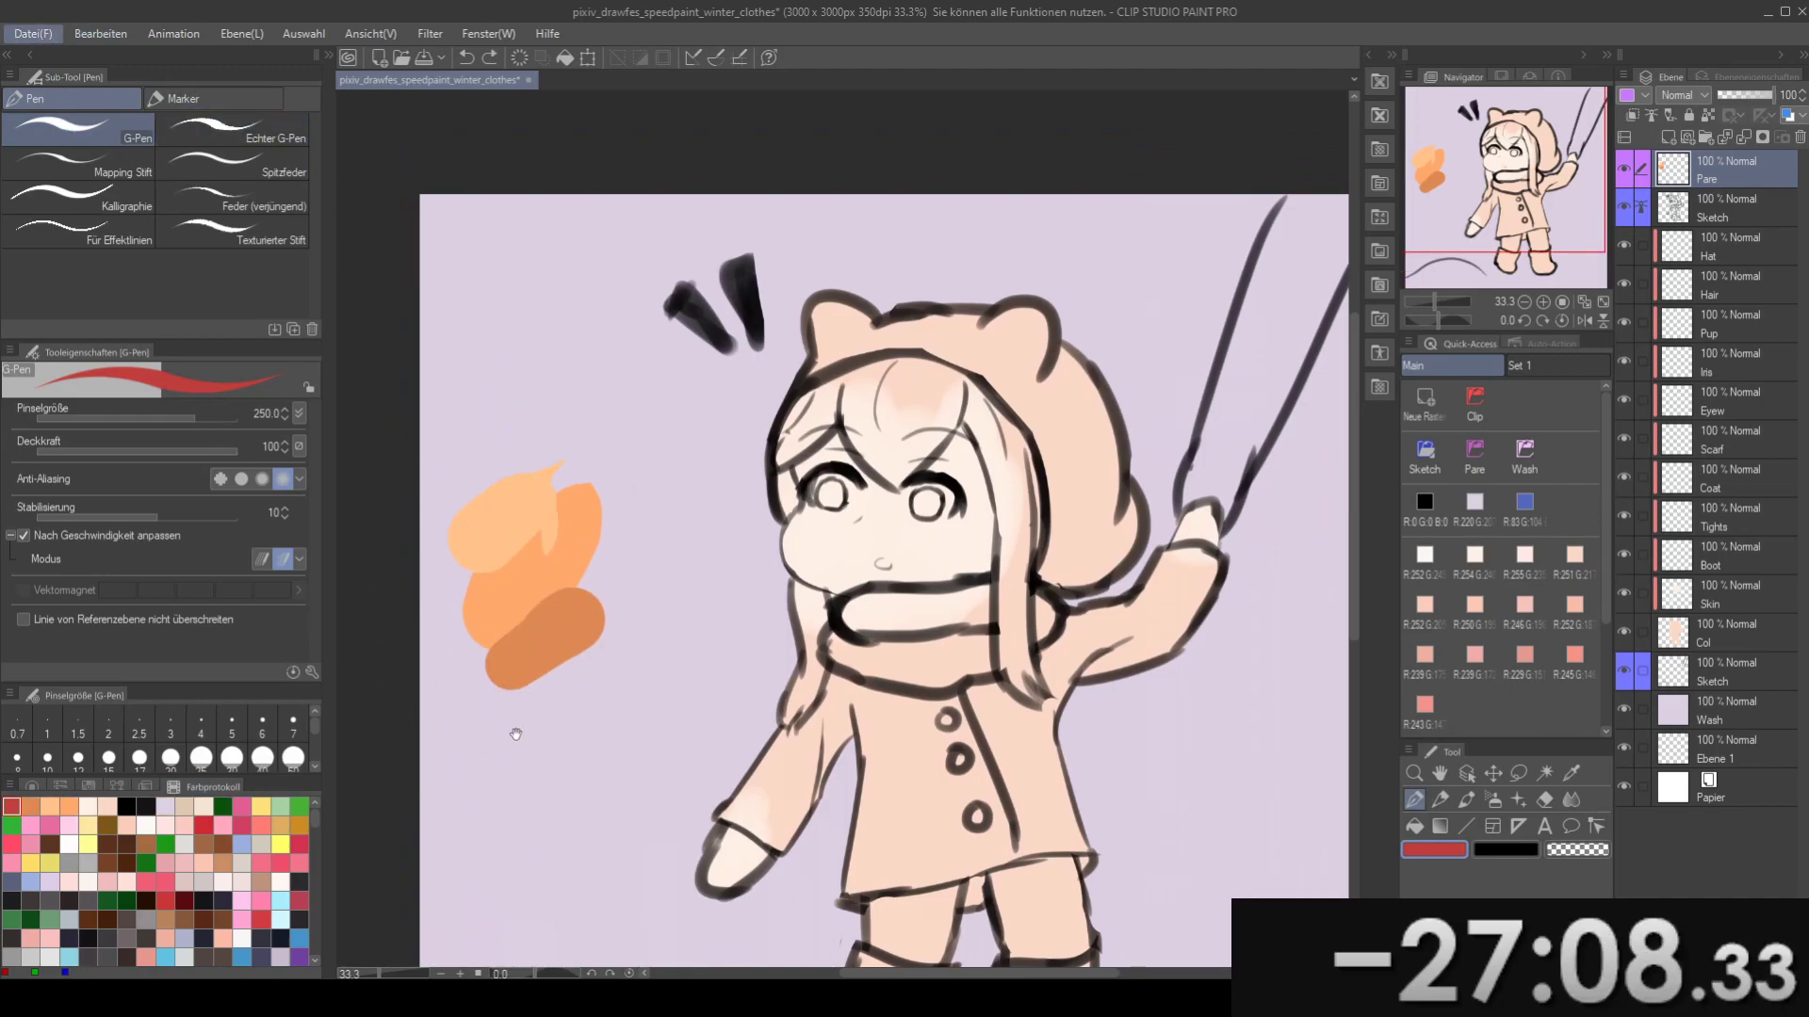
- Paint a group of overlapping dark, medium and light pink swatches above the orange ones
scroll(534, 707, "down", 2)
left_click(243, 803)
left_click_drag(513, 339, 499, 325)
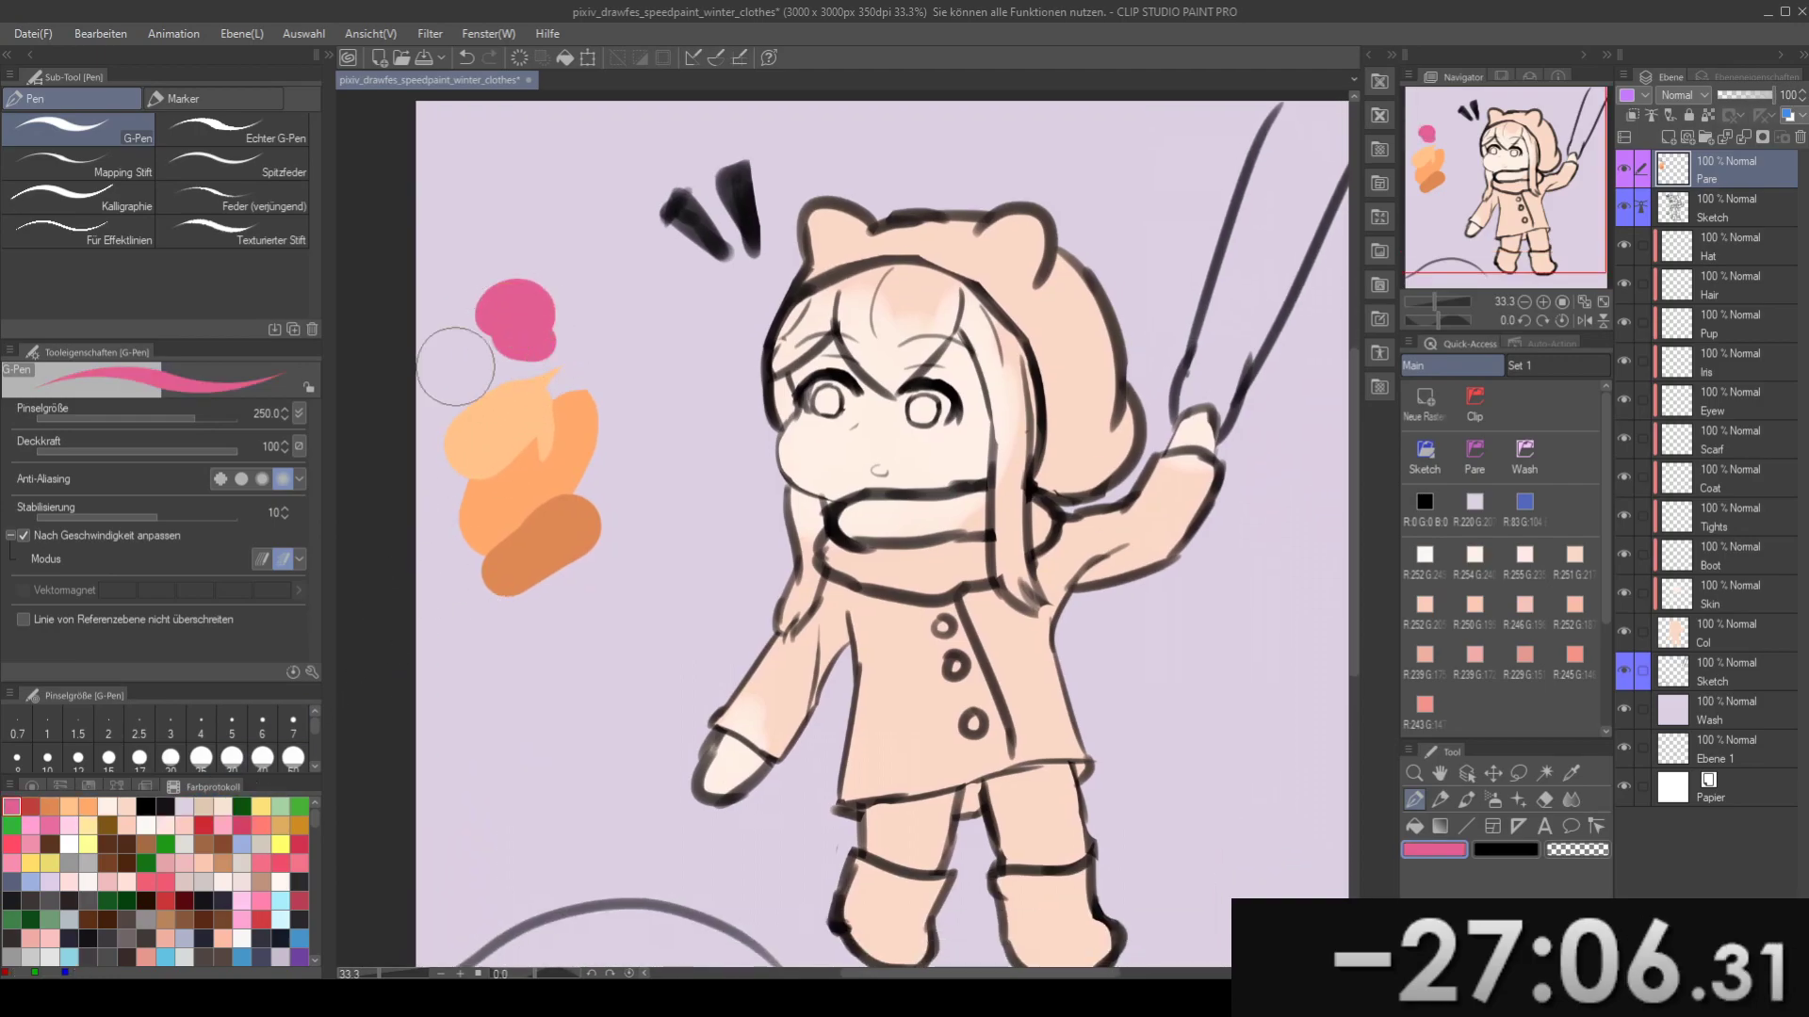
left_click(30, 825)
mouse_move(513, 259)
left_mouse_down()
mouse_move(535, 299)
mouse_move(585, 299)
mouse_move(541, 283)
mouse_move(440, 317)
left_mouse_up()
left_click(50, 825)
key("ctrl+z")
- Reduce the G-Pen to size 200 and add a bright red and a salmon swatch near the canvas's upper edge
key("[")
left_click(204, 825)
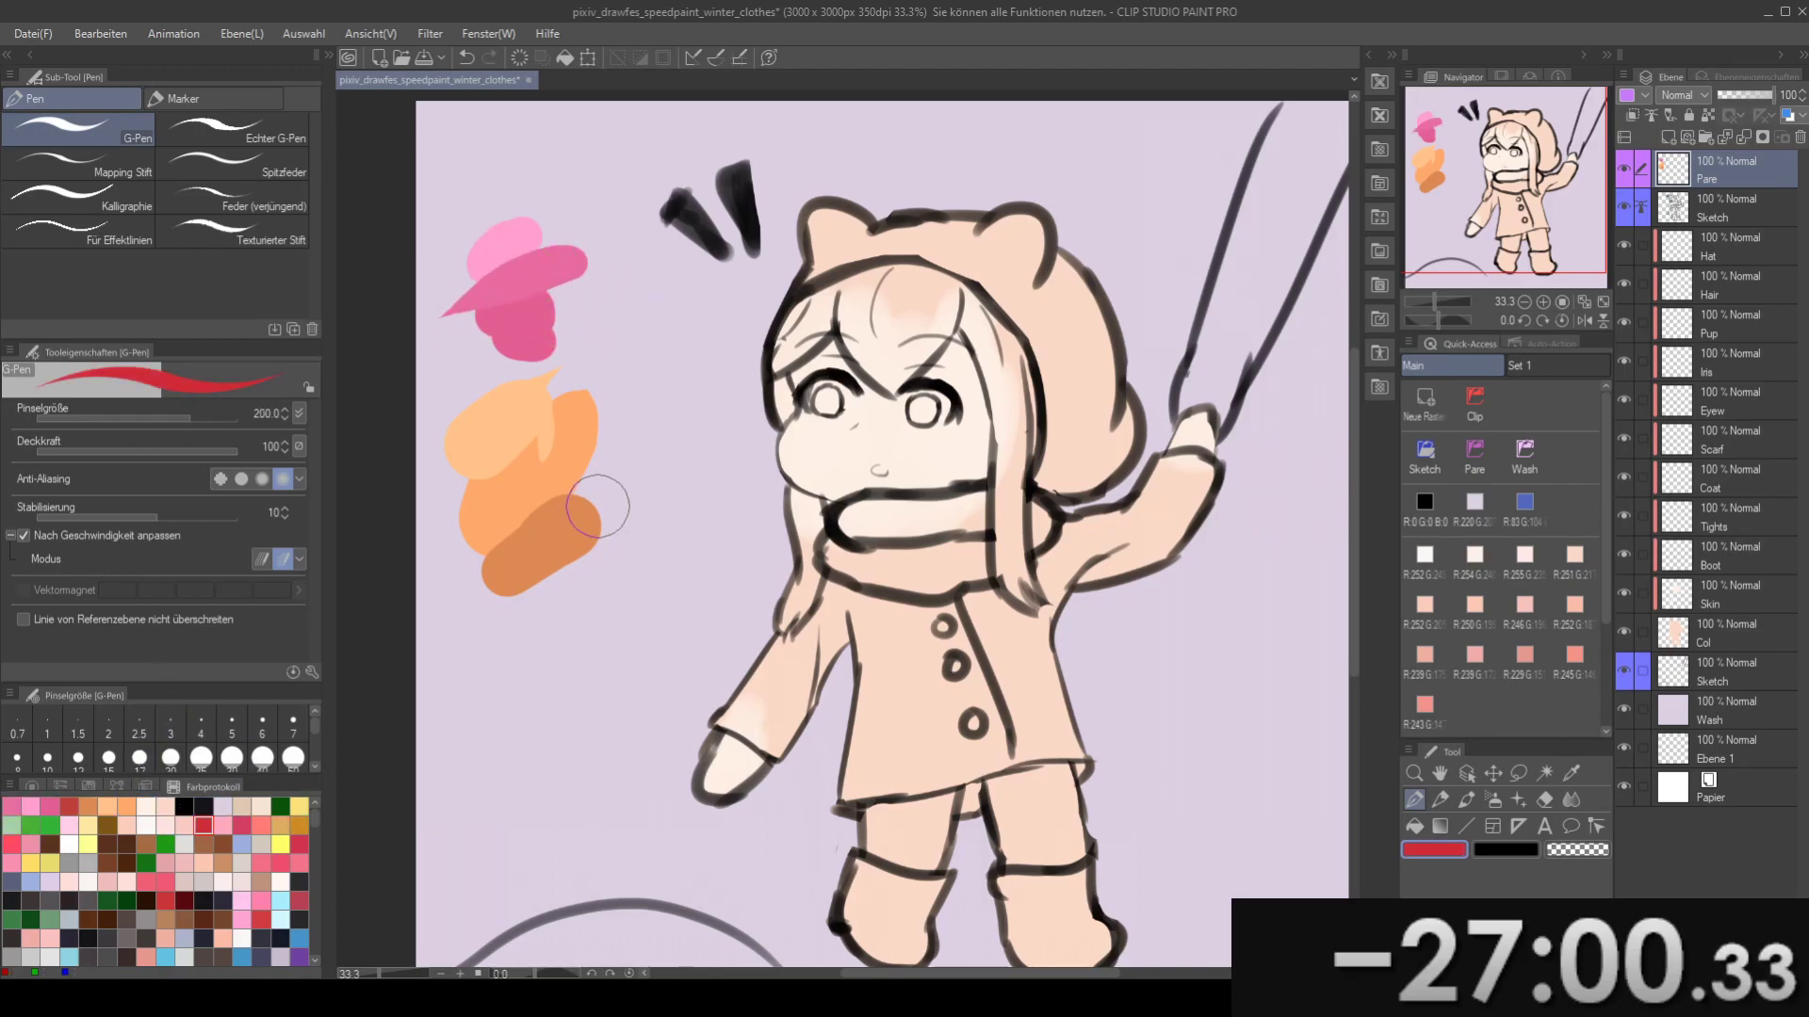
scroll(625, 251, "up", 2)
mouse_move(603, 250)
left_mouse_down()
mouse_move(610, 269)
mouse_move(601, 249)
left_mouse_up()
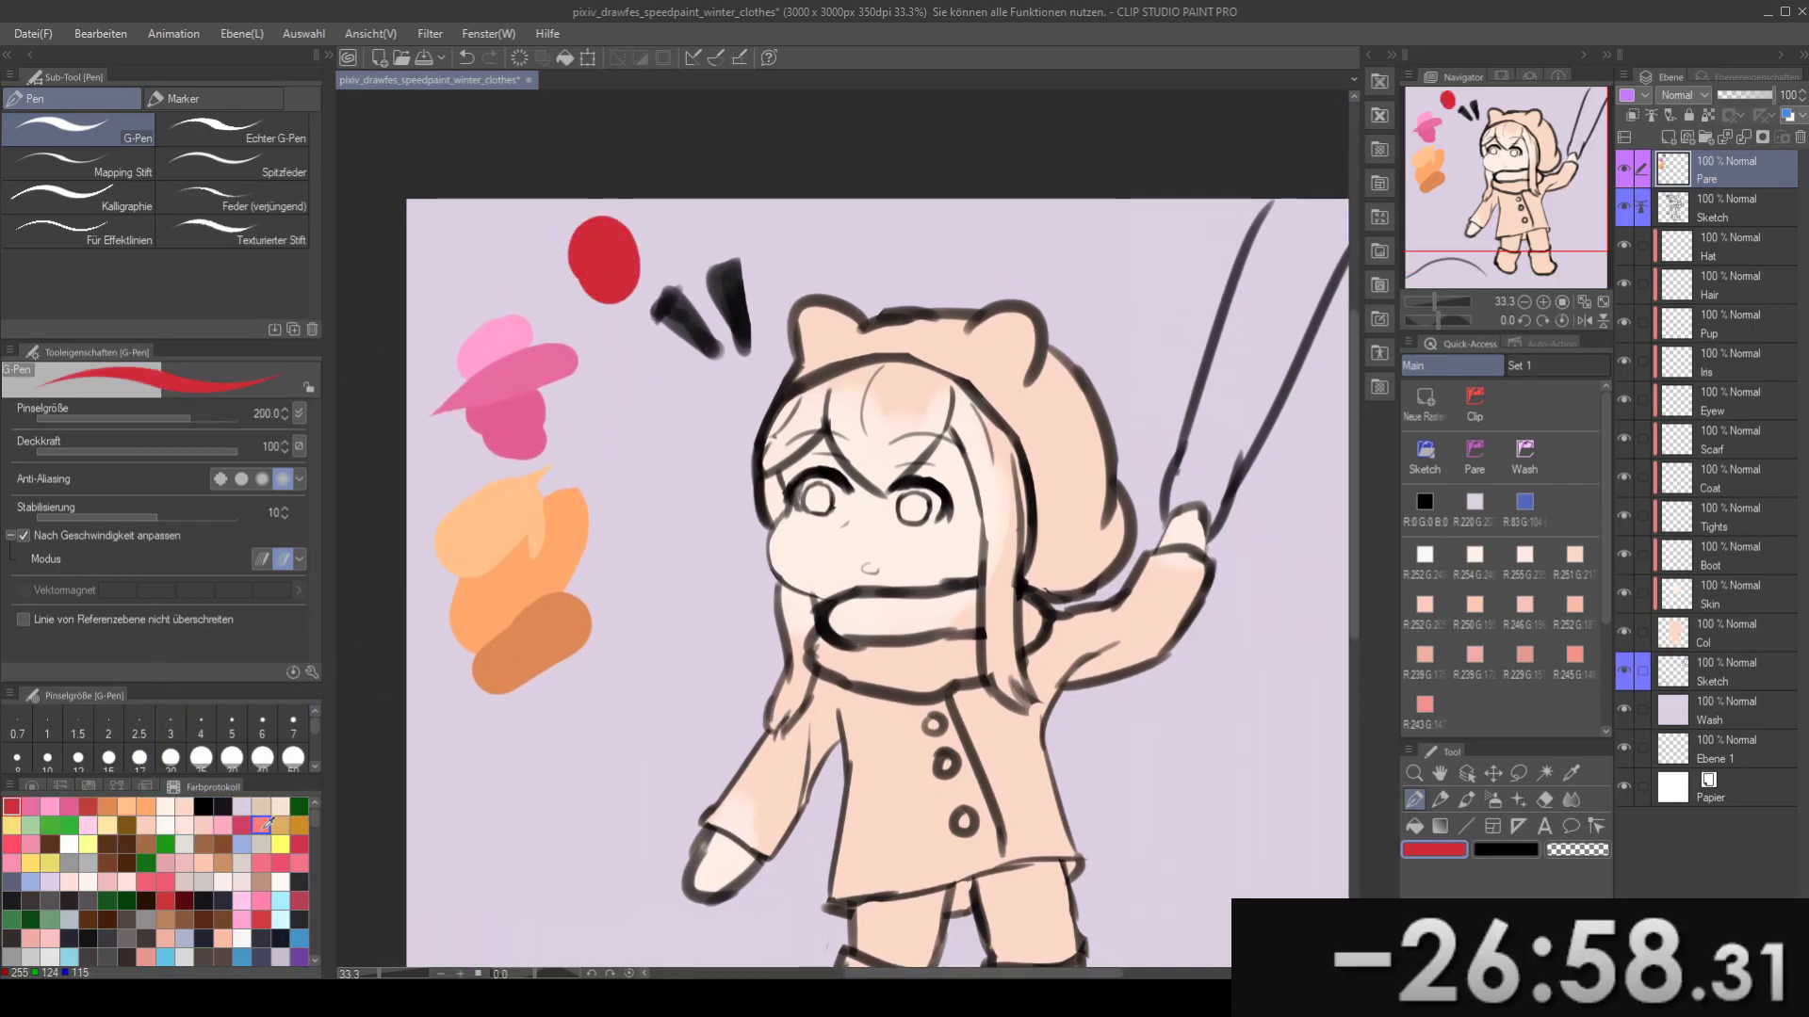
left_click(268, 825)
left_click_drag(735, 215, 660, 271)
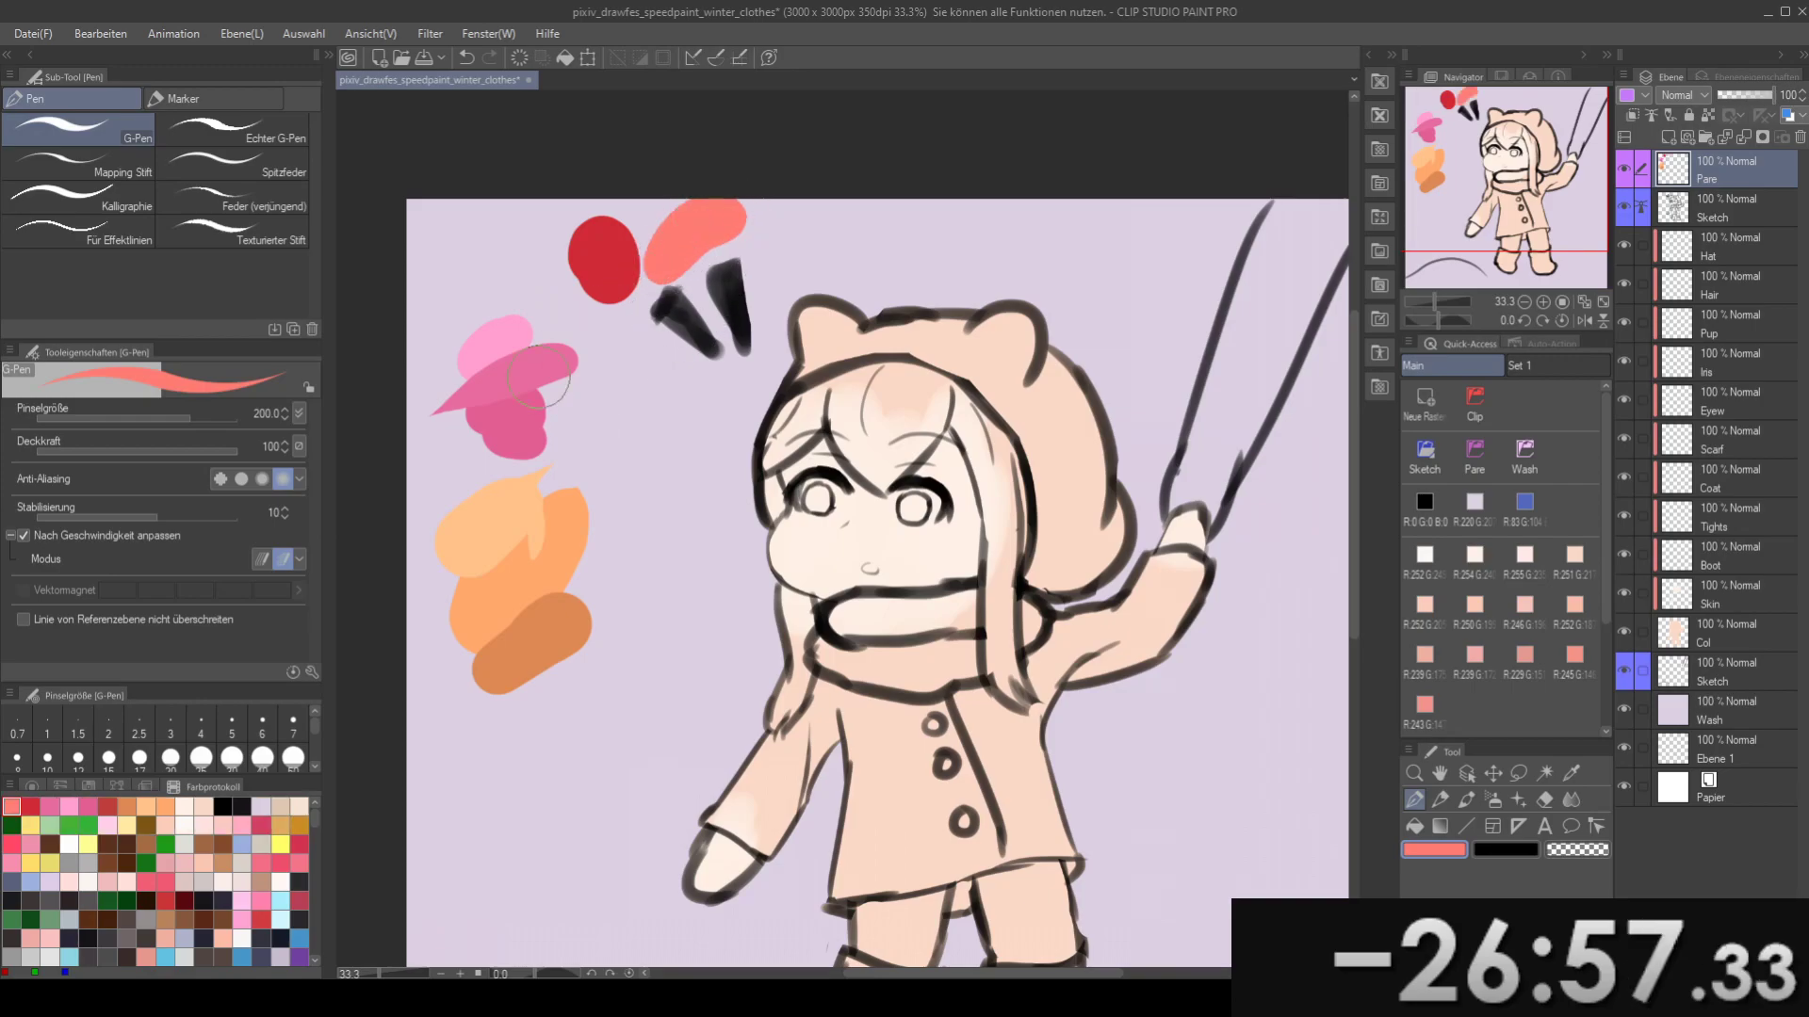
- Try a crimson swatch between the red and salmon ones, and undo it
left_click(268, 825)
mouse_move(679, 246)
left_mouse_down()
mouse_move(653, 206)
mouse_move(624, 269)
left_mouse_up()
key("ctrl+z")
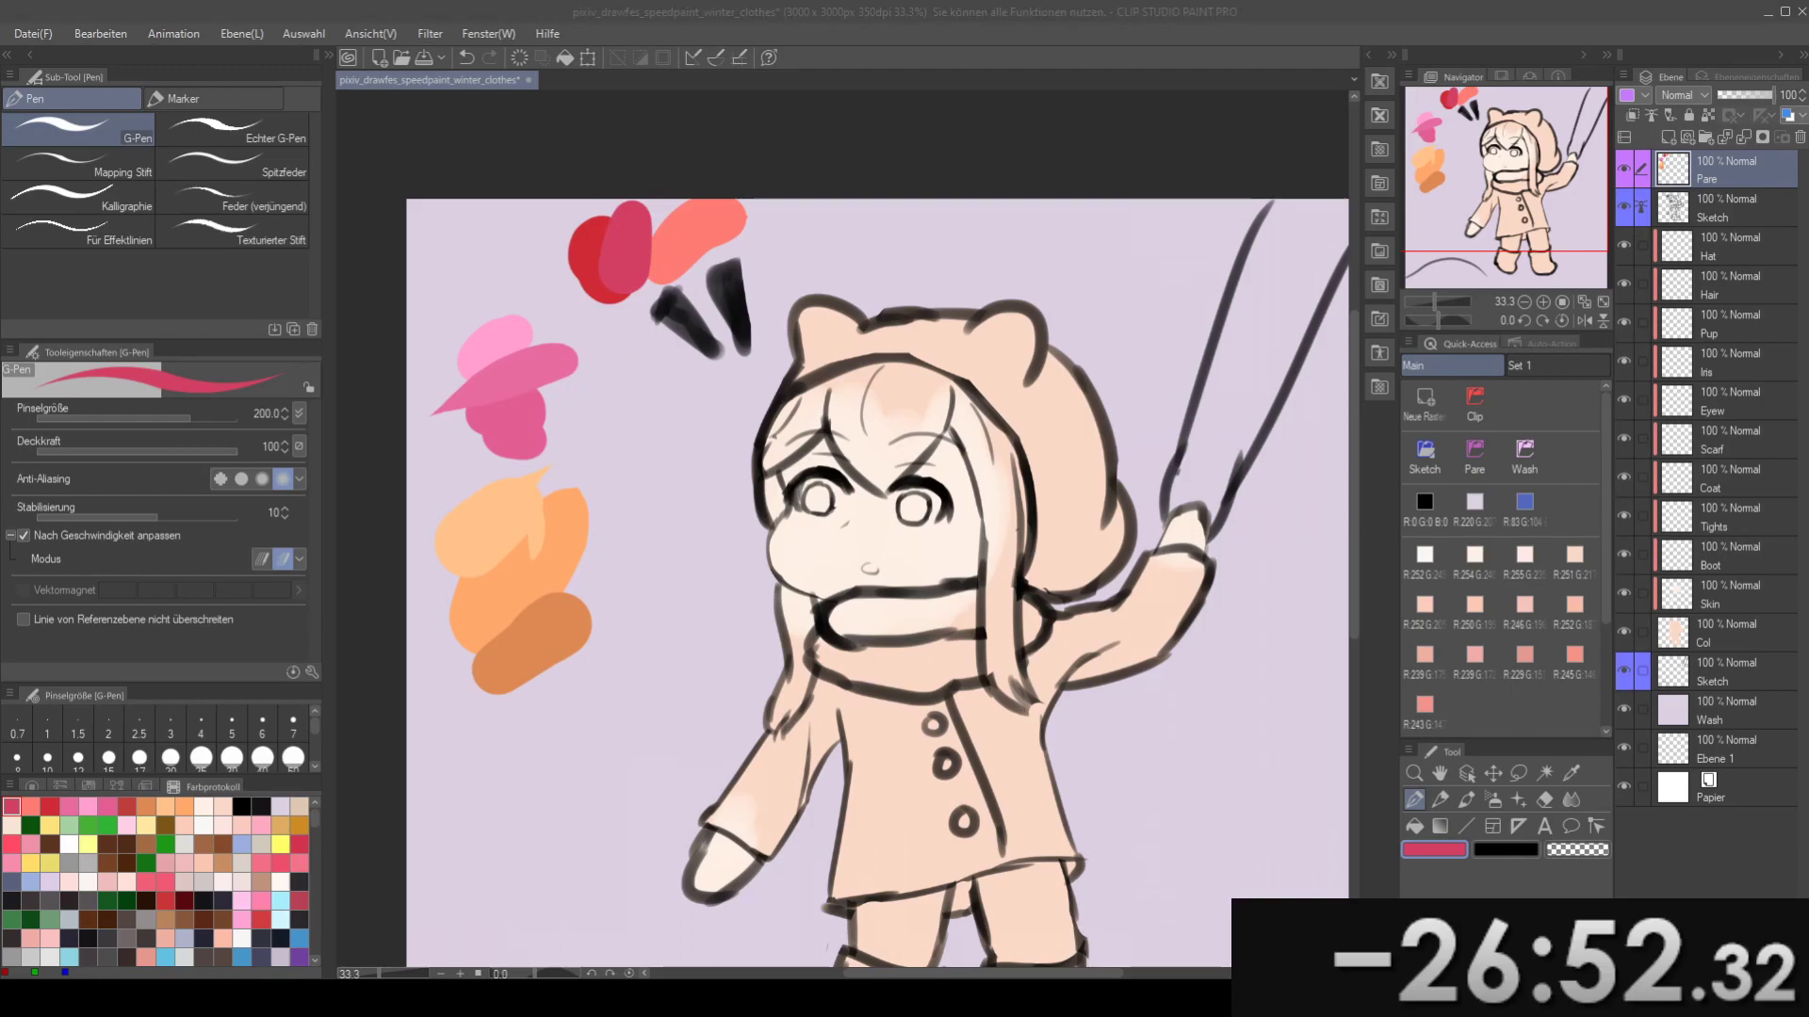
key("ctrl+z")
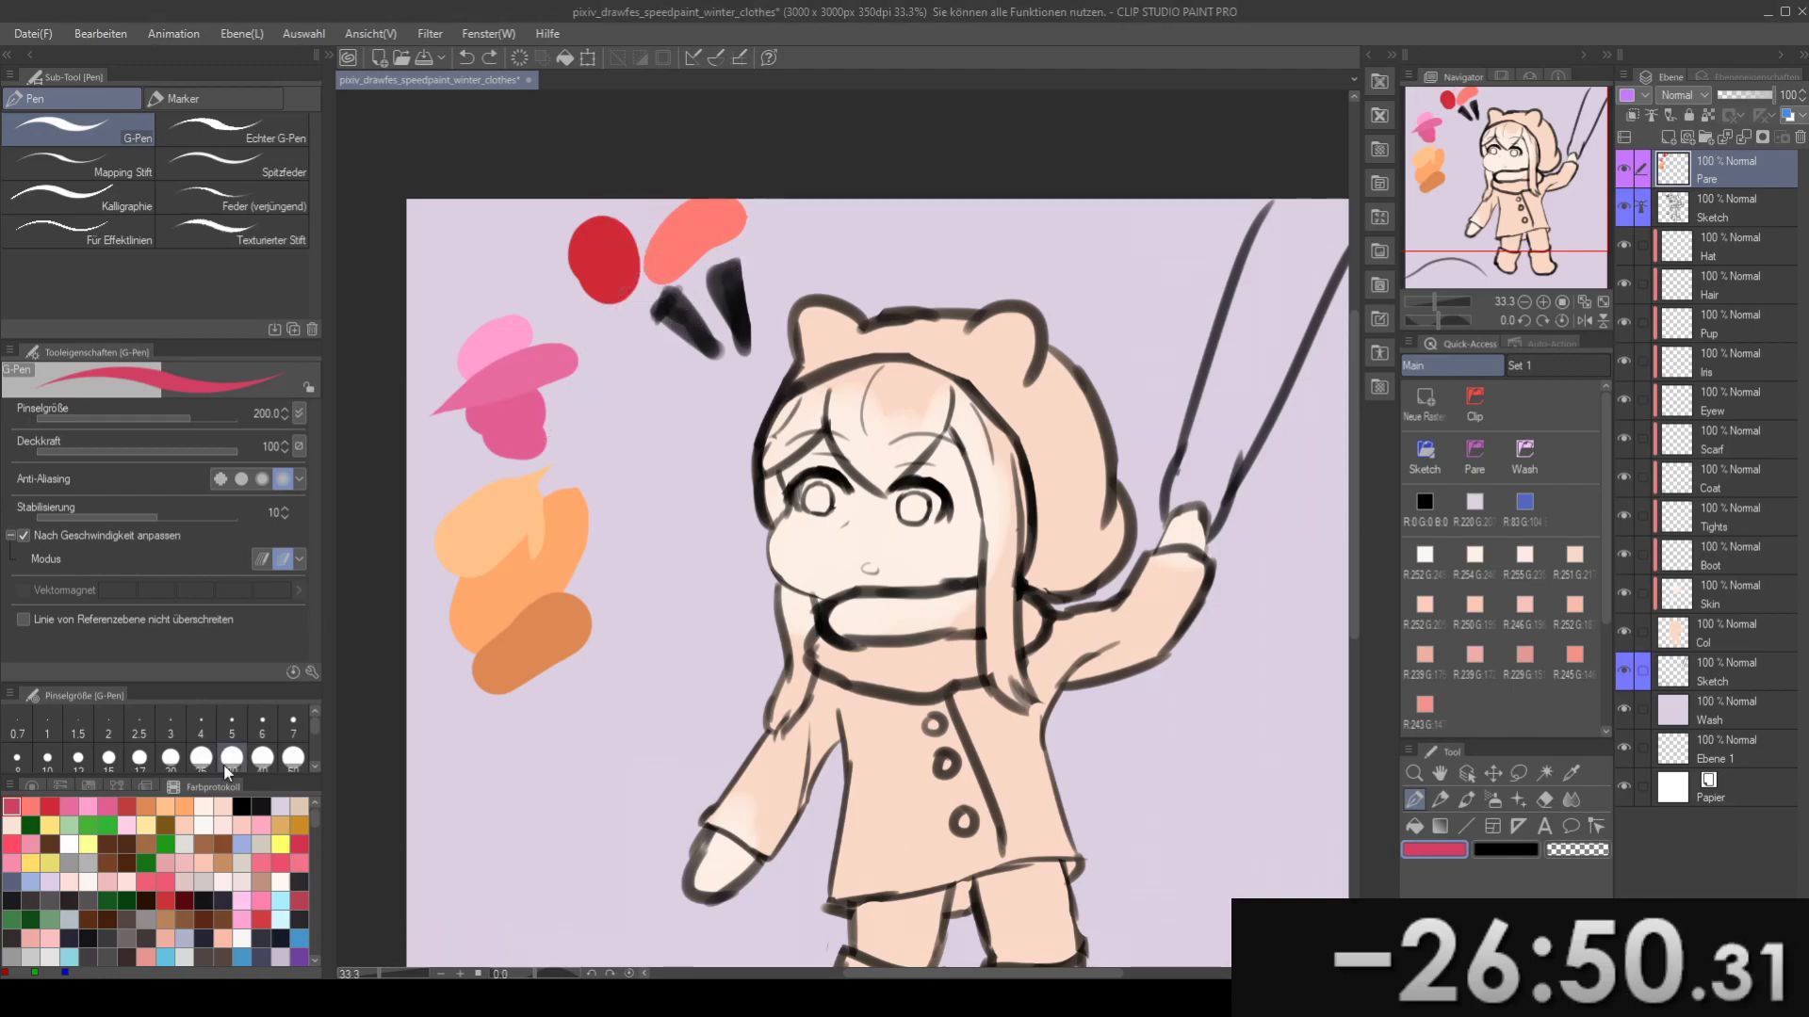
- Add a pale pink swatch overlapping the end of the salmon one
left_click(261, 826)
left_click(242, 826)
left_click_drag(744, 234, 767, 199)
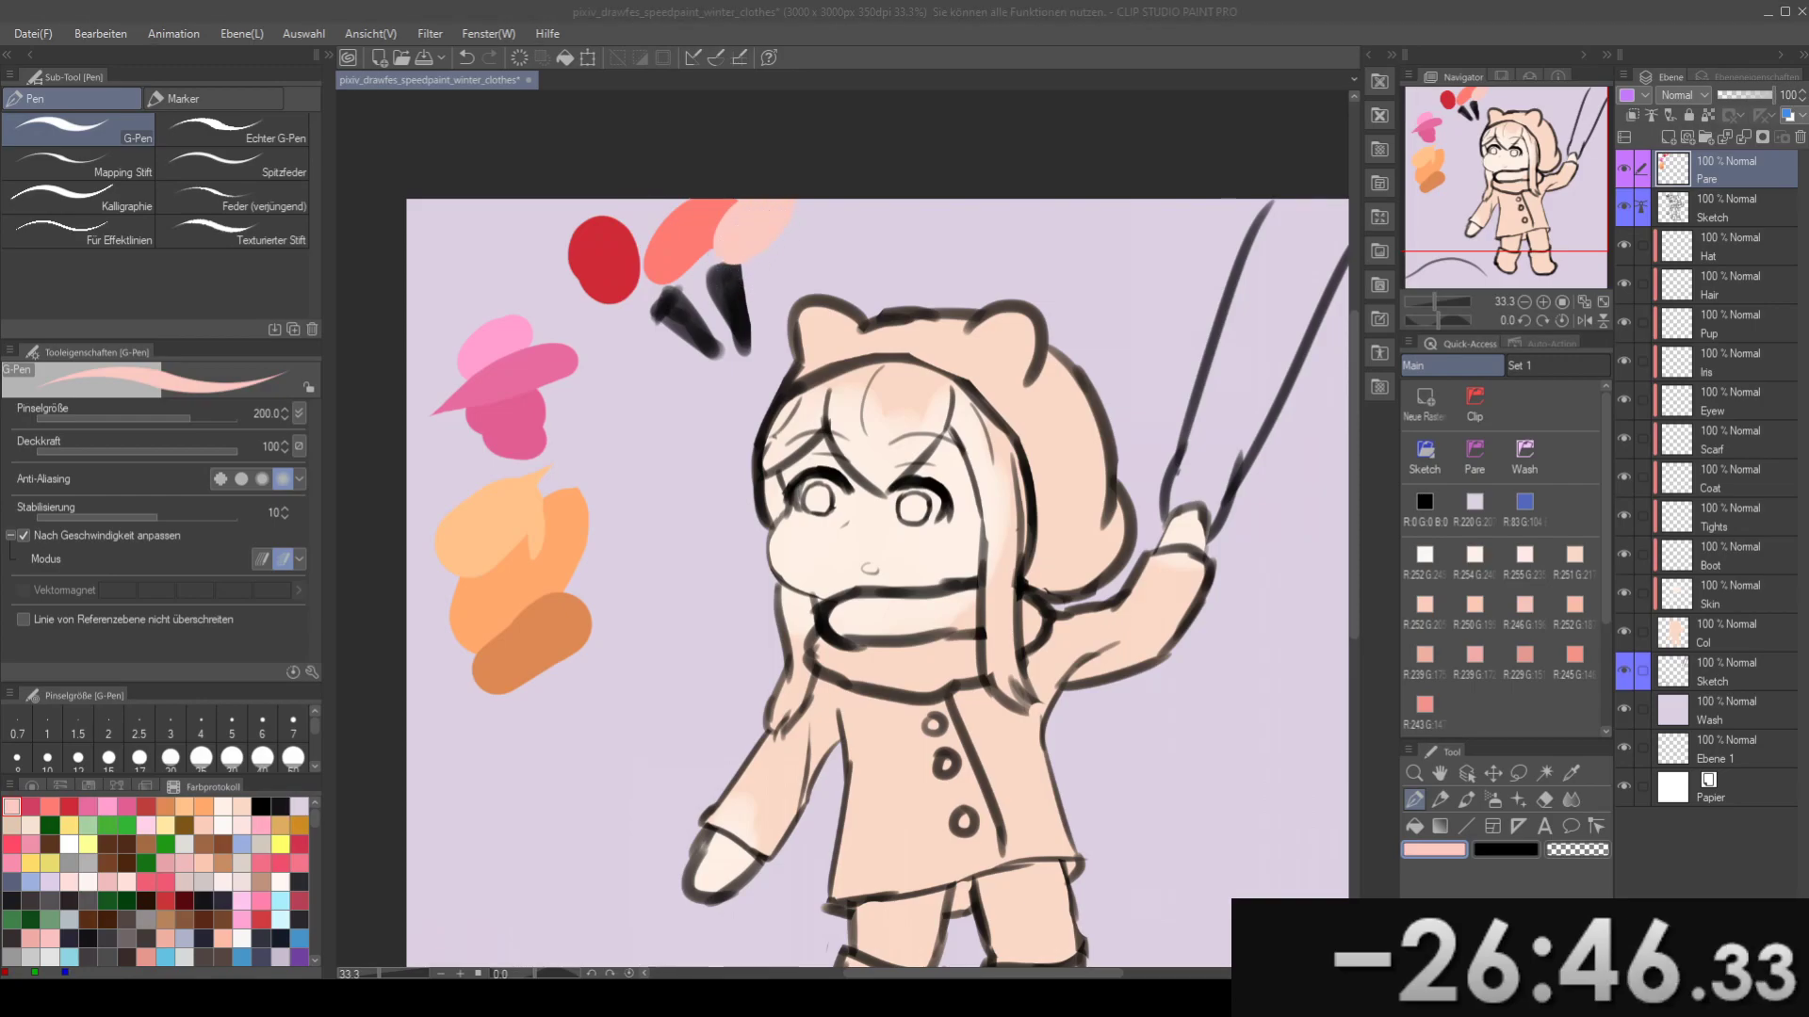
left_click_drag(583, 445, 649, 420)
left_click_drag(741, 629, 663, 437)
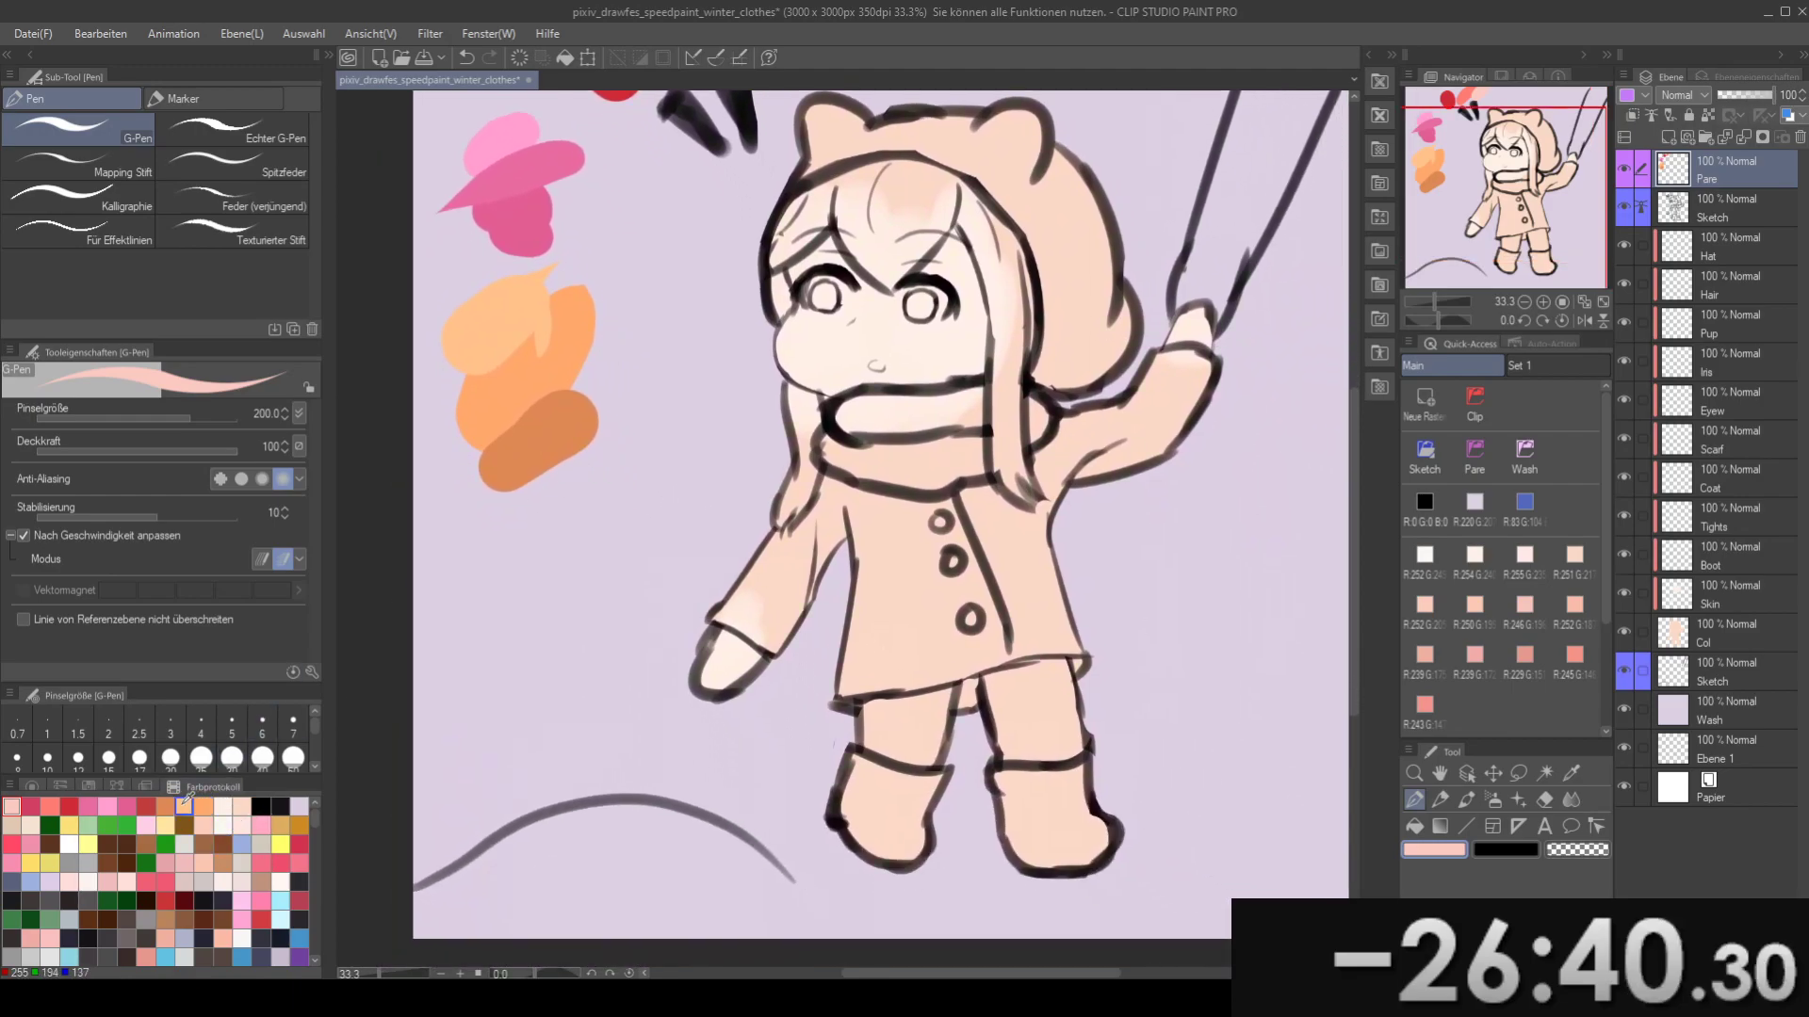
- Add a golden ochre swatch below the orange group from the colour history
left_click(300, 825)
left_click(283, 825)
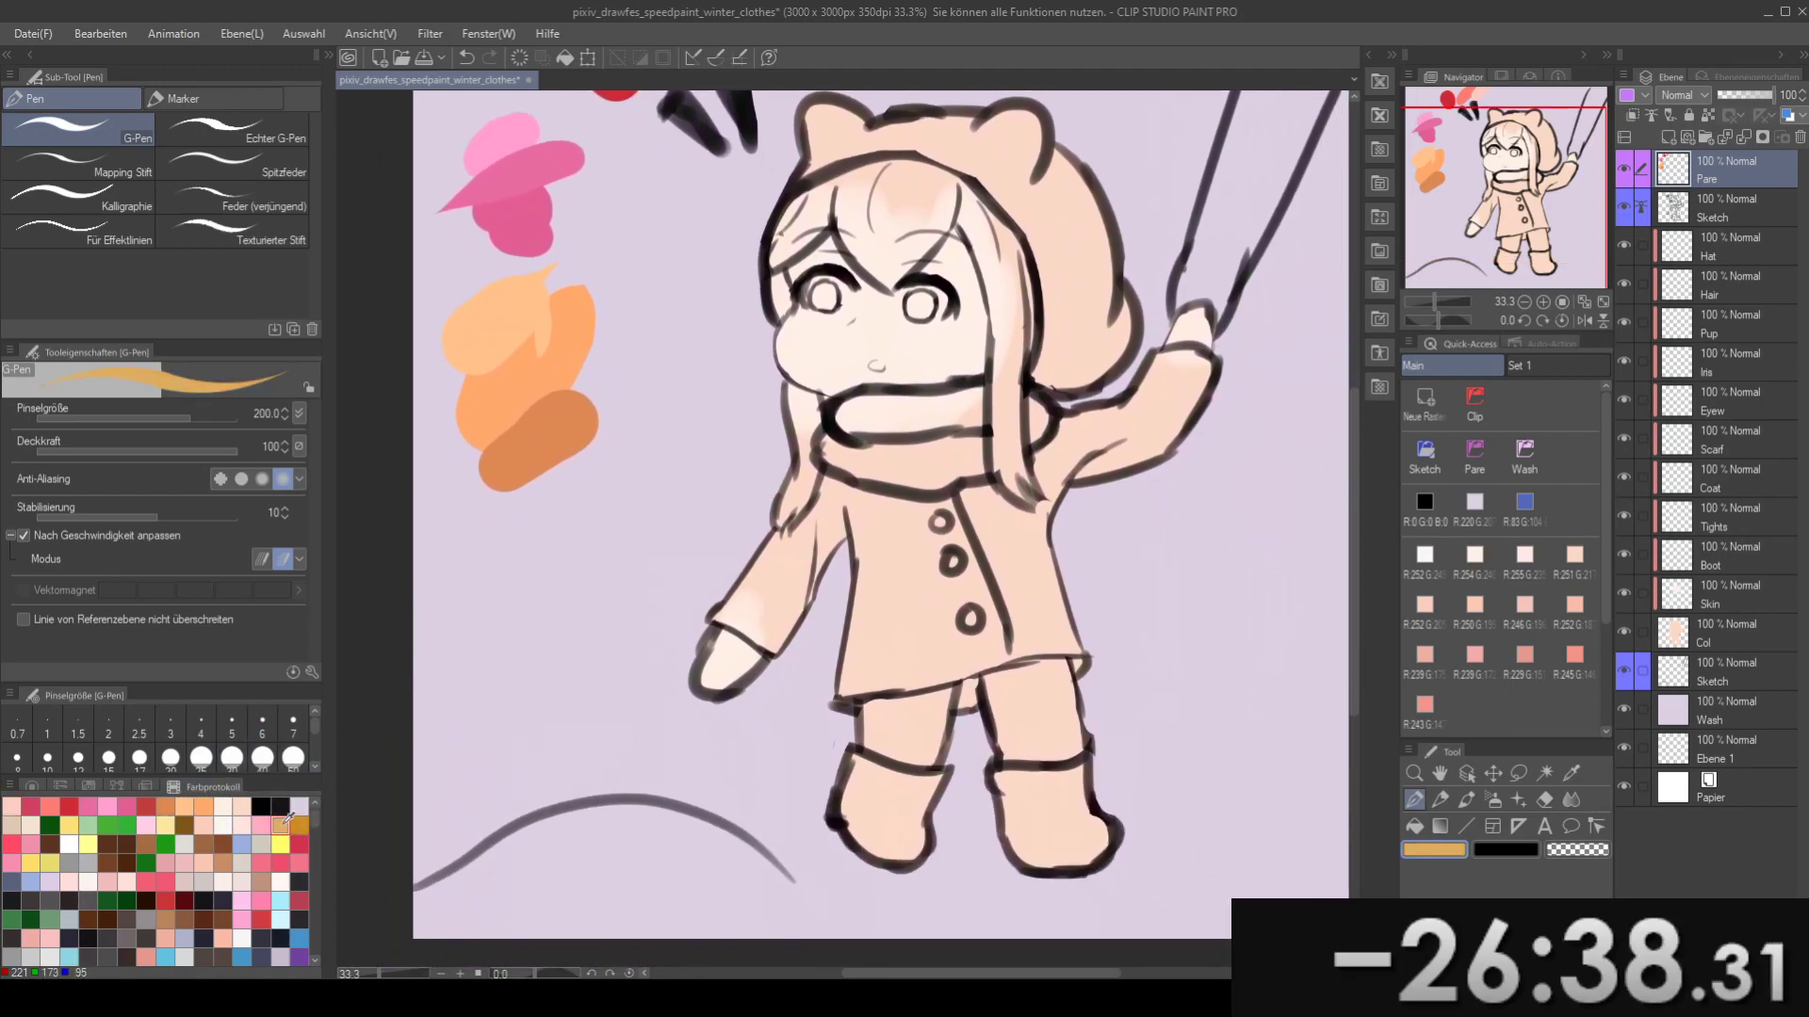
left_click_drag(461, 614, 584, 546)
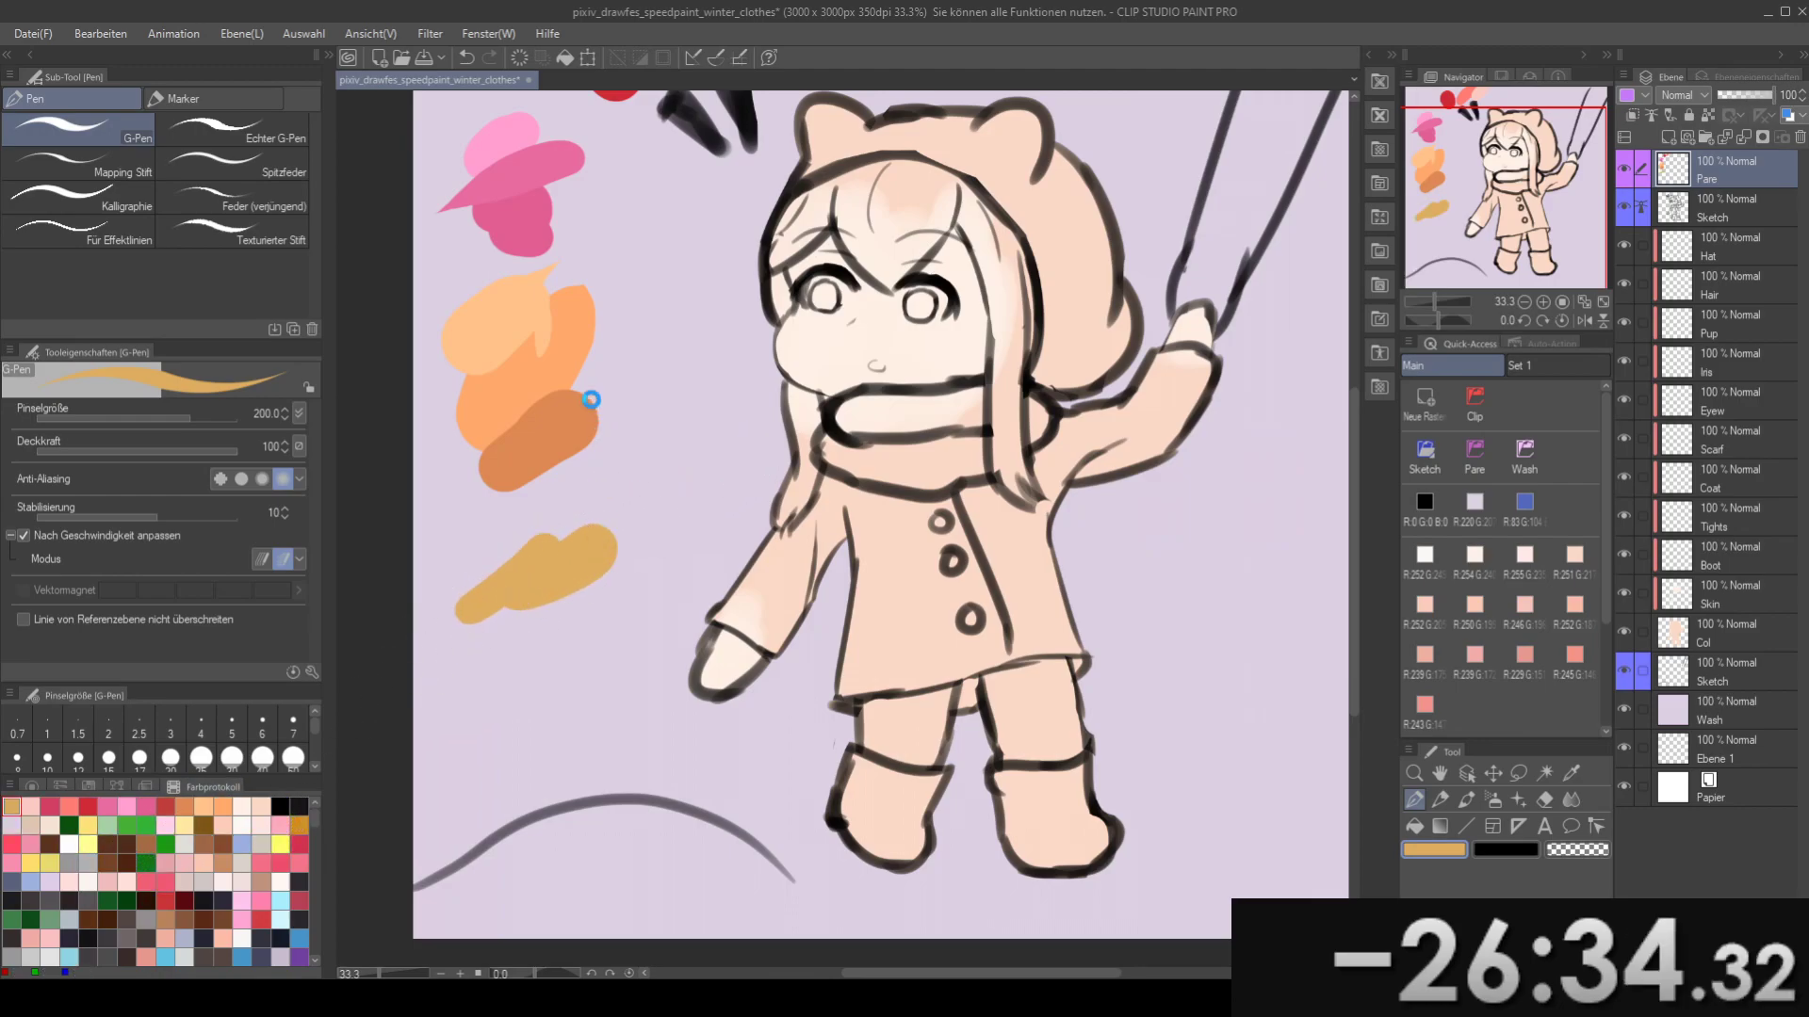
- Save the file and add bright red and crimson swatches beside the orange group
key("ctrl+s")
left_click_drag(710, 566, 780, 542)
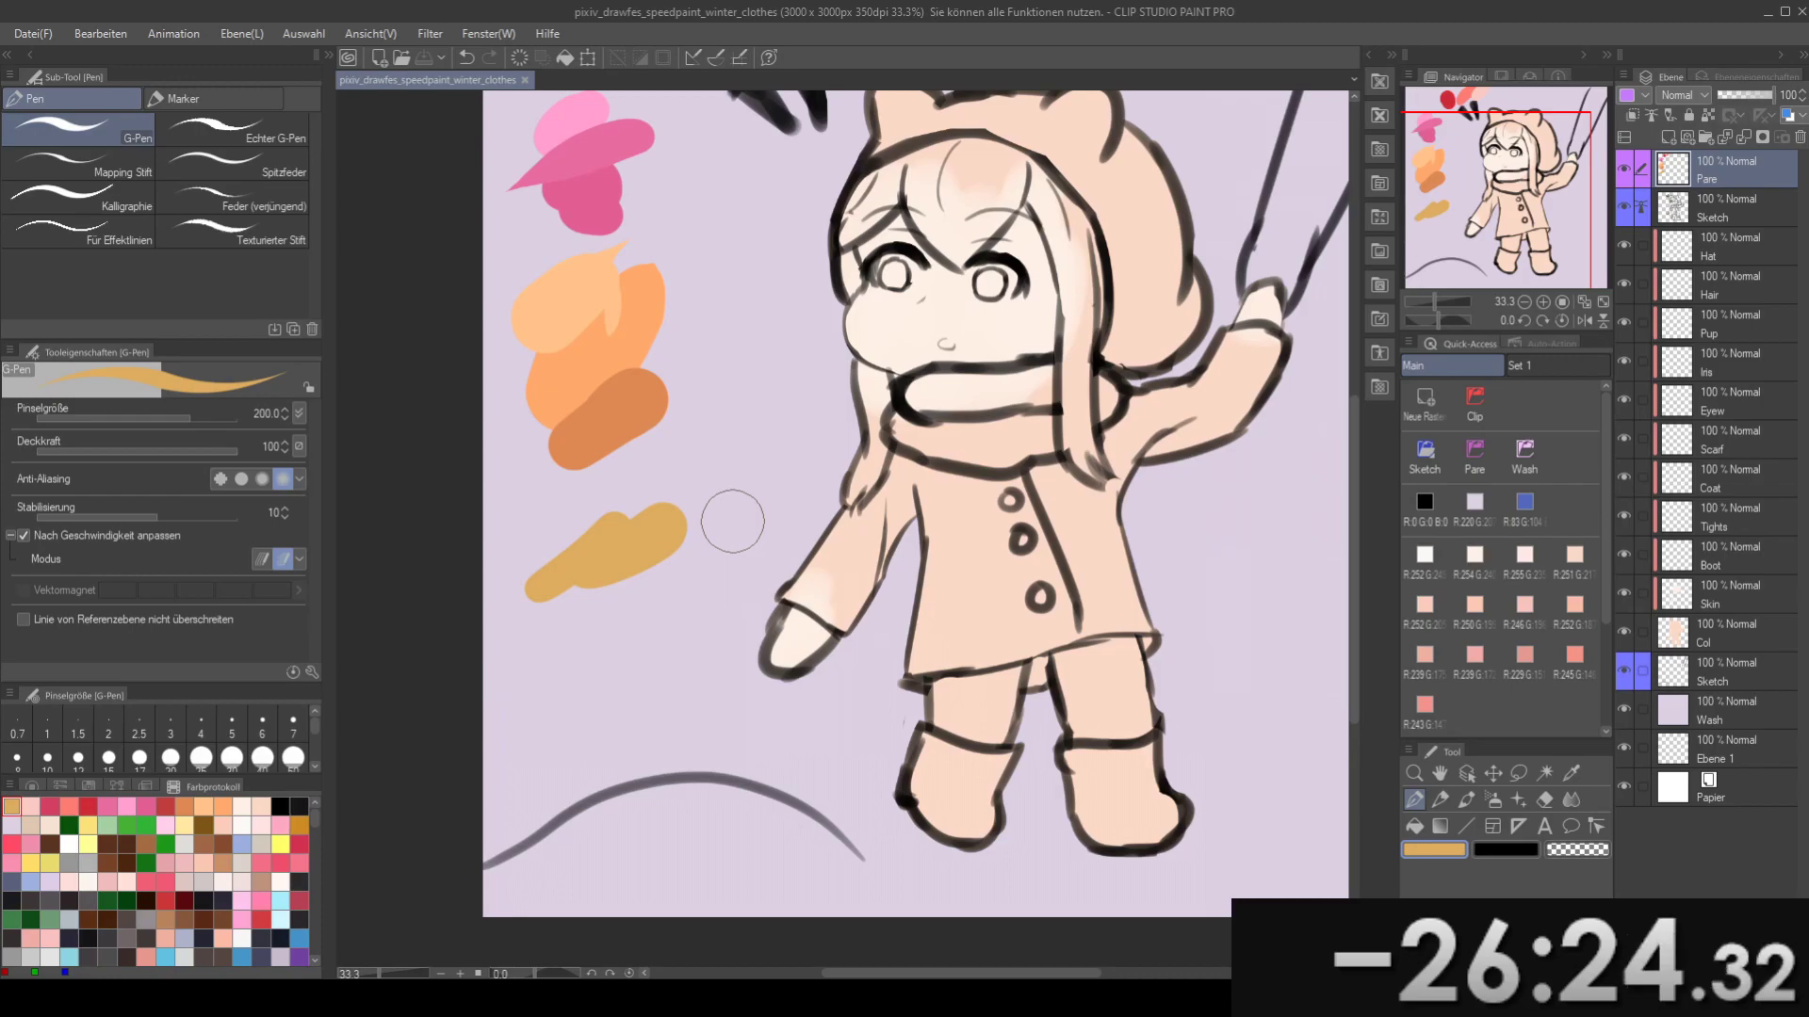
left_click(31, 788)
left_click(94, 838)
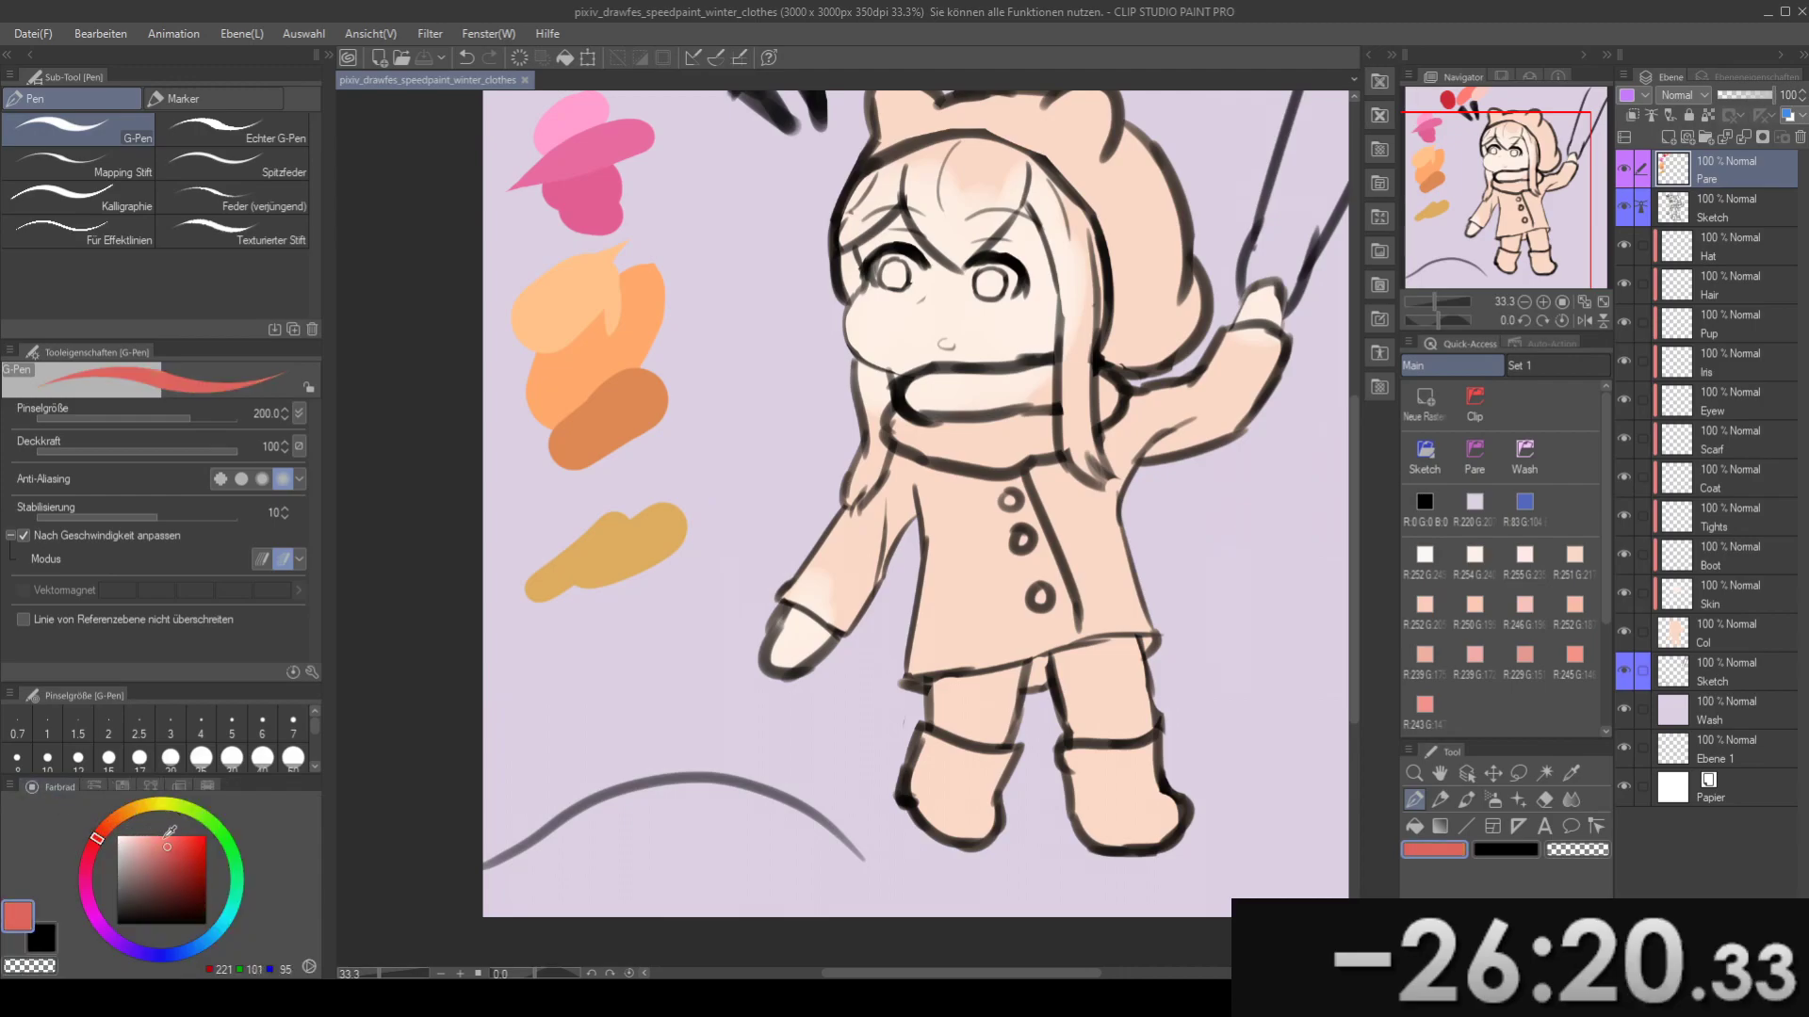
left_click_drag(168, 846, 189, 835)
left_click_drag(831, 407, 830, 526)
mouse_move(783, 400)
left_mouse_down()
mouse_move(759, 454)
mouse_move(749, 433)
left_mouse_up()
mouse_move(742, 348)
left_mouse_down()
mouse_move(707, 466)
mouse_move(662, 487)
left_mouse_up()
key("ctrl+z")
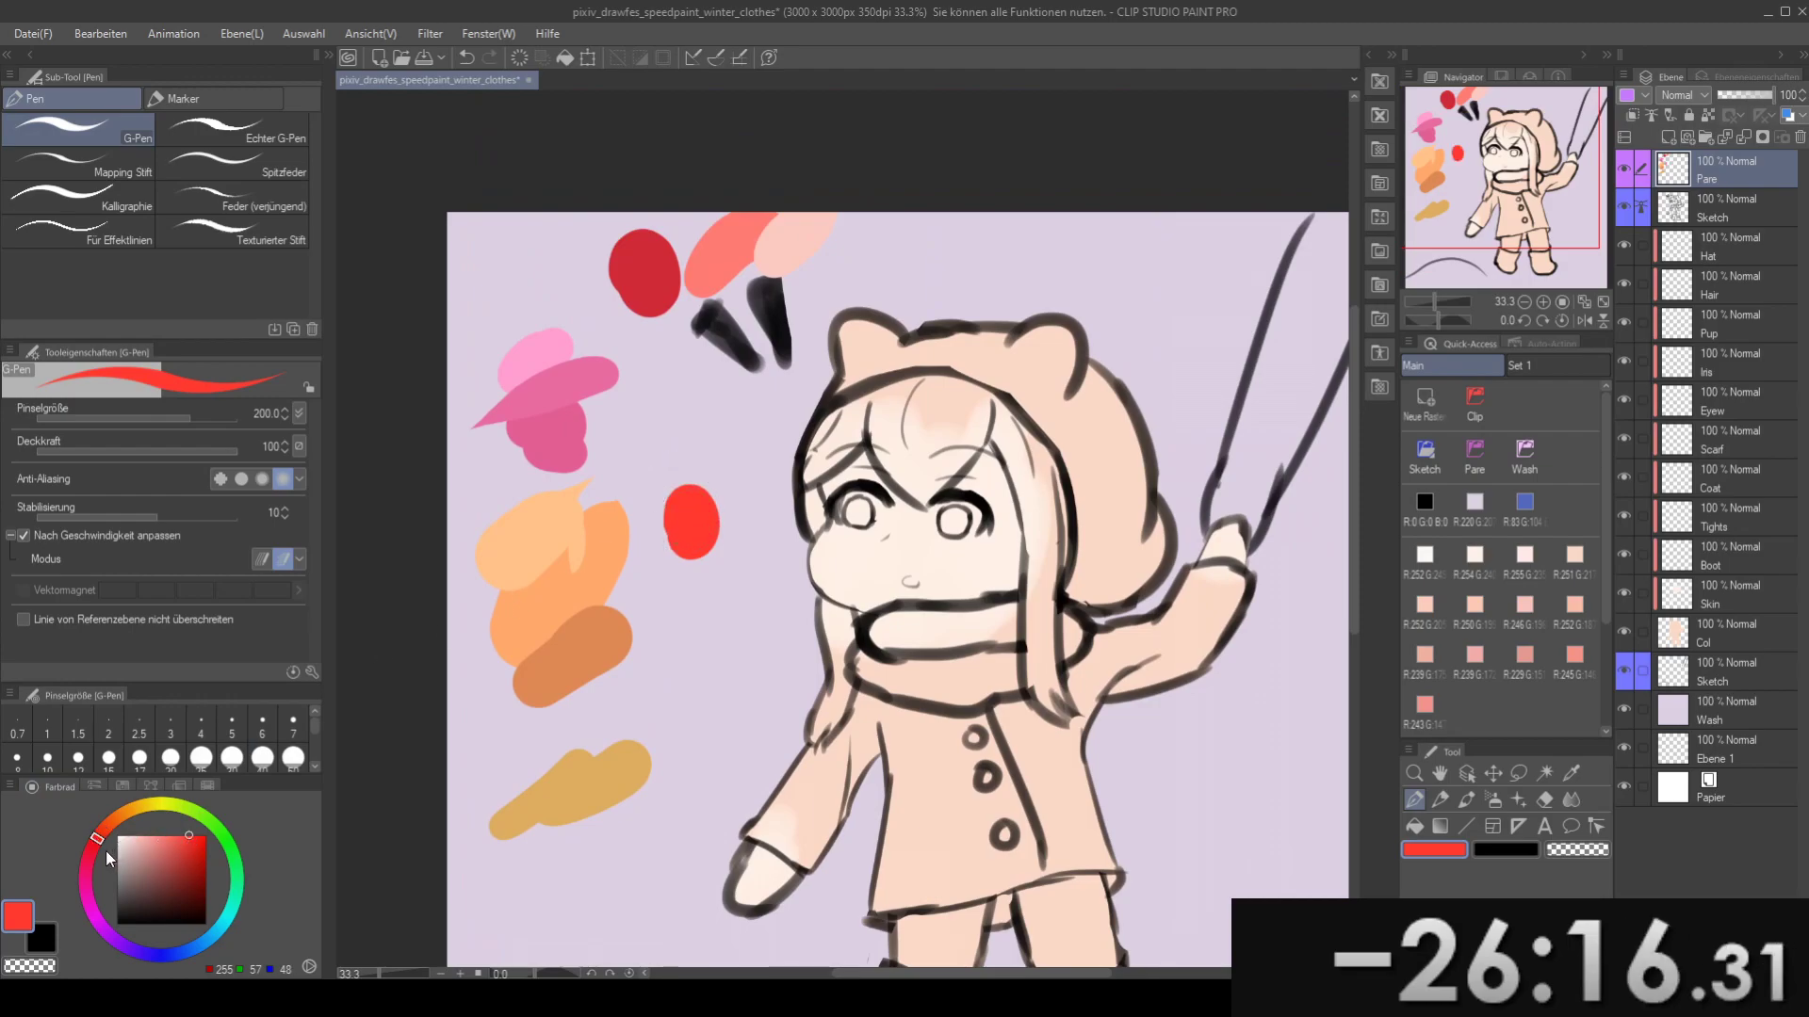
left_click(200, 848)
left_click_drag(706, 565, 734, 538)
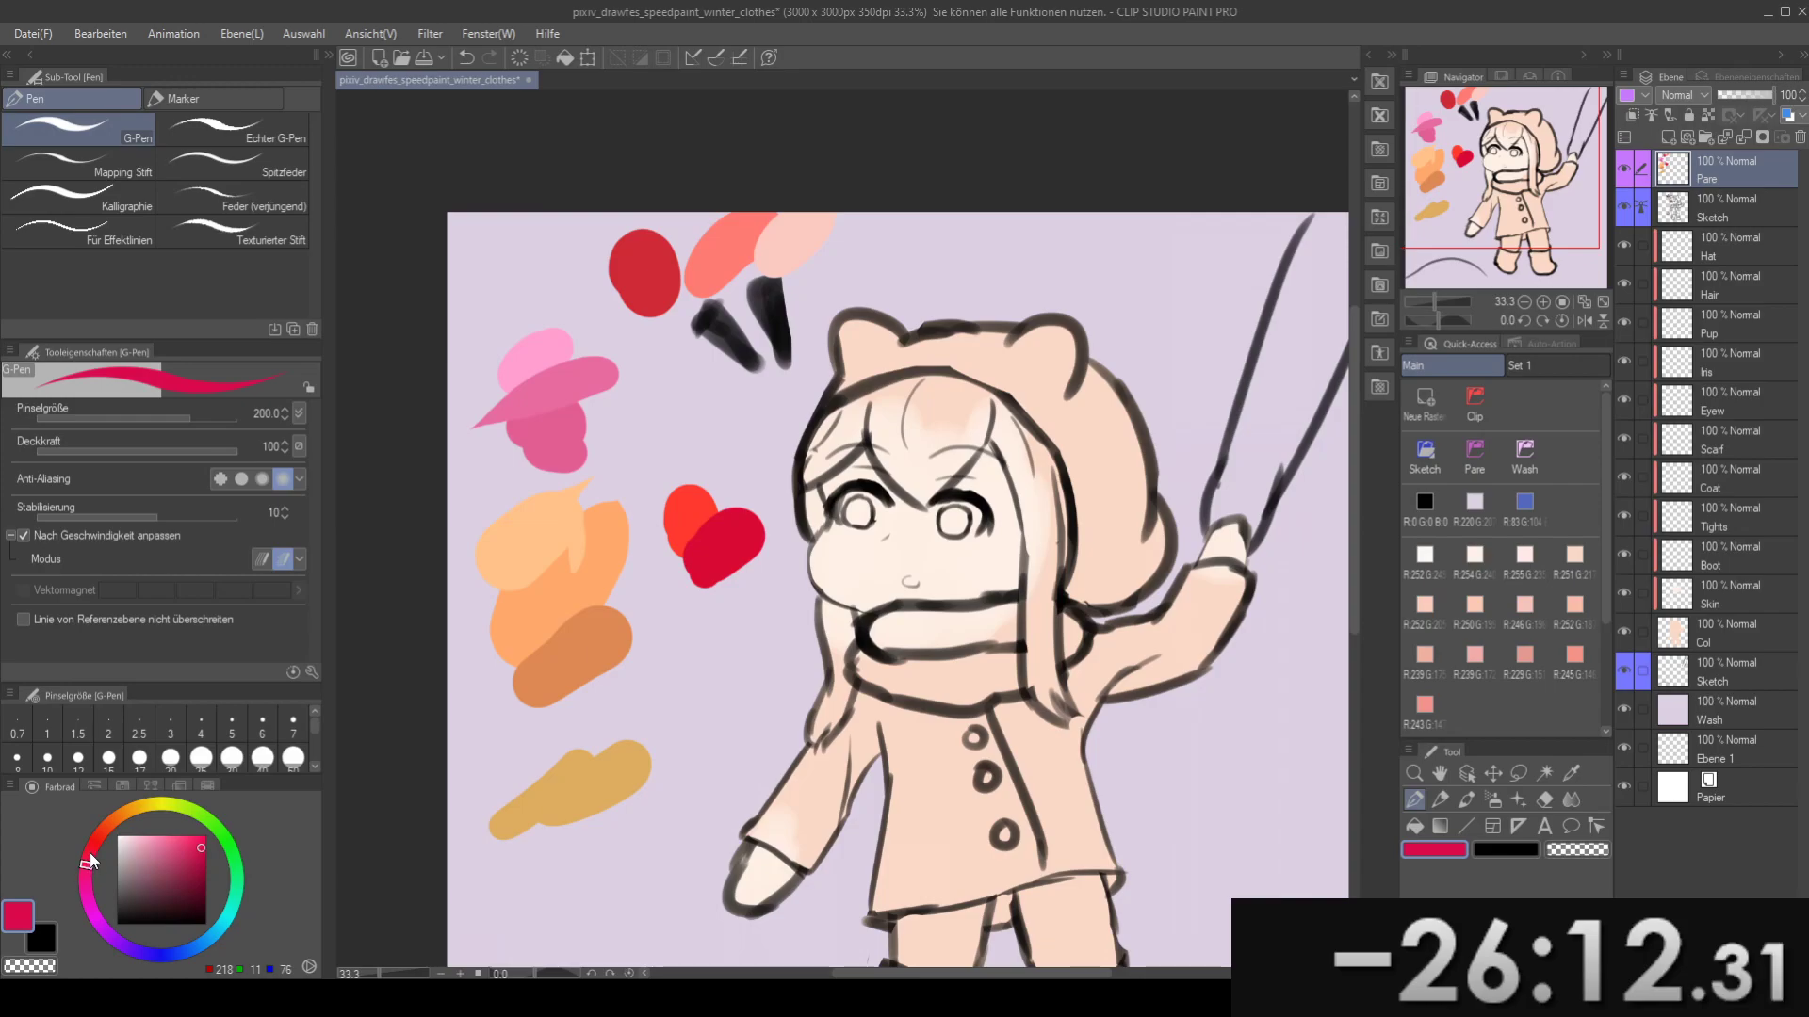
- Reduce the G-Pen to size 170 and add a salmon swatch (RGB 253, 112, 113) above the bright red one
left_click_drag(89, 856, 94, 841)
left_click(160, 831)
left_click_drag(686, 497, 687, 491)
key("ctrl+z")
key("bracketleft")
left_click_drag(748, 438, 634, 417)
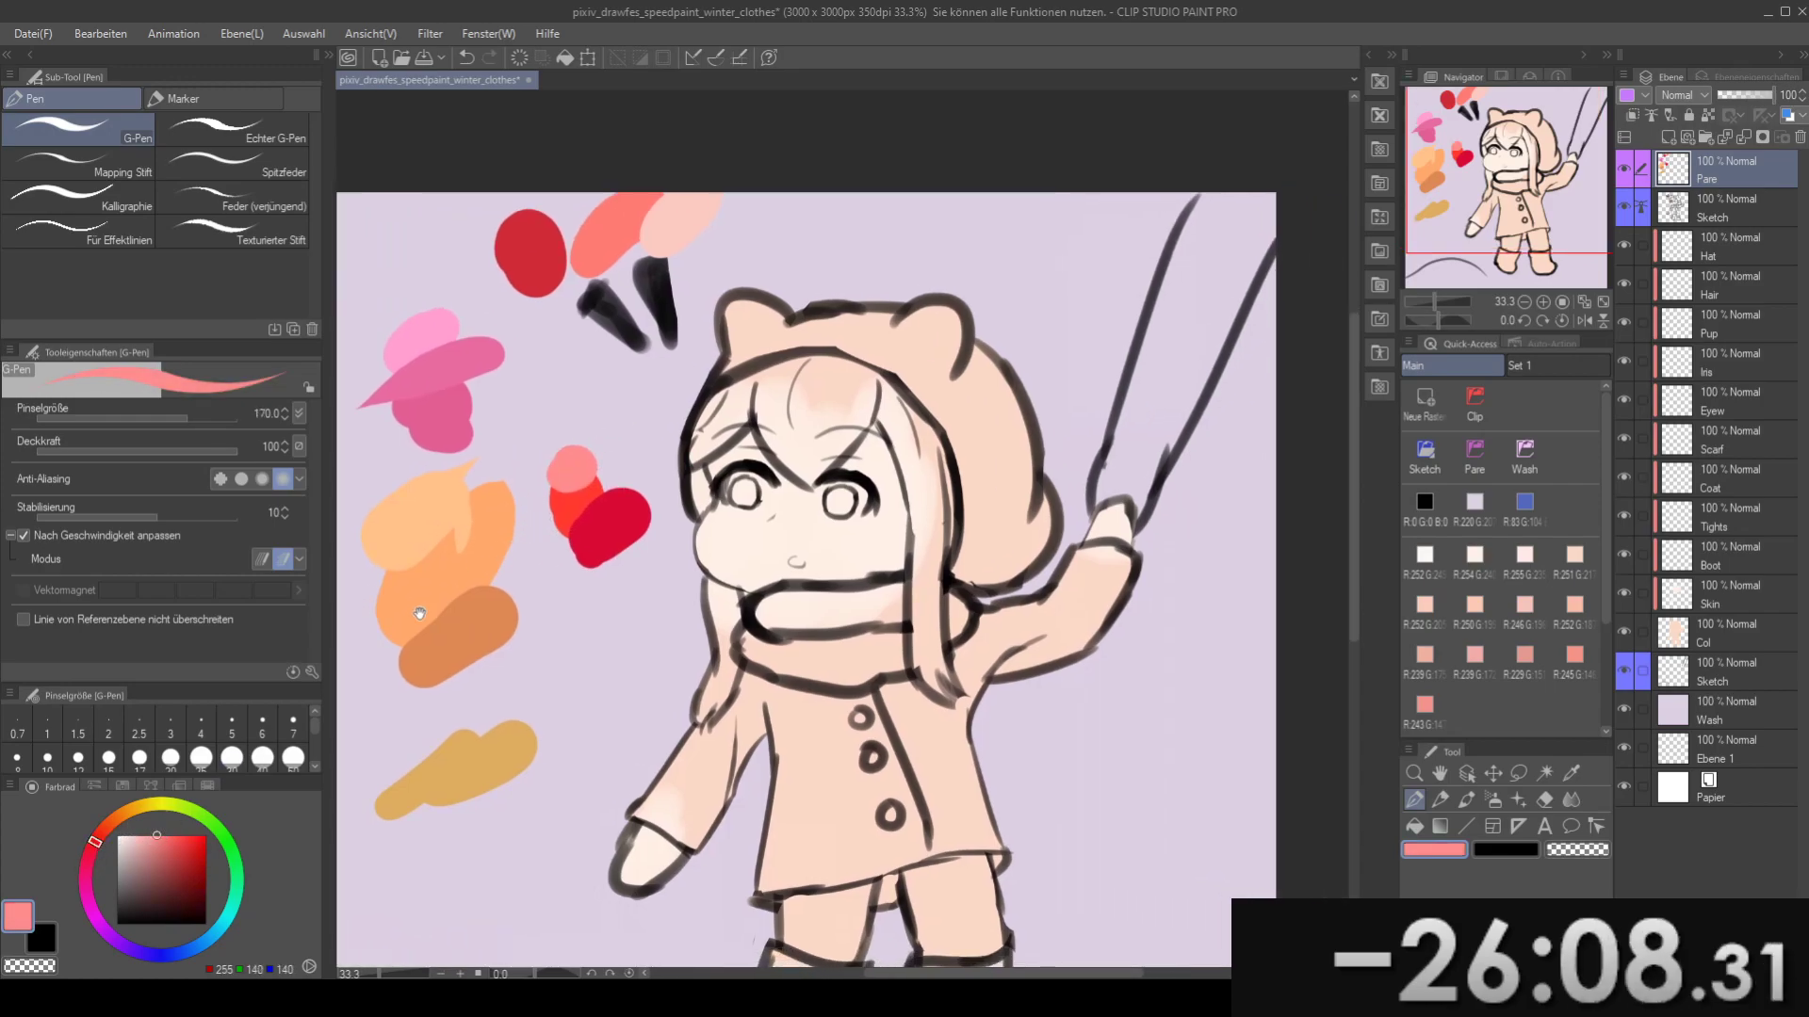
key("ctrl+z")
left_click(165, 835)
left_click_drag(553, 487, 576, 461)
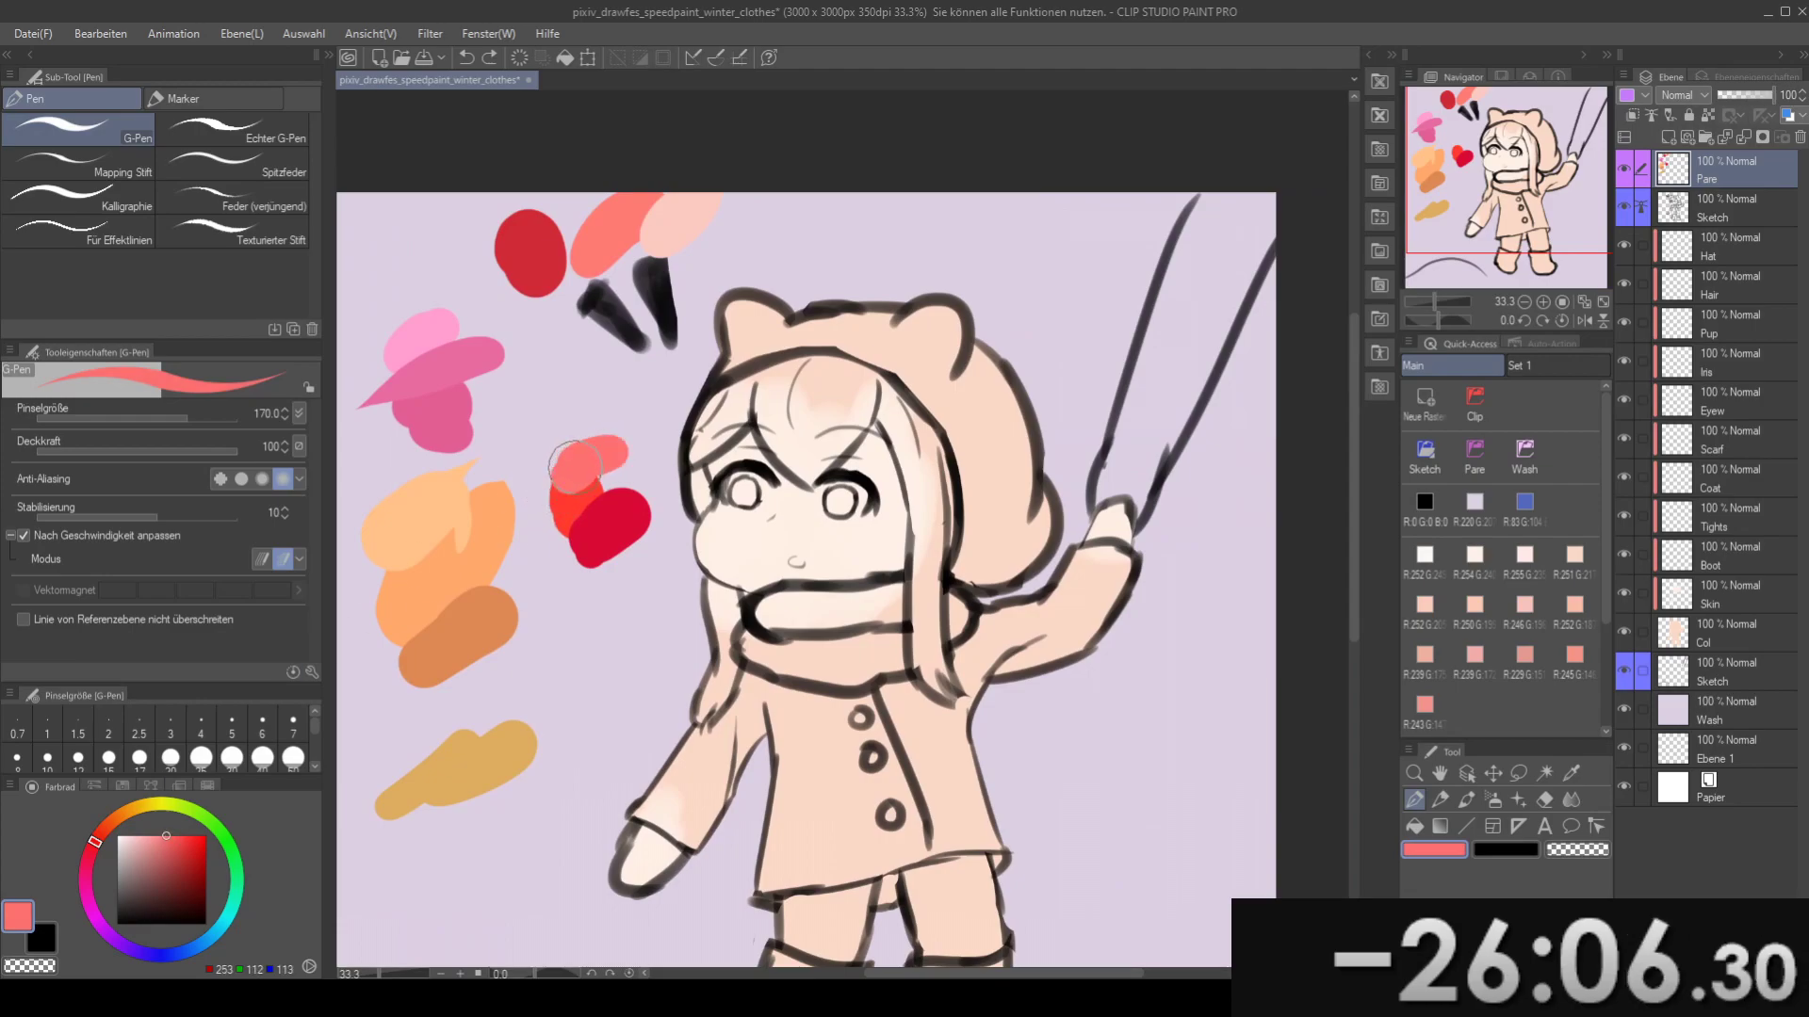
- Activate the Boot layer, sample the mid-orange swatch and switch to the Kräftige Wasserfarbe brush
left_click_drag(648, 402, 705, 467)
left_click_drag(726, 358, 795, 395)
mouse_move(662, 516)
left_mouse_down()
mouse_move(635, 403)
mouse_move(641, 442)
left_mouse_up()
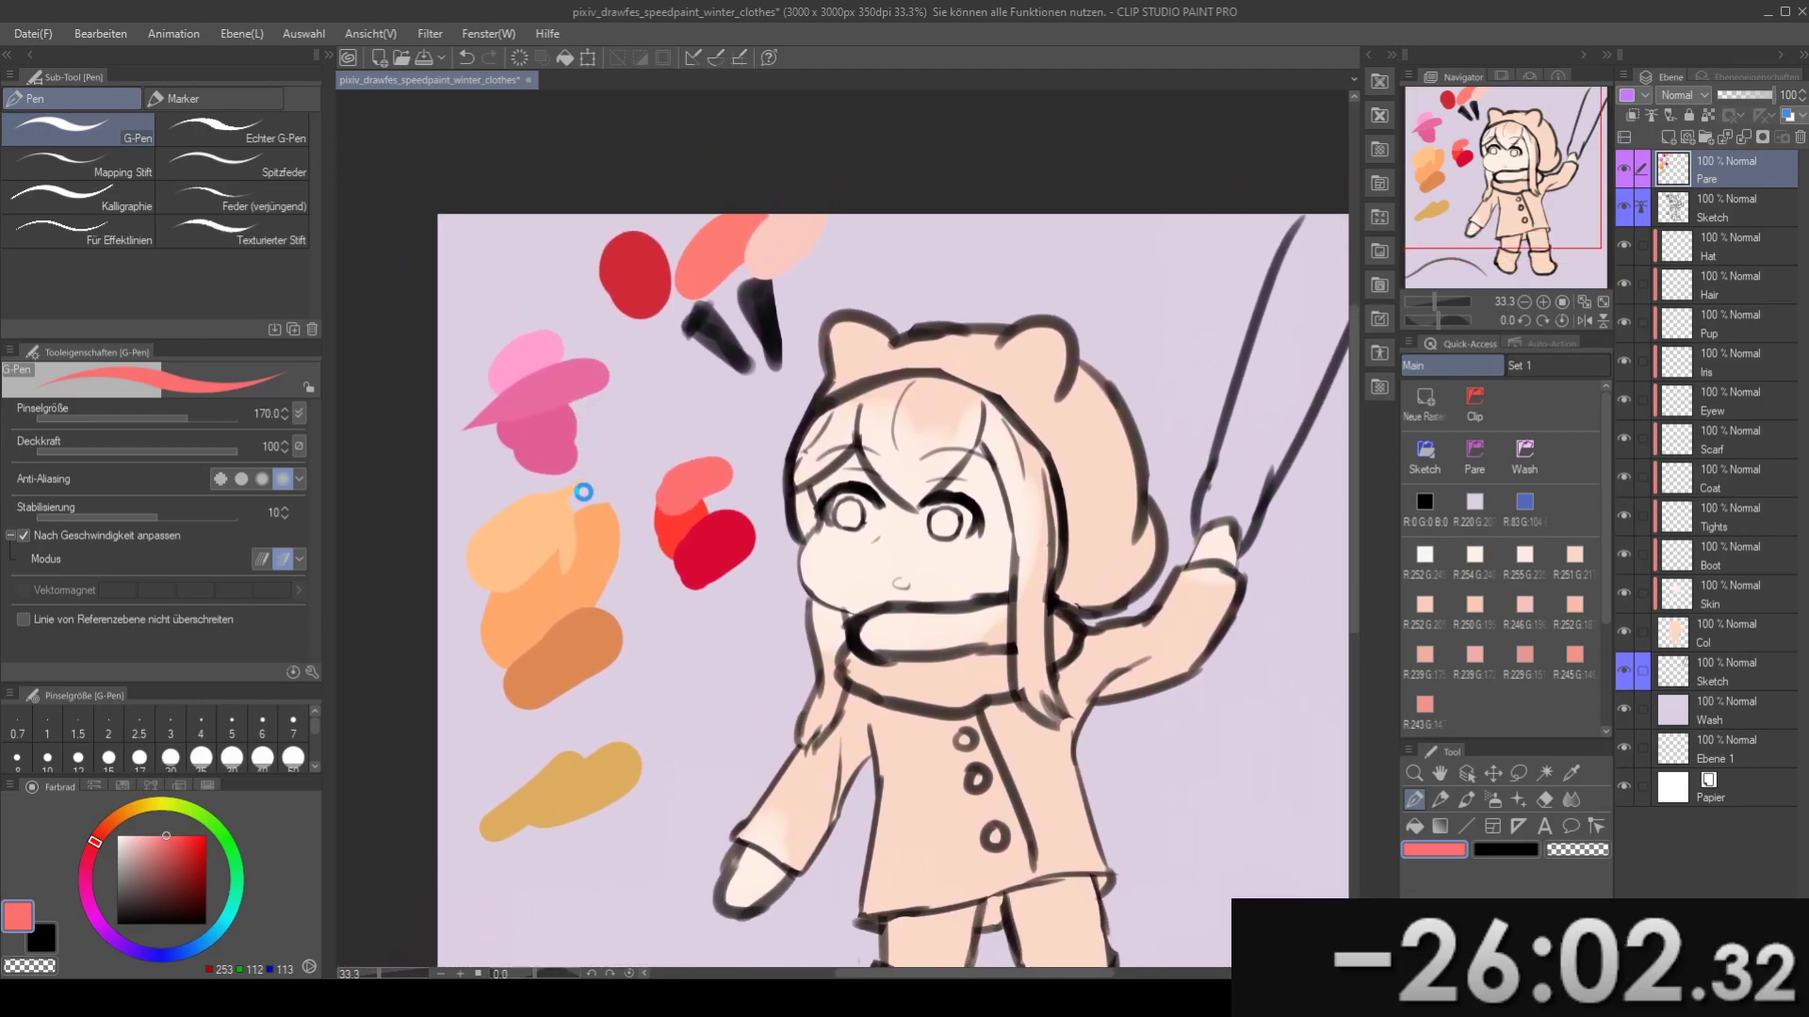
left_click_drag(789, 489, 685, 453)
left_click(1730, 564)
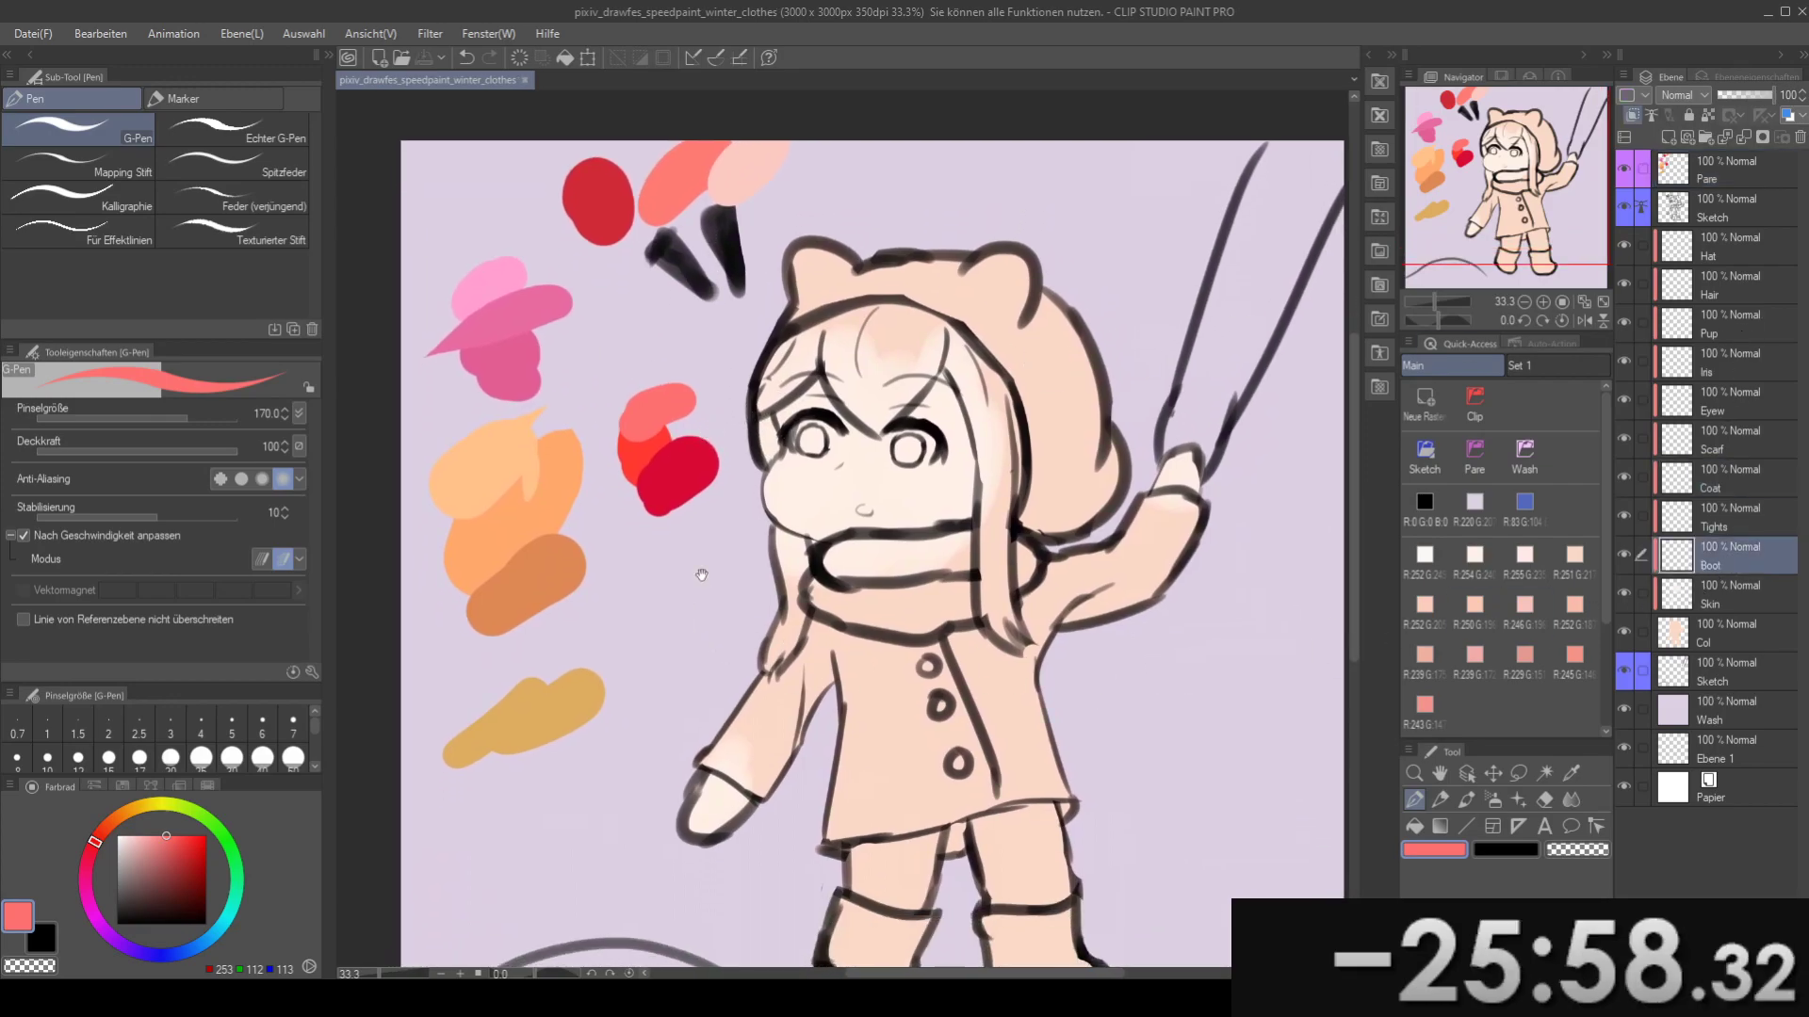
left_click_drag(517, 539, 578, 473)
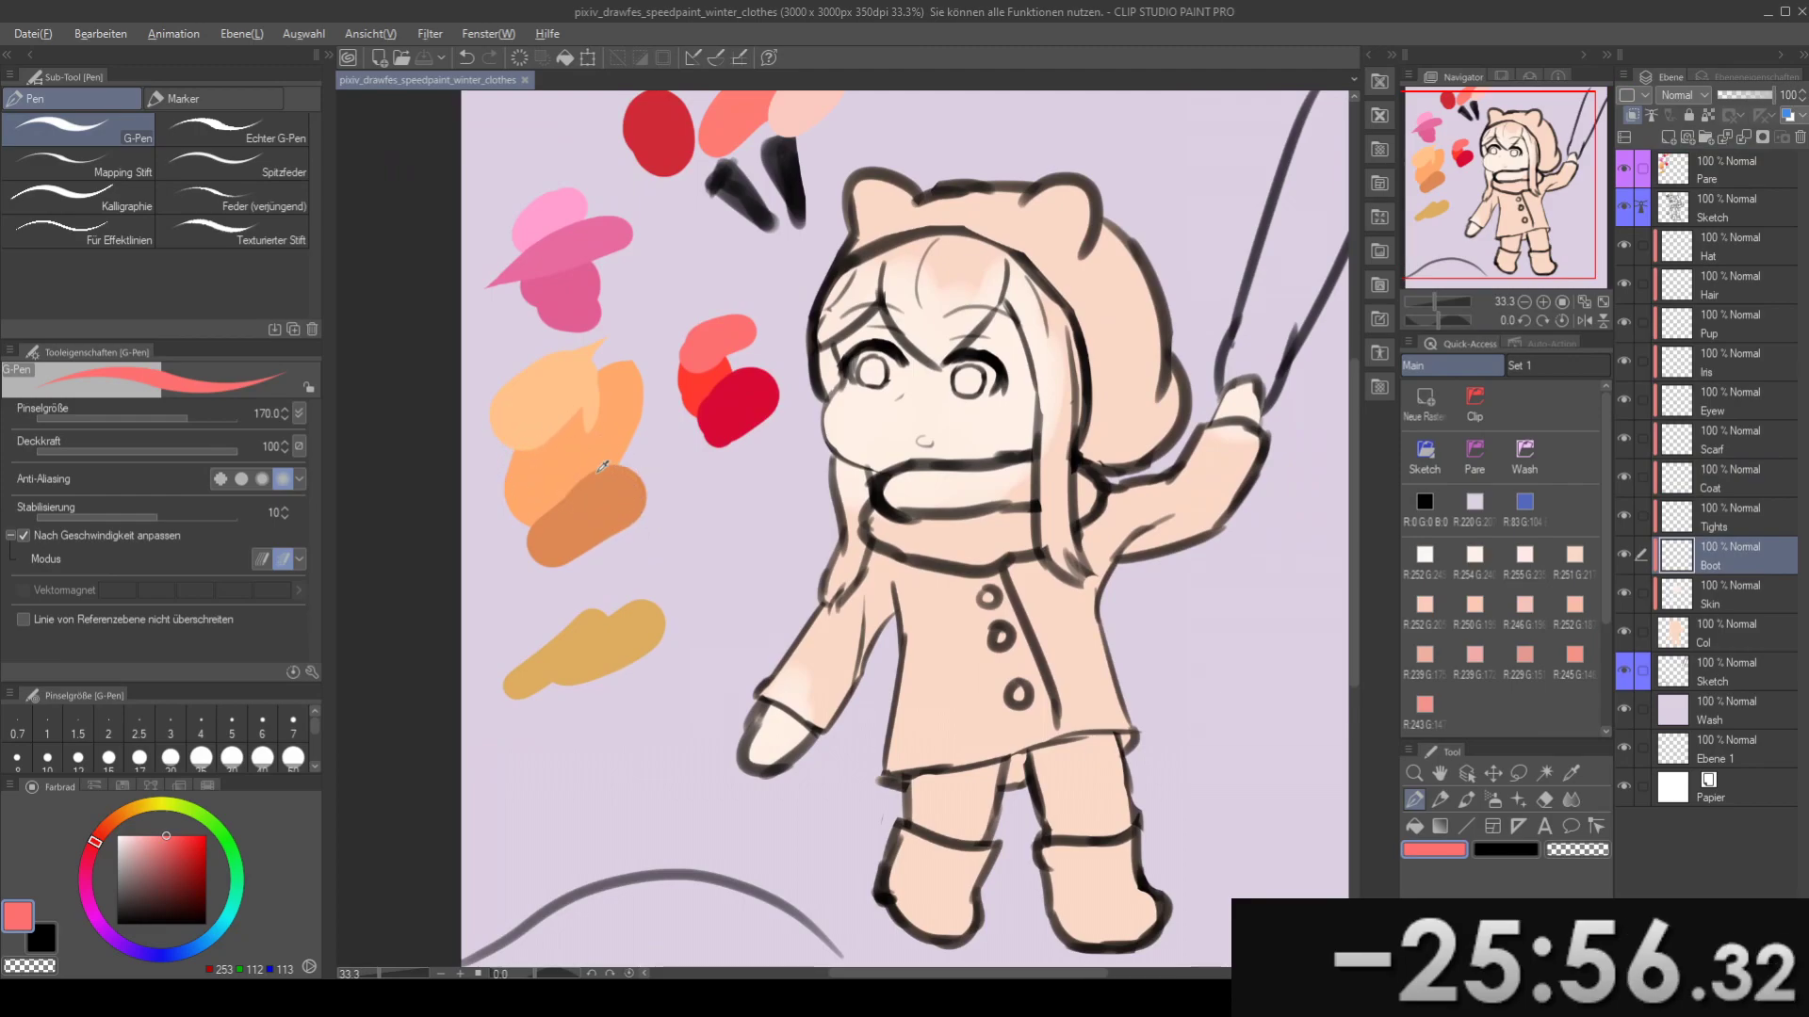
left_click(601, 471, "alt")
left_click_drag(744, 800, 668, 668)
key("b")
- Try painting both boots orange with the Boot layer moved above Tights, and undo it all
mouse_move(782, 751)
left_mouse_down()
mouse_move(729, 672)
mouse_move(767, 689)
mouse_move(799, 638)
mouse_move(805, 742)
mouse_move(835, 692)
left_mouse_up()
mouse_move(892, 691)
left_mouse_down()
mouse_move(820, 679)
mouse_move(871, 633)
mouse_move(918, 679)
mouse_move(972, 650)
left_mouse_up()
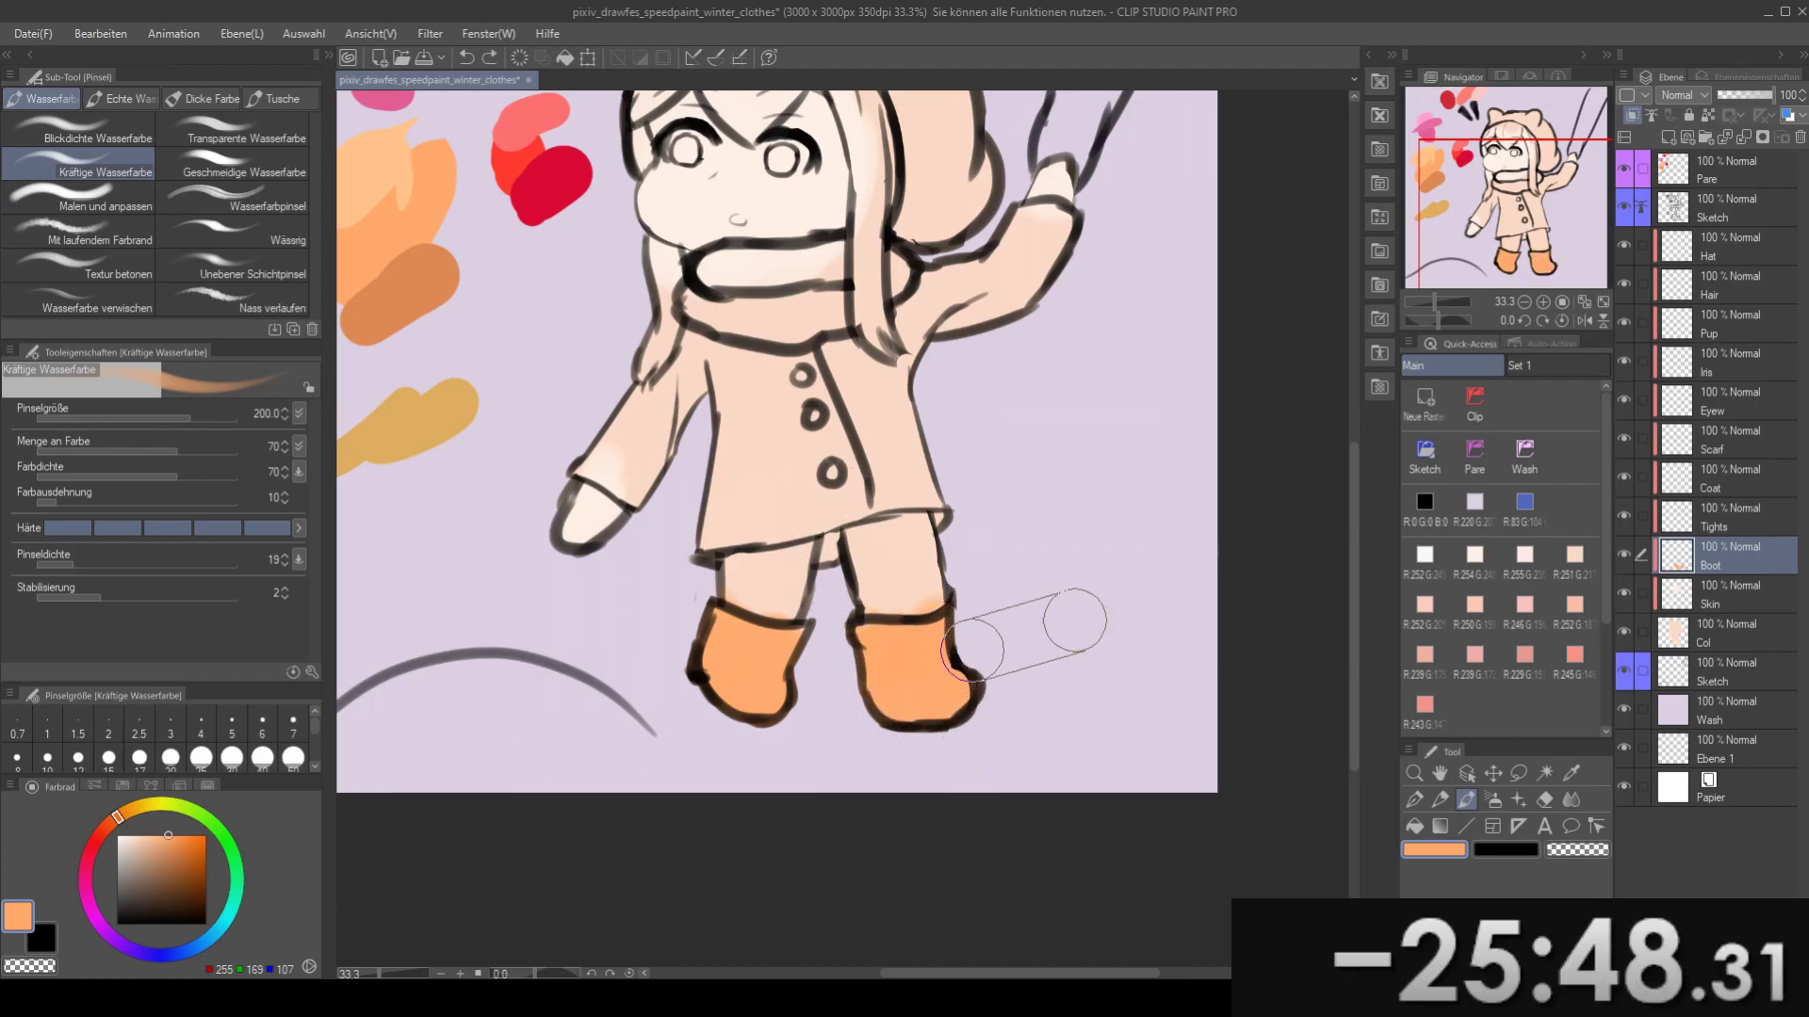
left_click_drag(871, 624, 915, 615)
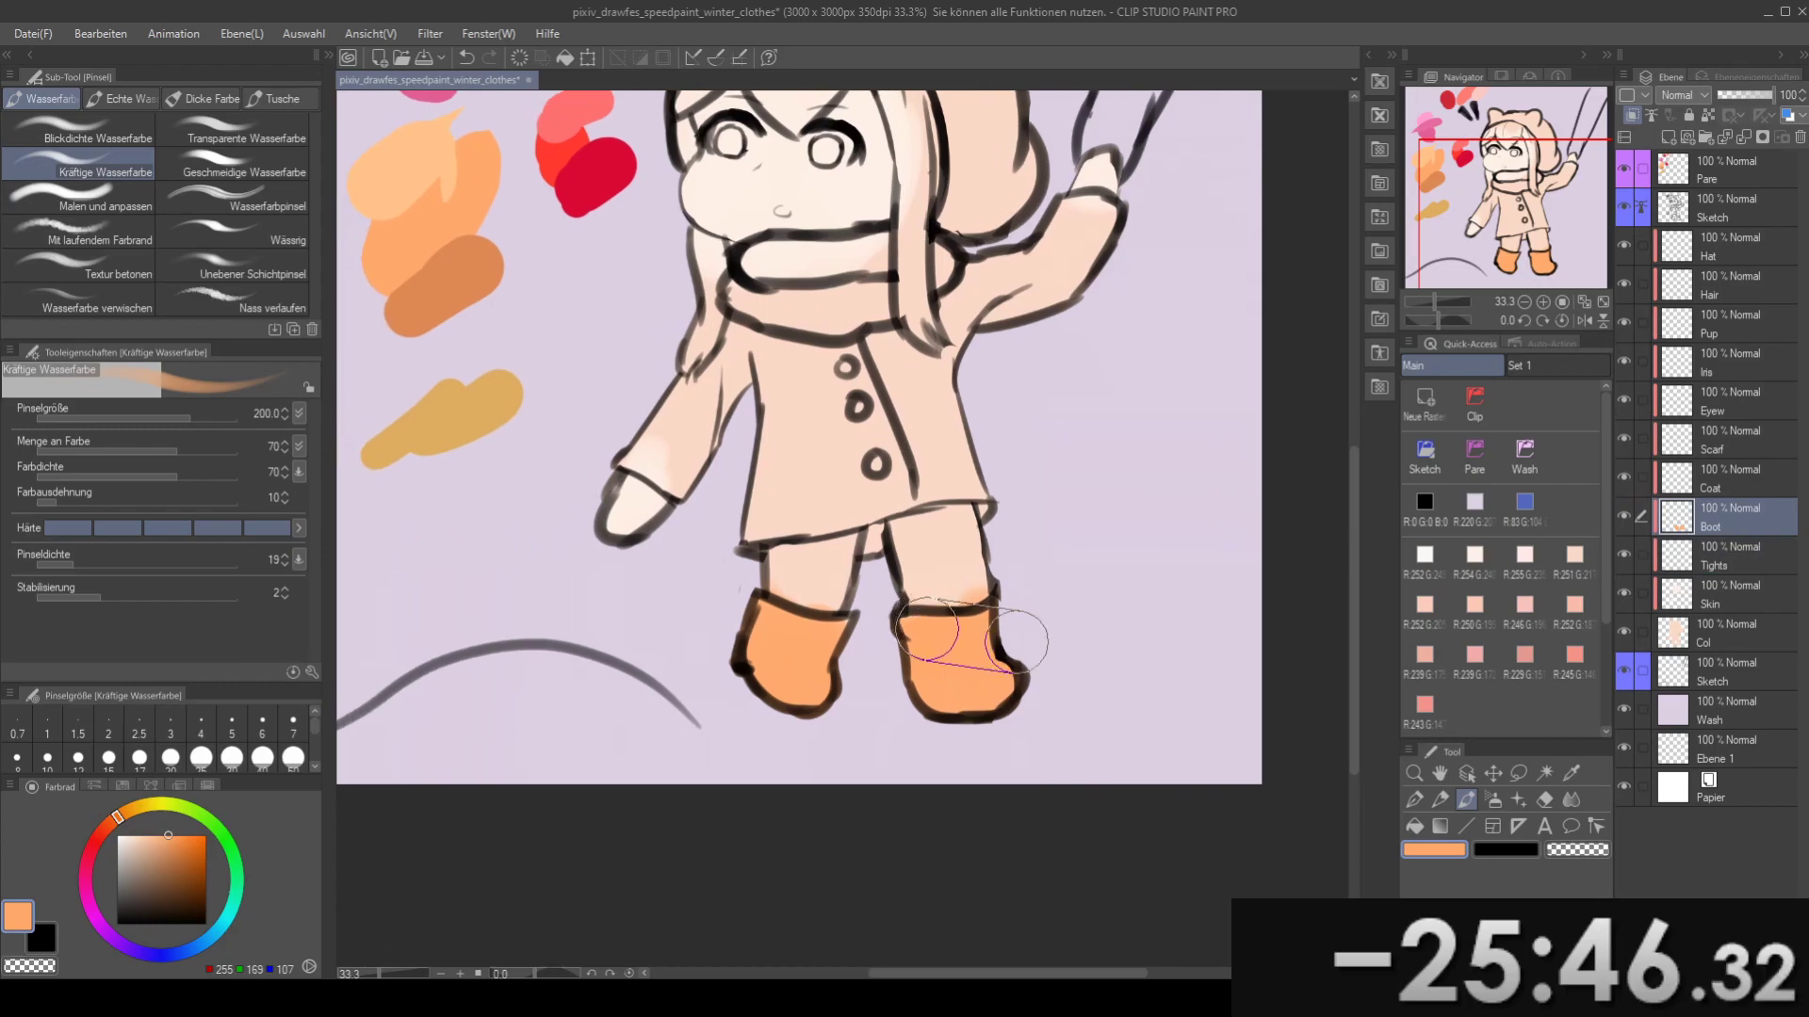
key("ctrl+z")
key("ctrl+z")
key("ctrl+z")
key("ctrl+z")
key("ctrl+z")
key("ctrl+z")
key("ctrl+z")
key("ctrl+z")
key("ctrl+z")
key("ctrl+z")
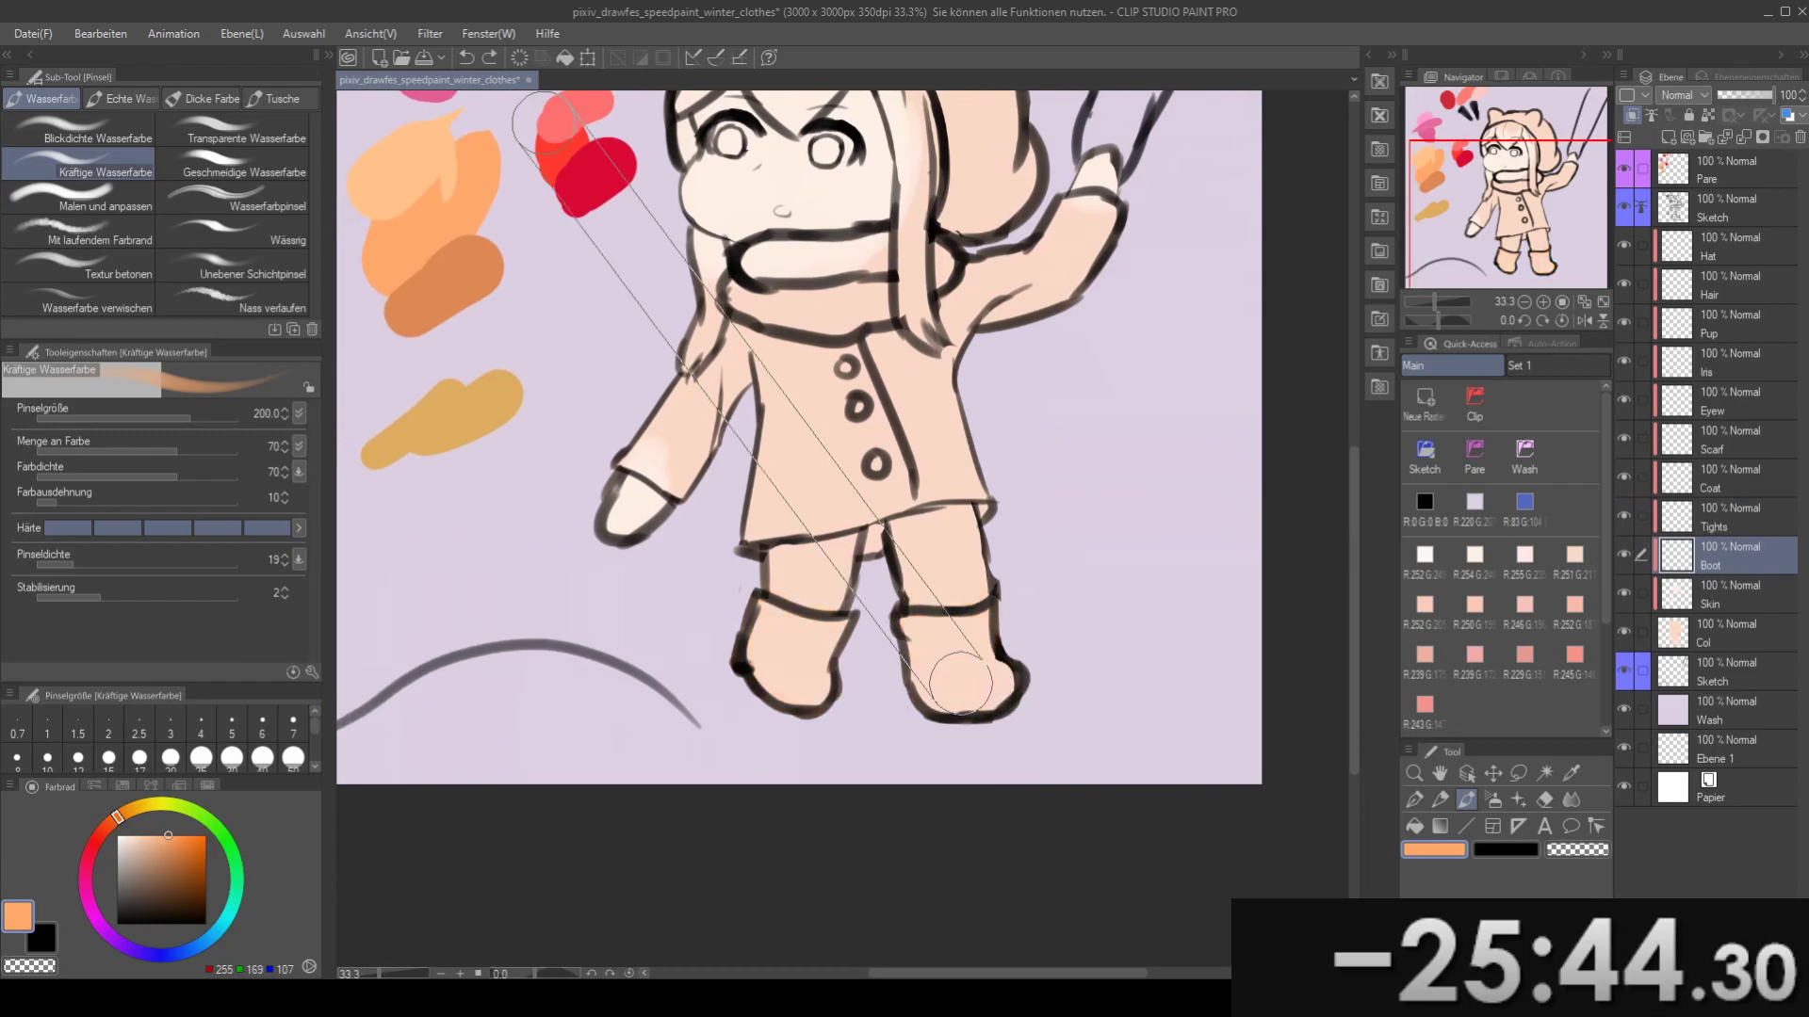
- Auto-select both boots, paint them orange on the Boot layer and clear the selection
key("w")
left_click(946, 667)
left_click(795, 650, "shift")
key("b")
mouse_move(755, 623)
left_mouse_down()
mouse_move(807, 612)
mouse_move(812, 702)
left_mouse_up()
mouse_move(912, 650)
left_mouse_down()
mouse_move(963, 709)
mouse_move(972, 610)
mouse_move(1025, 743)
left_mouse_up()
key("ctrl+d")
- Activate the Tights layer and auto-select both legs between the coat hem and the boots
left_click_drag(1042, 561, 1128, 623)
left_click(1724, 517)
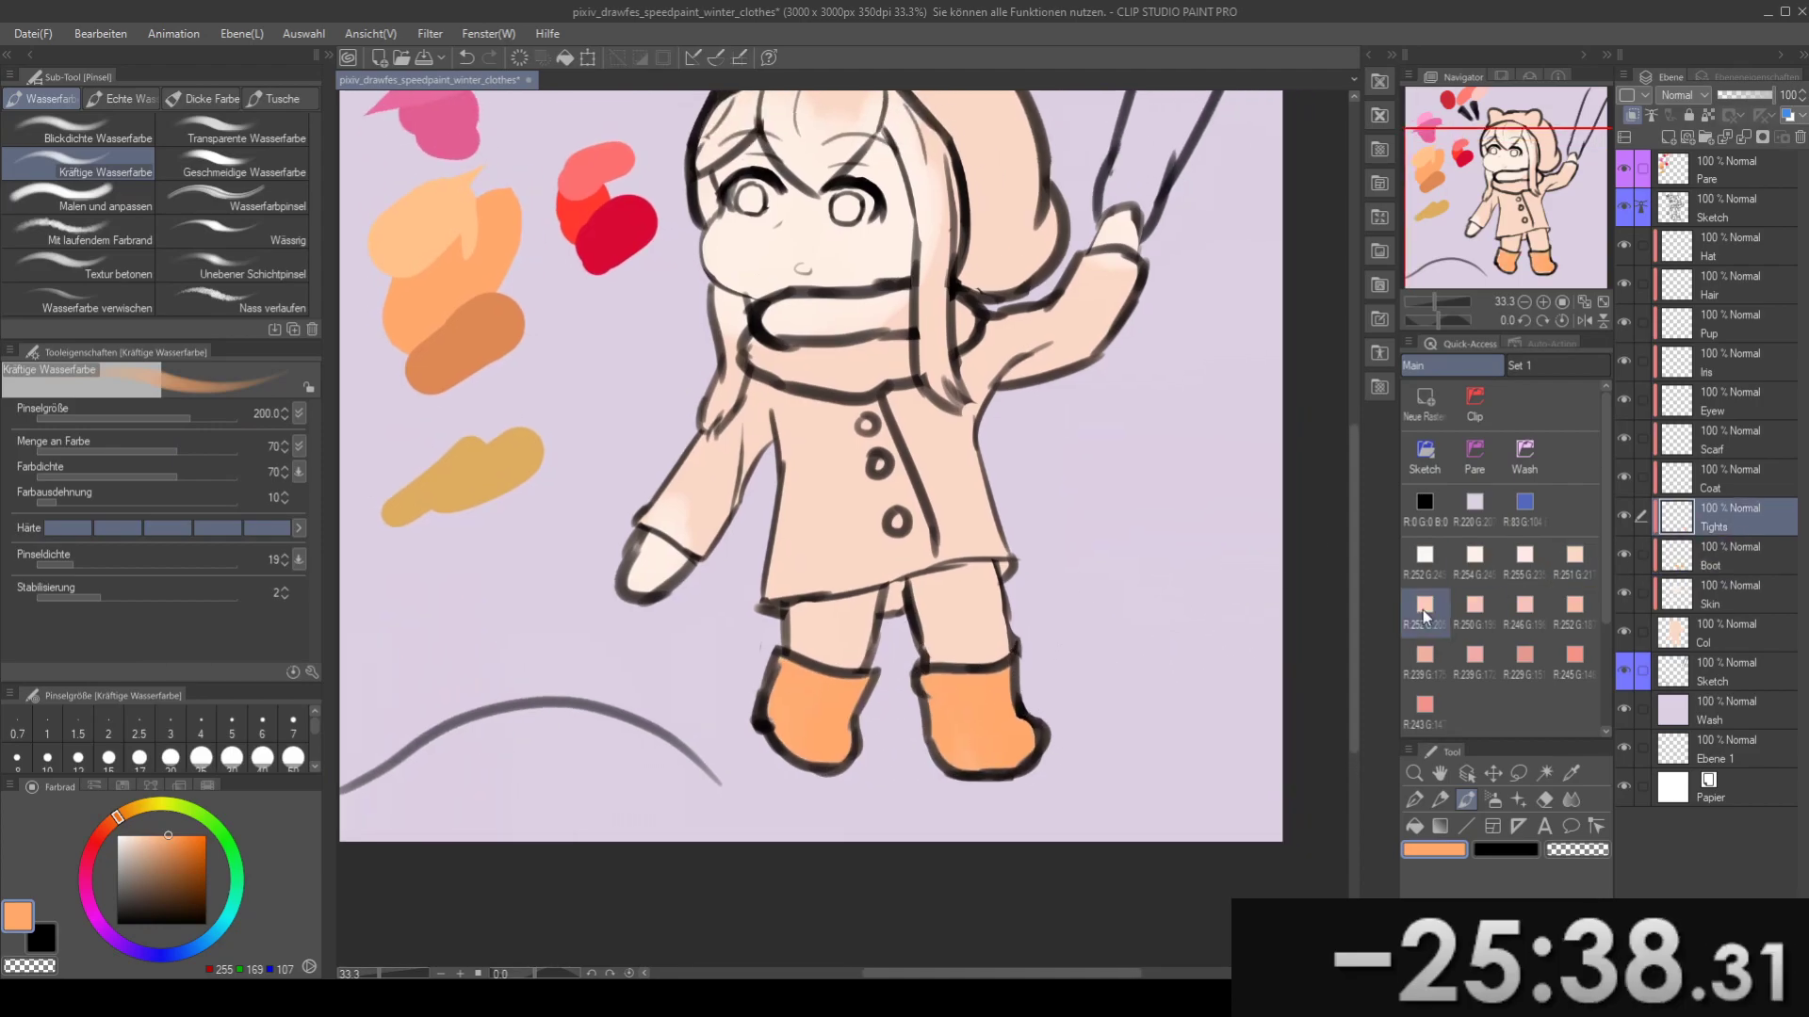
key("w")
left_click(956, 613)
left_click(839, 622, "shift")
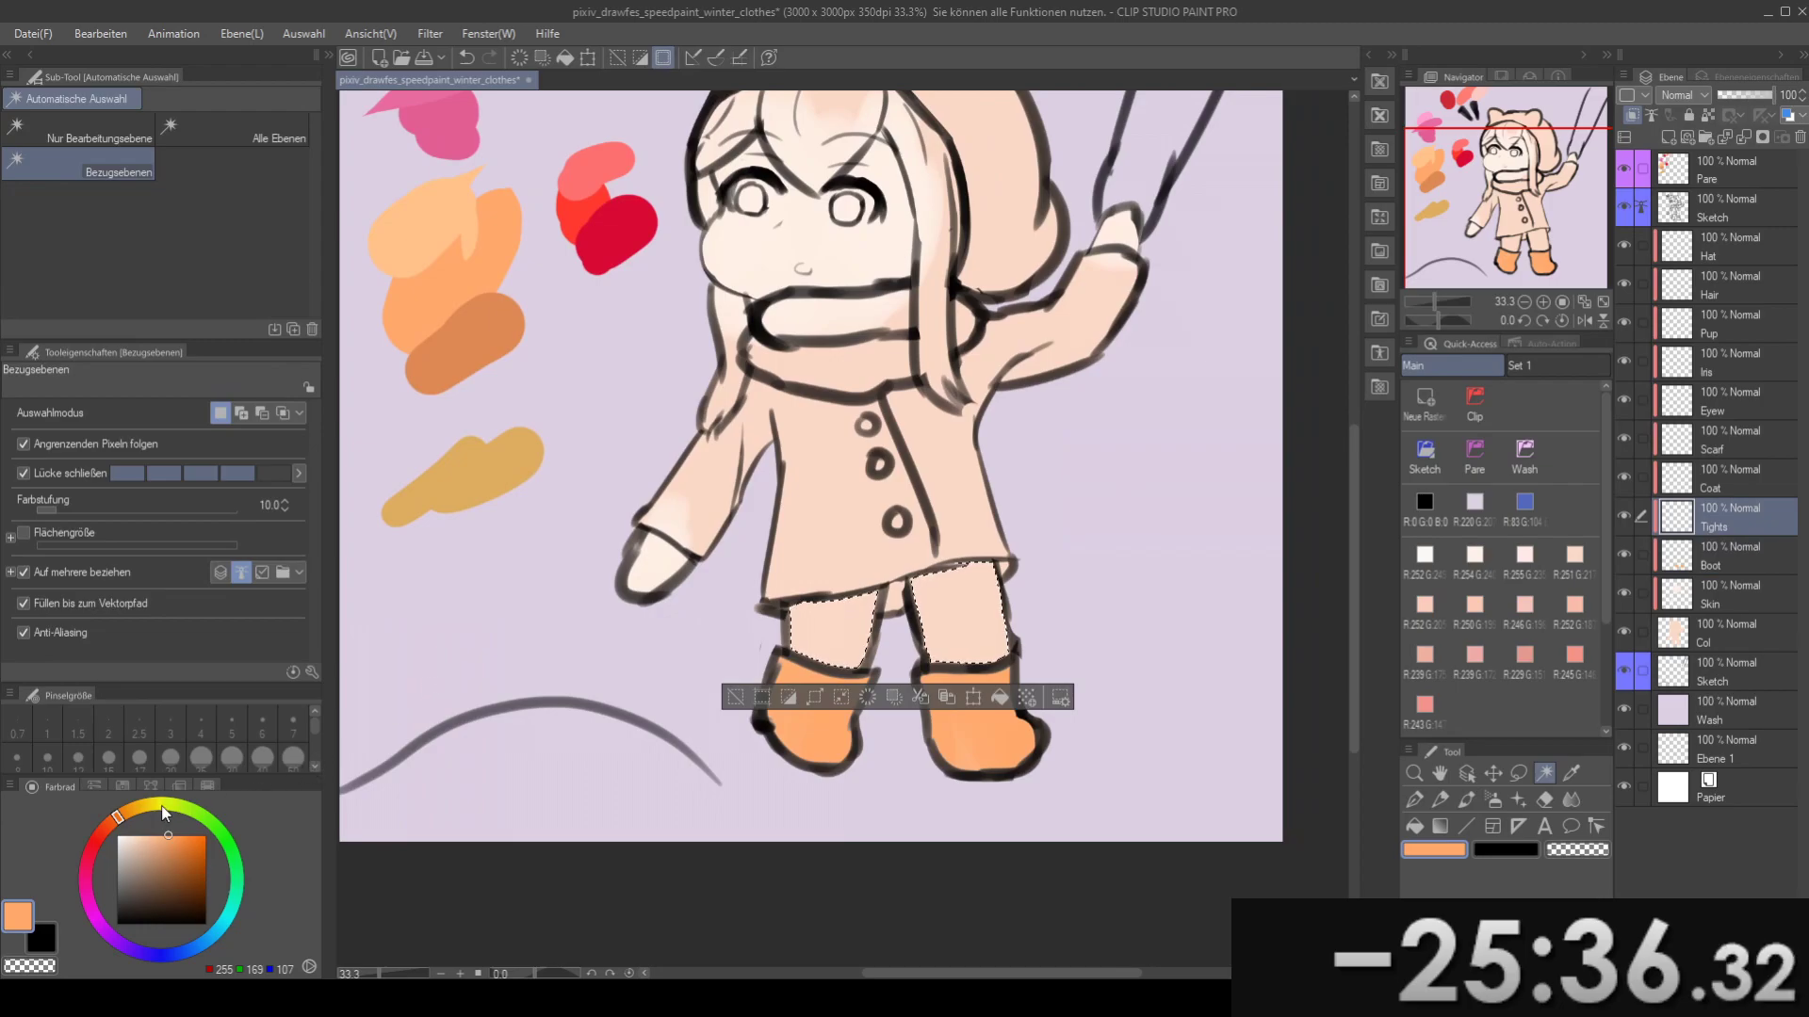
- Mix a dark grey (RGB 64, 64, 64), clear the selection and add a G-Pen swatch on the Pare layer beside the ochre one
left_click(200, 784)
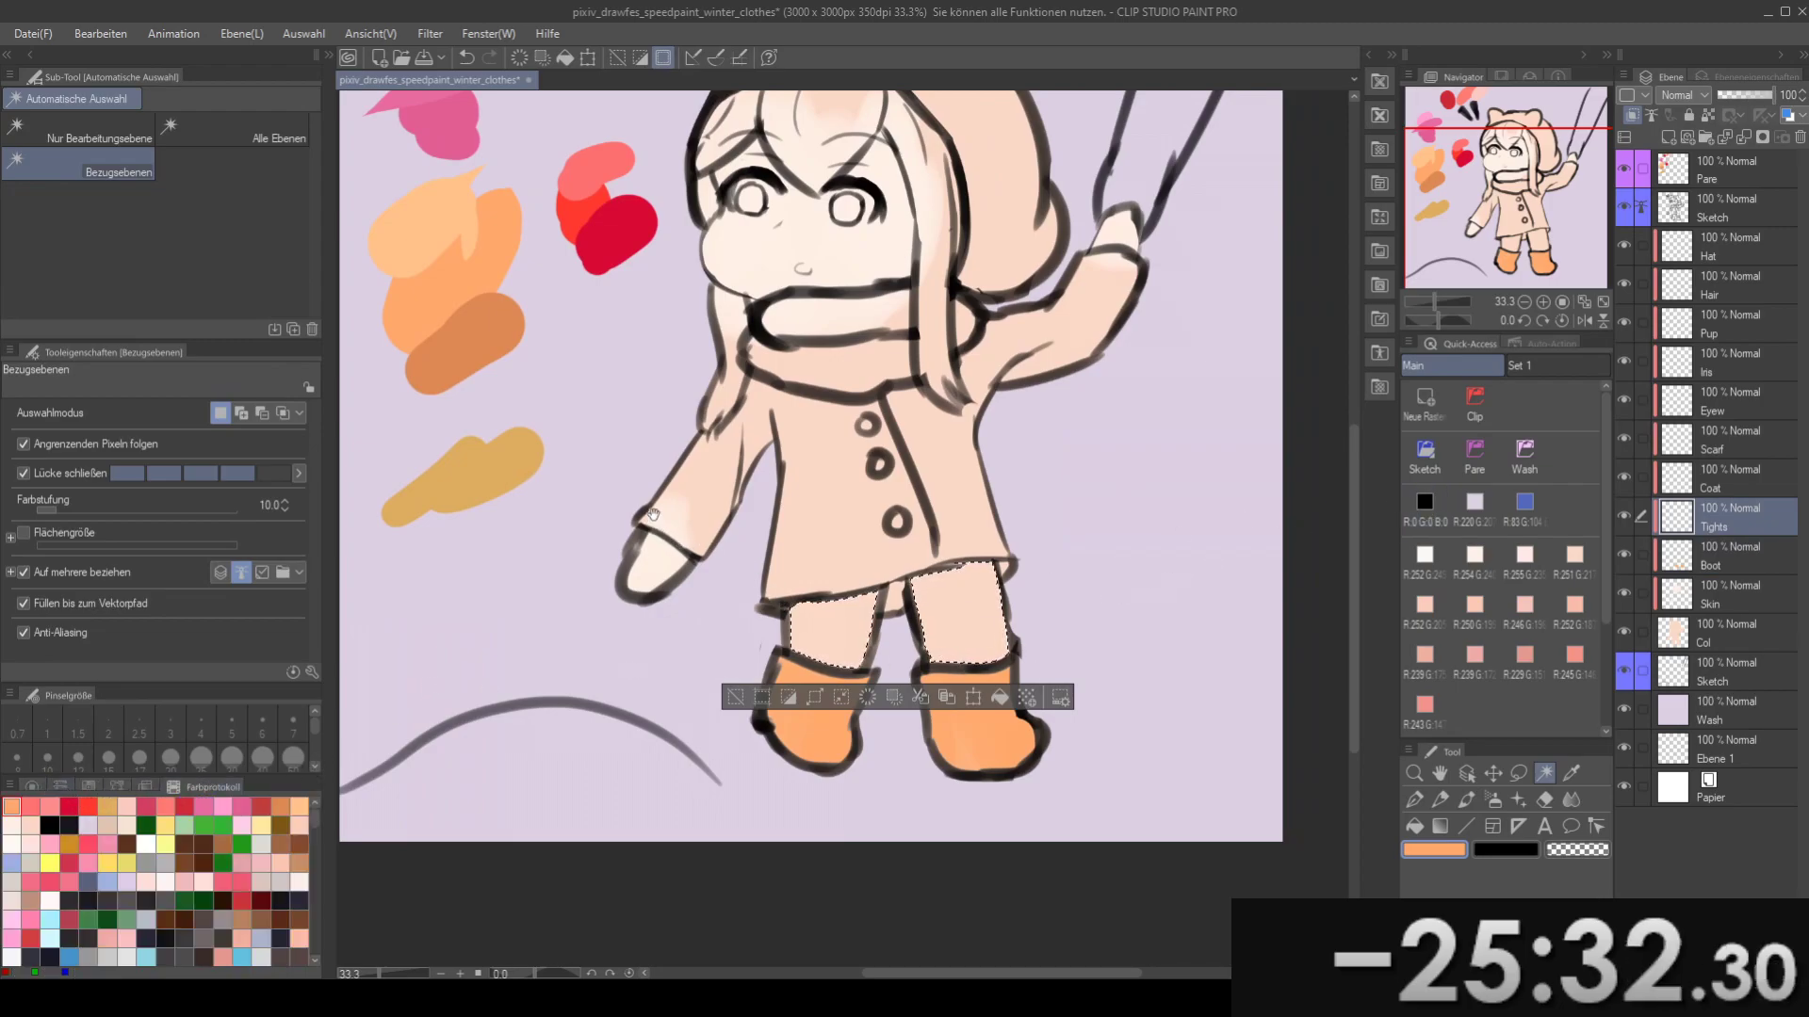
left_click_drag(471, 585, 484, 633)
left_click(1425, 502)
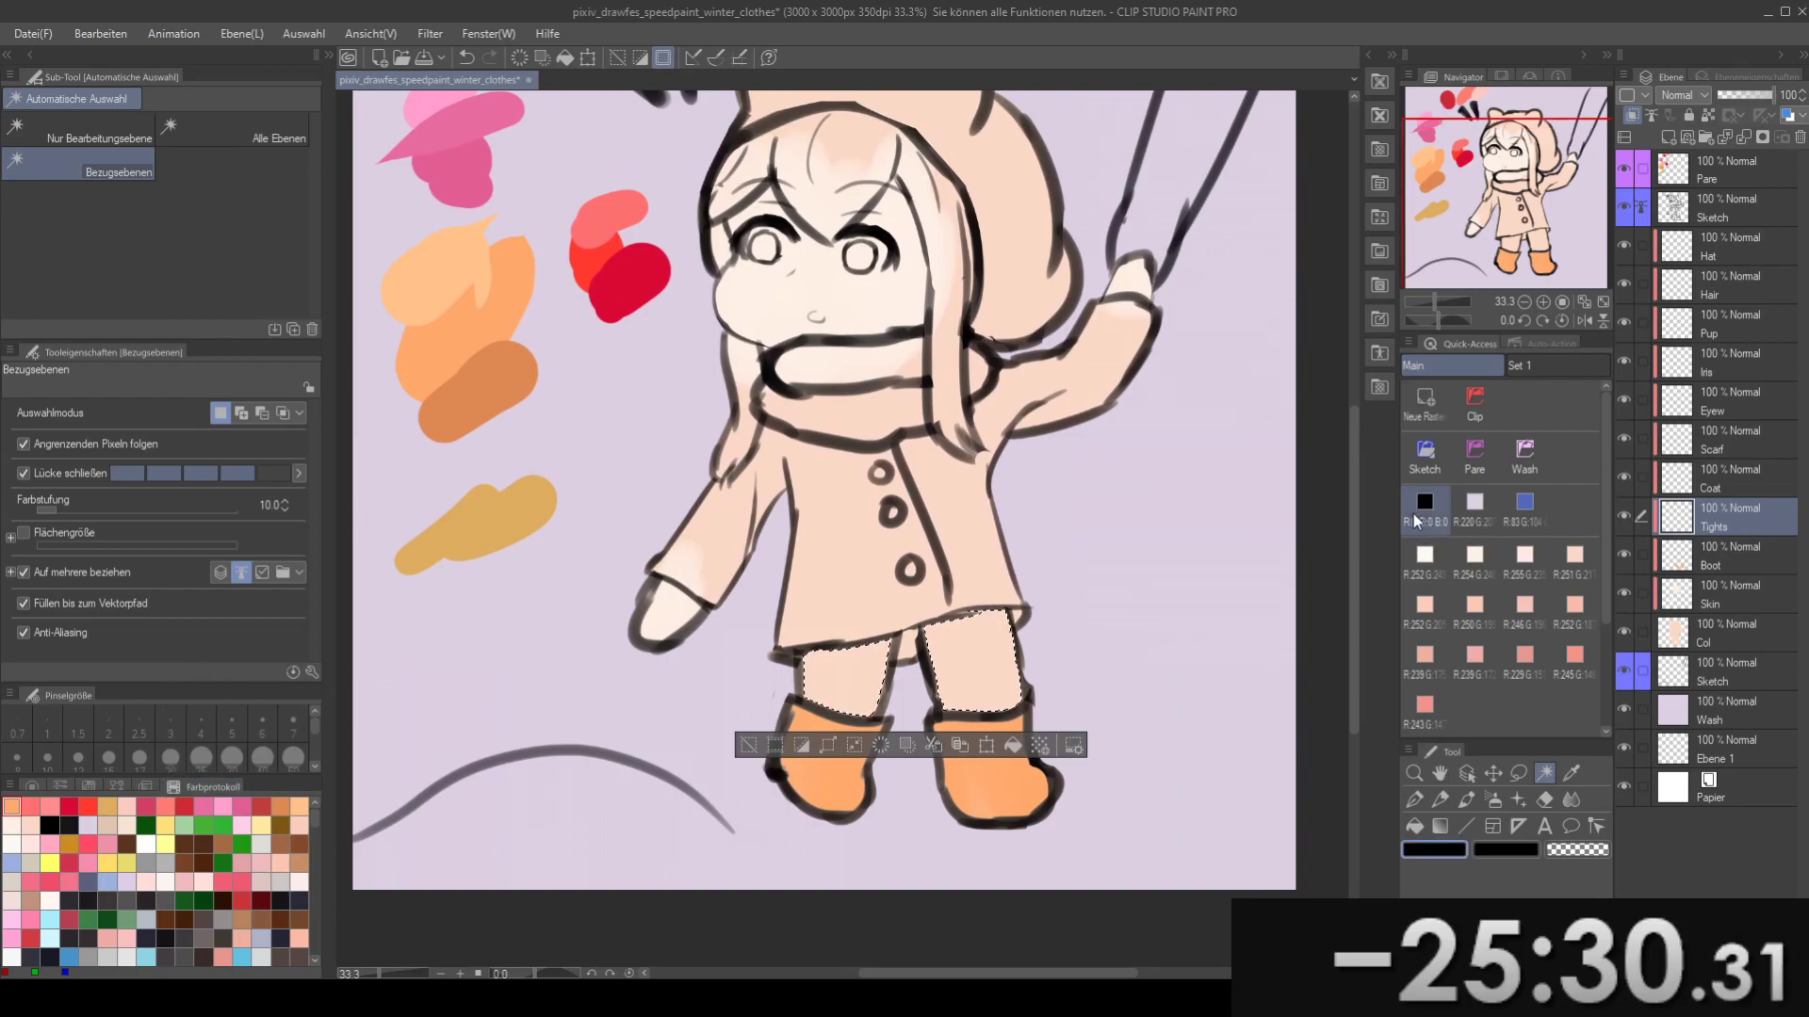
left_click(37, 785)
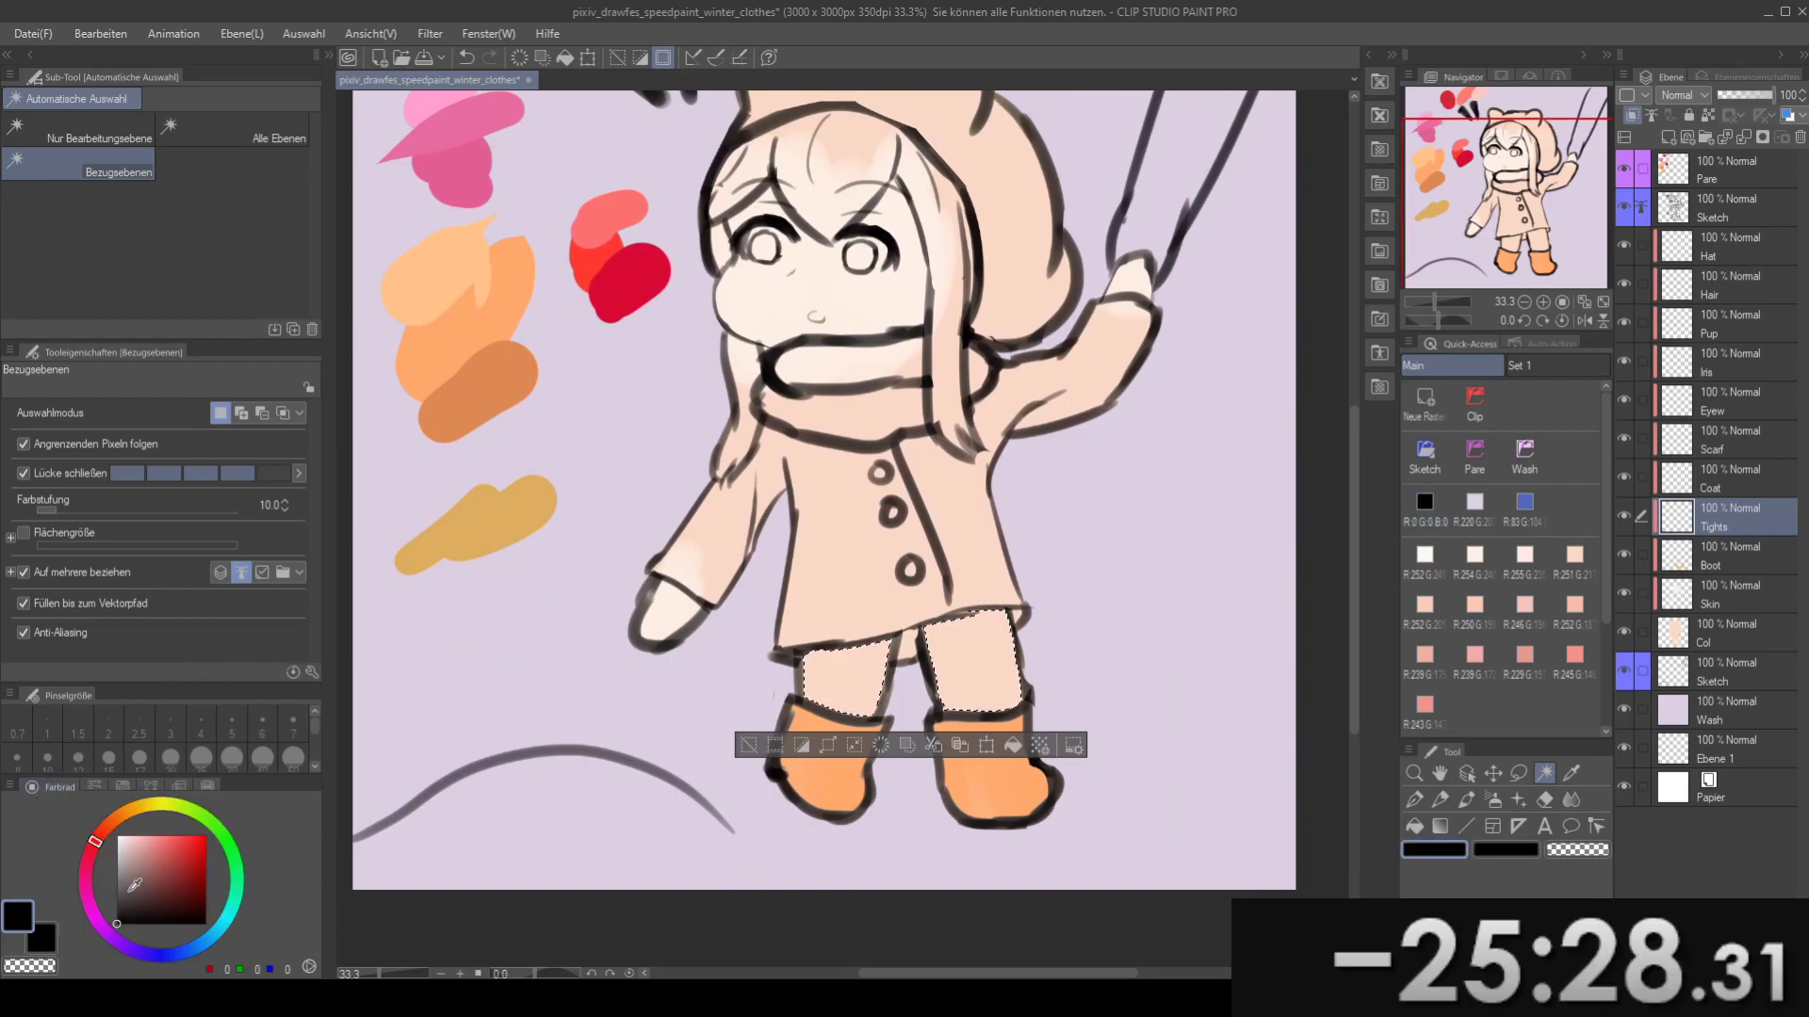
left_click(149, 959)
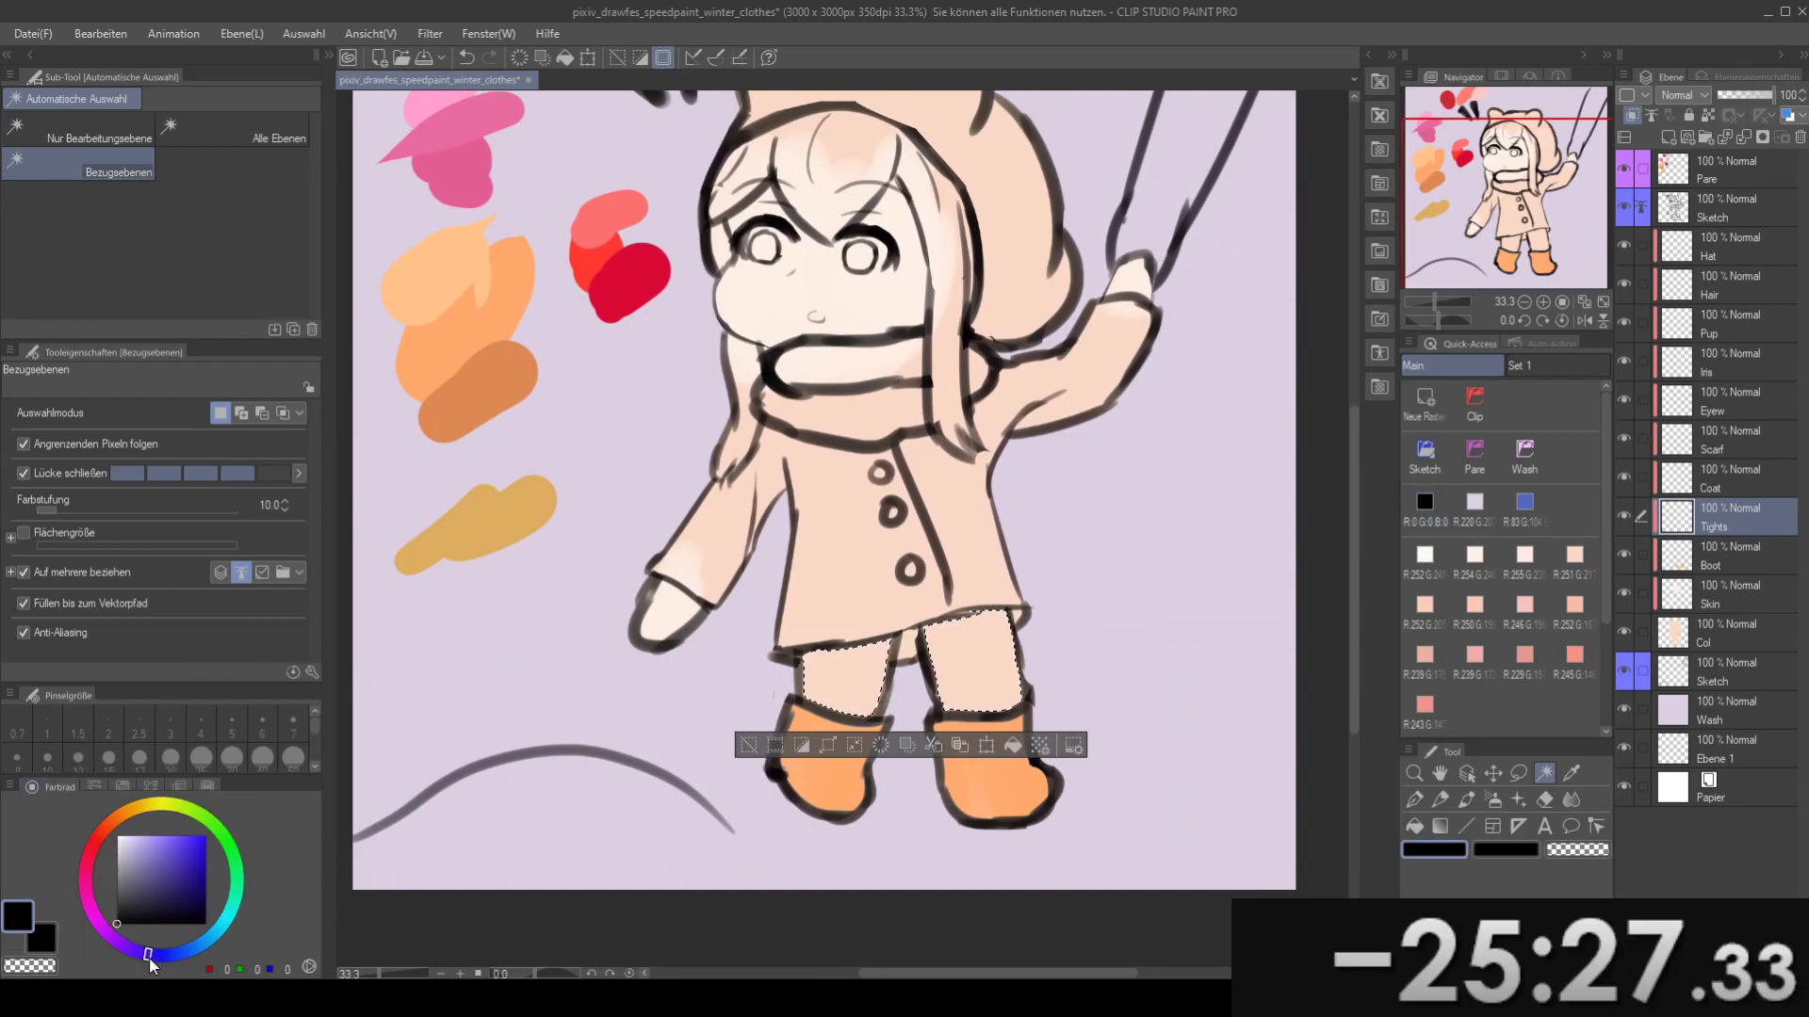
left_click(124, 893)
left_click_drag(115, 893, 111, 900)
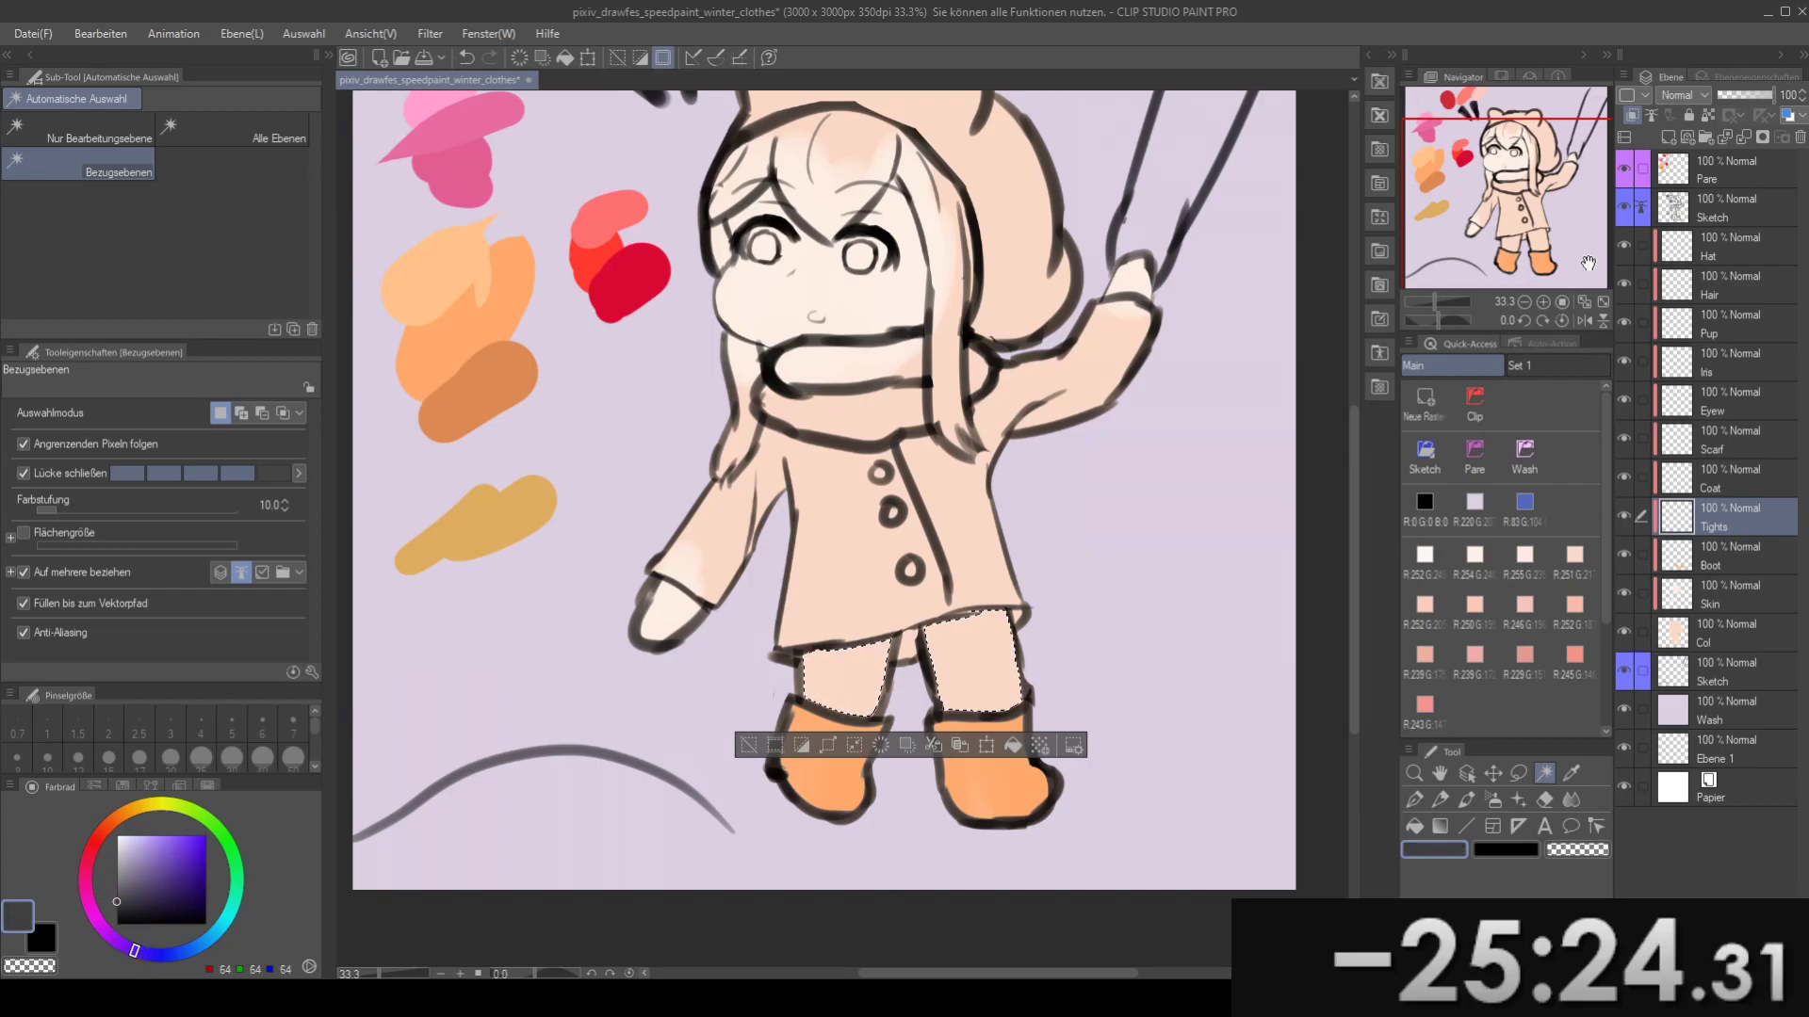
left_click(1724, 179)
key("p")
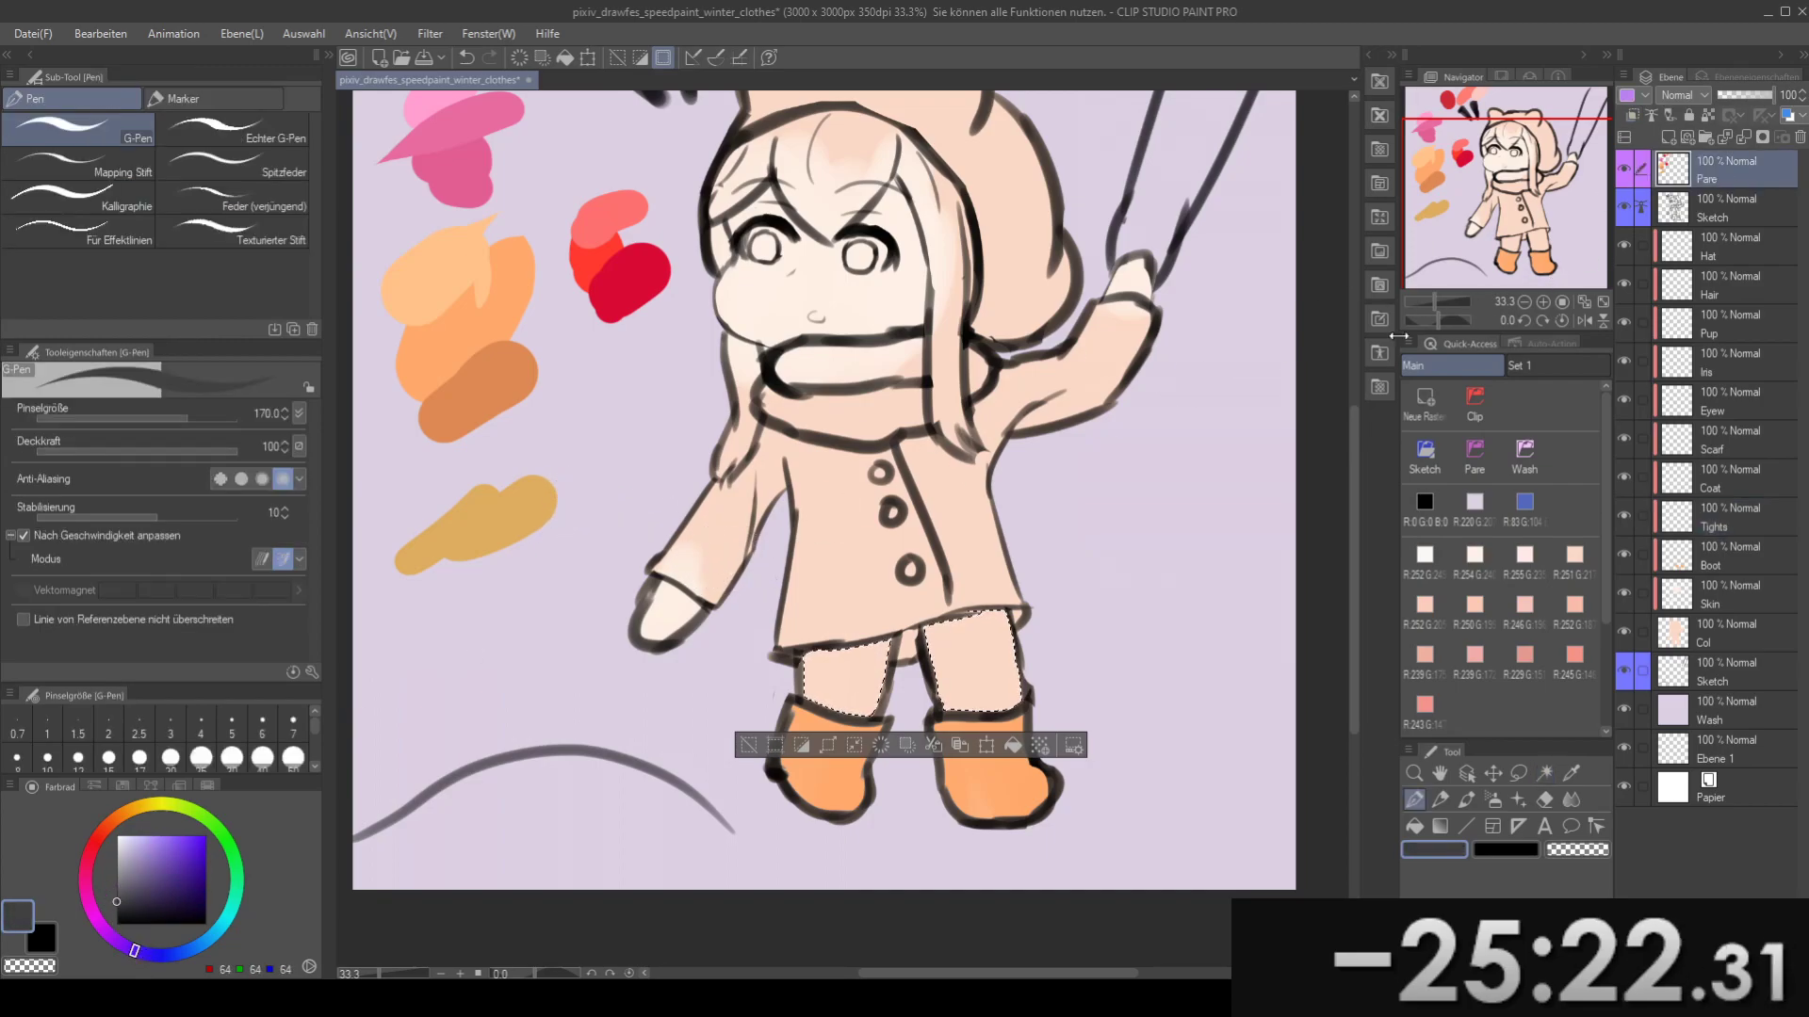
key("ctrl+d")
mouse_move(582, 538)
left_mouse_down()
mouse_move(617, 482)
mouse_move(682, 477)
left_mouse_up()
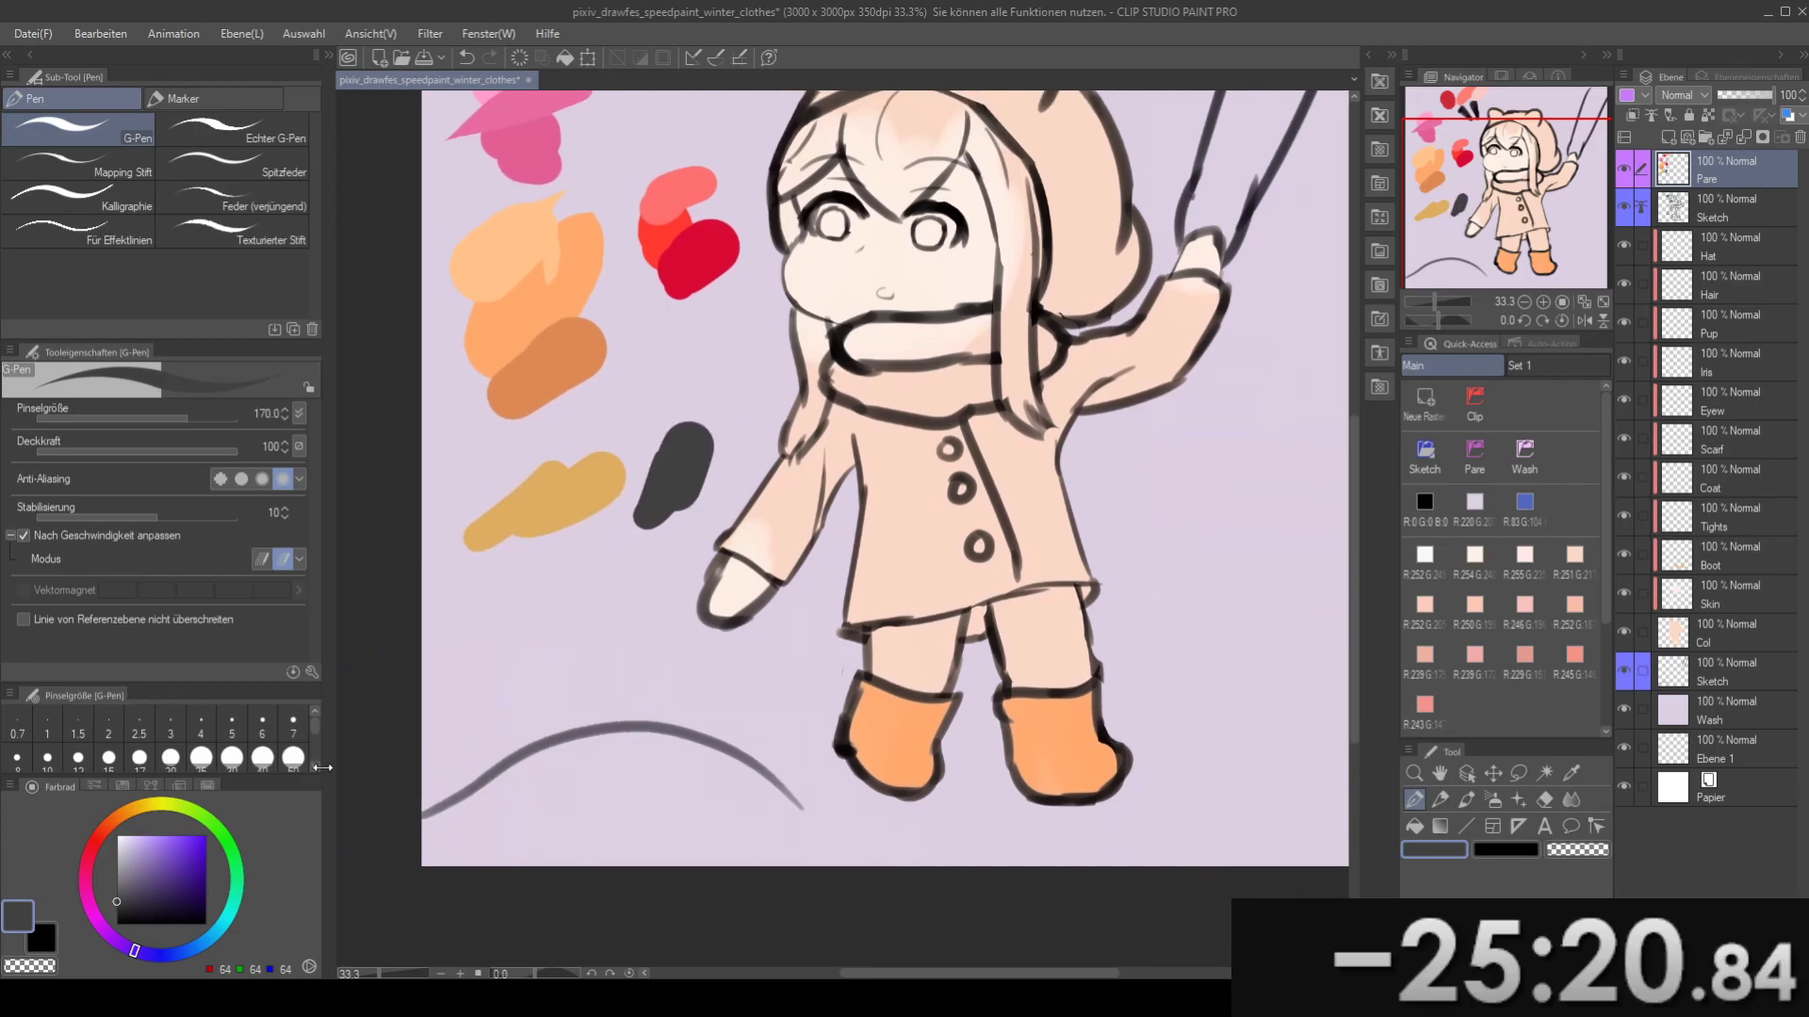
- Add a dark violet-grey swatch (RGB 60, 55, 75) overlapping the lower end of the grey one
left_click(128, 892)
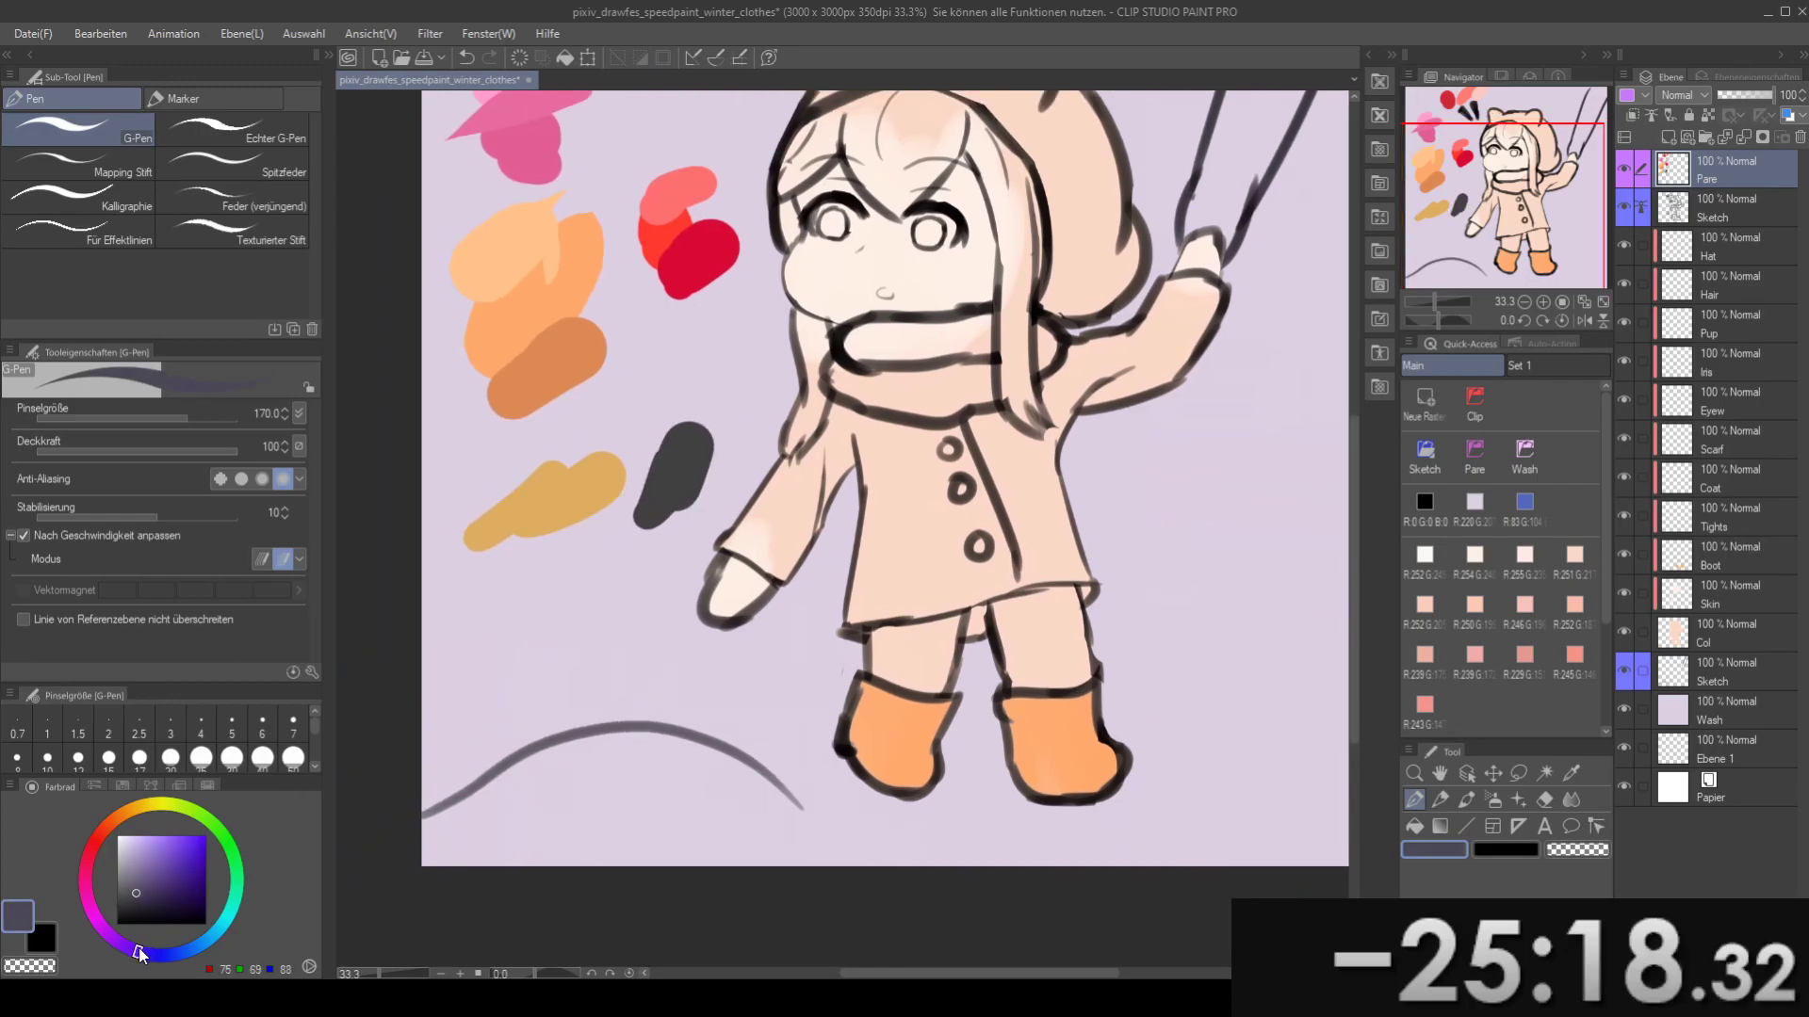
left_click_drag(138, 953, 141, 953)
left_click_drag(141, 876, 142, 890)
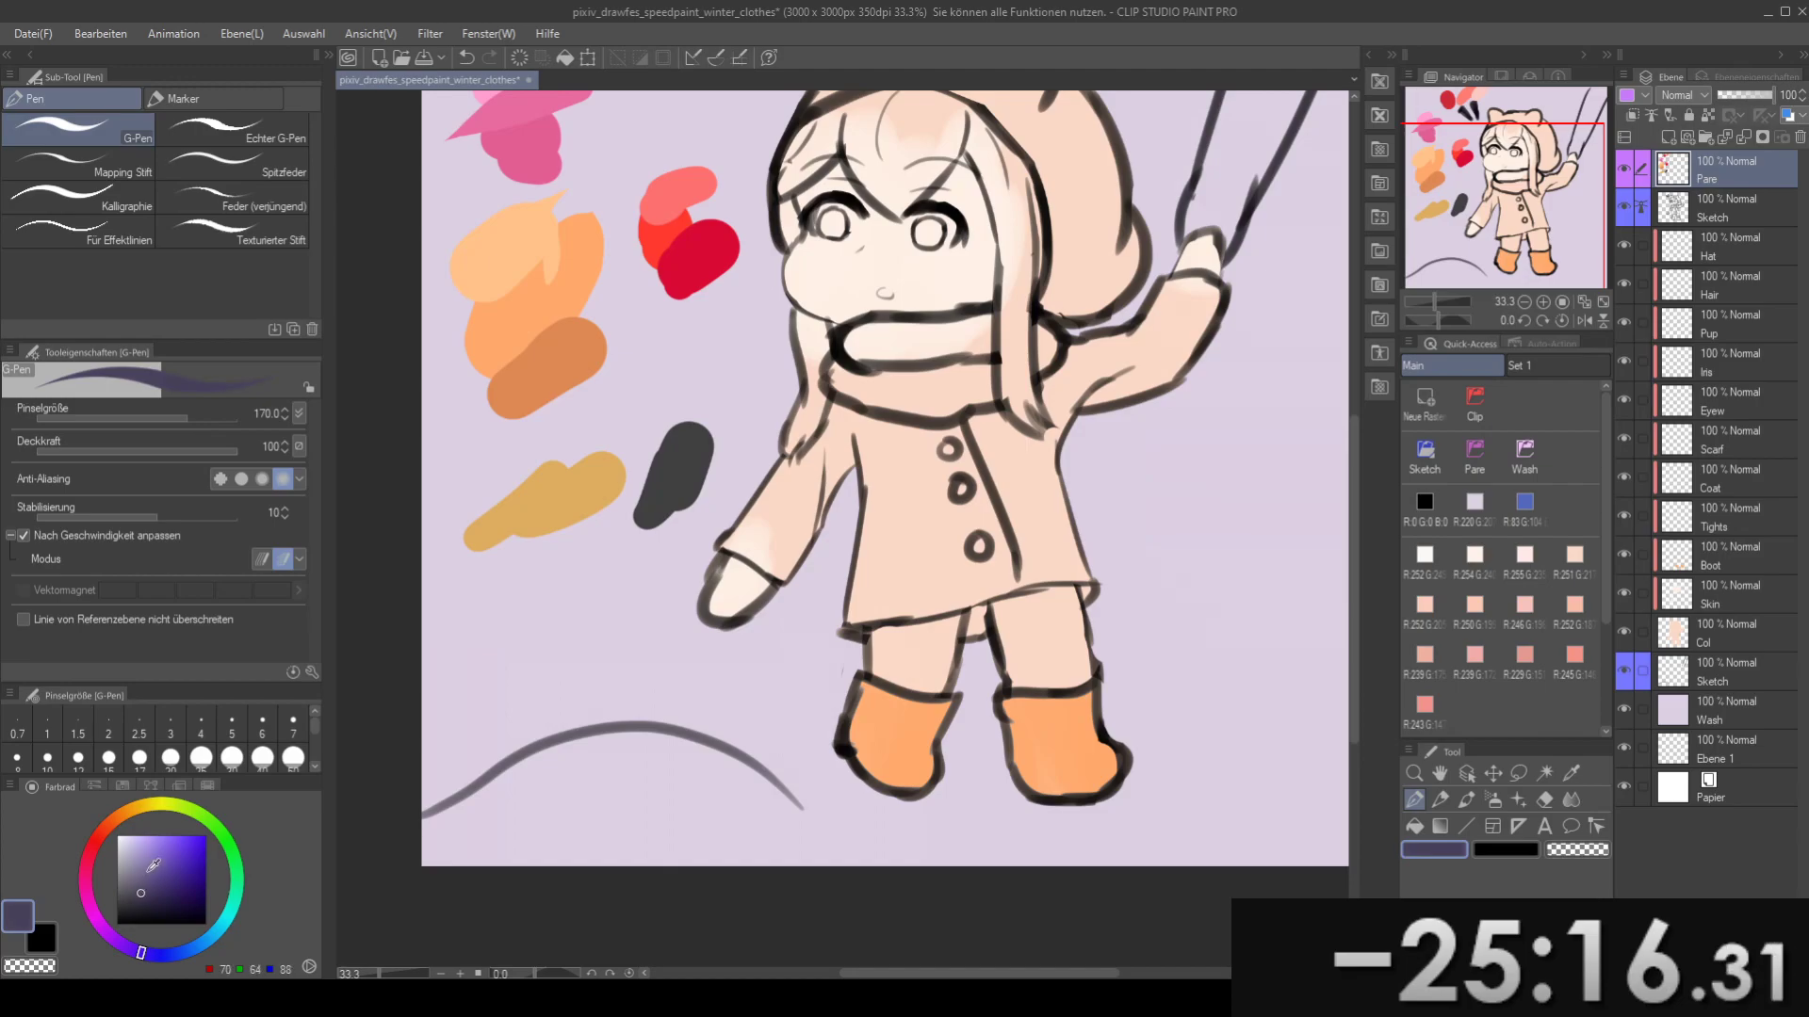
left_click(140, 897)
left_click_drag(709, 497, 629, 562)
left_click_drag(544, 648, 553, 672)
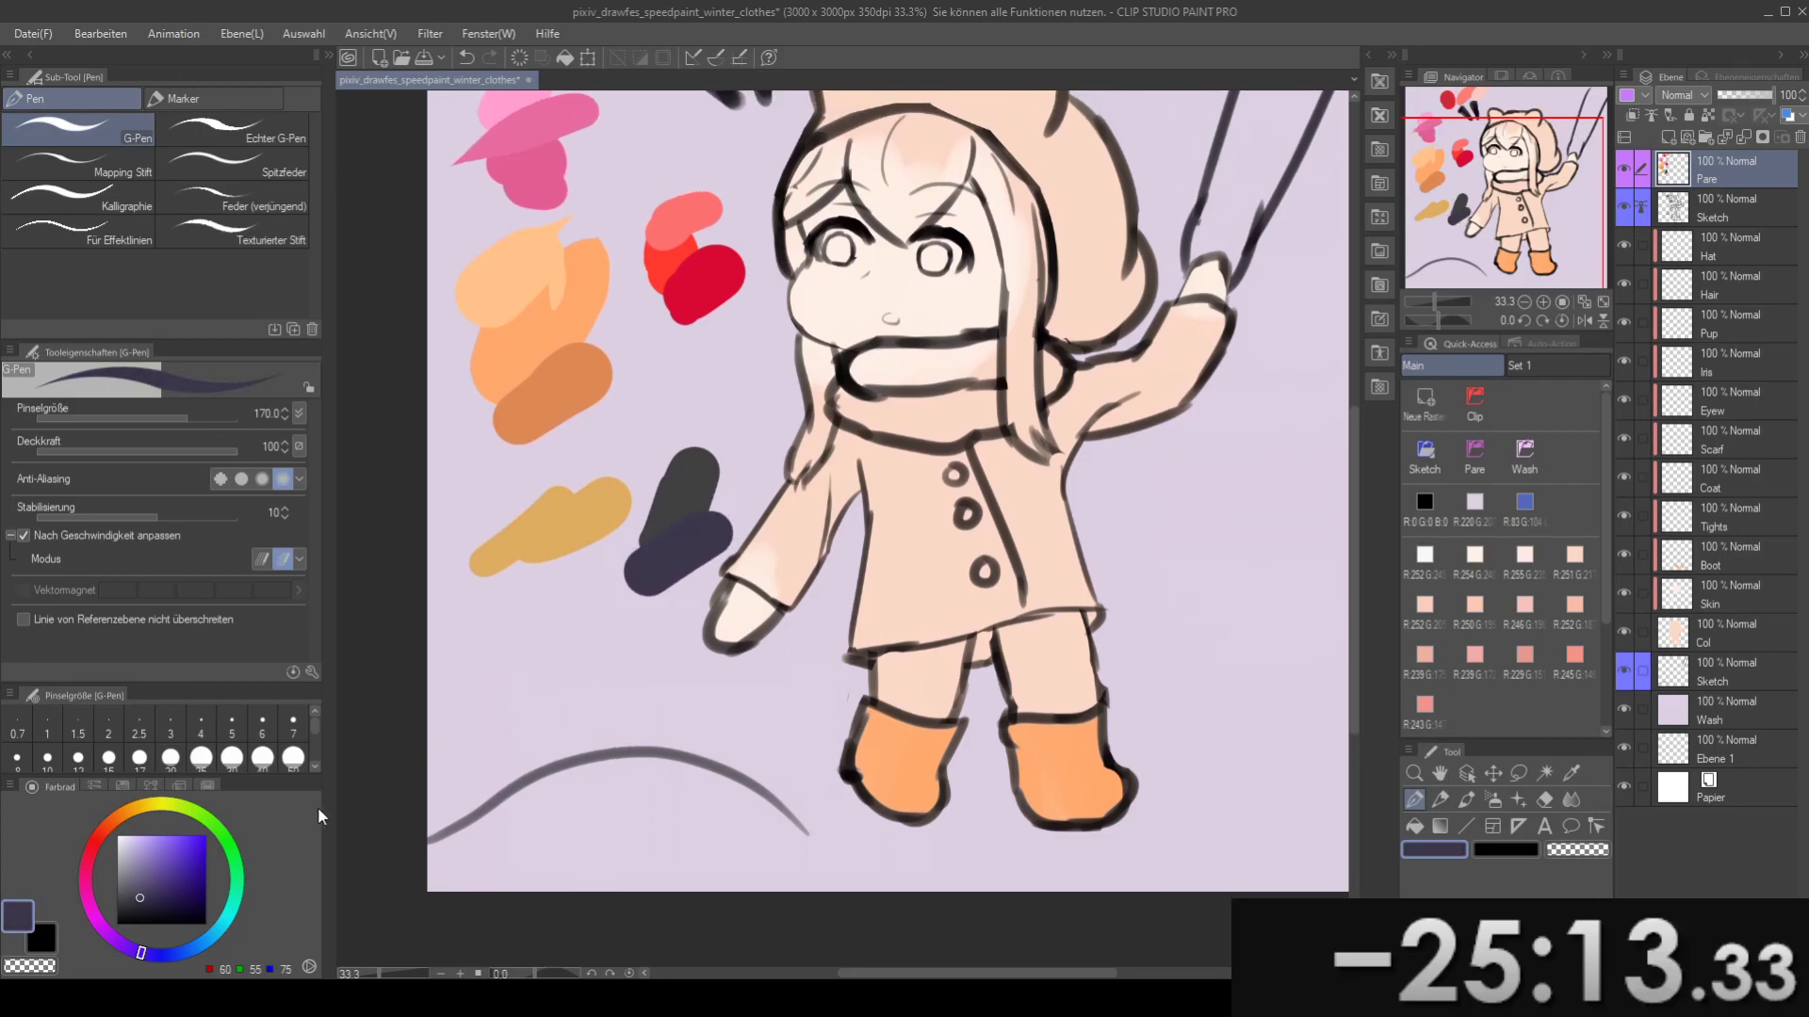
- Add a near-black violet swatch below the dark group and paint a muted indigo one over the grey swatch
left_click(157, 902)
left_click_drag(678, 588, 586, 630)
left_click_drag(698, 530, 593, 577)
left_click(149, 889)
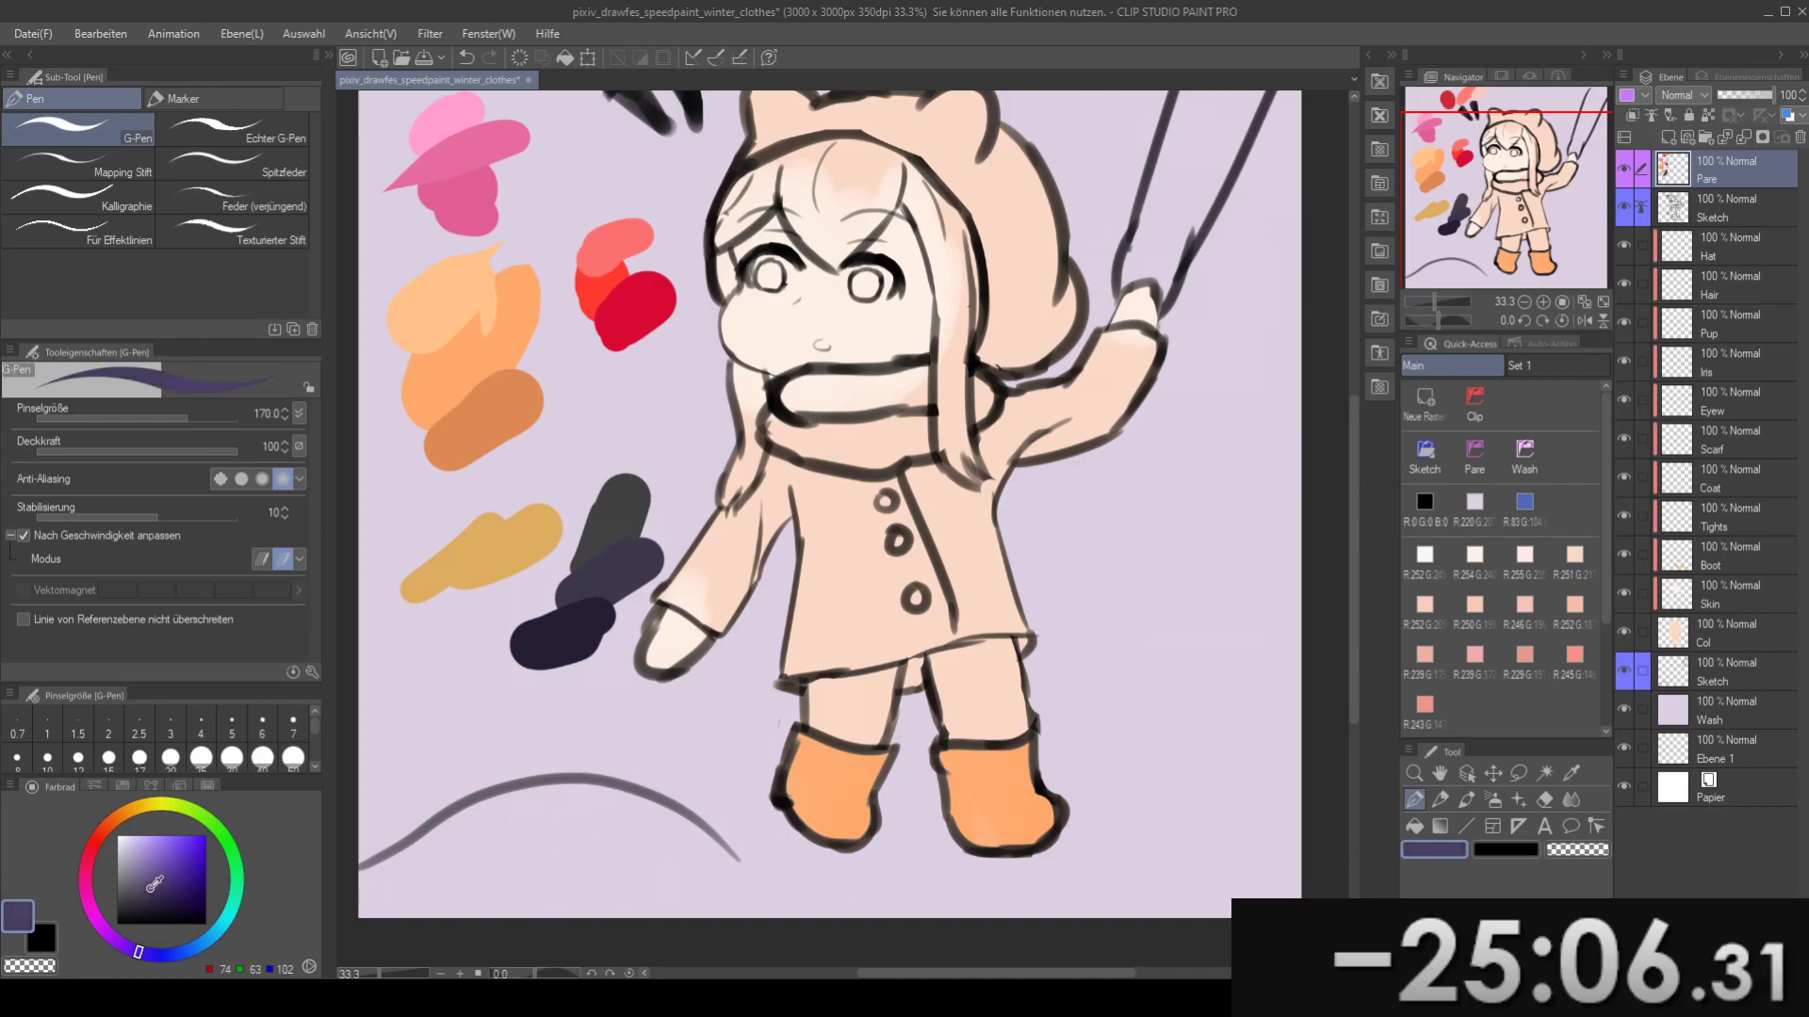
left_click_drag(577, 554, 663, 500)
- On the Tights layer, sample the dark violet-grey (RGB 60, 55, 75) and auto-select both legs above the boots
left_click(1707, 586)
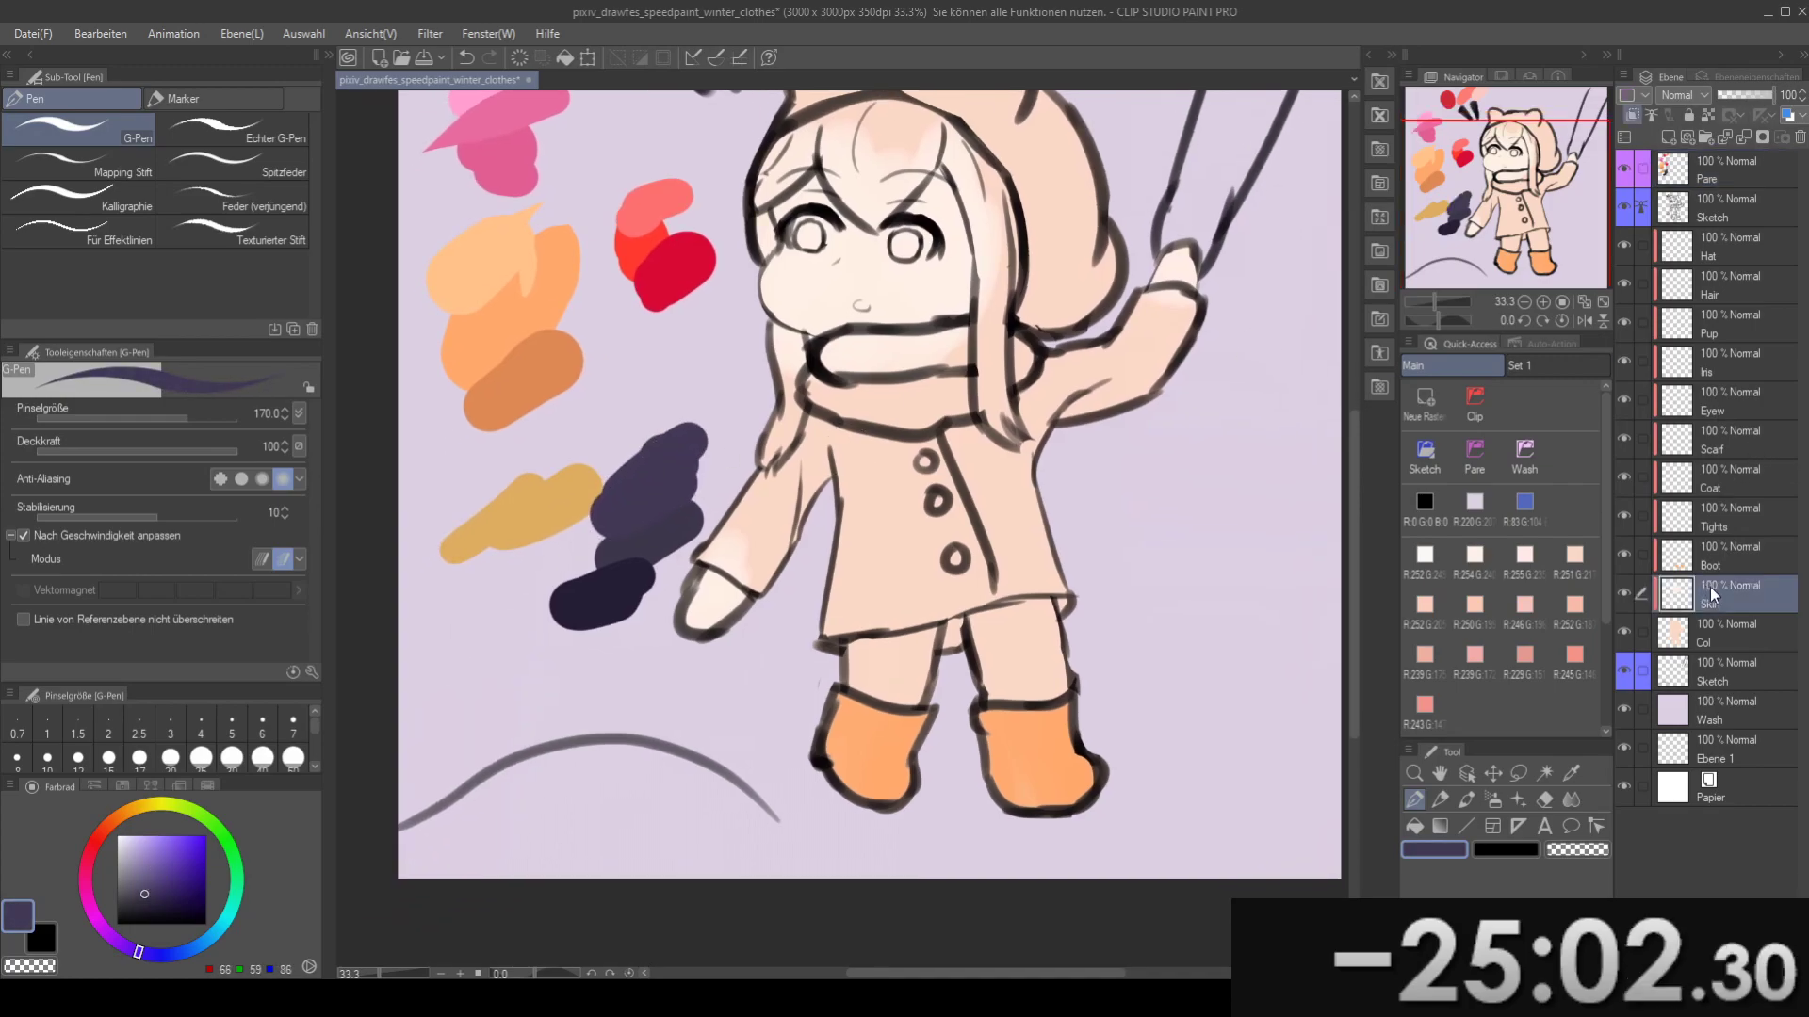
left_click(1752, 517)
key("p")
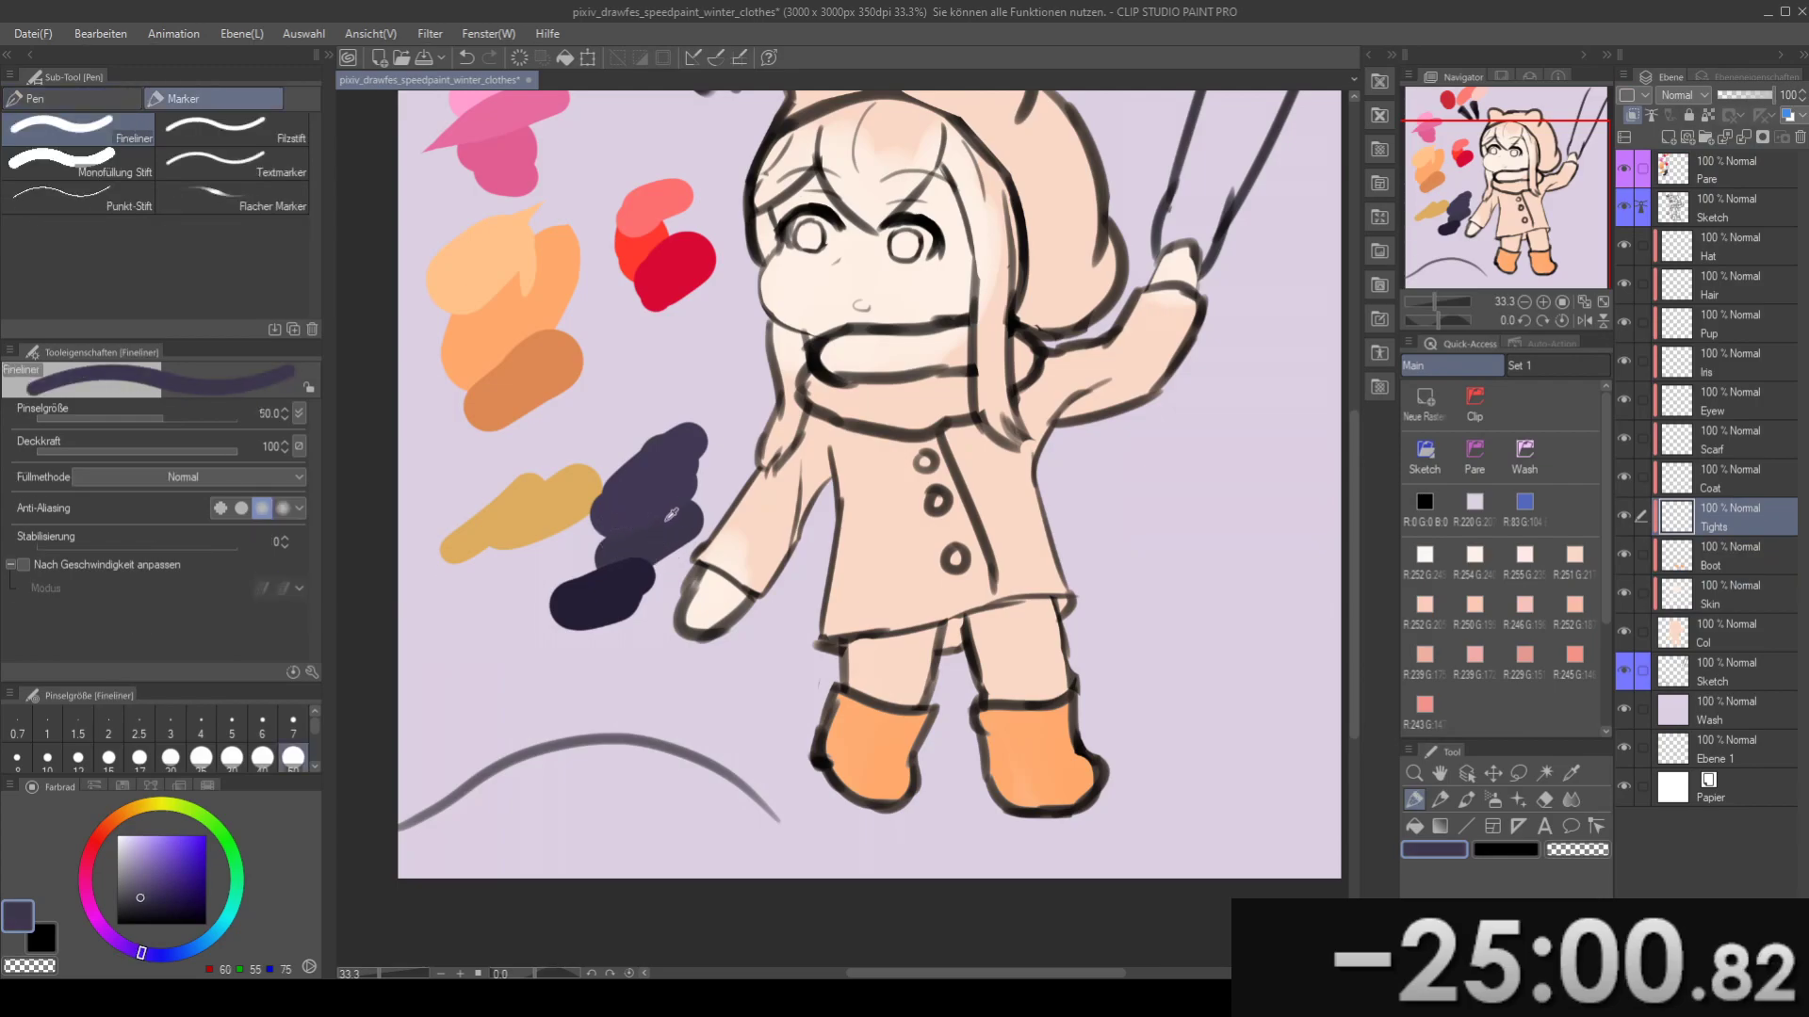
left_click_drag(809, 608, 766, 555)
key("w")
left_click(837, 612)
left_click(963, 610, "shift")
- Try painting the selected legs dark violet-grey with the watercolour brush, and undo the painting and the deselection
key("b")
mouse_move(858, 608)
left_mouse_down()
mouse_move(814, 572)
mouse_move(865, 691)
mouse_move(991, 693)
mouse_move(928, 530)
mouse_move(1038, 733)
left_mouse_up()
key("ctrl+d")
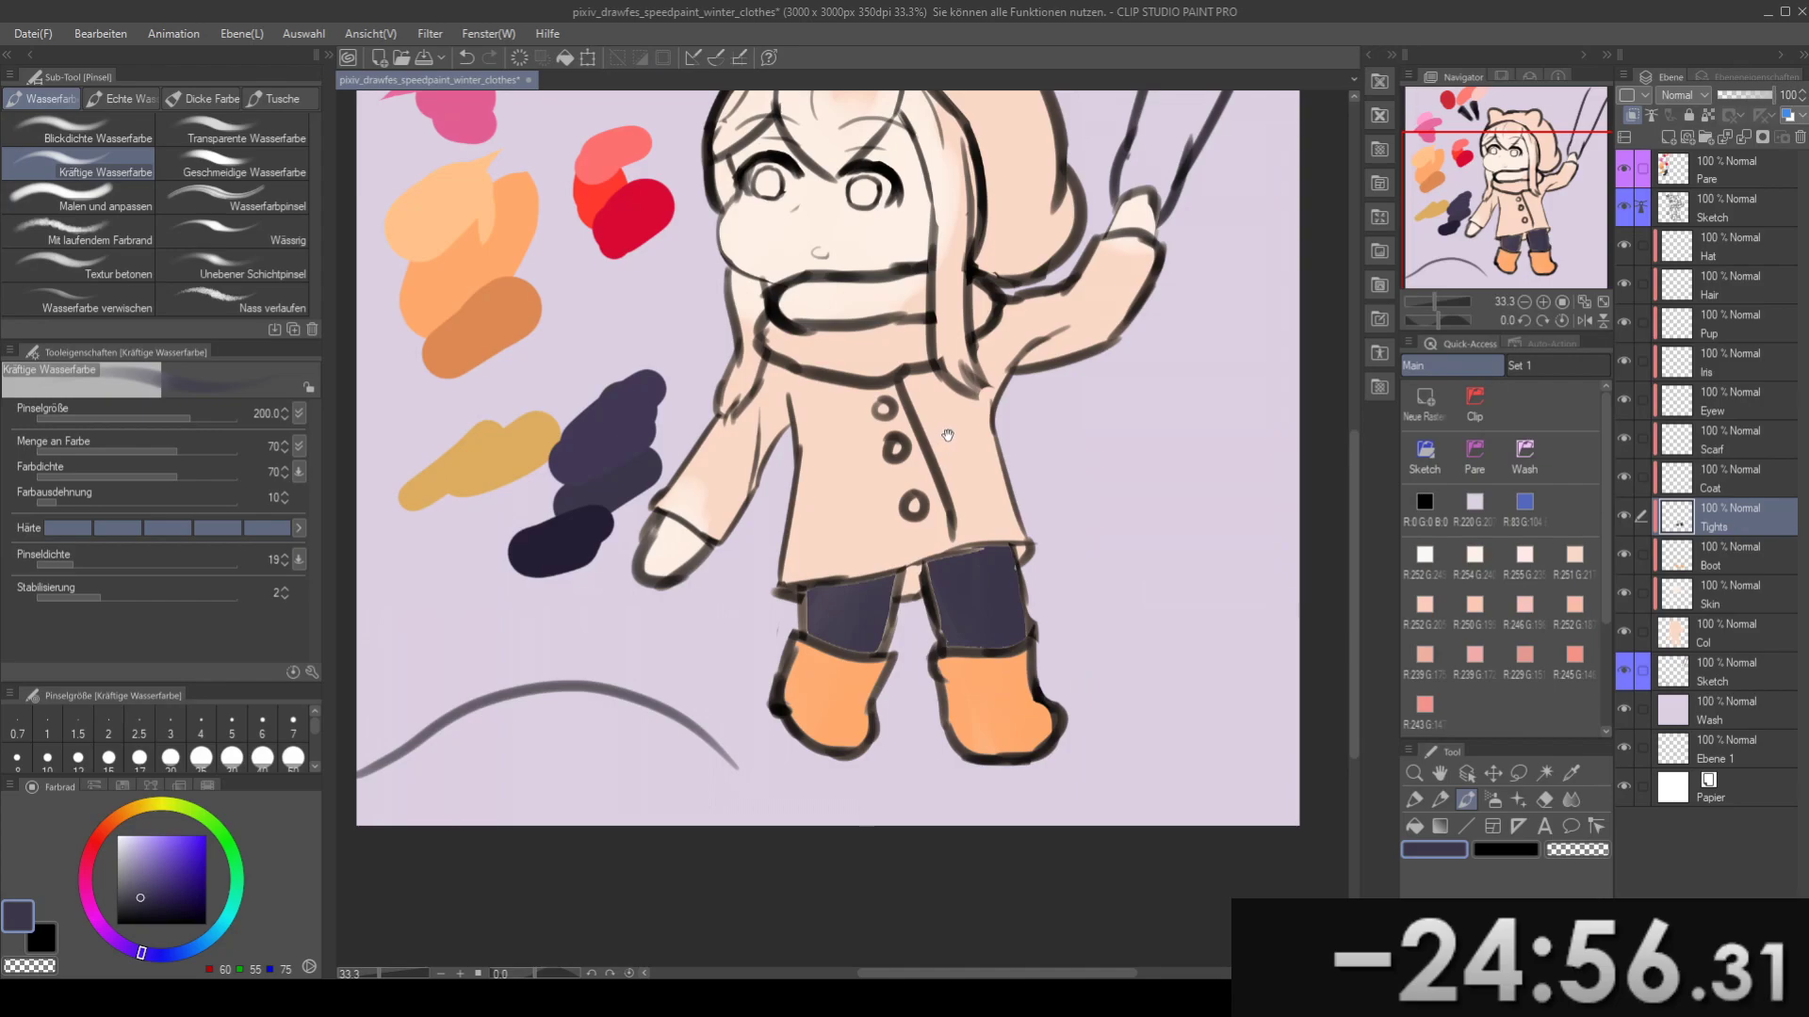
left_click_drag(945, 435, 959, 461)
key("ctrl+z")
key("ctrl+z")
key("ctrl+z")
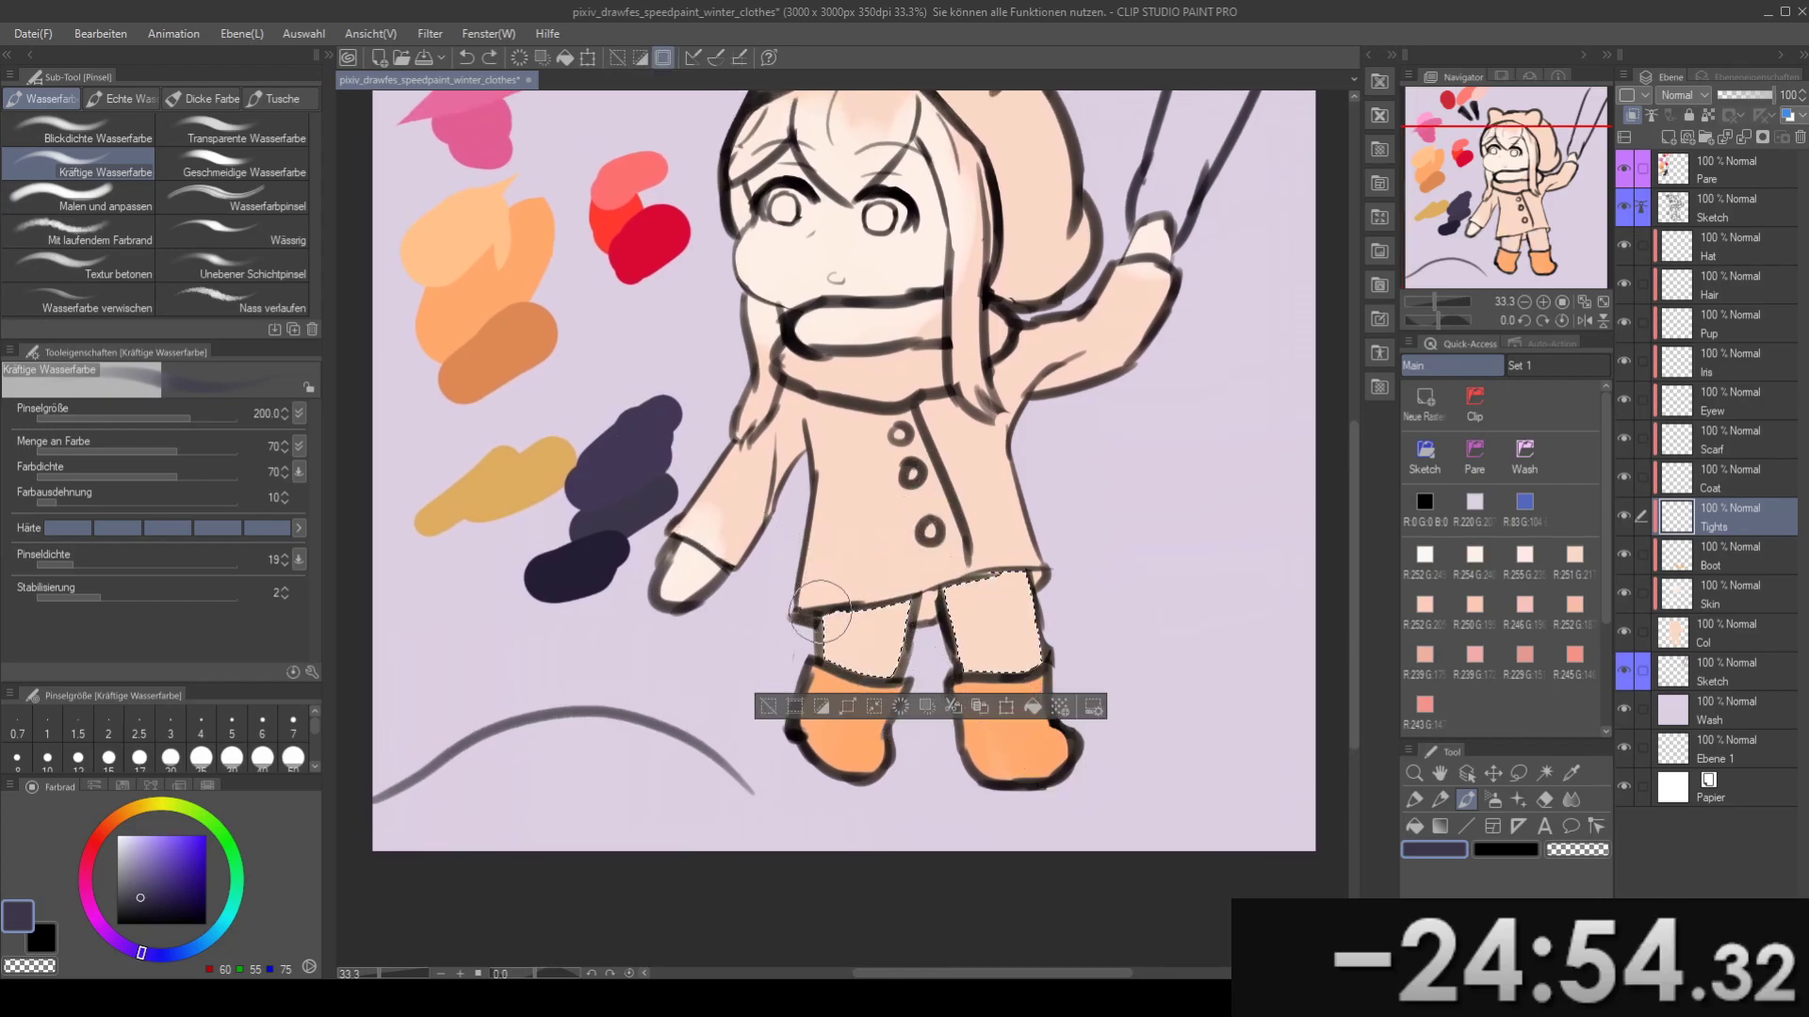
- Repaint both selected legs dark violet-grey on the Tights layer
left_click(968, 477)
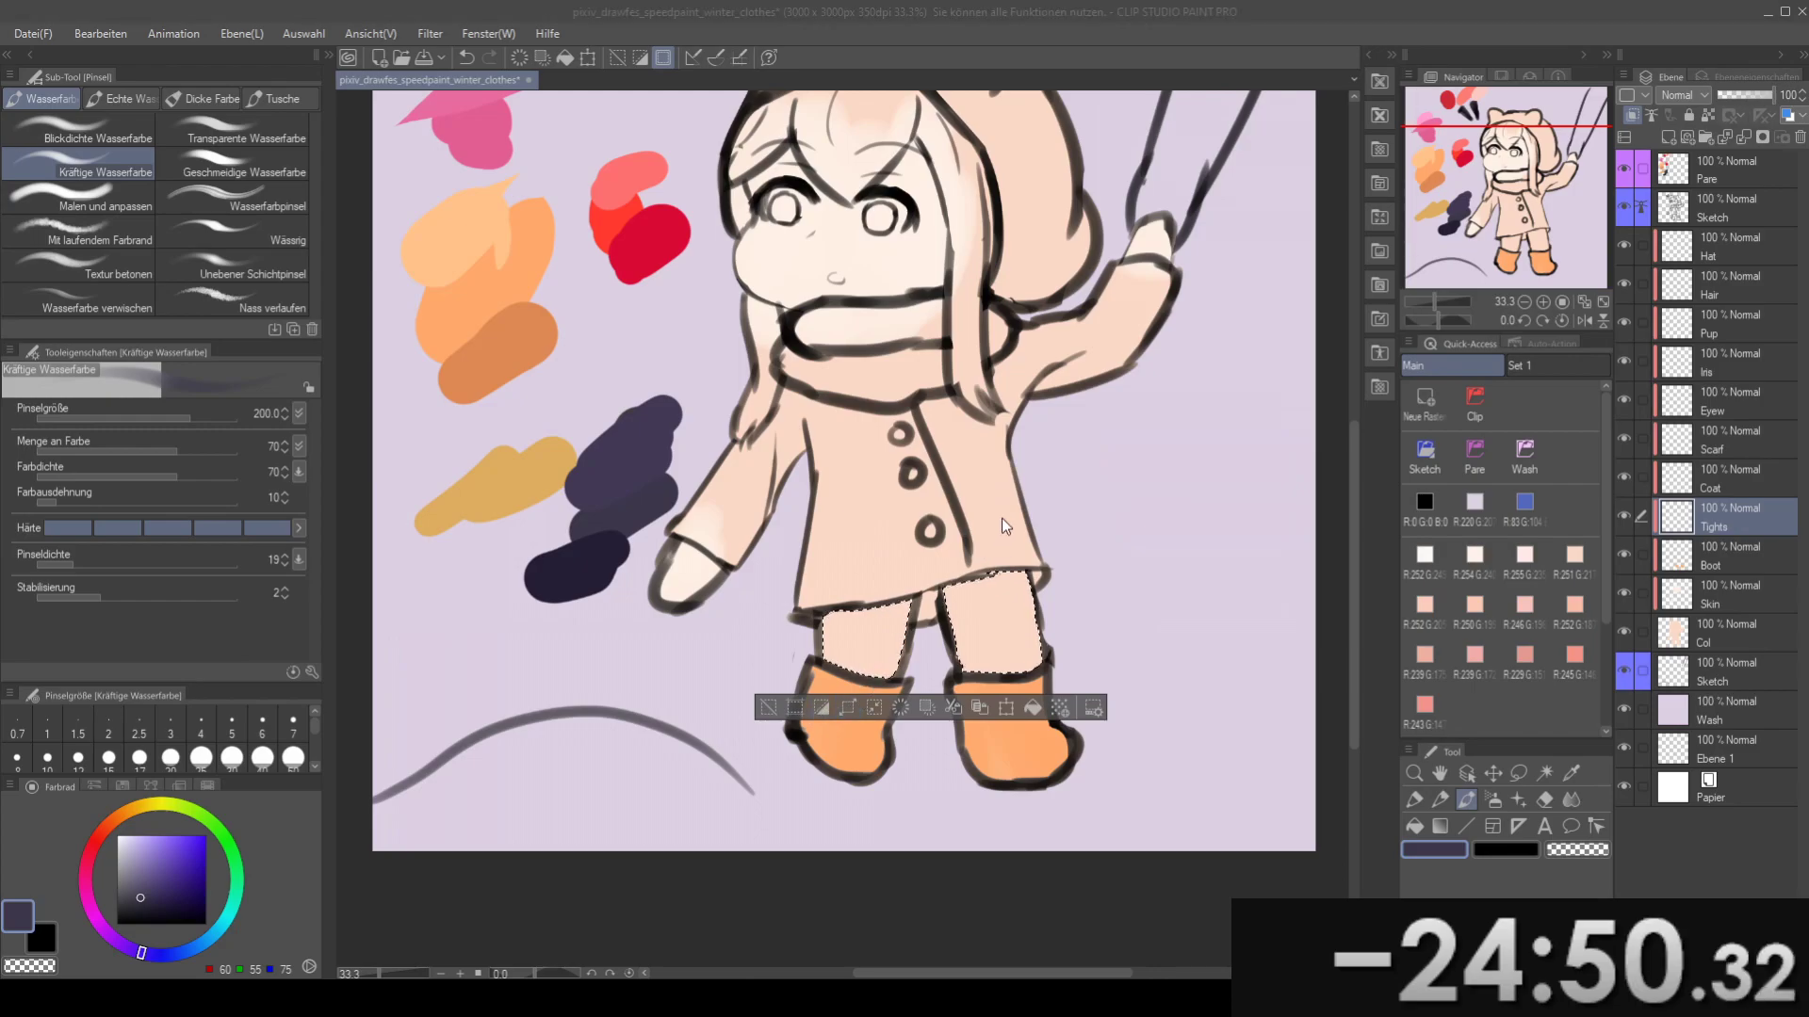
mouse_move(864, 633)
left_mouse_down()
mouse_move(839, 624)
mouse_move(818, 661)
left_mouse_up()
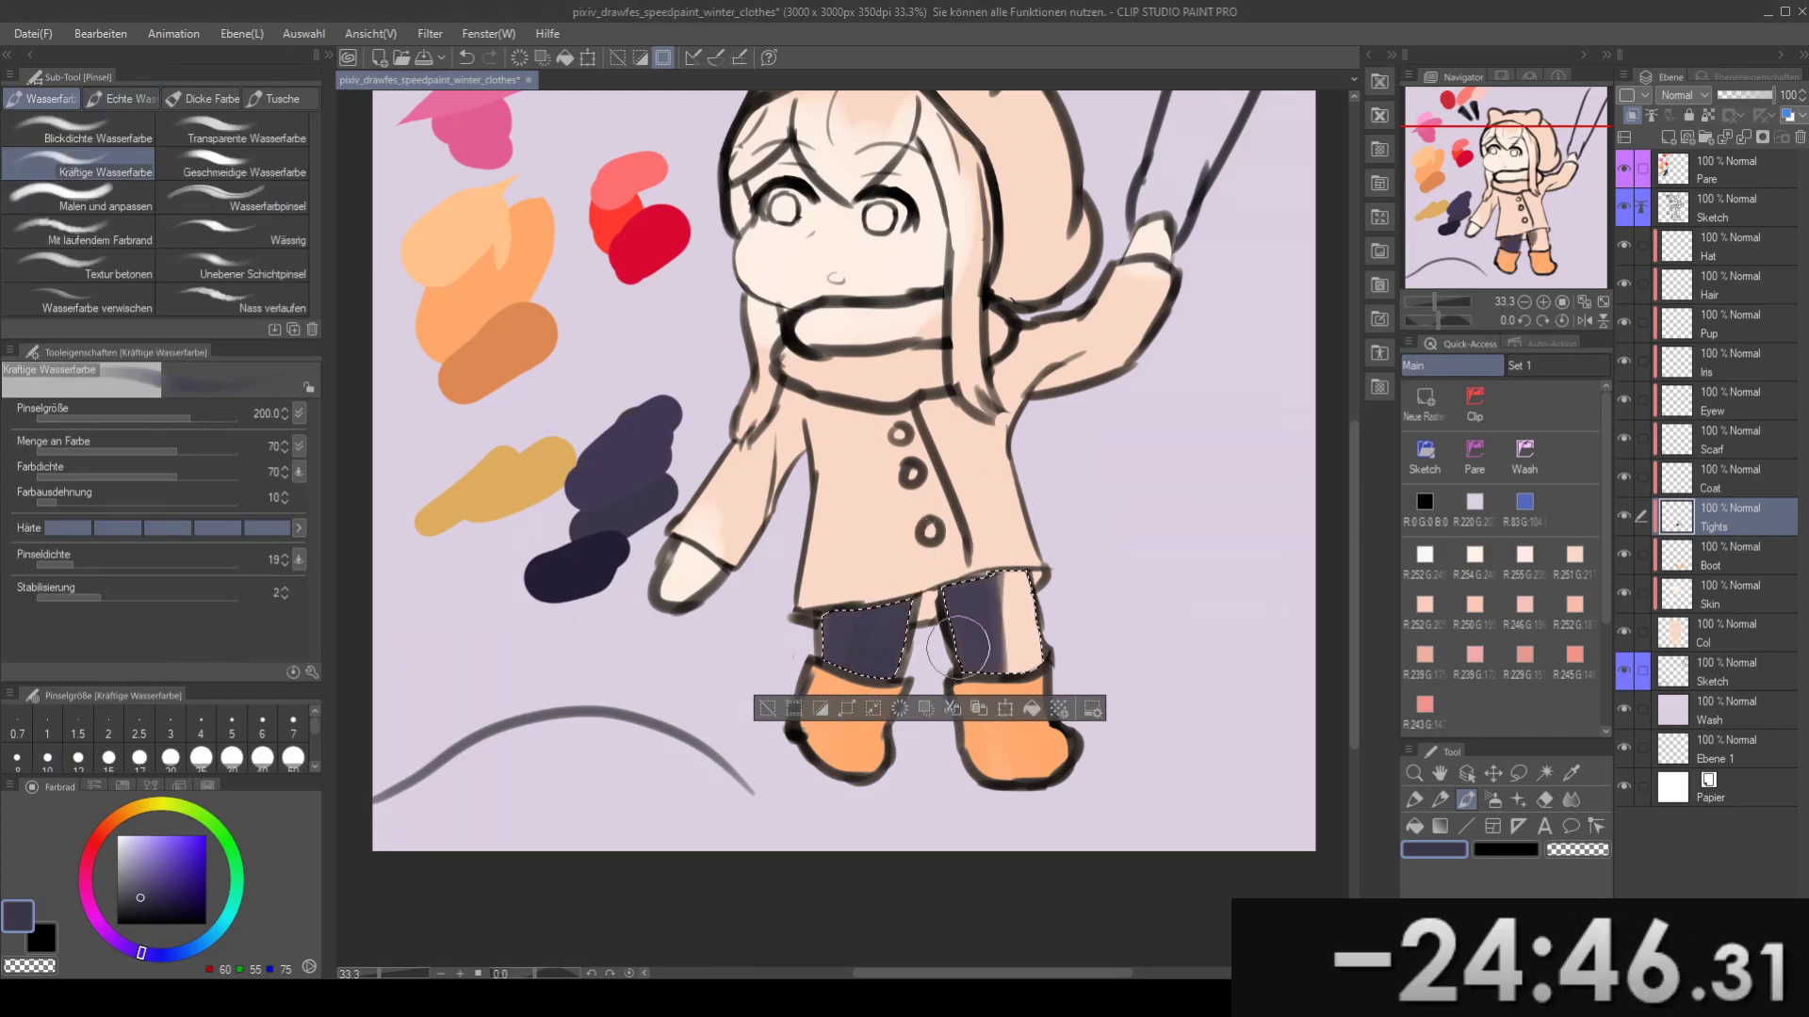
left_click(1093, 708)
left_click_drag(914, 477, 917, 403)
left_click_drag(819, 492, 794, 545)
key("w")
left_click(917, 586)
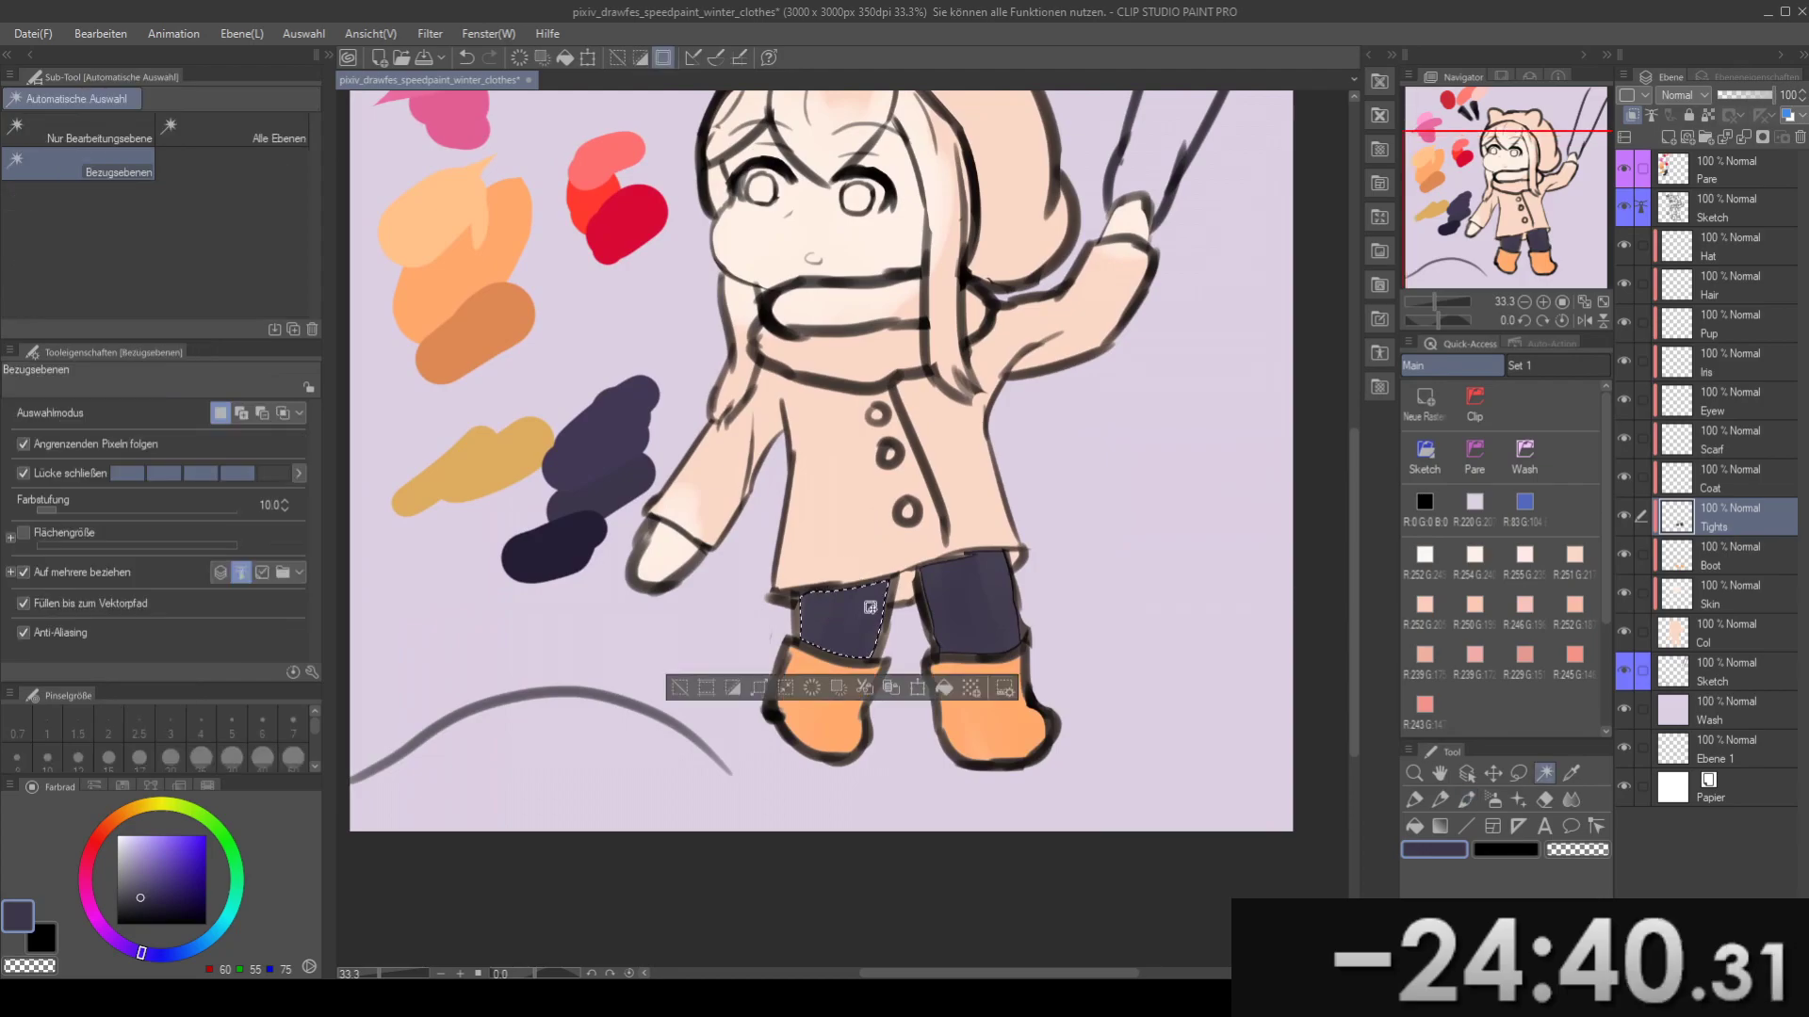
key("ctrl+d")
- Reduce the watercolour brush to size 70 and touch up the edges of the tights along the coat hem
mouse_move(965, 537)
left_mouse_down()
mouse_move(937, 506)
mouse_move(937, 534)
mouse_move(874, 600)
mouse_move(894, 629)
left_mouse_up()
key("b")
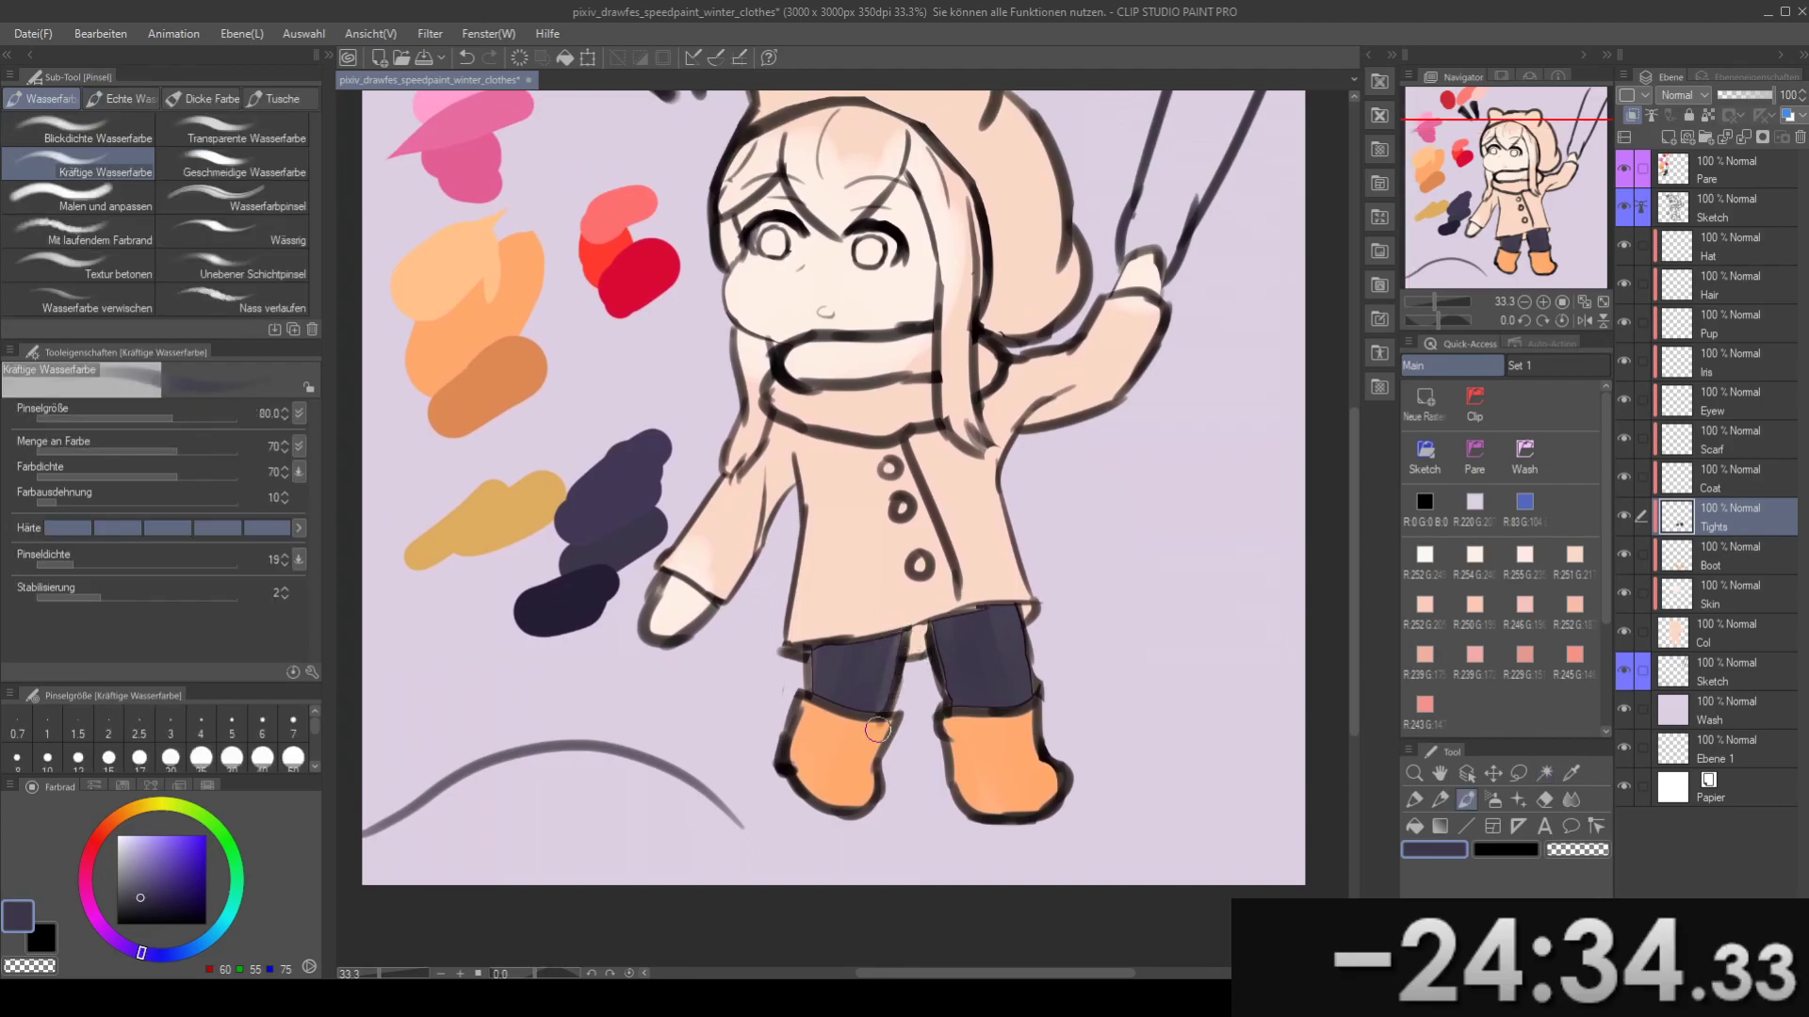
key("[")
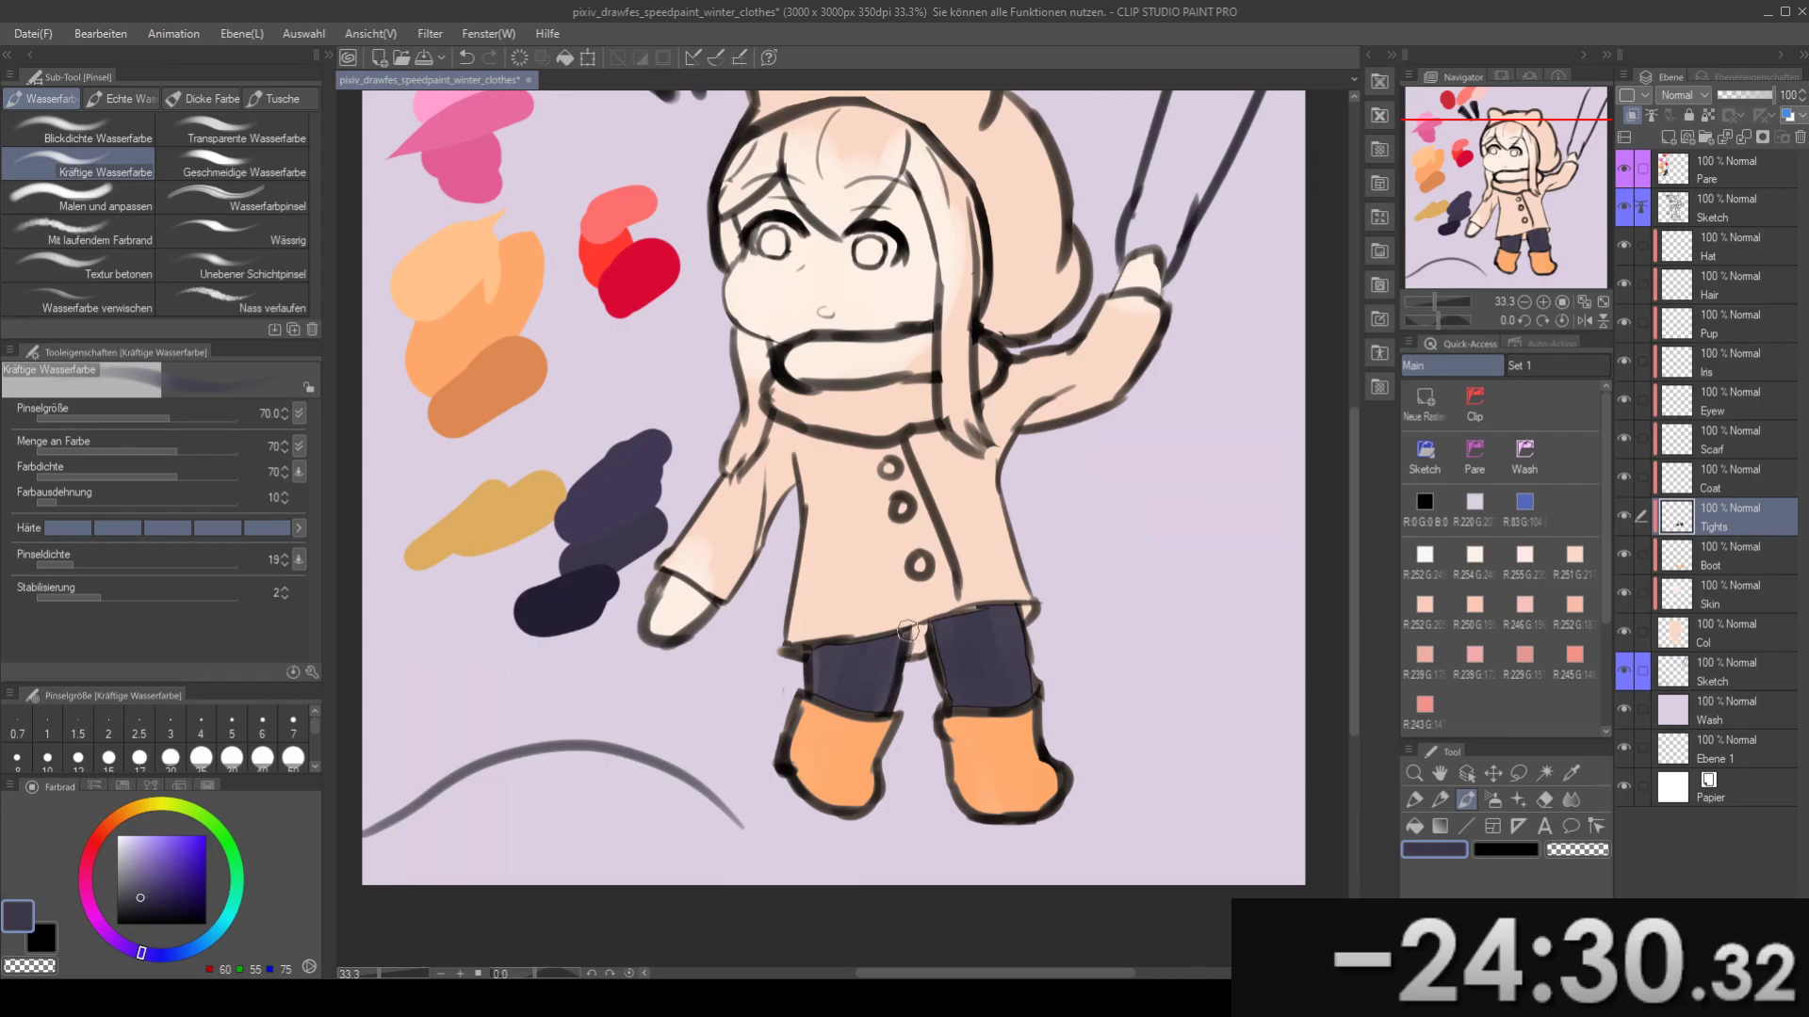
left_click_drag(907, 632, 906, 649)
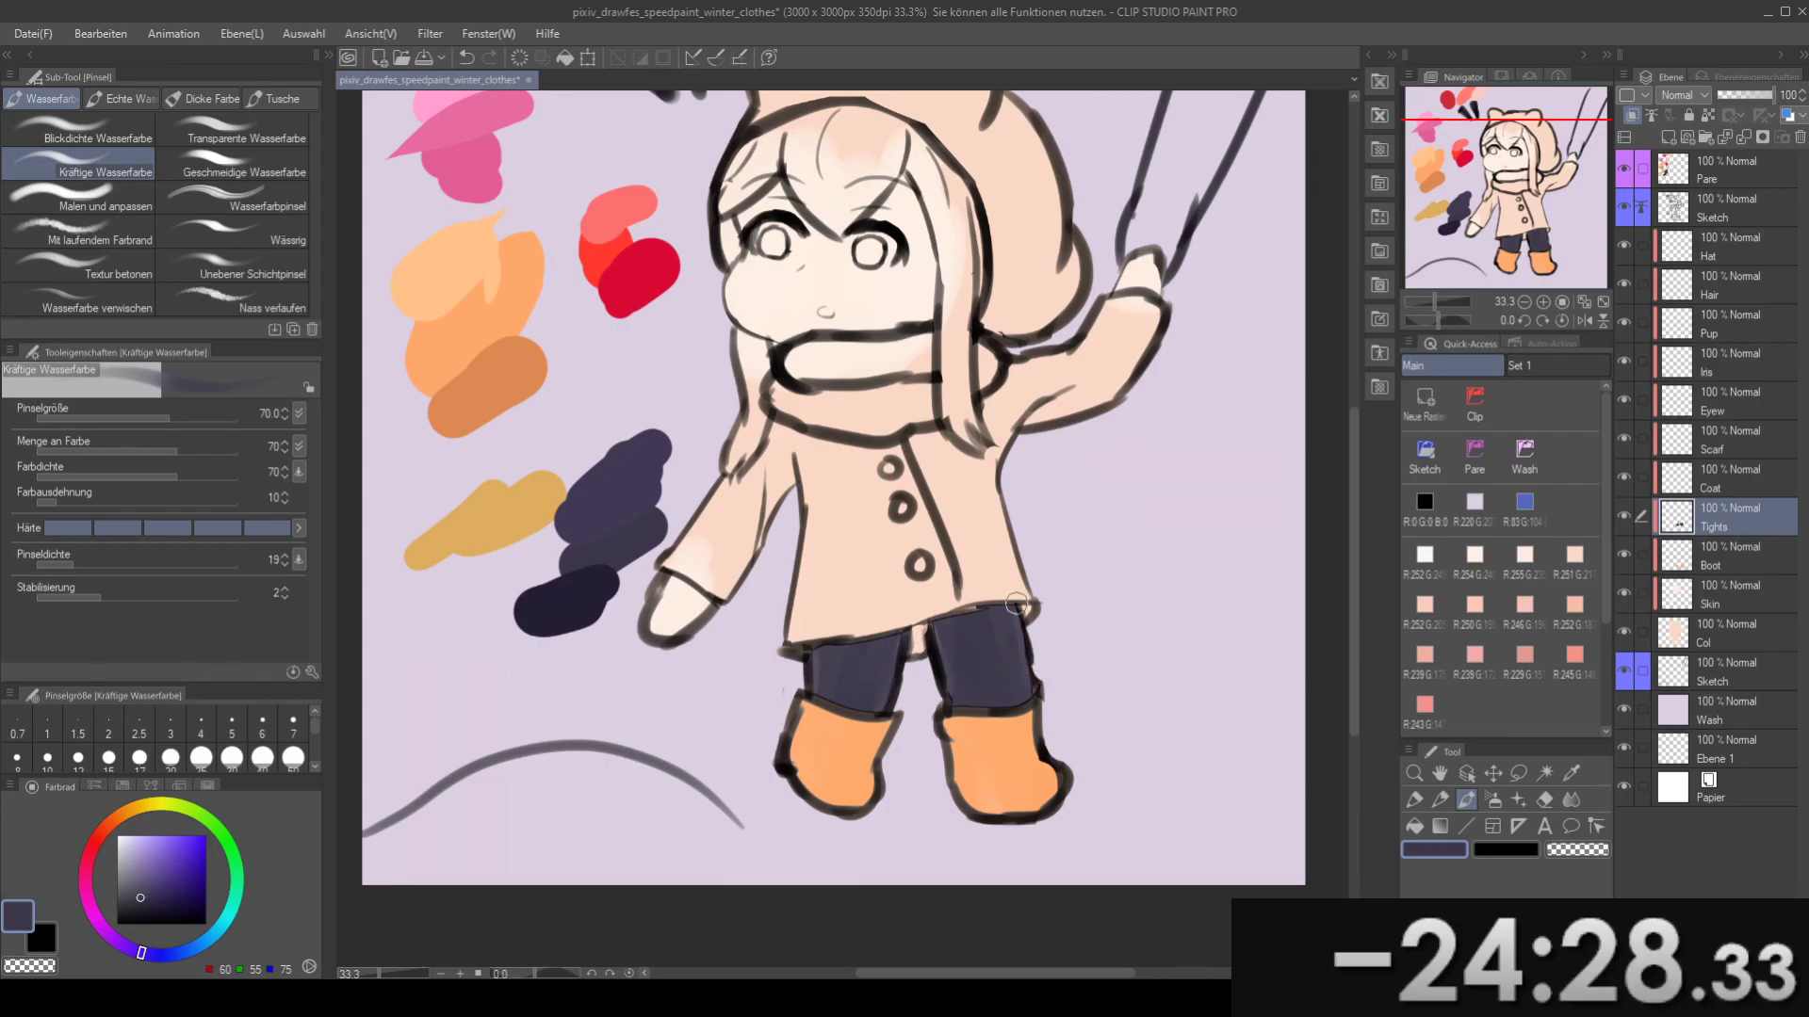
- On the Coat layer, sample the pale pink swatch (RGB 251, 201, 194) and get the auto-selection tool ready
left_click_drag(1014, 640, 979, 683)
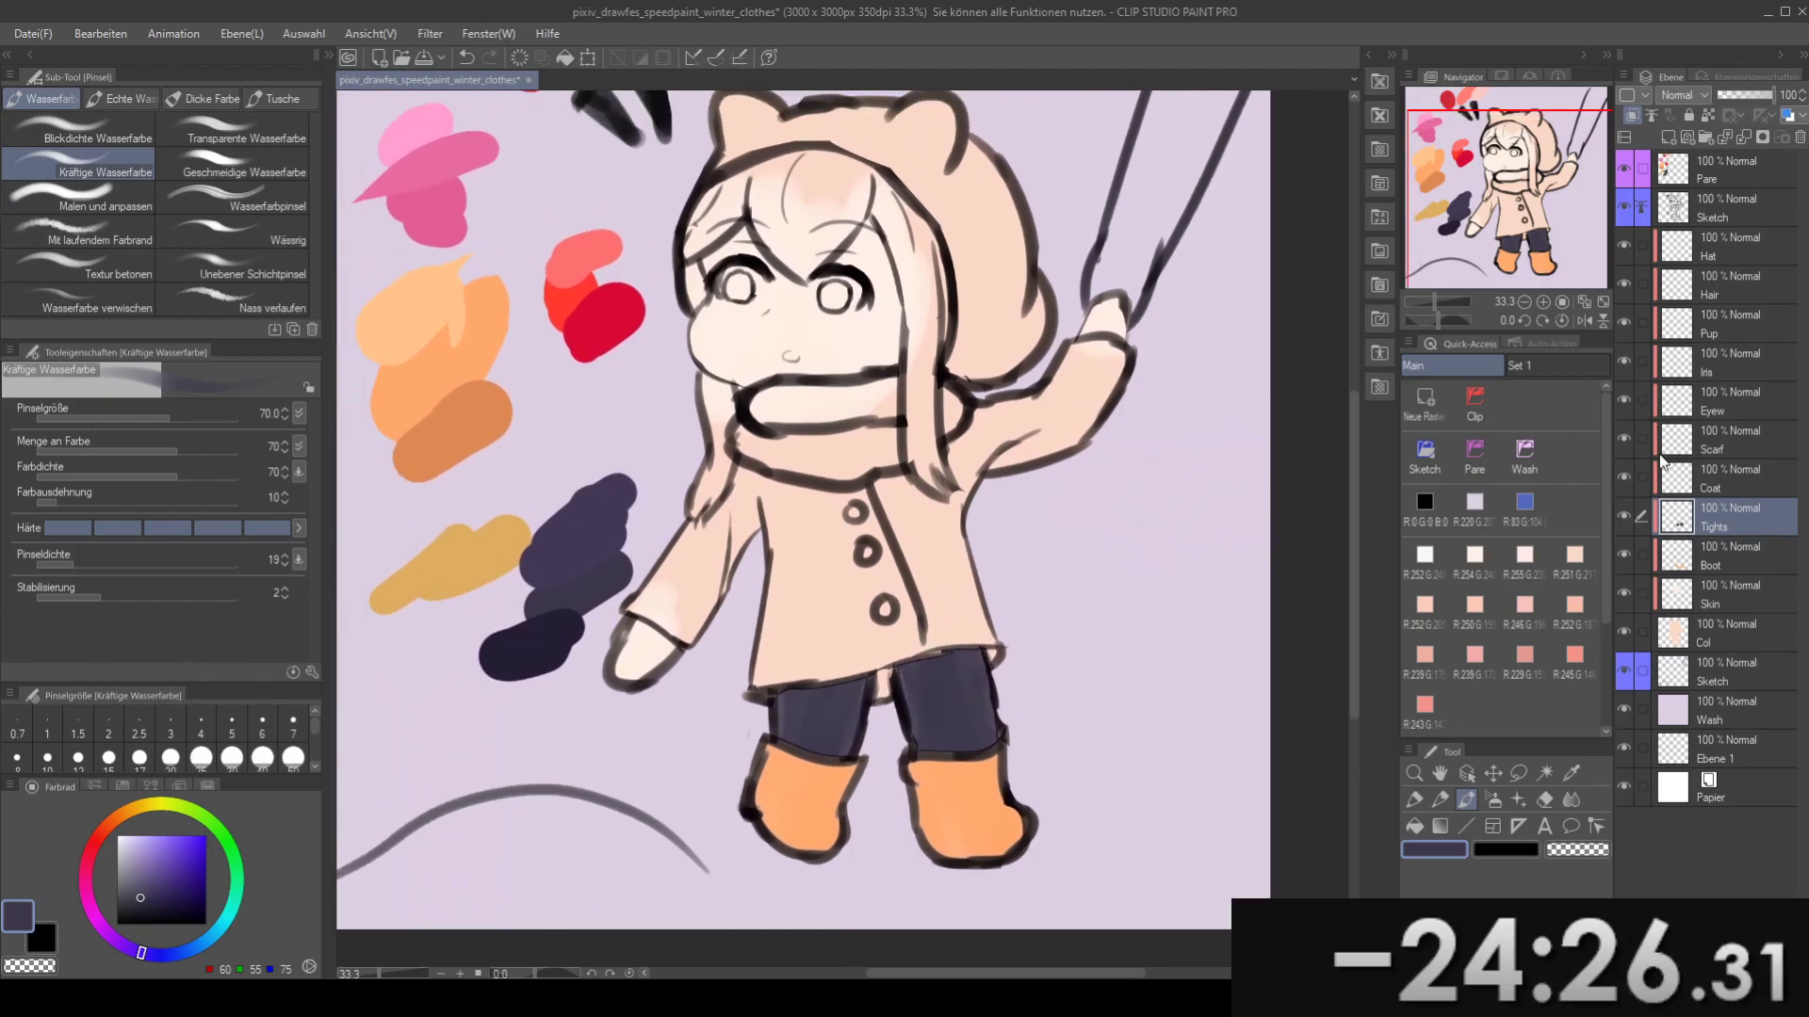
left_click(1703, 484)
mouse_move(651, 516)
left_mouse_down()
mouse_move(806, 587)
mouse_move(820, 697)
mouse_move(845, 557)
left_mouse_up()
key("b")
left_click(827, 202, "alt")
key("w")
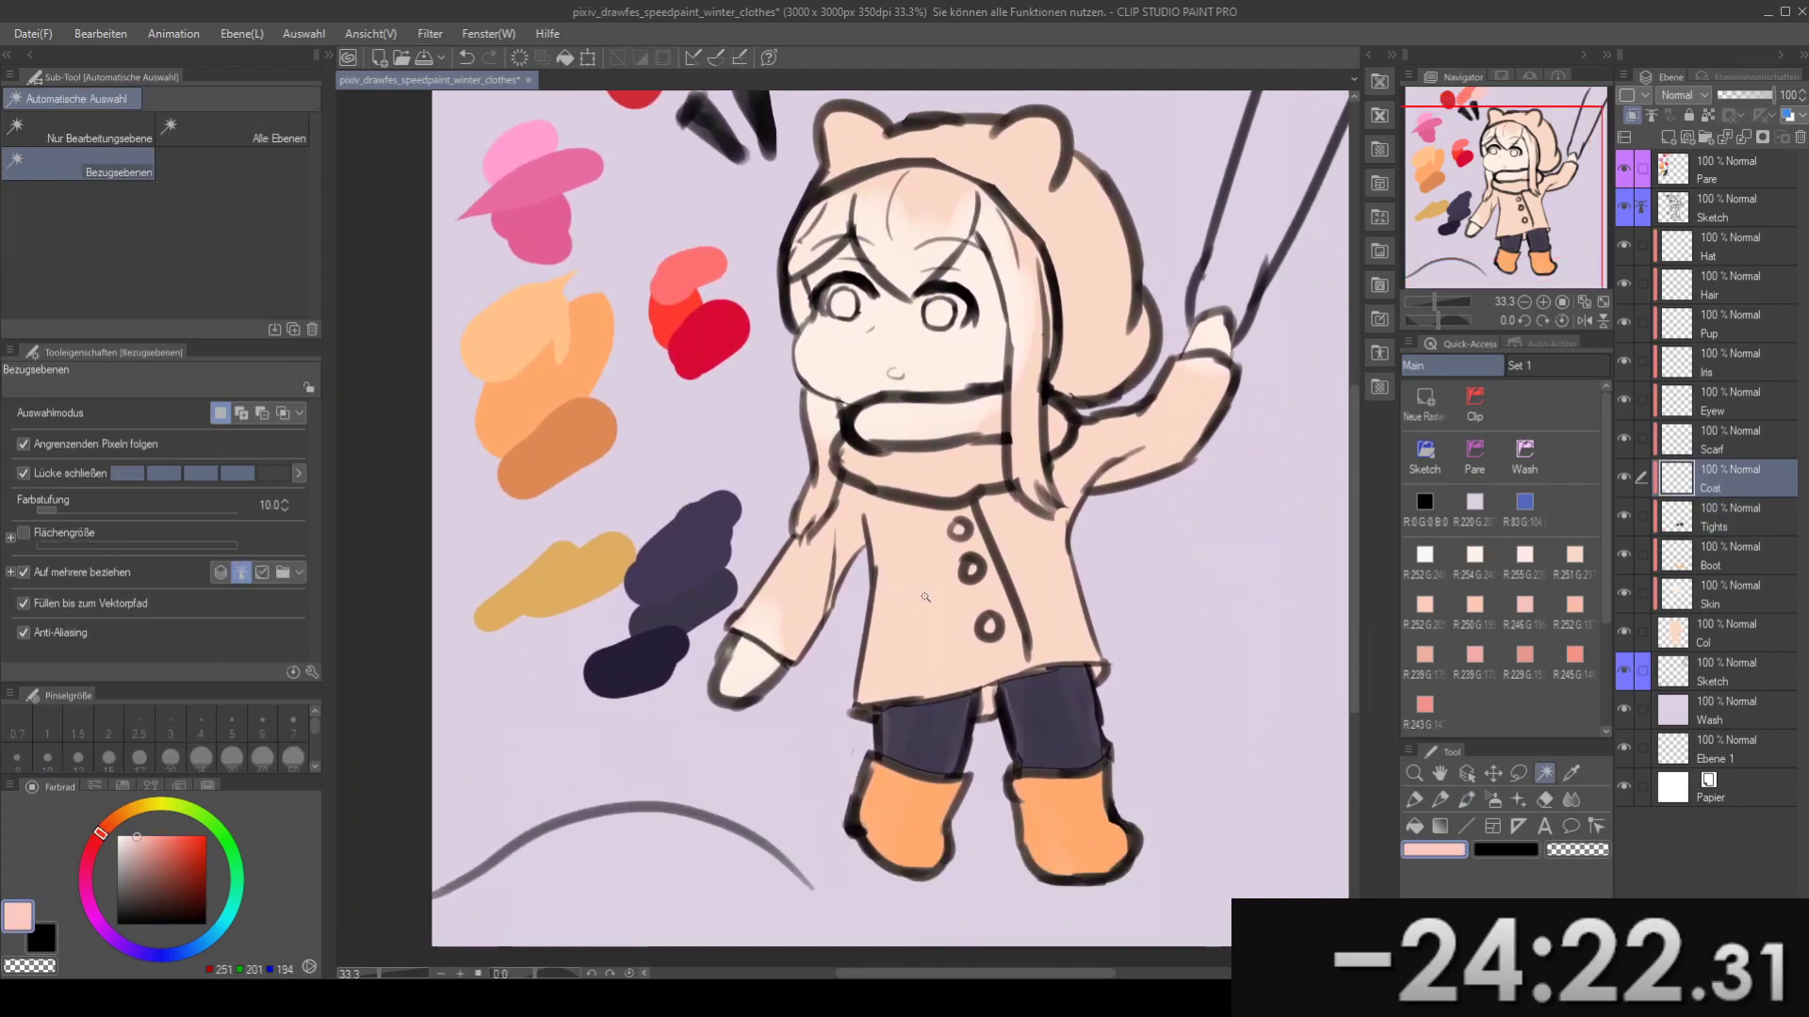
left_click(846, 557)
left_click(1049, 552, "shift")
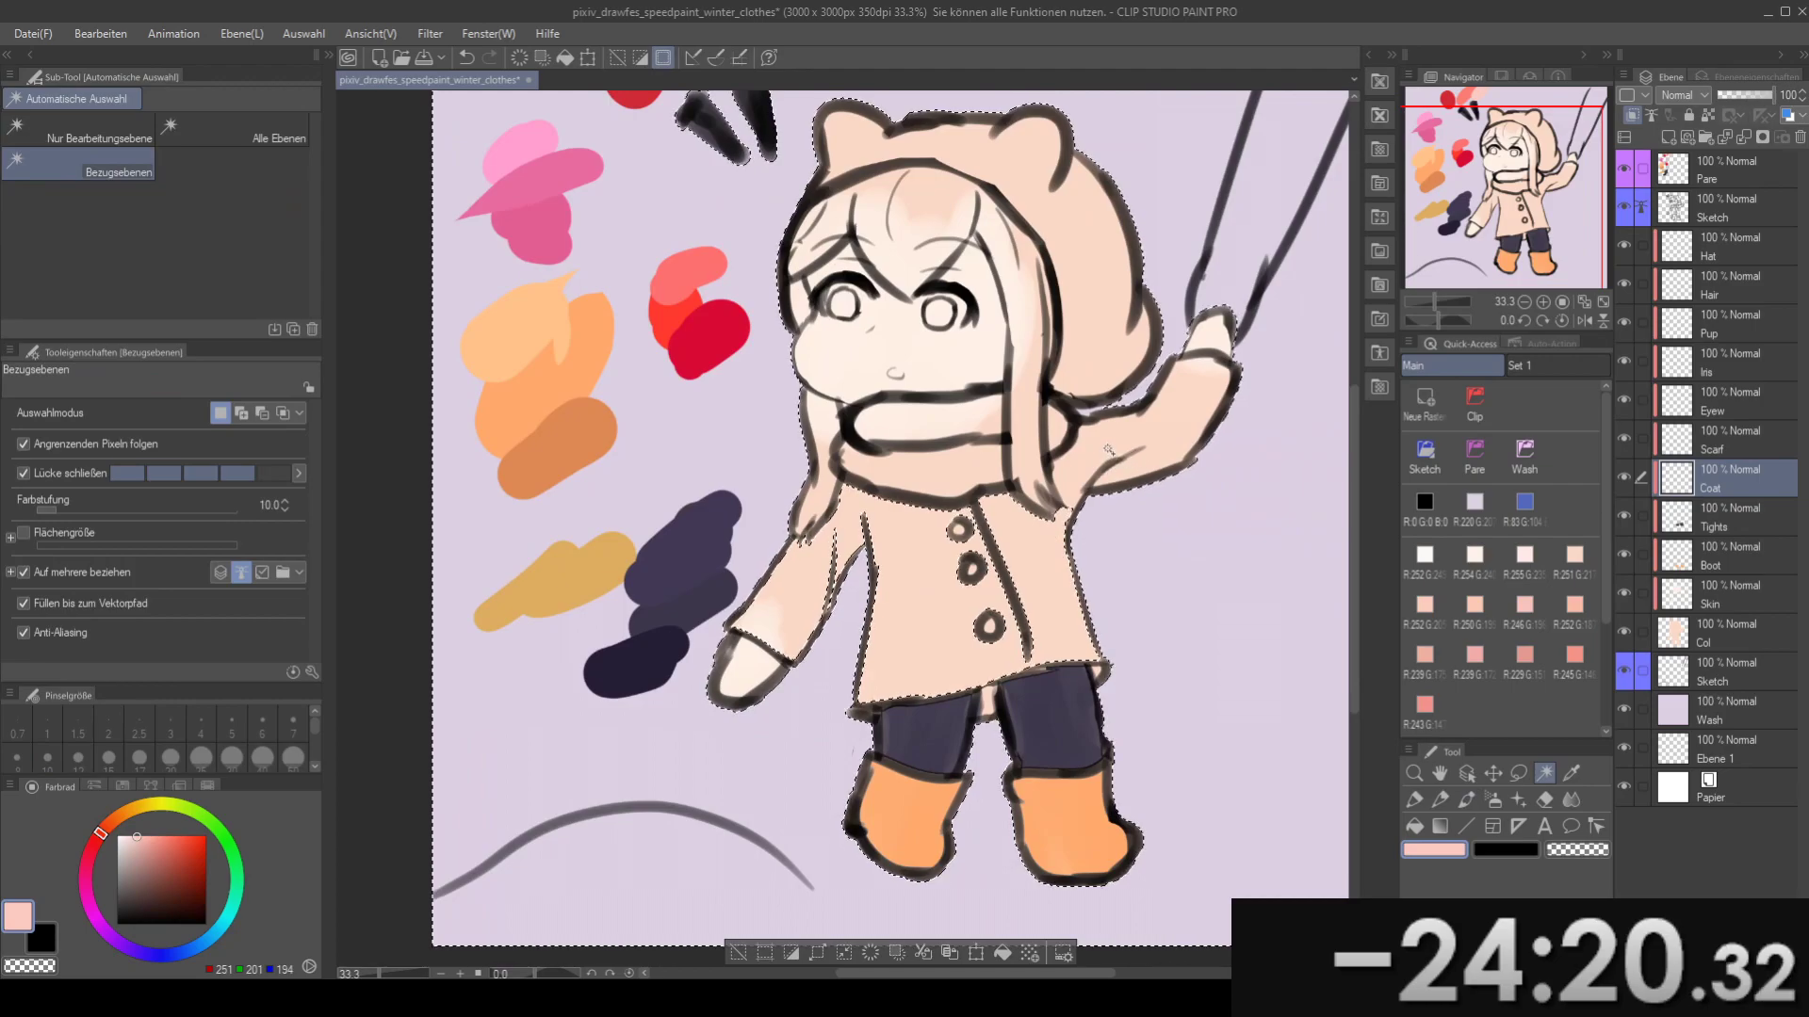
left_click(1107, 449, "shift")
key("ctrl+d")
- Auto-select the raised sleeve, the coat's body, the lowered sleeve and the small hem gap between the legs as one selection
left_click(1088, 452)
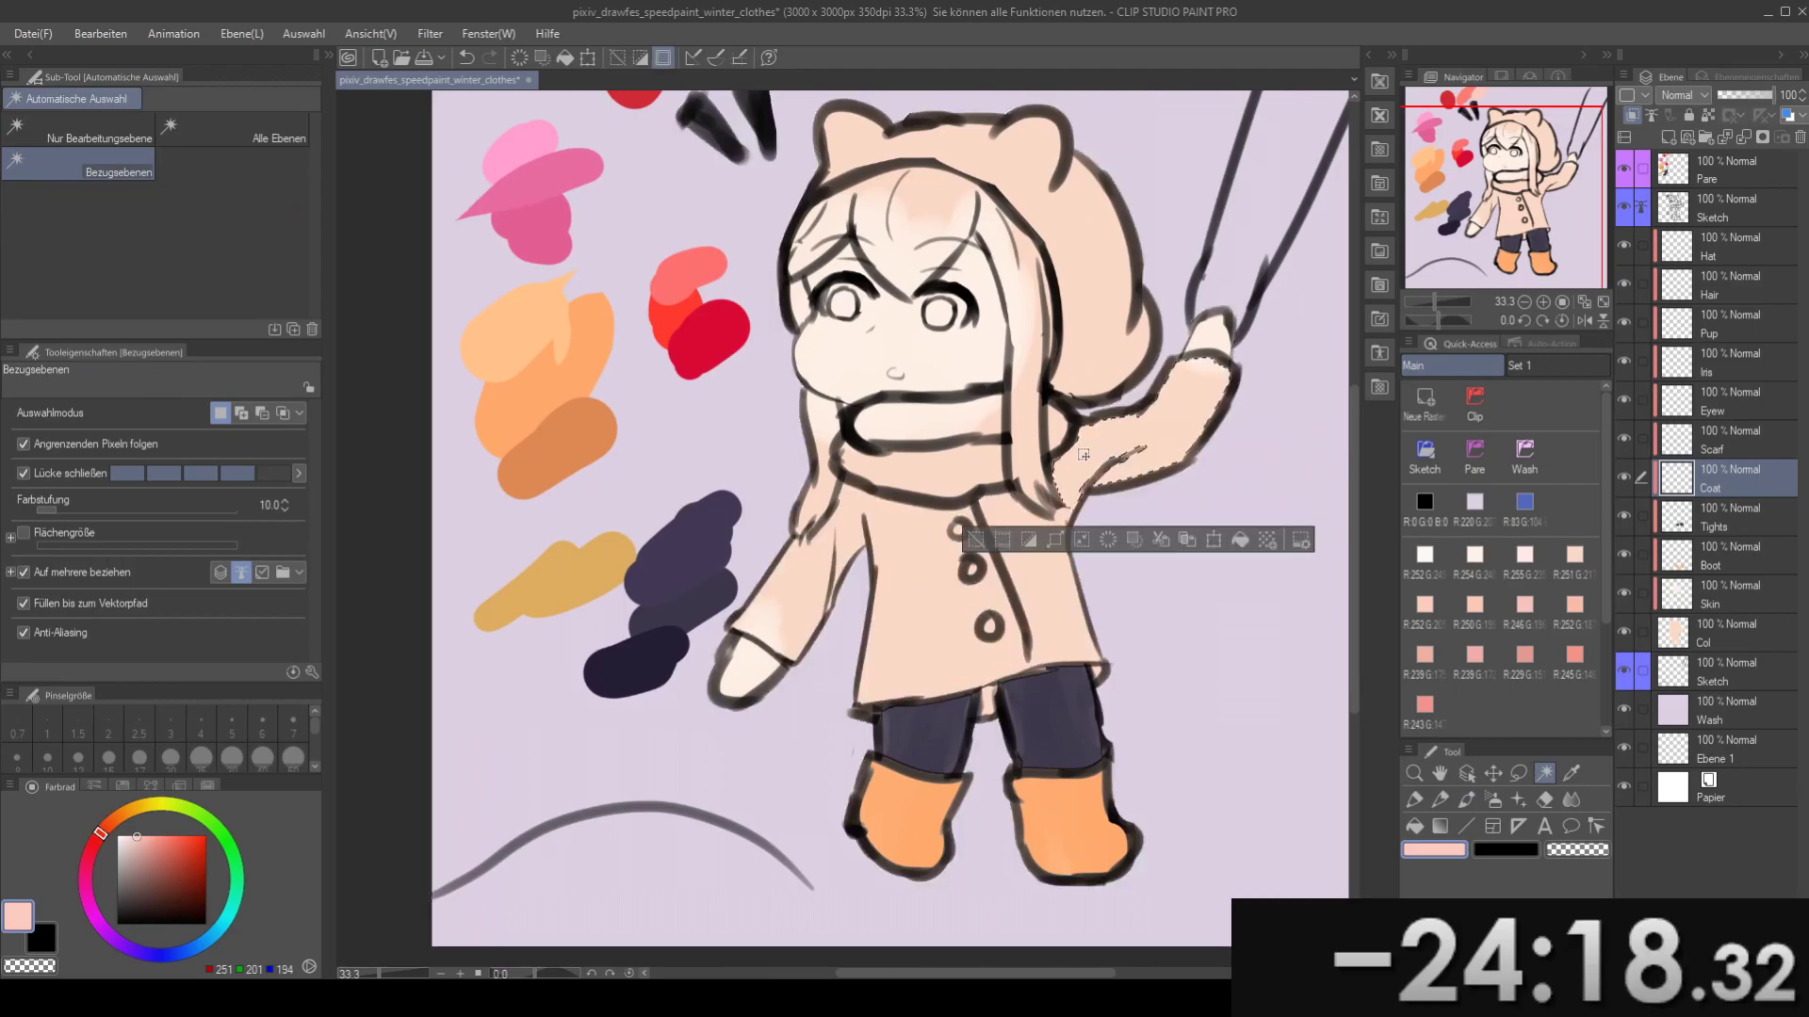
left_click(926, 601, "shift")
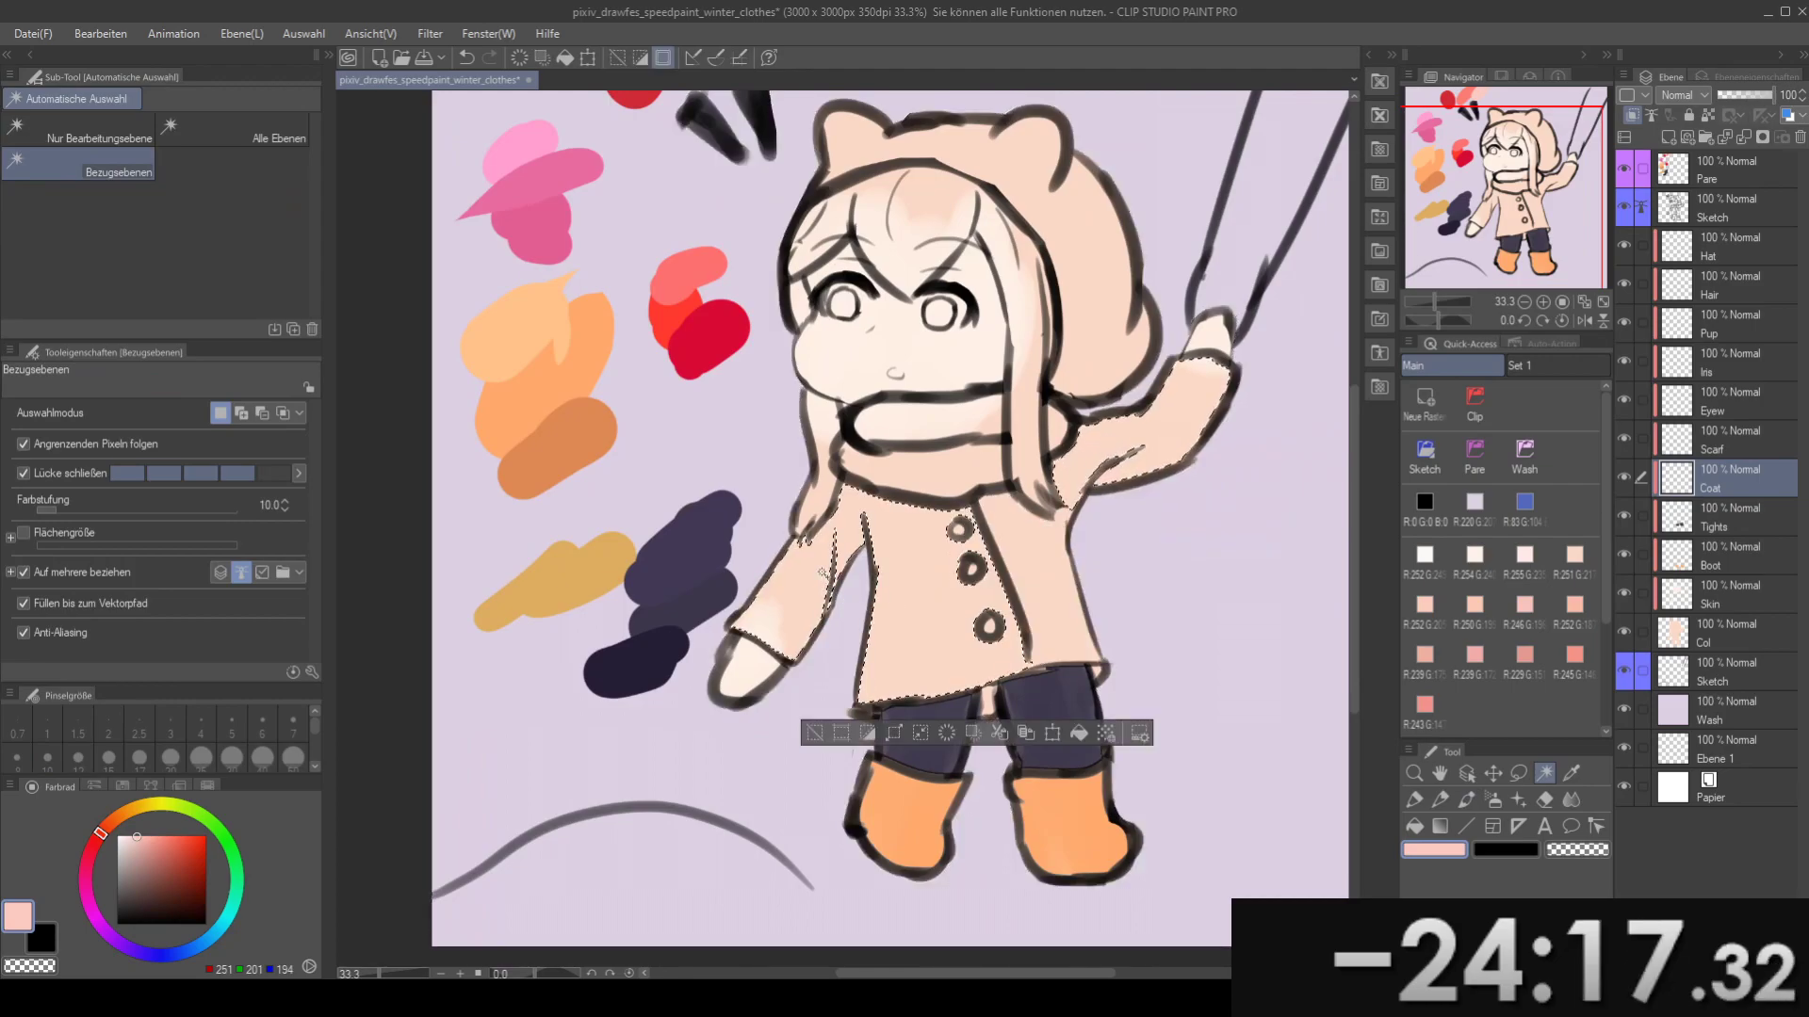
left_click(993, 700, "shift")
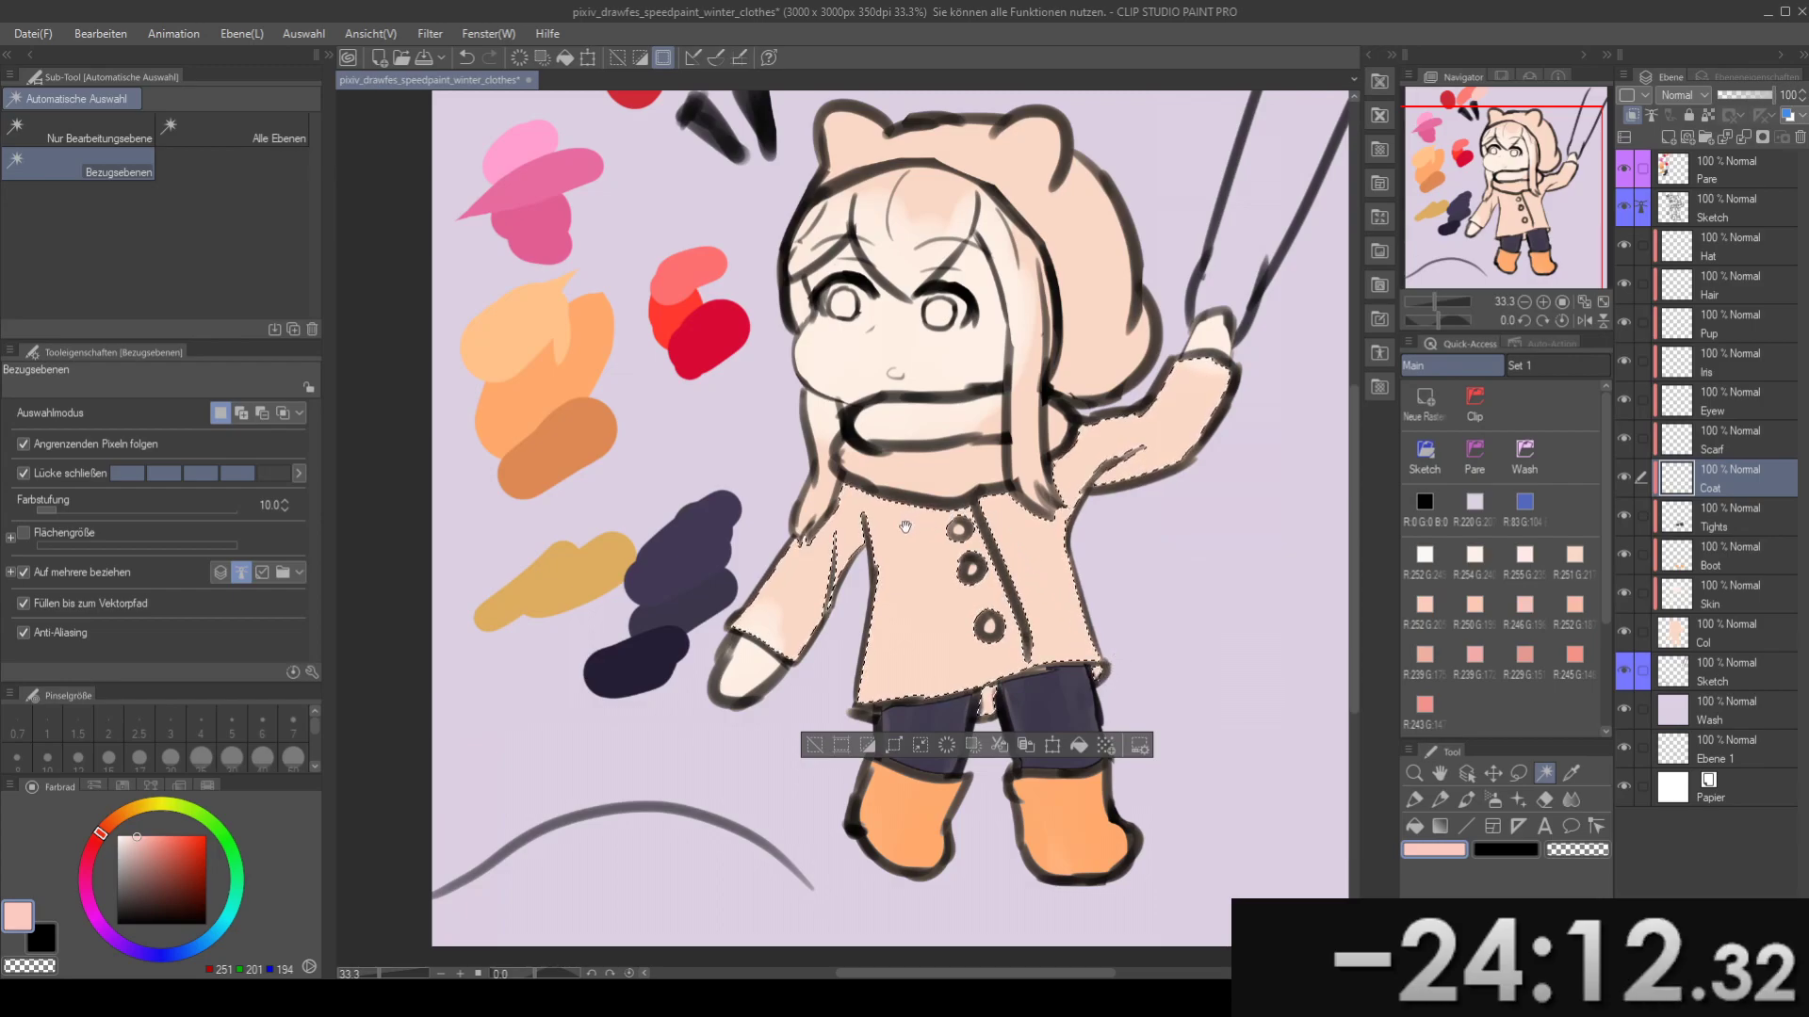
left_click_drag(796, 721, 840, 756)
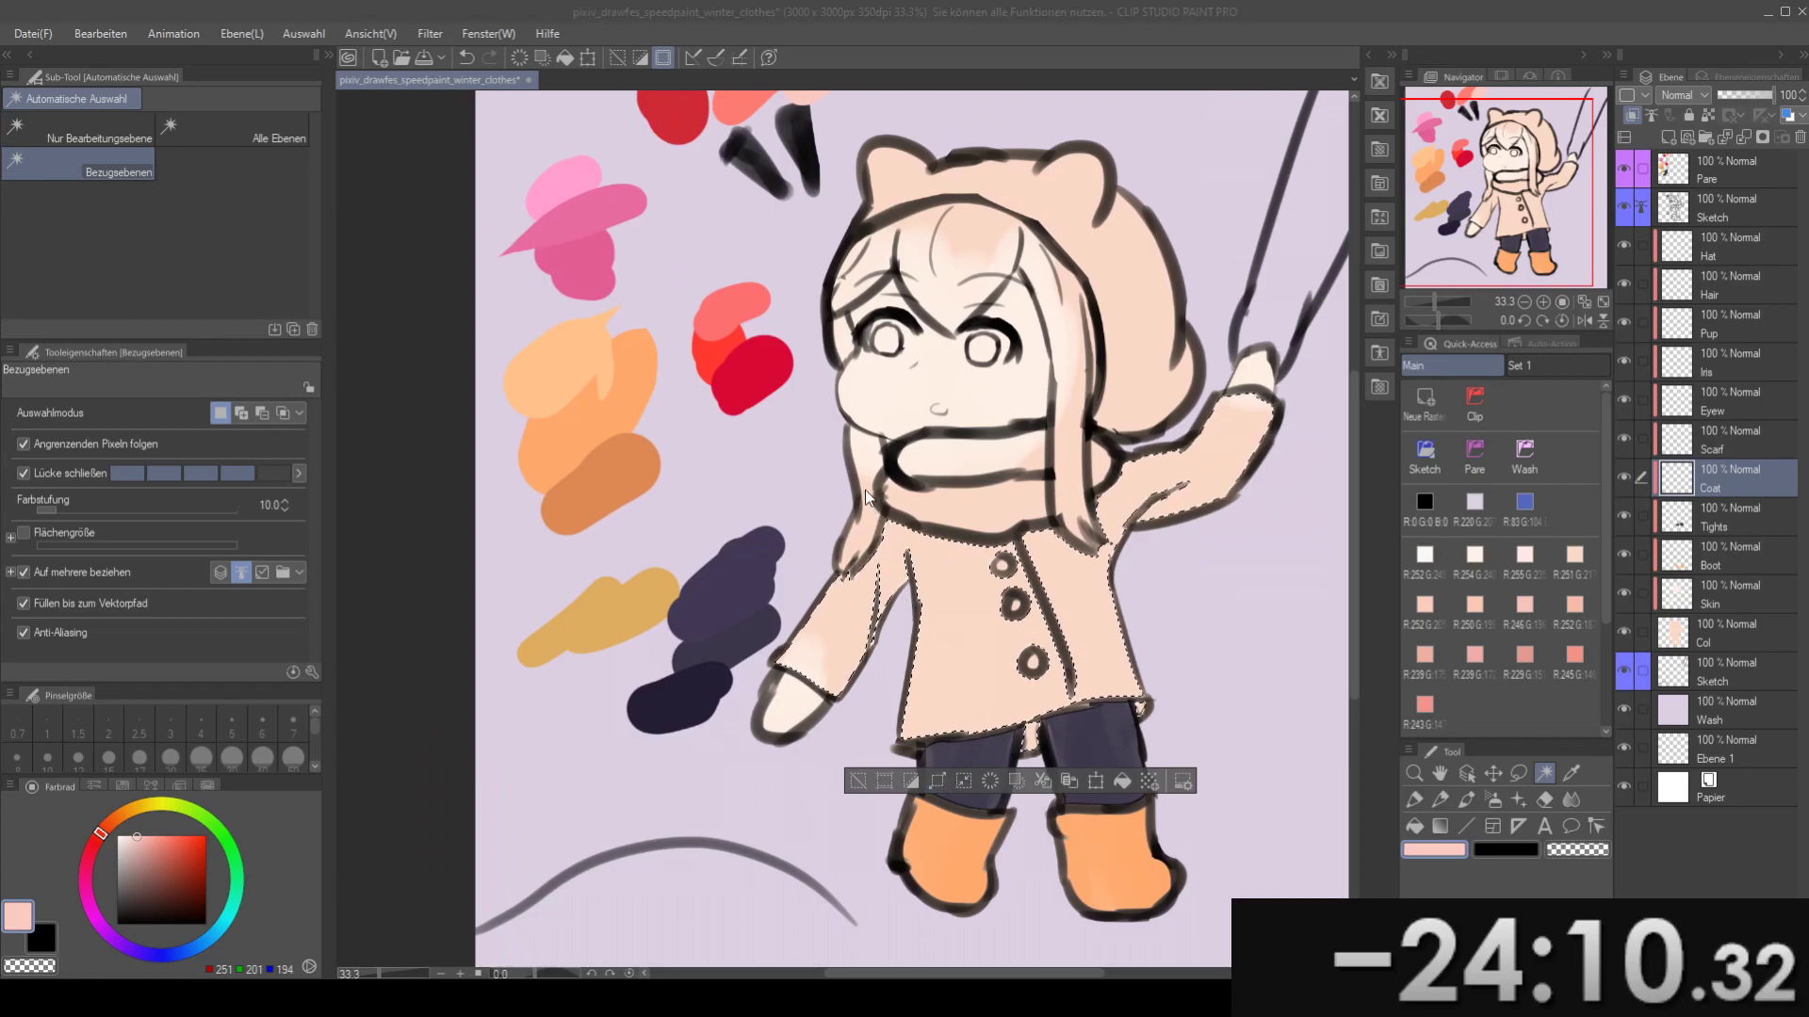
left_click(994, 521)
mouse_move(994, 521)
left_mouse_down()
mouse_move(964, 389)
mouse_move(721, 579)
left_mouse_up()
- Paint the selected coat pale pink with the watercolour brush at size 100, then deselect it and enlarge the brush to 120
key("b")
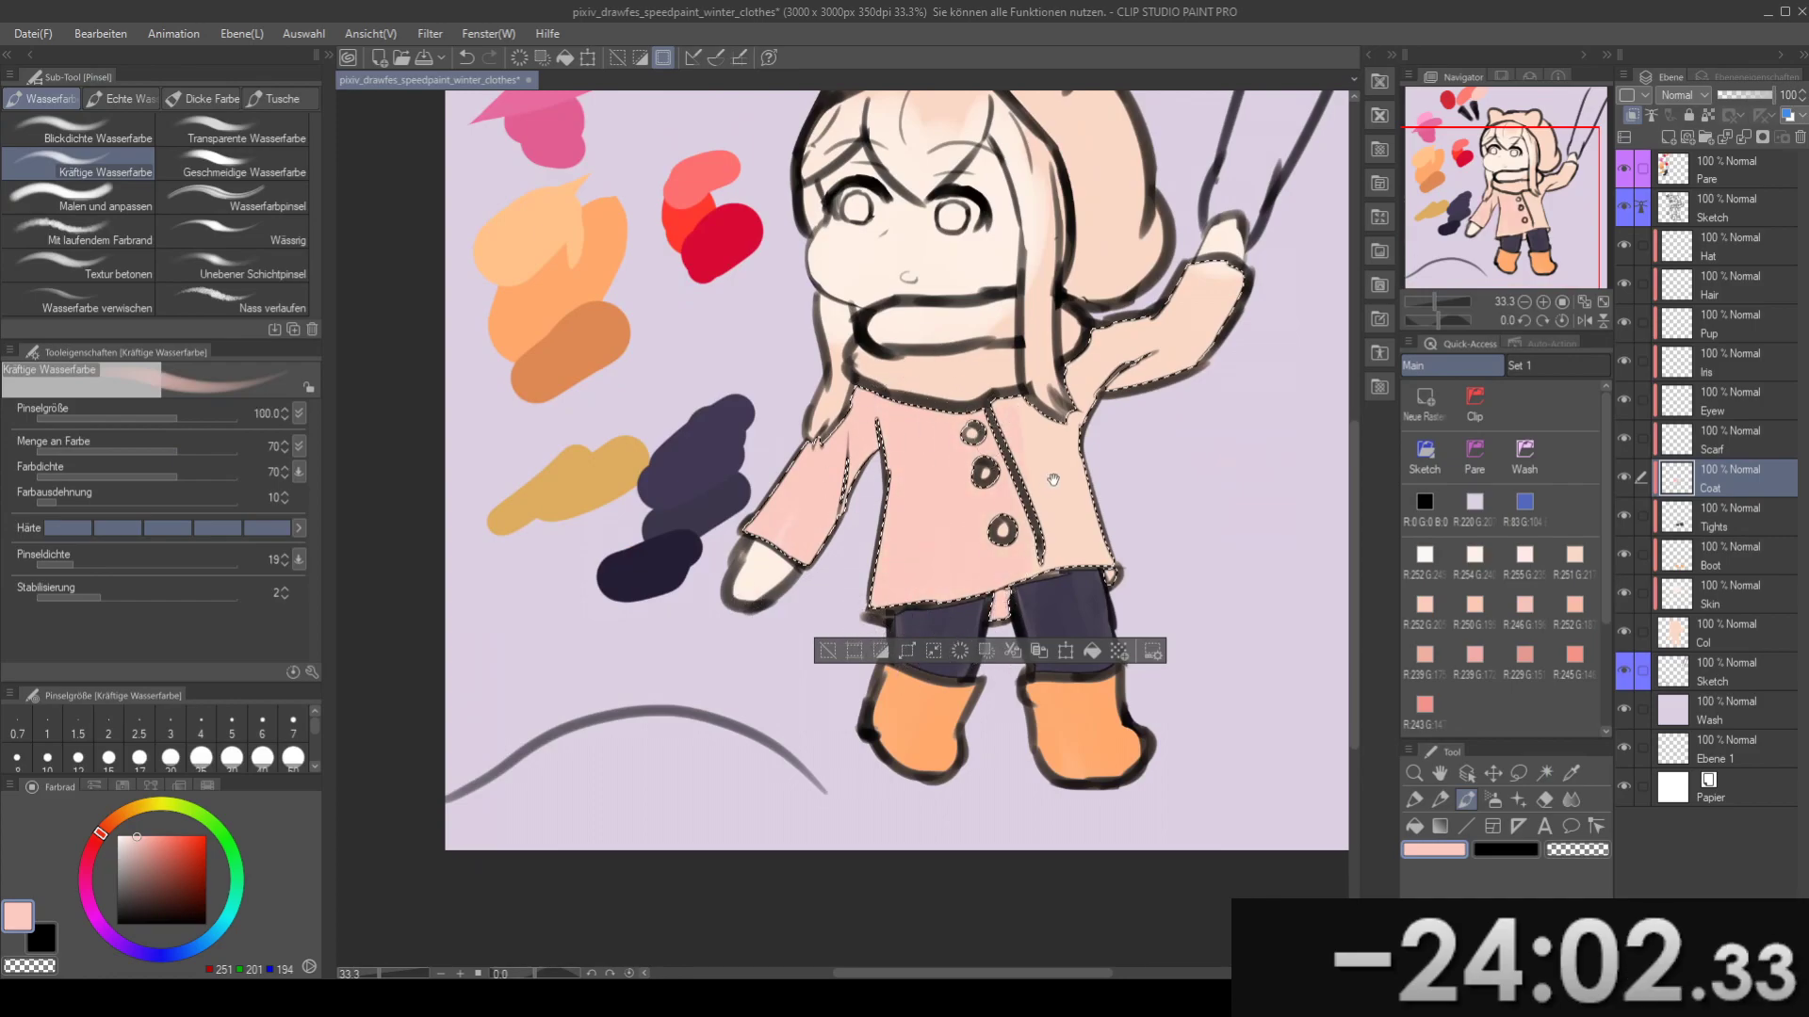
left_click_drag(1054, 481, 994, 481)
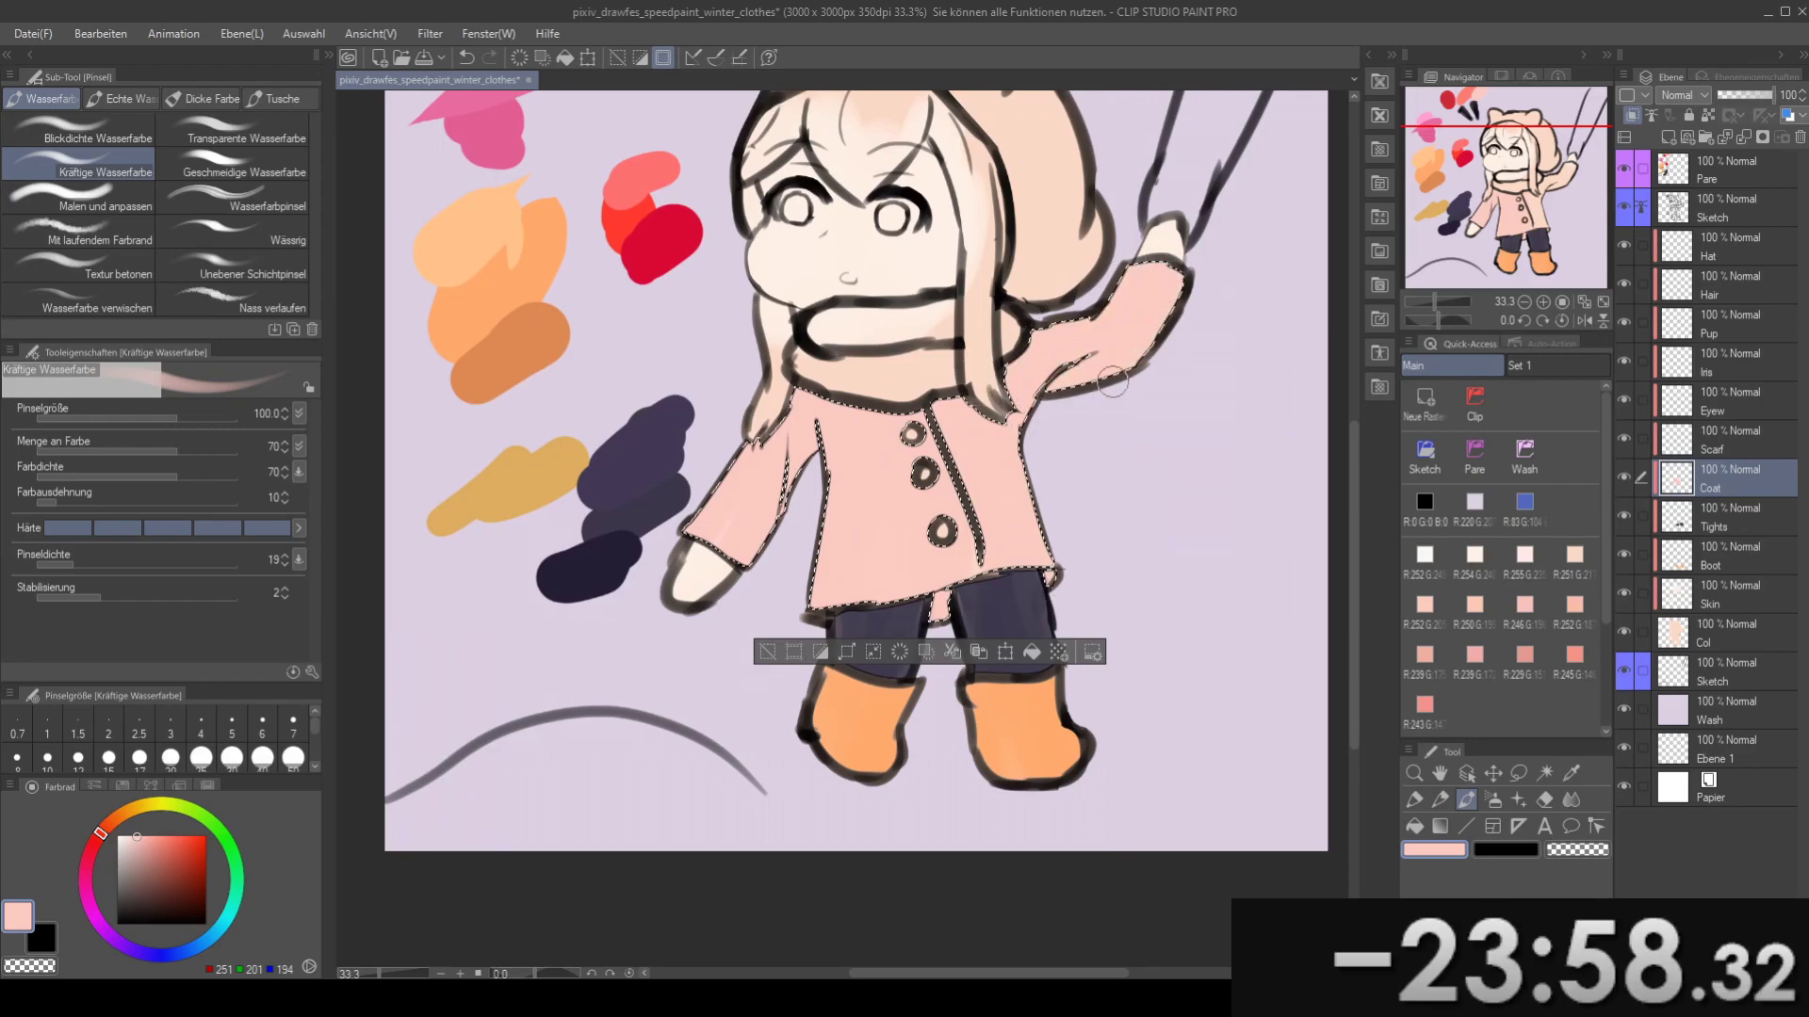
left_click_drag(1135, 403, 1295, 393)
key("bracketright")
key("ctrl+d")
left_click_drag(1106, 433, 1072, 441)
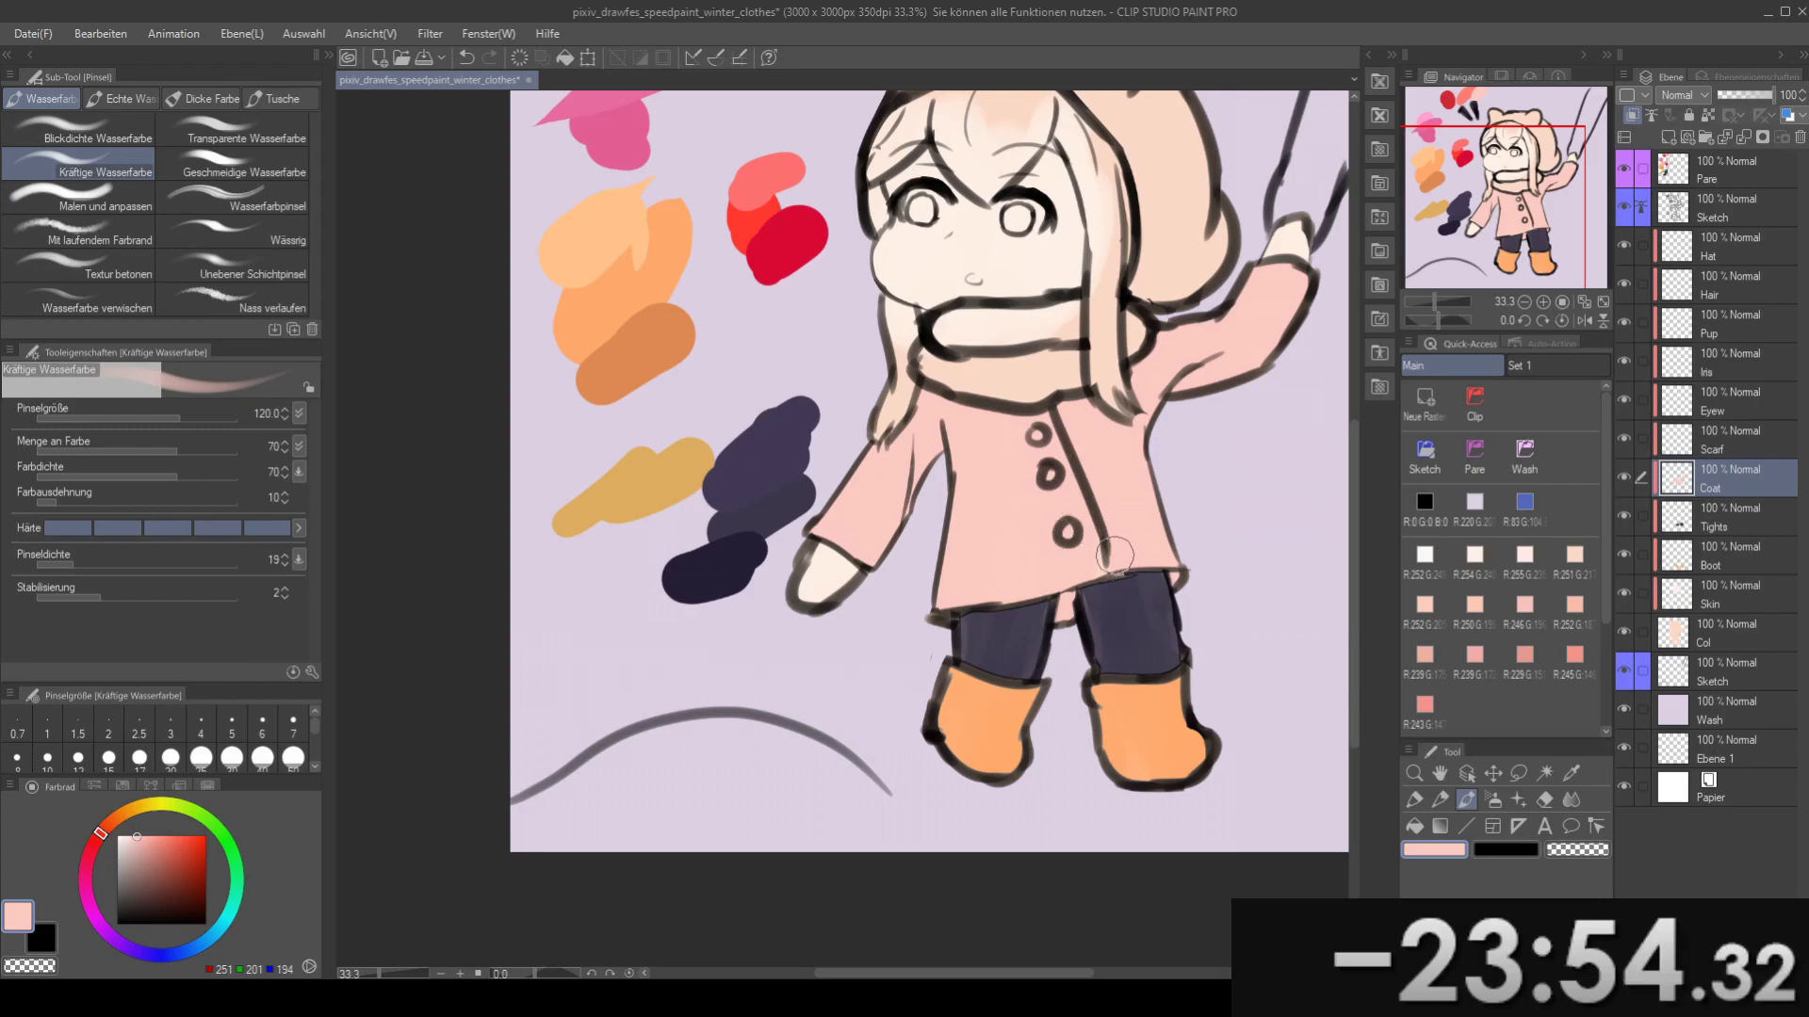
- Lock the transparent pixels of the Coat, Tights and Boot layers
left_click_drag(1045, 470, 950, 605)
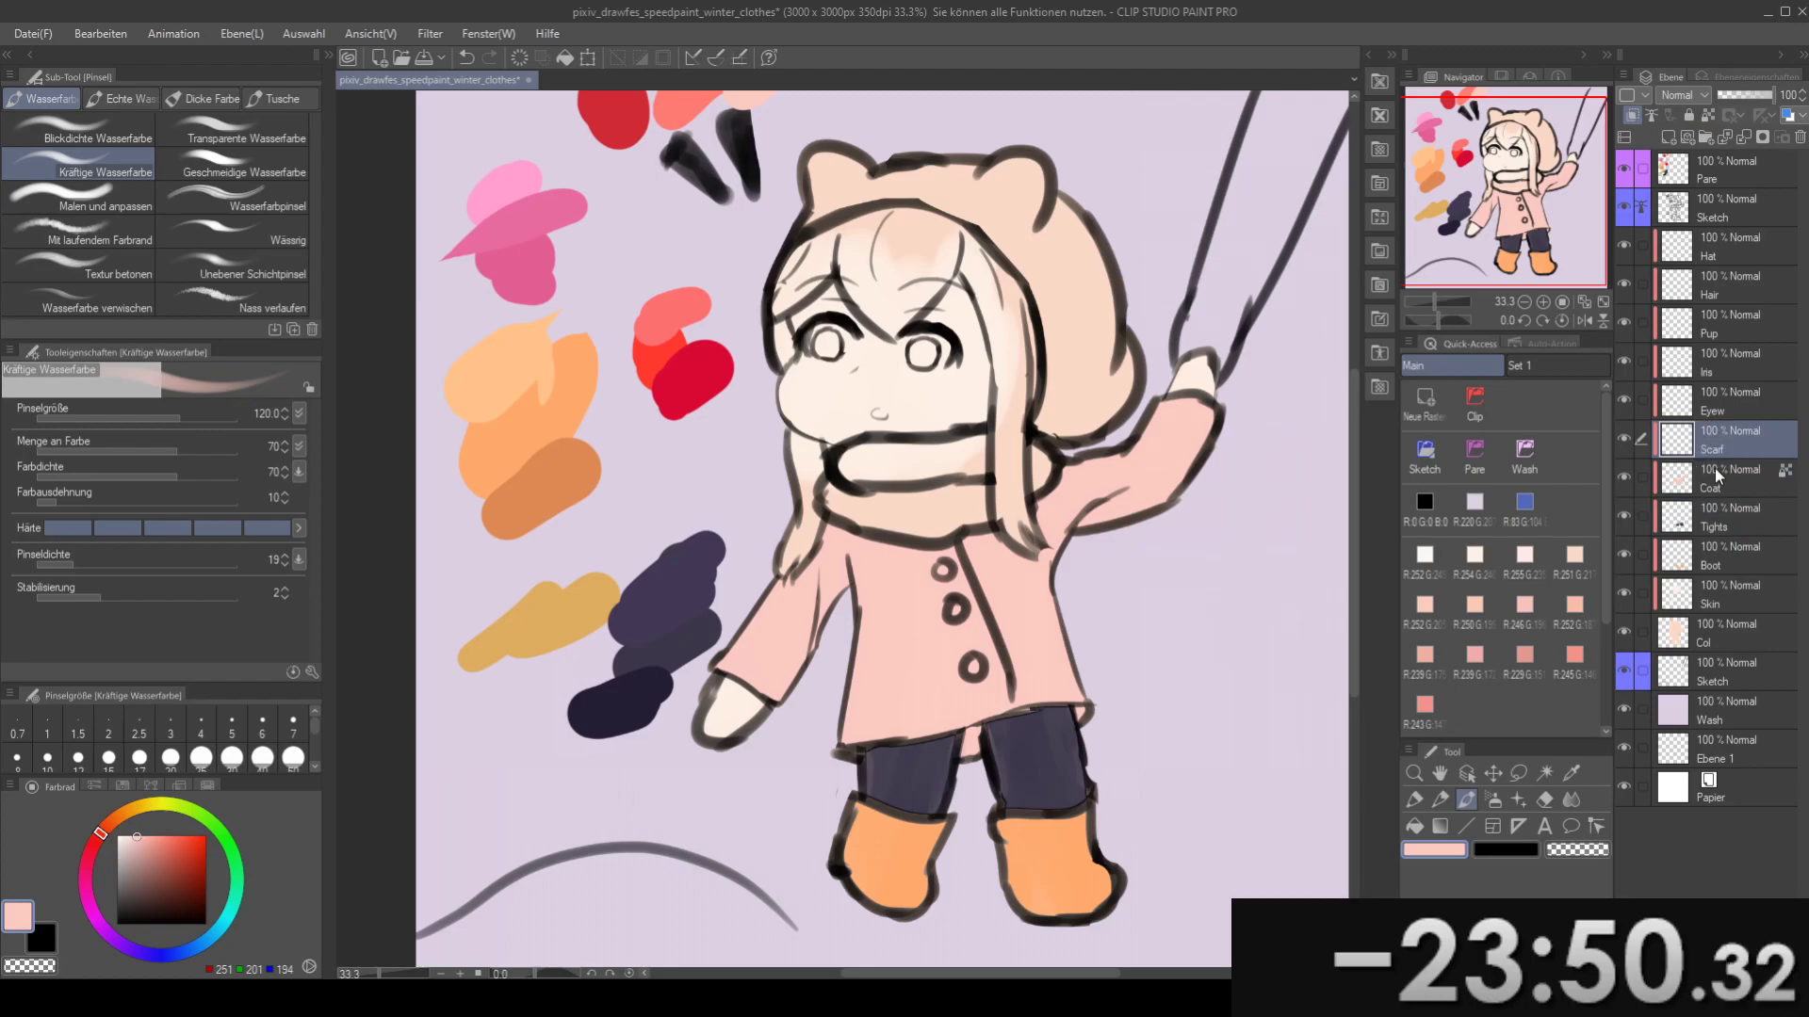
left_click(1756, 528)
left_click(1735, 557)
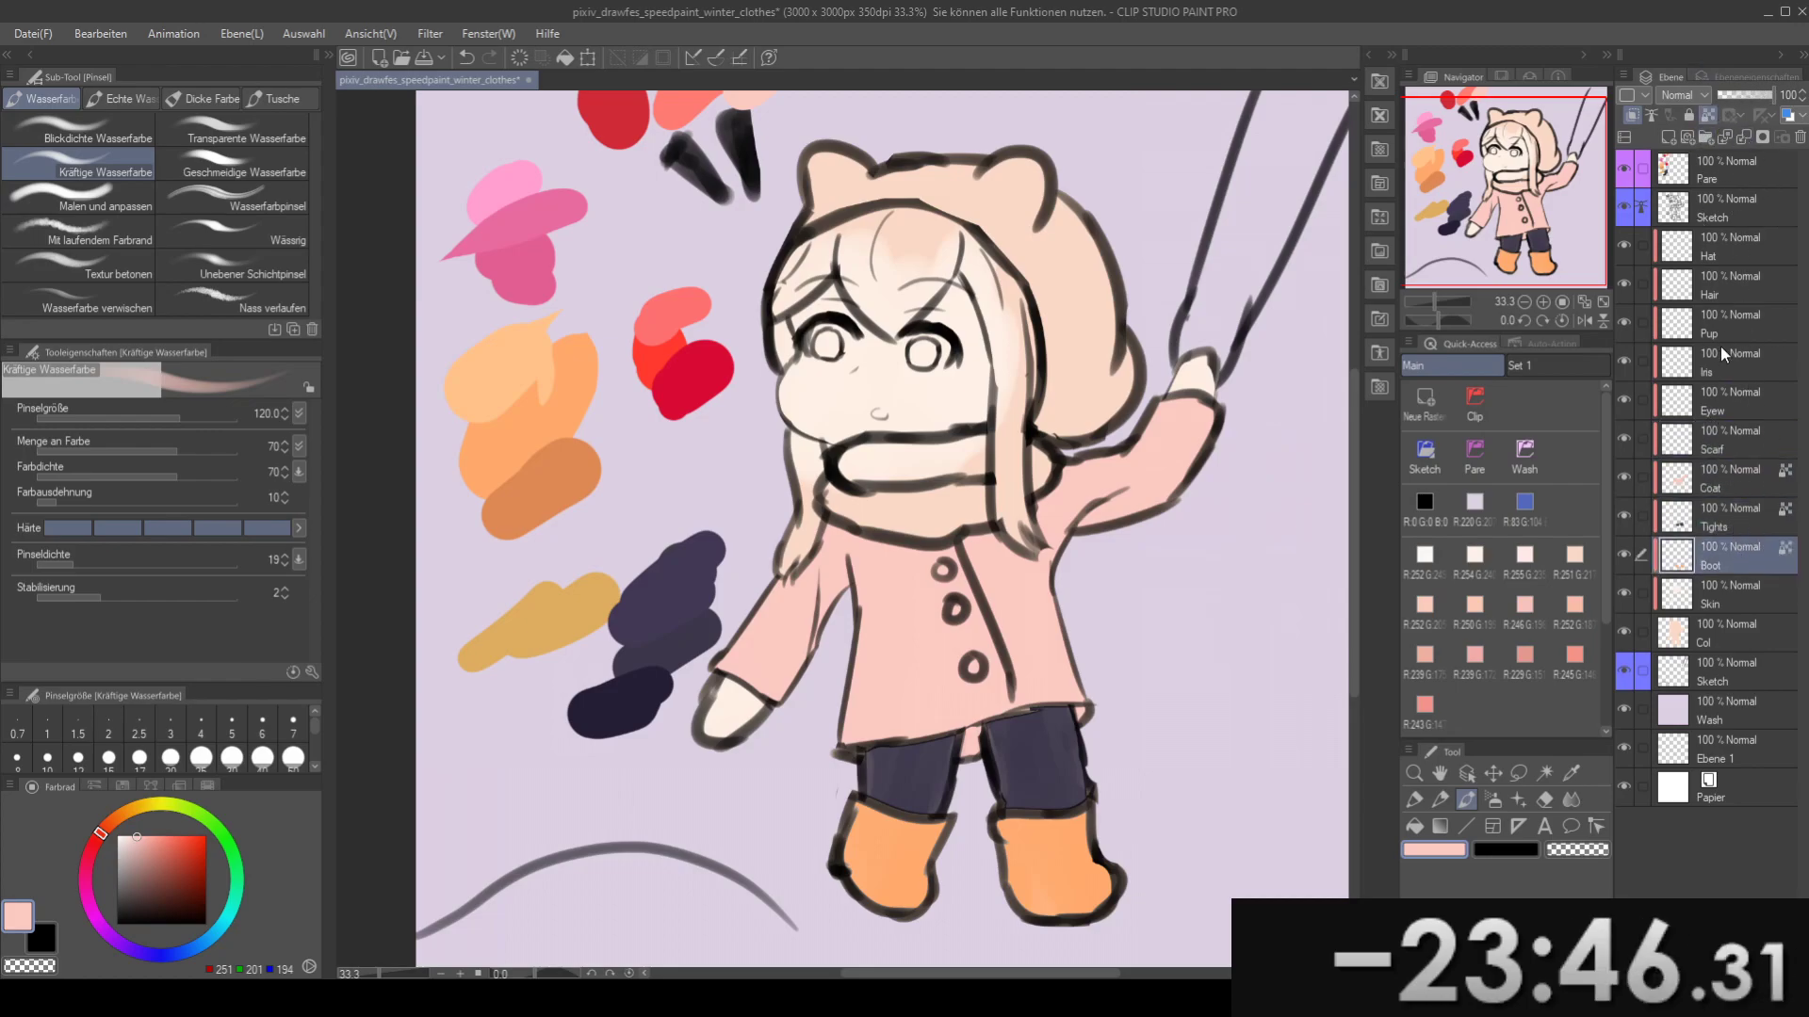
- On the Scarf layer, sample the bright red swatch (RGB 255, 57, 47) and auto-select all parts of the scarf
left_click(1724, 441)
mouse_move(890, 455)
left_mouse_down()
mouse_move(994, 472)
mouse_move(913, 466)
left_mouse_up()
left_click(773, 365, "alt")
key("w")
left_click(933, 480)
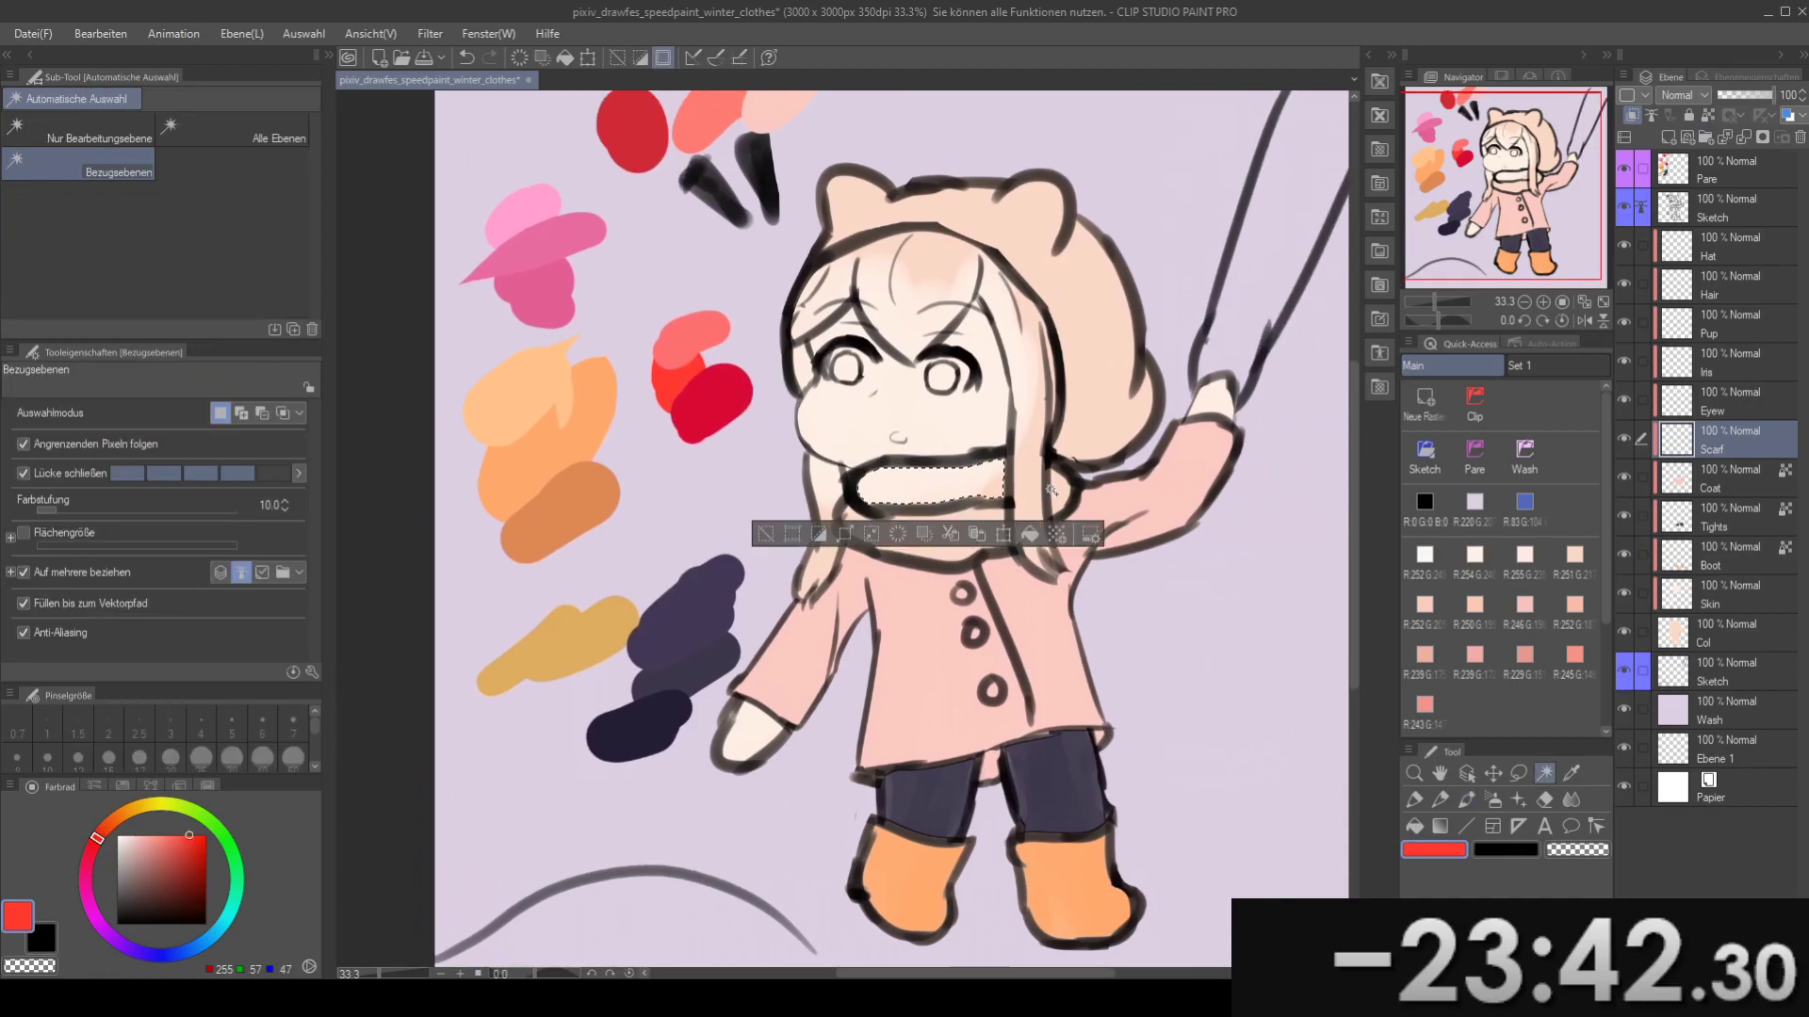
left_click(1051, 489, "shift")
left_click(959, 520, "shift")
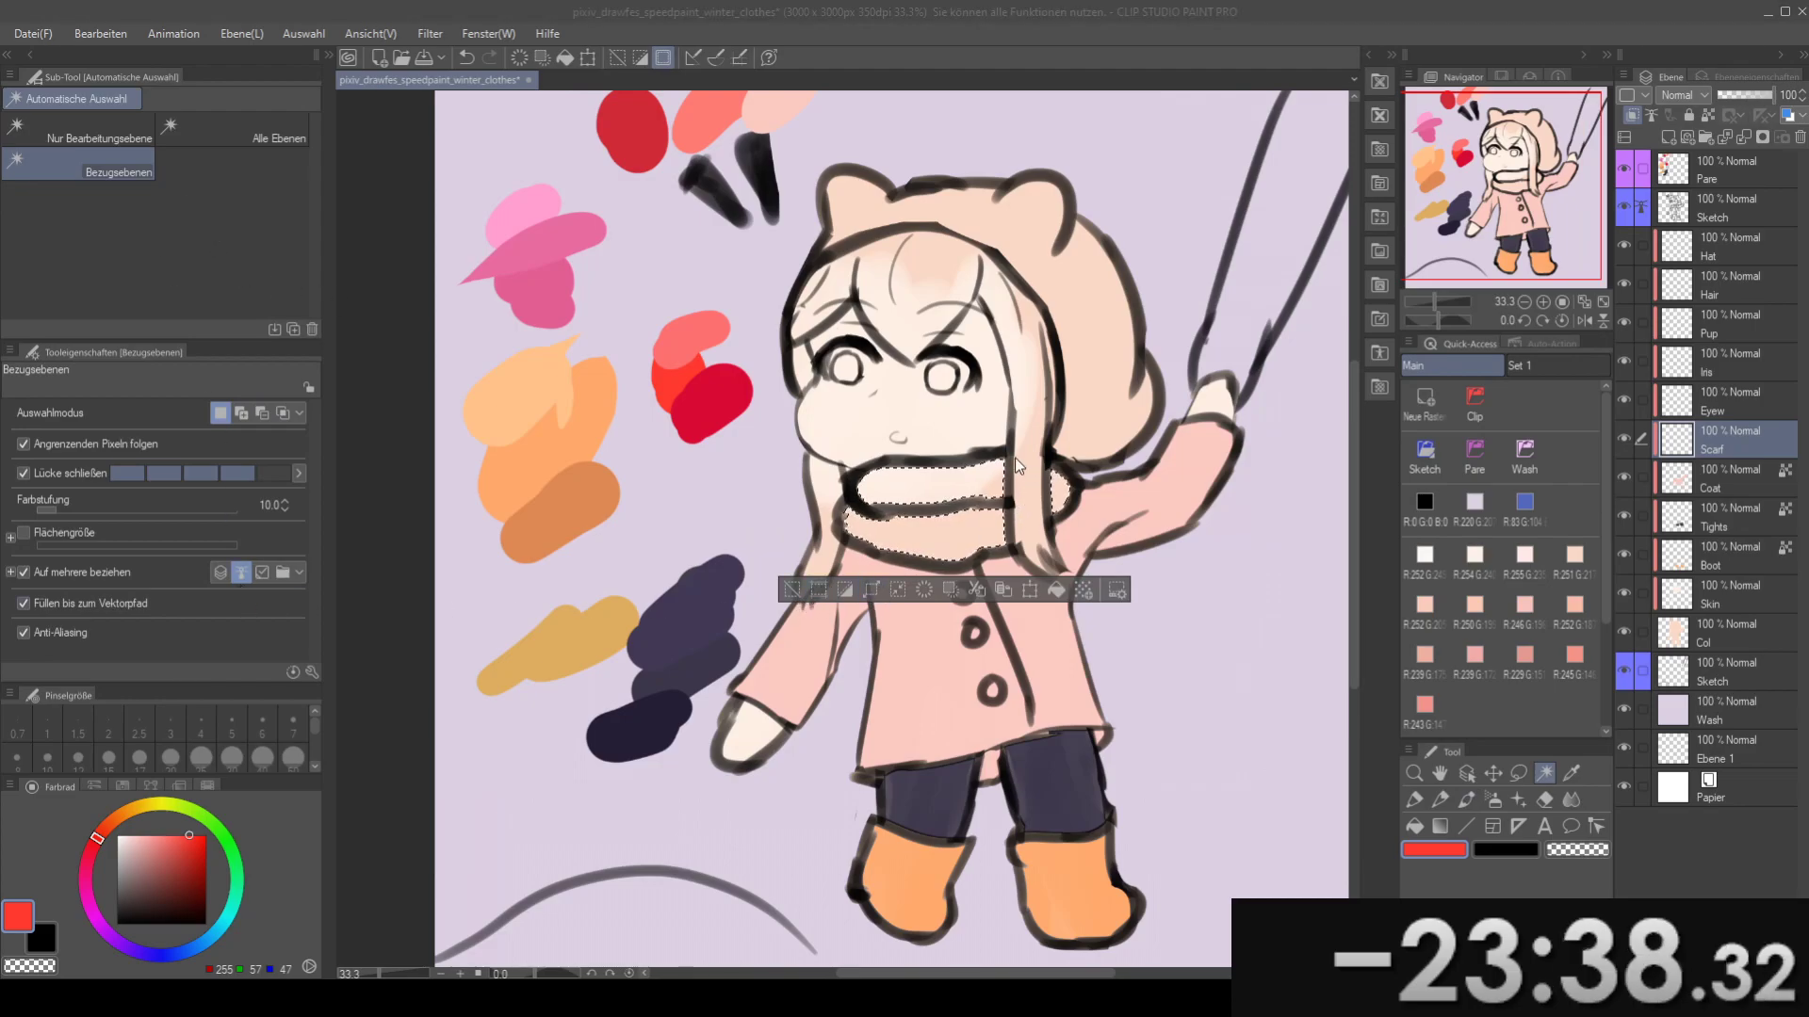
- Paint the selected scarf bright red with the watercolour brush, clear the selection and reduce the brush to size 100
key("b")
mouse_move(900, 448)
left_mouse_down()
mouse_move(895, 532)
mouse_move(942, 537)
mouse_move(980, 441)
mouse_move(1055, 575)
mouse_move(1015, 456)
mouse_move(958, 423)
mouse_move(998, 434)
left_mouse_up()
key("ctrl+d")
key("bracketleft")
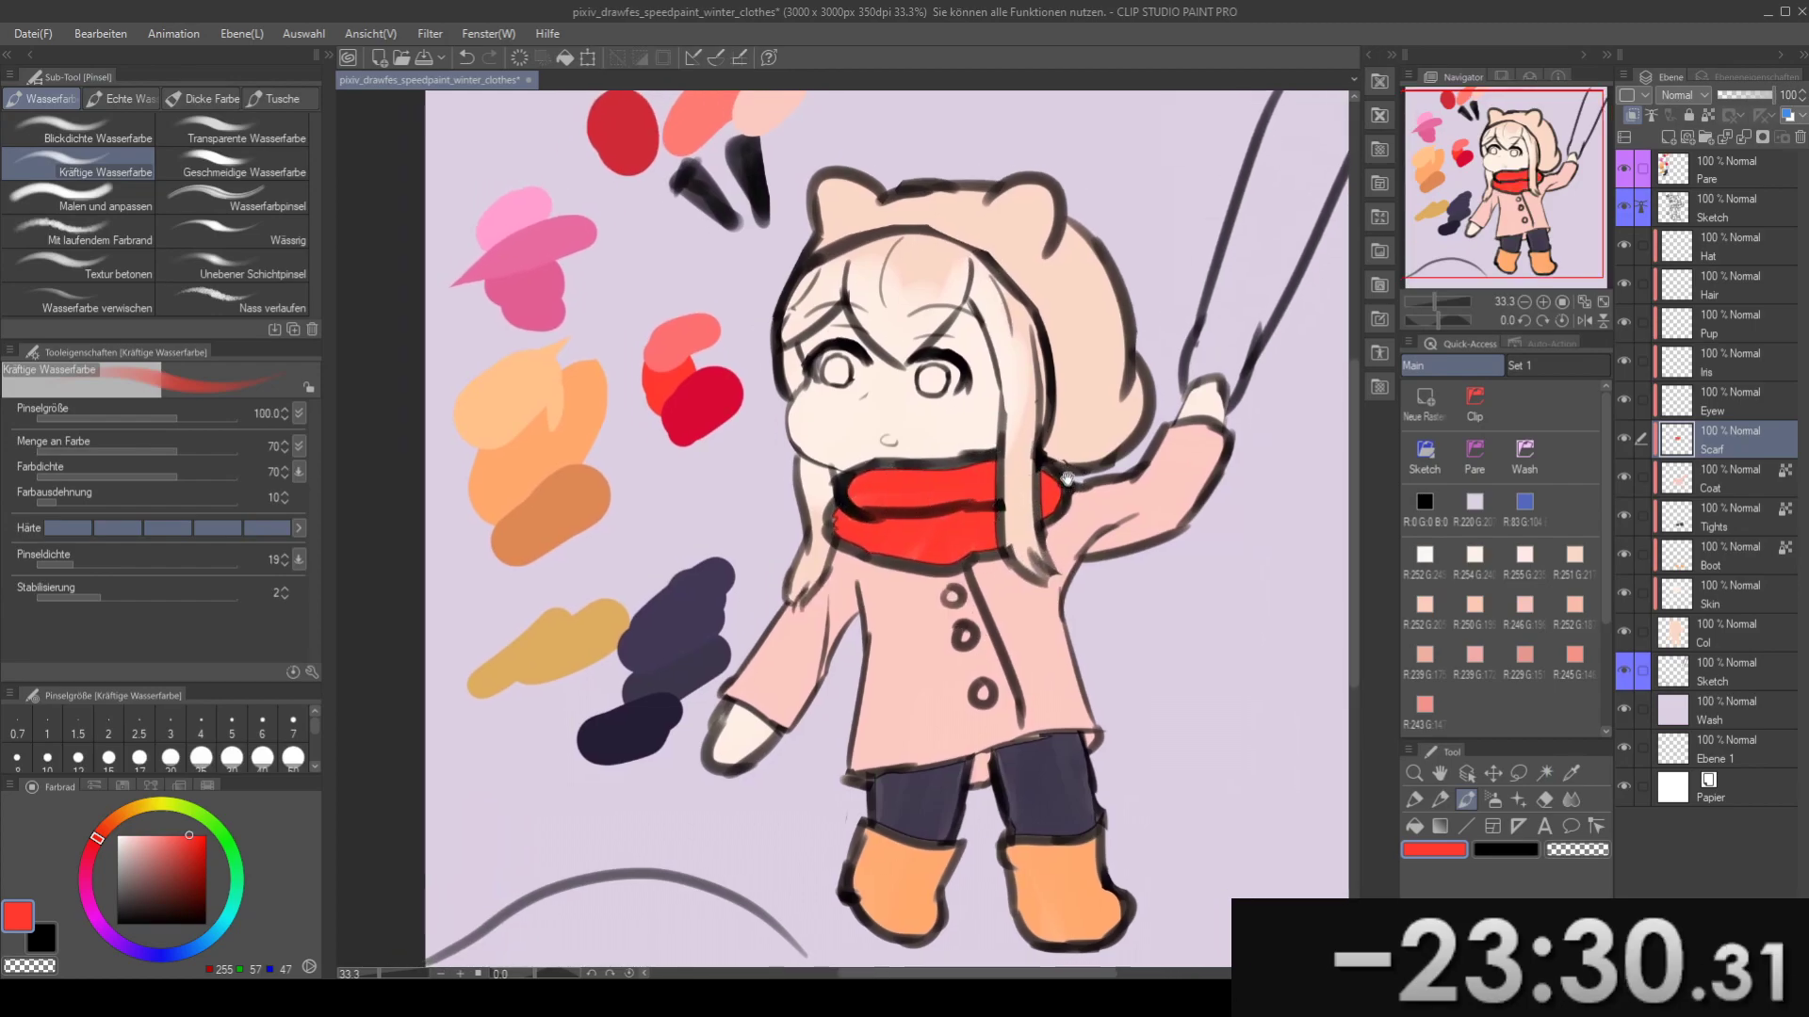
left_click_drag(995, 388, 1084, 445)
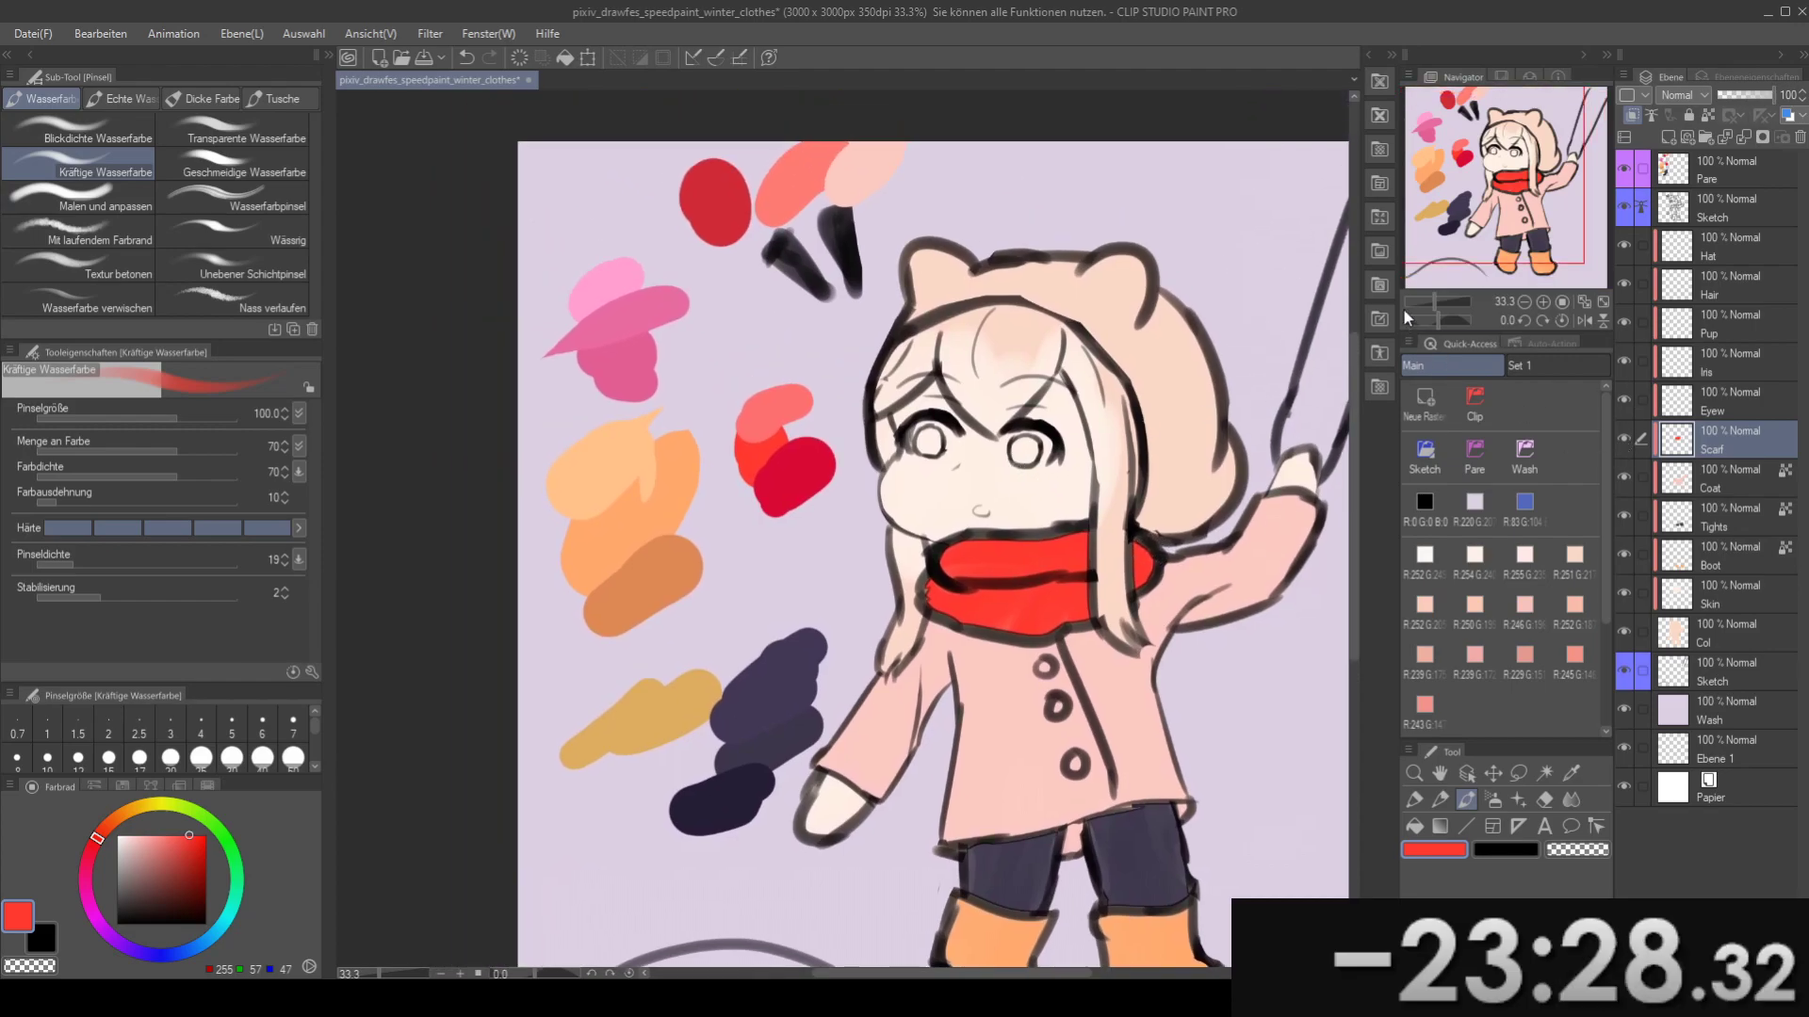
- On the Eyew layer, paint the white of the eye nearer the long hair strand in off-white (RGB 252, 249, 246) at brush size 80
left_click(1733, 366)
left_click(1736, 411)
left_click(1425, 555)
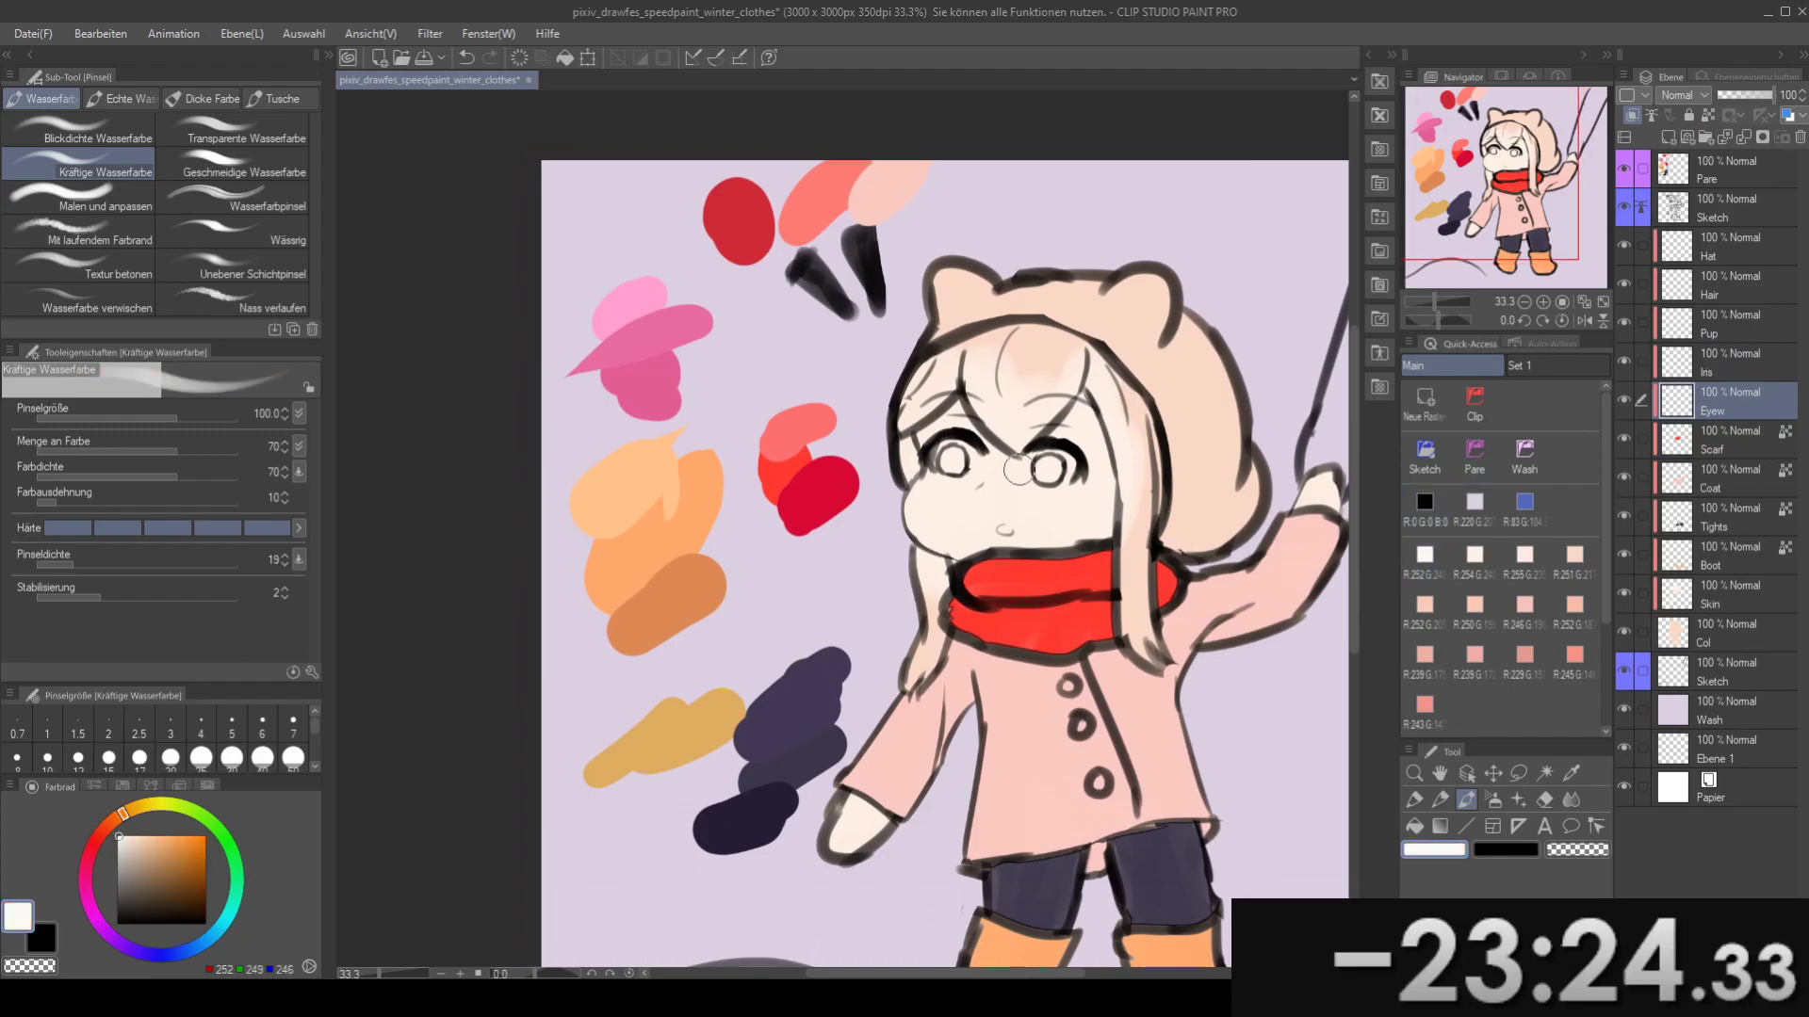
scroll(1017, 471, "up", 2)
left_click_drag(1019, 469, 963, 484)
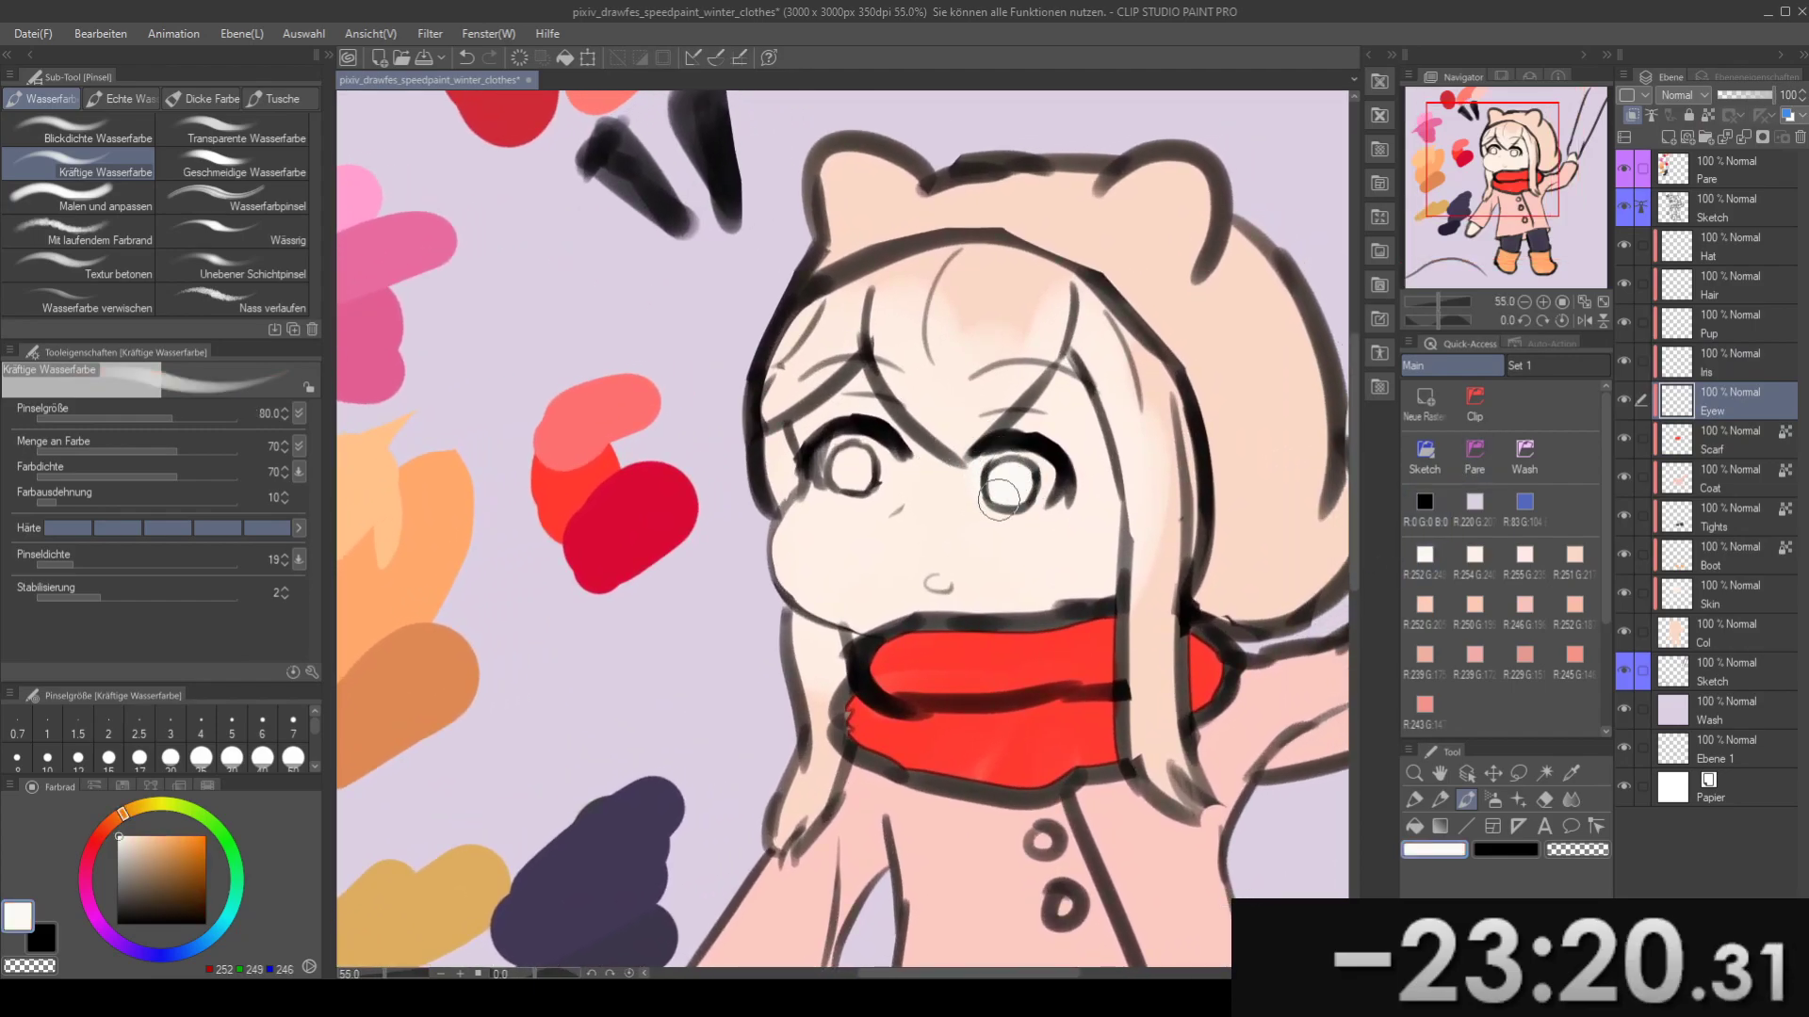
mouse_move(1018, 477)
left_mouse_down()
mouse_move(1046, 480)
mouse_move(1021, 521)
left_mouse_up()
- Clean up the first eye white with the hard eraser and paint the other eye's white, reducing the watercolour brush to size 70
key("e")
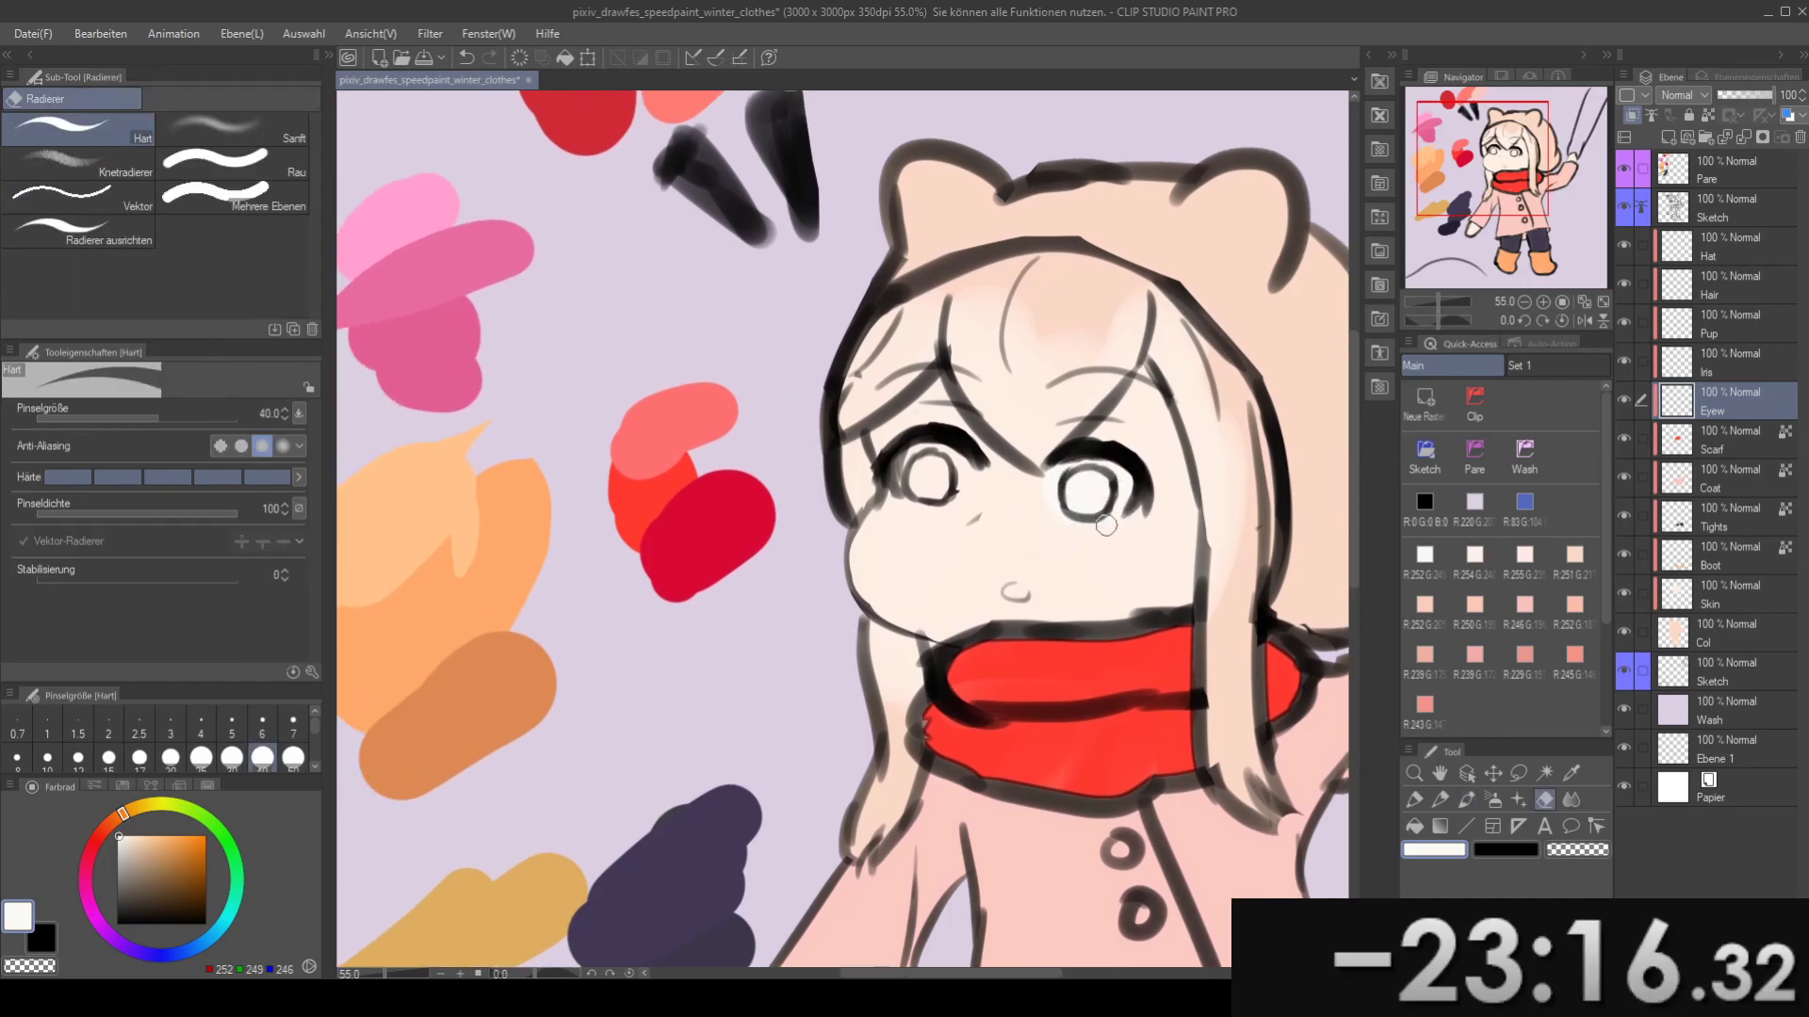
key("b")
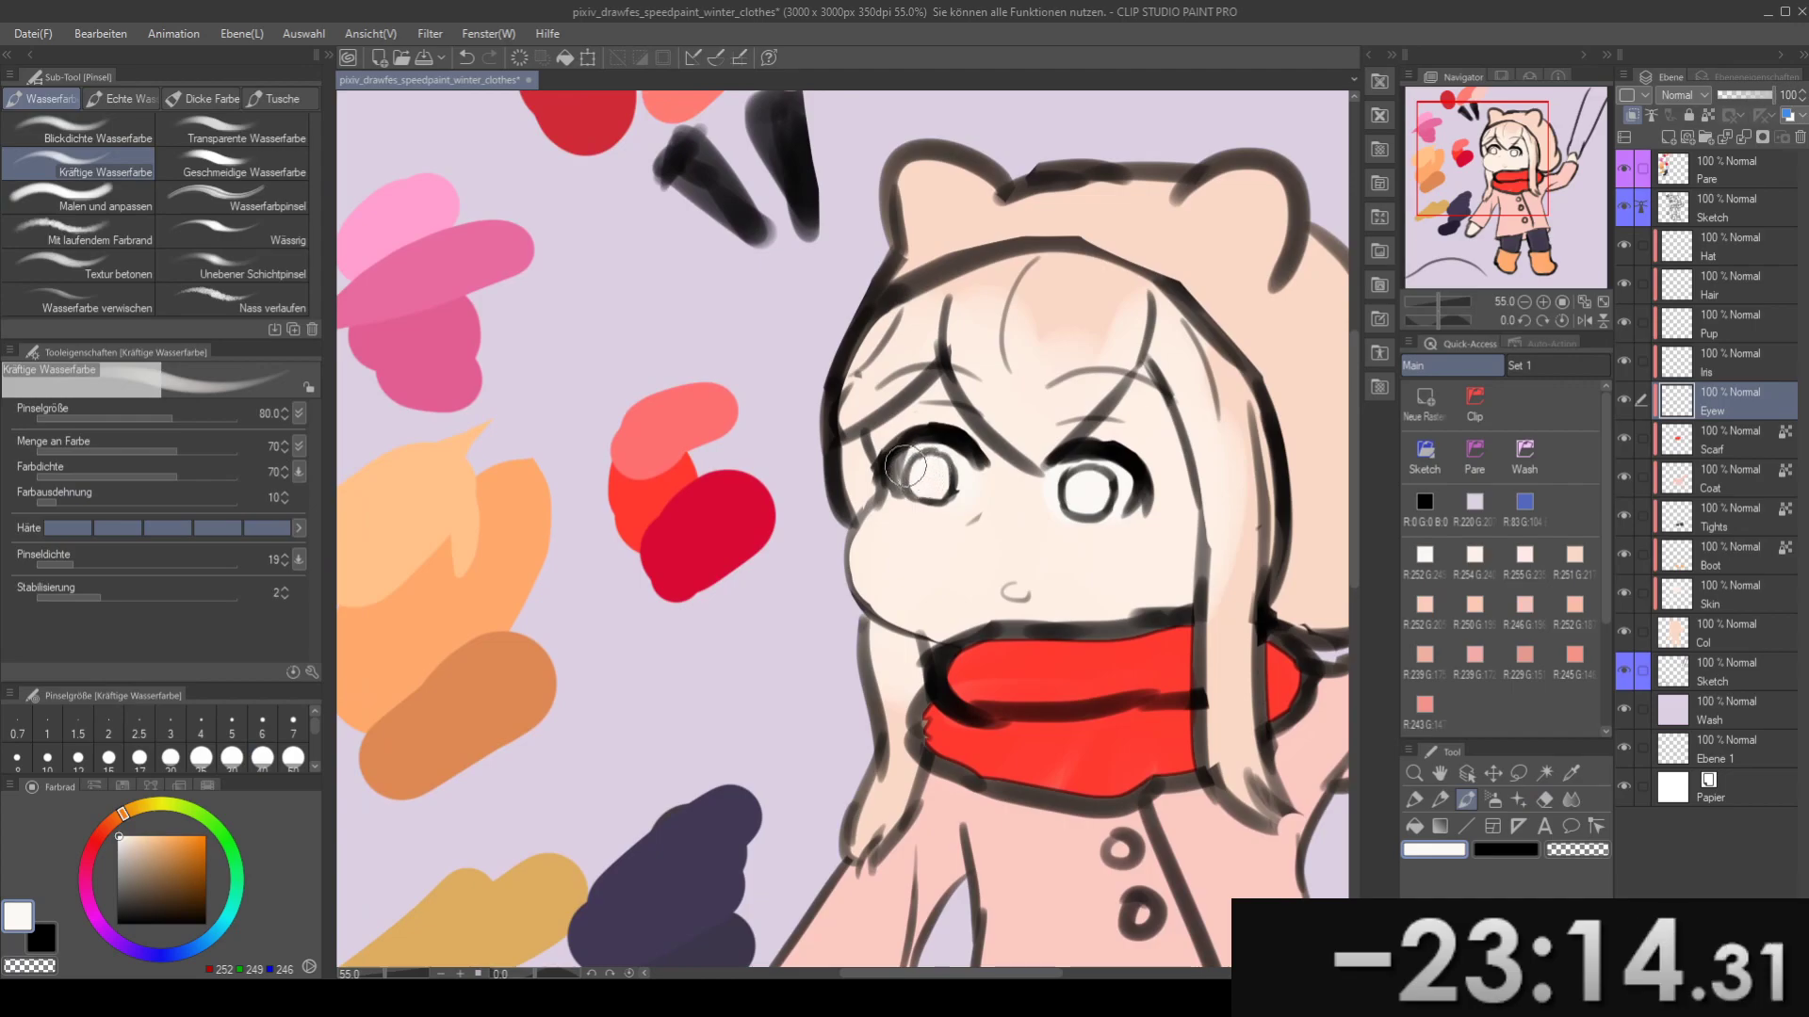
left_click_drag(958, 468, 930, 468)
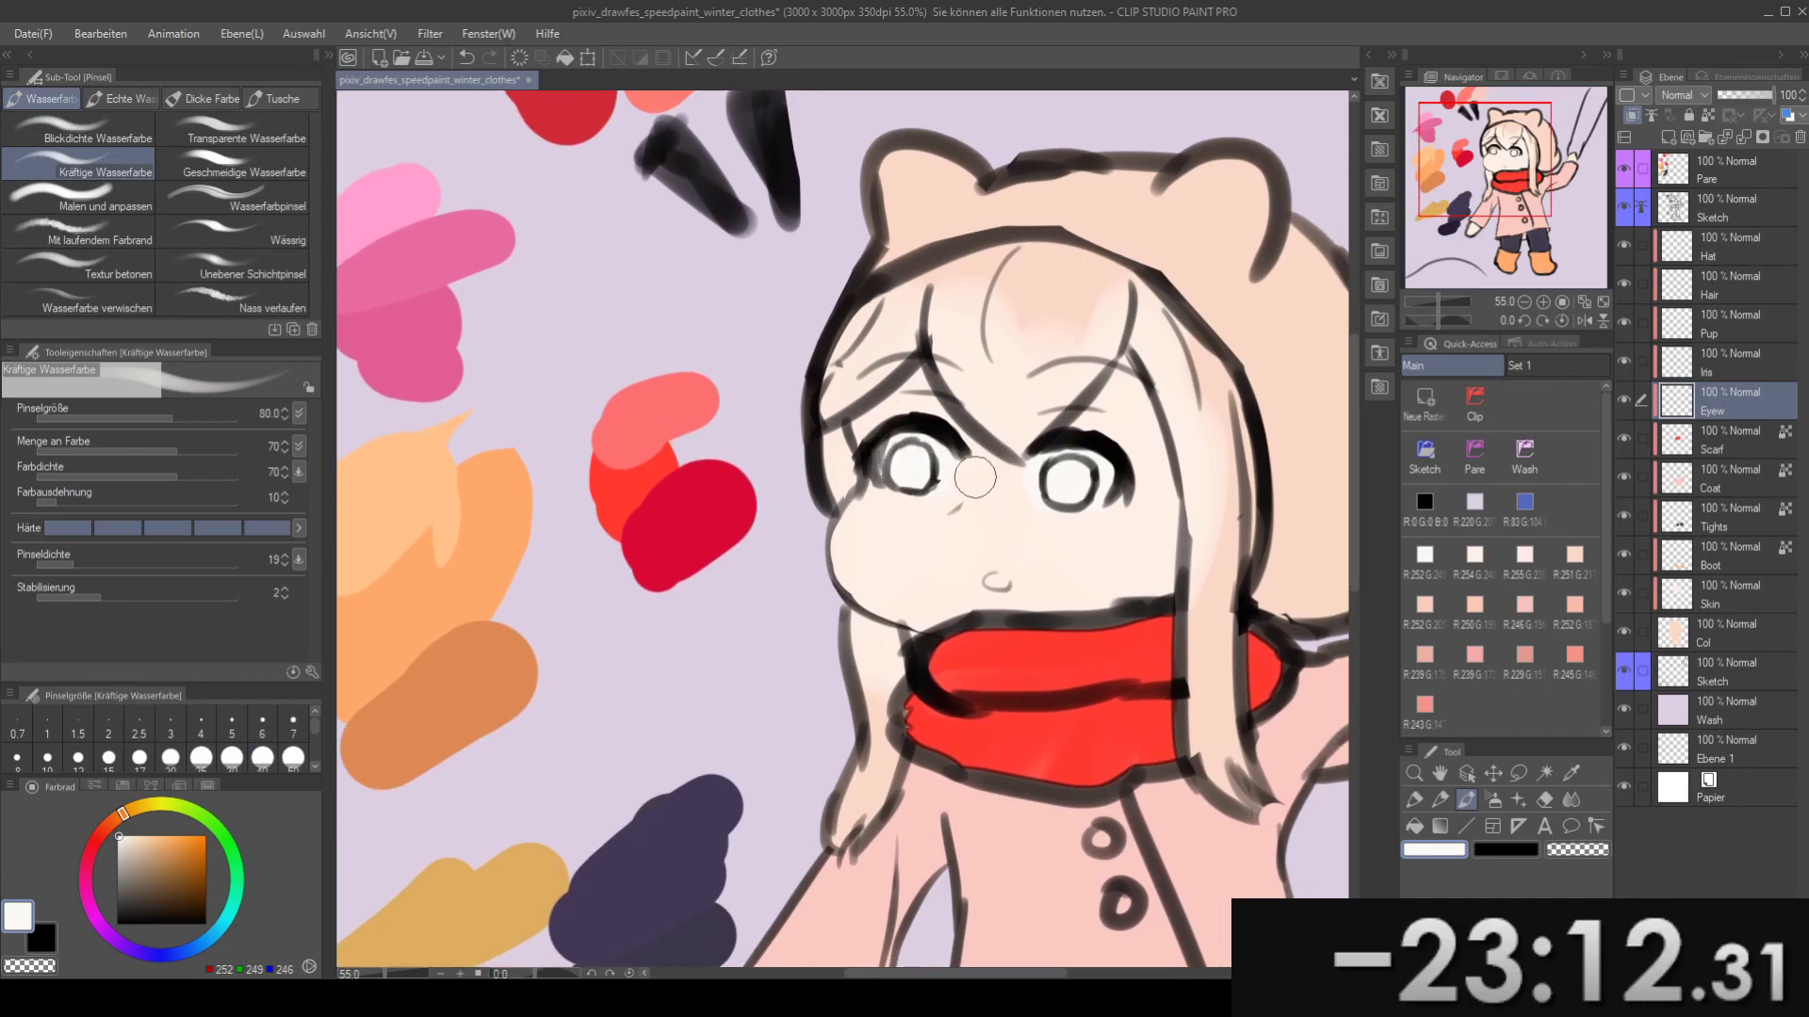
key("ctrl+z")
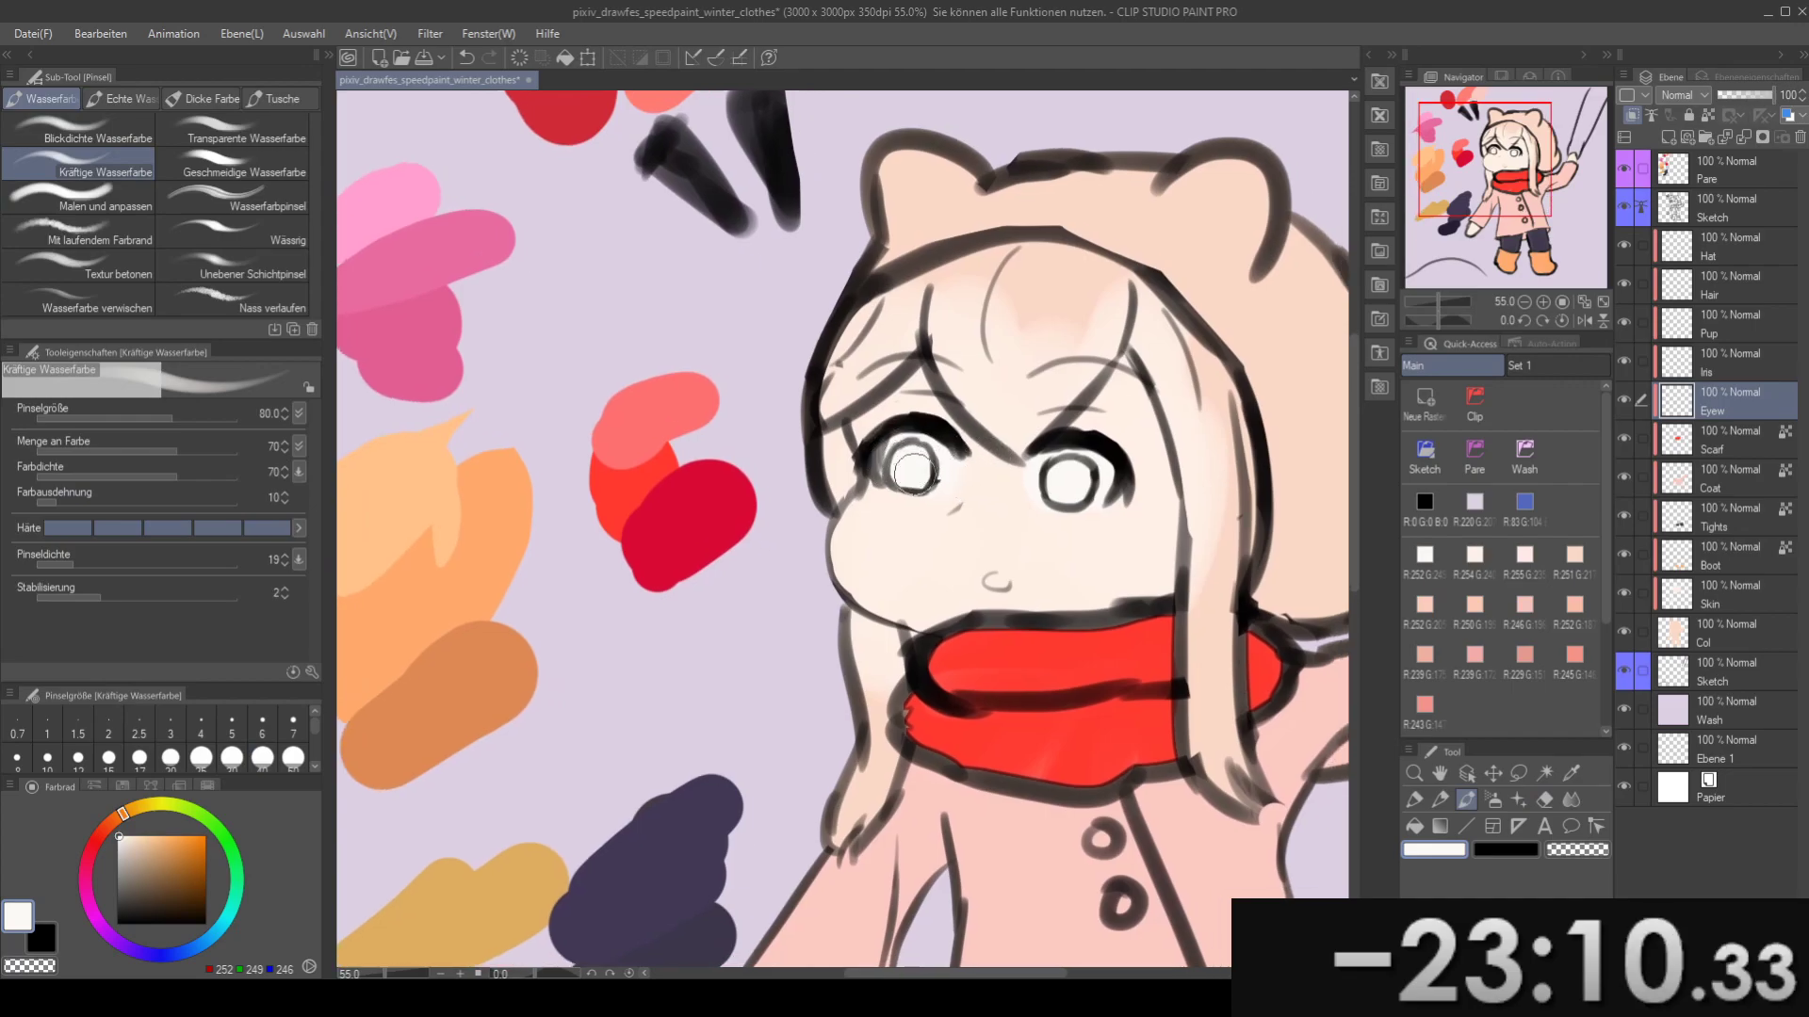
key("e")
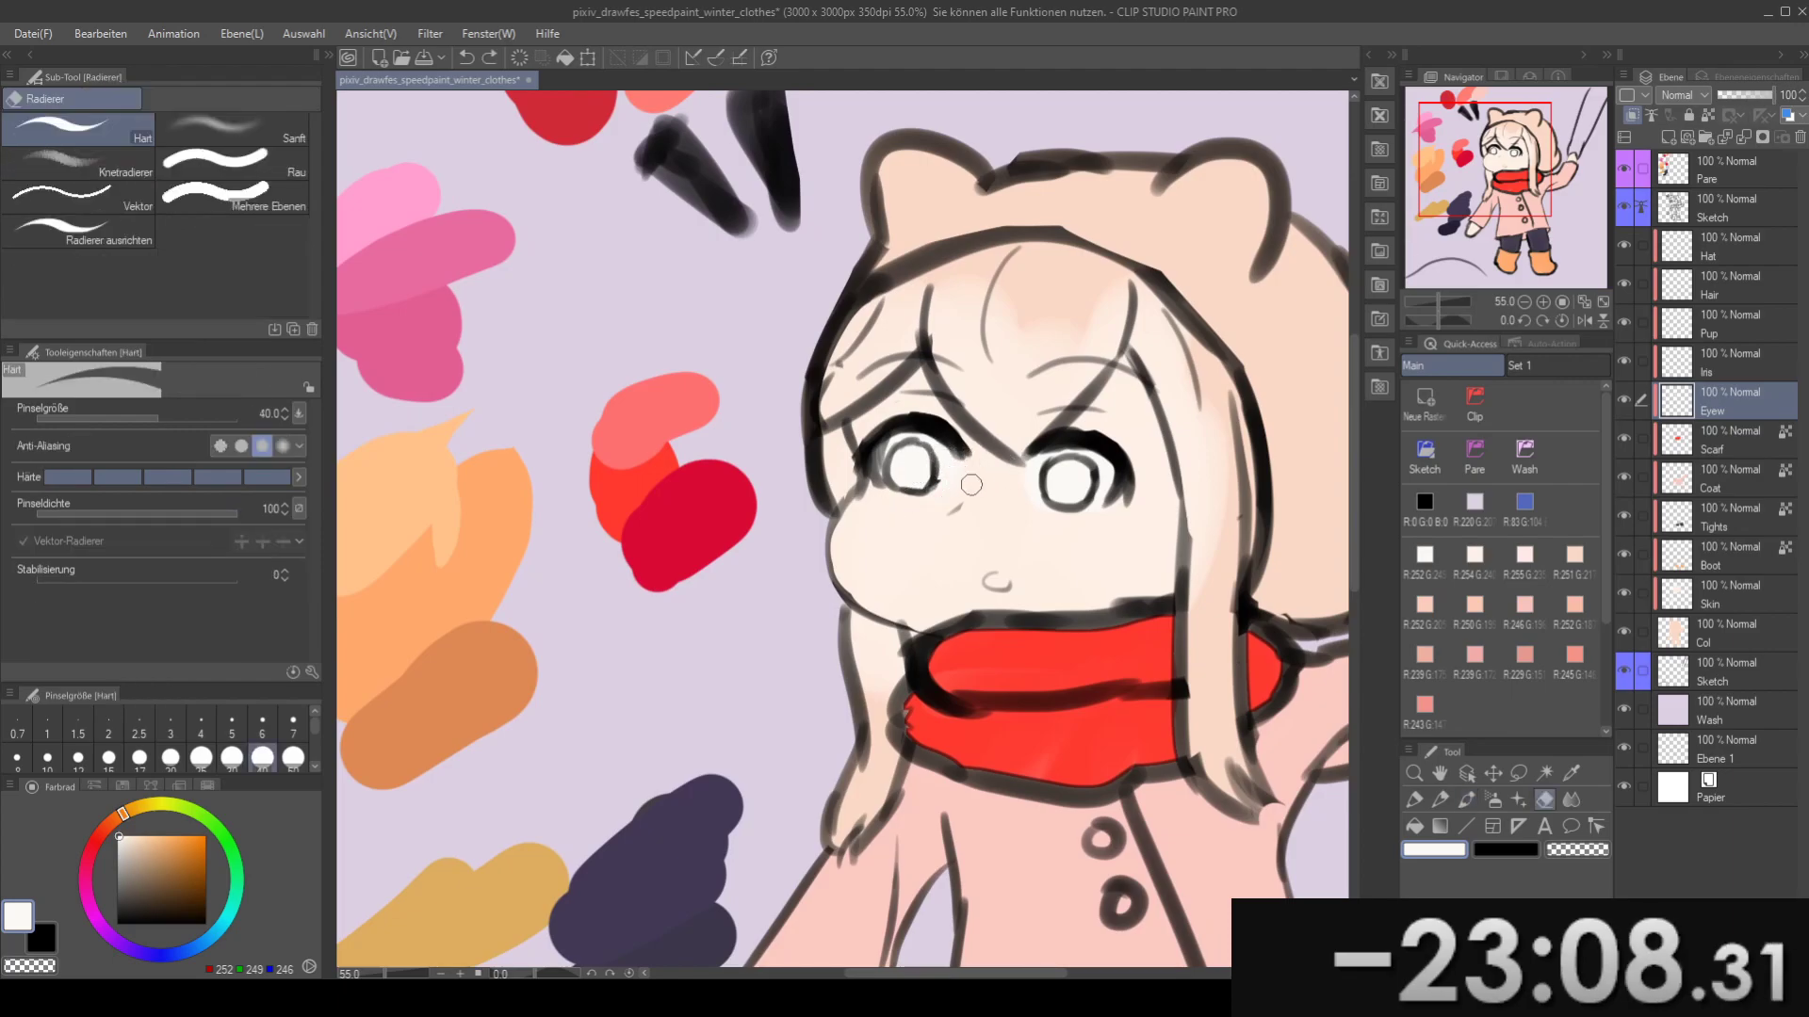
key("b")
key("bracketleft")
key("ctrl+z")
mouse_move(932, 484)
left_mouse_down()
mouse_move(794, 399)
mouse_move(820, 458)
left_mouse_up()
- On the Iris layer, sample the pale pink swatch (RGB 251, 201, 194) and auto-select both irises
left_click(1730, 357)
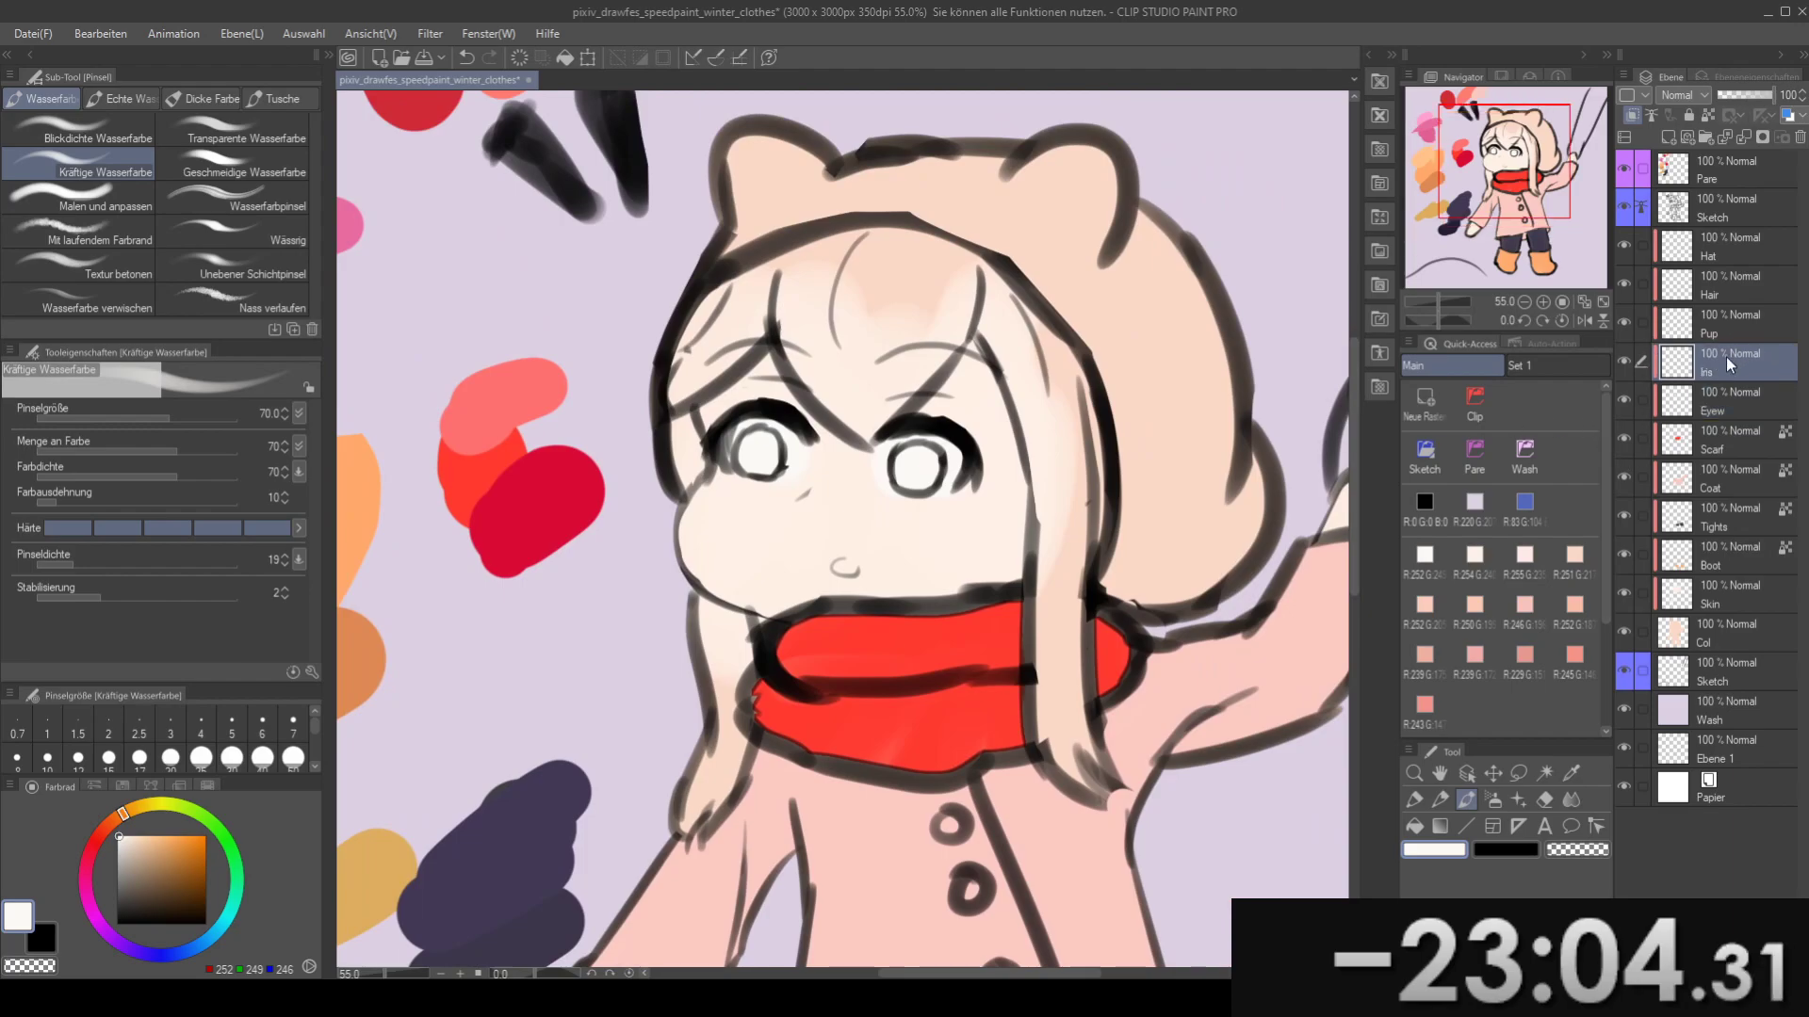
mouse_move(625, 261)
left_mouse_down()
mouse_move(729, 294)
mouse_move(840, 464)
left_mouse_up()
left_click(853, 184, "alt")
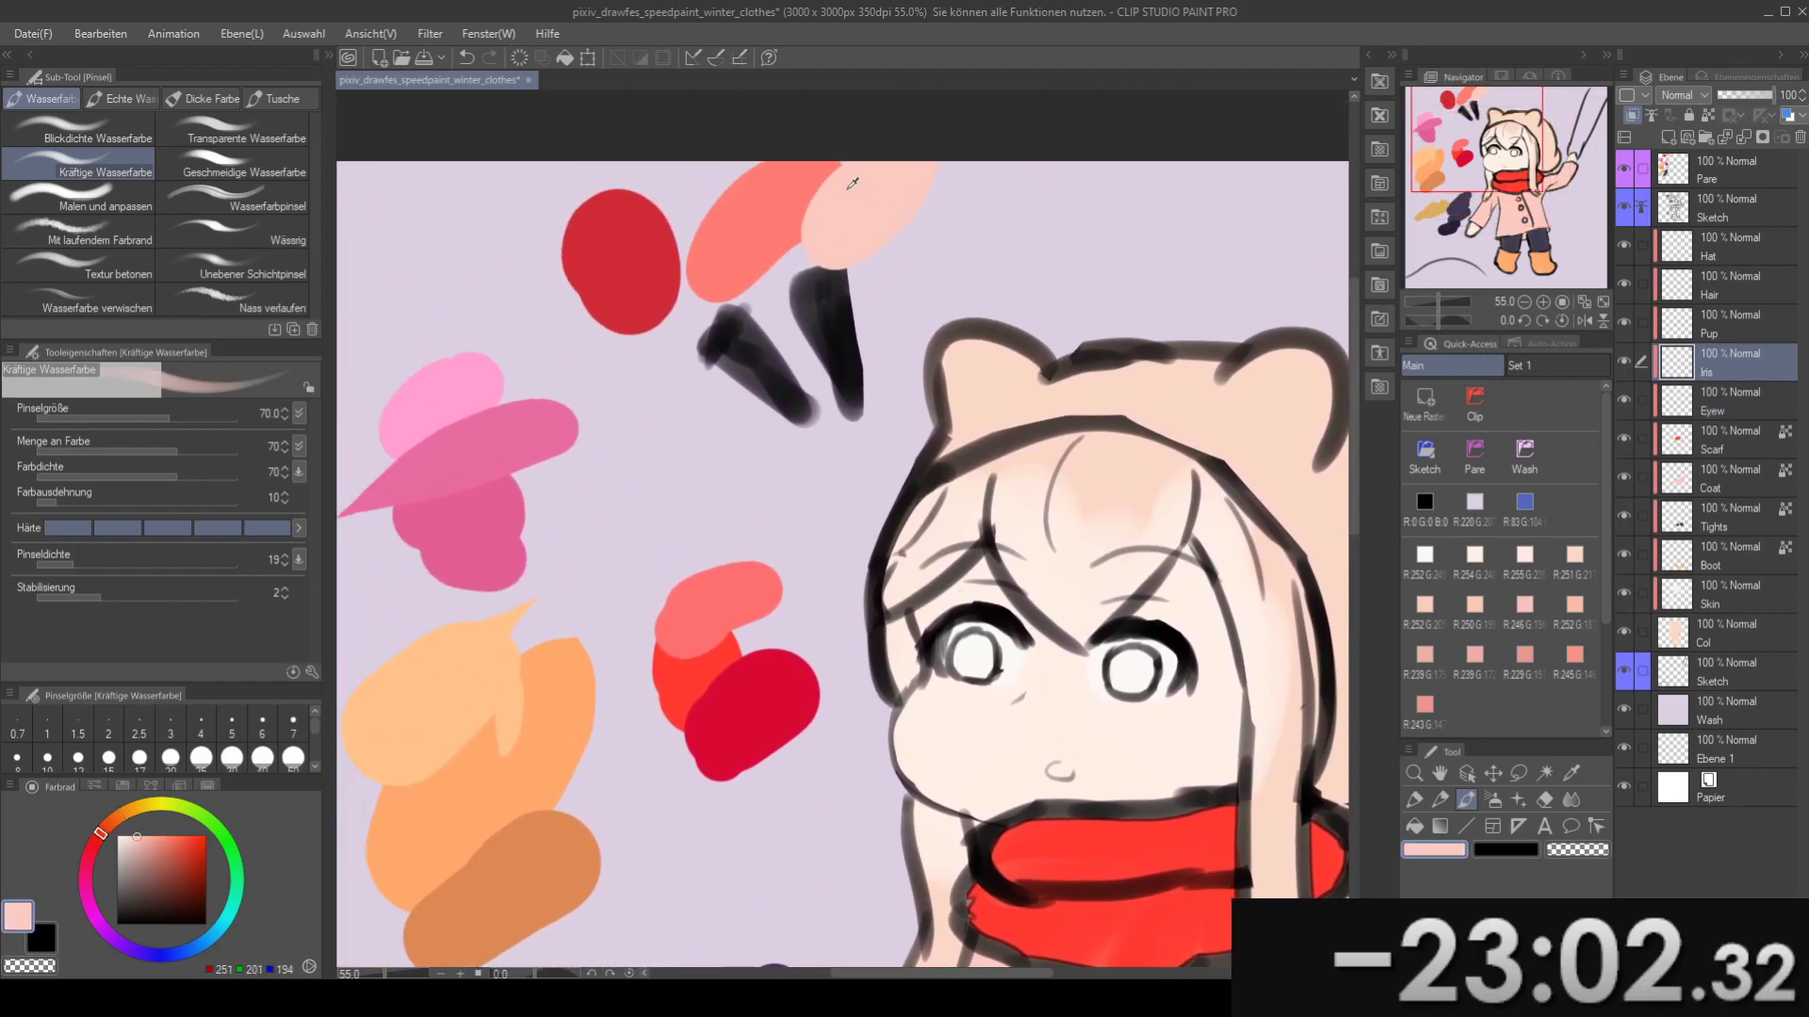
left_click_drag(922, 621, 908, 501)
key("w")
left_click(954, 542)
left_click(1126, 548, "shift")
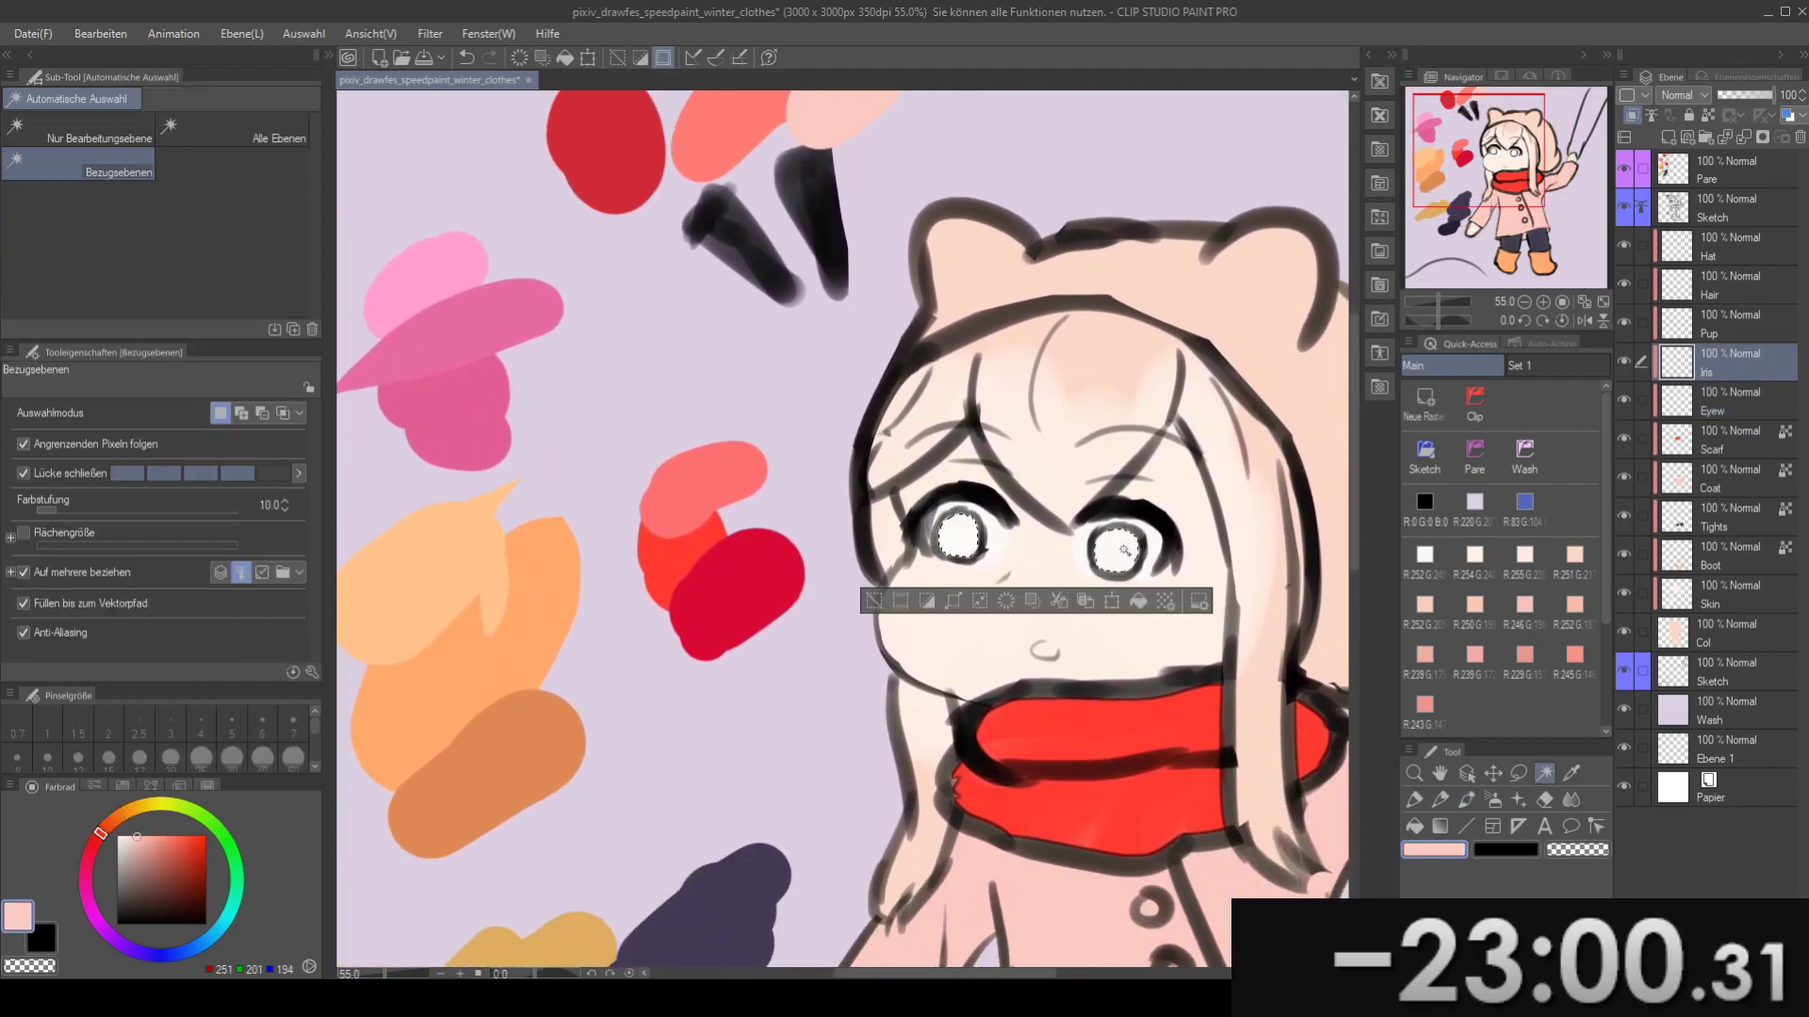
- Paint both selected irises pale pink with the watercolour brush and clear the selection
key("b")
left_click_drag(1098, 560, 1140, 545)
left_click_drag(973, 513, 992, 543)
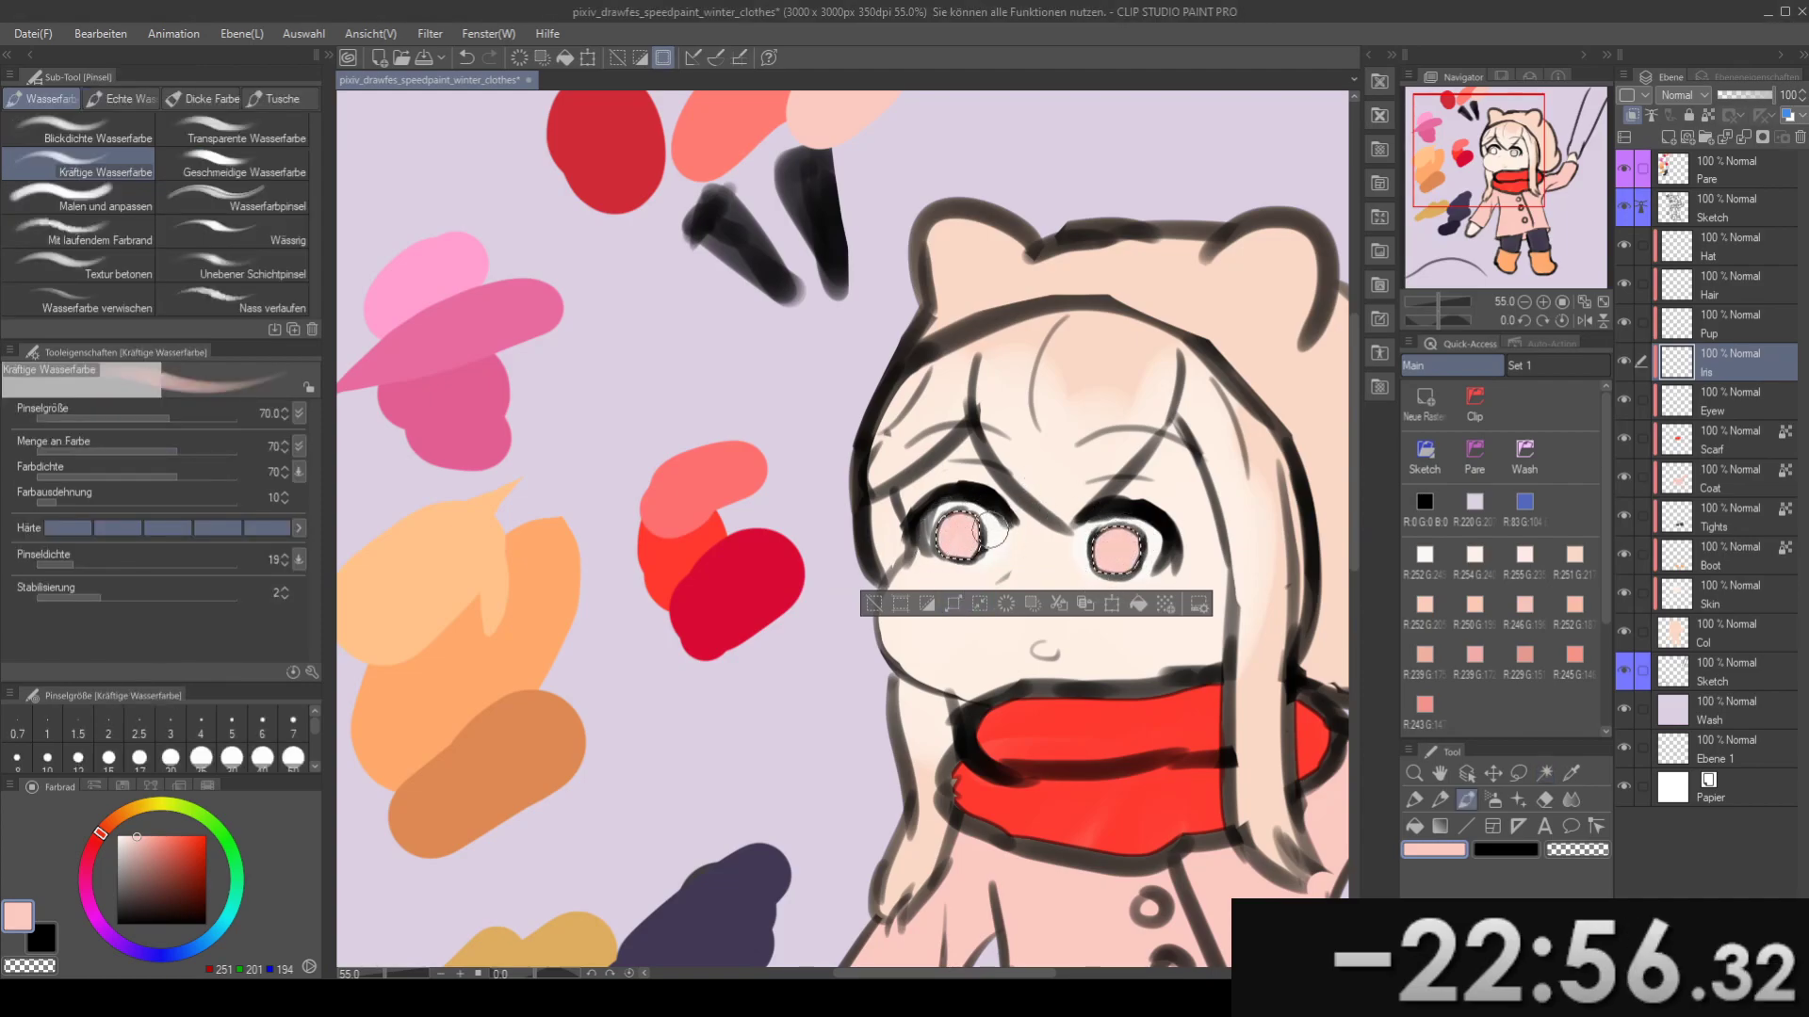
key("ctrl+d")
left_click_drag(1056, 603, 905, 482)
left_click_drag(1310, 330, 1478, 400)
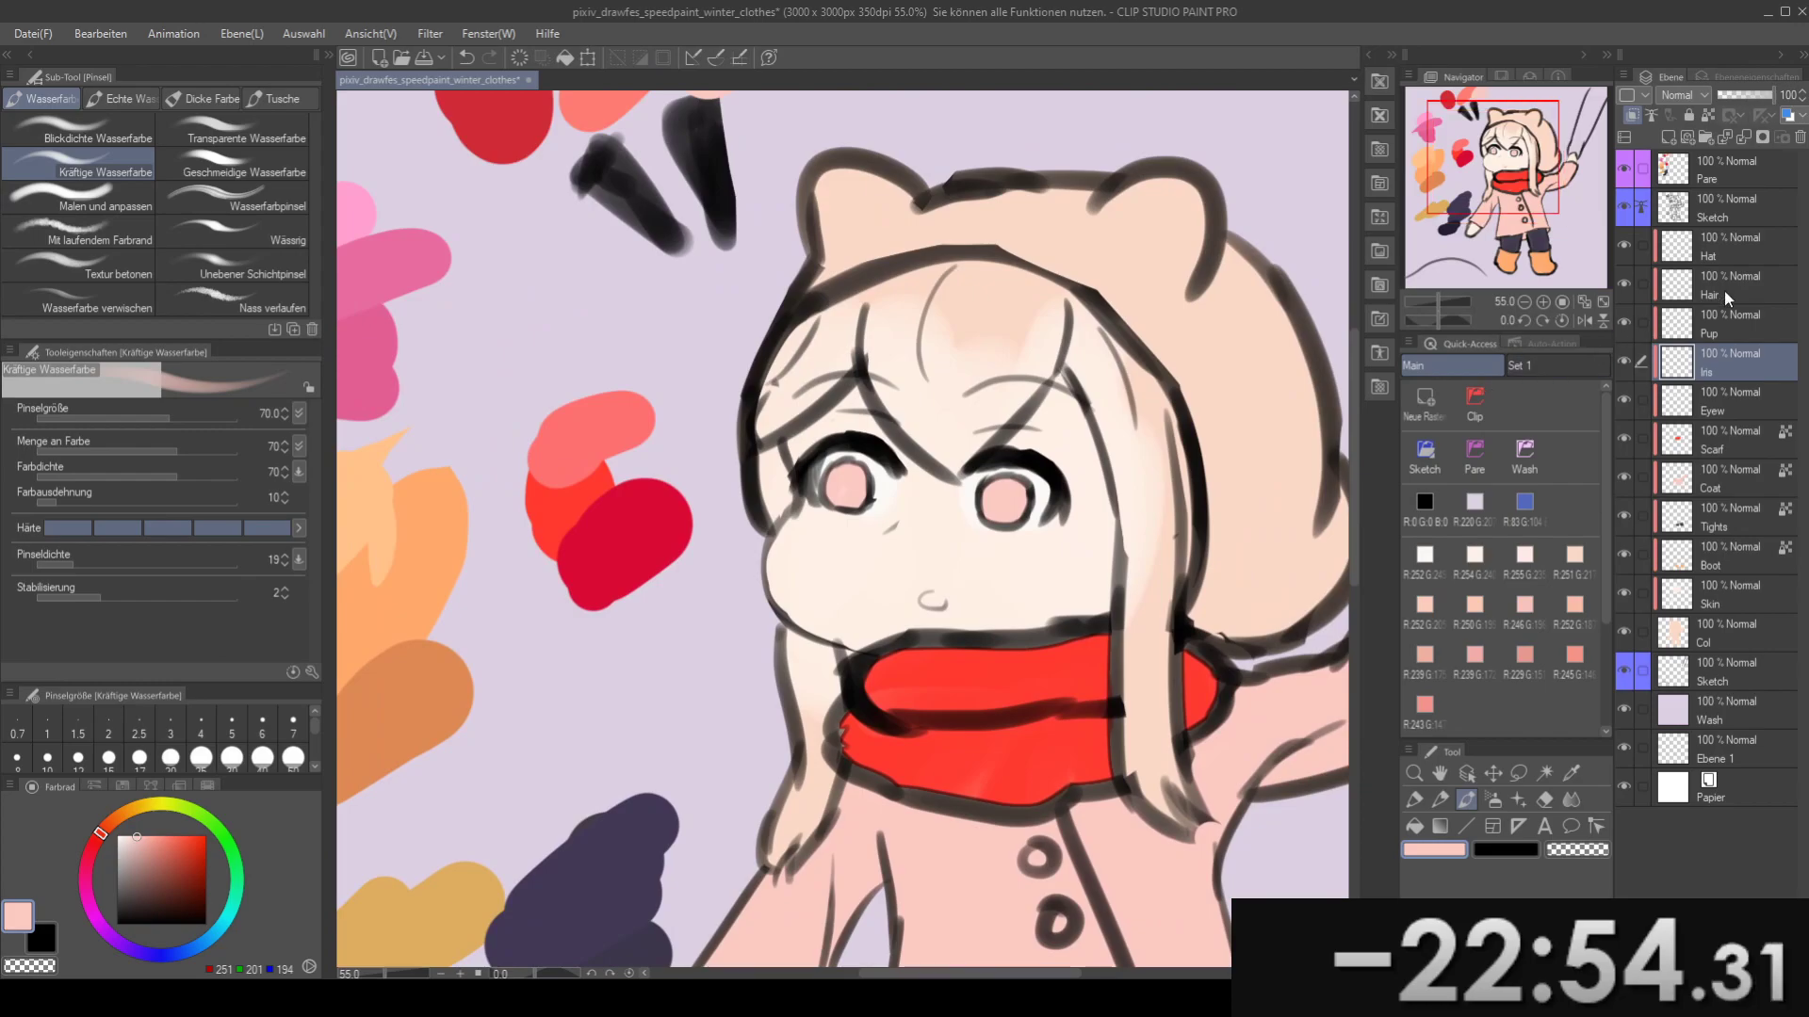
- On the Pup layer, paint small off-white (RGB 252, 249, 246) pupil dots in both irises with the watercolour brush at size 20
left_click(1726, 326)
left_click_drag(764, 415, 829, 483)
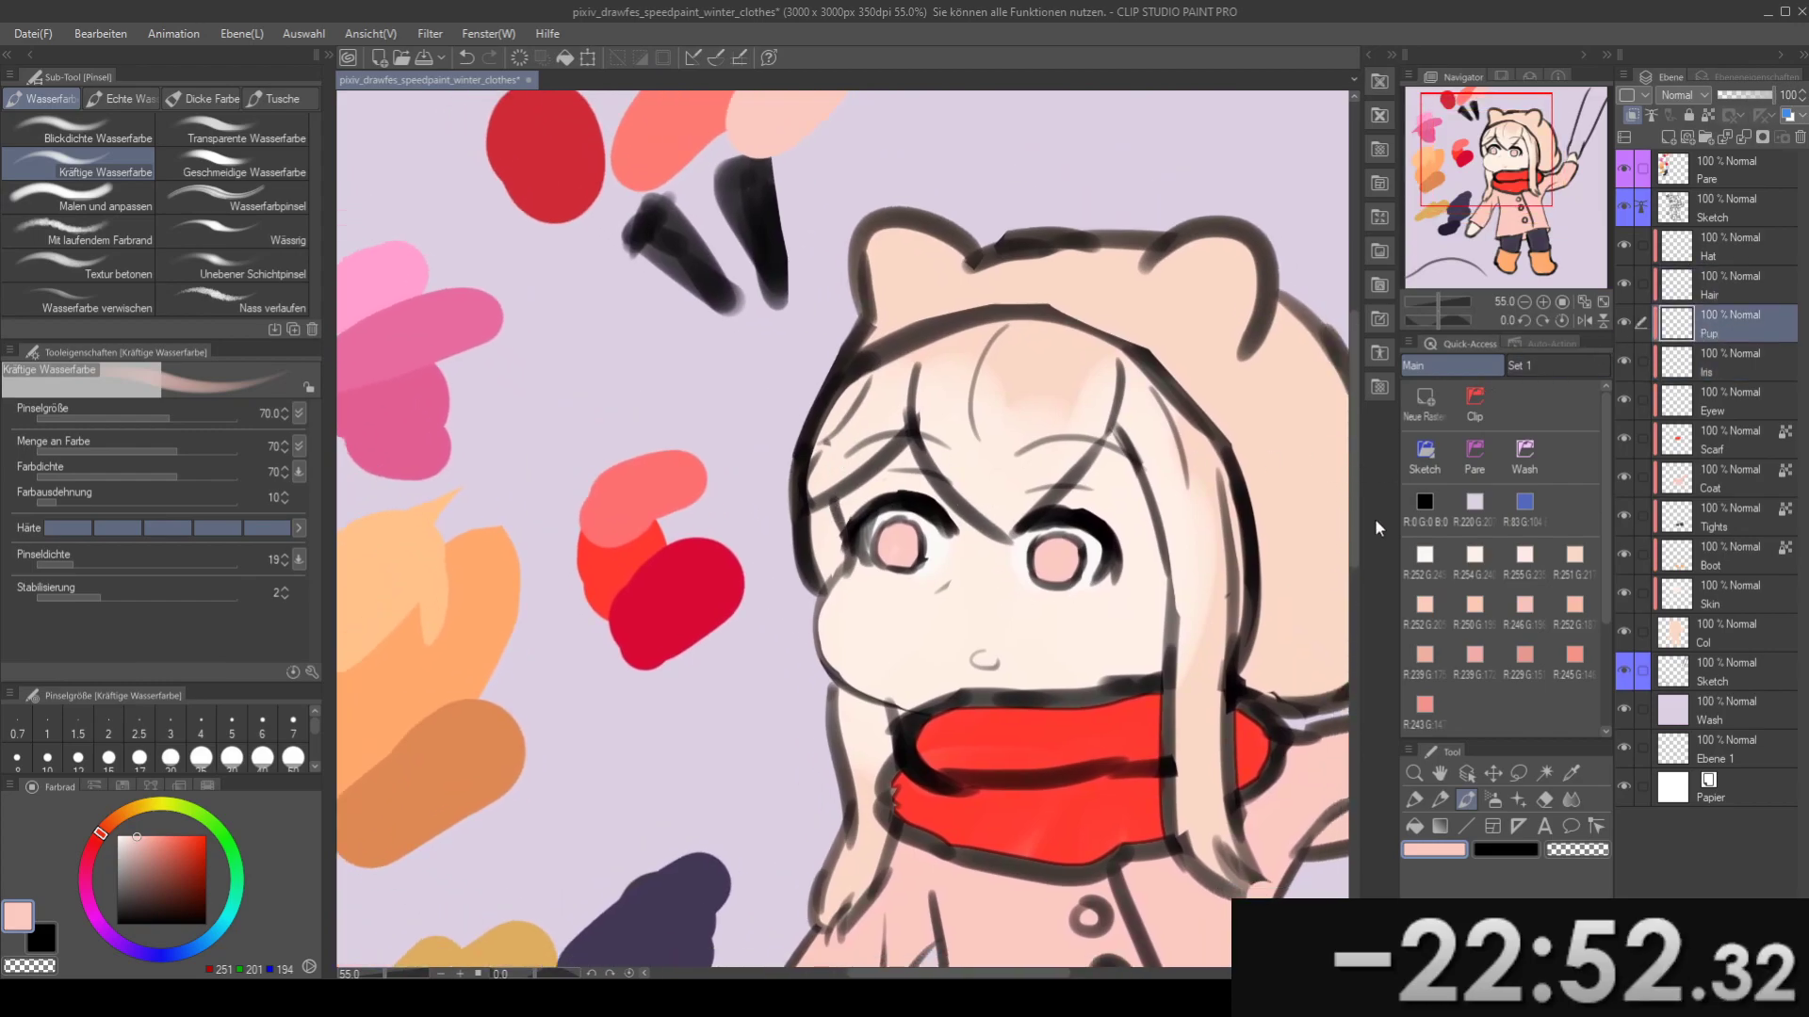
left_click(1425, 554)
mouse_move(1009, 548)
left_mouse_down()
mouse_move(934, 552)
mouse_move(900, 399)
left_mouse_up()
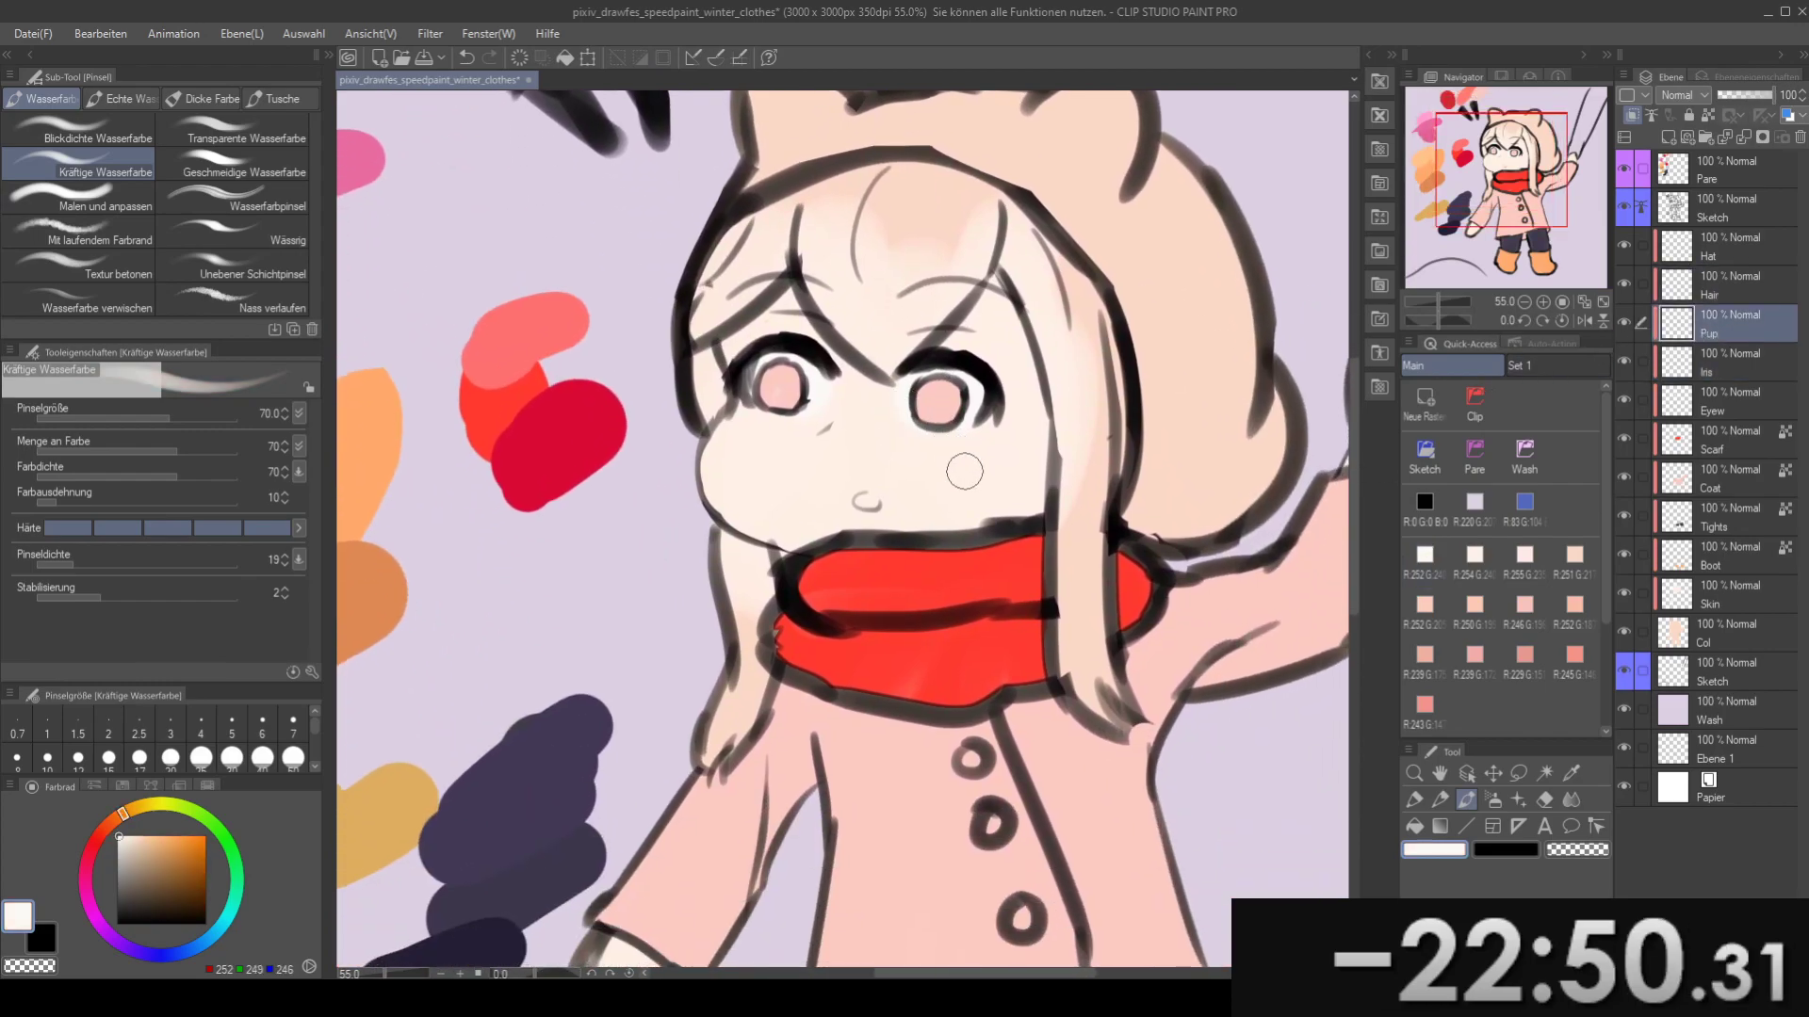
scroll(965, 471, "up", 1)
key("bracketleft")
key("bracketleft")
key("bracketleft")
key("bracketleft")
key("bracketleft")
key("bracketleft")
scroll(951, 389, "up", 2)
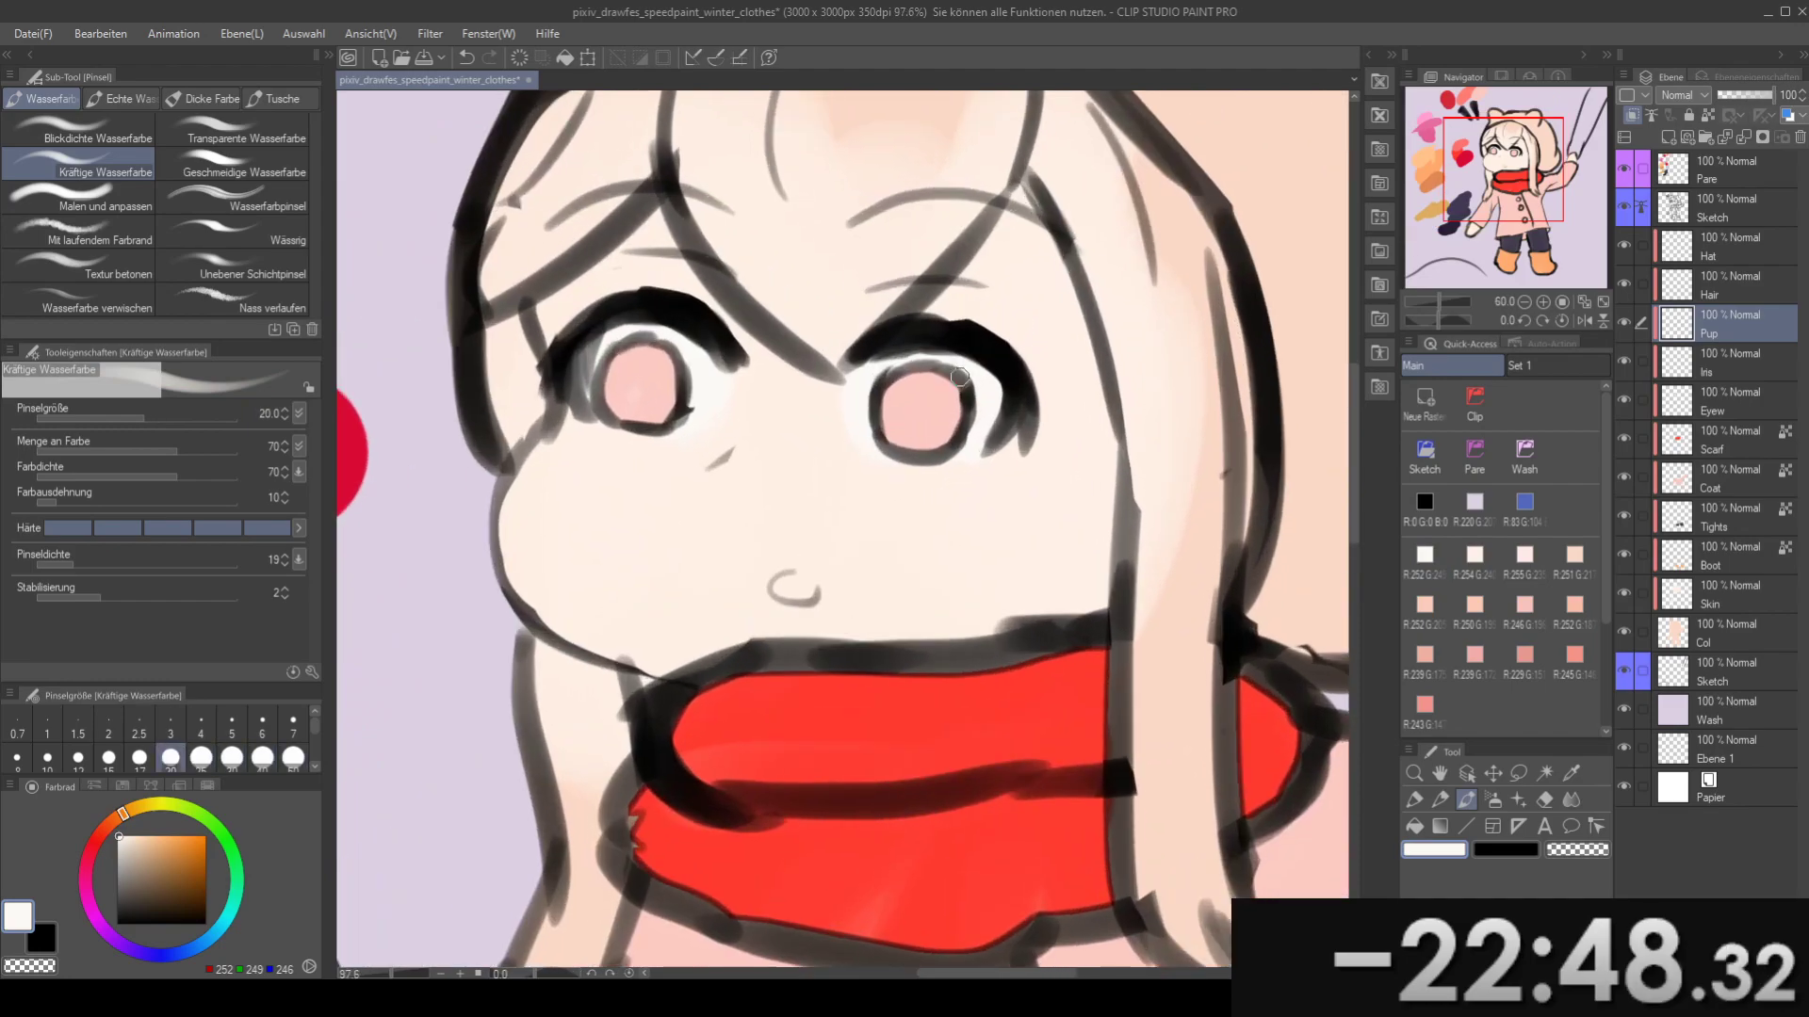
left_click_drag(630, 390, 664, 404)
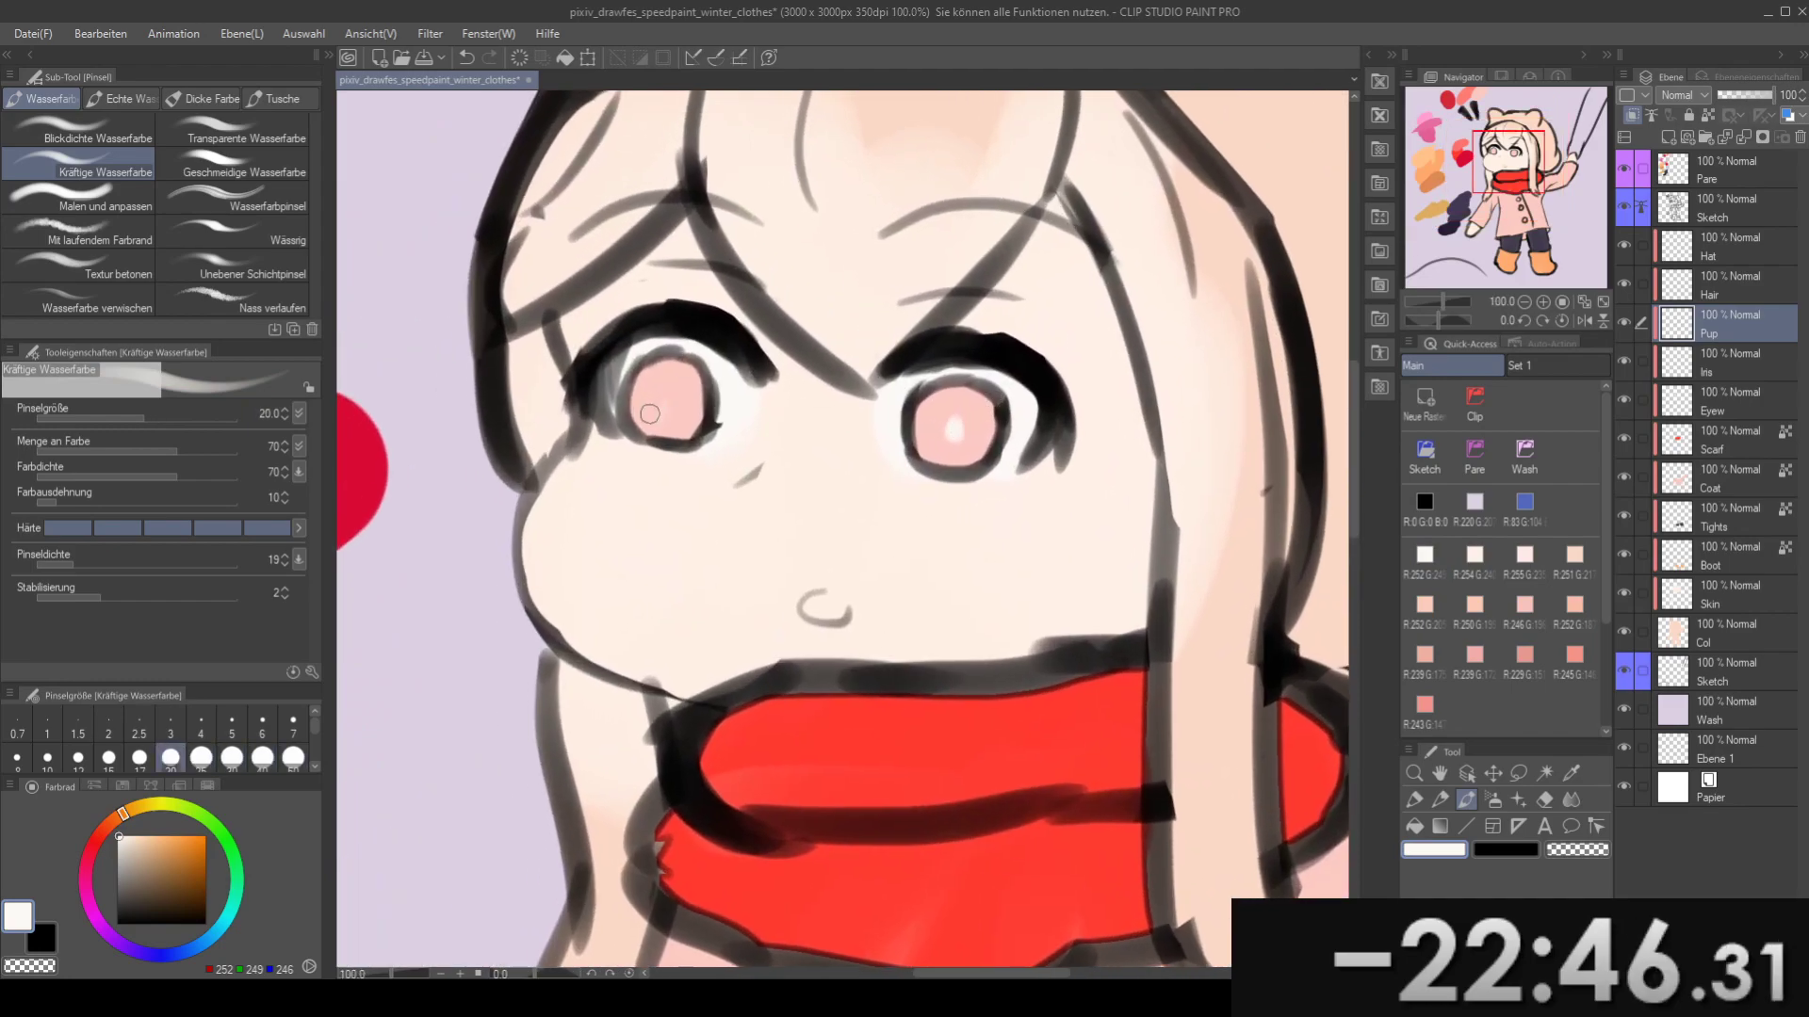
- Repaint the off-white pupil dots in both irises on the Pup layer, trying watercolour brush sizes 30, 25 and 20
scroll(676, 399, "down", 3)
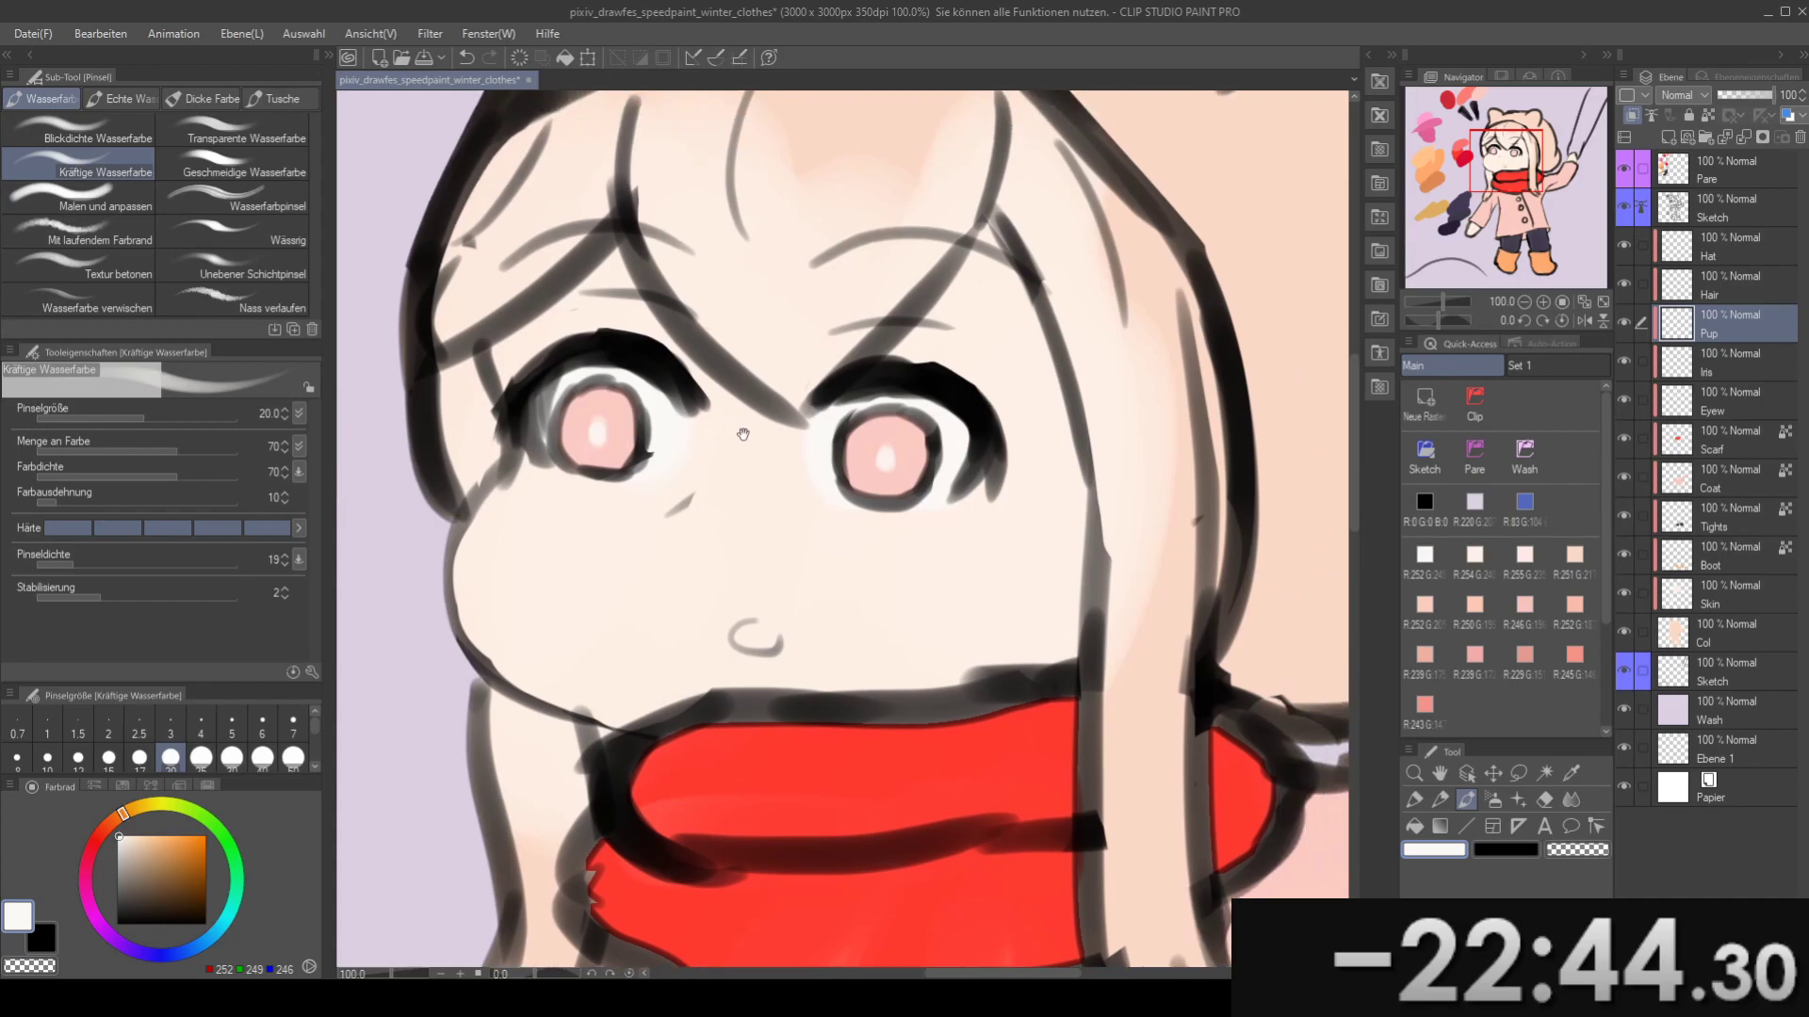
scroll(788, 455, "up", 1)
scroll(787, 455, "up", 1)
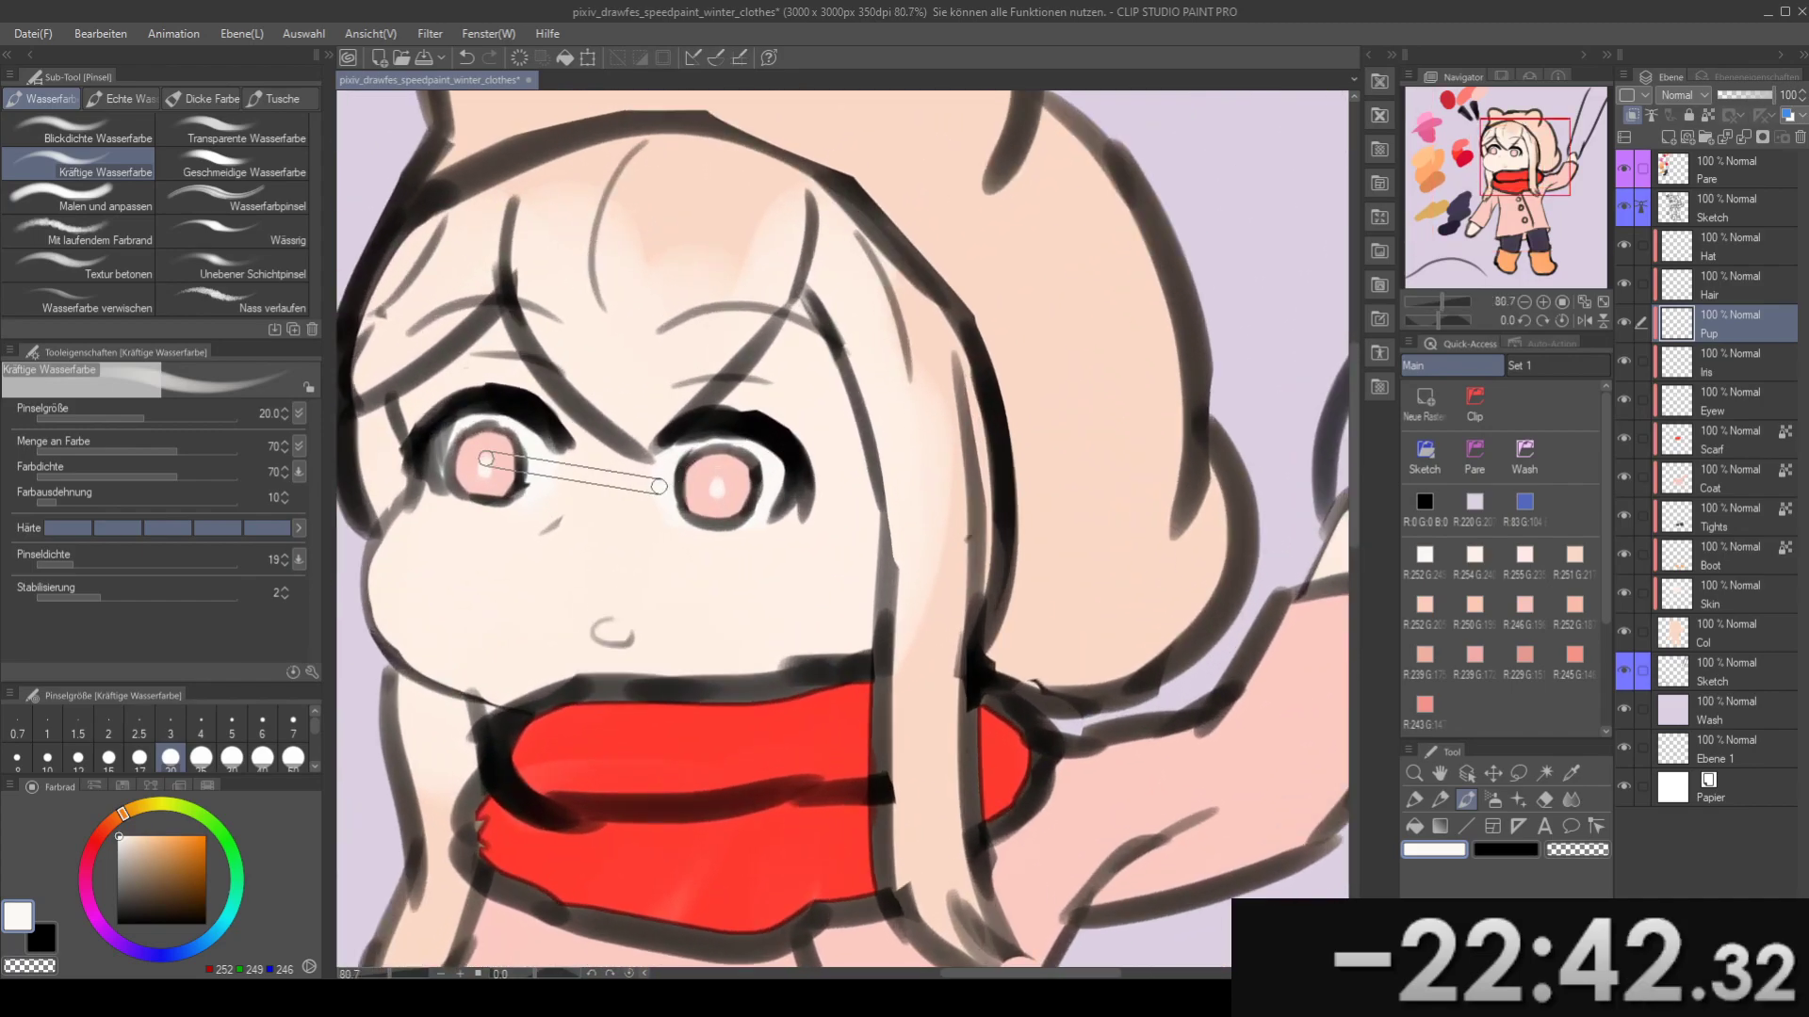
scroll(712, 485, "up", 1)
key("bracketright")
key("bracketright")
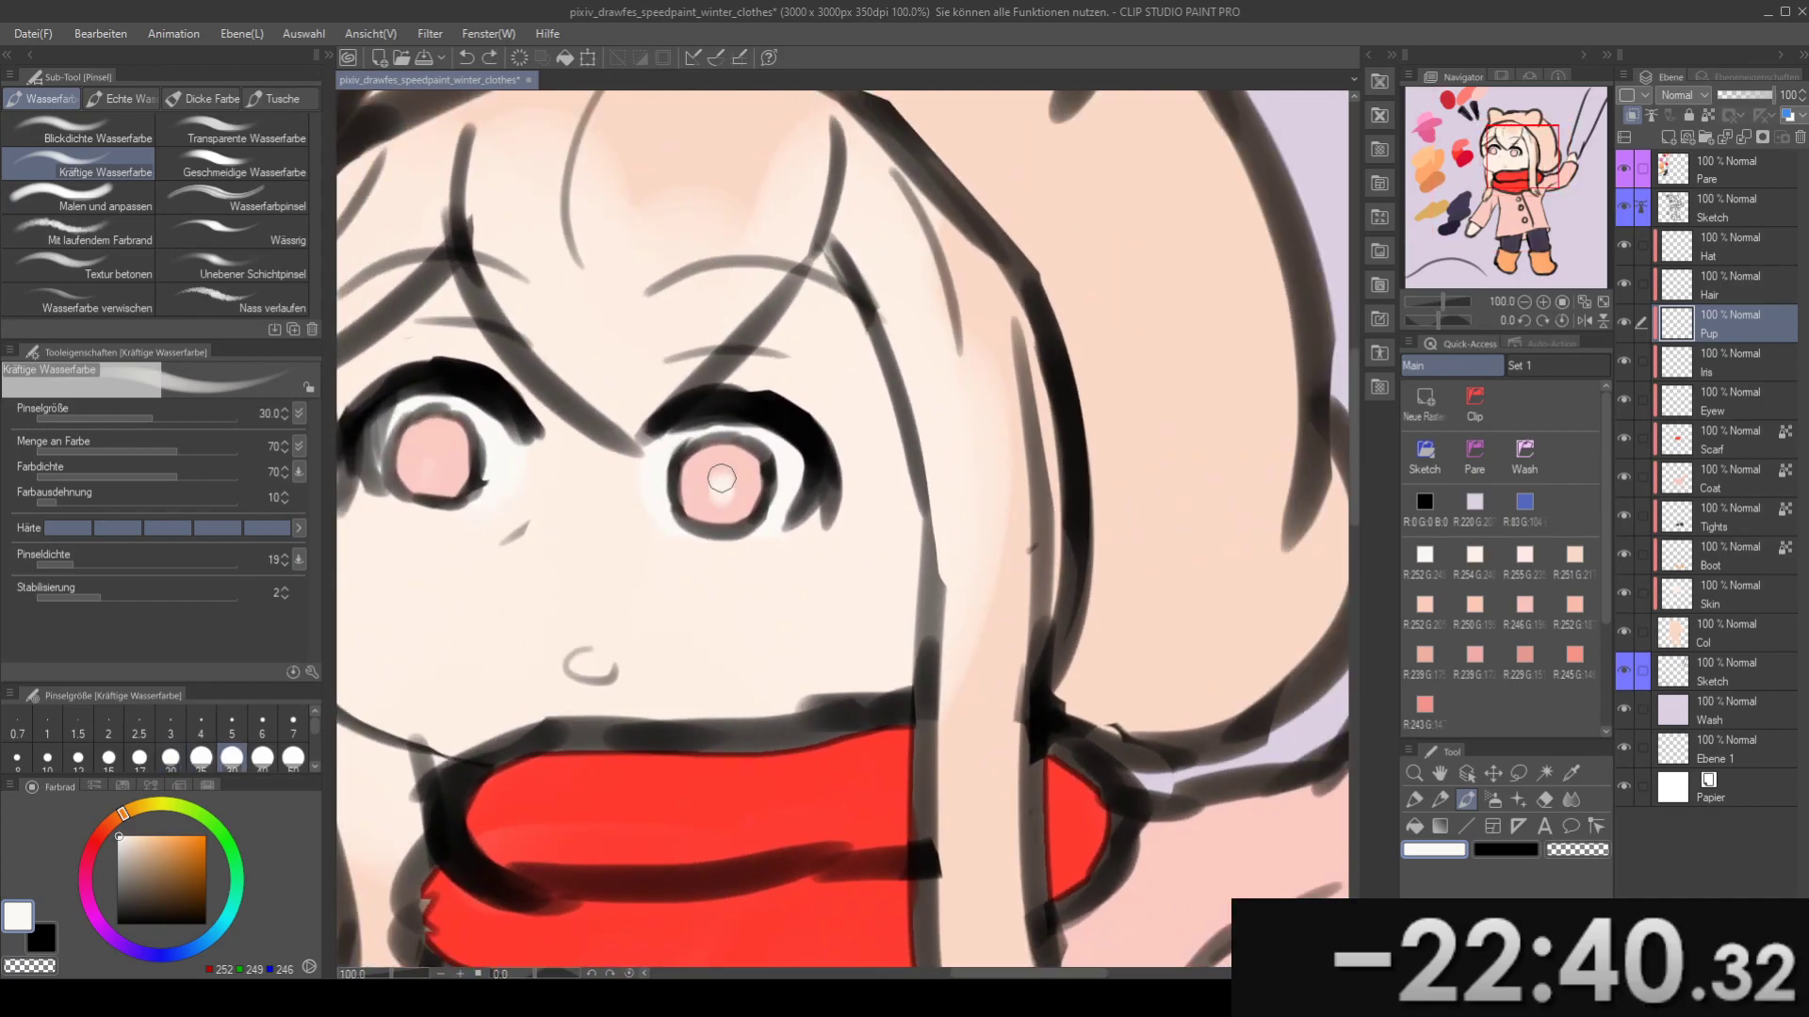
left_click_drag(722, 484, 723, 481)
left_click_drag(565, 472, 716, 487)
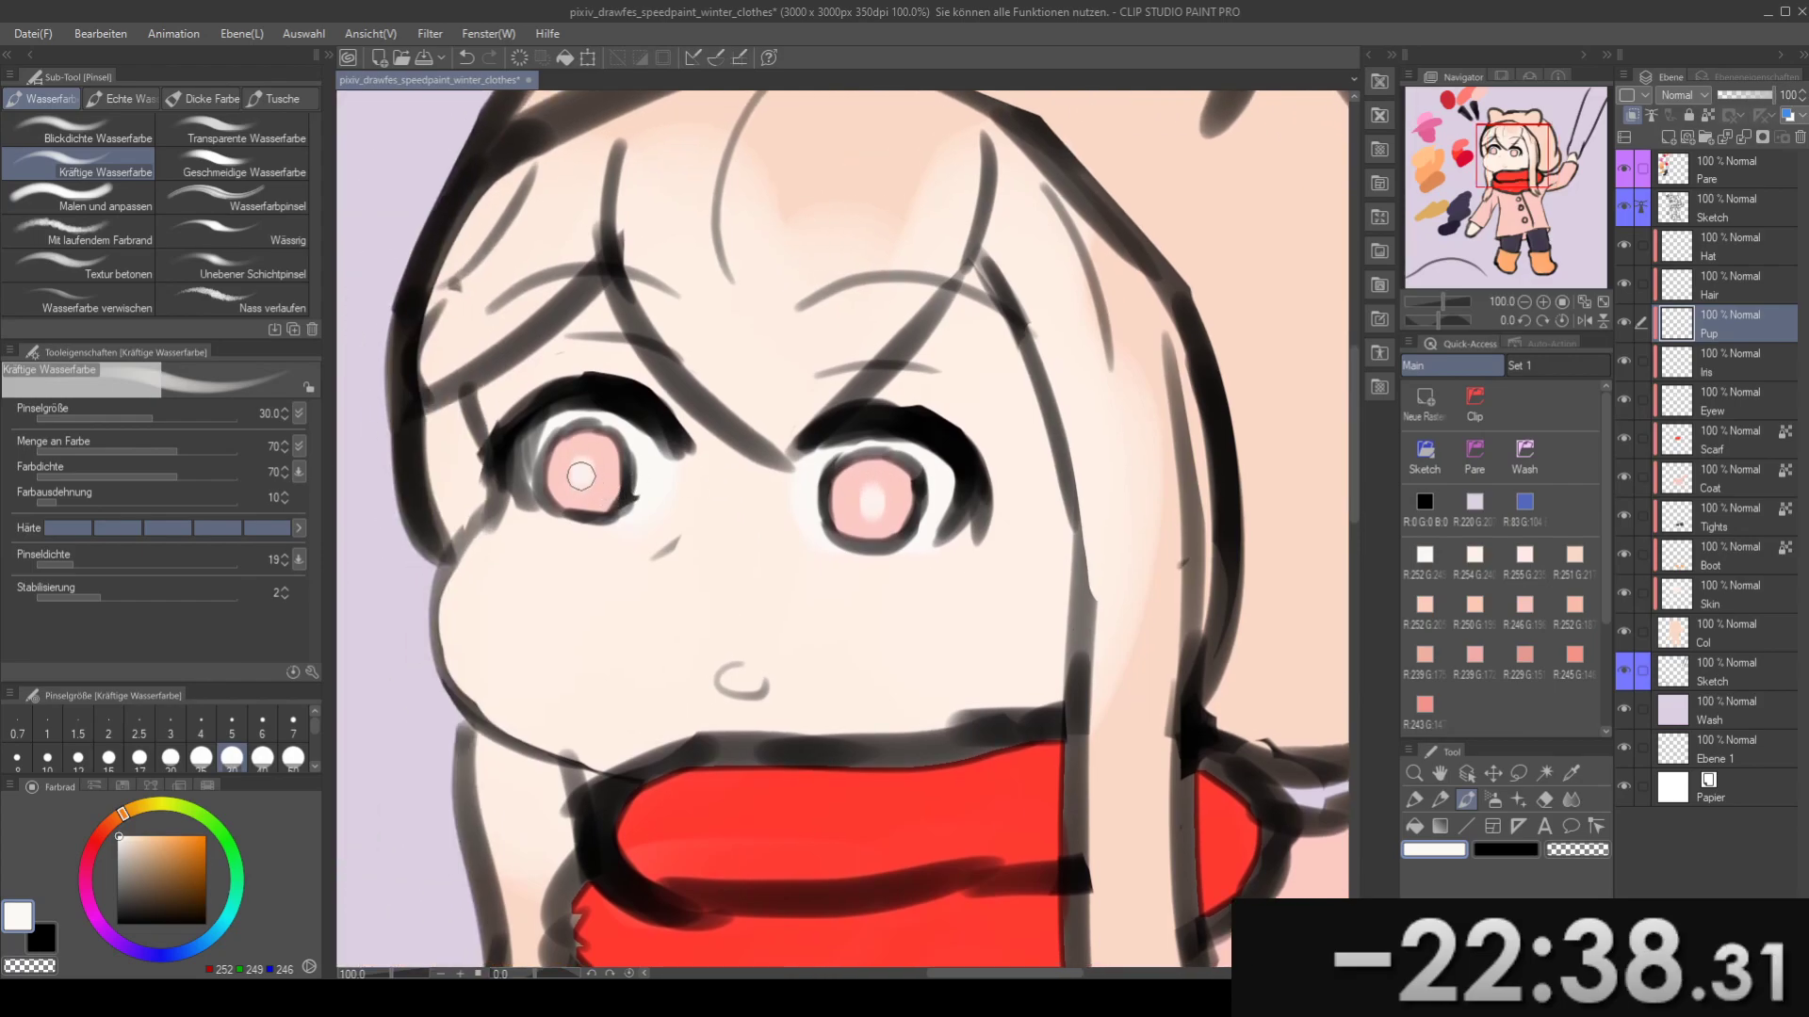
key("bracketleft")
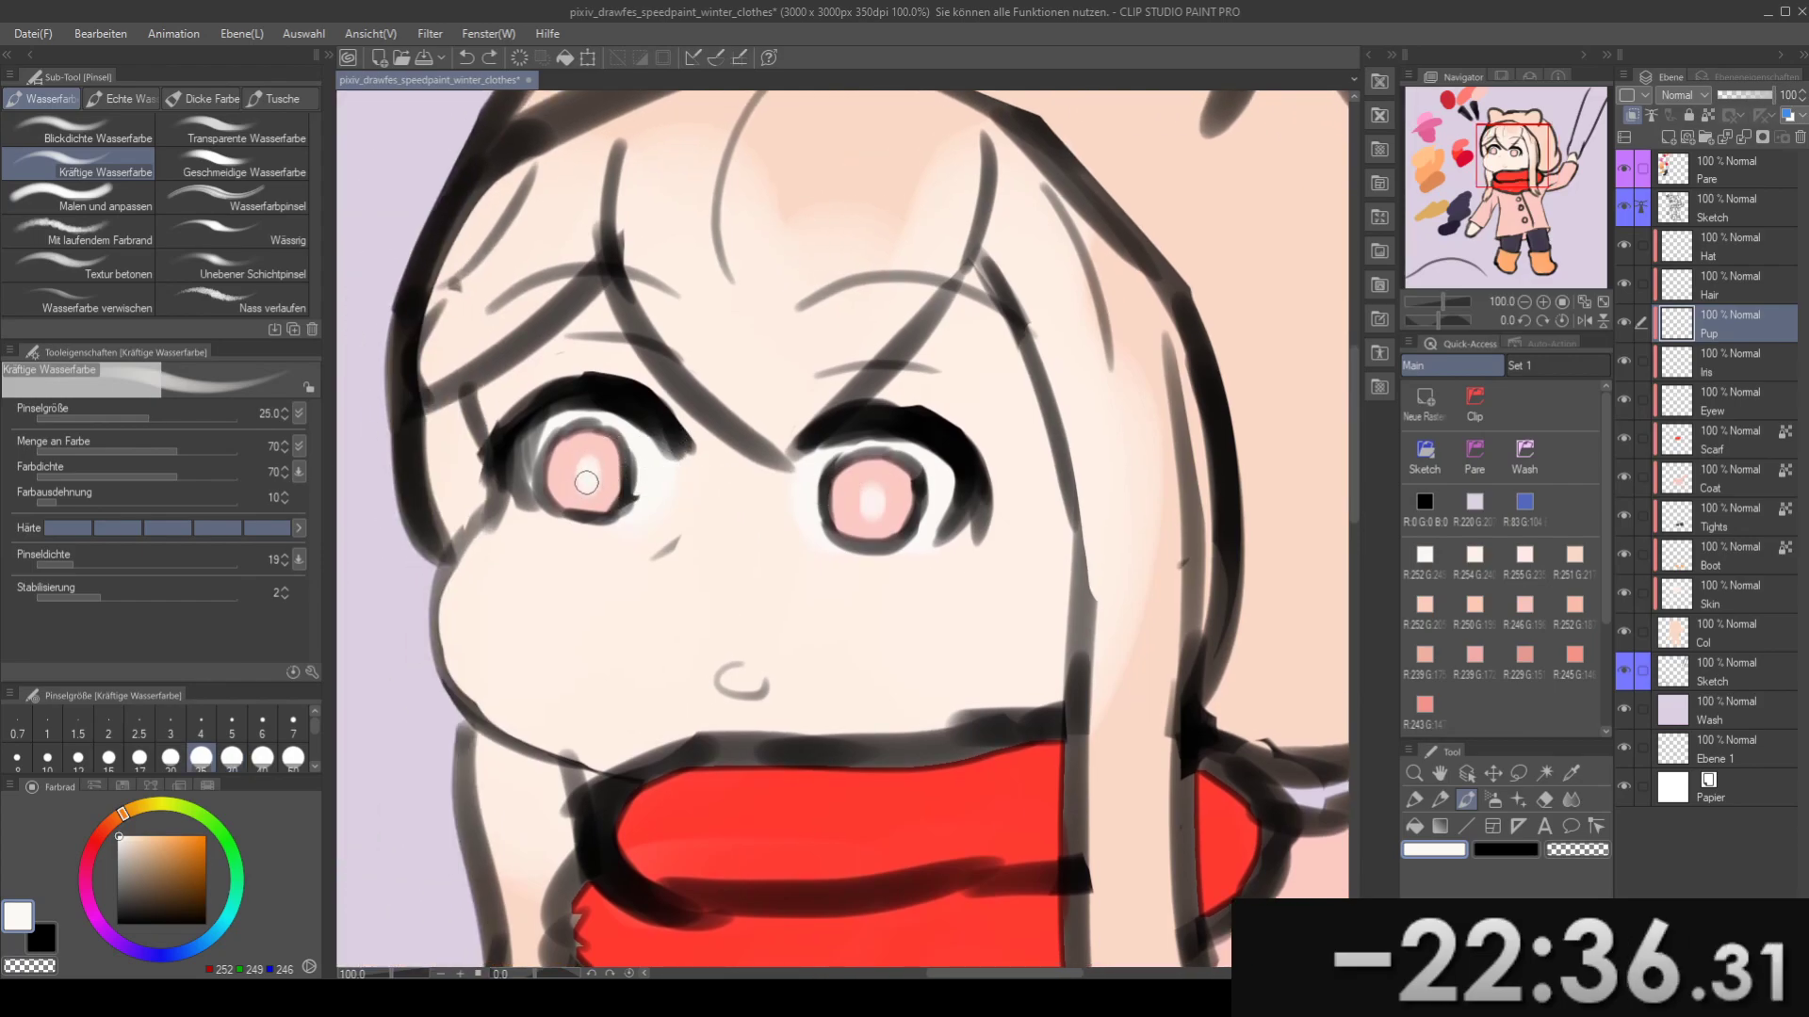
key("bracketleft")
left_click_drag(842, 439, 794, 421)
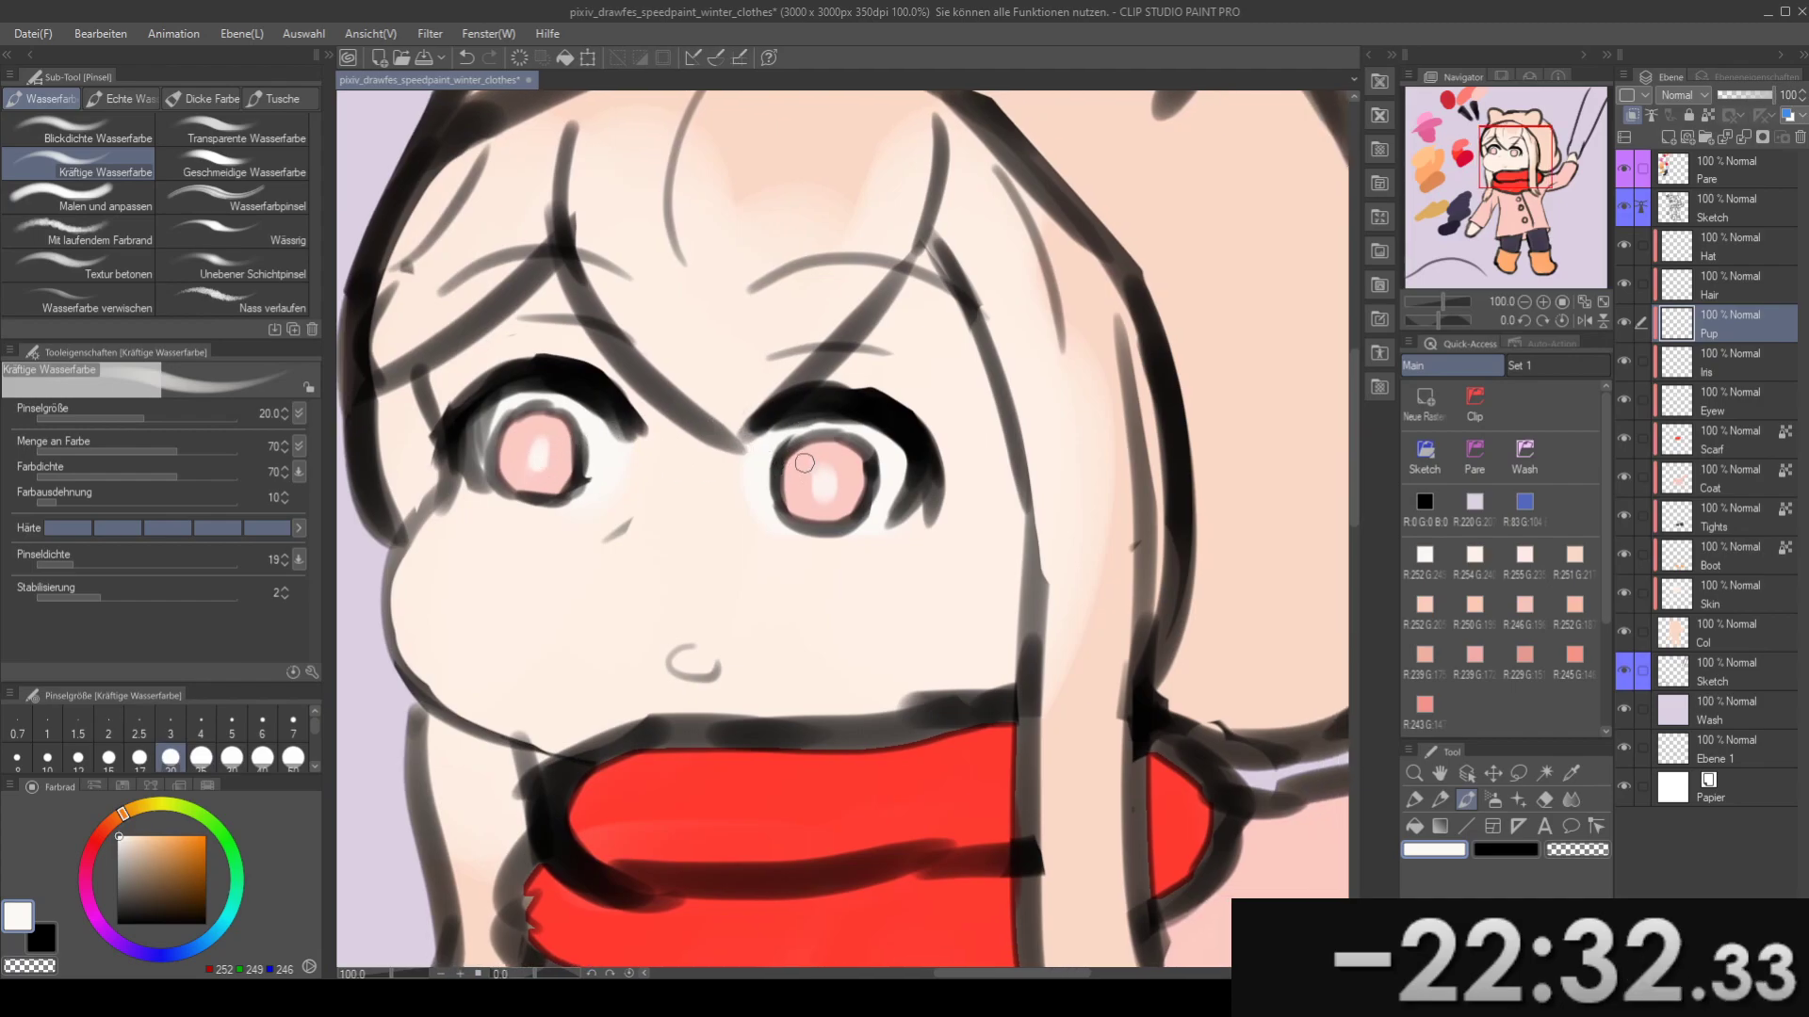
- Erase and repaint the second eye's pupil dot with the watercolour brush at size 20, and save the drawing
key("e")
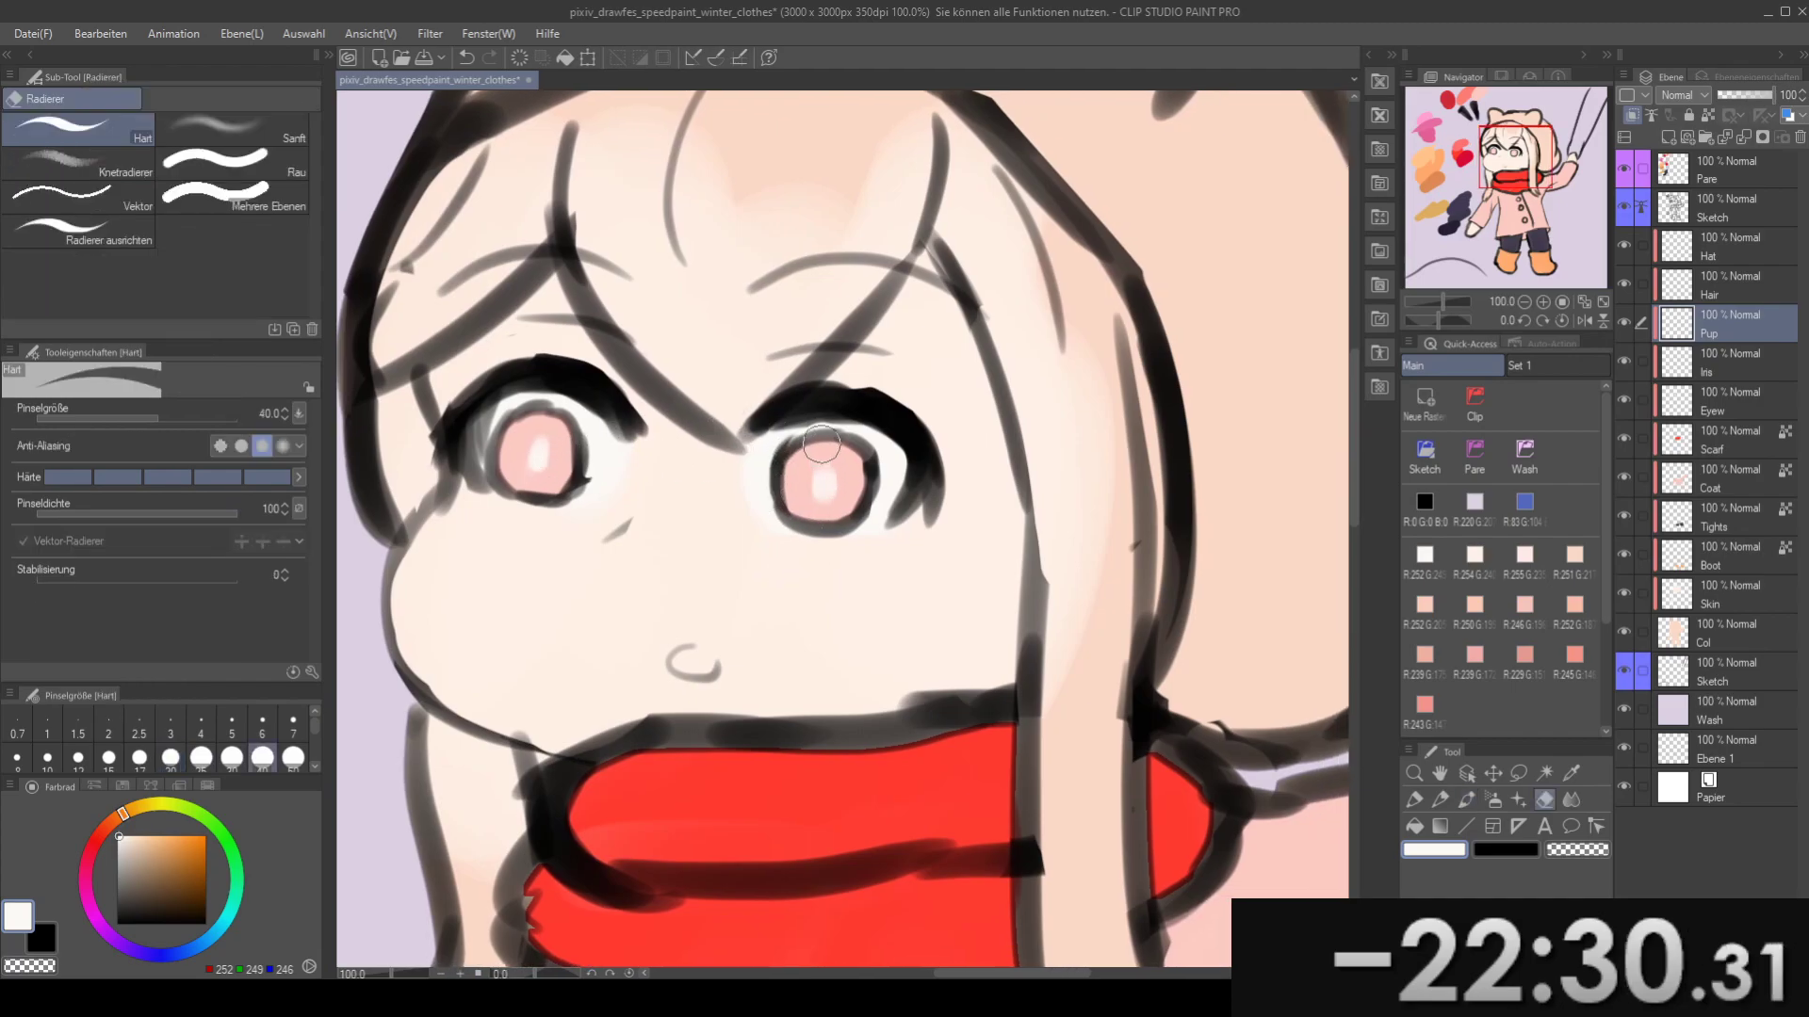
key("b")
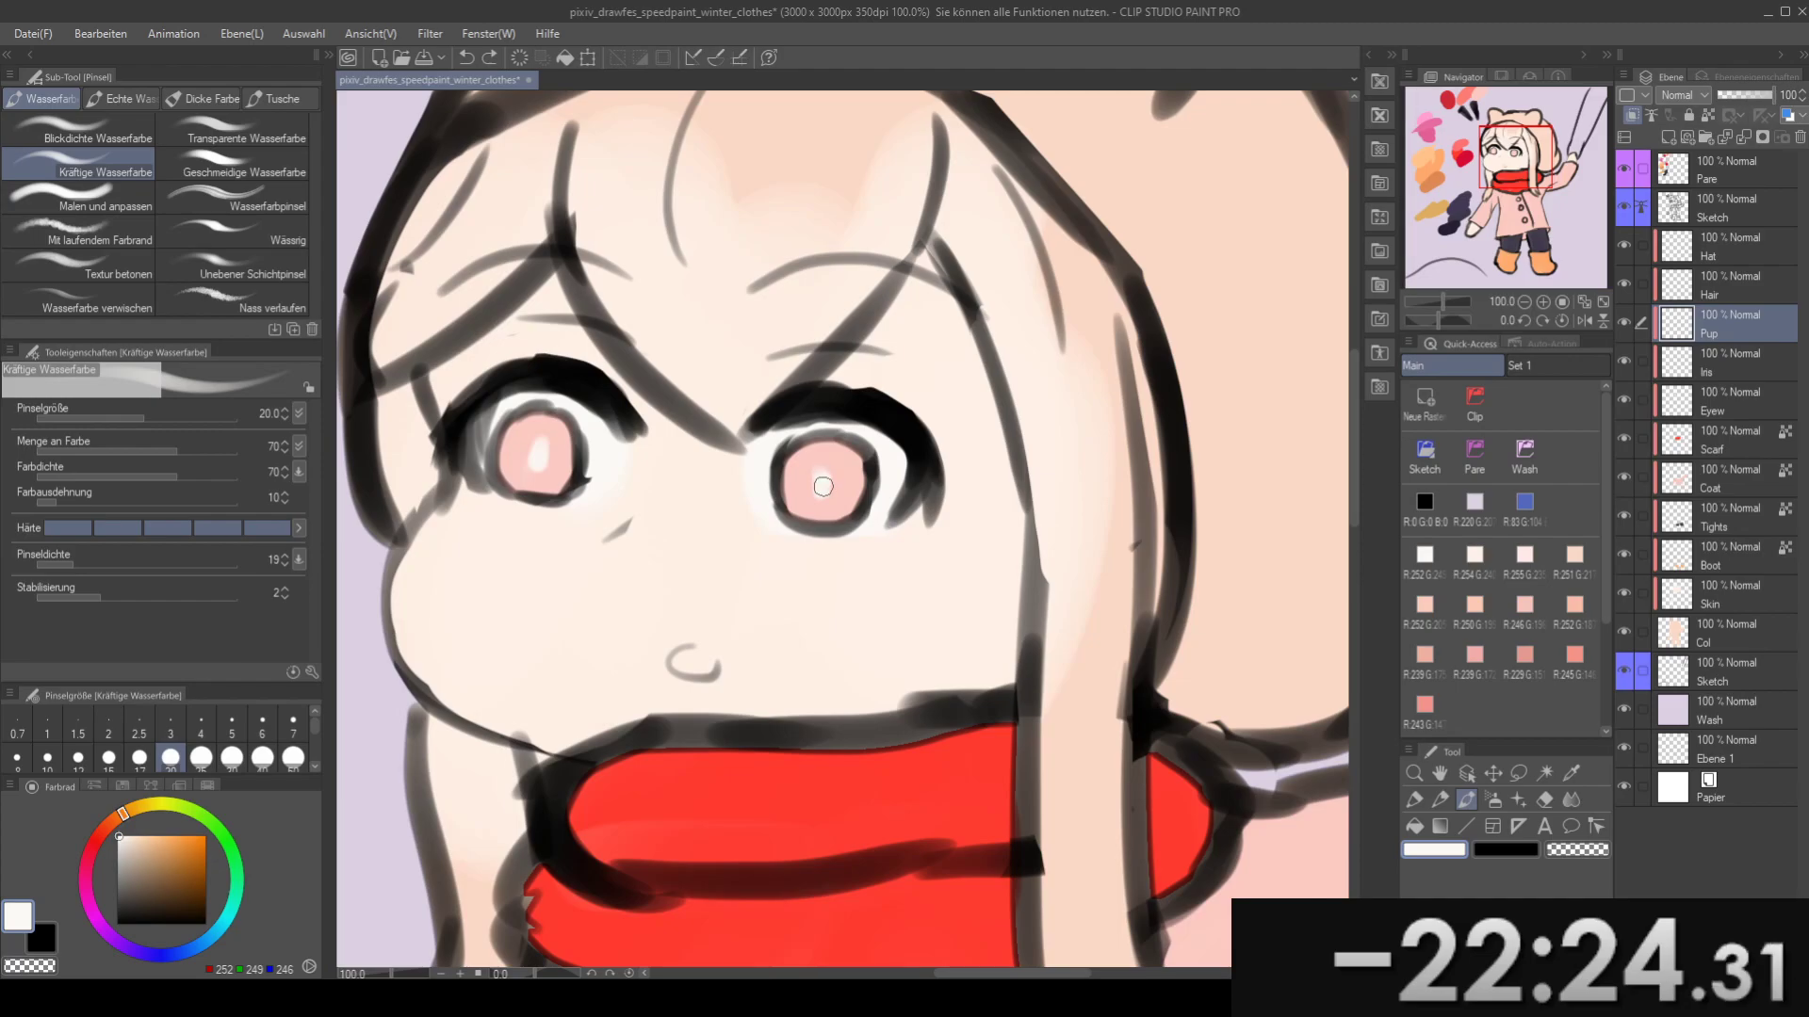
scroll(852, 383, "down", 3)
left_click_drag(851, 383, 918, 441)
key("ctrl+s")
- On the Hair layer, sample the medium pink palette swatch (RGB 232, 107, 158)
left_click(1747, 287)
left_click_drag(572, 258, 613, 361)
left_click(507, 478, "alt")
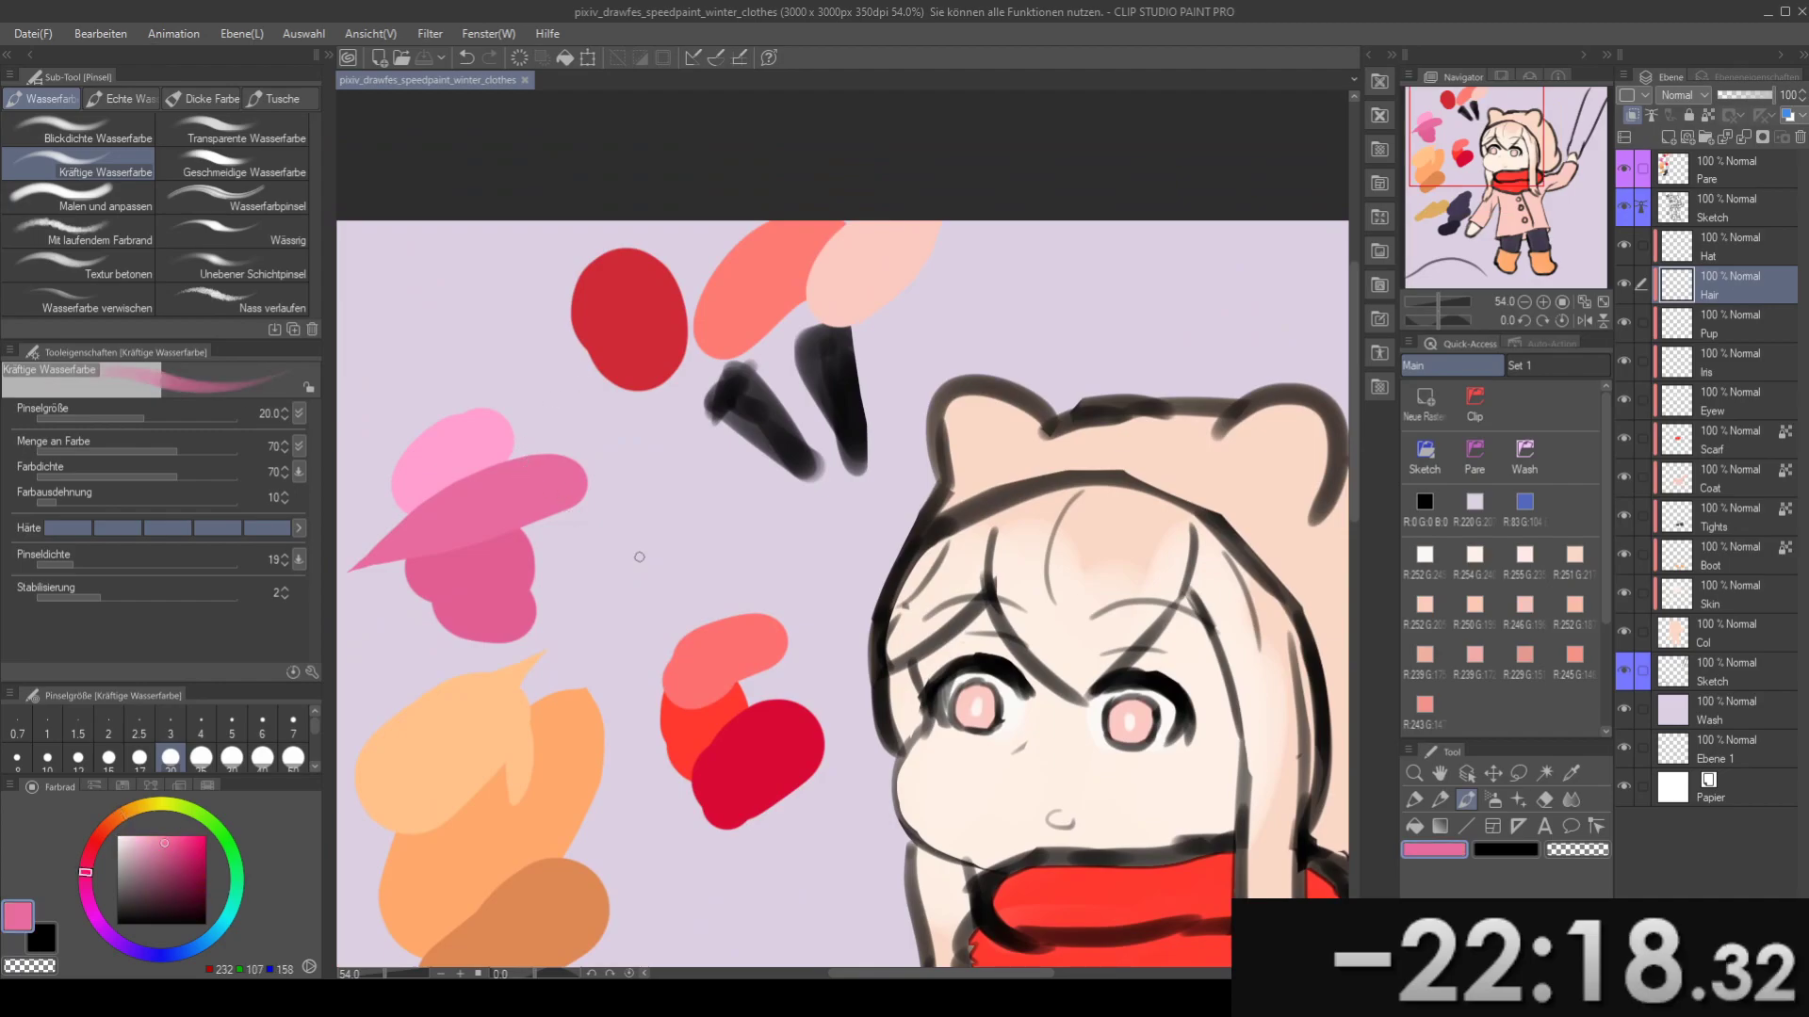
left_click_drag(631, 556, 561, 328)
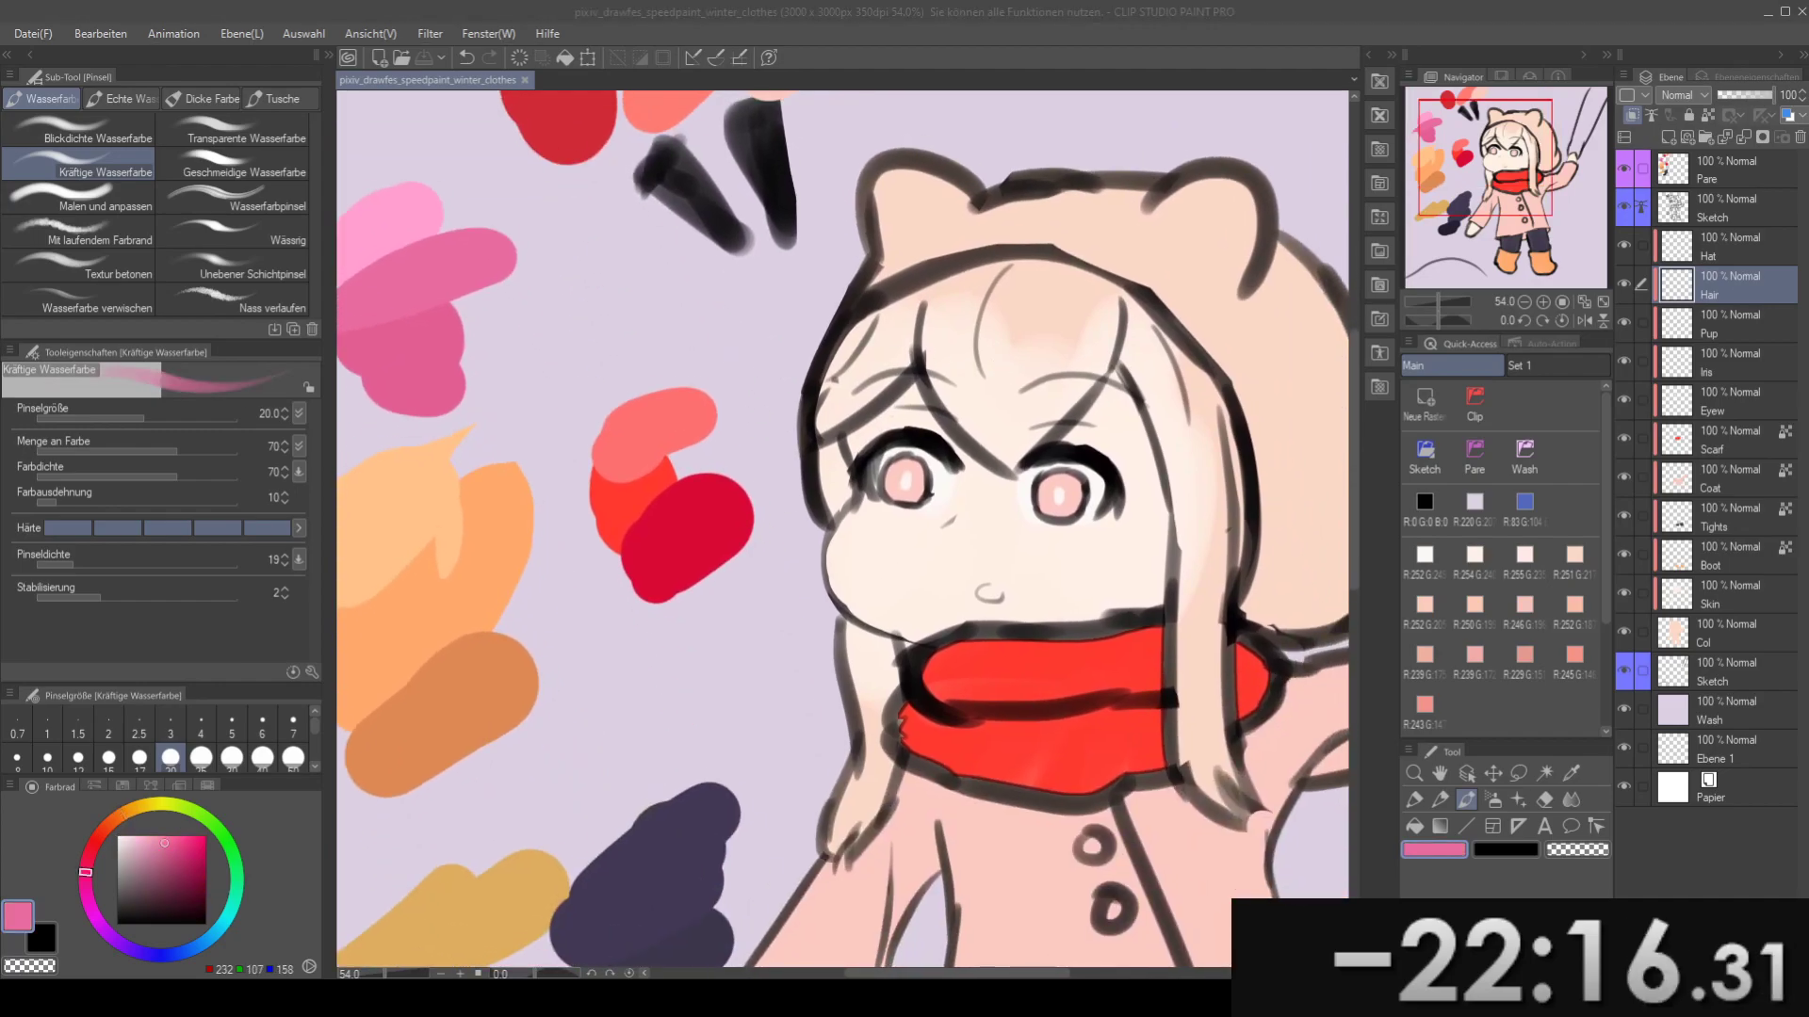
- Auto-select the bangs and both side strands of the hair using the reference layer, and expand the selection
left_click_drag(1013, 377, 925, 365)
key("w")
left_click(971, 316)
left_click(1112, 388, "shift")
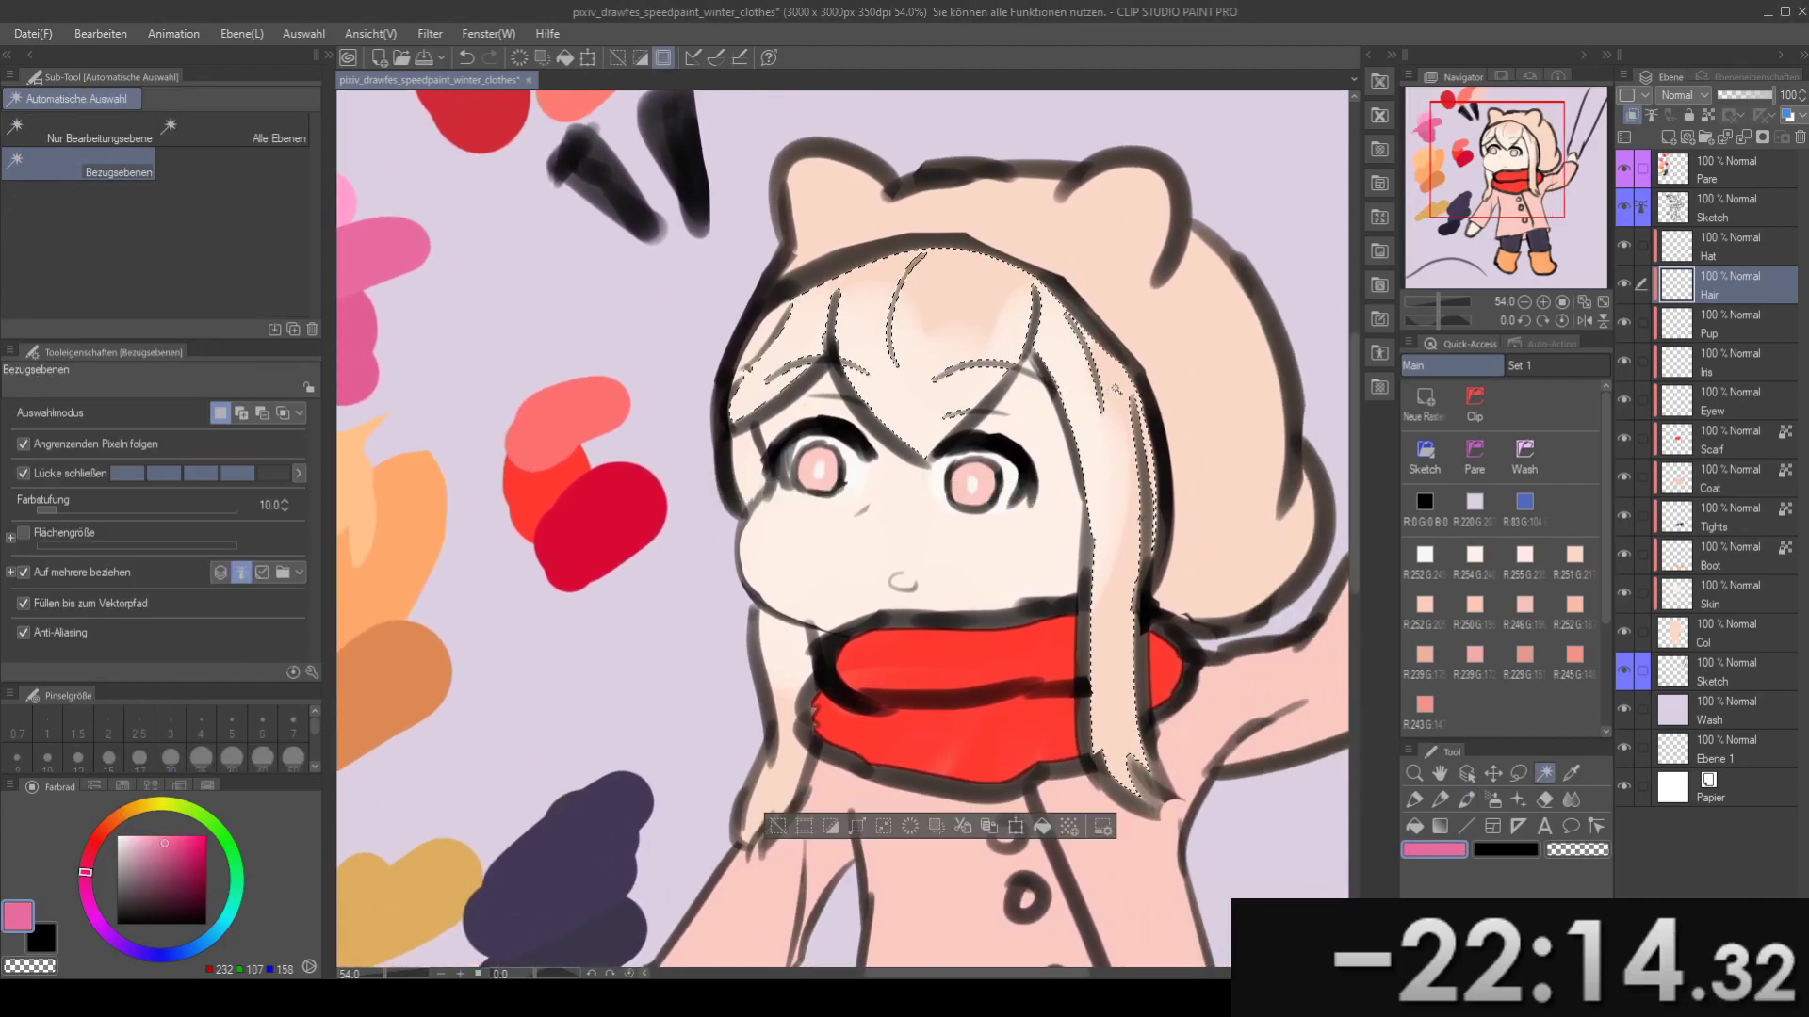
left_click(765, 436, "shift")
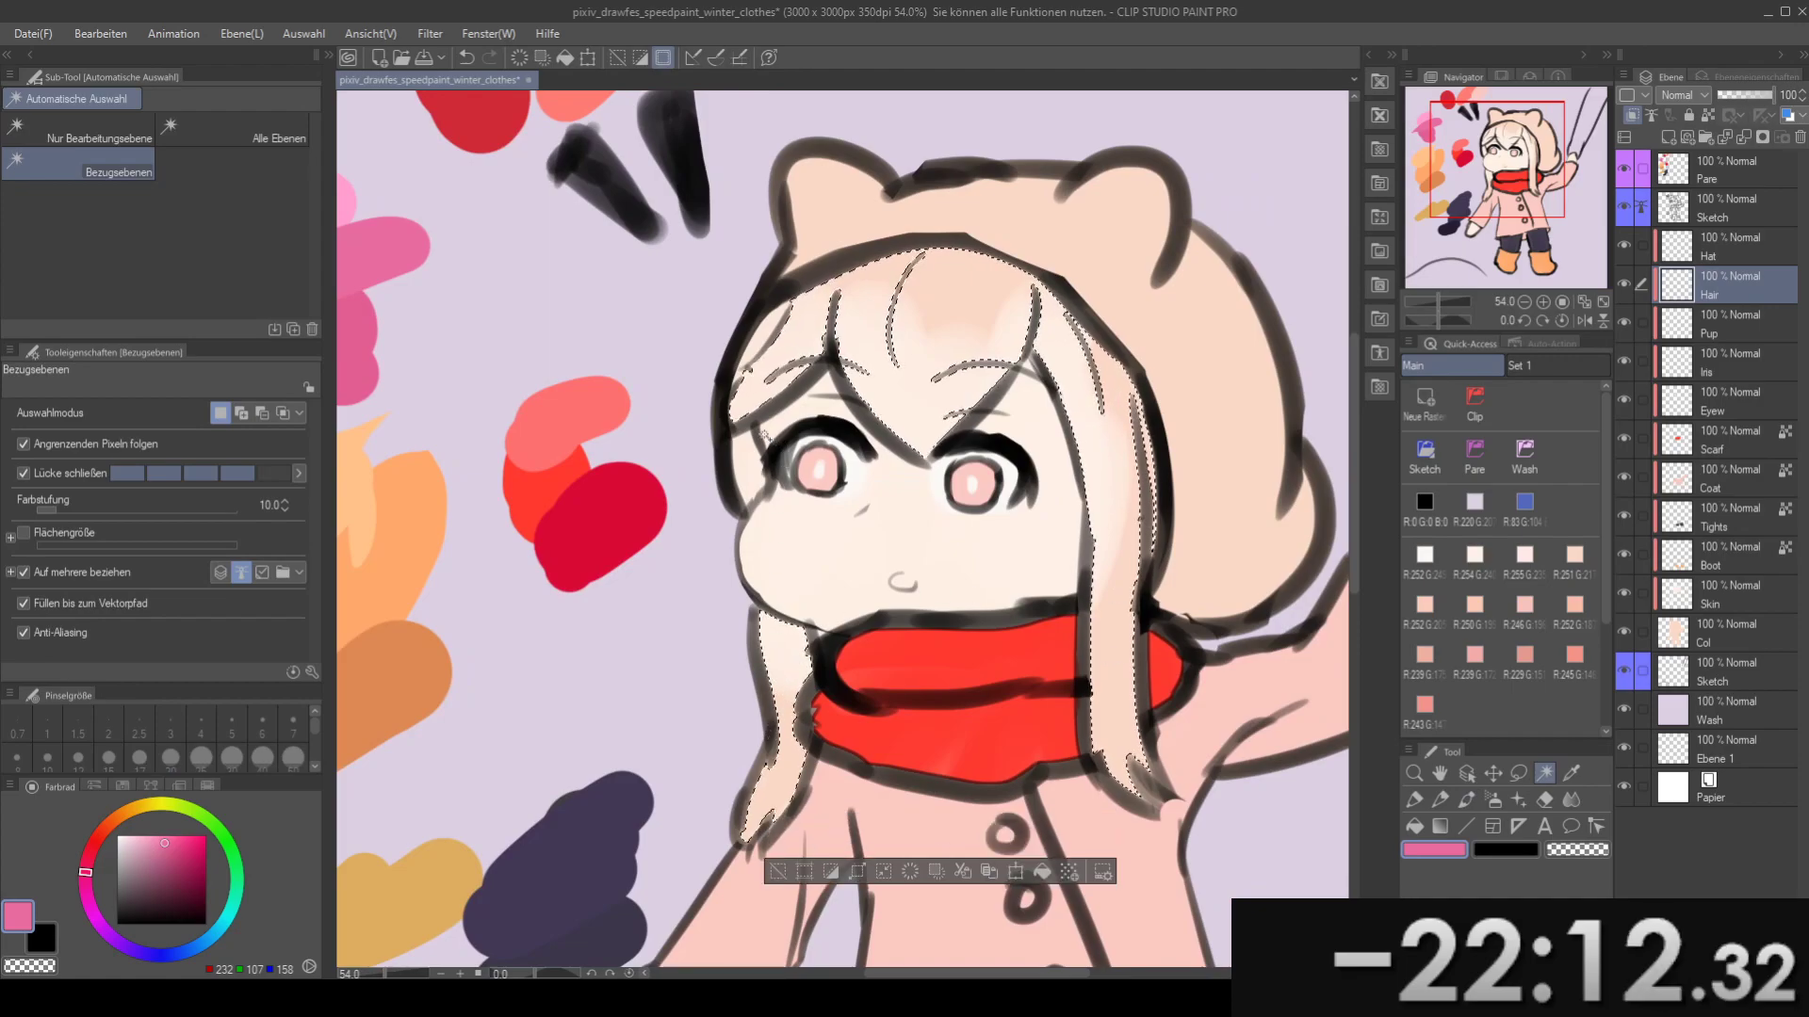
left_click_drag(803, 393, 849, 460)
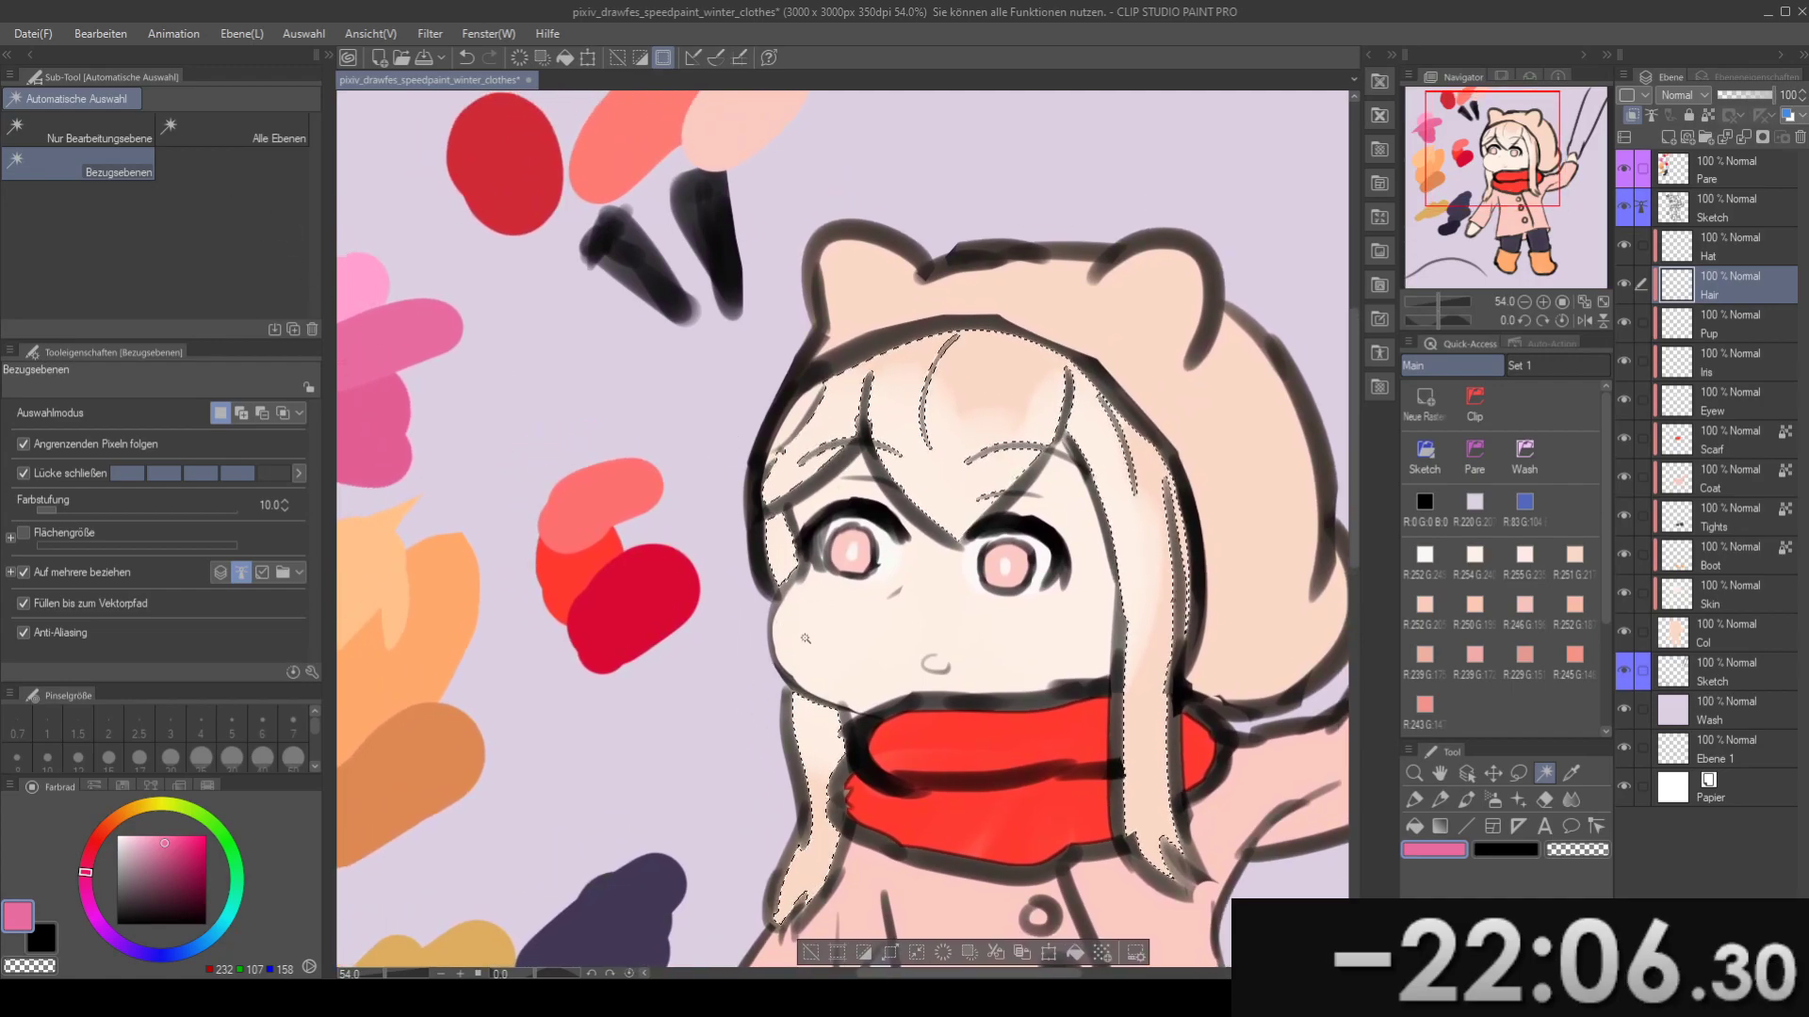
left_click(889, 954)
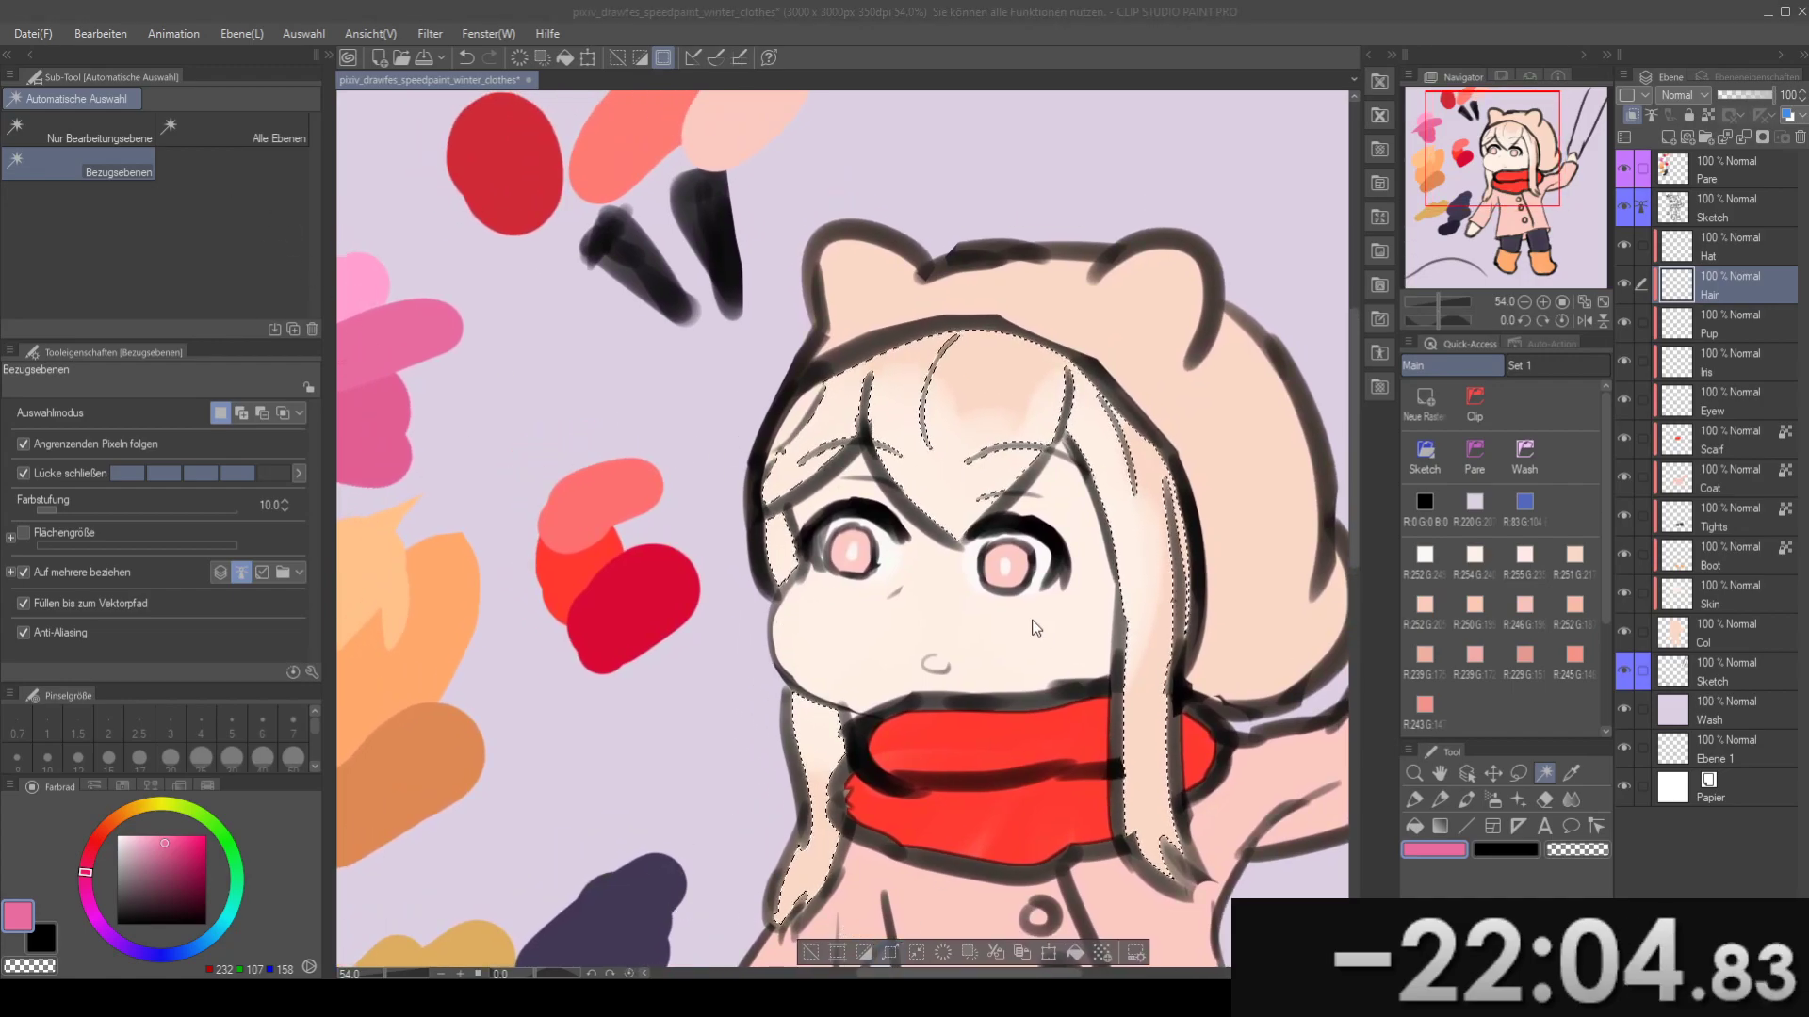
left_click(1034, 483)
- Paint the selected hair pink with the watercolour brush, enlarging it to size 100, and clear the selection
key("b")
left_click_drag(872, 521, 765, 409)
scroll(762, 423, "down", 1)
key("bracketright")
key("bracketright")
mouse_move(739, 300)
left_mouse_down()
mouse_move(691, 426)
mouse_move(733, 306)
mouse_move(777, 347)
left_mouse_up()
mouse_move(702, 544)
left_mouse_down()
mouse_move(714, 486)
mouse_move(758, 508)
mouse_move(757, 562)
mouse_move(667, 711)
left_mouse_up()
left_click_drag(967, 524, 925, 524)
mouse_move(923, 462)
left_mouse_down()
mouse_move(933, 519)
mouse_move(937, 493)
mouse_move(948, 618)
mouse_move(919, 381)
mouse_move(931, 400)
mouse_move(887, 393)
mouse_move(885, 326)
left_mouse_up()
key("bracketright")
mouse_move(848, 456)
left_mouse_down()
mouse_move(710, 436)
mouse_move(740, 325)
left_mouse_up()
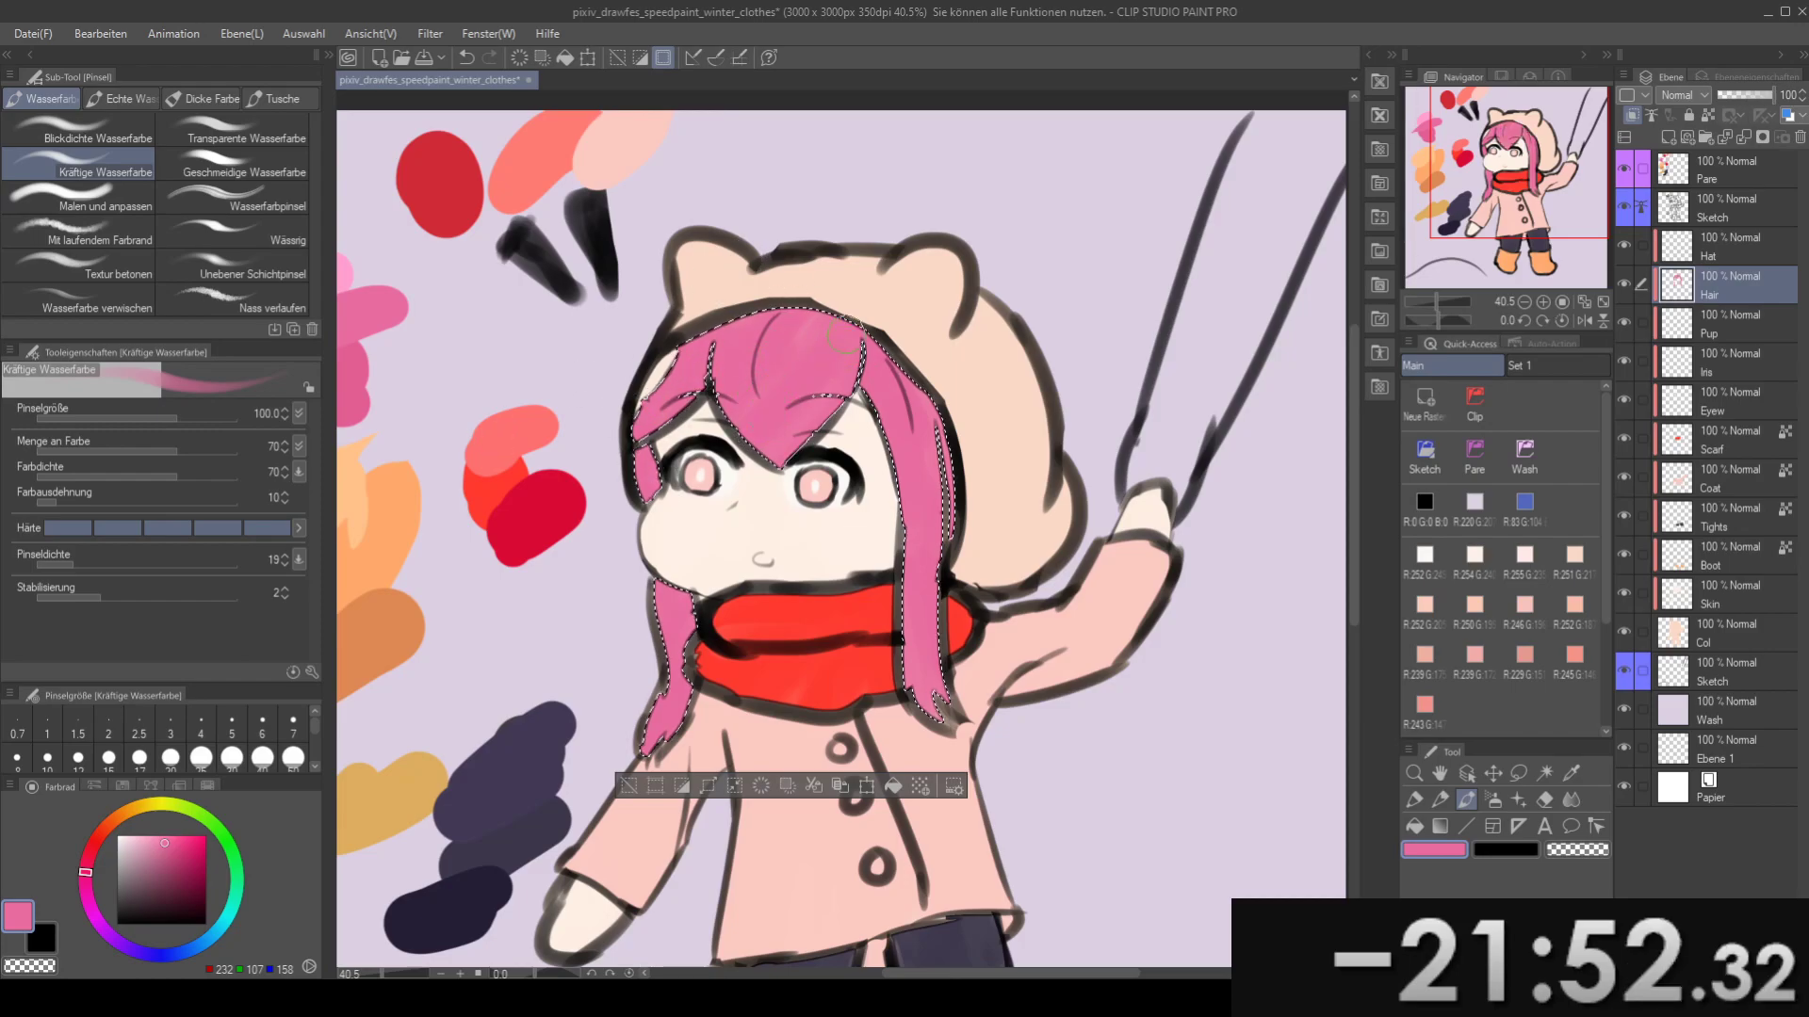
key("ctrl+d")
- Fill the unpainted hair gap beside the hat's front edge with pink at brush size 70
mouse_move(658, 417)
left_mouse_down()
mouse_move(796, 467)
mouse_move(790, 337)
left_mouse_up()
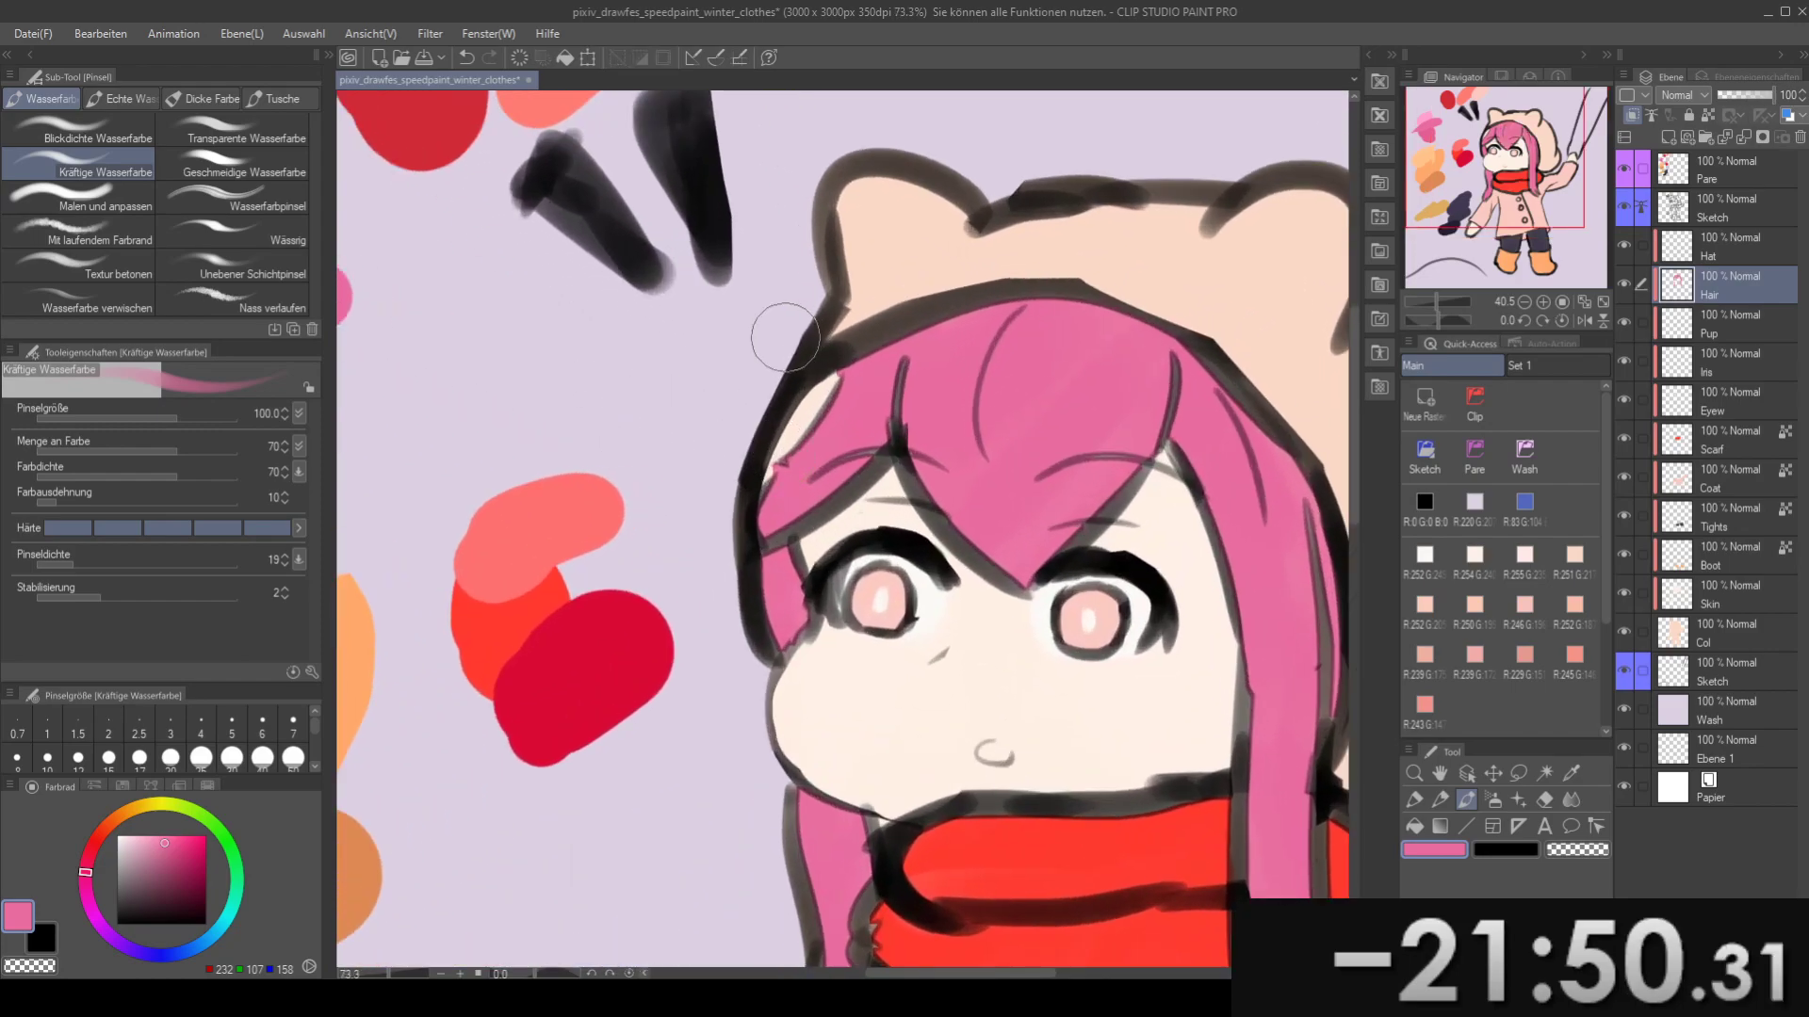
key("bracketleft")
key("bracketleft")
mouse_move(812, 401)
left_mouse_down()
mouse_move(803, 463)
mouse_move(782, 395)
mouse_move(768, 471)
mouse_move(796, 382)
mouse_move(810, 396)
mouse_move(788, 494)
left_mouse_up()
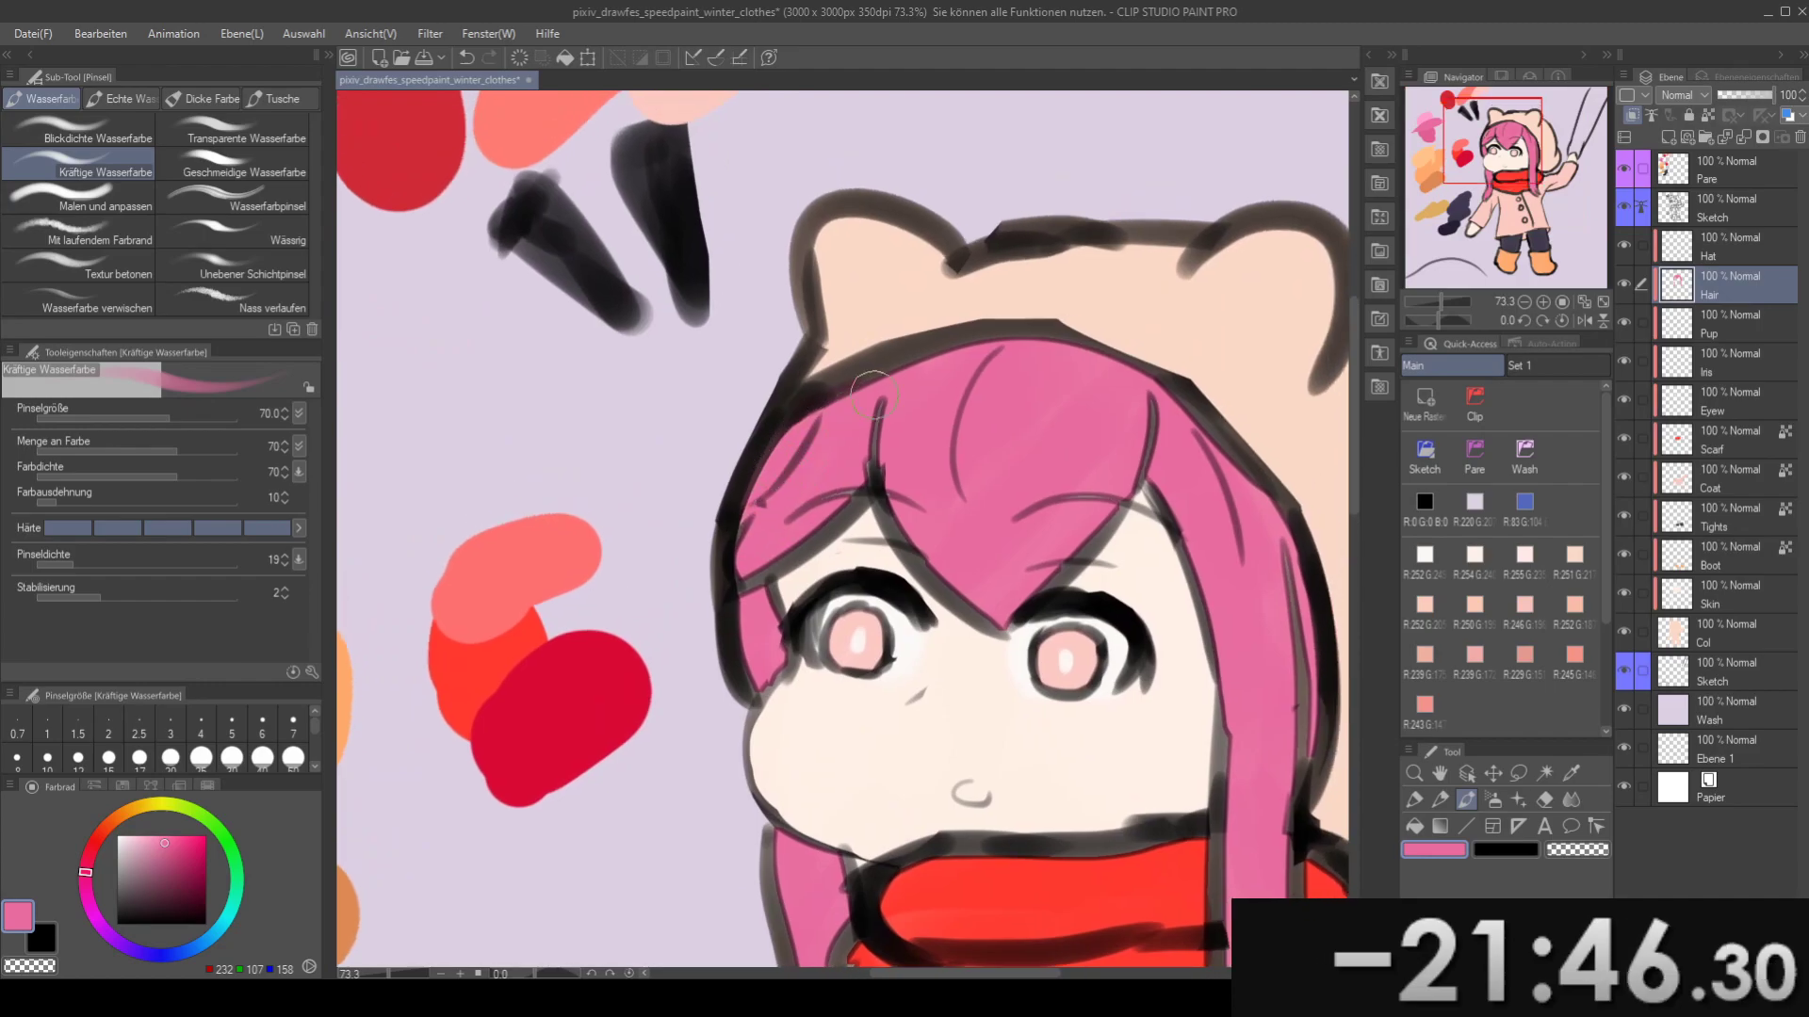
left_click_drag(1039, 380, 887, 351)
- On the Hat layer, sample the medium orange palette swatch (RGB 255, 169, 107)
left_click(1760, 256)
left_click_drag(1058, 449, 875, 424)
left_click_drag(875, 424, 743, 367)
left_click_drag(742, 368, 848, 432)
left_click_drag(554, 593, 617, 526)
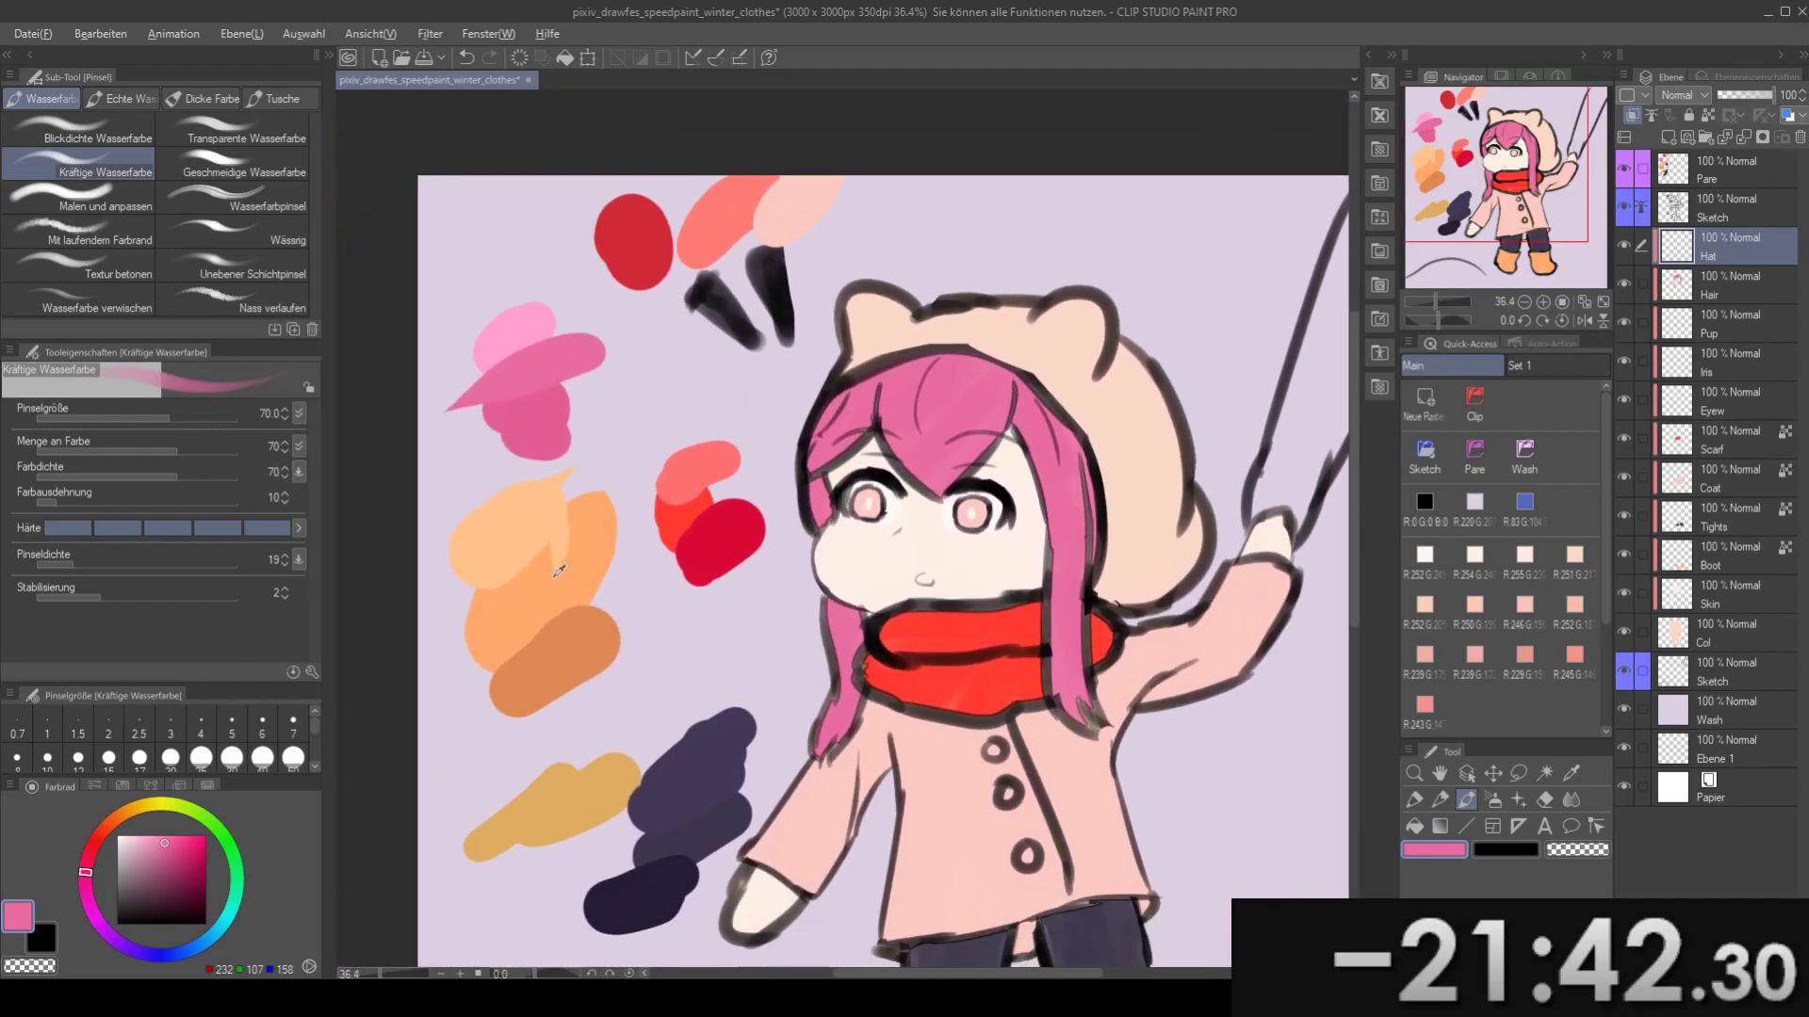
left_click(556, 586, "alt")
- Auto-select the bear-eared hat and expand the selection
left_click_drag(776, 568, 612, 531)
key("w")
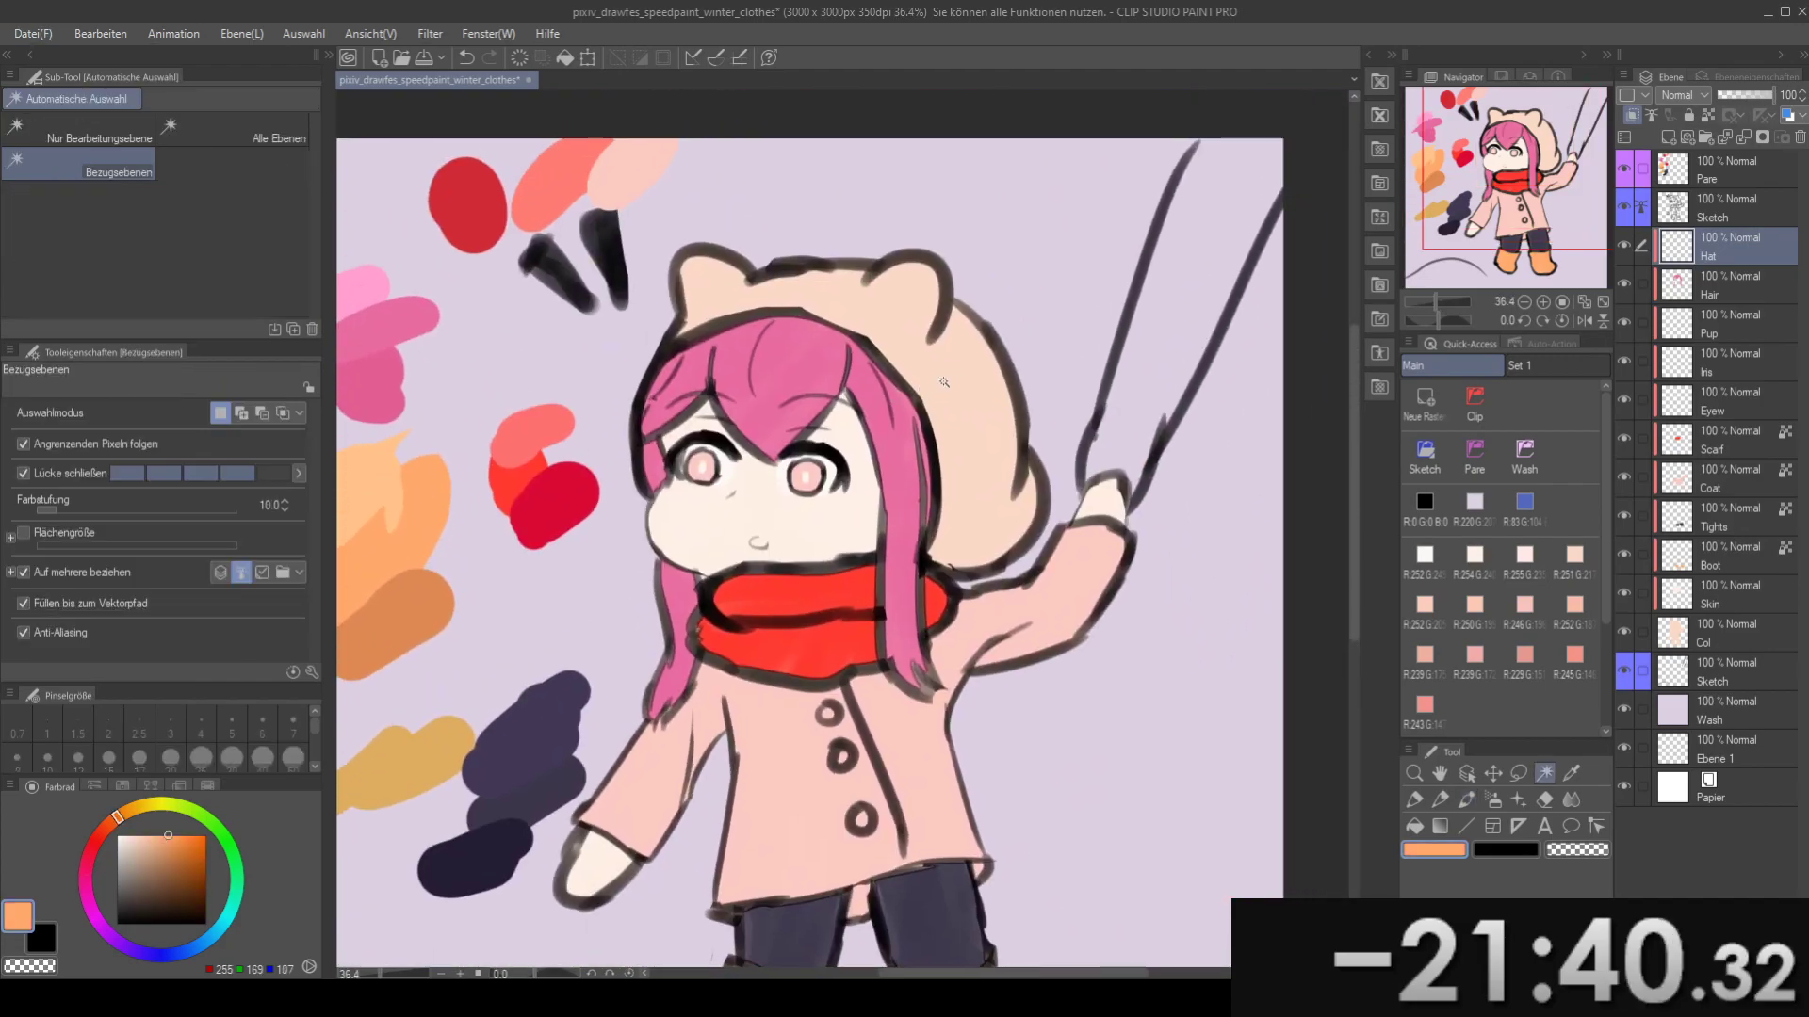
left_click(877, 335)
key("b")
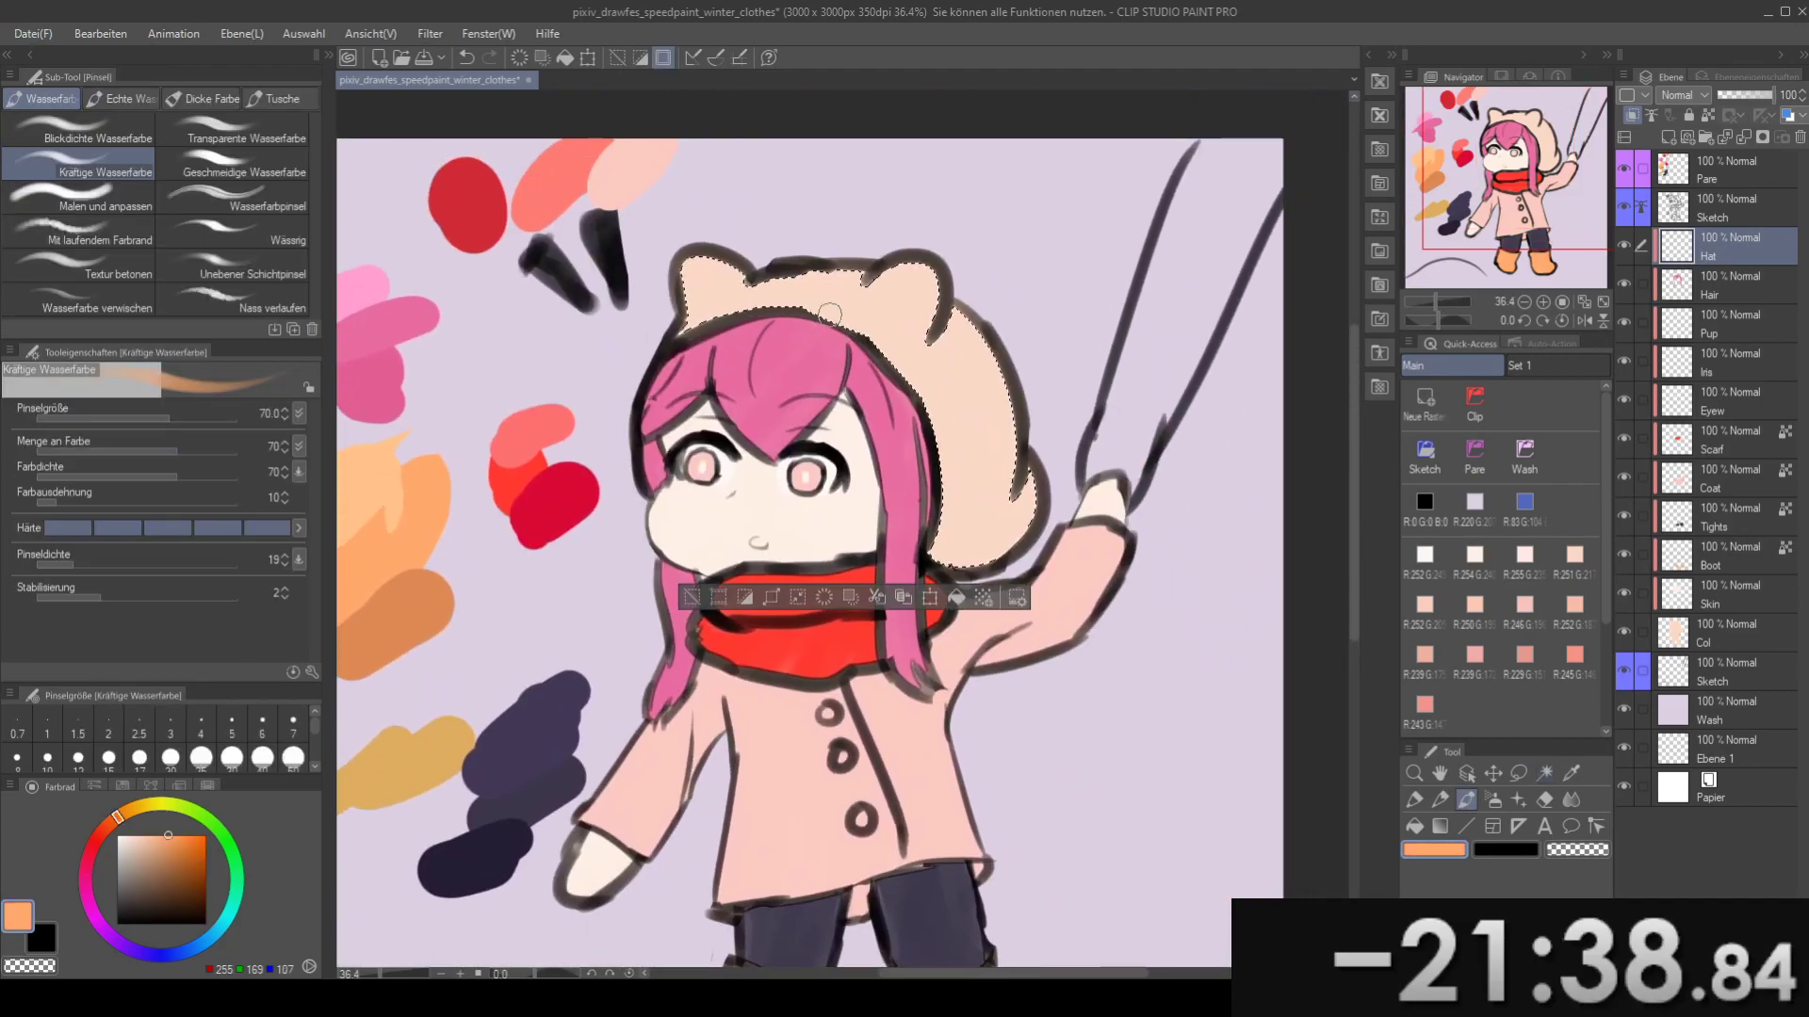
left_click(771, 598)
left_click(999, 463)
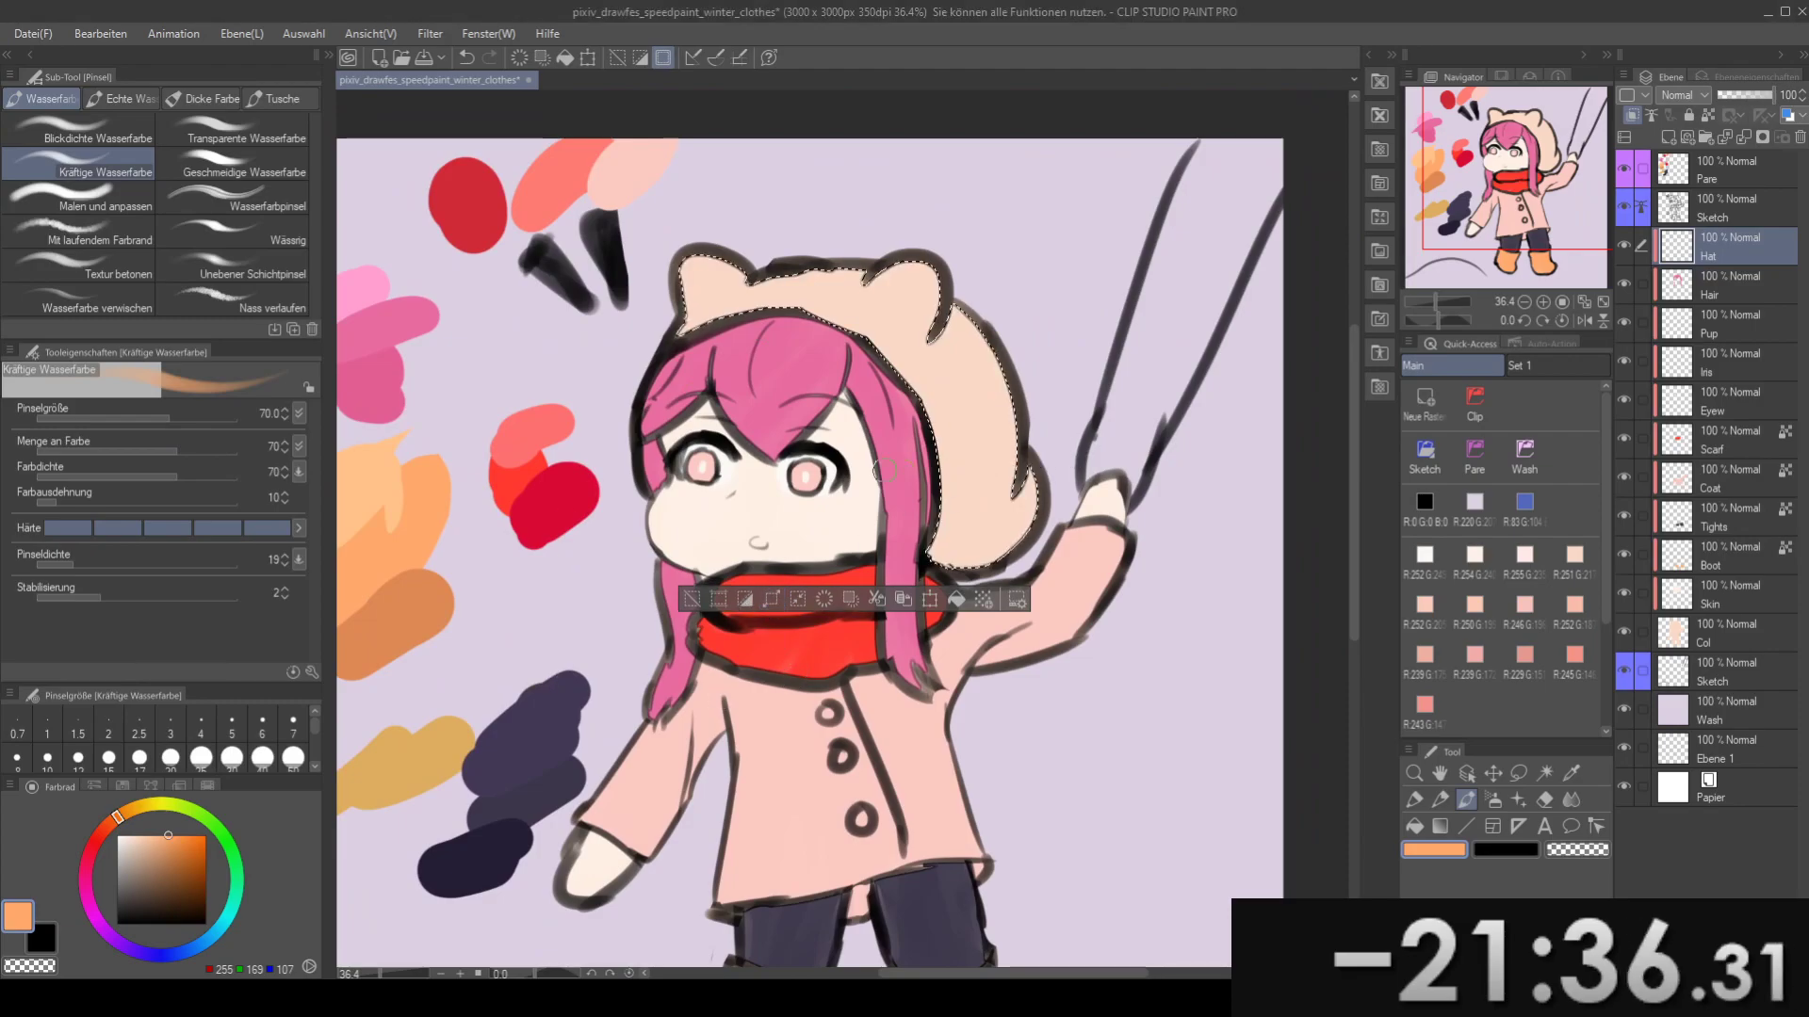
- Paint the selected hat orange with the watercolour brush enlarged to size 150, clear the selection and save the drawing
key("e")
key("]")
key("]")
key("b")
key("]")
key("]")
key("]")
mouse_move(707, 324)
left_mouse_down()
mouse_move(698, 229)
mouse_move(611, 347)
mouse_move(827, 302)
mouse_move(935, 247)
mouse_move(909, 320)
mouse_move(961, 395)
mouse_move(984, 283)
mouse_move(900, 513)
mouse_move(989, 405)
left_mouse_up()
key("]")
mouse_move(957, 415)
left_mouse_down()
mouse_move(1018, 283)
mouse_move(1061, 359)
mouse_move(1142, 316)
left_mouse_up()
key("ctrl+d")
mouse_move(1028, 519)
left_mouse_down()
mouse_move(829, 651)
mouse_move(967, 546)
mouse_move(1028, 429)
mouse_move(1004, 523)
left_mouse_up()
key("ctrl+s")
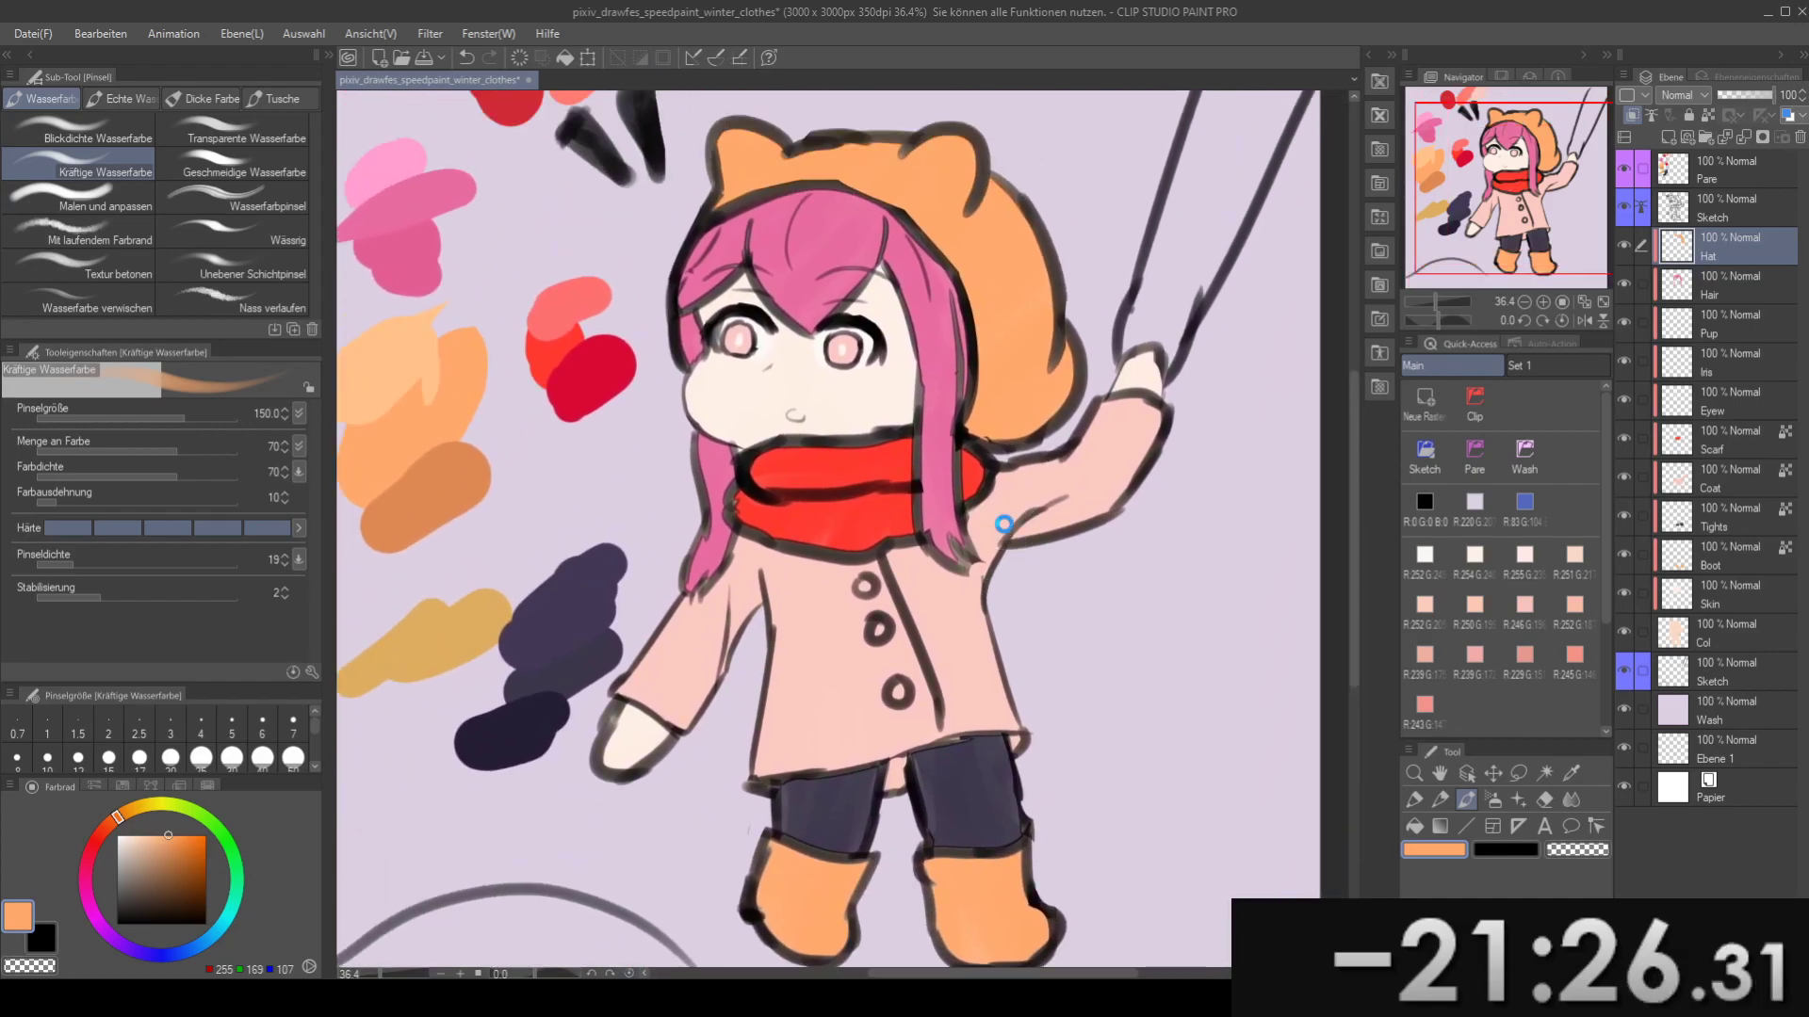
- Sample the darker orange swatch (RGB 221, 137, 83) and lock transparent pixels on the Hat, Hair, Pup, Iris and Eyew layers
left_click_drag(818, 401, 829, 446)
left_click_drag(494, 549, 662, 585)
left_click(644, 569, "alt")
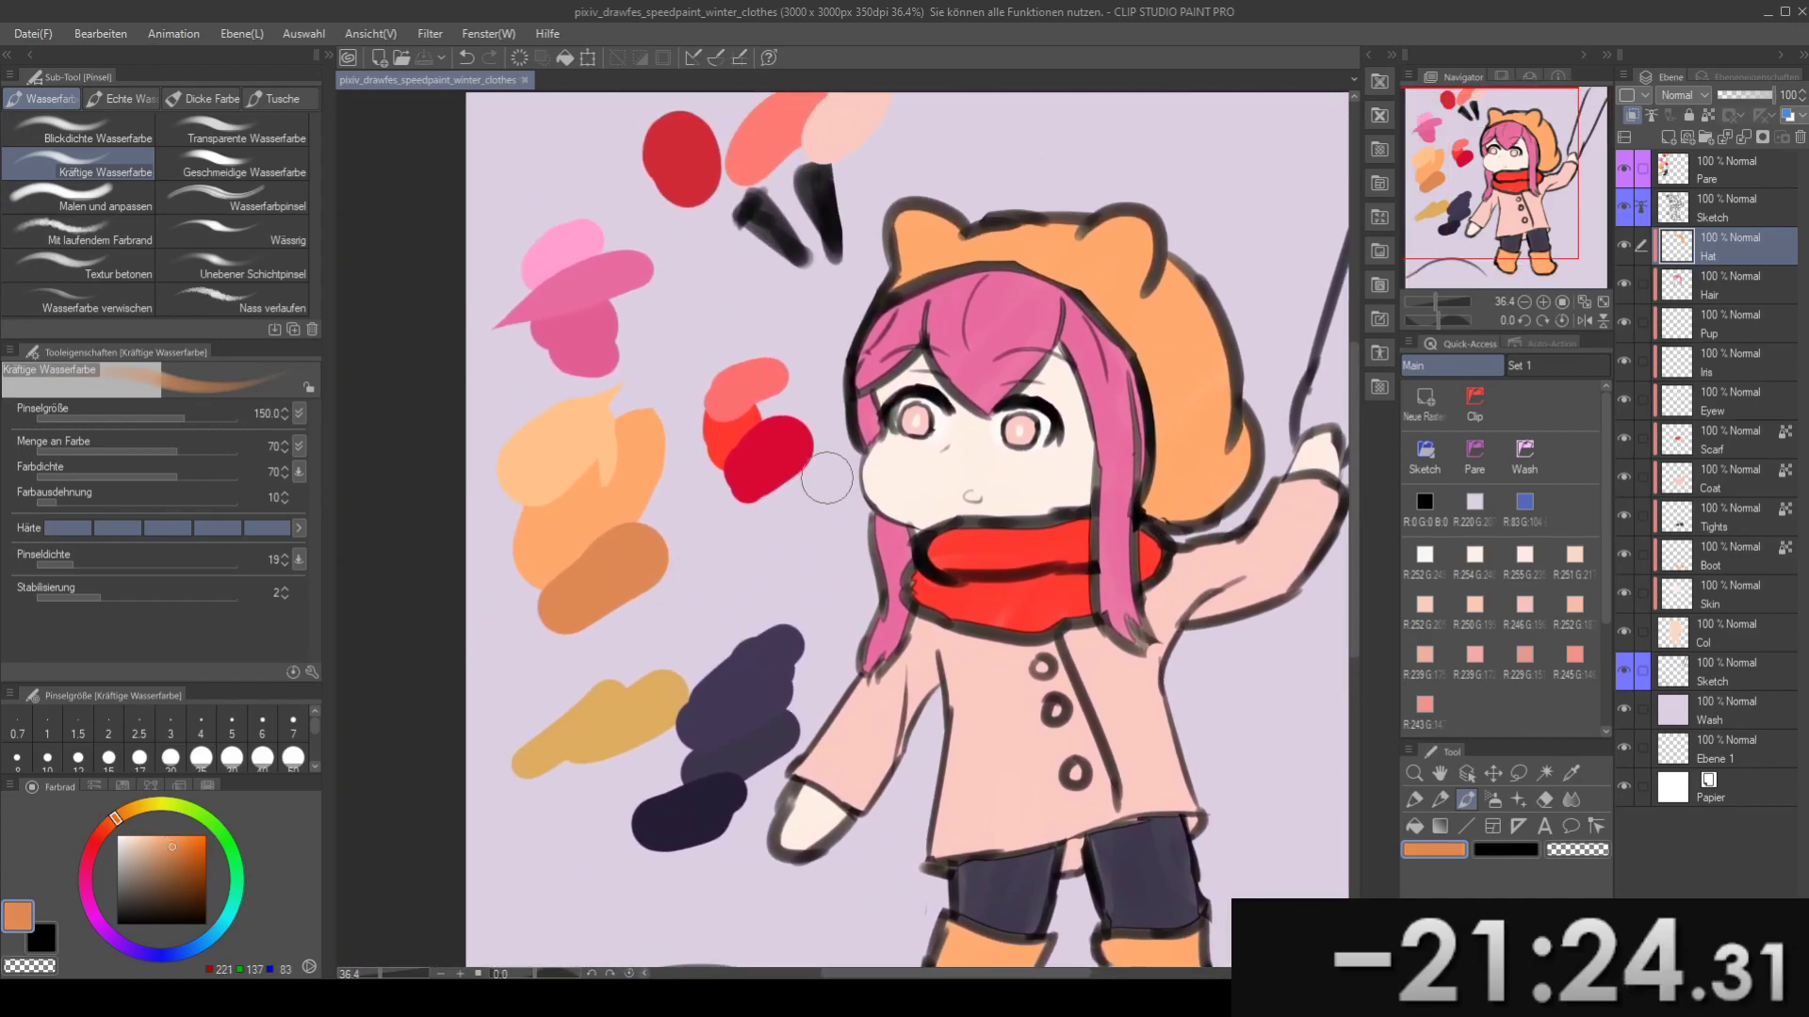
left_click_drag(774, 499, 672, 497)
left_click(1739, 407, "shift")
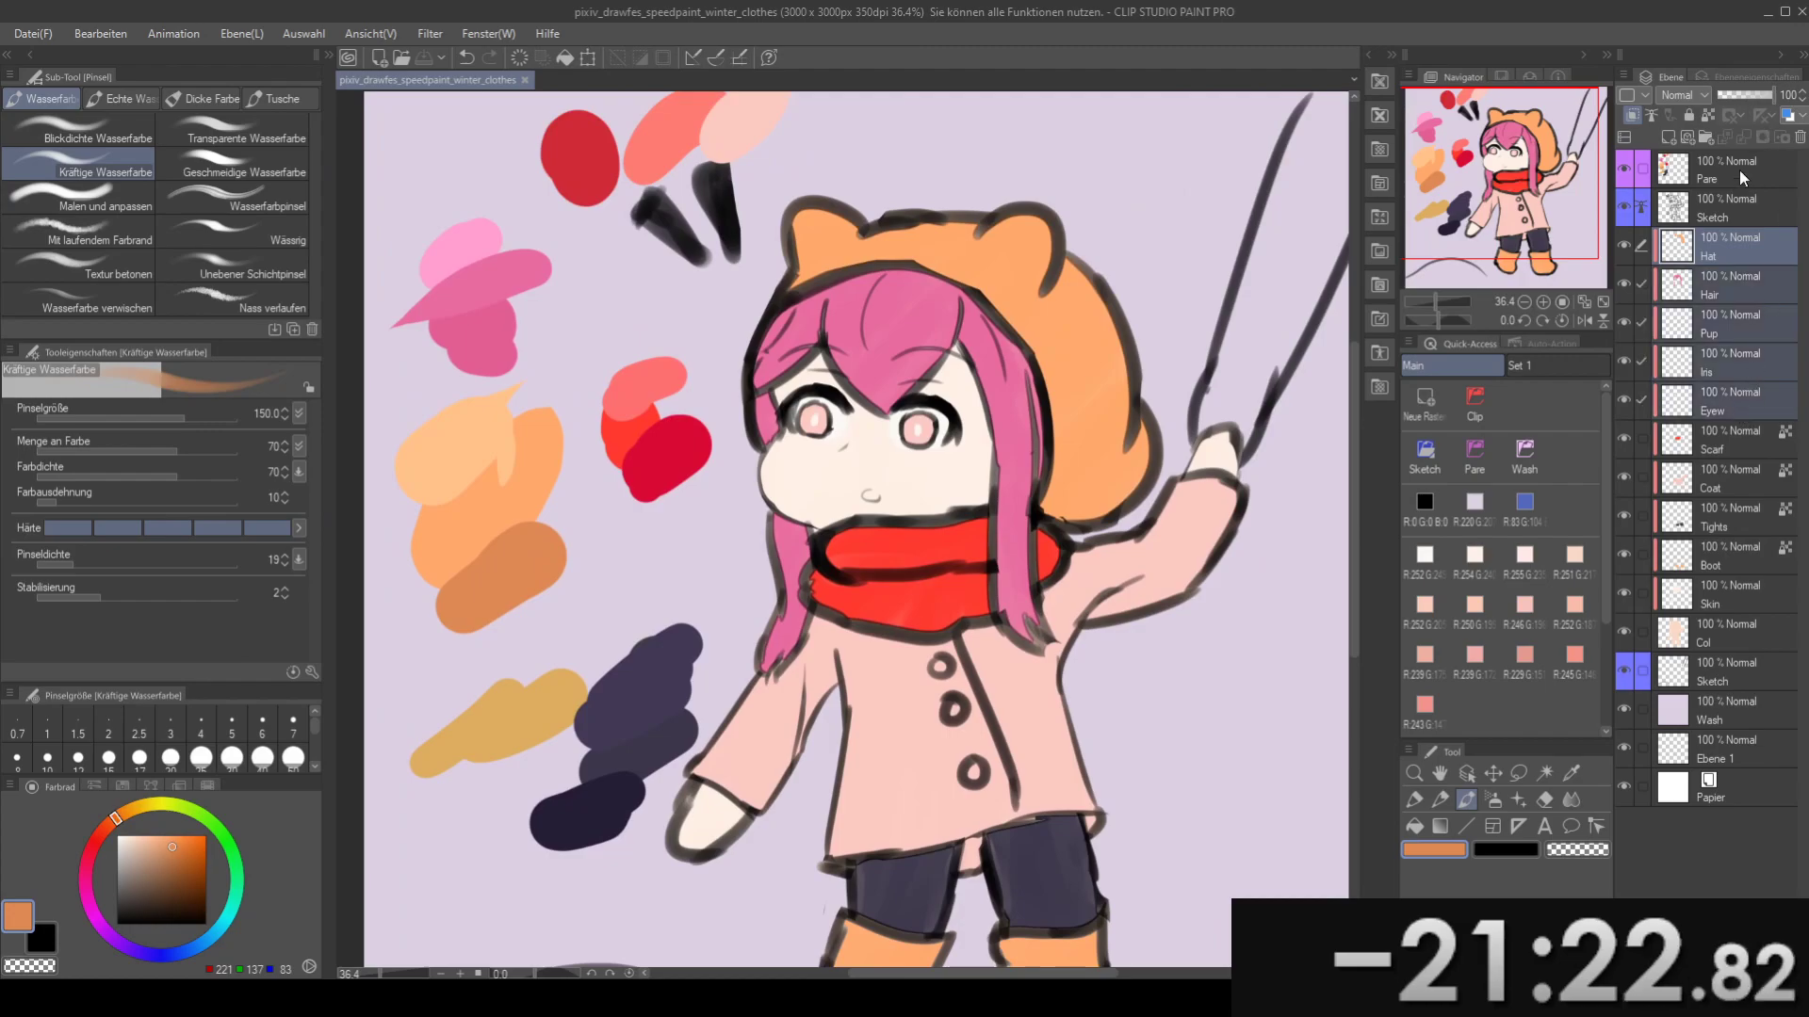
left_click(1714, 118)
left_click(1749, 280)
left_click(1751, 245)
- Shade the back and lower part of the hat with the darker orange at brush size 150
mouse_move(1051, 469)
left_mouse_down()
mouse_move(989, 472)
mouse_move(1091, 420)
mouse_move(1028, 497)
mouse_move(1022, 480)
mouse_move(994, 495)
left_mouse_up()
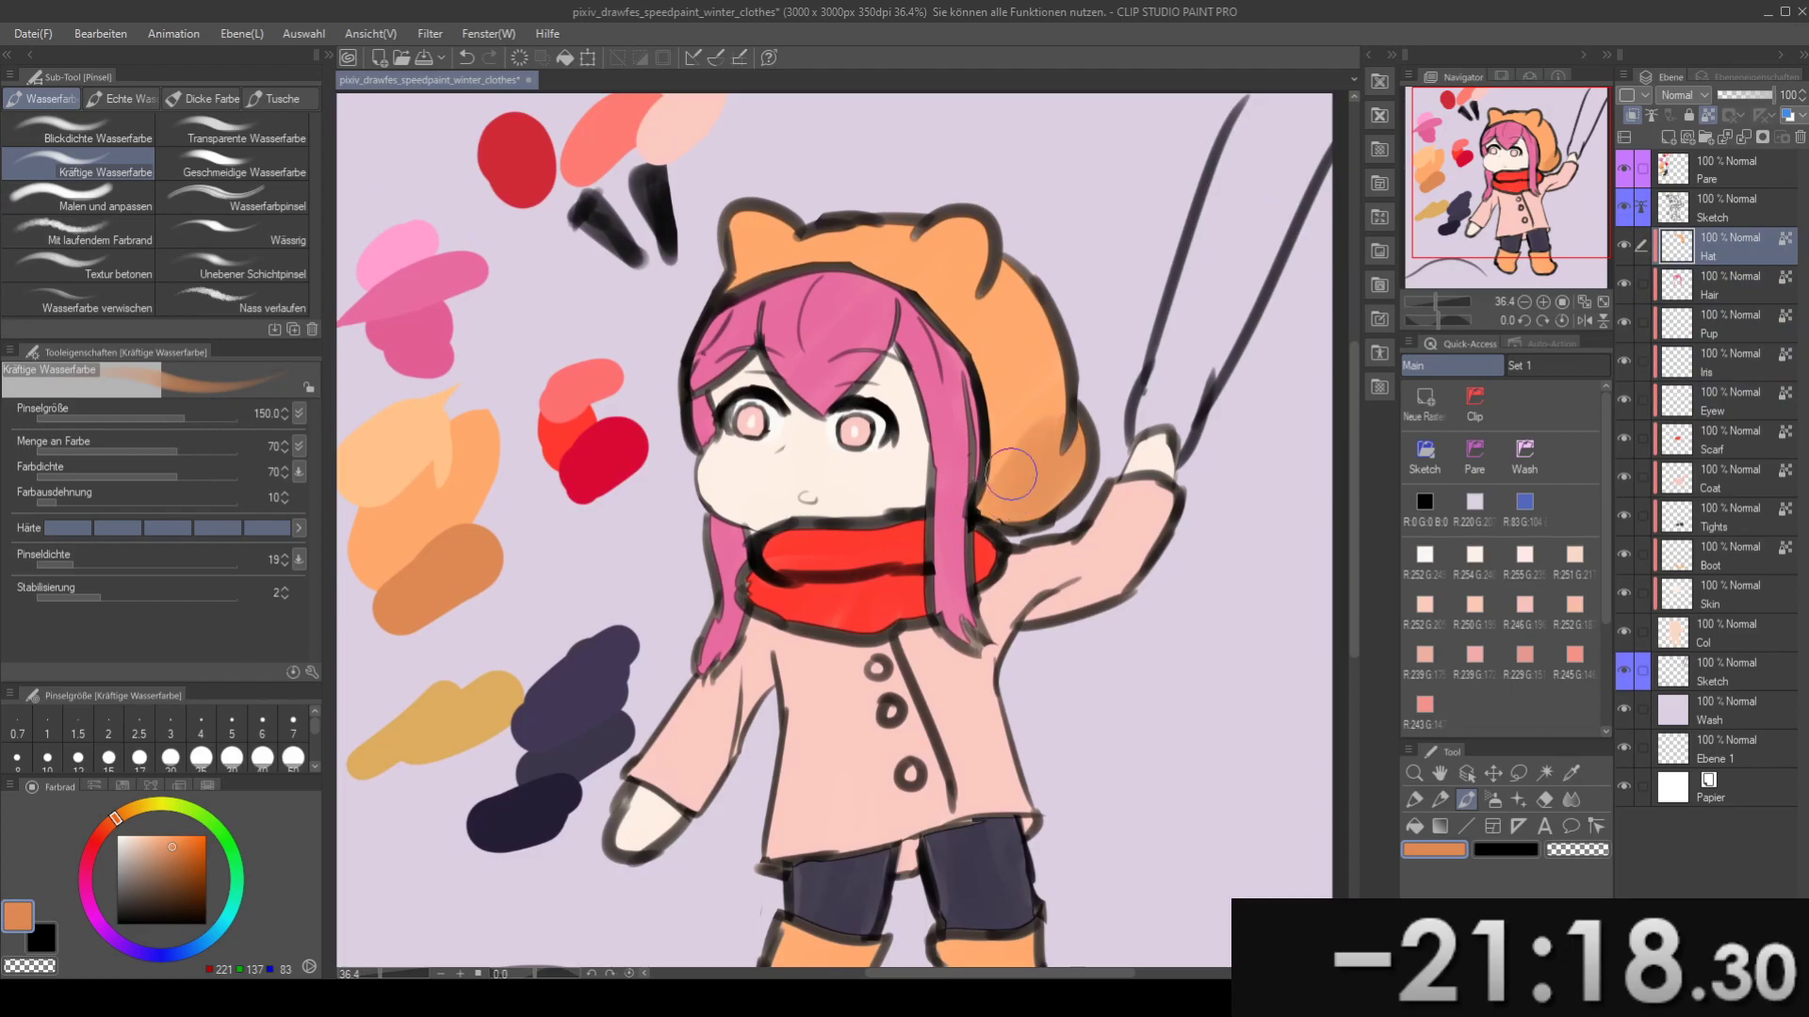
mouse_move(1057, 422)
left_mouse_down()
mouse_move(1064, 377)
mouse_move(1008, 473)
mouse_move(1027, 368)
left_mouse_up()
left_click_drag(1058, 325, 1071, 458)
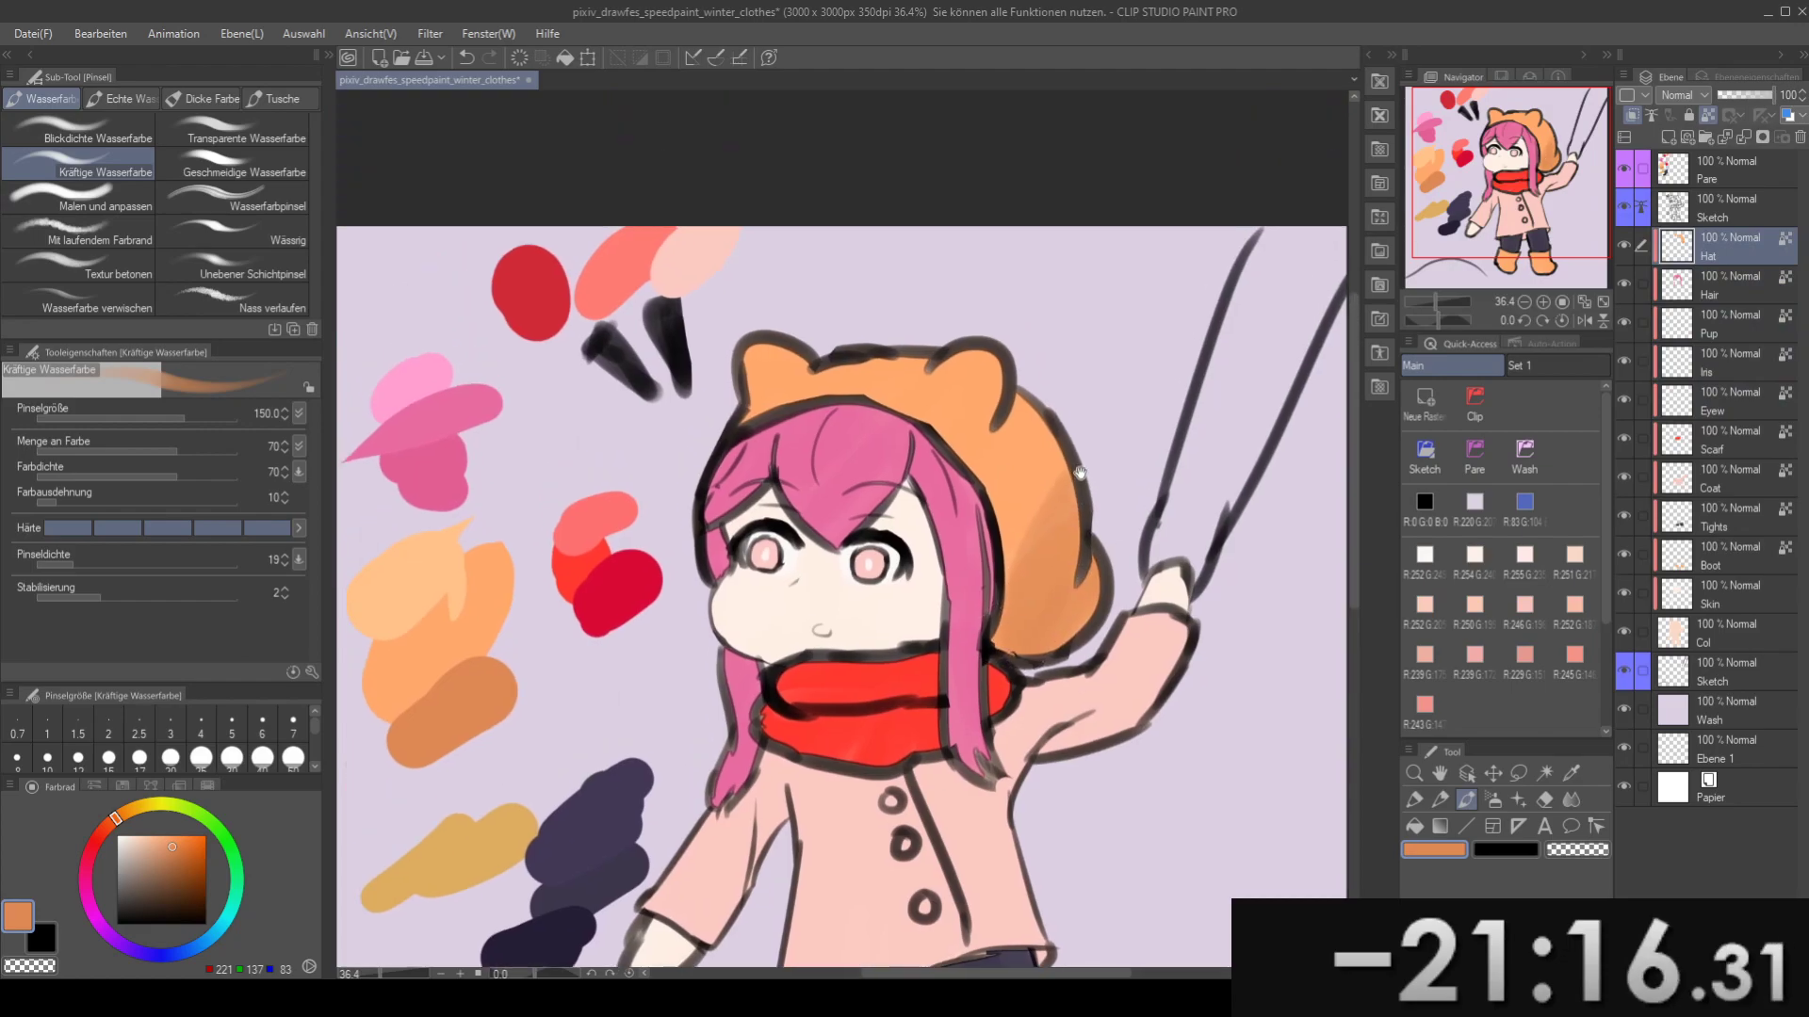
left_click_drag(1047, 521, 1156, 574)
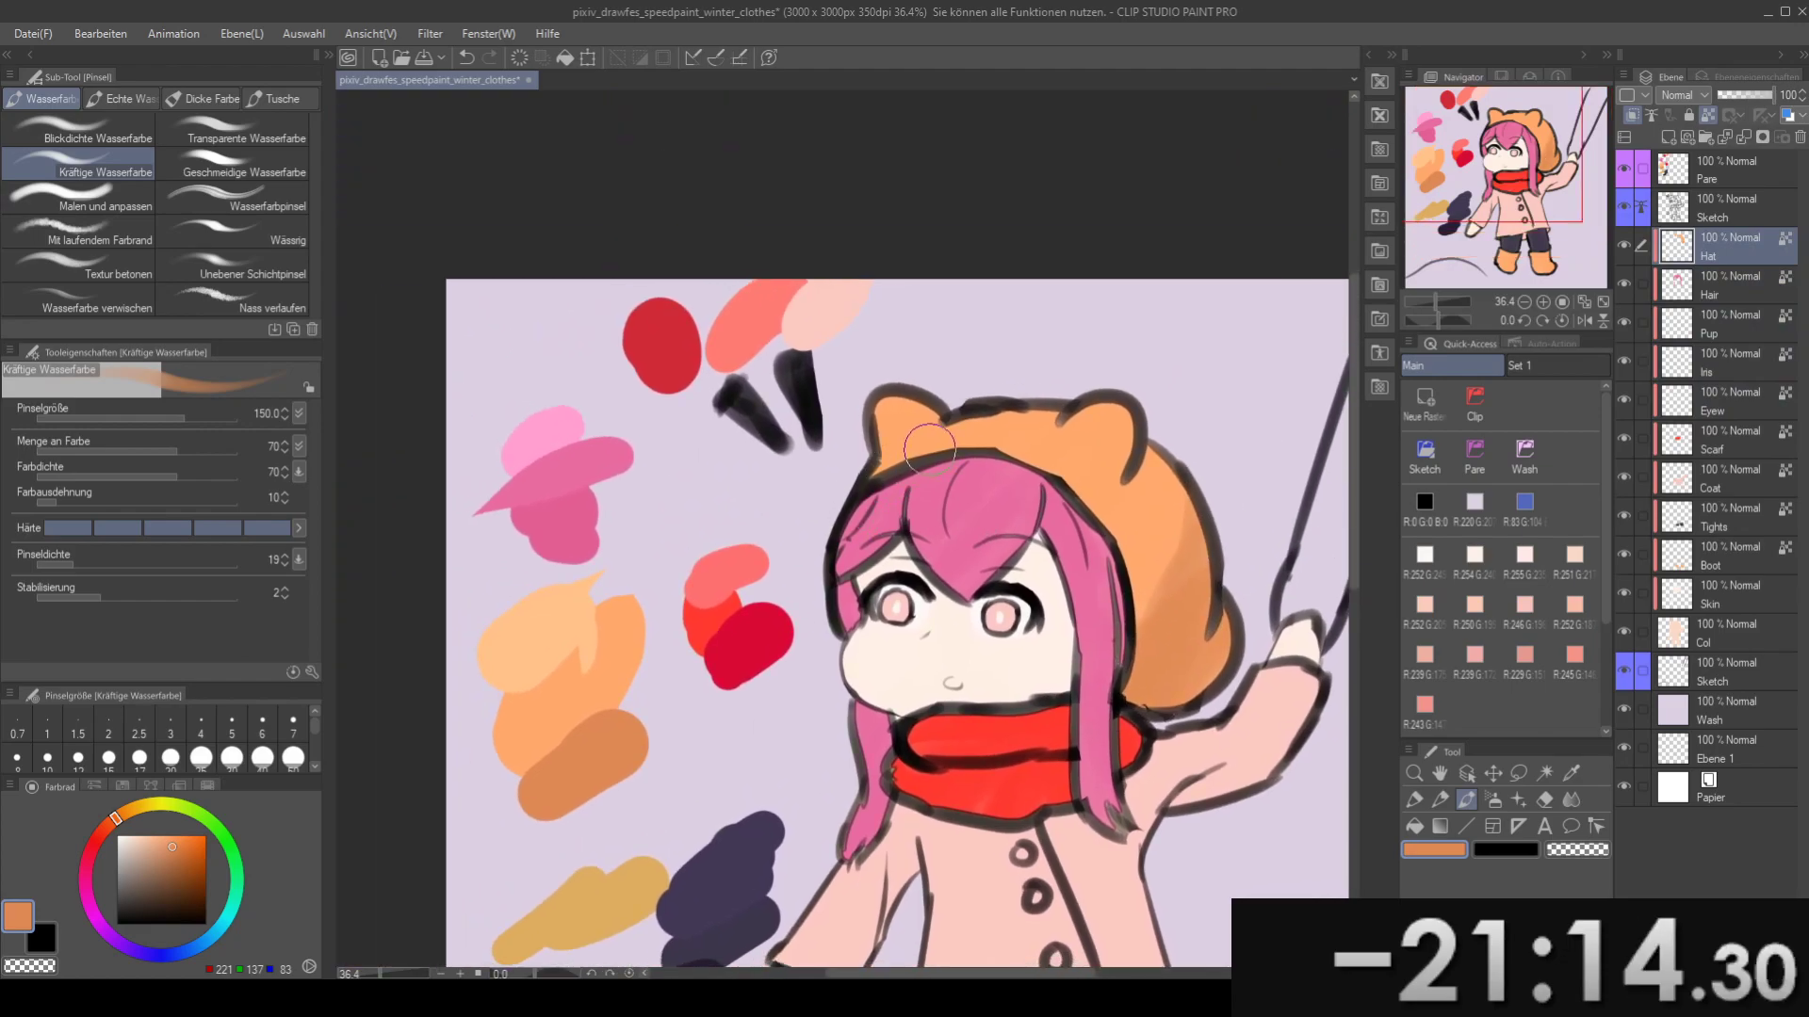
- Try shading the hat's front edge and rear ear with the darker orange, reducing the brush to size 120
left_click_drag(872, 466, 958, 454)
key("ctrl+z")
mouse_move(1160, 454)
left_mouse_down()
mouse_move(1027, 430)
mouse_move(980, 581)
left_mouse_up()
key("]")
mouse_move(1027, 422)
left_mouse_down()
mouse_move(1010, 547)
mouse_move(984, 522)
mouse_move(1078, 436)
mouse_move(1050, 490)
mouse_move(1068, 381)
left_mouse_up()
key("ctrl+z")
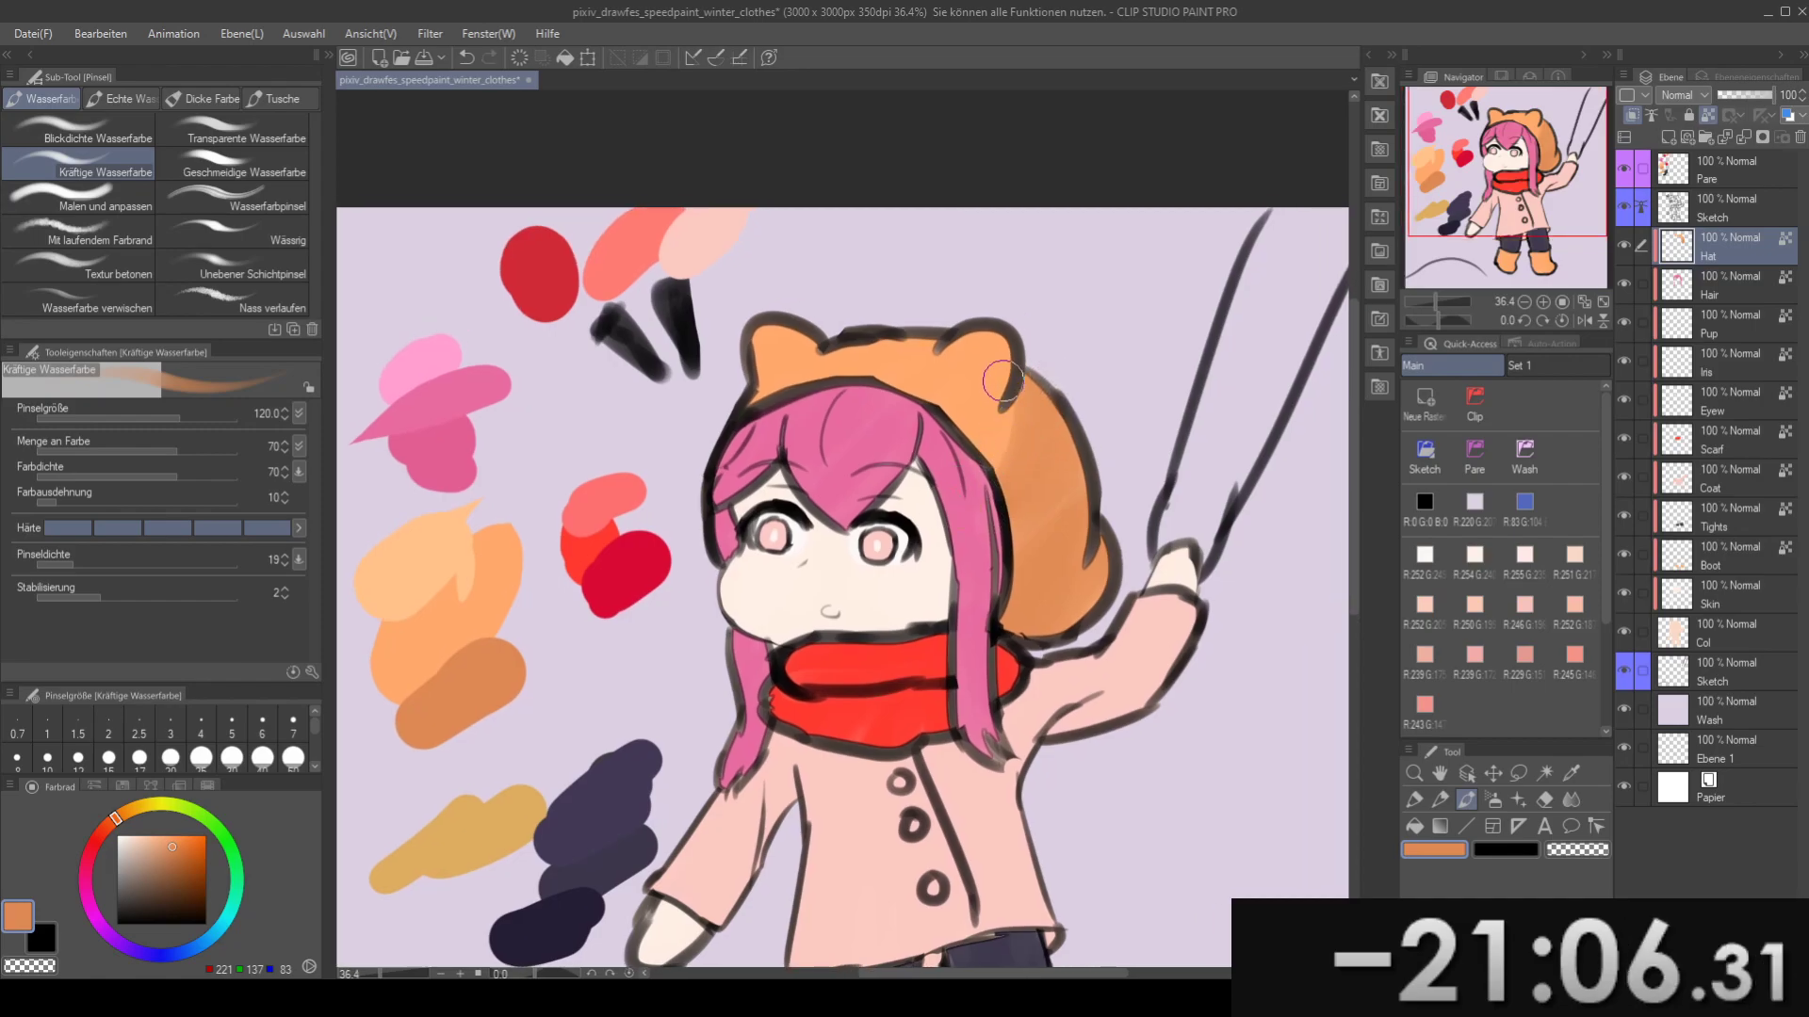
mouse_move(990, 325)
left_mouse_down()
mouse_move(1010, 386)
mouse_move(971, 403)
mouse_move(996, 417)
left_mouse_up()
key("ctrl+z")
key("ctrl+z")
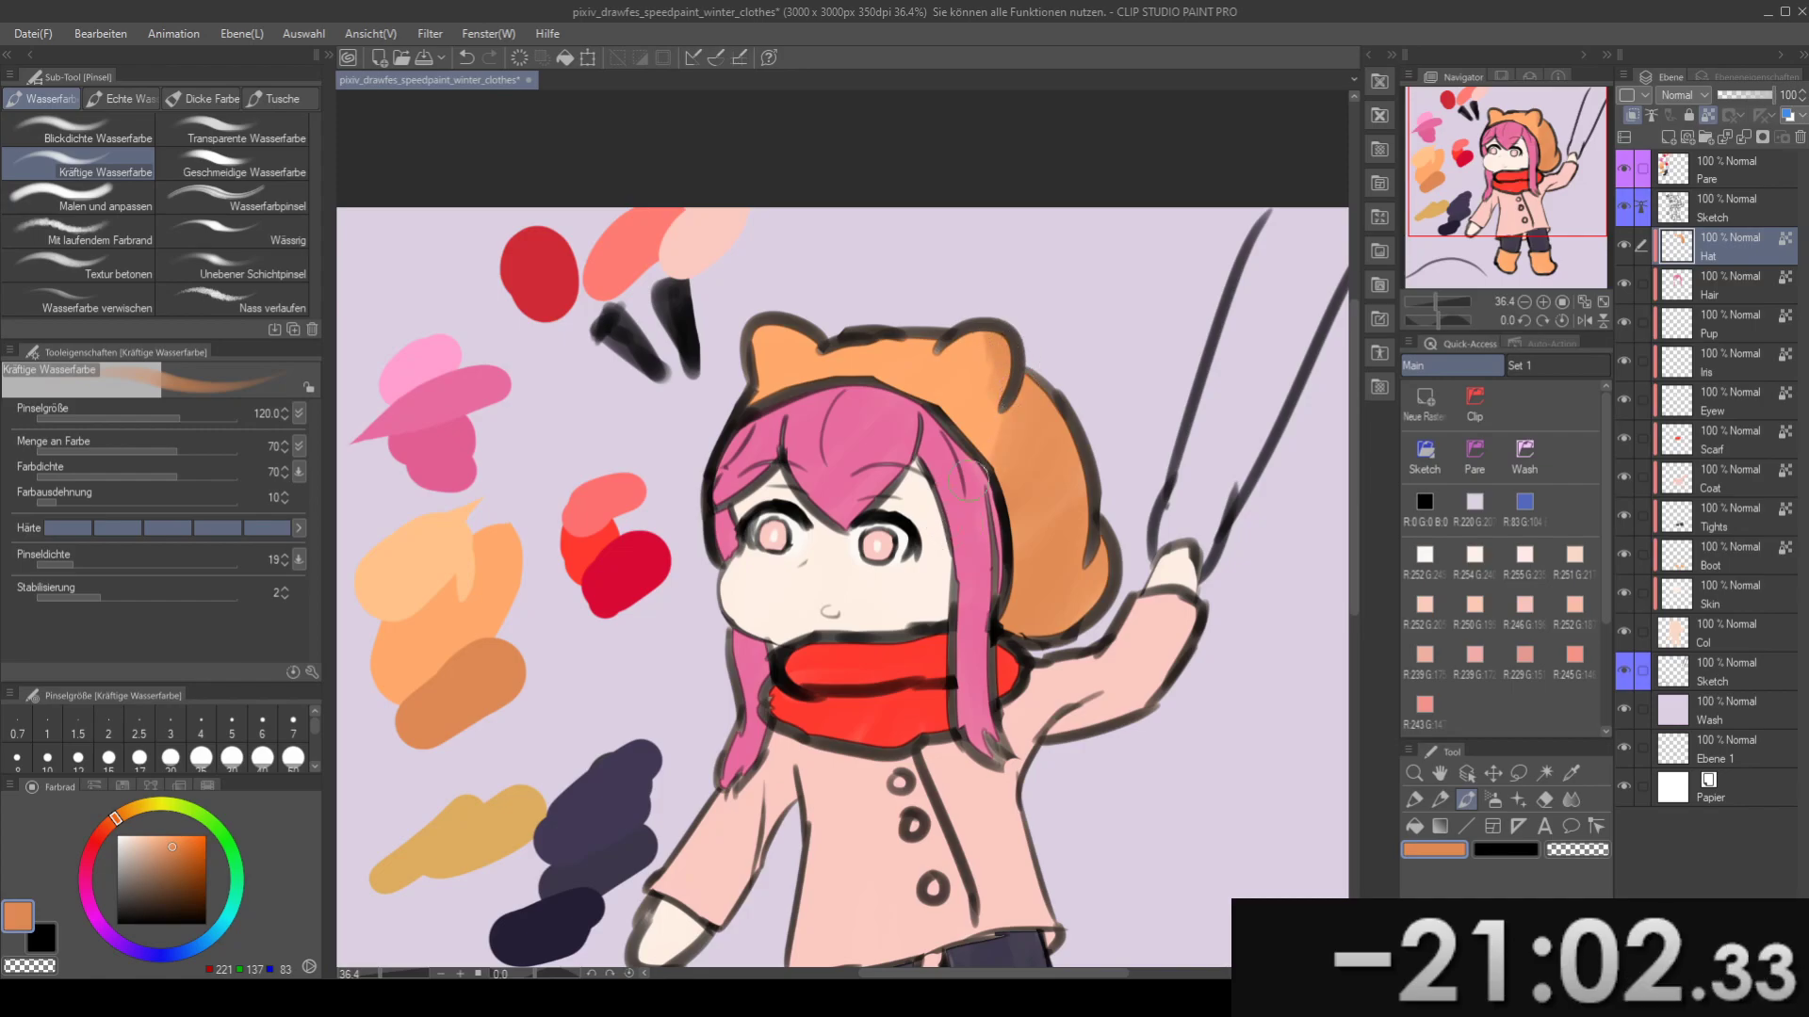
key("ctrl+z")
- Sample the medium orange (RGB 255, 169, 107) as the secondary colour and switch back to the darker orange (RGB 221, 137, 83)
mouse_move(1029, 424)
left_mouse_down()
mouse_move(1005, 429)
mouse_move(1074, 470)
mouse_move(959, 440)
mouse_move(940, 514)
left_mouse_up()
key("x")
left_click(523, 653, "alt")
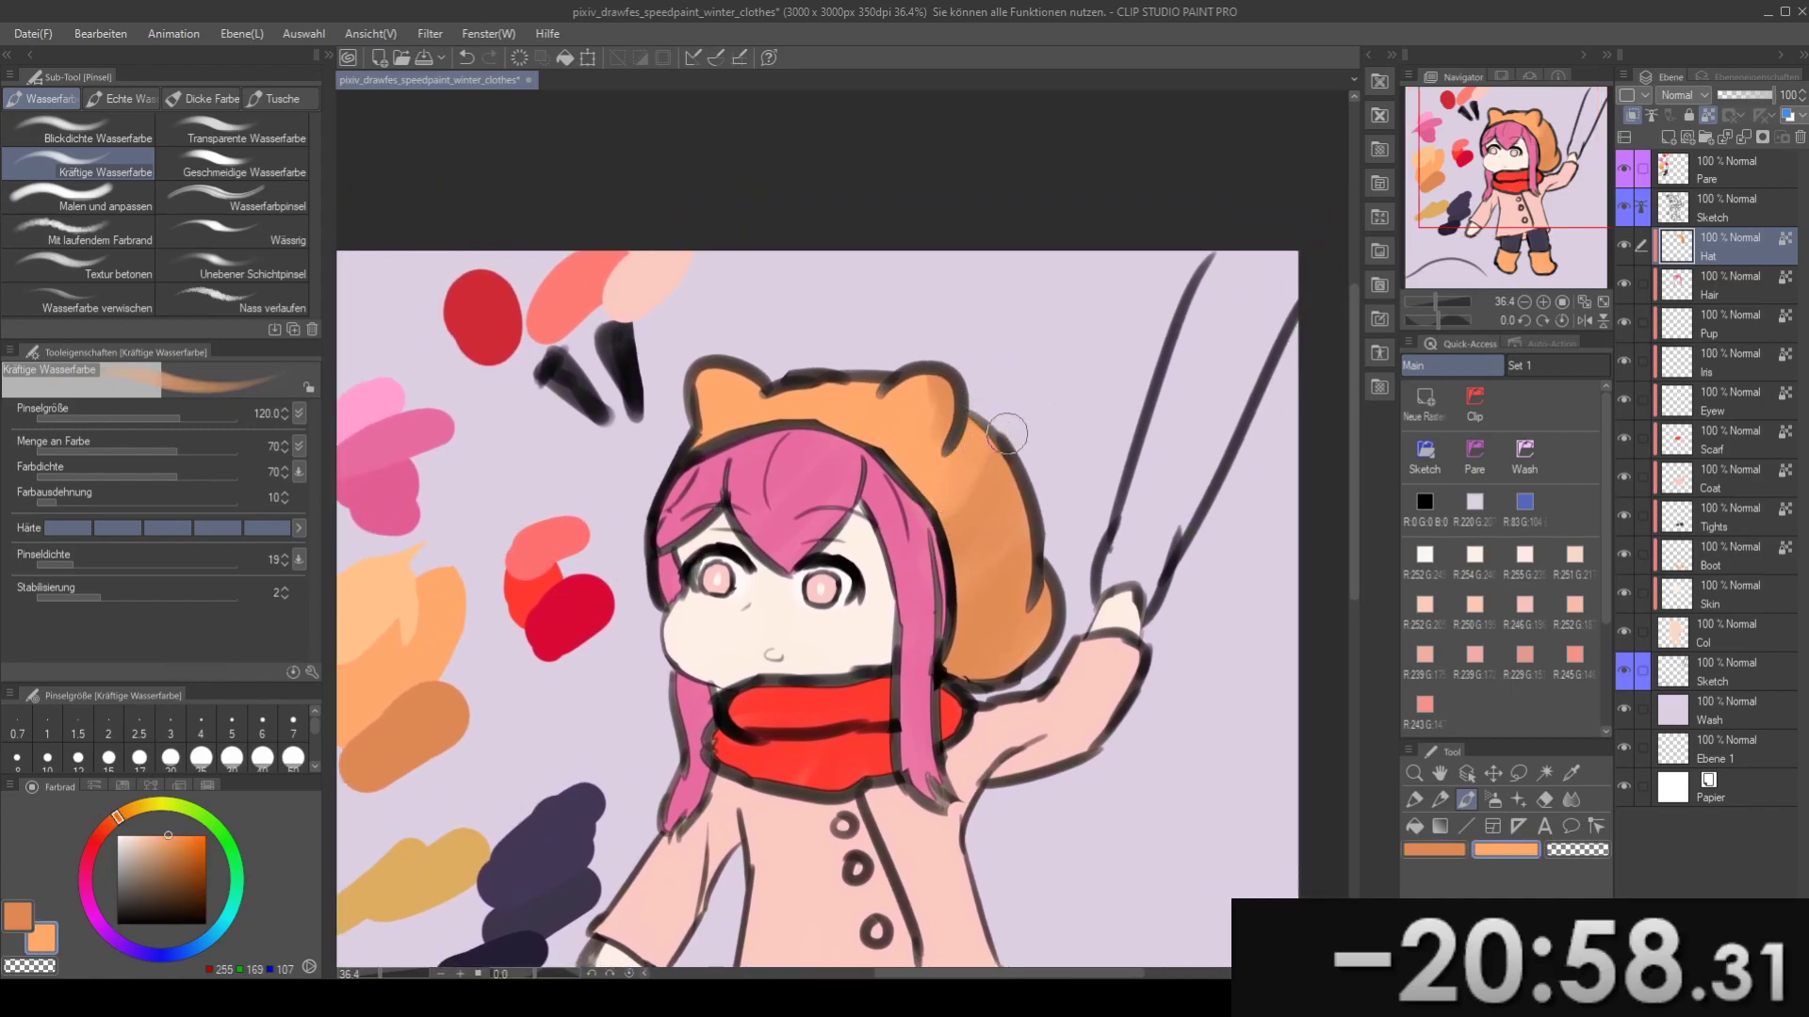
key("x")
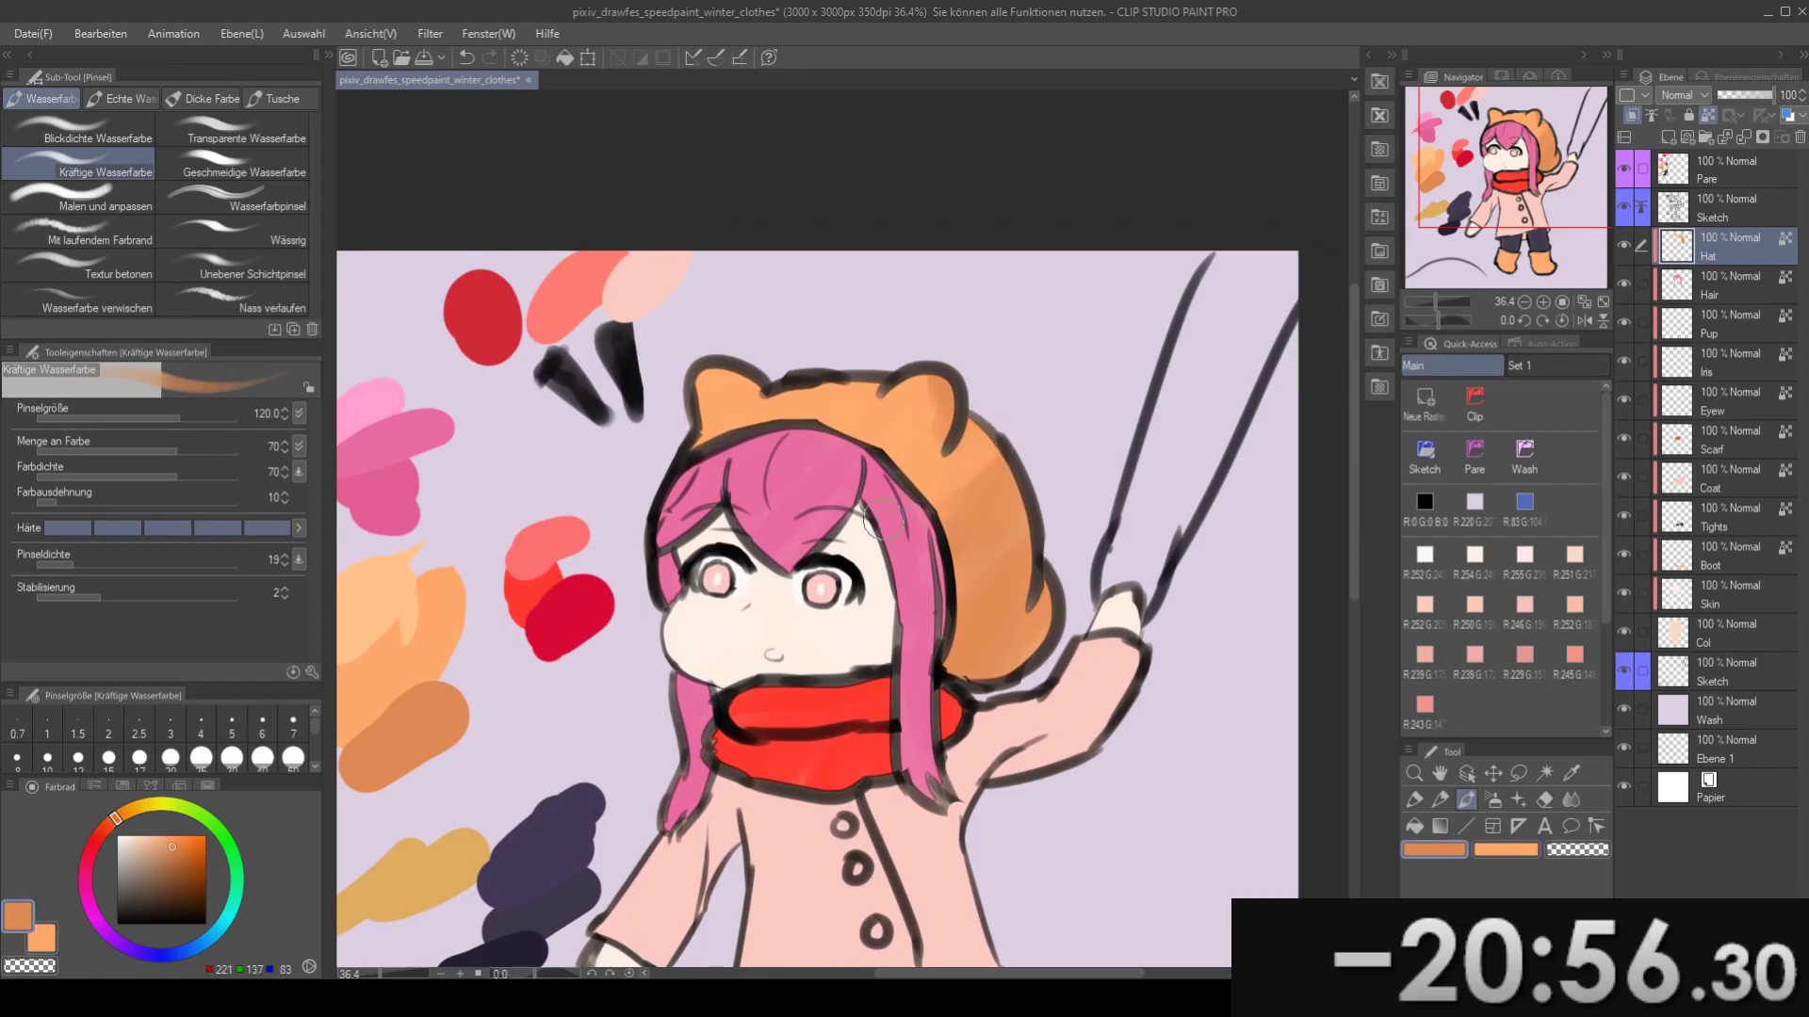
- Shade around the hat's ears with a smaller watercolour brush, undoing unwanted strokes
mouse_move(1001, 415)
left_mouse_down()
mouse_move(886, 416)
mouse_move(876, 381)
mouse_move(1012, 376)
mouse_move(1072, 400)
mouse_move(1039, 408)
mouse_move(1052, 395)
mouse_move(965, 346)
mouse_move(1028, 326)
mouse_move(874, 389)
mouse_move(839, 354)
mouse_move(834, 400)
mouse_move(795, 311)
left_mouse_up()
key("ctrl+z")
left_click(587, 565, "alt")
key("ctrl+z")
key("bracketleft")
key("bracketleft")
mouse_move(942, 379)
left_mouse_down()
mouse_move(959, 341)
mouse_move(988, 357)
left_mouse_up()
left_click_drag(945, 300, 1052, 282)
- Sample the ochre swatch (RGB 221, 173, 95), reduce the brush to size 60 and choose a darker ochre (RGB 205, 141, 36)
left_click(593, 805, "alt")
mouse_move(891, 504)
left_mouse_down()
mouse_move(786, 504)
mouse_move(750, 454)
left_mouse_up()
key("bracketleft")
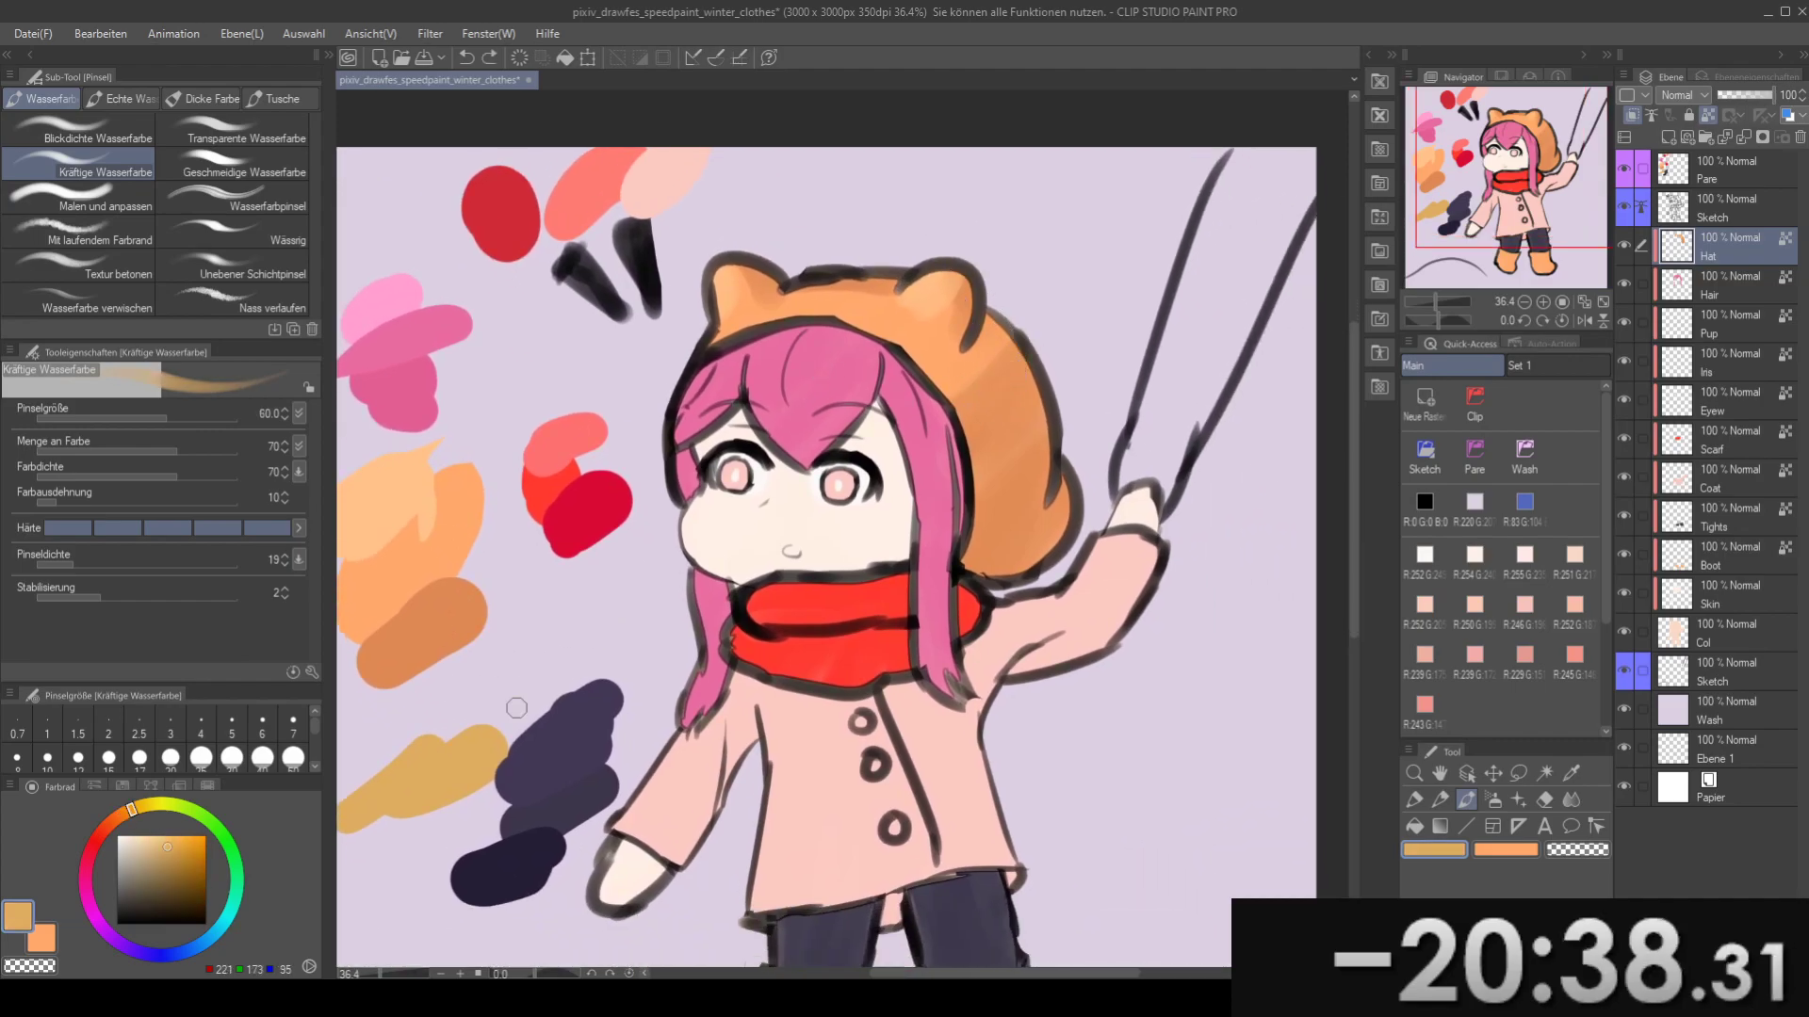
left_click(209, 787)
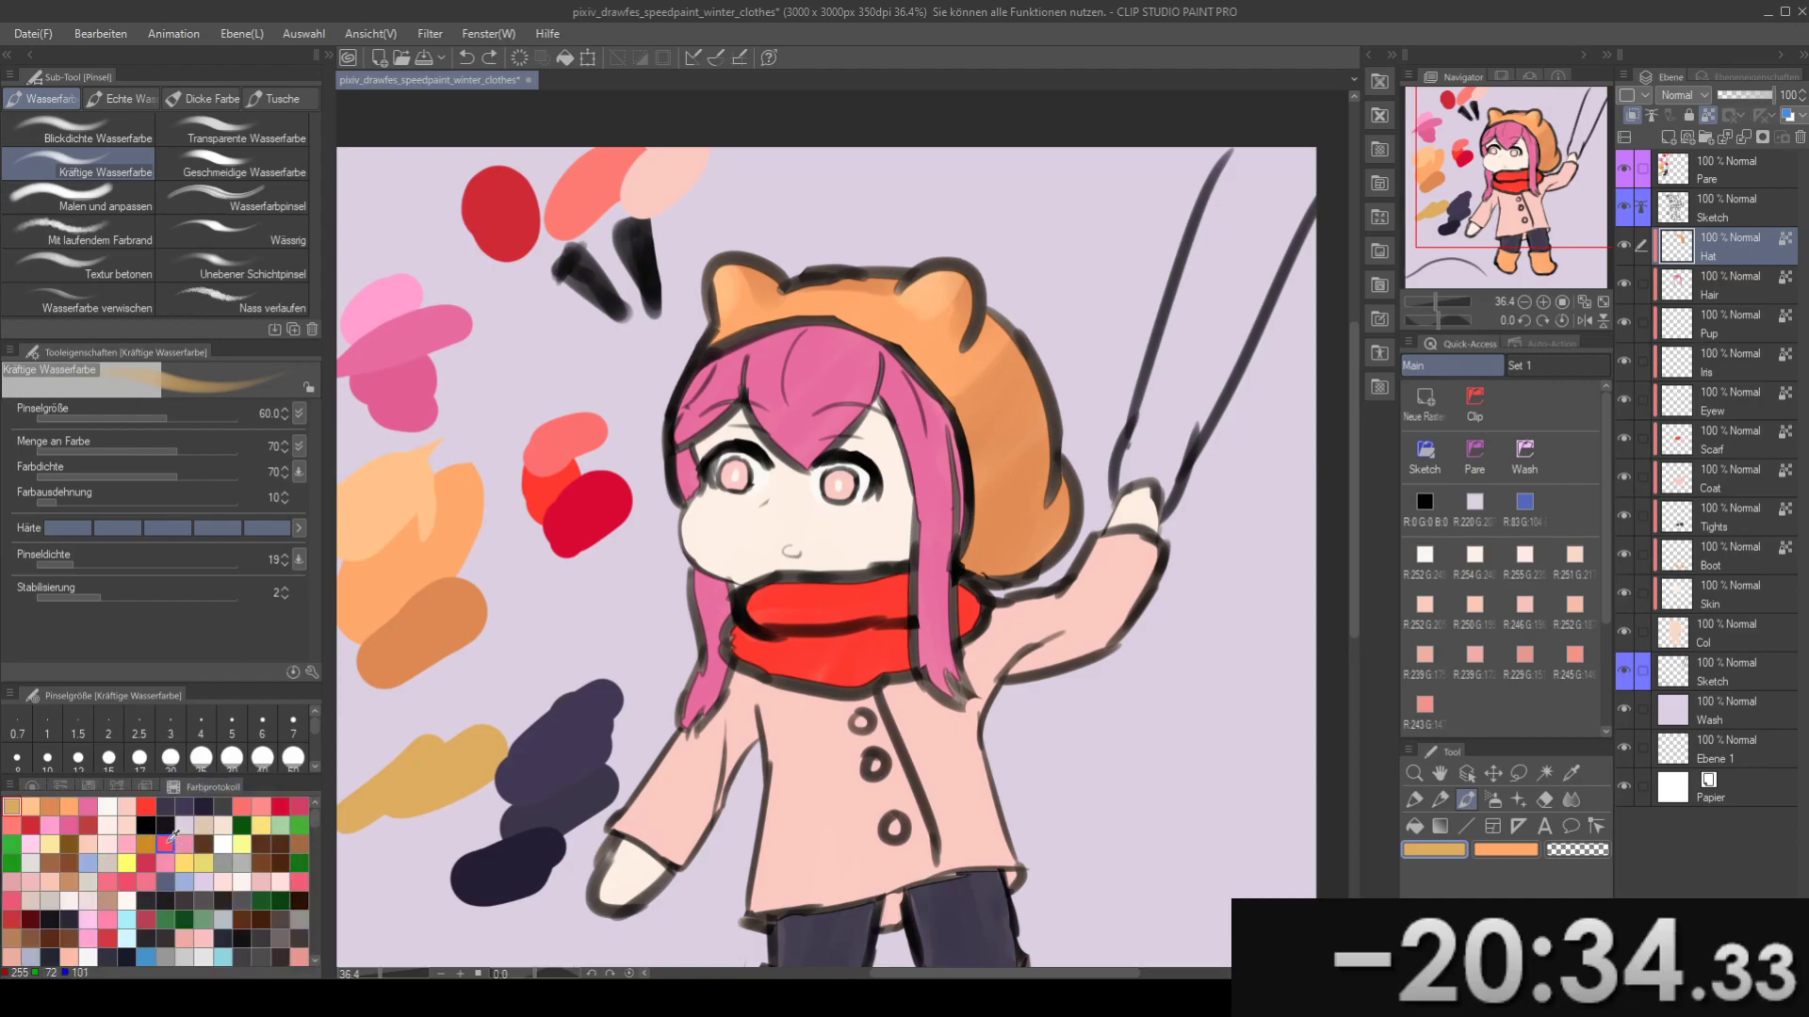
left_click(151, 841)
left_click(31, 786)
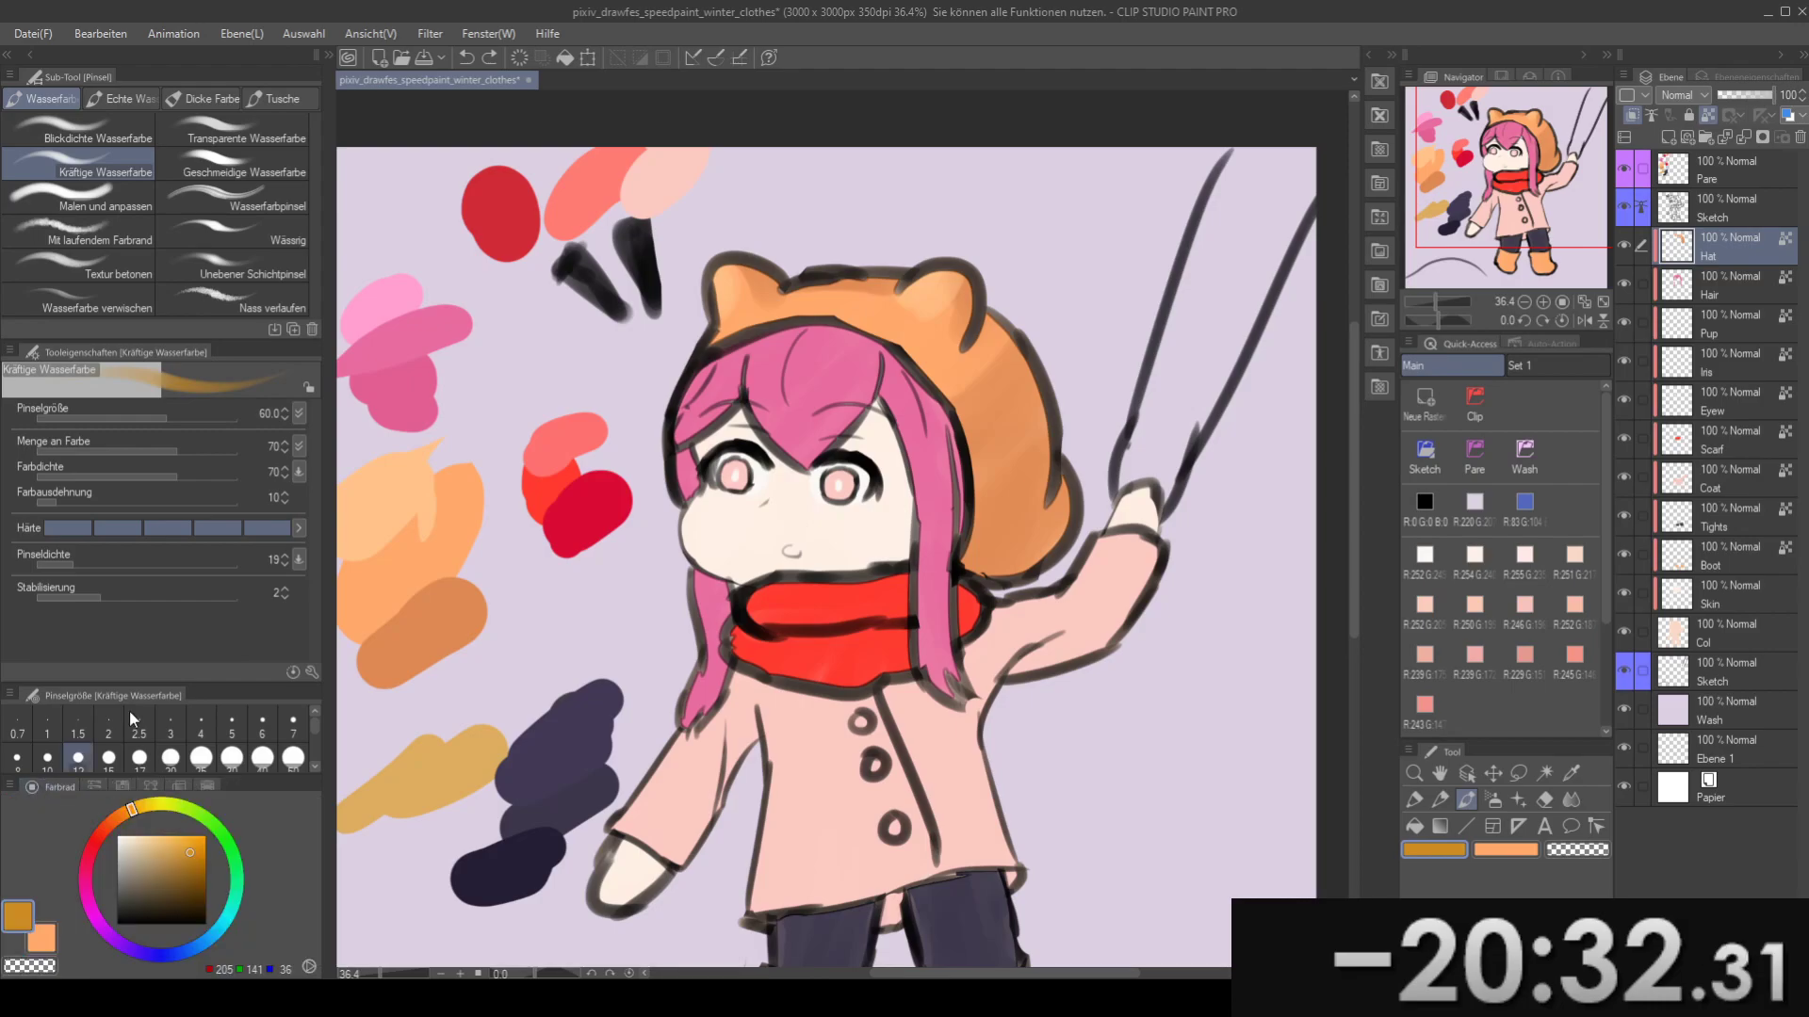
- On the Pare layer, paint a dark ochre palette swatch above the existing ochre one with the G-Pen at size 170
left_click(1703, 194)
left_click(1720, 172)
key("p")
left_click_drag(490, 656, 669, 588)
mouse_move(541, 683)
left_mouse_down()
mouse_move(624, 647)
mouse_move(557, 686)
left_mouse_up()
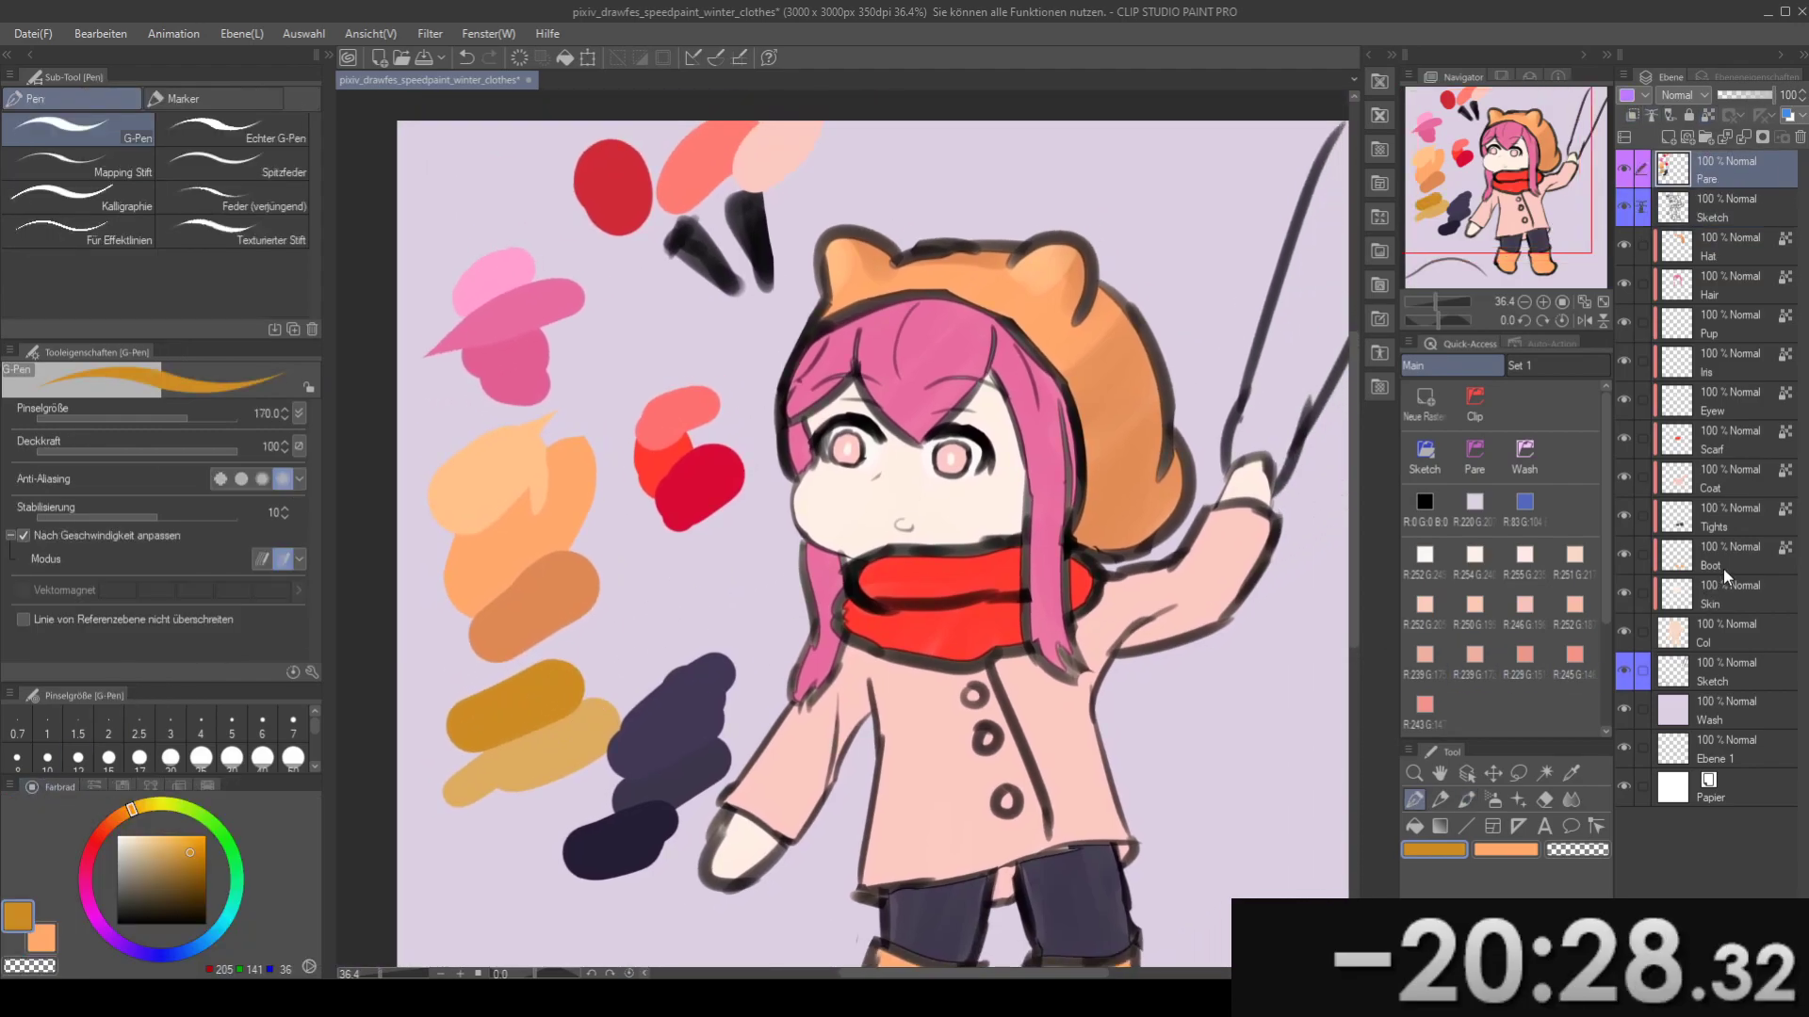
- On the Hat layer, paint dark ochre stripes across the hat with the Kräftige Wasserfarbe brush at size 50, undoing unwanted strokes
left_click(1705, 254)
left_click_drag(859, 301, 759, 368)
key("b")
left_click_drag(853, 403, 794, 422)
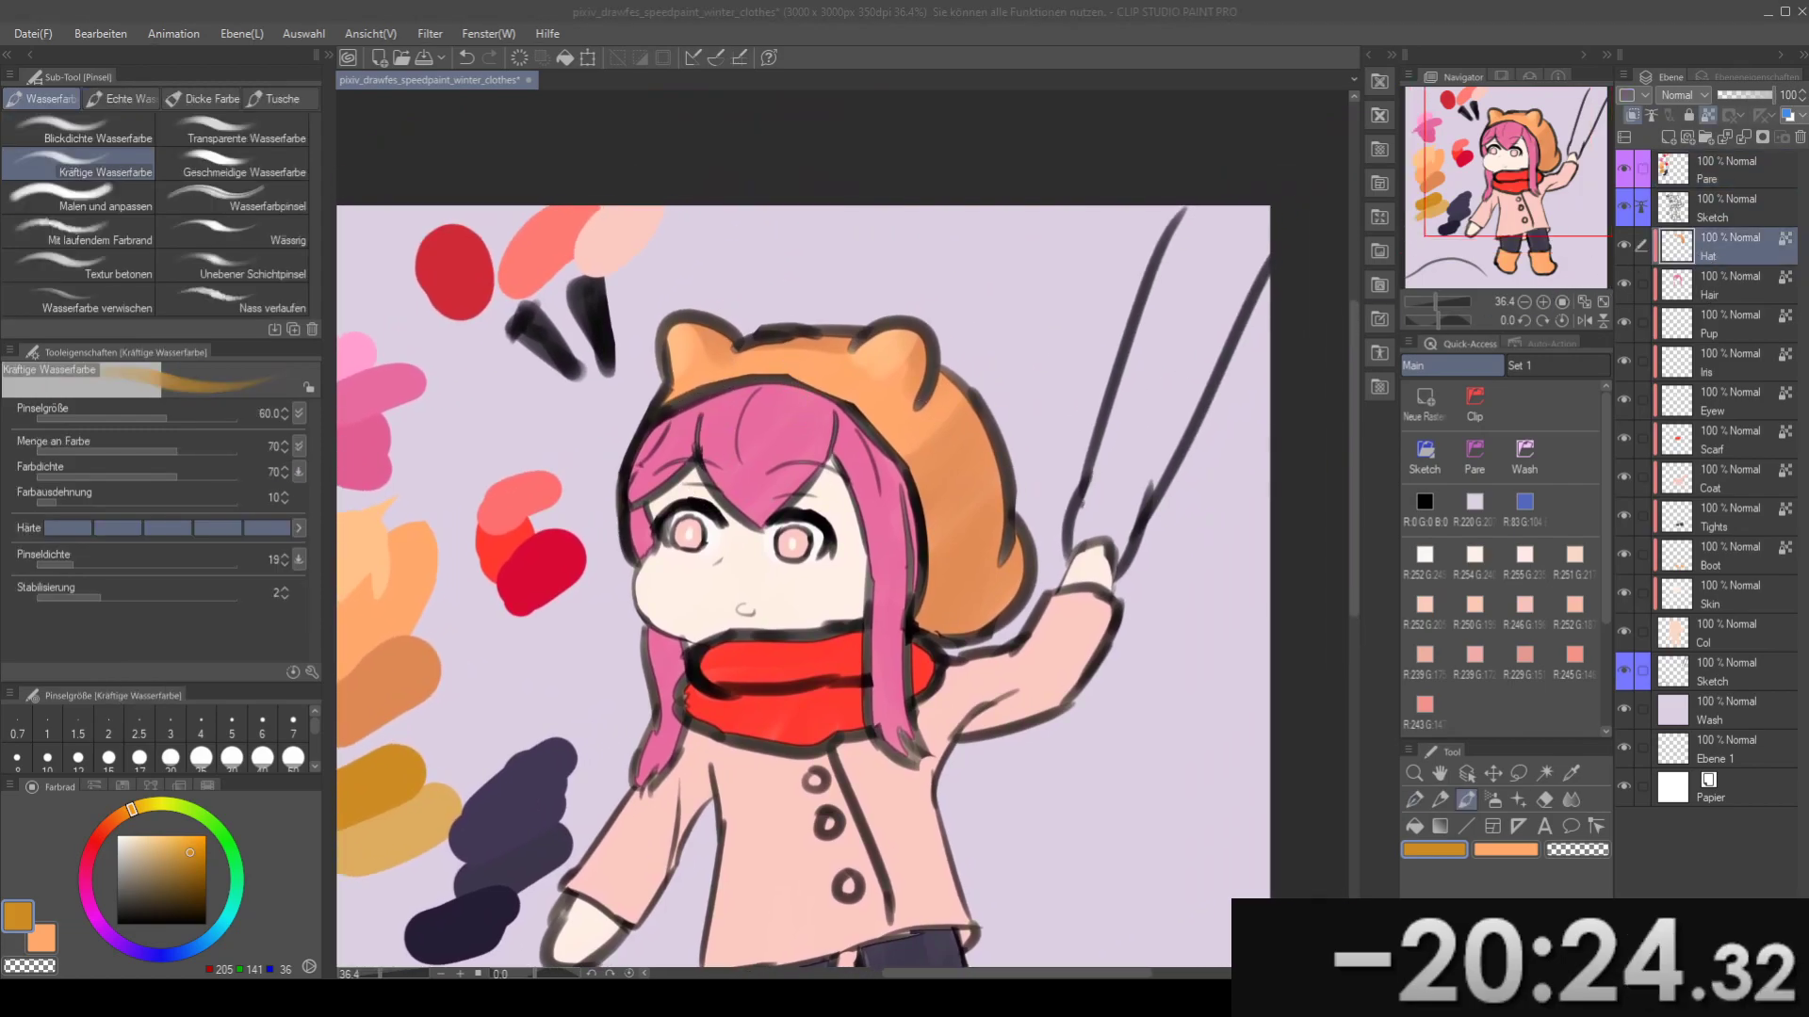
left_click_drag(760, 327, 776, 344)
mouse_move(762, 377)
left_mouse_down()
mouse_move(797, 369)
mouse_move(828, 316)
left_mouse_up()
key("ctrl+z")
key("[")
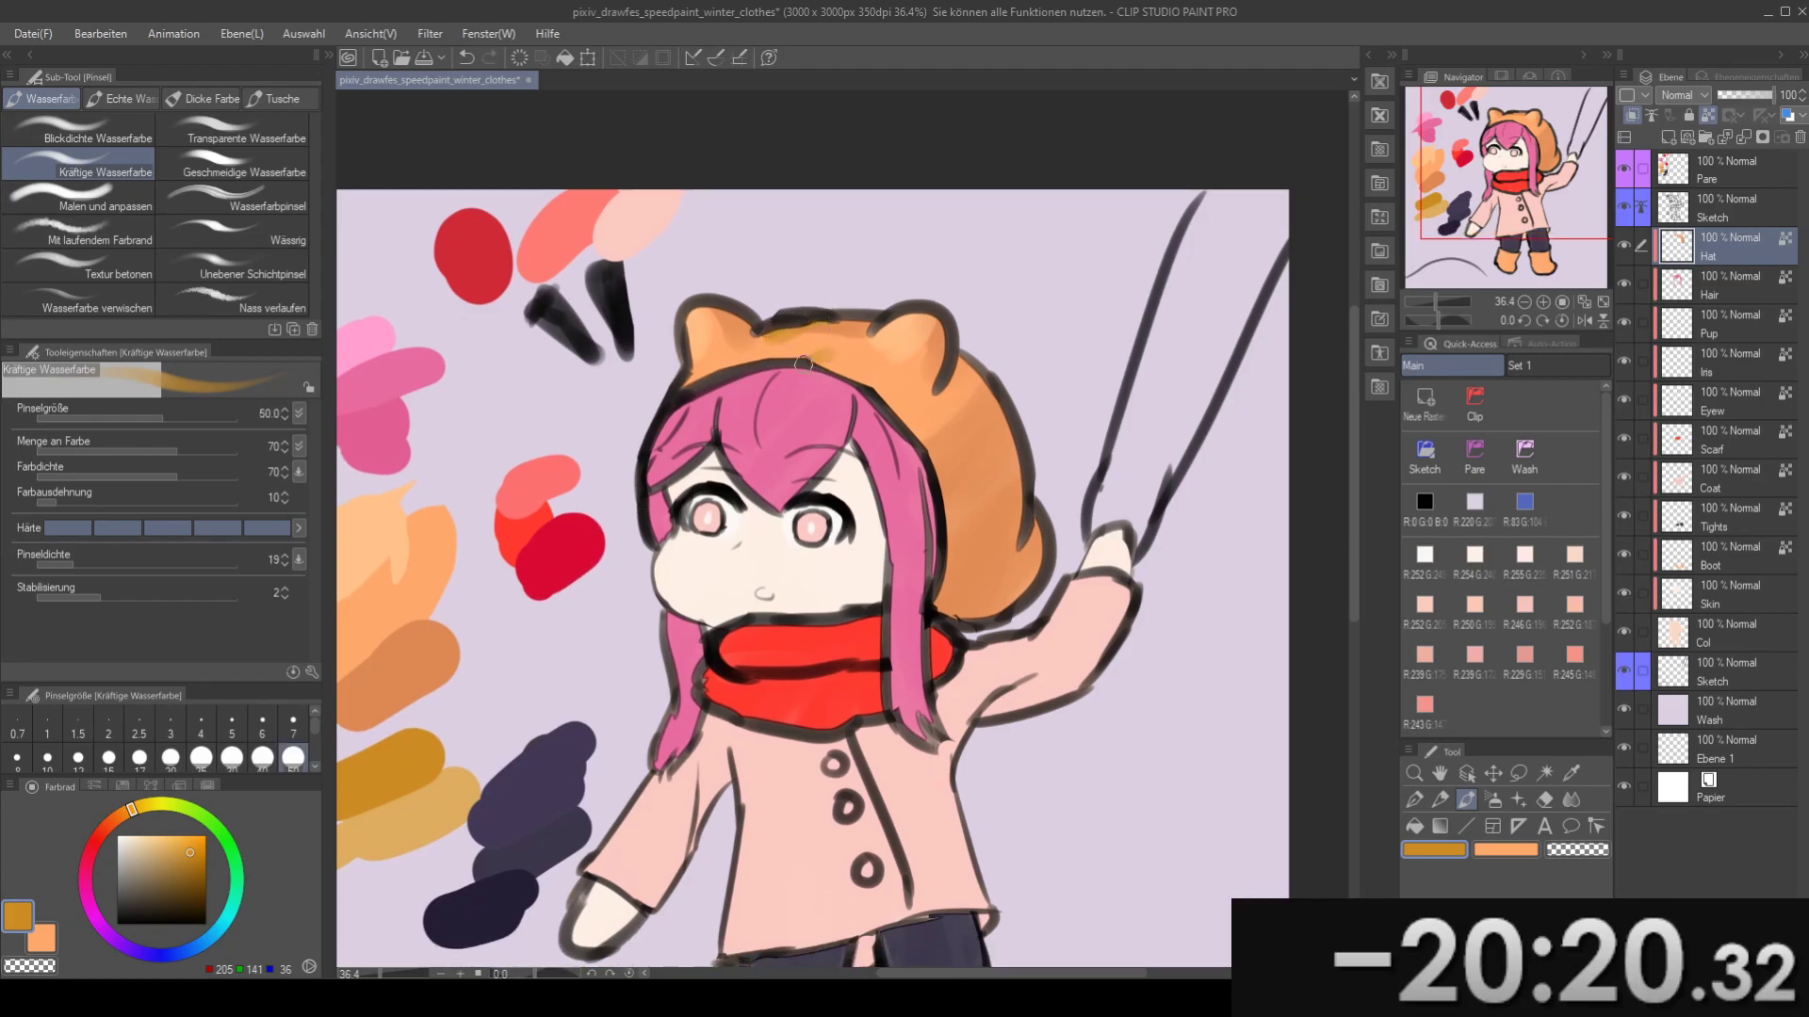
left_click_drag(899, 382, 784, 301)
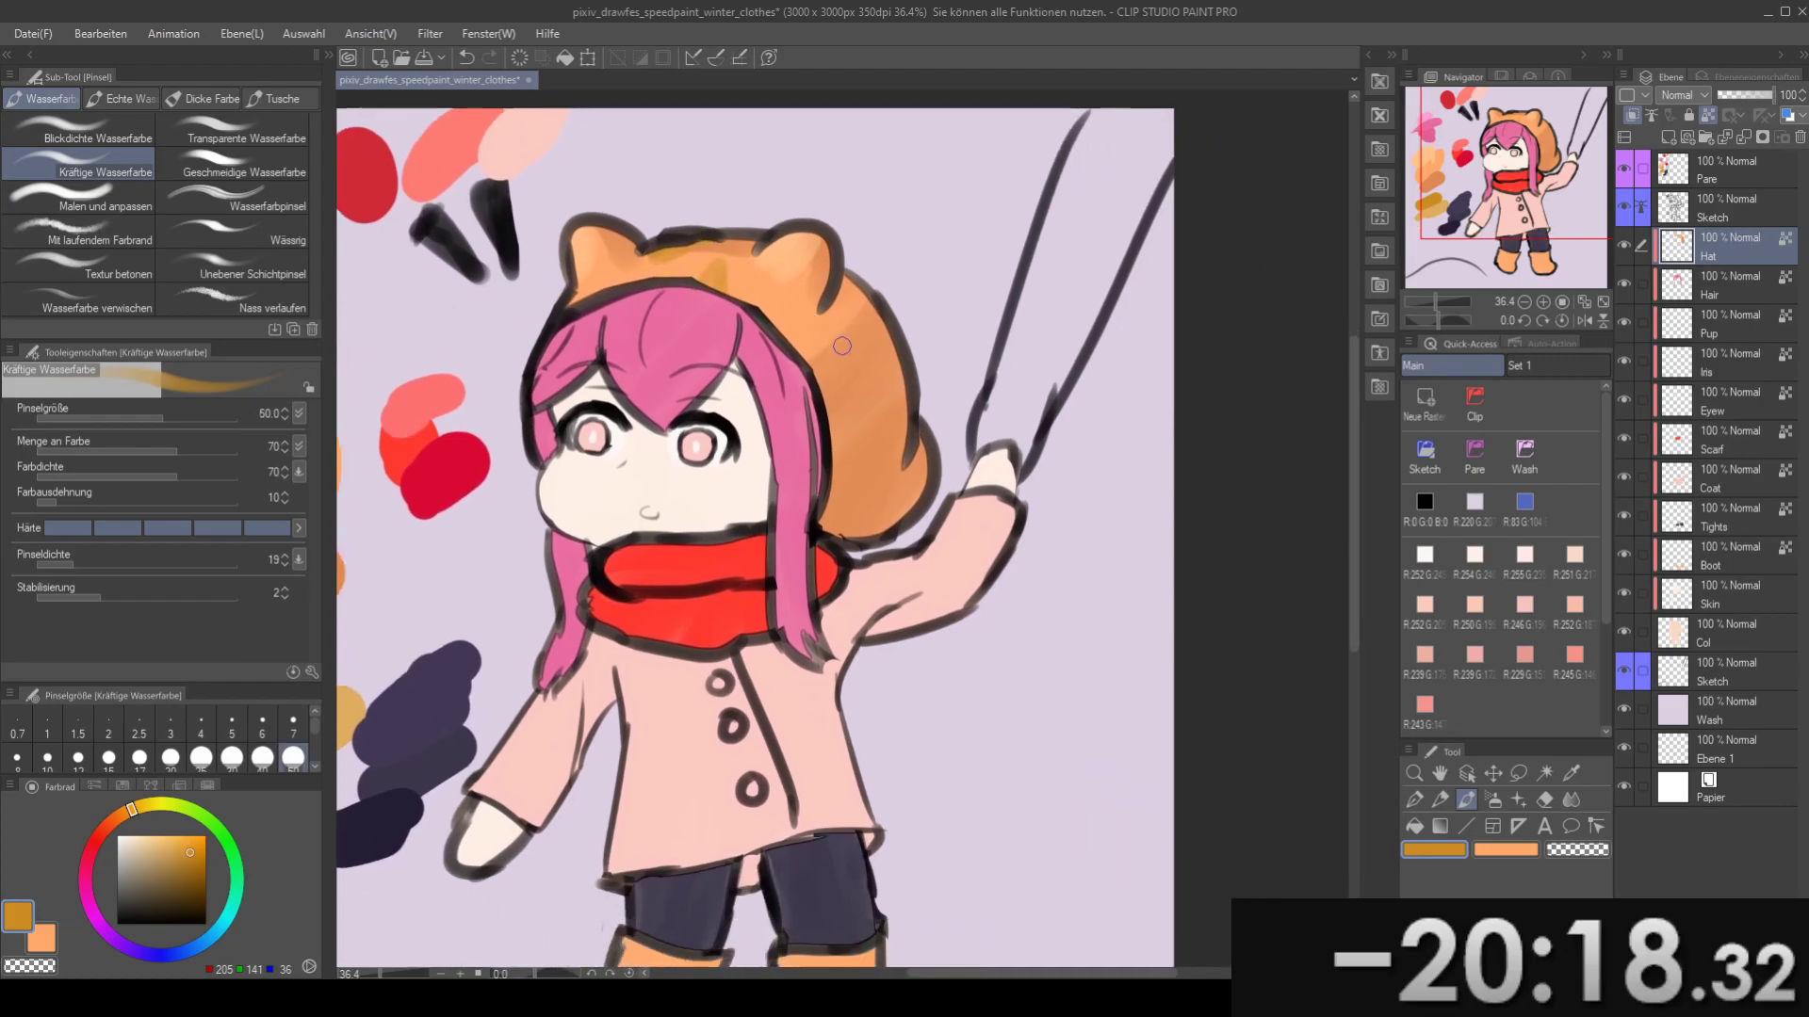
key("ctrl+z")
left_click_drag(867, 369, 889, 347)
left_click_drag(831, 462, 972, 397)
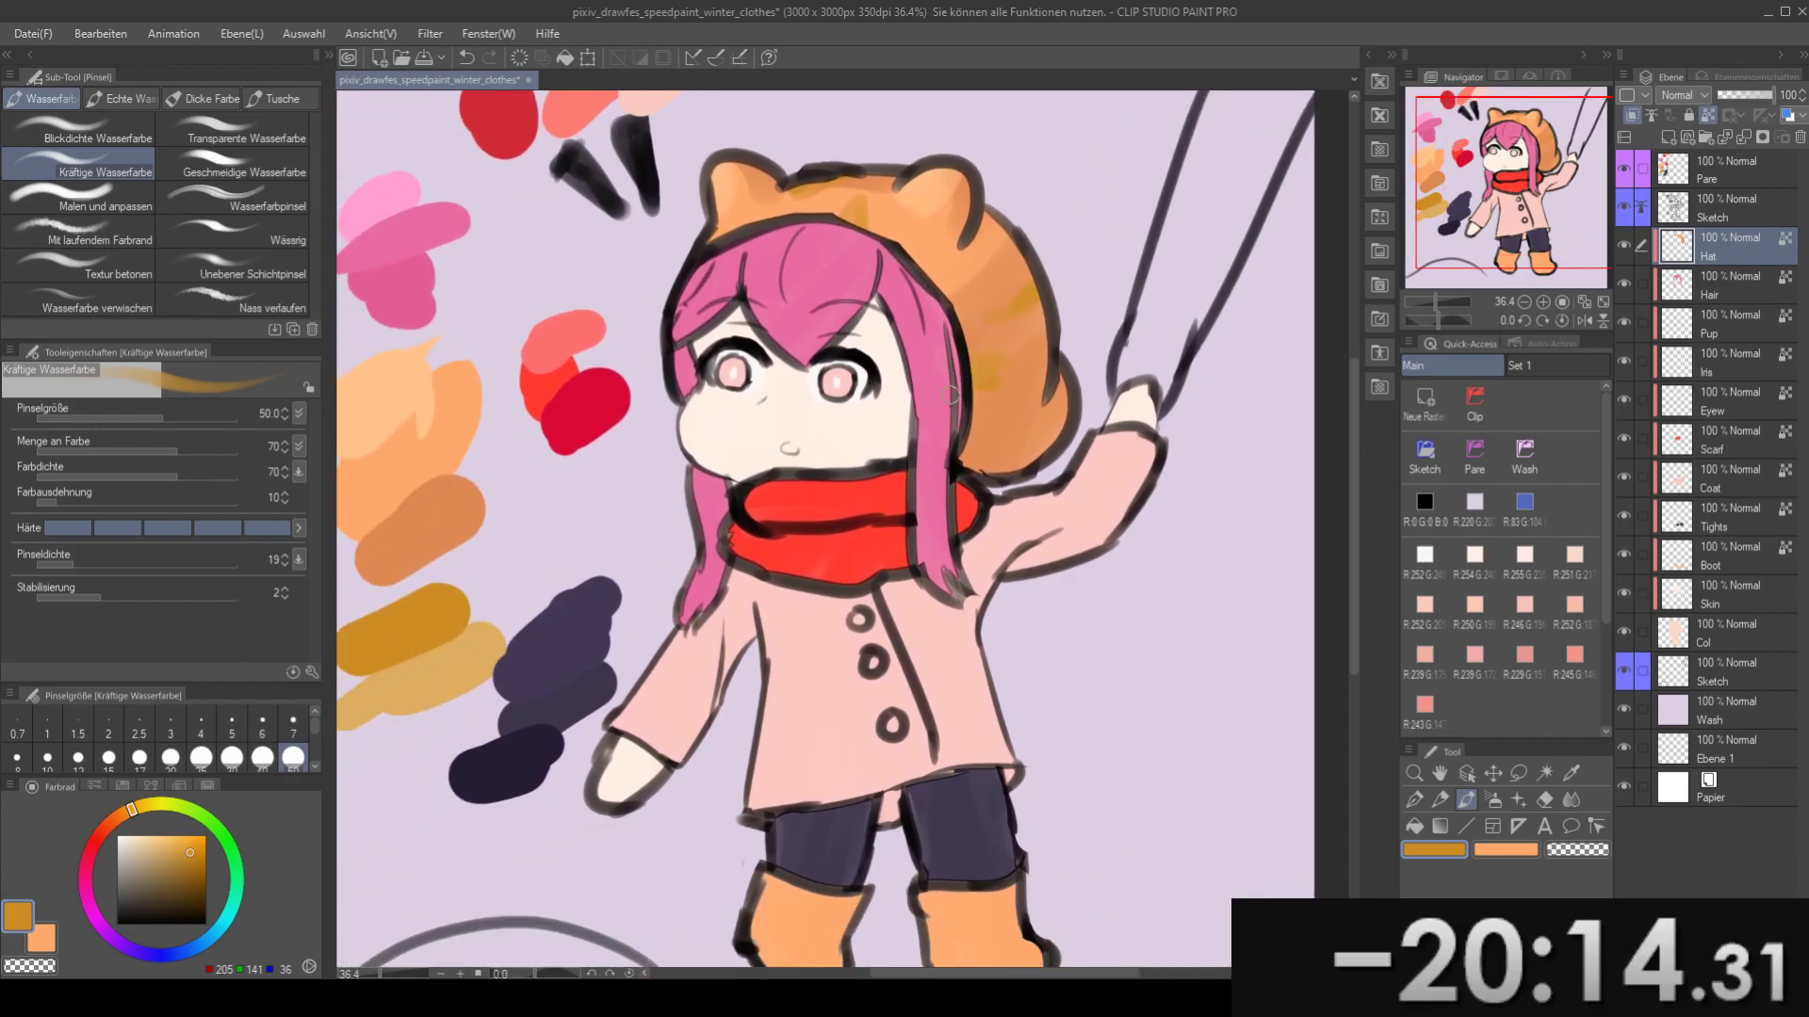
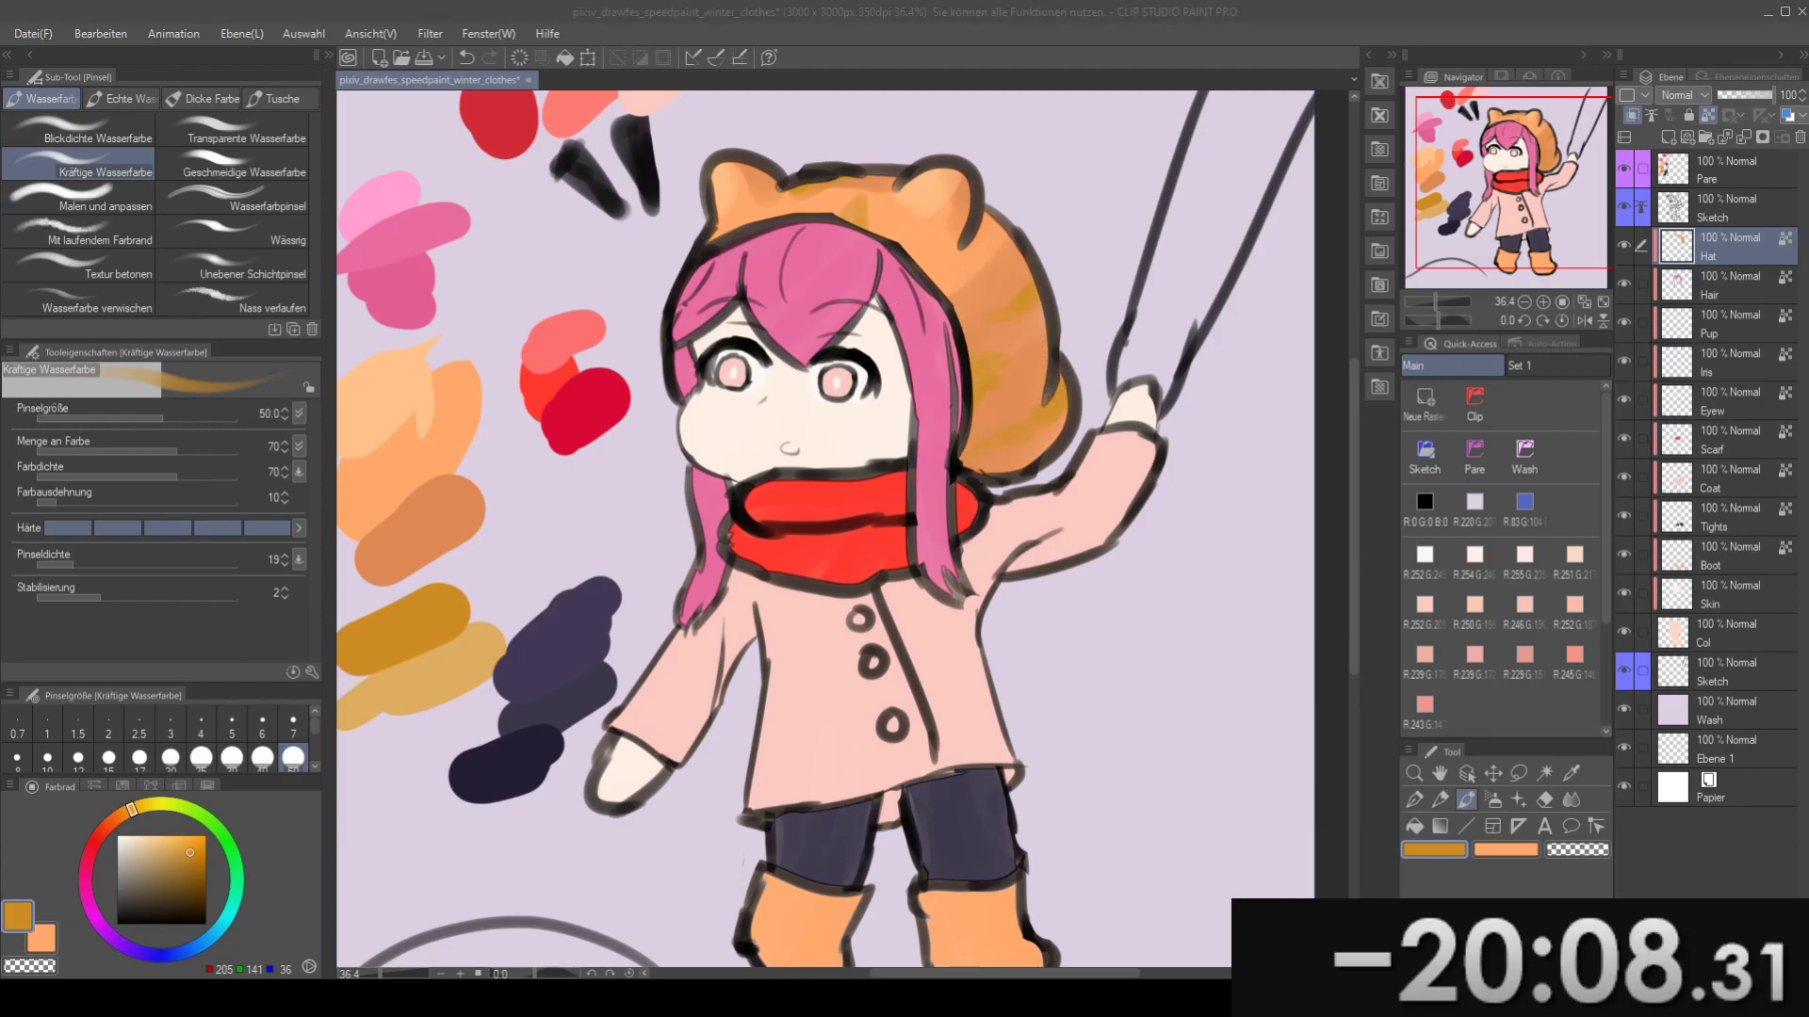
- Choose a brown (RGB 168, 120, 67) and paint a swatch over the dark ochre one on the Pare layer with the G-Pen at size 150
left_click(1644, 9)
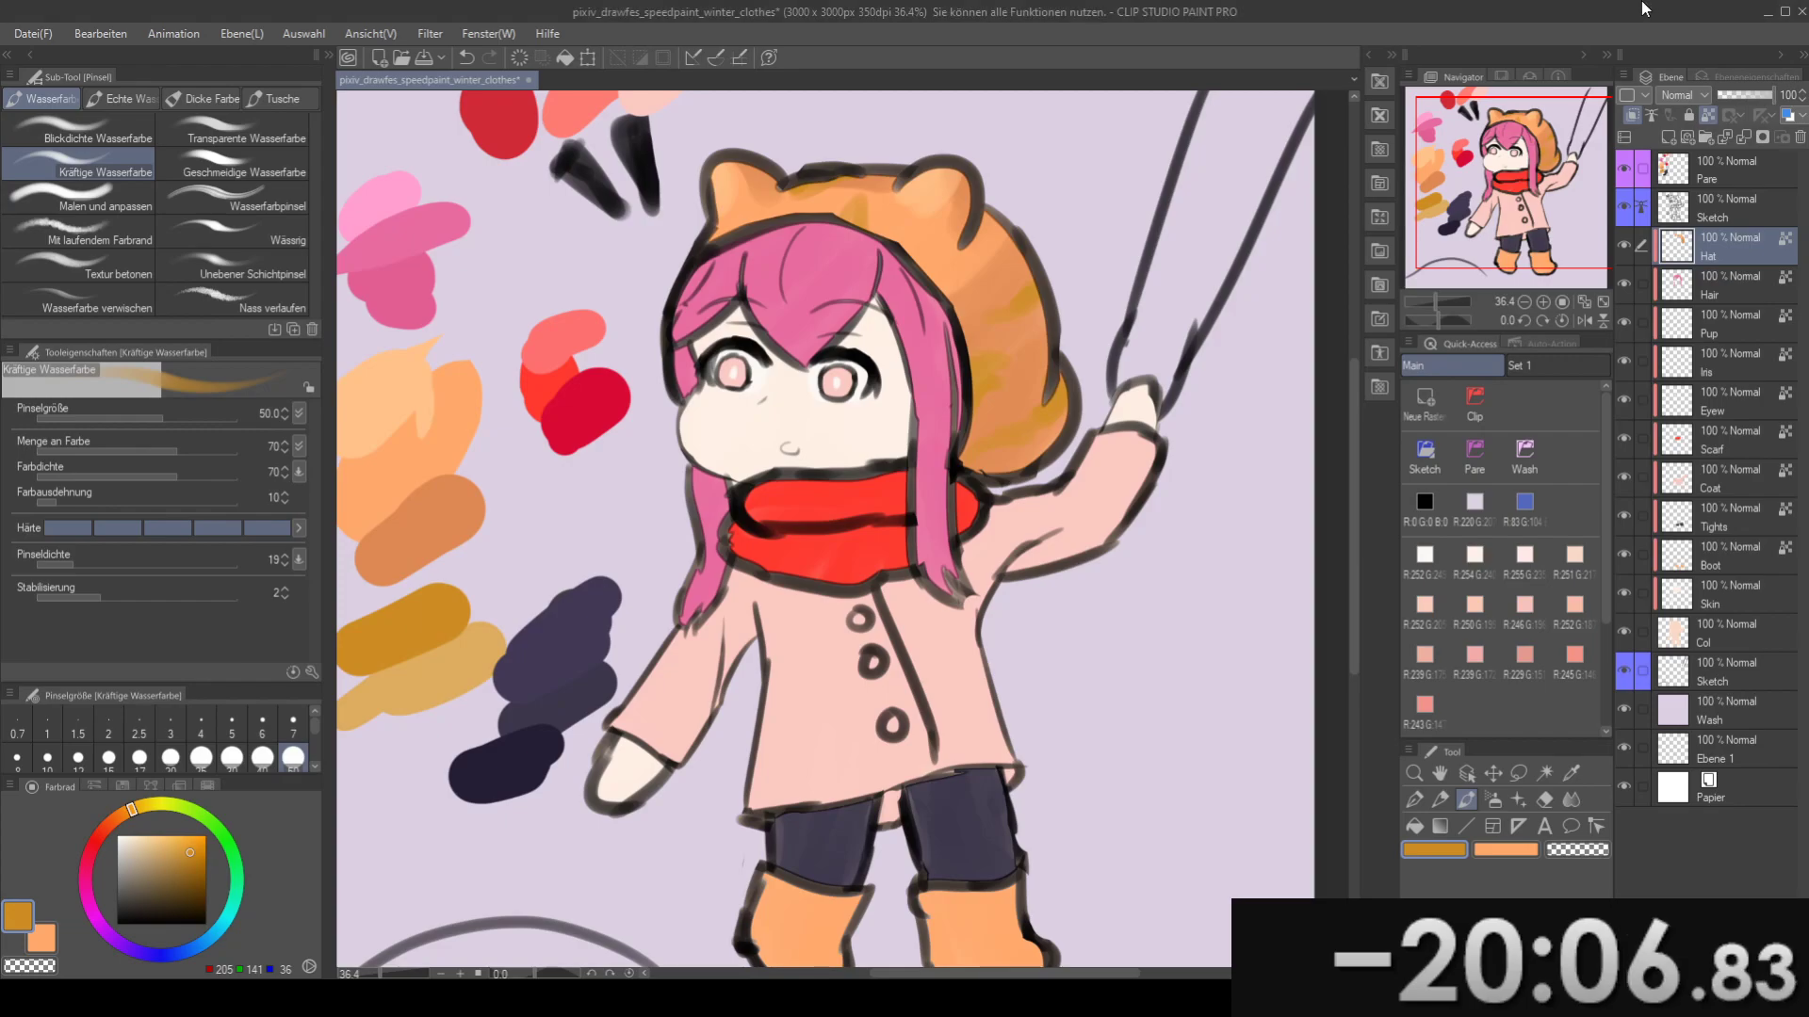
left_click(1781, 9)
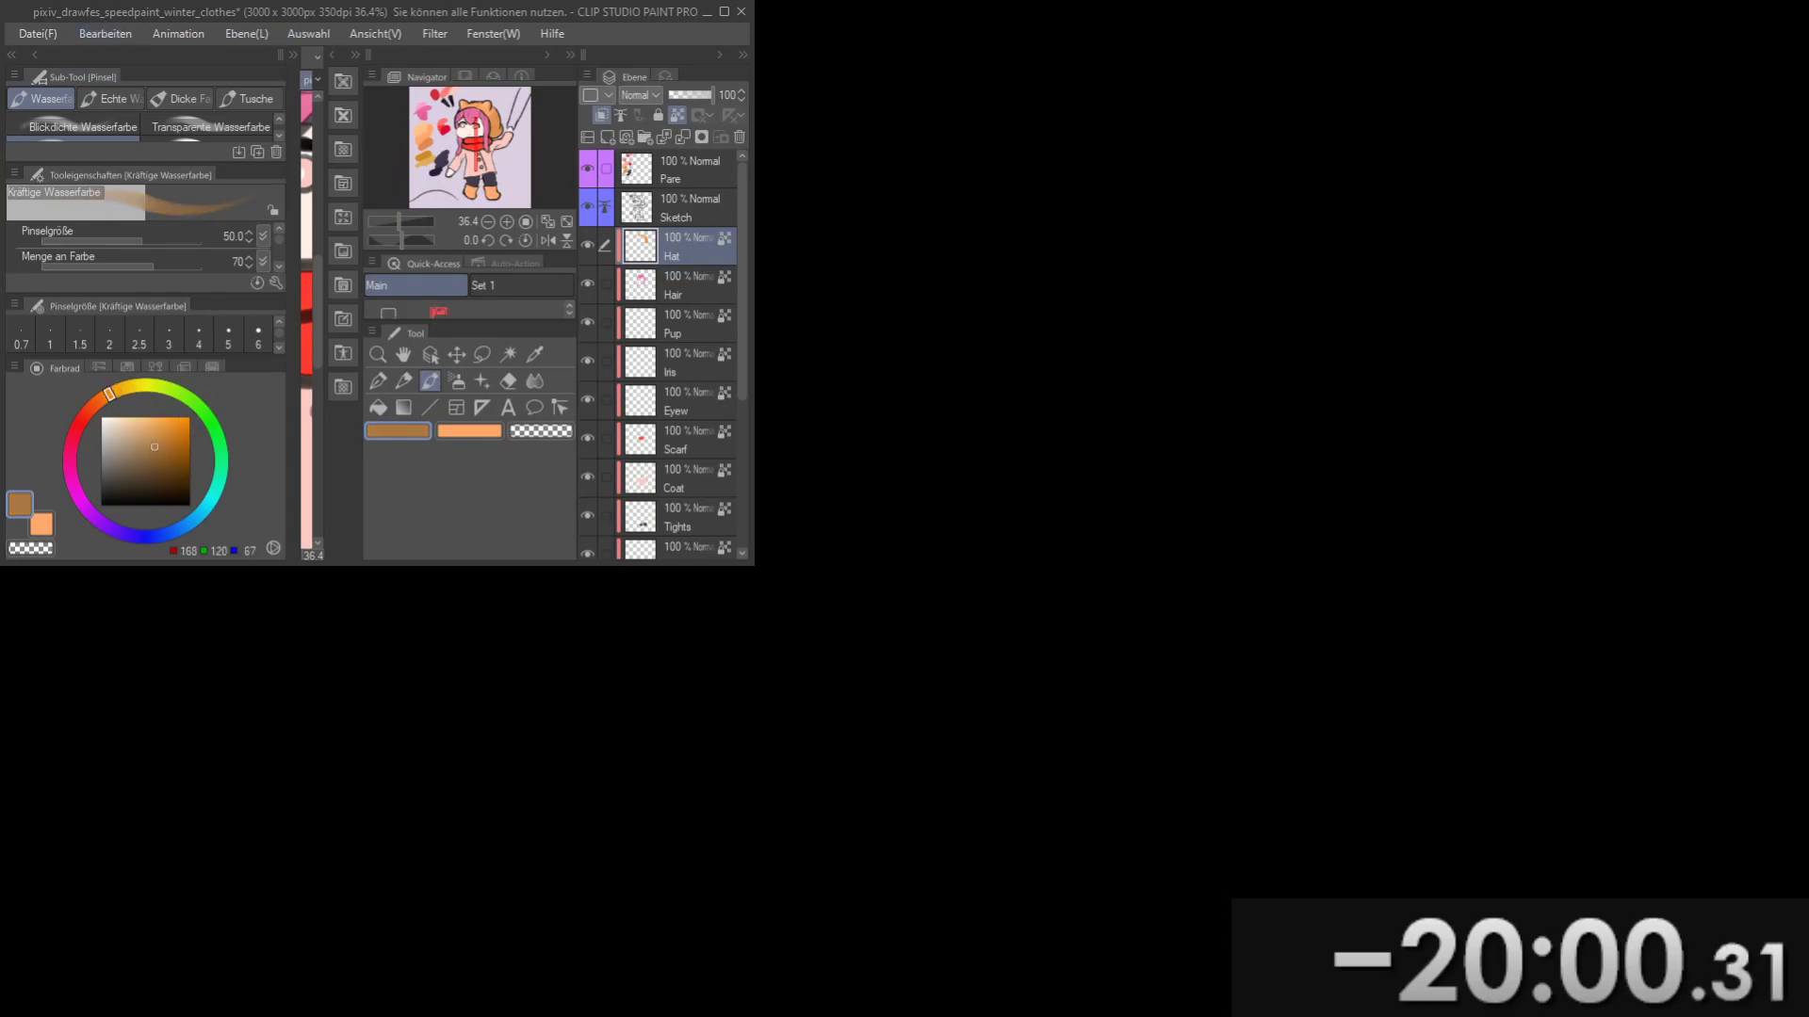
left_click(724, 11)
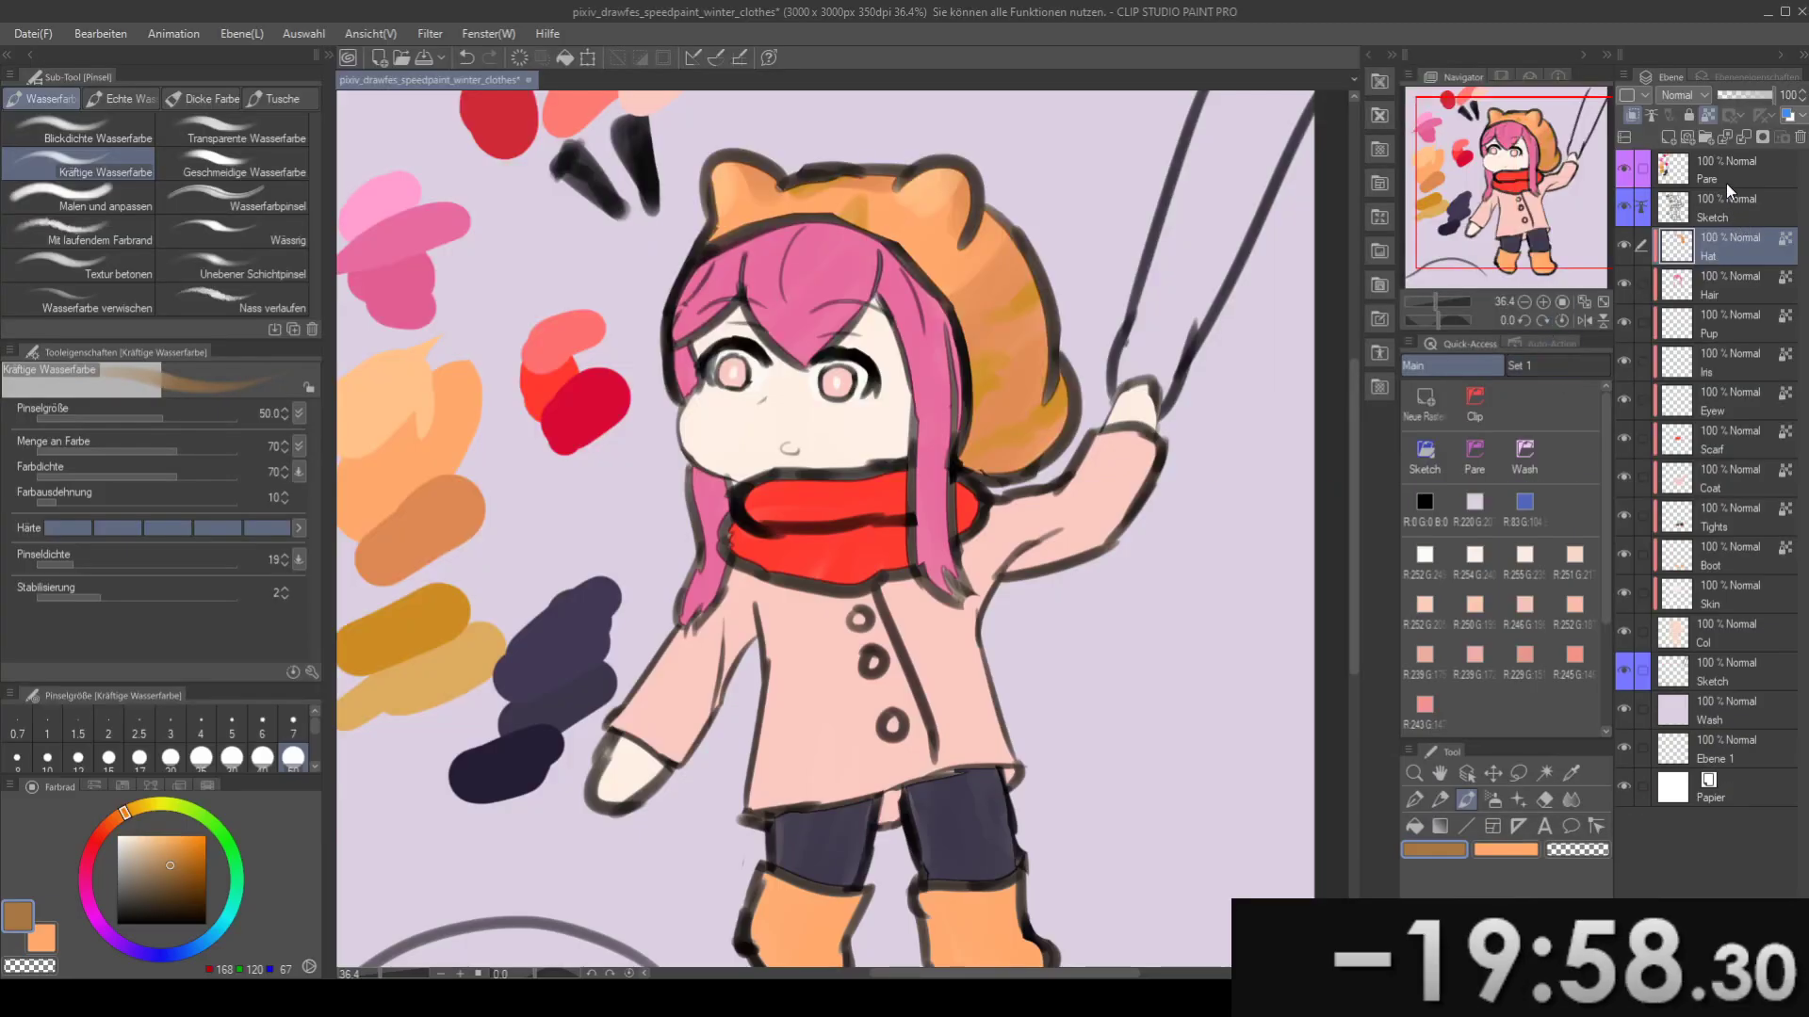
left_click(1726, 181)
left_click_drag(636, 607, 1006, 450)
key("p")
left_click_drag(910, 526, 898, 550)
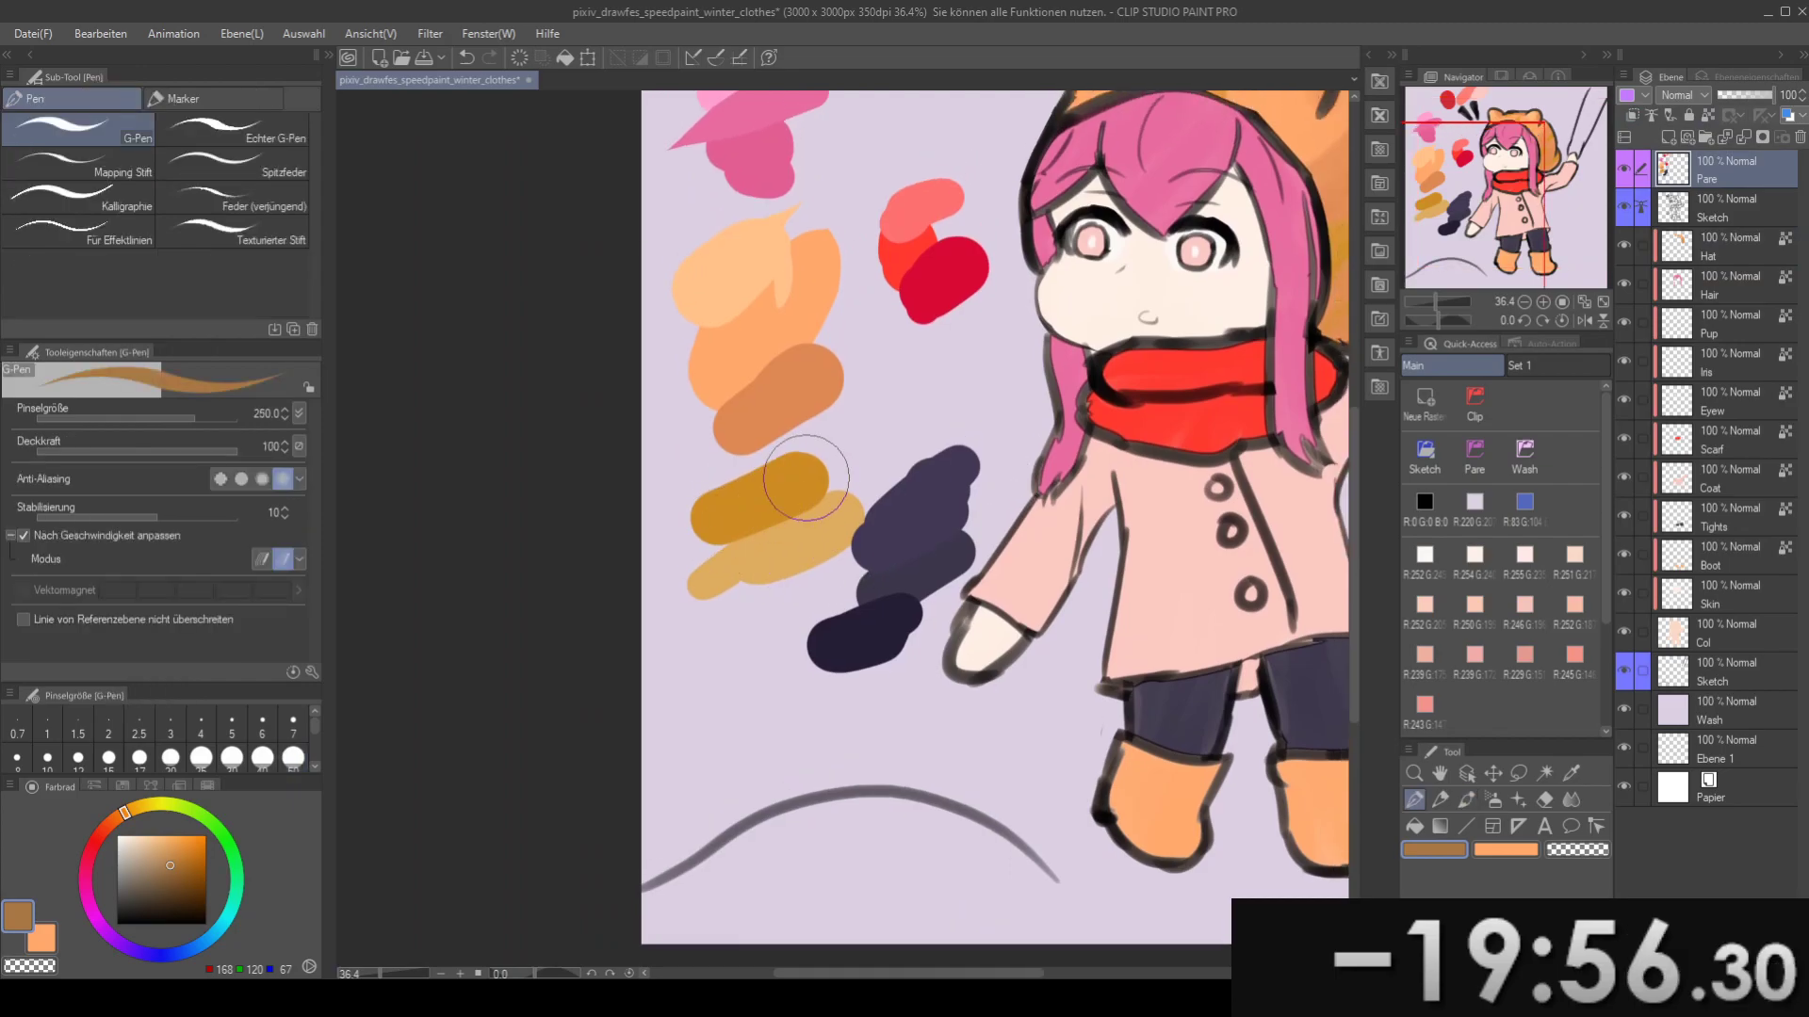
key("bracketleft")
key("bracketleft")
key("bracketleft")
mouse_move(825, 459)
left_mouse_down()
mouse_move(617, 551)
mouse_move(781, 531)
left_mouse_up()
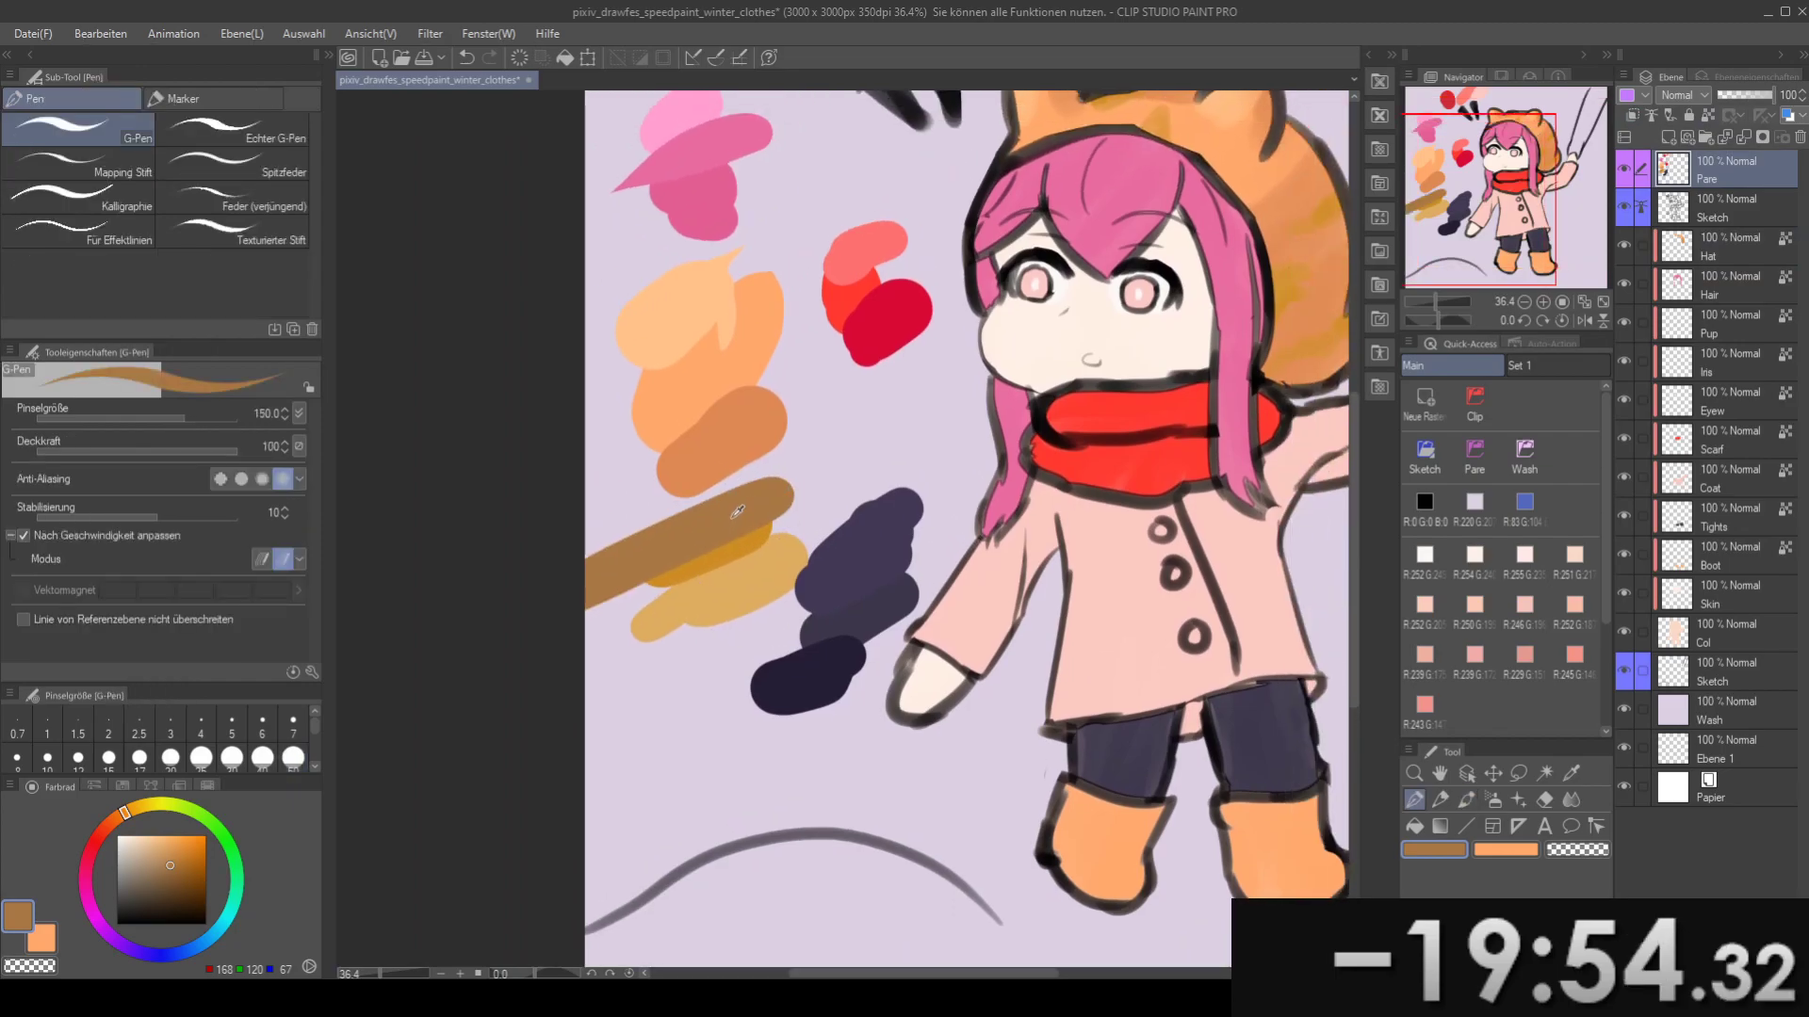
- On the Hat layer, paint brown stripes on the back and front of the hat with the watercolour brush at size 60, undoing unwanted strokes
left_click(1764, 250)
mouse_move(1272, 270)
left_mouse_down()
mouse_move(1017, 495)
mouse_move(1005, 427)
mouse_move(1024, 418)
left_mouse_up()
key("b")
key("bracketright")
scroll(986, 473, "down", 1)
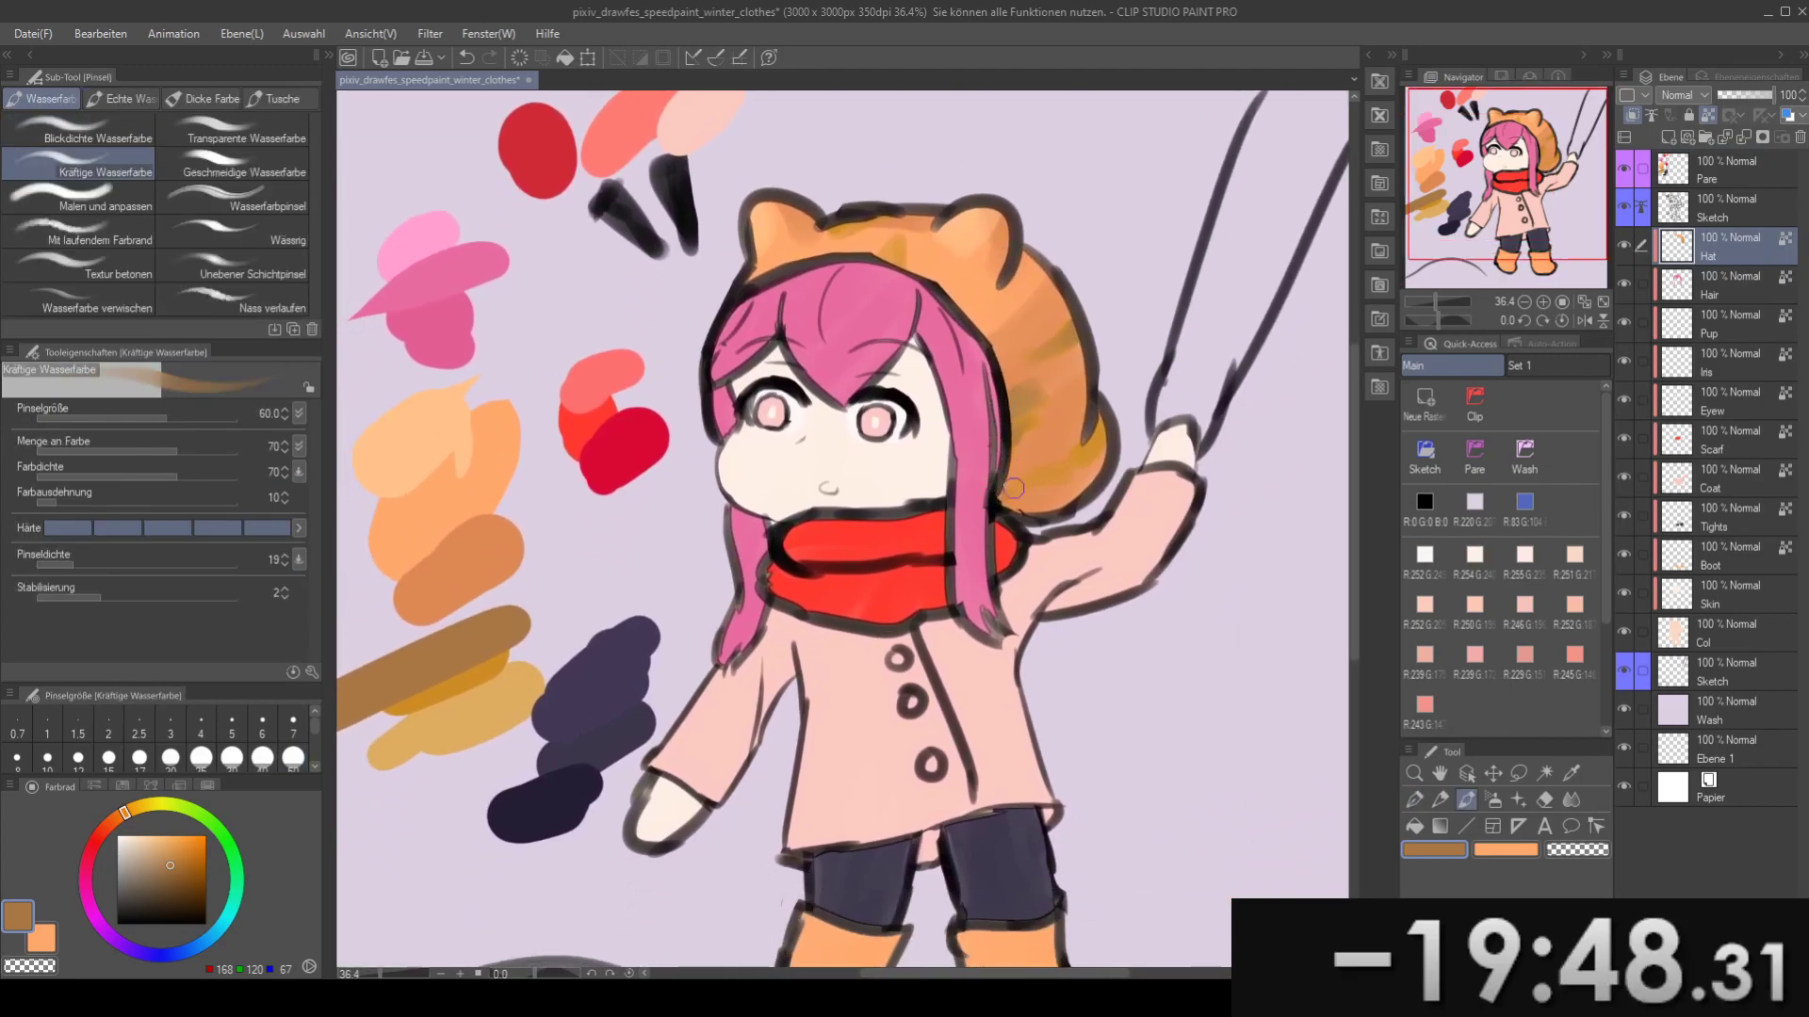
mouse_move(1100, 442)
left_mouse_down()
mouse_move(1037, 466)
mouse_move(1055, 475)
left_mouse_up()
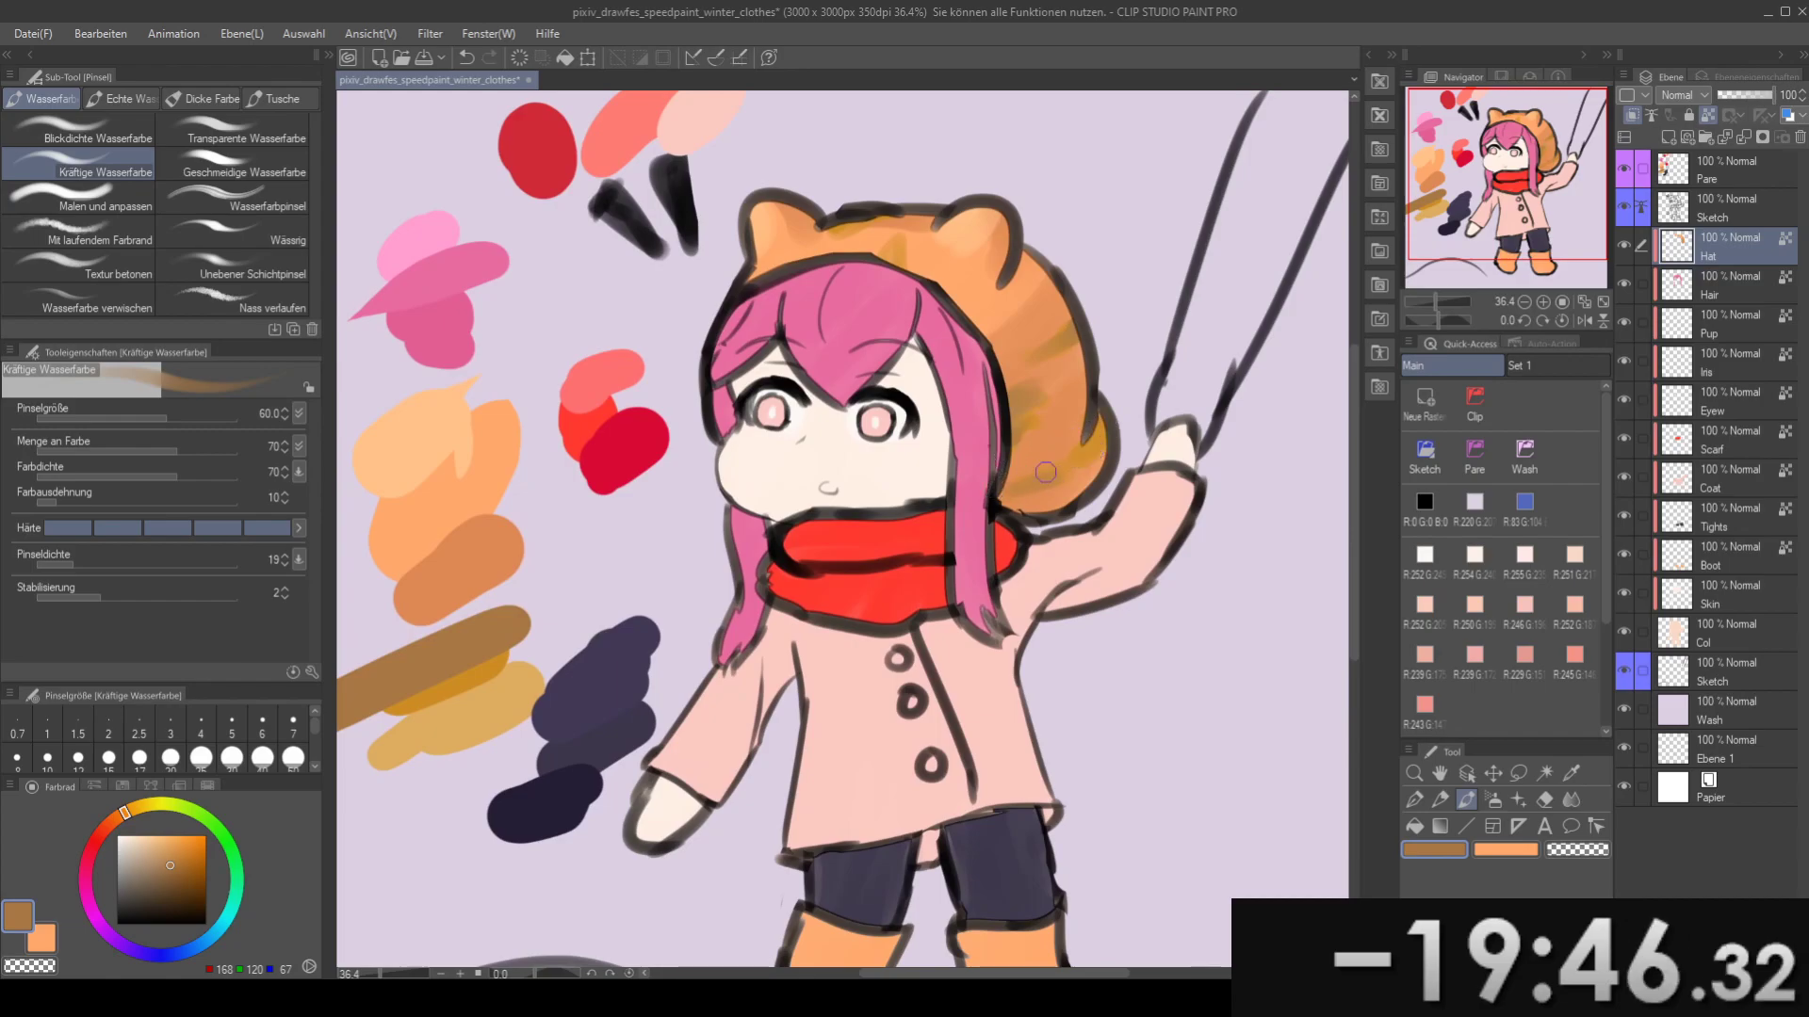
scroll(1108, 407, "up", 3)
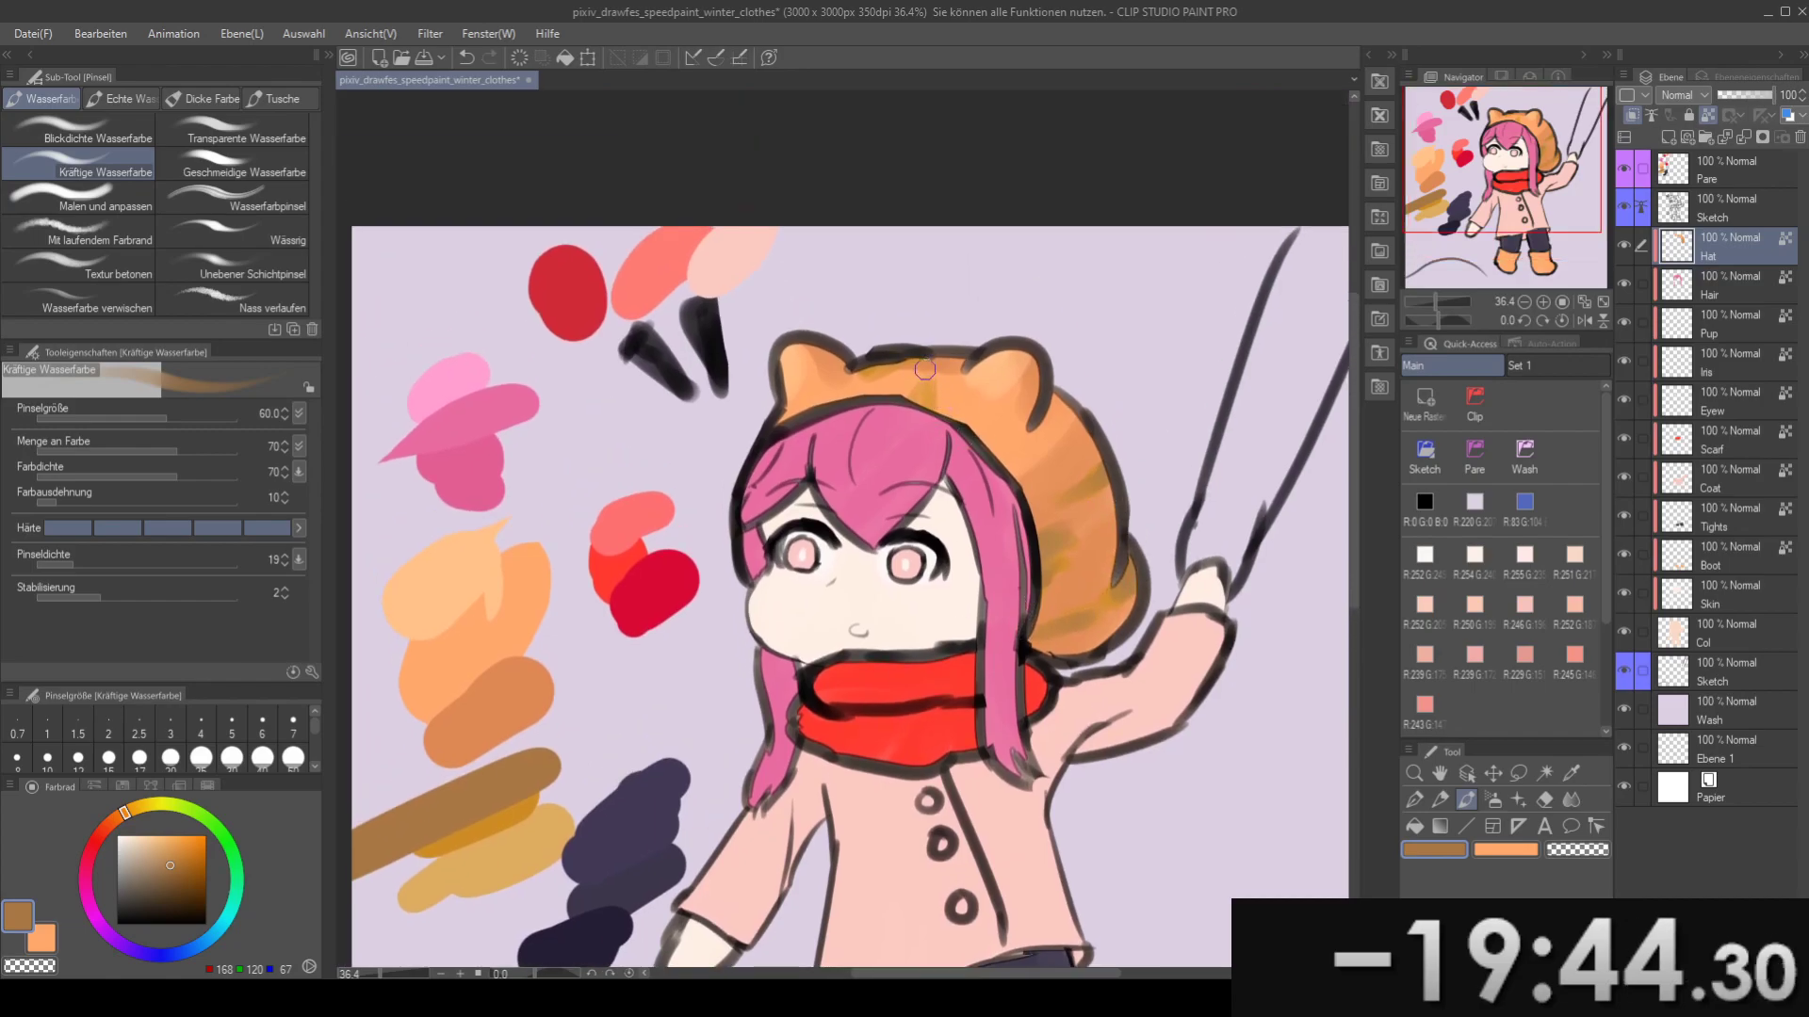
left_click_drag(909, 351, 833, 285)
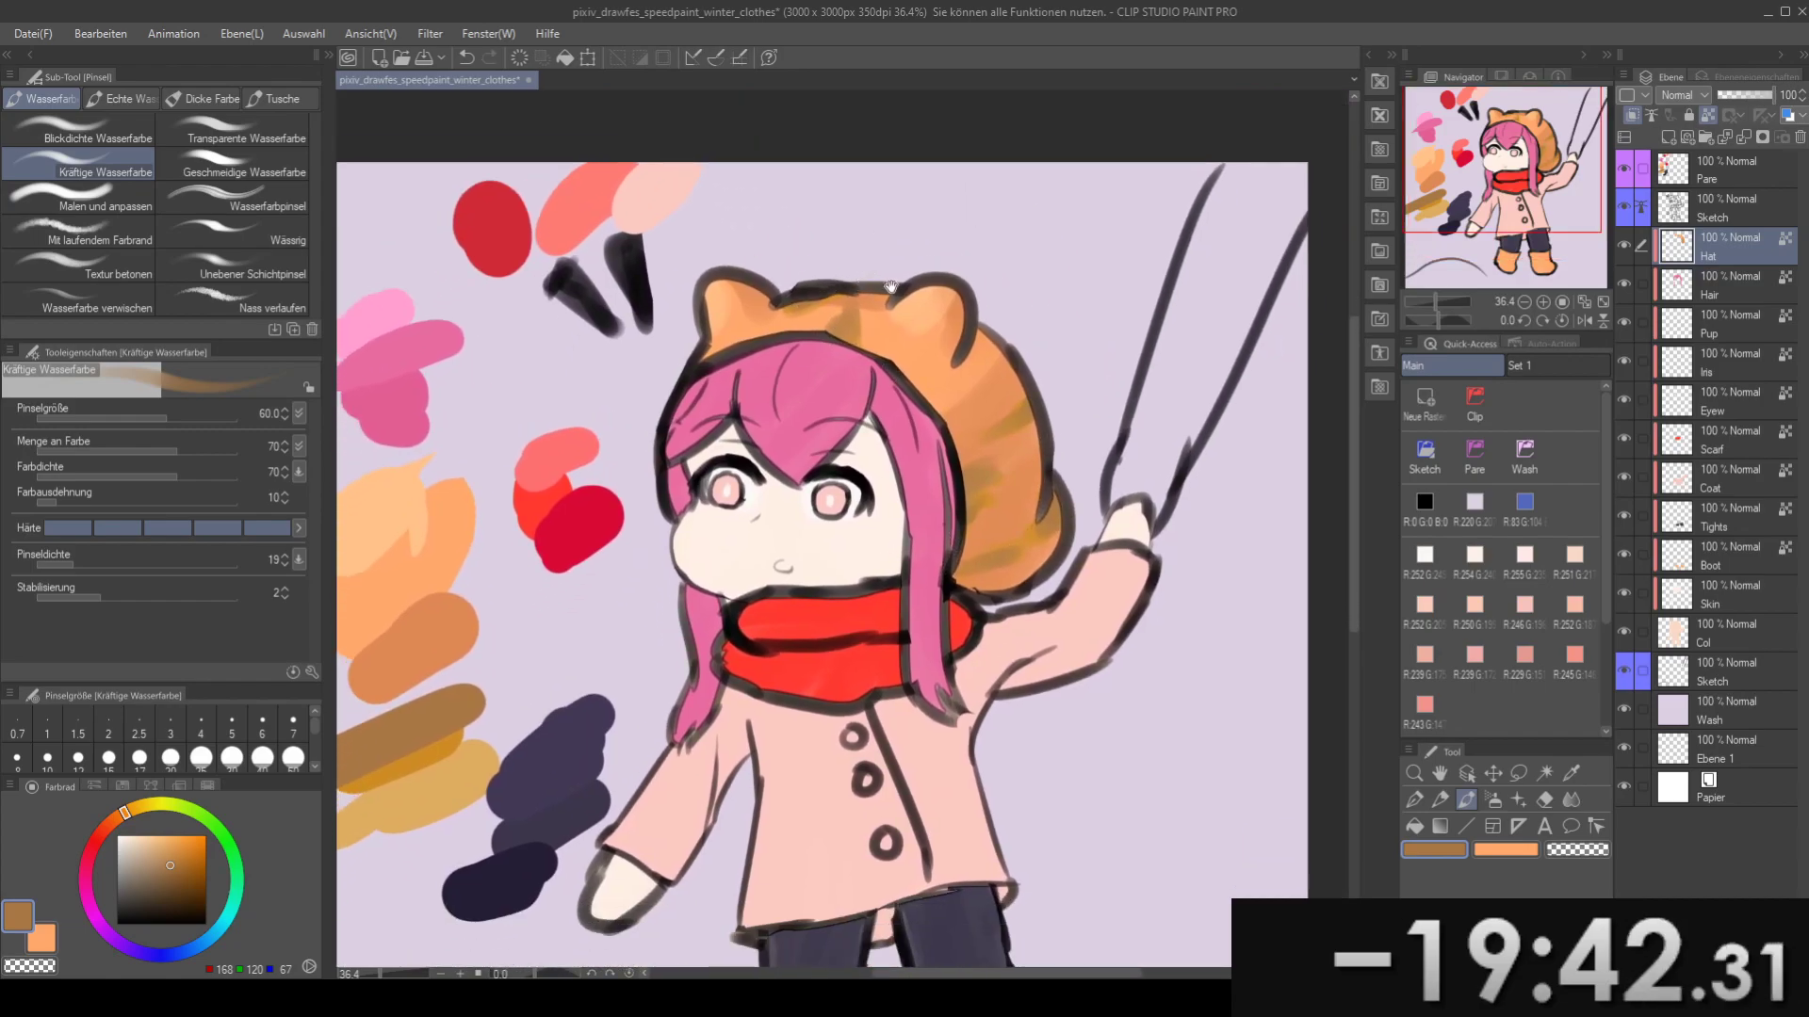
mouse_move(906, 349)
left_mouse_down()
mouse_move(950, 292)
mouse_move(934, 356)
mouse_move(1048, 348)
mouse_move(900, 306)
mouse_move(892, 344)
mouse_move(896, 316)
left_mouse_up()
key("ctrl+z")
key("ctrl+z")
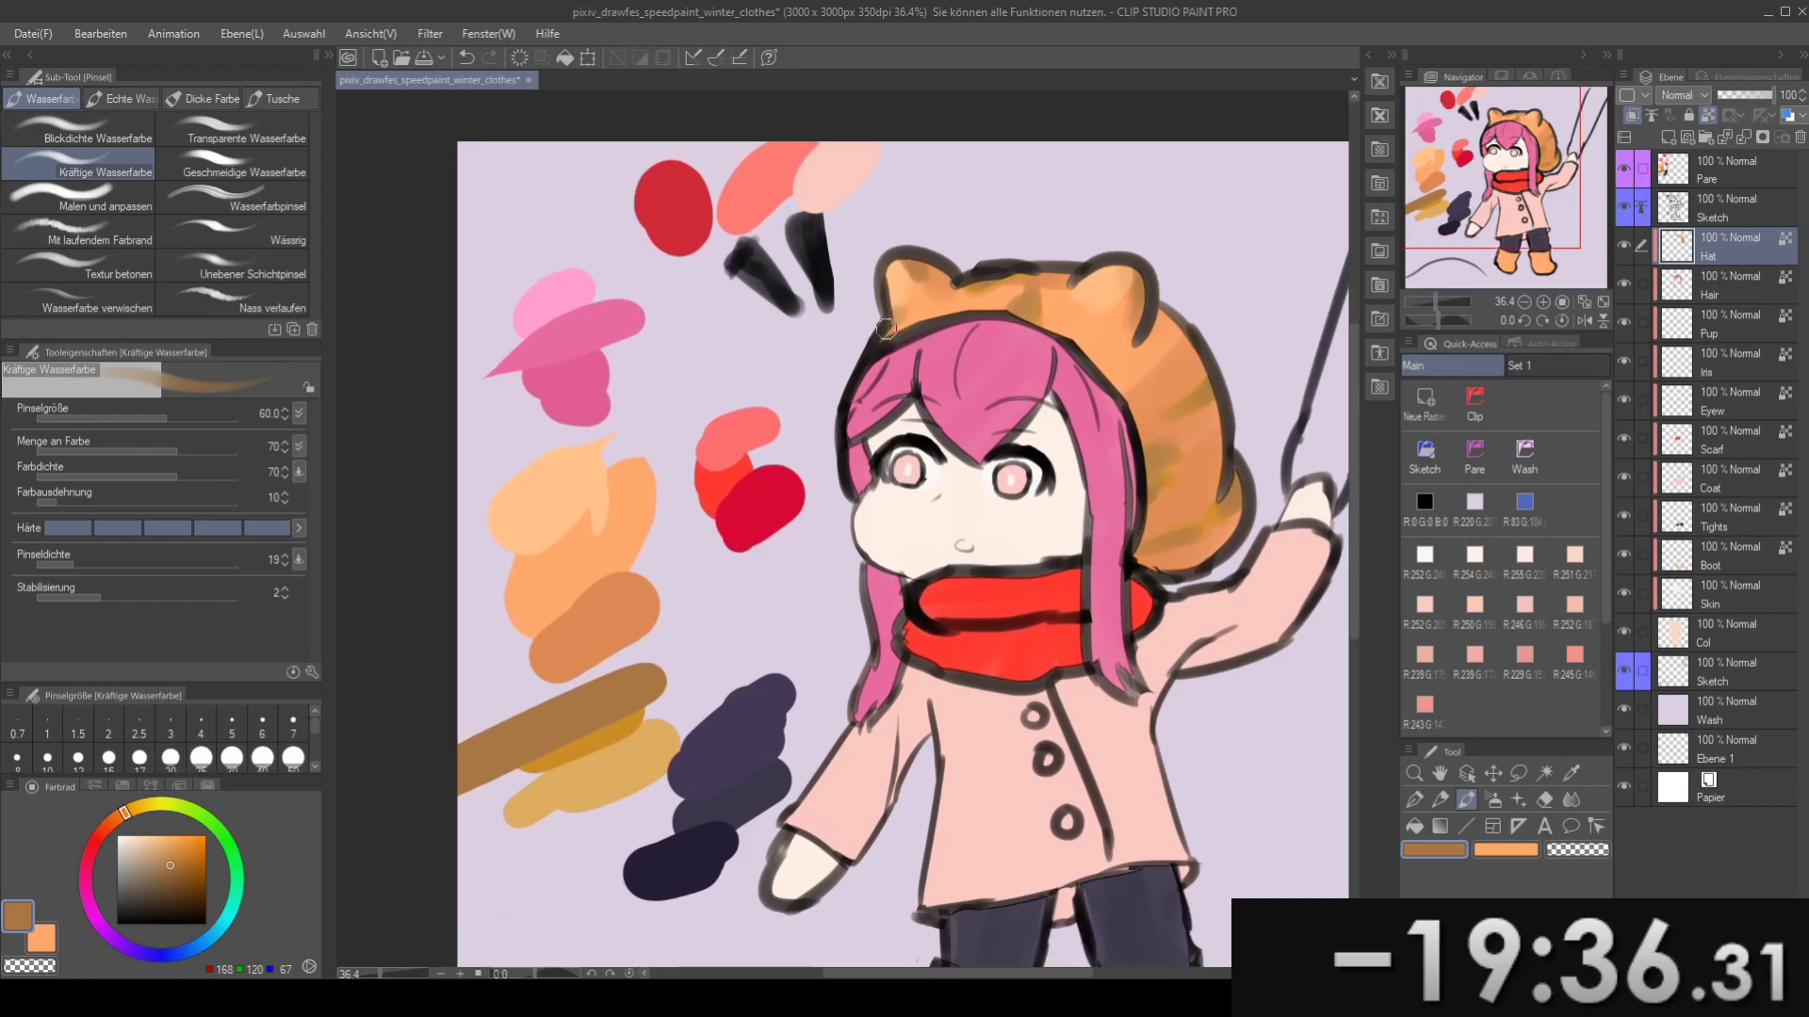
- Add more brown stripes around the hat's ears and along its upper back edge, undoing unwanted strokes
scroll(885, 327, "right", 3)
left_click_drag(1024, 335, 1057, 309)
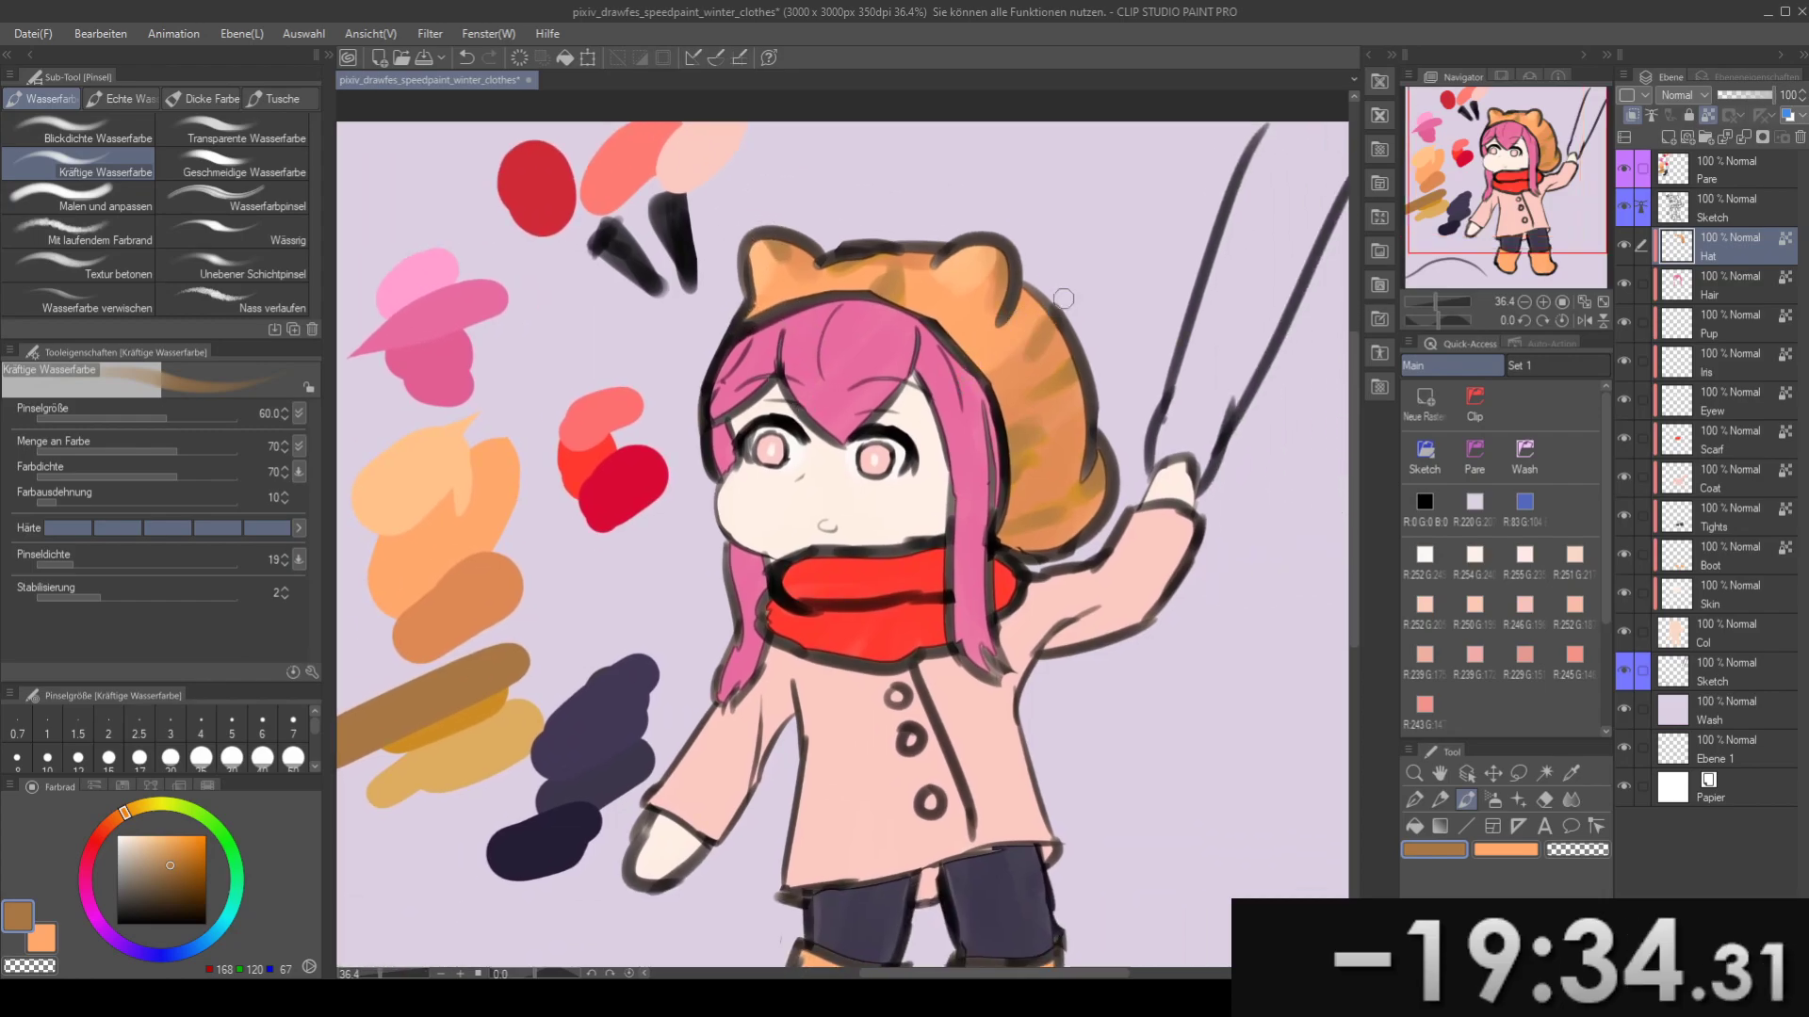
key("ctrl+z")
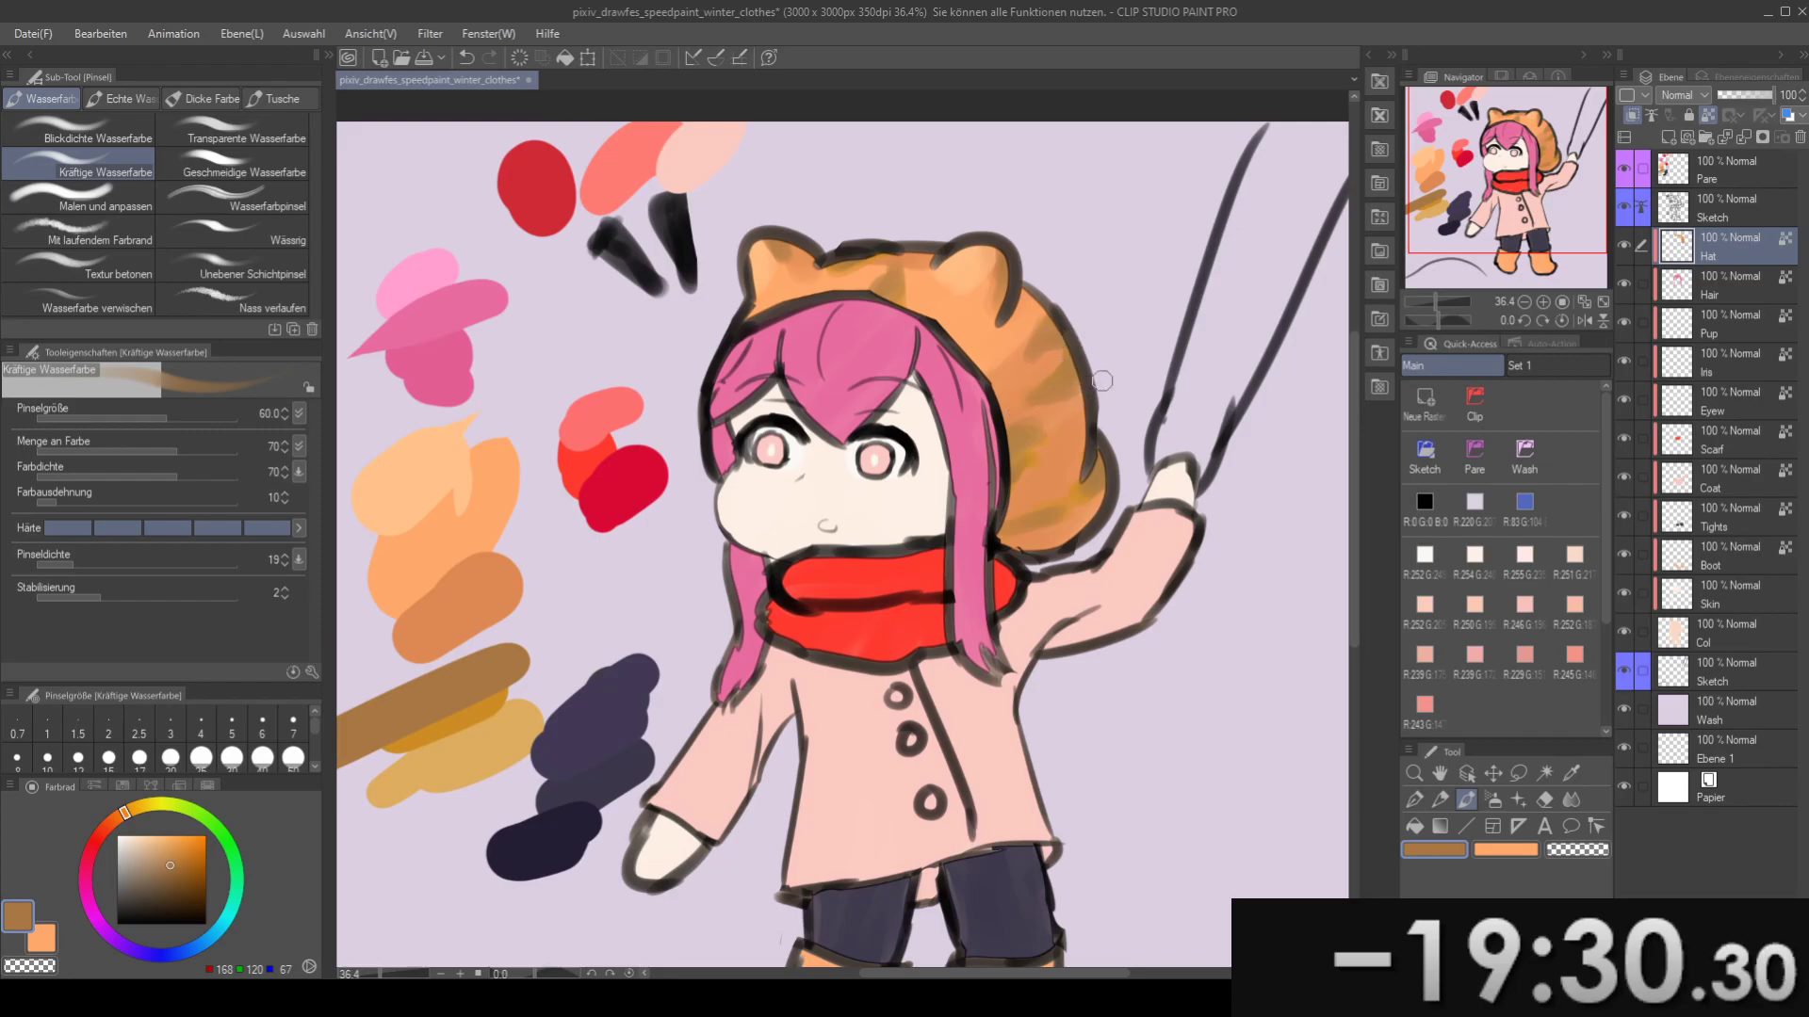
key("ctrl+z")
left_click_drag(1020, 412, 1088, 376)
mouse_move(1034, 301)
left_mouse_down()
mouse_move(1014, 210)
mouse_move(919, 328)
mouse_move(947, 223)
mouse_move(965, 311)
left_mouse_up()
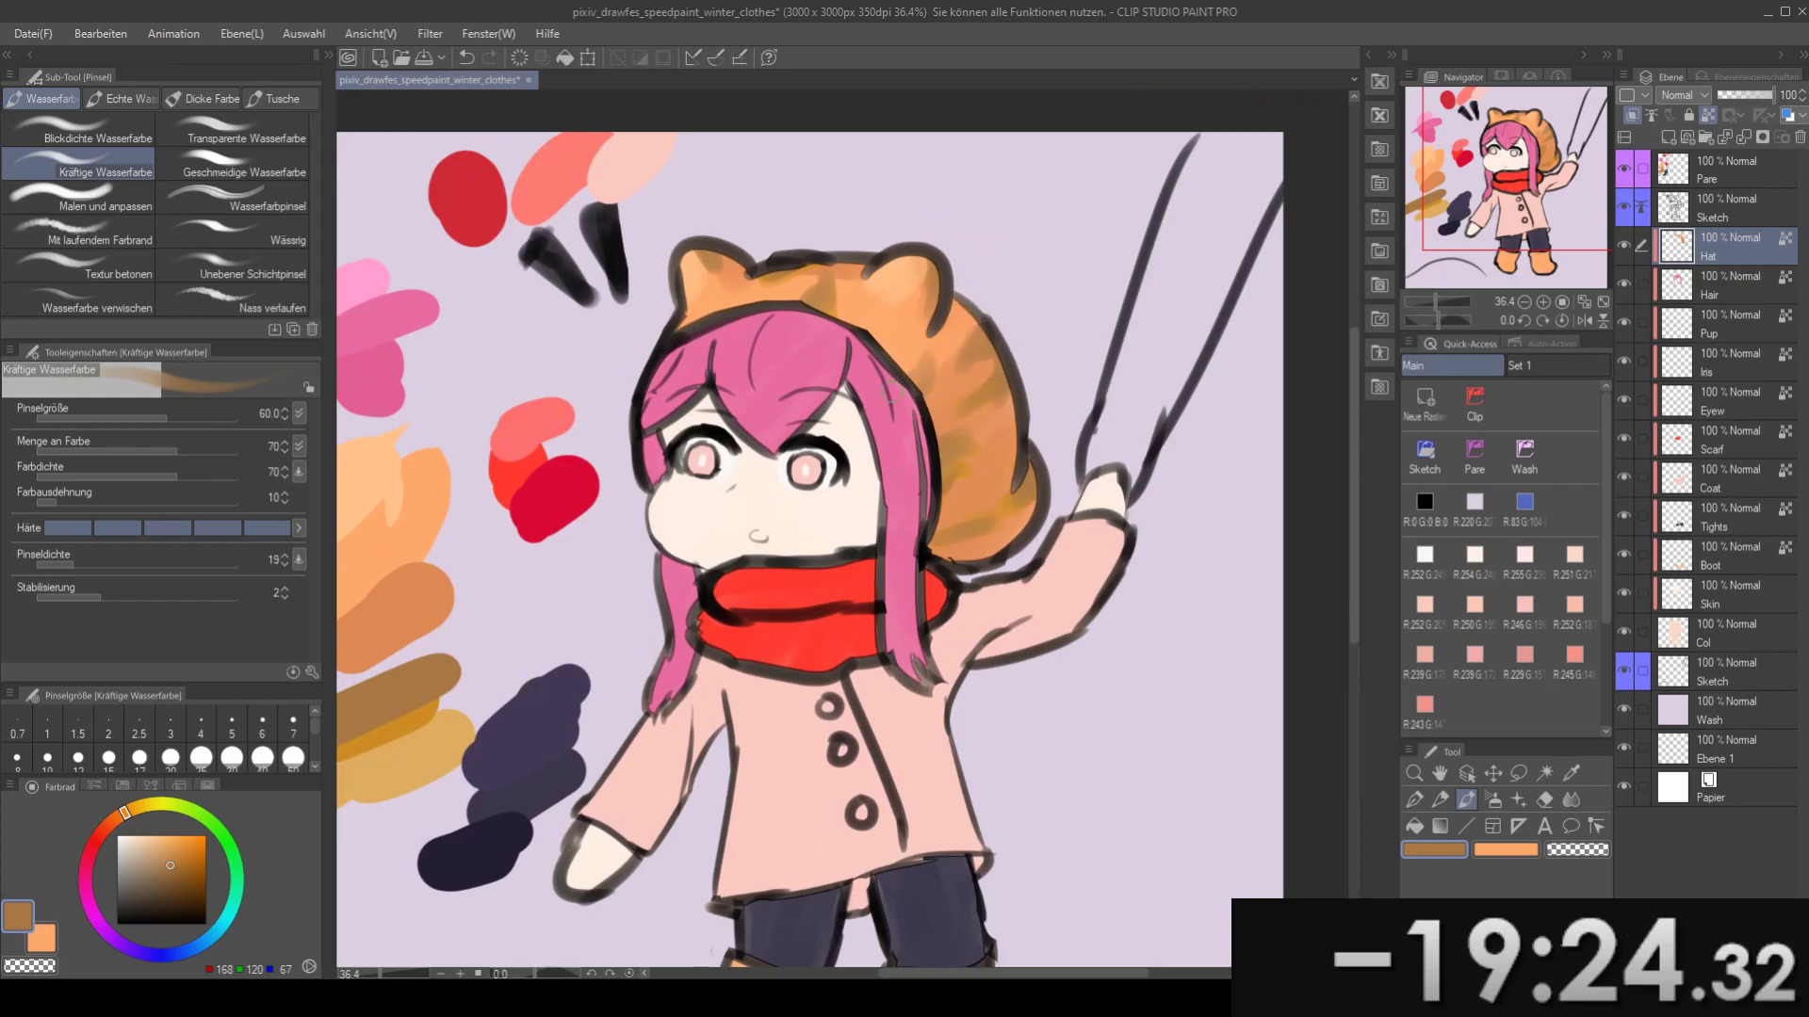
scroll(924, 393, "down", 3)
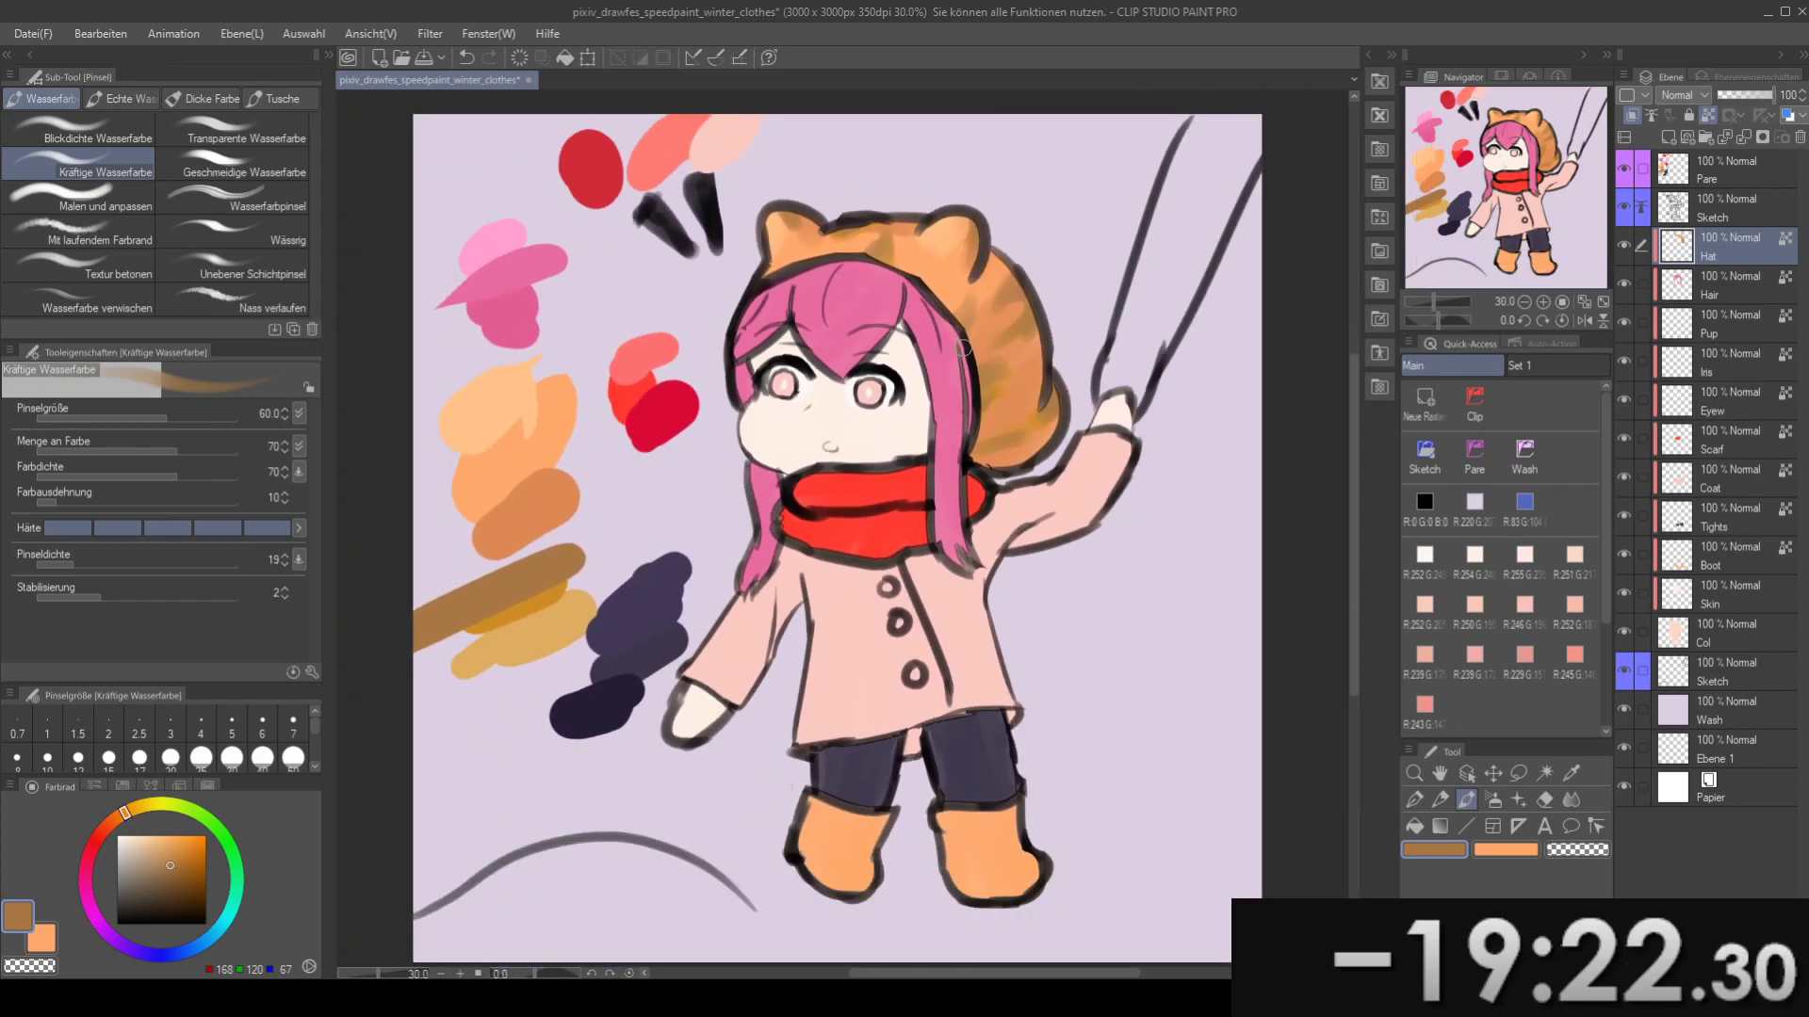
- On the Hair layer, sample the pink swatch (RGB 227, 95, 146) and set the Kräftige Wasserfarbe brush to size 80
left_click(1762, 301)
left_click_drag(705, 343, 796, 405)
left_click(551, 355, "alt")
key("e")
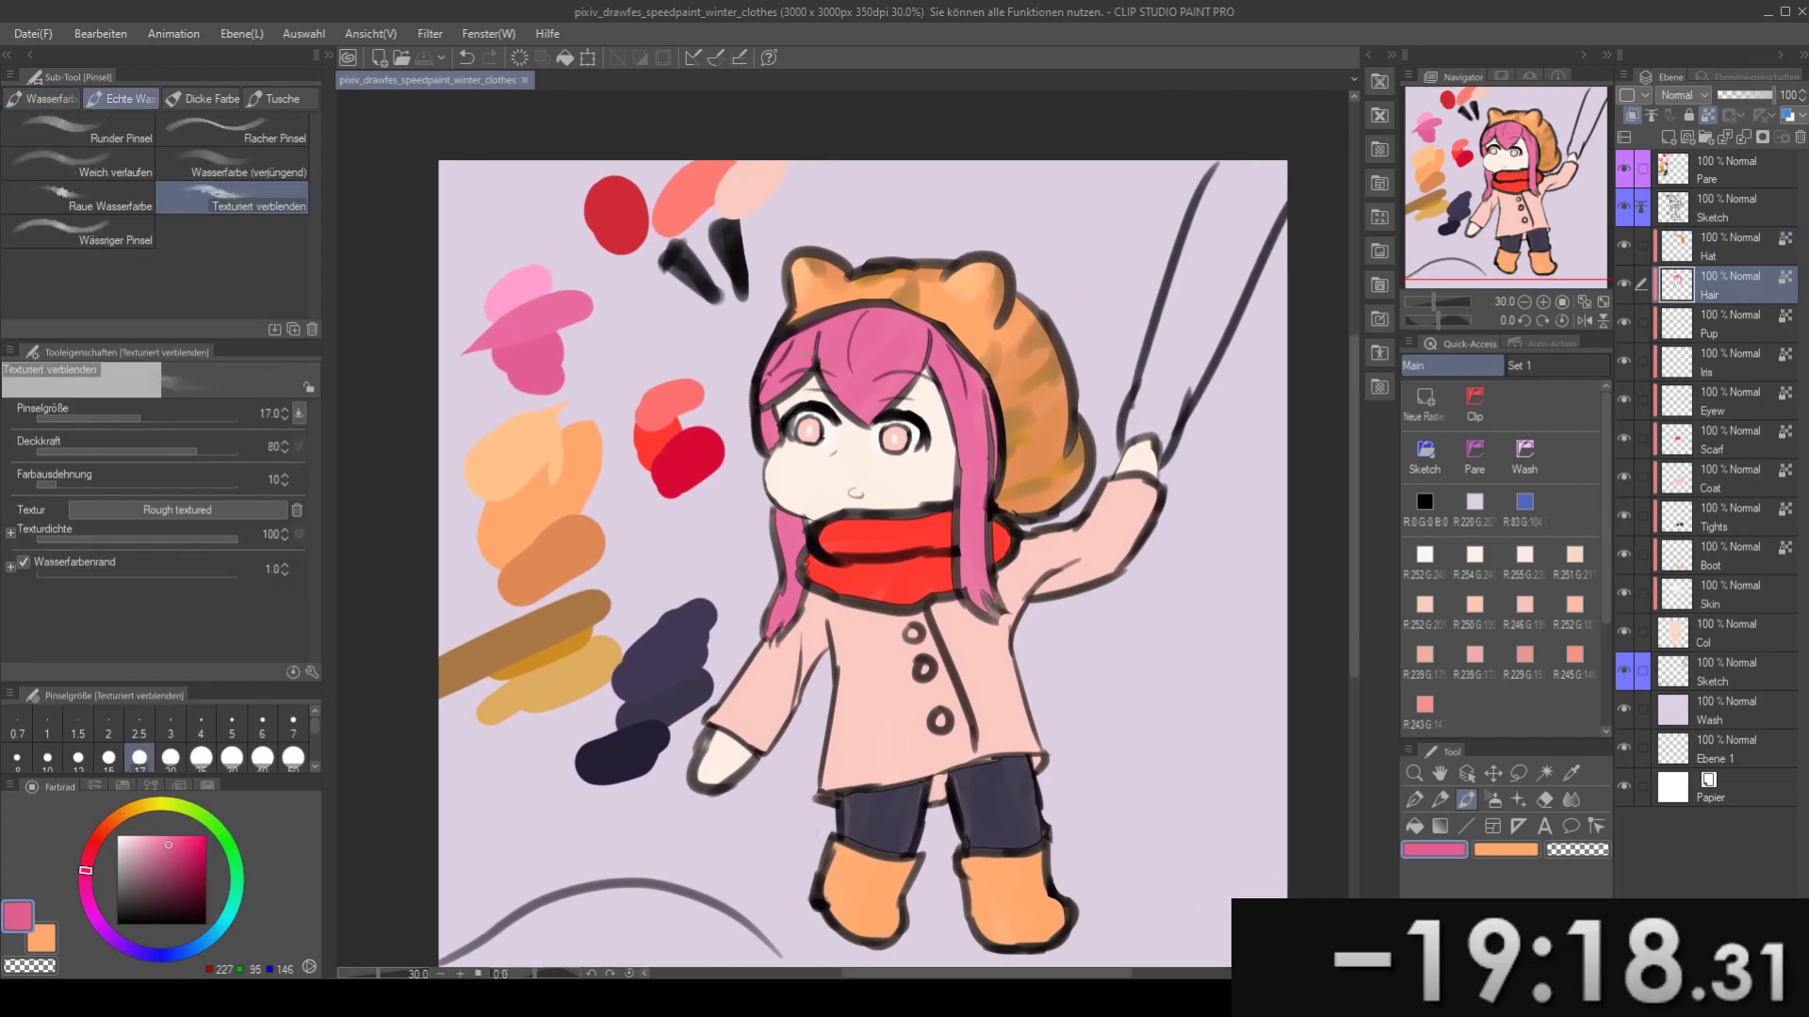
key("b")
key("bracketright")
key("bracketright")
left_click_drag(712, 352, 719, 391)
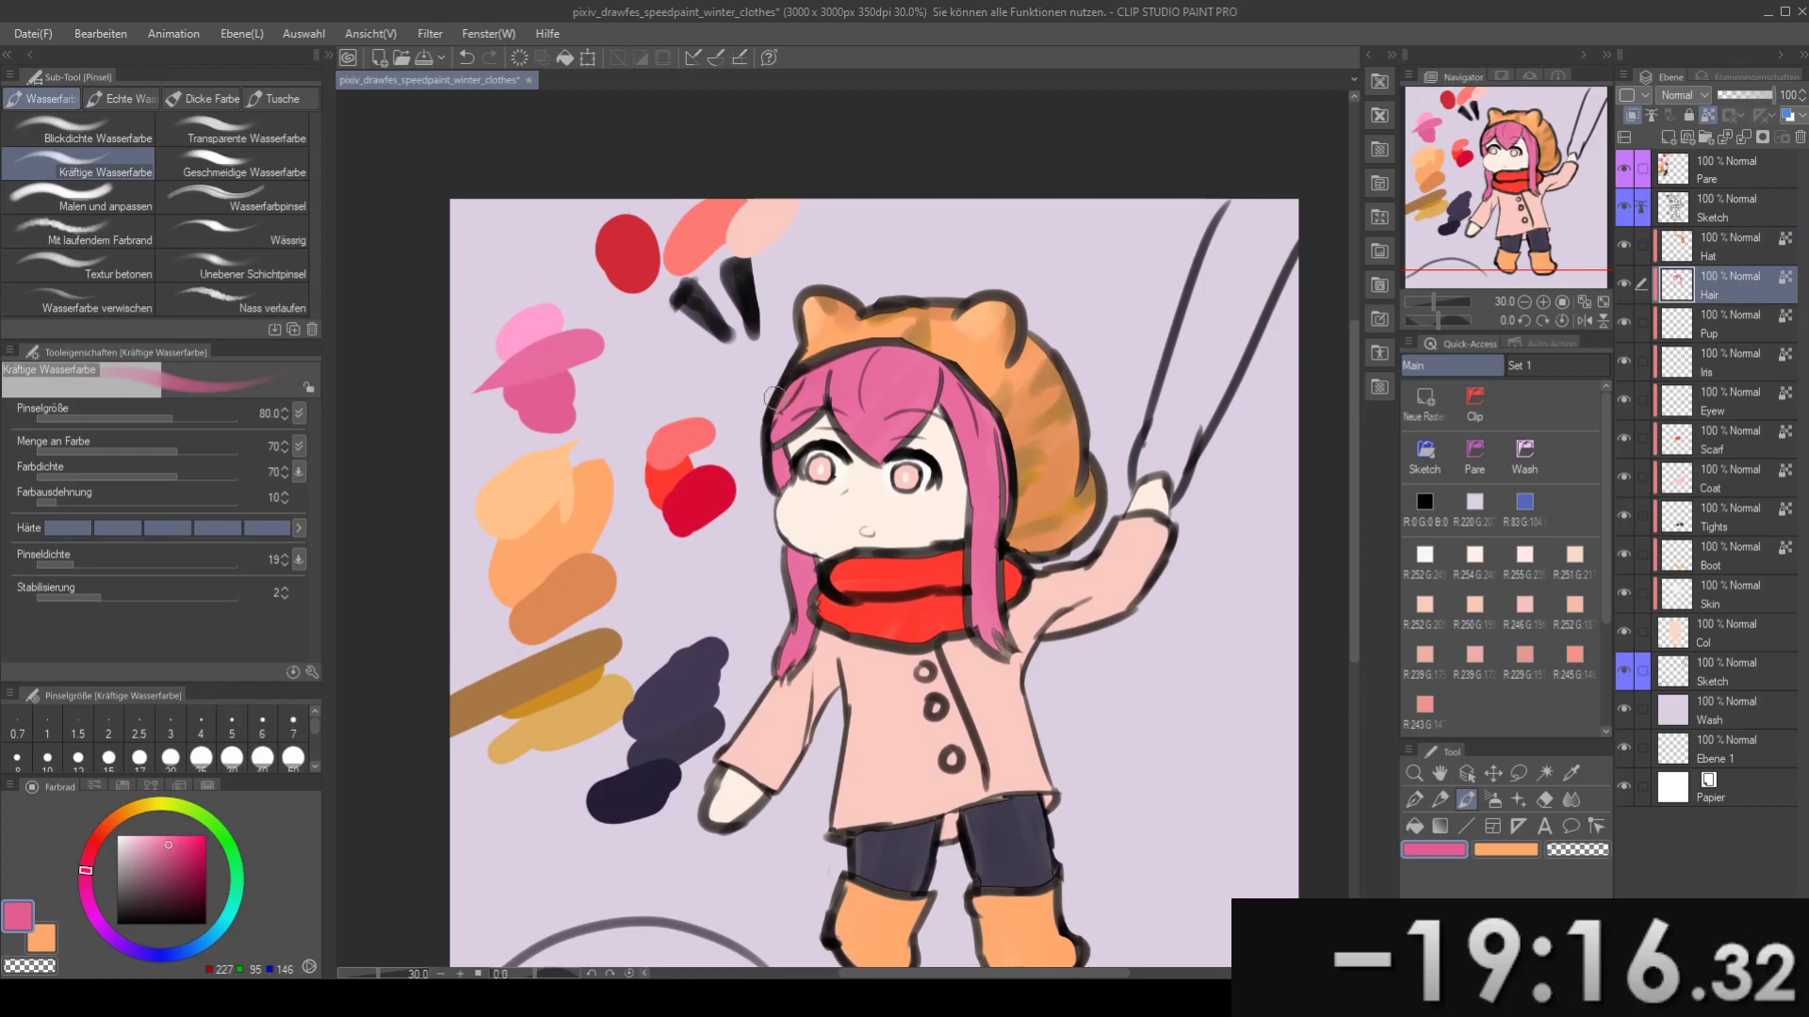
- Choose a dark pink (RGB 196, 53, 109) and paint a swatch below the pink ones on the Pare layer with the G-Pen at size 150
left_click(154, 867)
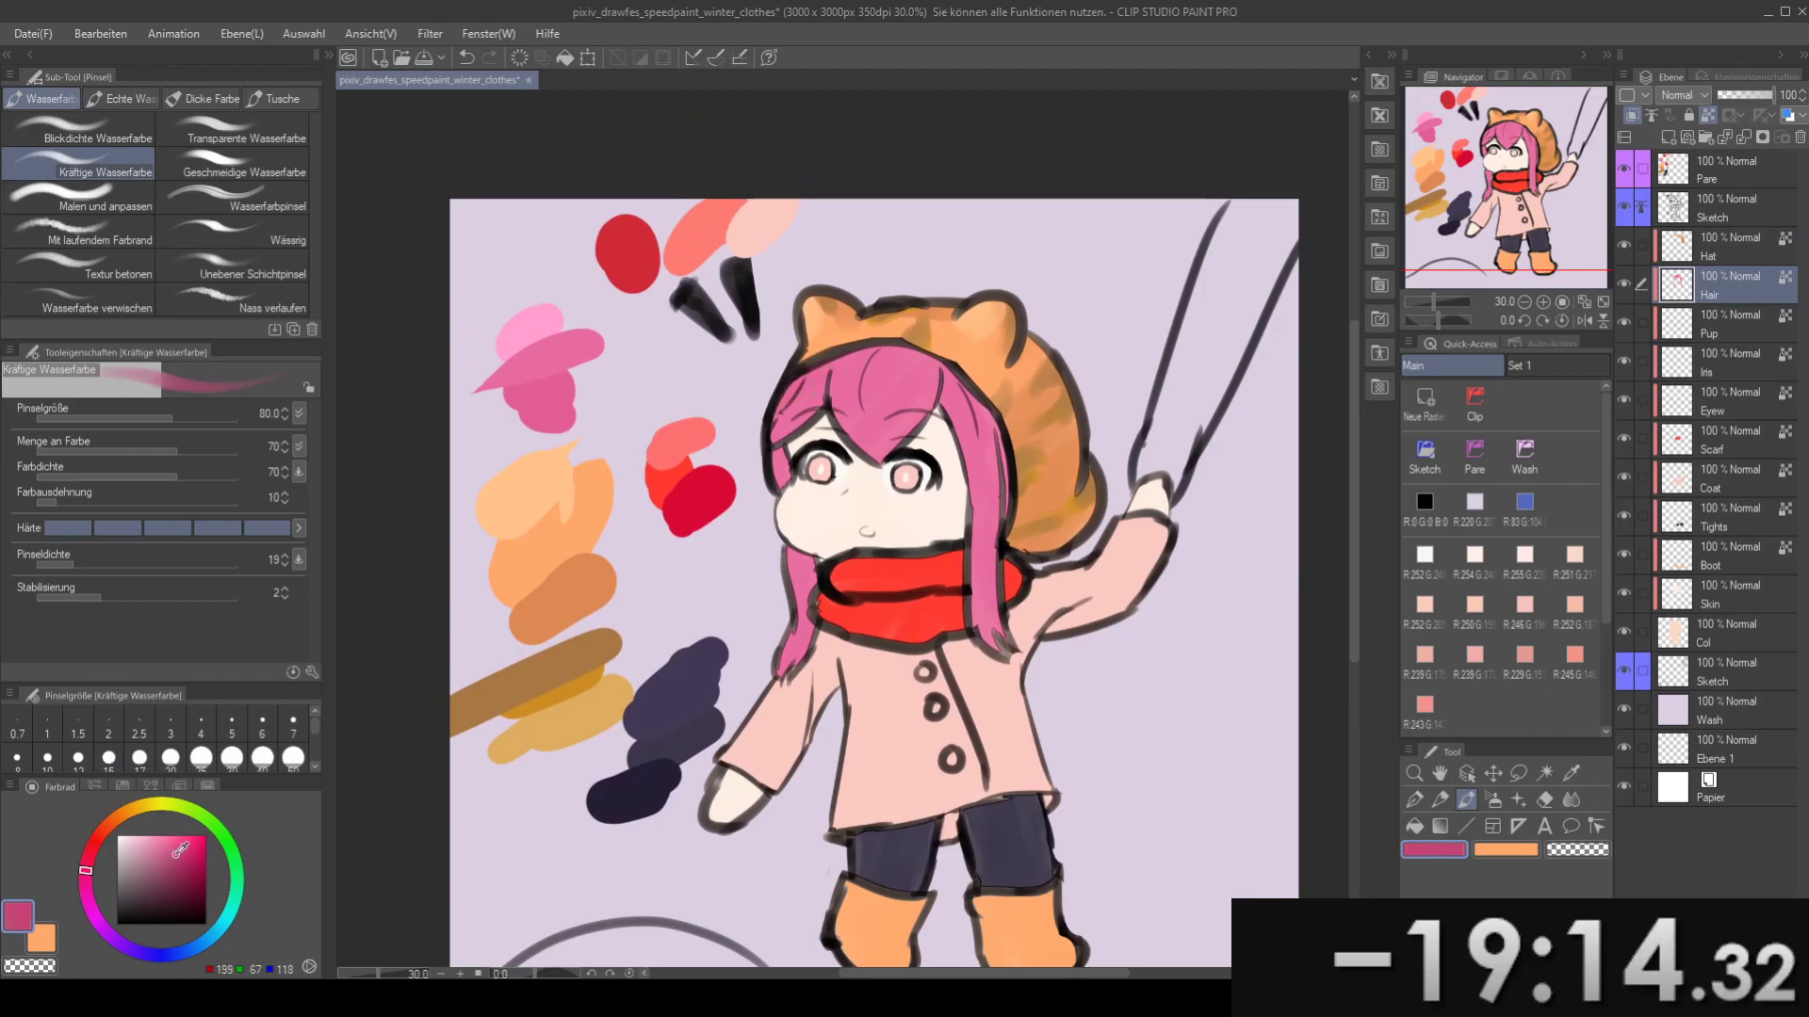
left_click(1786, 170)
mouse_move(507, 406)
left_mouse_down()
mouse_move(625, 414)
mouse_move(669, 438)
mouse_move(726, 405)
left_mouse_up()
key("p")
- On the Hair layer, shade the fringe and both side strands dark pink with the watercolour brush at size 100, undoing unwanted strokes
left_click(985, 388, "ctrl+shift")
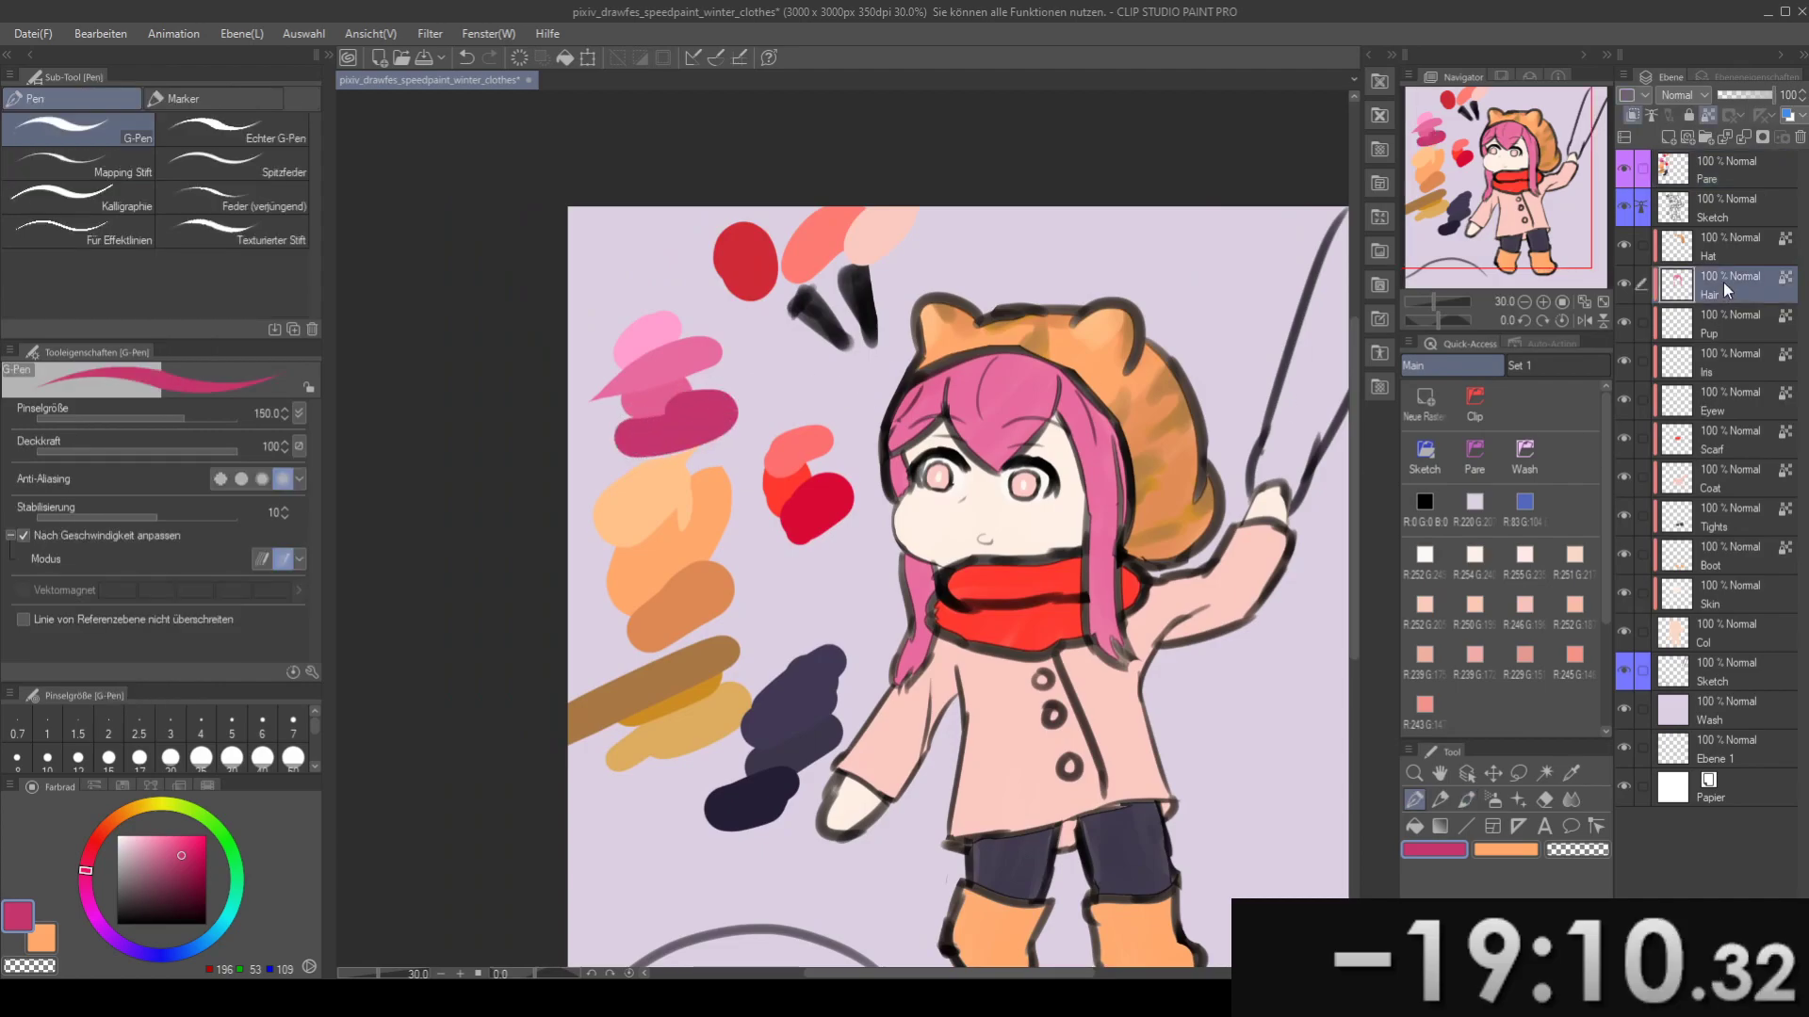
key("b")
mouse_move(963, 364)
left_mouse_down()
mouse_move(925, 422)
mouse_move(966, 363)
mouse_move(1026, 360)
mouse_move(1107, 466)
mouse_move(1042, 372)
mouse_move(1114, 491)
mouse_move(1121, 562)
left_mouse_up()
key("ctrl+z")
left_click_drag(919, 621, 940, 528)
mouse_move(948, 438)
left_mouse_down()
mouse_move(973, 506)
mouse_move(952, 435)
left_mouse_up()
left_click_drag(962, 520, 812, 439)
left_click_drag(1008, 445, 1024, 606)
mouse_move(1017, 403)
left_mouse_down()
mouse_move(1041, 601)
mouse_move(1026, 608)
mouse_move(1055, 600)
left_mouse_up()
mouse_move(999, 357)
left_mouse_down()
mouse_move(1030, 658)
mouse_move(1012, 650)
left_mouse_up()
mouse_move(959, 257)
left_mouse_down()
mouse_move(1001, 320)
mouse_move(977, 412)
mouse_move(1003, 330)
mouse_move(1034, 455)
left_mouse_up()
mouse_move(980, 341)
left_mouse_down()
mouse_move(1022, 353)
mouse_move(1065, 406)
left_mouse_up()
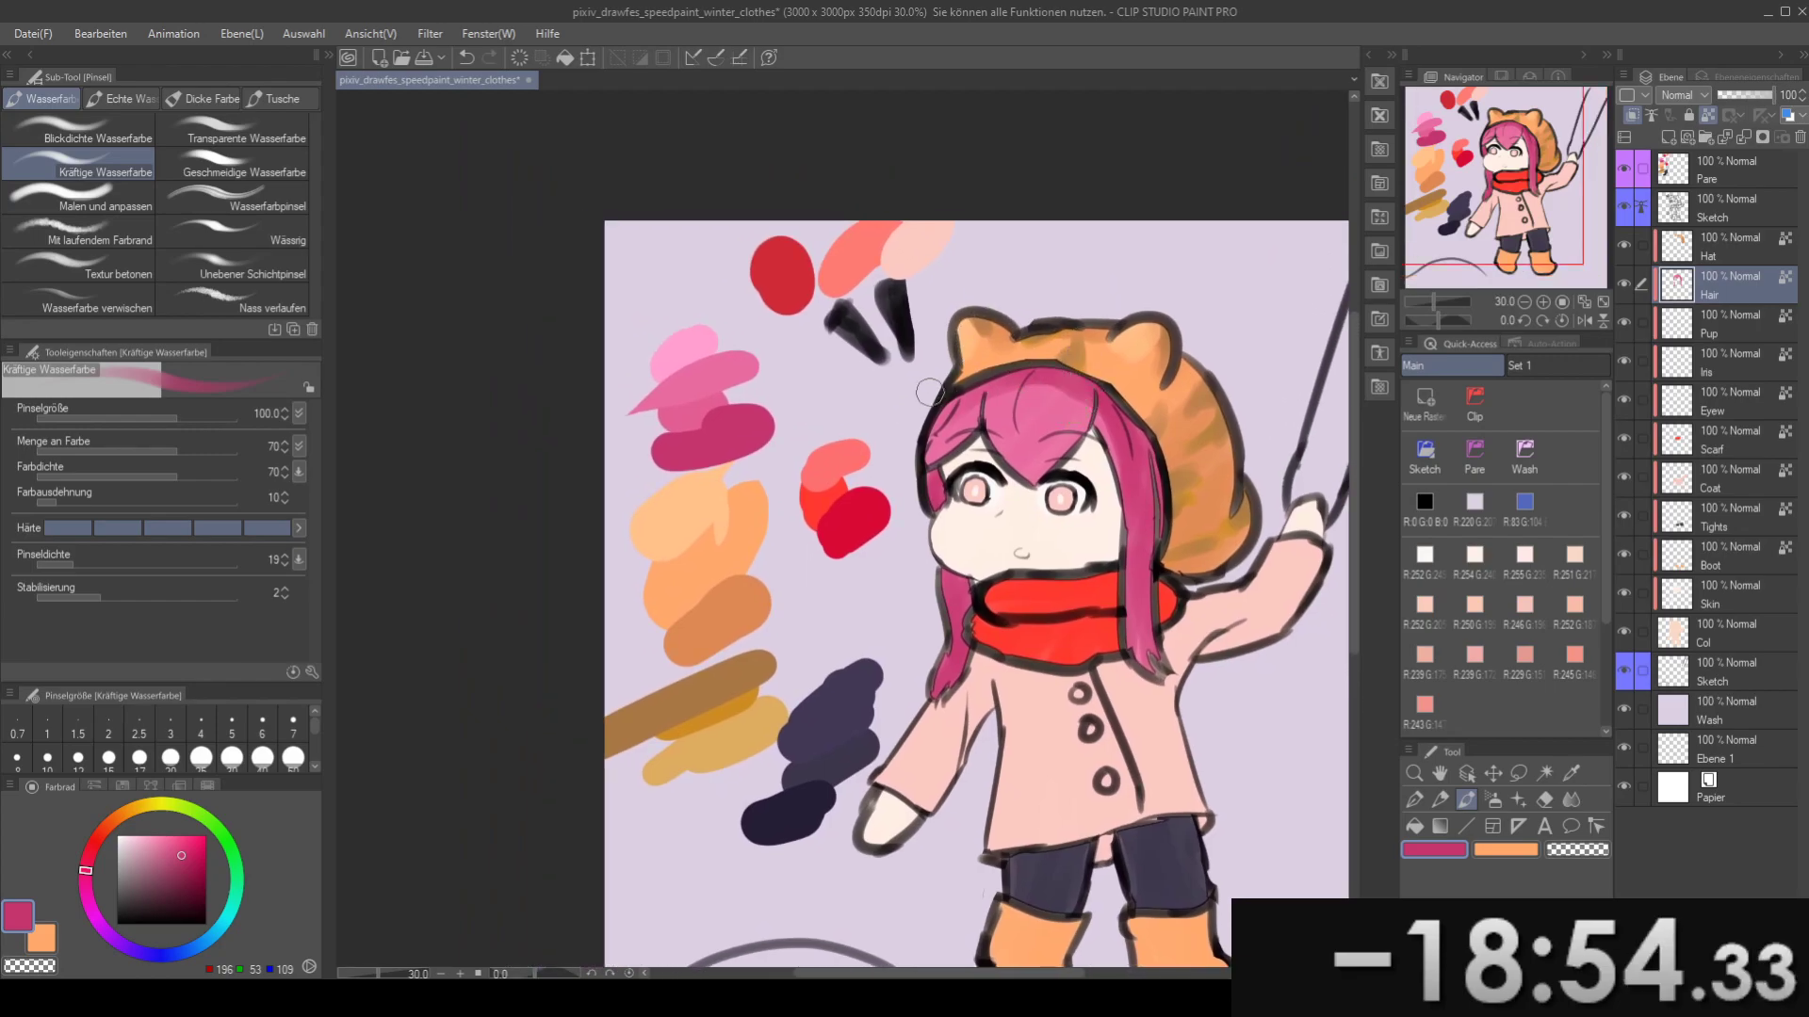
- Shade the crown dark pink at size 170, sample light pink (RGB 255, 159, 208) and add highlights, reducing the brush to size 80
key("bracketright")
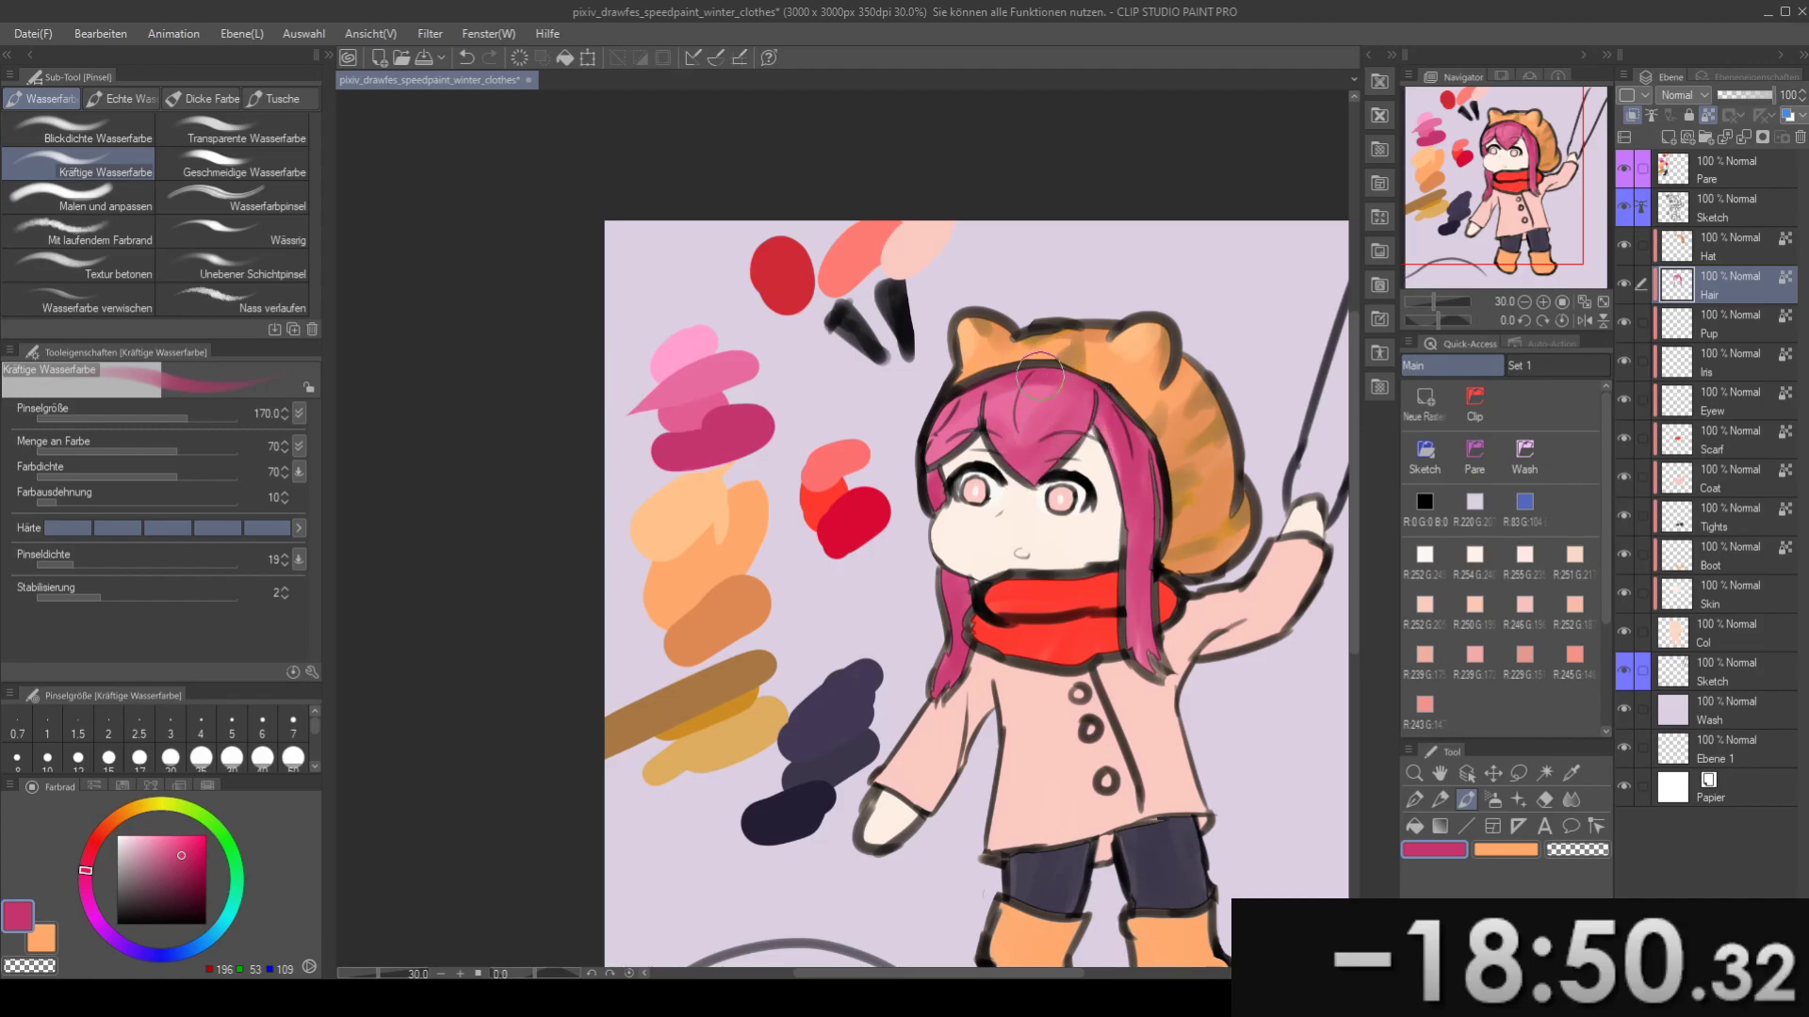
mouse_move(967, 409)
left_mouse_down()
mouse_move(1022, 386)
mouse_move(1059, 429)
mouse_move(1107, 388)
mouse_move(1156, 394)
mouse_move(1182, 444)
mouse_move(1171, 368)
left_mouse_up()
left_click(740, 323, "alt")
mouse_move(959, 367)
left_mouse_down()
mouse_move(893, 362)
mouse_move(982, 407)
mouse_move(997, 392)
mouse_move(919, 391)
mouse_move(937, 405)
mouse_move(982, 388)
mouse_move(1037, 400)
mouse_move(988, 403)
left_mouse_up()
key("[")
key("bracketleft")
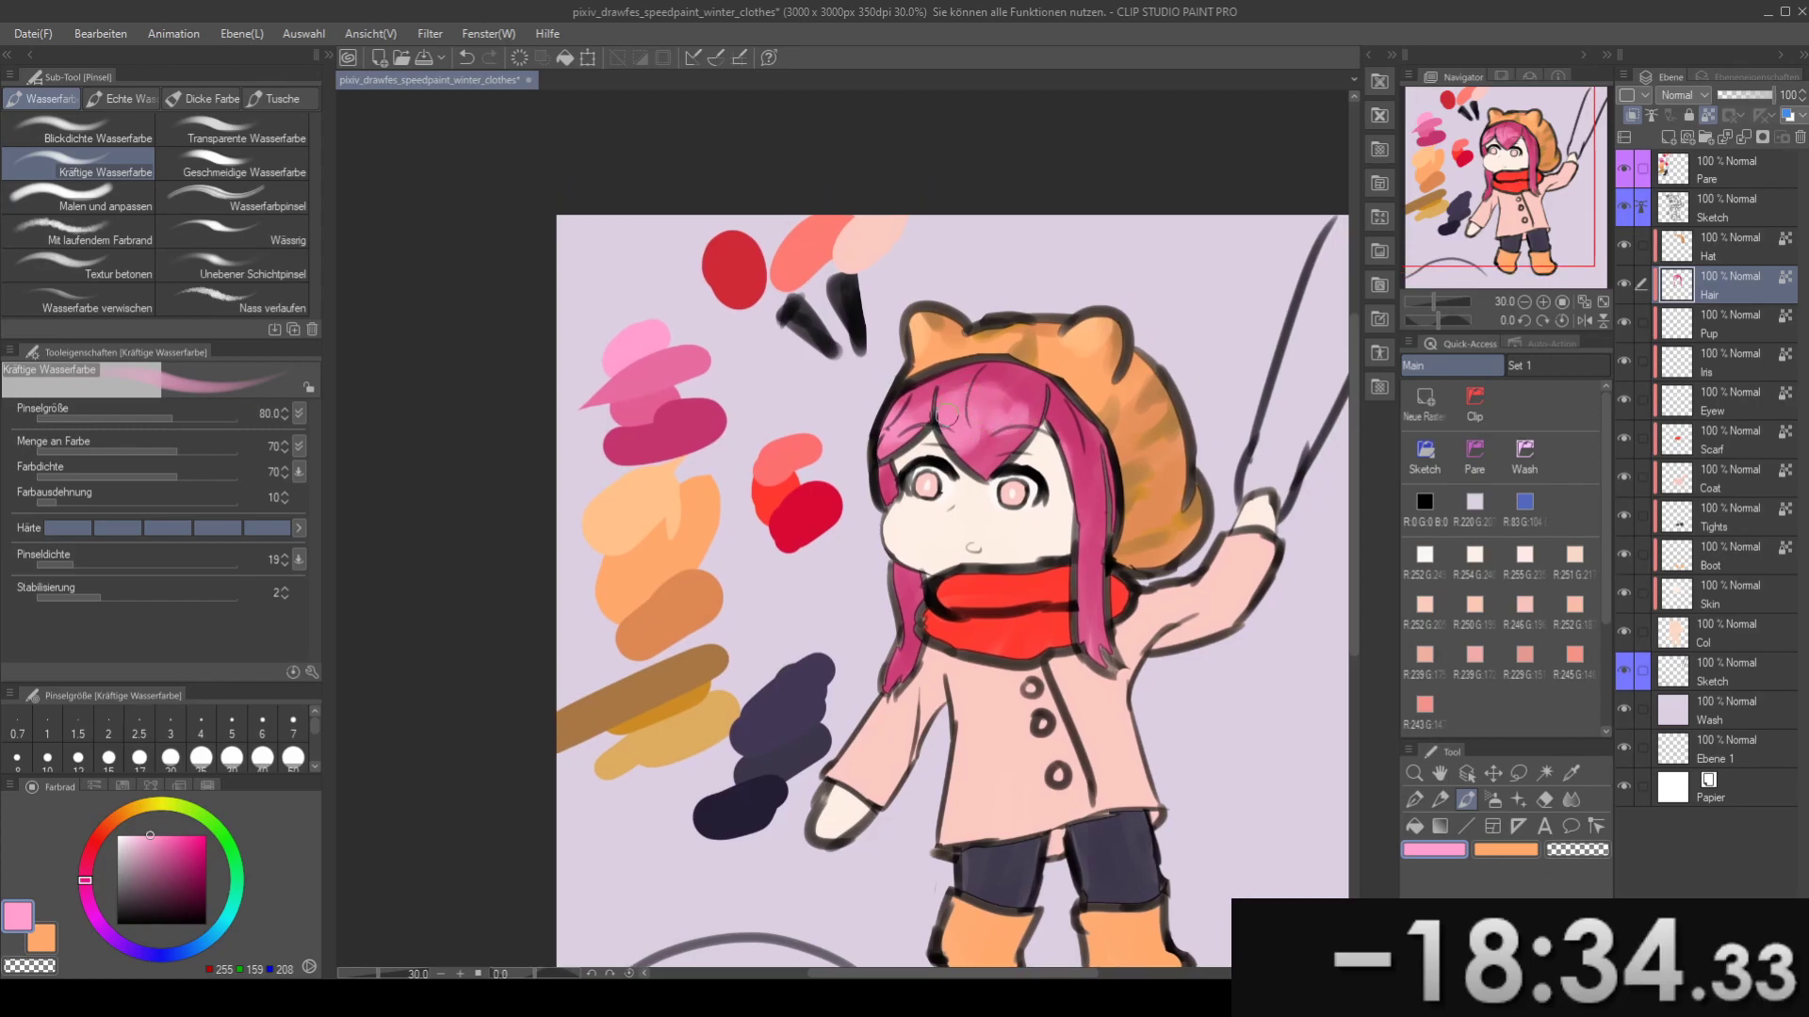
- Sample the mid pink swatch (RGB 232, 107, 158) and blend it into the fringe and side strands
left_click(680, 360, "alt")
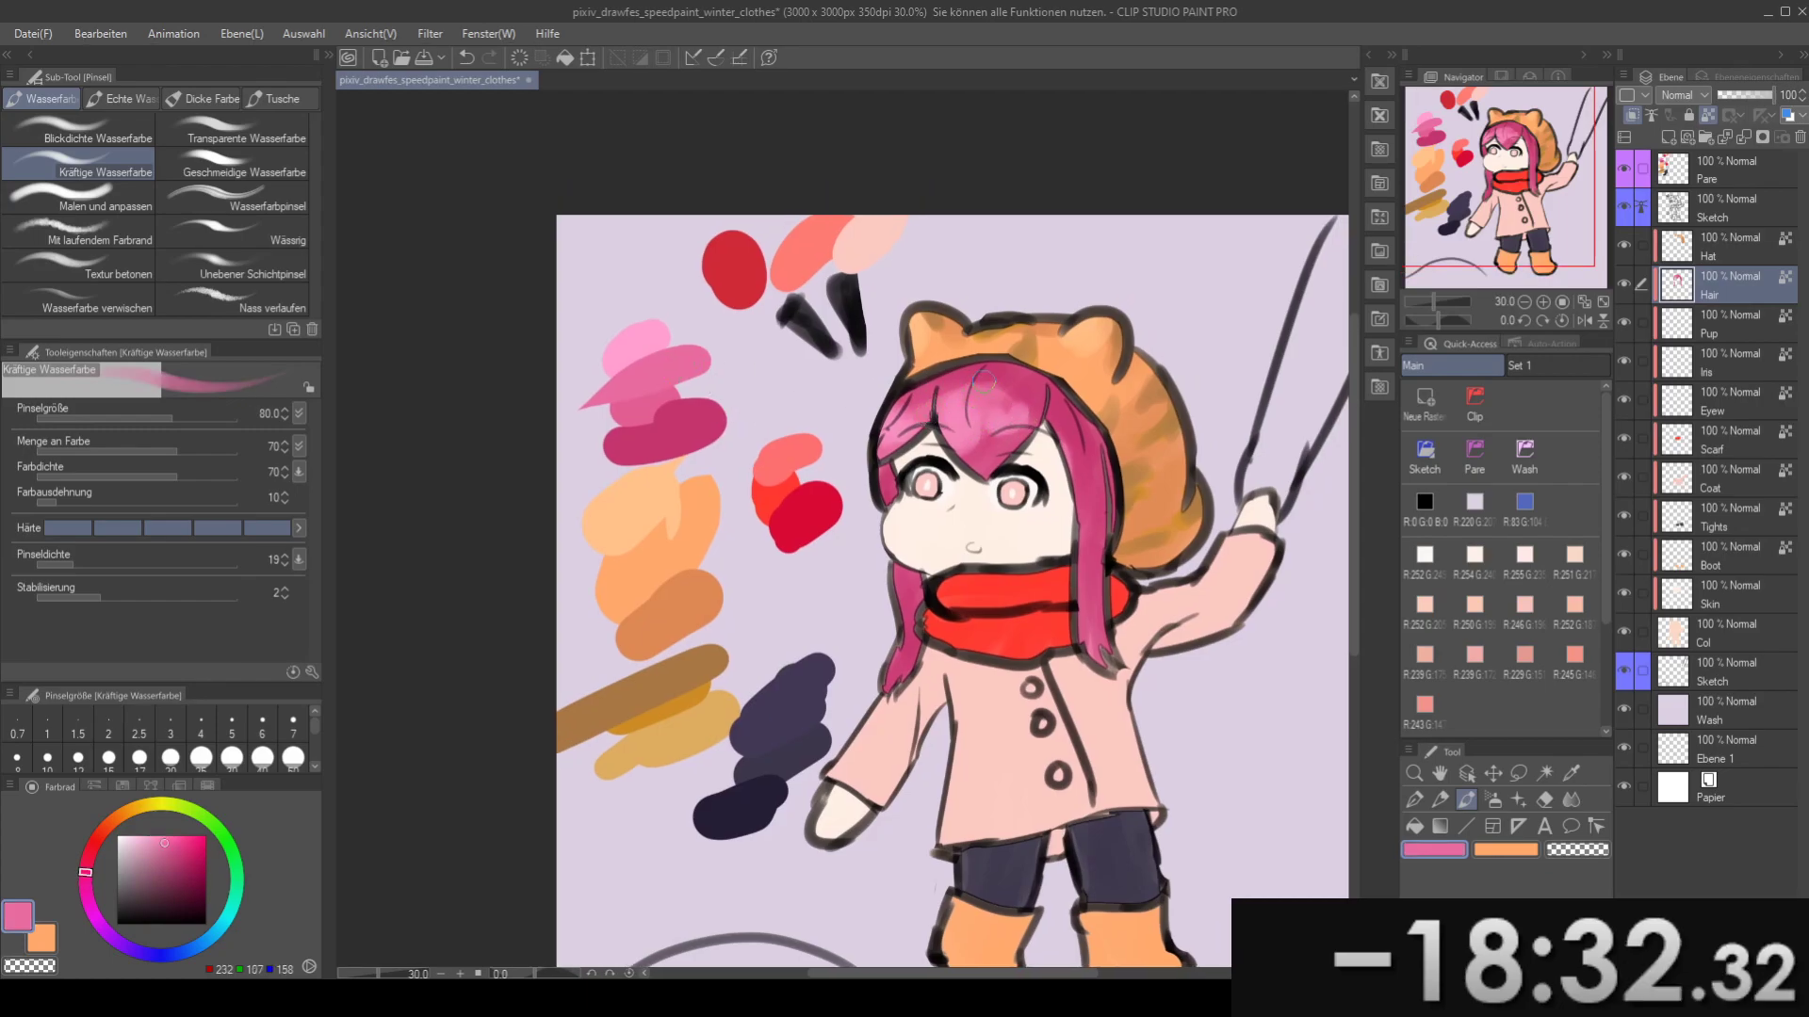
mouse_move(1035, 420)
left_mouse_down()
mouse_move(1021, 403)
mouse_move(899, 405)
left_mouse_up()
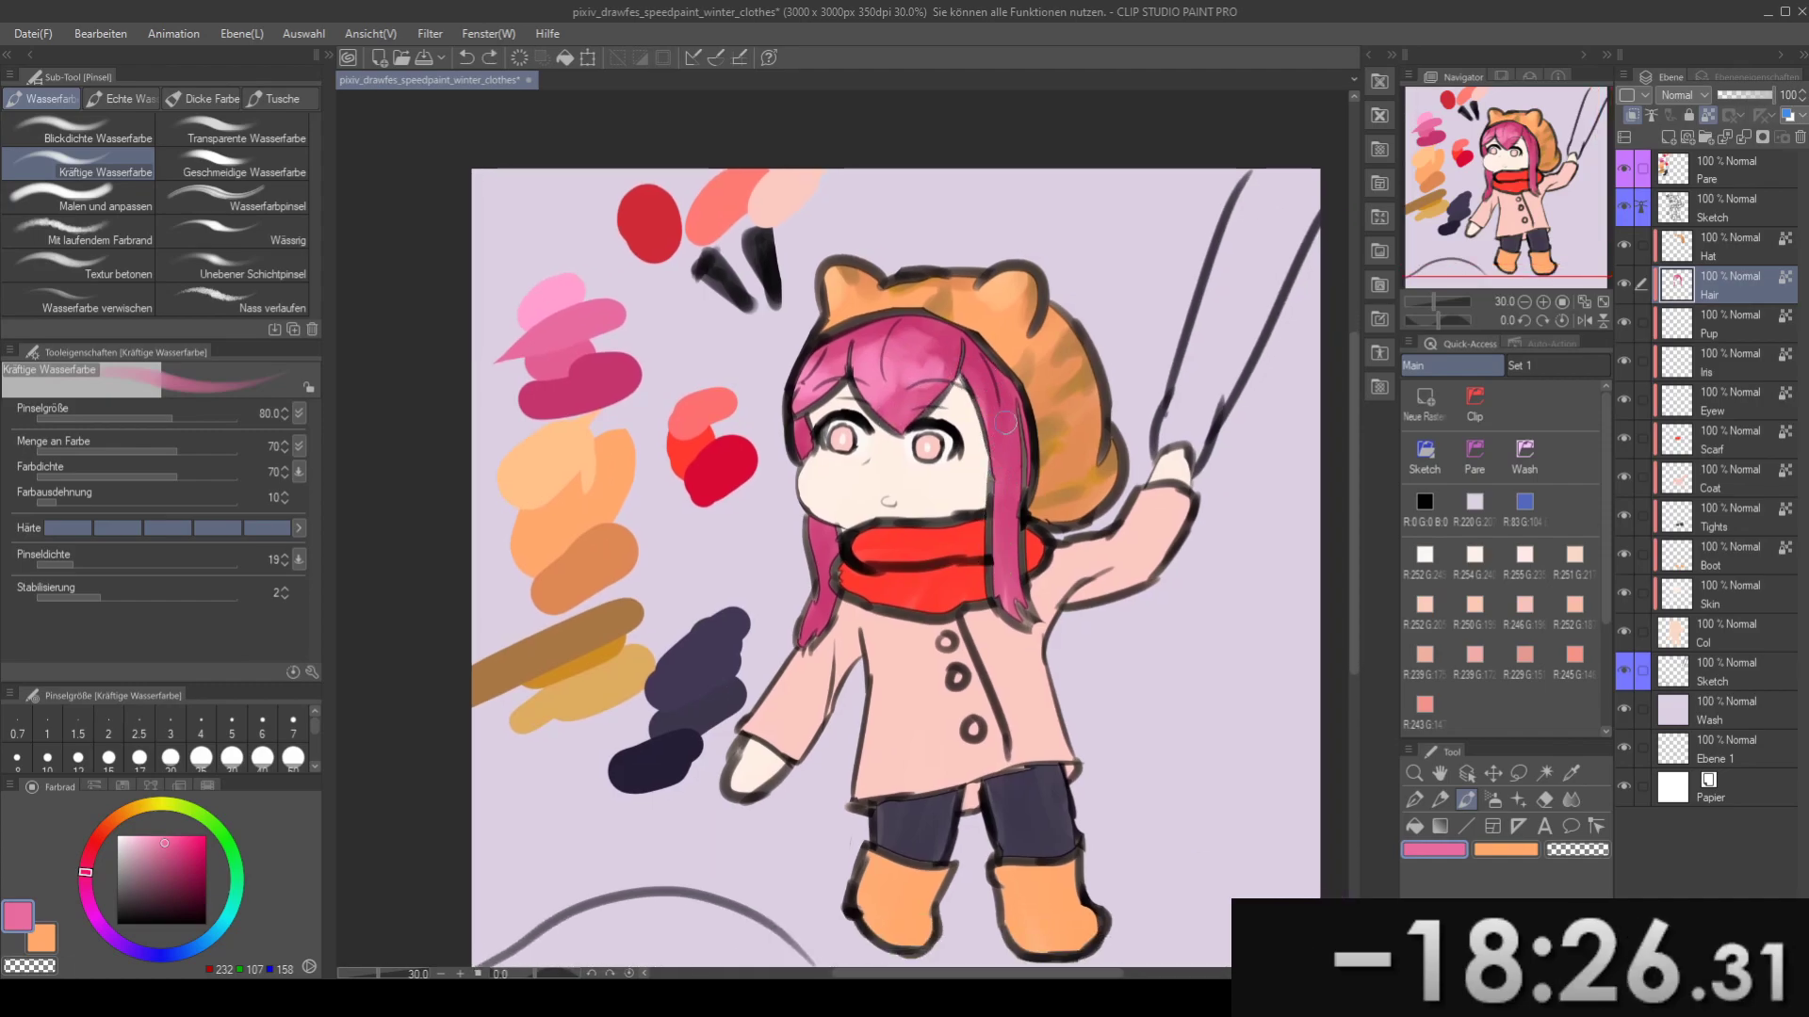
mouse_move(999, 565)
left_mouse_down()
mouse_move(1018, 464)
mouse_move(1035, 483)
left_mouse_up()
left_click_drag(1035, 483, 1139, 539)
- Sample the light pink swatch (RGB 255, 159, 208) and paint highlights on the side strands and fringe, undoing unwanted strokes
left_click(676, 245, "alt")
left_click_drag(1103, 455, 986, 456)
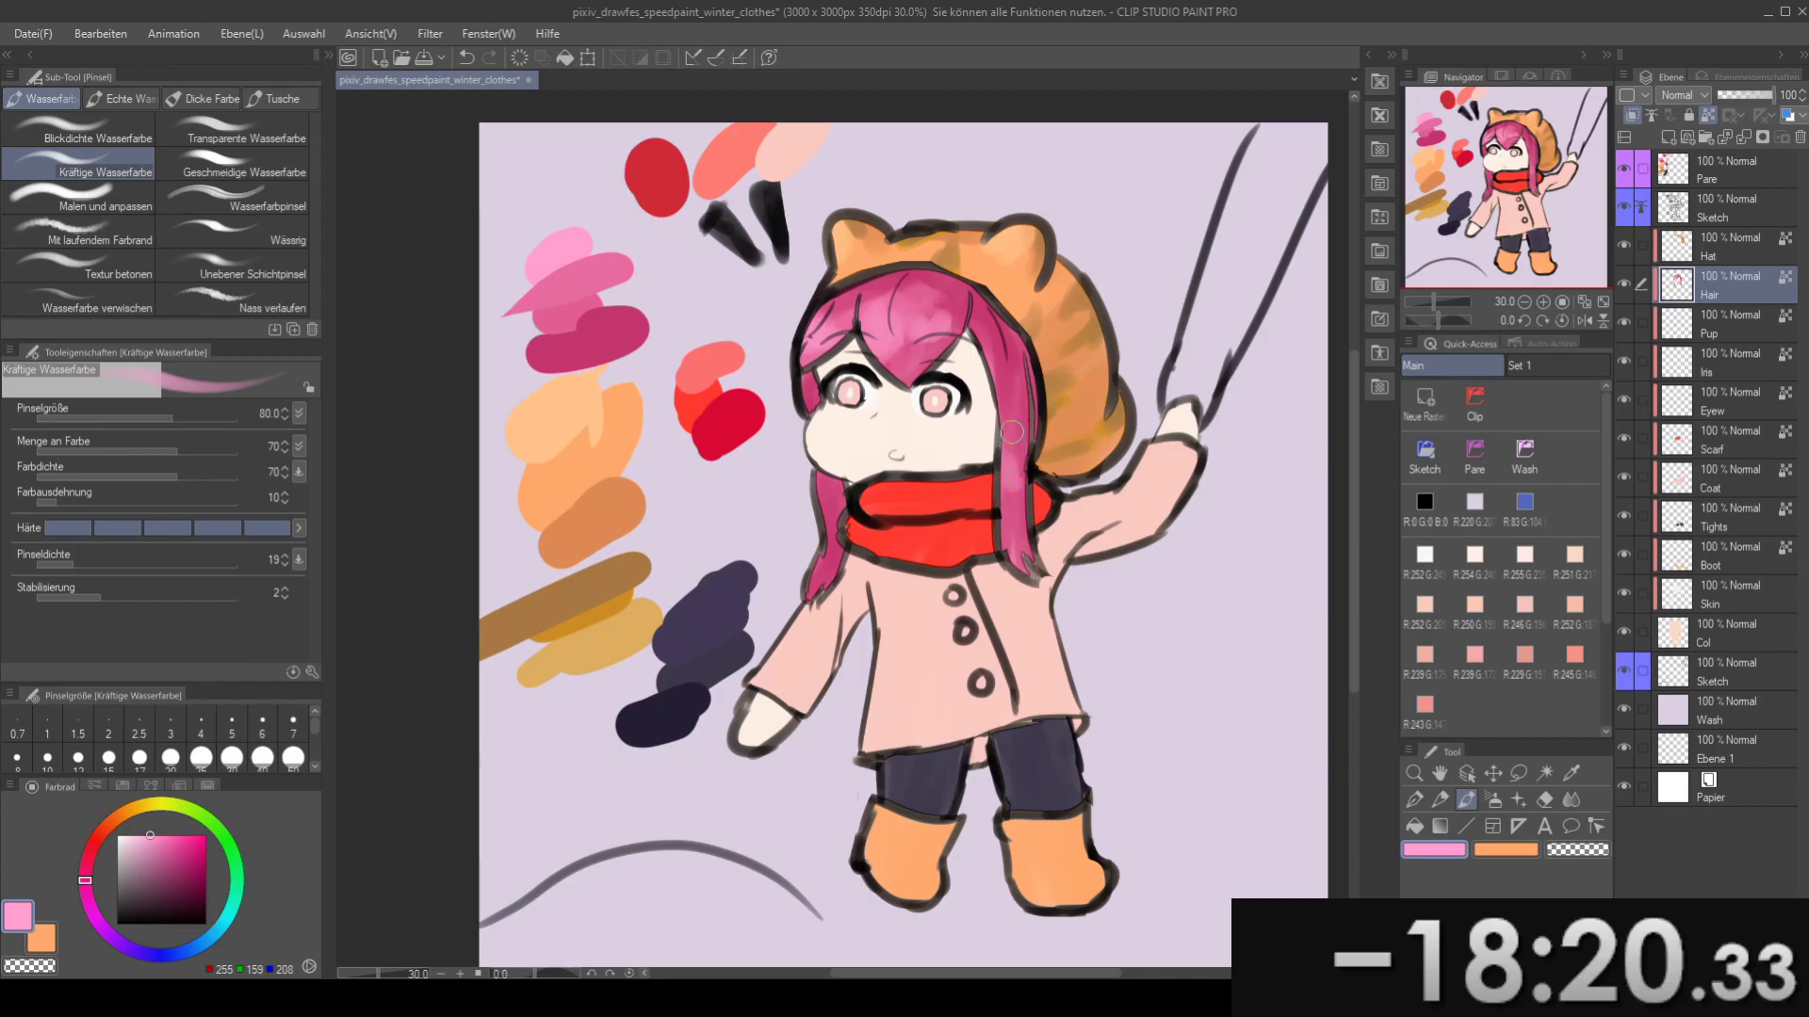
key("ctrl+z")
left_click_drag(1028, 468, 1124, 466)
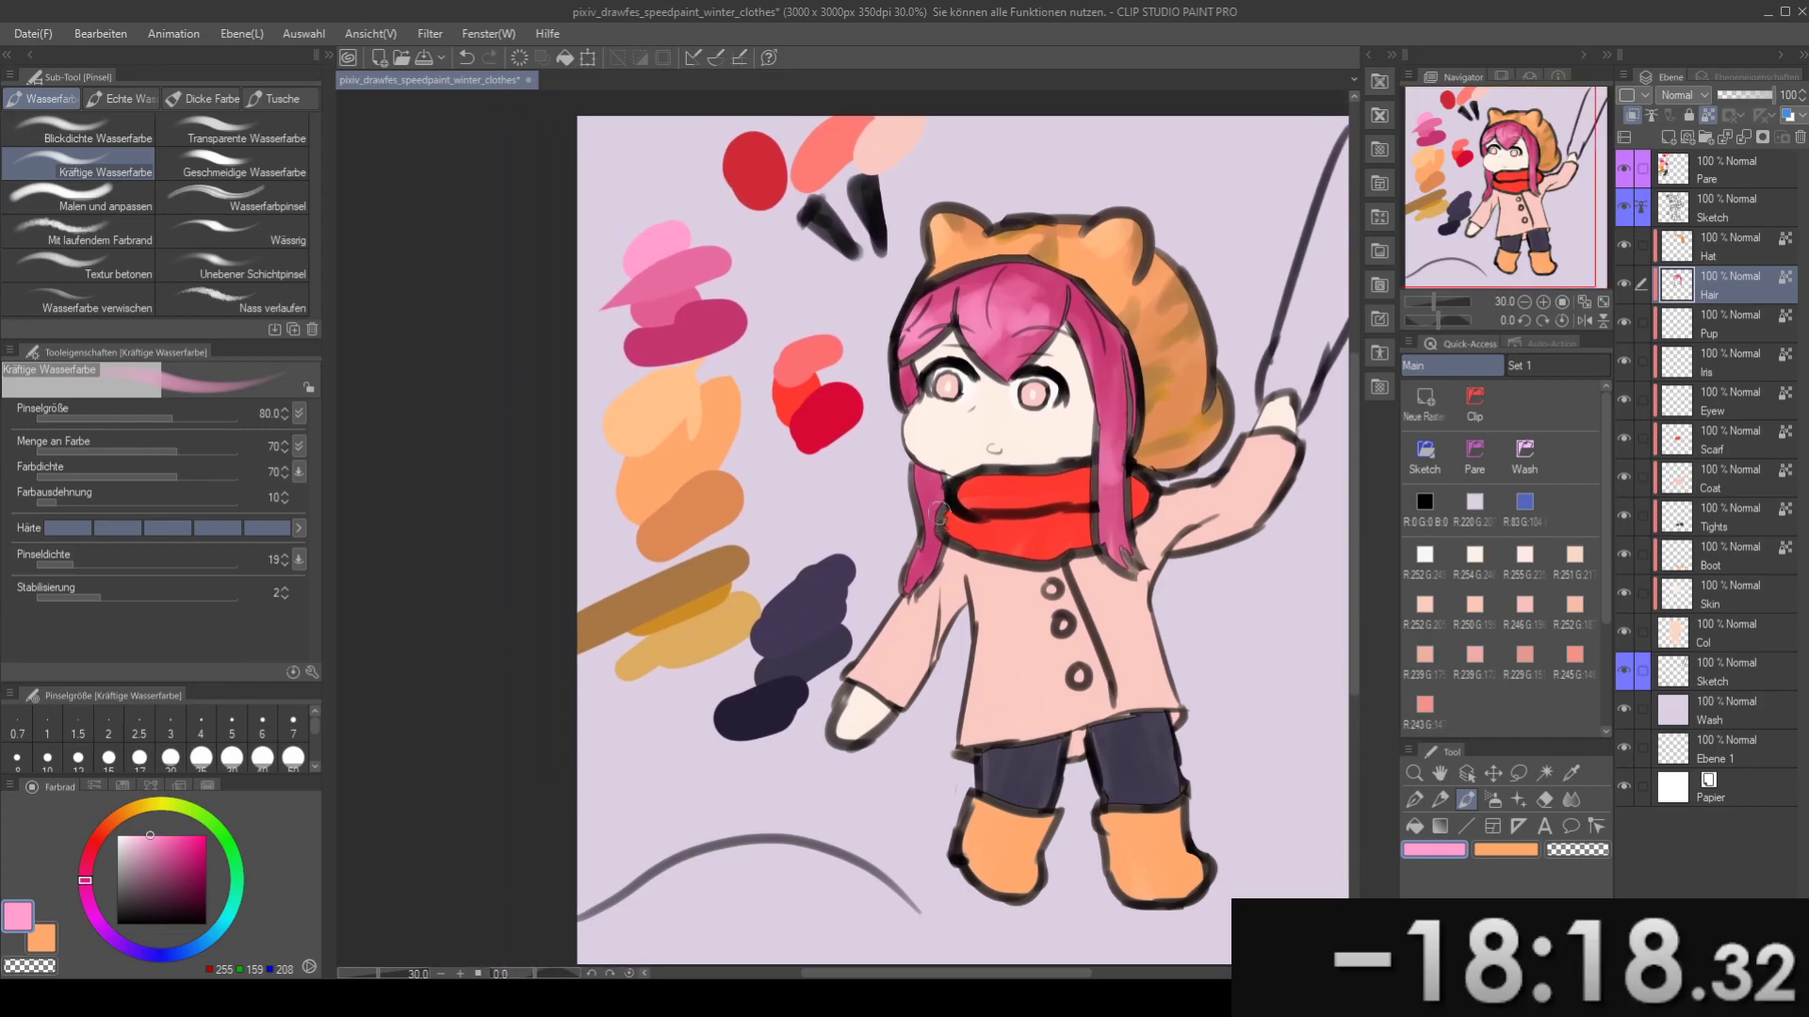
left_click_drag(935, 518, 927, 596)
key("ctrl+z")
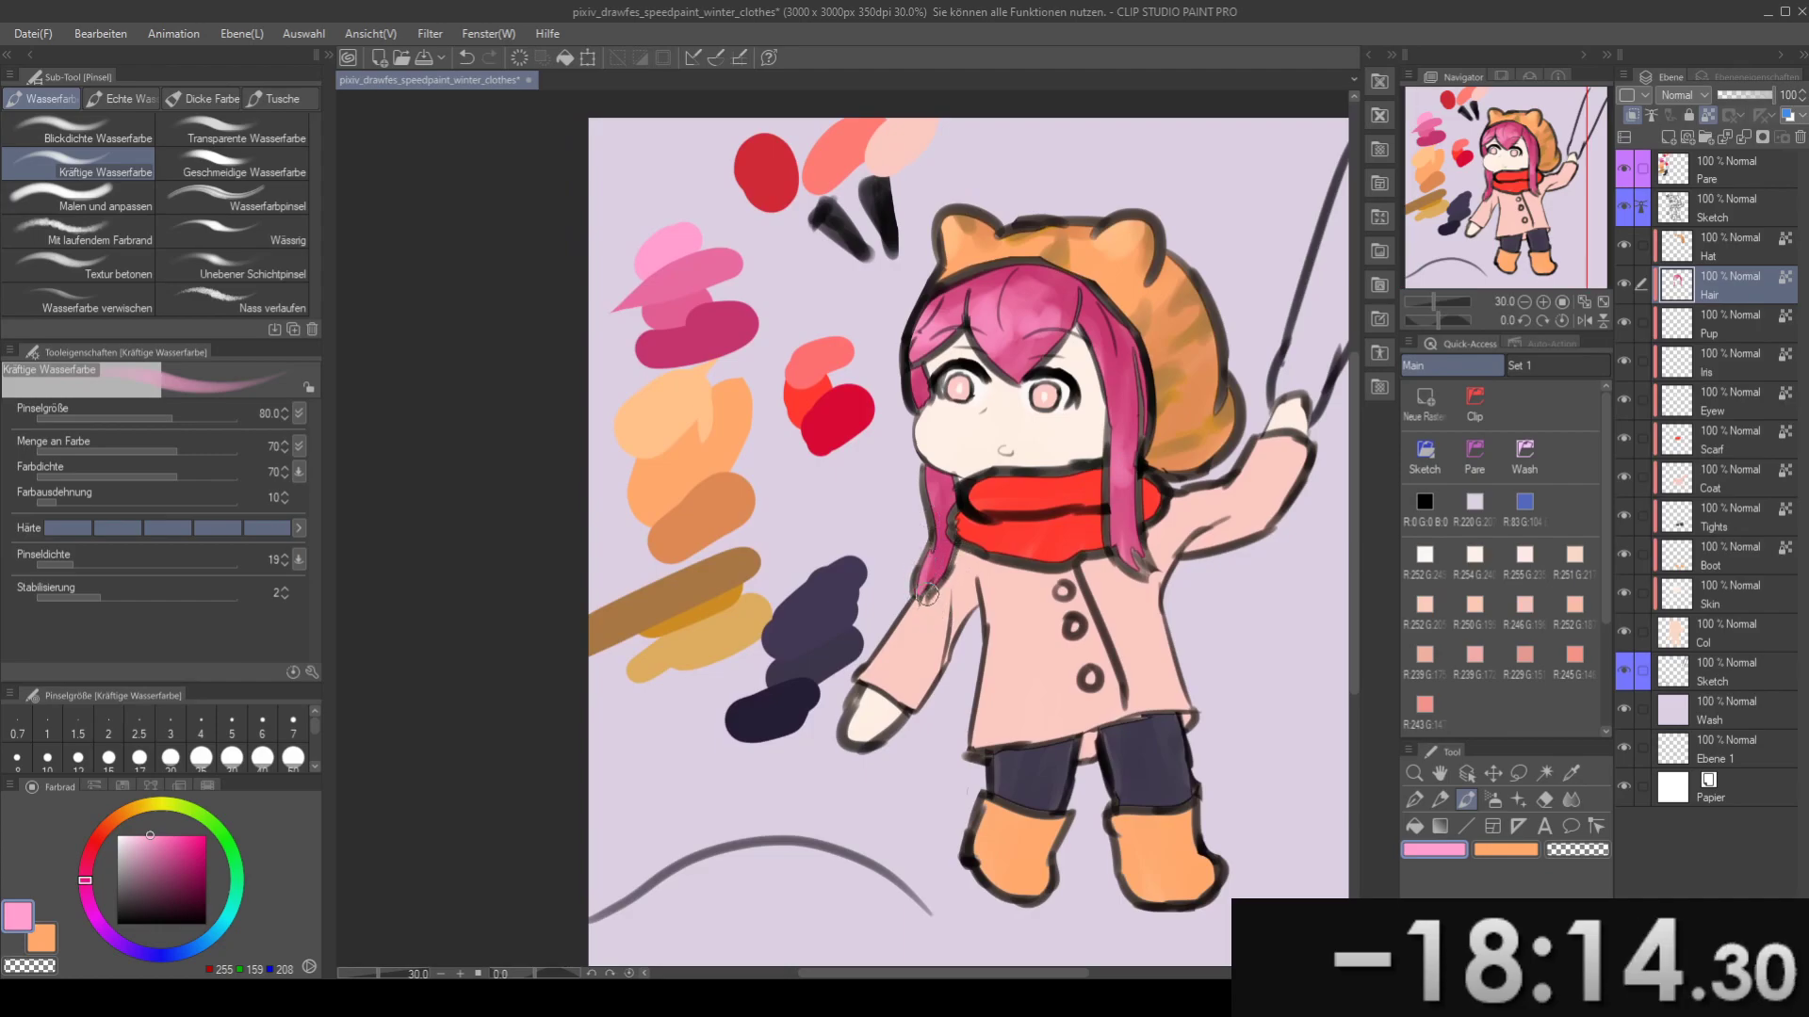
left_click_drag(1019, 499, 900, 479)
left_click_drag(973, 301, 976, 481)
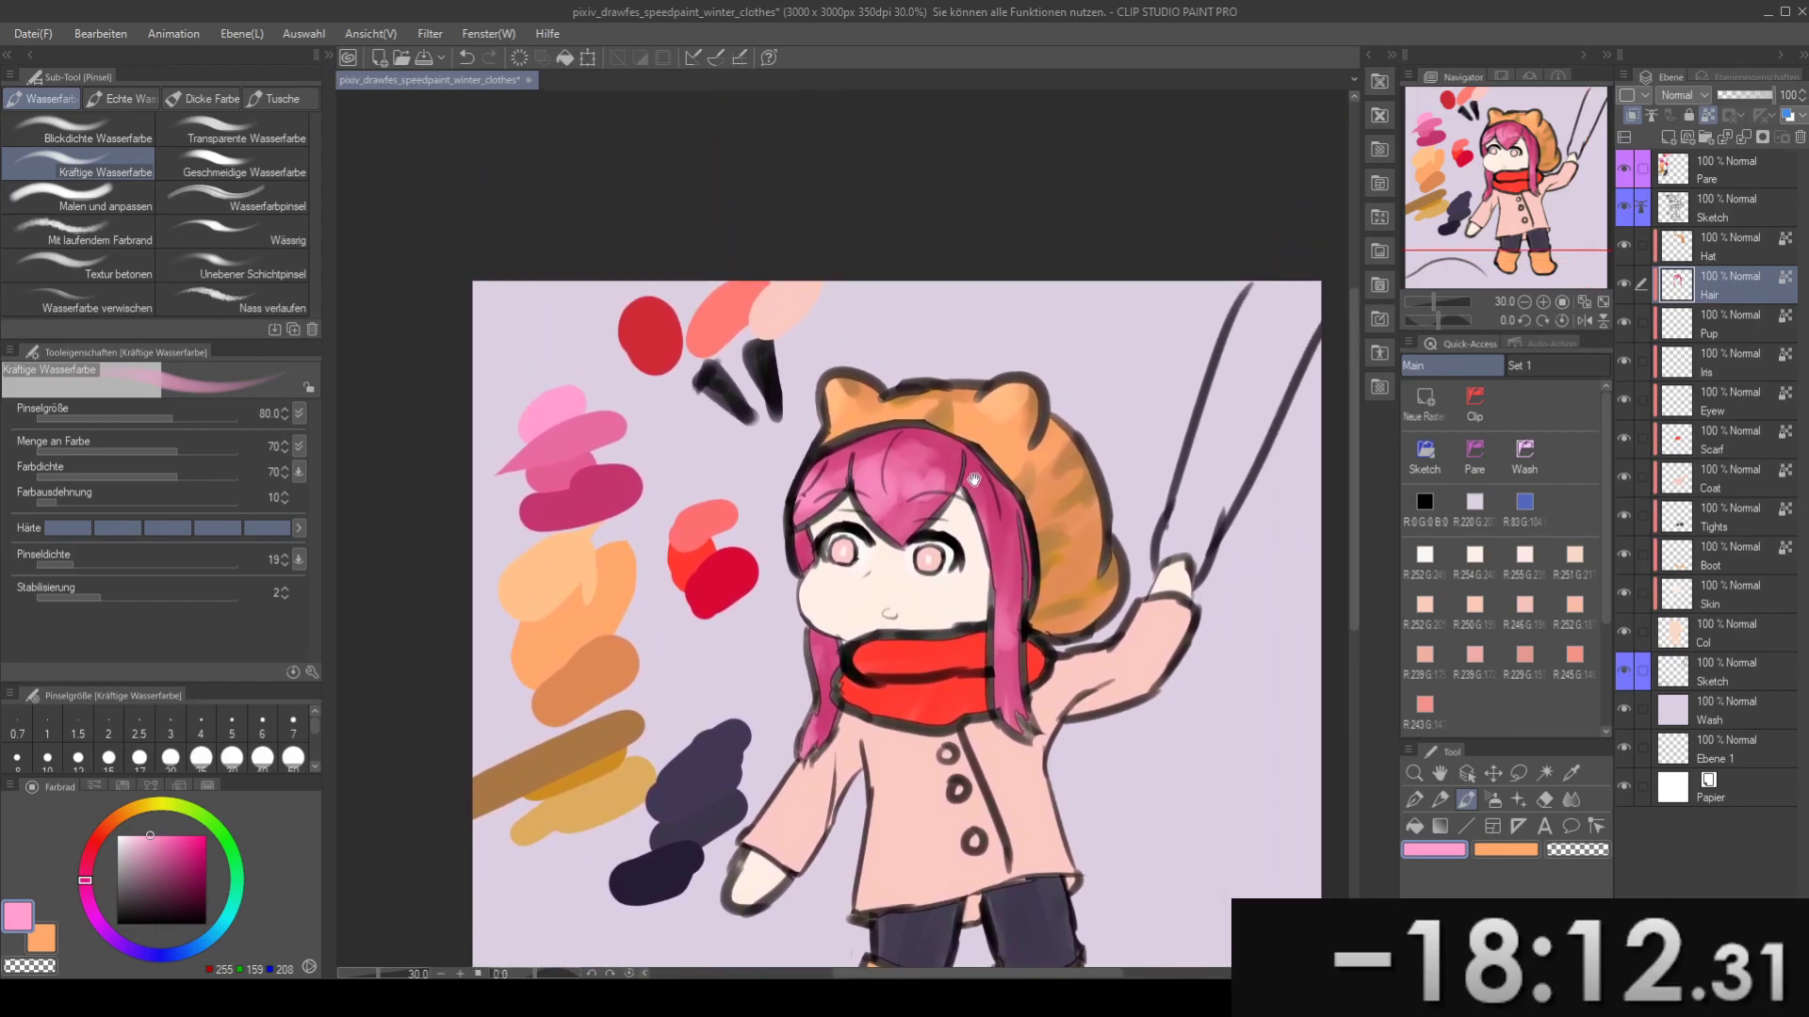
left_click_drag(924, 405, 987, 385)
- Touch up the hair with sampled dark pink (RGB 197, 53, 109) and pink (RGB 227, 95, 146), and save the illustration
left_click(657, 474, "alt")
left_click_drag(1065, 474, 1033, 458)
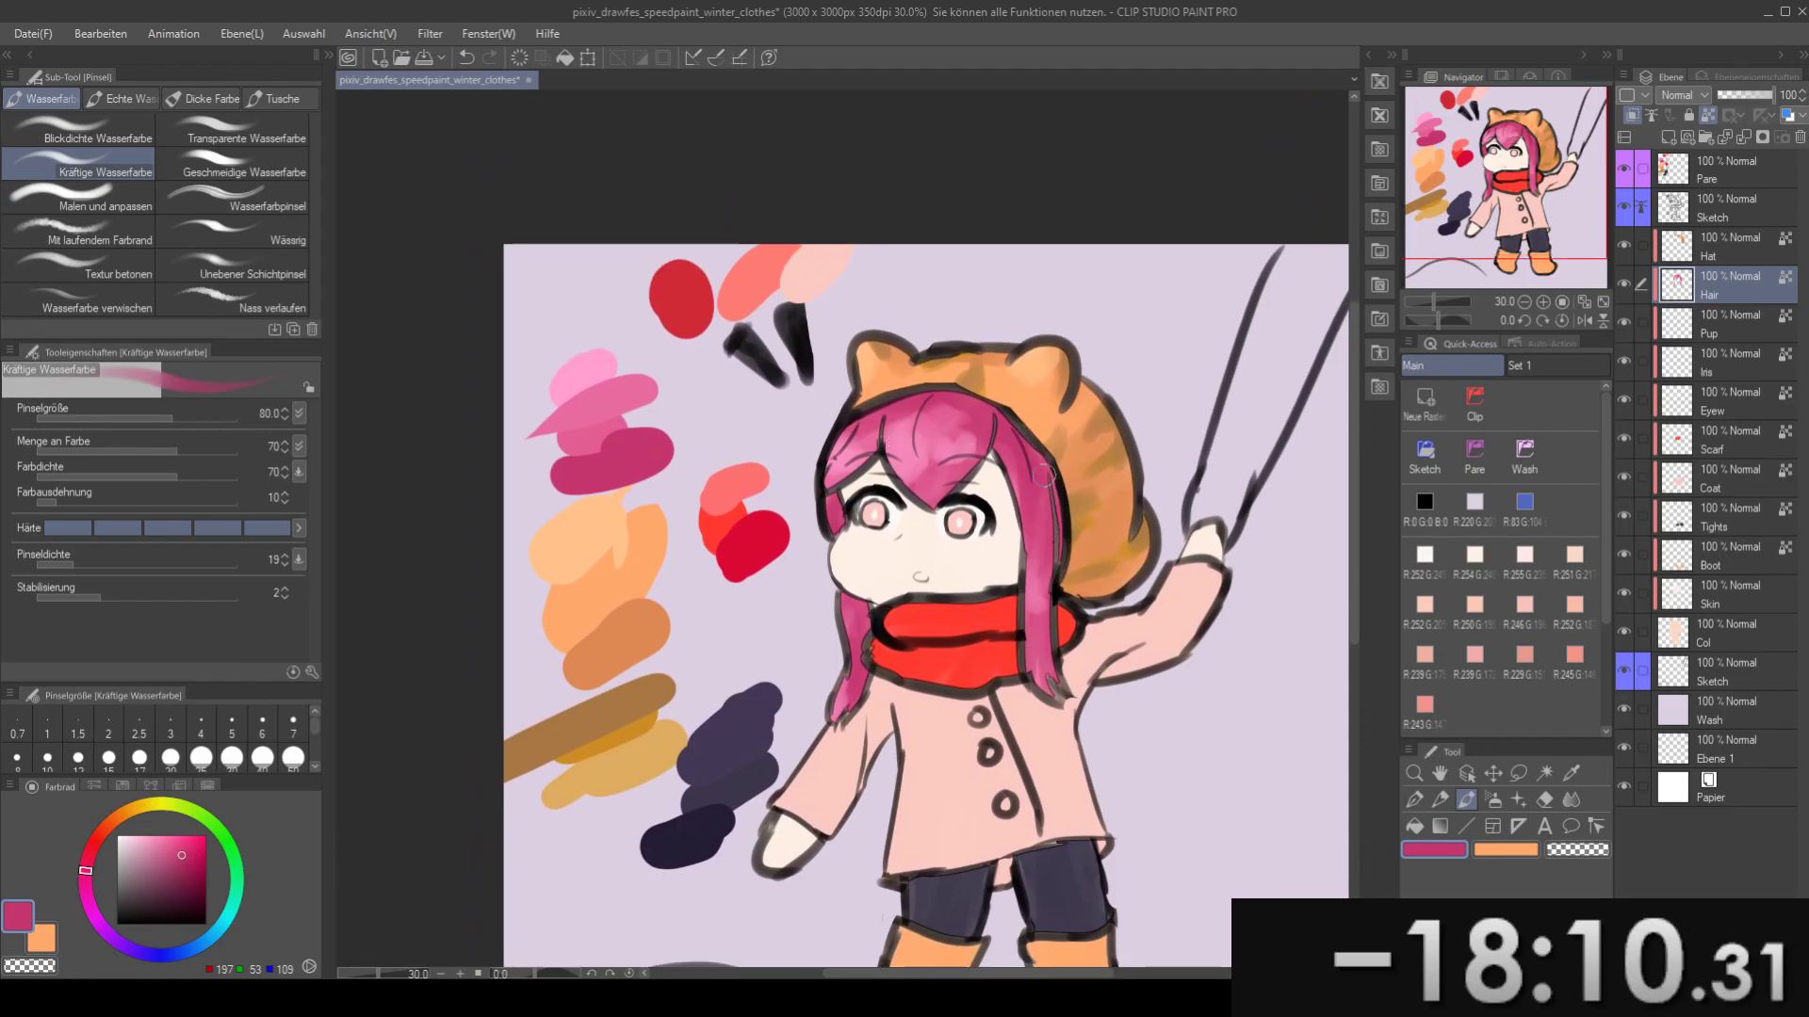
left_click(979, 445, "alt")
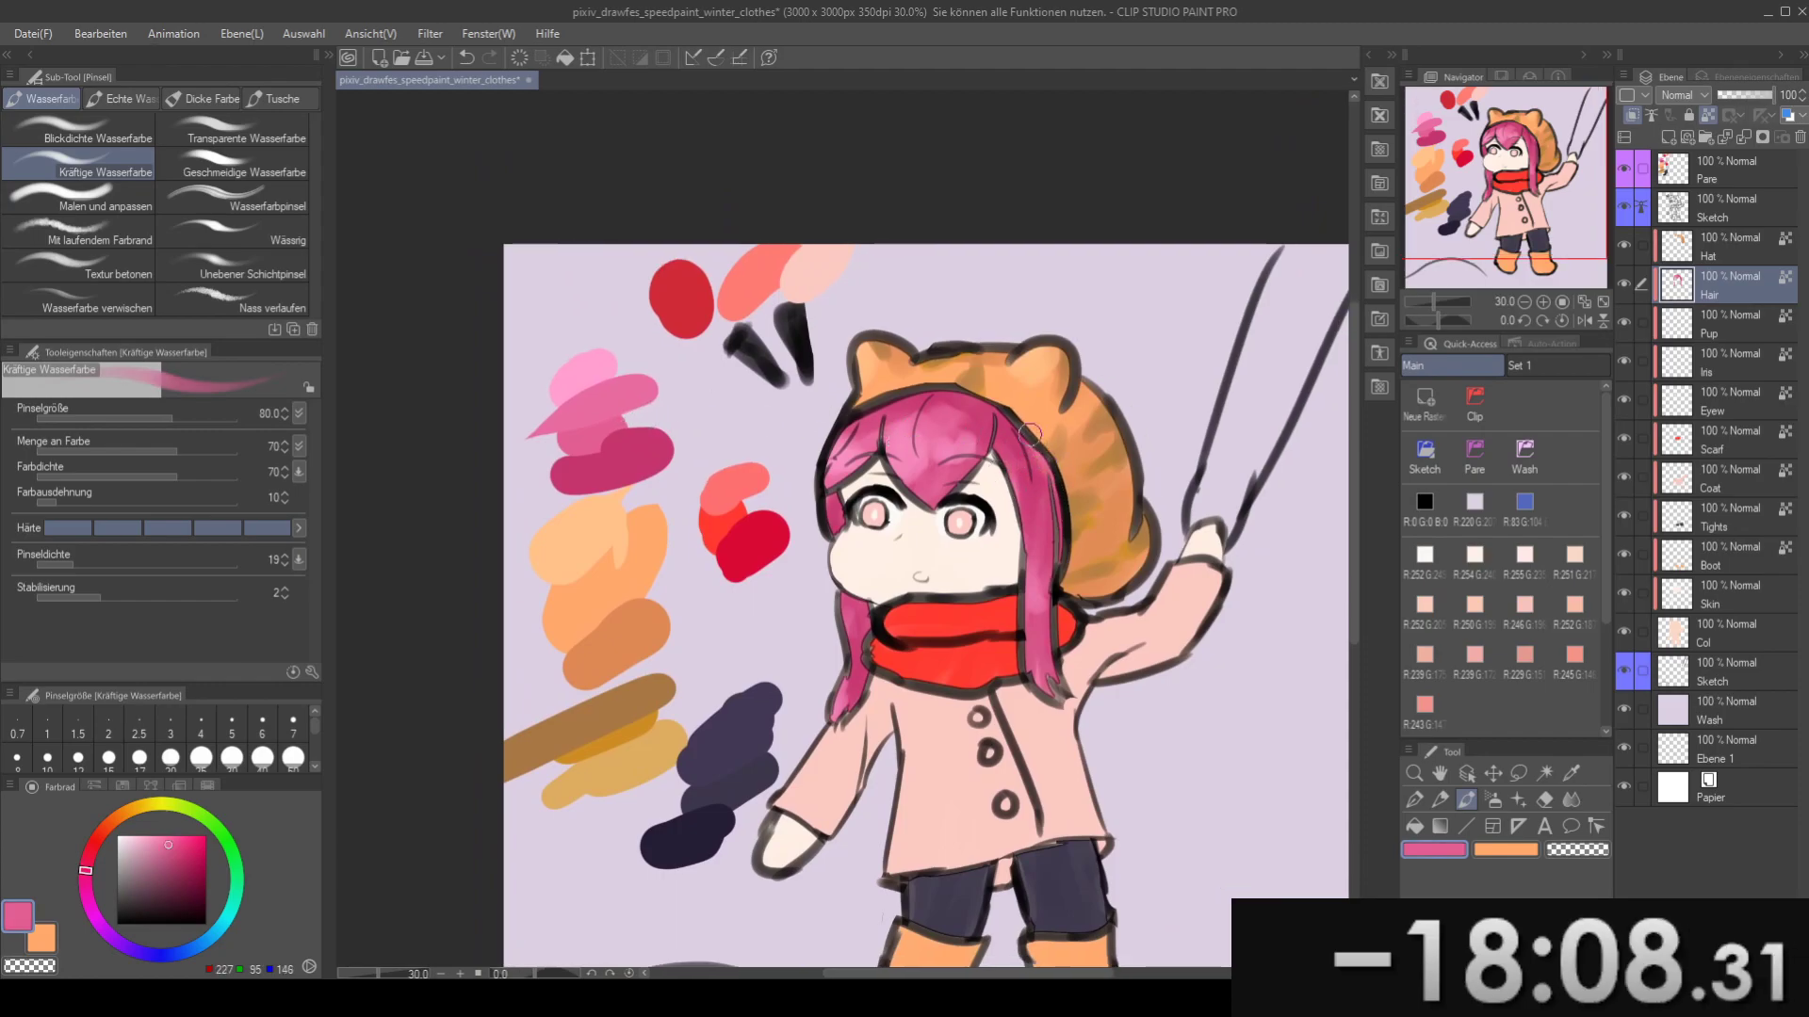
left_click_drag(1039, 538, 1044, 439)
key("ctrl+s")
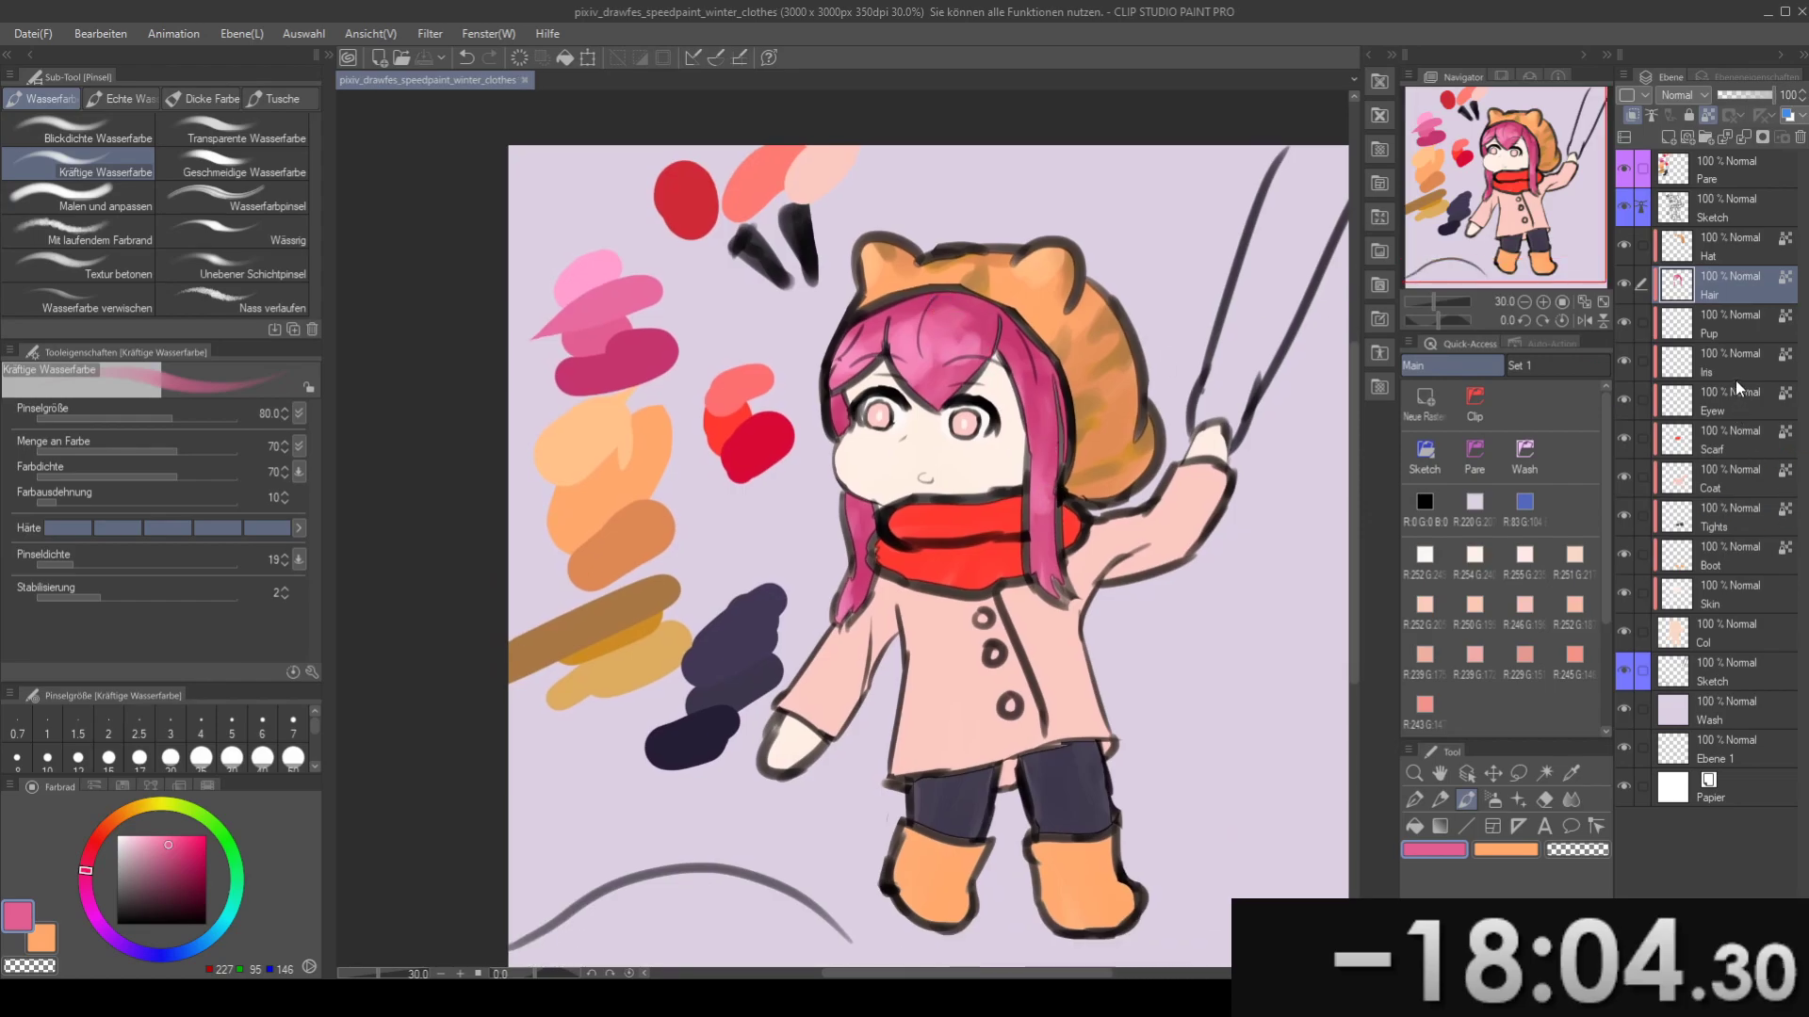
- On the Skin layer, shade the hands near the cuffs with the skin tone RGB 252, 205, 186, undoing unwanted strokes
left_click(1750, 496)
left_click(1741, 599)
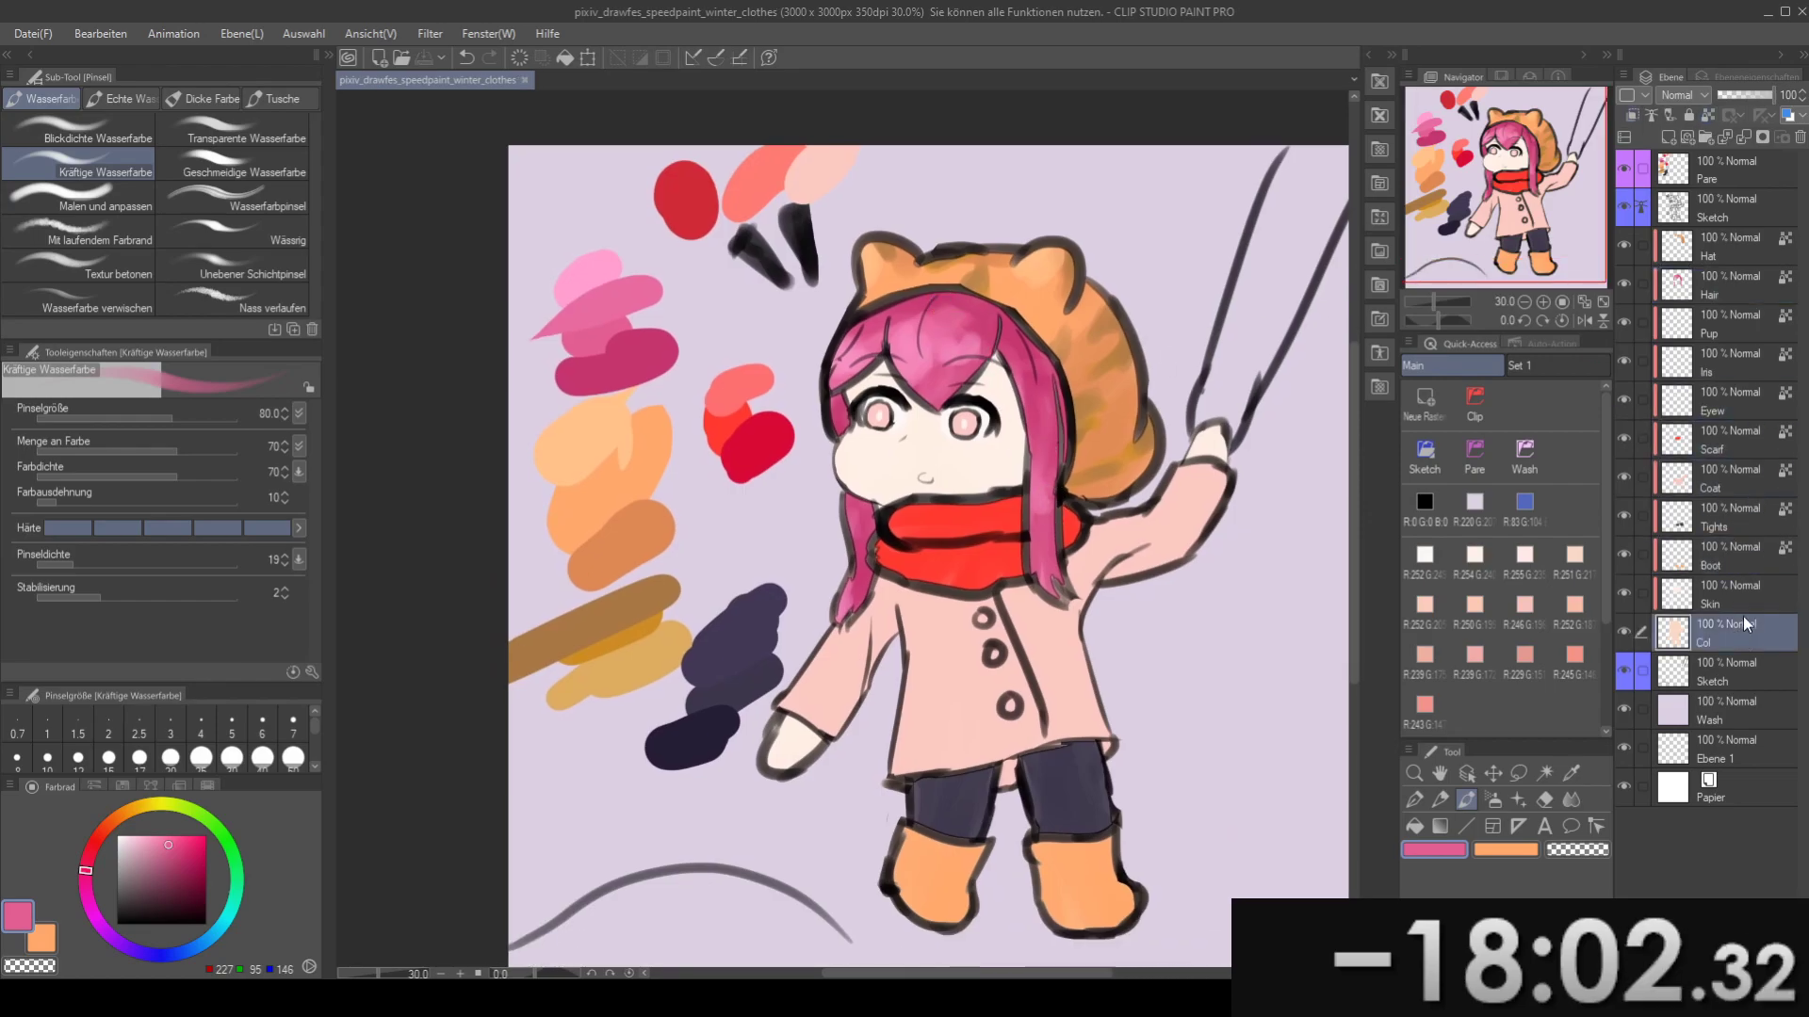
left_click_drag(982, 474, 993, 446)
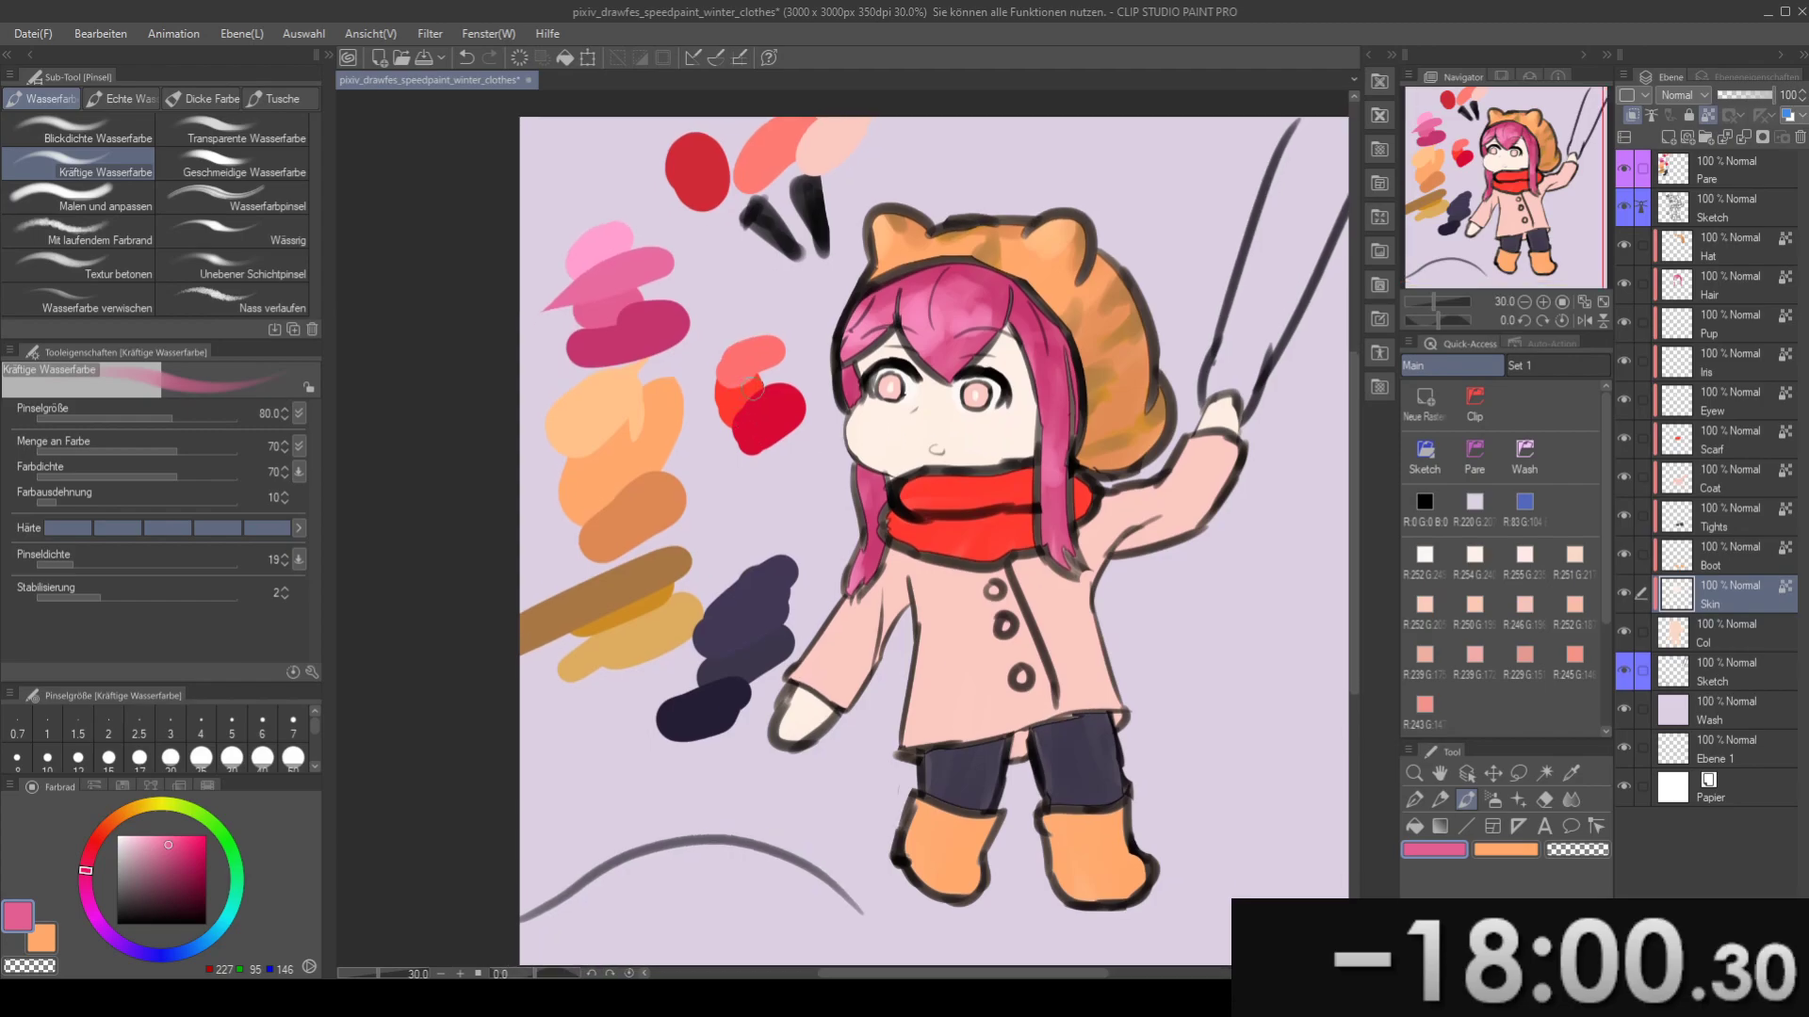
left_click(1574, 556)
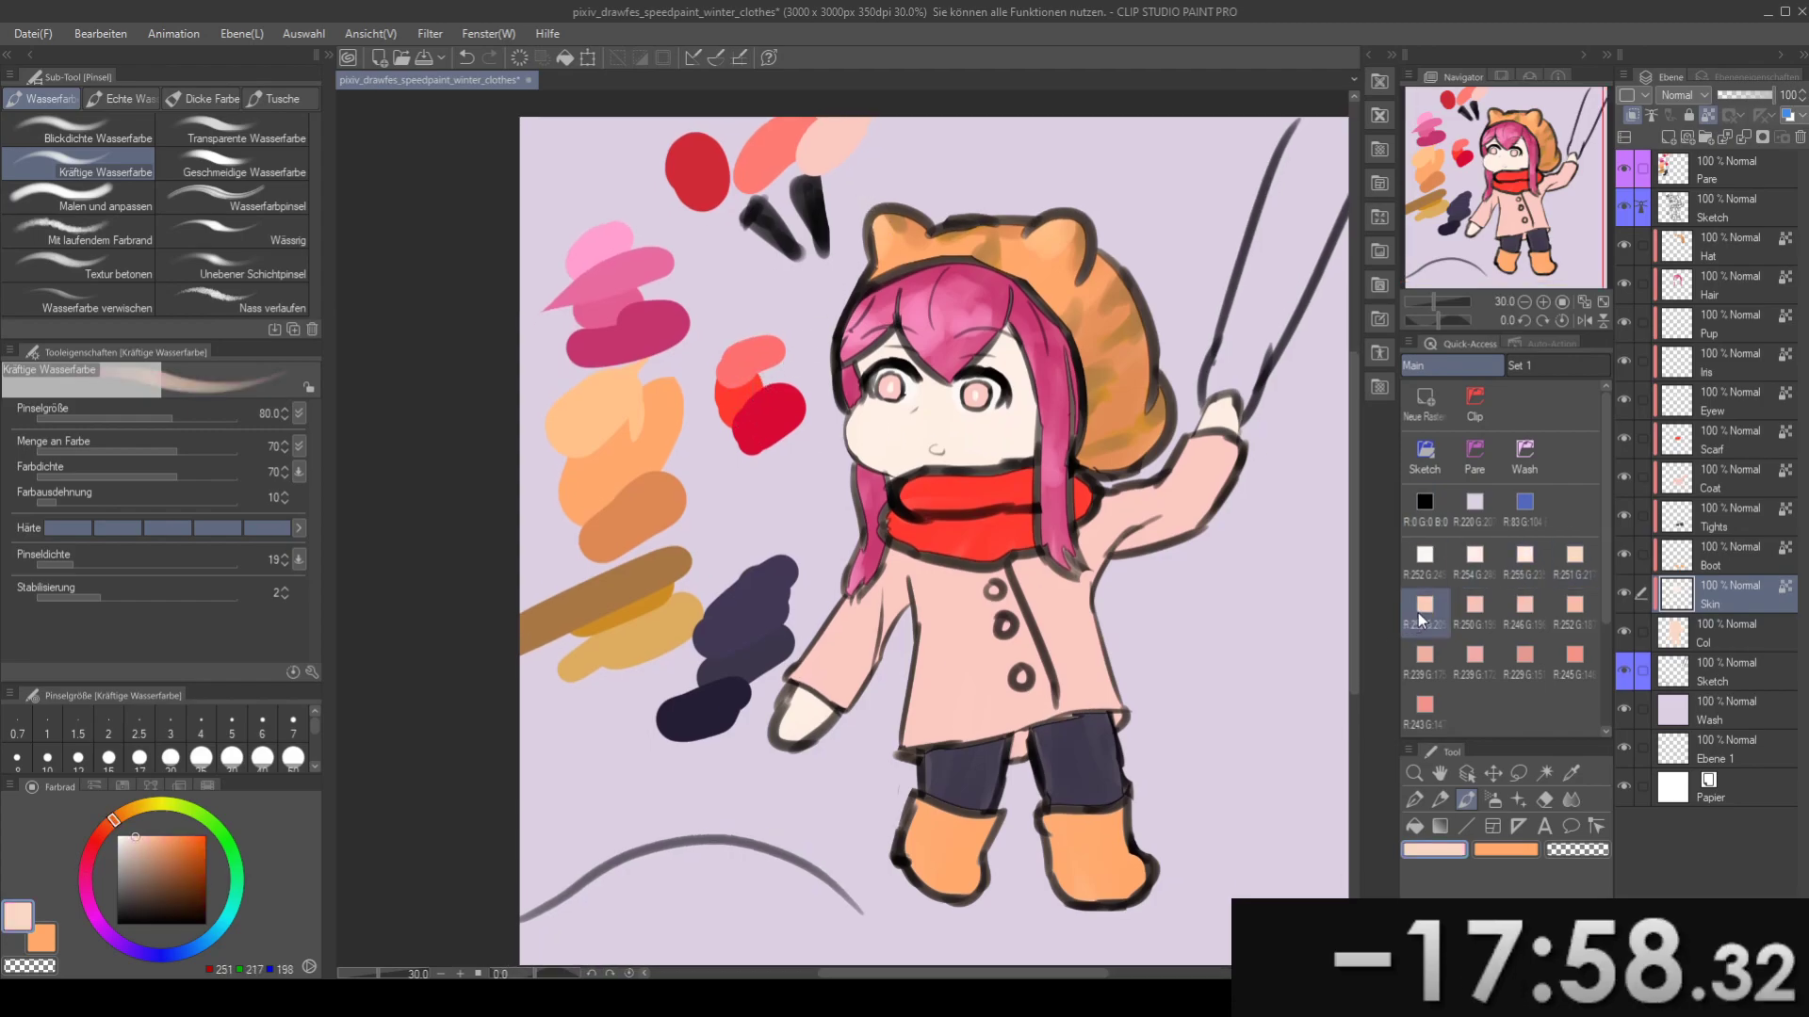
left_click(1424, 604)
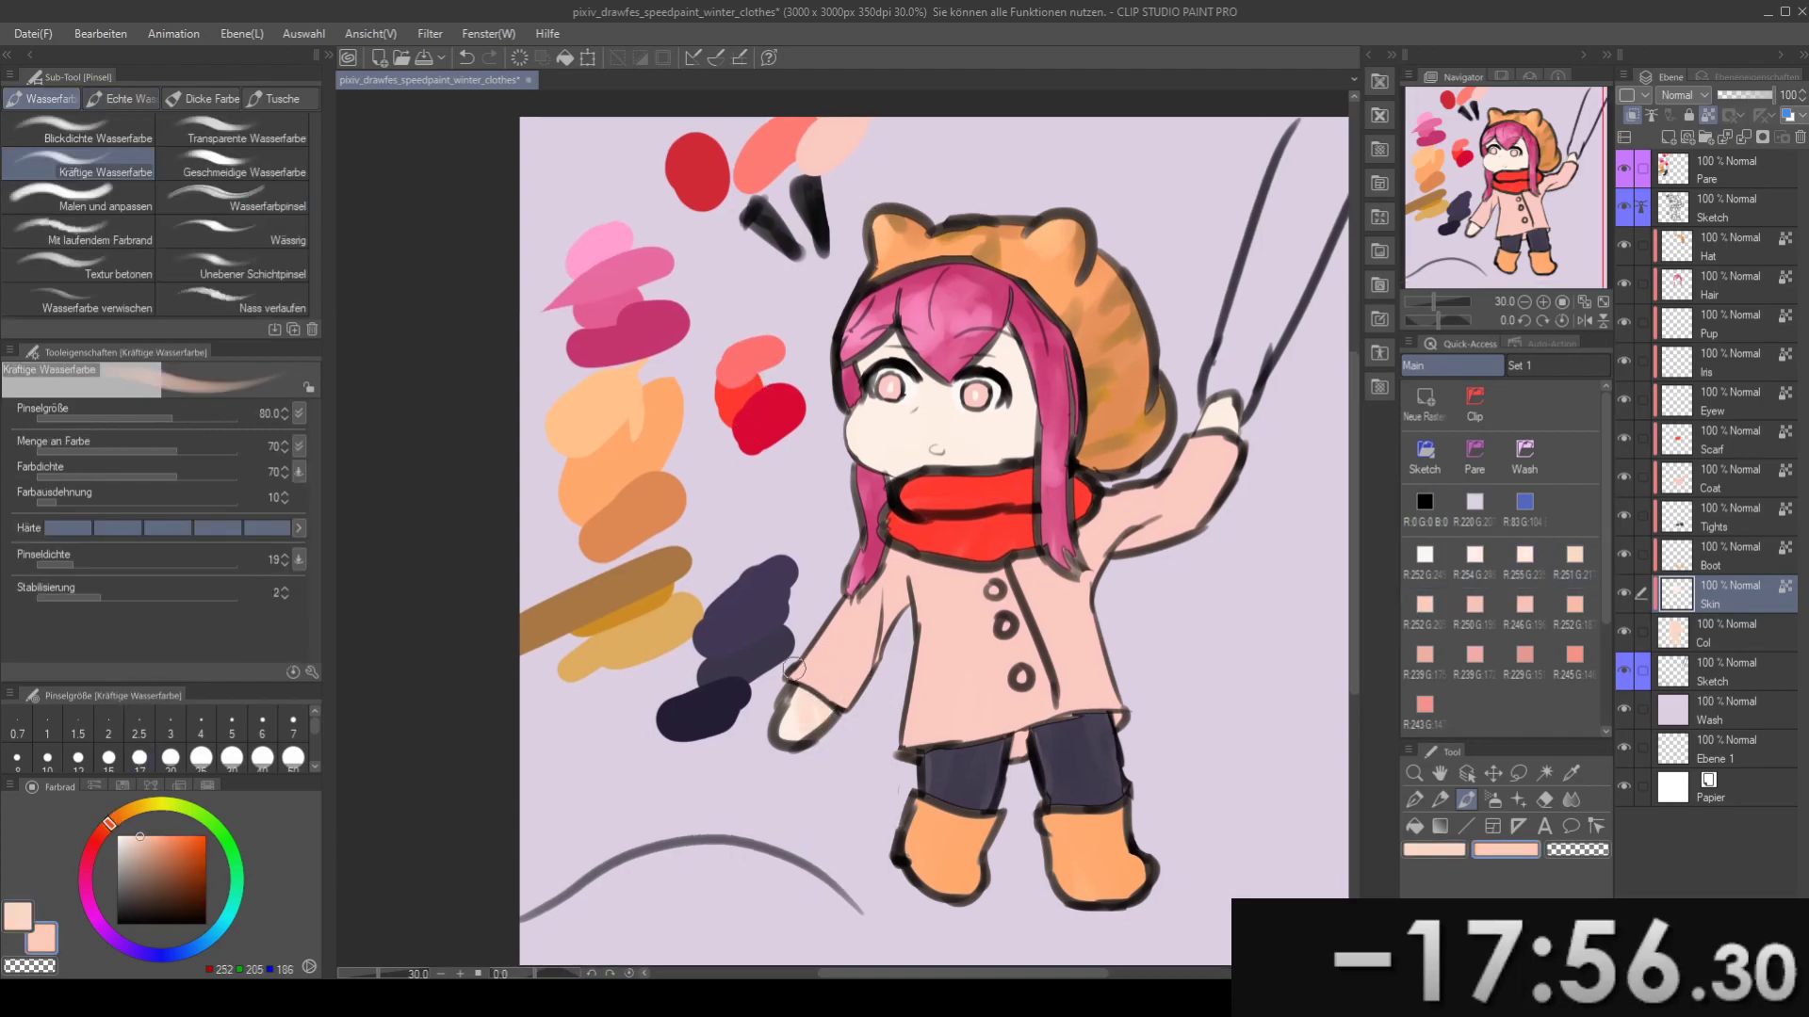
key("ctrl+z")
left_click_drag(797, 695, 818, 716)
key("ctrl+z")
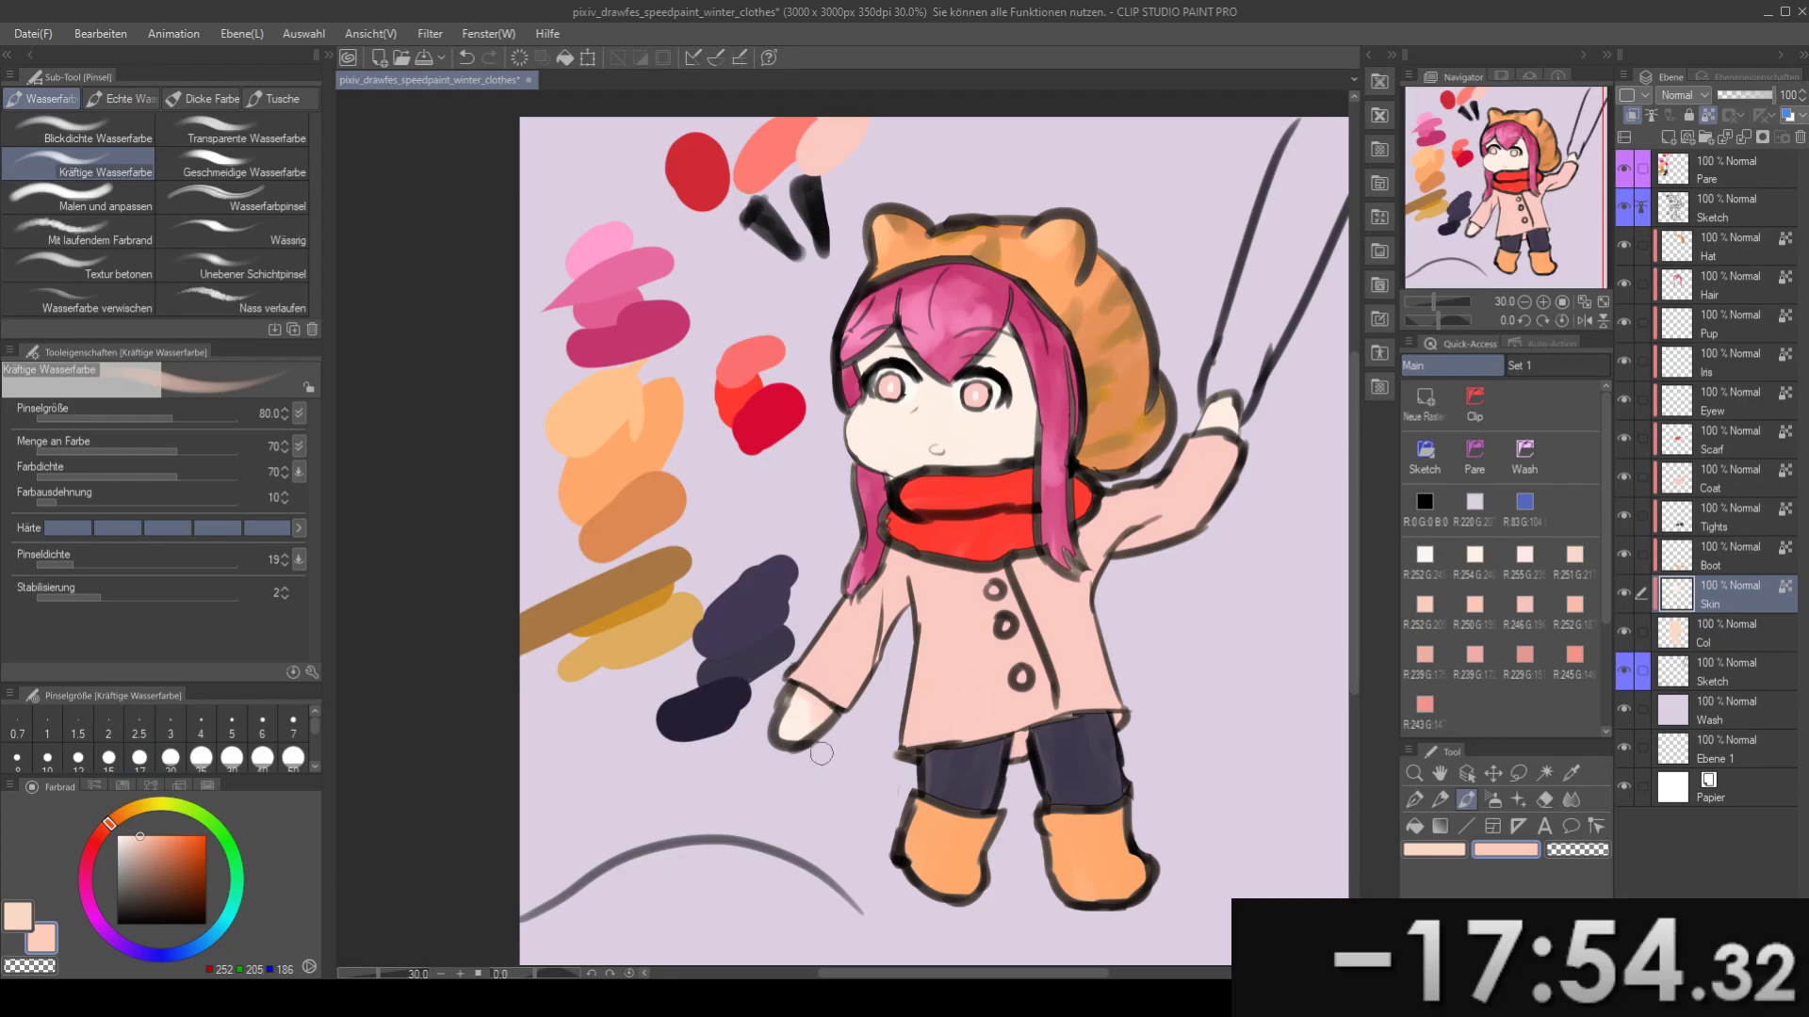
left_click_drag(1129, 639, 970, 705)
key("ctrl+z")
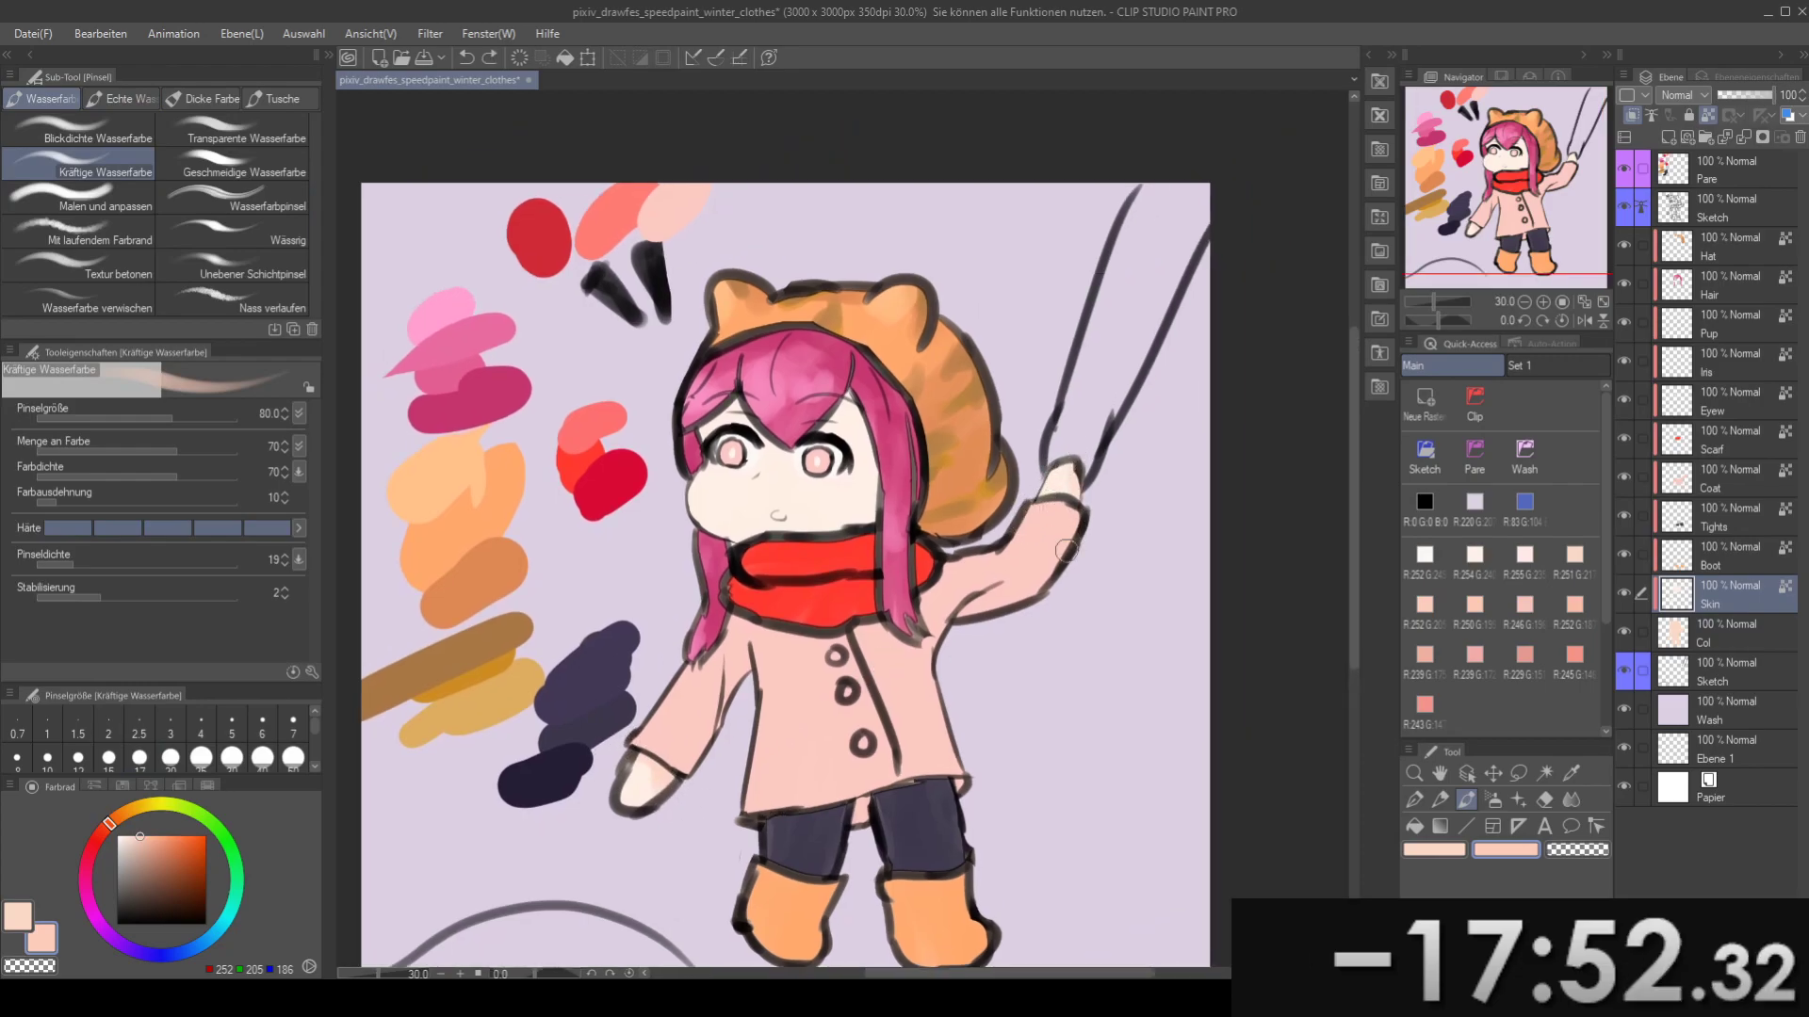
- Enlarge the brush to 120 and shade the edge of the face beside the hair strand and above the scarf
left_click_drag(884, 512, 1027, 553)
key("bracketright")
key("bracketright")
mouse_move(868, 581)
left_mouse_down()
mouse_move(1048, 563)
mouse_move(1031, 563)
left_mouse_up()
key("ctrl+z")
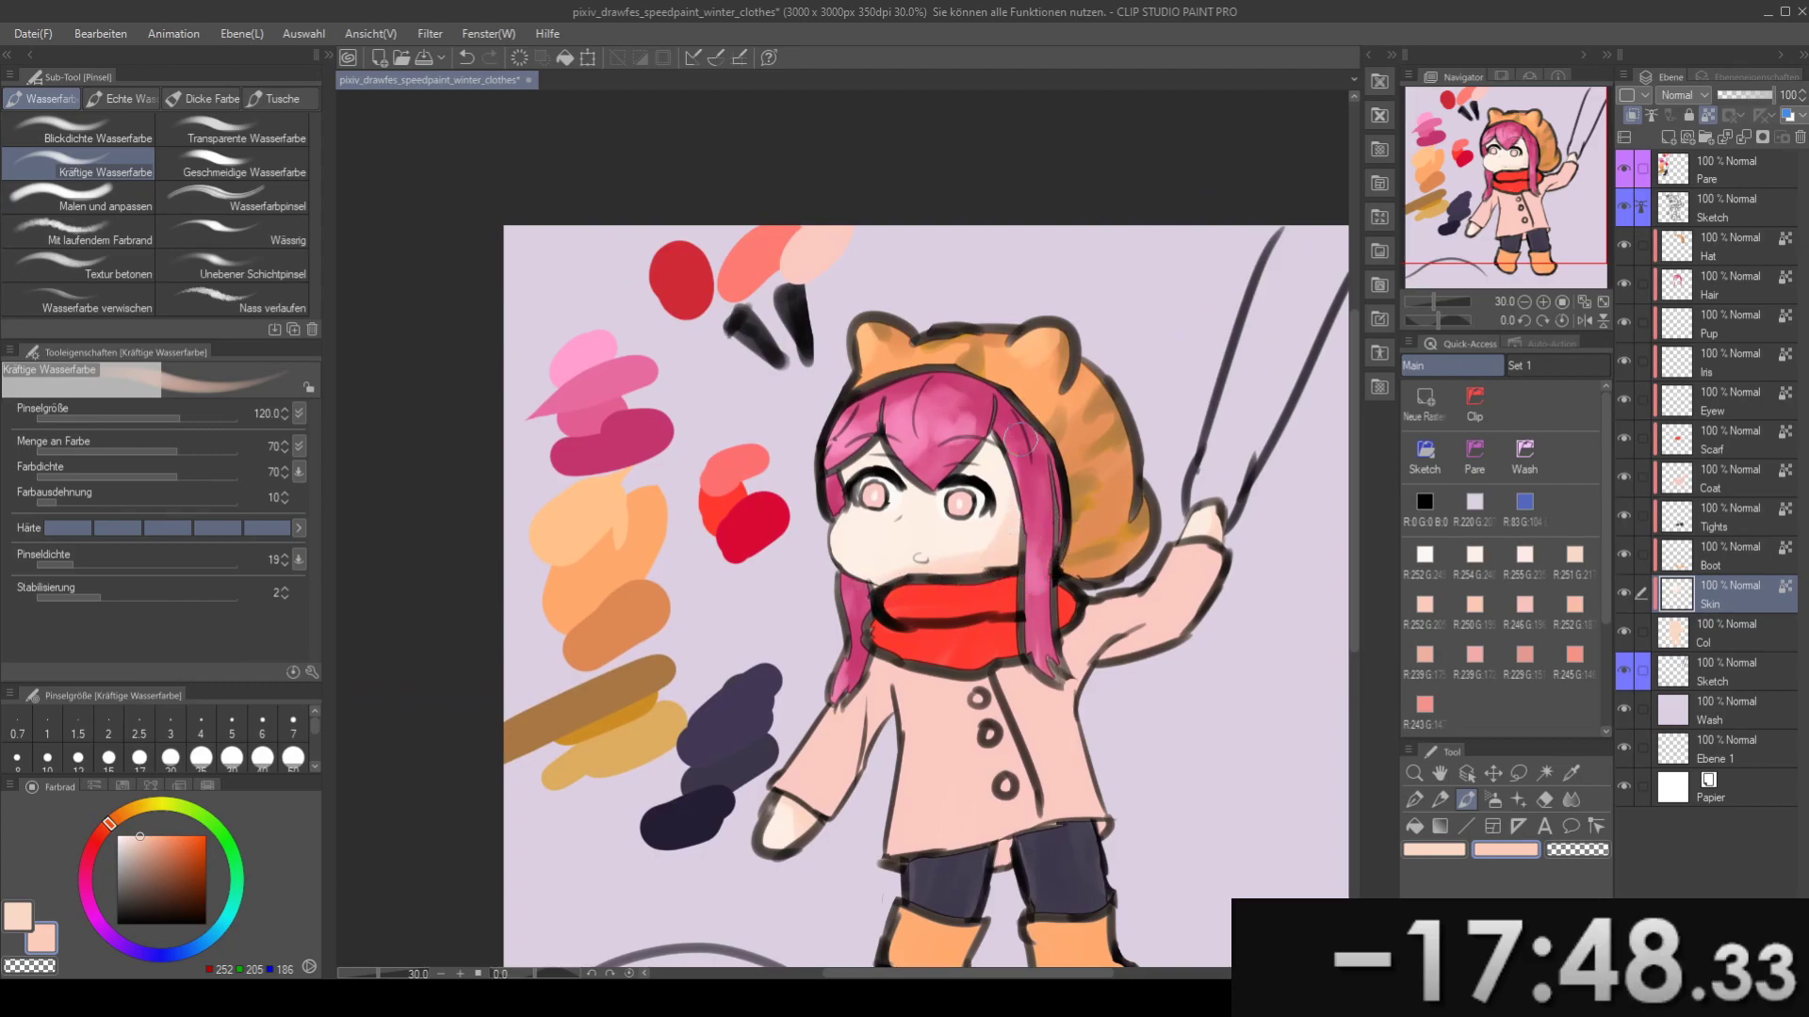
left_click_drag(1020, 462, 1009, 563)
left_click_drag(902, 364, 899, 309)
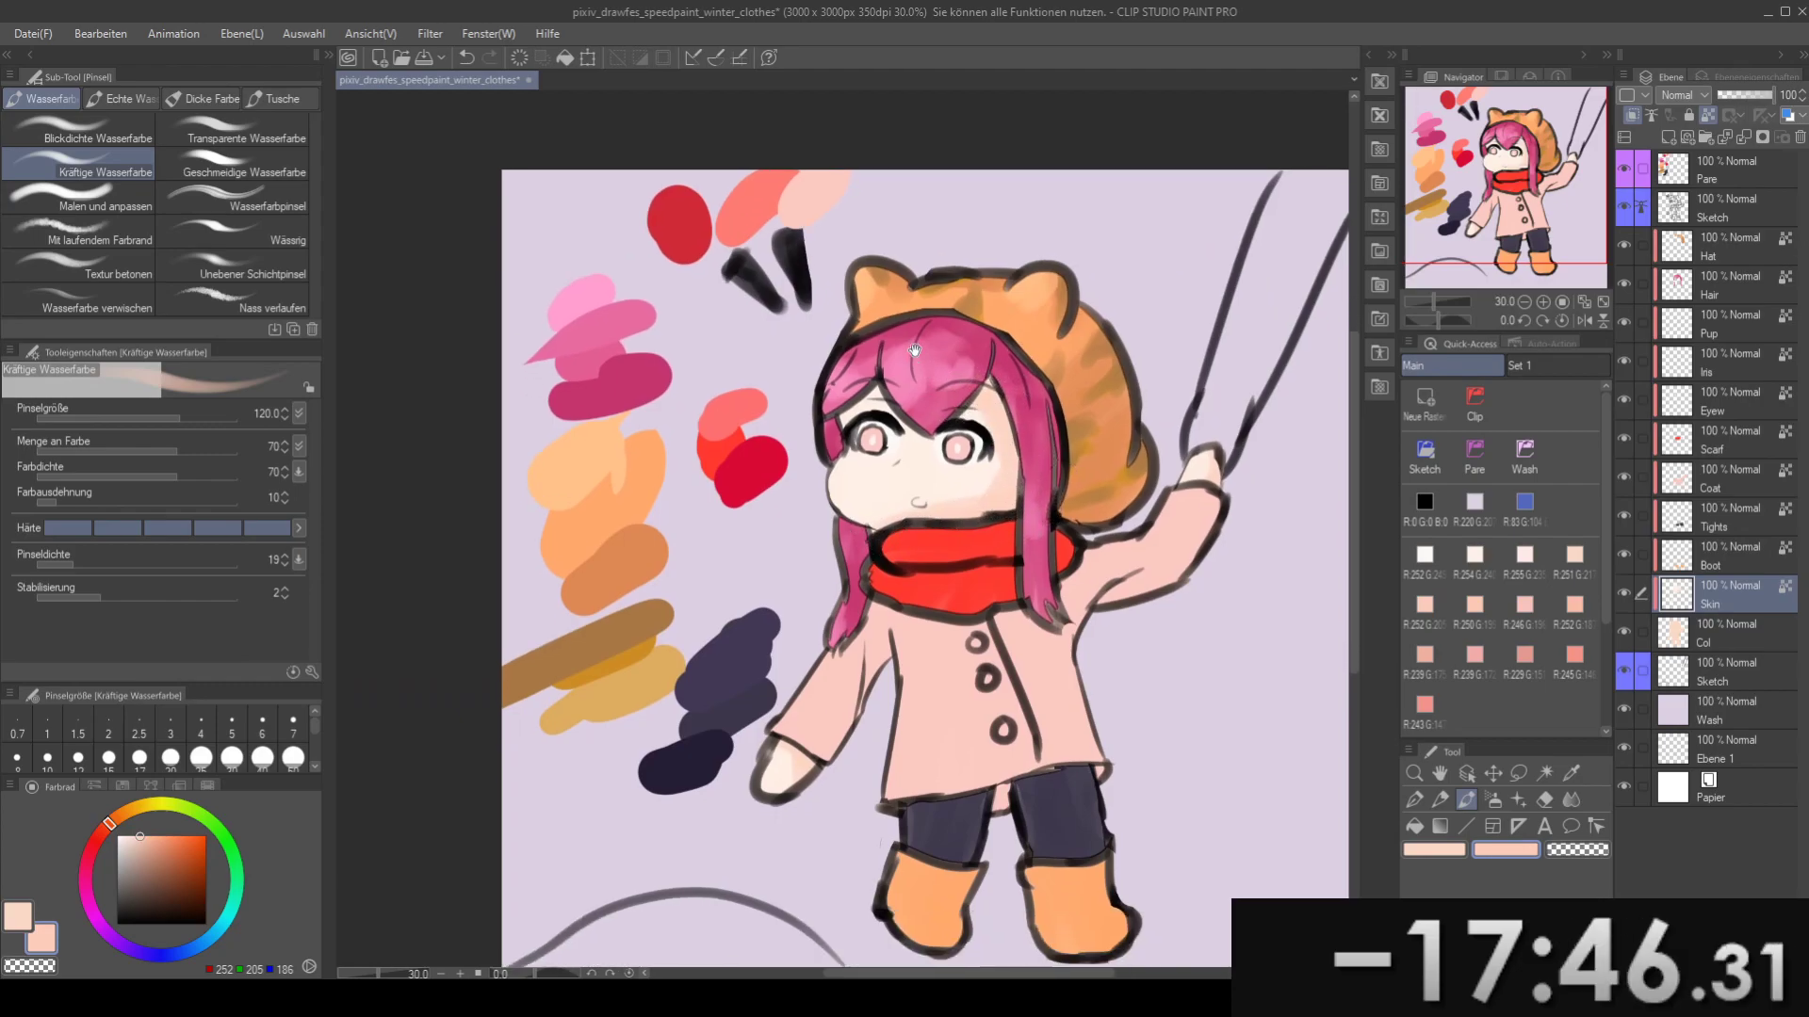
- Choose the cream tone RGB 254, 240, 230 and blend it into the face shading on the cheek
scroll(899, 309, "up", 1)
left_click(1461, 575)
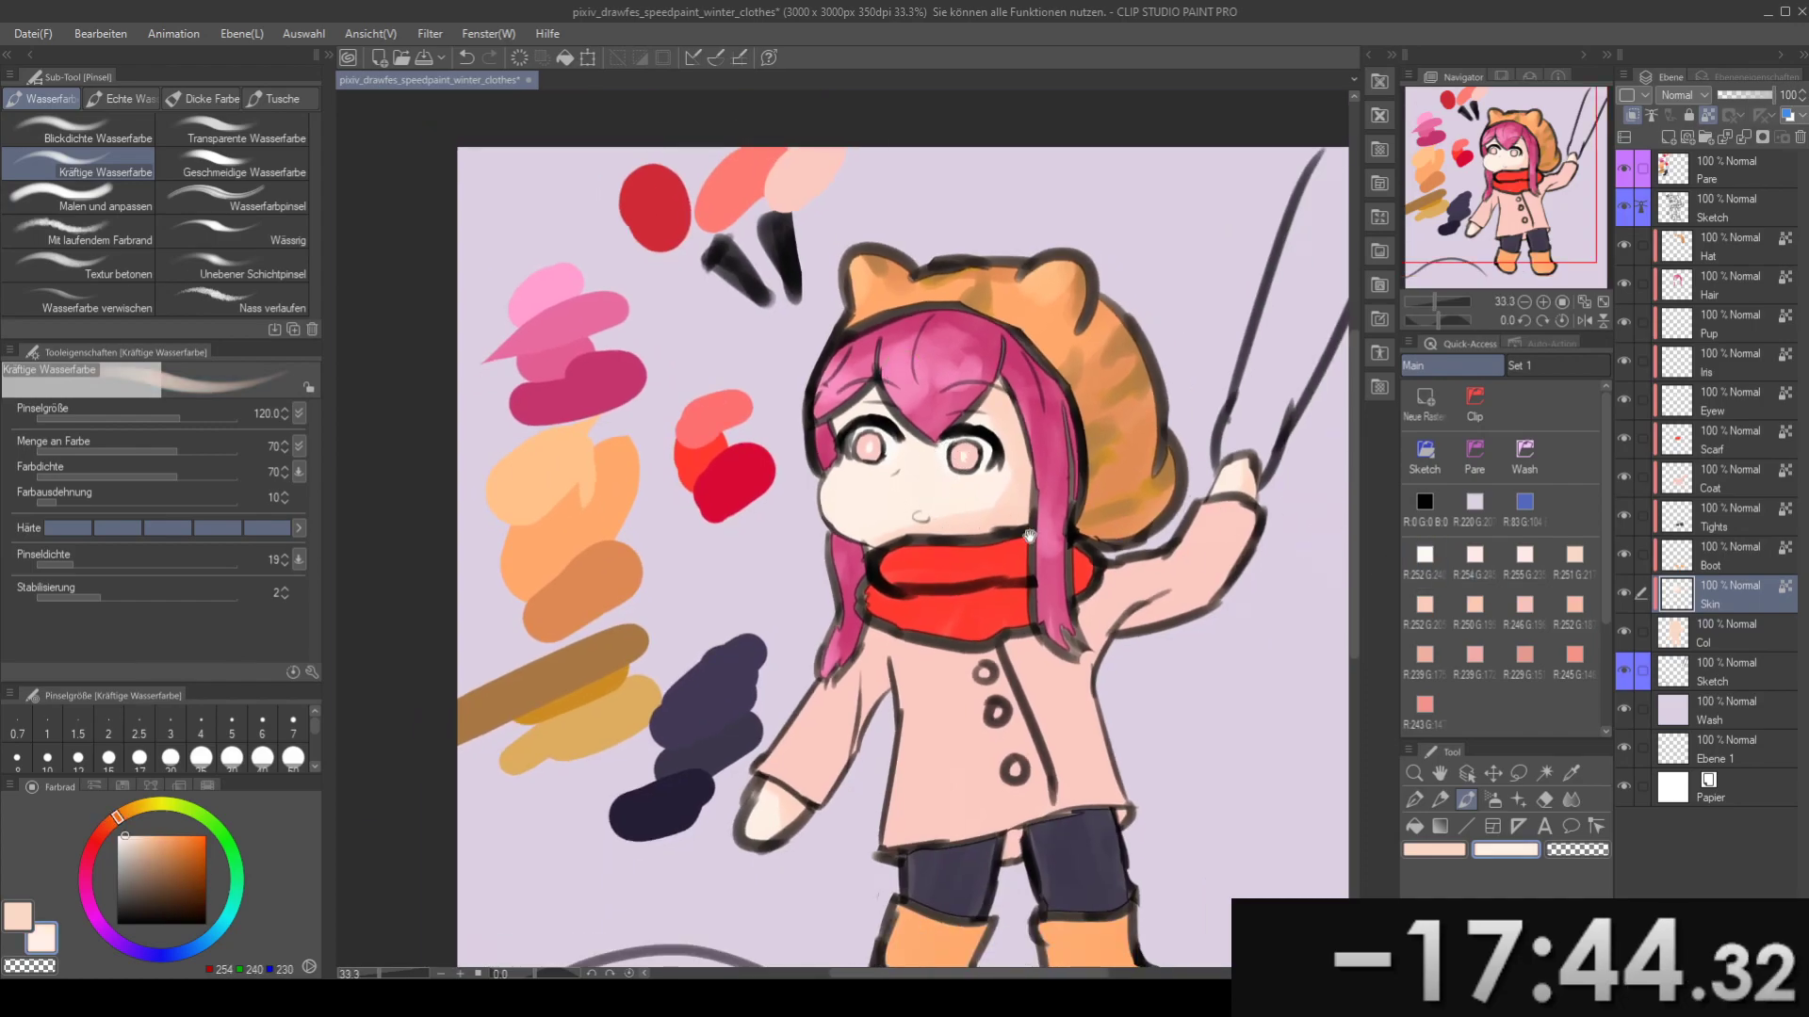
left_click_drag(1062, 537, 1000, 572)
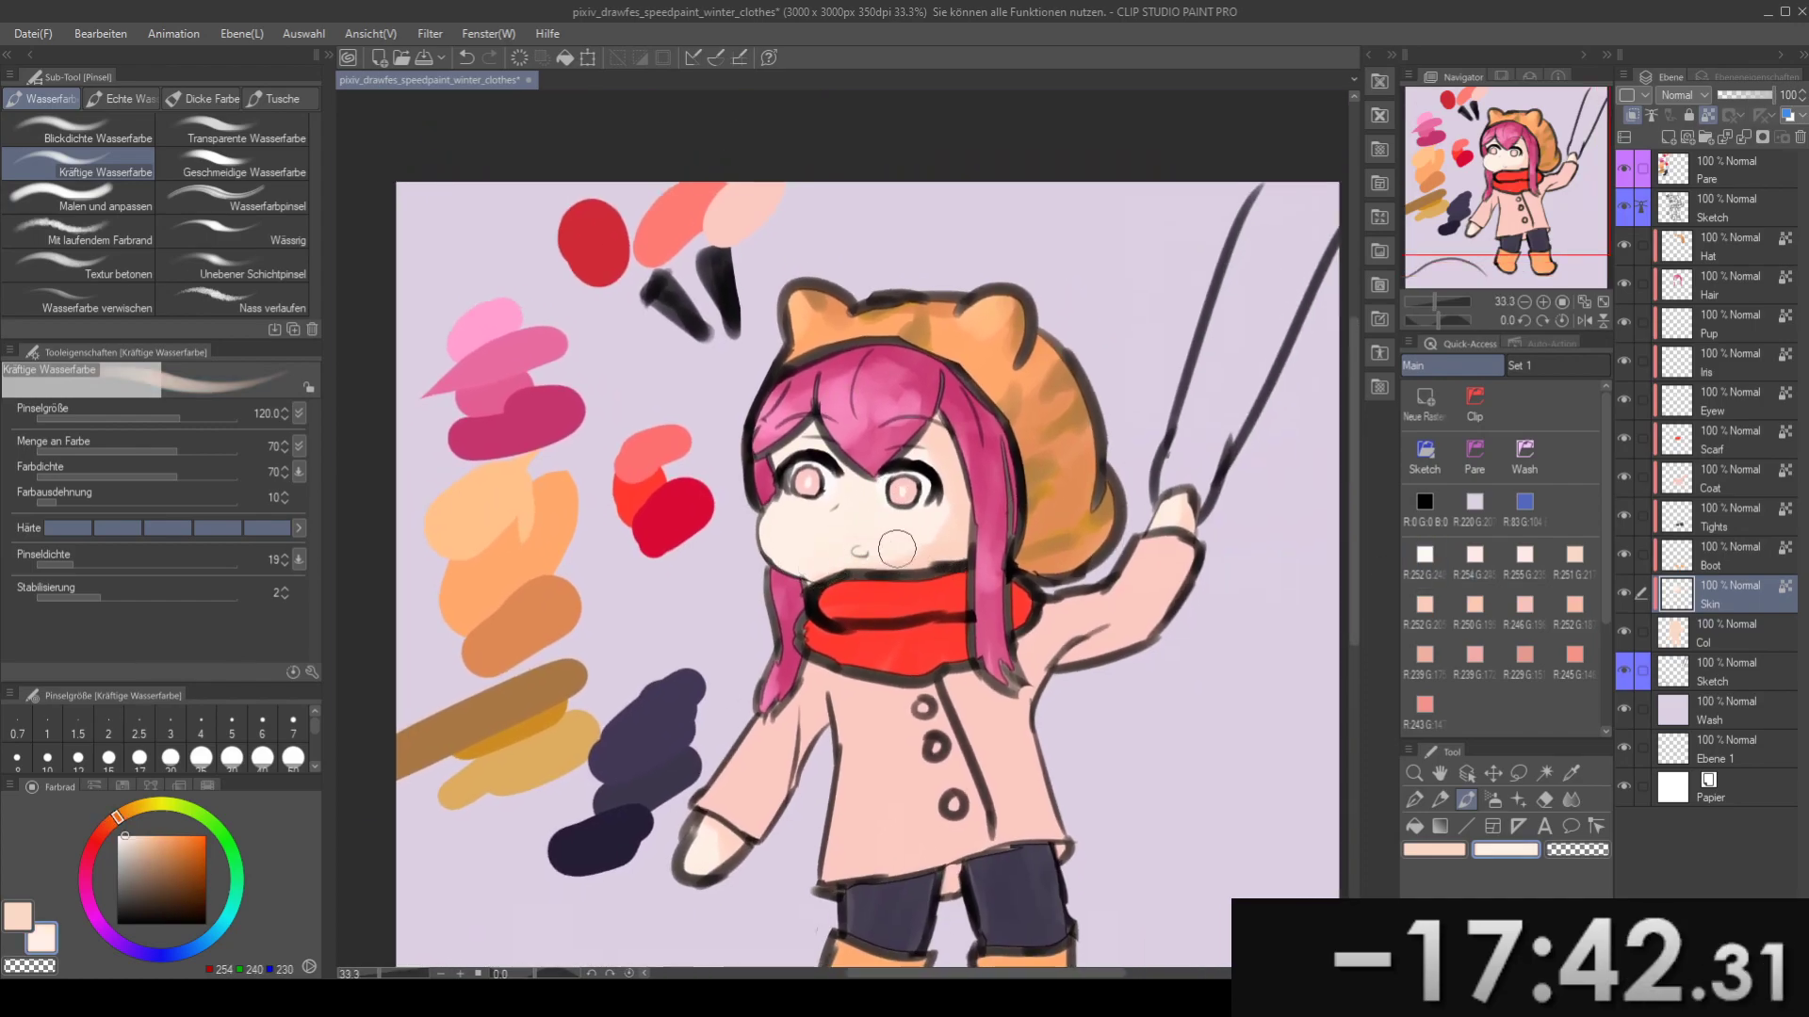
left_click_drag(932, 474, 966, 502)
scroll(966, 502, "up", 1)
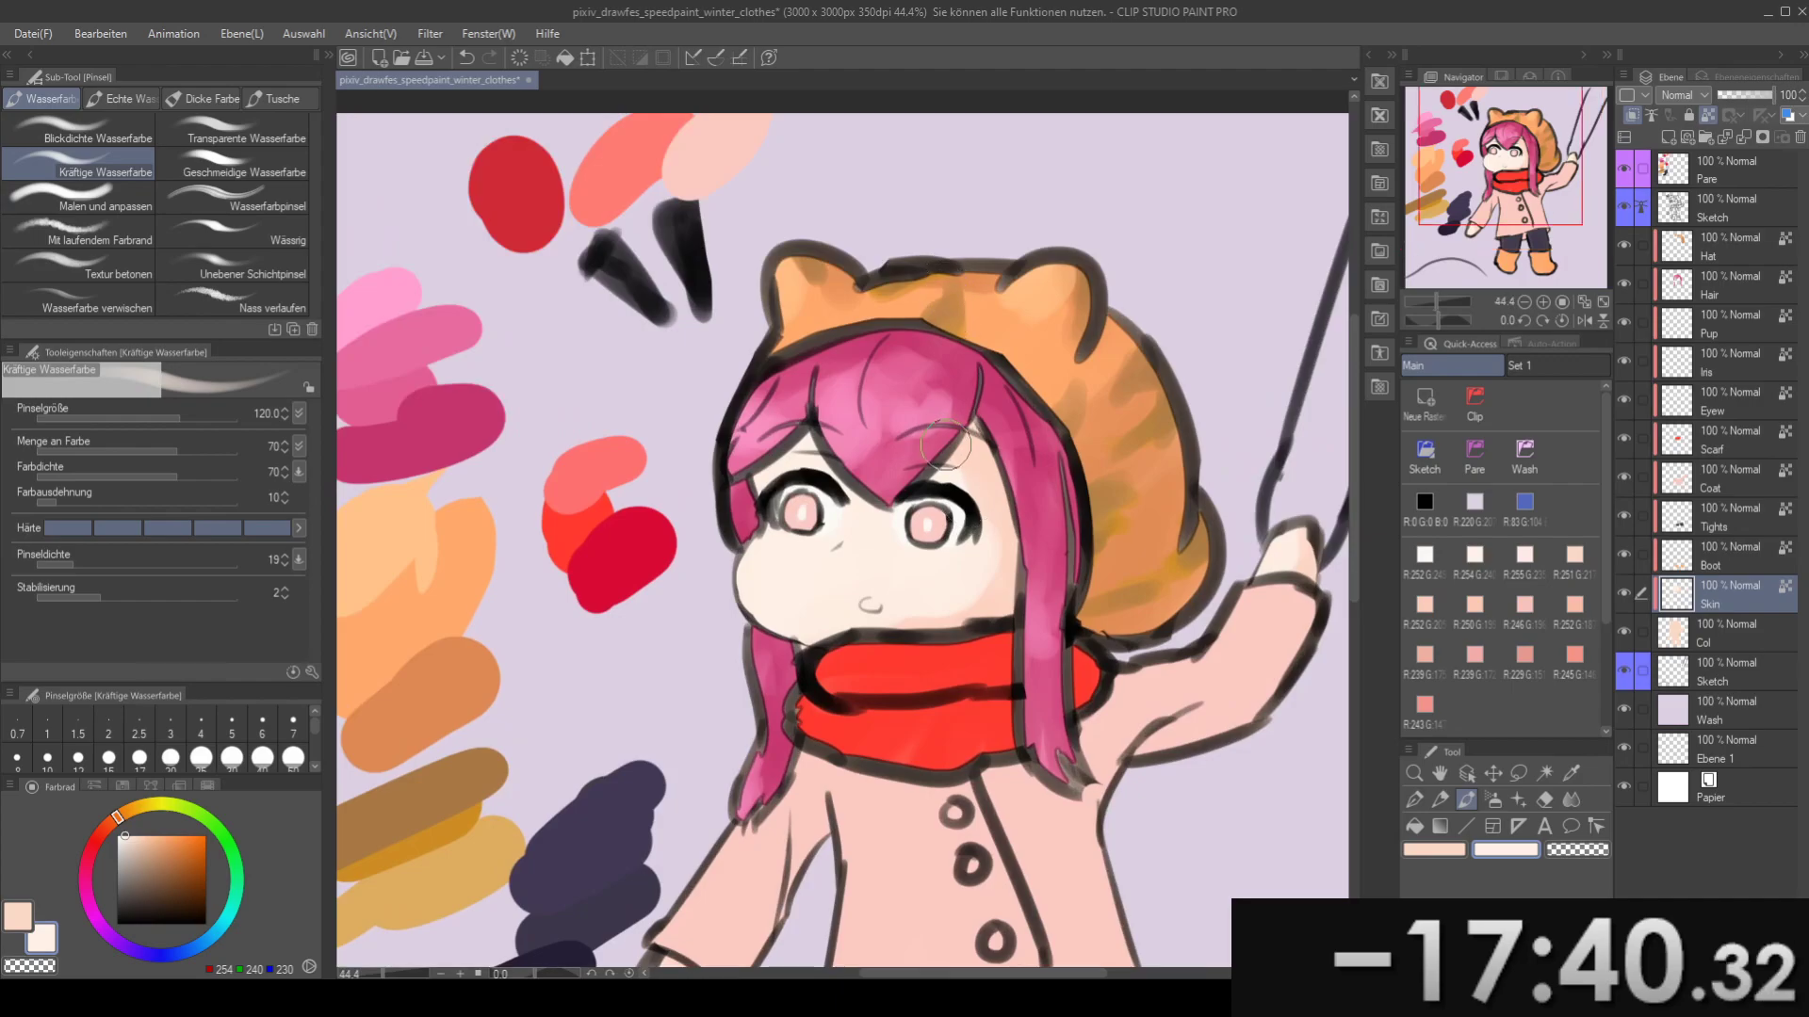
- Switch to the skin tone RGB 251, 217, 198 and soften the face shading beneath the fringe and beside the strand
left_click(939, 476, "alt")
key("x")
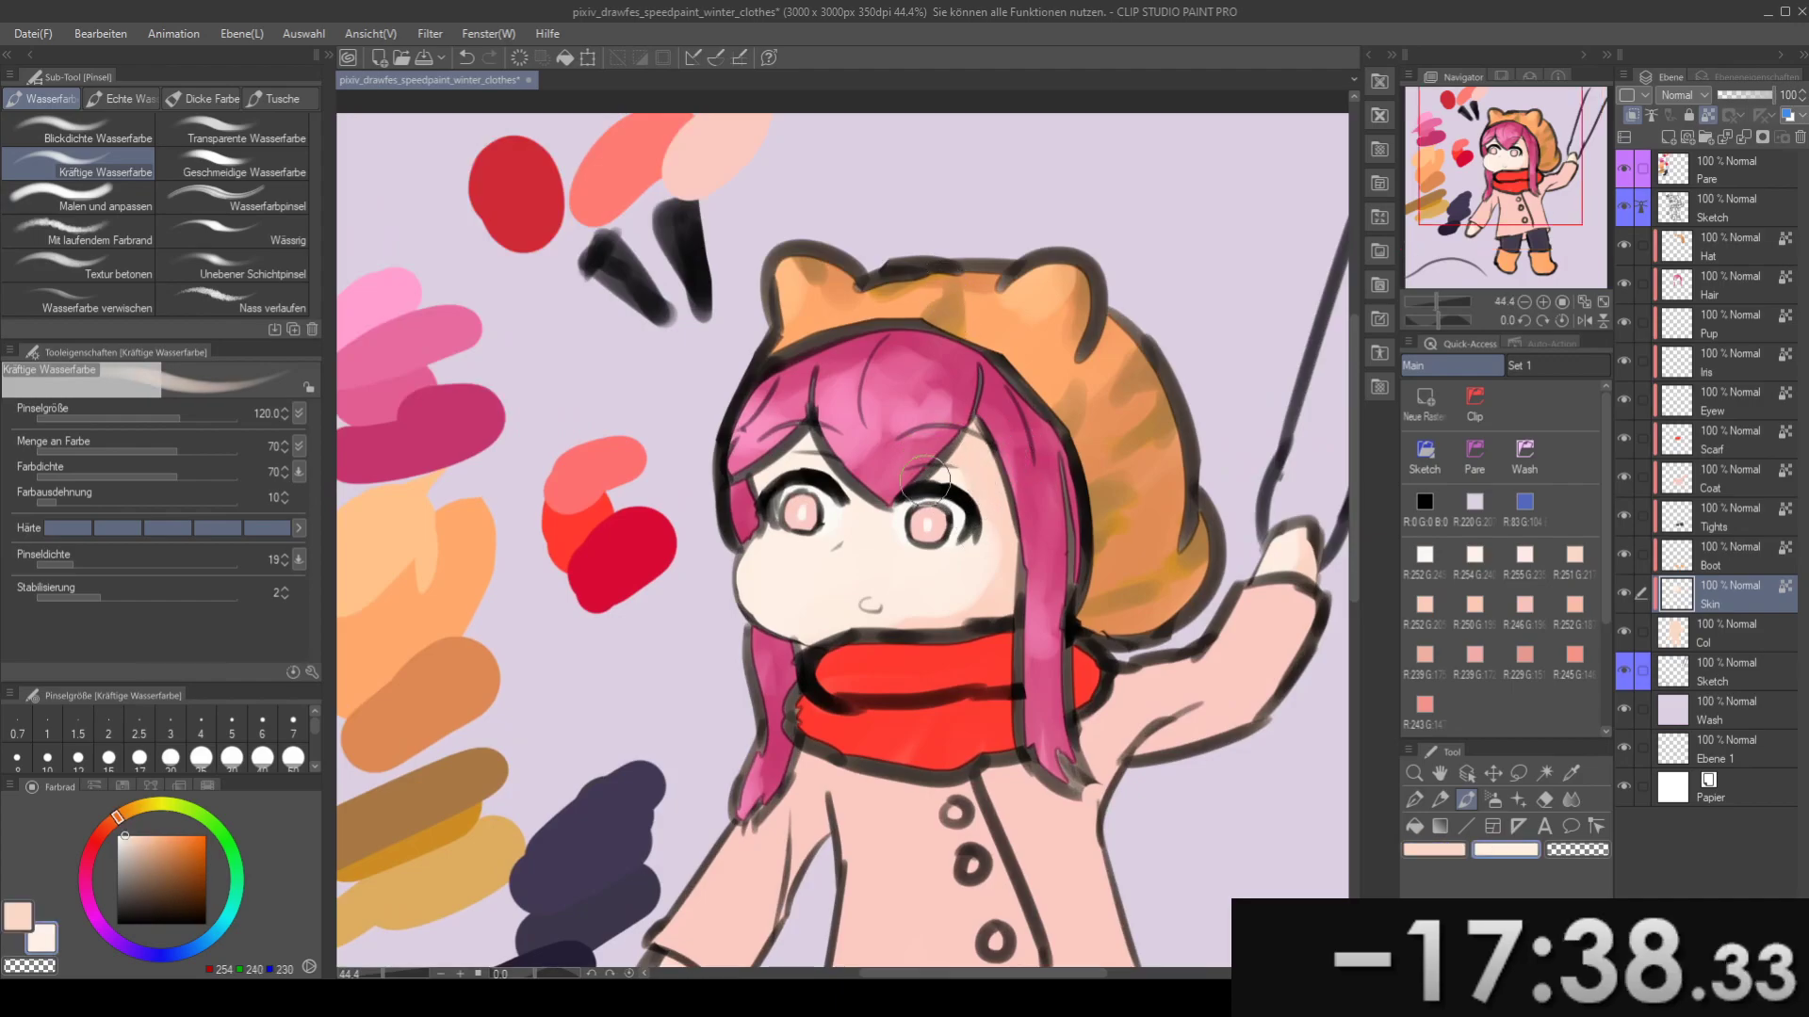
mouse_move(962, 559)
left_mouse_down()
mouse_move(959, 589)
mouse_move(1004, 496)
left_mouse_up()
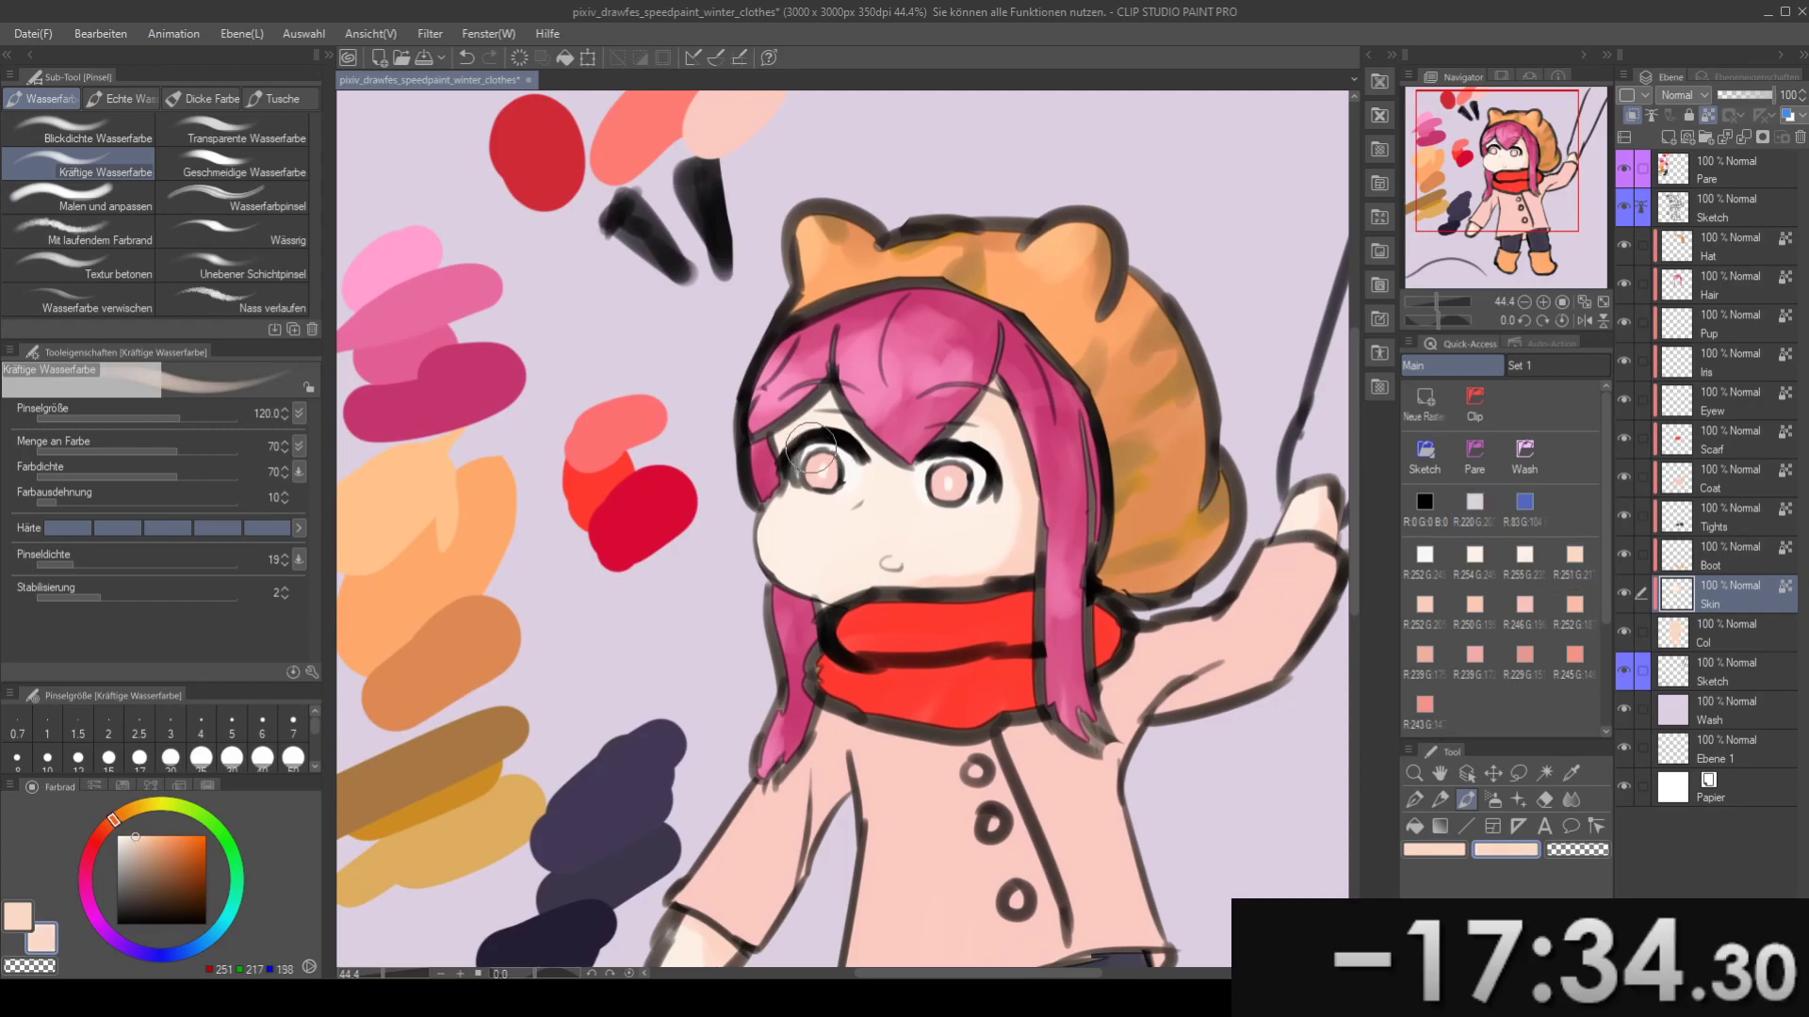
left_click_drag(913, 430, 878, 432)
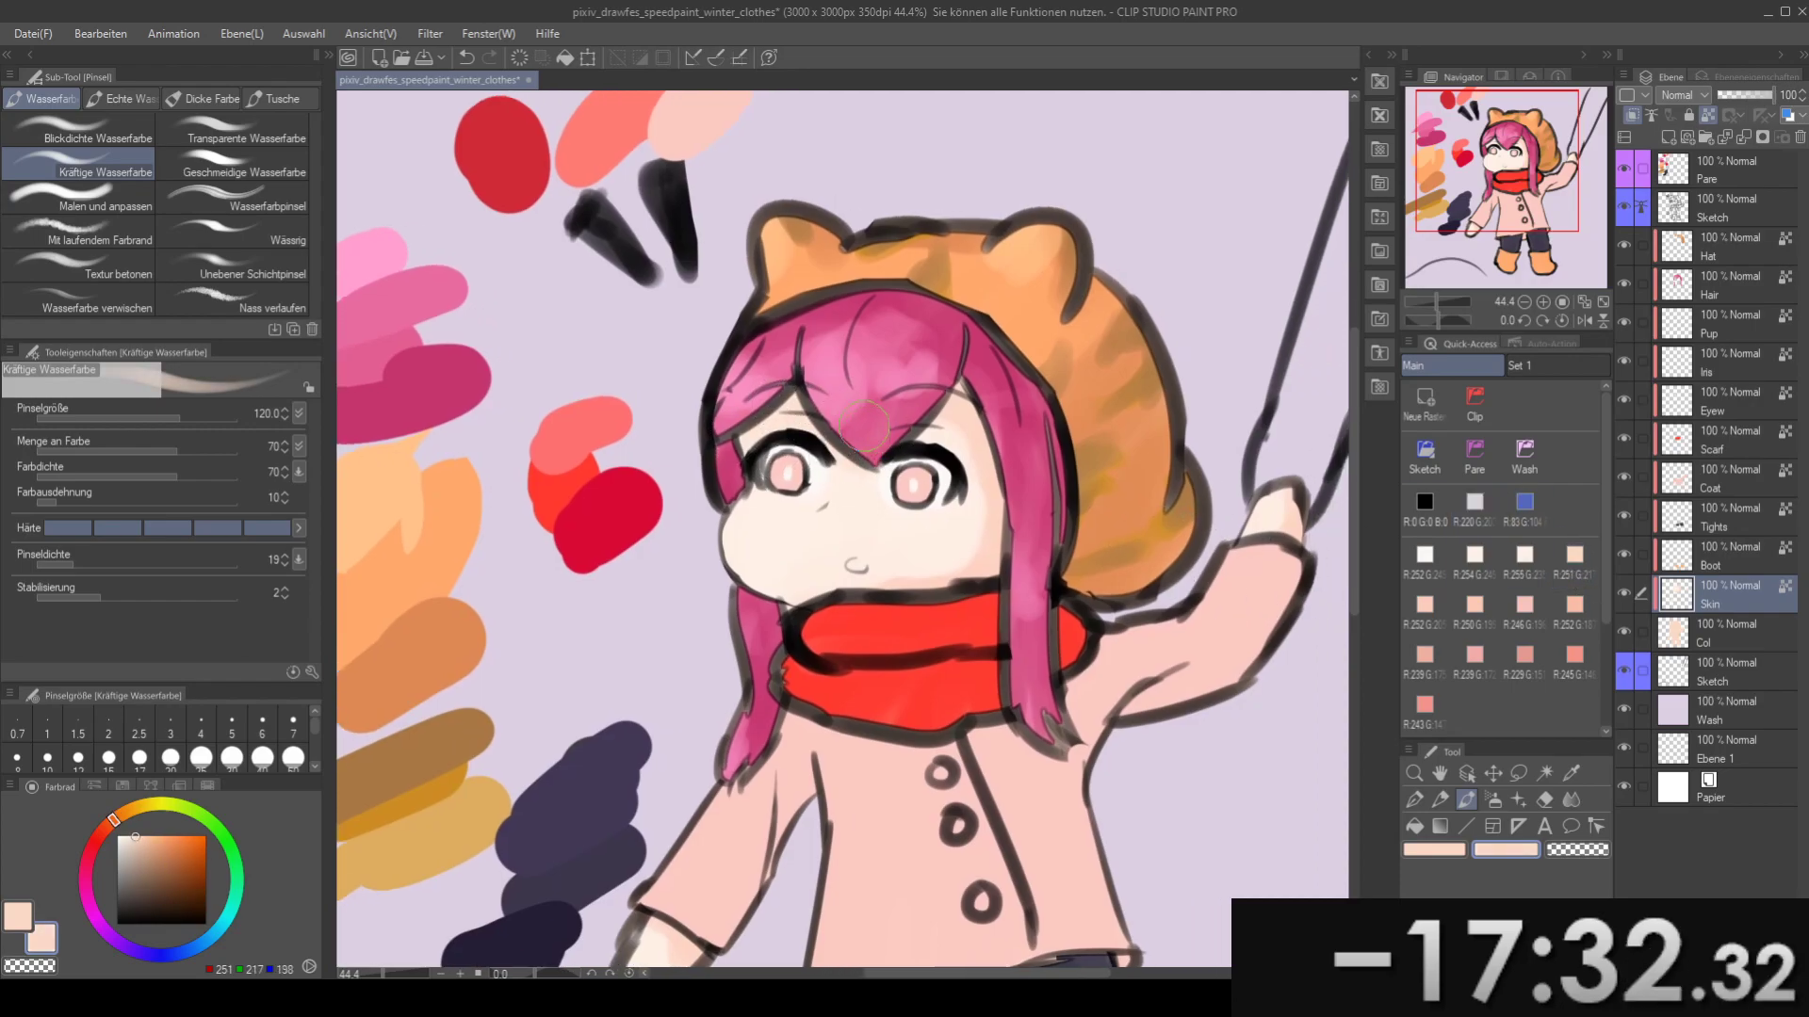
scroll(1009, 433, "down", 1)
scroll(1008, 433, "right", 1)
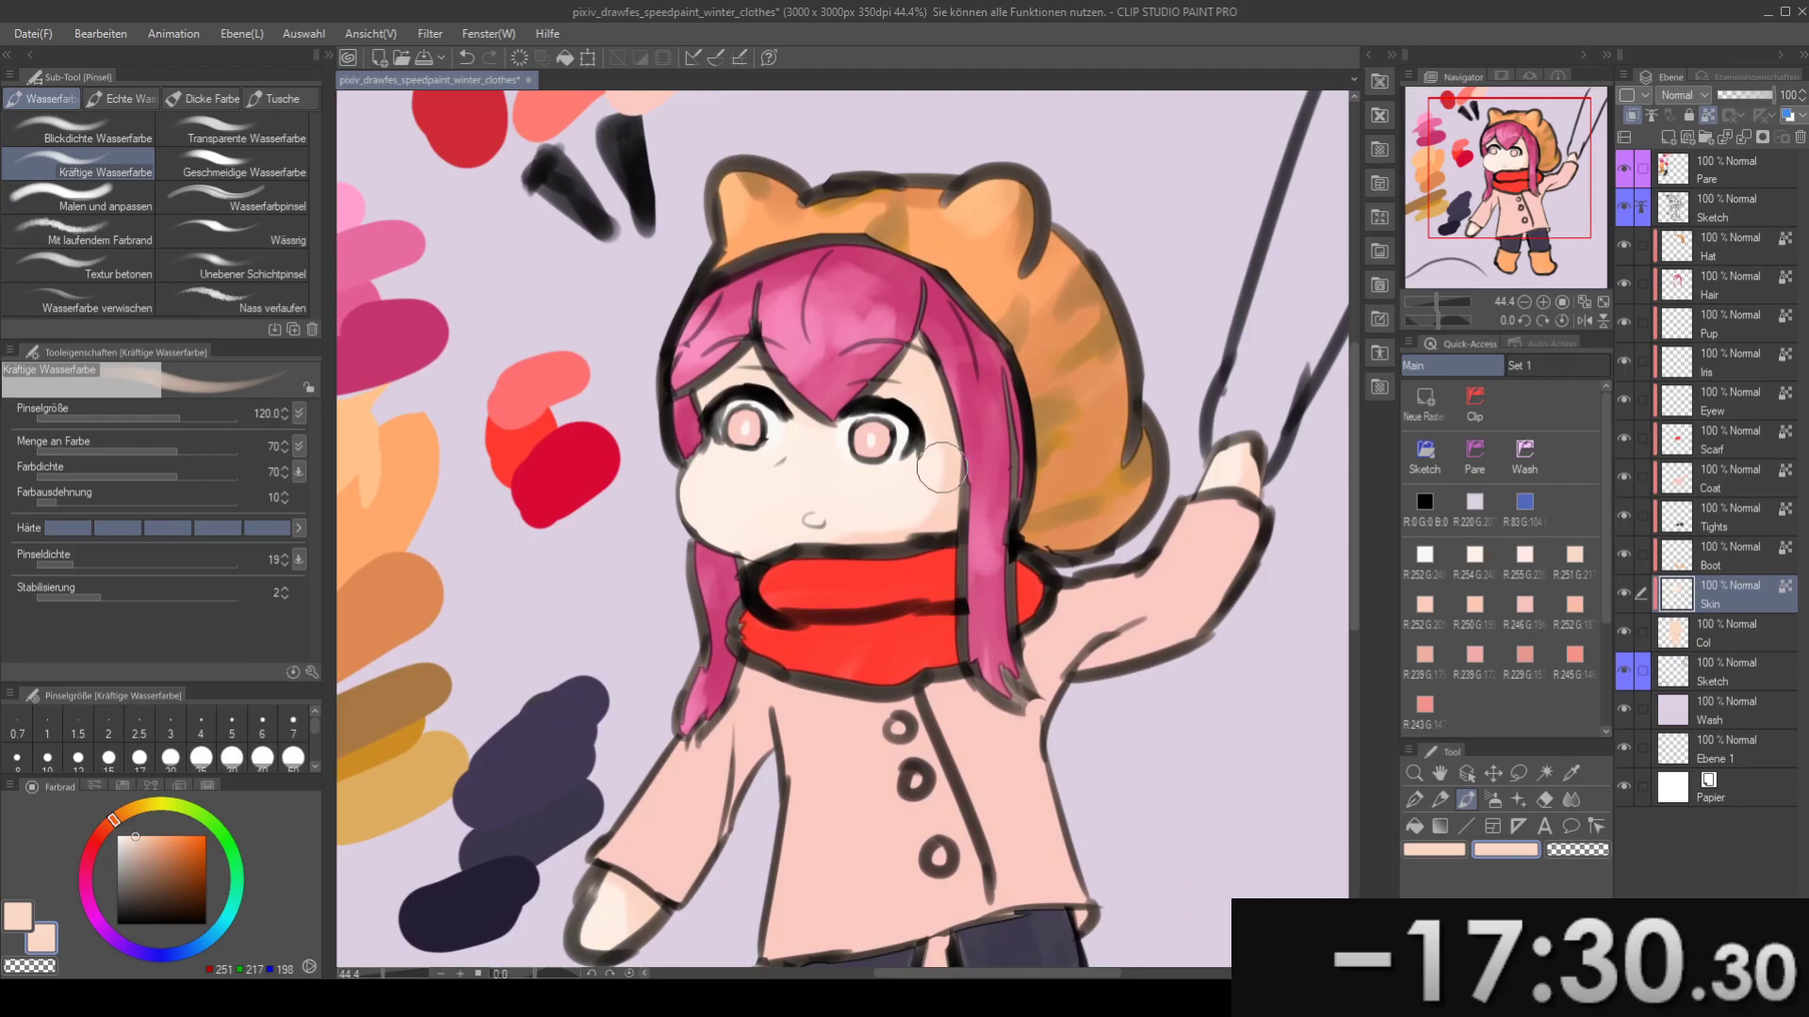
left_click_drag(924, 469, 901, 502)
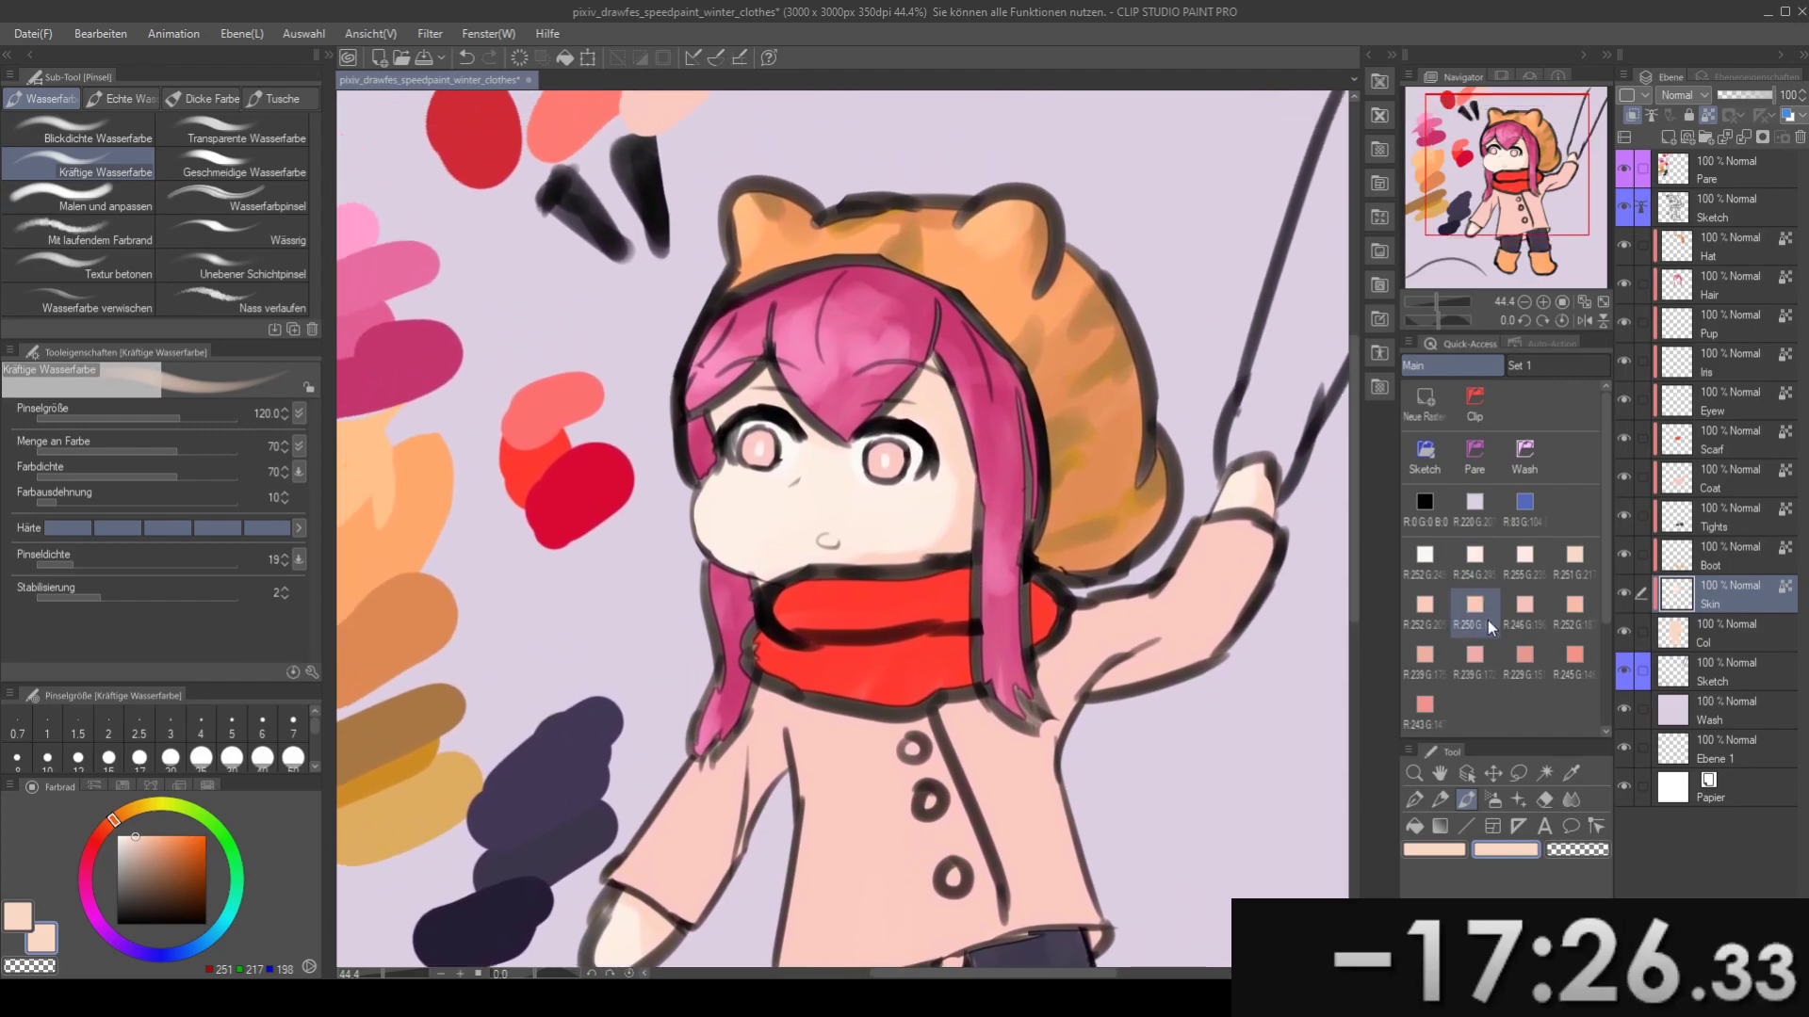
- Add a new clipped layer above Skin and paint blush on both cheeks in pink RGB 251, 201, 194, undoing unwanted strokes
scroll(1586, 580, "down", 3)
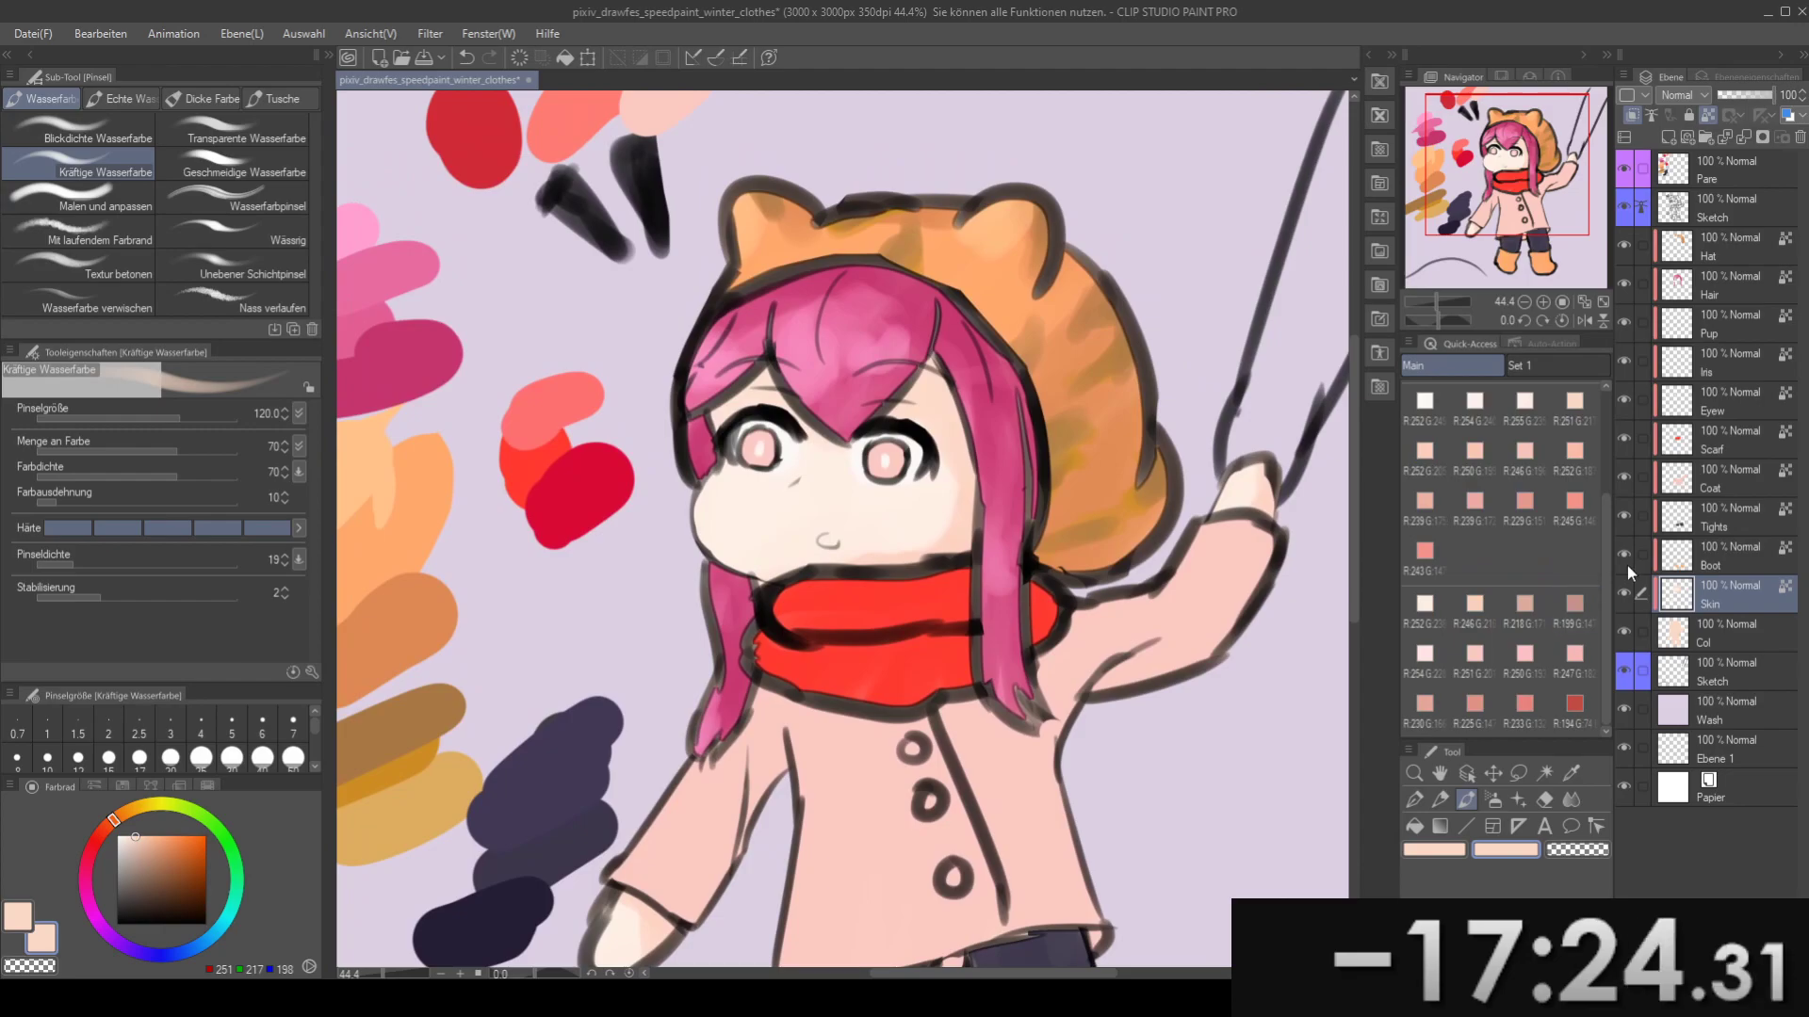
scroll(1493, 434, "up", 3)
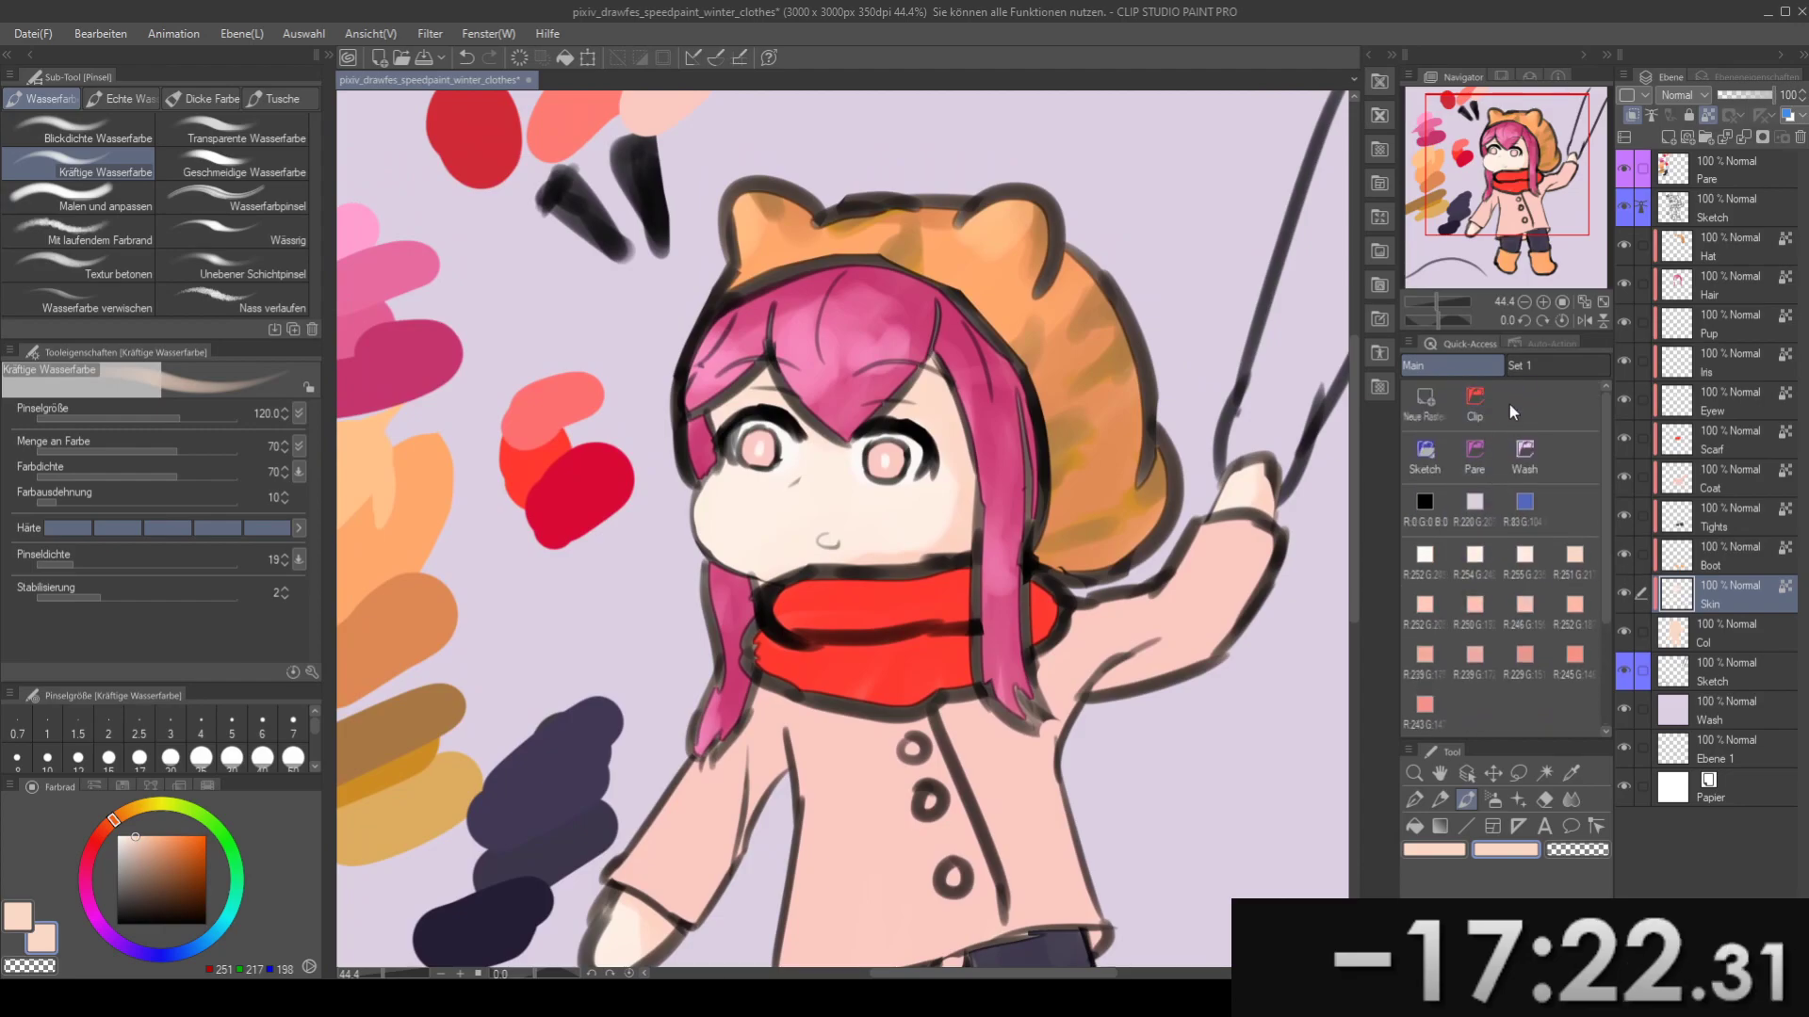
left_click(1424, 400)
scroll(1488, 558, "down", 3)
left_click(1476, 653)
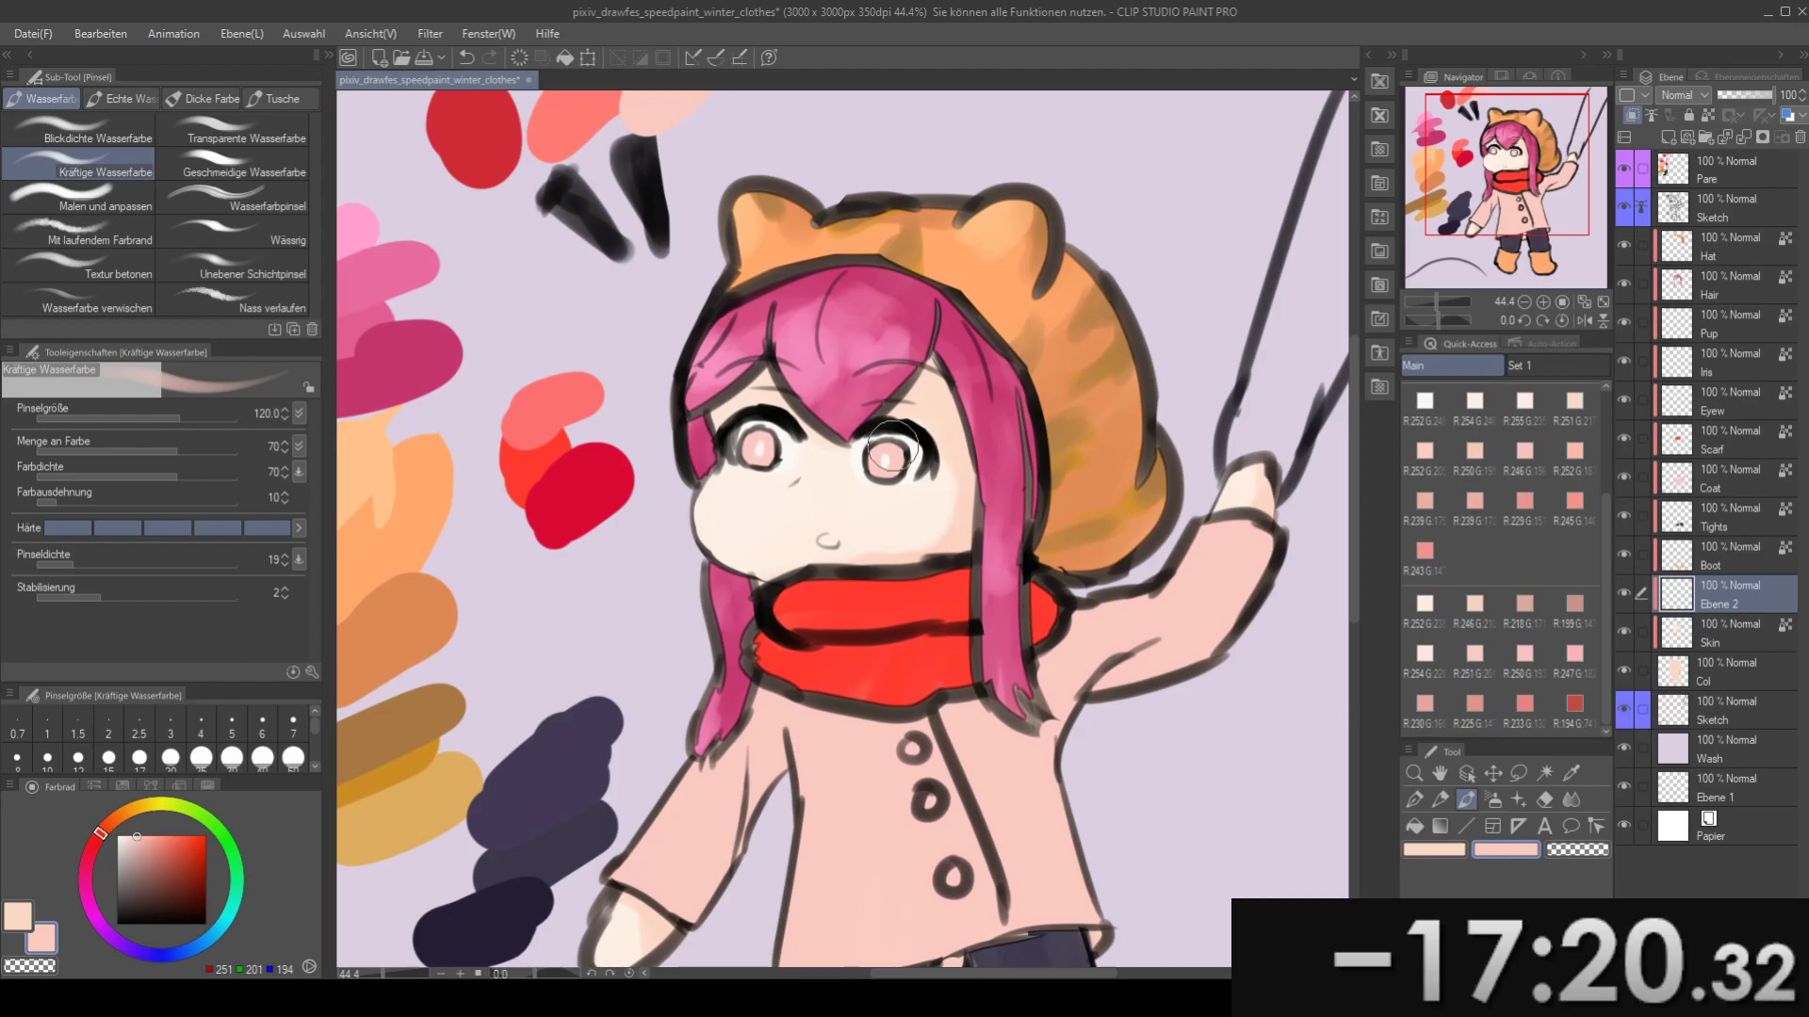
left_click_drag(738, 422, 811, 419)
mouse_move(794, 488)
left_mouse_down()
mouse_move(833, 505)
mouse_move(784, 496)
mouse_move(824, 503)
mouse_move(836, 472)
mouse_move(856, 491)
left_mouse_up()
key("ctrl+z")
key("ctrl+z")
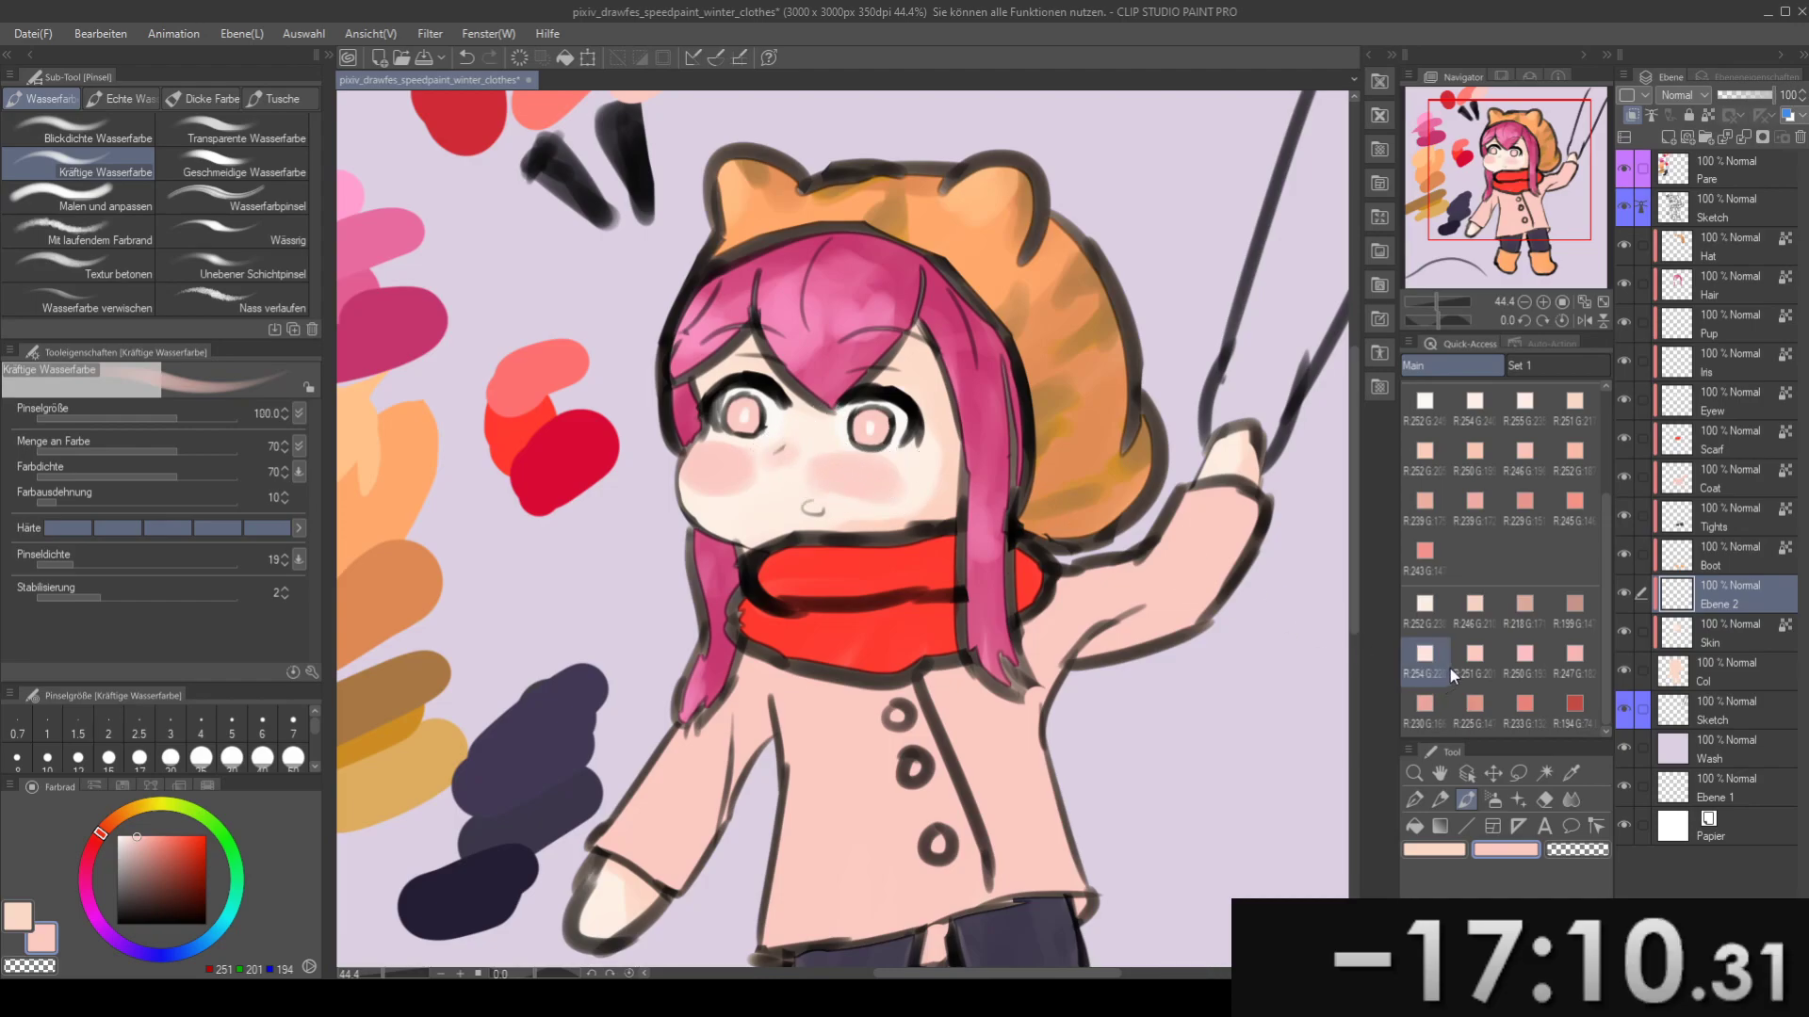
- Soften the blush on both cheeks with the blur tool, trimming its edges with the hard eraser
key("j")
left_click_drag(850, 467, 873, 456)
mouse_move(814, 454)
left_mouse_down()
mouse_move(893, 468)
mouse_move(776, 507)
mouse_move(739, 435)
left_mouse_up()
key("e")
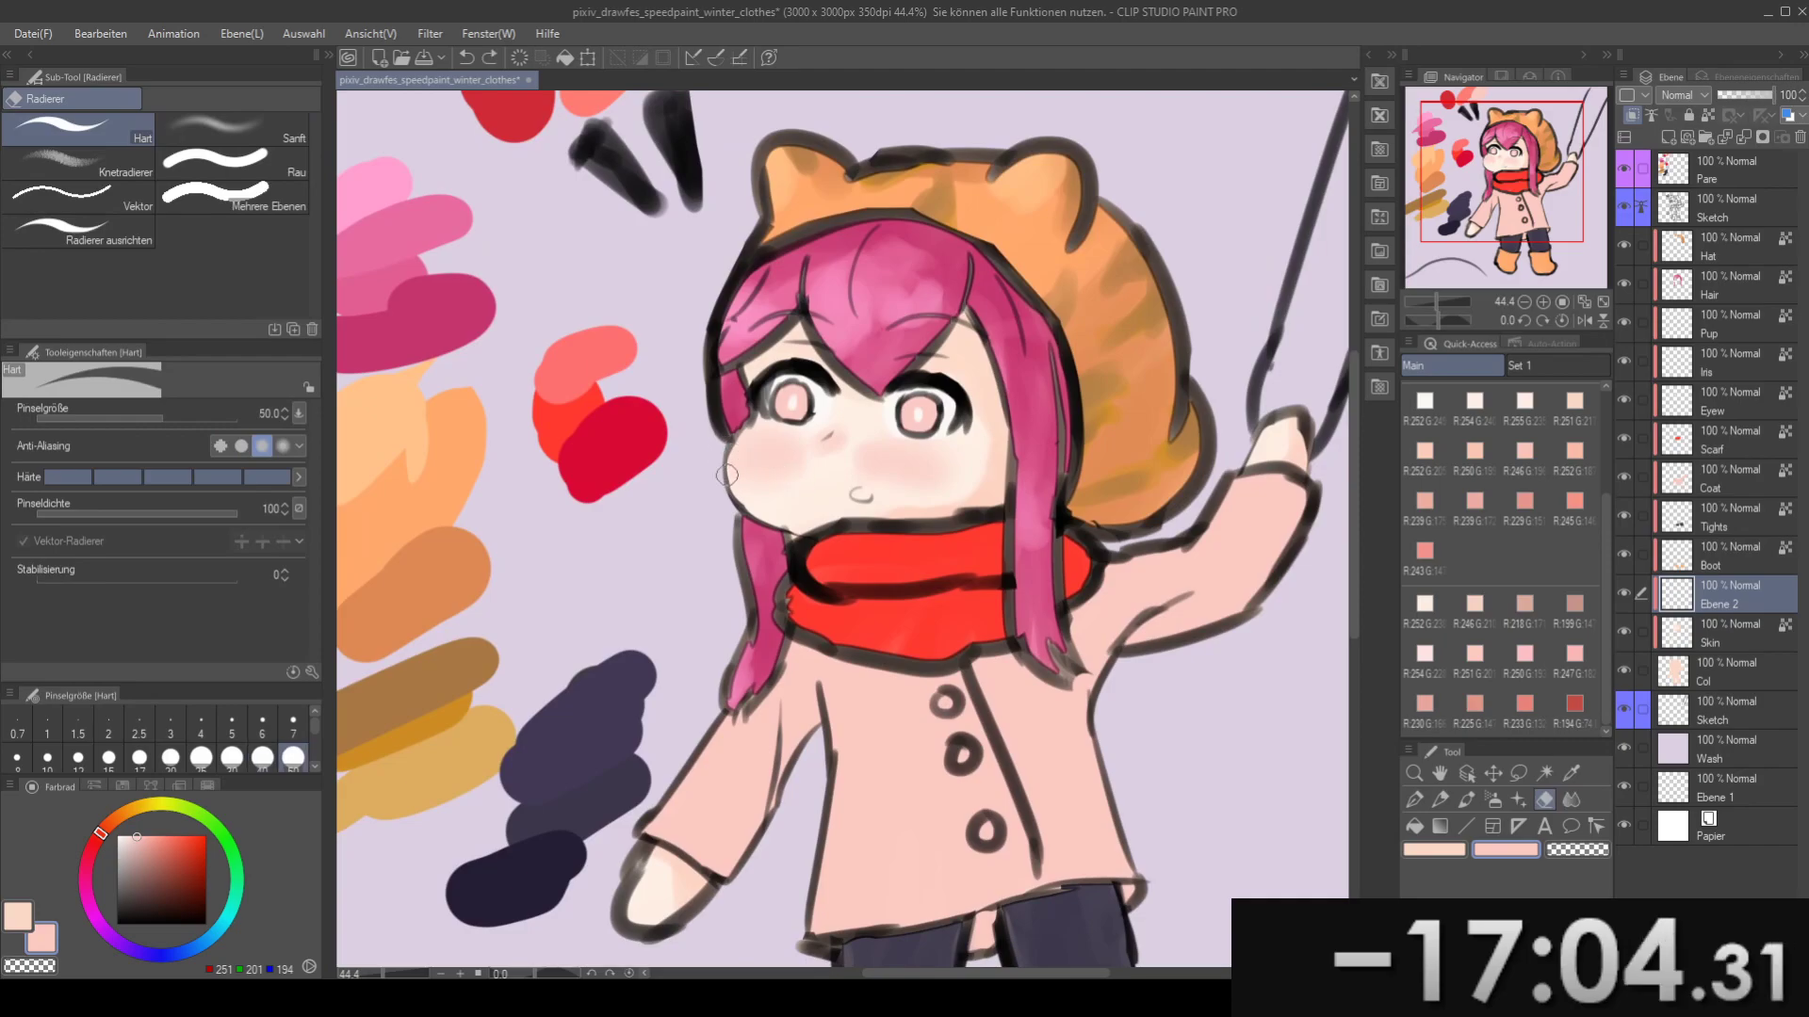
key("j")
mouse_move(889, 461)
left_mouse_down()
mouse_move(841, 443)
mouse_move(961, 444)
left_mouse_up()
- Choose the light pink RGB 254, 228, 225, blend it into the blush and blur it, undoing an unwanted stroke
left_click(1427, 665)
left_click_drag(913, 541, 966, 578)
key("b")
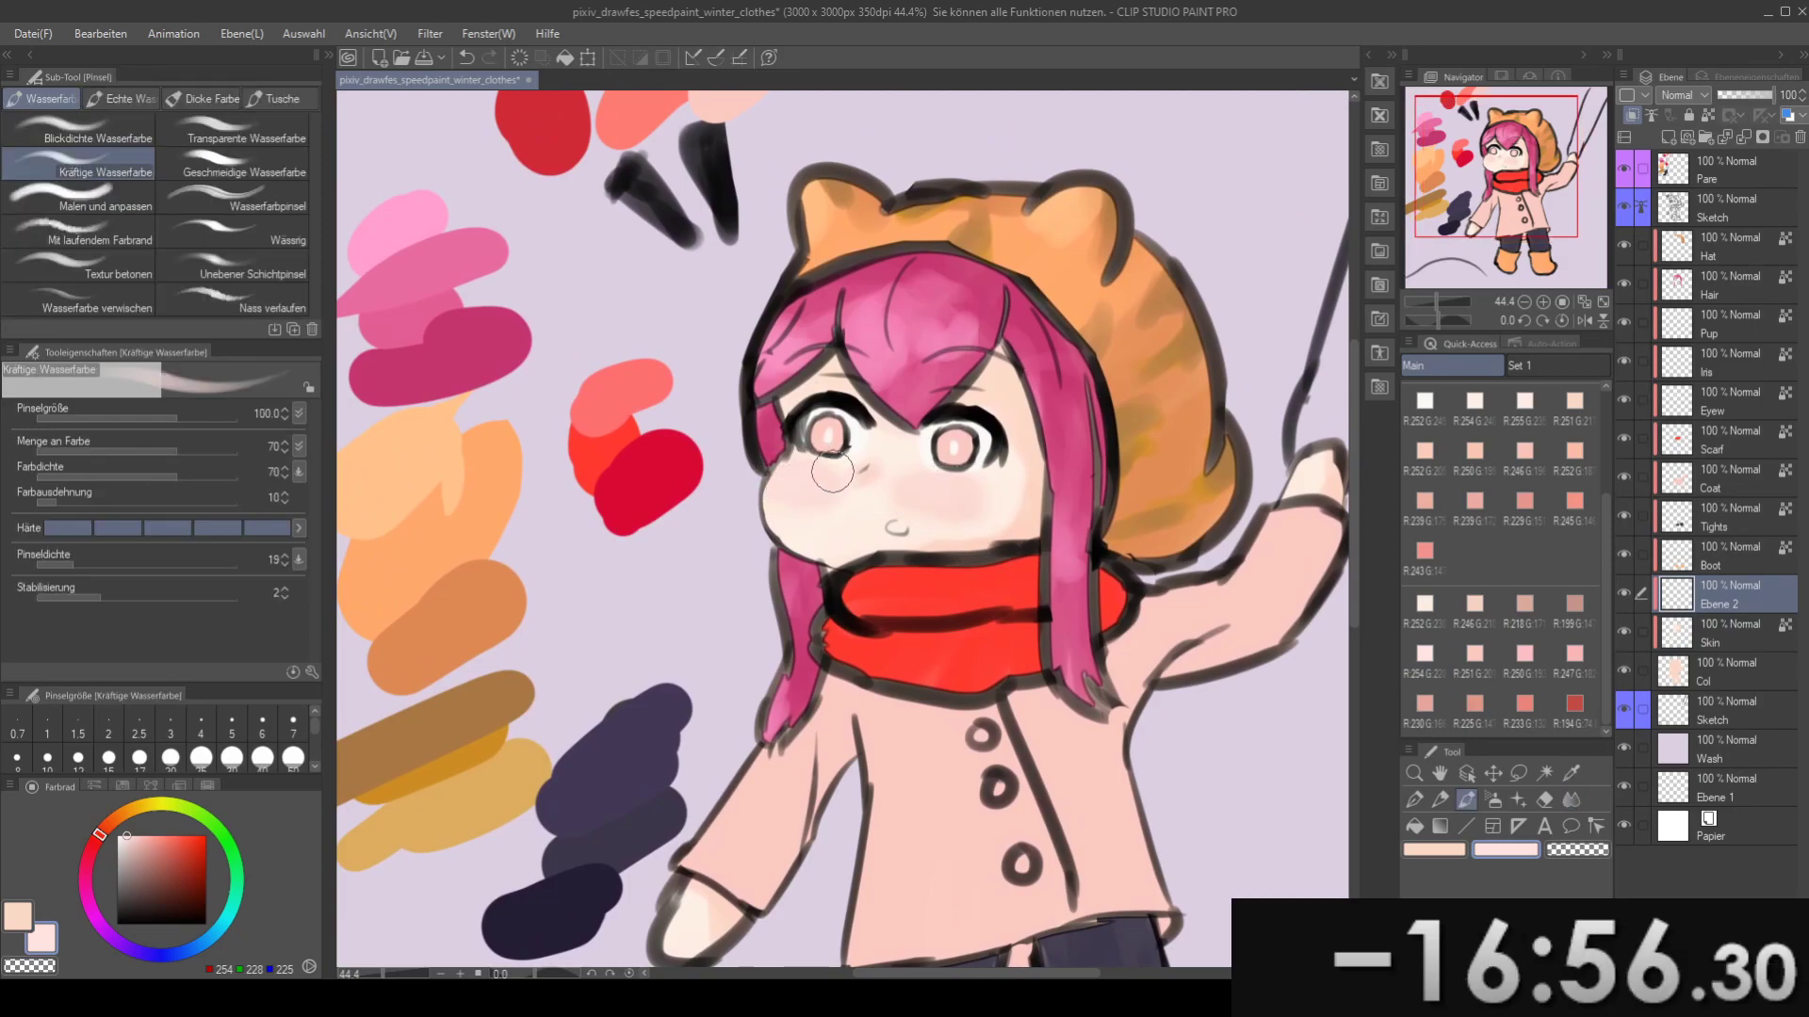
key("j")
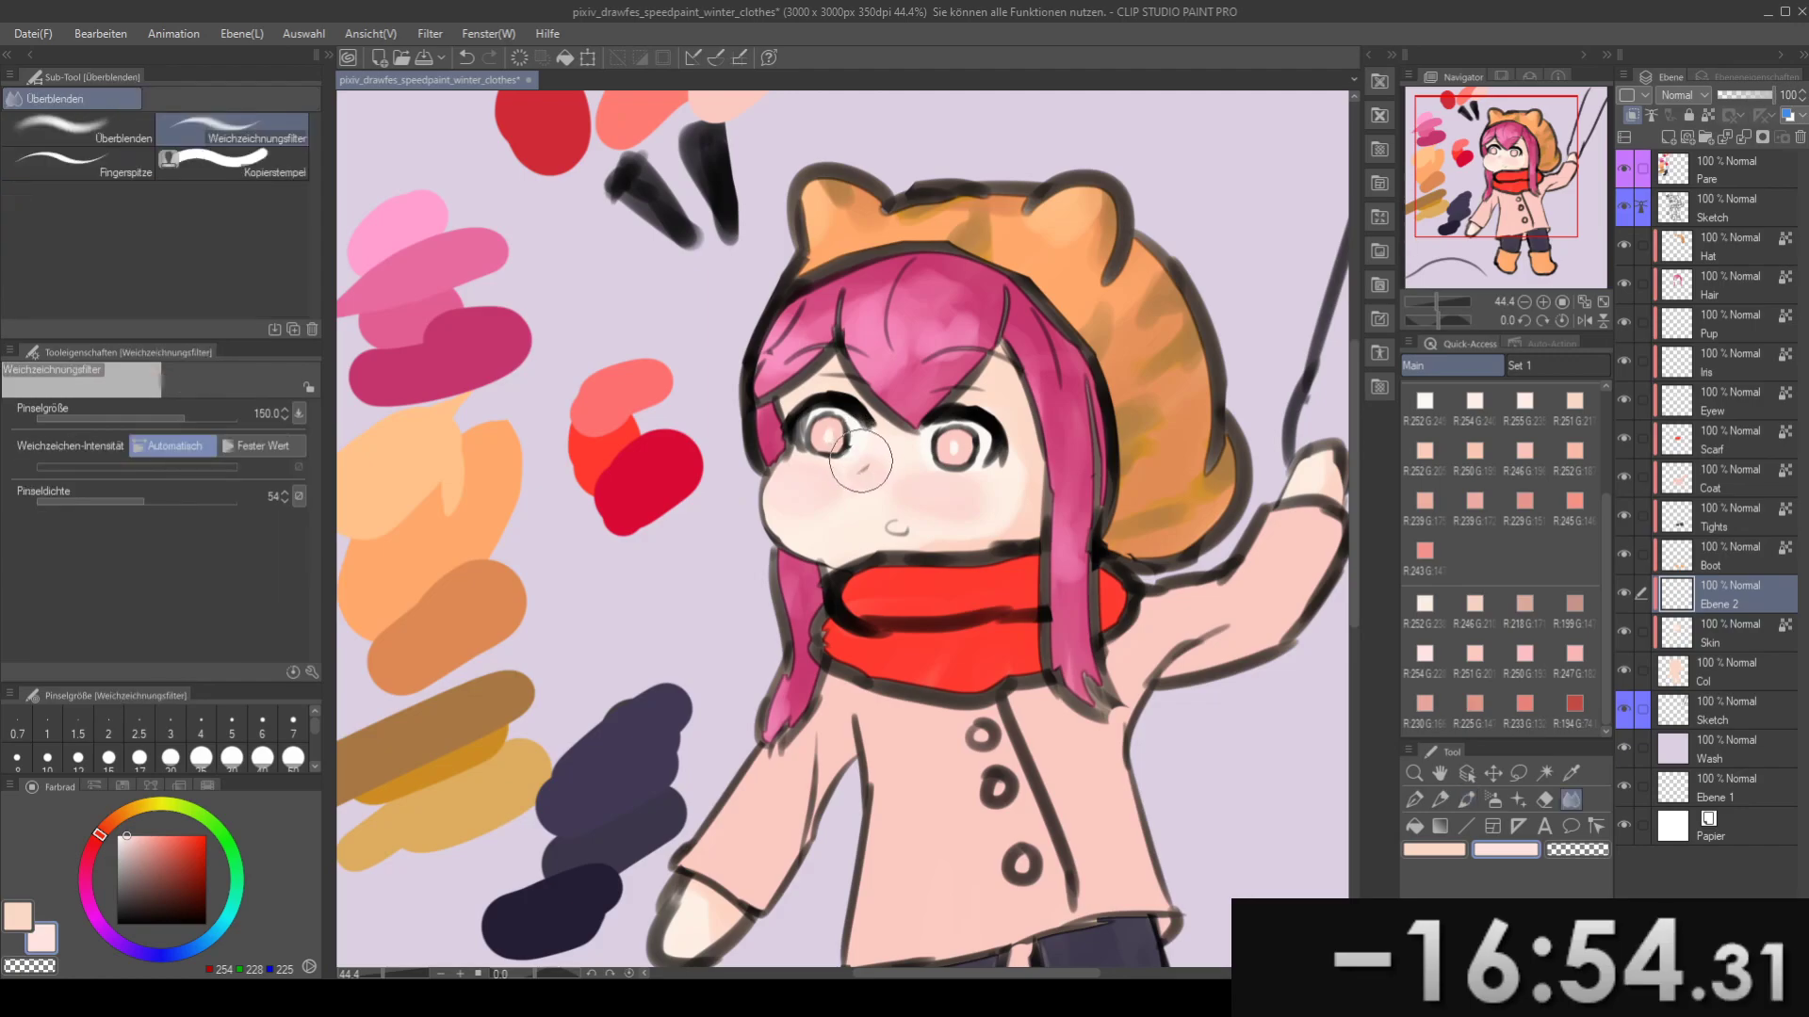
mouse_move(945, 434)
left_mouse_down()
mouse_move(905, 424)
mouse_move(969, 431)
mouse_move(939, 343)
left_mouse_up()
key("b")
key("ctrl+z")
- Clean up the blush with the hard eraser at size 80 and blur the right cheek at size 100
scroll(939, 343, "down", 3)
scroll(939, 343, "up", 3)
scroll(848, 377, "up", 2)
key("e")
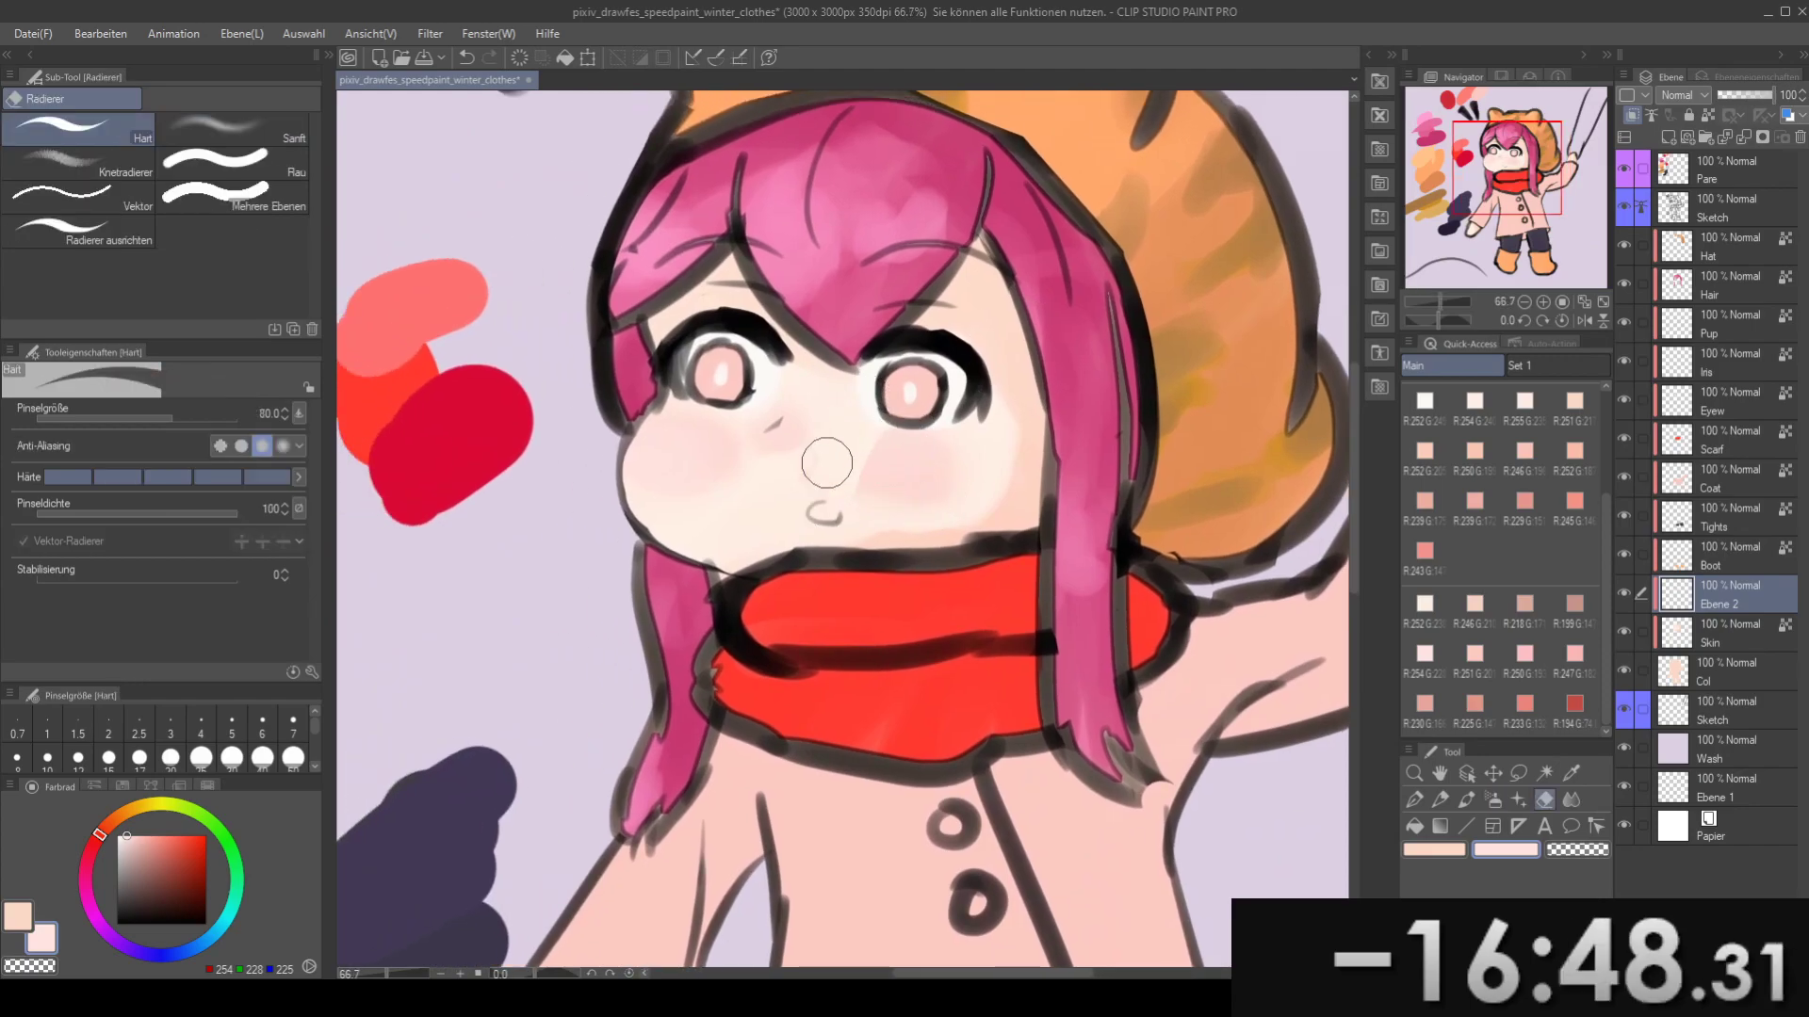
key("j")
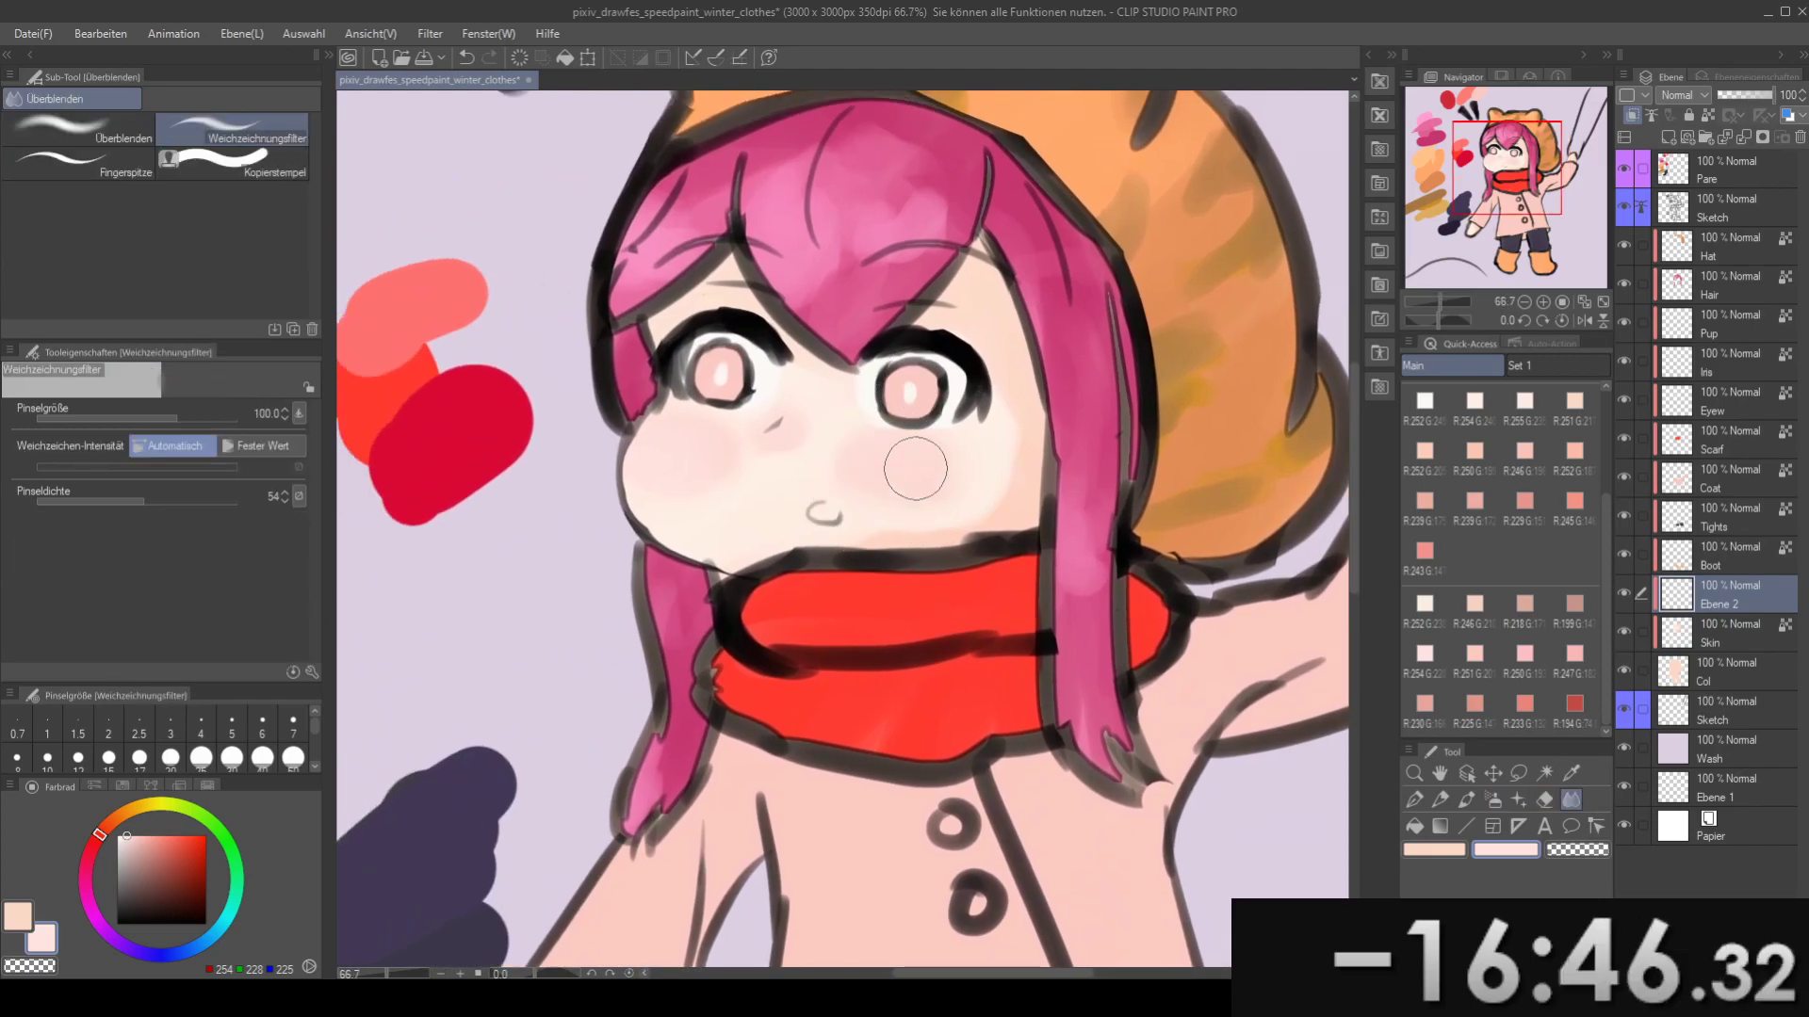
left_click_drag(876, 459, 911, 476)
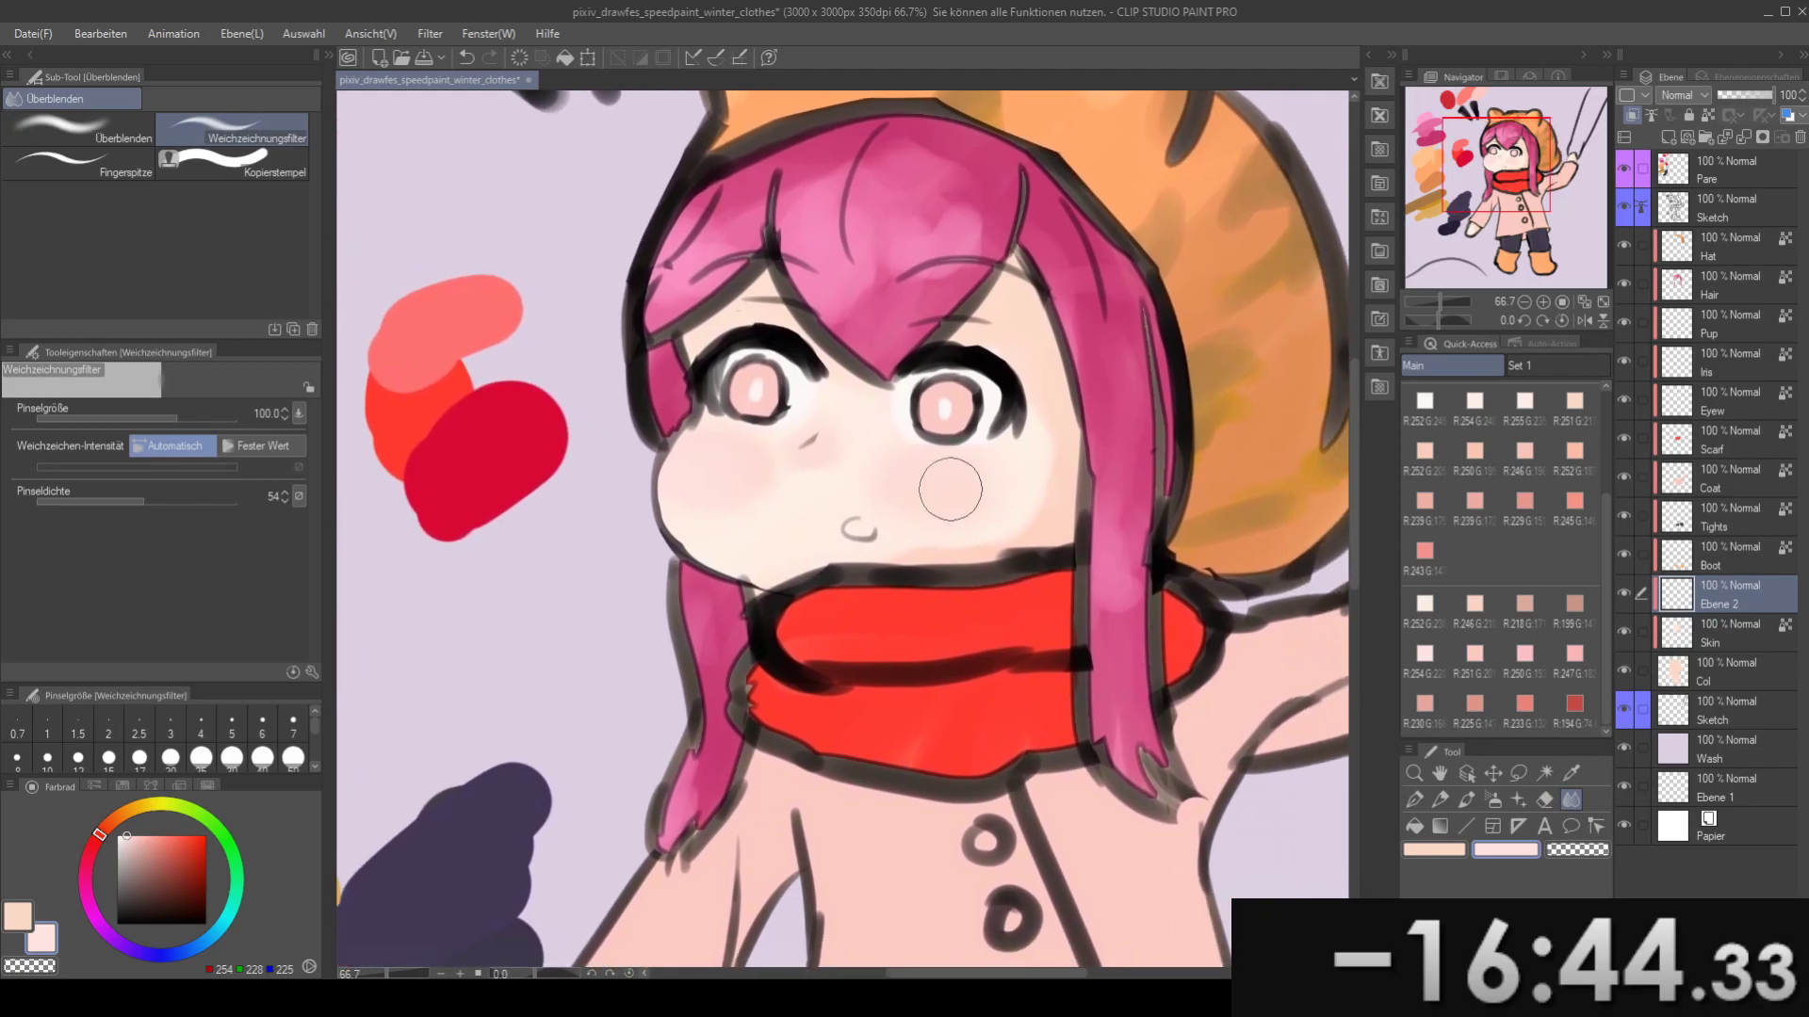
- Repaint the right cheek's blush with pink RGB 251, 201, 194 at size 100 and blur its edges
left_click(1470, 659)
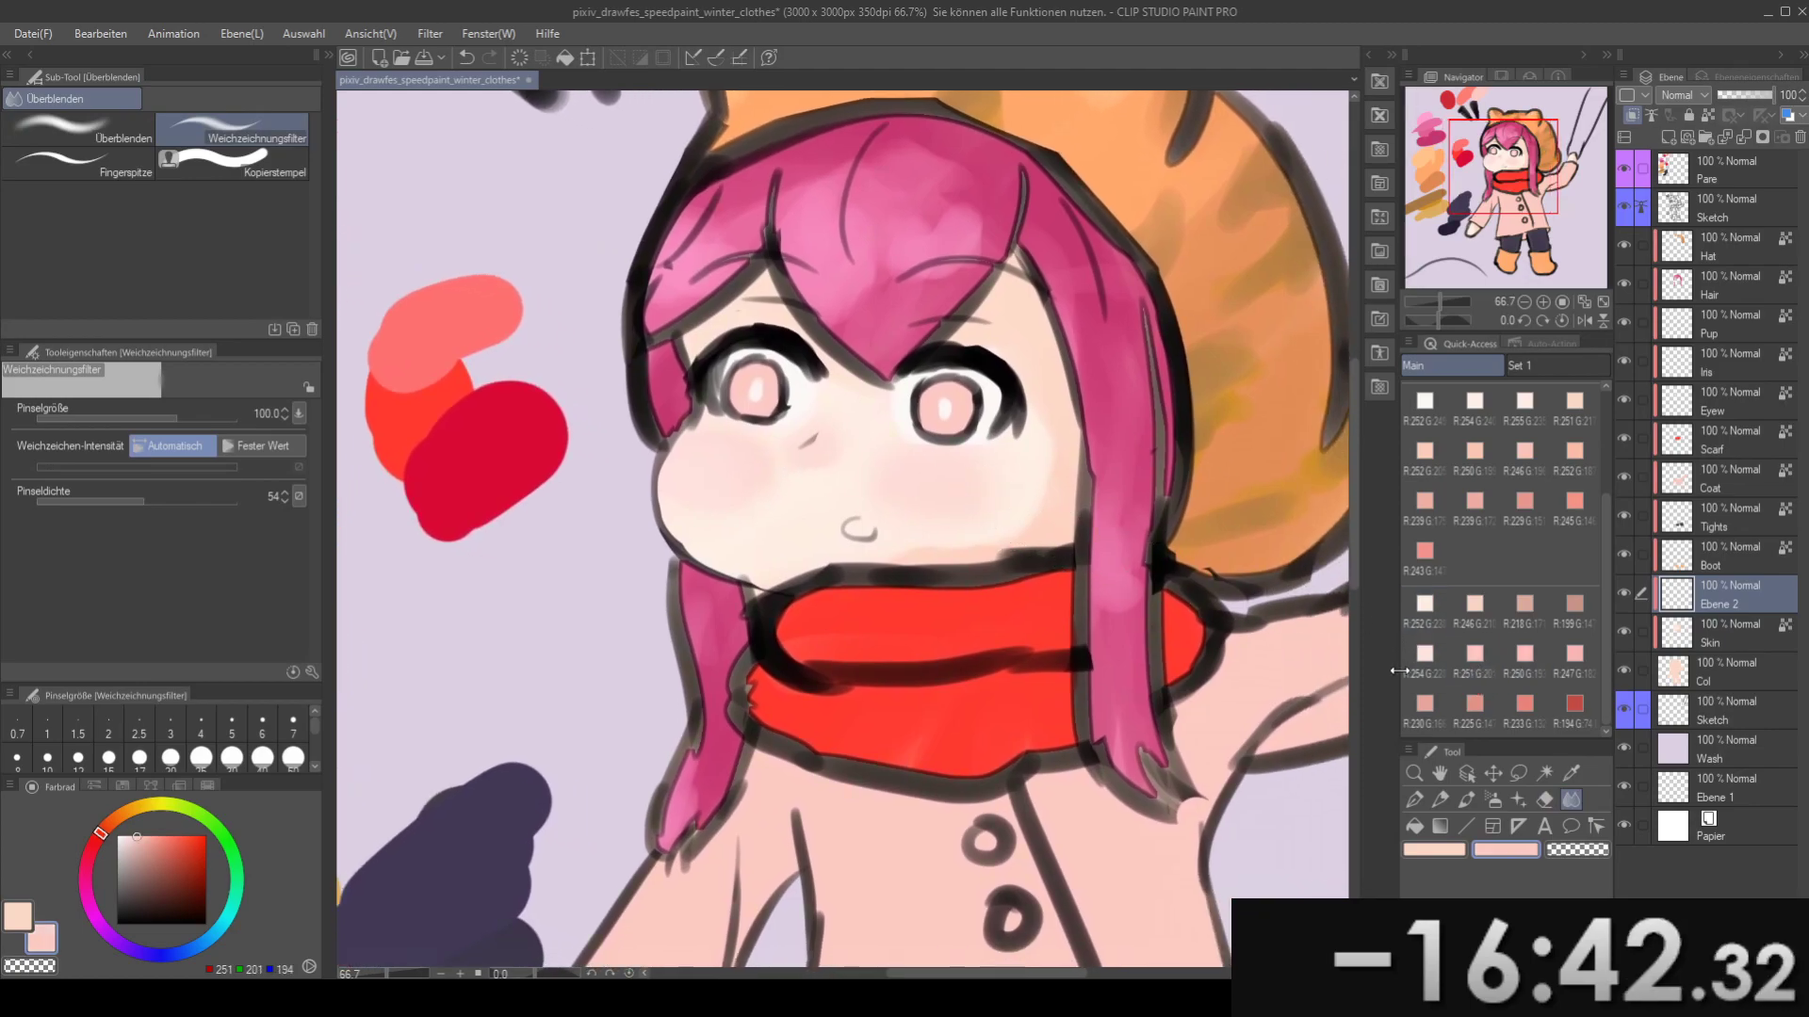
key("b")
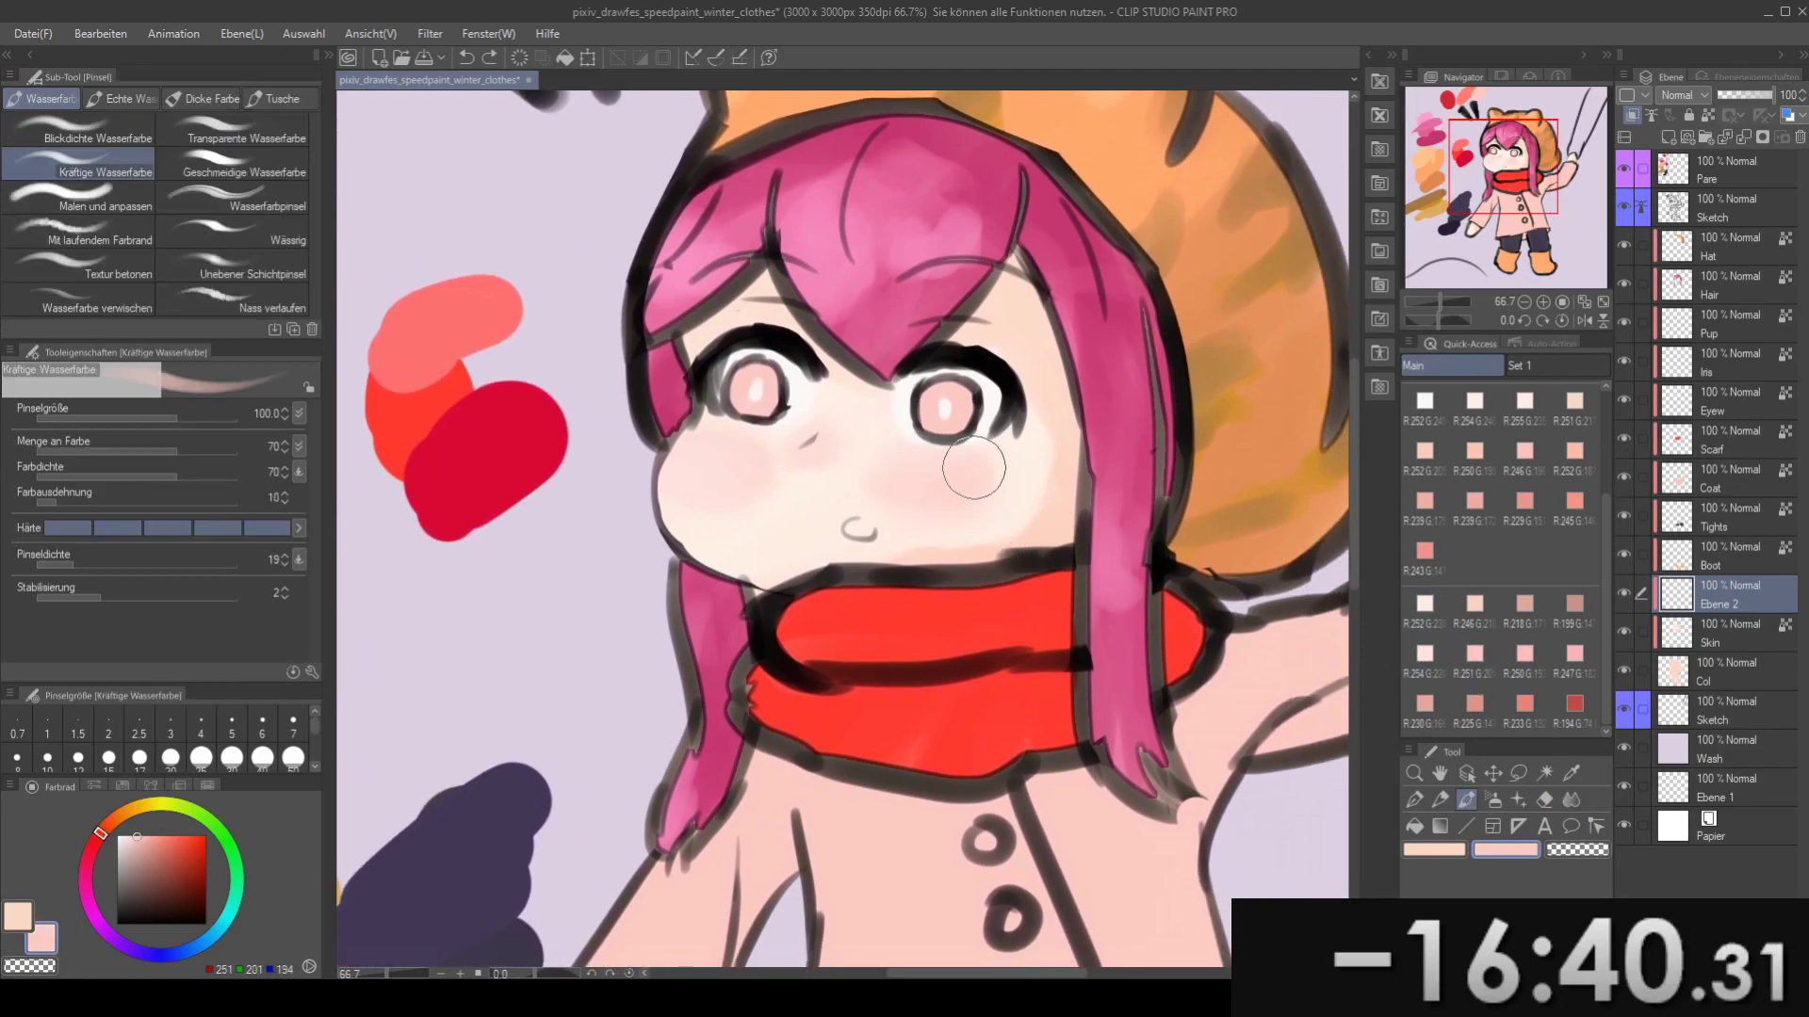
key("ctrl+z")
mouse_move(892, 465)
left_mouse_down()
mouse_move(996, 500)
mouse_move(888, 479)
mouse_move(906, 440)
left_mouse_up()
key("ctrl+z")
key("j")
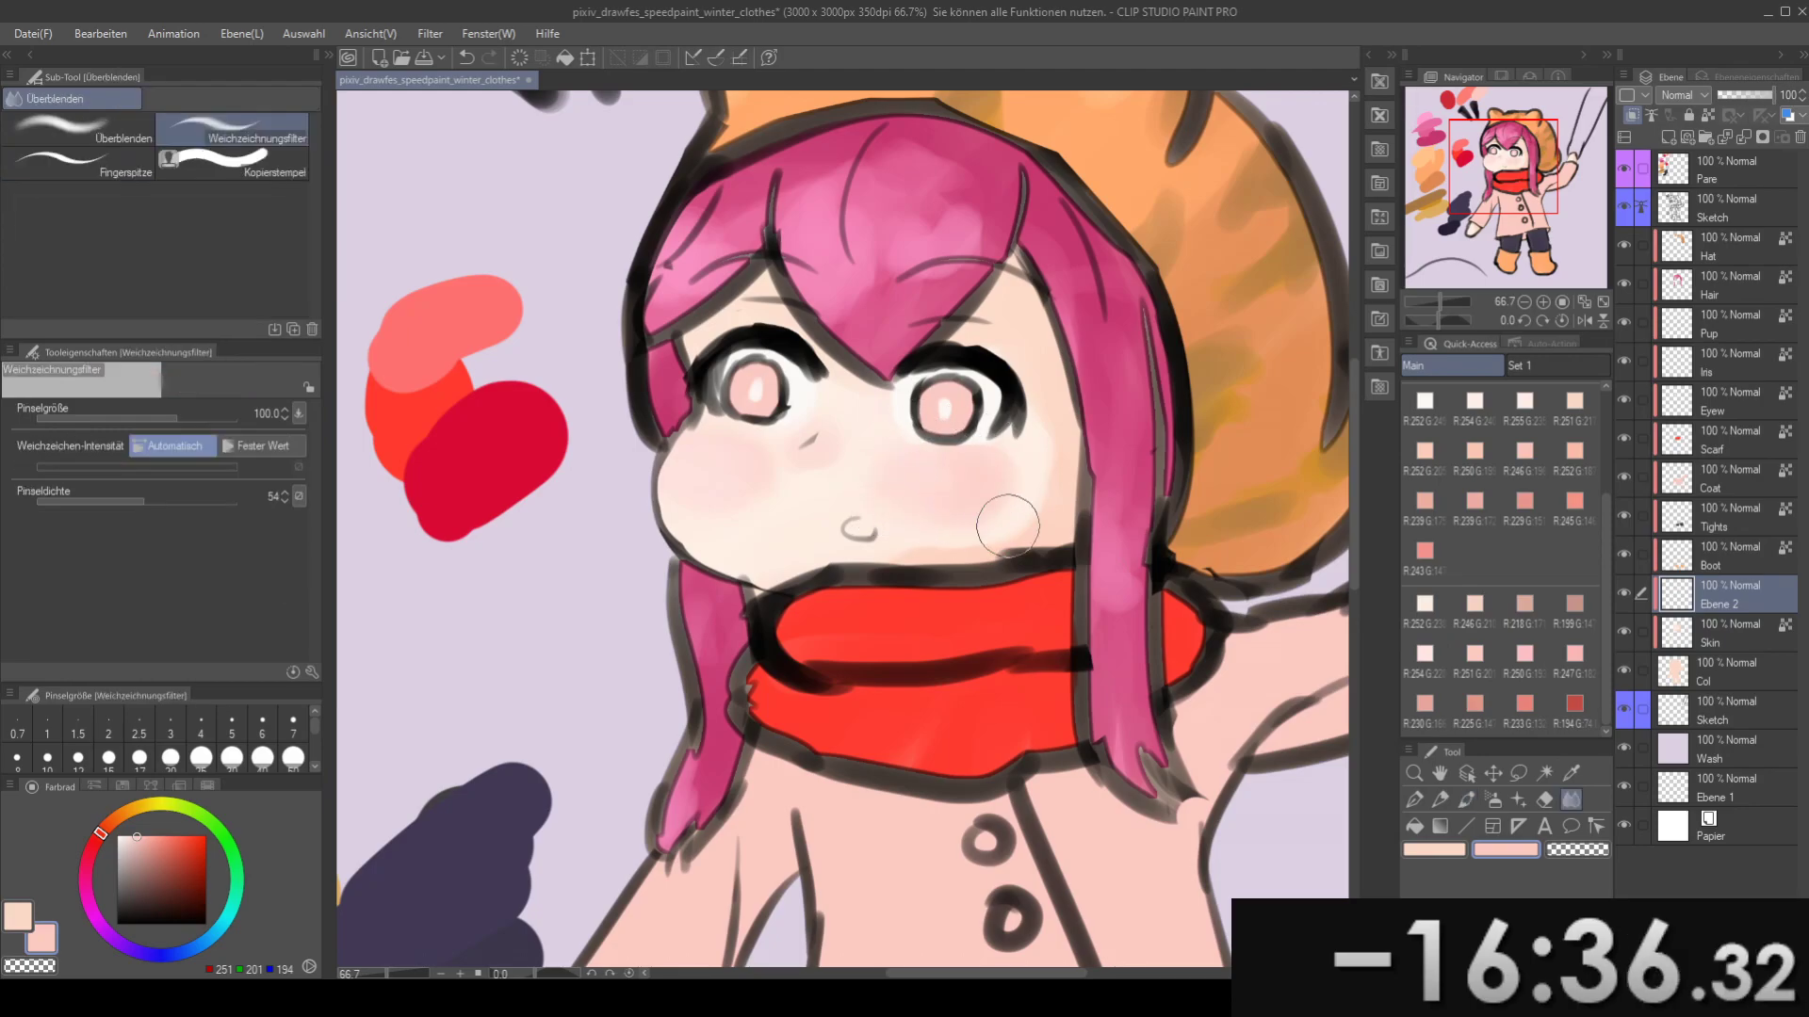
left_click_drag(1039, 427, 886, 390)
scroll(877, 388, "down", 3)
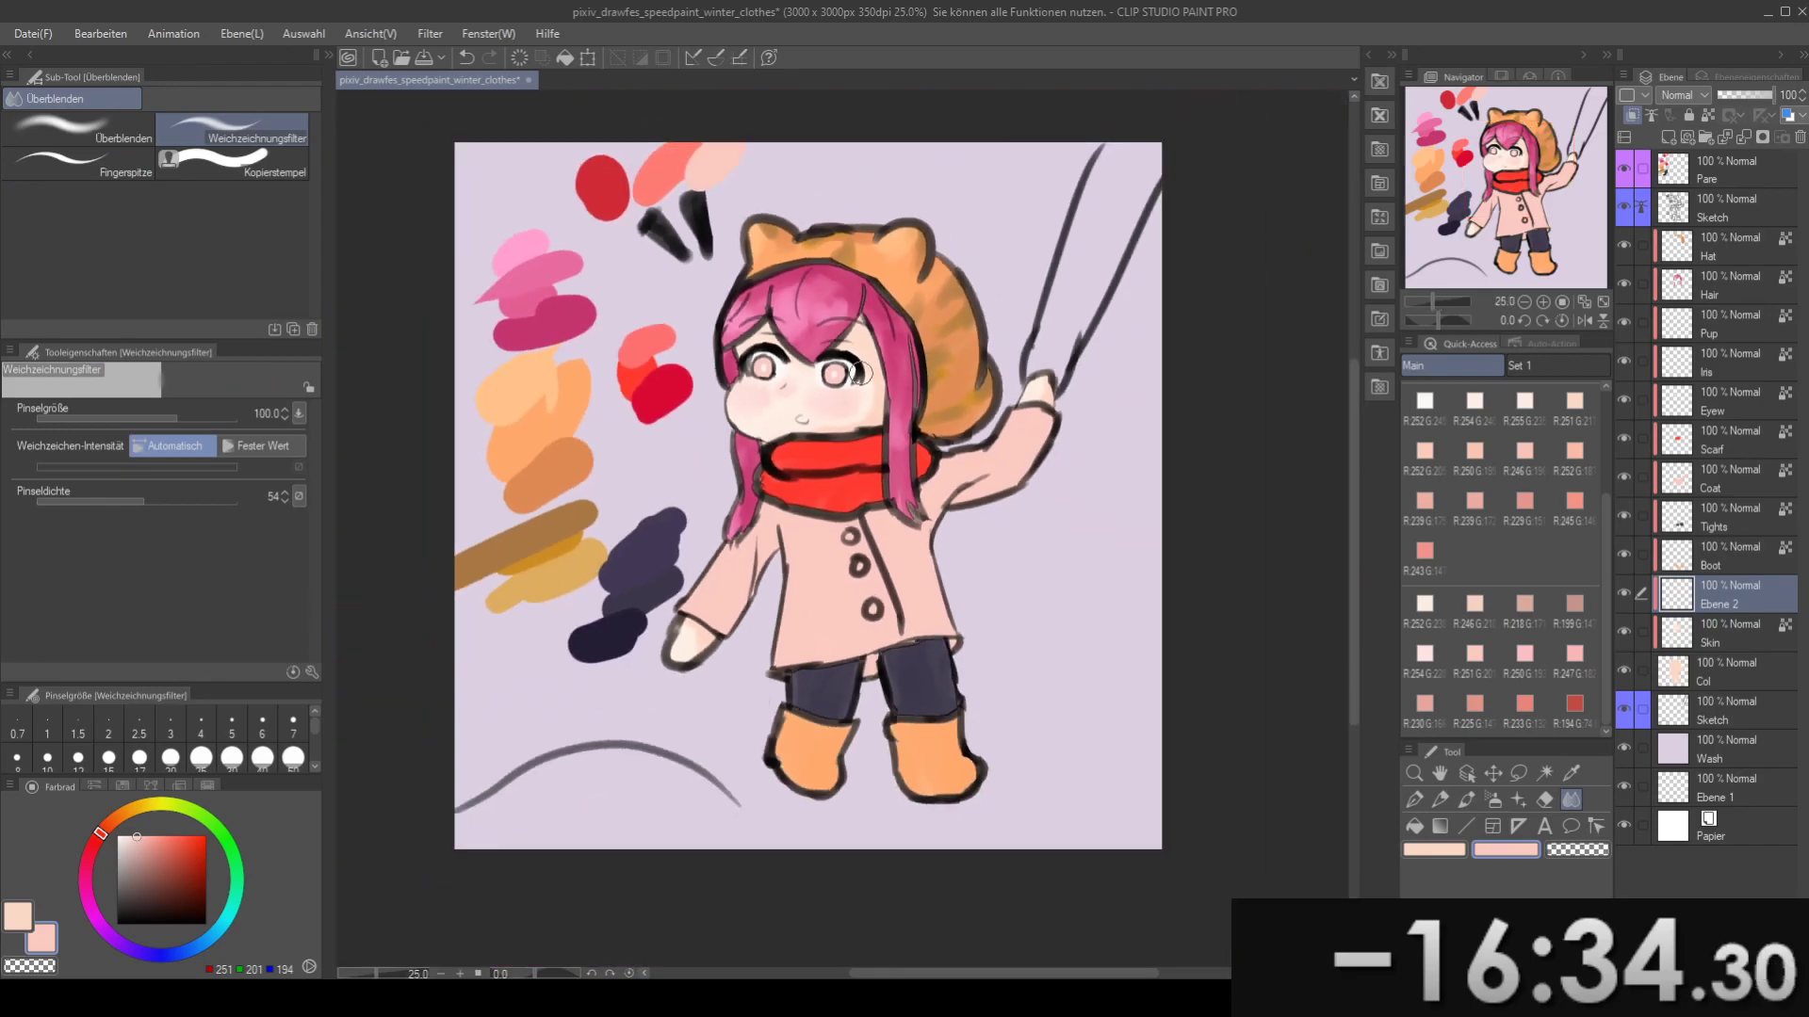
- Try to trim the left cheek's blush with the hard eraser at size 60
scroll(862, 388, "up", 3)
key("e")
mouse_move(617, 464)
left_mouse_down()
mouse_move(749, 521)
mouse_move(679, 514)
left_mouse_up()
key("ctrl+z")
mouse_move(765, 456)
left_mouse_down()
mouse_move(692, 519)
mouse_move(706, 543)
left_mouse_up()
key("ctrl+z")
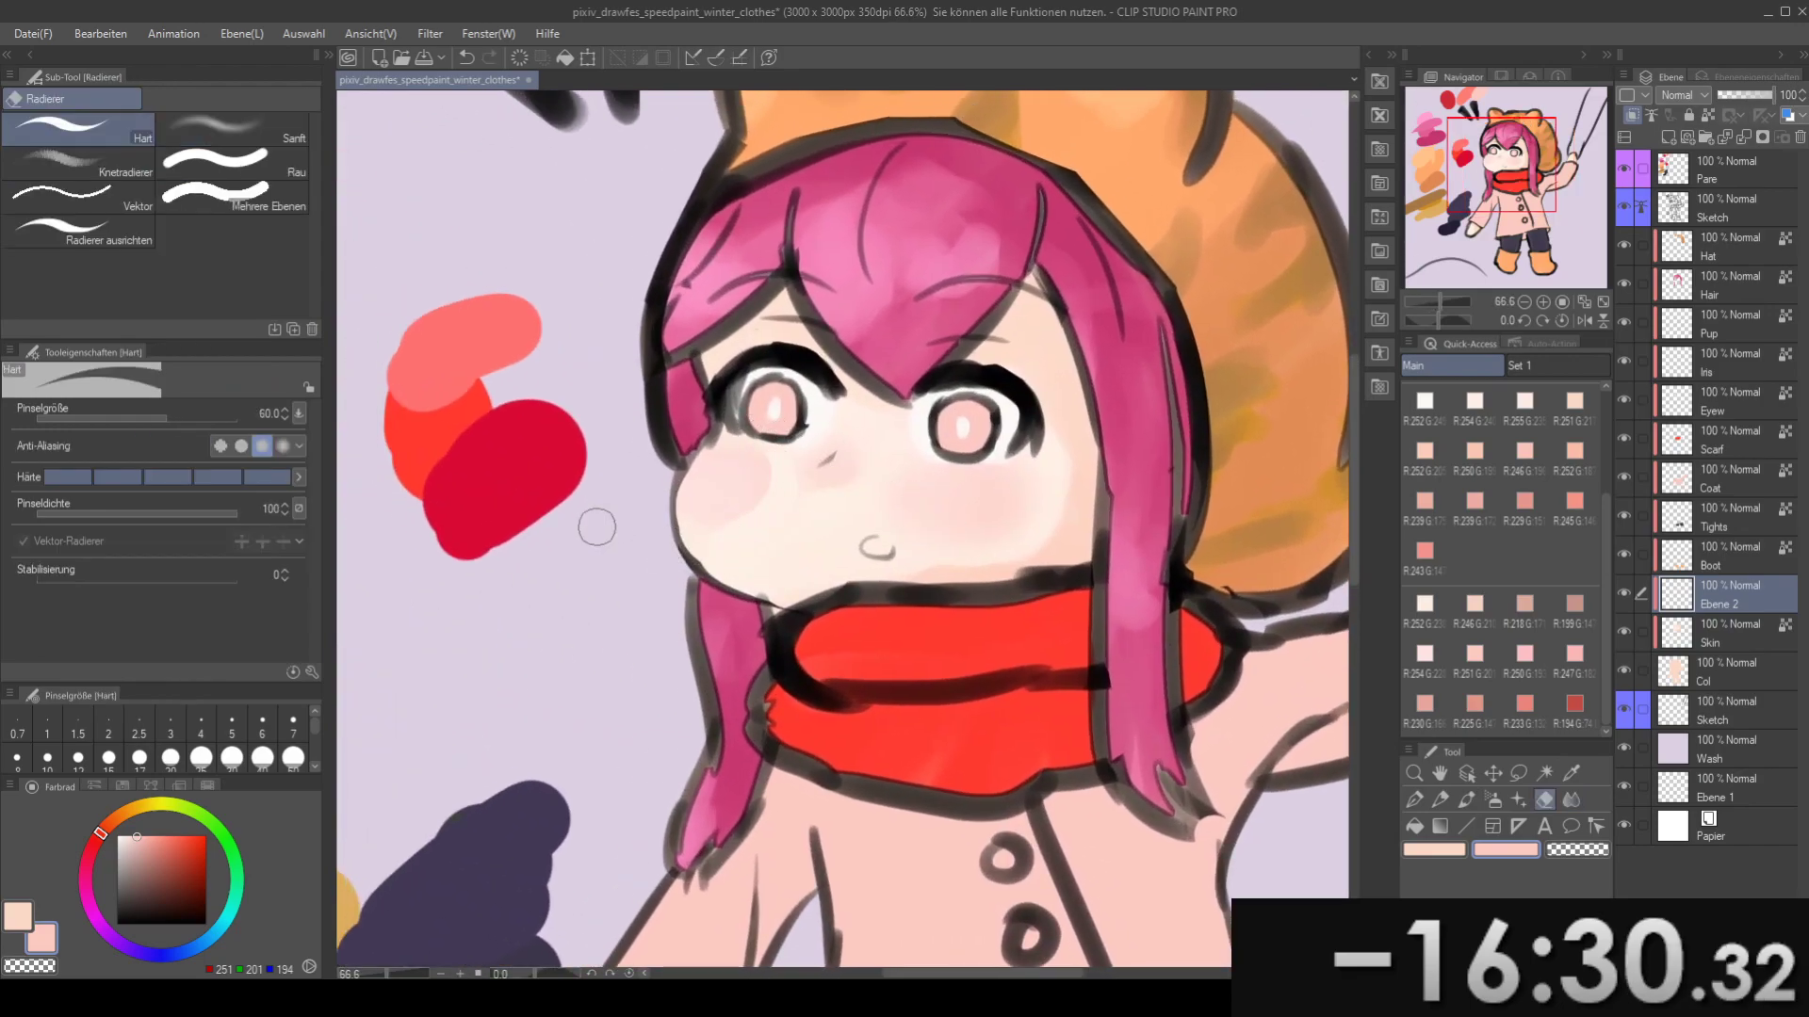
- Strengthen the left cheek's blush with the watercolour brush at size 100 and smooth it with the blur tool
key("j")
key("b")
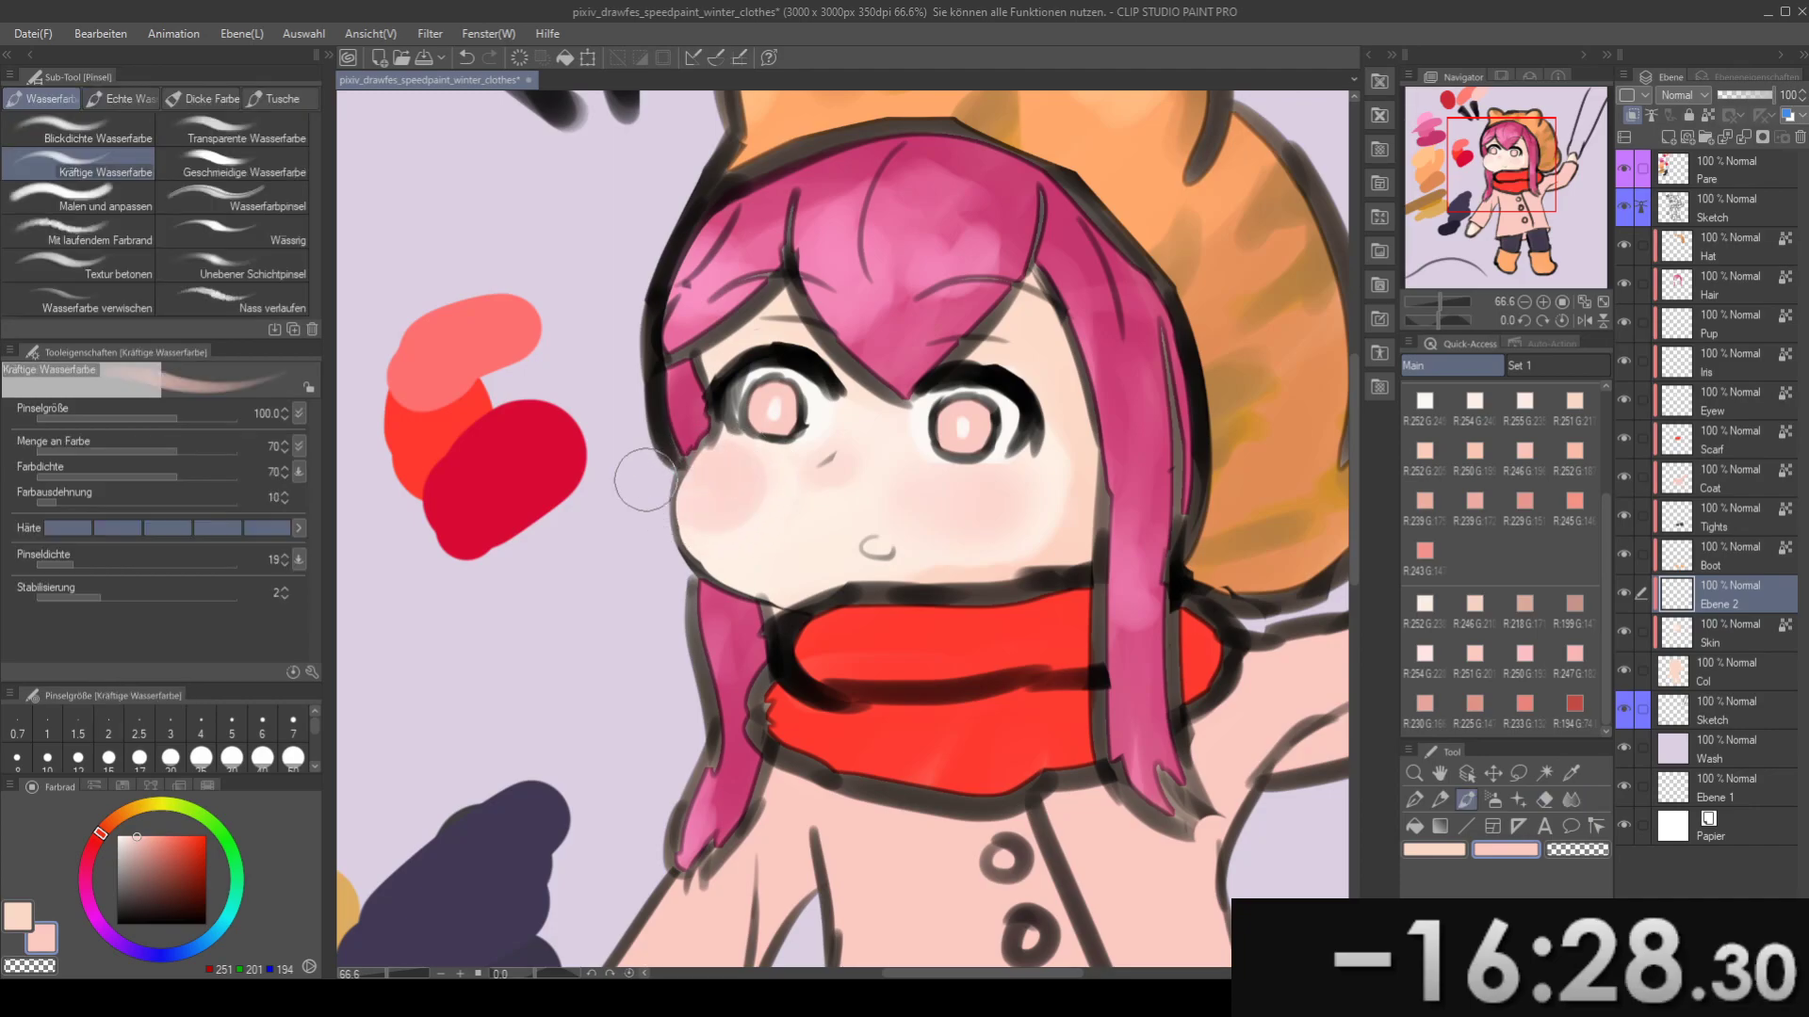
key("j")
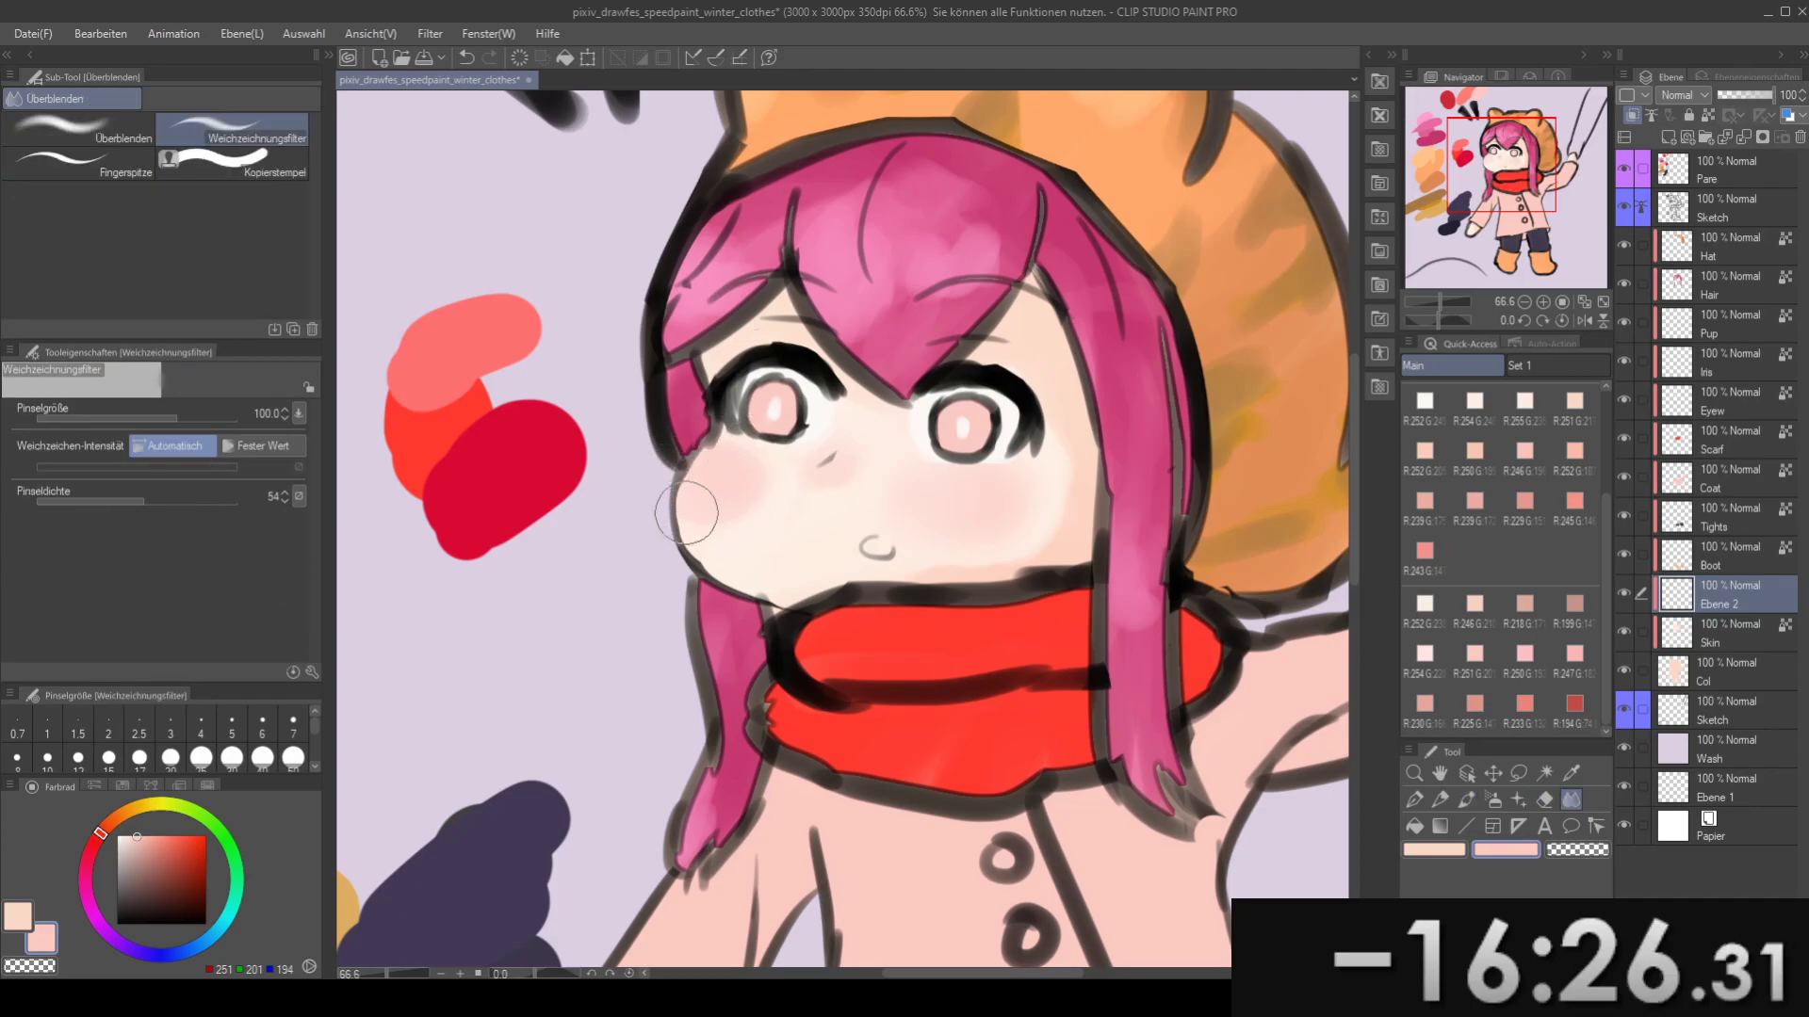
left_click_drag(675, 469, 479, 407)
scroll(739, 391, "down", 11)
scroll(739, 391, "up", 9)
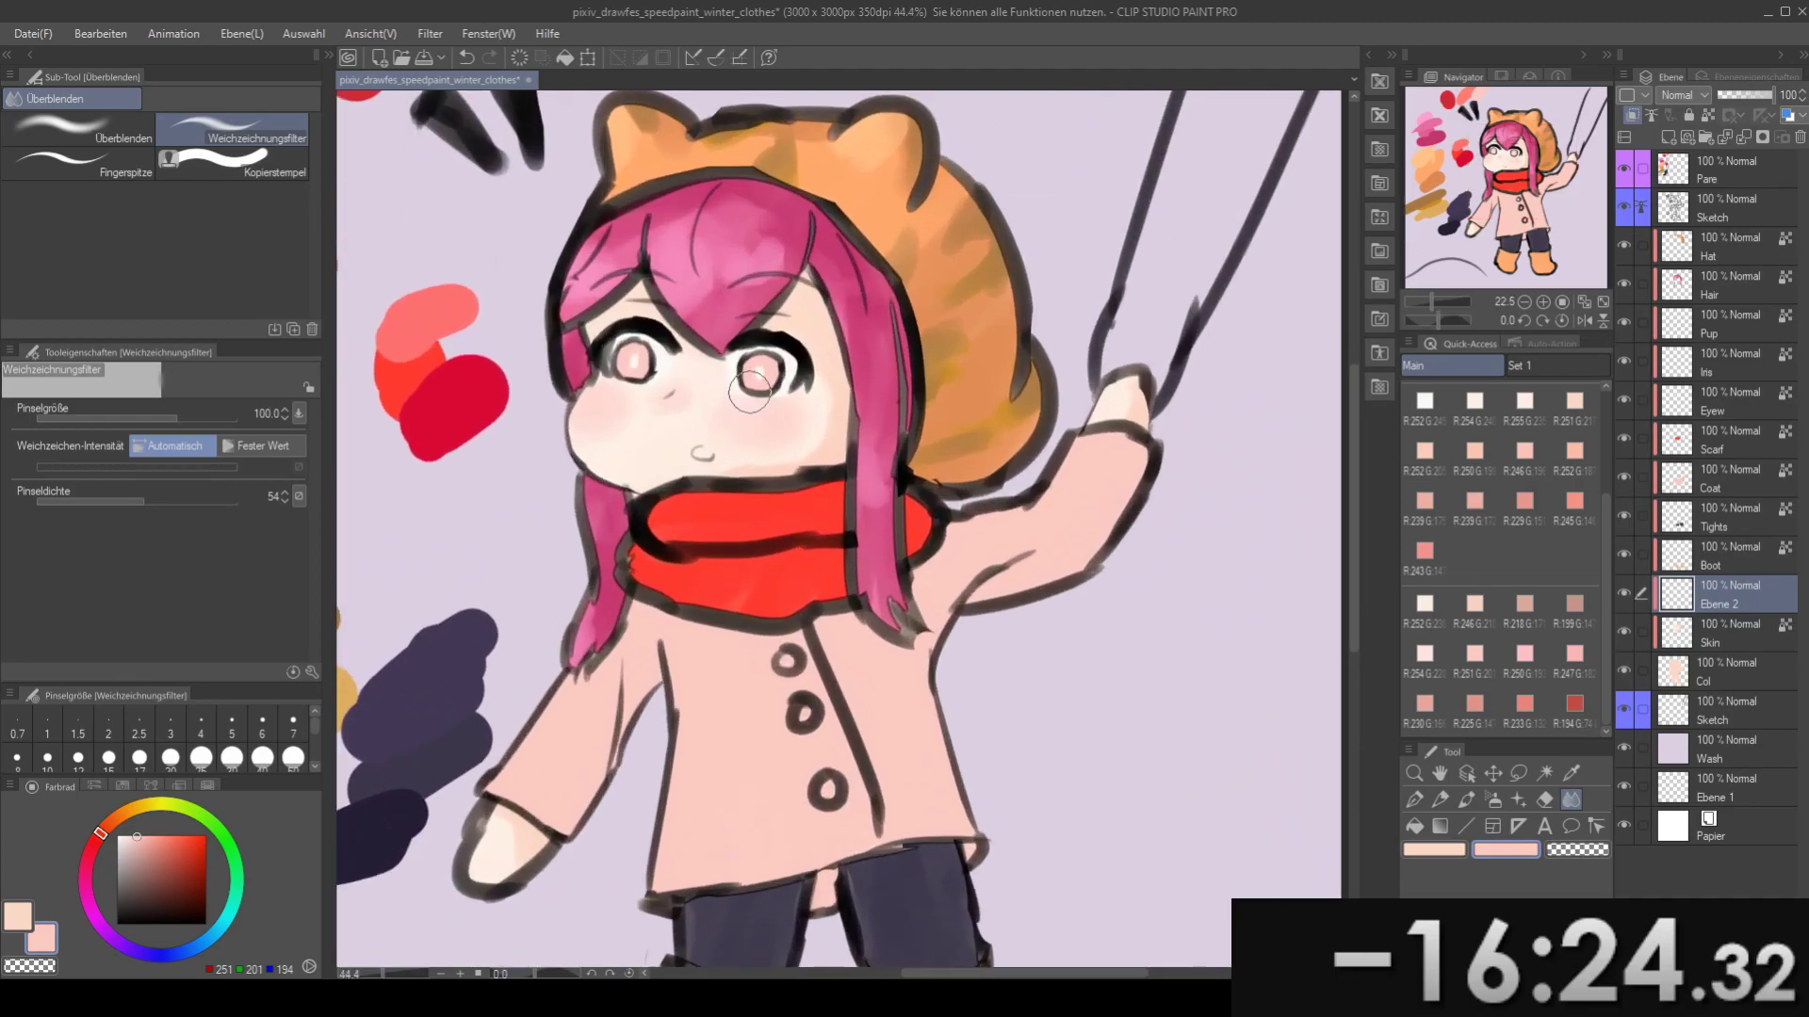
left_click_drag(718, 505, 772, 530)
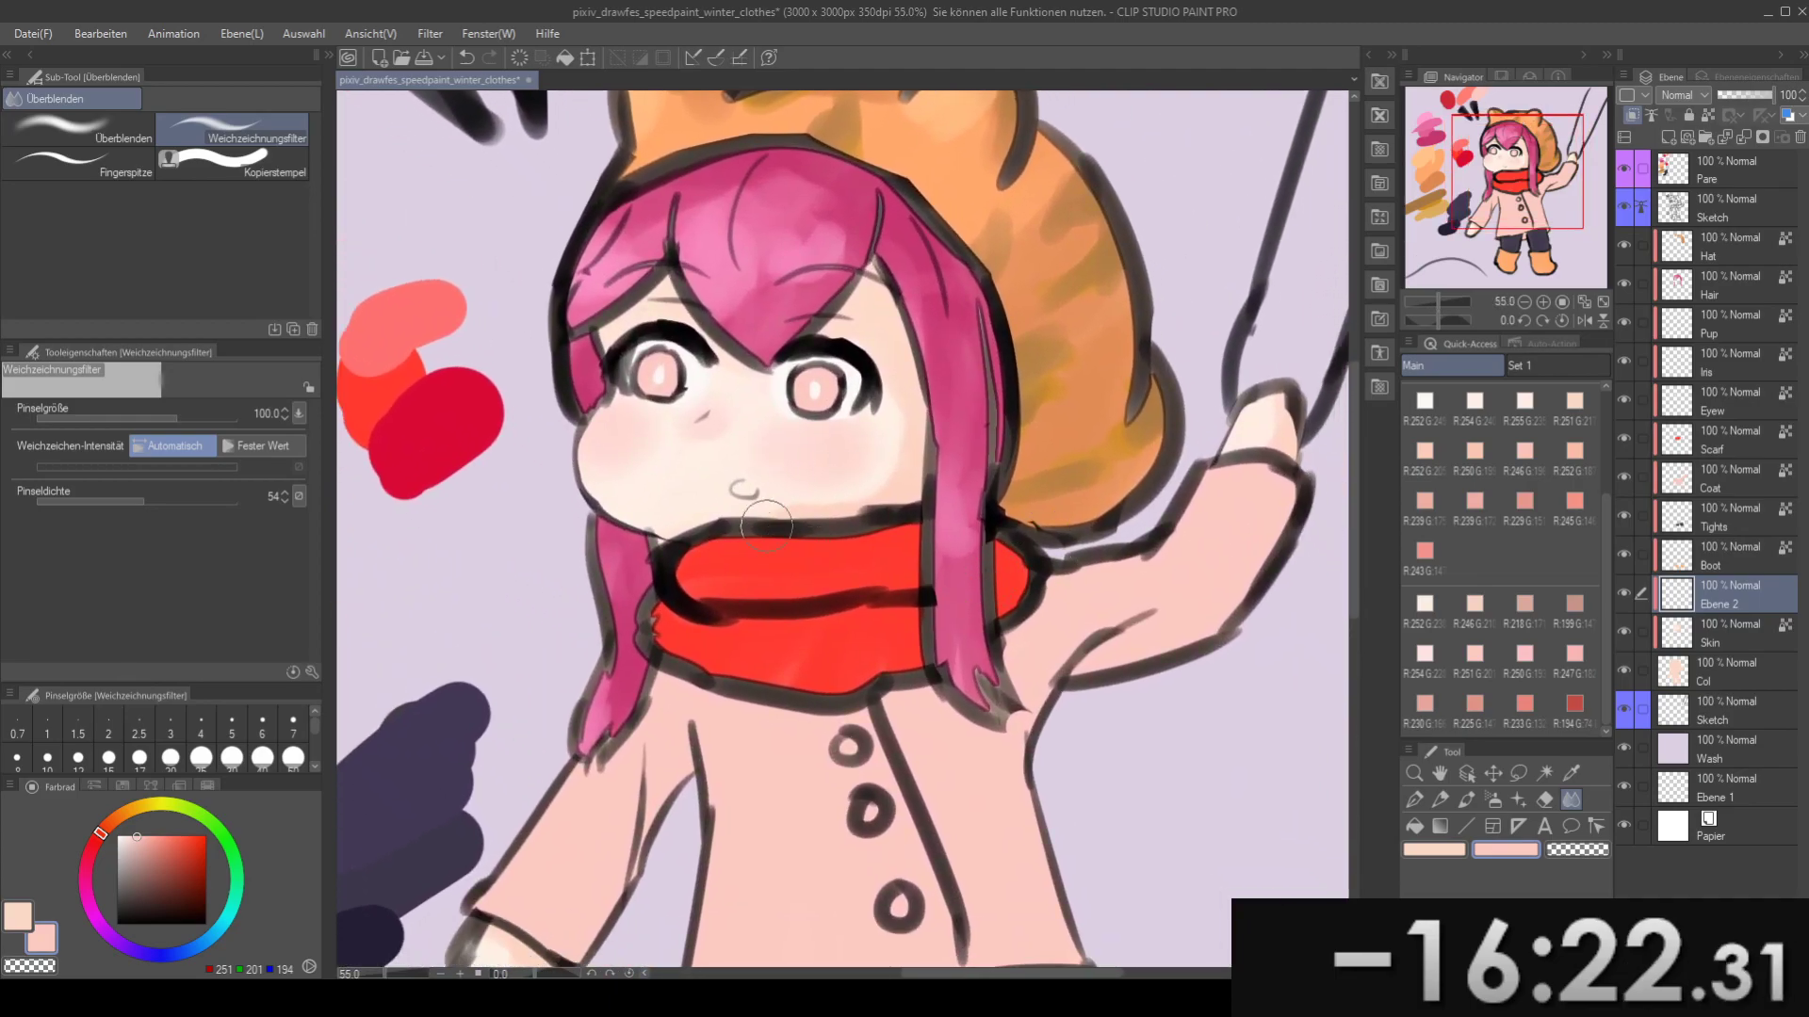
- Fill the small mouth with pink RGB 251, 201, 194 using the strong watercolour brush at size 40
scroll(726, 488, "up", 5)
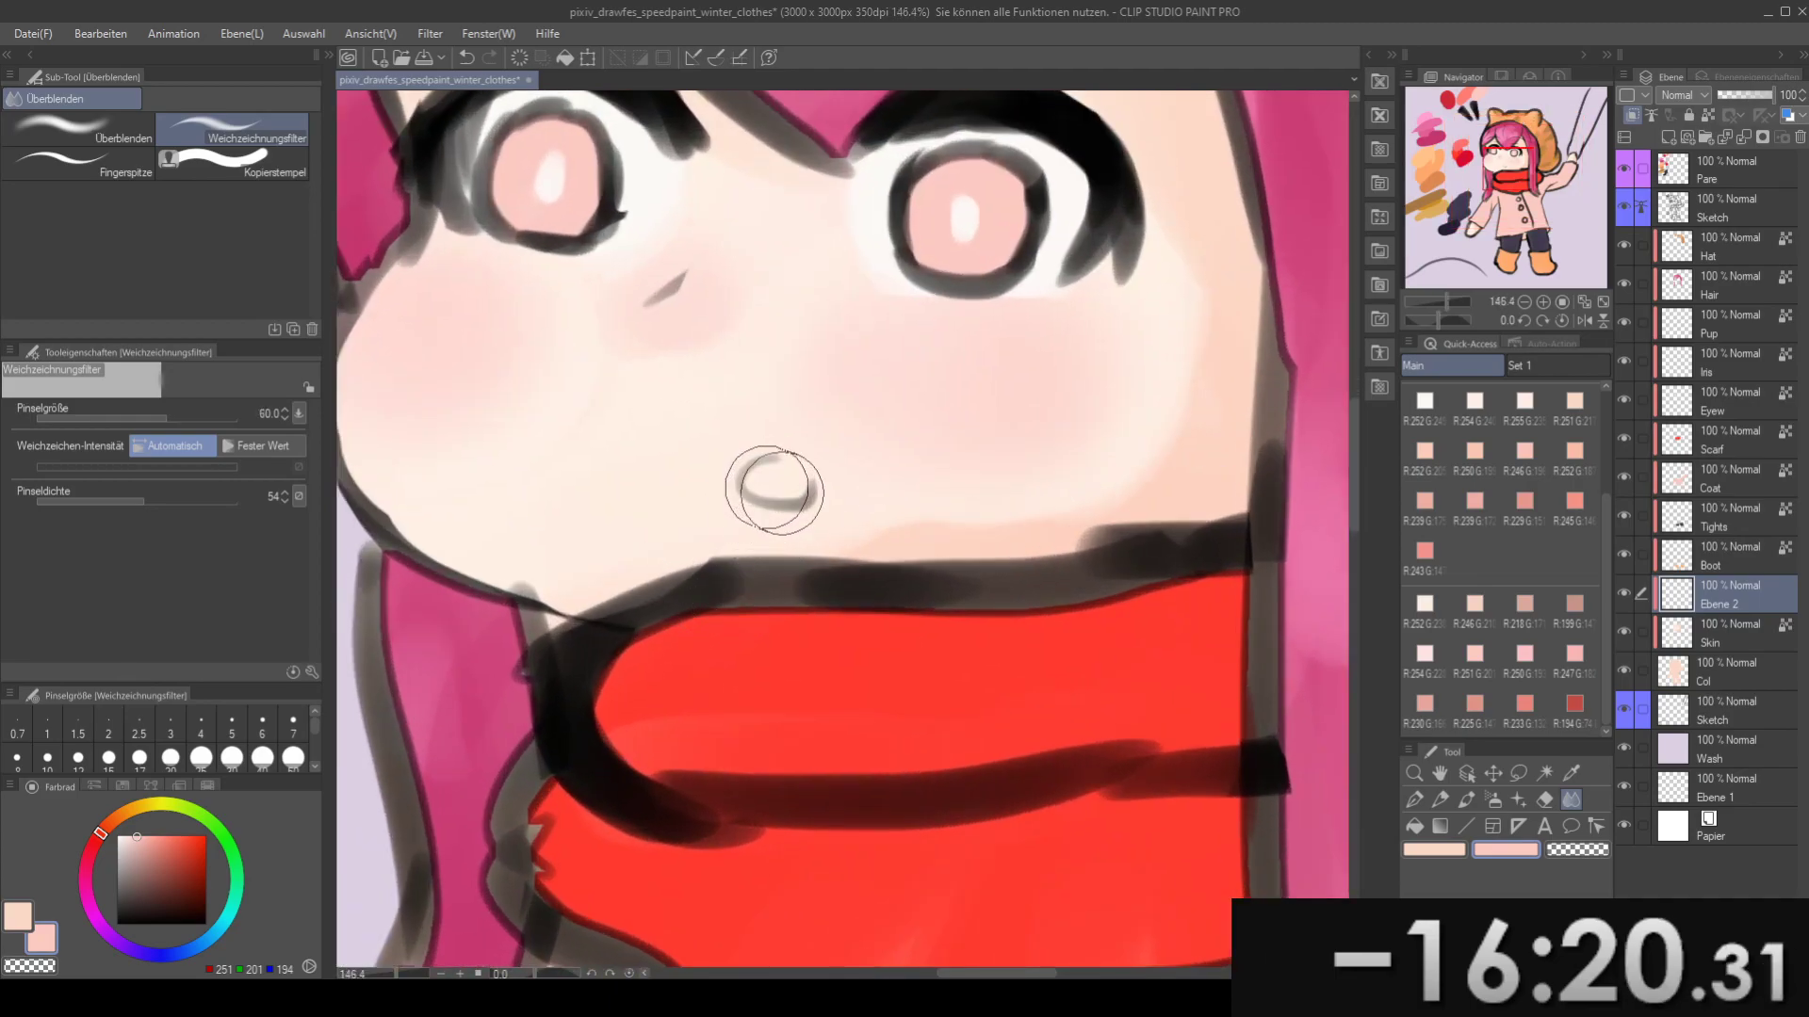
key("b")
left_click_drag(765, 479, 778, 487)
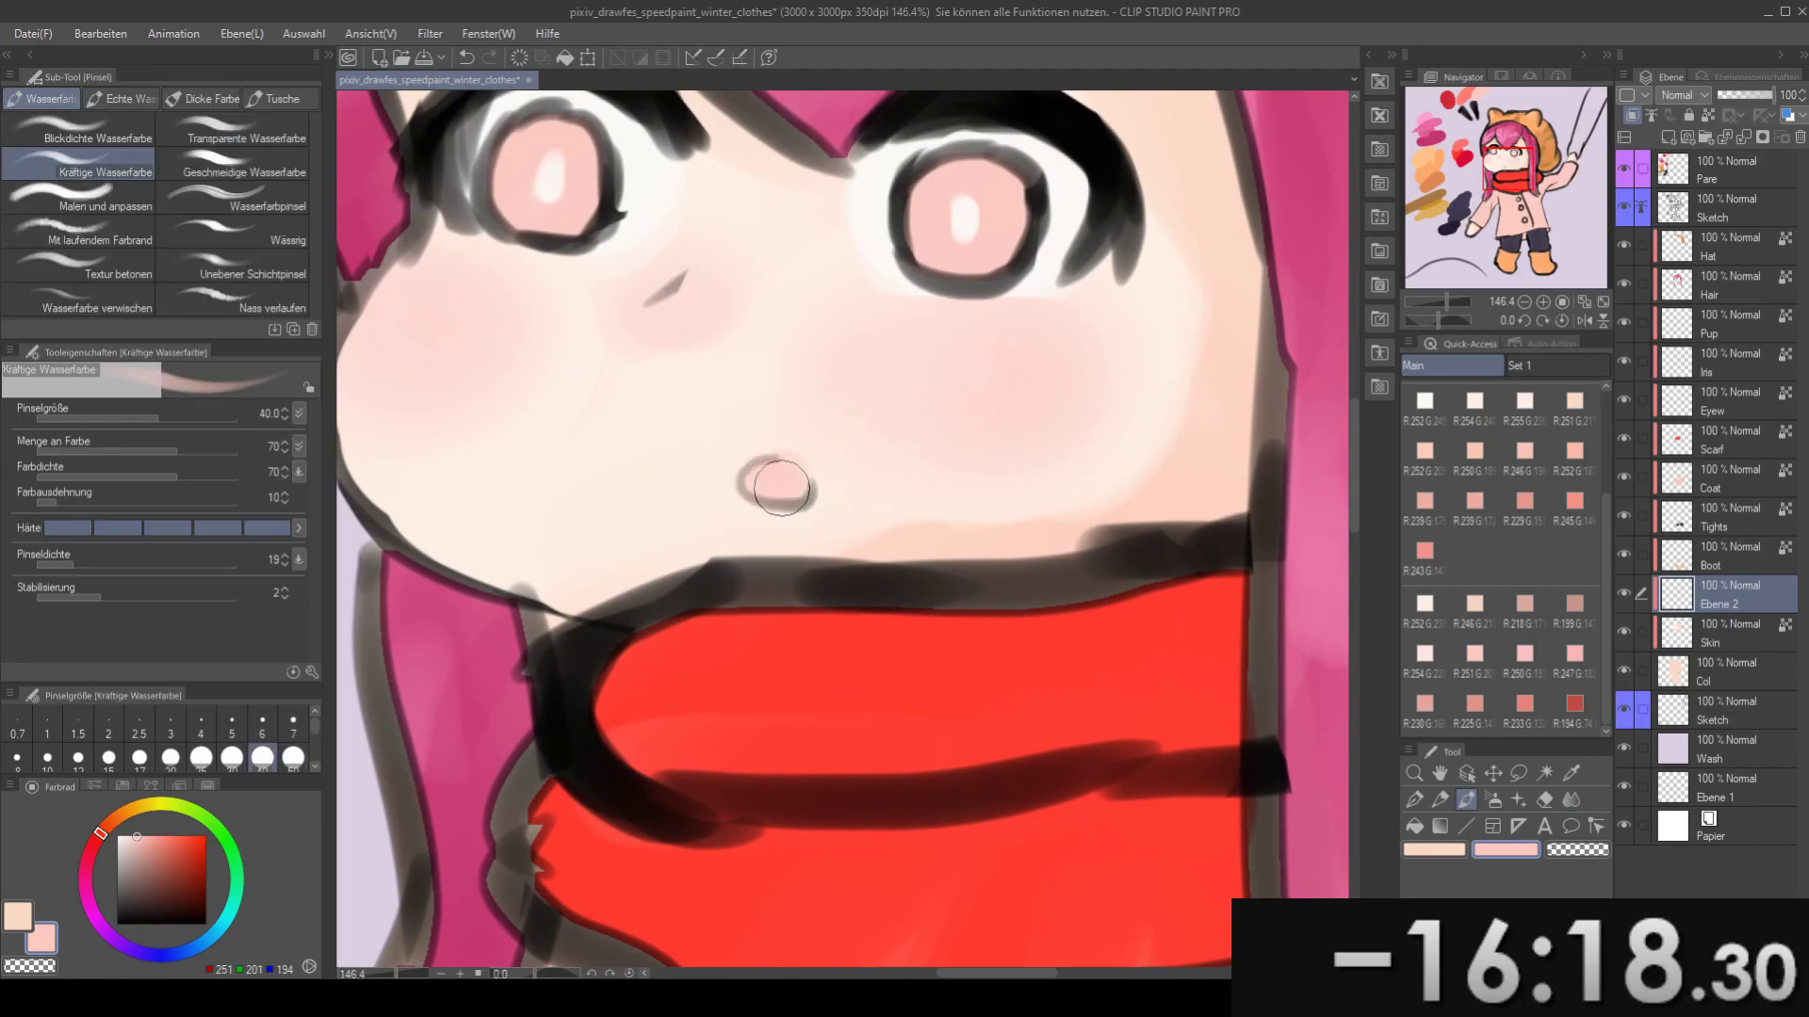
scroll(834, 457, "down", 6)
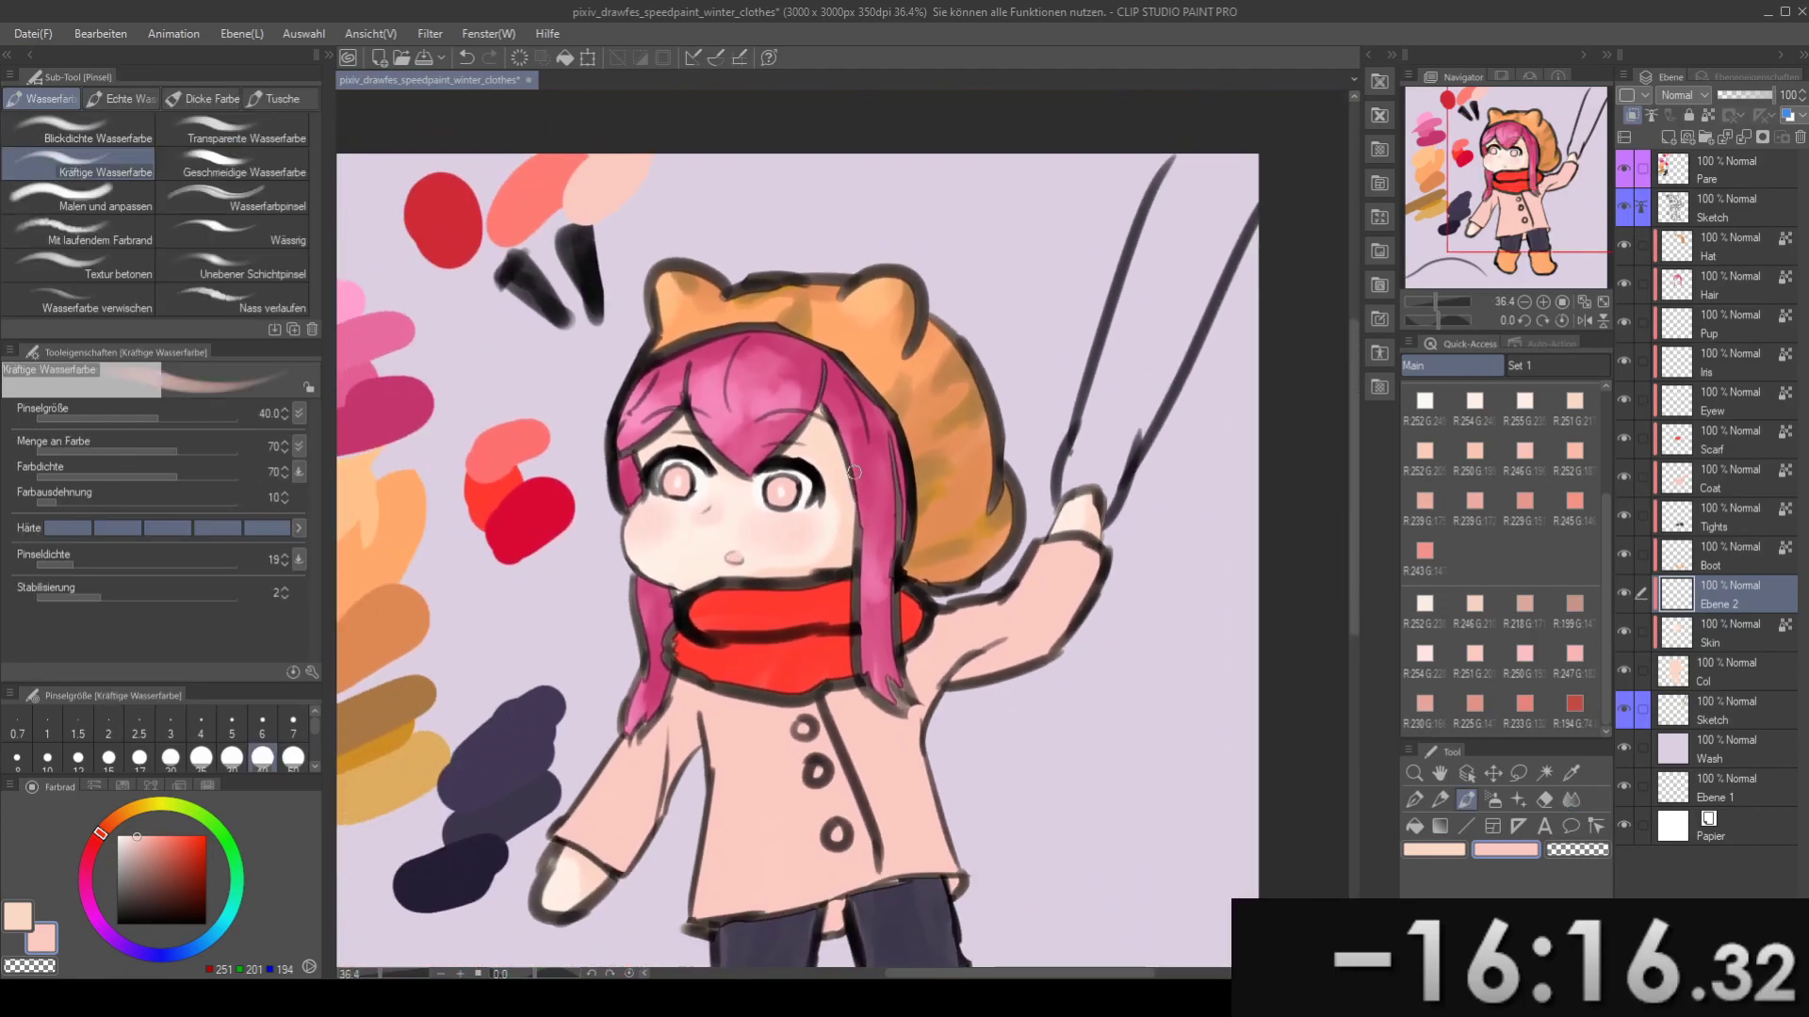
- On the upper Sketch layer, try black outer-lash strokes on the right eye and reduce the watercolour brush to size 25
left_click_drag(912, 657, 1086, 545)
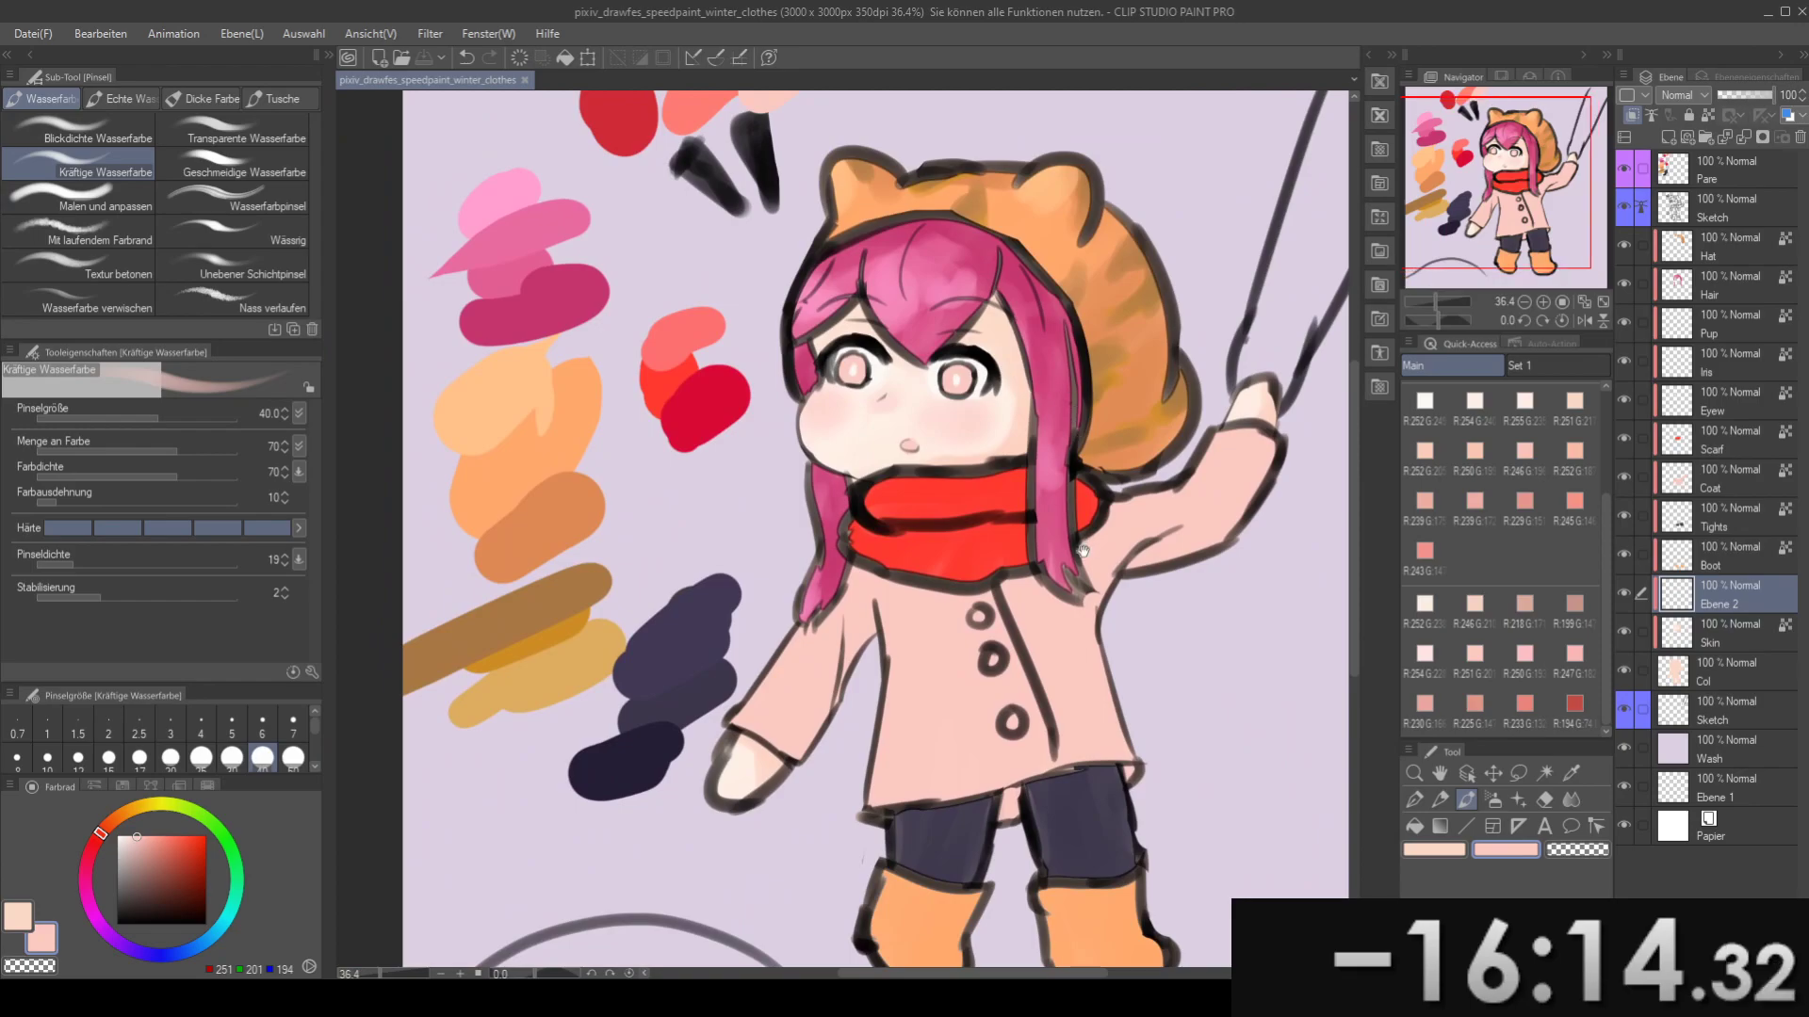
scroll(1032, 339, "up", 3)
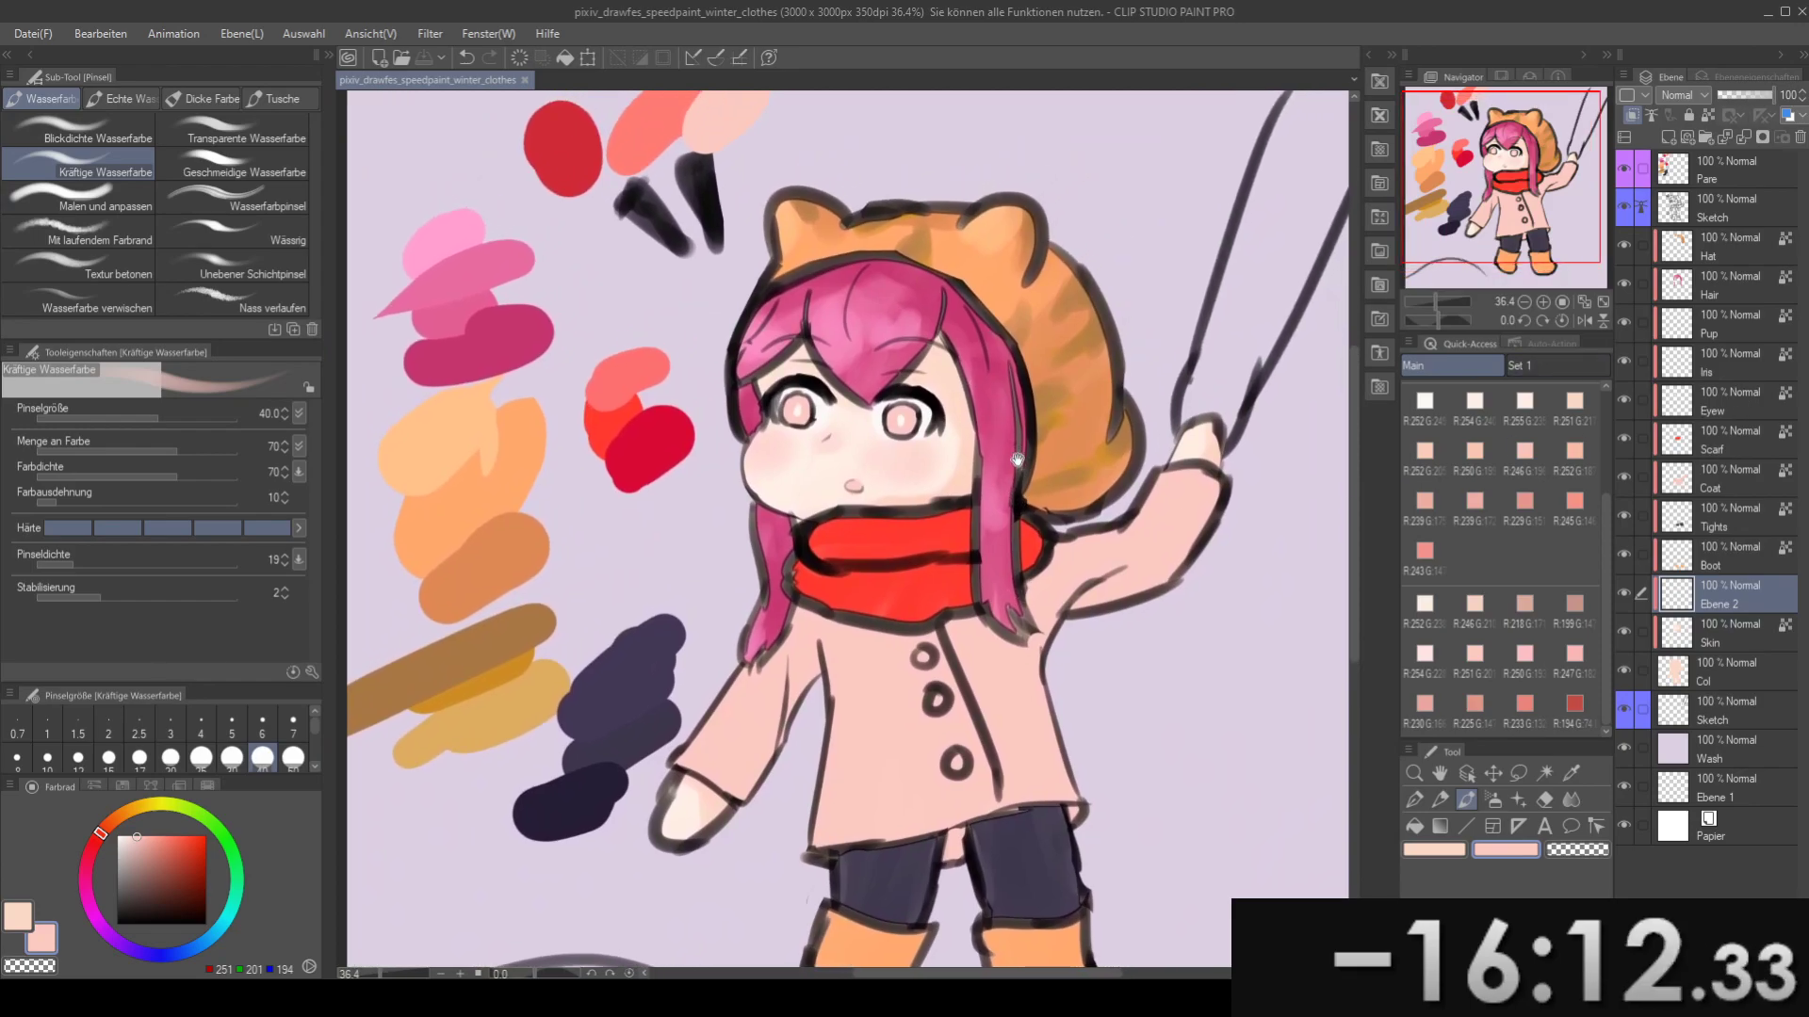
scroll(1006, 434, "up", 4)
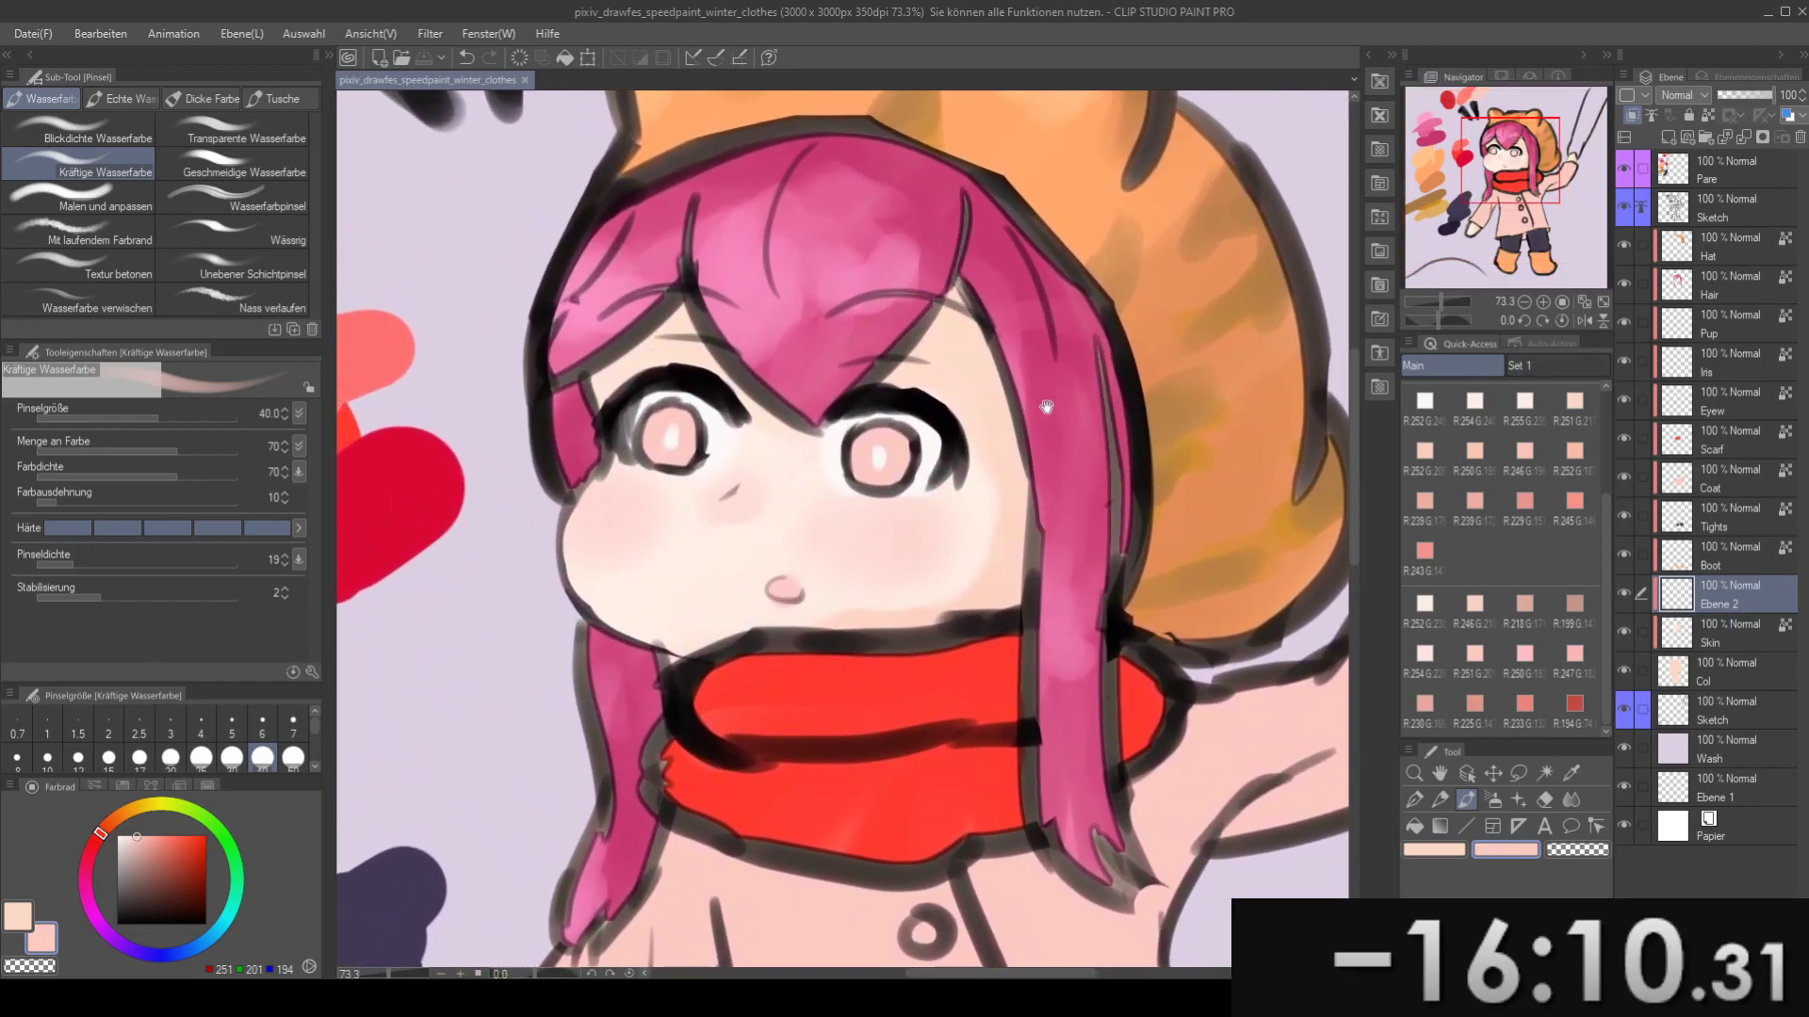
left_click(1738, 198)
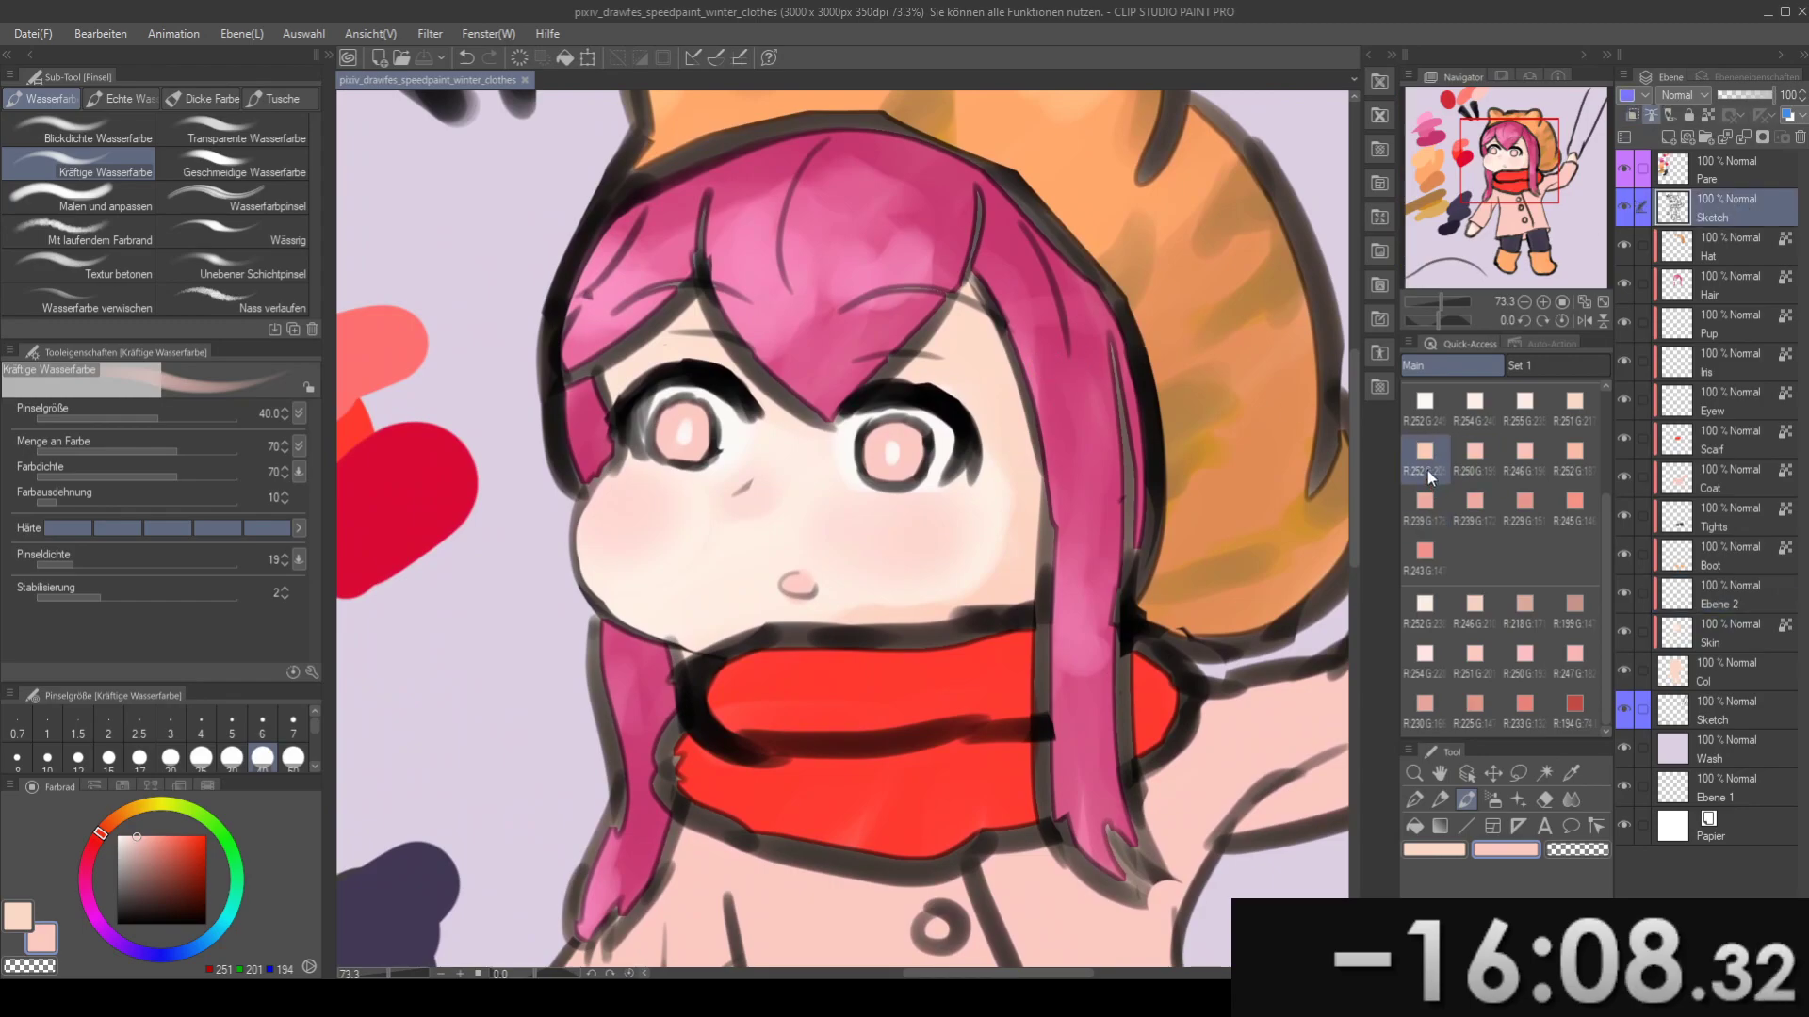
scroll(1432, 490, "up", 3)
left_click(1425, 502)
mouse_move(981, 374)
left_mouse_down()
mouse_move(1037, 428)
mouse_move(1030, 410)
mouse_move(1009, 447)
mouse_move(1041, 460)
left_mouse_up()
key("b")
key("ctrl+z")
key("b")
key("ctrl+z")
key("bracketleft")
key("bracketleft")
key("ctrl+z")
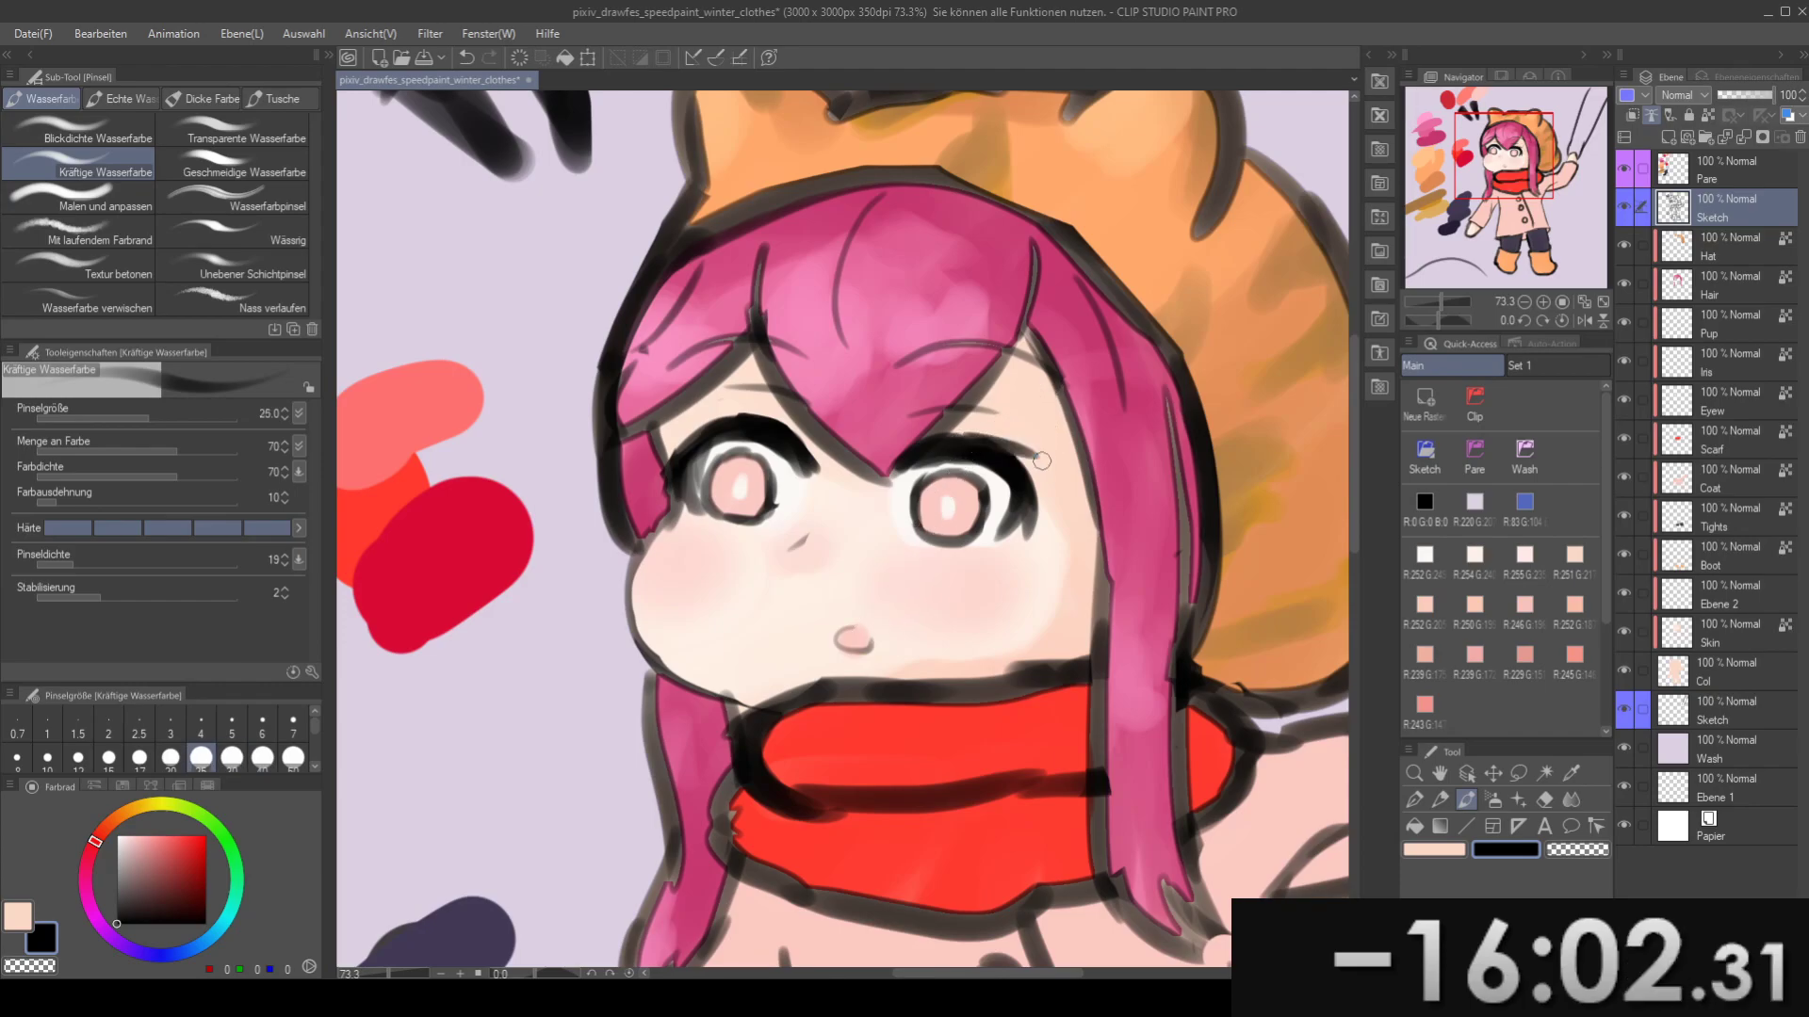
- Clean up the right eye's lash with the hard eraser at size 40 and redraw its outer tip at brush size 20
key("e")
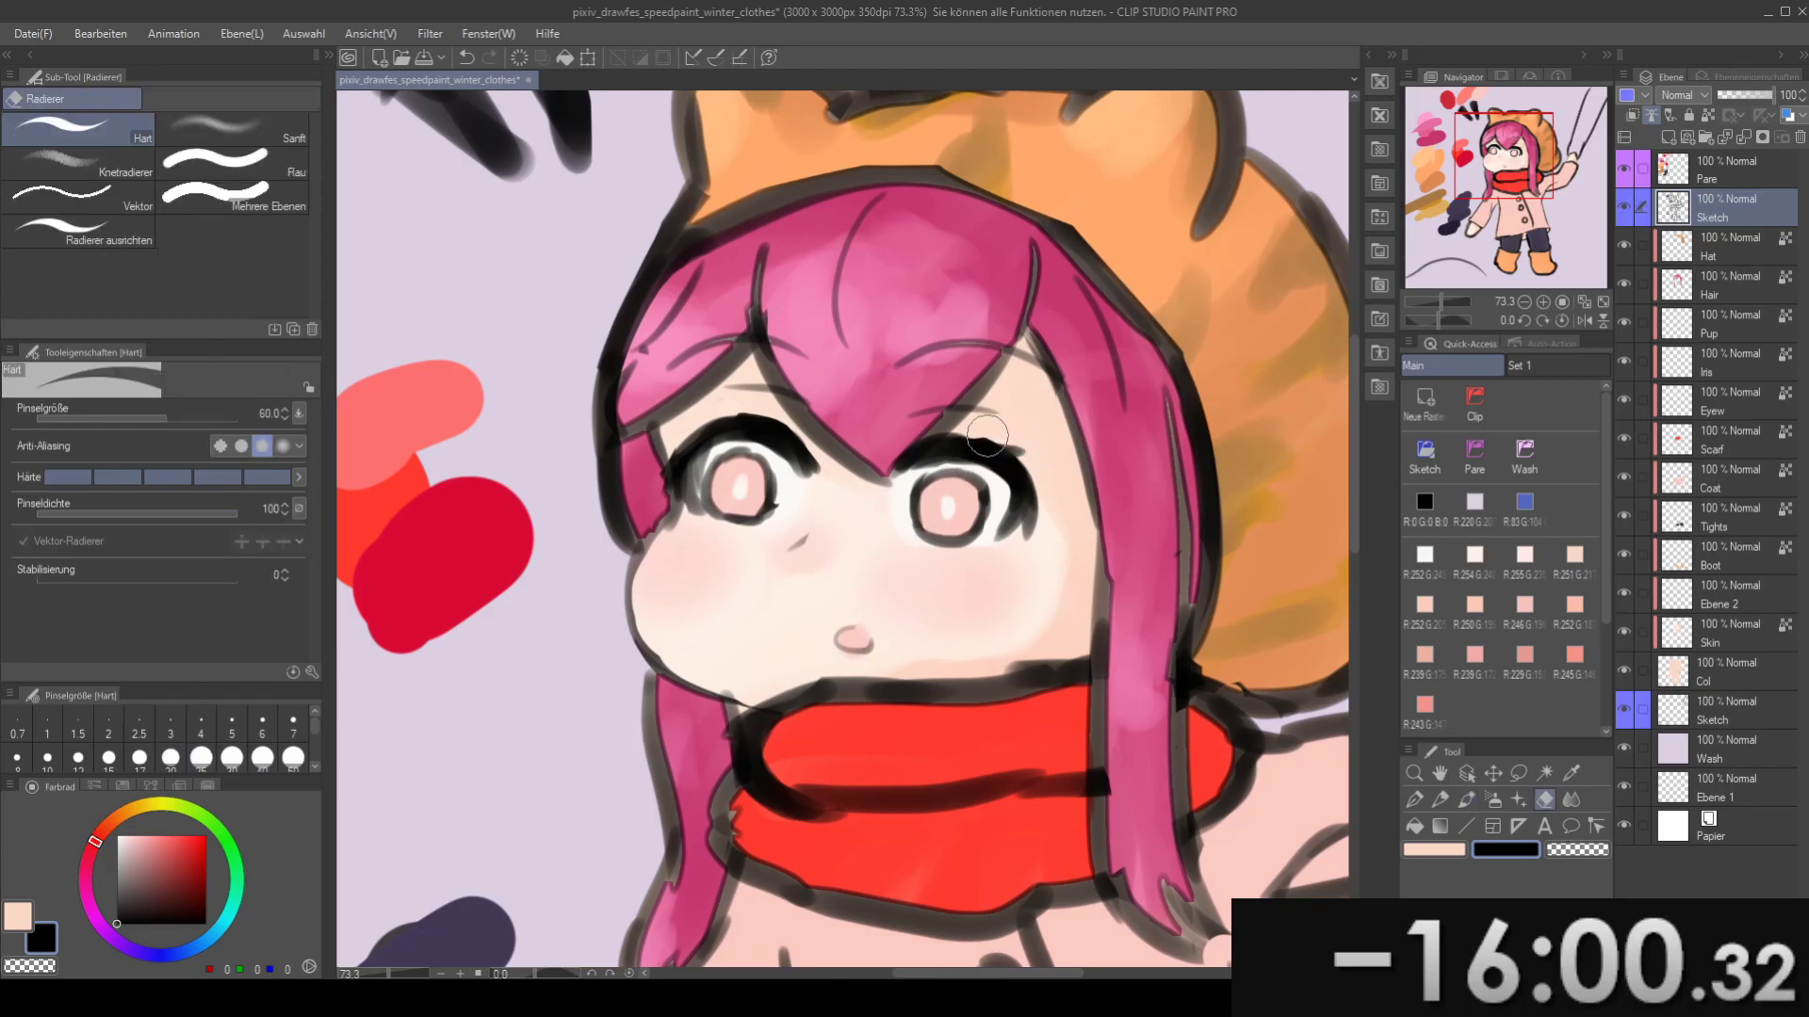
key("bracketleft")
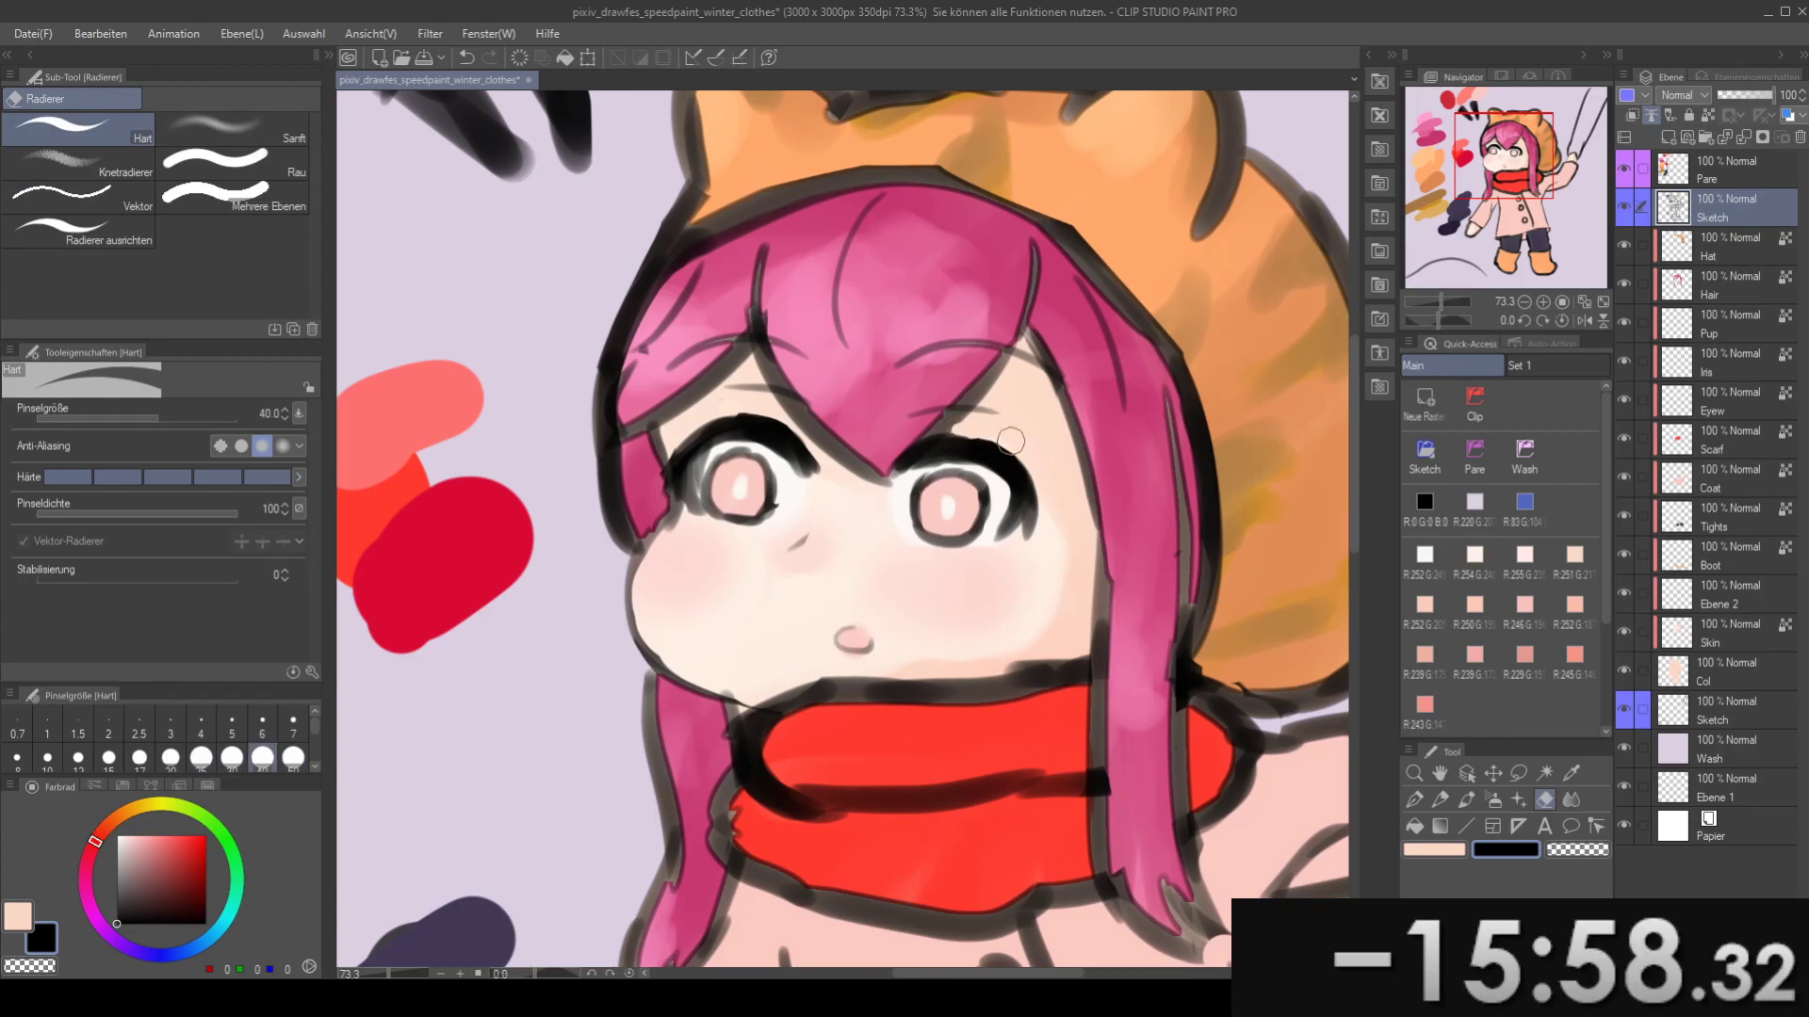
key("b")
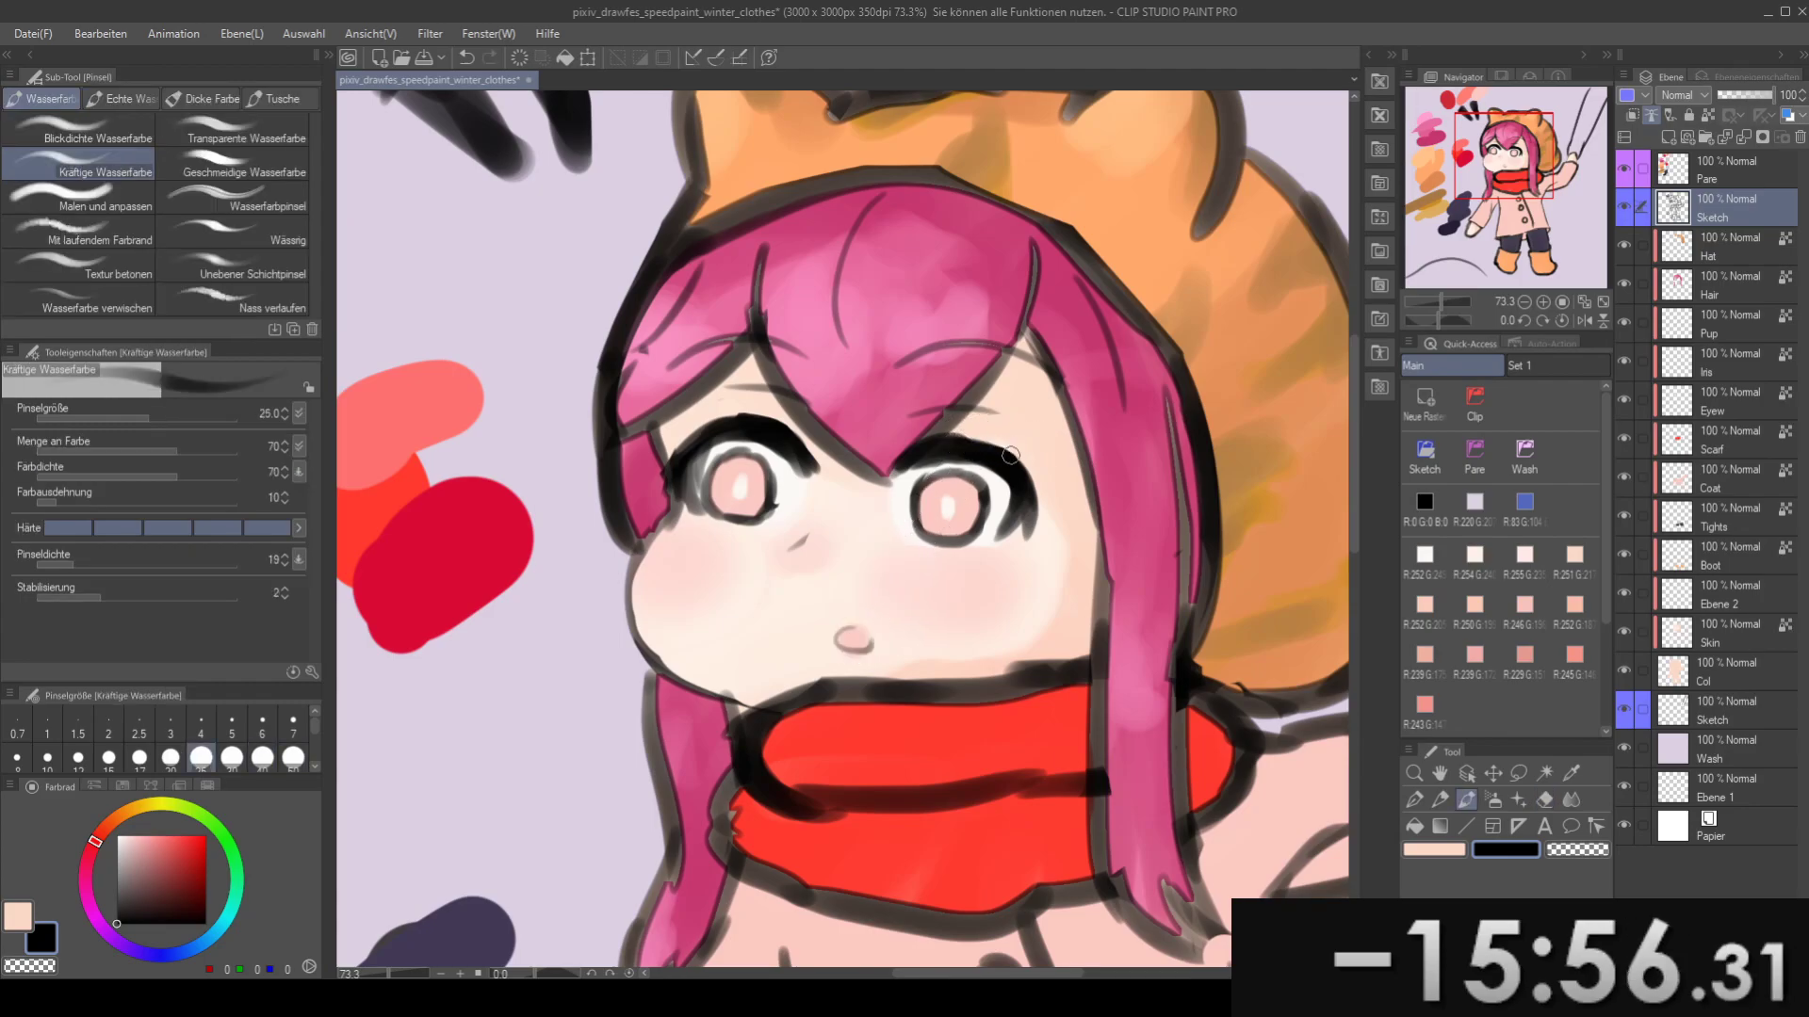
key("bracketleft")
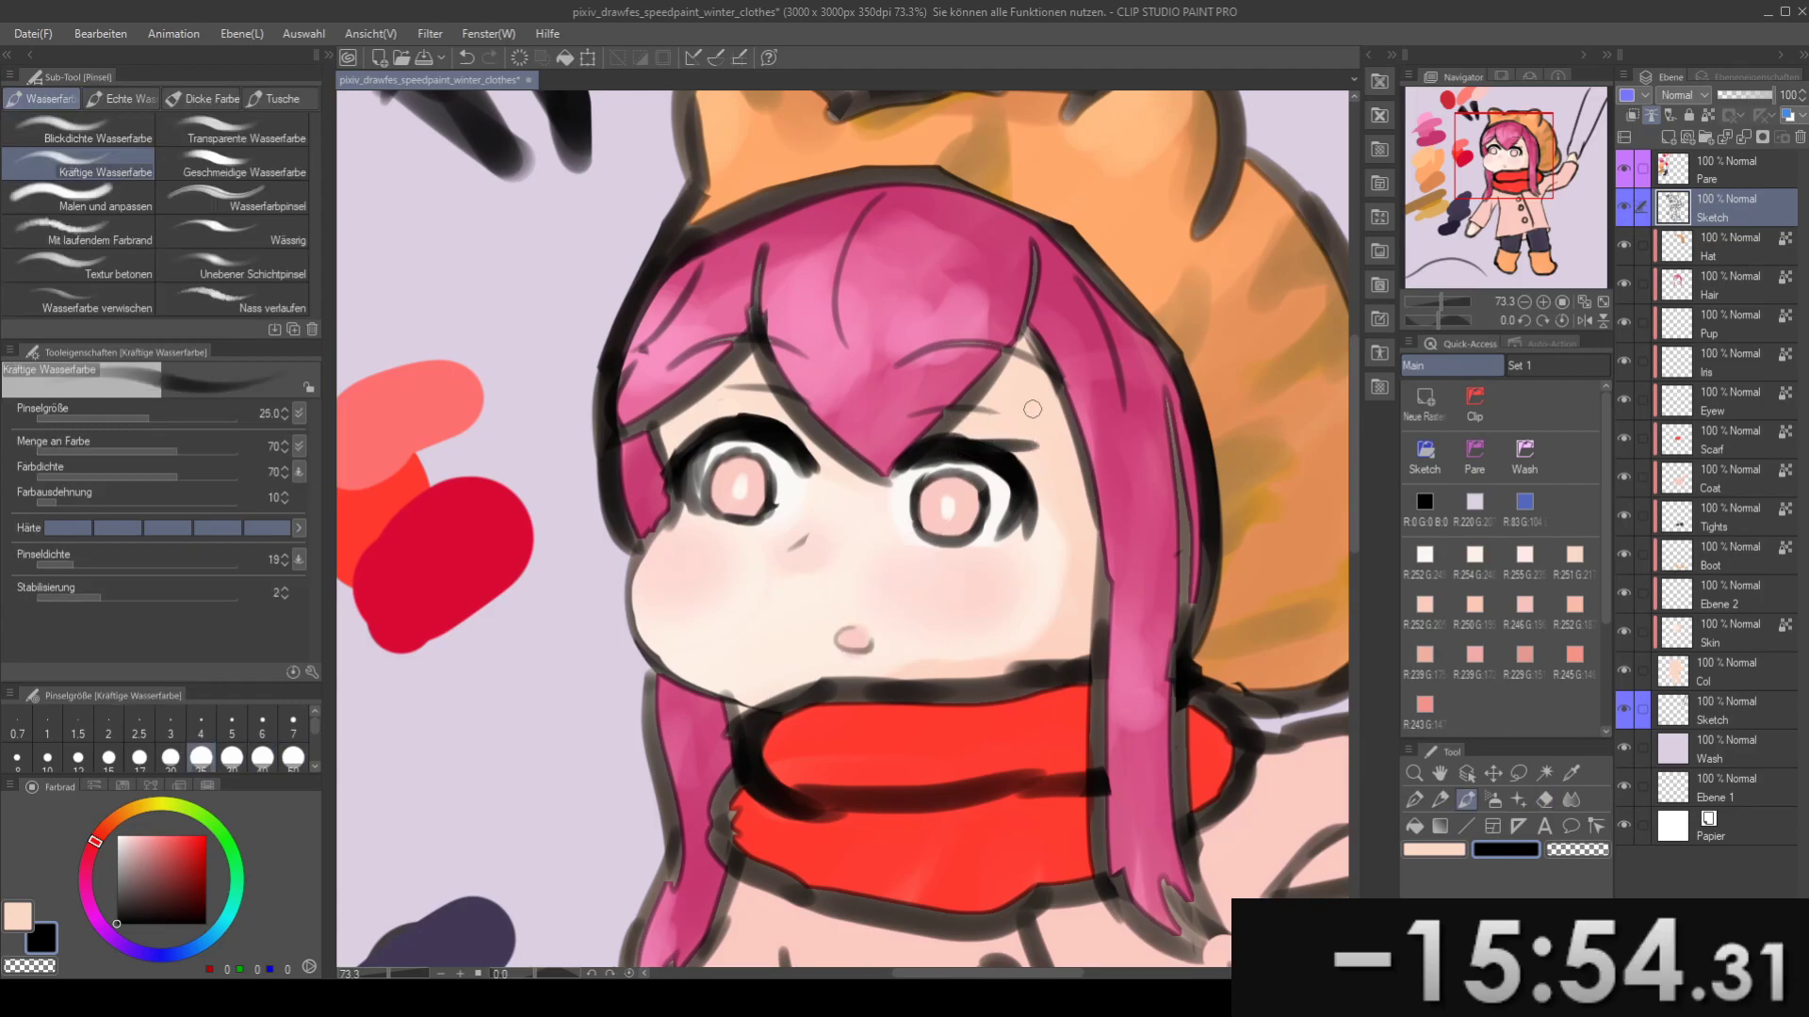
key("alt+Tab")
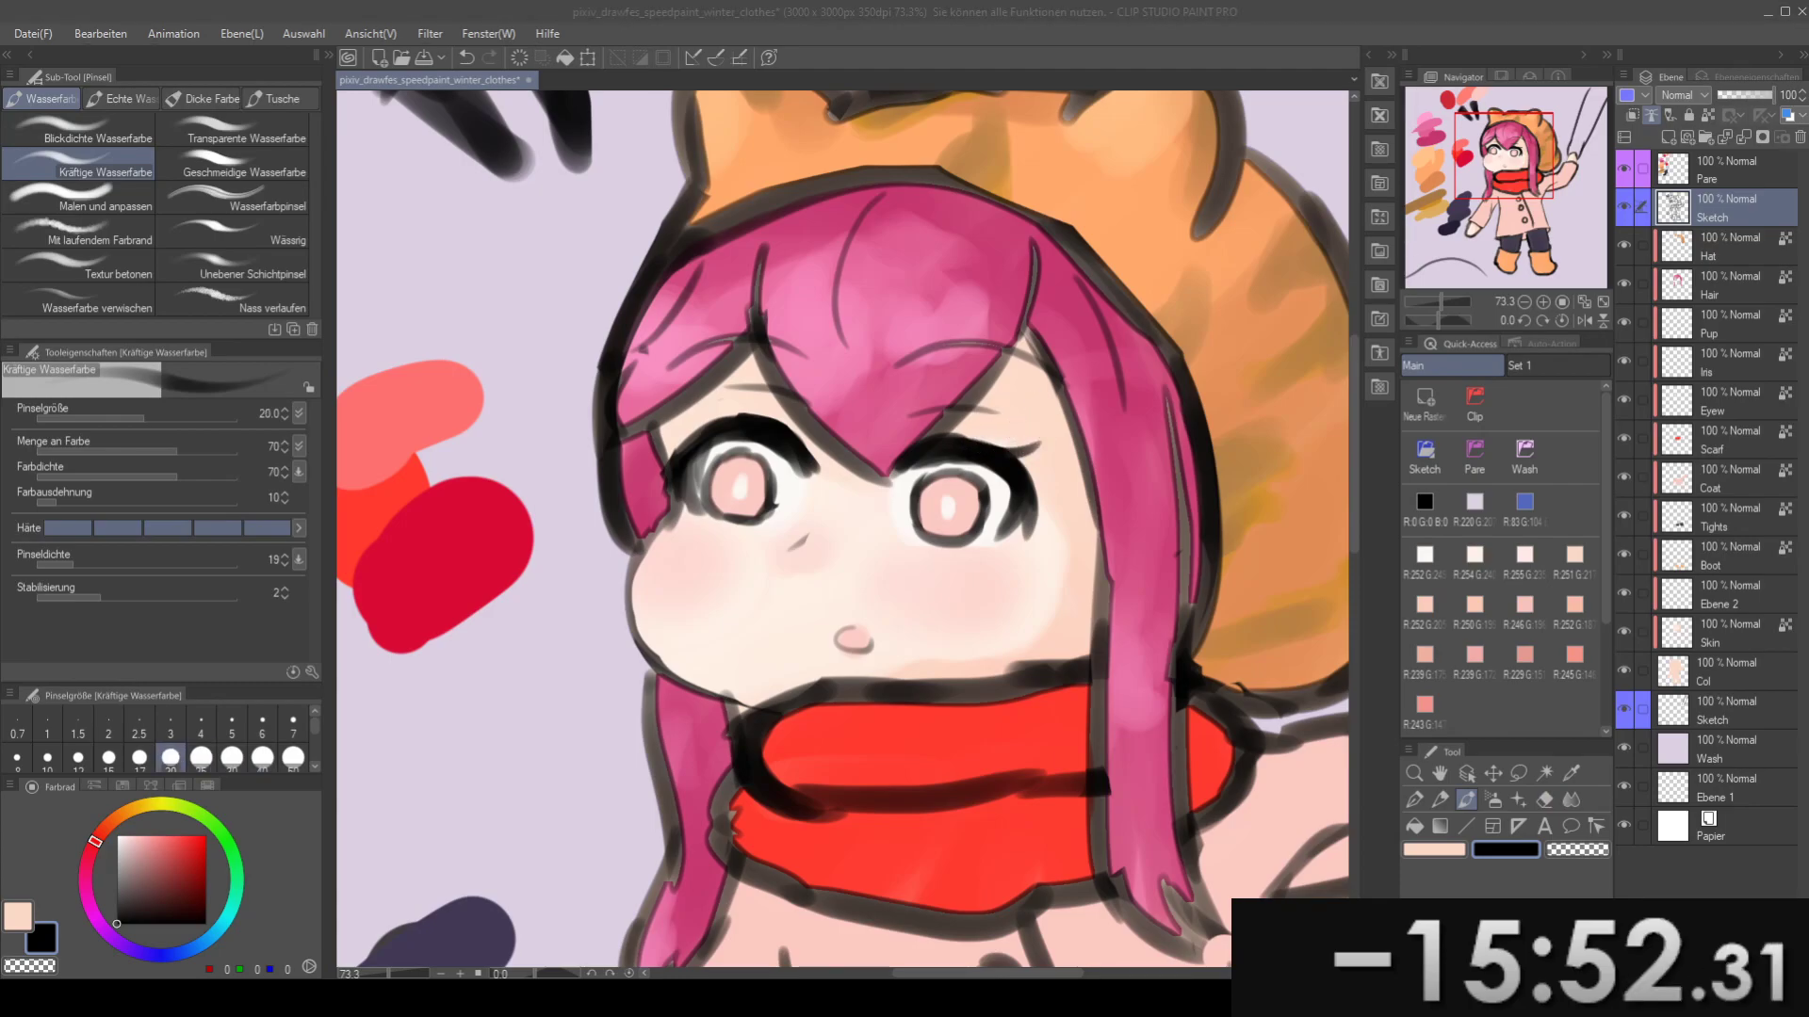
left_click_drag(735, 424, 872, 430)
key("ctrl+z")
key("ctrl+z")
- Mirror the canvas view horizontally, undo the stray strokes and redraw a short black lash above the right-hand eye at size 20
key("h")
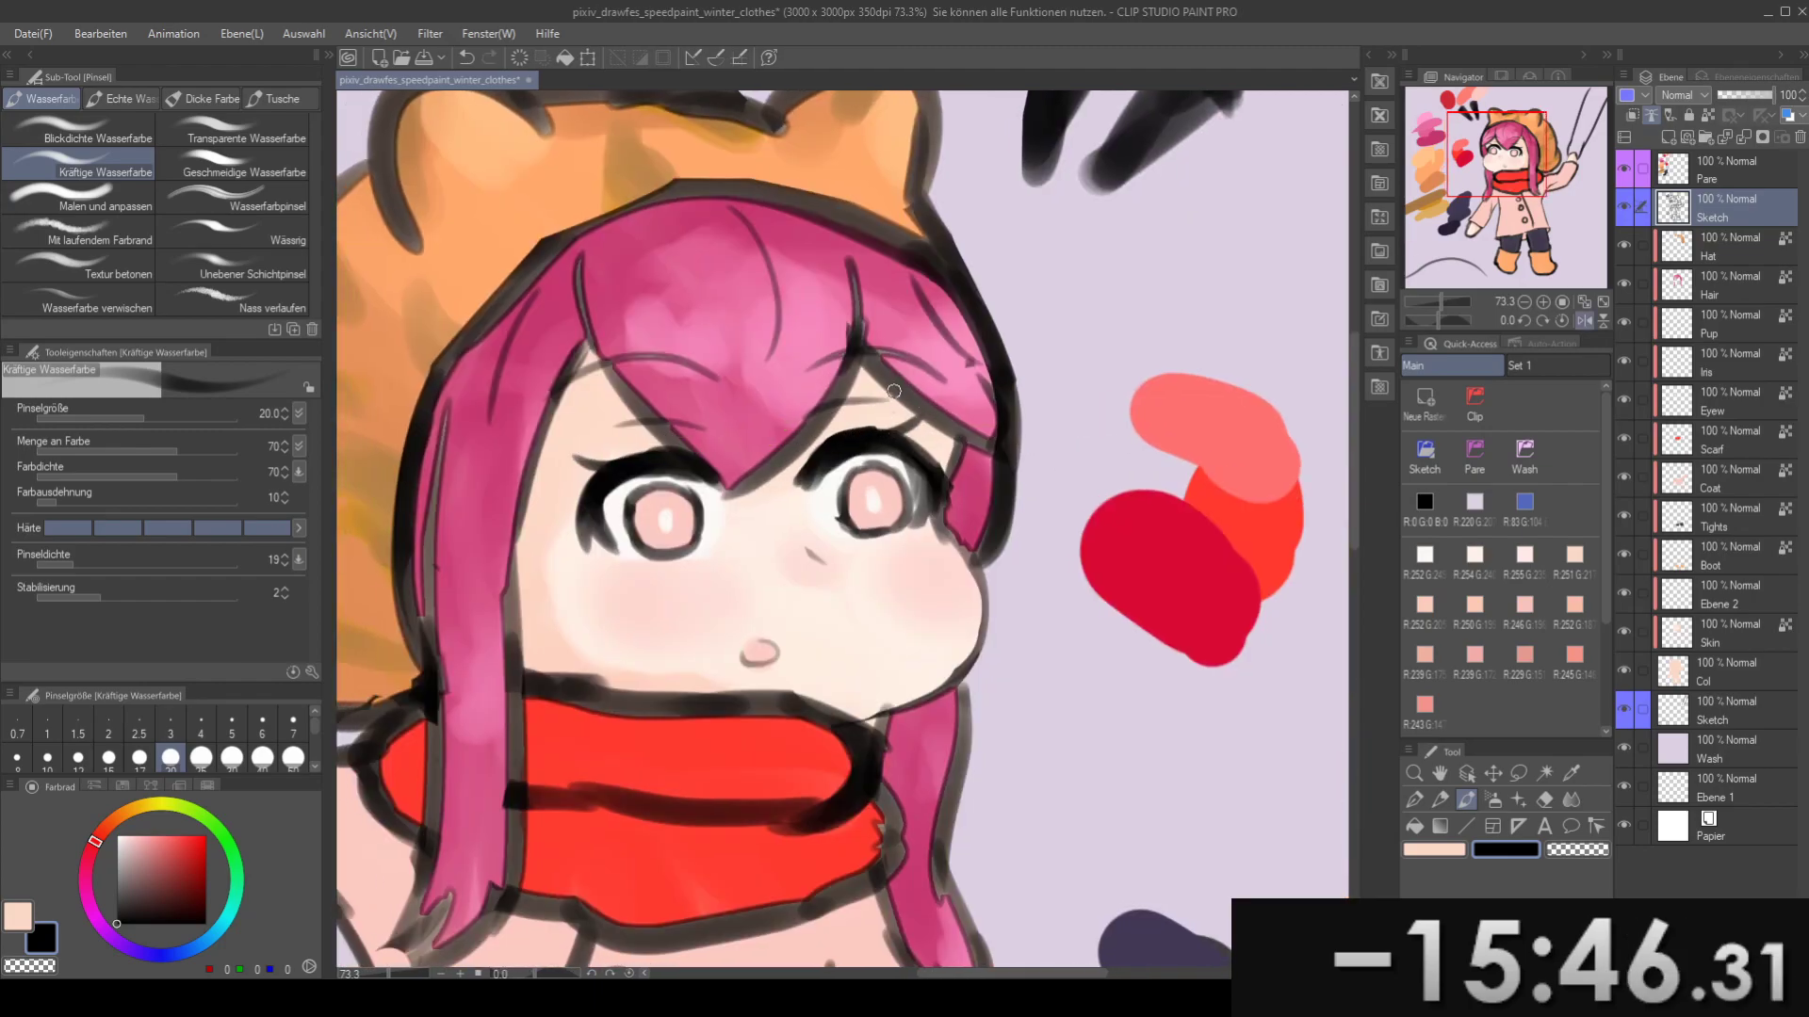
key("ctrl+z")
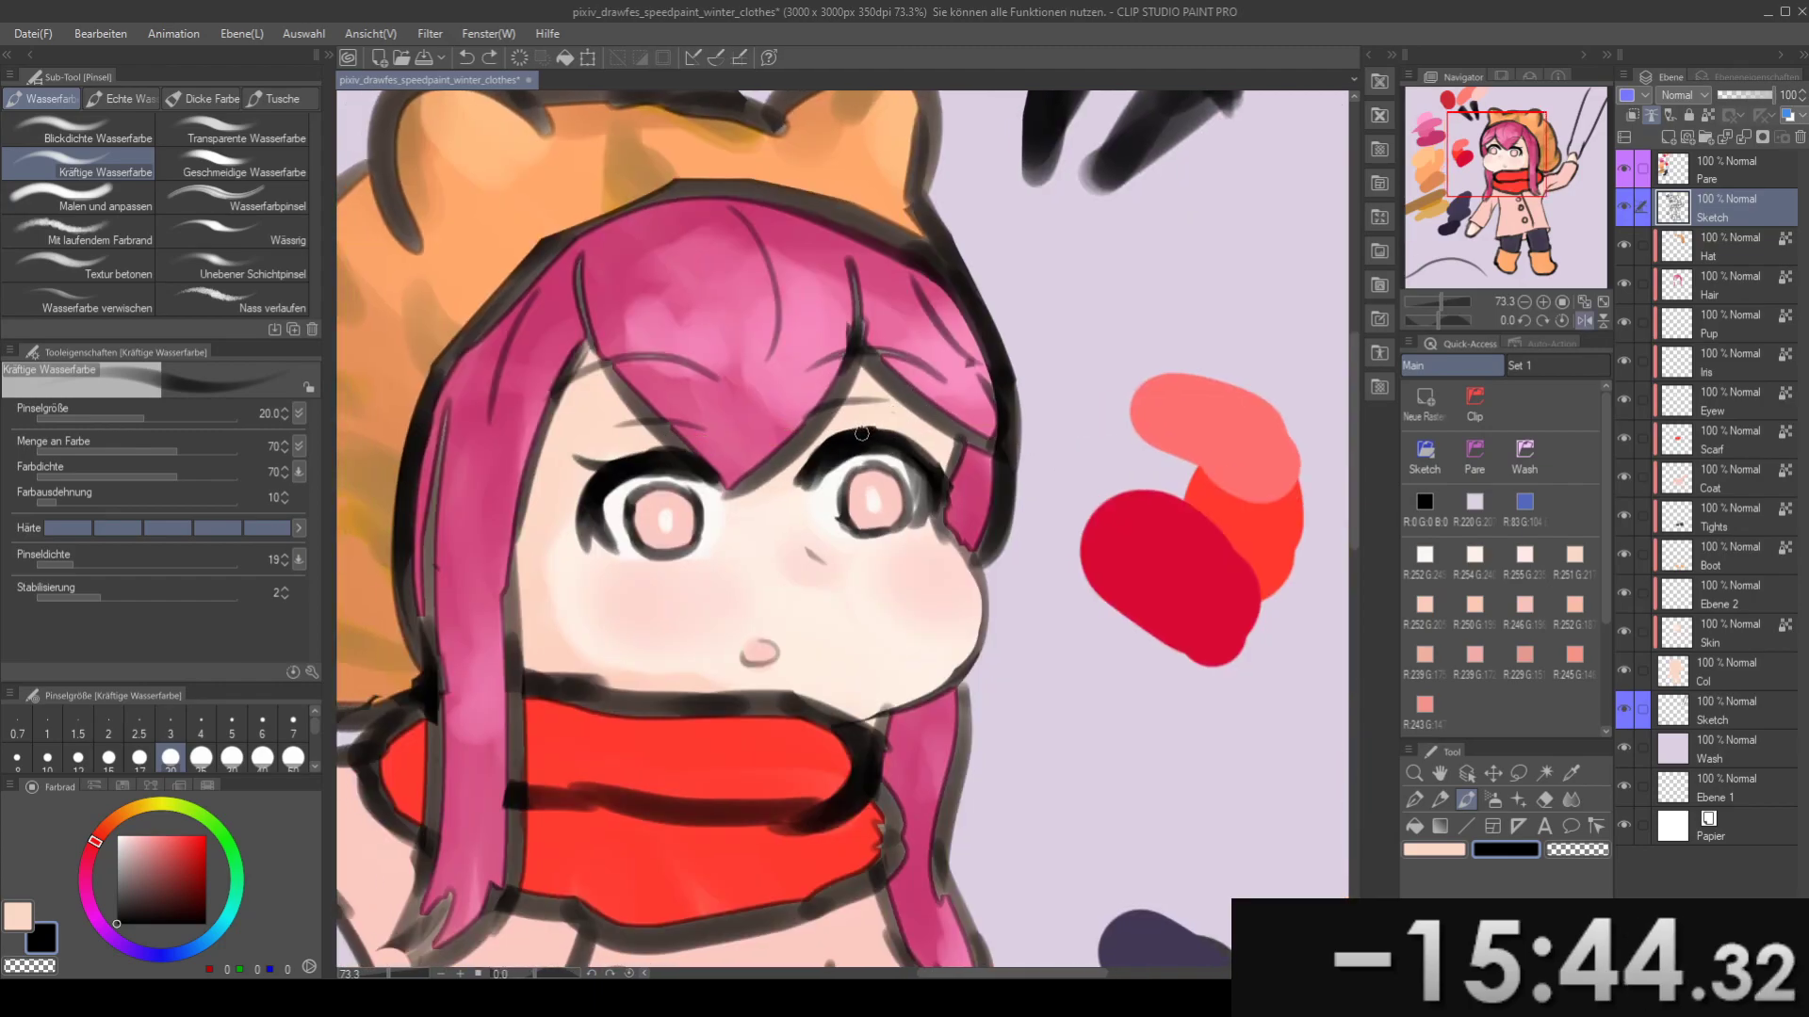
key("ctrl+z")
left_click_drag(878, 432, 906, 421)
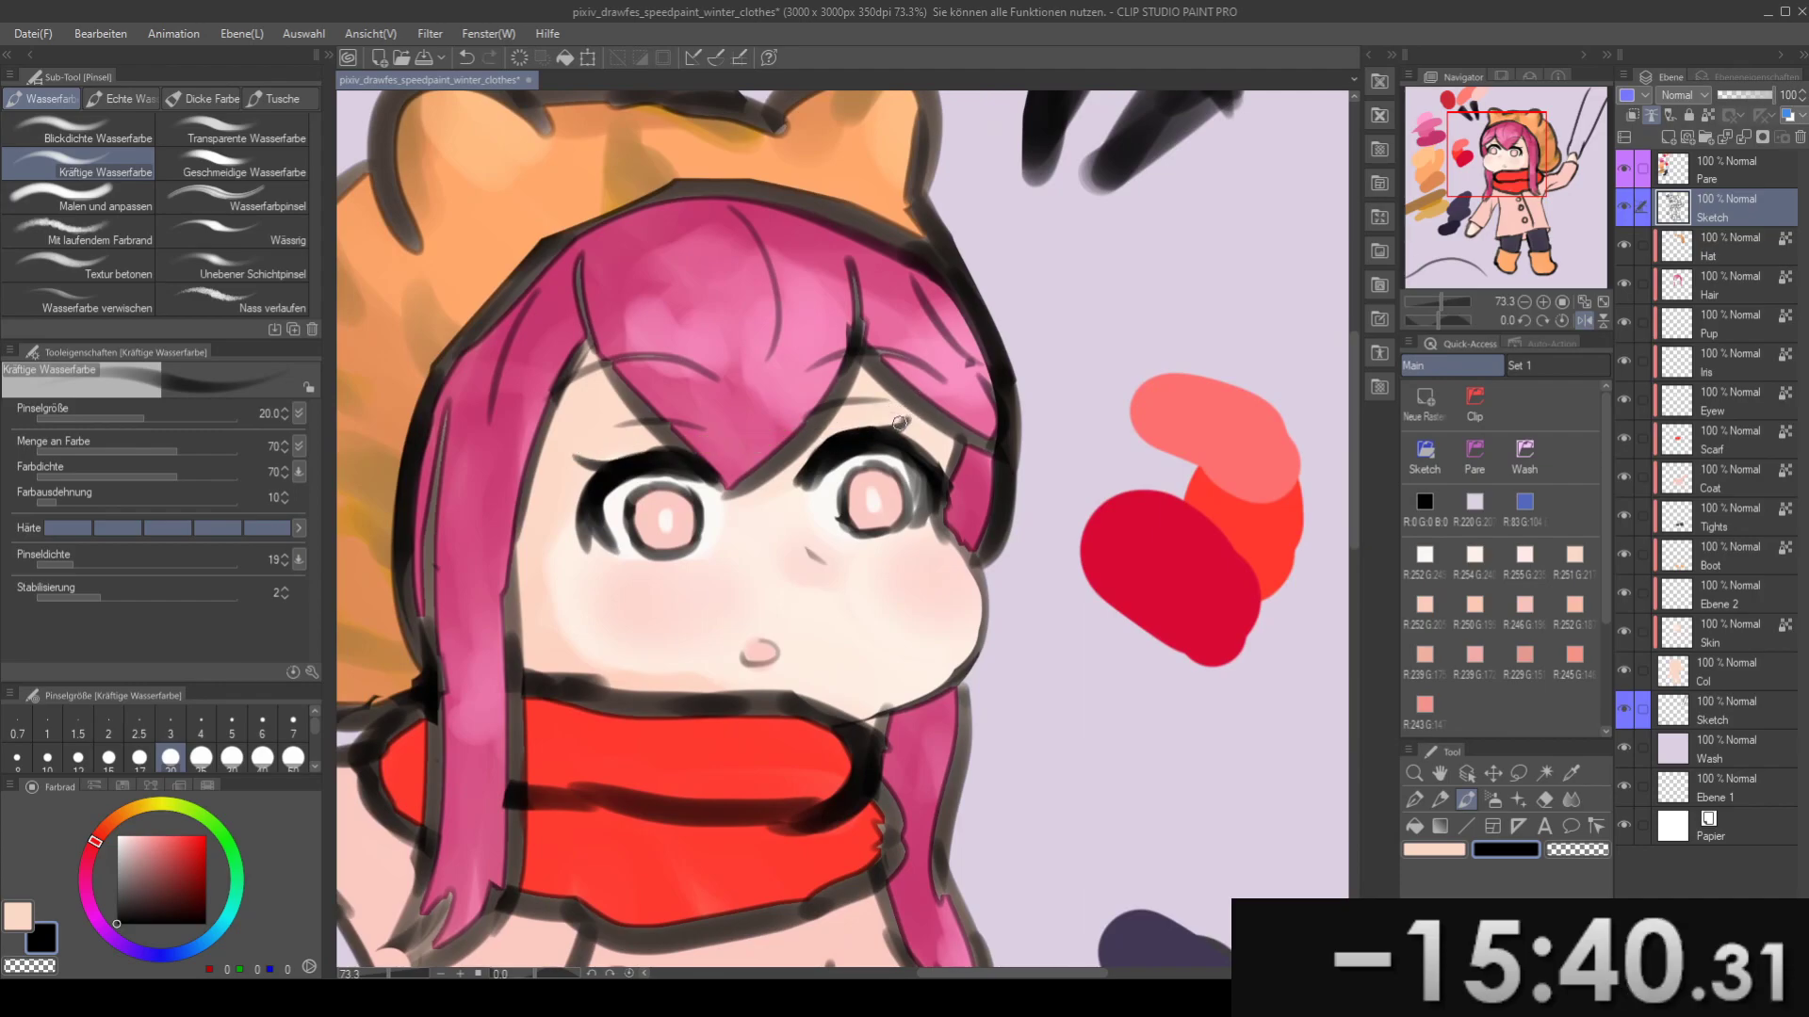
- Clean up the sketch lines around the iris of the eye nearer the hat using the hard eraser at size 20
scroll(901, 407, "down", 5)
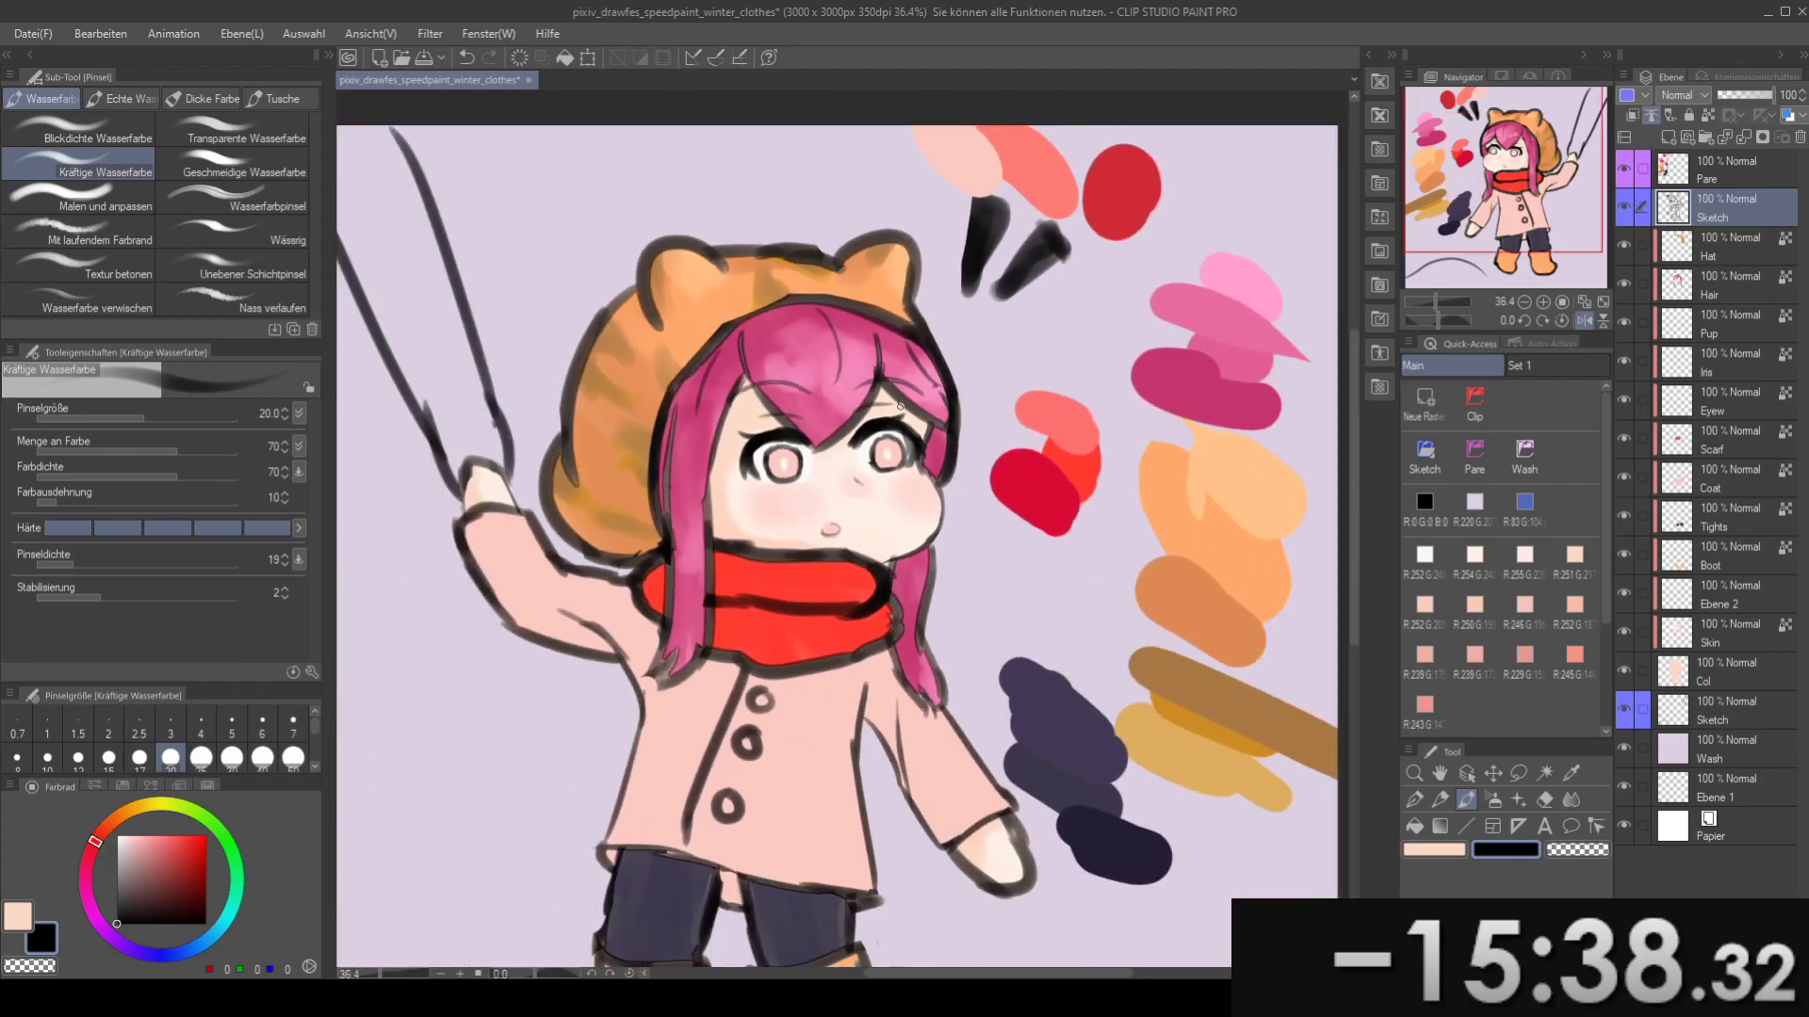
key("h")
left_click_drag(886, 415, 854, 372)
key("h")
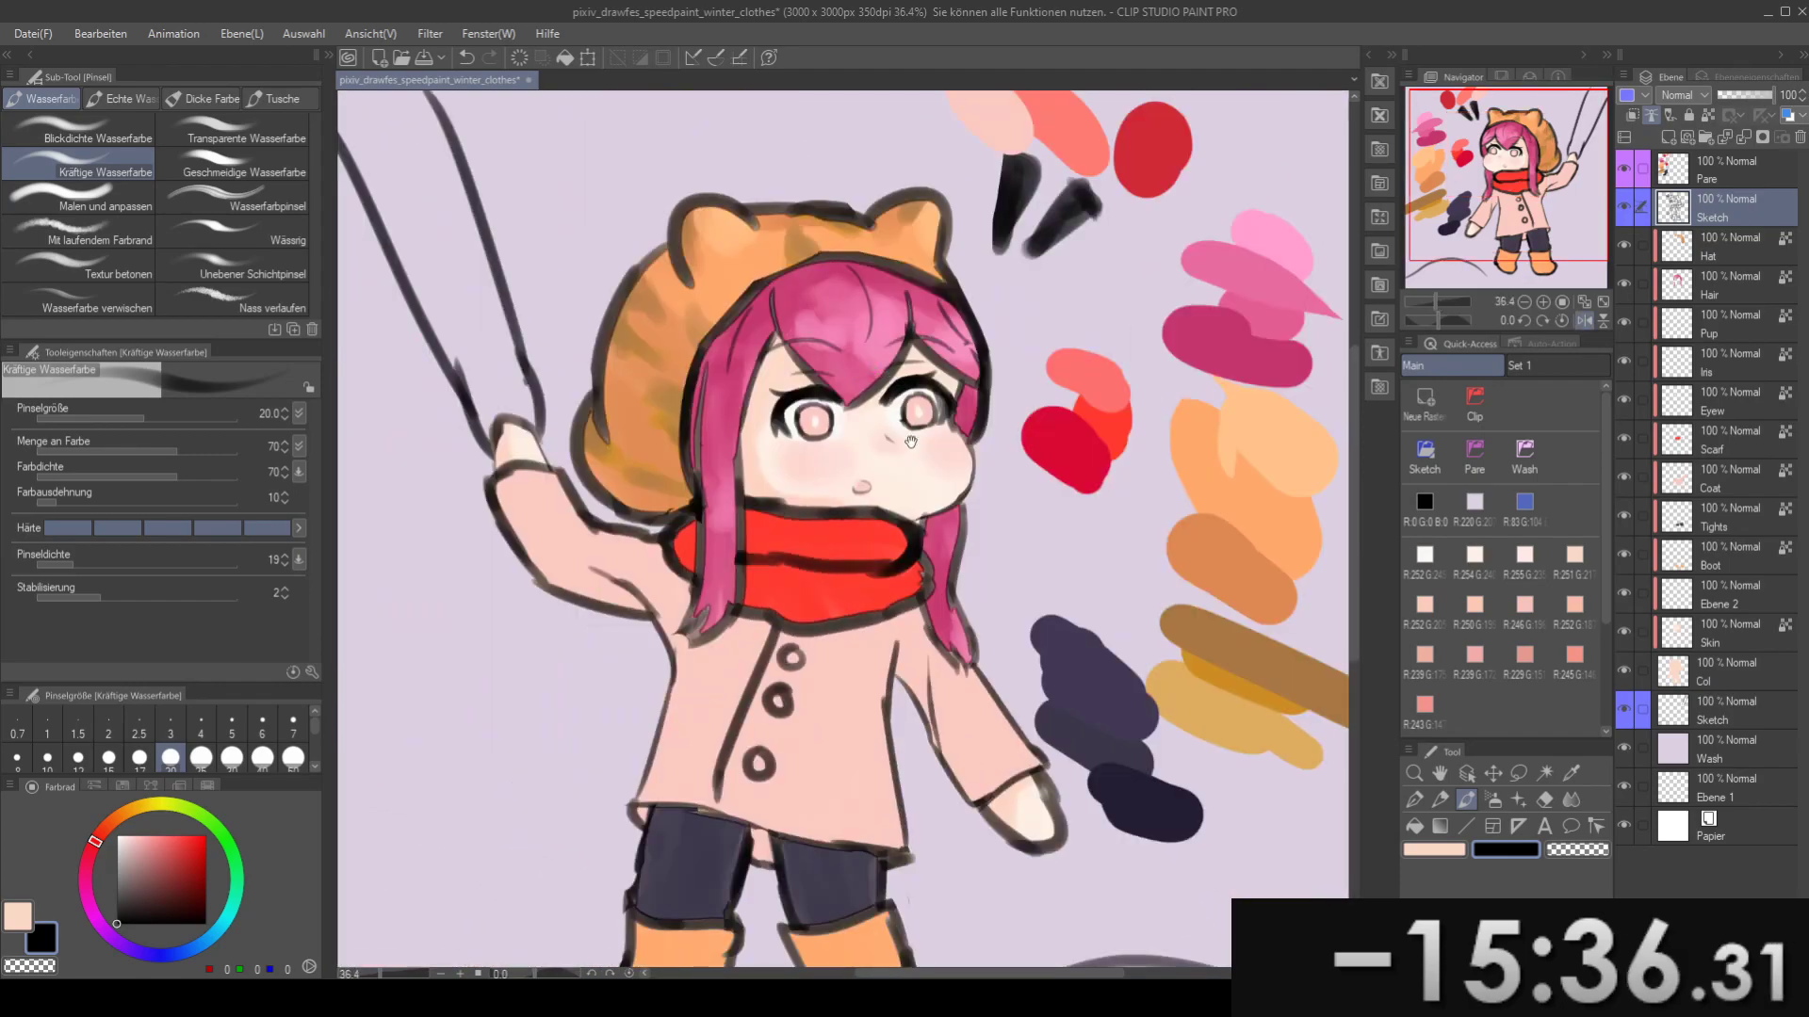
scroll(970, 445, "up", 4)
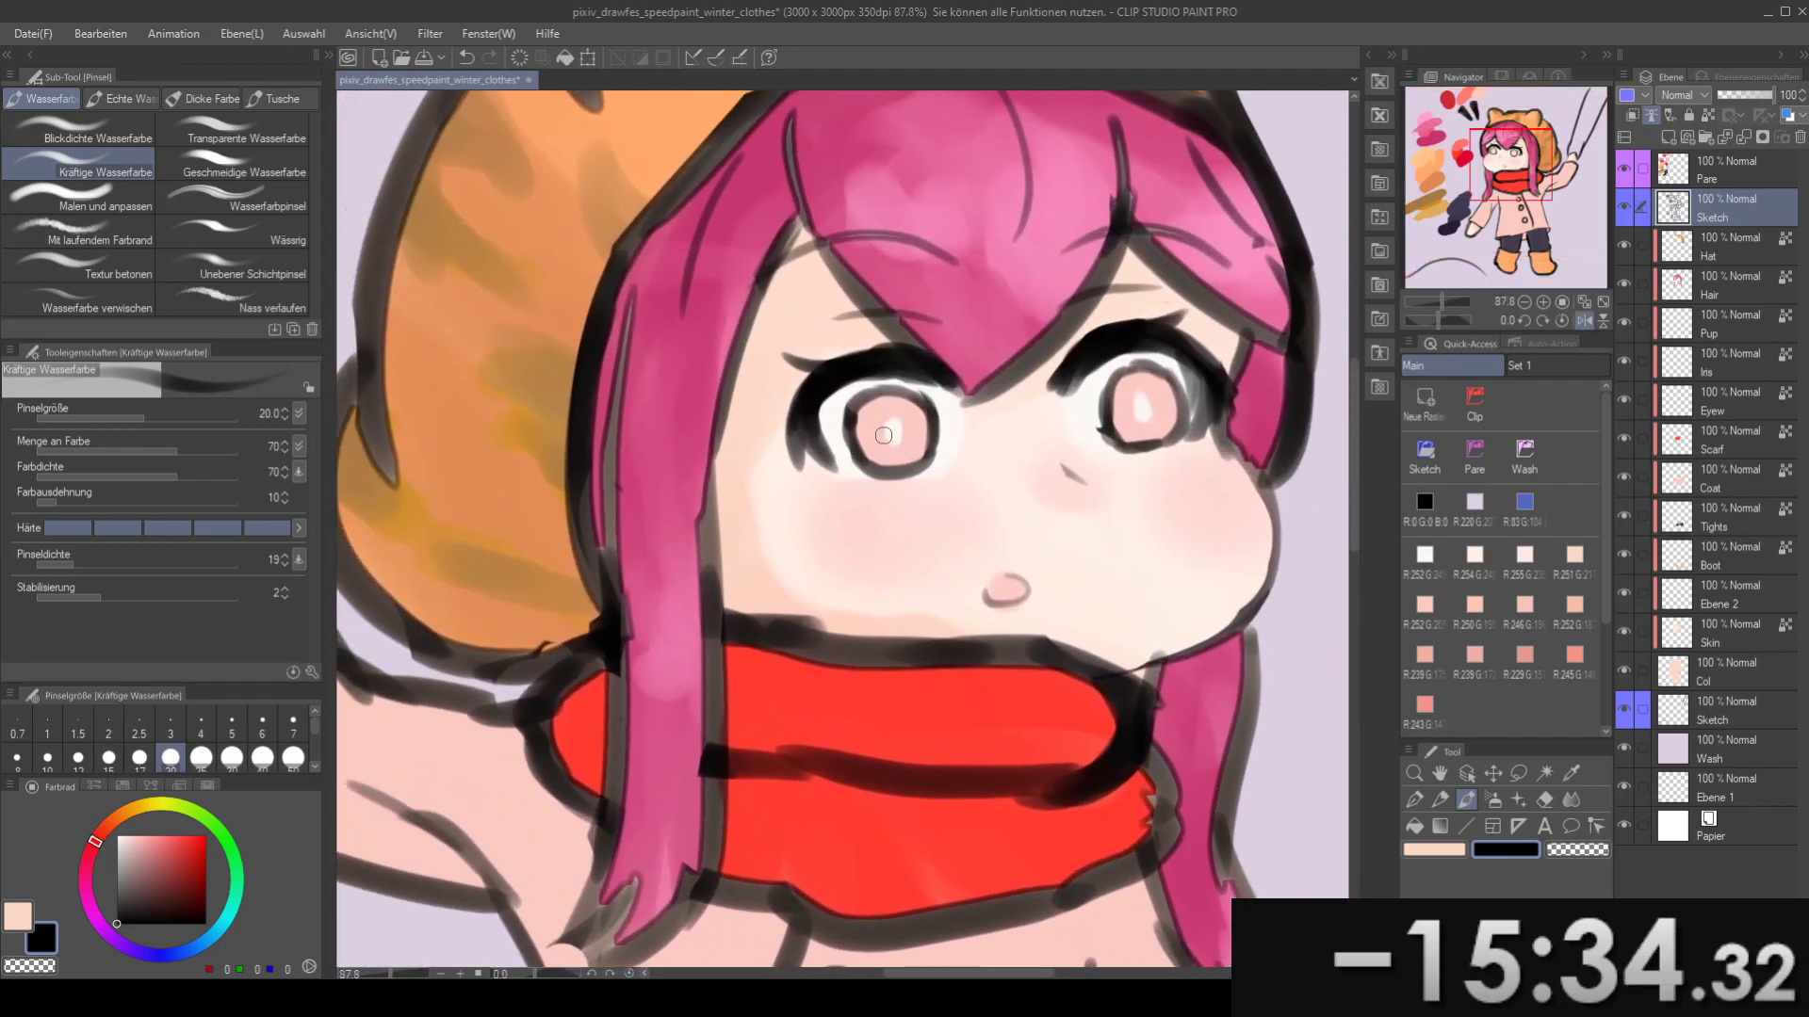
key("e")
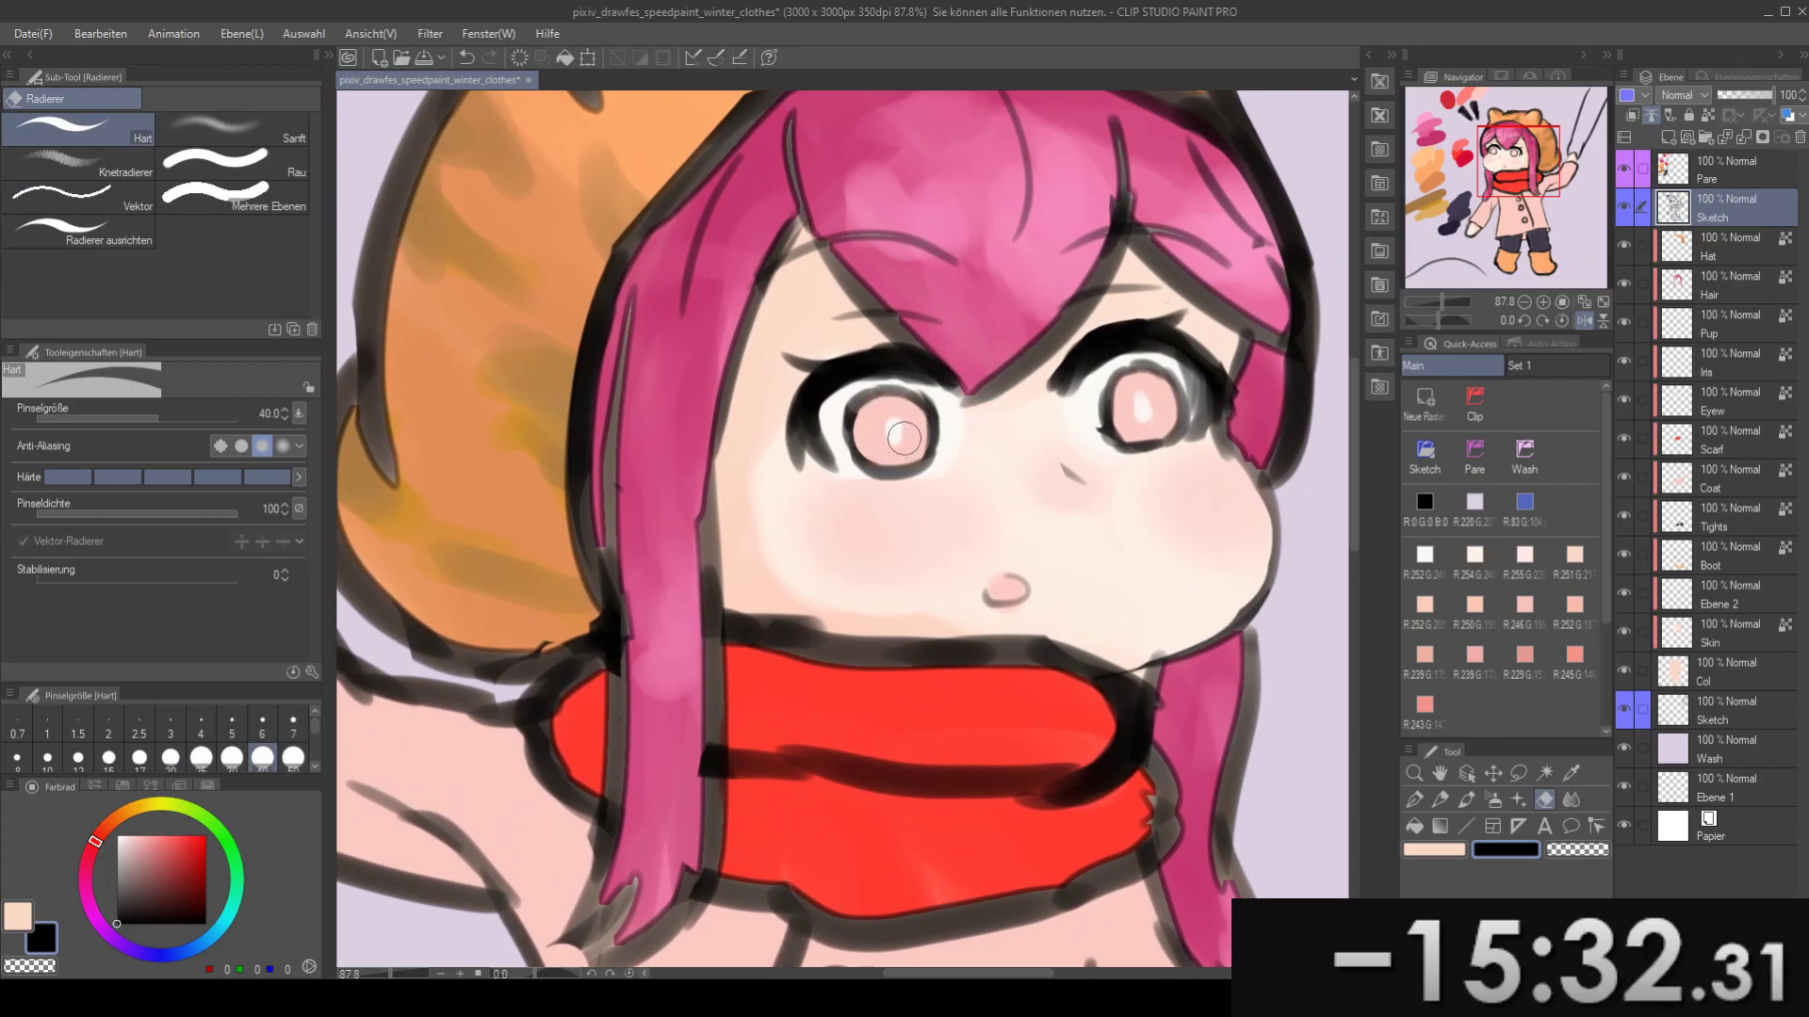
key("bracketleft")
key("bracketleft")
key("bracketleft")
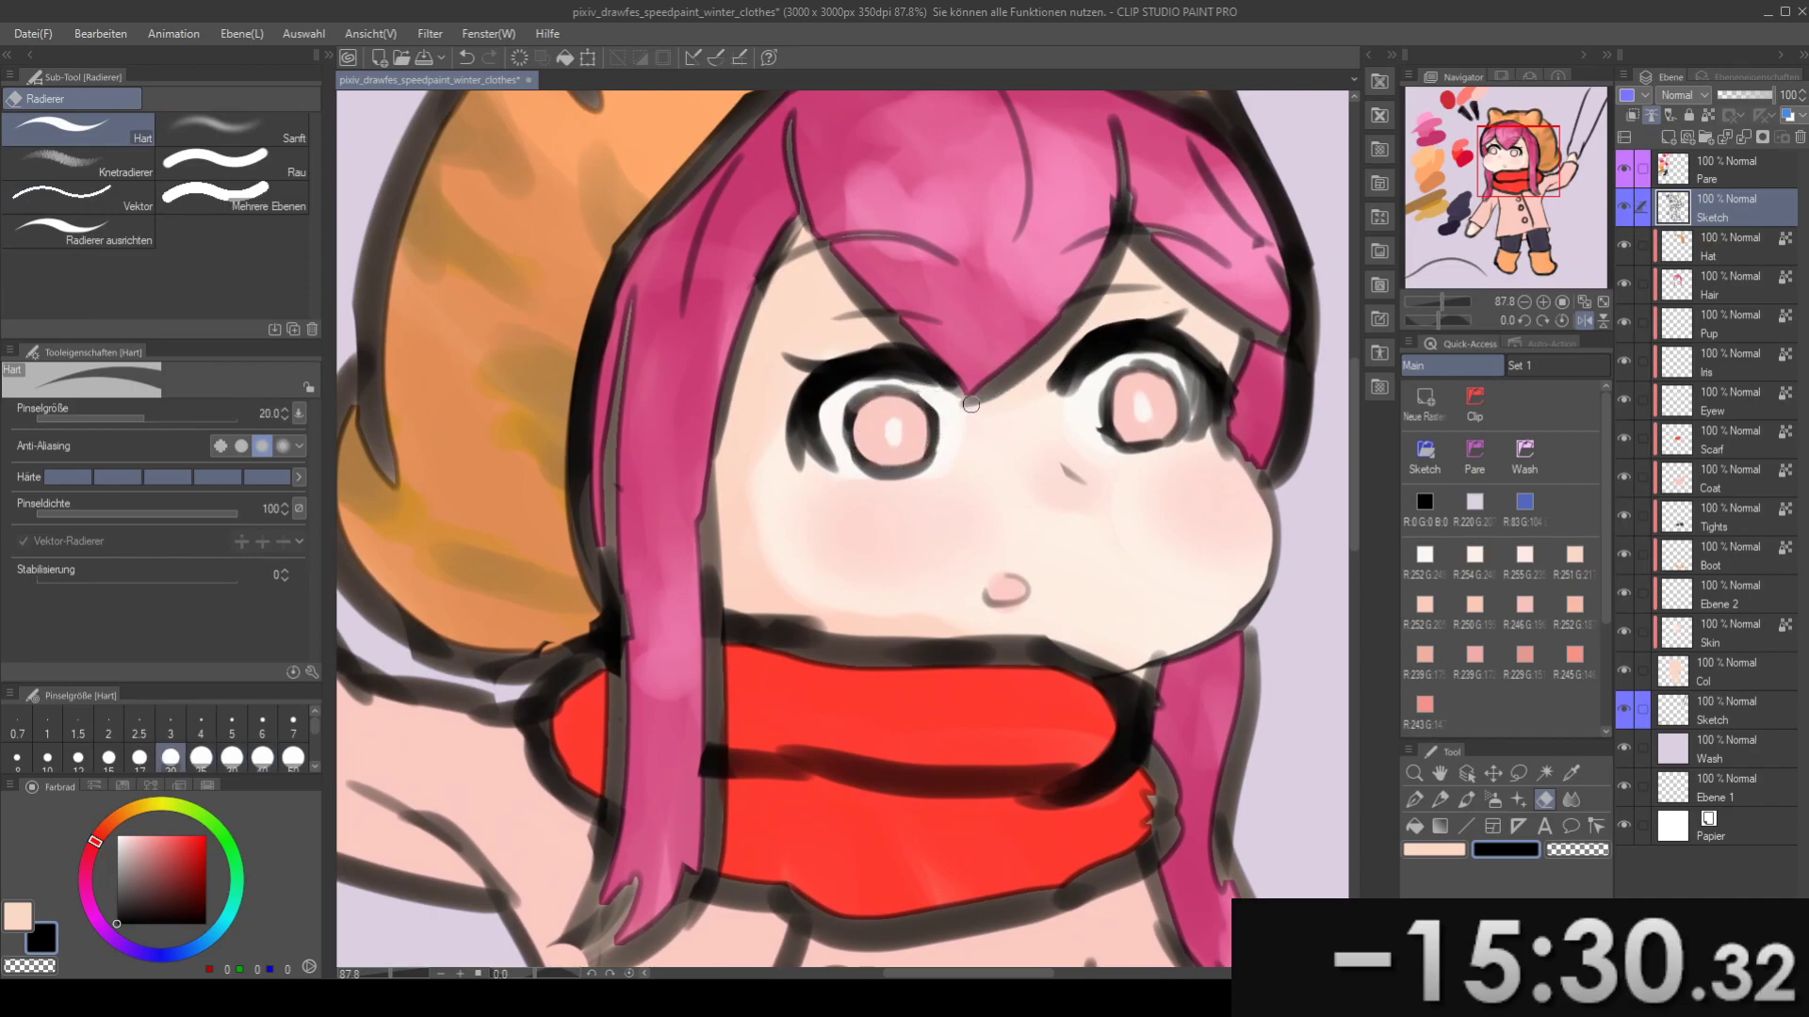
- Try to move the lassoed iris lines from one eye across to the other eye
key("m")
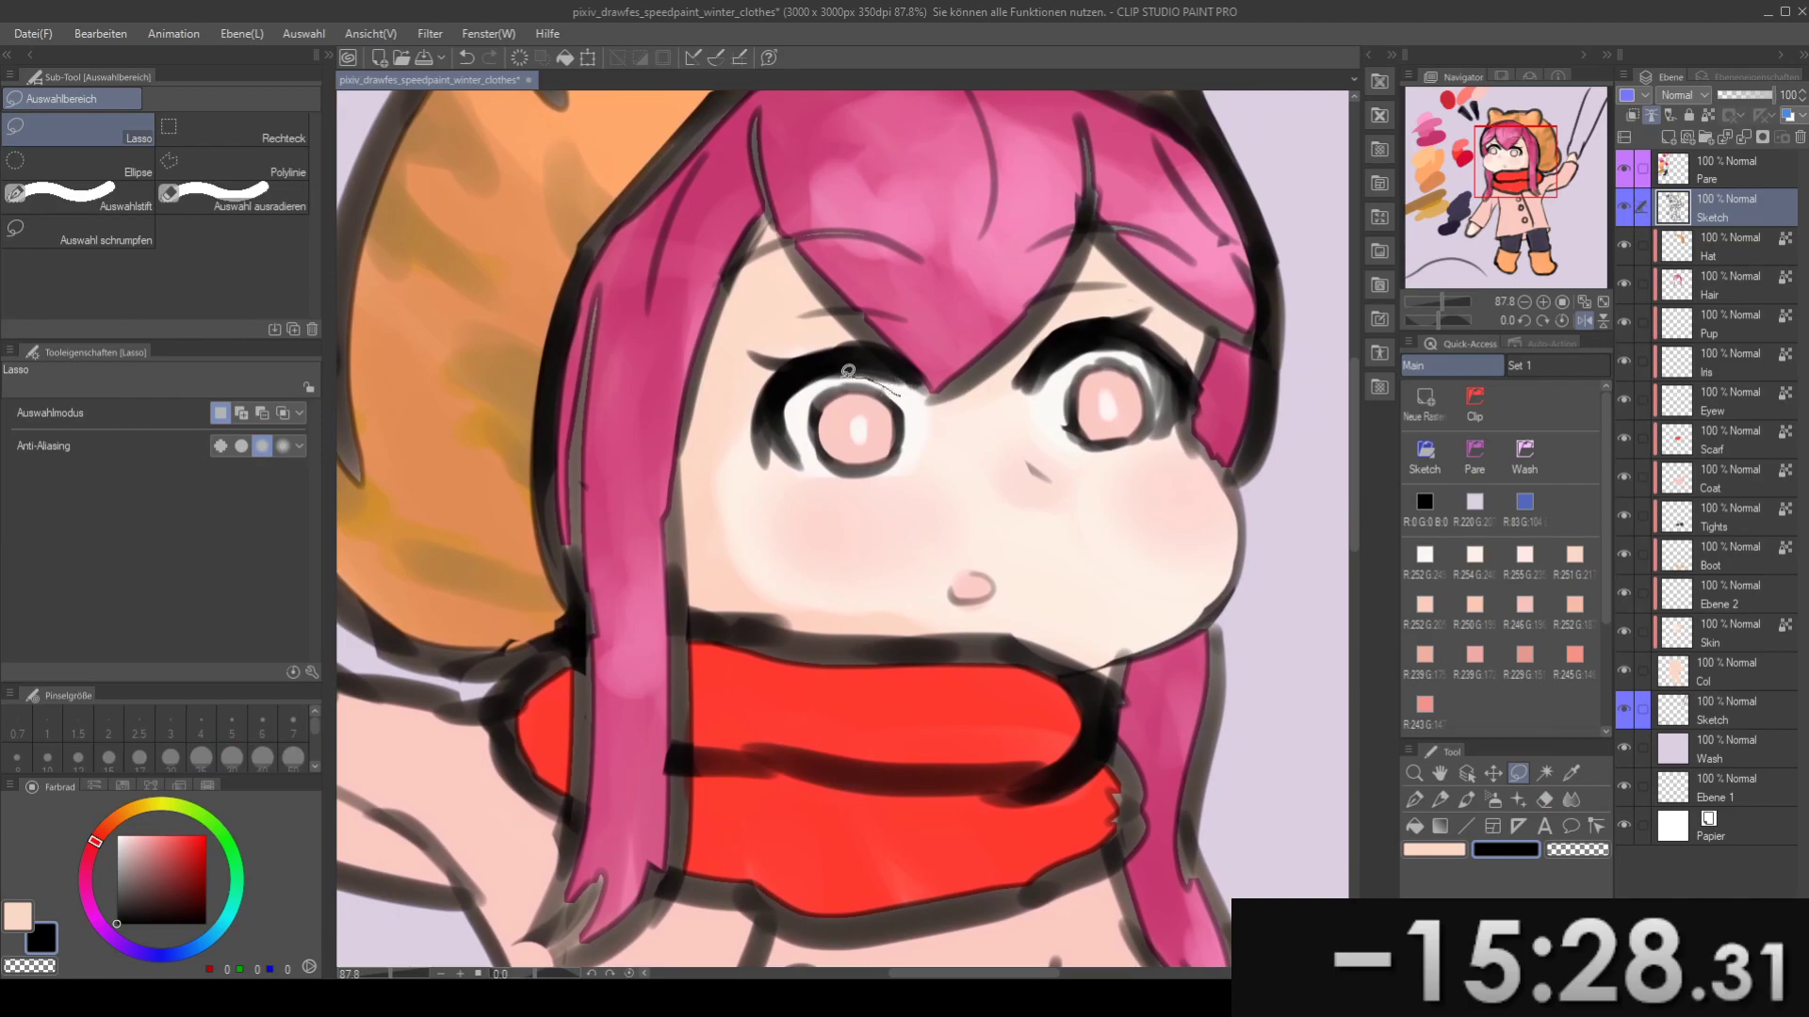
left_click_drag(892, 367, 886, 373)
key("k")
left_click_drag(867, 429, 1124, 400)
key("ctrl+z")
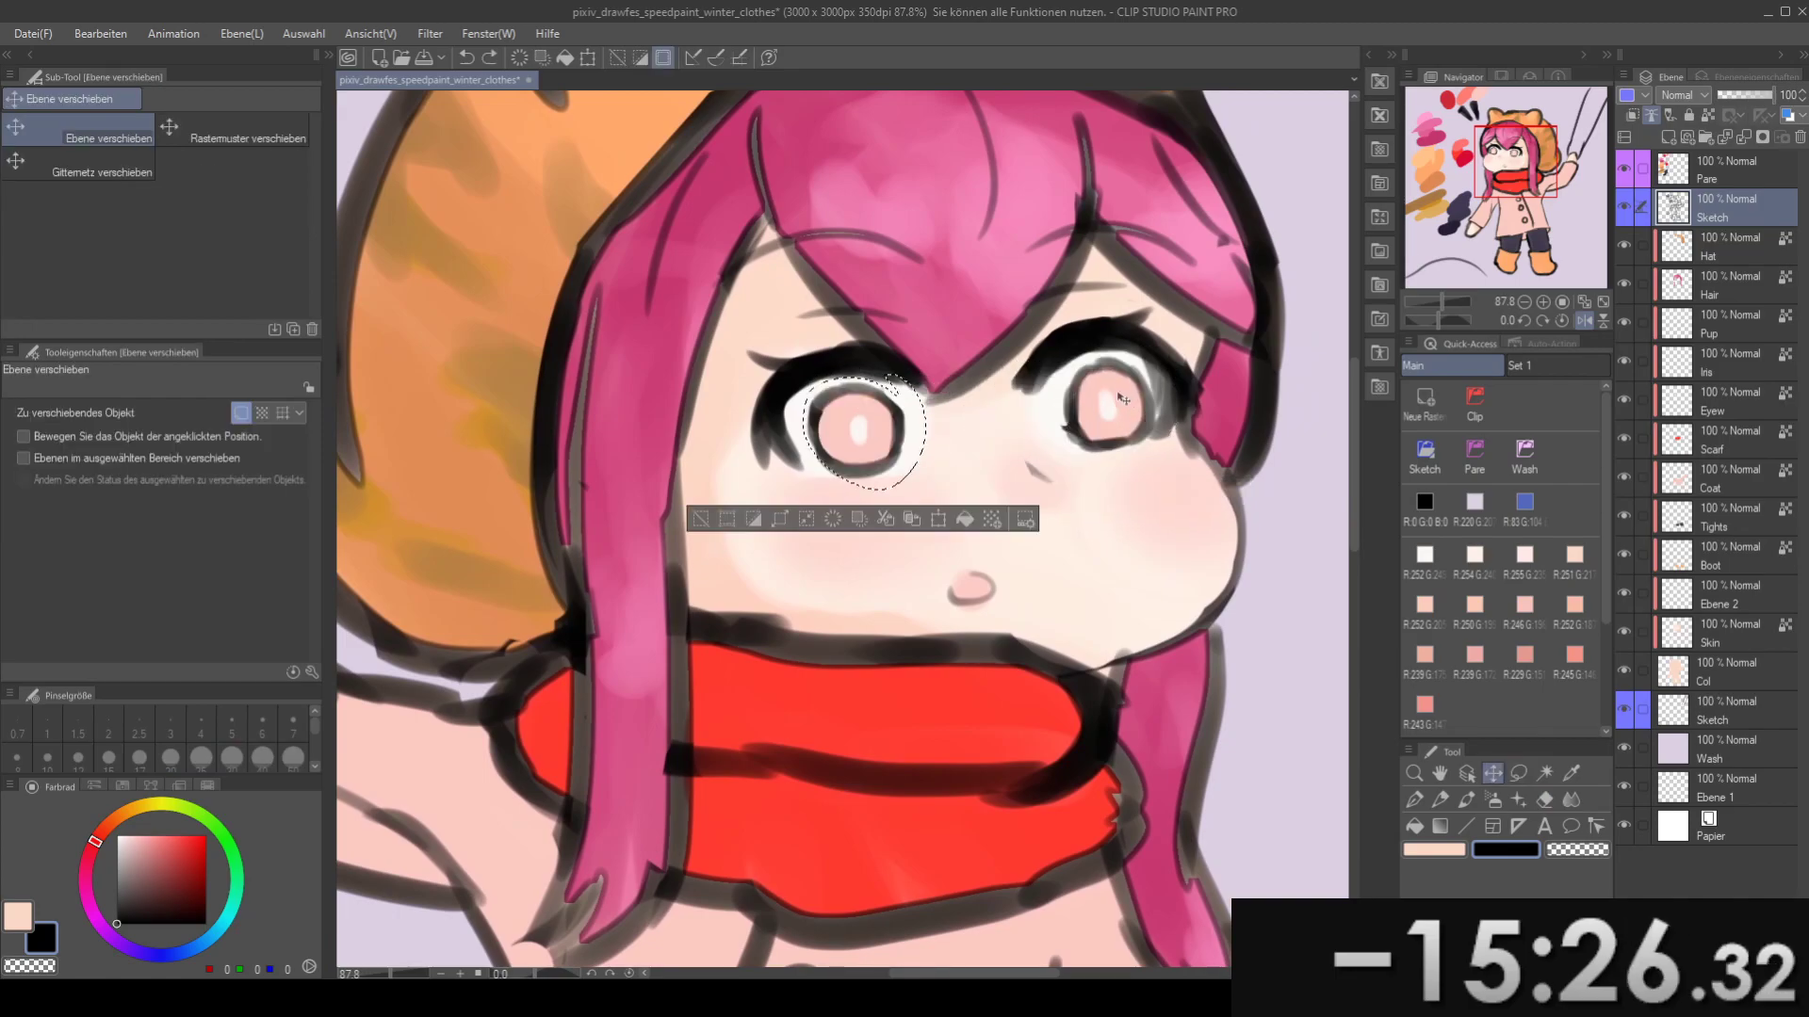
key("ctrl+d")
- Tidy the sketch lines around the far eye's iris with the hard eraser, reducing its size to 15
scroll(889, 412, "down", 3)
mouse_move(990, 444)
left_mouse_down()
mouse_move(889, 415)
mouse_move(914, 430)
mouse_move(973, 382)
mouse_move(987, 470)
left_mouse_up()
key("h")
key("h")
scroll(988, 469, "up", 3)
key("e")
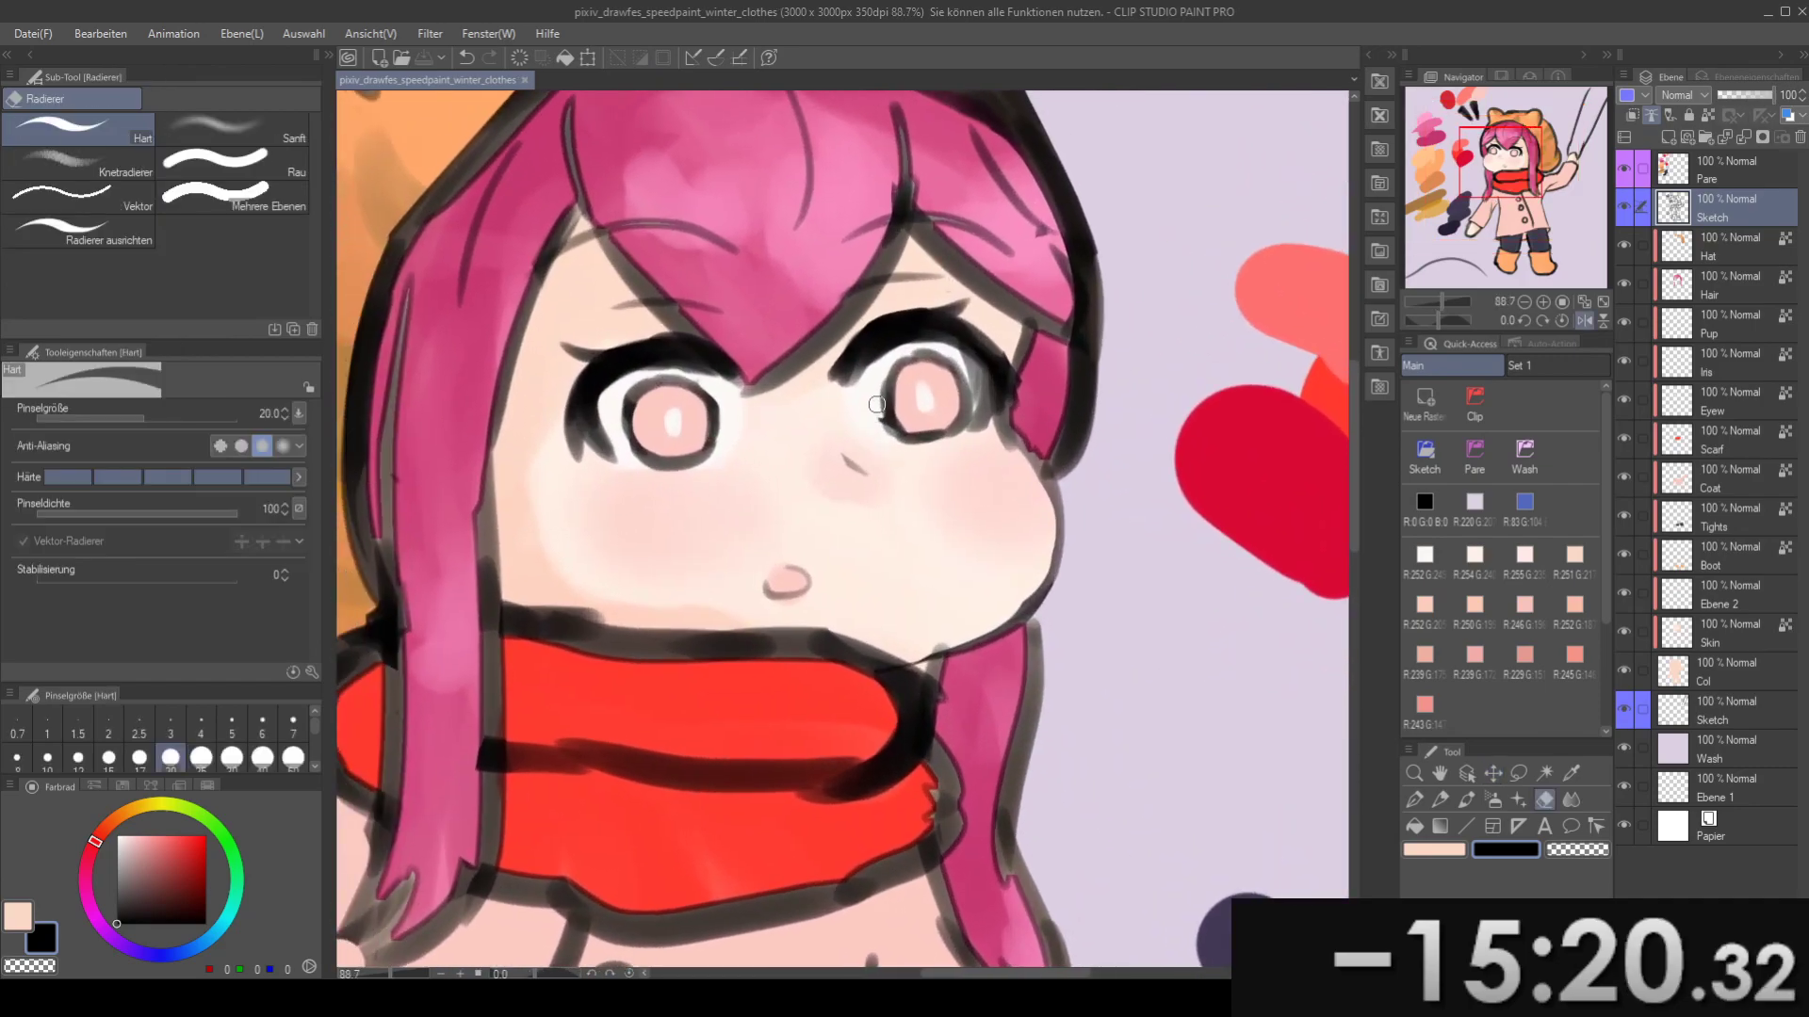
key("ctrl+z")
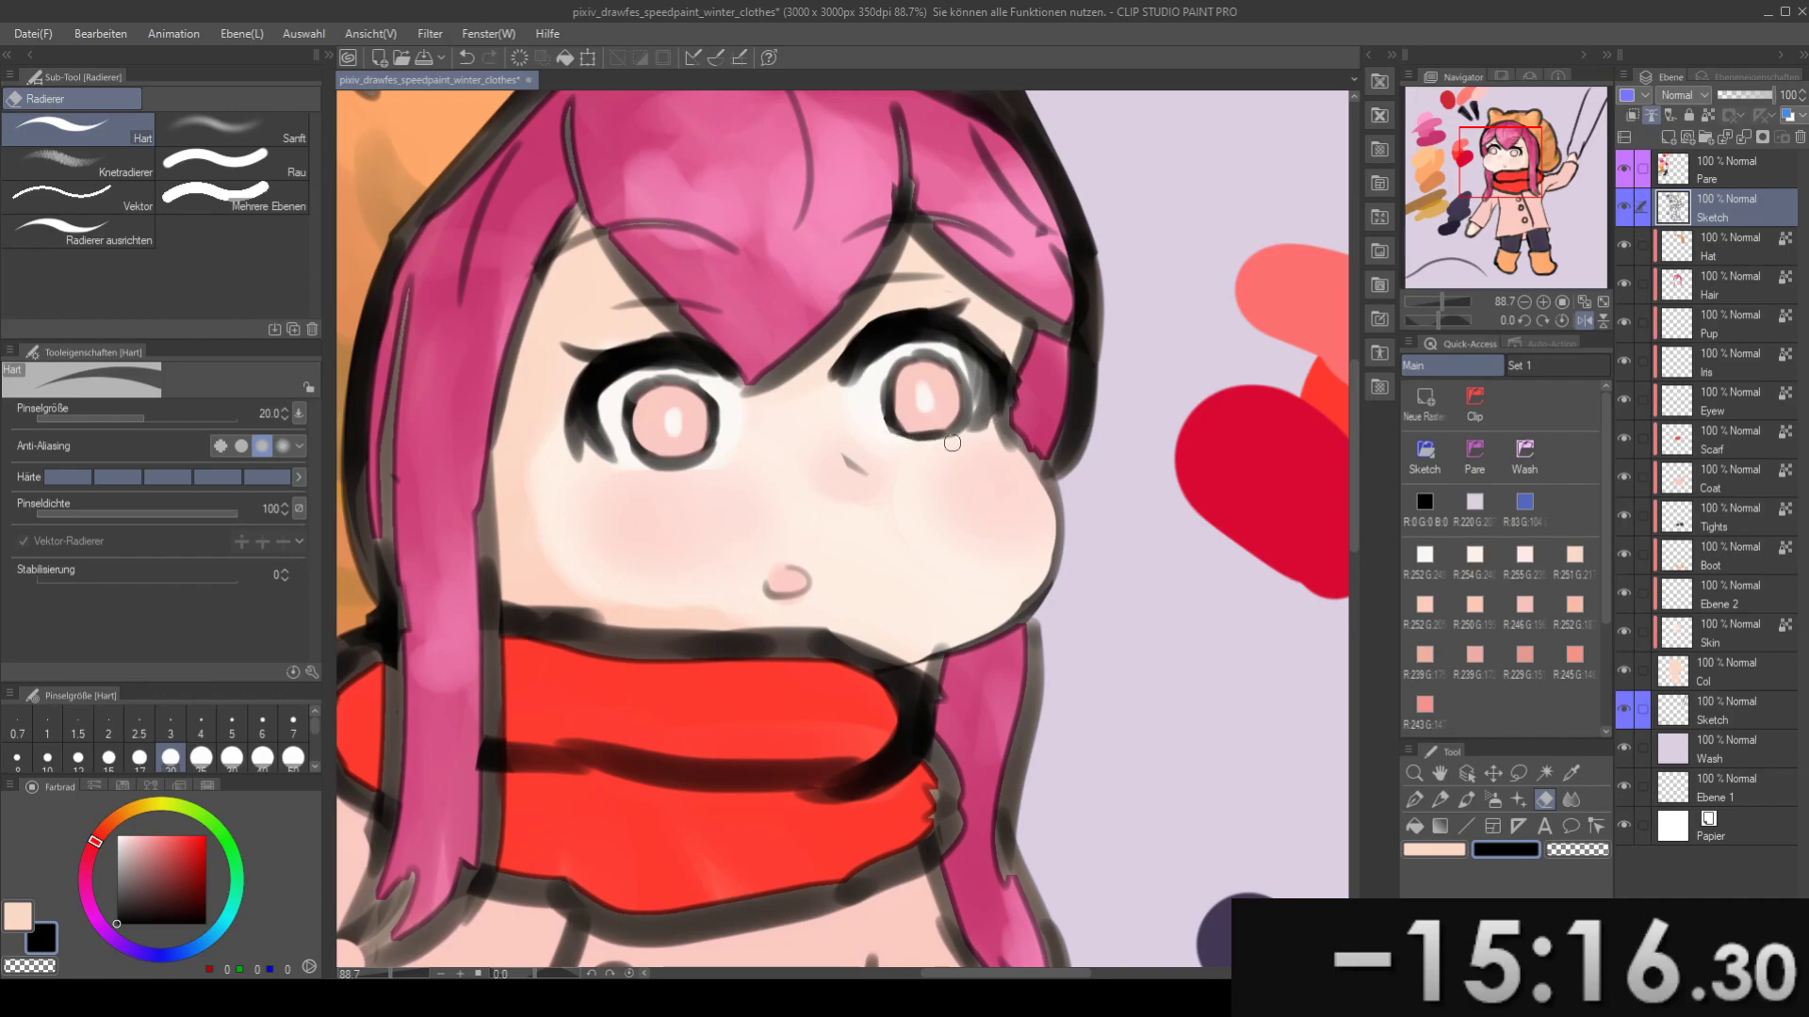
key("bracketleft")
key("bracketleft")
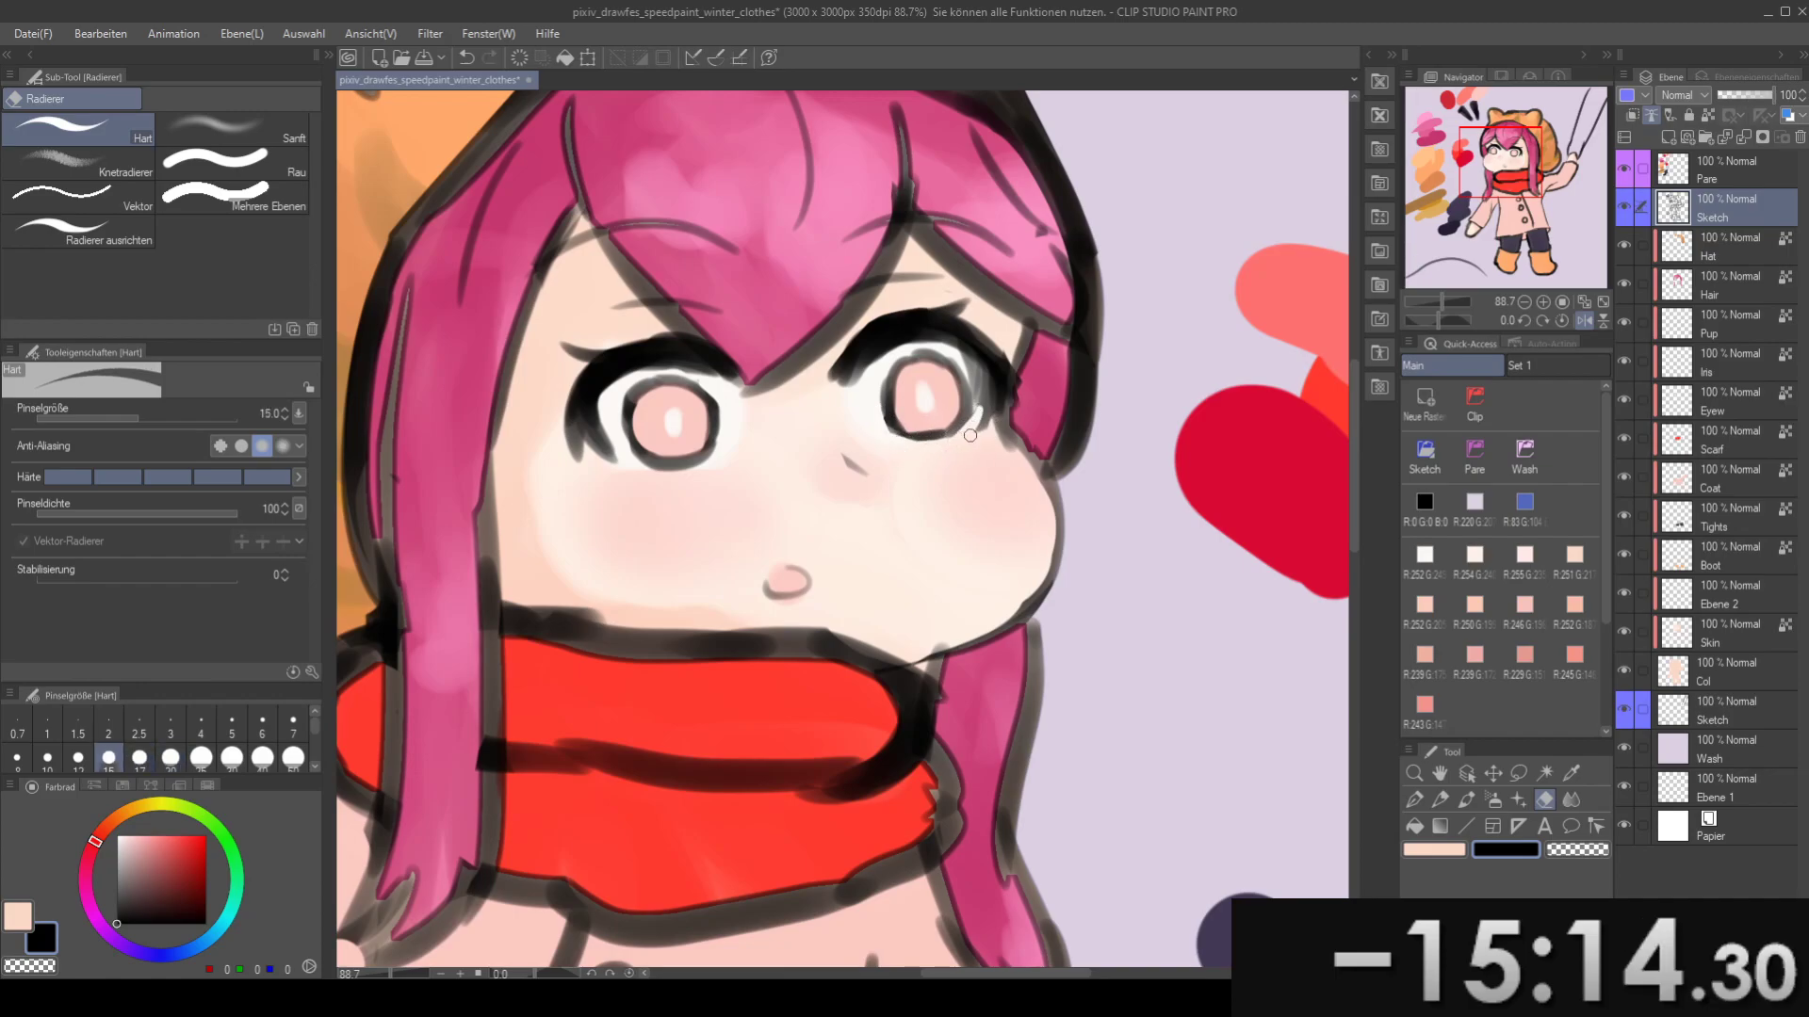
- Redraw the far eye's outer outline in black at brush size 20 and trim it with the hard eraser at size 12
key("b")
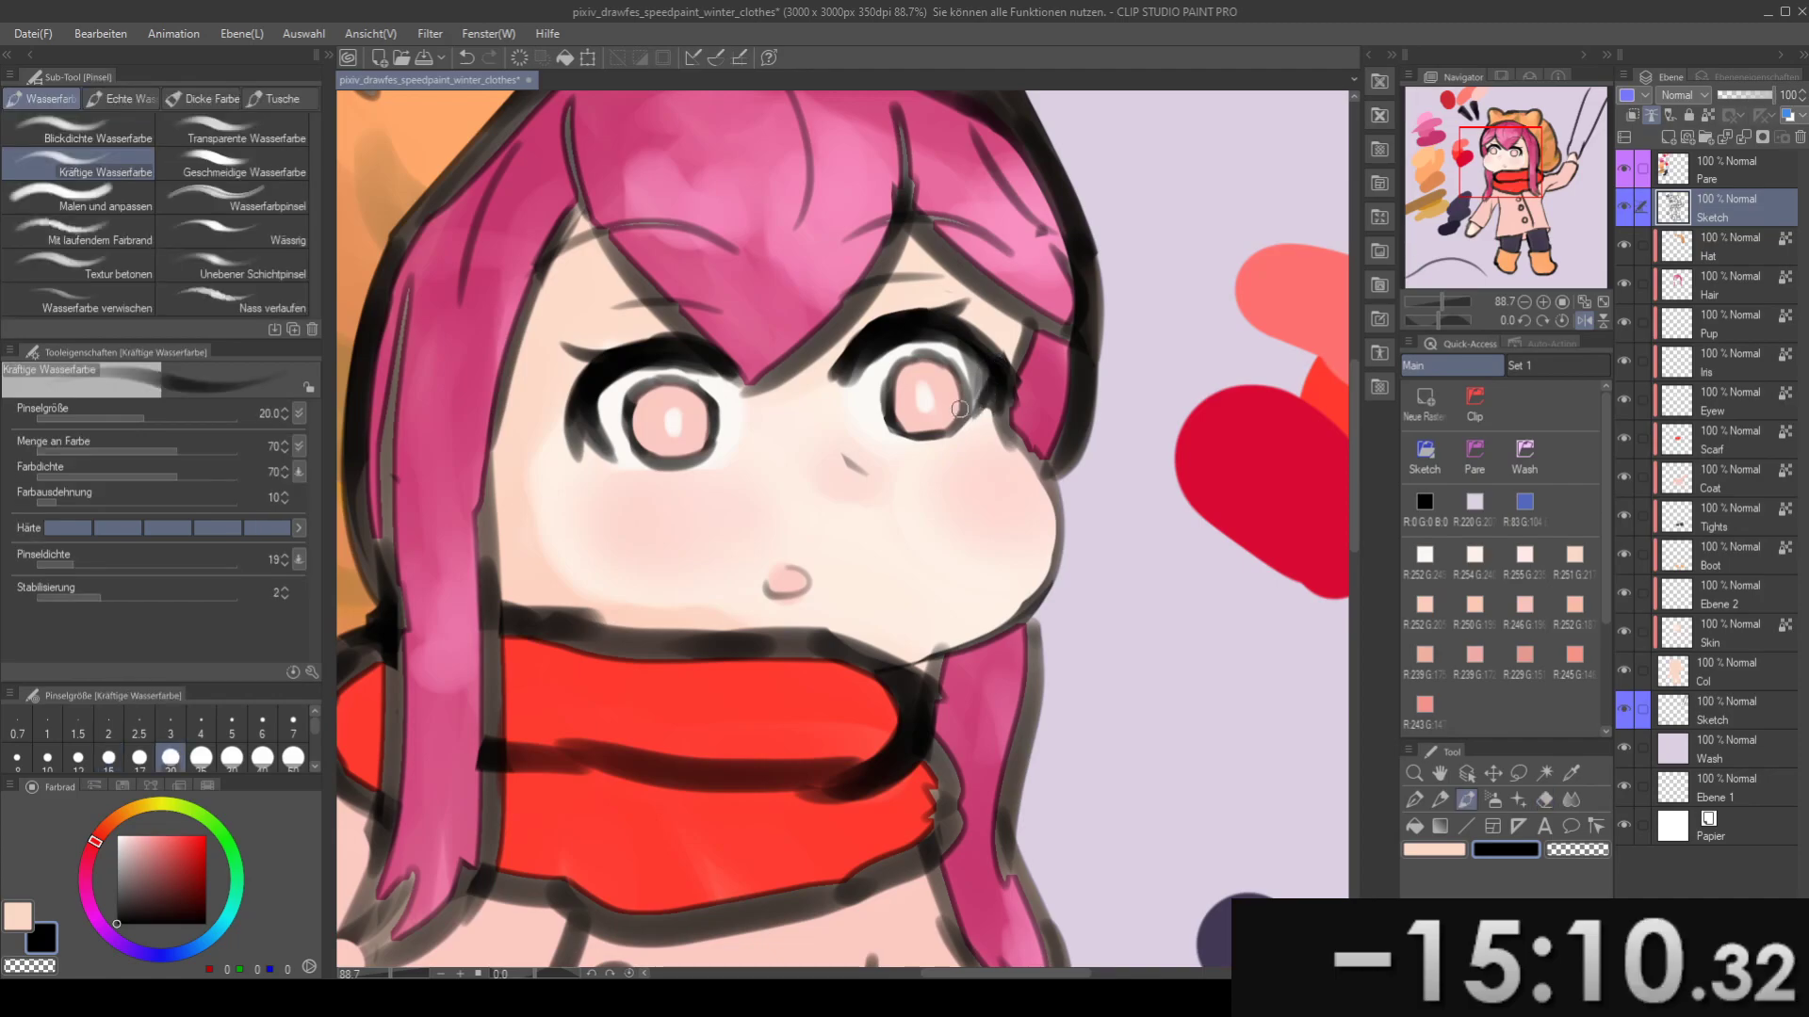
key("e")
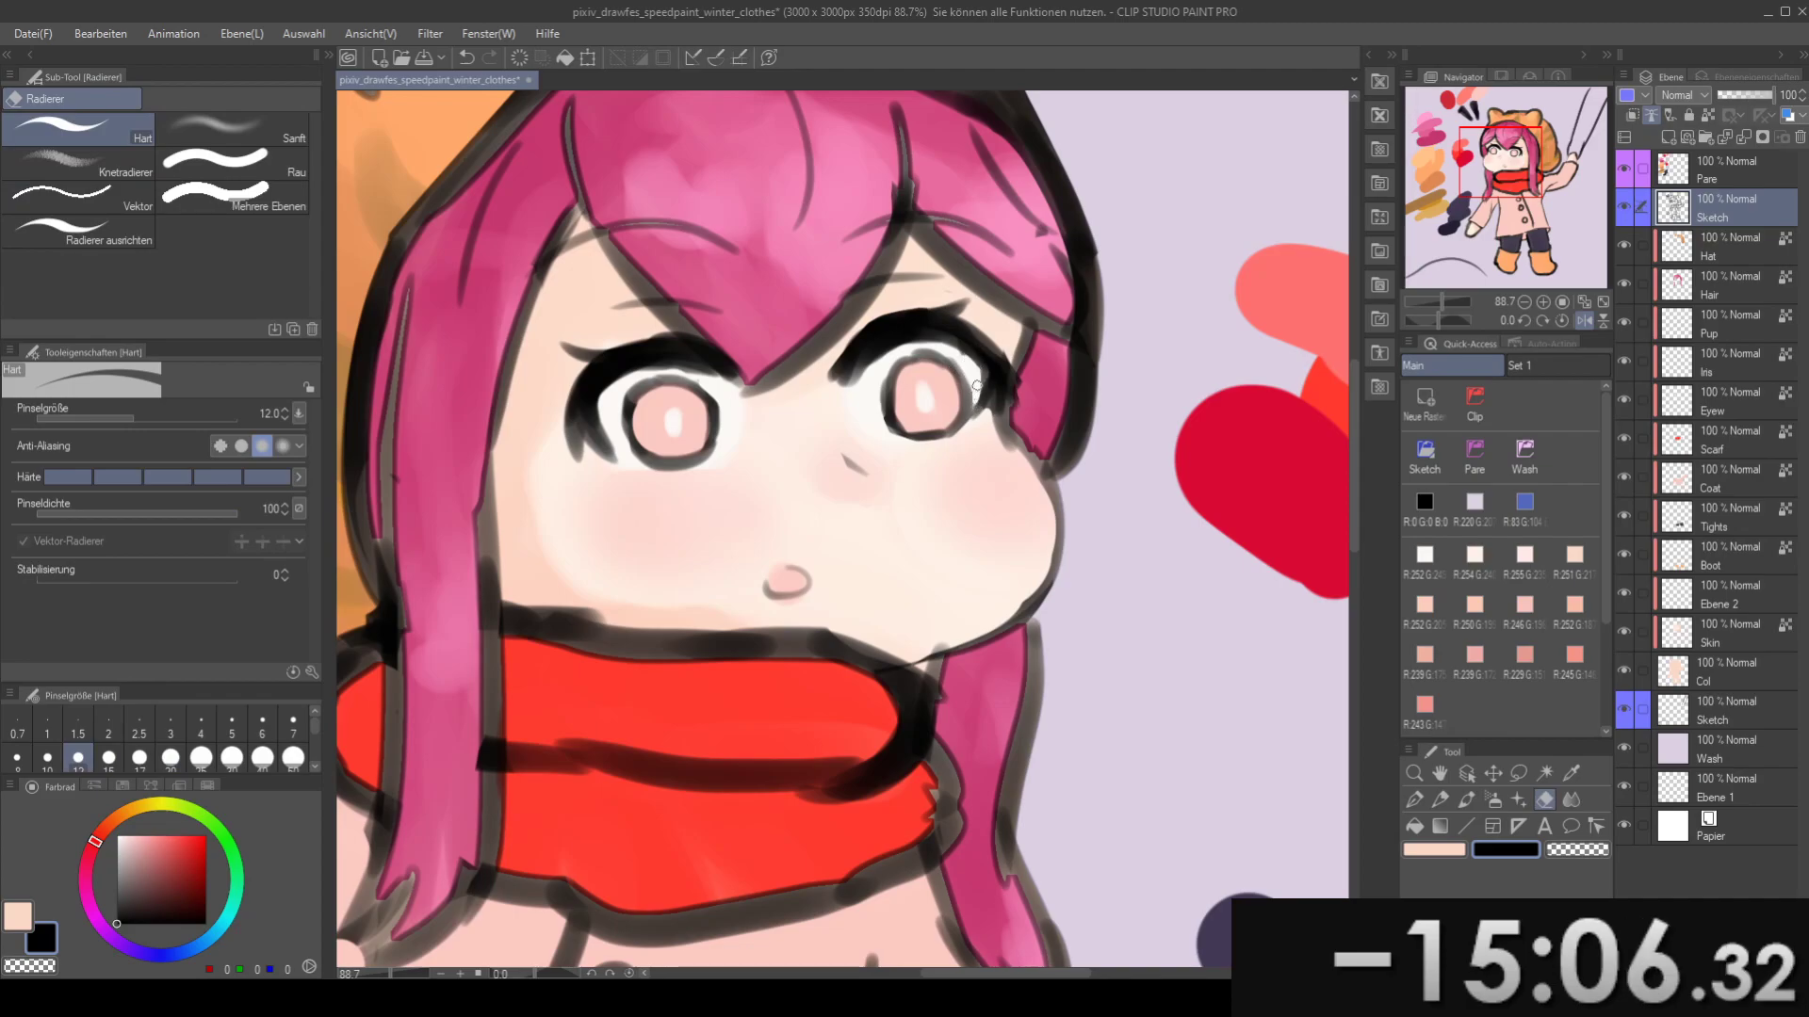
key("b")
left_click_drag(981, 356, 1062, 347)
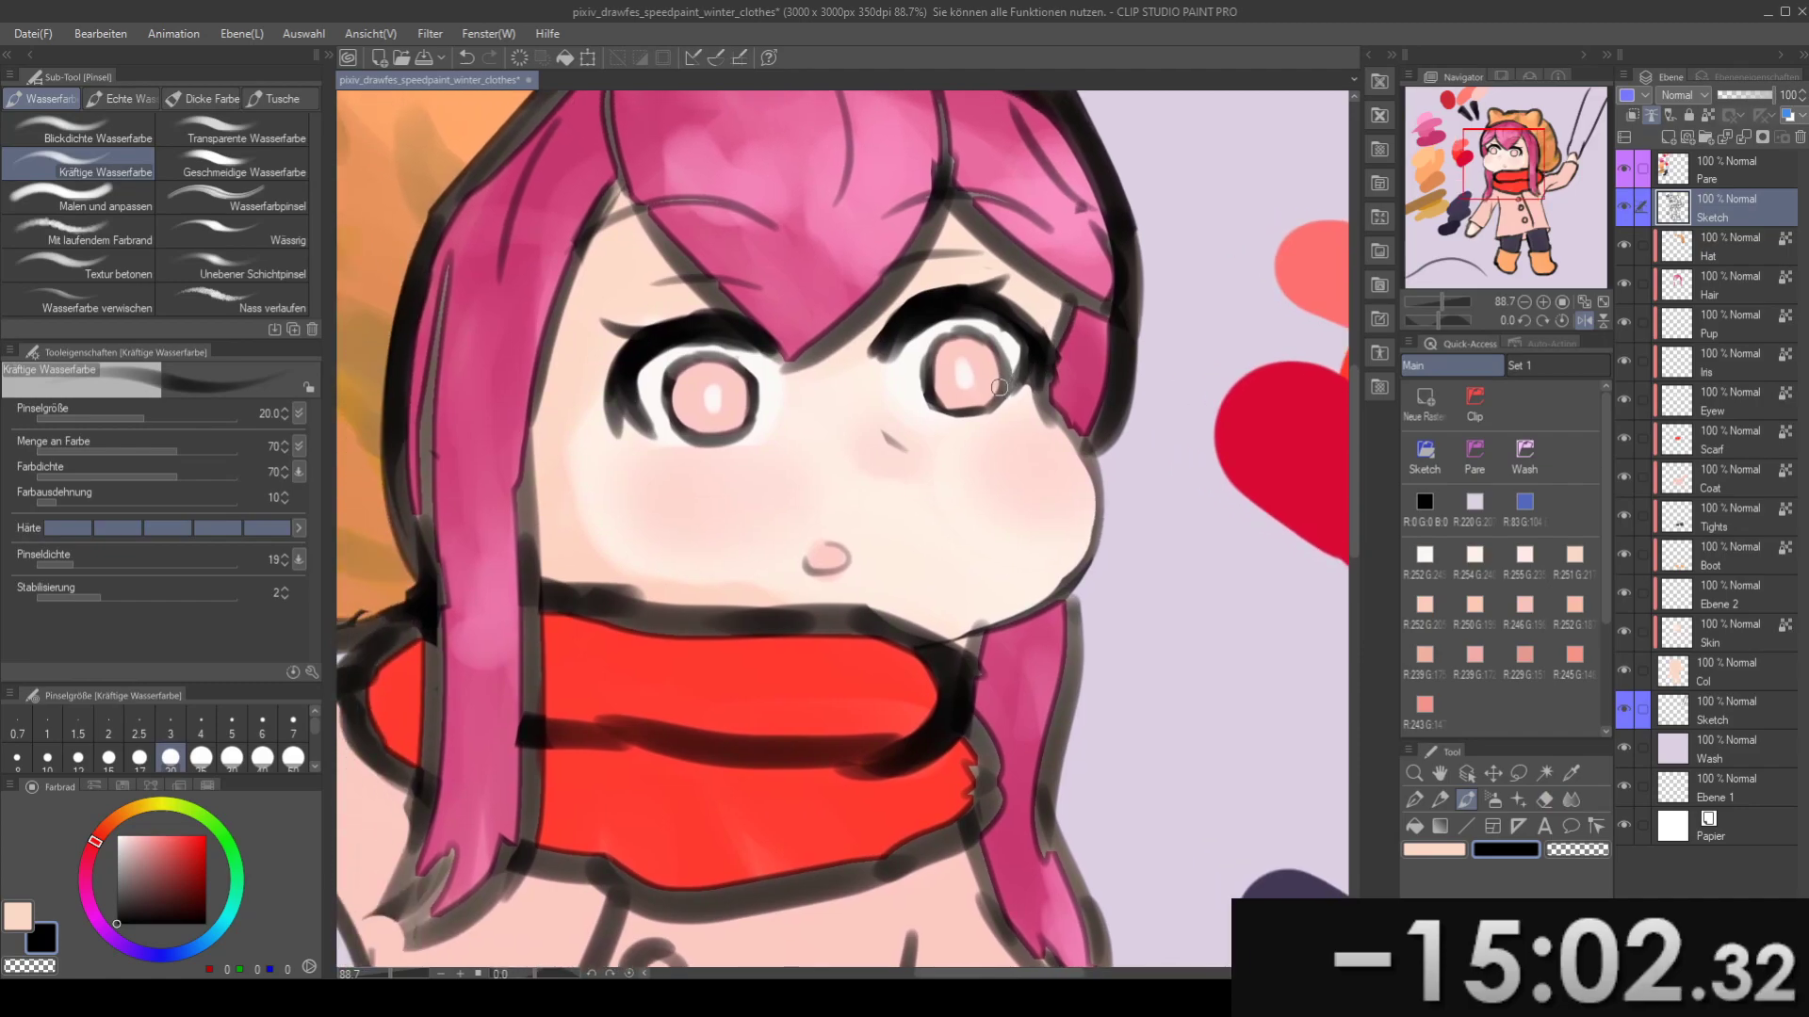
- On the Coat layer, begin shading the coat's hem with the coral red (255, 124, 115) sampled from the palette strokes
scroll(1035, 387, "down", 16)
scroll(1034, 386, "up", 14)
scroll(1006, 368, "down", 3)
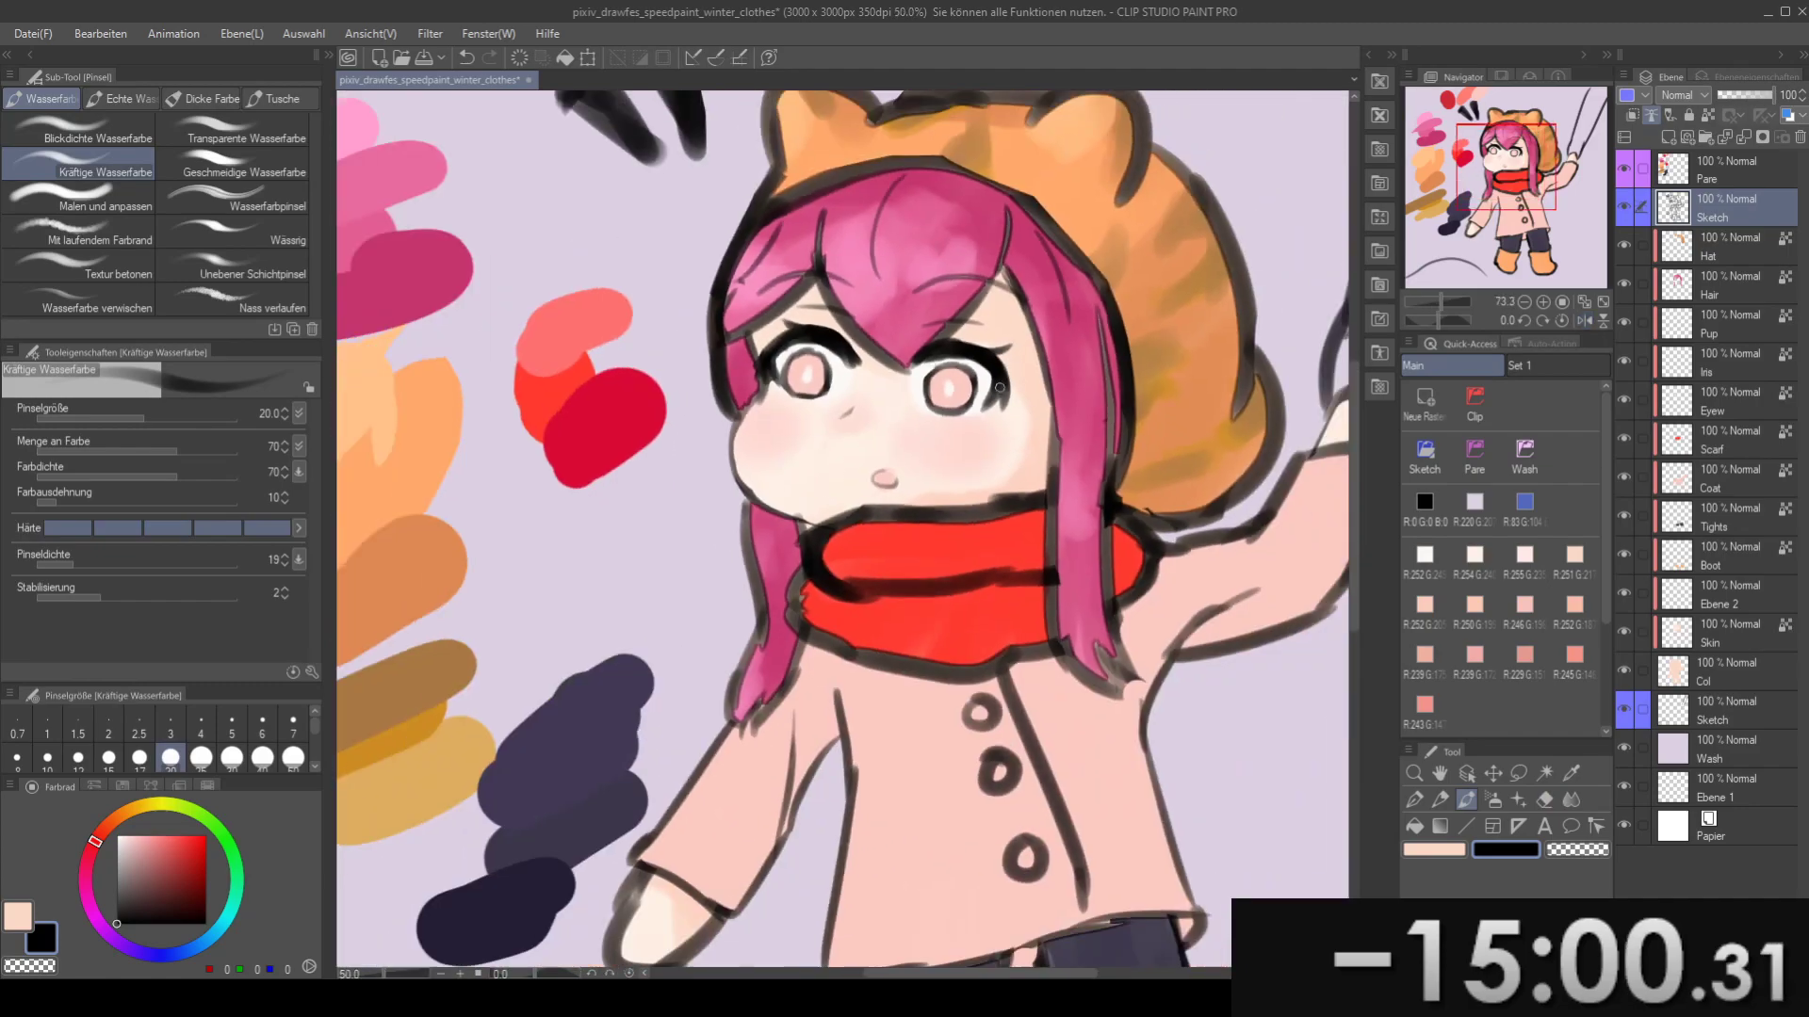
left_click(1743, 479)
left_click_drag(877, 602, 828, 517)
left_click_drag(731, 153, 756, 311)
left_click(746, 241, "alt")
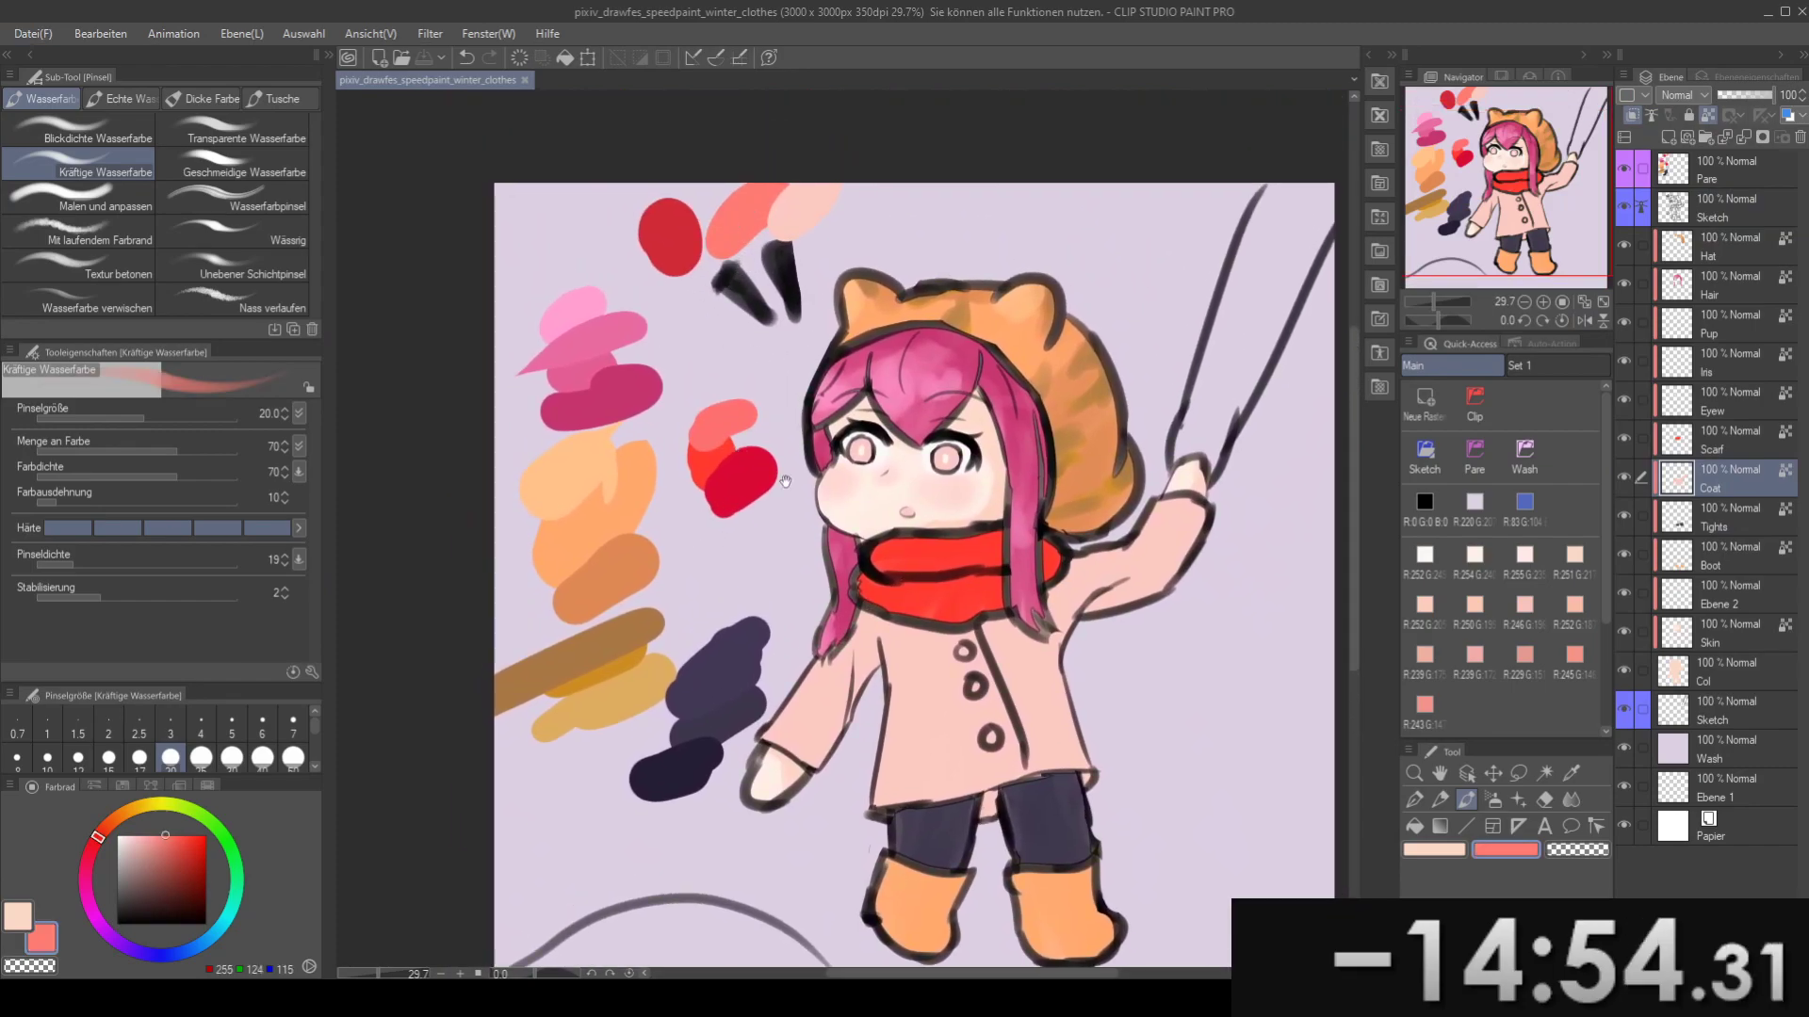
left_click_drag(838, 707, 749, 497)
key("b")
key("b")
mouse_move(902, 591)
left_mouse_down()
mouse_move(866, 595)
mouse_move(919, 593)
left_mouse_up()
- Shade the coat's hem corner and the back piece between the legs in coral red at brush size 70
key("bracketright")
key("bracketright")
key("bracketright")
key("bracketright")
key("bracketright")
left_click_drag(941, 590, 930, 587)
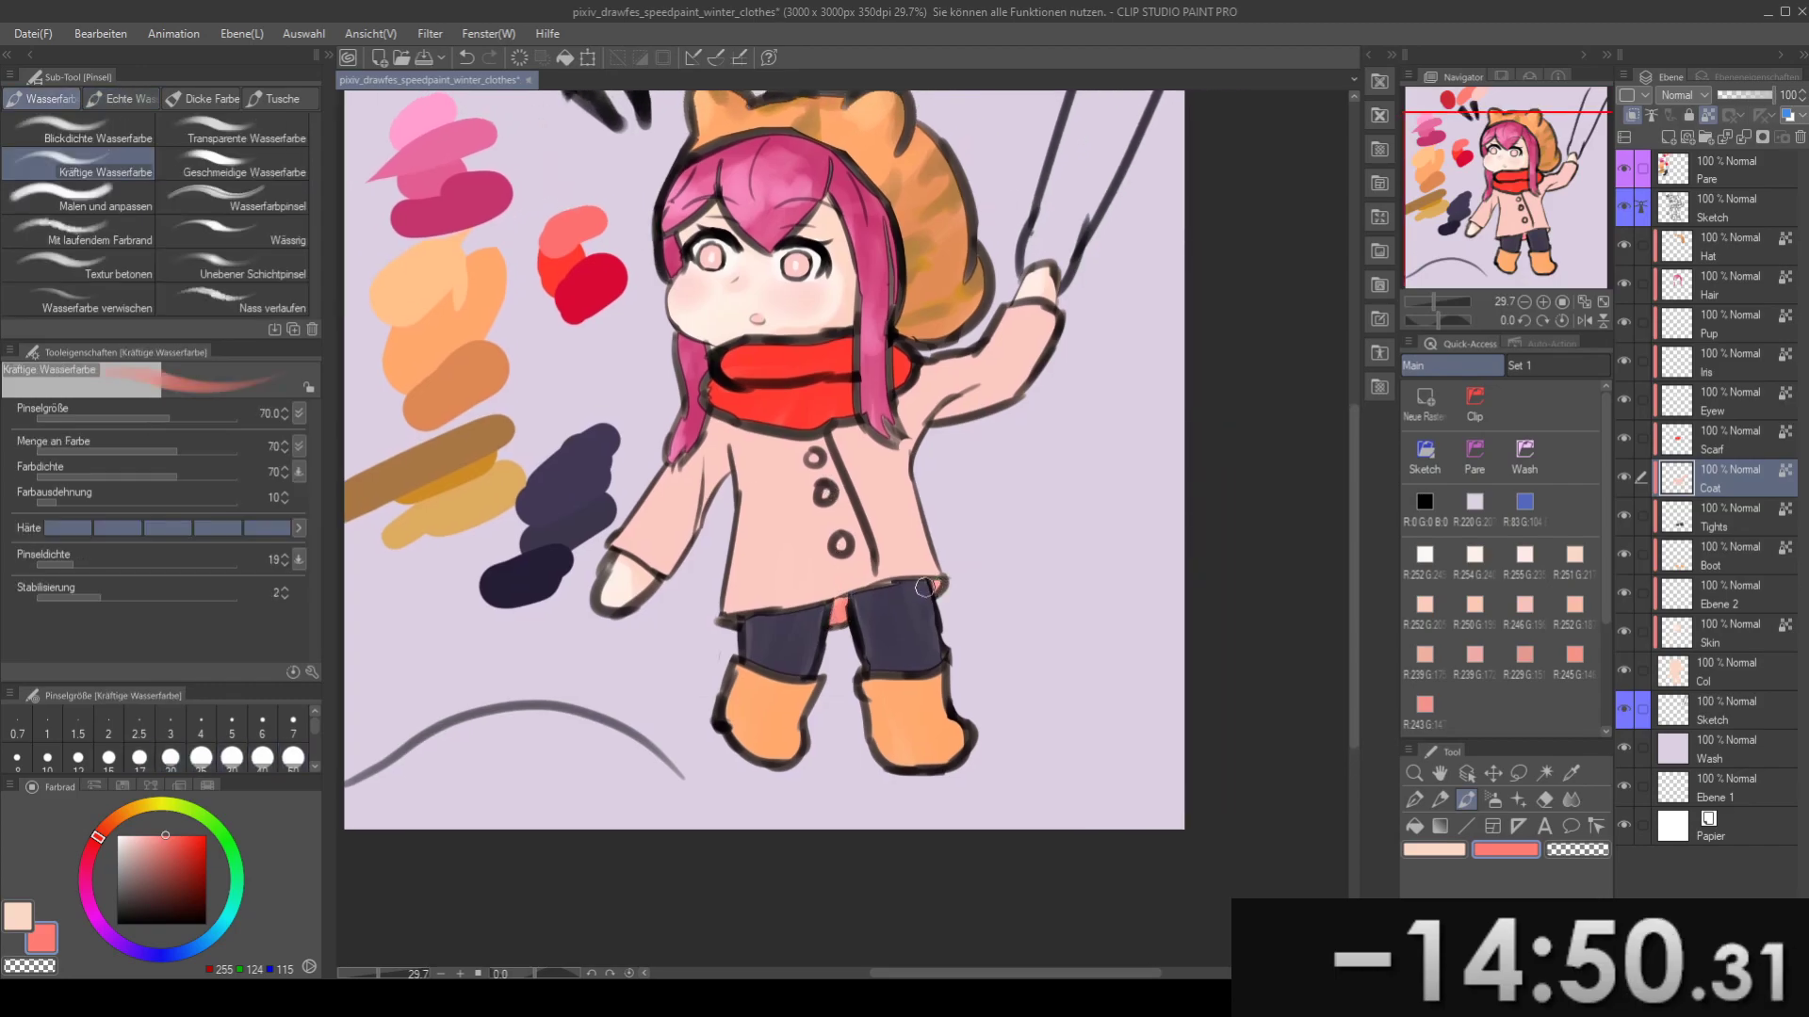
left_click_drag(797, 629, 741, 620)
left_click_drag(858, 575, 827, 604)
- Shade the coat's side and the raised sleeve in coral red, enlarging the brush to 120
key("bracketright")
mouse_move(888, 542)
left_mouse_down()
mouse_move(892, 640)
mouse_move(860, 617)
mouse_move(853, 693)
mouse_move(905, 519)
mouse_move(991, 449)
mouse_move(973, 492)
left_mouse_up()
key("ctrl+z")
key("ctrl+z")
key("ctrl+z")
key("ctrl+y")
key("ctrl+y")
key("bracketright")
left_click_drag(901, 486, 923, 468)
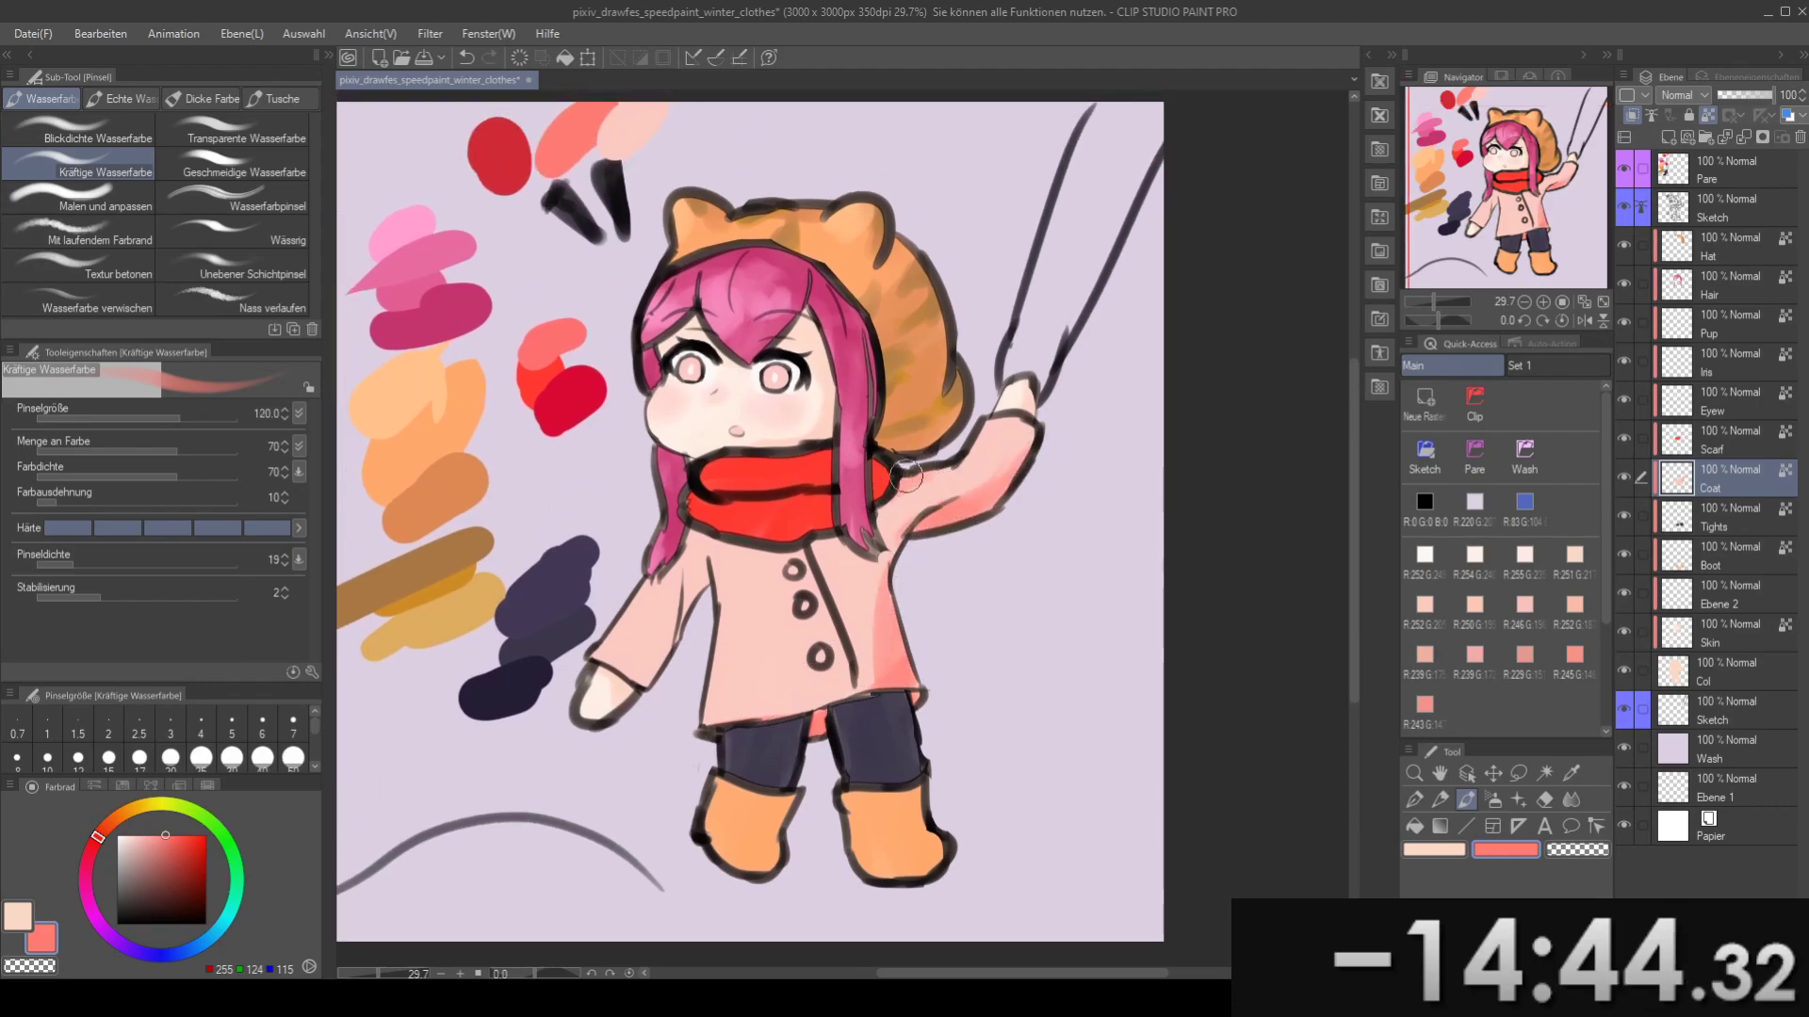
- Extend the coral red shading over the lowered sleeve, lower front and hem of the coat at brush size 120
mouse_move(839, 532)
left_mouse_down()
mouse_move(847, 512)
mouse_move(912, 642)
mouse_move(893, 592)
mouse_move(941, 506)
mouse_move(932, 602)
left_mouse_up()
mouse_move(884, 577)
left_mouse_down()
mouse_move(931, 514)
mouse_move(933, 605)
left_mouse_up()
mouse_move(946, 480)
left_mouse_down()
mouse_move(886, 602)
mouse_move(976, 473)
mouse_move(900, 627)
mouse_move(973, 494)
mouse_move(814, 606)
mouse_move(810, 647)
left_mouse_up()
left_click_drag(859, 561, 801, 638)
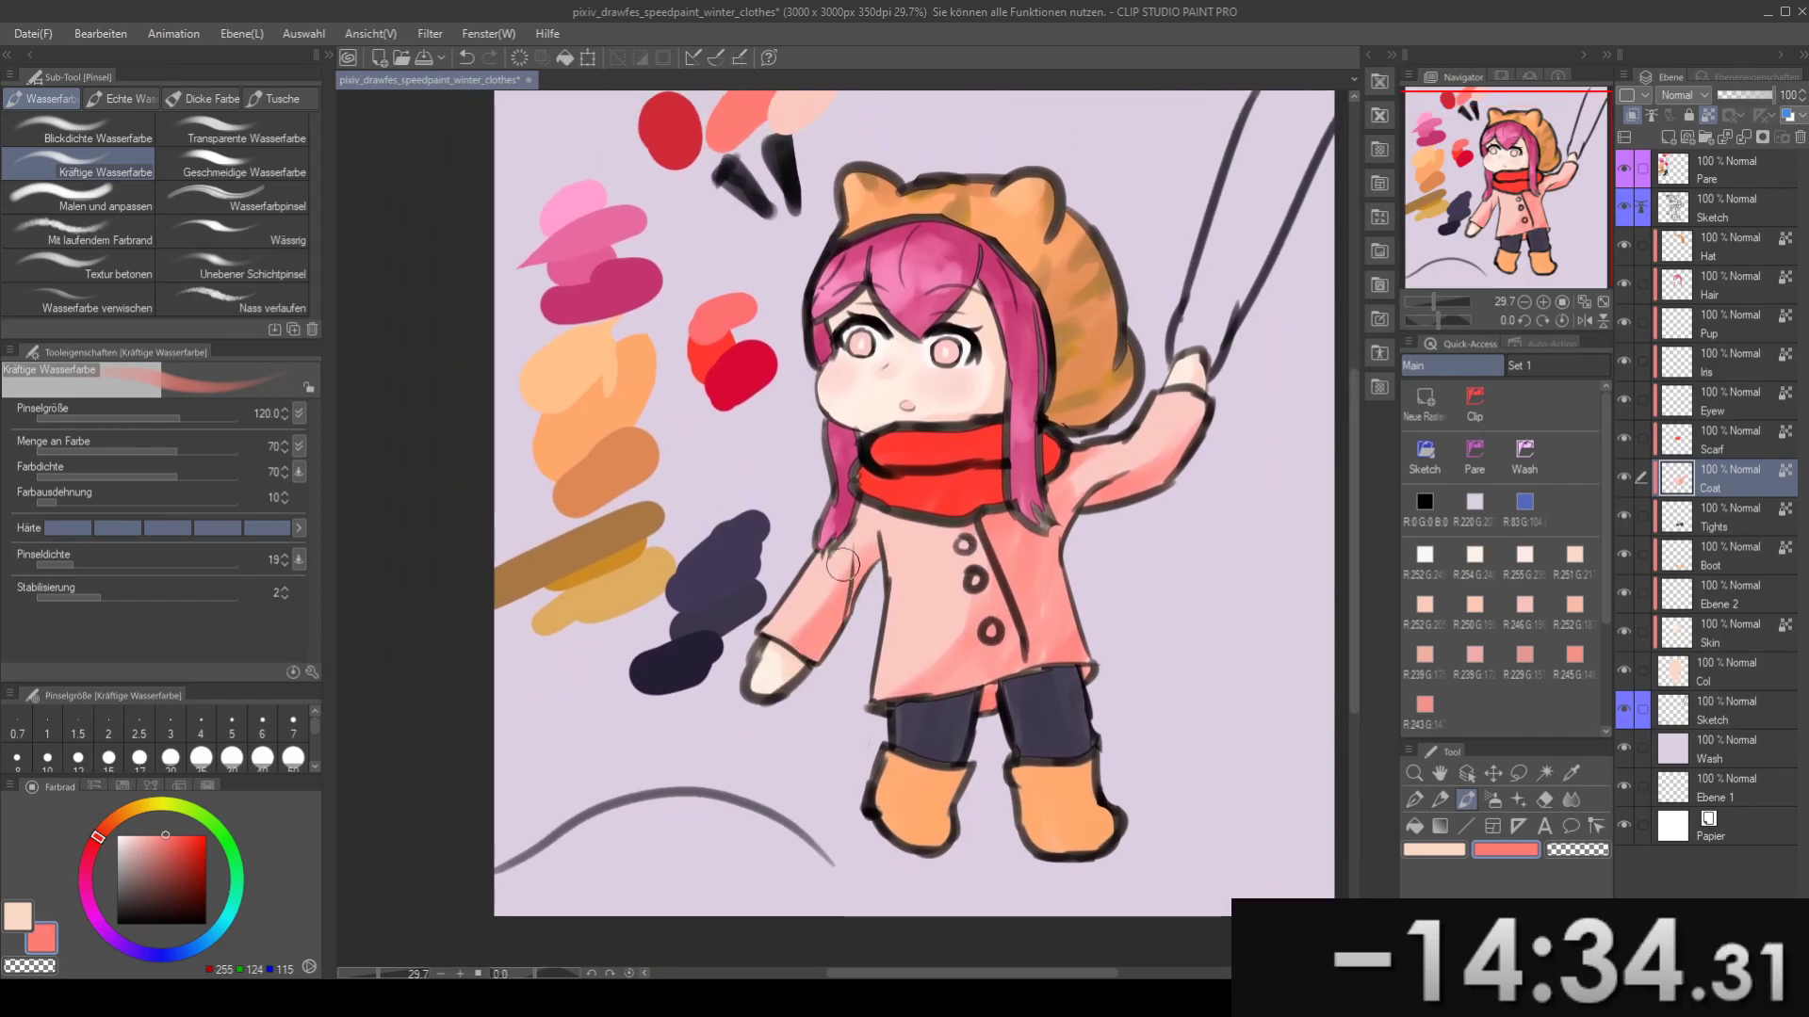
left_click_drag(880, 533, 880, 537)
left_click_drag(867, 623, 844, 503)
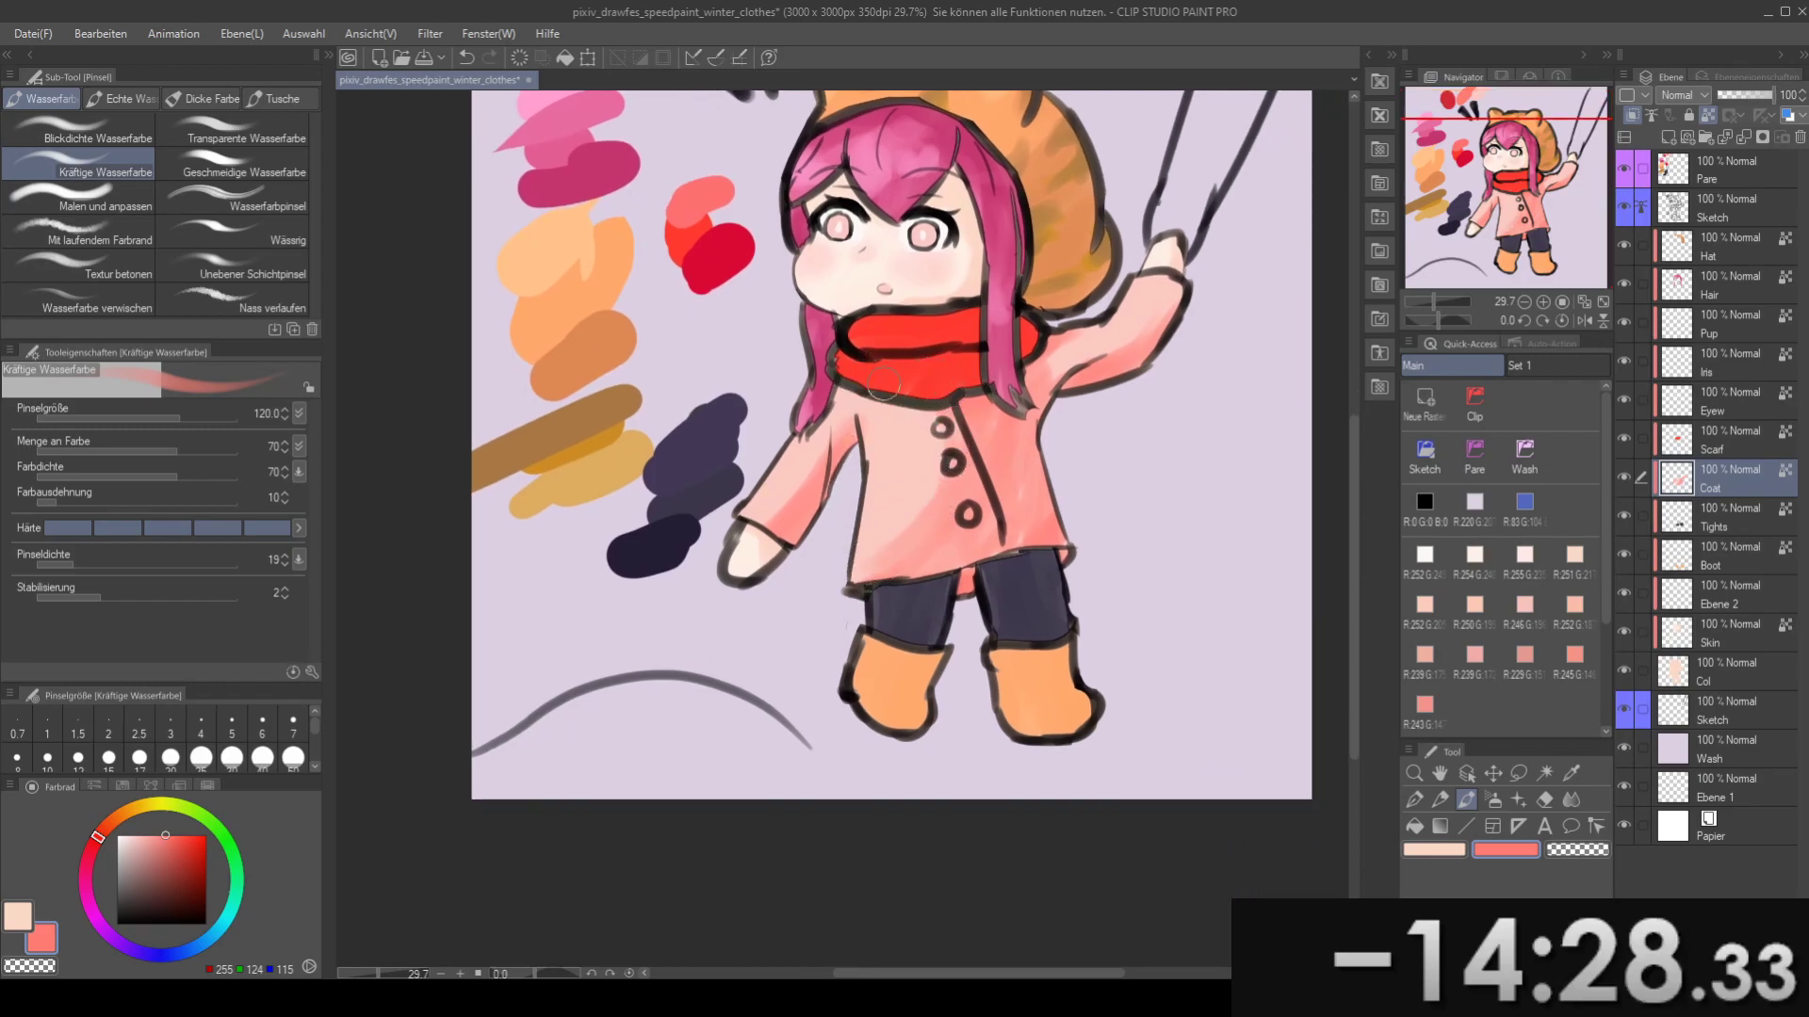
left_click_drag(895, 384, 986, 400)
left_click_drag(862, 369, 800, 394)
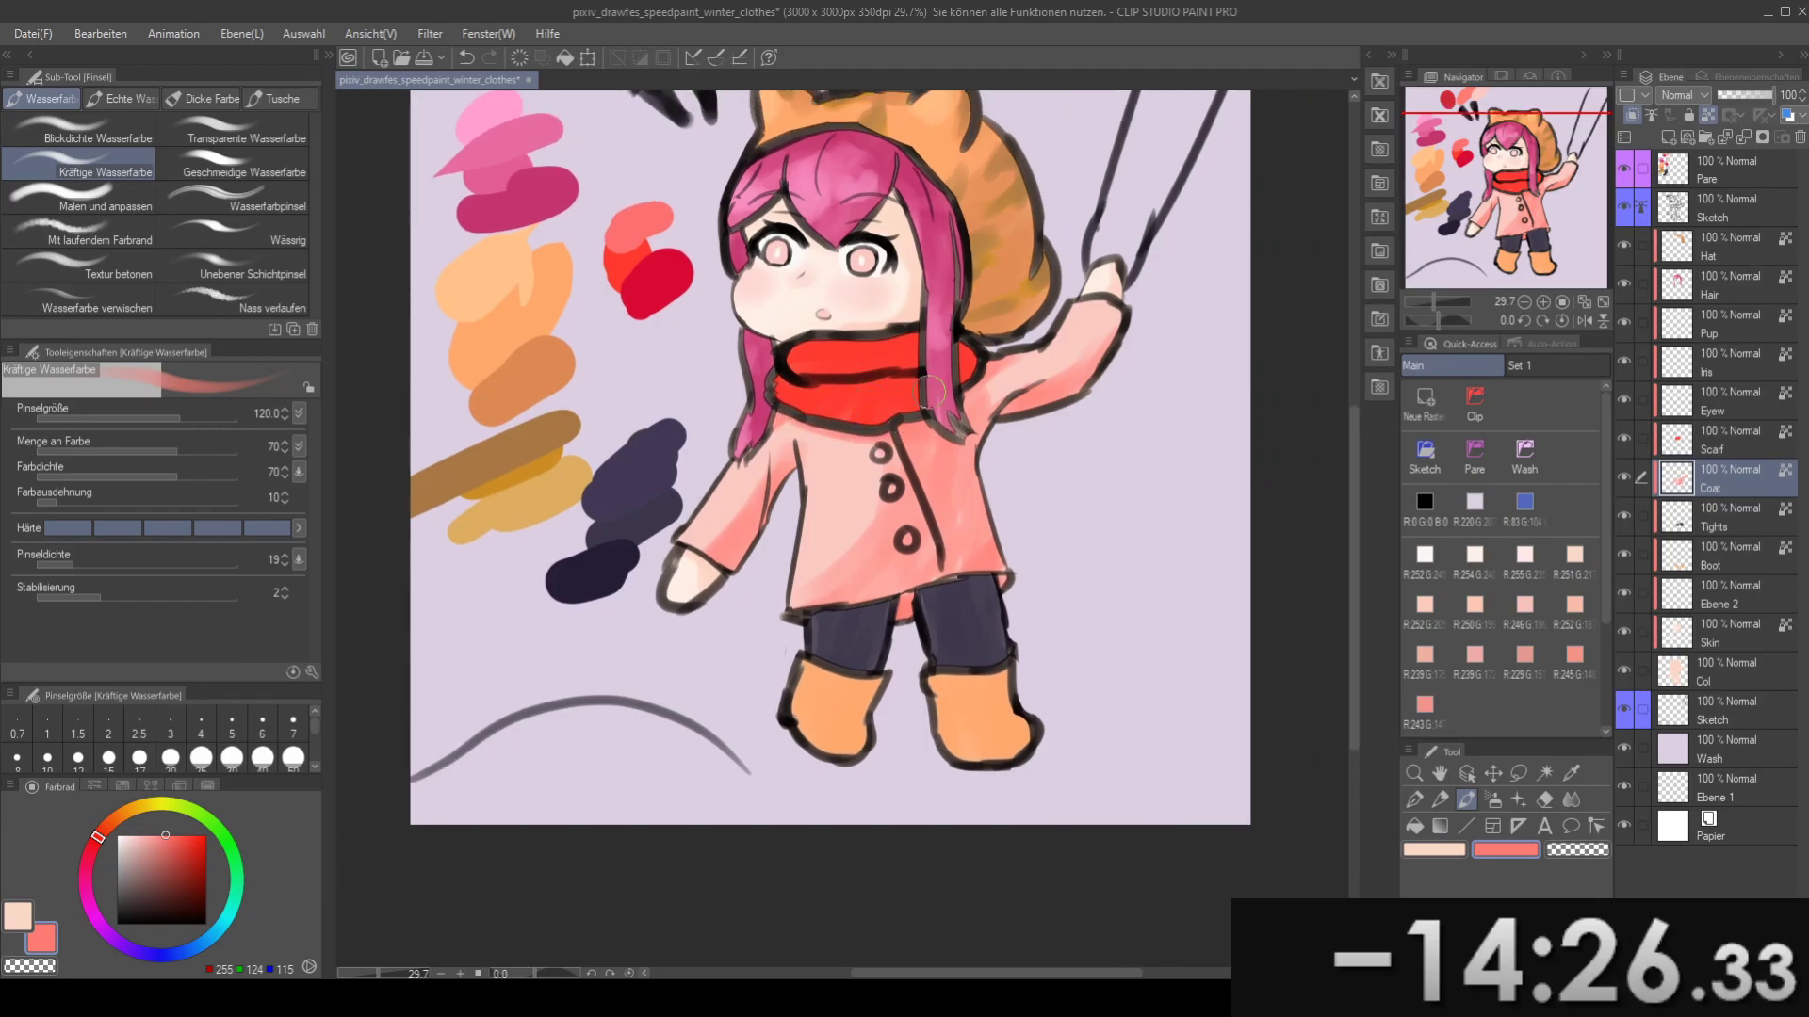
left_click_drag(989, 373, 954, 408)
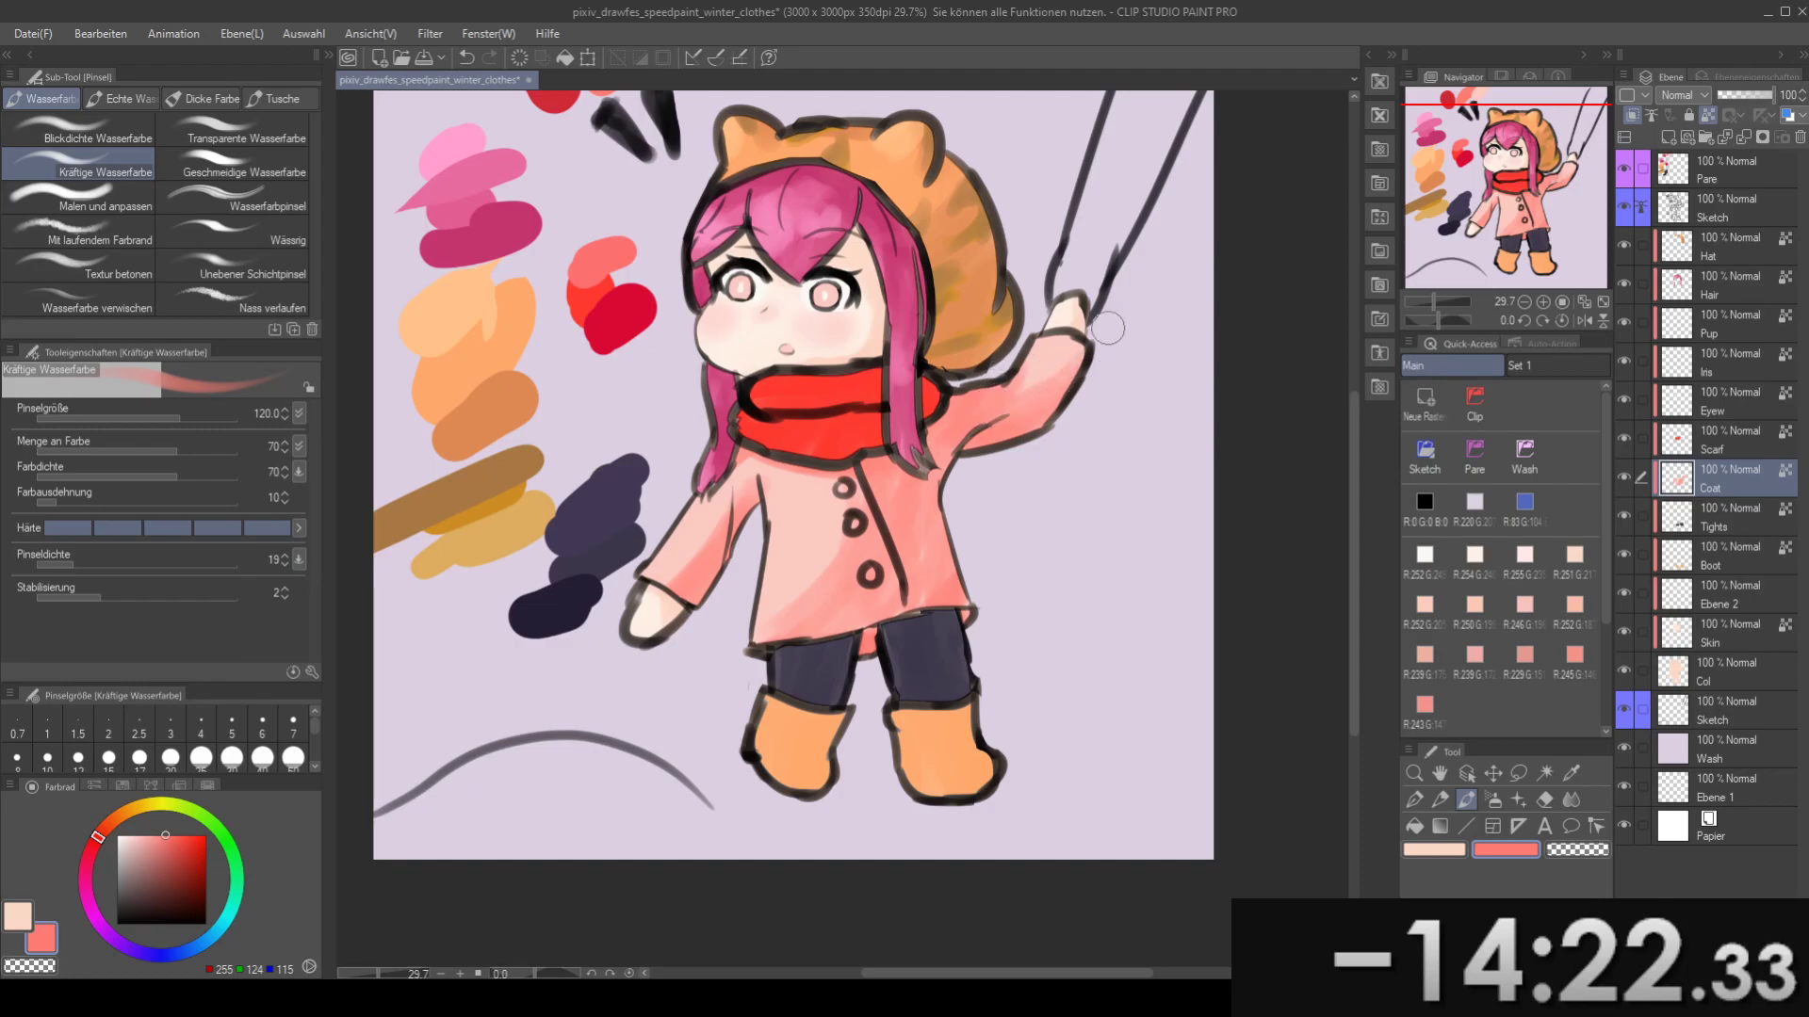
- Lighten the coat's sleeves with pale pink (251, 201, 194) and soften the transitions using the blur filter at size 70
left_click_drag(1043, 351, 1085, 351)
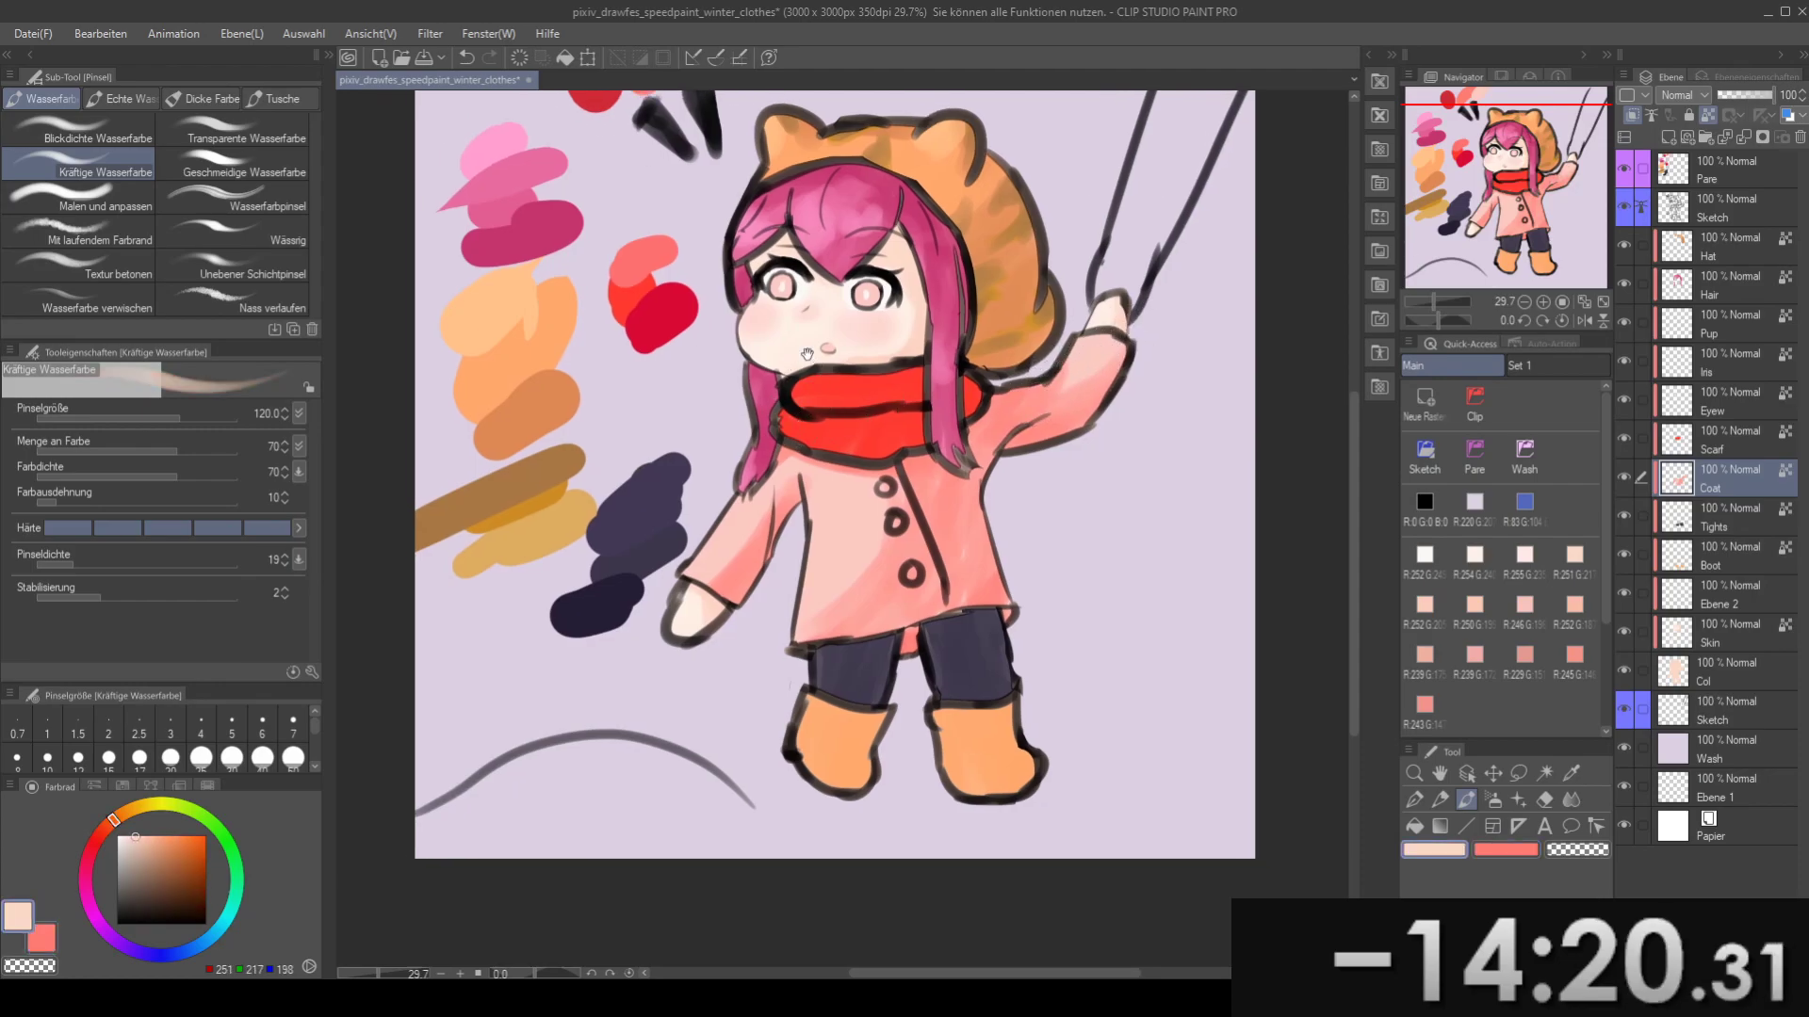
left_click_drag(806, 365, 833, 463)
left_click_drag(923, 386, 850, 290)
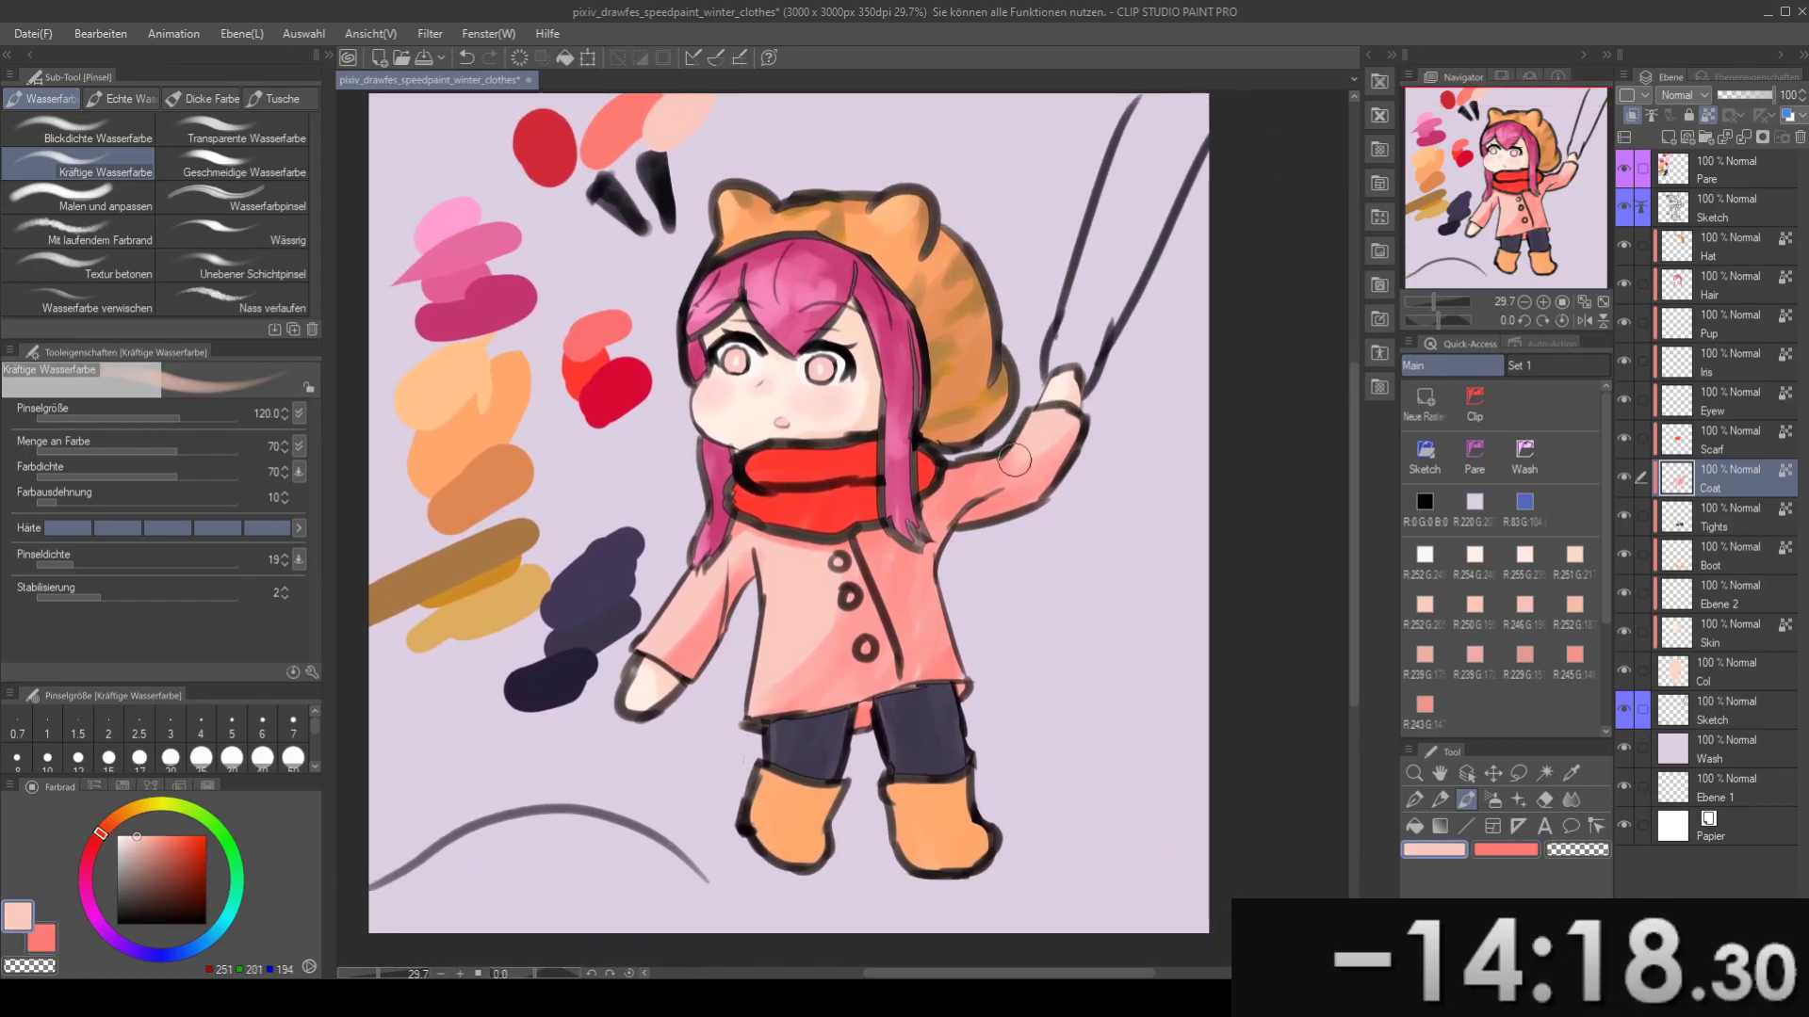
mouse_move(1044, 370)
left_mouse_down()
mouse_move(1139, 340)
mouse_move(1185, 263)
left_mouse_up()
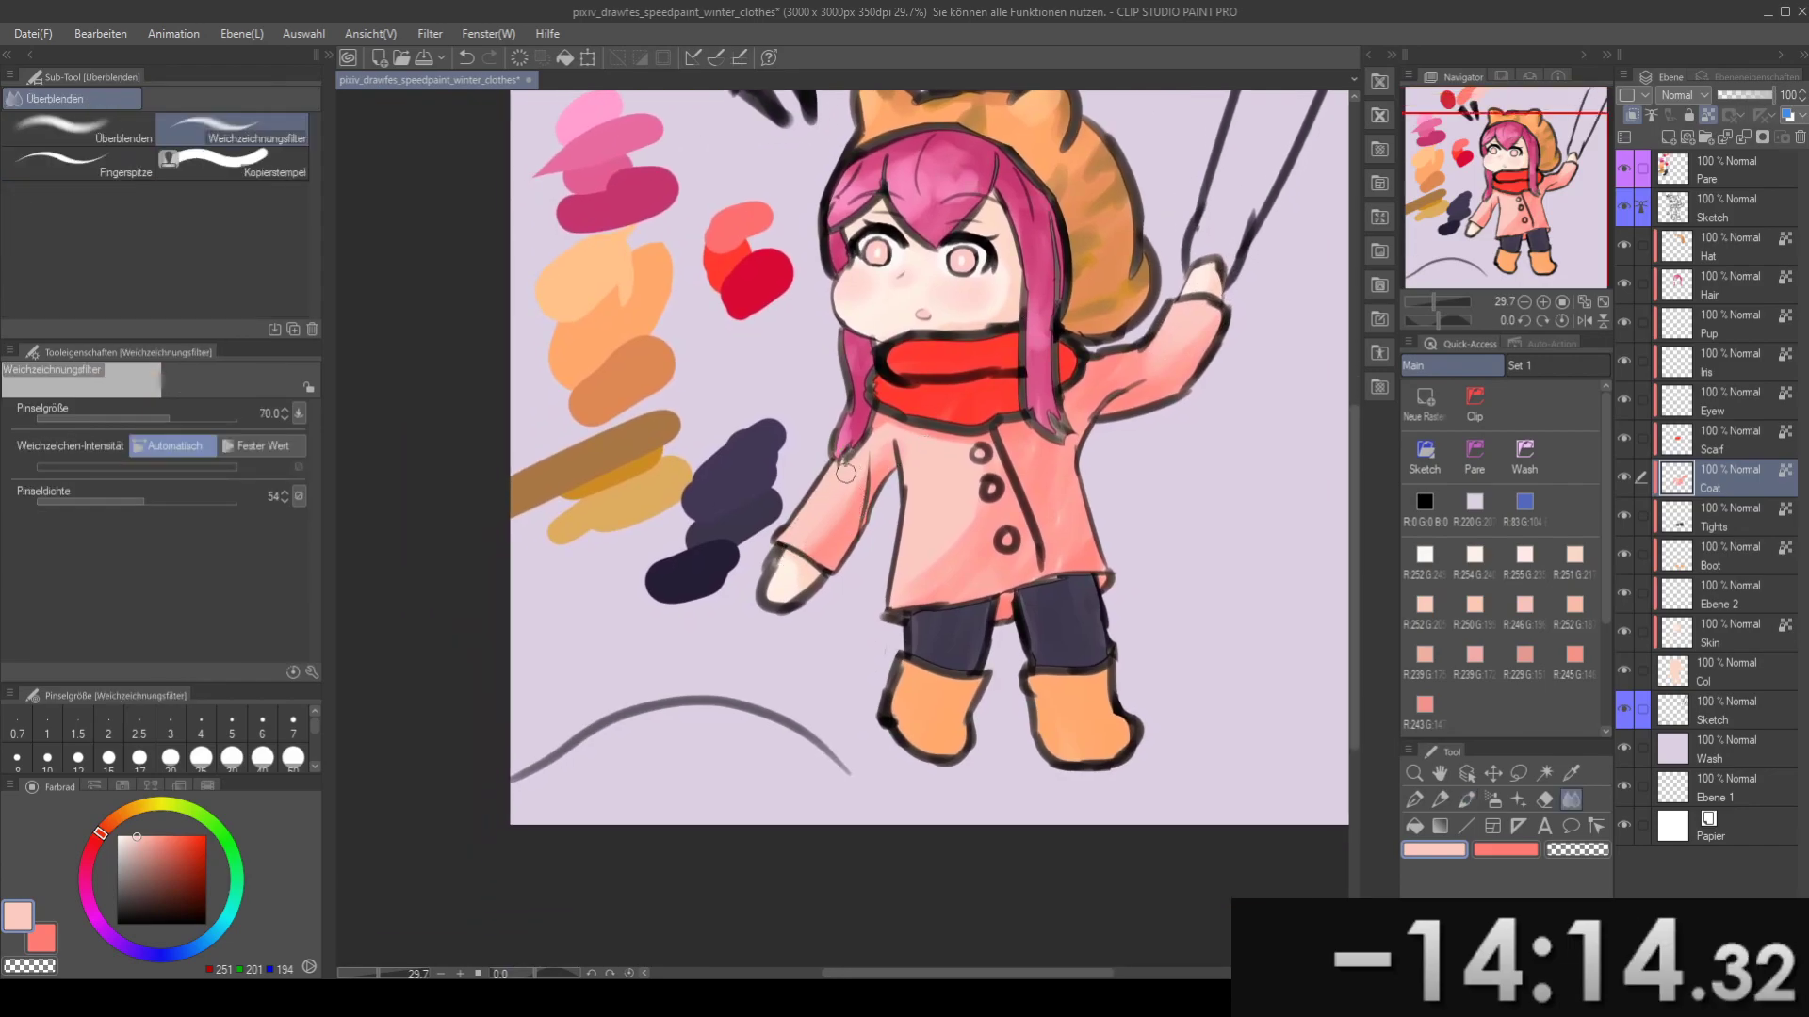
key("b")
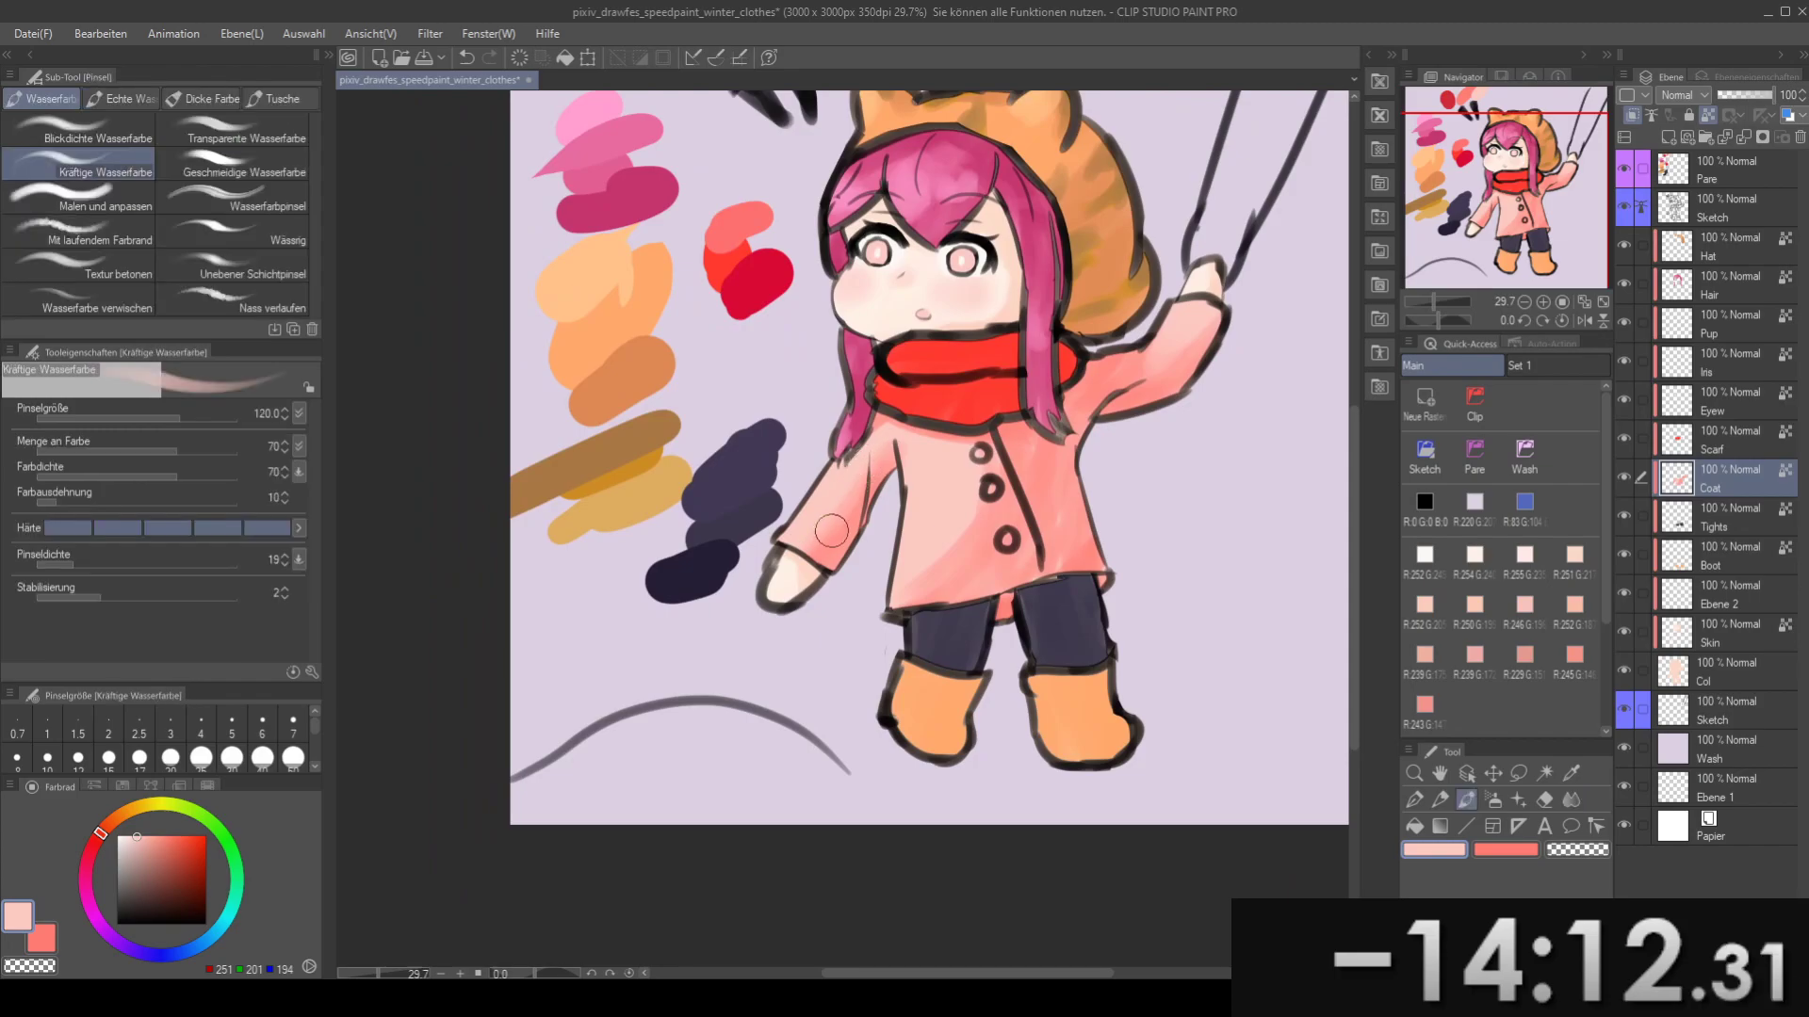
- Refine the lowered sleeve and coat front with coral red and pale pink, blending with the blur filter at size 80
key("x")
left_click_drag(886, 460, 872, 412)
key("j")
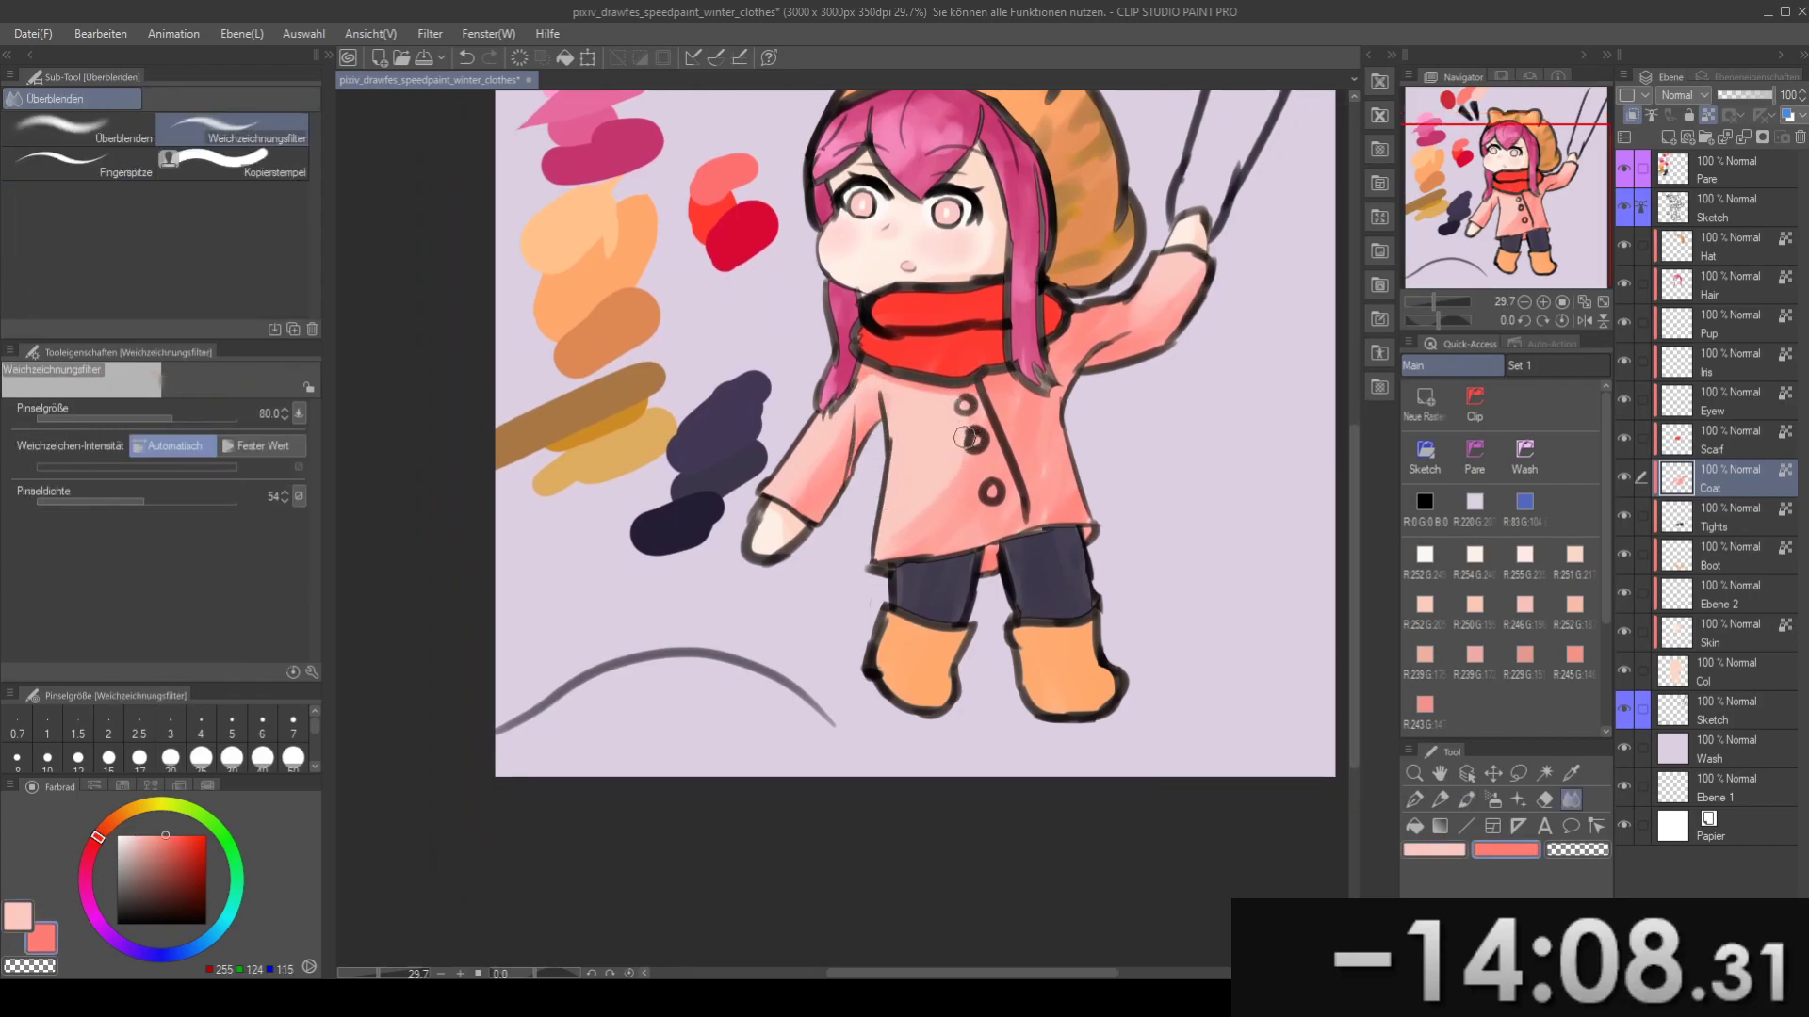
key("b")
key("x")
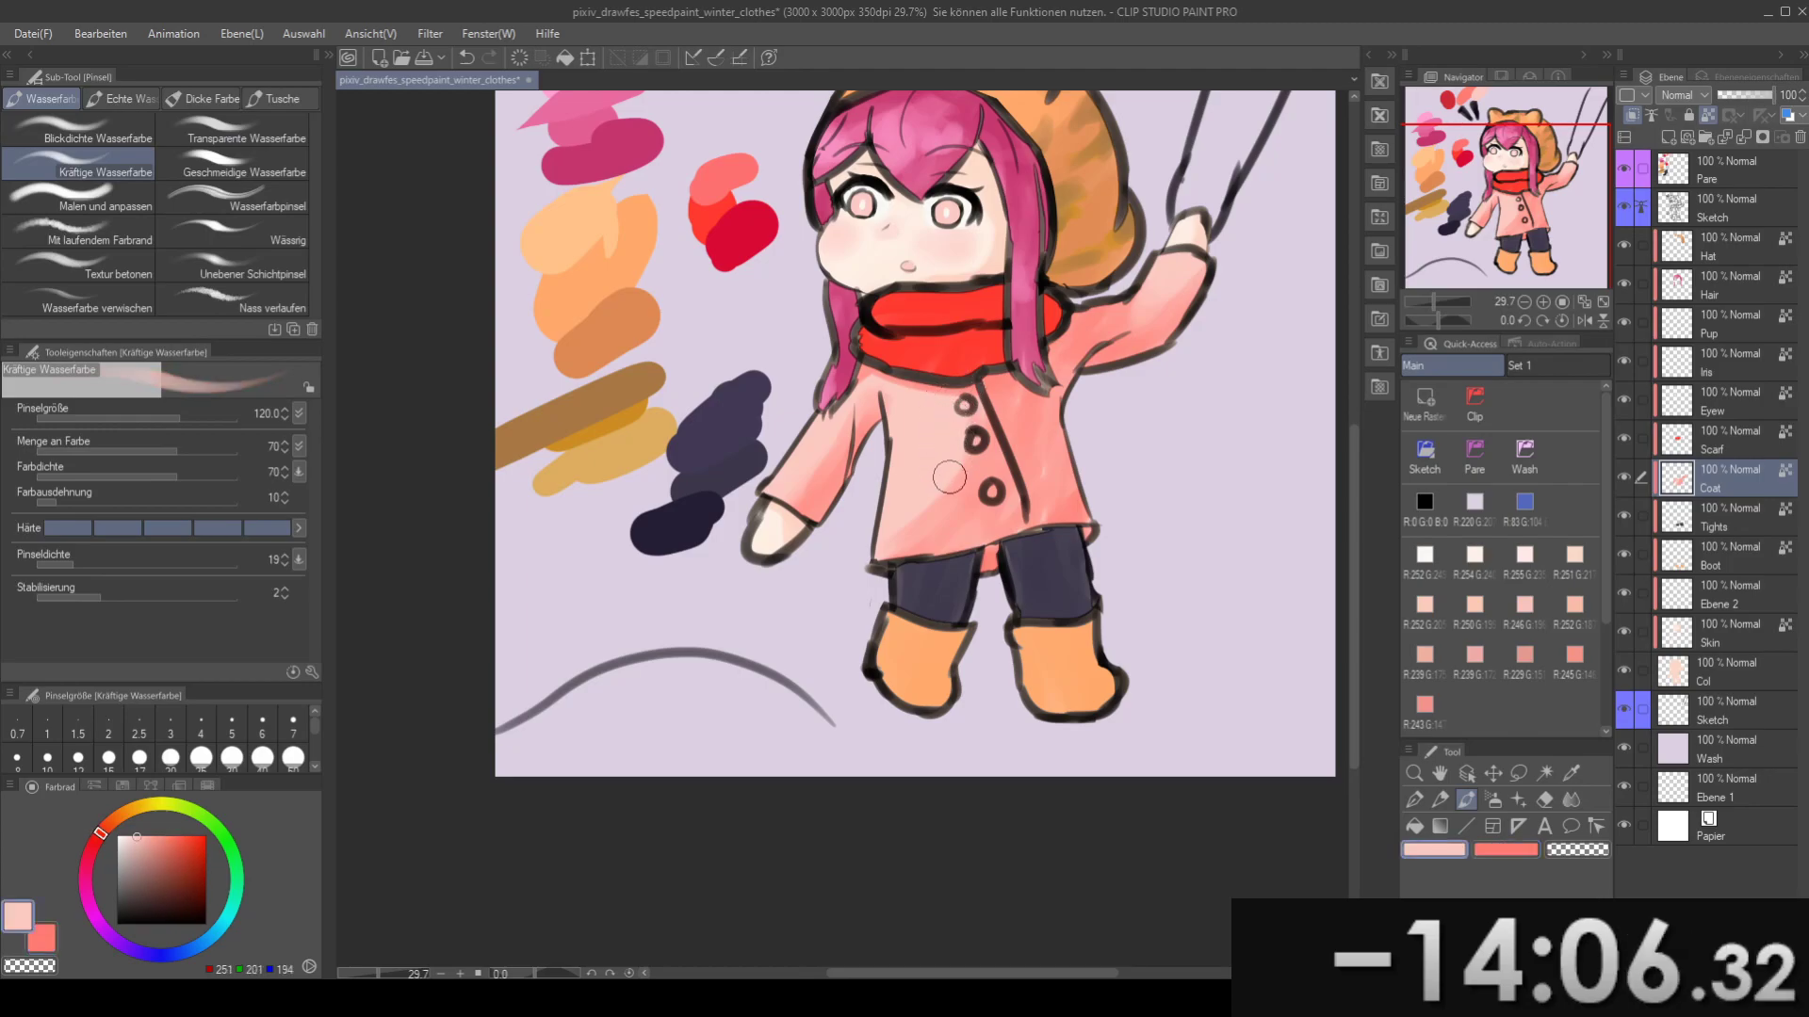
key("x")
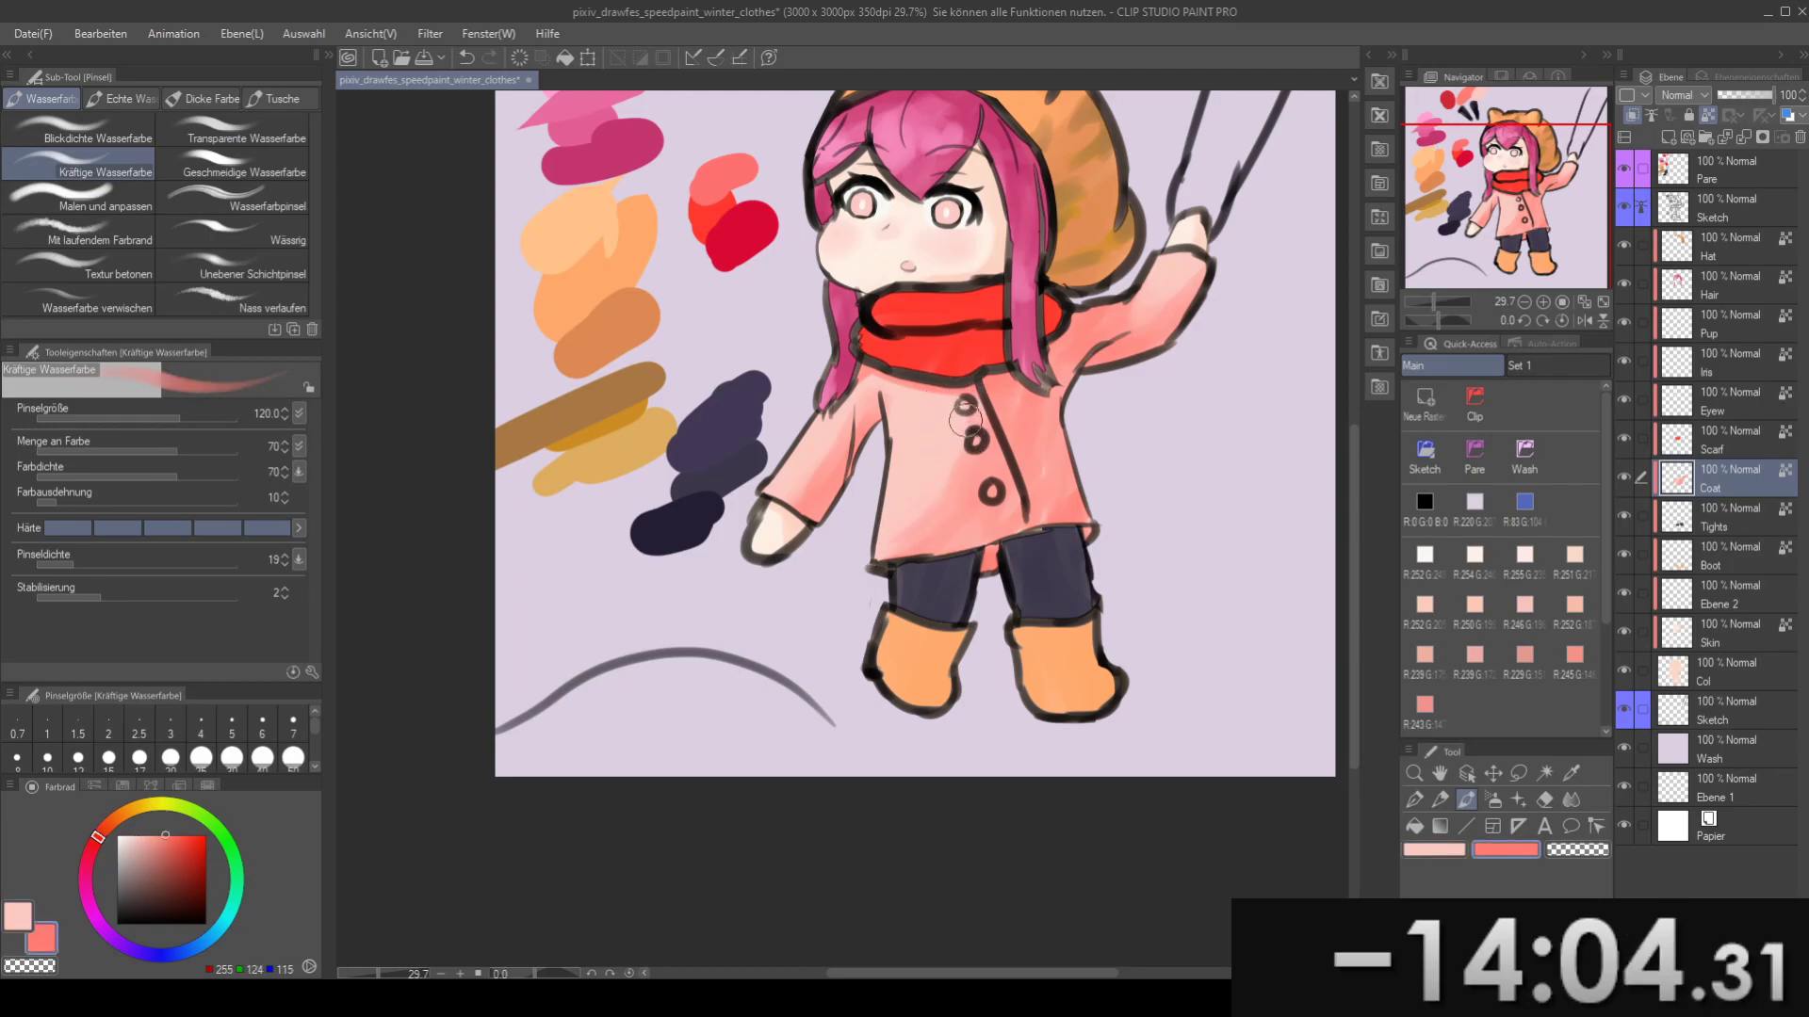
left_click_drag(902, 501, 1085, 631)
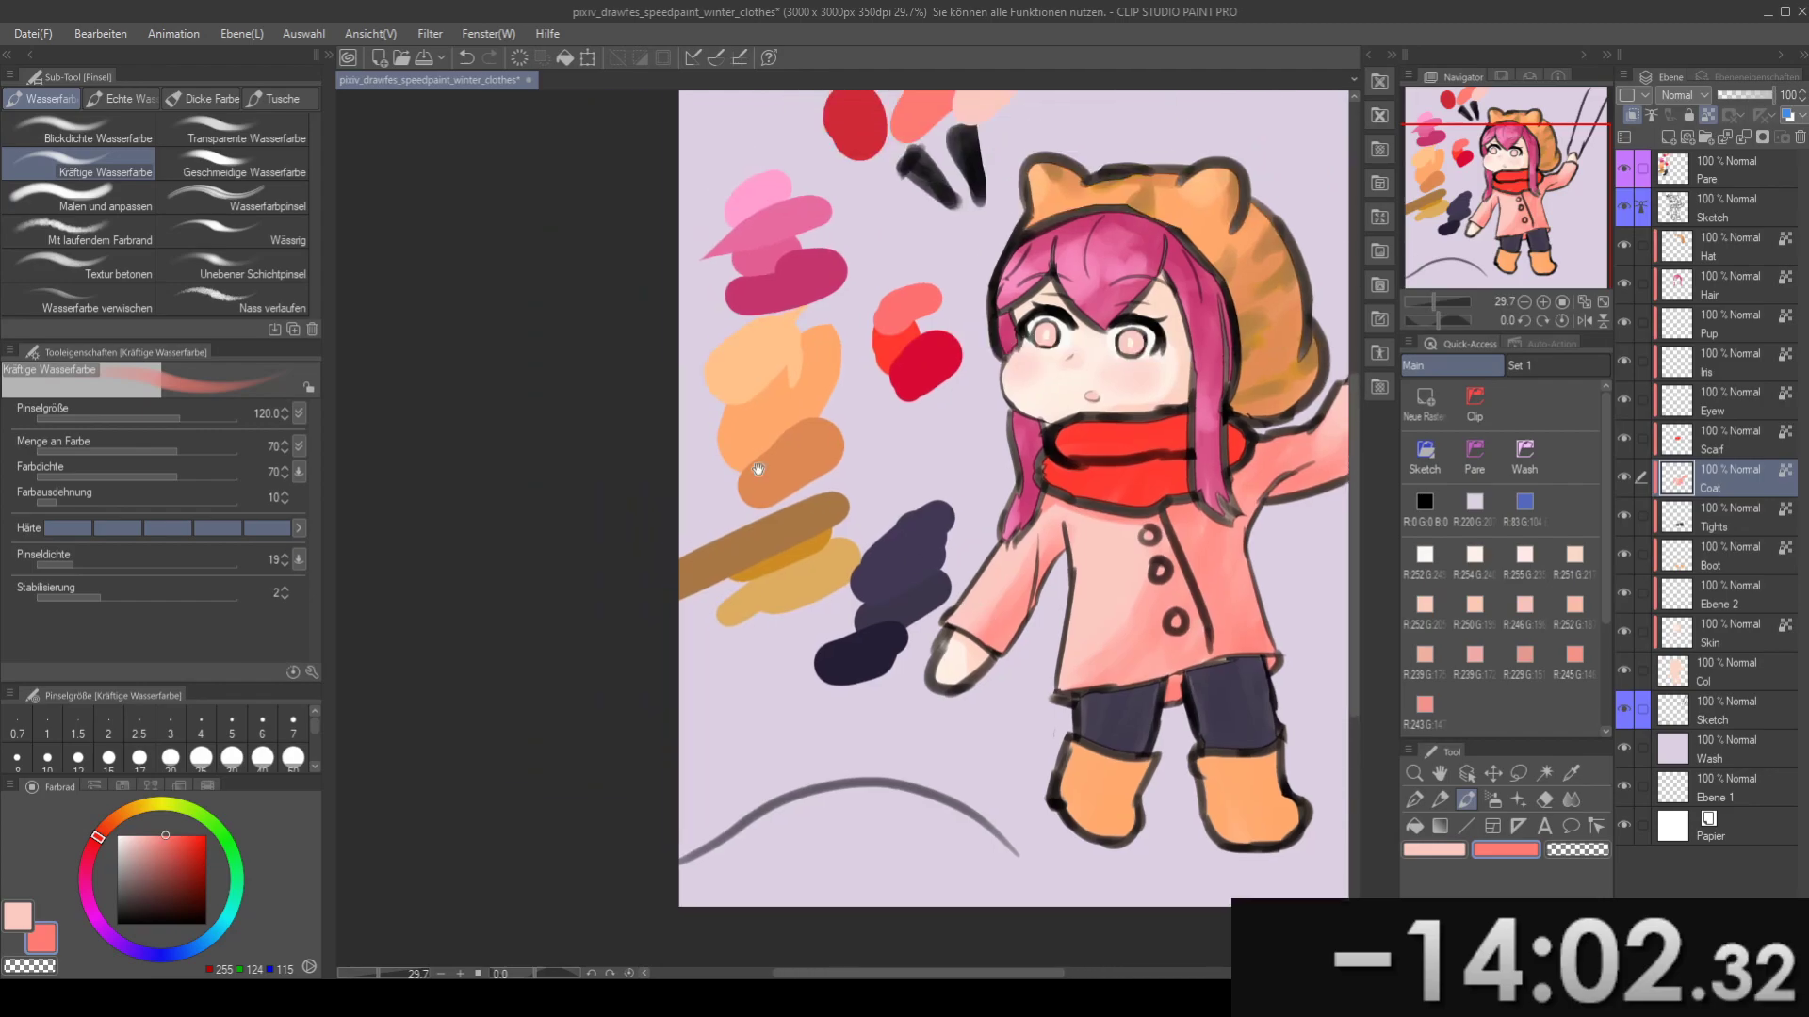
- Deepen the shadow on the coat's hem and back piece with the dark red (208, 43, 55) sampled from the palette
left_click_drag(940, 208, 919, 363)
left_click(837, 277, "alt")
left_click_drag(965, 685, 823, 369)
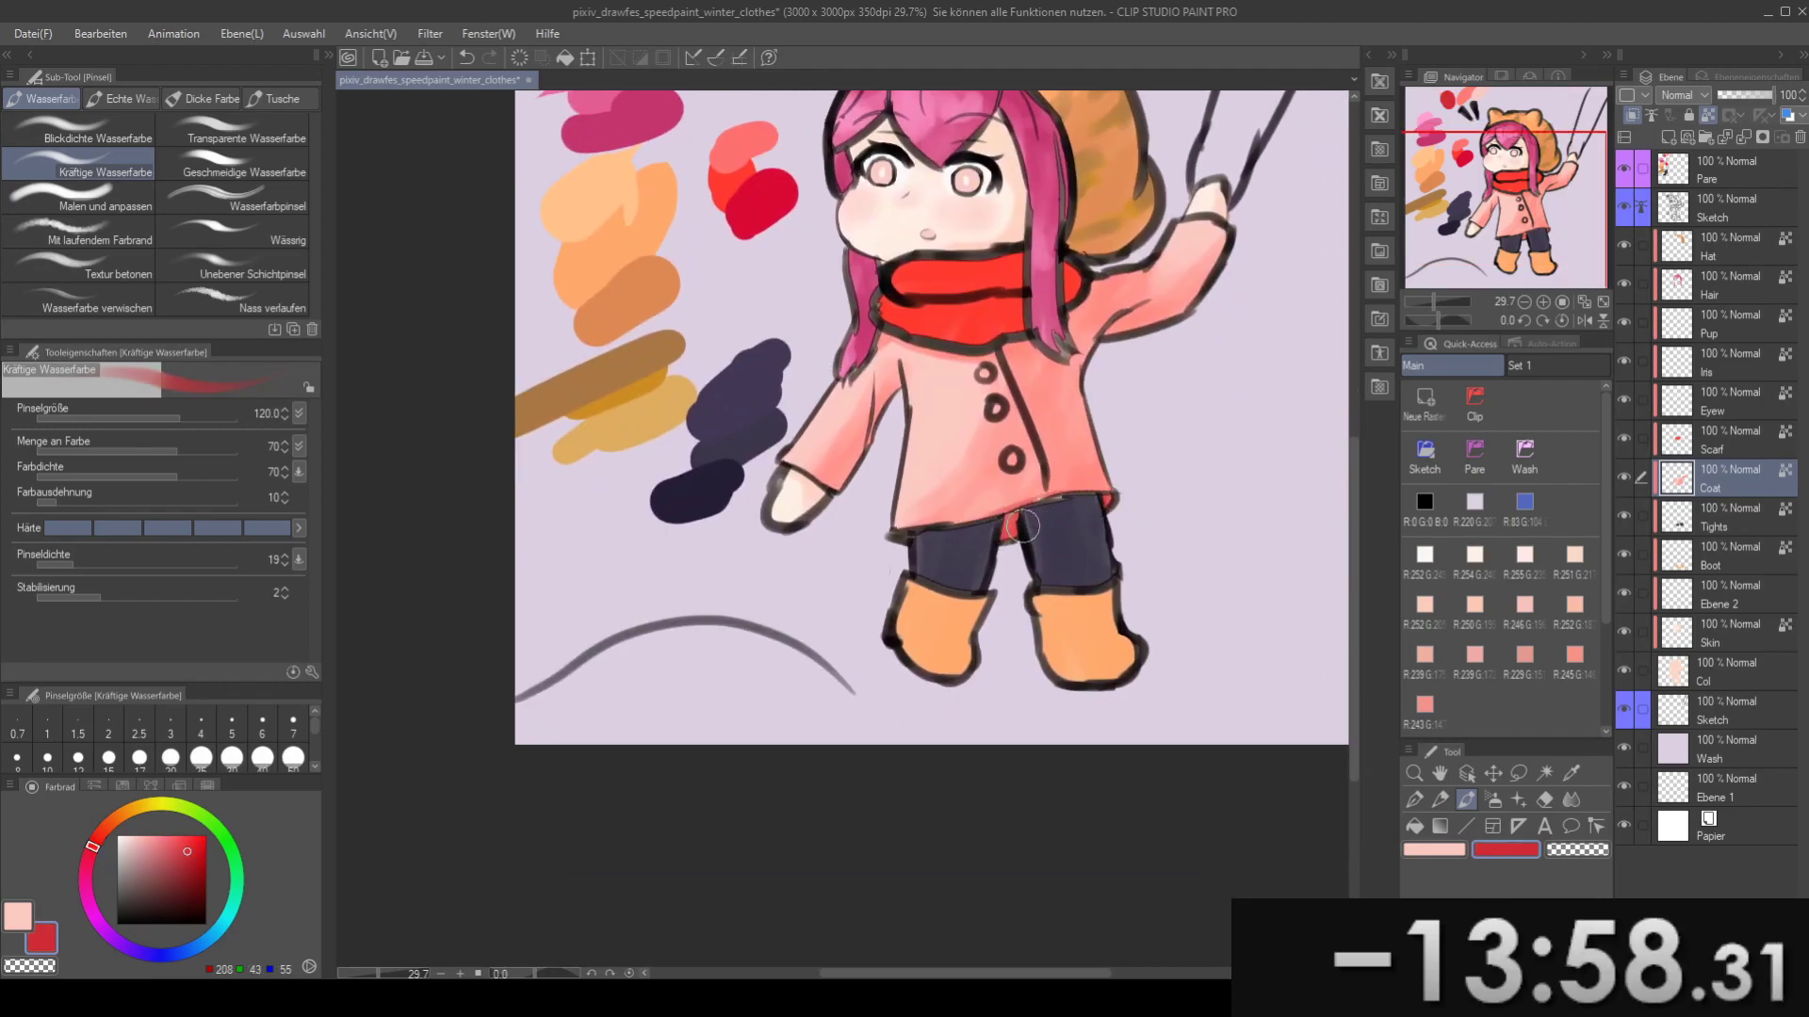
left_click_drag(1022, 525, 1097, 420)
key("ctrl+z")
left_click_drag(967, 551, 1102, 461)
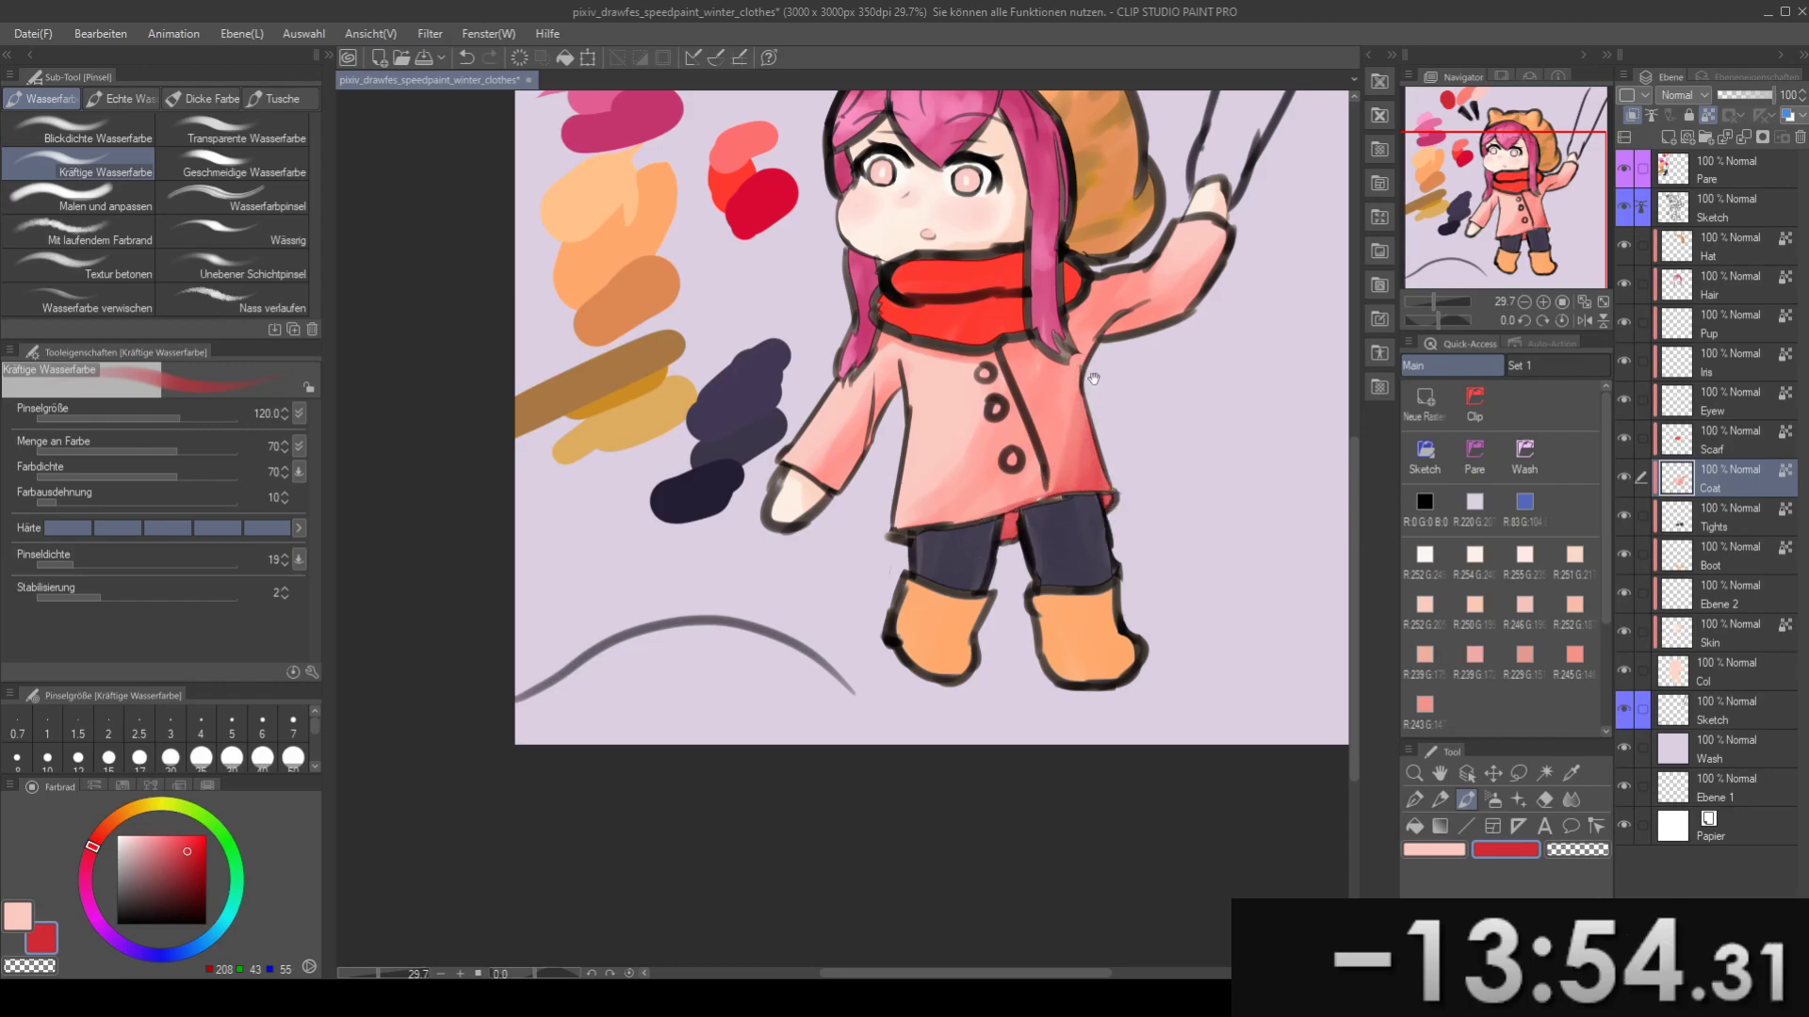
- Color the coat buttons dark red with a smaller brush and save the drawing
left_click_drag(1091, 397, 1040, 468)
mouse_move(913, 378)
left_mouse_down()
mouse_move(933, 359)
mouse_move(968, 403)
left_mouse_up()
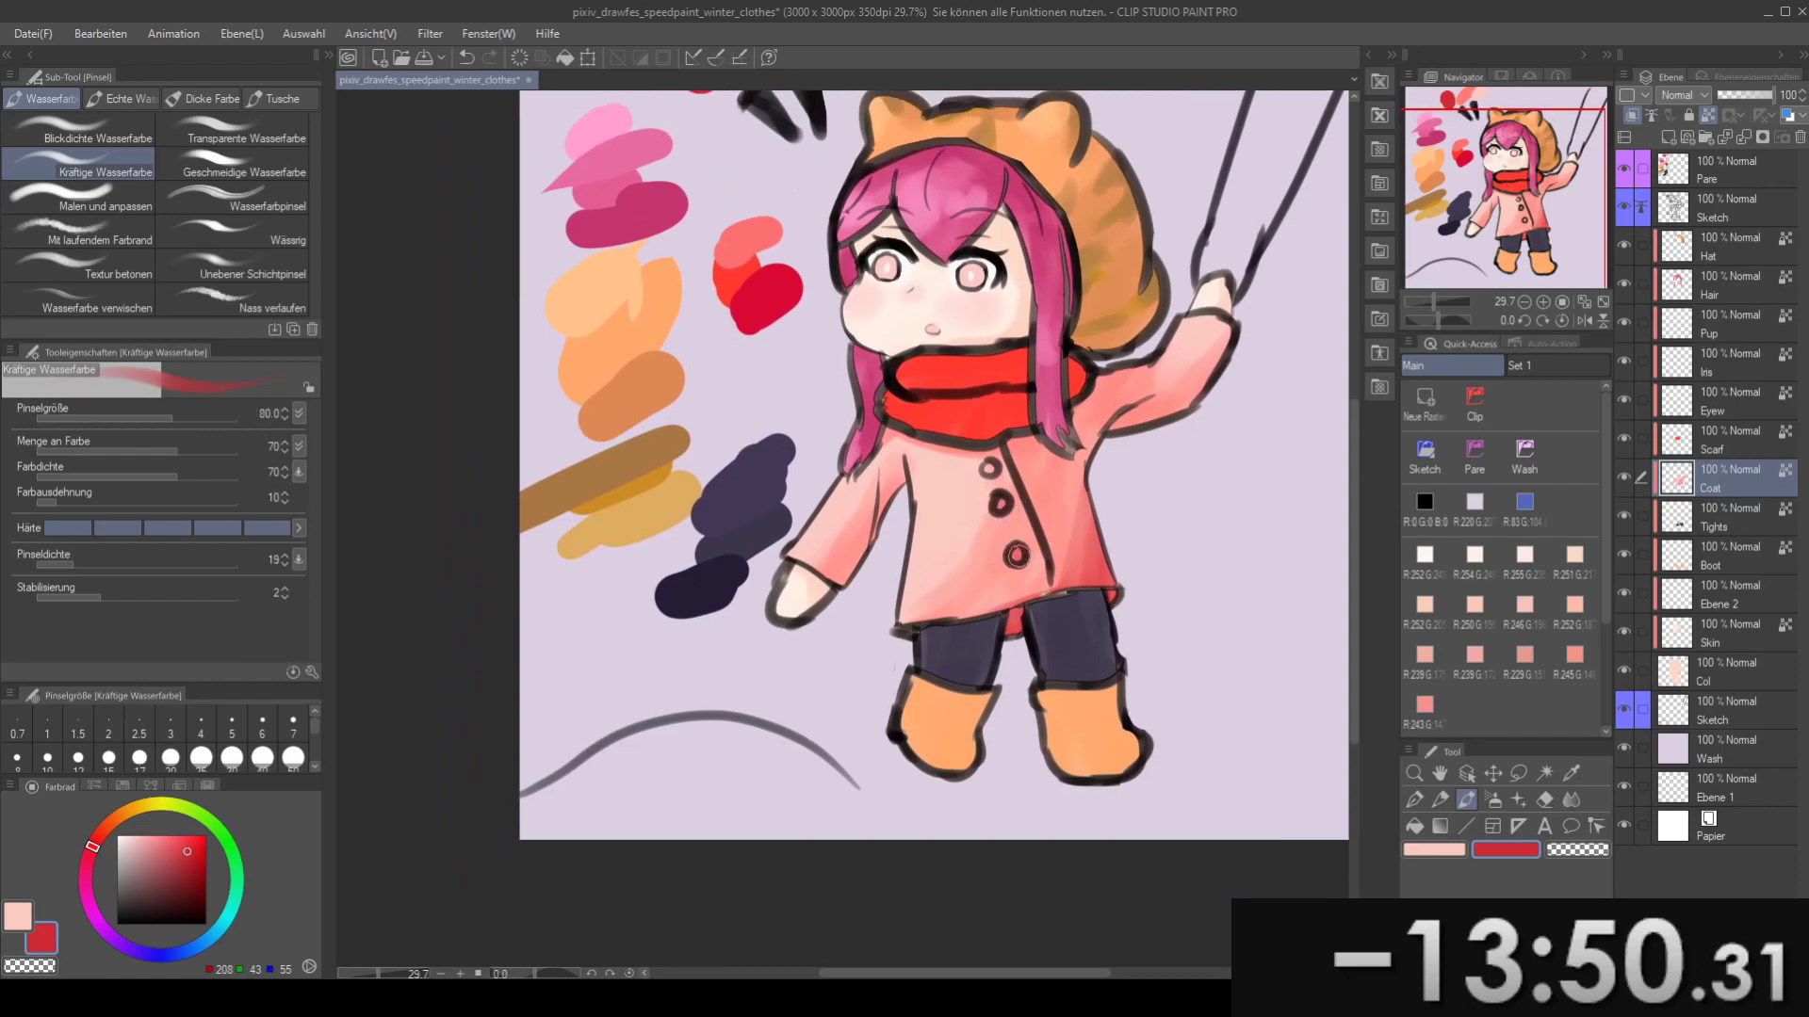
key("bracketleft")
left_click_drag(951, 530, 759, 522)
key("ctrl+s")
- Try painting on the coat with the brown (168, 120, 67) sampled from the palette at brush size 50
mouse_move(640, 330)
left_mouse_down()
mouse_move(824, 476)
mouse_move(927, 487)
left_mouse_up()
left_click(771, 591, "alt")
left_click_drag(862, 680, 715, 530)
key("bracketleft")
mouse_move(854, 579)
left_mouse_down()
mouse_move(903, 591)
mouse_move(843, 605)
mouse_move(908, 546)
mouse_move(856, 584)
mouse_move(1026, 507)
mouse_move(960, 521)
mouse_move(1063, 496)
mouse_move(976, 495)
mouse_move(1050, 499)
mouse_move(973, 496)
mouse_move(1047, 524)
mouse_move(1000, 510)
mouse_move(1047, 529)
left_mouse_up()
key("ctrl+z")
key("ctrl+z")
key("ctrl+z")
key("ctrl+z")
key("ctrl+z")
key("ctrl+z")
- Shade the tights on their layer with the dark navy (36, 30, 53) and the lighter purple (66, 58, 85) sampled from the palette
mouse_move(973, 283)
left_mouse_down()
mouse_move(771, 307)
mouse_move(762, 234)
mouse_move(867, 244)
left_mouse_up()
left_click(1687, 520)
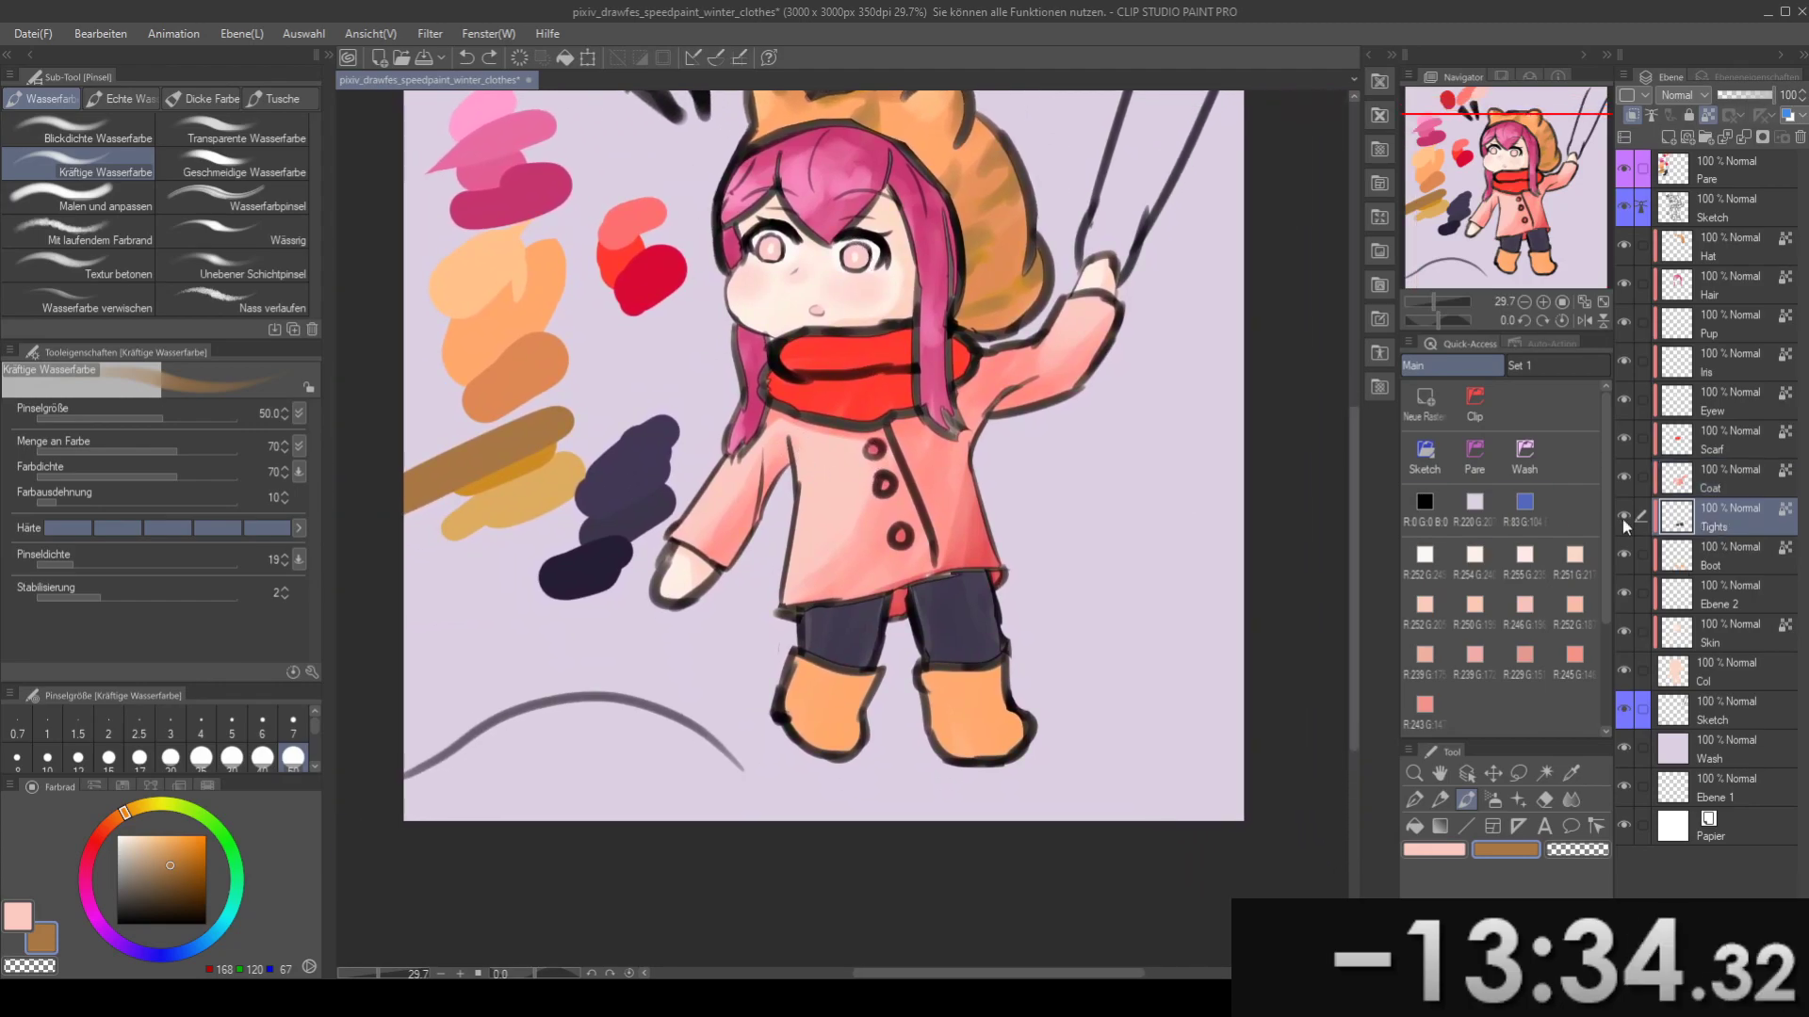
left_click(622, 542, "alt")
left_click_drag(893, 616, 856, 554)
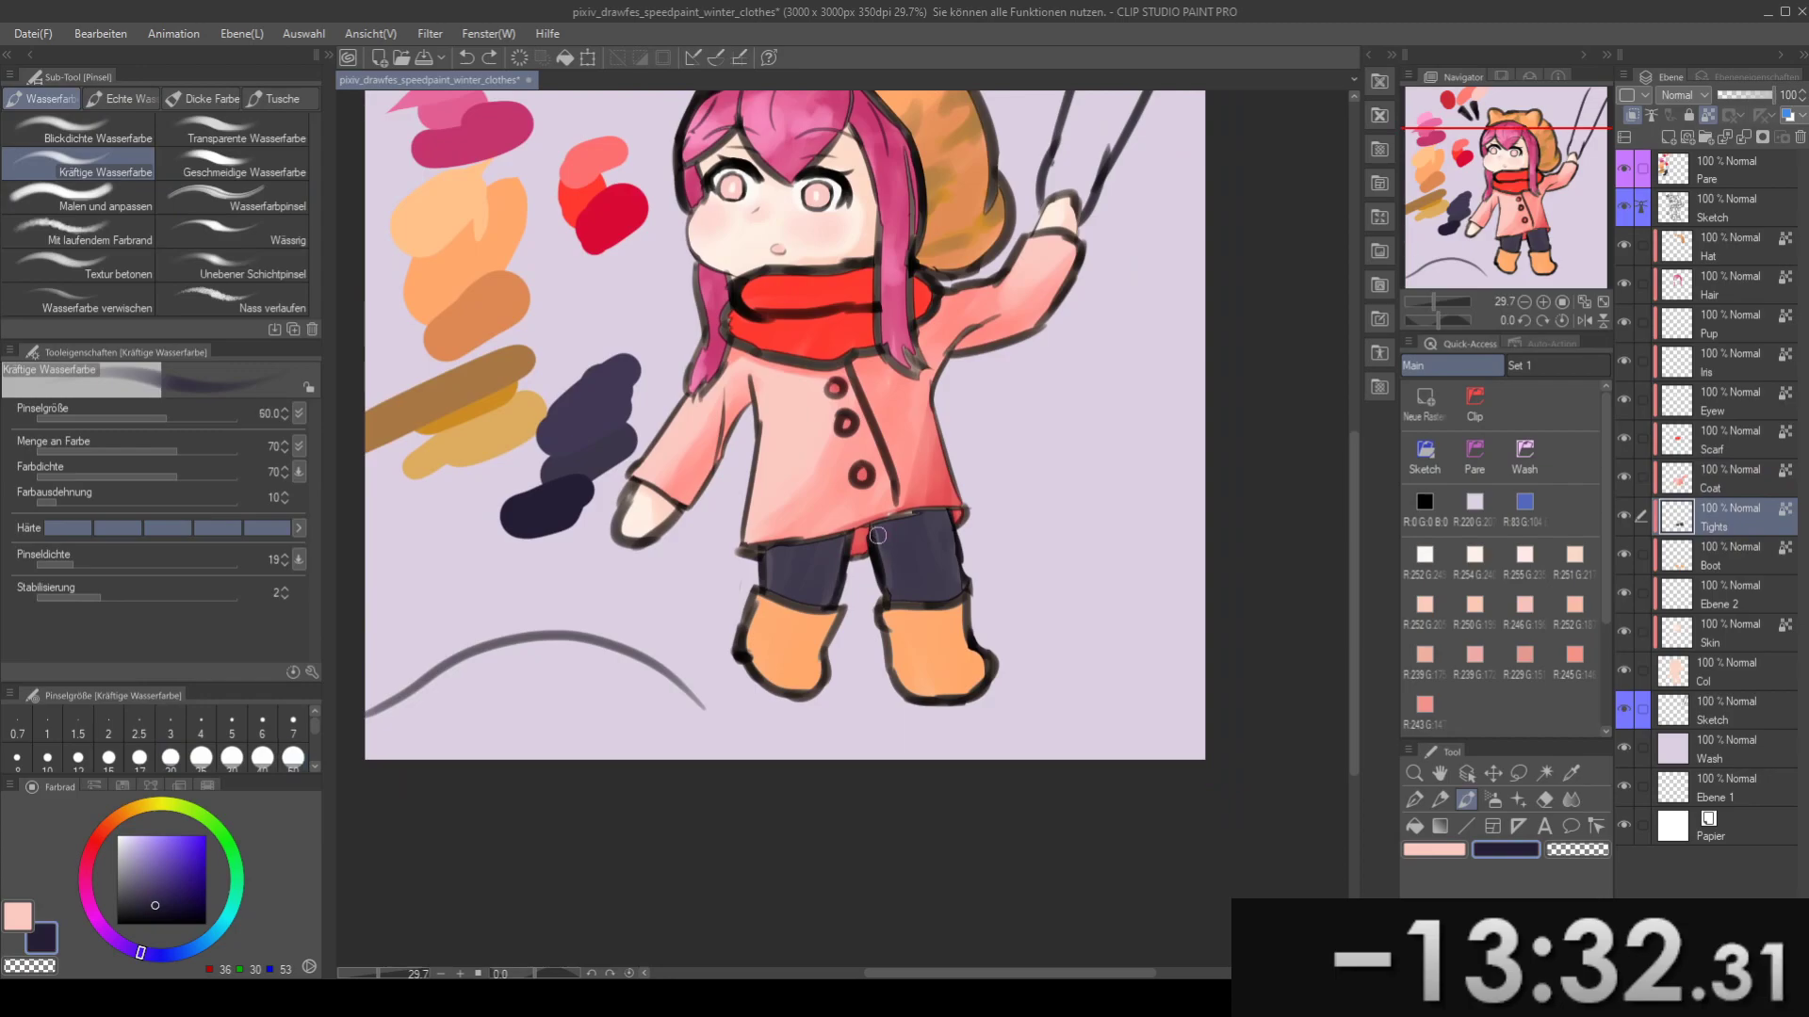
mouse_move(920, 543)
left_mouse_down()
mouse_move(866, 561)
mouse_move(922, 508)
mouse_move(978, 535)
mouse_move(898, 506)
mouse_move(994, 566)
mouse_move(917, 509)
mouse_move(949, 540)
mouse_move(889, 533)
left_mouse_up()
key("bracketright")
key("bracketright")
left_click_drag(894, 639, 884, 657)
left_click_drag(905, 586, 969, 513)
mouse_move(829, 443)
left_mouse_down()
mouse_move(979, 593)
mouse_move(802, 500)
left_mouse_up()
left_click(792, 495, "alt")
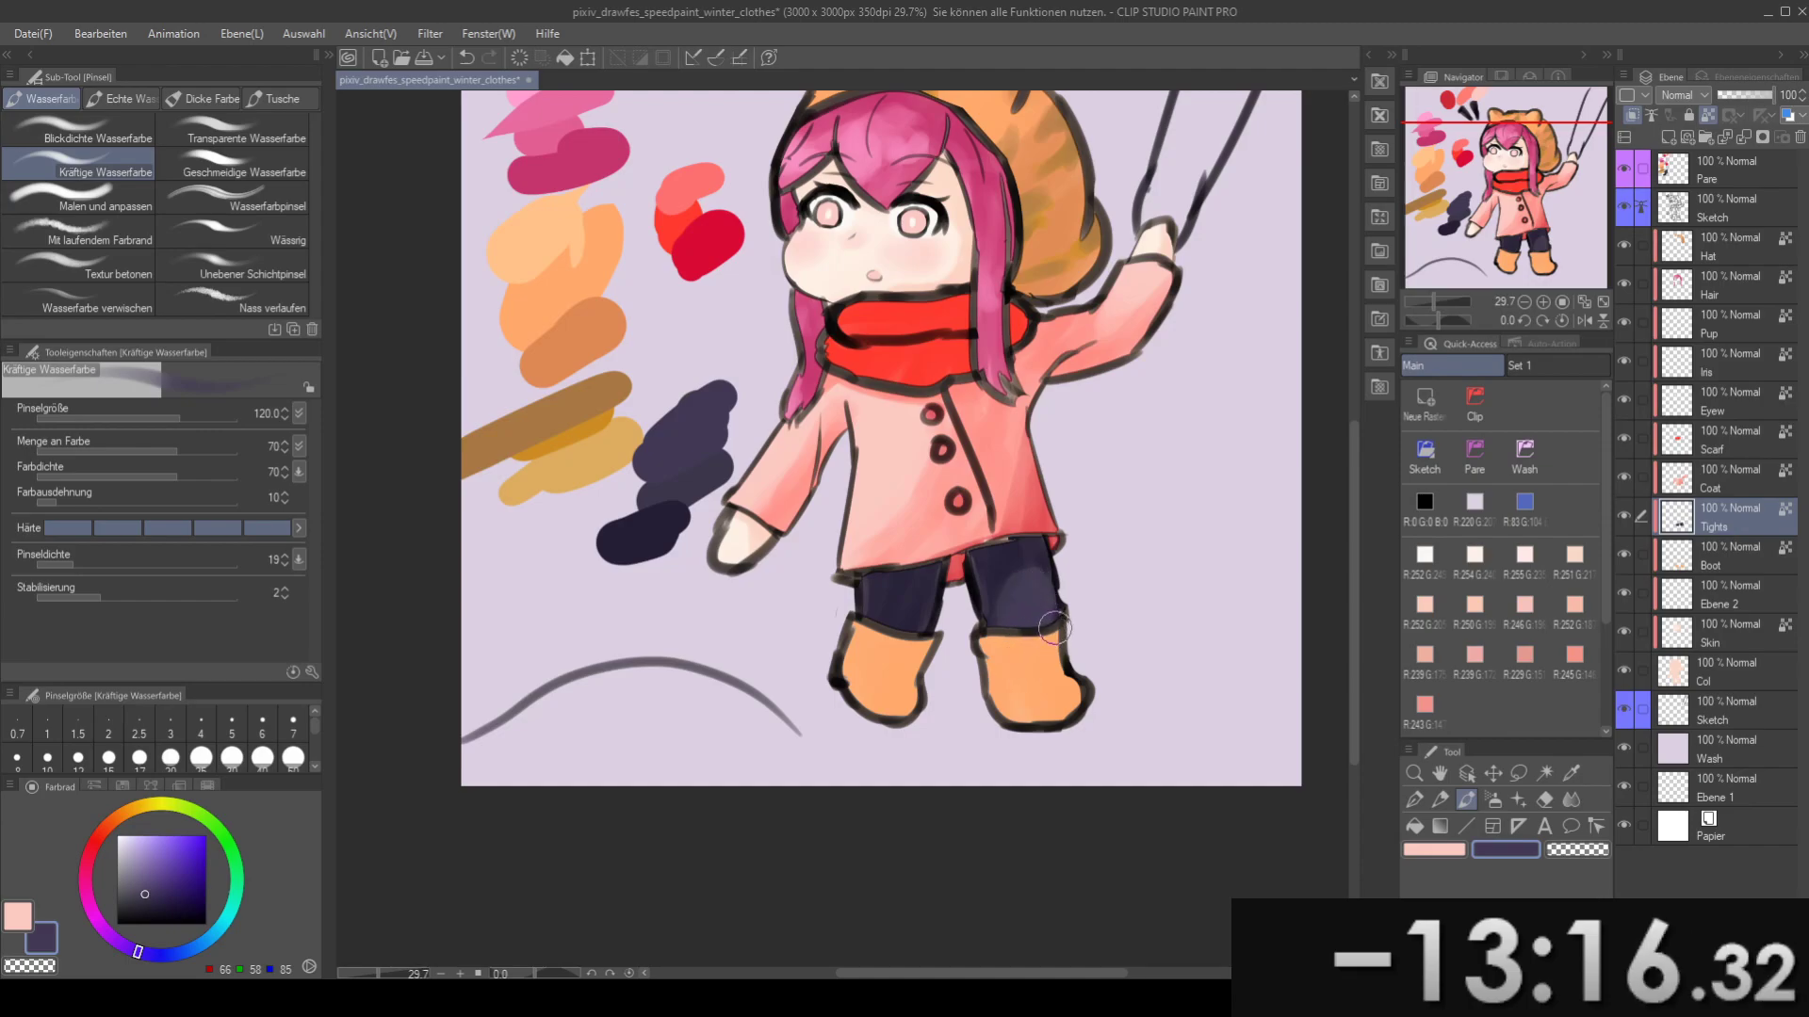
mouse_move(862, 439)
left_mouse_down()
mouse_move(780, 382)
mouse_move(912, 452)
left_mouse_up()
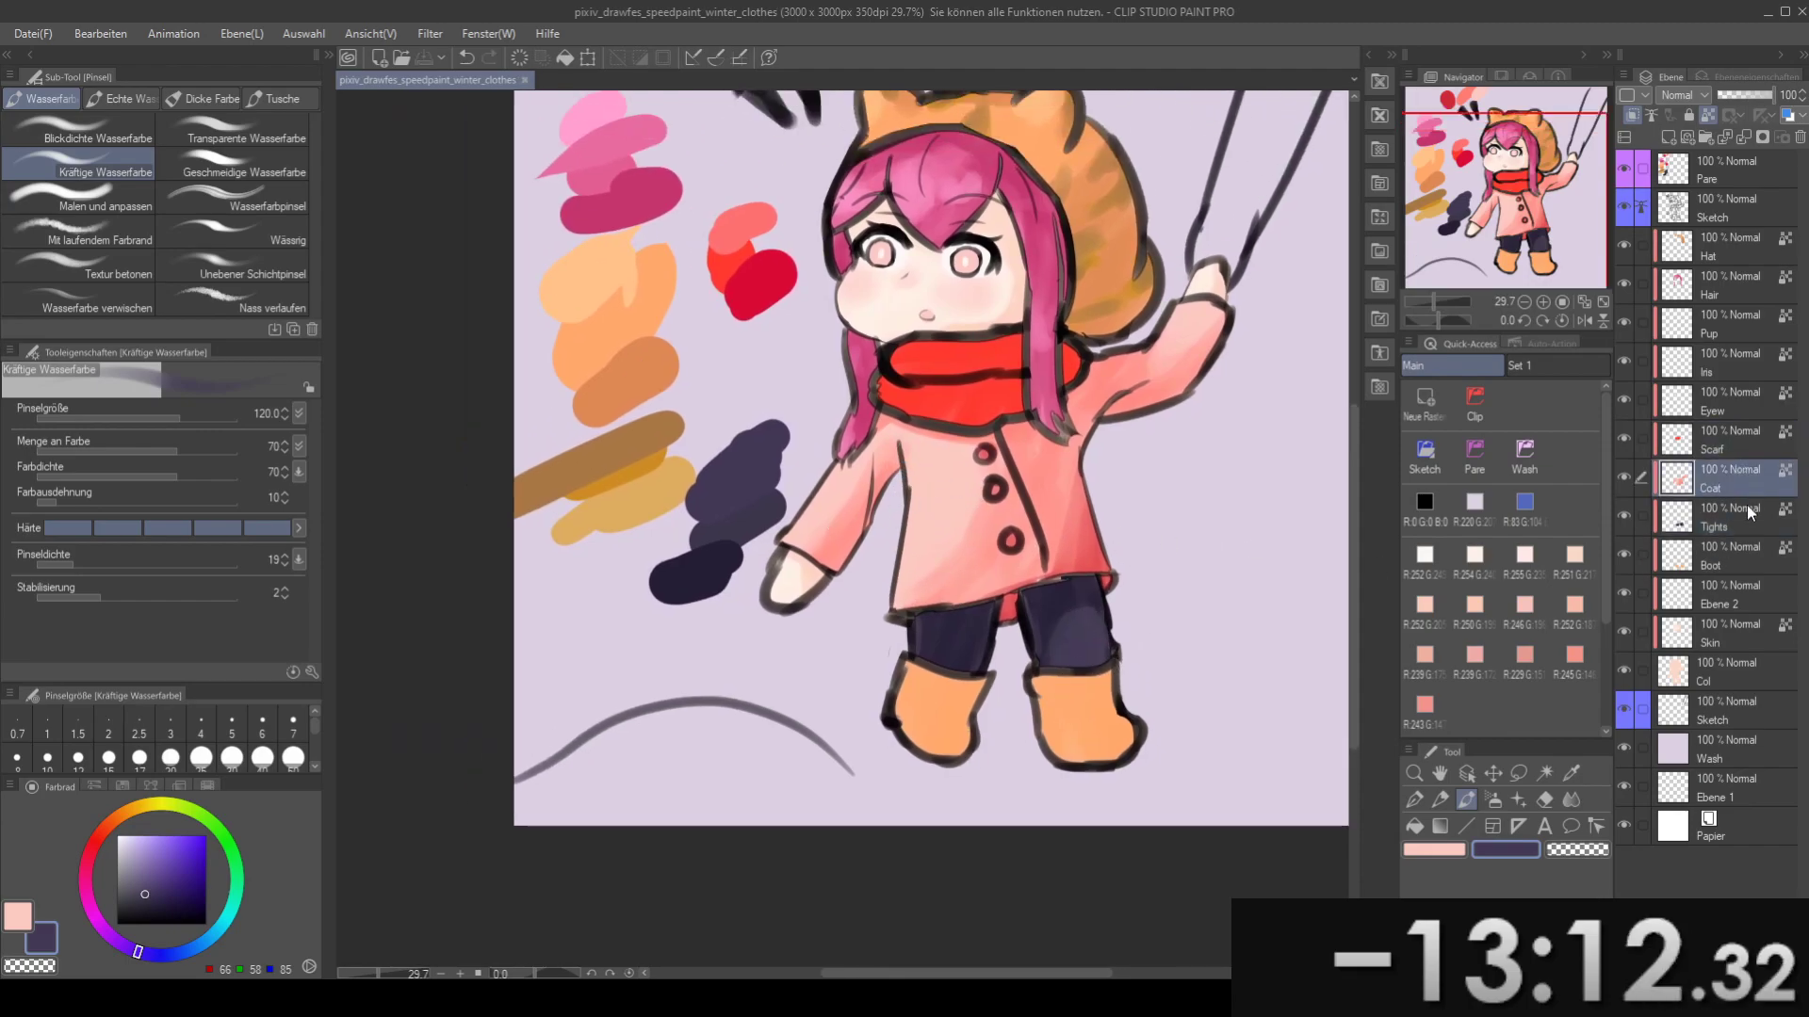
- Shade both boots on the Boot layer with the orange-brown (221, 137, 83) sampled from the palette
left_click(1737, 563)
left_click_drag(904, 433, 950, 506)
left_click(694, 428, "alt")
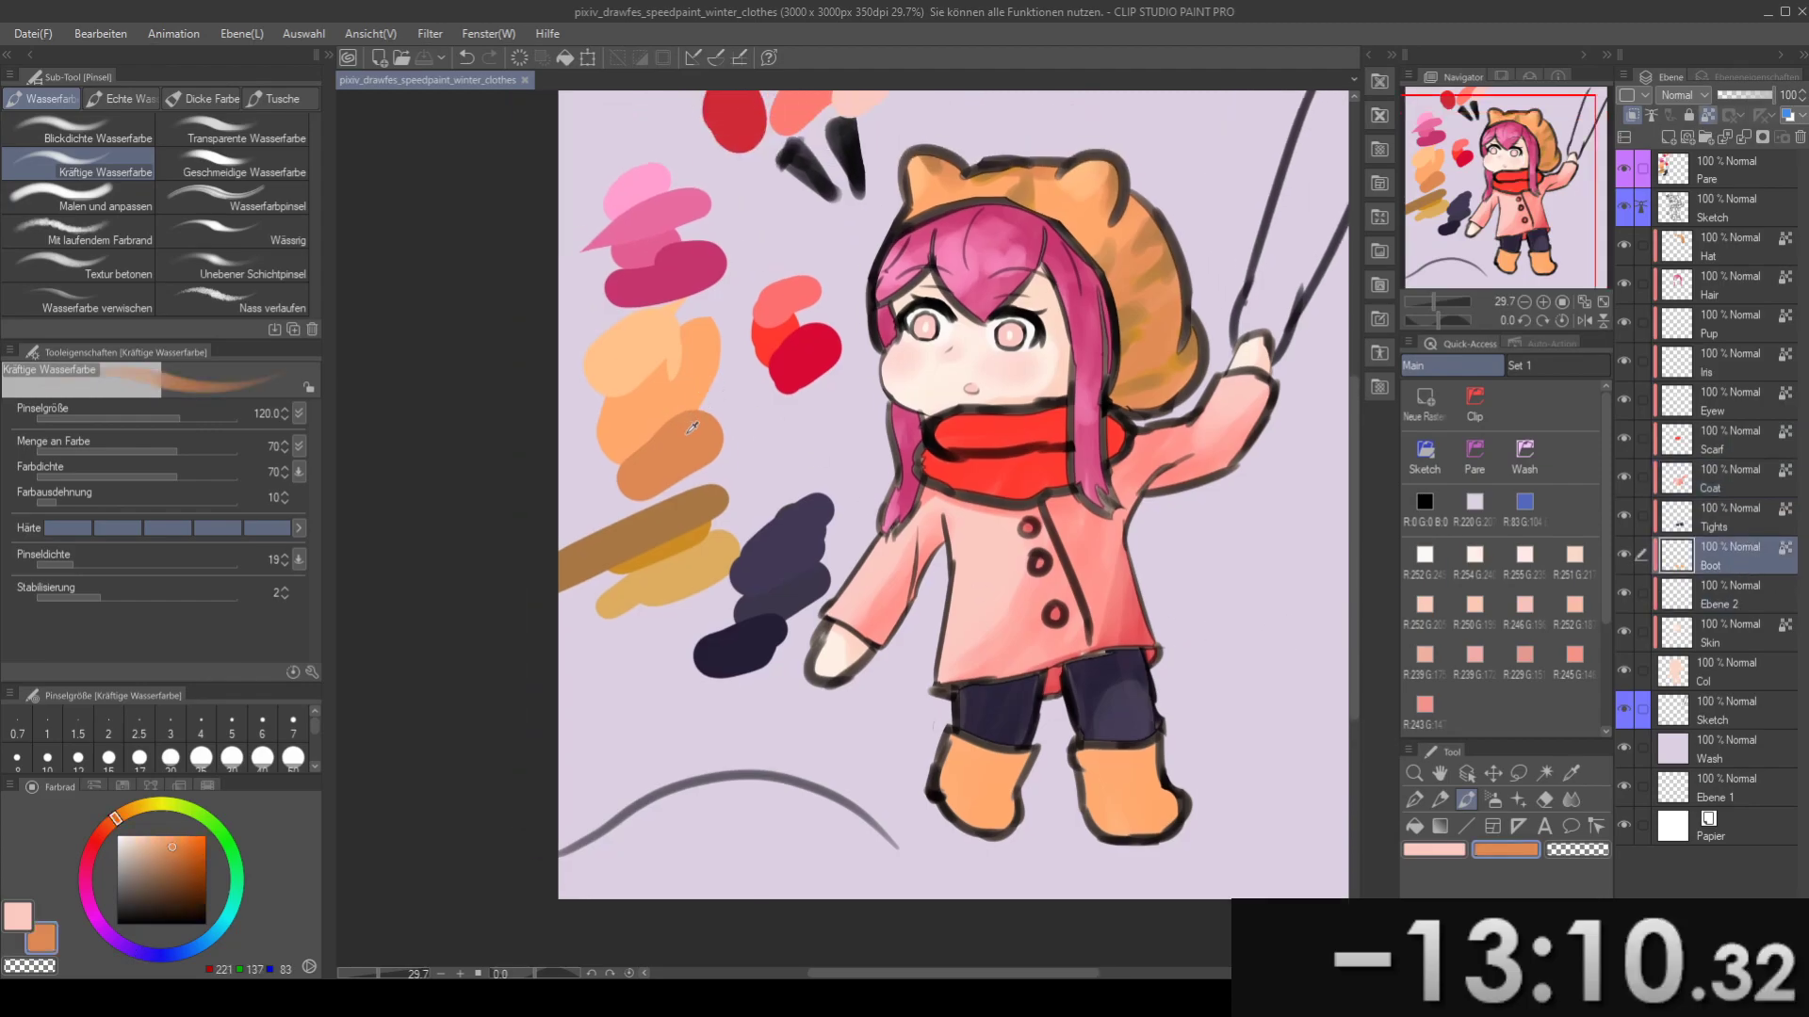
left_click_drag(959, 595, 829, 465)
key("b")
key("b")
mouse_move(1033, 652)
left_mouse_down()
mouse_move(1006, 721)
mouse_move(935, 726)
mouse_move(1086, 641)
left_mouse_up()
key("ctrl+z")
key("ctrl+z")
mouse_move(835, 686)
left_mouse_down()
mouse_move(917, 706)
mouse_move(887, 685)
left_mouse_up()
key("]")
mouse_move(801, 406)
left_mouse_down()
mouse_move(887, 500)
mouse_move(923, 607)
left_mouse_up()
- Paint lighter areas on the boots with the light orange (255, 169, 107) sampled from the palette at brush size 150
left_click(725, 440, "alt")
key("[")
mouse_move(1033, 844)
left_mouse_down()
mouse_move(926, 701)
mouse_move(914, 772)
mouse_move(942, 740)
mouse_move(949, 758)
mouse_move(928, 744)
mouse_move(951, 759)
mouse_move(859, 781)
left_mouse_up()
key("ctrl+z")
key("ctrl+z")
key("ctrl+z")
mouse_move(951, 747)
left_mouse_down()
mouse_move(966, 726)
mouse_move(919, 743)
mouse_move(980, 721)
mouse_move(921, 725)
mouse_move(1095, 760)
left_mouse_up()
mouse_move(1004, 643)
left_mouse_down()
mouse_move(1057, 680)
mouse_move(961, 601)
mouse_move(1081, 689)
mouse_move(1064, 610)
left_mouse_up()
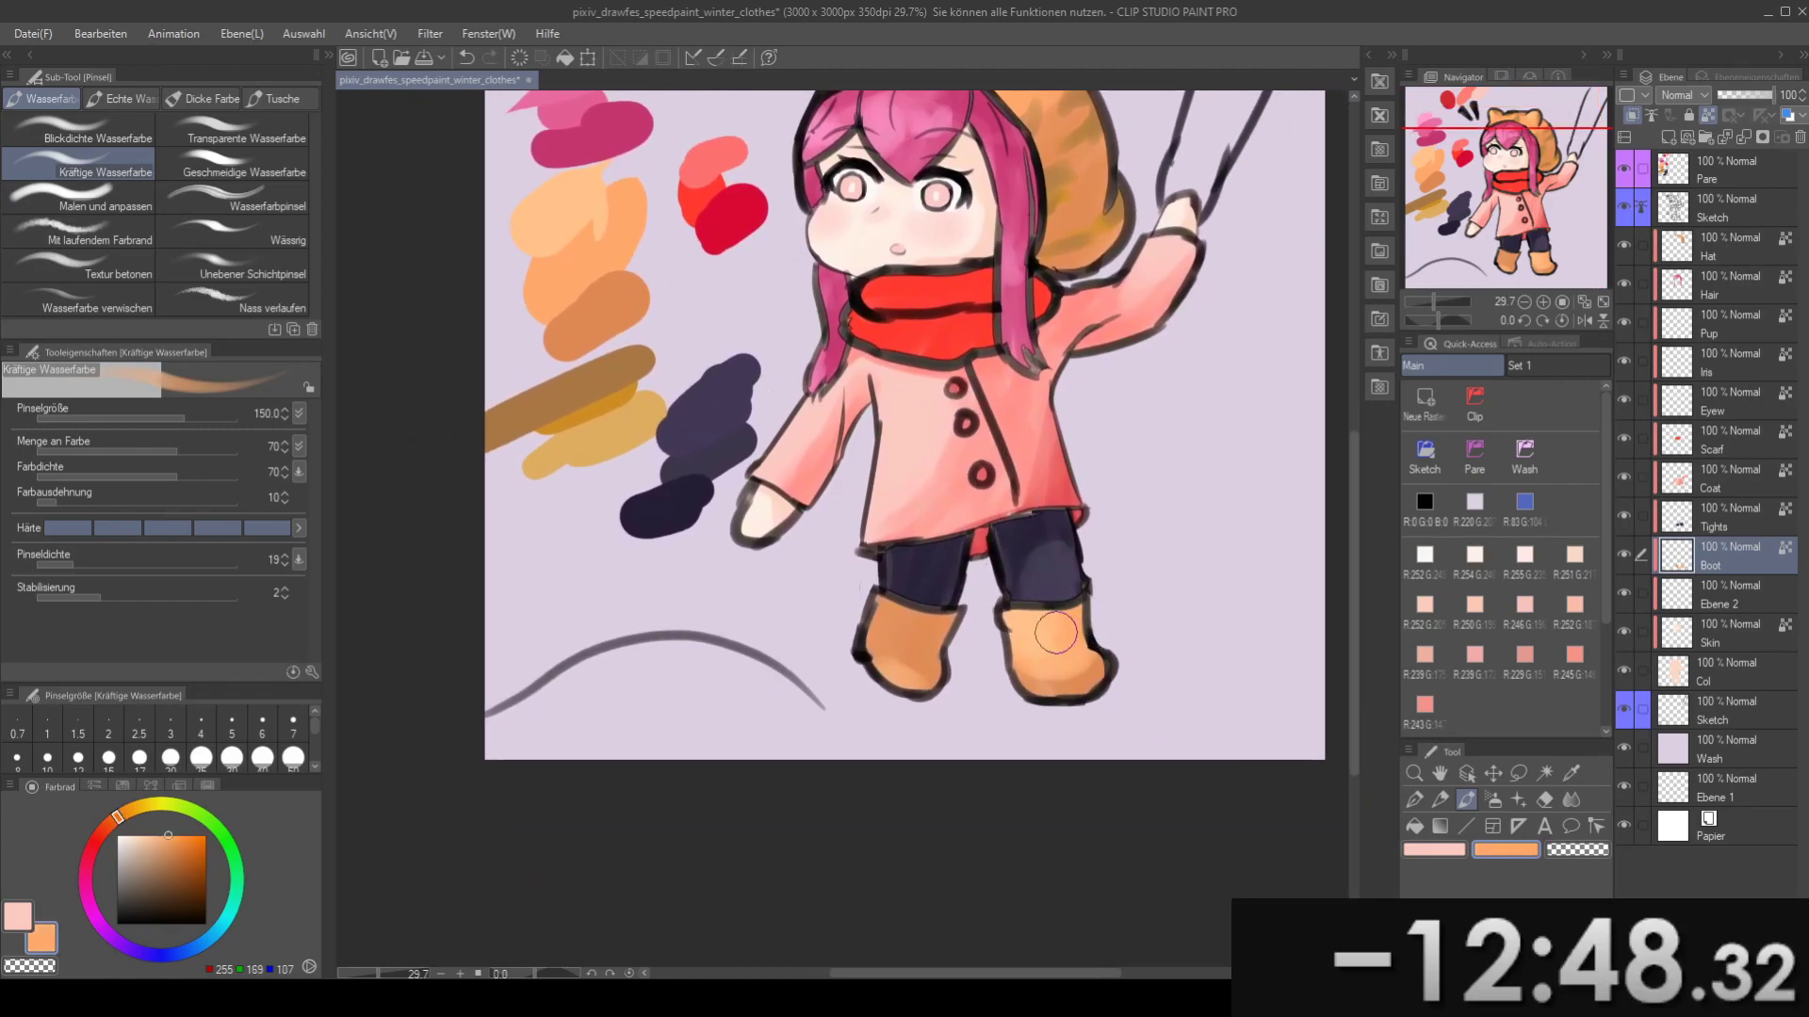
- Refine the light and shadow transitions on the boots with light orange at brush size 100, and save the drawing
key("j")
mouse_move(868, 453)
left_mouse_down()
mouse_move(879, 538)
mouse_move(856, 487)
left_mouse_up()
key("b")
mouse_move(1078, 677)
left_mouse_down()
mouse_move(1091, 701)
mouse_move(1103, 667)
left_mouse_up()
key("ctrl+z")
mouse_move(629, 310)
left_mouse_down()
mouse_move(755, 400)
mouse_move(620, 299)
left_mouse_up()
left_click(733, 368, "alt")
key("bracketleft")
key("bracketleft")
left_click_drag(1024, 682, 1061, 683)
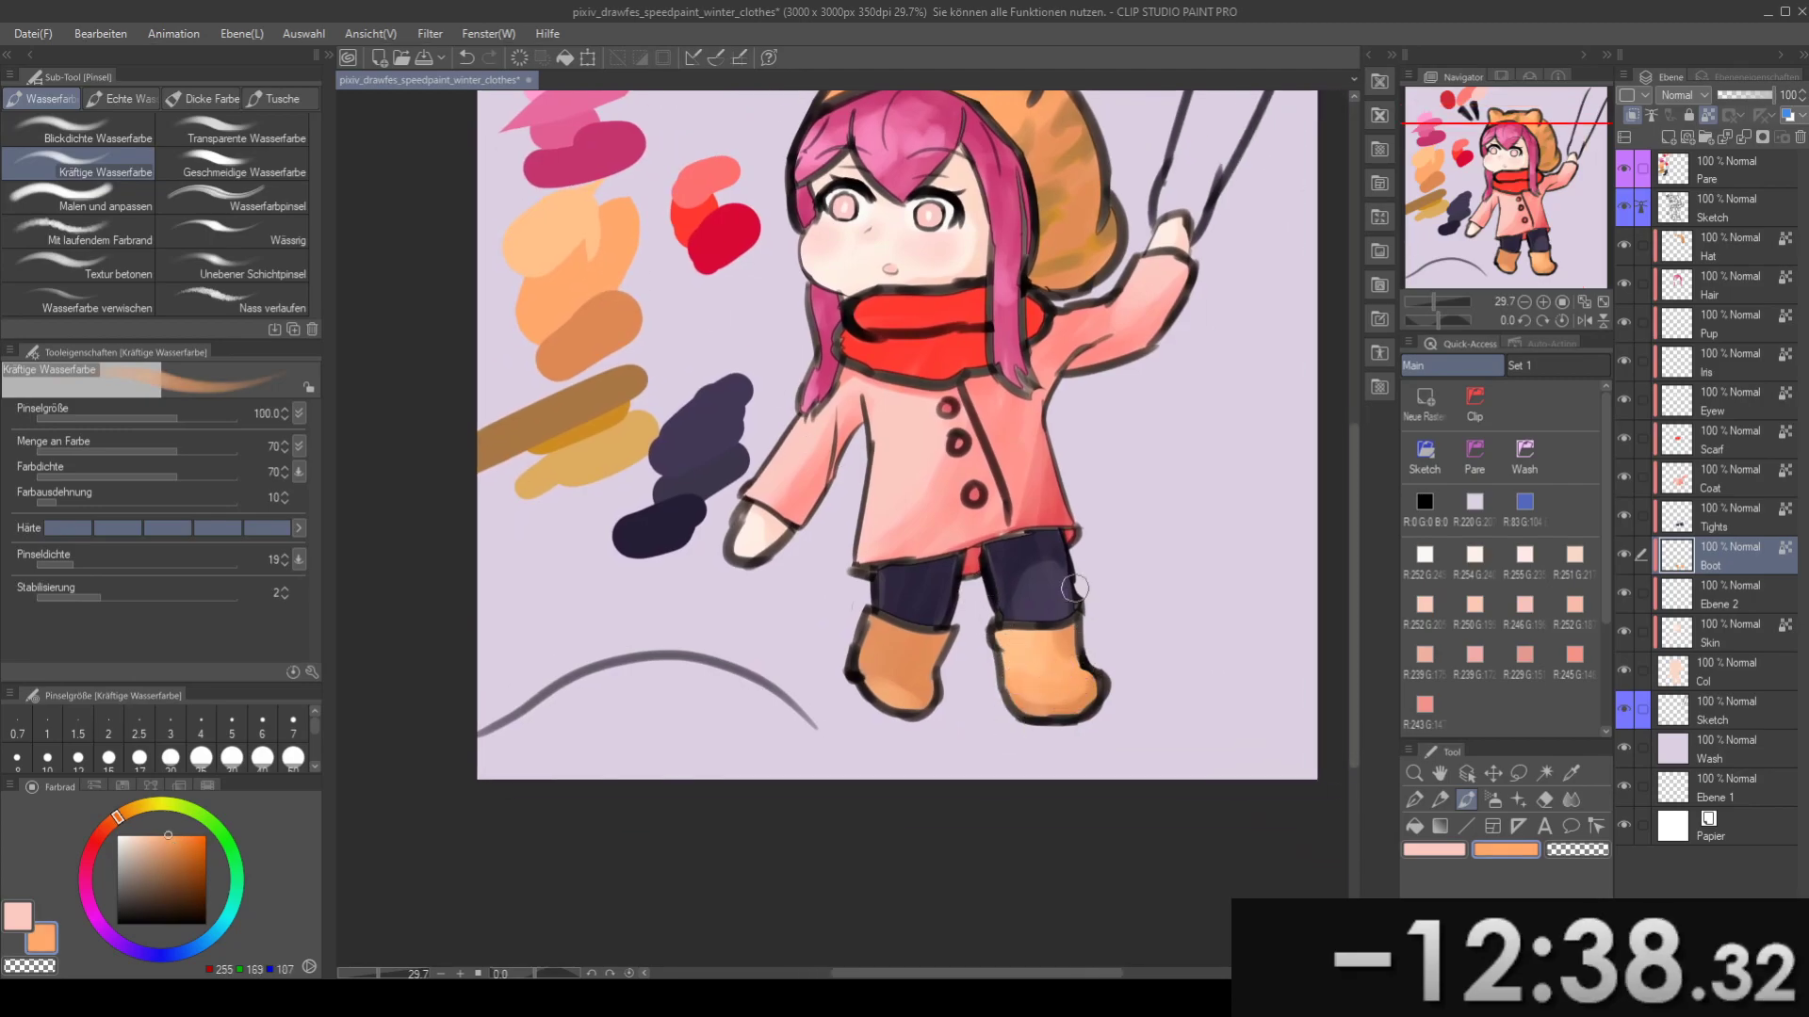
left_click_drag(911, 425, 839, 499)
left_click_drag(913, 390, 1107, 576)
- Paint both irises on their own layer with the coral (255, 124, 115) sampled from the palette at brush size 60
left_click(1730, 352)
scroll(737, 435, "up", 2)
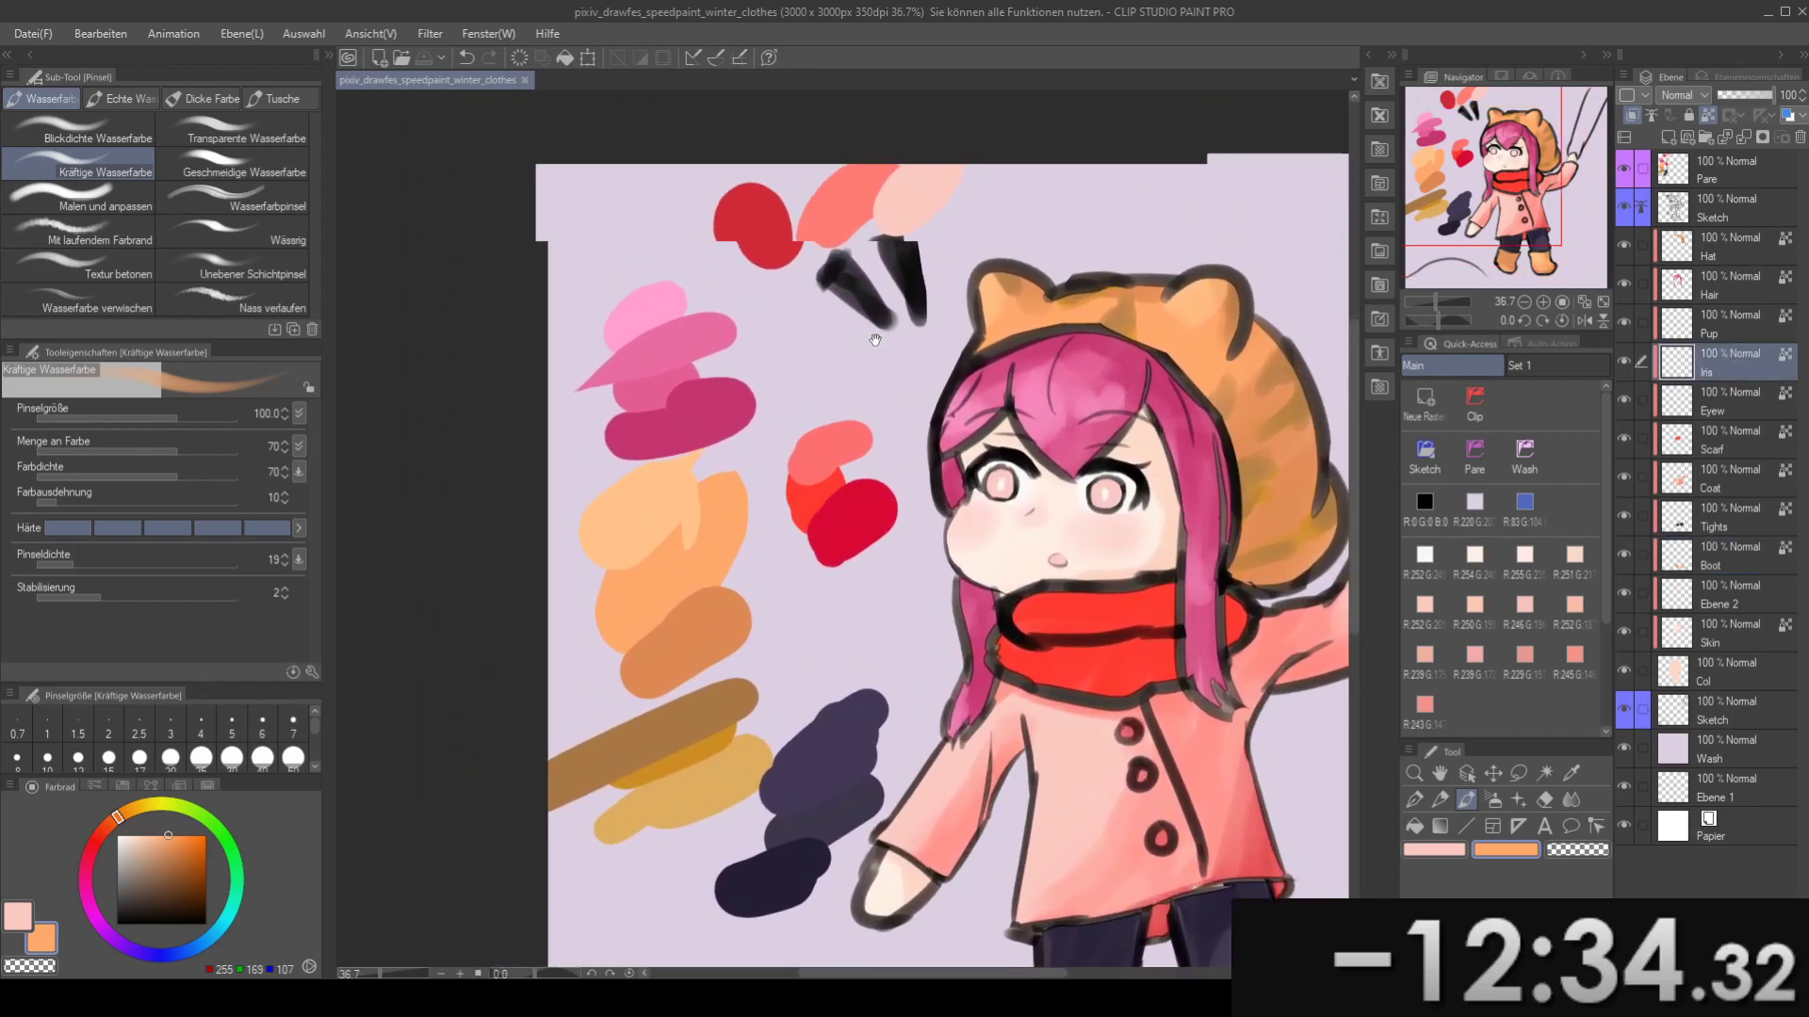
left_click_drag(753, 428, 697, 472)
left_click(819, 228, "alt")
scroll(933, 478, "up", 3)
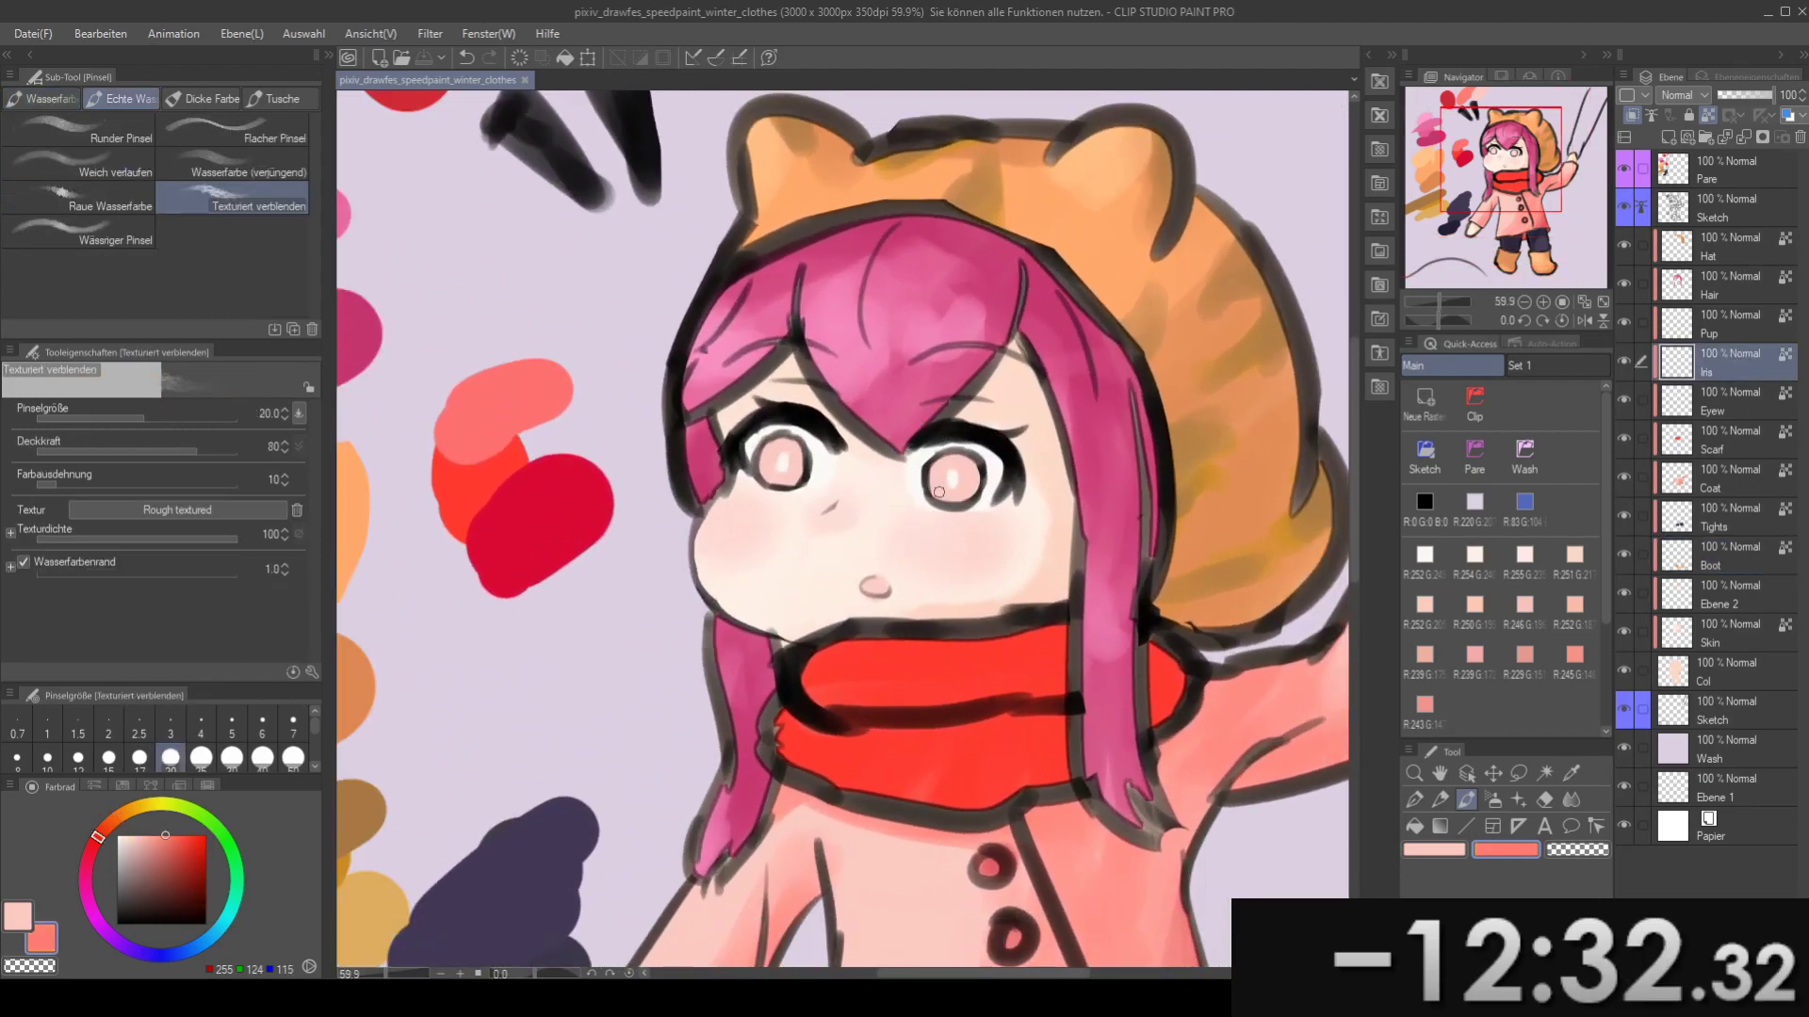
left_click_drag(933, 478, 951, 482)
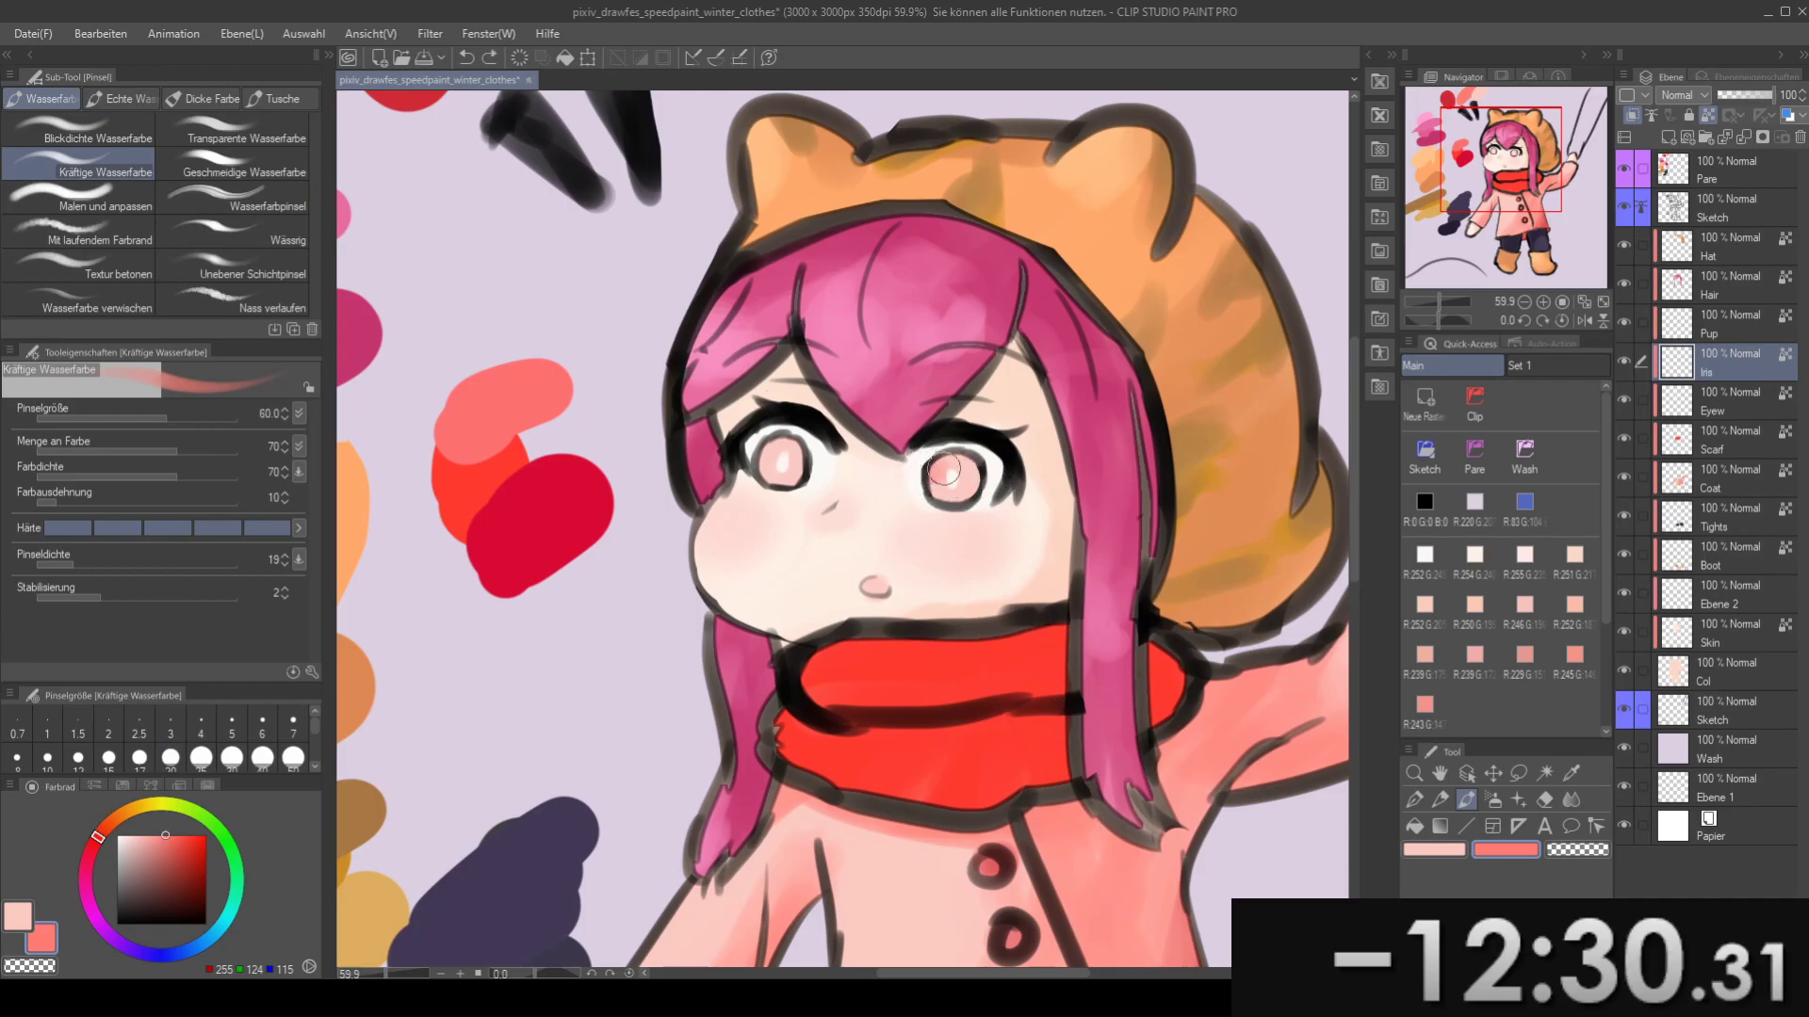
left_click_drag(916, 470, 989, 498)
mouse_move(833, 478)
left_mouse_down()
mouse_move(915, 678)
mouse_move(832, 464)
mouse_move(868, 474)
mouse_move(829, 482)
left_mouse_up()
- Darken the upper part of both irises with the dark red (208, 43, 55) sampled from the palette at brush size 50
left_click(565, 253, "alt")
key("ctrl+z")
key("bracketleft")
key("ctrl+z")
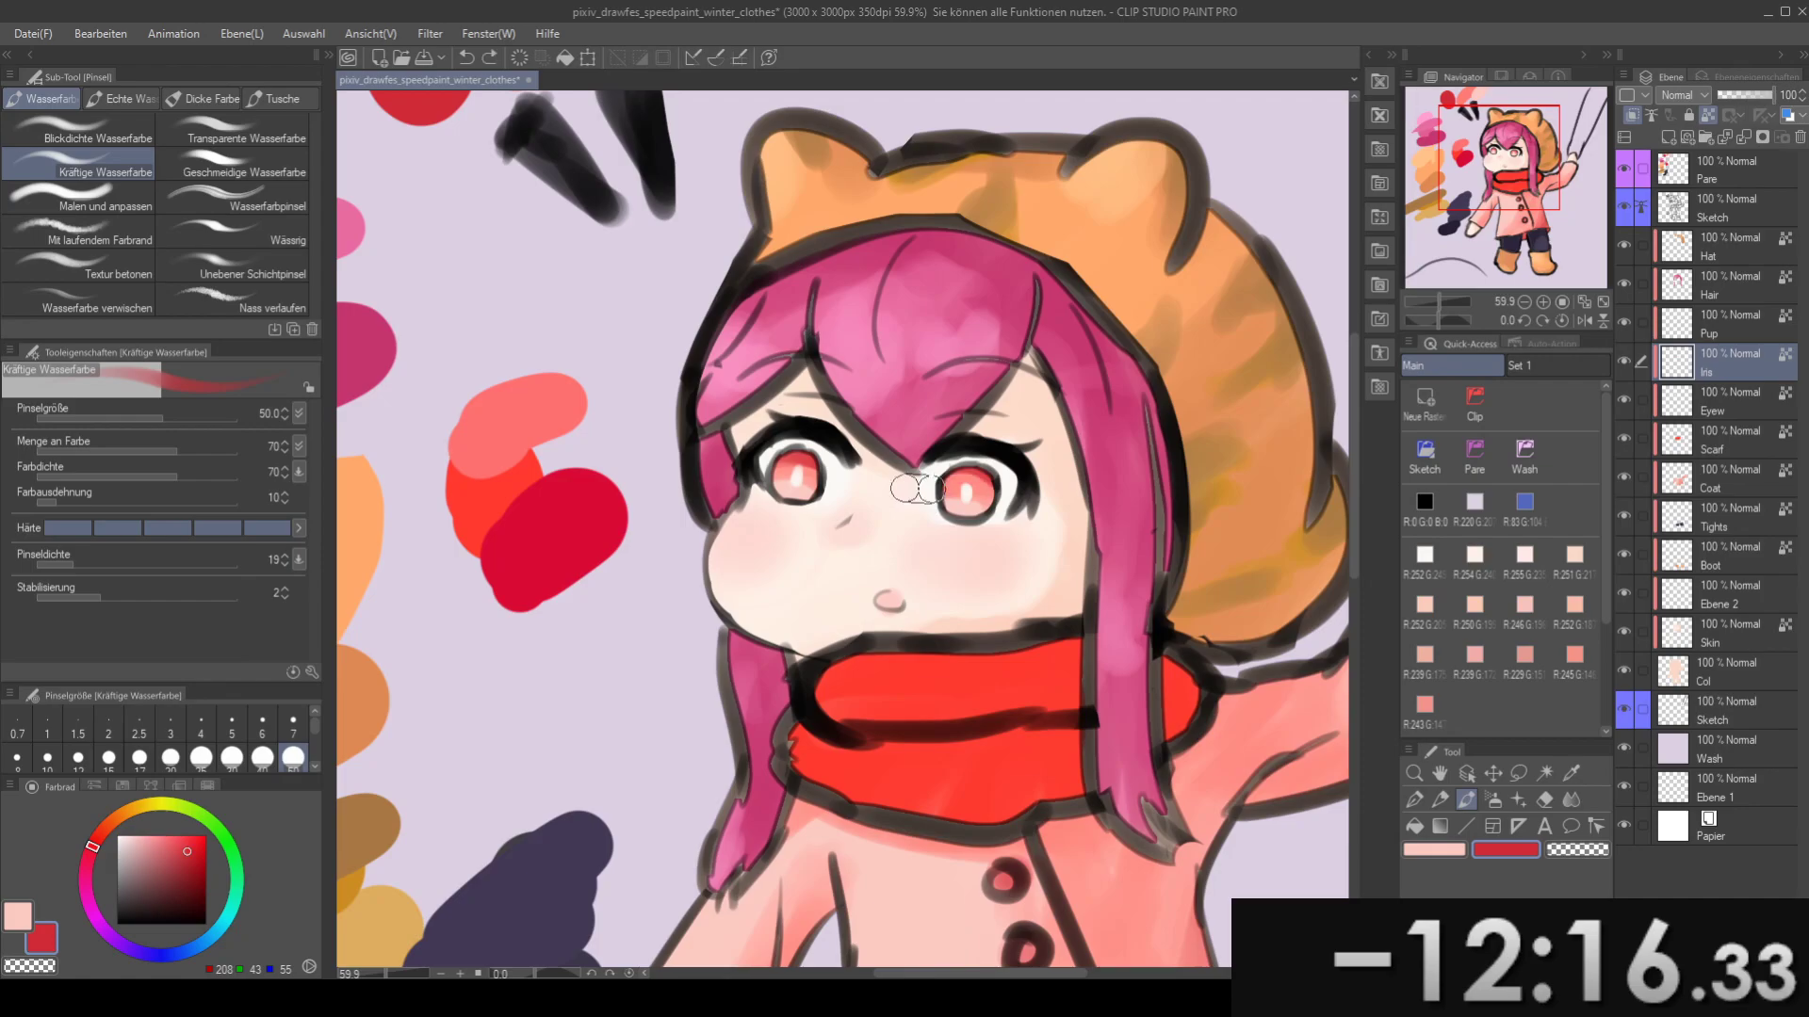
key("ctrl+z")
left_click_drag(980, 483, 998, 398)
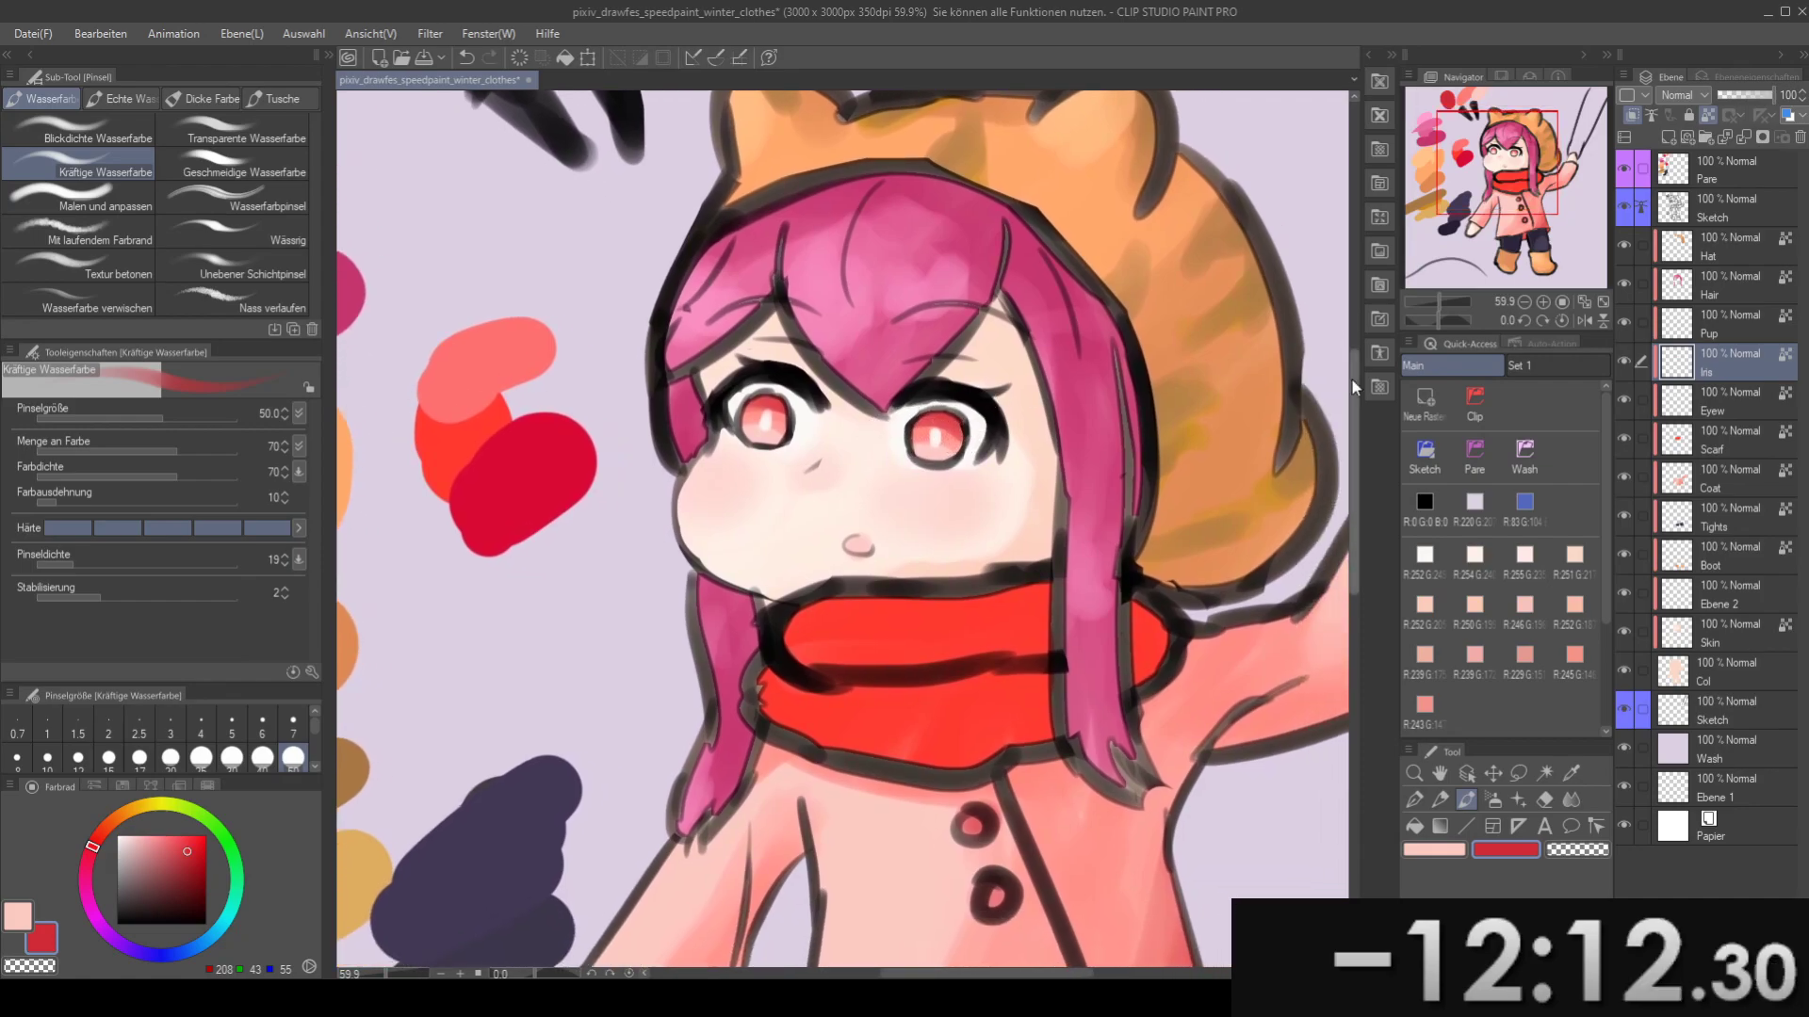
- On the pupil layer, draw thin curved dark red pupil lines beside the iris highlight of one eye at brush size 12
left_click(1748, 314)
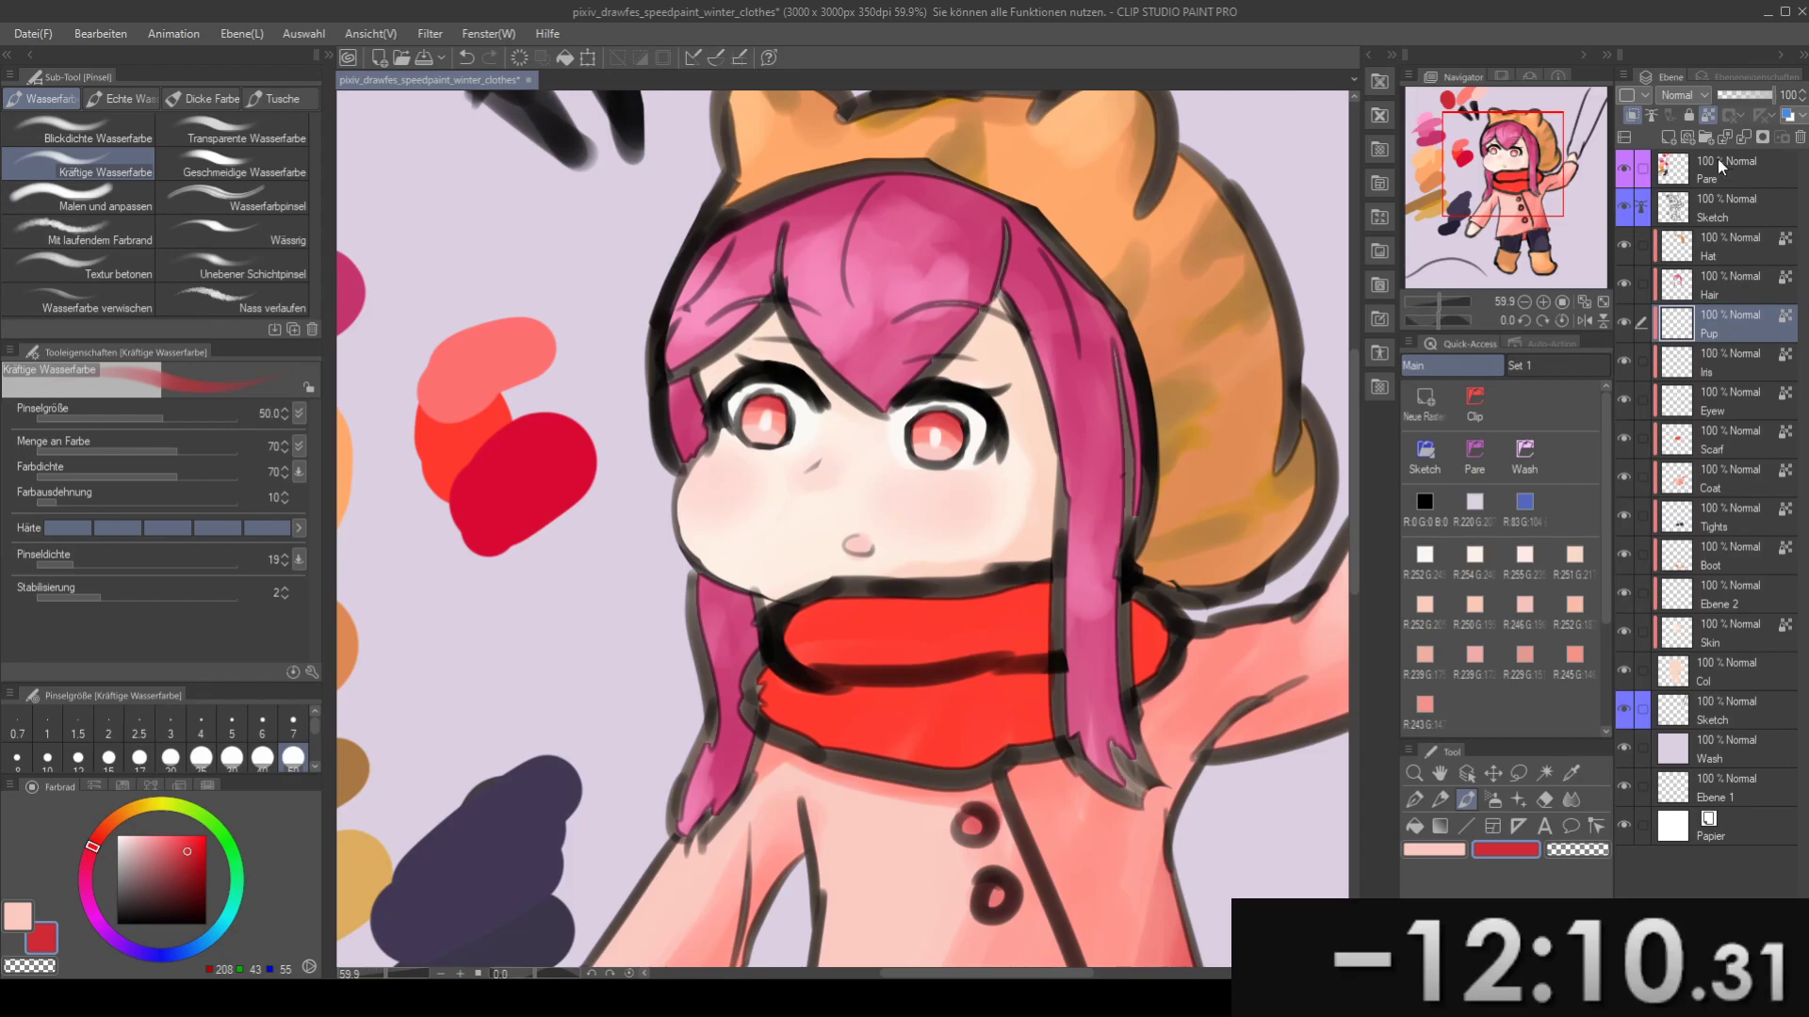
mouse_move(889, 377)
left_mouse_down()
mouse_move(986, 449)
mouse_move(966, 415)
left_mouse_up()
scroll(999, 438, "up", 2)
left_click_drag(885, 512, 861, 503)
key("bracketleft")
key("bracketleft")
key("bracketleft")
key("bracketleft")
key("bracketleft")
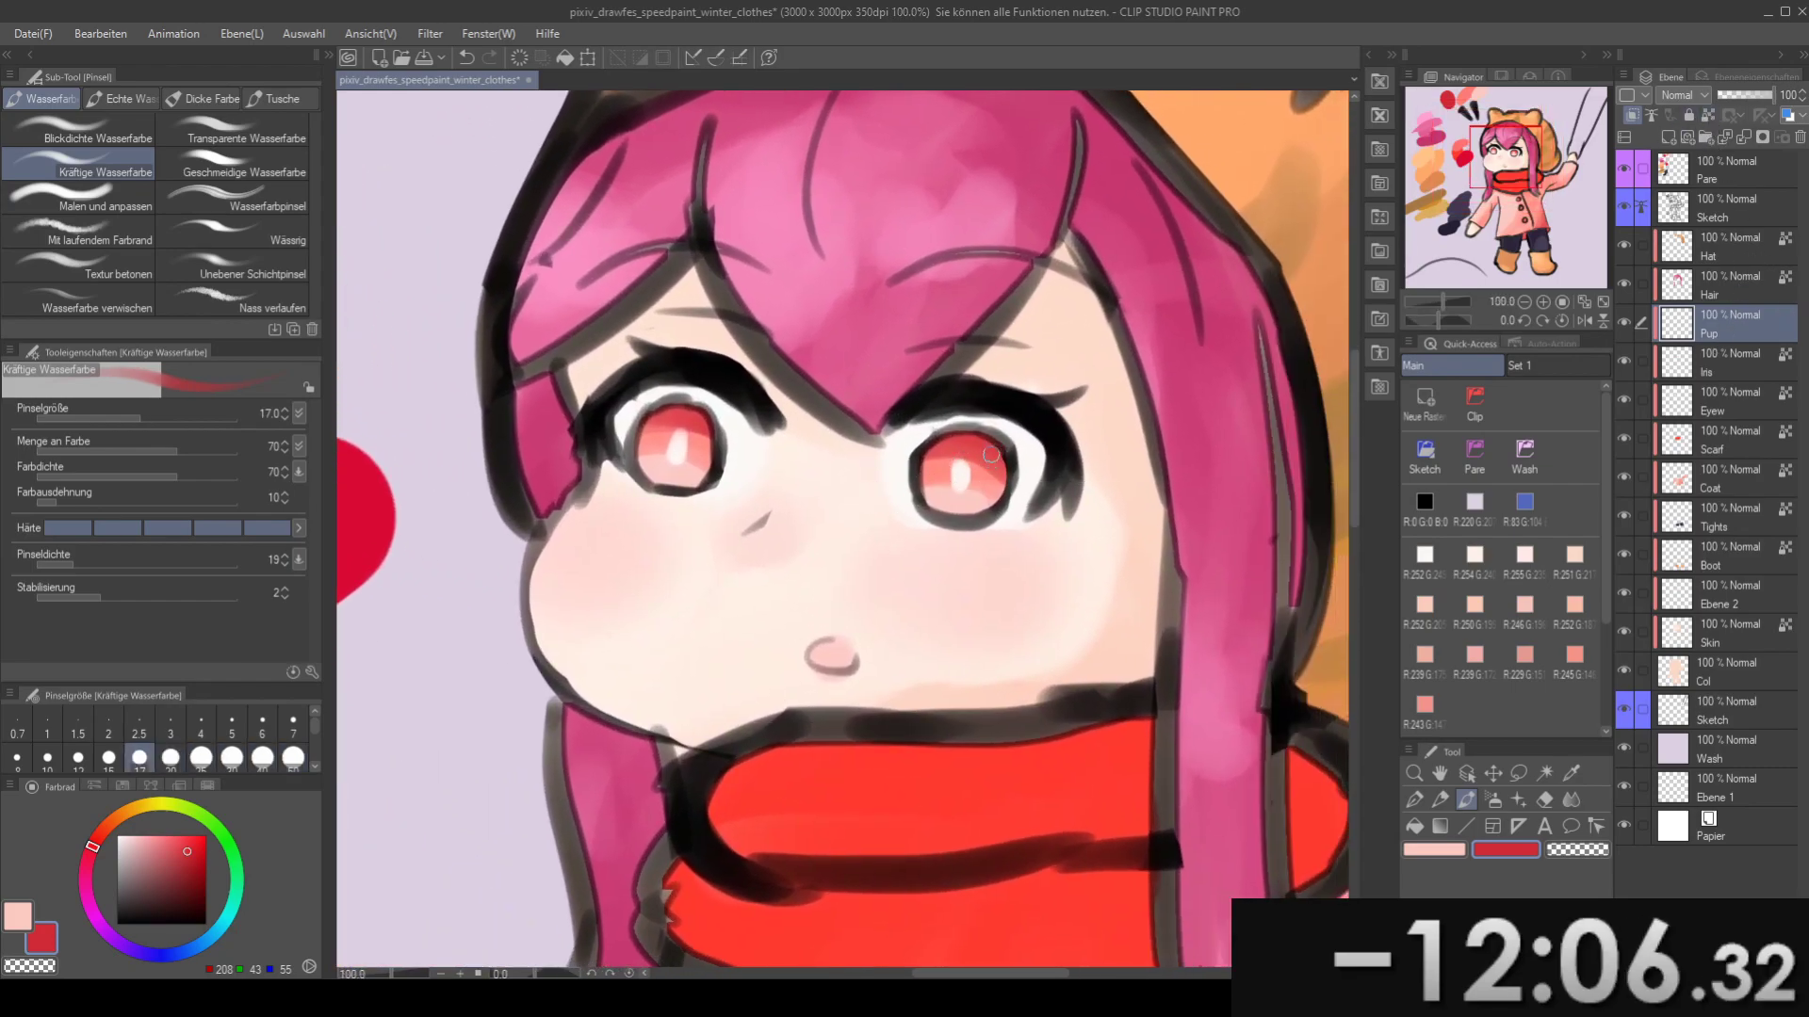
scroll(991, 454, "up", 2)
key("bracketleft")
key("bracketleft")
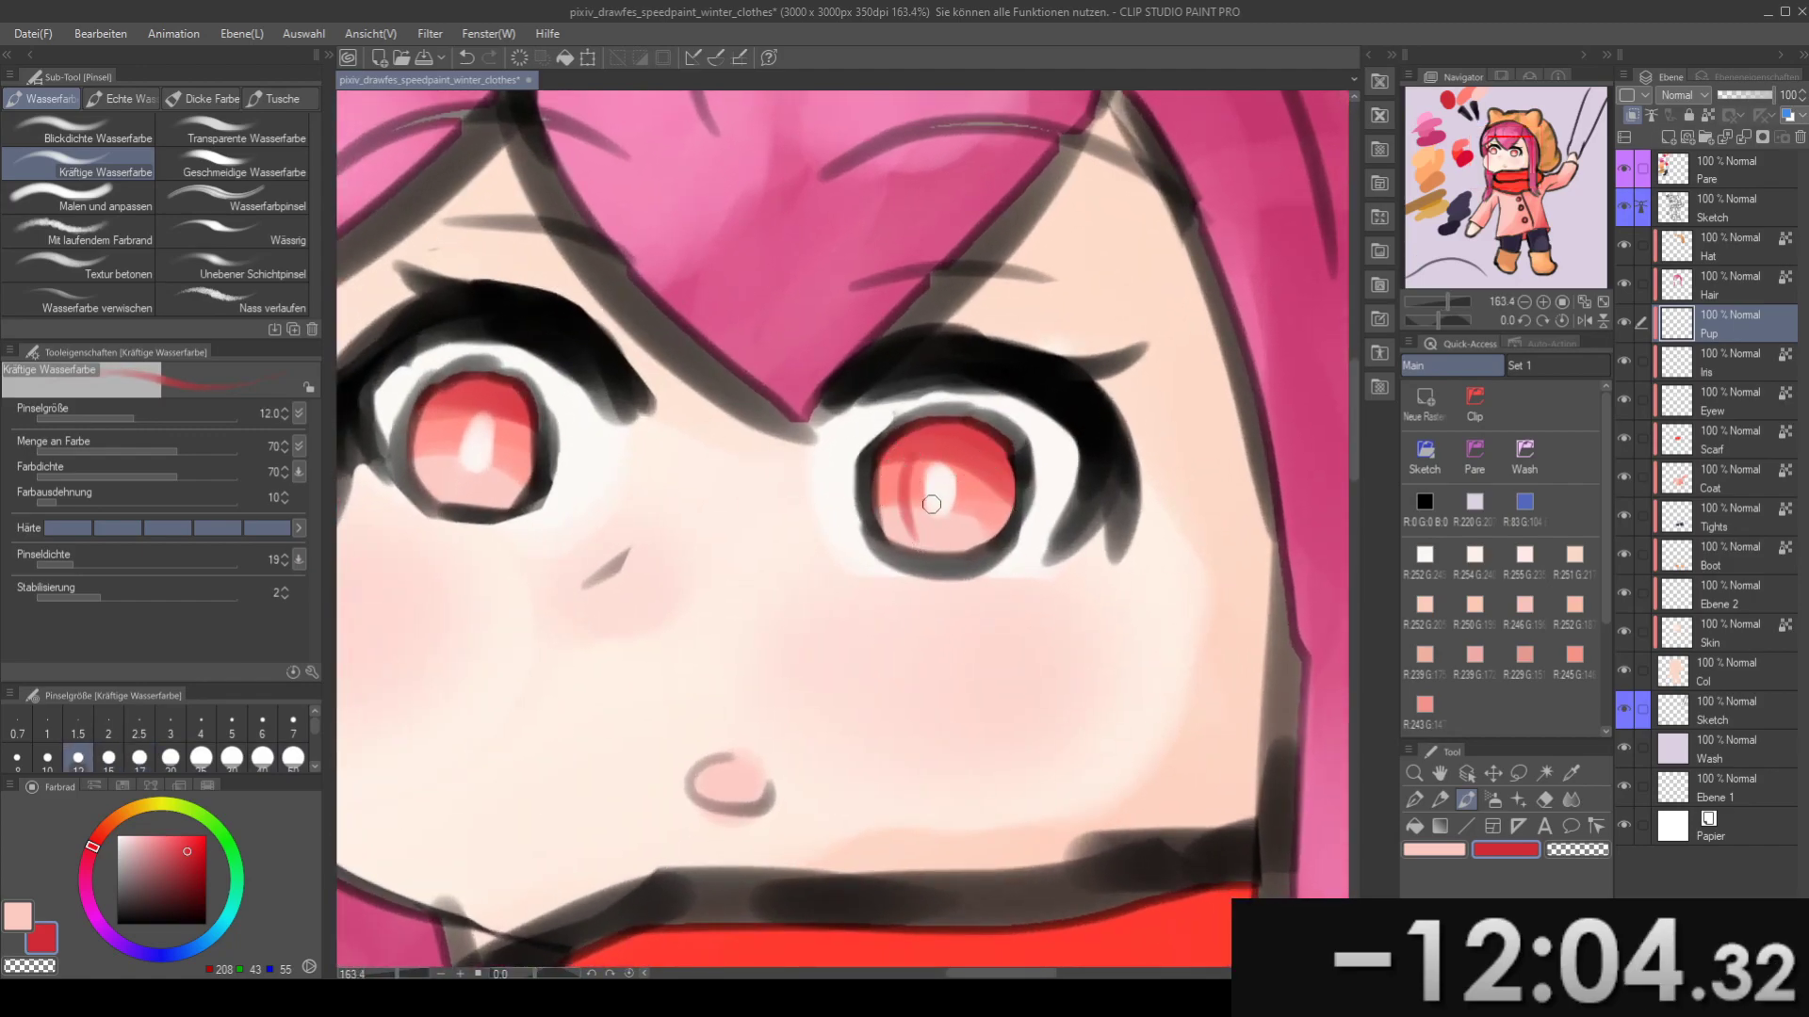
key("ctrl+z")
left_click_drag(907, 465, 913, 526)
key("ctrl+z")
left_click_drag(910, 460, 913, 528)
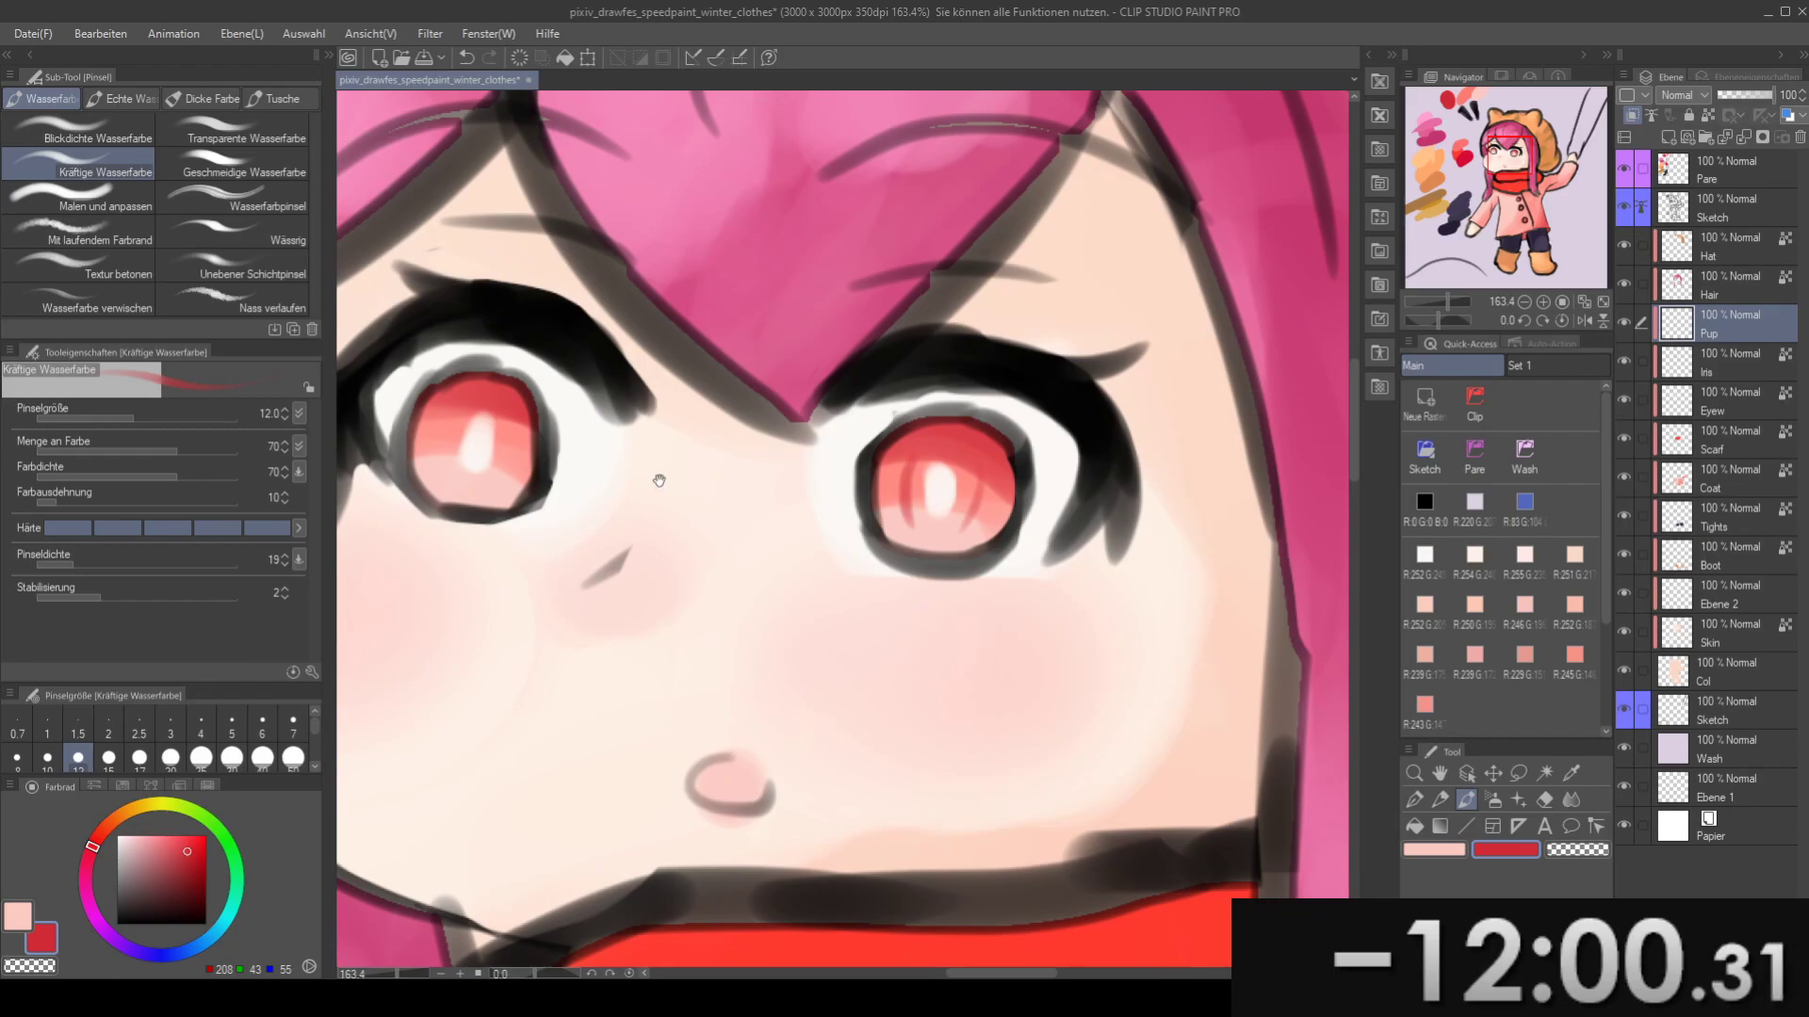
- Draw matching dark red pupil lines in the iris of the other eye
left_click_drag(671, 481, 902, 505)
mouse_move(681, 439)
left_mouse_down()
mouse_move(678, 509)
mouse_move(704, 499)
left_mouse_up()
scroll(775, 474, "down", 10)
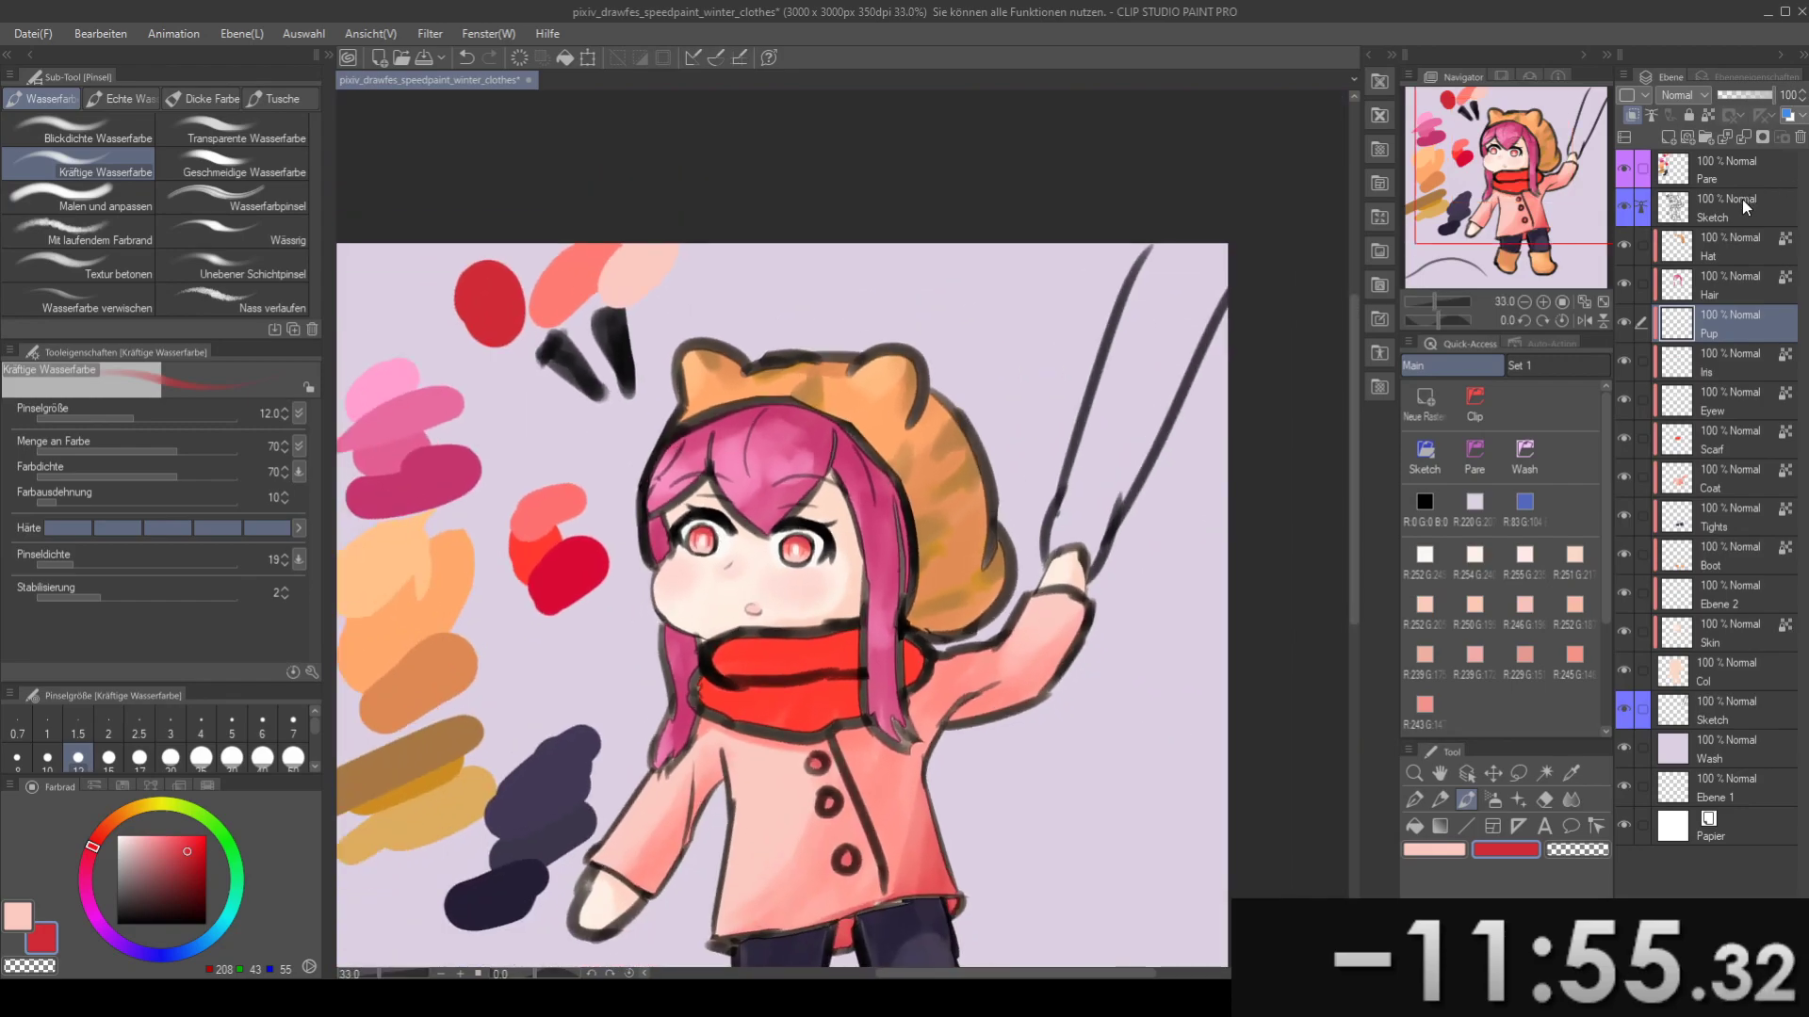
- Add a new layer above the sketch and paint large off-white (252, 249, 246) highlights over the edges of both eyes
left_click(1733, 212)
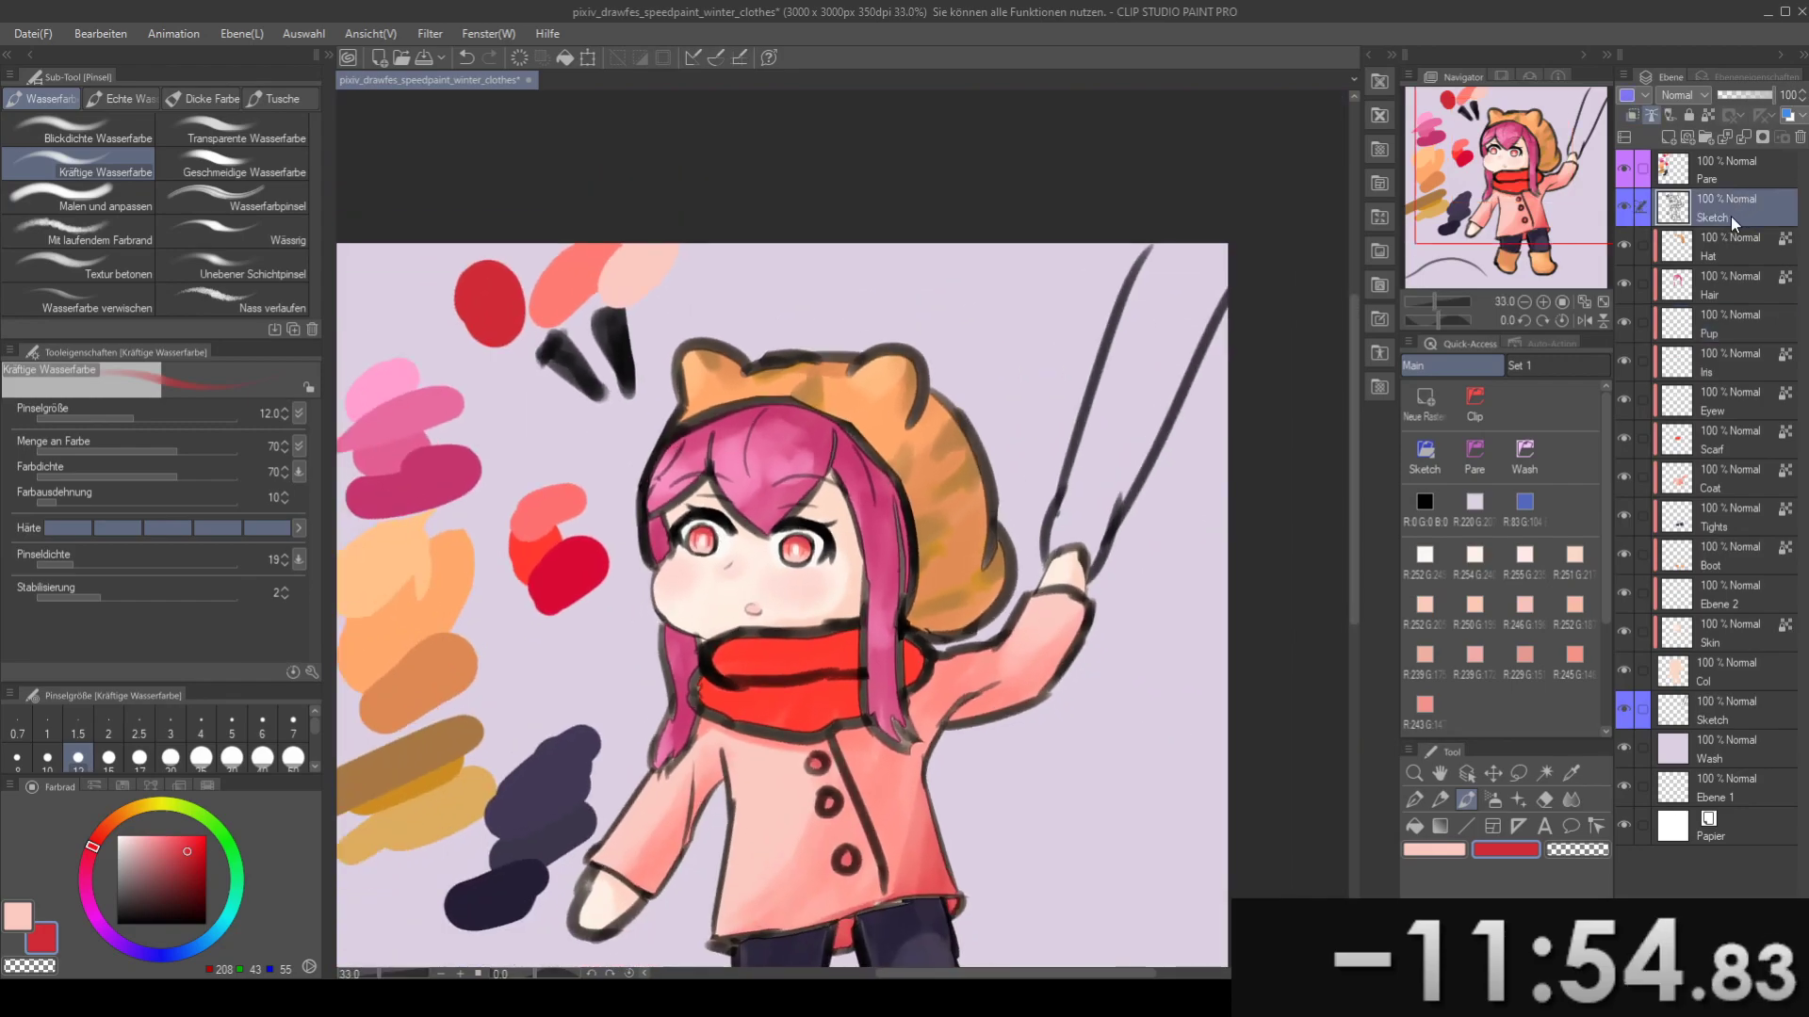
left_click(1425, 397)
left_click(1424, 554)
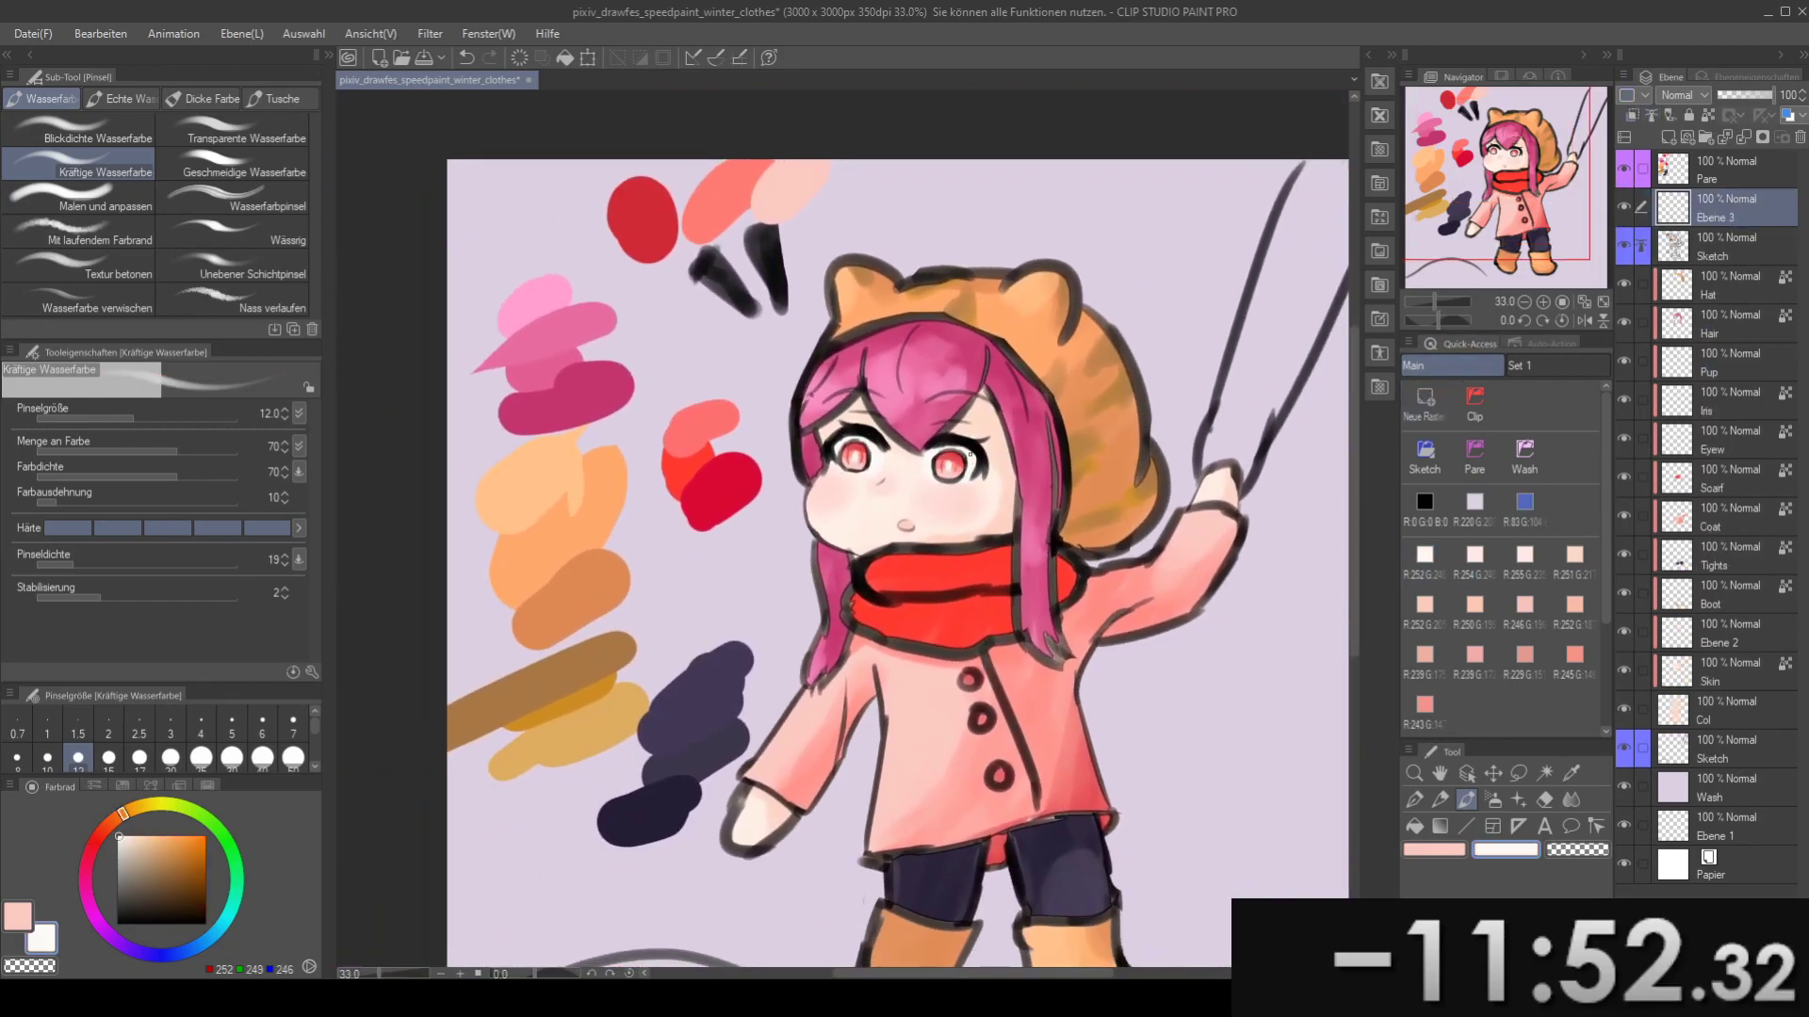
scroll(966, 457, "up", 4)
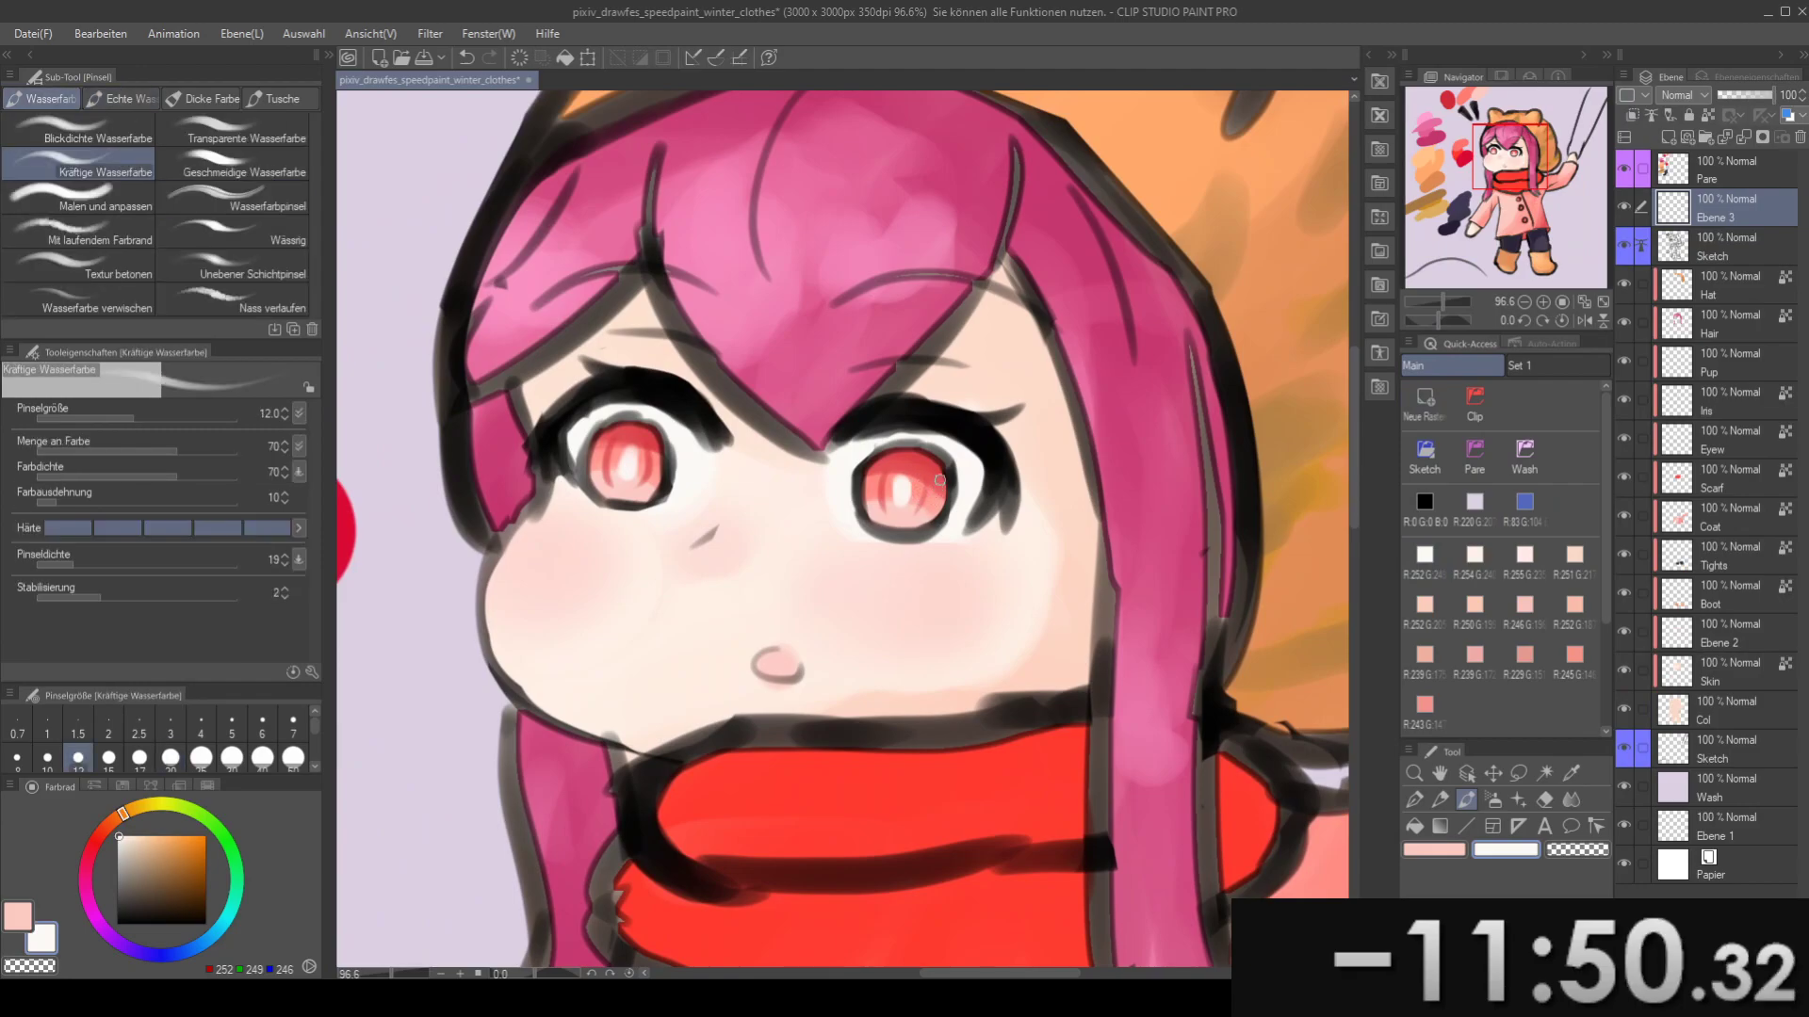
key("bracketright")
key("bracketright")
key("bracketright")
key("bracketright")
key("bracketright")
key("bracketright")
left_click_drag(820, 489, 892, 458)
key("bracketleft")
mouse_move(593, 441)
left_mouse_down()
mouse_move(785, 438)
mouse_move(824, 455)
mouse_move(803, 411)
mouse_move(839, 455)
left_mouse_up()
- Add smaller off-white highlights to both irises, reducing the brush to size 15, and save the drawing
key("bracketleft")
key("ctrl+z")
key("ctrl+y")
mouse_move(1130, 482)
left_mouse_down()
mouse_move(957, 499)
mouse_move(879, 485)
mouse_move(934, 474)
mouse_move(892, 438)
left_mouse_up()
key("bracketleft")
key("bracketleft")
key("bracketleft")
key("ctrl+z")
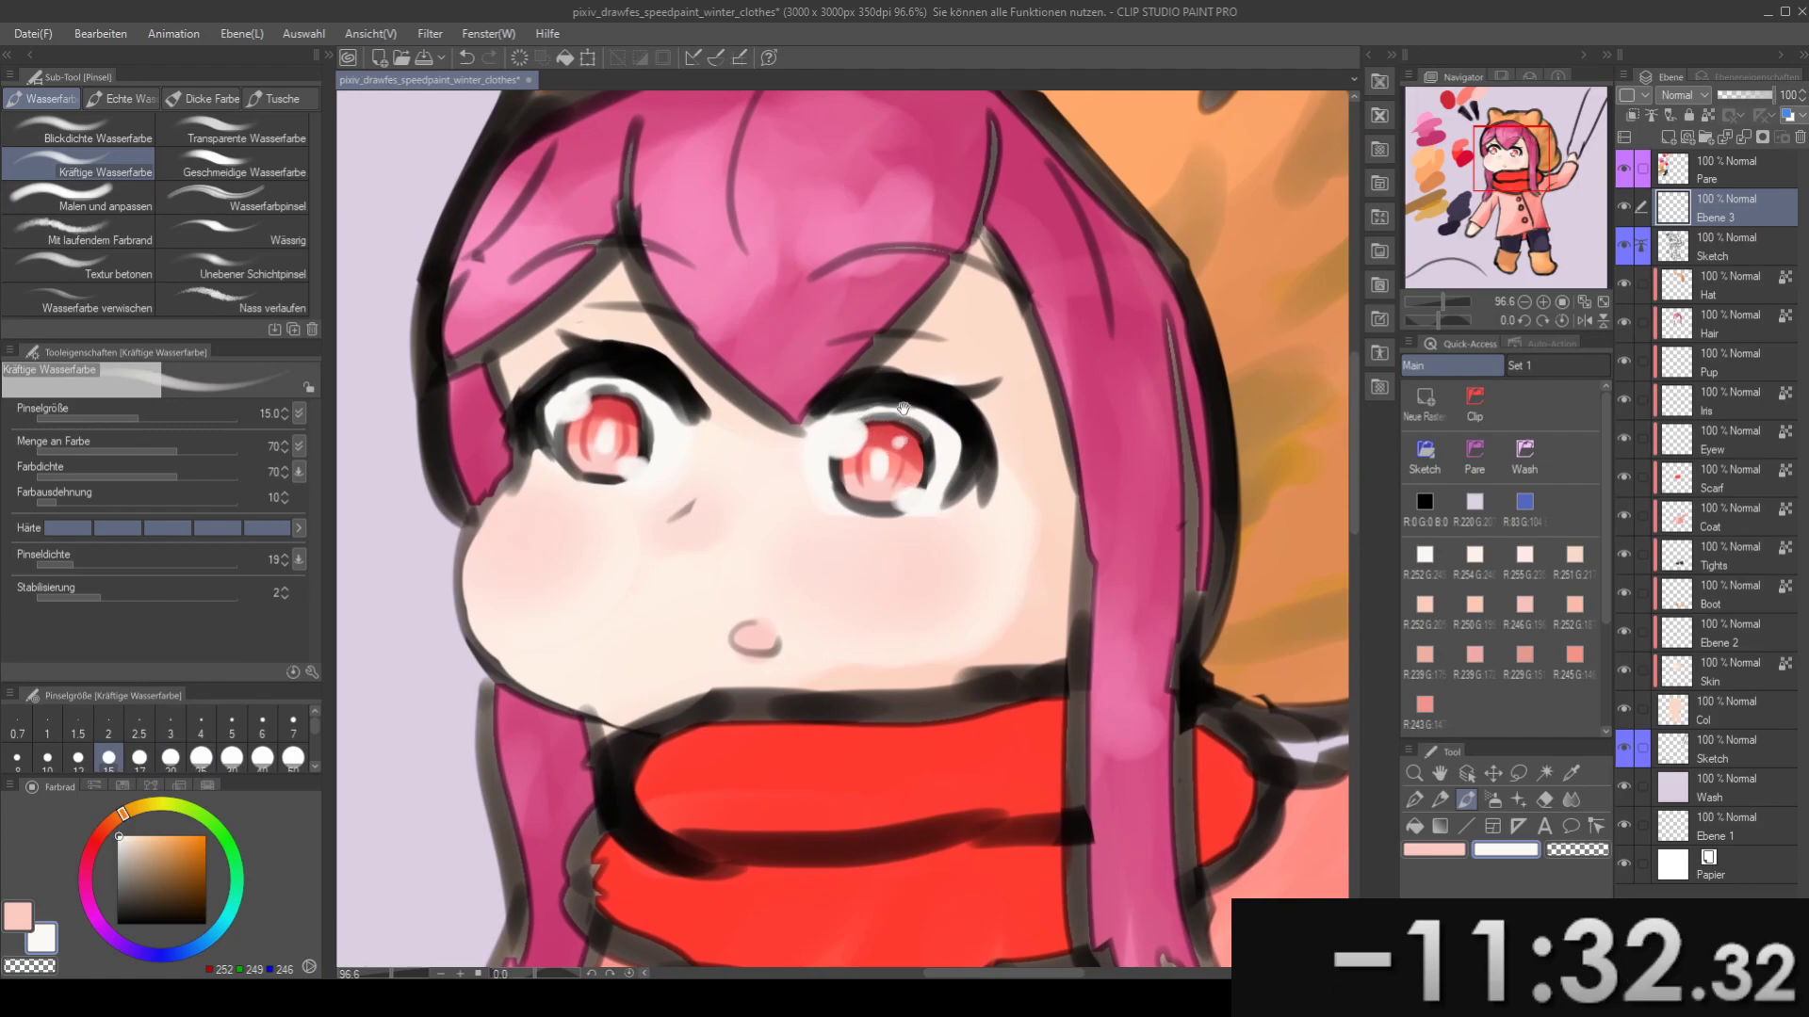
left_click_drag(906, 409, 1024, 435)
left_click_drag(792, 424, 809, 457)
scroll(741, 424, "down", 5)
scroll(809, 455, "up", 2)
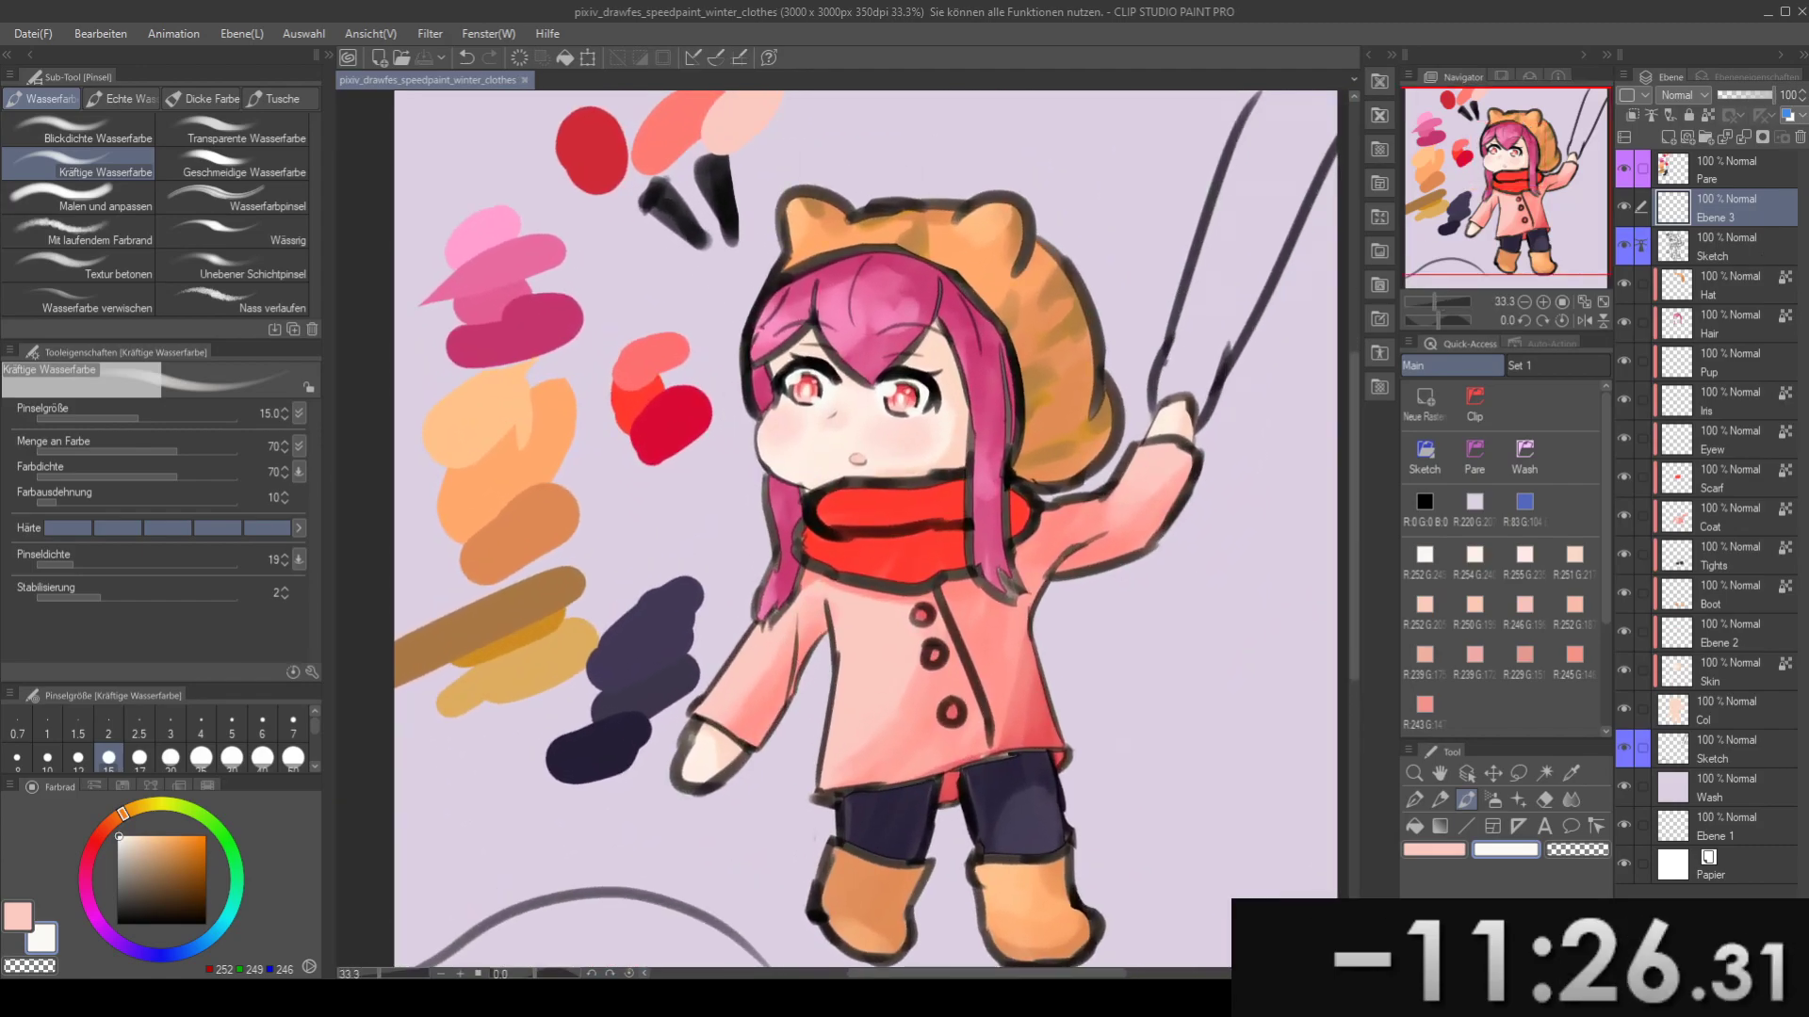
- Draw arched black eyebrows across the bangs above both eyes on the upper sketch layer at brush size 17
left_click(1717, 252)
mouse_move(1107, 426)
left_mouse_down()
mouse_move(1166, 502)
mouse_move(1096, 535)
left_mouse_up()
left_click(1425, 502)
scroll(929, 455, "up", 6)
left_click_drag(686, 432, 834, 451)
key("bracketright")
left_click_drag(727, 396, 989, 355)
key("ctrl+z")
key("ctrl+z")
mouse_move(736, 396)
left_mouse_down()
mouse_move(1002, 360)
mouse_move(1136, 433)
left_mouse_up()
mouse_move(453, 395)
left_mouse_down()
mouse_move(881, 428)
mouse_move(617, 399)
left_mouse_up()
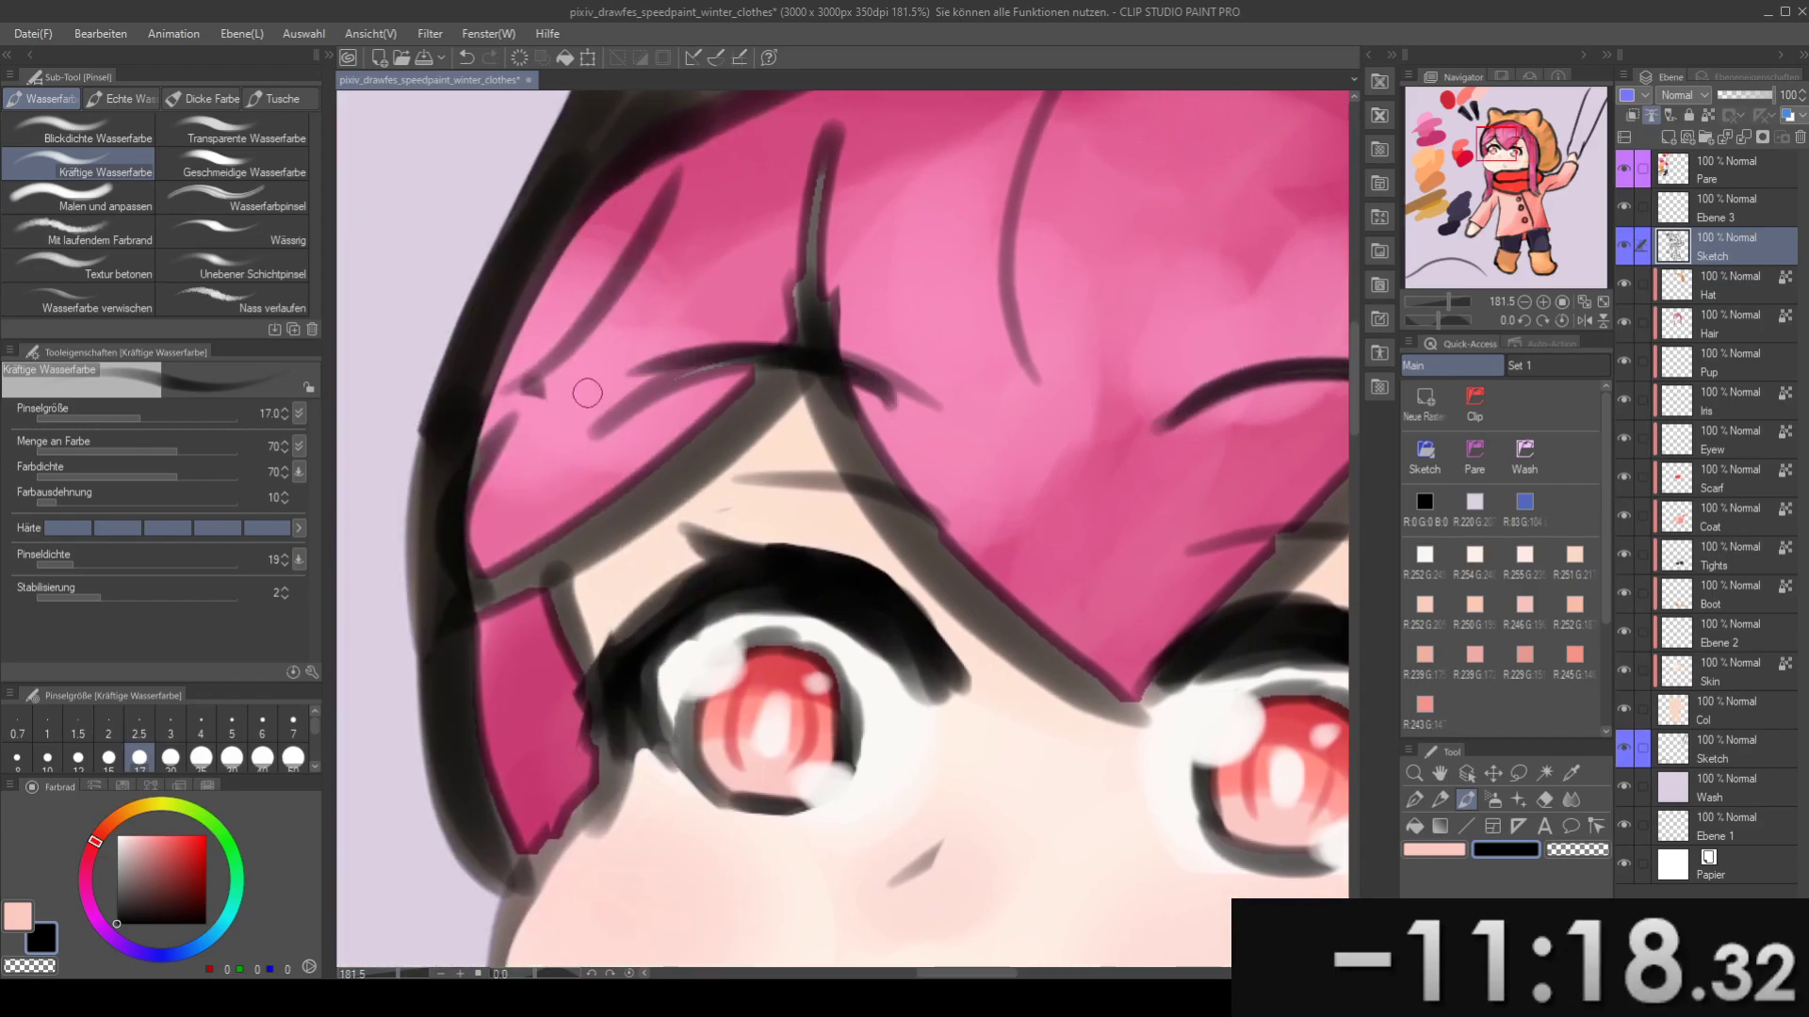
key("ctrl+z")
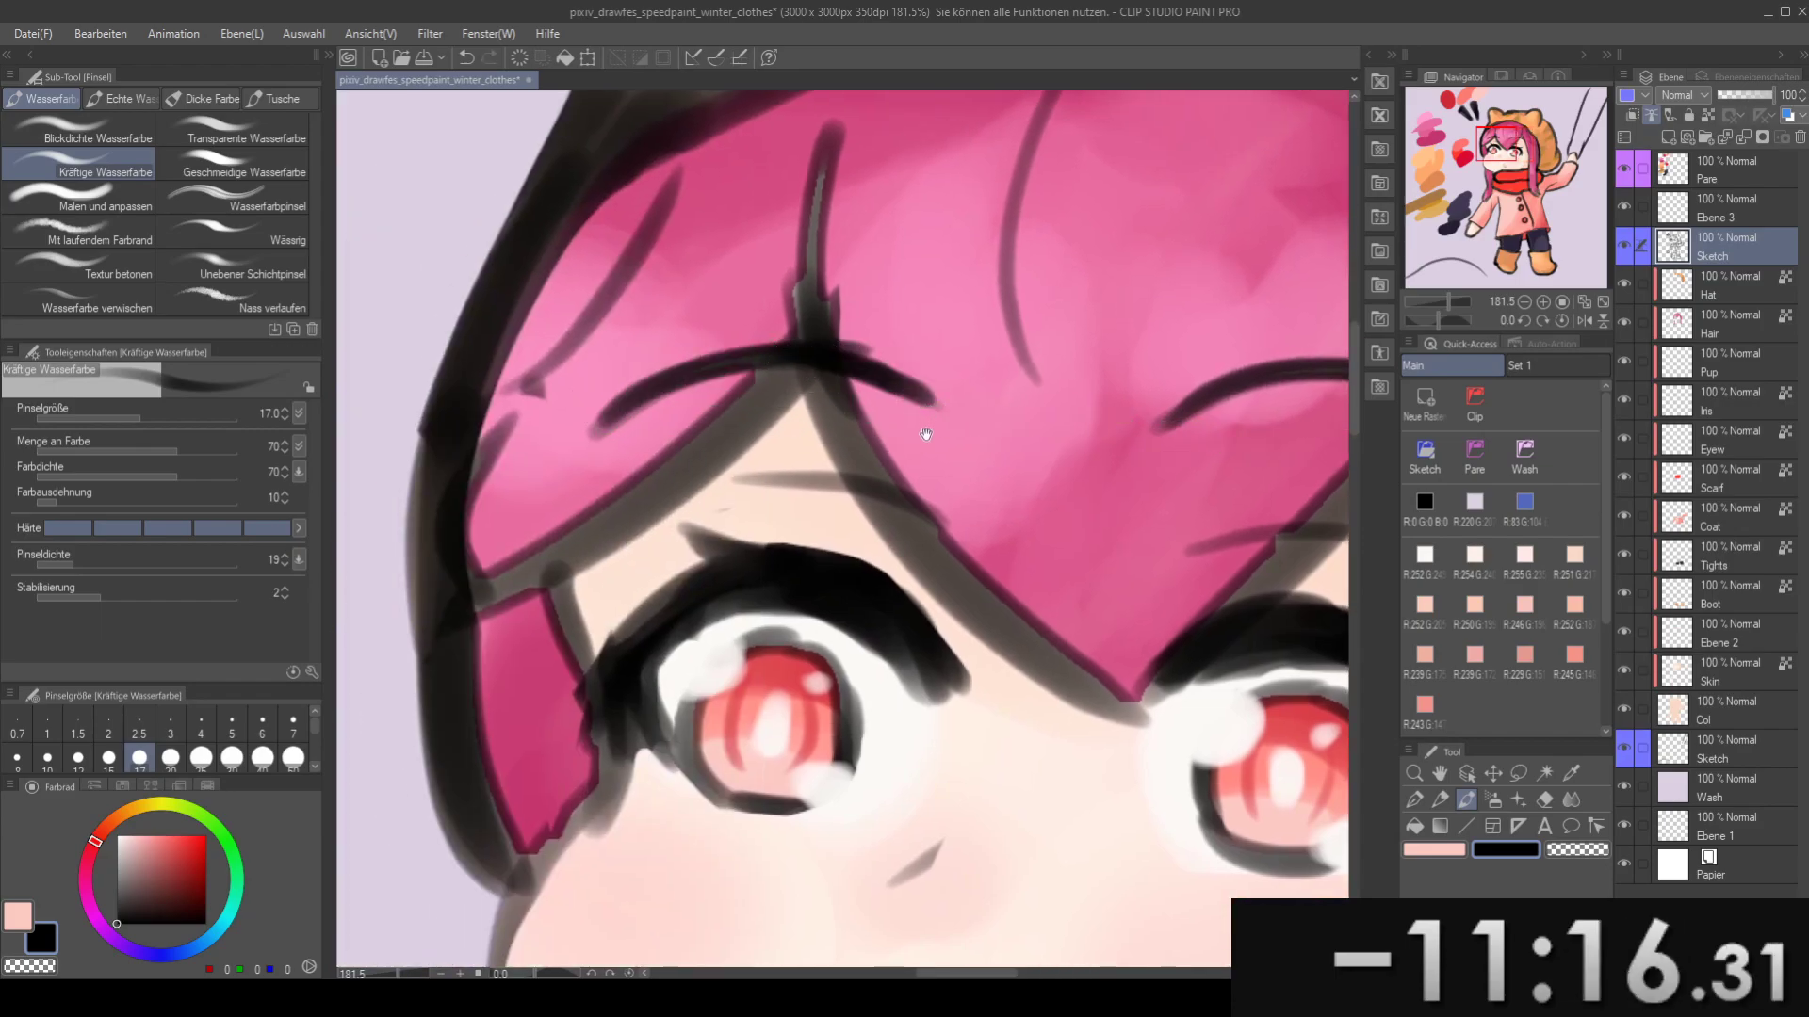
left_click_drag(929, 403, 768, 304)
key("e")
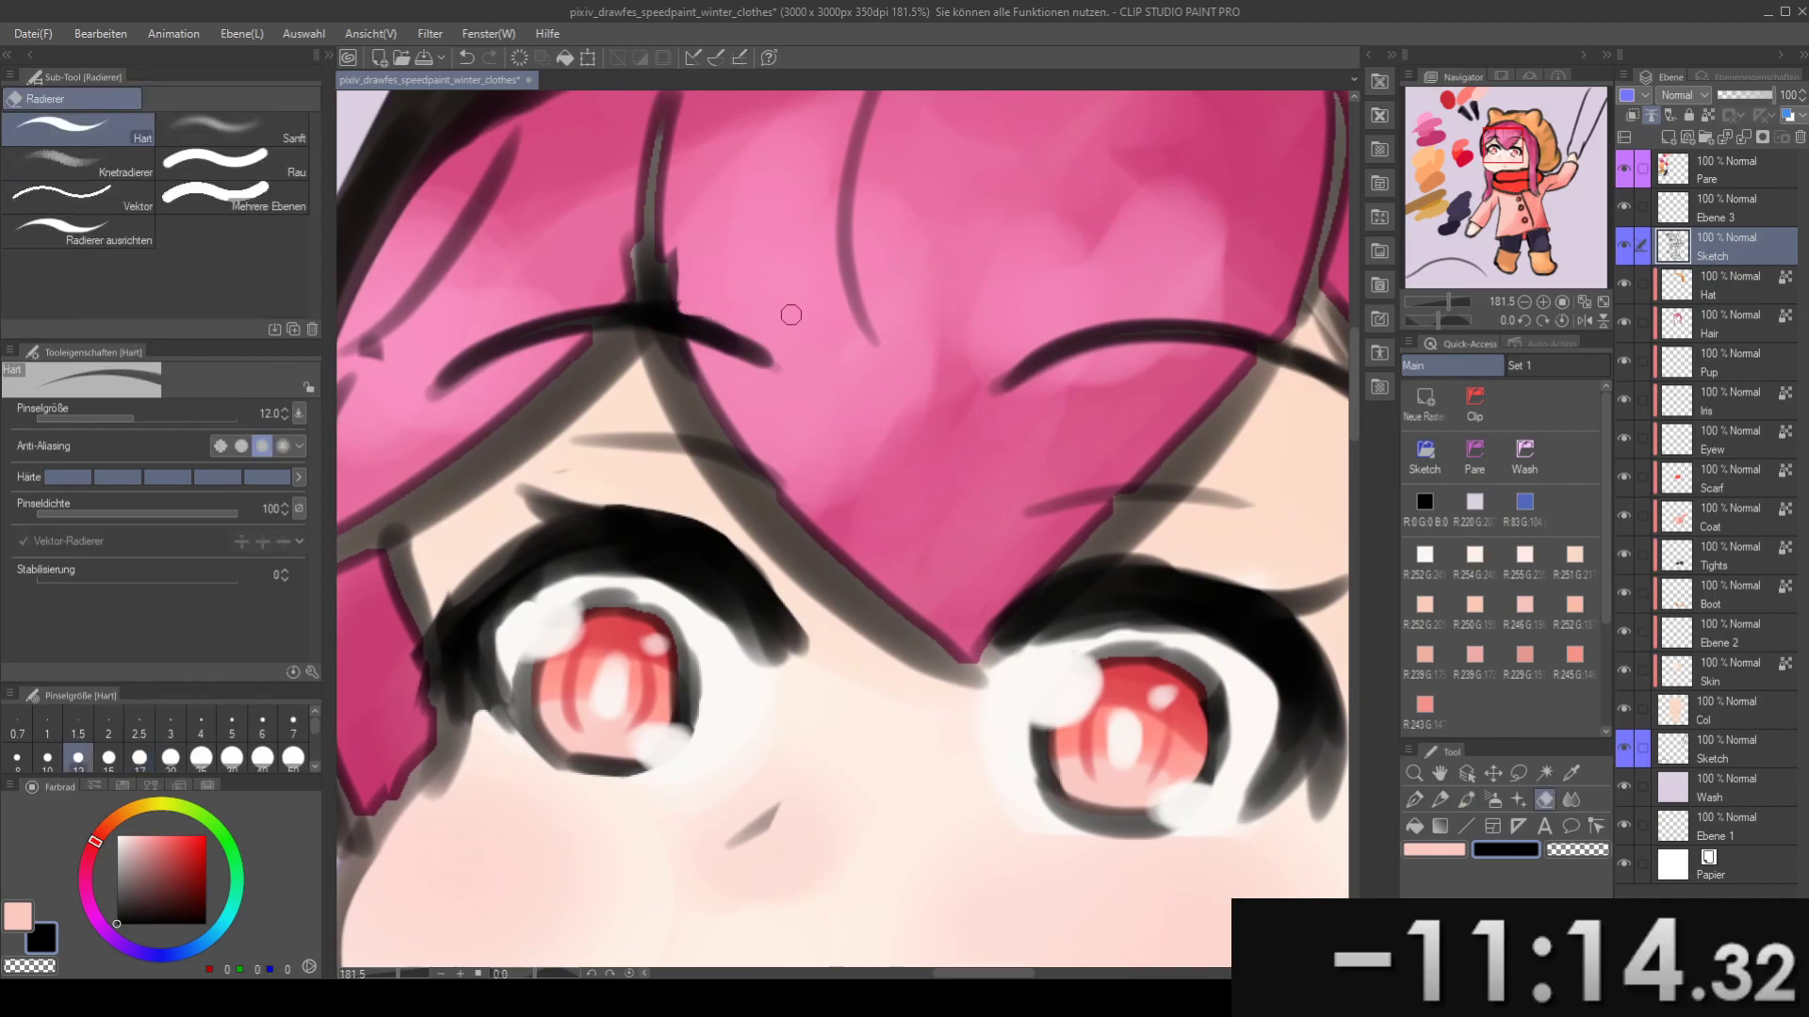
scroll(743, 316, "down", 5)
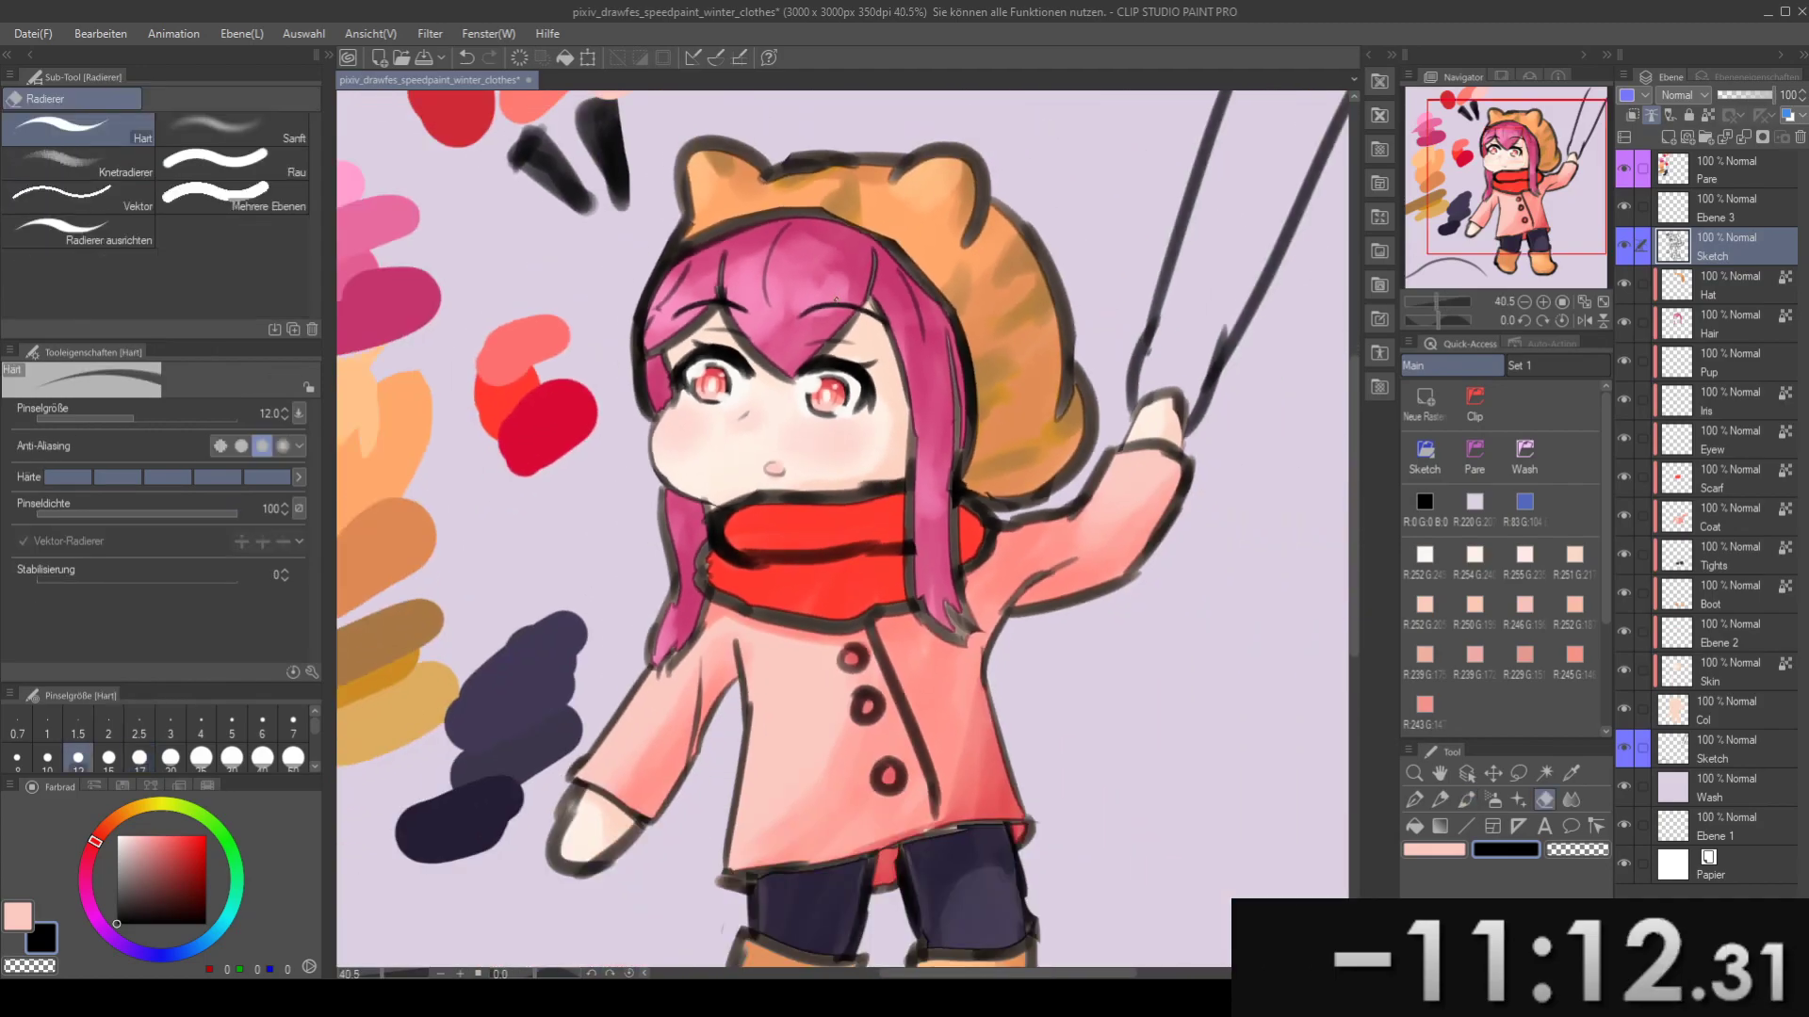
- Touch up the black lashes and outlines around the eyes with the brush and hard eraser, and save the drawing
left_click_drag(711, 424, 772, 349)
left_click_drag(931, 330, 876, 373)
scroll(876, 373, "up", 3)
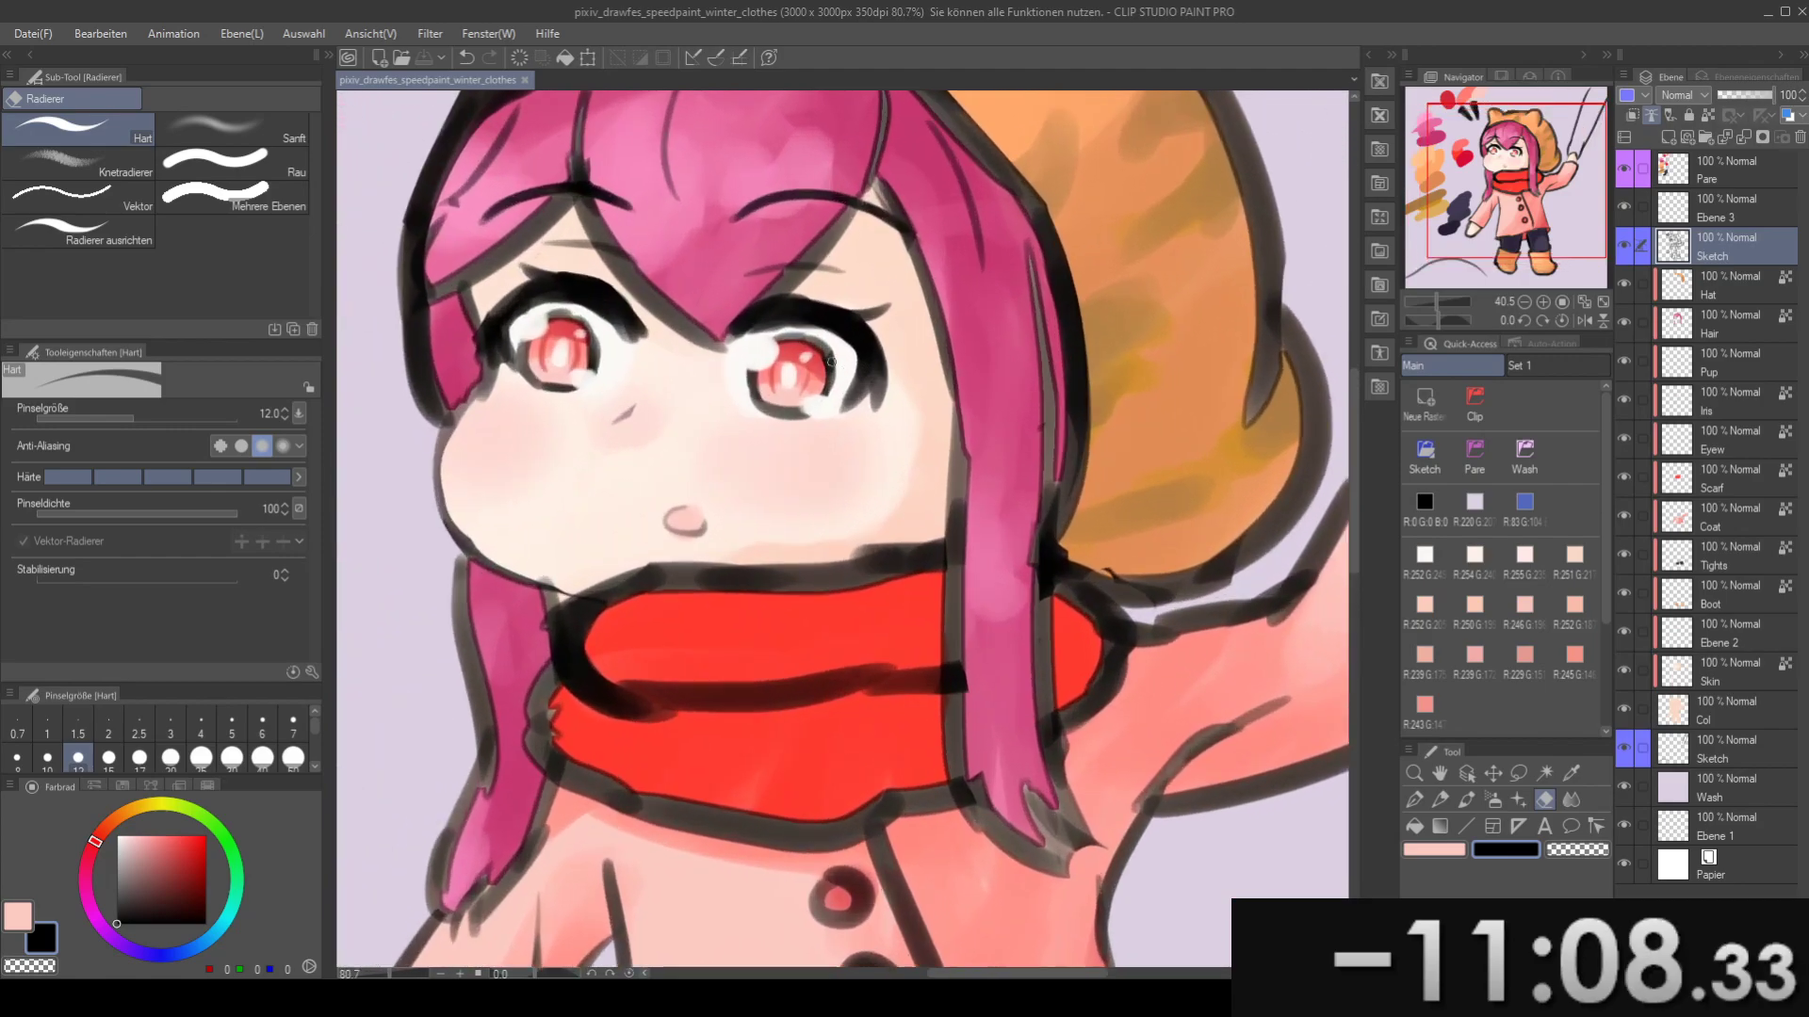
key("bracketright")
key("b")
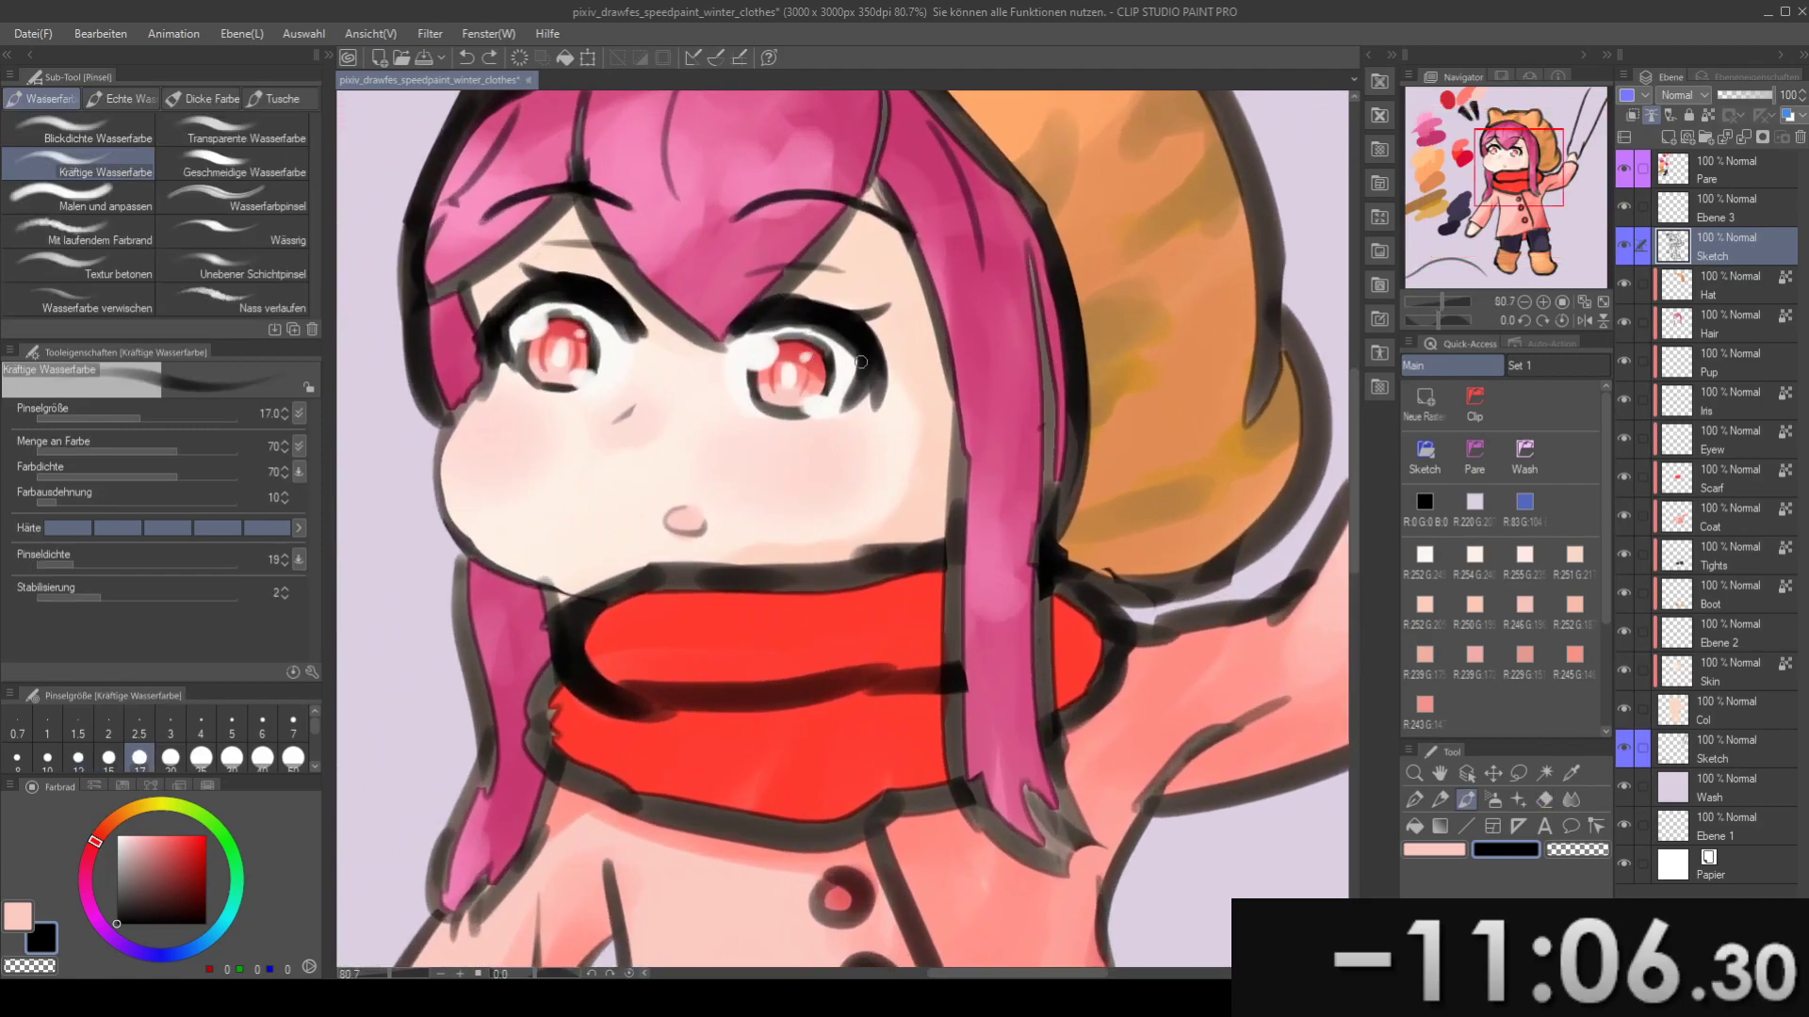
mouse_move(803, 328)
left_mouse_down()
mouse_move(858, 364)
mouse_move(818, 331)
mouse_move(855, 359)
mouse_move(962, 355)
left_mouse_up()
key("e")
scroll(795, 320, "down", 1)
scroll(750, 343, "up", 2)
key("b")
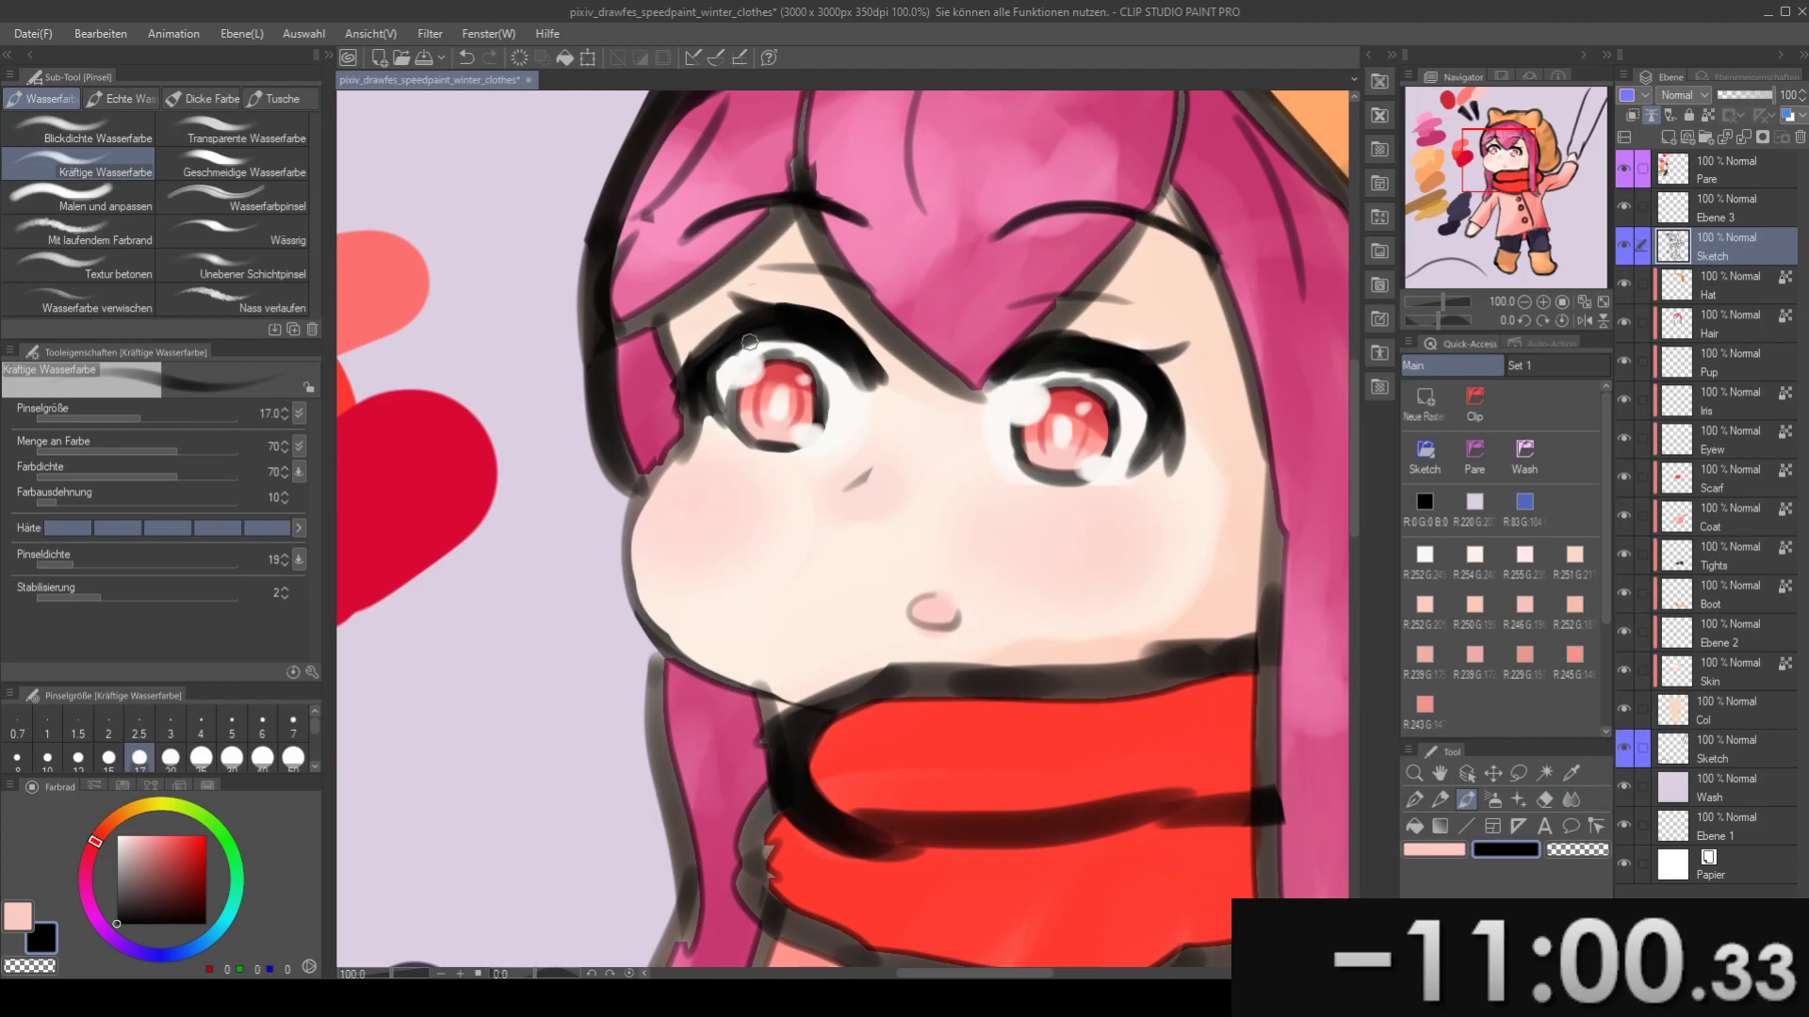
key("b")
key("b")
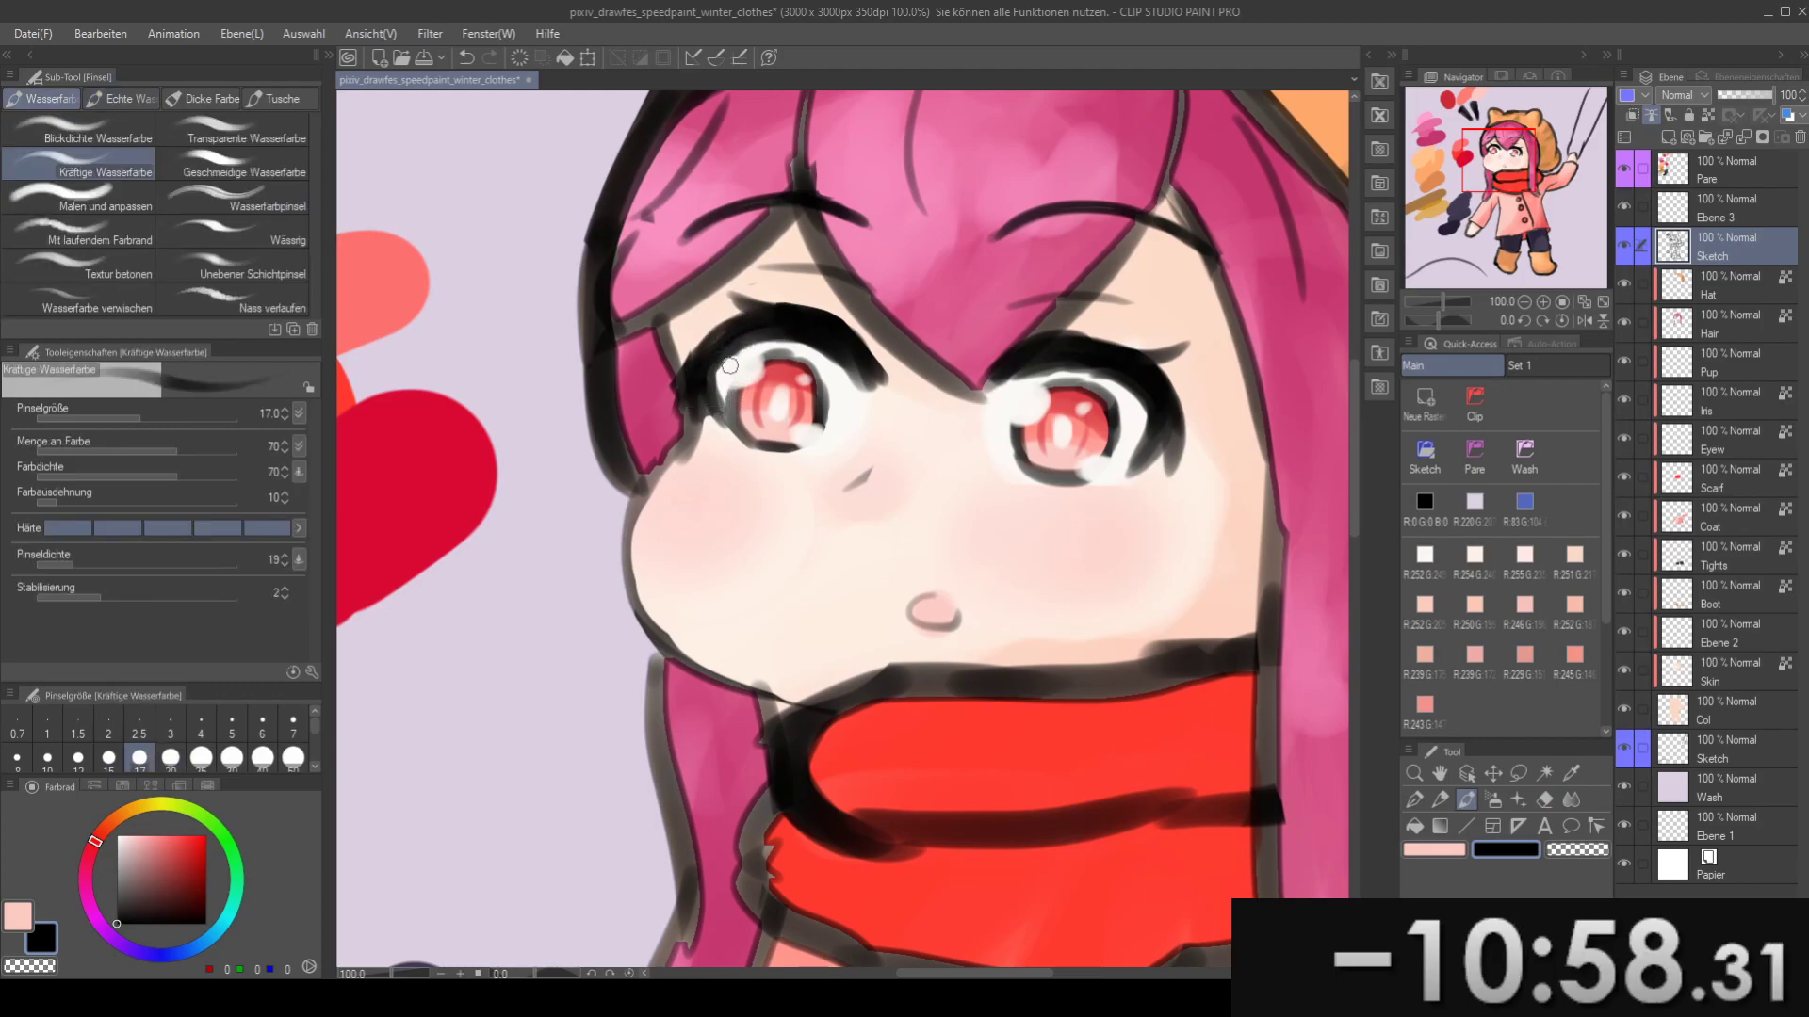
scroll(706, 389, "down", 4)
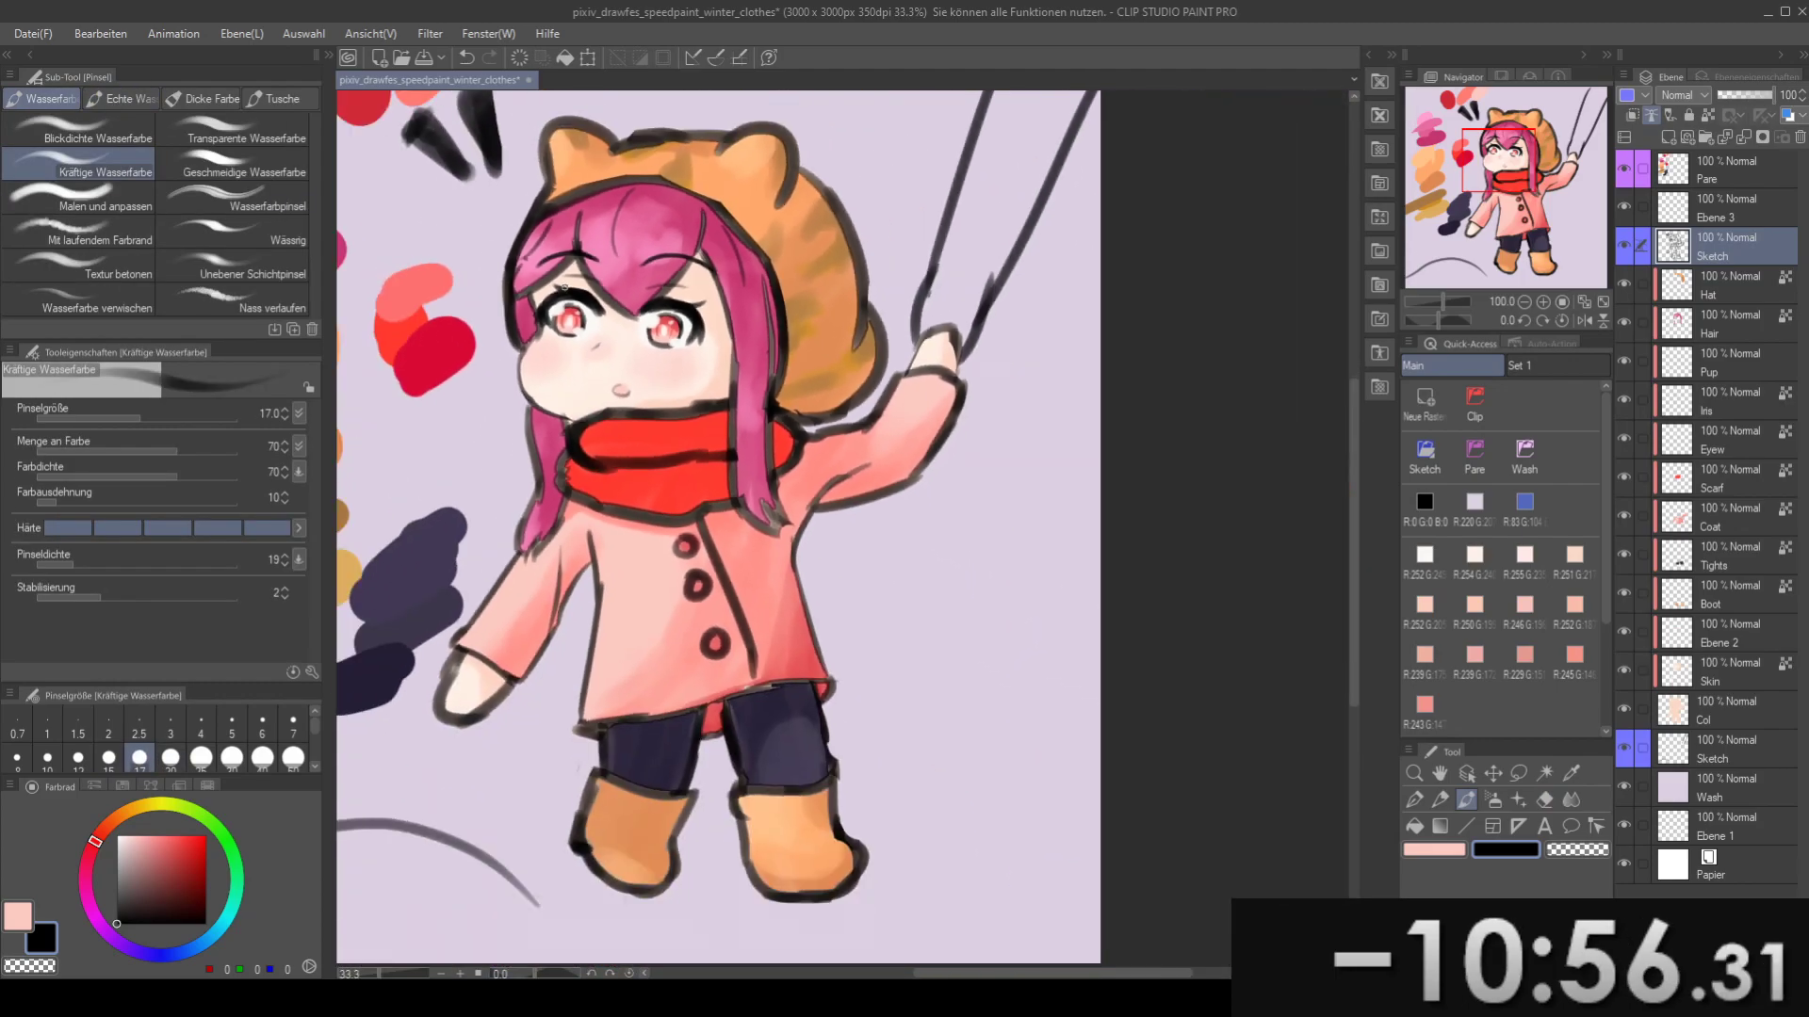
scroll(933, 404, "down", 1)
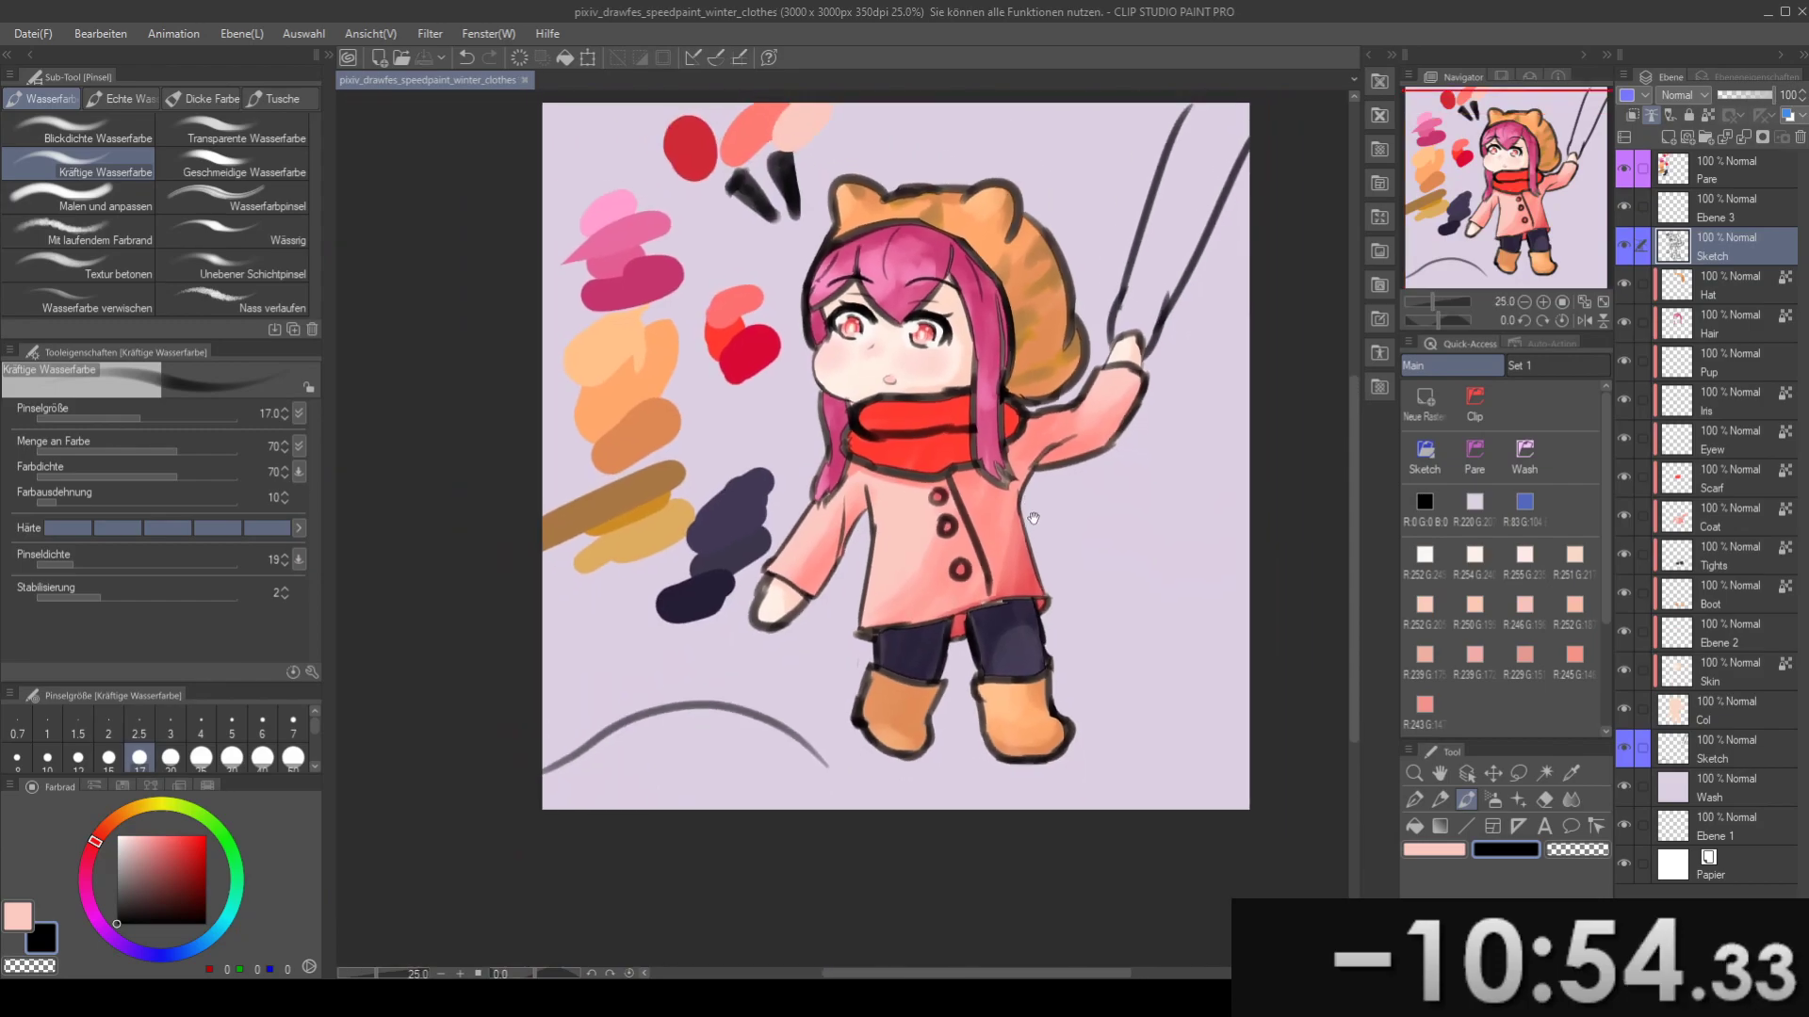
left_click_drag(921, 533, 996, 540)
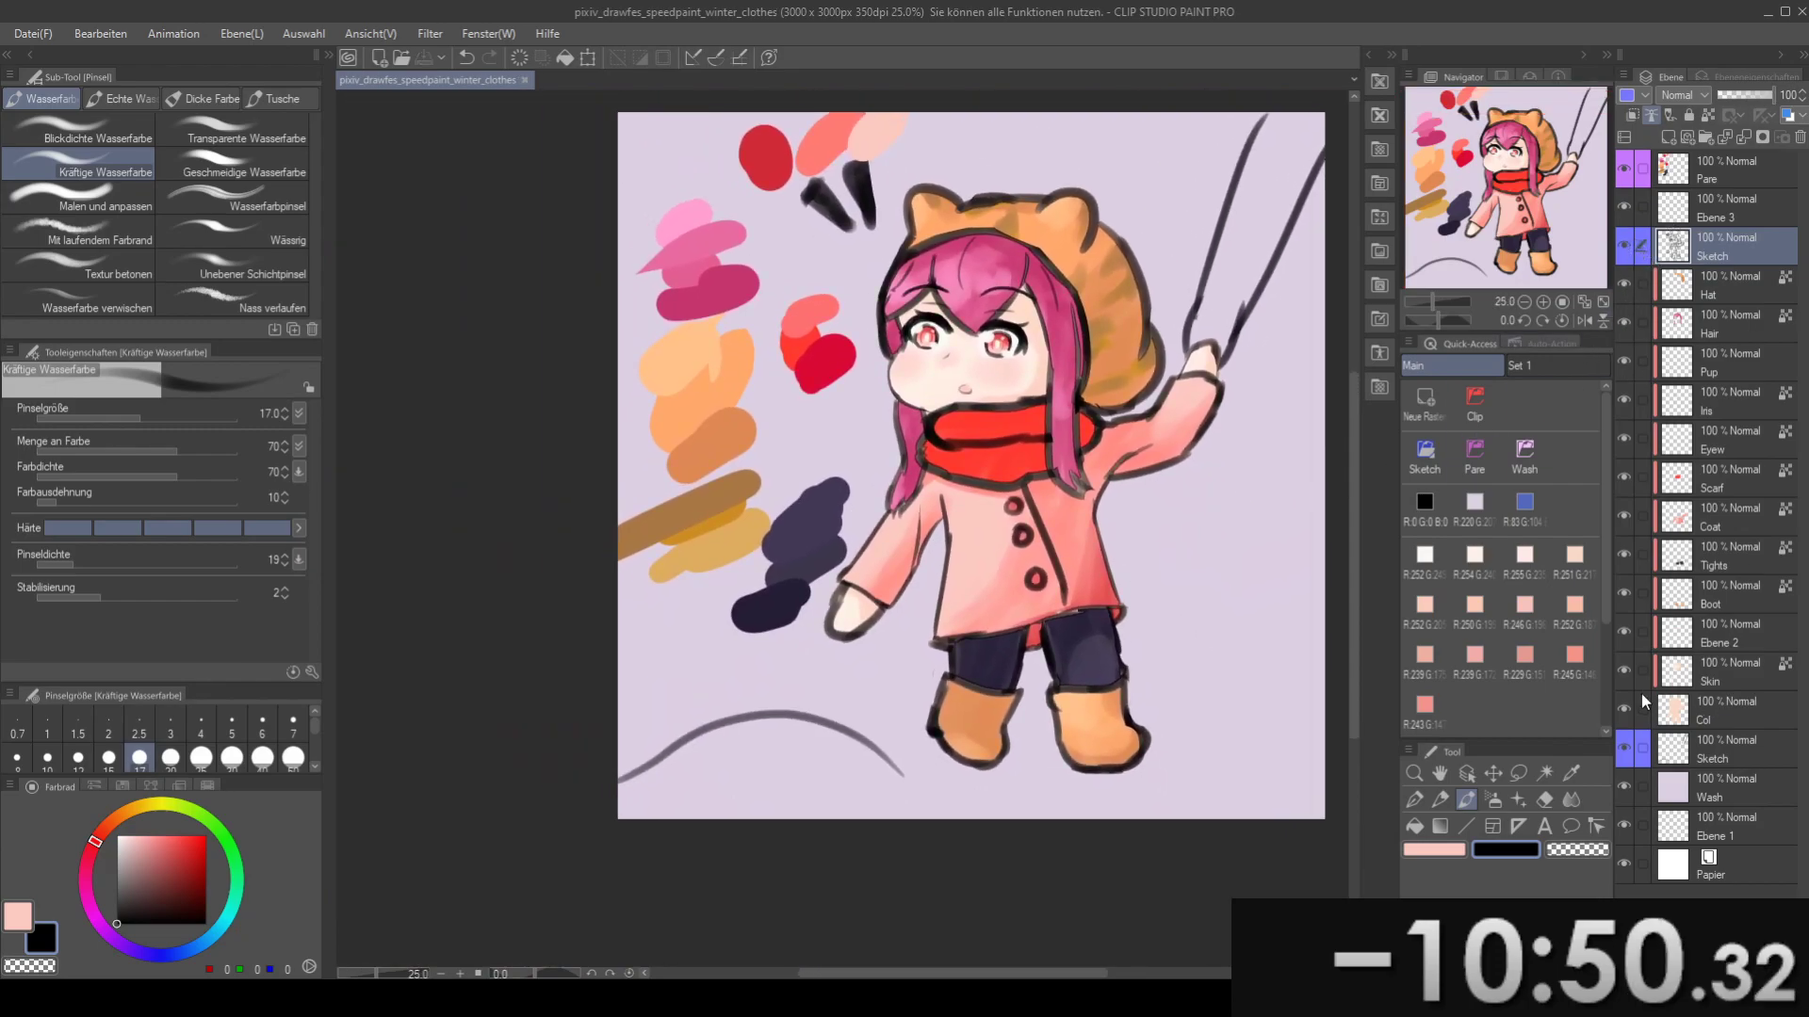
left_click_drag(922, 361, 925, 382)
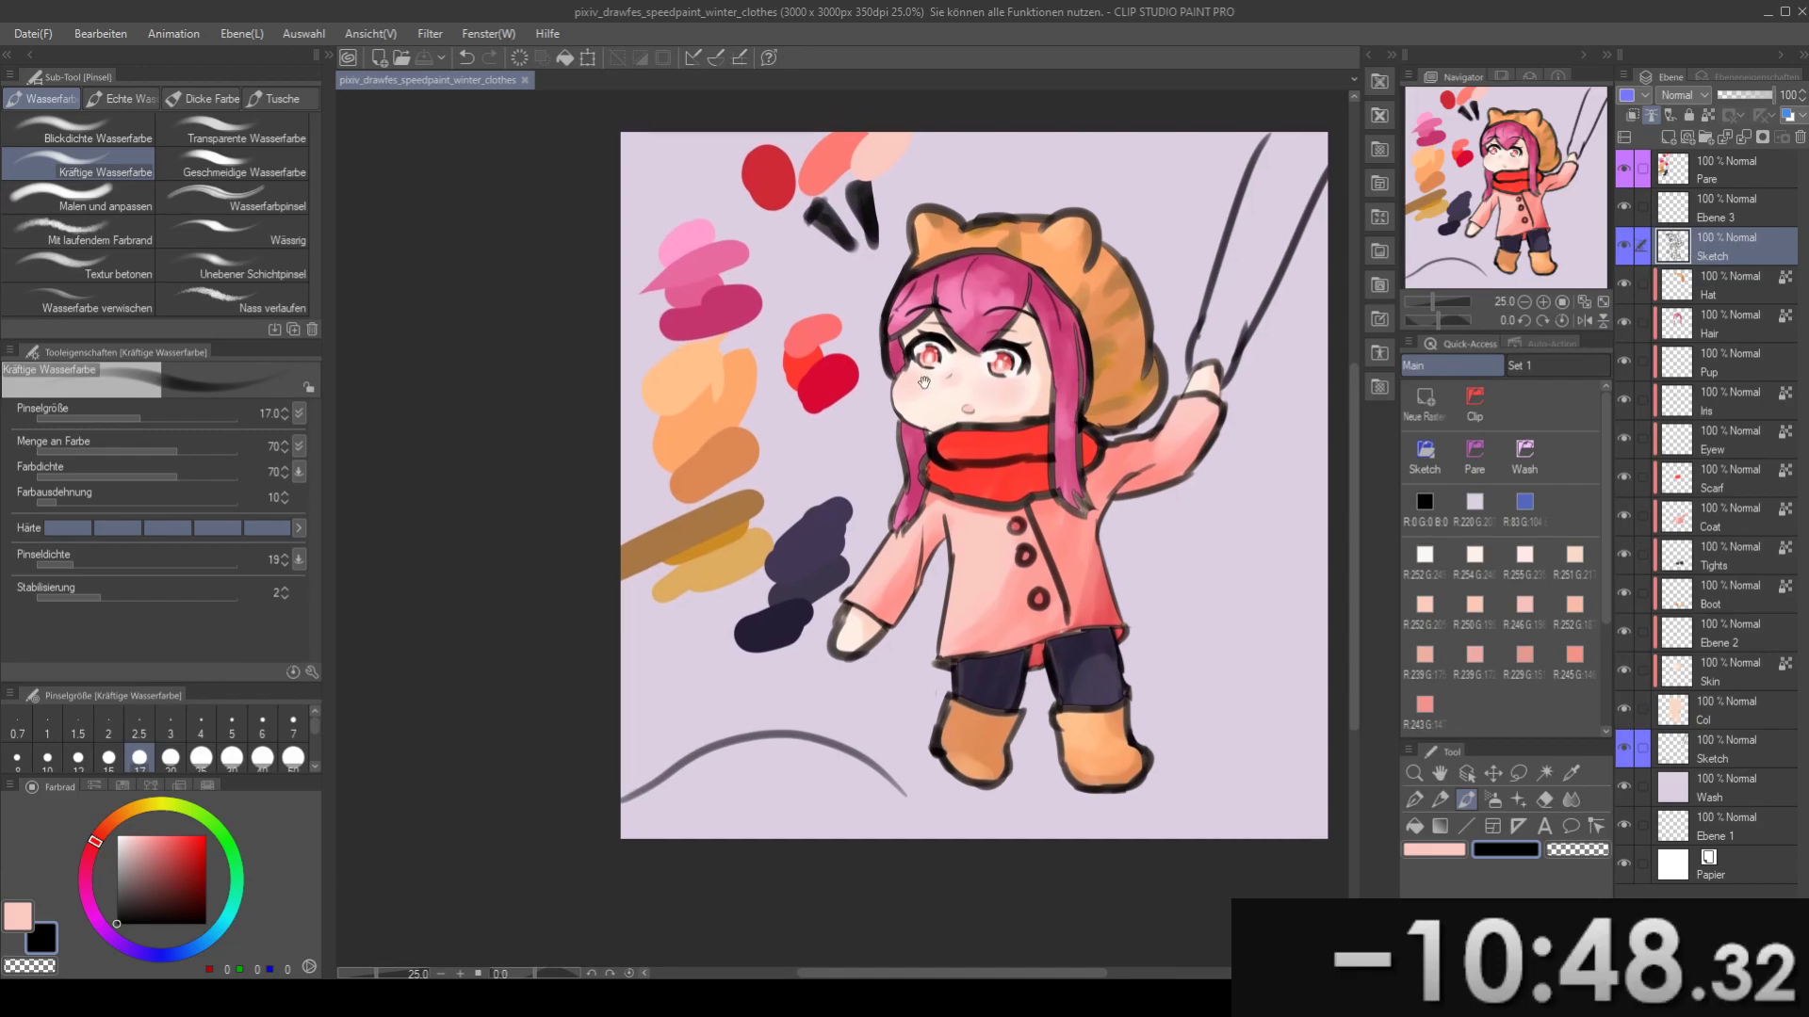
left_click_drag(897, 715, 867, 639)
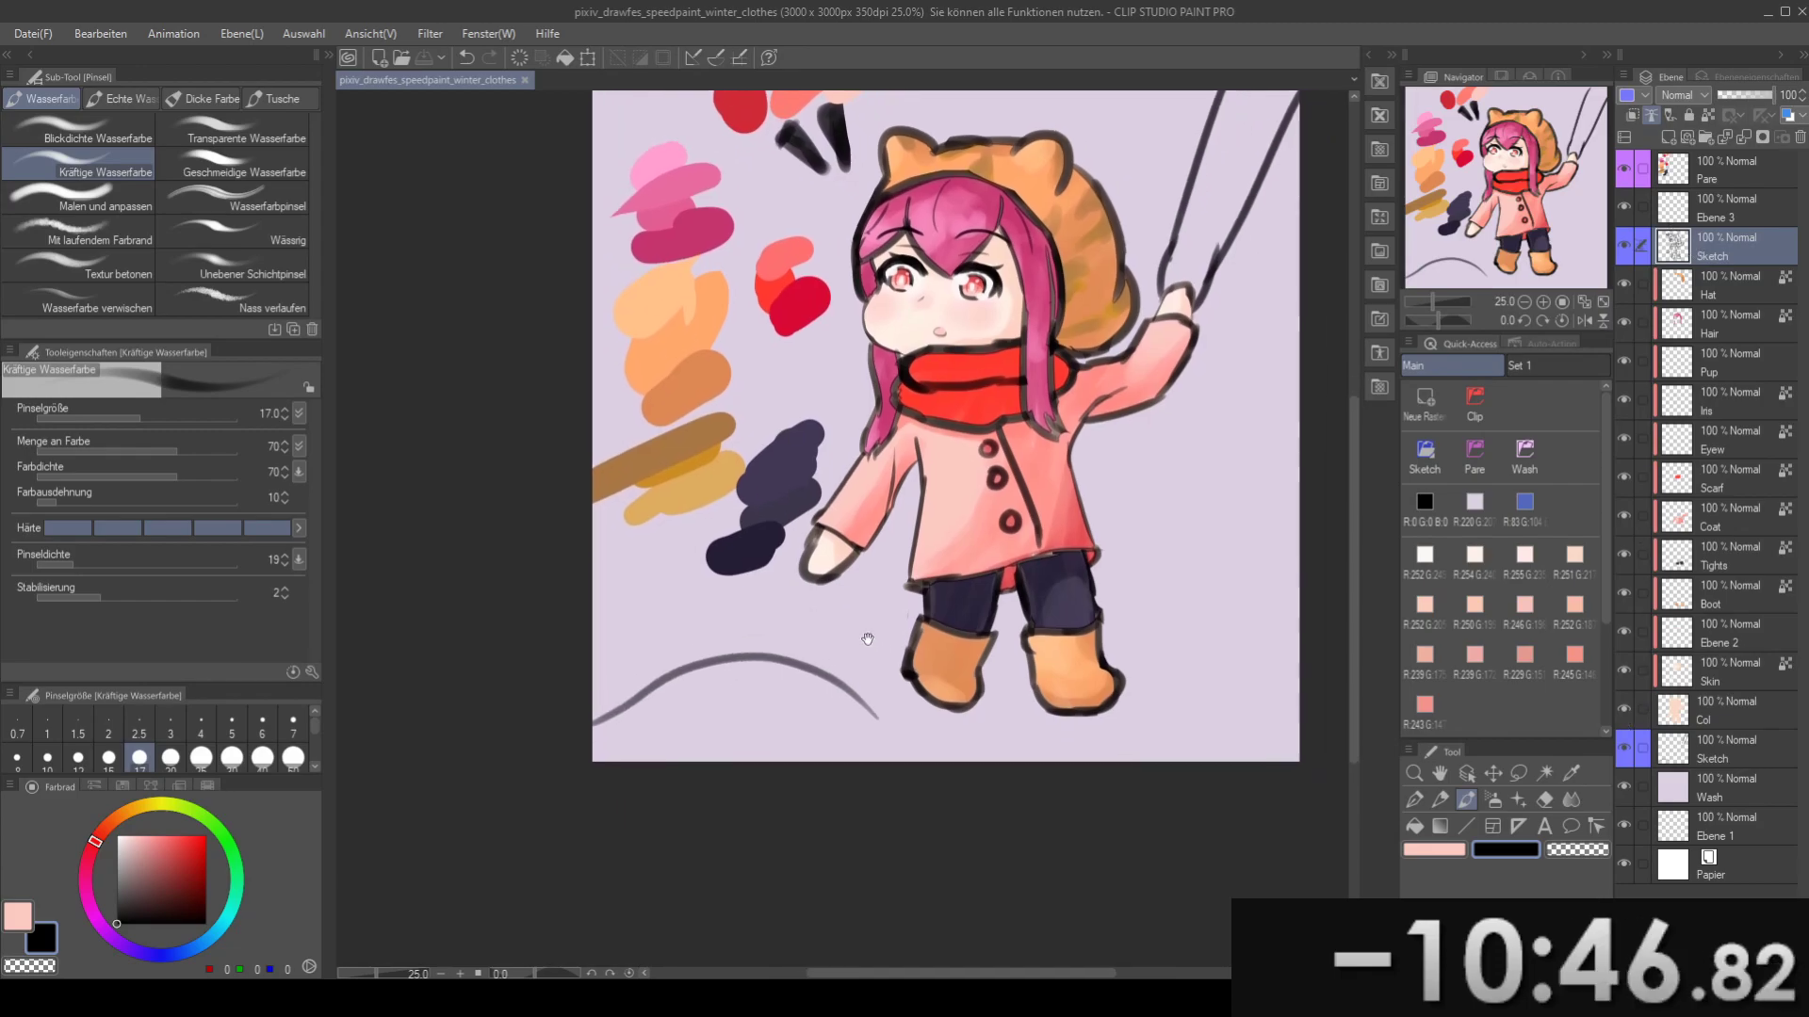
- On the lower Sketch layer, select the inside of the adult's raised sleeve and paint it coral (255, 124, 115) at brush size 150
left_click(1733, 759)
left_click(1625, 750)
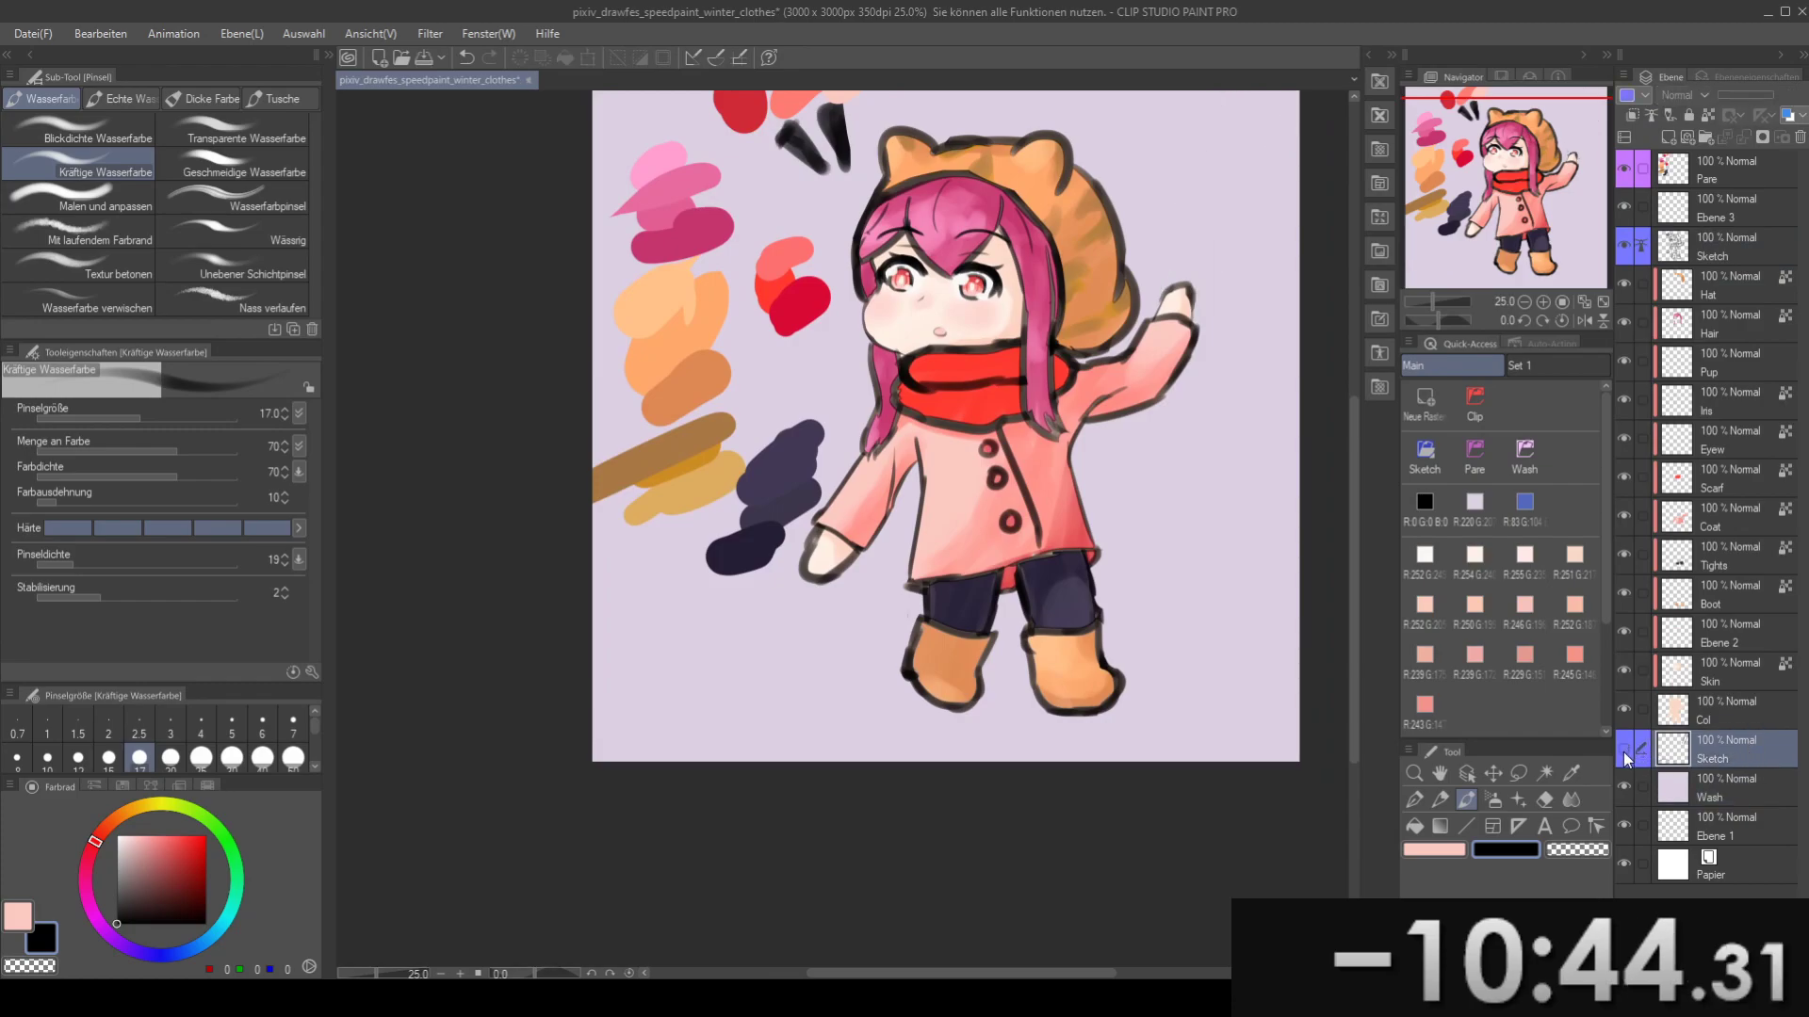
left_click(1625, 750)
left_click_drag(933, 301, 886, 443)
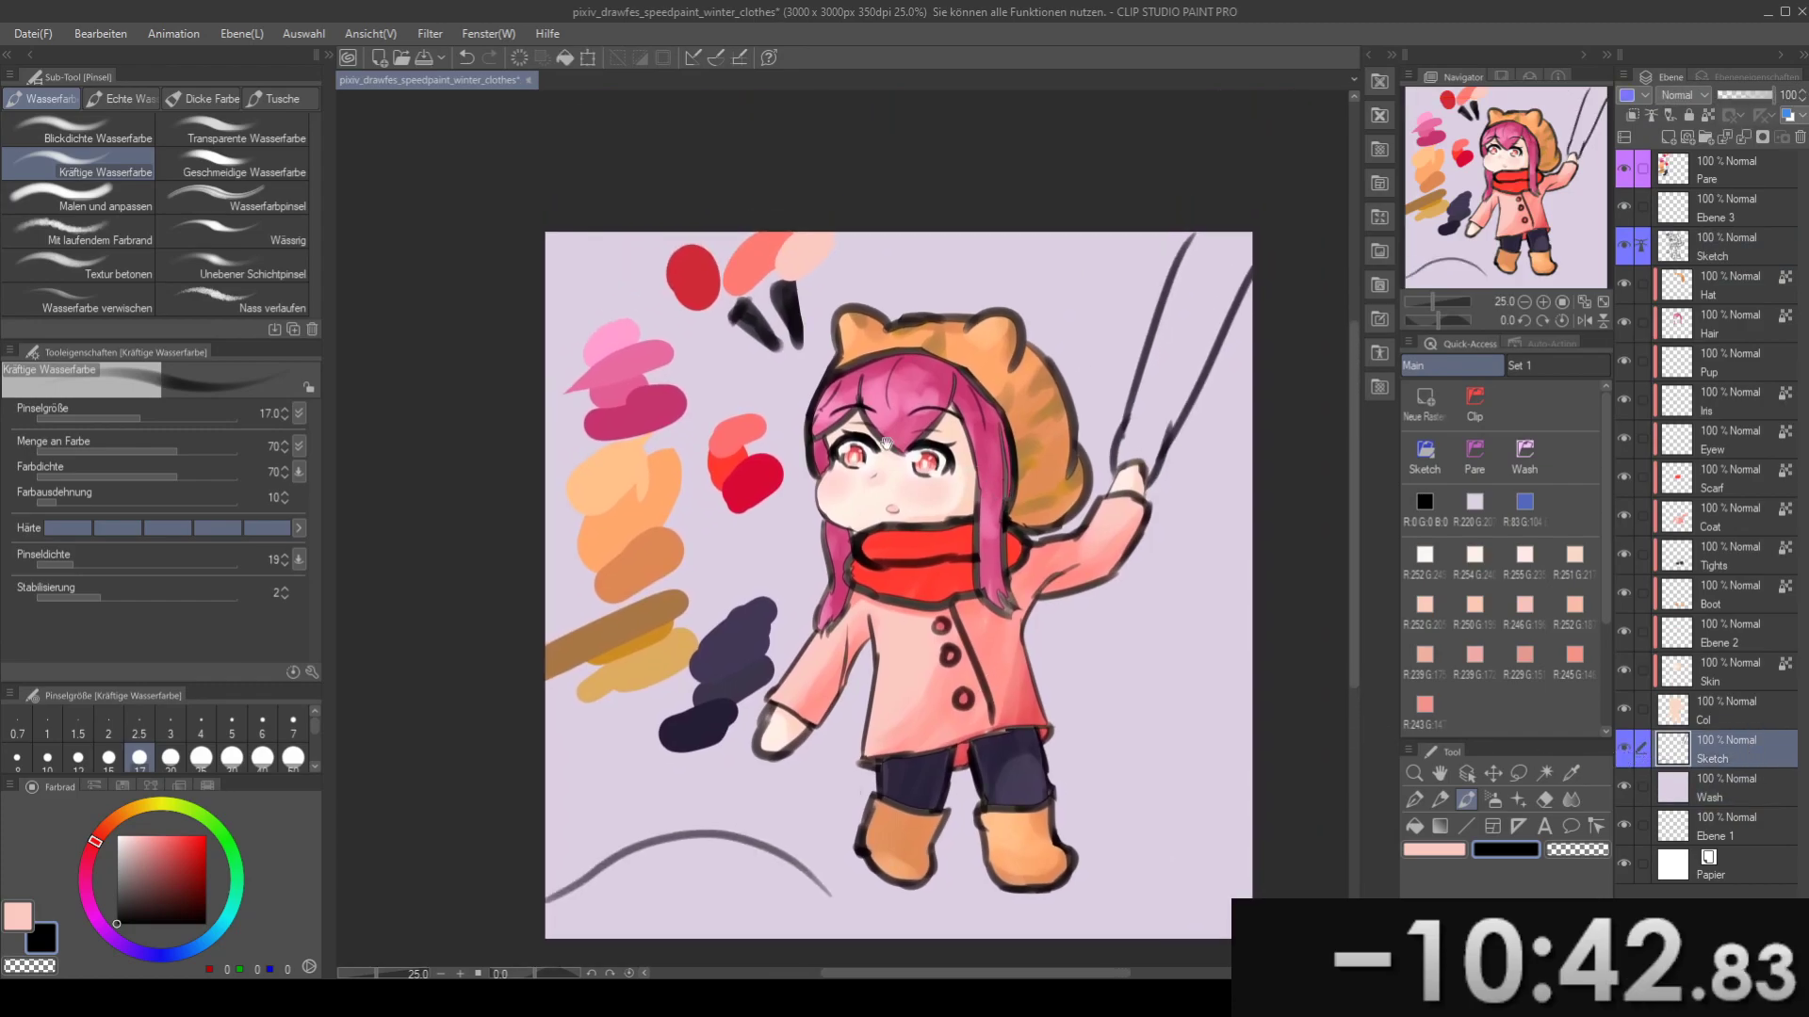
left_click(767, 262, "alt")
left_click_drag(1002, 358, 930, 347)
key("w")
left_click(1107, 329)
key("b")
key("bracketright")
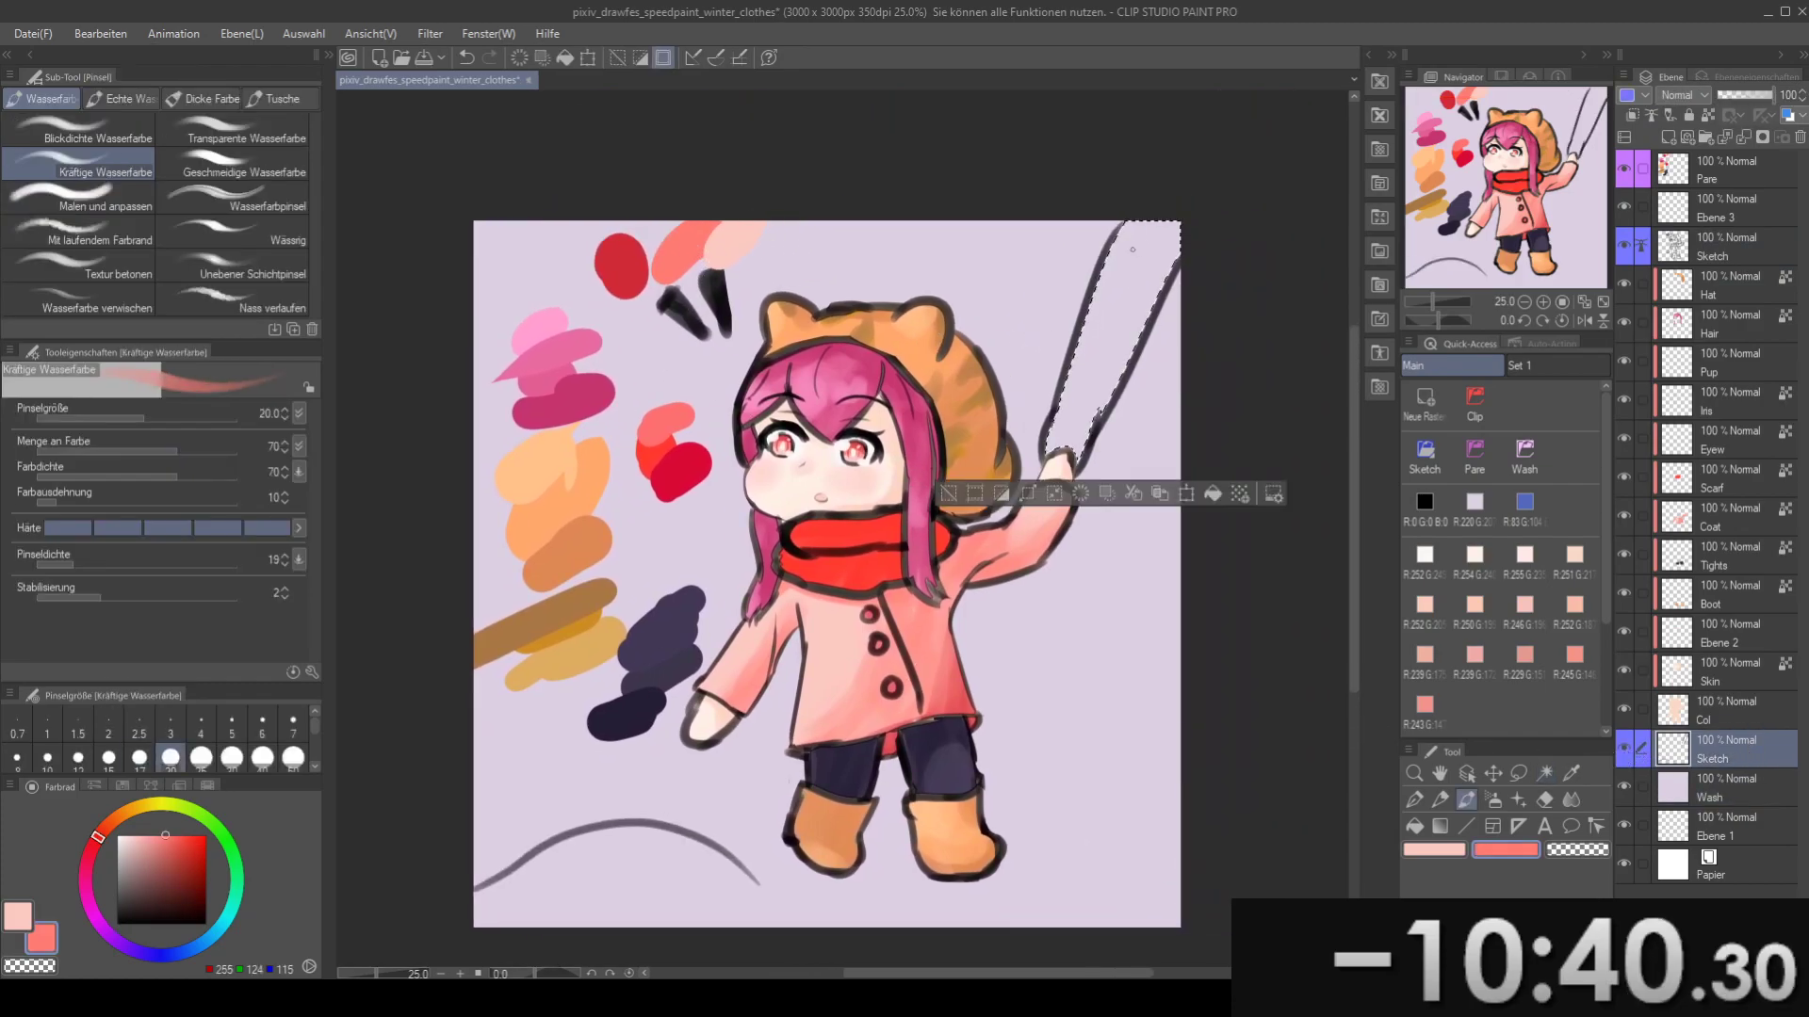
key("bracketright")
left_click_drag(1158, 200, 1085, 399)
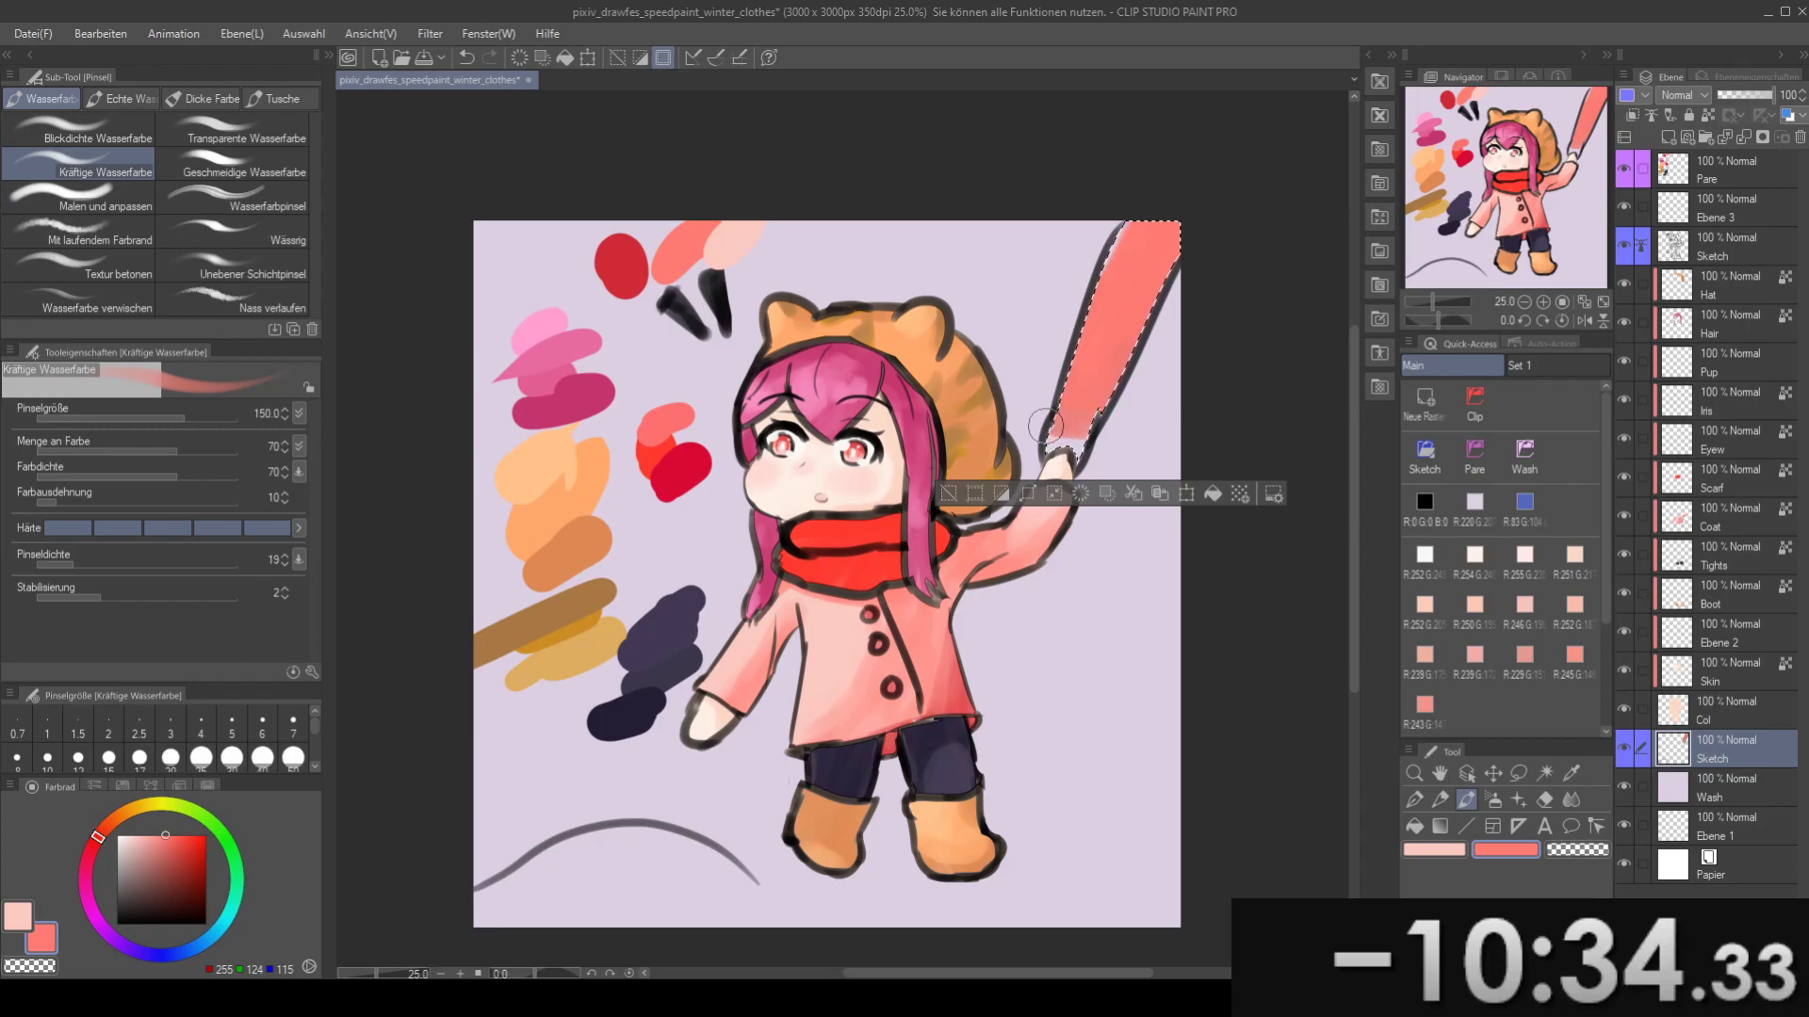
- Paint the adult's hand below the sleeve cream (254, 240, 230) within the selection and deselect
key("e")
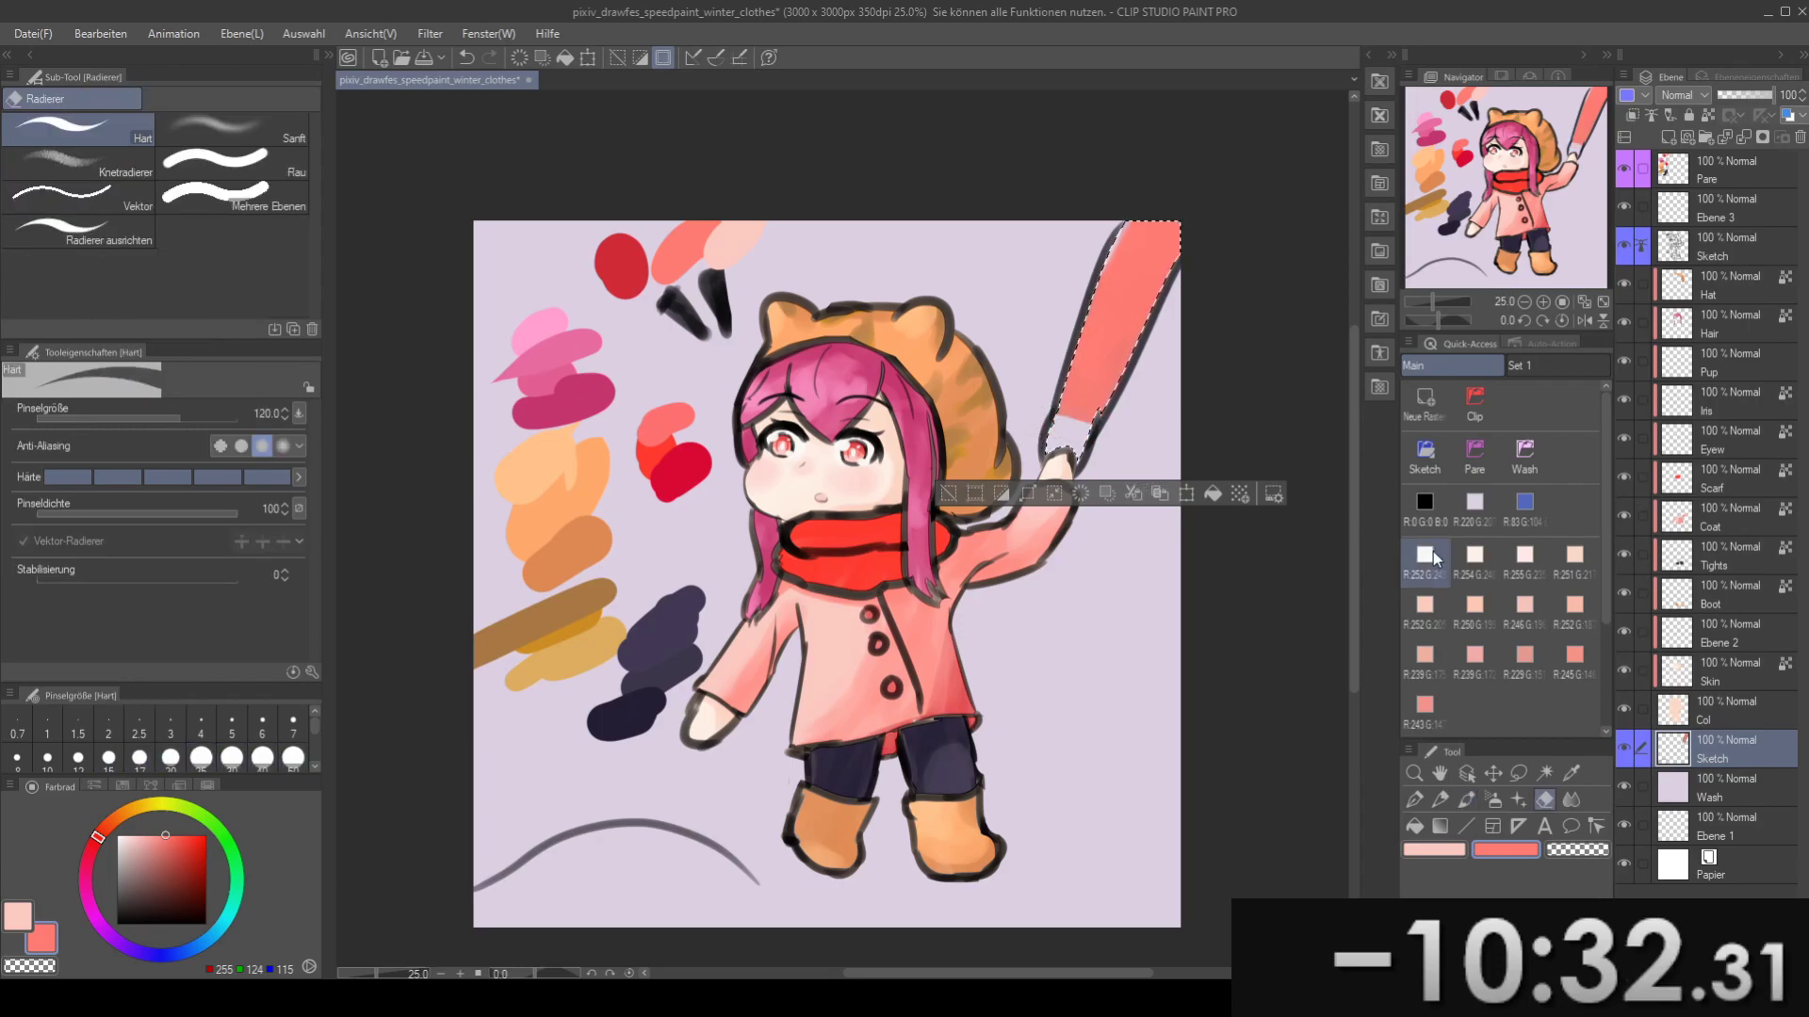
left_click(1474, 554)
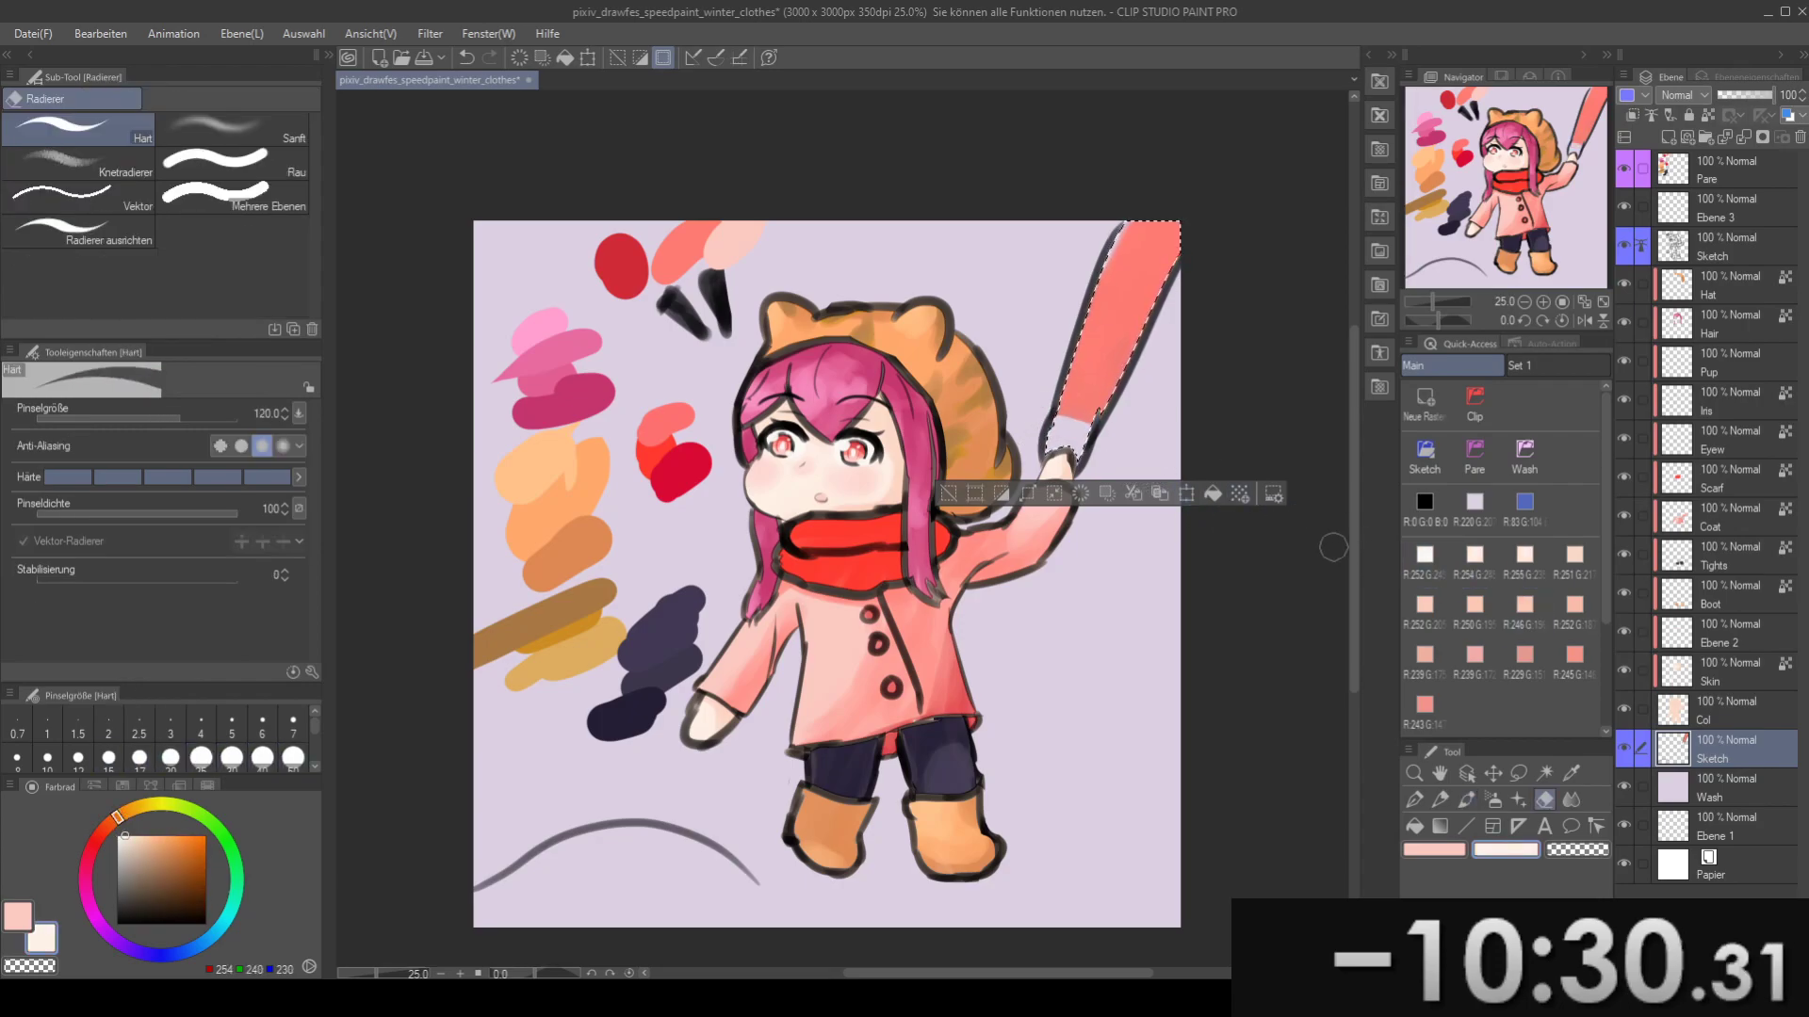
key("b")
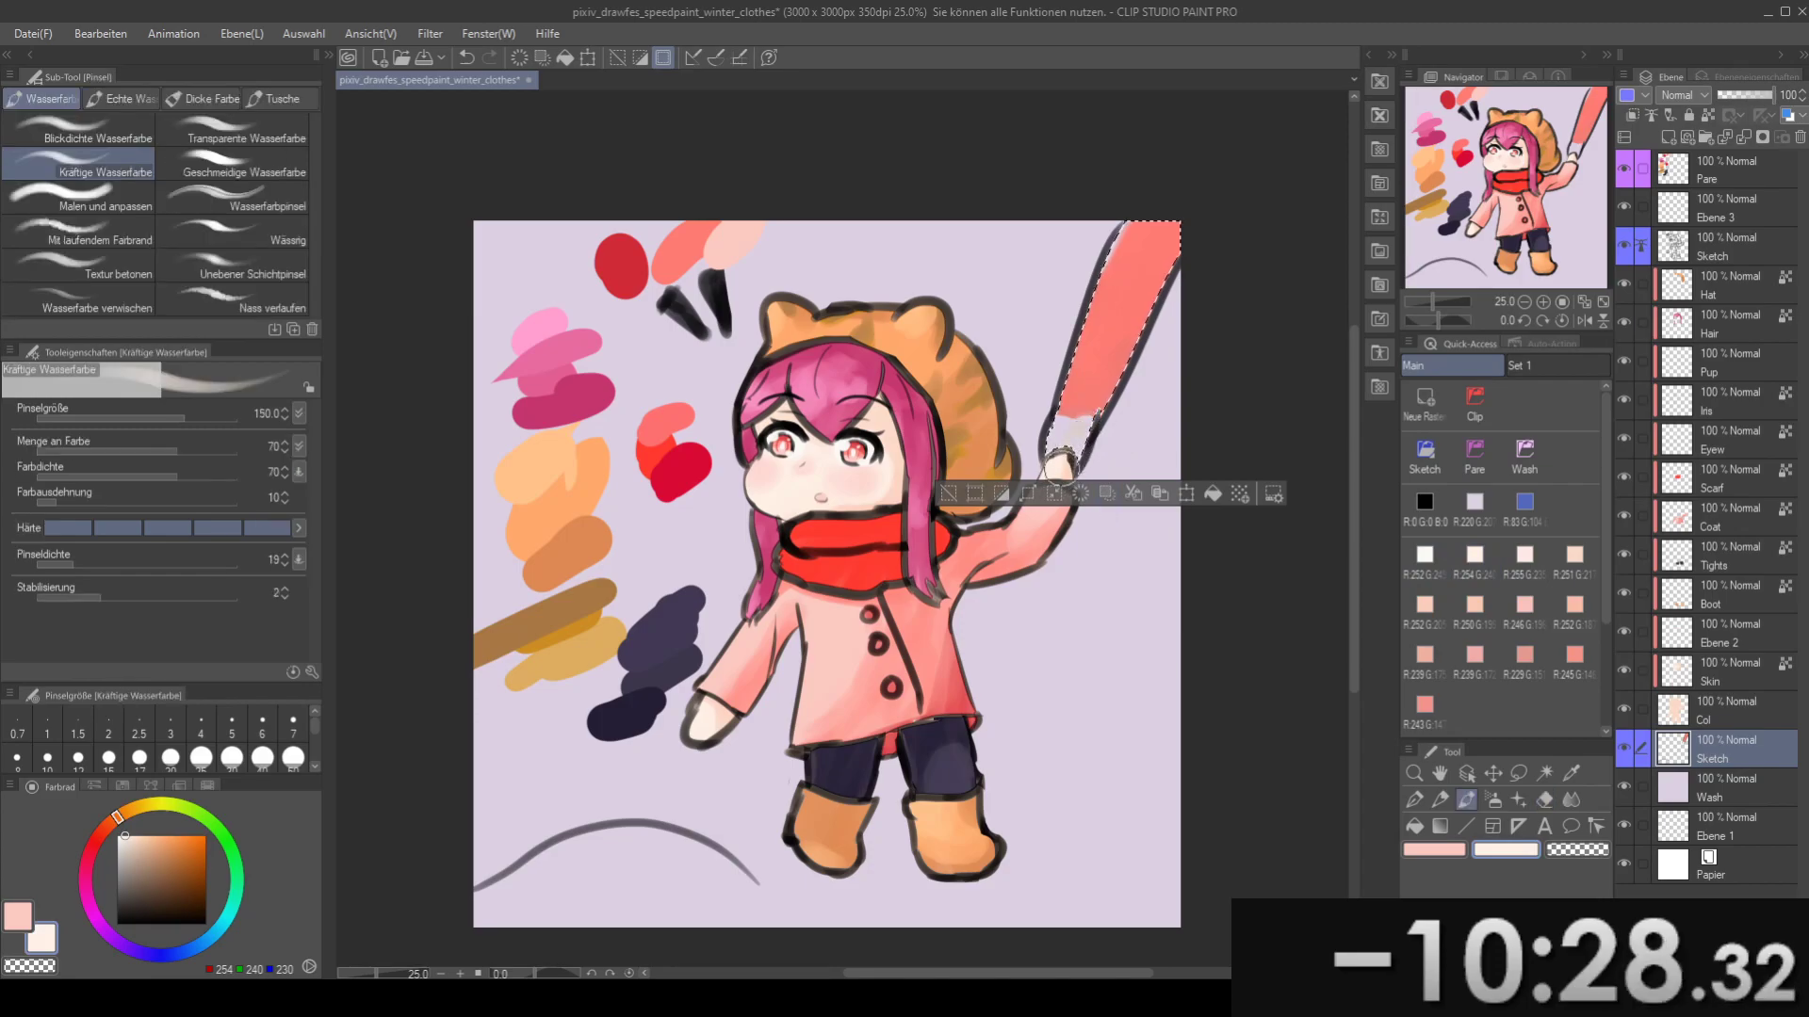
left_click_drag(1064, 435, 1097, 382)
key("ctrl+d")
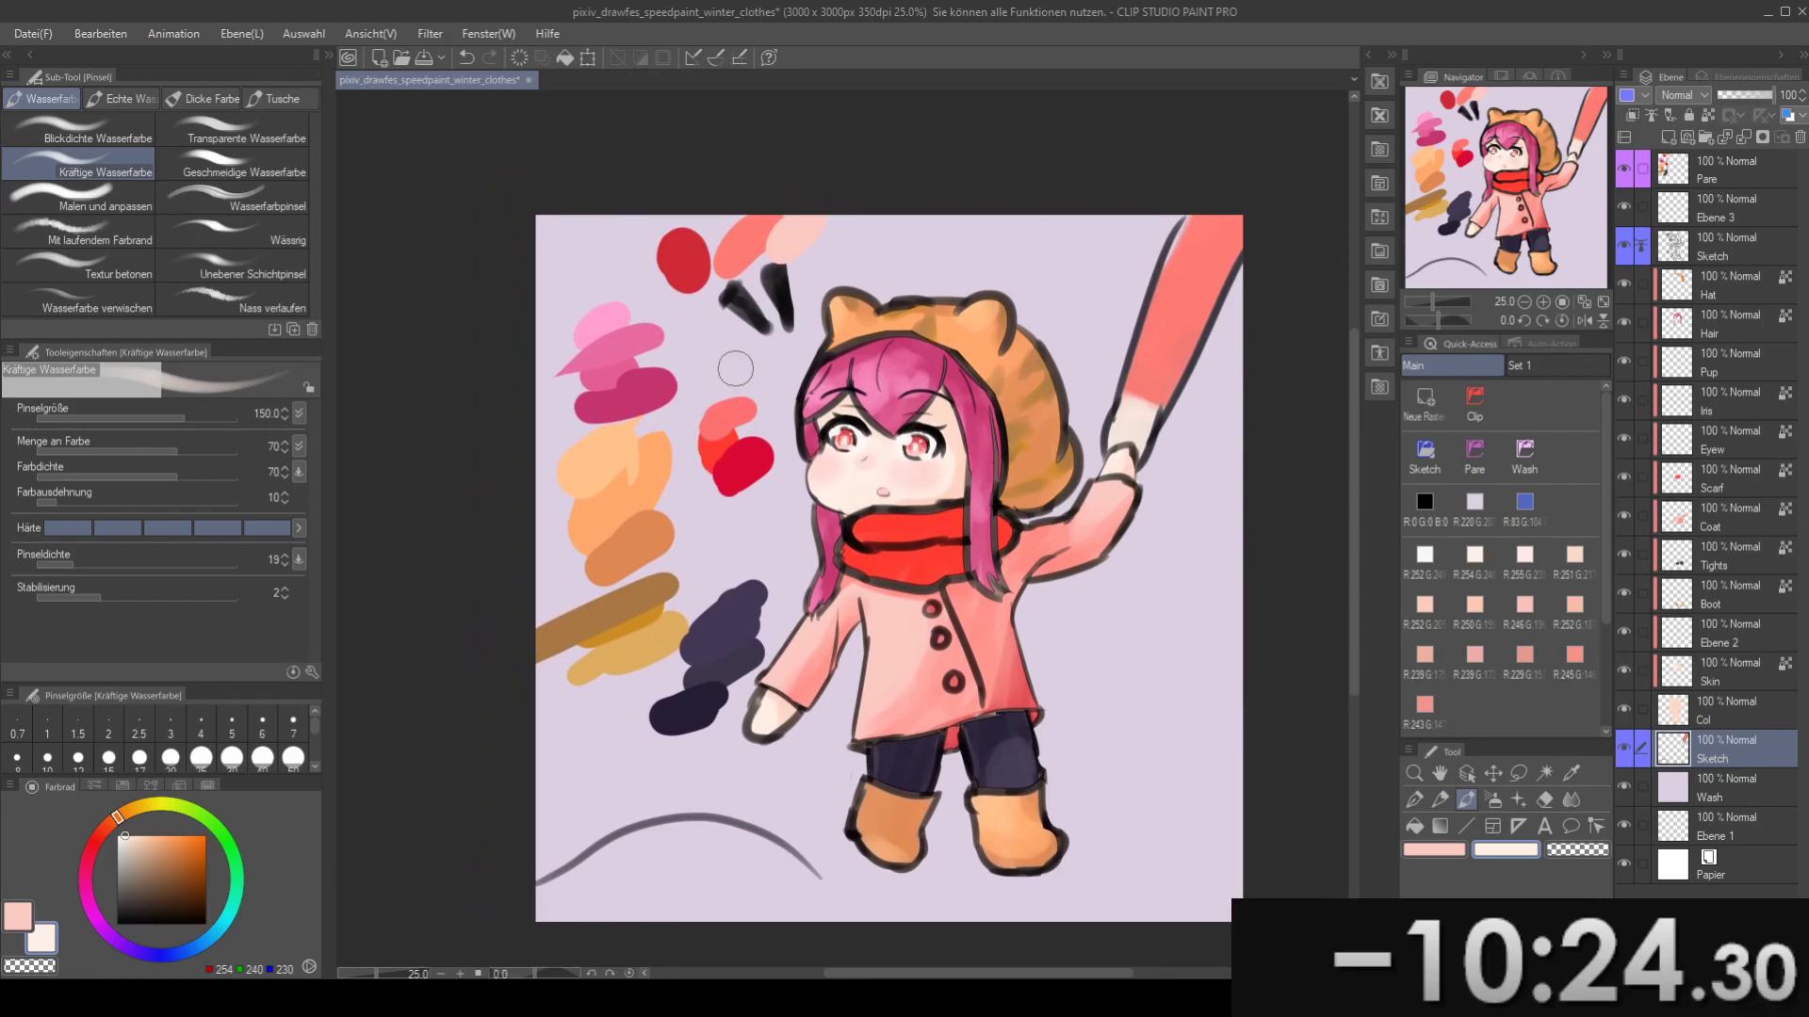
- Paint a dark red (208, 43, 55) cuff on the lower end of the adult's sleeve within a selection, then deselect
left_click(696, 249, "alt")
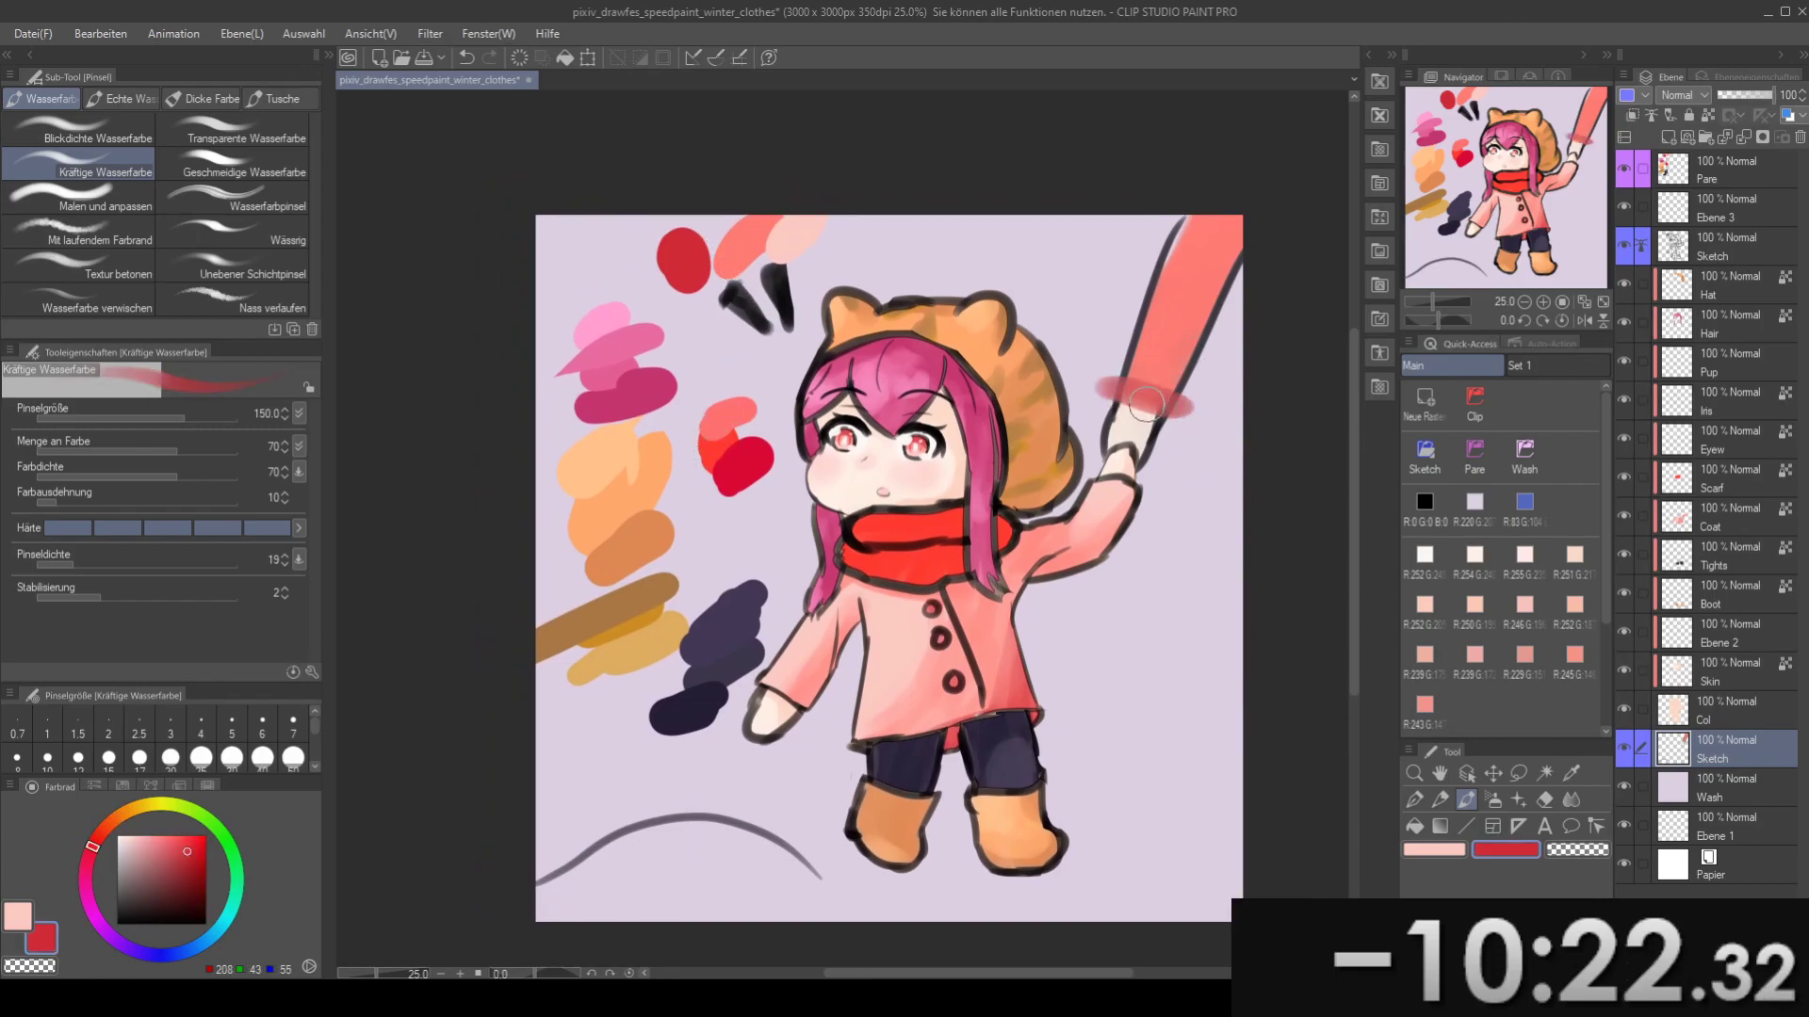
key("w")
left_click(1151, 389)
key("b")
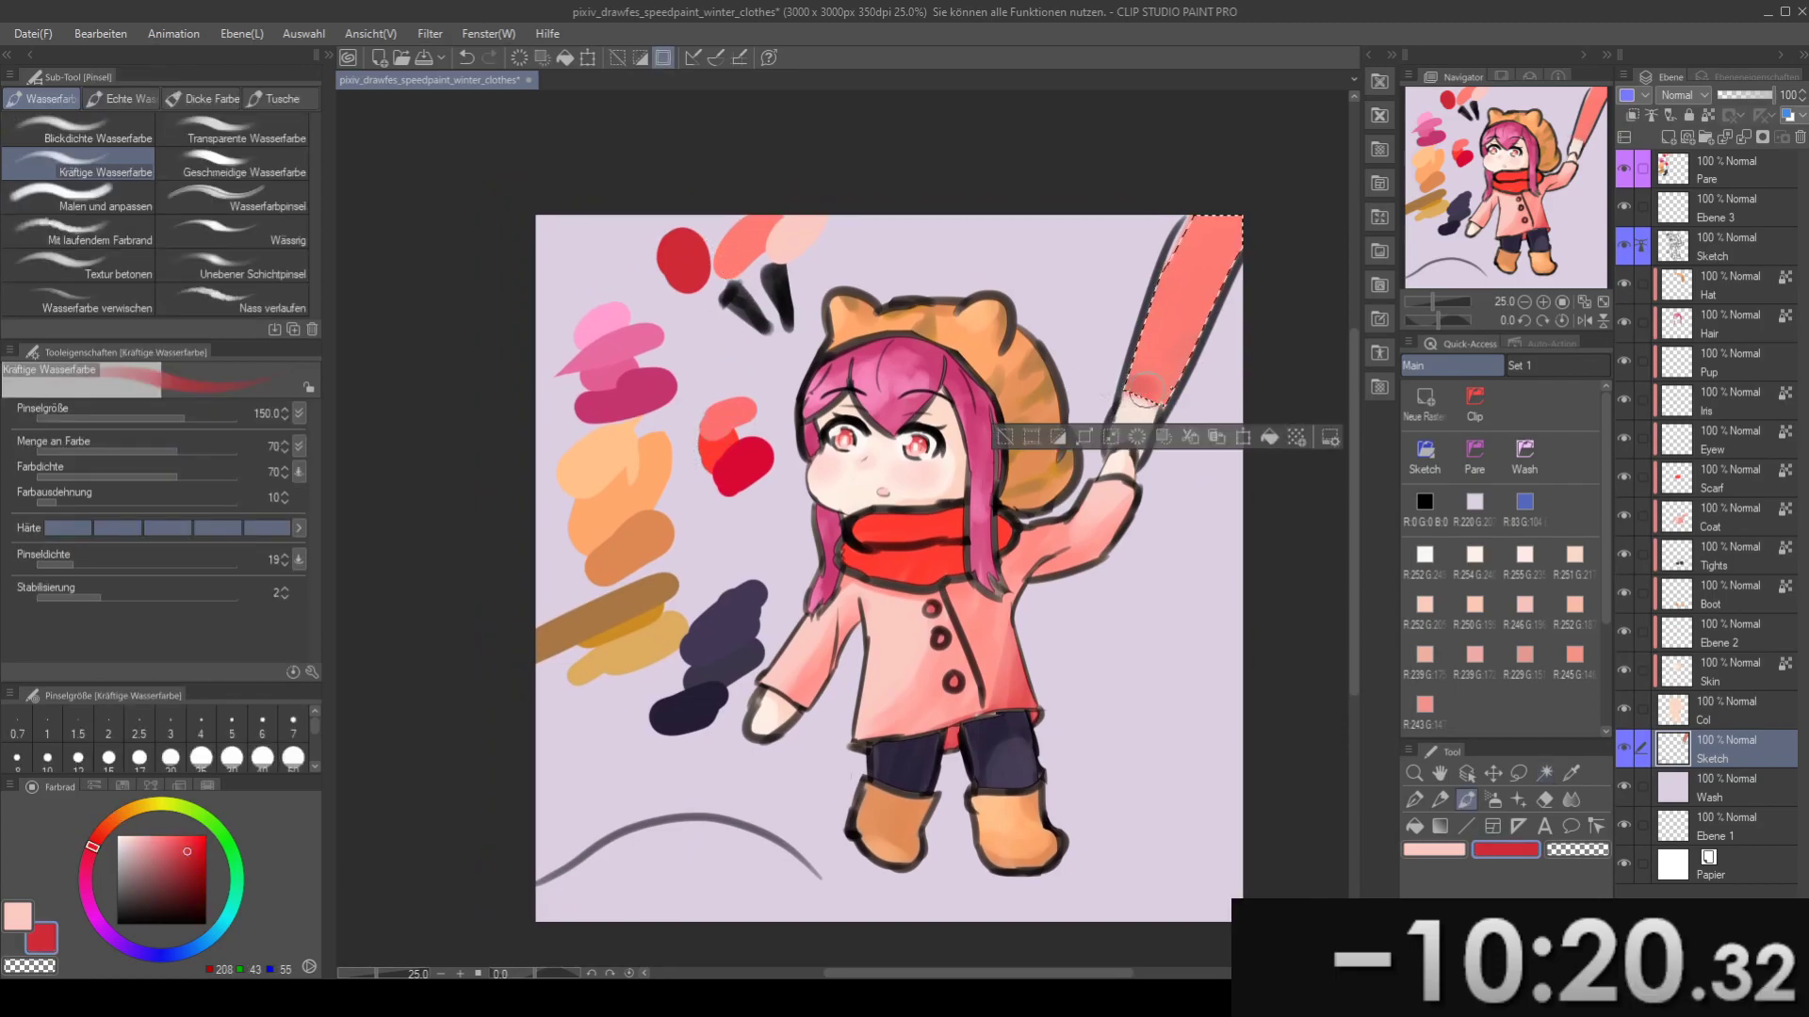
left_click_drag(1131, 396, 1175, 403)
key("ctrl+d")
key("e")
key("b")
key("bracketleft")
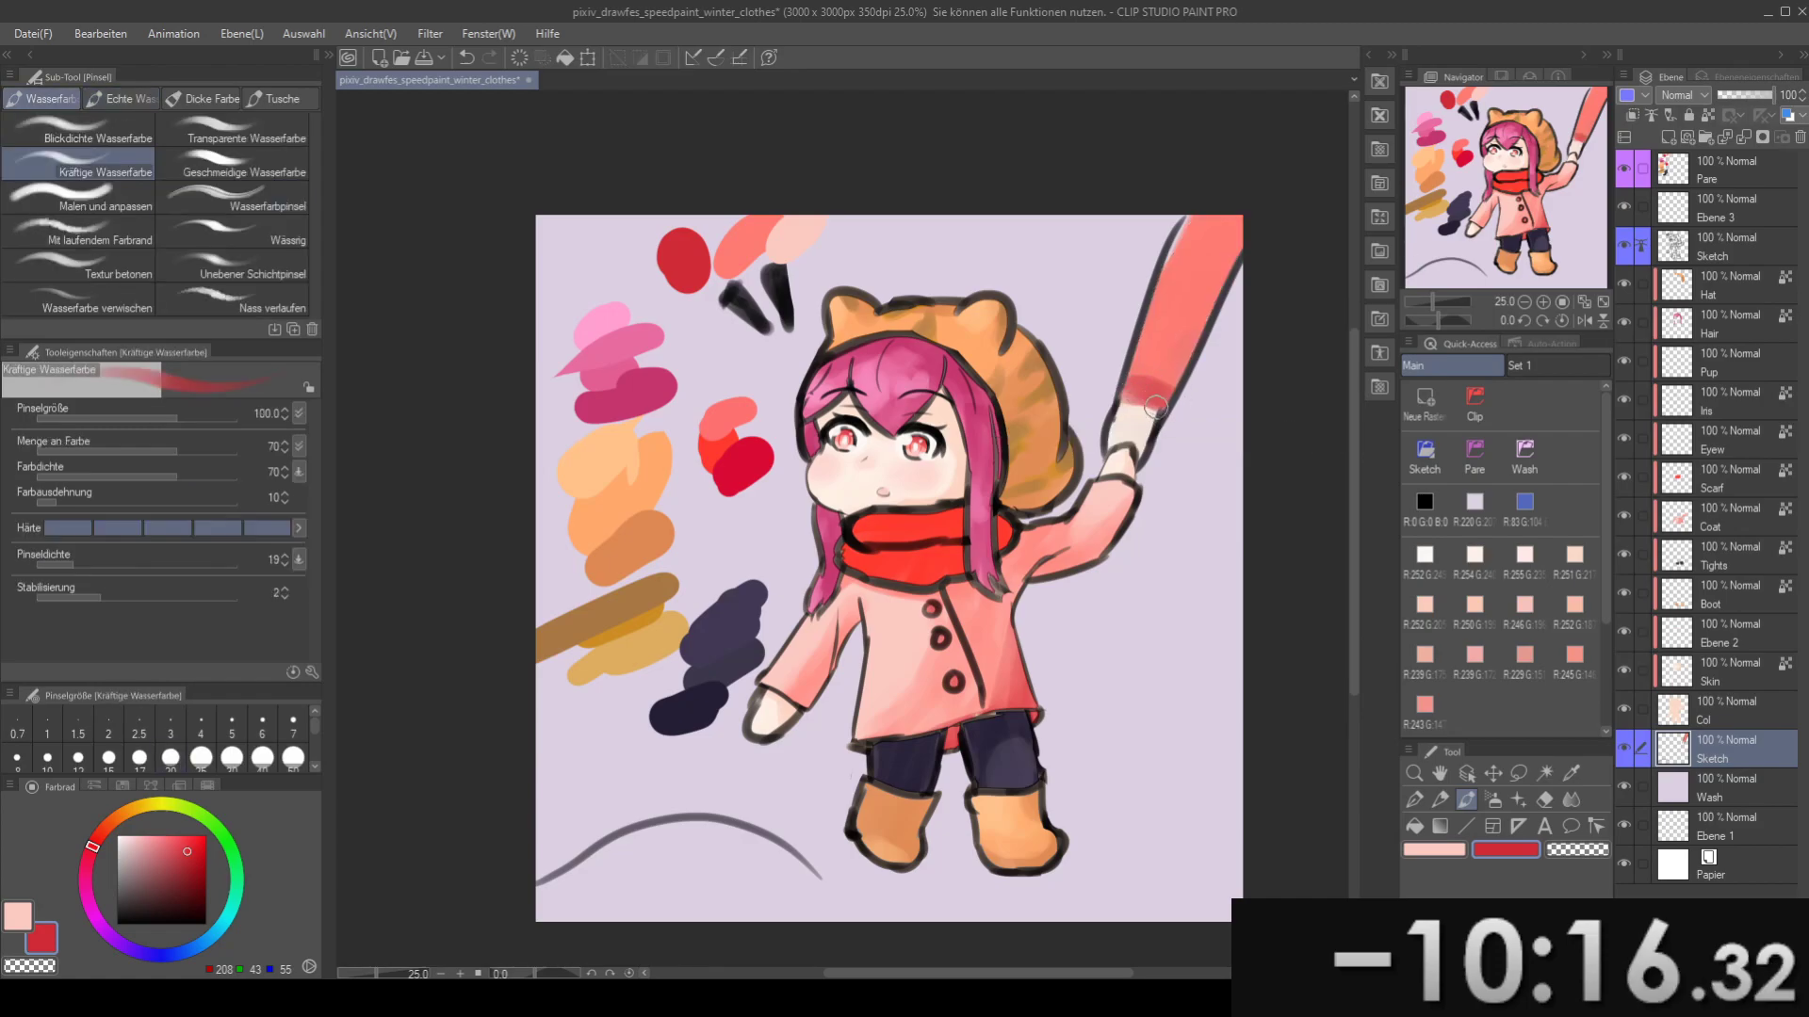
left_click_drag(1160, 331, 1147, 372)
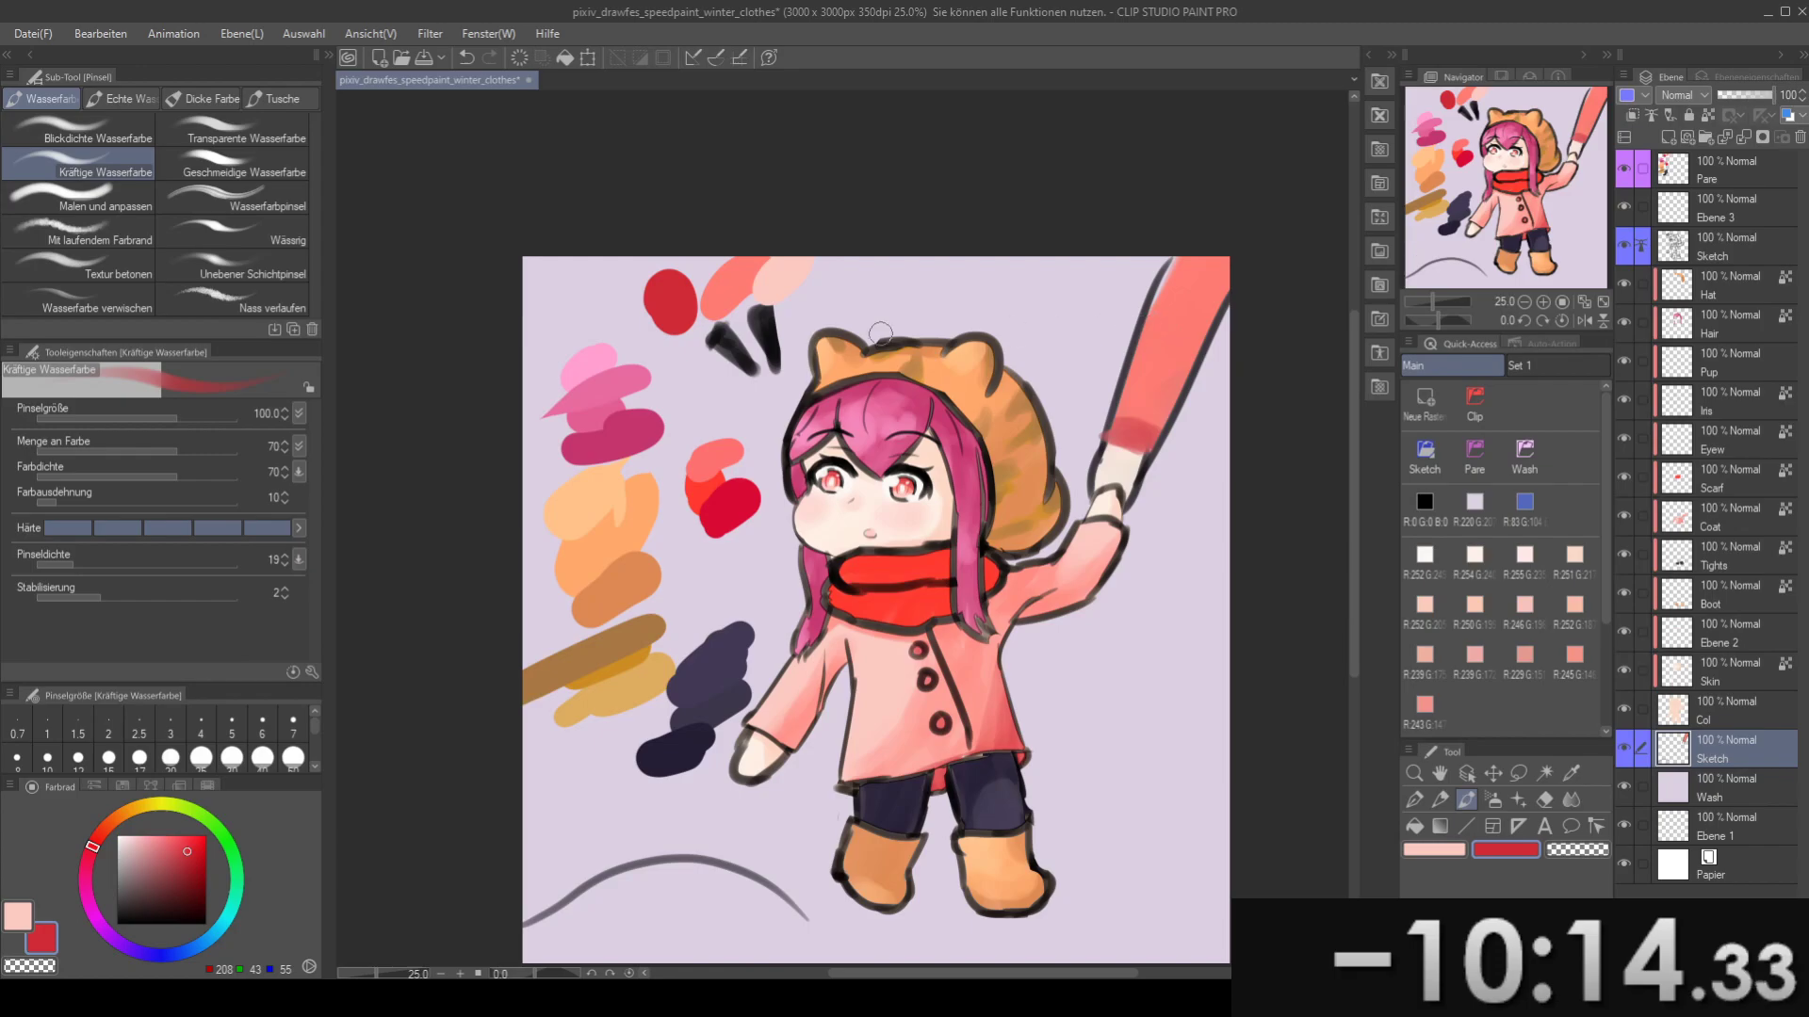
left_click(754, 267, "alt")
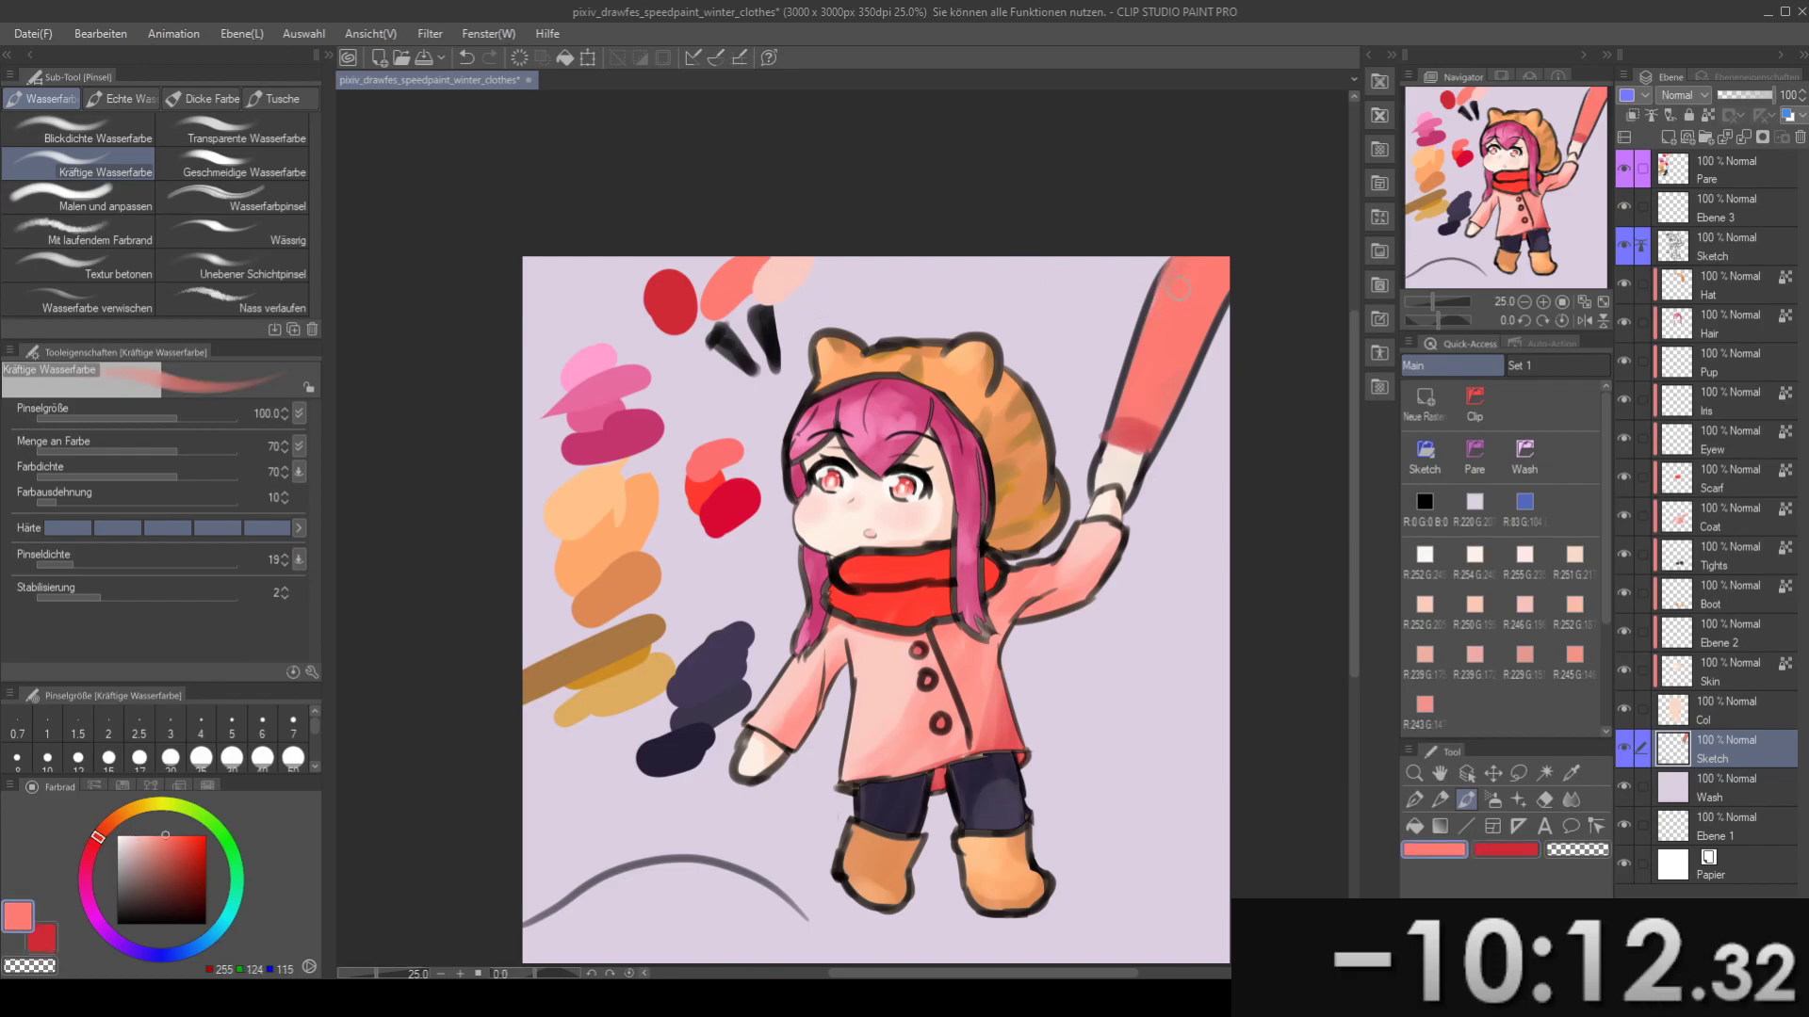
left_click_drag(945, 274, 919, 168)
left_click_drag(1049, 248, 1052, 297)
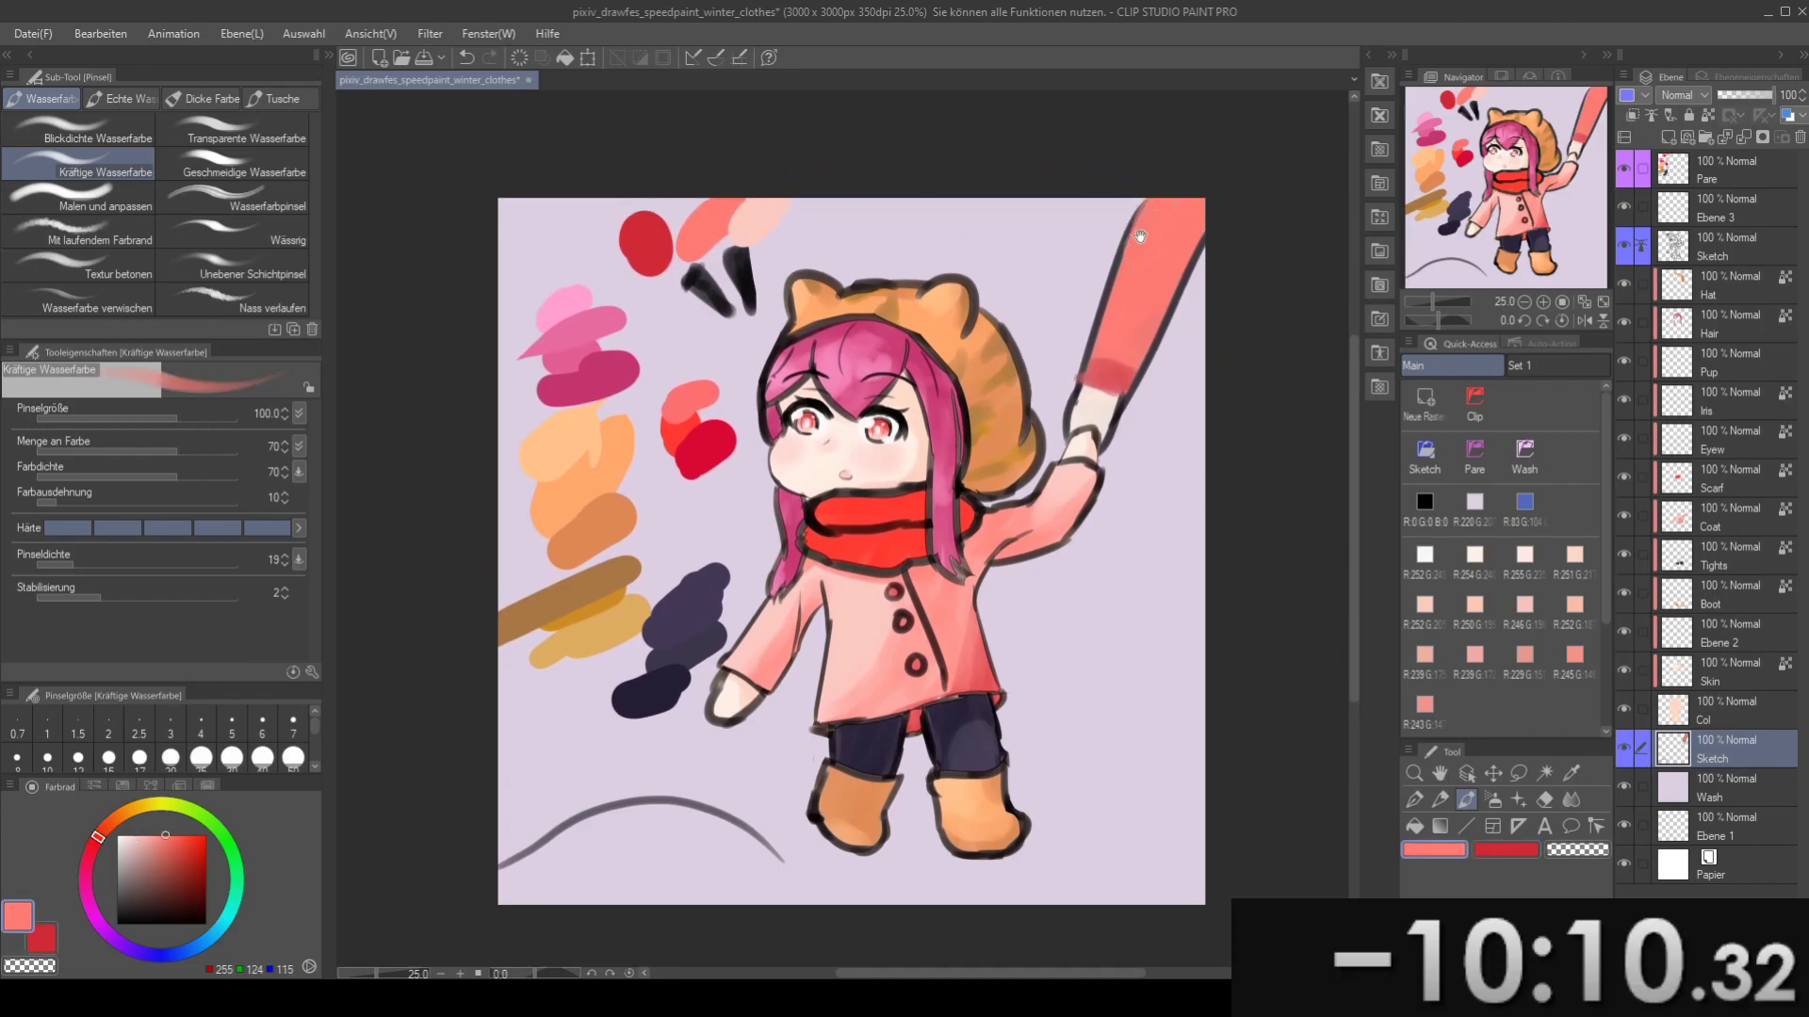
left_click_drag(1147, 228, 1342, 179)
mouse_move(1125, 373)
left_mouse_down()
mouse_move(1041, 311)
mouse_move(1096, 365)
left_mouse_up()
- Try to draw a light grey (196, 196, 196) horizon line across the background and undo it
left_click(1425, 555)
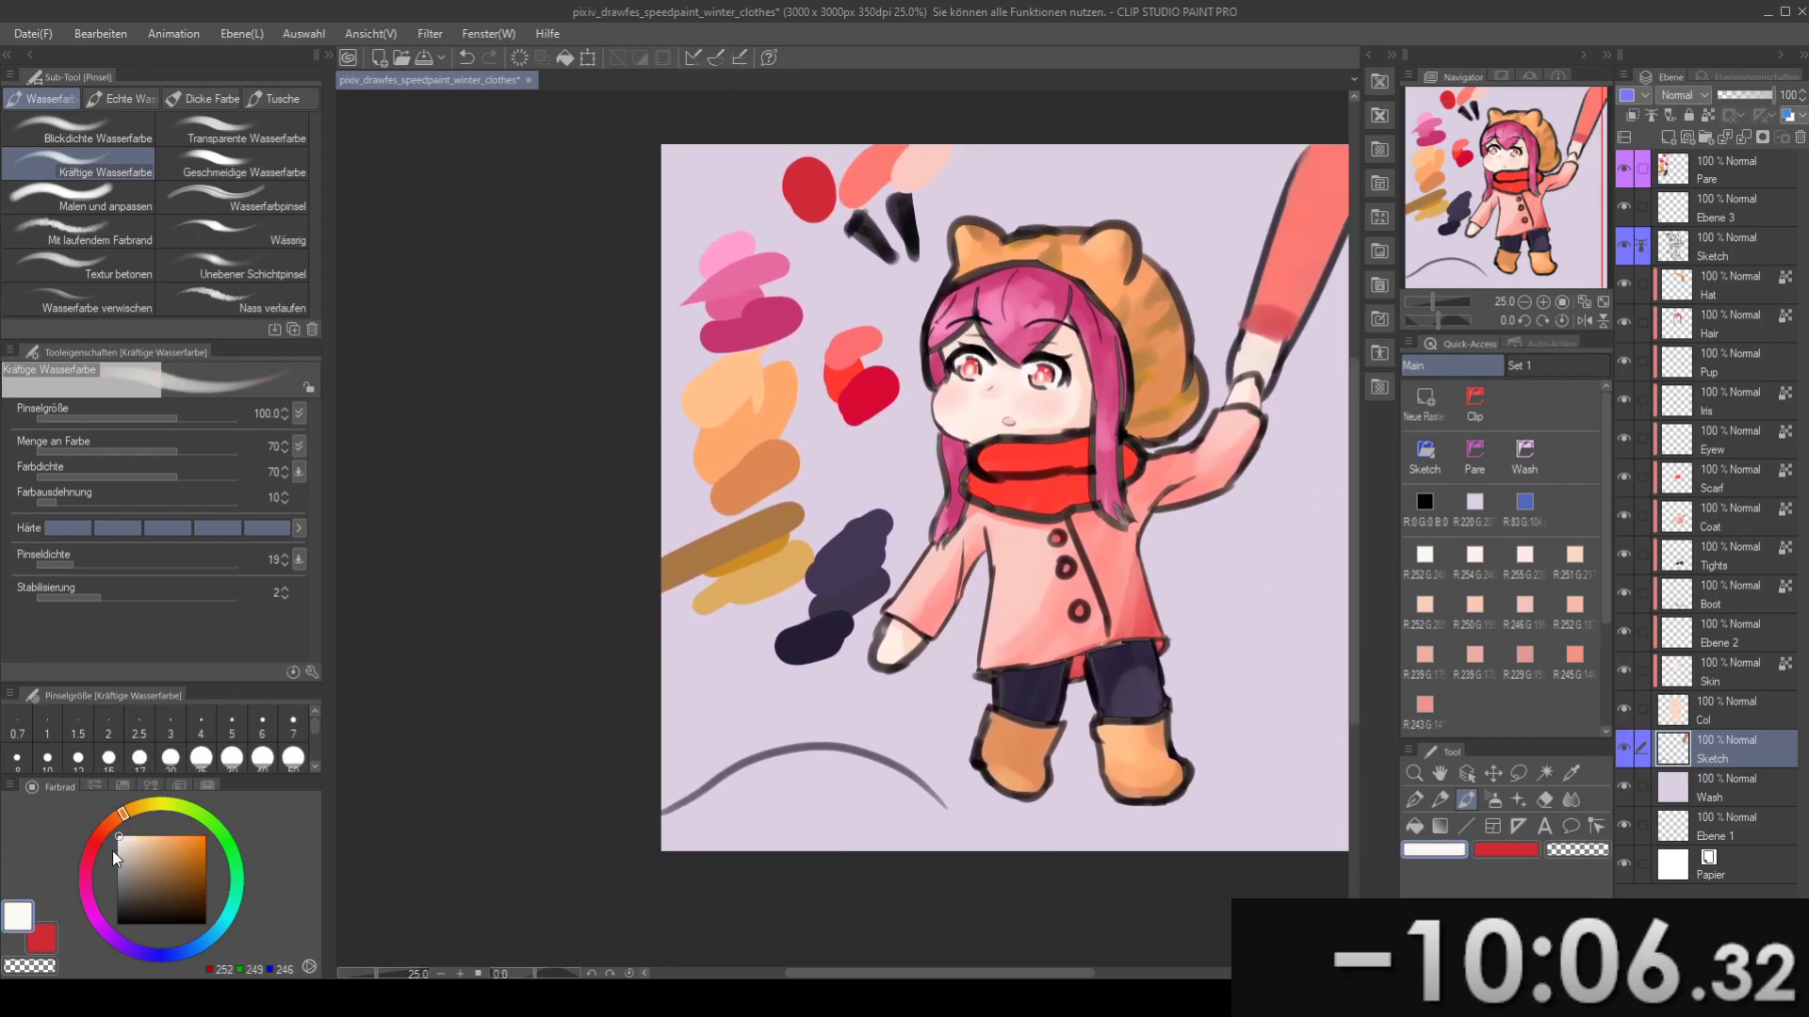
left_click_drag(122, 868, 116, 856)
left_click_drag(501, 679, 291, 689)
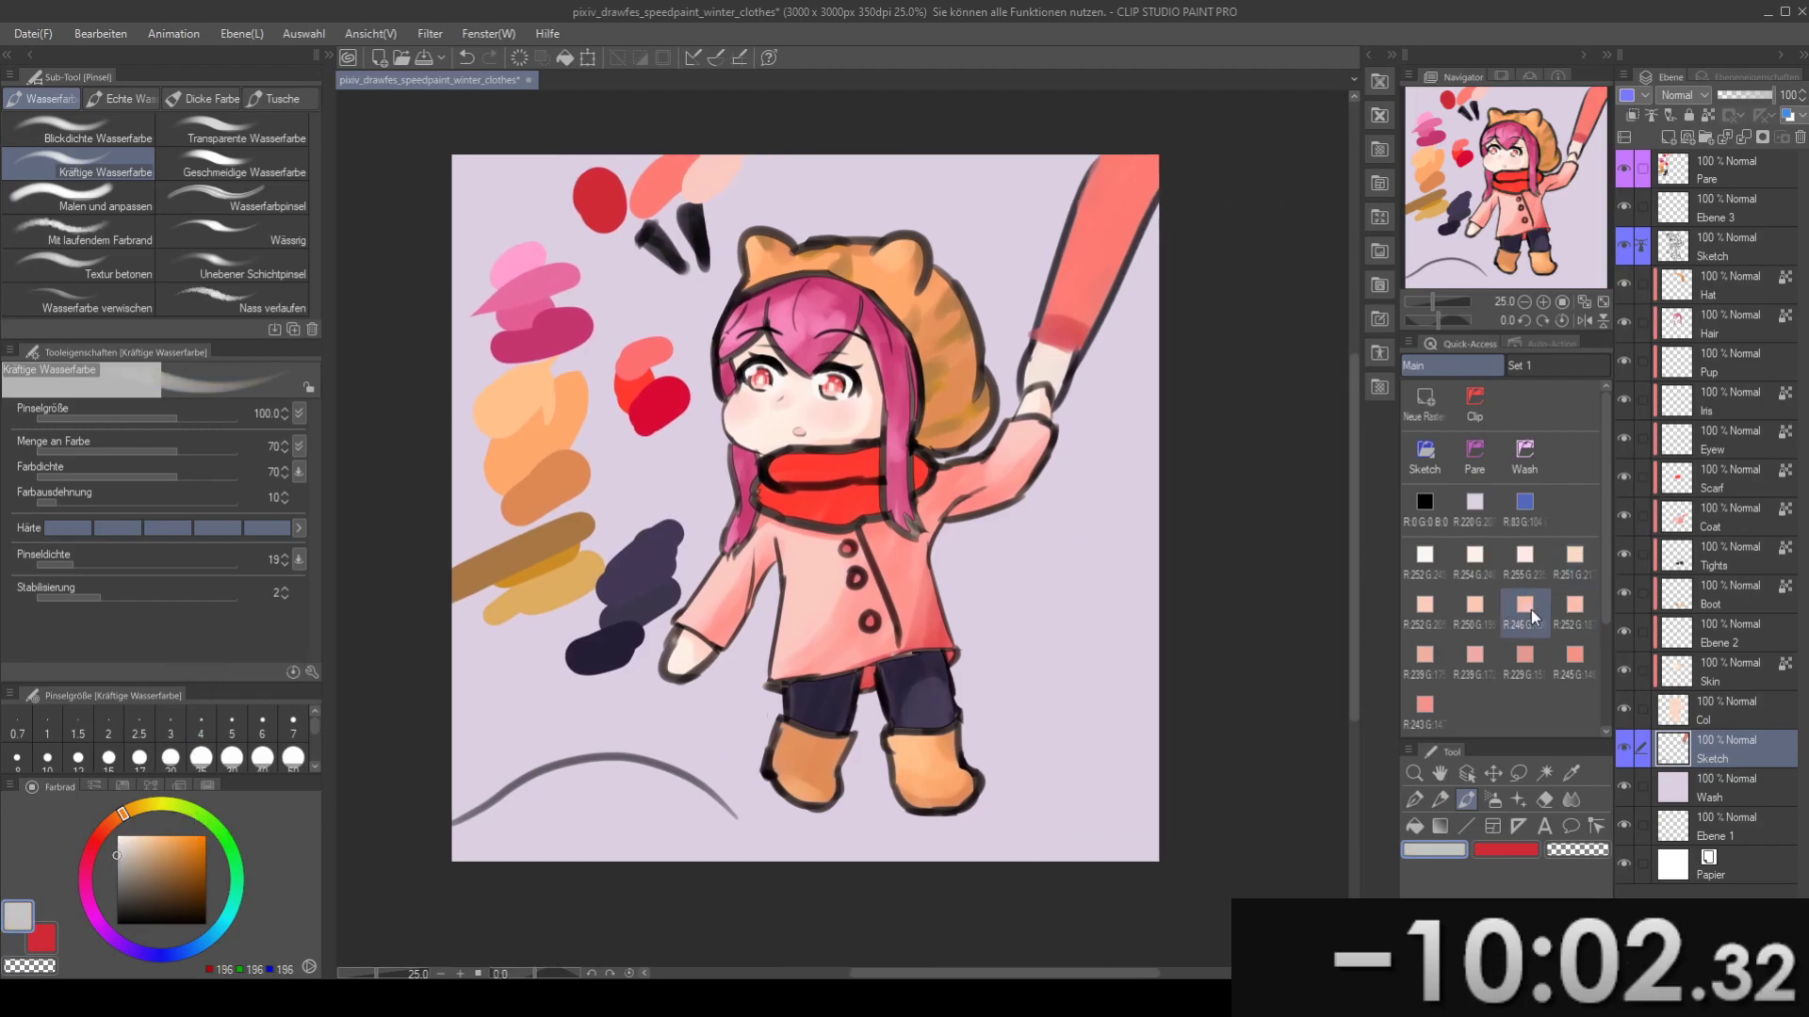
left_click_drag(757, 566, 789, 507)
left_click_drag(668, 542, 713, 551)
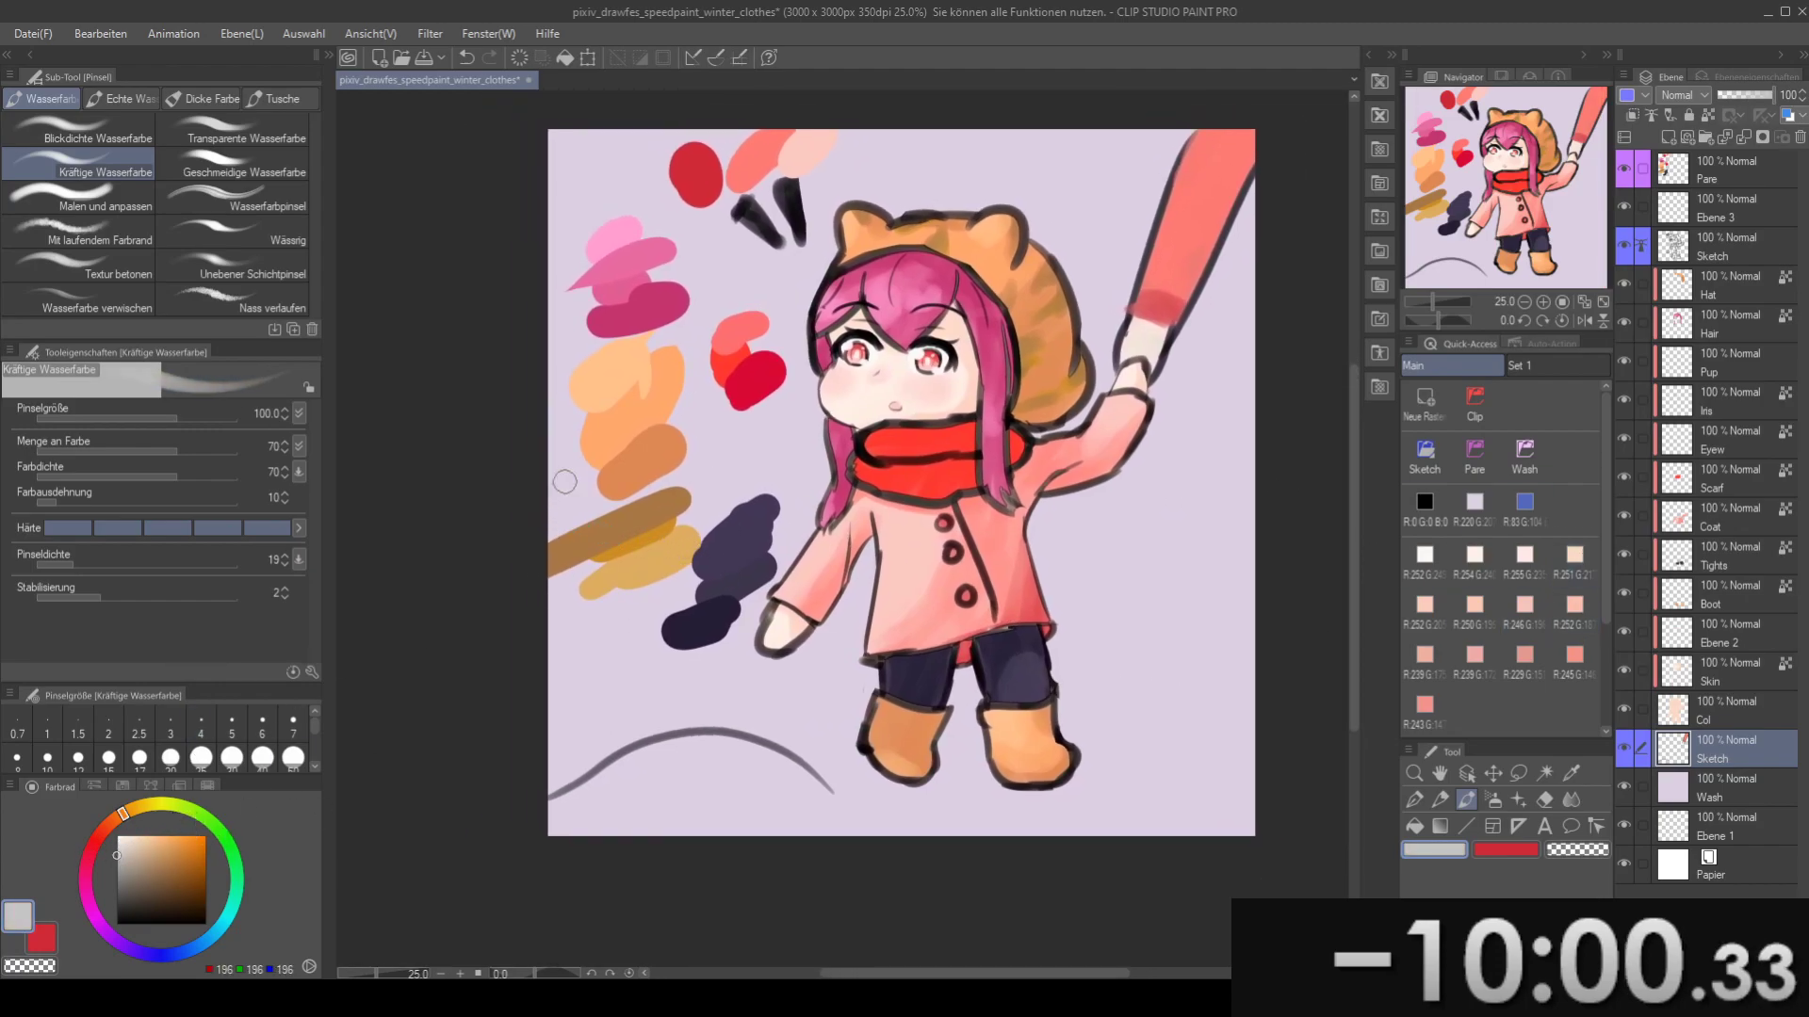
left_click_drag(531, 490, 753, 479)
key("ctrl+z")
- Draw a gently curved mid-grey (132, 132, 132) horizon line across the background behind the girl, at brush size 100, undoing unsatisfactory strokes
left_click(116, 888)
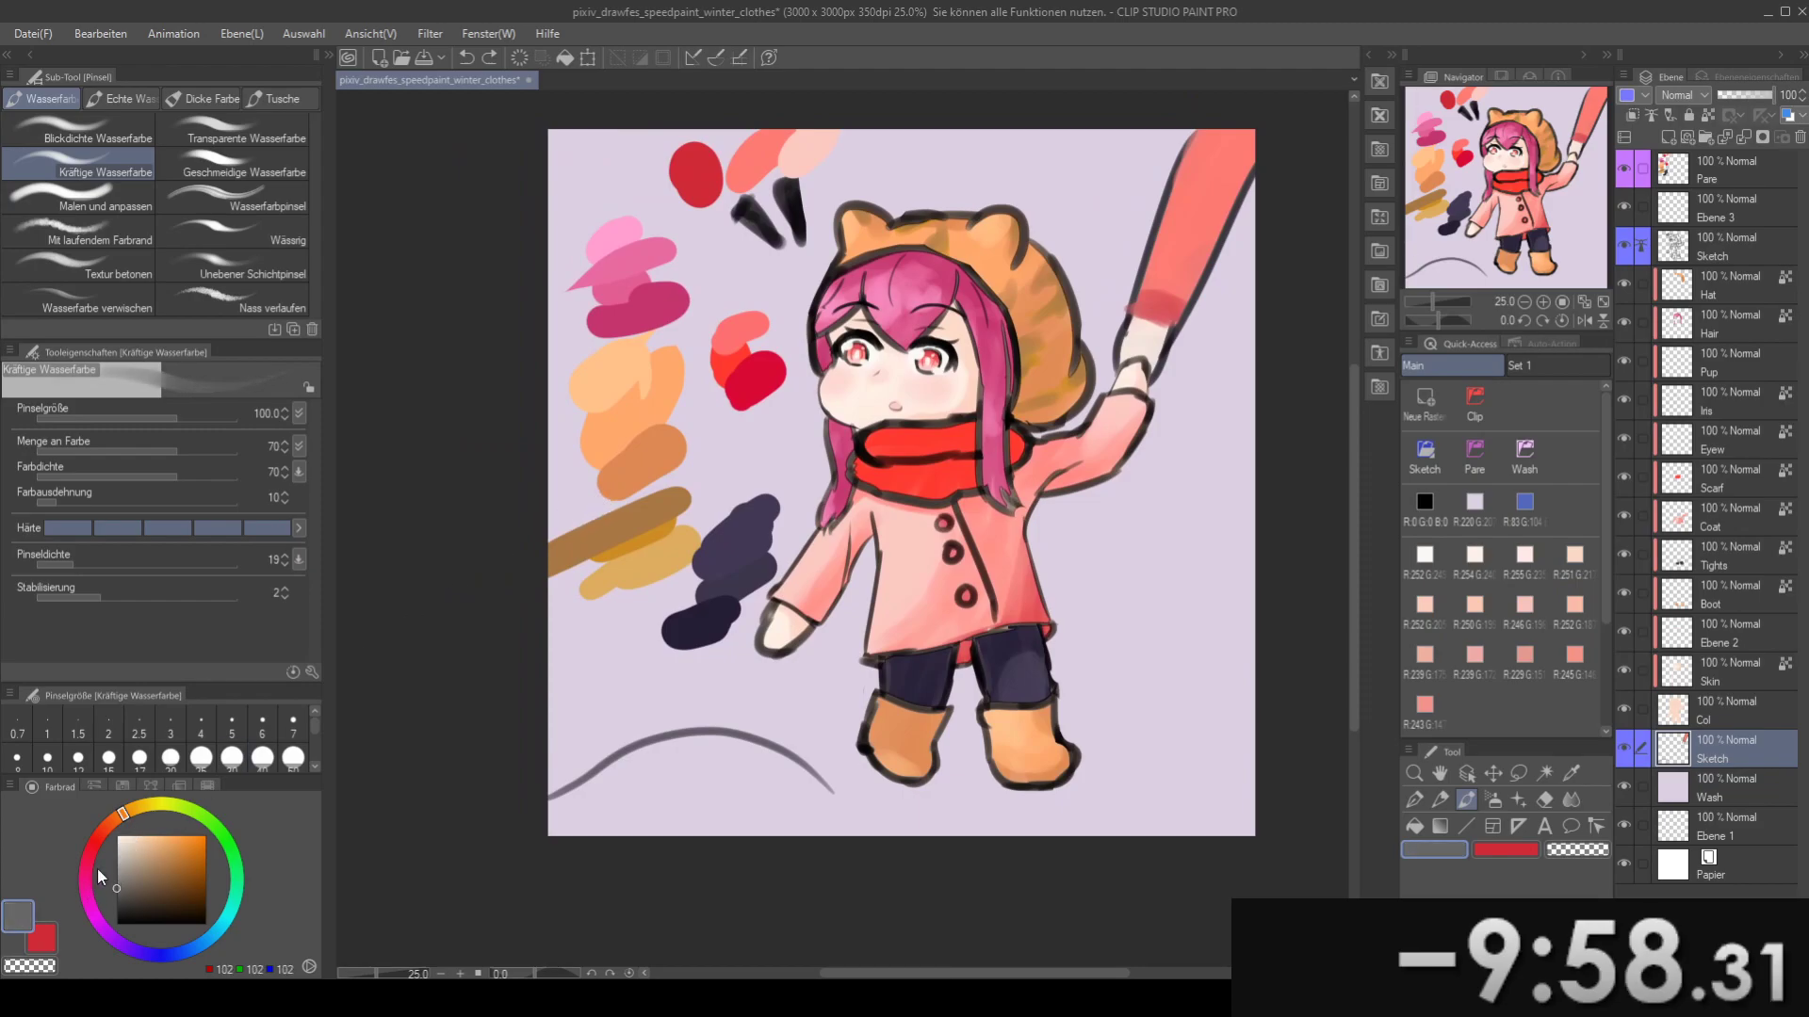
left_click(113, 878)
left_click_drag(467, 661, 412, 676)
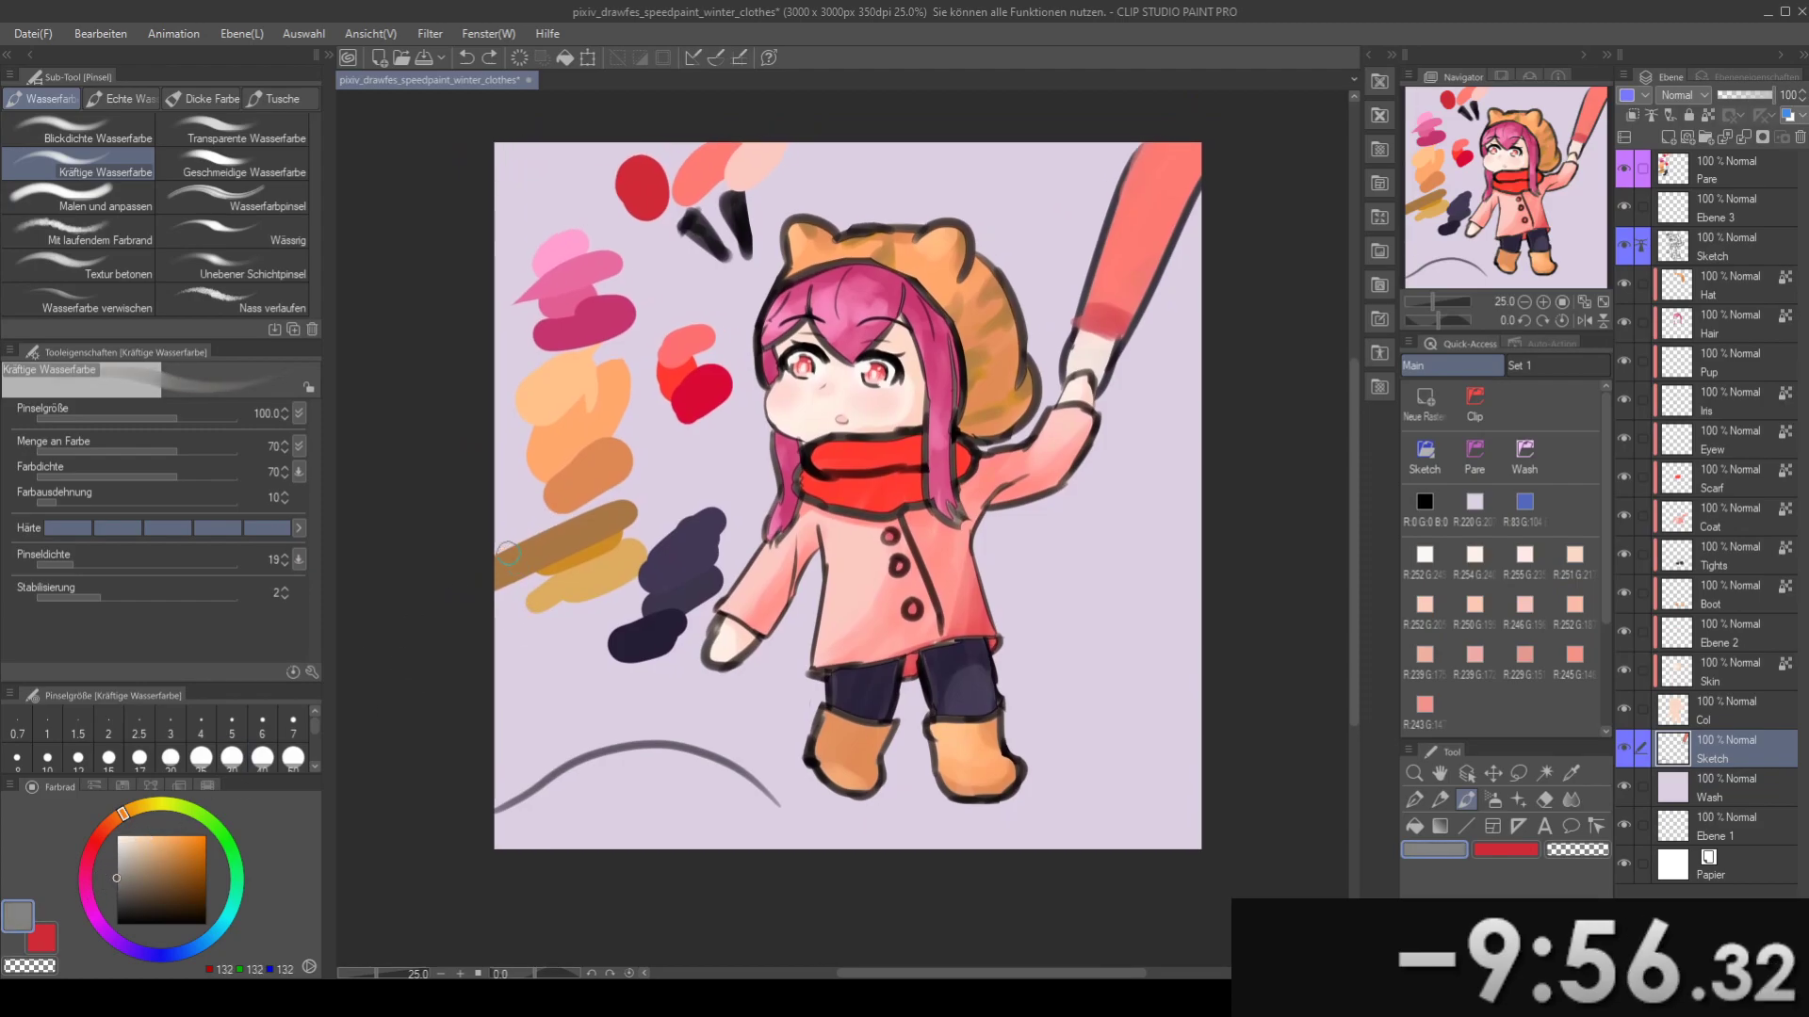
left_click_drag(466, 520, 732, 484)
key("ctrl+z")
left_click_drag(476, 523, 552, 506)
left_click_drag(558, 480, 854, 460)
key("ctrl+z")
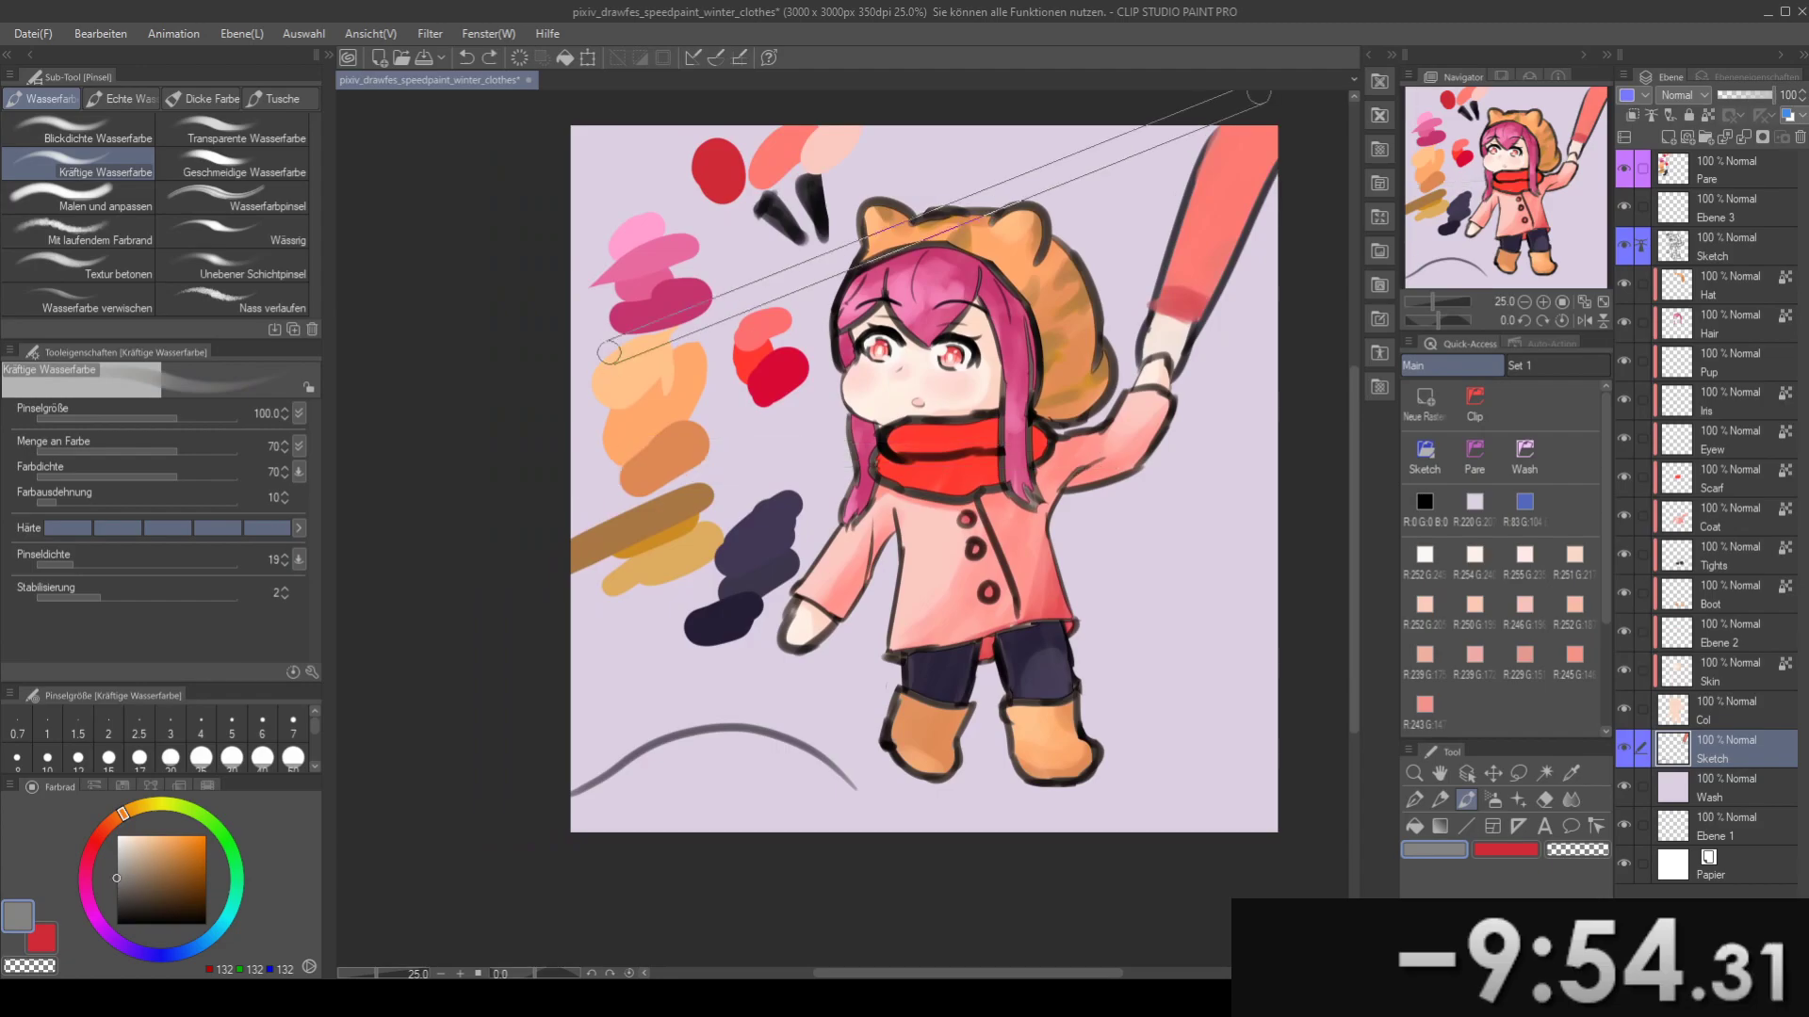
left_click_drag(664, 486, 637, 431)
left_click_drag(497, 448, 1301, 468)
key("ctrl+z")
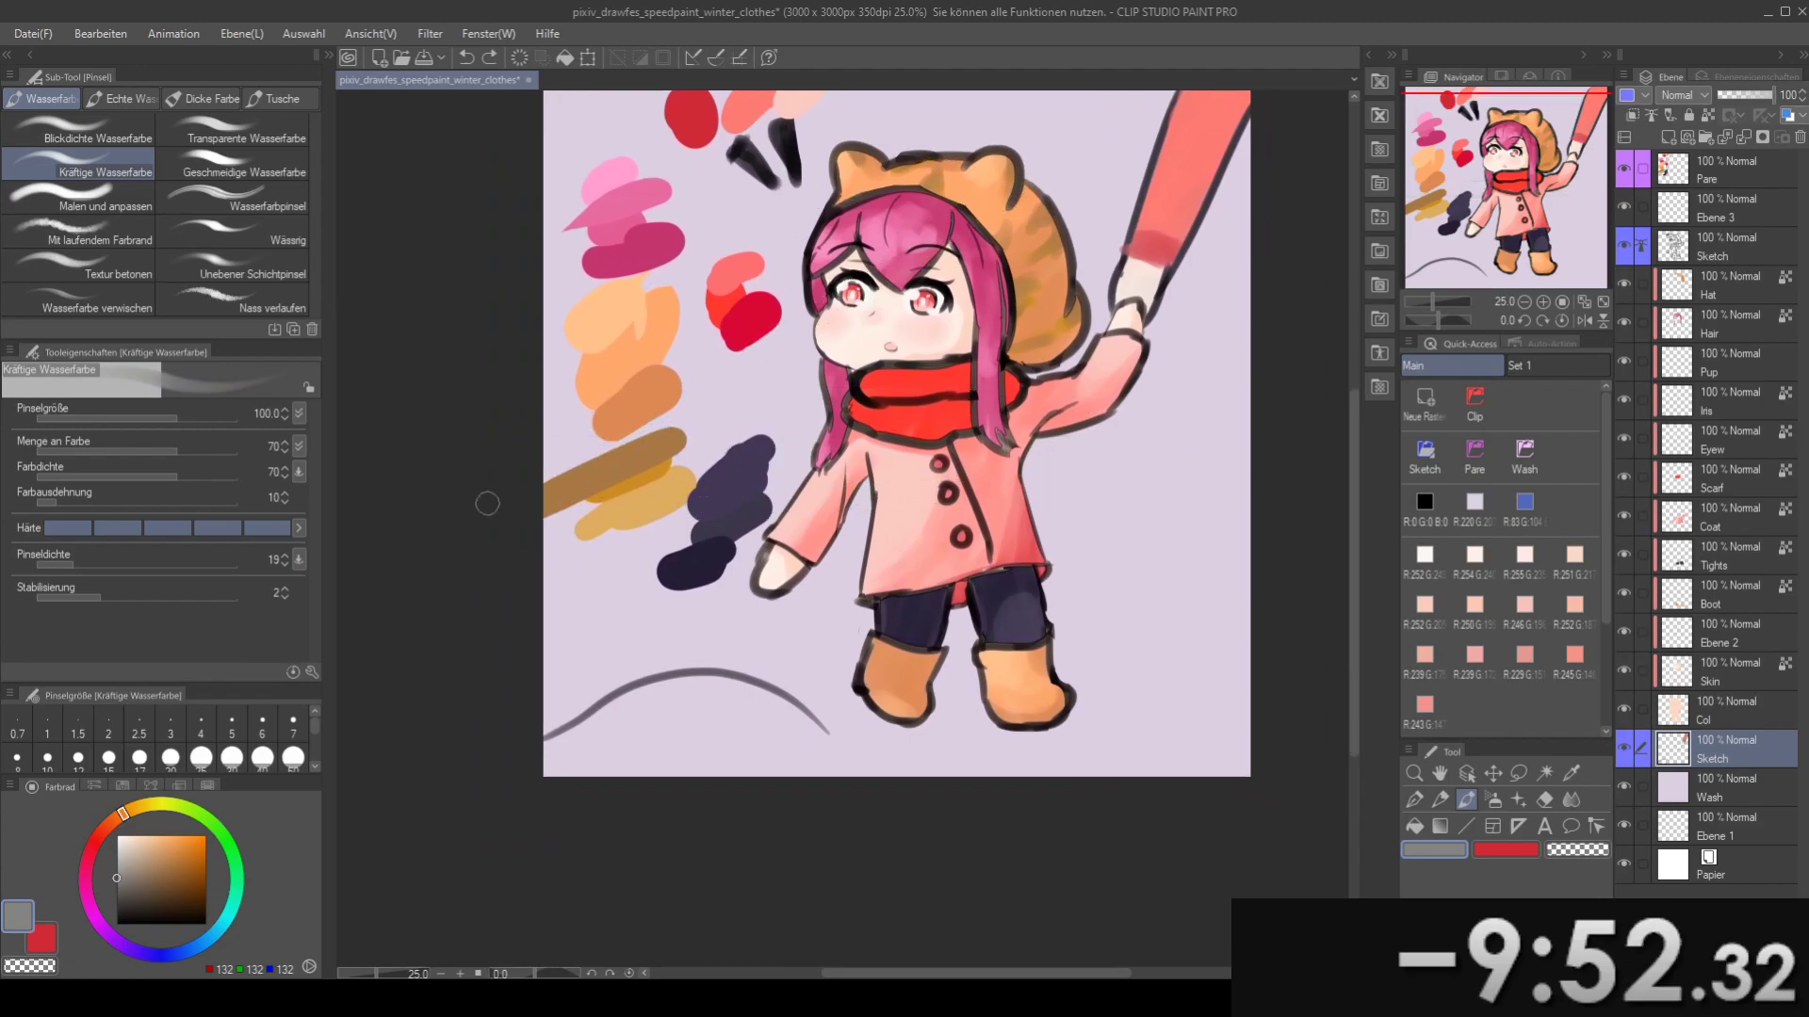
left_click_drag(637, 527, 521, 514)
left_click_drag(912, 456, 1254, 490)
key("ctrl+z")
key("ctrl+z")
left_click_drag(909, 448, 1276, 496)
mouse_move(947, 521)
left_mouse_down()
mouse_move(1147, 512)
mouse_move(1122, 488)
mouse_move(1199, 533)
left_mouse_up()
- Add a short grey ground mark below the girl's lowered hand at brush size 80, undoing the excess stroke
key("bracketleft")
left_click_drag(950, 613, 951, 612)
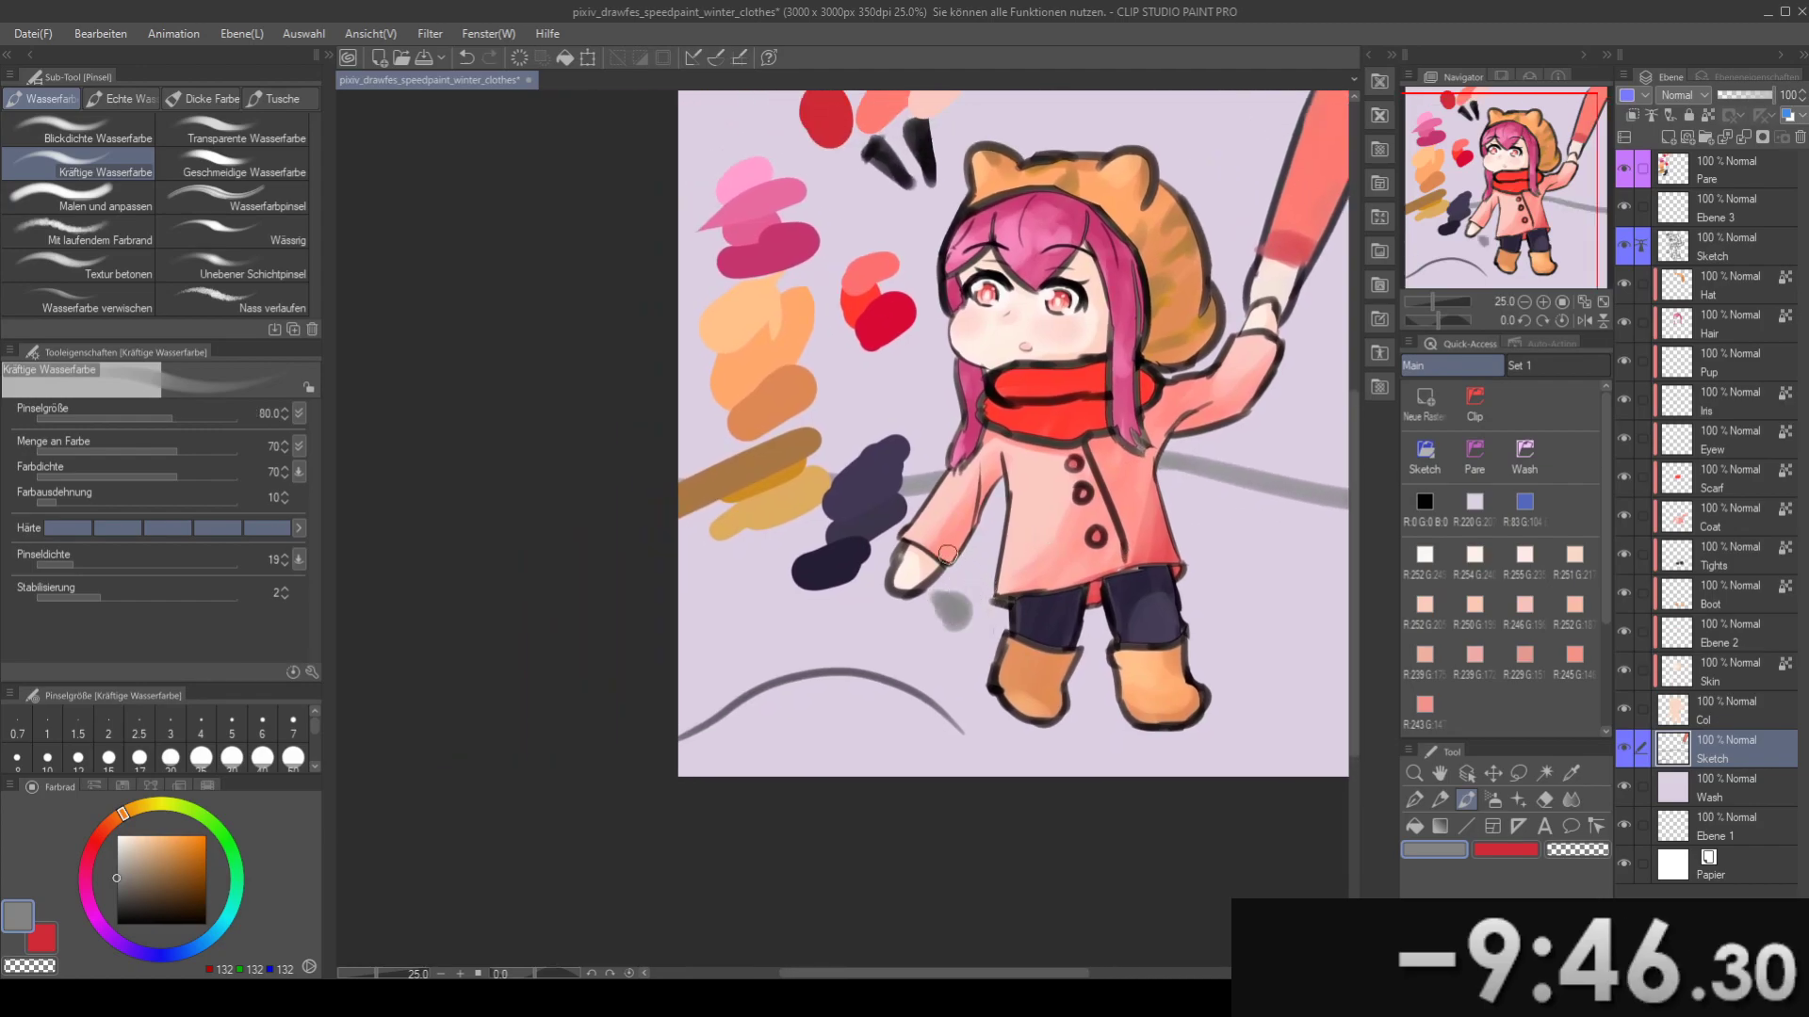
key("ctrl+z")
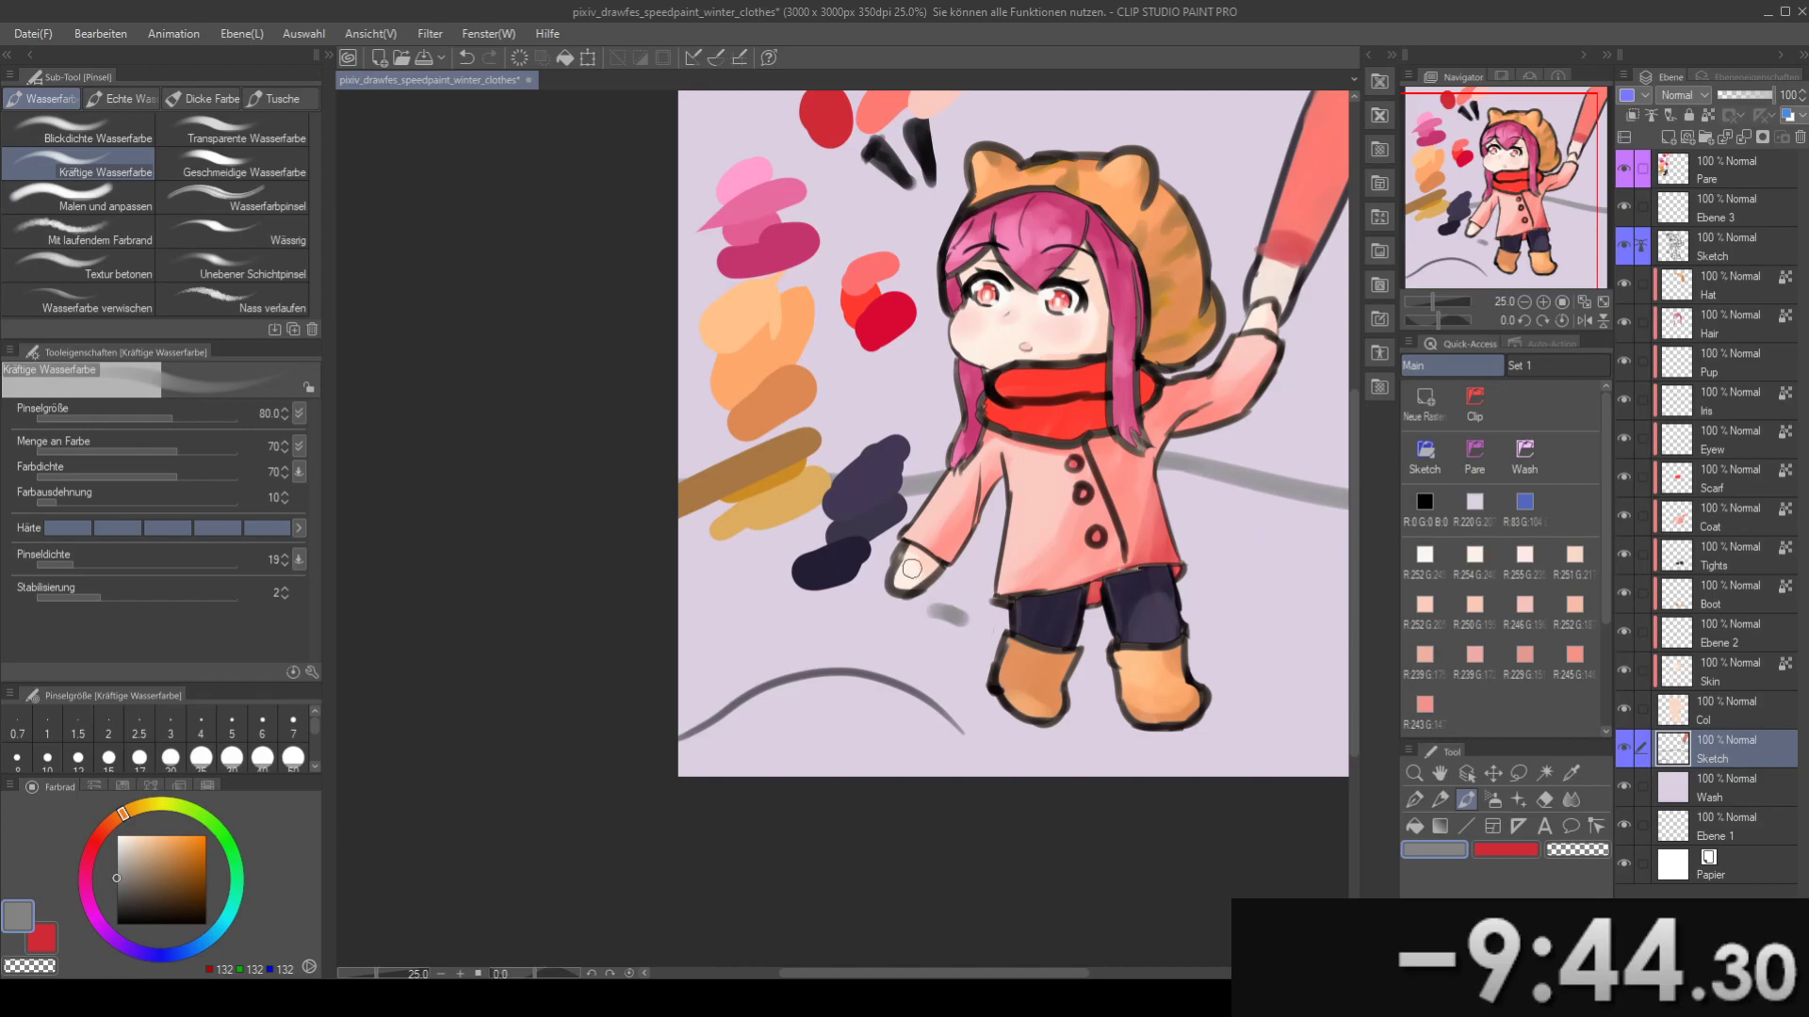
left_click_drag(952, 615, 932, 669)
- Hide the Pare palette layer and set the brush to pale icy blue (224, 252, 255) at size 120
left_click(1693, 177)
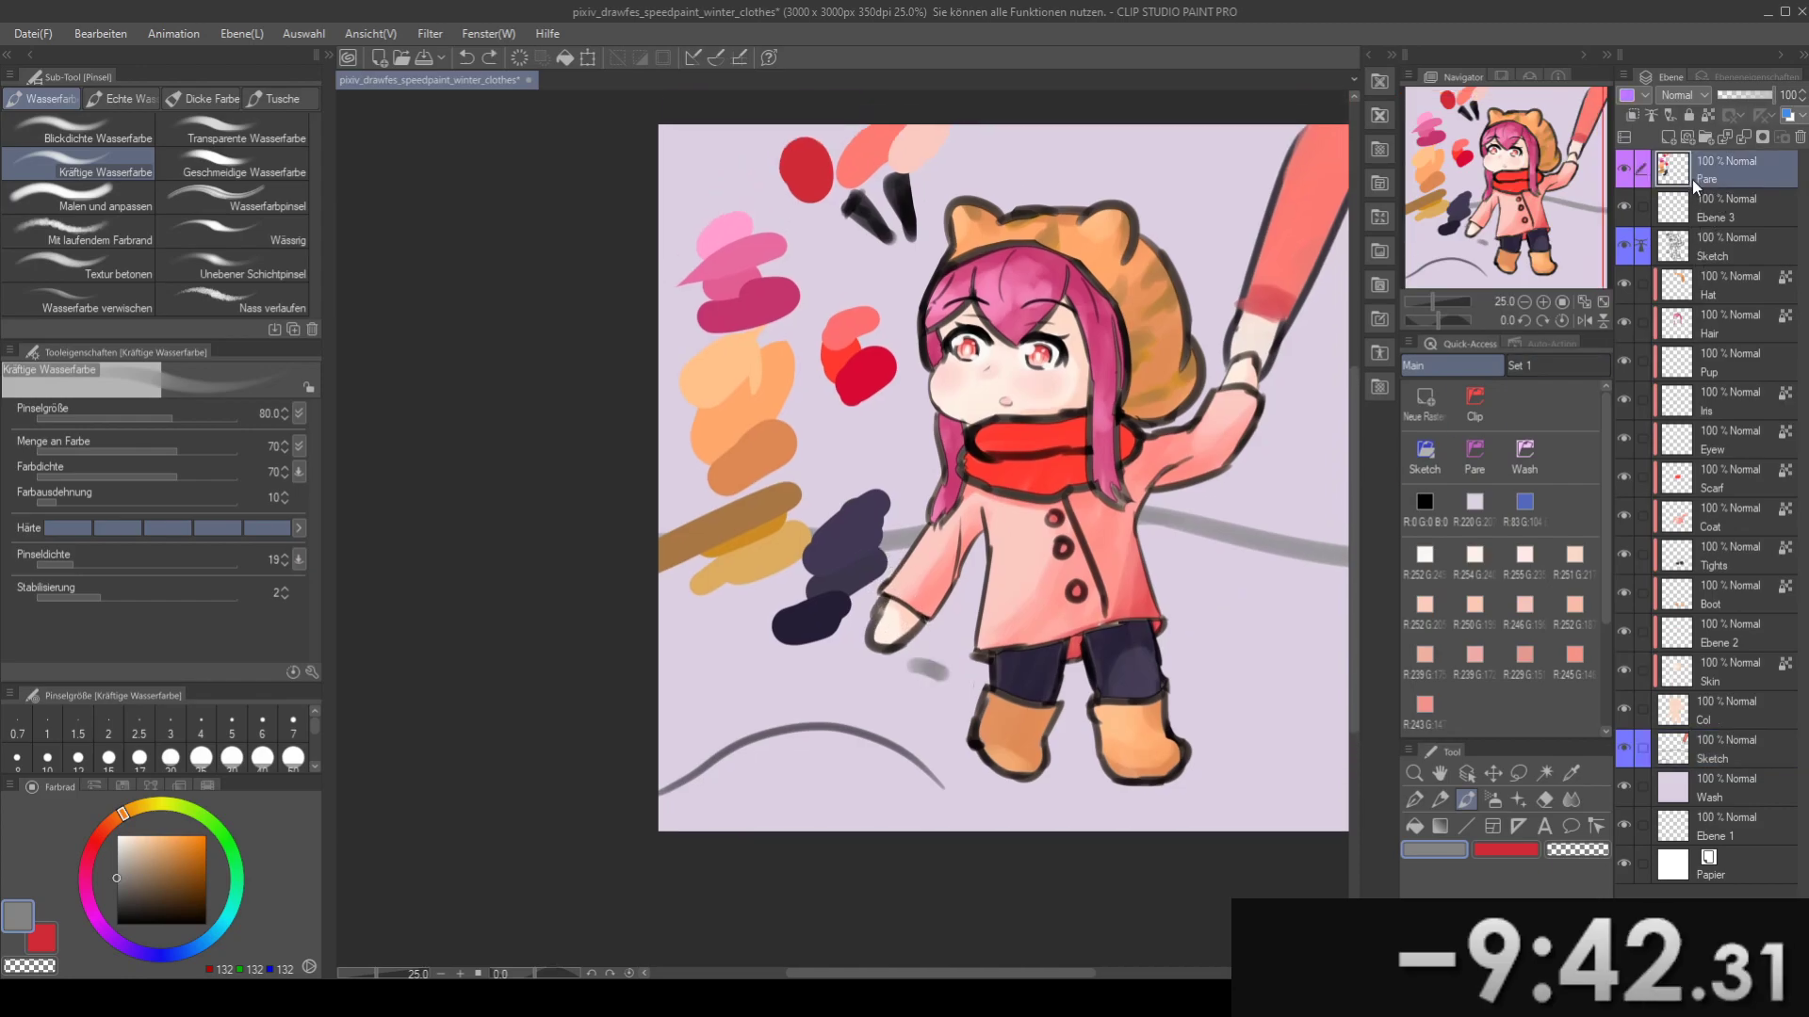
left_click(1624, 168)
left_click_drag(900, 573, 943, 492)
left_click(121, 843)
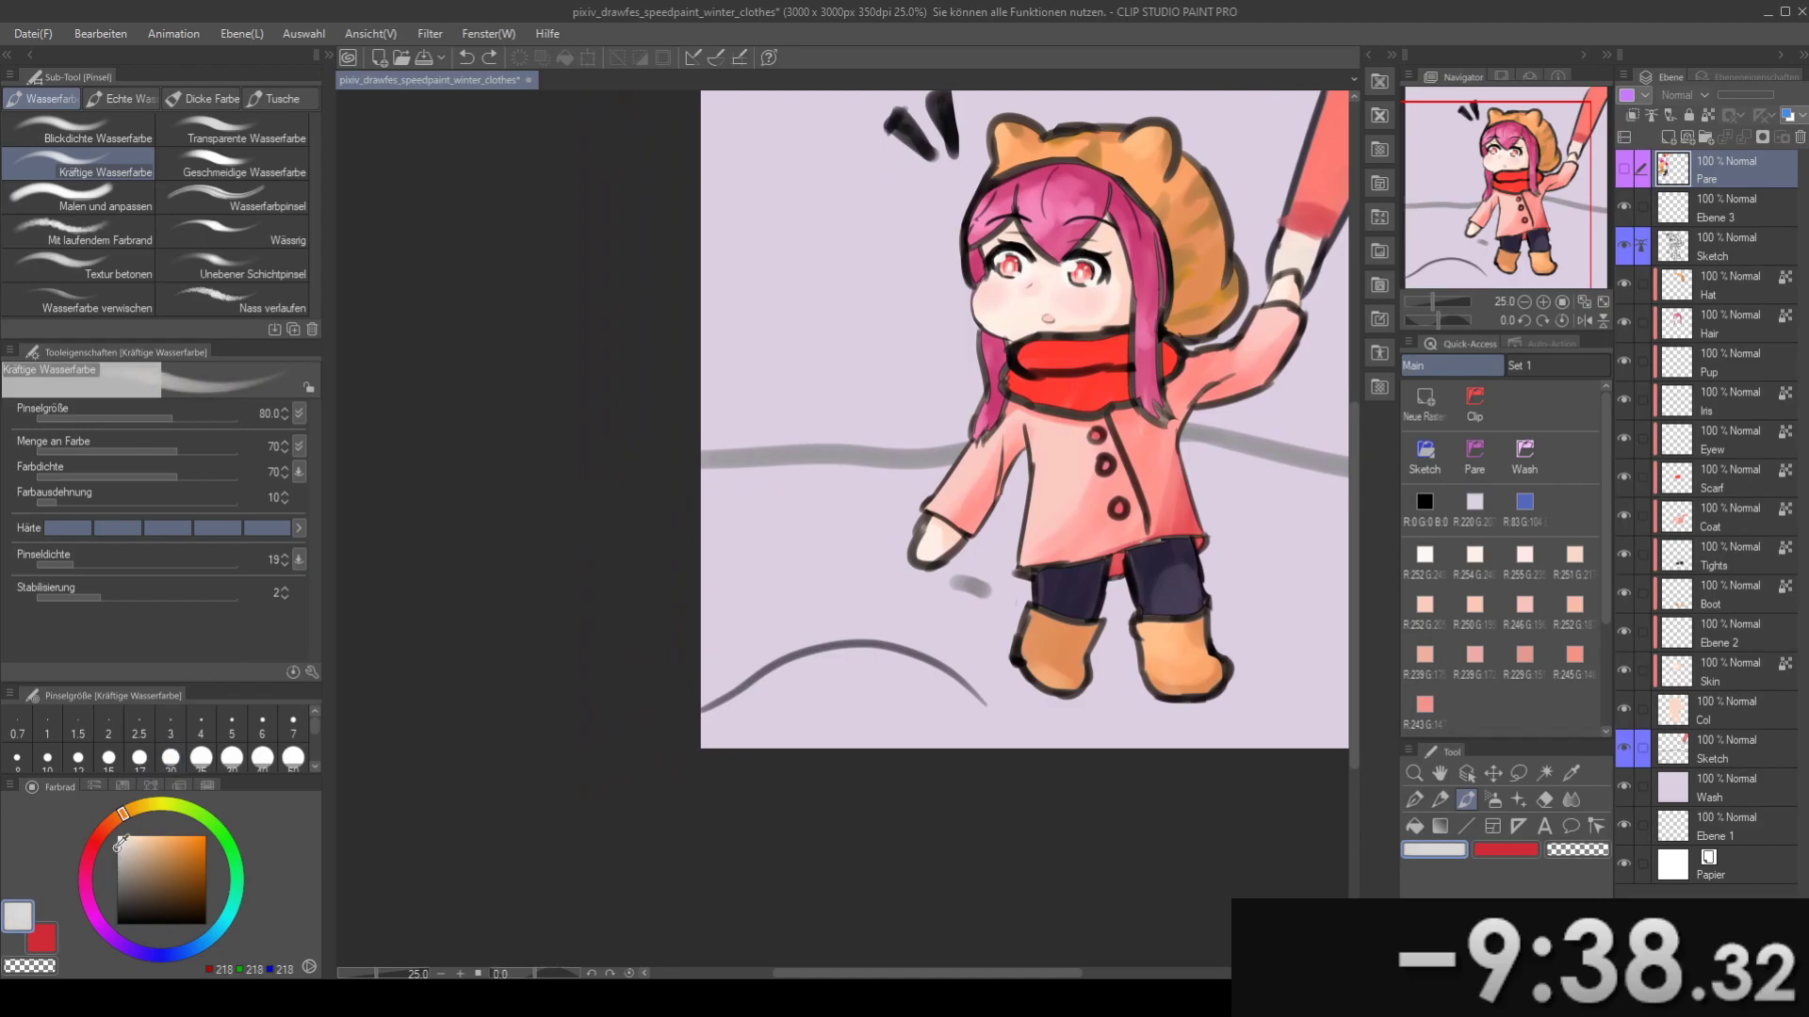
left_click(225, 934)
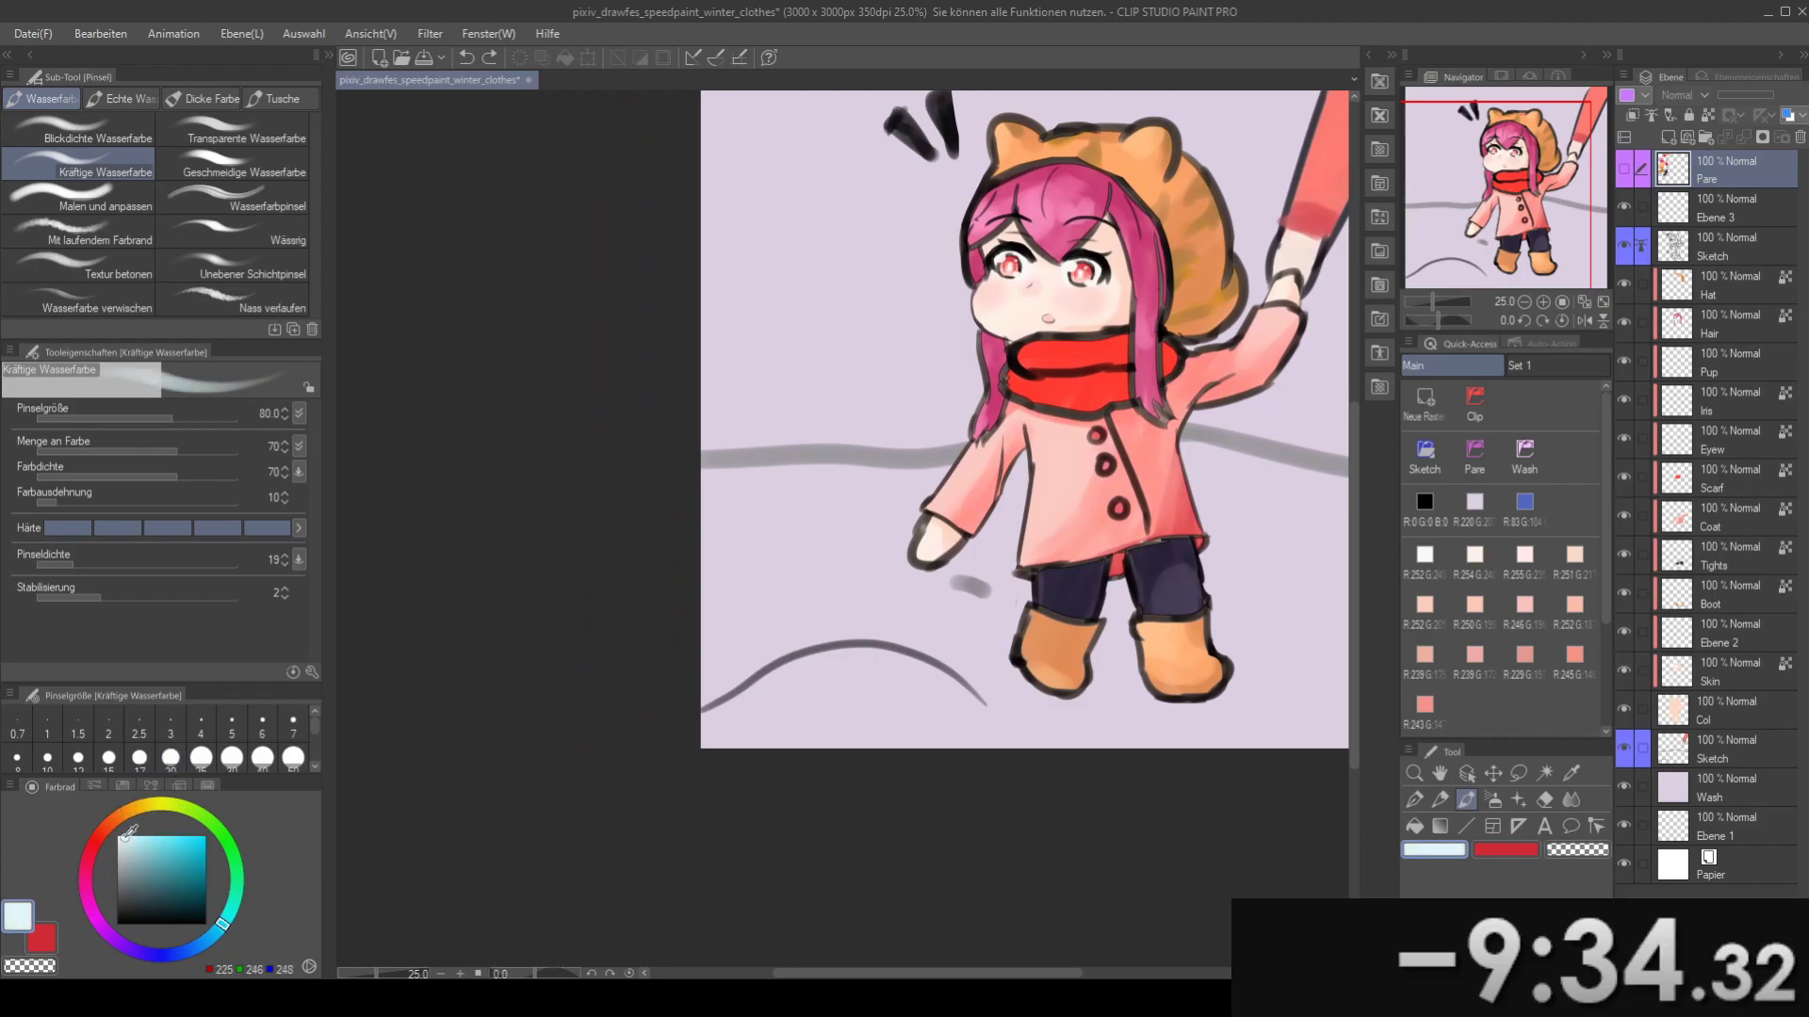
left_click_drag(747, 575, 634, 594)
key("]")
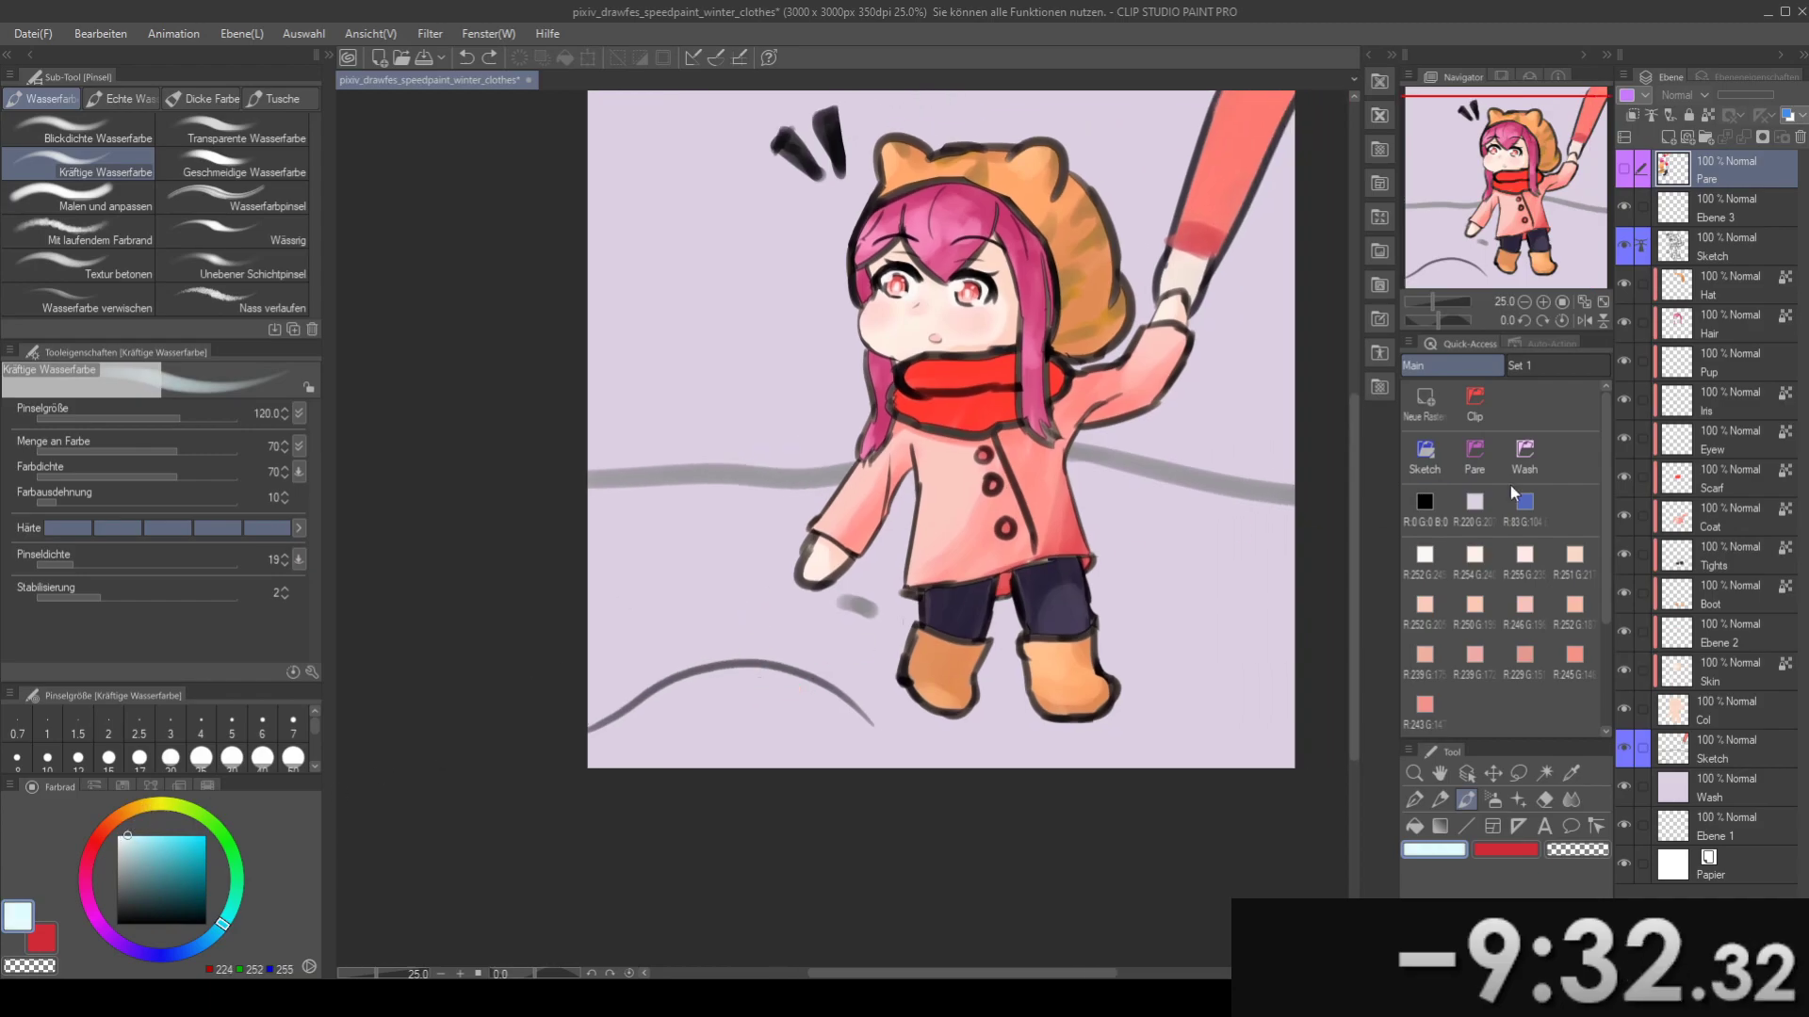
left_click(1700, 706)
left_click(1696, 746)
mouse_move(930, 589)
left_mouse_down()
mouse_move(854, 589)
mouse_move(856, 532)
left_mouse_up()
left_click(1638, 183)
left_click(1624, 177)
left_click(1624, 178)
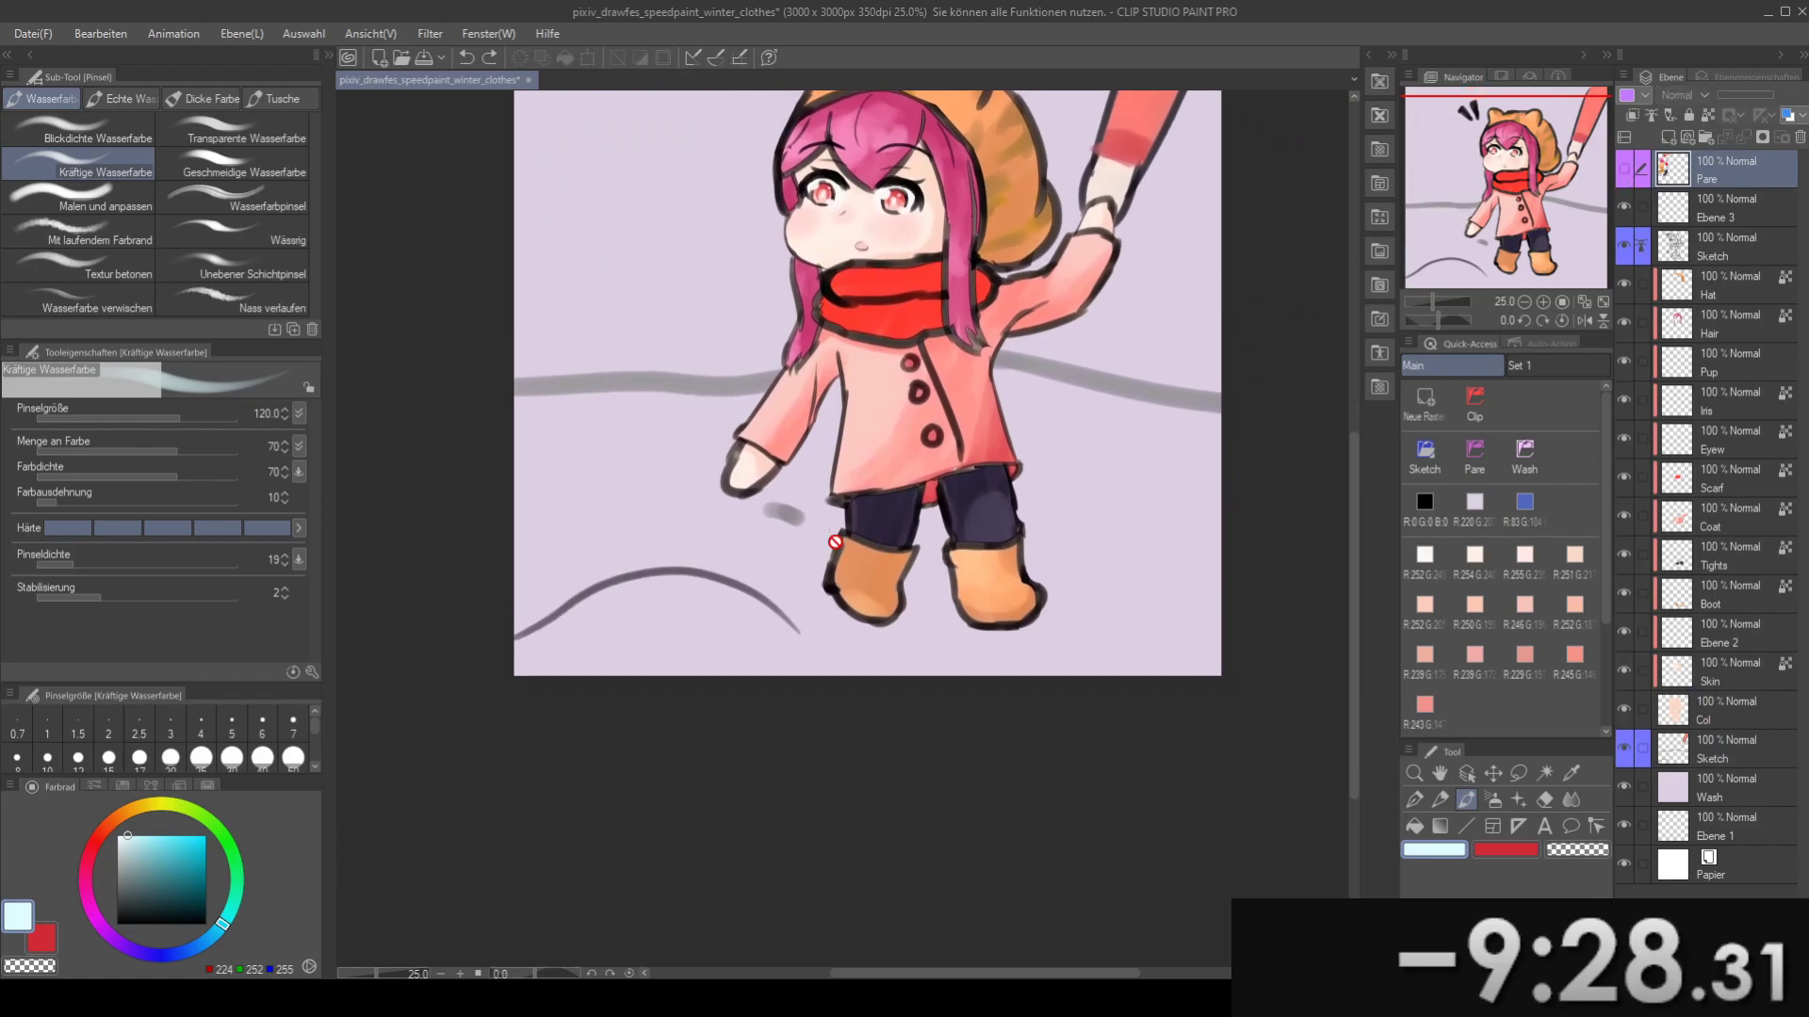
- Try painting the snow mound pale blue on the lower Sketch layer and undo the strokes
left_click(1709, 782)
key("b")
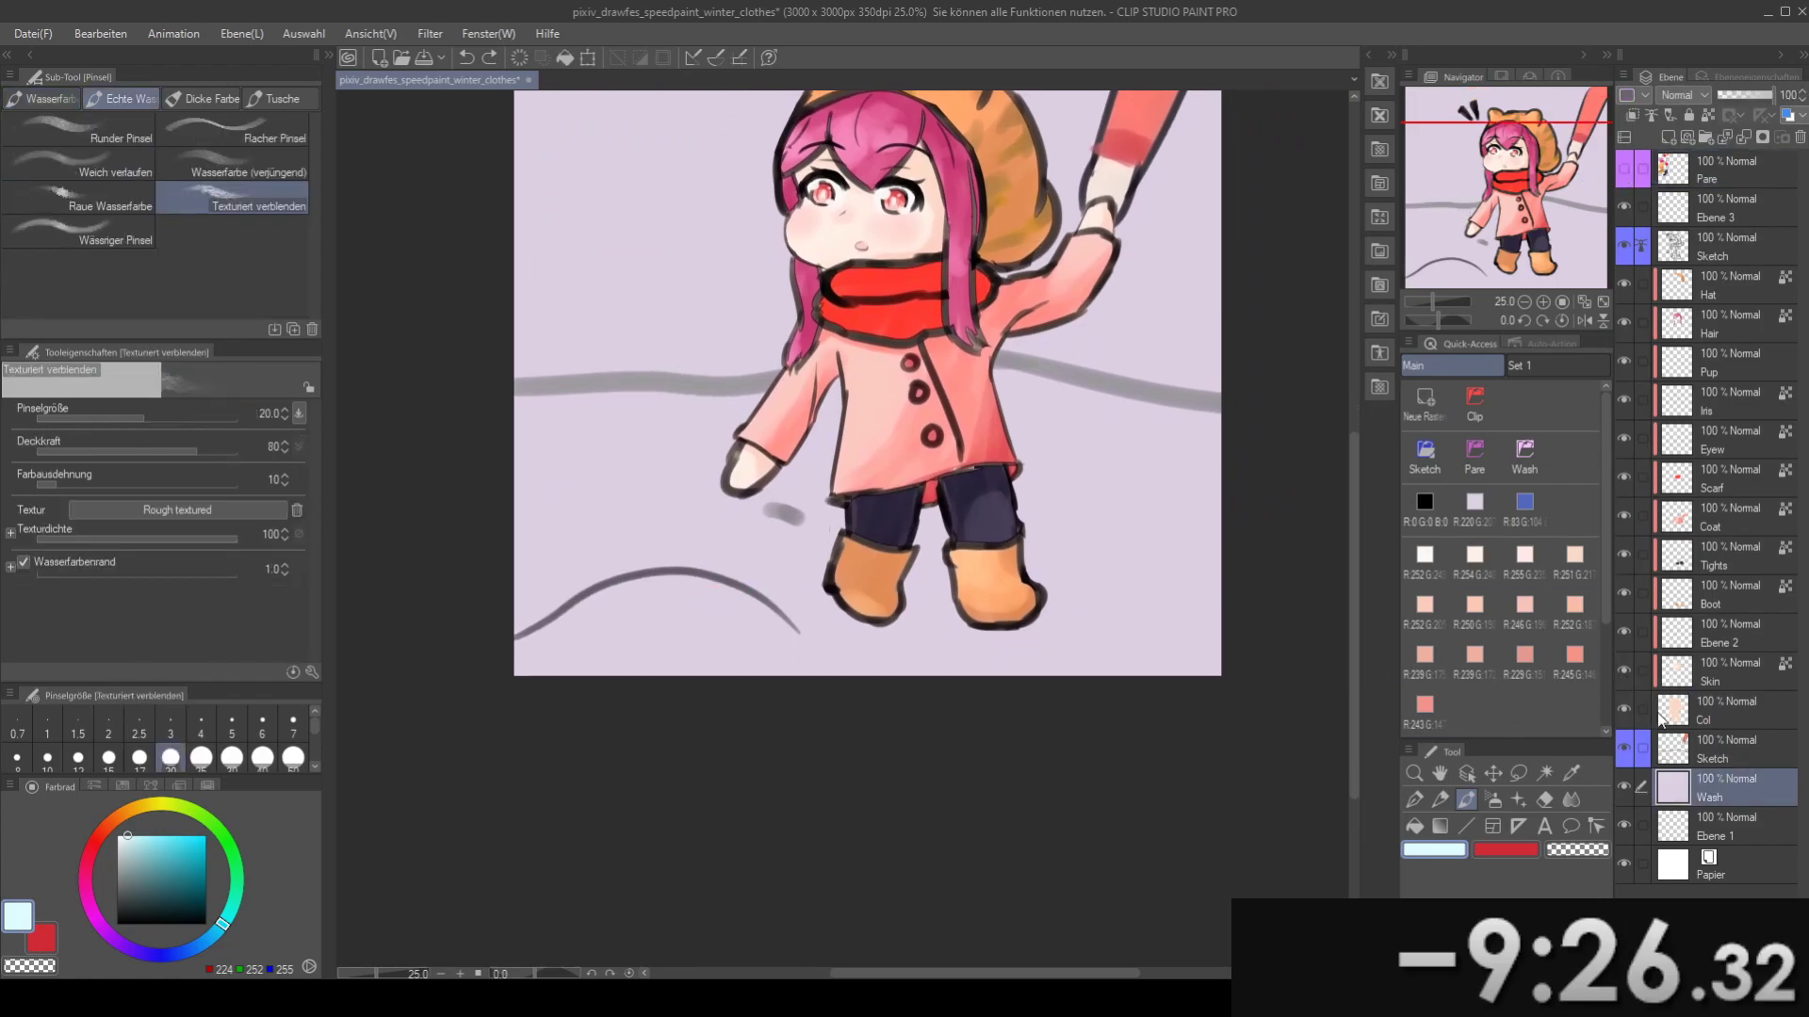
left_click(1671, 748)
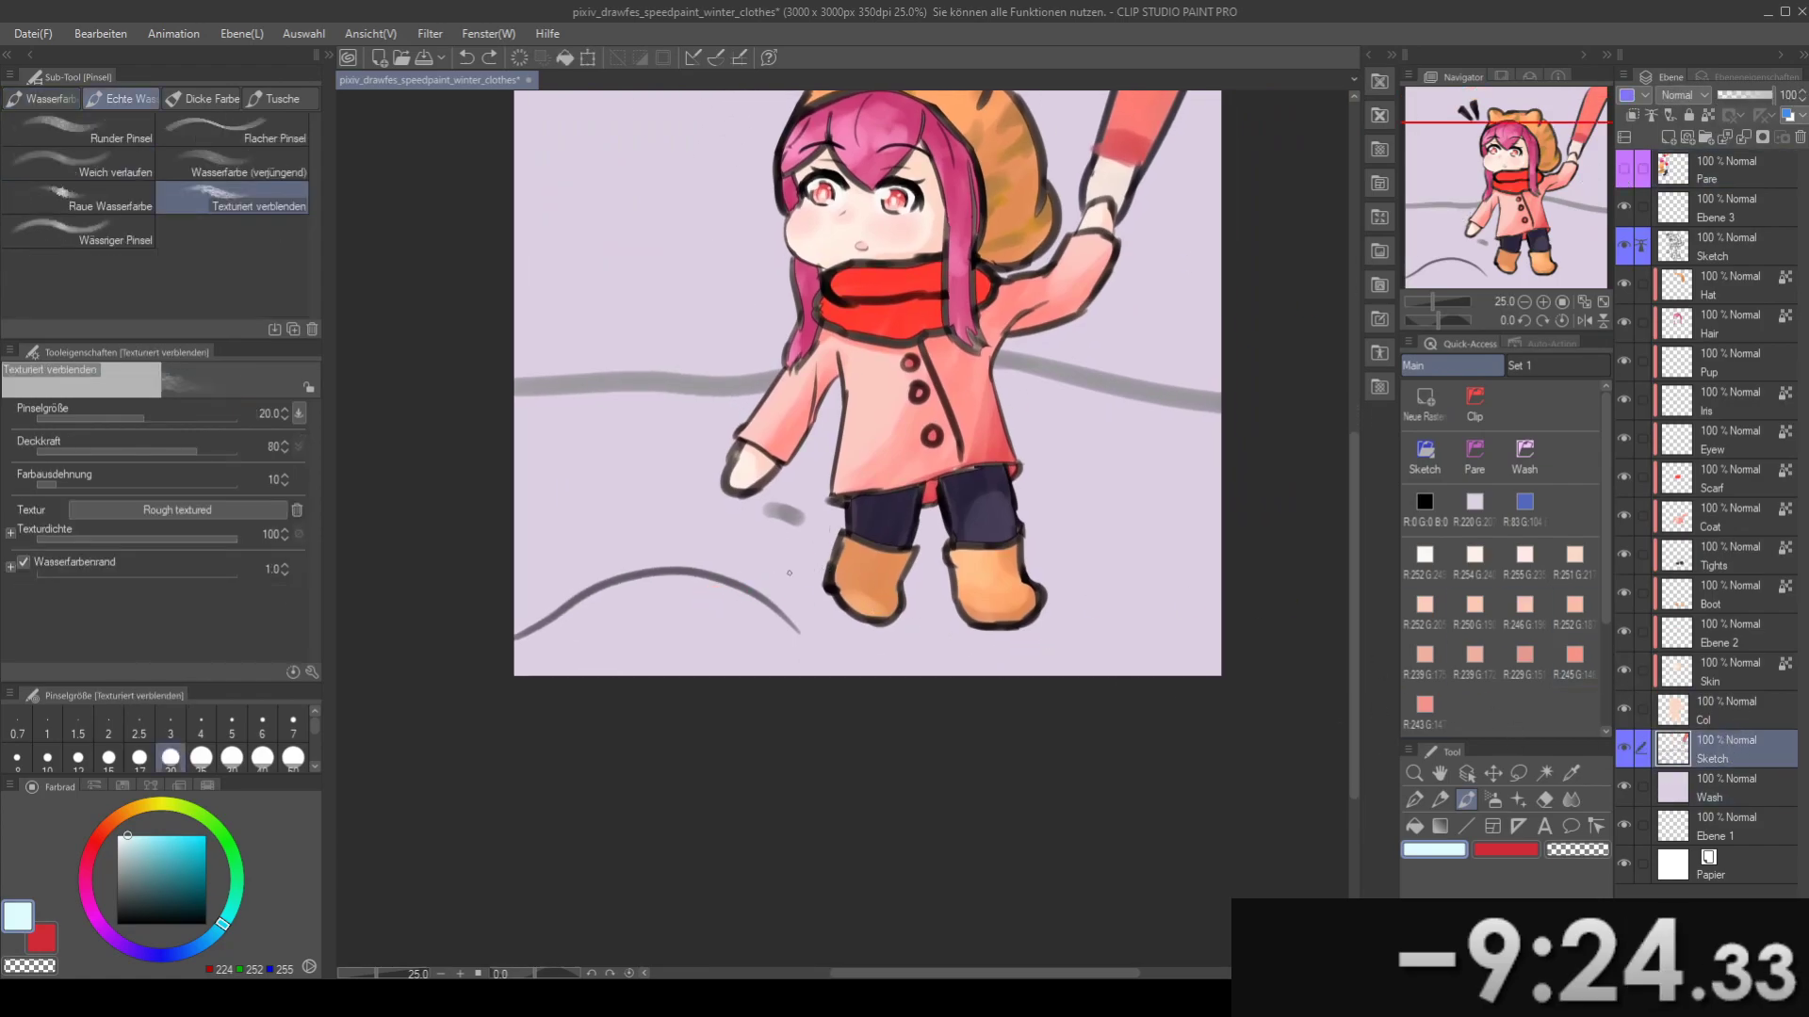
key("b")
key("ctrl+z")
mouse_move(668, 605)
left_mouse_down()
mouse_move(784, 660)
mouse_move(691, 597)
left_mouse_up()
key("ctrl+z")
key("ctrl+z")
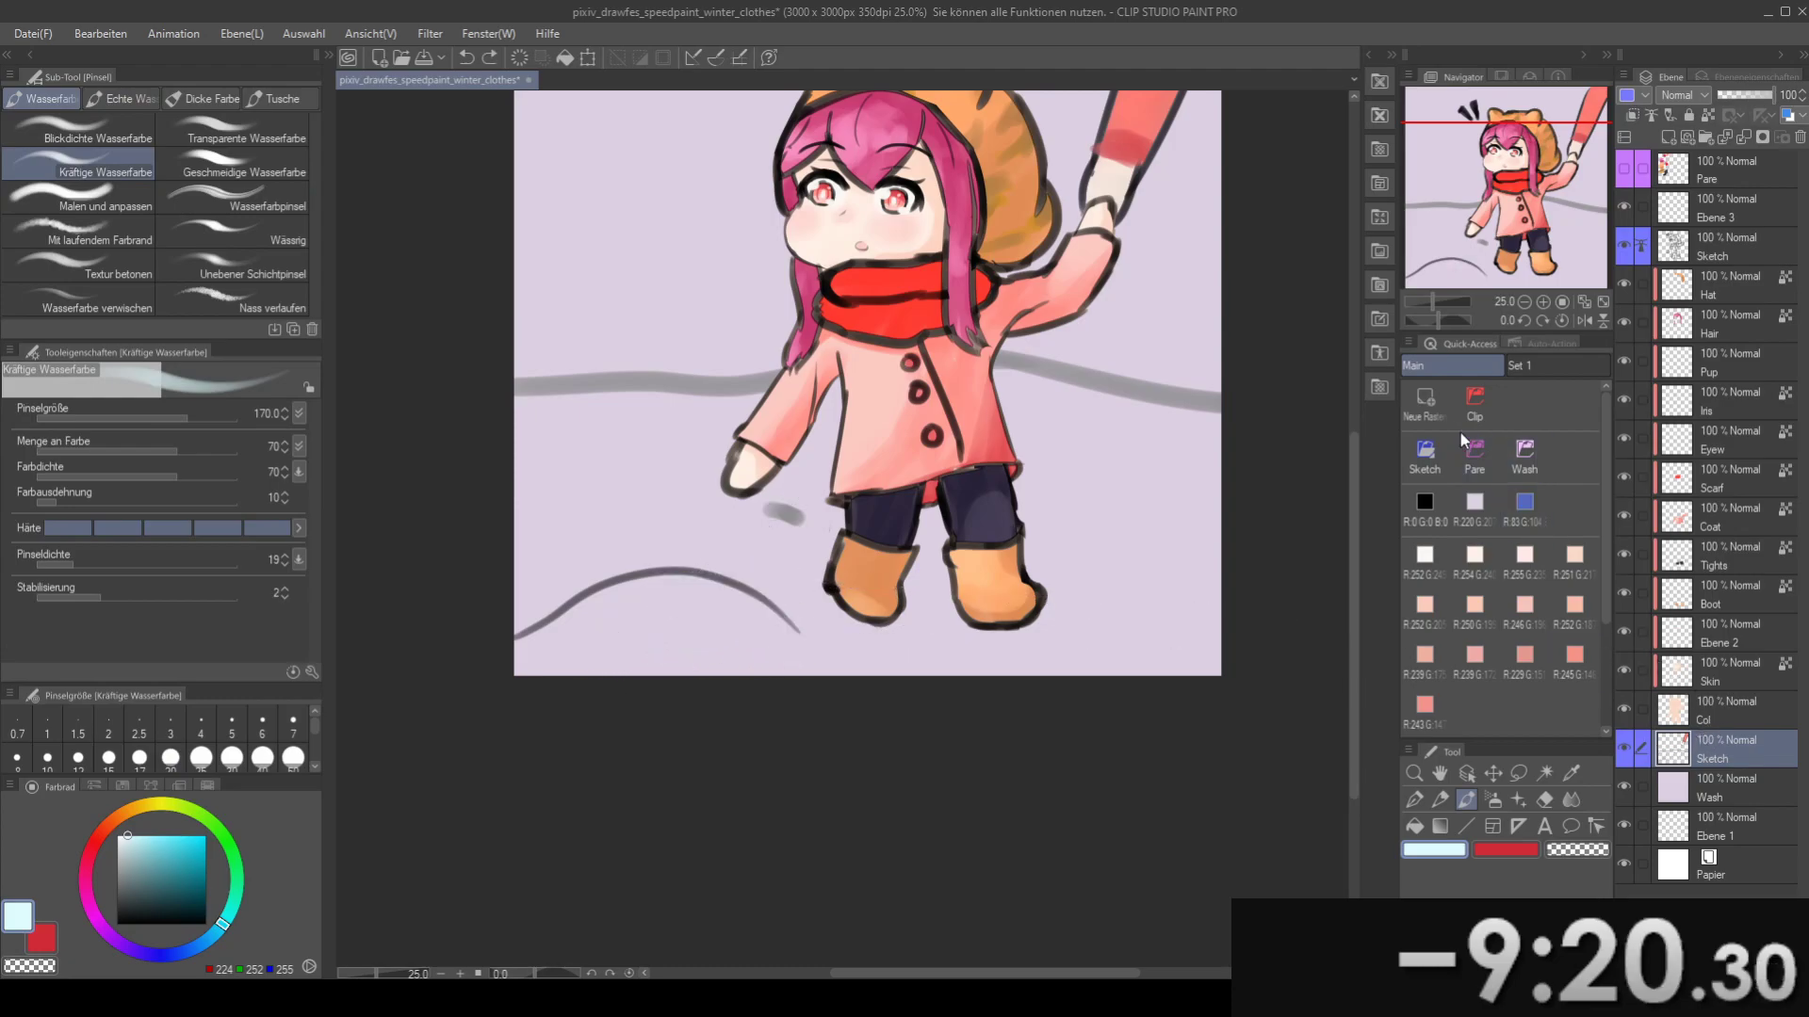
- Add a raster layer between the lower Sketch and Wash layers and paint the foreground snow mound pale blue (224, 252, 255)
left_click(1425, 403)
left_click_drag(1727, 768, 1718, 786)
mouse_move(794, 641)
left_mouse_down()
mouse_move(669, 605)
mouse_move(640, 611)
mouse_move(784, 678)
mouse_move(744, 615)
mouse_move(561, 654)
mouse_move(614, 626)
mouse_move(512, 668)
mouse_move(649, 613)
mouse_move(691, 655)
mouse_move(789, 639)
mouse_move(801, 654)
mouse_move(751, 620)
left_mouse_up()
key("ctrl+z")
key("ctrl+z")
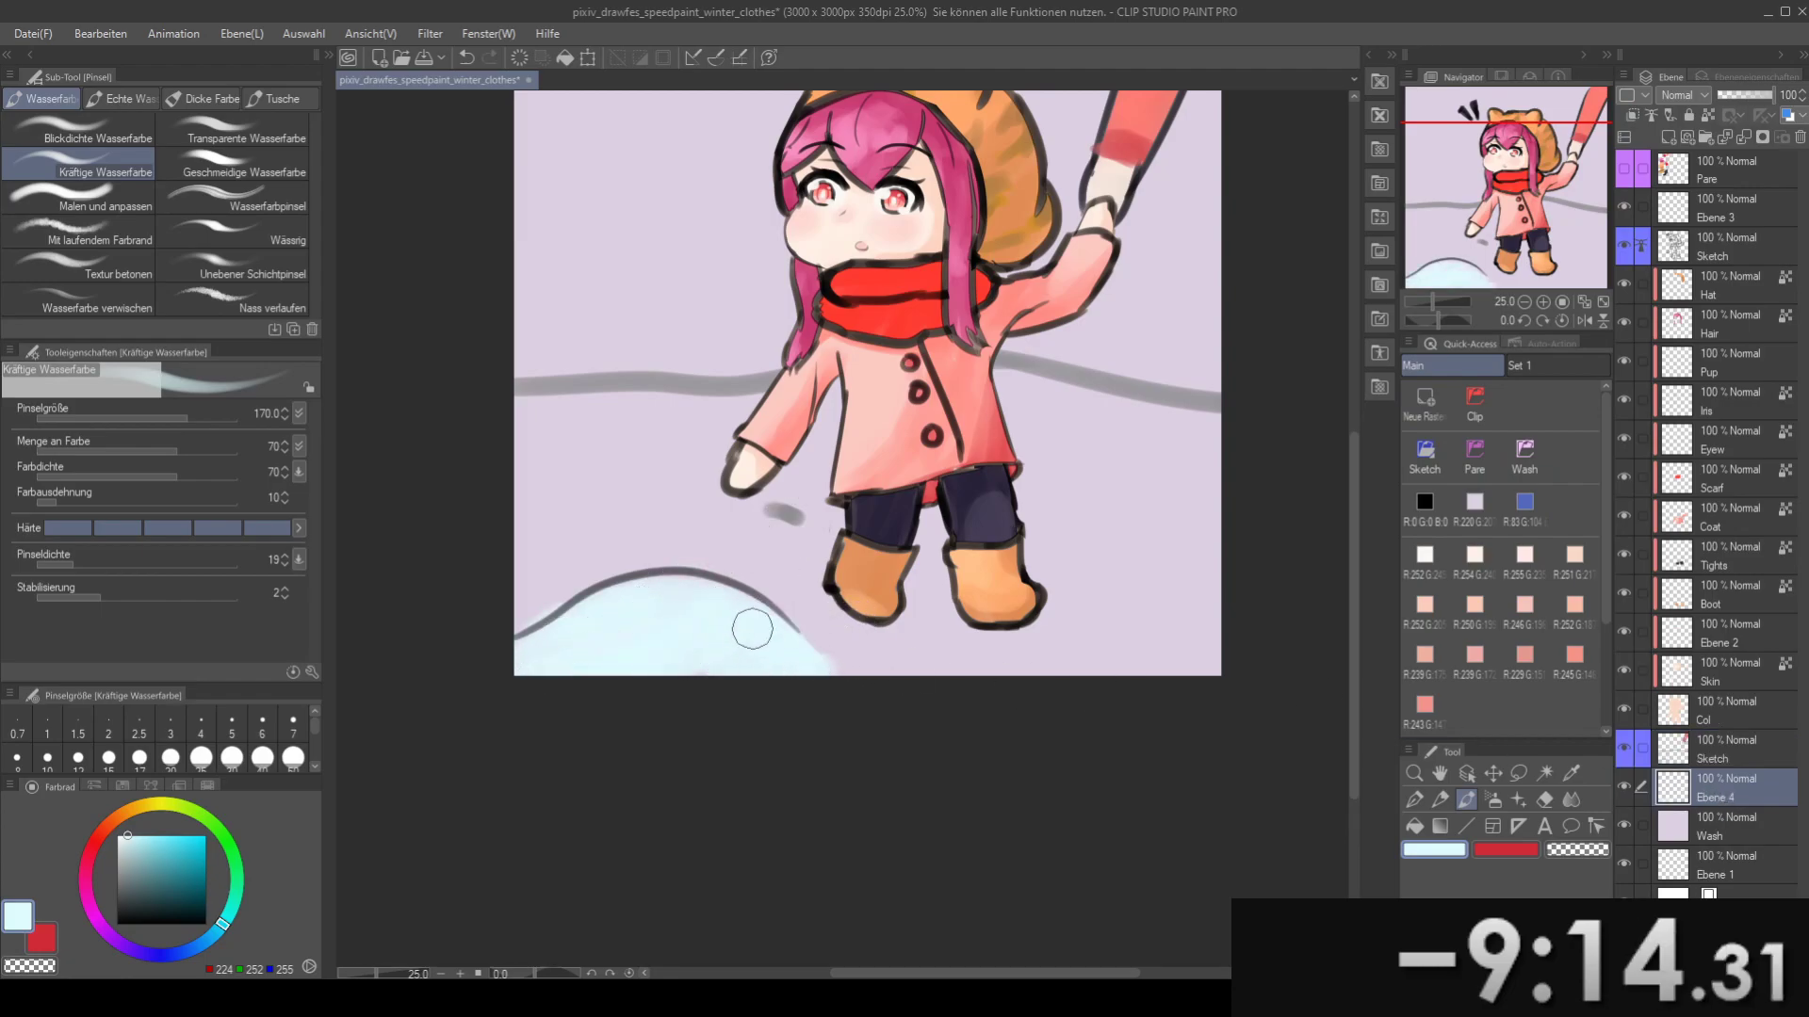
mouse_move(605, 675)
left_mouse_down()
mouse_move(419, 676)
mouse_move(419, 661)
mouse_move(526, 683)
mouse_move(740, 658)
mouse_move(791, 689)
mouse_move(653, 650)
left_mouse_up()
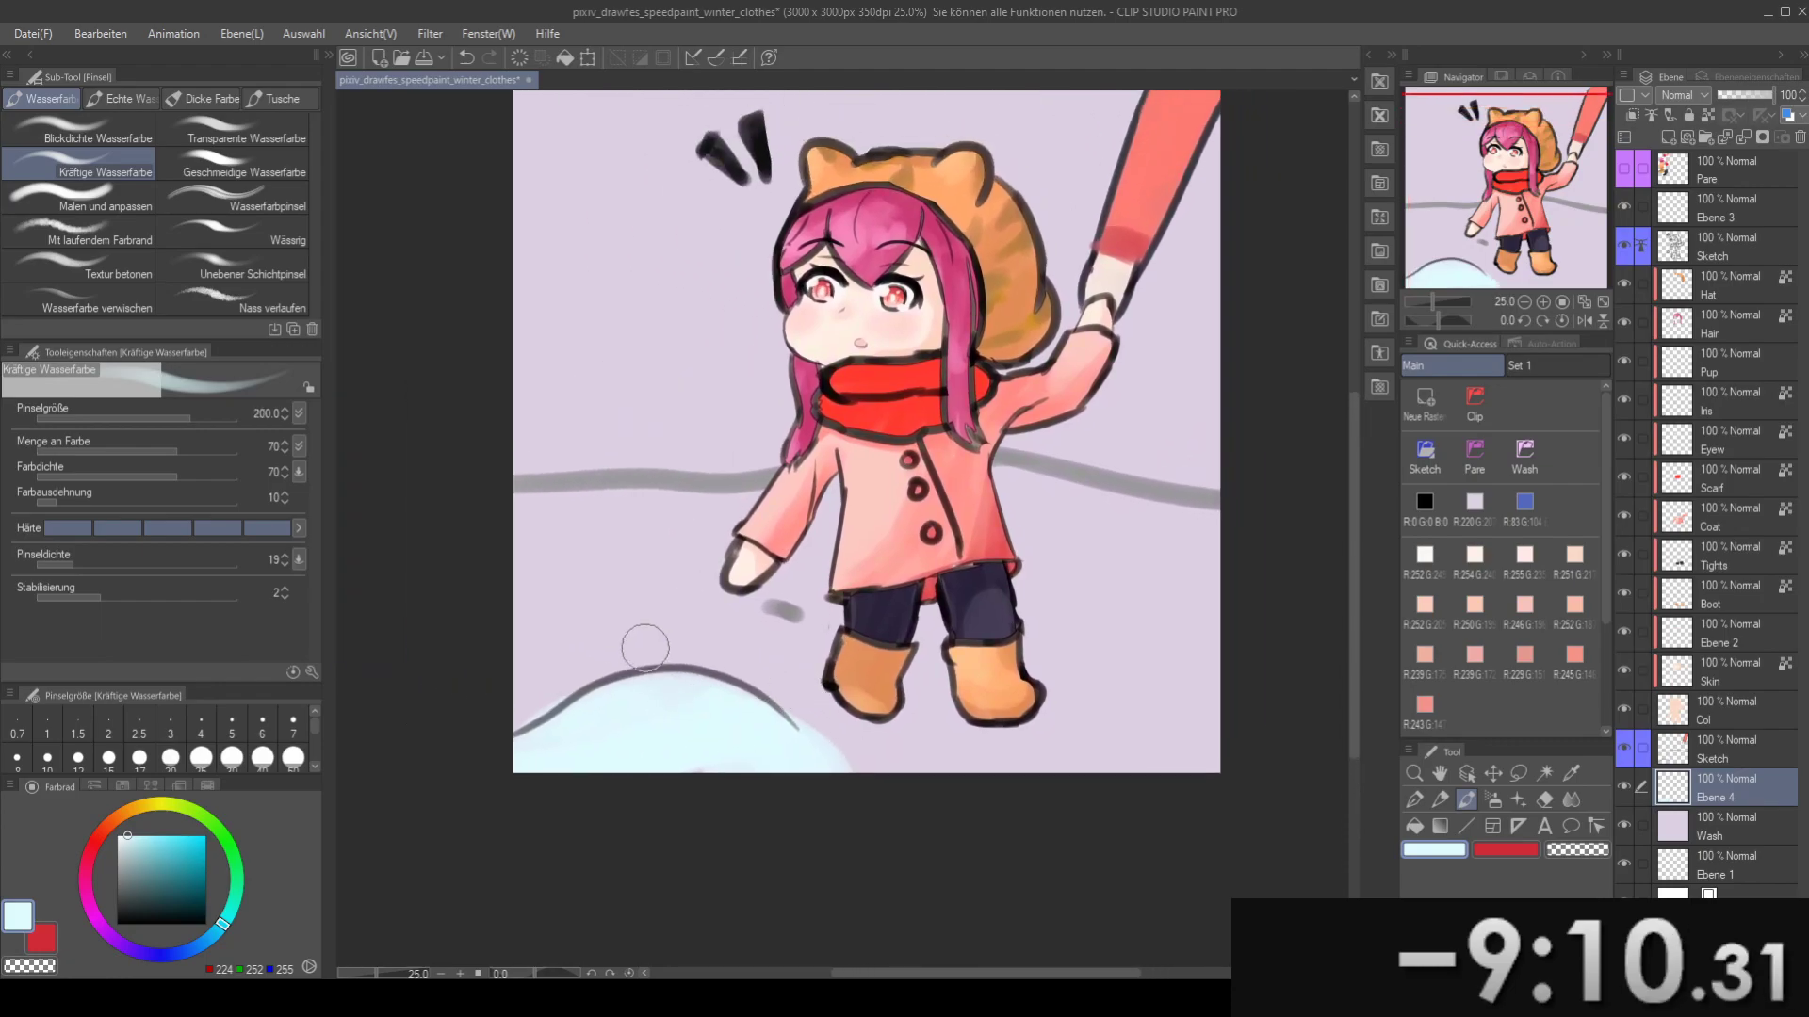
- Try filling the ground area with pale blue and undo the fill
key("g")
left_click(681, 533)
key("ctrl+z")
- Paint all the ground below the horizon line pale blue on the new layer, enlarging the brush up to size 400
key("b")
mouse_move(527, 530)
left_mouse_down()
mouse_move(905, 516)
mouse_move(706, 552)
mouse_move(959, 497)
left_mouse_up()
key("ctrl+z")
key("bracketright")
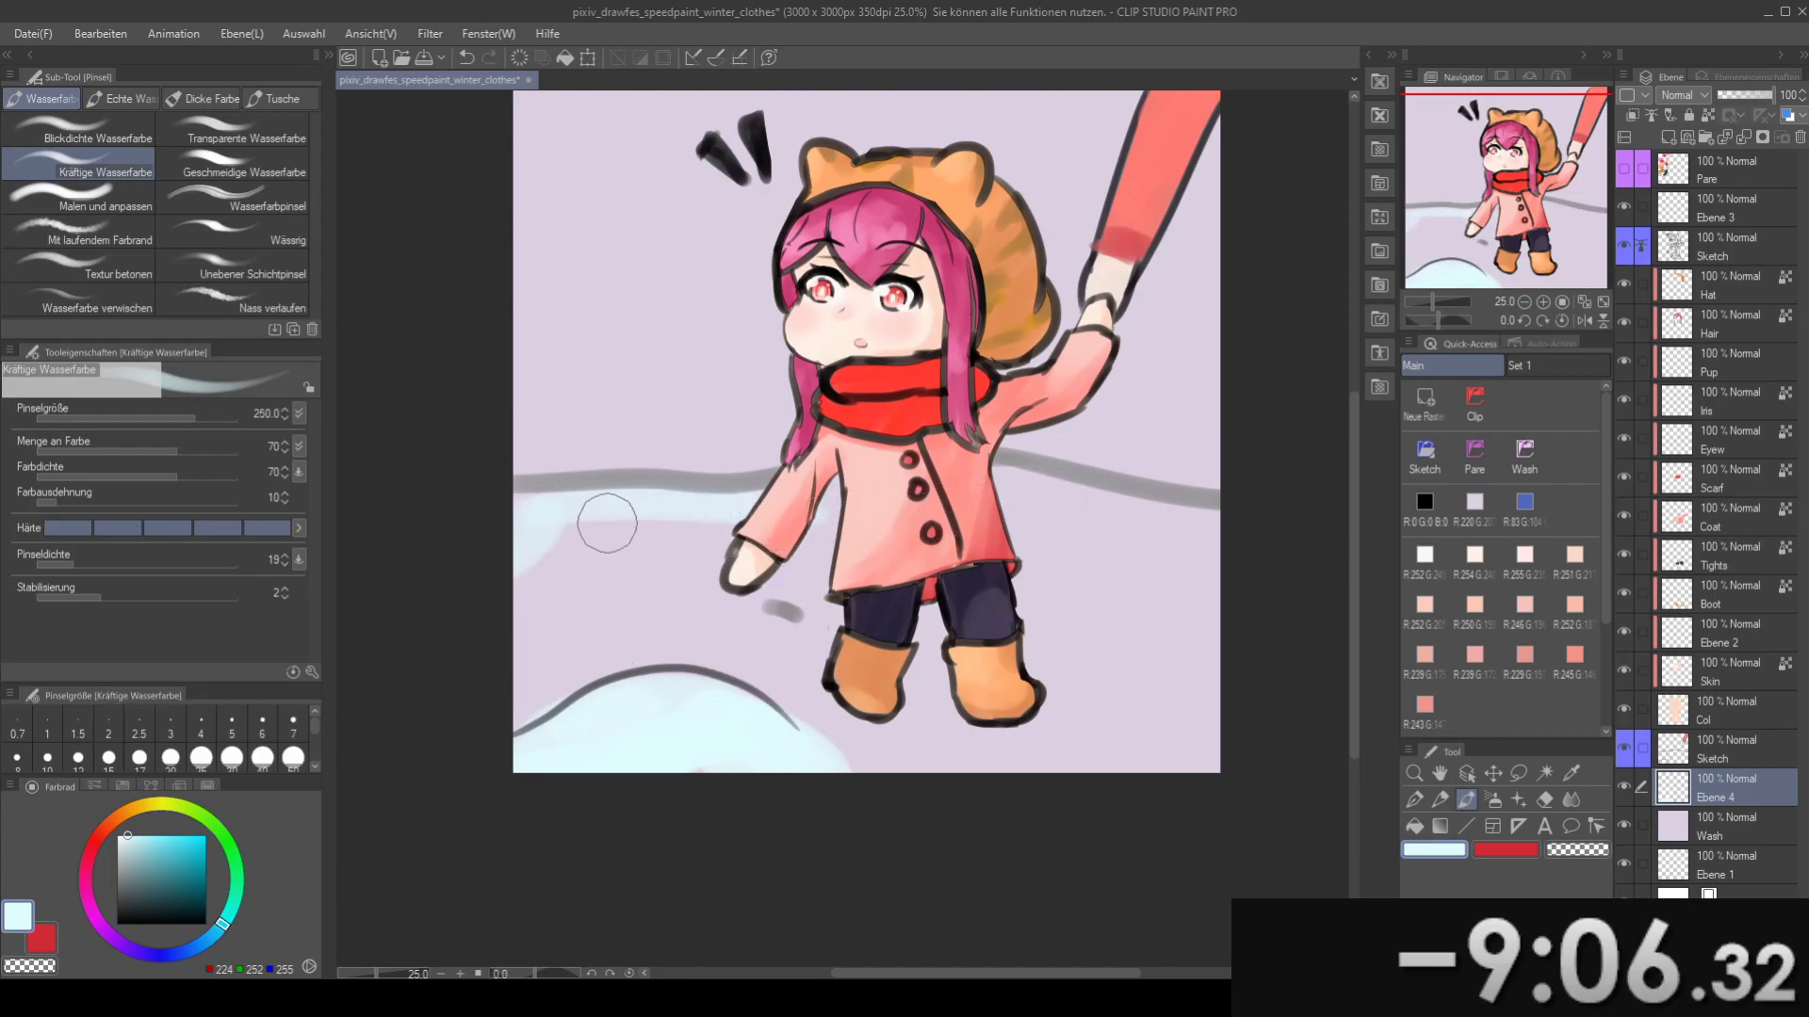
mouse_move(655, 499)
left_mouse_down()
mouse_move(404, 696)
mouse_move(700, 551)
mouse_move(671, 618)
mouse_move(958, 486)
mouse_move(860, 450)
mouse_move(1205, 489)
left_mouse_up()
left_click_drag(1125, 531, 1075, 474)
key("bracketright")
mouse_move(981, 471)
left_mouse_down()
mouse_move(1178, 498)
mouse_move(989, 445)
mouse_move(925, 482)
mouse_move(1036, 476)
mouse_move(584, 513)
mouse_move(548, 565)
mouse_move(462, 612)
mouse_move(716, 554)
left_mouse_up()
left_click_drag(859, 504, 893, 456)
key("bracketright")
mouse_move(998, 436)
left_mouse_down()
mouse_move(917, 524)
mouse_move(733, 647)
mouse_move(1041, 589)
mouse_move(1083, 622)
mouse_move(958, 635)
left_mouse_up()
mouse_move(641, 437)
left_mouse_down()
mouse_move(925, 526)
mouse_move(494, 678)
left_mouse_up()
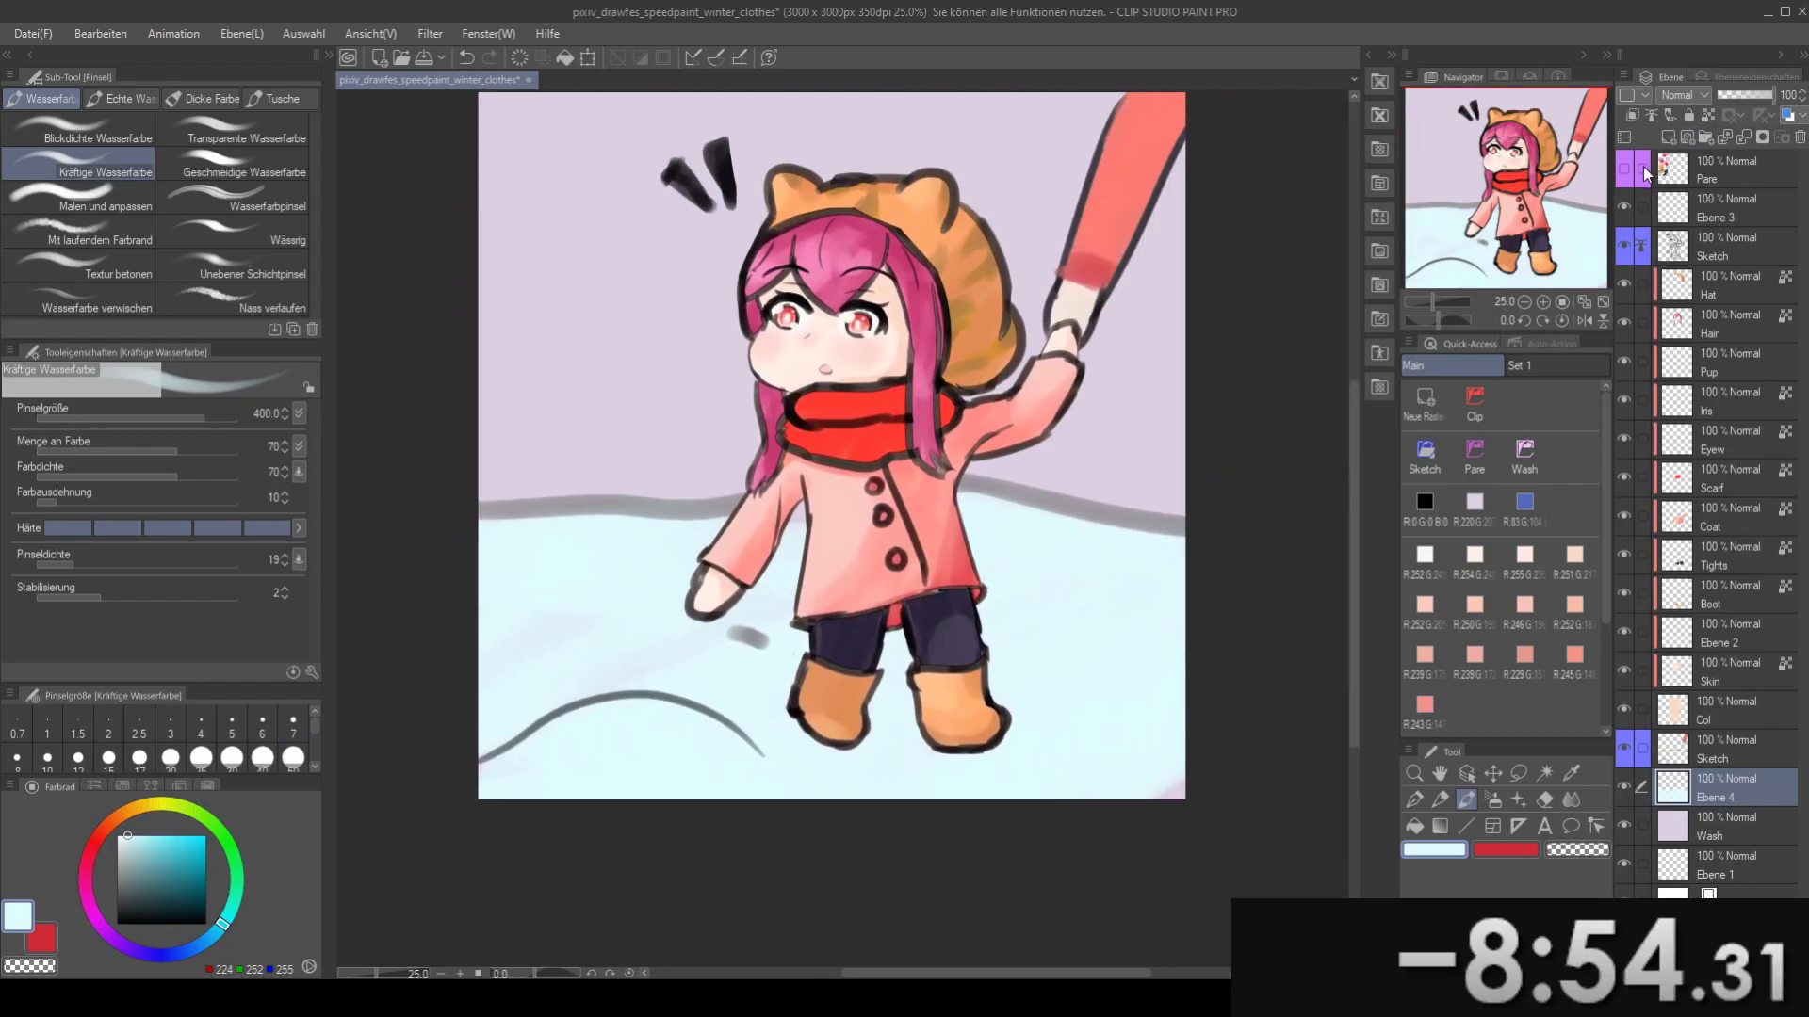
- Add a new Pare layer above the hidden one and dab a pale blue (224, 252, 255) G-Pen swatch in the sky
left_click(1707, 175)
left_click_drag(877, 395, 975, 418)
left_click(1625, 169)
mouse_move(976, 356)
left_mouse_down()
mouse_move(919, 374)
mouse_move(929, 359)
left_mouse_up()
left_click(1624, 172)
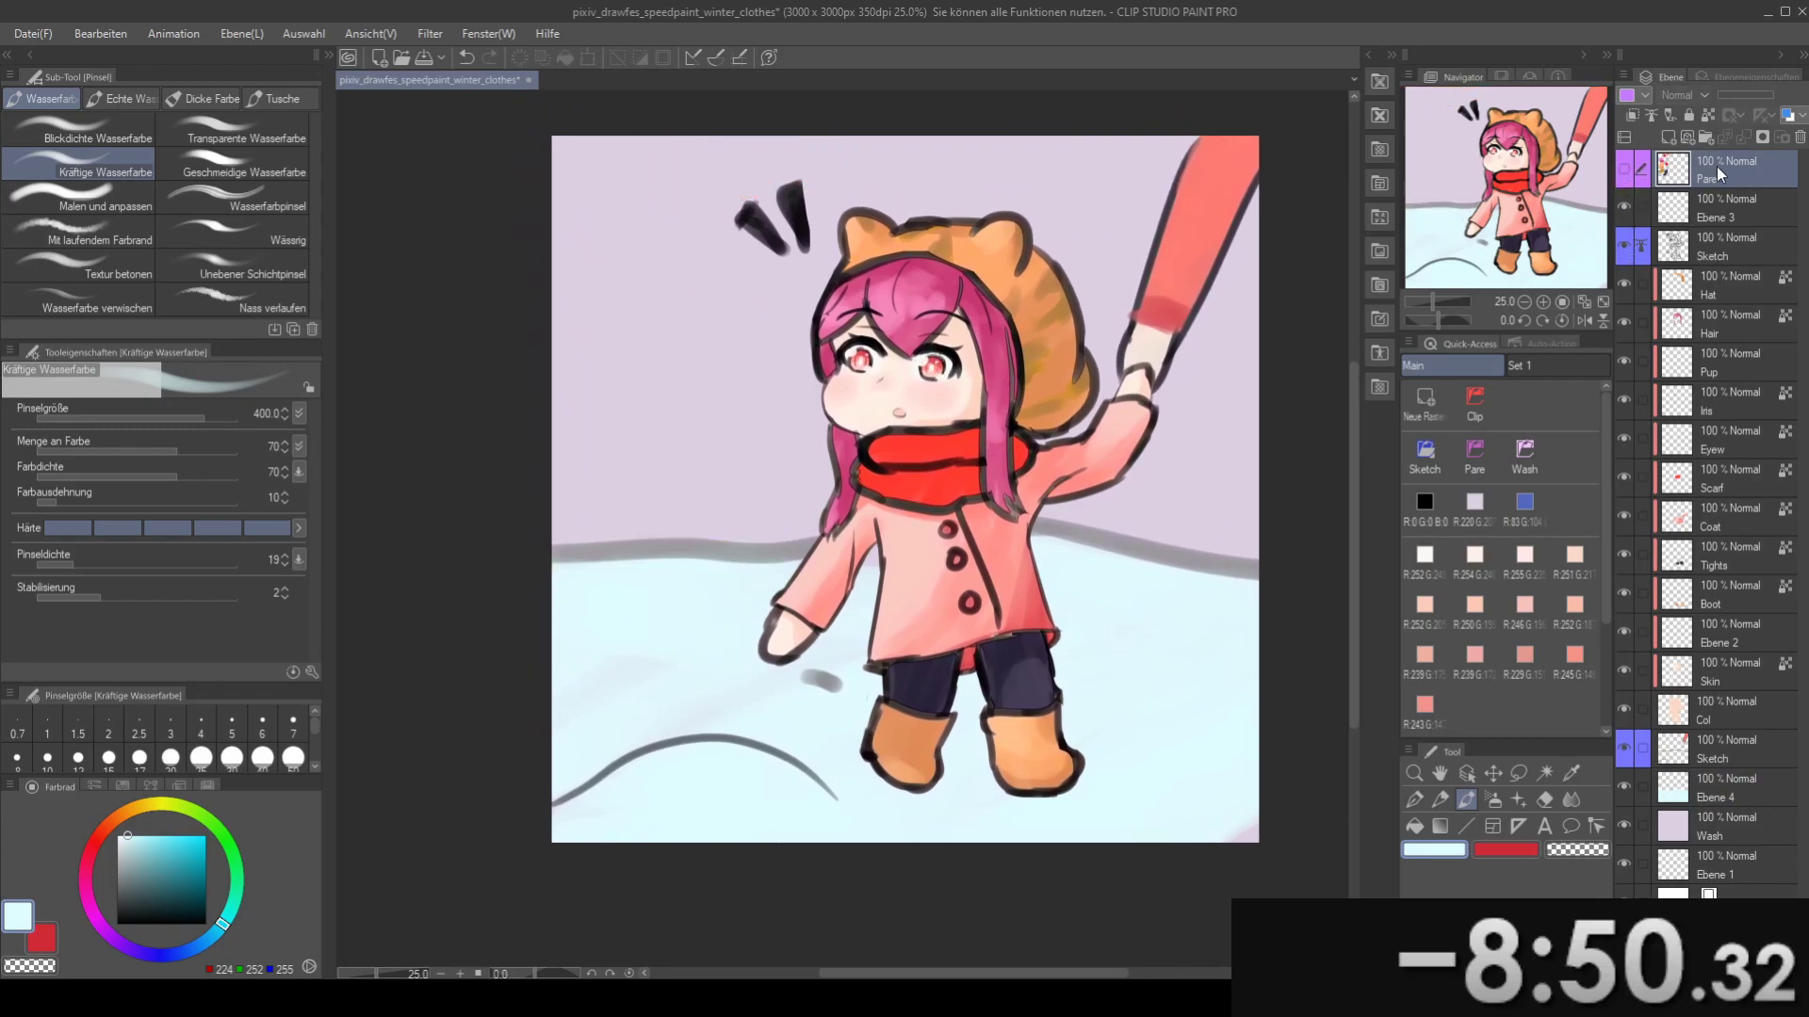
left_click(1476, 456)
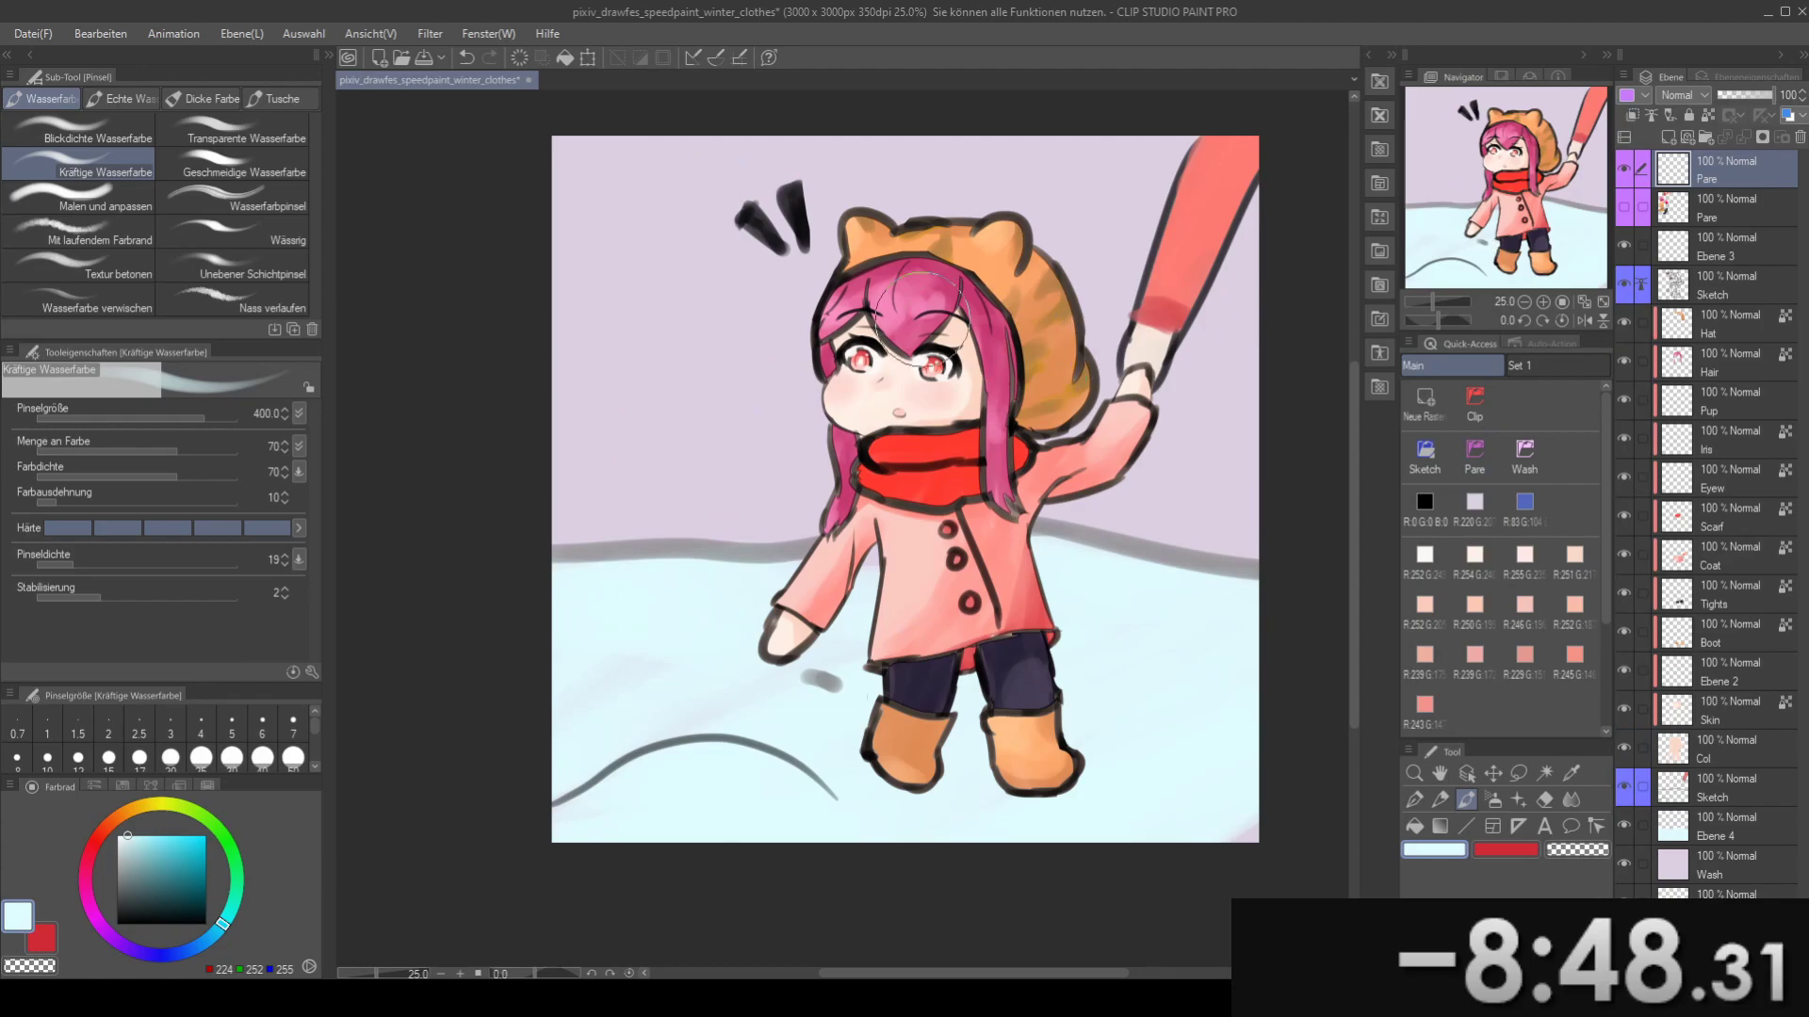
key("p")
left_click_drag(660, 269, 663, 250)
left_click_drag(664, 249, 749, 244)
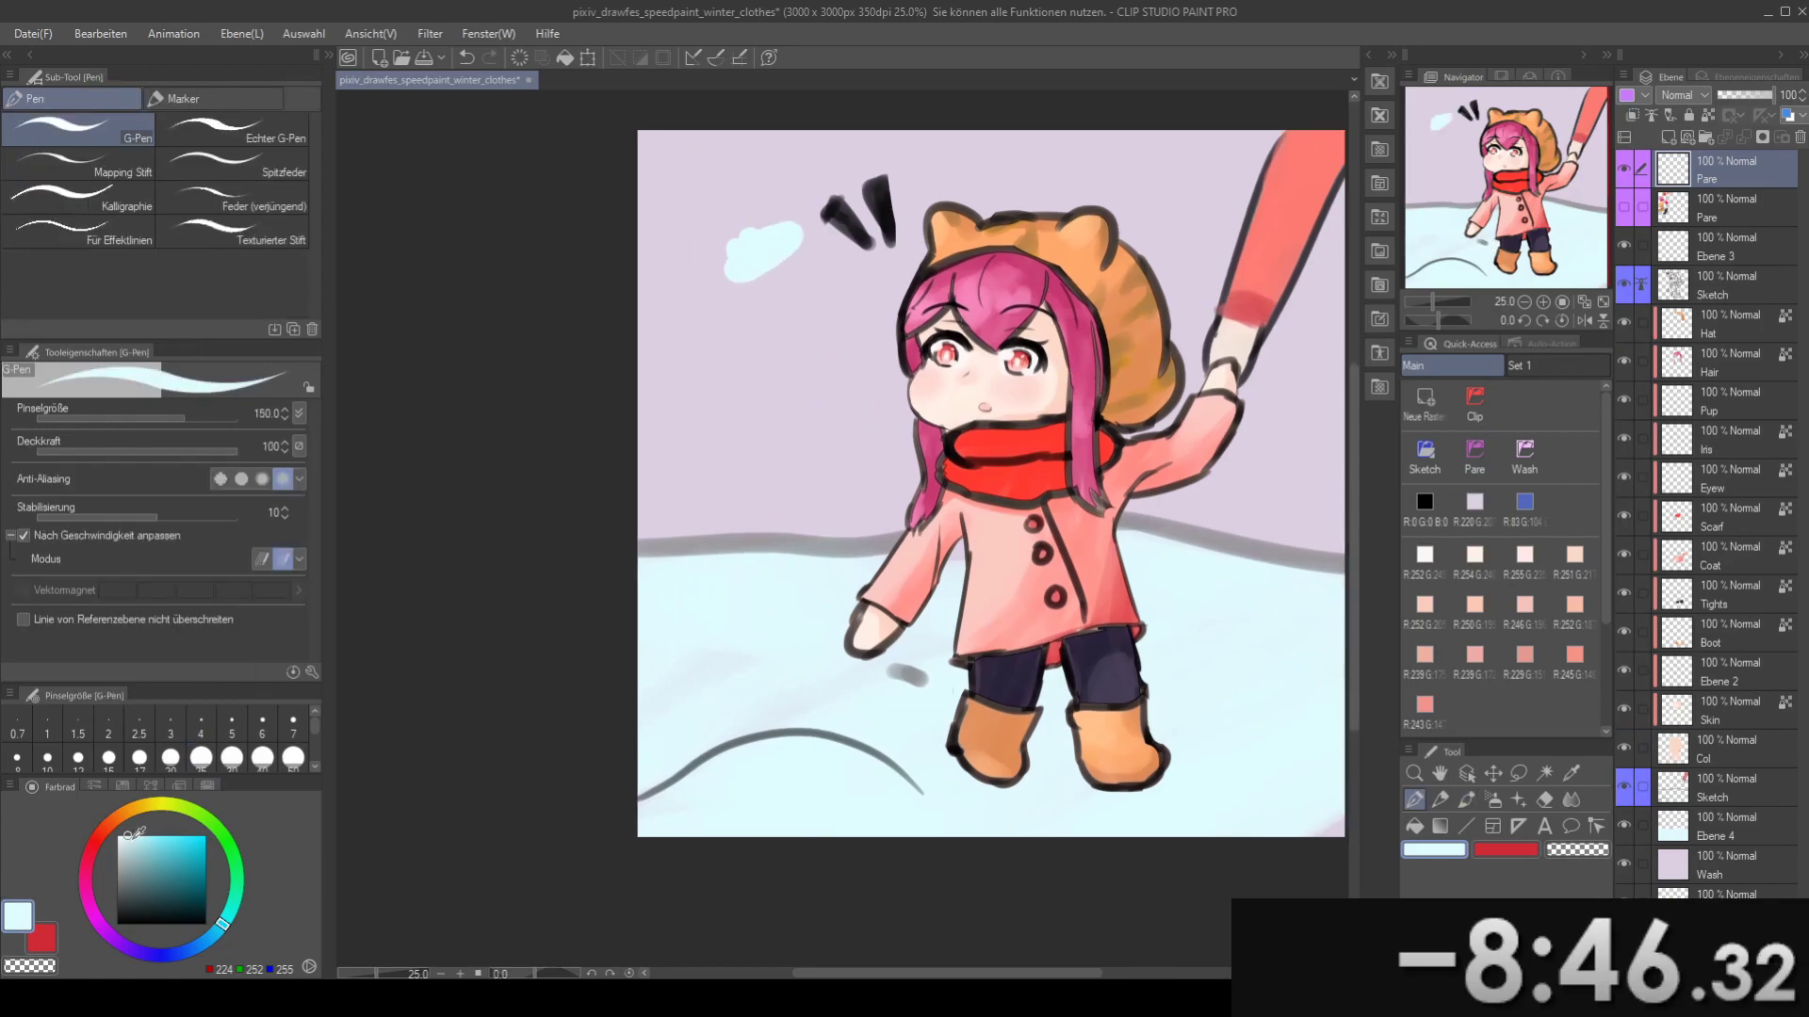
- Add a muted blue (182, 219, 224) and a white (255, 255, 255) swatch to the pale blue one
left_click_drag(133, 834, 134, 841)
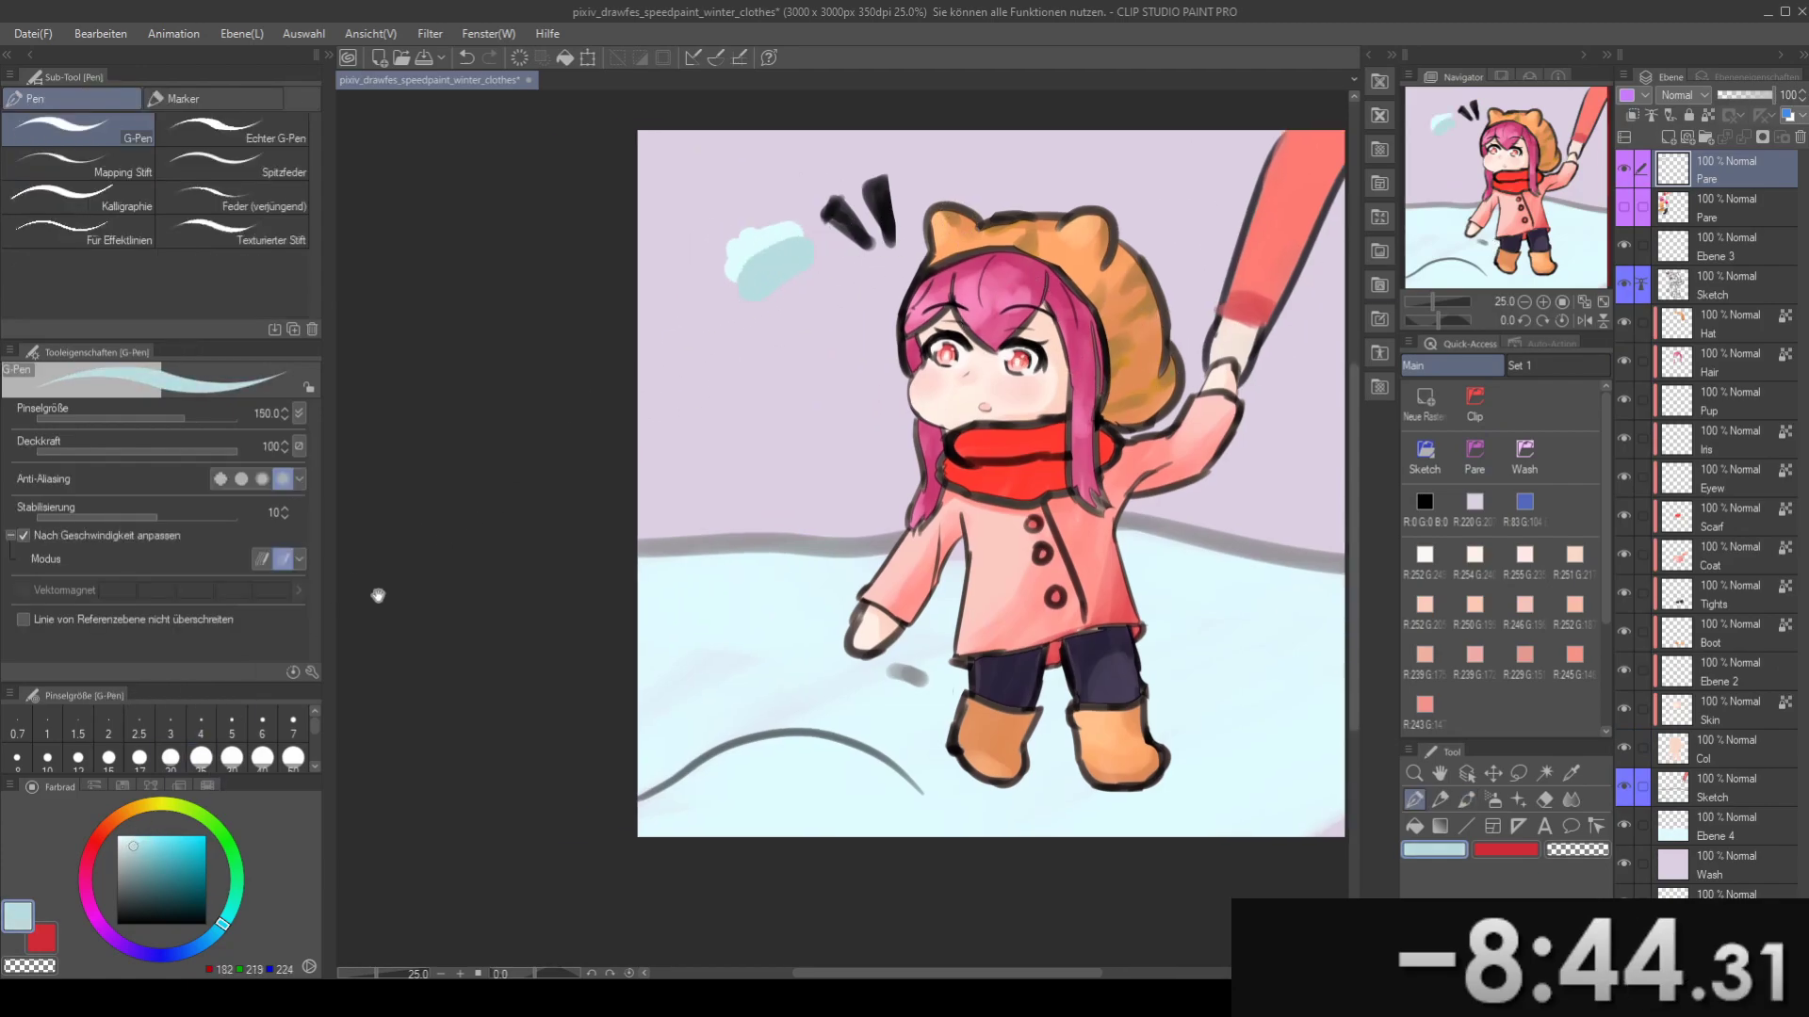
left_click_drag(132, 839, 117, 835)
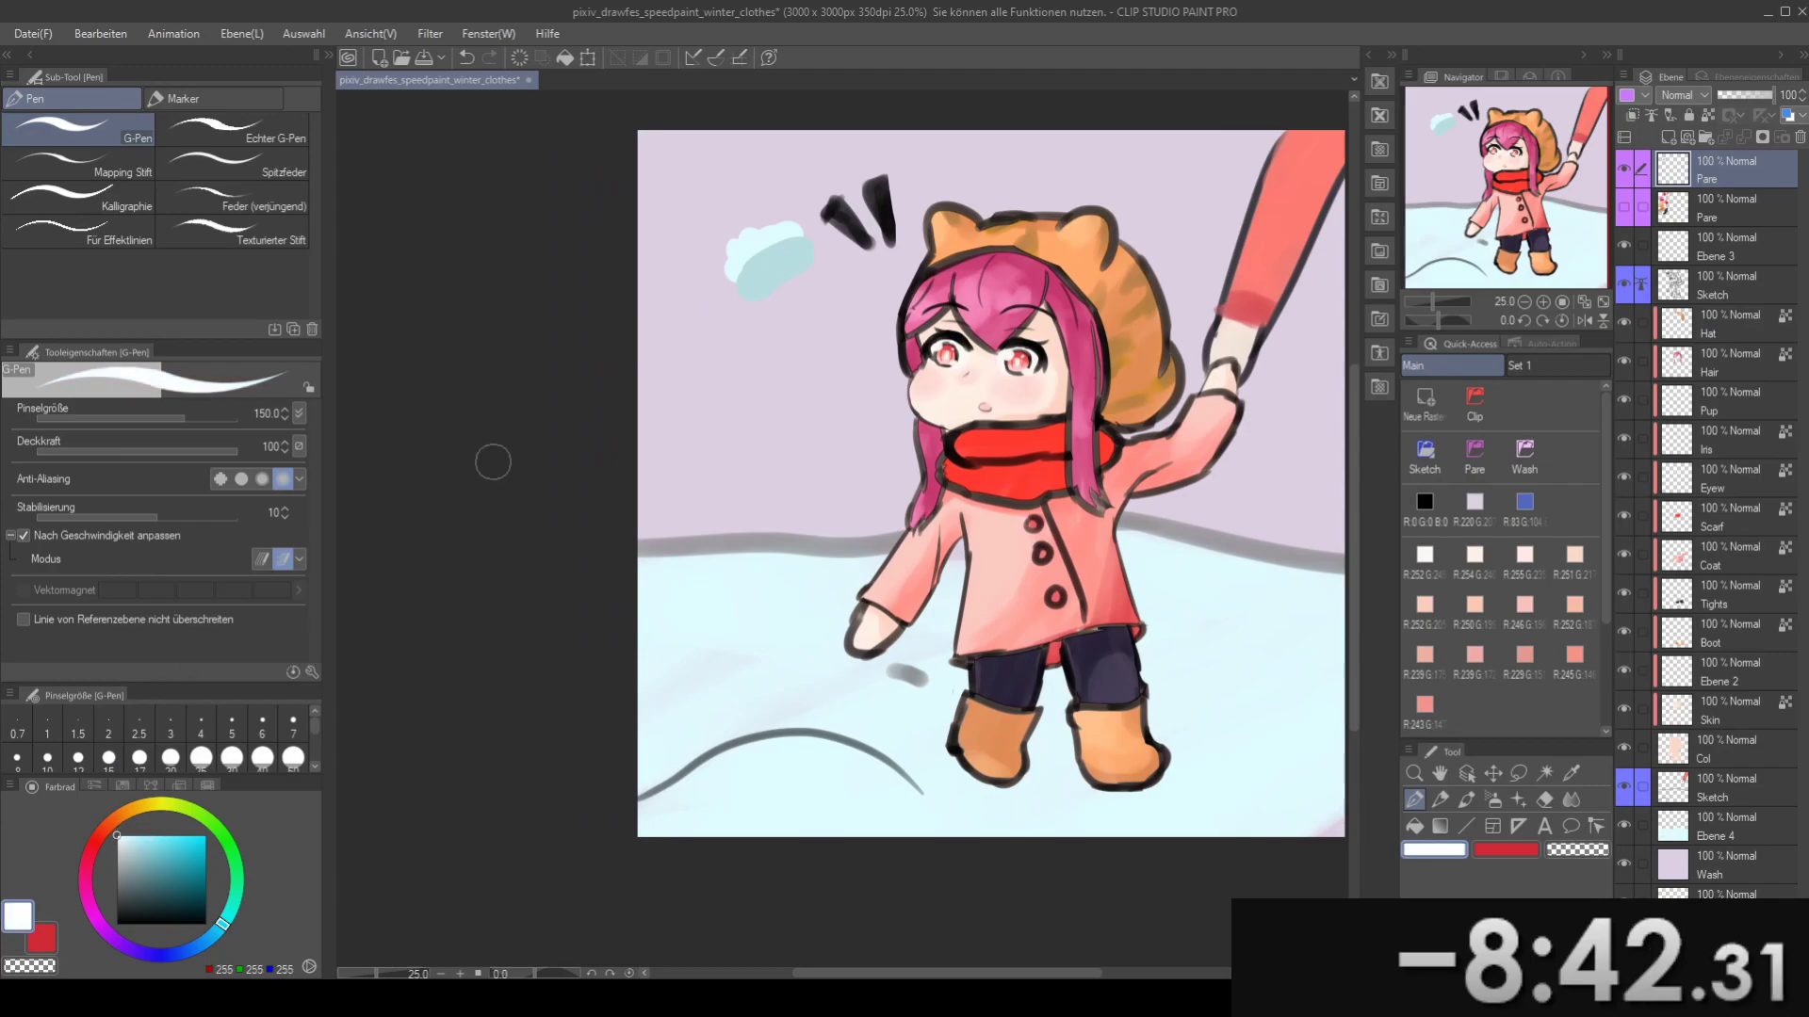
key("ctrl+z")
left_click_drag(774, 223, 738, 241)
left_click_drag(516, 384, 436, 412)
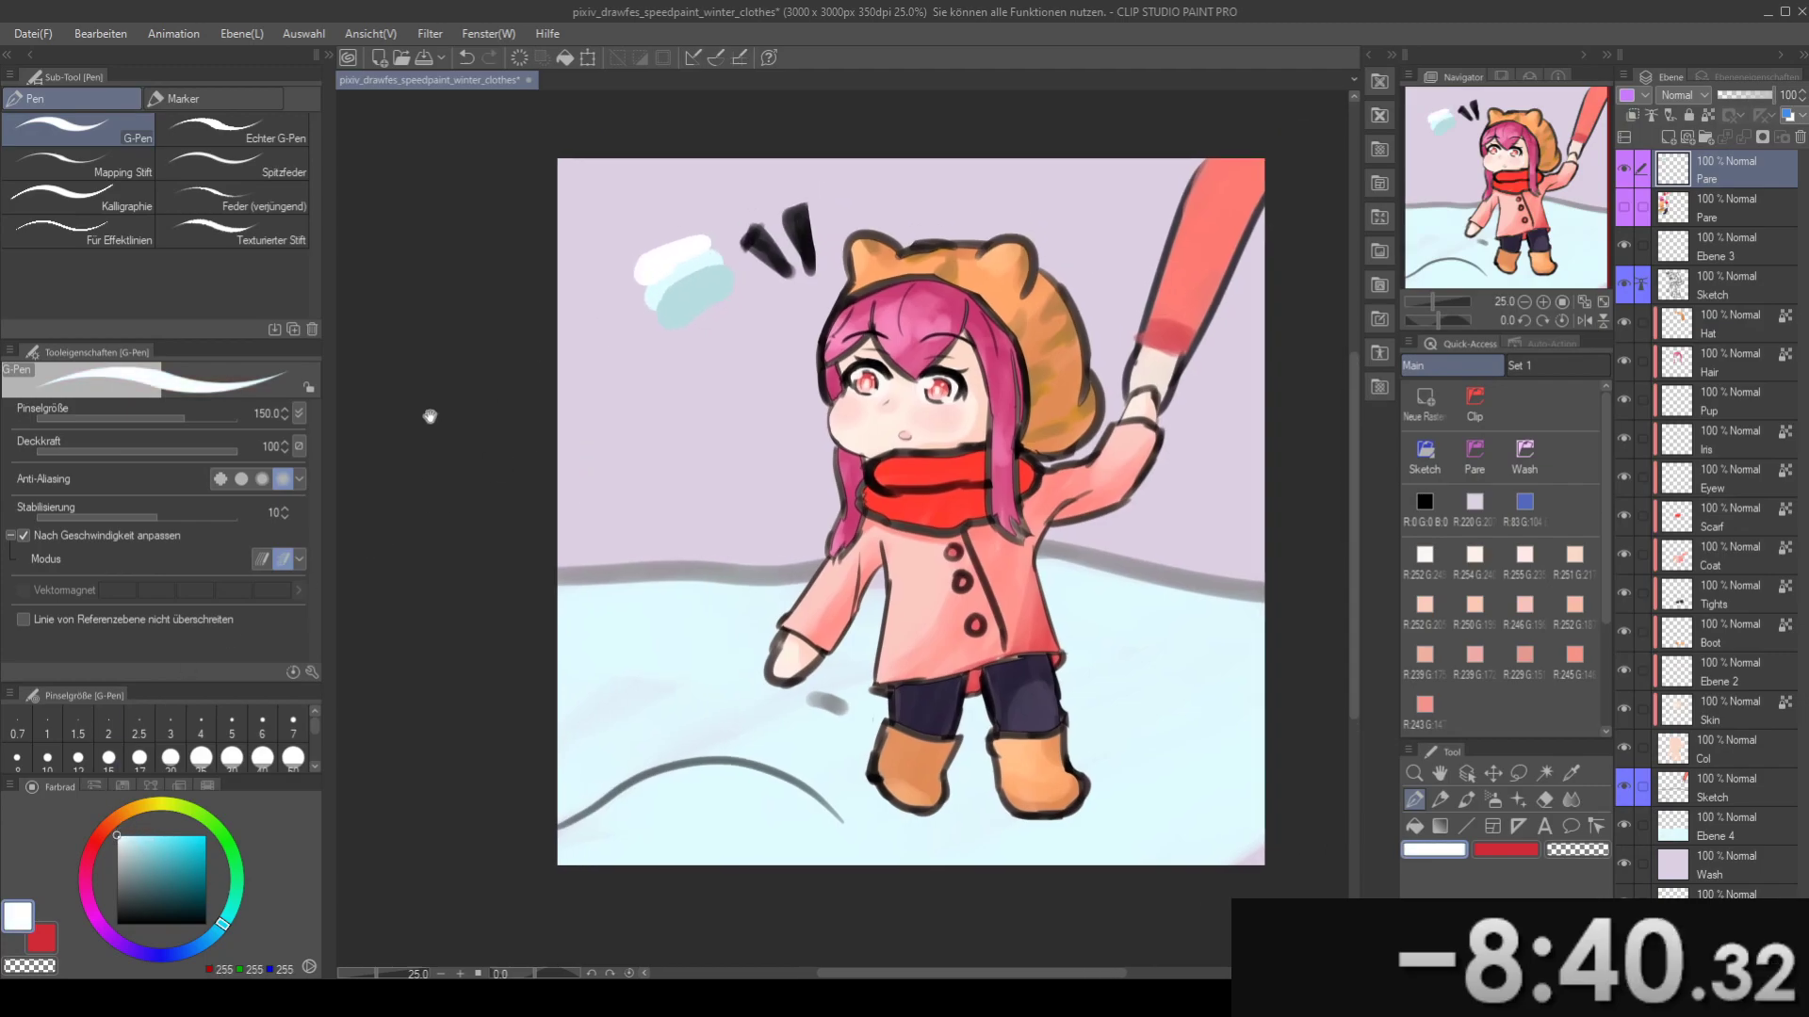
- Choose a pale yellow and dab a swatch of it in the sky beside the white and blue ones
left_click(155, 805)
left_click_drag(135, 850, 140, 836)
left_click_drag(757, 249, 766, 278)
mouse_move(618, 256)
left_mouse_down()
mouse_move(576, 318)
mouse_move(593, 243)
left_mouse_up()
left_click_drag(704, 445, 599, 488)
left_click_drag(667, 538, 772, 537)
left_click_drag(730, 467, 792, 528)
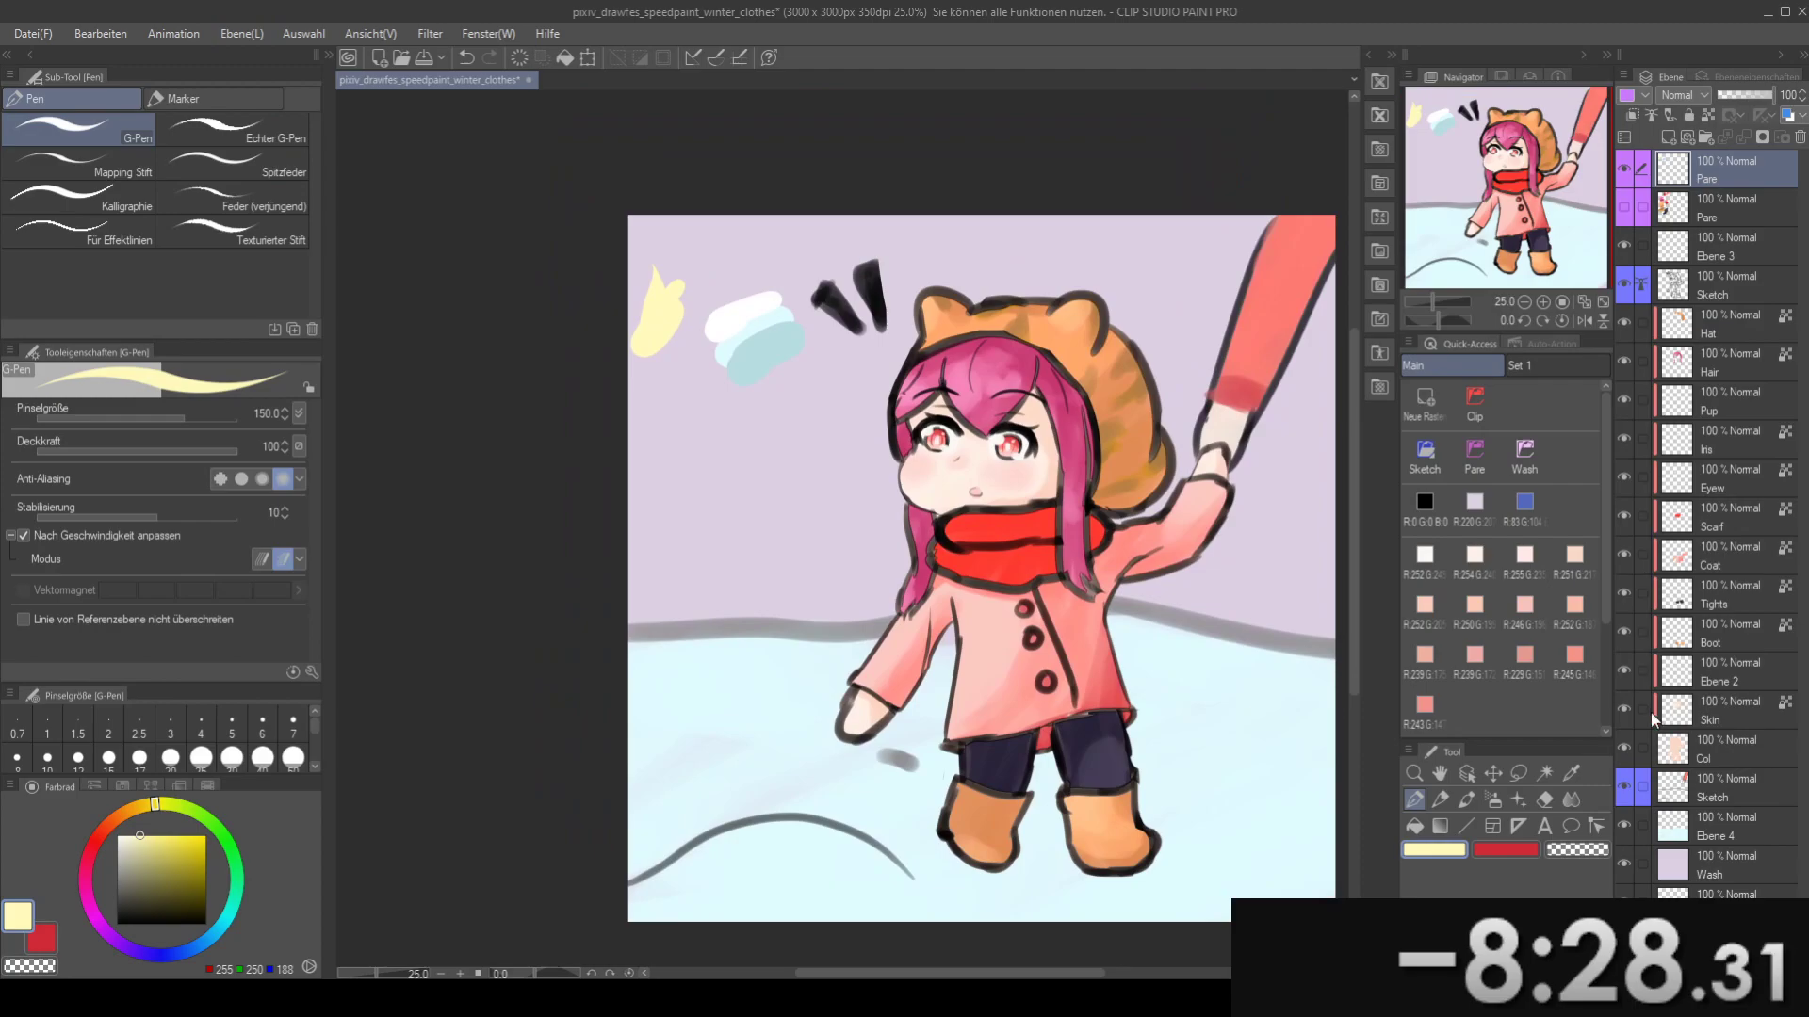
- Add a raster layer between Ebene 4 and the Wash layer and switch to the Gradient tool
left_click(1709, 827)
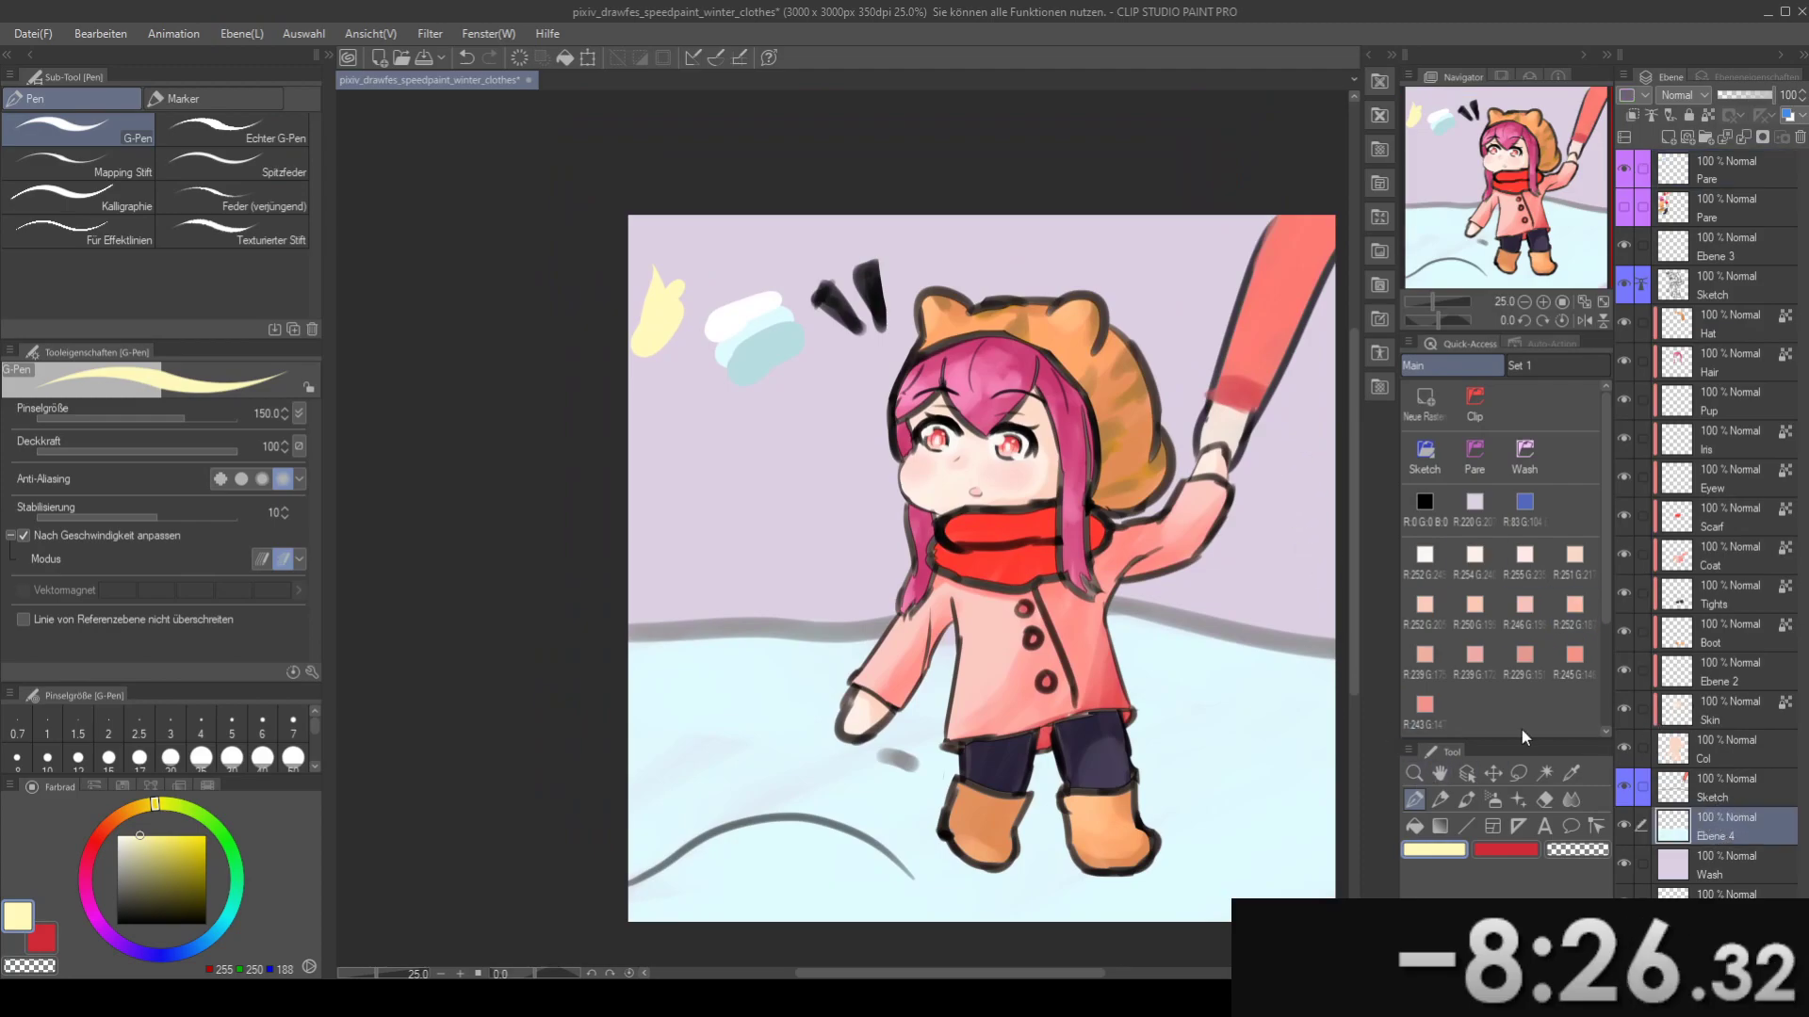
left_click(1713, 862)
left_click(1418, 403)
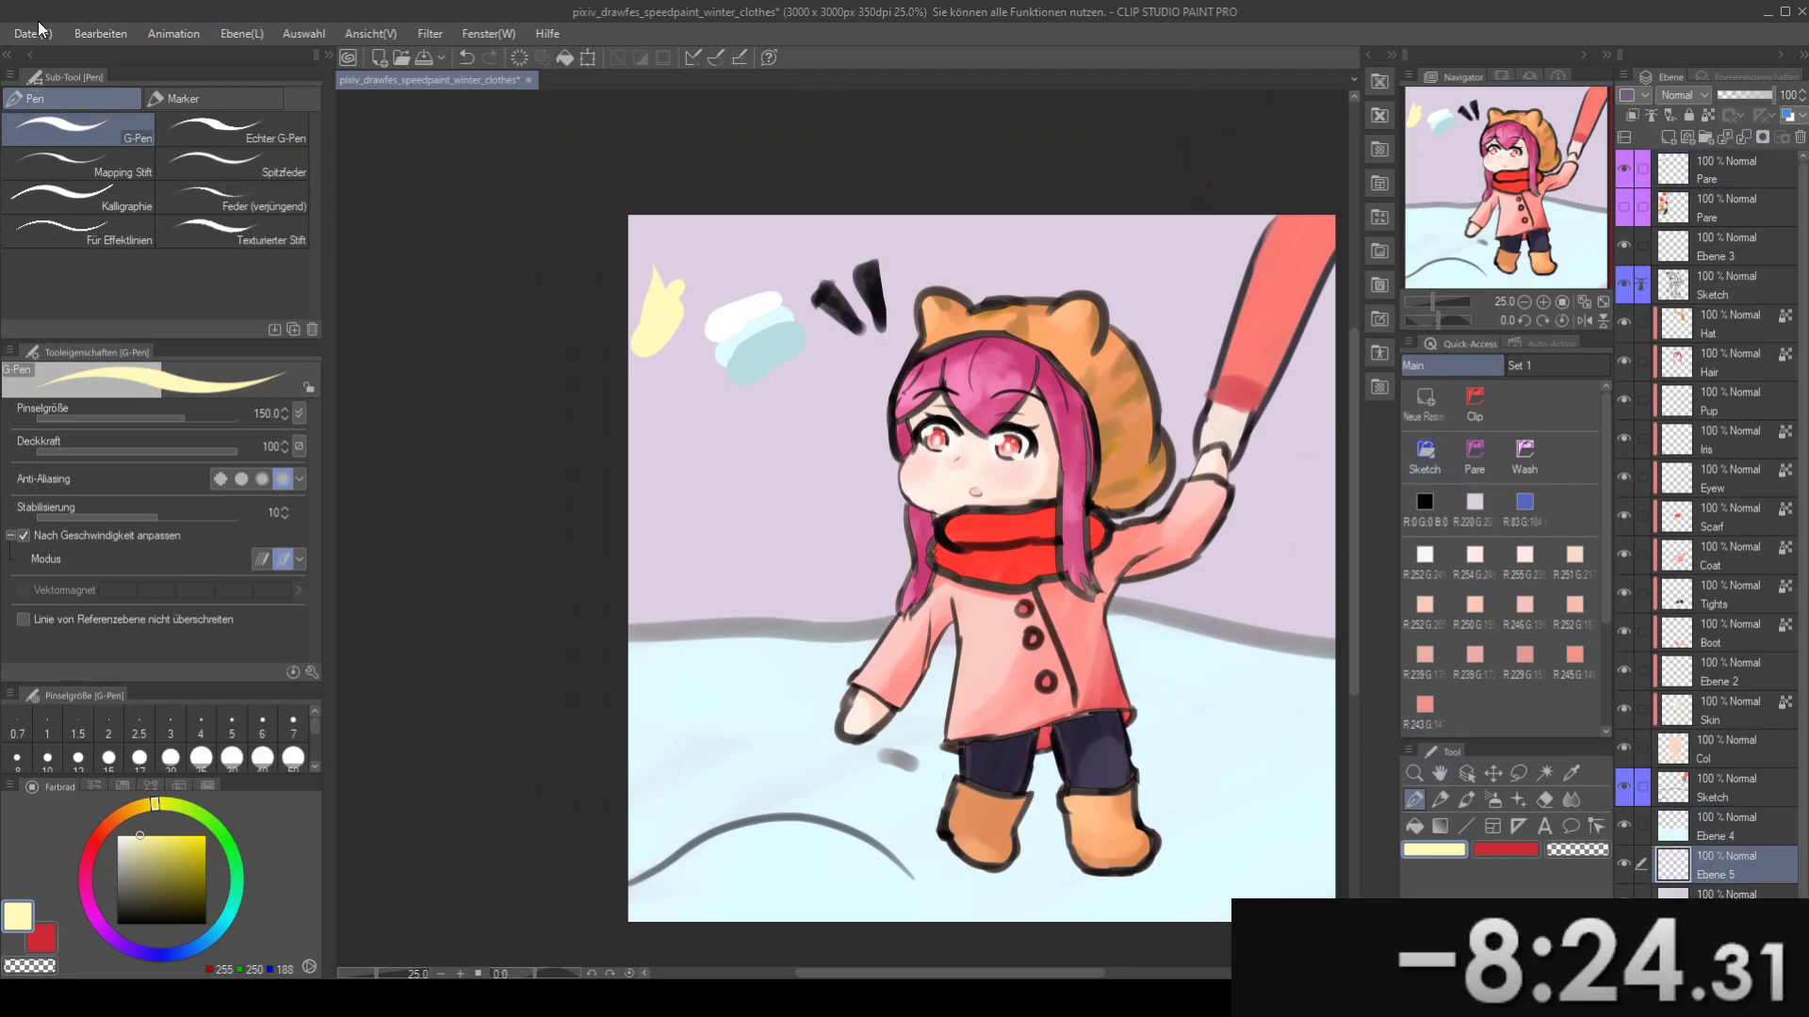
key("g")
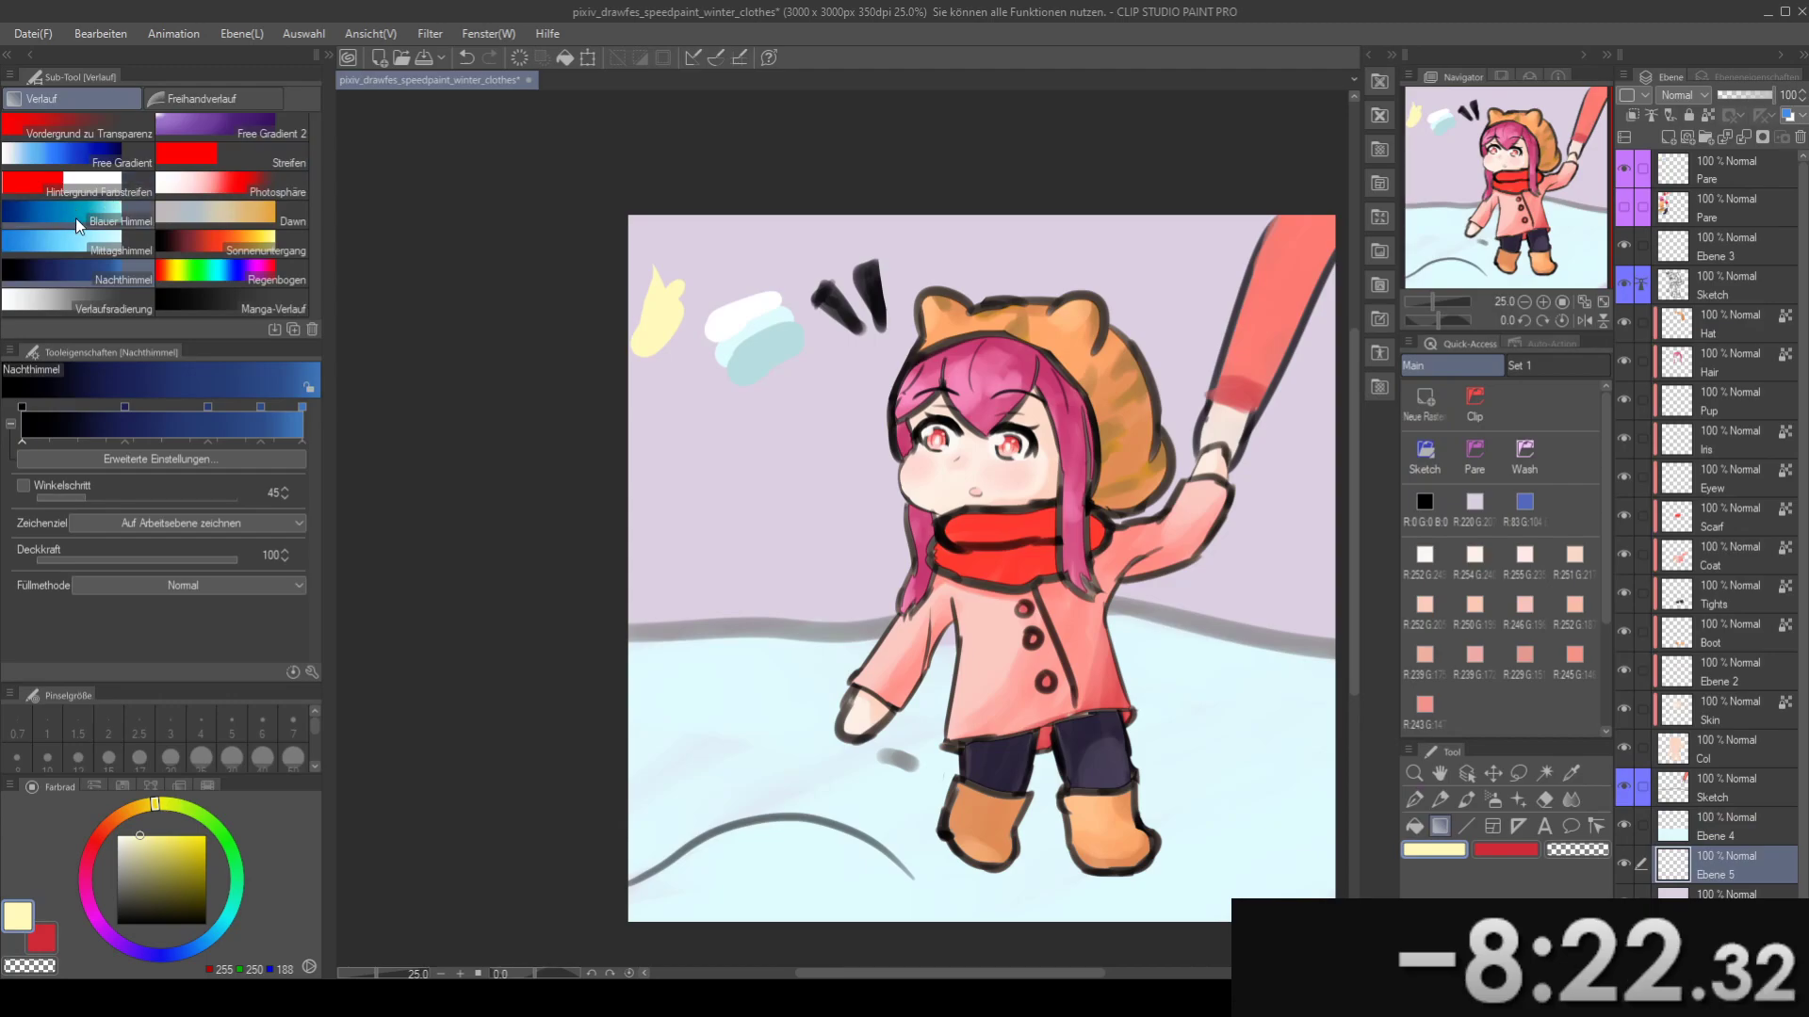
- Try the Blauer Himmel gradient on the sky layer and undo each attempt
left_click(82, 222)
scroll(477, 211, "down", 3)
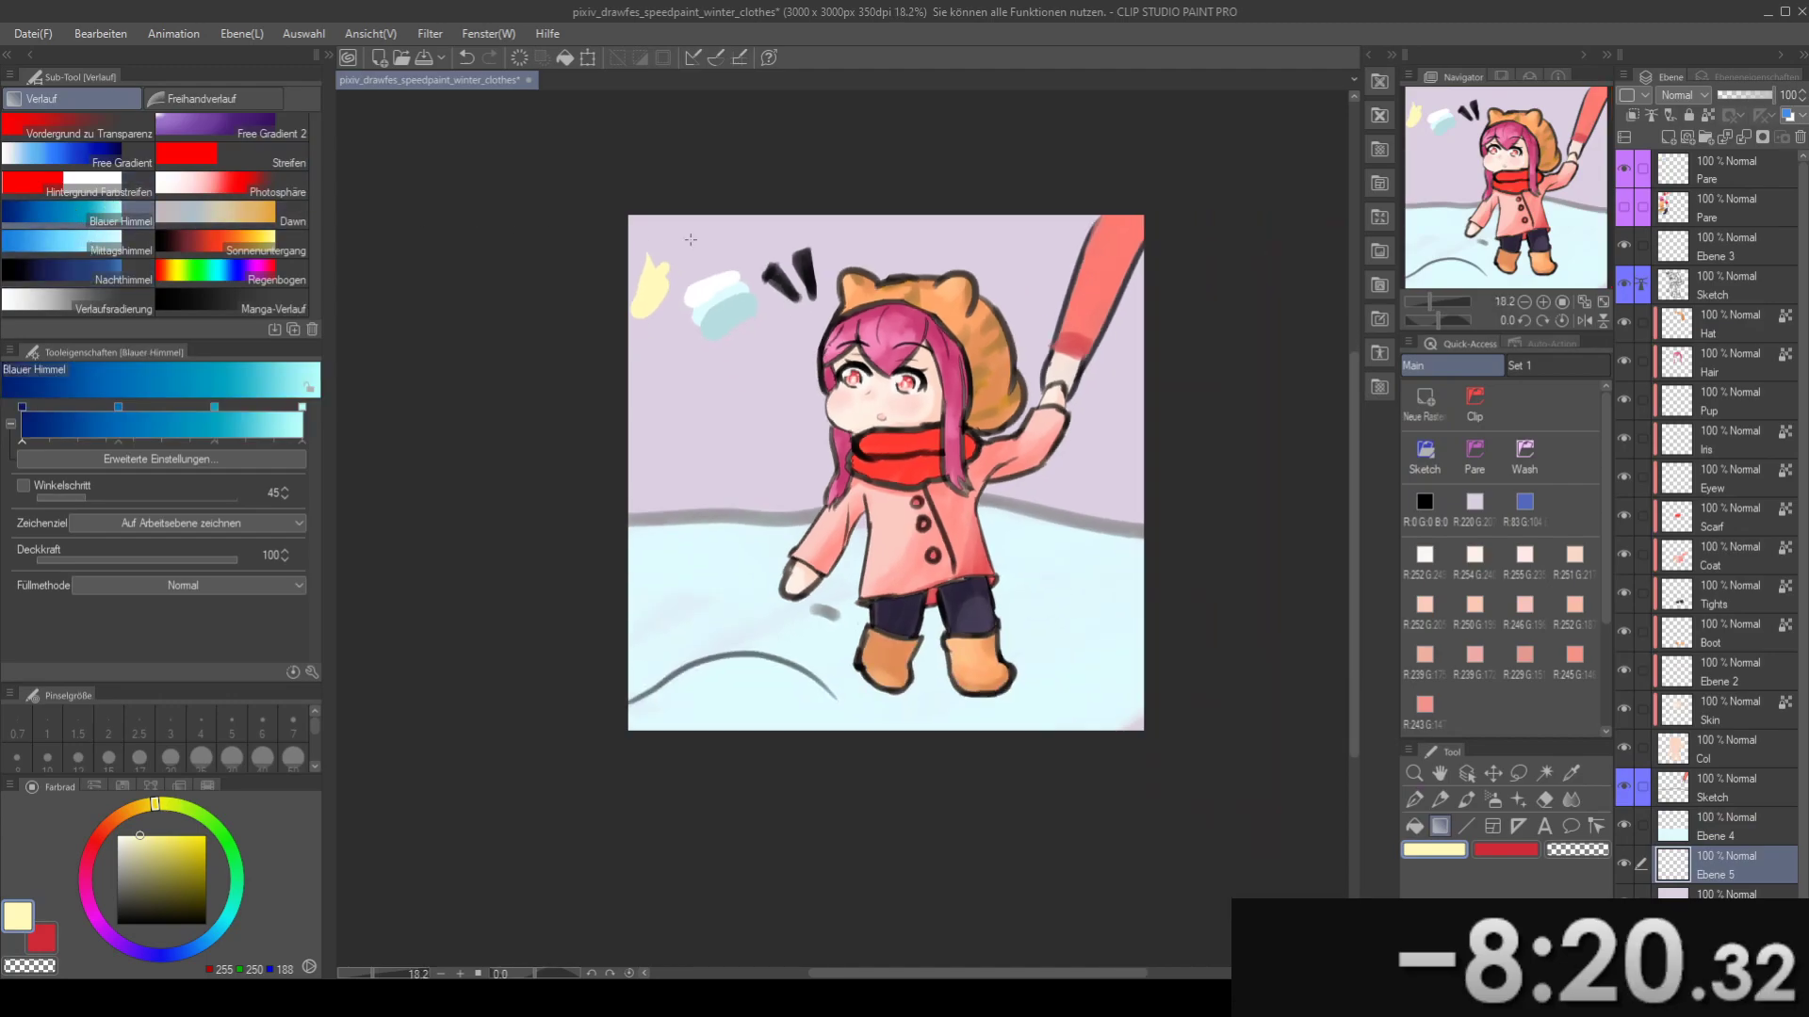
left_click_drag(773, 201, 864, 479)
key("ctrl+z")
left_click_drag(792, 256, 633, 15)
key("ctrl+z")
- Fill the sky layer with the Mittagshimmel gradient, light at the top and deeper blue toward the horizon, undoing the unsuitable attempts
left_click(89, 243)
scroll(733, 306, "down", 2)
left_click_drag(735, 274, 717, 228)
left_click_drag(678, 141, 830, 438)
key("ctrl+z")
left_click_drag(603, 58, 853, 568)
key("ctrl+z")
left_click_drag(767, 508, 754, 247)
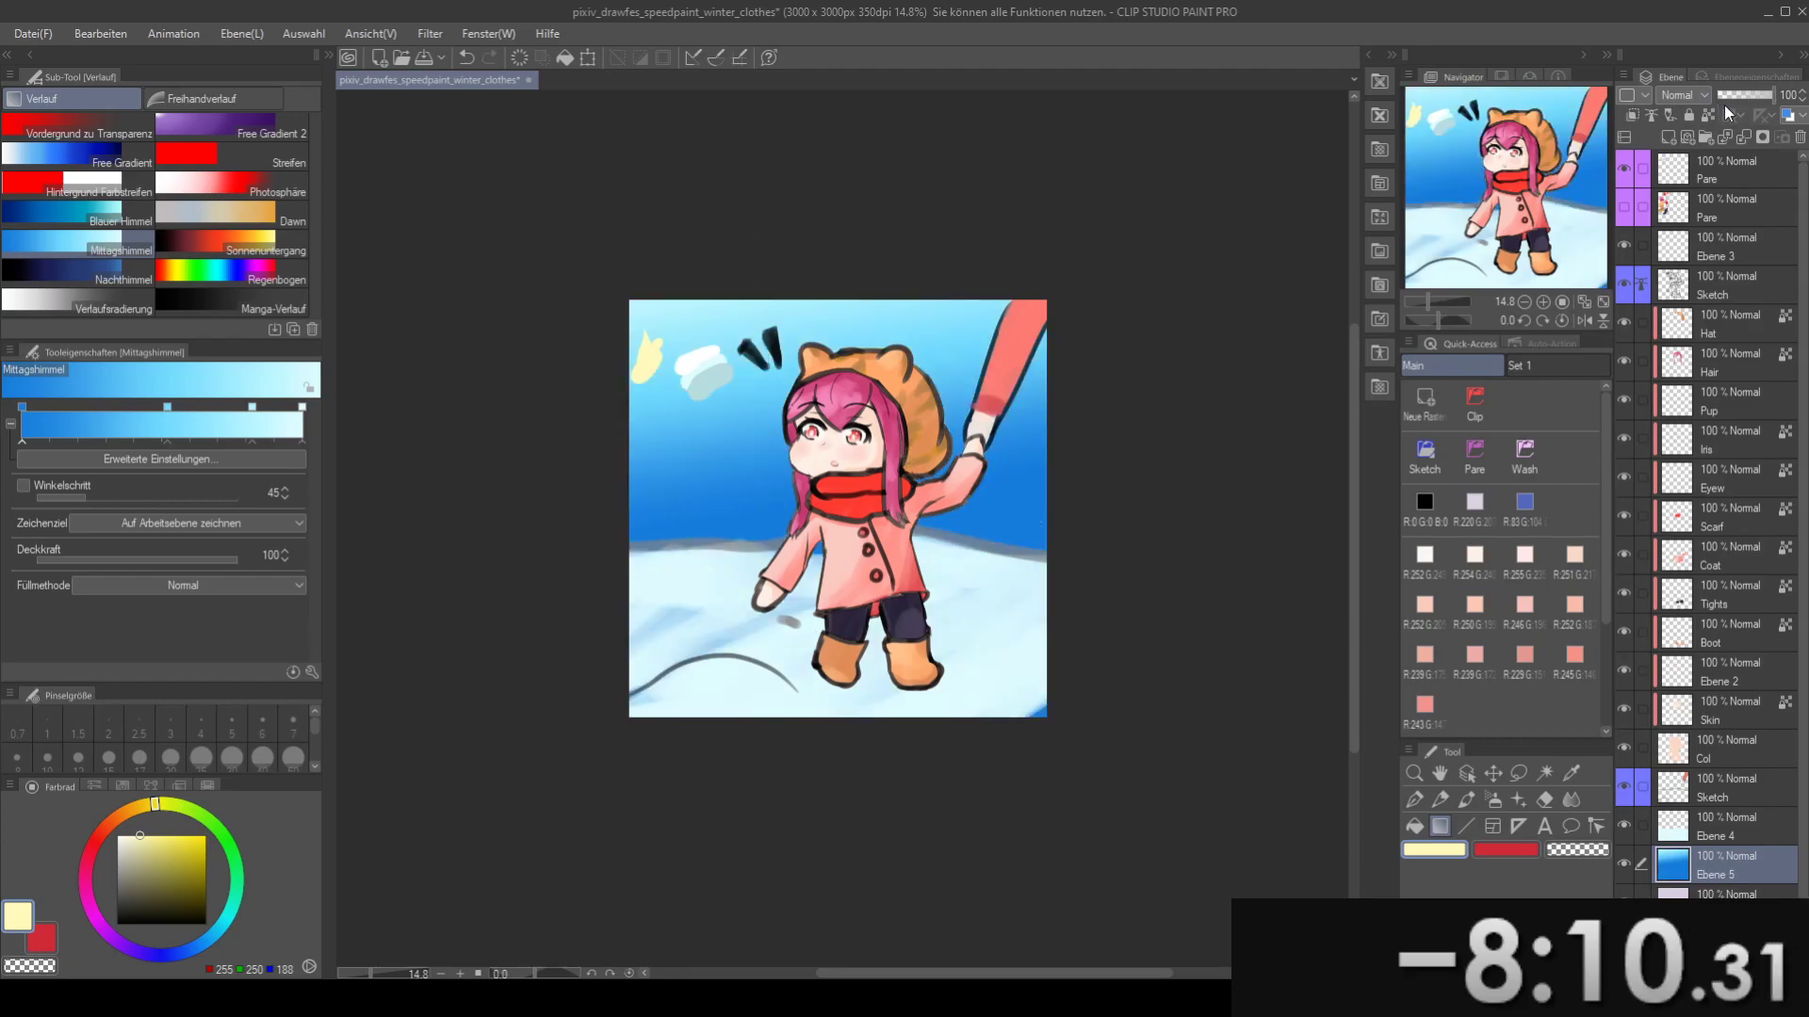
- Lower the gradient sky layer's opacity to 43%
left_click(1751, 93)
left_click_drag(1748, 93, 1743, 93)
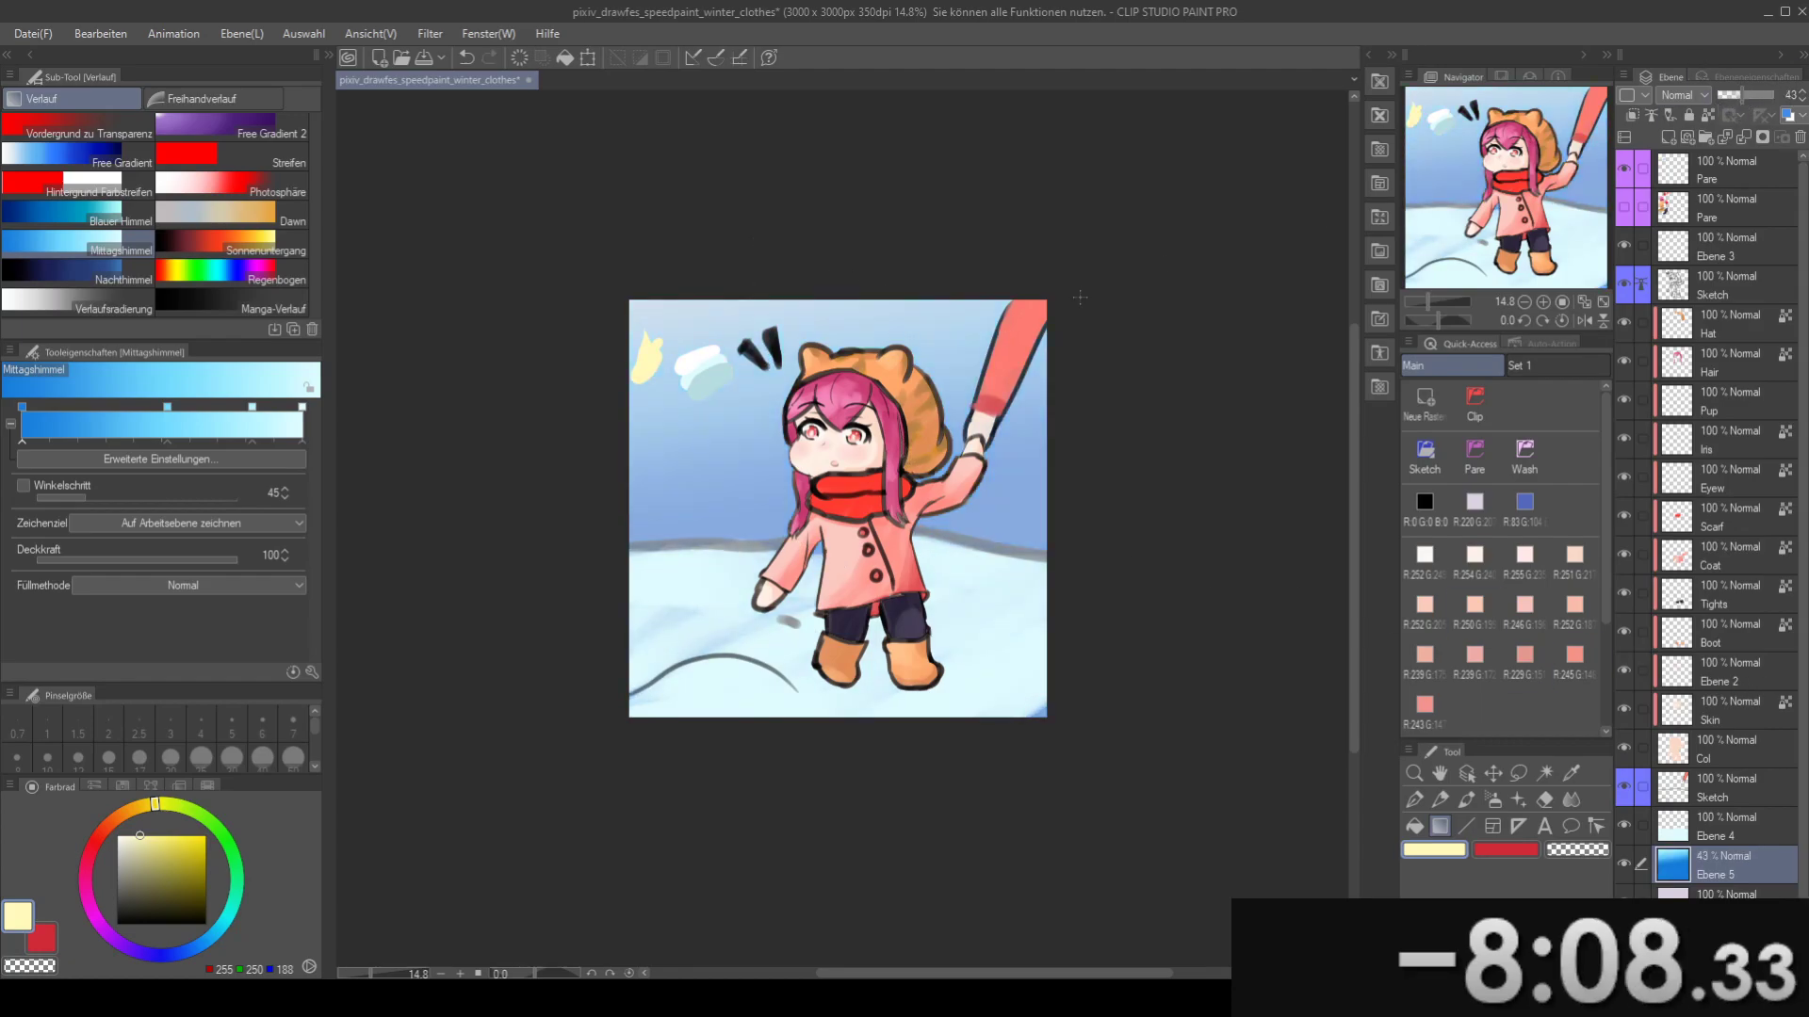
scroll(1080, 298, "up", 2)
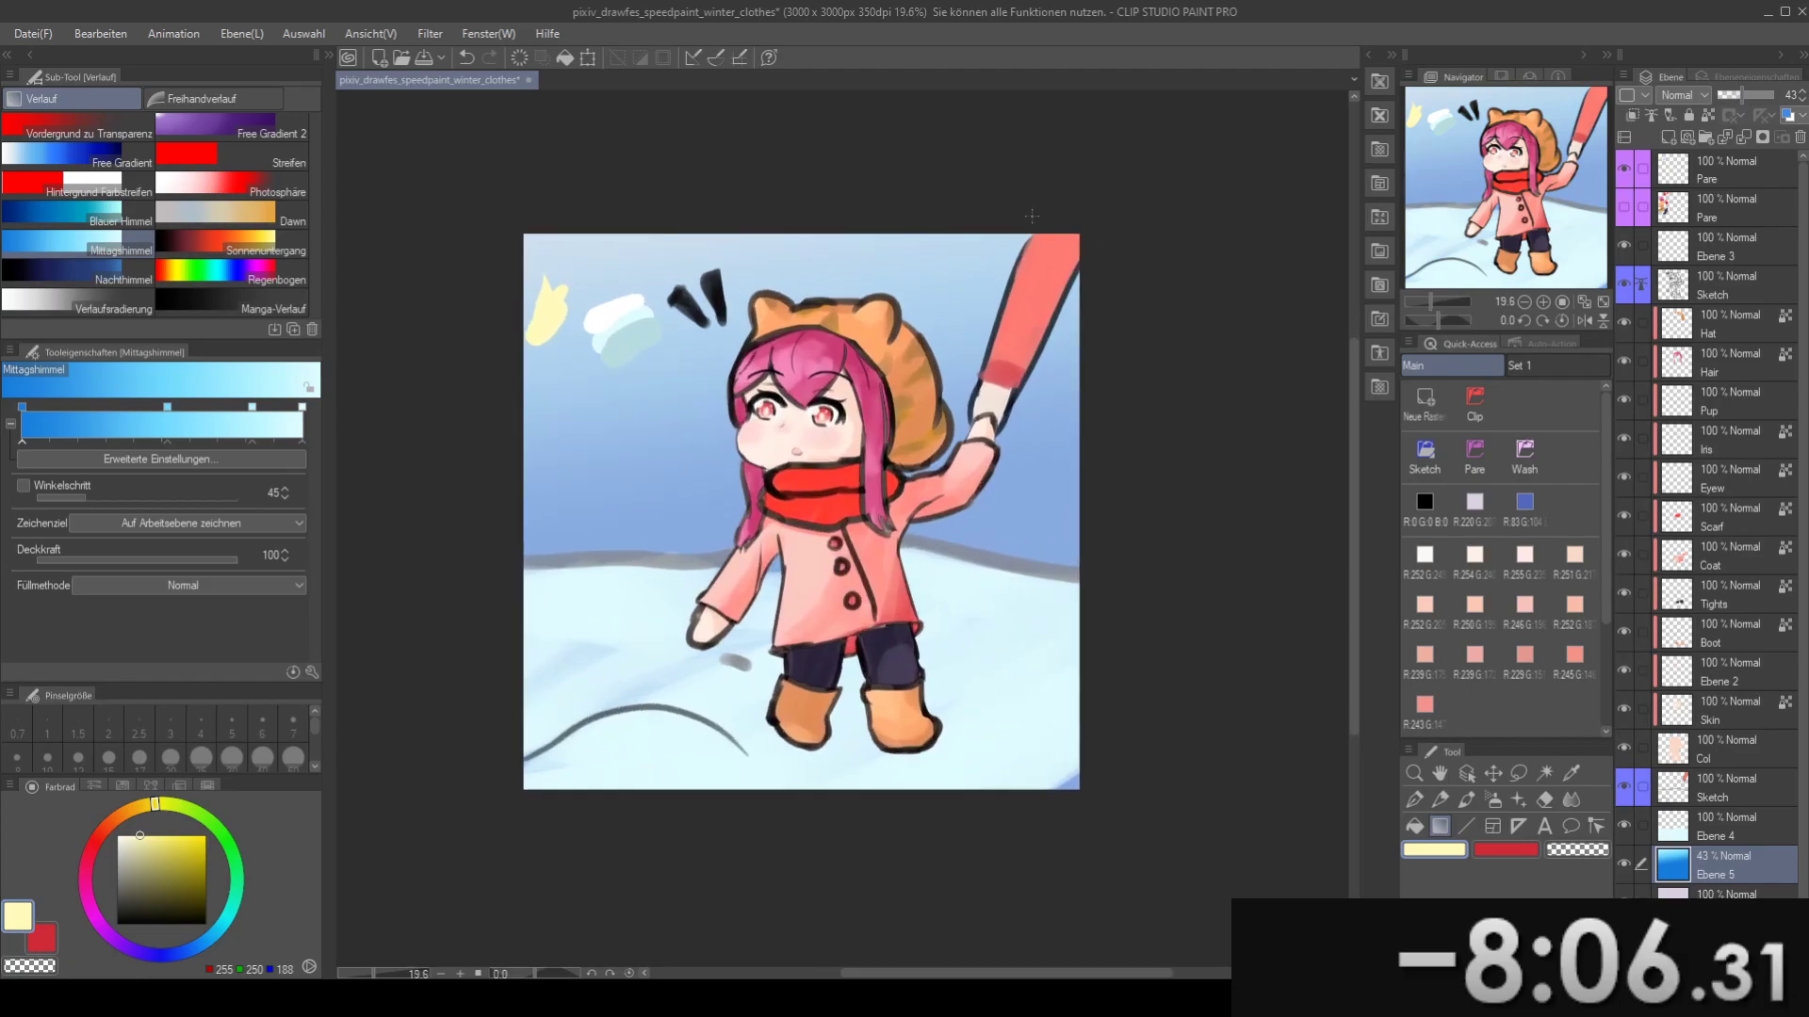
left_click_drag(1030, 216, 1063, 179)
- Paint soft bluish shading into the snow beside the girl on Ebene 4, using the watercolour brush and the sampled swatch colour
left_click(1658, 821)
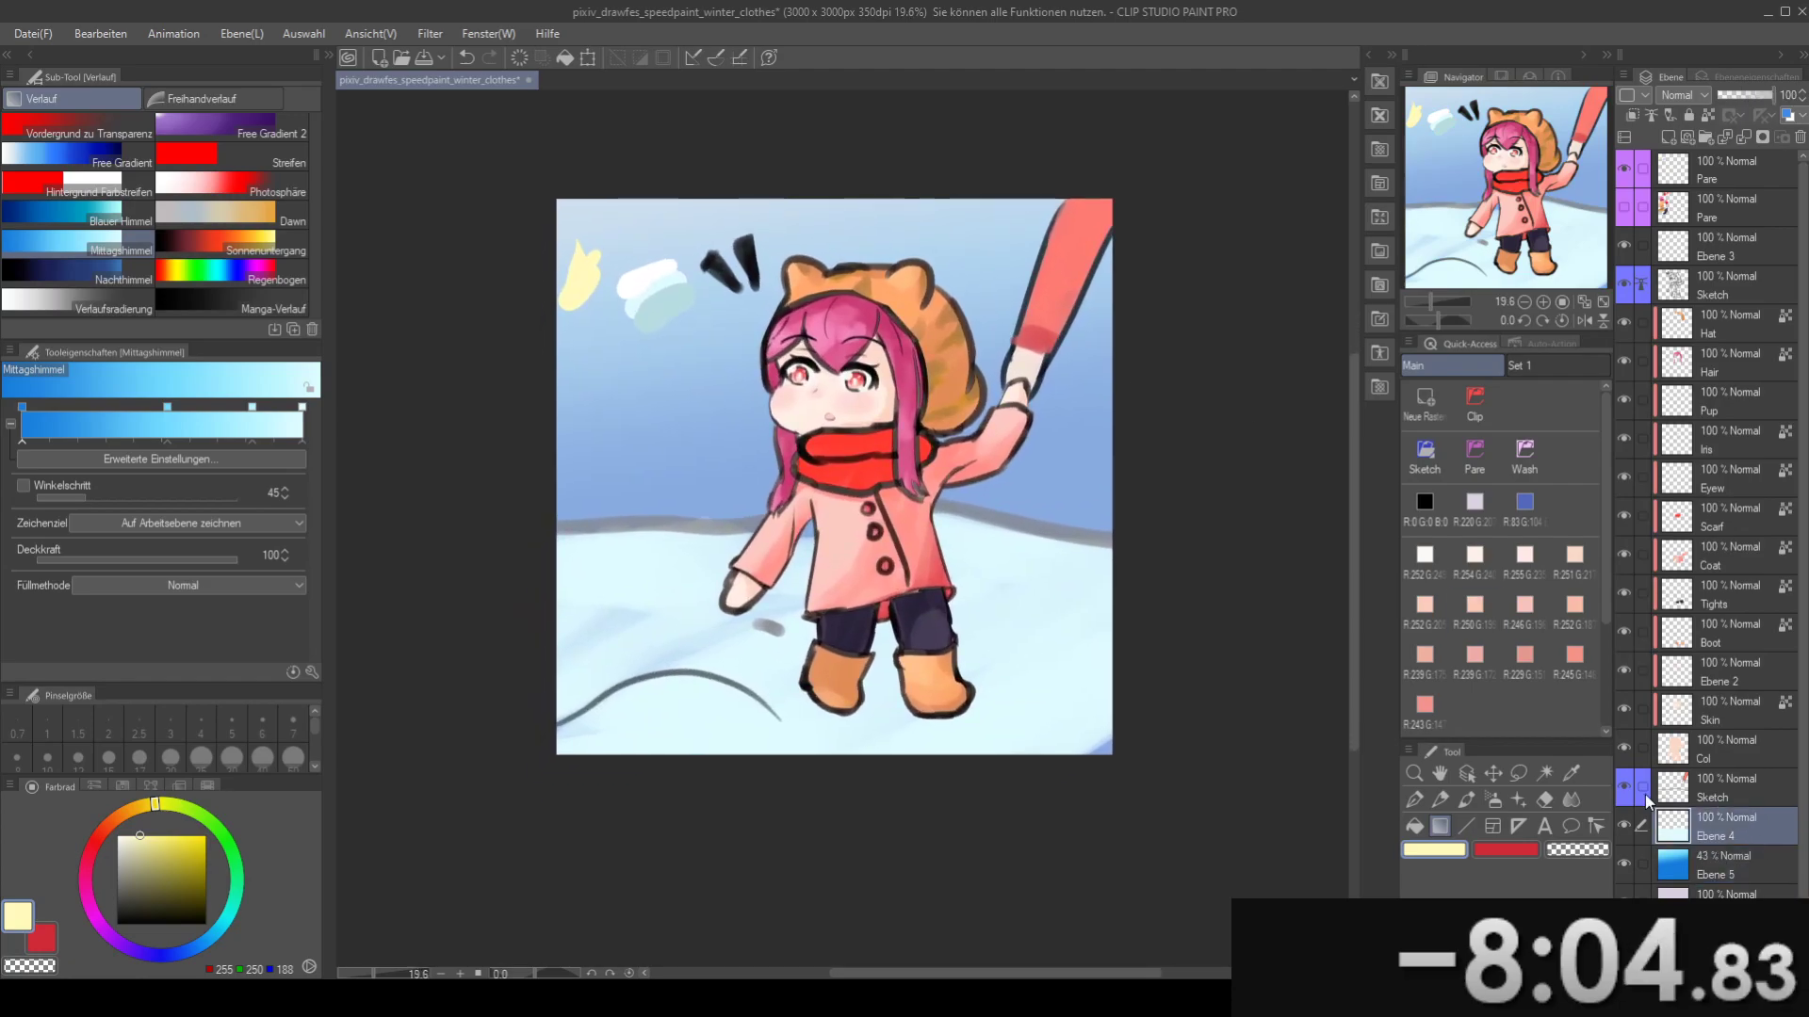
left_click(668, 291, "alt")
key("b")
left_click_drag(690, 635, 836, 586)
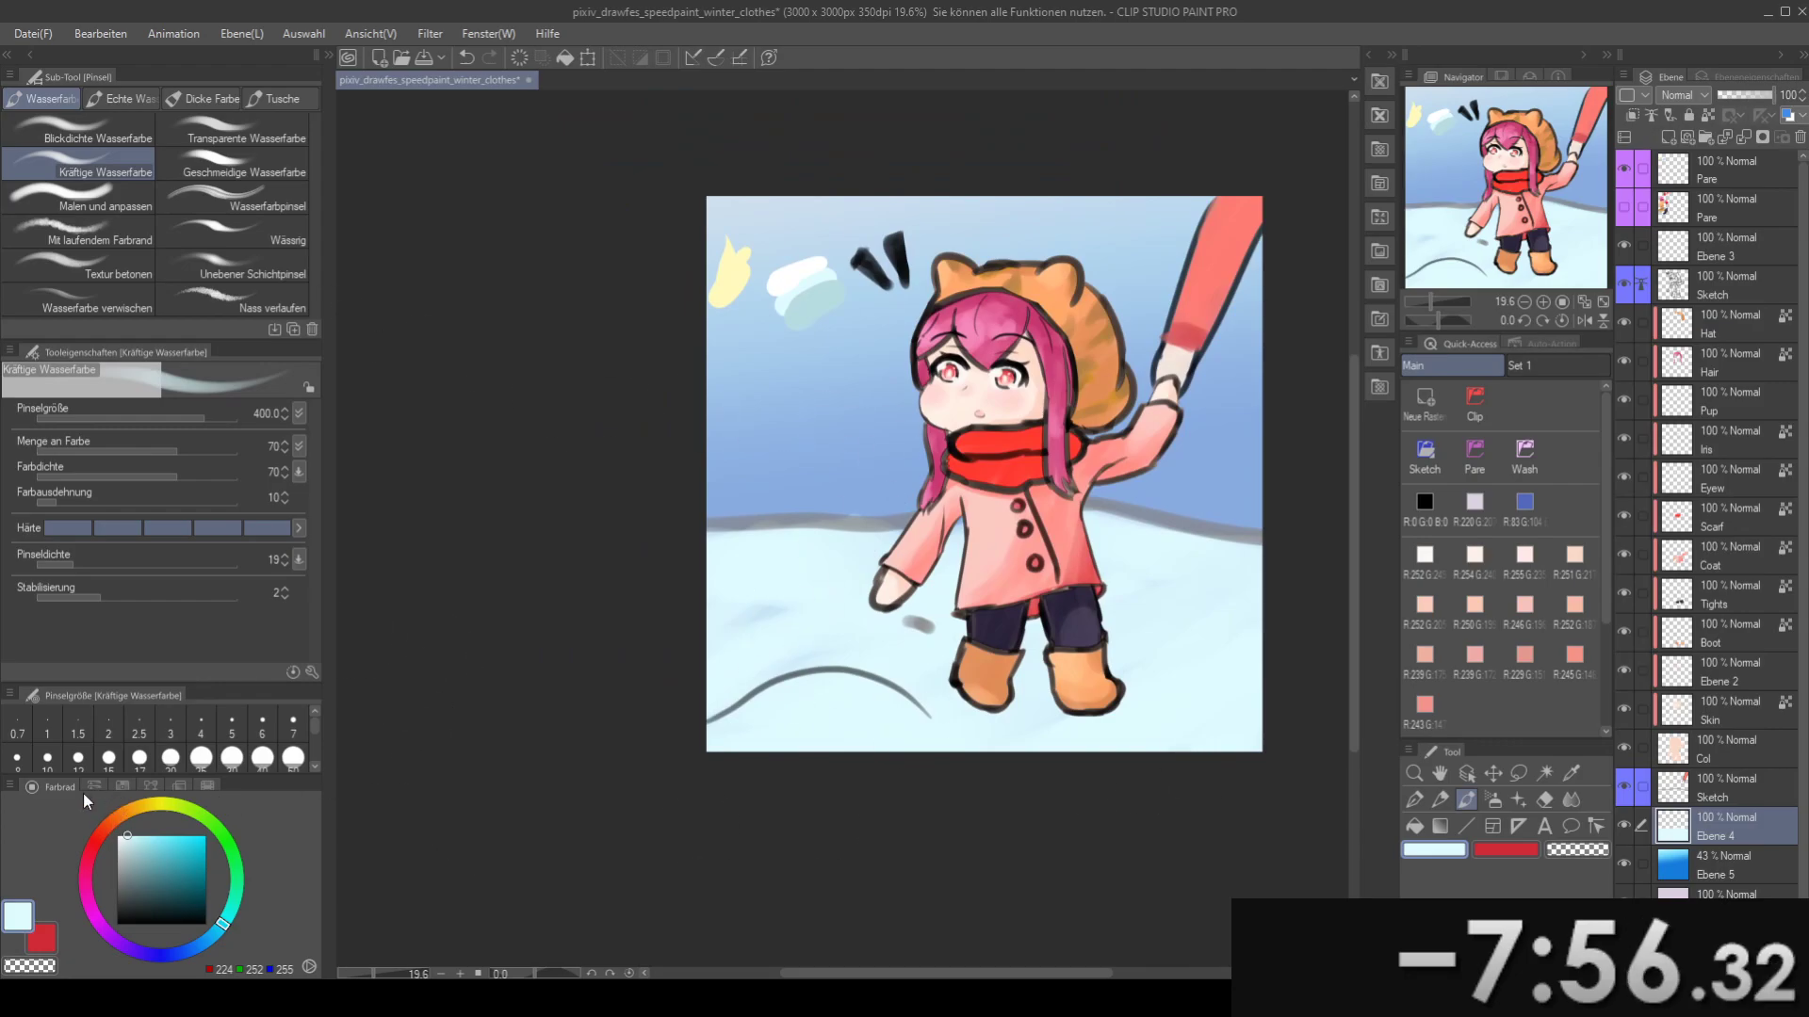
- Dab a brown (137, 67, 24) and a darker brown swatch with the G-Pen on the top Pare layer, beside the adult's sleeve
left_click(114, 819)
left_click(189, 882)
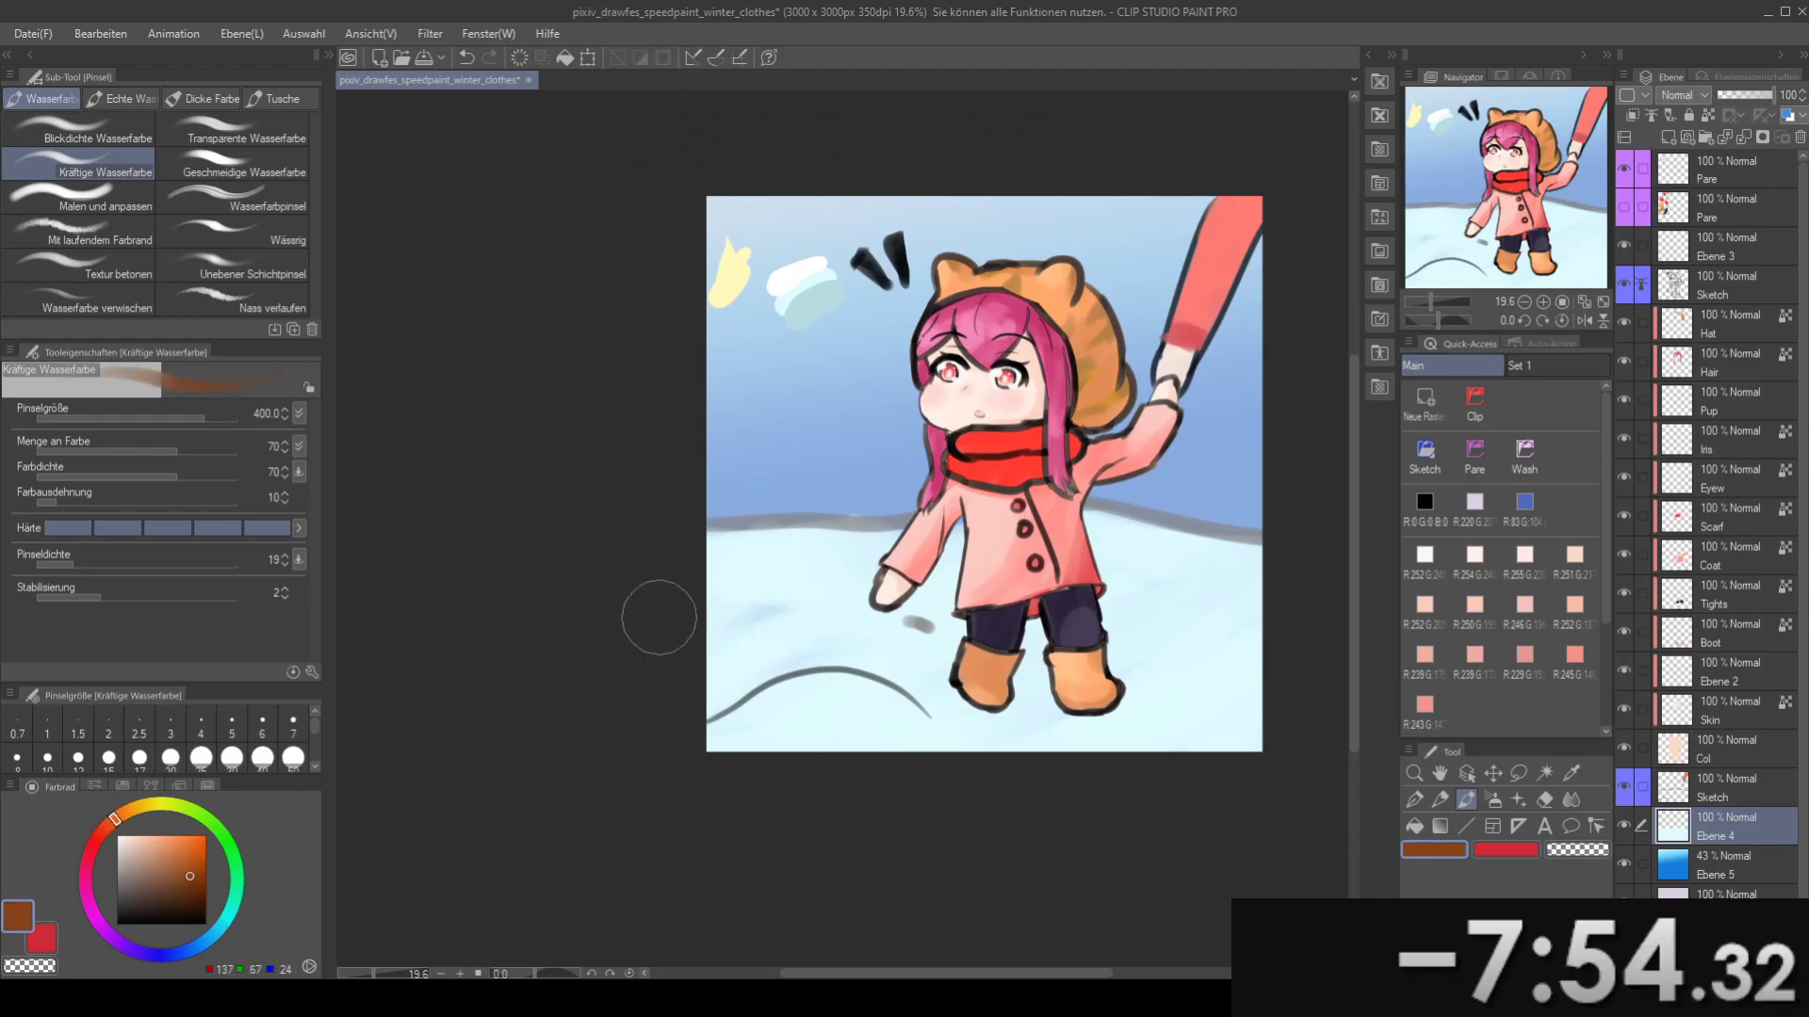
left_click(1743, 288)
left_click(1731, 179)
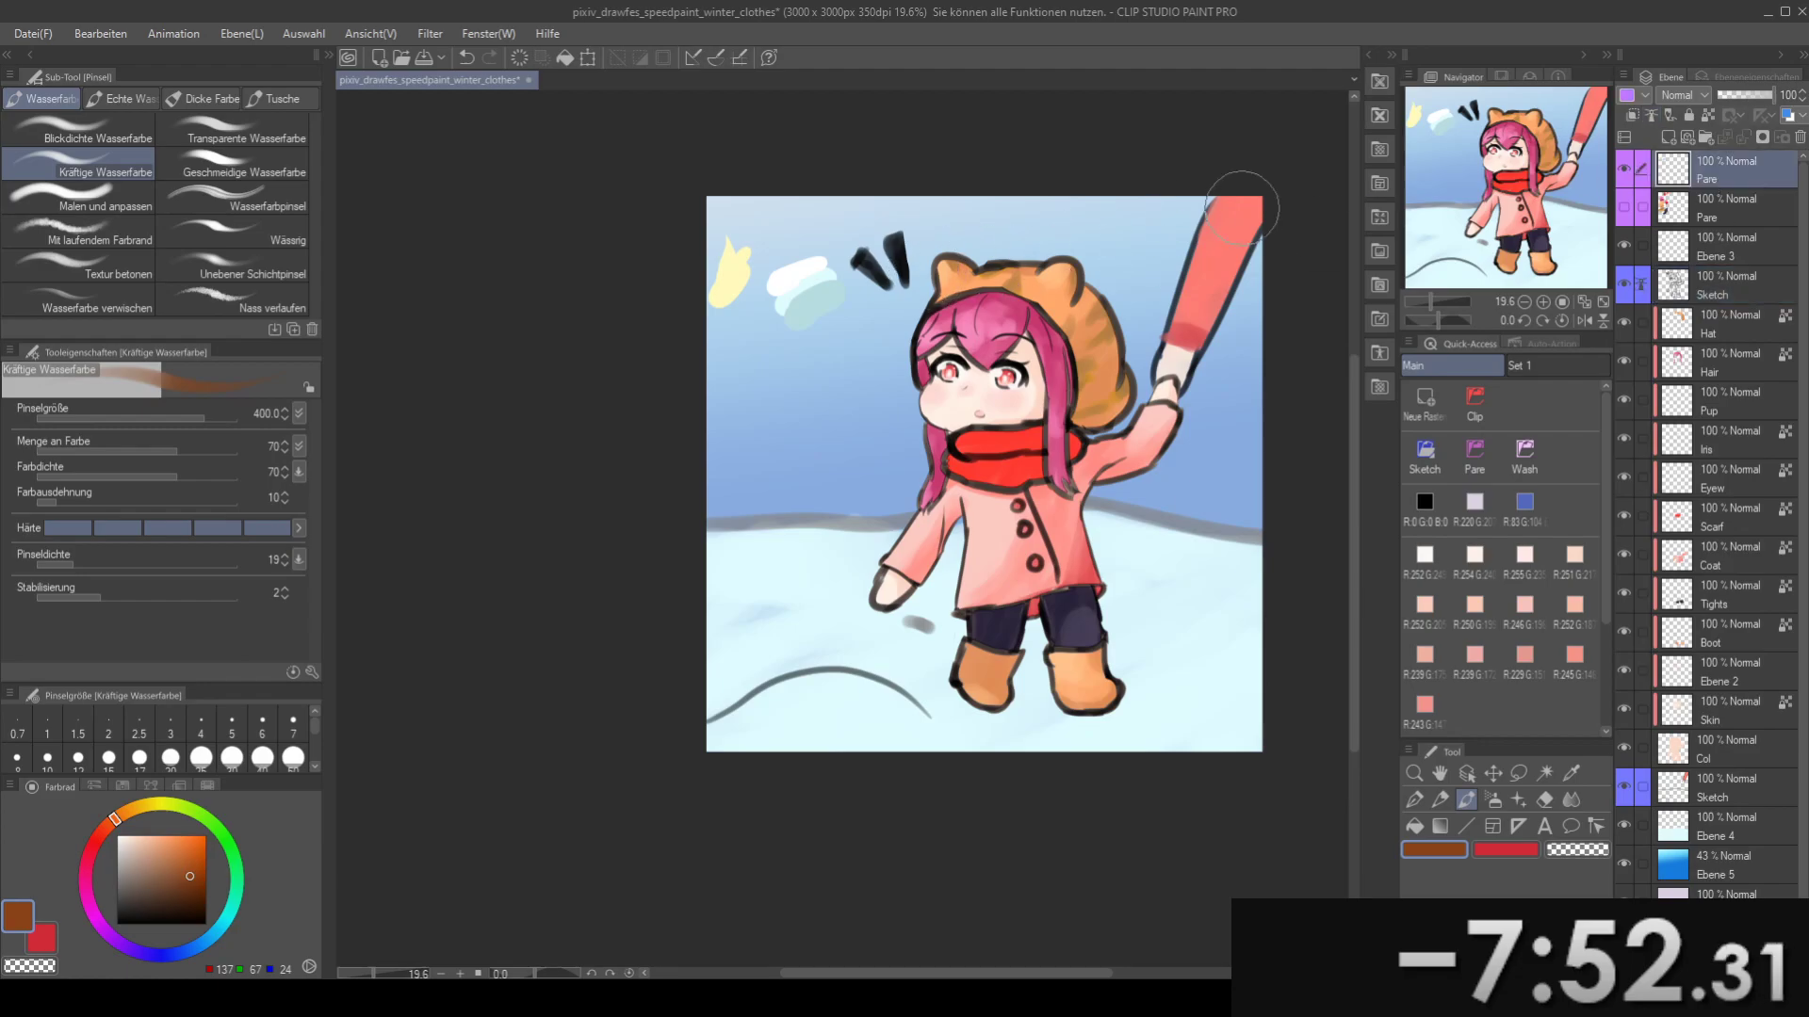
key("p")
left_click_drag(1133, 219, 1138, 248)
left_click_drag(795, 470, 827, 443)
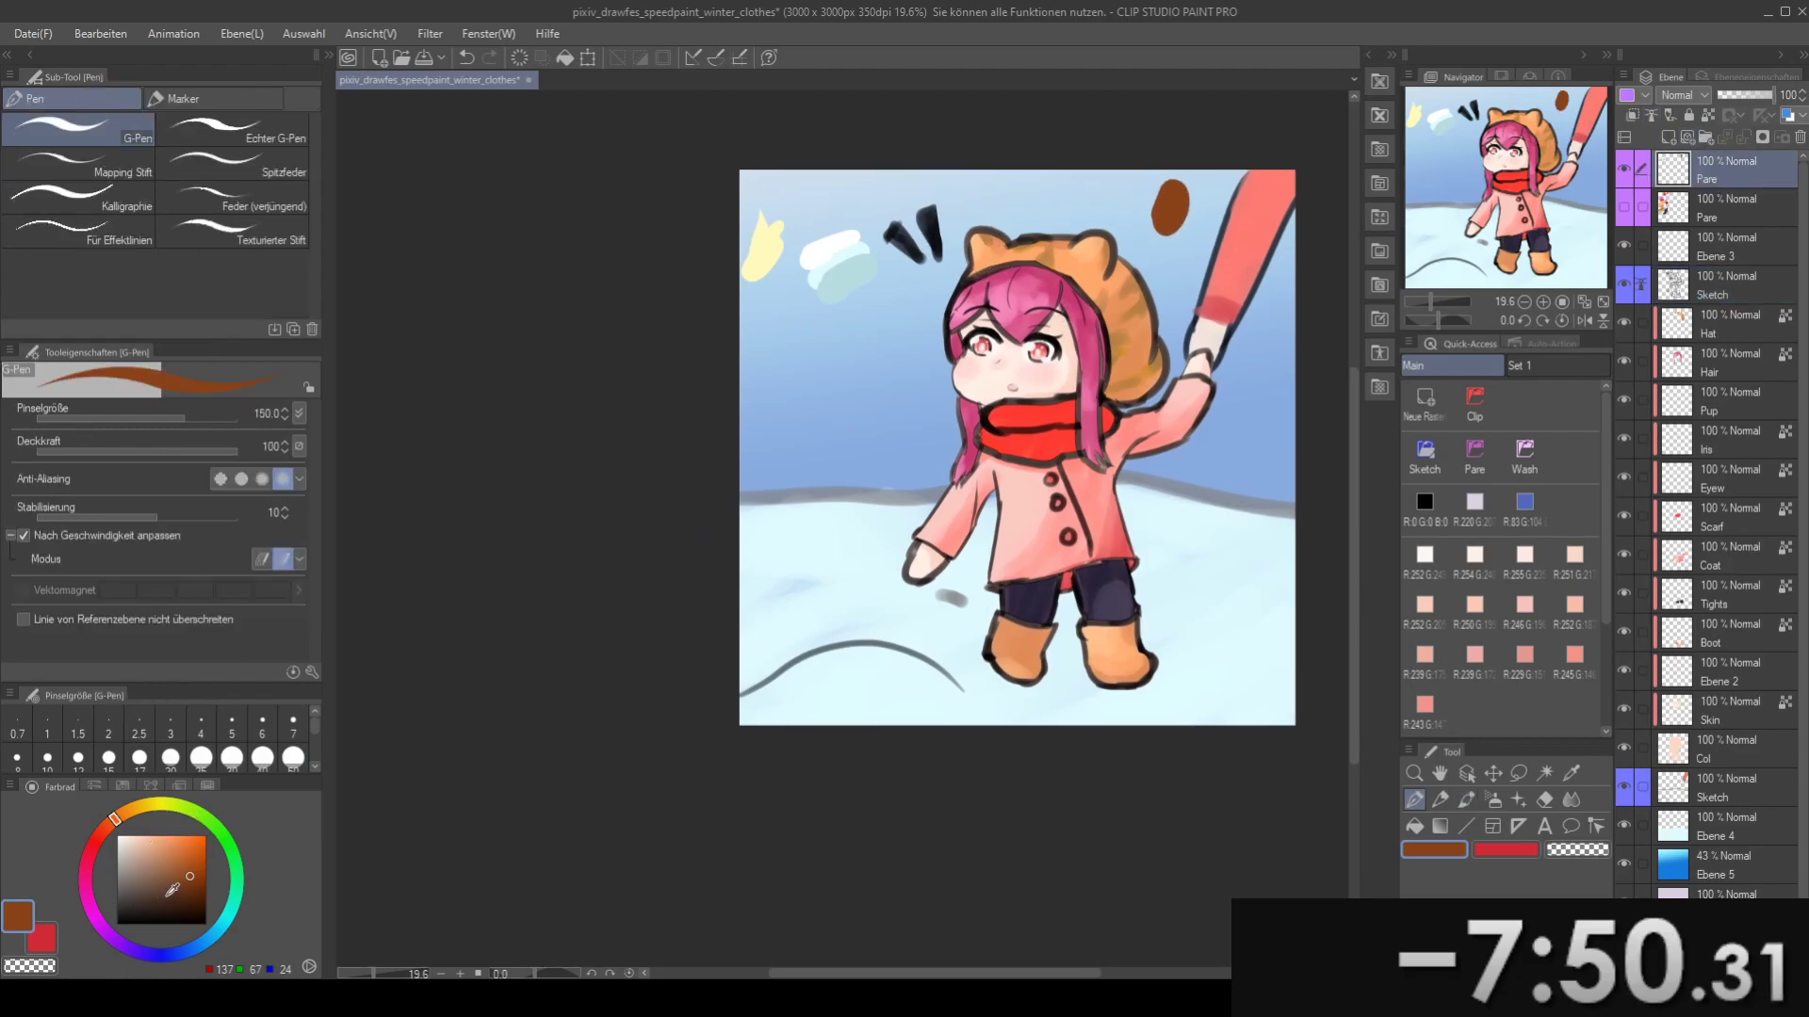
left_click(198, 890)
left_click_drag(1168, 212, 1195, 233)
- Add a raster layer directly above the snow layer Ebene 4
left_click(1749, 854)
left_click(1754, 836)
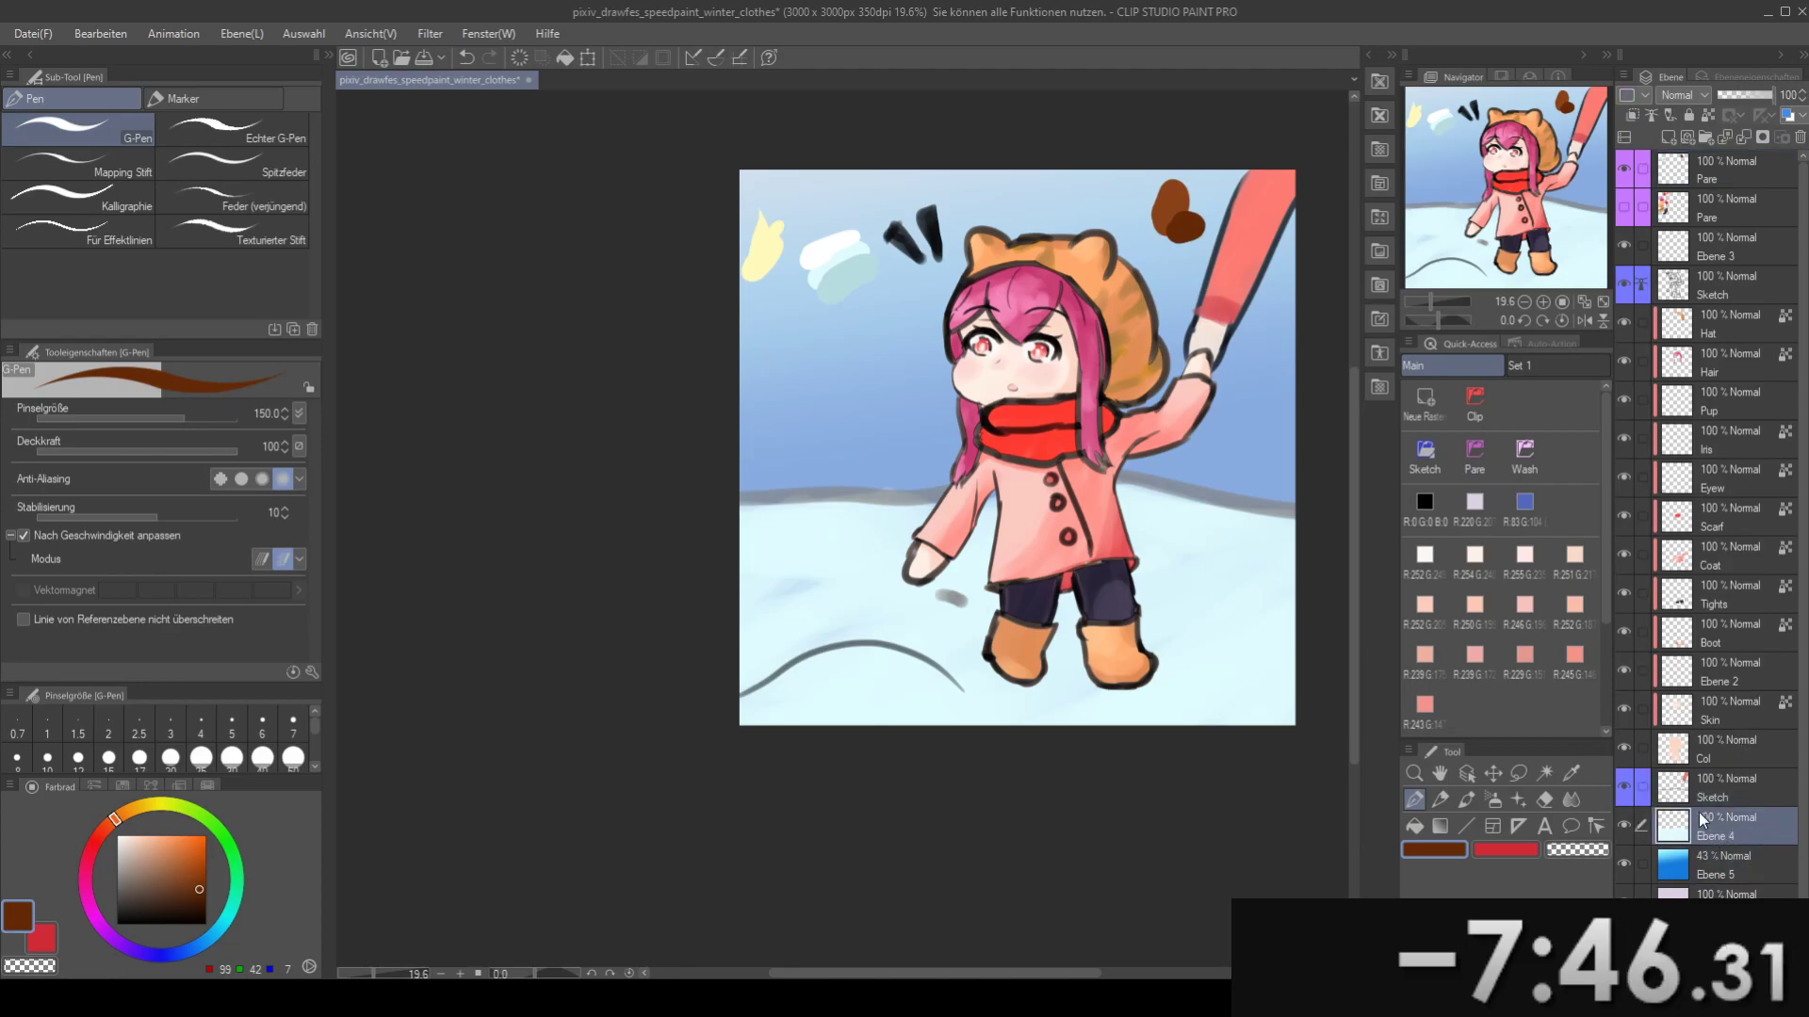
left_click(1427, 407)
- Try painting a brown tree trunk beside the girl, reduce the watercolour brush to size 150, and undo the strokes
key("b")
left_click_drag(796, 450, 815, 520)
key("ctrl+z")
key("p")
key("b")
key("bracketleft")
key("bracketleft")
key("bracketleft")
key("bracketleft")
mouse_move(802, 409)
left_mouse_down()
mouse_move(808, 532)
mouse_move(820, 555)
mouse_move(852, 558)
left_mouse_up()
key("ctrl+z")
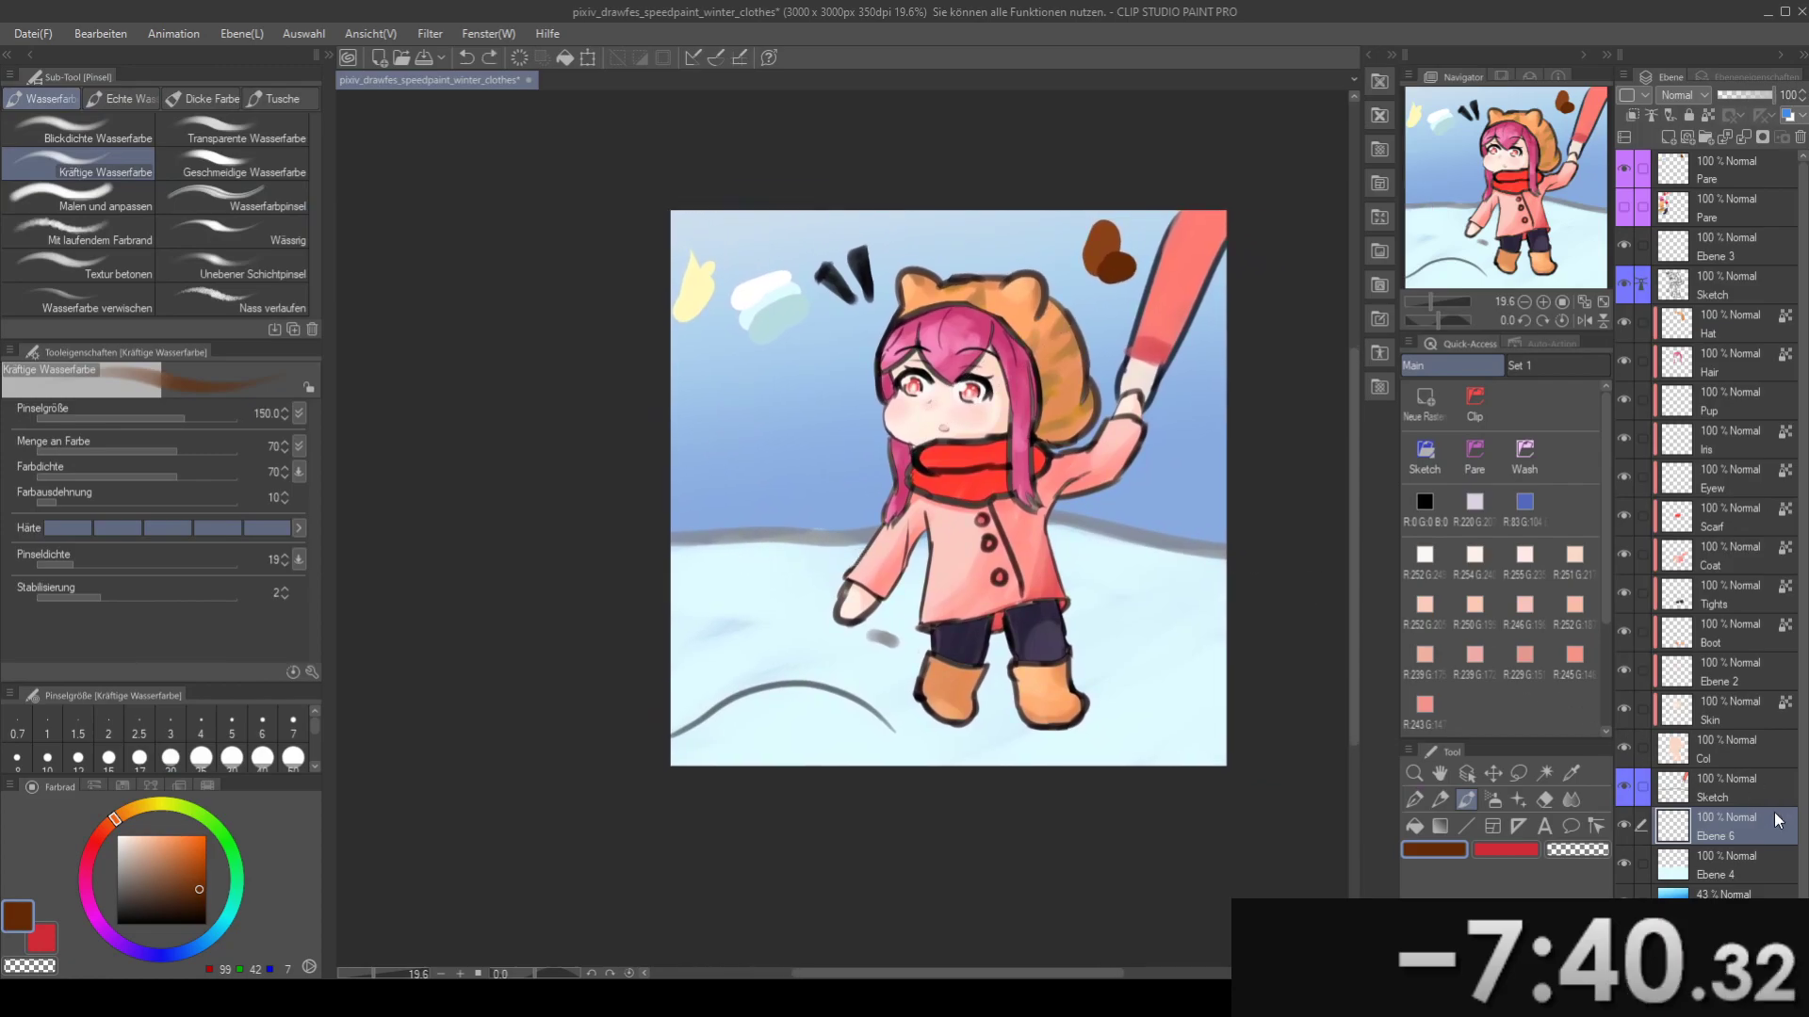
- Add a raster layer above the lower Sketch layer and name it Tree
left_click(1734, 792)
left_click(1431, 407)
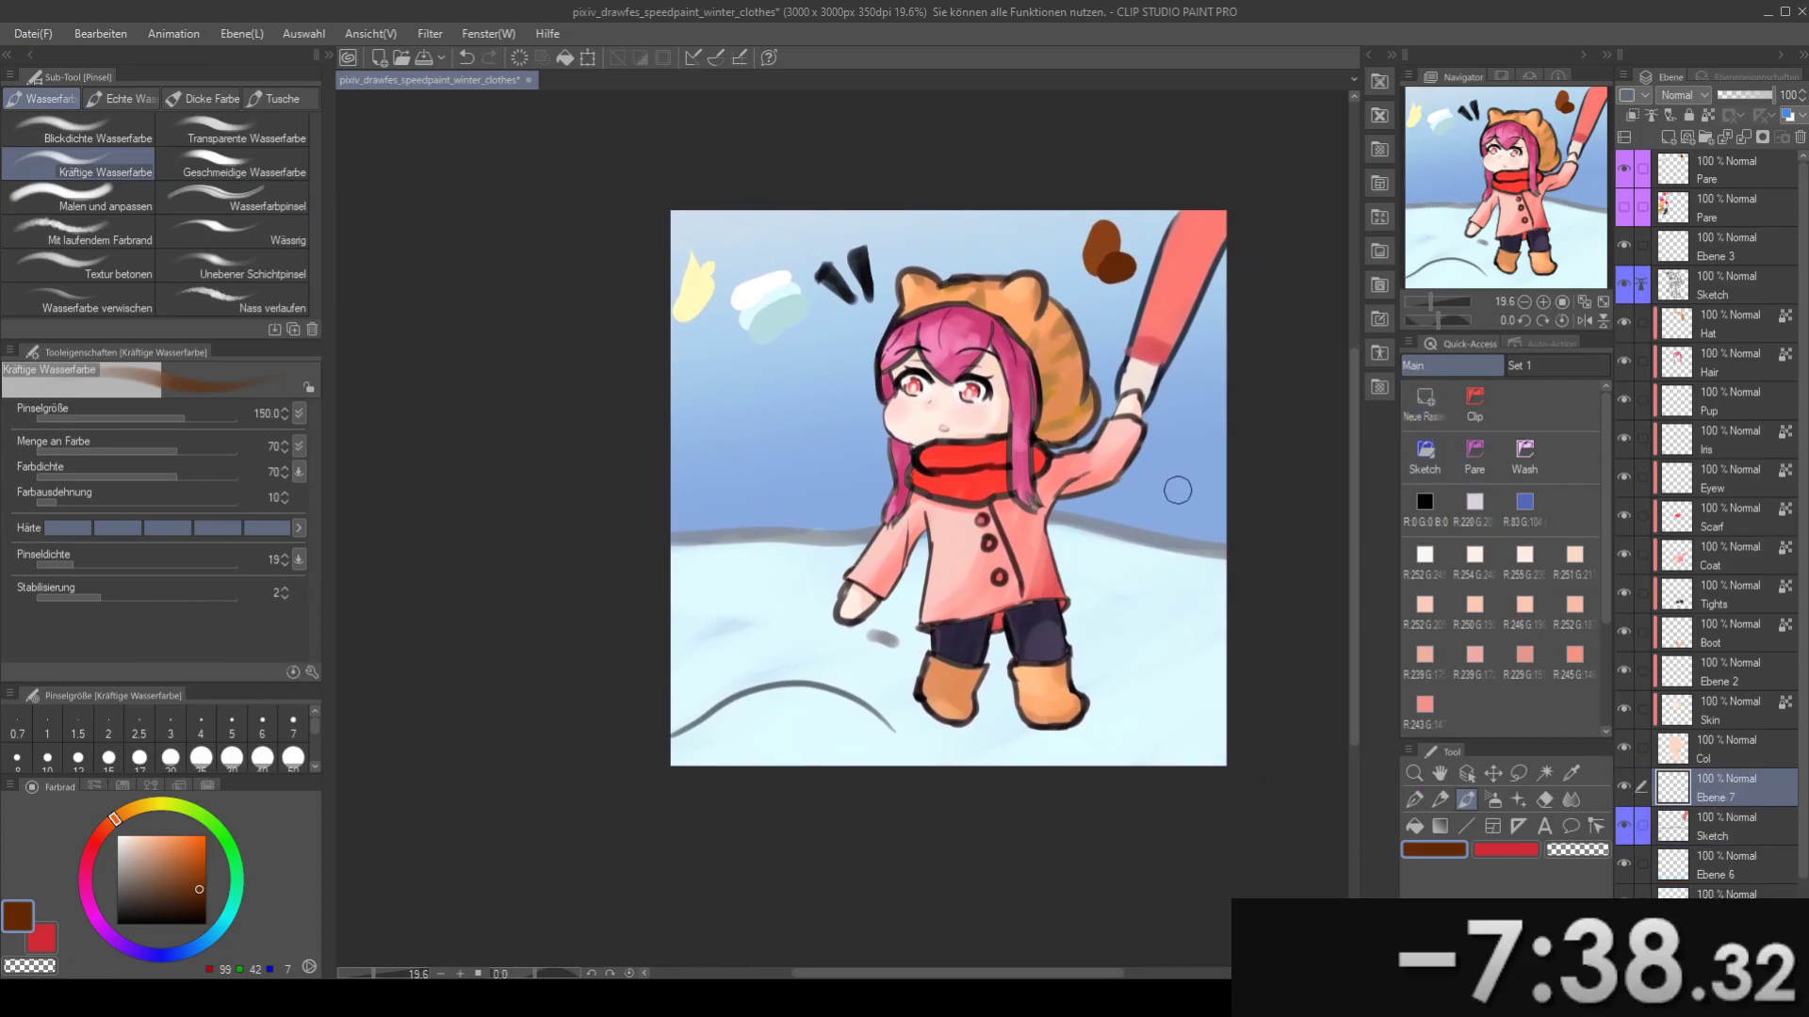
double_click(1715, 798)
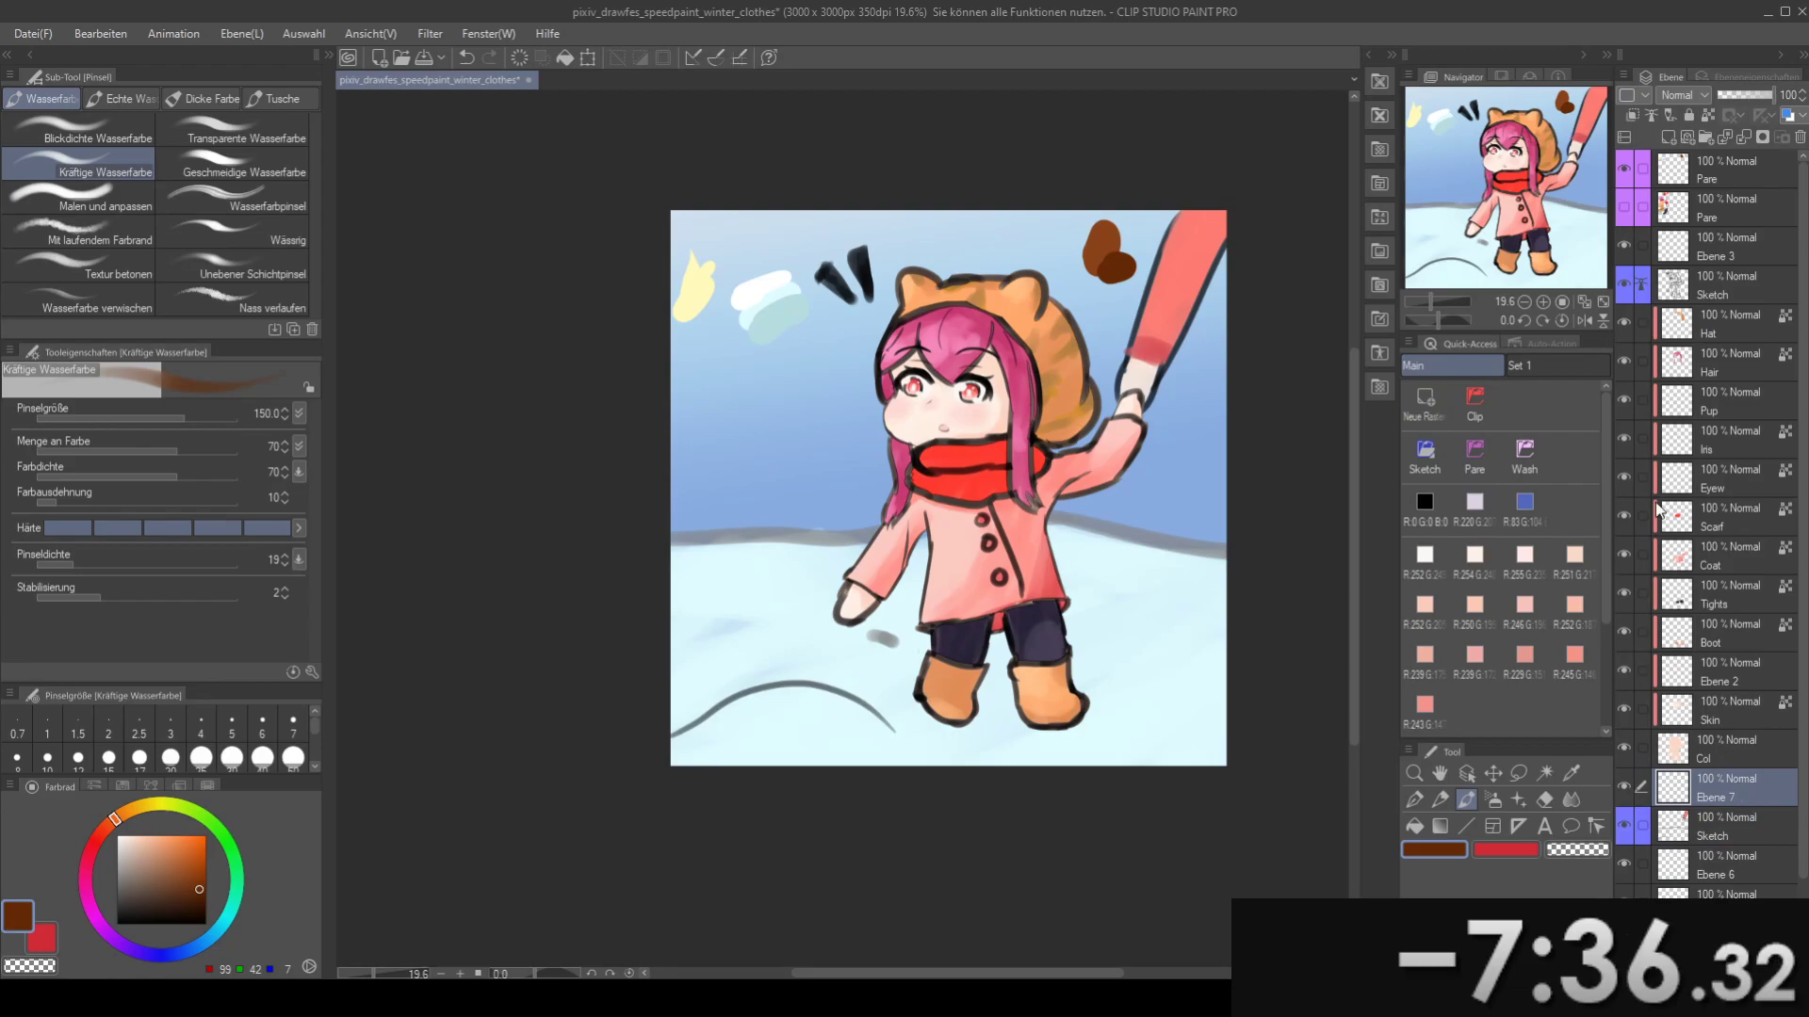
type("Tree")
key("Return")
- Paint a brown tree trunk on the Tree layer behind the girl's hat and raised arm, undoing the first stroke
left_click_drag(748, 452, 787, 459)
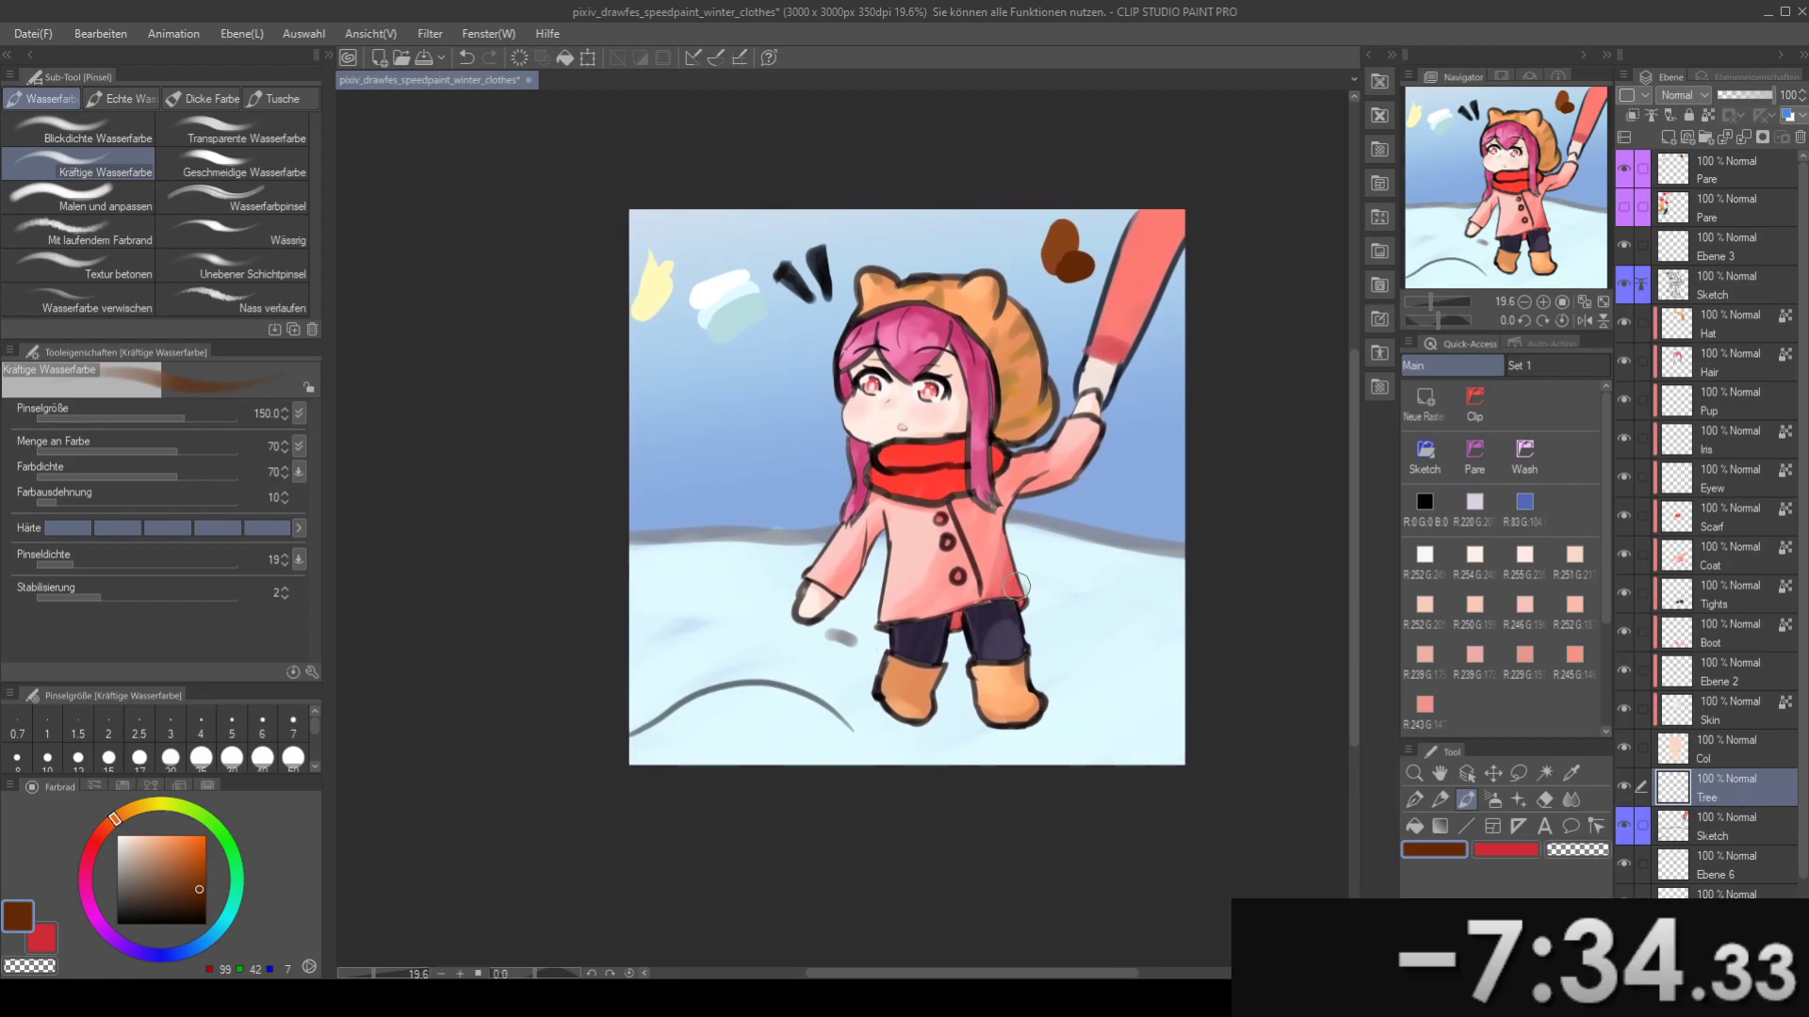
left_click_drag(1024, 583, 1093, 255)
key("ctrl+z")
mouse_move(1037, 529)
left_mouse_down()
mouse_move(1055, 413)
mouse_move(1186, 369)
left_mouse_up()
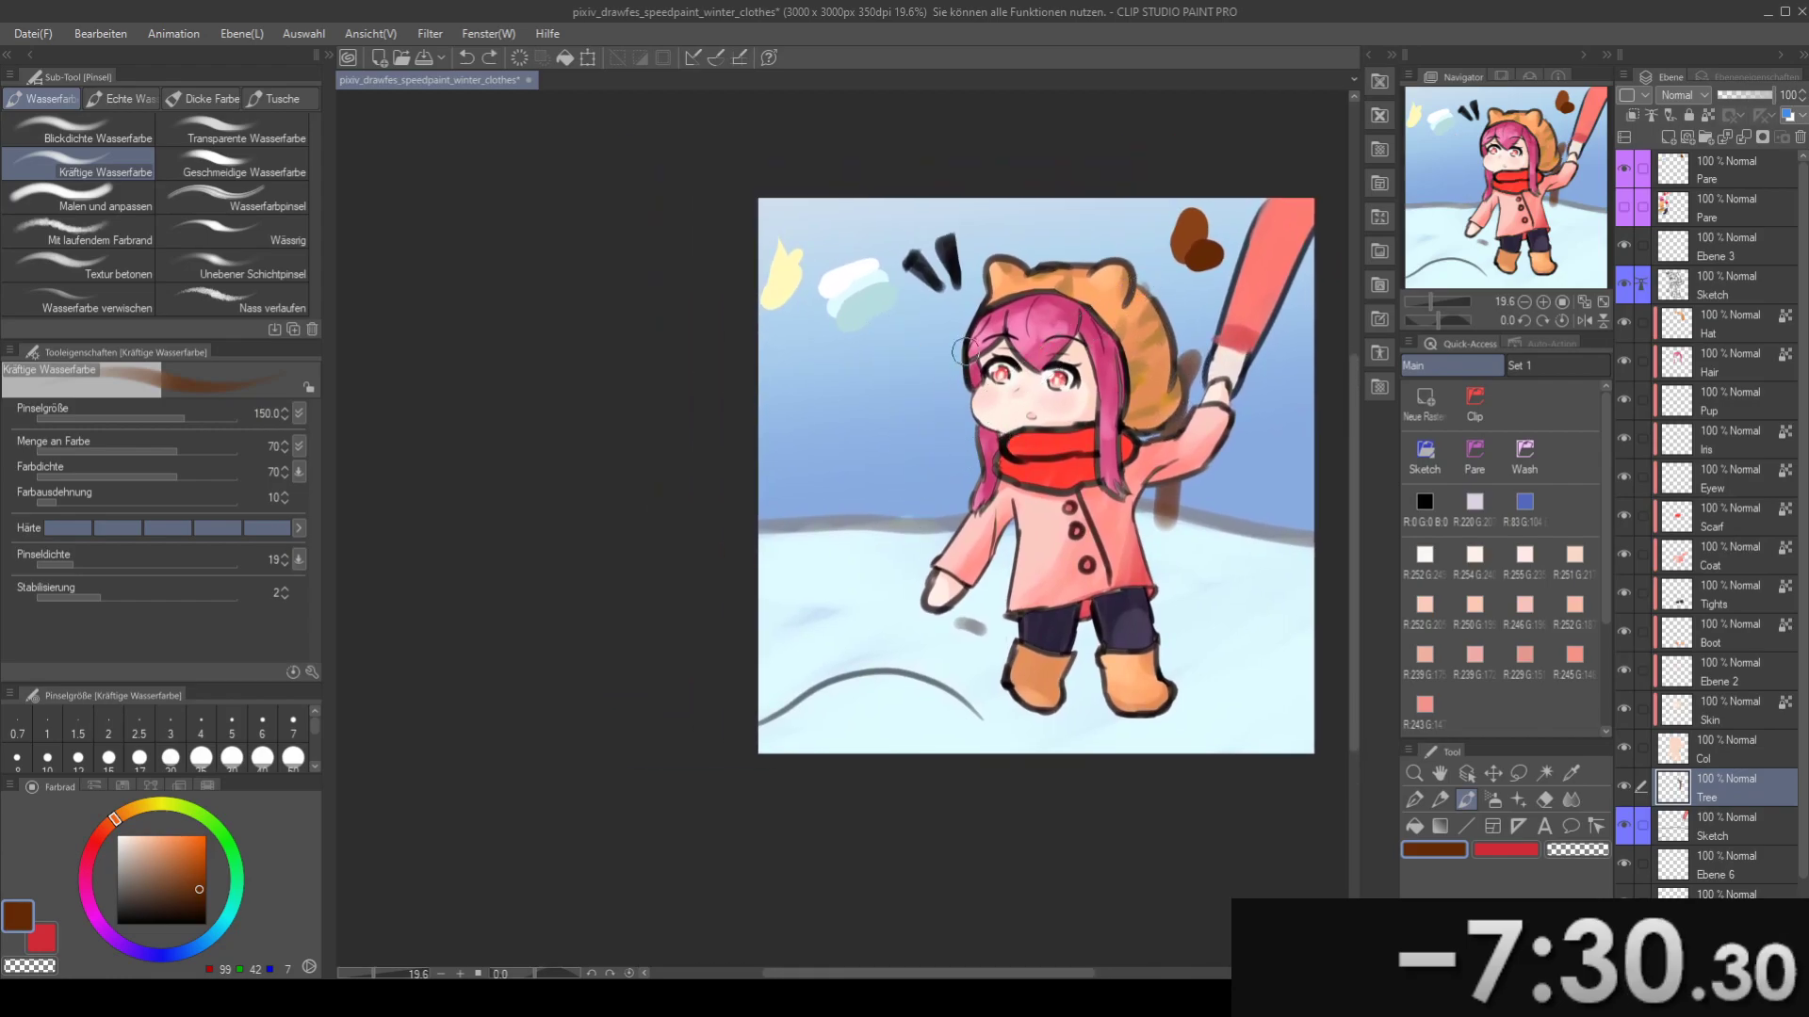
- Paint thin brown trunks between the girl and the canvas's left edge, undoing strokes that do not fit
mouse_move(927, 395)
left_mouse_down()
mouse_move(934, 528)
mouse_move(919, 362)
mouse_move(926, 542)
left_mouse_up()
key("ctrl+z")
key("ctrl+z")
mouse_move(936, 544)
left_mouse_down()
mouse_move(938, 457)
mouse_move(952, 465)
mouse_move(976, 406)
mouse_move(964, 452)
mouse_move(967, 414)
left_mouse_up()
left_click_drag(945, 338, 953, 350)
mouse_move(904, 372)
left_mouse_down()
mouse_move(960, 327)
mouse_move(944, 315)
left_mouse_up()
mouse_move(847, 353)
left_mouse_down()
mouse_move(875, 315)
mouse_move(908, 345)
left_mouse_up()
left_click_drag(924, 458, 918, 311)
mouse_move(919, 311)
left_mouse_down()
mouse_move(923, 420)
mouse_move(894, 316)
left_mouse_up()
key("ctrl+z")
key("ctrl+z")
- Reduce the brush to size 120 and add branches to the thin background trees, undoing stray trunk strokes
key("bracketleft")
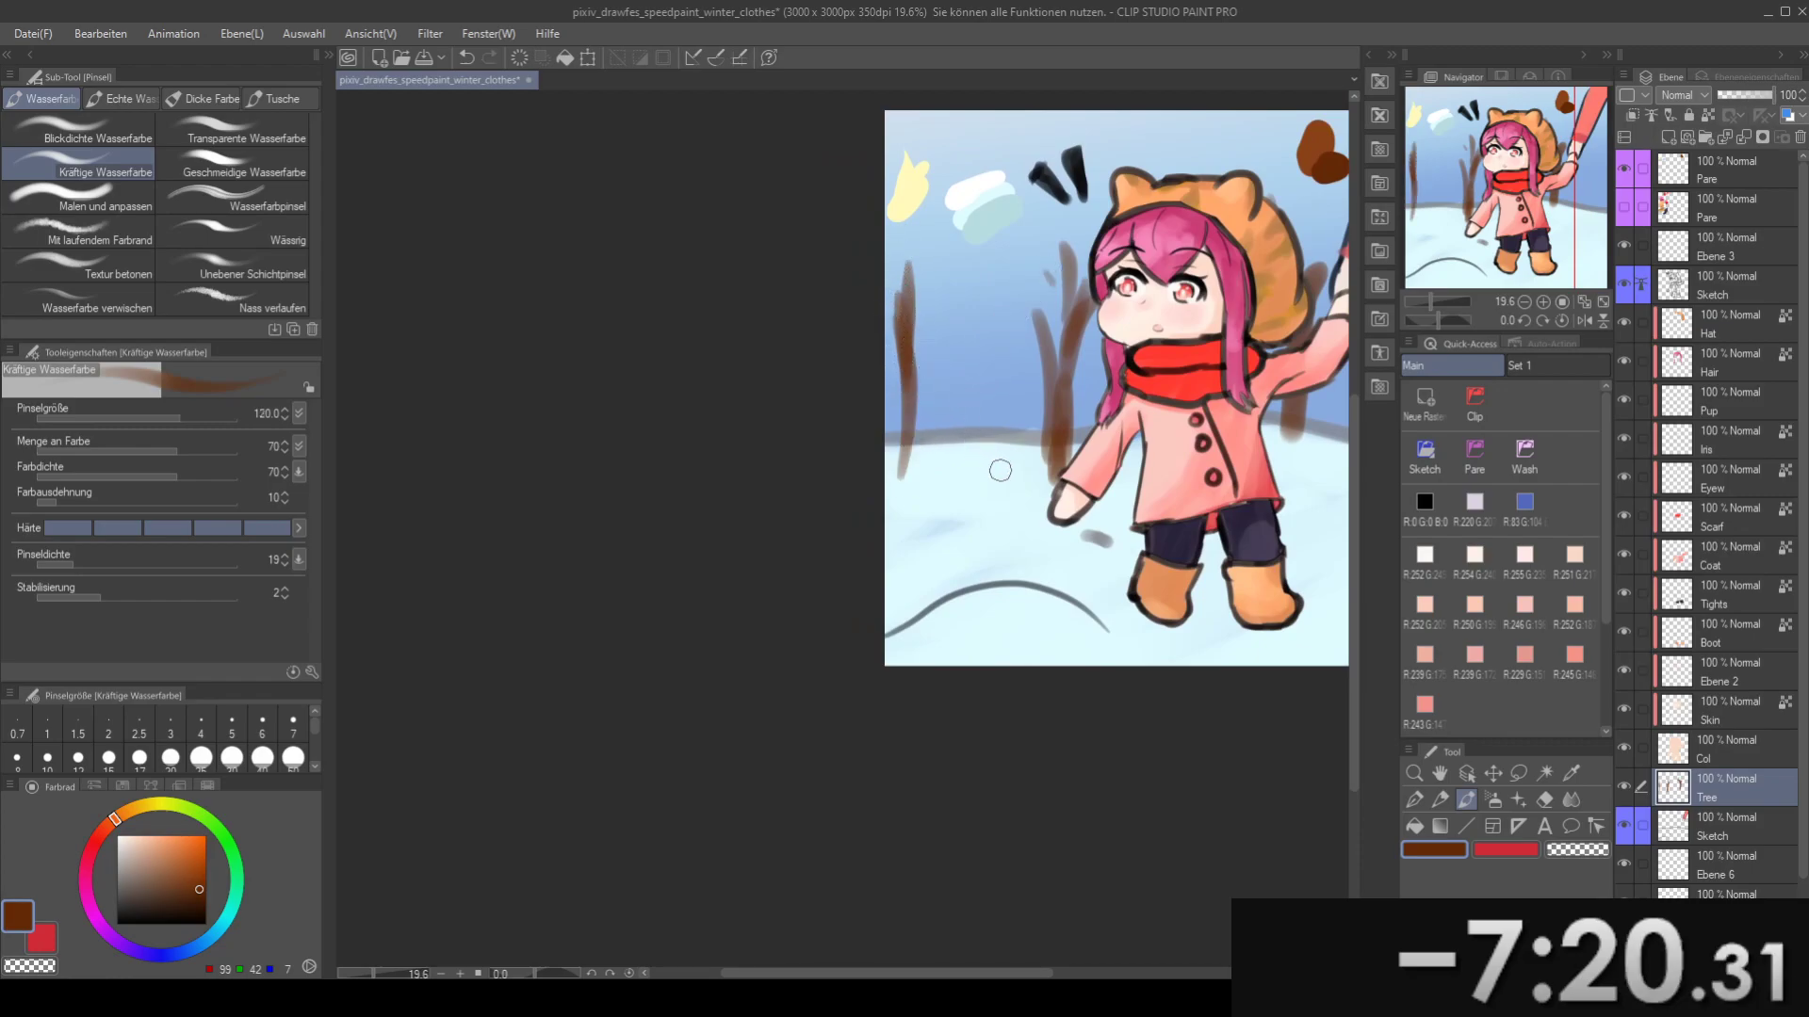
left_click_drag(1022, 469, 1014, 503)
left_click_drag(1025, 535, 1011, 260)
key("ctrl+z")
left_click_drag(951, 474, 975, 493)
mouse_move(973, 337)
left_mouse_down()
mouse_move(940, 391)
mouse_move(849, 346)
mouse_move(882, 304)
mouse_move(682, 249)
mouse_move(730, 275)
left_mouse_up()
mouse_move(819, 429)
left_mouse_down()
mouse_move(856, 411)
mouse_move(830, 436)
mouse_move(742, 436)
mouse_move(834, 500)
mouse_move(817, 297)
left_mouse_up()
key("ctrl+z")
- Rough in a large brown foreground tree with a forked trunk and side branches between the girl and the thin left-edge tree
left_click_drag(824, 454, 823, 429)
mouse_move(822, 554)
left_mouse_down()
mouse_move(821, 319)
mouse_move(792, 151)
left_mouse_up()
key("ctrl+z")
left_click_drag(825, 532, 807, 178)
mouse_move(812, 551)
left_mouse_down()
mouse_move(862, 157)
mouse_move(819, 530)
mouse_move(910, 179)
left_mouse_up()
left_click_drag(857, 278, 822, 253)
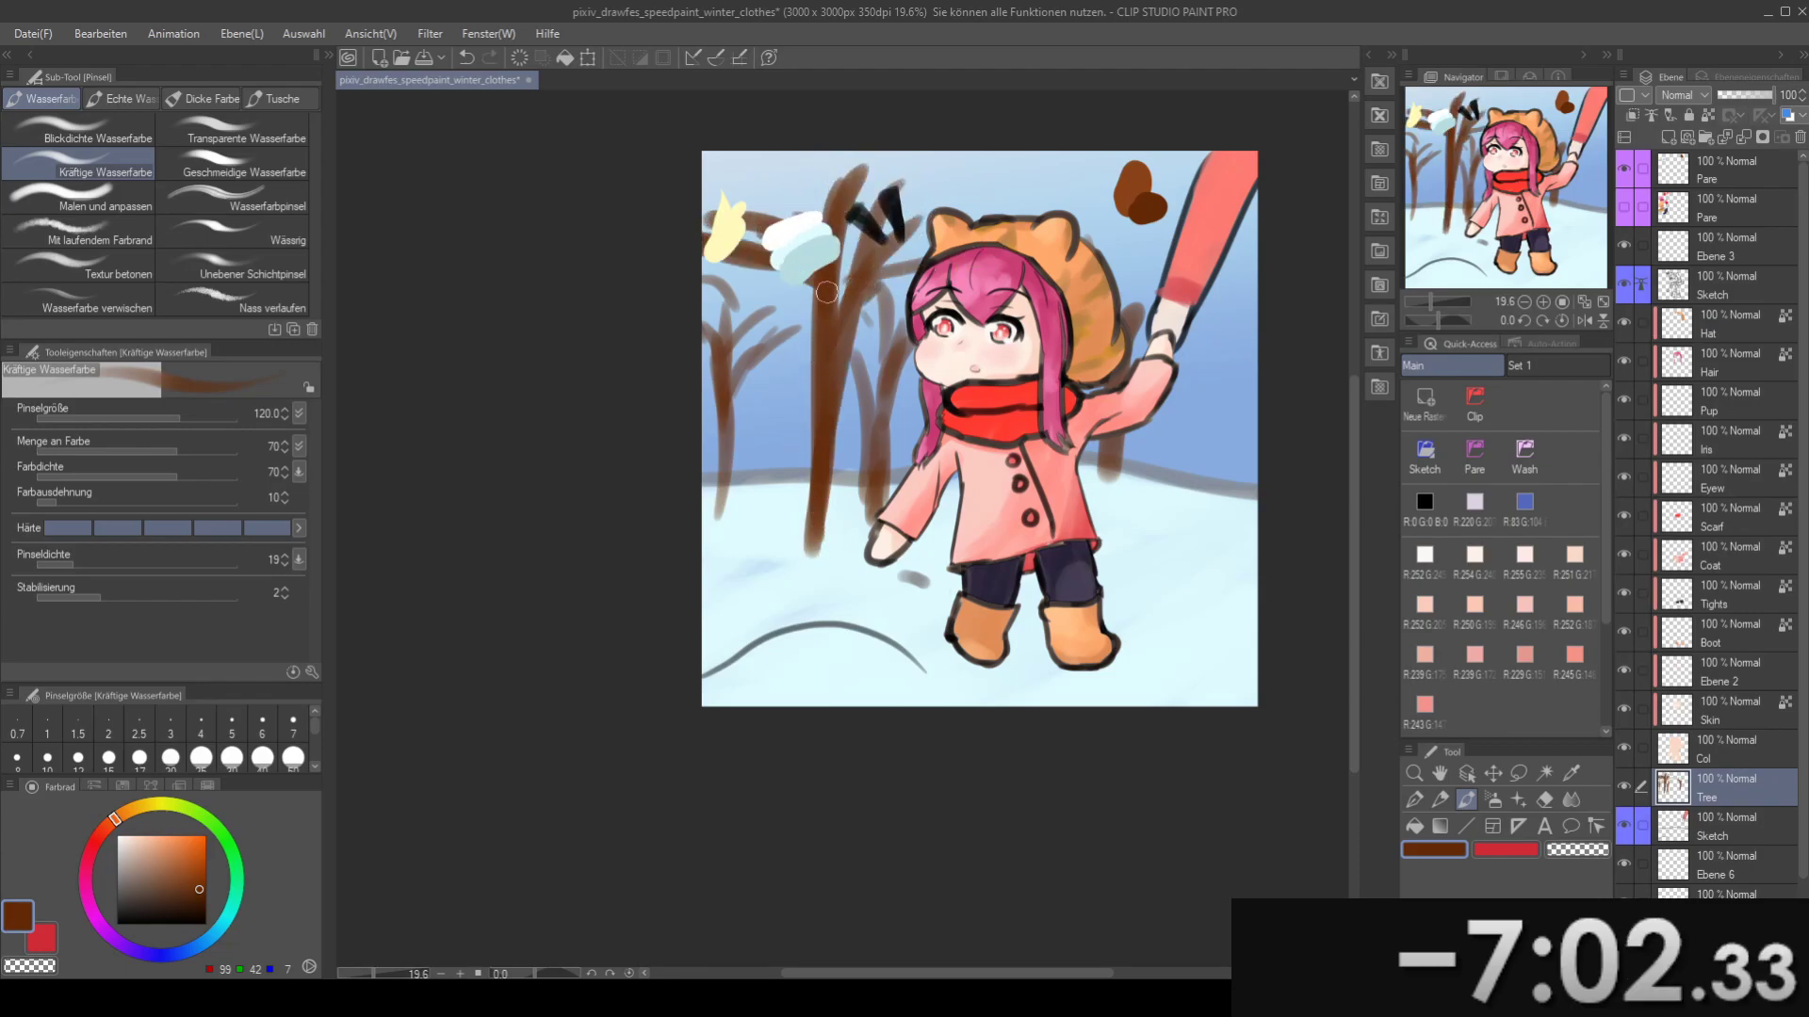
mouse_move(812, 271)
left_mouse_down()
mouse_move(846, 326)
mouse_move(923, 255)
left_mouse_up()
- Thicken the large tree's trunk and widen its base down into the snow with repeated brown strokes
left_click_drag(881, 332, 801, 648)
key("ctrl+z")
left_click_drag(870, 367, 821, 562)
left_click_drag(864, 414, 837, 599)
left_click_drag(867, 606, 876, 393)
mouse_move(867, 543)
left_mouse_down()
mouse_move(877, 667)
mouse_move(851, 696)
left_mouse_up()
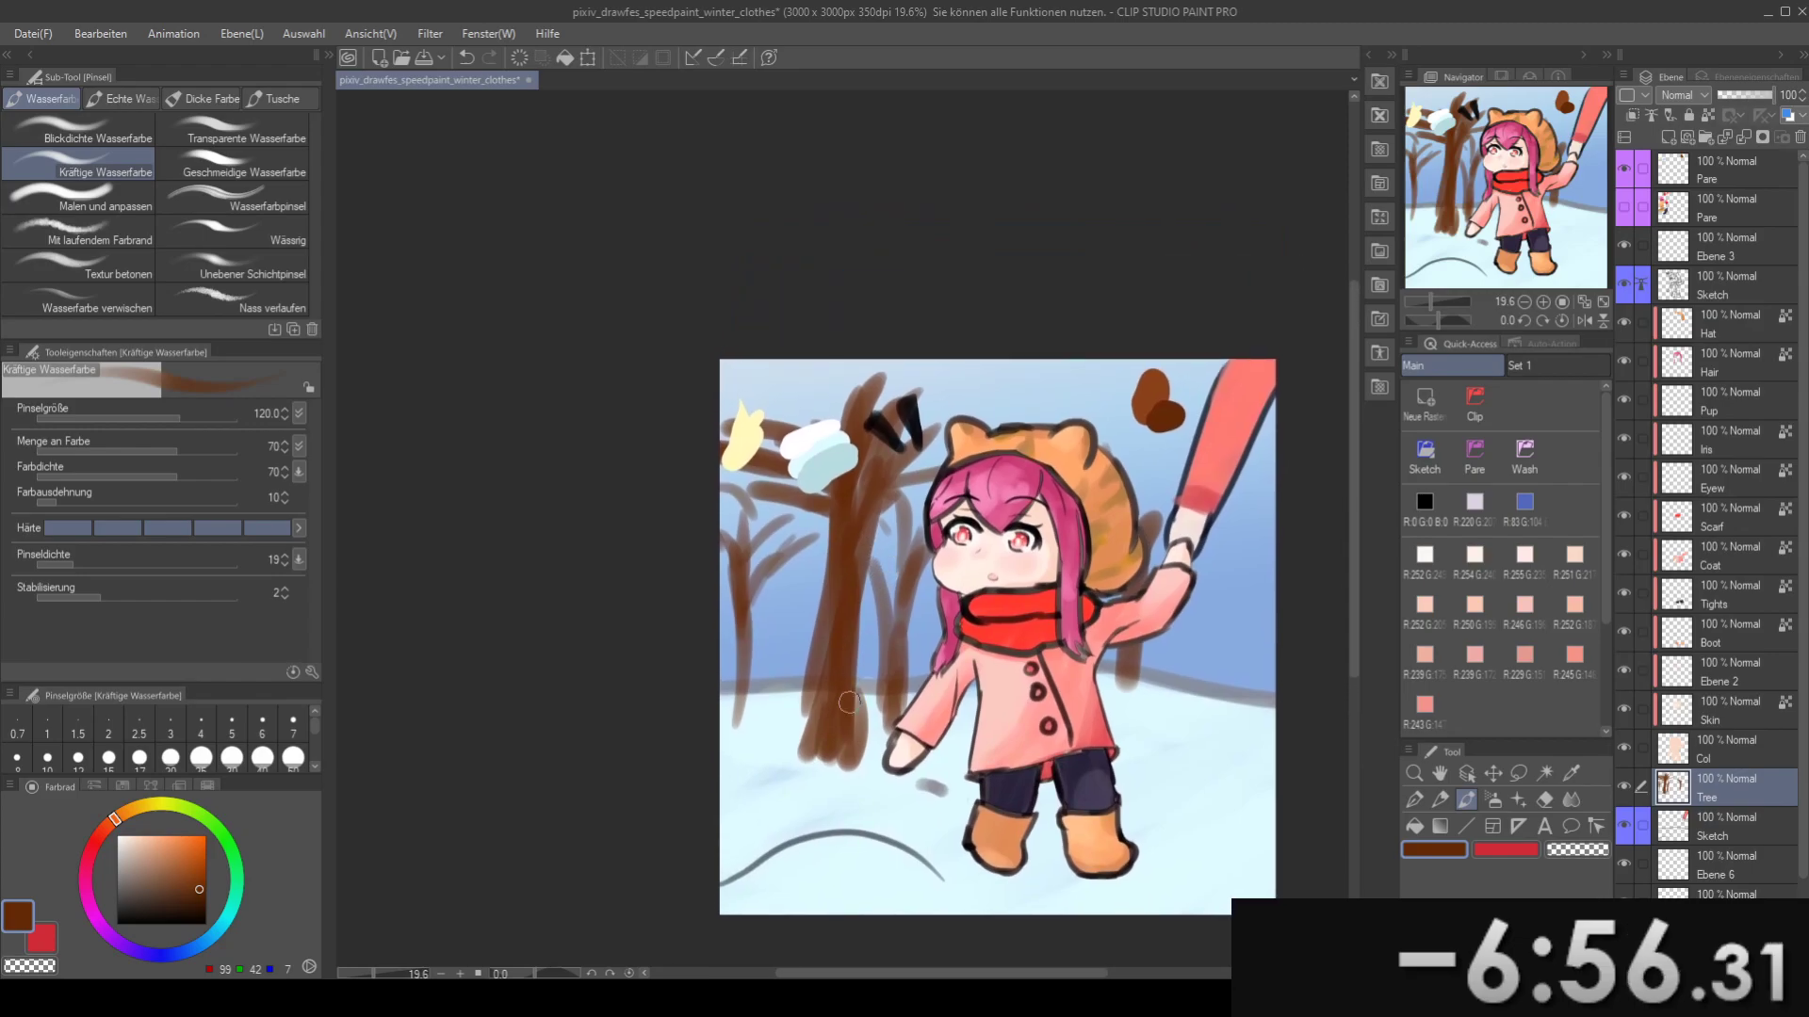
left_click_drag(793, 768, 798, 723)
mouse_move(823, 641)
left_mouse_down()
mouse_move(820, 579)
mouse_move(837, 608)
left_mouse_up()
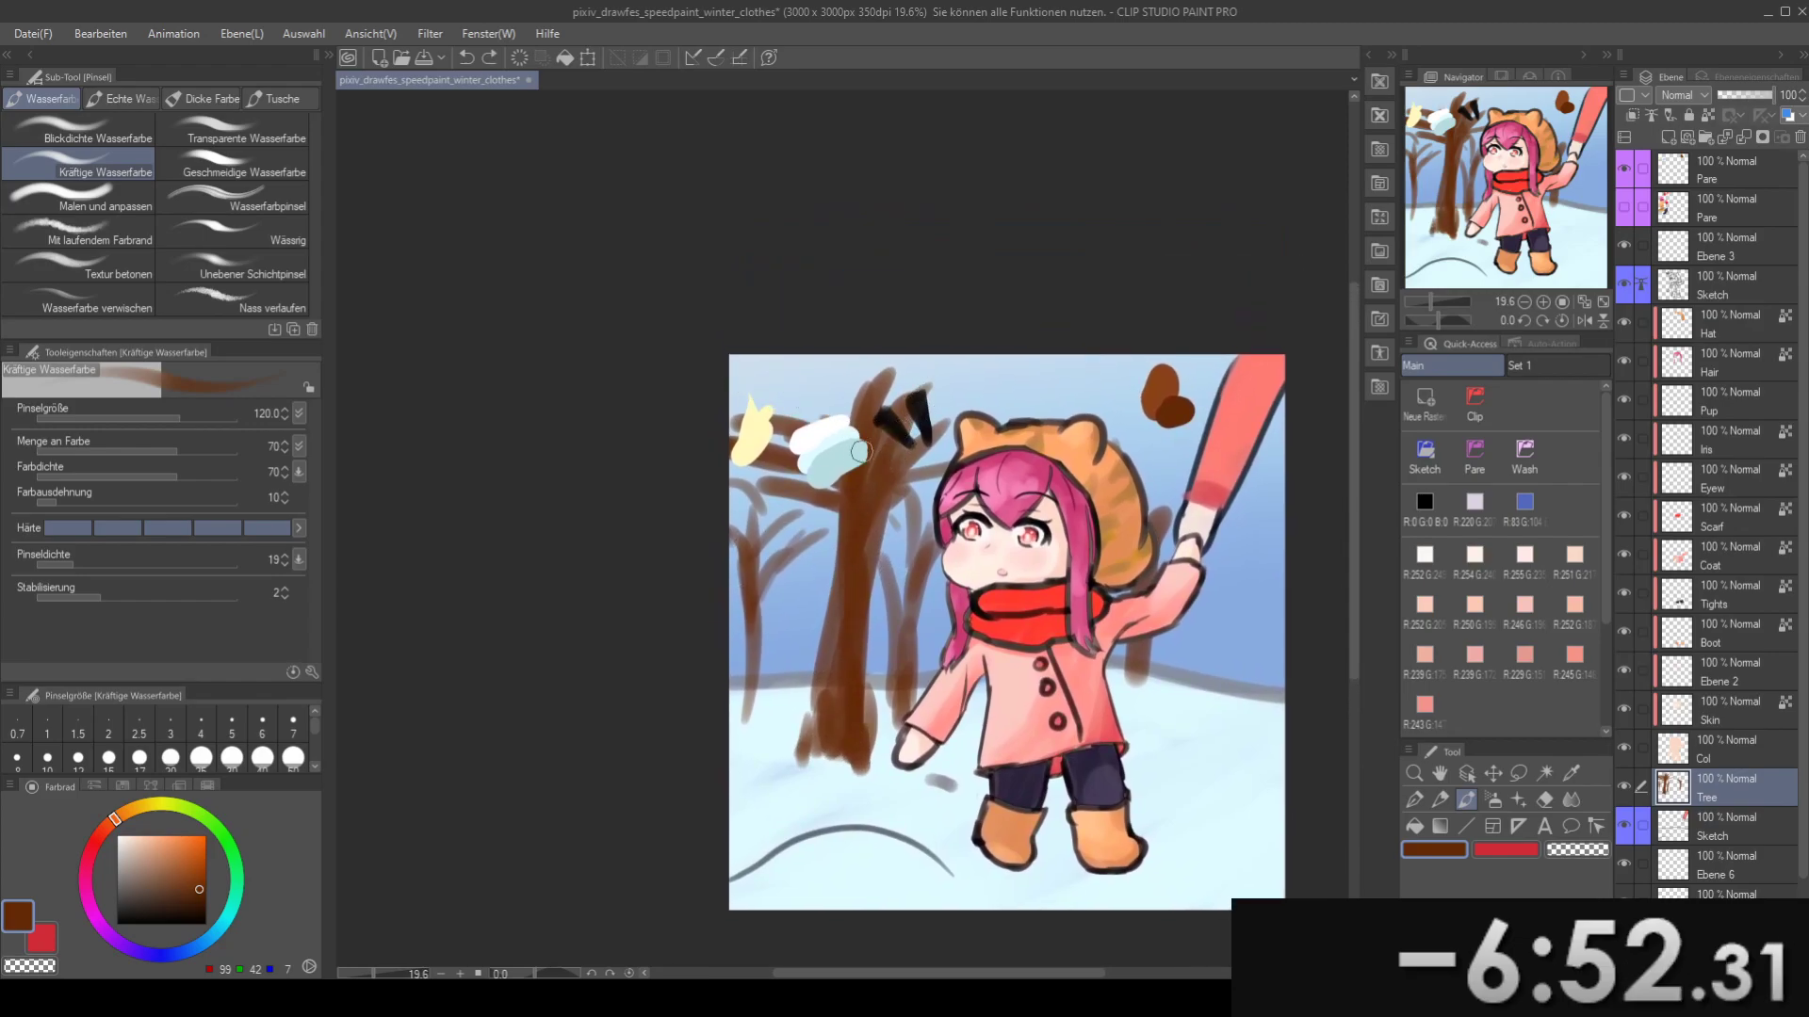
- Fill in the large tree's upper branches with more brown brush strokes
key("e")
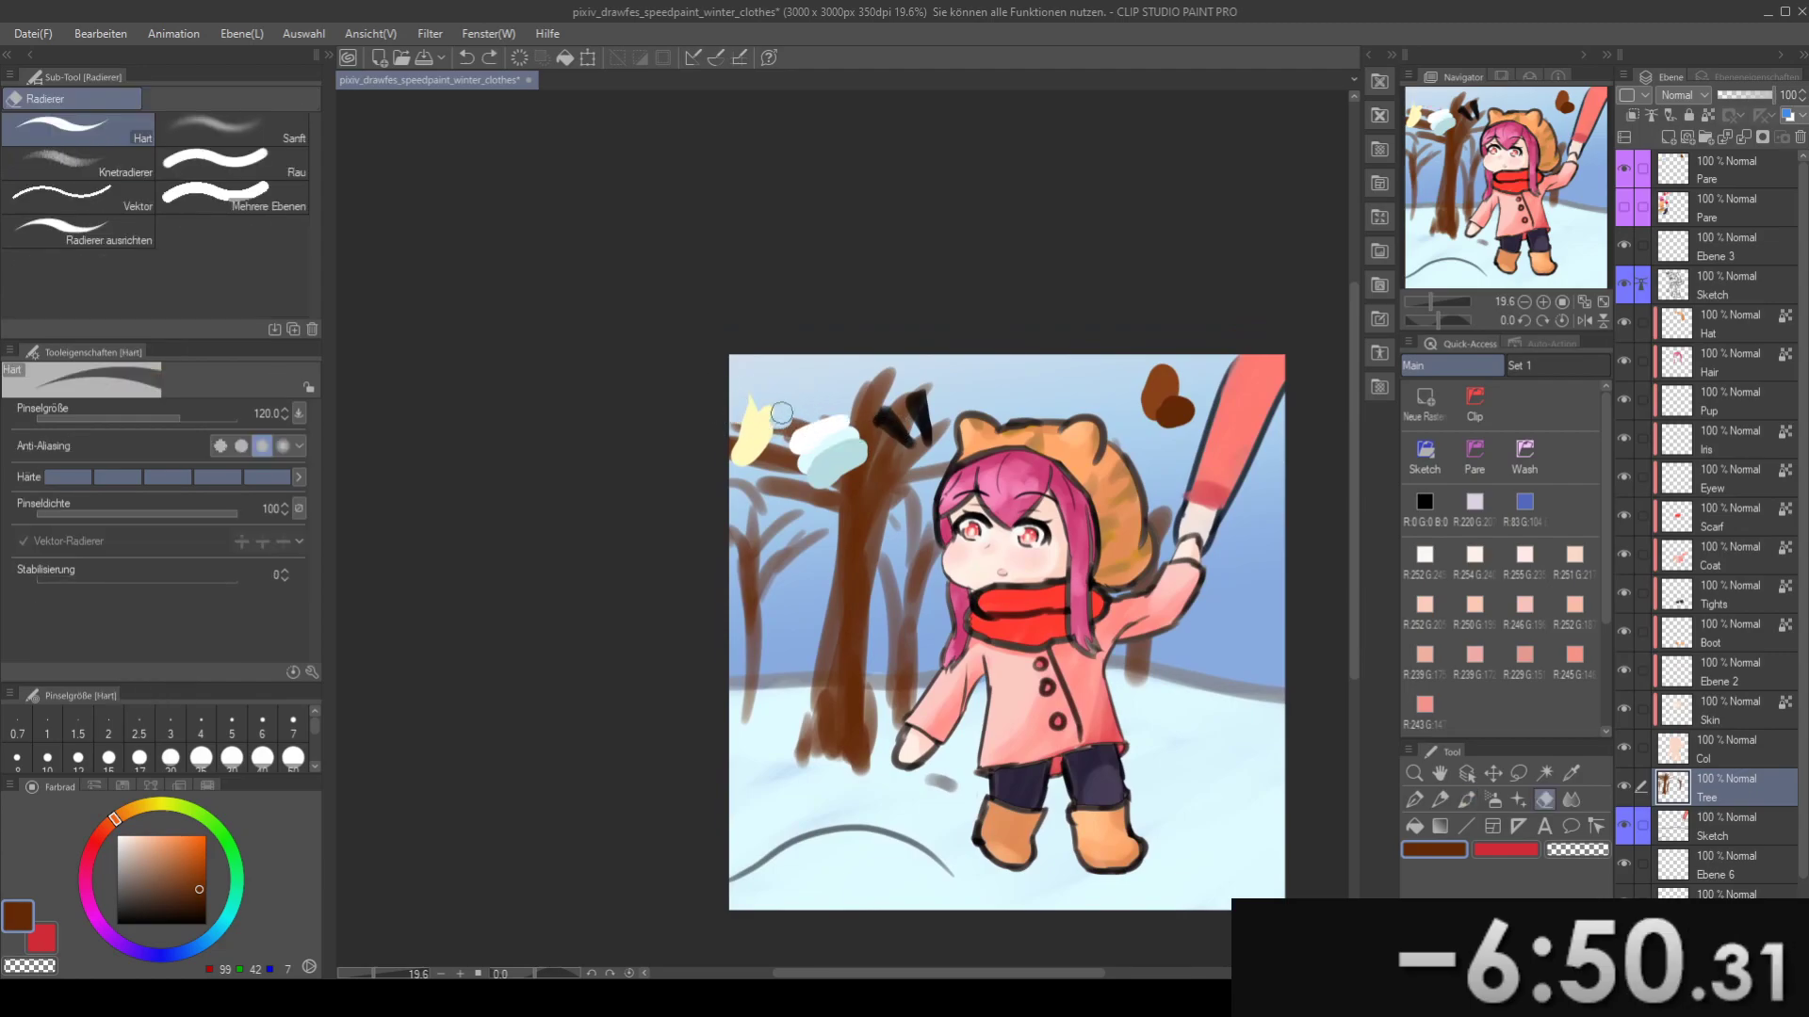
key("b")
left_click_drag(774, 417, 819, 422)
mouse_move(970, 411)
left_mouse_down()
mouse_move(844, 310)
mouse_move(855, 280)
mouse_move(833, 322)
mouse_move(897, 312)
mouse_move(907, 374)
mouse_move(1005, 350)
left_mouse_up()
- Try lassoing the black emphasis marks beside the hat on the upper Sketch layer and clear the selection
left_click(1749, 289)
key("m")
scroll(993, 351, "up", 2)
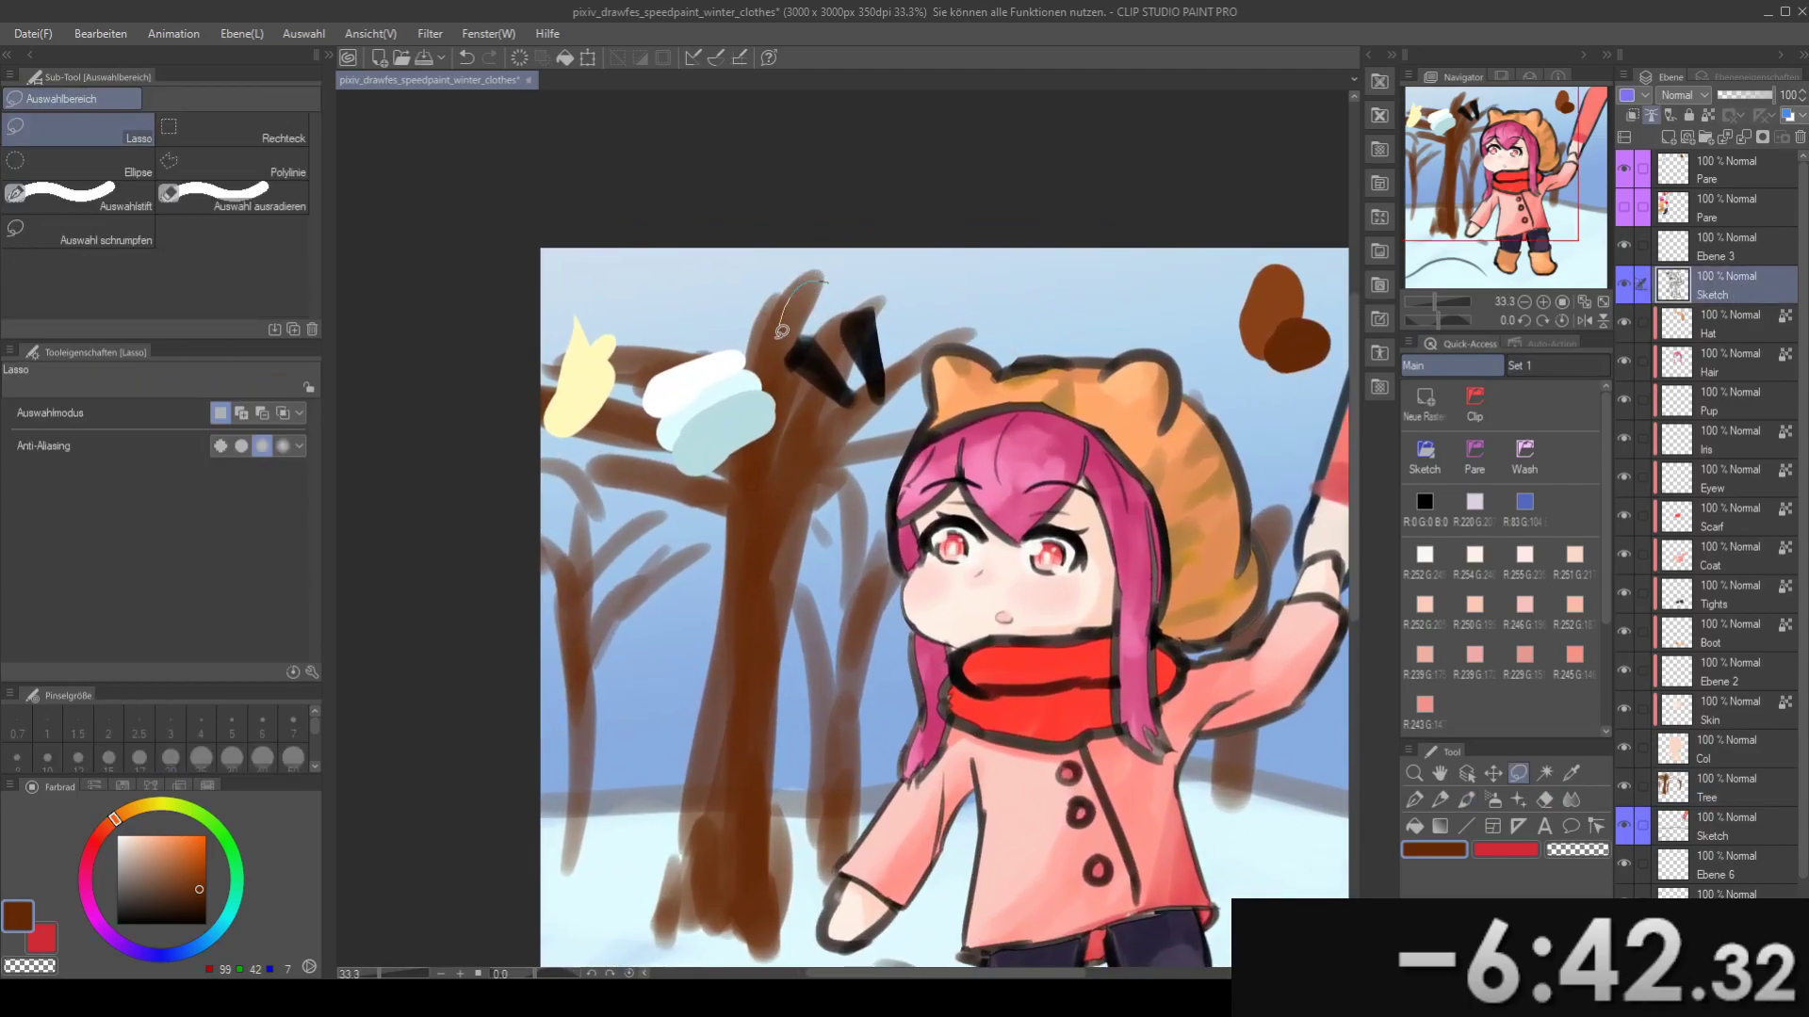
left_click_drag(854, 438, 838, 232)
key("ctrl+d")
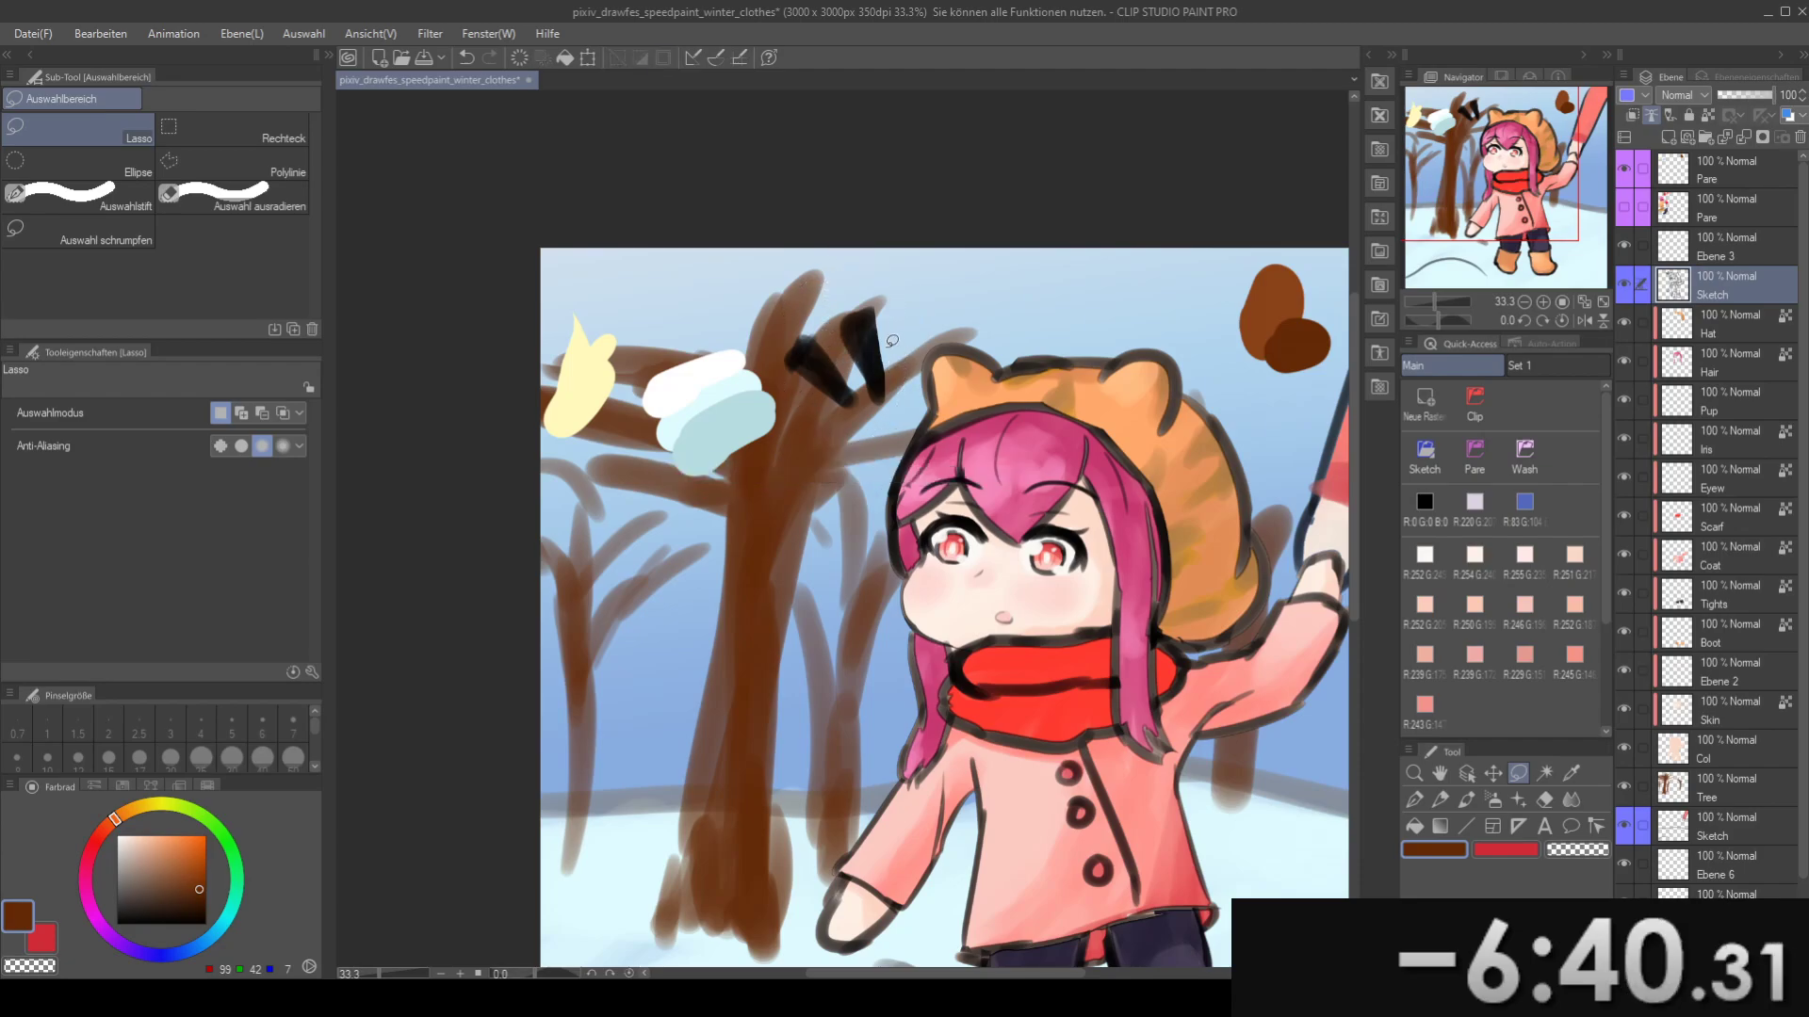
key("w")
left_click(864, 348)
left_click(831, 364, "shift")
left_click(822, 365, "shift")
left_click(826, 363)
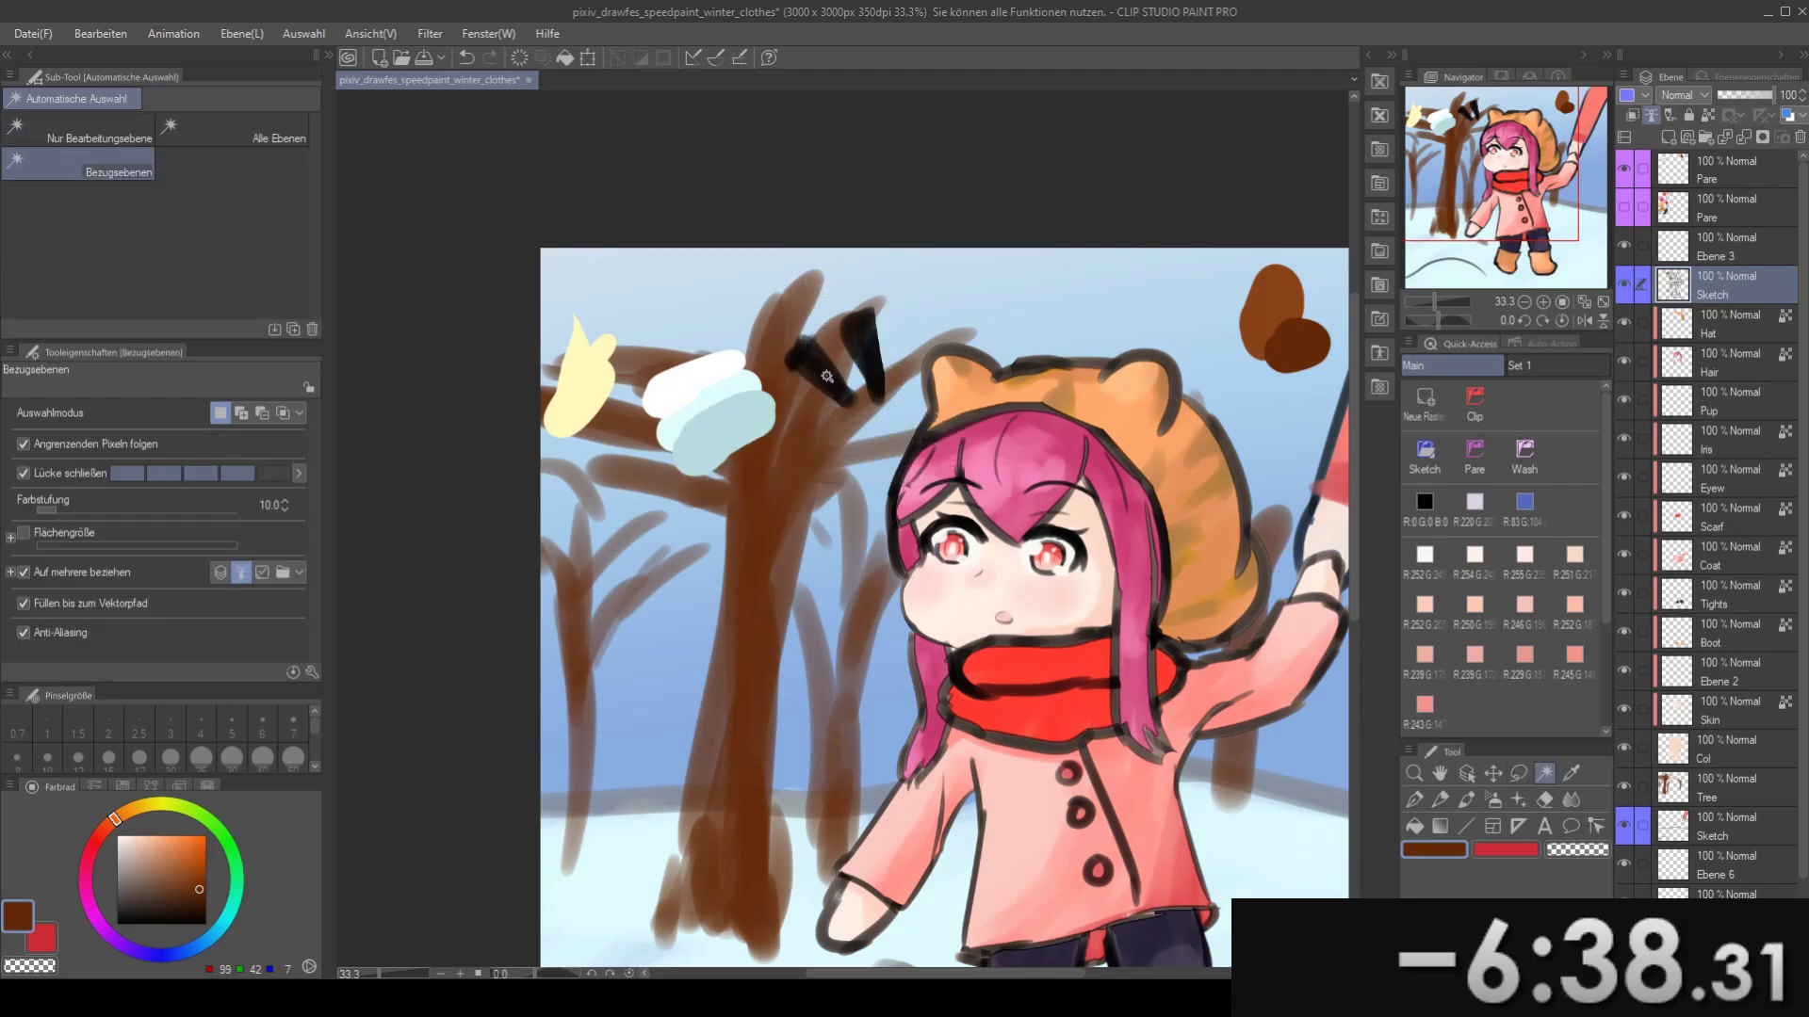
key("ctrl+d")
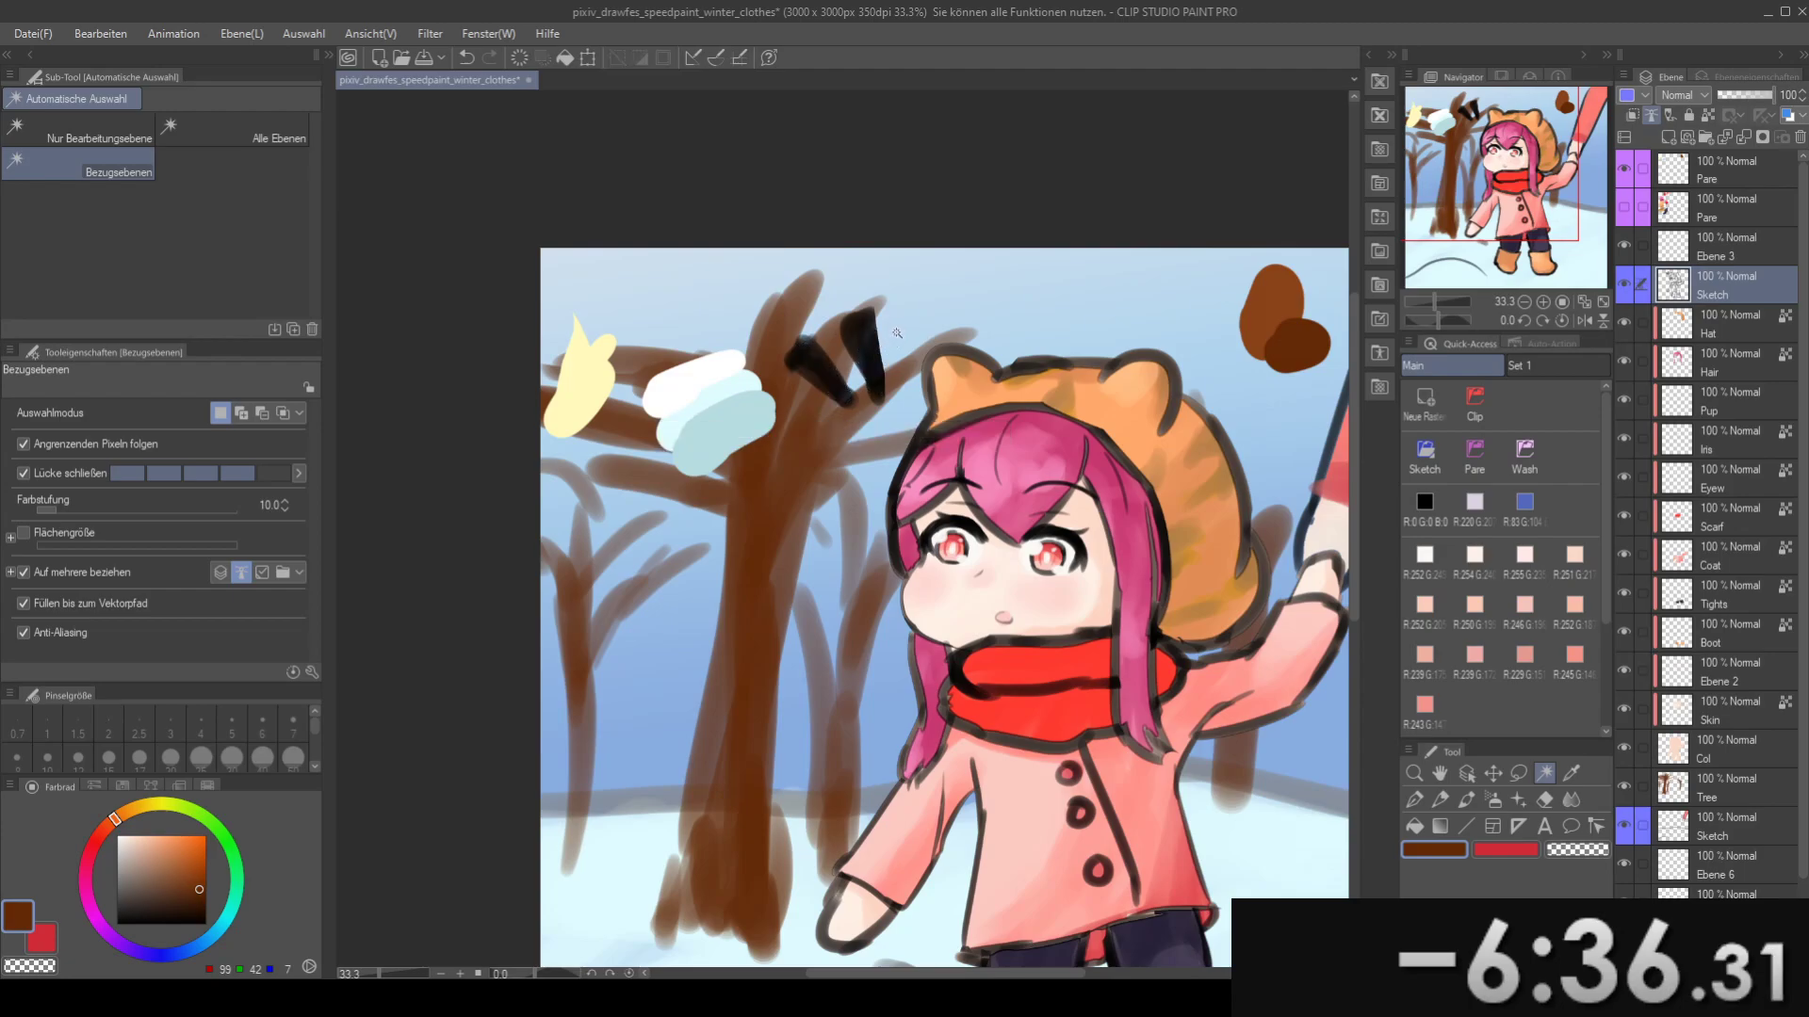
- Auto-select the empty area around the emphasis marks, invert the selection and shrink it inside the black outlines
left_click(815, 385)
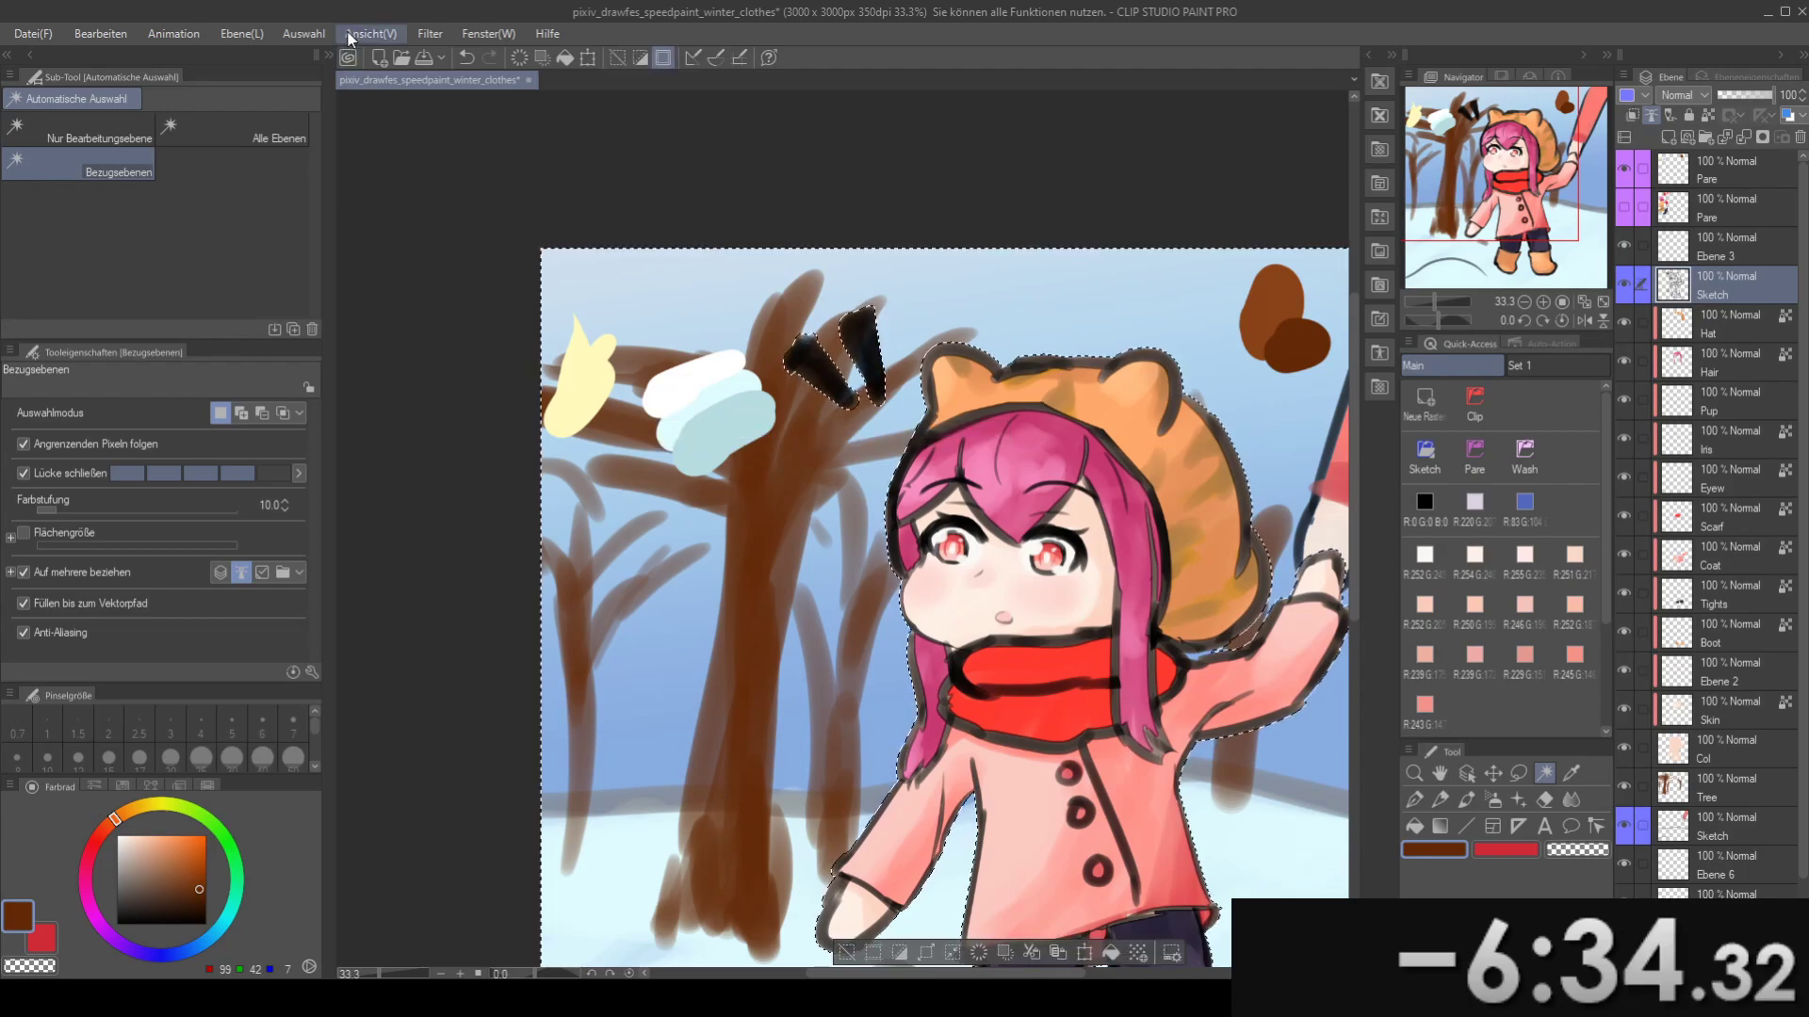
left_click(347, 132)
left_click_drag(564, 221, 549, 193)
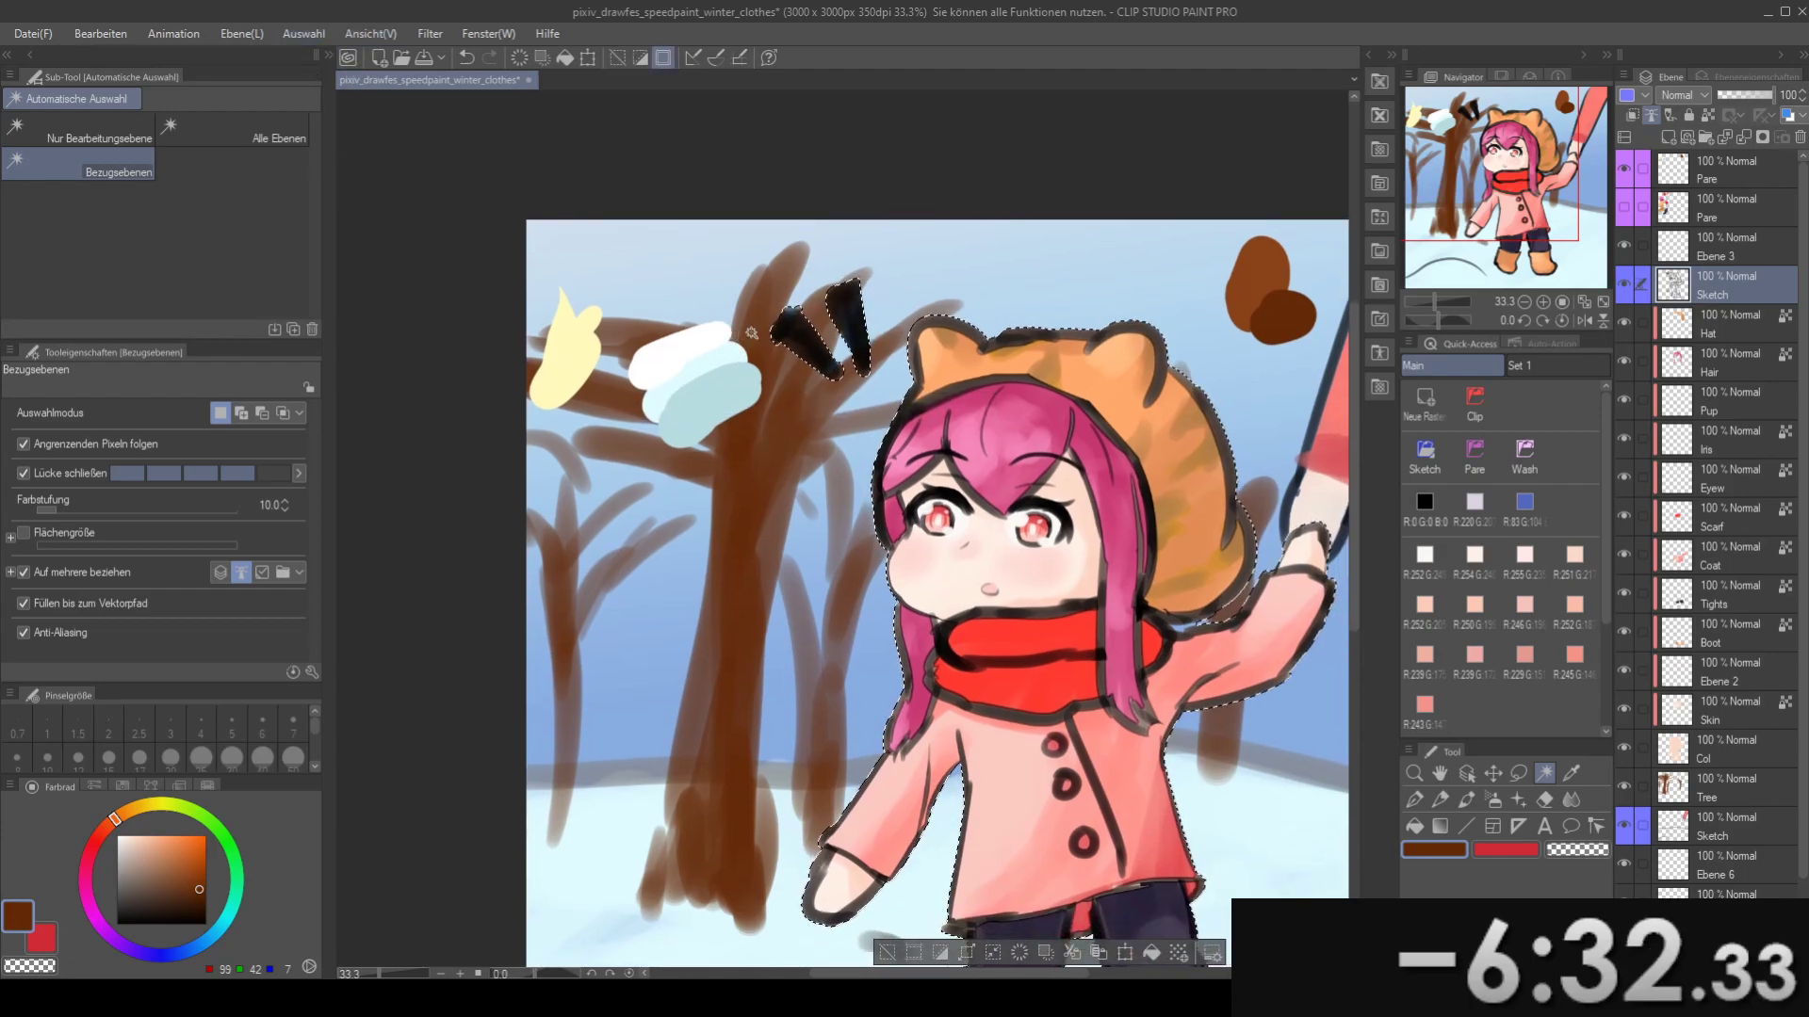
left_click(994, 953)
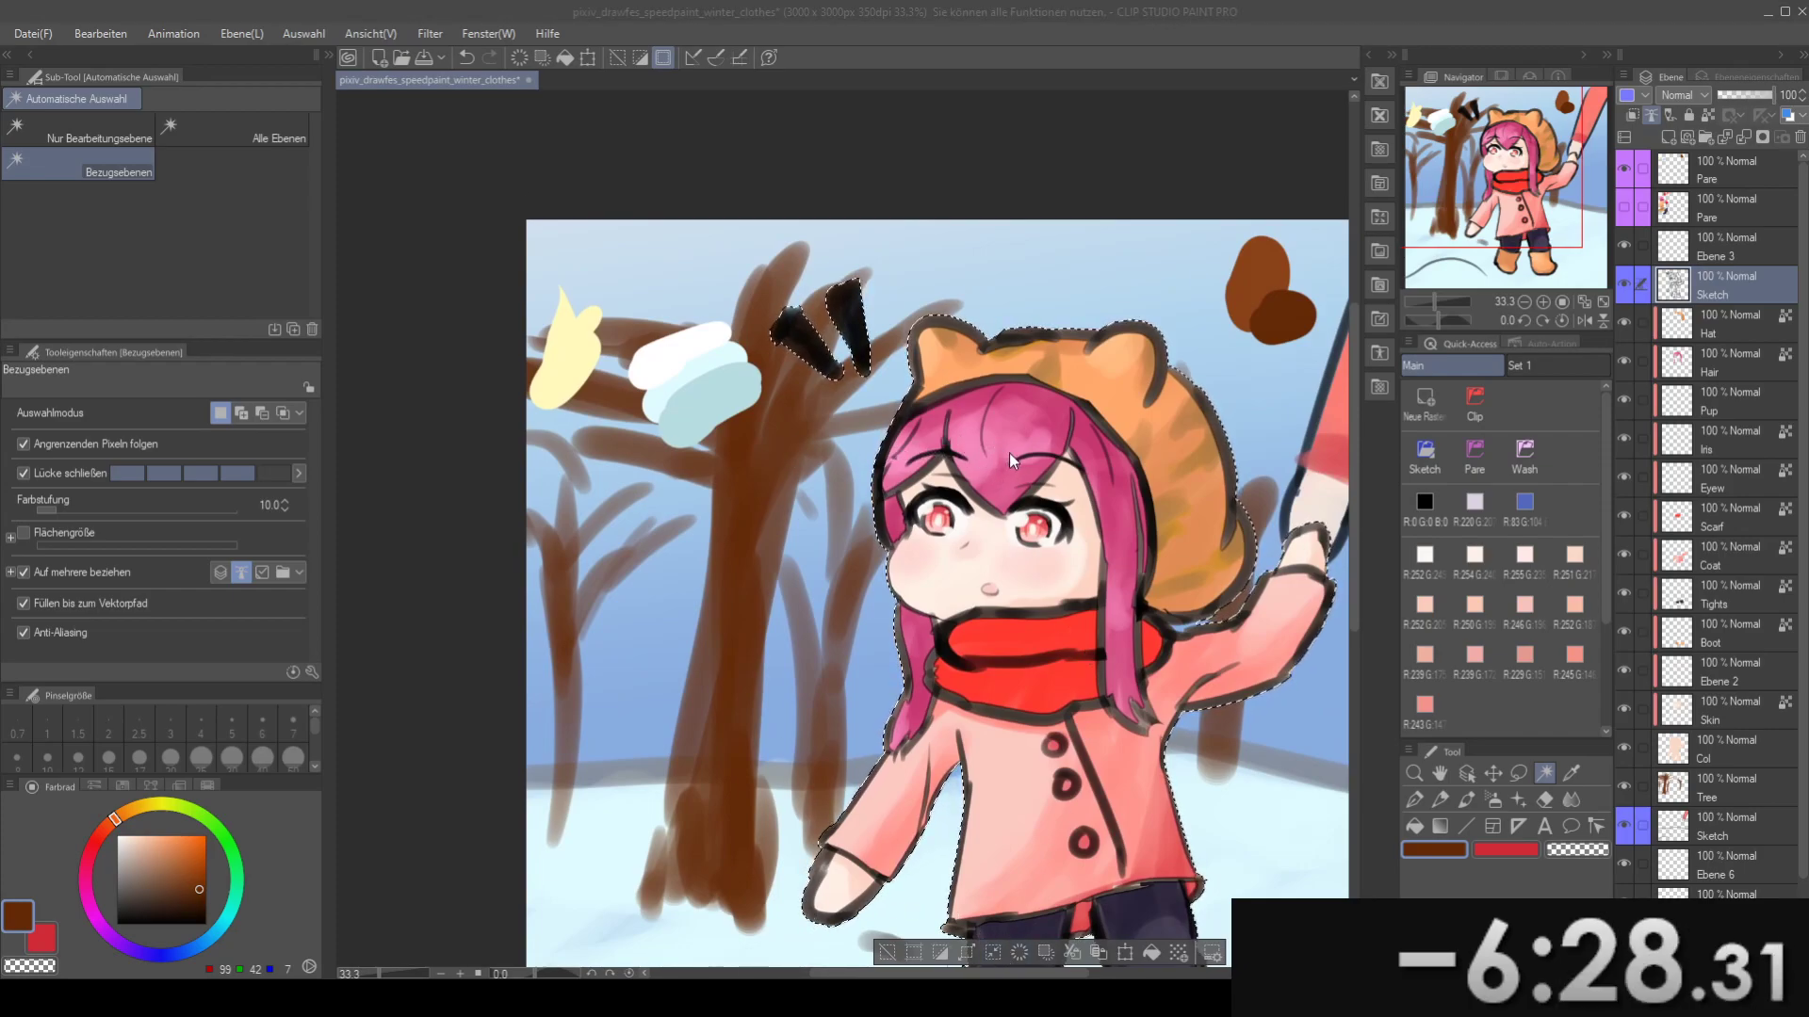
left_click_drag(676, 436, 755, 449)
- Sample the pale yellow swatch, paint the insides of the two emphasis marks with it, and clear the selection
key("p")
left_click(648, 375, "alt")
left_click_drag(683, 377, 626, 375)
key("b")
left_click_drag(886, 369, 870, 281)
mouse_move(796, 346)
left_mouse_down()
mouse_move(847, 397)
mouse_move(816, 335)
left_mouse_up()
key("ctrl+d")
mouse_move(977, 434)
left_mouse_down()
mouse_move(794, 263)
mouse_move(815, 355)
mouse_move(860, 393)
left_mouse_up()
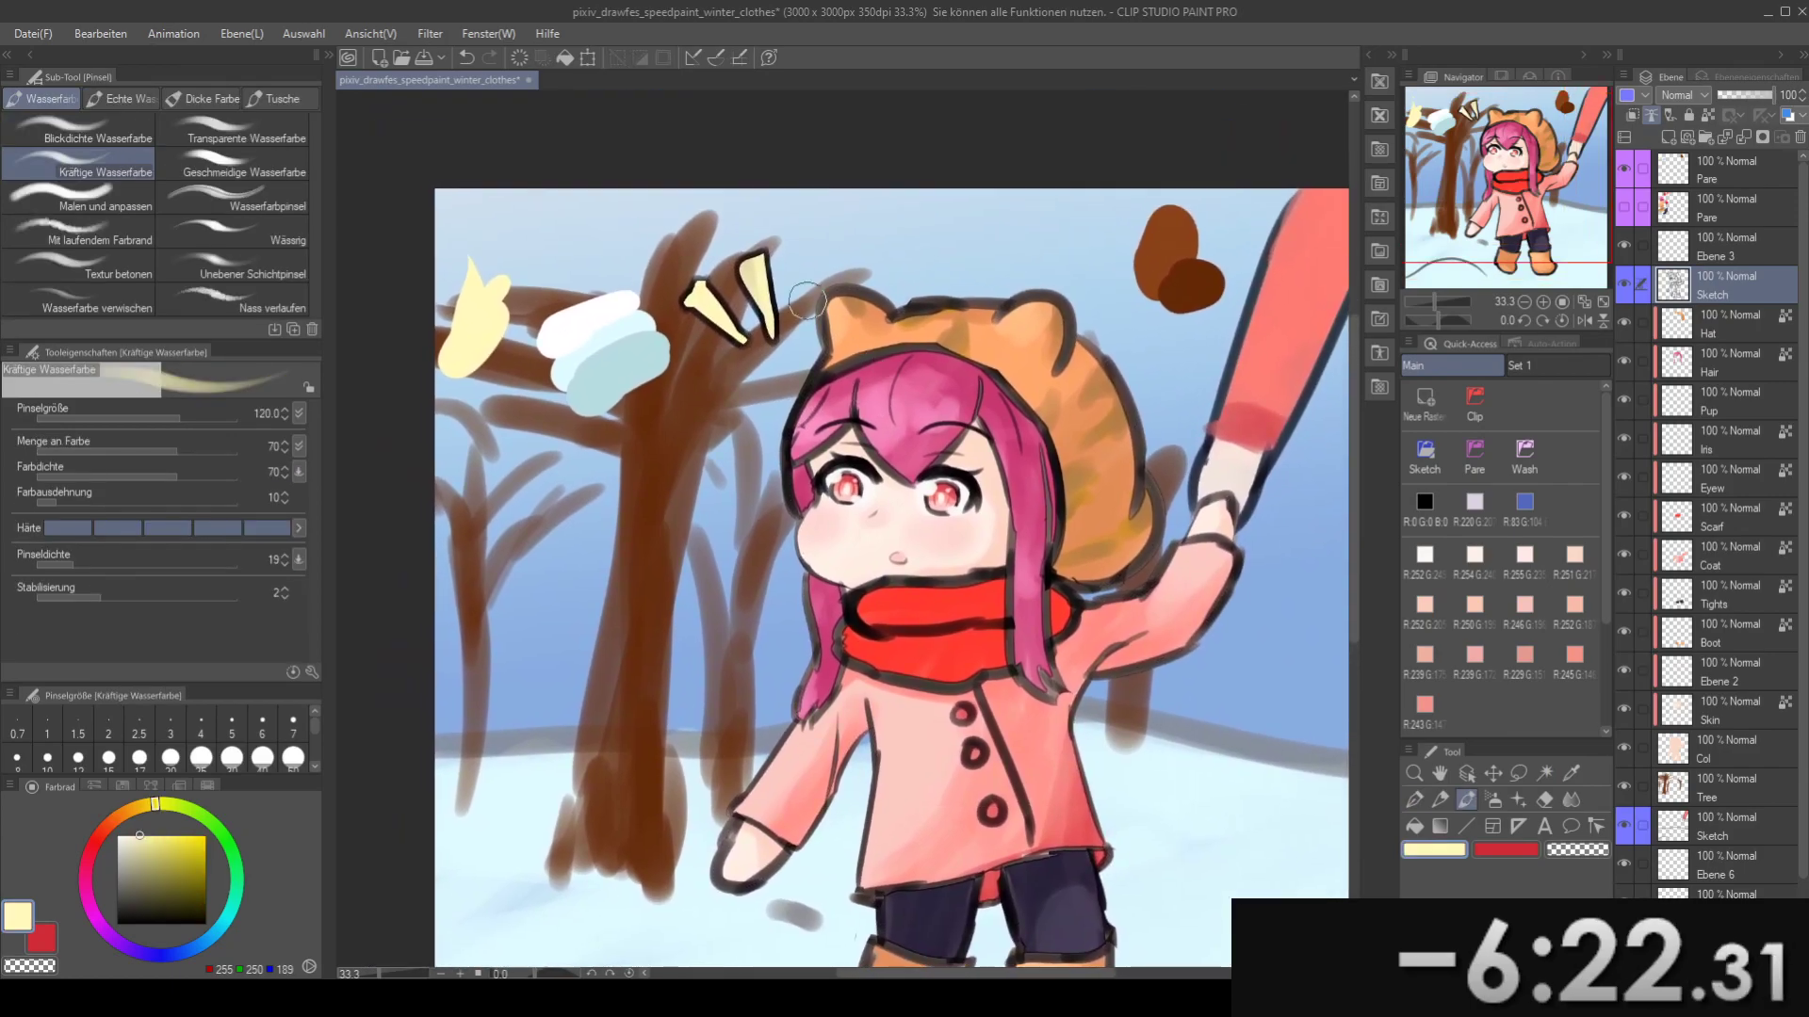
- Lasso the two emphasis marks and transform them, rotating them counterclockwise and moving them closer to the hat
key("m")
left_click_drag(714, 218, 663, 283)
left_click_drag(776, 355, 752, 247)
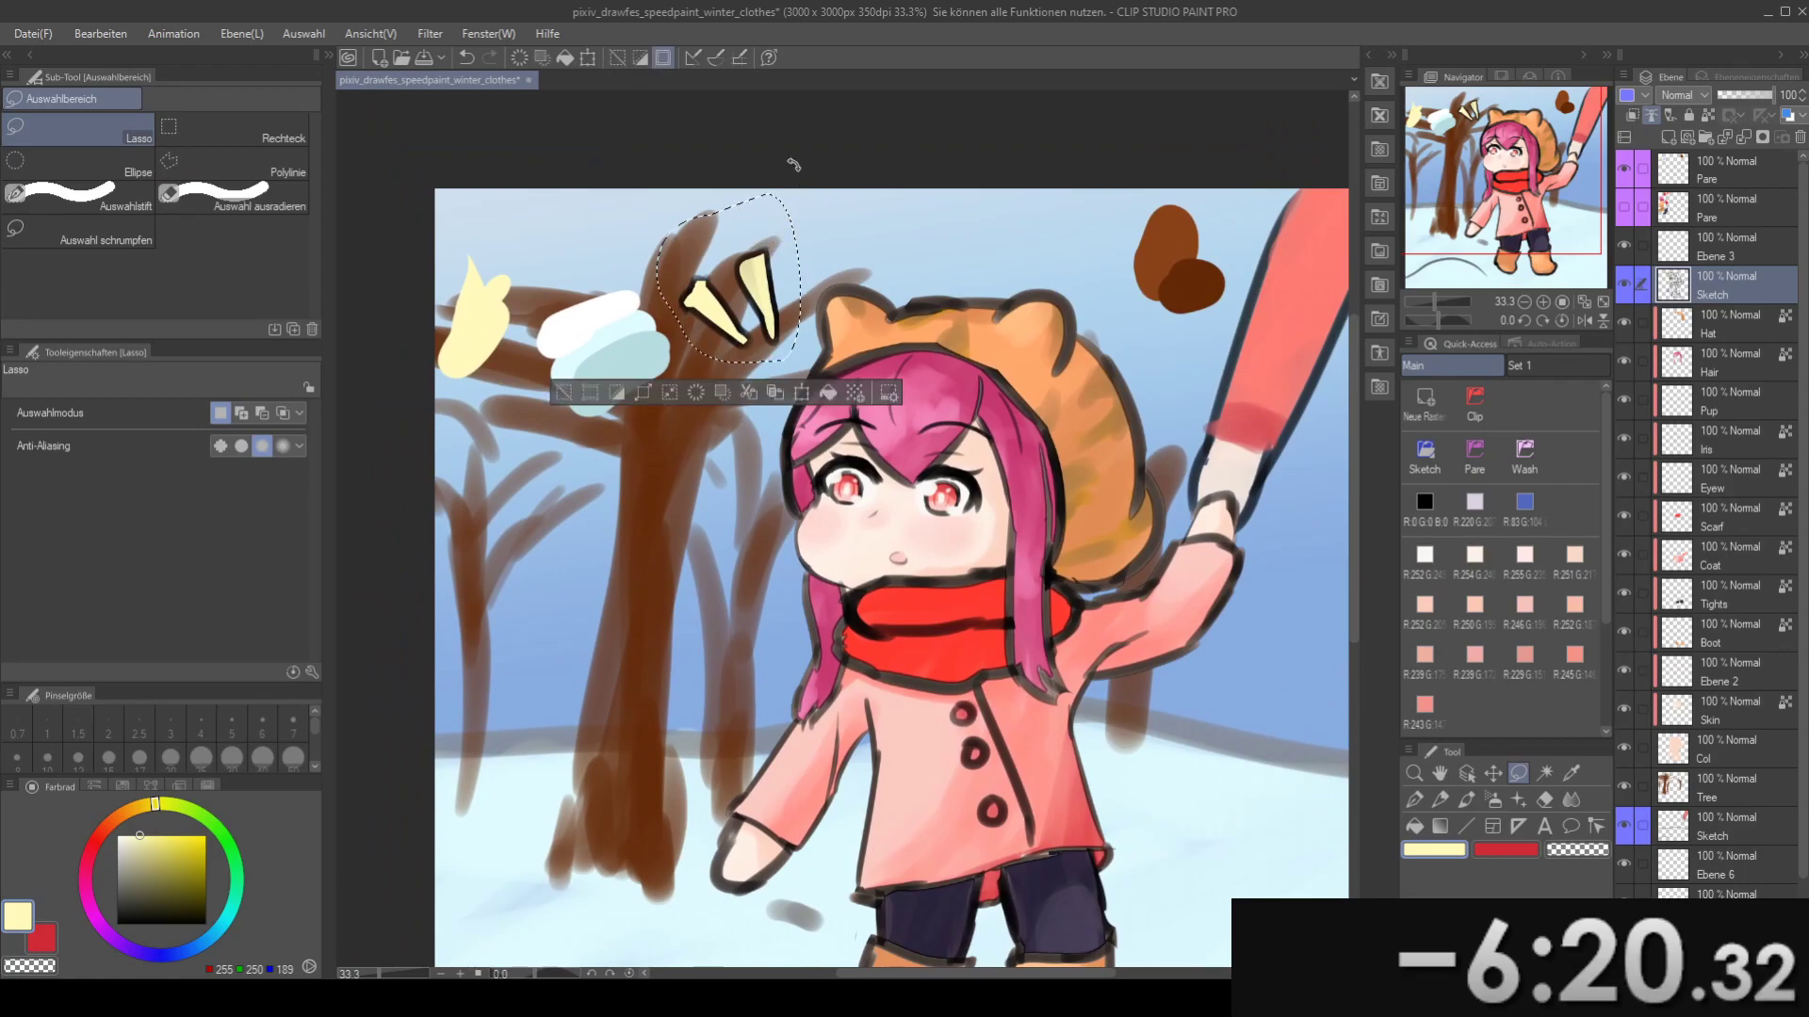
key("ctrl+t")
left_click_drag(792, 166, 760, 154)
mouse_move(781, 318)
left_mouse_down()
mouse_move(792, 334)
mouse_move(739, 415)
left_mouse_up()
left_click(721, 420)
- On the snow background layer, brush shading around the large tree's base with the sampled pale blue at brush size 170
left_click_drag(955, 608, 893, 330)
scroll(893, 332, "down", 5)
scroll(880, 348, "up", 3)
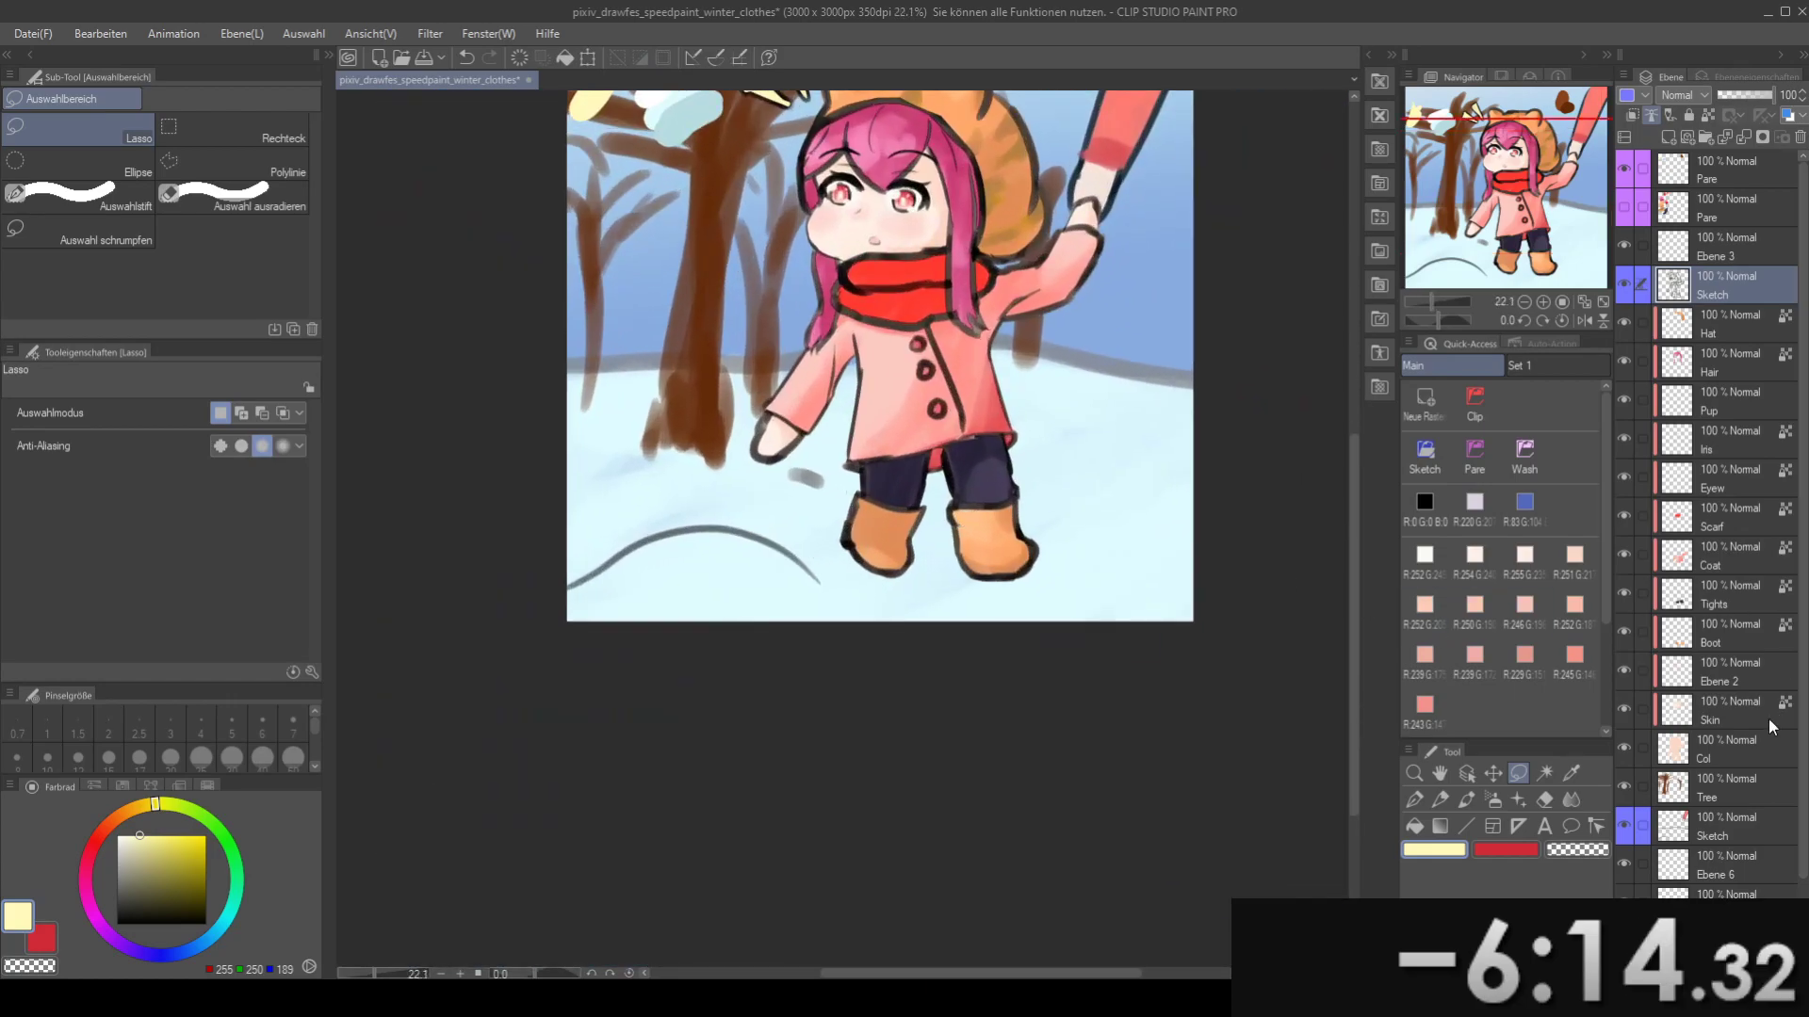
left_click(1750, 790)
left_click(1736, 898)
left_click_drag(732, 568, 792, 728)
key("b")
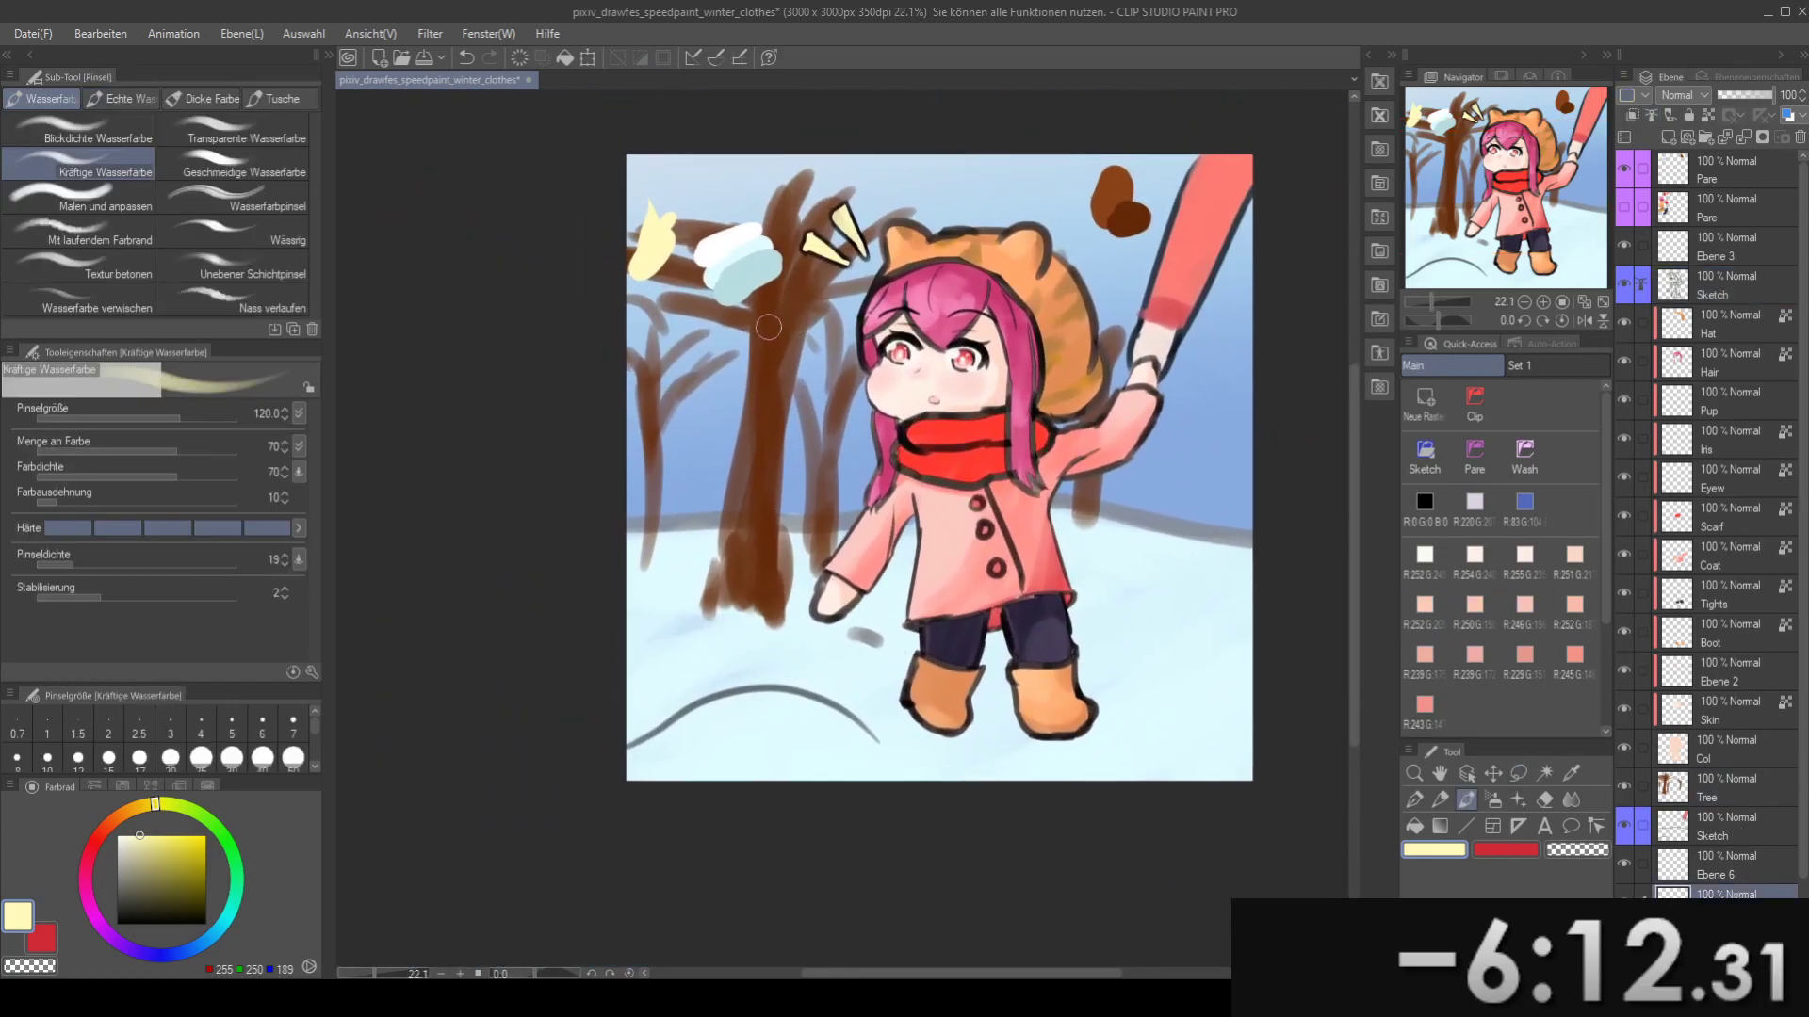
left_click(751, 284, "alt")
left_click_drag(796, 550, 791, 426)
mouse_move(801, 586)
left_mouse_down()
mouse_move(779, 677)
mouse_move(819, 630)
mouse_move(815, 598)
mouse_move(831, 654)
mouse_move(822, 612)
left_mouse_up()
key("bracketright")
key("bracketright")
key("ctrl+z")
- Brush more pale-blue shading onto the snow between the girl and the mound, undoing the unwanted stroke
mouse_move(900, 643)
left_mouse_down()
mouse_move(864, 630)
mouse_move(897, 613)
left_mouse_up()
left_click_drag(1007, 600, 980, 593)
left_click_drag(871, 541, 932, 603)
mouse_move(877, 573)
left_mouse_down()
mouse_move(899, 590)
mouse_move(870, 588)
left_mouse_up()
key("ctrl+z")
mouse_move(962, 602)
left_mouse_down()
mouse_move(915, 576)
mouse_move(923, 552)
left_mouse_up()
left_click_drag(855, 527, 933, 582)
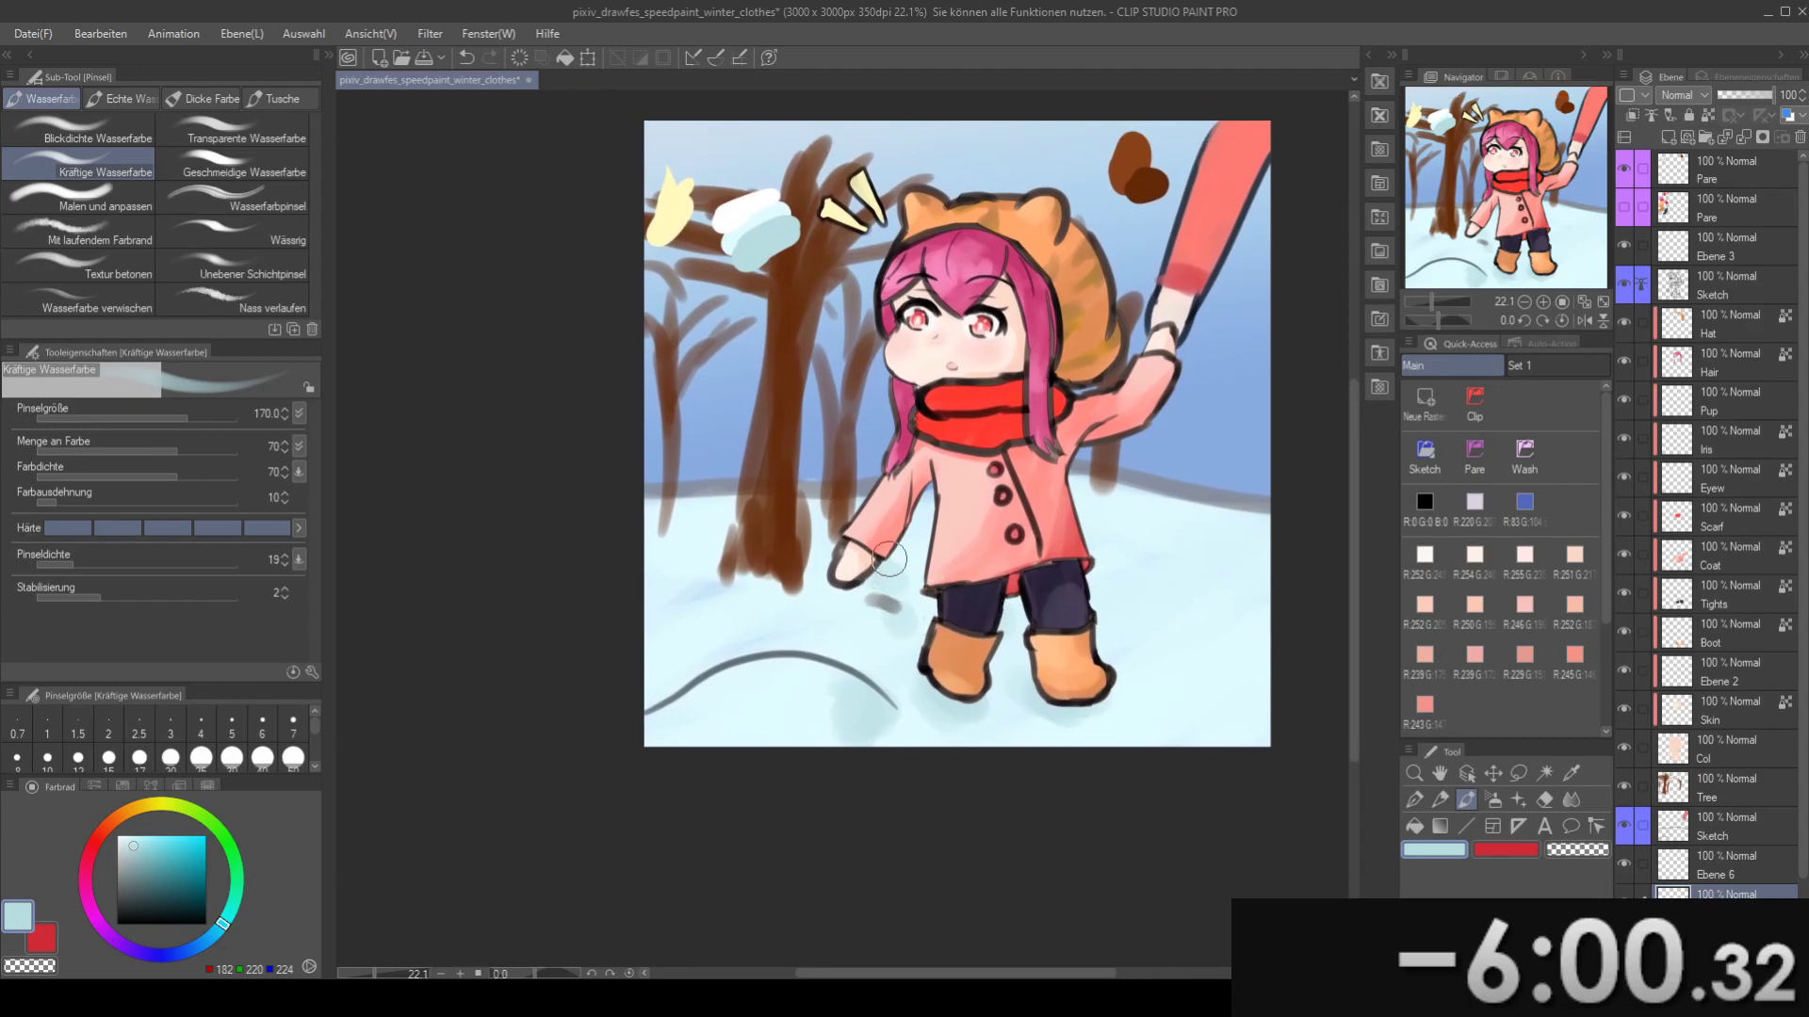
- Paint a soft pale-blue ground shadow beneath and beside the girl's boots
scroll(891, 567, "right", 1)
scroll(928, 625, "down", 1)
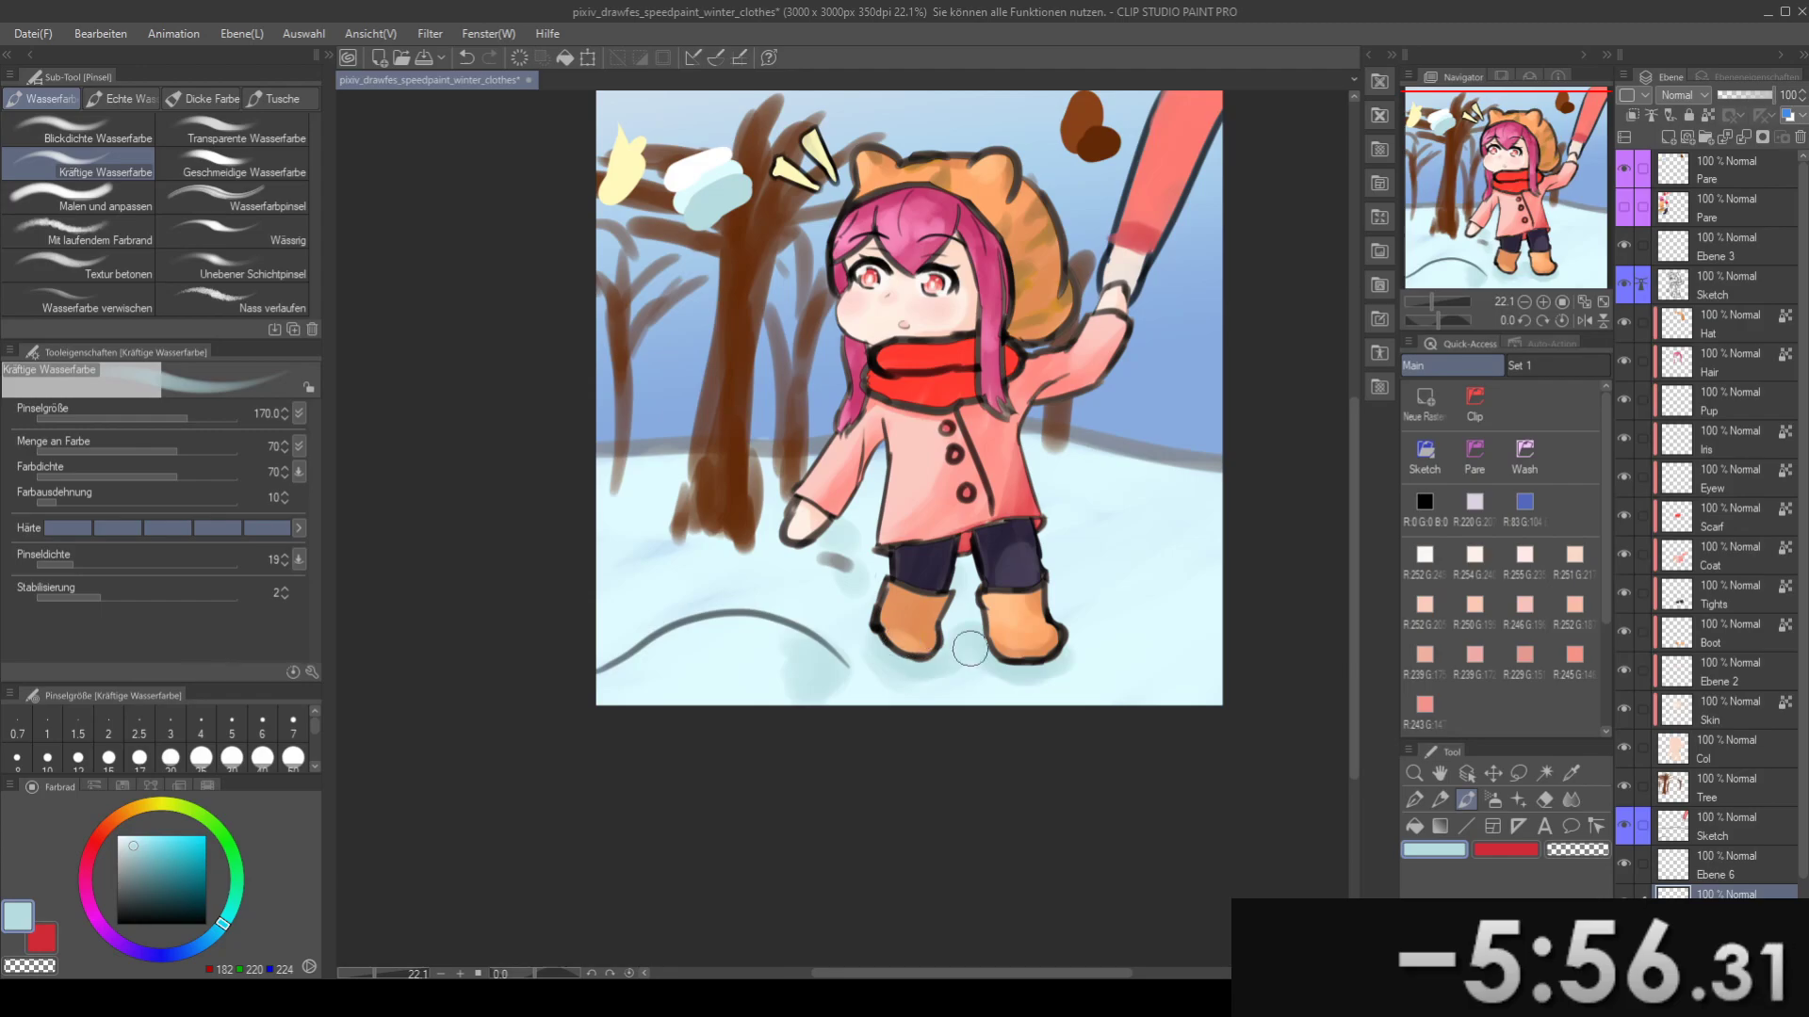
left_click_drag(1002, 645, 960, 665)
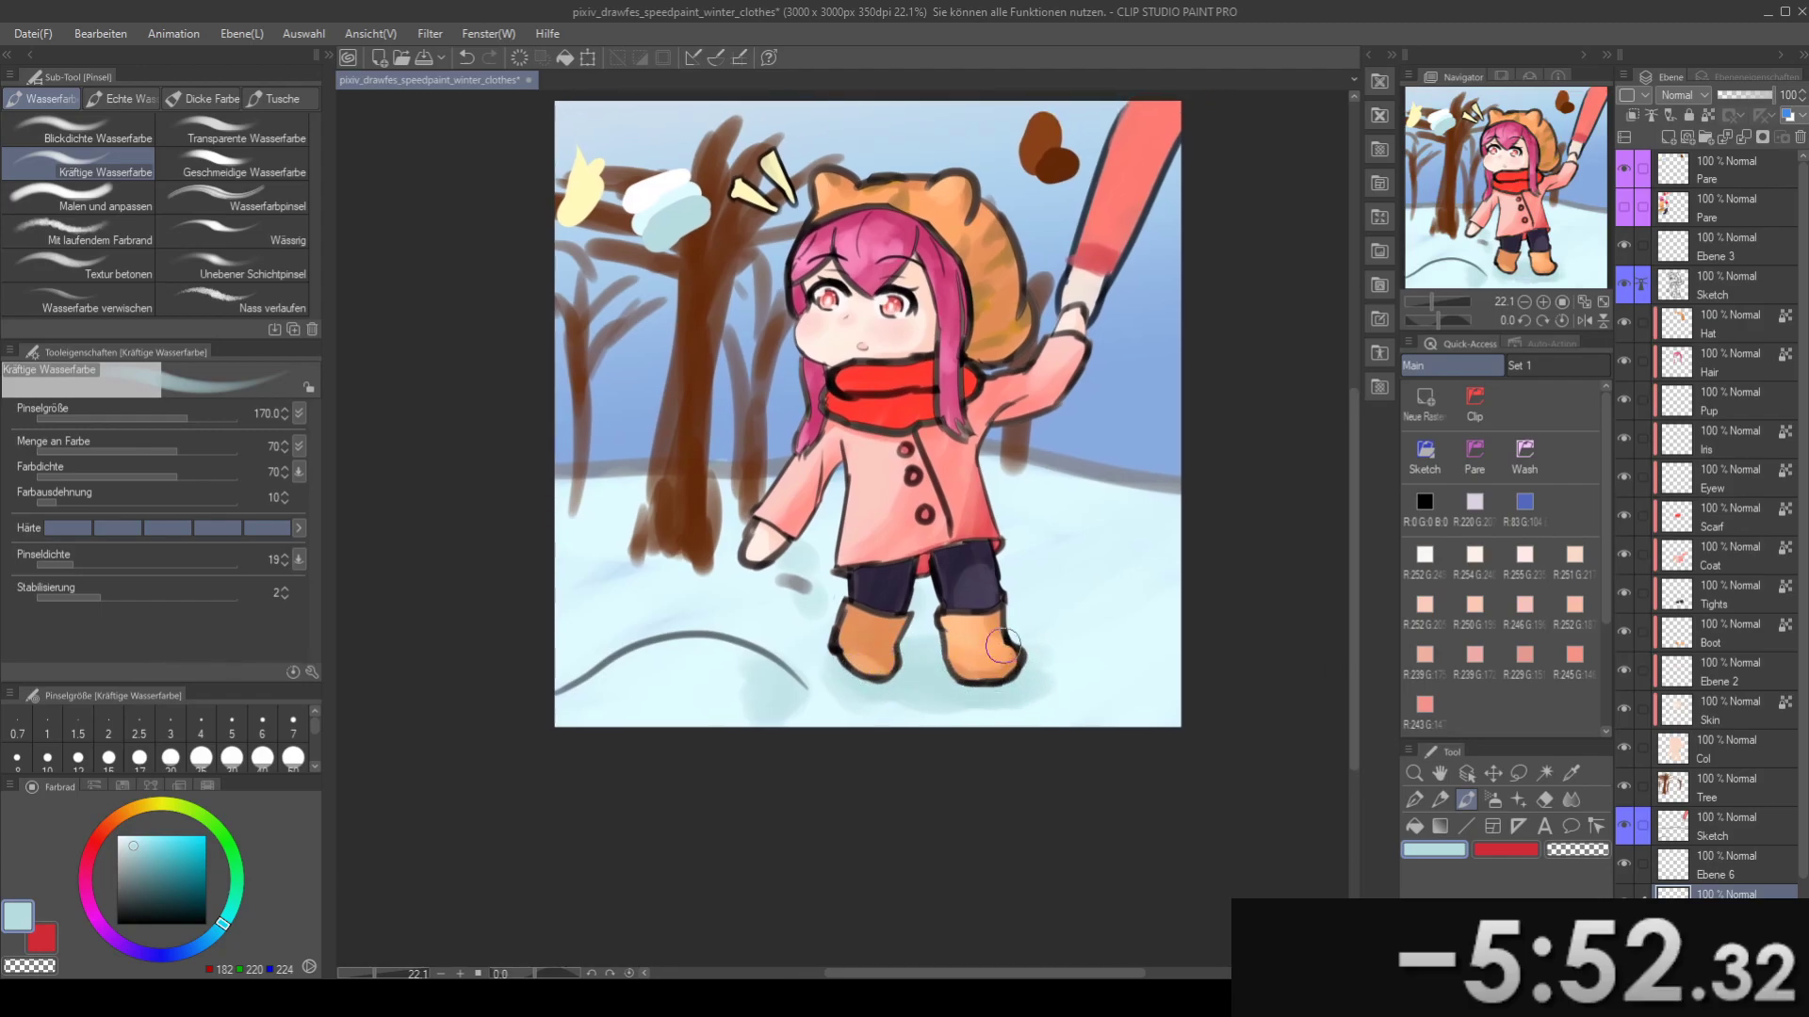
left_click_drag(1029, 652, 1097, 607)
- Sample the light snow tone as the secondary colour and soften the shadow around the boots with the blur tool
key("x")
left_click(1083, 722, "alt")
key("x")
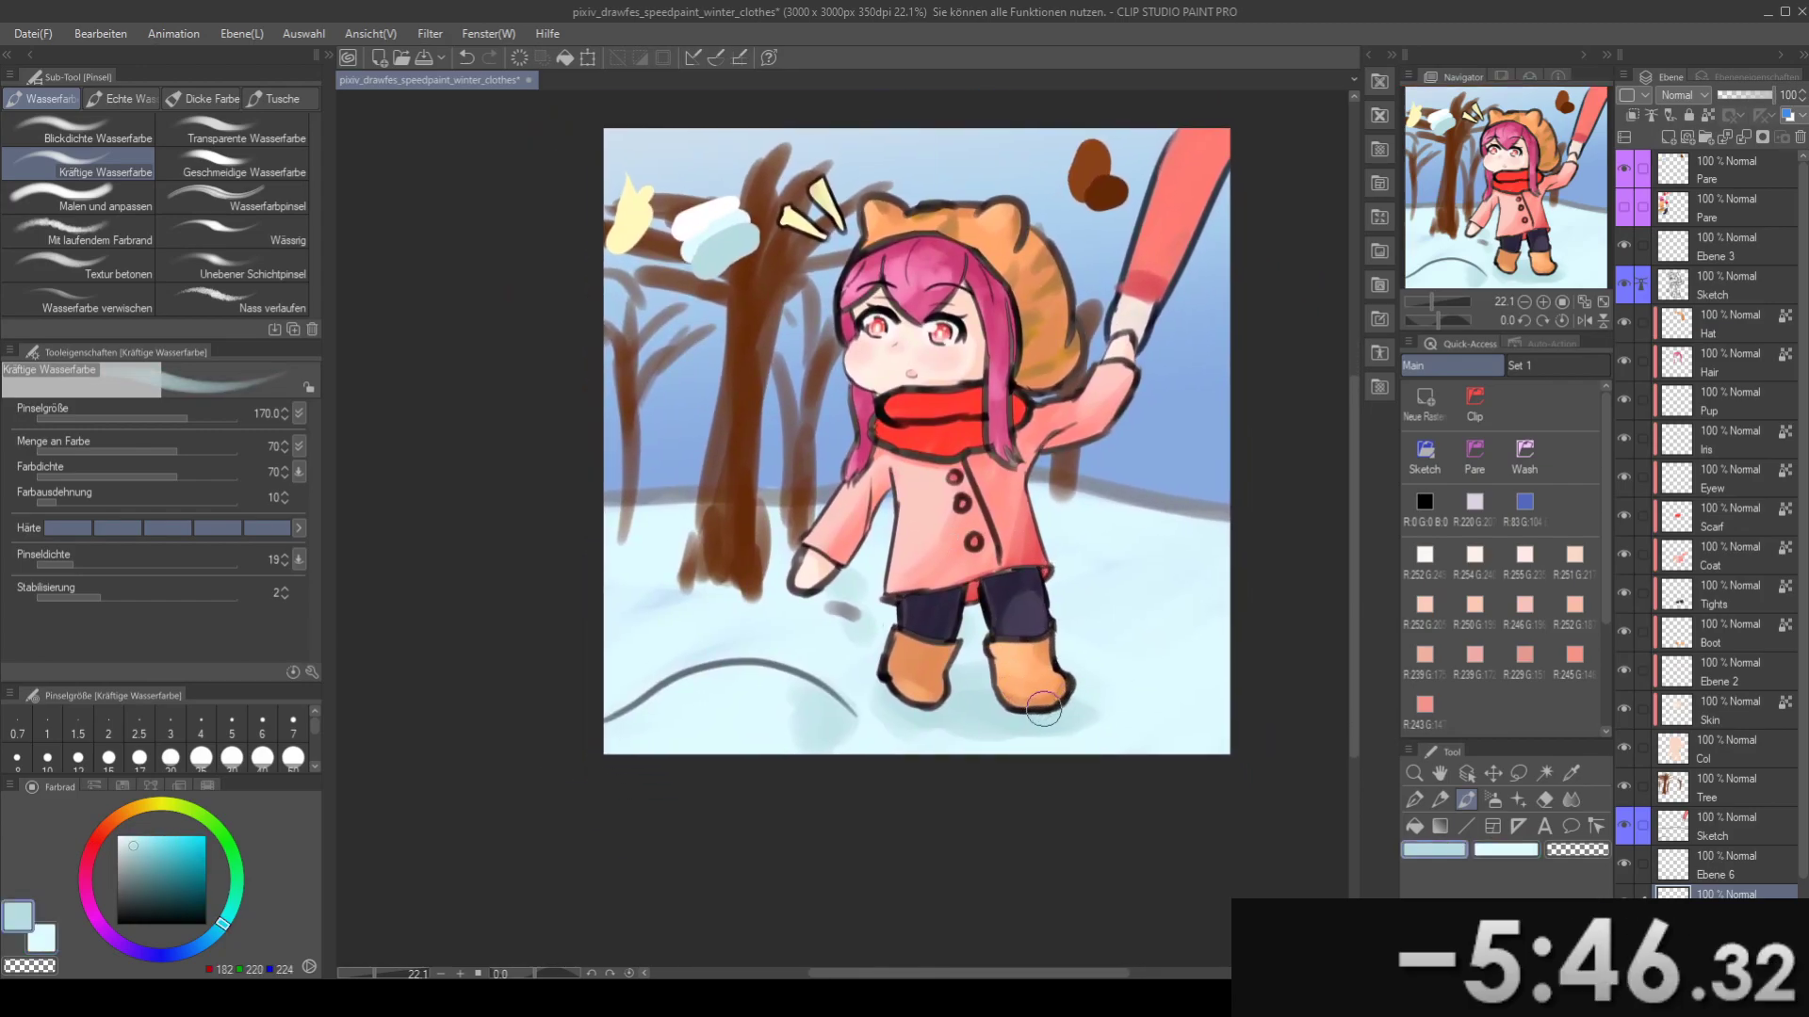
key("x")
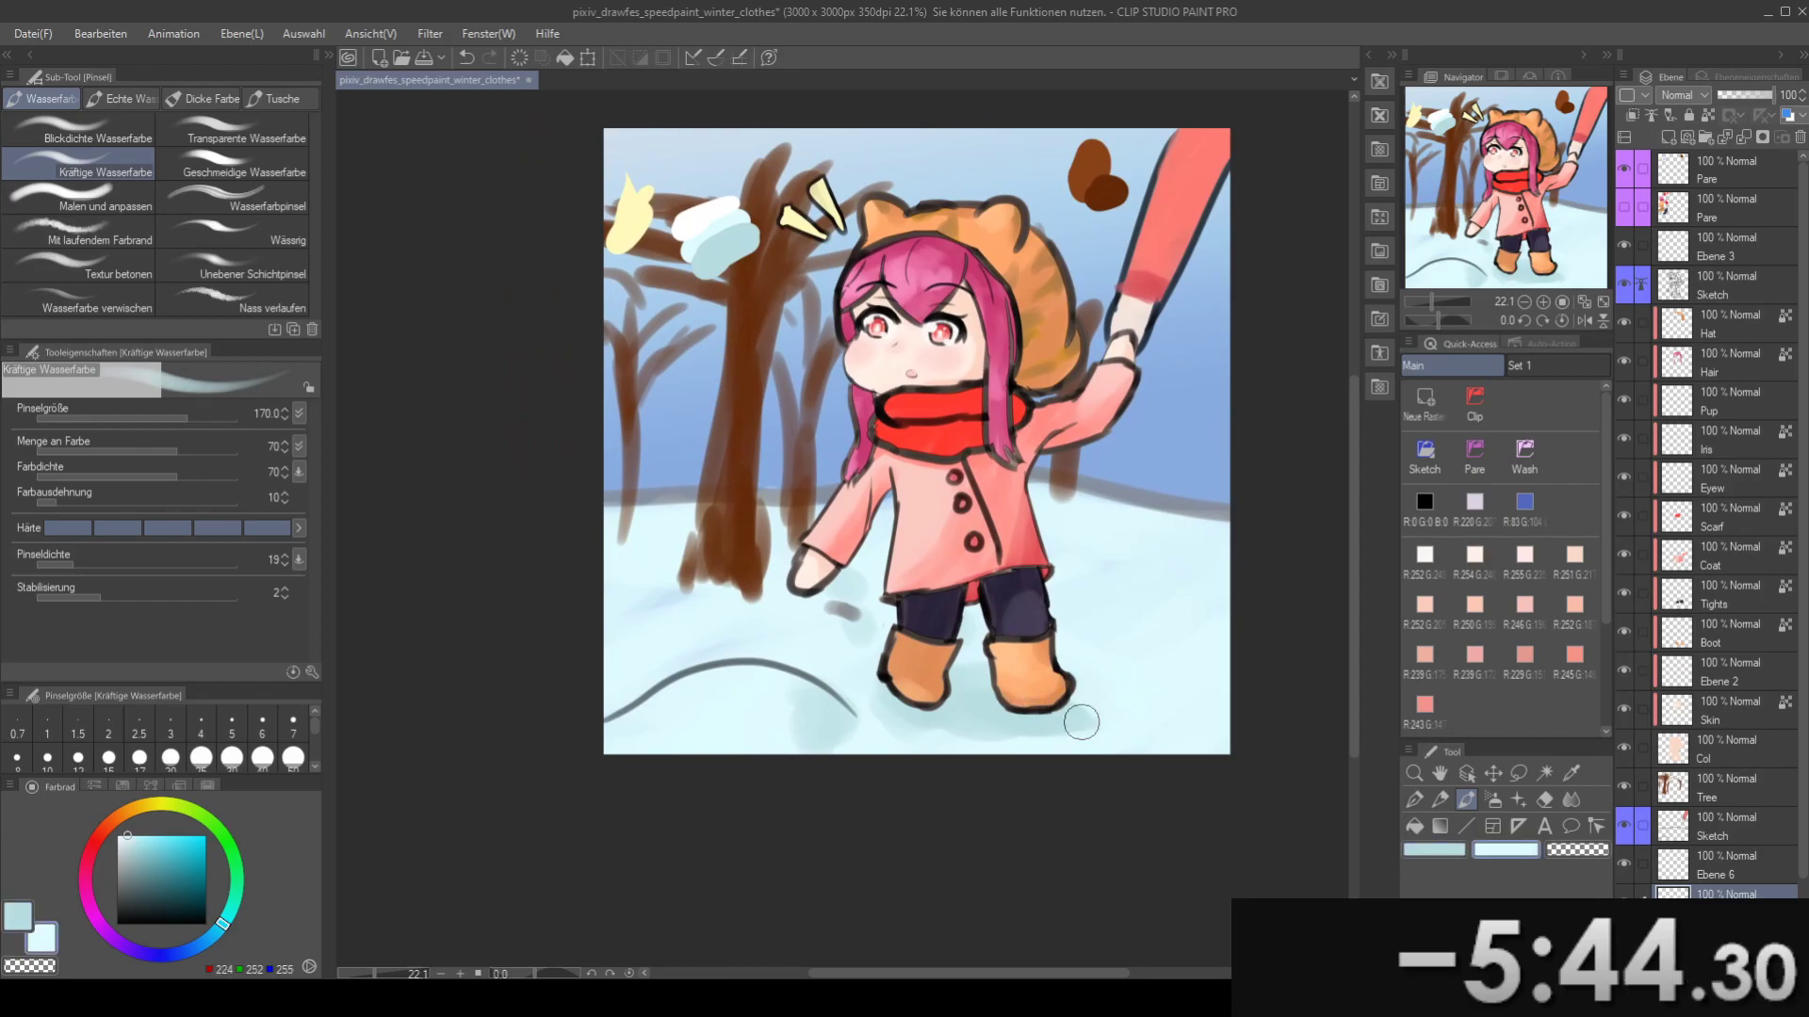
key("j")
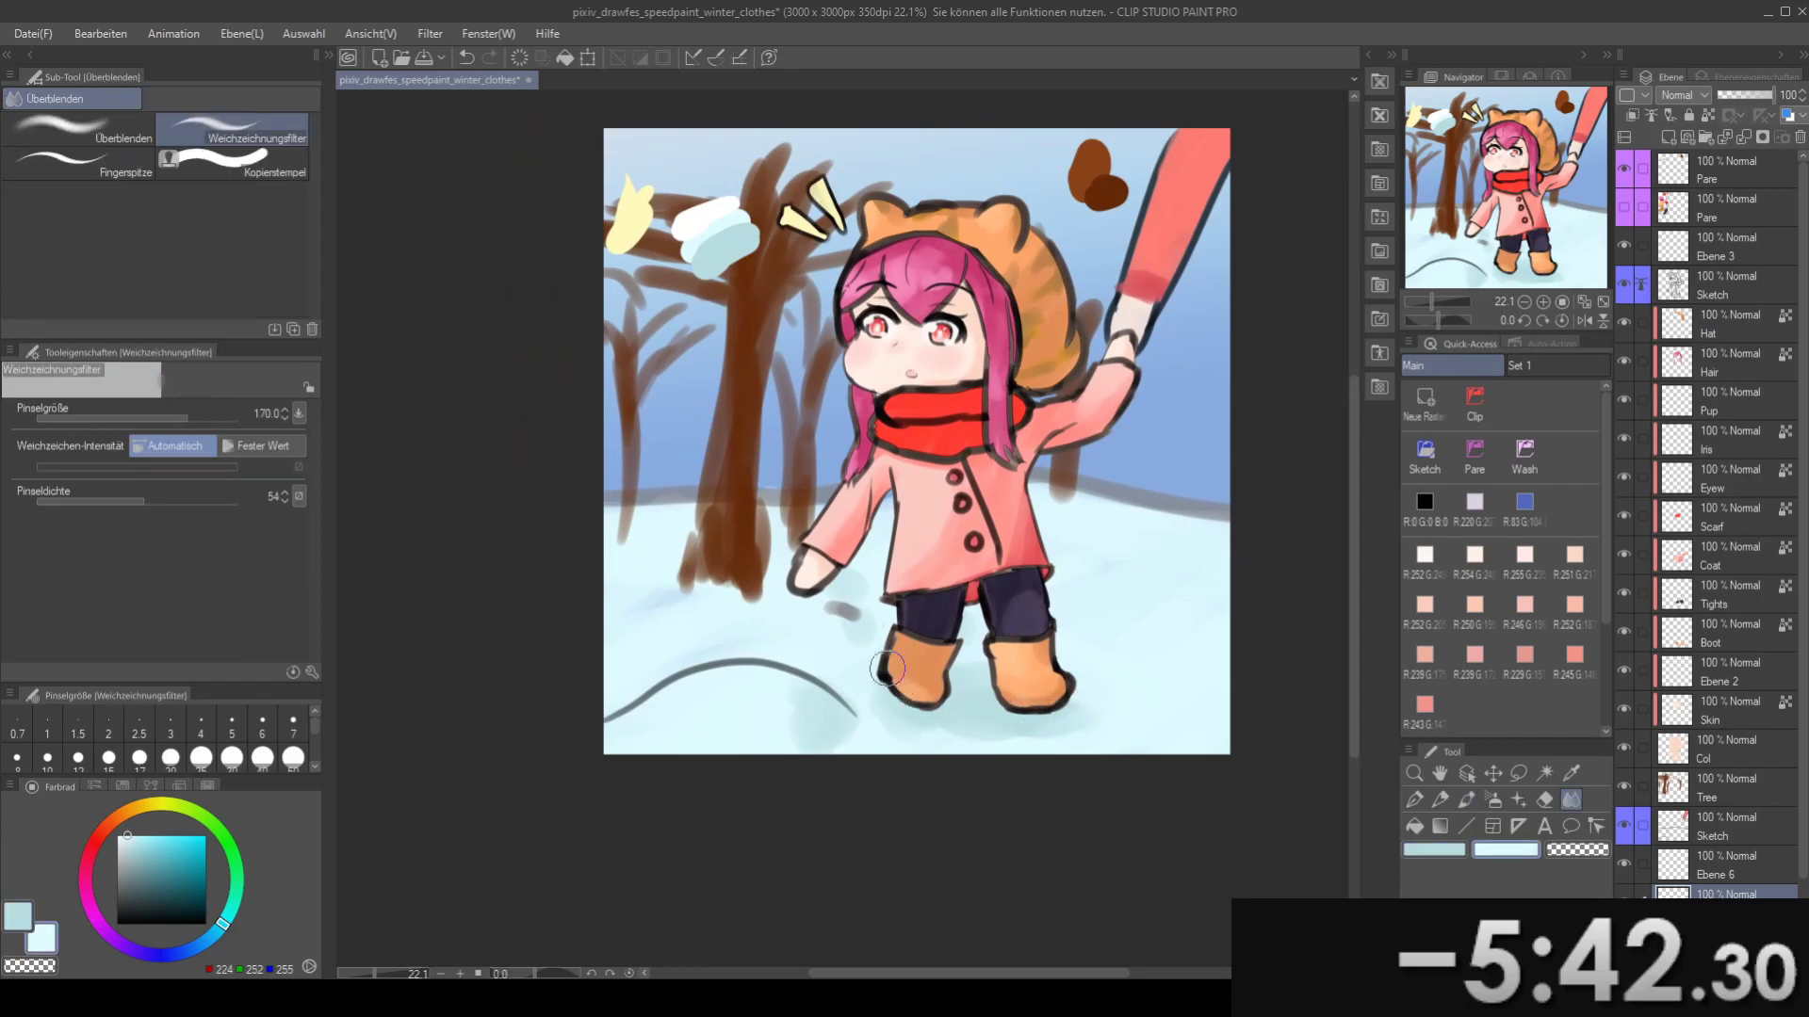
left_click_drag(985, 547, 905, 508)
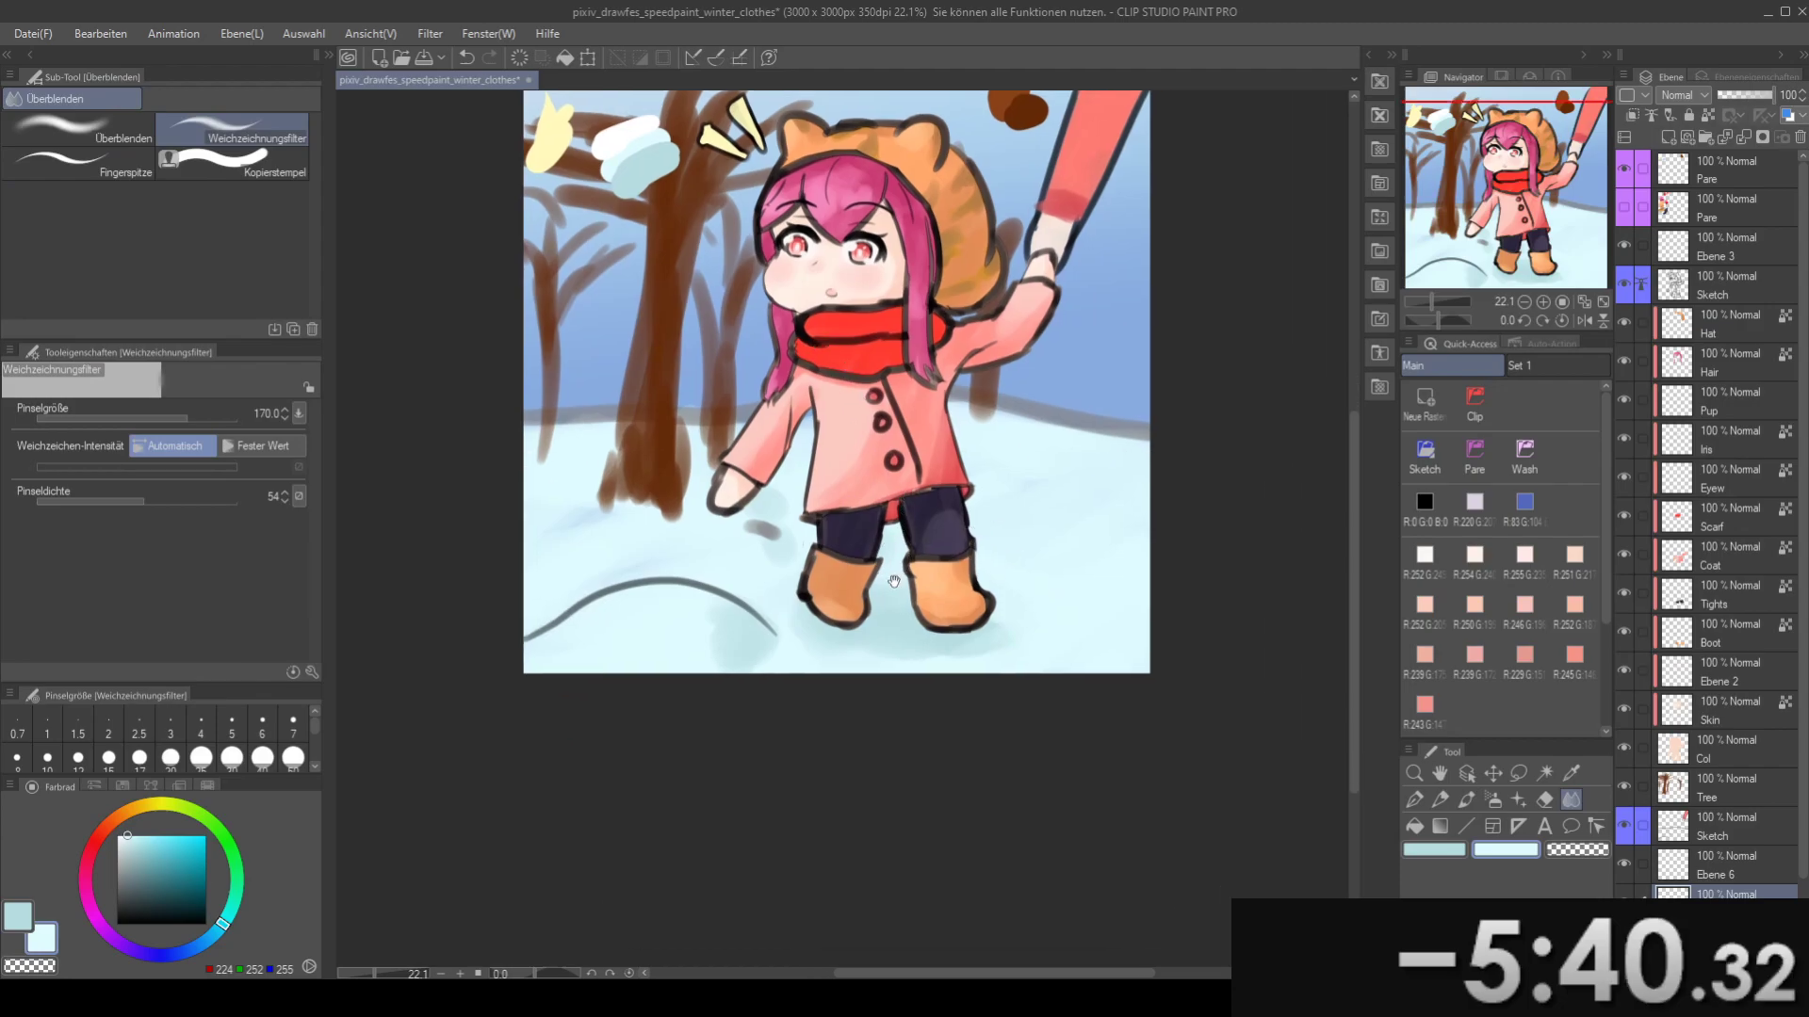
left_click_drag(889, 574, 986, 557)
- Sample white from the snow swatch and brush it onto the snow mound below its outline
left_click_drag(730, 389, 929, 577)
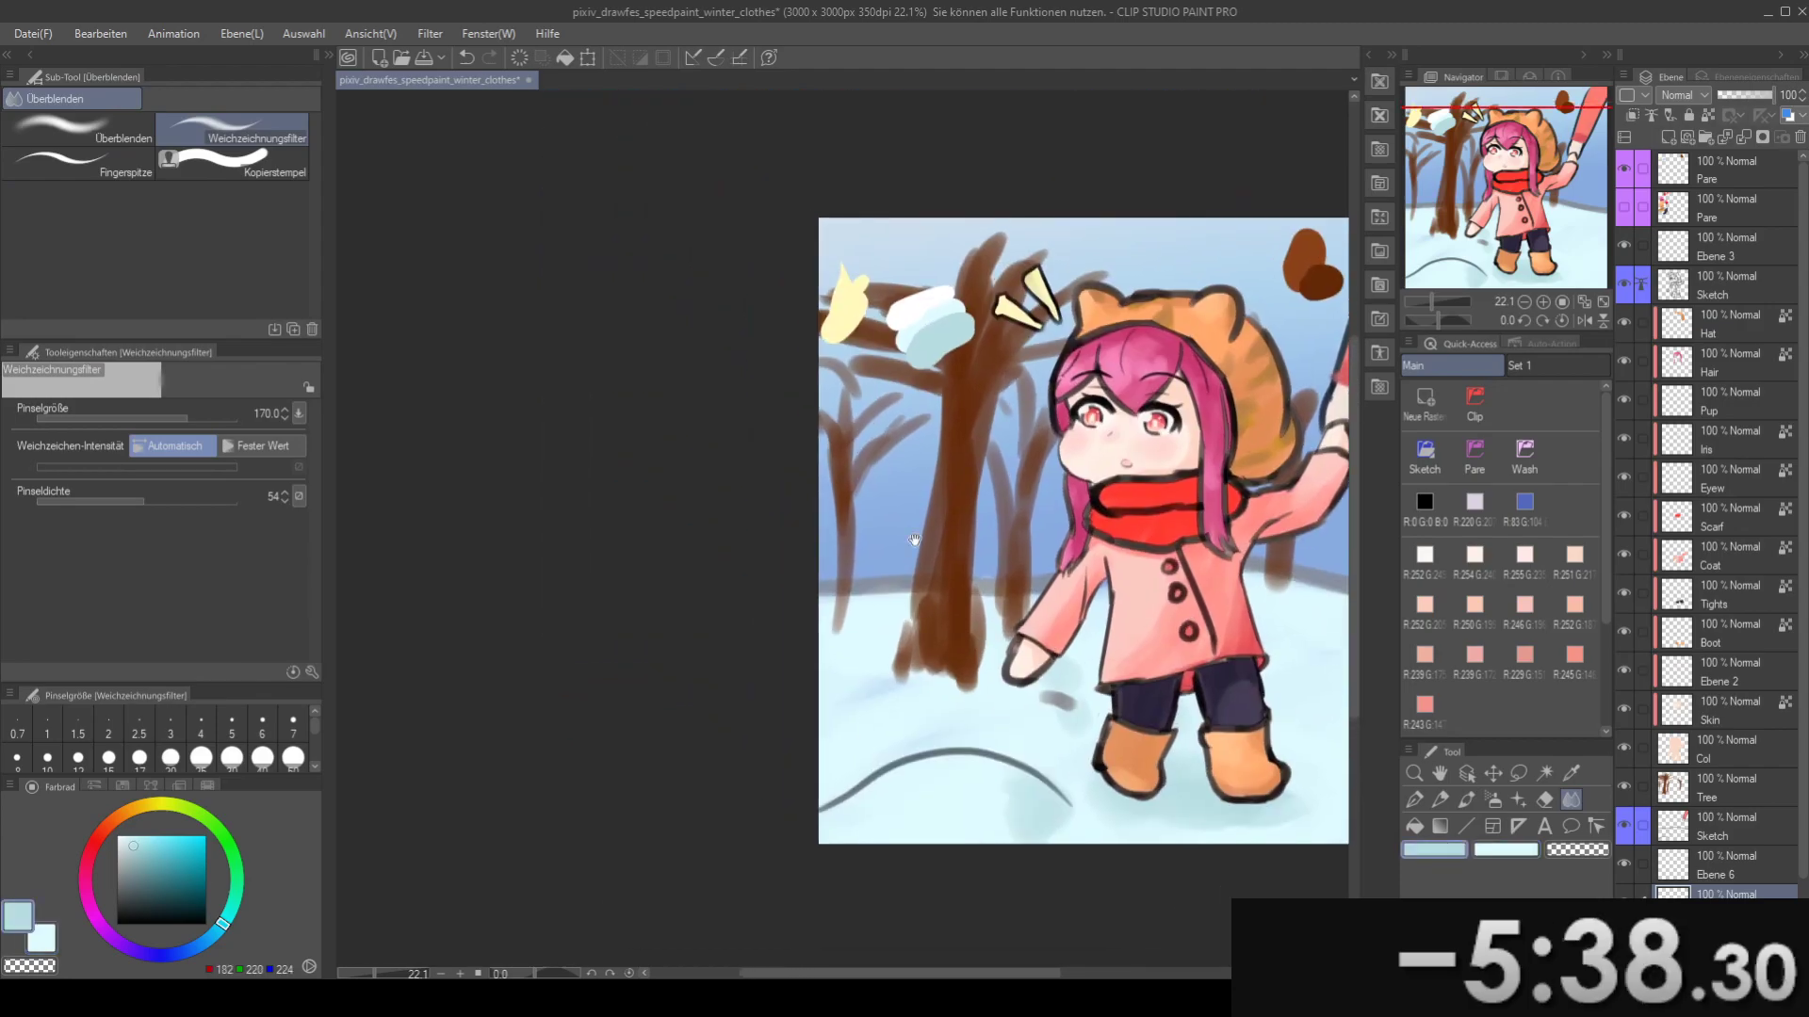
left_click(914, 307, "alt")
left_click_drag(924, 758, 864, 632)
key("b")
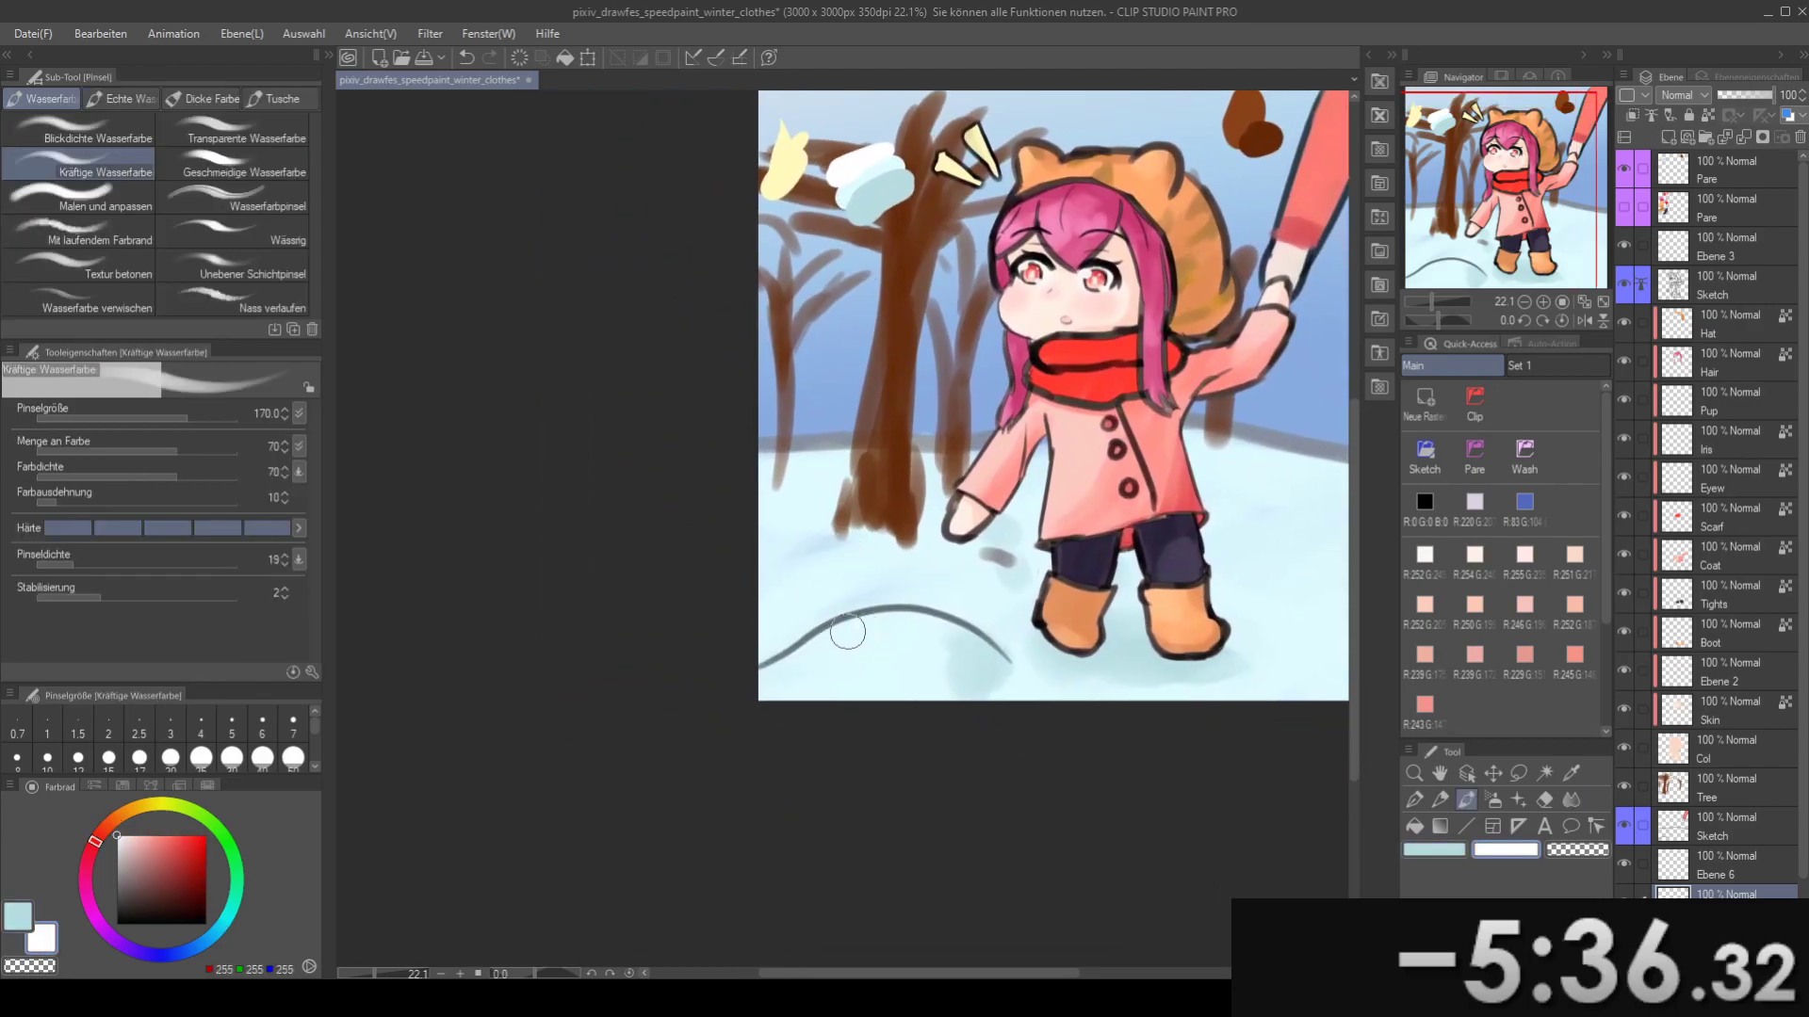
mouse_move(944, 579)
left_mouse_down()
mouse_move(804, 625)
mouse_move(682, 548)
left_mouse_up()
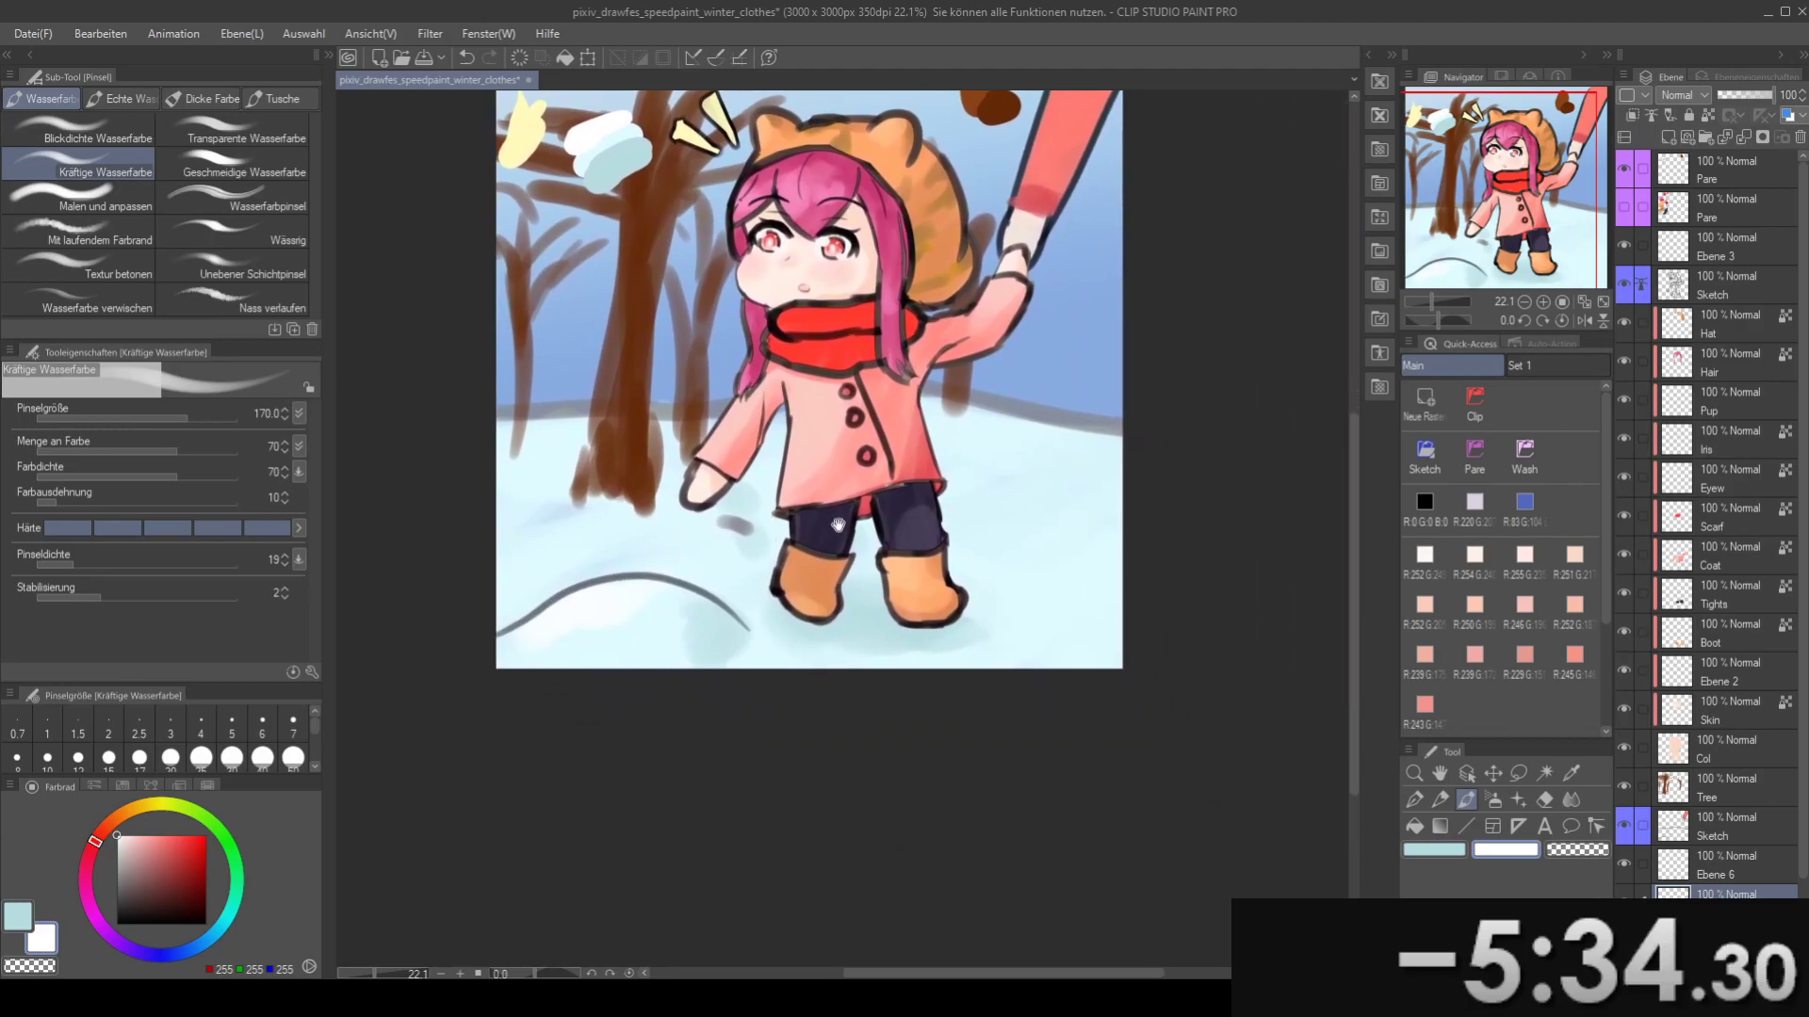
- Enlarge the watercolour brush to 250 and add broad white highlights to the snow around the girl and trees
key("]")
key("]")
mouse_move(1023, 496)
left_mouse_down()
mouse_move(1034, 514)
mouse_move(1203, 523)
left_mouse_up()
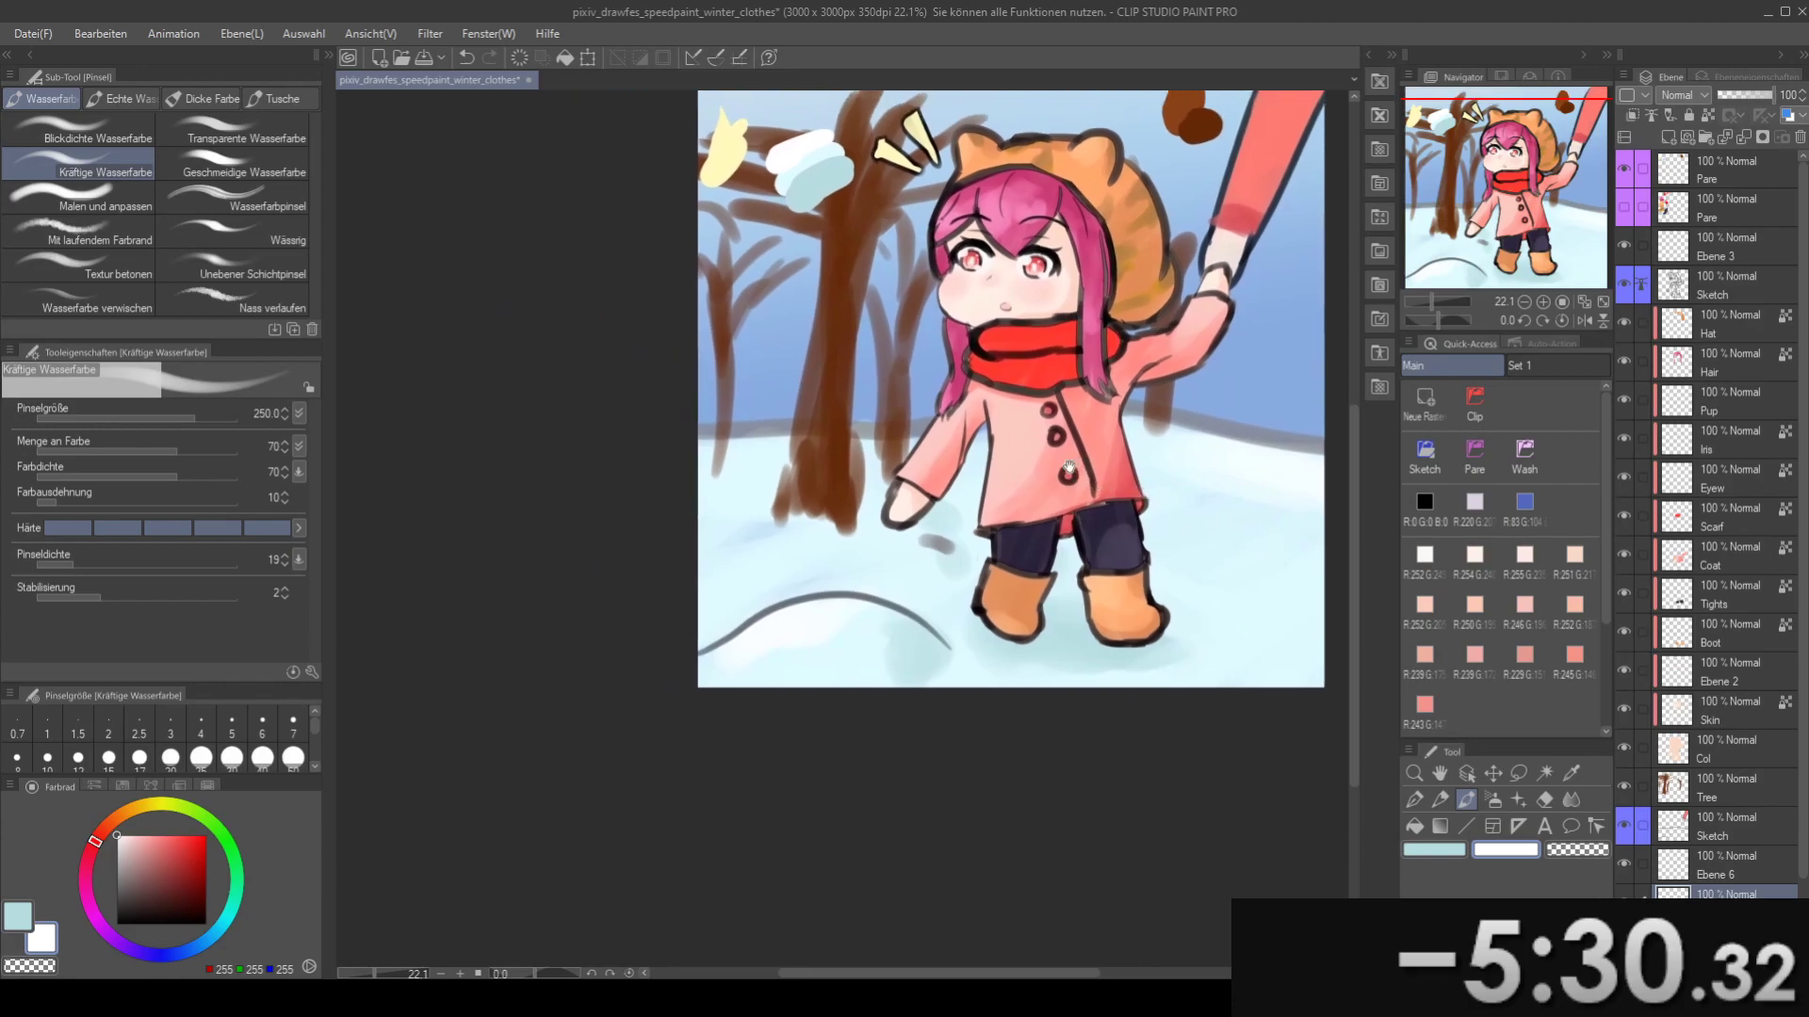
mouse_move(773, 496)
left_mouse_down()
mouse_move(739, 426)
mouse_move(821, 527)
left_mouse_up()
- Switch back to pale blue and brush shading across the snow near the horizon
key("x")
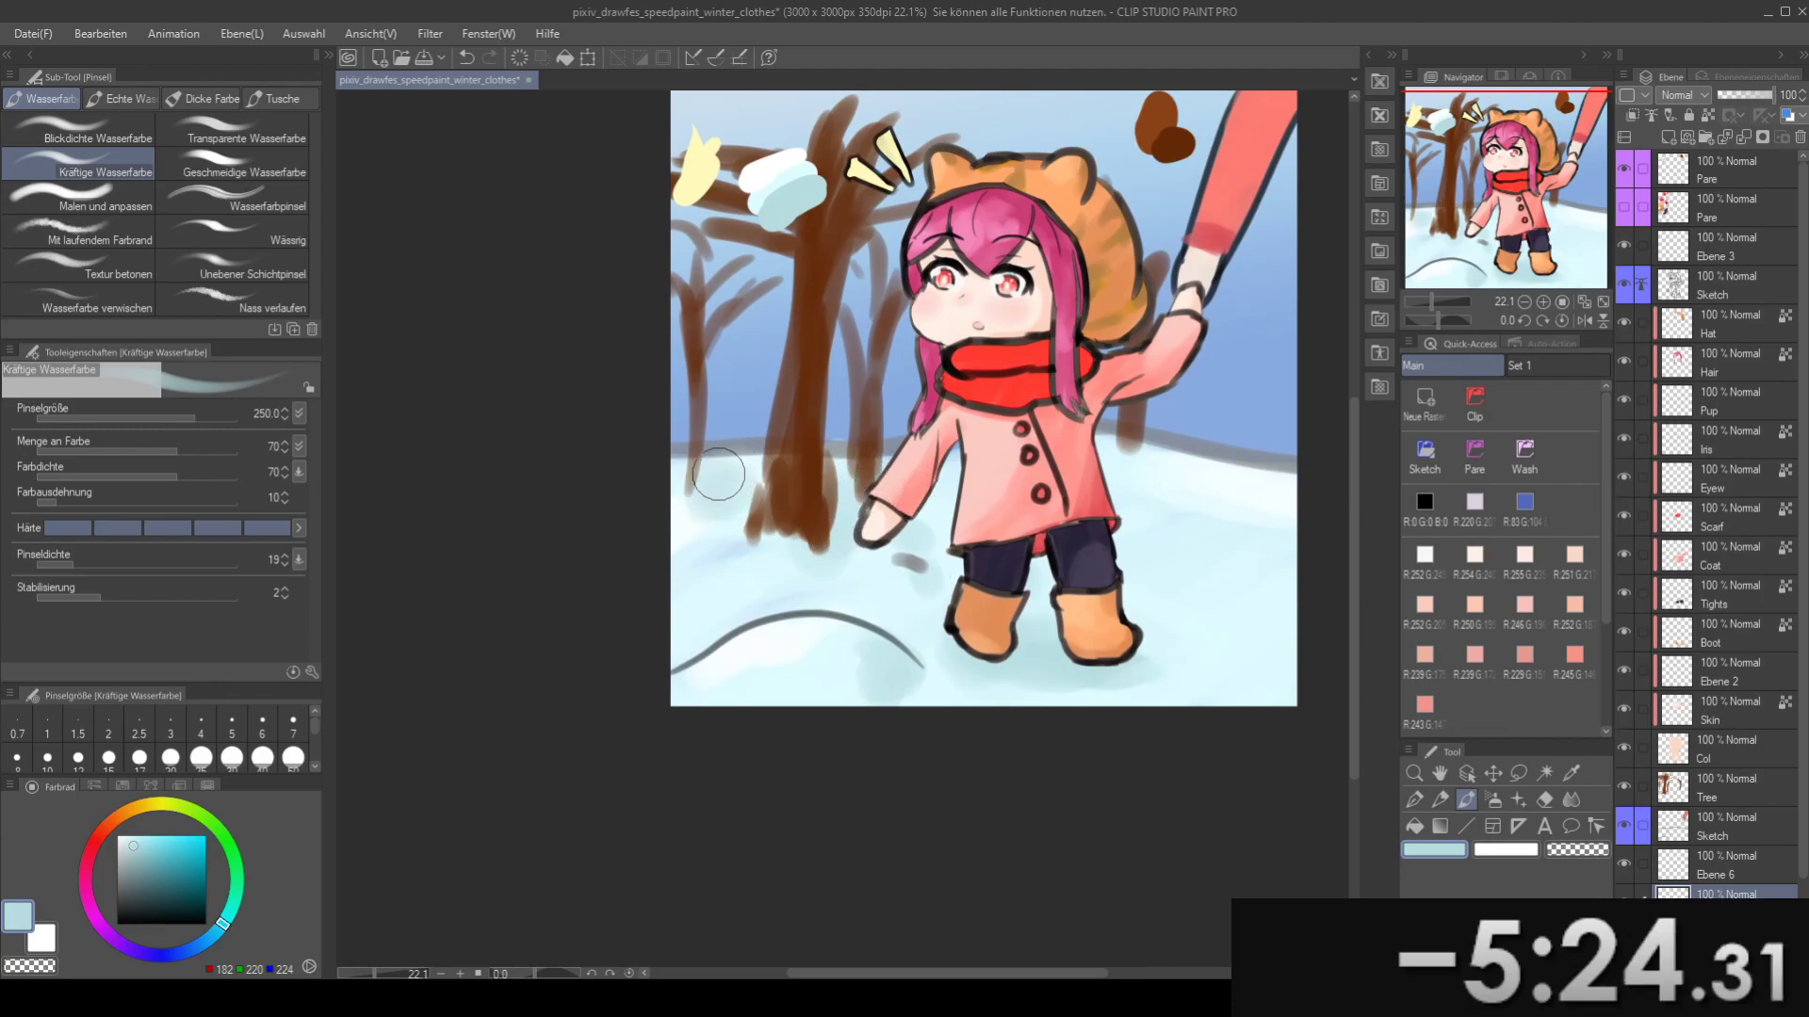
left_click_drag(1125, 459, 1208, 470)
key("bracketright")
mouse_move(1028, 423)
left_mouse_down()
mouse_move(1244, 481)
mouse_move(1139, 427)
left_mouse_up()
mouse_move(1109, 434)
left_mouse_down()
mouse_move(1181, 482)
mouse_move(1228, 357)
left_mouse_up()
- Switch to white and brighten the snow to the right of the girl
key("x")
left_click_drag(940, 279, 977, 524)
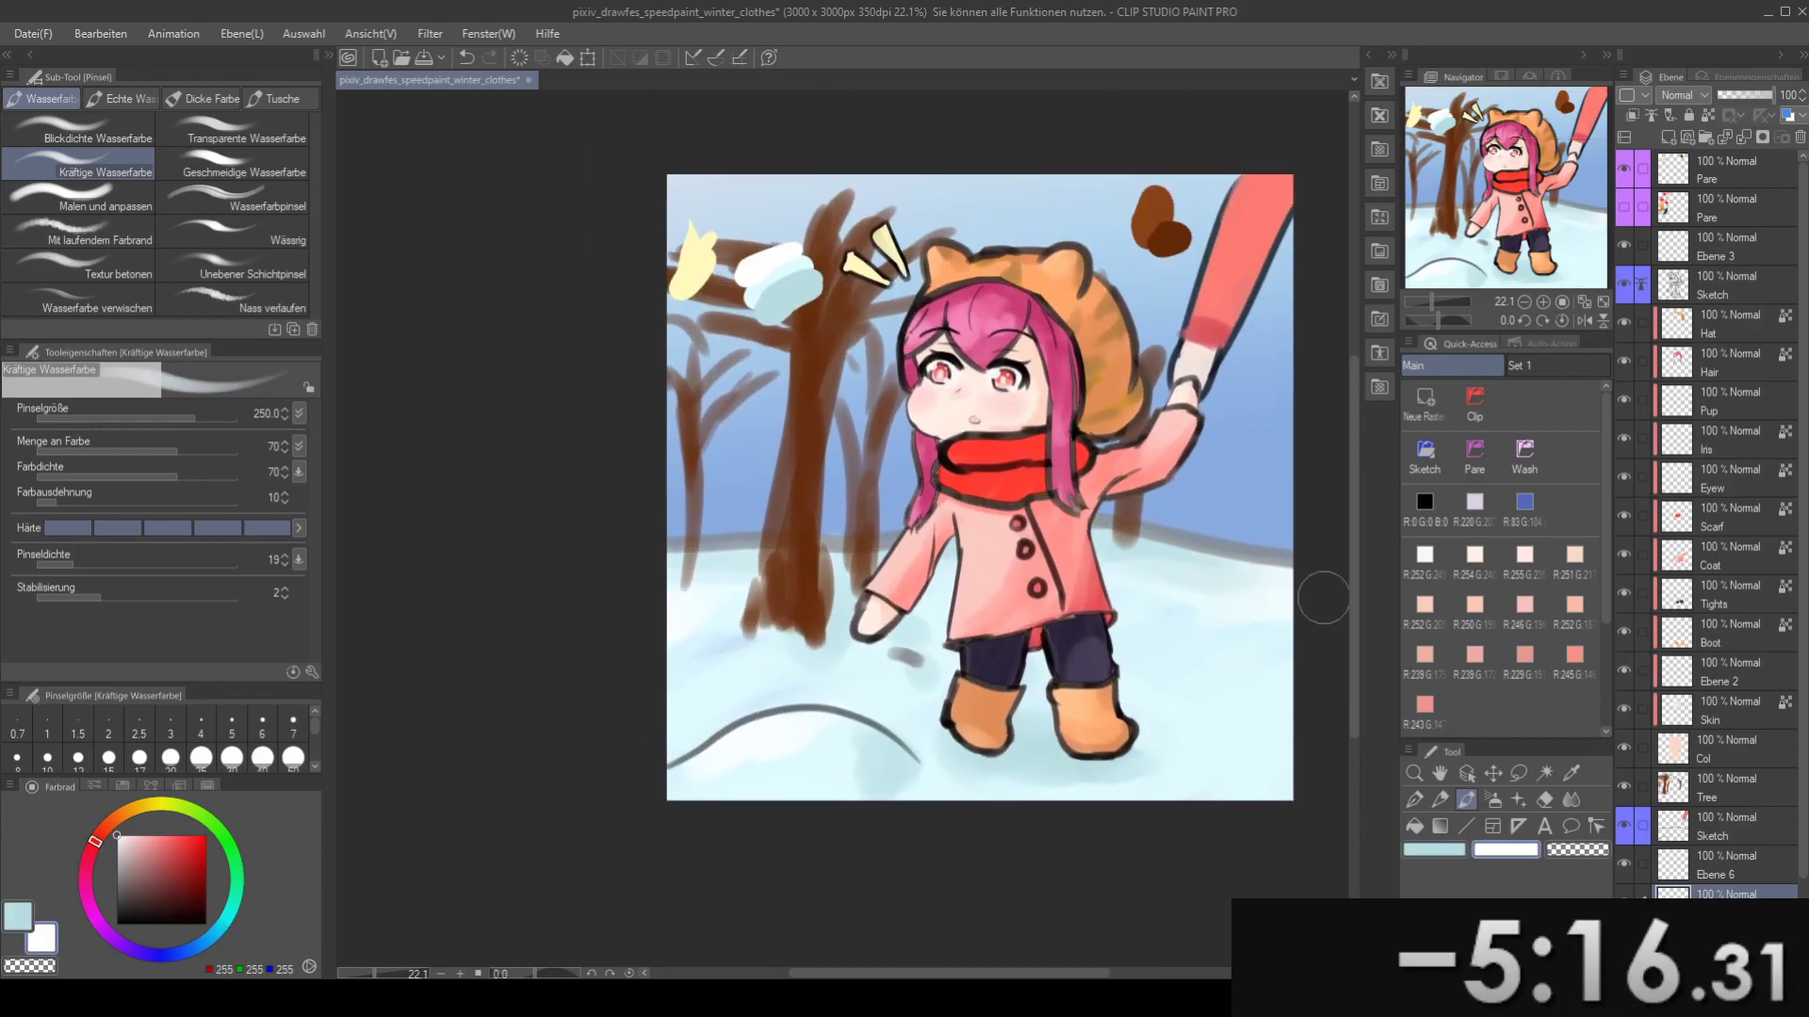
left_click_drag(1299, 594, 1220, 592)
left_click_drag(1220, 593, 1139, 528)
left_click_drag(1037, 569, 1002, 376)
- Add pale-blue shading to the snow in the picture's lower-right corner and undo the last stroke
key("x")
left_click_drag(1142, 461, 1165, 506)
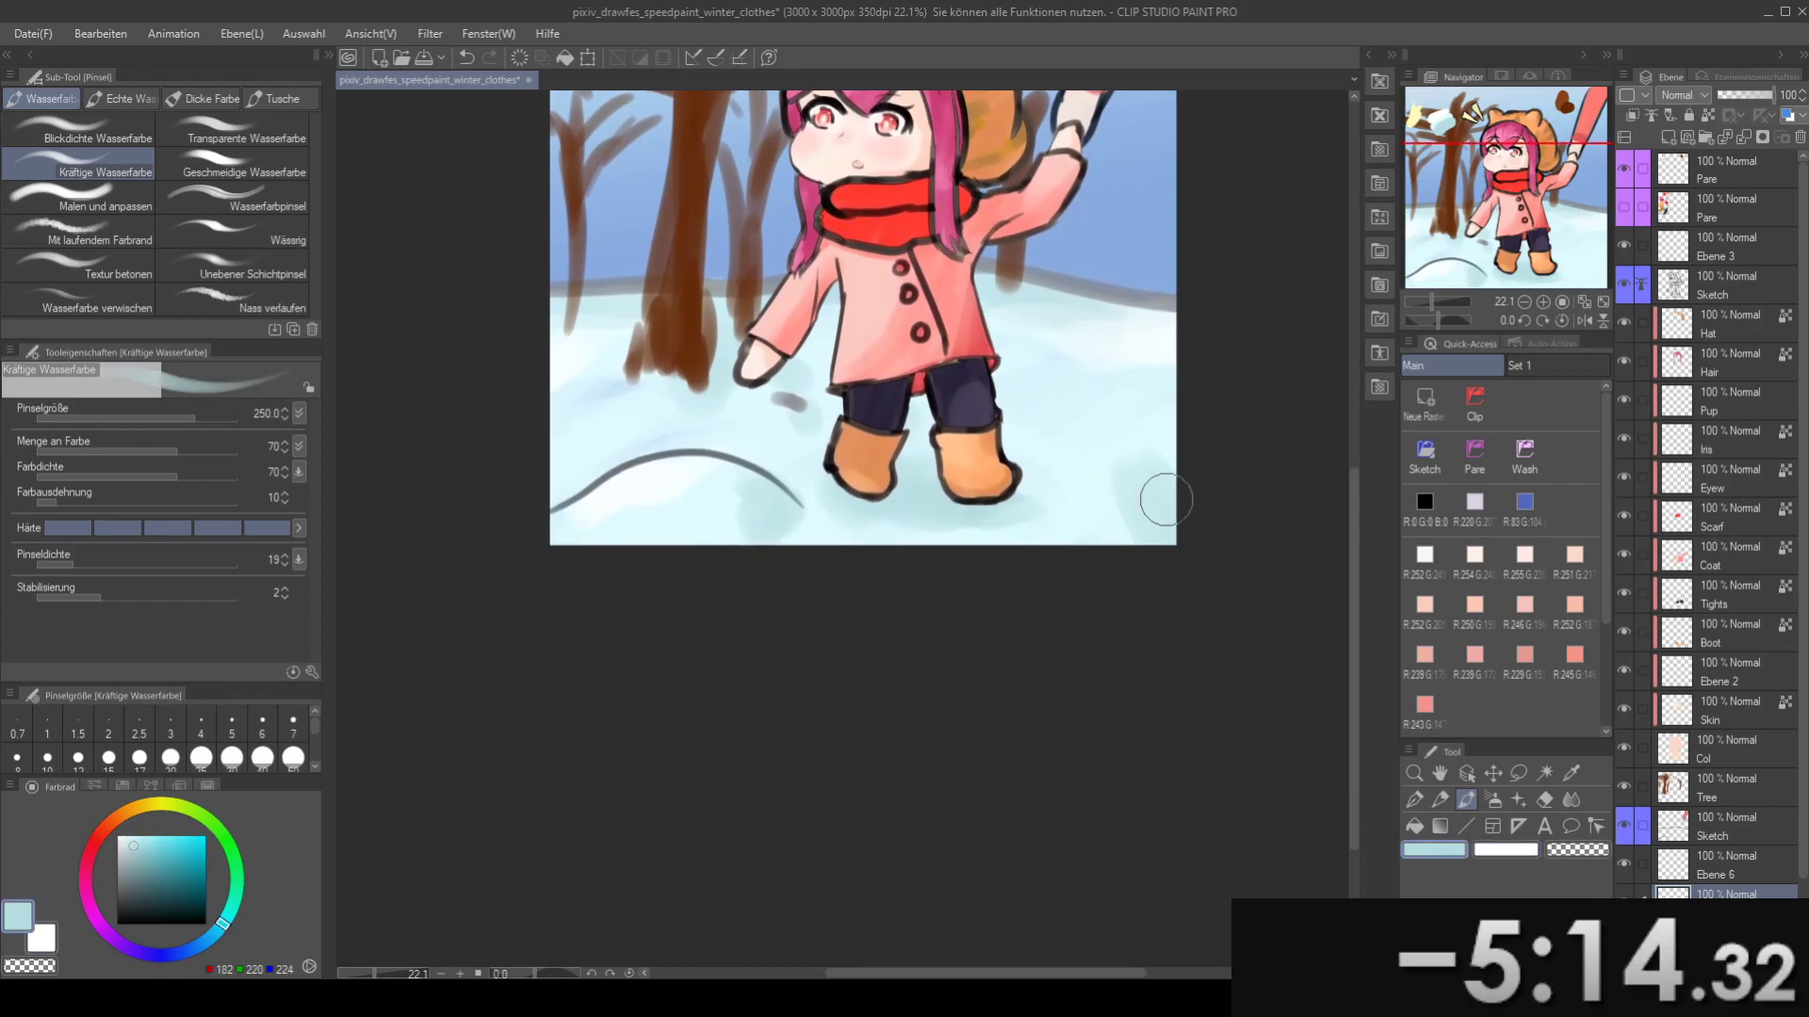
left_click_drag(1150, 433, 1162, 500)
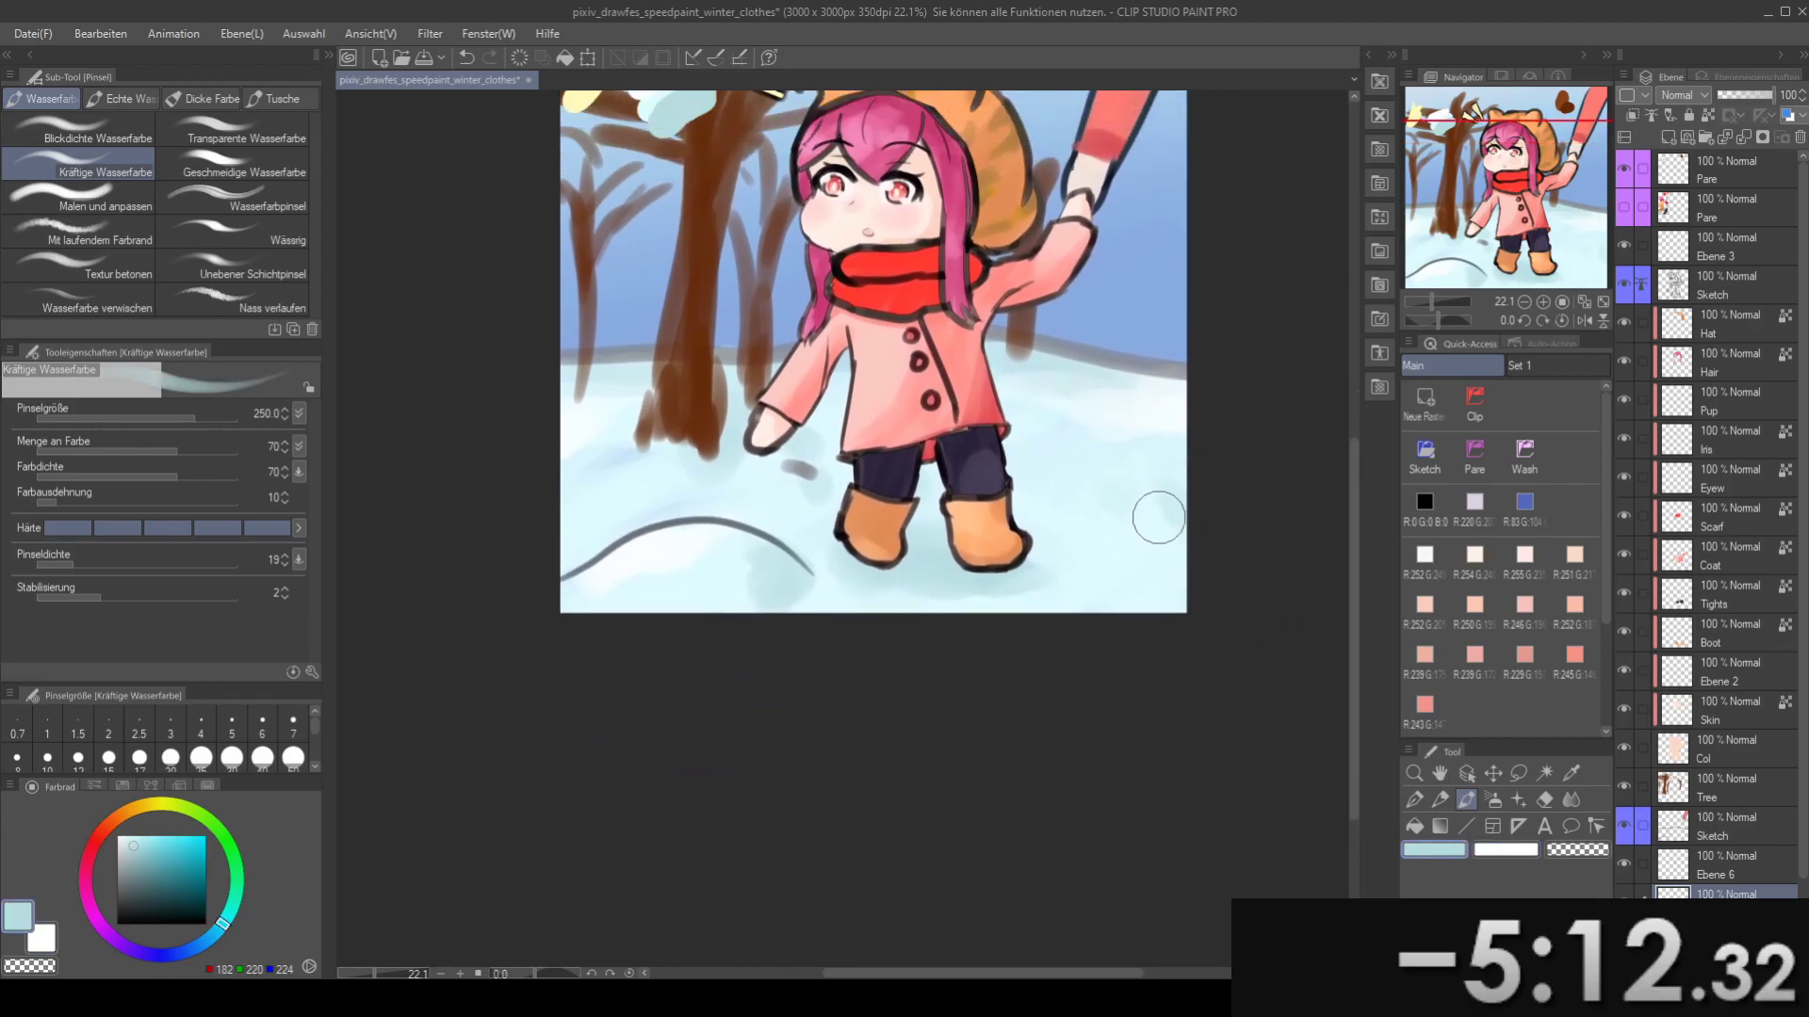
key("ctrl+z")
left_click_drag(1102, 447, 977, 582)
mouse_move(1025, 368)
left_mouse_down()
mouse_move(1019, 512)
mouse_move(997, 508)
mouse_move(1086, 445)
left_mouse_up()
mouse_move(1075, 346)
left_mouse_down()
mouse_move(1151, 294)
mouse_move(1123, 262)
mouse_move(1140, 368)
left_mouse_up()
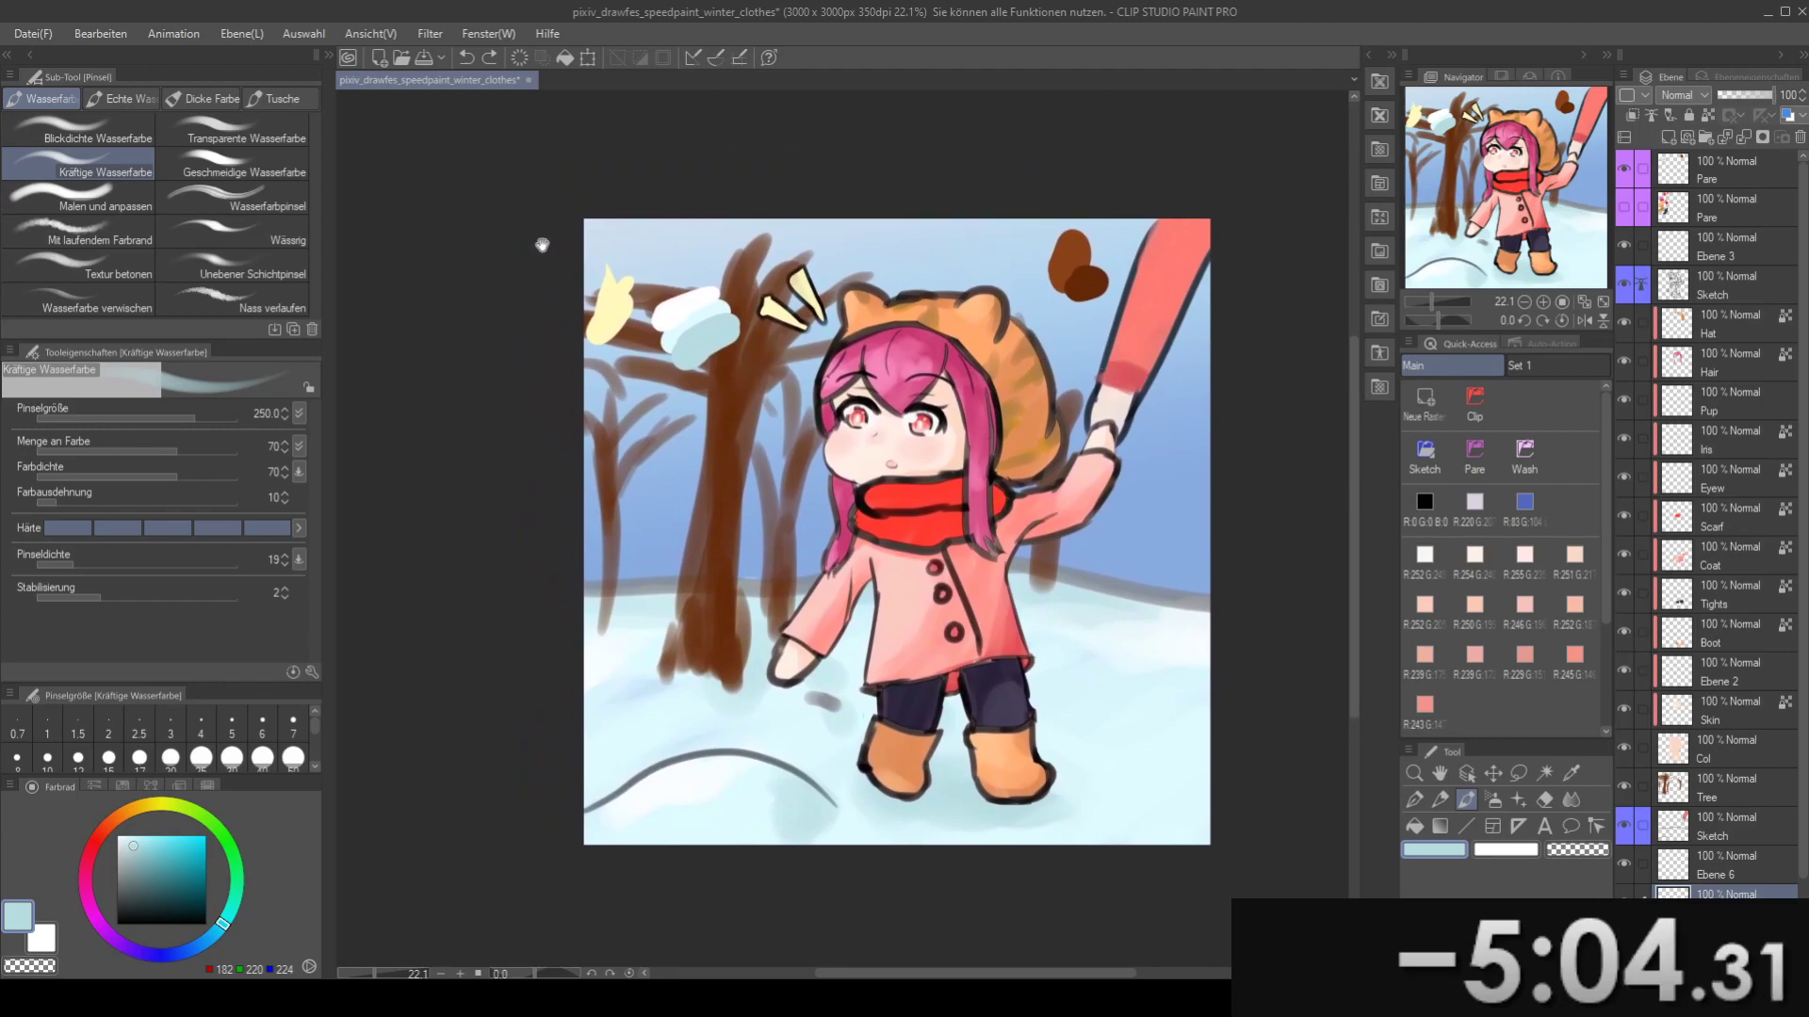
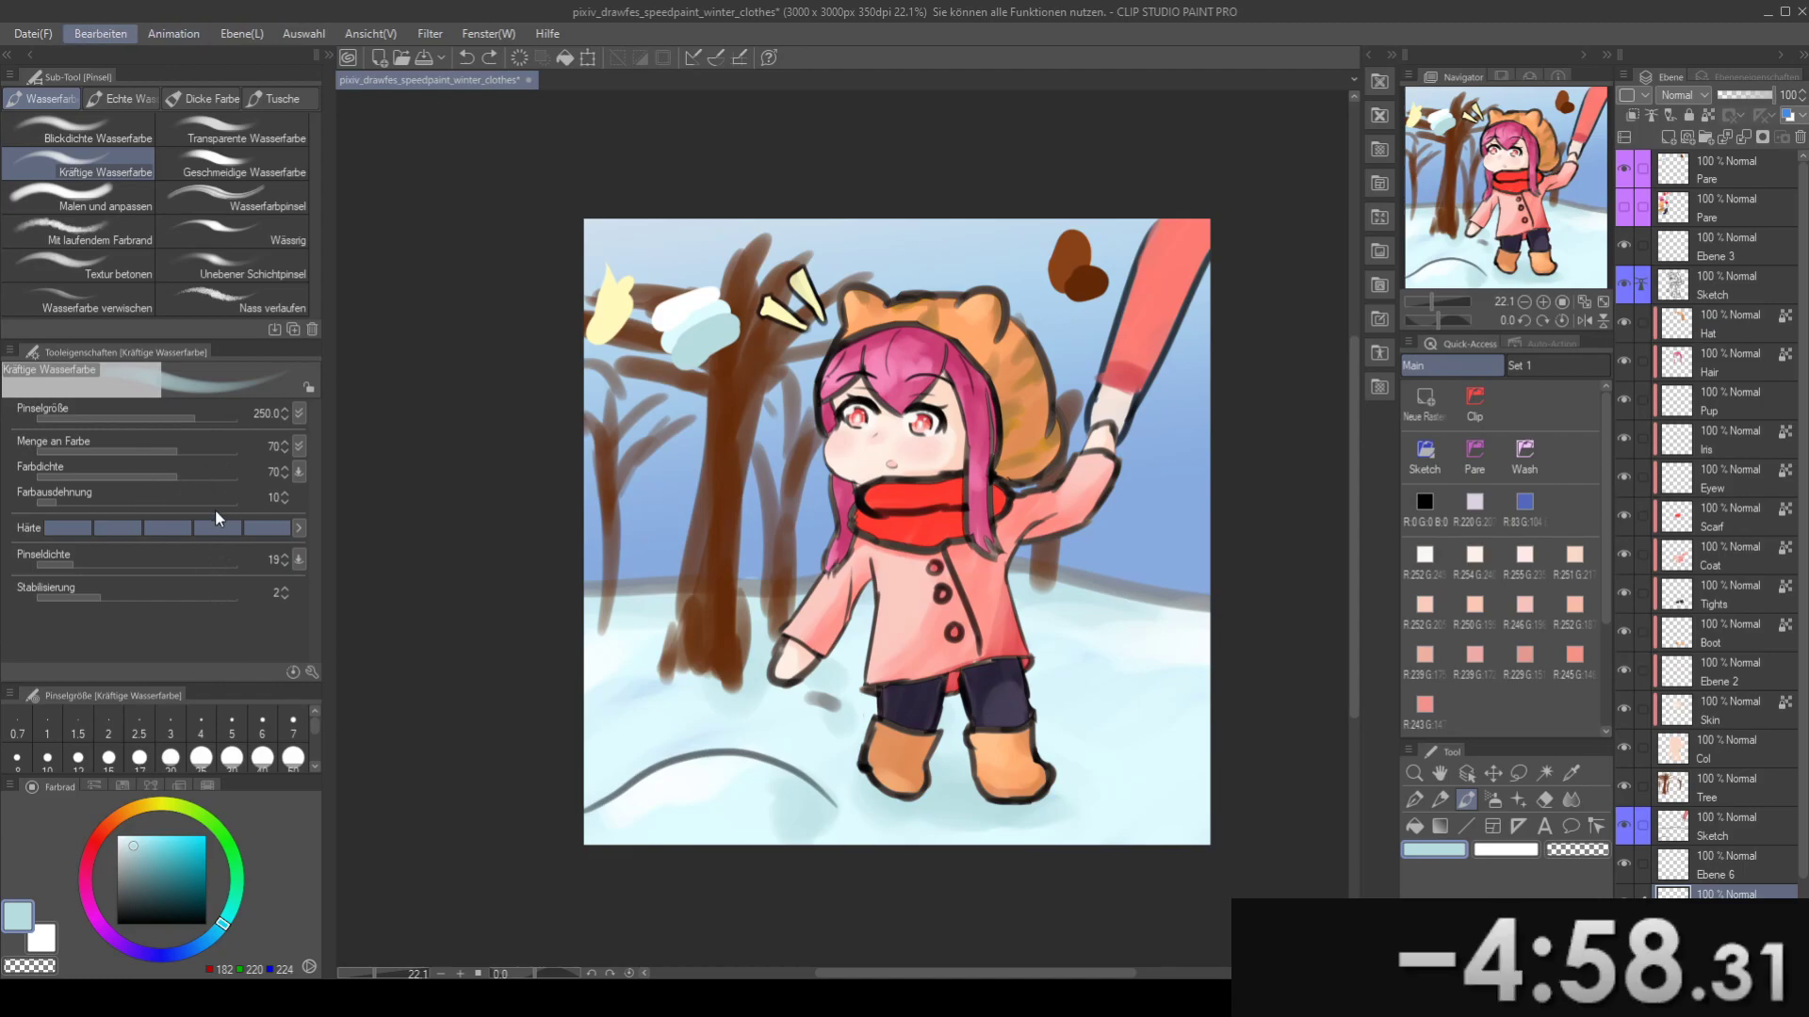
- Trim the canvas on its right side to 2642 x 3000 px and save the drawing
key("ctrl+t")
left_click_drag(1210, 532, 1136, 532)
key("Return")
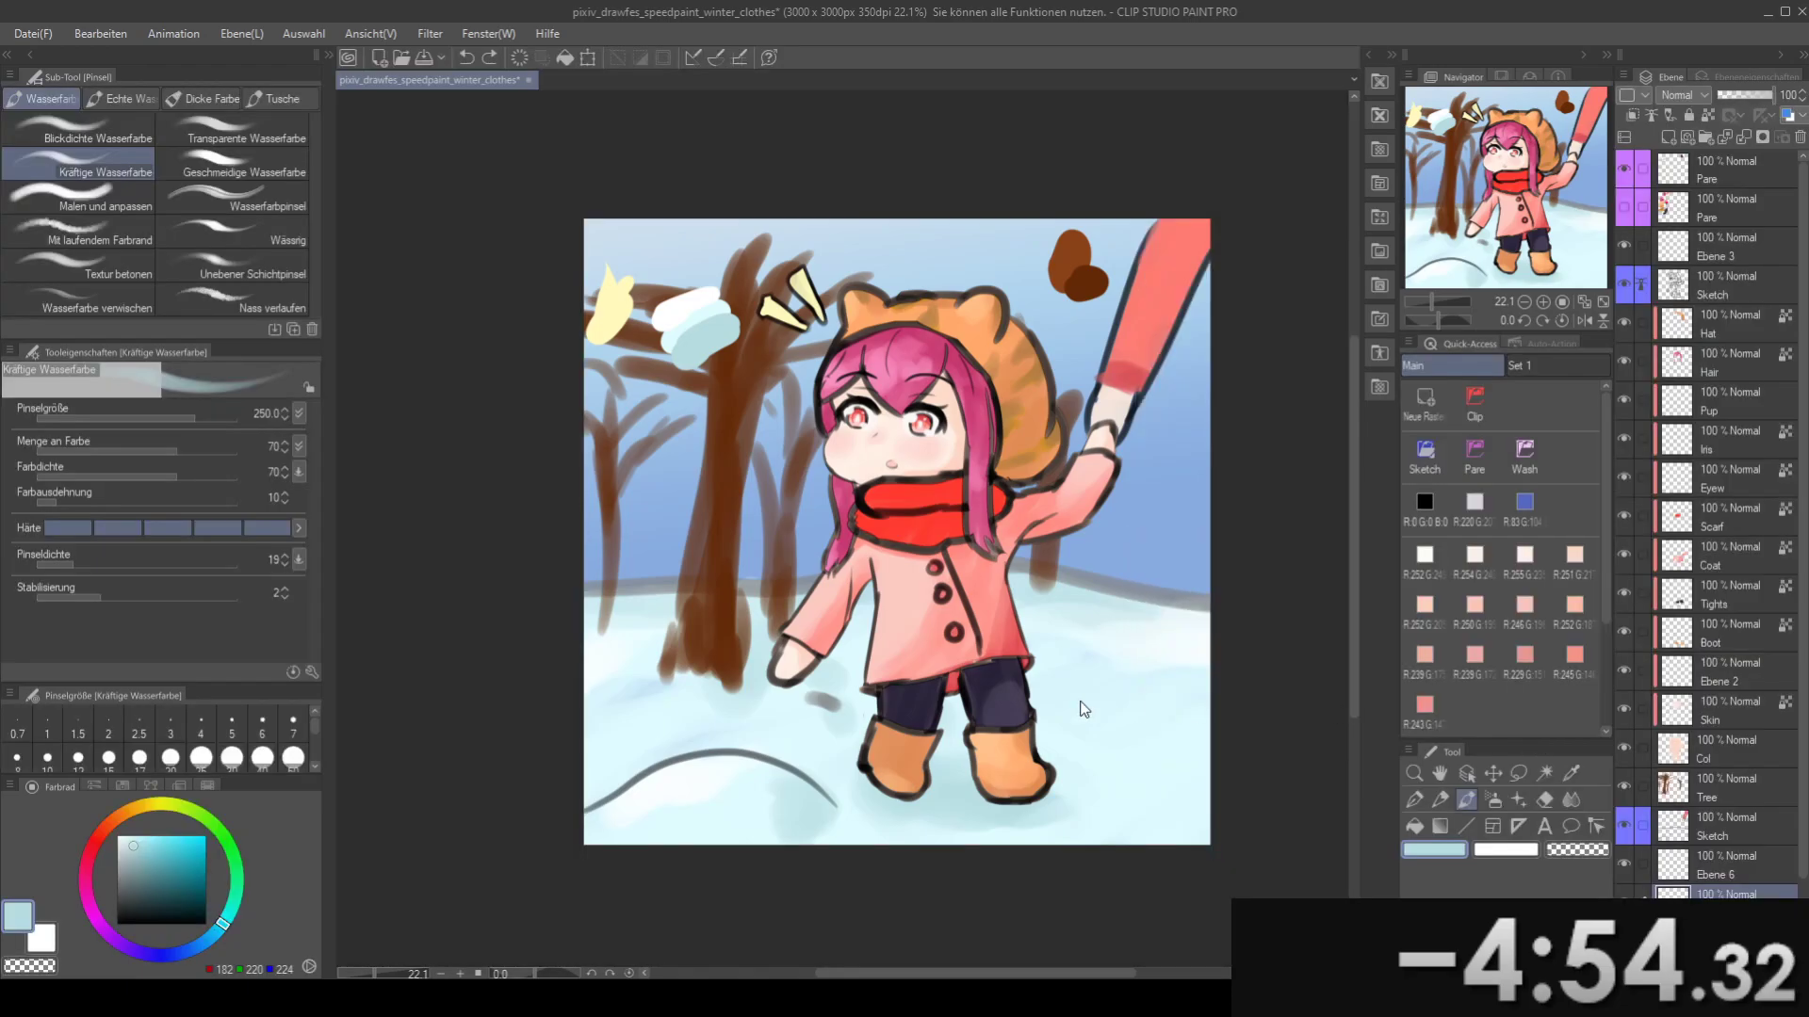
scroll(1078, 681, "up", 1)
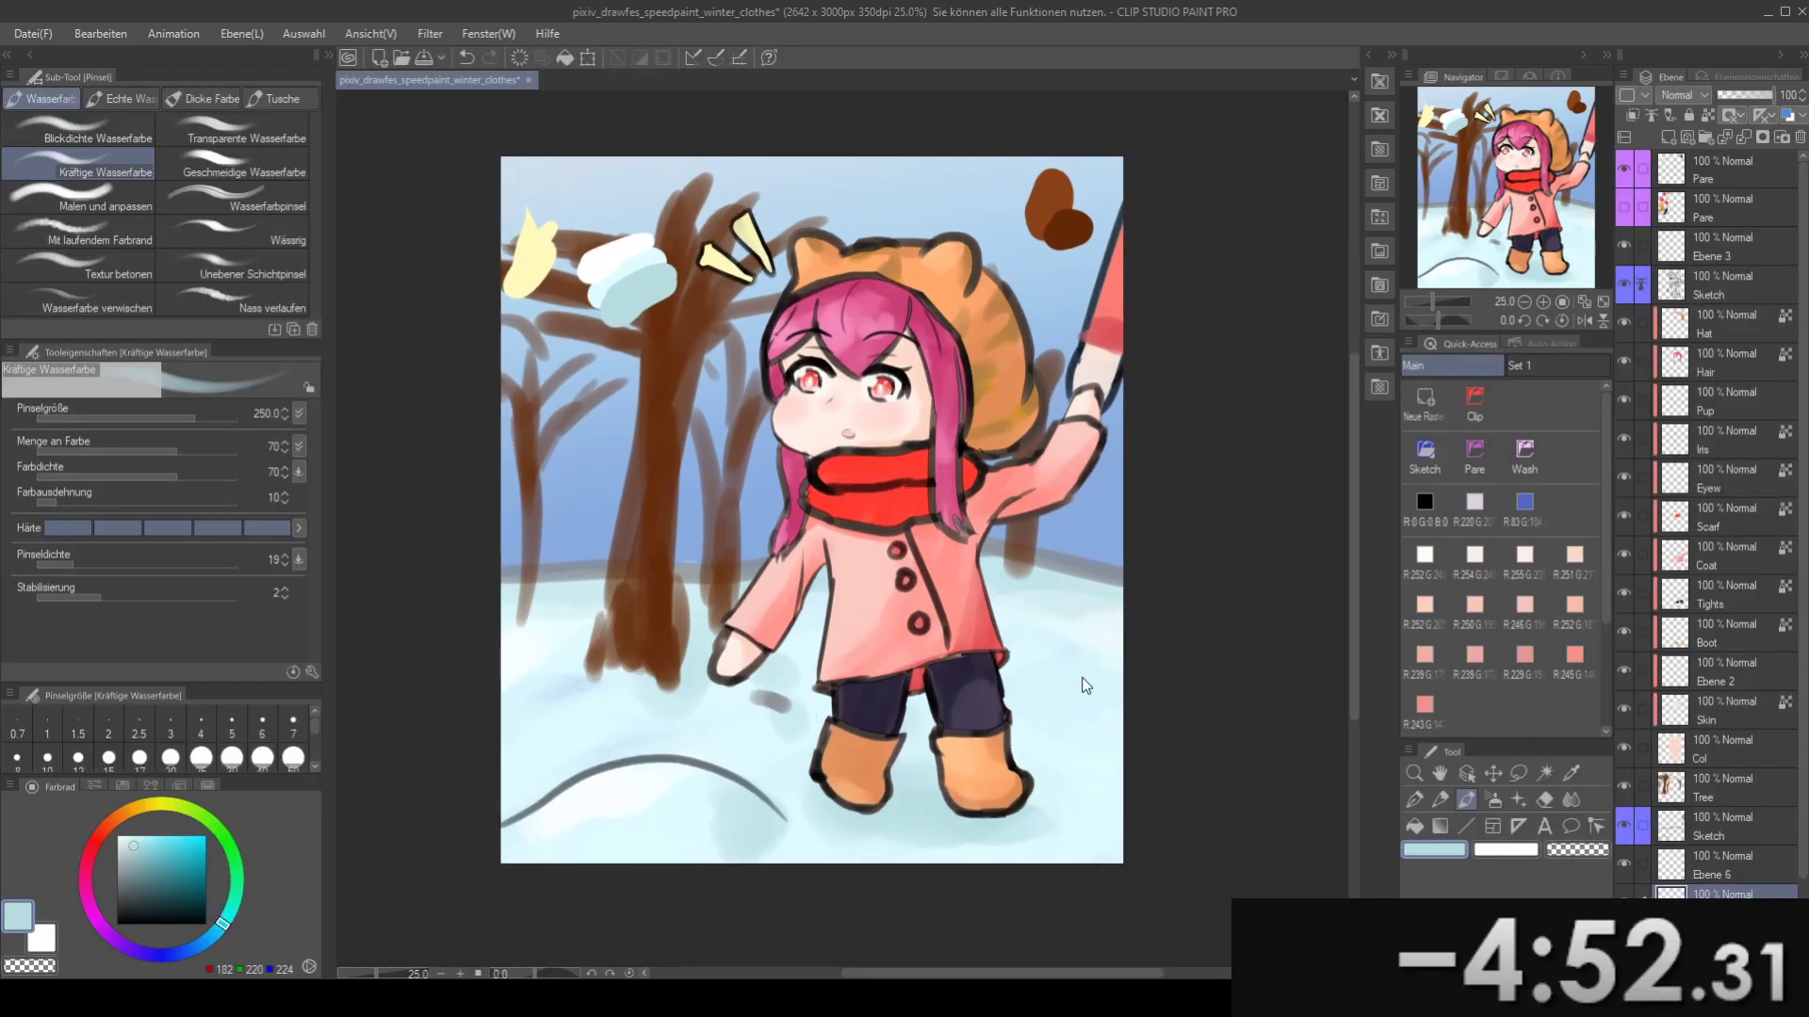
key("ctrl+s")
- Add a new layer above the Tree layer and brush a mid-grey cloud along the top of the sky
left_click_drag(820, 435, 1017, 533)
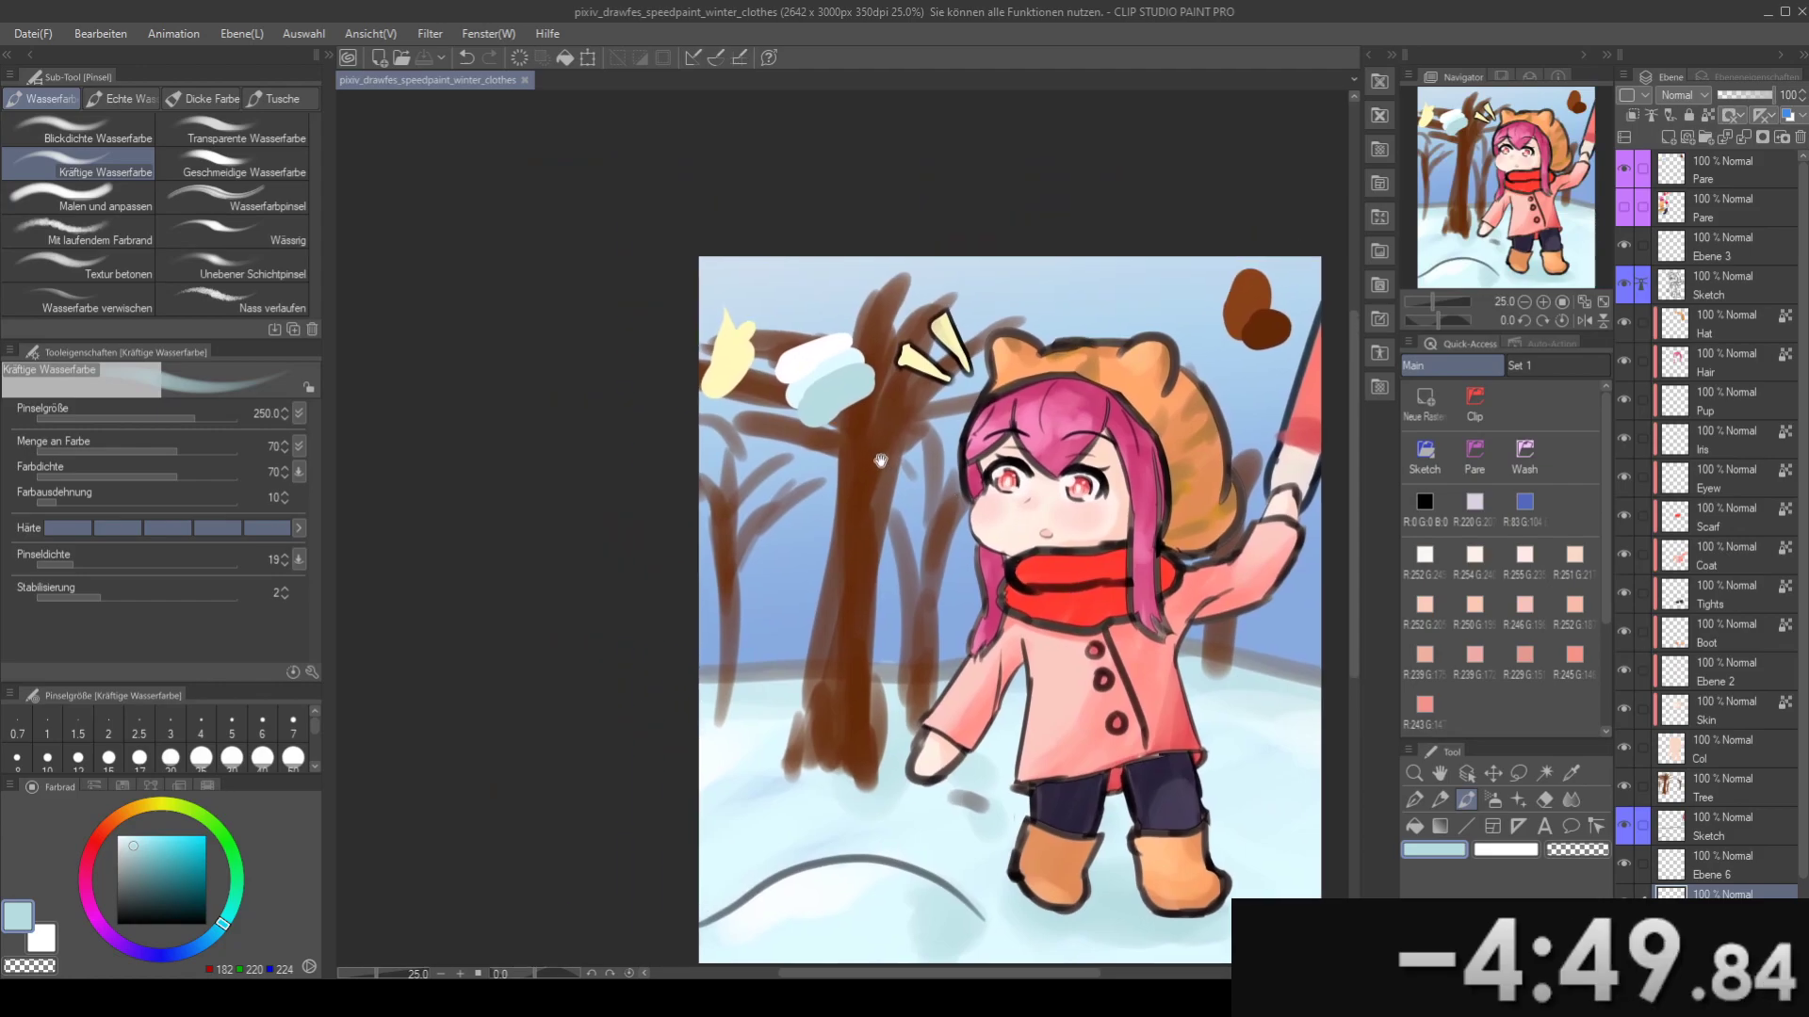
left_click(1689, 867)
left_click(1713, 826)
left_click(1728, 784)
left_click(1425, 401)
left_click_drag(886, 269, 809, 259)
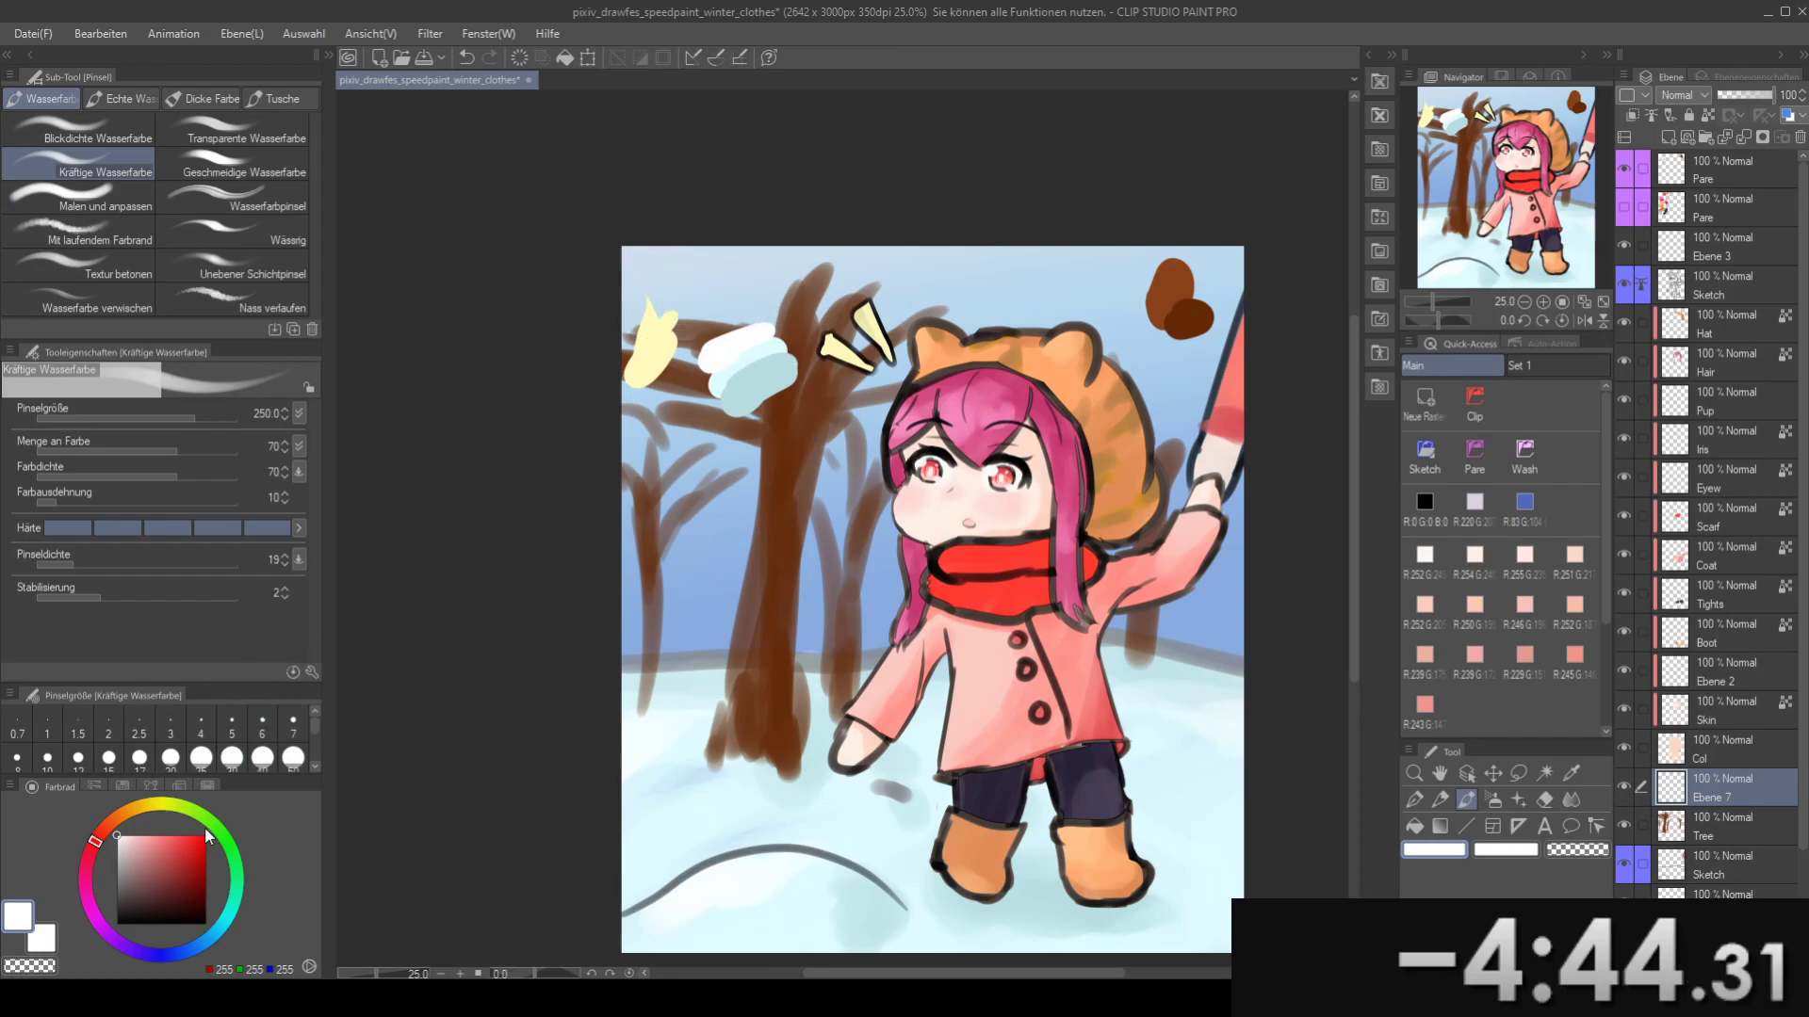
left_click(120, 848)
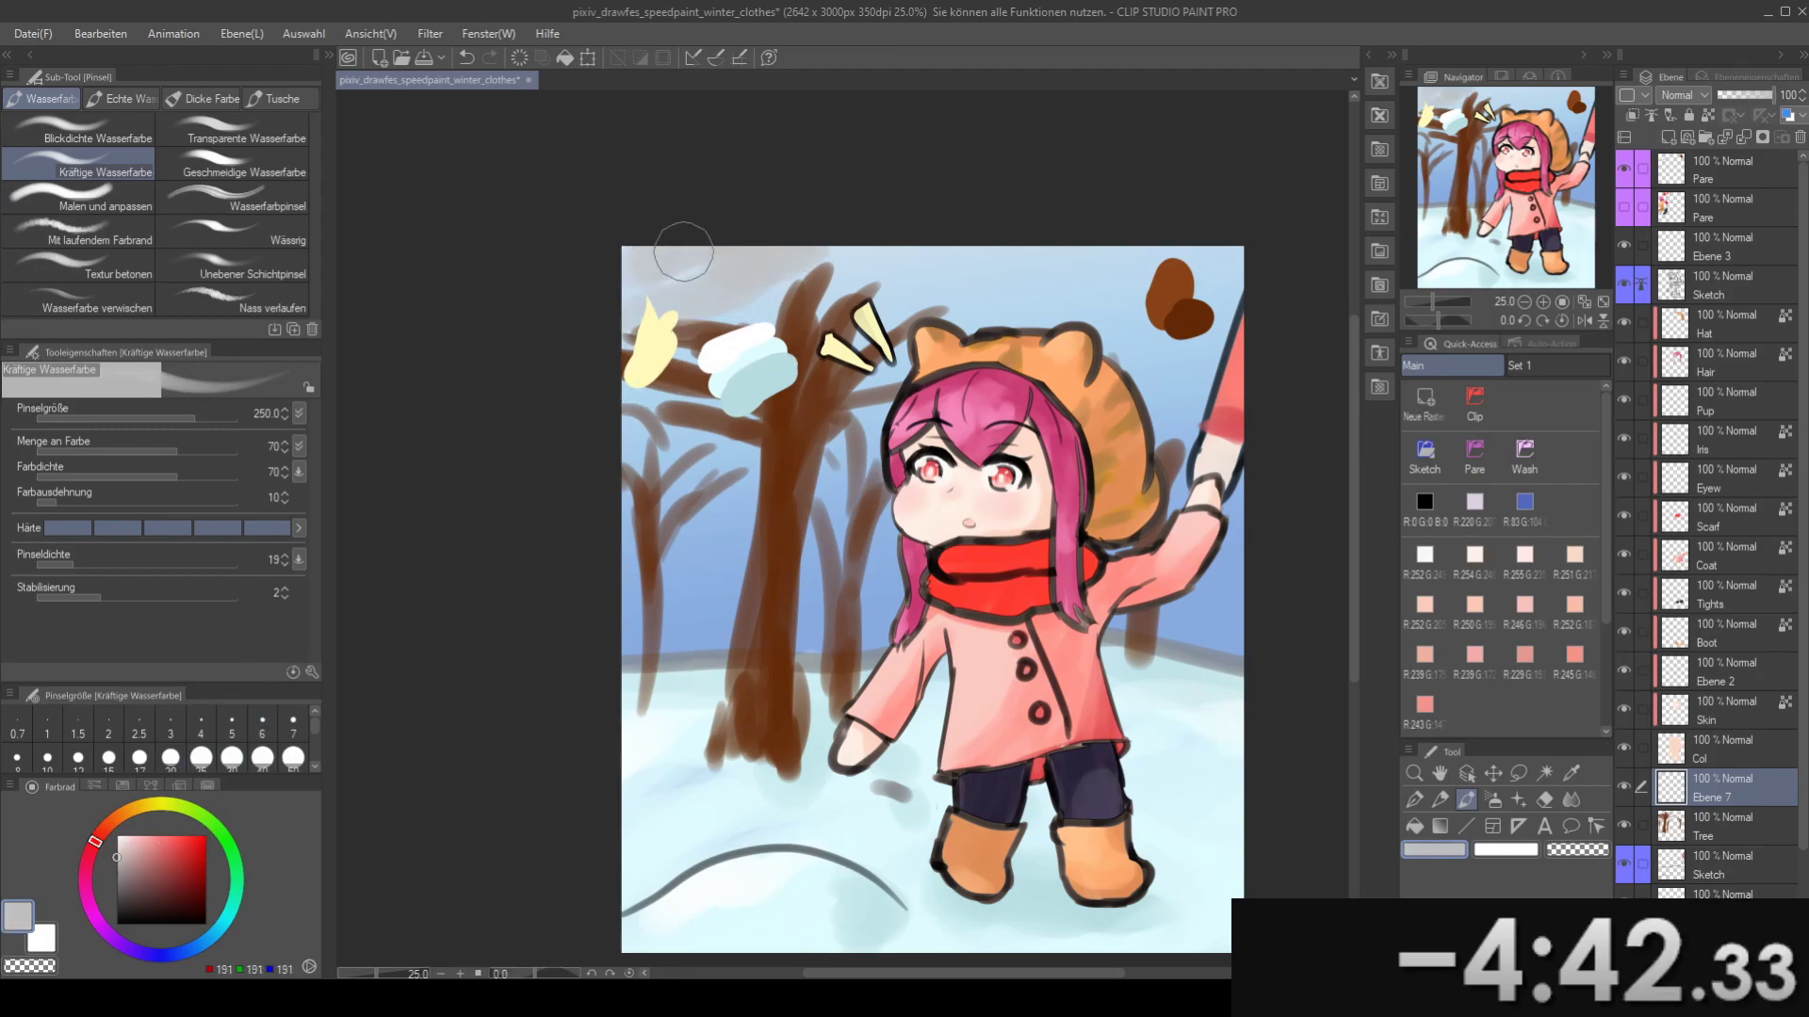
left_click_drag(985, 269, 1098, 259)
- Try painting larger grey cloud strokes over the trees at brush size 400 and undo them
key("]")
key("]")
mouse_move(603, 427)
left_mouse_down()
mouse_move(641, 387)
mouse_move(795, 391)
left_mouse_up()
left_click_drag(772, 388, 905, 388)
key("ctrl+z")
key("ctrl+z")
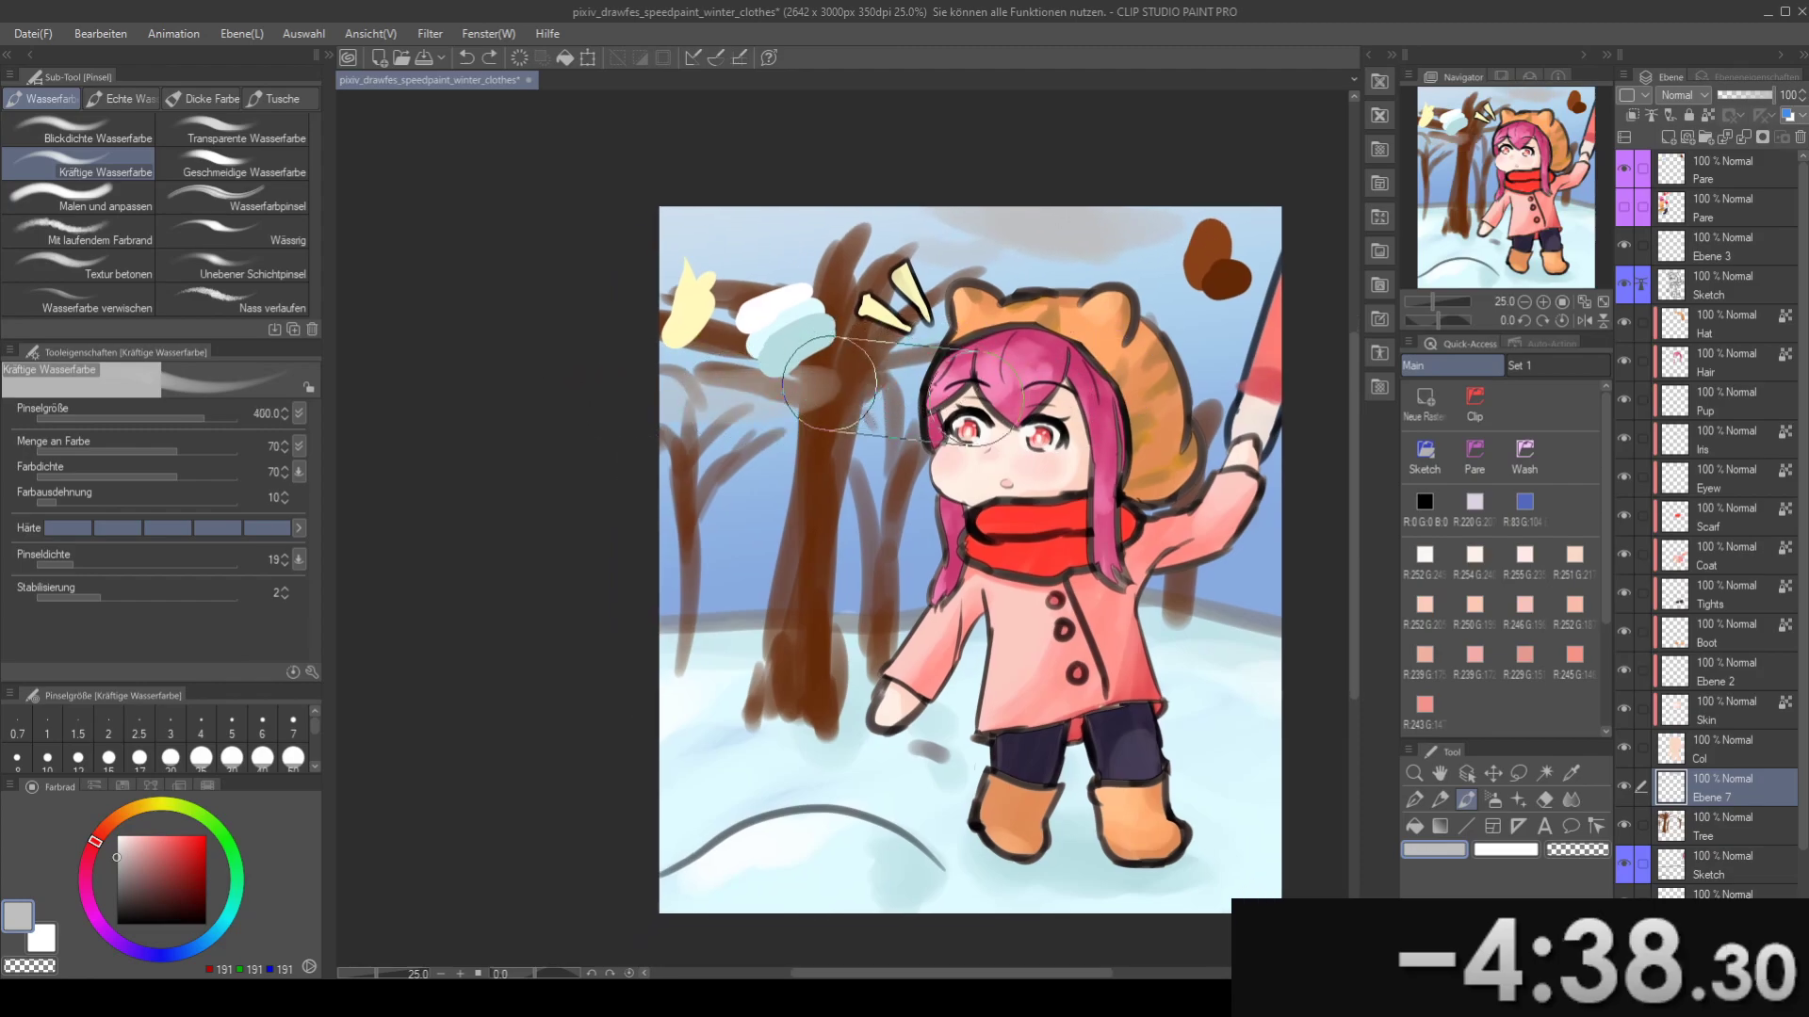
- Move the cloud layer beneath the Tree layer and brush broad grey clouds behind the trees, enlarging the brush to 700
left_click_drag(1742, 793, 1741, 956)
mouse_move(640, 345)
left_mouse_down()
mouse_move(783, 397)
mouse_move(703, 405)
left_mouse_up()
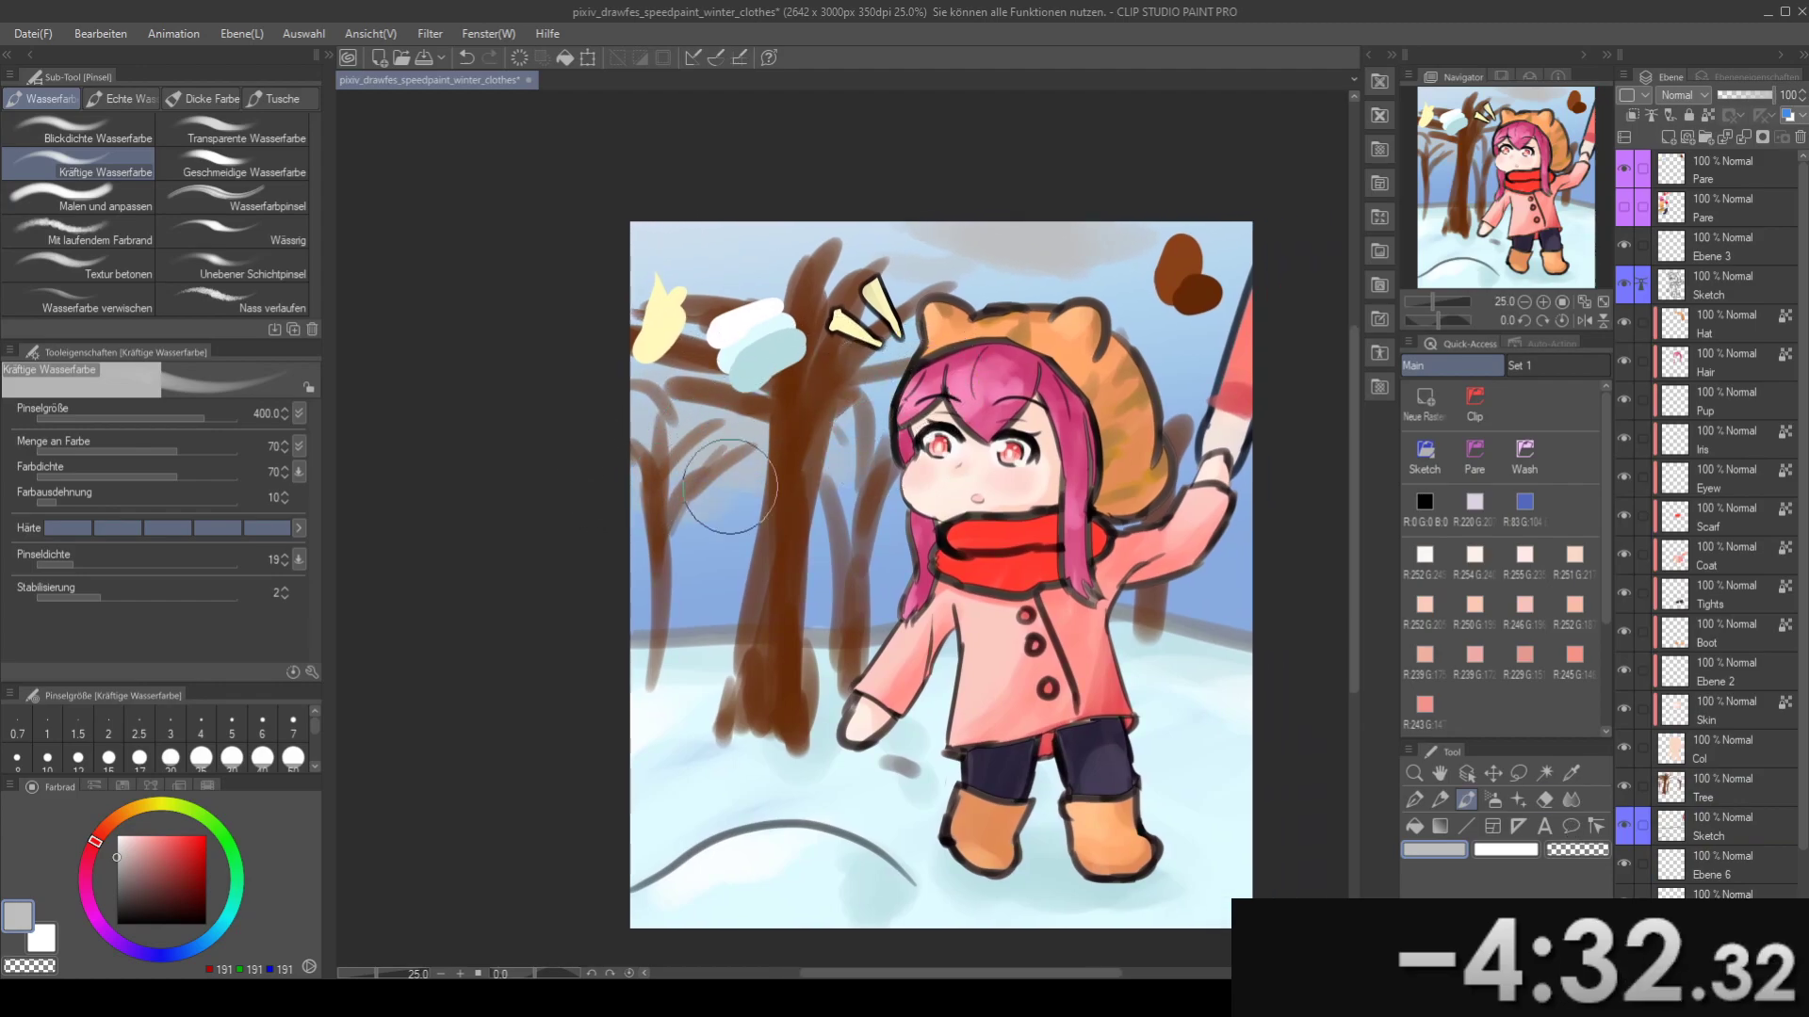
key("bracketright")
key("bracketright")
mouse_move(569, 545)
left_mouse_down()
mouse_move(1150, 442)
mouse_move(991, 453)
left_mouse_up()
key("bracketright")
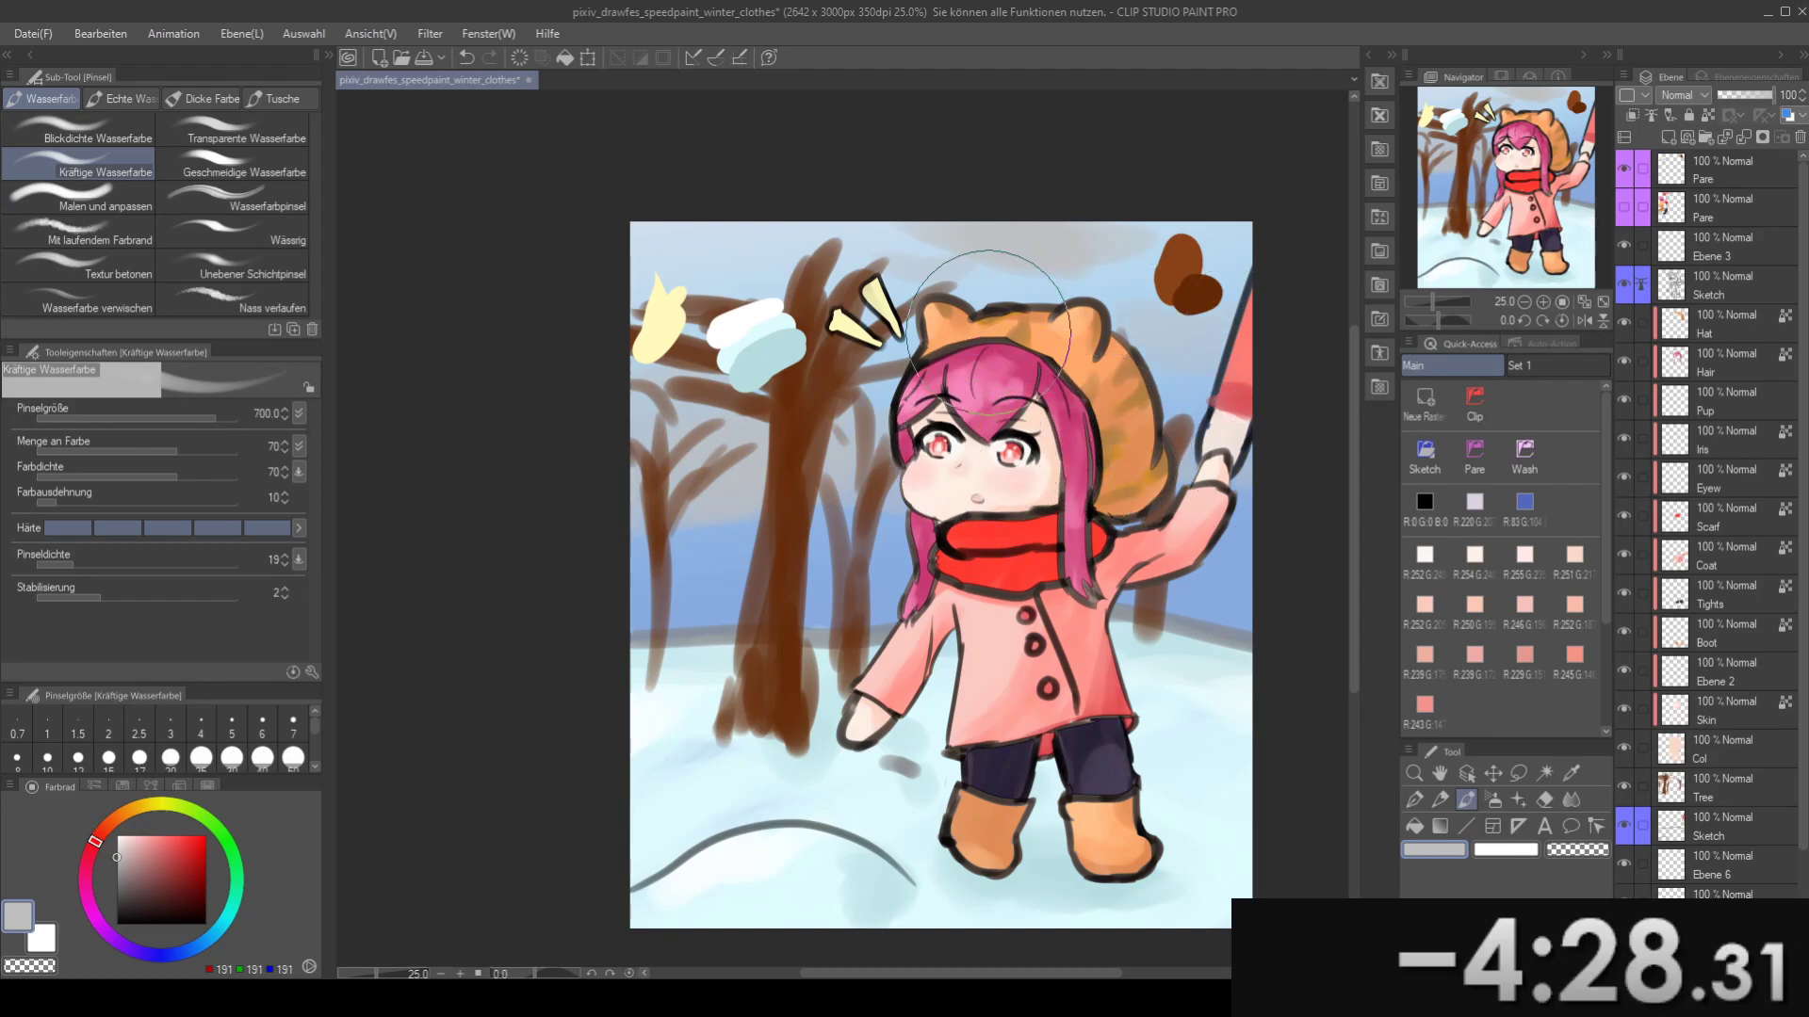
left_click_drag(842, 348, 788, 381)
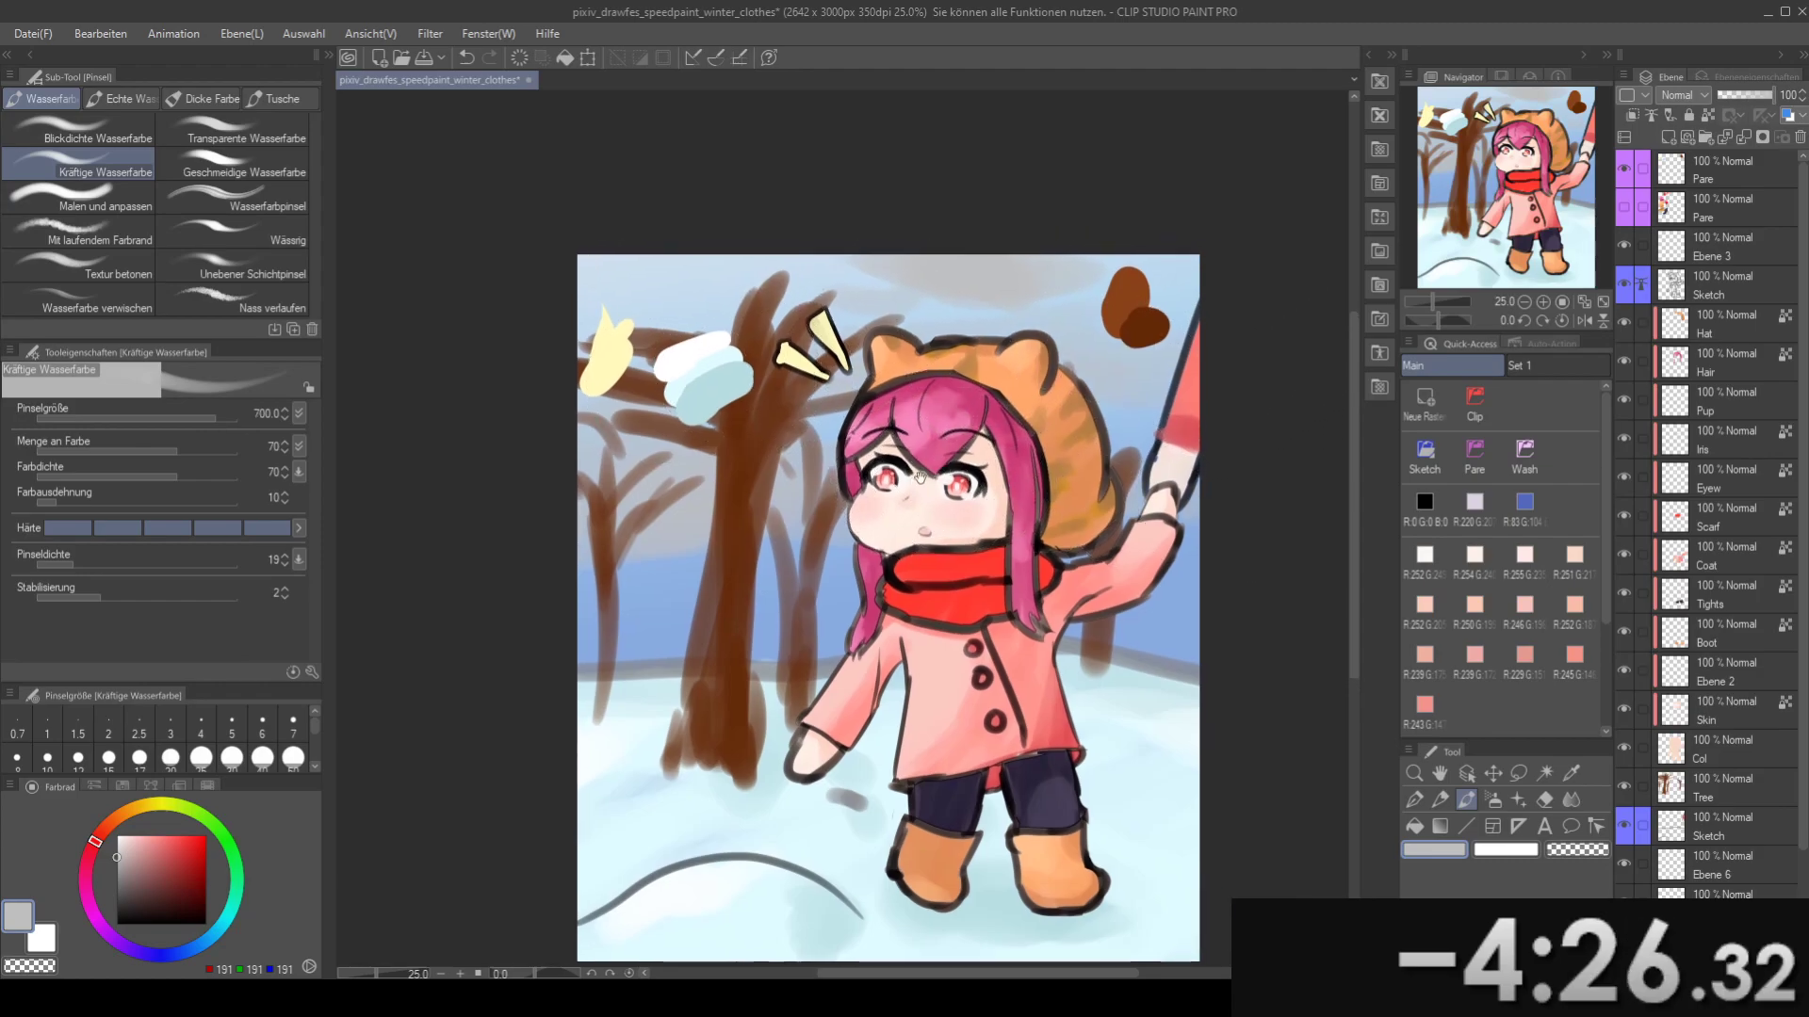
mouse_move(1127, 418)
left_mouse_down()
mouse_move(1088, 384)
mouse_move(1157, 327)
left_mouse_up()
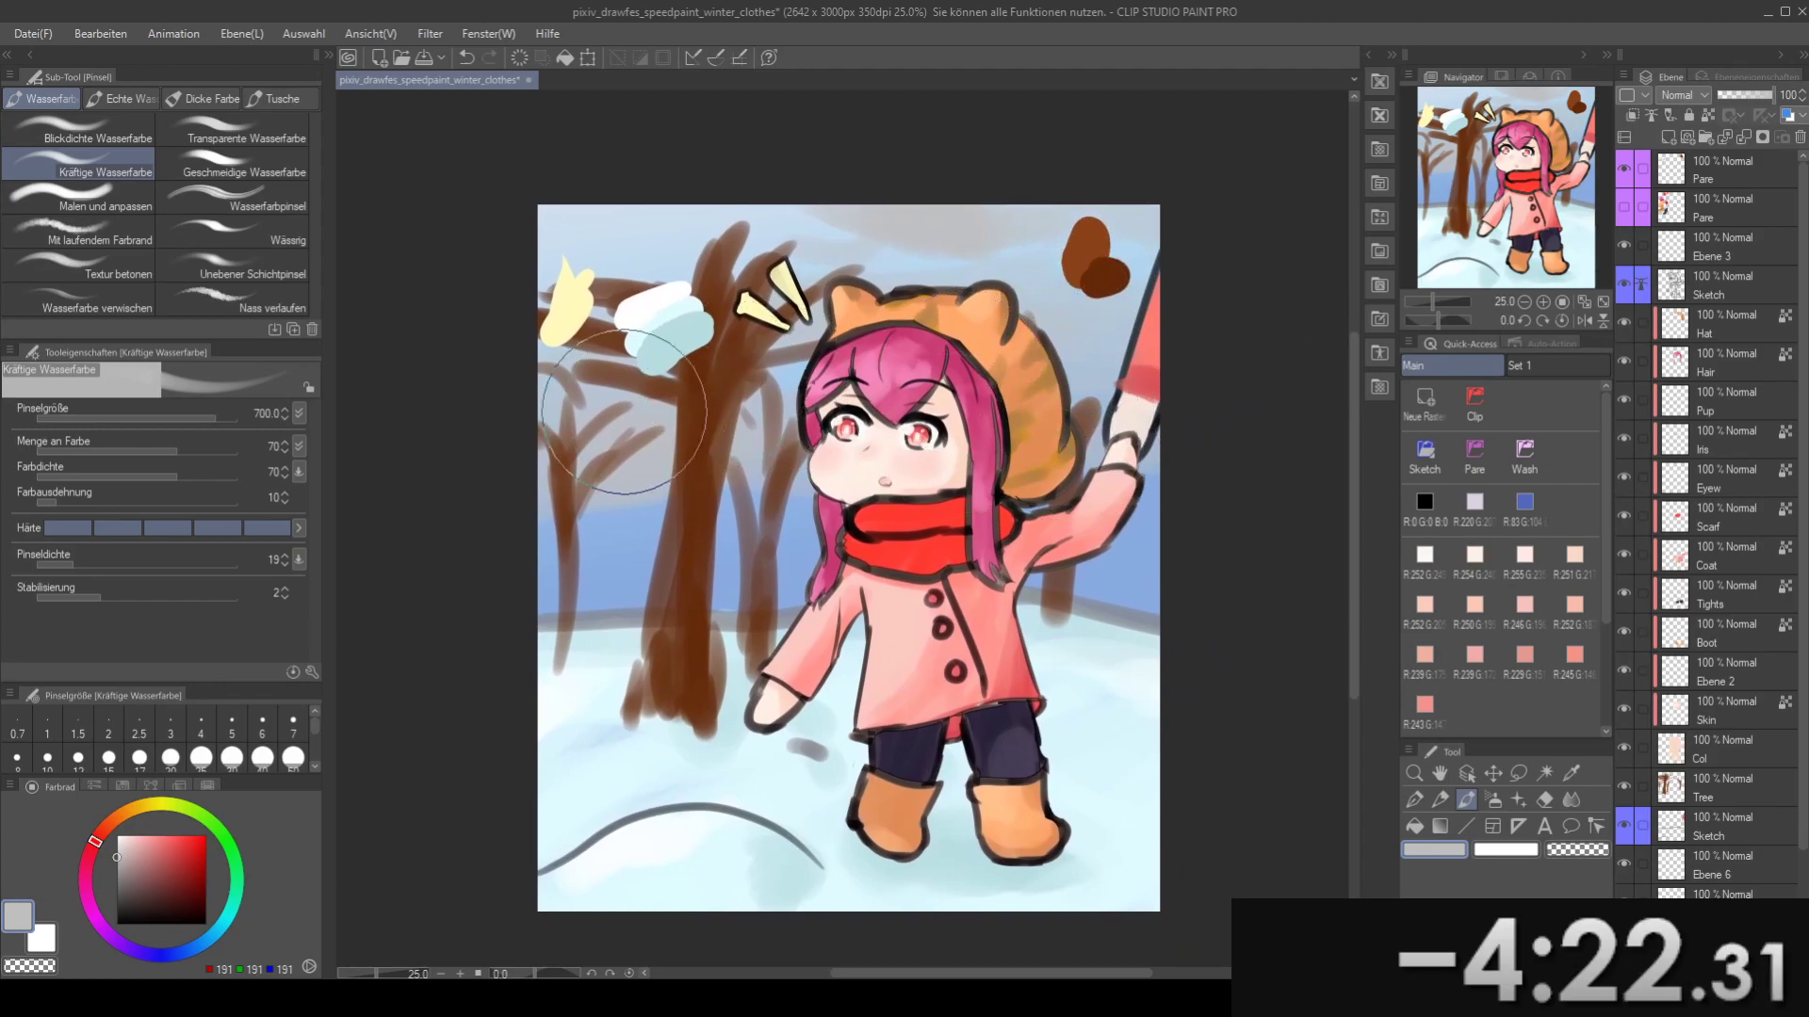
left_click_drag(809, 374, 902, 383)
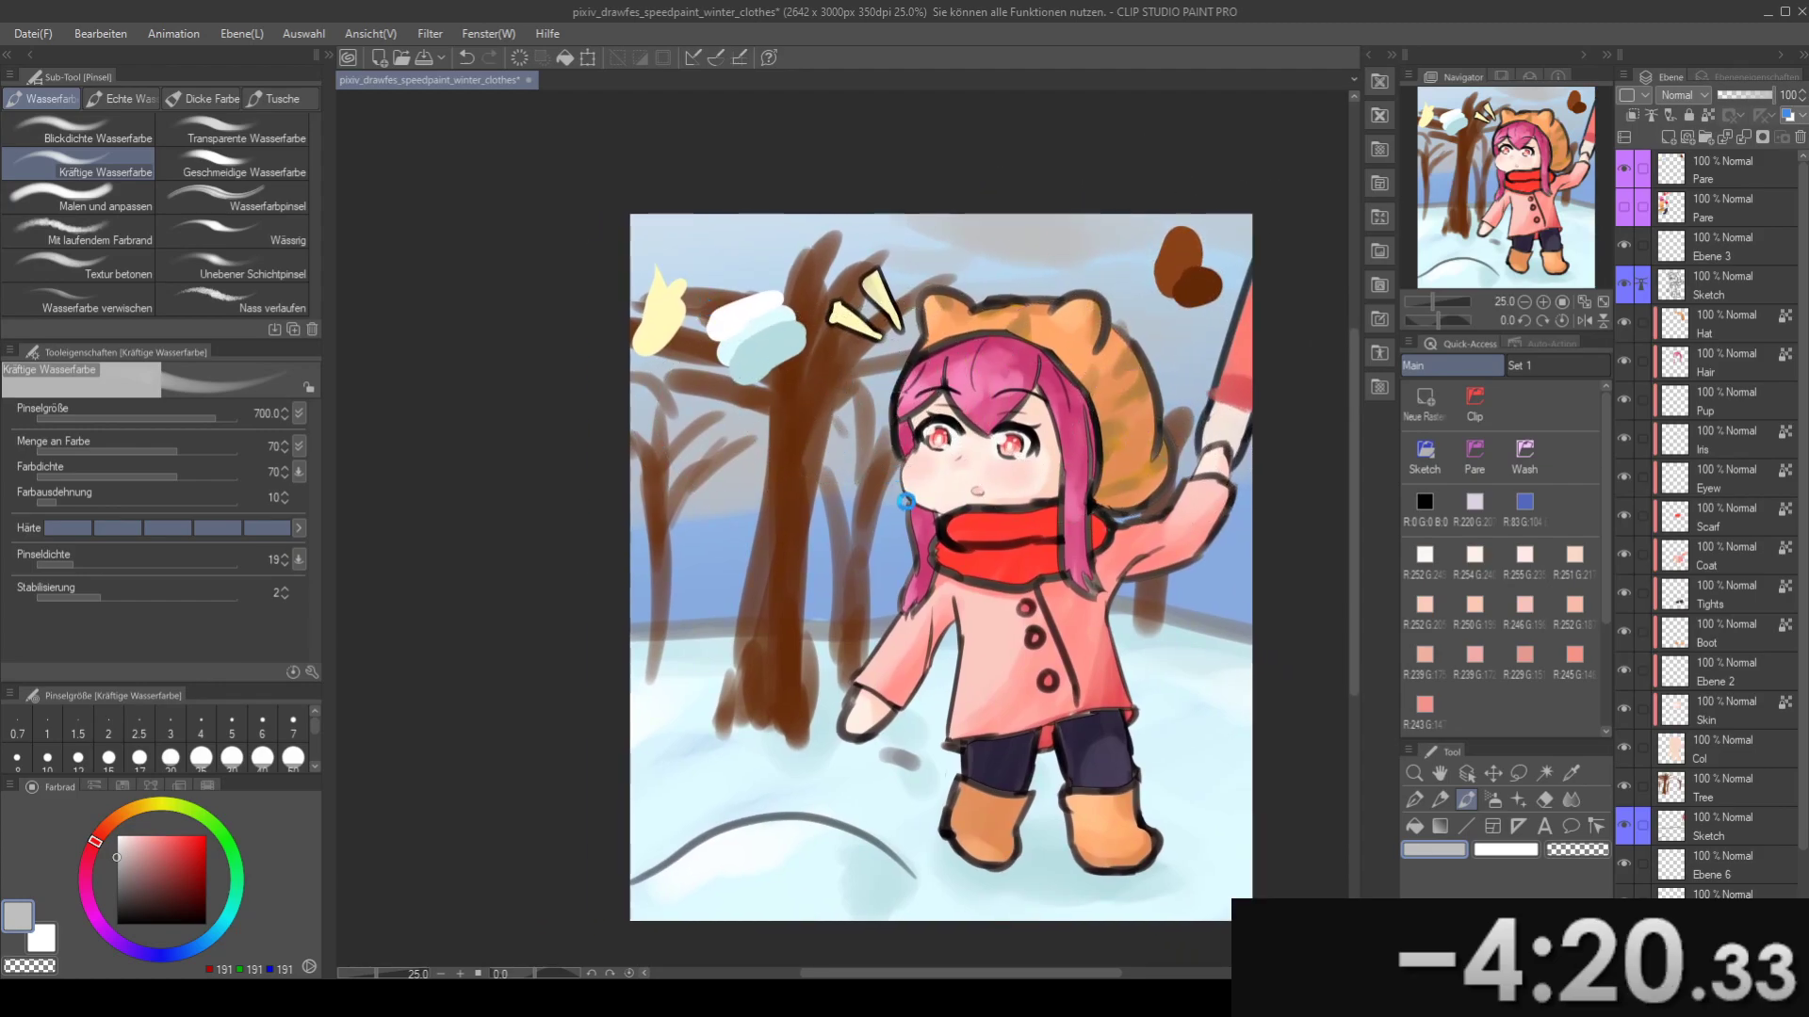
scroll(906, 504, "down", 3)
scroll(808, 400, "up", 3)
scroll(858, 530, "up", 1)
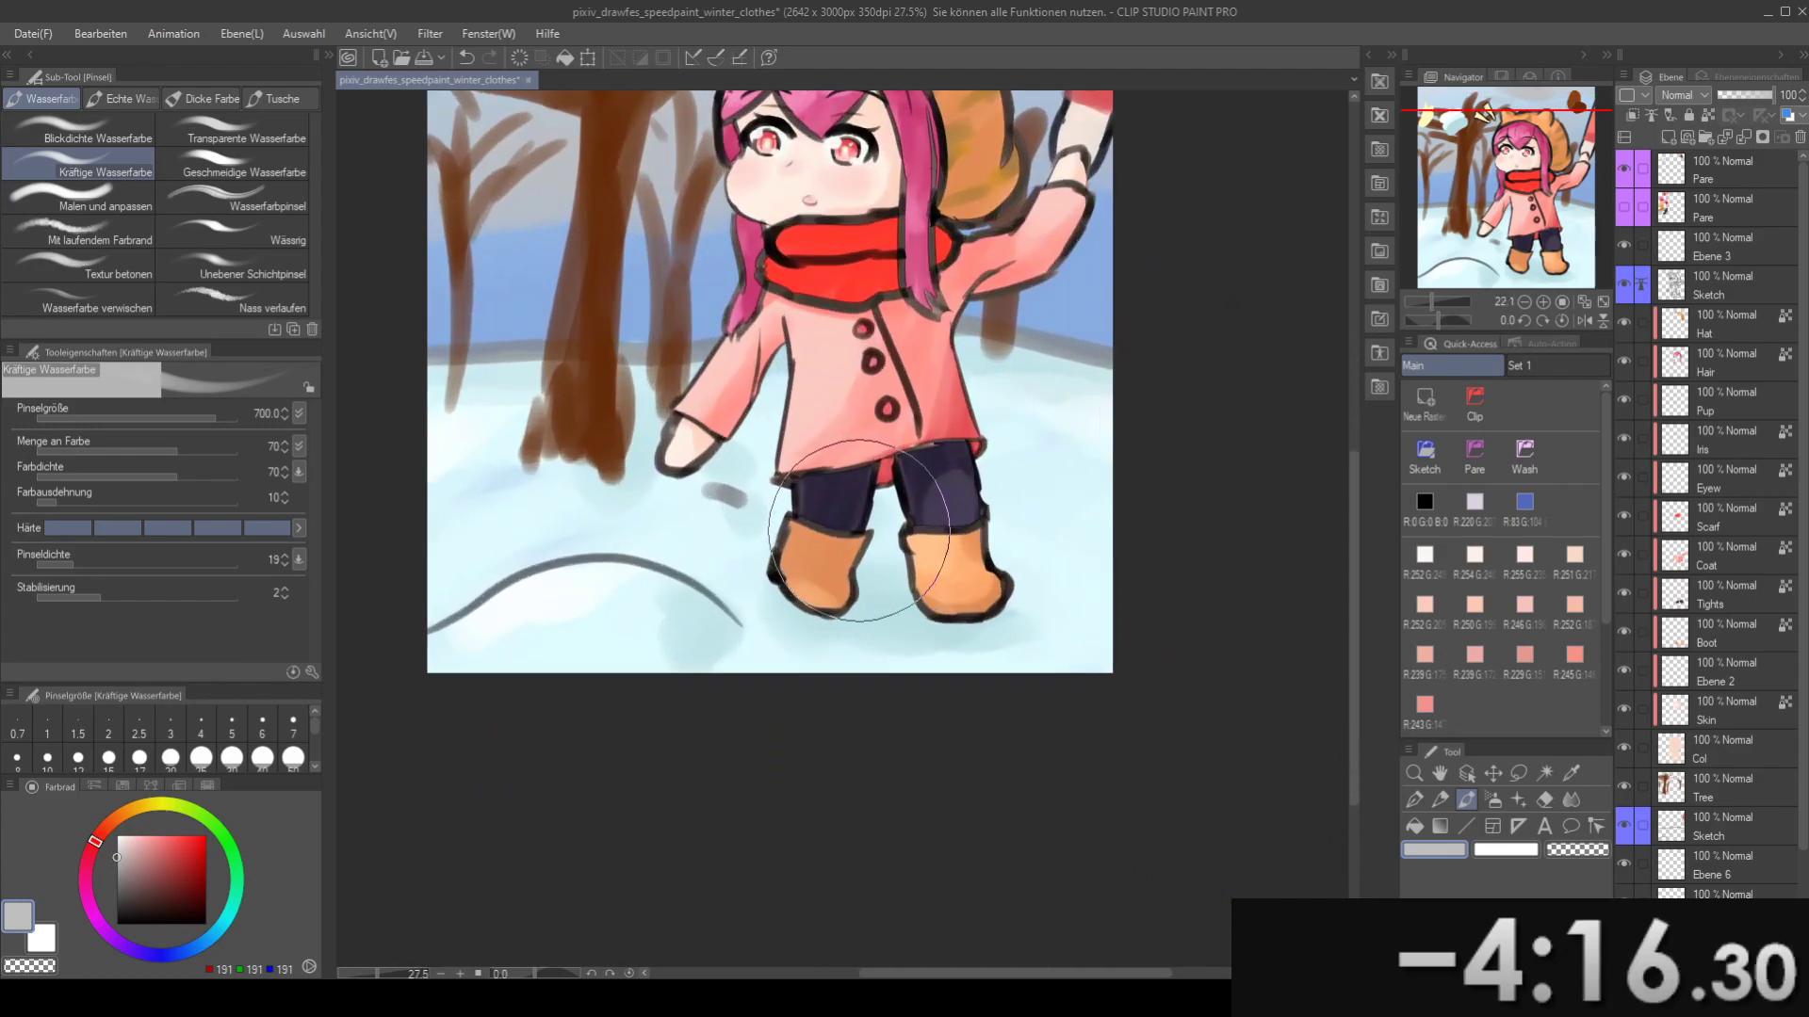
- Select the Tree layer and sample the lighter brown swatch for the Kräftige Wasserfarbe brush
left_click(1738, 799)
left_click_drag(939, 564, 1037, 731)
left_click_drag(998, 584, 979, 495)
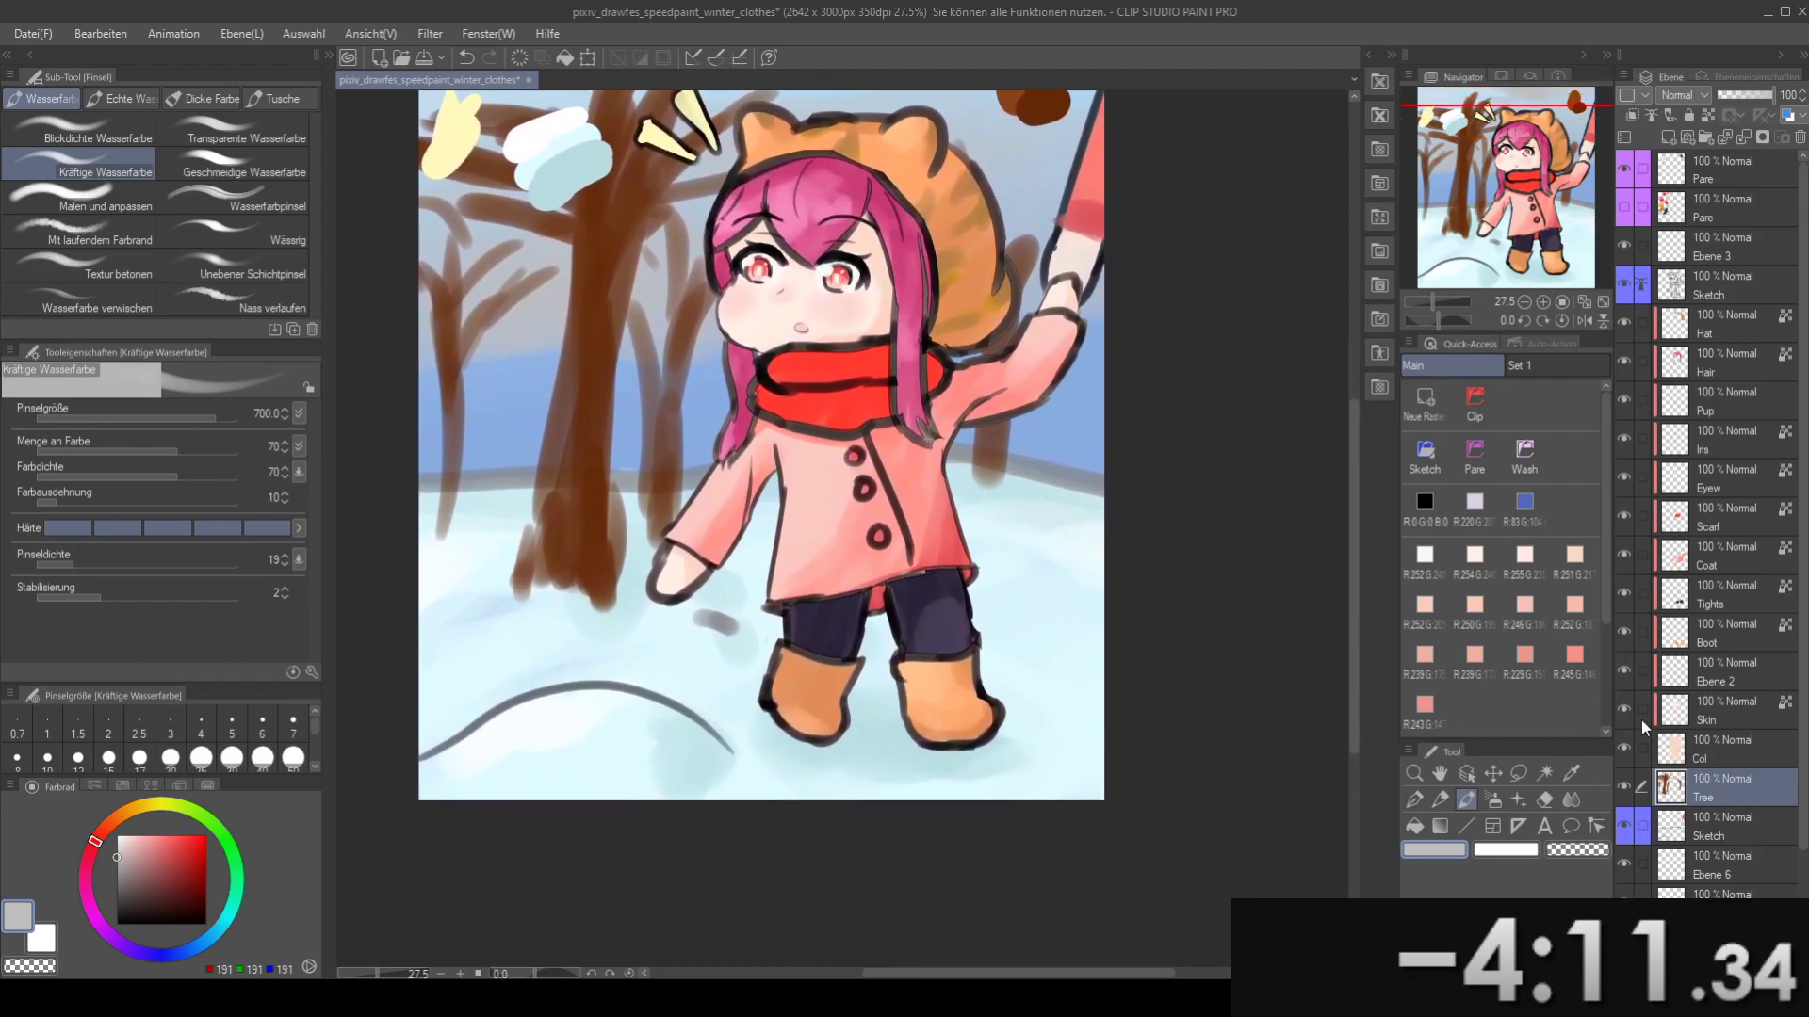
left_click(1758, 833)
scroll(935, 513, "down", 2)
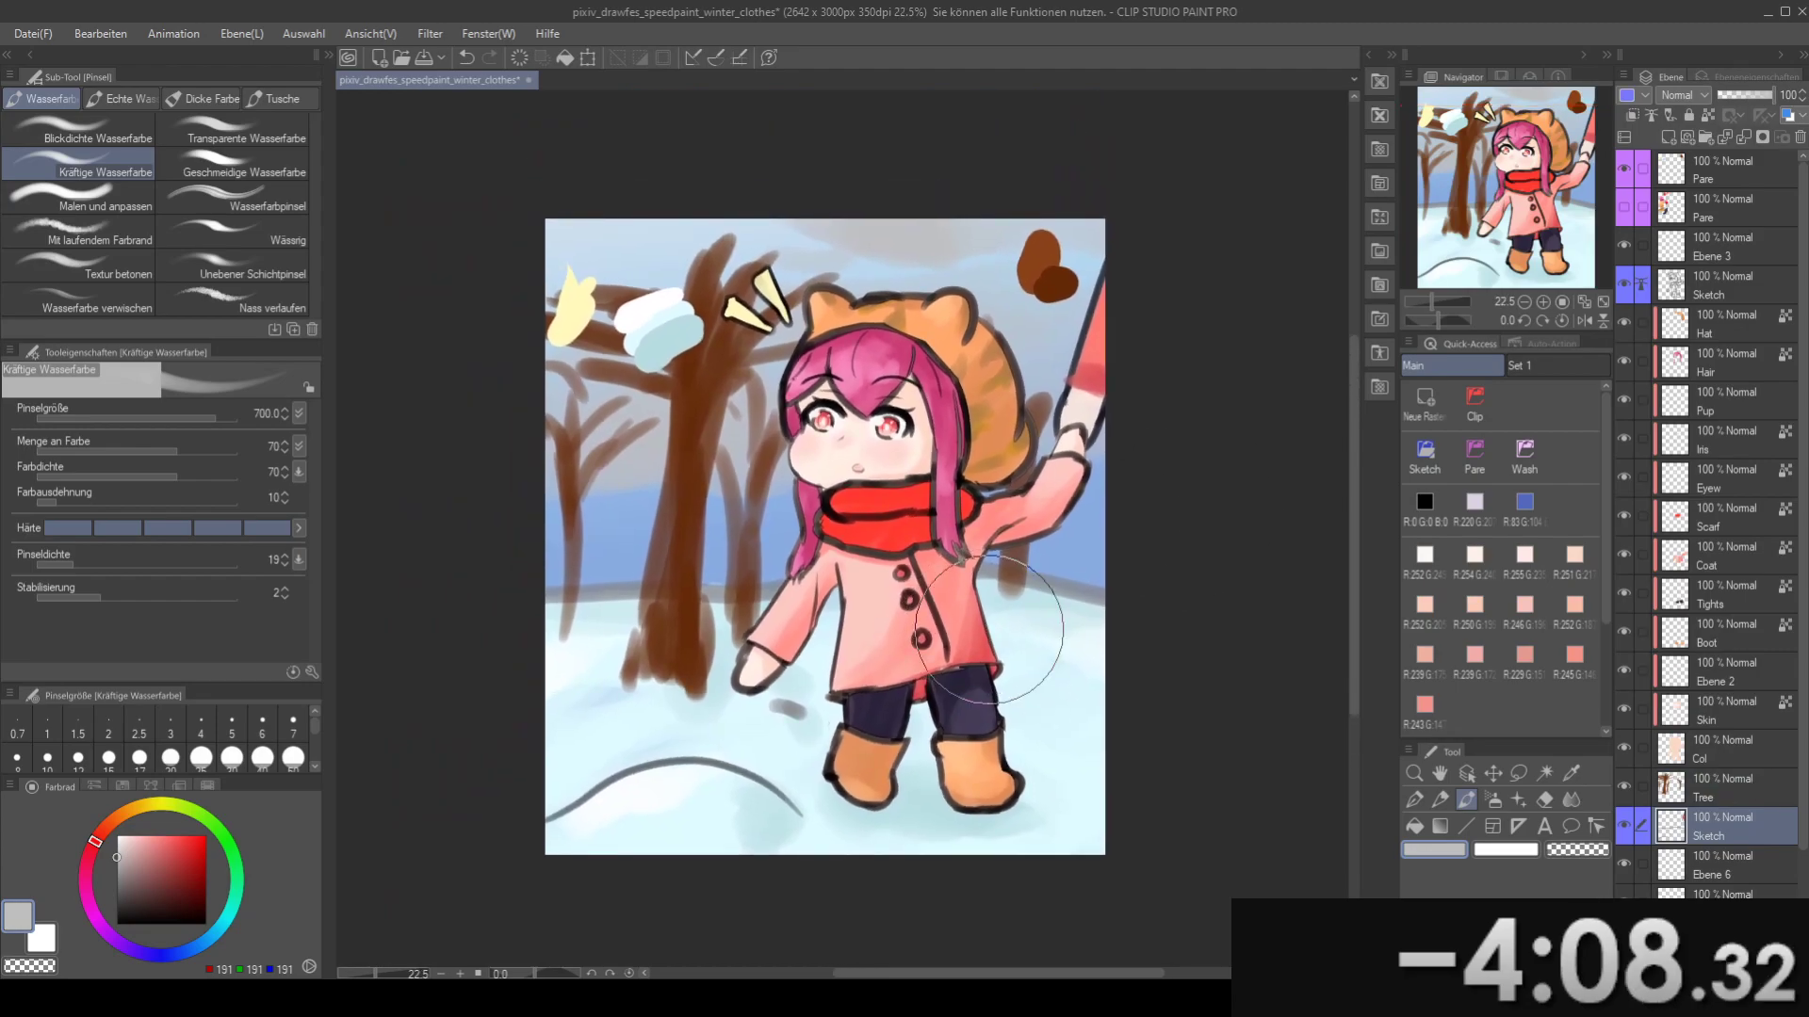
left_click(1730, 782)
left_click_drag(932, 420, 1008, 463)
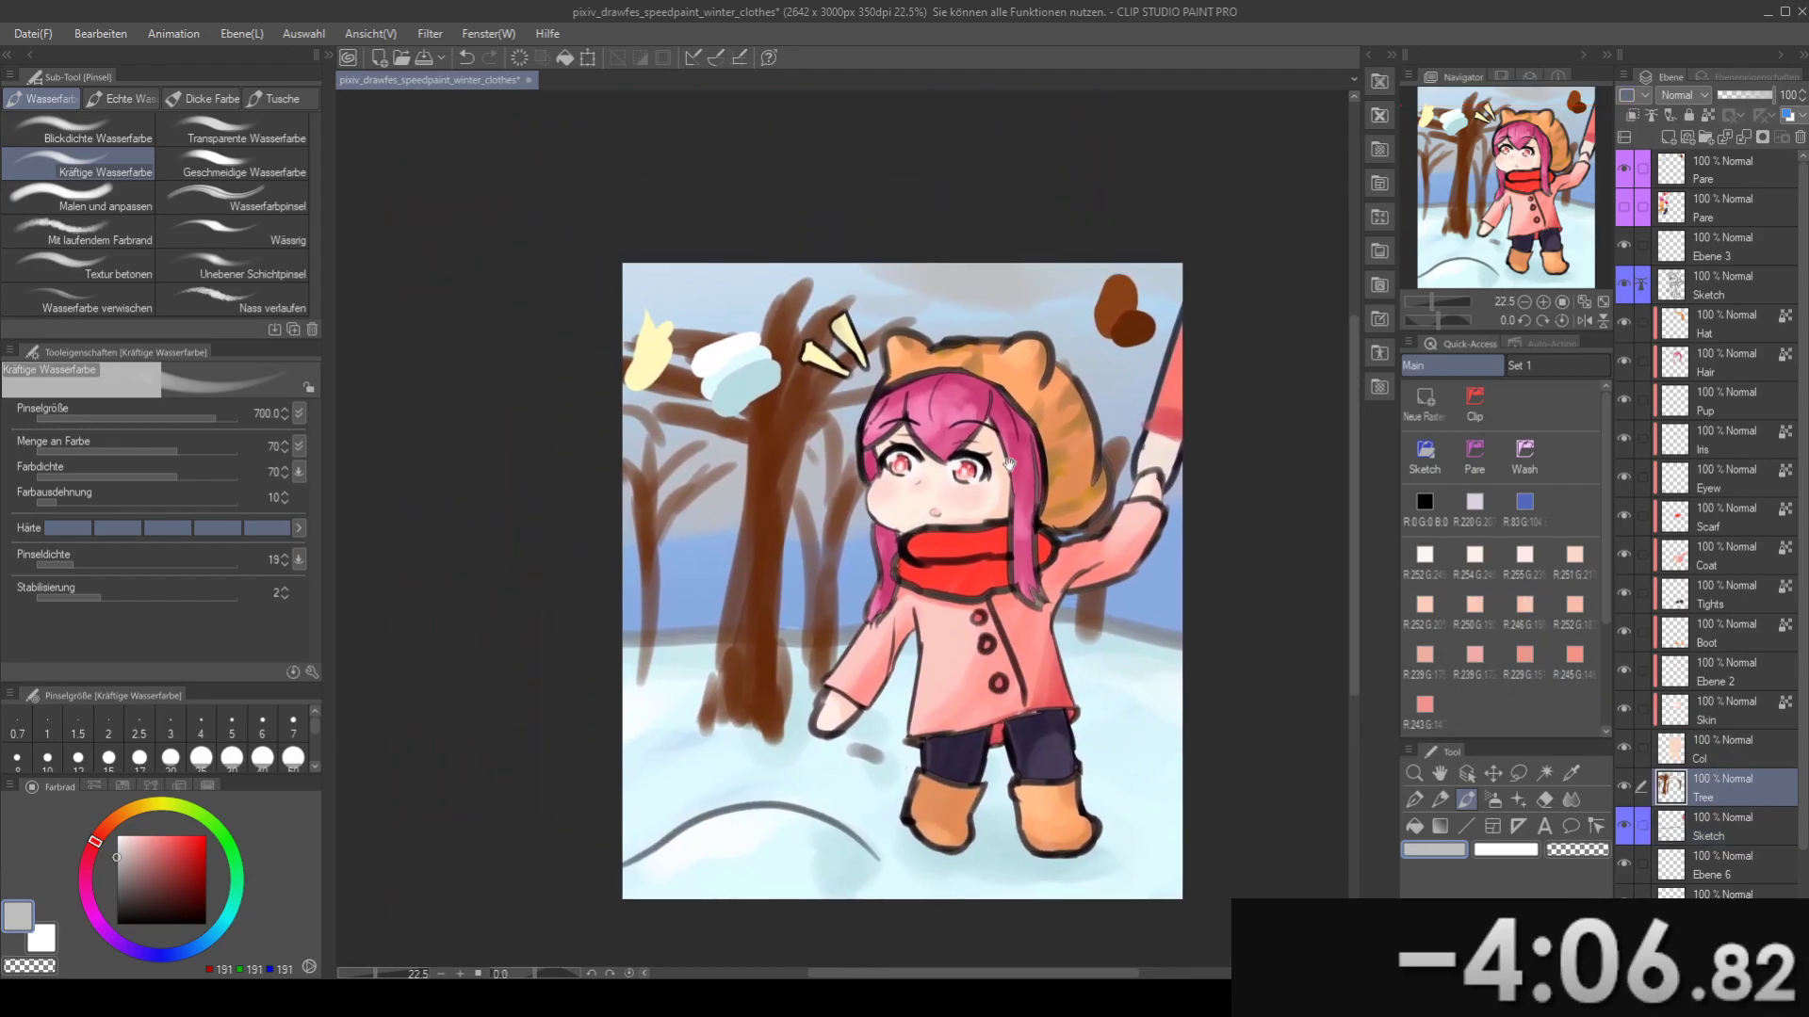
left_click(1126, 307, "alt")
left_click_drag(951, 528, 891, 447)
key("b")
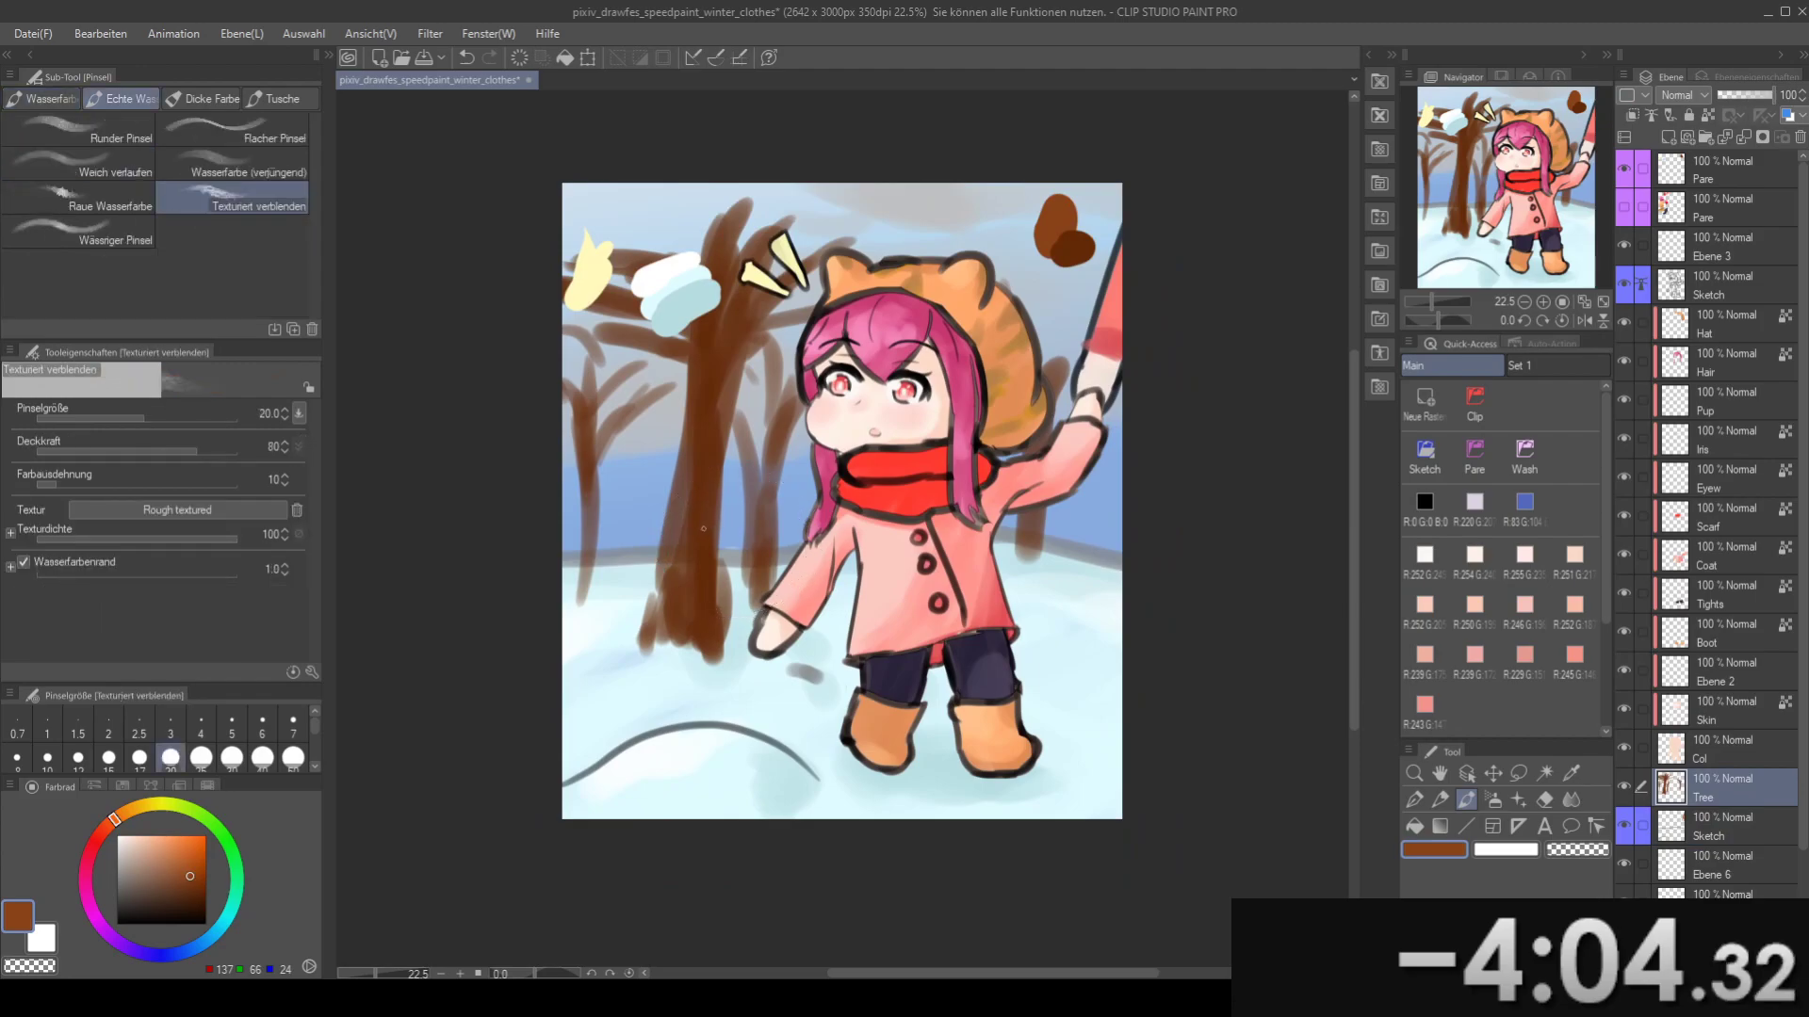
key("b")
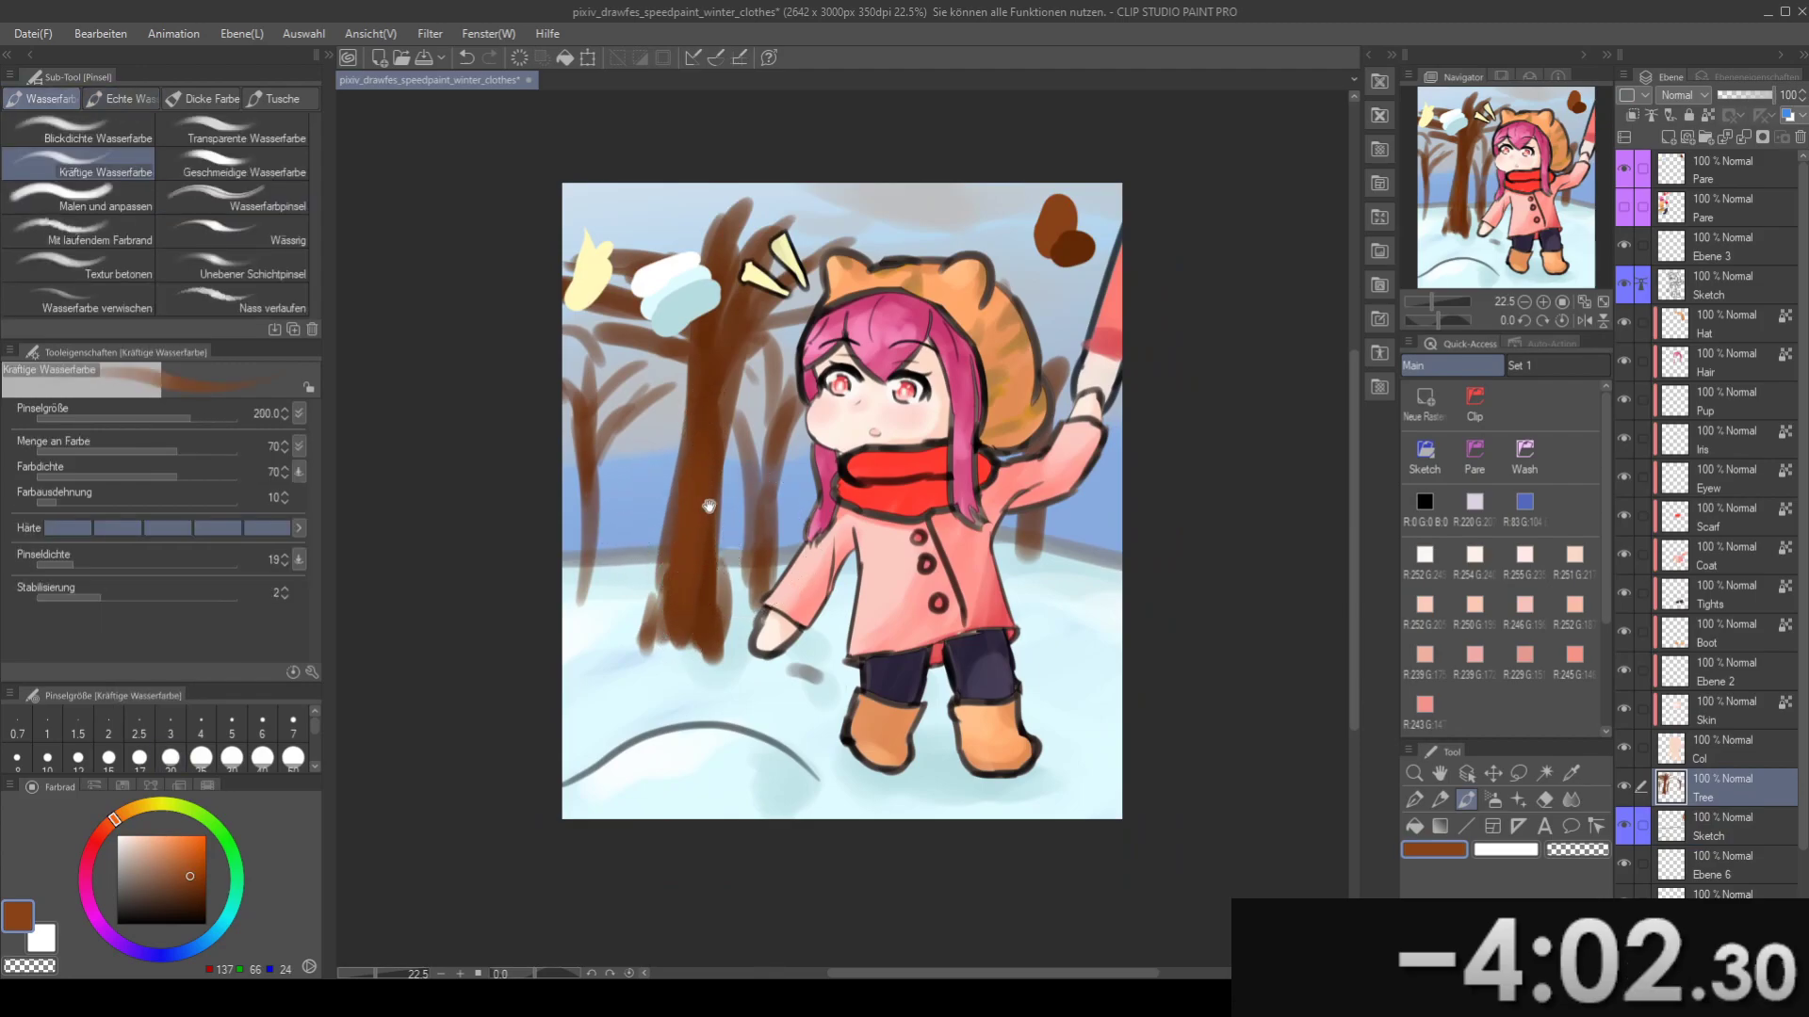
left_click_drag(709, 506, 558, 413)
key("x")
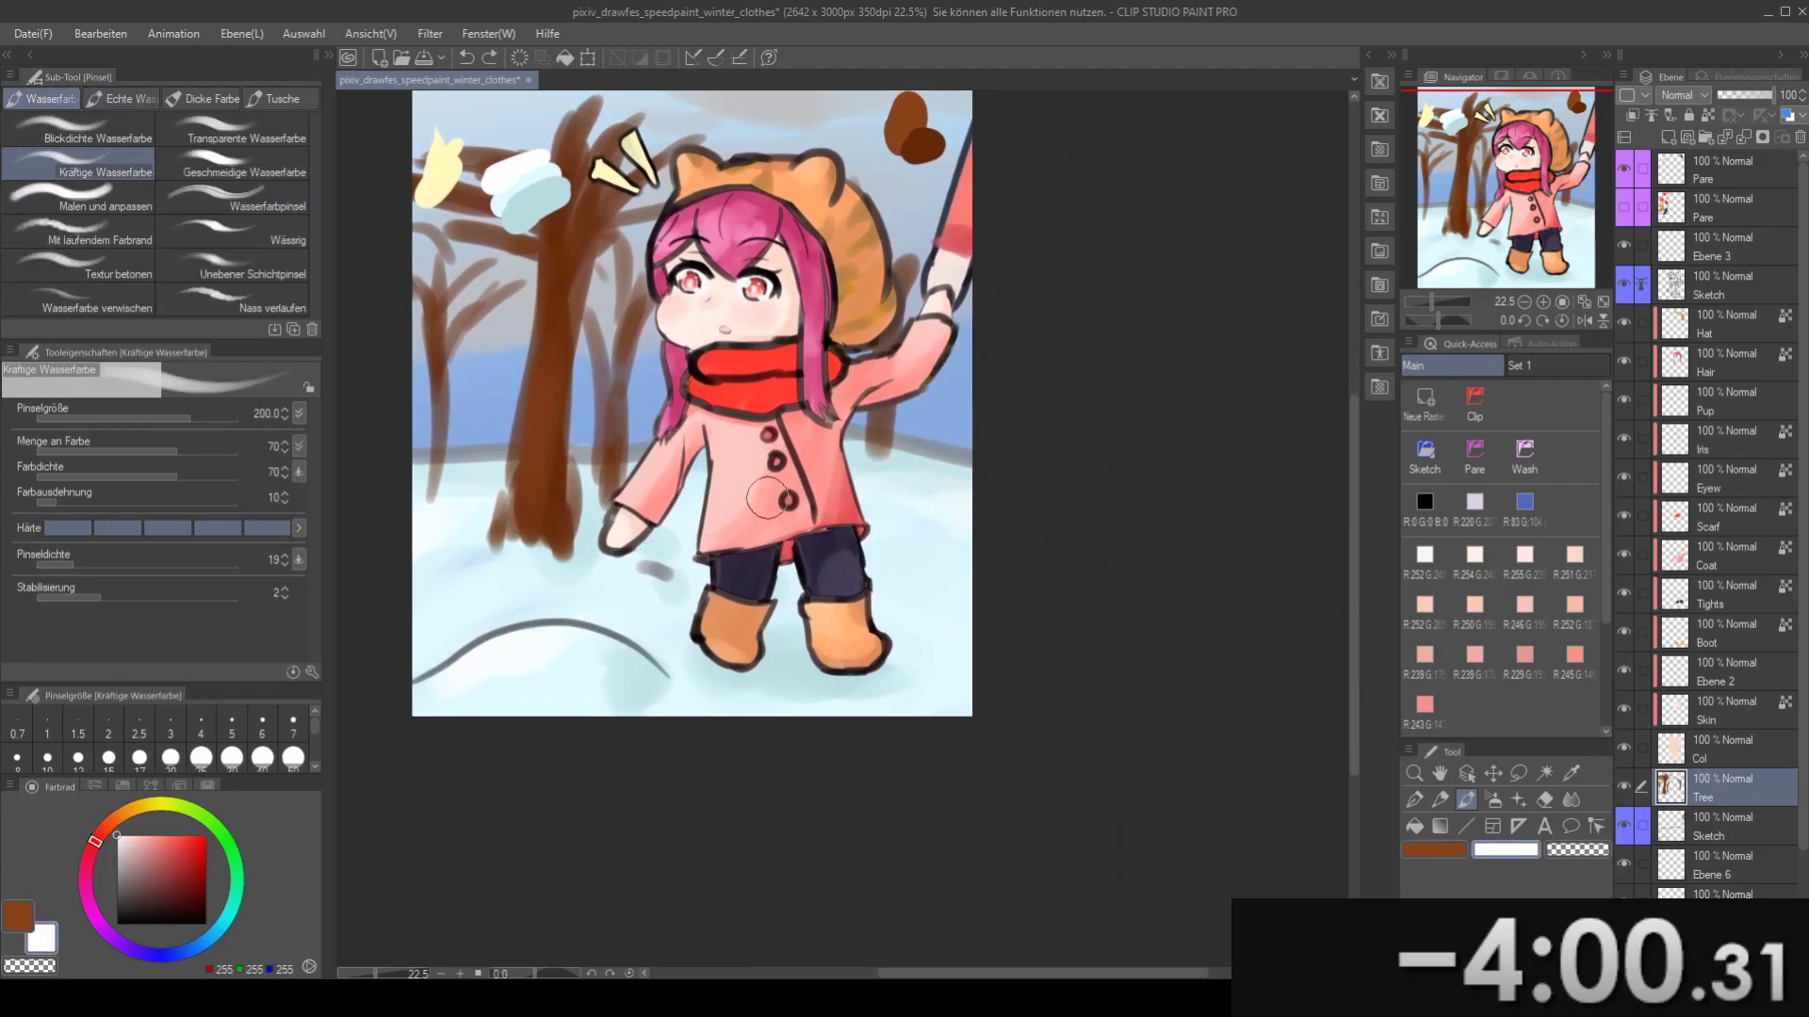
- Paint a tree in the sampled dark brown along the background's right edge, reducing the brush to 150, and save the drawing
left_click(931, 149, "alt")
left_click_drag(929, 504, 952, 335)
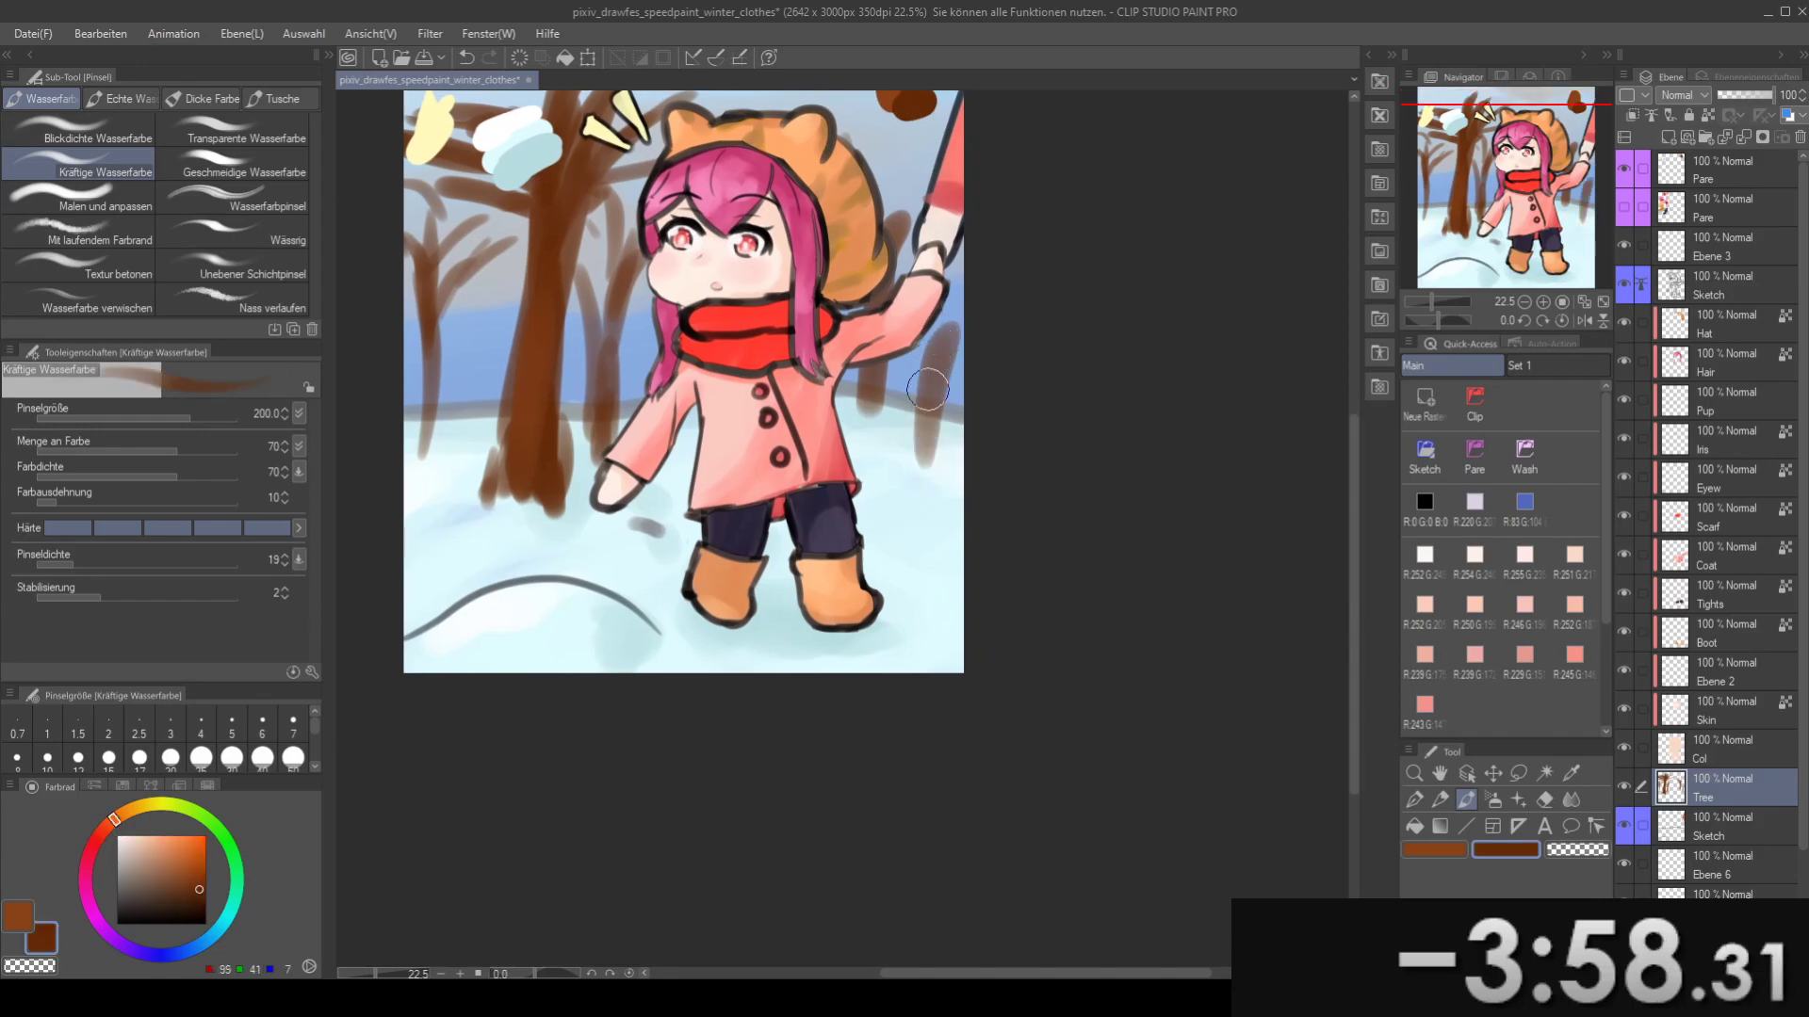
key("ctrl+z")
key("[")
mouse_move(924, 468)
left_mouse_down()
mouse_move(916, 320)
mouse_move(935, 437)
mouse_move(972, 283)
left_mouse_up()
key("ctrl+z")
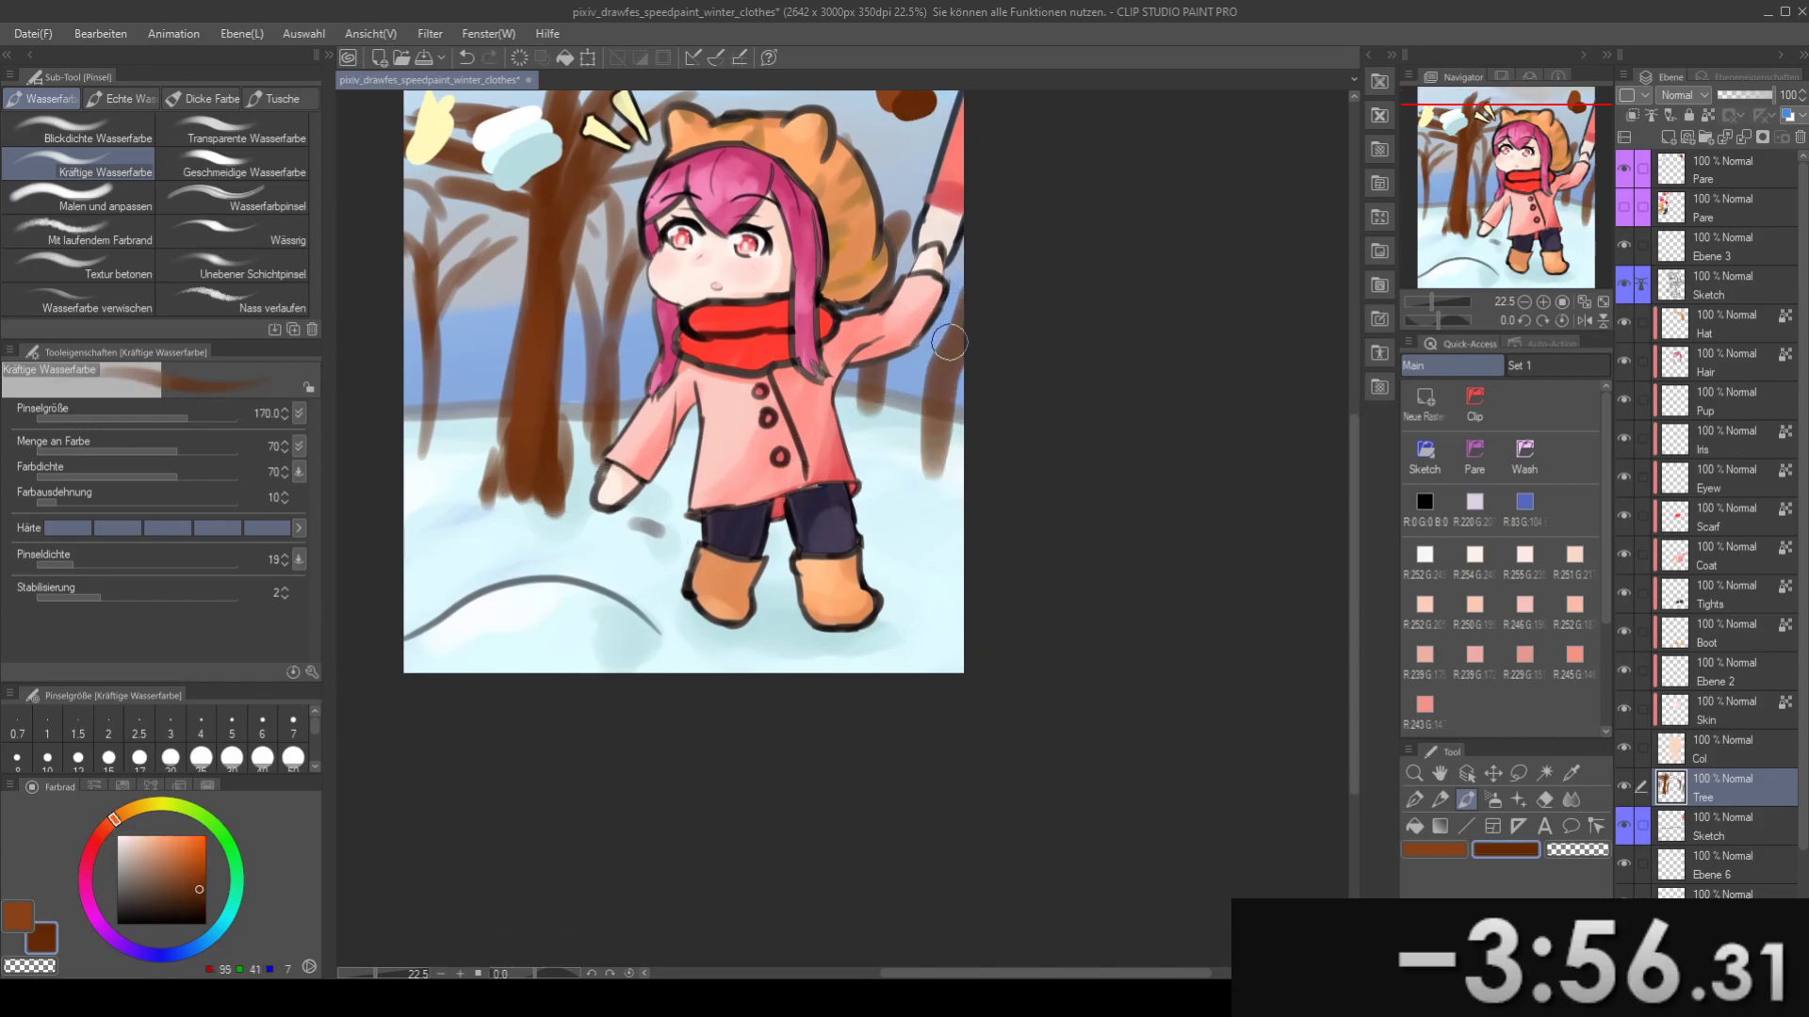
left_click_drag(912, 223, 942, 272)
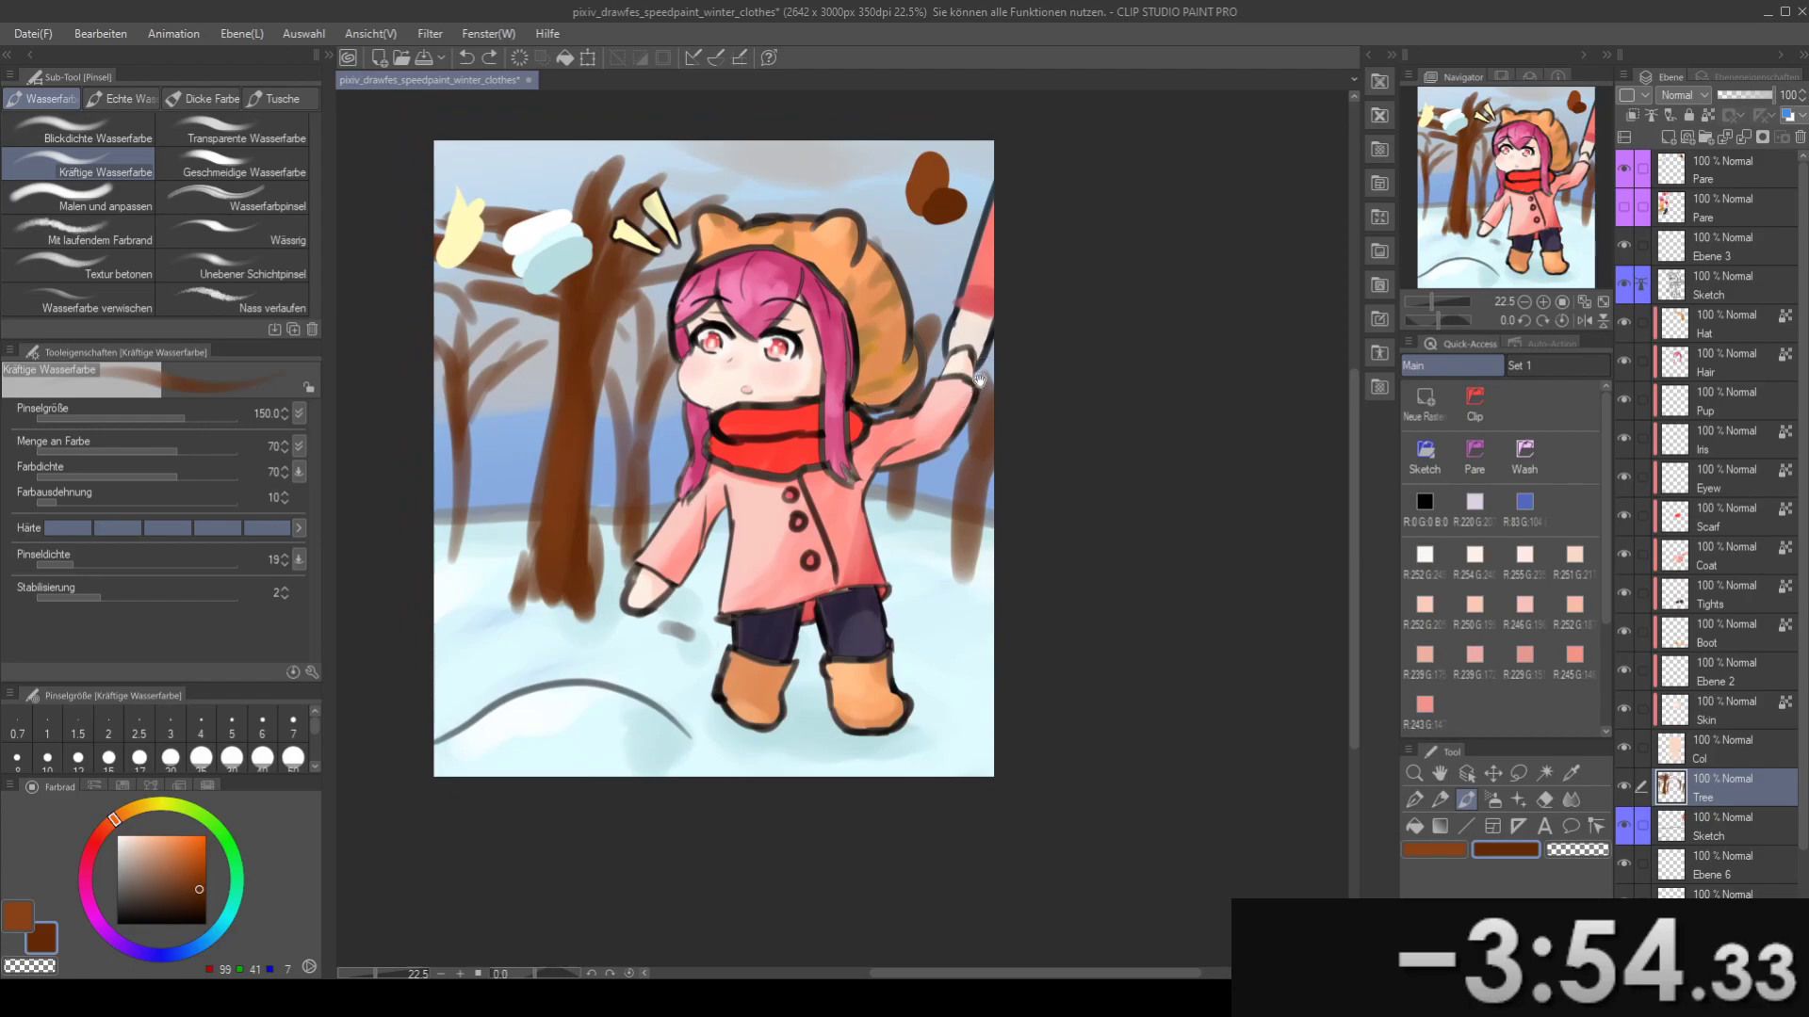
left_click_drag(978, 428, 1019, 396)
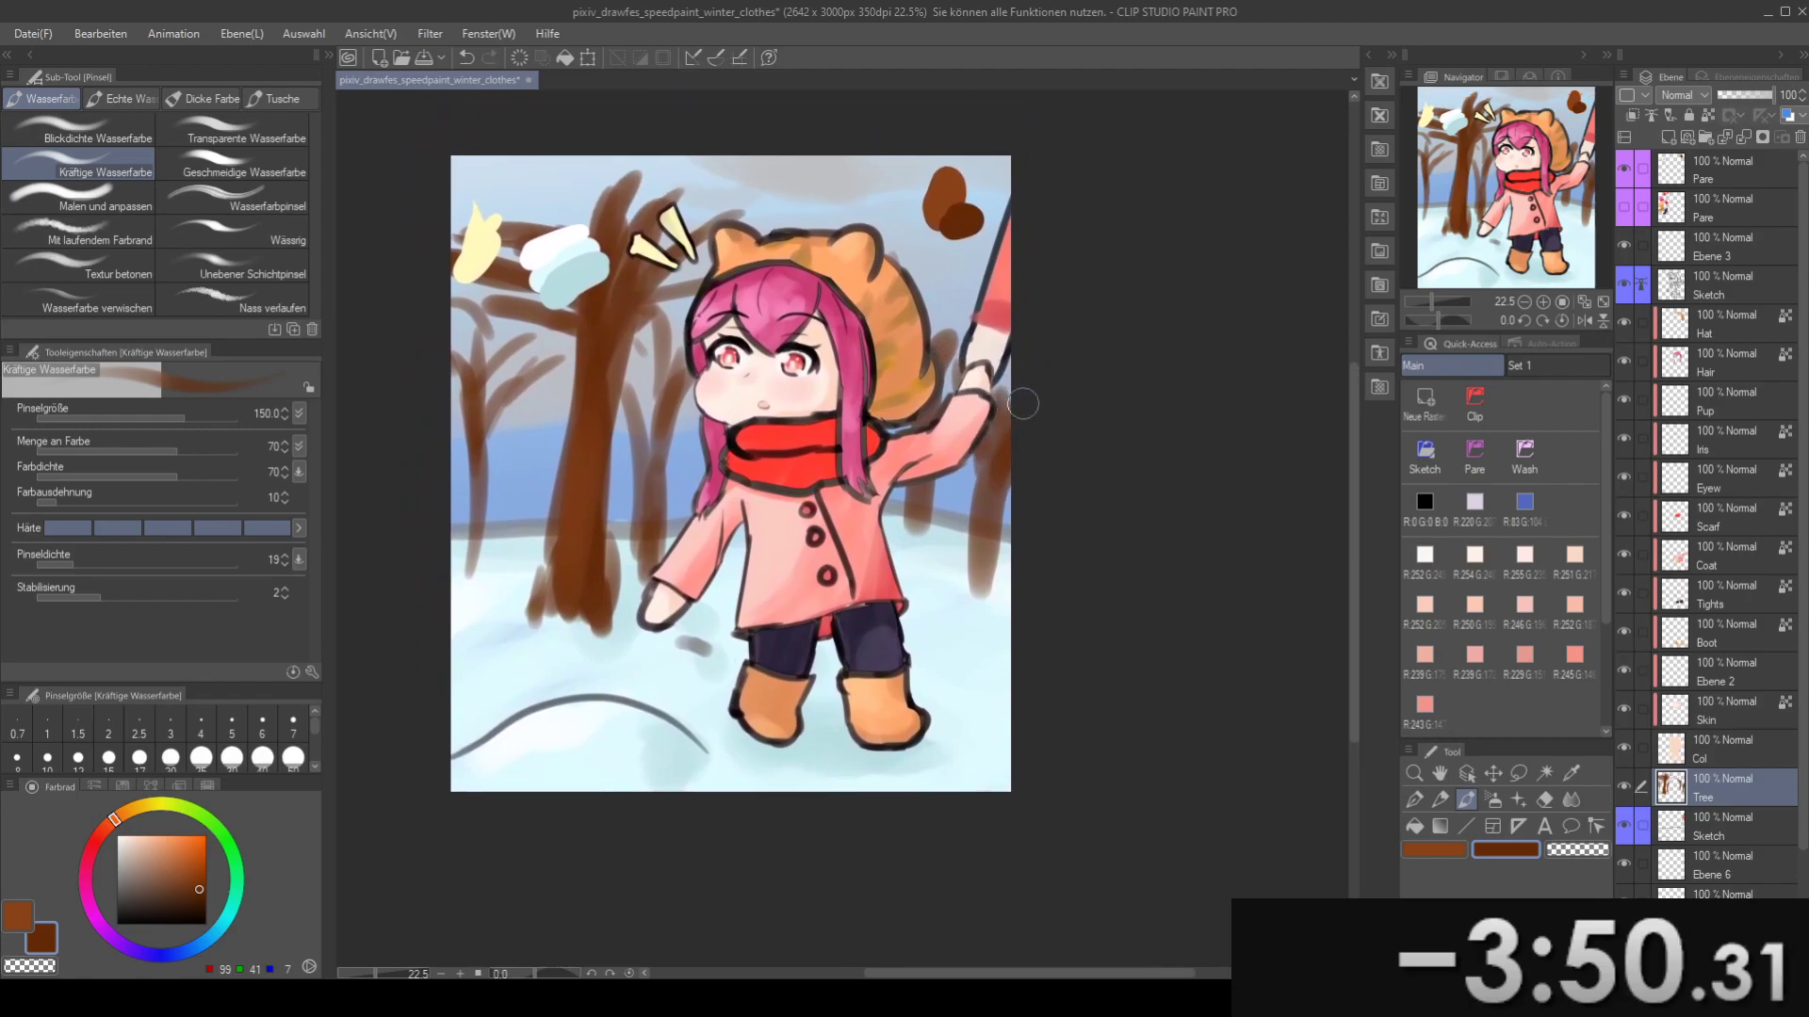
key("ctrl+s")
- Erase the stray grey mark in the snow beside the girl's hand on the lower Sketch layer
left_click_drag(1027, 574, 1088, 531)
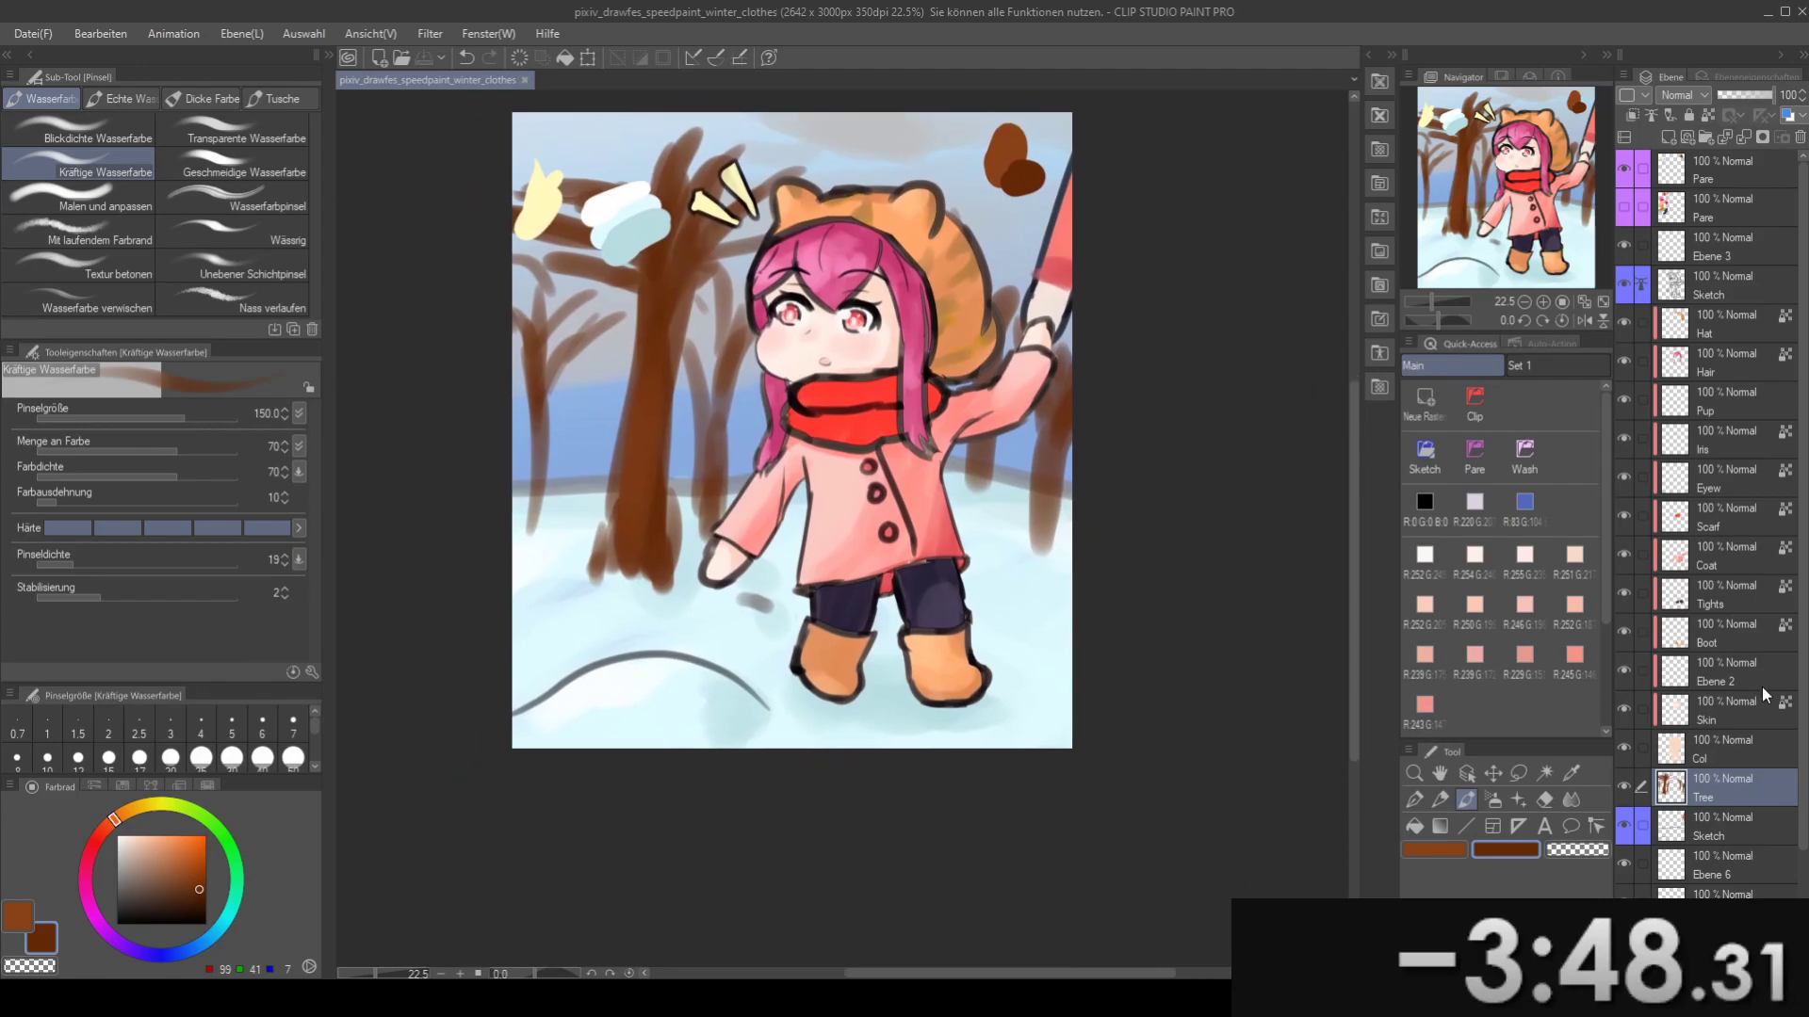
left_click(1754, 711)
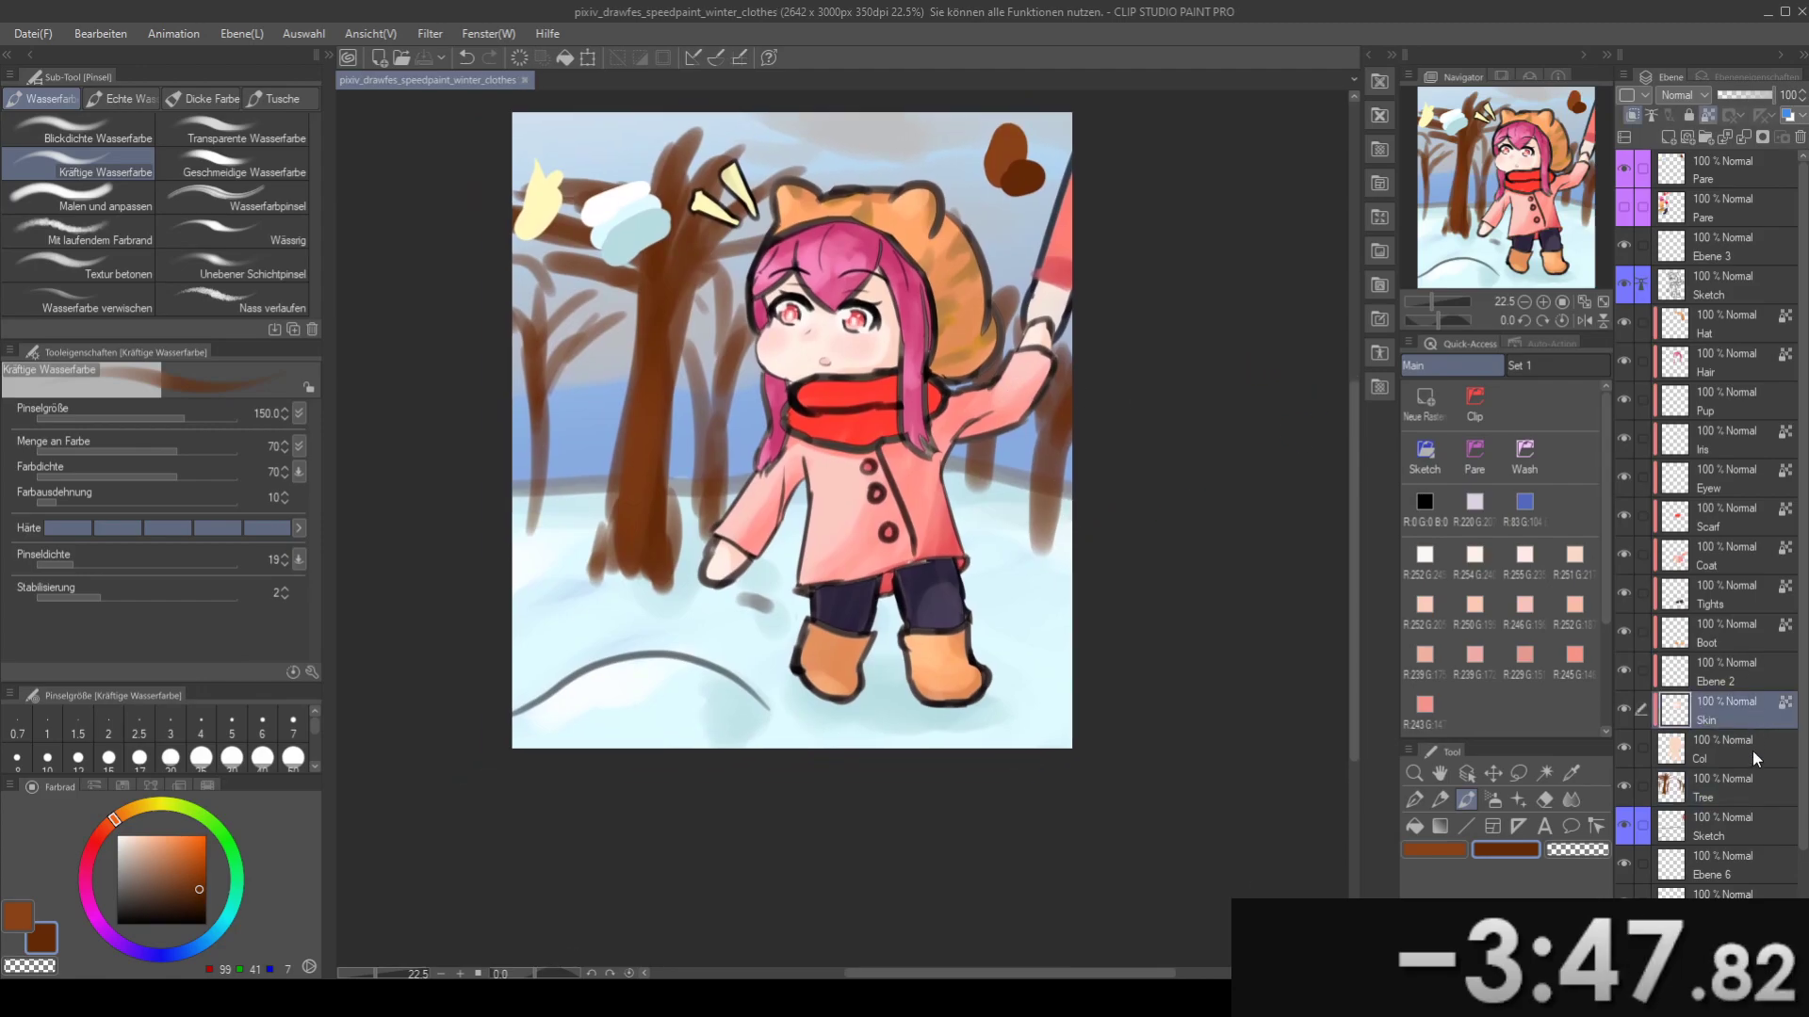
left_click(1739, 816)
key("e")
left_click_drag(745, 614, 895, 613)
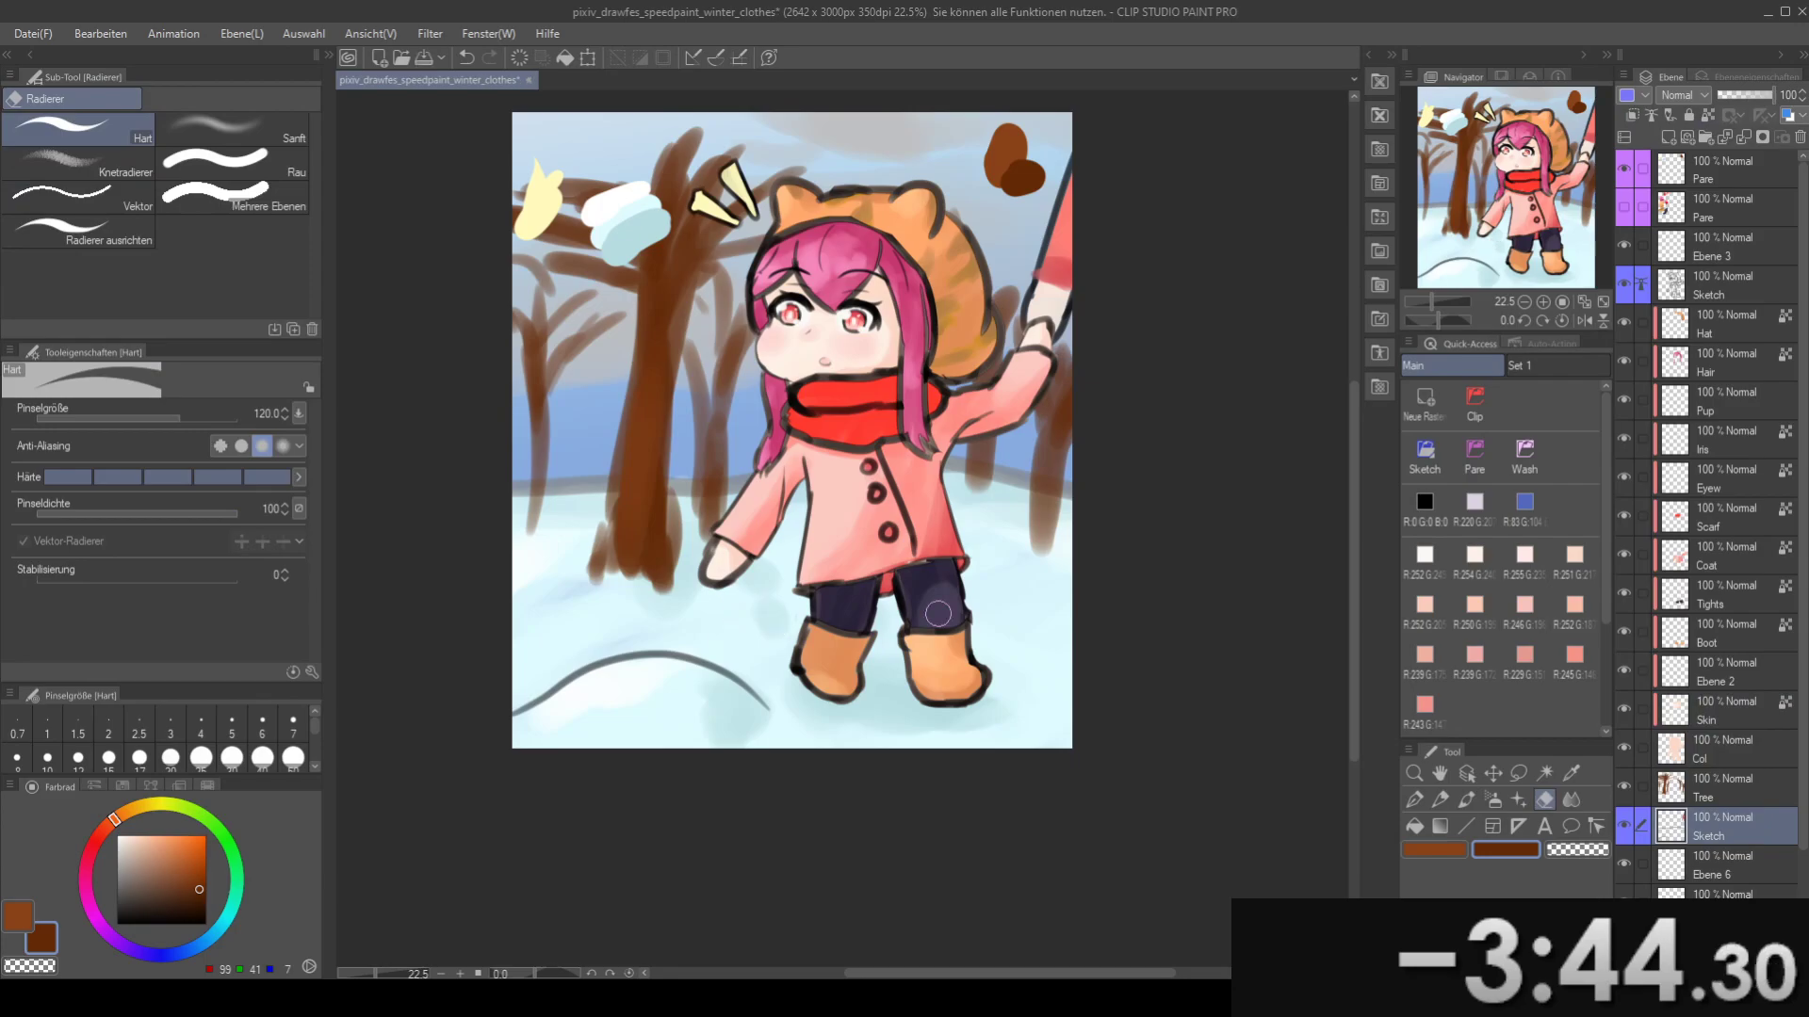
- Brush light blue shading onto the snow on the layer below Ebene 6, using the sampled swatch colour at size 150
left_click(1707, 894)
left_click_drag(753, 524, 772, 634)
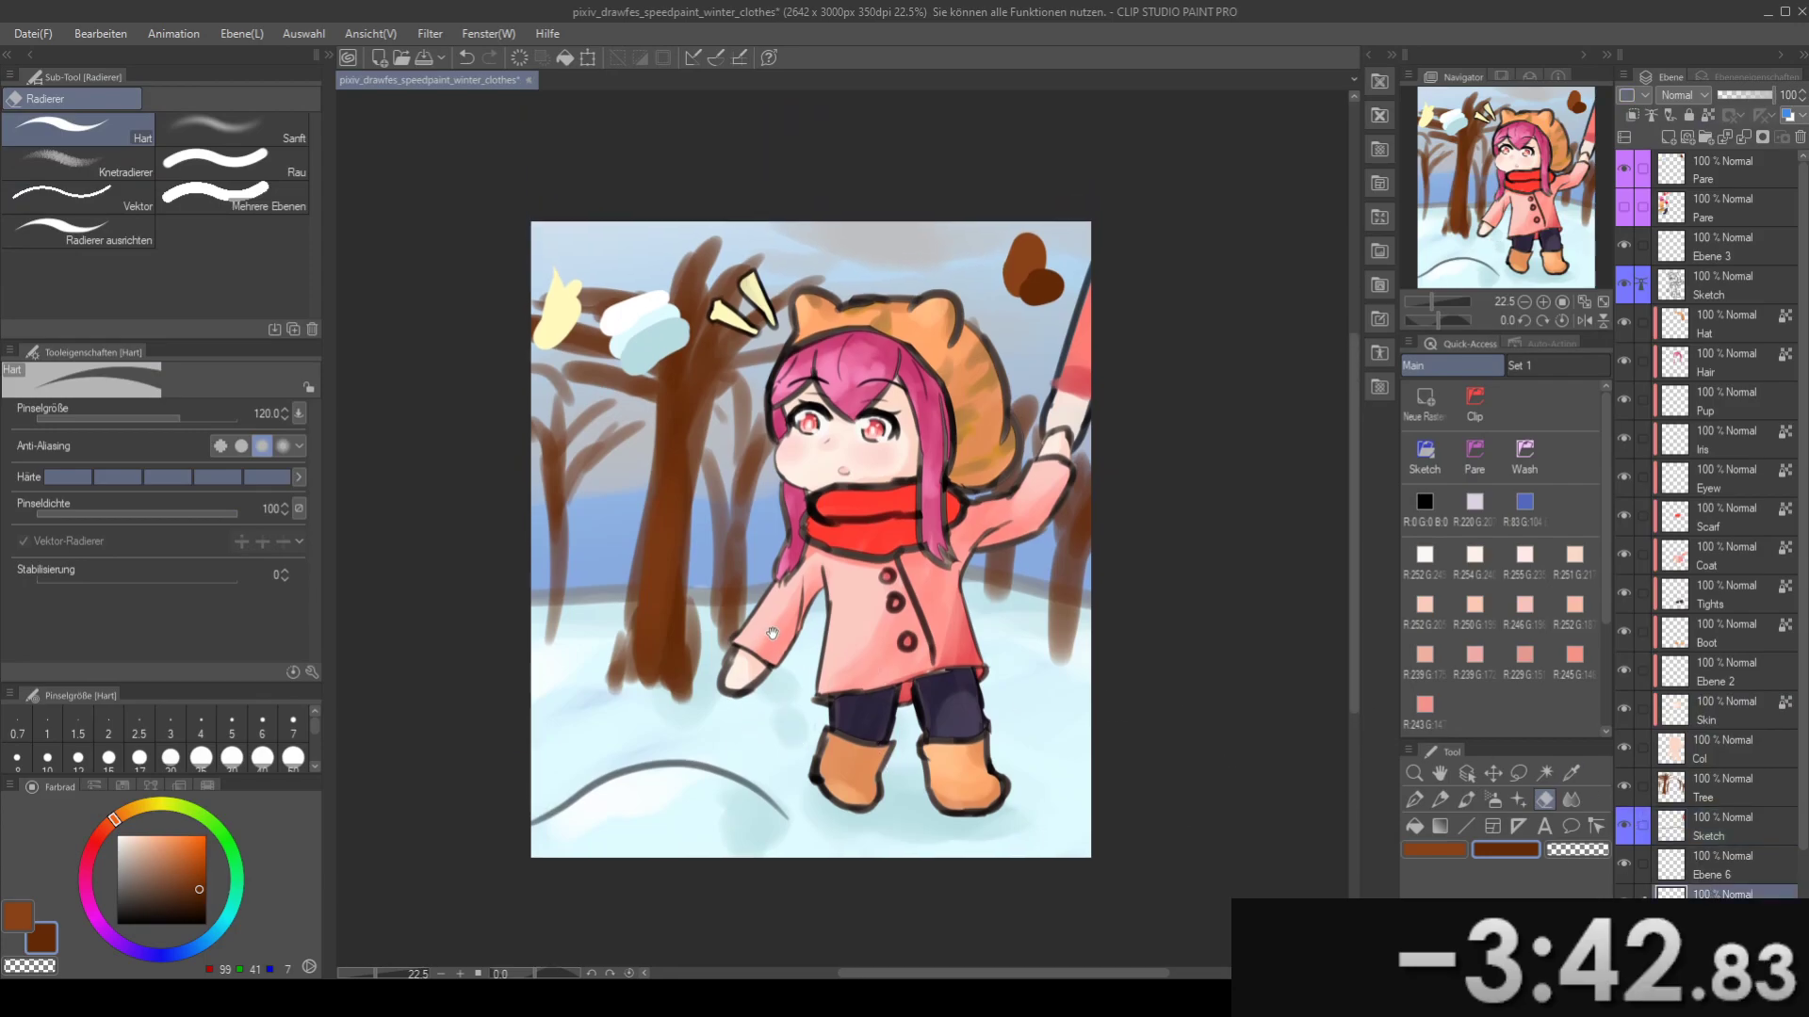
left_click(668, 342, "alt")
left_click_drag(974, 477, 893, 358)
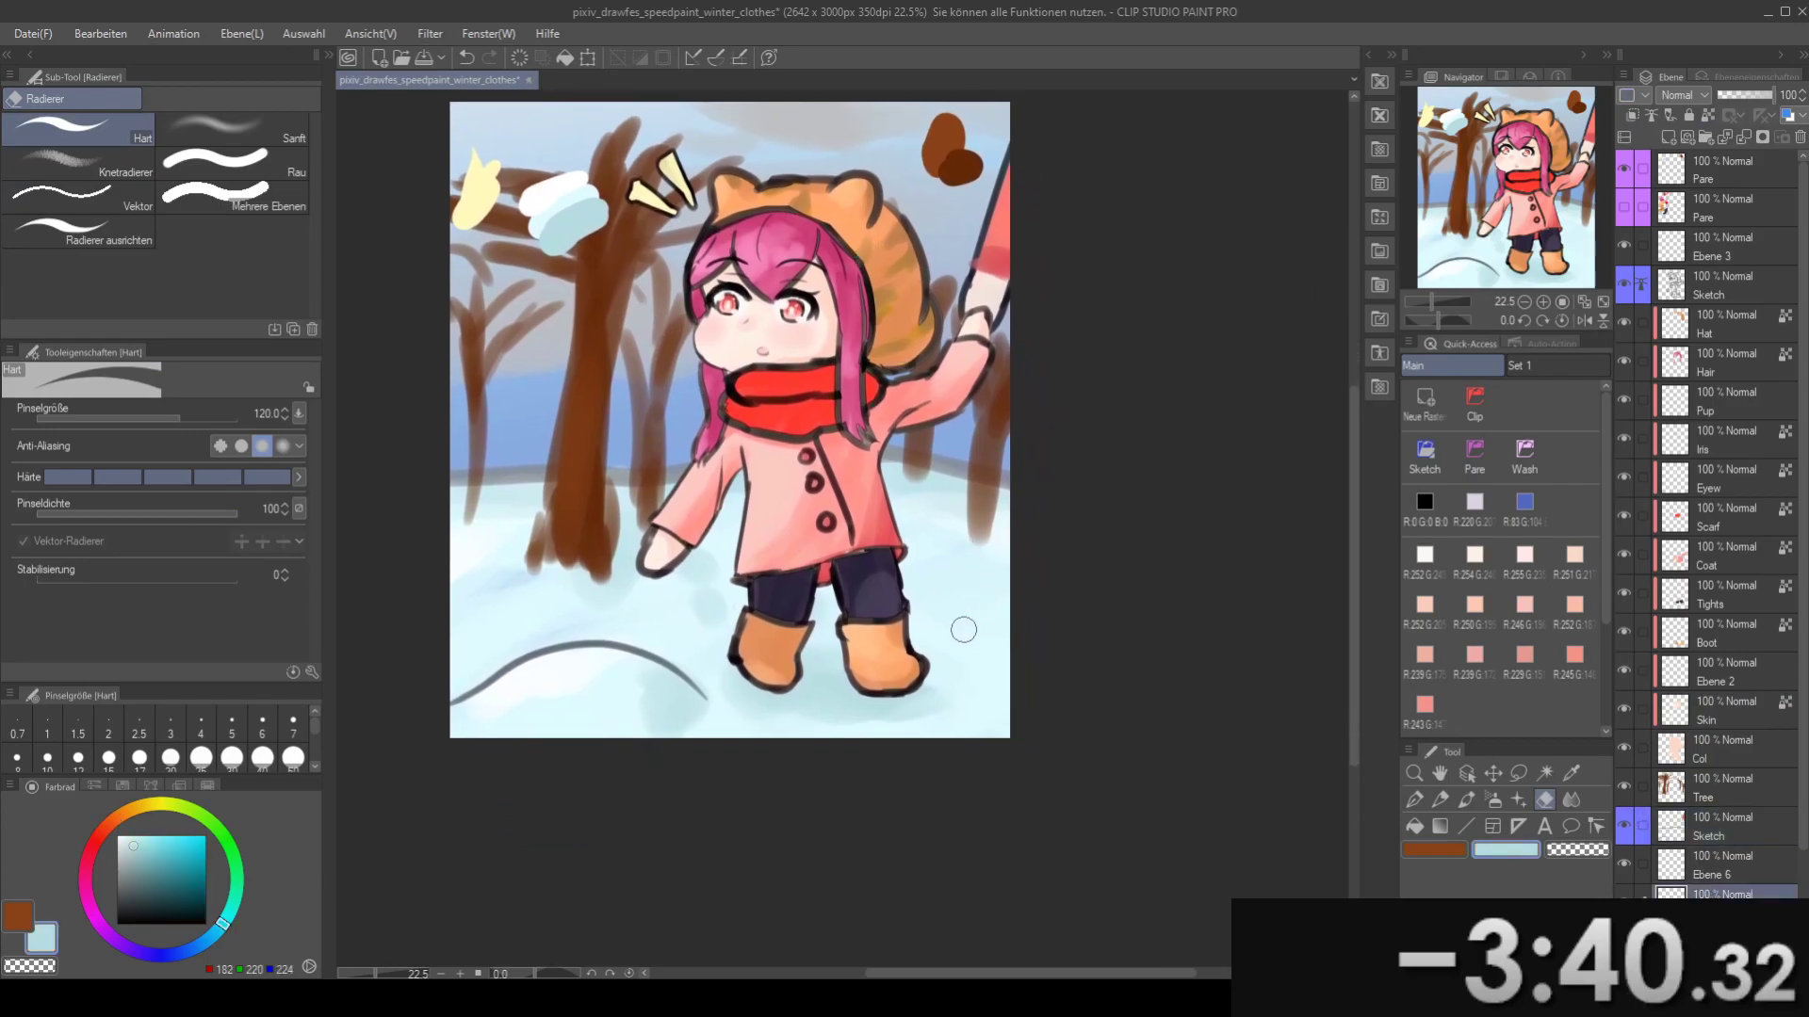
left_click_drag(864, 566, 924, 560)
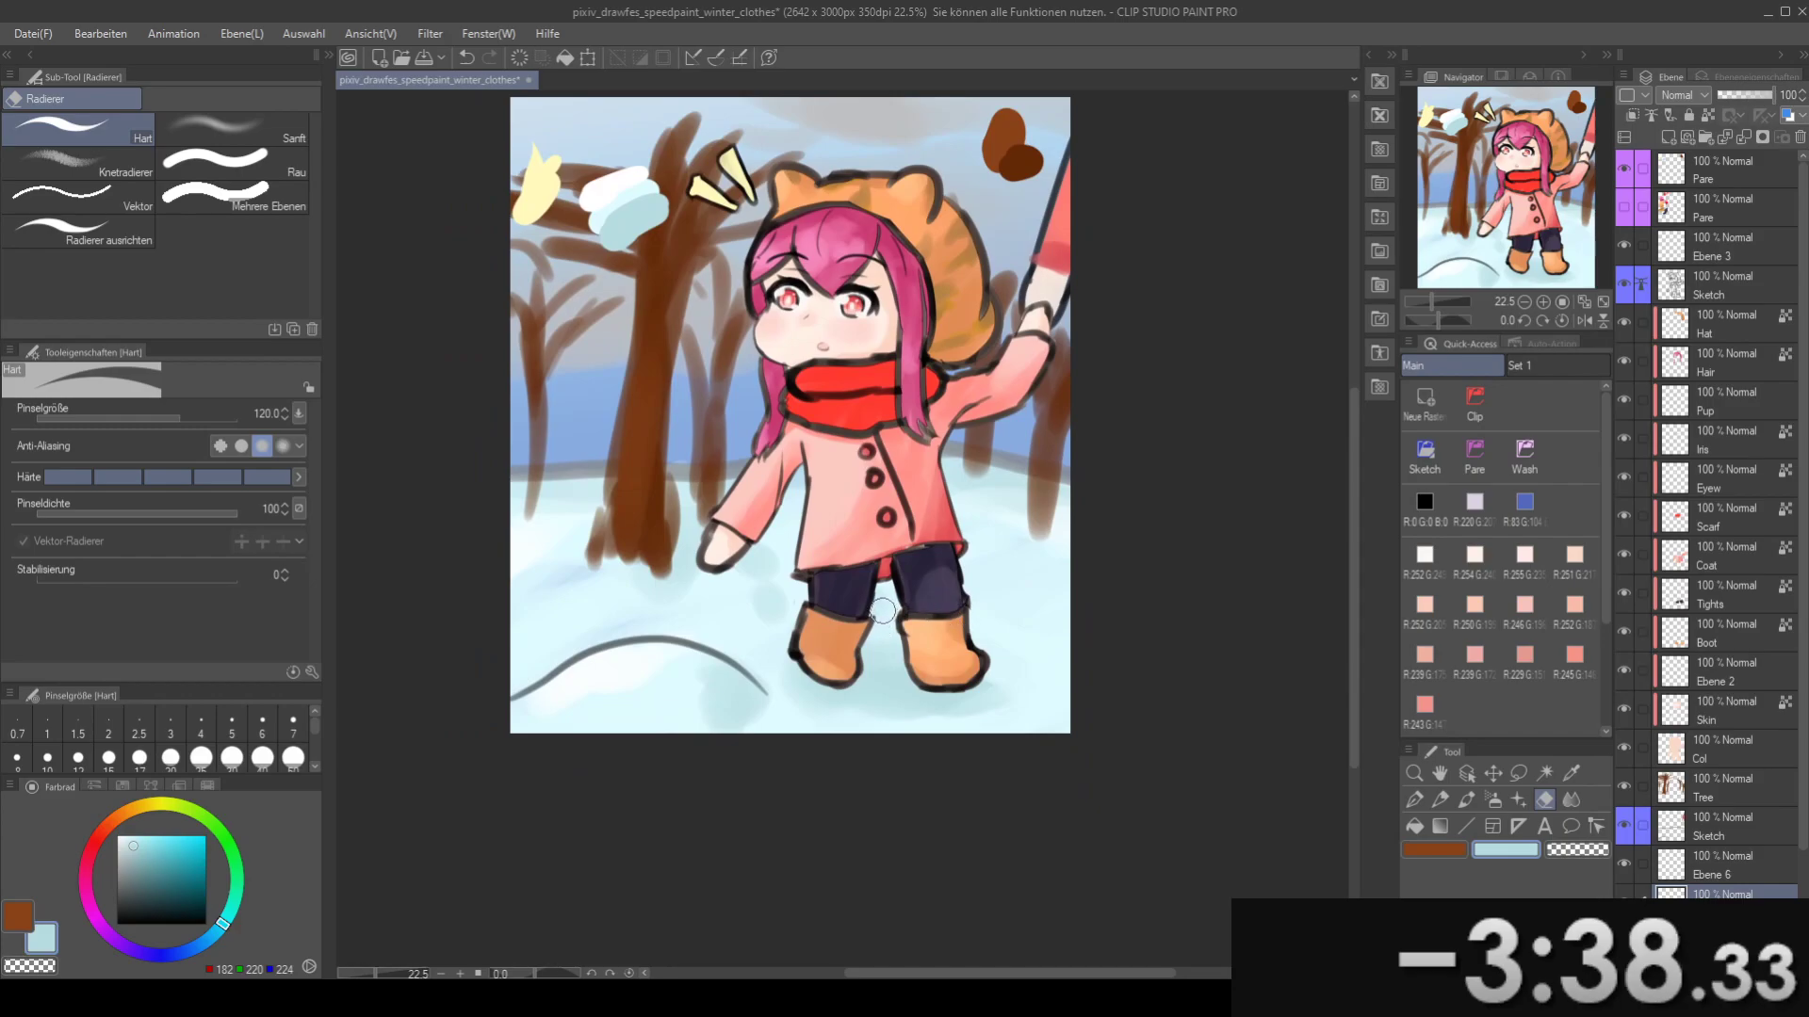
key("b")
left_click_drag(821, 601, 808, 494)
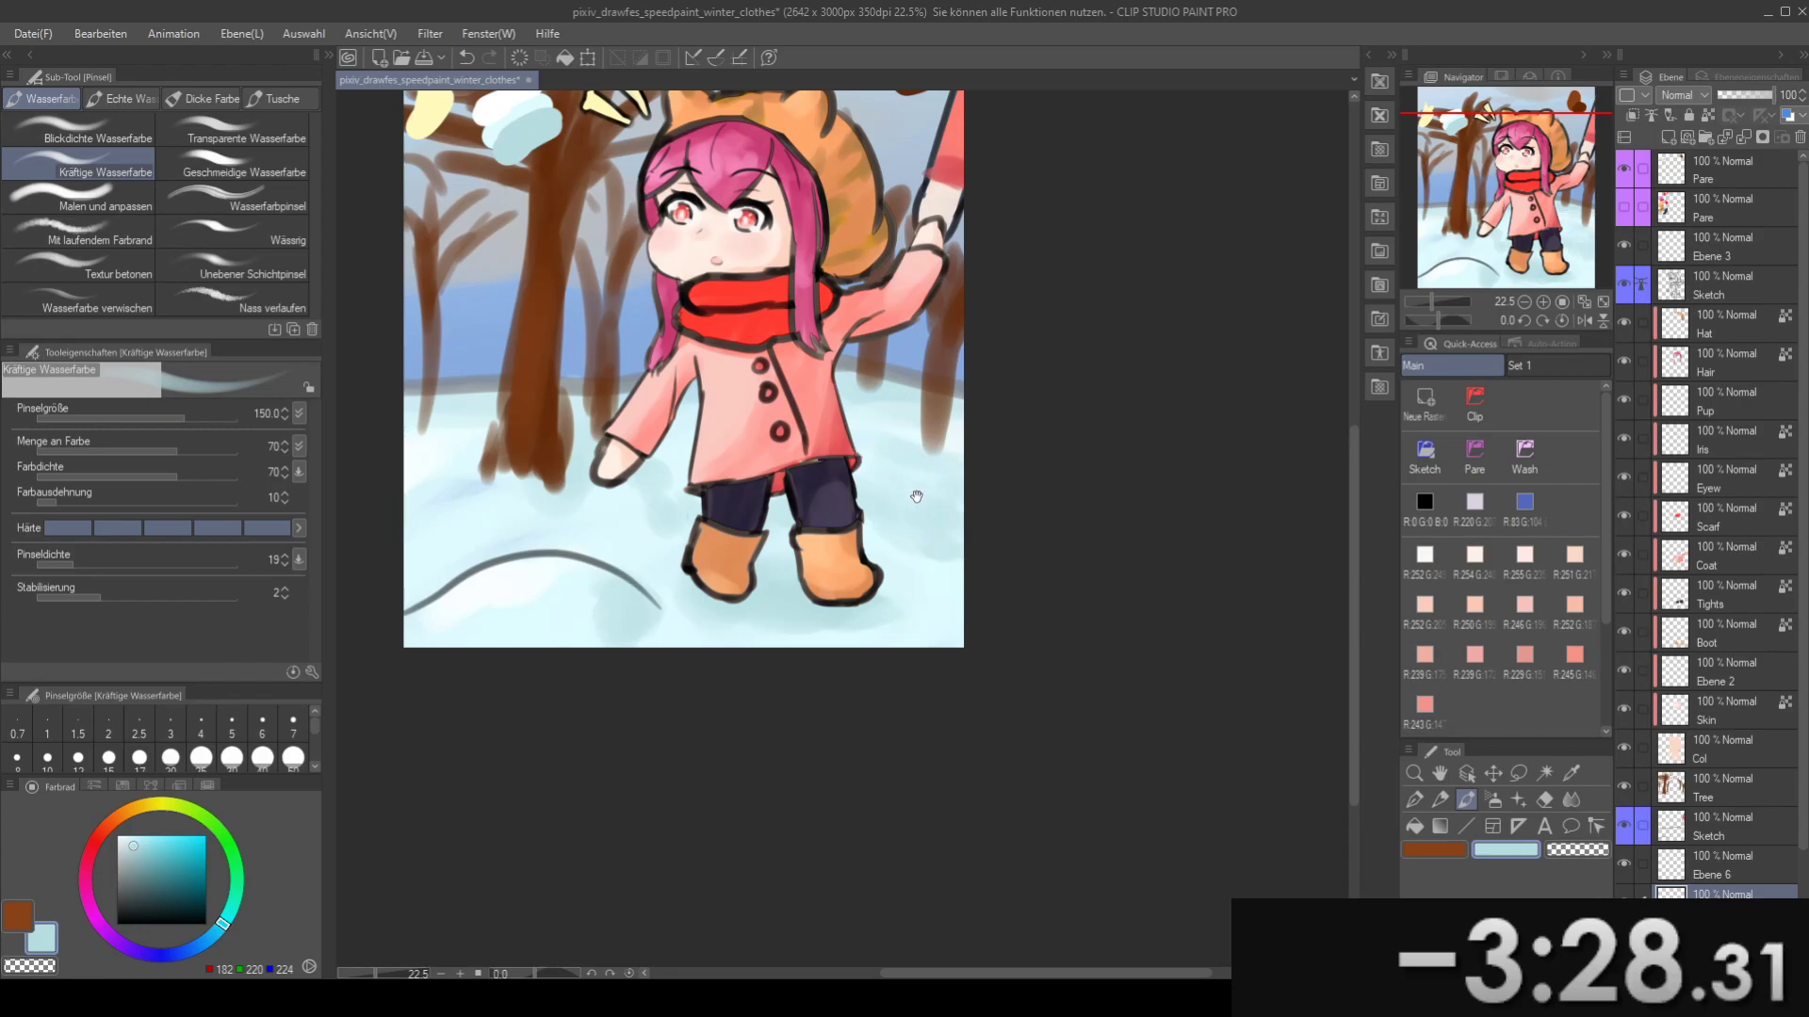
left_click_drag(918, 491, 958, 563)
- Add a raster layer for pale yellow light on the snow mound, airbrushed at size 400, and lower its opacity to 27%
left_click_drag(667, 211, 814, 318)
left_click(638, 289, "alt")
left_click_drag(726, 563, 717, 420)
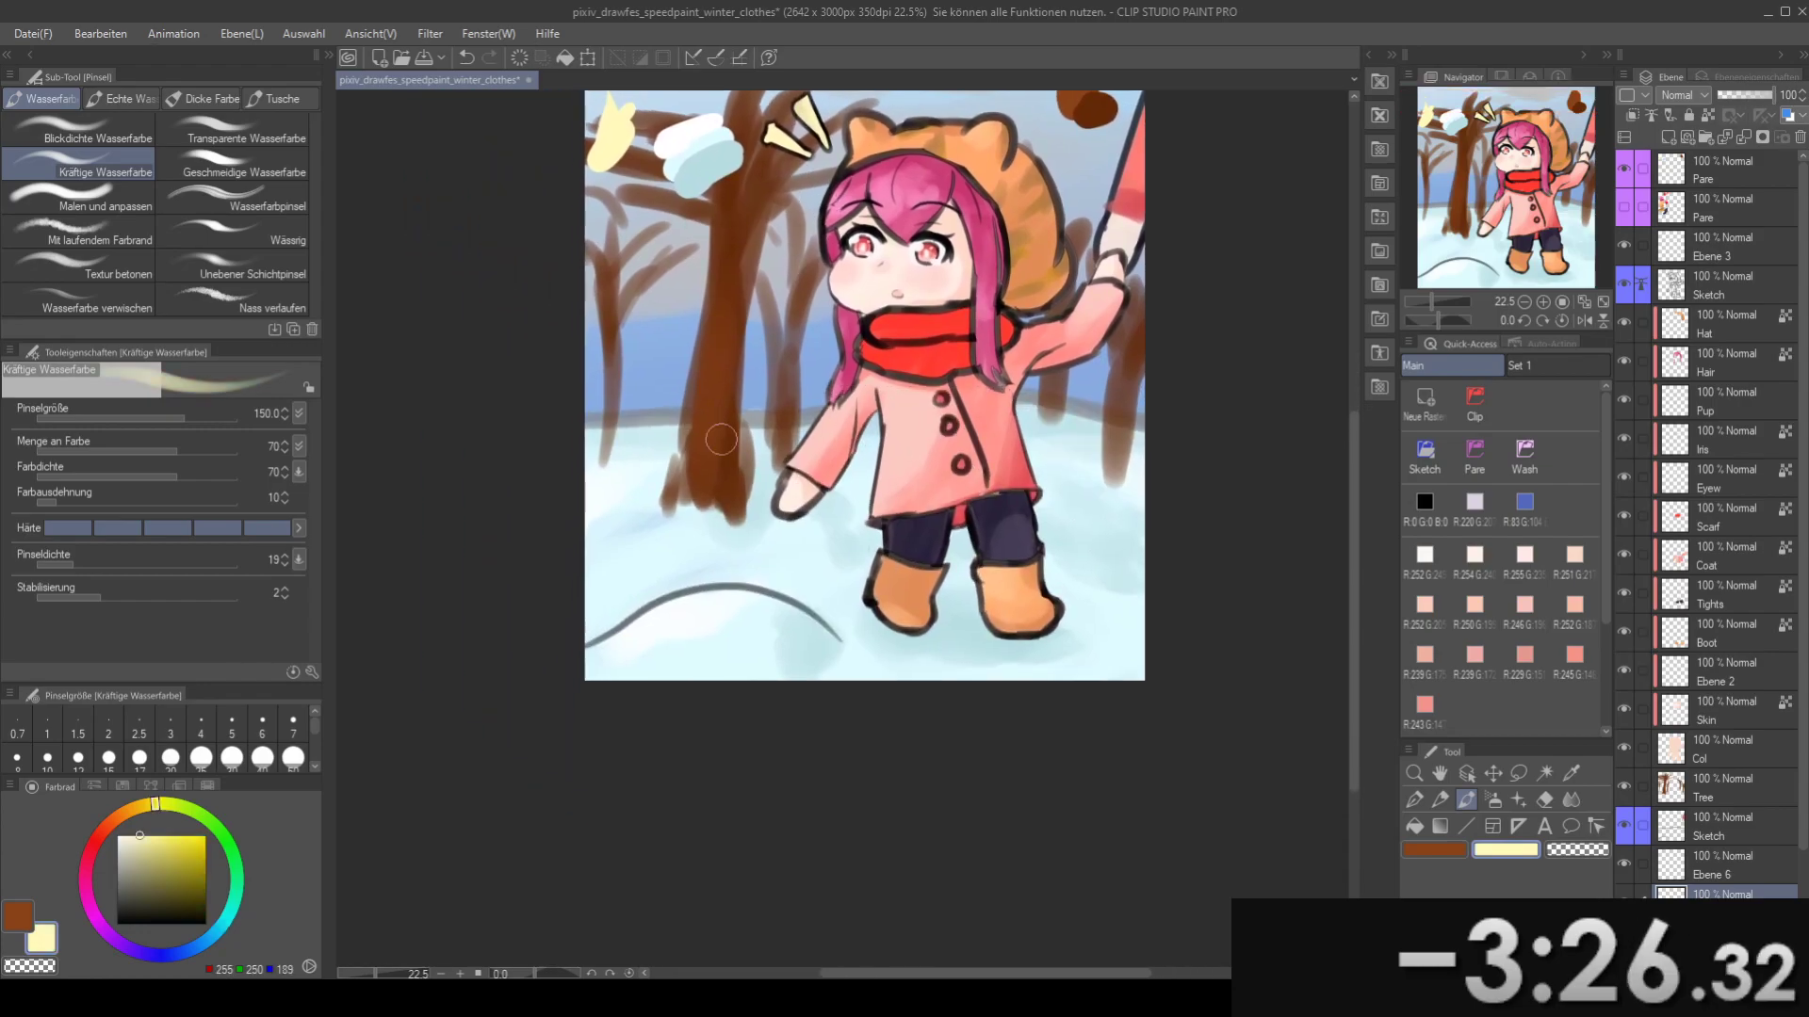
key("b")
key("ctrl+z")
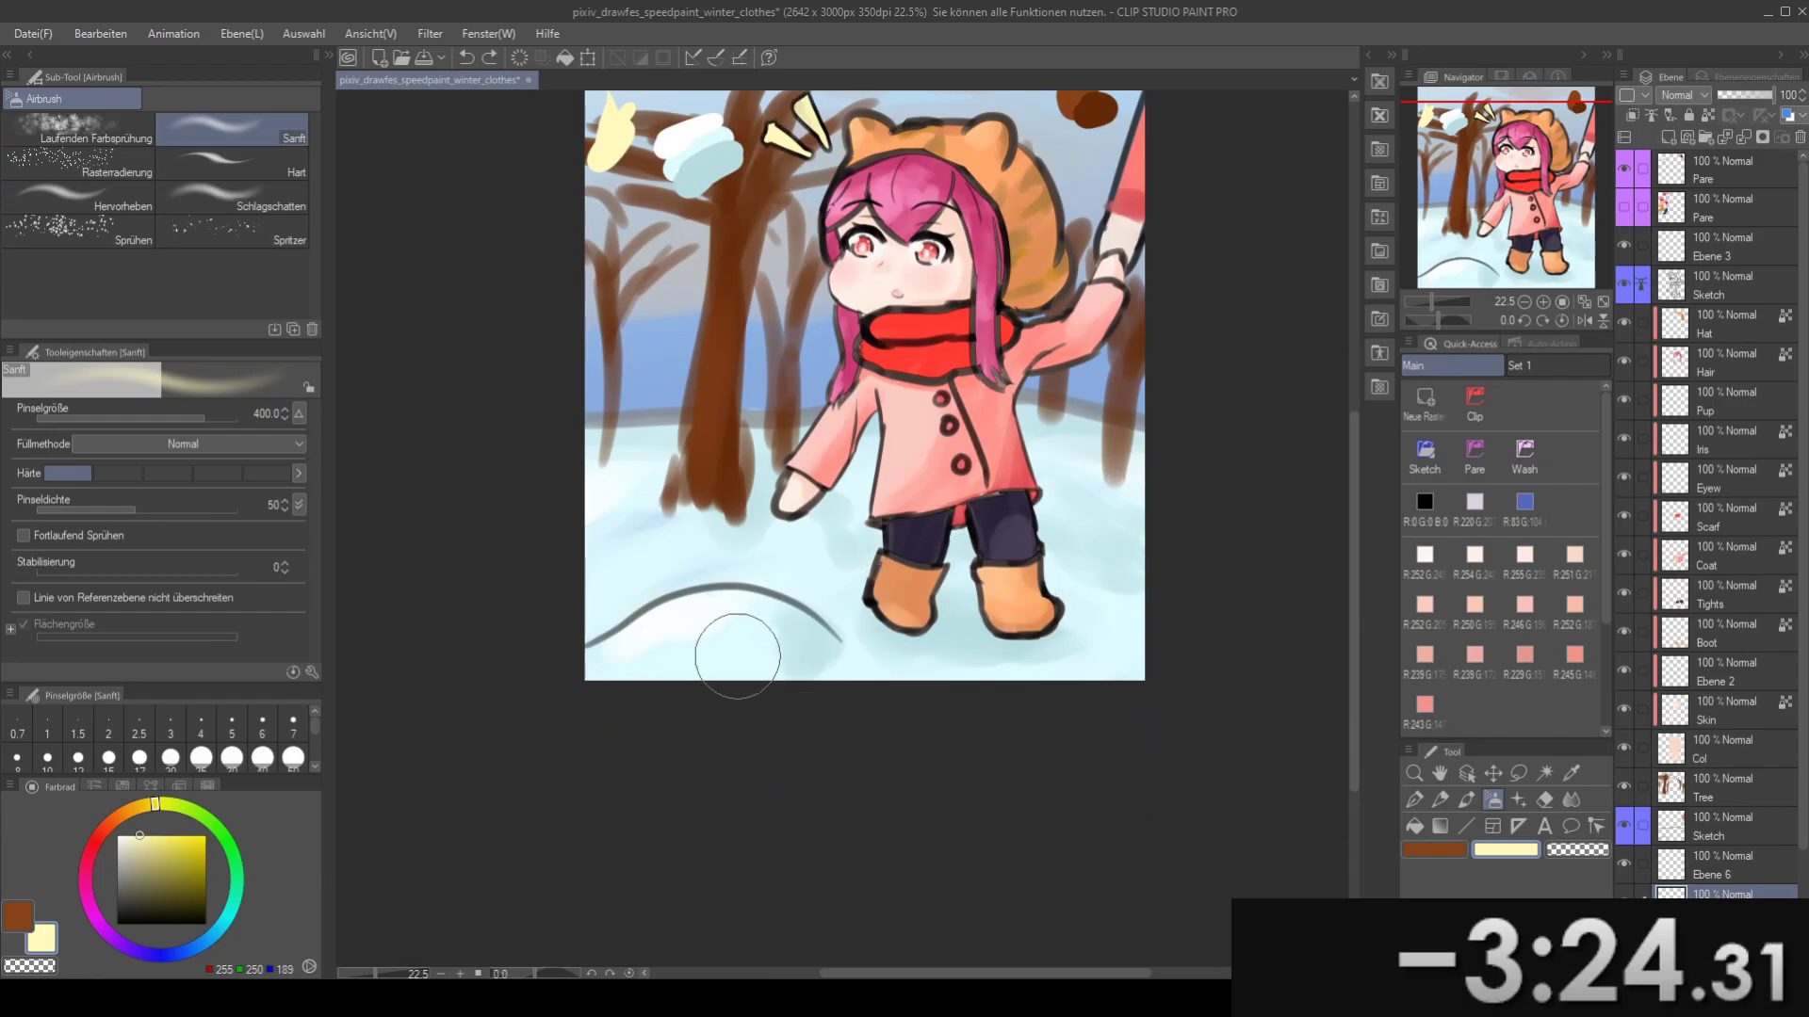
left_click_drag(712, 623, 780, 652)
left_click(1415, 393)
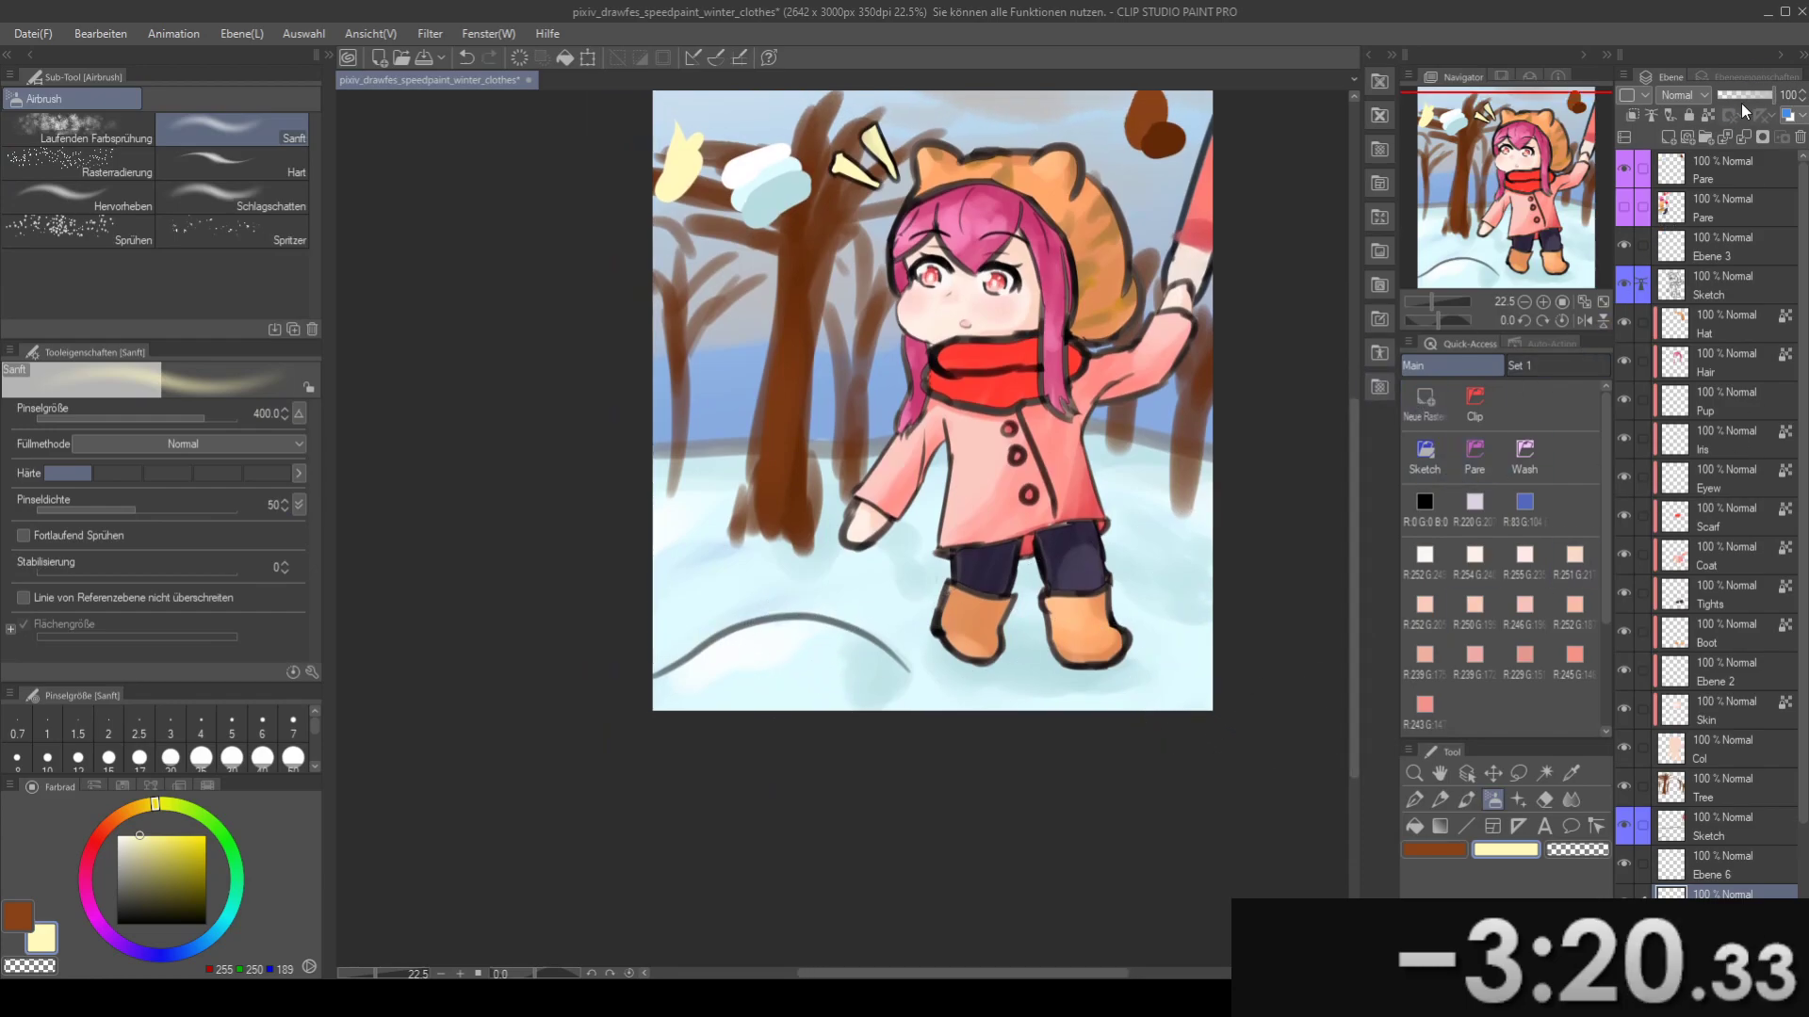
left_click(1737, 93)
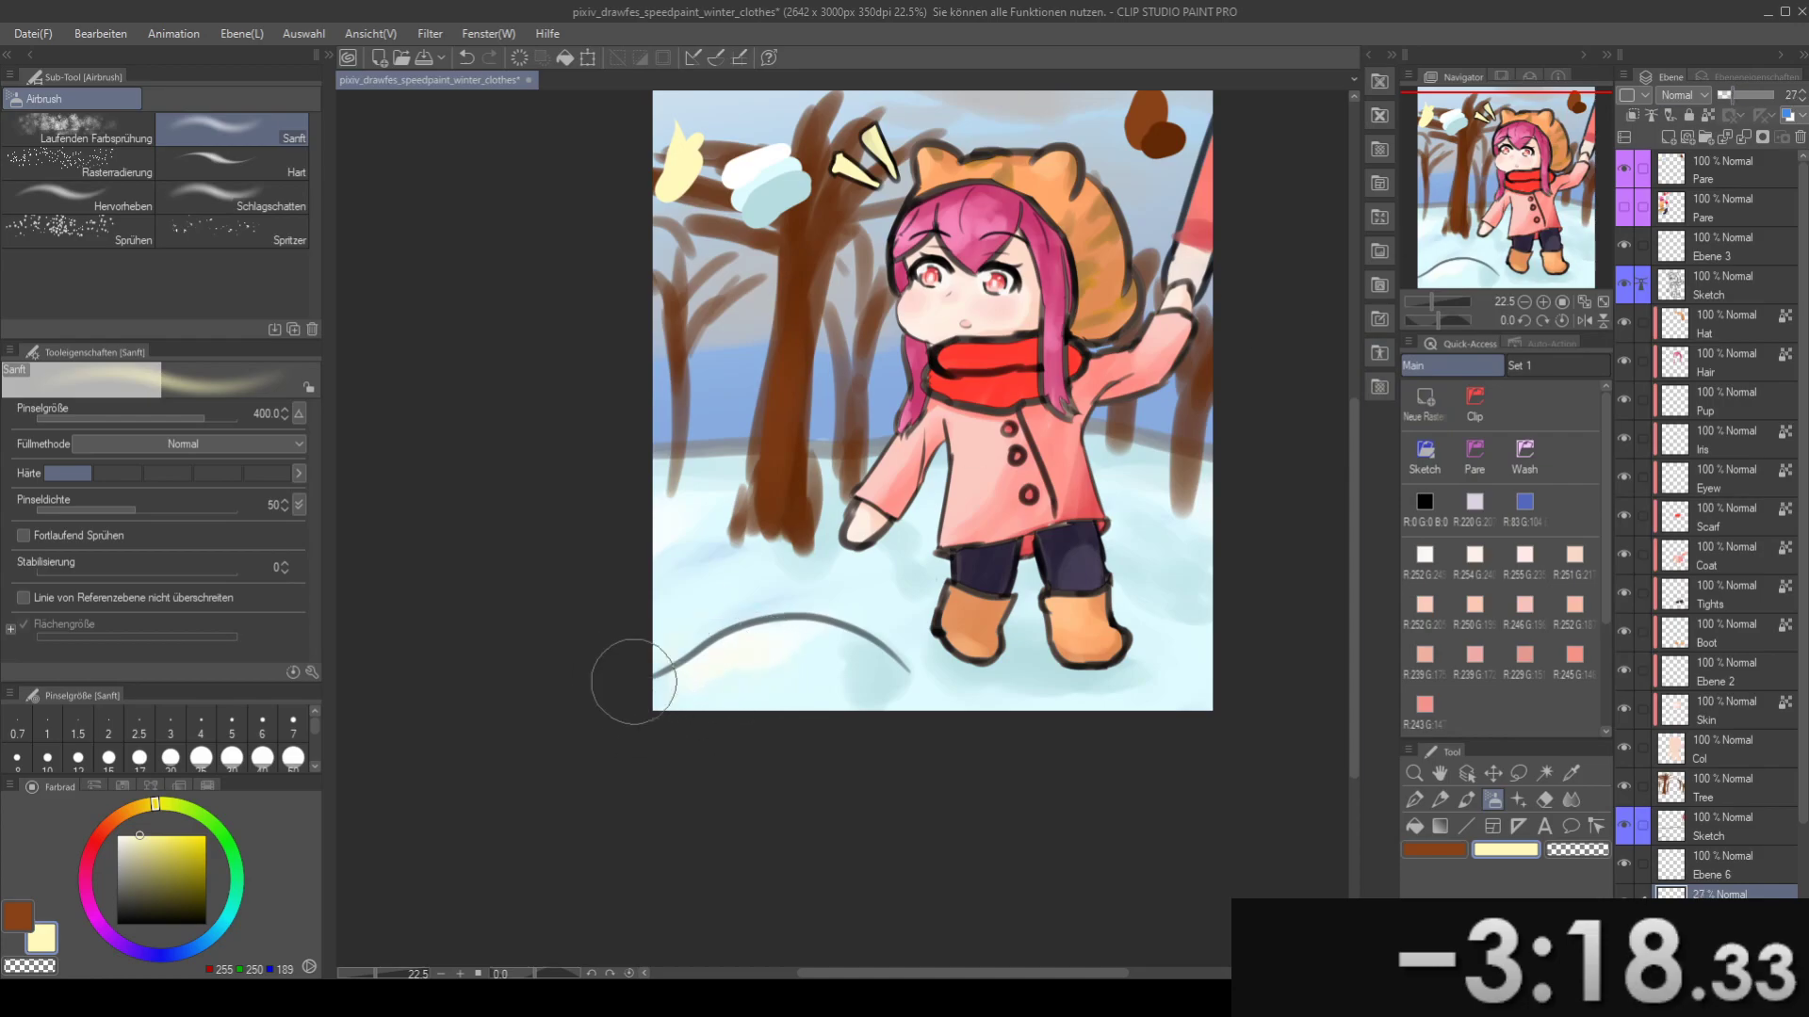
- Set the yellow light layer to Schein abwedeln at 13% opacity and airbrush the snow mound at size 700
left_click_drag(717, 569, 625, 583)
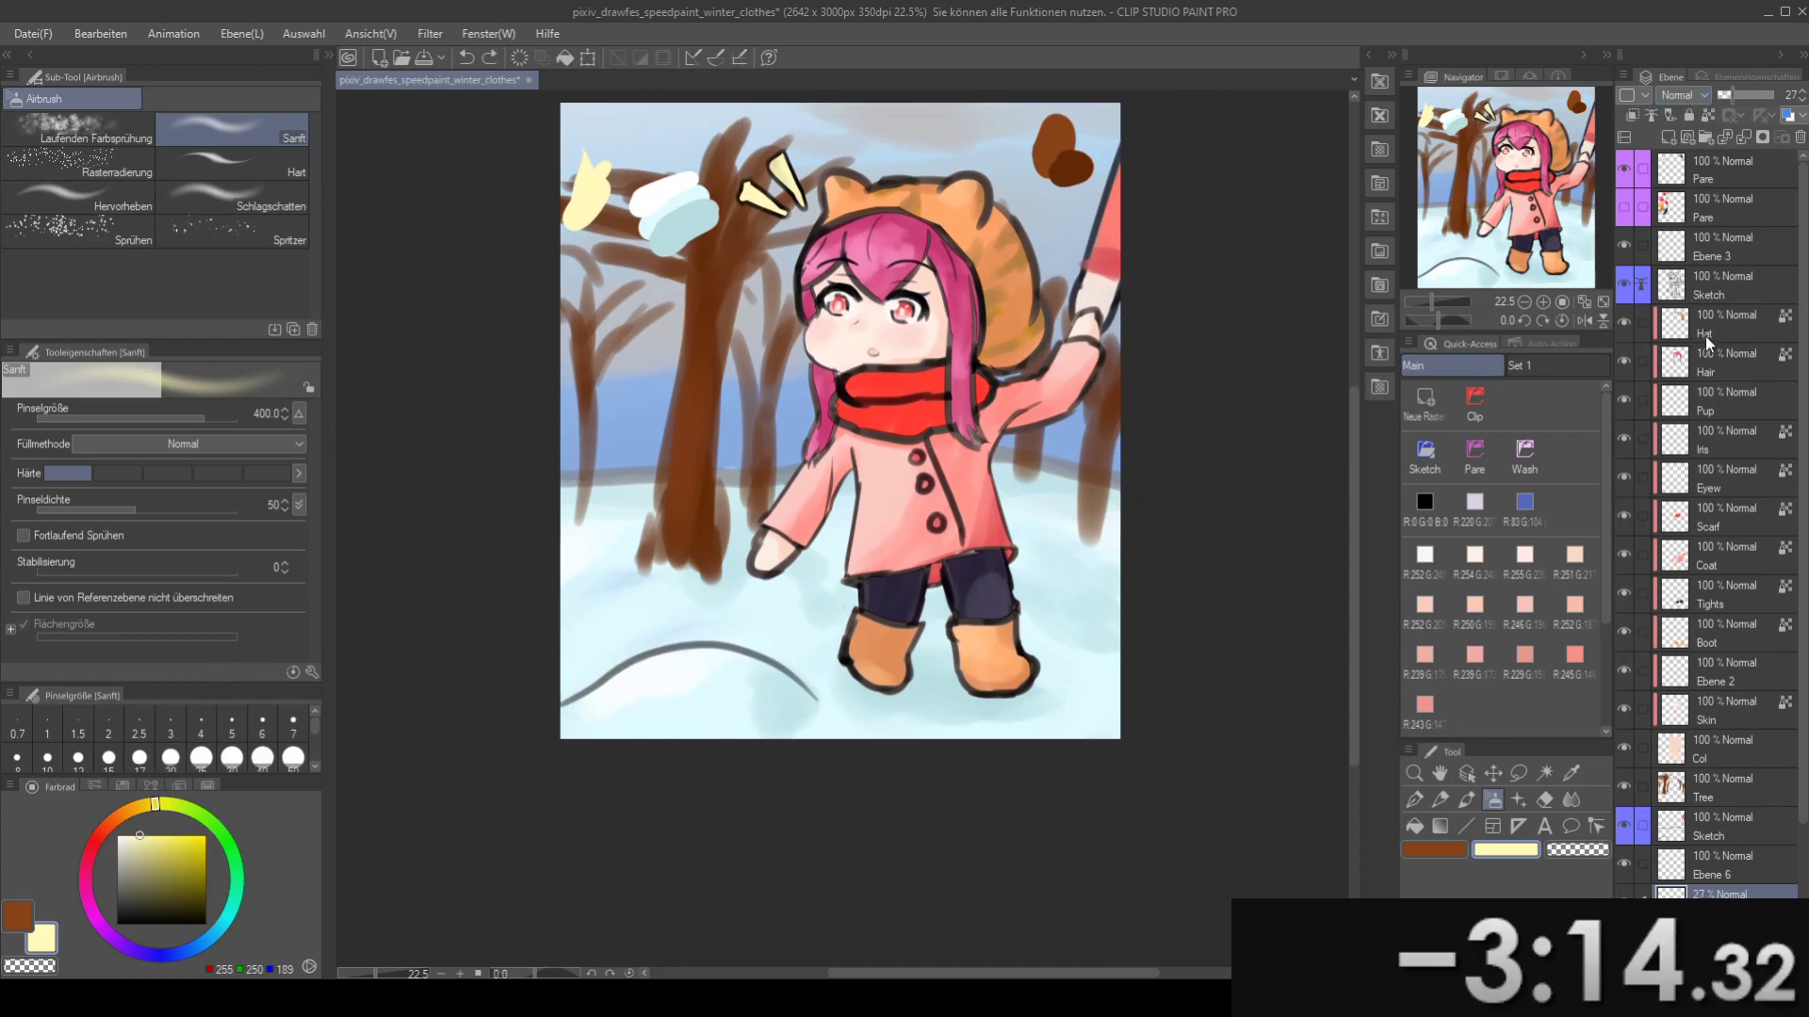
left_click(1721, 264)
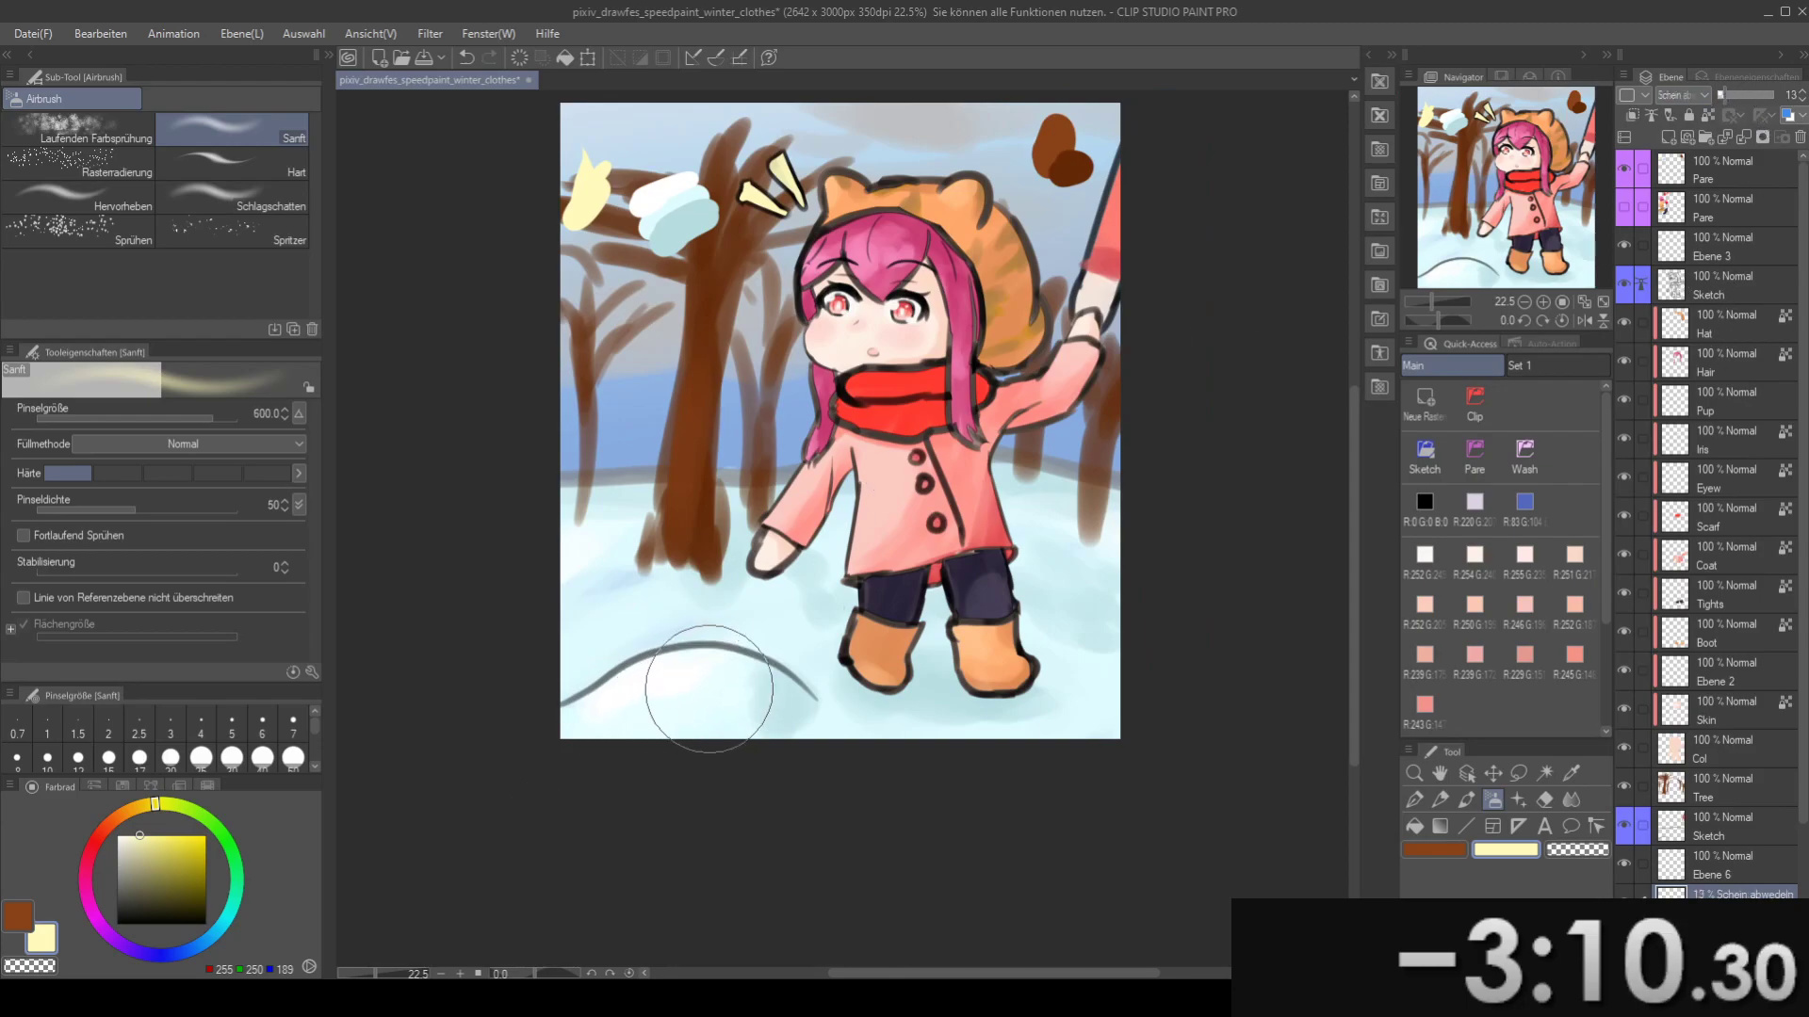
key("]")
left_click_drag(521, 722, 828, 666)
left_click_drag(752, 612, 606, 571)
key("ctrl+z")
mouse_move(707, 599)
left_mouse_down()
mouse_move(642, 625)
mouse_move(618, 596)
left_mouse_up()
left_click_drag(711, 633, 618, 580)
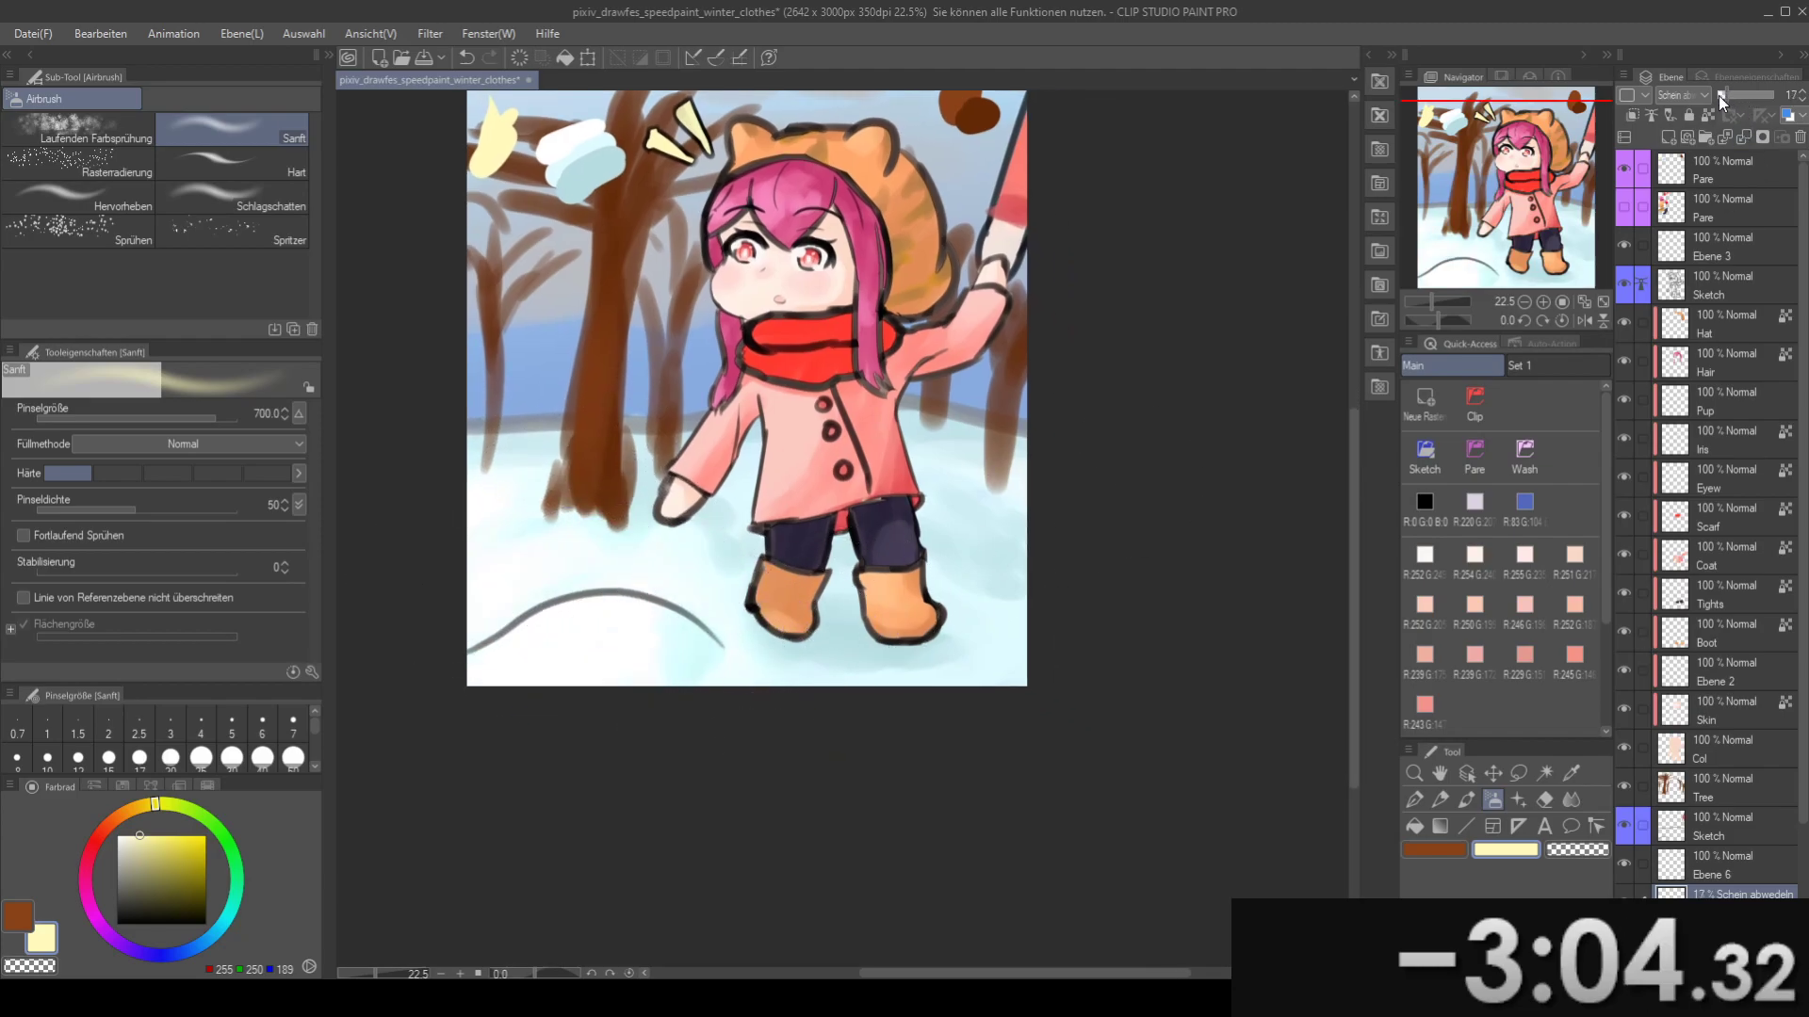
left_click_drag(1047, 414, 1097, 392)
key("ctrl+z")
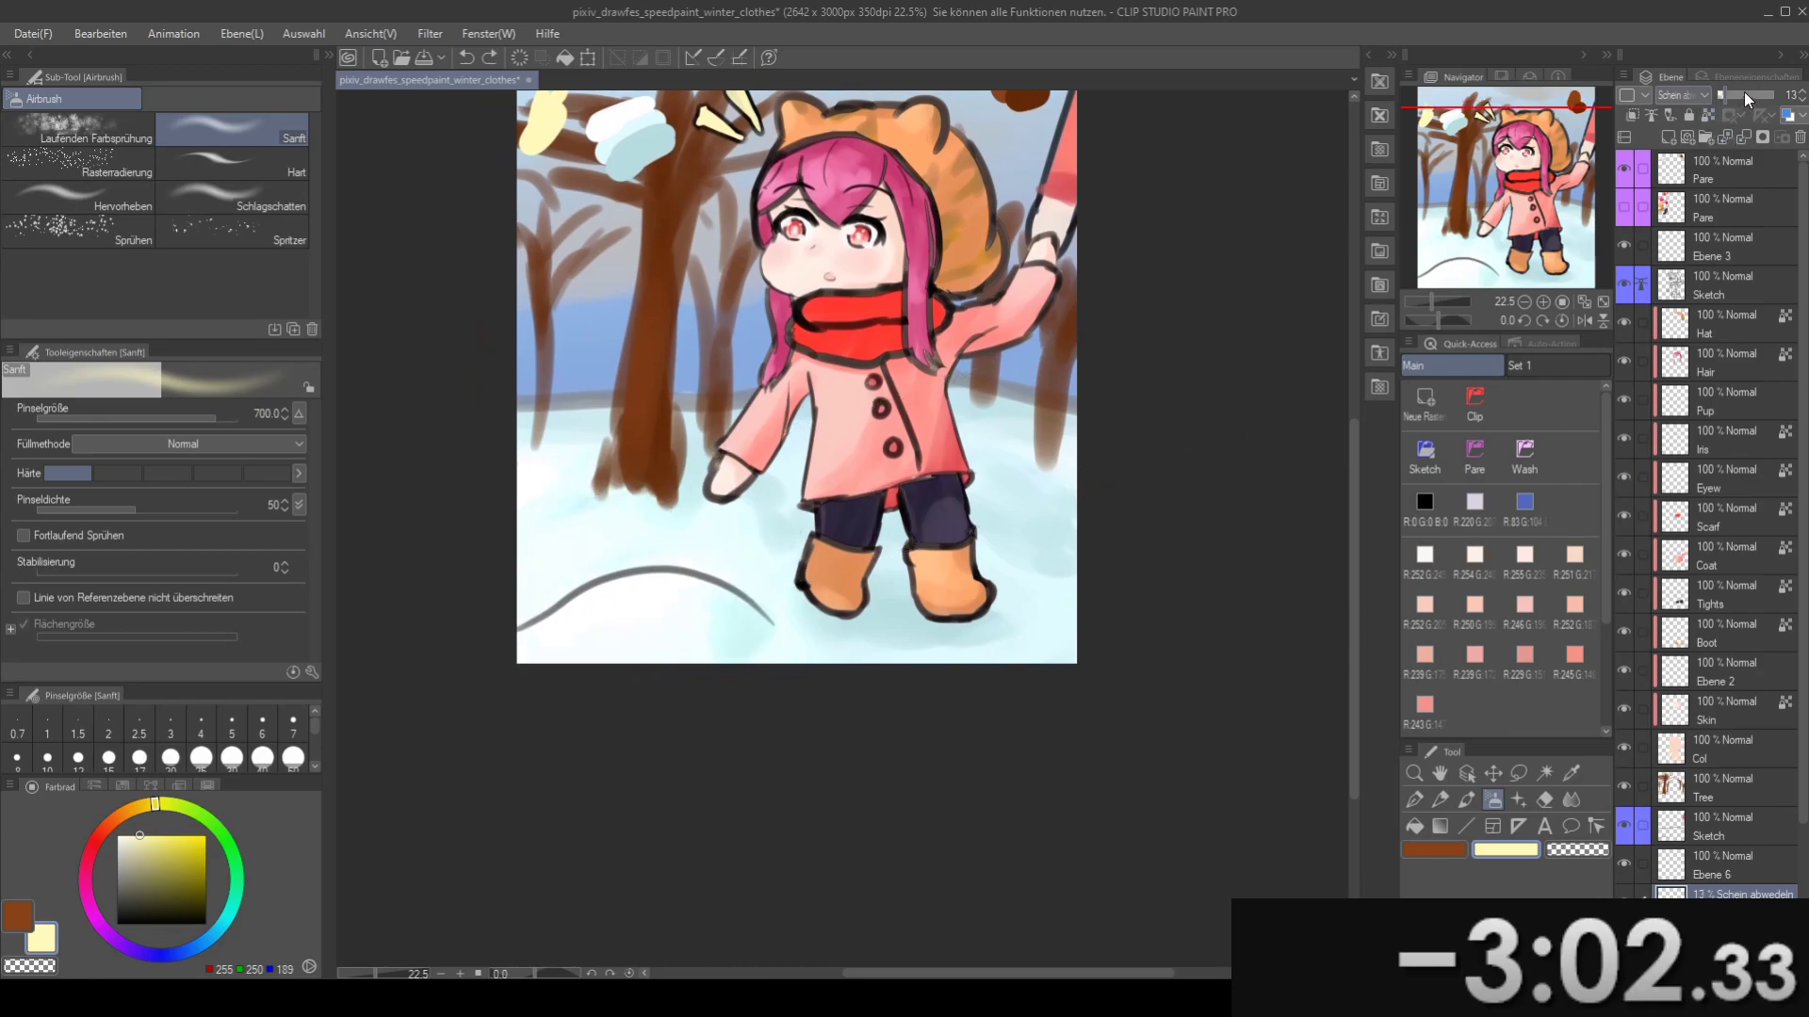
- Airbrush broad pale yellow highlights across the foreground snow from the mound towards the girl's boots
mouse_move(473, 539)
left_mouse_down()
mouse_move(890, 499)
mouse_move(515, 560)
left_mouse_up()
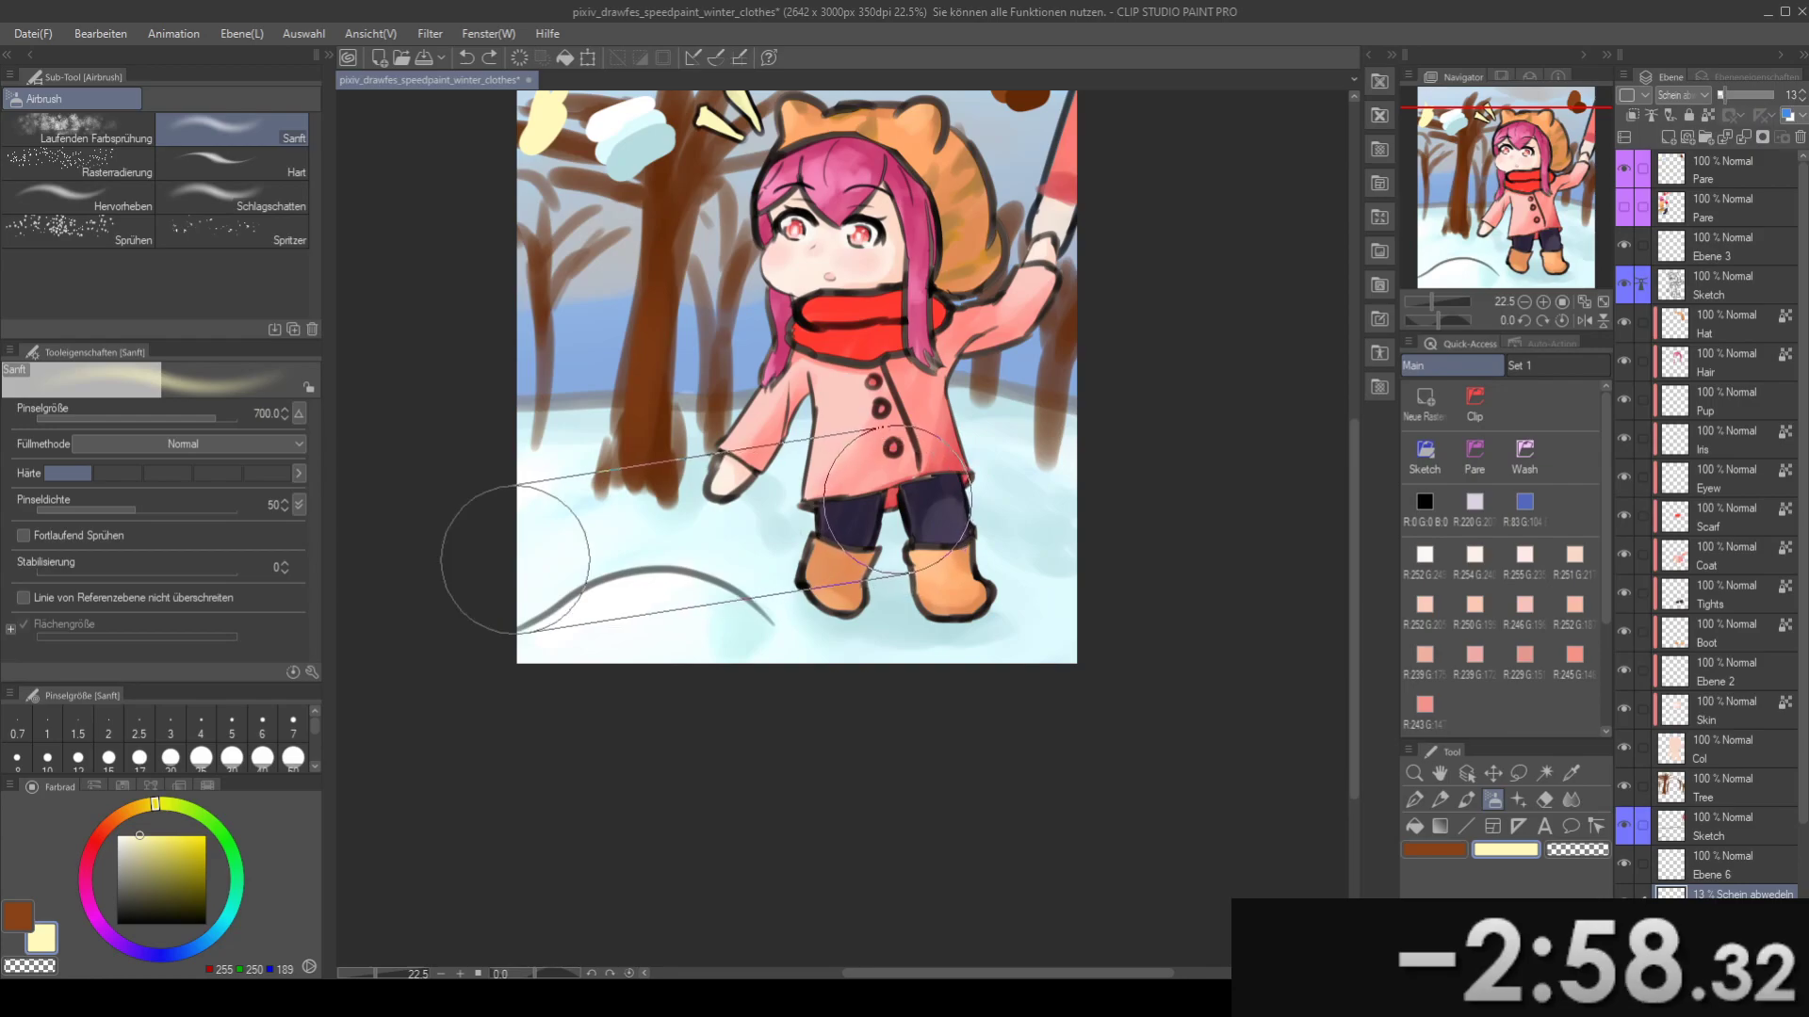
left_click_drag(914, 493, 475, 562)
left_click_drag(841, 537, 515, 571)
mouse_move(773, 596)
left_mouse_down()
mouse_move(822, 553)
mouse_move(760, 656)
mouse_move(815, 605)
mouse_move(856, 628)
left_mouse_up()
- Soften the shading across the foreground snow with the Weichzeichnungsfilter at size 400
key("j")
left_click(1753, 861)
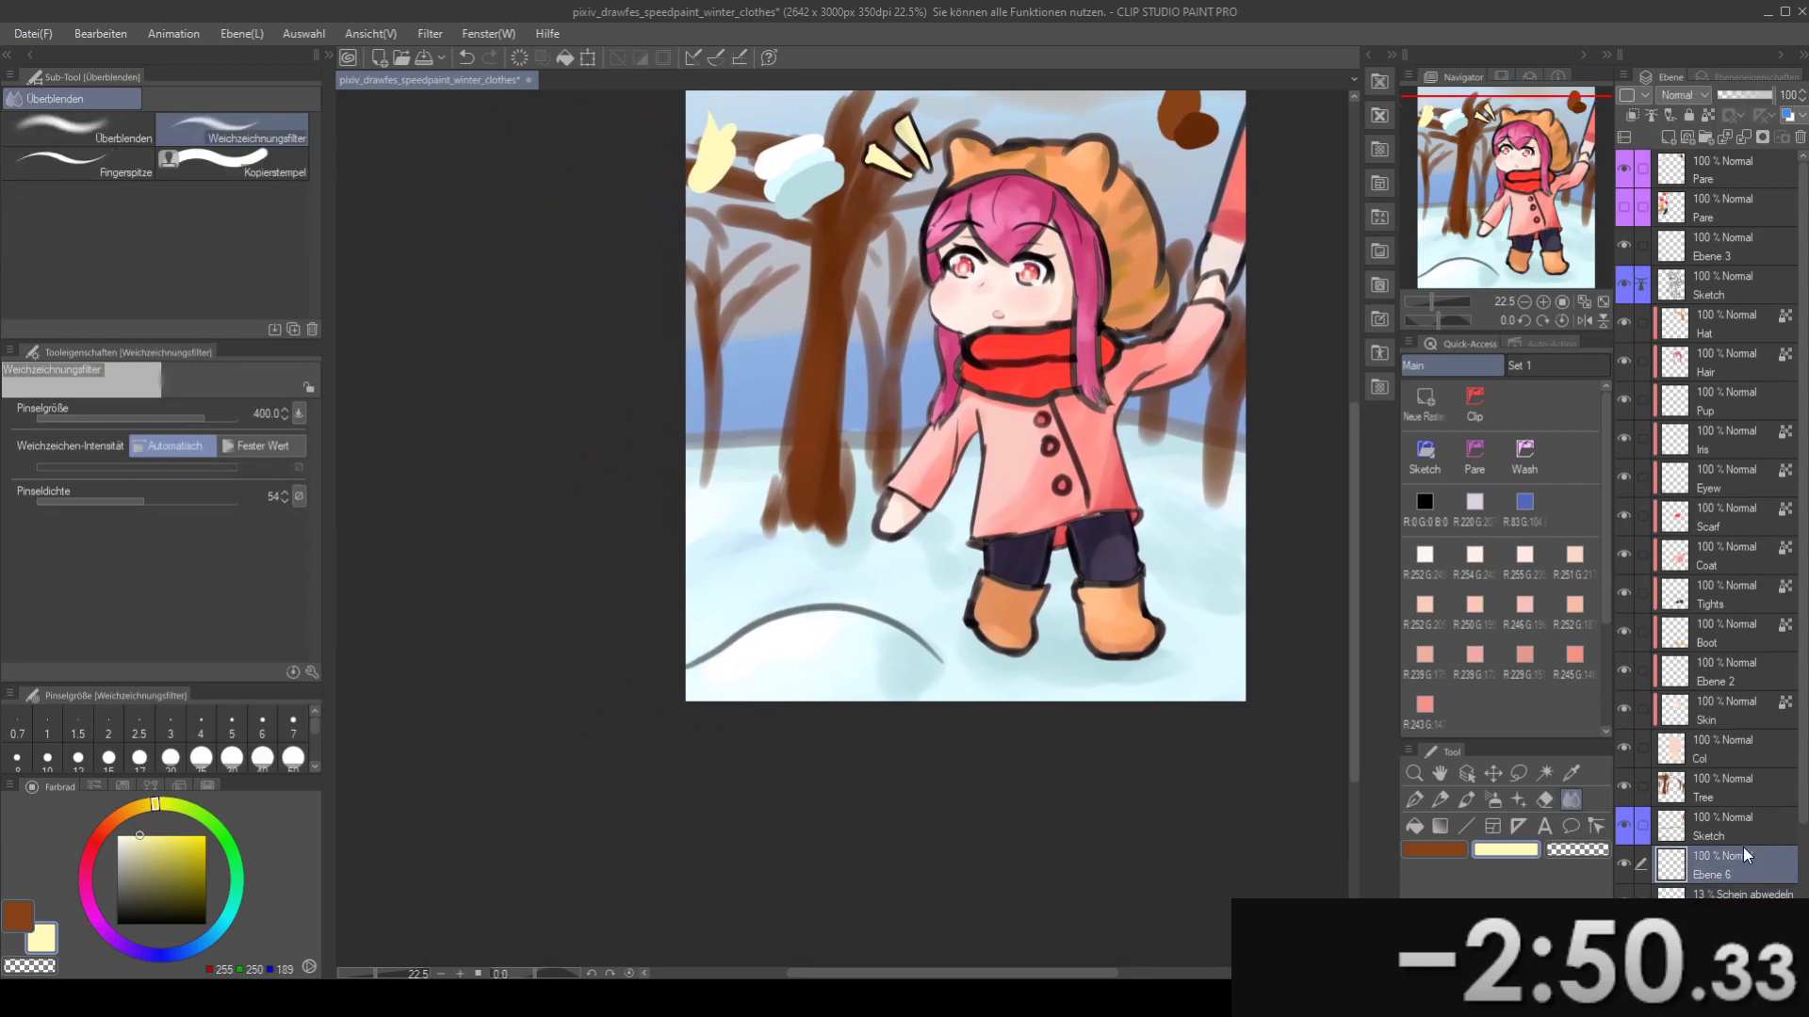
left_click_drag(469, 592, 530, 611)
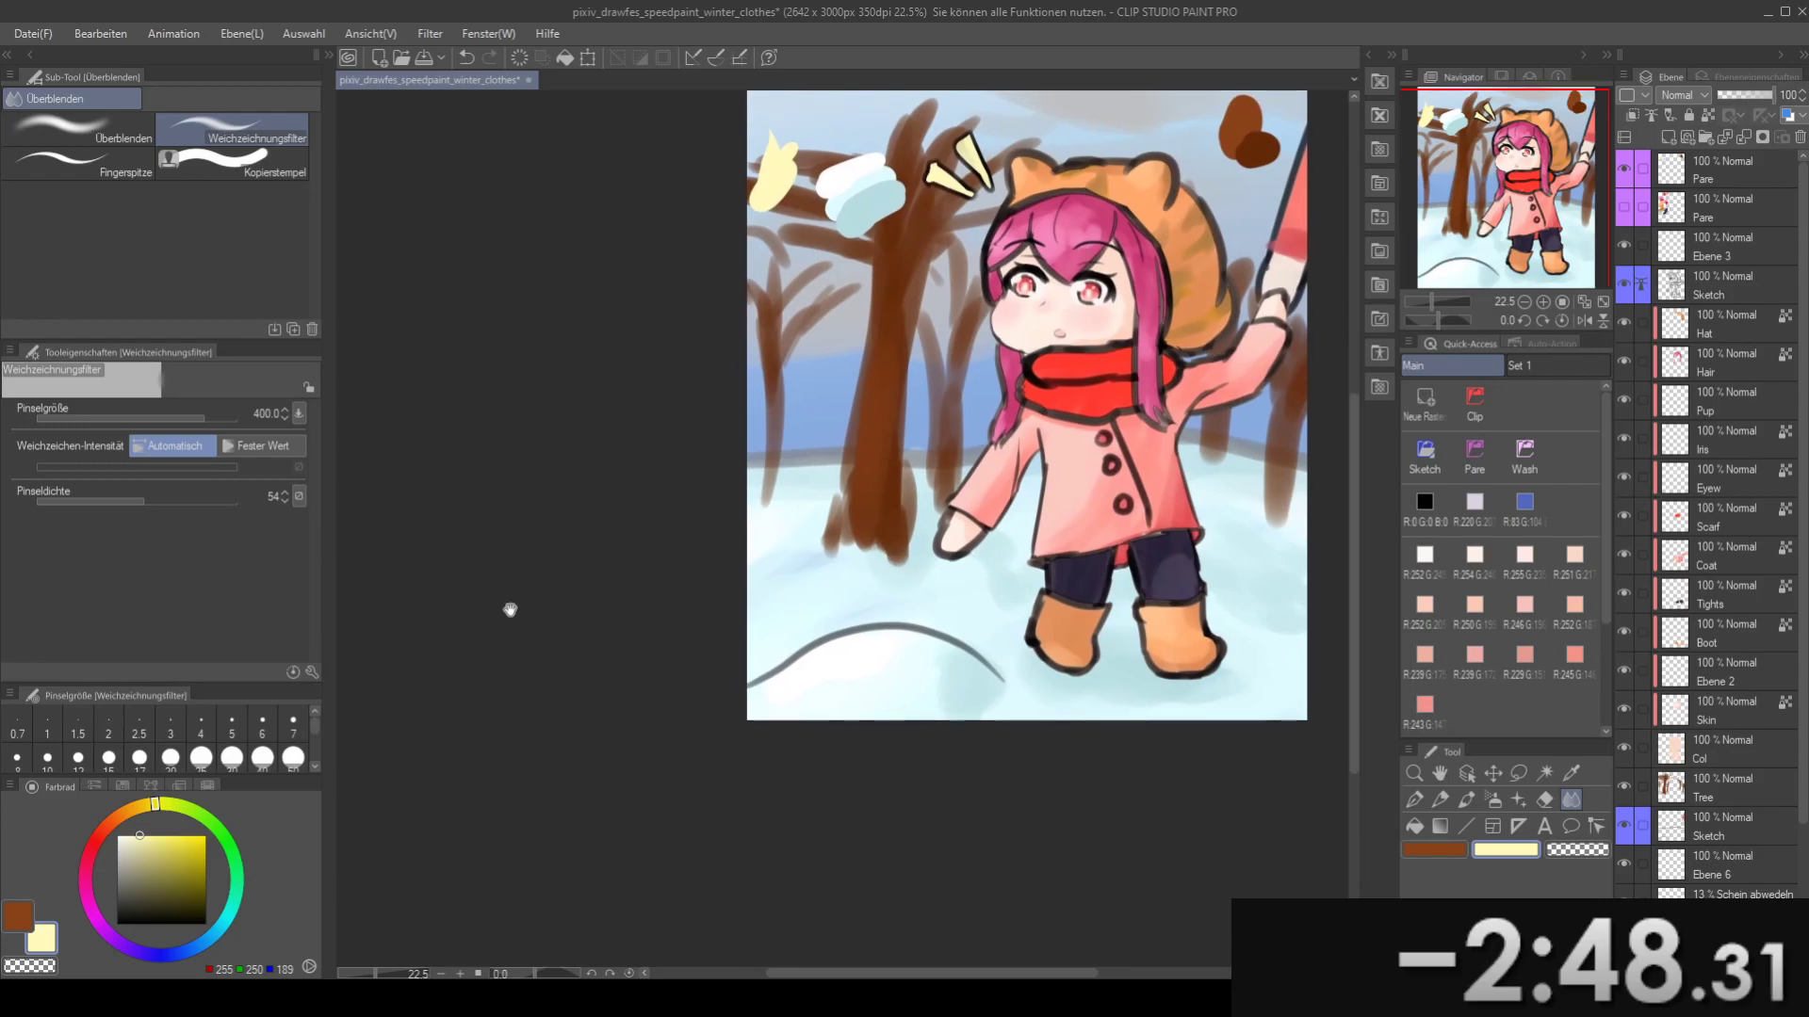
left_click_drag(954, 368, 951, 399)
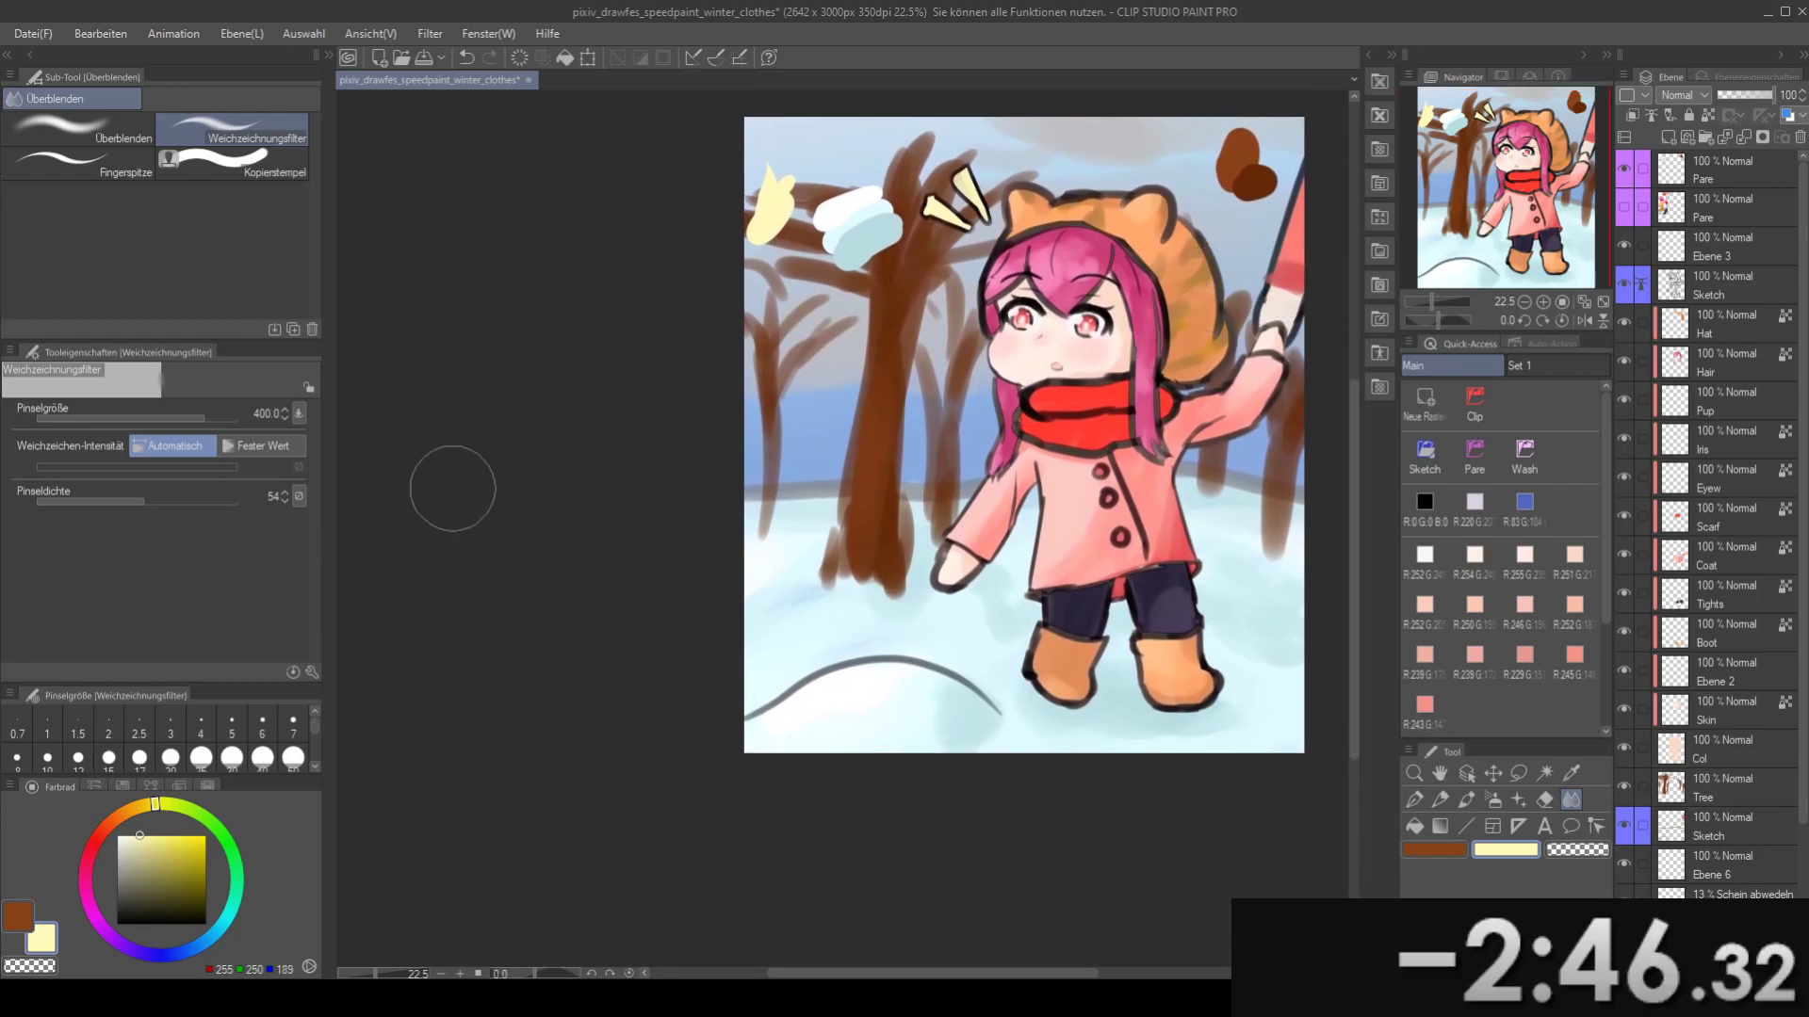
- Airbrush light blue shading onto the snow around the tree base and the girl, using the sampled swatch colour at size 200
left_click(860, 248, "alt")
key("b")
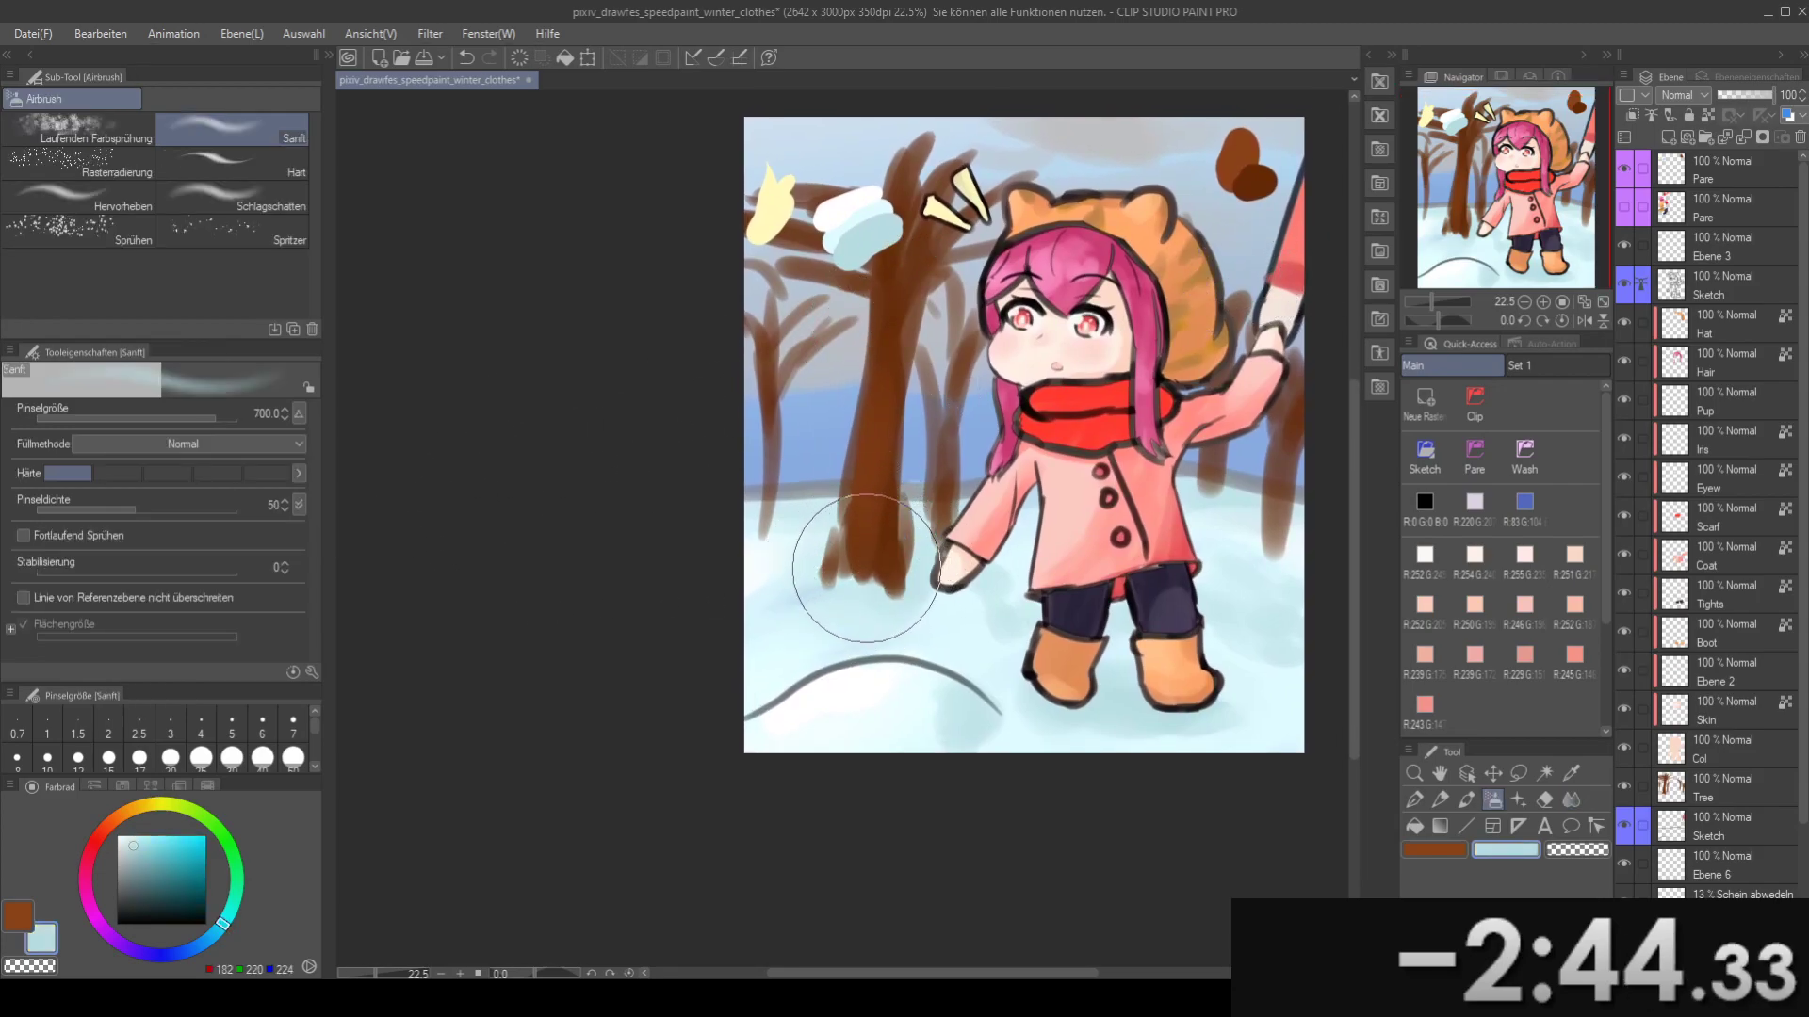
key("bracketleft")
key("bracketleft")
key("bracketleft")
key("bracketleft")
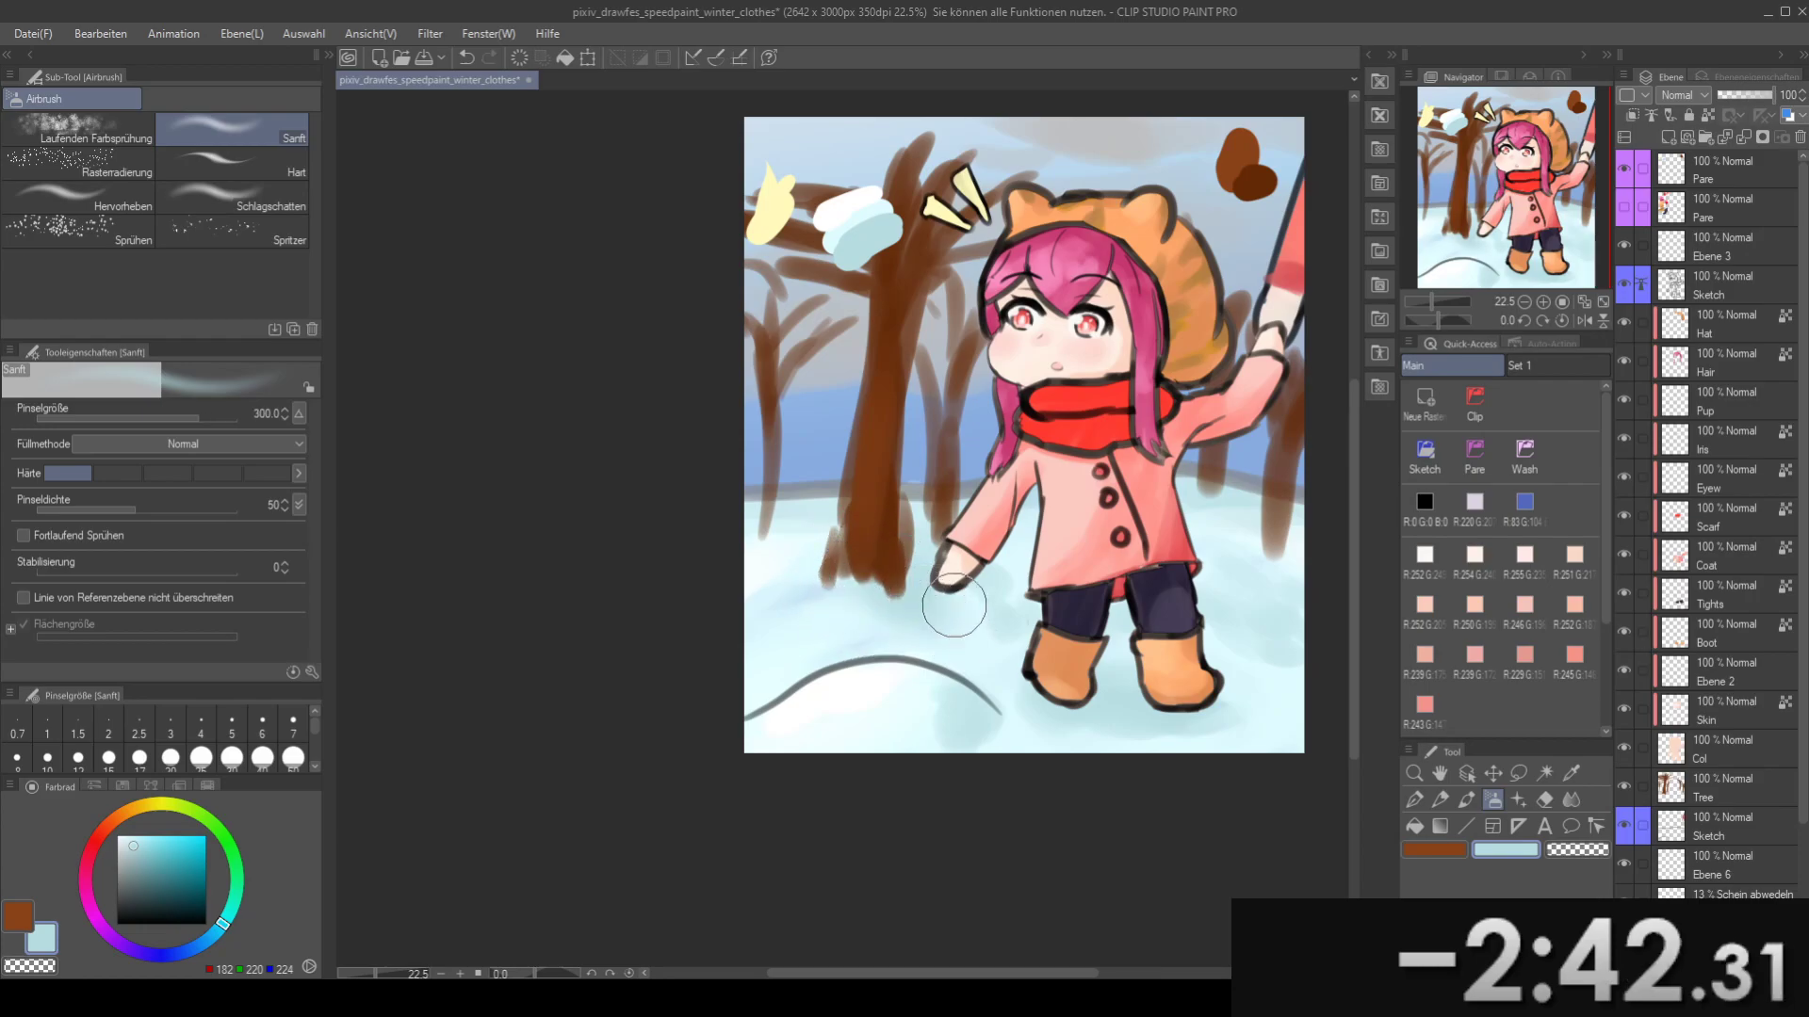
key("bracketleft")
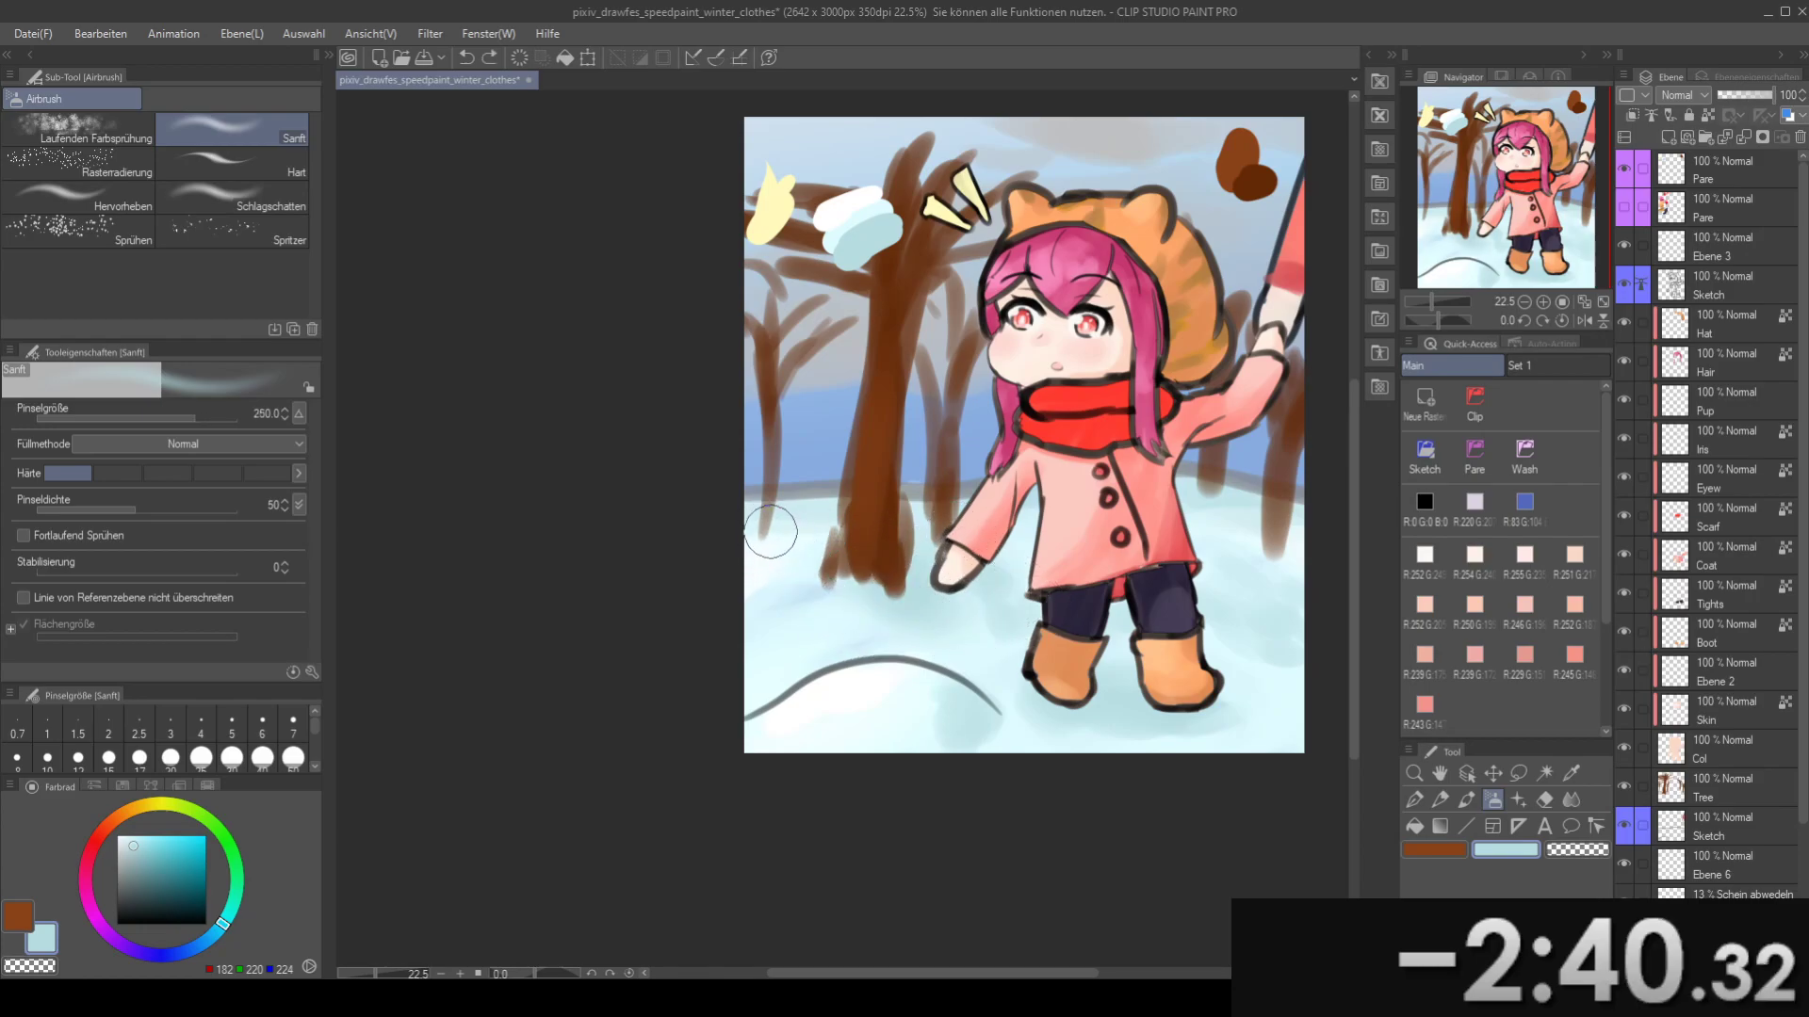
key("bracketleft")
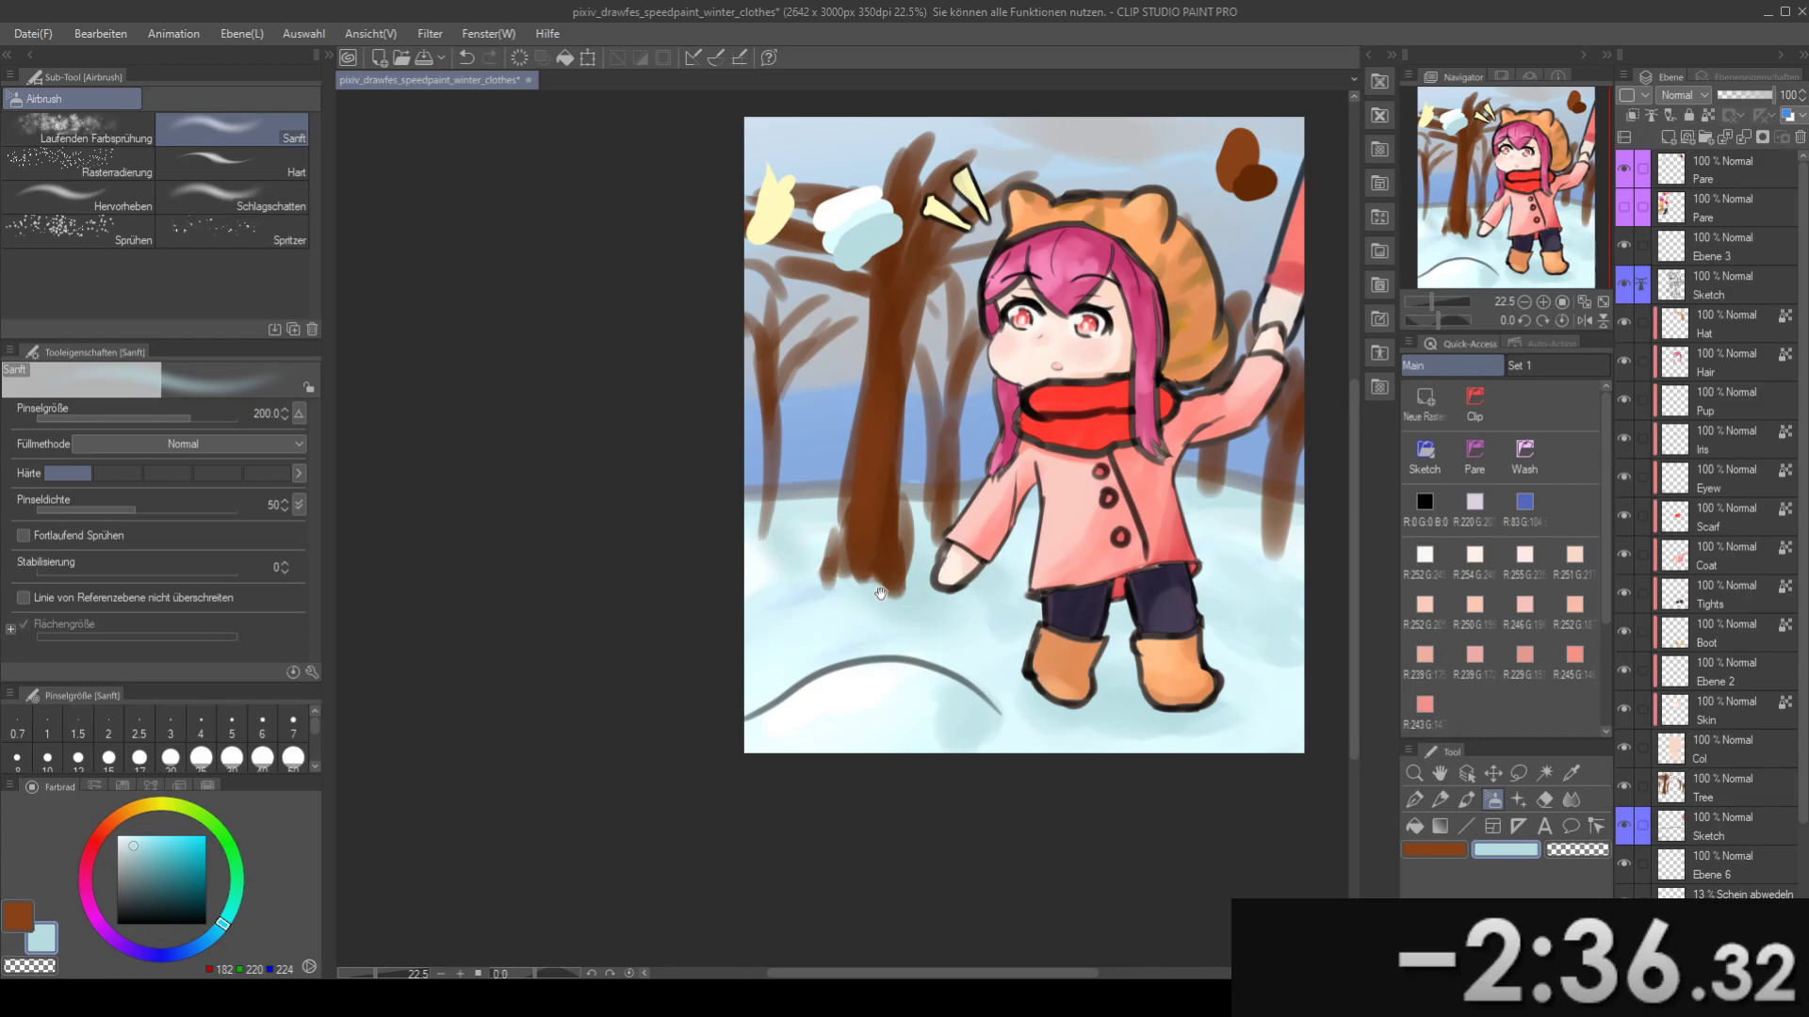
left_click_drag(878, 588, 572, 563)
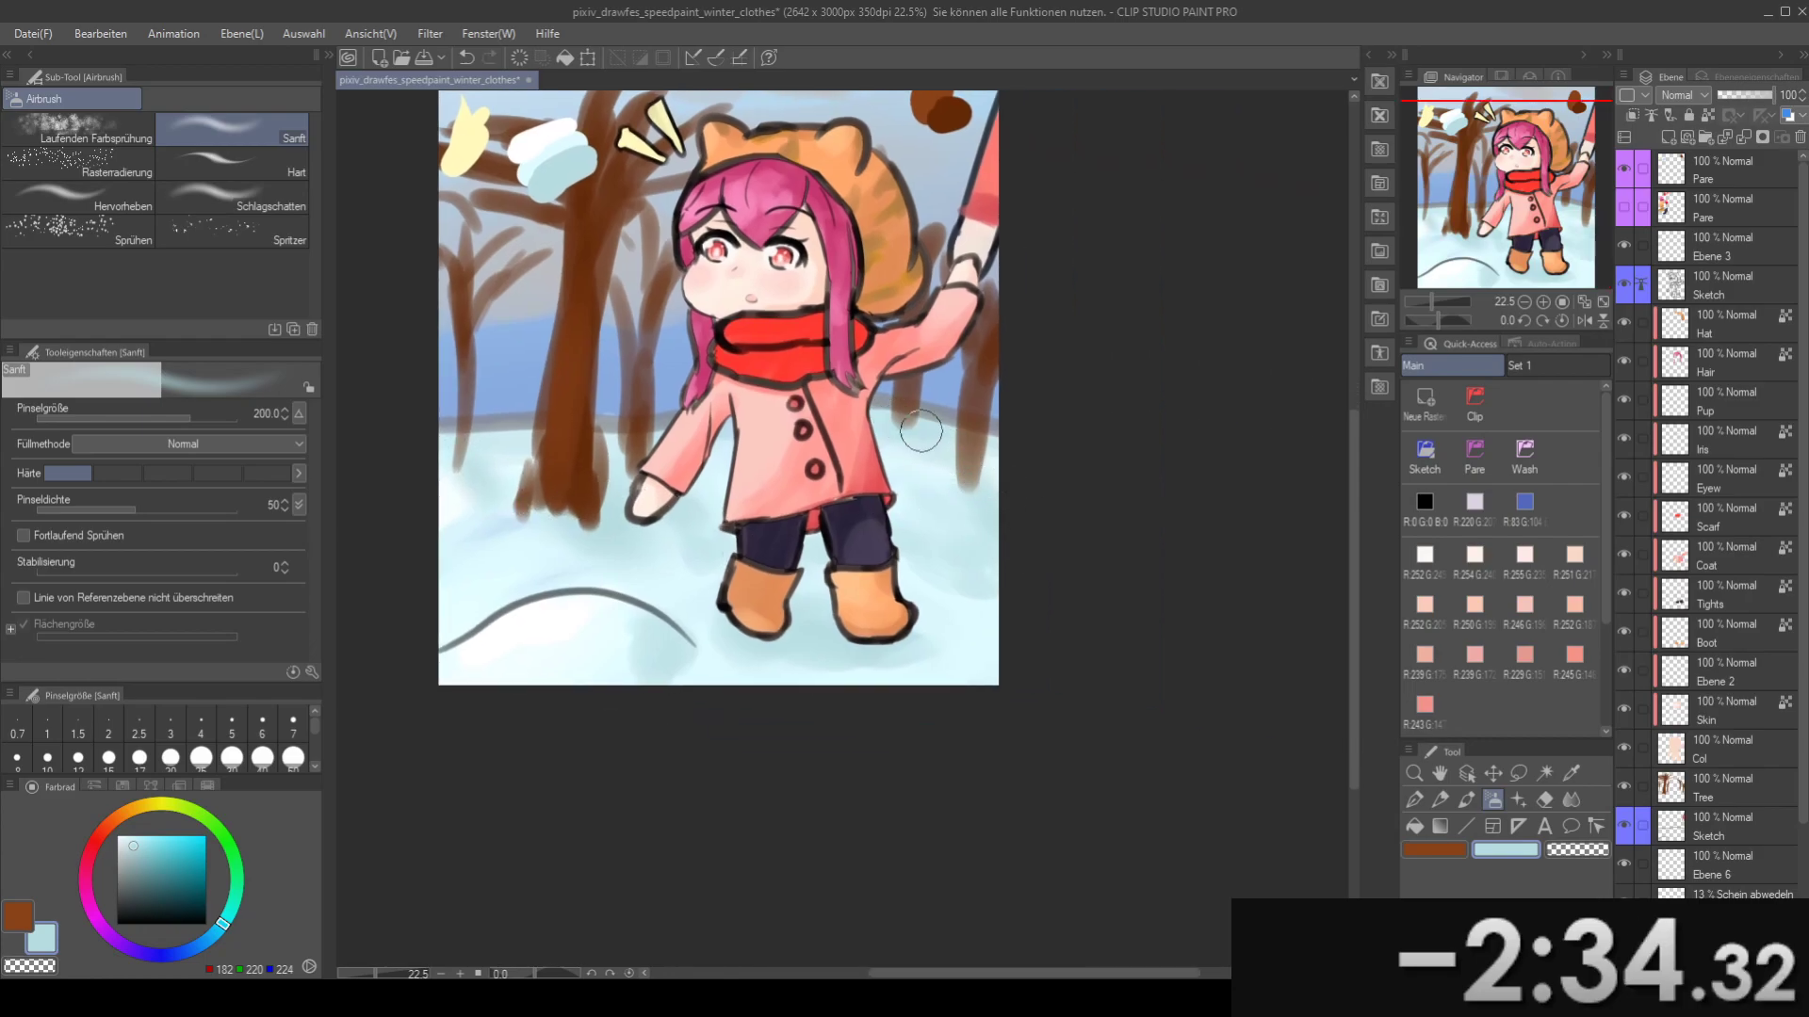
left_click_drag(903, 513, 955, 480)
- Blend the new light blue snow shading with the Weichzeichnungsfilter at size 400 and save the file
key("j")
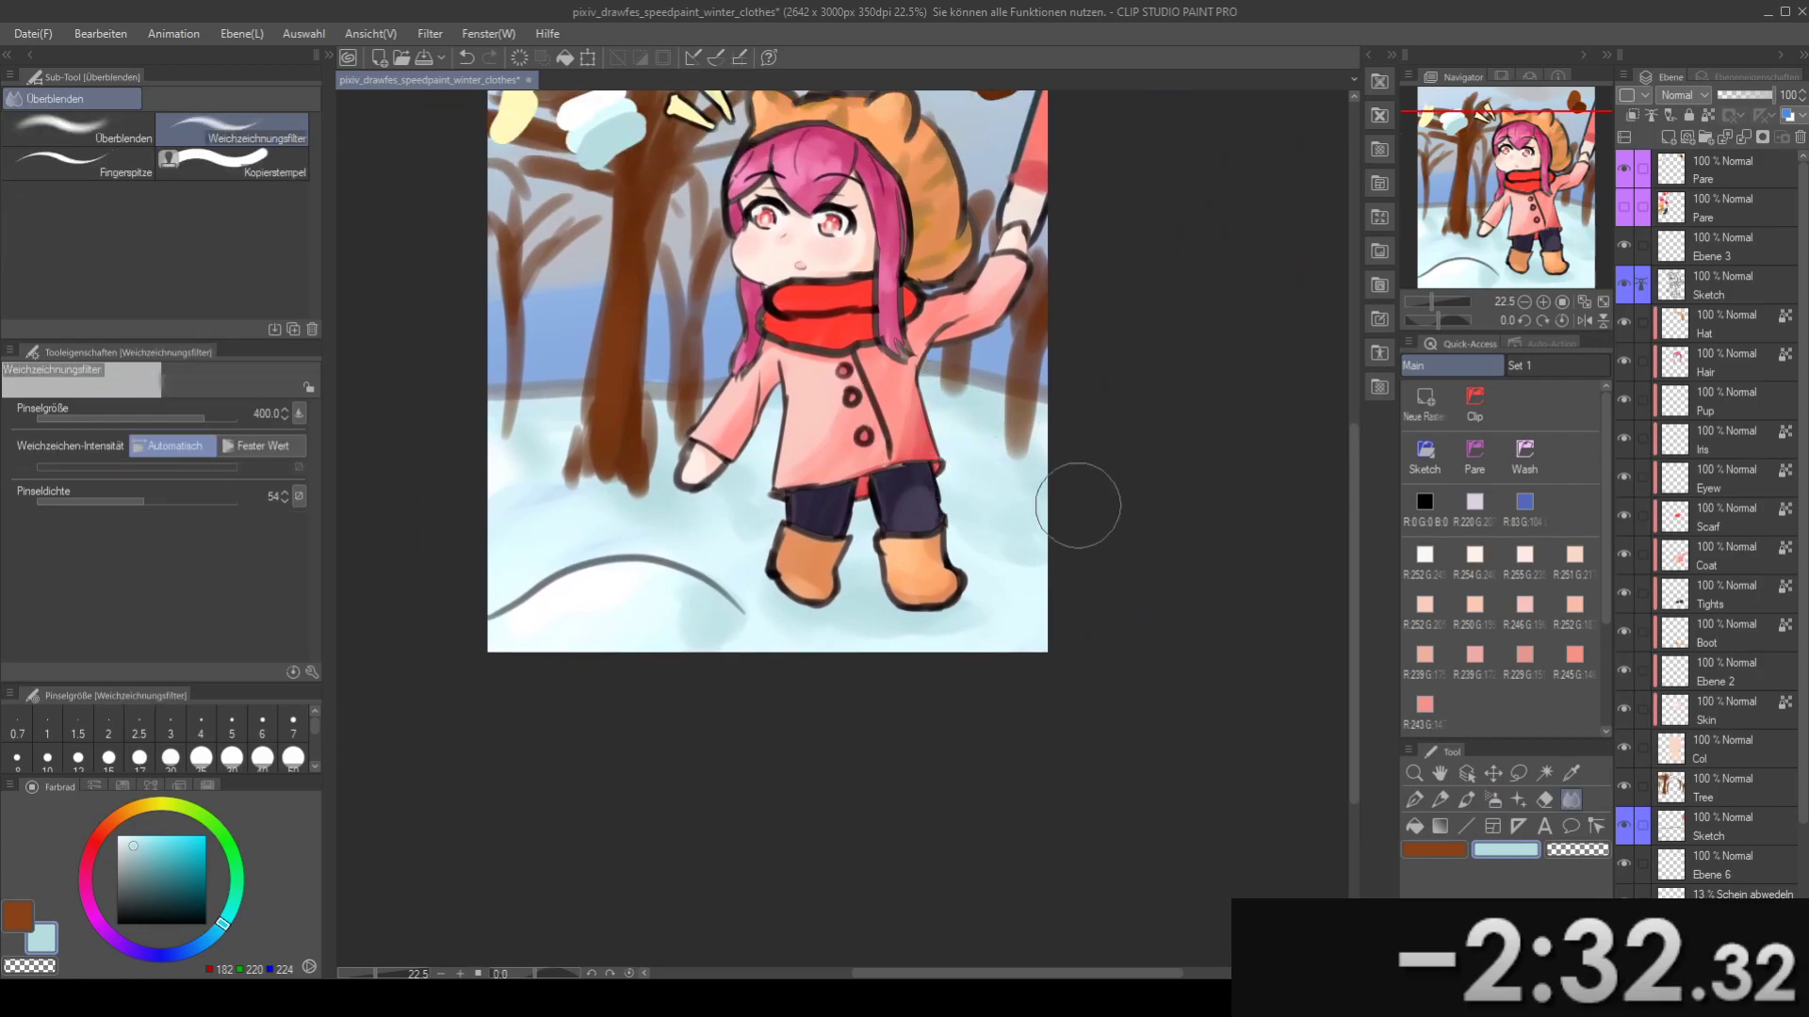
left_click_drag(1083, 489, 986, 547)
left_click_drag(787, 436, 884, 530)
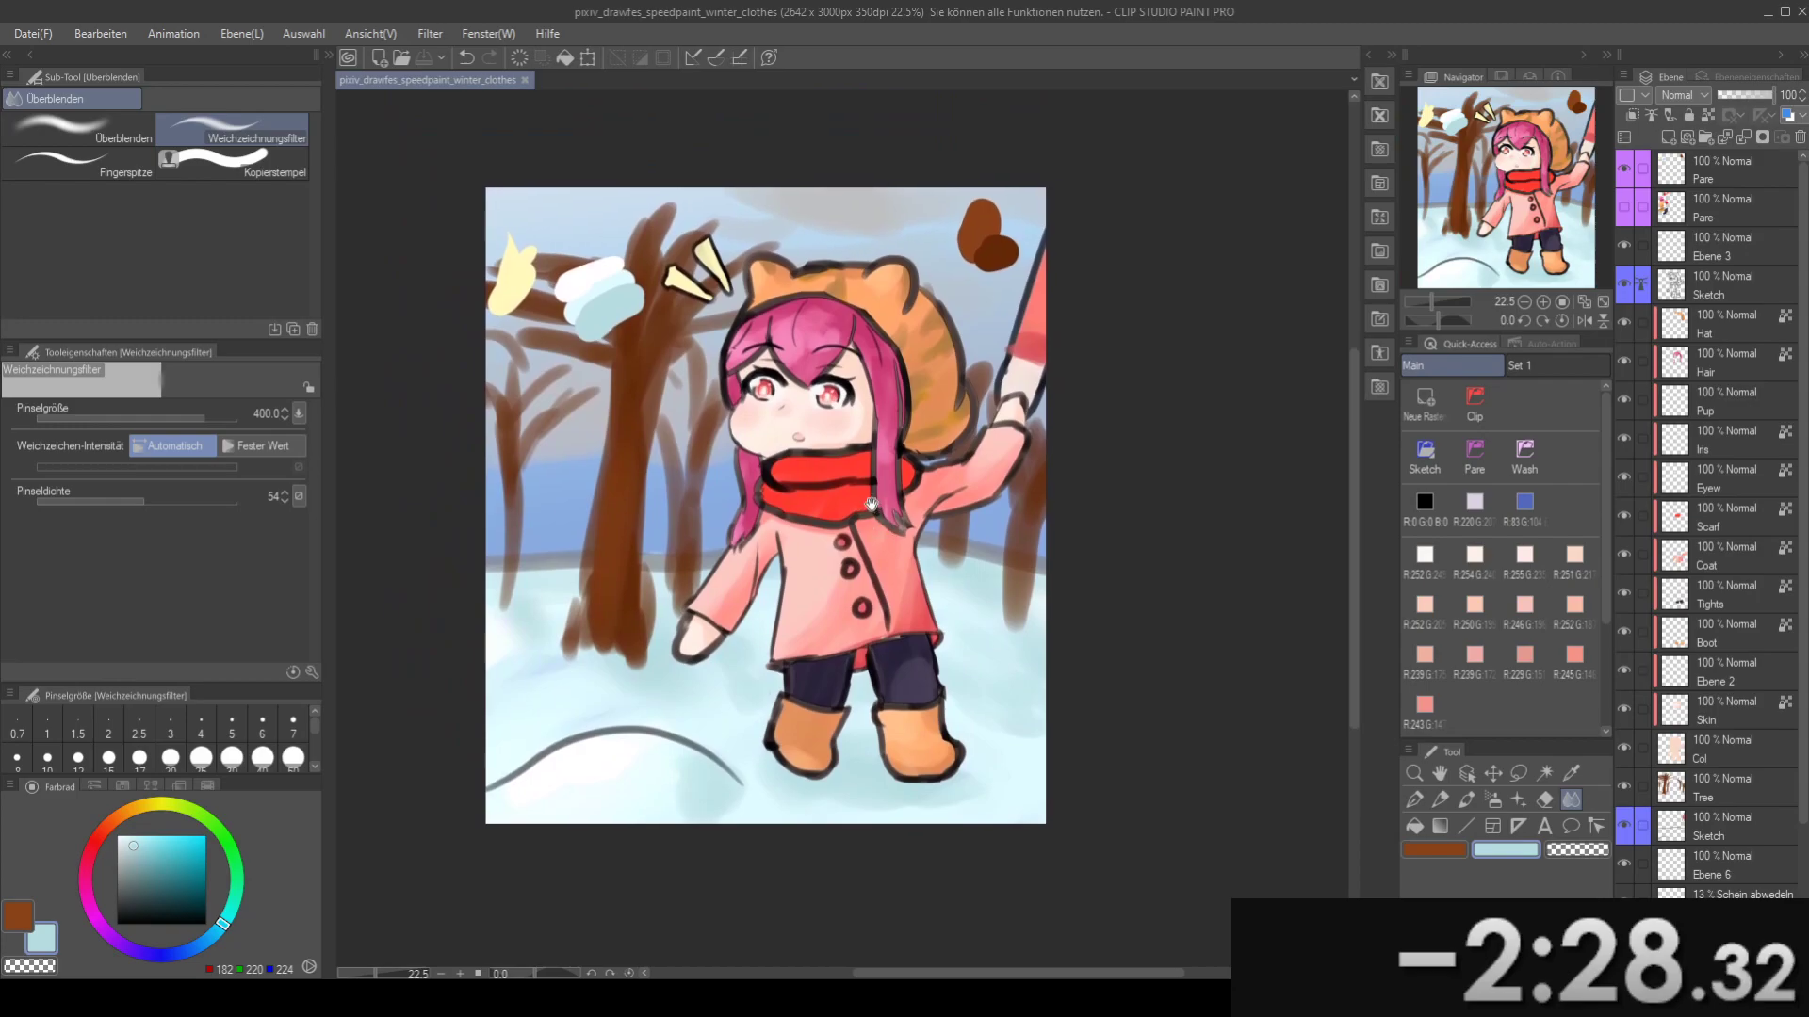
left_click_drag(809, 601, 978, 562)
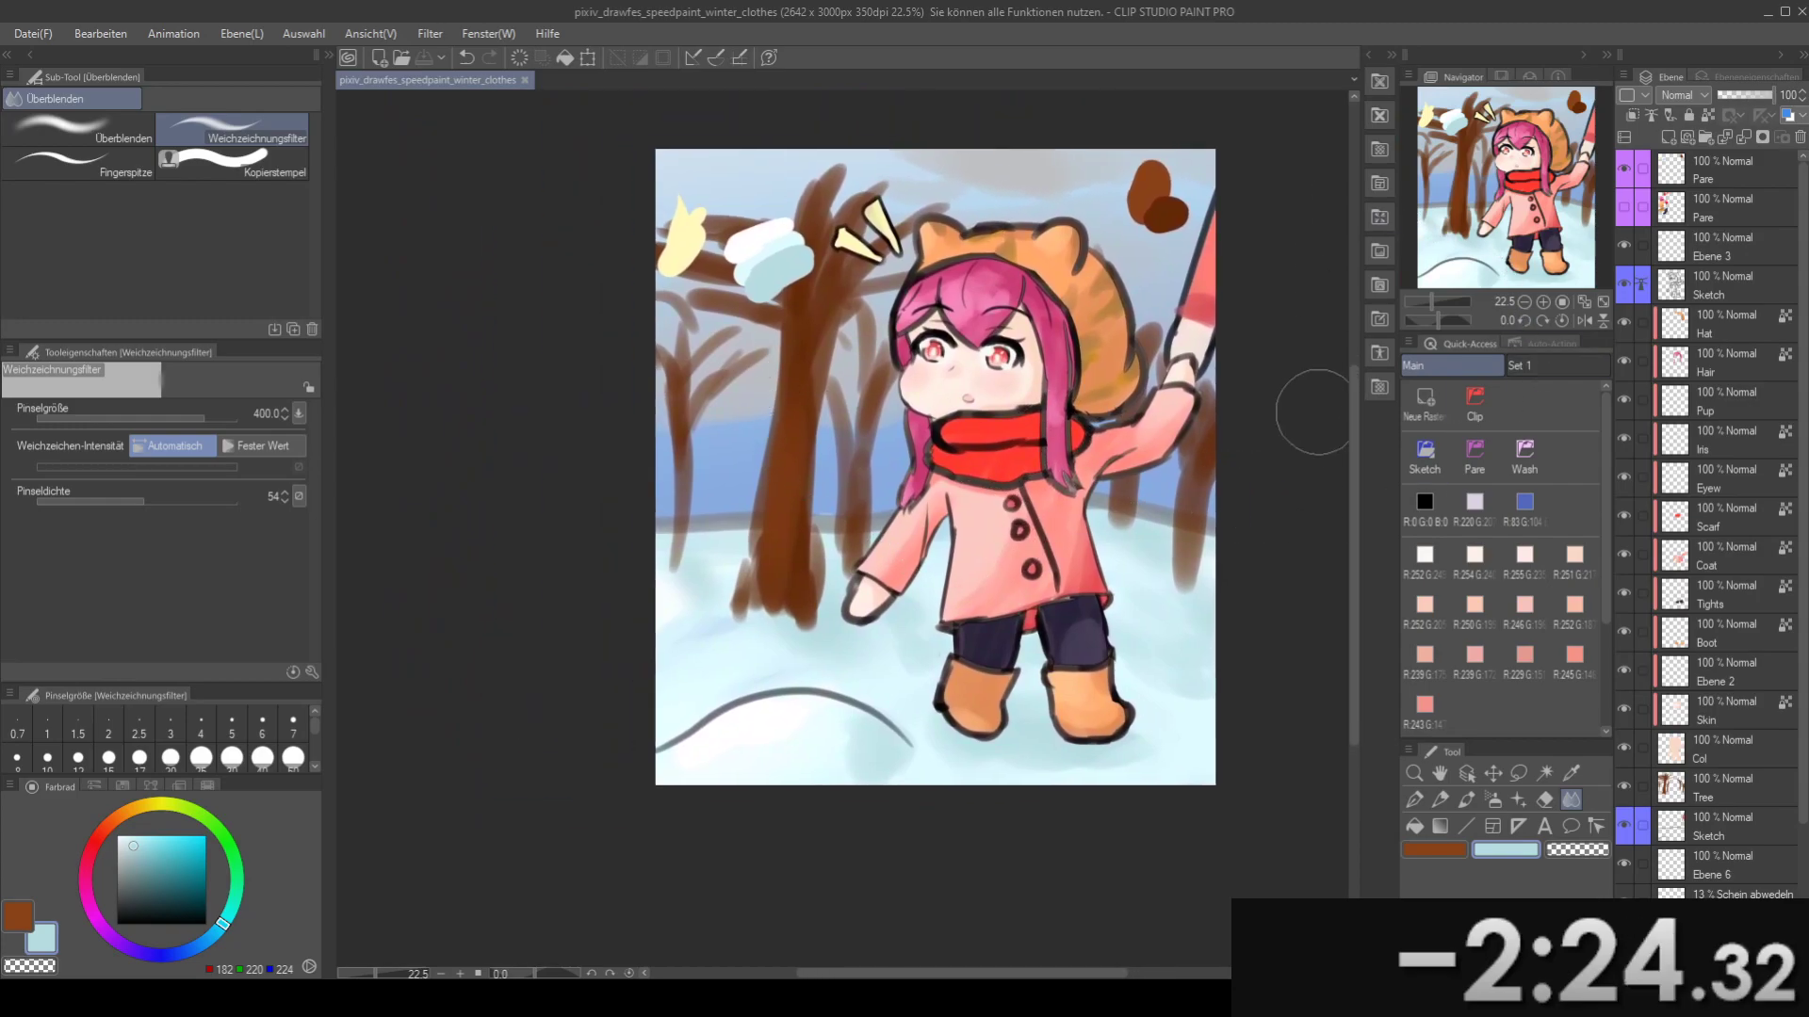
left_click_drag(1017, 490, 1023, 513)
- Show the hidden palette layer, sample its dark red swatch, and reduce the Weichzeichnungsfilter size to 120
left_click(1626, 203)
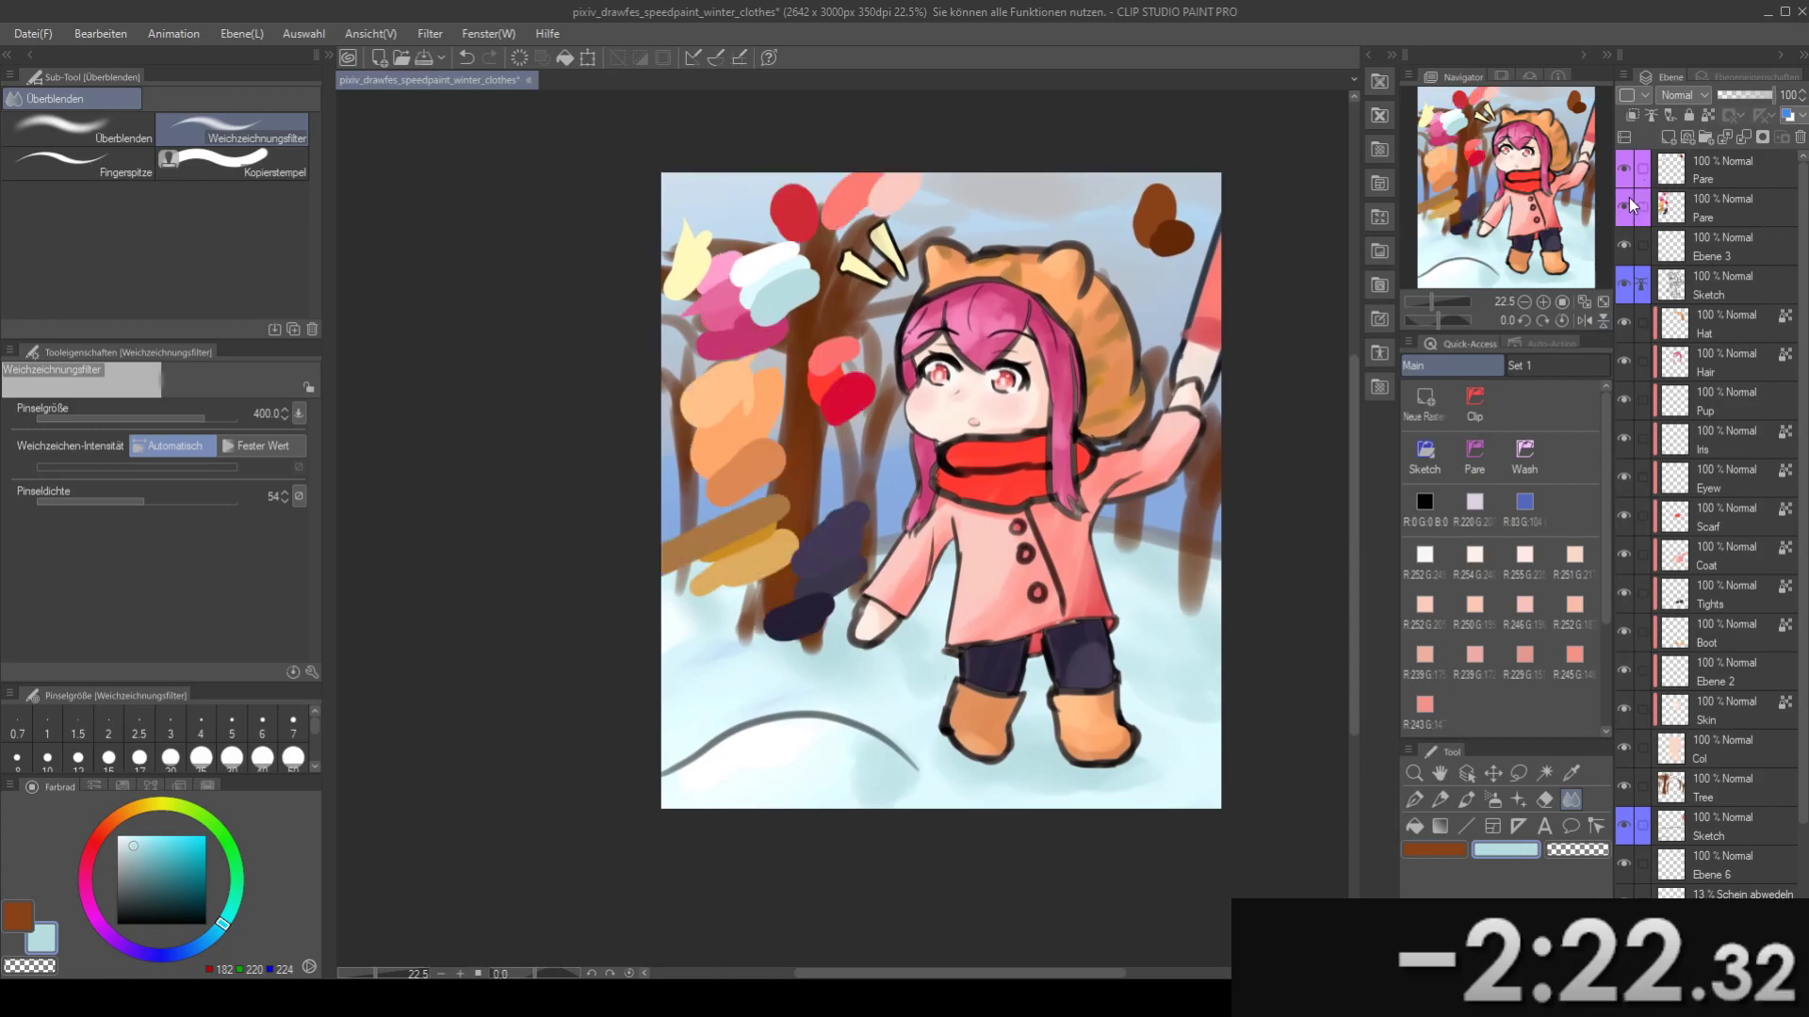
left_click_drag(848, 396, 880, 431)
left_click(826, 248, "alt")
left_click_drag(837, 656, 836, 528)
key("bracketleft")
key("bracketleft")
key("bracketleft")
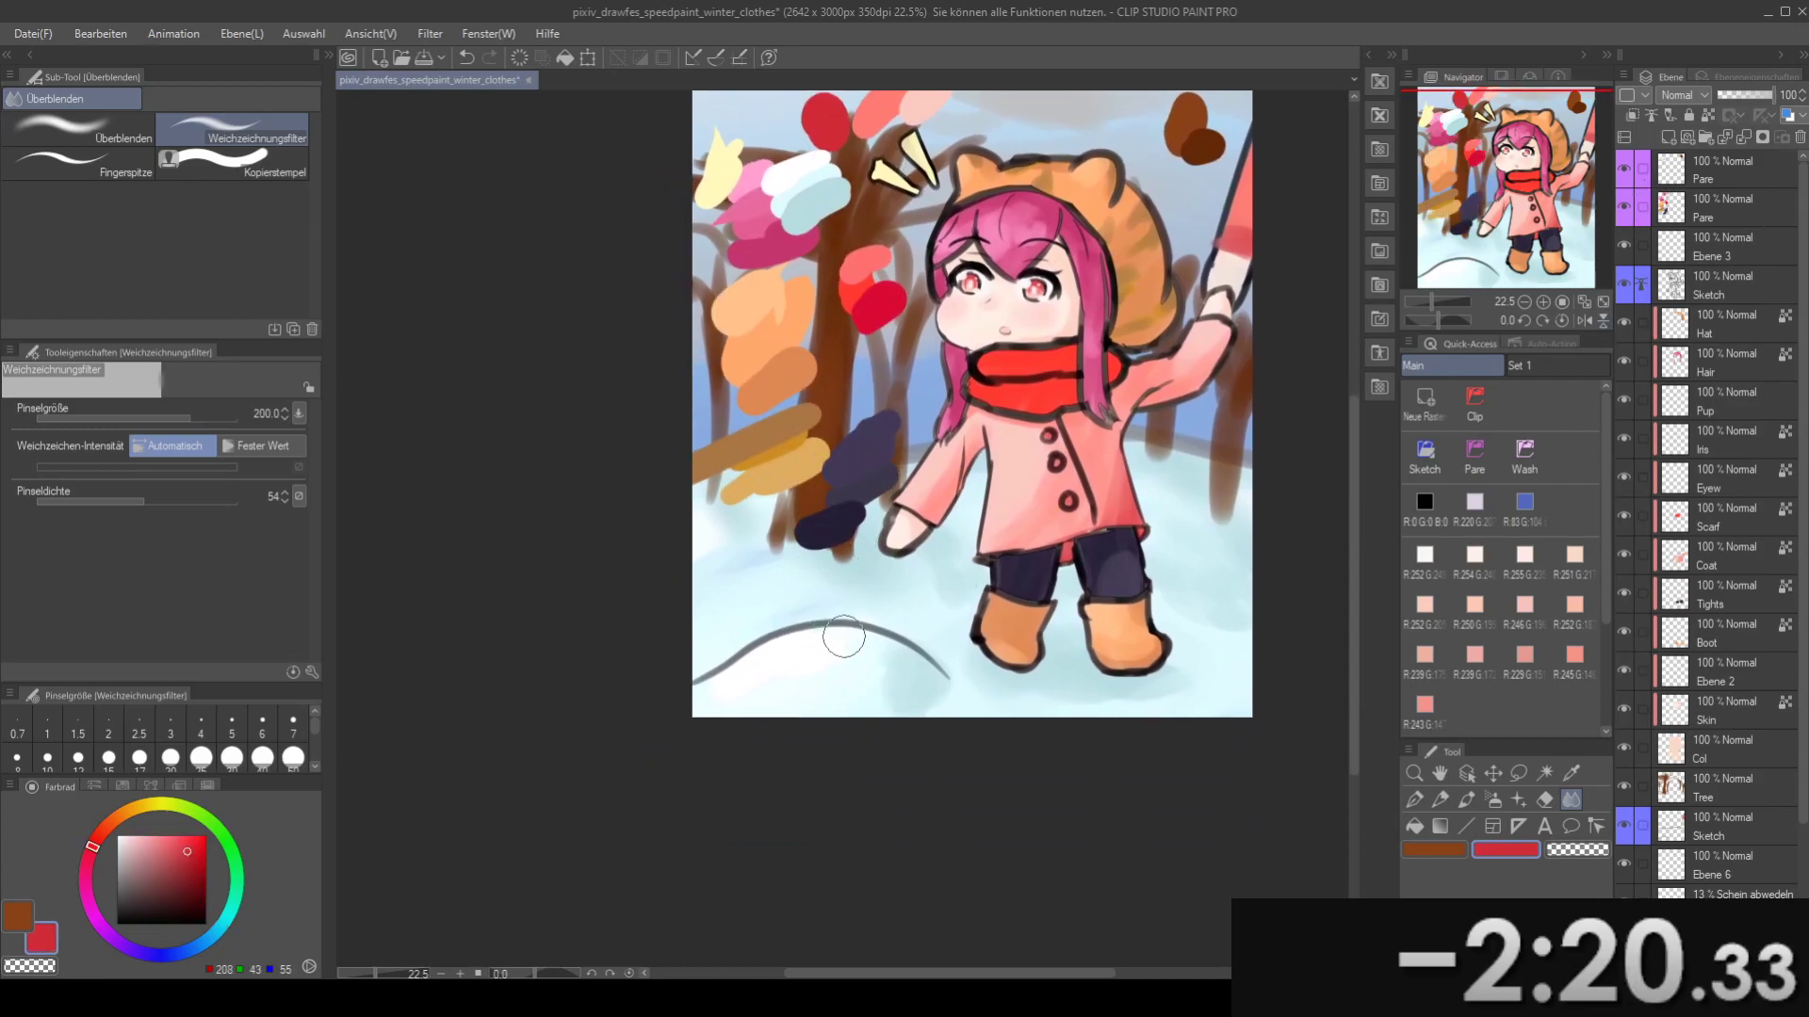
scroll(895, 577, "up", 1)
left_click_drag(822, 629, 820, 644)
key("bracketleft")
key("bracketleft")
key("bracketleft")
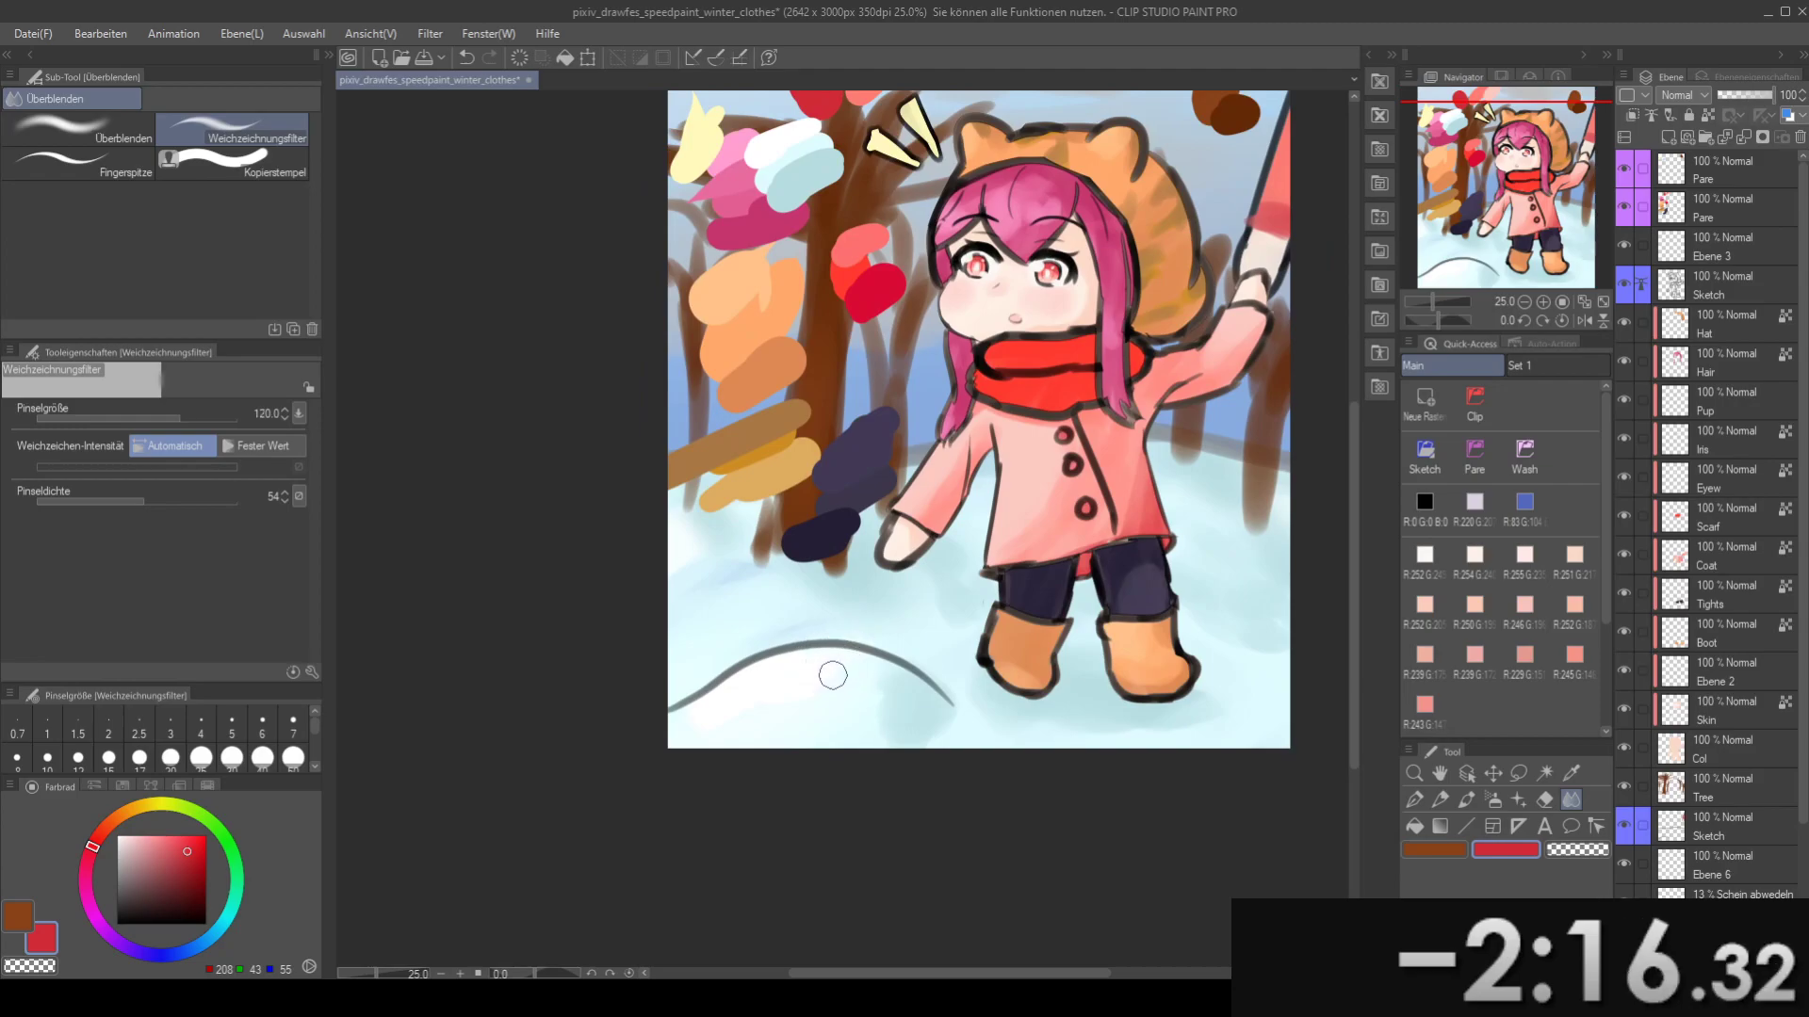
- Paint a small red ball on top of the snow mound on the Tree layer, using Kräftige Wasserfarbe
key("b")
left_click(818, 658)
key("ctrl+z")
left_click(1724, 782)
left_click_drag(766, 662, 839, 640)
key("ctrl+z")
key("bracketleft")
key("bracketleft")
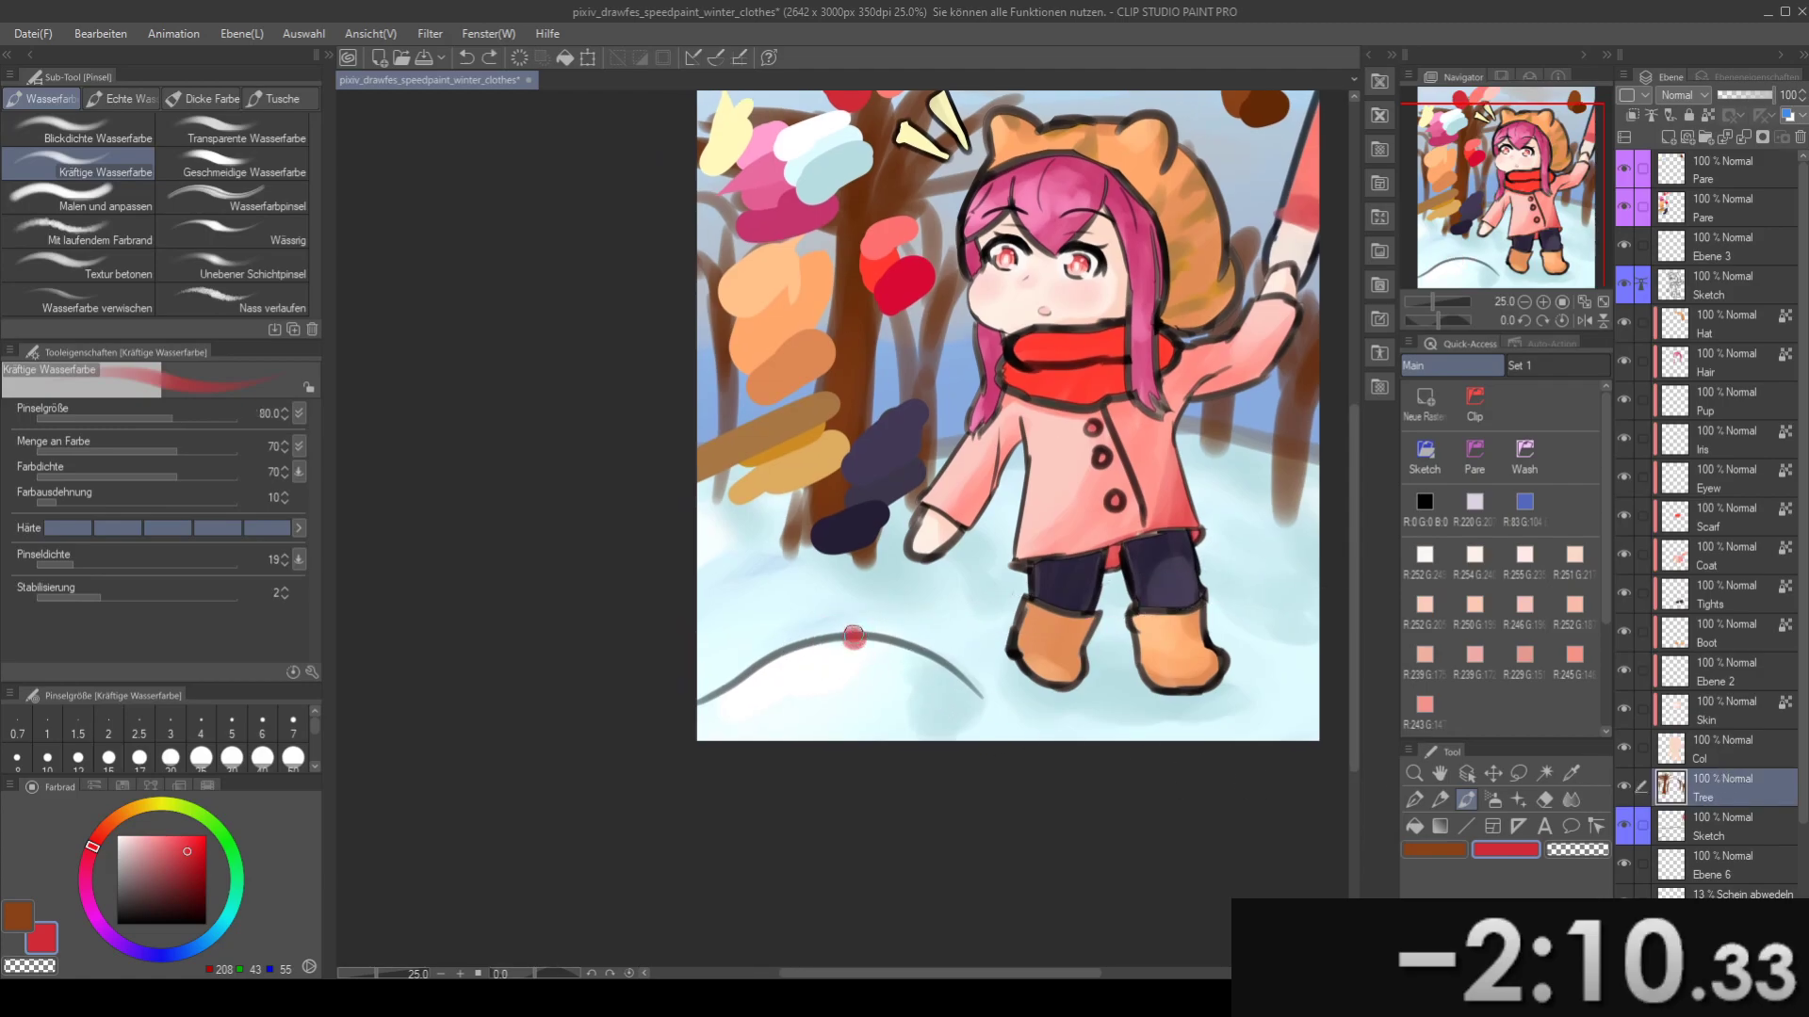
left_click(851, 641)
key("ctrl+z")
left_click_drag(848, 634, 849, 643)
- Add a pale pink highlight to the red ball and blend it with the Tree layer's transparent pixels locked
left_click_drag(844, 325, 854, 483)
left_click(965, 217, "alt")
key("[")
key("[")
mouse_move(859, 751)
left_mouse_down()
mouse_move(893, 602)
mouse_move(902, 667)
left_mouse_up()
left_click(1707, 115)
key("j")
mouse_move(939, 668)
left_mouse_down()
mouse_move(917, 626)
mouse_move(895, 673)
mouse_move(918, 743)
mouse_move(905, 650)
left_mouse_up()
left_click(852, 311, "alt")
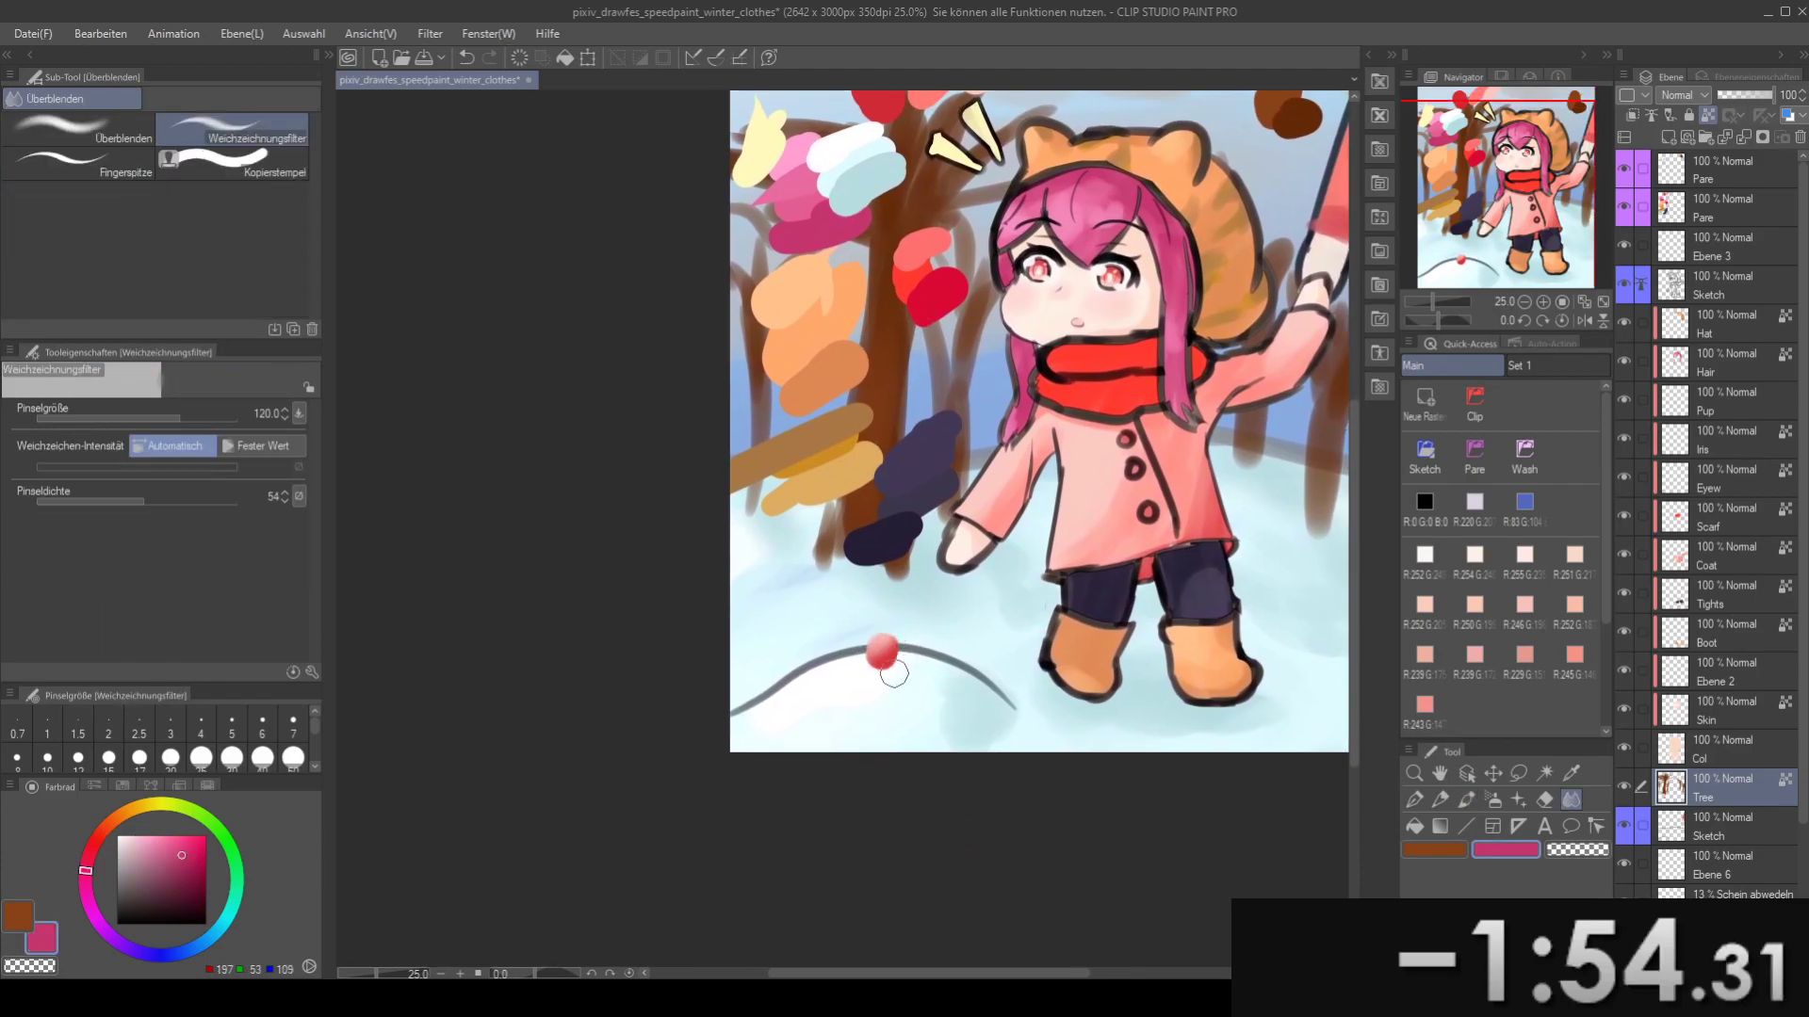
- Paint a light blue shadow on the snow around the red ball, blur it at size 120, and save the file
left_click(1717, 819)
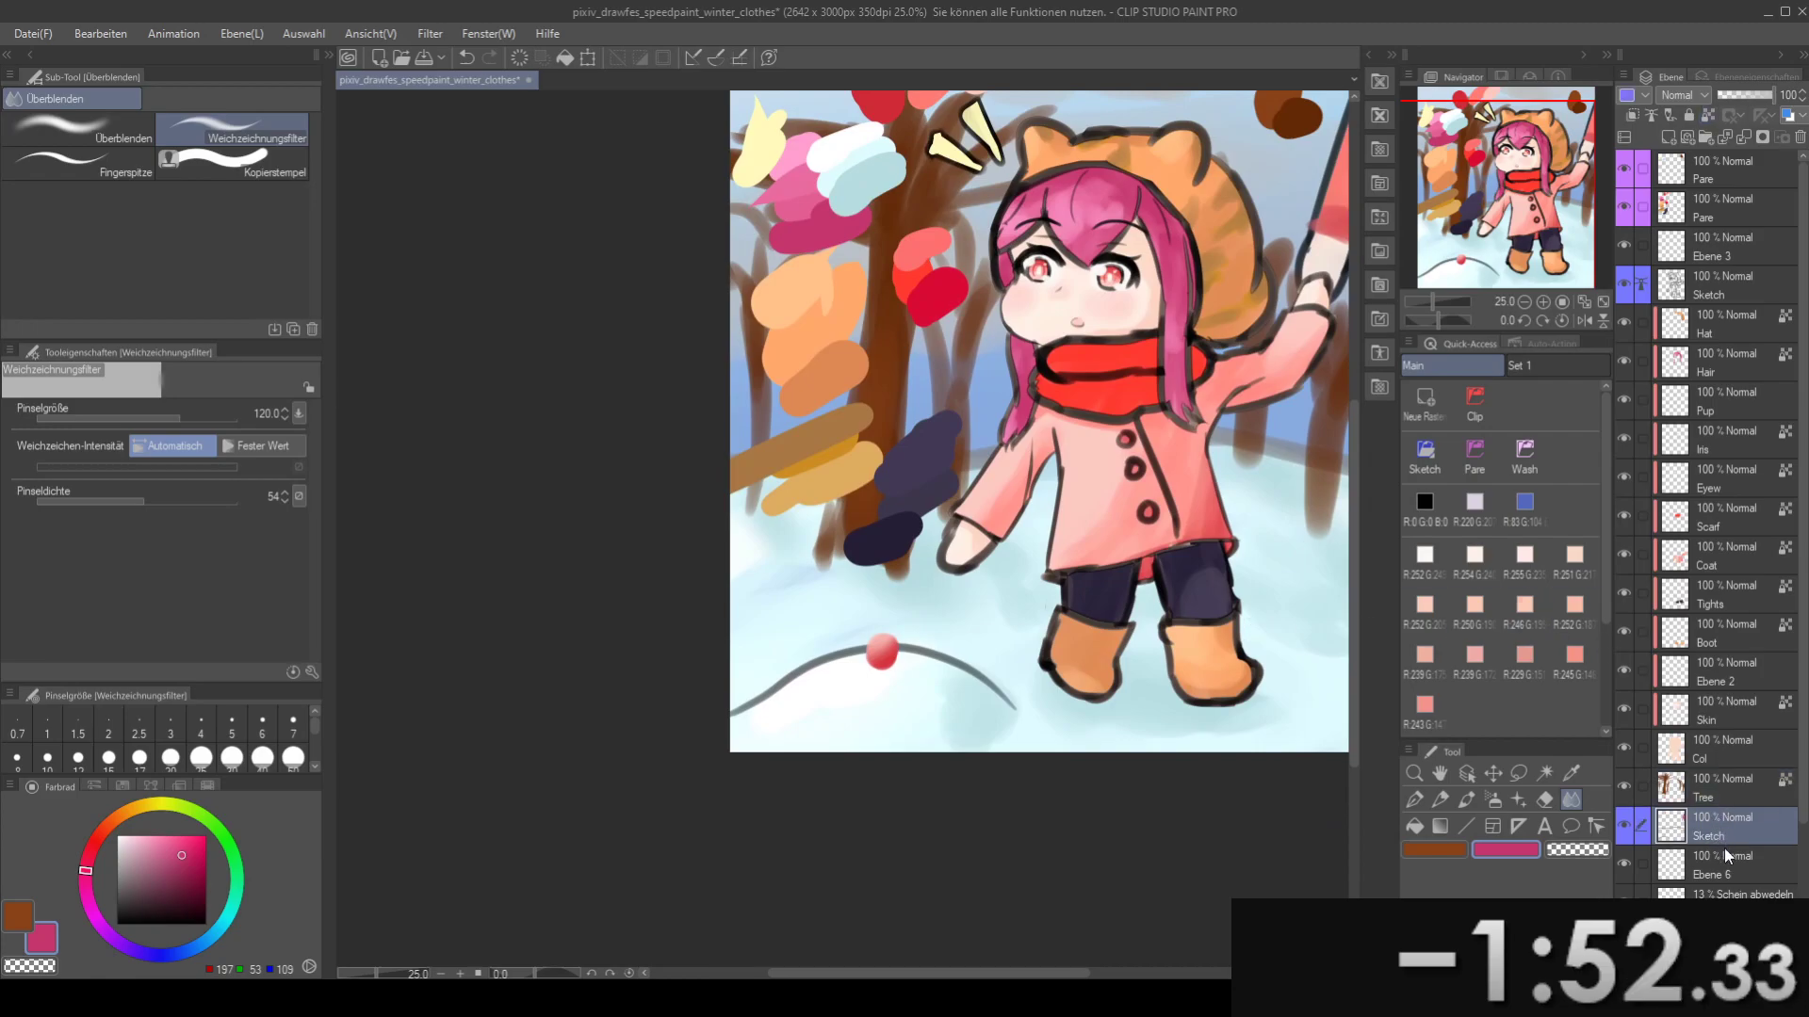
left_click(1723, 860)
left_click(1723, 940)
mouse_move(1281, 724)
left_mouse_down()
mouse_move(1221, 786)
mouse_move(1293, 860)
left_mouse_up()
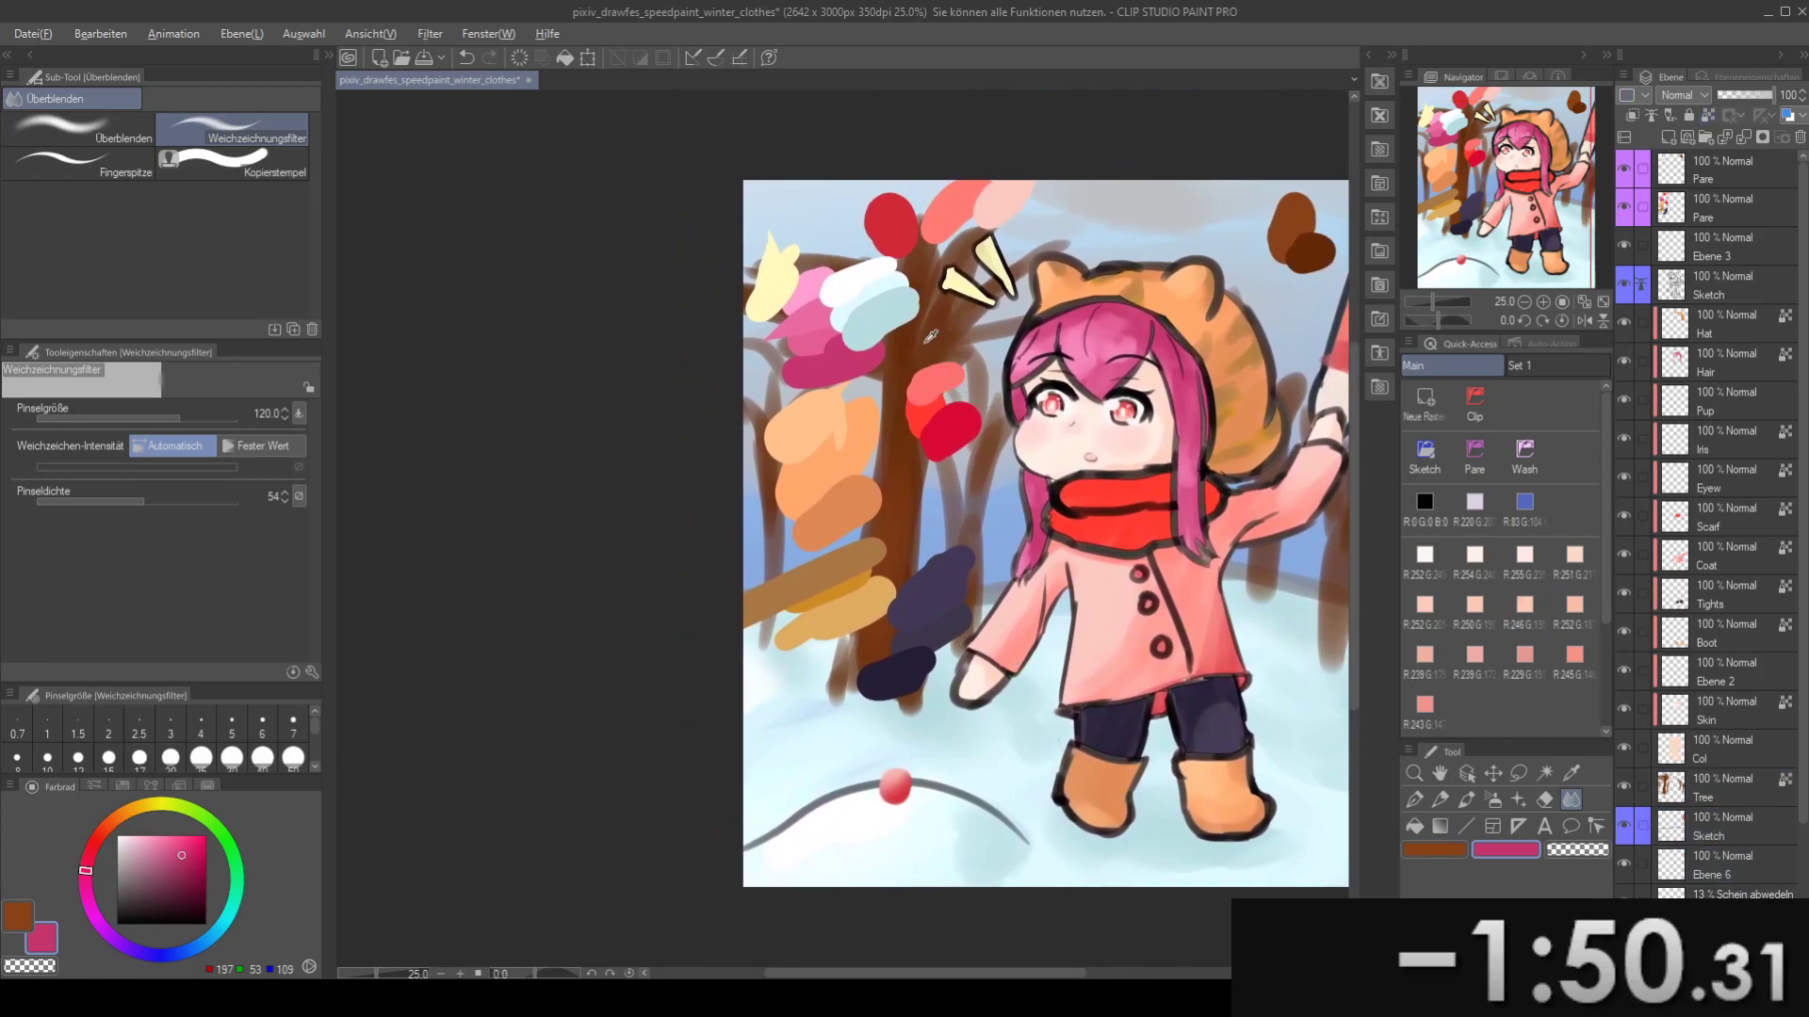
left_click(871, 323, "alt")
left_click_drag(899, 823, 876, 750)
key("b")
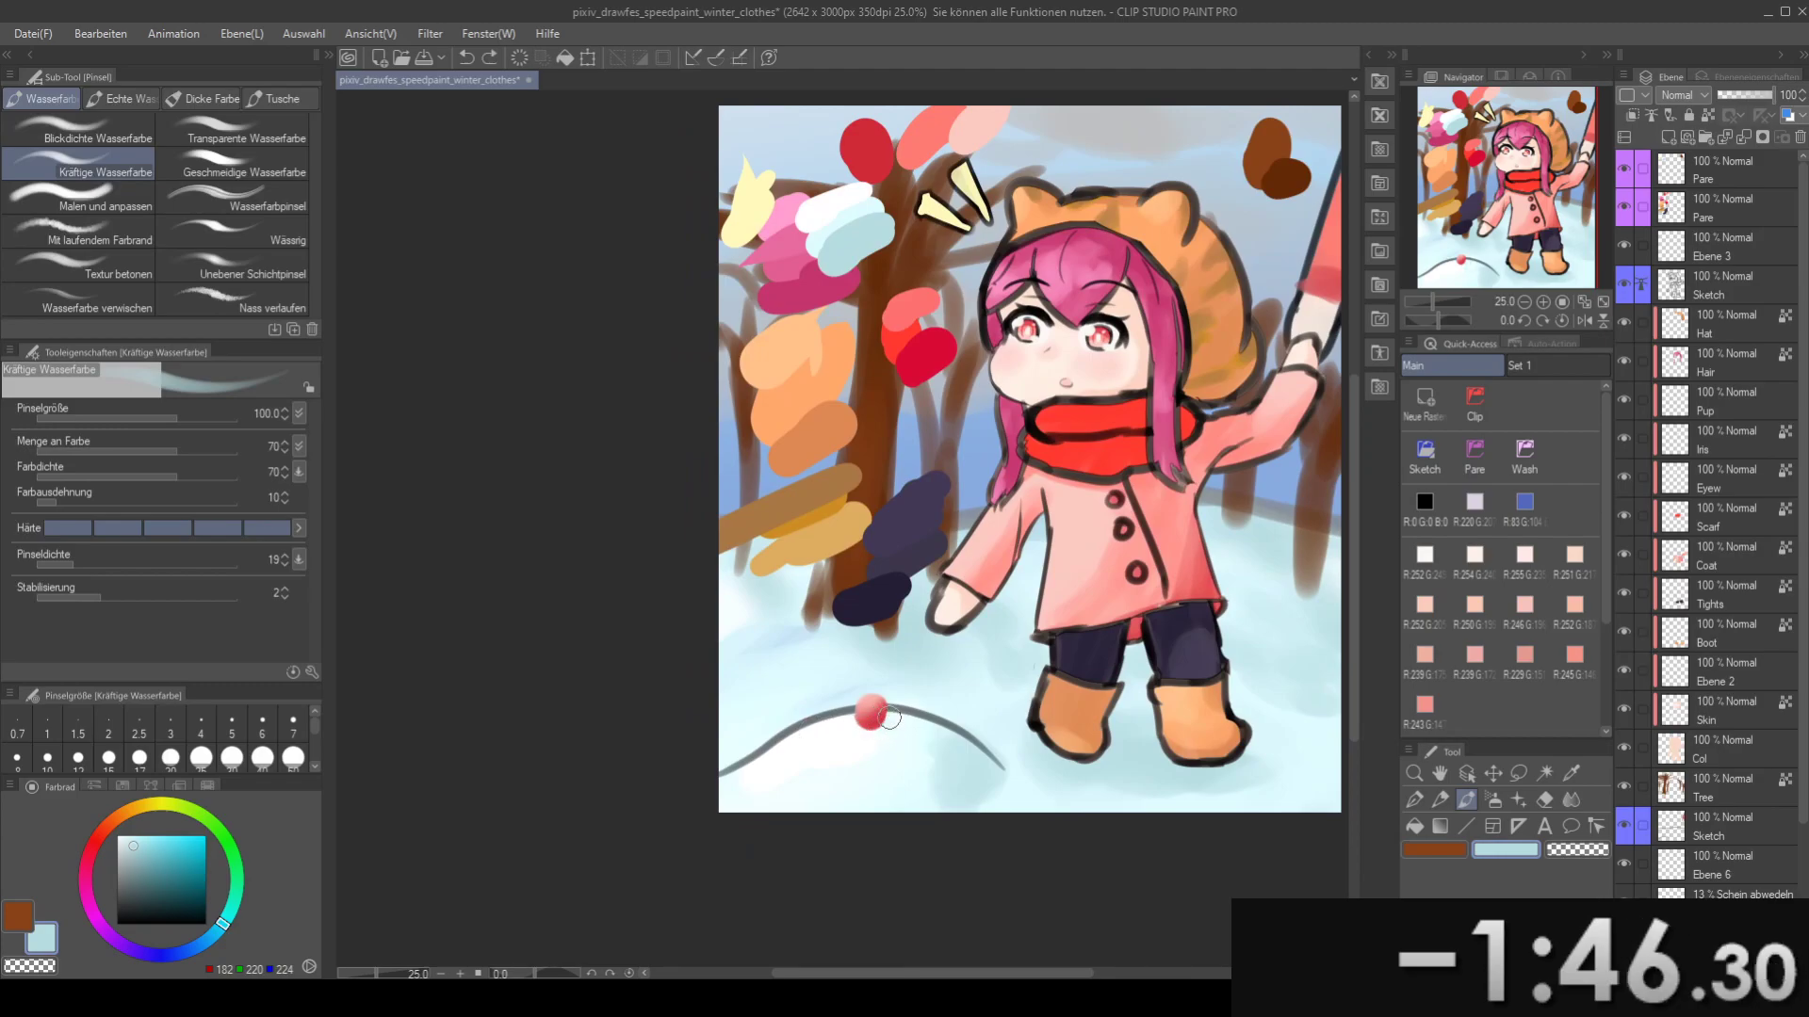
key("j")
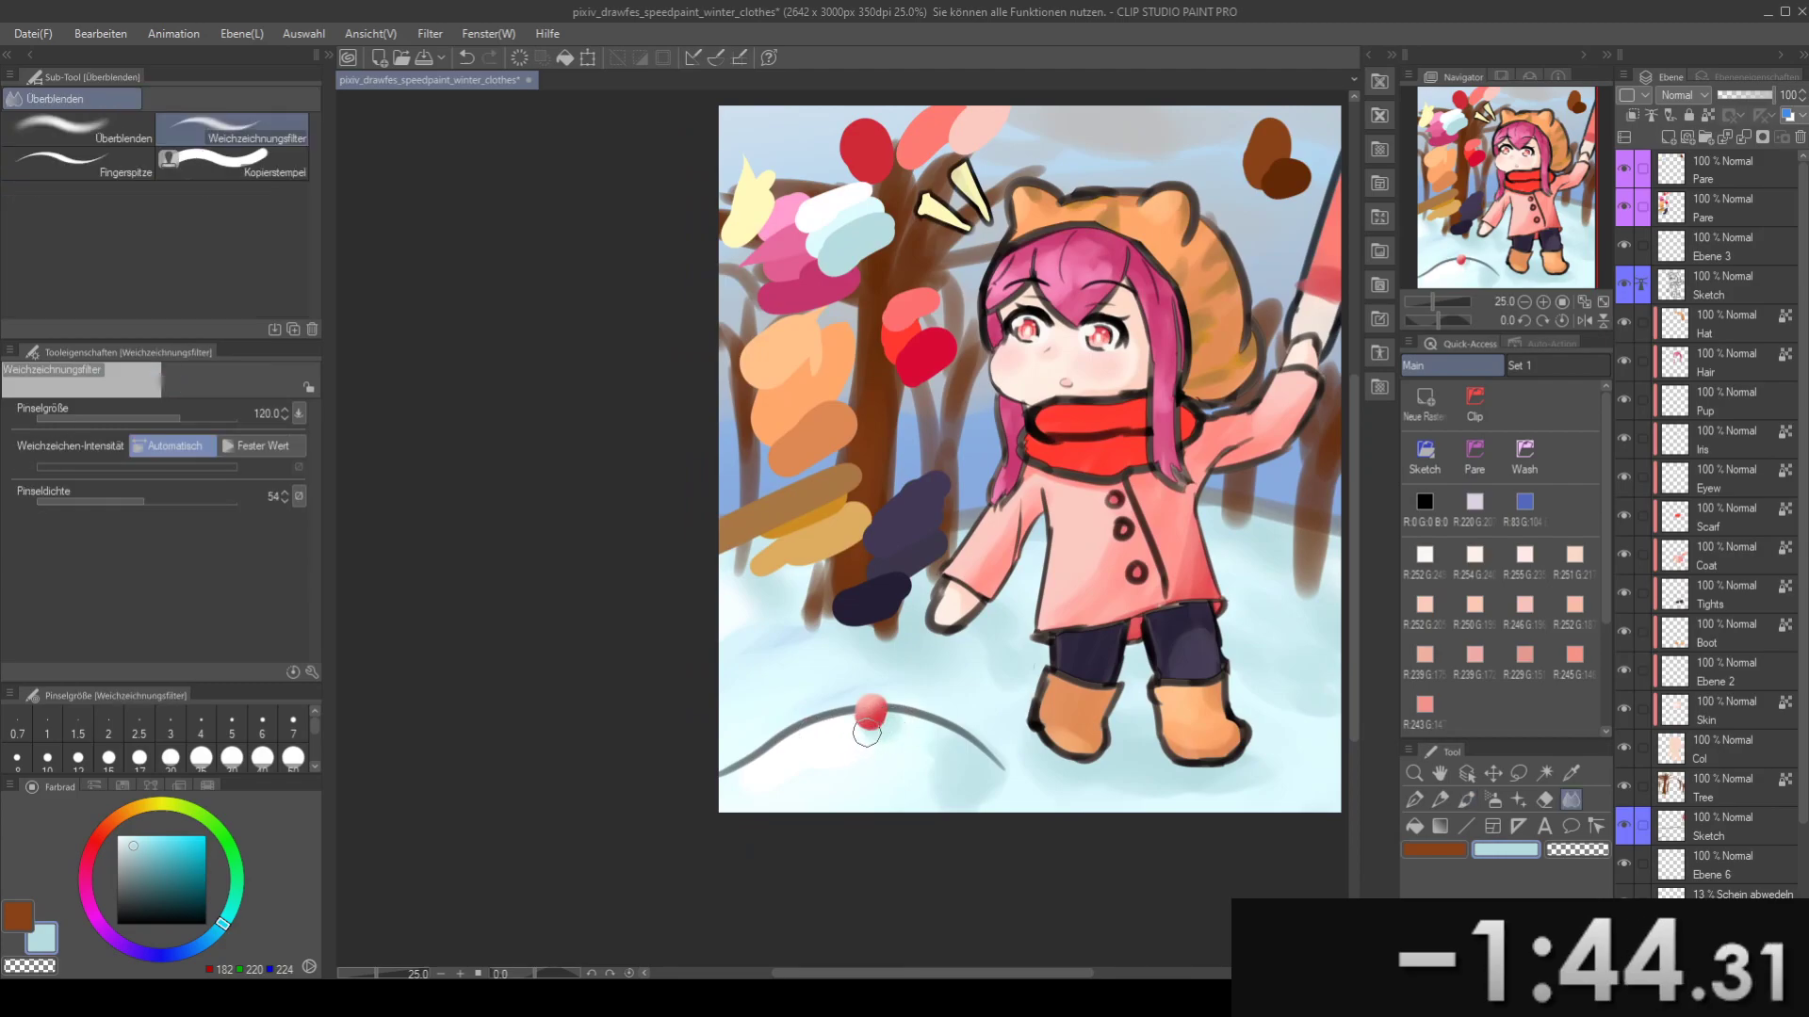
mouse_move(941, 655)
left_mouse_down()
mouse_move(837, 640)
mouse_move(883, 576)
left_mouse_up()
key("ctrl+s")
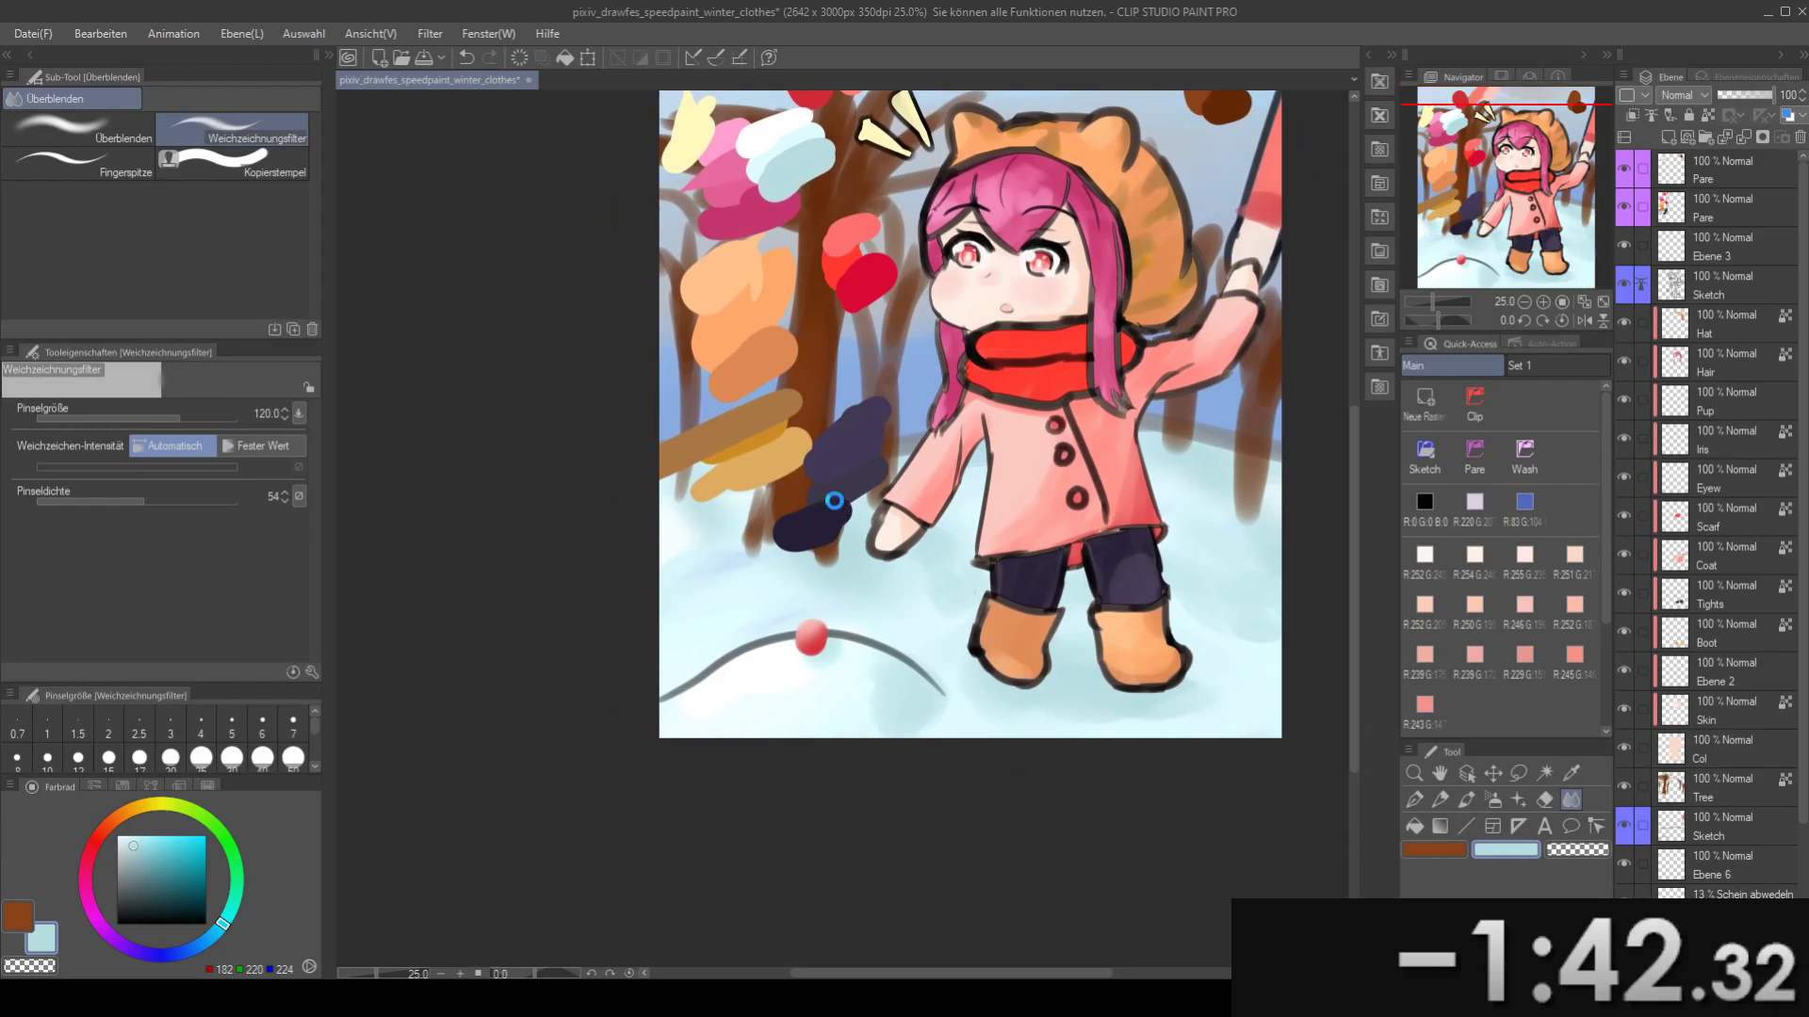
- Soften the red ball's edges at blur size 80 with the Tree layer's transparent pixels unlocked, and save the file
left_click_drag(938, 439, 868, 546)
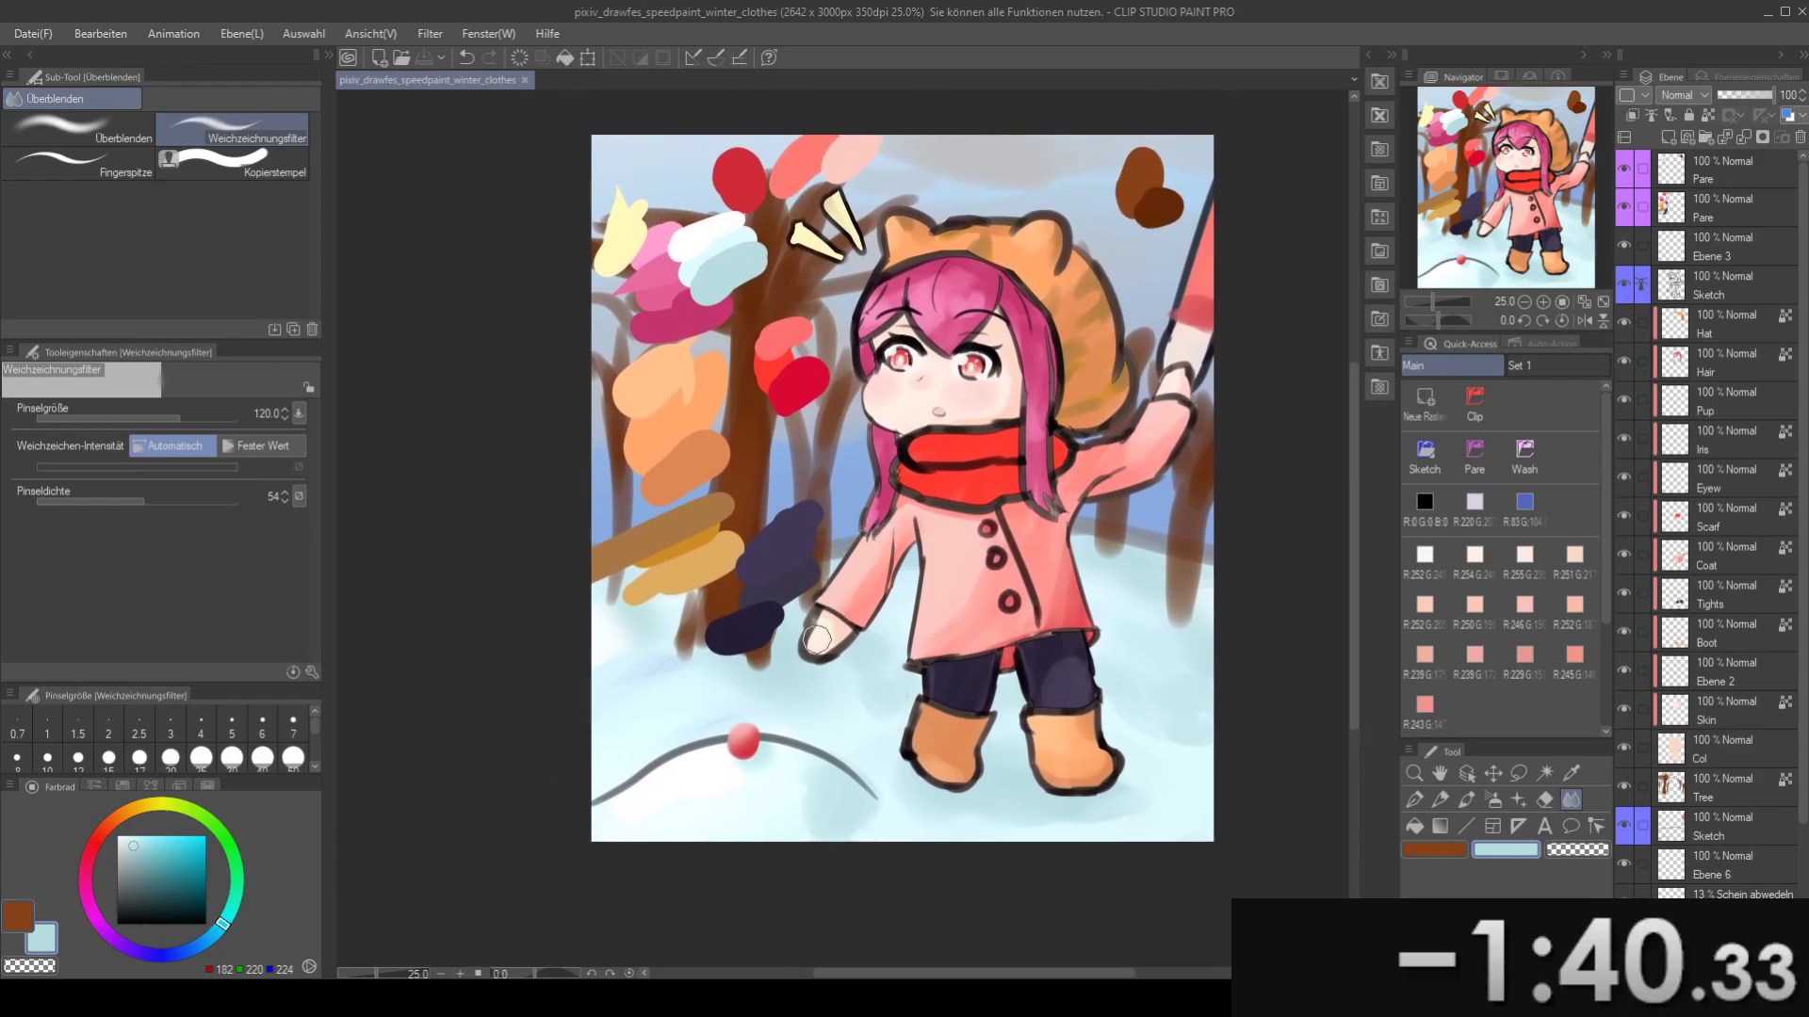
left_click(1724, 865)
left_click(1732, 806)
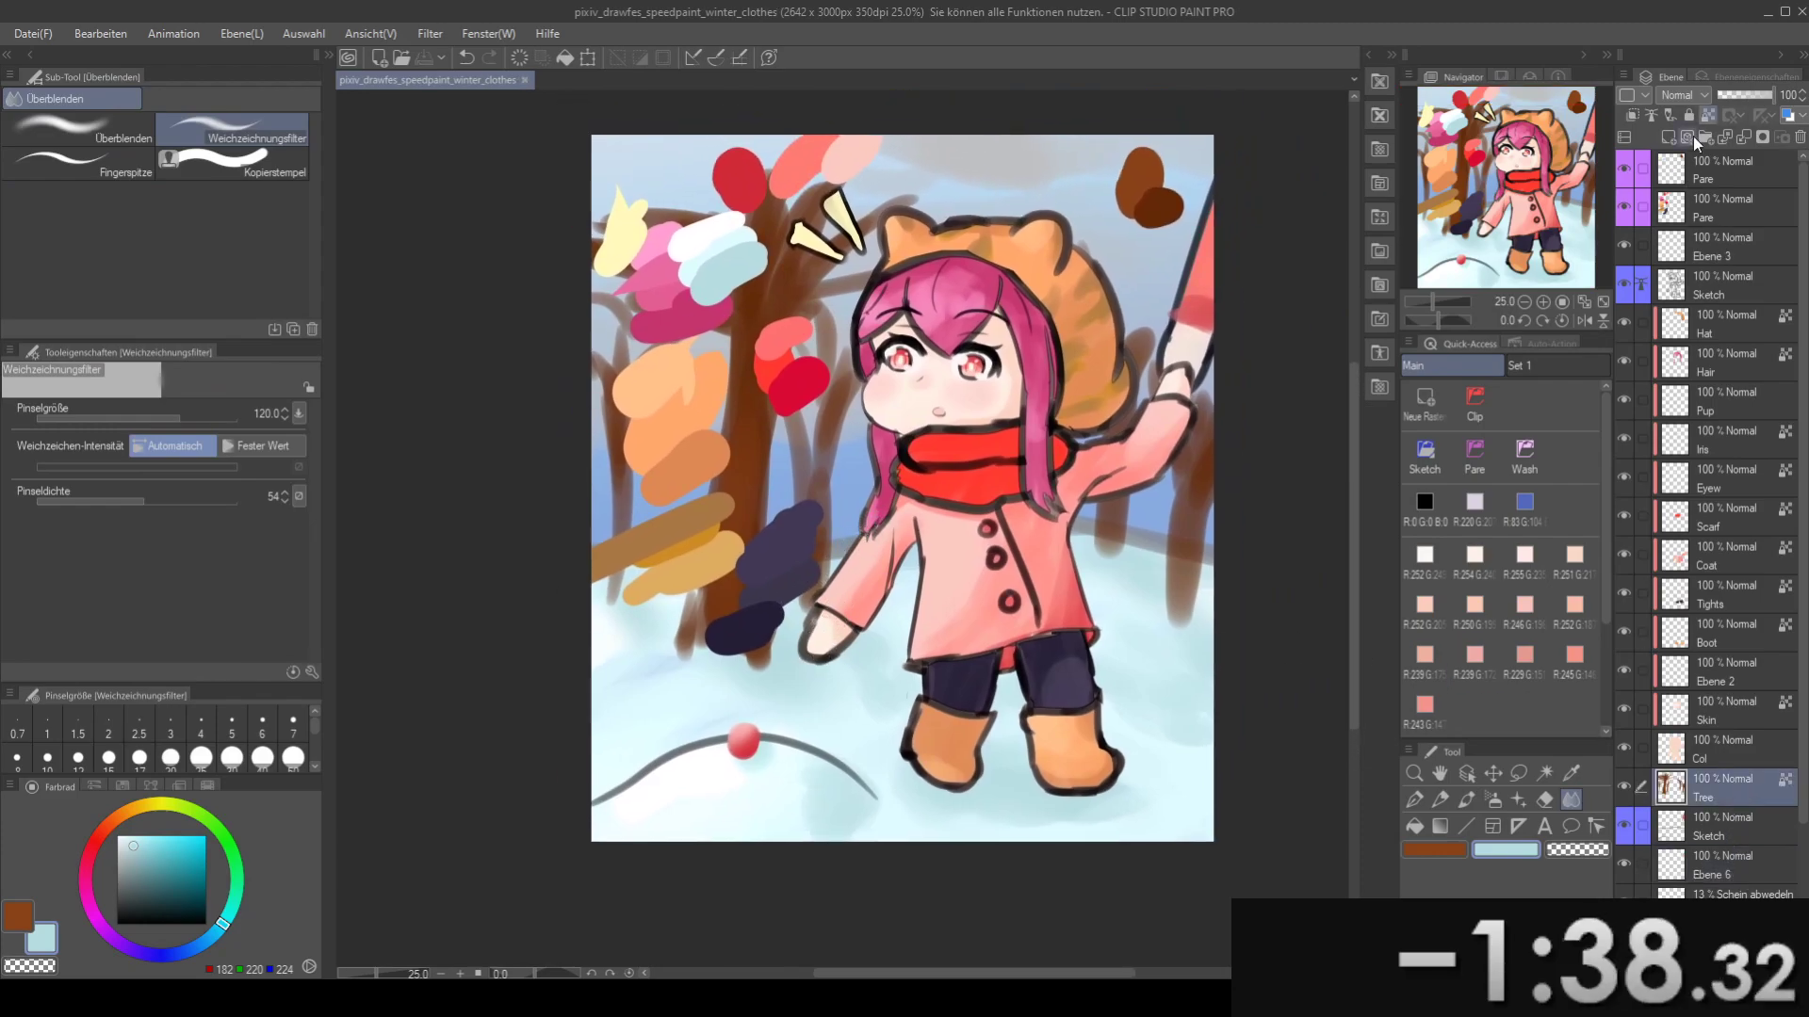
scroll(871, 661, "up", 1)
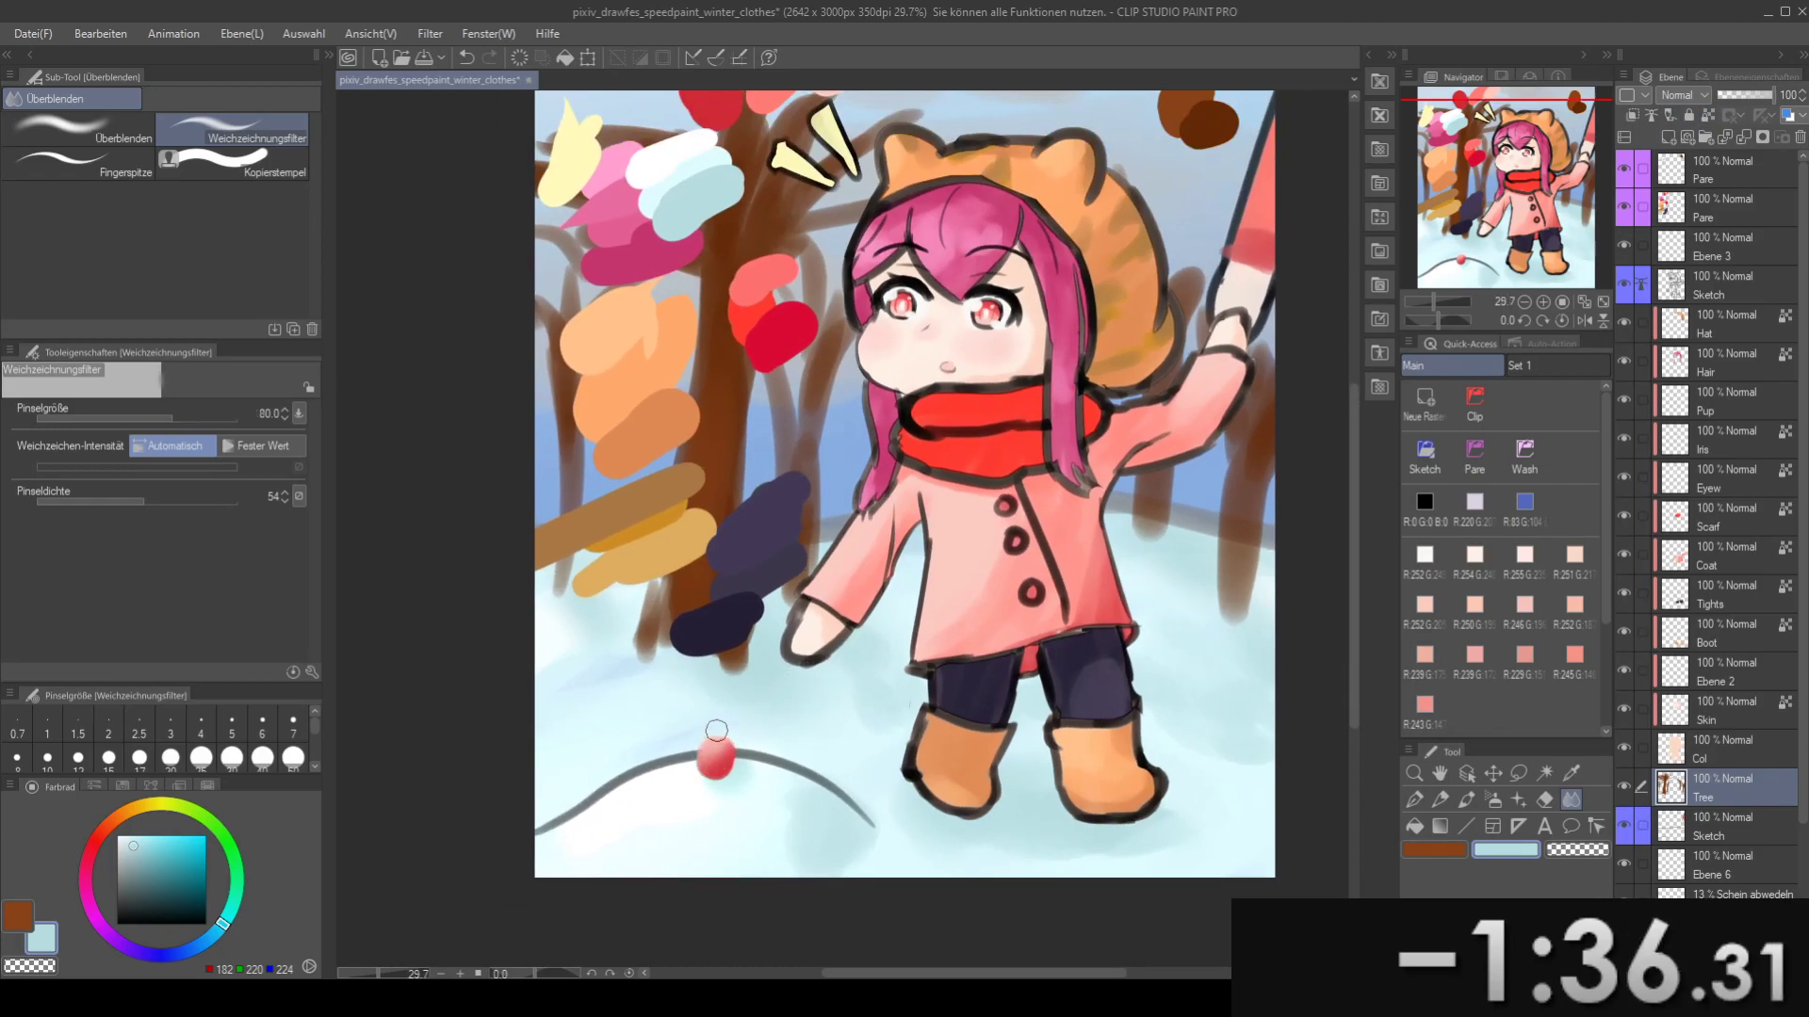
scroll(724, 739, "down", 3)
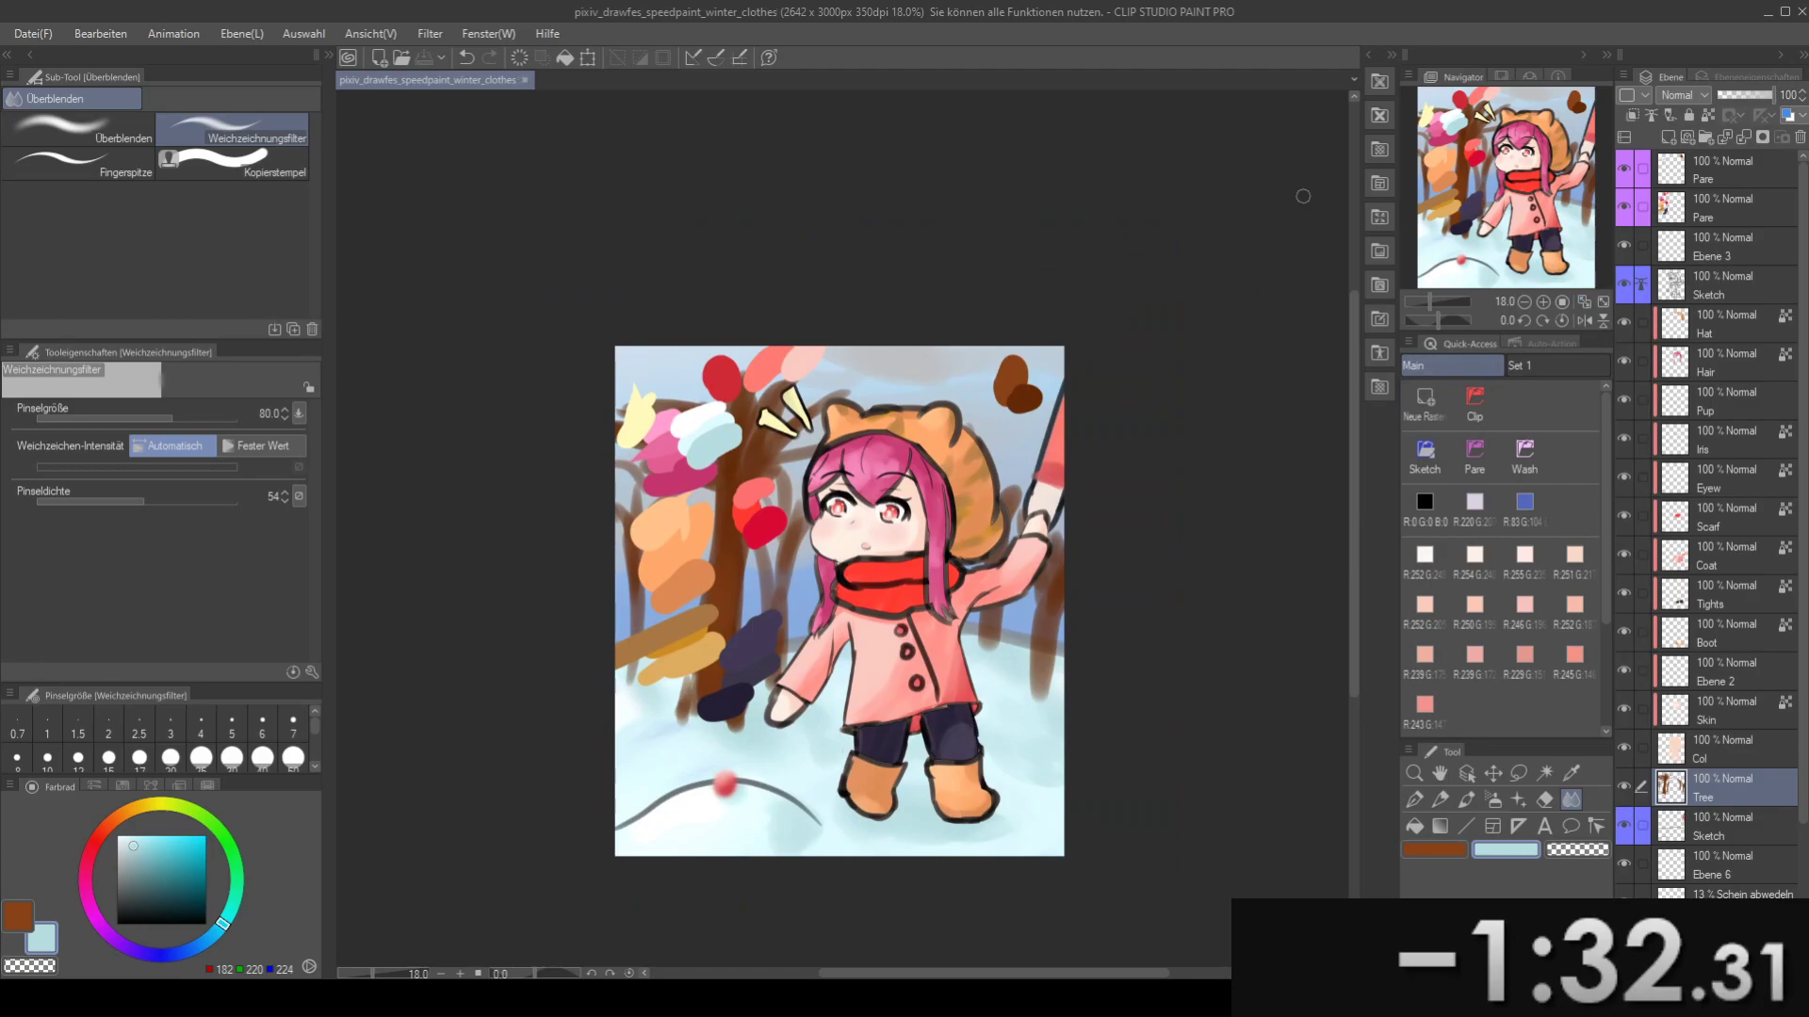
scroll(1098, 493, "up", 2)
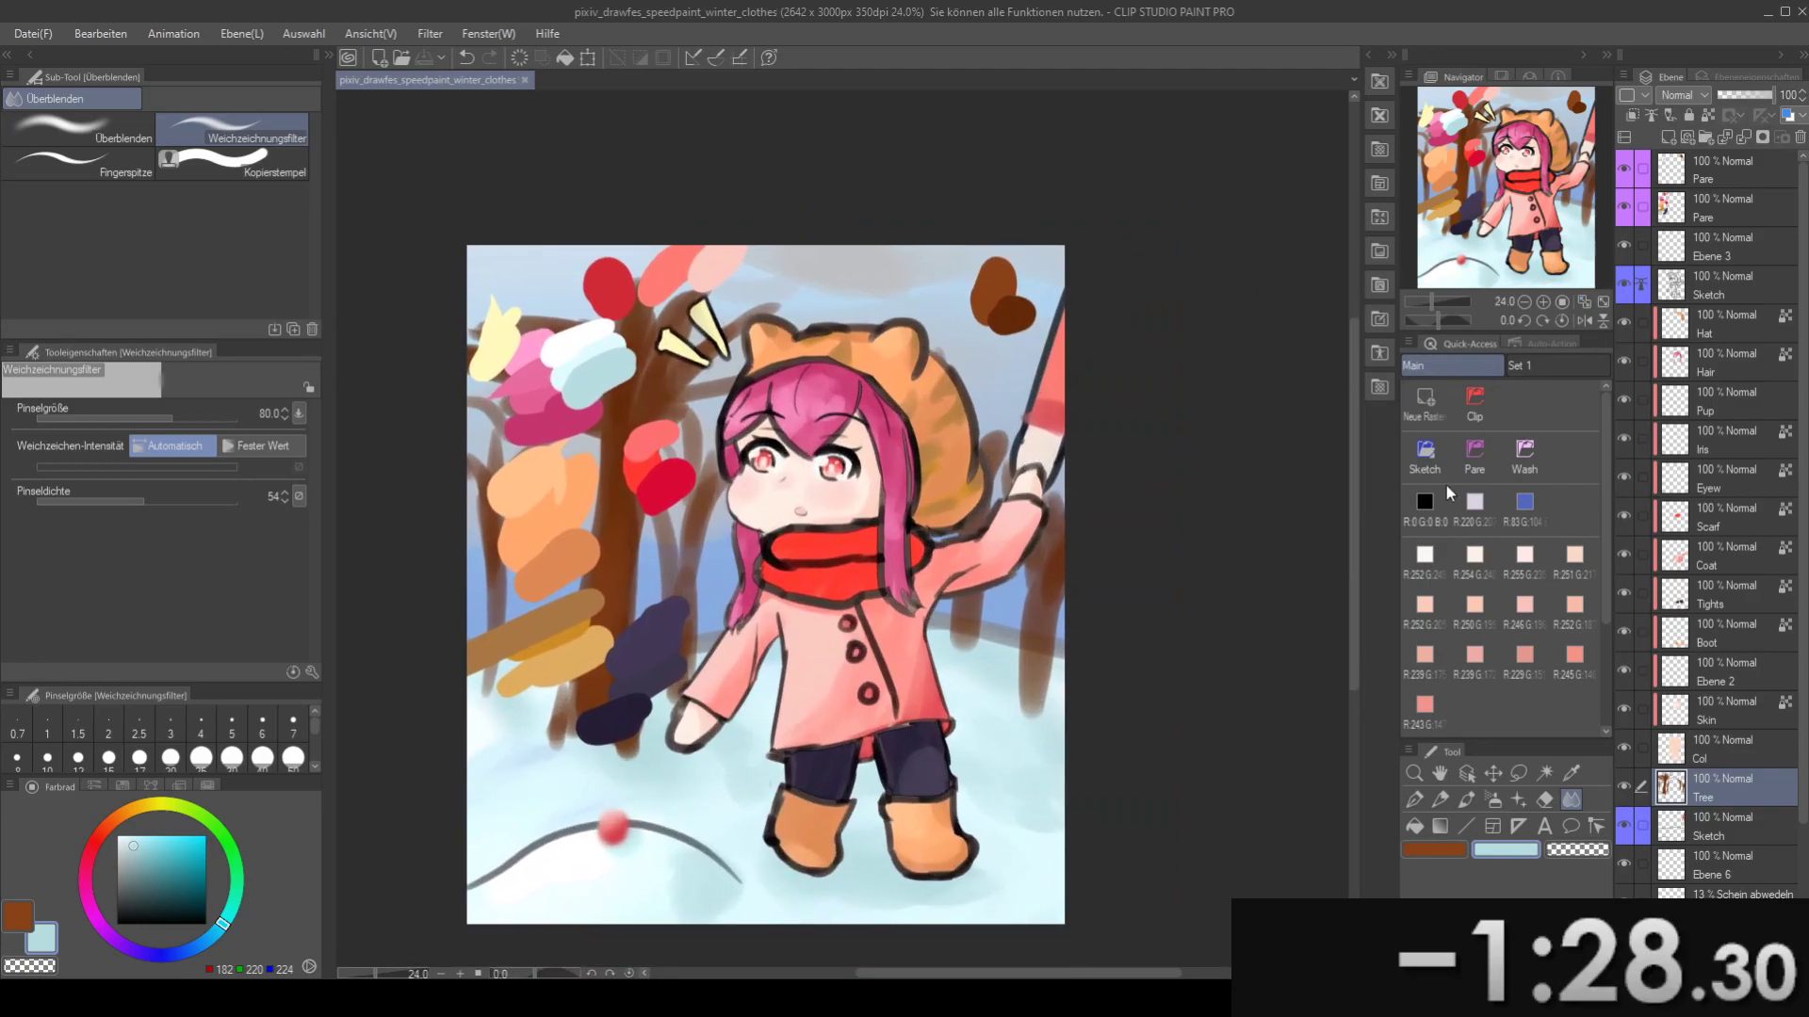
- Shade the scarf's folds on the Scarf layer with the sampled crimson swatch, using Kräftige Wasserfarbe at size 100
left_click(1728, 529)
scroll(727, 528, "up", 2)
left_click(667, 473, "alt")
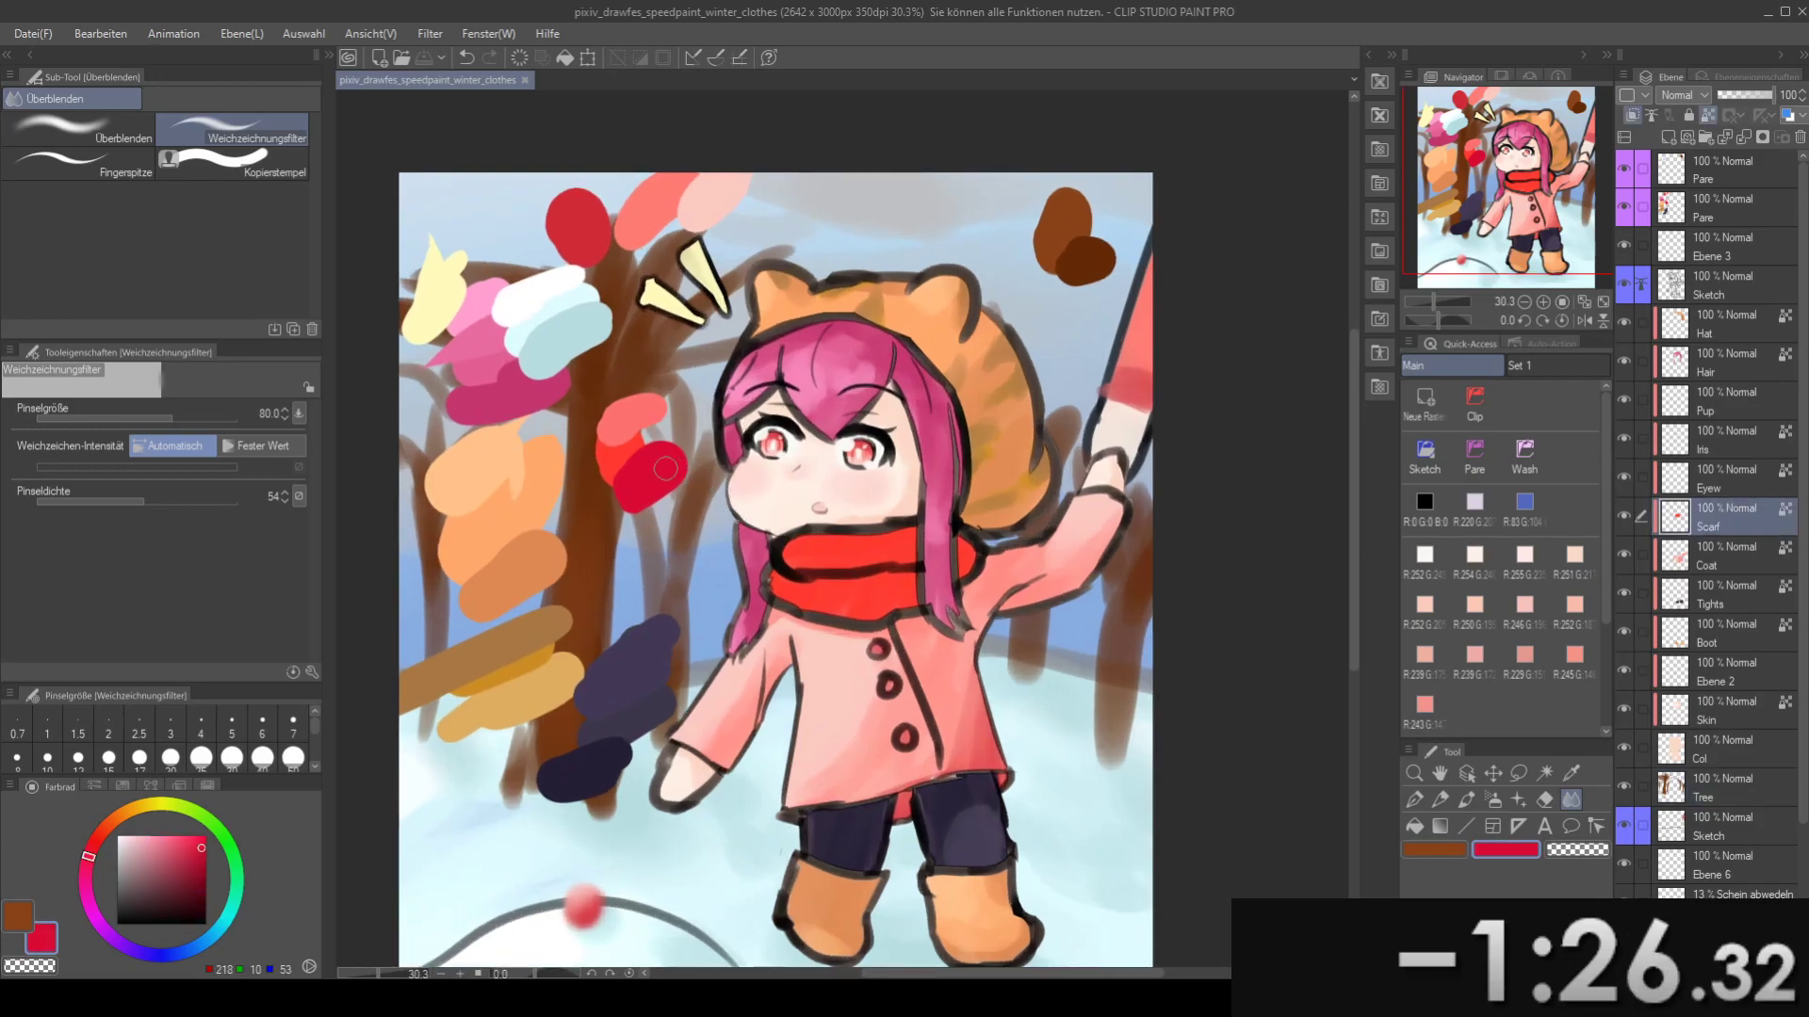
key("b")
mouse_move(933, 526)
left_mouse_down()
mouse_move(972, 468)
mouse_move(841, 528)
mouse_move(936, 524)
left_mouse_up()
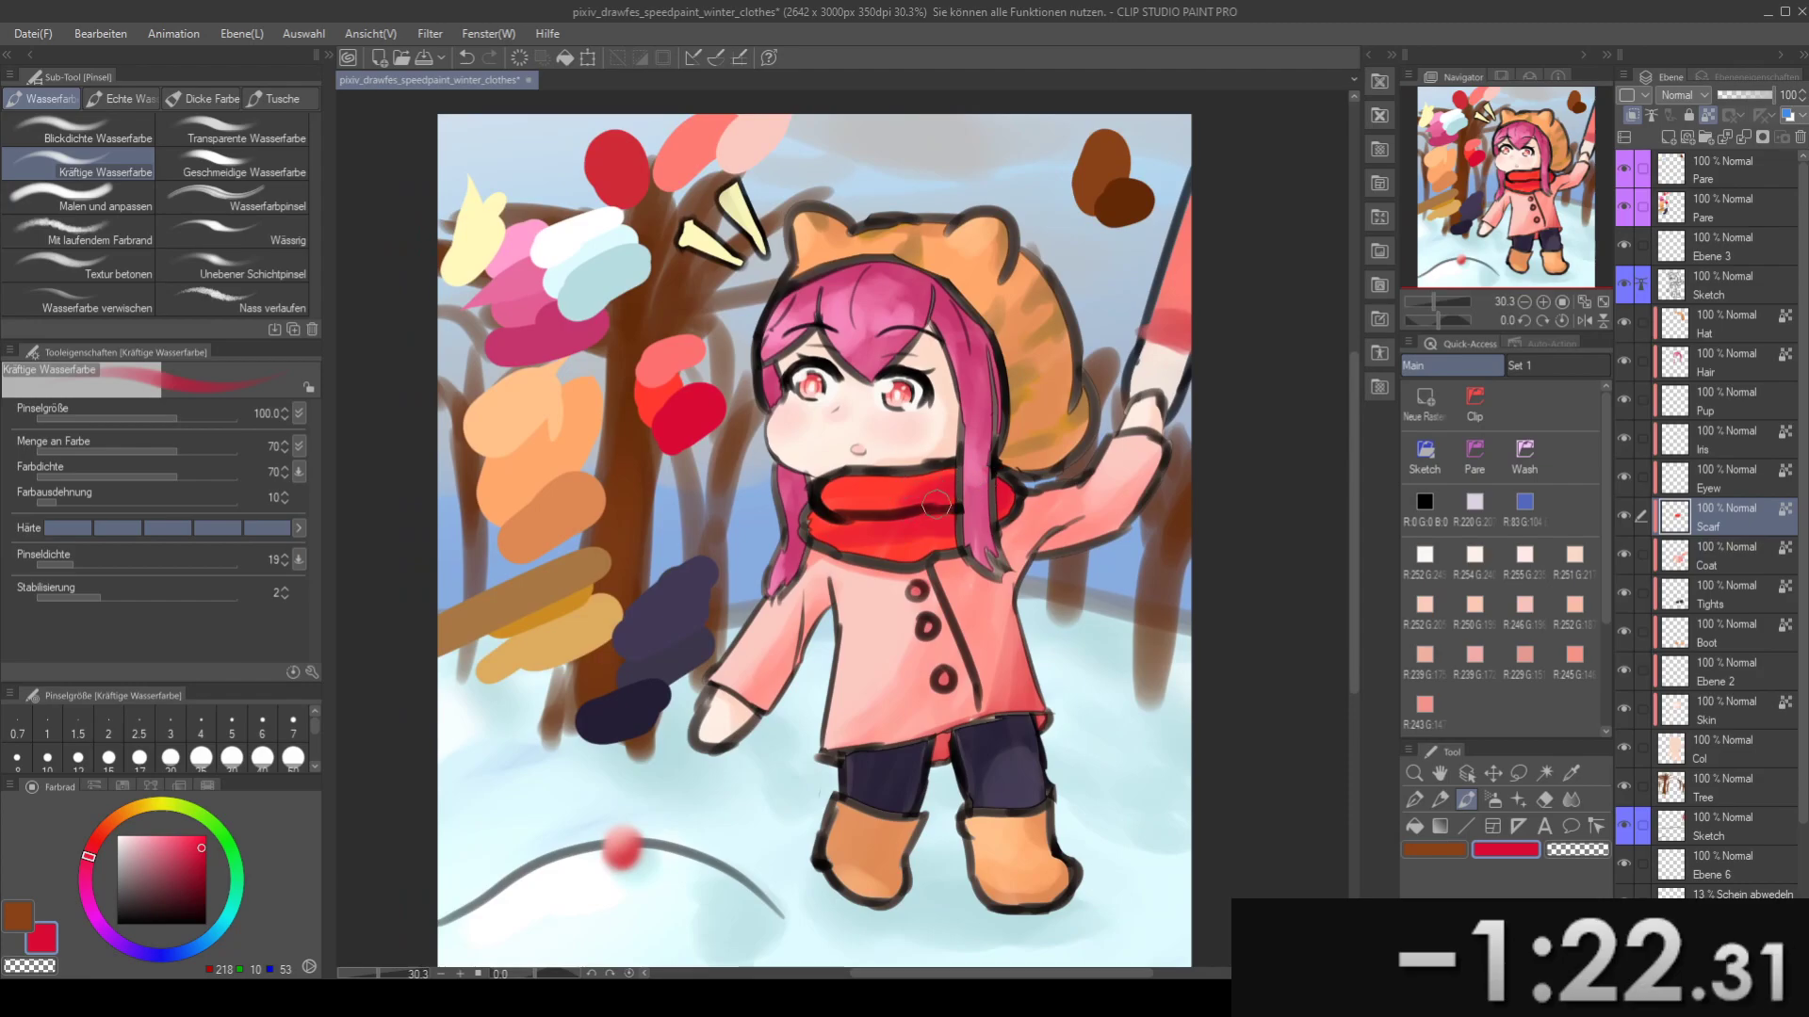
left_click_drag(910, 525, 890, 532)
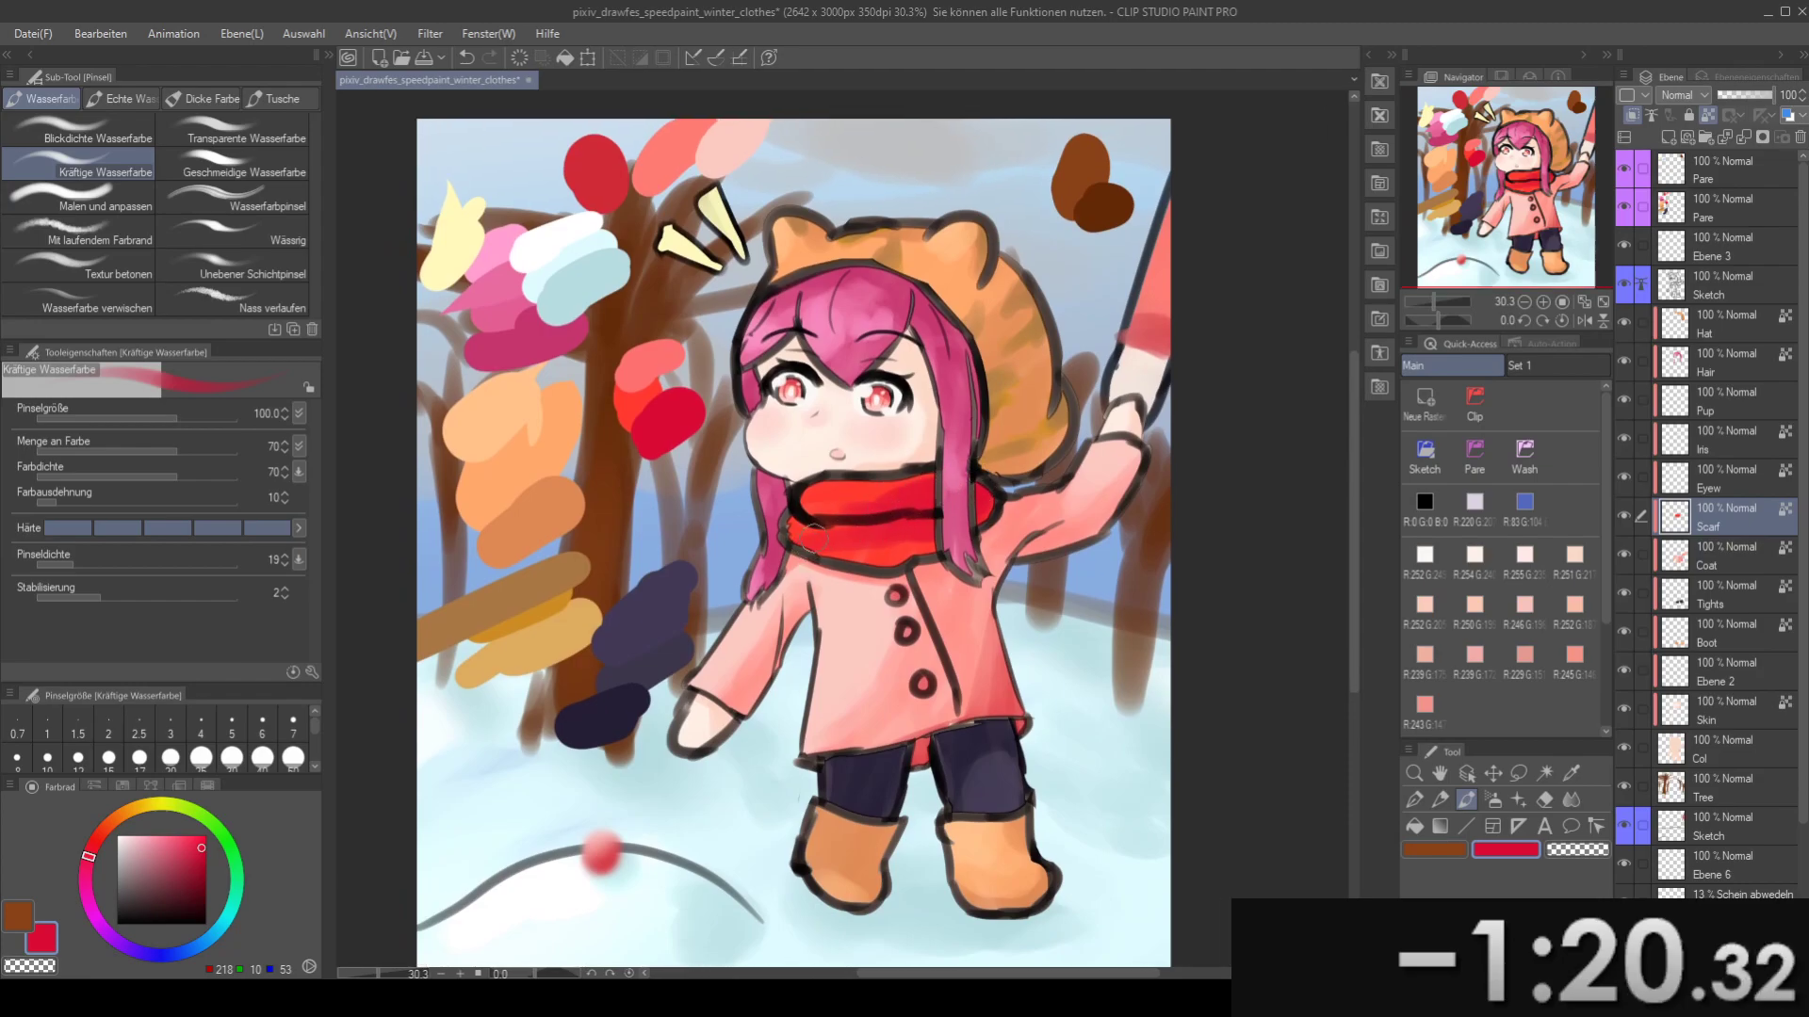
left_click_drag(982, 498, 1101, 529)
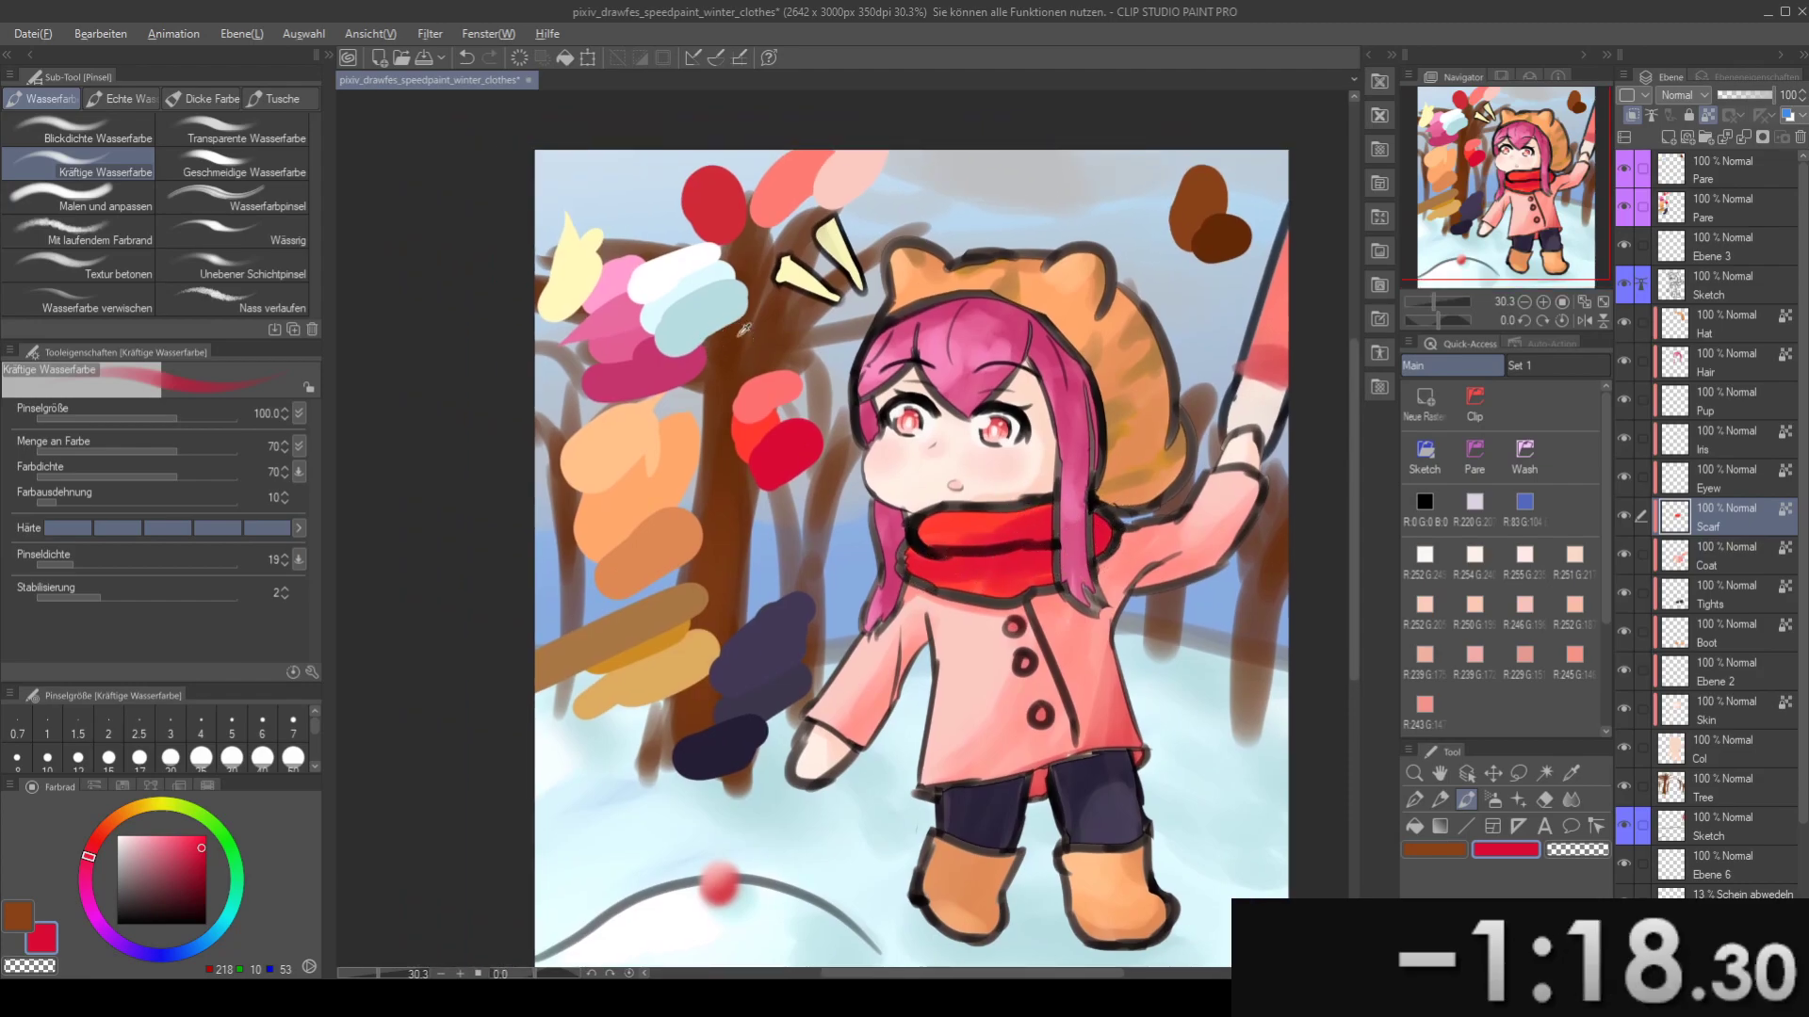
- Blend sampled coral highlights and crimson shadows into the scarf's folds on the Scarf layer, reducing the brush size from 100 to 80
left_click(765, 386, "alt")
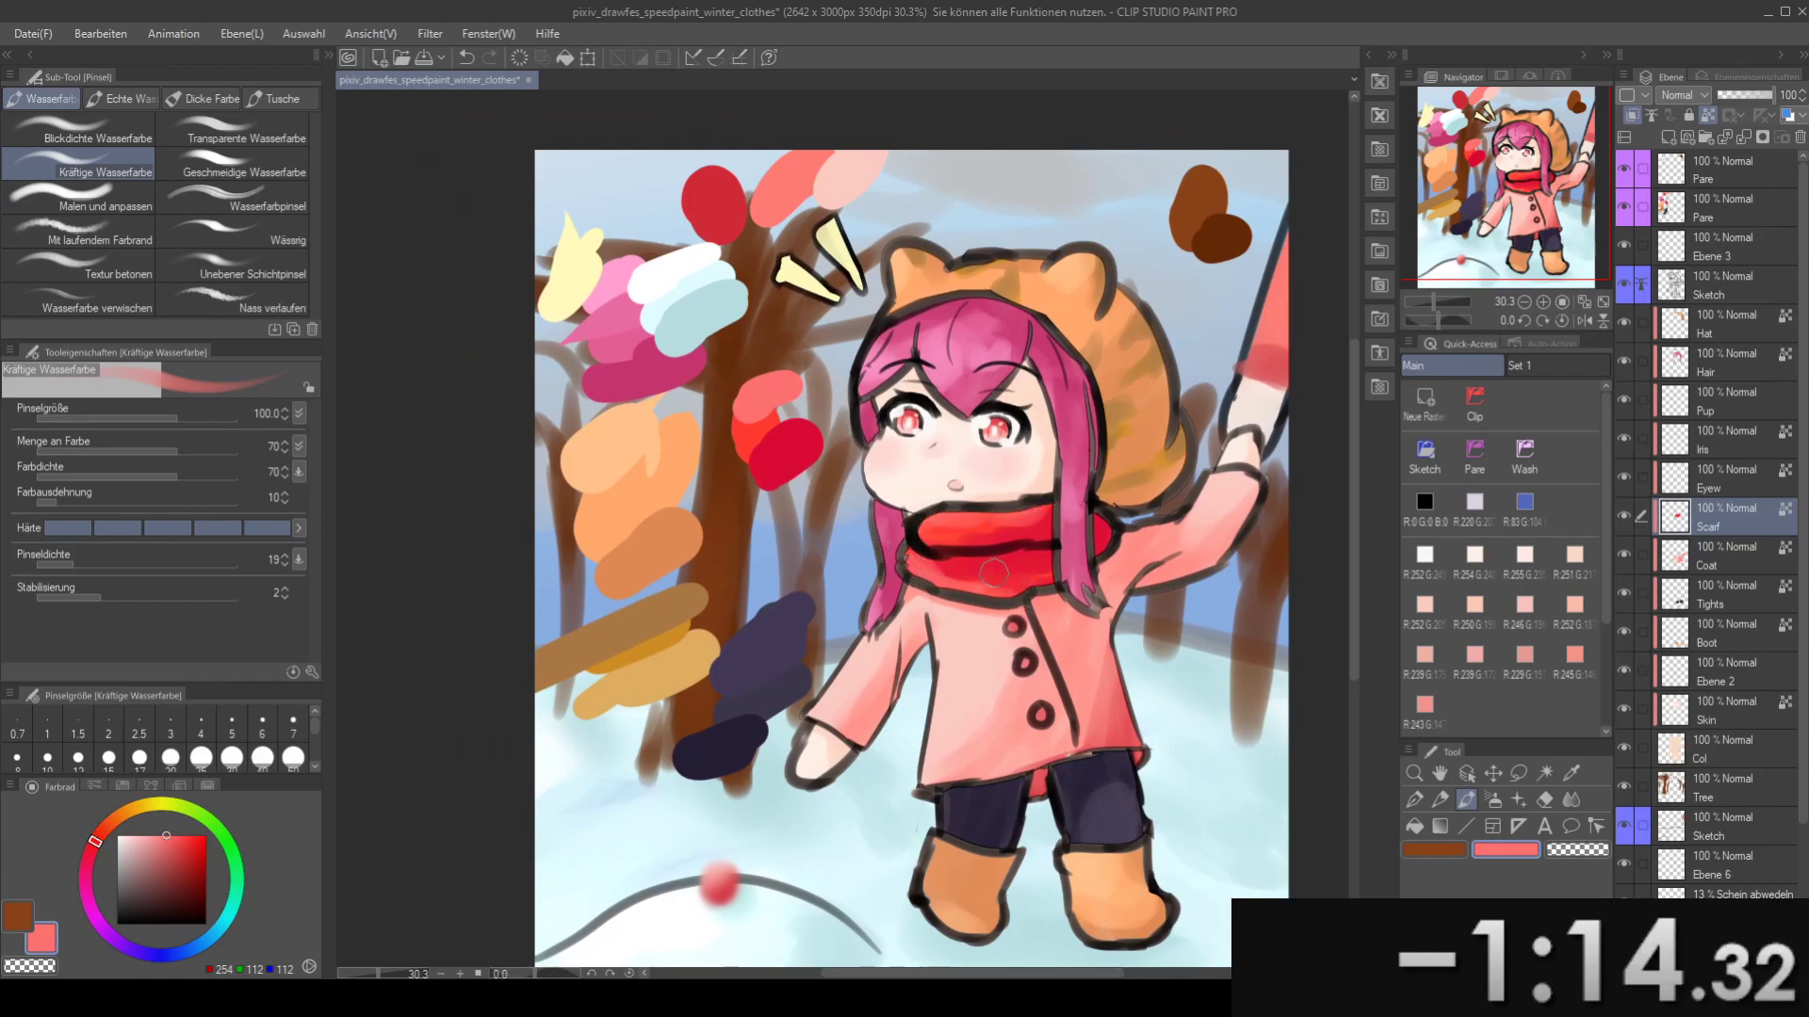
left_click_drag(995, 572, 1018, 617)
left_click(809, 487, "alt")
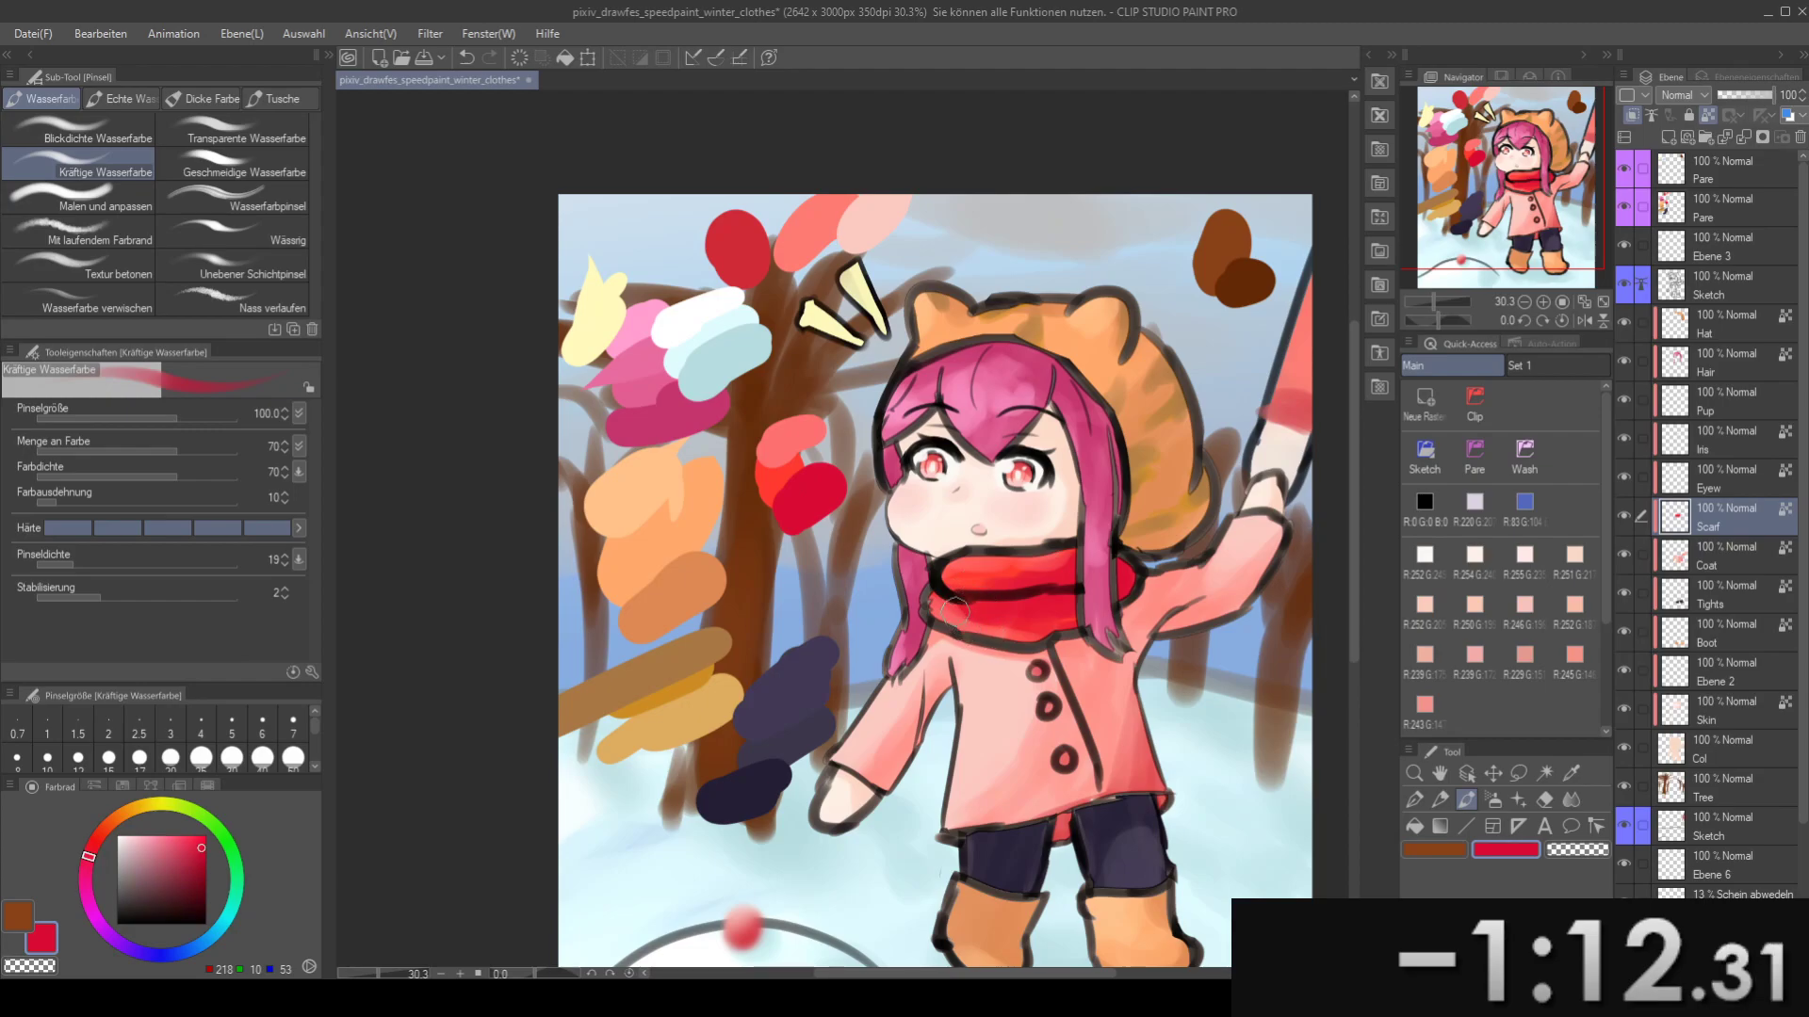
left_click(775, 457, "alt")
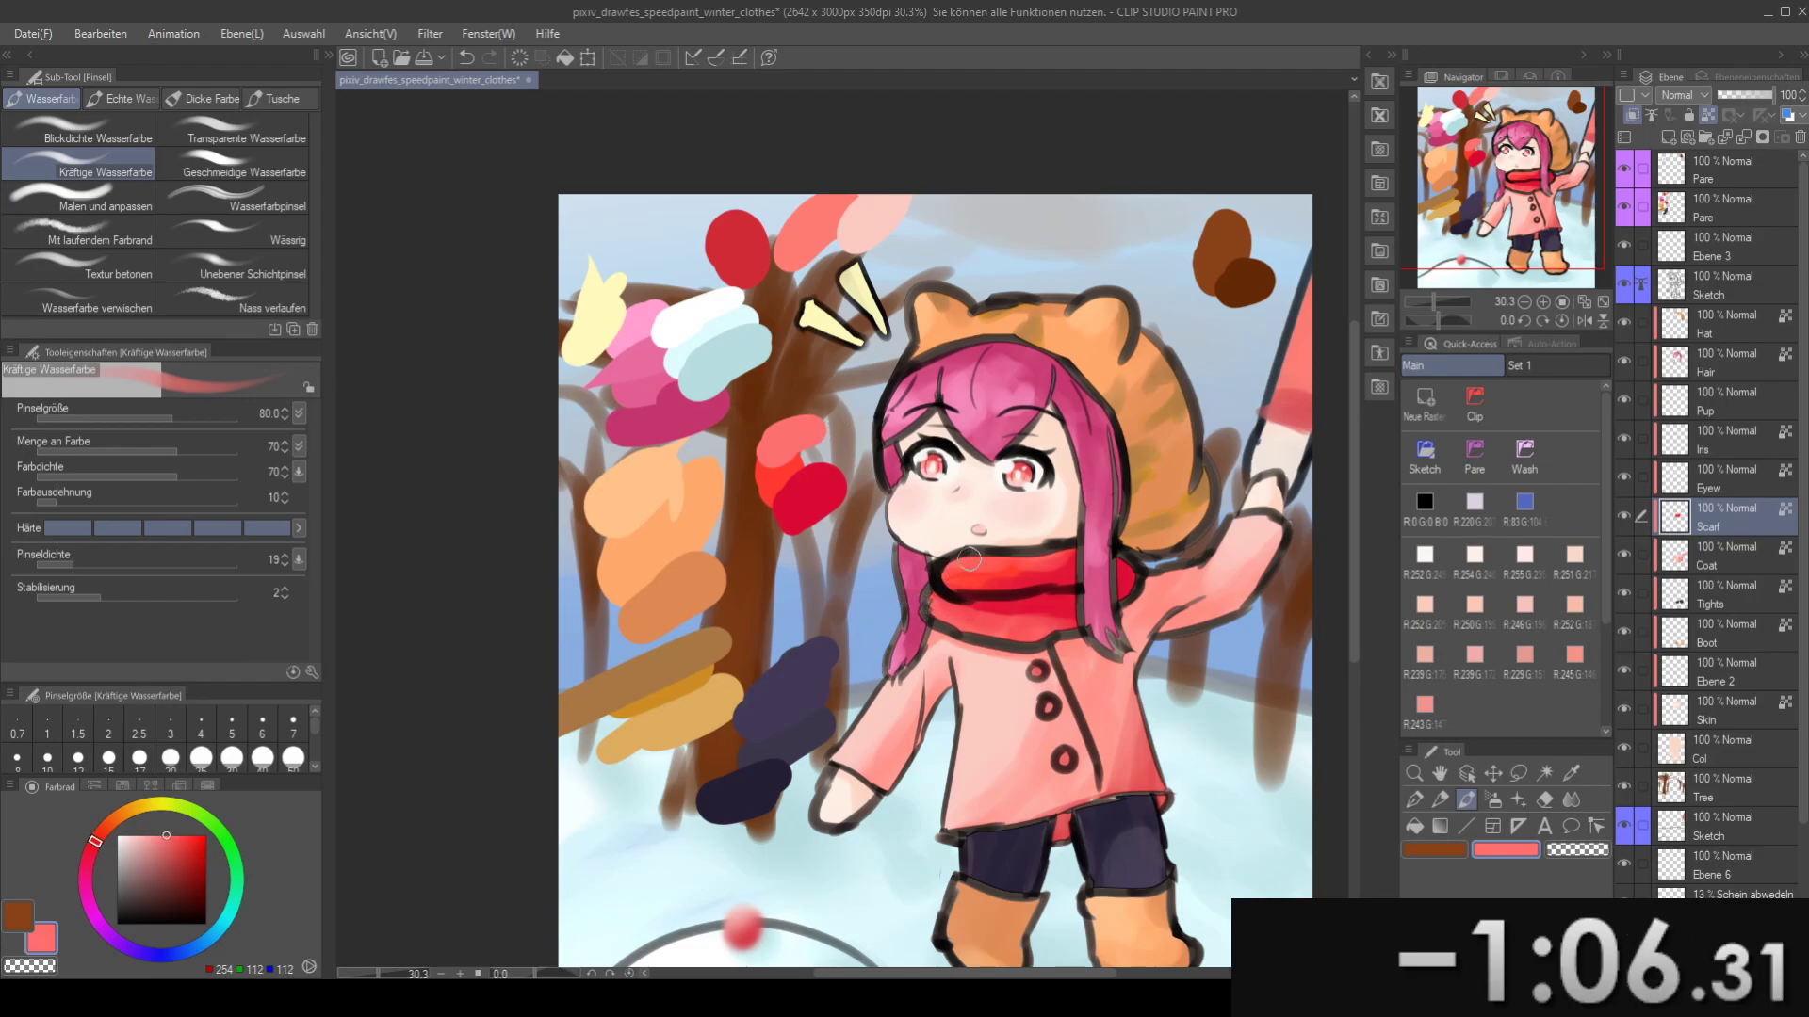
left_click_drag(1020, 537, 837, 472)
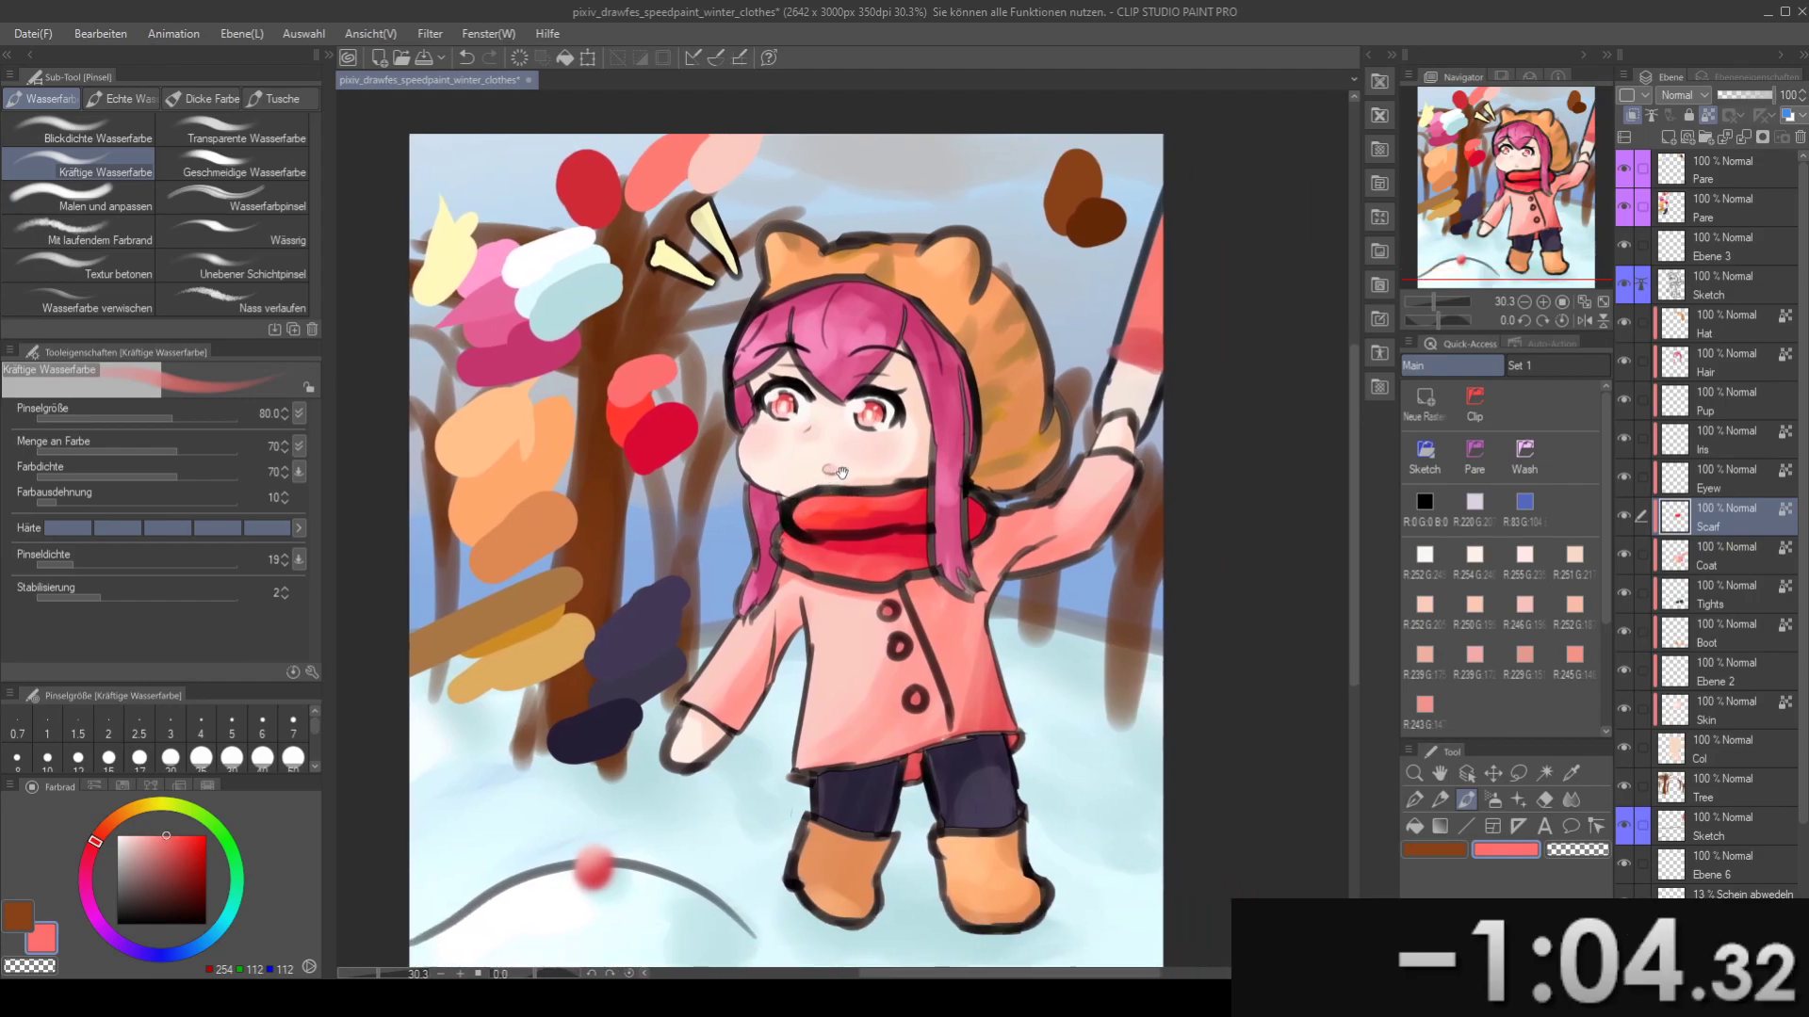
- Refine the scarf's shading at size 80, alternating the sampled crimson, coral and bright red swatches
left_click(662, 412, "alt")
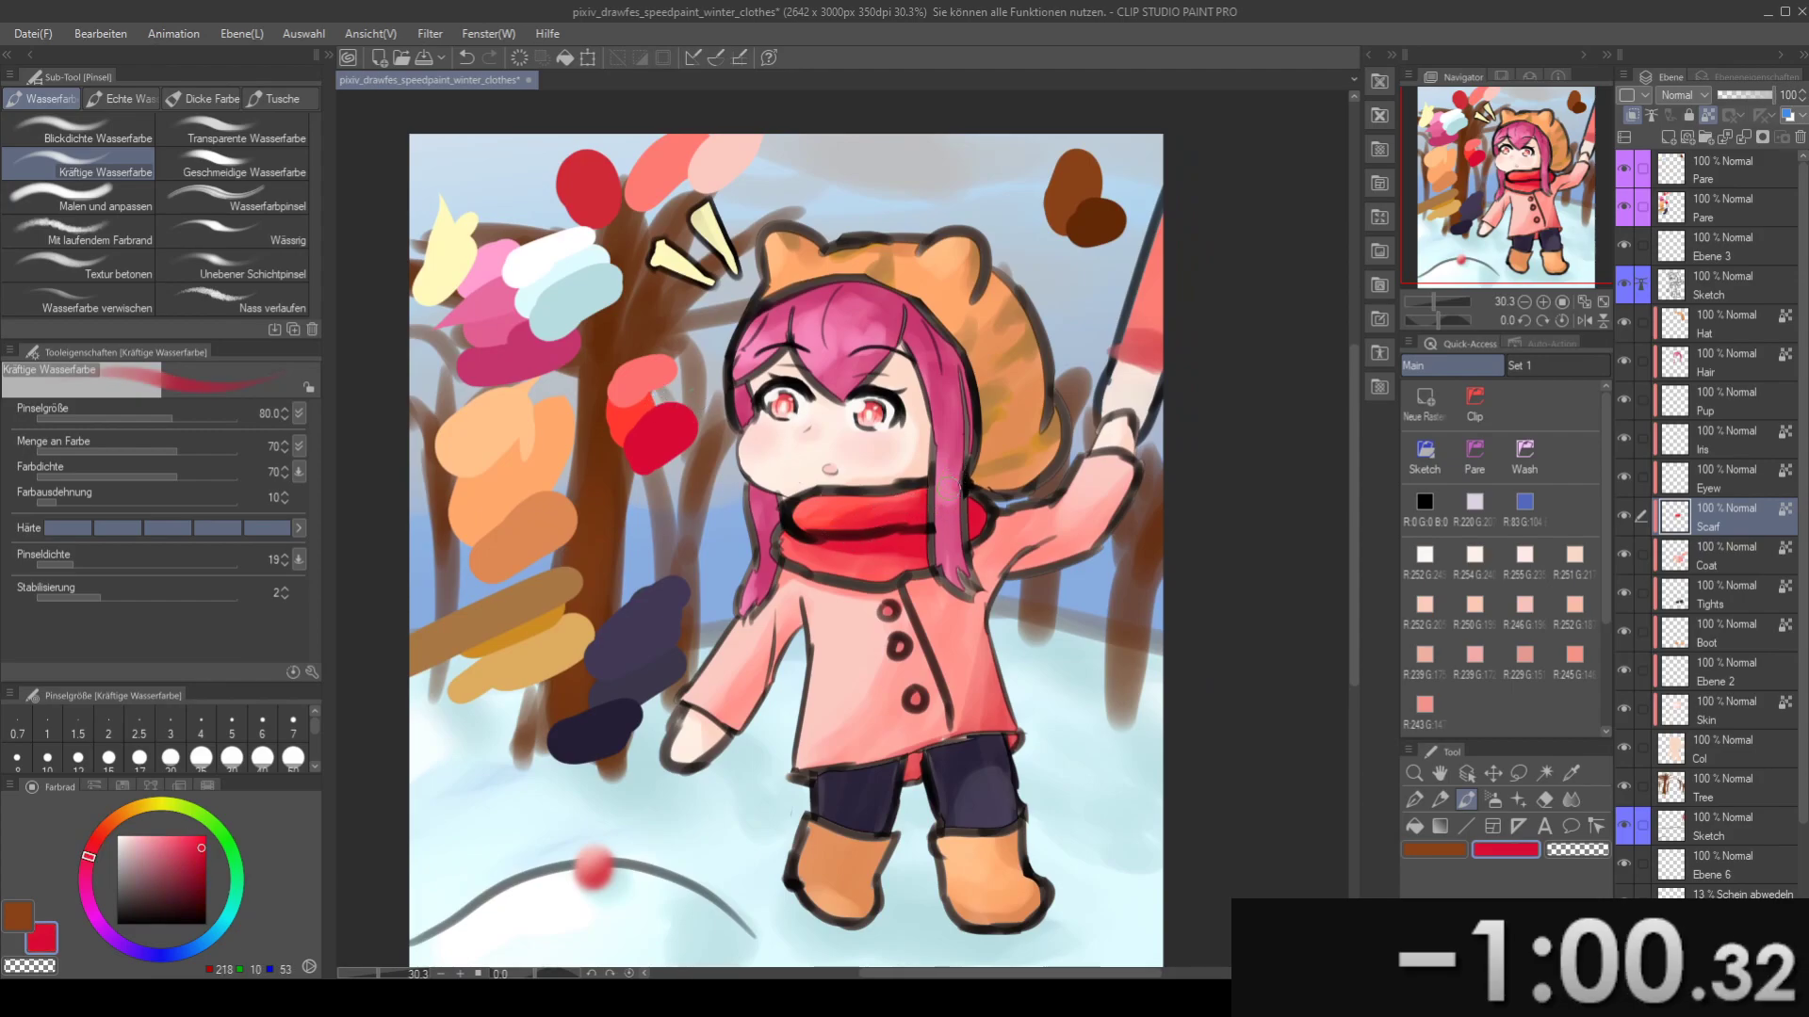
left_click(647, 398, "alt")
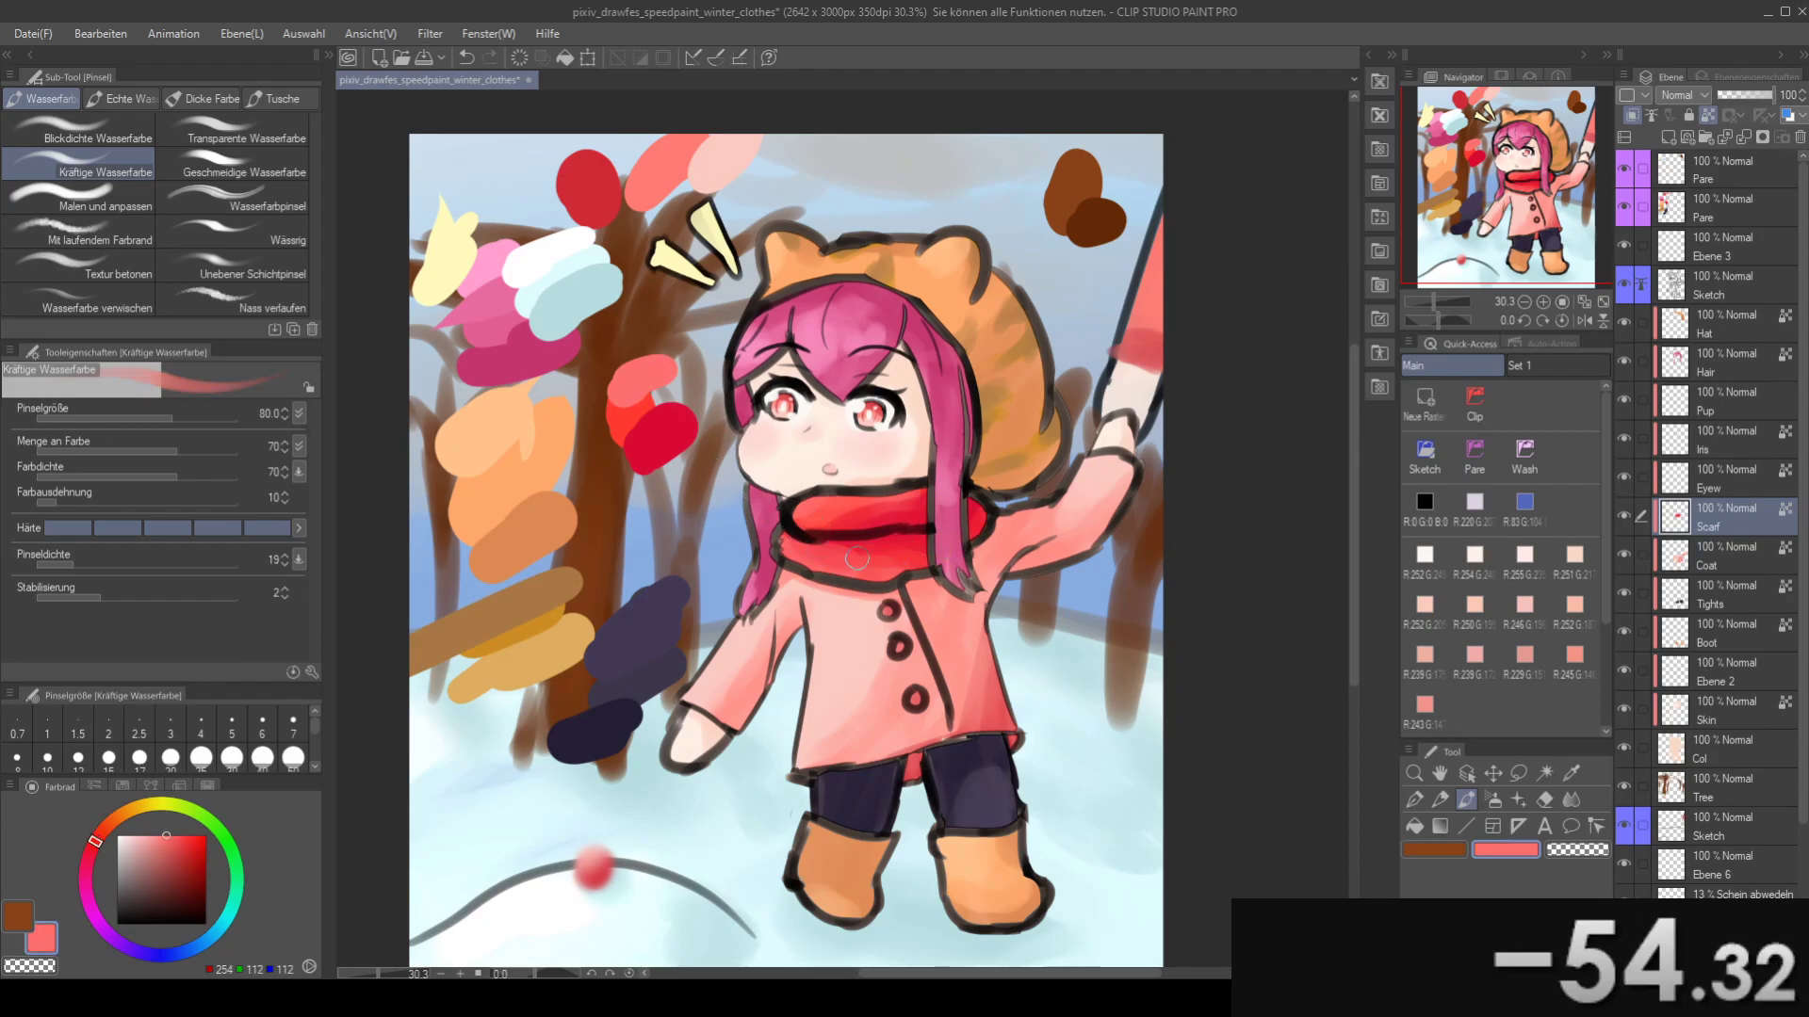
left_click(673, 424, "alt")
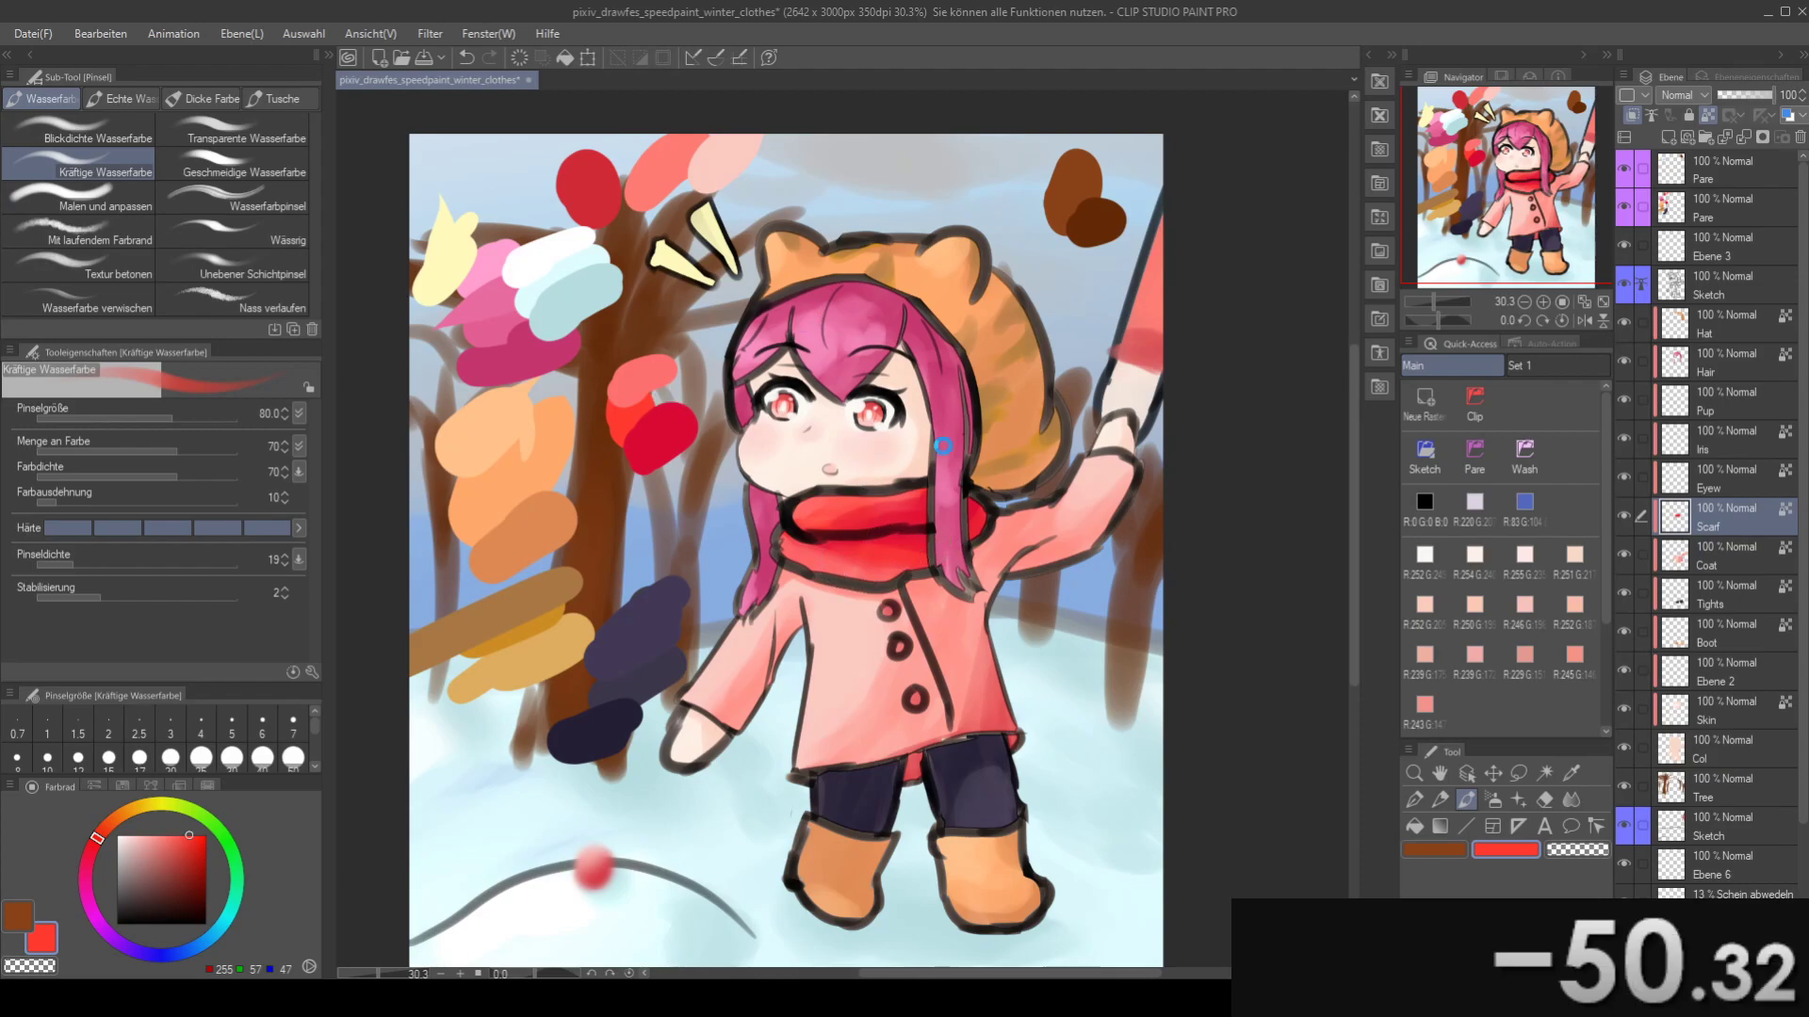
left_click_drag(946, 396, 1014, 434)
mouse_move(938, 556)
left_mouse_down()
mouse_move(999, 568)
mouse_move(1048, 523)
left_mouse_up()
left_click(793, 495, "alt")
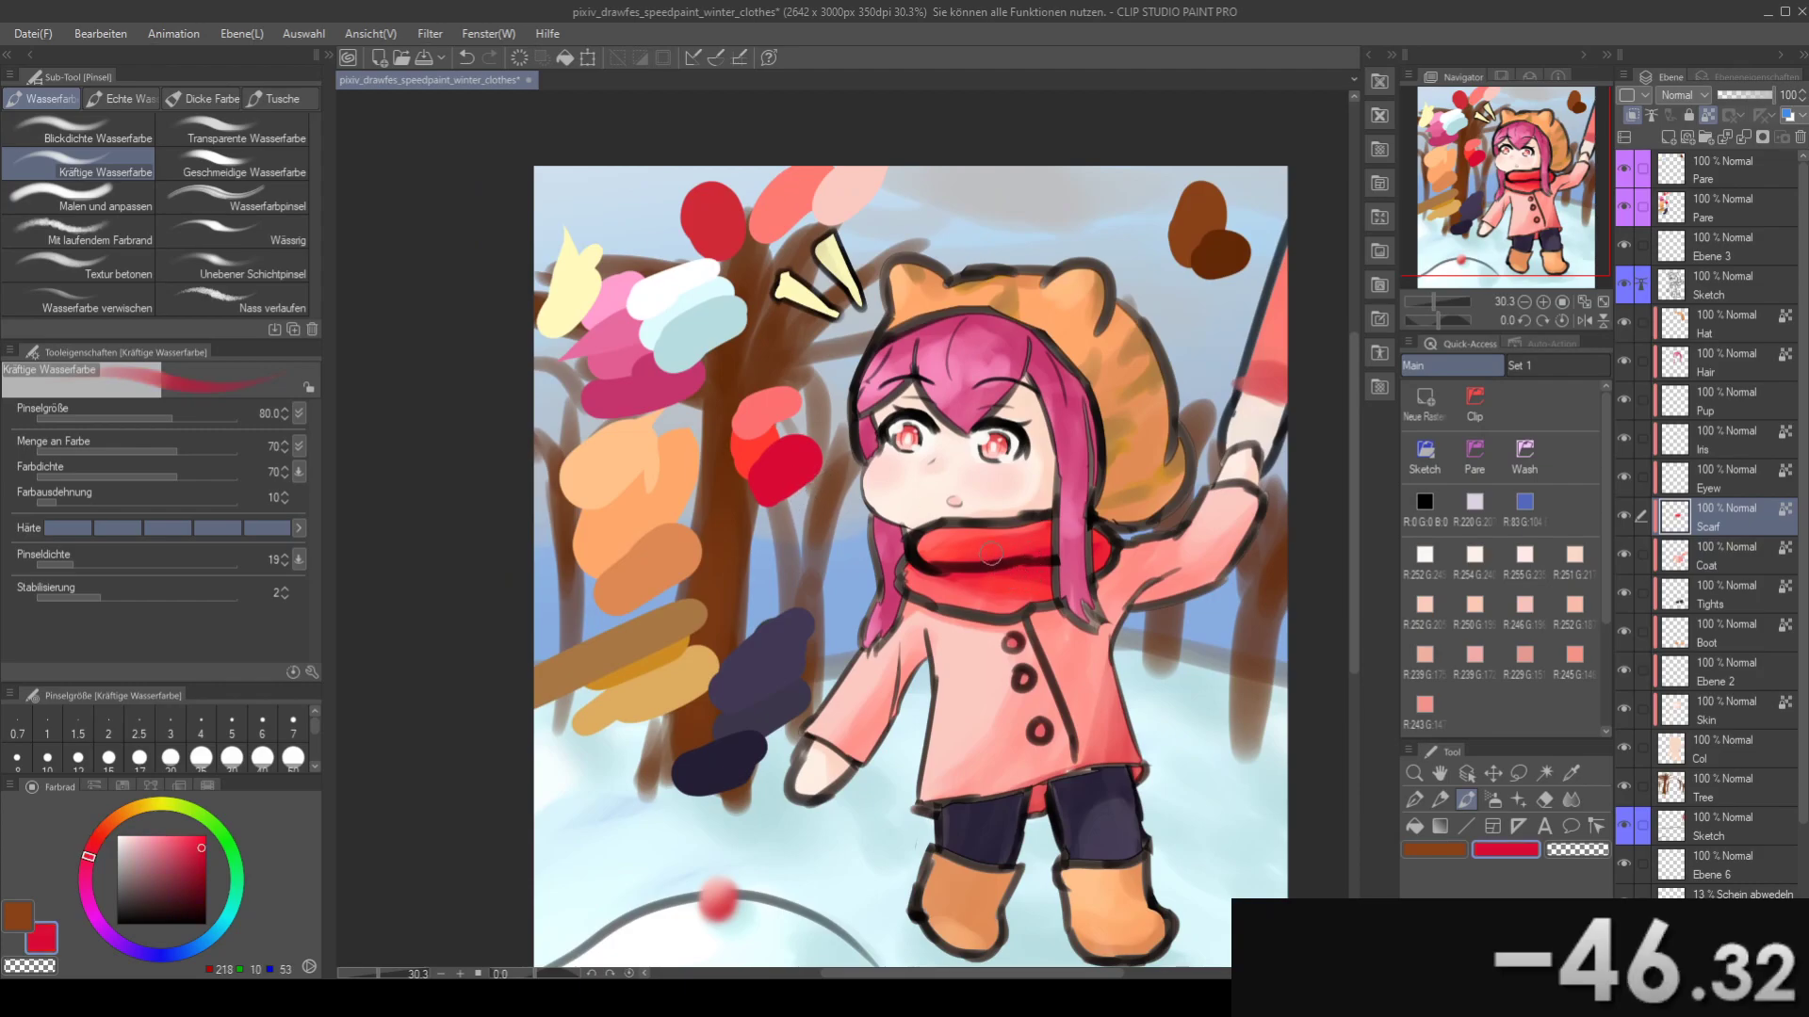
- Finish the scarf's highlights with the sampled coral at brush size 100, and save the file
left_click(765, 414, "alt")
key("]")
mouse_move(906, 552)
left_mouse_down()
mouse_move(1028, 530)
mouse_move(897, 507)
mouse_move(832, 352)
left_mouse_up()
key("ctrl+s")
left_click_drag(932, 523, 945, 525)
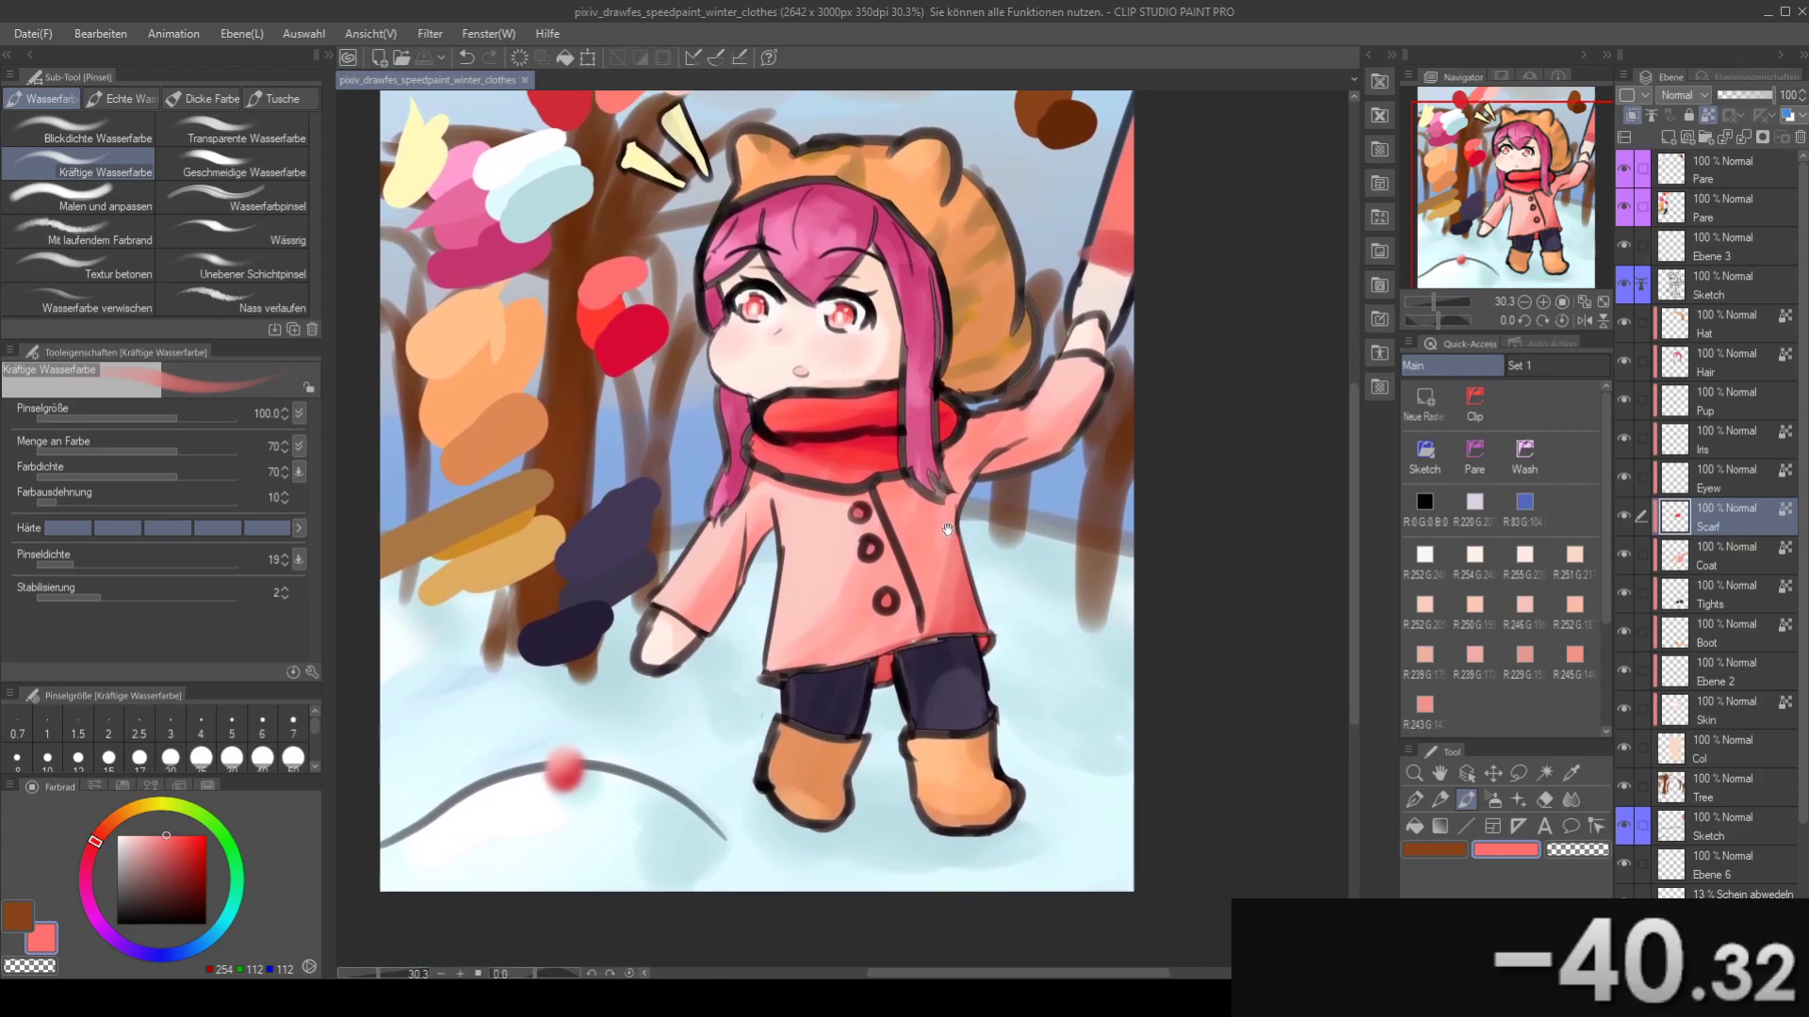
- Shade the adult's hand below the sleeve on the Col layer with the R252 G205 B186 skin swatch at size 70, blur it, and save
scroll(1009, 406, "down", 3)
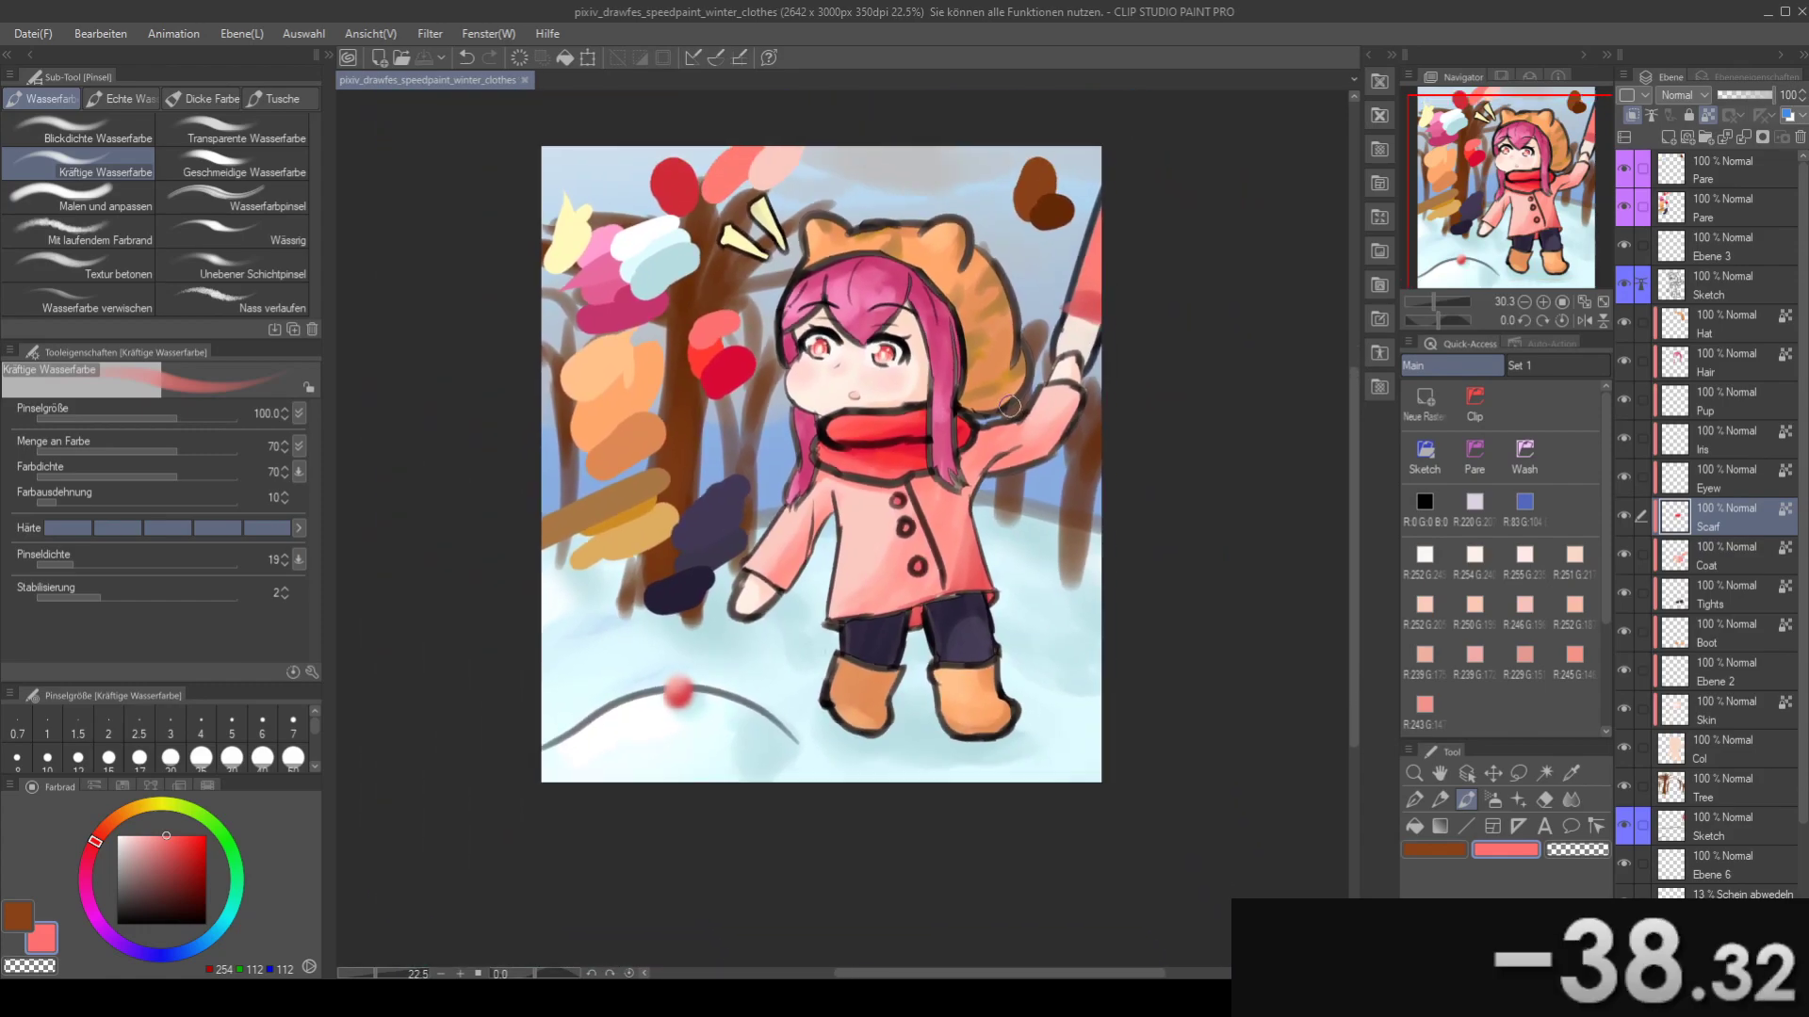
left_click(1768, 746)
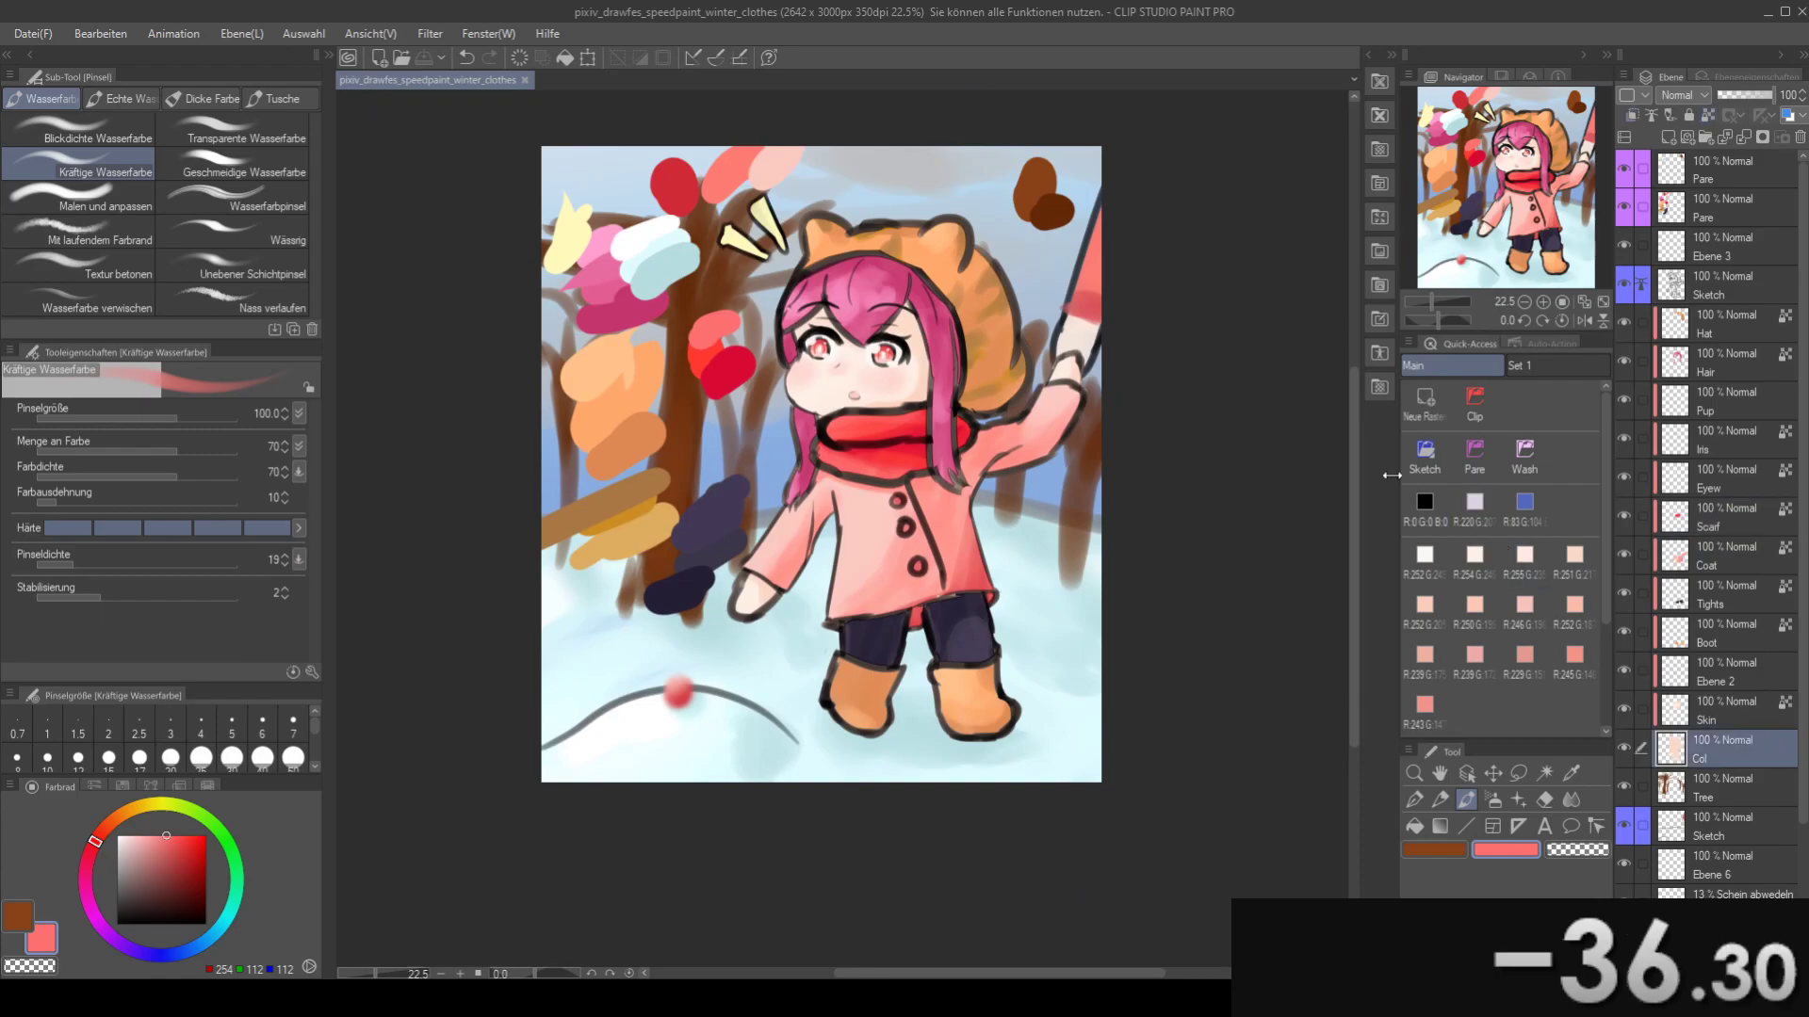
scroll(1171, 444, "up", 2)
scroll(1758, 709, "down", 3)
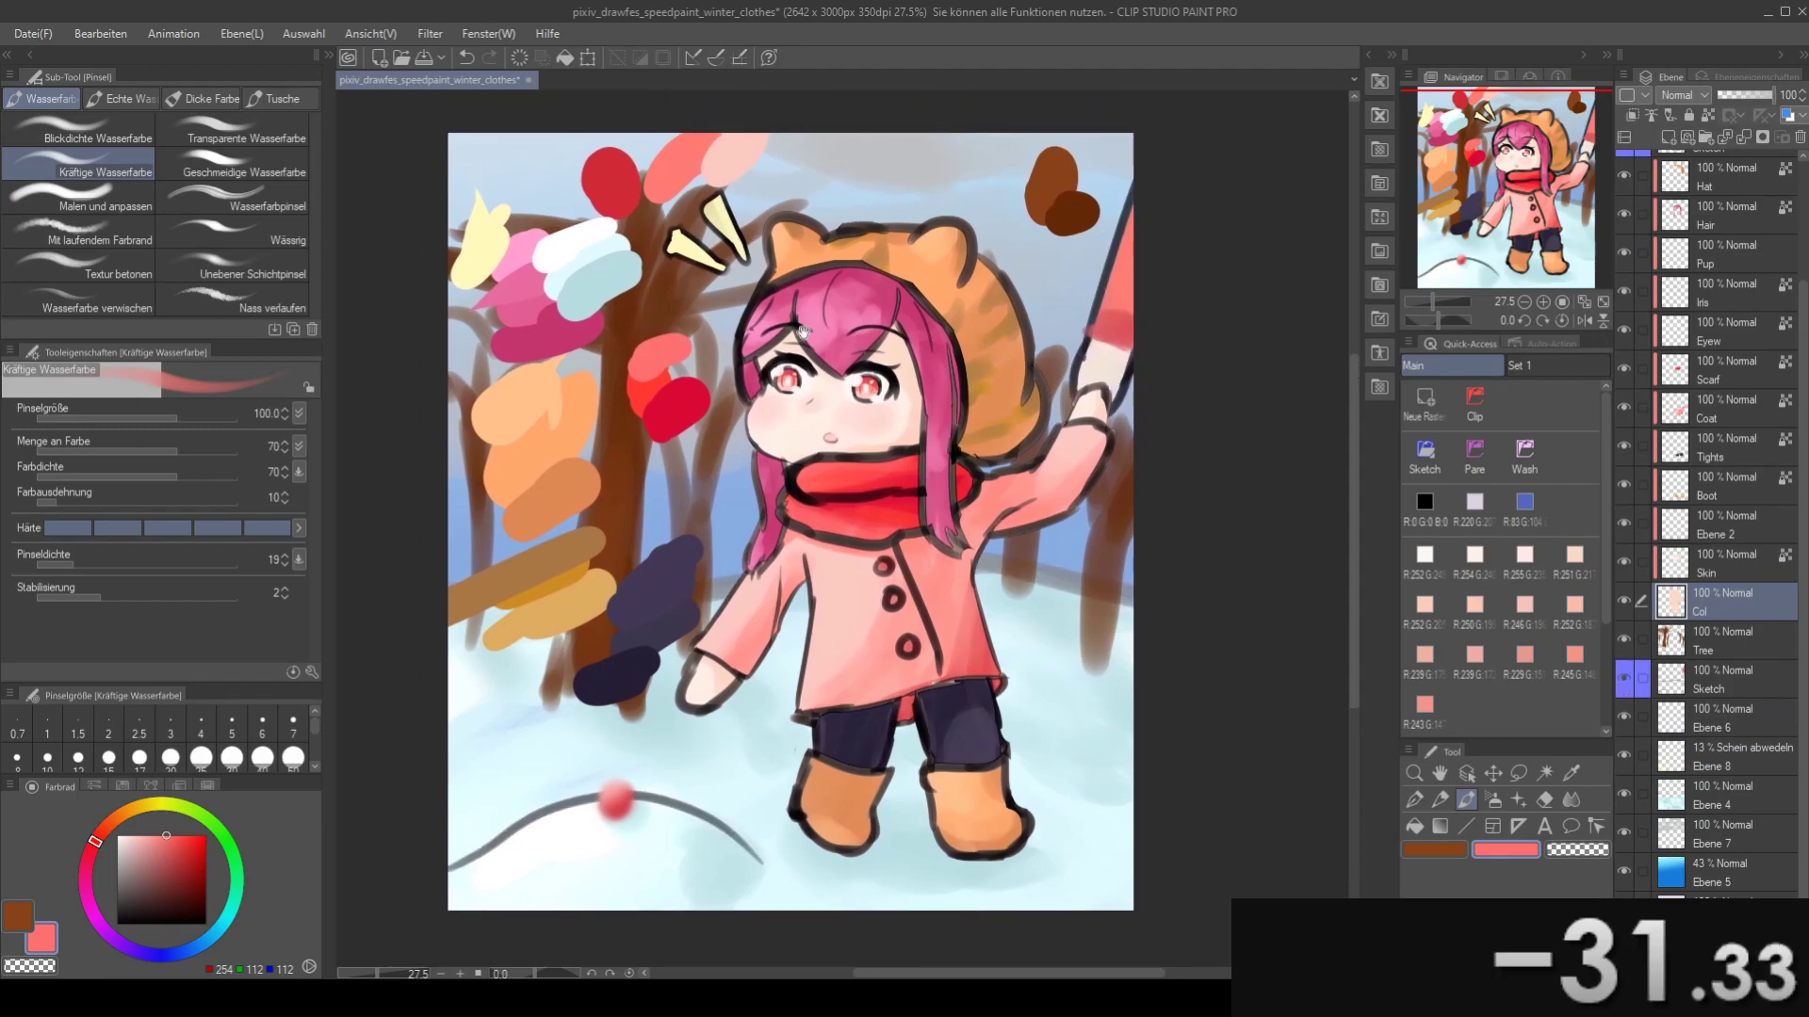
left_click(1424, 604)
scroll(1128, 298, "up", 2)
left_click_drag(812, 390, 786, 407)
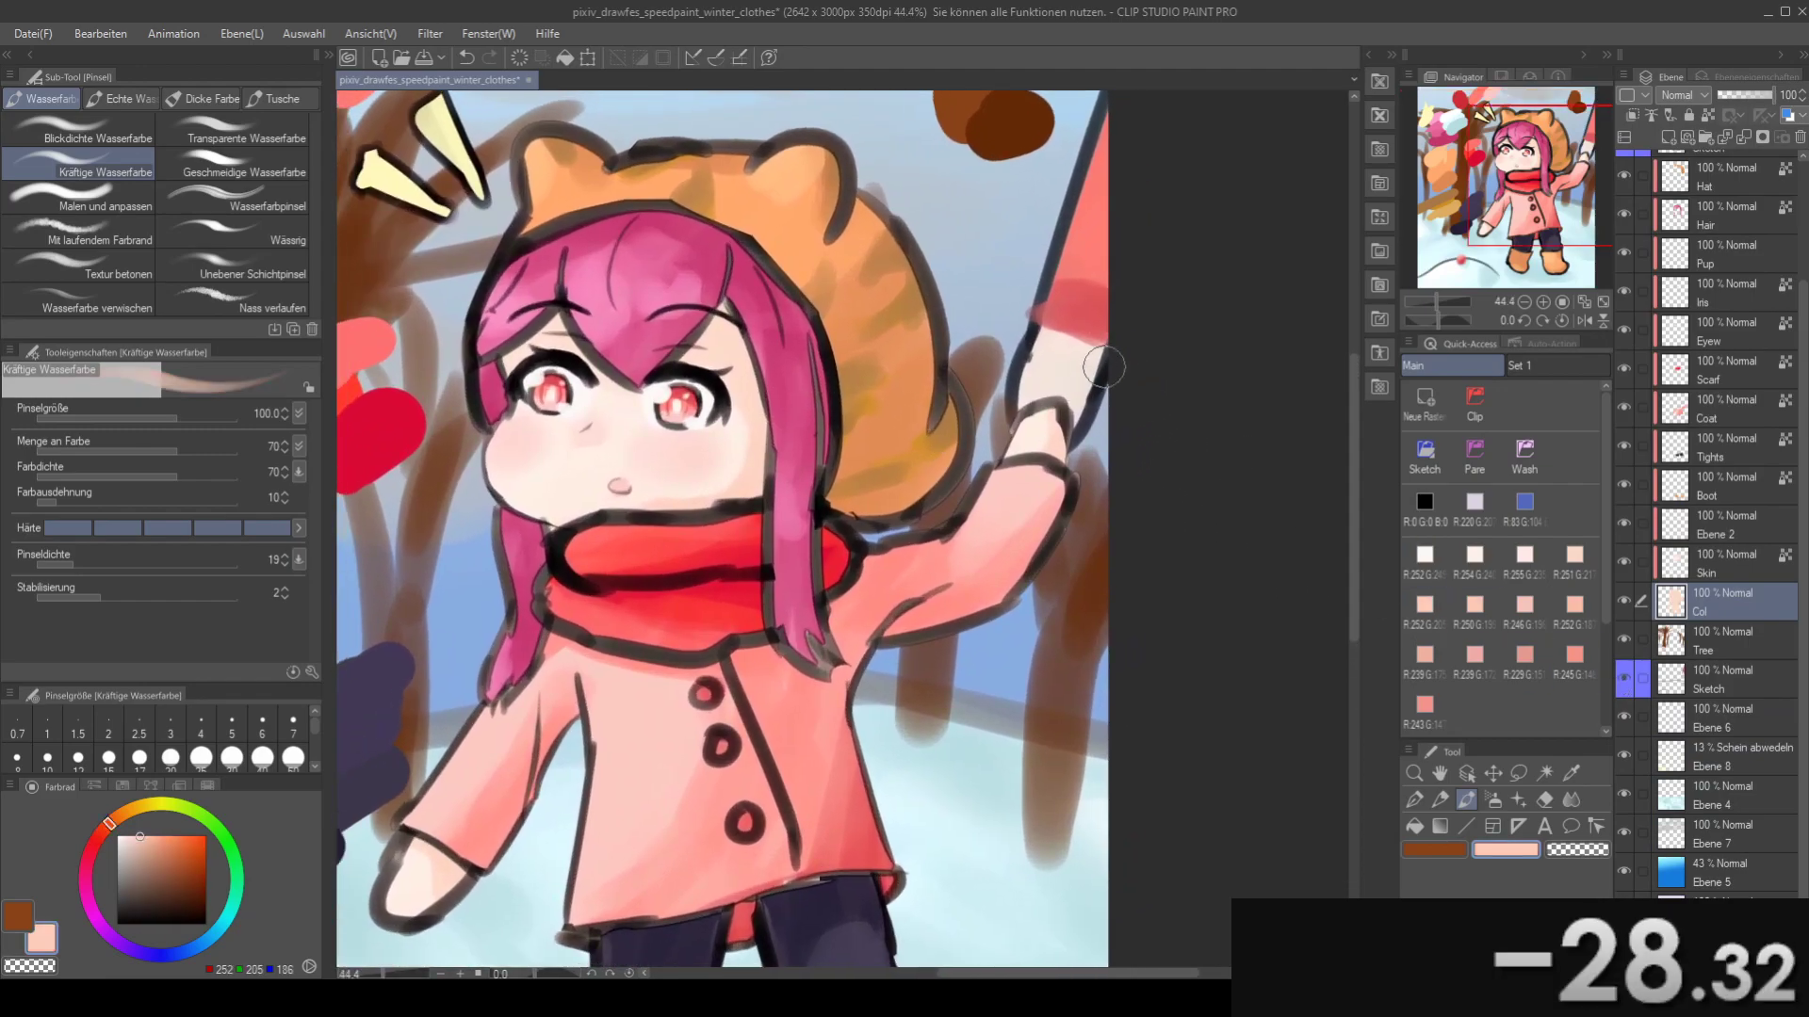
key("bracketleft")
key("bracketleft")
left_click_drag(1082, 385, 1067, 329)
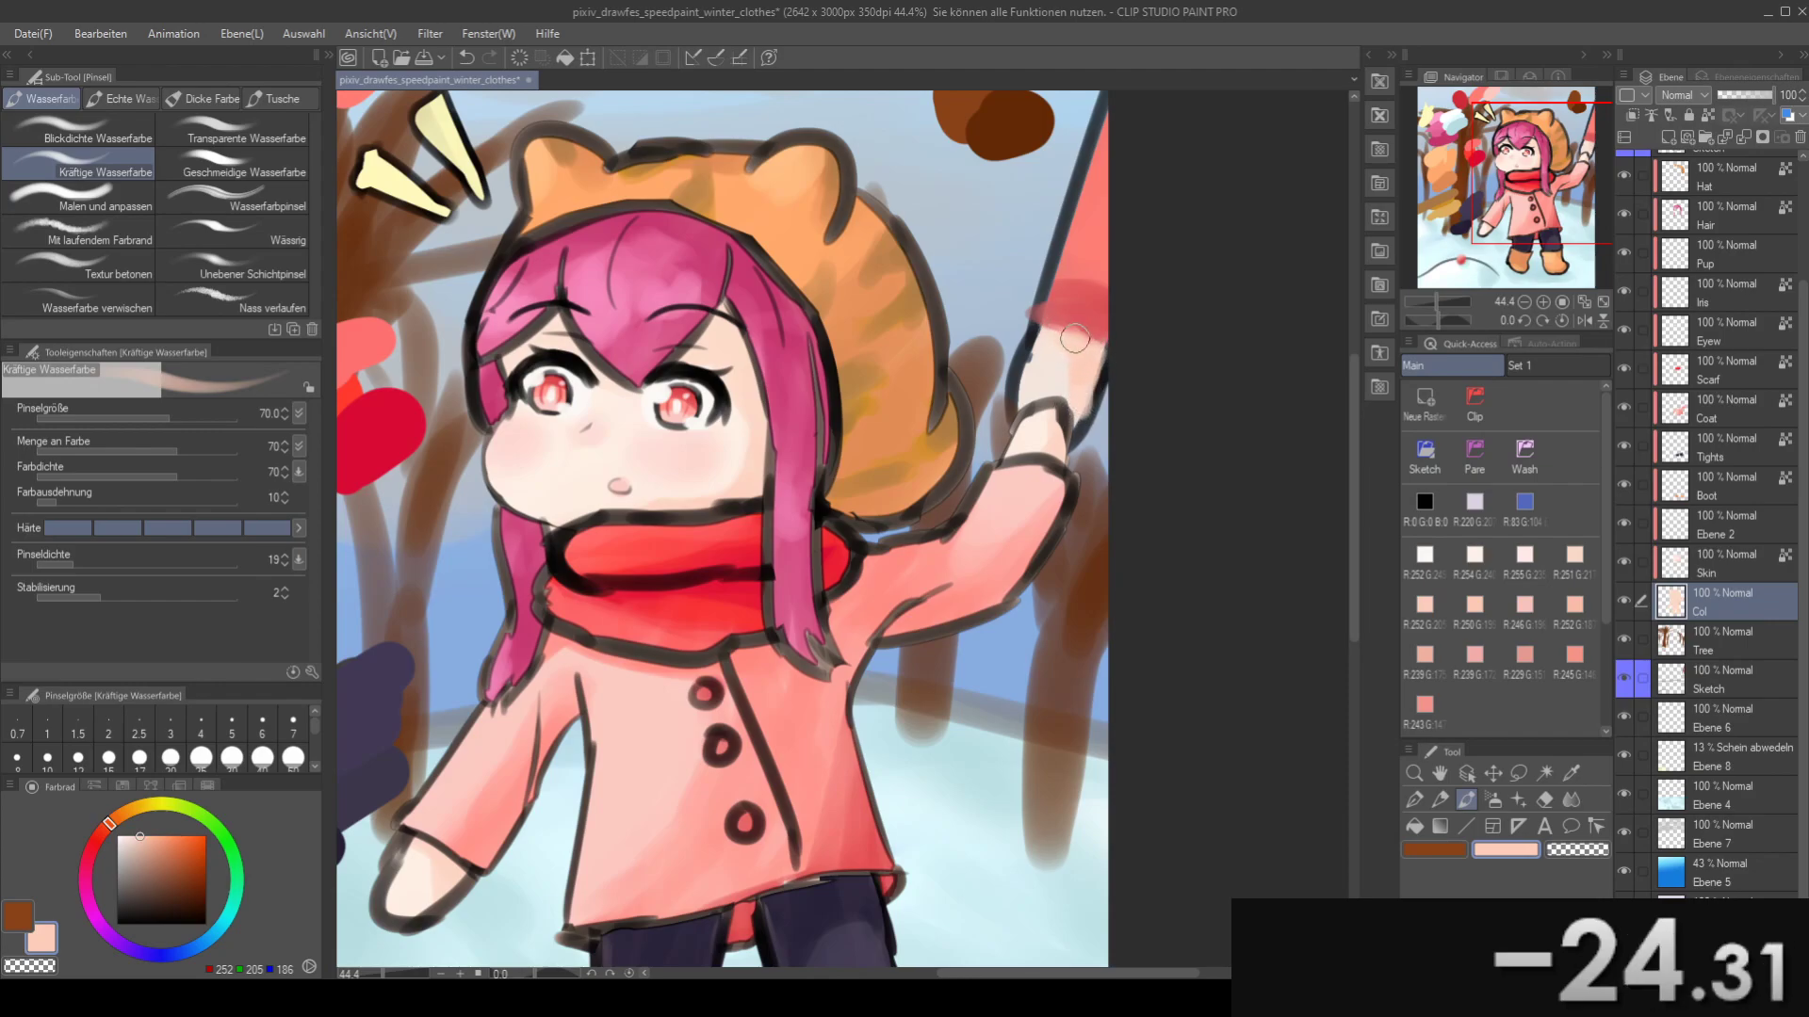
key("j")
scroll(1109, 324, "down", 3)
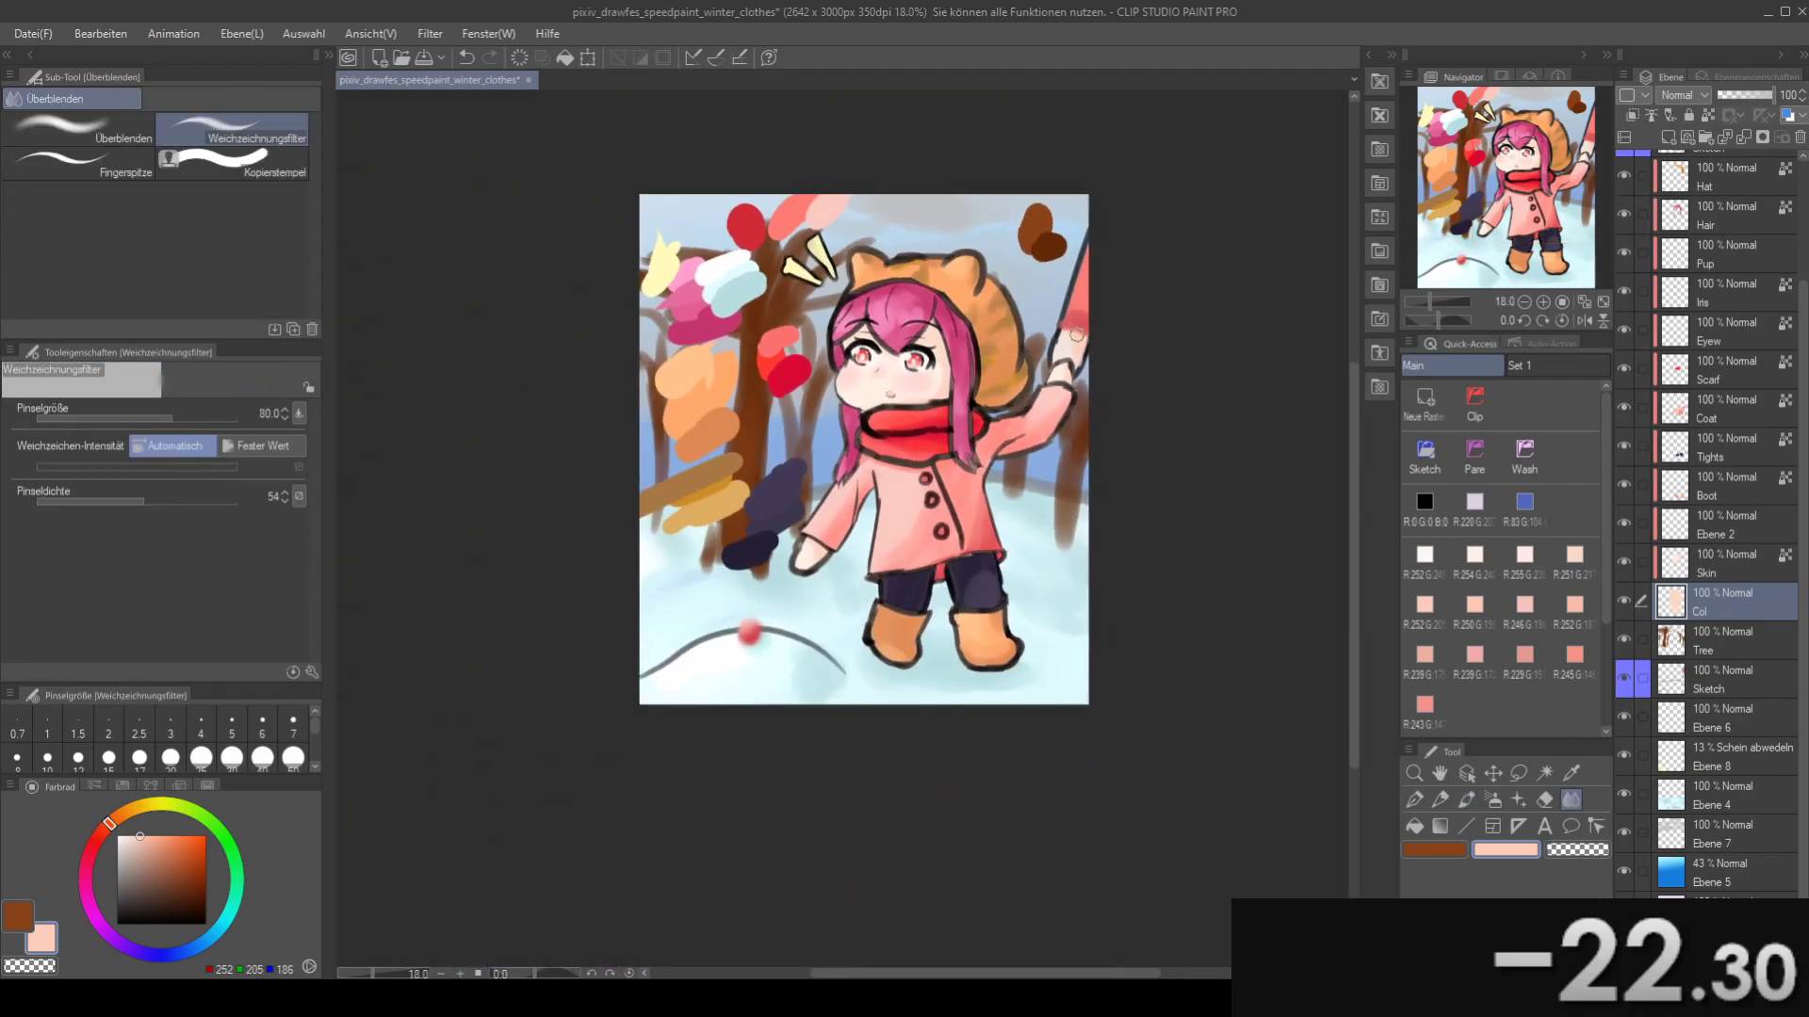
scroll(1093, 355, "up", 1)
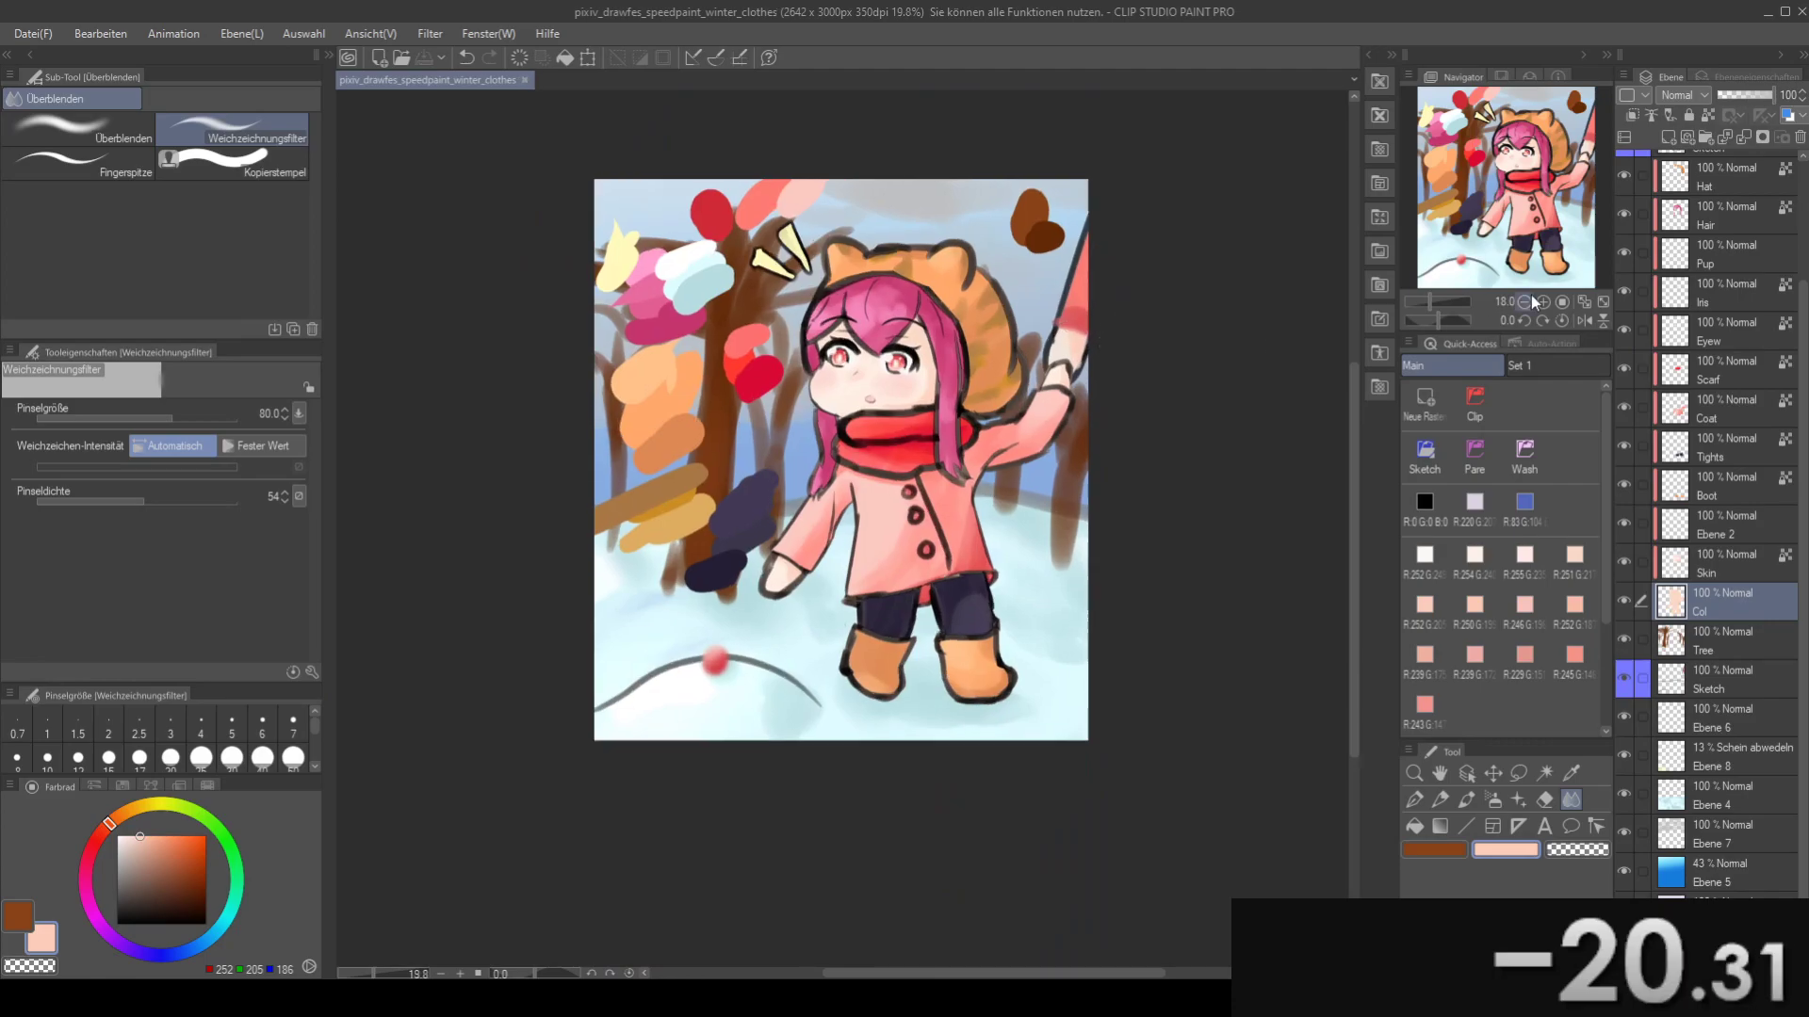
- Hide both Pare palette layers so that only the painting shows
scroll(1699, 209, "up", 3)
left_click(1624, 167)
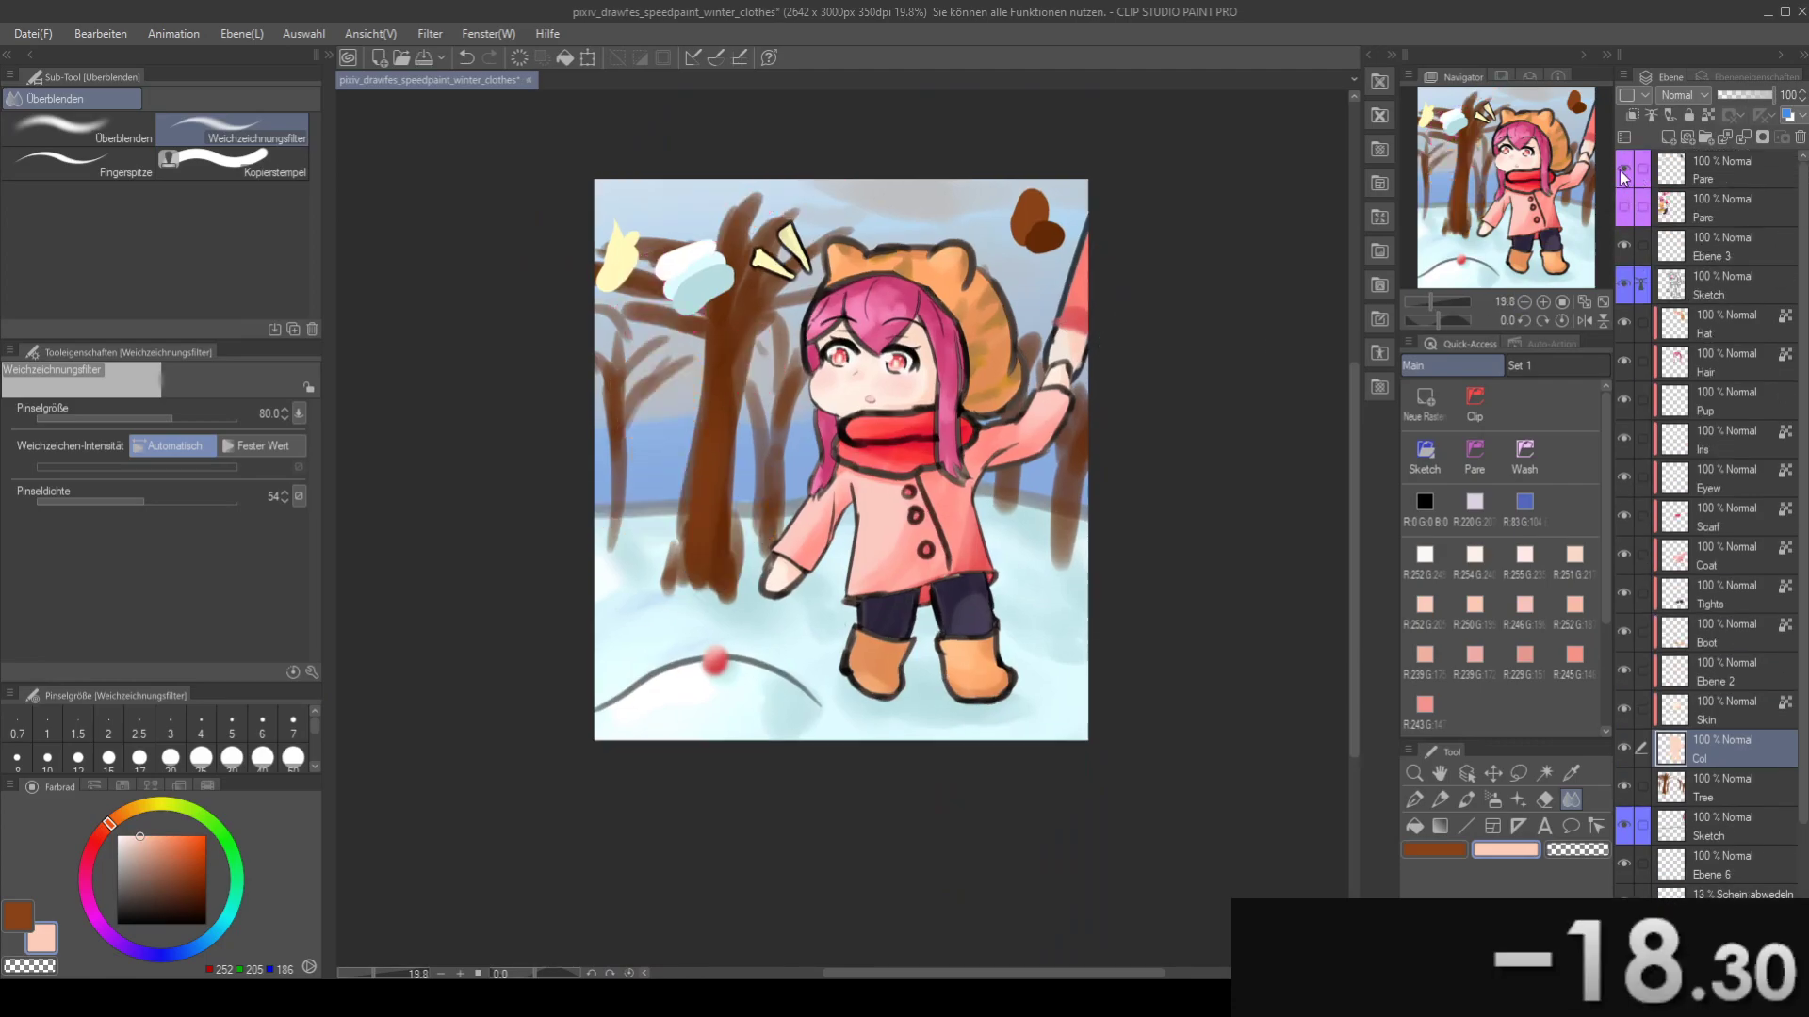
left_click(1624, 206)
scroll(1142, 267, "up", 1)
scroll(1141, 266, "down", 1)
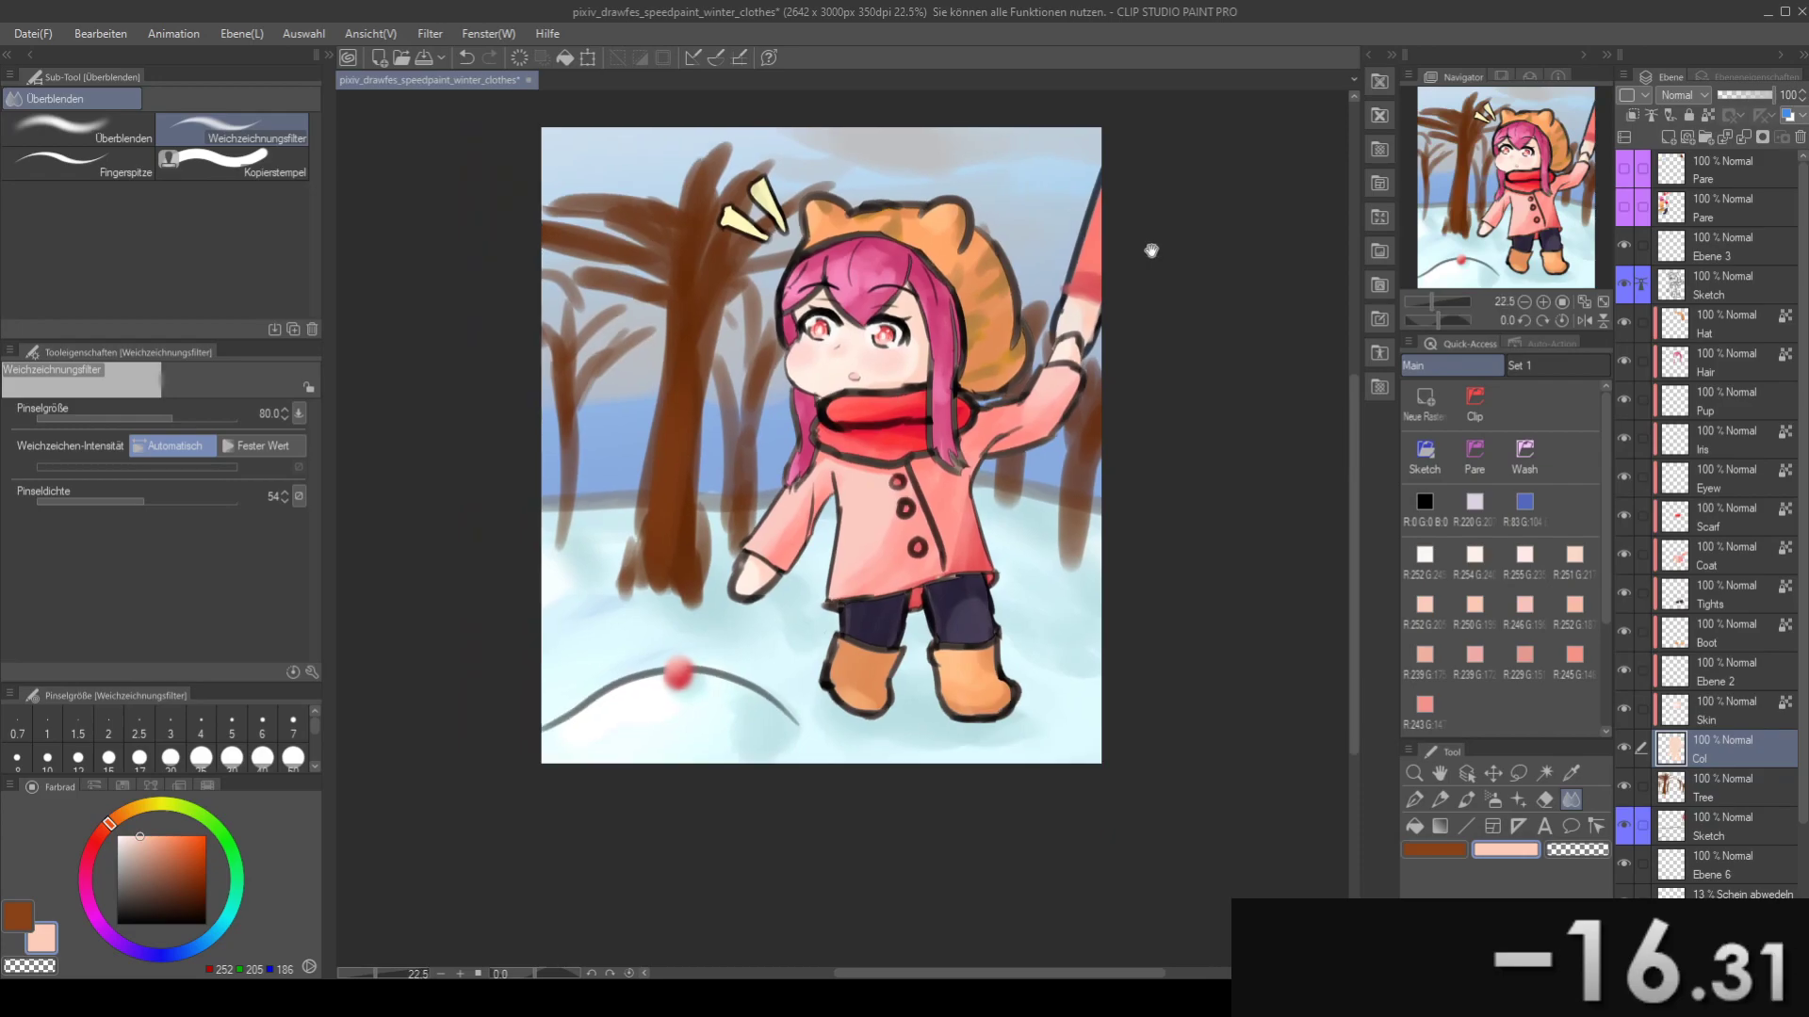
left_click_drag(1152, 250, 1153, 221)
scroll(747, 443, "up", 3)
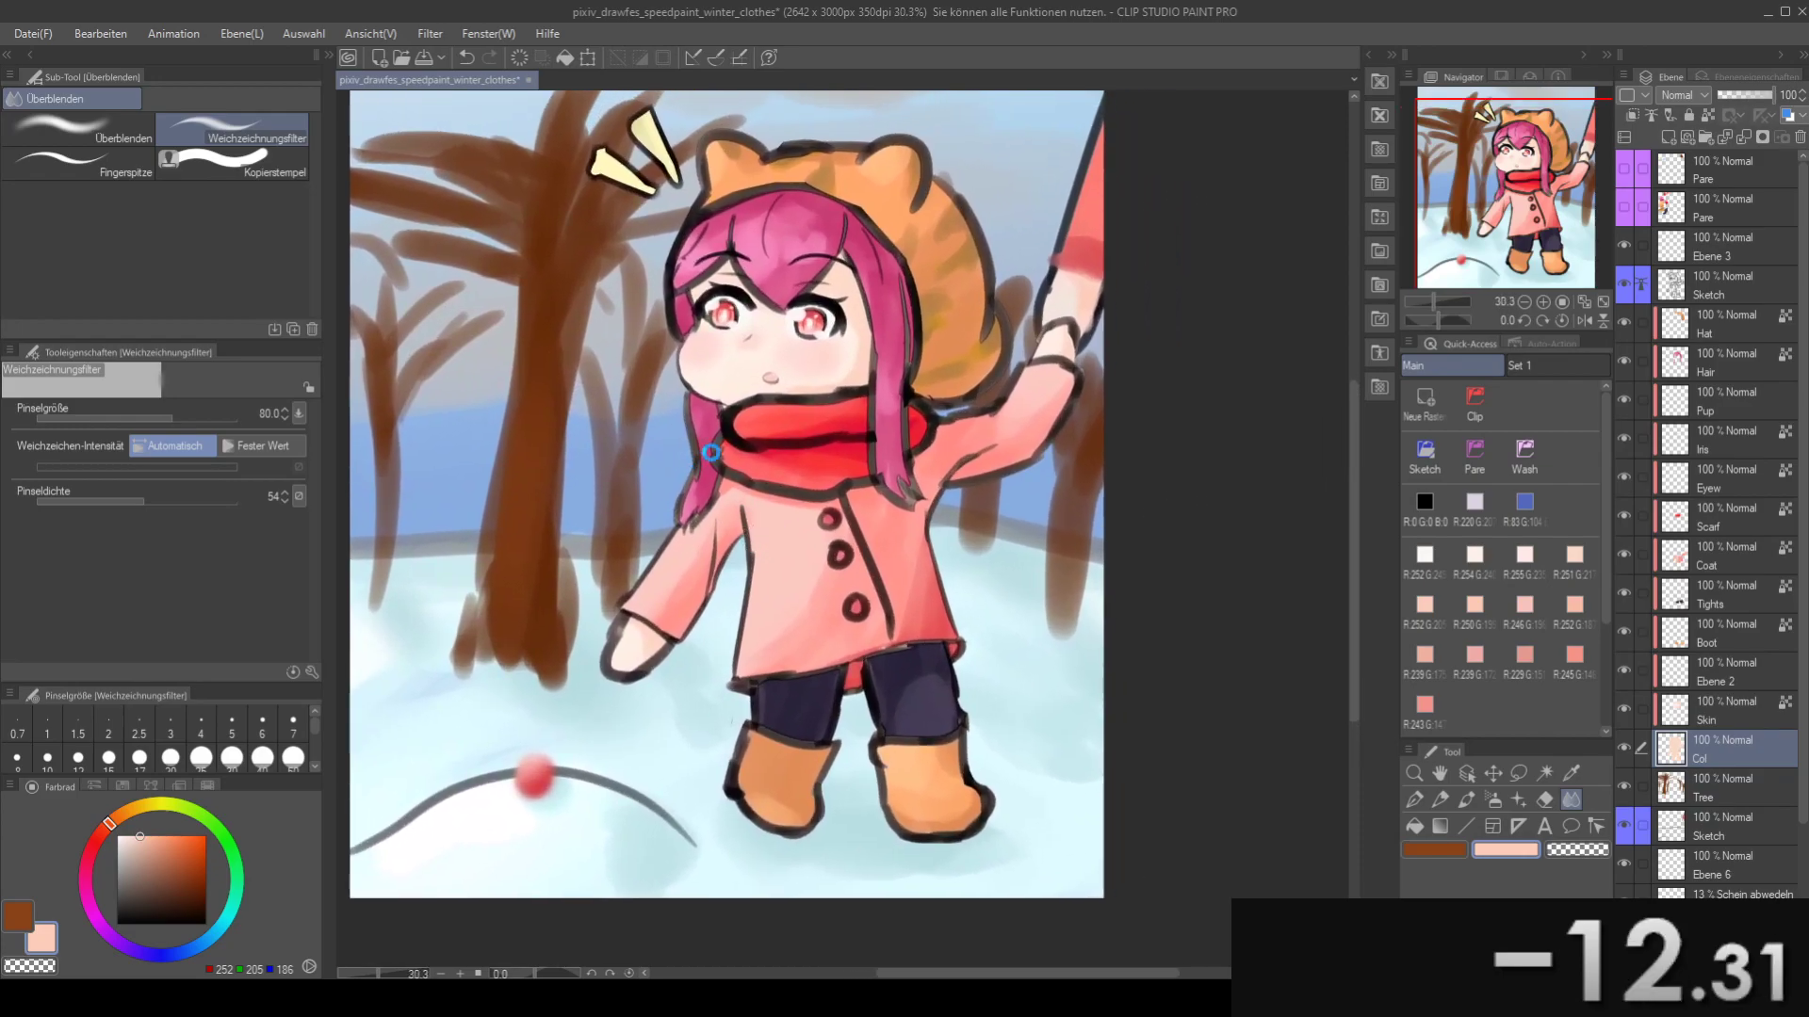
- Fill the unpainted gap along the coat's hem on the Coat layer with the sampled coat red at size 60, and save the file
scroll(886, 488, "up", 2)
scroll(962, 561, "up", 3)
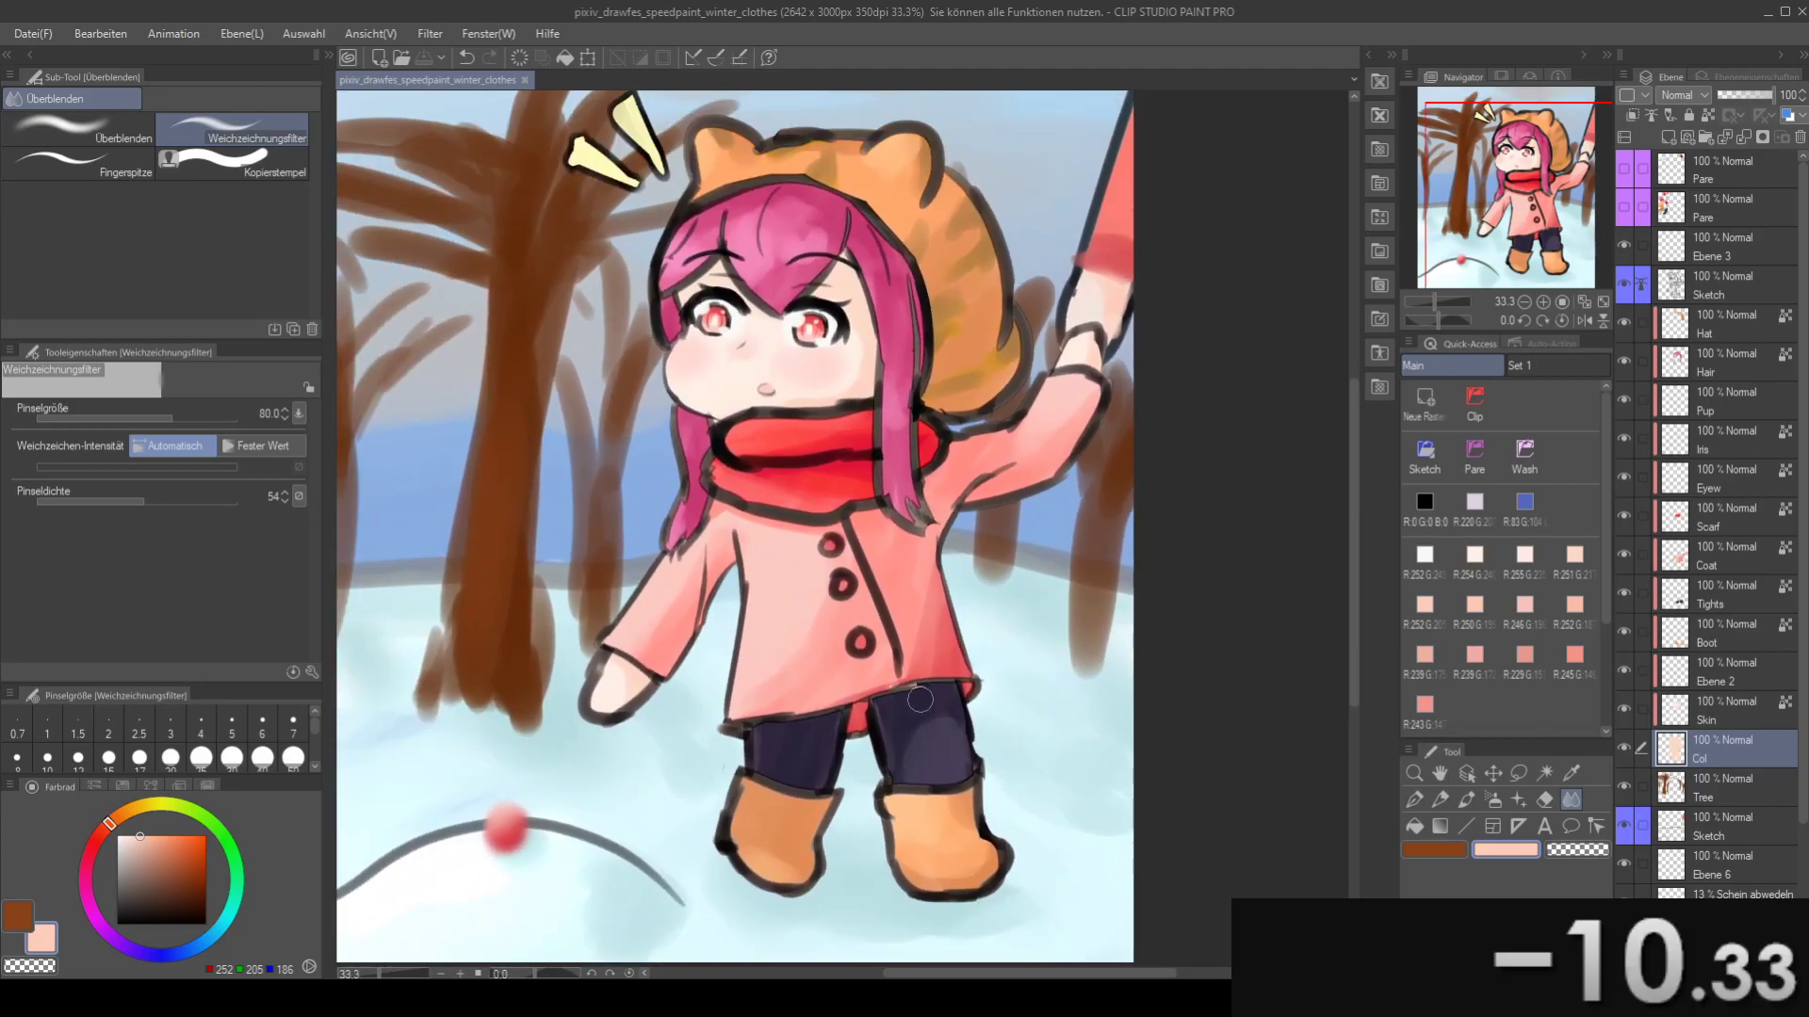
left_click(1742, 426)
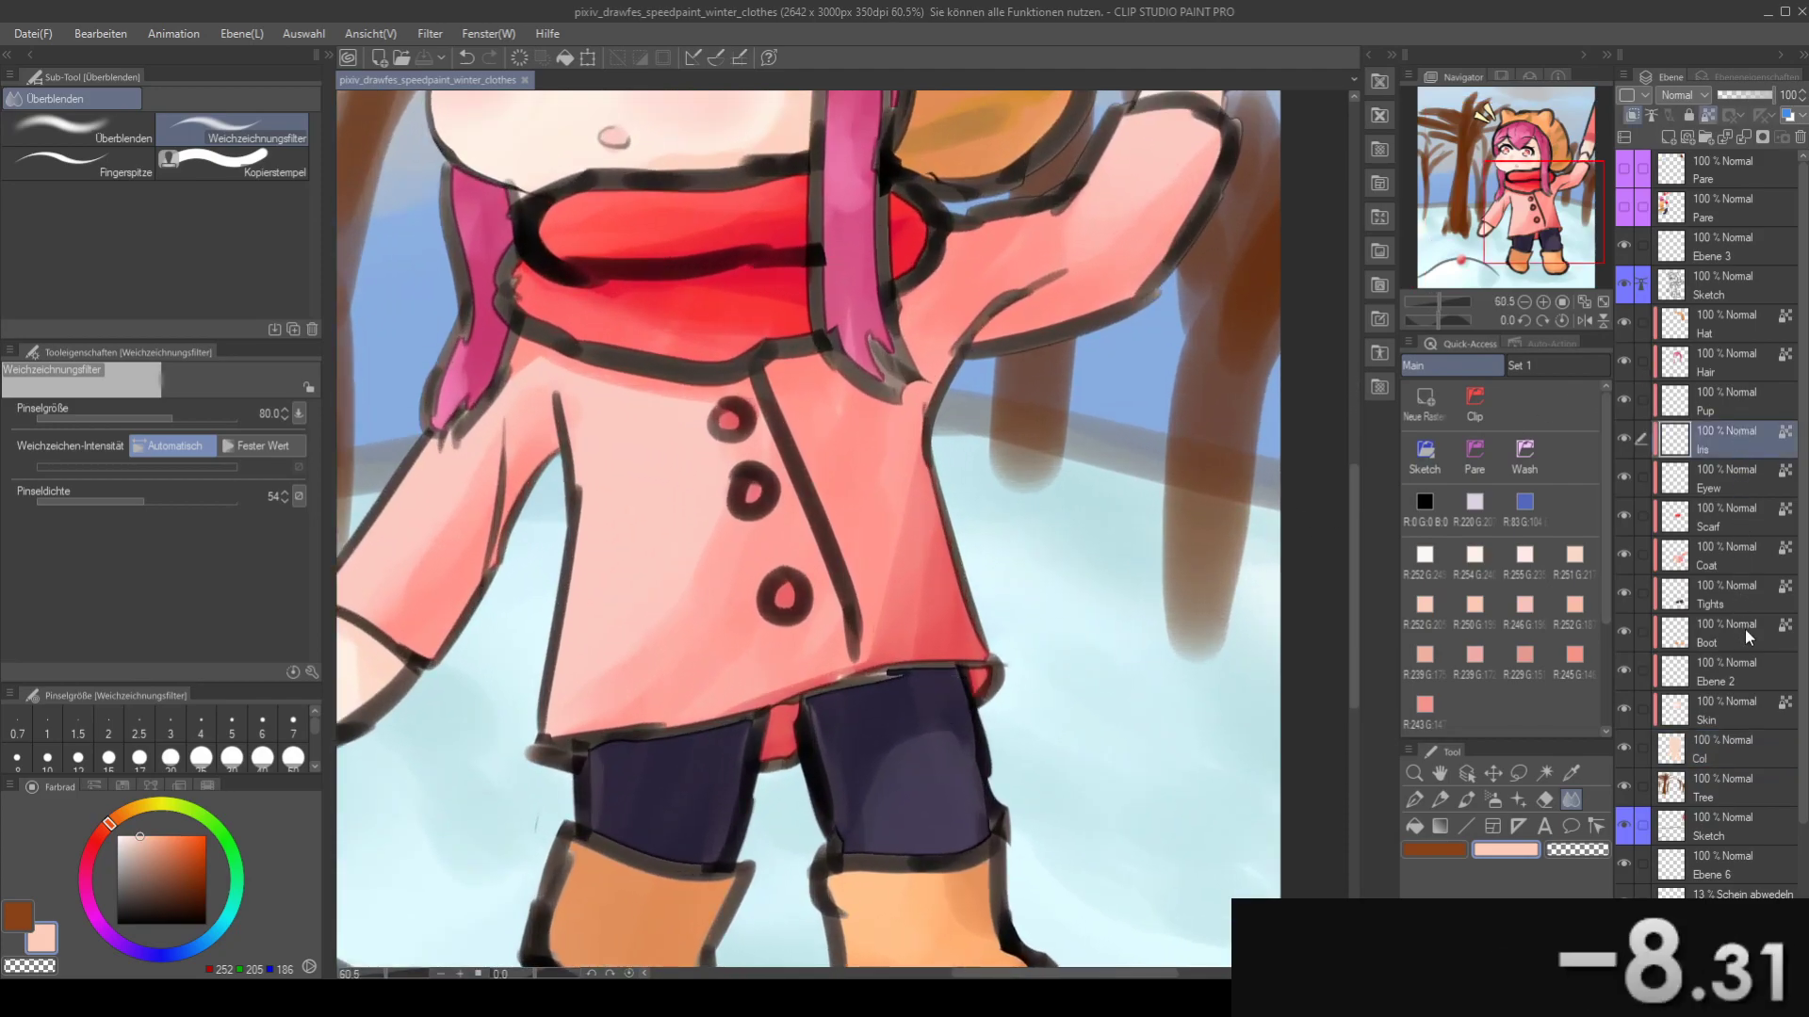
left_click(1744, 635)
left_click(1754, 607)
left_click(1755, 558)
left_click_drag(801, 673, 955, 646)
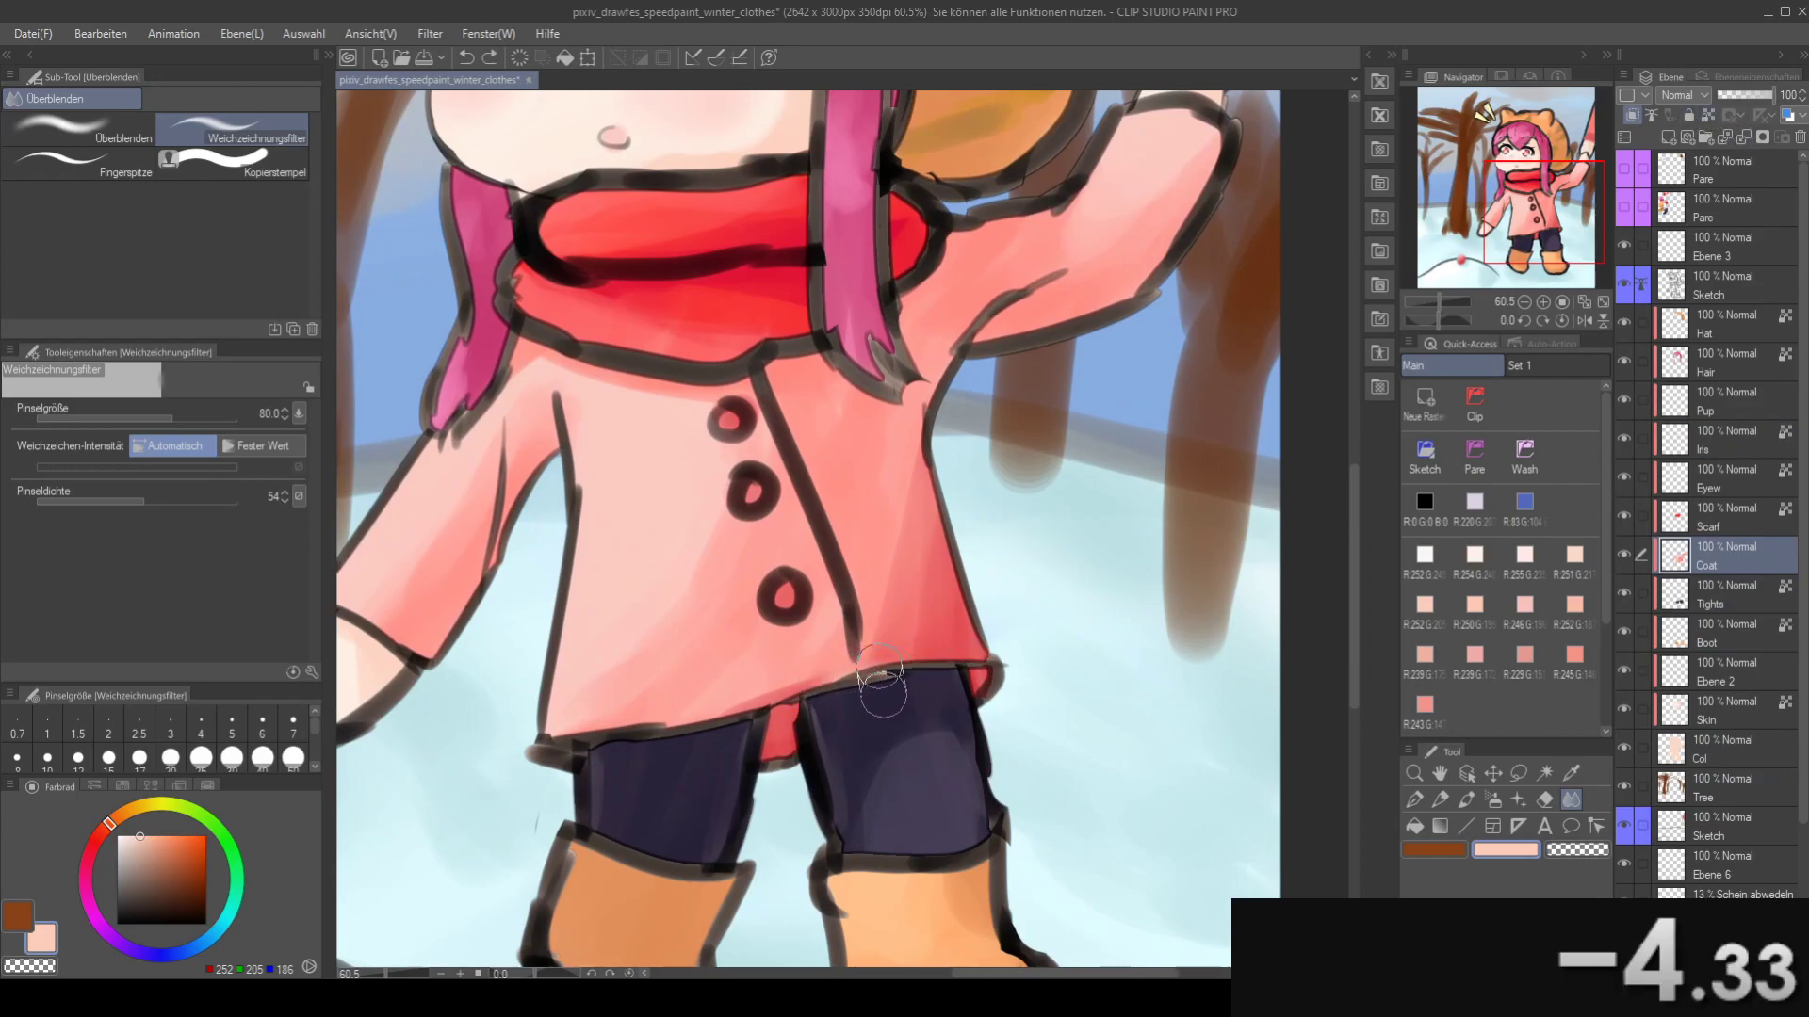
key("b")
left_click(950, 631, "alt")
left_click_drag(818, 688, 910, 653)
key("ctrl+z")
key("alt")
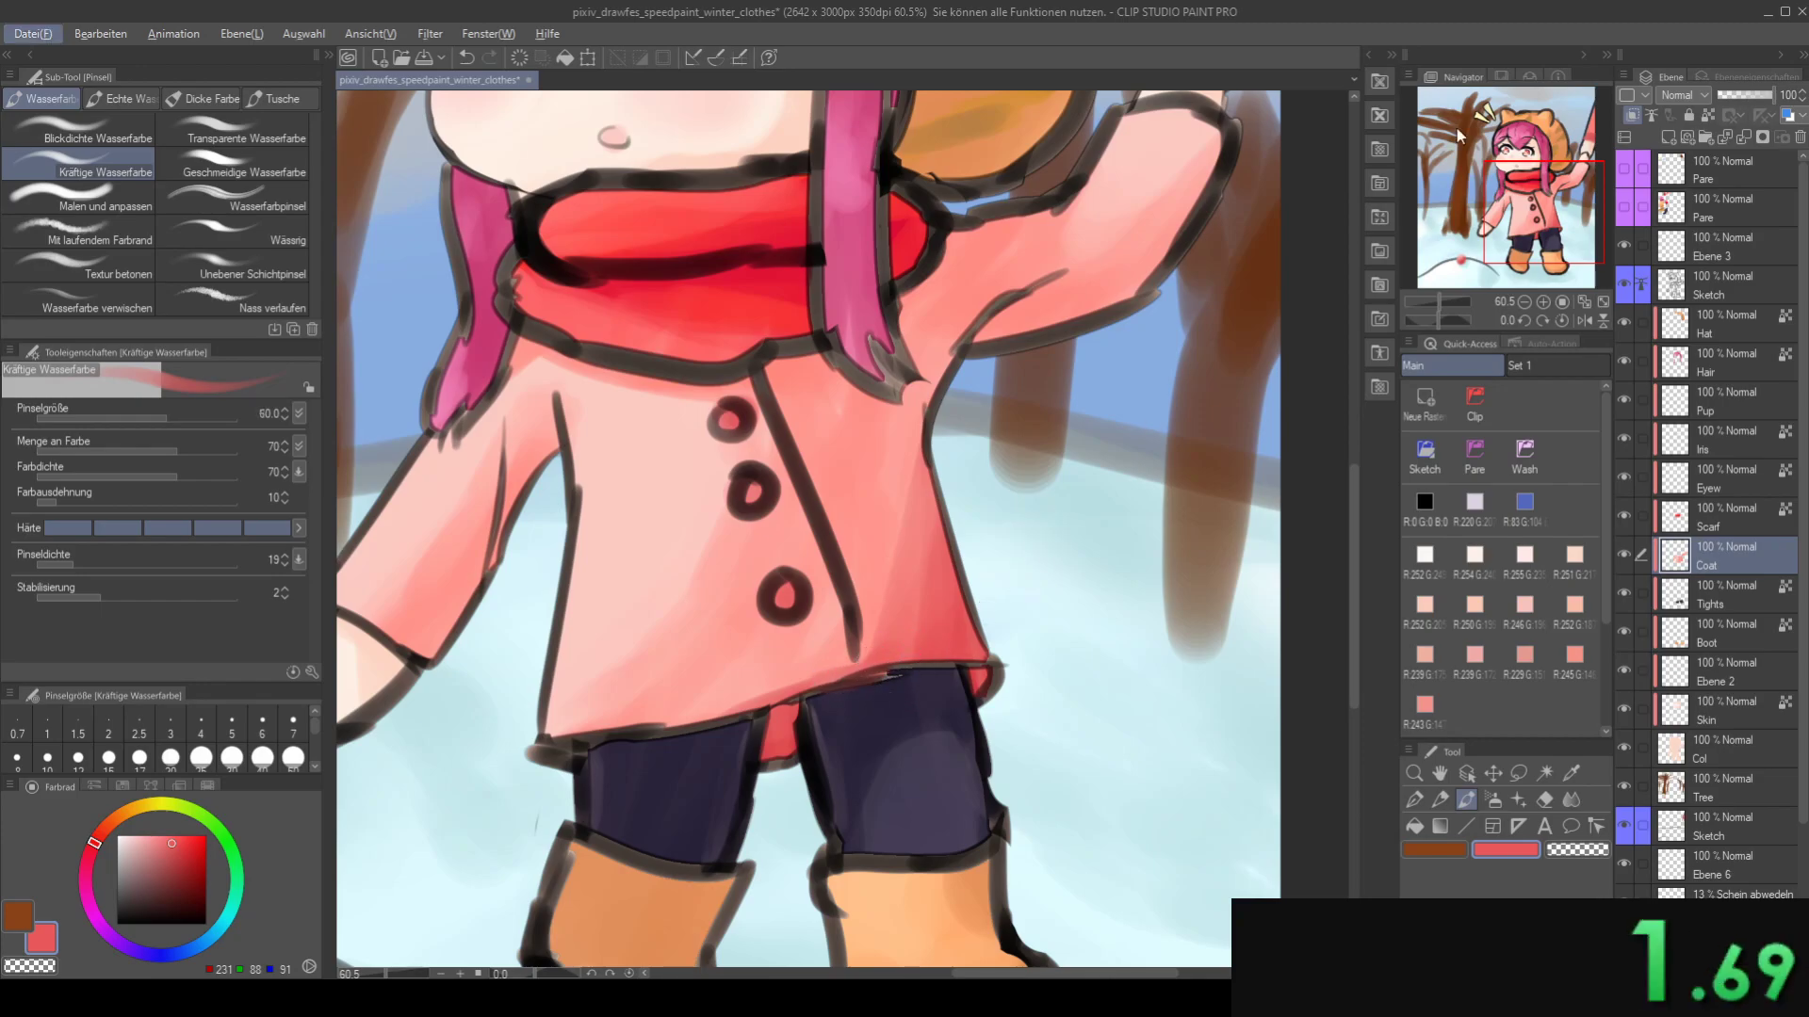
scroll(974, 393, "down", 7)
scroll(1041, 140, "up", 2)
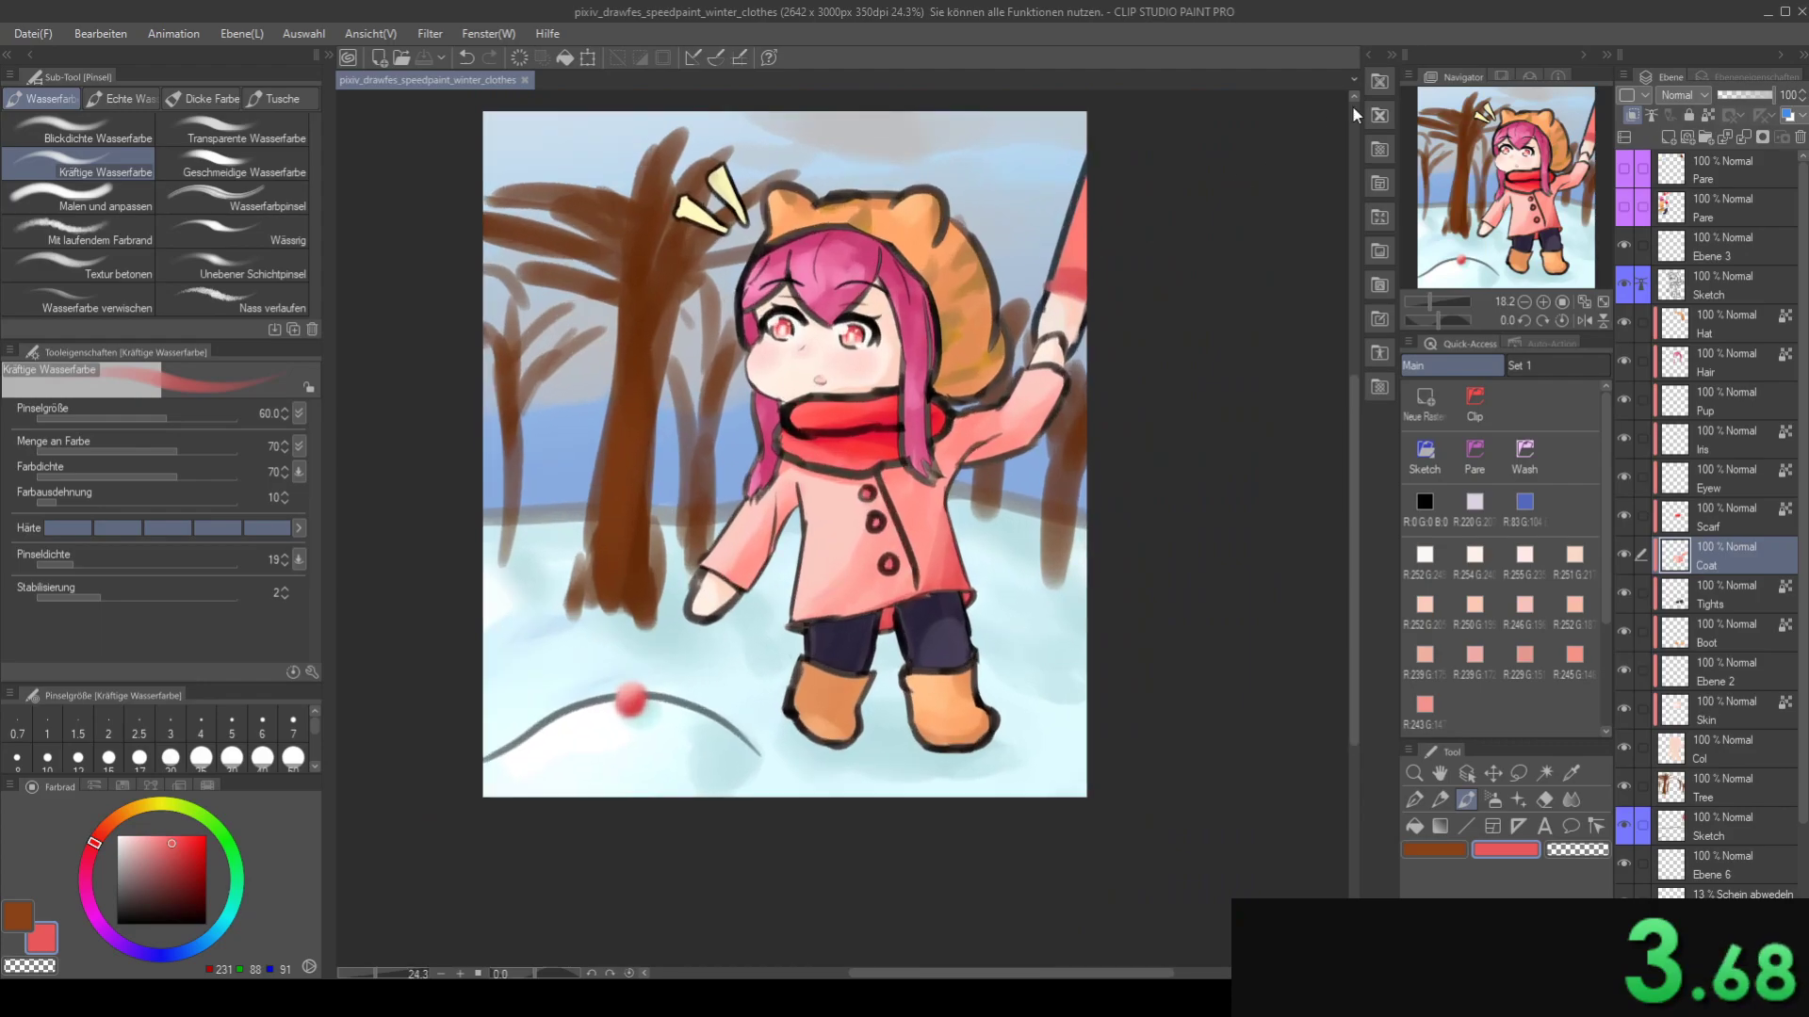
left_click(1398, 54)
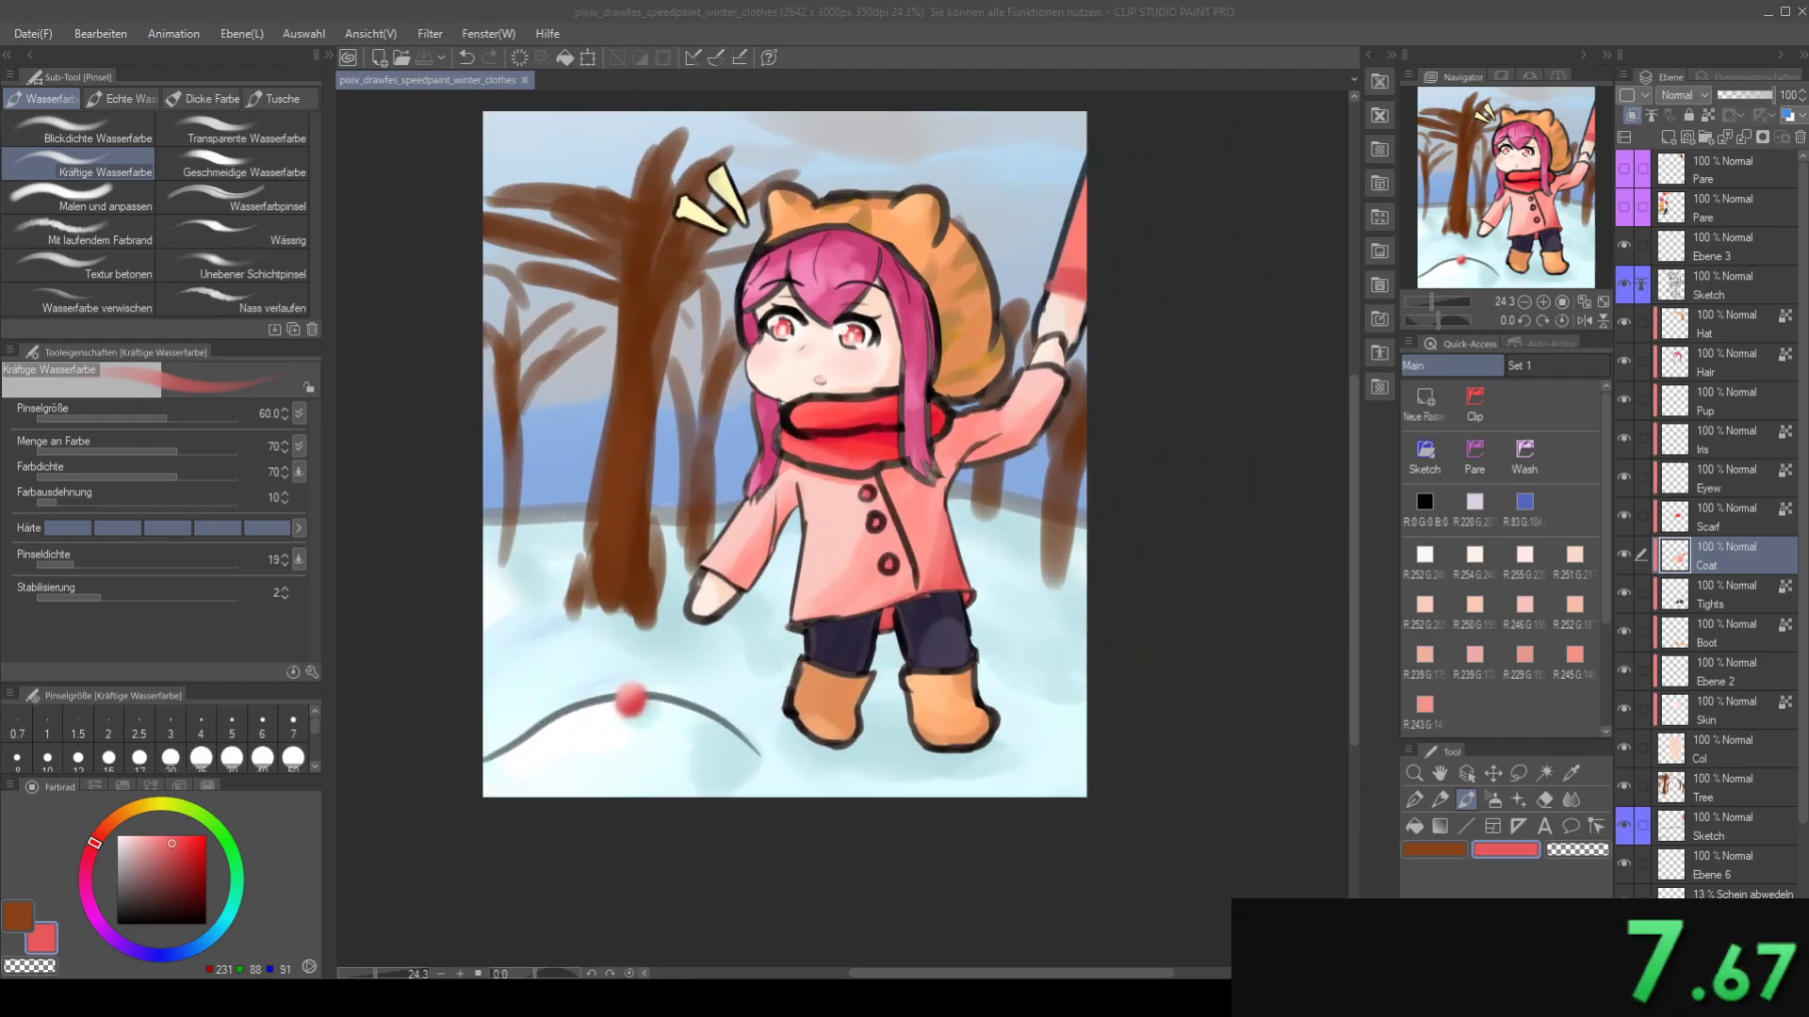
left_click(947, 351)
scroll(947, 350, "up", 2)
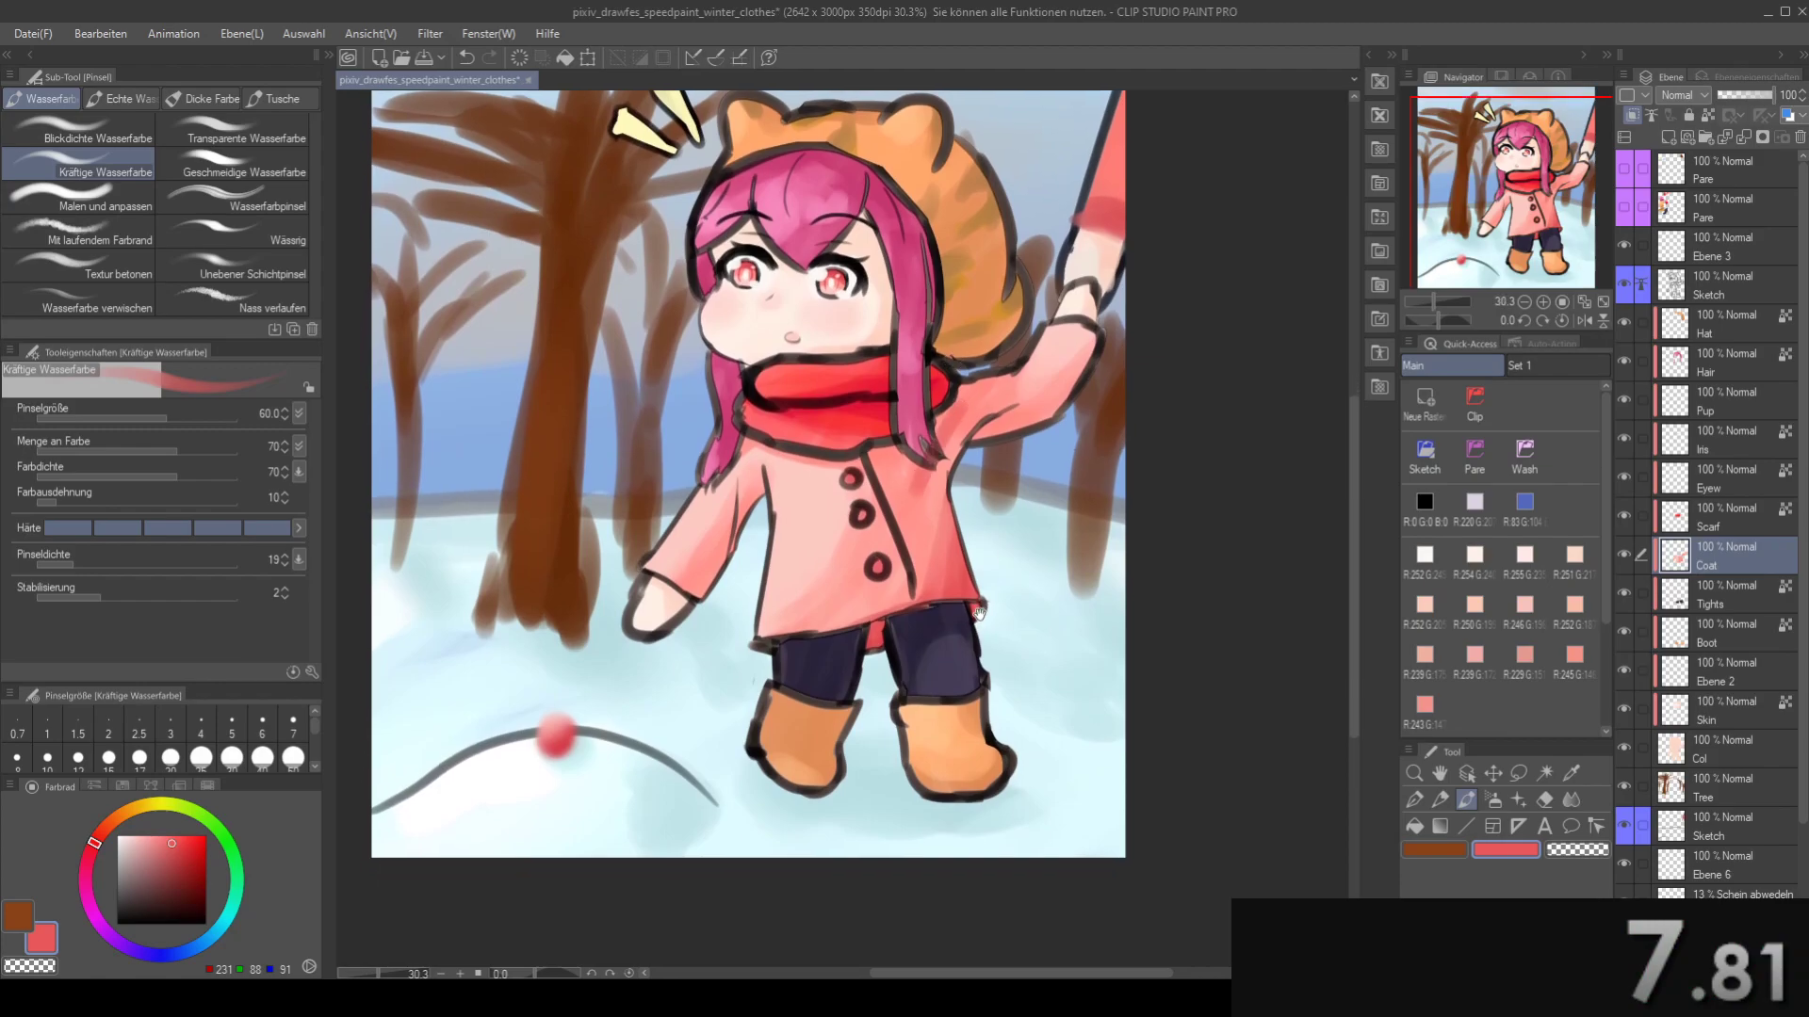
- Add a new raster layer above the upper Sketch layer, show the top Pare palette layer and sample its white swatch
left_click(1695, 243)
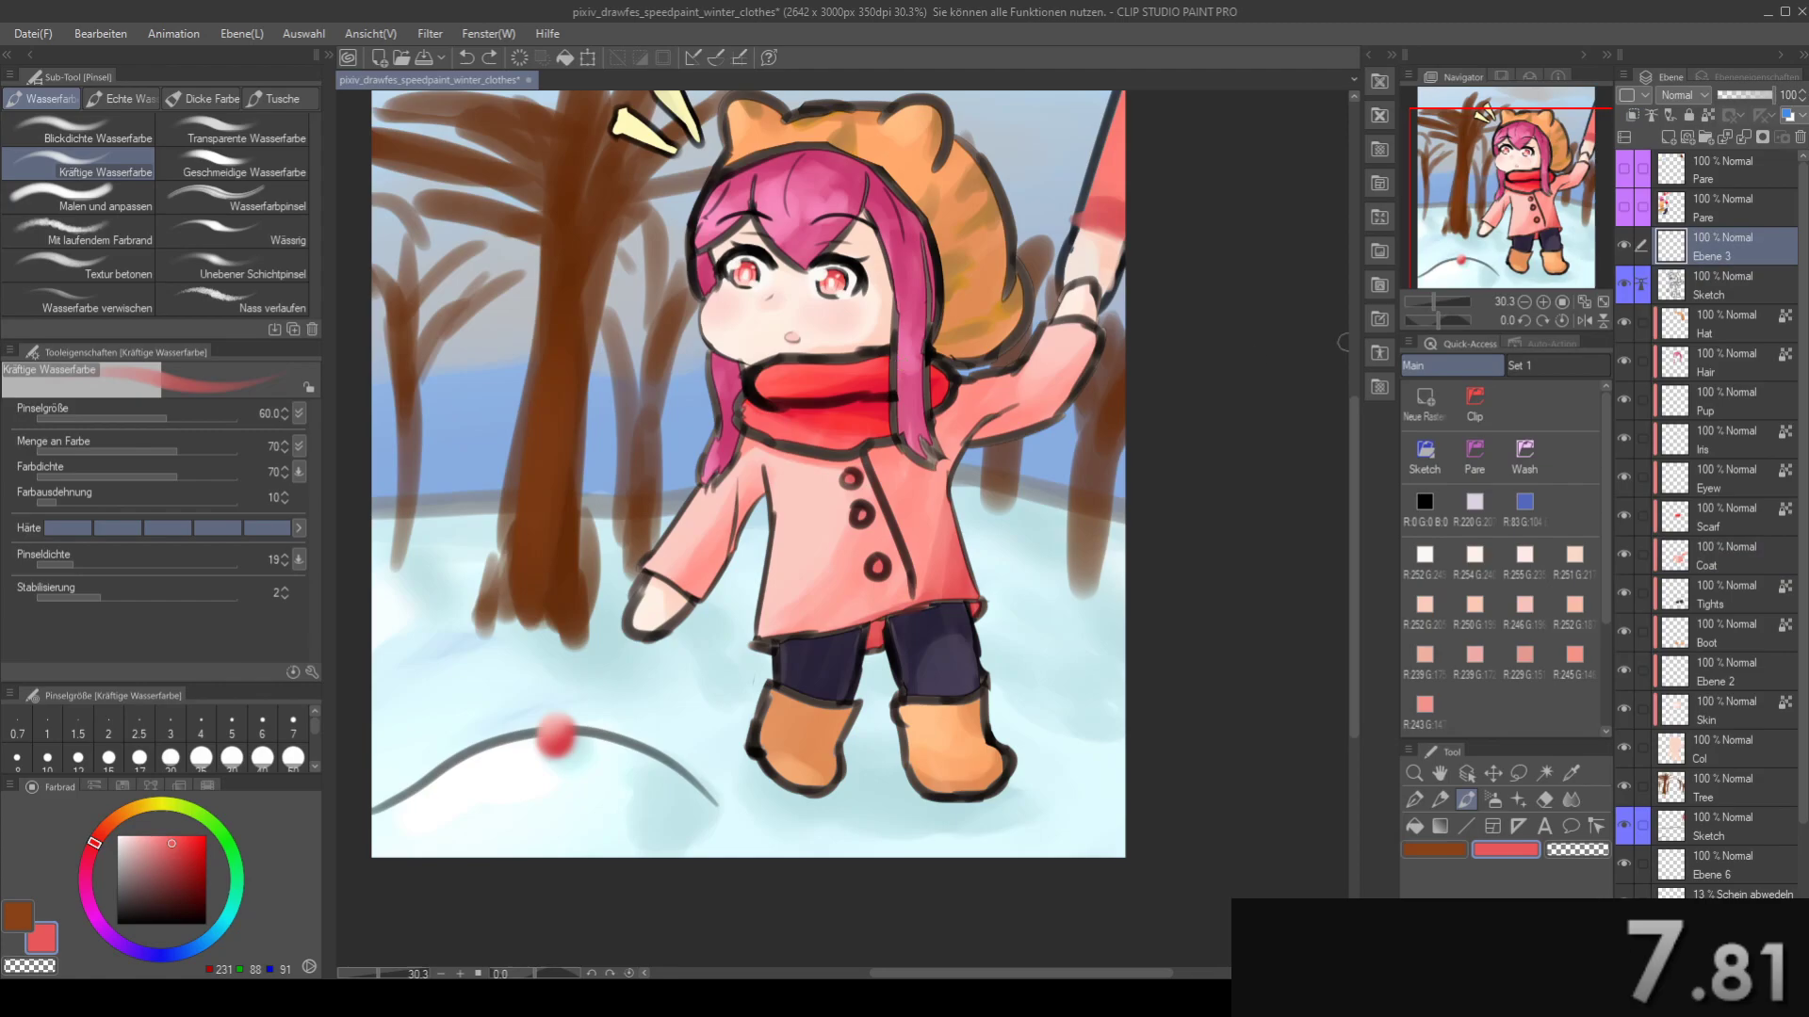
left_click(1694, 273)
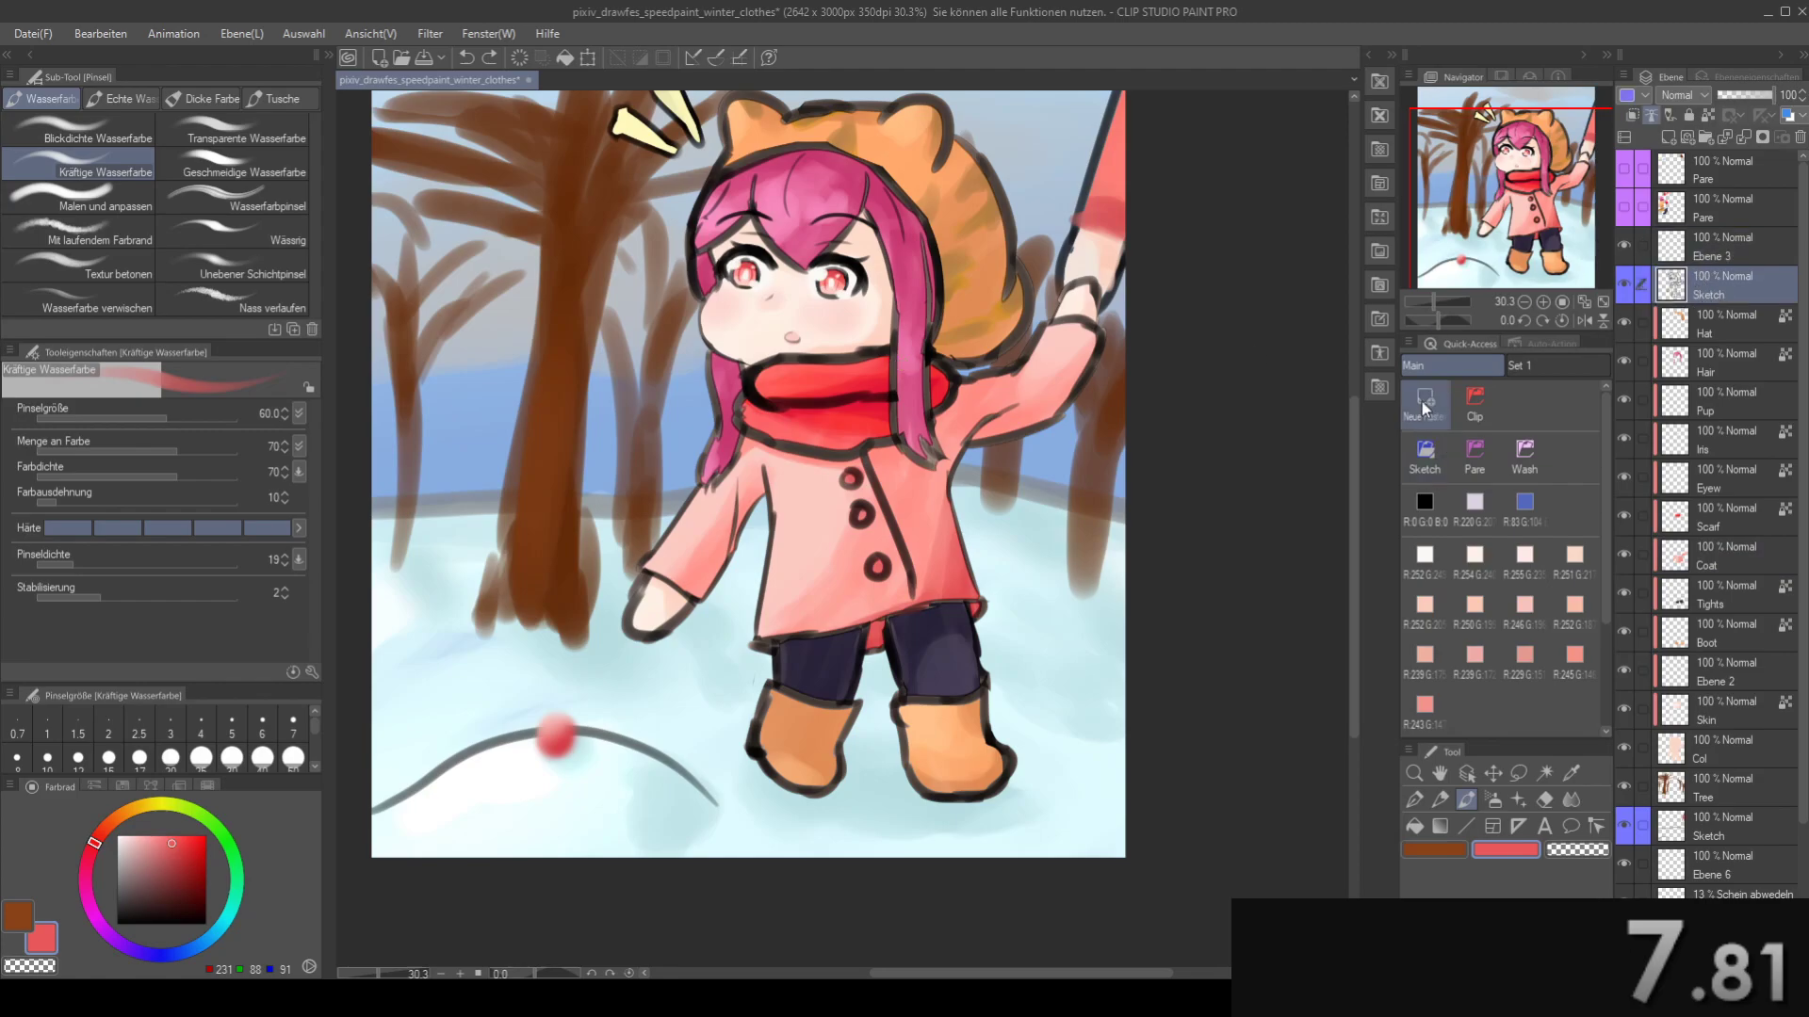
left_click(1422, 404)
left_click_drag(1036, 708, 1159, 738)
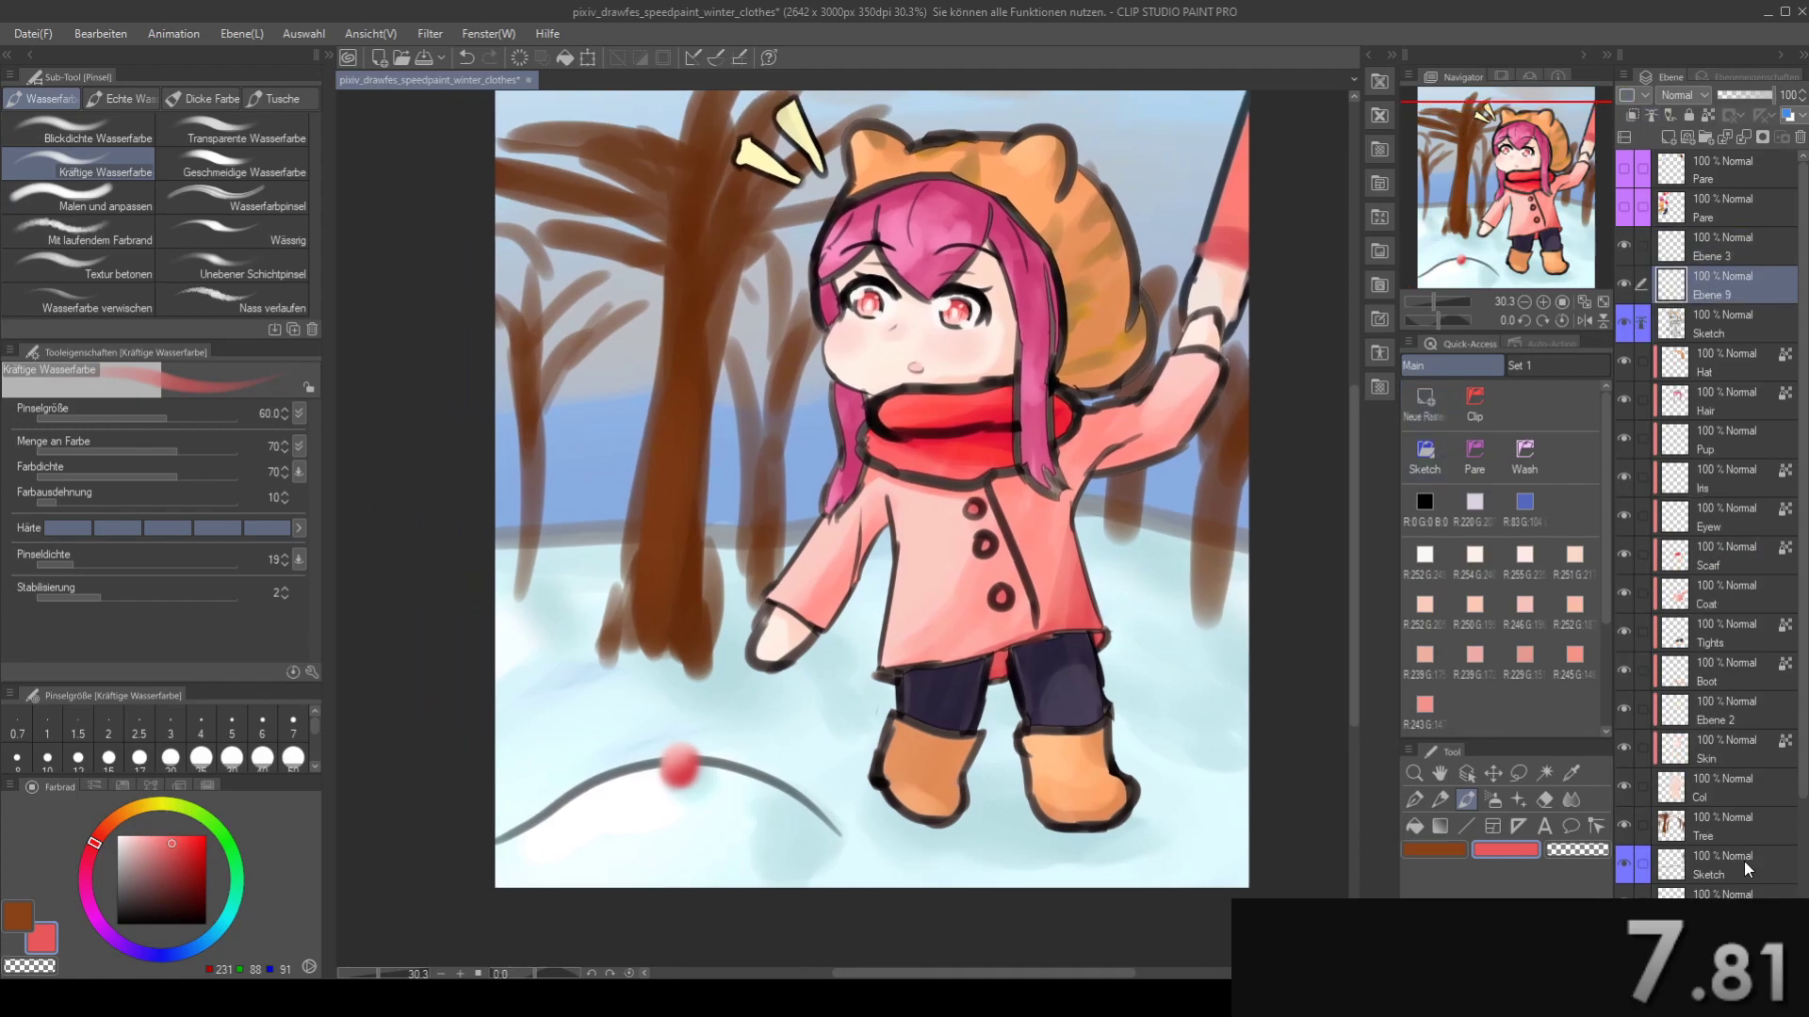
left_click(1626, 179)
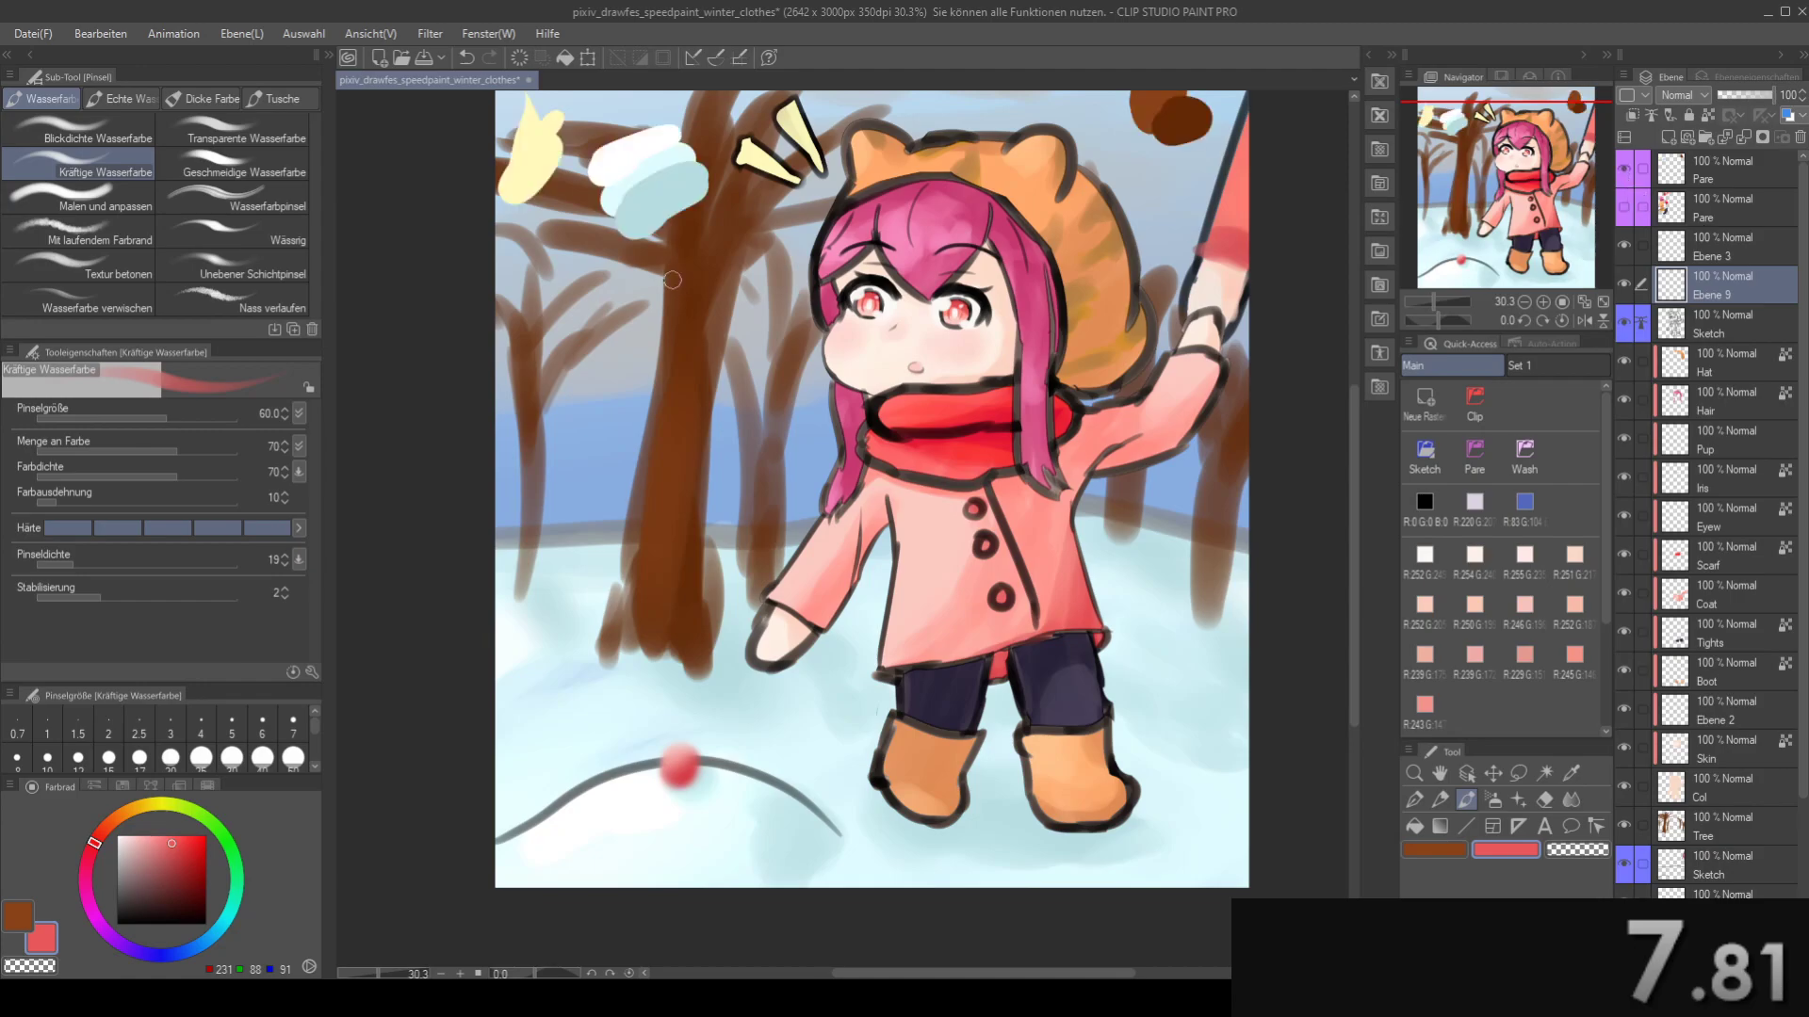
left_click(633, 142, "alt")
left_click_drag(1123, 646, 1018, 430)
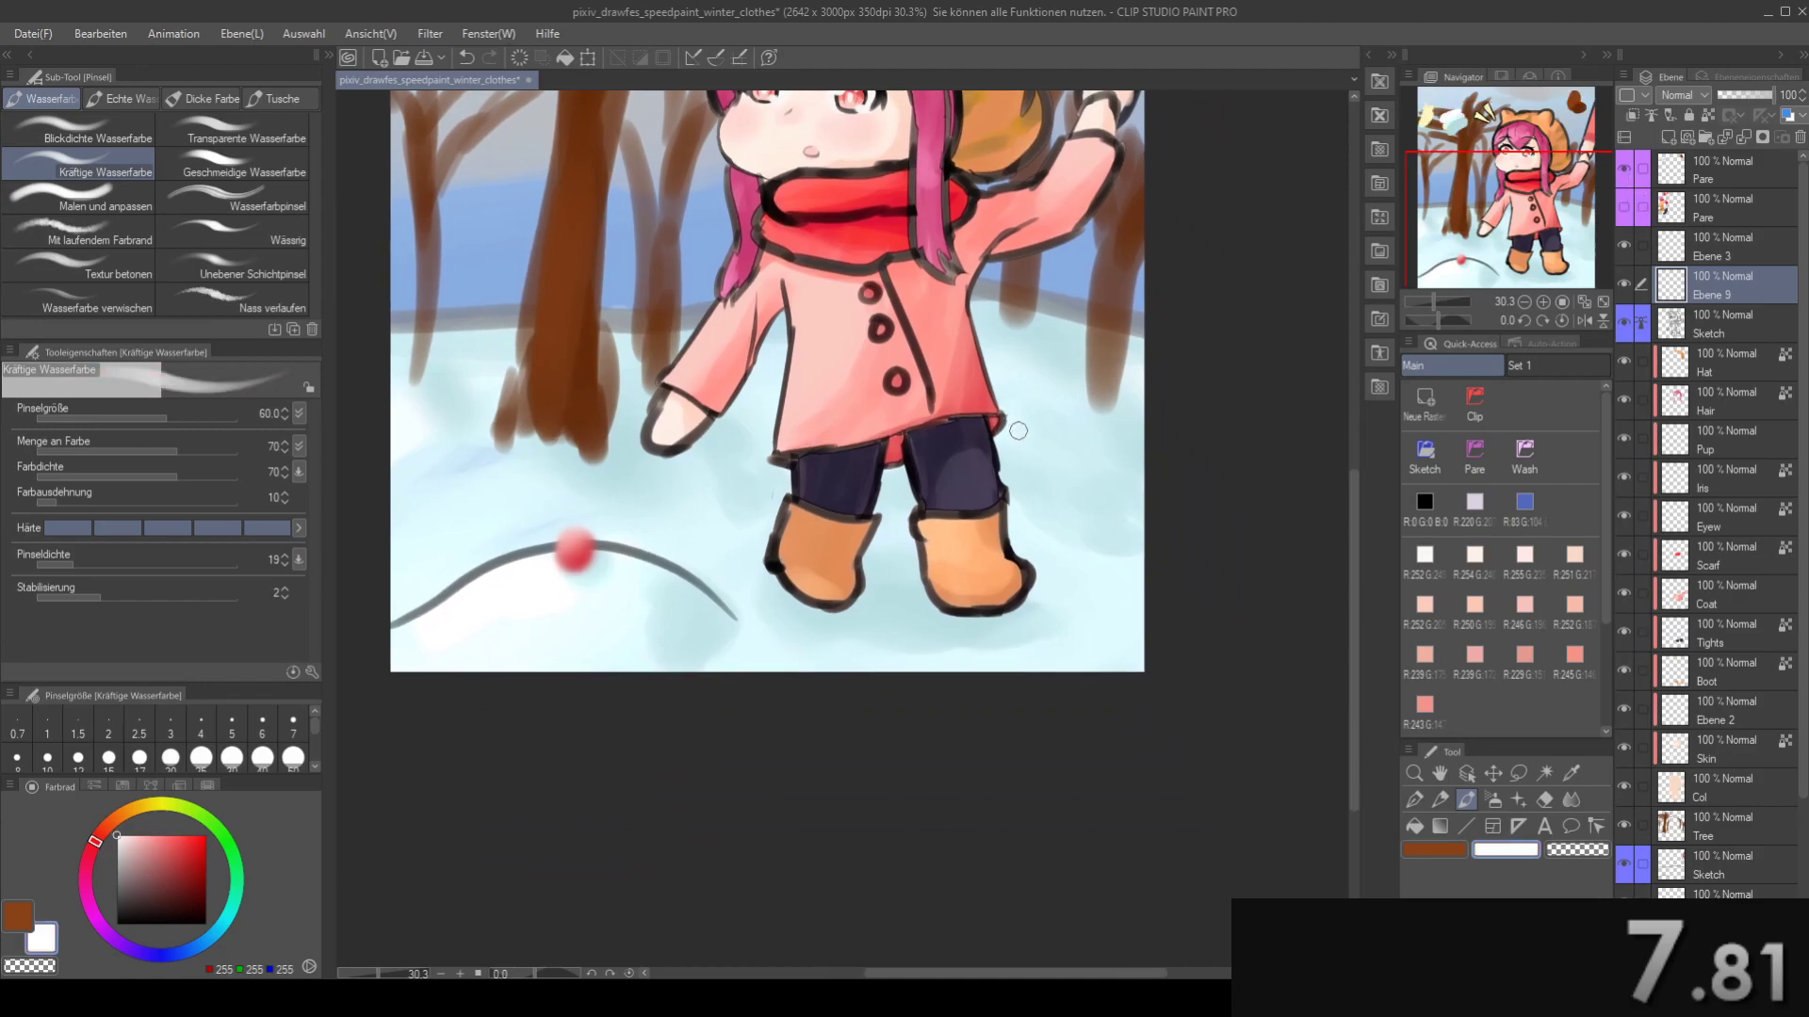
- Move the new empty layer Ebene 9 above the Ebene 3 layer
key("b")
left_click_drag(466, 516, 634, 509)
left_click_drag(801, 496, 790, 523)
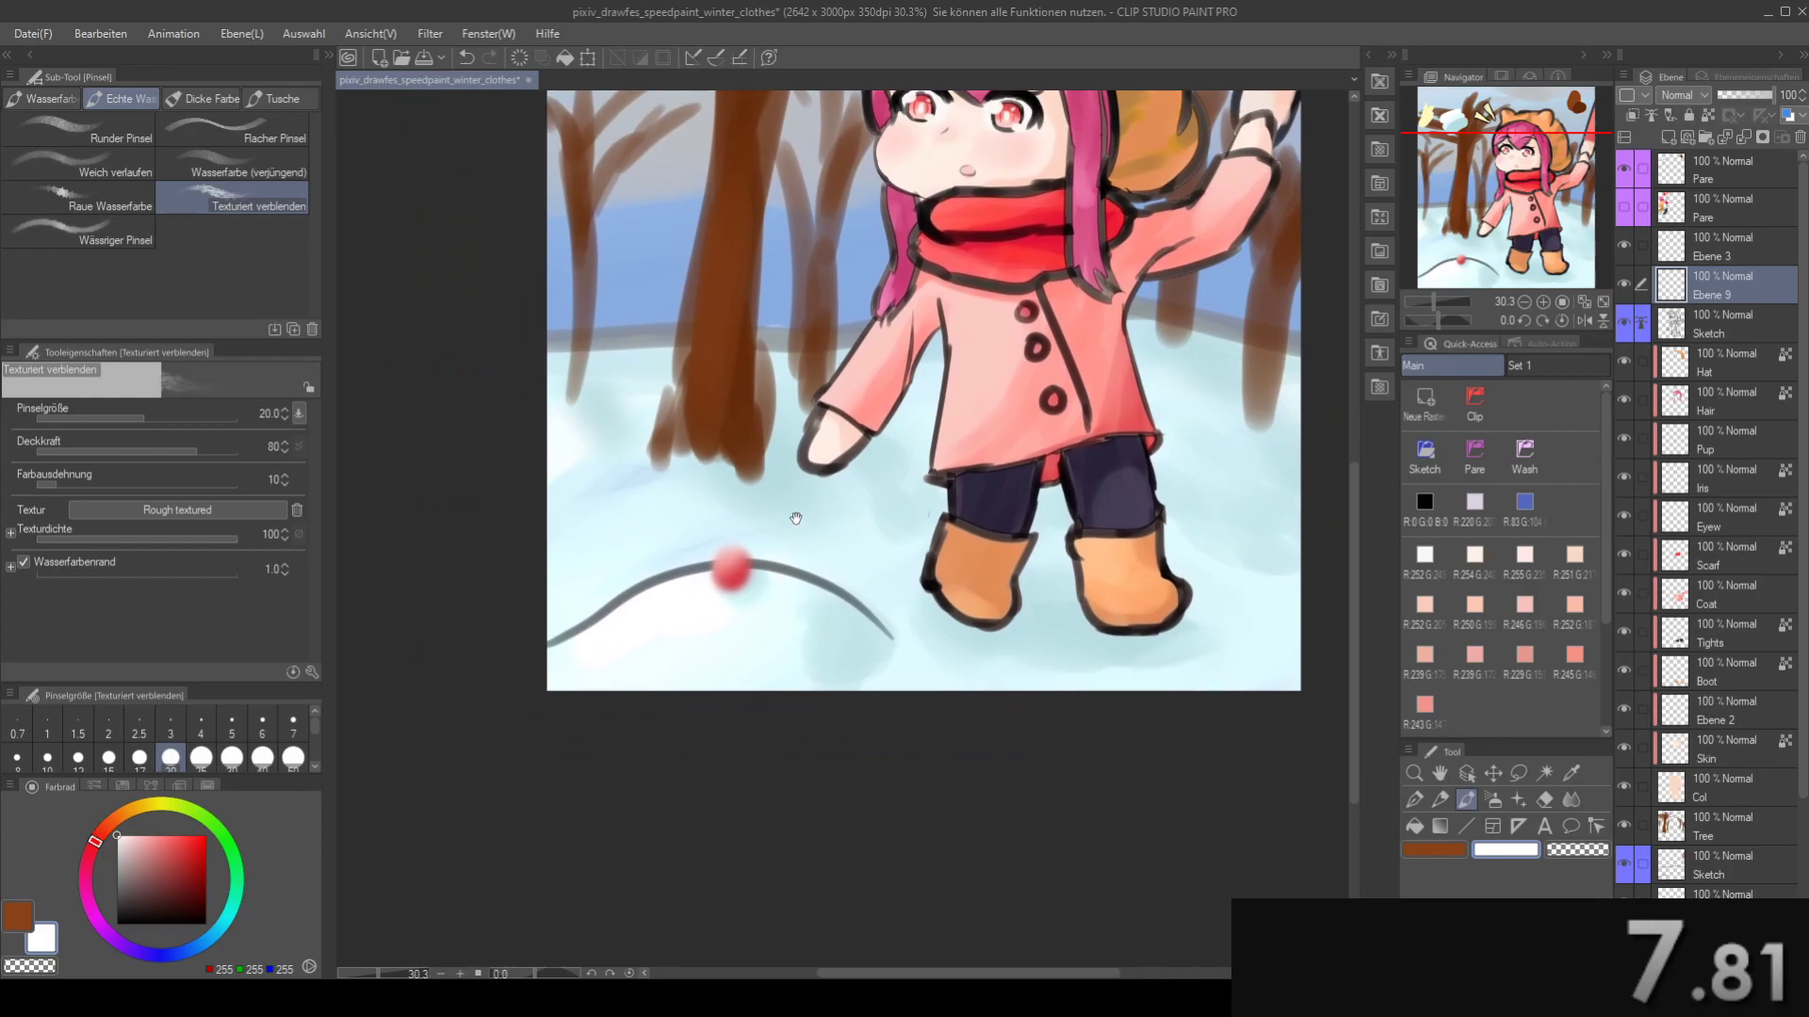
left_click_drag(894, 540, 773, 544)
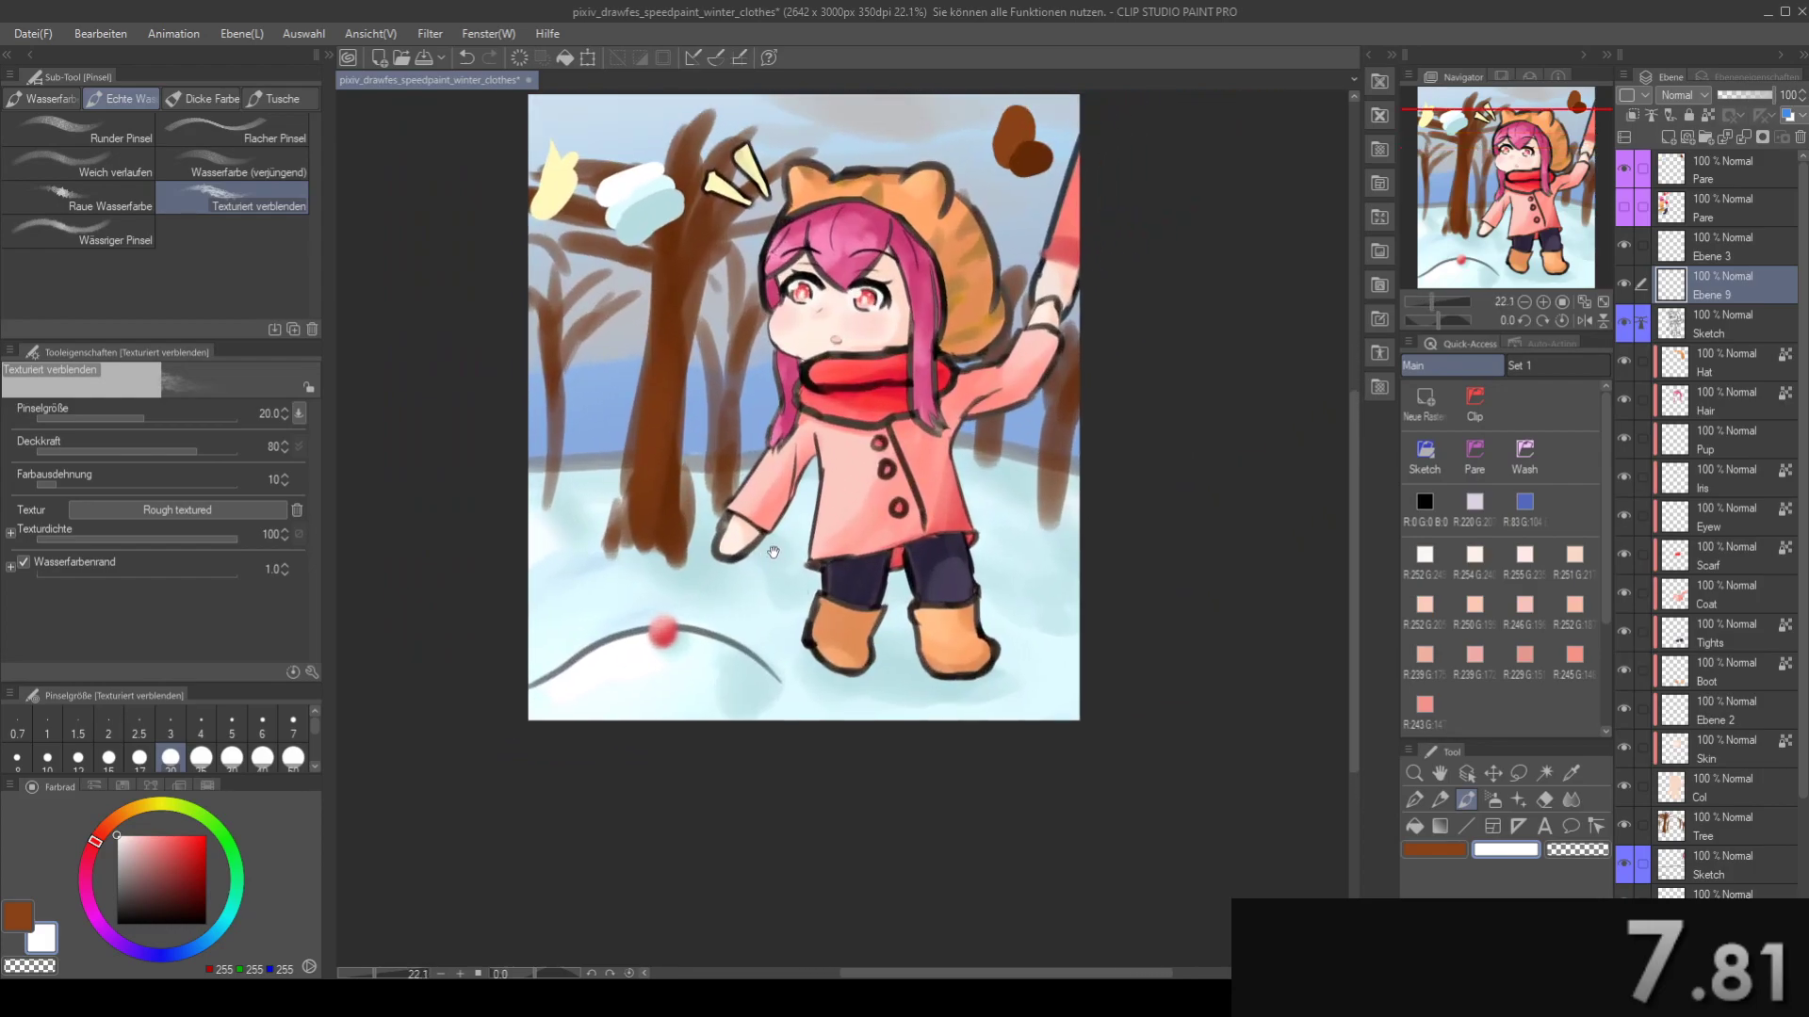
key("minus")
key("minus")
key("minus")
key("minus")
key("minus")
key("minus")
key("minus")
key("minus")
key("minus")
key("minus")
key("minus")
key("minus")
key("minus")
key("minus")
key("minus")
key("minus")
key("minus")
key("minus")
key("minus")
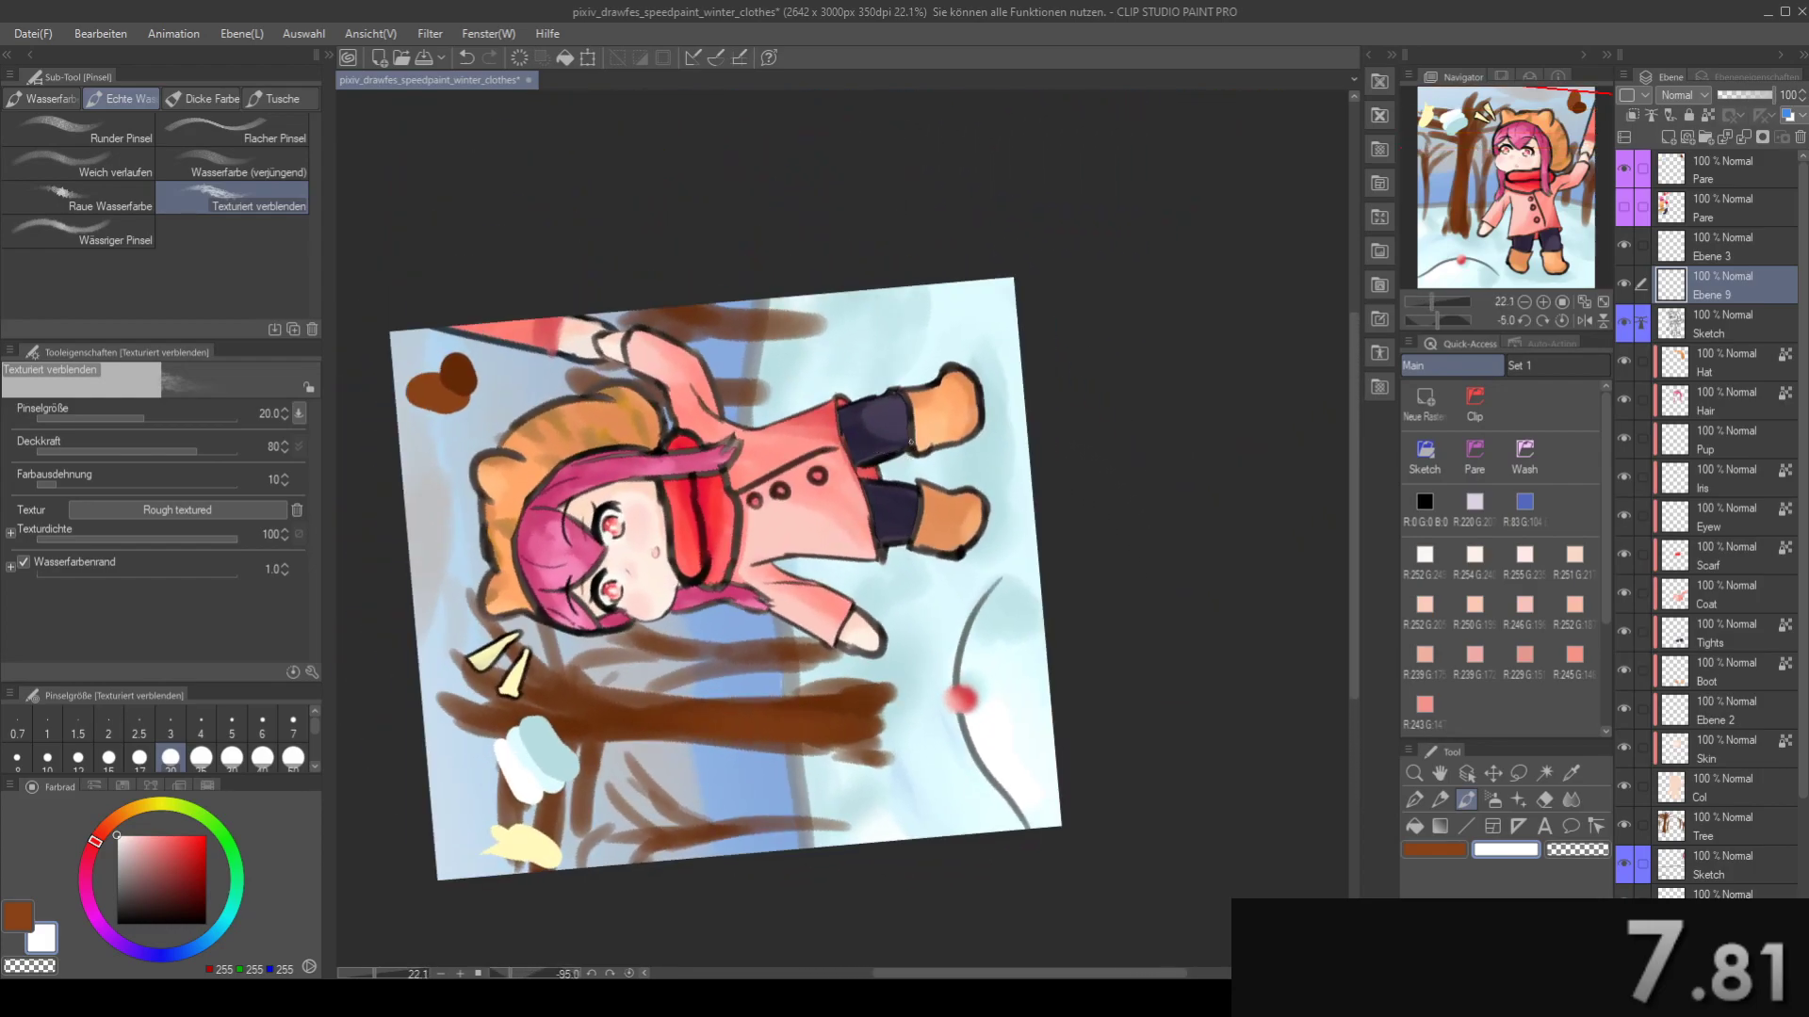
scroll(872, 405, "up", 3)
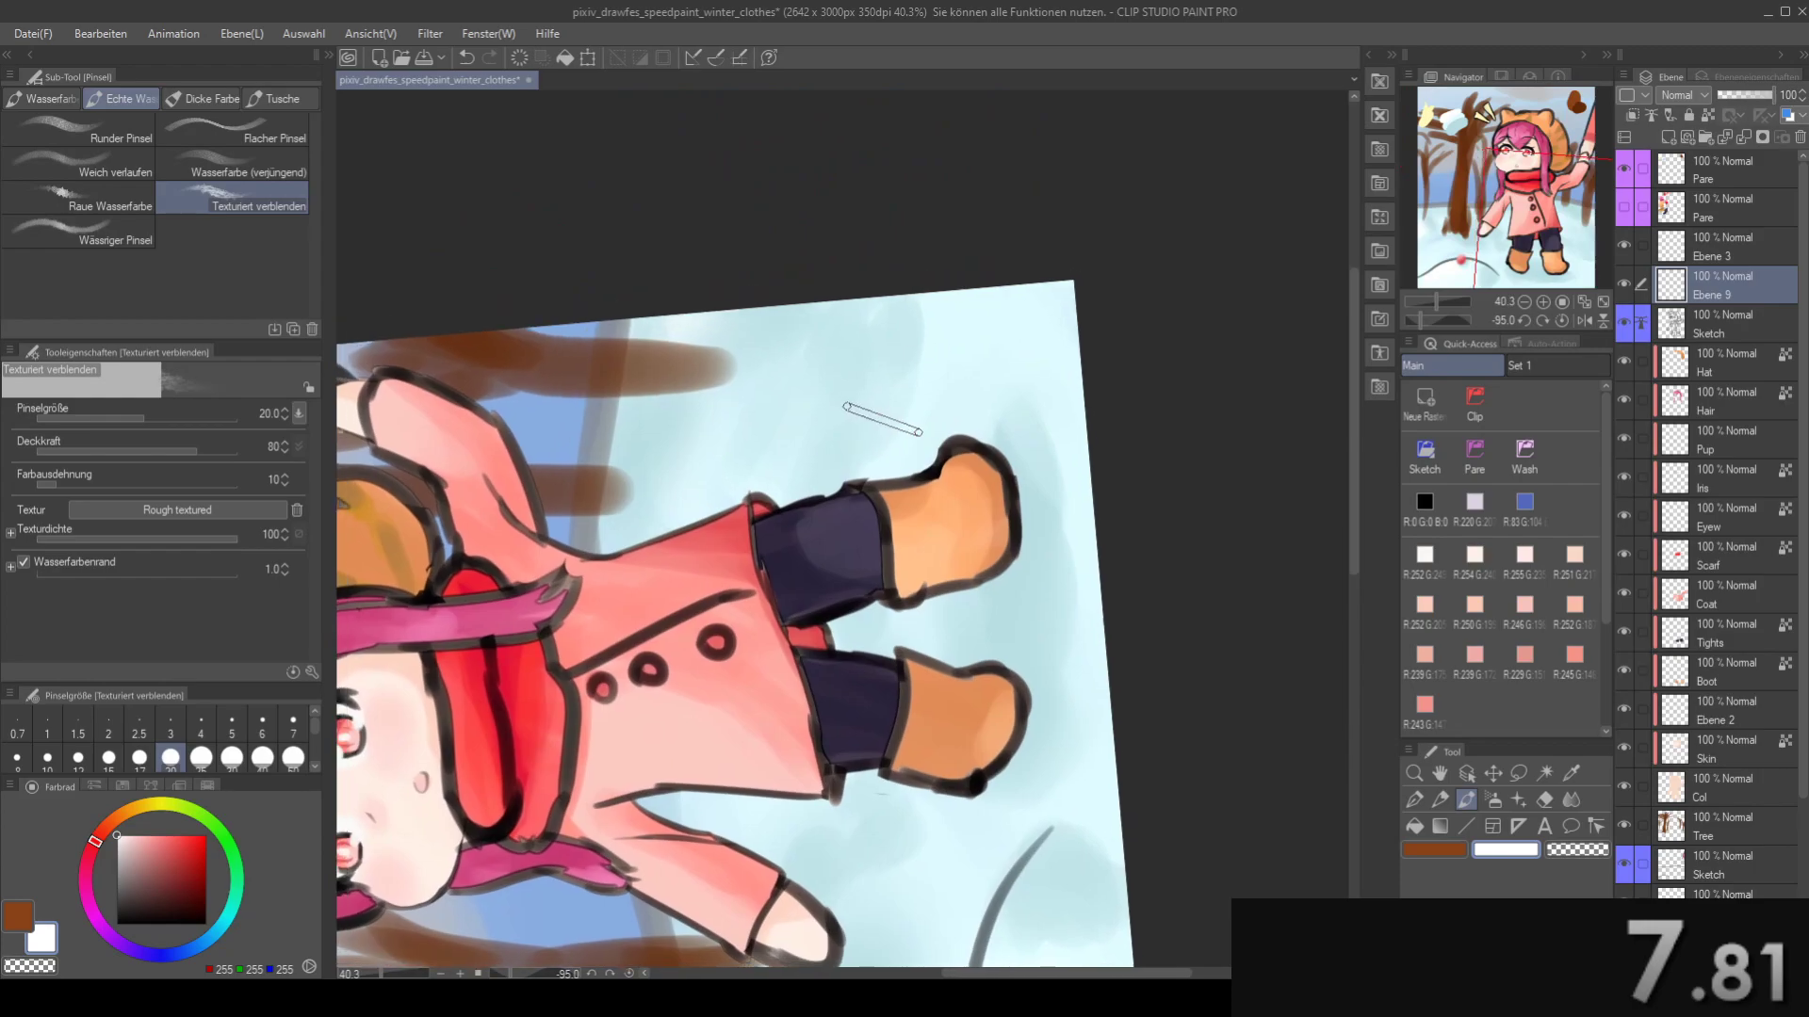
key("b")
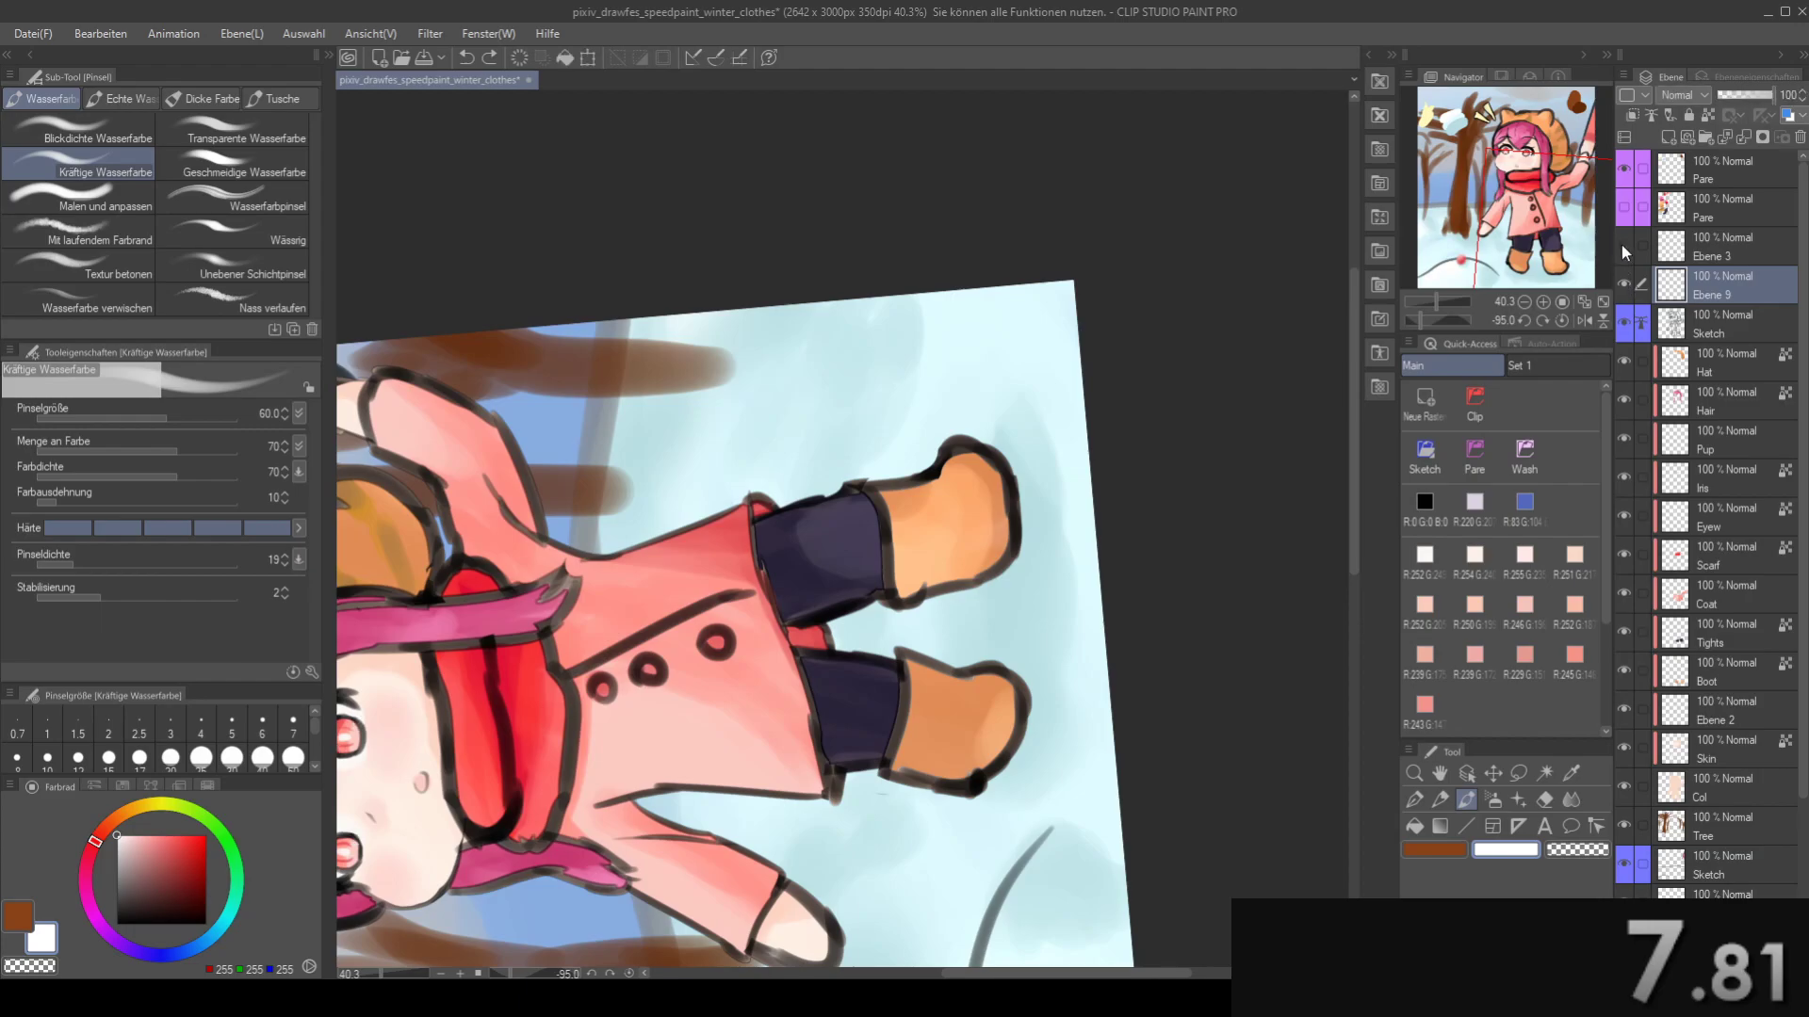
left_click_drag(1739, 238, 1735, 240)
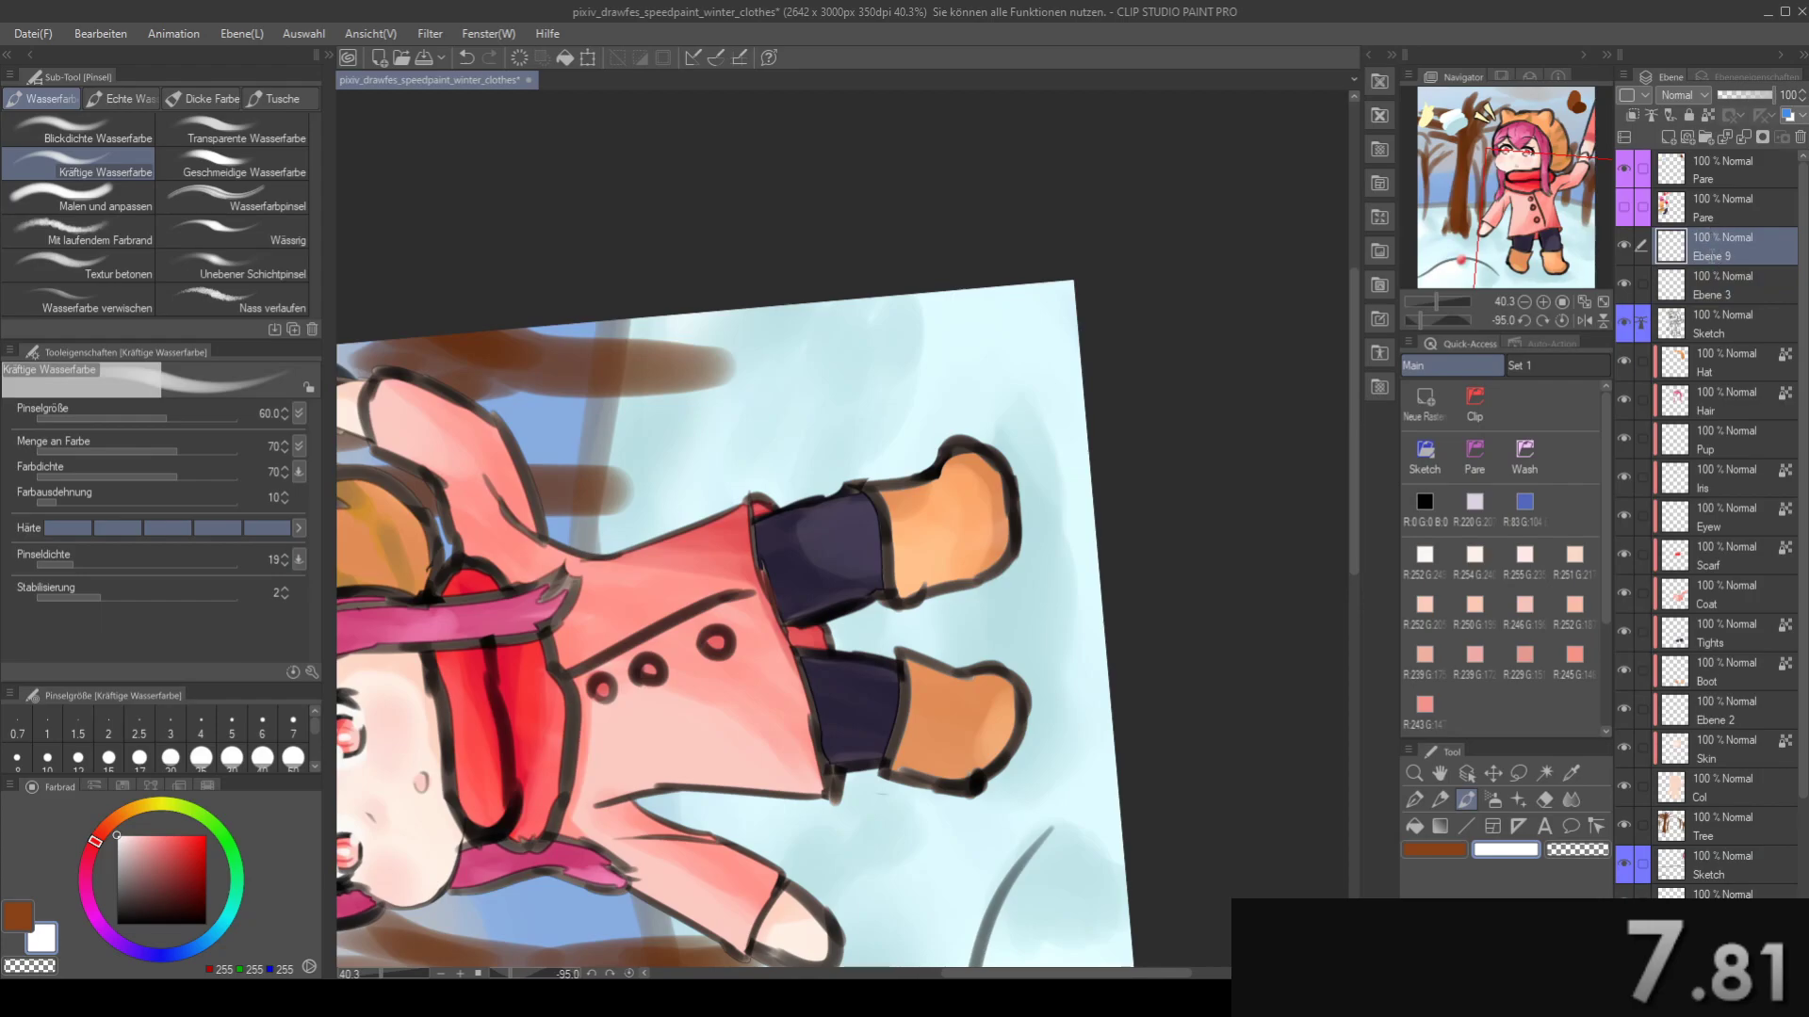
- Rename the new layer Sign and paint a small white signature in the snow beside the girl's legs with Kräftige Wasserfarbe at size 40
left_click_drag(785, 406, 844, 403)
mouse_move(907, 362)
left_mouse_down()
mouse_move(928, 422)
mouse_move(913, 343)
left_mouse_up()
key("ctrl+z")
key("bracketleft")
key("bracketleft")
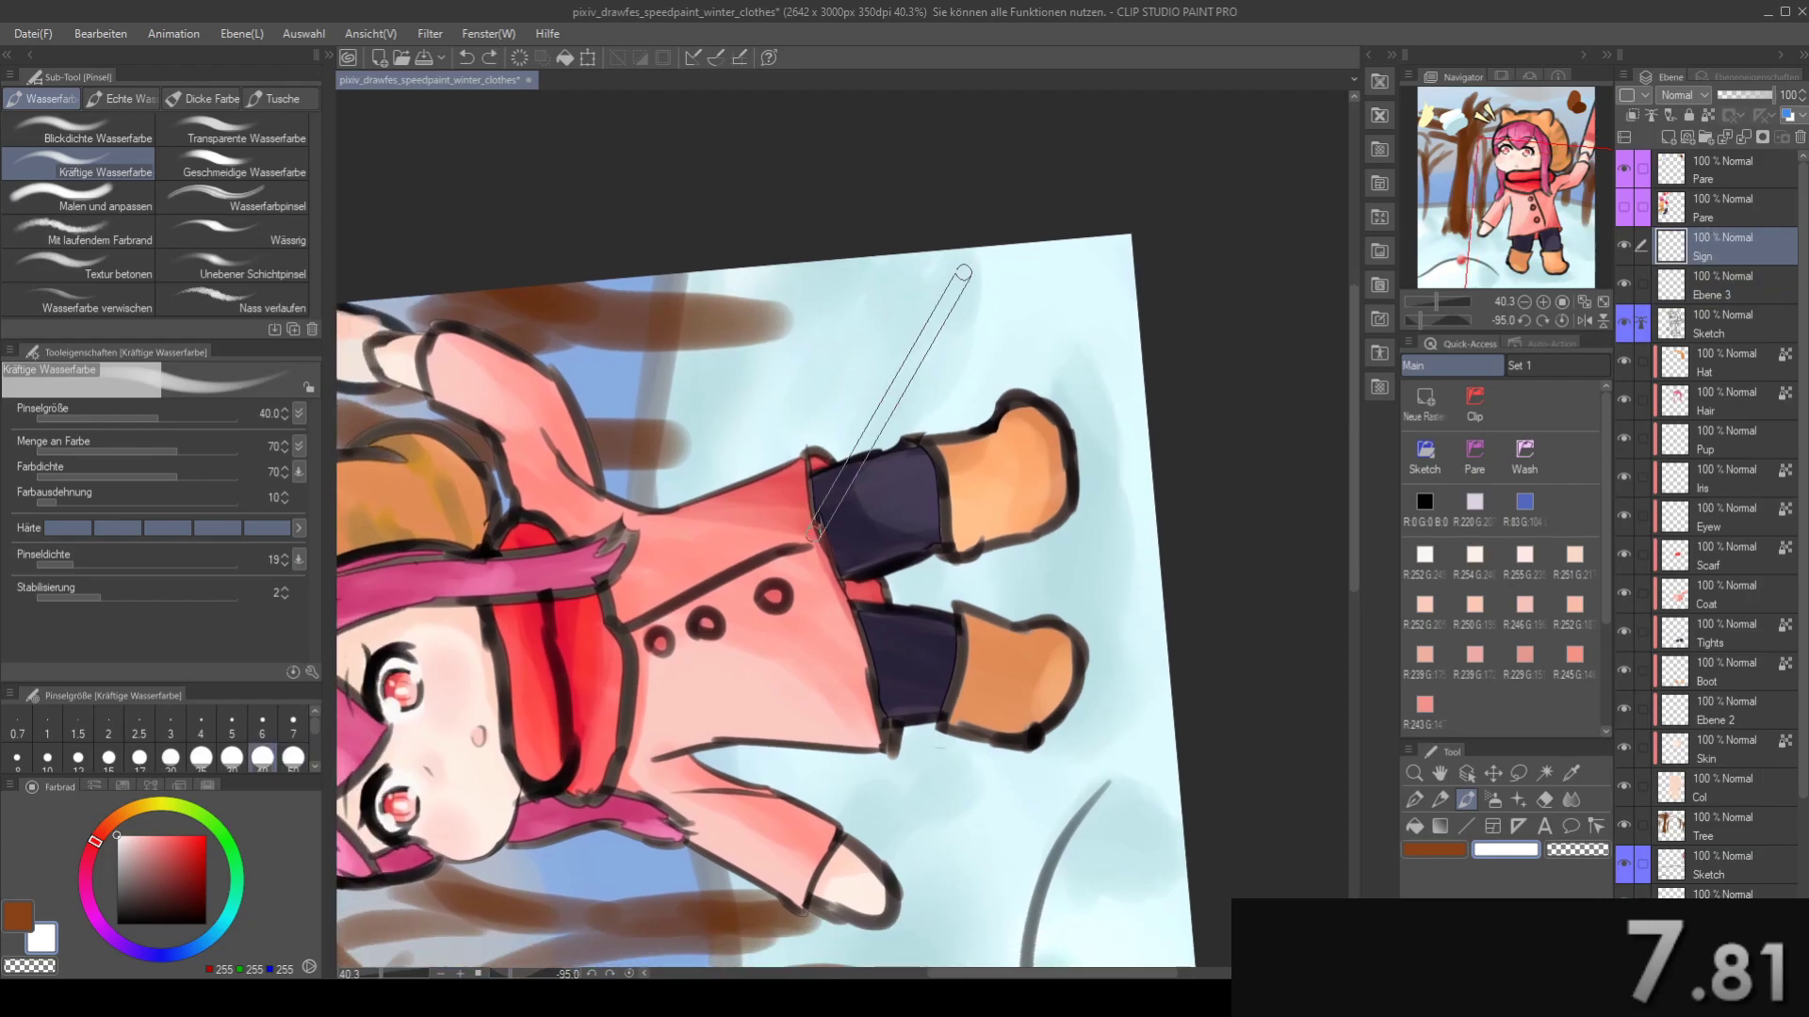
left_click_drag(970, 270, 1008, 298)
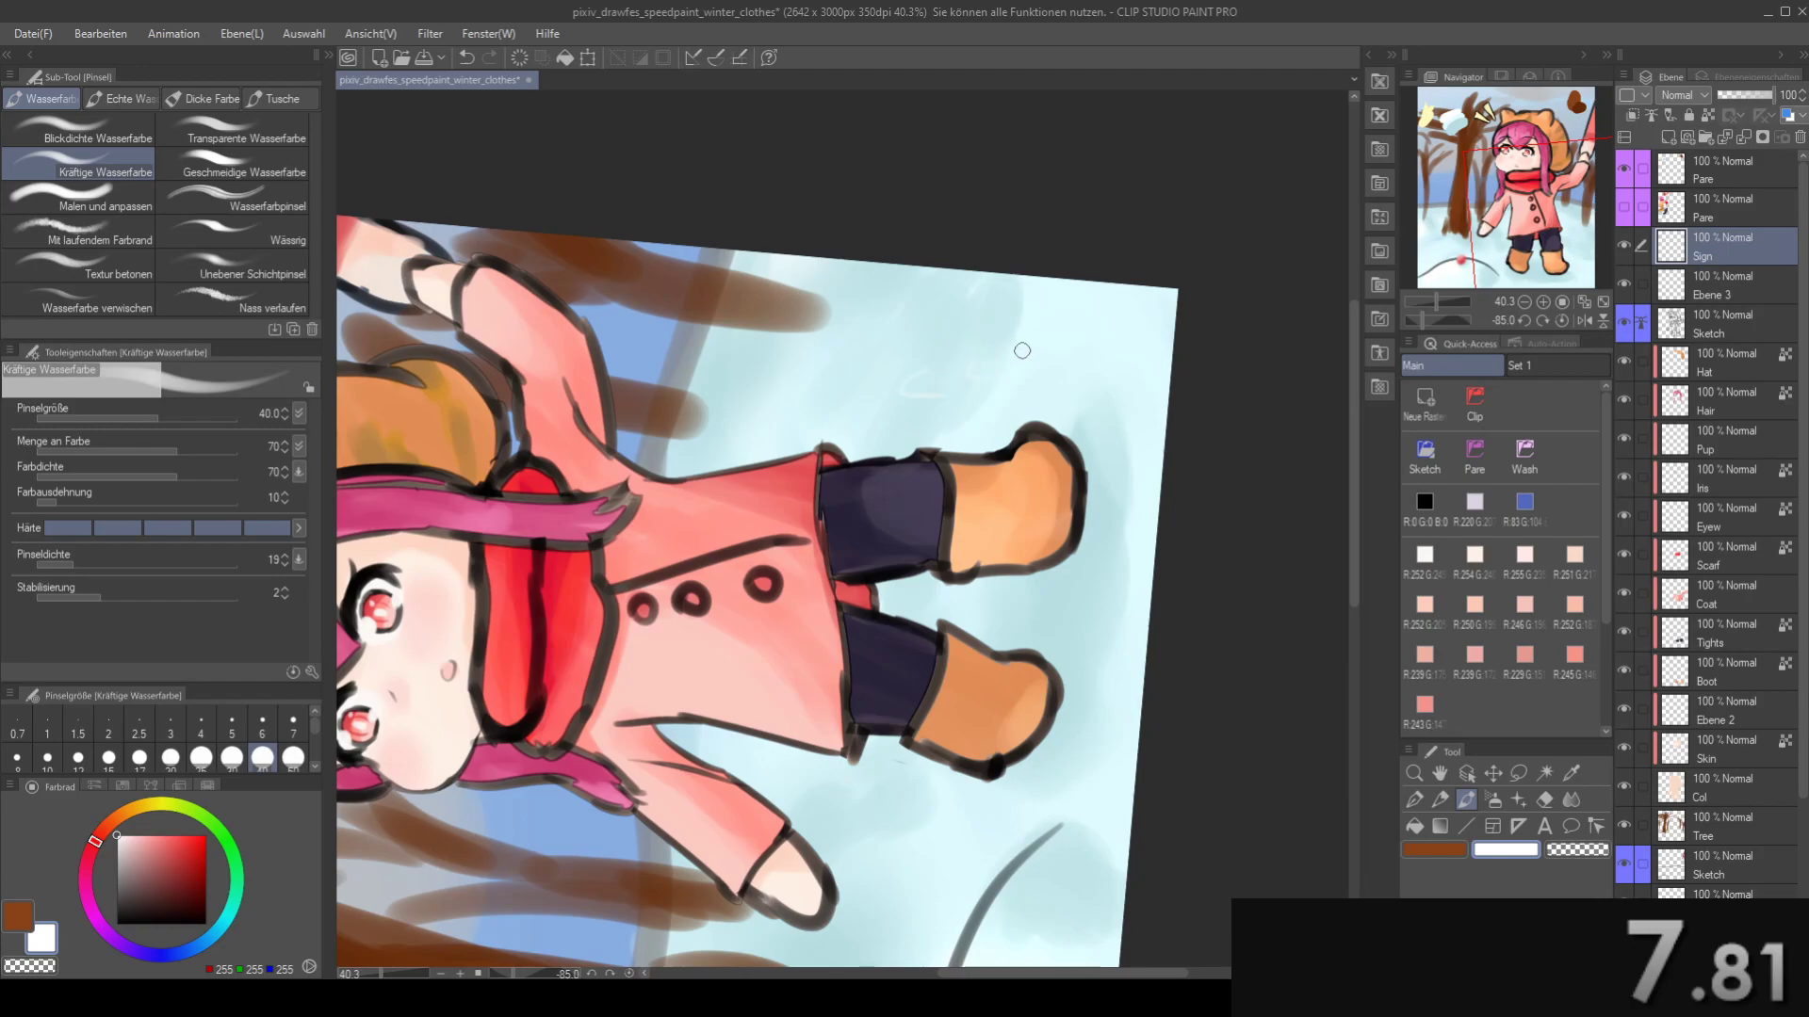
mouse_move(1004, 357)
left_mouse_down()
mouse_move(856, 410)
mouse_move(997, 366)
left_mouse_up()
key("ctrl+z")
left_click_drag(887, 369, 822, 315)
scroll(818, 312, "down", 5)
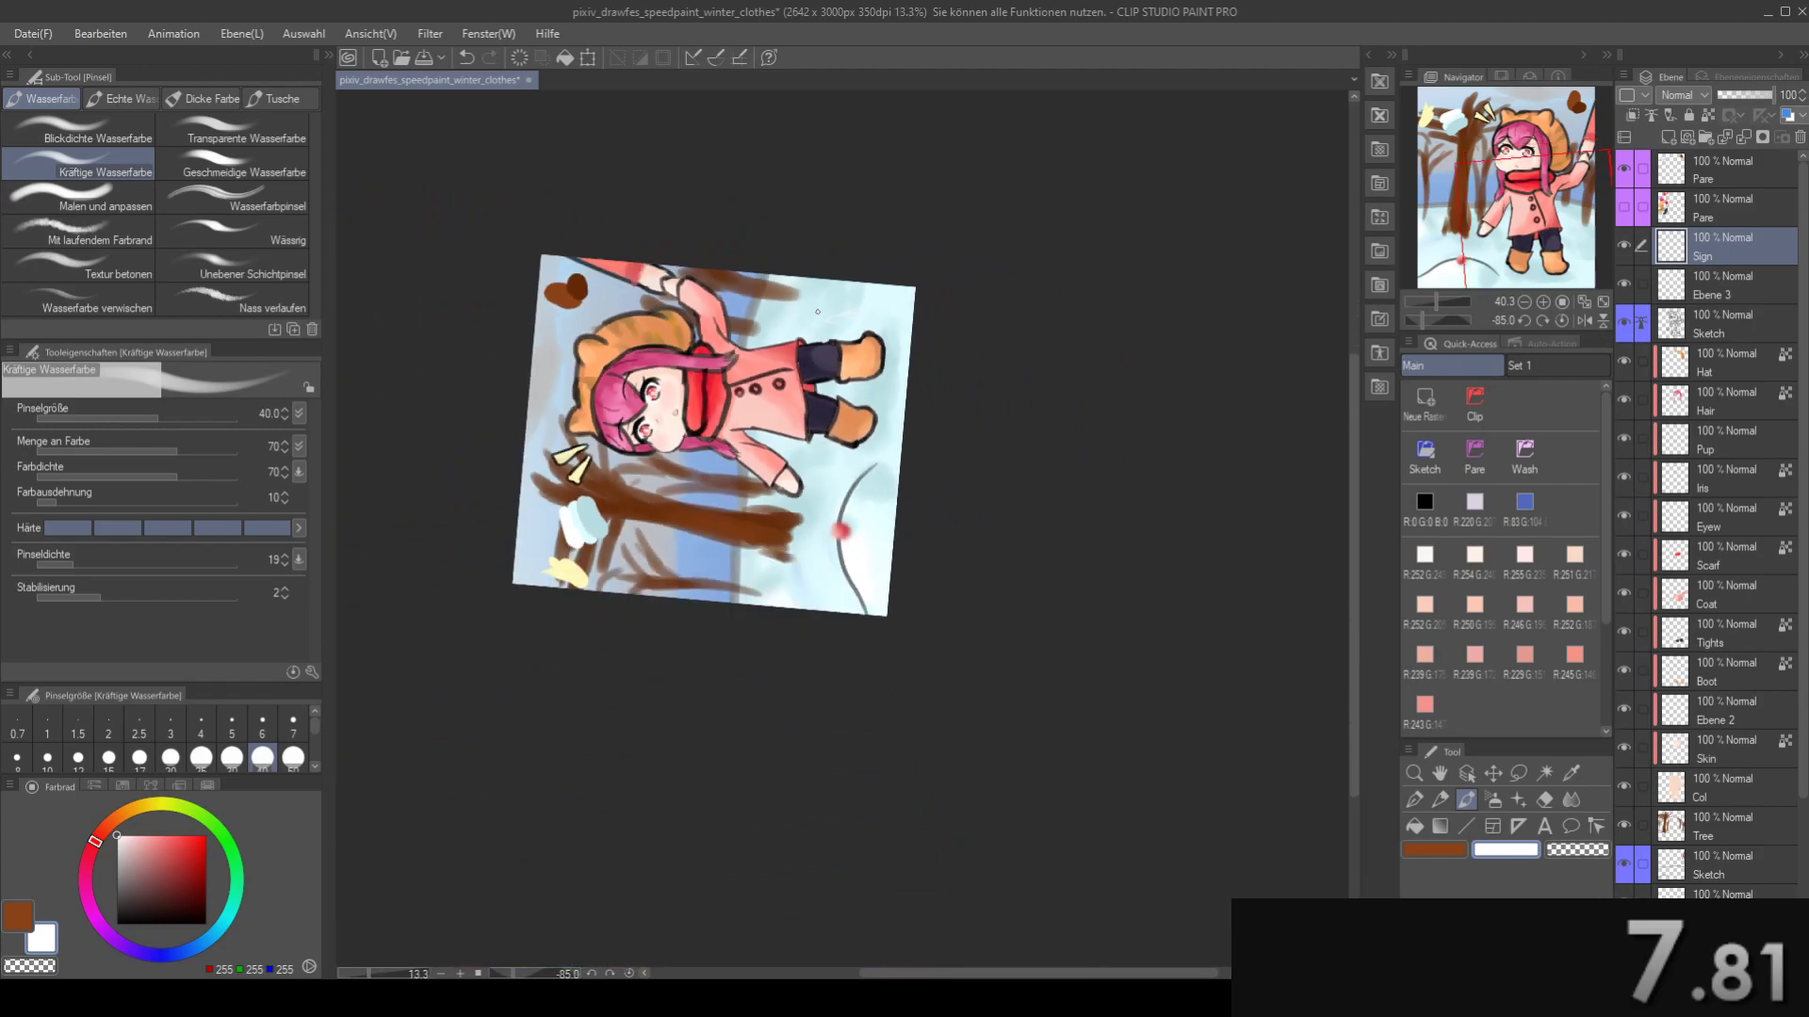
- Lasso the signature and free-transform it to width 119, height 68 and rotation -29.3
key("ctrl+at")
scroll(817, 313, "up", 3)
left_click_drag(1345, 690, 972, 383)
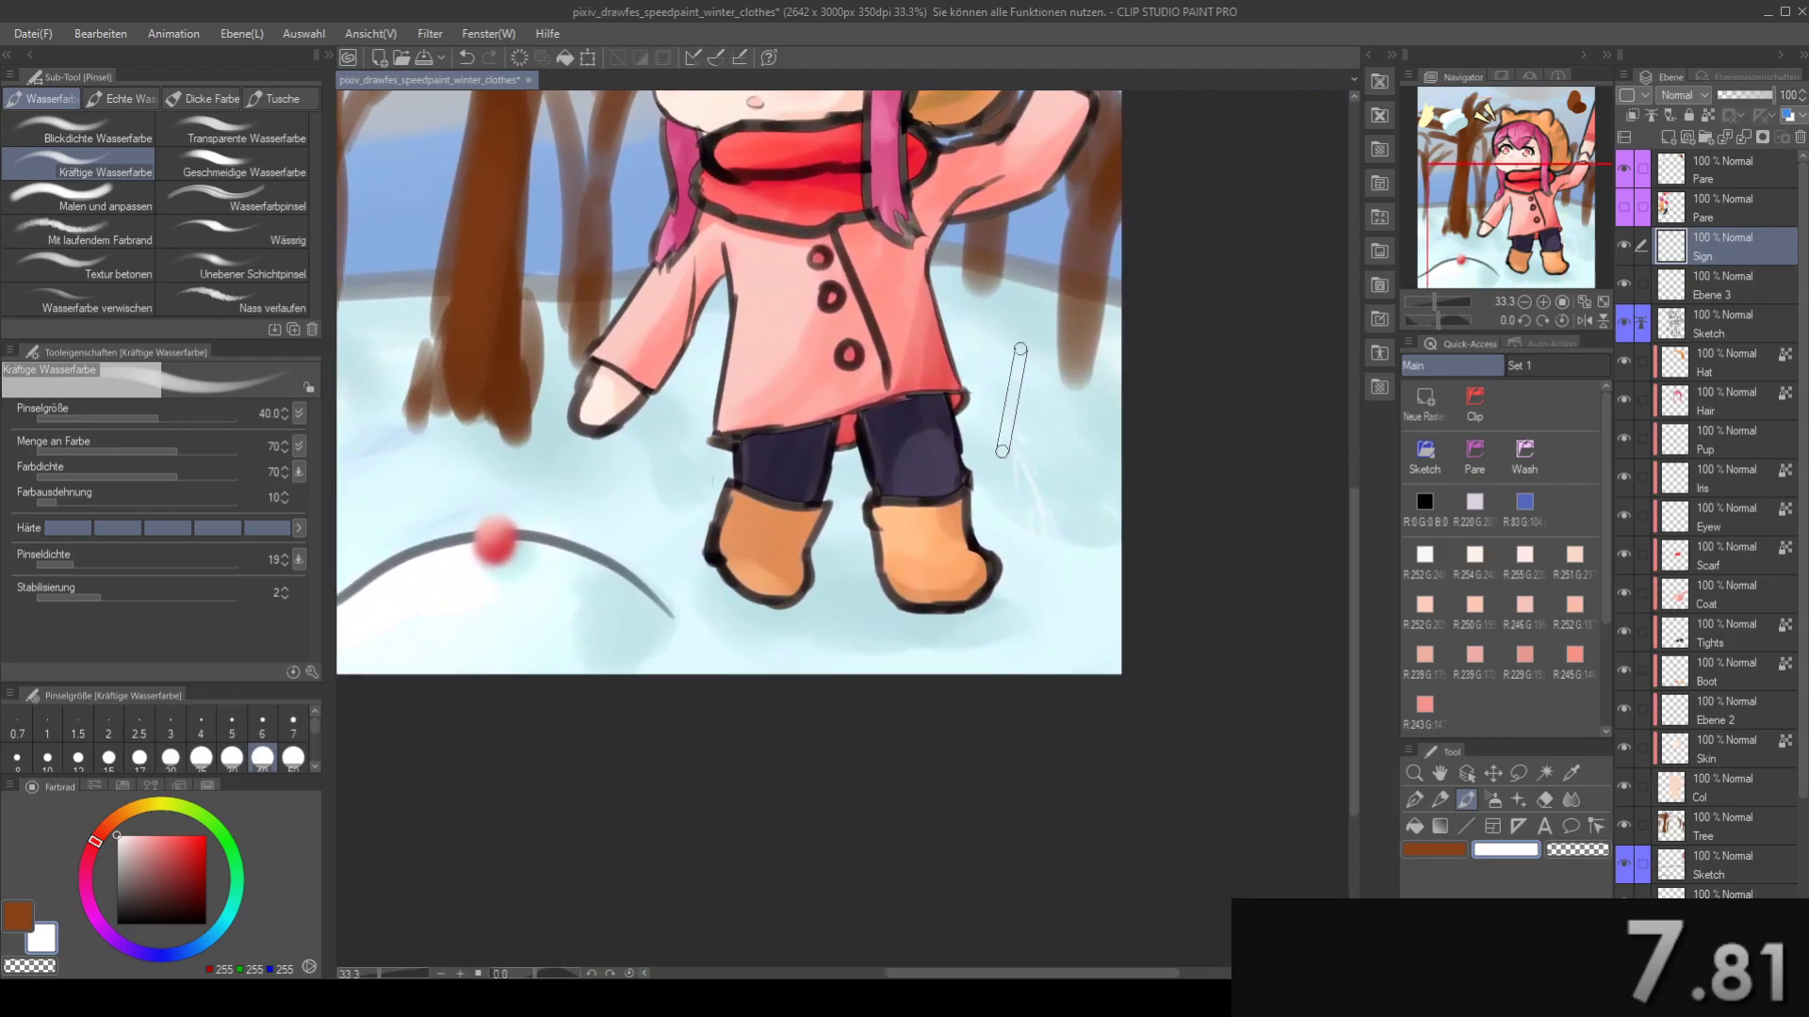
key("m")
mouse_move(1030, 424)
left_mouse_down()
mouse_move(1072, 438)
mouse_move(1032, 363)
left_mouse_up()
key("ctrl+t")
key("ctrl")
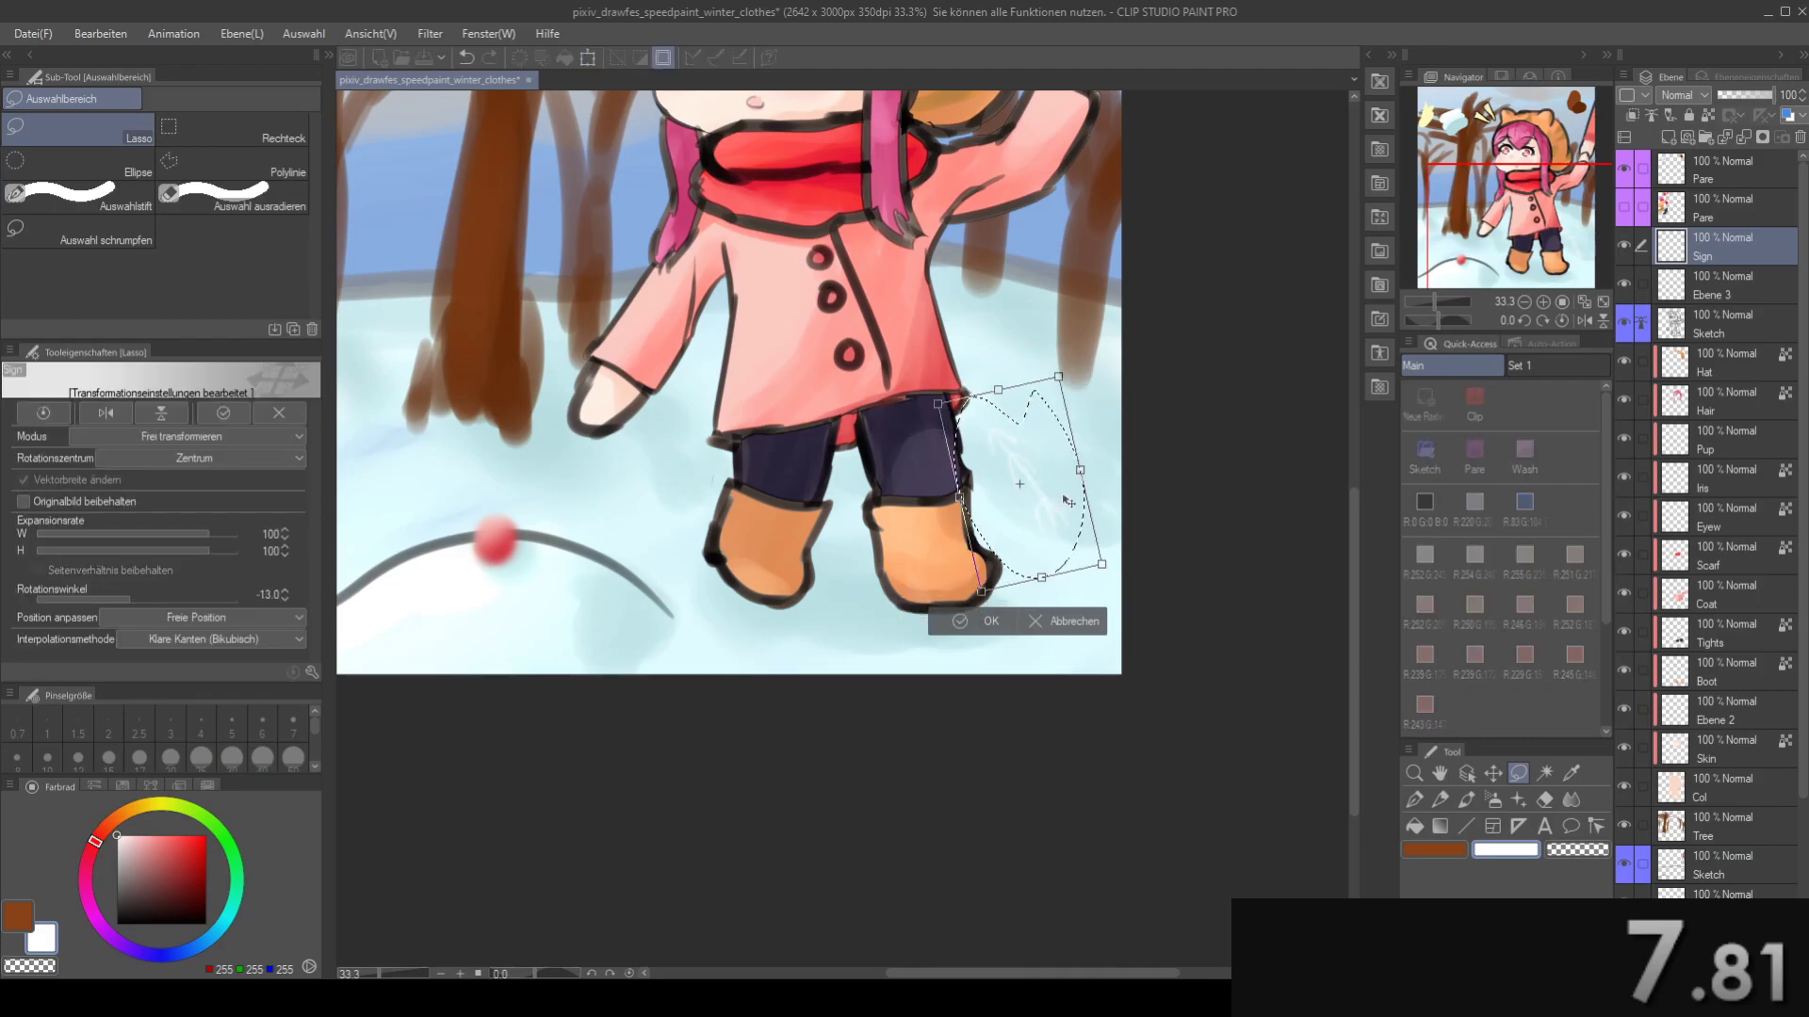
left_click_drag(1104, 566, 1110, 519)
left_click_drag(970, 401, 953, 477)
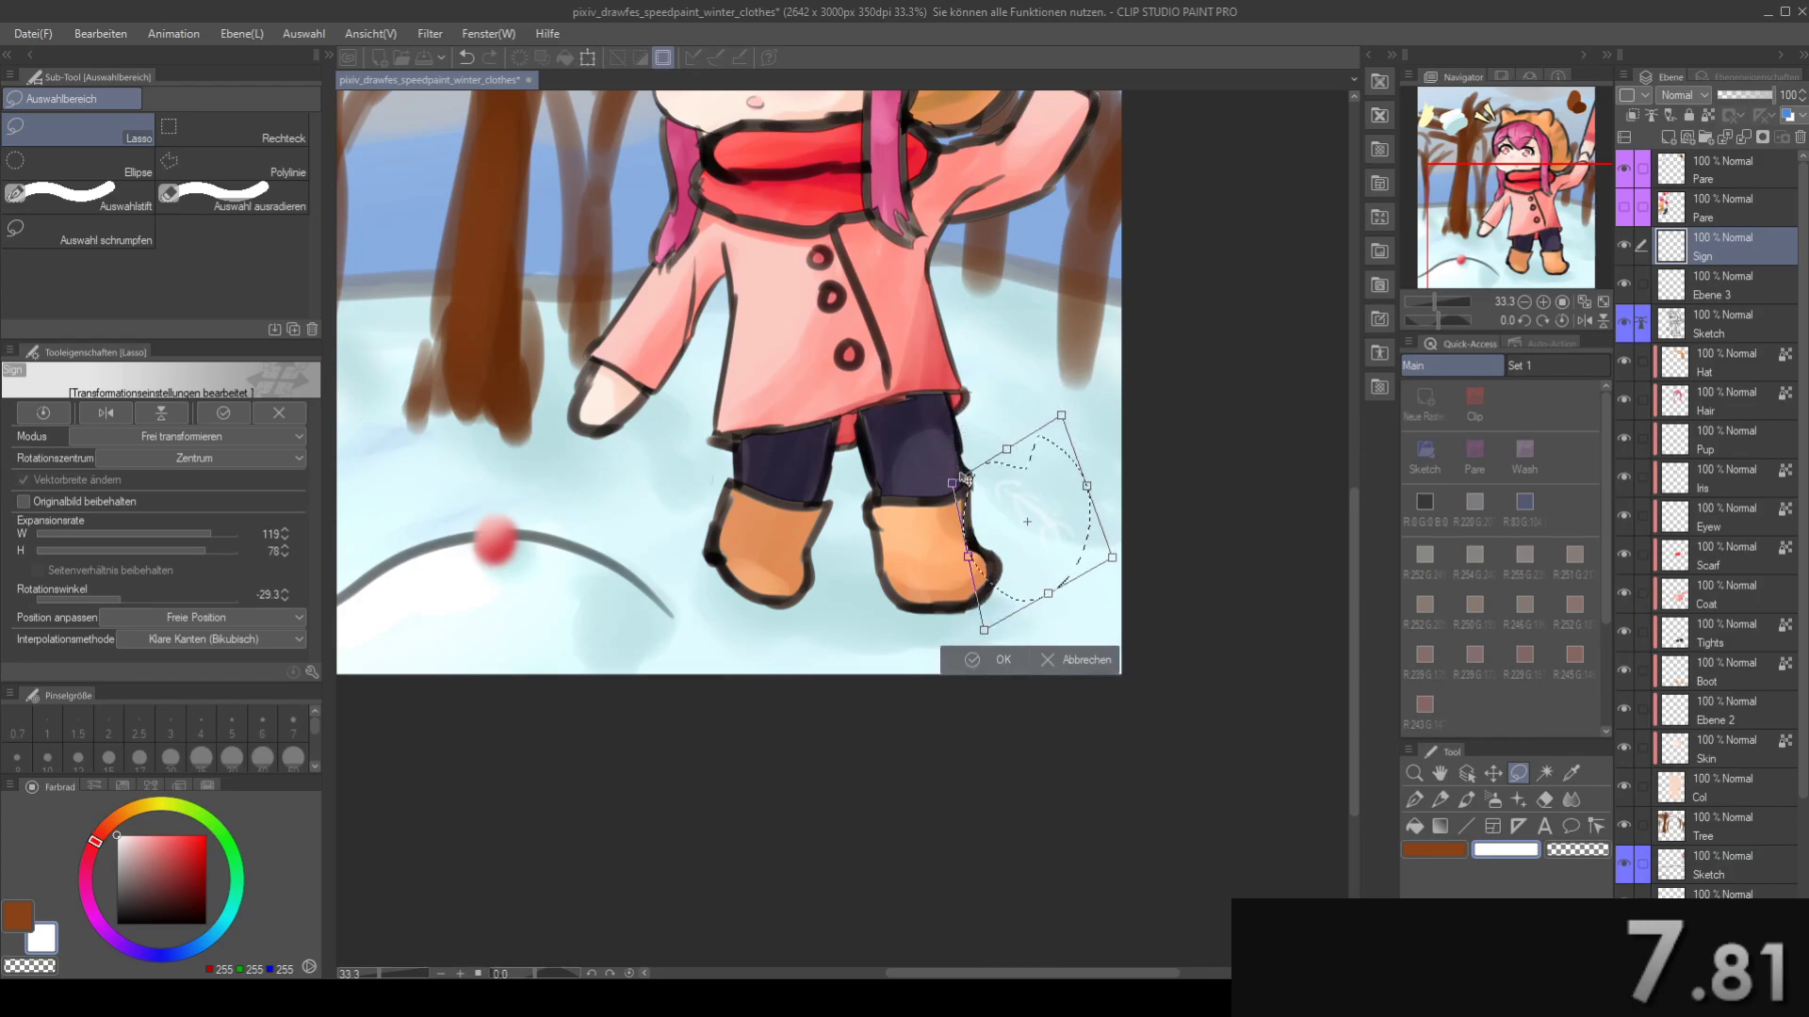
left_click_drag(1054, 577, 1028, 592)
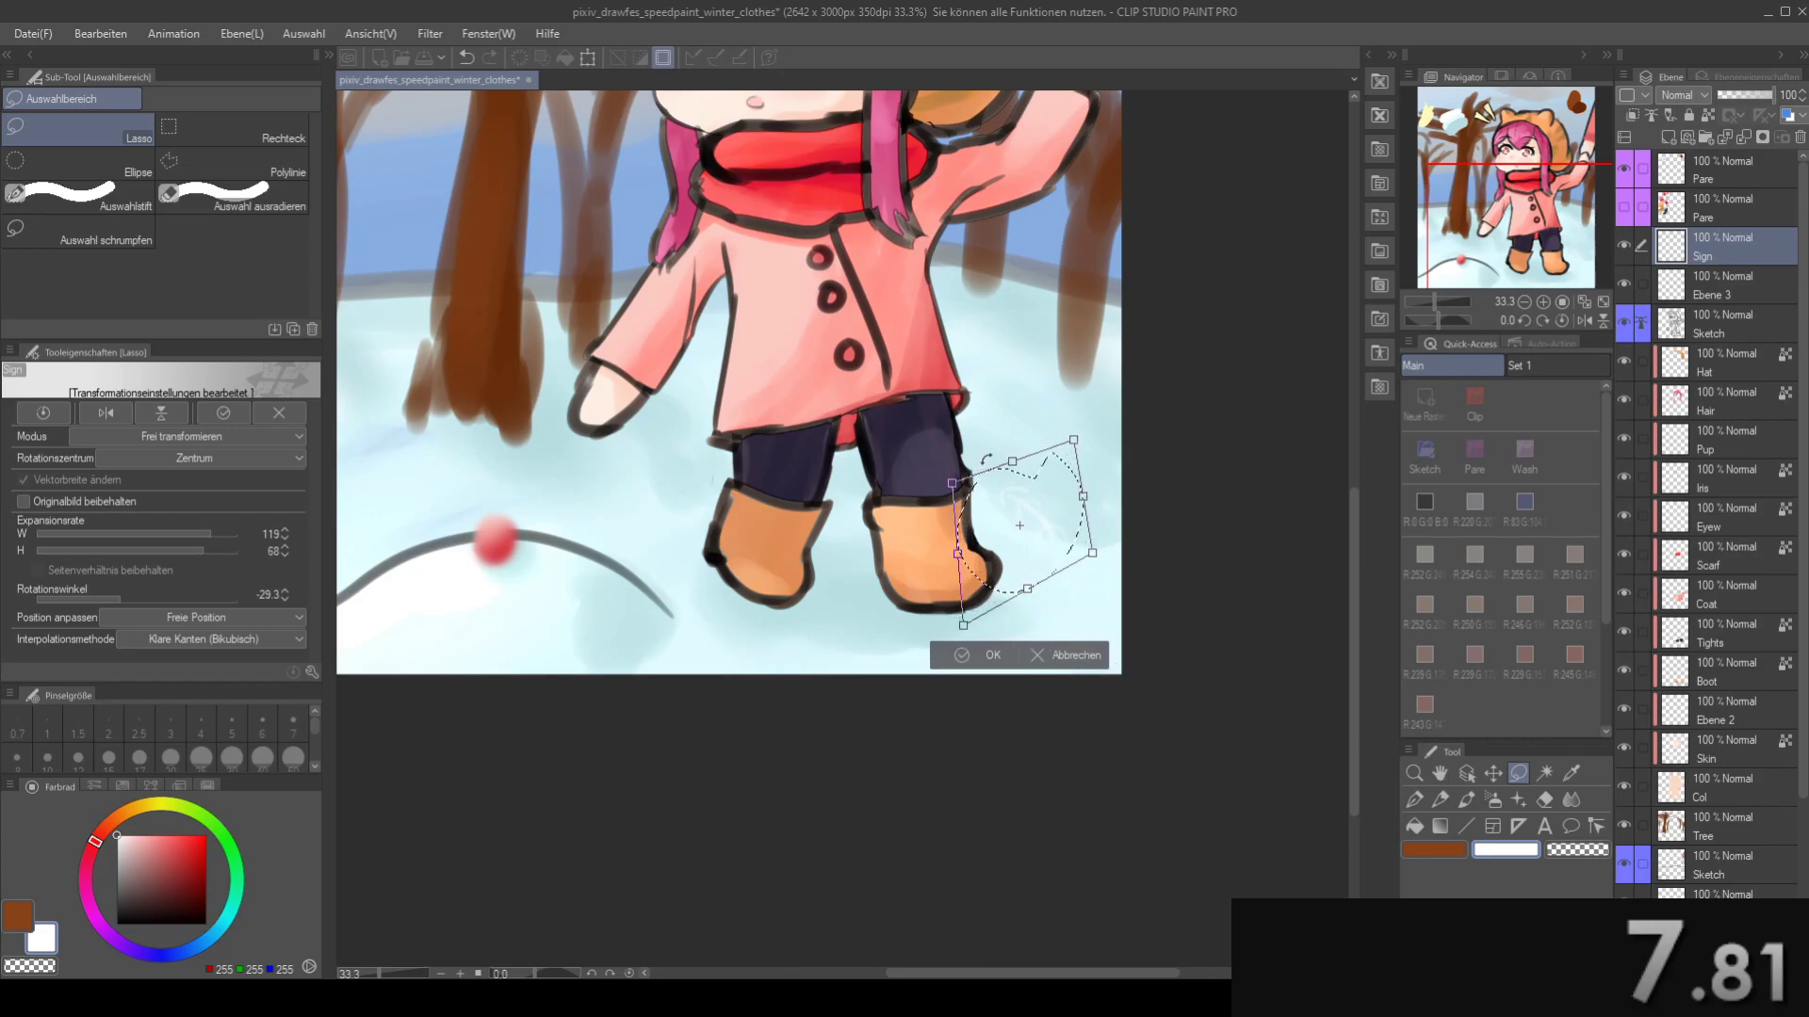
left_click(970, 659)
- Write the date 17.12.21 in white beneath the signature on the Sign layer, with the brush one step below size 20
scroll(1037, 570, "up", 4)
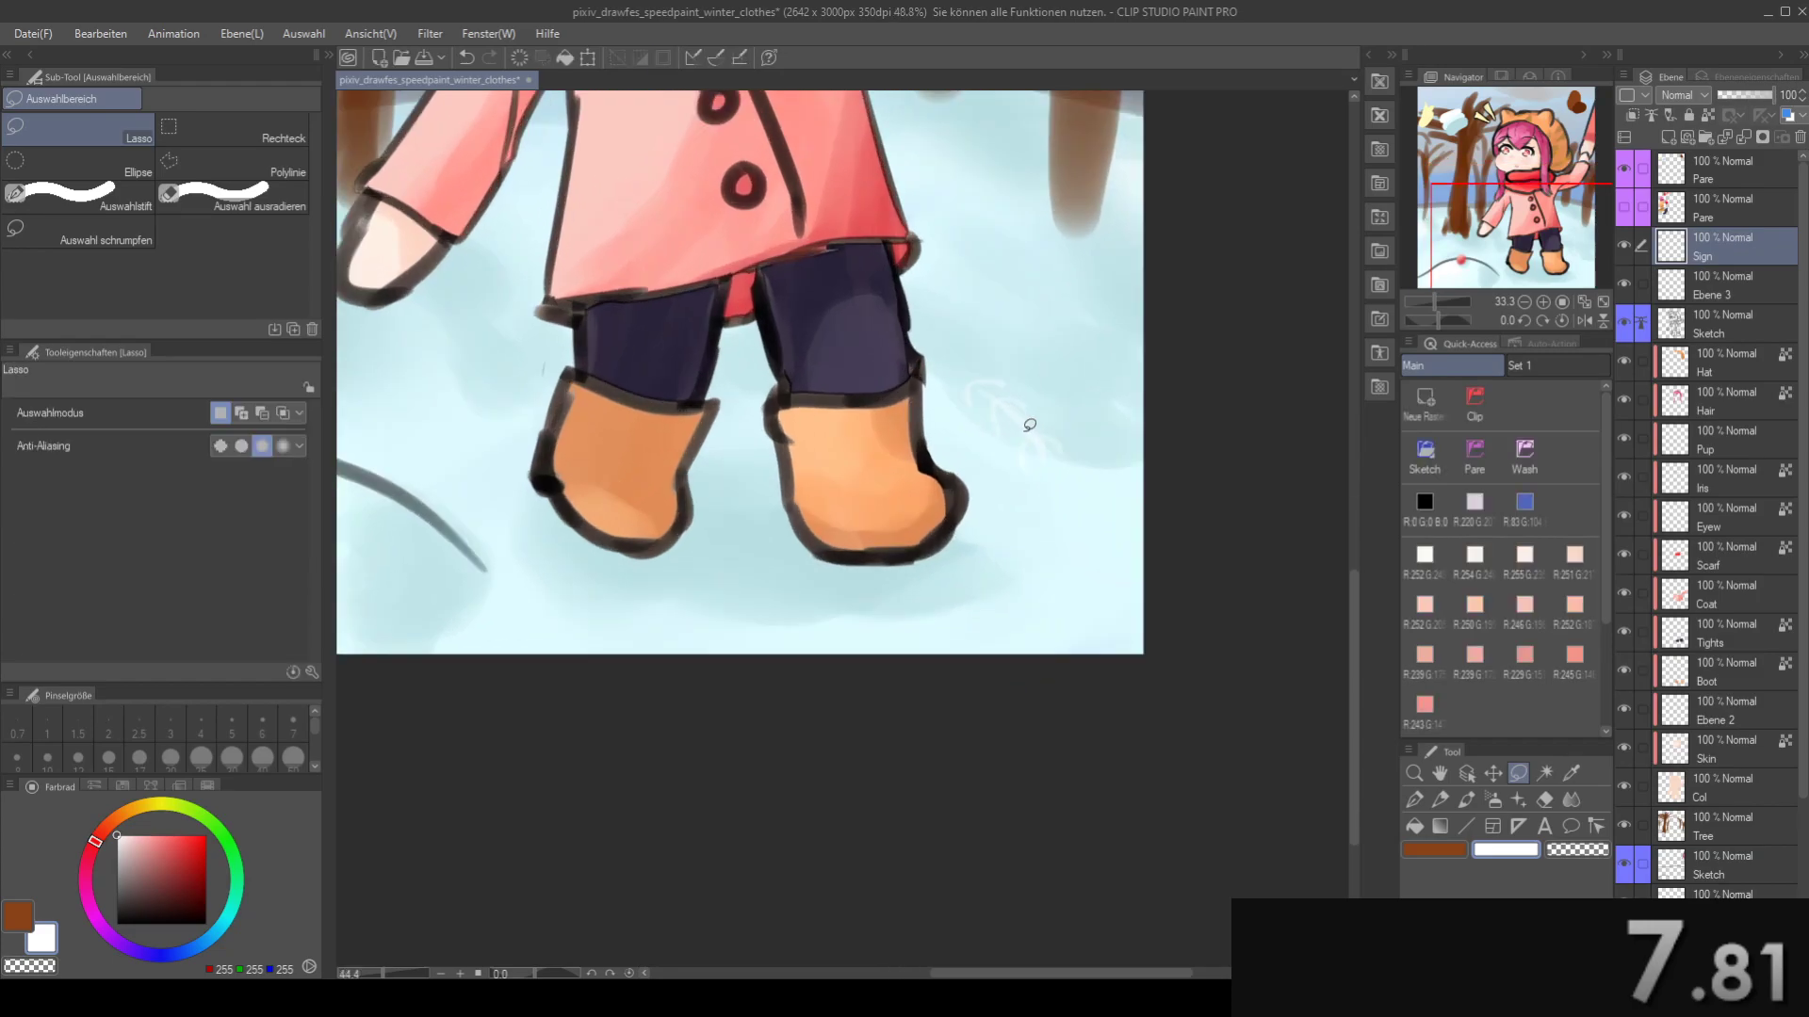
key("b")
mouse_move(921, 514)
left_mouse_down()
mouse_move(1043, 546)
mouse_move(1065, 493)
mouse_move(981, 367)
mouse_move(1058, 424)
left_mouse_up()
key("[")
key("[")
key("[")
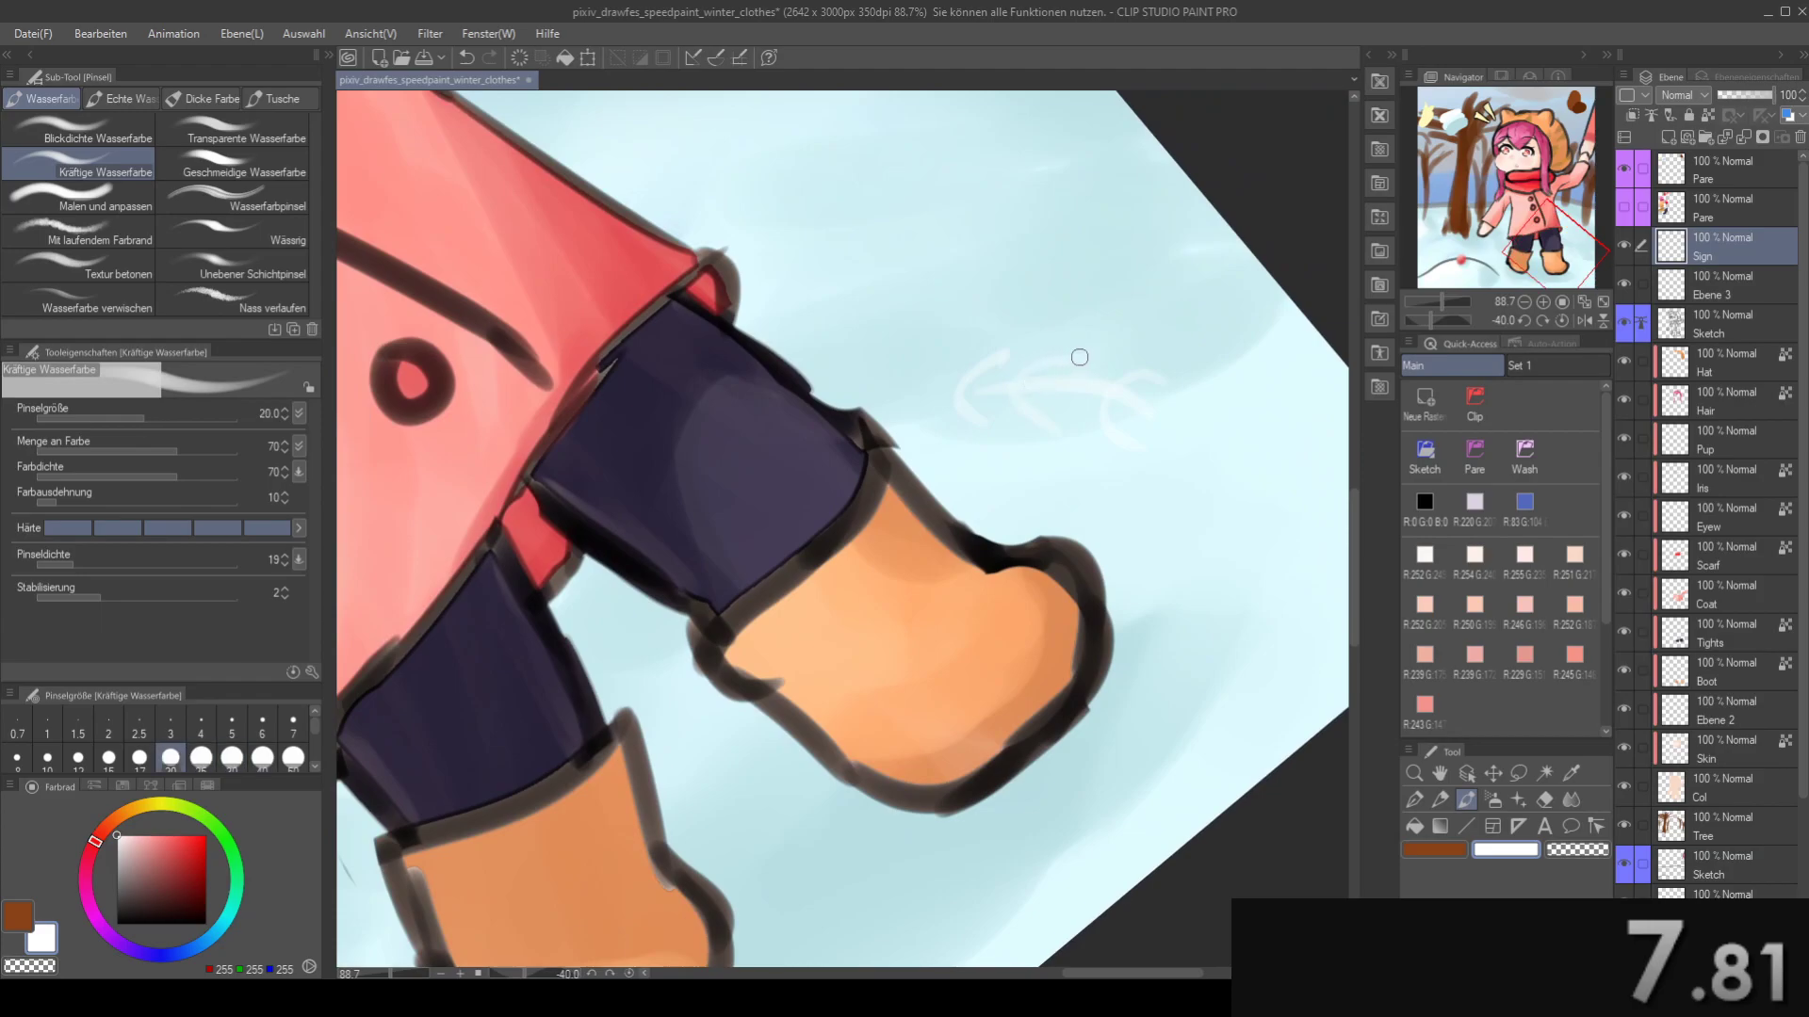
left_click_drag(1078, 359, 1052, 427)
mouse_move(1084, 435)
left_mouse_down()
mouse_move(1026, 339)
mouse_move(931, 409)
mouse_move(968, 392)
mouse_move(985, 437)
mouse_move(1159, 460)
mouse_move(1111, 437)
mouse_move(1098, 572)
mouse_move(1149, 575)
left_mouse_up()
key("ctrl+z")
key("[")
left_click(1073, 429)
left_click(1096, 499)
key("ctrl+z")
key("ctrl+z")
left_click_drag(1183, 511, 1163, 555)
- Lasso the handwriting beside the boot, shift the selected part with the Move Layer tool, and deselect
key("m")
mouse_move(1044, 308)
left_mouse_down()
mouse_move(832, 293)
mouse_move(1070, 297)
left_mouse_up()
key("k")
left_click_drag(1064, 481, 1114, 435)
key("ctrl+d")
- Hide the top Pare palette layer, shift the signature into the painting's lower right corner, and save the file
scroll(1151, 367, "down", 6)
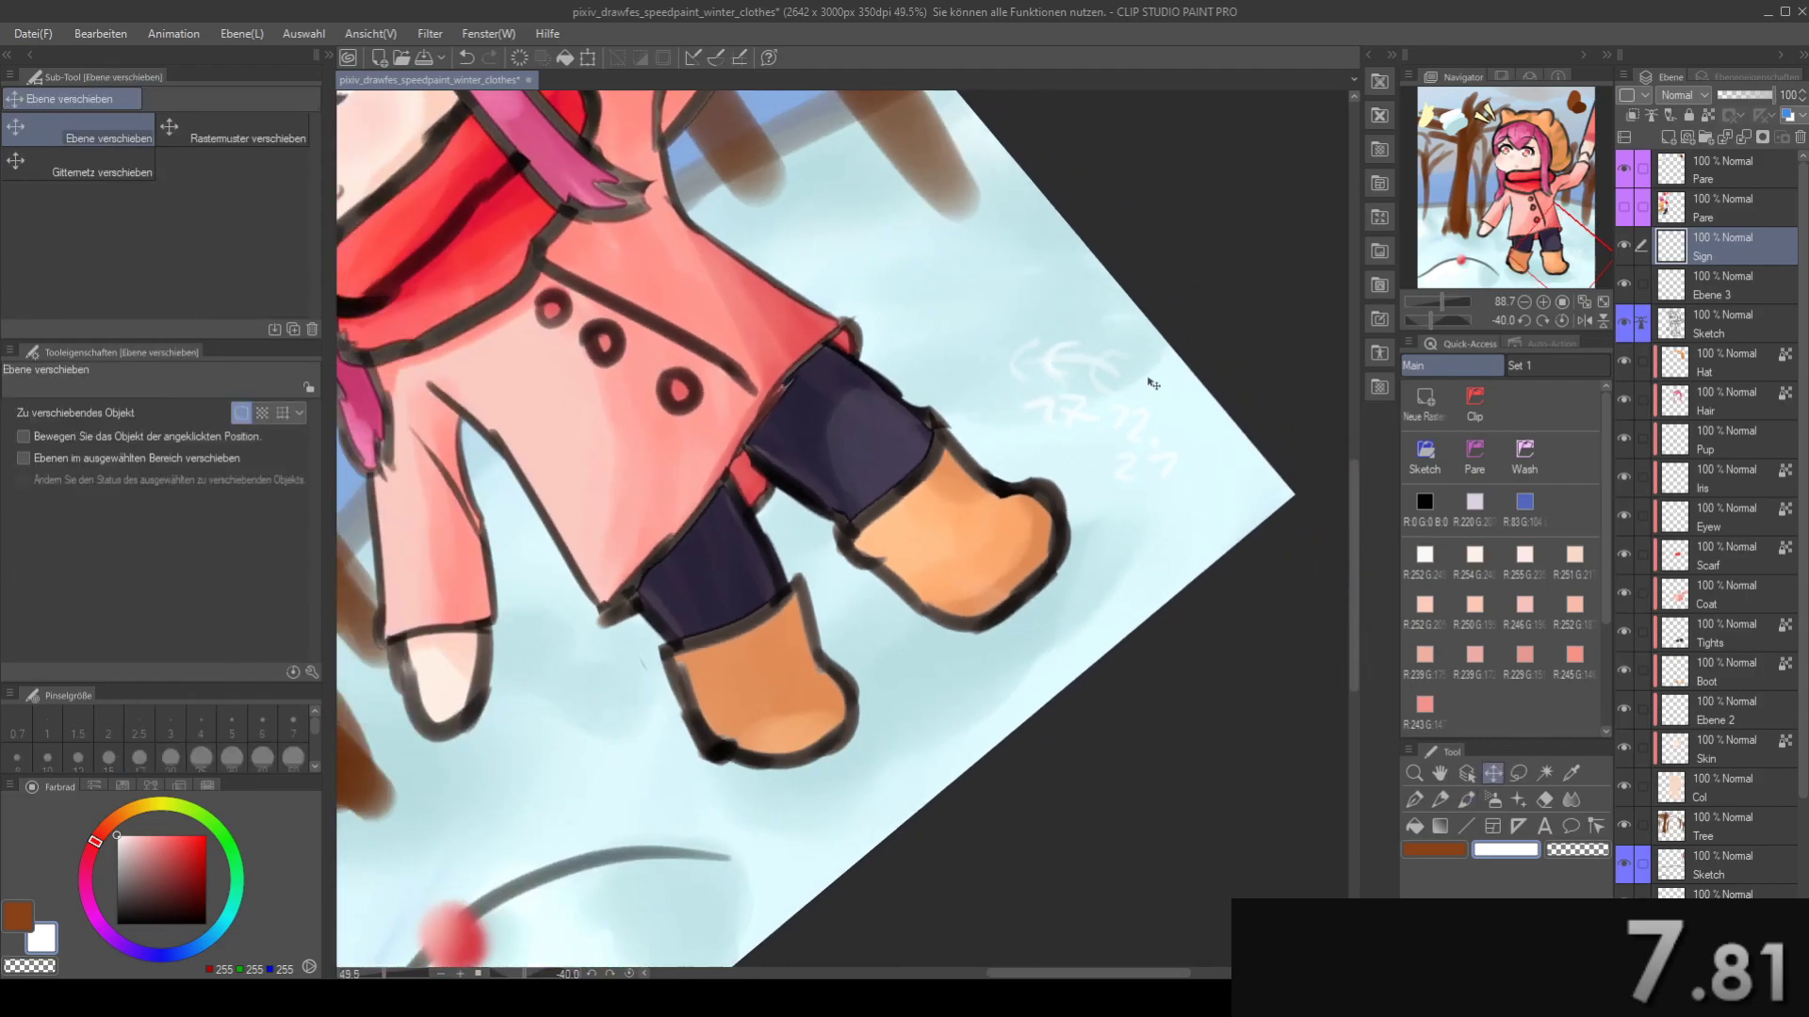
left_click_drag(827, 437, 1042, 463)
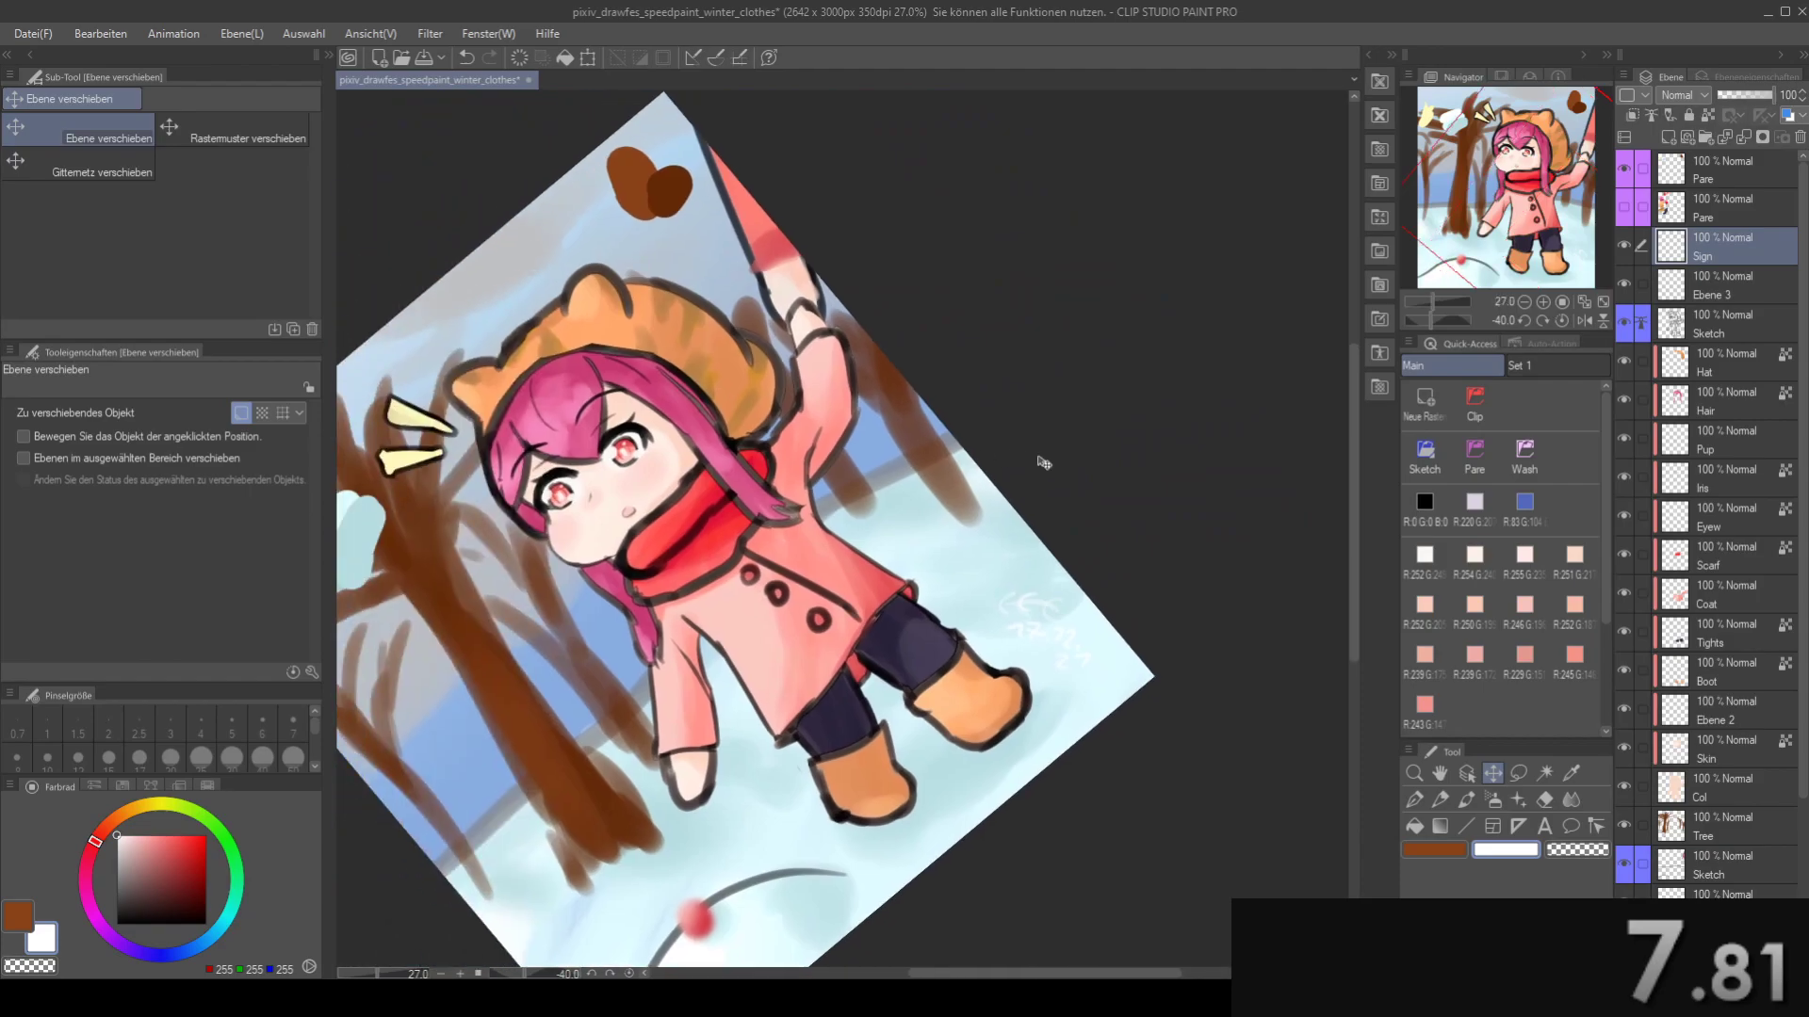
key("ctrl+at")
left_click_drag(830, 398, 1067, 362)
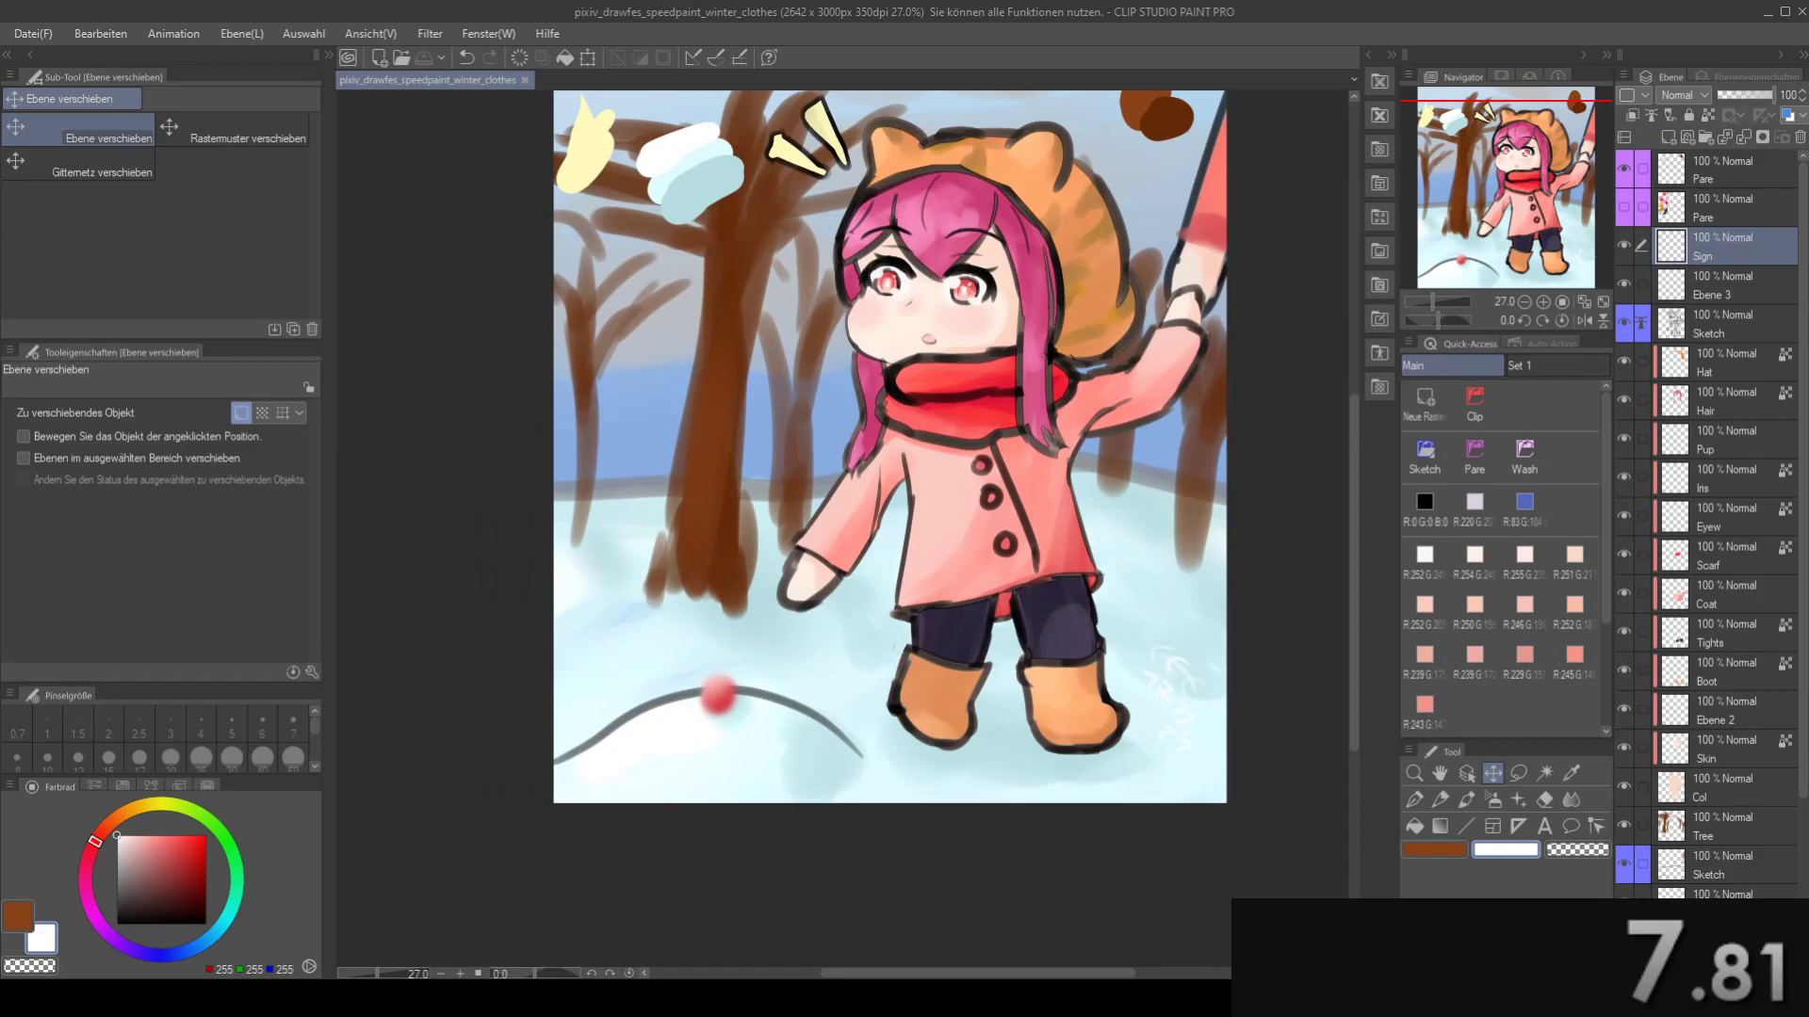
scroll(933, 193, "up", 2)
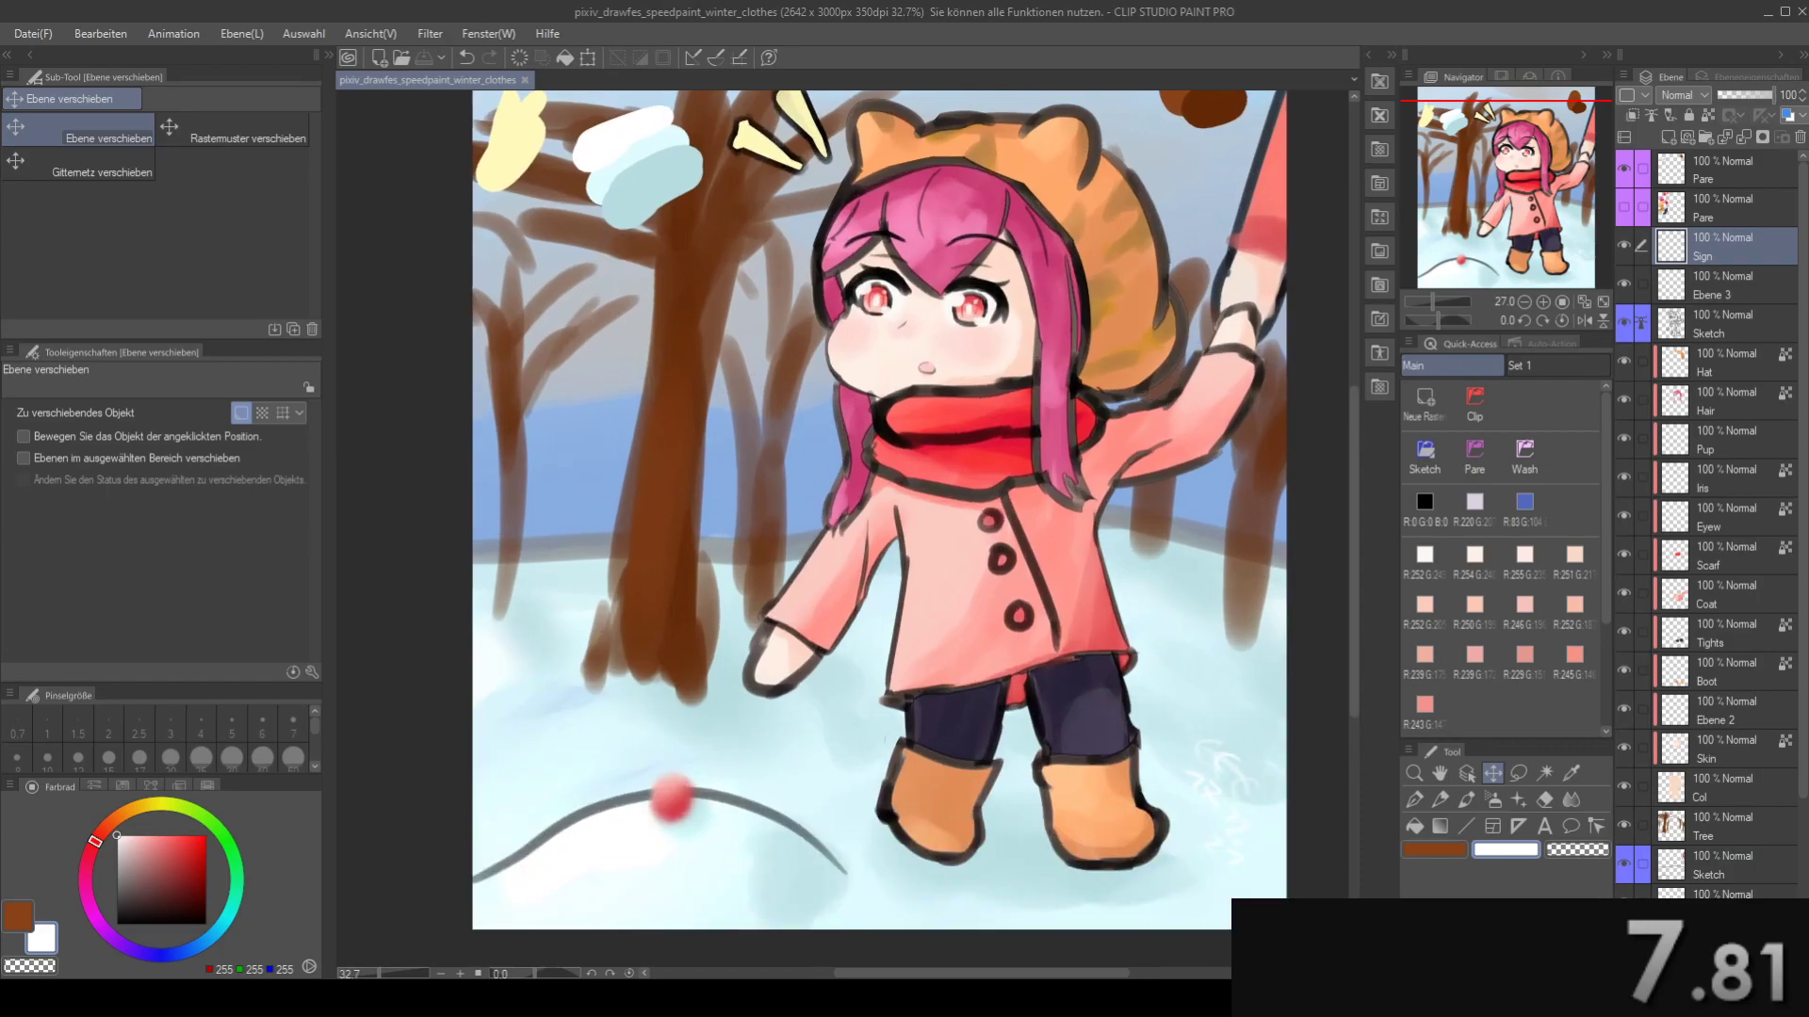
left_click(1624, 168)
left_click_drag(740, 296, 706, 412)
scroll(708, 412, "down", 2)
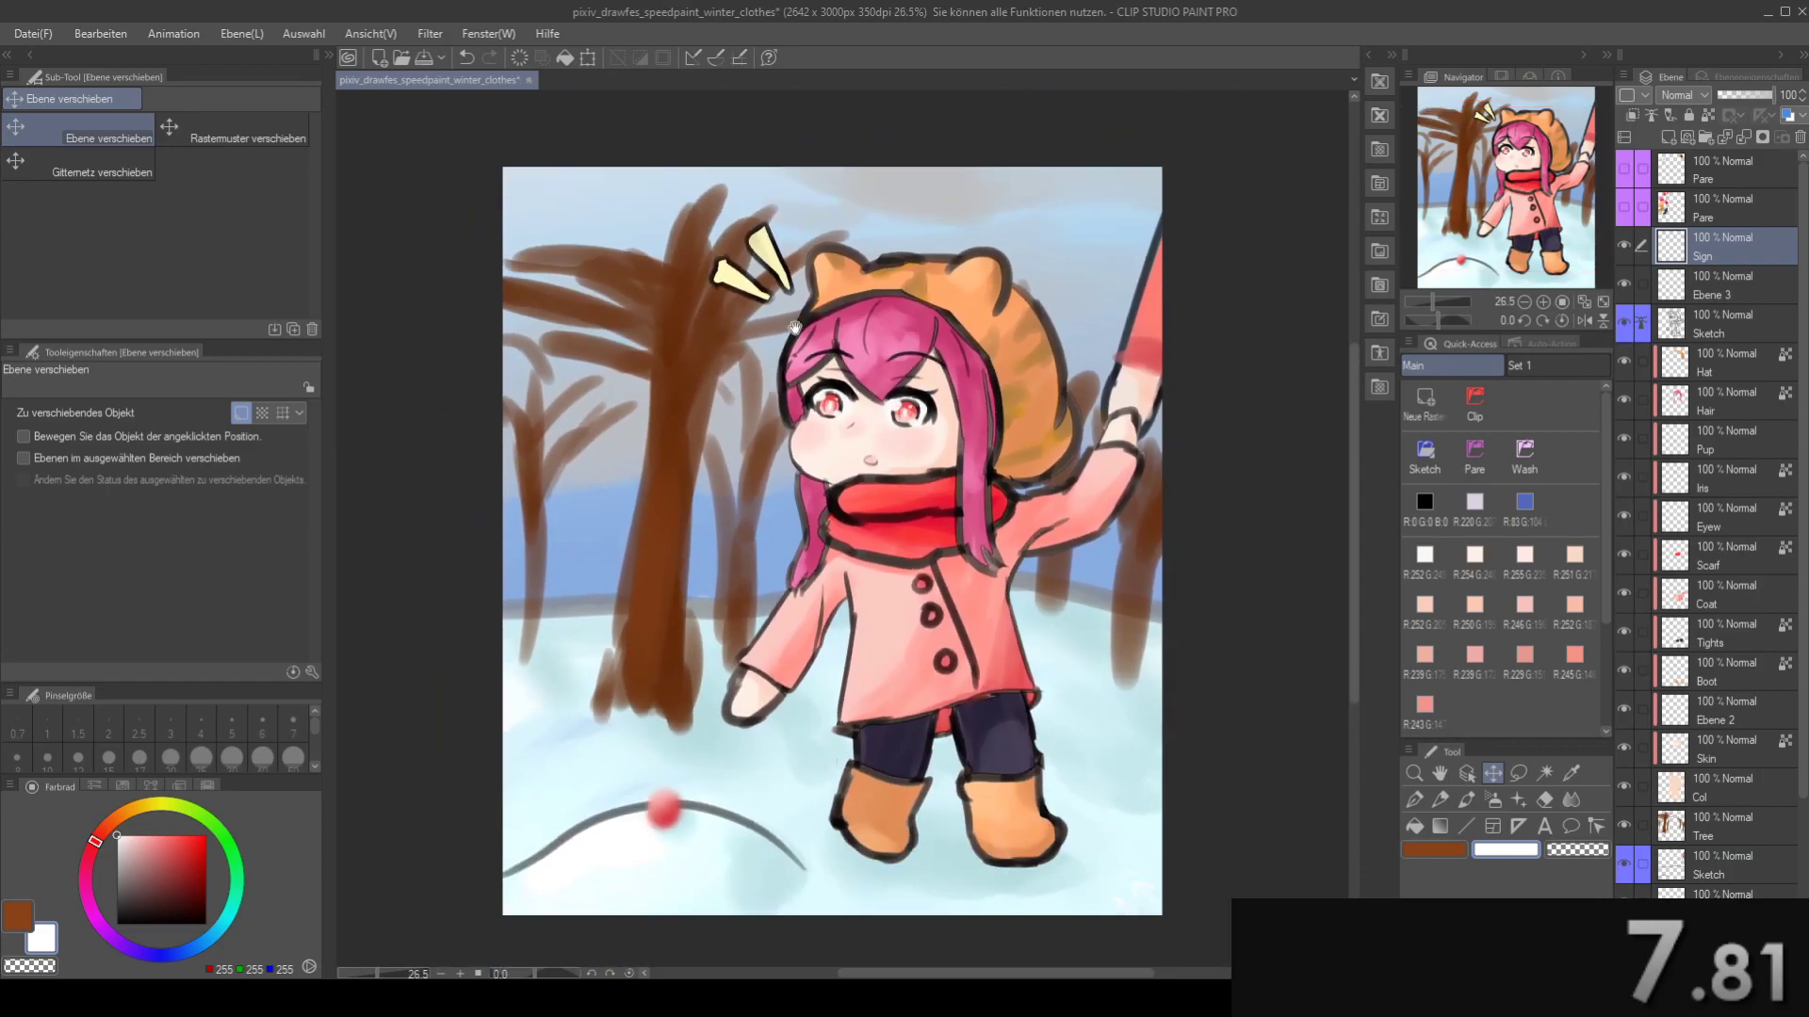
key("ctrl+s")
- Examine the finished painting at several zoom levels, from the full composition to the girl's face and clothes
scroll(829, 403, "up", 1)
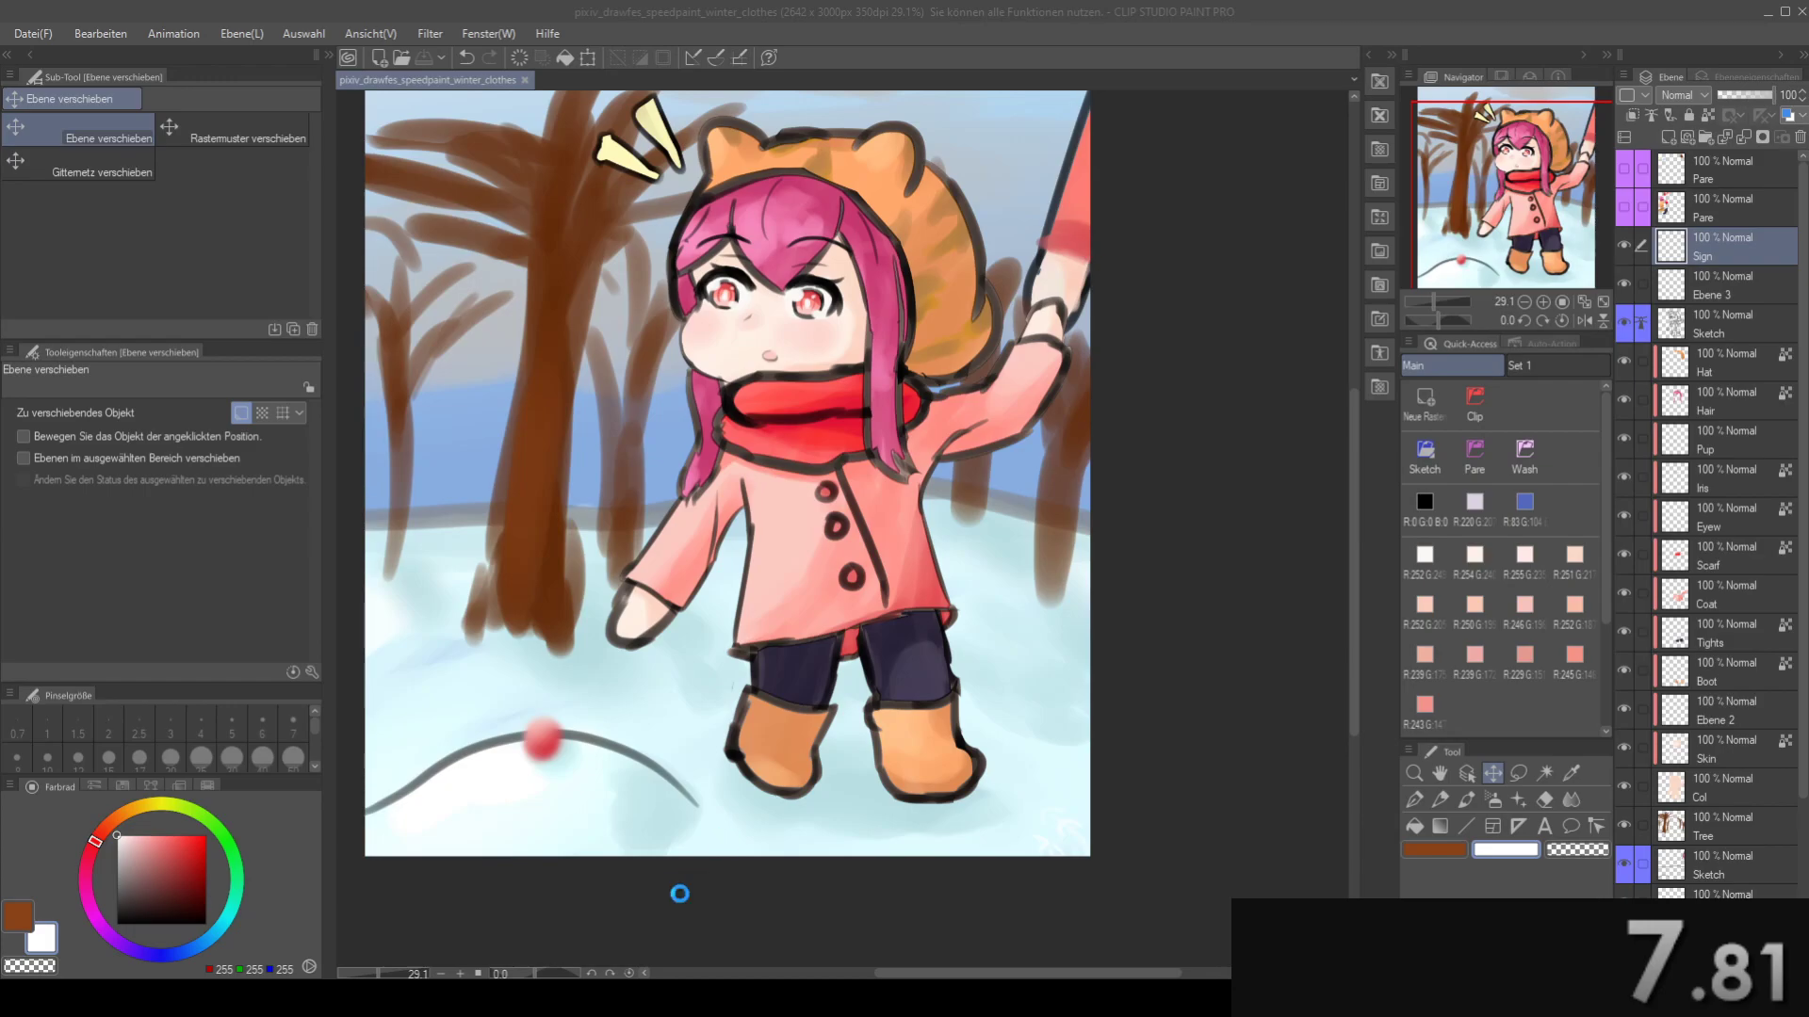
left_click(1009, 626)
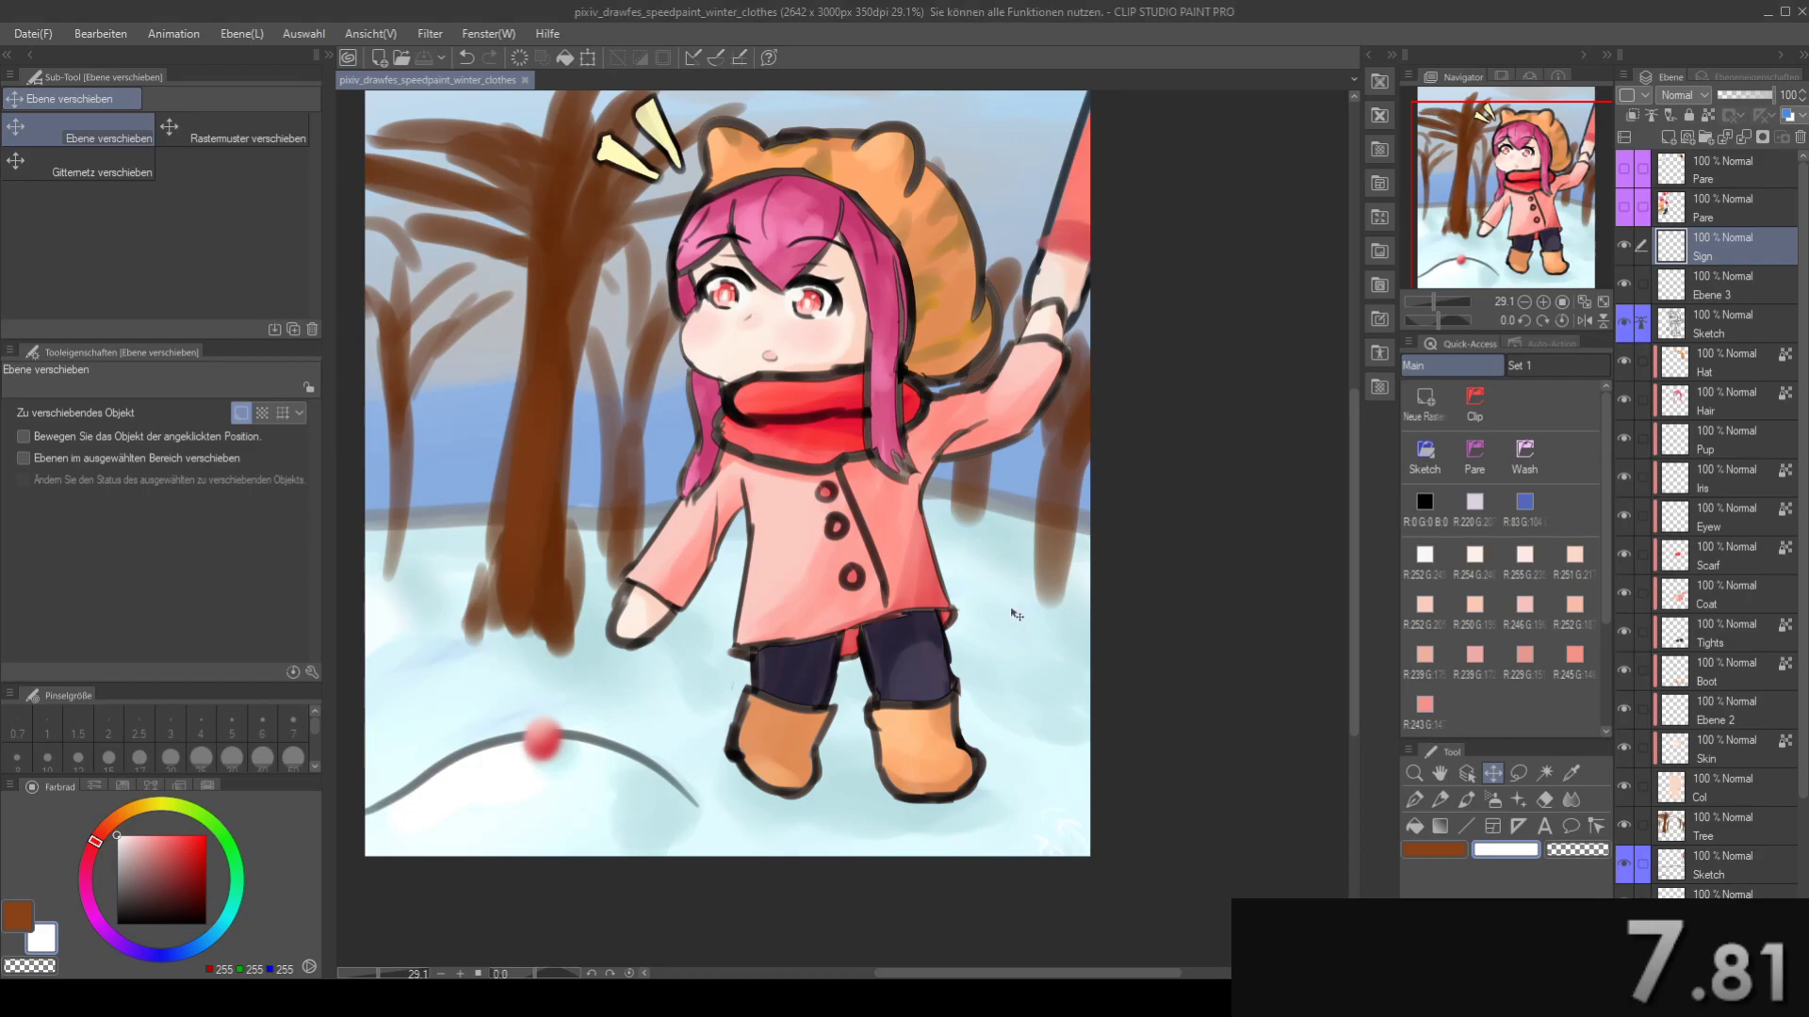
scroll(984, 449, "down", 3)
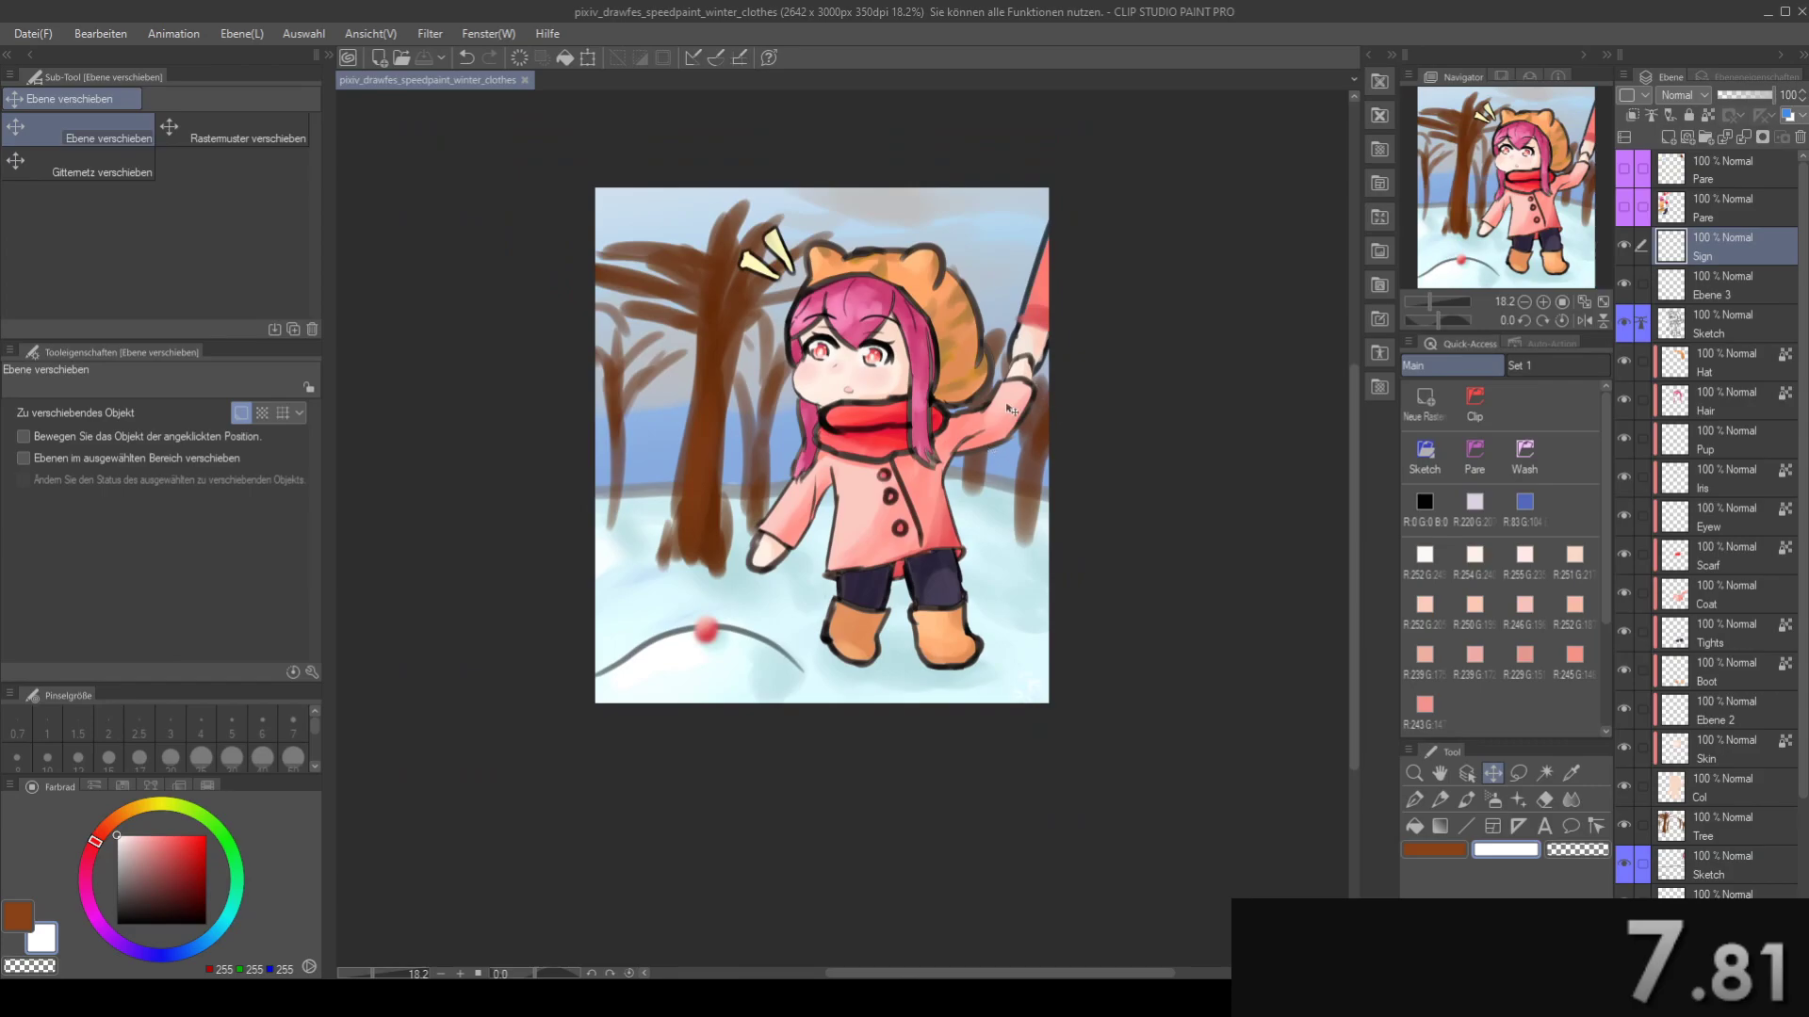
scroll(1006, 405, "up", 1)
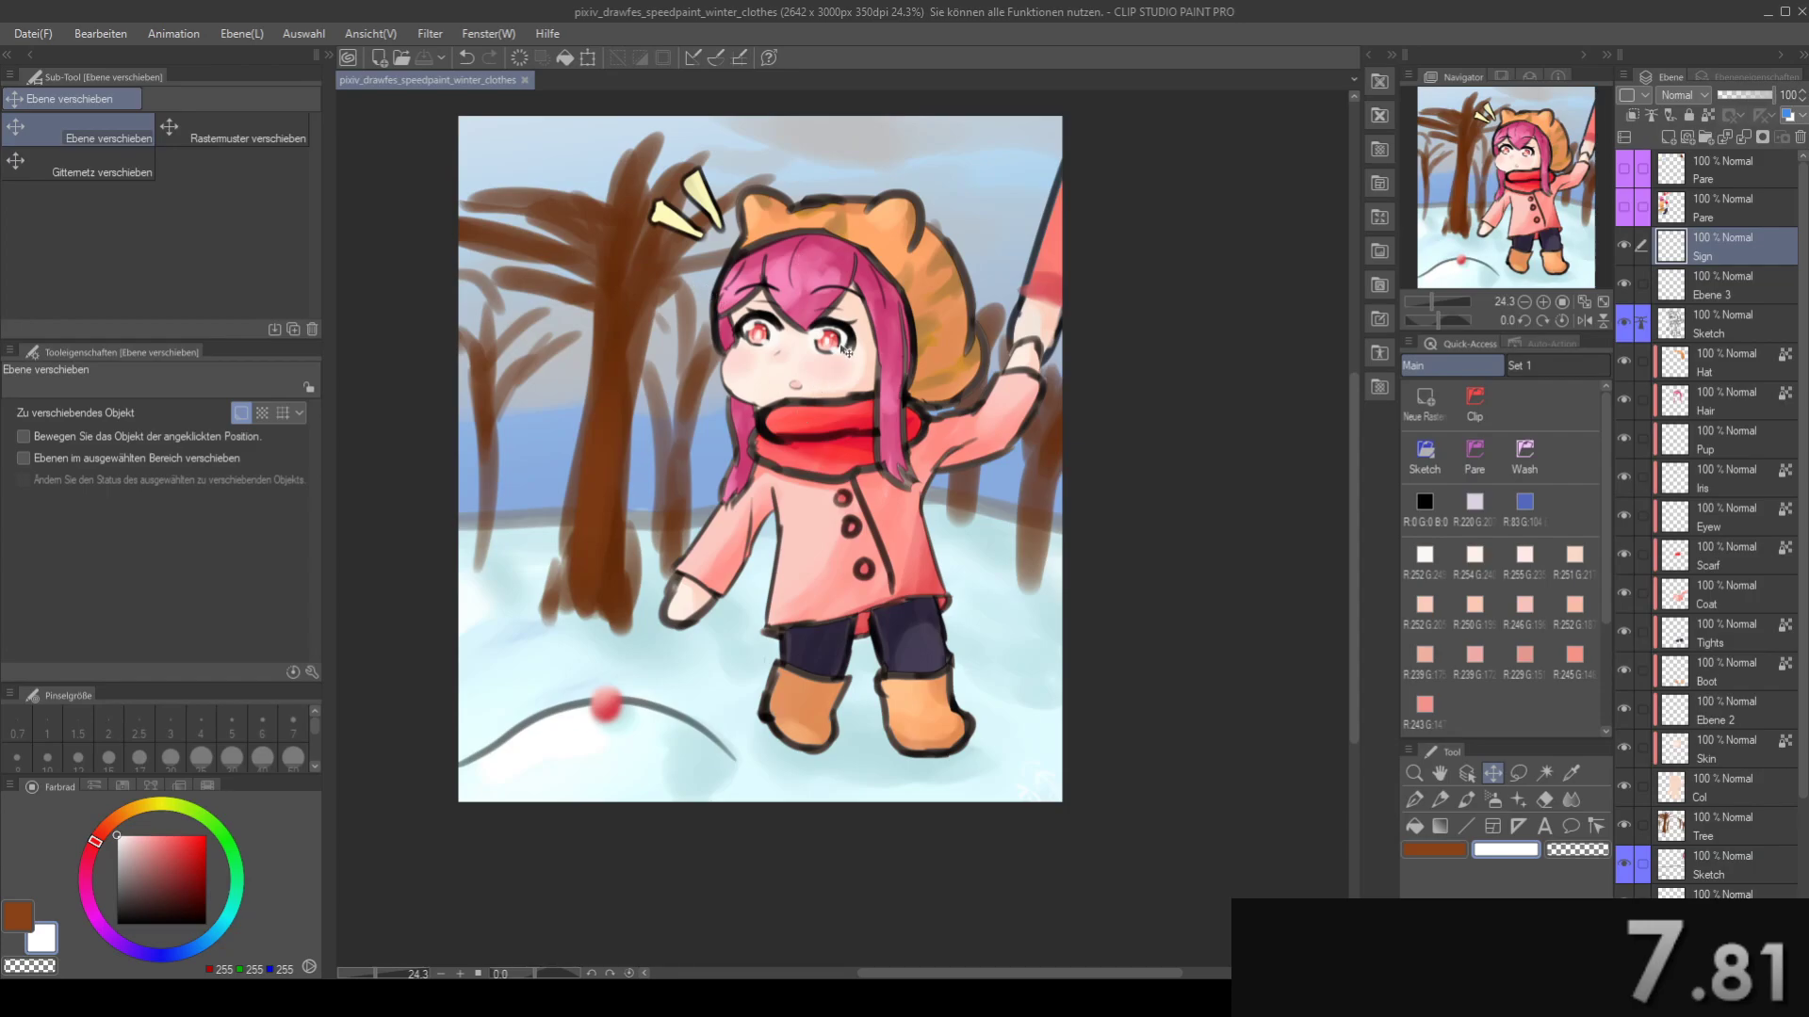
scroll(845, 350, "up", 2)
scroll(844, 350, "down", 1)
left_click_drag(845, 350, 881, 409)
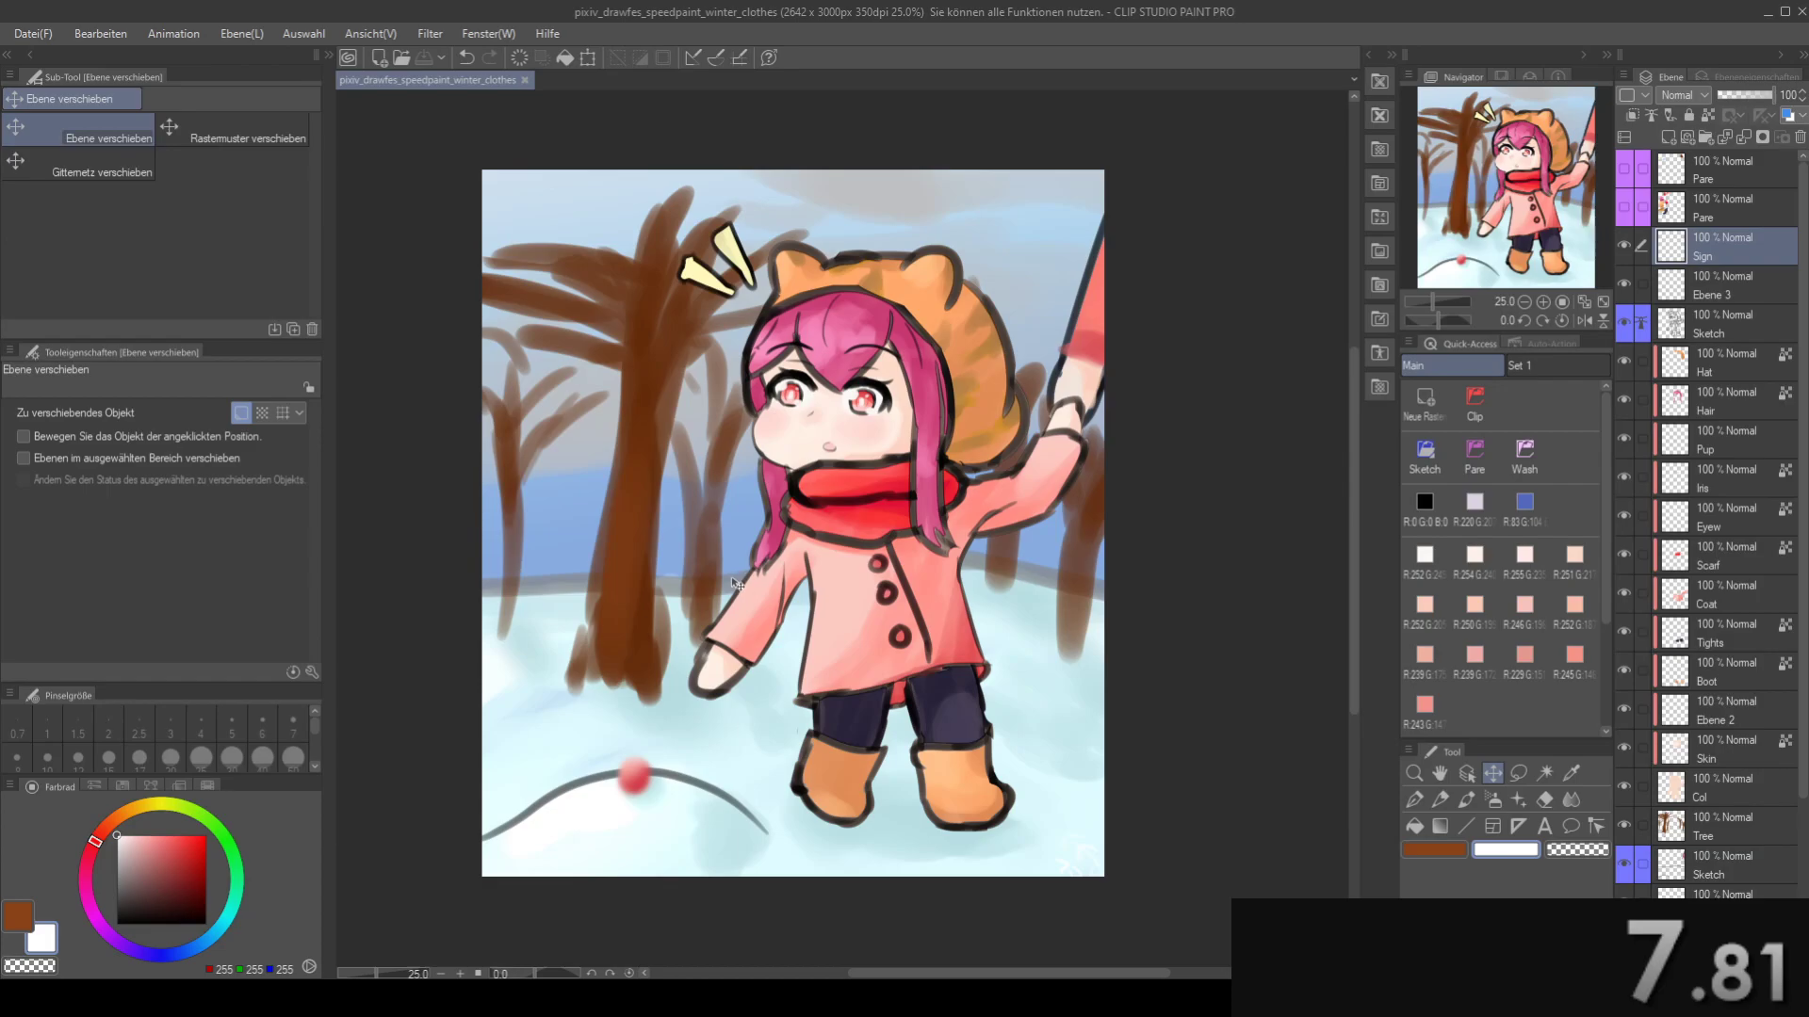
left_click_drag(835, 569, 817, 544)
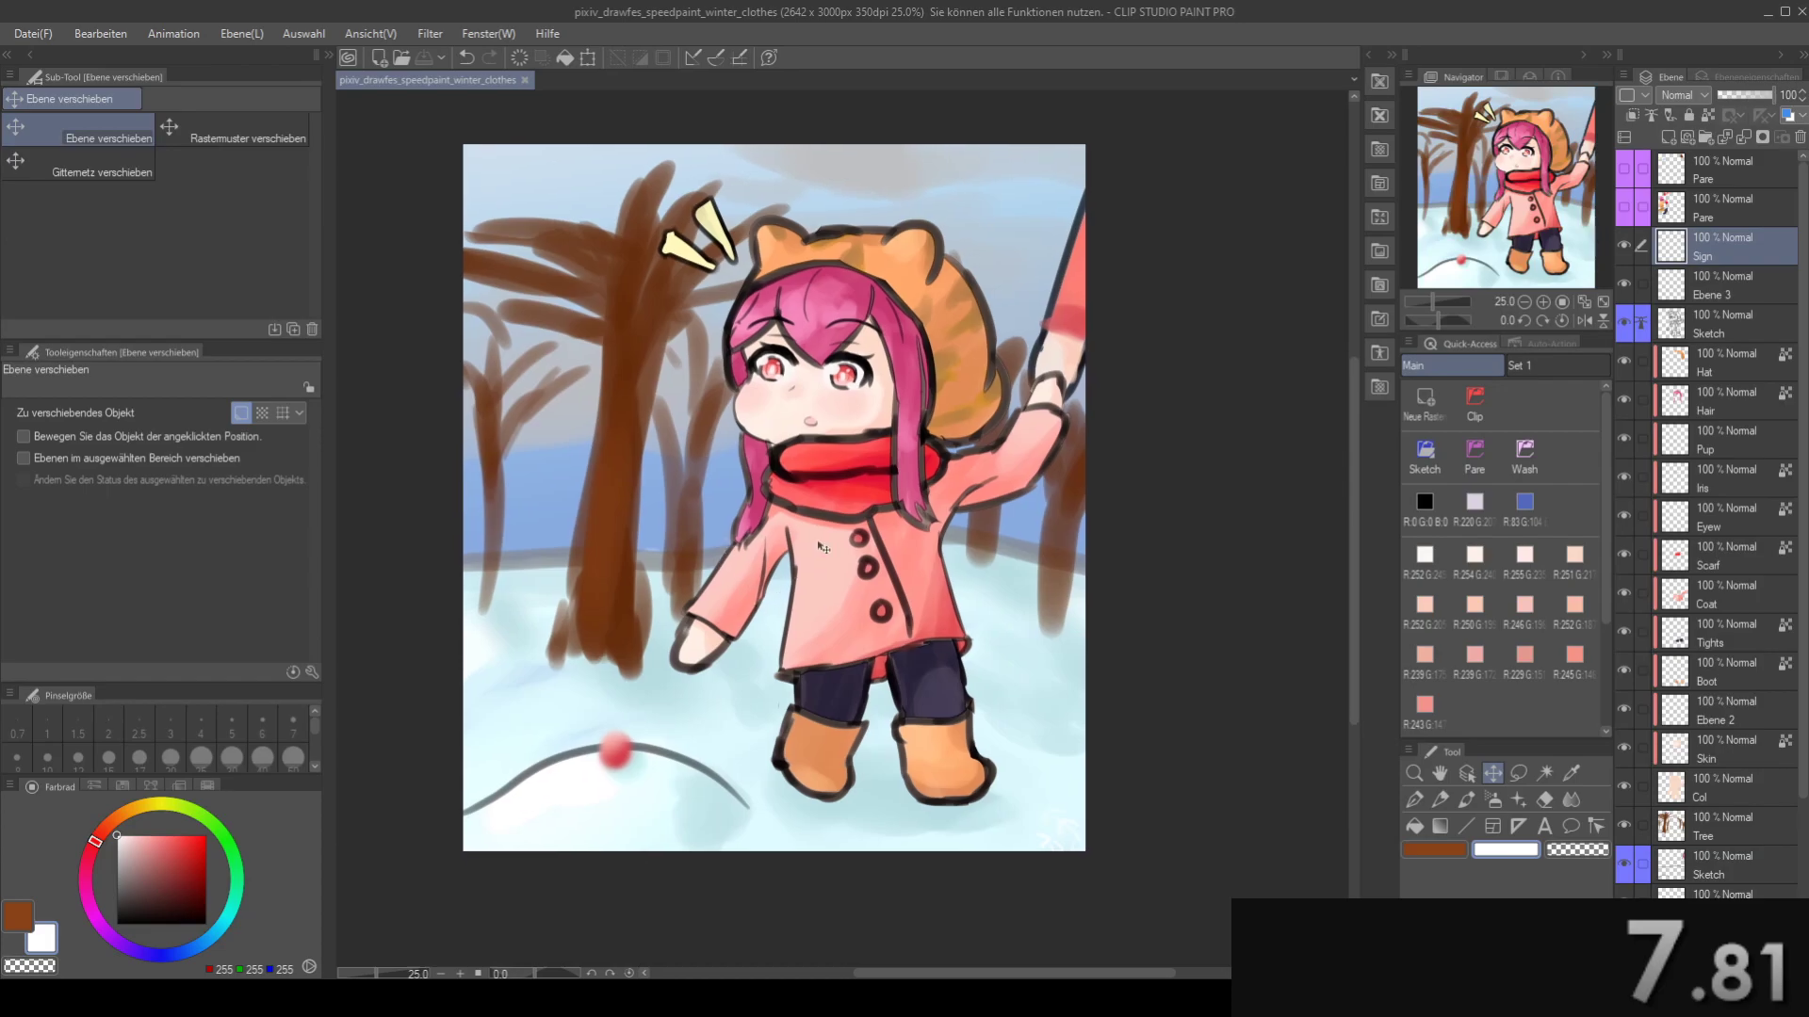
scroll(823, 549, "down", 4)
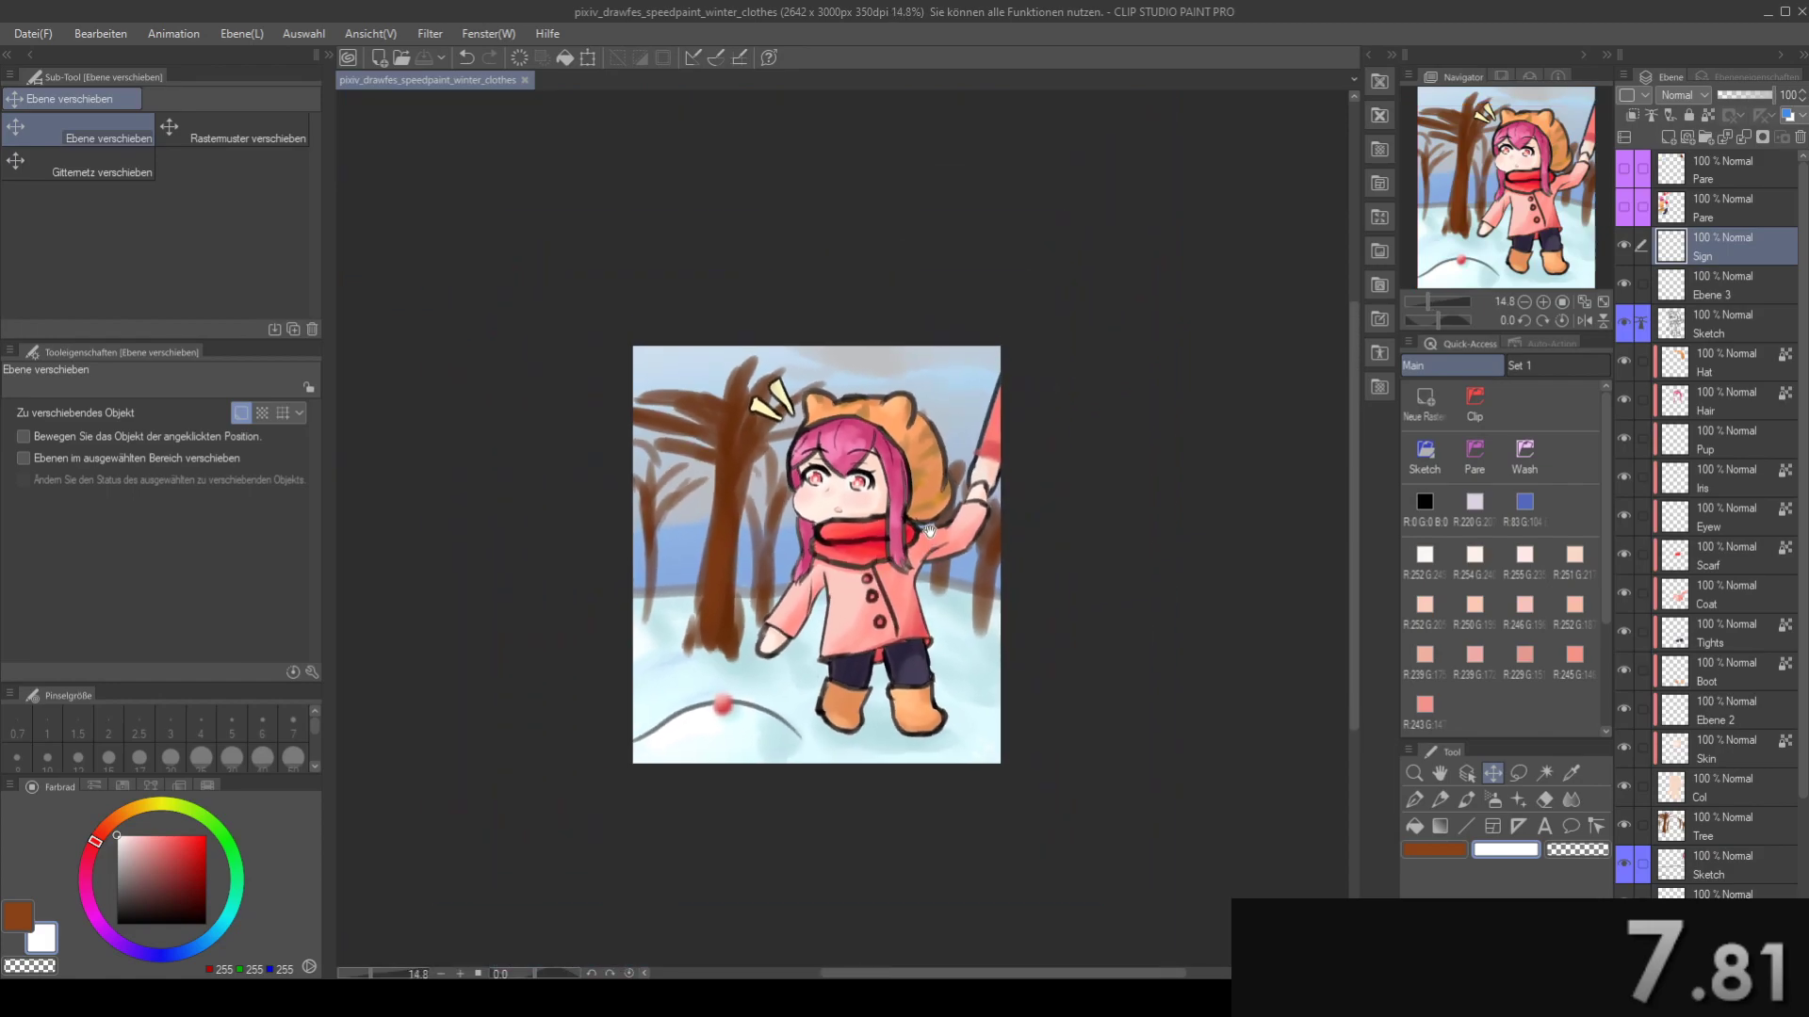
scroll(927, 506, "up", 2)
scroll(863, 518, "up", 2)
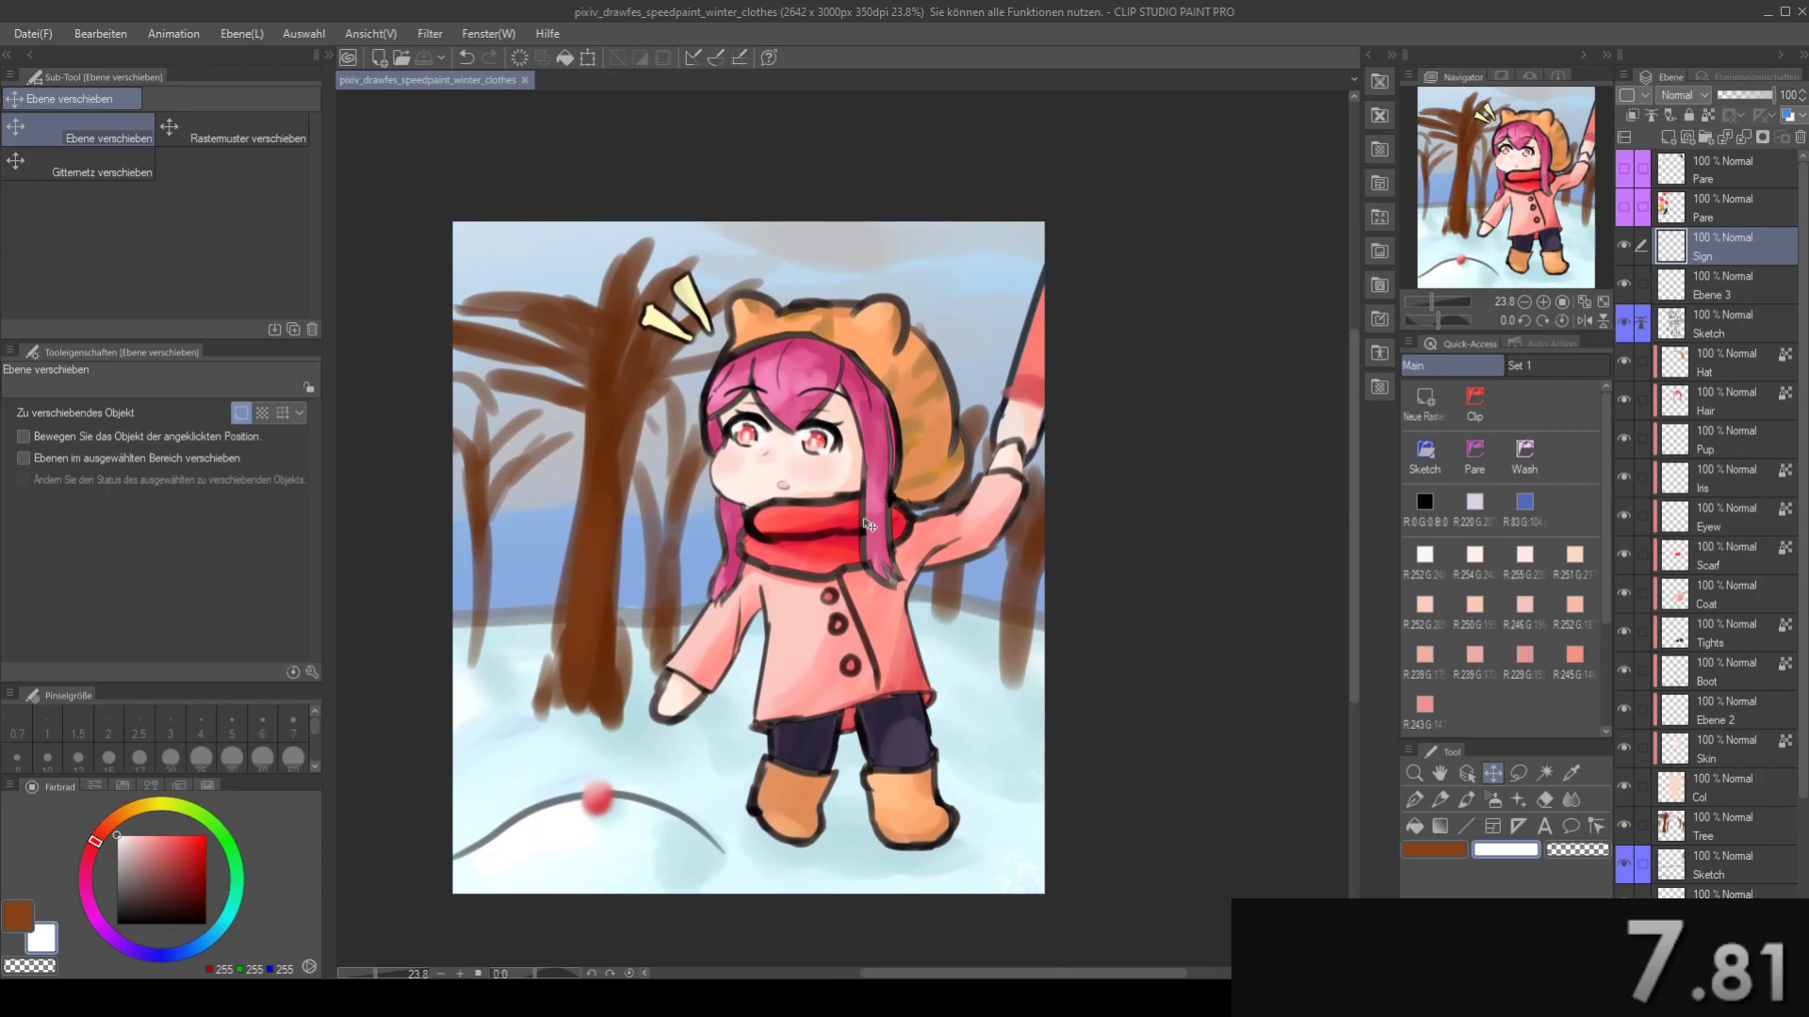
scroll(869, 525, "down", 1)
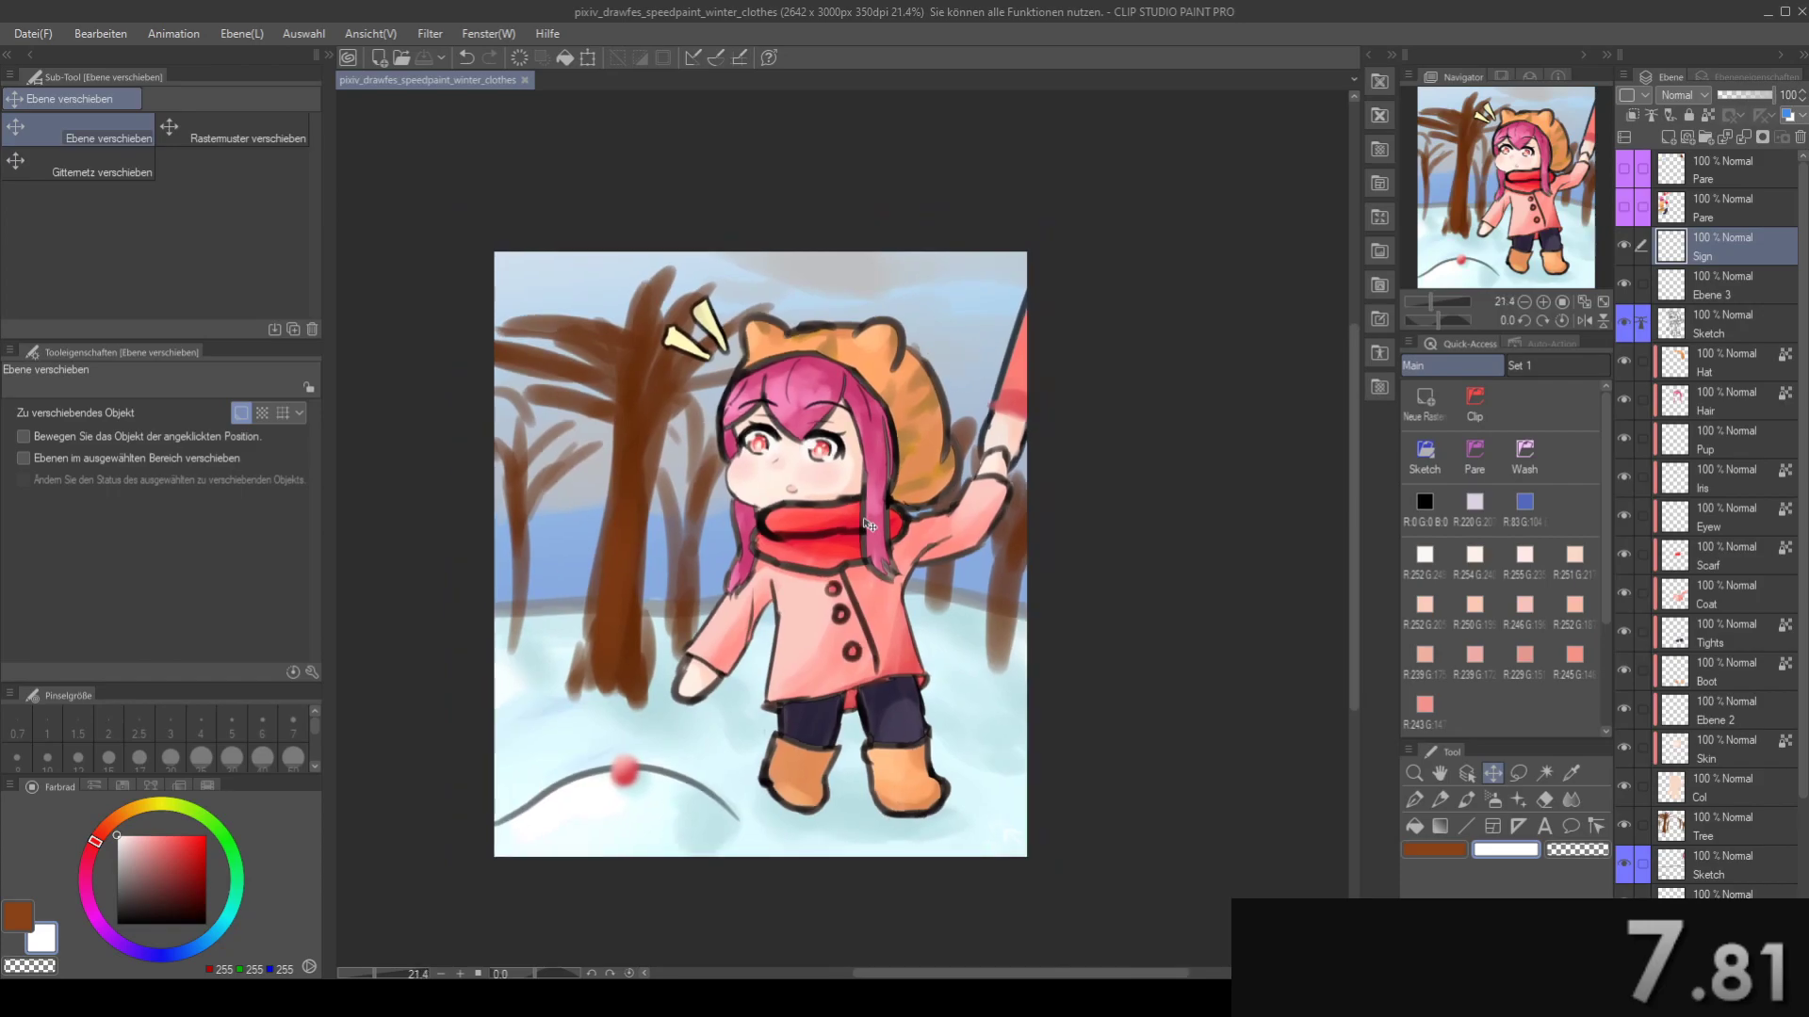
scroll(829, 518, "up", 1)
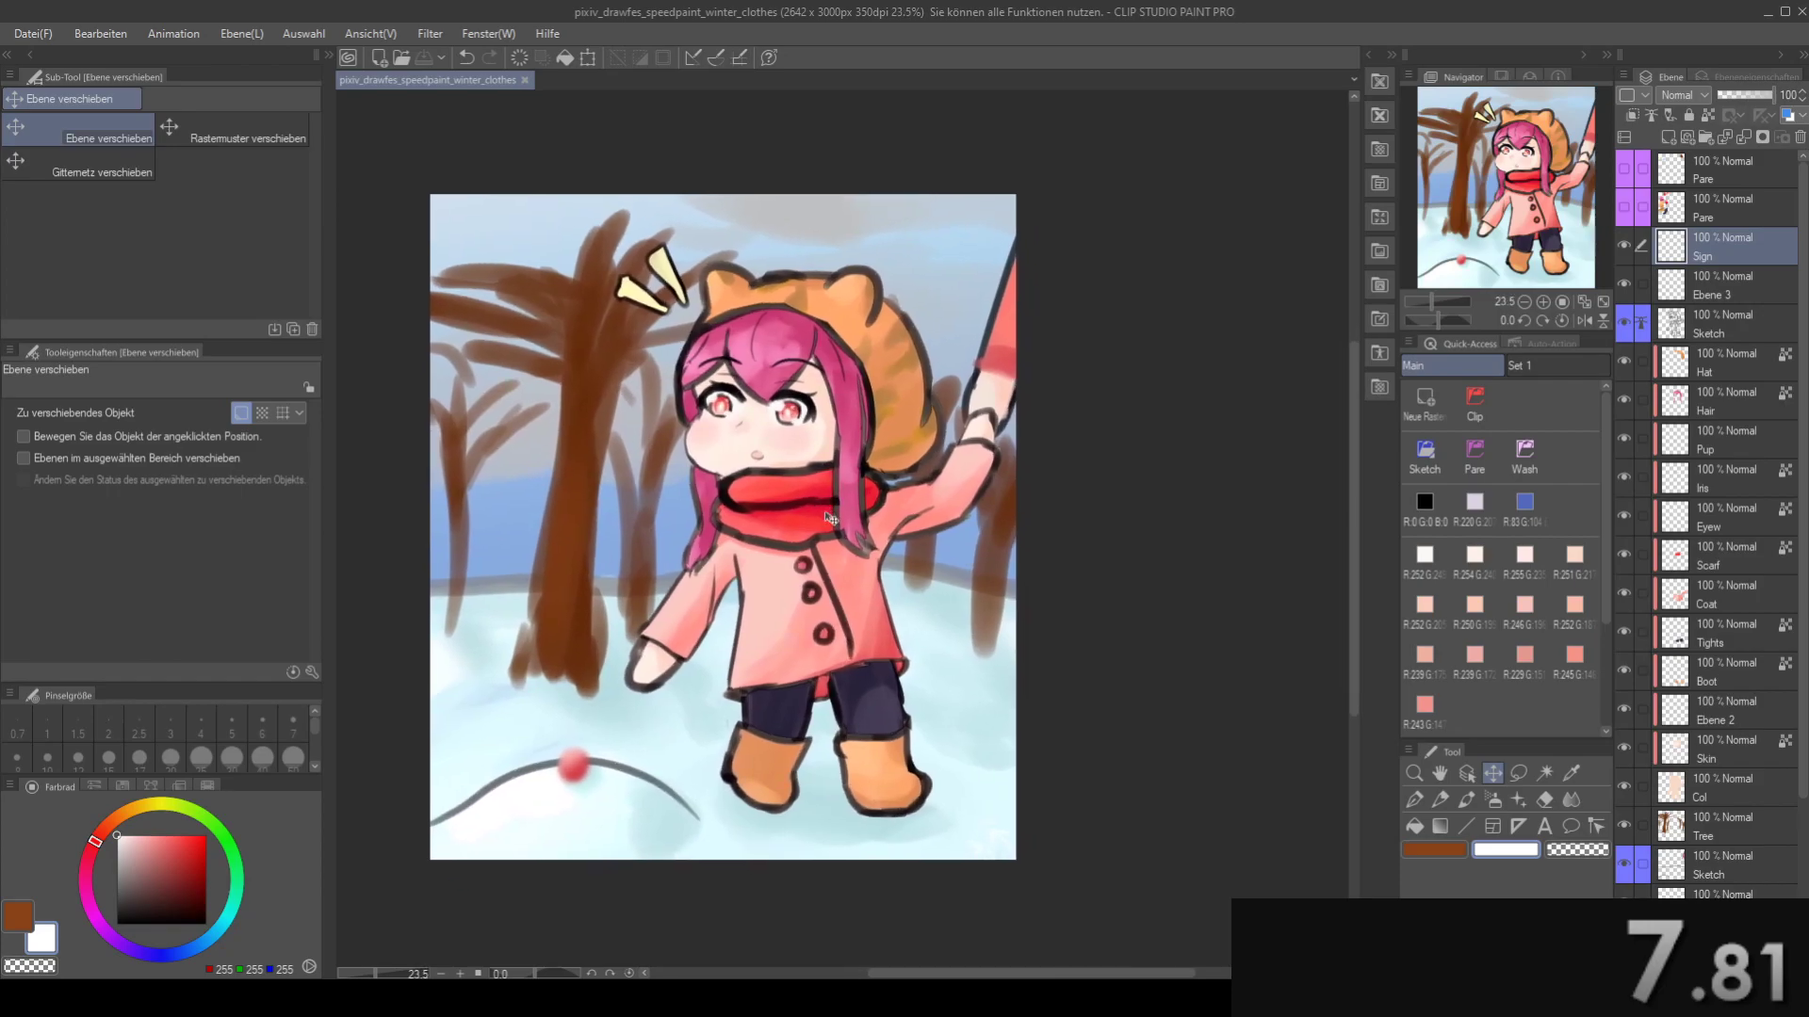